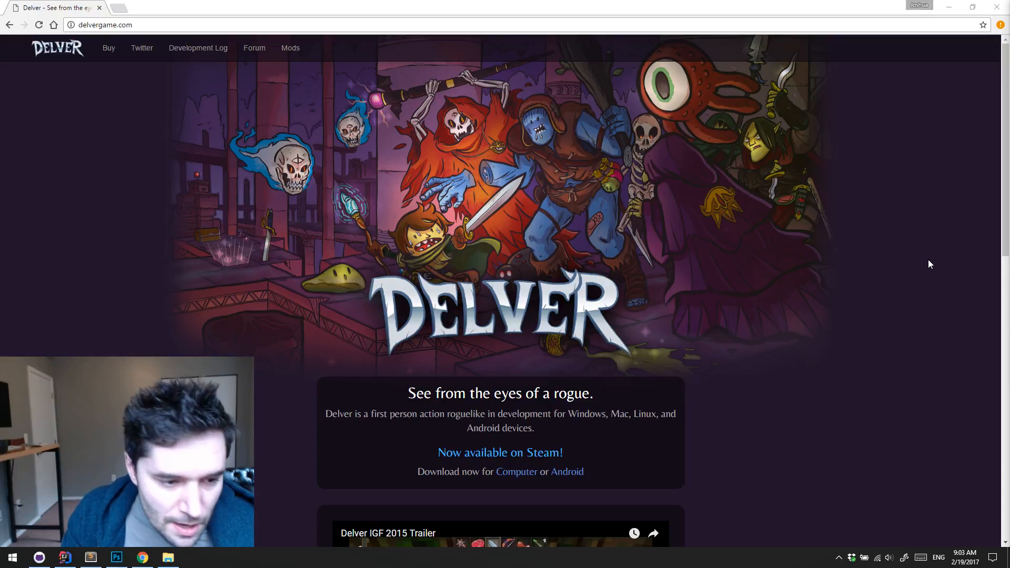
# Look over the Delver home page from the banner to the download section and screenshots, and close the browser
pyautogui.scroll(-4, 917, 226)
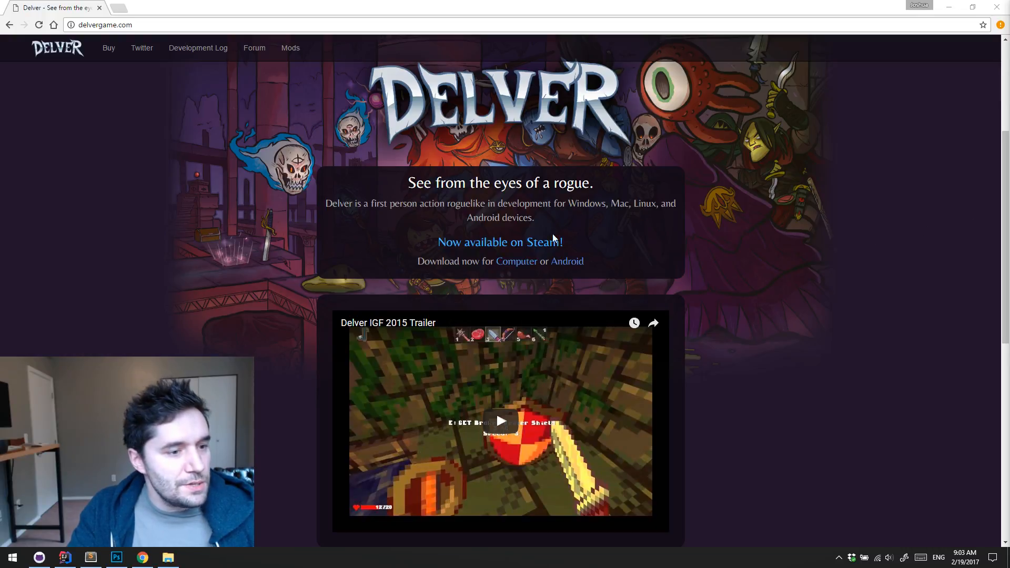
pyautogui.scroll(-9, 845, 258)
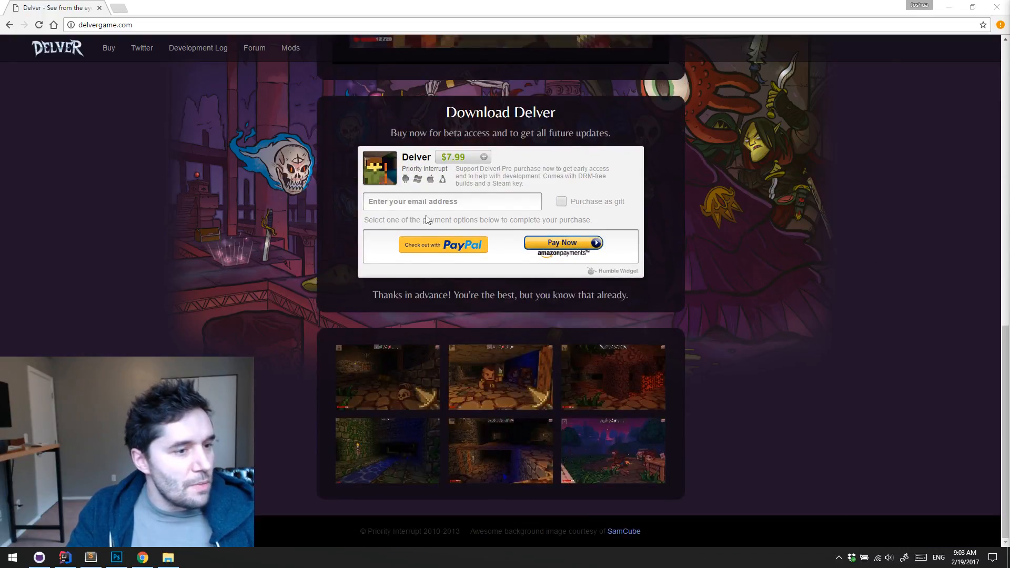
pyautogui.scroll(13, 770, 210)
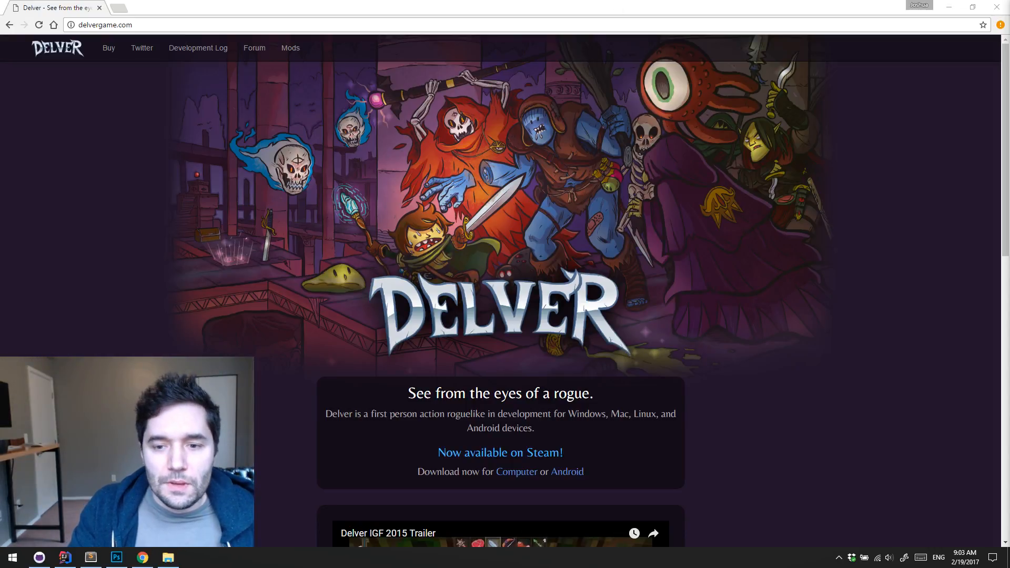
pyautogui.click(997, 8)
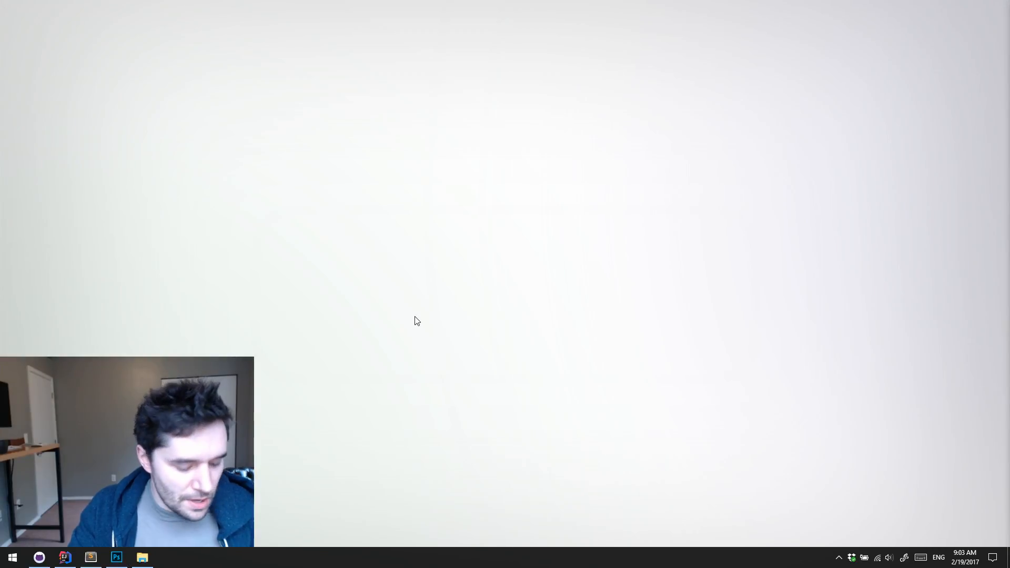
# Open a Command Prompt with cmd, move it clear of the webcam area and make the window taller
pyautogui.write('cmd')
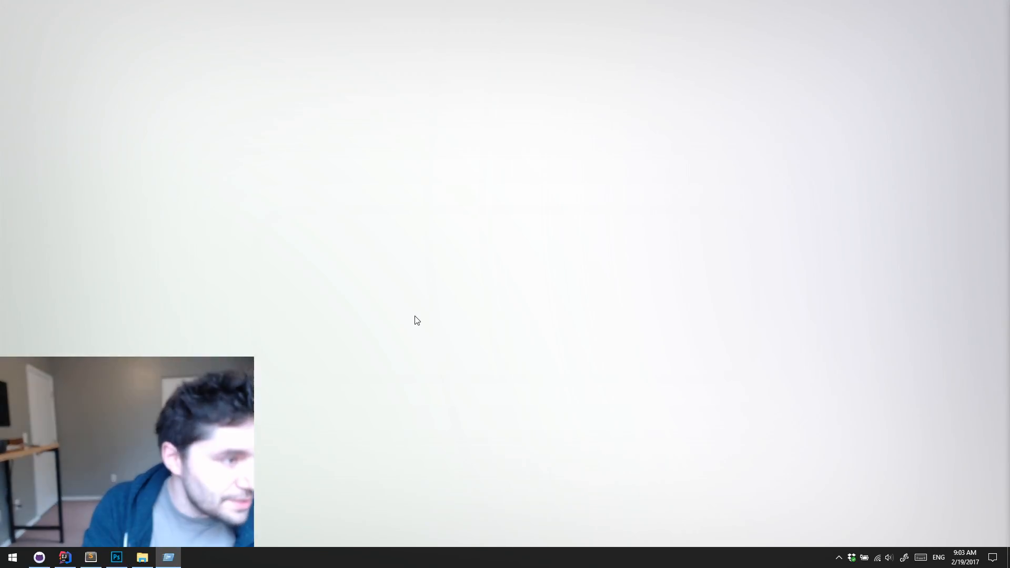
pyautogui.press('Return')
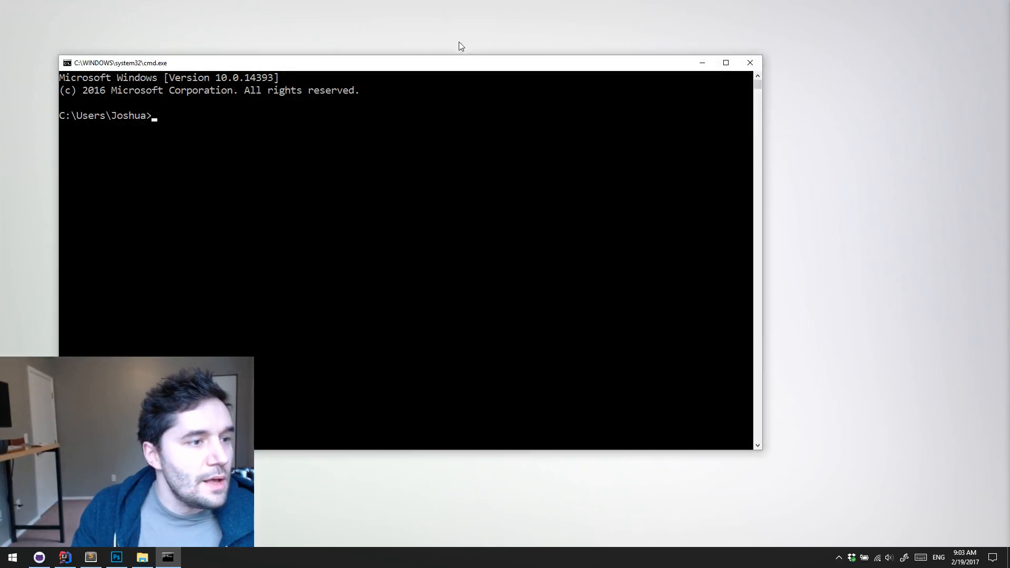
pyautogui.moveTo(450, 63); pyautogui.dragTo(699, 21)
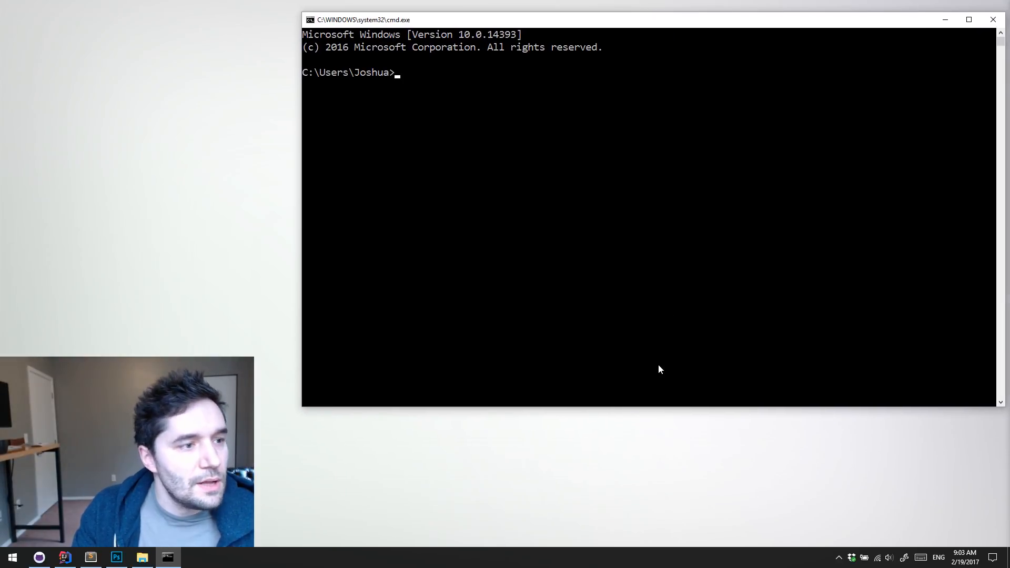
pyautogui.click(640, 401)
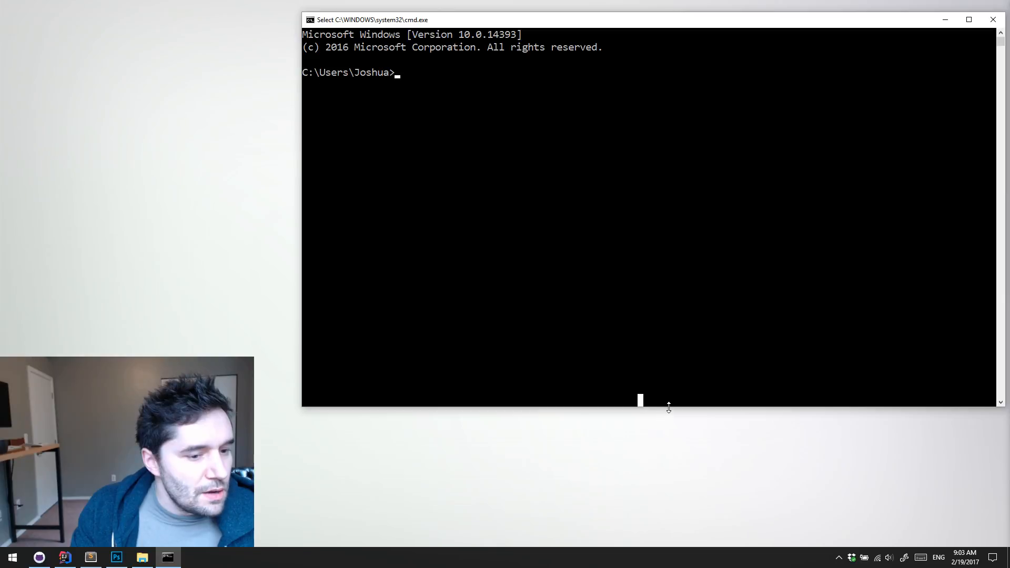
pyautogui.moveTo(669, 407); pyautogui.dragTo(665, 517)
# Change to the Repositories\GitHub\delver folder and run git status
pyautogui.write('cd Re')
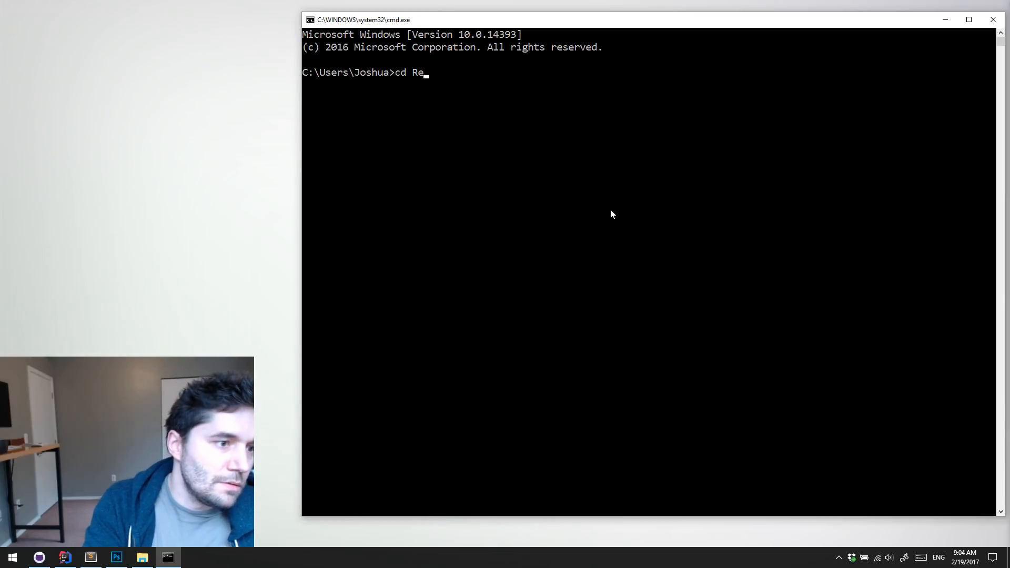
pyautogui.press('Tab')
pyautogui.write('\\')
pyautogui.press('Tab')
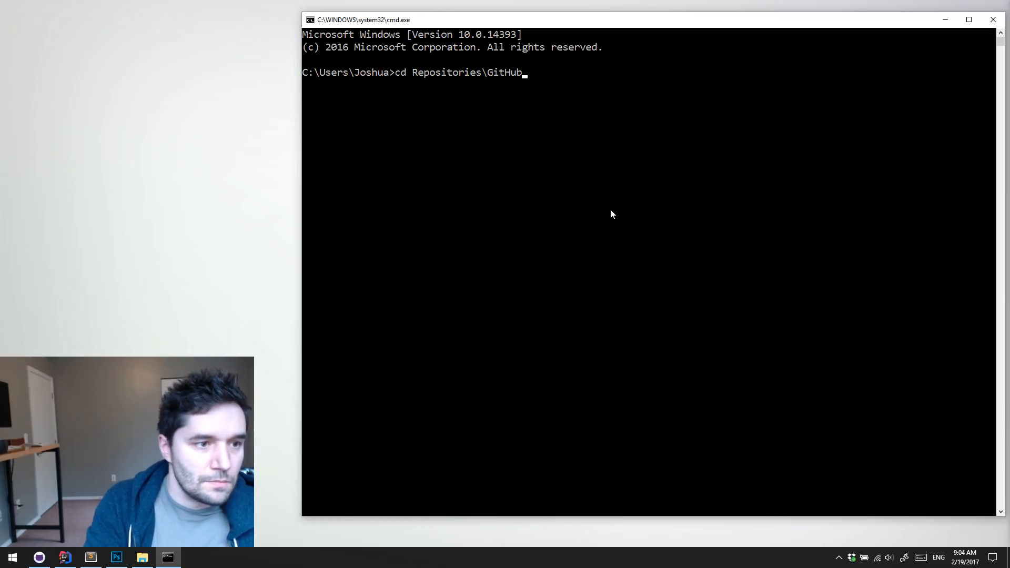
pyautogui.press('Return')
pyautogui.write('cd de')
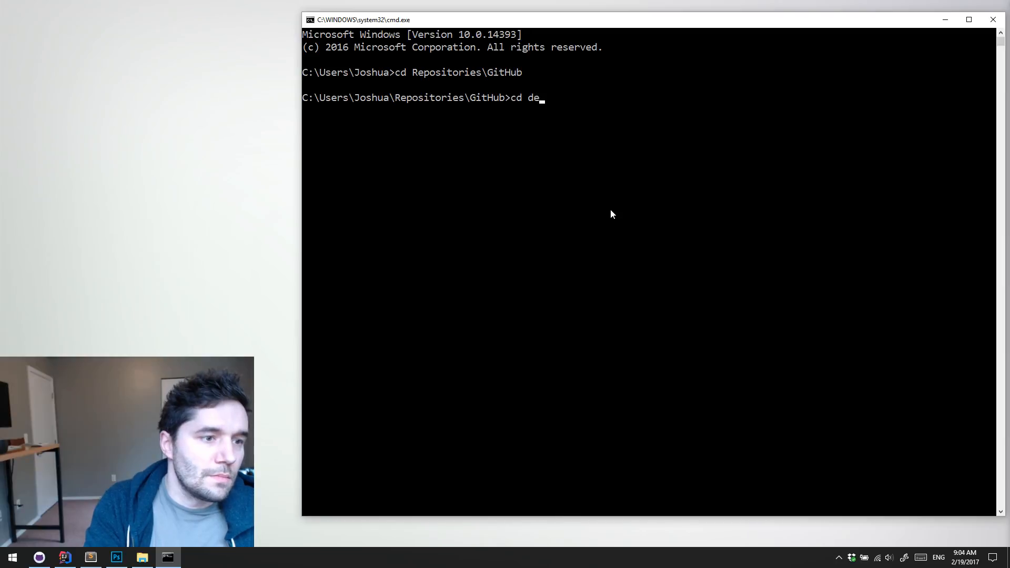
pyautogui.press('Tab')
pyautogui.press('Return')
pyautogui.write('git status')
pyautogui.press('Return')
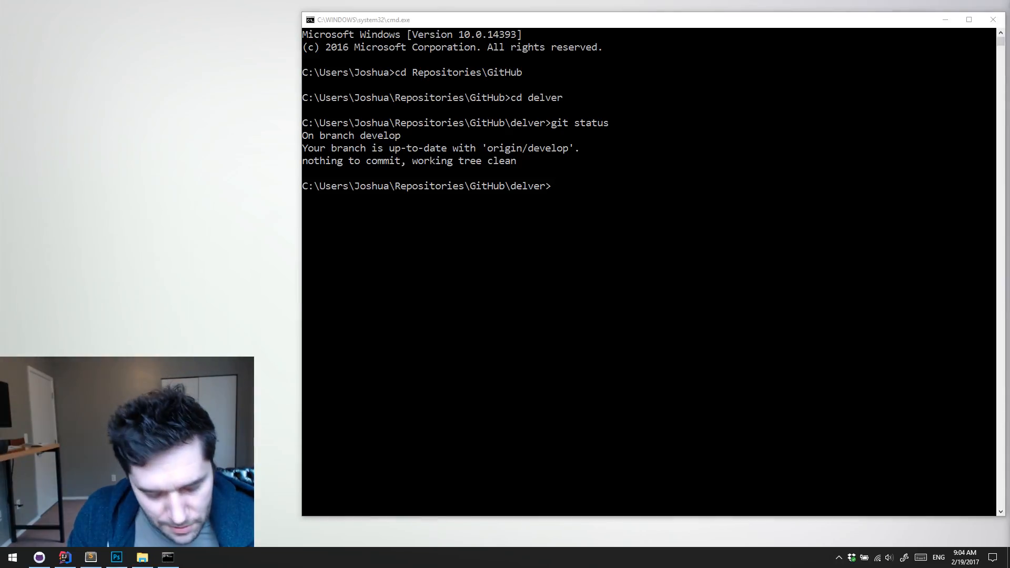
# Run git log --oneline --since="one week ago" --pretty=format:"%C(yellow)%h%Creset %s %C(green)<%an>%Creset" in the delver repository
pyautogui.click(622, 295)
pyautogui.write('git log --oneline --since="one week ago" --pretty=format:"%C(yellow)%h%Creset %s %C(green)<%an>%Creset"')
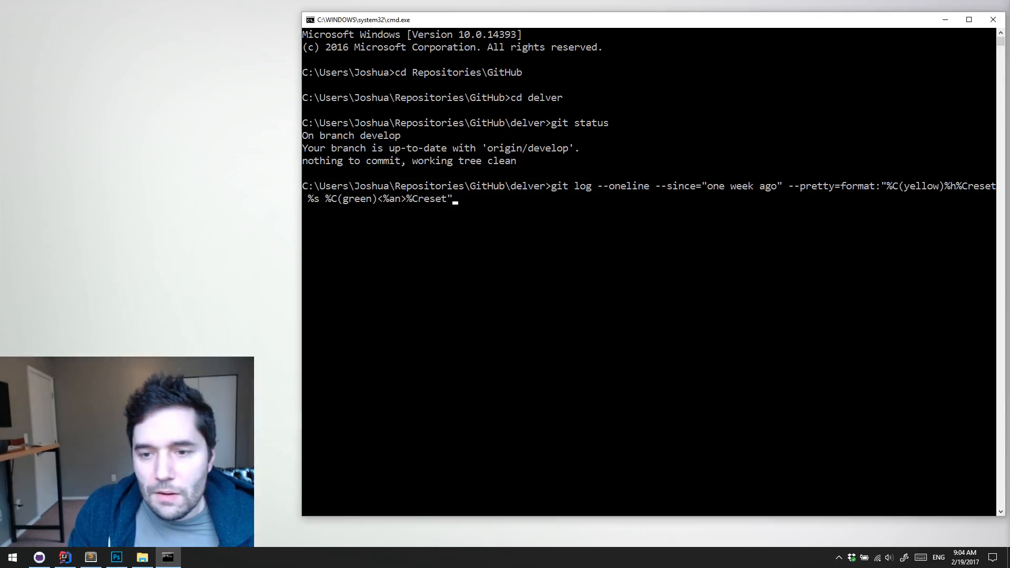
pyautogui.click(763, 211)
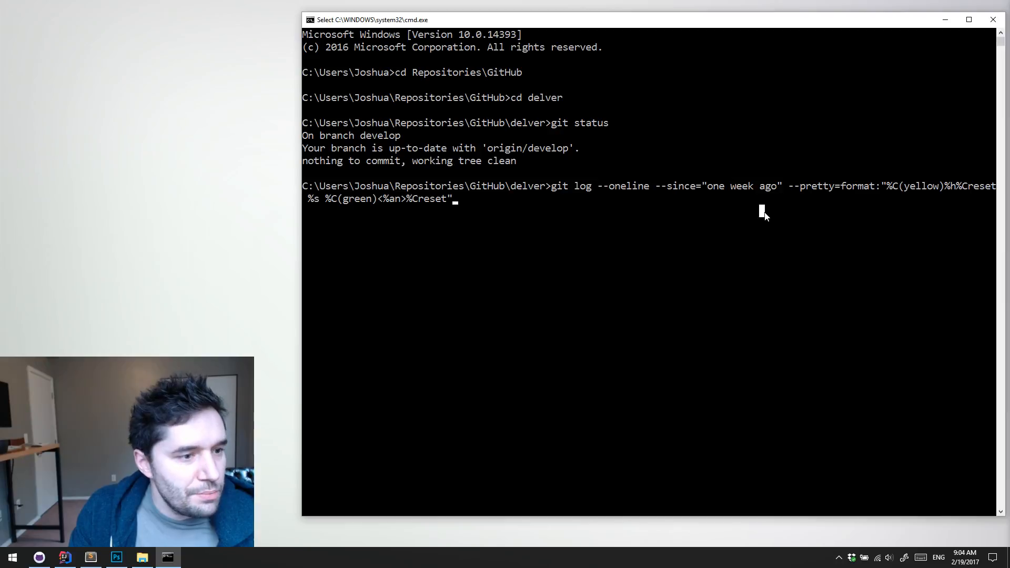
pyautogui.press('Escape')
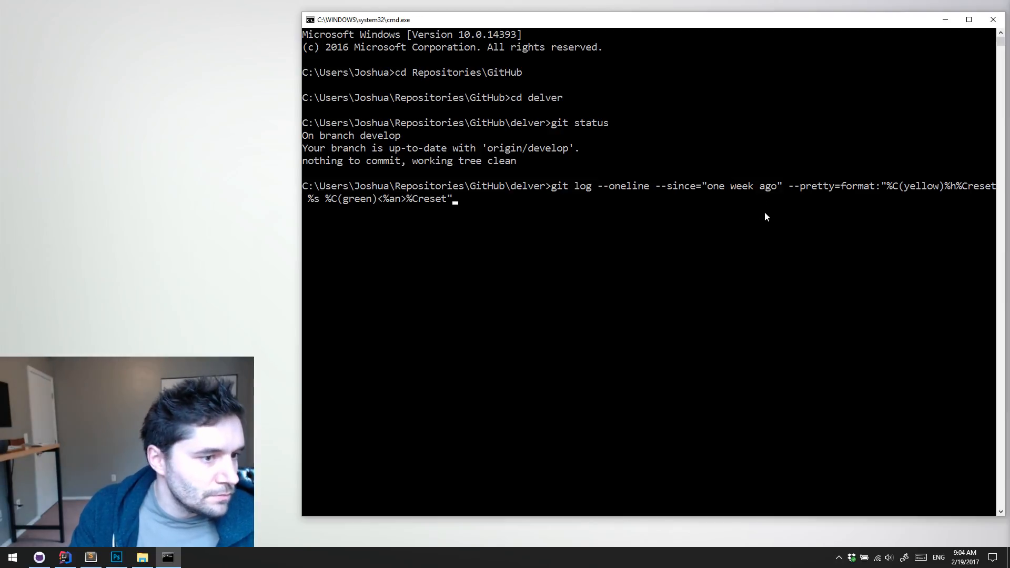
pyautogui.press('Return')
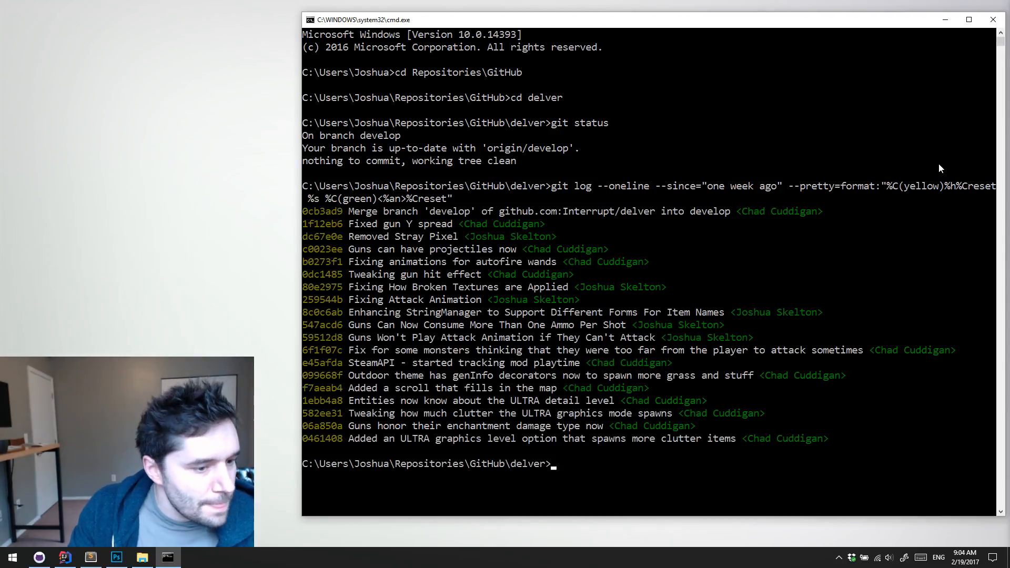
pyautogui.hotkey('alt', 'Tab')
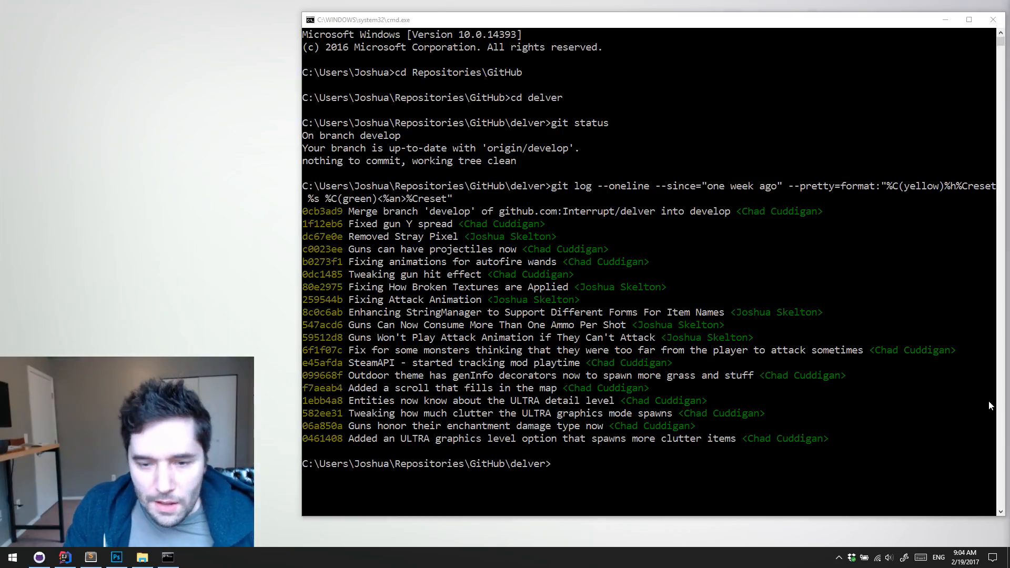
pyautogui.click(596, 476)
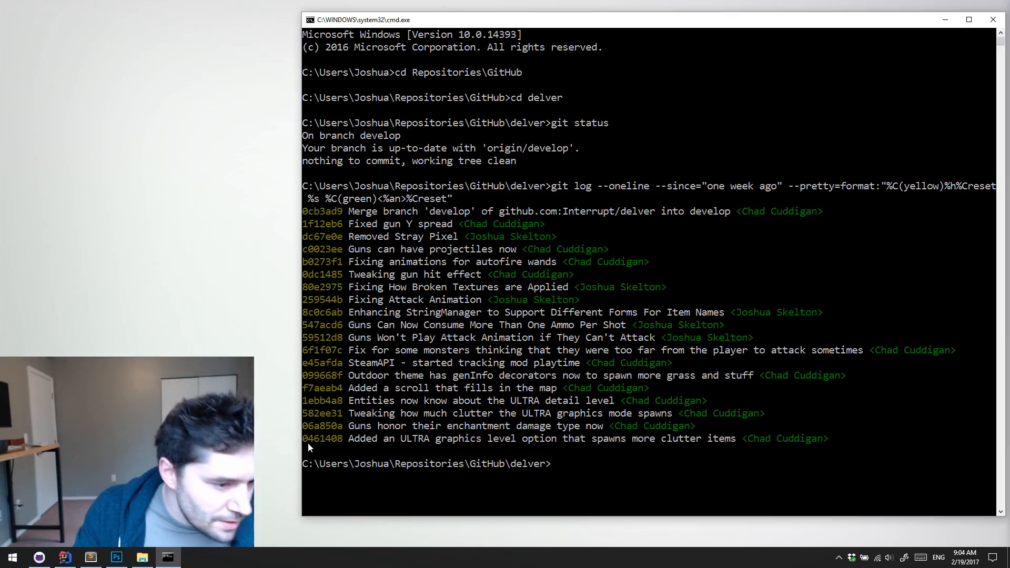
# Highlight the oldest listed commit message, about the ULTRA graphics level option that spawns more clutter items
pyautogui.moveTo(349, 440); pyautogui.dragTo(705, 439)
pyautogui.doubleClick(705, 440)
pyautogui.doubleClick(705, 440)
pyautogui.click(705, 439)
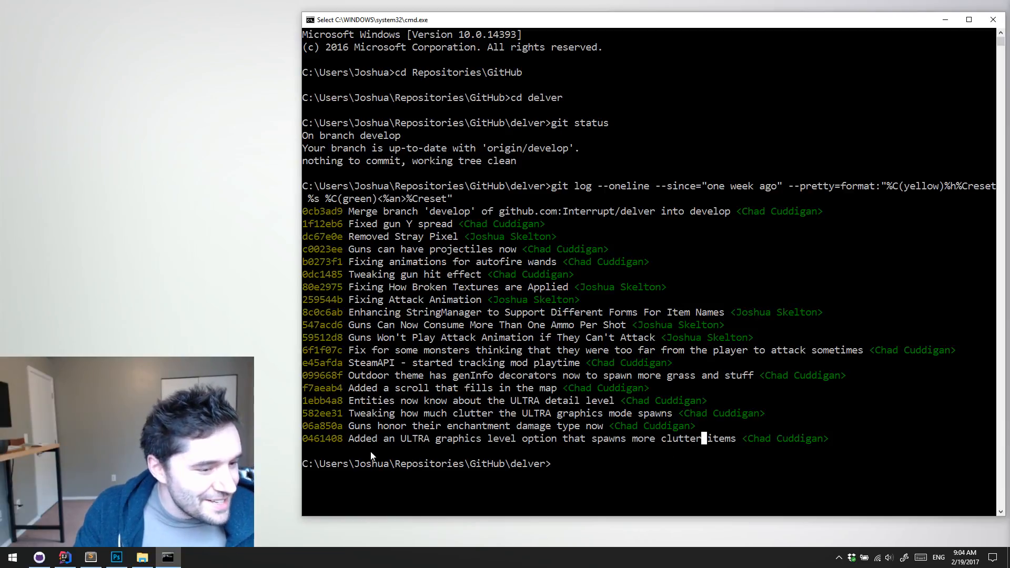
pyautogui.moveTo(349, 439); pyautogui.dragTo(740, 441)
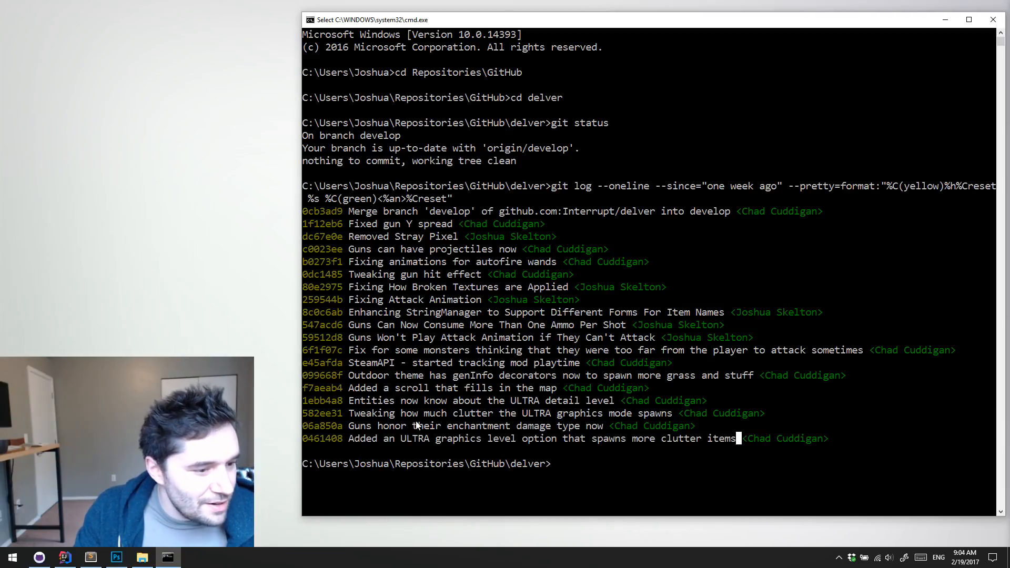
pyautogui.moveTo(349, 440); pyautogui.dragTo(414, 442)
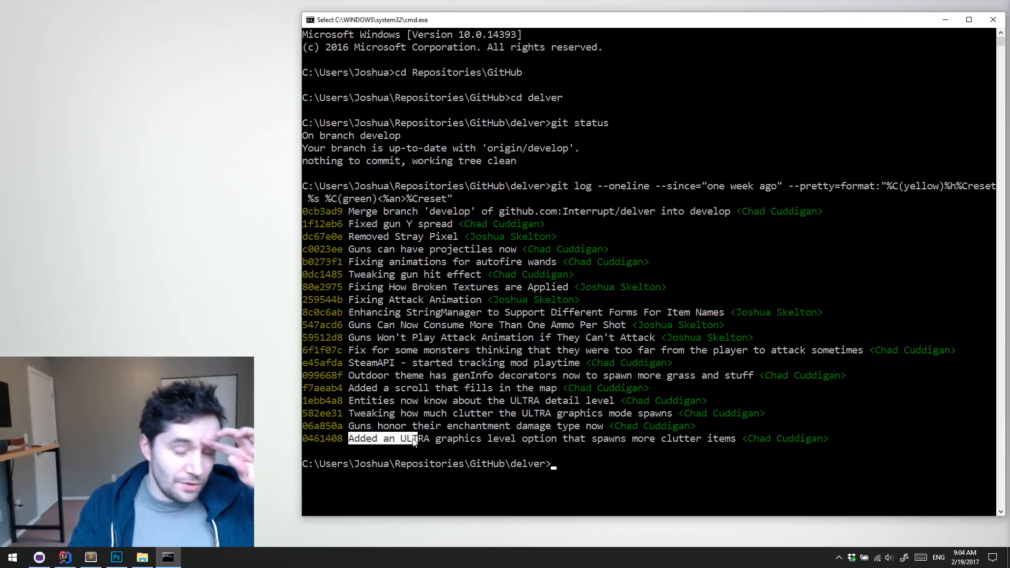
# Highlight the commit message "Guns honor their enchantment damage type now" and clear the highlight
pyautogui.click(393, 427)
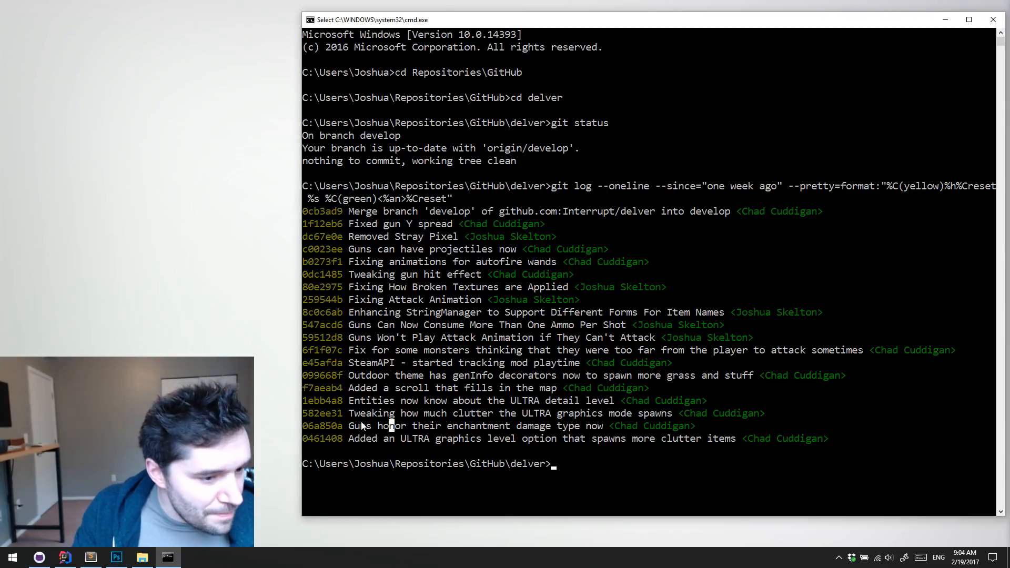
pyautogui.moveTo(361, 423)
pyautogui.mouseDown()
pyautogui.moveTo(572, 415)
pyautogui.moveTo(576, 424)
pyautogui.mouseUp()
pyautogui.click(385, 415)
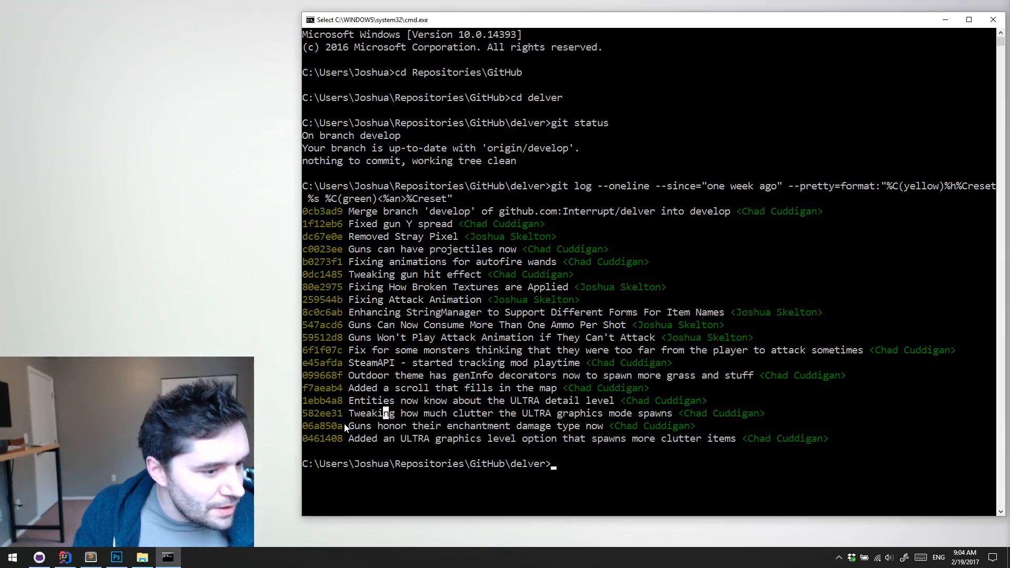
pyautogui.moveTo(345, 426); pyautogui.dragTo(603, 427)
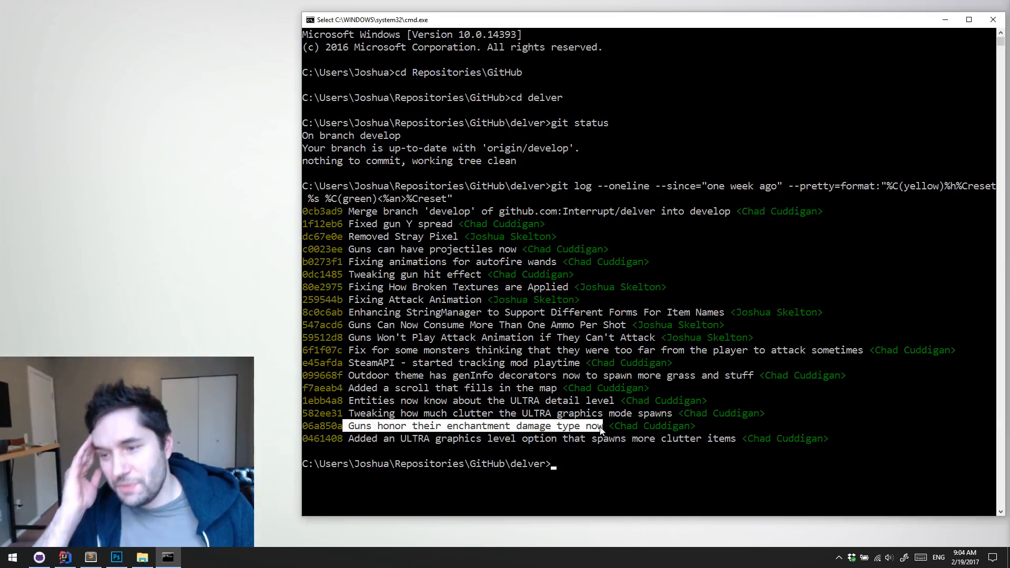
pyautogui.click(601, 427)
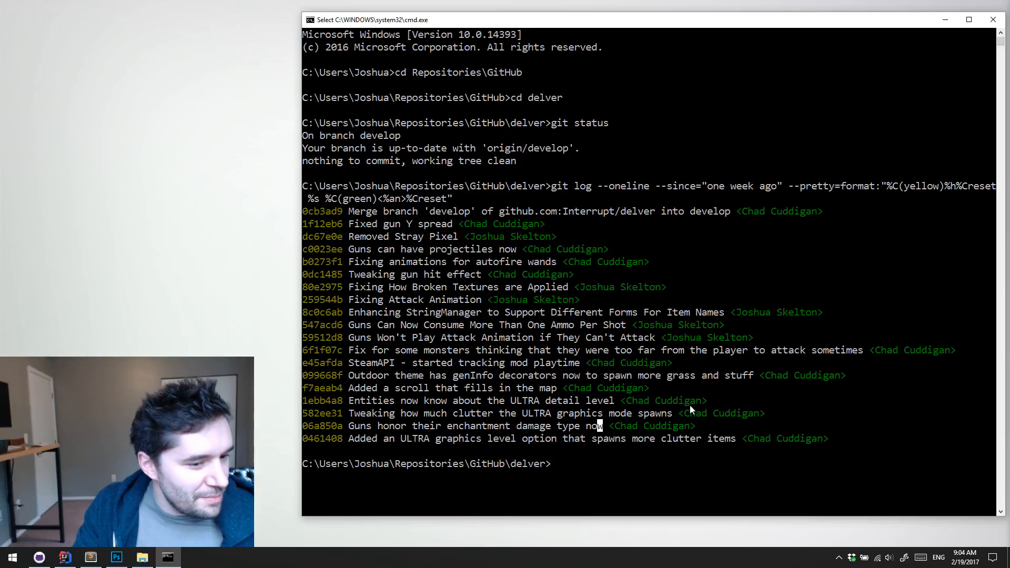
# Highlight in turn the commit messages on ULTRA clutter tweaks, entities knowing the ULTRA detail level, and the map-filling scroll
pyautogui.moveTo(349, 413); pyautogui.dragTo(656, 410)
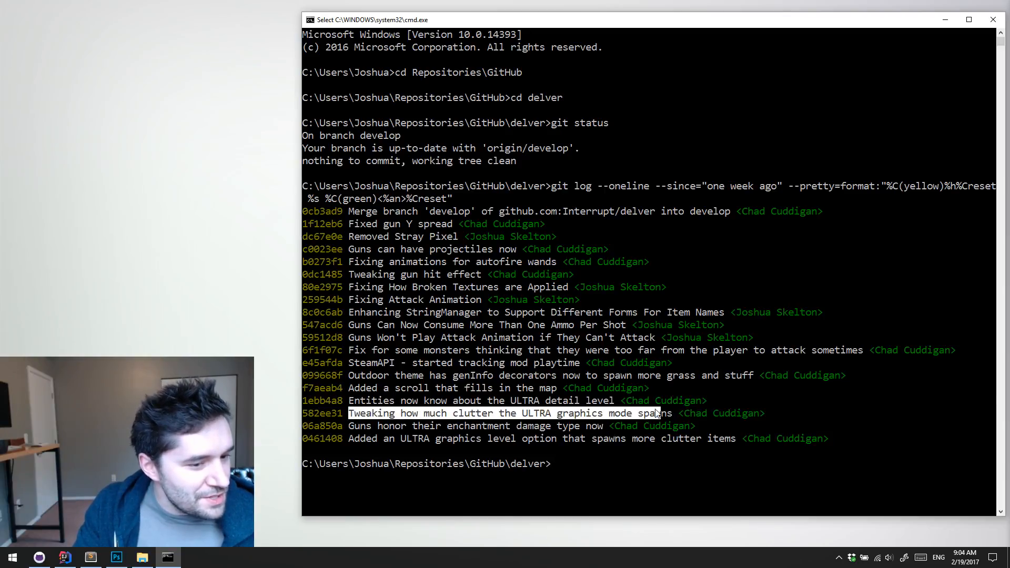
pyautogui.moveTo(345, 401); pyautogui.dragTo(613, 403)
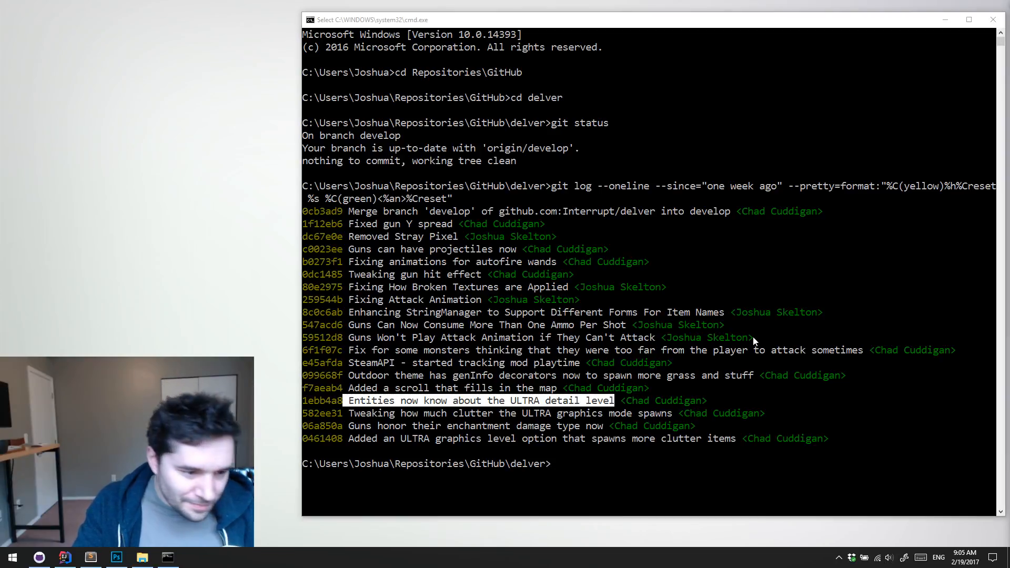
pyautogui.click(495, 395)
pyautogui.moveTo(350, 390); pyautogui.dragTo(558, 393)
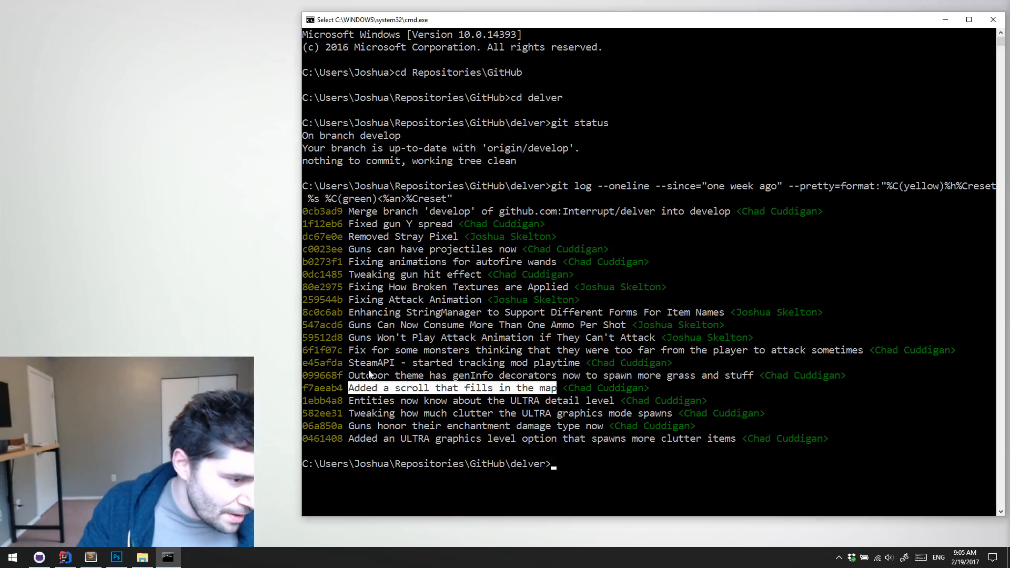
# Highlight the commit message about outdoor theme genInfo decorators spawning more grass, and clear the highlight
pyautogui.click(346, 377)
pyautogui.moveTo(351, 377); pyautogui.dragTo(751, 377)
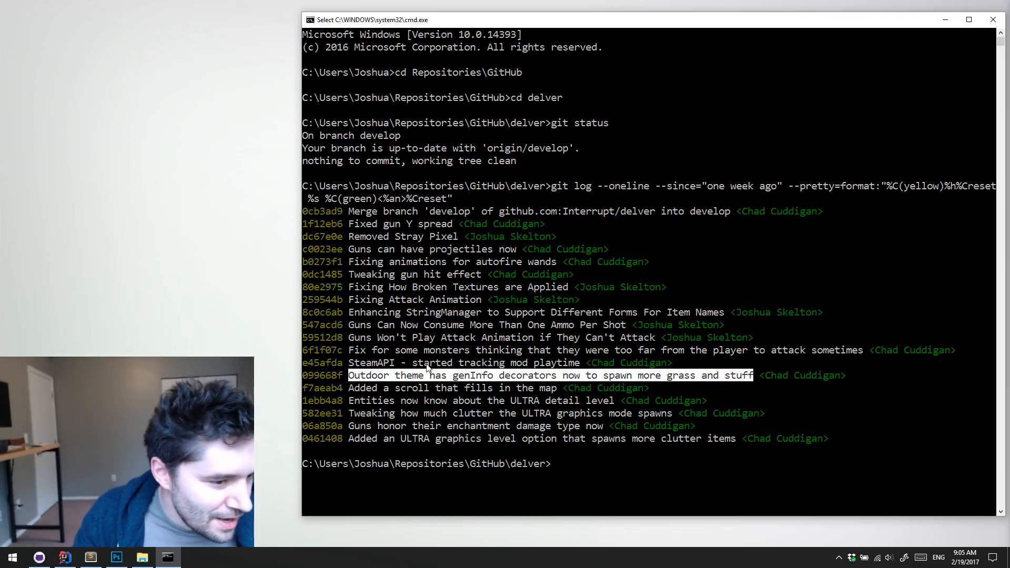
pyautogui.click(450, 375)
pyautogui.moveTo(345, 380); pyautogui.dragTo(750, 379)
pyautogui.click(750, 379)
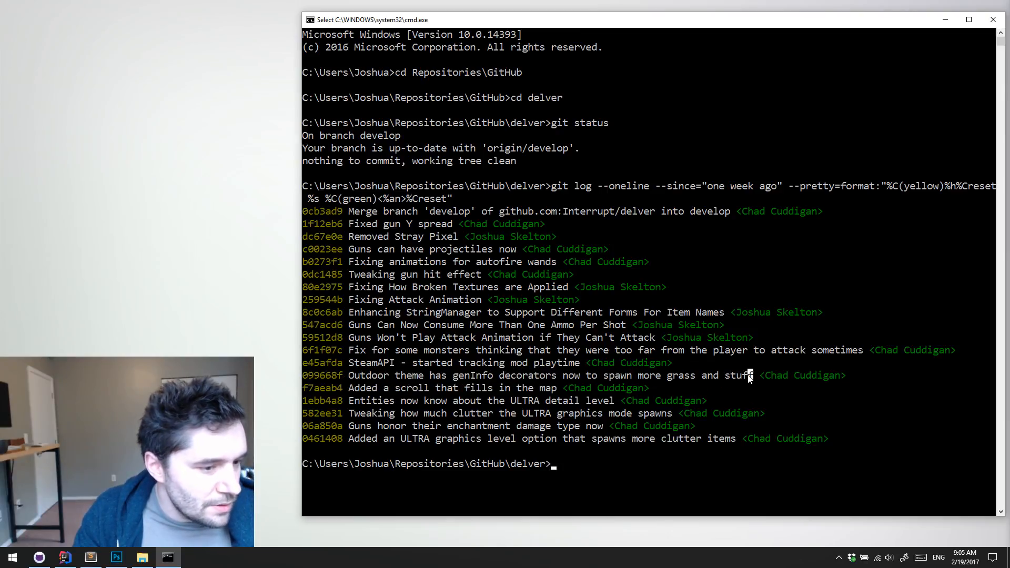
pyautogui.moveTo(353, 379); pyautogui.dragTo(753, 377)
pyautogui.click(381, 375)
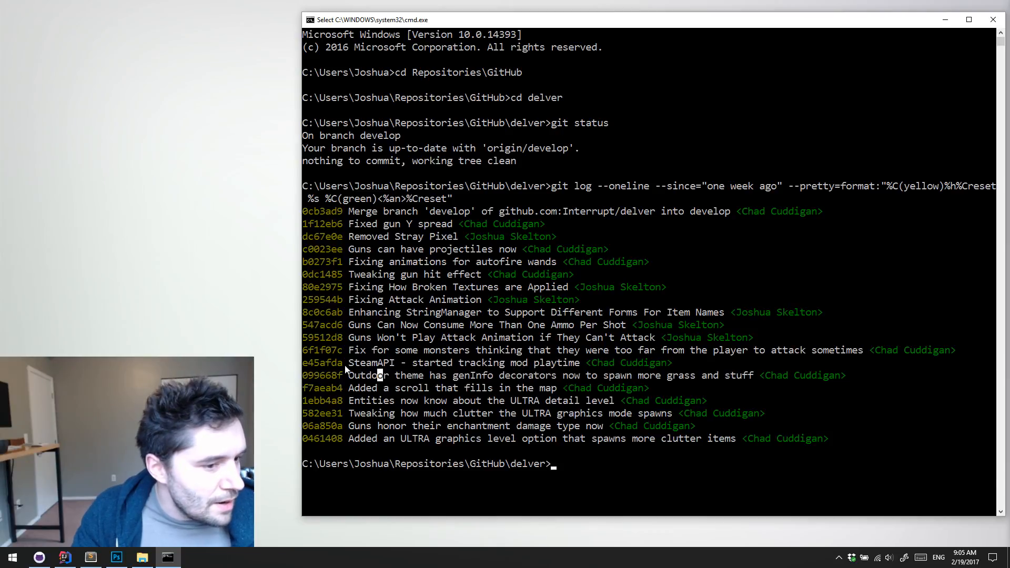
# Highlight in turn the commit messages on SteamAPI mod playtime tracking, the monster attack distance fix, and guns' attack animation
pyautogui.moveTo(354, 366); pyautogui.dragTo(577, 370)
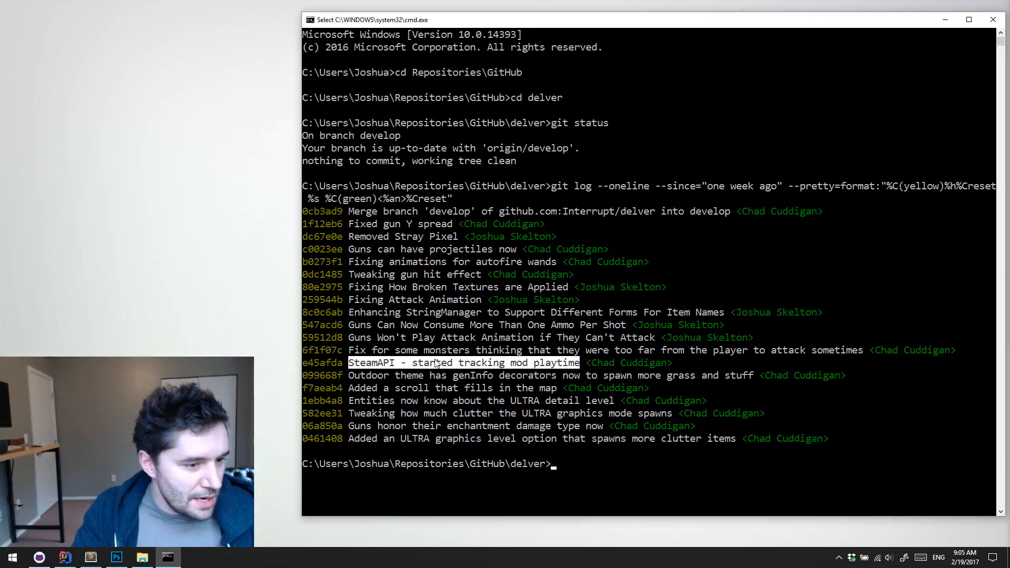
pyautogui.click(369, 351)
pyautogui.moveTo(356, 351); pyautogui.dragTo(788, 355)
pyautogui.click(849, 351)
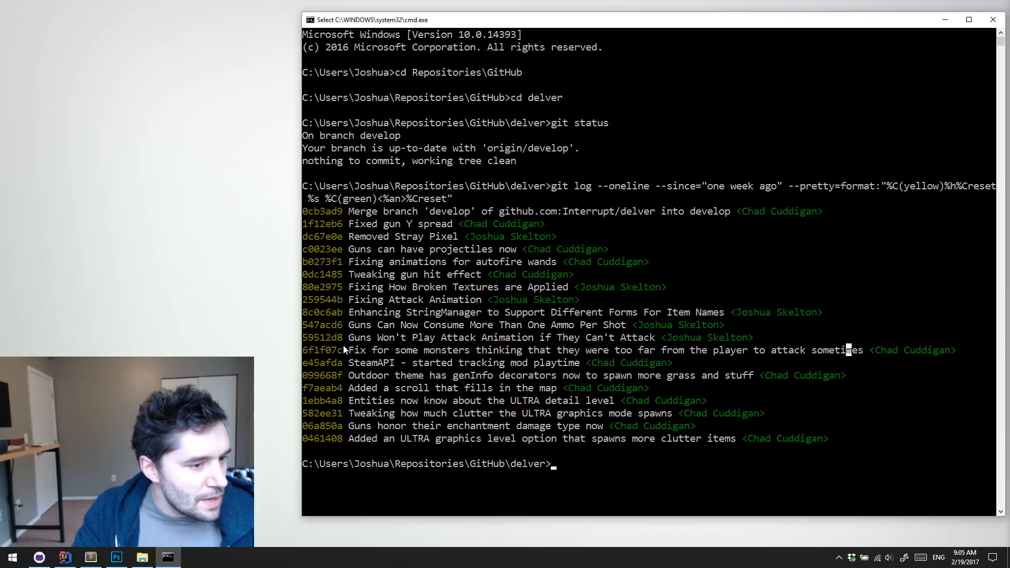
pyautogui.moveTo(350, 351); pyautogui.dragTo(839, 356)
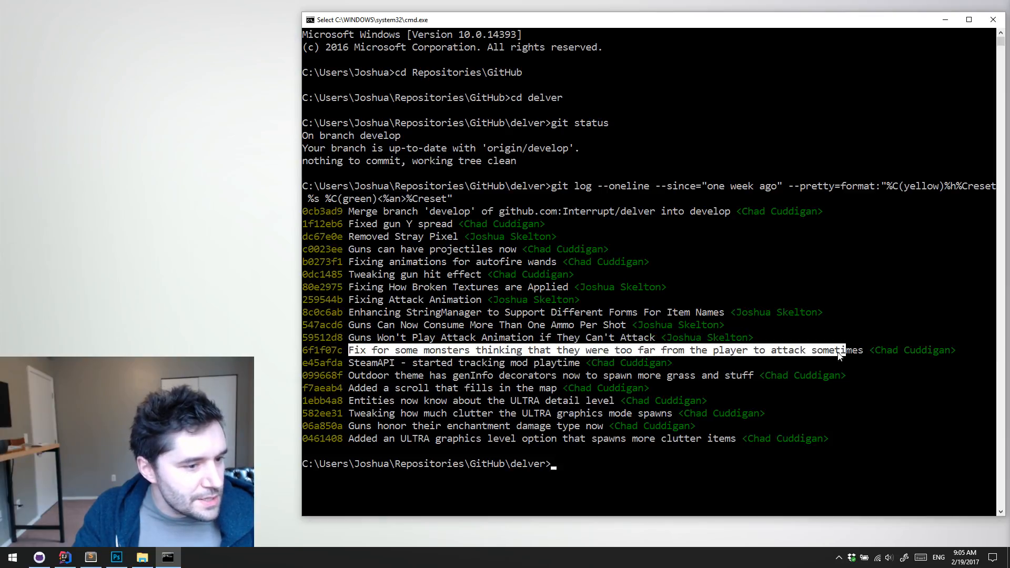
pyautogui.click(392, 339)
pyautogui.moveTo(350, 339); pyautogui.dragTo(655, 345)
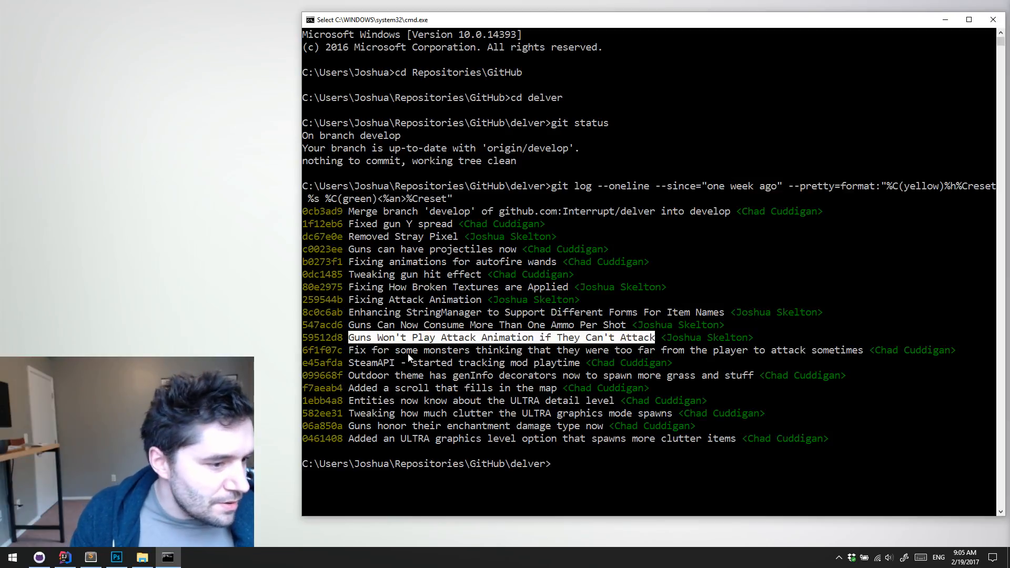
# Highlight in turn the commit messages on guns not playing attack animations and guns consuming more than one ammo per shot
pyautogui.click(392, 349)
pyautogui.moveTo(349, 340); pyautogui.dragTo(652, 342)
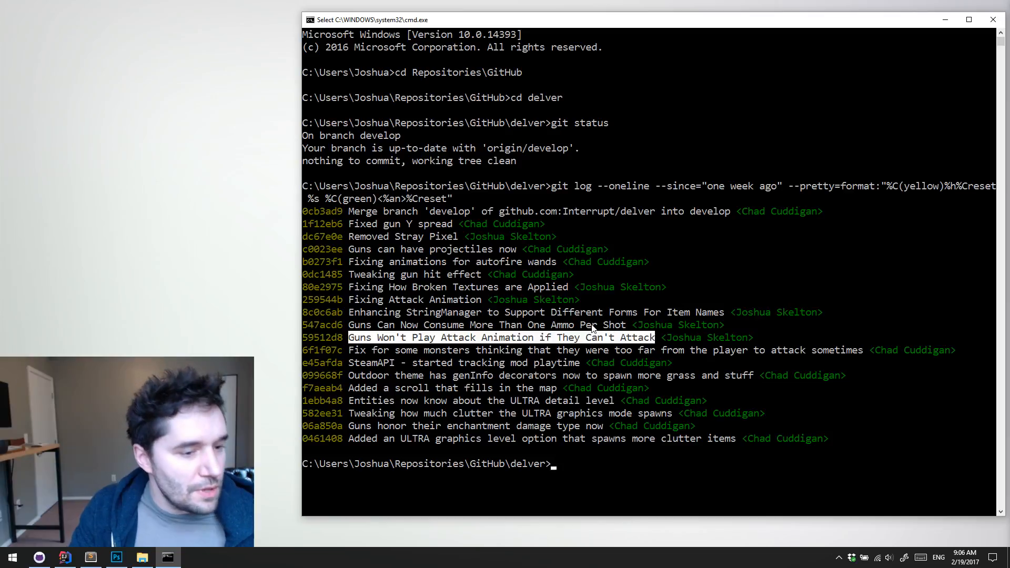
pyautogui.moveTo(356, 327); pyautogui.dragTo(617, 329)
pyautogui.click(617, 327)
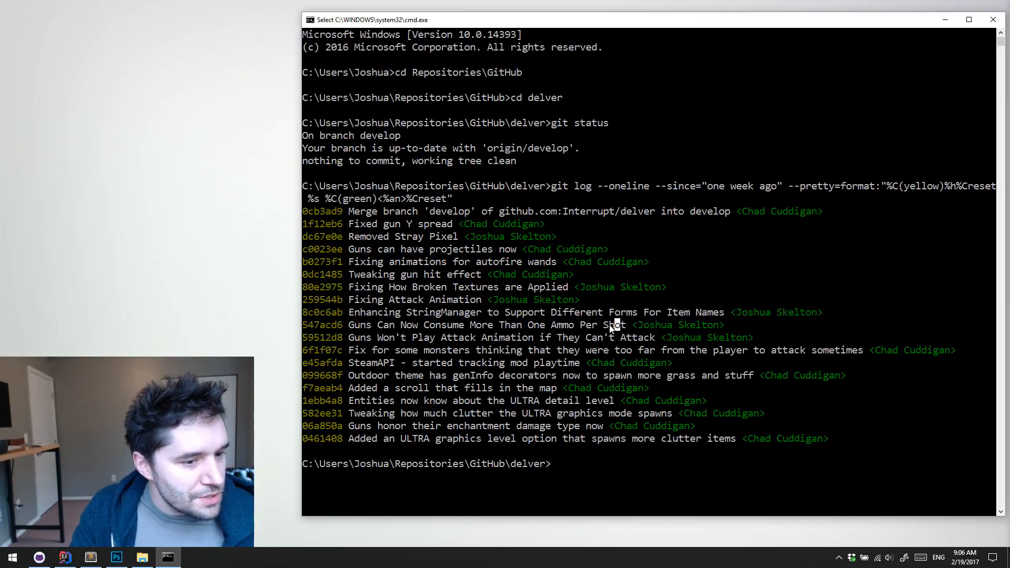
pyautogui.moveTo(350, 328); pyautogui.dragTo(624, 328)
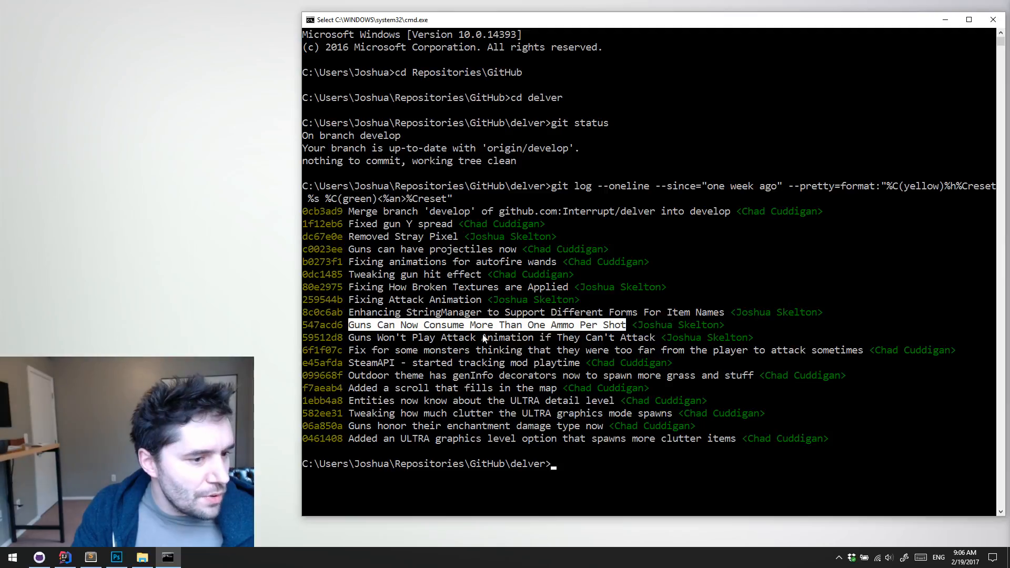
# Highlight the commit message about enhancing StringManager to support different forms for item names, and clear the highlight
pyautogui.click(384, 308)
pyautogui.moveTo(363, 311); pyautogui.dragTo(727, 308)
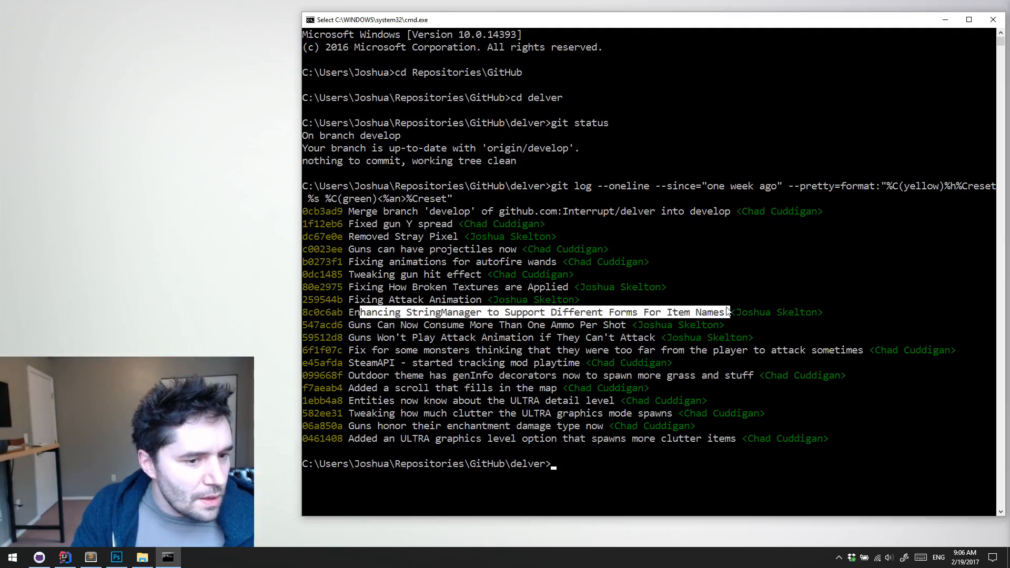
pyautogui.click(395, 335)
pyautogui.moveTo(346, 317); pyautogui.dragTo(724, 315)
pyautogui.click(725, 315)
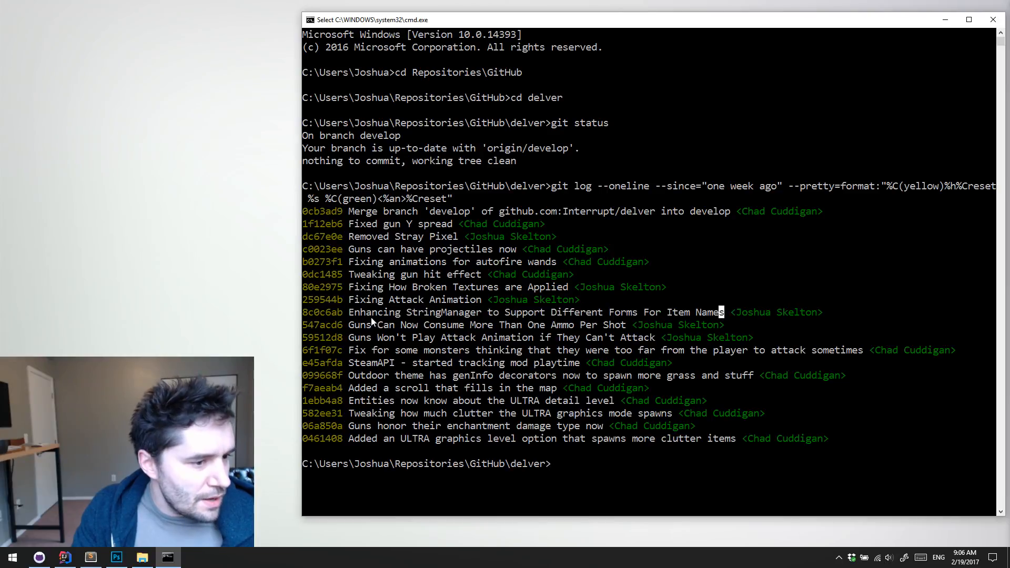
pyautogui.moveTo(346, 316); pyautogui.dragTo(730, 315)
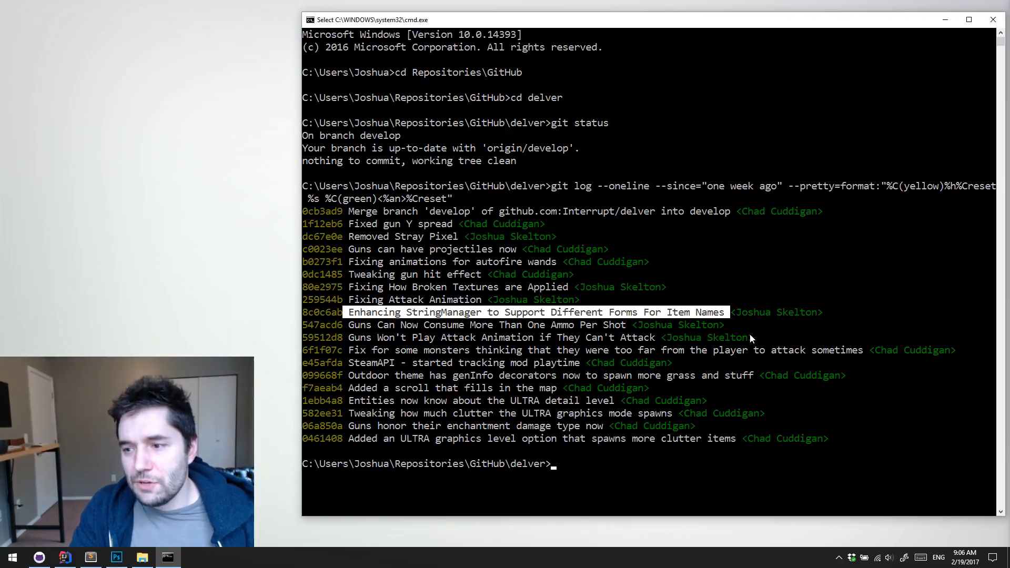
pyautogui.click(369, 312)
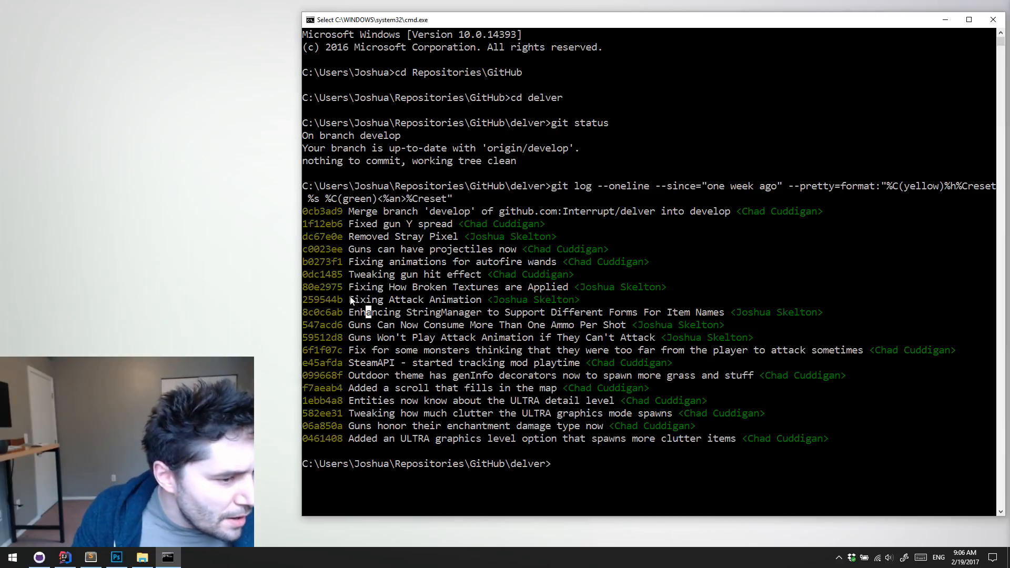
# Highlight the commit message "Fixing Attack Animation" and the related one about guns that can't attack, and clear the highlight
pyautogui.moveTo(350, 297); pyautogui.dragTo(484, 299)
pyautogui.click(484, 299)
pyautogui.moveTo(347, 304); pyautogui.dragTo(483, 300)
pyautogui.click(484, 299)
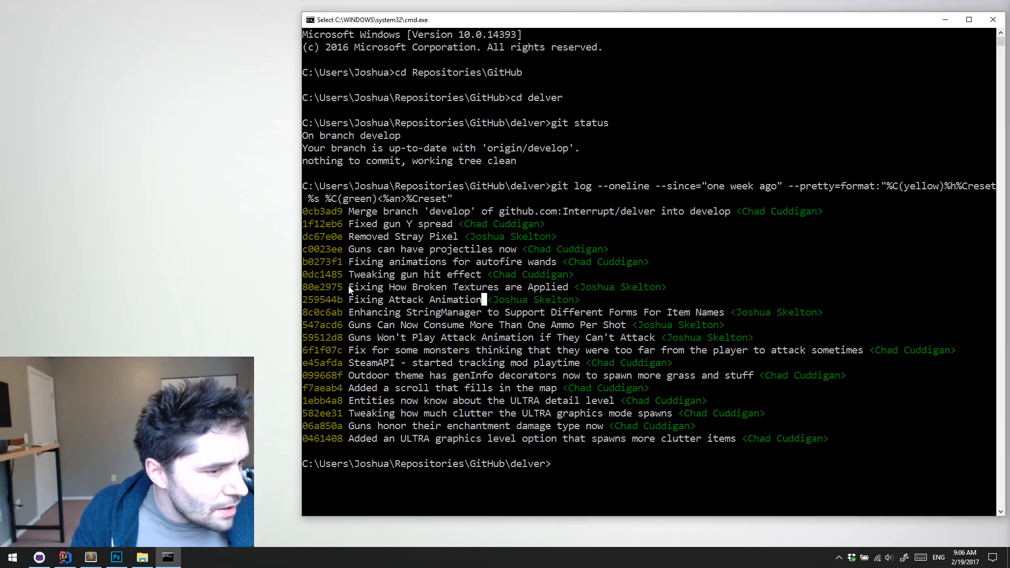
pyautogui.moveTo(349, 299); pyautogui.dragTo(486, 300)
pyautogui.click(486, 301)
pyautogui.moveTo(363, 335); pyautogui.dragTo(625, 338)
pyautogui.click(624, 338)
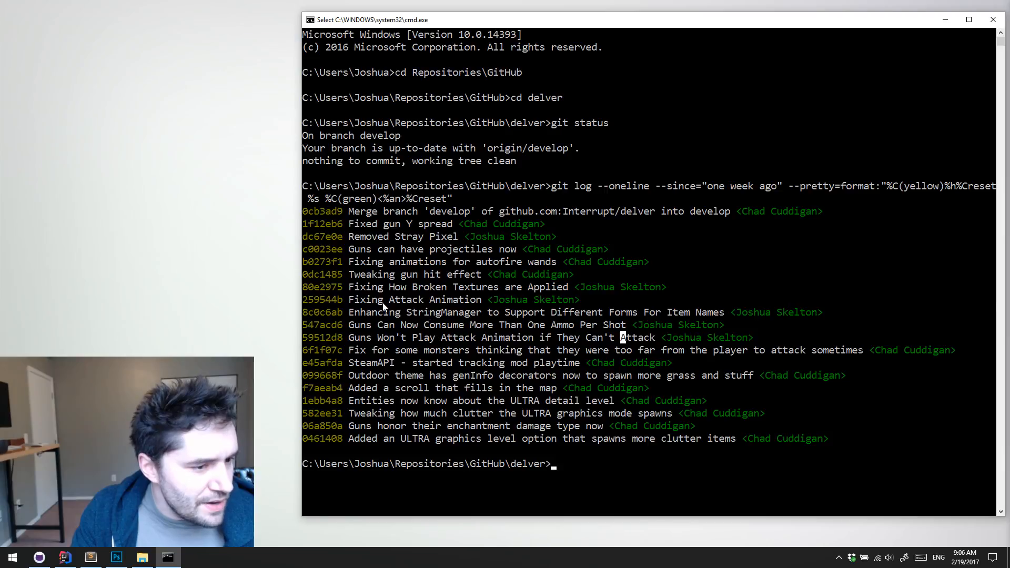
# Highlight the commit message "Fixing How Broken Textures are Applied"
pyautogui.moveTo(349, 299); pyautogui.dragTo(566, 290)
pyautogui.click(380, 288)
pyautogui.click(566, 290)
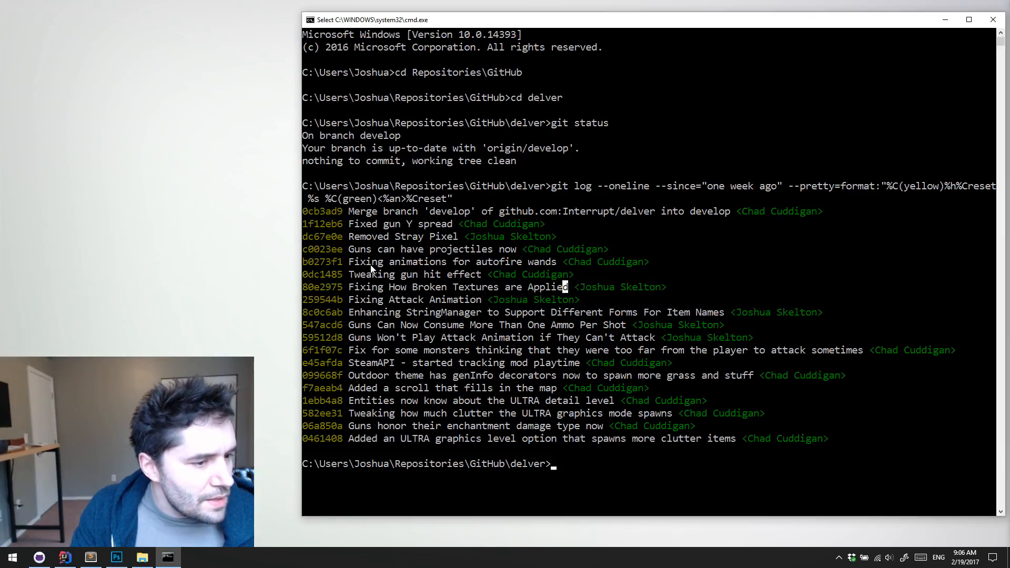
pyautogui.moveTo(344, 287); pyautogui.dragTo(584, 293)
pyautogui.click(583, 287)
pyautogui.click(516, 300)
pyautogui.click(536, 288)
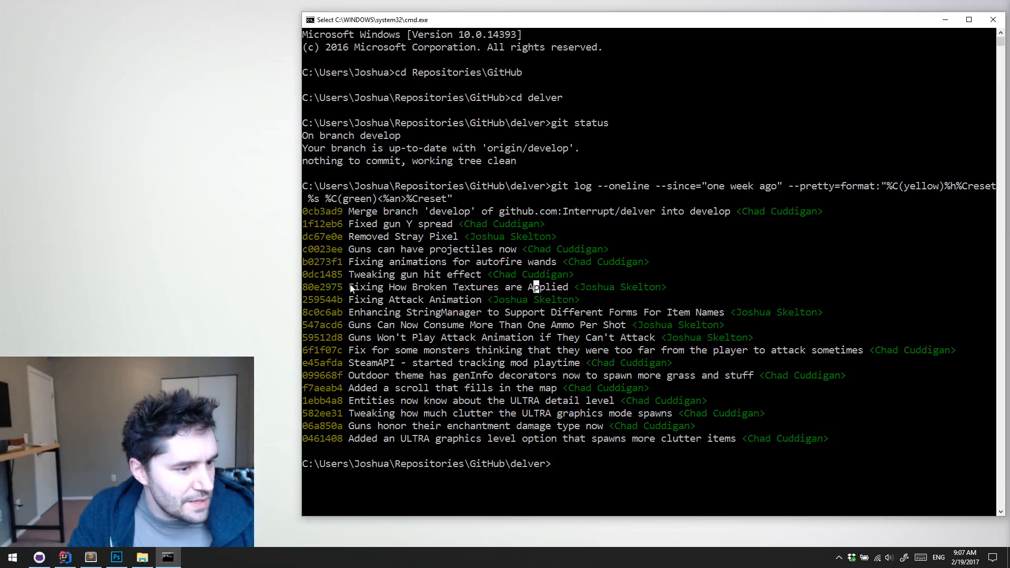
pyautogui.moveTo(349, 287); pyautogui.dragTo(536, 289)
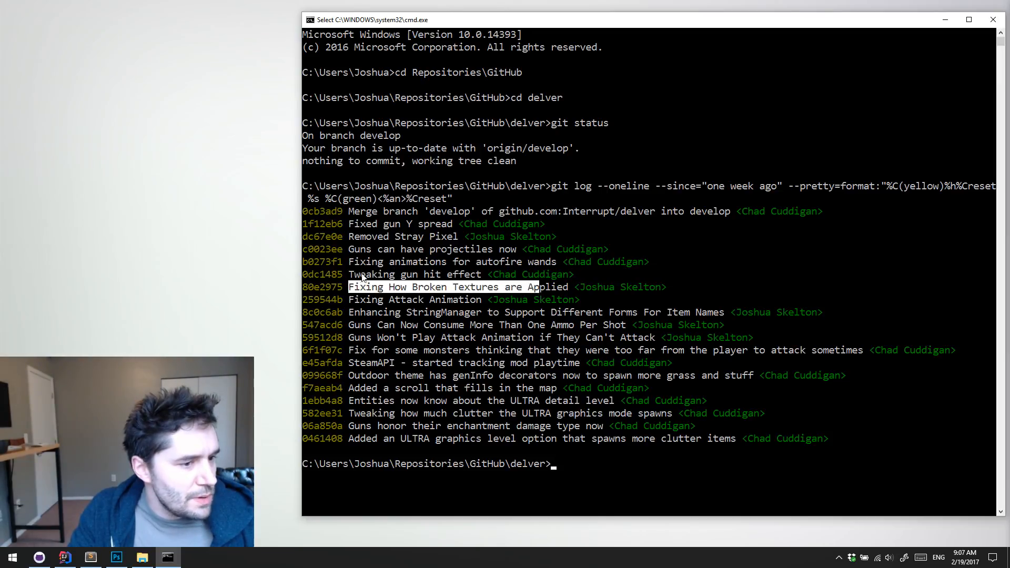
# Highlight in turn the commit messages on the gun hit effect, autofire wand animations, and guns having projectiles
pyautogui.moveTo(361, 274); pyautogui.dragTo(467, 272)
pyautogui.click(397, 263)
pyautogui.moveTo(379, 263); pyautogui.dragTo(540, 263)
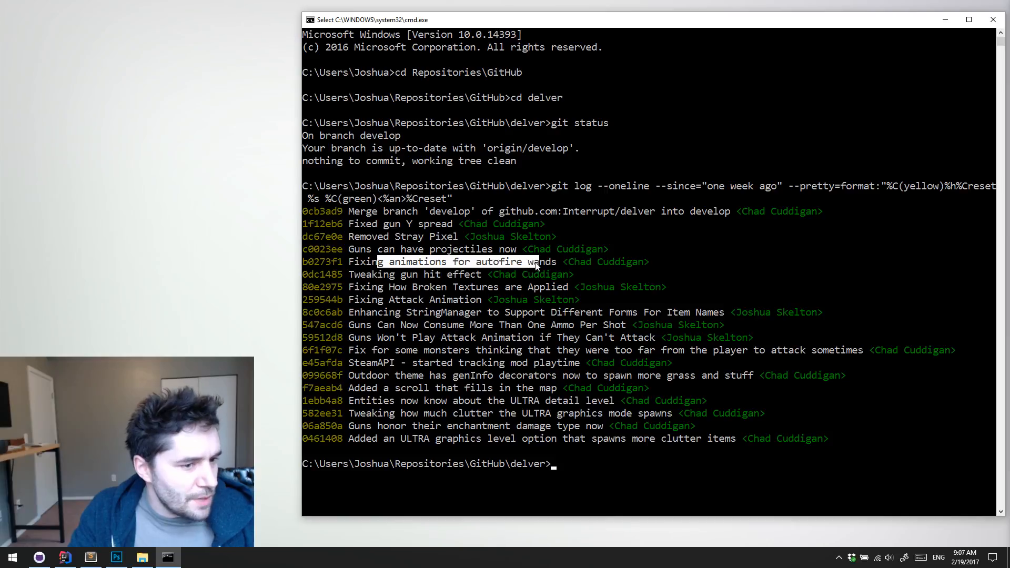
pyautogui.doubleClick(537, 263)
pyautogui.doubleClick(537, 265)
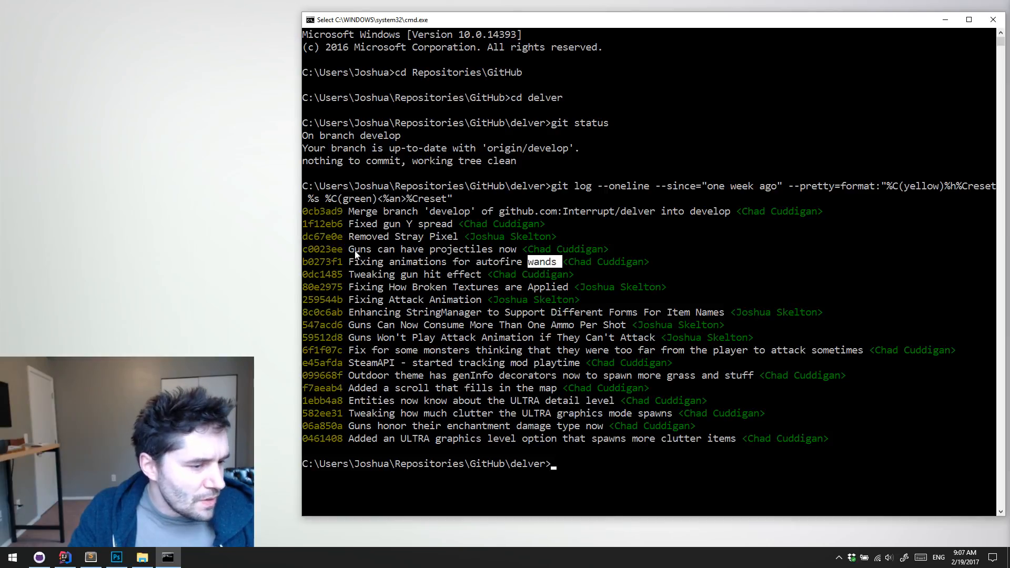
pyautogui.moveTo(356, 249); pyautogui.dragTo(530, 252)
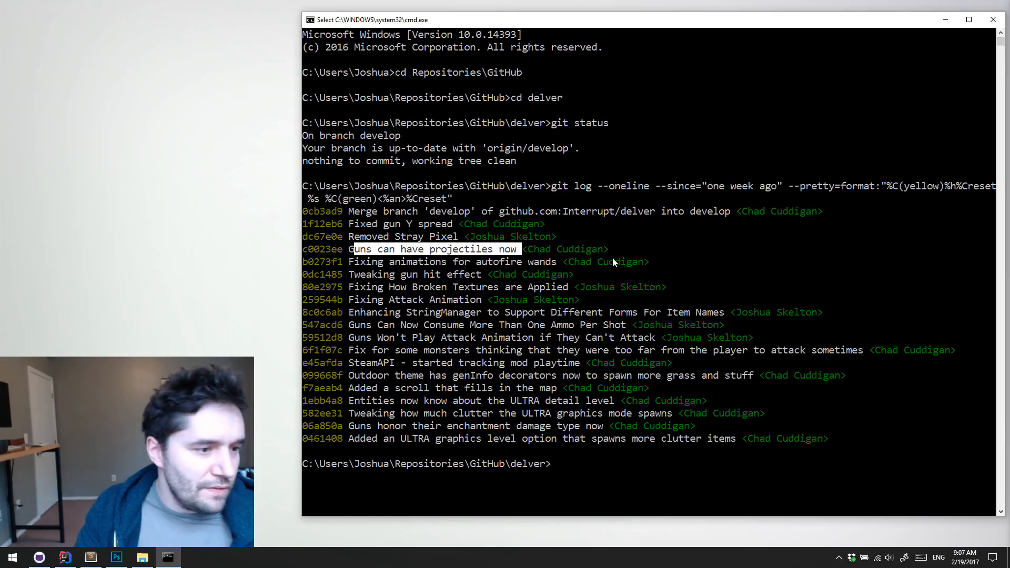
# Highlight in turn the commit messages on the stray pixel, gun Y spread, and the develop branch merge
pyautogui.moveTo(354, 237); pyautogui.dragTo(452, 238)
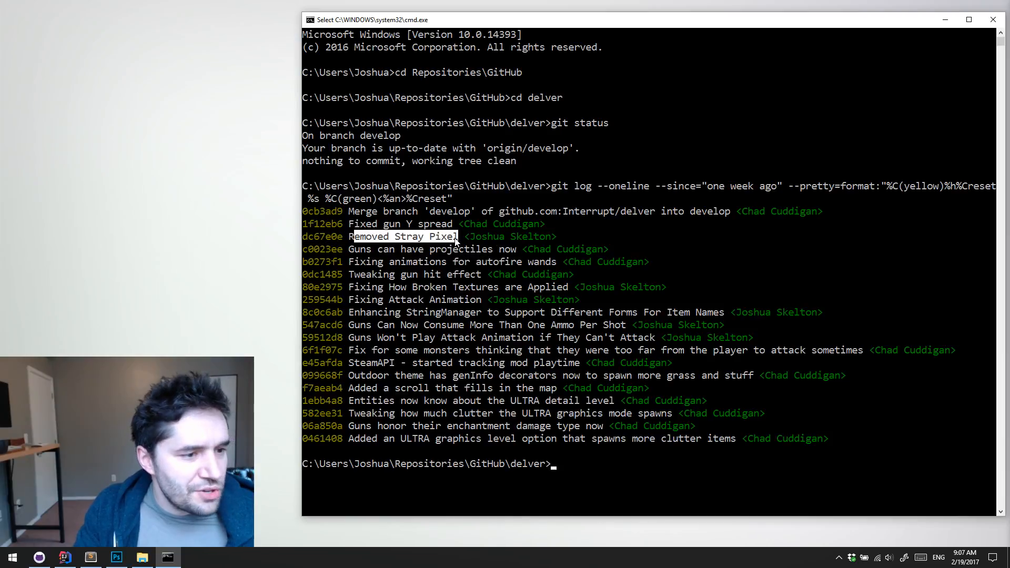
pyautogui.click(455, 237)
pyautogui.moveTo(350, 223); pyautogui.dragTo(452, 225)
pyautogui.click(450, 225)
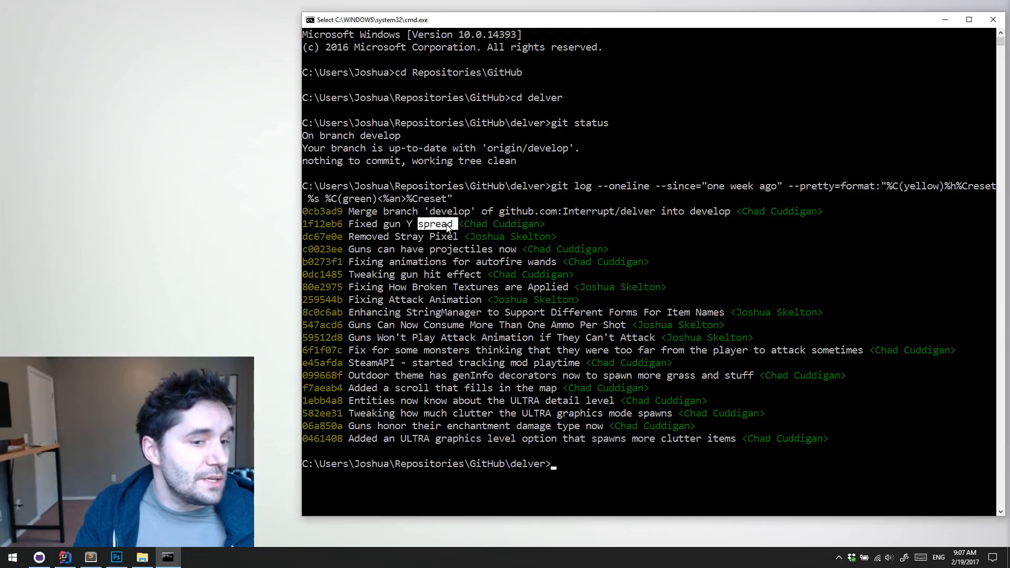
pyautogui.moveTo(375, 227); pyautogui.dragTo(450, 230)
pyautogui.moveTo(352, 212); pyautogui.dragTo(727, 214)
pyautogui.doubleClick(726, 214)
pyautogui.click(724, 212)
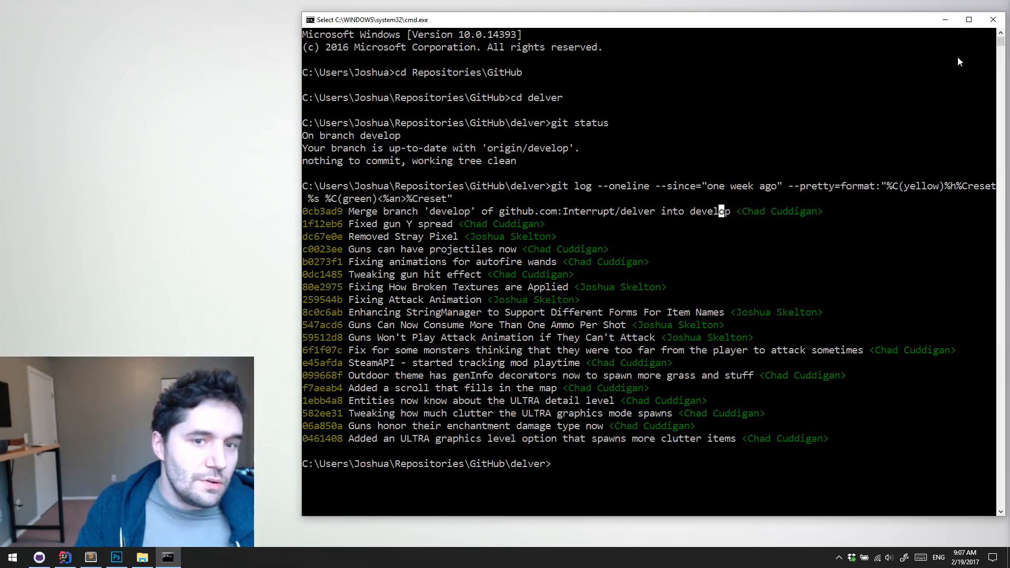
# Minimize the command prompt, switch to IntelliJ IDEA, and run the Desktop configuration of the delver project
pyautogui.click(946, 20)
pyautogui.click(66, 561)
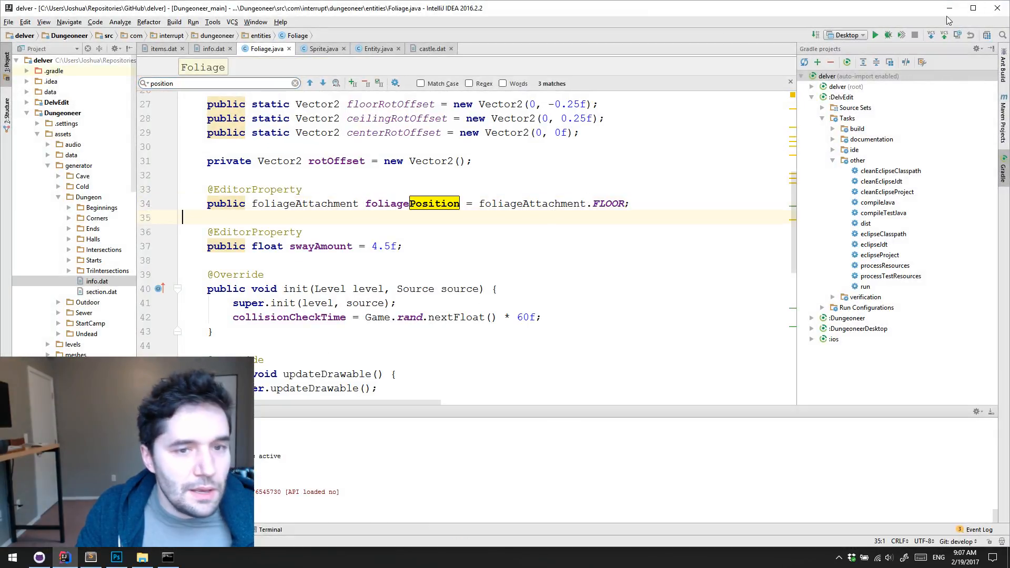
pyautogui.click(878, 35)
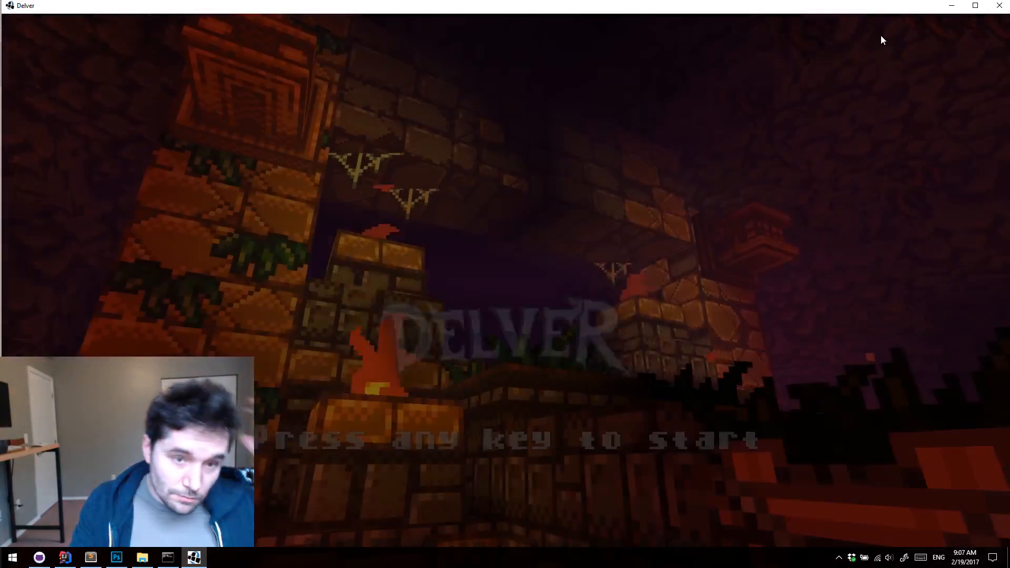
# Continue past the Delver title screen to the save slots and maximize the game window
pyautogui.doubleClick(761, 3)
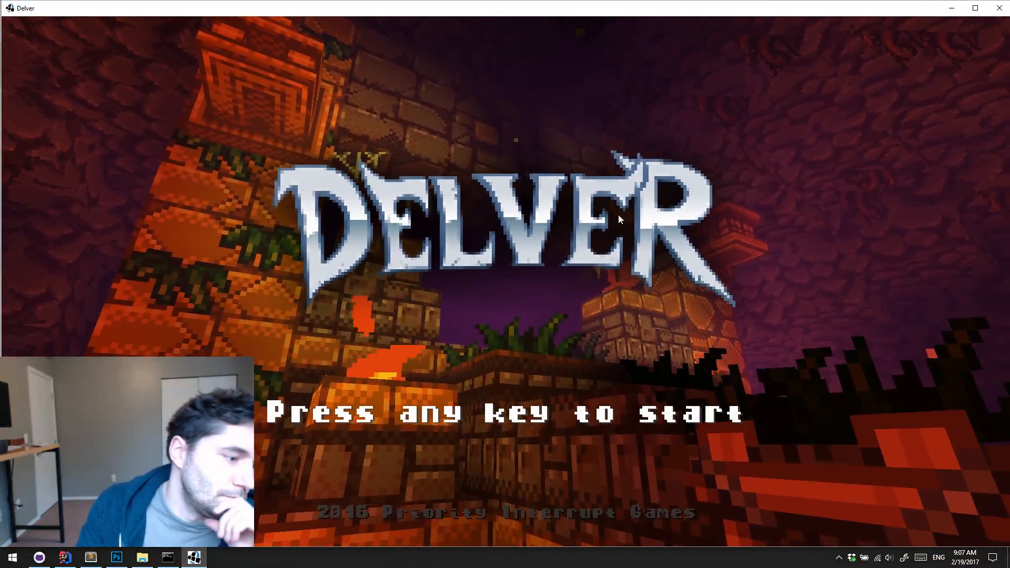
pyautogui.click(601, 238)
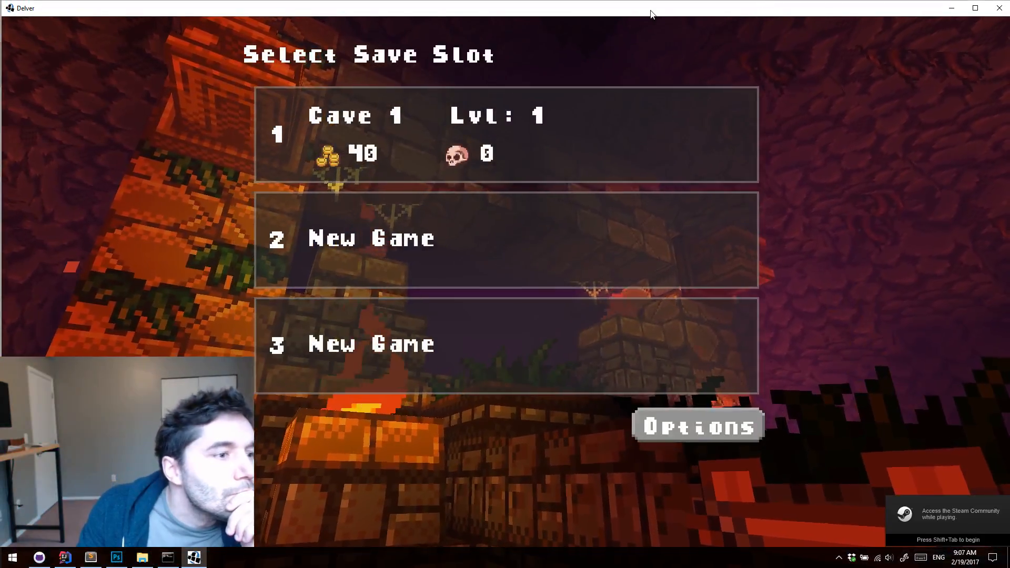
pyautogui.doubleClick(646, 10)
# Erase the saved game in slot 1 and start a new game in that slot
pyautogui.click(575, 160)
pyautogui.click(691, 58)
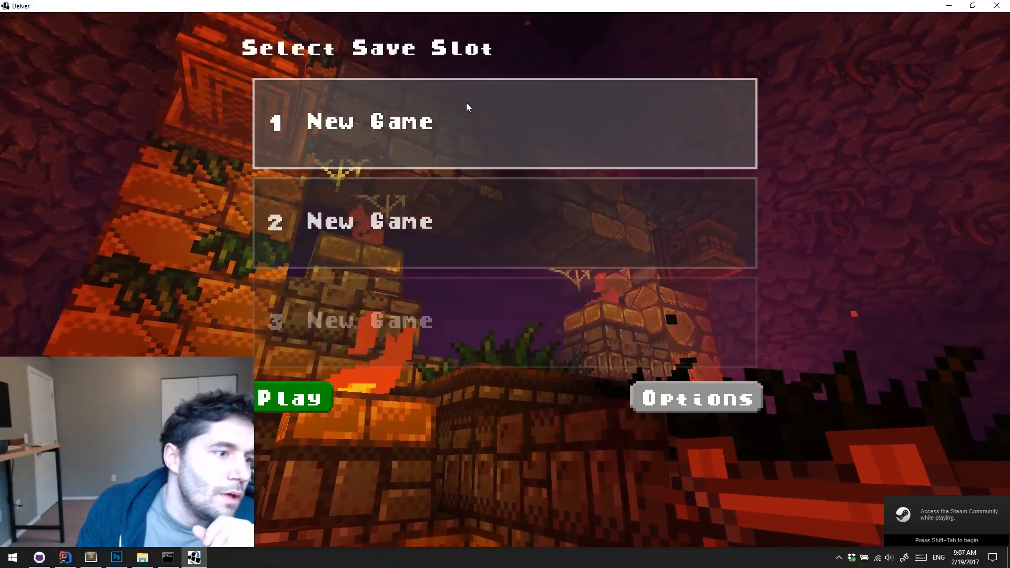
pyautogui.click(294, 401)
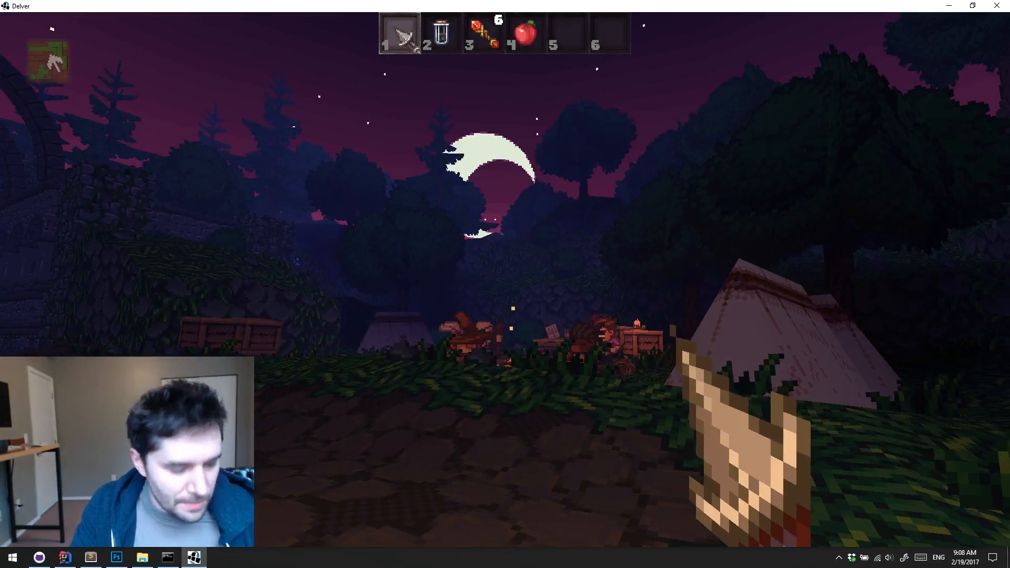
# Walk through the camp past the campfire to the wooden door in the ruins and enter Dungeon 1
pyautogui.press('w')
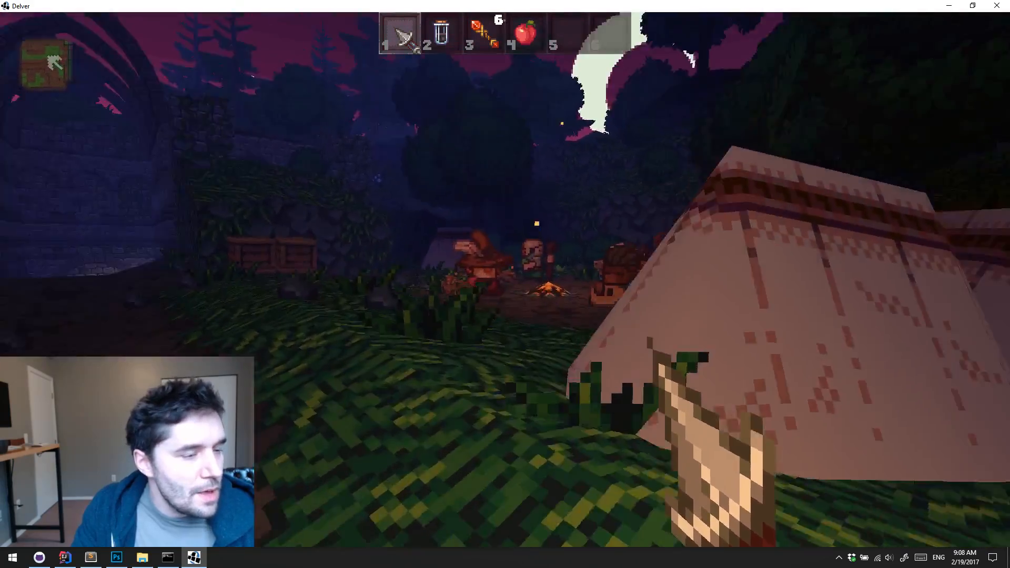
pyautogui.press('w')
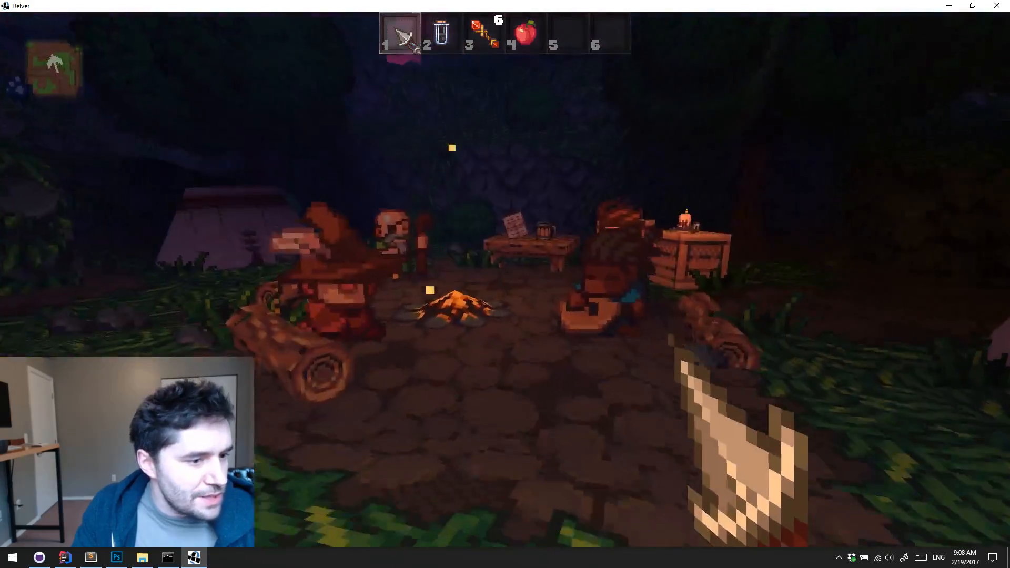
pyautogui.press('w')
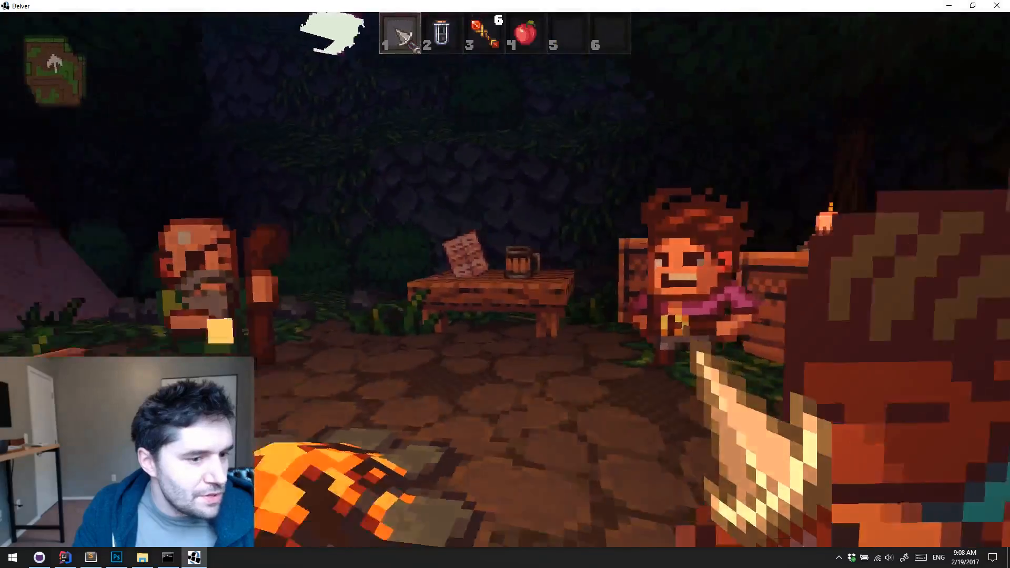
pyautogui.press('w')
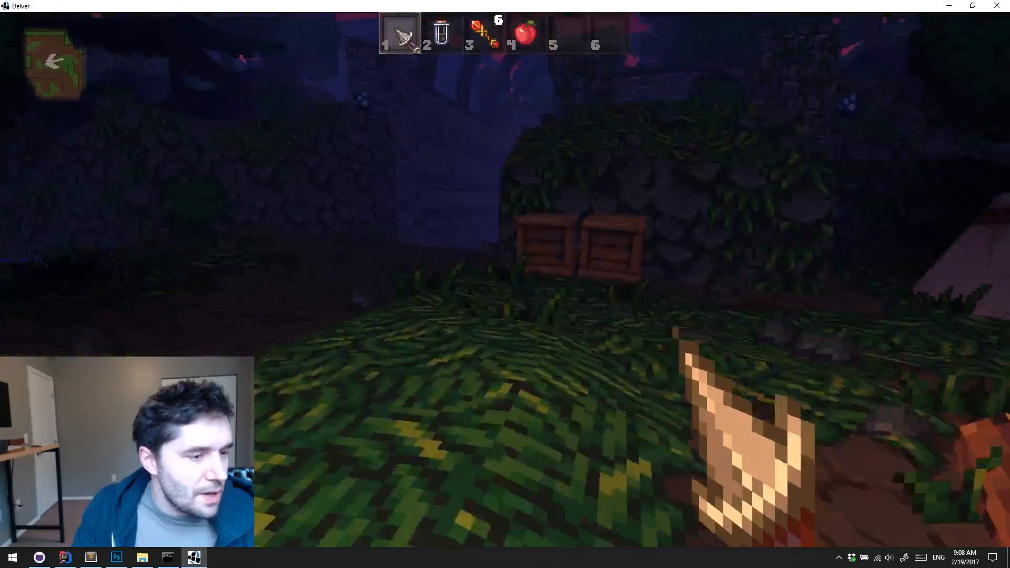
pyautogui.press('w')
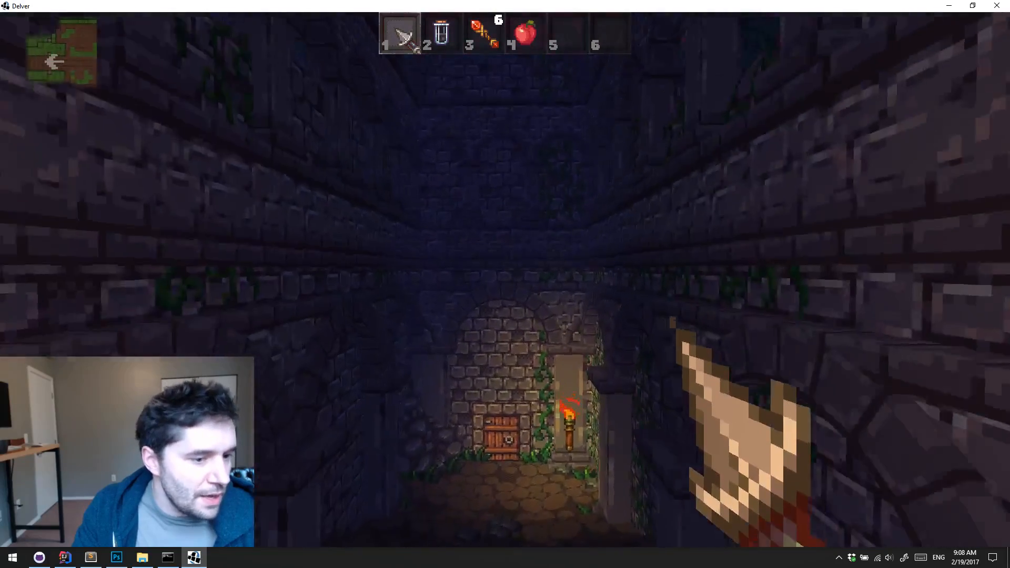
pyautogui.press('w')
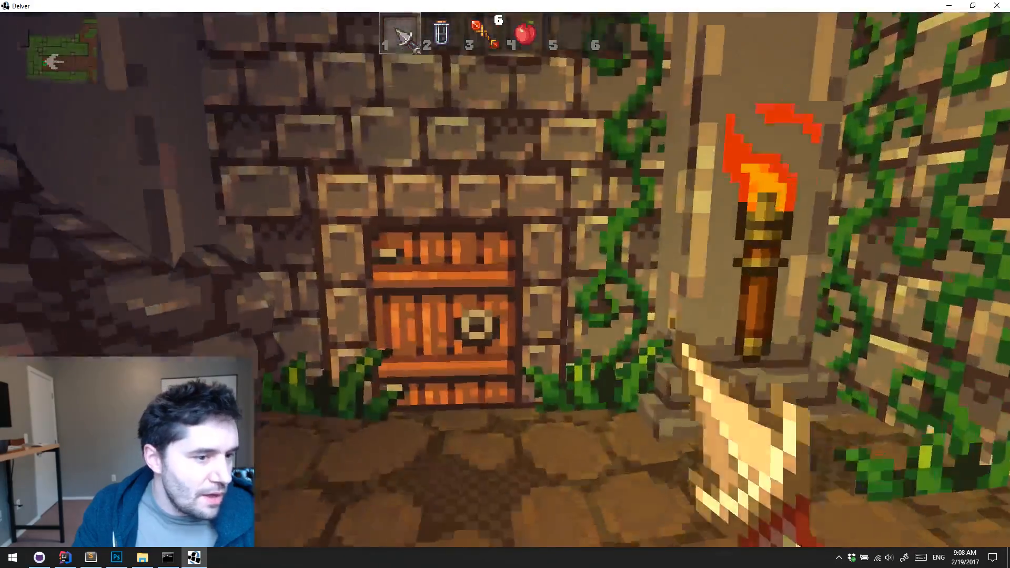
pyautogui.press('e')
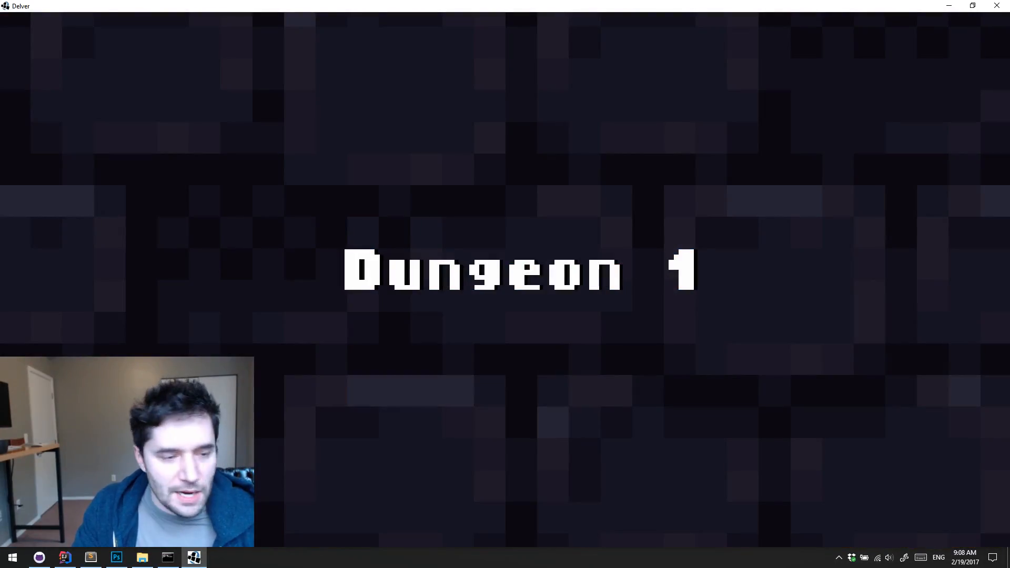
# Open the wooden door off the entrance hall, enter the side room, and smash the first crates with the dagger
pyautogui.press('w')
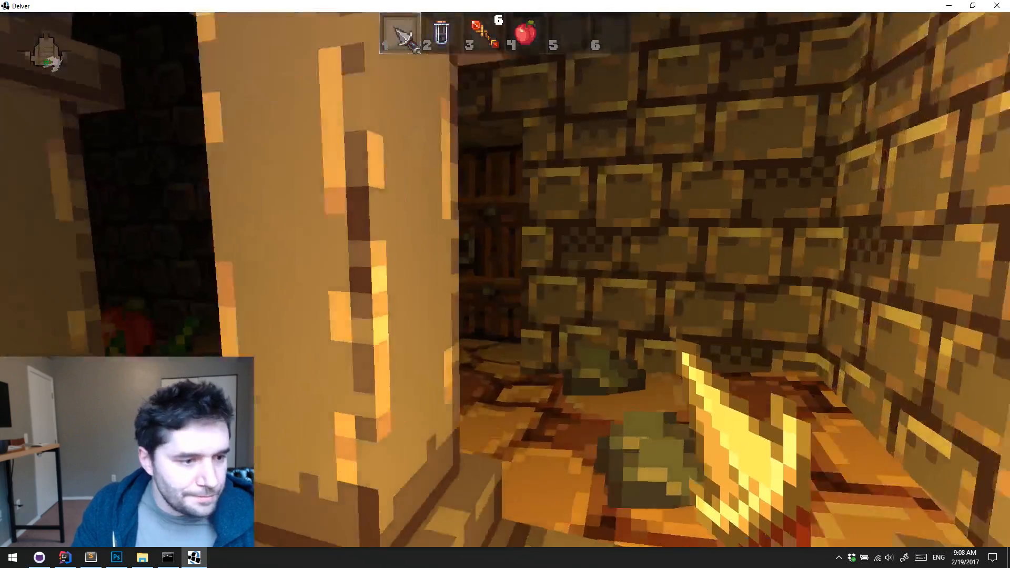
pyautogui.press('e')
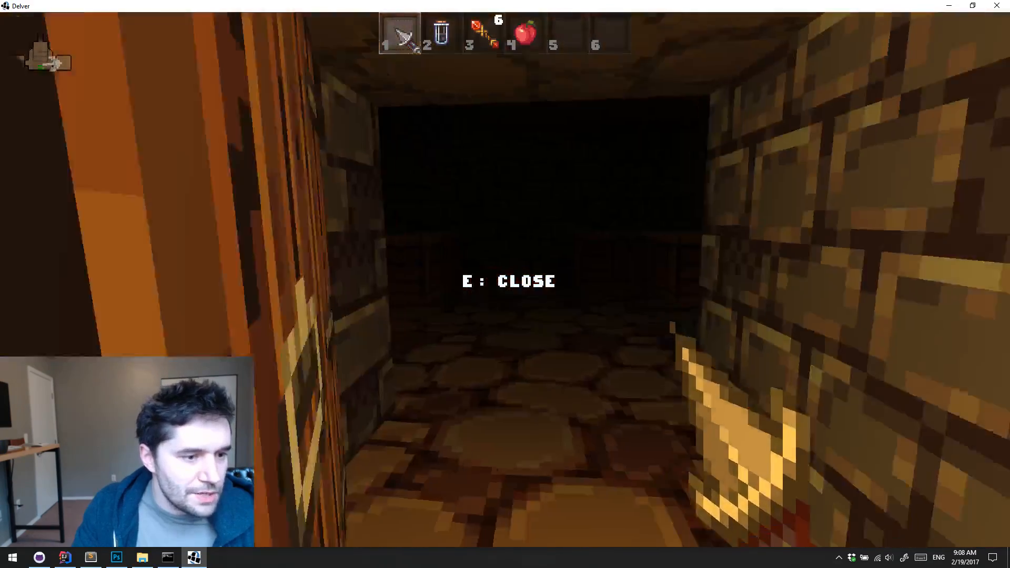
pyautogui.press('w')
pyautogui.click(505, 280)
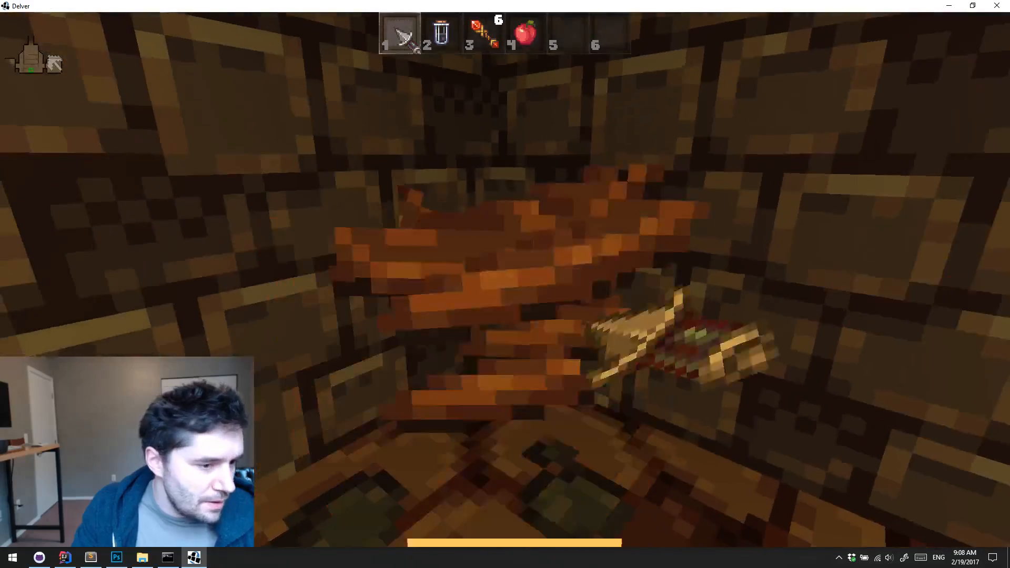
pyautogui.press('w')
pyautogui.click(505, 280)
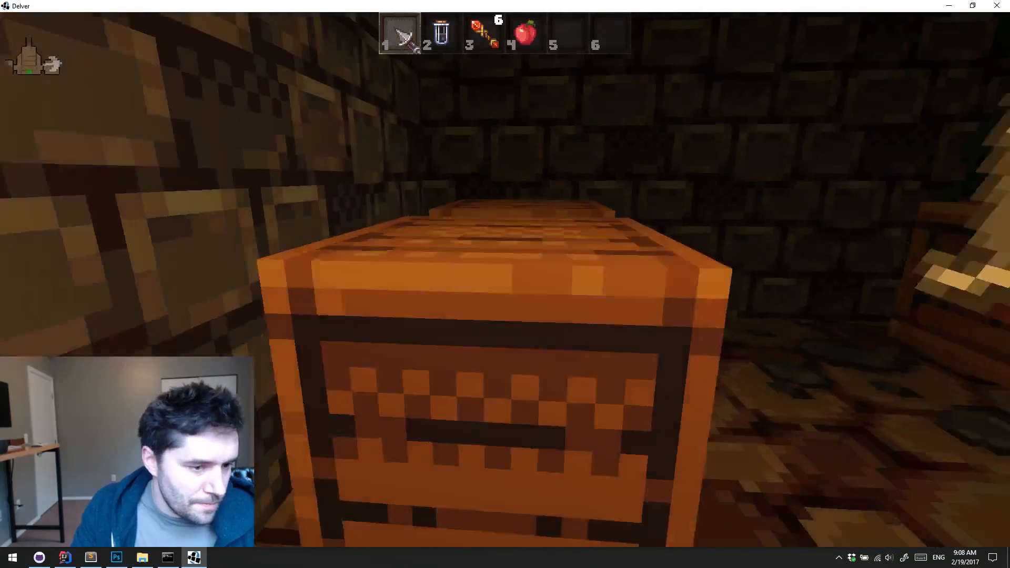
# Smash the row of crates along the side room's wall with the dagger
pyautogui.press('w')
pyautogui.click(505, 280)
pyautogui.press('s')
pyautogui.click(505, 280)
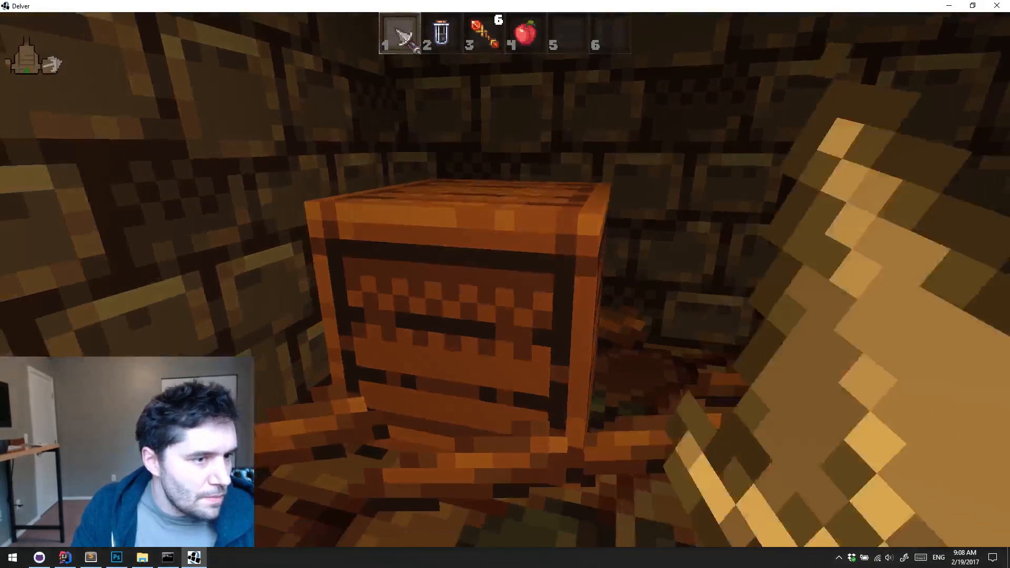
pyautogui.press('w')
pyautogui.click(505, 280)
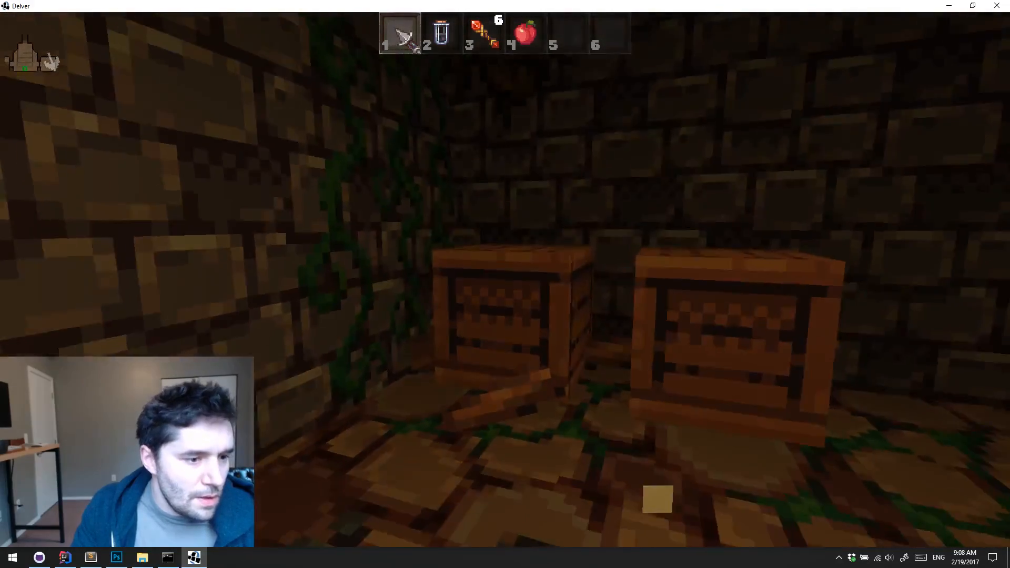
# Break the crates in the vine-covered corner and collect the cheese they held
pyautogui.press('w')
pyautogui.click(505, 280)
pyautogui.click(505, 280)
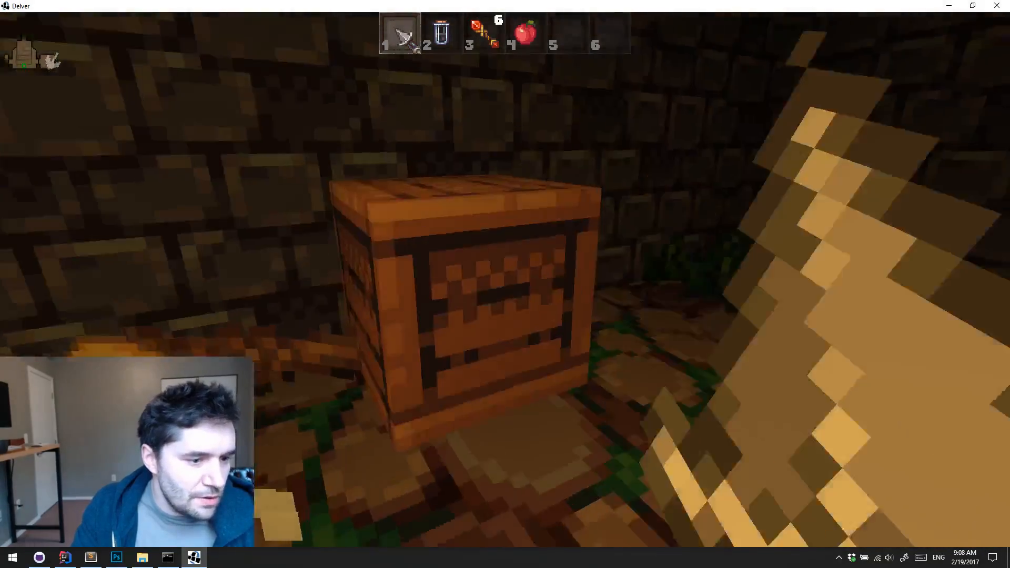
pyautogui.press('w')
pyautogui.click(505, 280)
pyautogui.press('w')
pyautogui.click(505, 279)
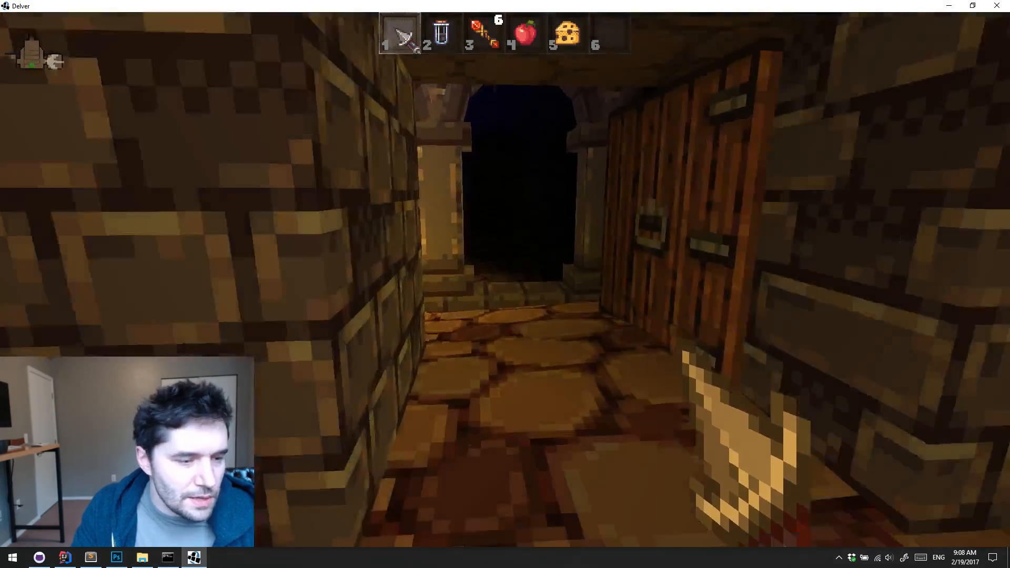
# Cross the pillared hall to the opposite side room, open its door, and go inside
pyautogui.press('w')
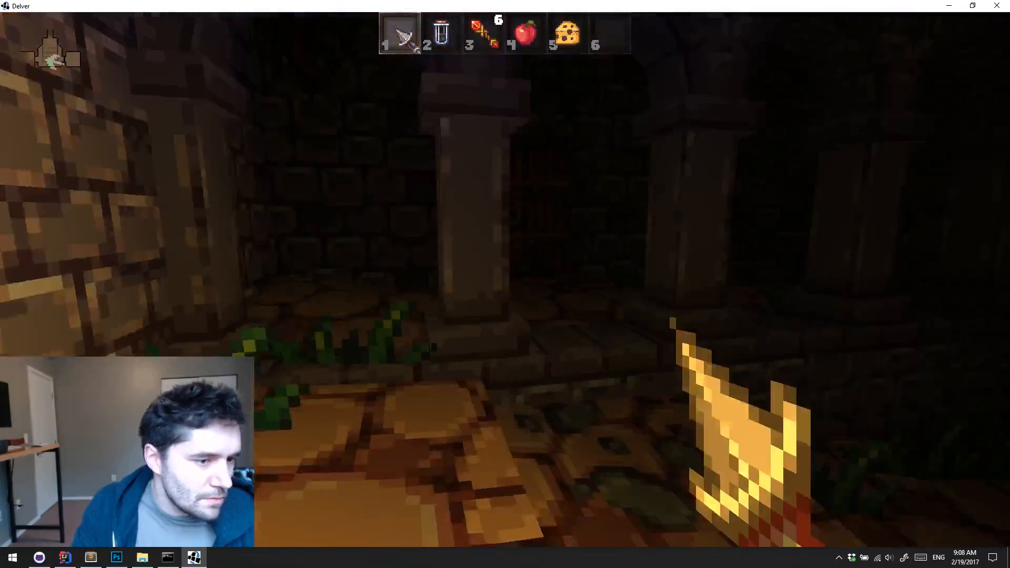
pyautogui.press('w')
pyautogui.press('e')
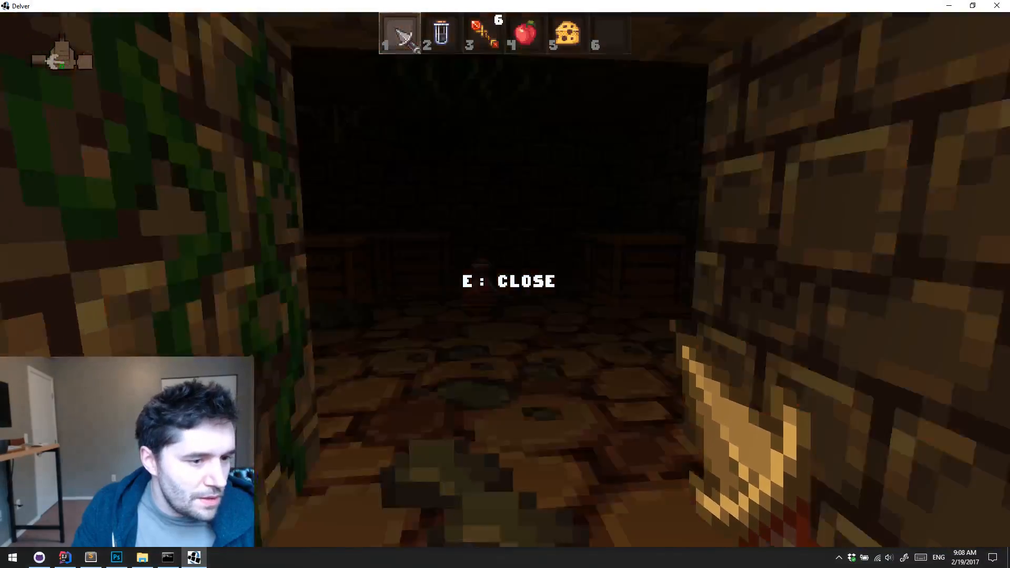
pyautogui.press('w')
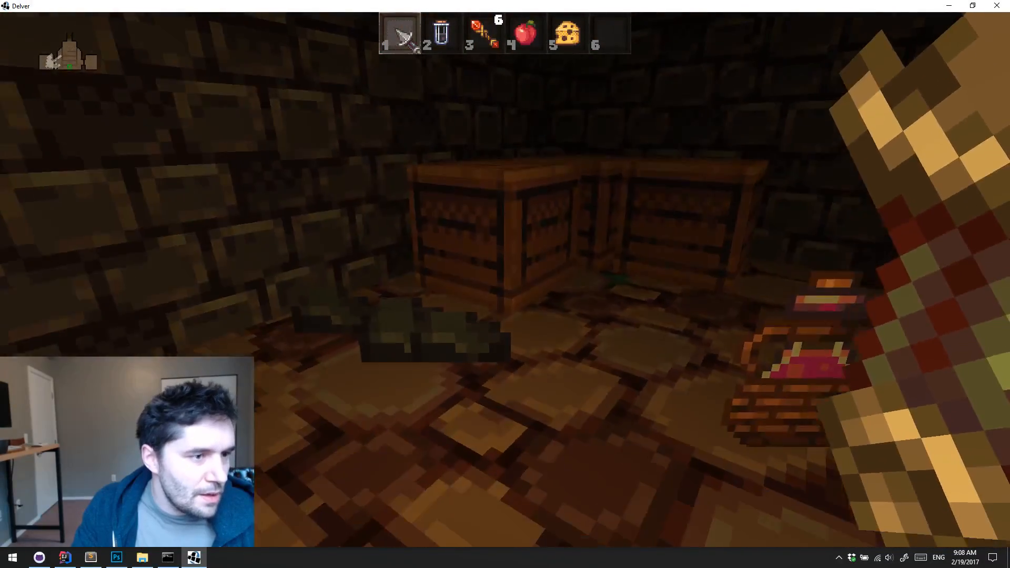
# Smash the crates around the purple potion in the second side room with the dagger
pyautogui.press('s')
pyautogui.click(505, 279)
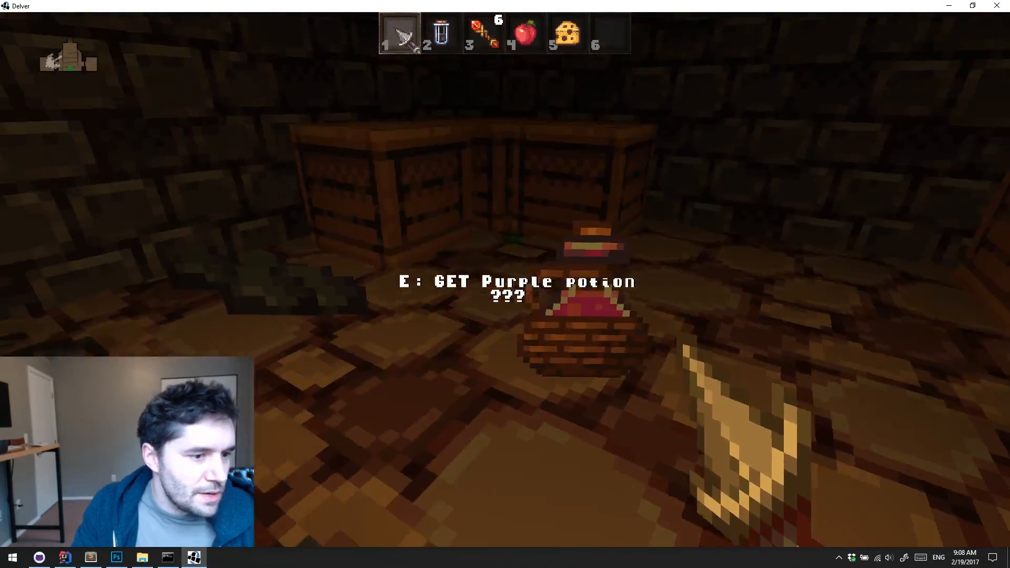
pyautogui.press('w')
pyautogui.click(505, 279)
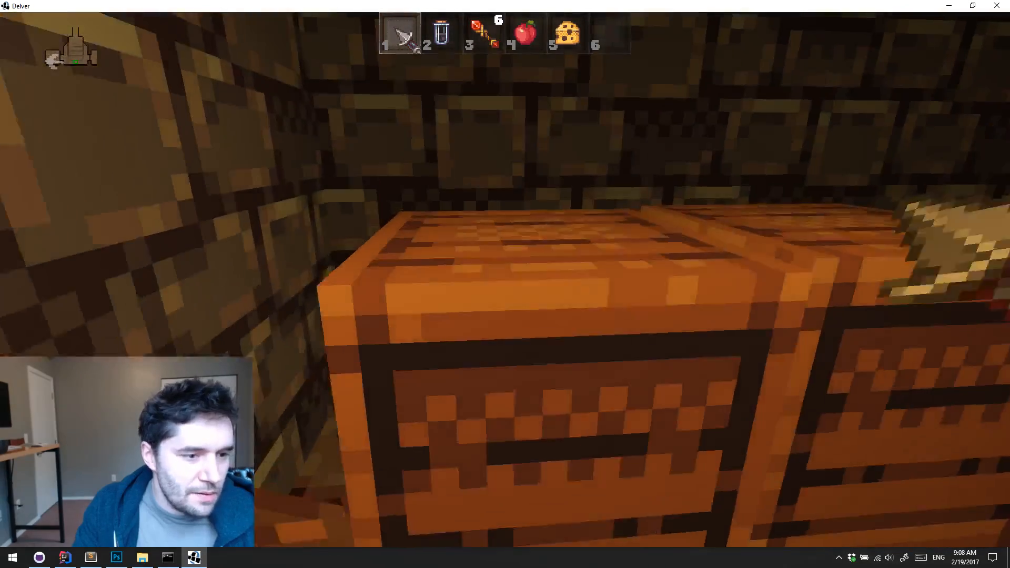
pyautogui.click(505, 280)
pyautogui.press('w')
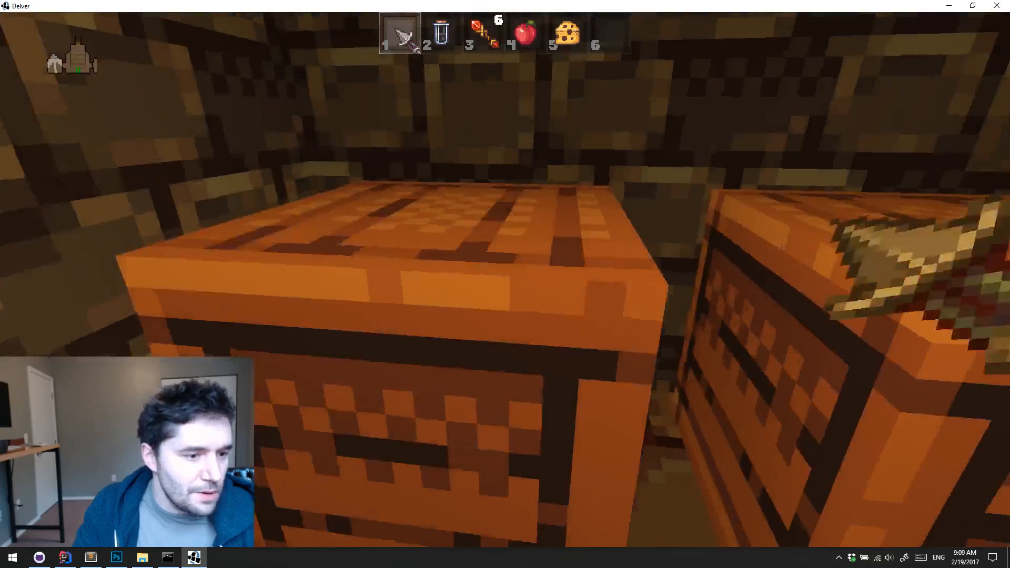
pyautogui.click(505, 280)
pyautogui.click(505, 280)
pyautogui.press('w')
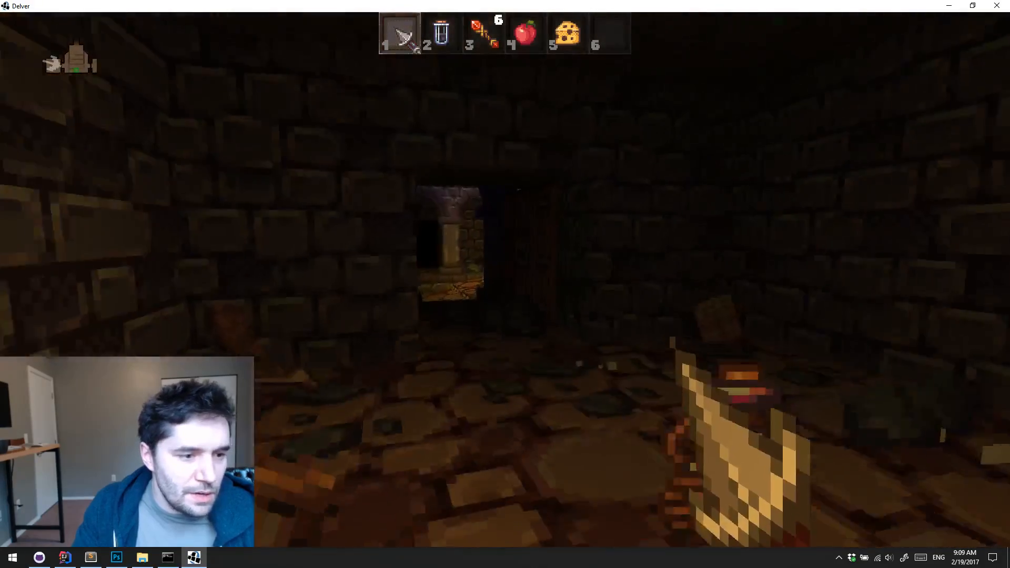
# Follow the overgrown stone passage to the torch-lit area, attack the enemy waiting there, and pick up the green wand
pyautogui.press('w')
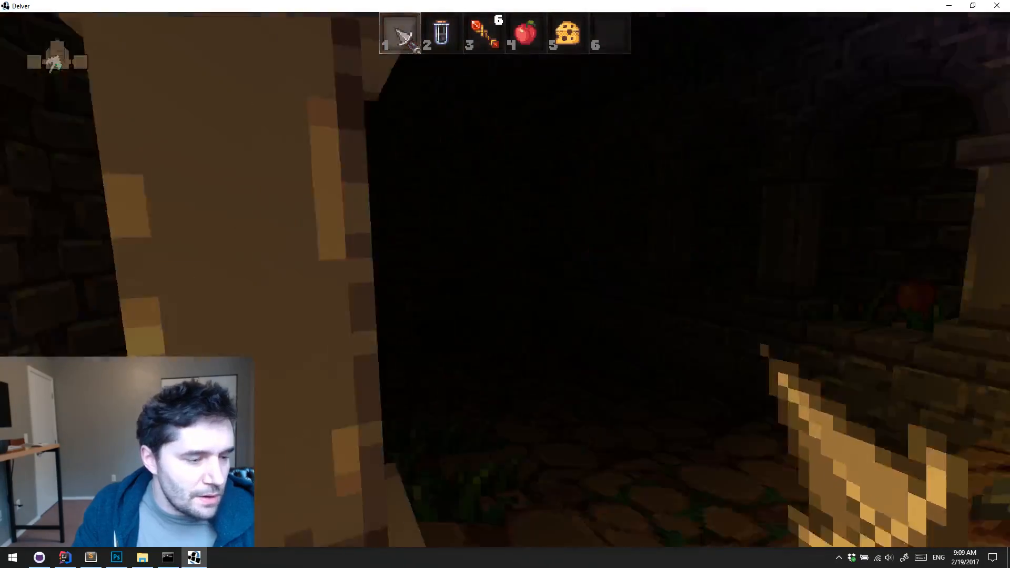
pyautogui.press('w')
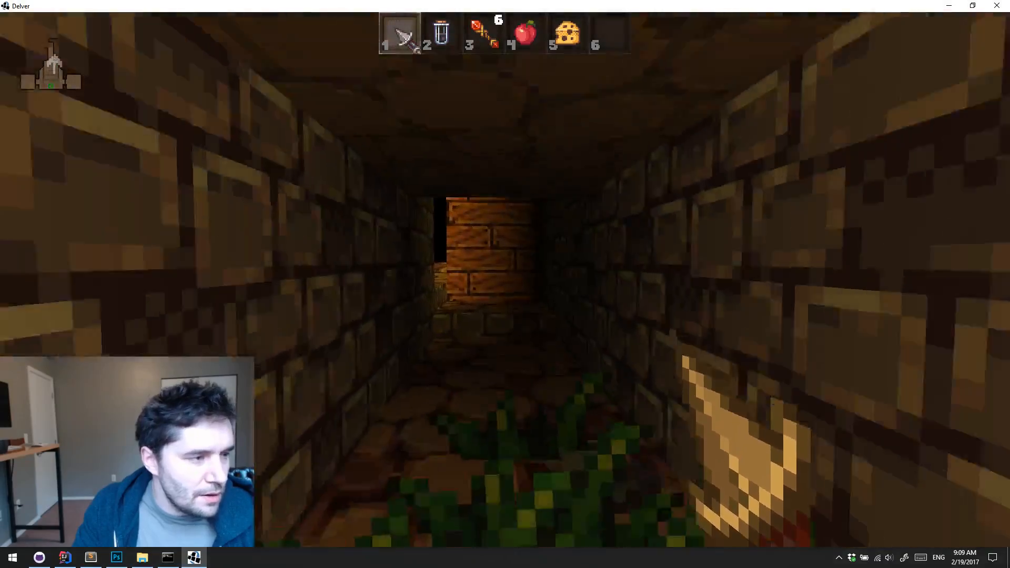
pyautogui.press('w')
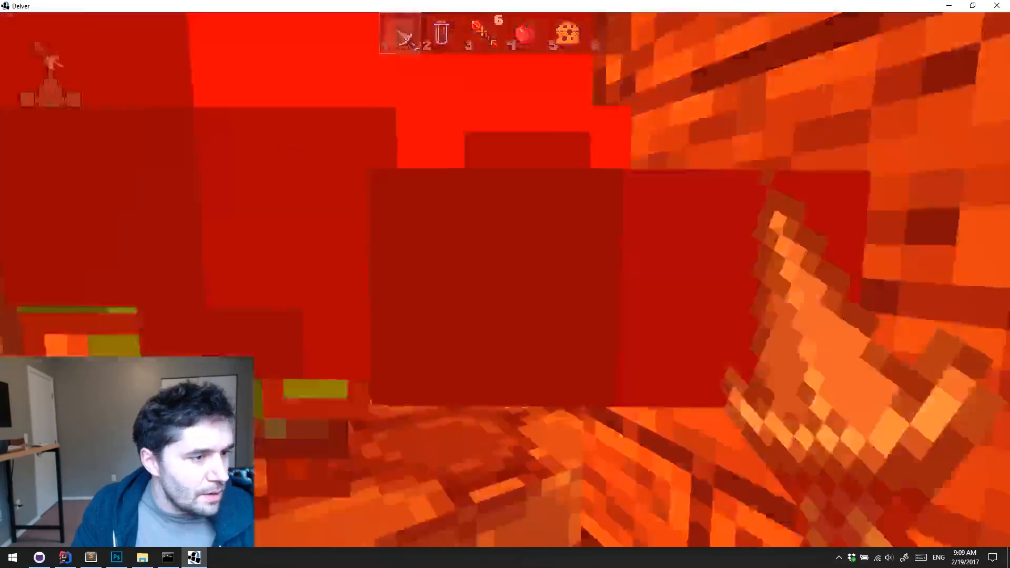
pyautogui.click(505, 279)
pyautogui.press('e')
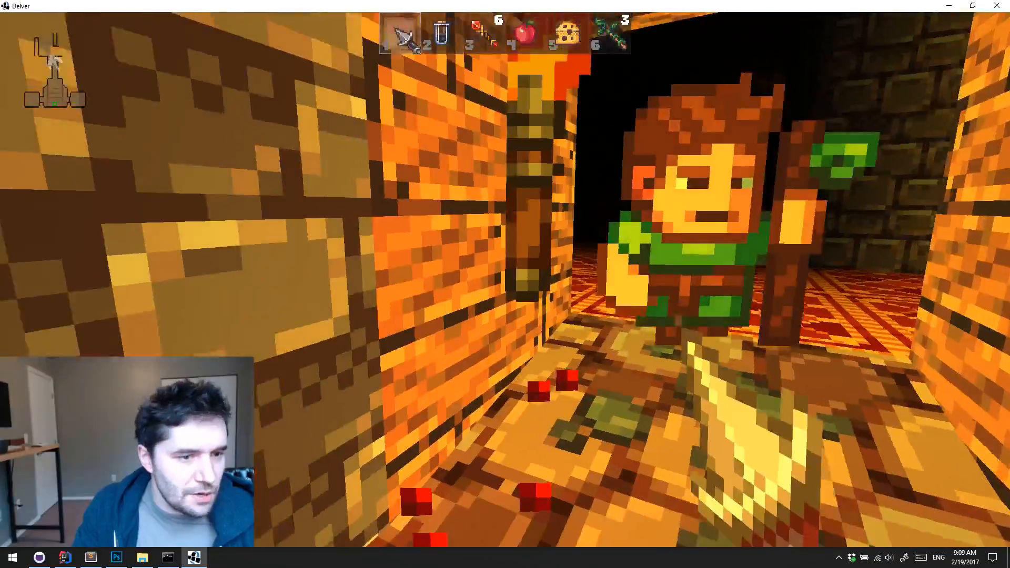
# Defeat the staff-carrying enemies near the torch with the dagger and put the level-up point into Attack
pyautogui.click(505, 279)
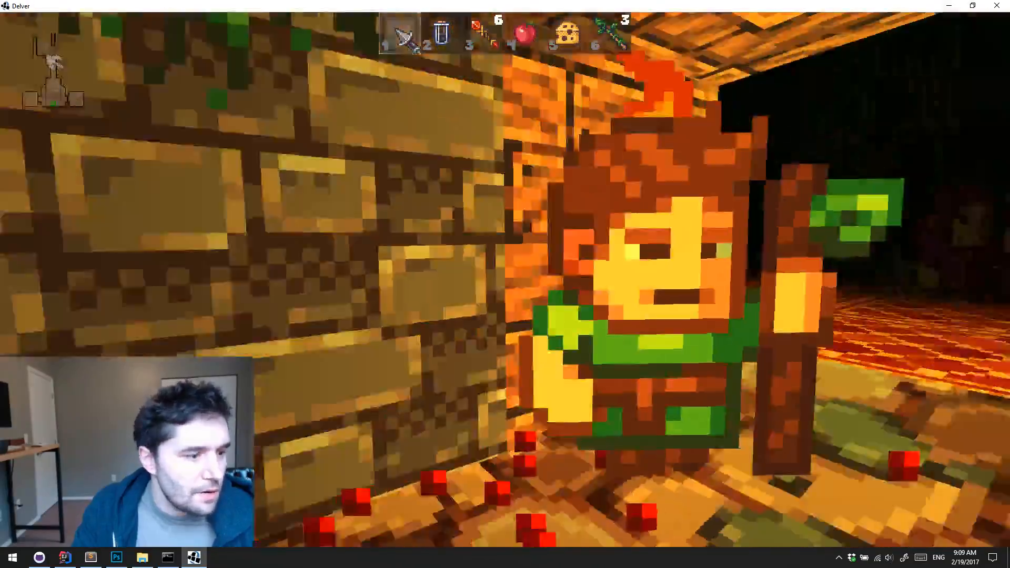
pyautogui.click(505, 279)
pyautogui.click(505, 280)
pyautogui.press('s')
pyautogui.click(505, 279)
pyautogui.press('s')
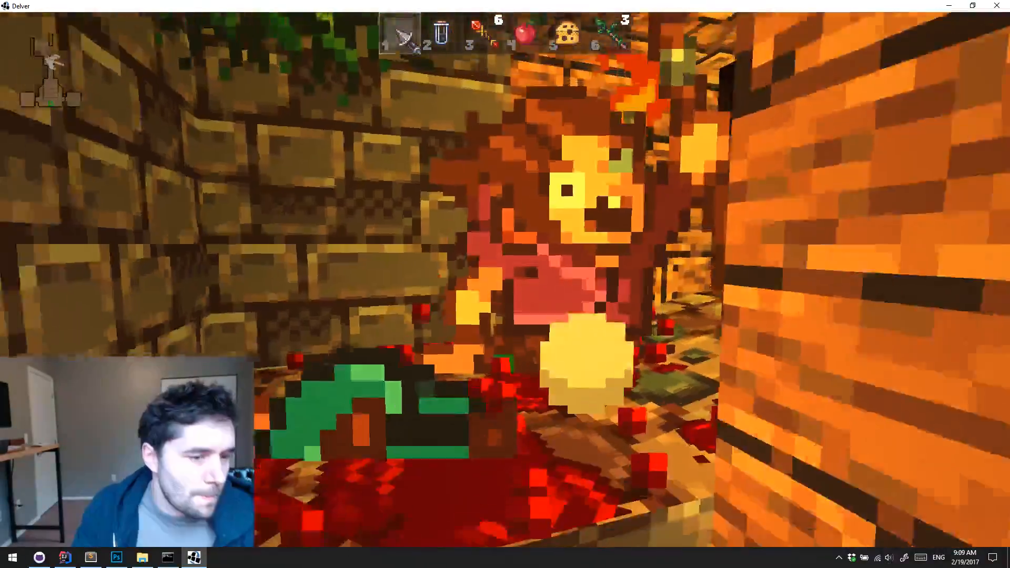
pyautogui.click(505, 279)
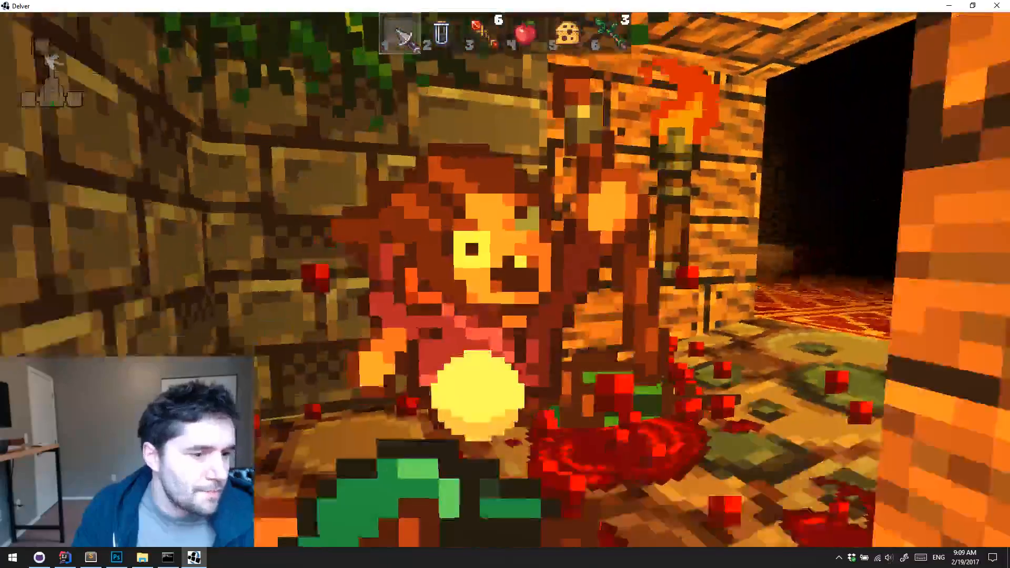
pyautogui.click(505, 279)
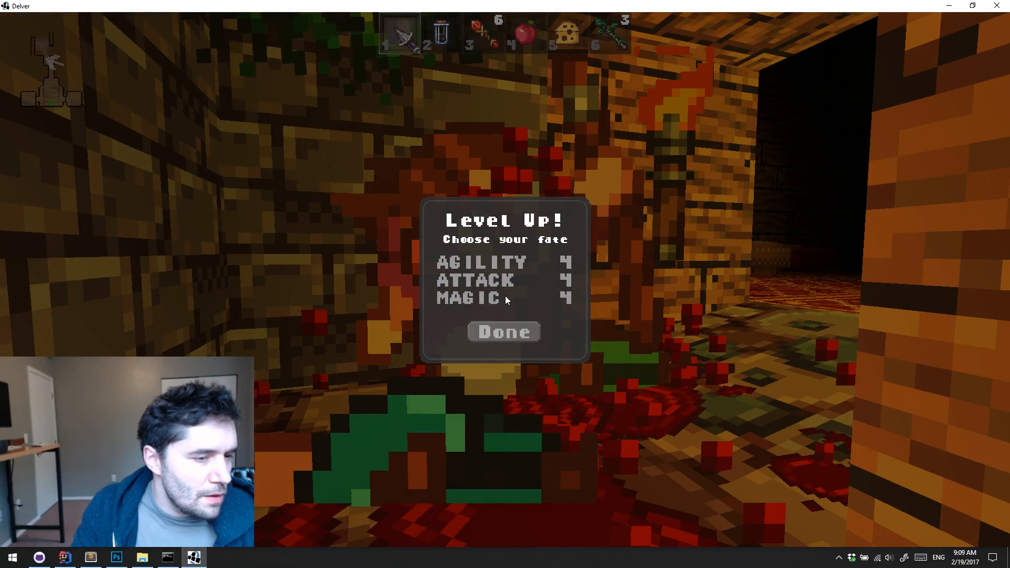
pyautogui.click(476, 279)
pyautogui.click(504, 331)
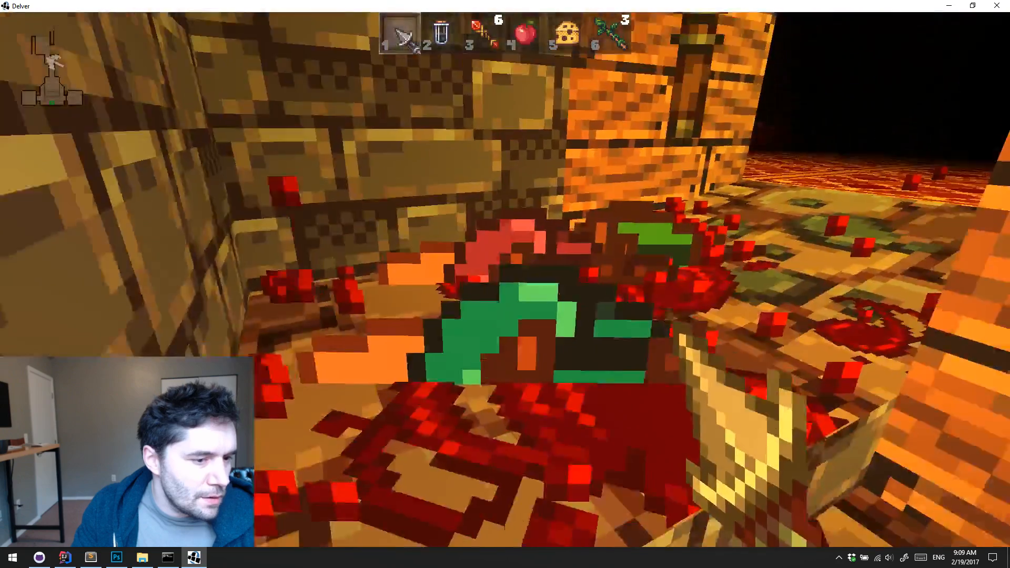
# Advance into the carpeted library, equip the fire wand from slot 3, and fire at the enemies in the dark
pyautogui.press('w')
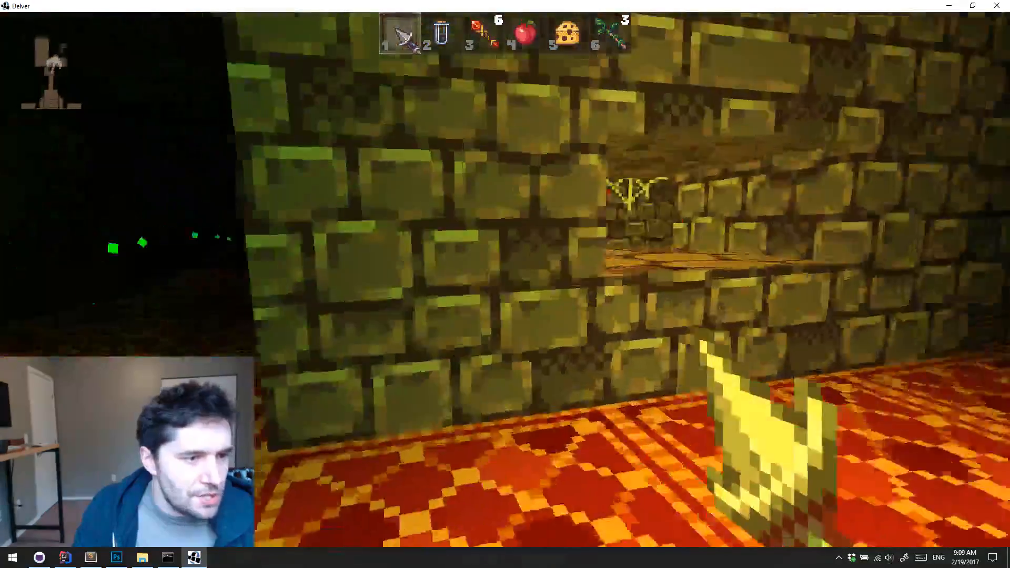
pyautogui.press('2')
pyautogui.press('3')
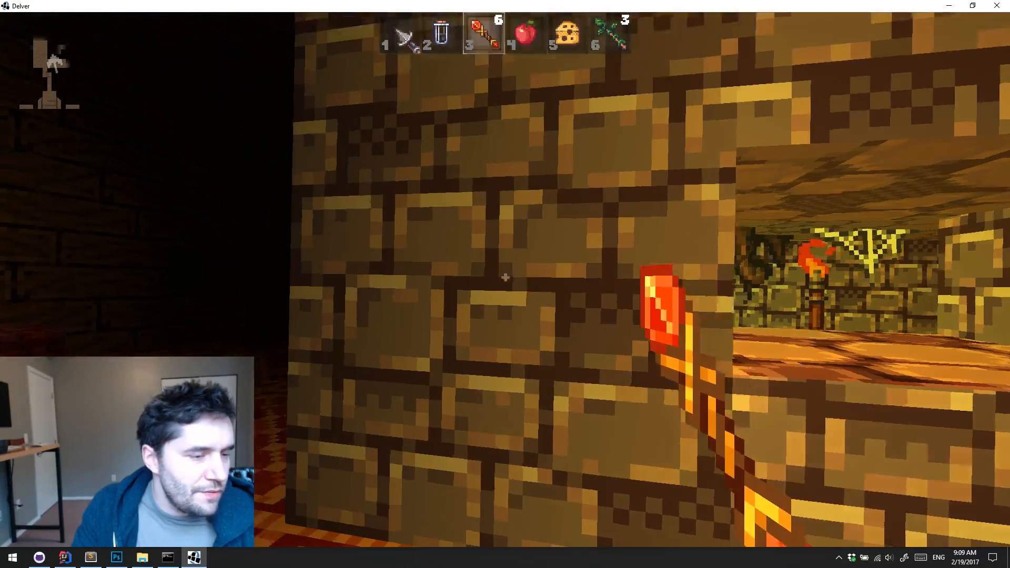
pyautogui.click(505, 277)
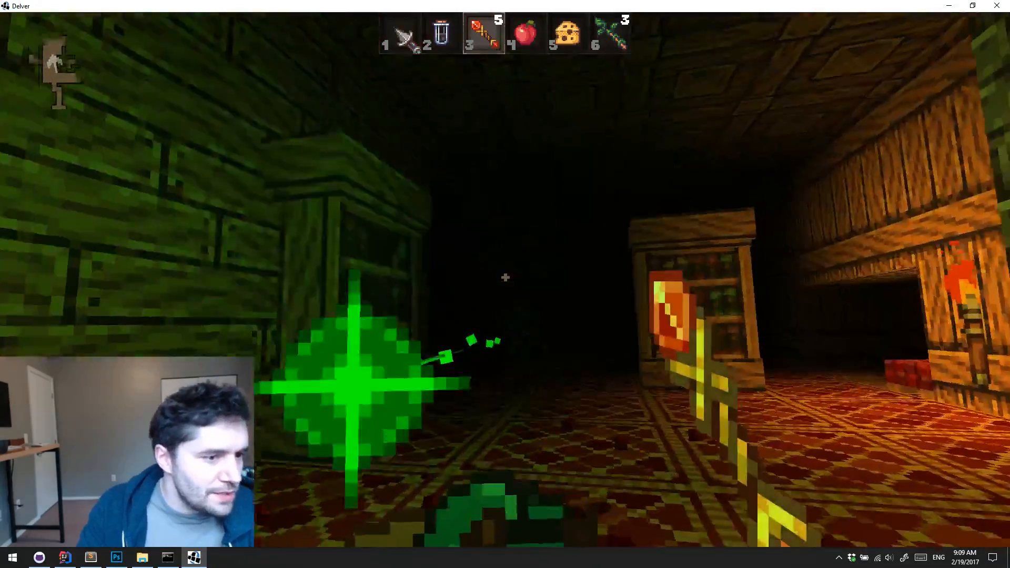
pyautogui.click(505, 277)
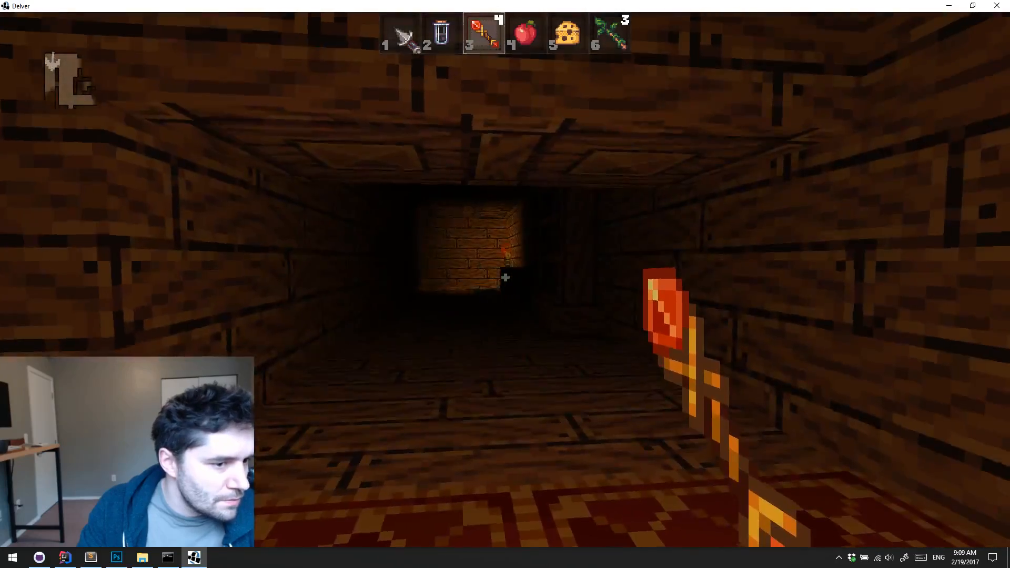
pyautogui.click(505, 278)
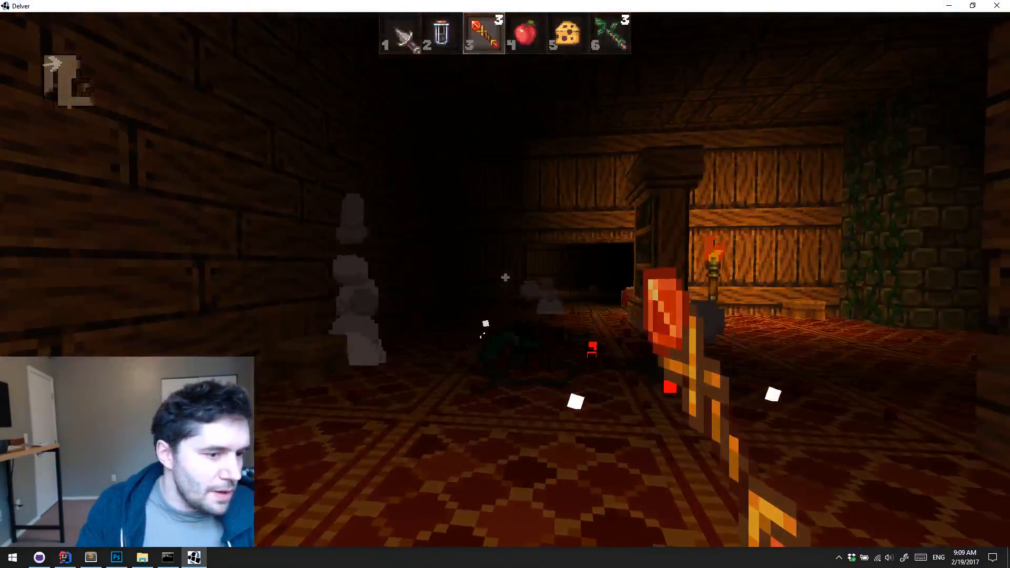
# Walk through the dark wooden-floored room, open the barred door, and continue into the stone area beyond
pyautogui.press('w')
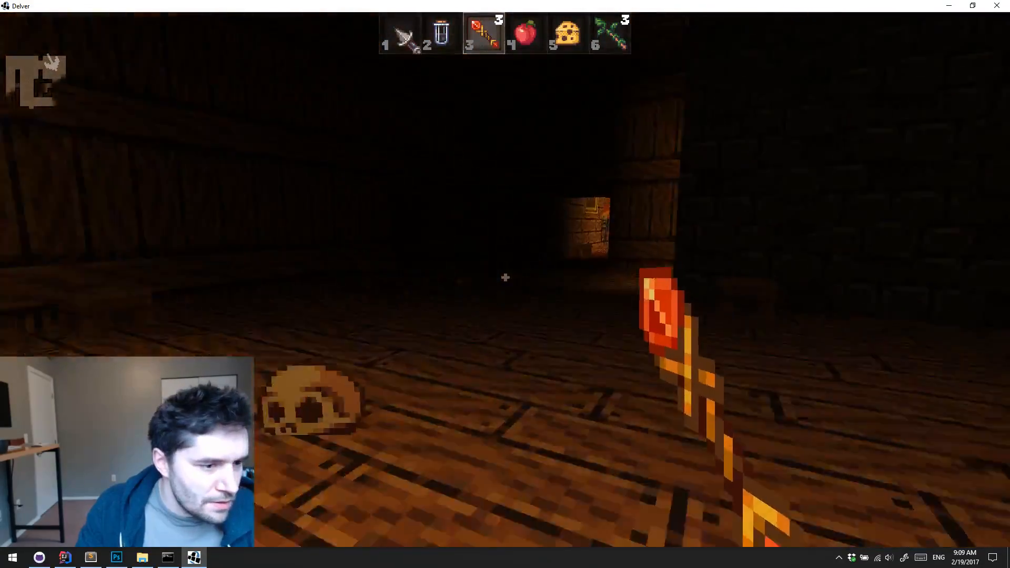
pyautogui.press('w')
pyautogui.press('e')
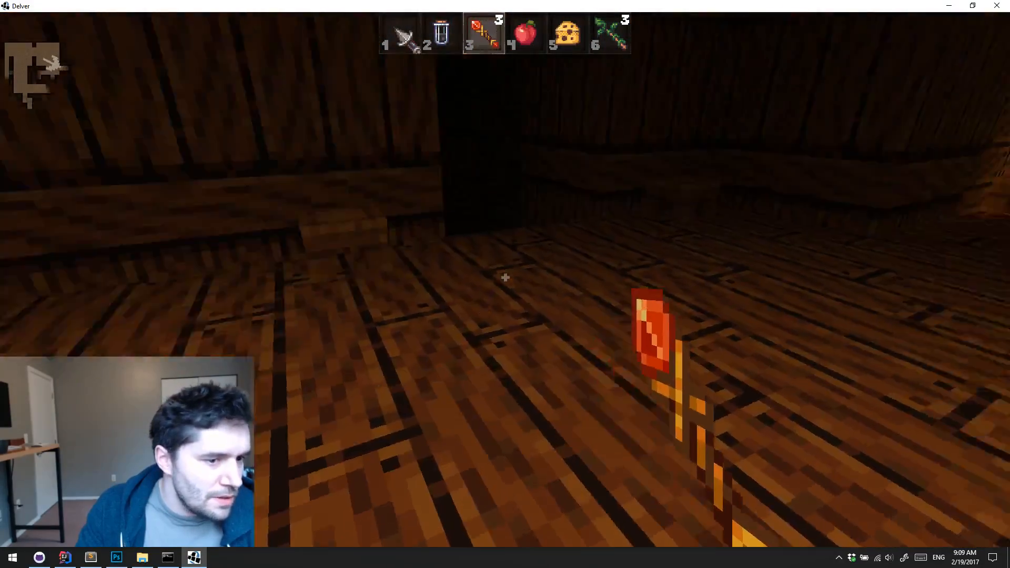
pyautogui.press('w')
pyautogui.press('e')
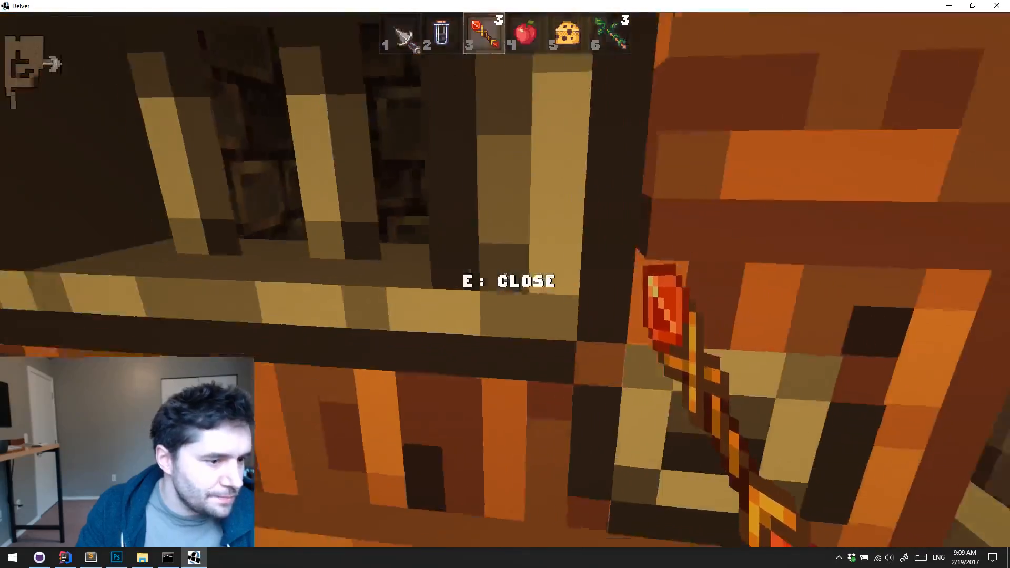
pyautogui.press('w')
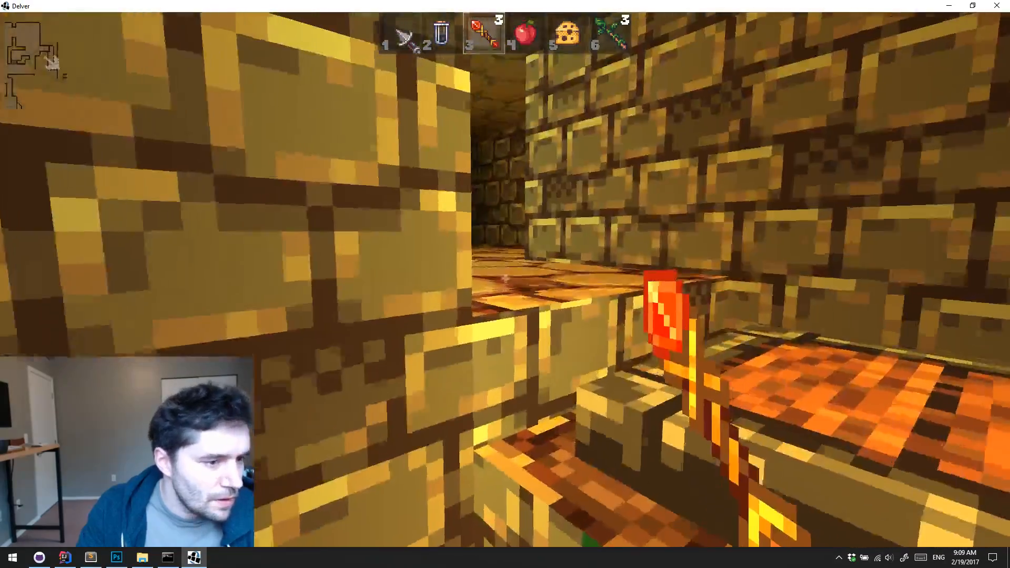
# Fight the green-hooded mage in the stone cavern with fire wand shots while dodging its green projectiles
pyautogui.press('w')
pyautogui.click(505, 277)
pyautogui.press('s')
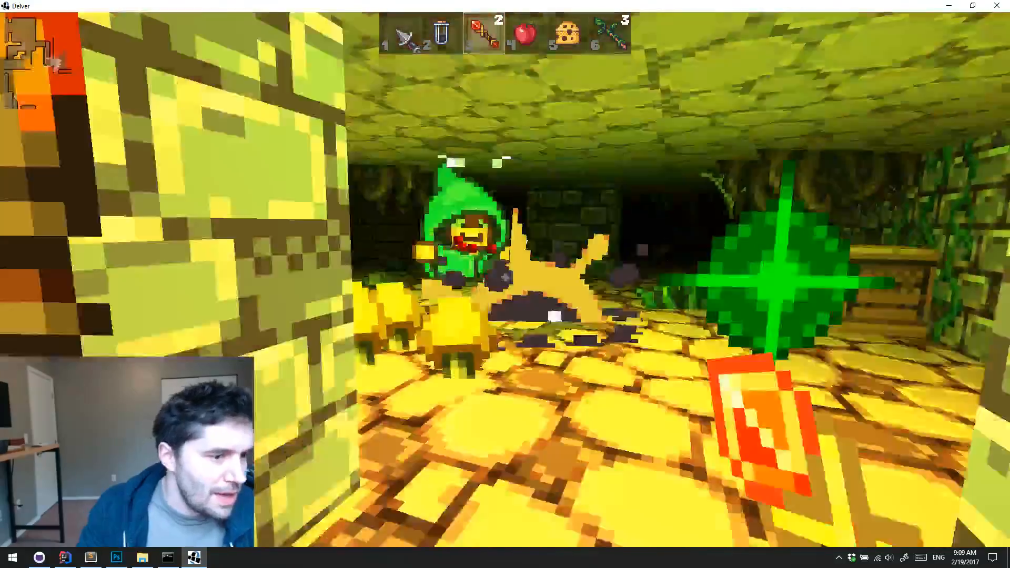
pyautogui.press('w')
pyautogui.click(505, 278)
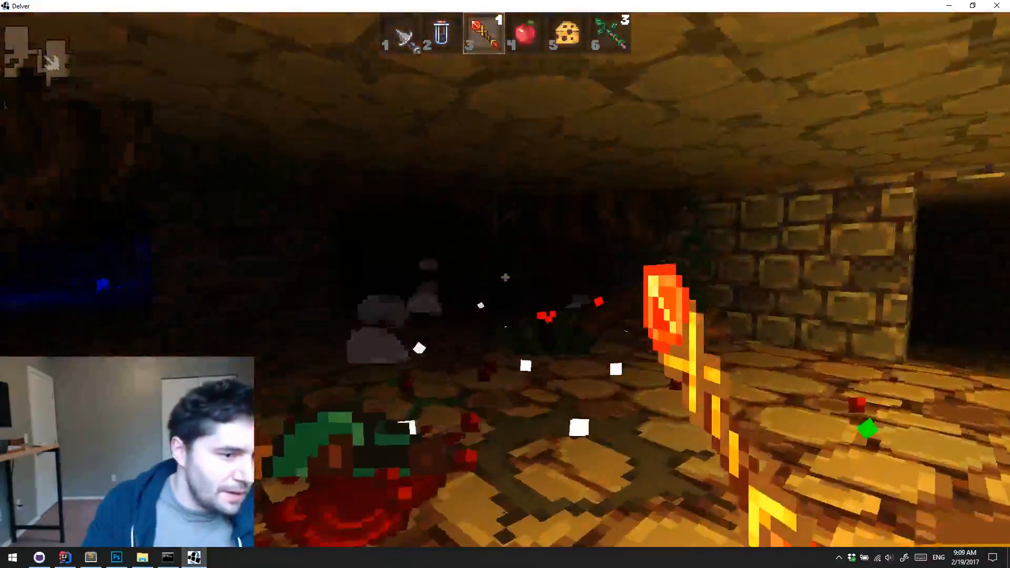
# Eat the cheese from slot 5 and cross the dark stone cavern to the torchlit wooden room with the green slime
pyautogui.press('w')
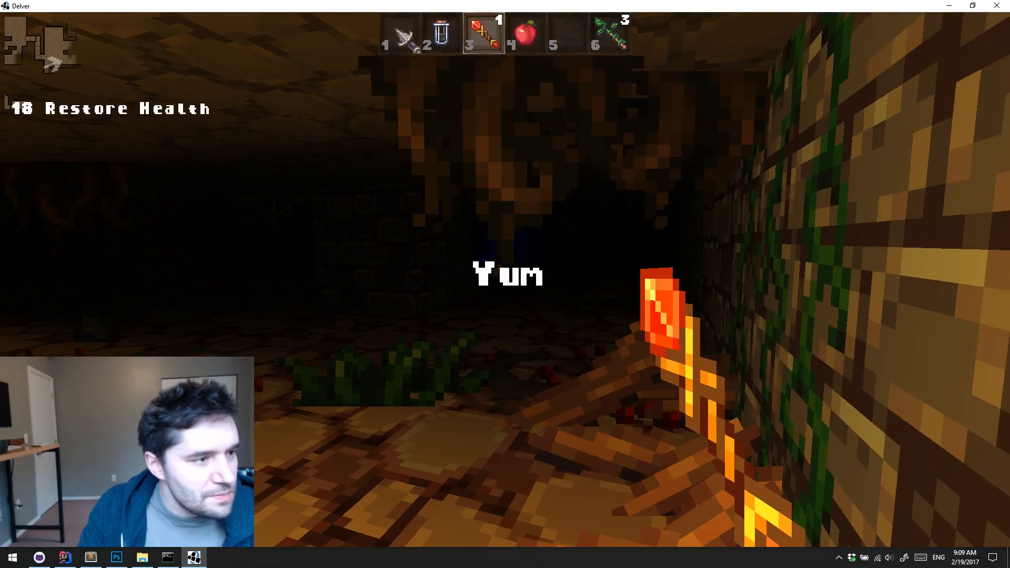
pyautogui.press('w')
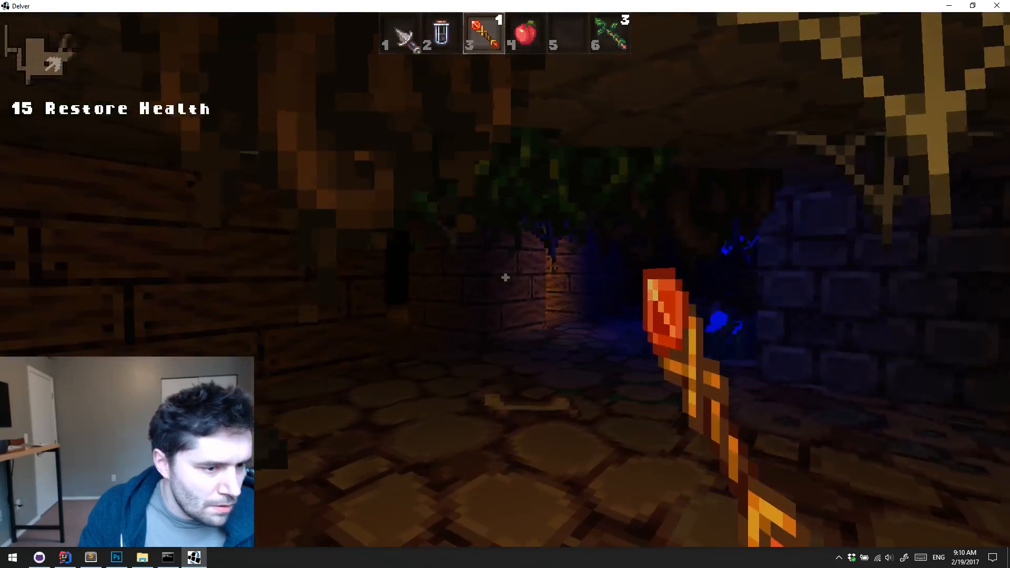
pyautogui.press('w')
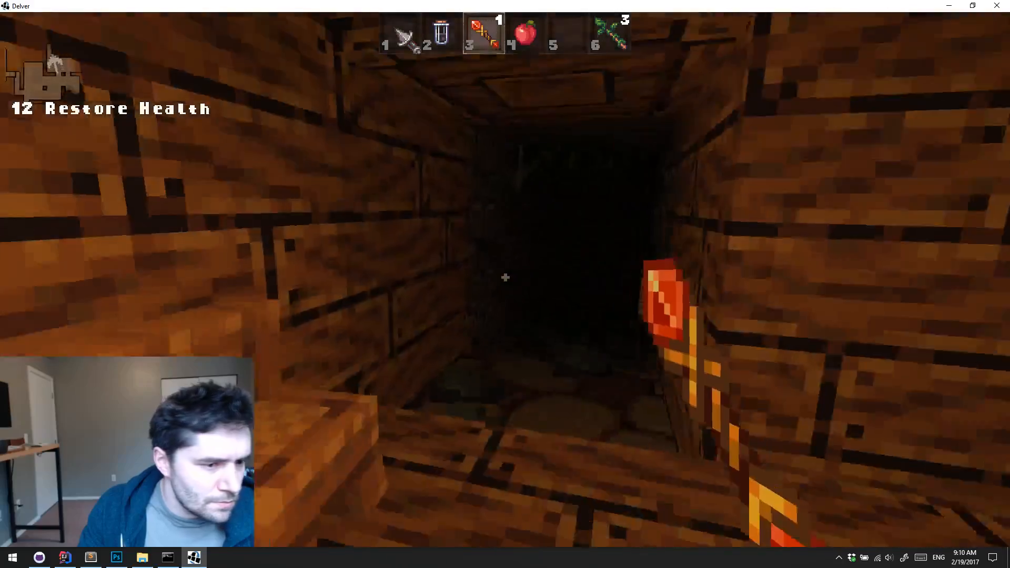
pyautogui.press('w')
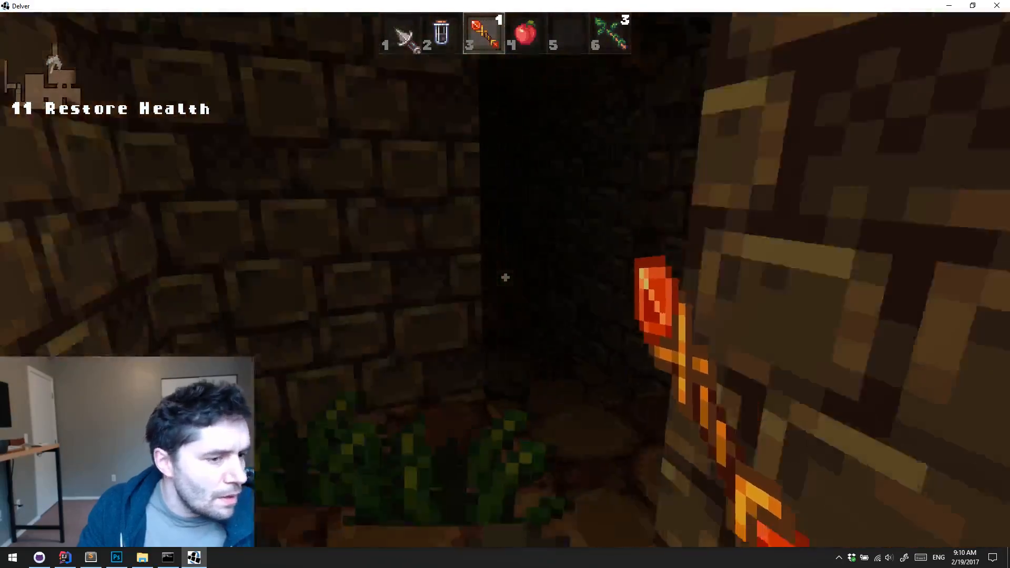
pyautogui.press('w')
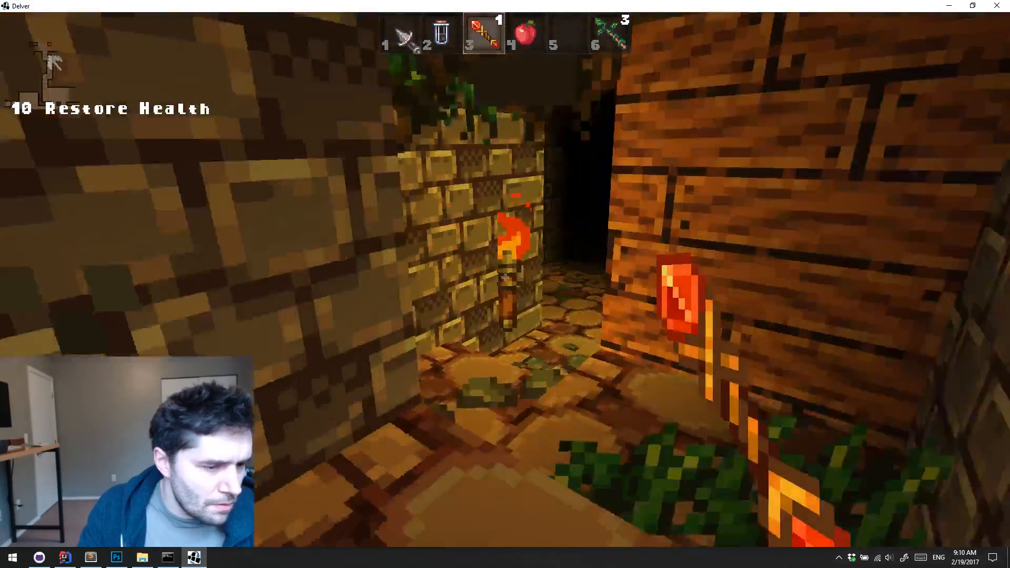
pyautogui.press('w')
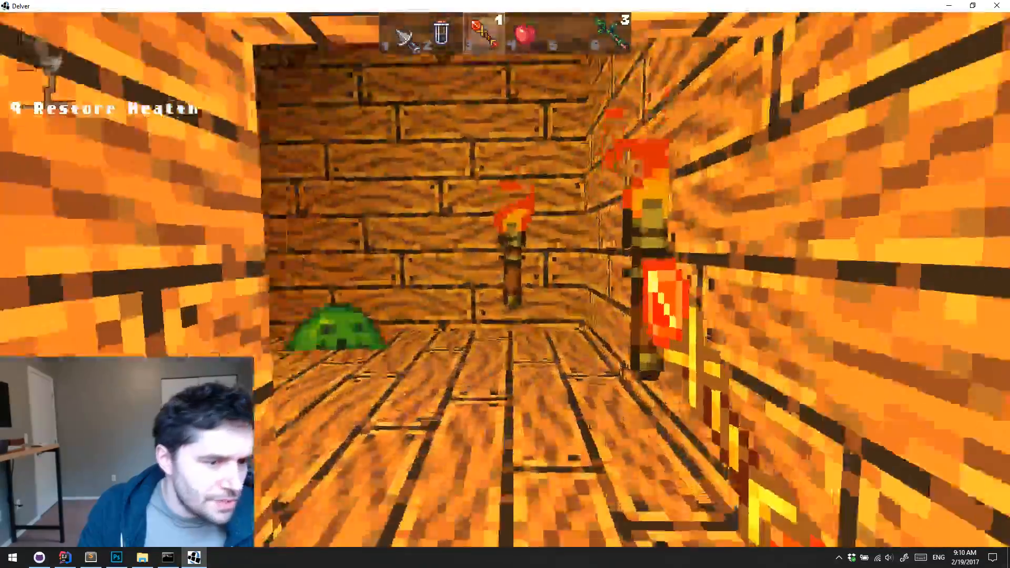
# Shoot the green slime in the wooden room with the fire wand and head back out into the dark stone cavern
pyautogui.click(505, 278)
pyautogui.press('s')
pyautogui.press('w')
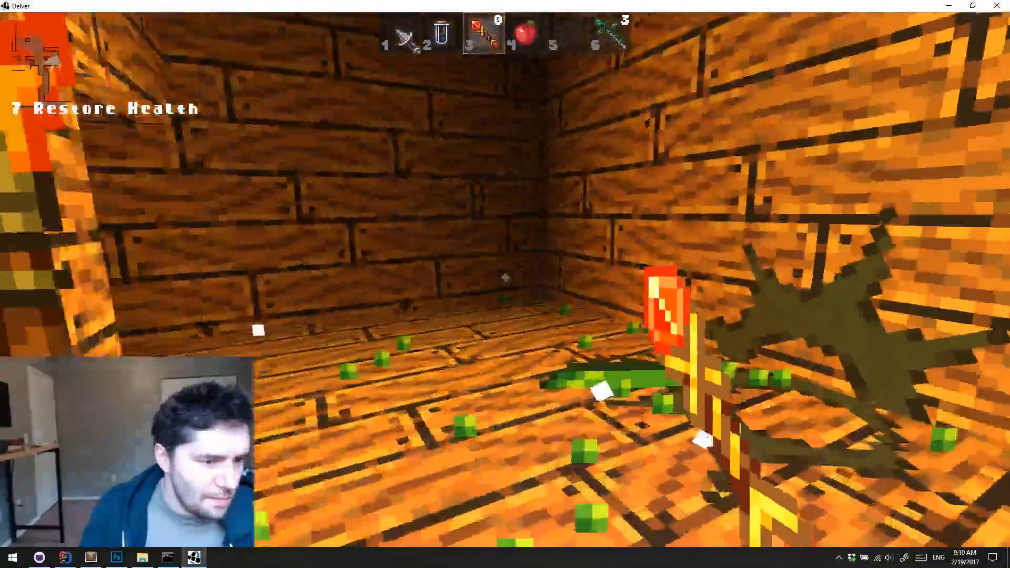
pyautogui.press('w')
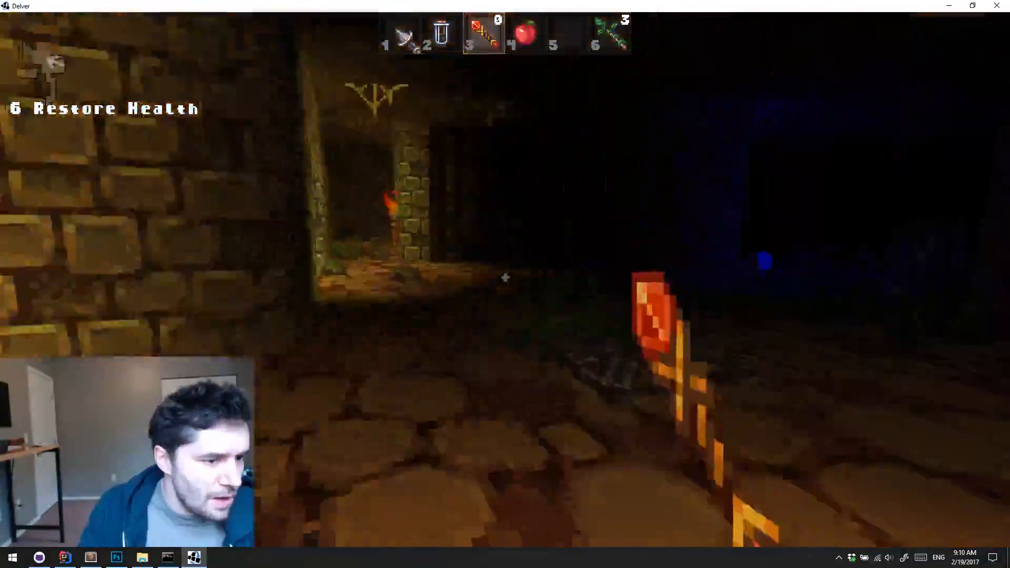
pyautogui.press('w')
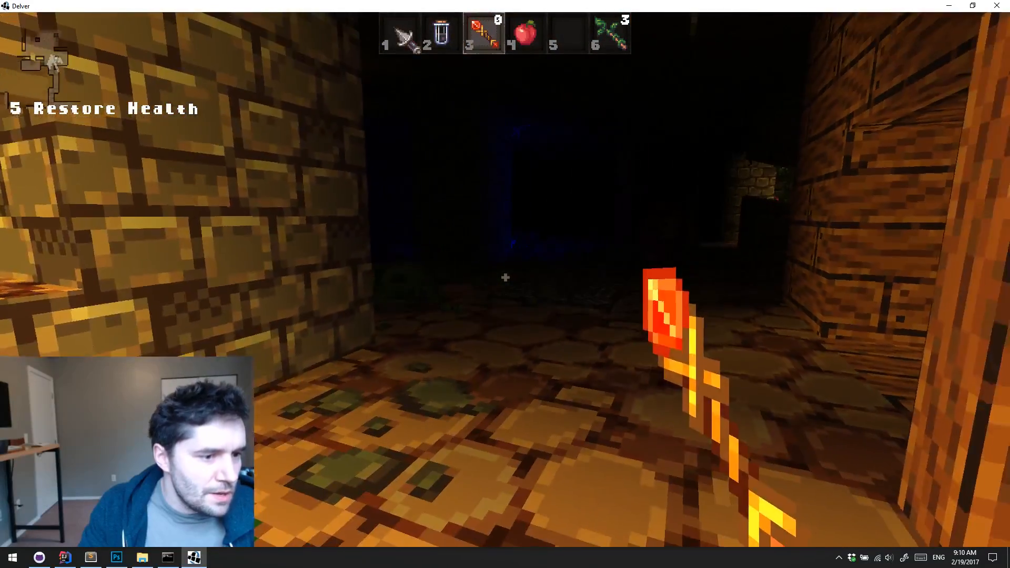
# Drop the empty fire wand on the cavern floor and equip the dagger from slot 1
pyautogui.press('q')
pyautogui.press('s')
pyautogui.press('1')
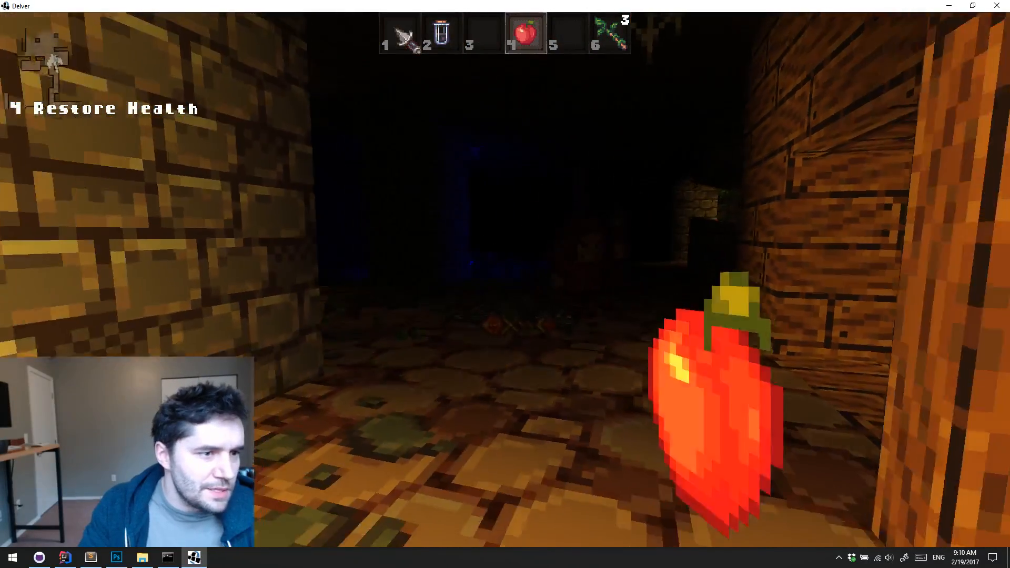
pyautogui.press('s')
pyautogui.scroll(2, 505, 278)
pyautogui.scroll(-4, 505, 278)
pyautogui.press('w')
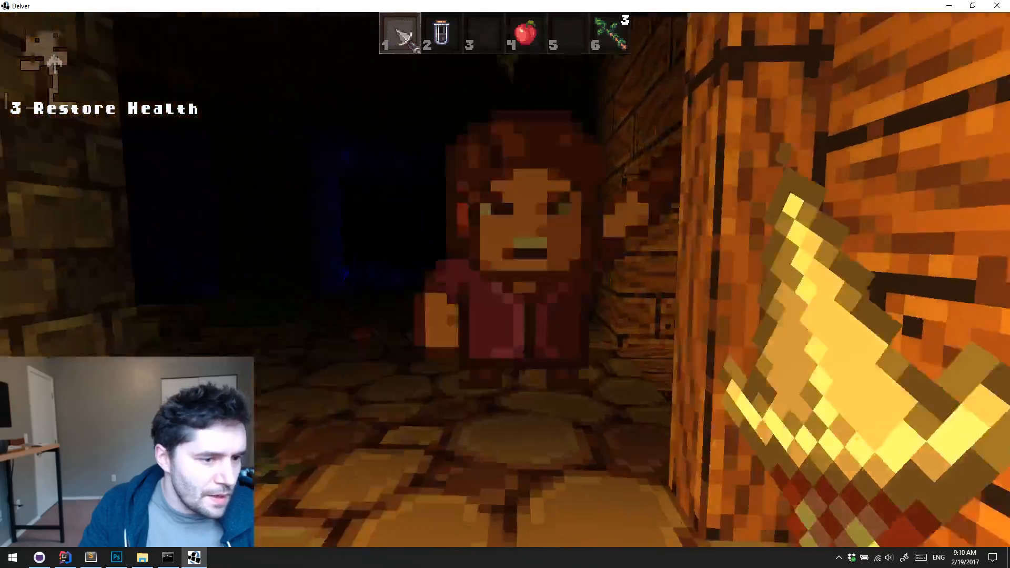
# Defeat the brown-haired enemy in the red vest beside the wooden pillar with dagger strikes
pyautogui.click(505, 284)
pyautogui.press('s')
pyautogui.press('w')
pyautogui.click(505, 284)
pyautogui.press('w')
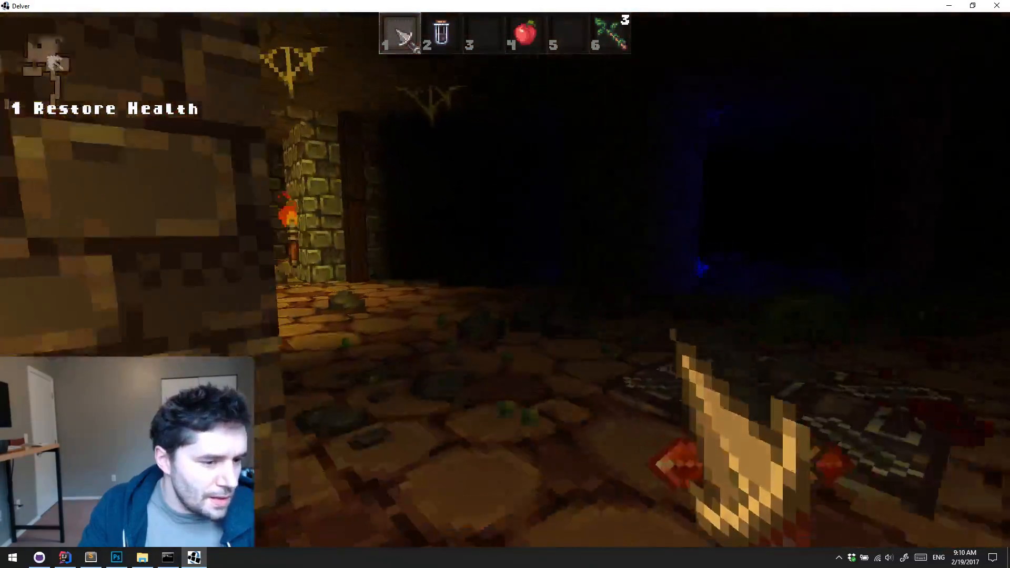
# Fight the green slimes in the dark cavern with the dagger and put the level-up point into Magic
pyautogui.press('w')
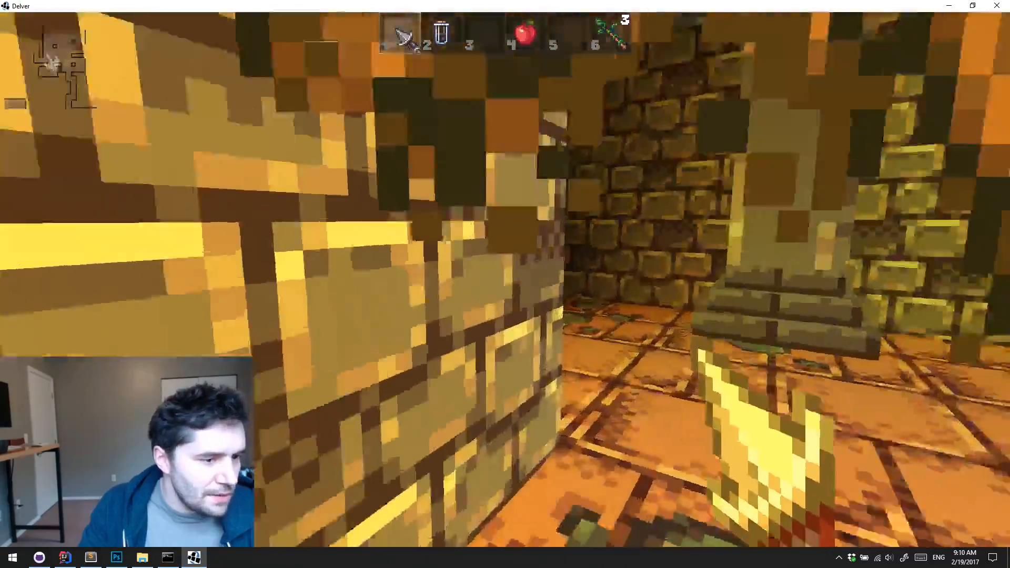
pyautogui.press('w')
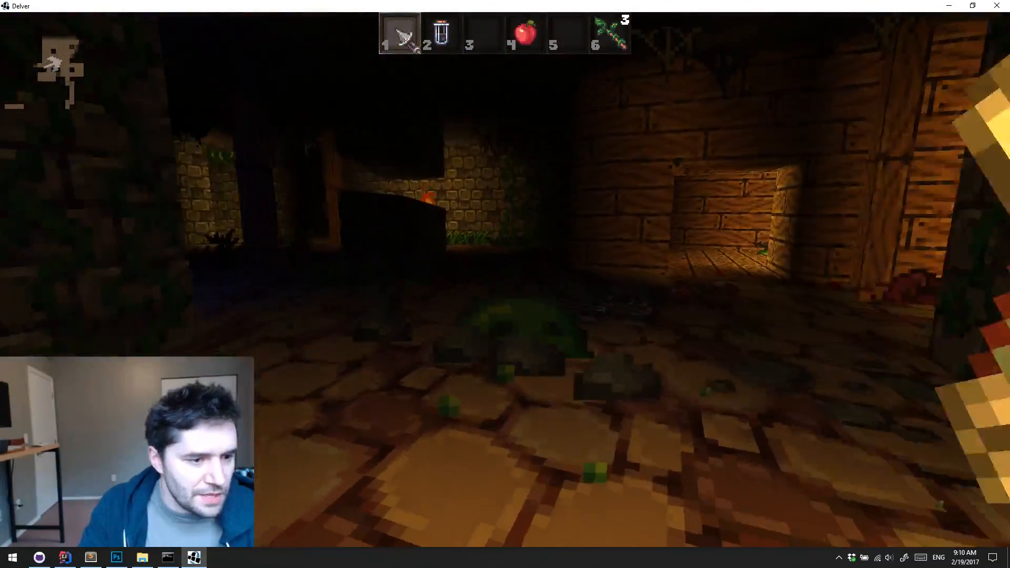
pyautogui.press('s')
pyautogui.click(505, 279)
pyautogui.press('w')
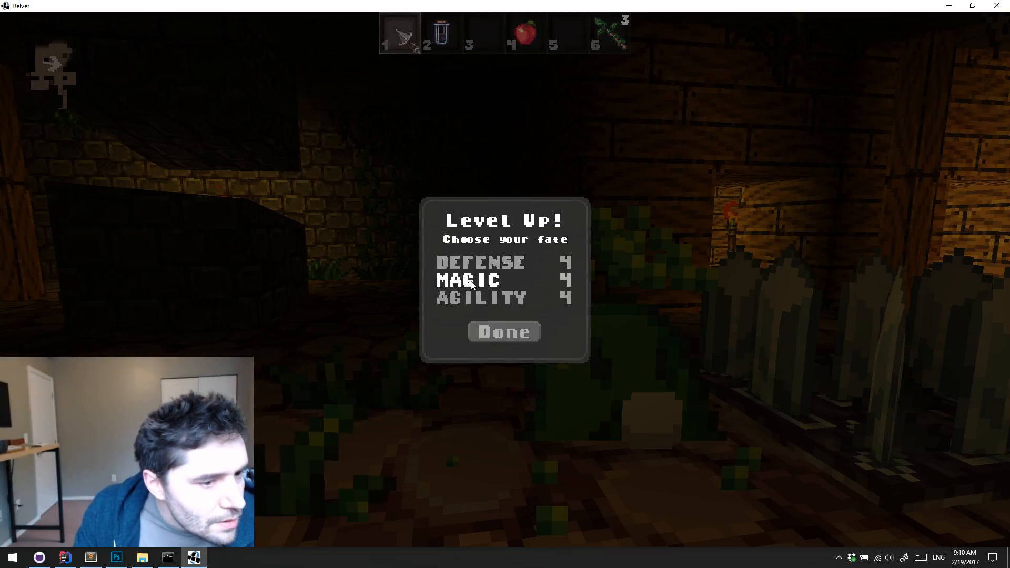
pyautogui.click(497, 332)
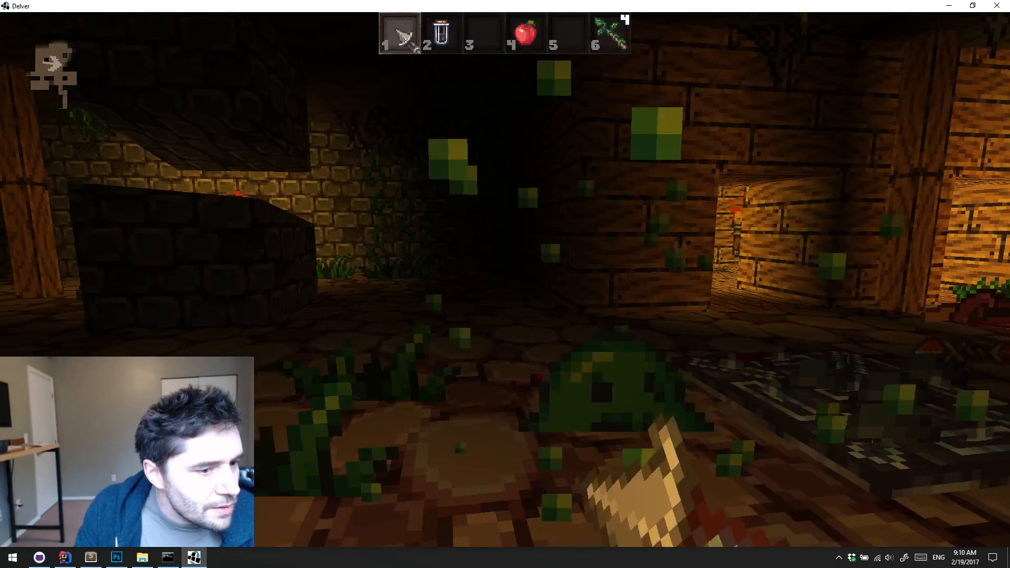
# Pick the dropped fire wand back up and equip it from slot 3
pyautogui.press('w')
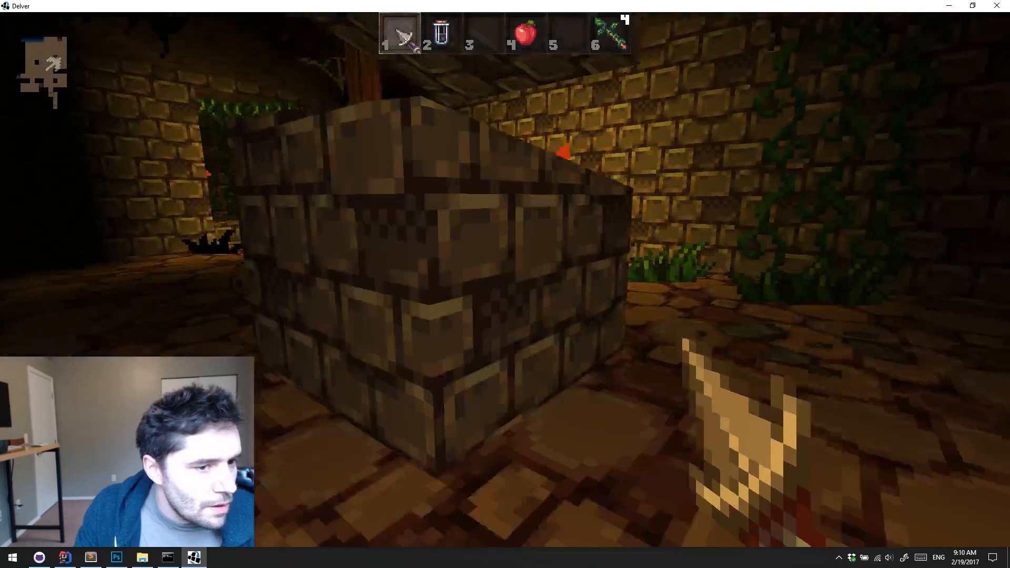
pyautogui.press('e')
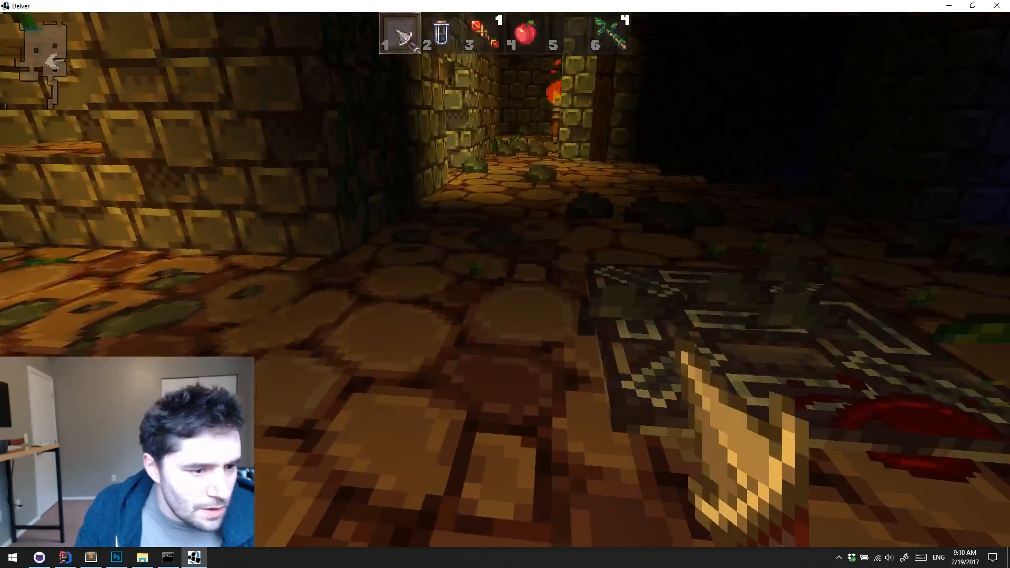
pyautogui.press('w')
pyautogui.press('3')
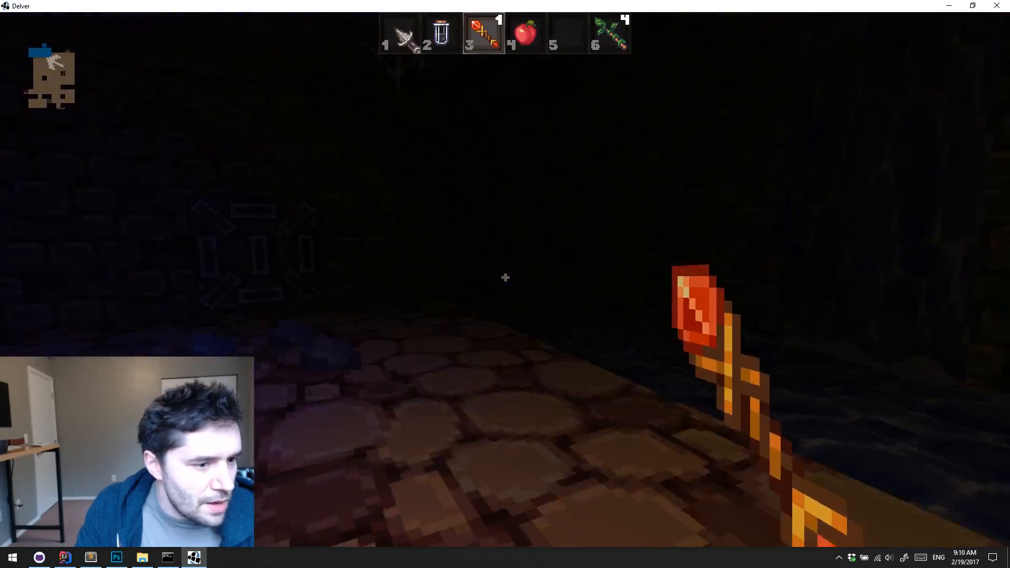
# Follow the narrow stone corridor past the glowing mushrooms and cross the wooden-floored room to the stone passage
pyautogui.press('w')
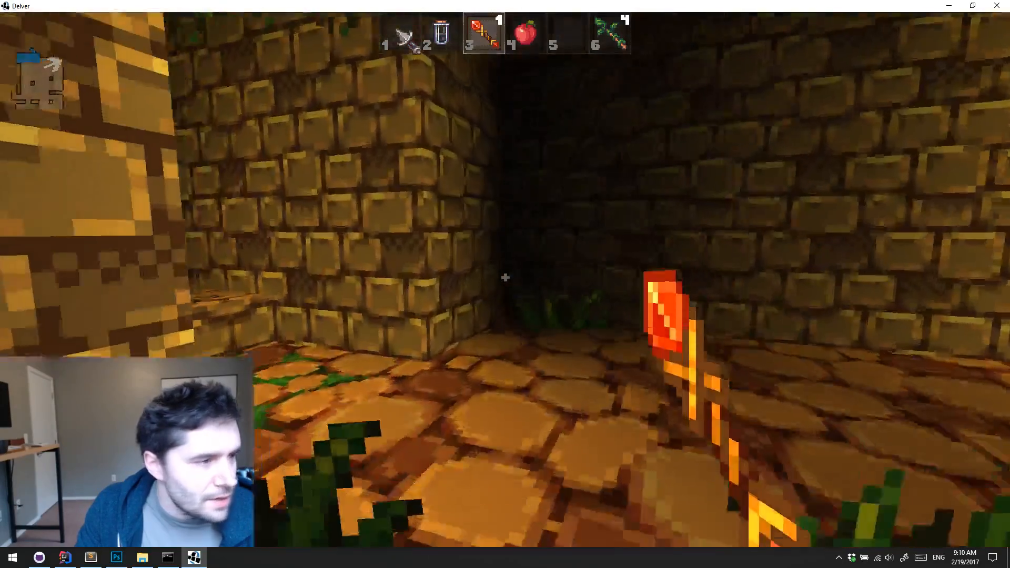
pyautogui.press('w')
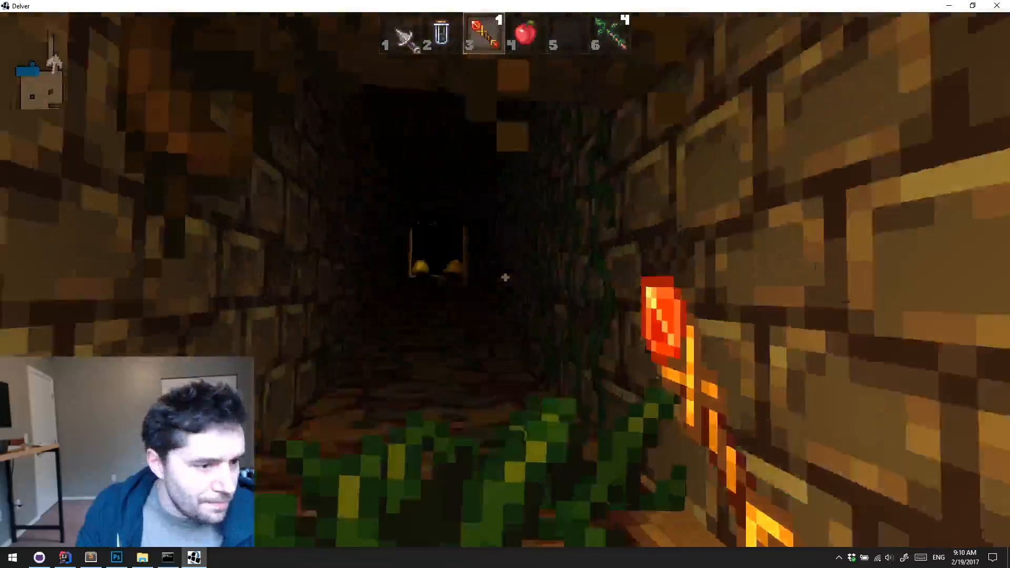
pyautogui.press('w')
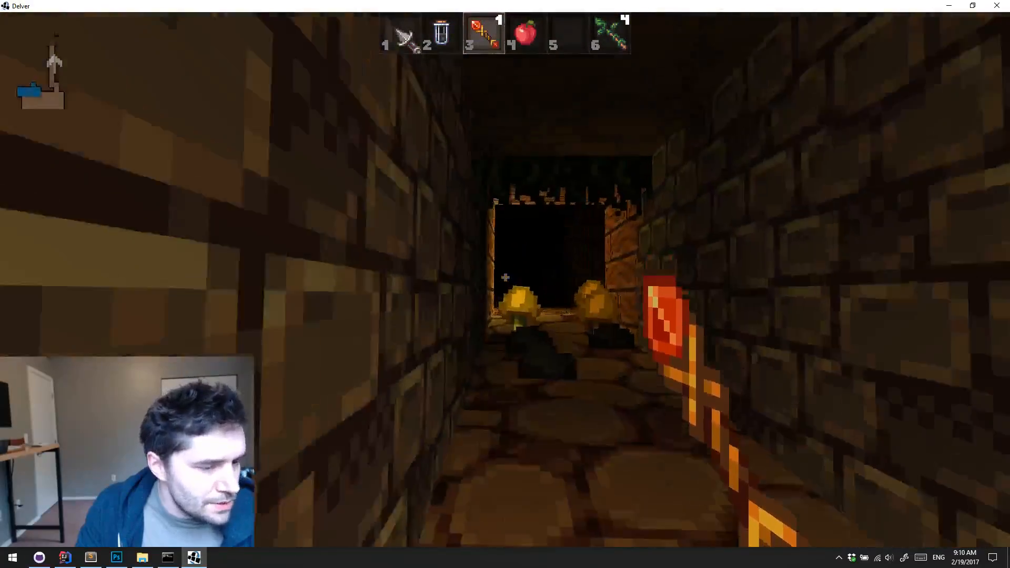
pyautogui.press('w')
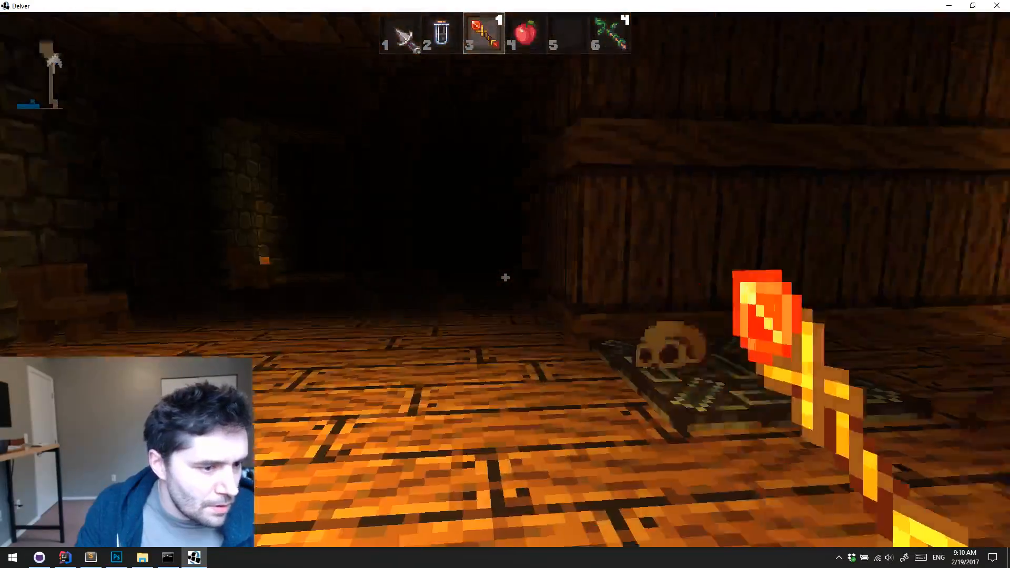
pyautogui.press('w')
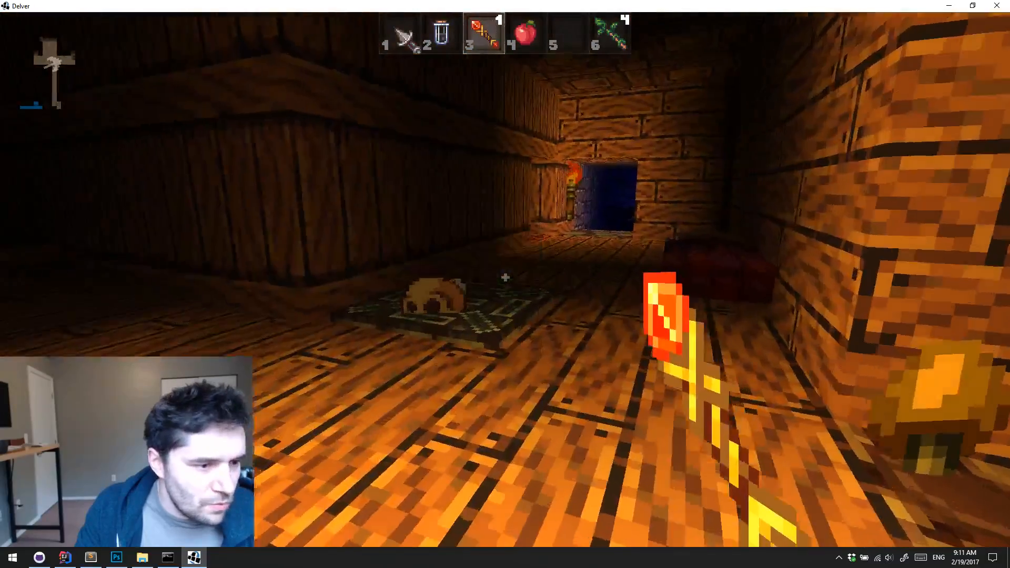
pyautogui.press('w')
pyautogui.press('w')
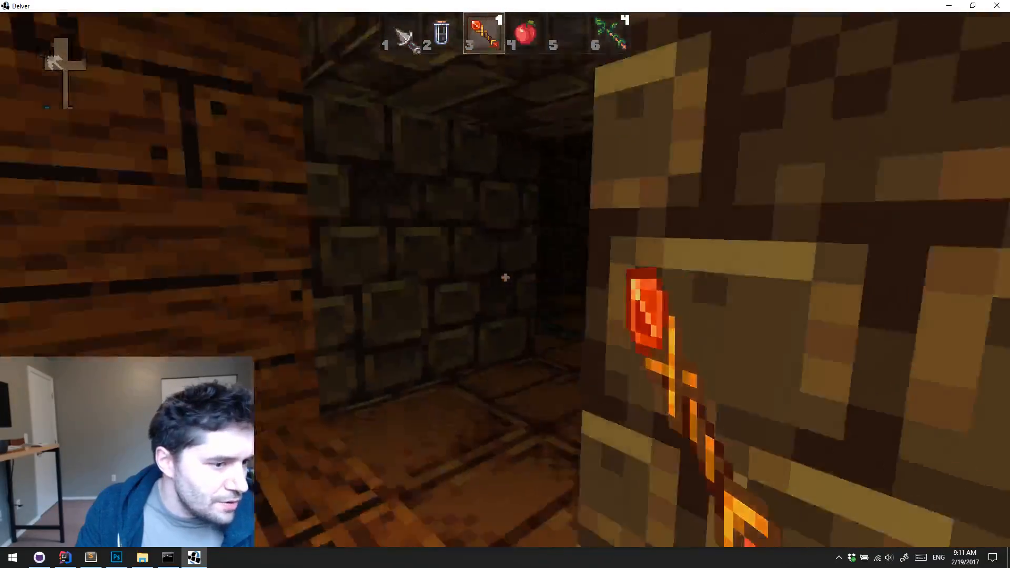
# Fire the wand at the eyepatched enemy in the stone passage, switch to the dagger, and strike while backing away
pyautogui.click(505, 278)
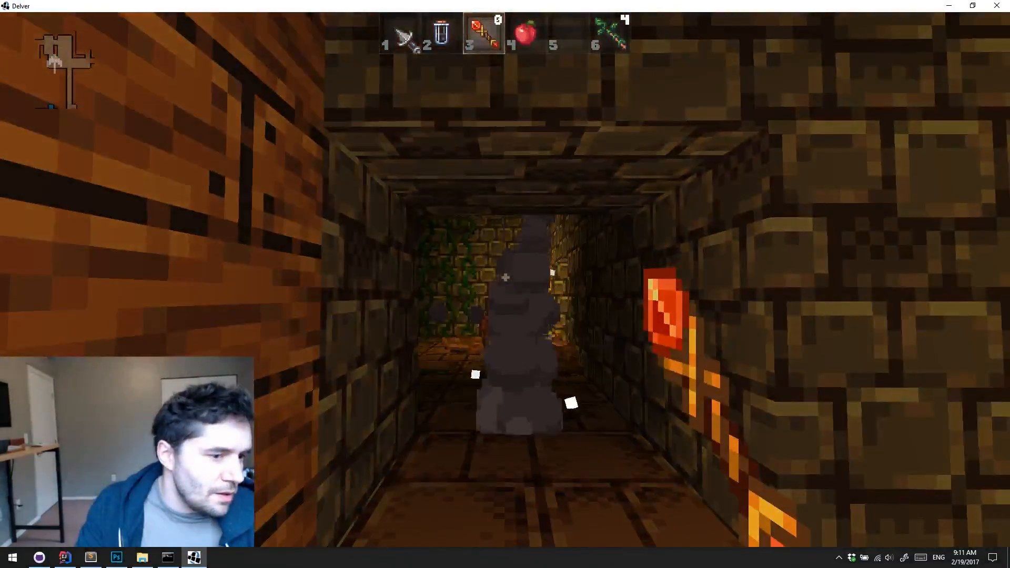
pyautogui.press('w')
pyautogui.click(505, 279)
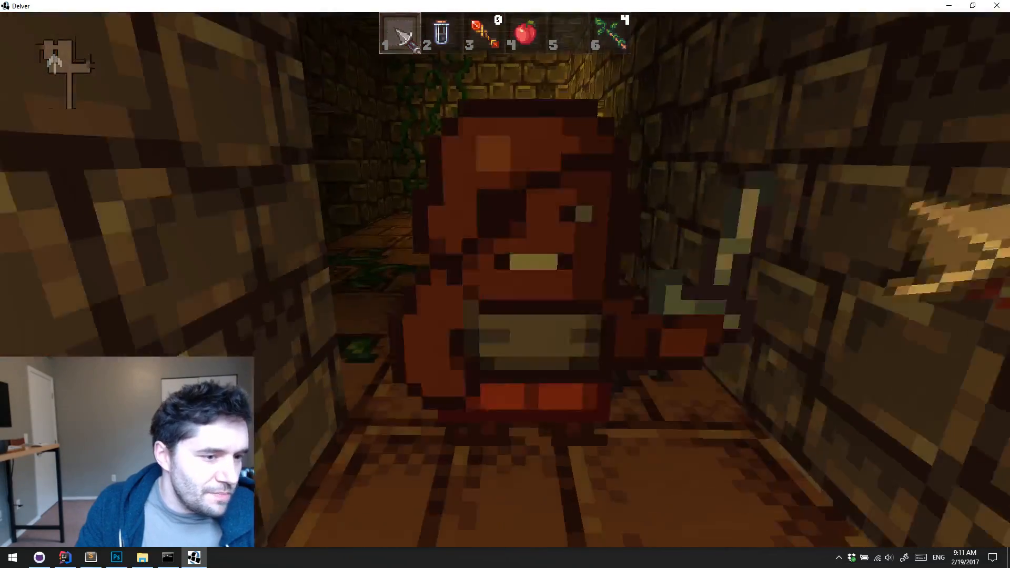
pyautogui.click(505, 280)
pyautogui.press('s')
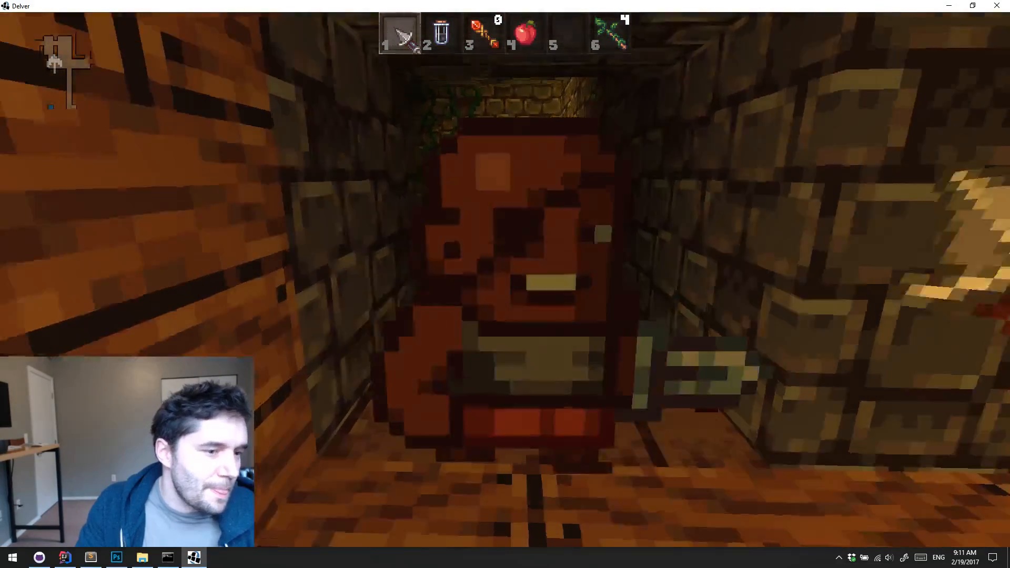
pyautogui.click(505, 280)
pyautogui.click(505, 280)
pyautogui.click(505, 279)
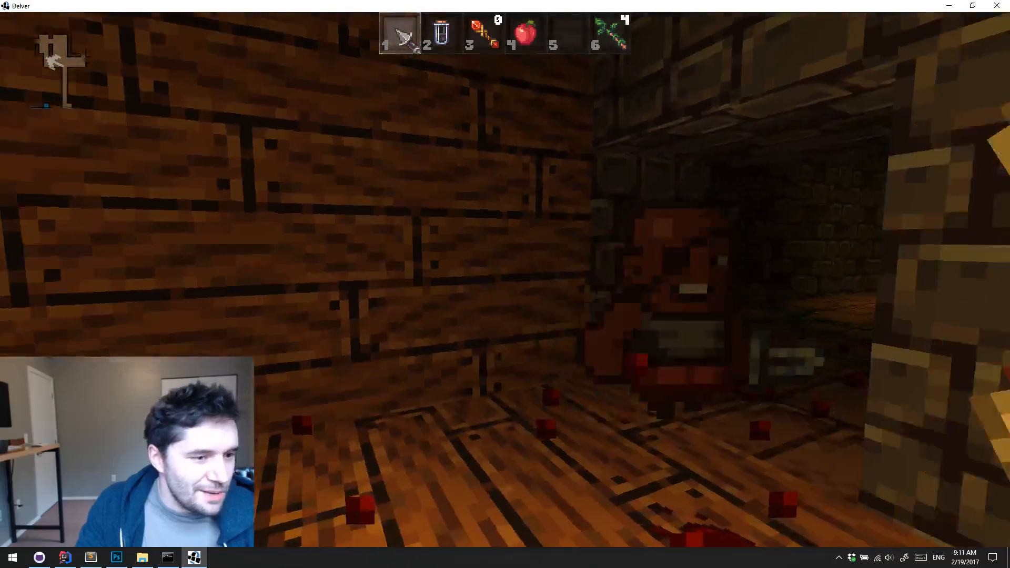
# Chase the eyepatched enemy into the torchlit stone room and finish it off with the dagger
pyautogui.press('w')
pyautogui.click(505, 279)
pyautogui.press('s')
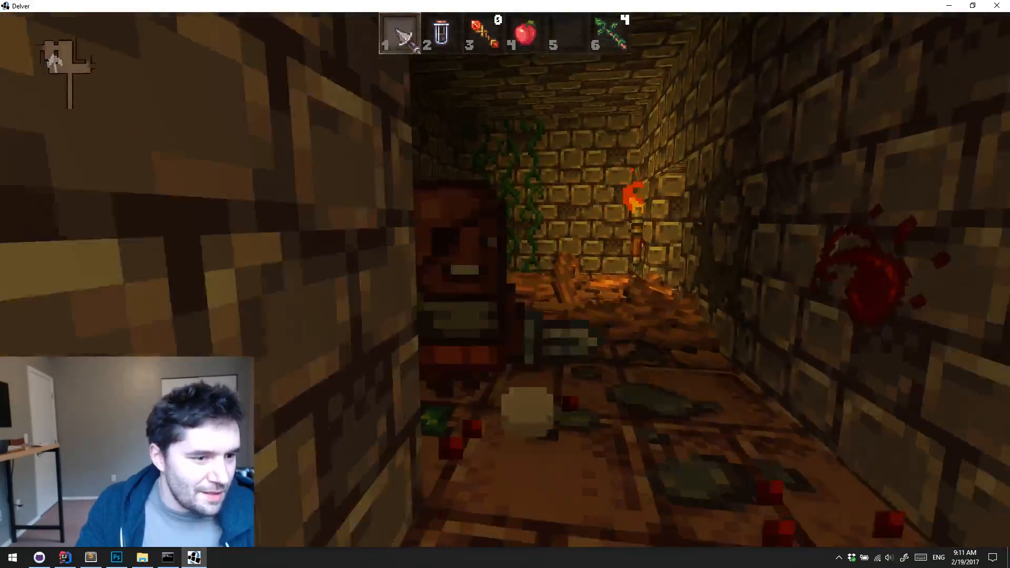
pyautogui.click(505, 279)
pyautogui.press('w')
pyautogui.click(505, 280)
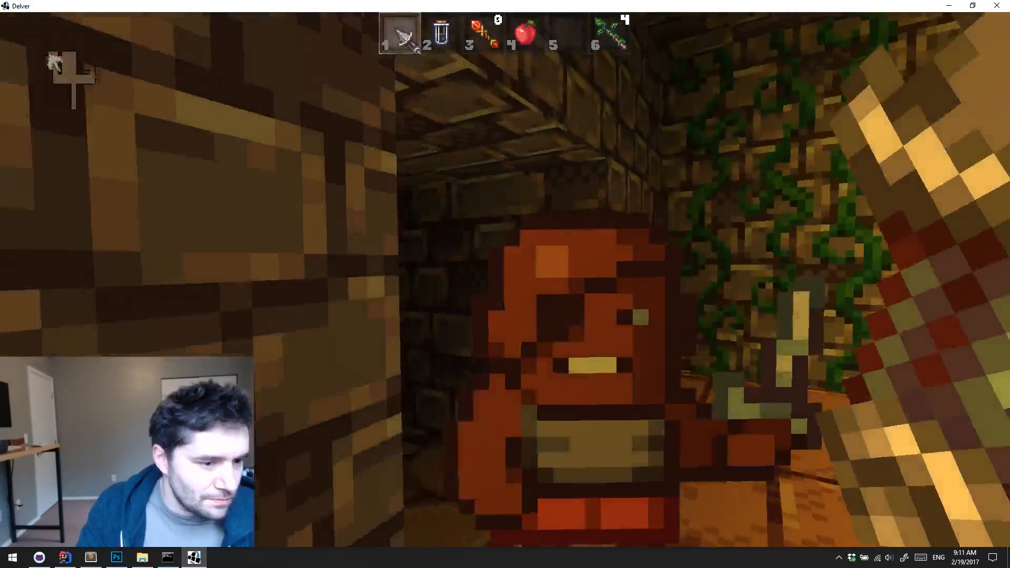
pyautogui.press('s')
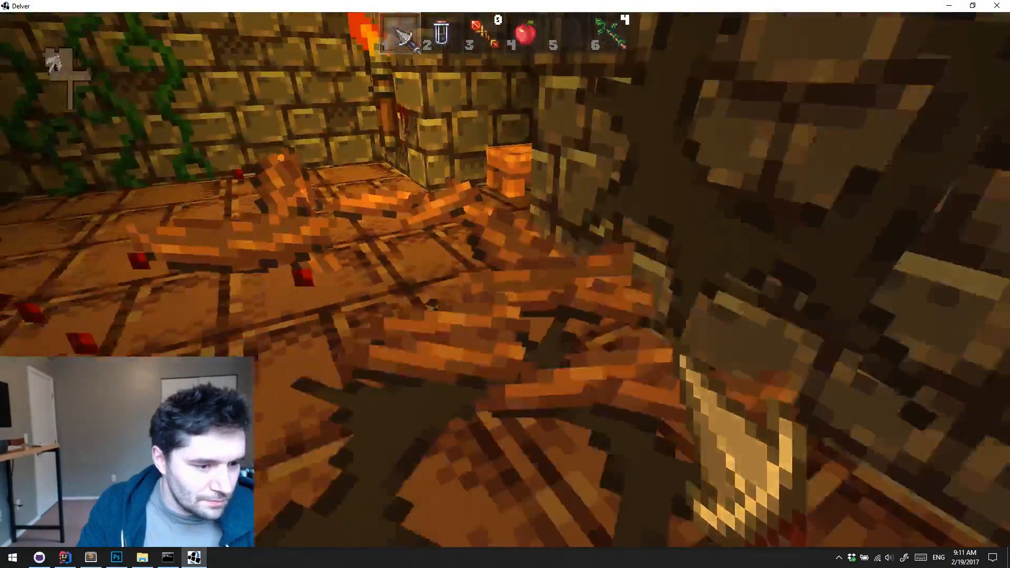
# Walk down the dark stone corridor, open the wooden door, and enter the torchlit plank-walled area beyond
pyautogui.press('w')
pyautogui.press('w')
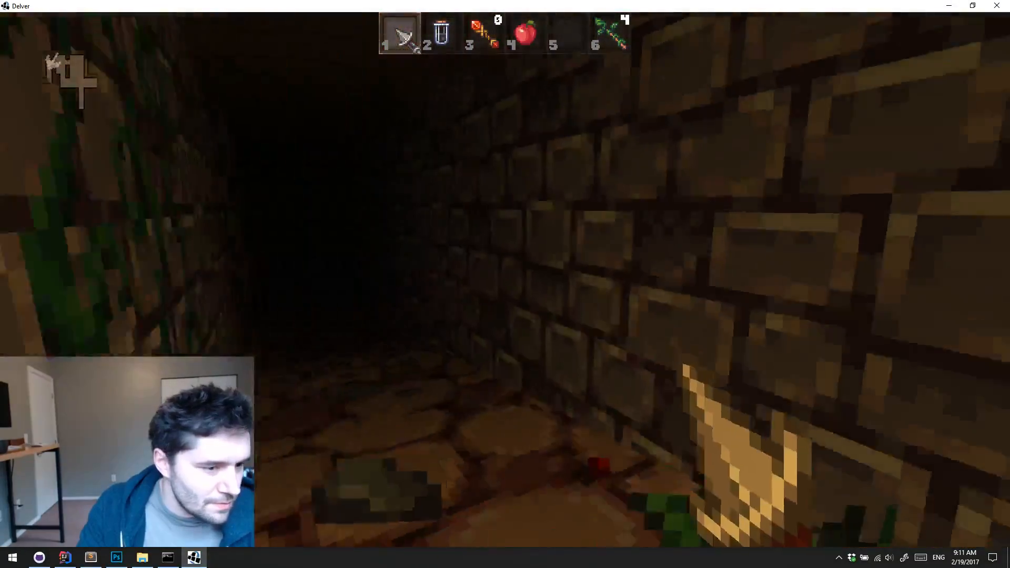
pyautogui.press('w')
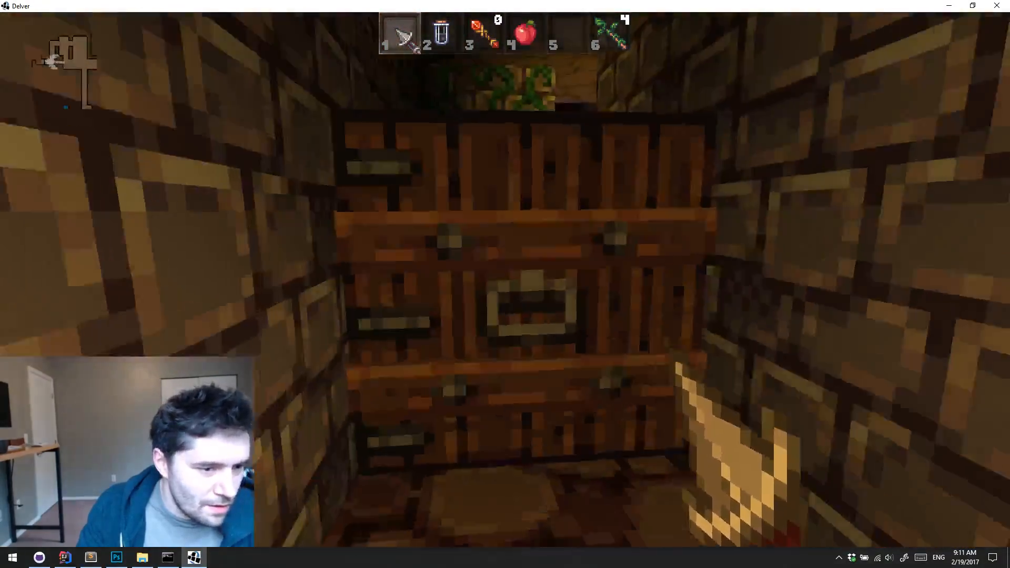
pyautogui.press('e')
# Walk past the skull into the dark plank-walled hall and eat the apple to restore health
pyautogui.press('w')
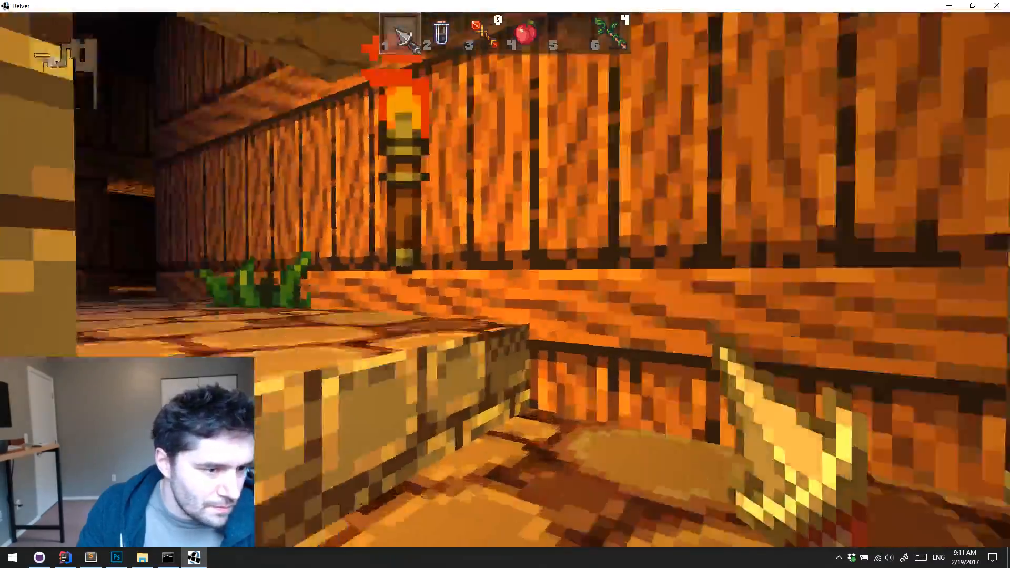
pyautogui.press('w')
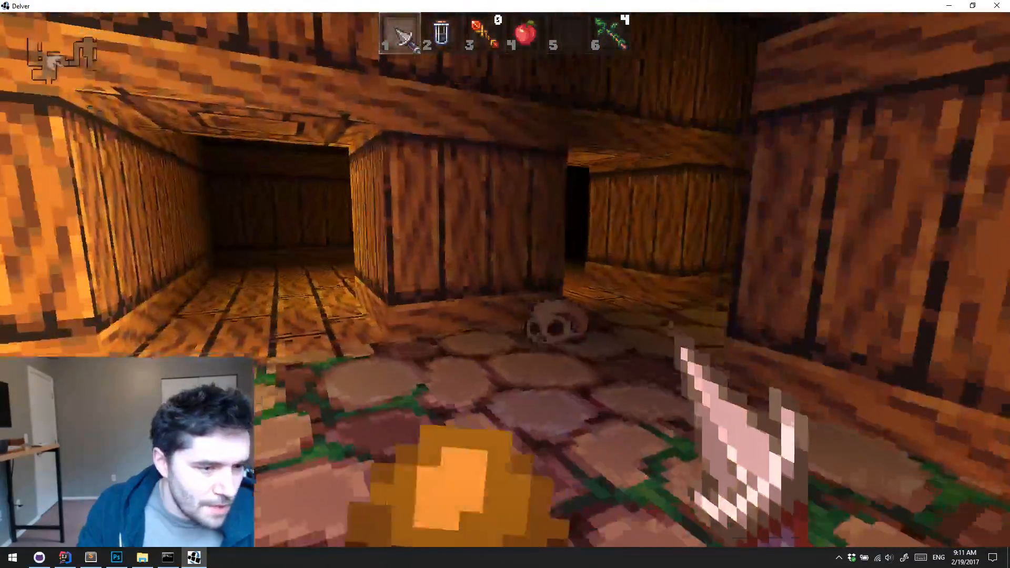
pyautogui.press('w')
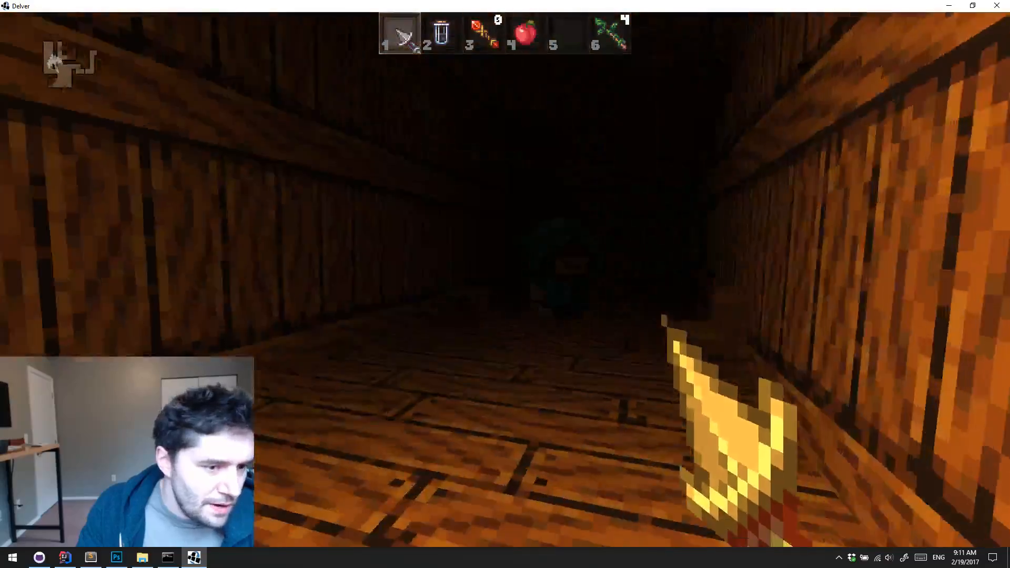
pyautogui.press('3')
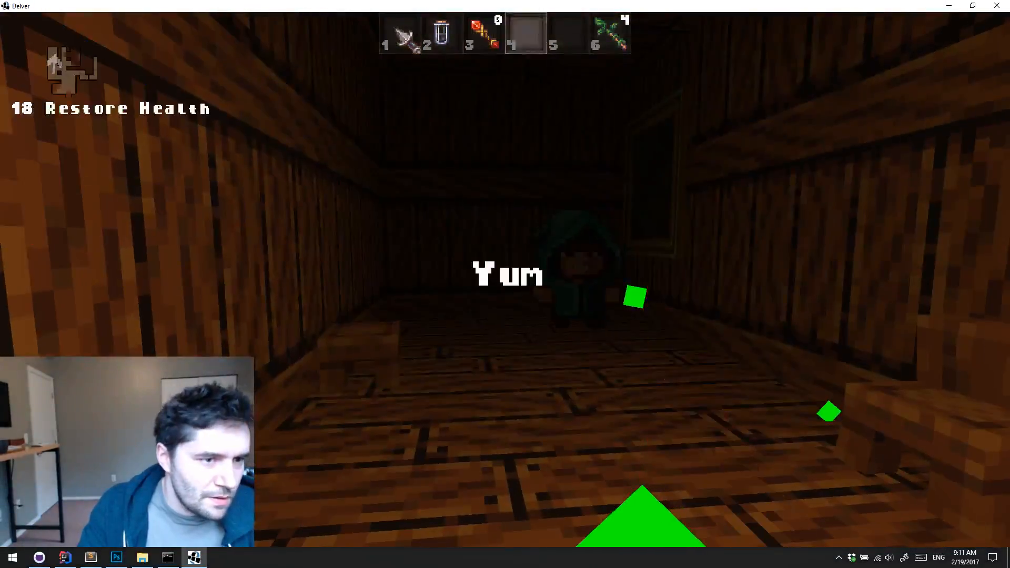
# Fire the green wand at the hooded enemy, then kill it and the staff-carrying enemy with the dagger
pyautogui.press('6')
pyautogui.click(505, 277)
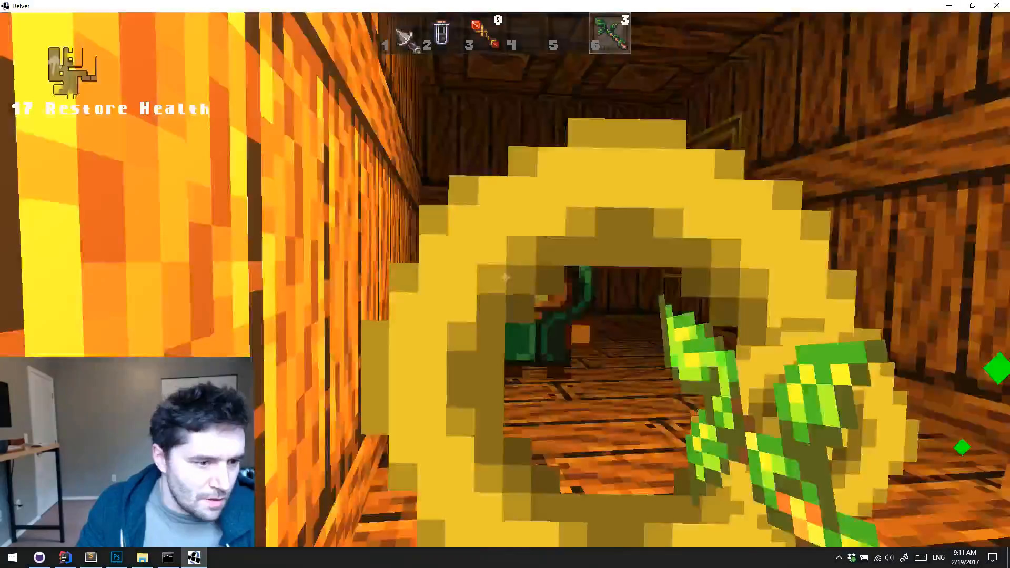
pyautogui.press('1')
pyautogui.click(505, 280)
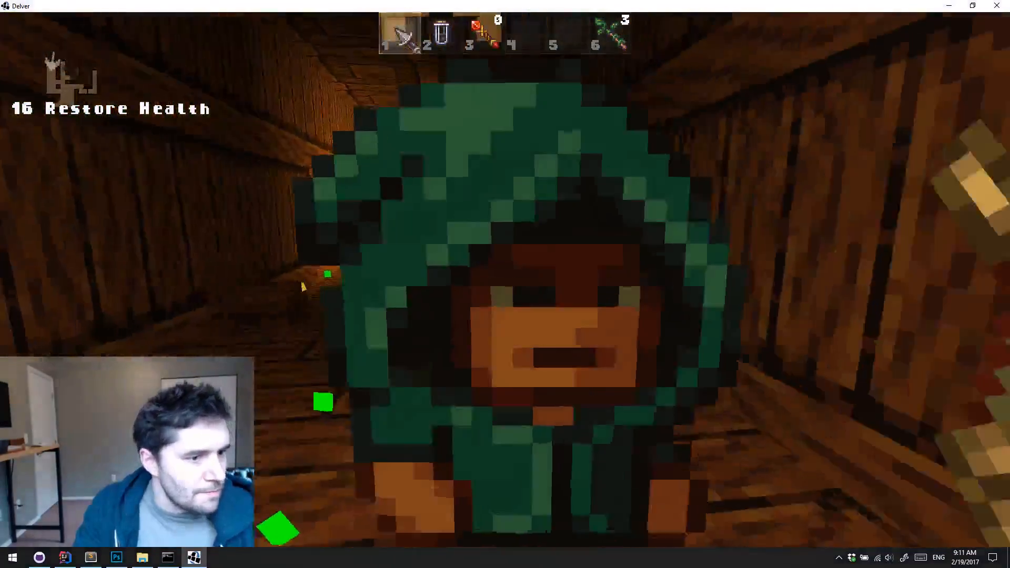
pyautogui.click(505, 279)
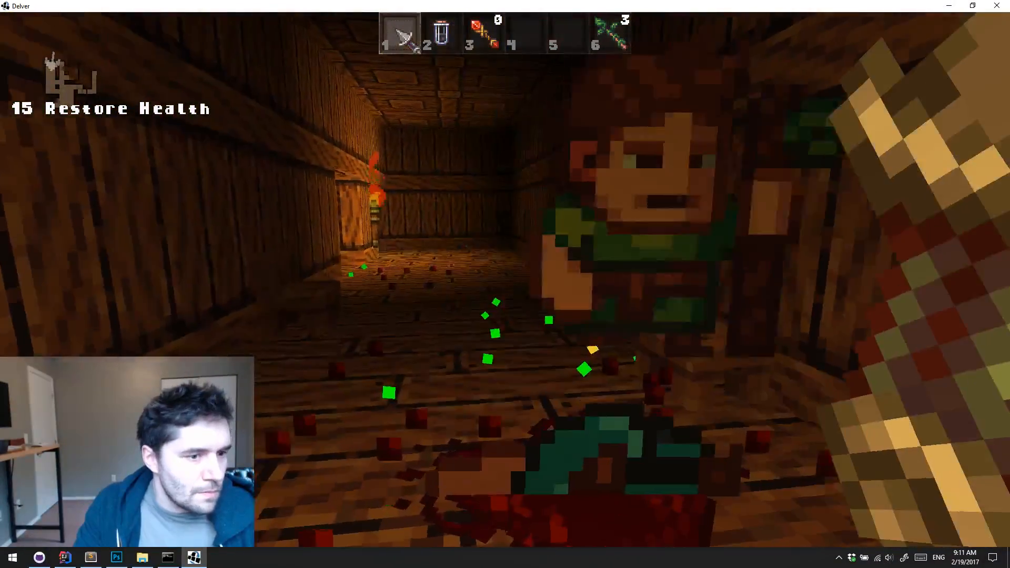
pyautogui.click(505, 280)
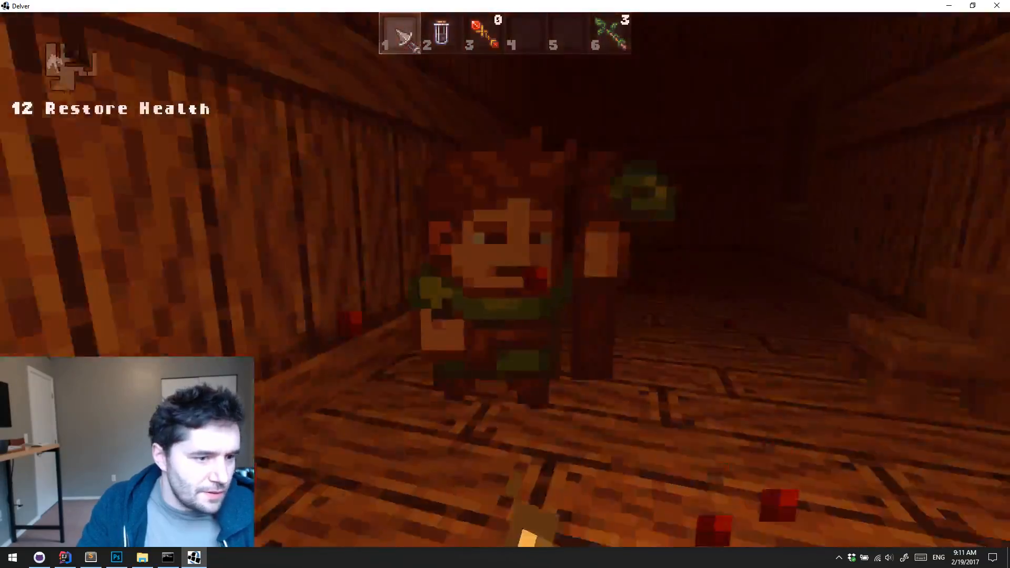
pyautogui.click(505, 279)
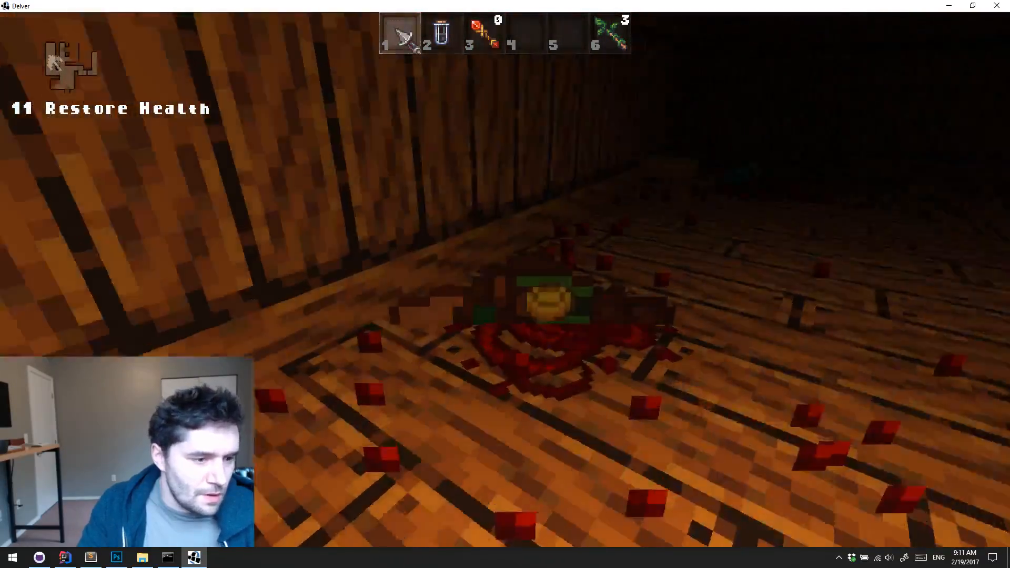
# Leave the plank hall, follow the narrow stone corridor, and go through its wooden door into the cave
pyautogui.press('w')
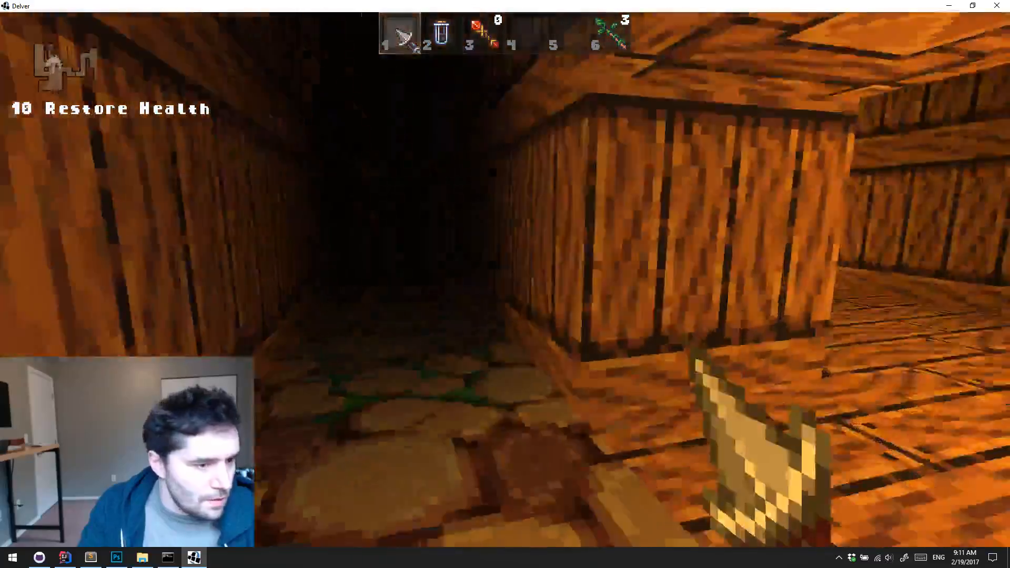
pyautogui.press('w')
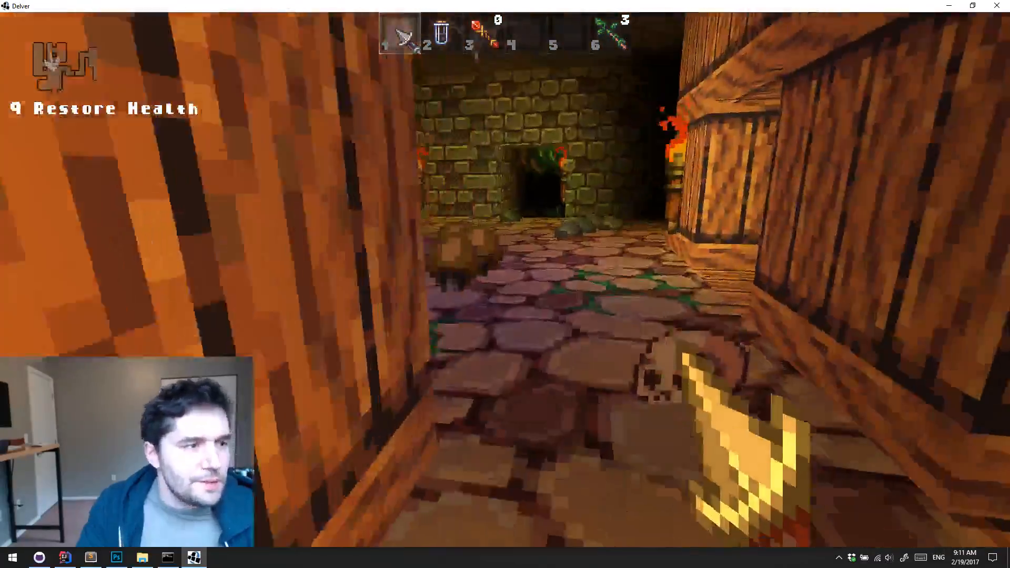
pyautogui.press('w')
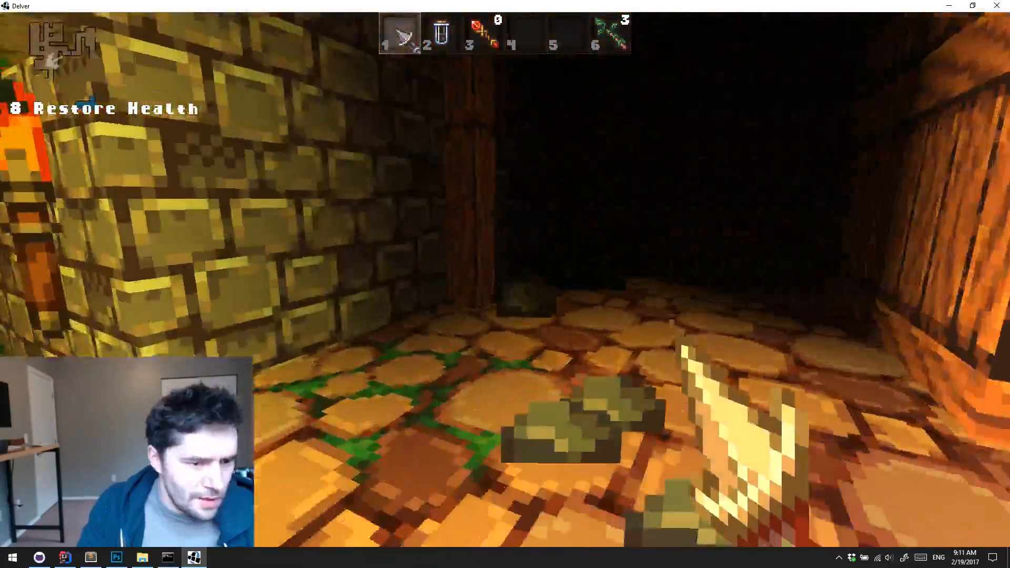
pyautogui.press('w')
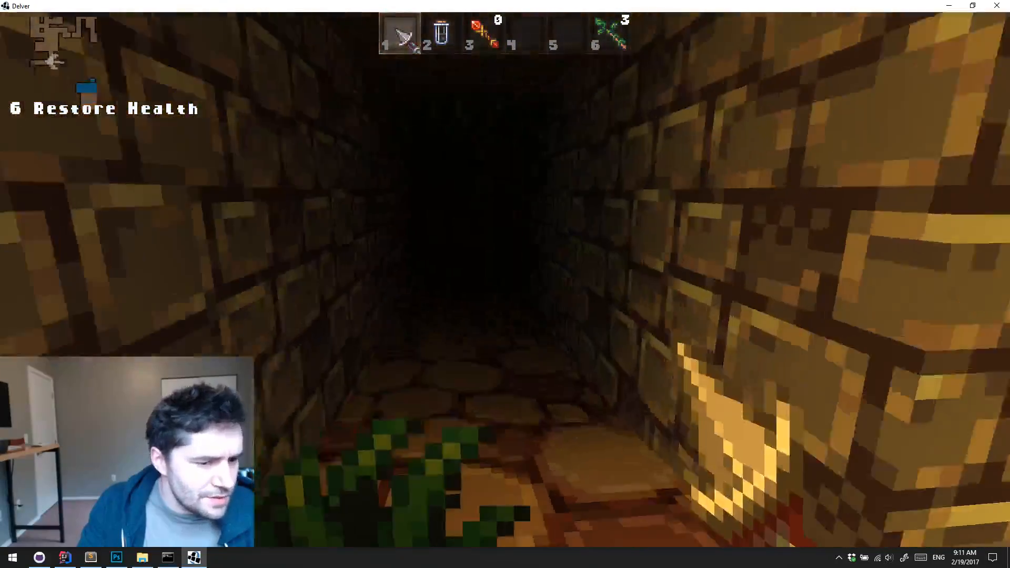
pyautogui.press('w')
pyautogui.press('w')
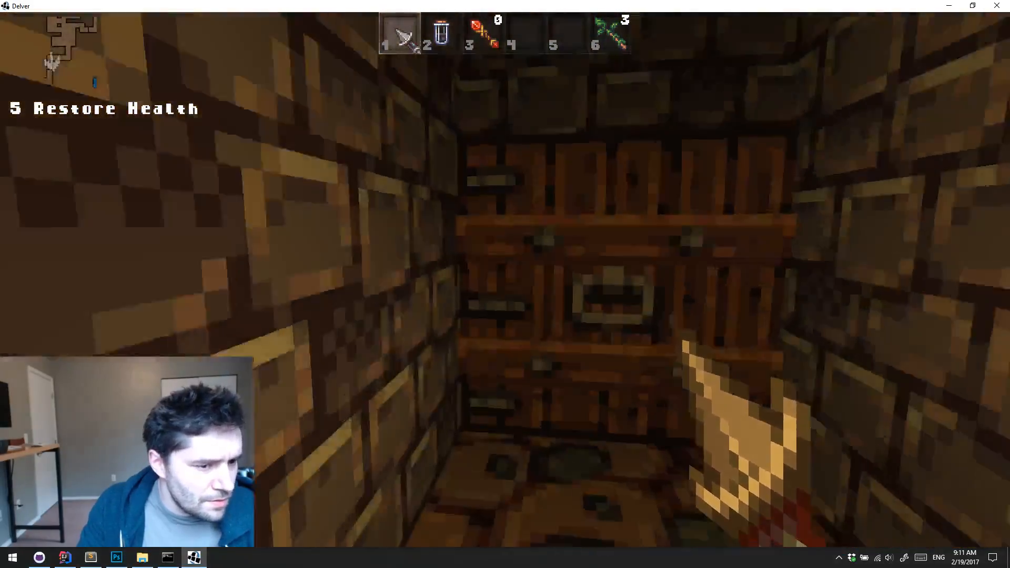
pyautogui.press('e')
# Pick up the scroll on the ledge beside the underground pool, return to the vine-covered cave area, and check the map
pyautogui.press('w')
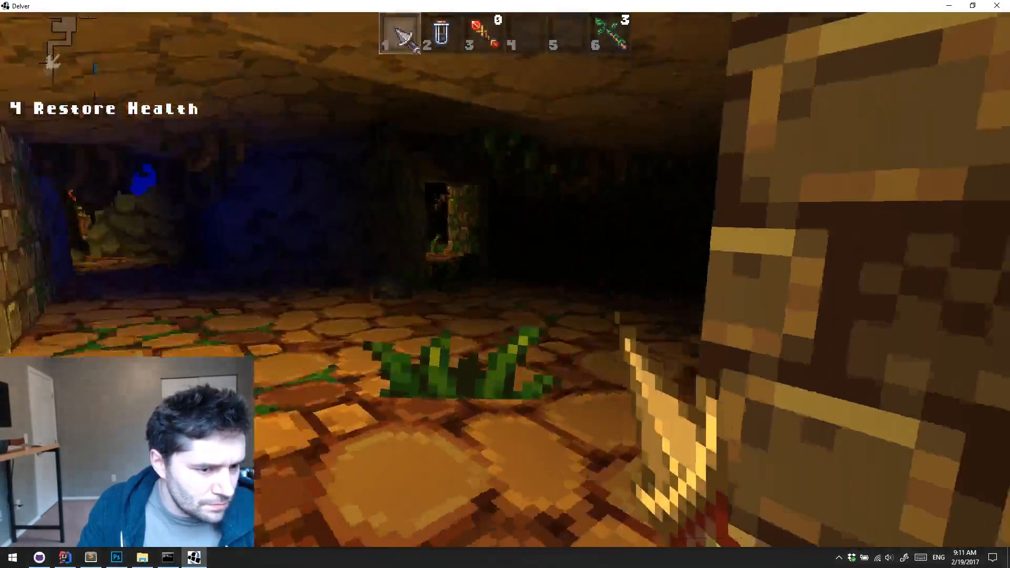
pyautogui.press('w')
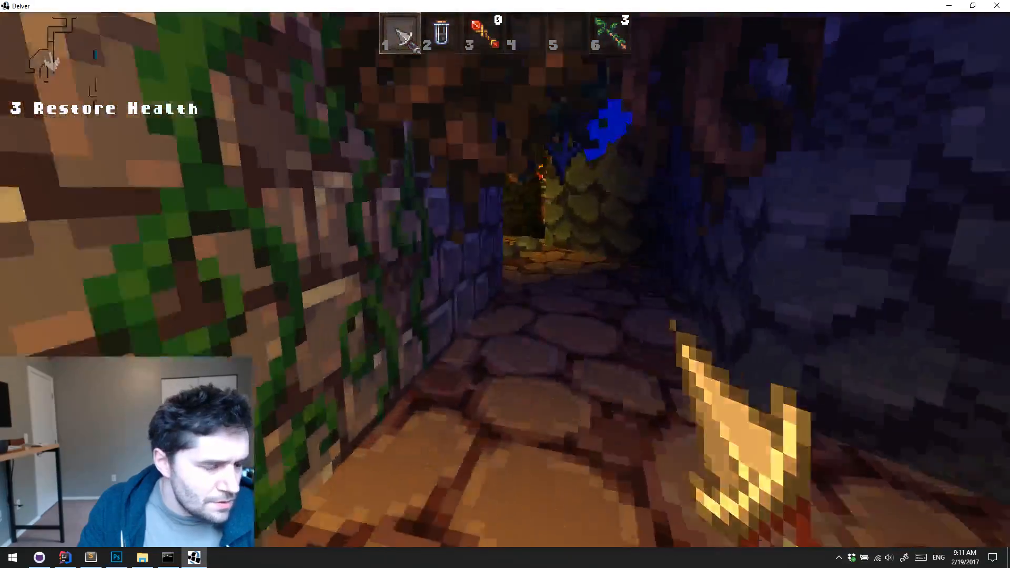
pyautogui.press('w')
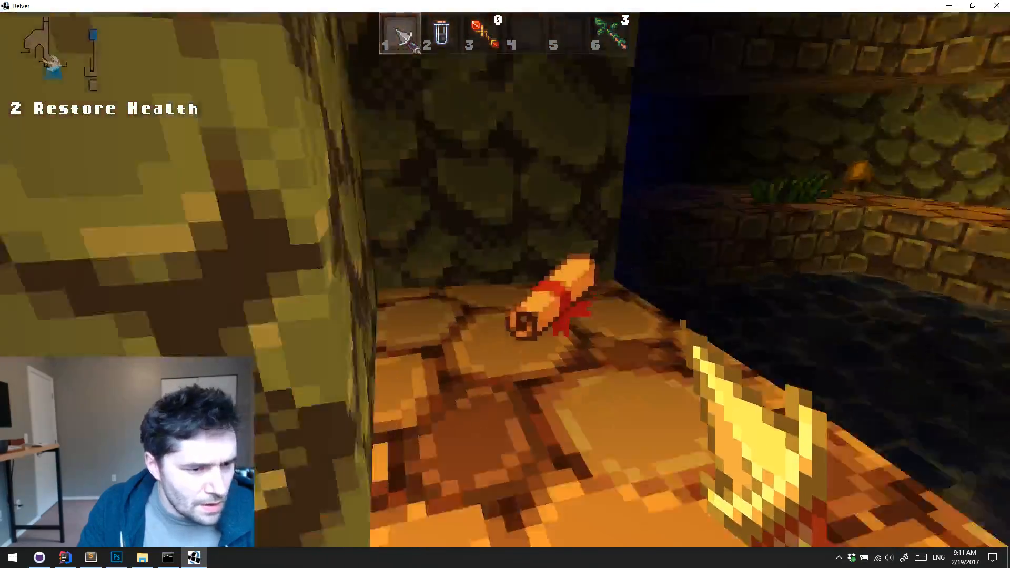
pyautogui.press('e')
pyautogui.press('w')
pyautogui.press('w')
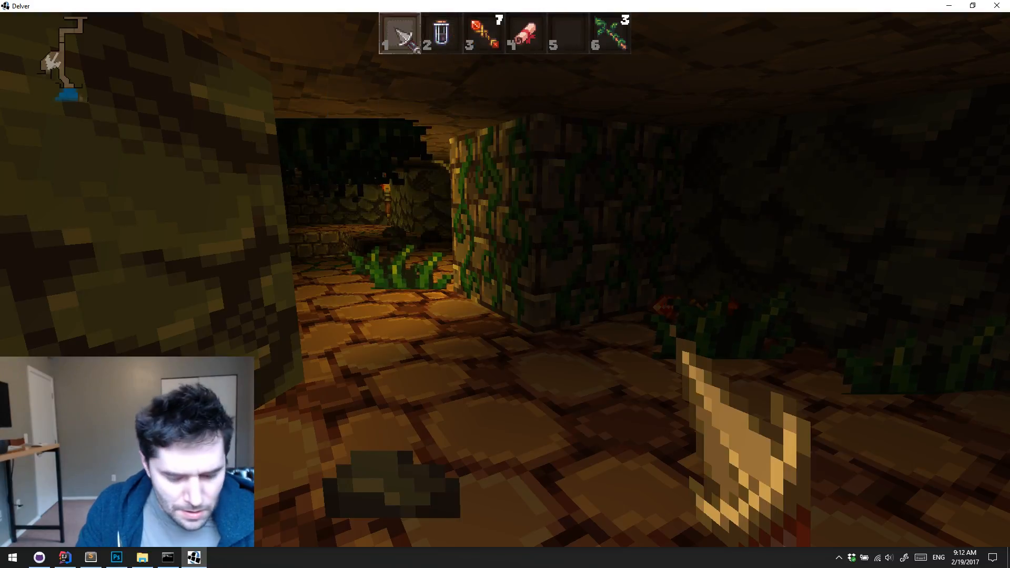
pyautogui.press('m')
pyautogui.press('m')
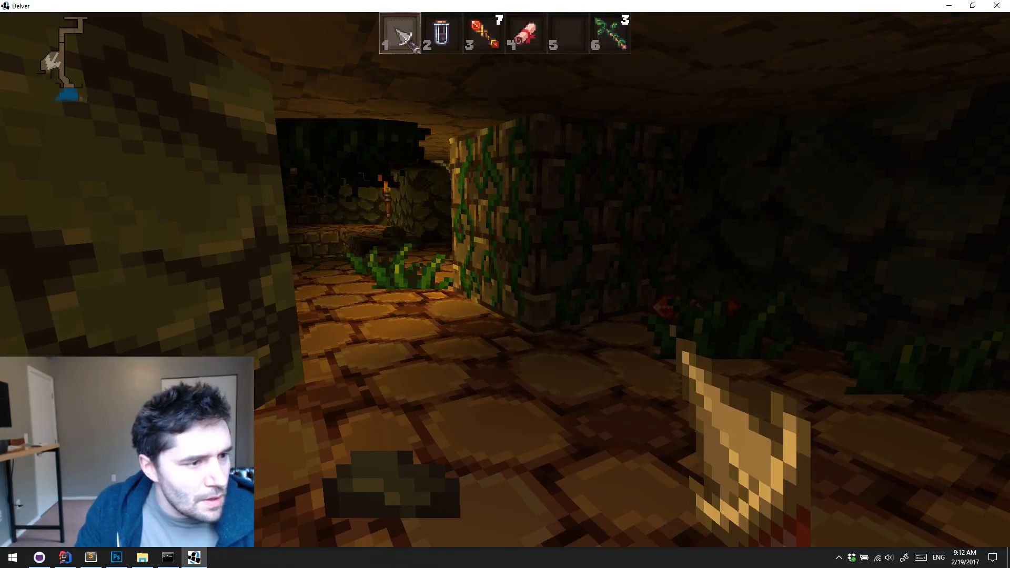
# Walk the stone ledge around the underground pool, past the orange mushroom, and open the wooden door beyond
pyautogui.press('w')
pyautogui.press('w')
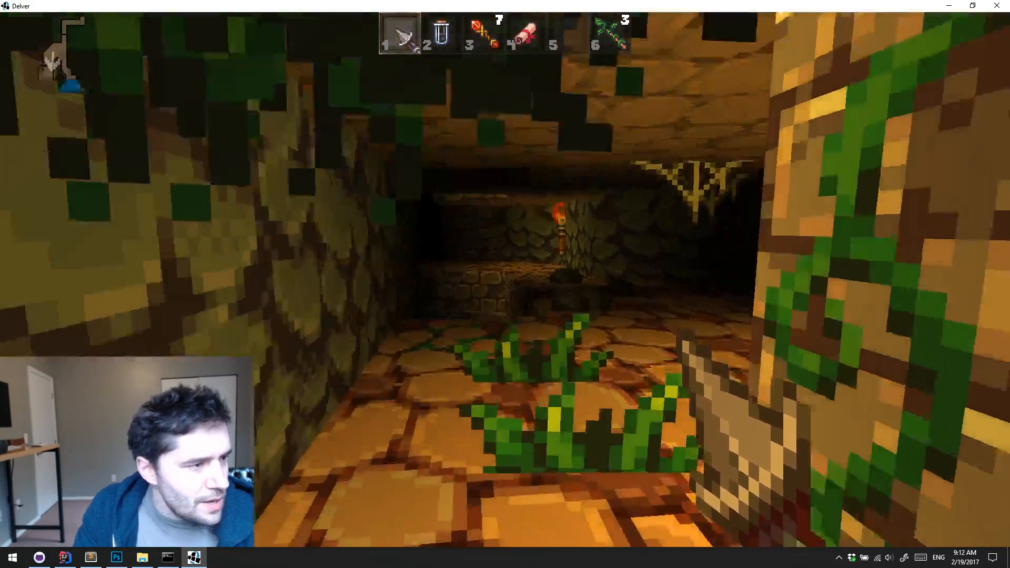
pyautogui.press('w')
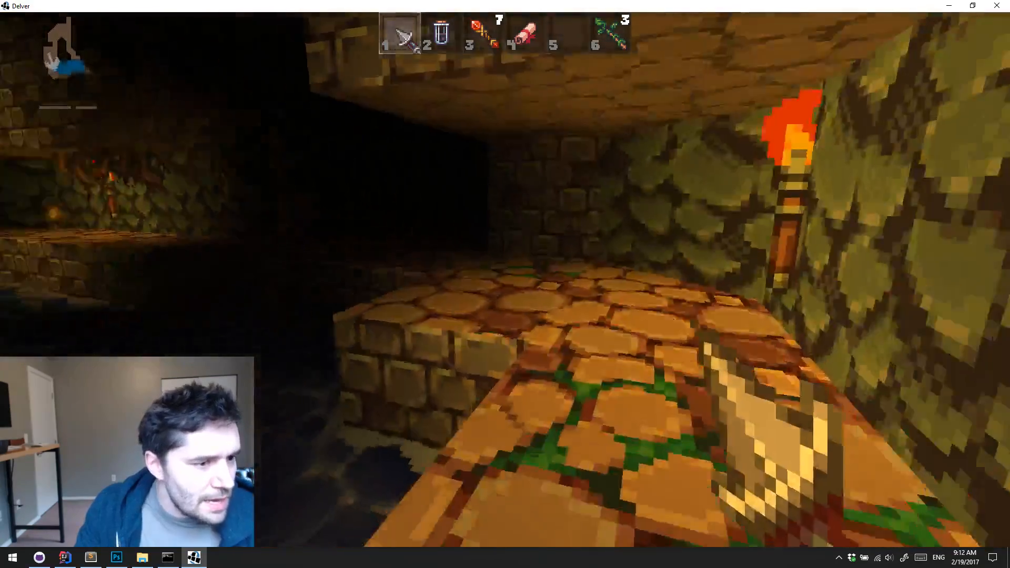
pyautogui.press('w')
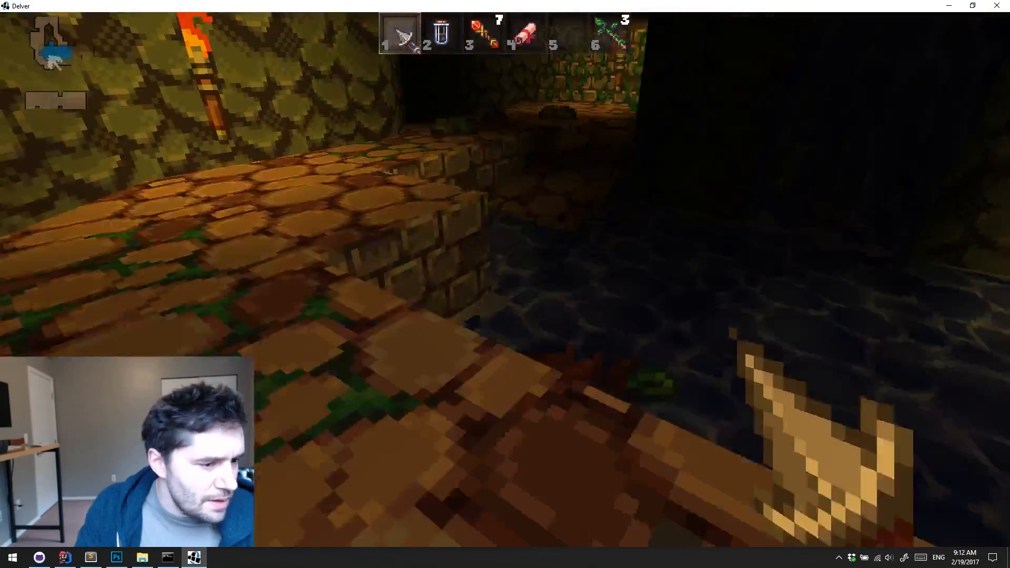
pyautogui.press('w')
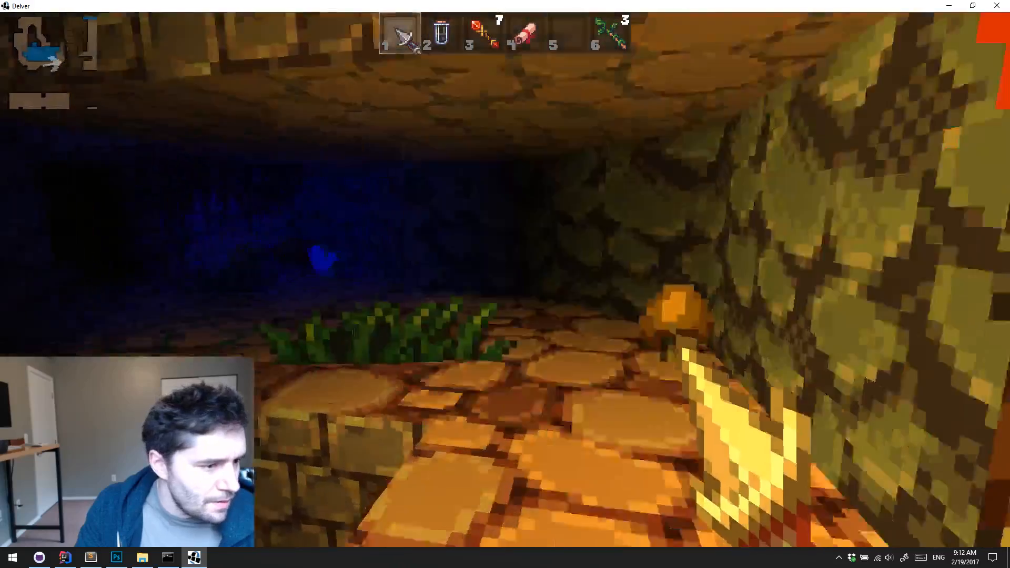
pyautogui.press('w')
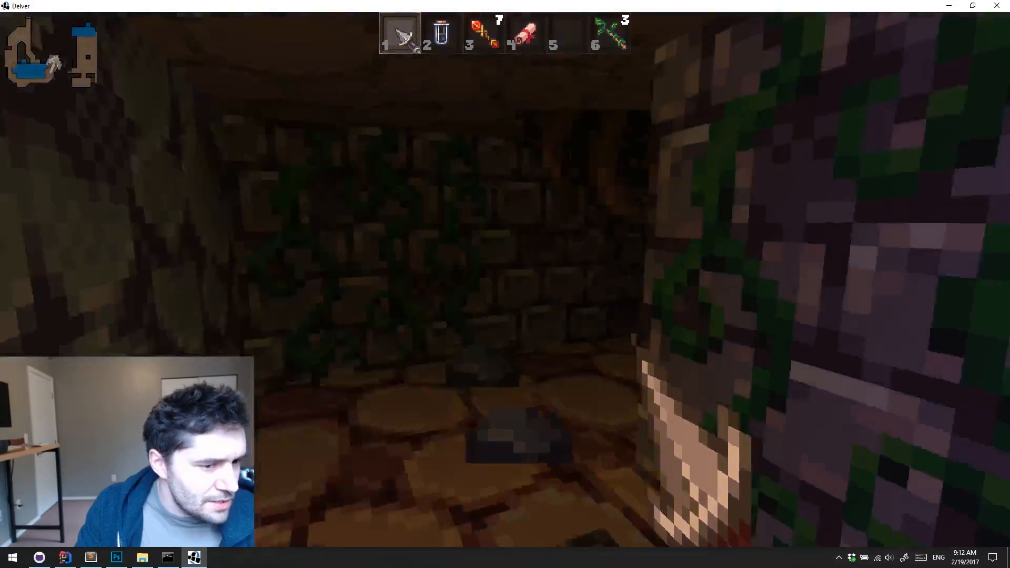
pyautogui.press('w')
pyautogui.press('e')
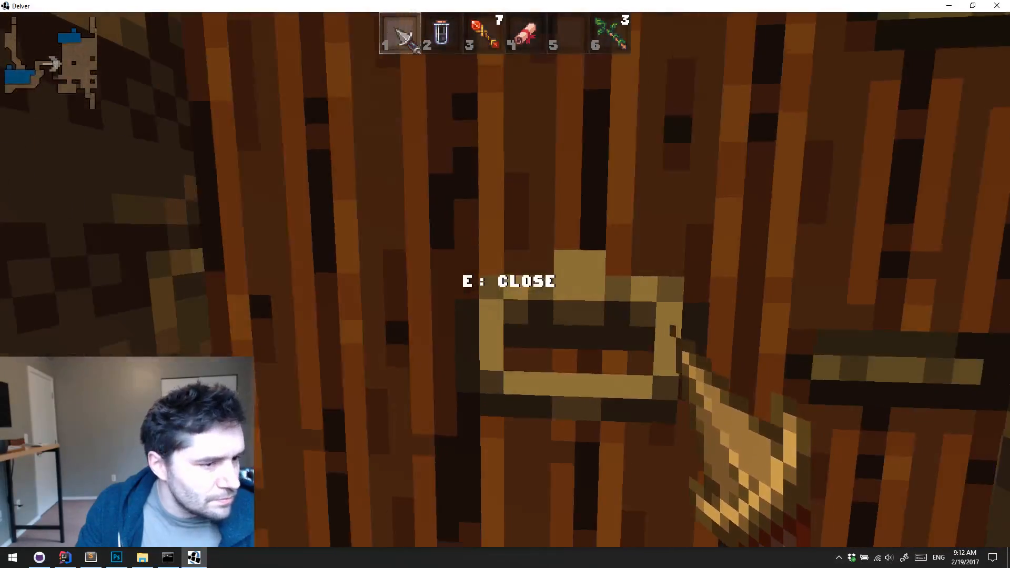
# Check the Dungeon 1 map and cross the dark stone room to the plank-walled alcoves
pyautogui.press('m')
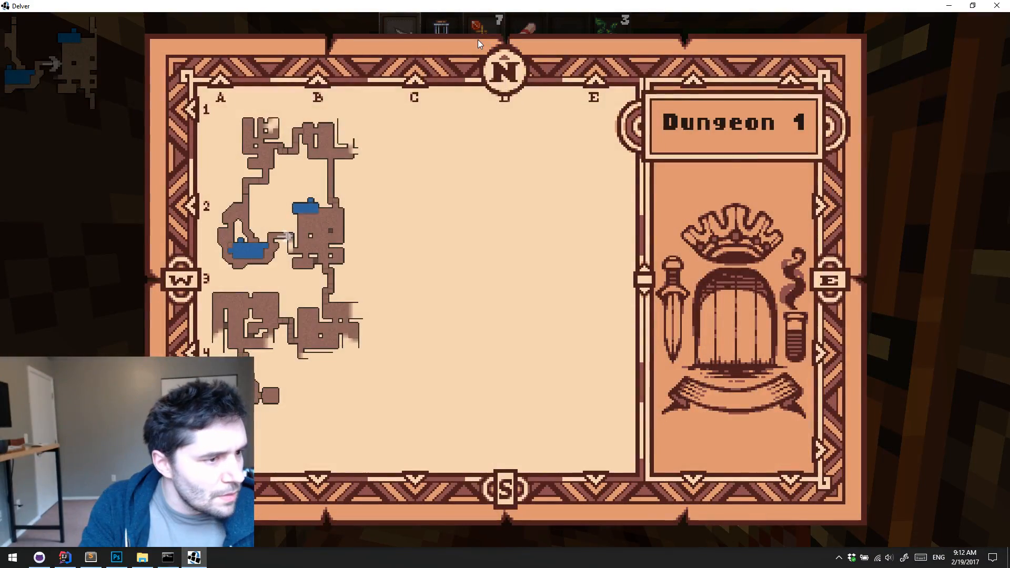
pyautogui.press('m')
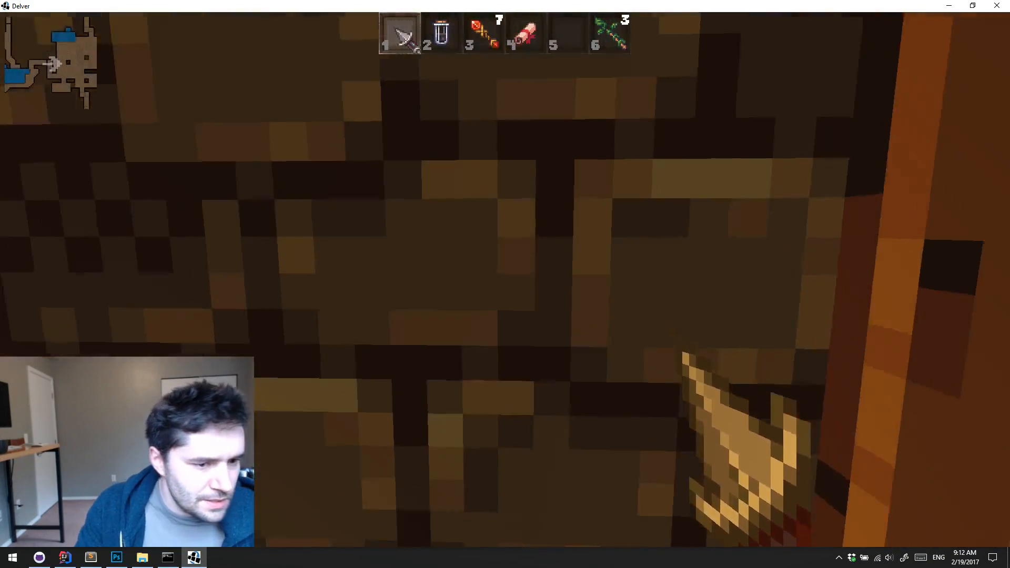
pyautogui.press('w')
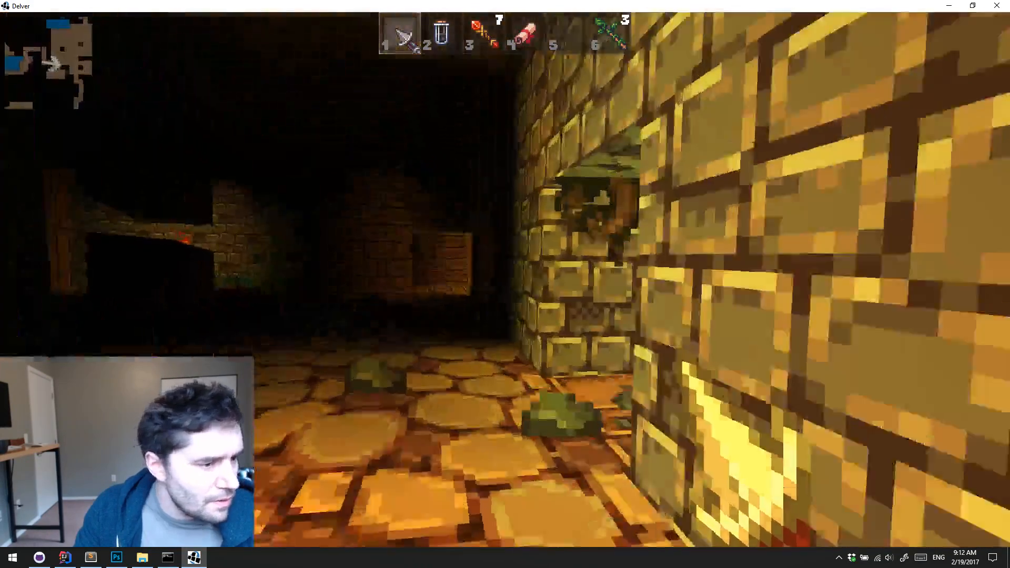
pyautogui.press('w')
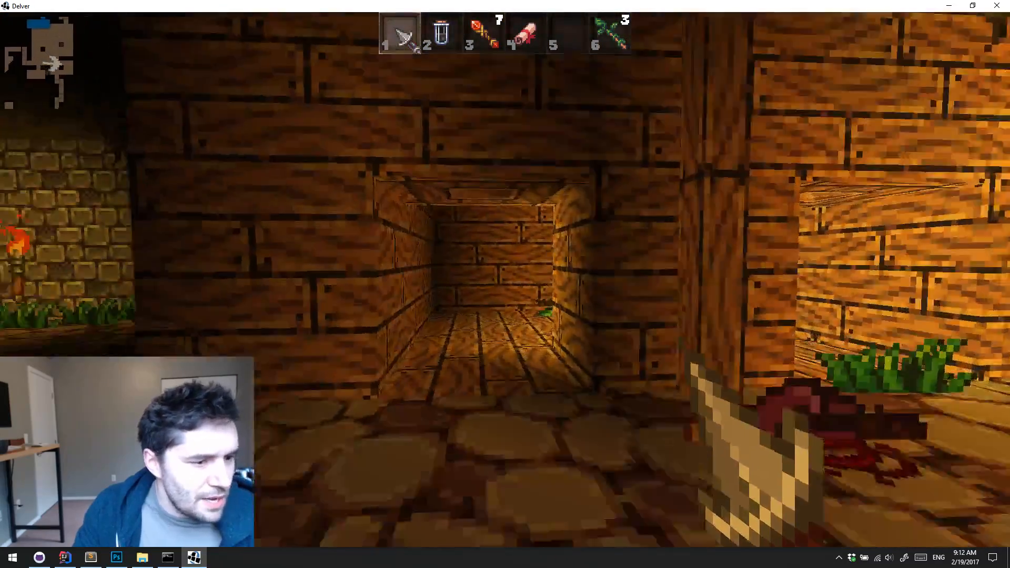
pyautogui.press('a')
pyautogui.press('d')
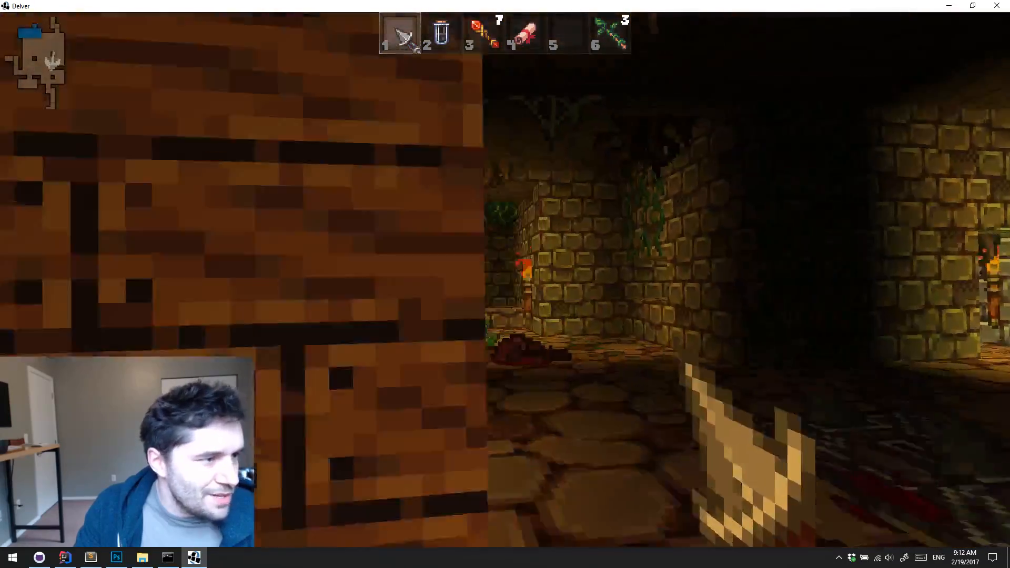
pyautogui.press('a')
# Check the Dungeon 1 map and follow the mushroom-lit stone corridor north into the carpeted wooden room with the bookshelf
pyautogui.press('m')
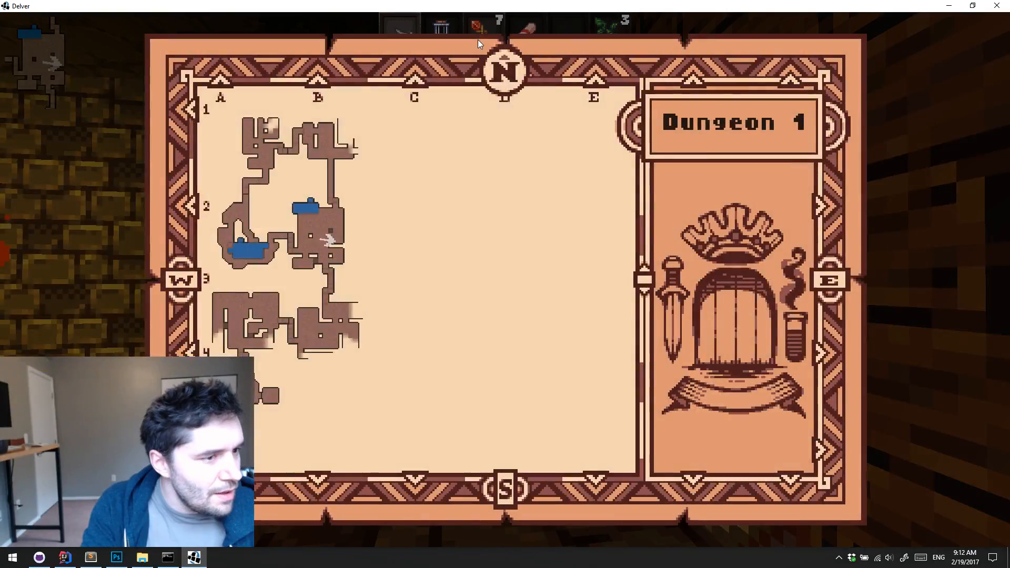
pyautogui.press('m')
pyautogui.press('a')
pyautogui.press('w')
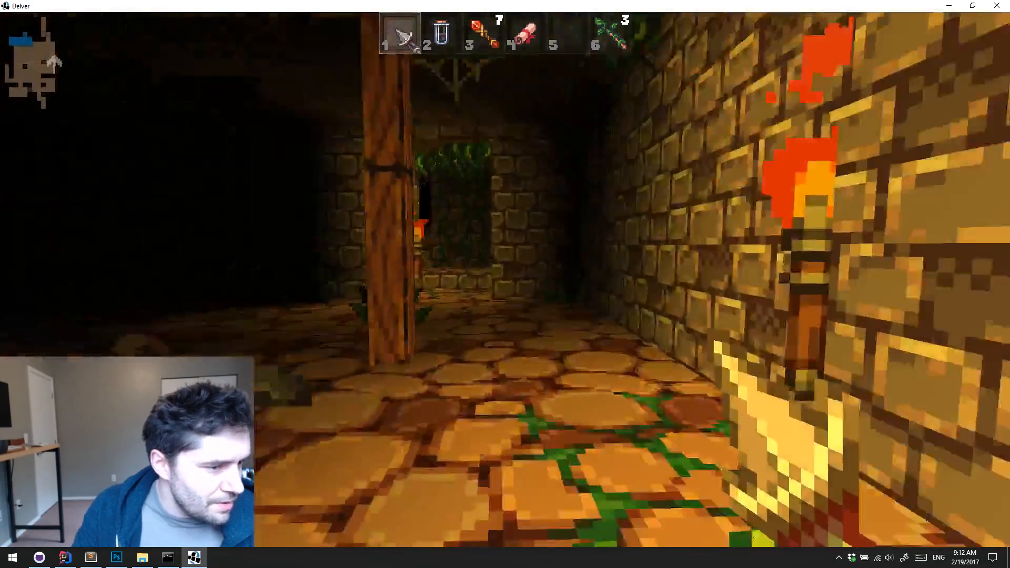
pyautogui.press('w')
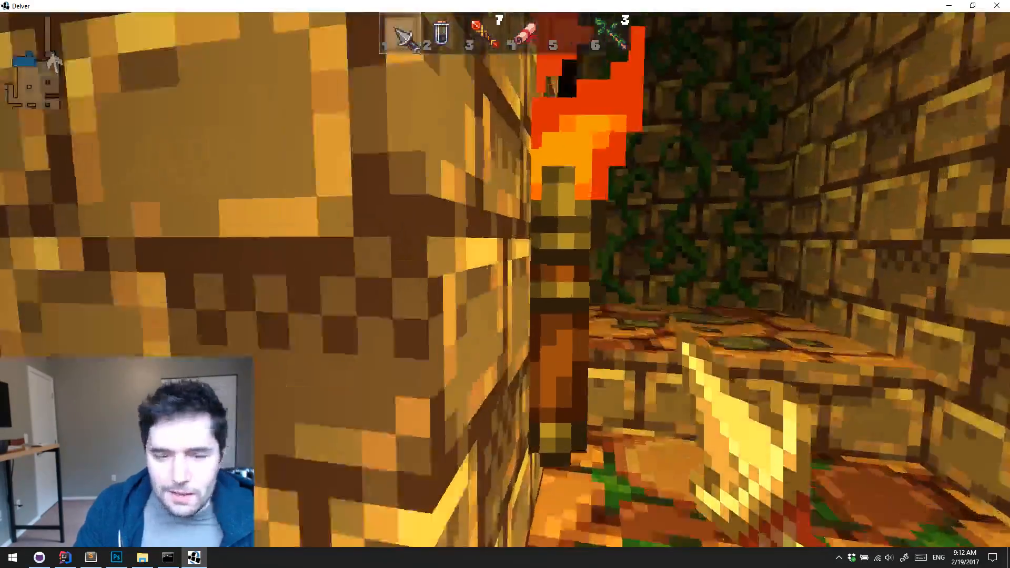
pyautogui.press('w')
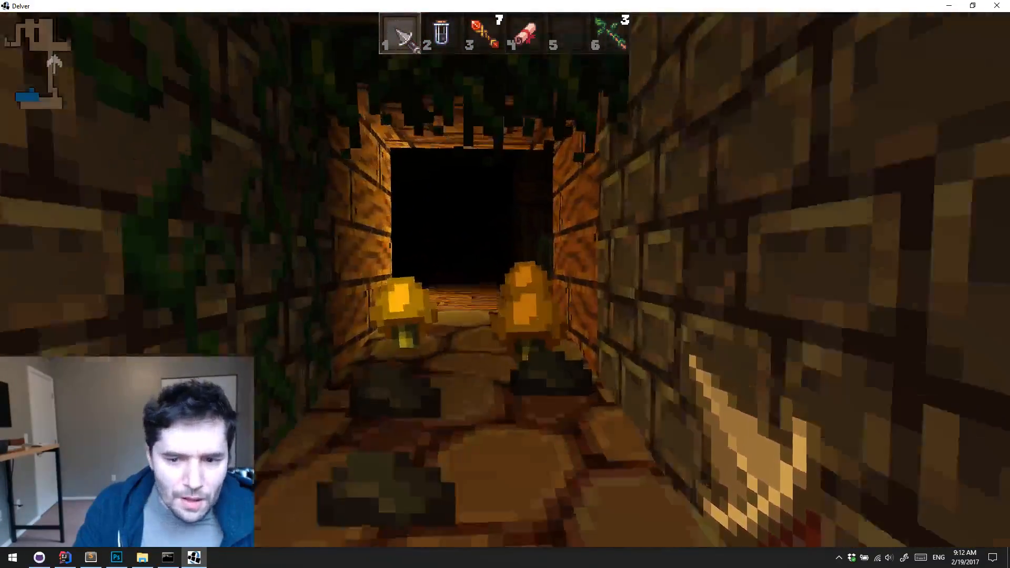
pyautogui.press('w')
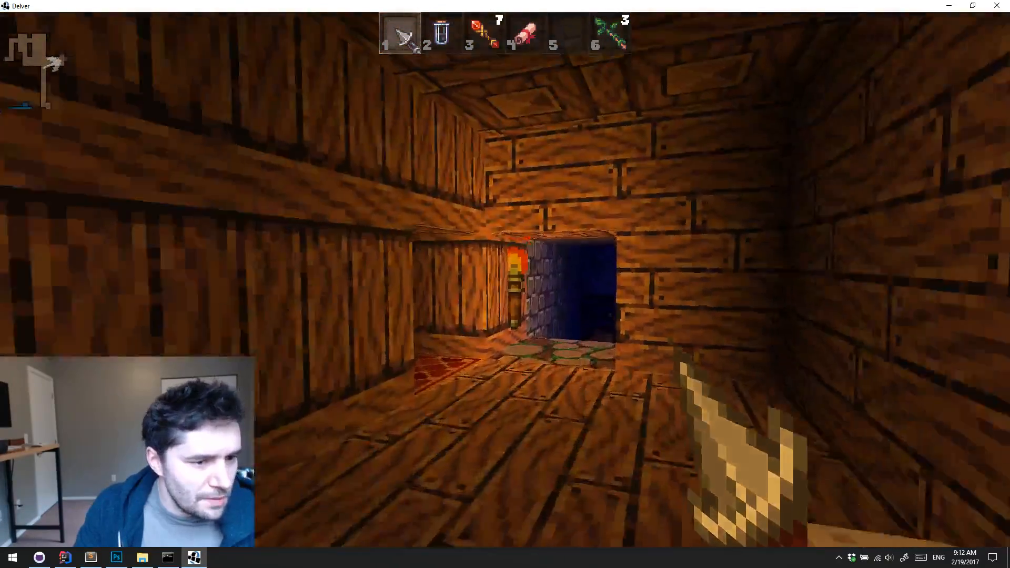
pyautogui.press('w')
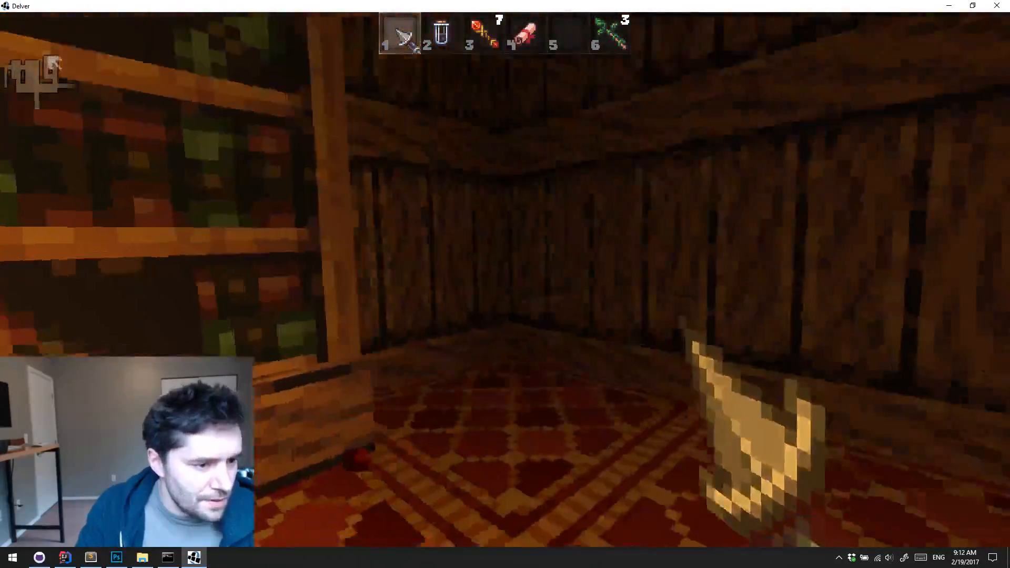
# Leave the carpeted bookshelf room, go through the barred wooden door, and pass the spike trap to the dark stone hall beyond
pyautogui.press('w')
pyautogui.press('w')
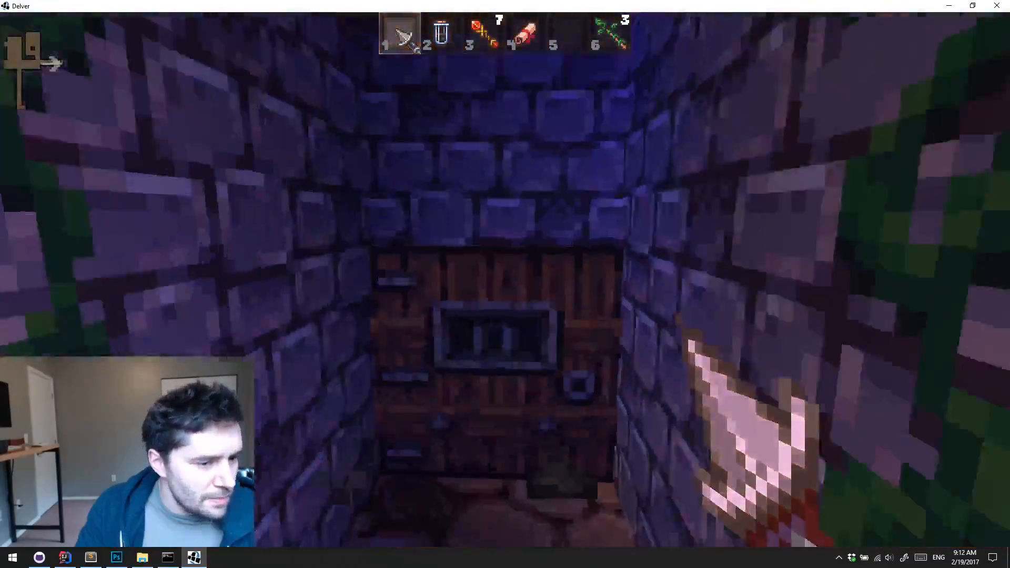
pyautogui.press('w')
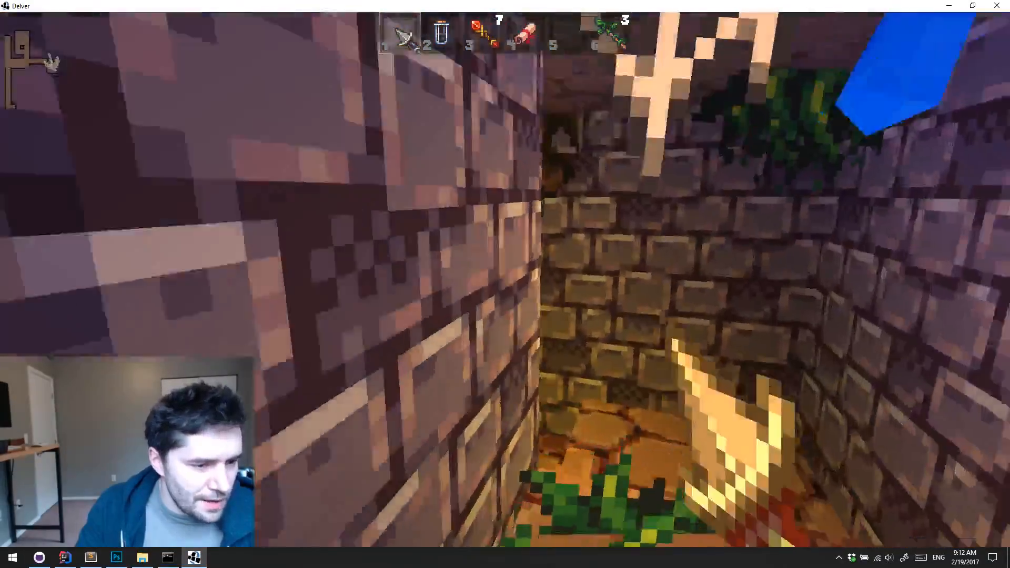
pyautogui.press('w')
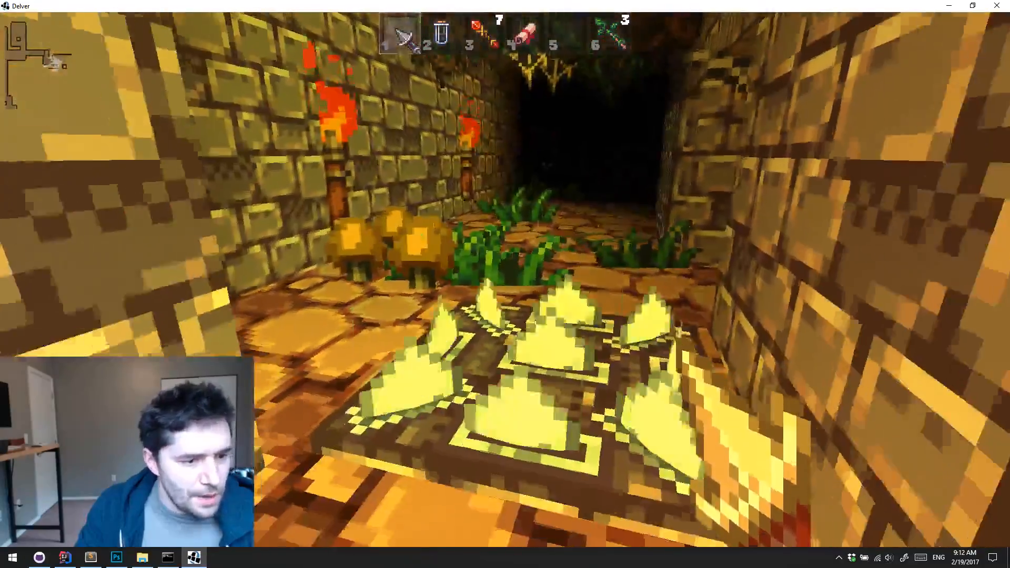
pyautogui.press('w')
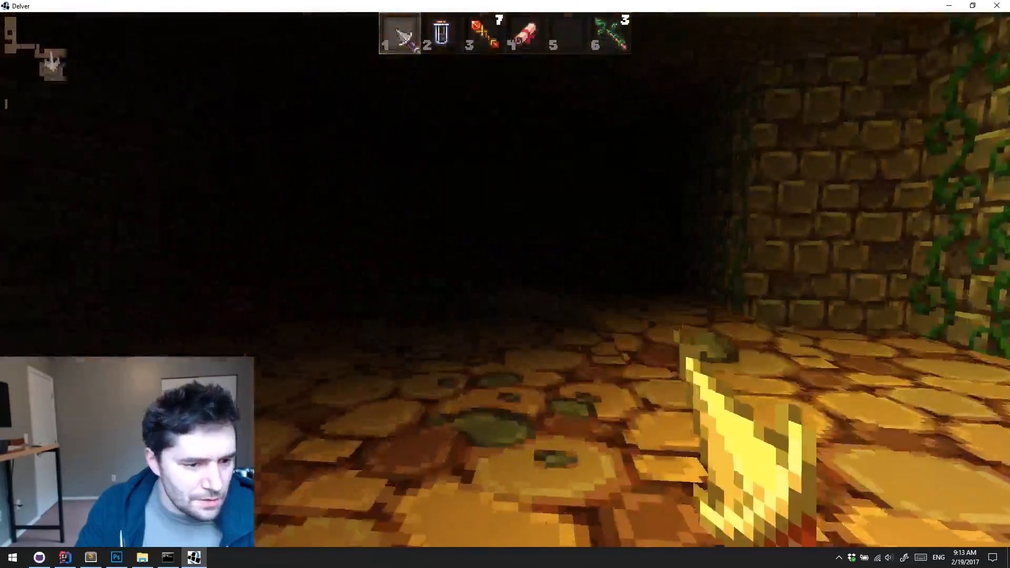
pyautogui.press('w')
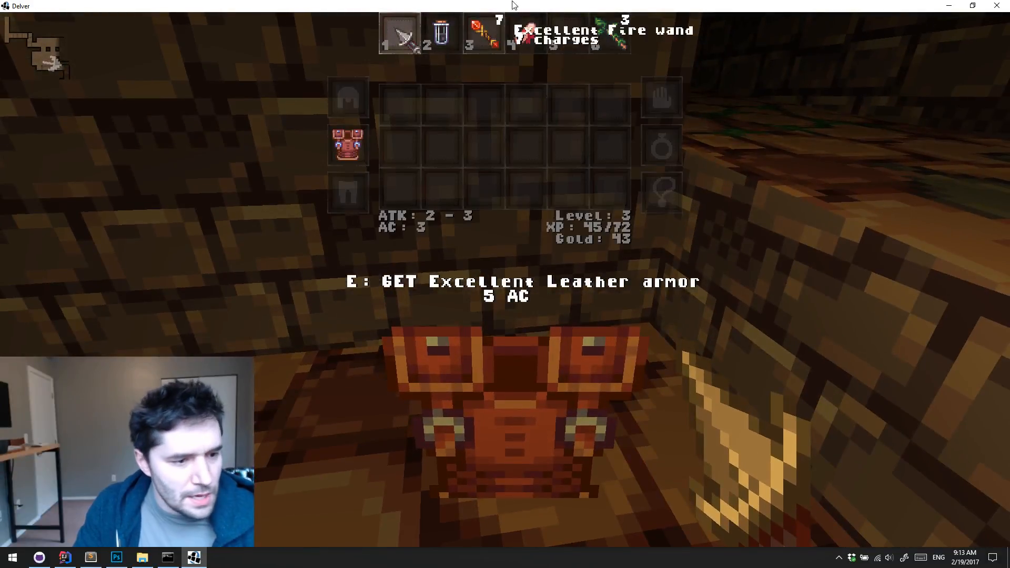
# Swap the worn Leather armor for the Excellent Leather armor on the floor, and open the vine-draped wooden door
pyautogui.moveTo(347, 157); pyautogui.dragTo(505, 294)
pyautogui.press('i')
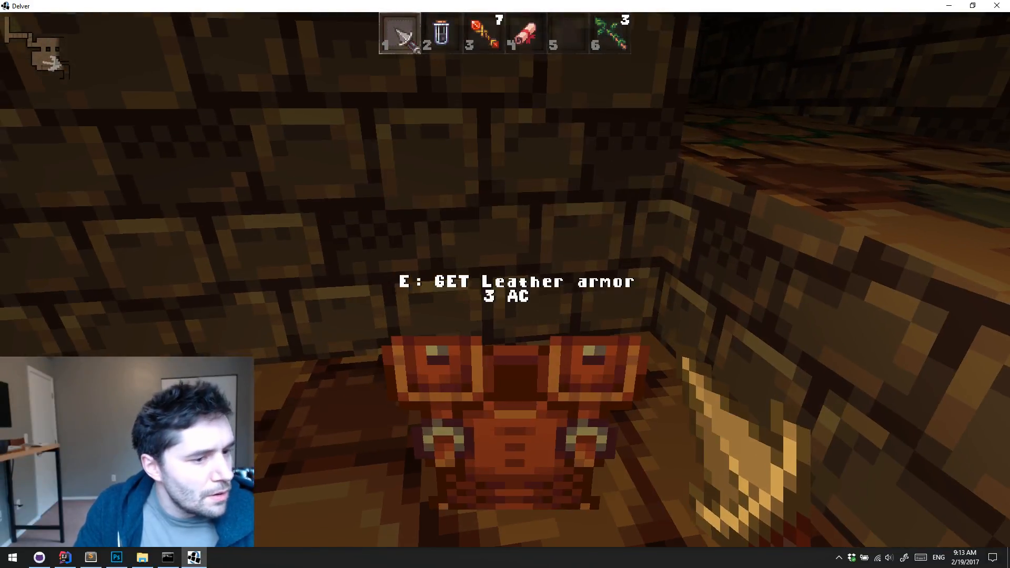
pyautogui.press('w')
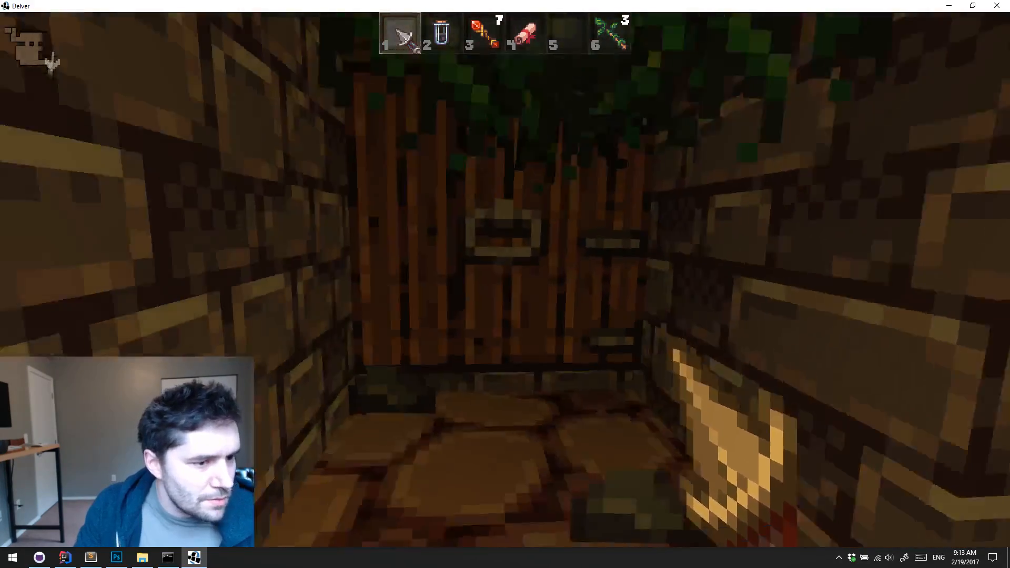
pyautogui.press('e')
pyautogui.press('w')
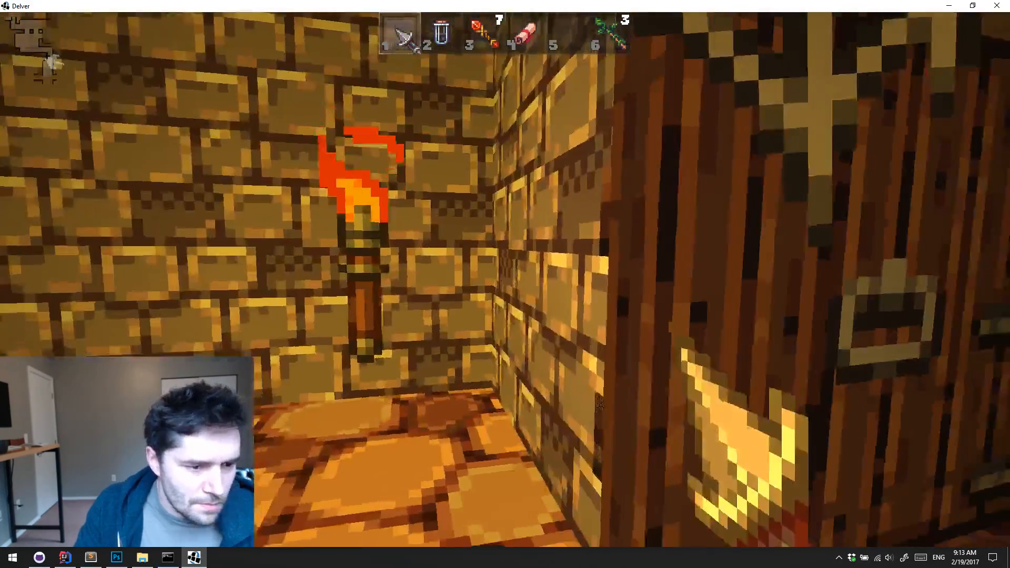
# Enter the blue-lit passage beyond the door and fire one Fire wand charge at the approaching enemy
pyautogui.press('w')
pyautogui.click(505, 284)
pyautogui.press('s')
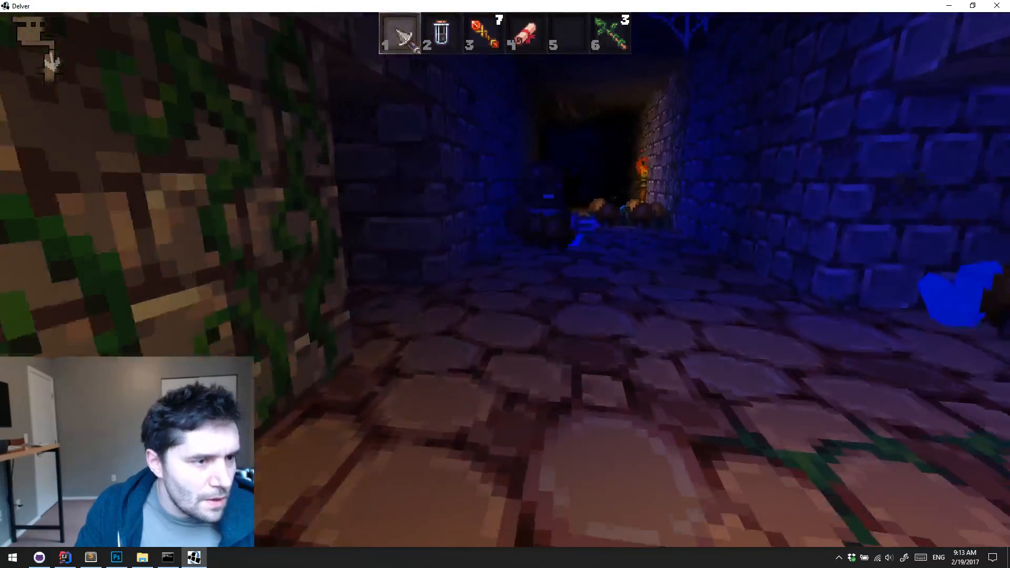
pyautogui.press('3')
pyautogui.press('w')
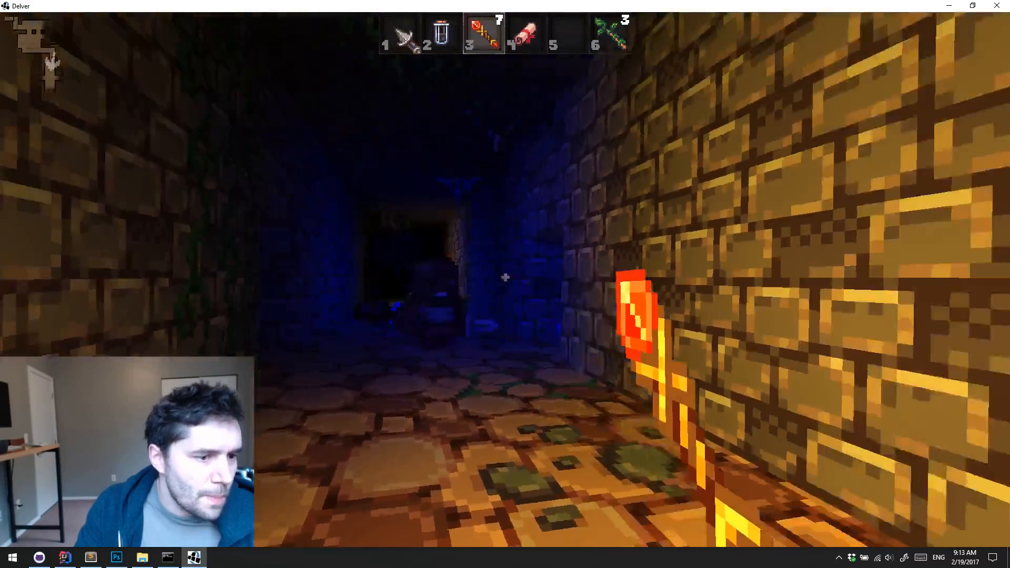
pyautogui.click(505, 284)
# Ready the dagger again and strike the orange eyepatched enemy beside the wall torch until it is defeated
pyautogui.press('1')
pyautogui.click(505, 279)
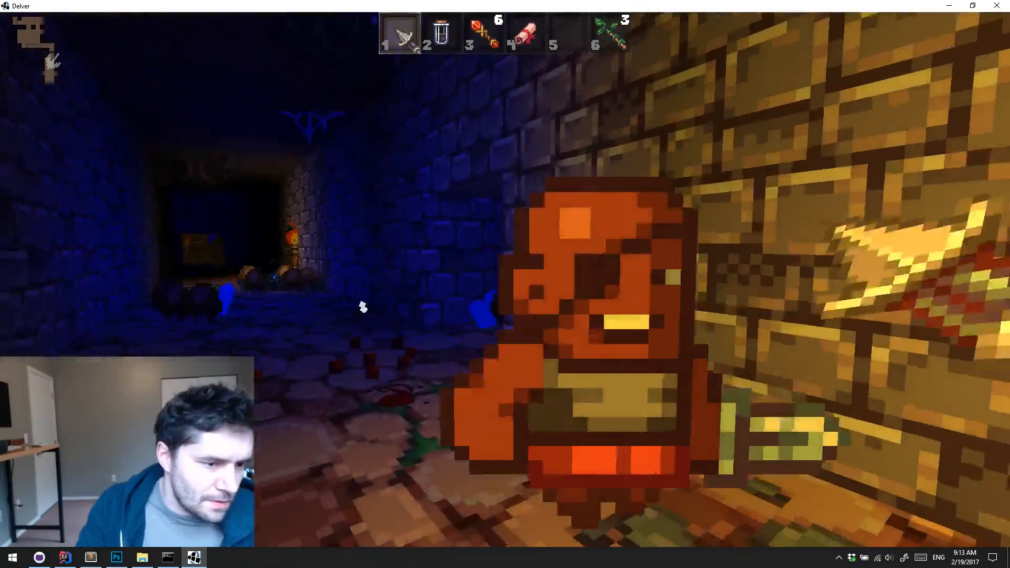
pyautogui.click(505, 279)
pyautogui.click(506, 279)
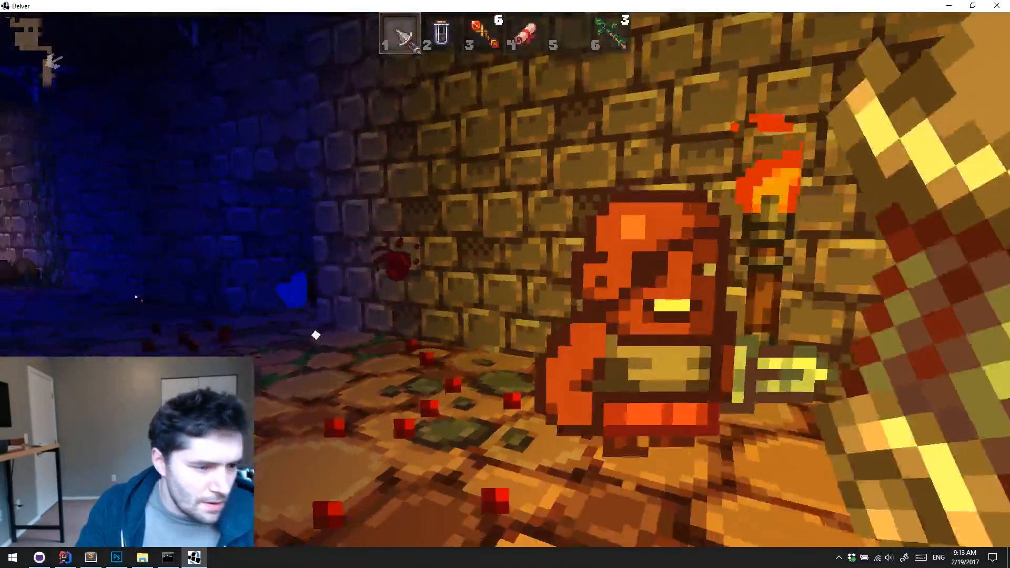
pyautogui.click(505, 279)
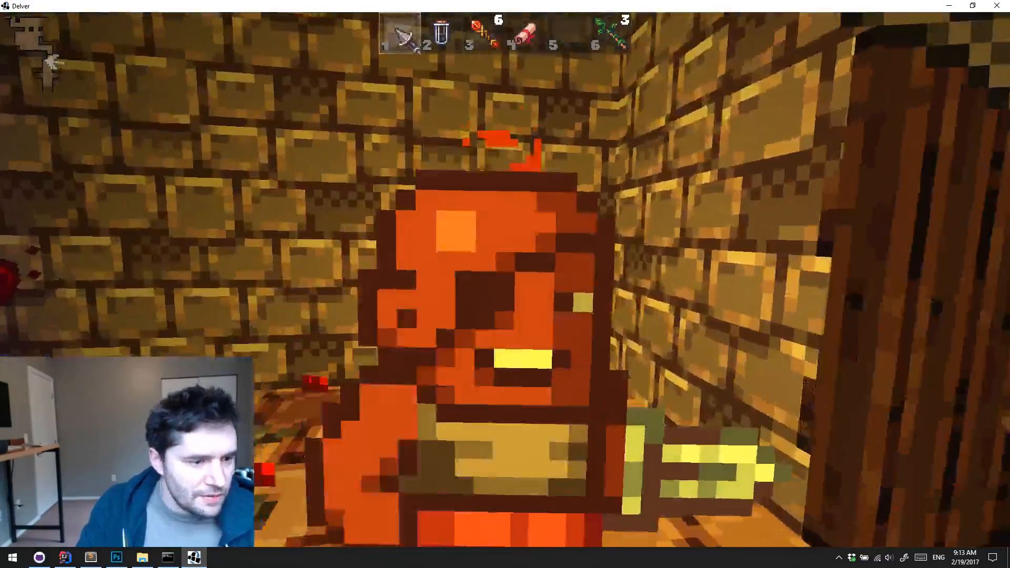
pyautogui.click(505, 279)
pyautogui.click(505, 279)
pyautogui.click(505, 279)
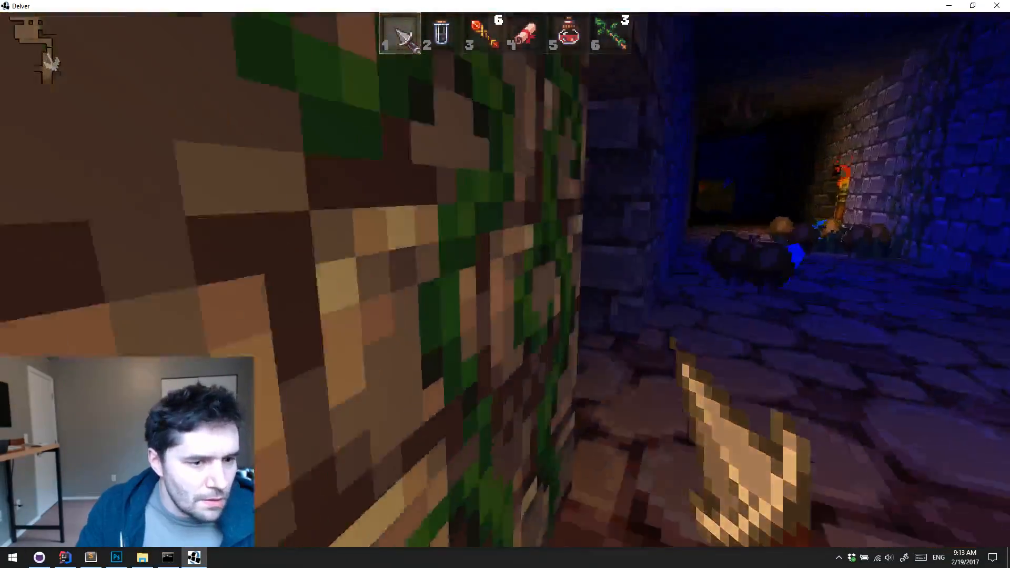
# Attack the robed enemy in the side passage, and explore the torch-lit stone chambers beyond it
pyautogui.click(505, 279)
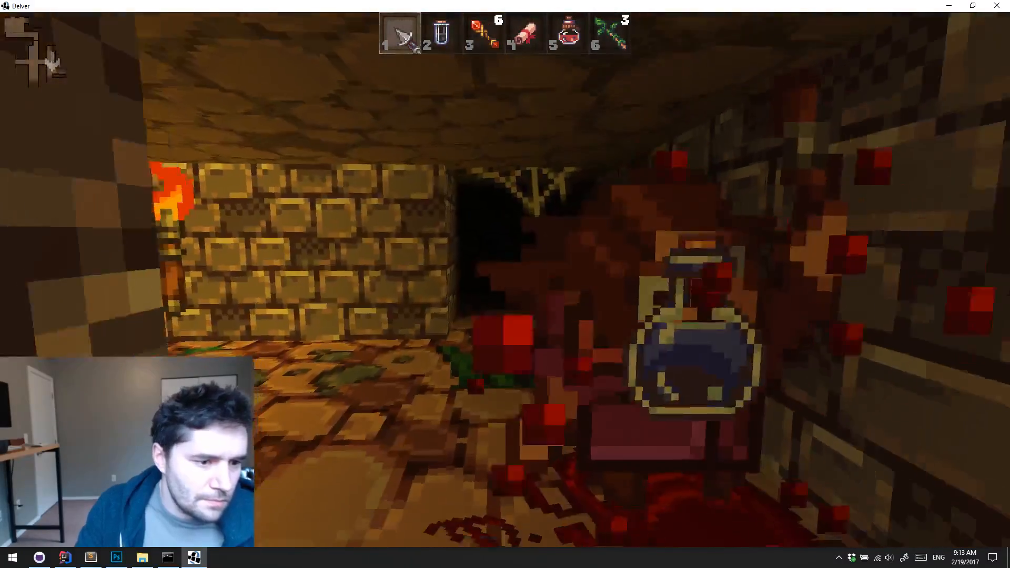
pyautogui.press('w')
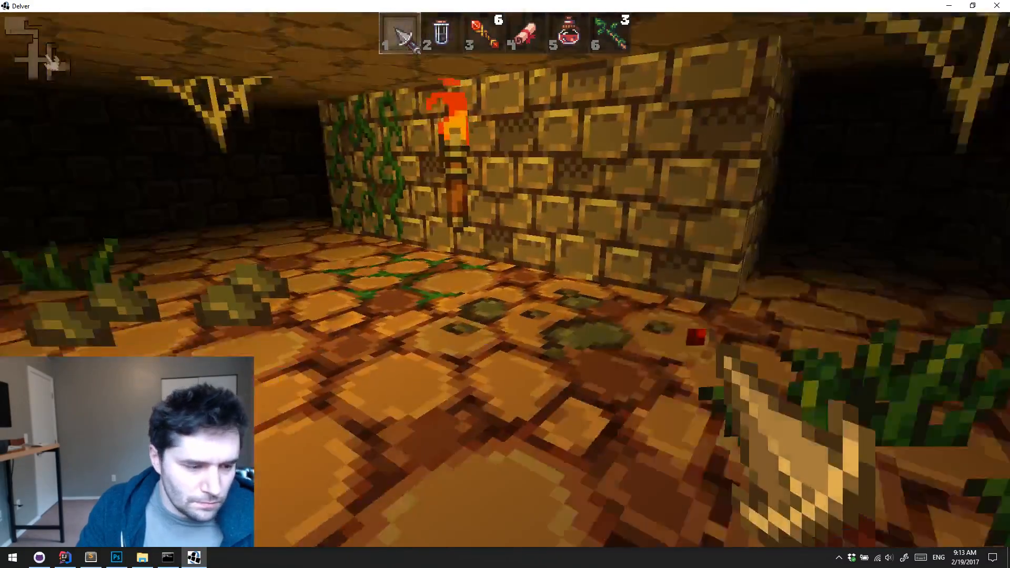
pyautogui.press('w')
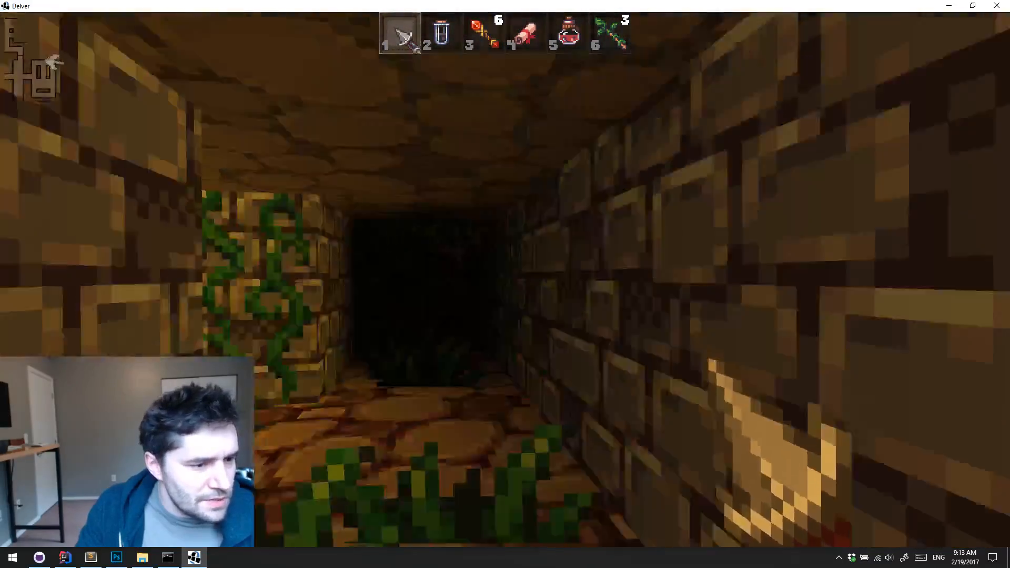
pyautogui.press('w')
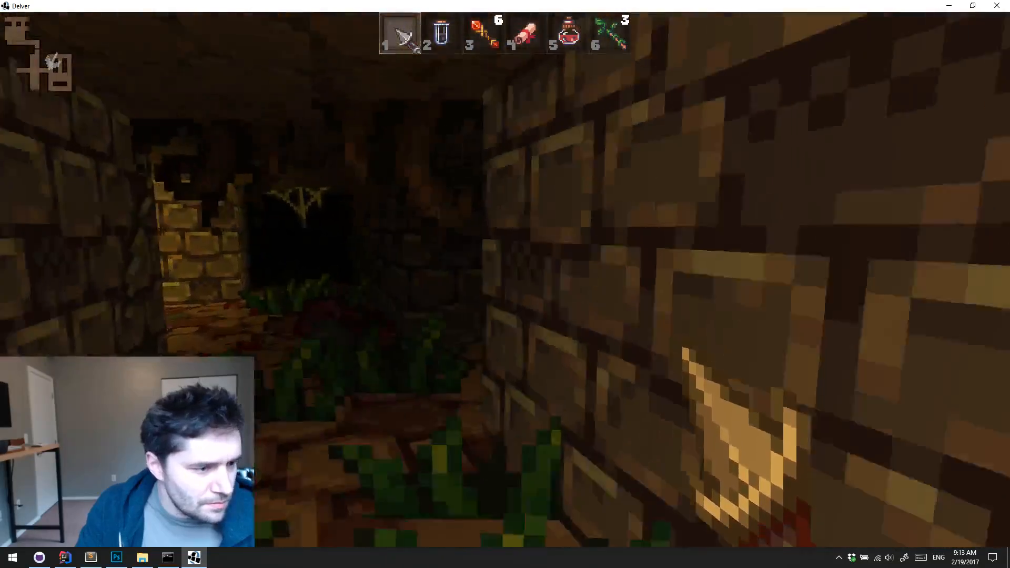
pyautogui.press('w')
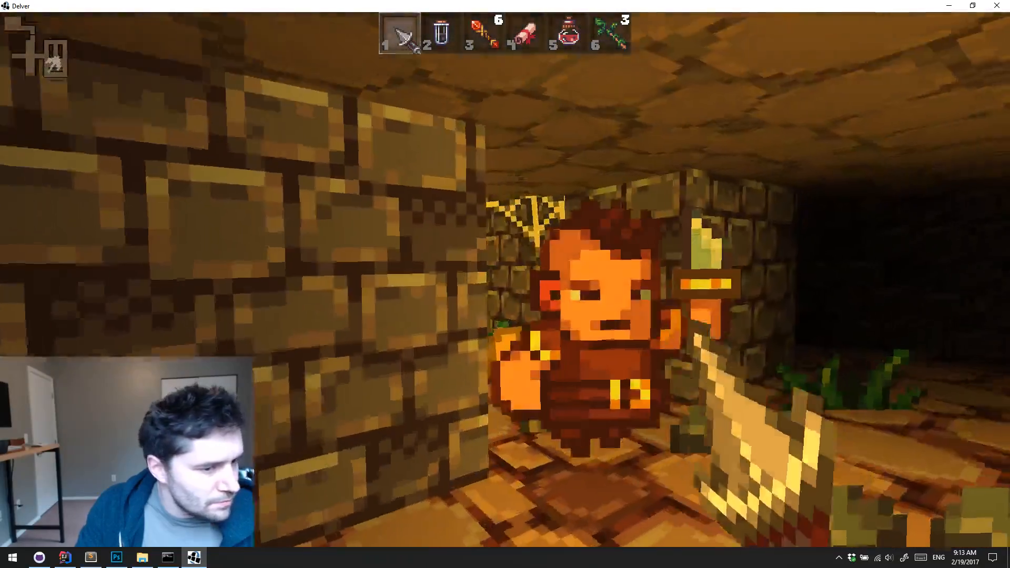
# Kill the axe-wielding enemy at the stone pillar with the dagger and head back toward the blue-lit passage
pyautogui.click(505, 279)
pyautogui.click(505, 279)
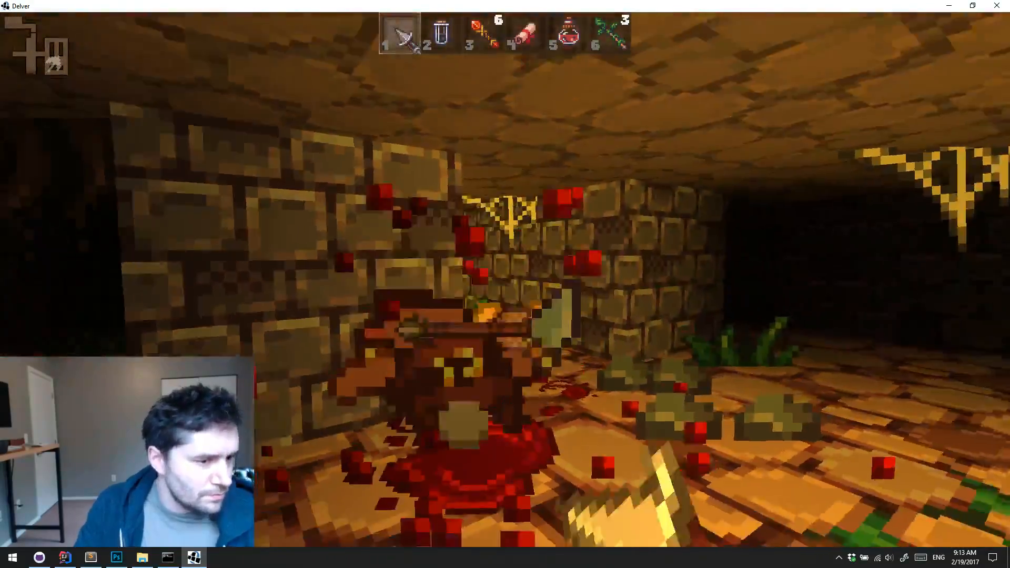
pyautogui.press('w')
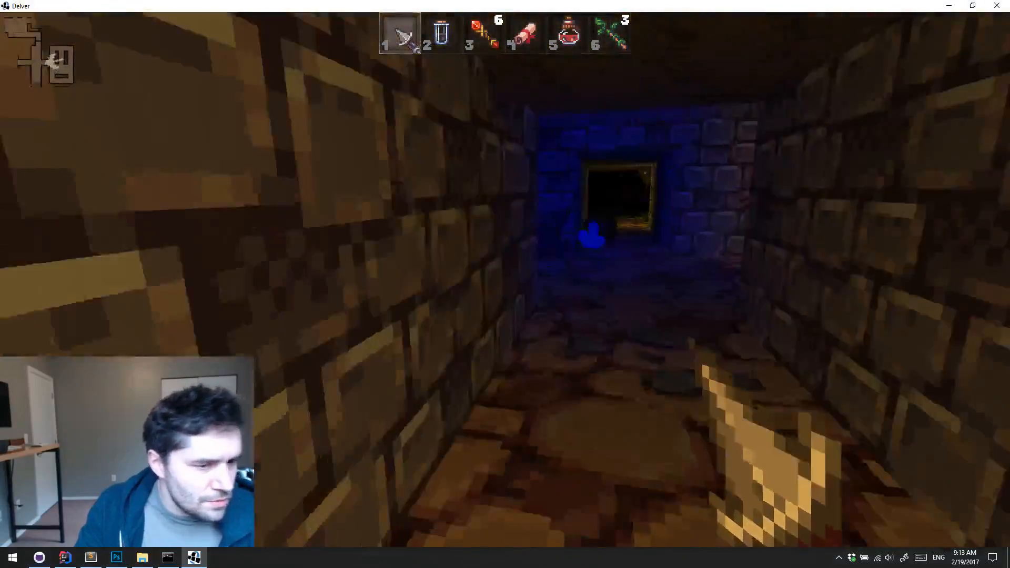
# Cross the blue-lit passage into the small stone room opposite and collect the 4 arrows in its corner
pyautogui.press('w')
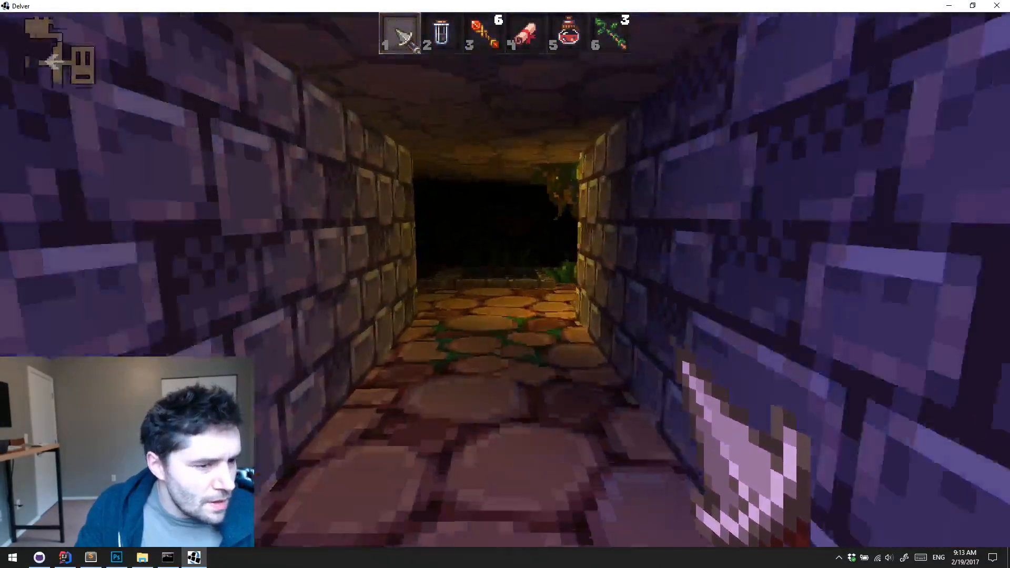
pyautogui.press('w')
pyautogui.click(505, 279)
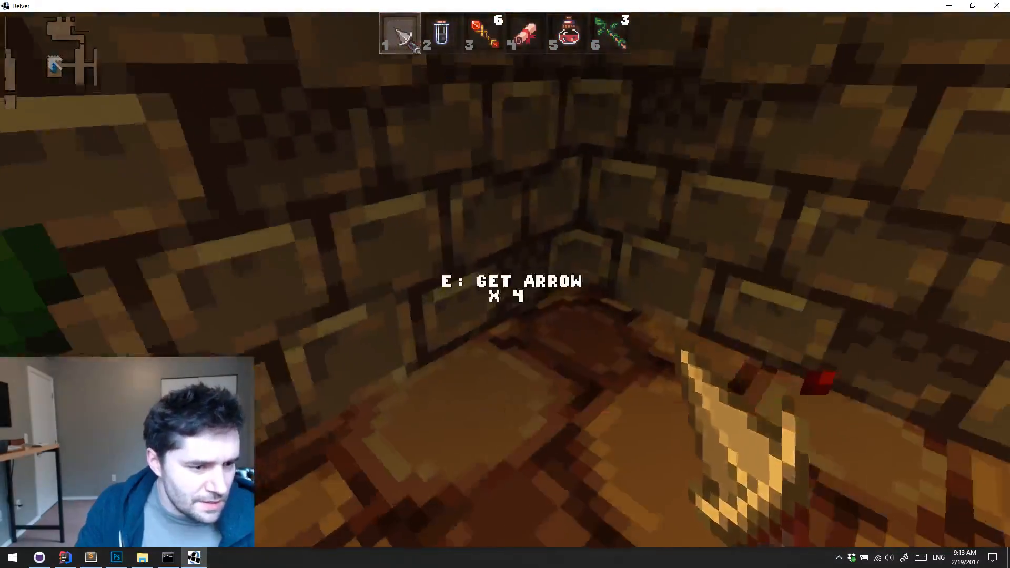
# Follow the mushroom-lined corridor south to the vine-covered side room, and replace the dagger with the spiked mace in slot 1
pyautogui.press('w')
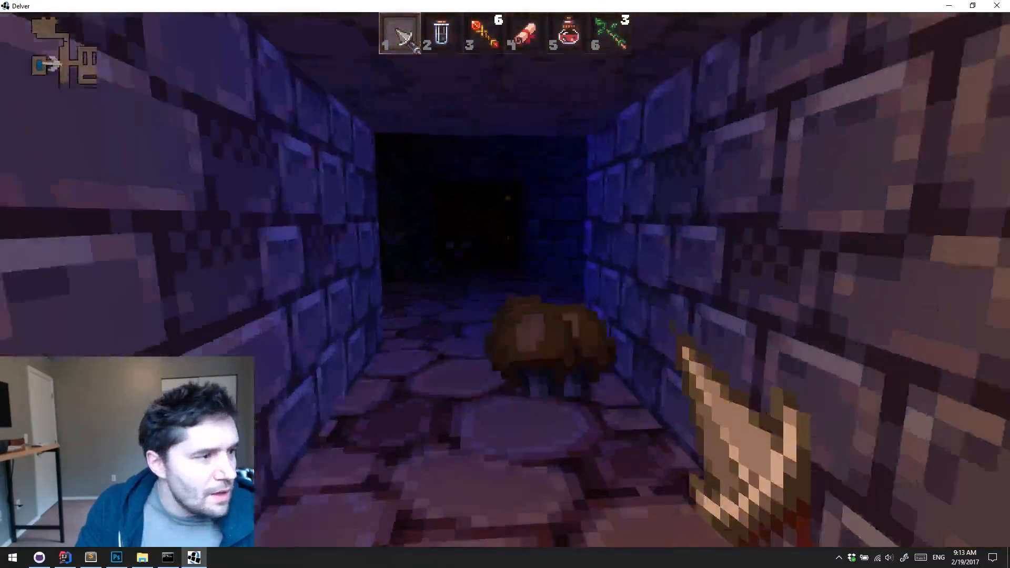
pyautogui.press('w')
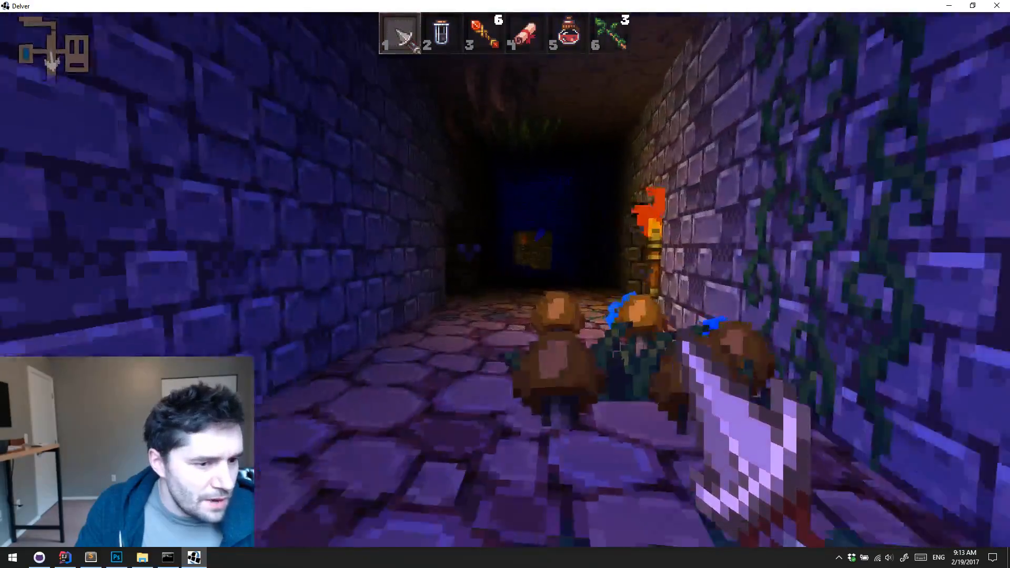
pyautogui.press('w')
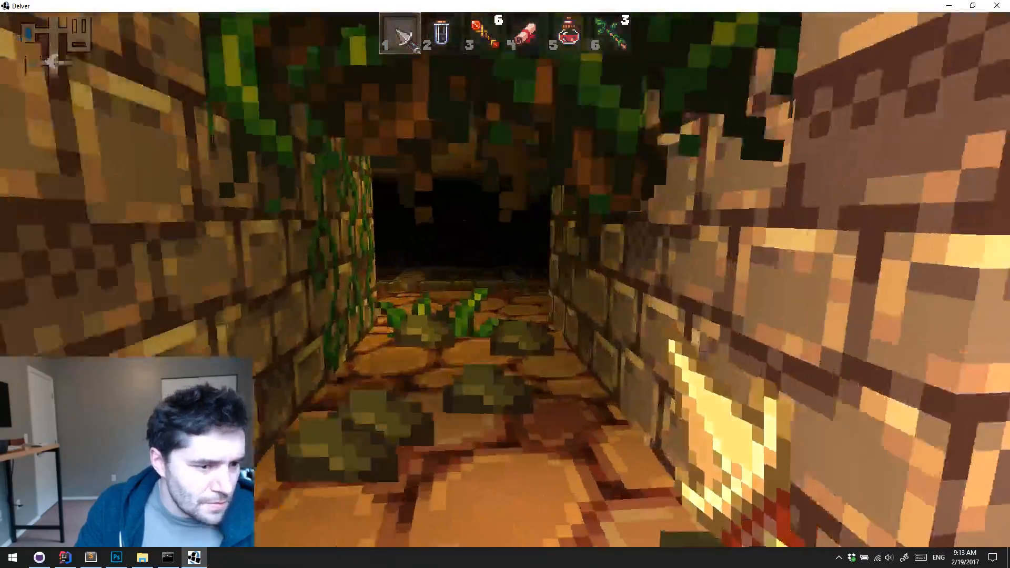
pyautogui.press('w')
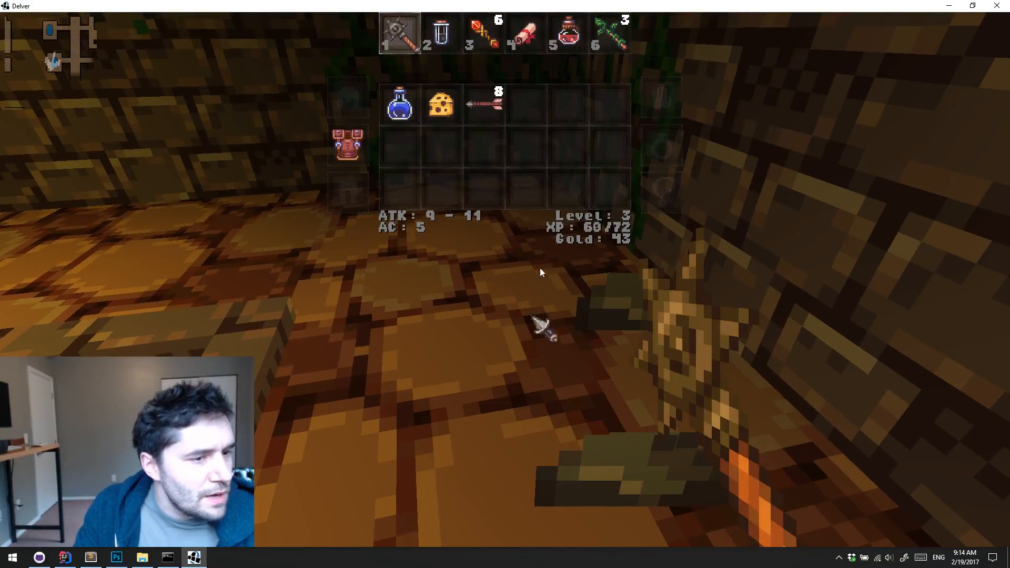
pyautogui.press('w')
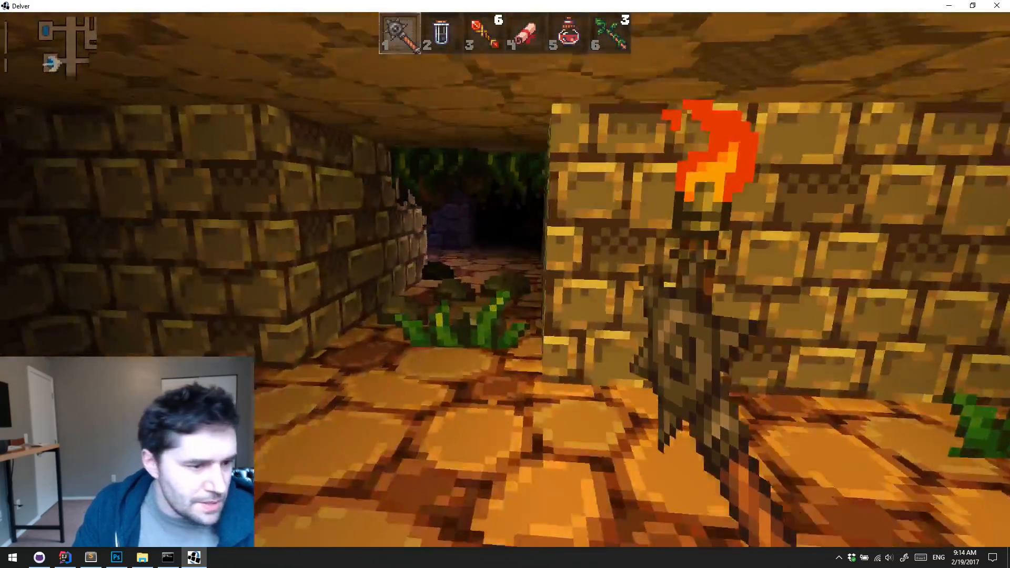
# Cross the main corridor to the opposite side room with the floor grate, and return to the southern passage
pyautogui.press('w')
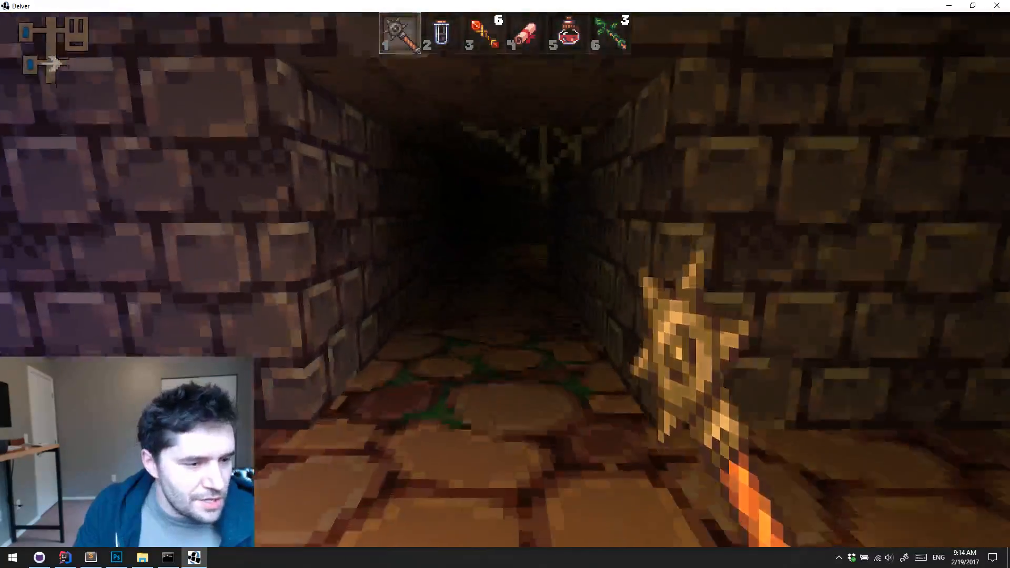
pyautogui.press('w')
pyautogui.press('w')
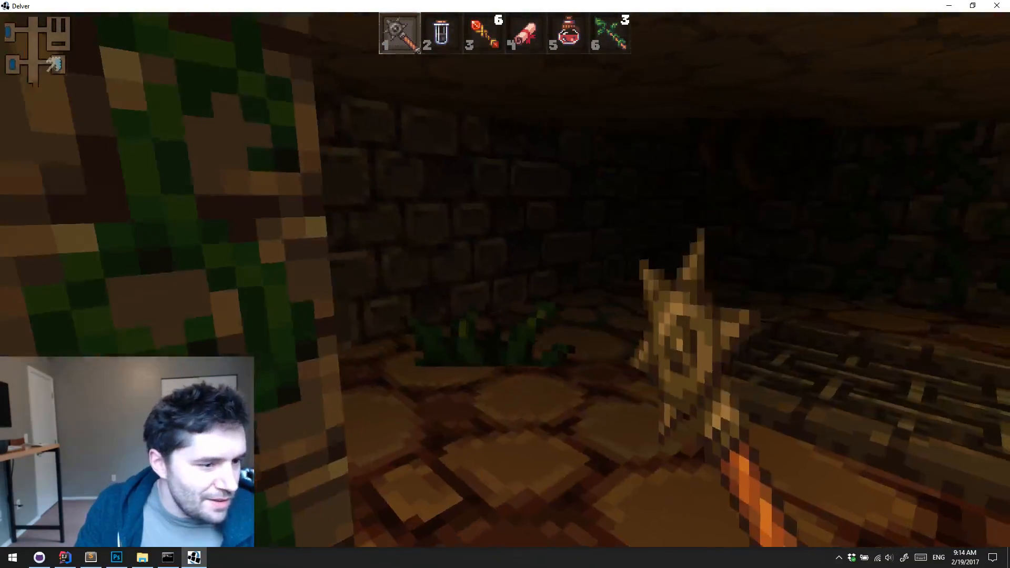
pyautogui.press('w')
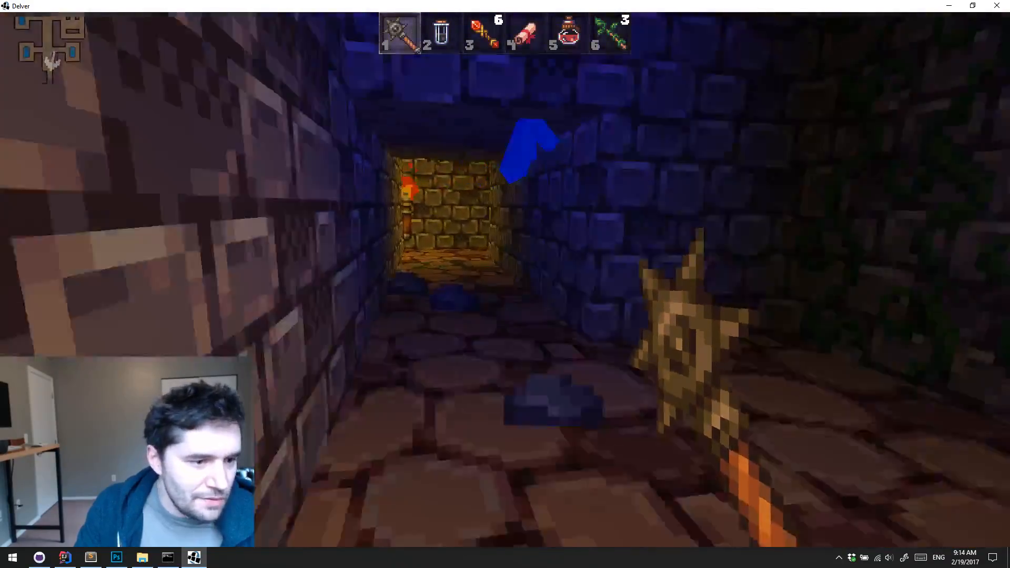
# Follow the winding torchlit corridor past the grass-lined corners and kill the robed, staff-wielding enemy with the spiked mace
pyautogui.press('w')
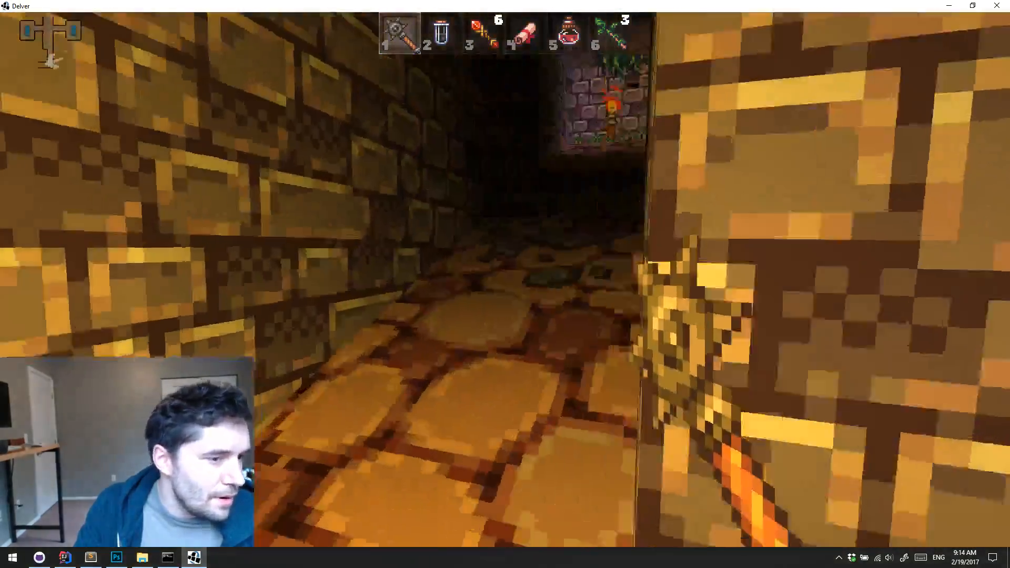
pyautogui.press('w')
pyautogui.press('w')
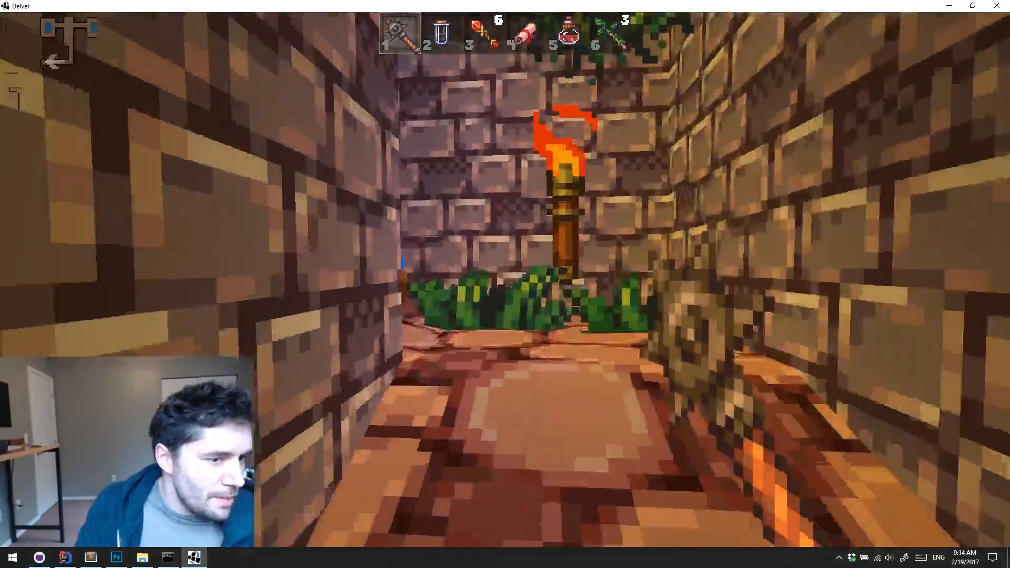
pyautogui.press('w')
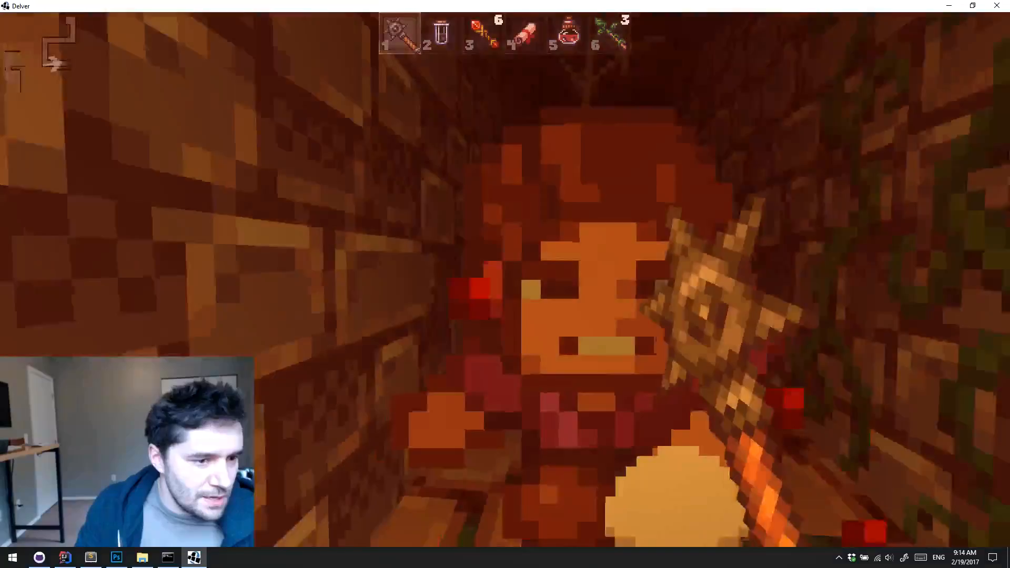
pyautogui.click(505, 279)
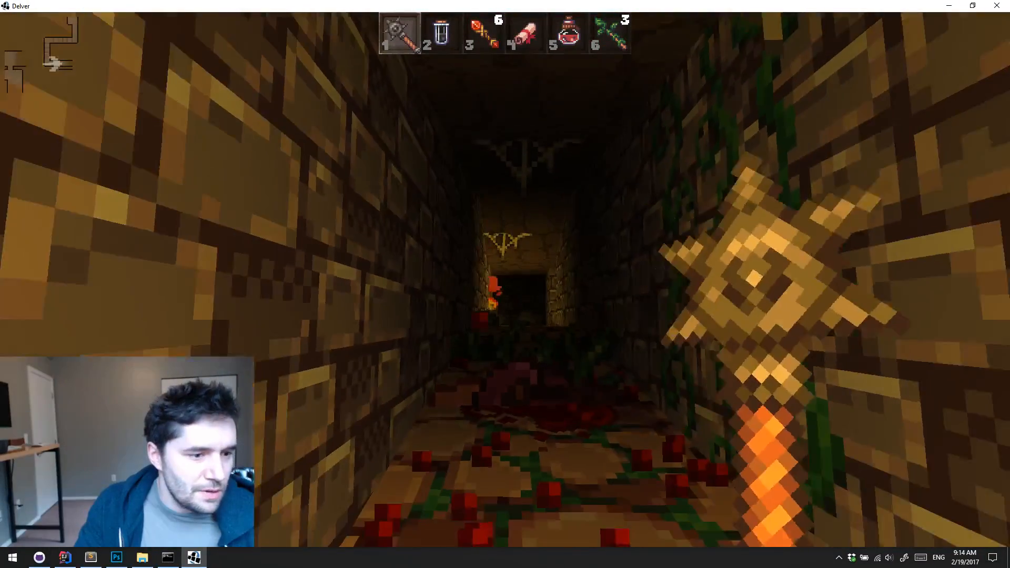
pyautogui.click(505, 279)
# Eat the cheese from the inventory and follow the corridor to the room with the low stone-framed wooden platform
pyautogui.press('i')
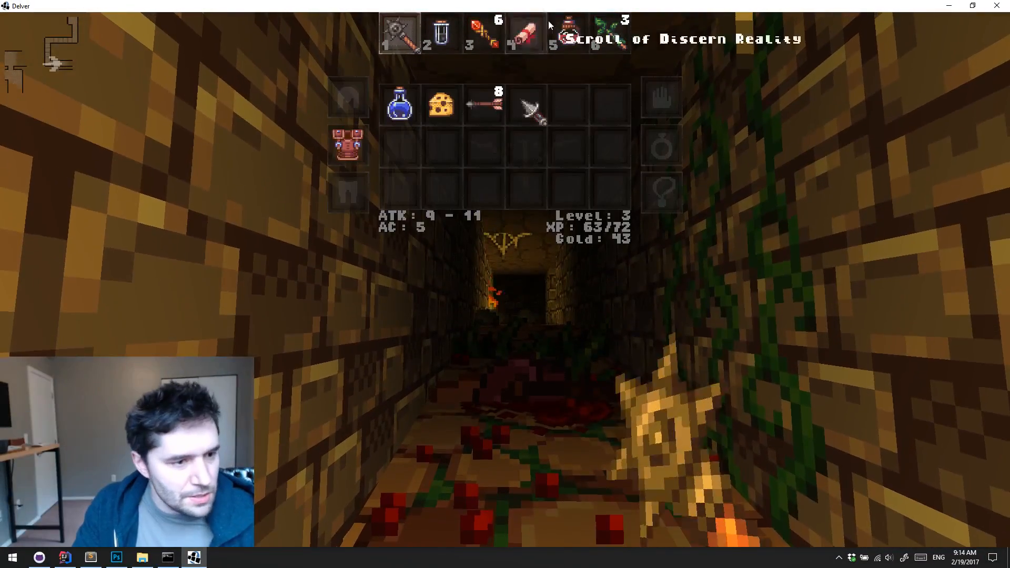
pyautogui.click(455, 89)
pyautogui.press('w')
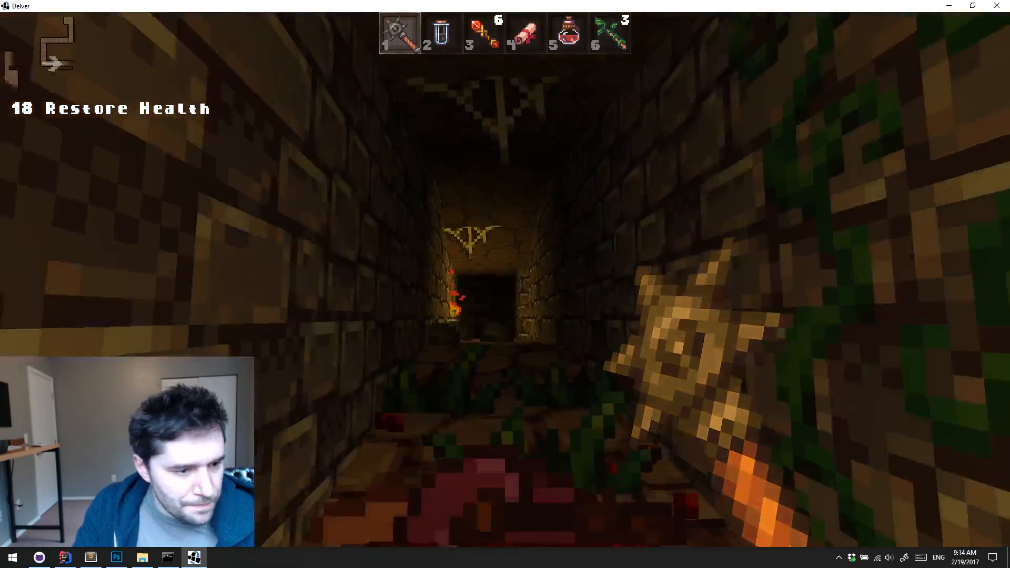
pyautogui.press('w')
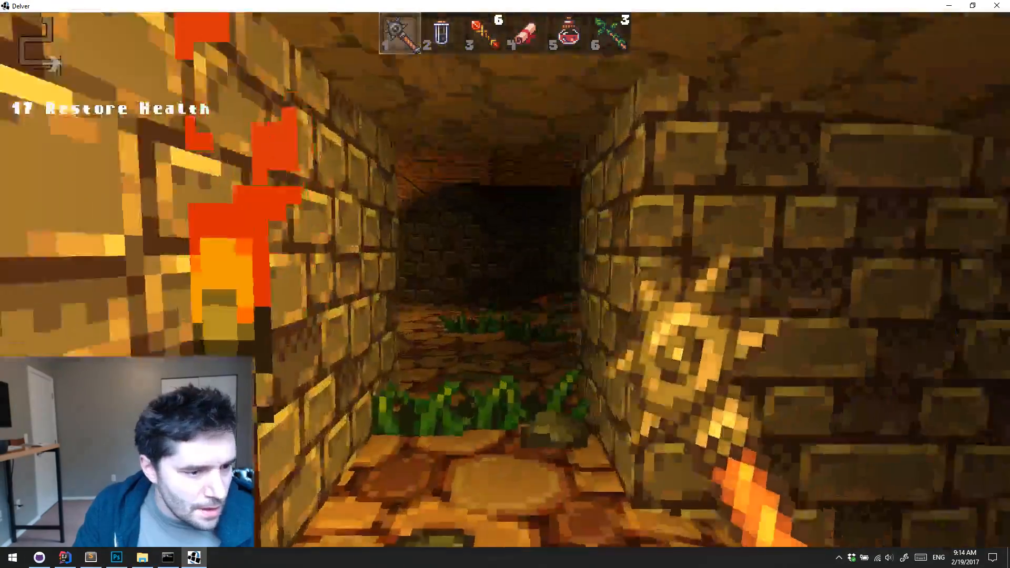
pyautogui.press('w')
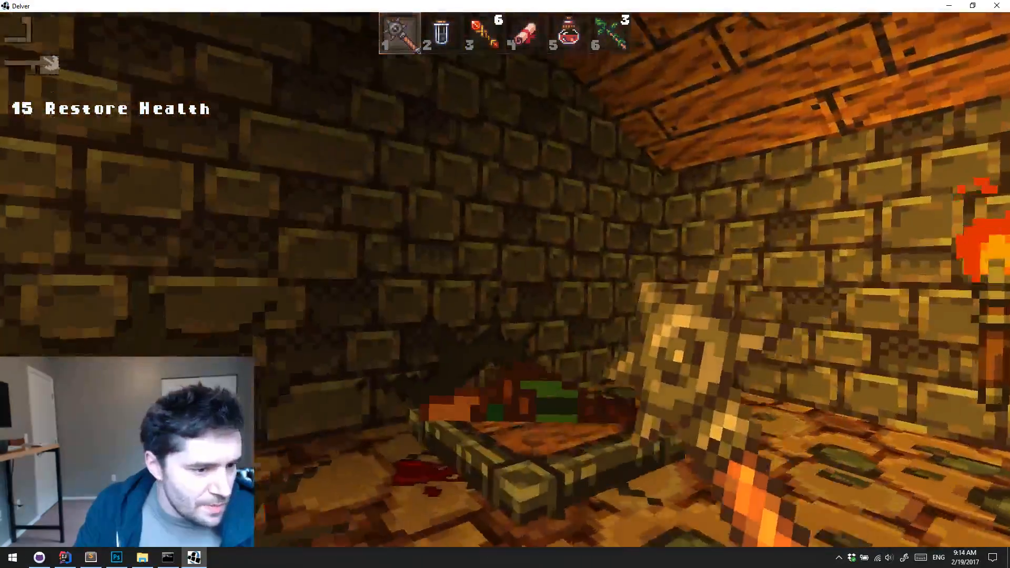
# Leave the platform room and follow the dark vine-covered corridor to the wood-panelled area
pyautogui.press('w')
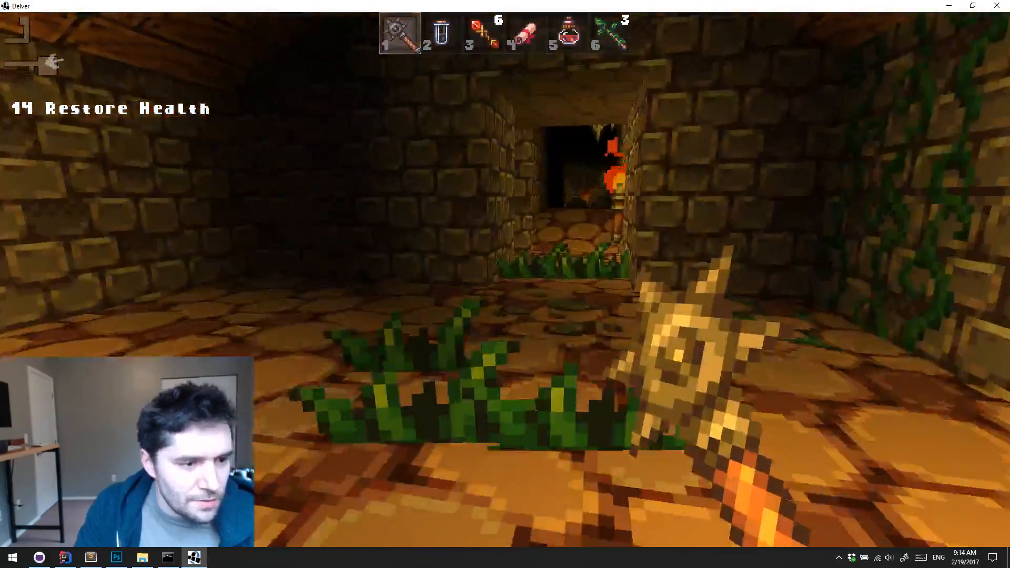
pyautogui.press('w')
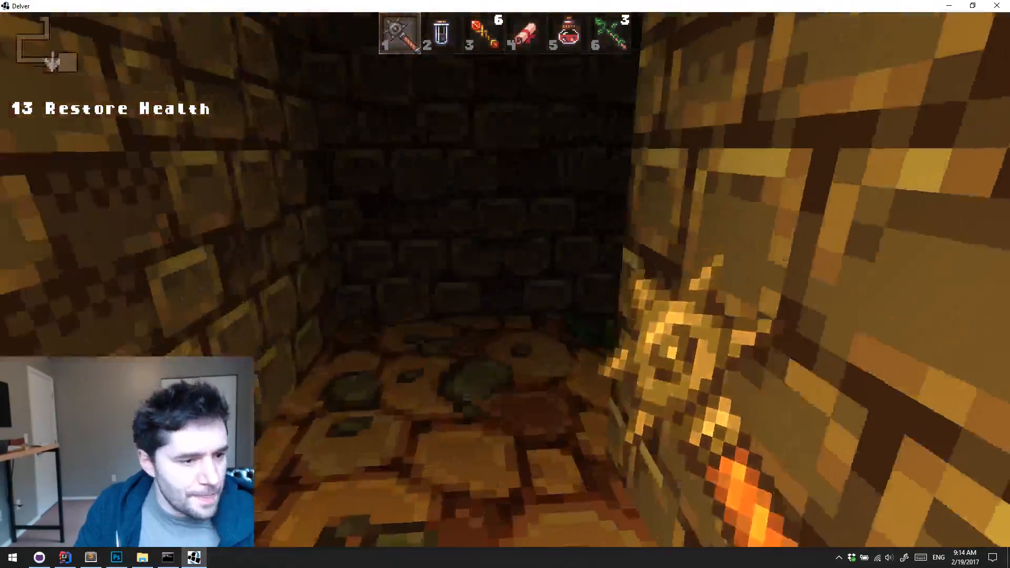
pyautogui.press('w')
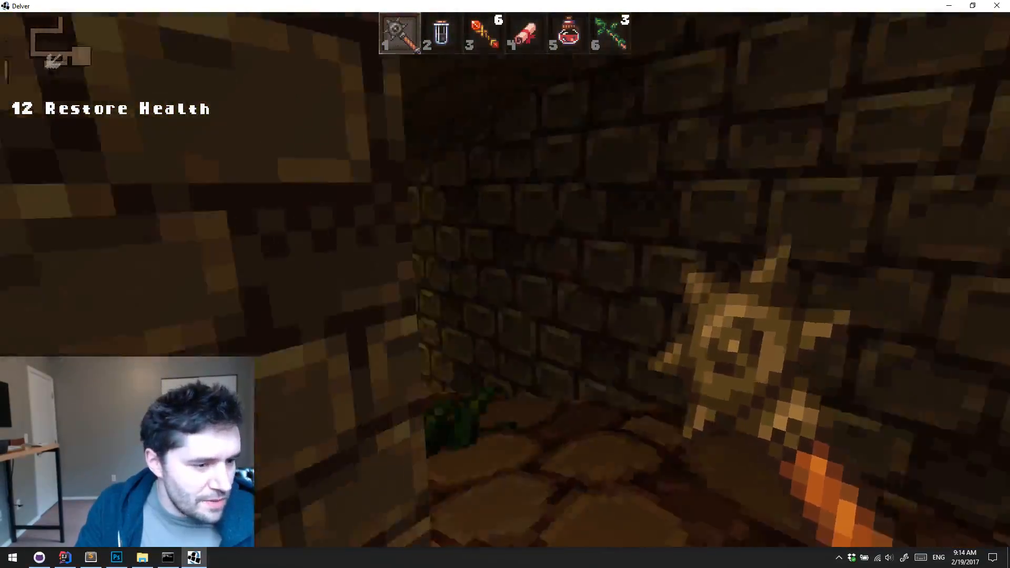
pyautogui.press('w')
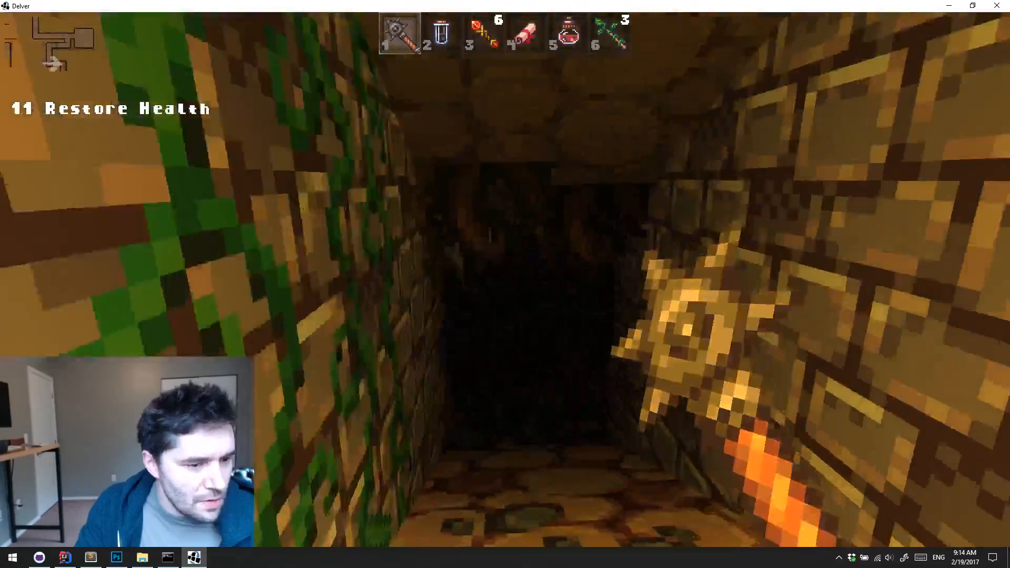
pyautogui.press('w')
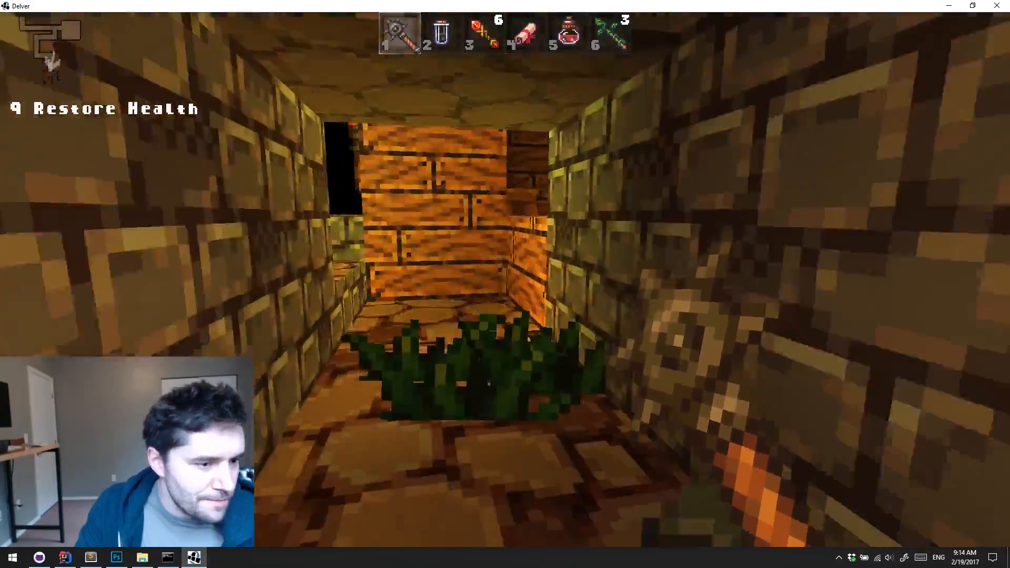
# Go around the wooden wall and enter the red-carpeted area beside the wooden chair
pyautogui.press('w')
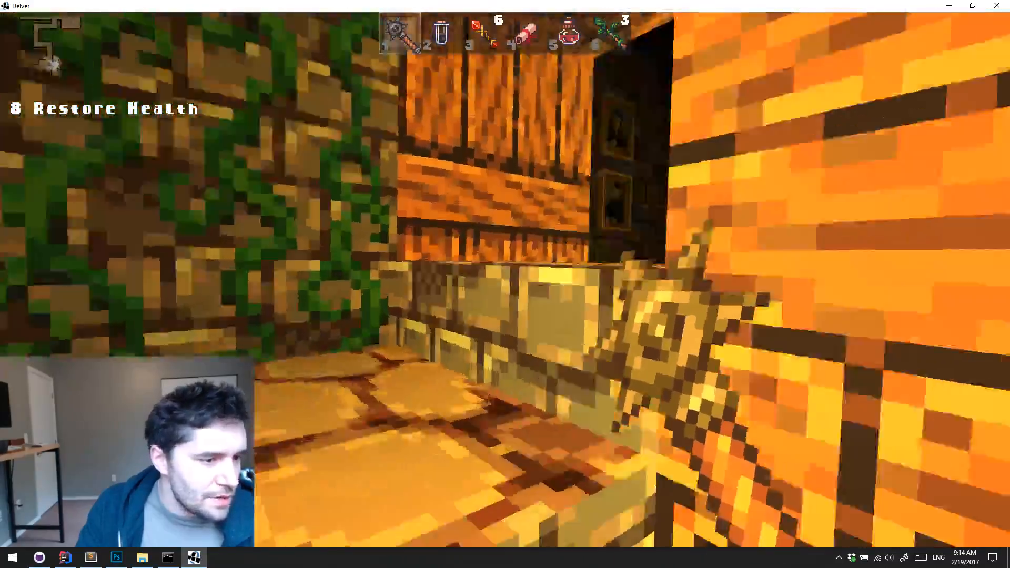
pyautogui.press('w')
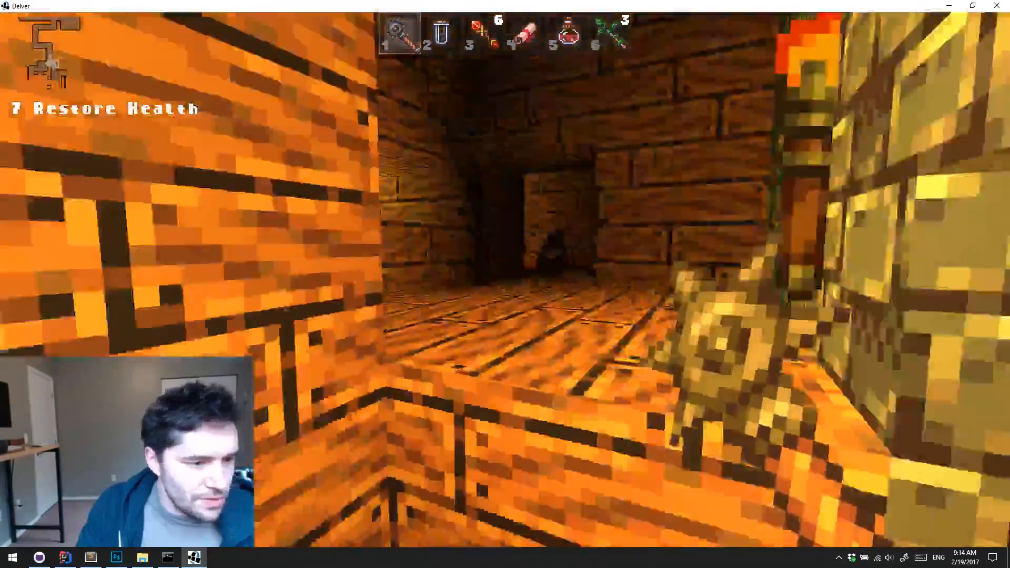
pyautogui.press('w')
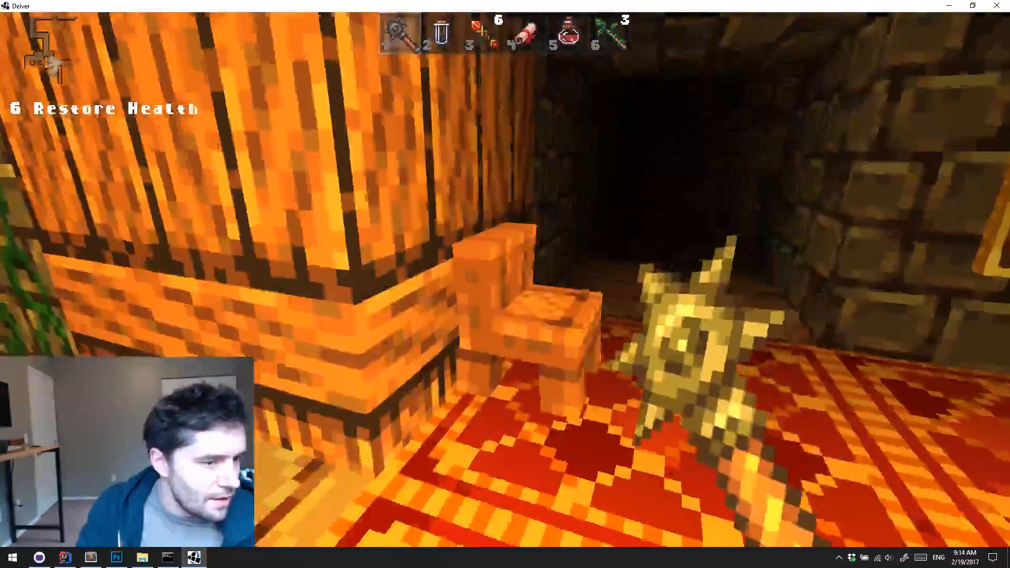
# Fight off the knife-wielding enemy in the dark red-carpeted passage with the spiked mace
pyautogui.press('s')
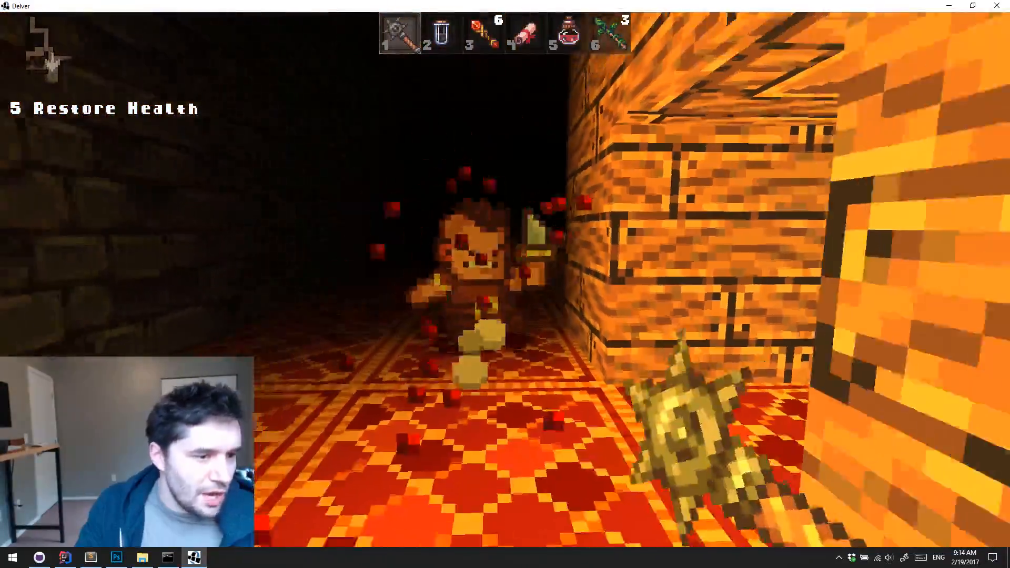
pyautogui.click(505, 279)
pyautogui.press('w')
pyautogui.click(505, 279)
pyautogui.click(505, 279)
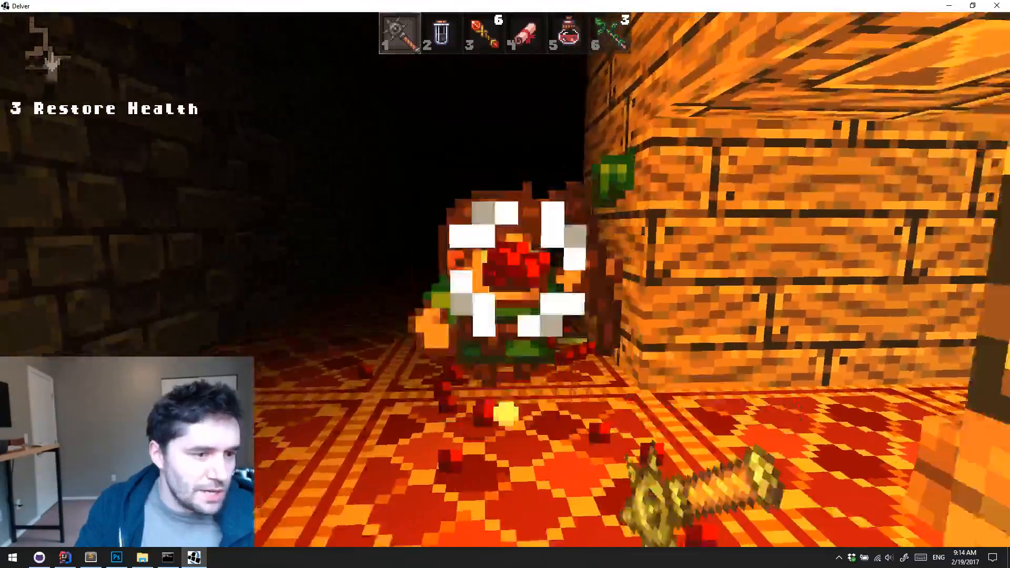
pyautogui.press('w')
# Attack the green slime in the carpeted room and choose Speed as the level-up stat
pyautogui.press('w')
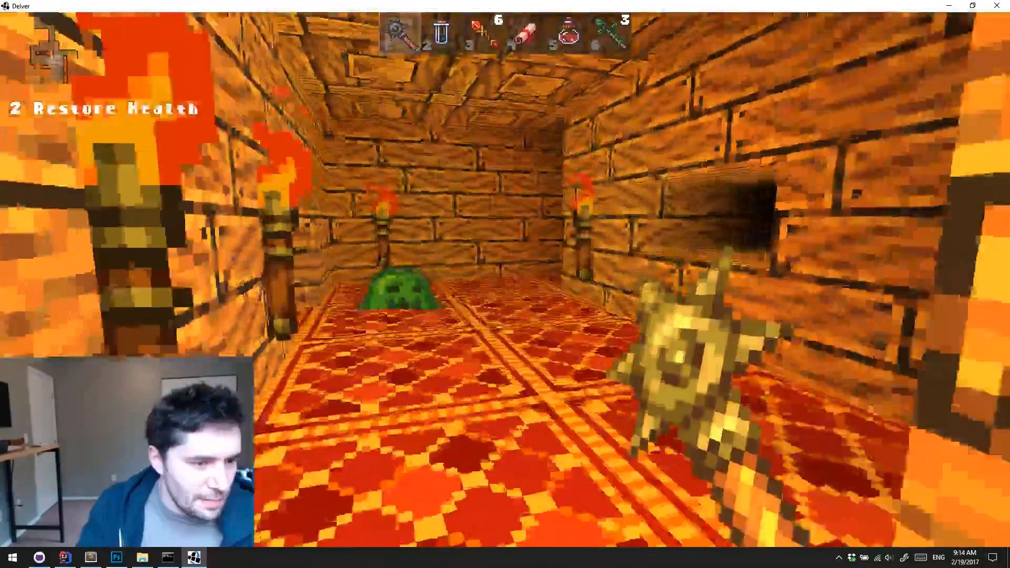
pyautogui.click(505, 279)
pyautogui.press('w')
pyautogui.click(506, 280)
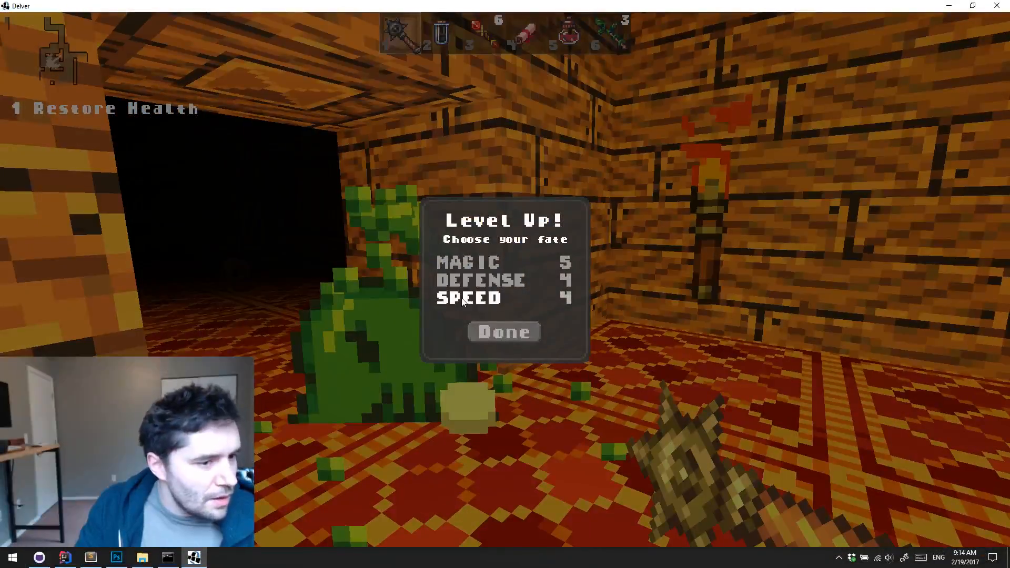
pyautogui.click(468, 298)
pyautogui.click(504, 332)
# Kill the robed enemy in the wooden passage and inspect the worn iron mace on the carpet
pyautogui.press('w')
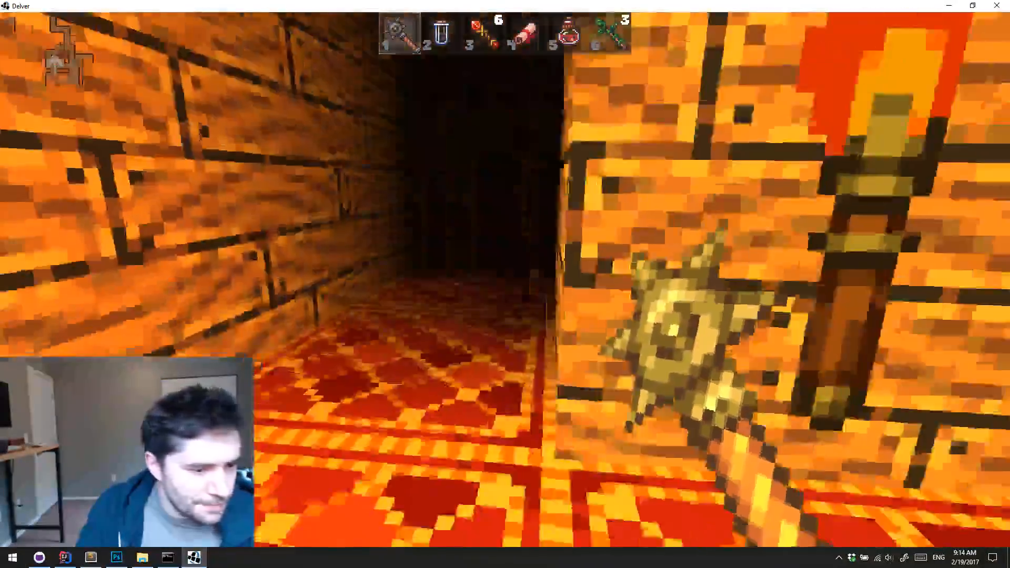
pyautogui.press('w')
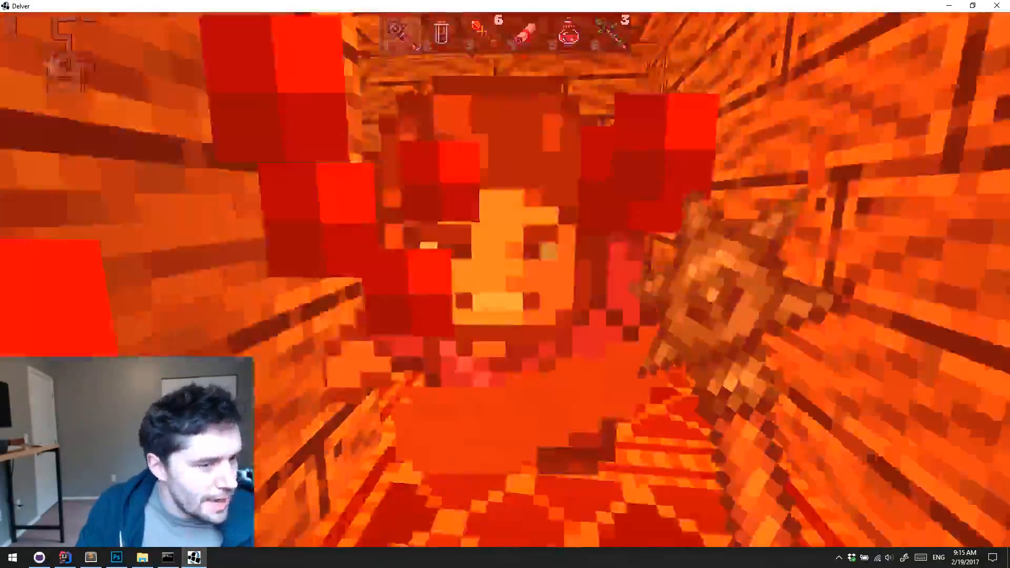
pyautogui.click(505, 280)
pyautogui.press('w')
pyautogui.press('w')
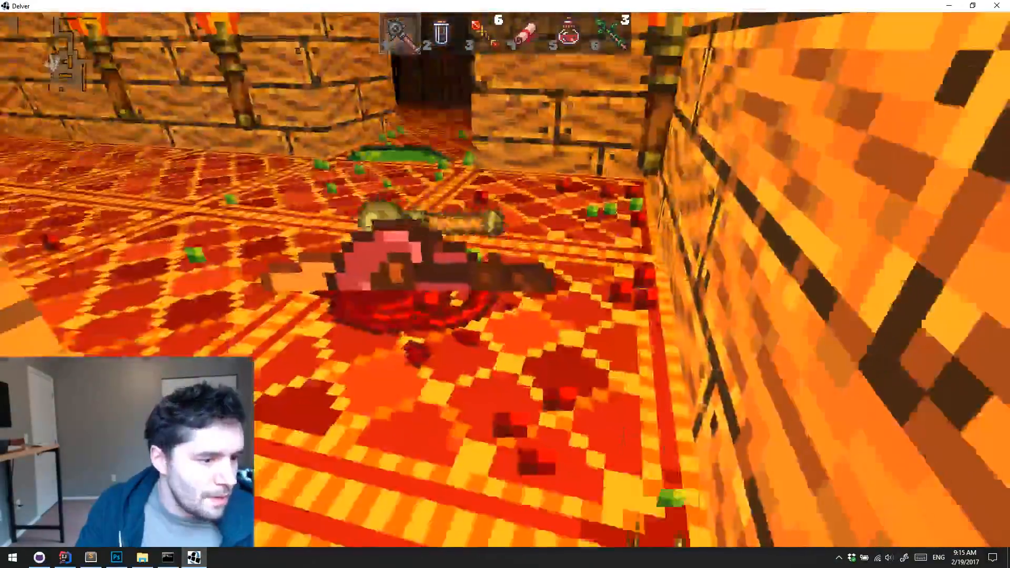
# Cross the dark carpeted library to the stone side passage and open the wooden door
pyautogui.press('w')
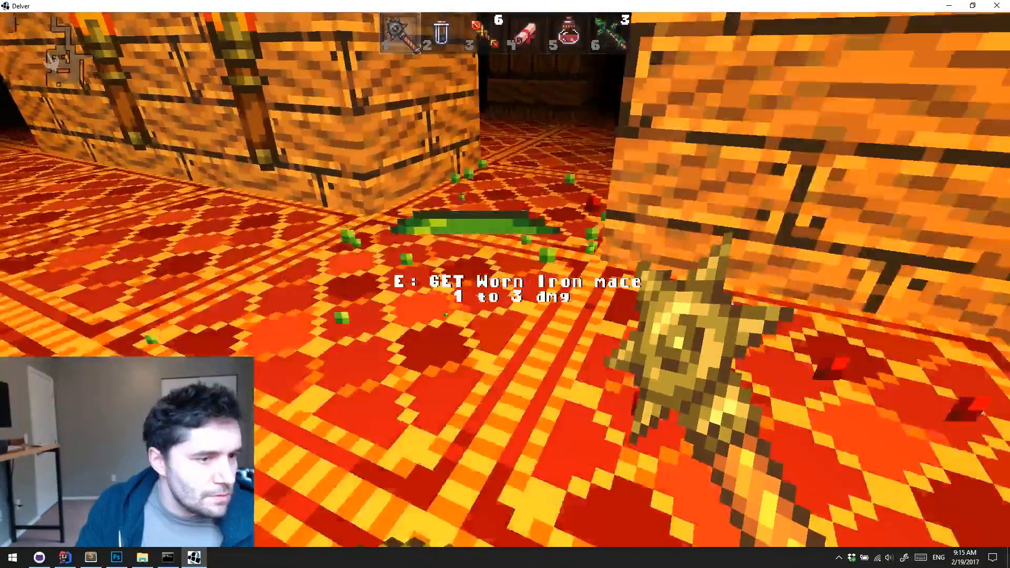
pyautogui.press('w')
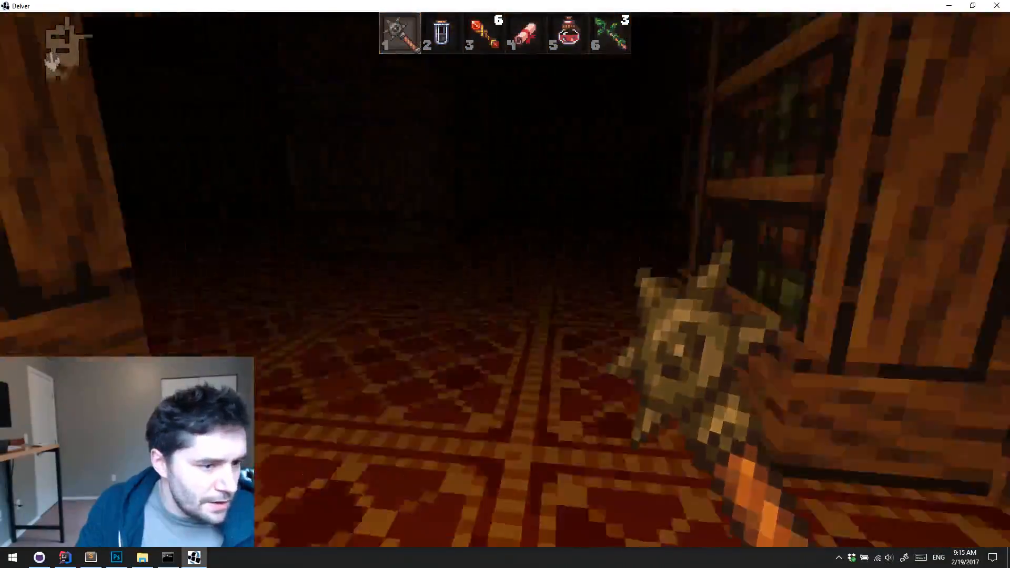
pyautogui.press('w')
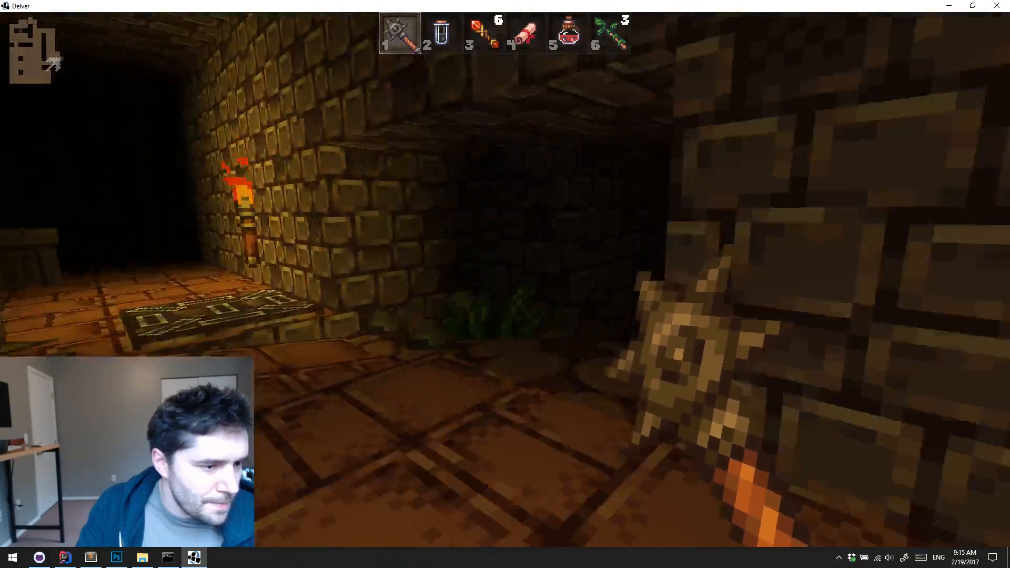
pyautogui.press('e')
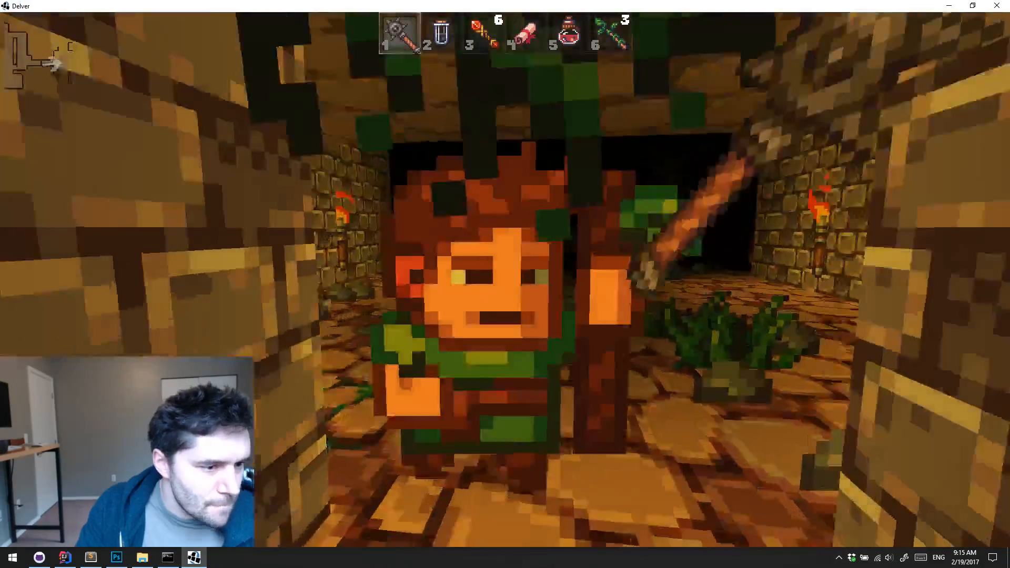
# Kill the green-clad archer behind the door and collect the dropped meat
pyautogui.click(505, 284)
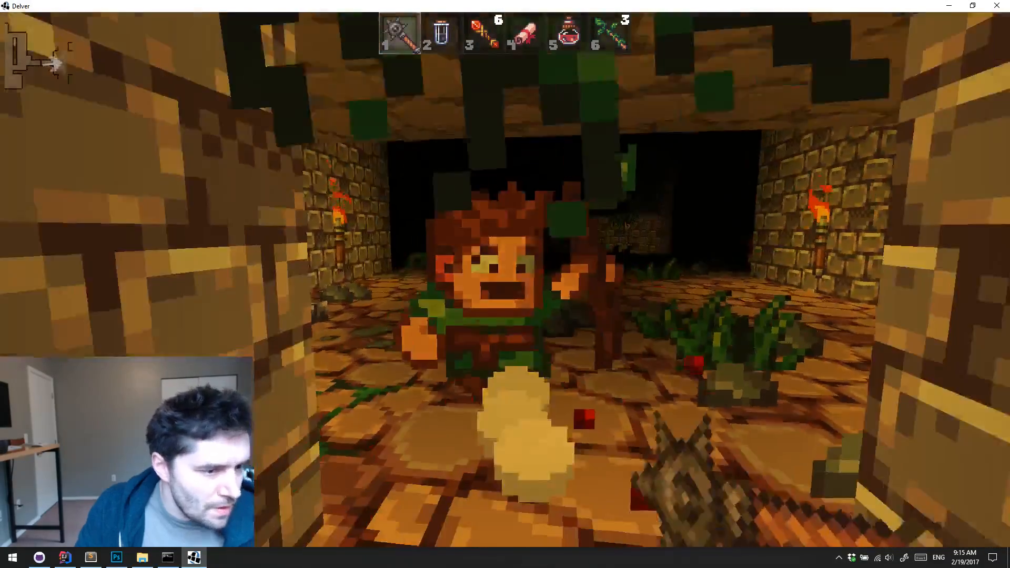
pyautogui.press('w')
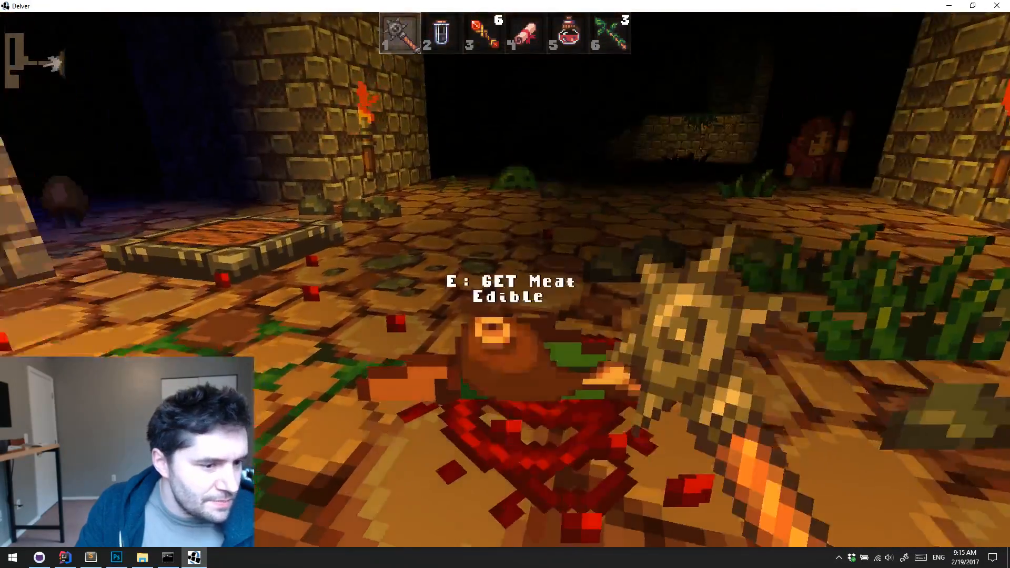
pyautogui.press('w')
# Kill the green slime in the large torchlit stone hall with the spiked mace
pyautogui.click(505, 284)
pyautogui.click(505, 284)
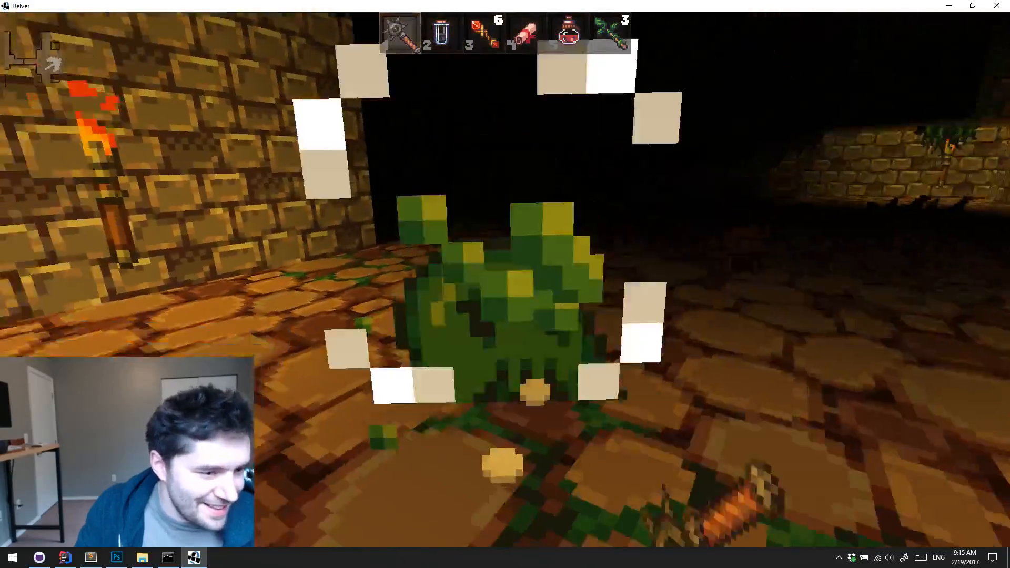
pyautogui.press('w')
pyautogui.click(505, 284)
# Kill the robed enemy in the stone hall and pick up the leather armor it drops
pyautogui.click(505, 284)
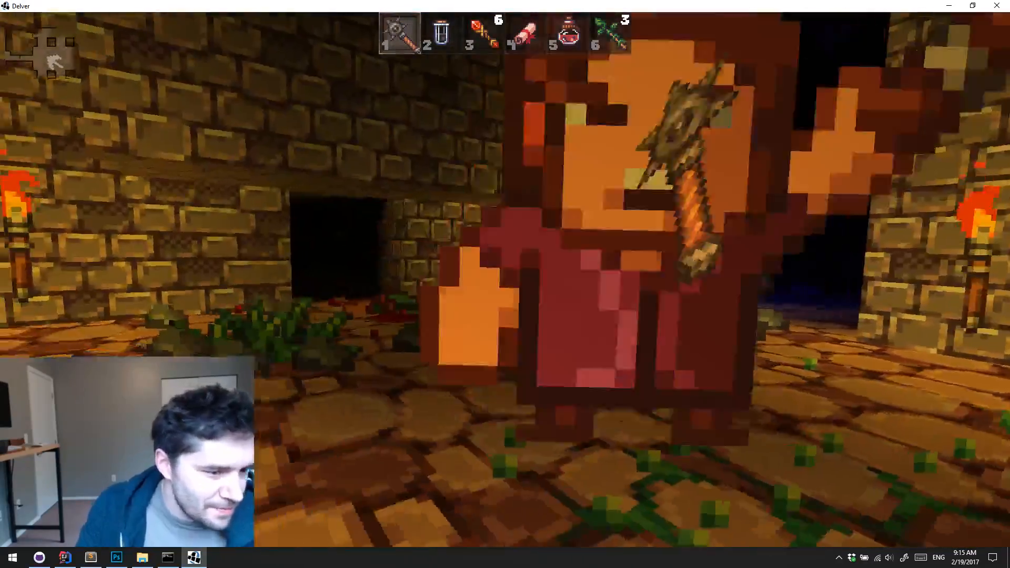
pyautogui.press('w')
pyautogui.click(505, 284)
pyautogui.press('w')
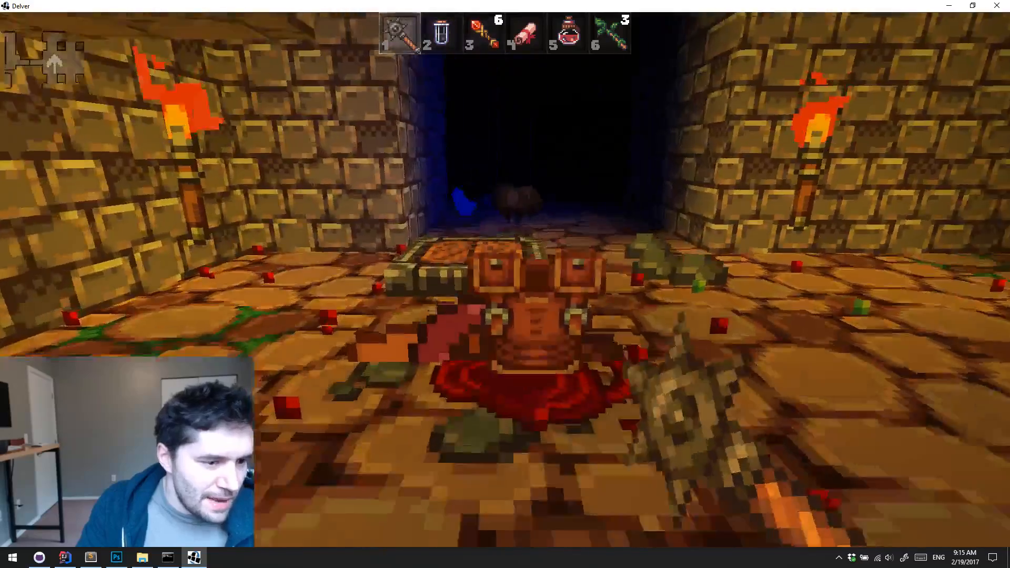
pyautogui.press('e')
# Walk past the mushrooms into the dark overgrown hall and try to equip the picked-up leather armor in the lower armor slot
pyautogui.press('w')
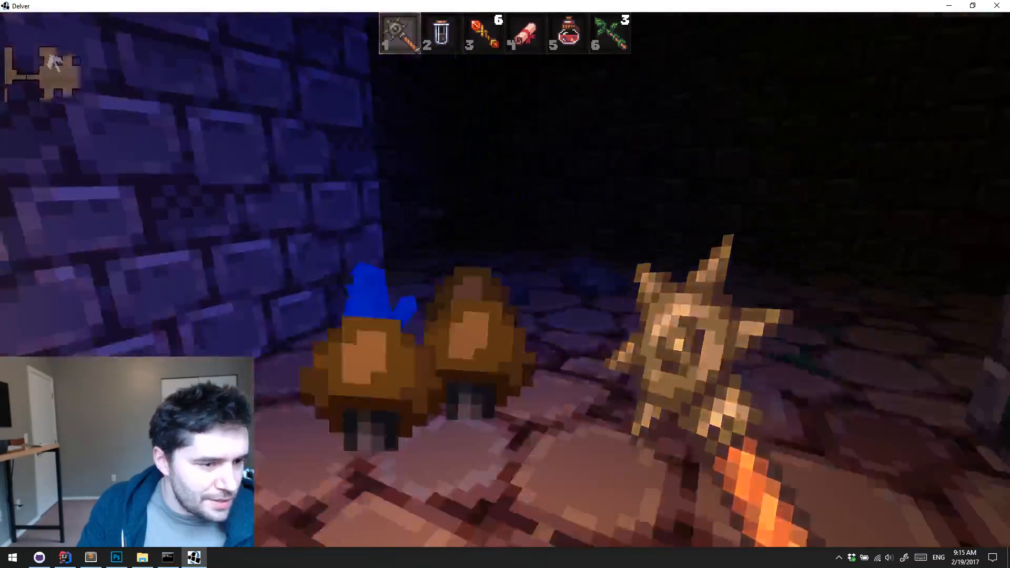
pyautogui.press('w')
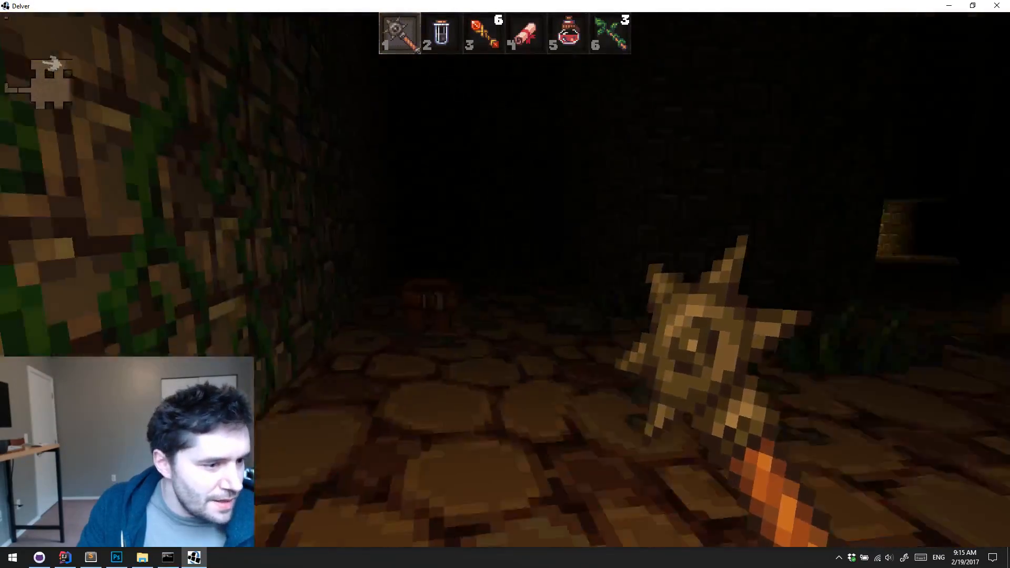
pyautogui.press('i')
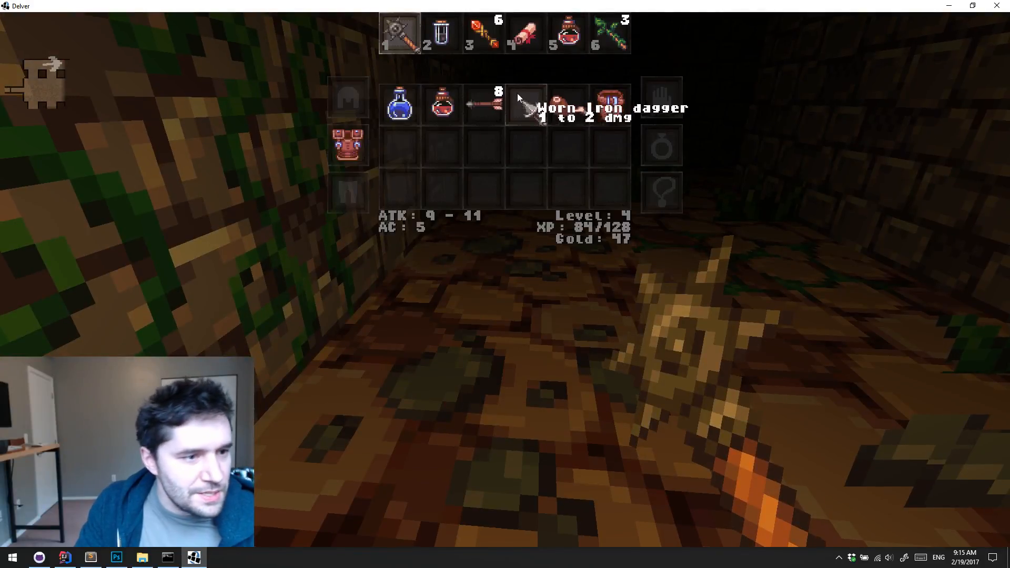
pyautogui.moveTo(601, 117); pyautogui.dragTo(349, 202)
pyautogui.press('i')
# Cross the dark, grassy stone hall to the wooden frame beside the torchlit wall
pyautogui.press('w')
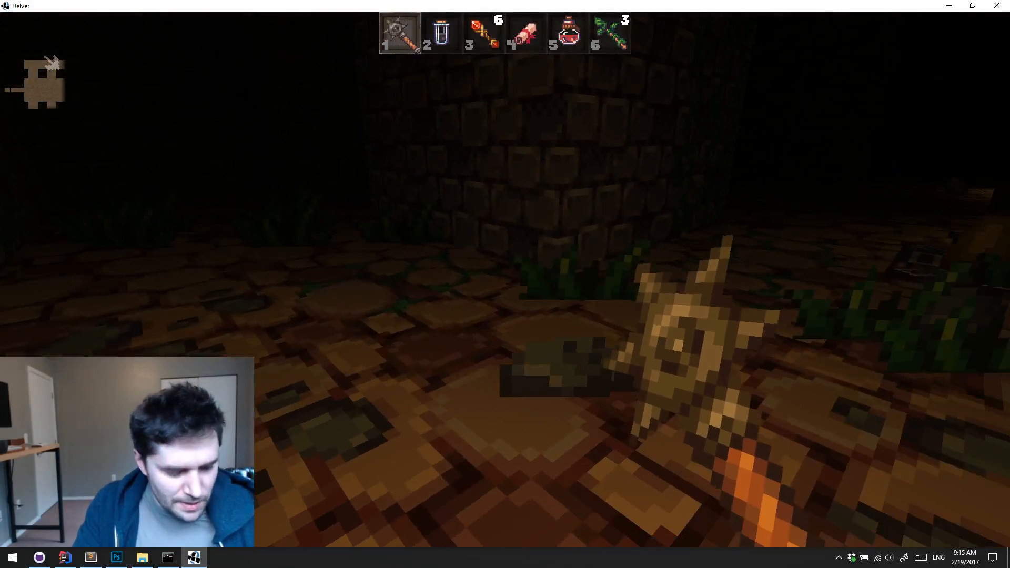
pyautogui.press('w')
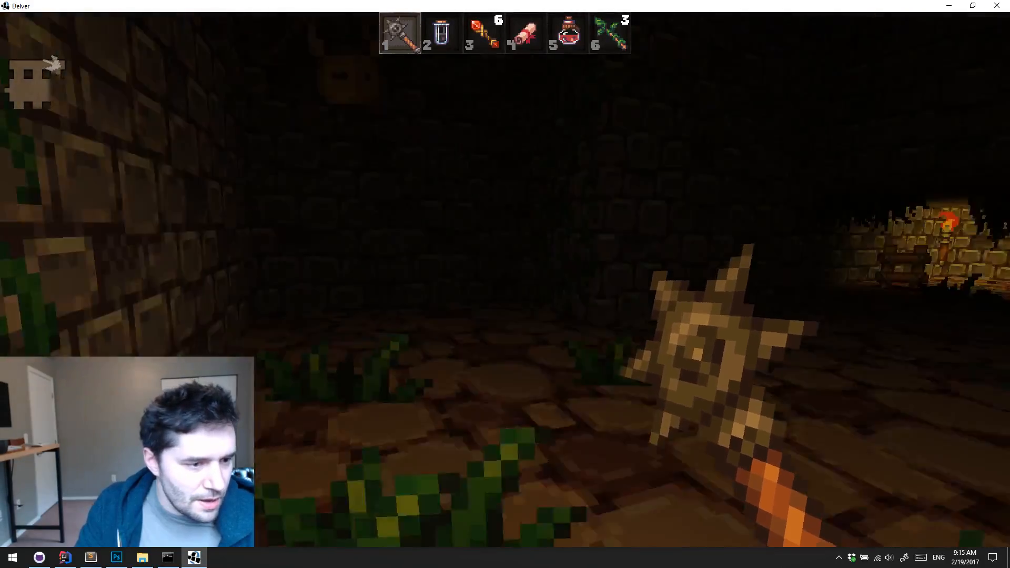
pyautogui.press('w')
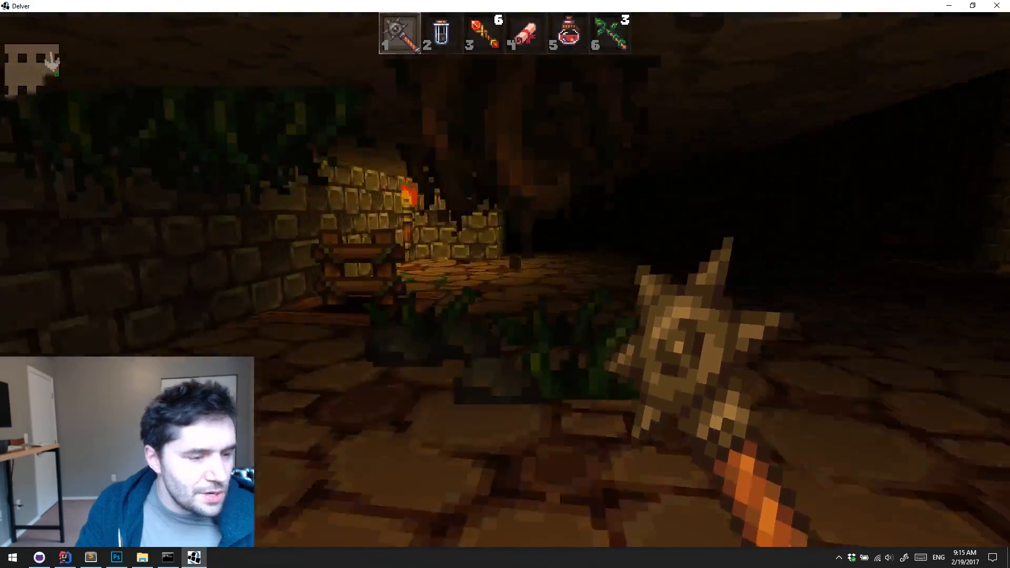
# Pause and quit the current run to the save slot screen, and close the game to return to IntelliJ IDEA
pyautogui.press('Escape')
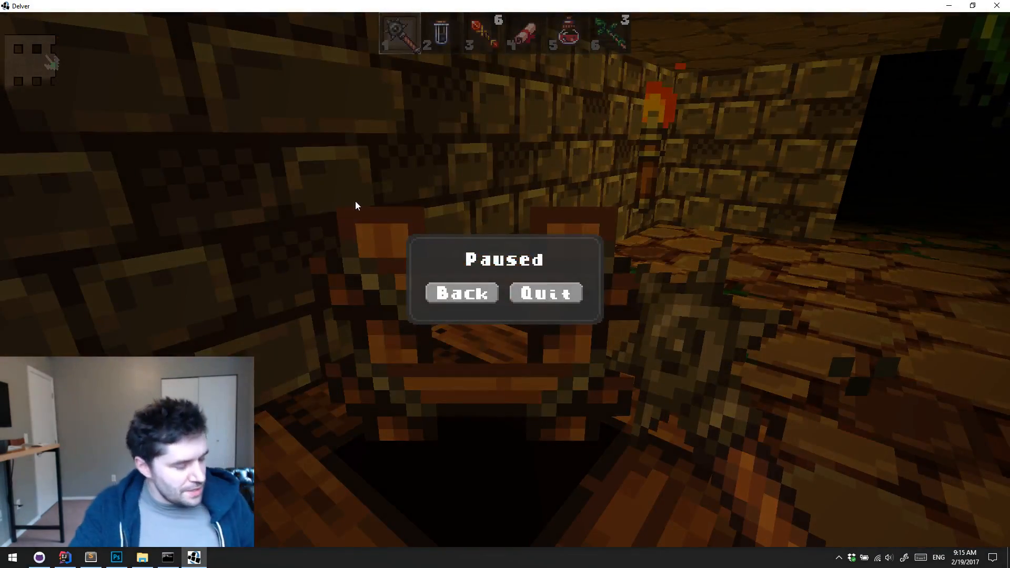
pyautogui.click(546, 289)
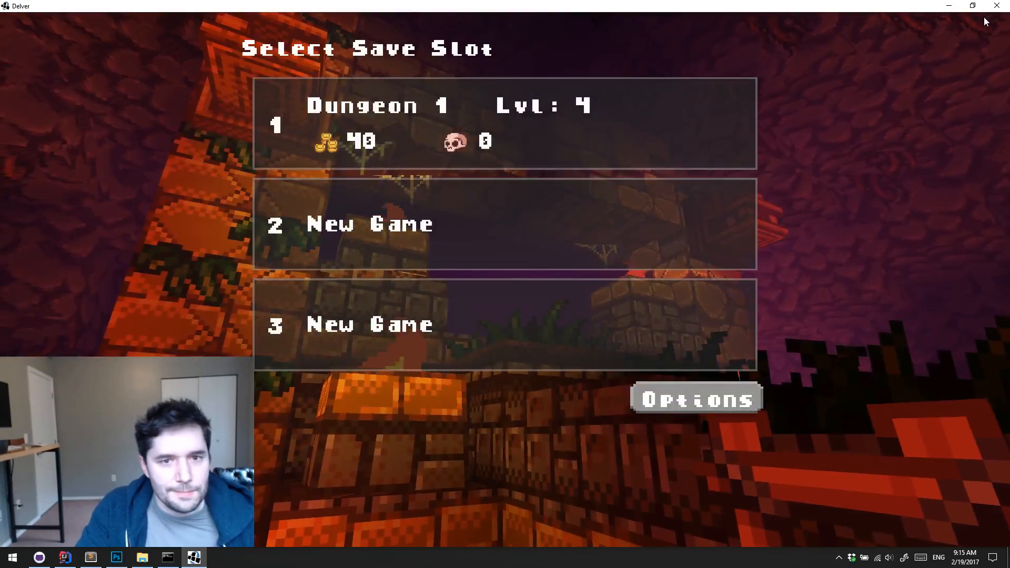
pyautogui.click(997, 5)
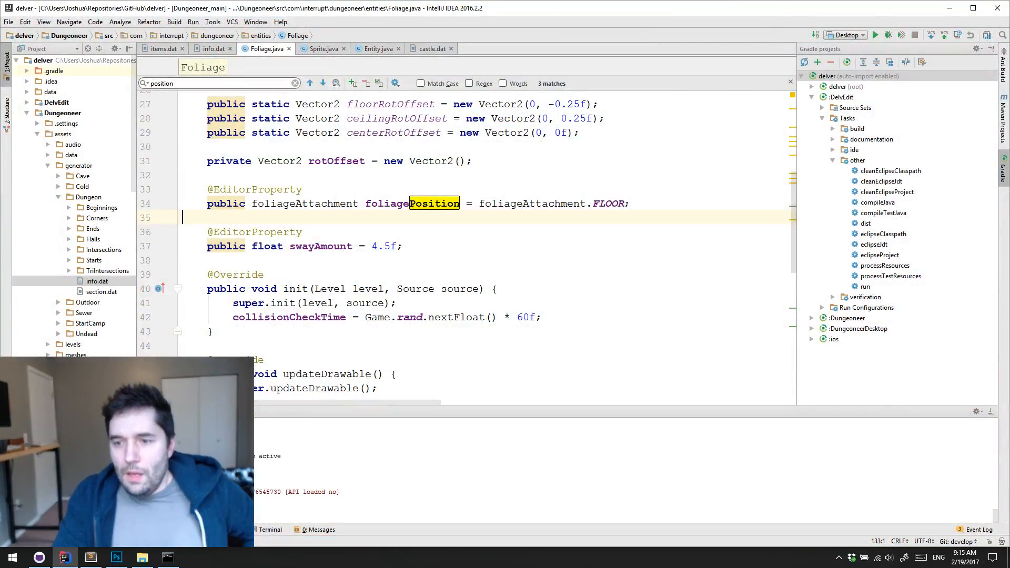
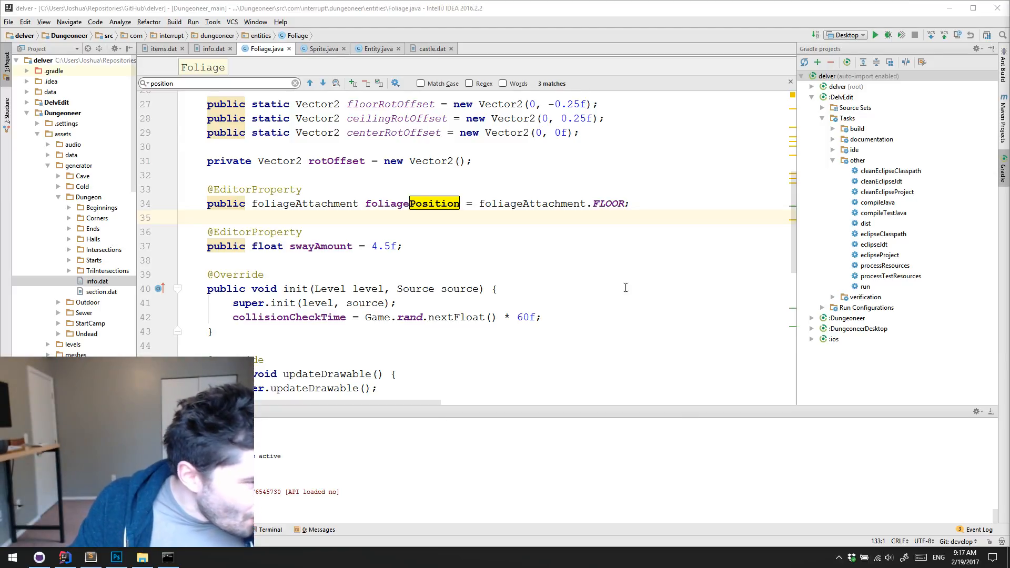
# Minimize the code editor and bring the browser with the delver-example-mods GitHub repository onto this screen
pyautogui.click(609, 259)
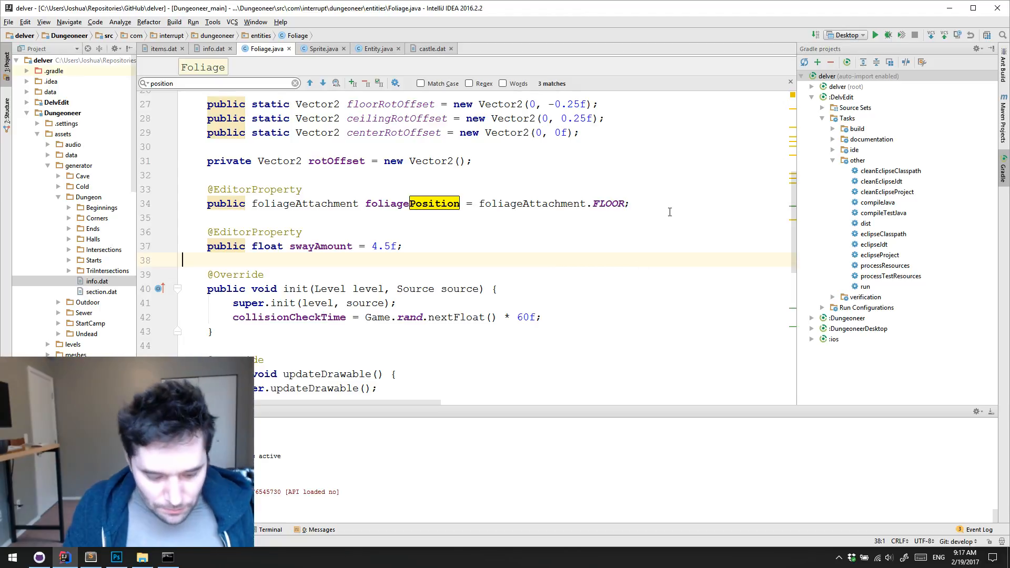
pyautogui.click(950, 8)
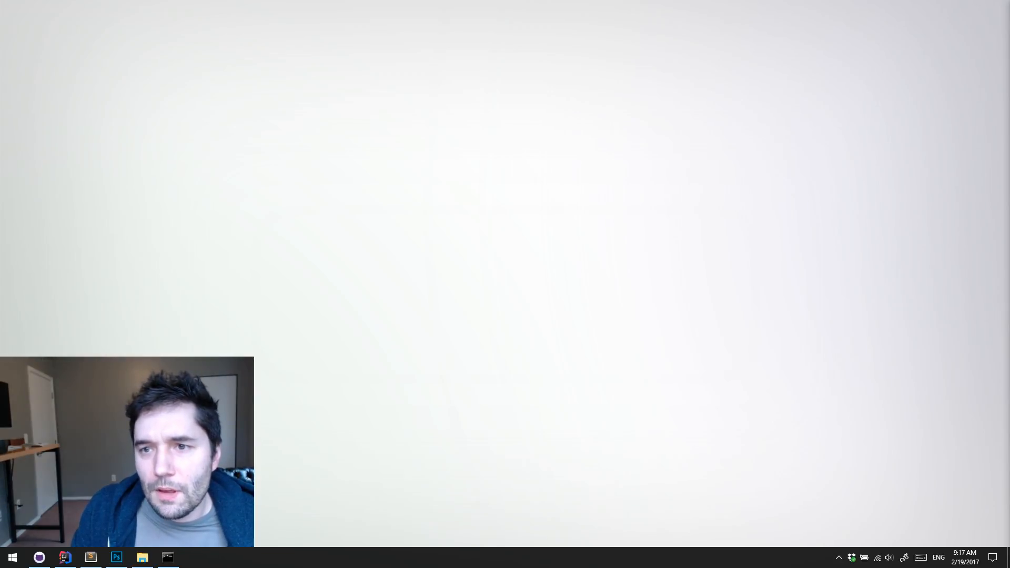
pyautogui.moveTo(767, 140); pyautogui.dragTo(561, 4)
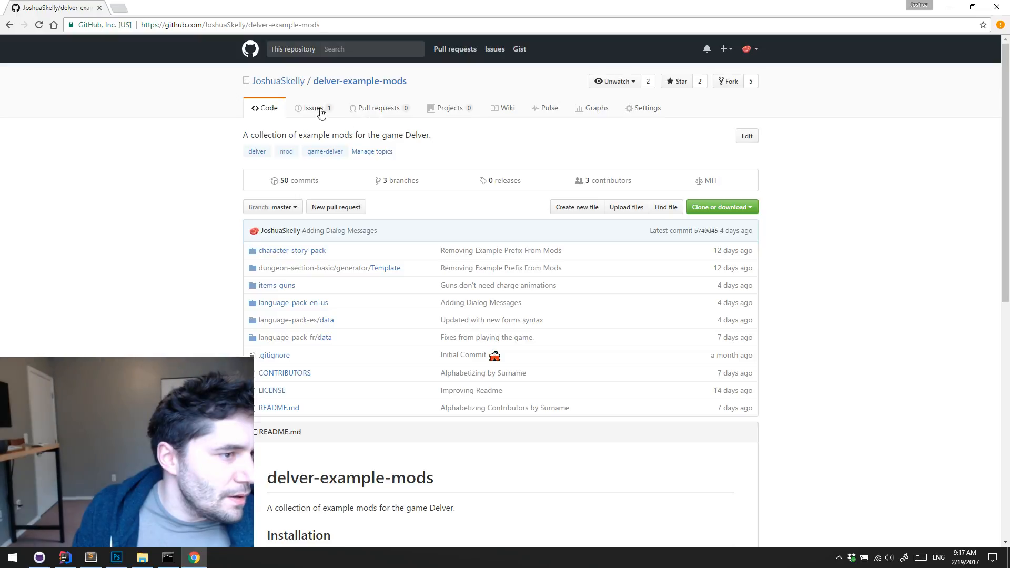
# Open the pull request "strings.dat tweeks and added notes localization" and look over its description, commits and merge section
pyautogui.click(367, 113)
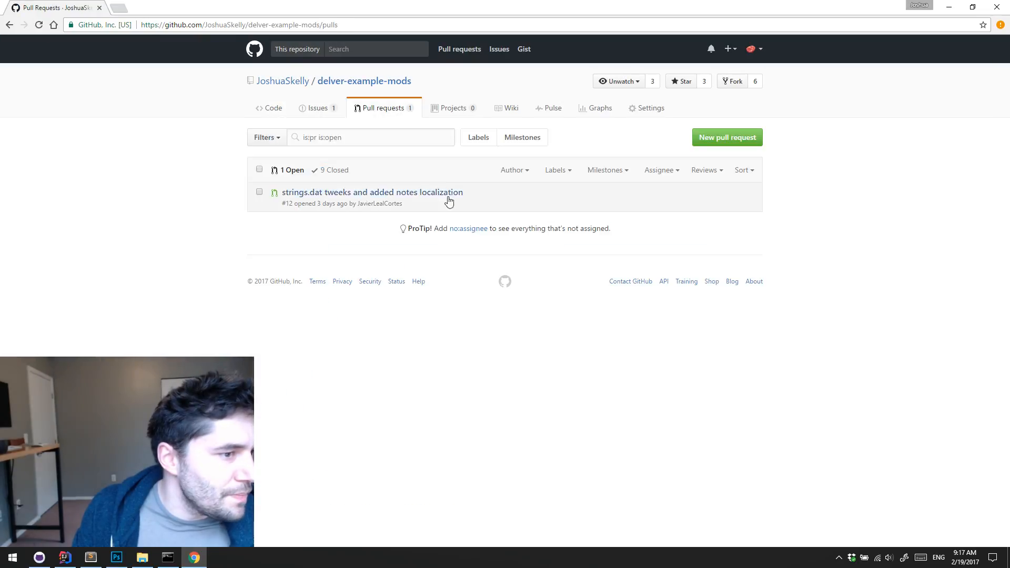
pyautogui.click(380, 196)
pyautogui.scroll(-5, 484, 241)
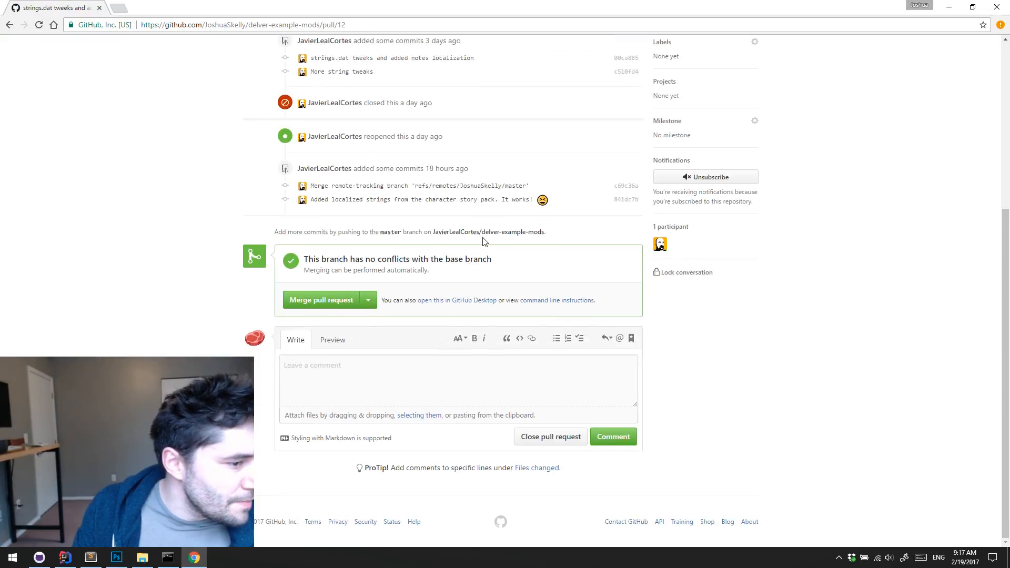
pyautogui.scroll(5, 484, 241)
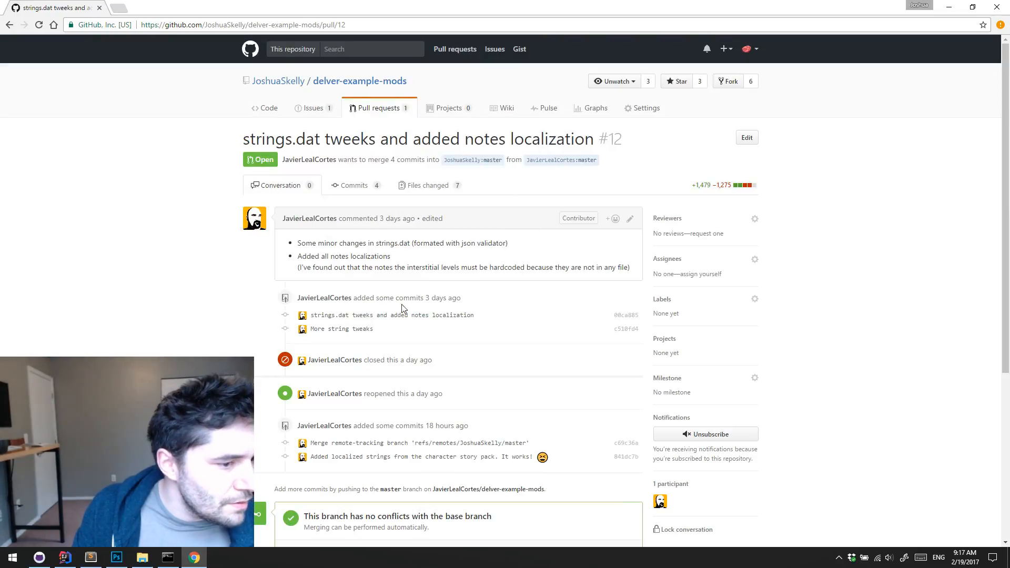
# Open the pull request's changed files and examine the Spanish texts in camp-note1.dat, camp-note2.dat and camp-note3.dat
pyautogui.click(429, 187)
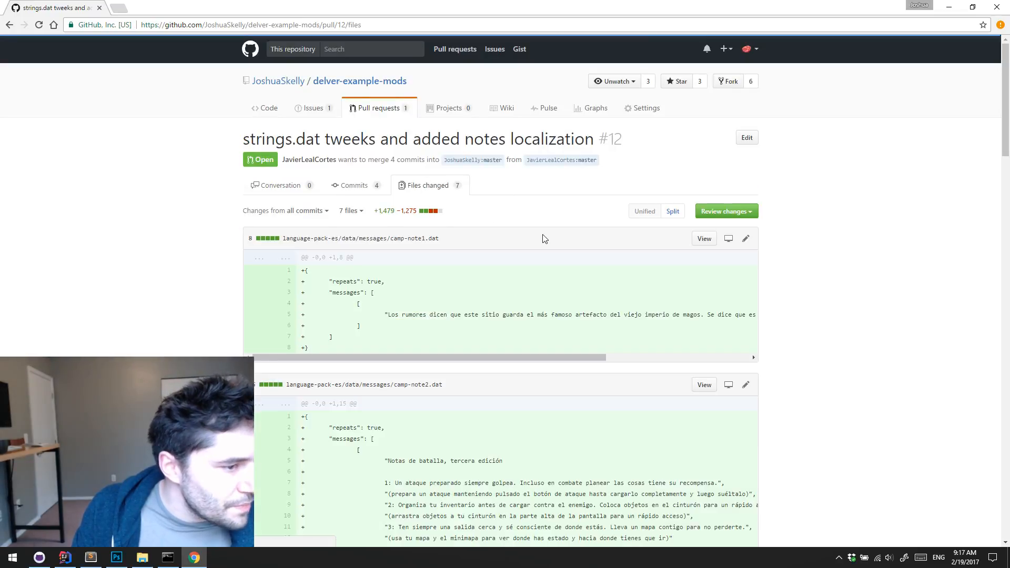
pyautogui.scroll(-2, 582, 304)
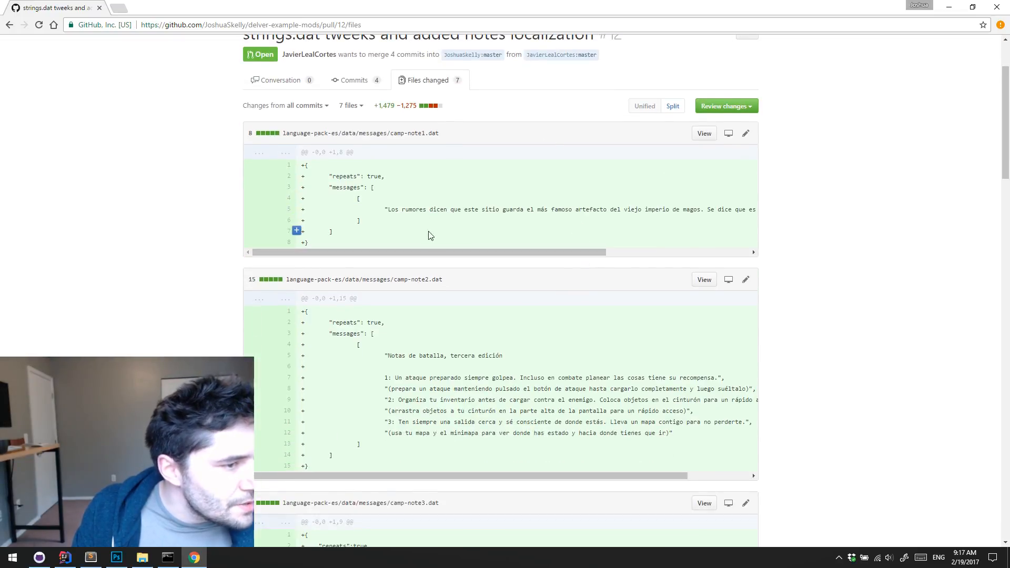
pyautogui.scroll(-3, 445, 155)
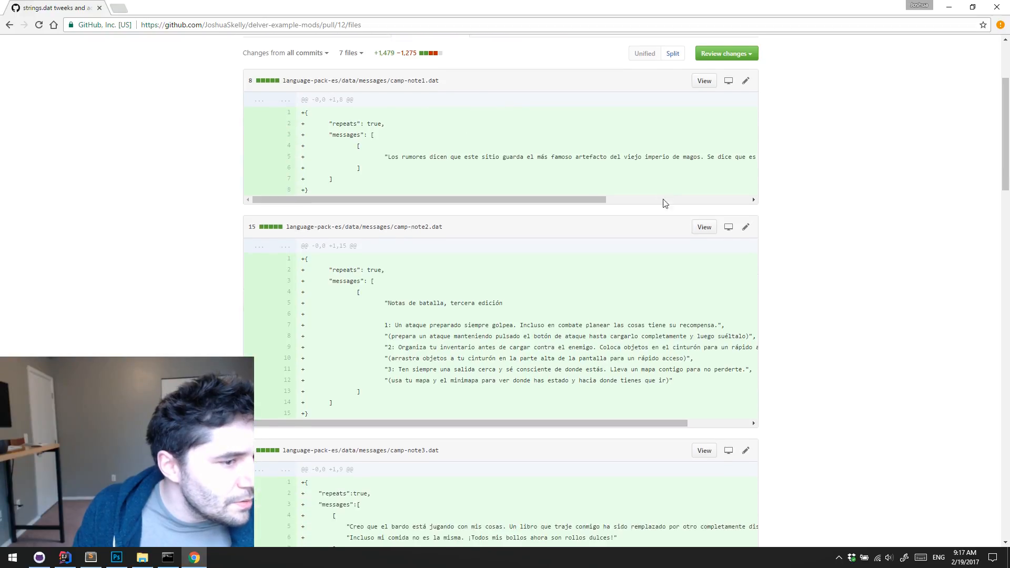
pyautogui.scroll(-3, 533, 216)
pyautogui.scroll(-1, 514, 210)
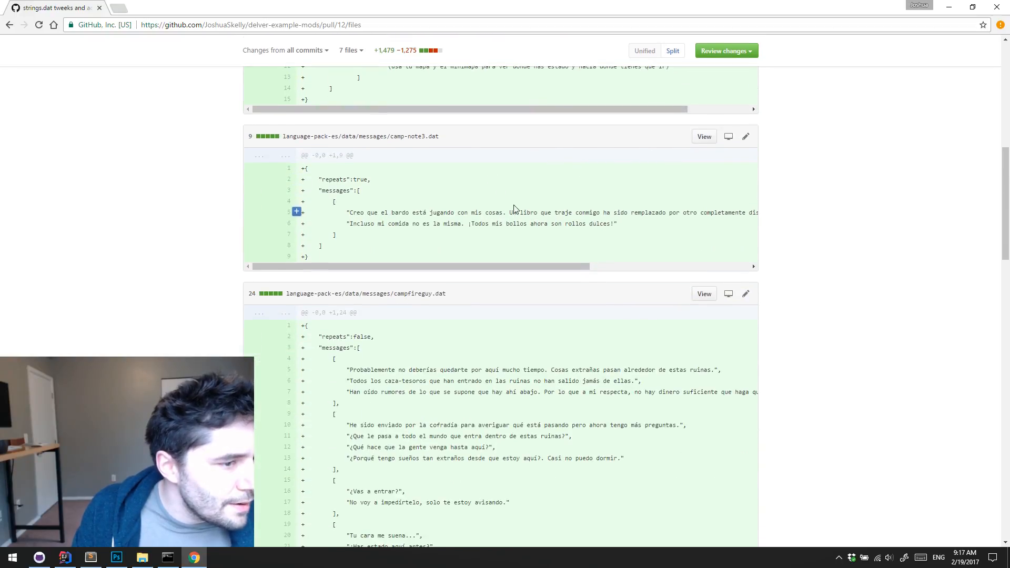
pyautogui.scroll(4, 548, 144)
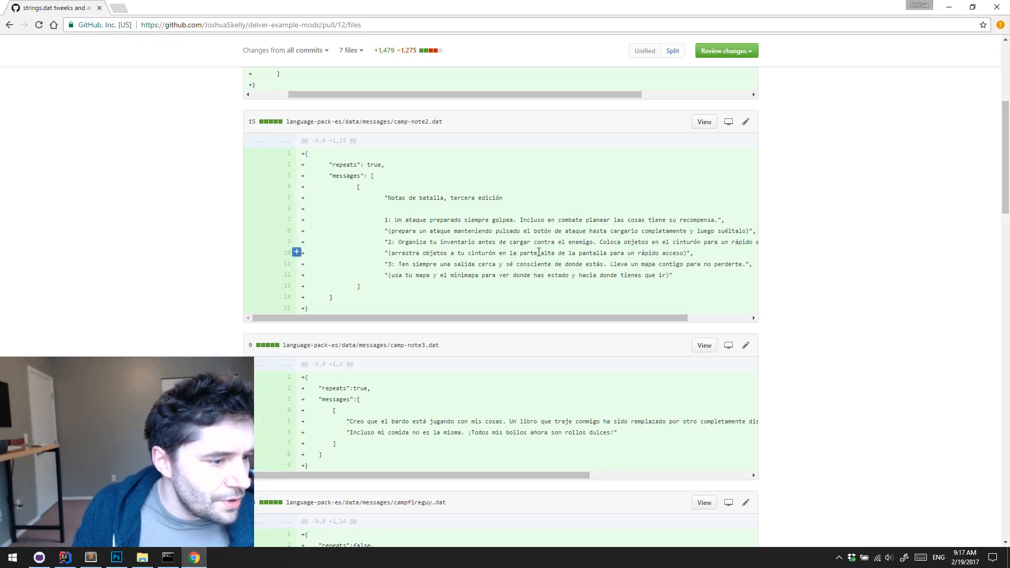
pyautogui.scroll(-3, 538, 253)
pyautogui.hscroll(1, 557, 257)
pyautogui.scroll(5, 555, 252)
pyautogui.scroll(-2, 526, 167)
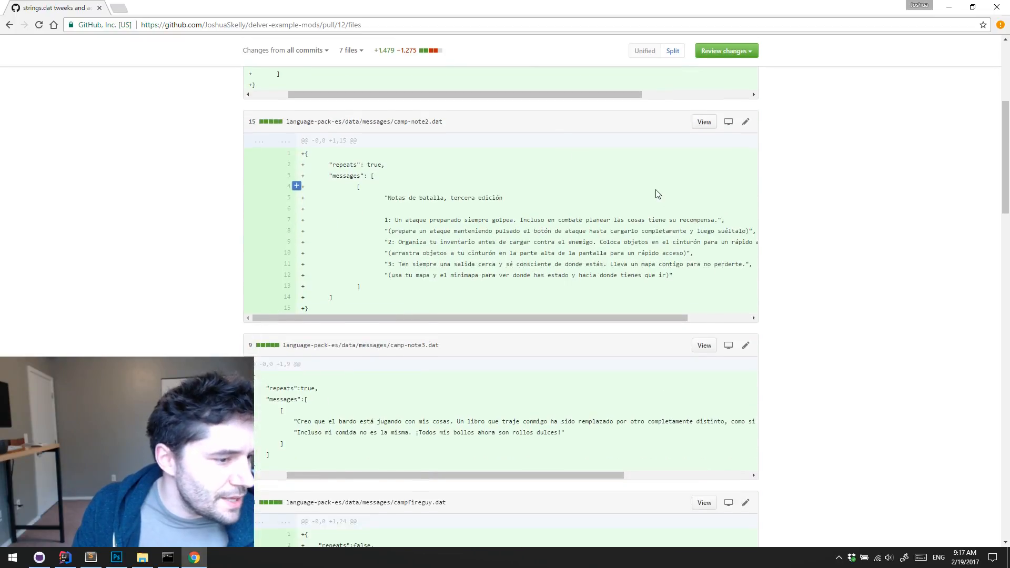
pyautogui.scroll(-4, 647, 195)
pyautogui.hscroll(-1, 610, 192)
# Examine the added Spanish dialog messages in campfireguy.dat
pyautogui.scroll(-3, 605, 197)
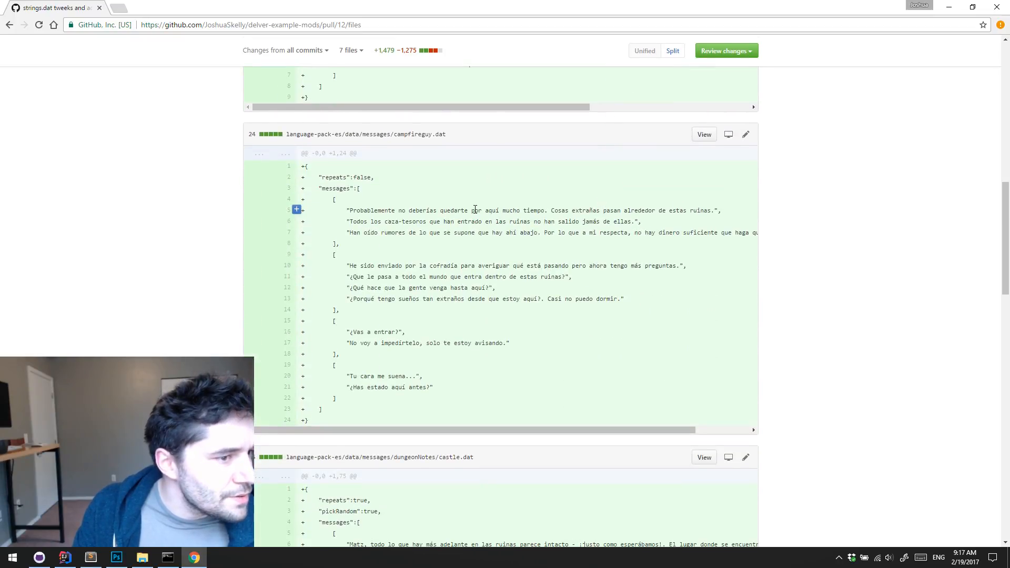
pyautogui.scroll(-2, 475, 210)
pyautogui.scroll(3, 452, 235)
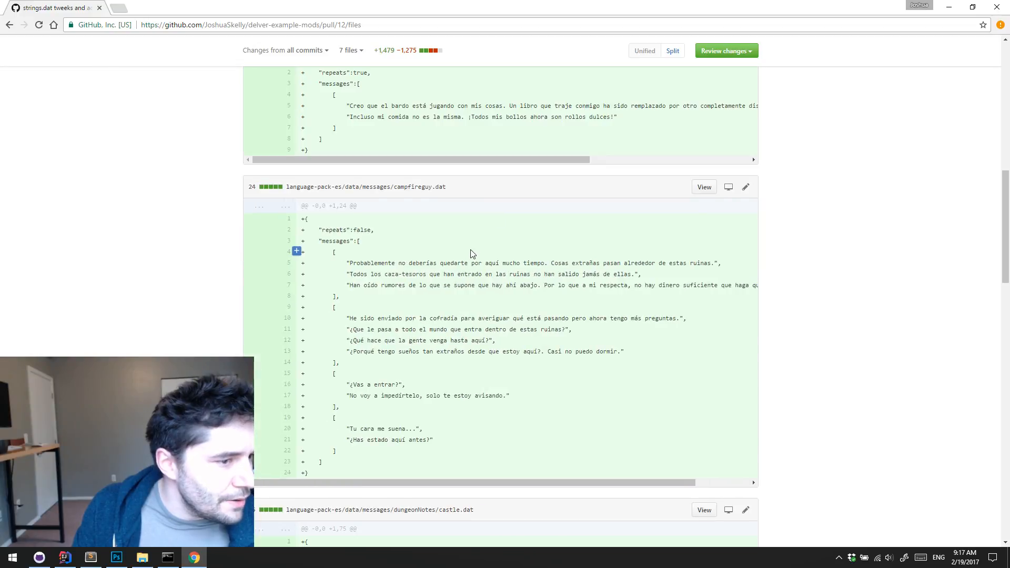
pyautogui.scroll(-1, 472, 253)
pyautogui.scroll(-4, 494, 263)
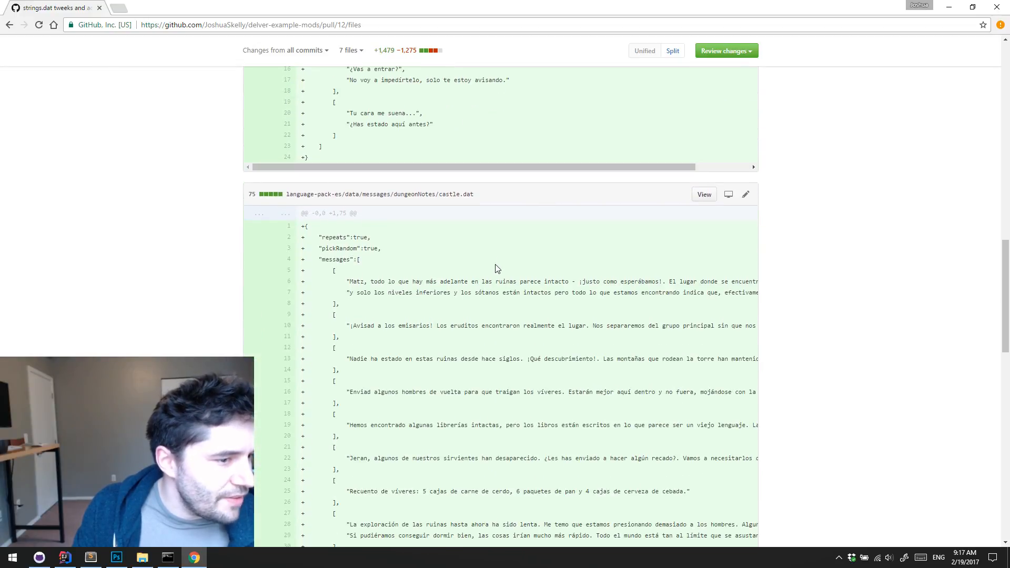
# Examine the added Spanish dungeon notes in castle.dat and the messages in quietguy.dat
pyautogui.scroll(-5, 475, 274)
pyautogui.scroll(-6, 475, 273)
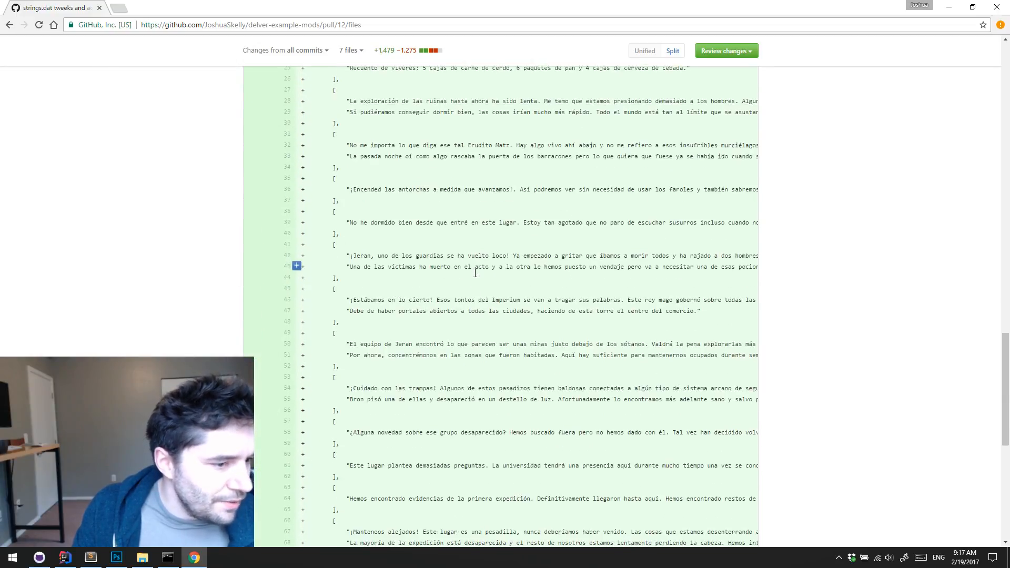
pyautogui.scroll(7, 475, 275)
pyautogui.hscroll(3, 475, 279)
pyautogui.hscroll(-3, 407, 282)
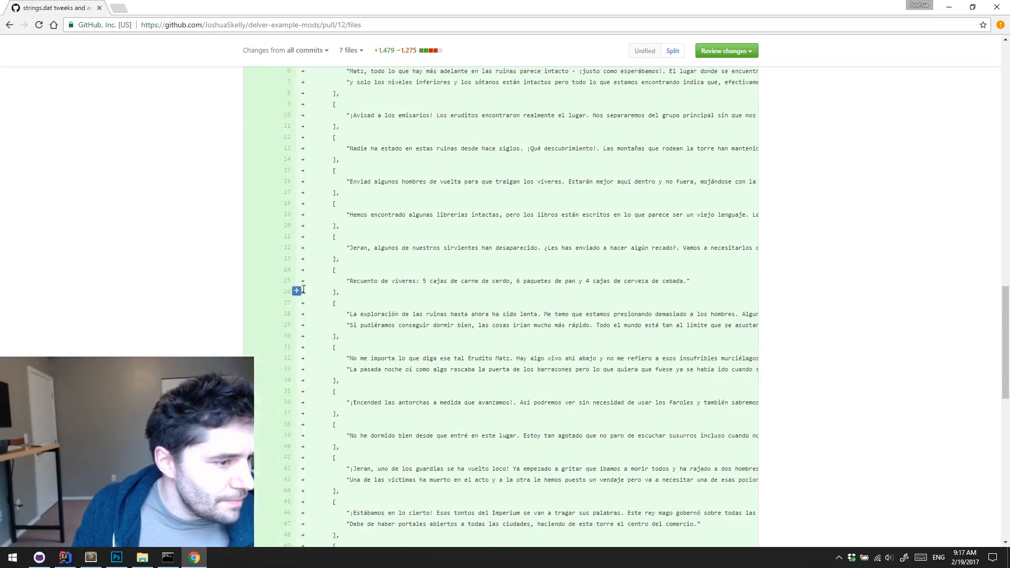
pyautogui.scroll(-12, 203, 299)
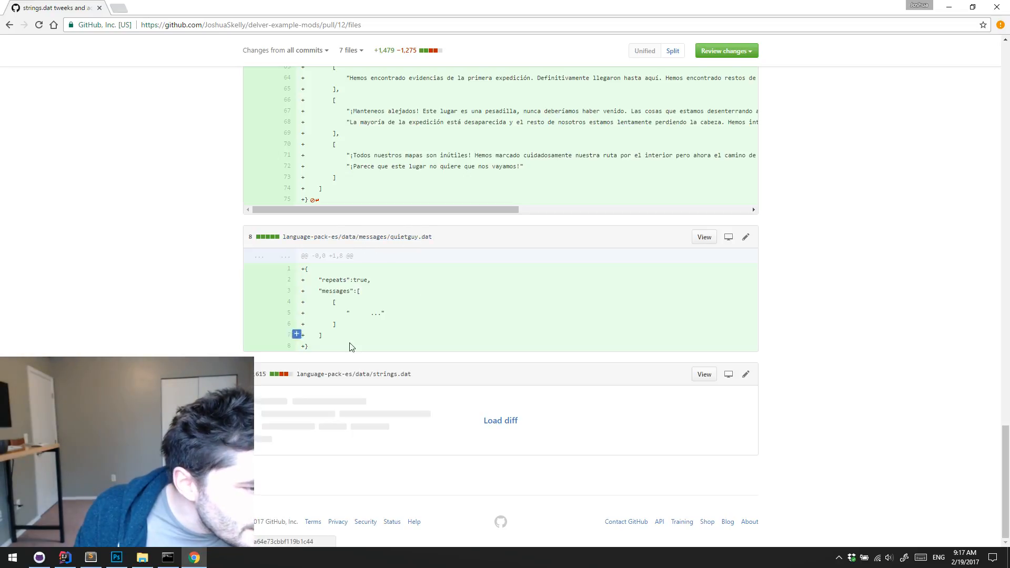
# Load the hidden diff of language-pack-es/data/strings.dat and examine the changed menu and options screen strings
pyautogui.click(506, 420)
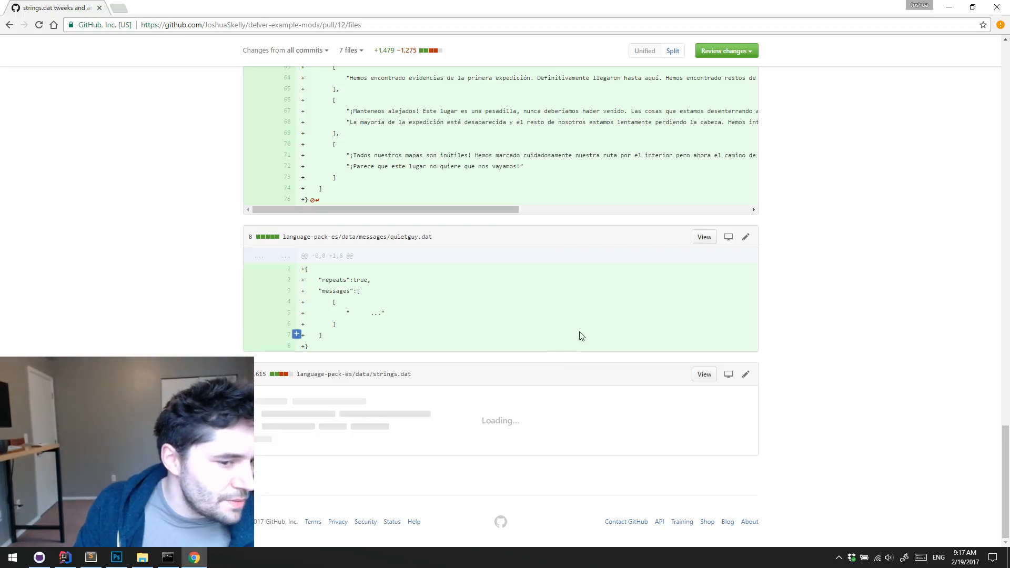
pyautogui.scroll(-5, 605, 296)
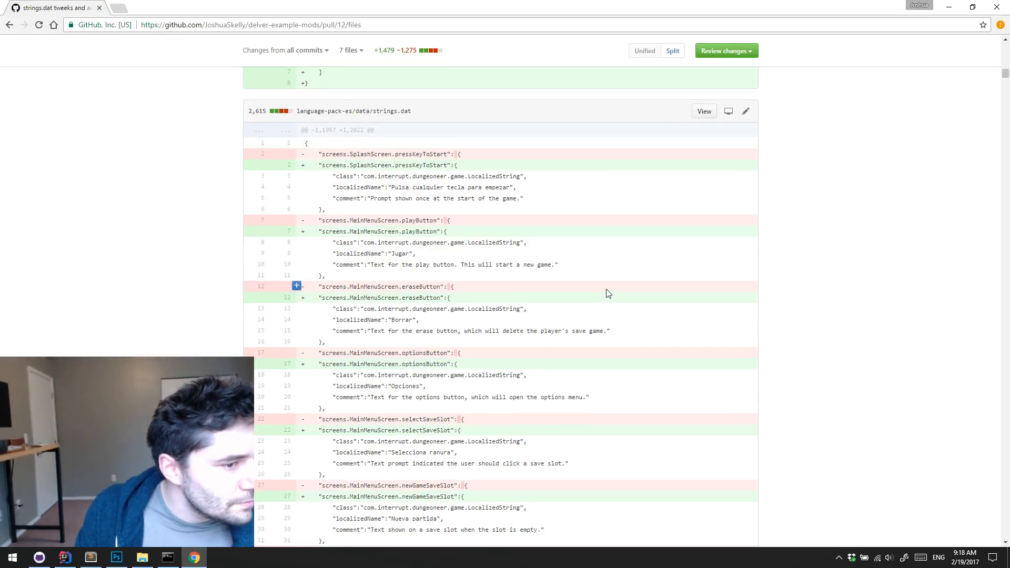
pyautogui.scroll(-20, 587, 263)
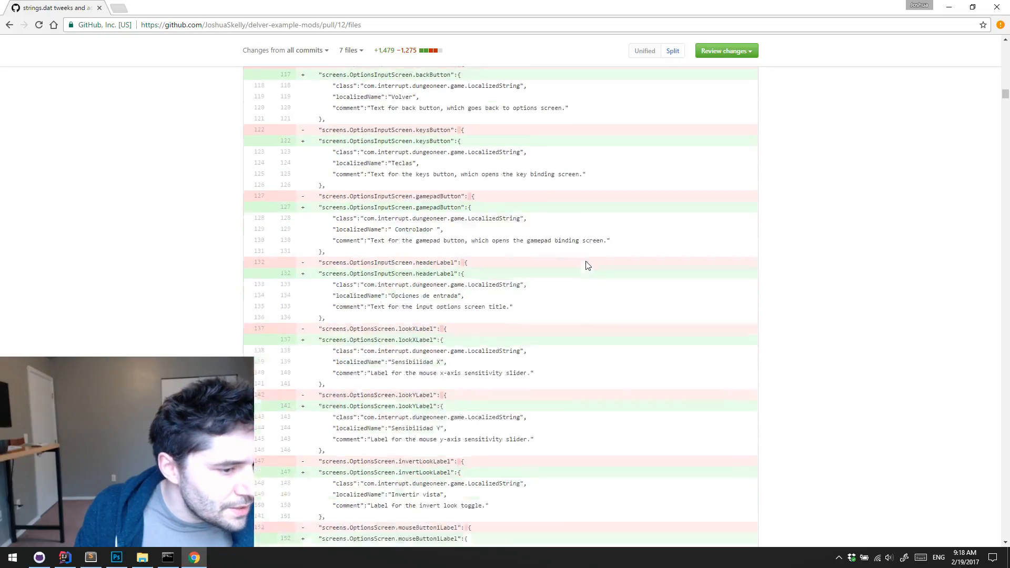
pyautogui.scroll(-20, 588, 266)
pyautogui.scroll(20, 588, 266)
pyautogui.hscroll(2, 588, 266)
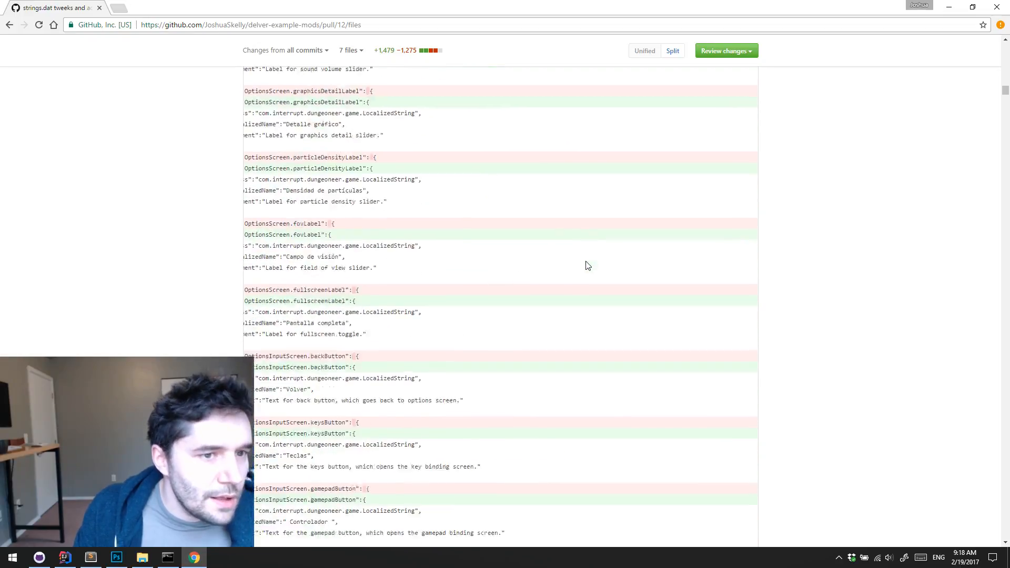
# Return to the start of the changed files and review the camp note and campfireguy.dat messages again
pyautogui.scroll(20, 588, 266)
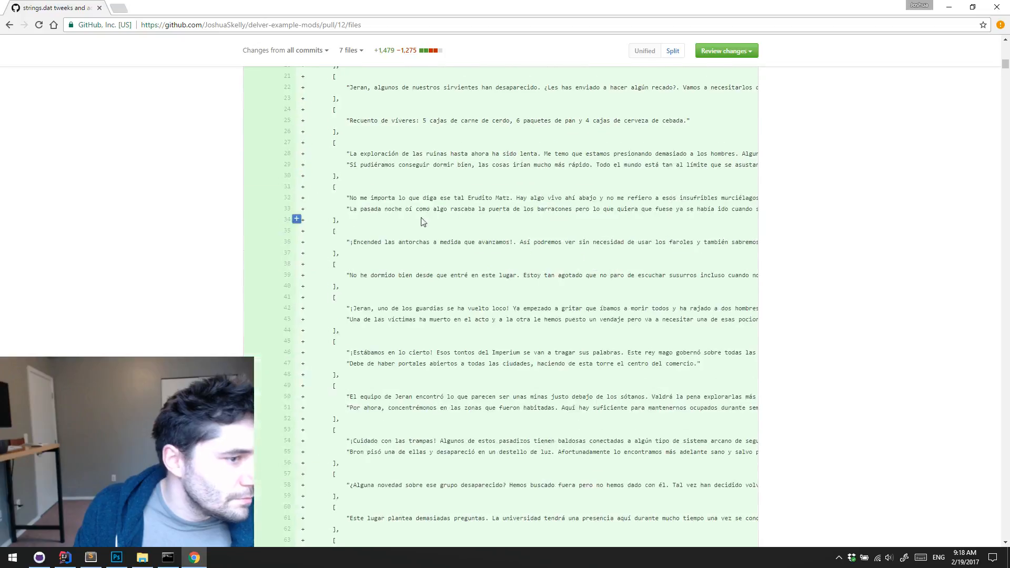
pyautogui.scroll(20, 422, 222)
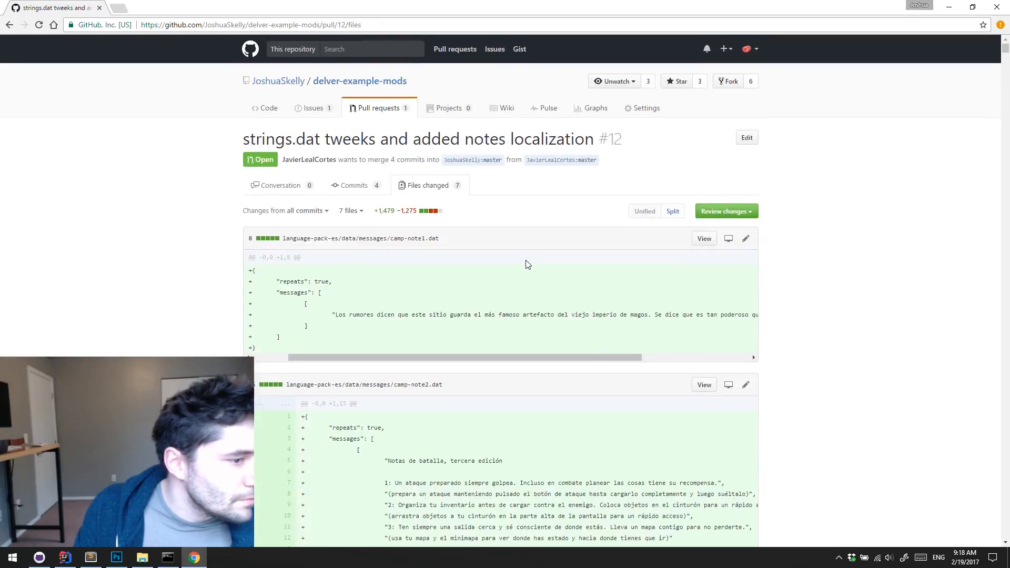
pyautogui.scroll(-6, 579, 289)
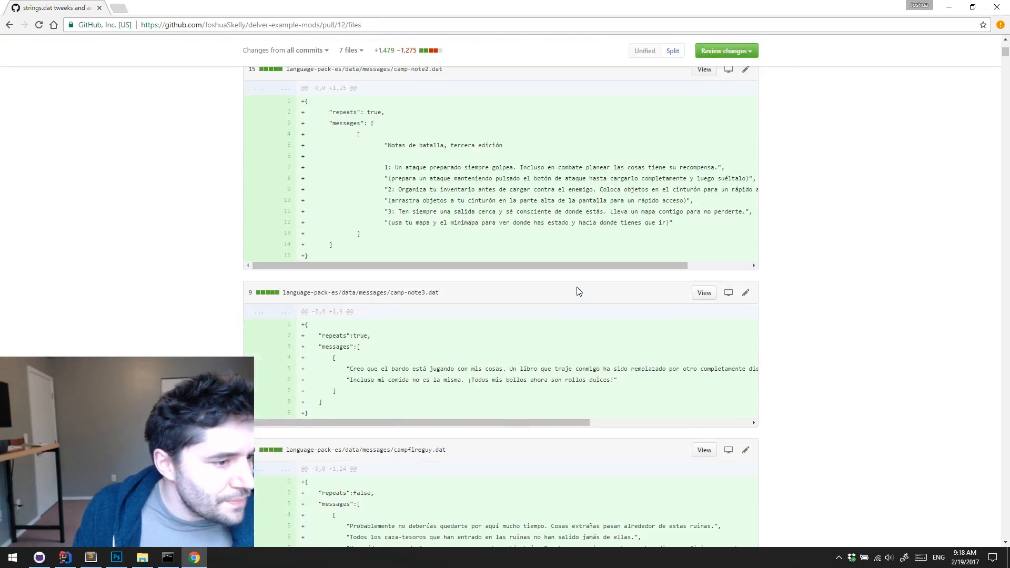
pyautogui.scroll(-3, 579, 291)
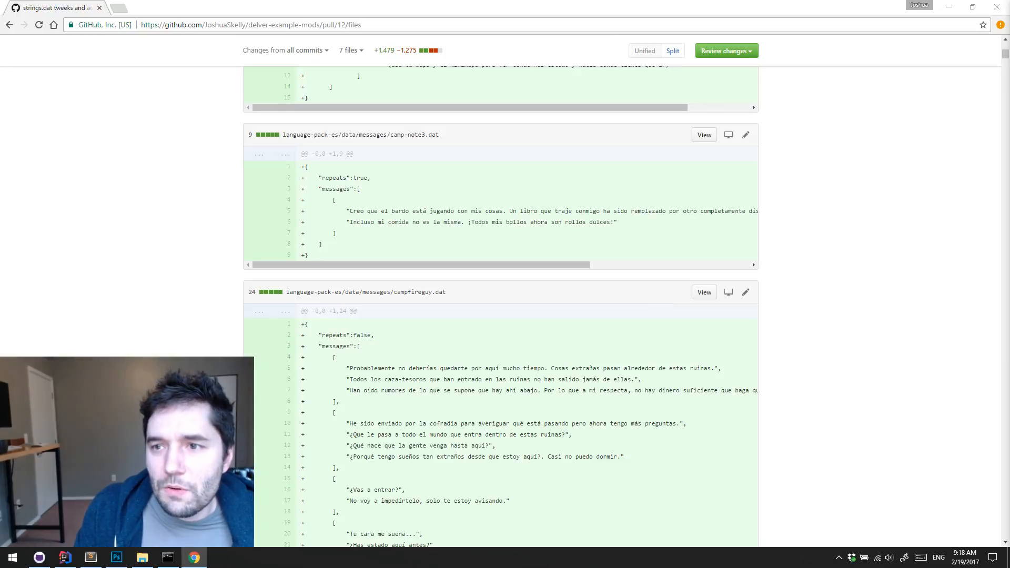
pyautogui.scroll(-20, 437, 331)
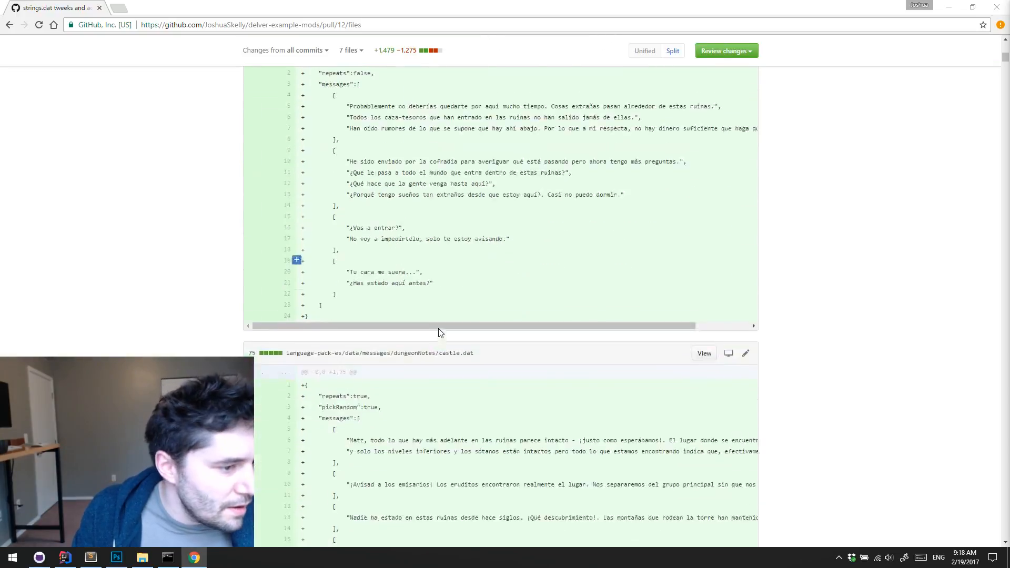
# Review the strings.dat diff as far as the GameOverScreen text changes and return to the start of the page
pyautogui.scroll(-20, 539, 325)
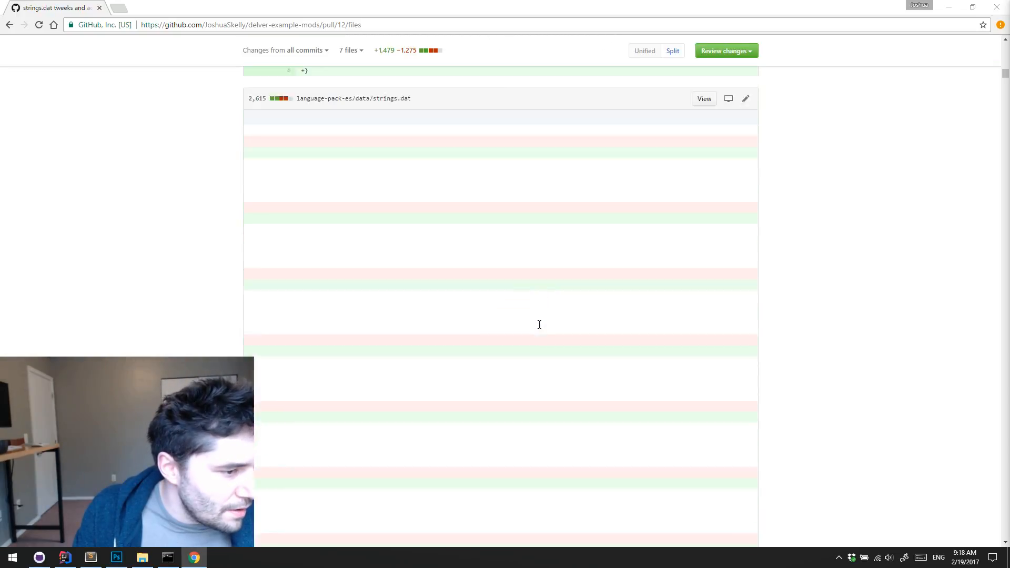
pyautogui.scroll(-20, 538, 325)
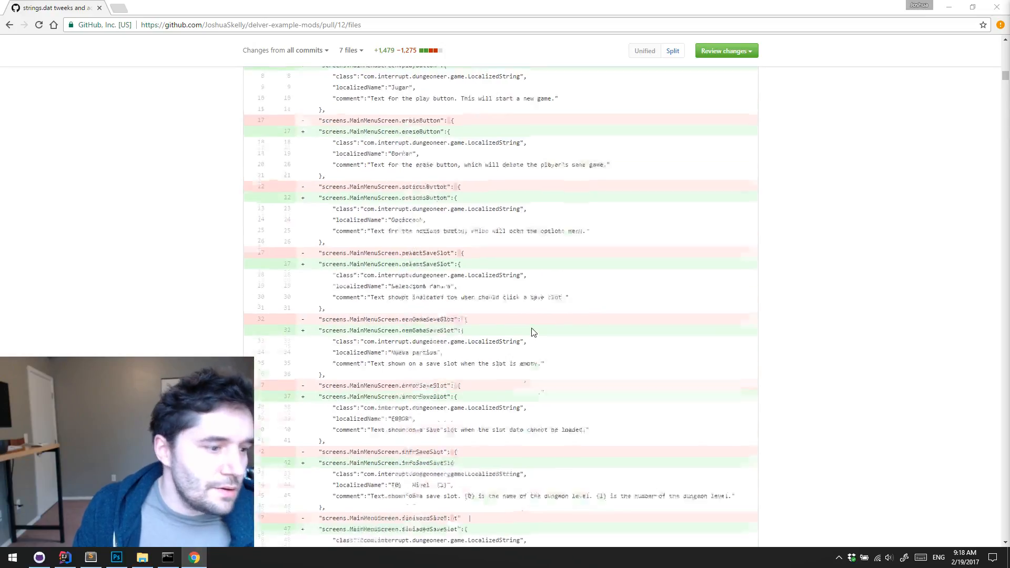
pyautogui.scroll(-14, 533, 327)
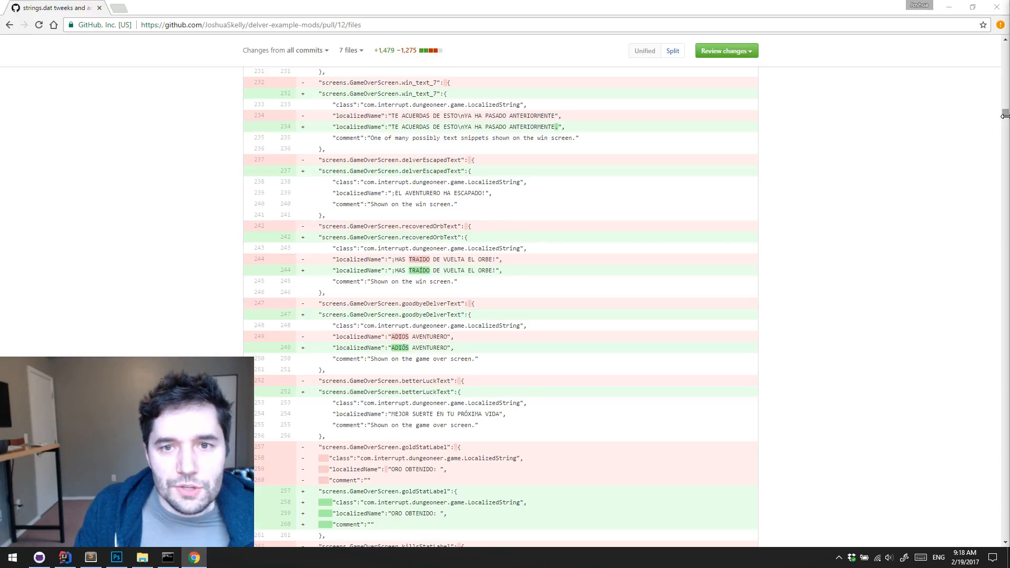
pyautogui.scroll(-3, 910, 144)
pyautogui.moveTo(1005, 119); pyautogui.dragTo(996, 46)
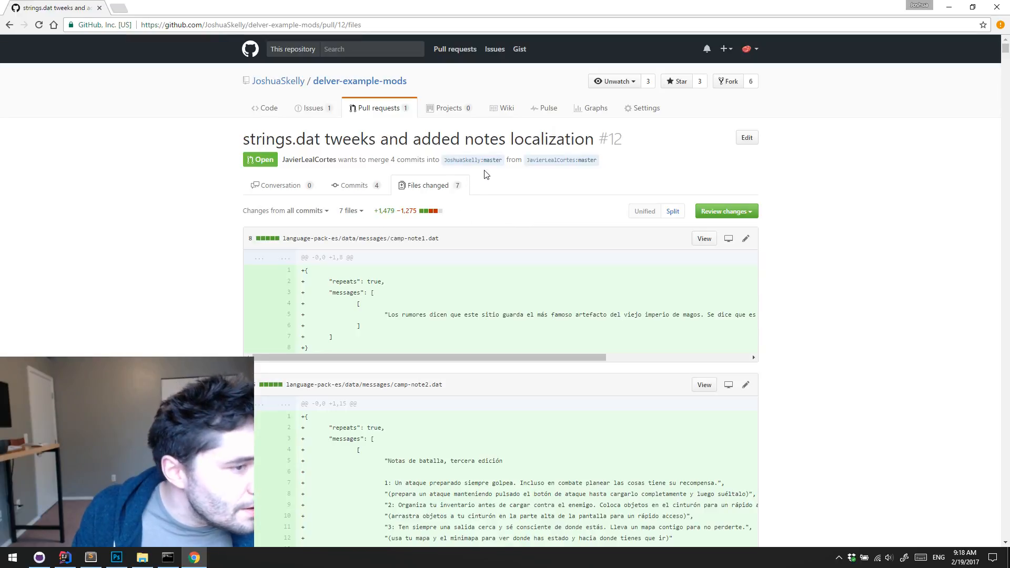
# Open the pull request "strings.dat tweeks and added notes localization" and merge it into master with the default merge message
pyautogui.click(382, 110)
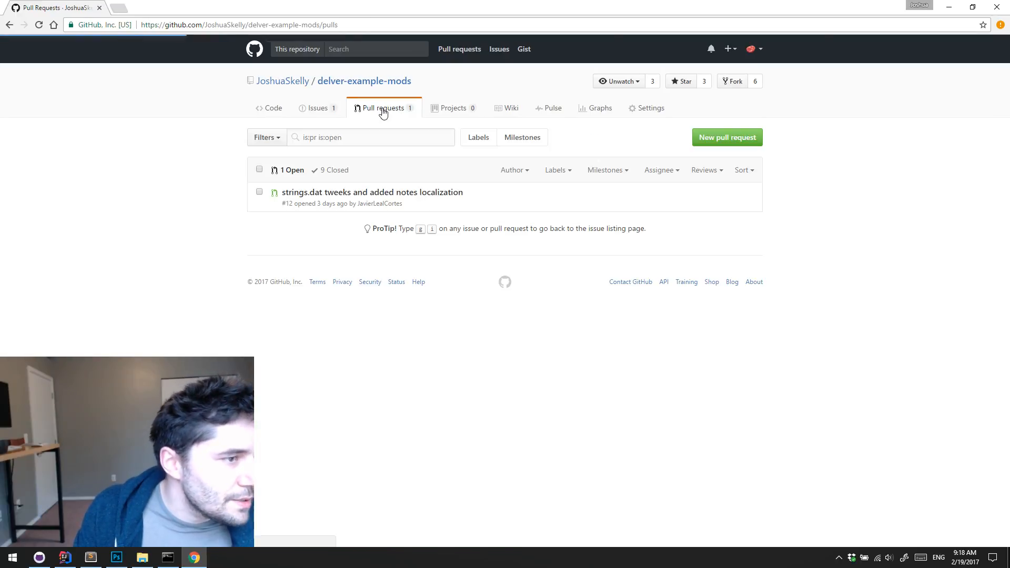
pyautogui.click(428, 199)
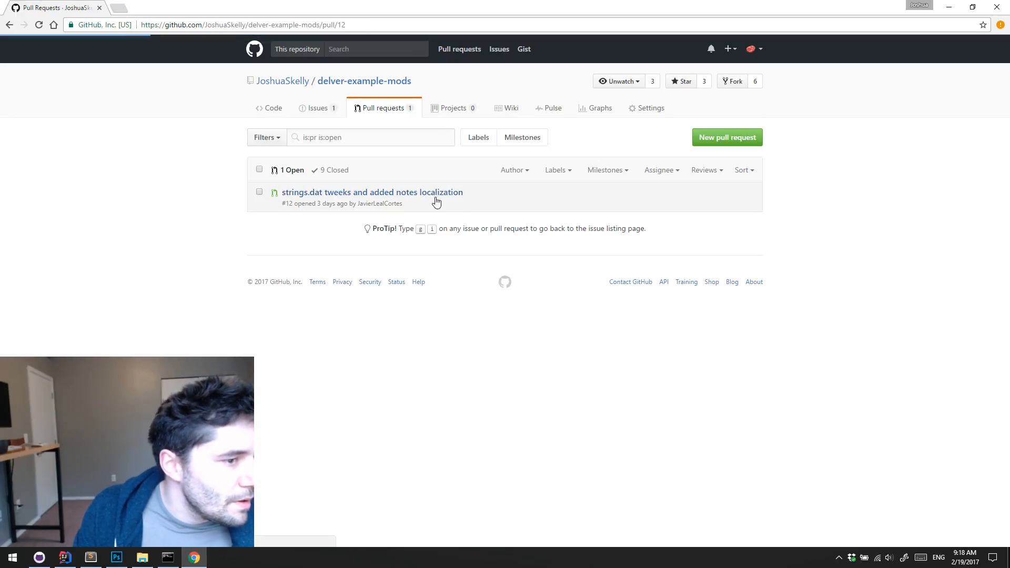
pyautogui.scroll(-10, 525, 231)
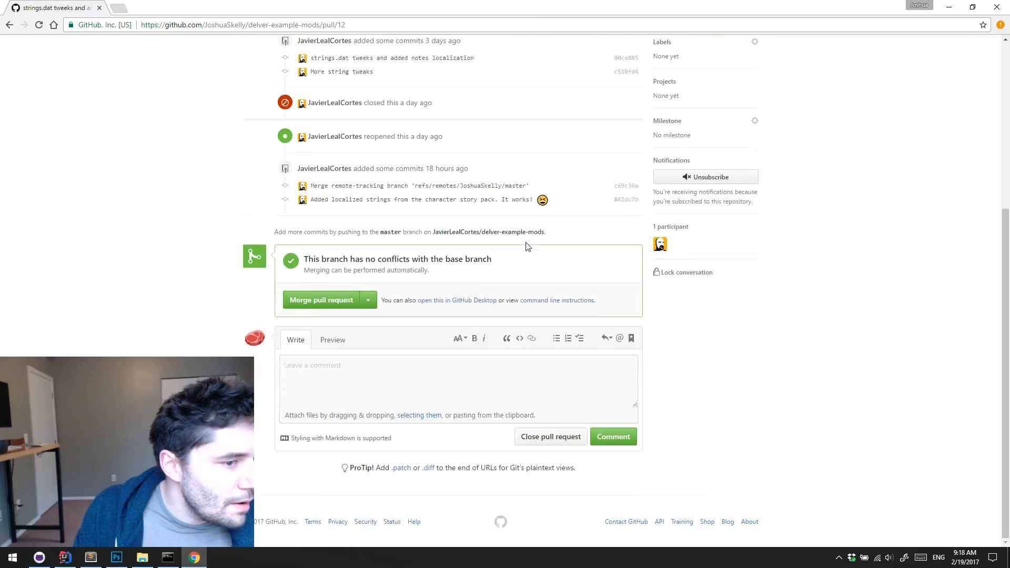
pyautogui.click(321, 301)
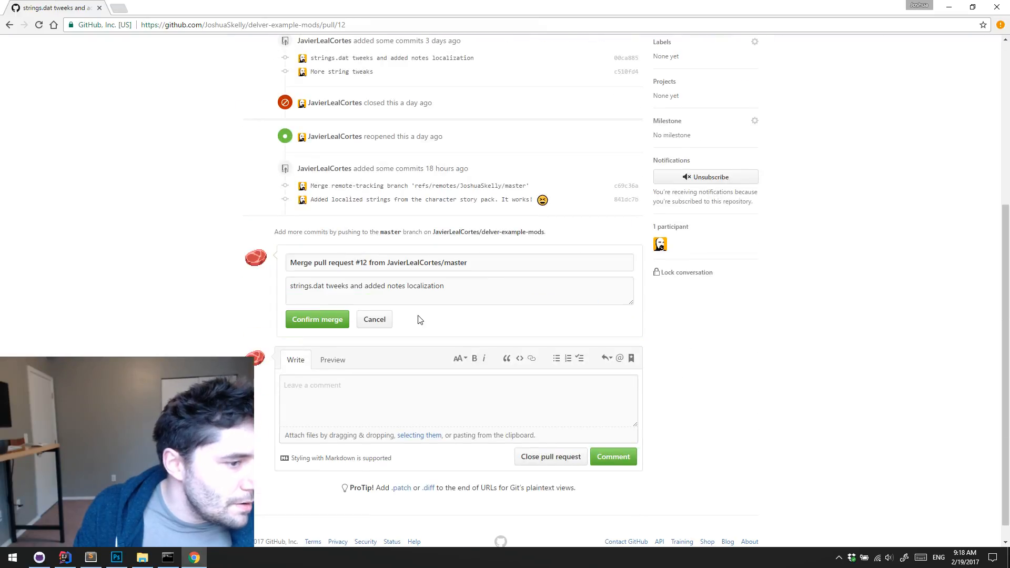
pyautogui.click(319, 320)
pyautogui.scroll(10, 396, 324)
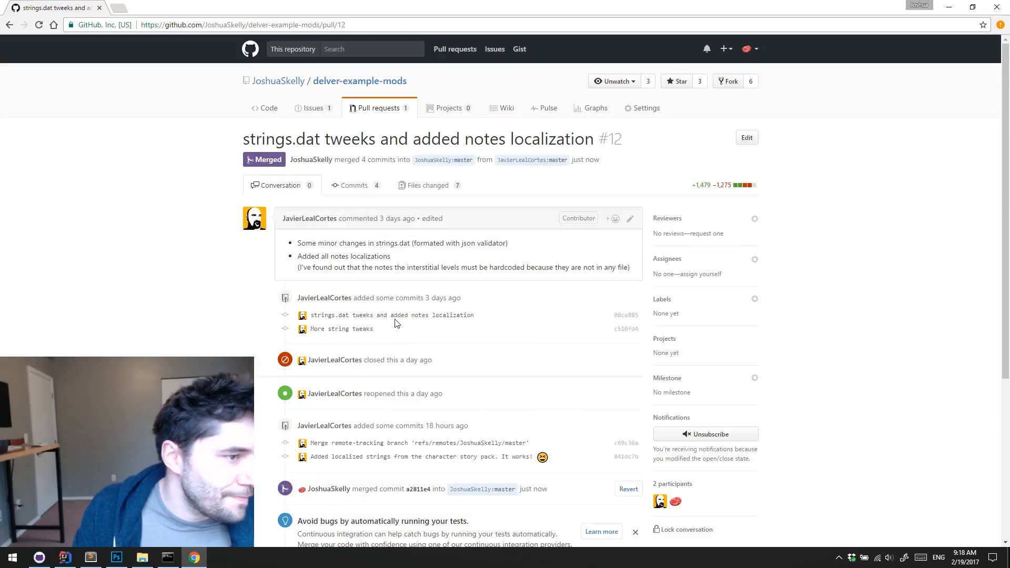
# Return to the main page of the delver-example-mods repository
pyautogui.click(318, 80)
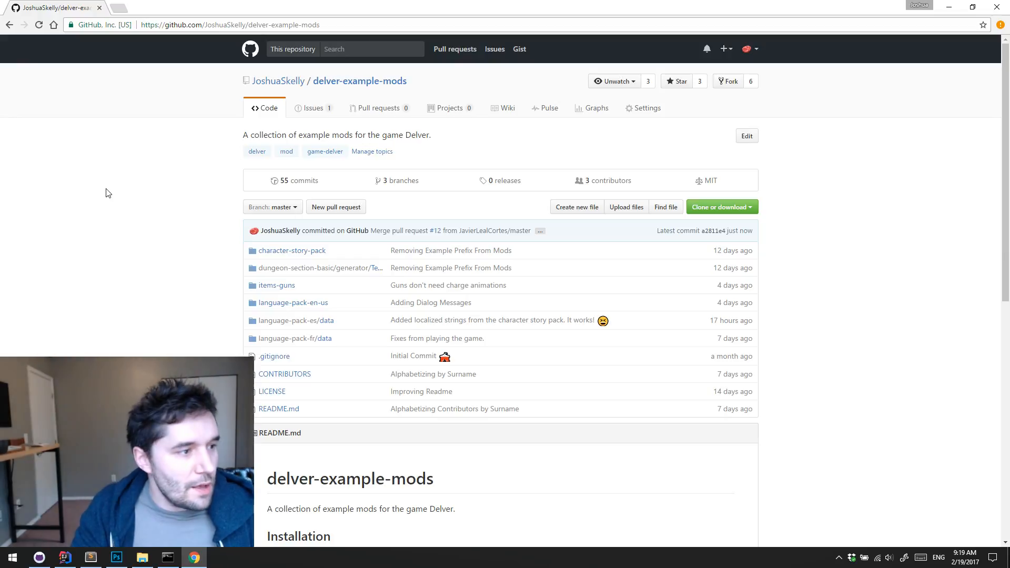
pyautogui.moveTo(57, 179); pyautogui.dragTo(128, 286)
pyautogui.click(145, 302)
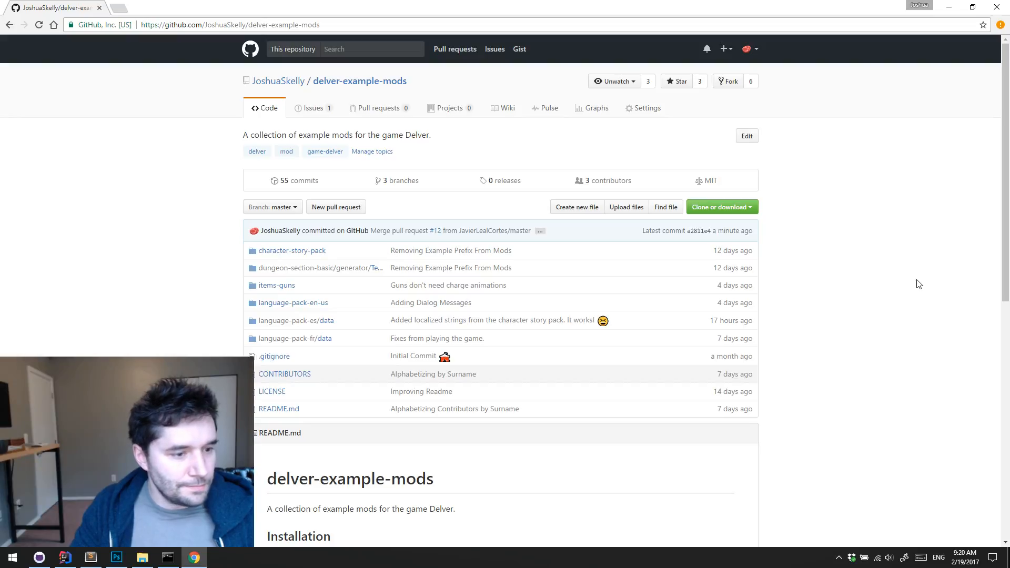
# Open the commit "Added localized strings from the character story pack. It works!" and examine the item names added to strings.dat
pyautogui.click(554, 321)
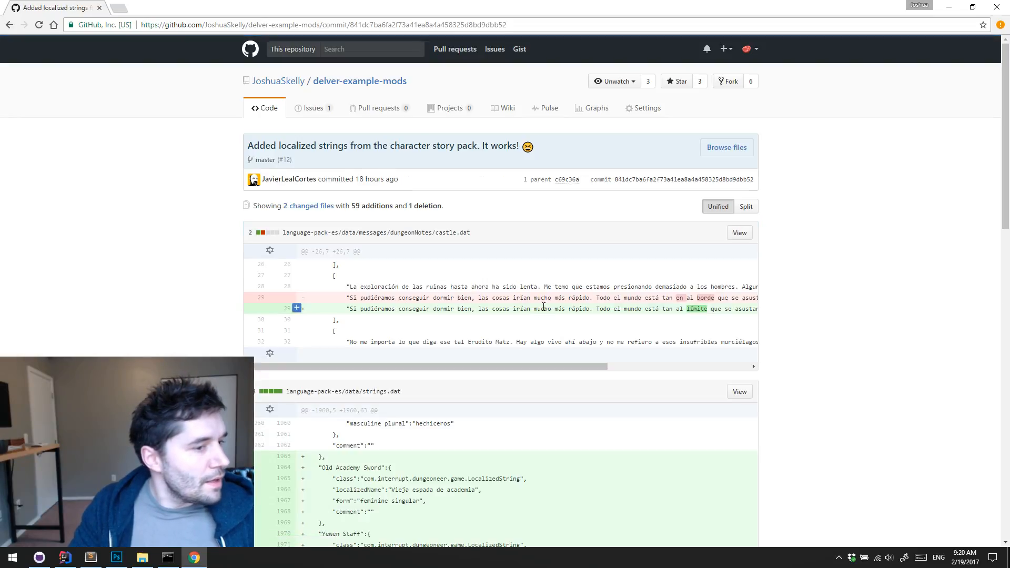
pyautogui.scroll(-3, 634, 279)
pyautogui.scroll(-10, 647, 274)
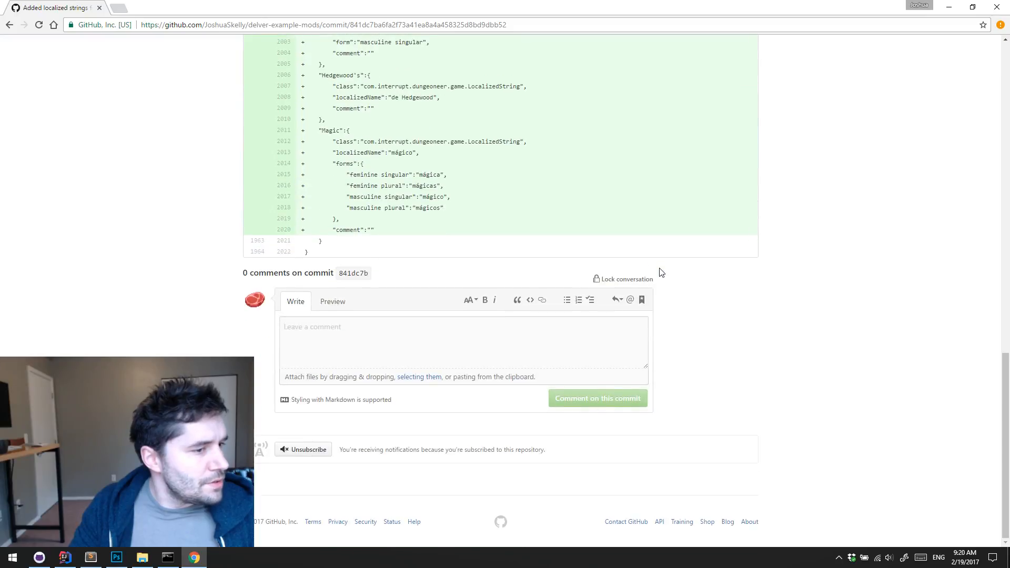
pyautogui.scroll(15, 662, 273)
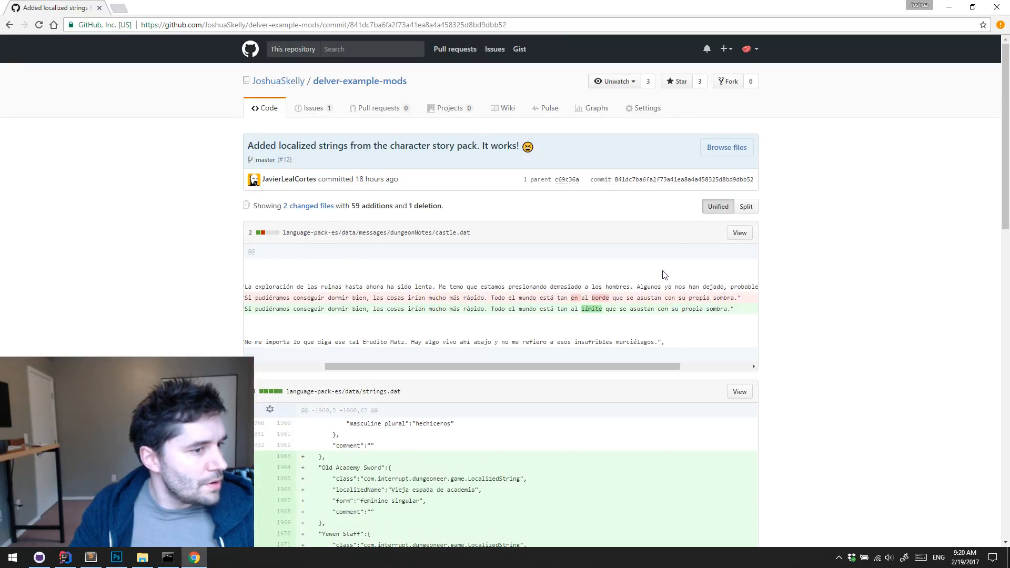
pyautogui.hscroll(-3, 664, 275)
pyautogui.scroll(-10, 662, 274)
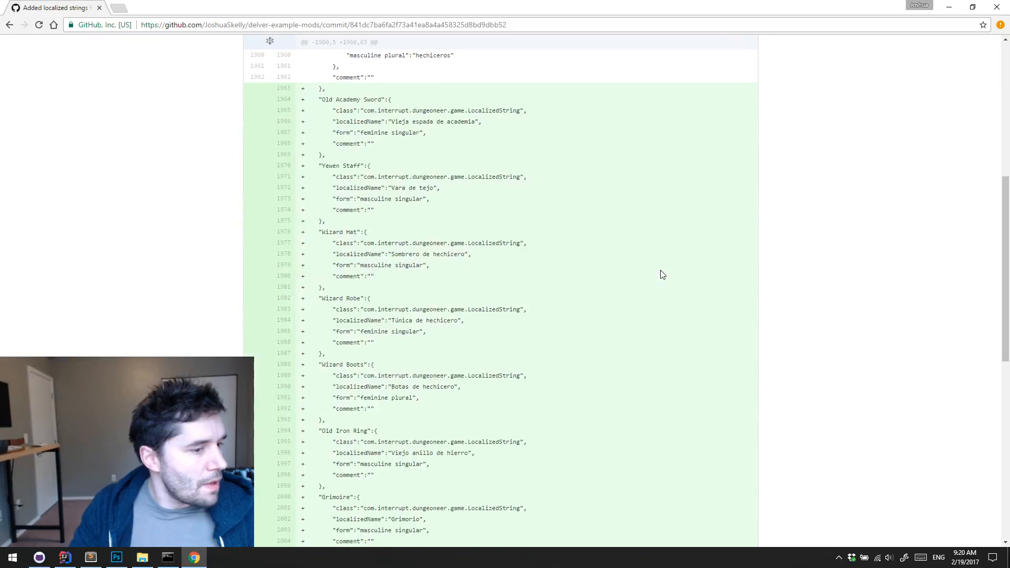
pyautogui.scroll(5, 662, 274)
pyautogui.scroll(6, 662, 274)
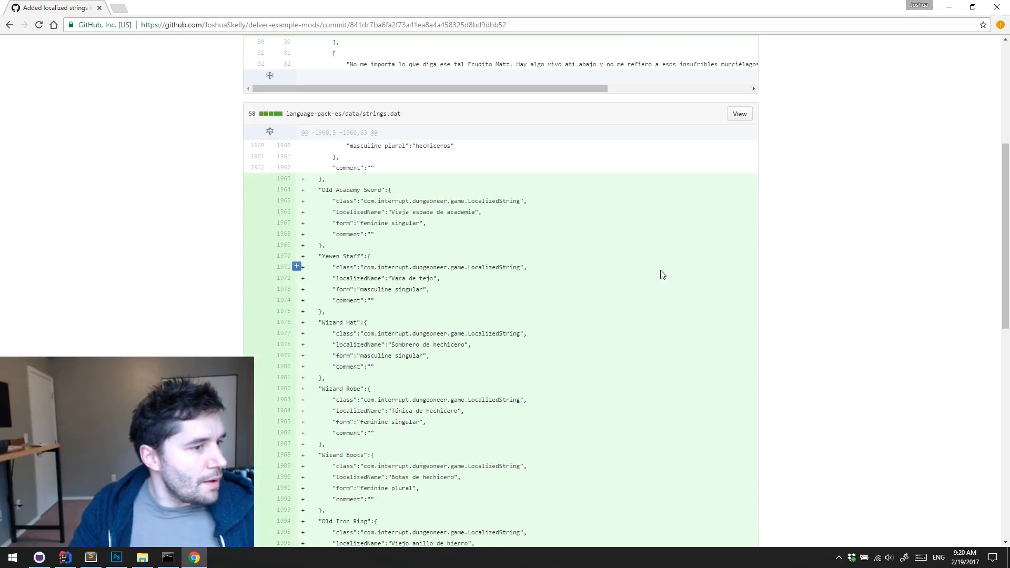
# Read the reworded line in the commit's castle.dat diff in full and skim the strings.dat additions again
pyautogui.scroll(5, 605, 301)
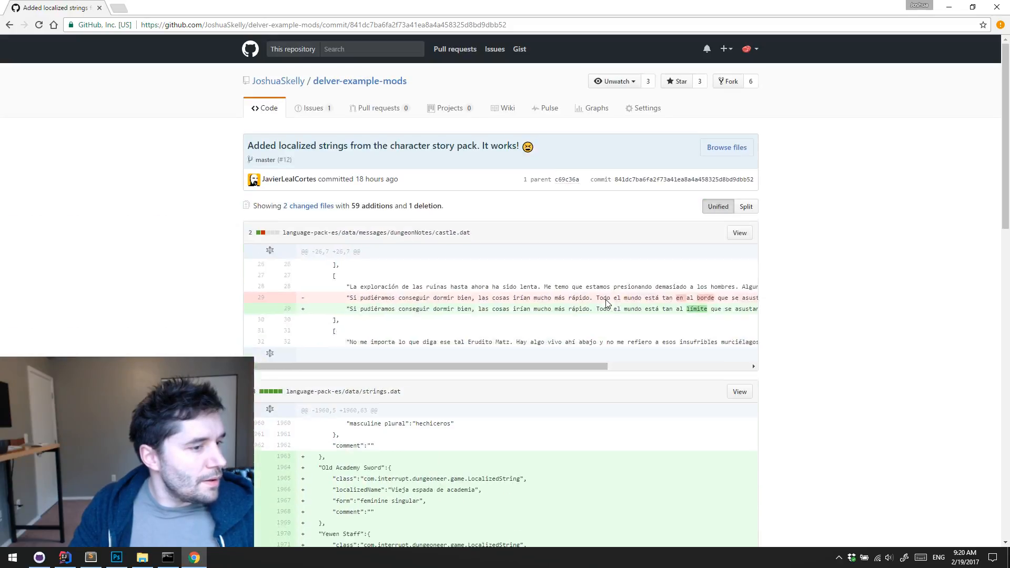
pyautogui.hscroll(2, 607, 301)
pyautogui.hscroll(-2, 589, 320)
pyautogui.scroll(-5, 608, 305)
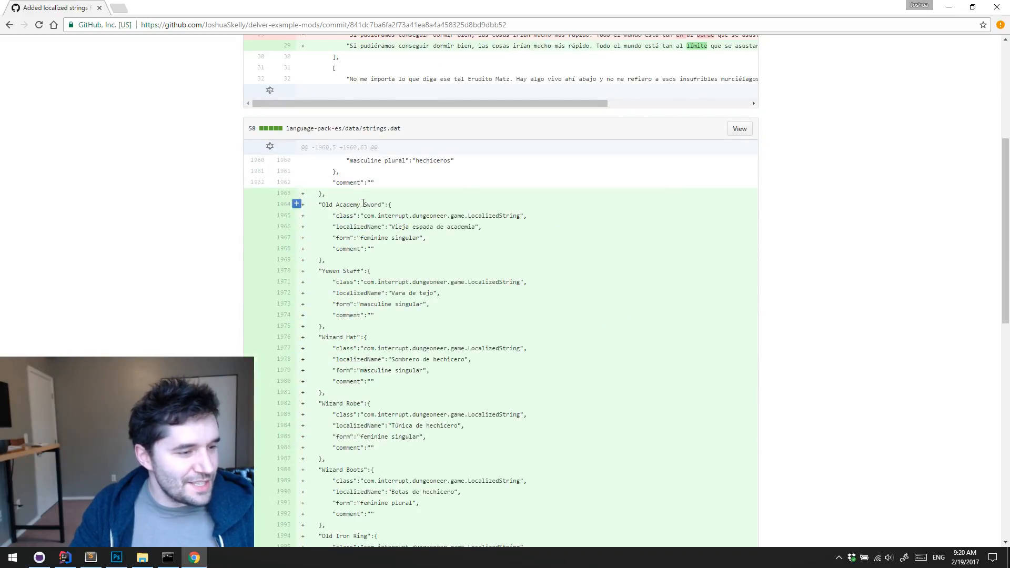
pyautogui.scroll(-5, 414, 235)
pyautogui.scroll(10, 421, 253)
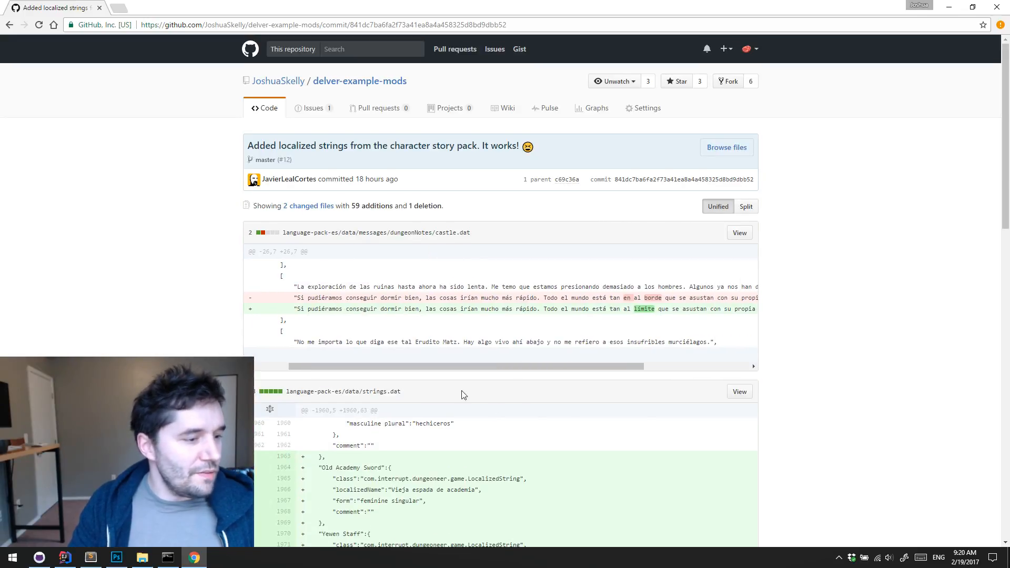
pyautogui.hscroll(-2, 463, 284)
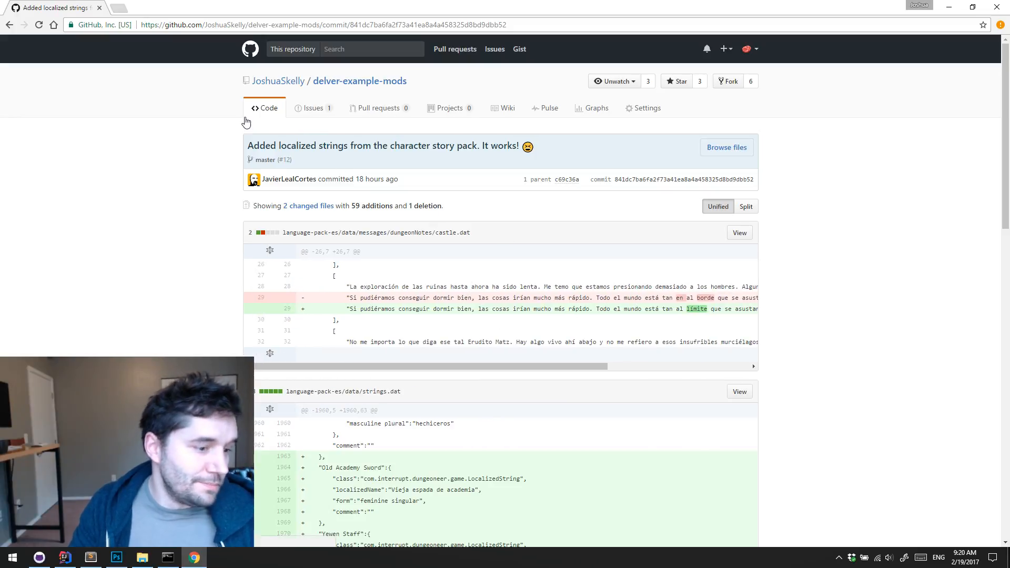
# Open the language-pack-en-us folder from the repository's code page and read its README on translation entries and troubleshooting
pyautogui.click(262, 110)
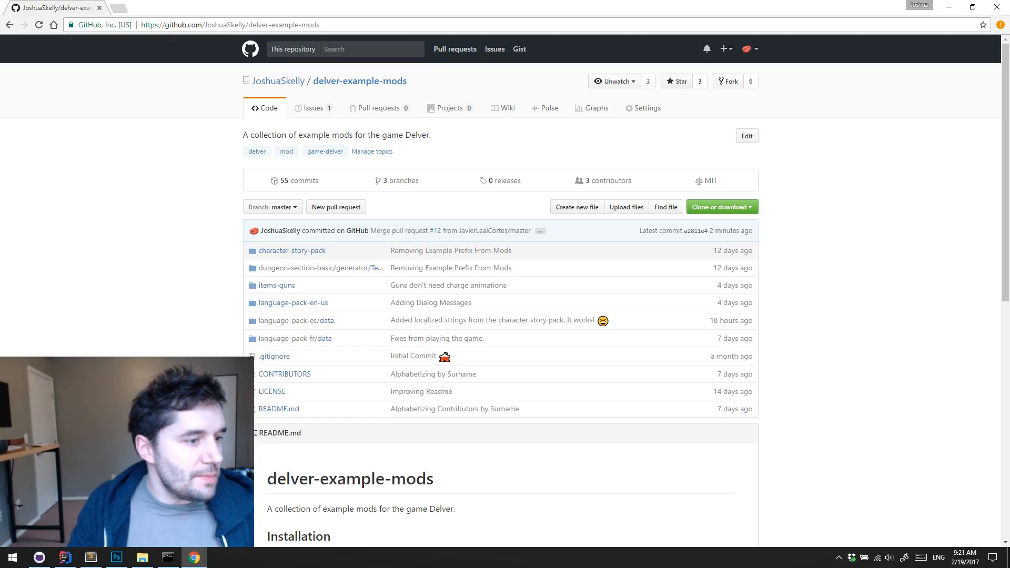
pyautogui.click(281, 305)
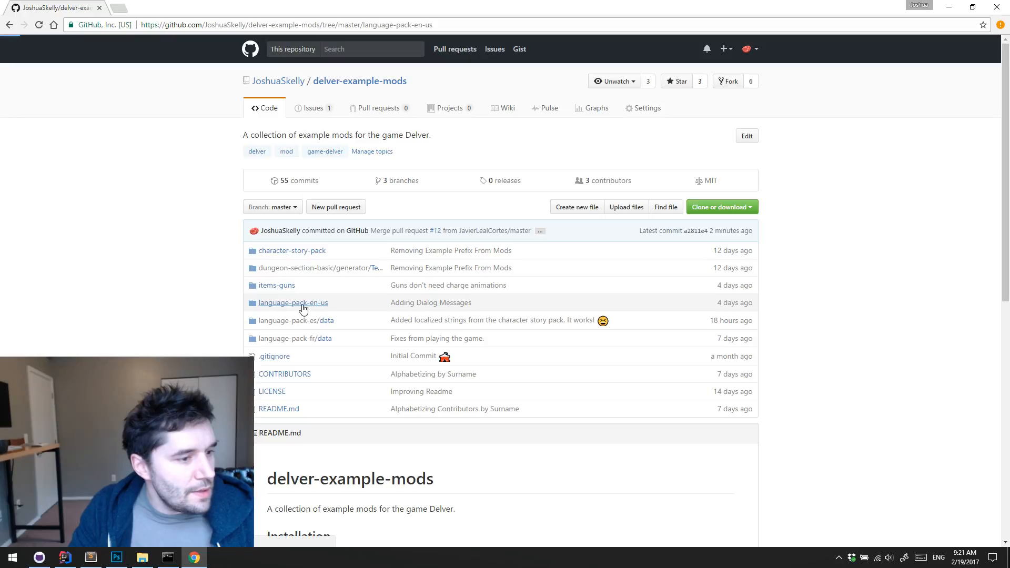
pyautogui.scroll(-5, 550, 236)
pyautogui.scroll(-4, 550, 238)
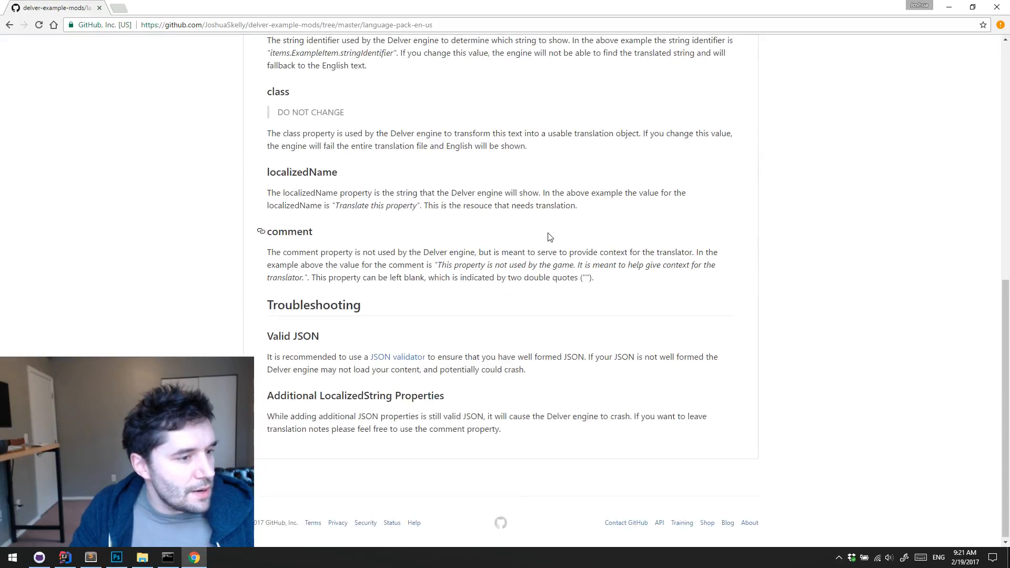
pyautogui.scroll(9, 550, 237)
pyautogui.scroll(-9, 550, 238)
pyautogui.scroll(9, 550, 238)
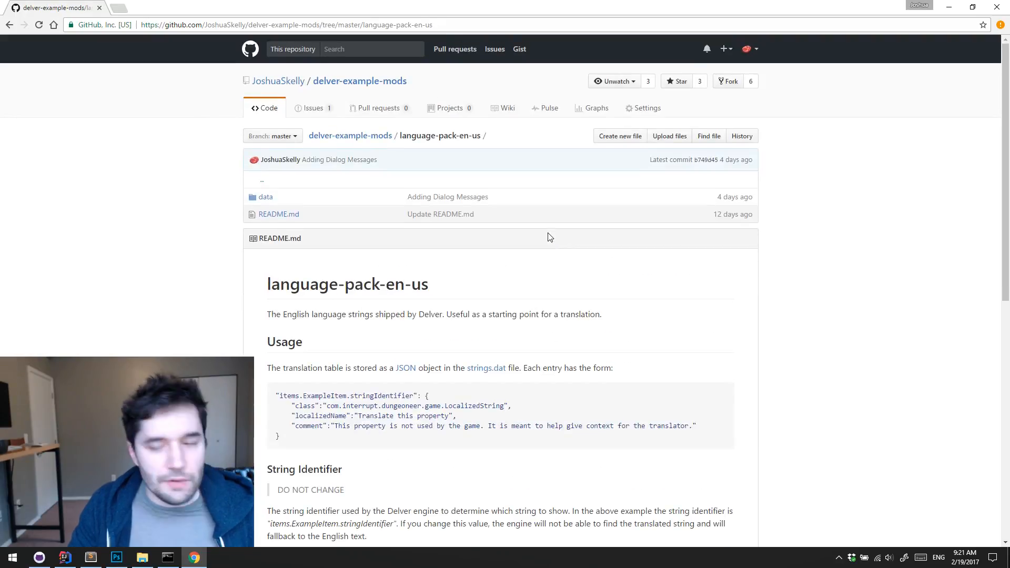
pyautogui.scroll(-9, 531, 245)
pyautogui.scroll(9, 532, 245)
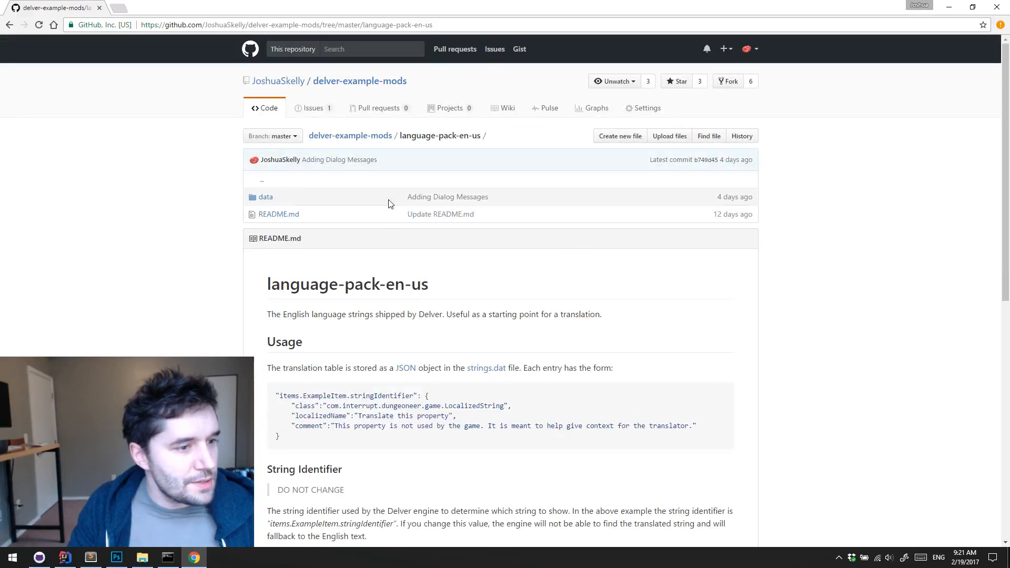
# Go back to the delver-example-mods root and review the README's installation and contributing instructions
pyautogui.click(356, 135)
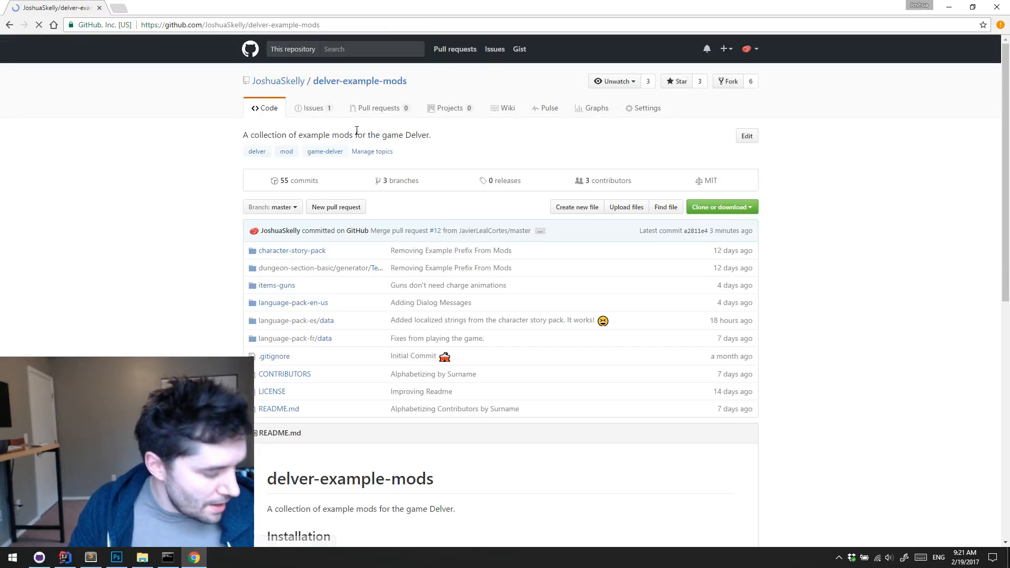
pyautogui.scroll(-2, 543, 187)
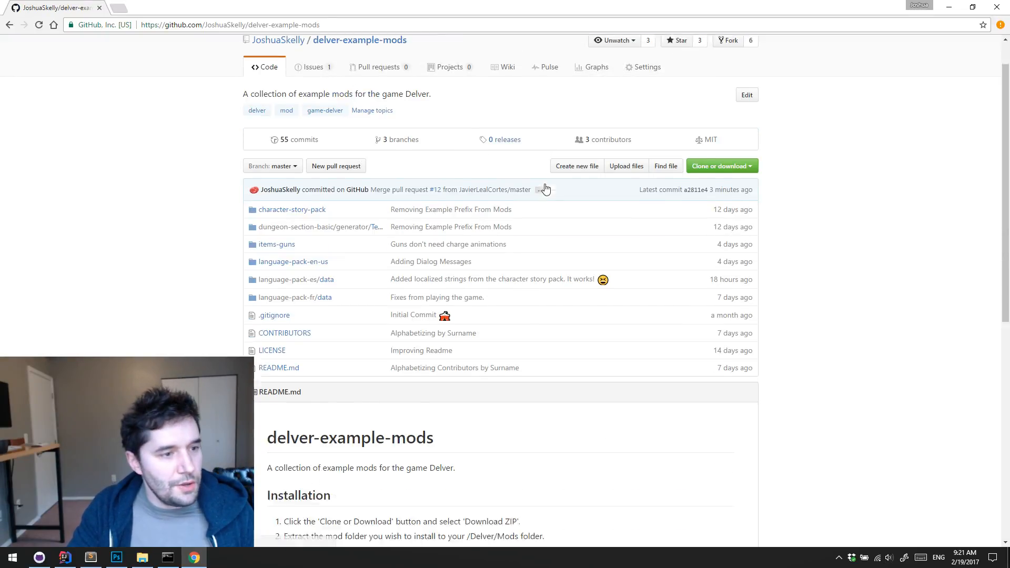
pyautogui.scroll(1, 598, 212)
pyautogui.scroll(1, 871, 274)
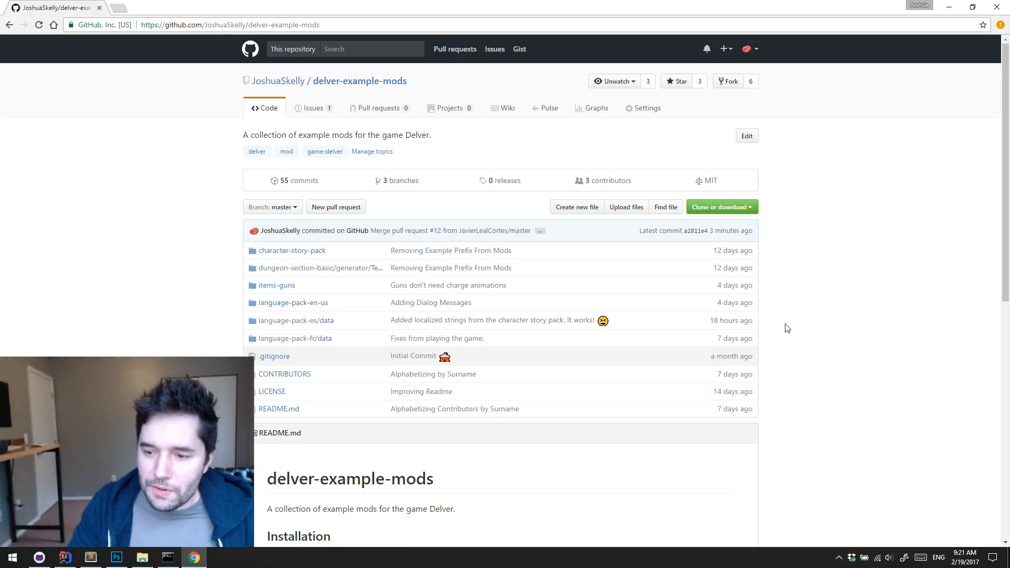
pyautogui.scroll(-5, 826, 287)
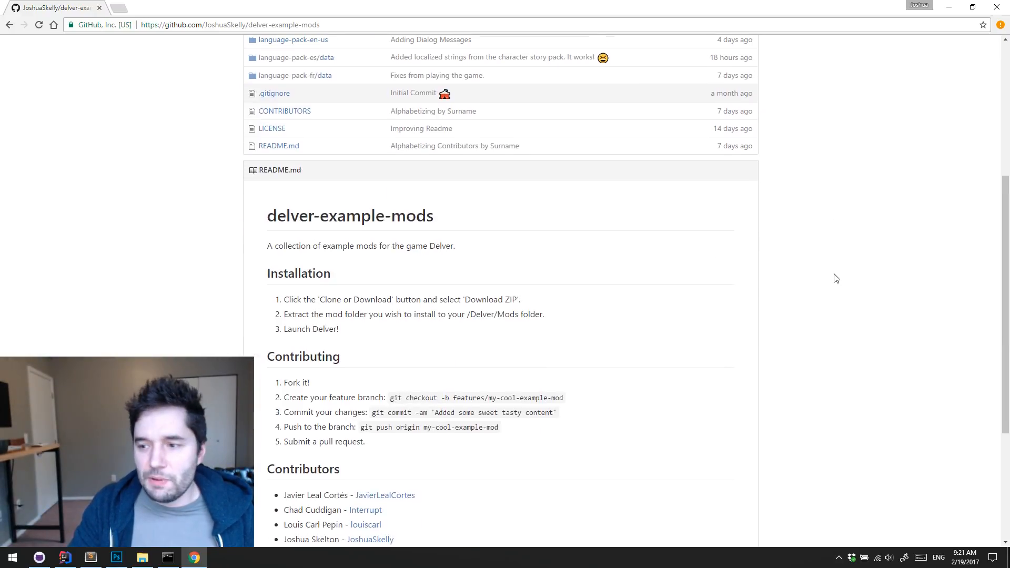
pyautogui.scroll(5, 836, 278)
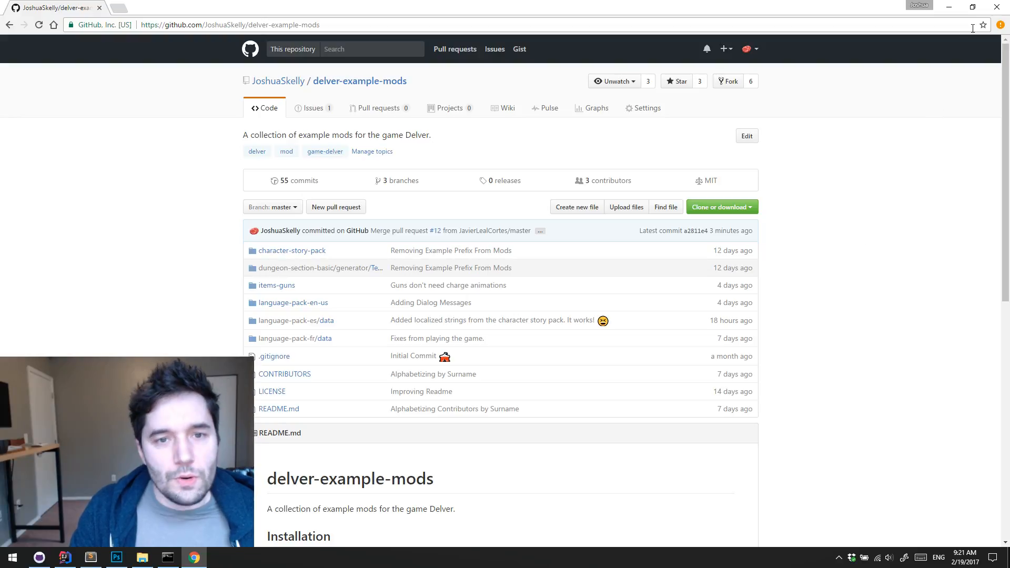
# Close the browser, switch to GitHub Desktop and sync the delver repository's develop branch
pyautogui.click(993, 9)
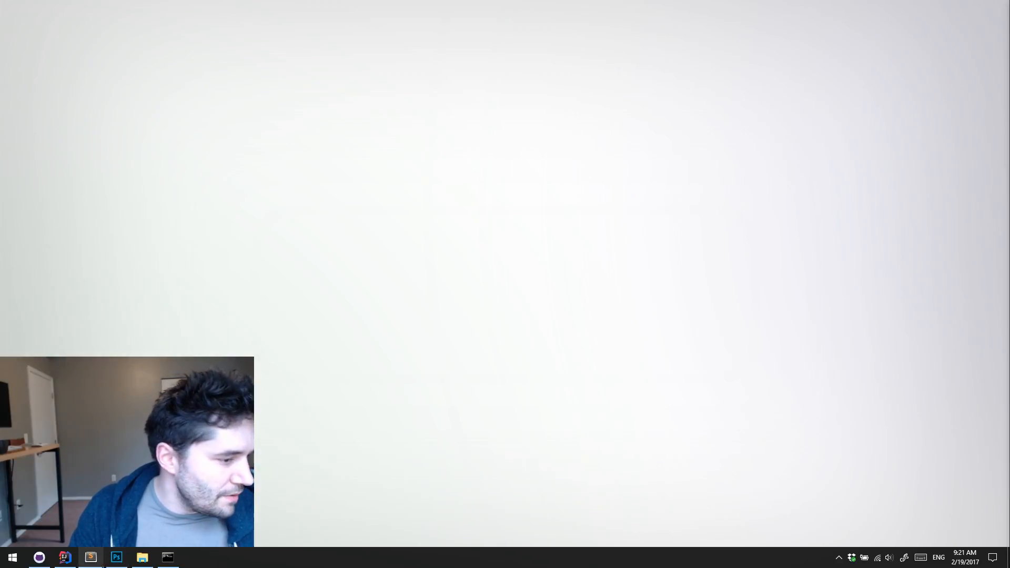
pyautogui.click(40, 558)
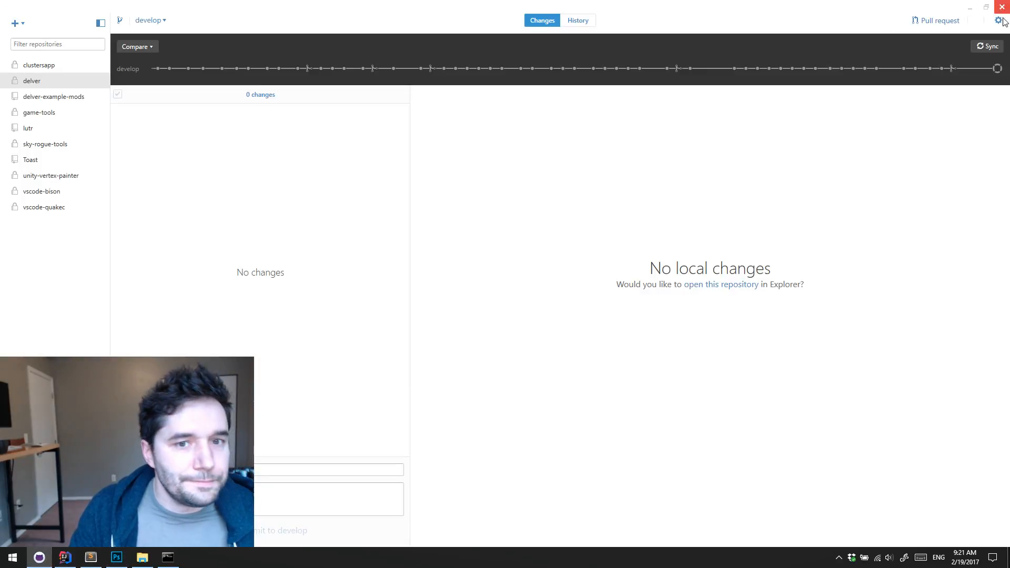
pyautogui.click(983, 47)
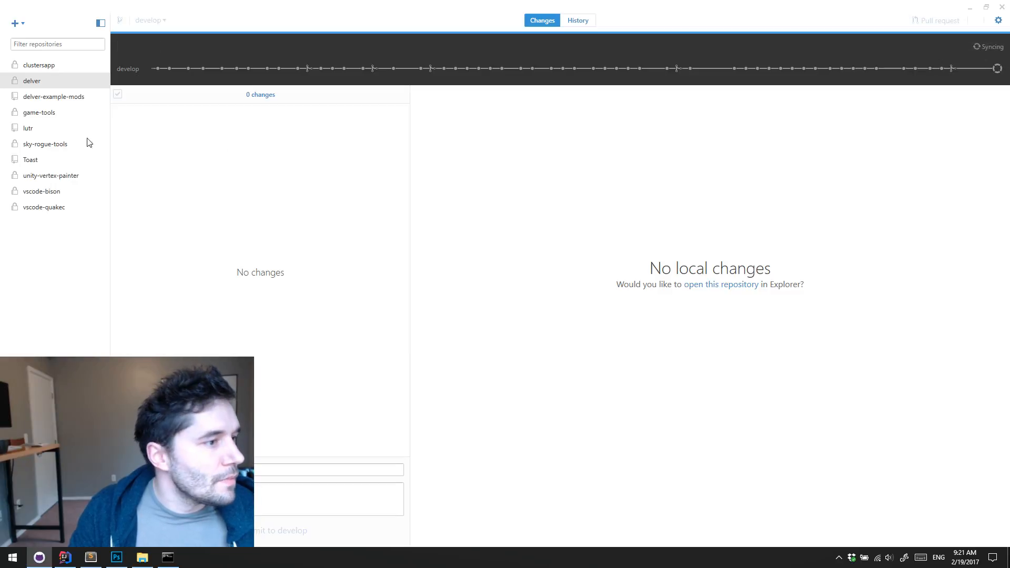
# Show the uncommitted changes of delver-example-mods and examine the differences in info.dat and sprites.png
pyautogui.click(78, 99)
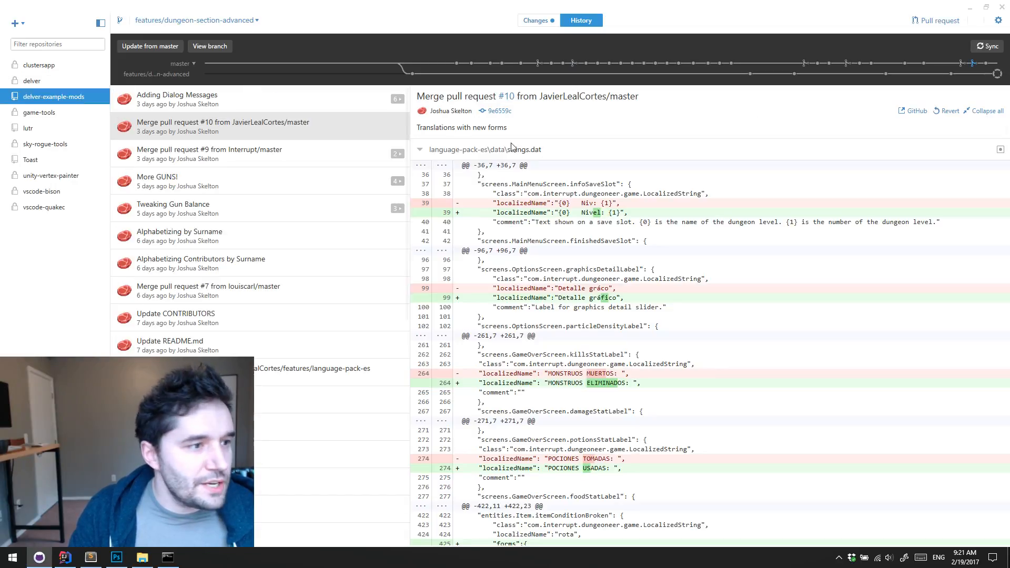
pyautogui.click(536, 21)
pyautogui.click(241, 127)
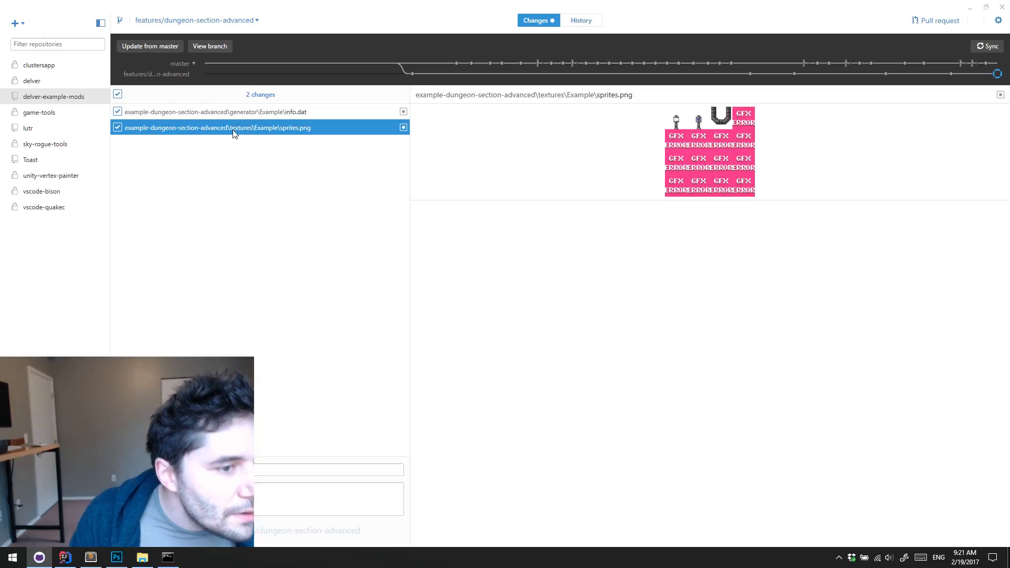
pyautogui.click(242, 111)
pyautogui.click(242, 127)
pyautogui.click(248, 112)
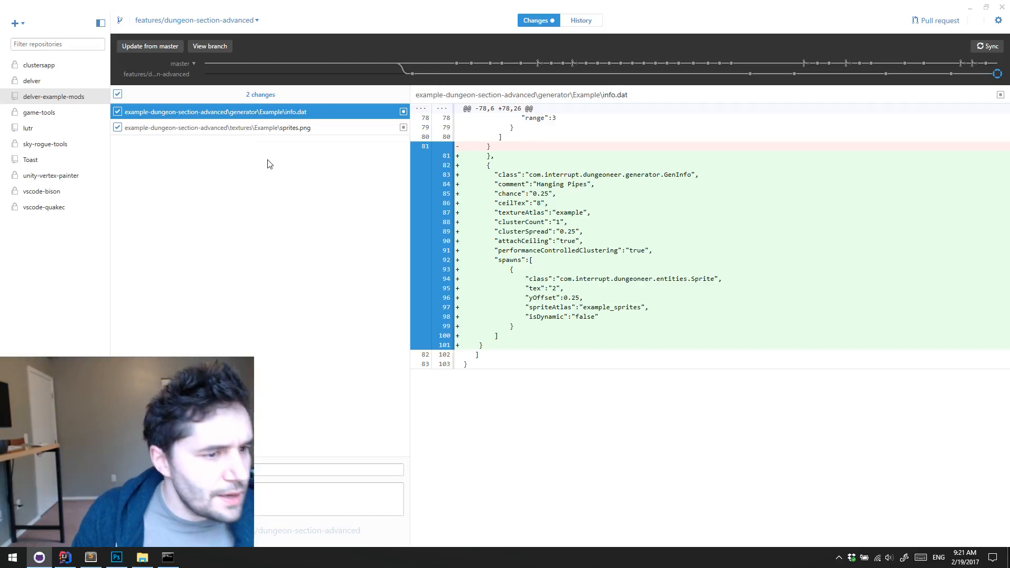
# Commit the info.dat and sprites.png changes with a summary to features/dungeon-section-advanced and sync the branch
pyautogui.click(267, 465)
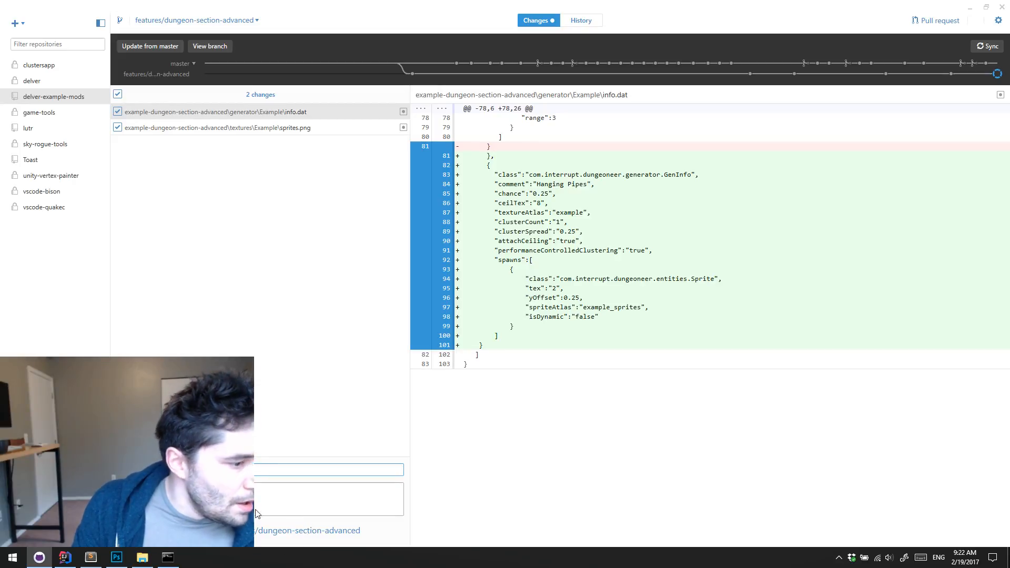
pyautogui.hotkey('ctrl', 'Return')
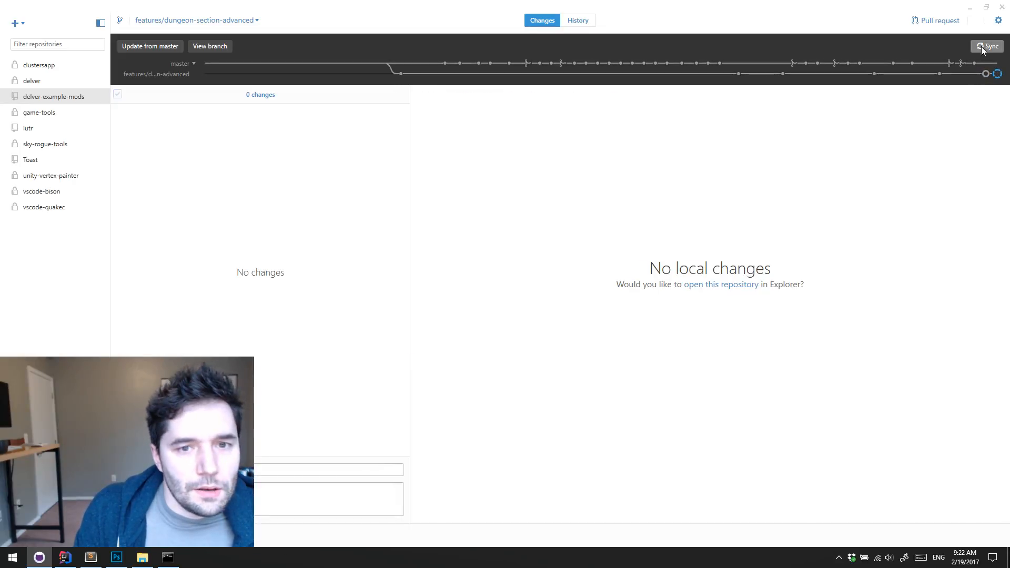
pyautogui.click(988, 46)
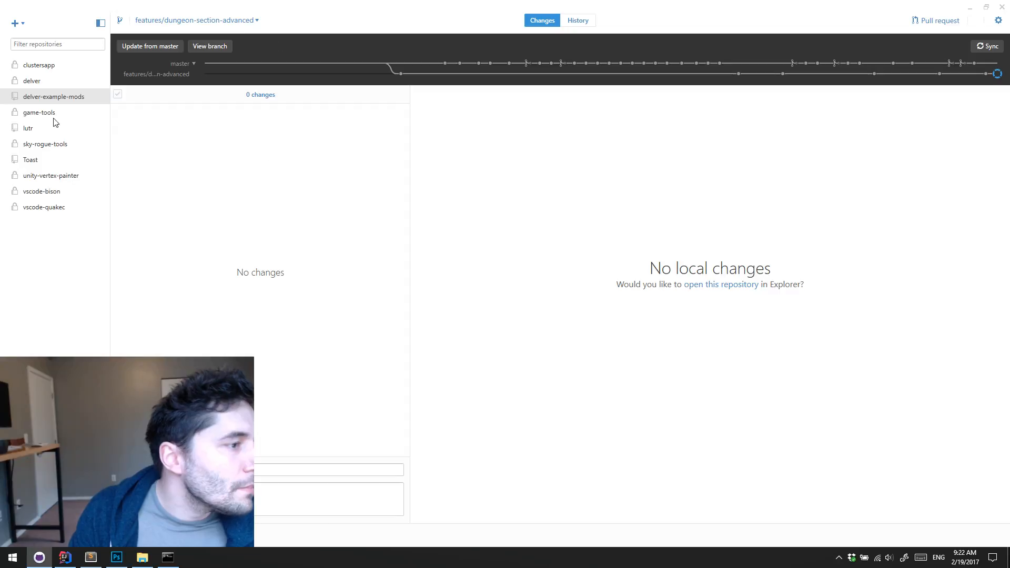
# Minimise GitHub Desktop, switch to File Explorer and set the Dungeoneer assets mods folder in a smaller, repositioned window
pyautogui.click(66, 96)
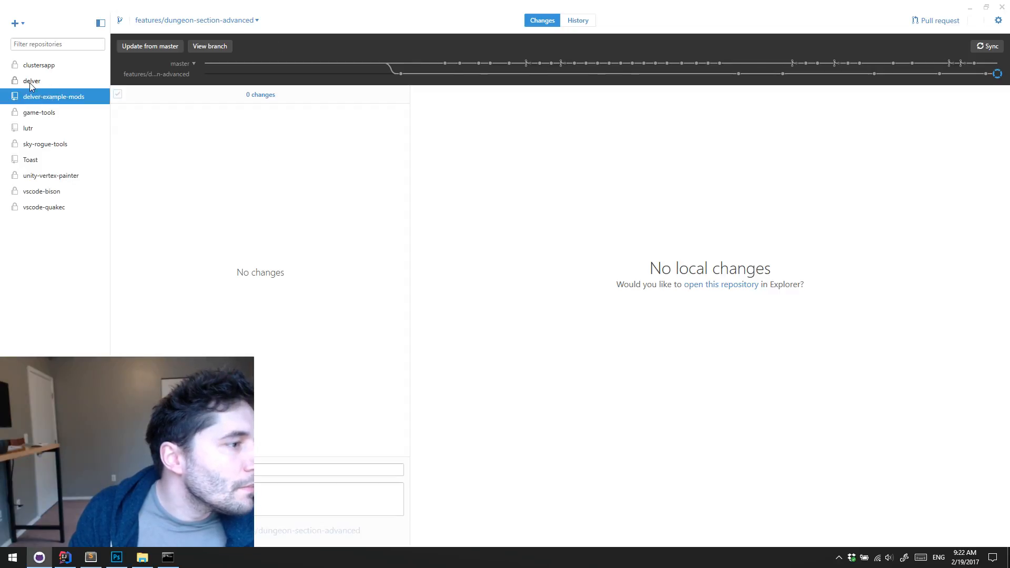
pyautogui.click(31, 82)
pyautogui.click(969, 8)
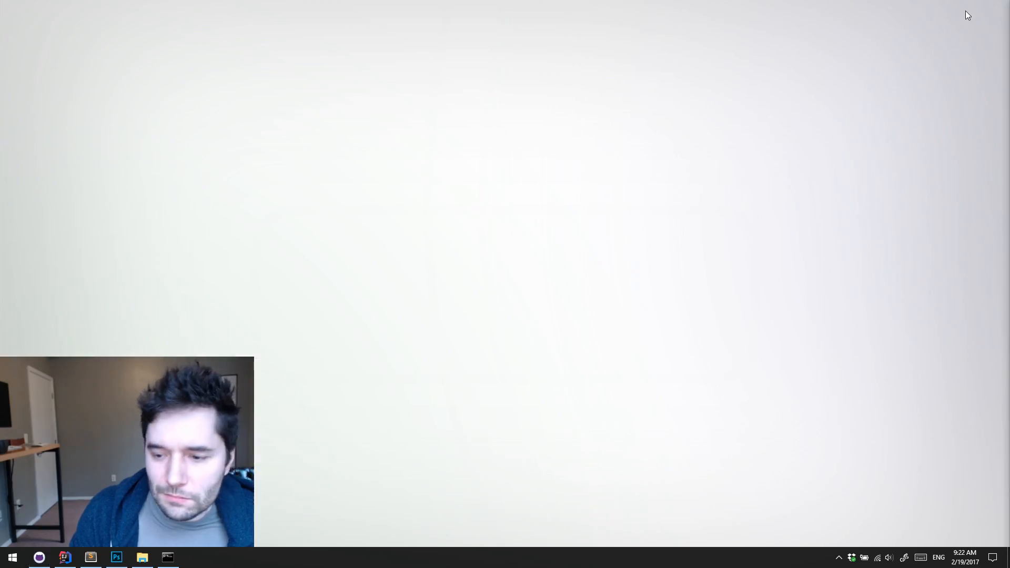
pyautogui.click(68, 557)
pyautogui.click(69, 555)
pyautogui.click(142, 557)
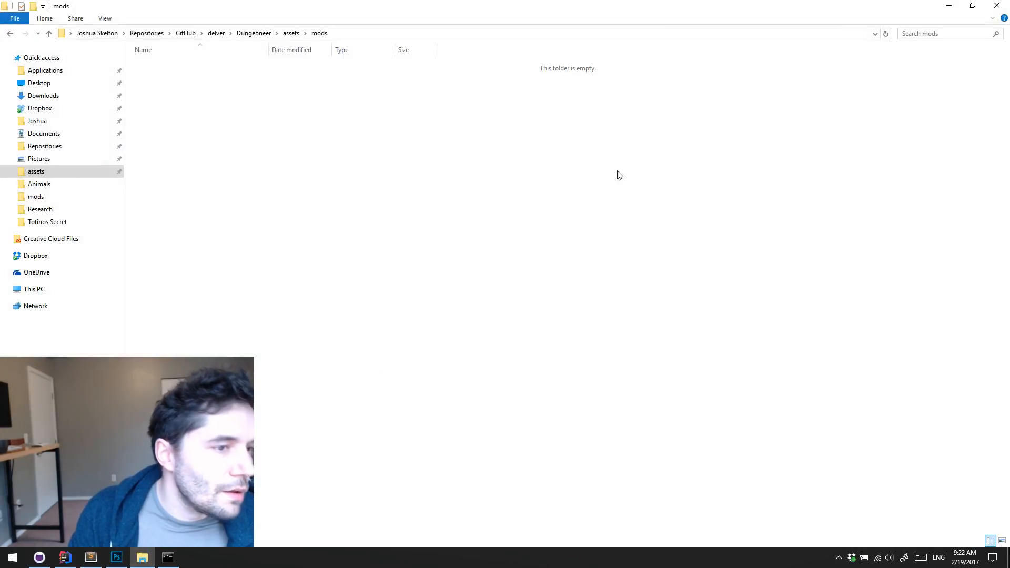
pyautogui.click(973, 6)
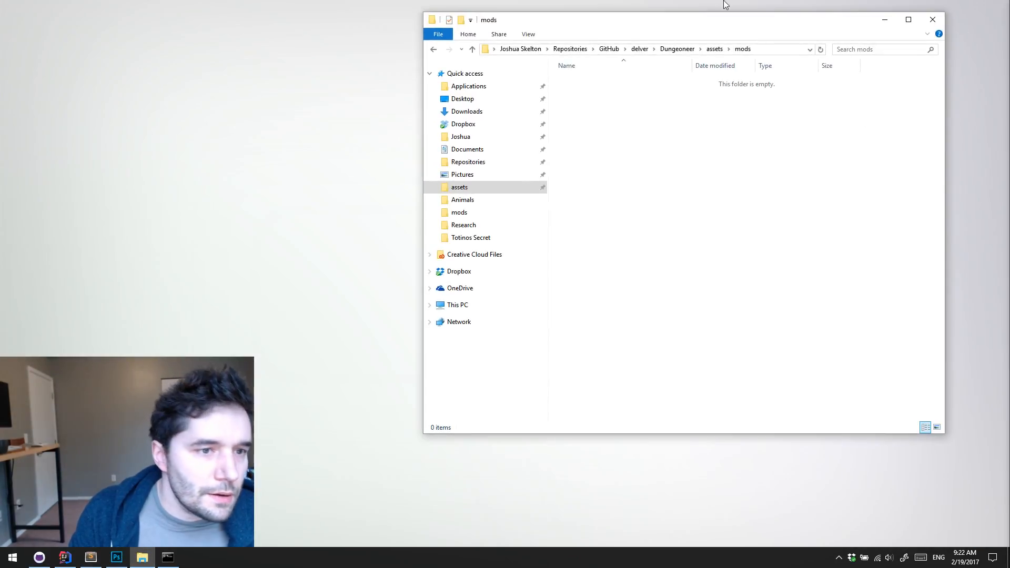
pyautogui.moveTo(726, 7); pyautogui.dragTo(797, 140)
pyautogui.click(216, 98)
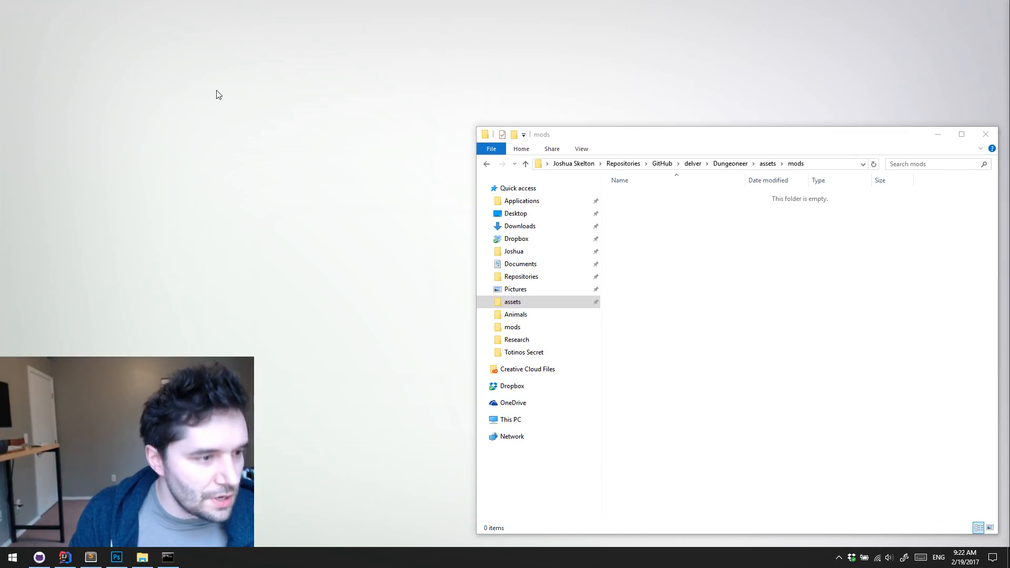
# Open a second File Explorer window and browse to the delver-example-mods folder in Repositories/GitHub
pyautogui.press('super+e')
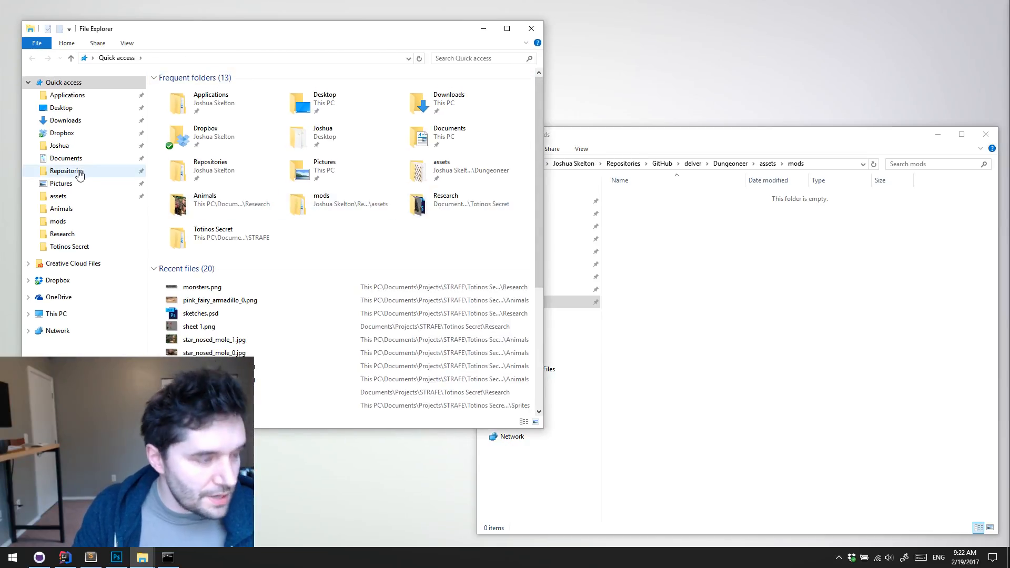
pyautogui.click(80, 212)
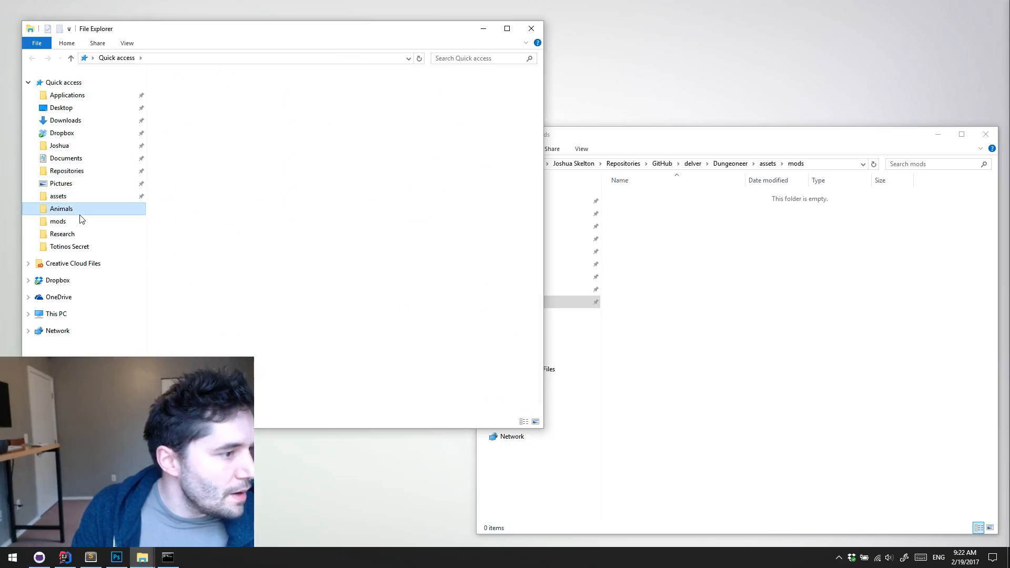
pyautogui.click(82, 220)
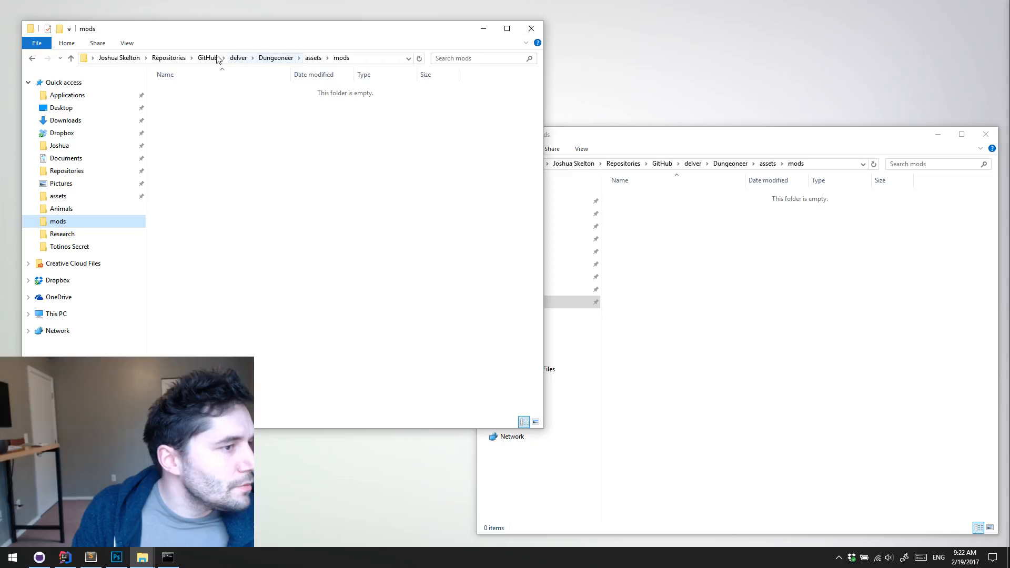
pyautogui.click(169, 58)
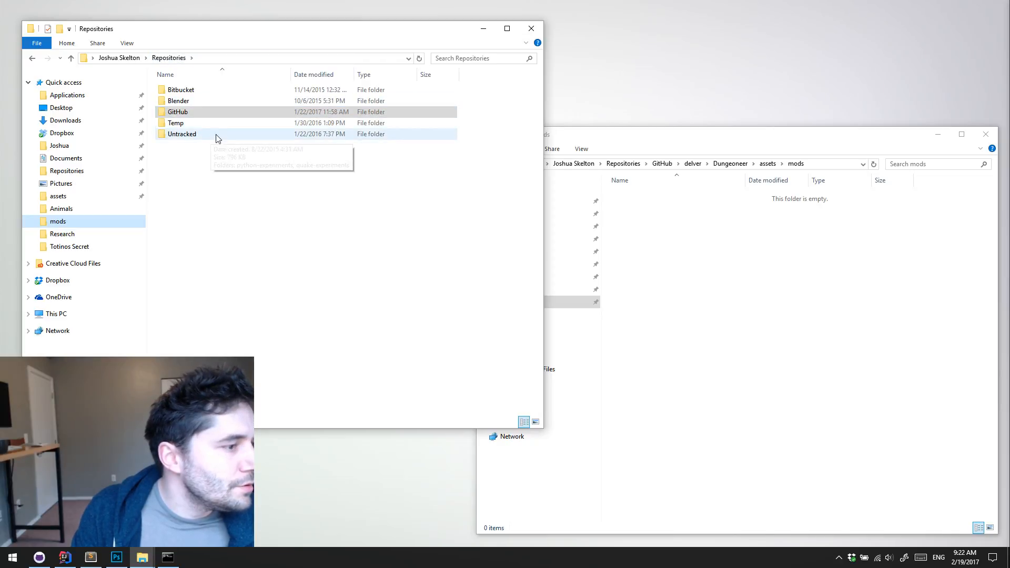
pyautogui.click(201, 116)
pyautogui.doubleClick(201, 115)
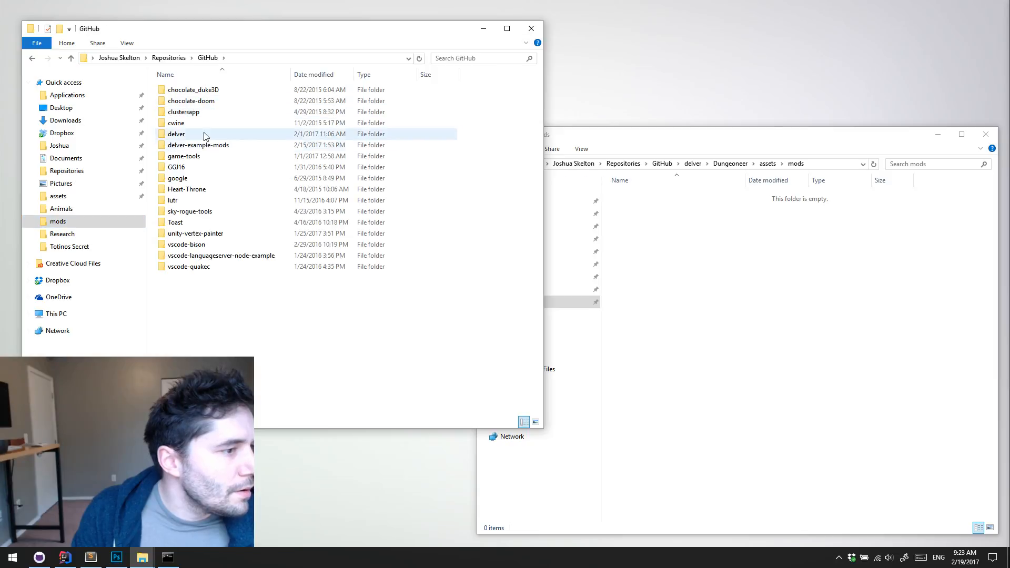
pyautogui.doubleClick(187, 145)
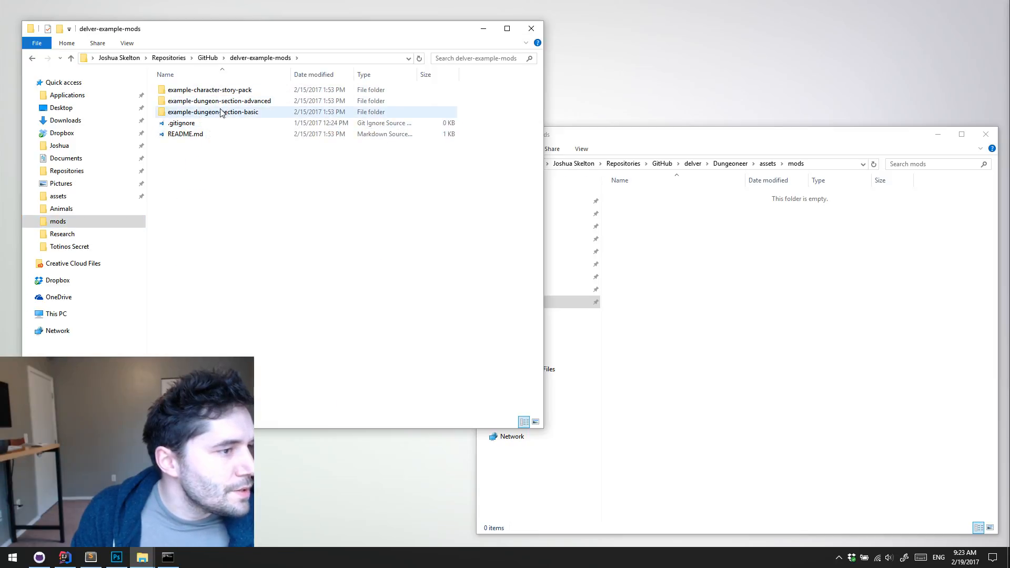
# Switch to GitHub Desktop and check out the master branch of the delver-example-mods repository
pyautogui.click(39, 558)
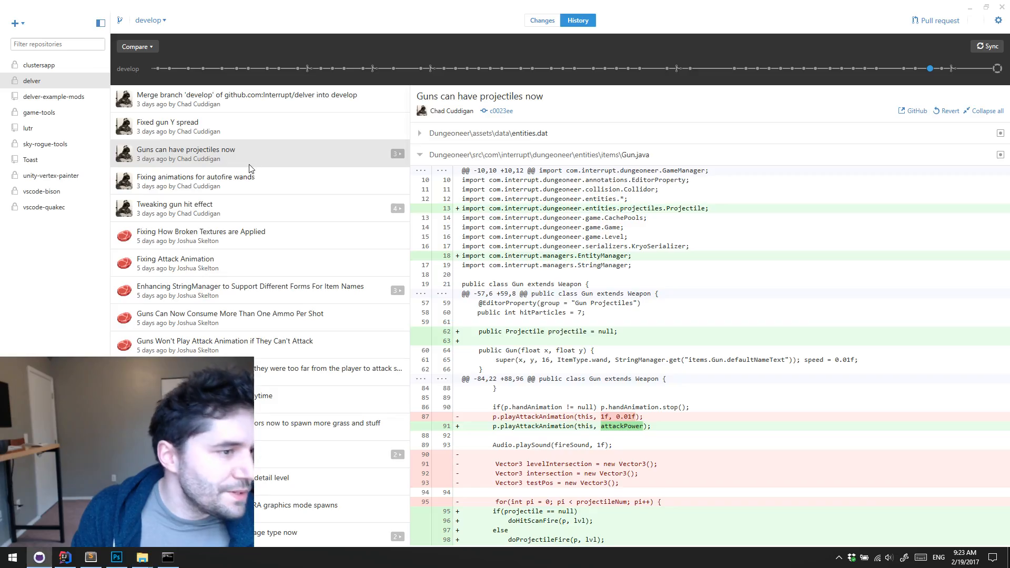
pyautogui.click(157, 21)
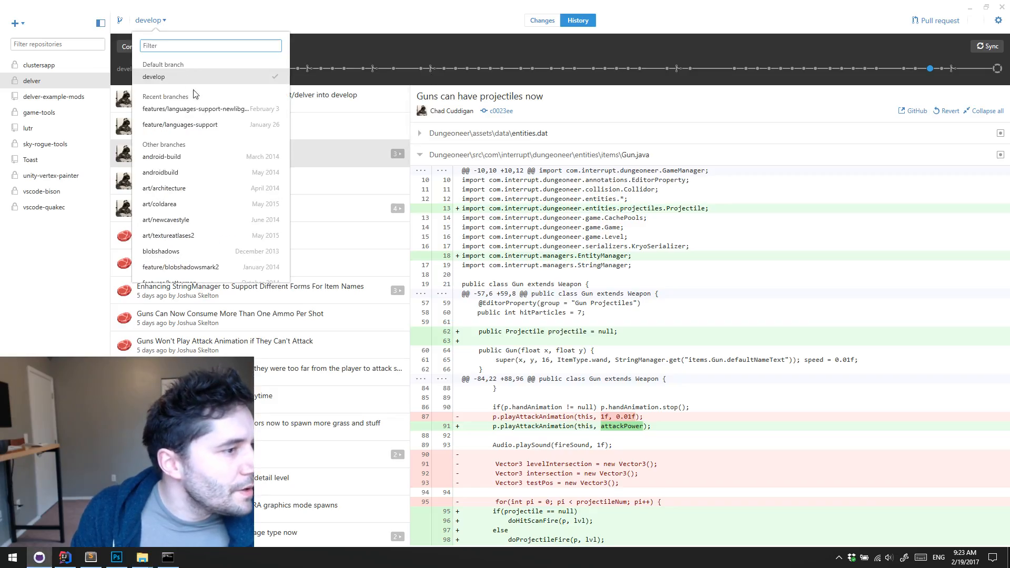
pyautogui.click(332, 23)
pyautogui.click(37, 97)
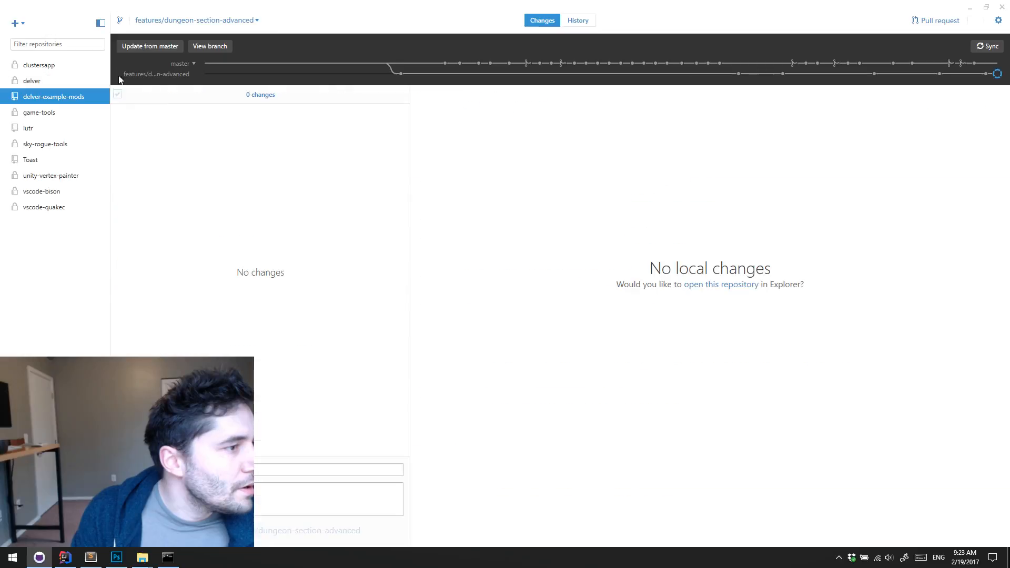
pyautogui.click(181, 20)
pyautogui.click(158, 79)
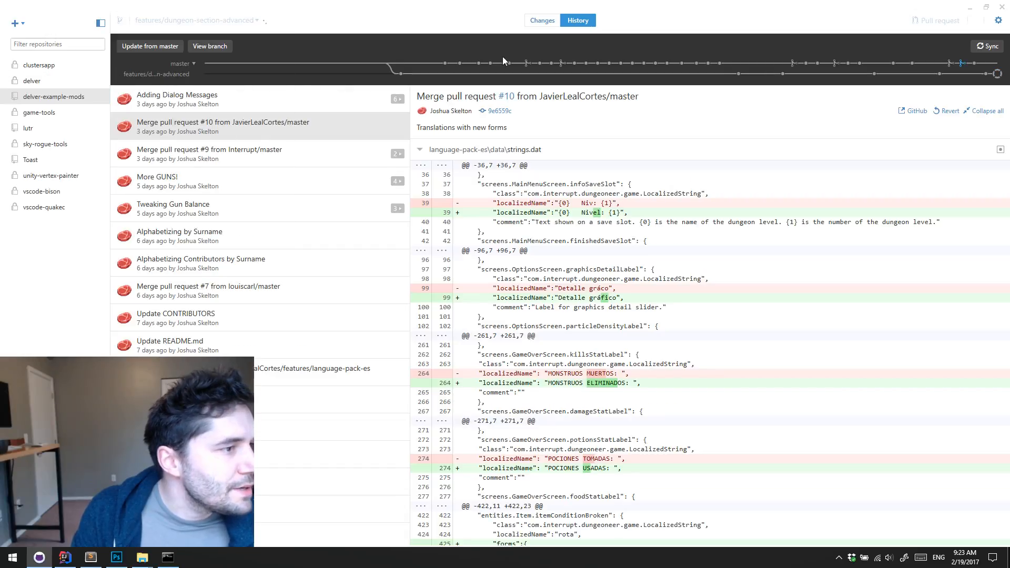
# Return to File Explorer and copy the items-guns folder from delver-example-mods into the Dungeoneer assets mods folder
pyautogui.click(969, 11)
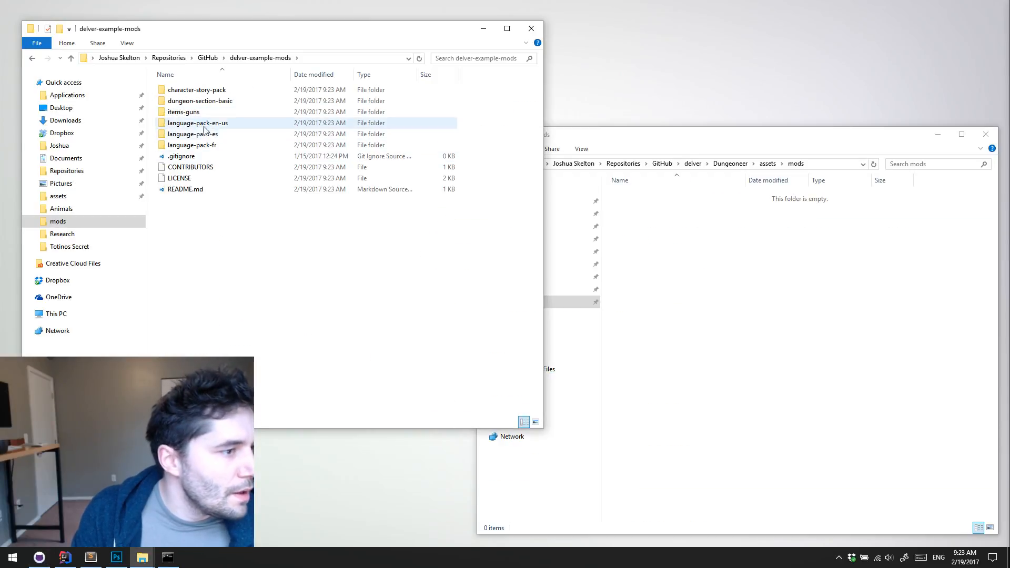
pyautogui.moveTo(190, 120); pyautogui.dragTo(854, 333, button='right')
pyautogui.click(889, 364)
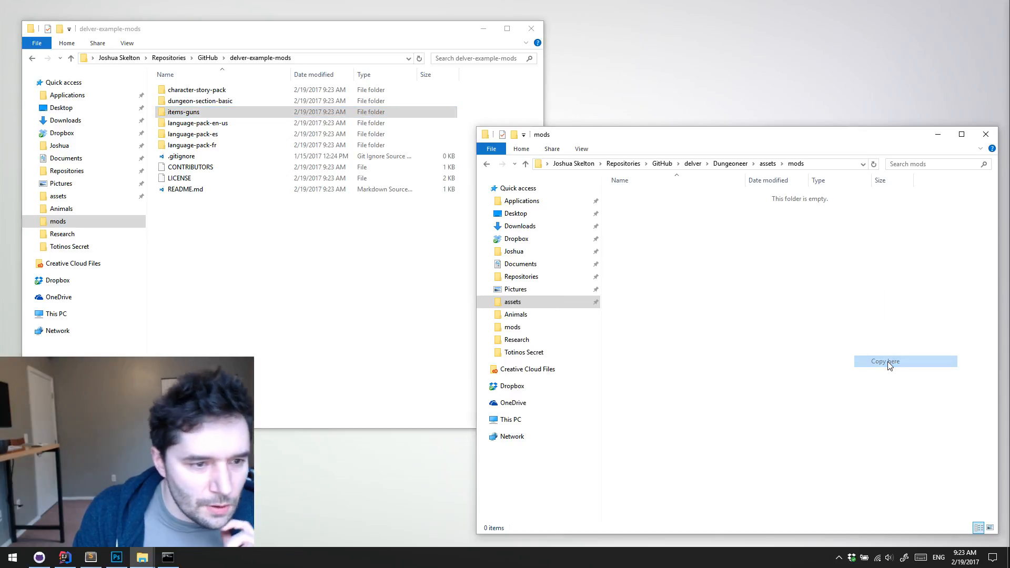
# Switch to IntelliJ IDEA, run the DelvEdit configuration and maximise the level editor's window
pyautogui.click(64, 557)
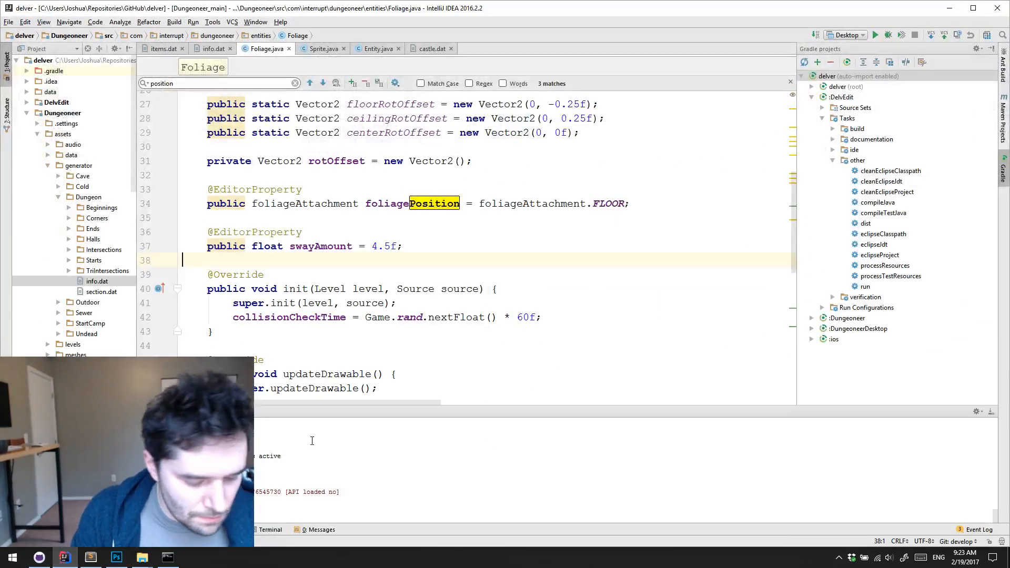
pyautogui.click(863, 36)
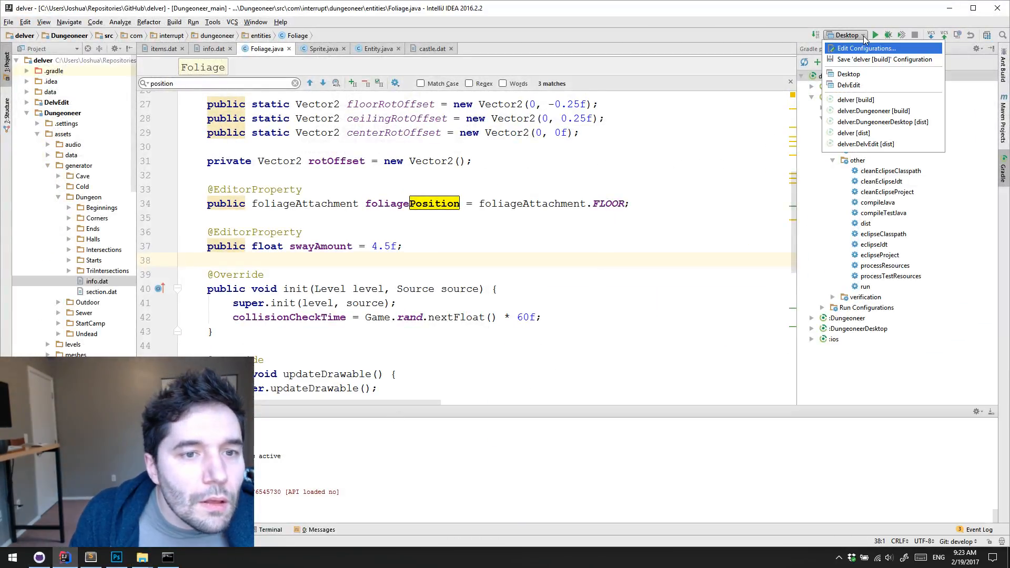
pyautogui.click(848, 85)
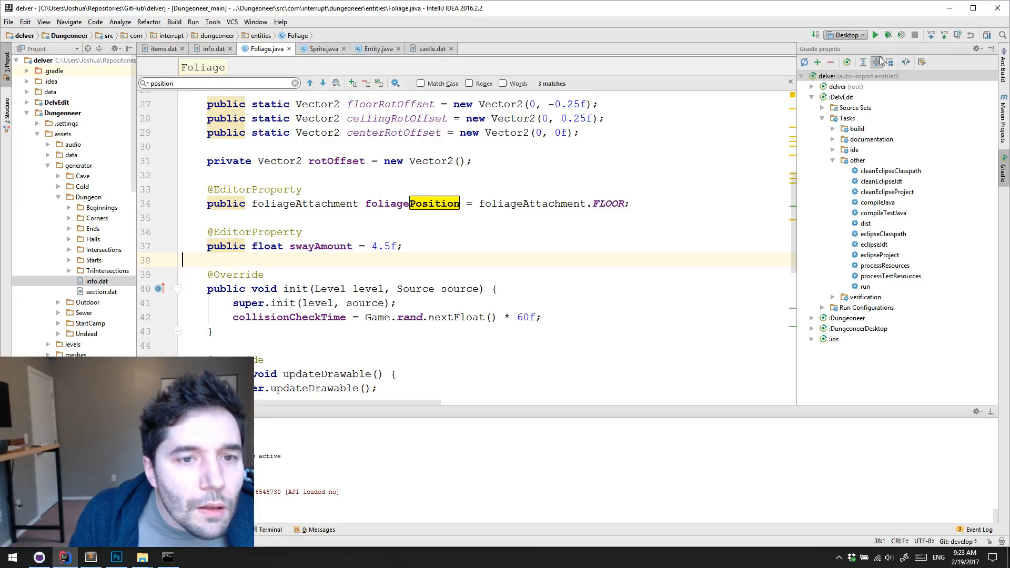
pyautogui.click(876, 35)
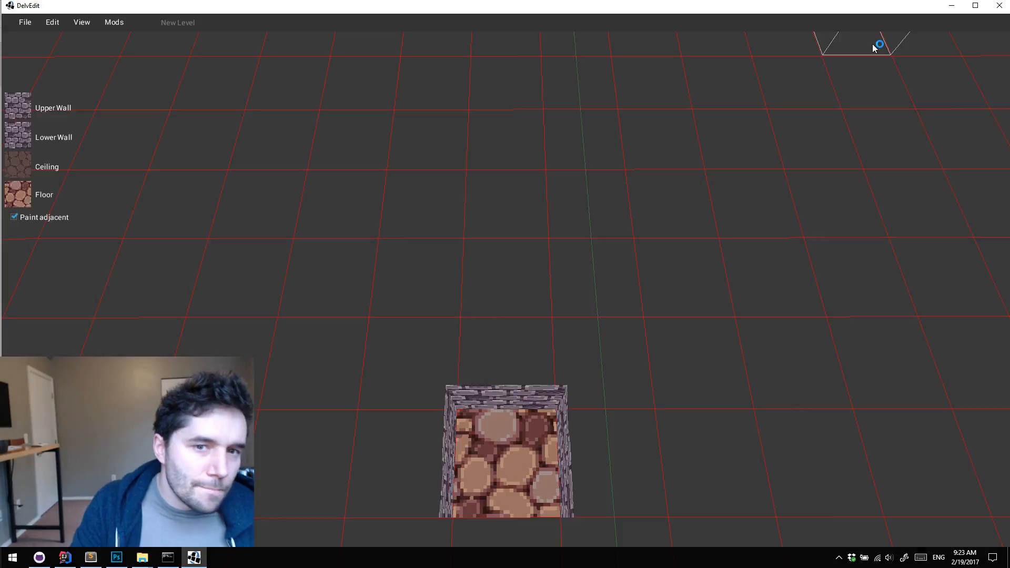
pyautogui.doubleClick(879, 13)
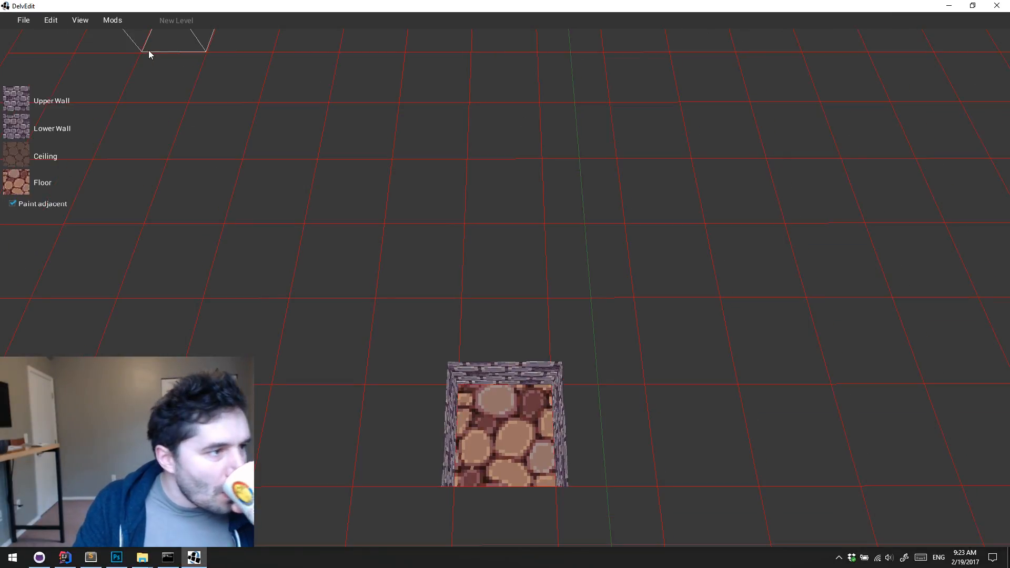
# Open the level shooting-range.bin from mods/items-guns/levels
pyautogui.click(23, 20)
pyautogui.click(38, 67)
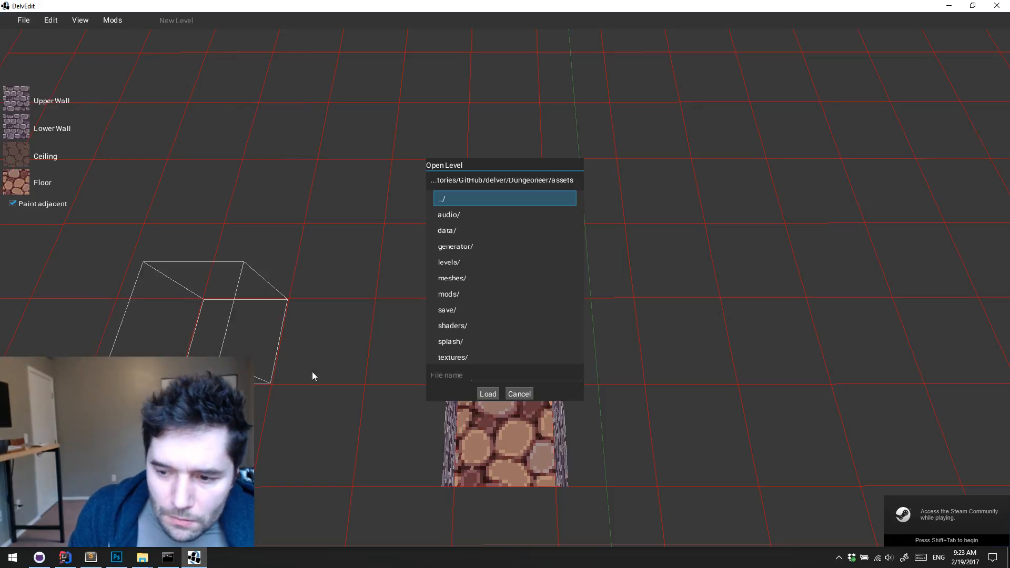
pyautogui.doubleClick(467, 295)
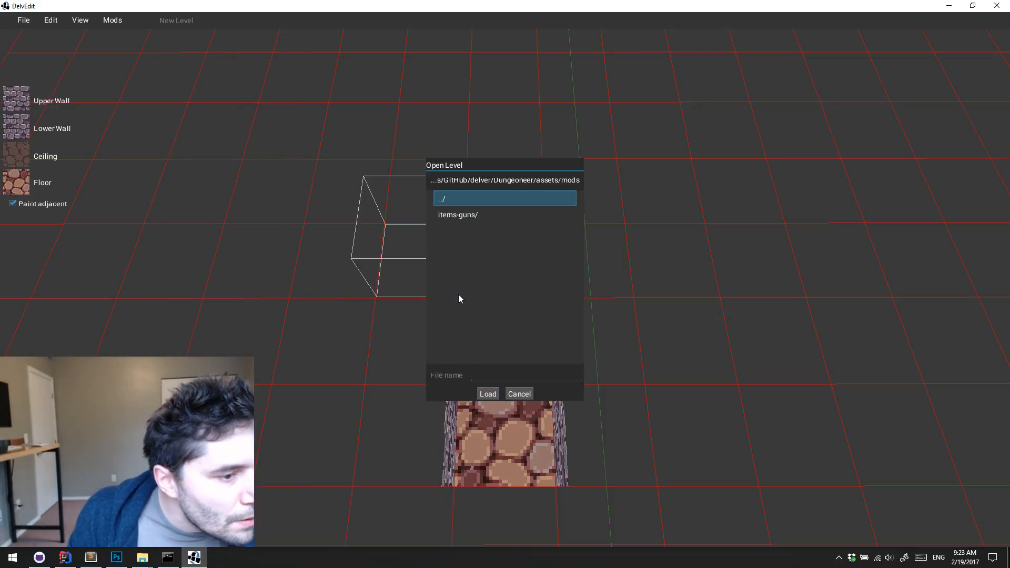
pyautogui.doubleClick(476, 214)
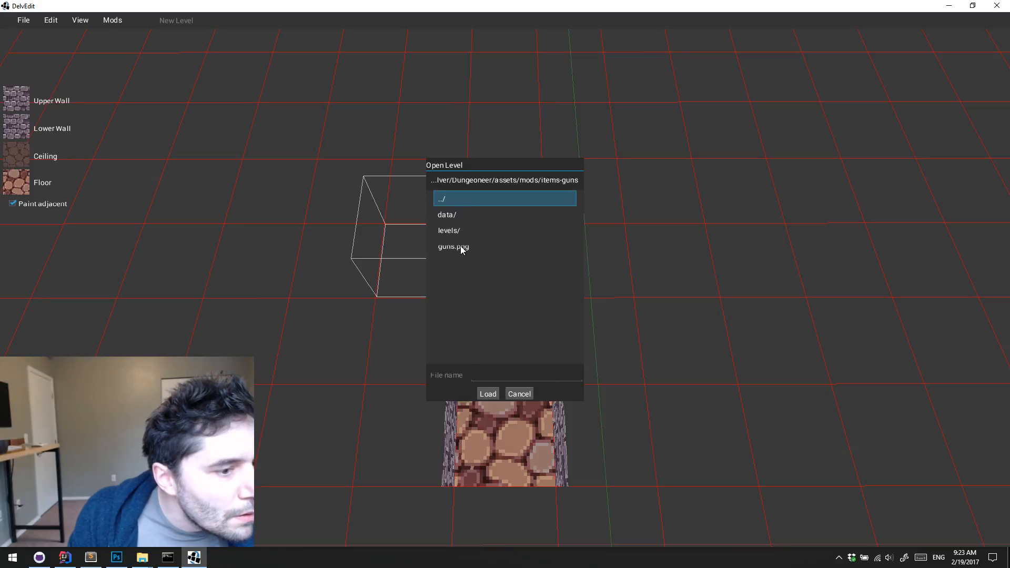
pyautogui.doubleClick(459, 228)
pyautogui.click(466, 215)
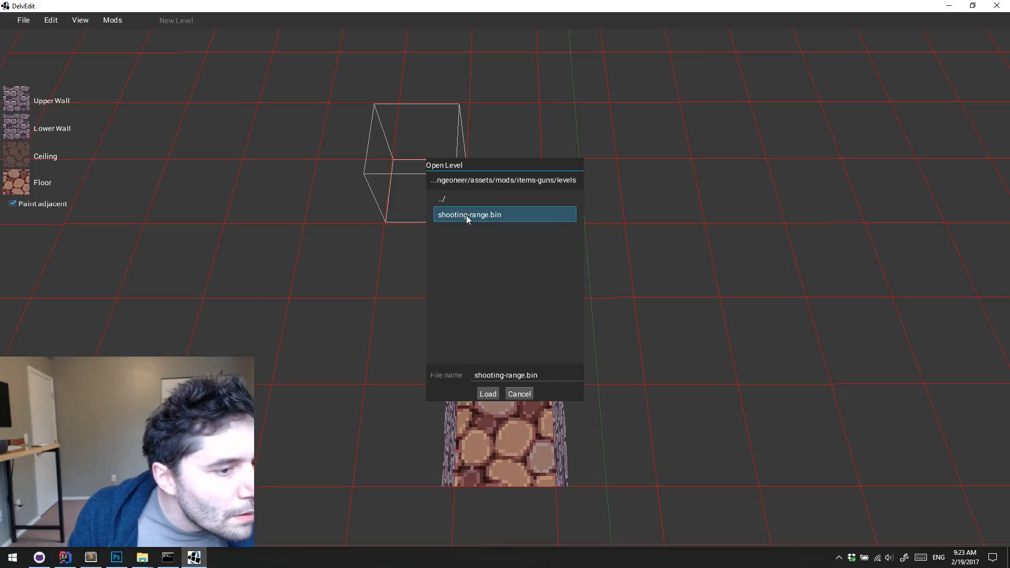
pyautogui.click(487, 394)
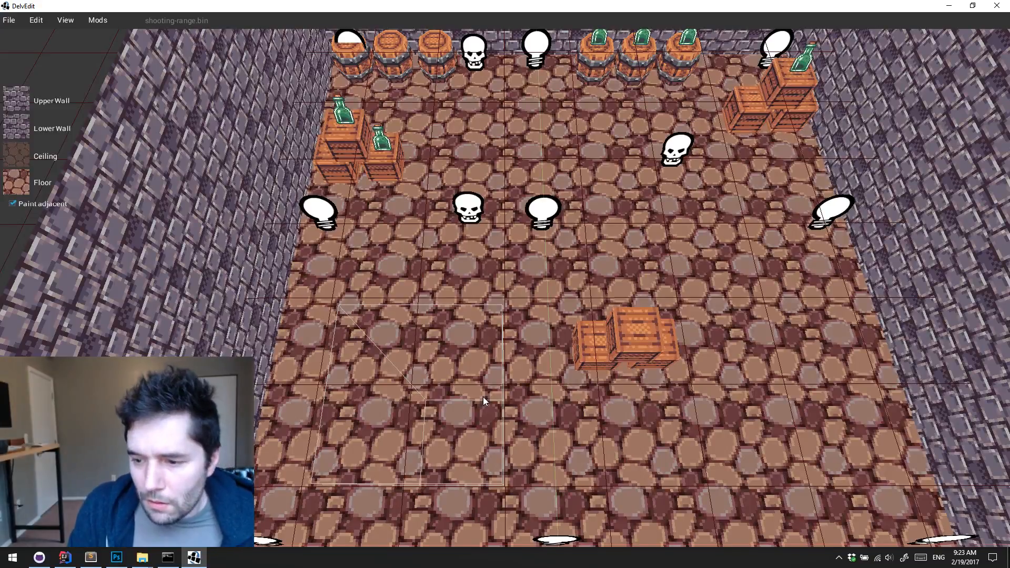
pyautogui.click(526, 347)
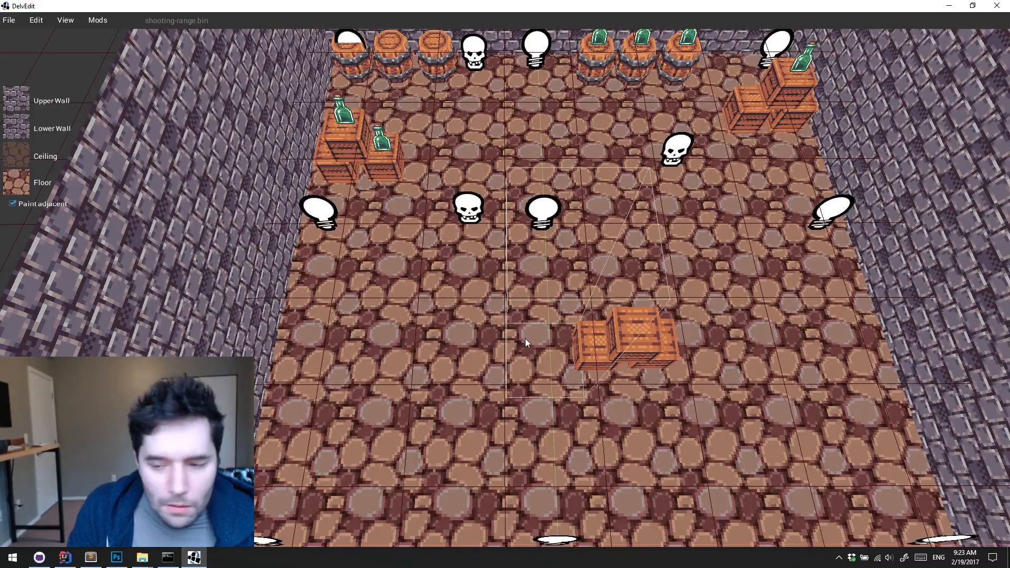
pyautogui.press('w')
pyautogui.press('d')
pyautogui.moveTo(525, 338); pyautogui.dragTo(525, 339, button='middle')
pyautogui.press('d')
pyautogui.press('w')
pyautogui.press('w')
pyautogui.press('d')
pyautogui.press('Escape')
pyautogui.press('p')
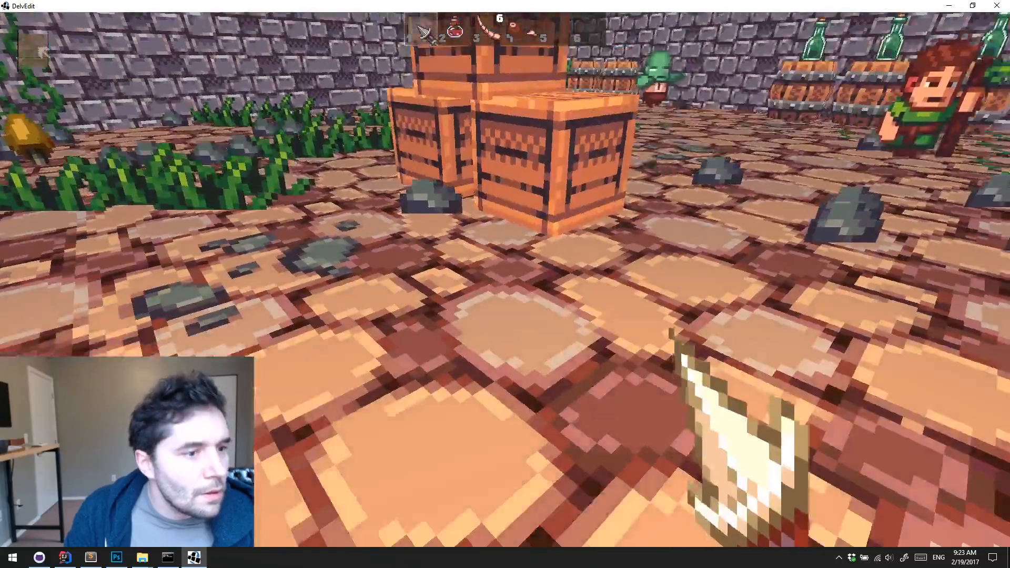
pyautogui.press('w')
pyautogui.press('Escape')
# Fly the camera to the wooden table with the guns and start playtesting the level from there
pyautogui.press('s')
pyautogui.moveTo(525, 339); pyautogui.dragTo(525, 339, button='middle')
pyautogui.press('w')
# Pick up a gun, the ammo boxes and the loose shells from the wooden table
pyautogui.press('w')
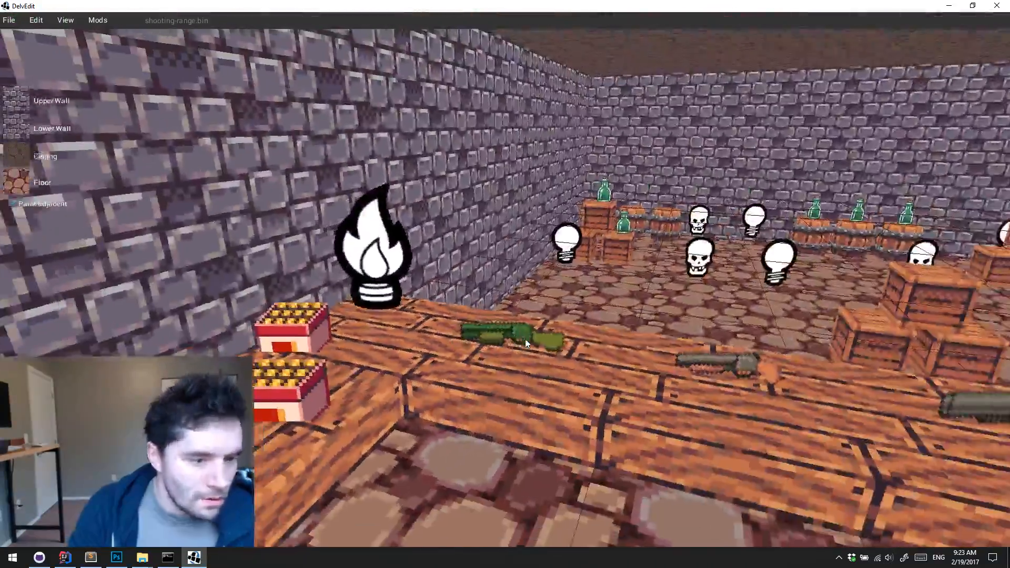
pyautogui.press('p')
pyautogui.press('w')
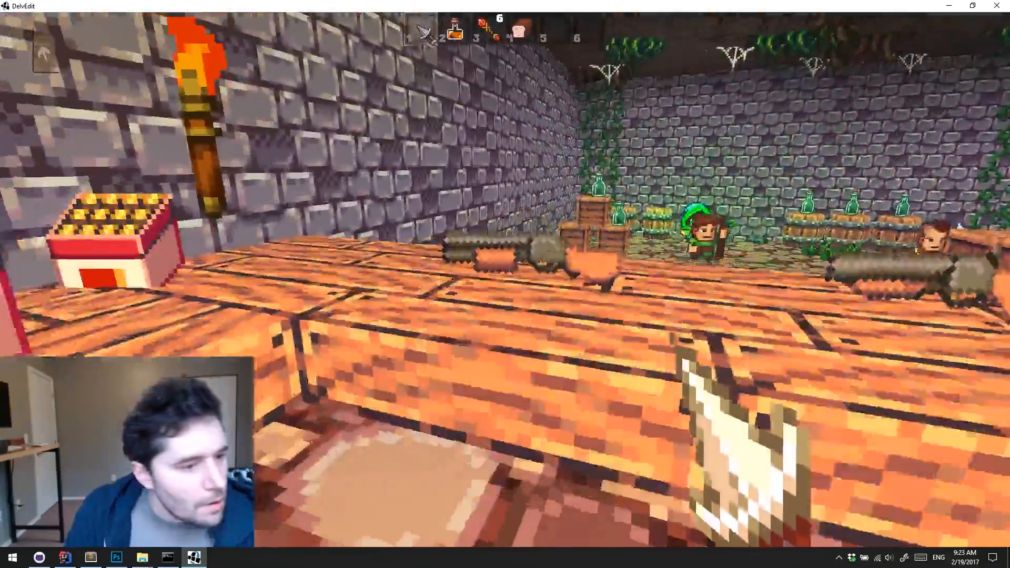
pyautogui.press('e')
pyautogui.press('e')
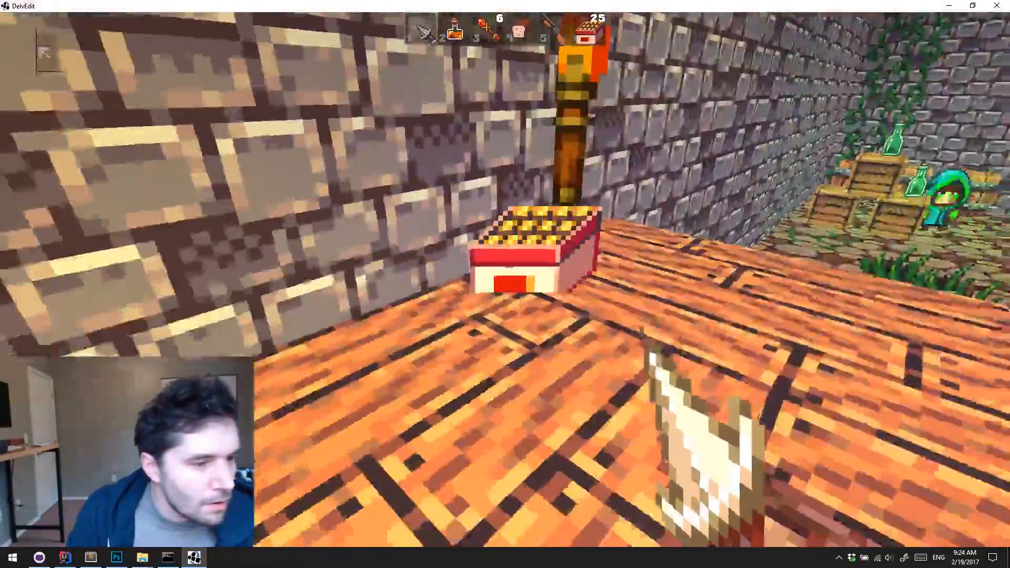
pyautogui.press('e')
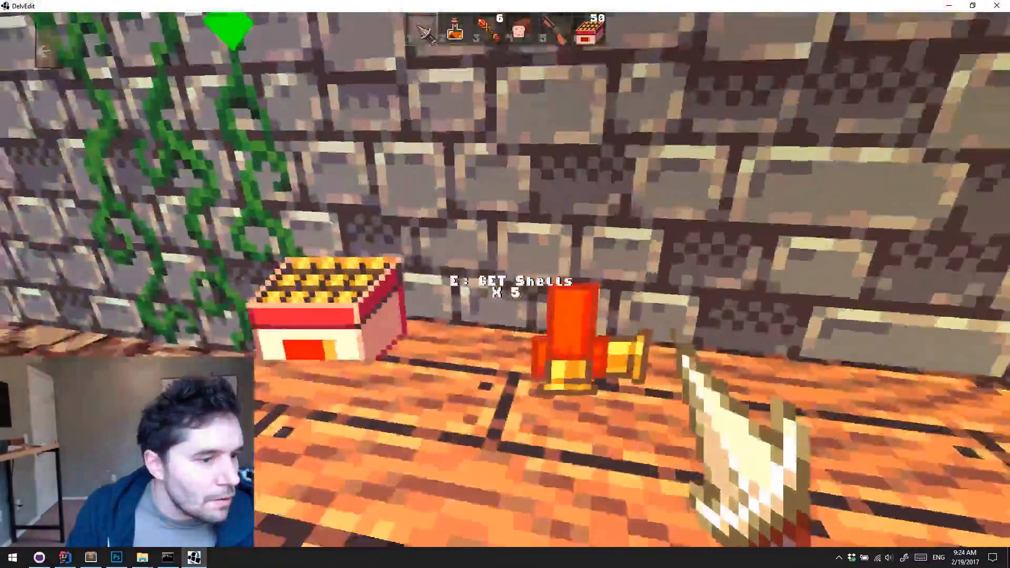
pyautogui.press('e')
pyautogui.press('w')
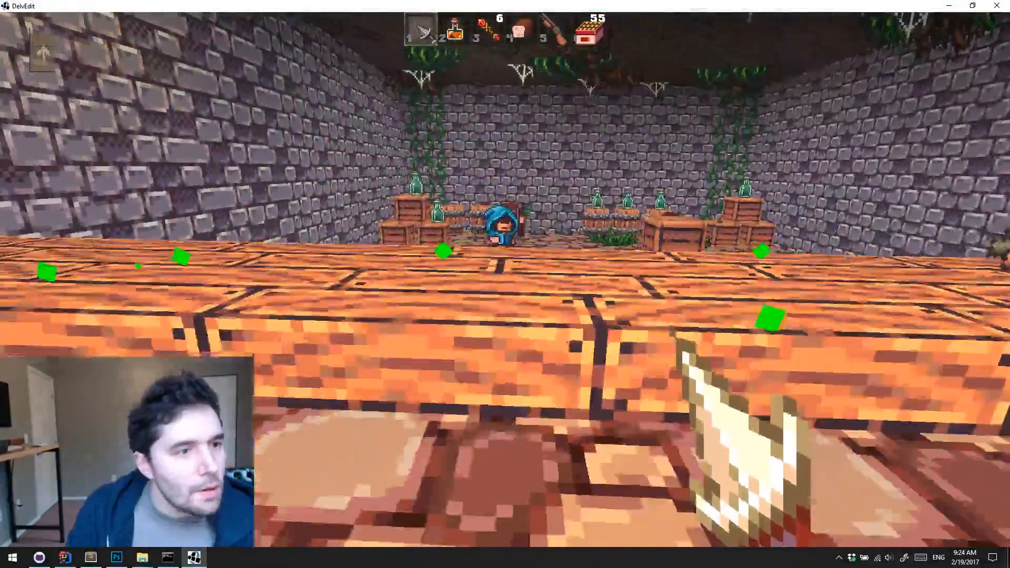
# Equip the gun from slot 5 and fire it across the table into the shooting range
pyautogui.press('5')
pyautogui.press('w')
pyautogui.press('space')
pyautogui.click(505, 280)
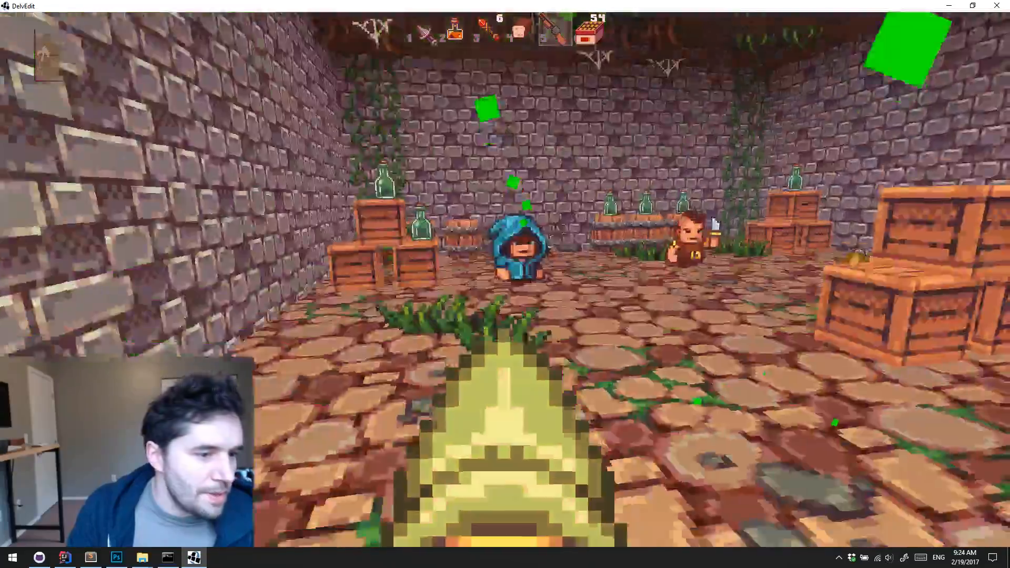
# Advance into the shooting range and fire the equipped gun at the monsters among the crates
pyautogui.click(505, 284)
pyautogui.click(505, 284)
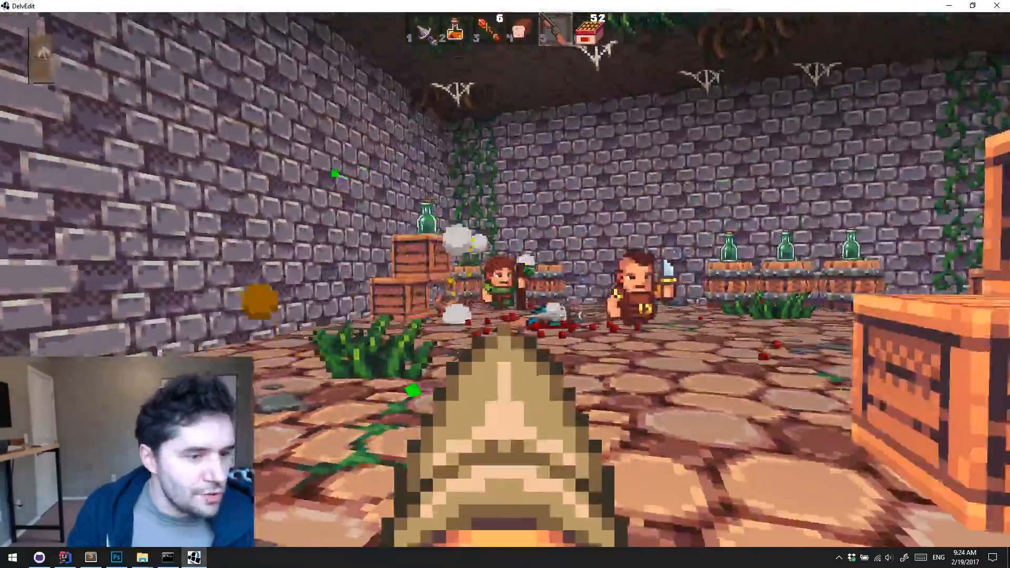
pyautogui.click(505, 284)
pyautogui.click(505, 284)
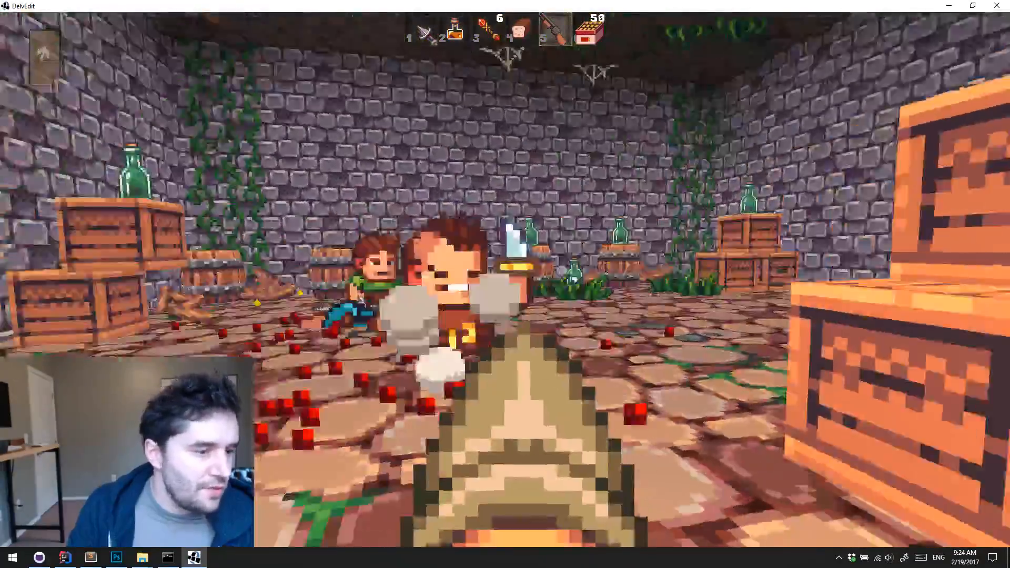
pyautogui.click(505, 284)
pyautogui.press('w')
pyautogui.click(505, 284)
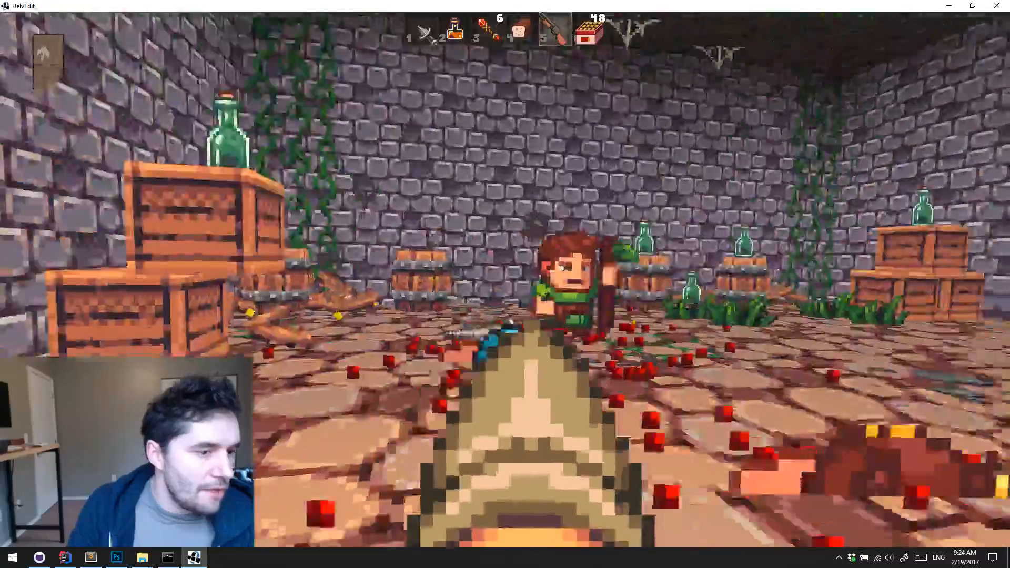
pyautogui.click(505, 284)
pyautogui.press('s')
pyautogui.click(505, 284)
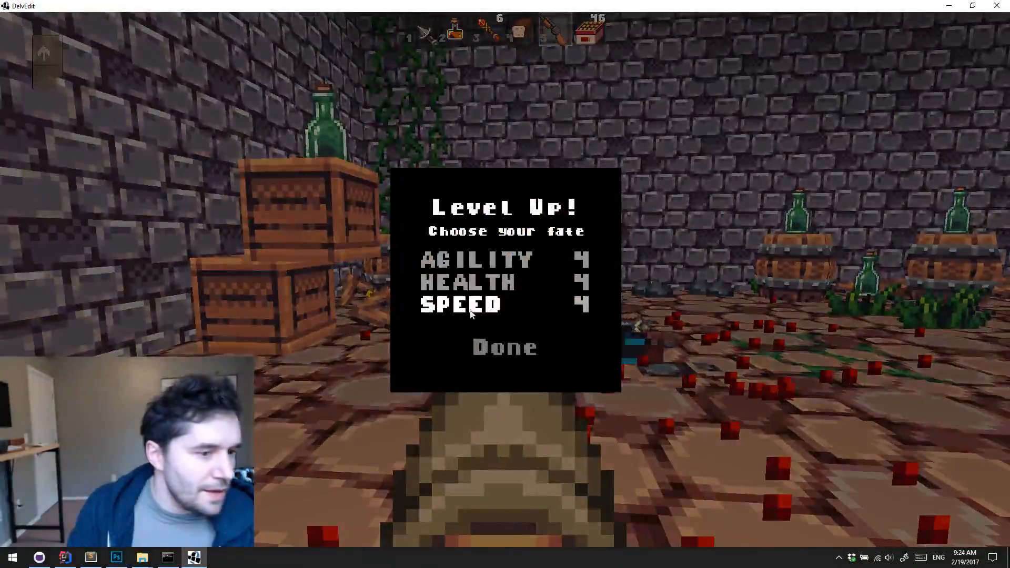
# Choose Speed for the level-up and end the playtest
pyautogui.click(476, 310)
pyautogui.click(481, 350)
pyautogui.press('Escape')
# Fly the camera back behind the gun table and start a new playtest there
pyautogui.press('s')
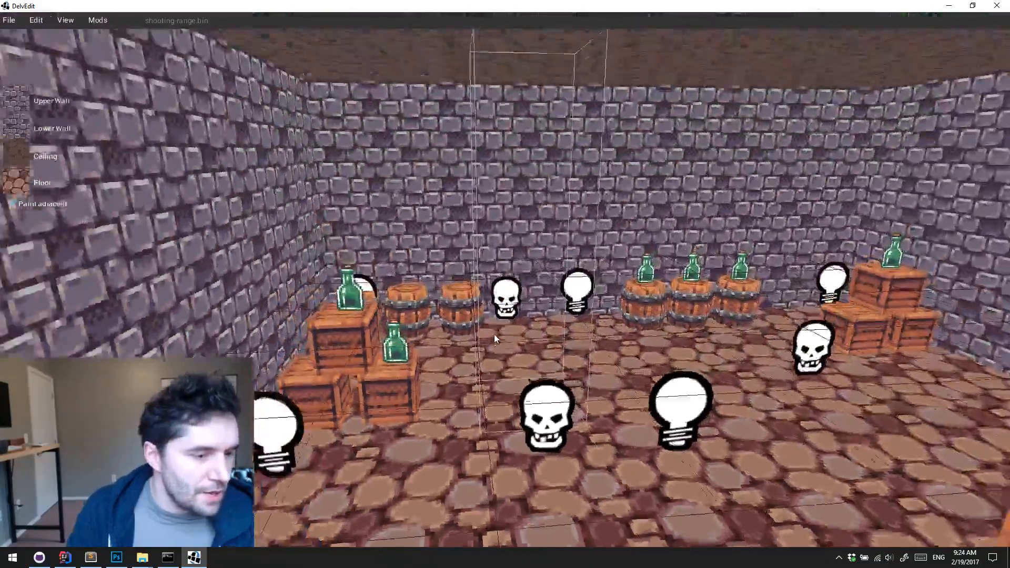
pyautogui.press('s')
pyautogui.press('d')
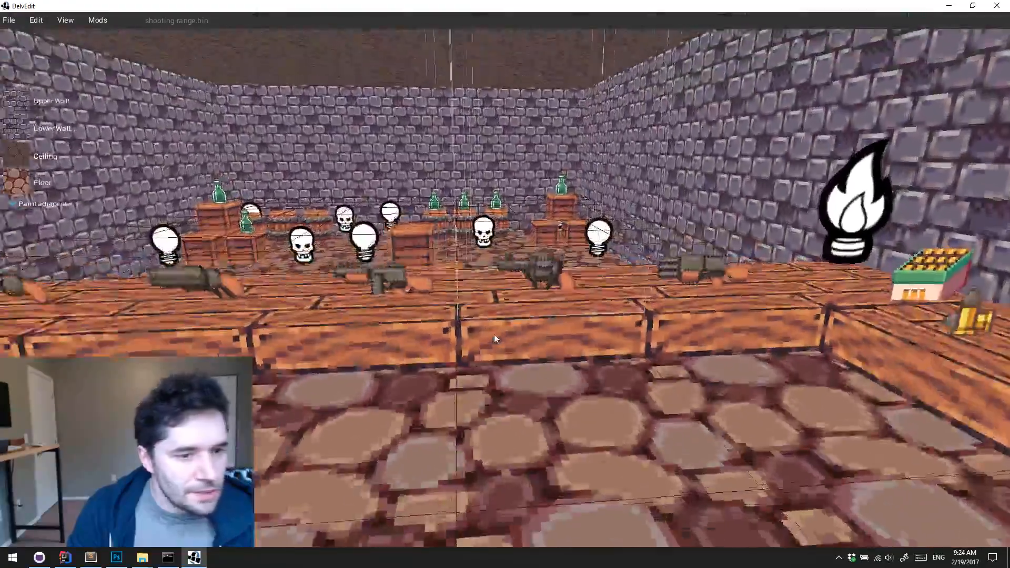
pyautogui.press('w')
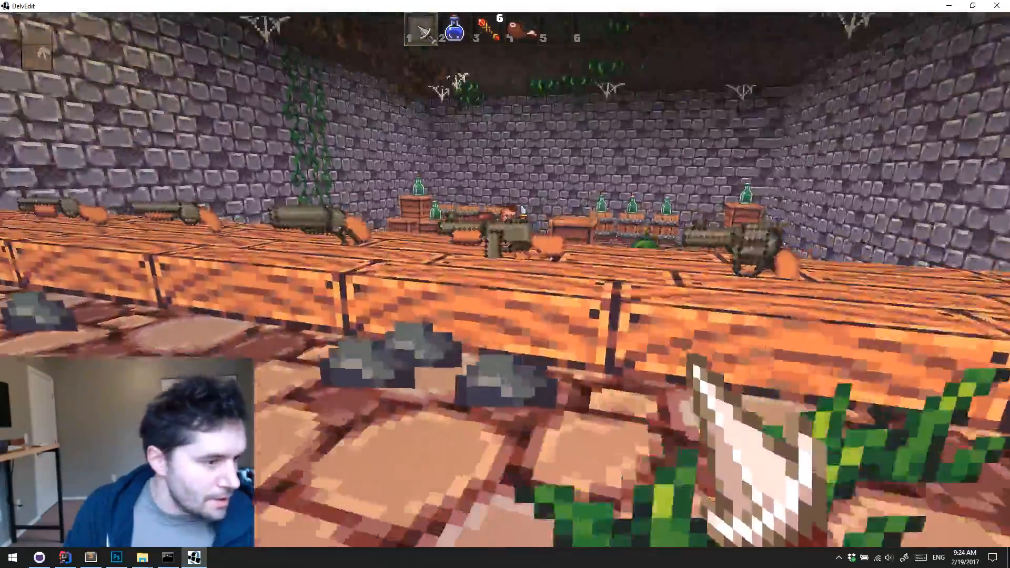
# Pick up a different gun from the table, plus the bullet boxes and loose bullets on the side table
pyautogui.press('w')
pyautogui.press('e')
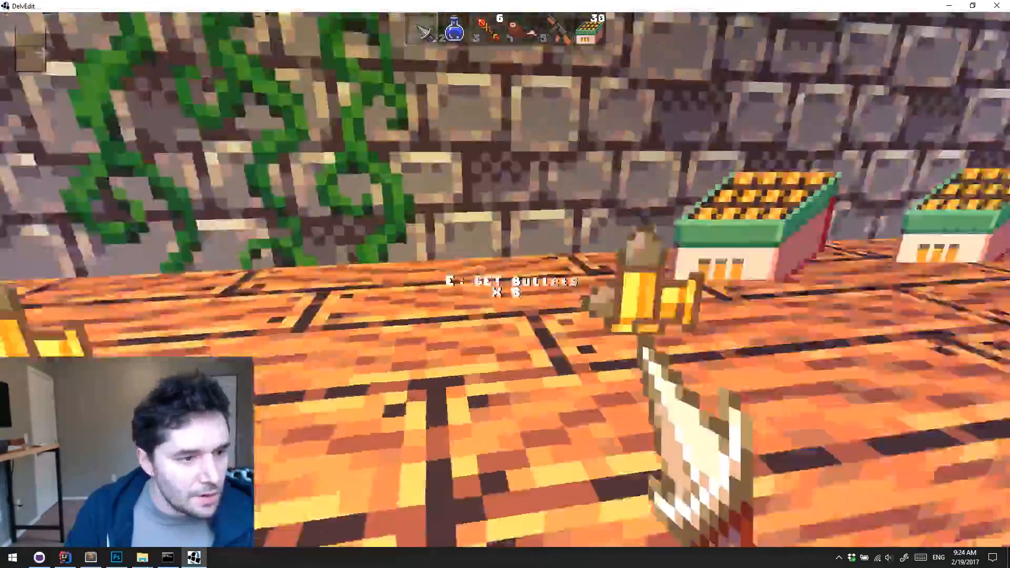
pyautogui.press('w')
pyautogui.press('e')
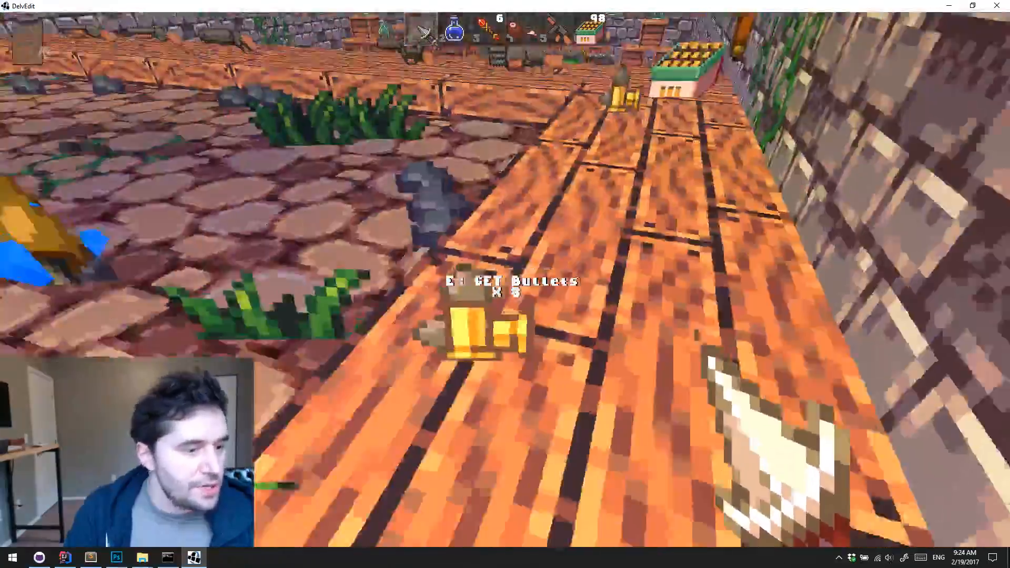
pyautogui.press('e')
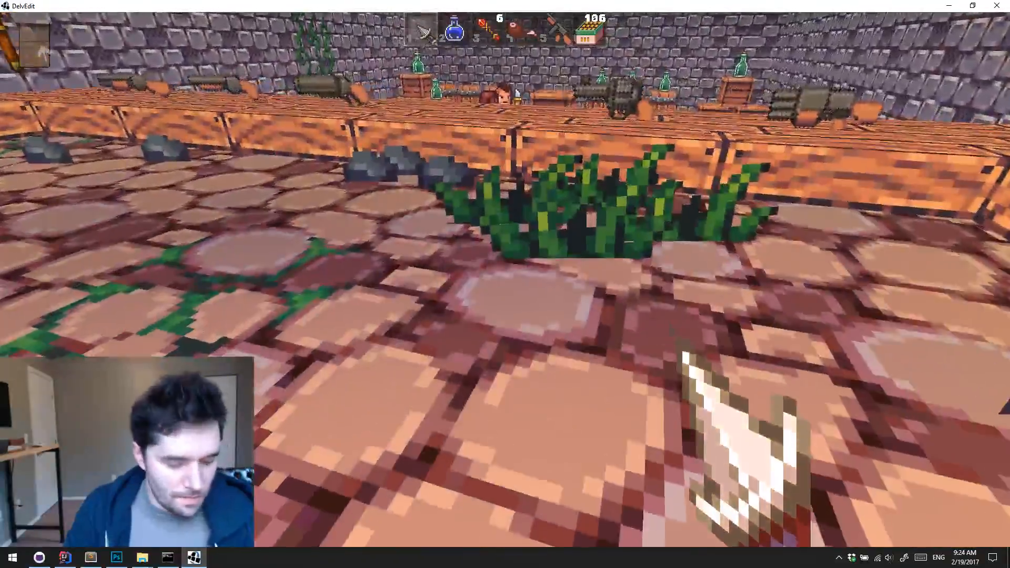
# Equip the gun from slot 5, fire it at the monsters and crates in the range, and end the playtest
pyautogui.press('5')
pyautogui.click(505, 284)
pyautogui.click(505, 284)
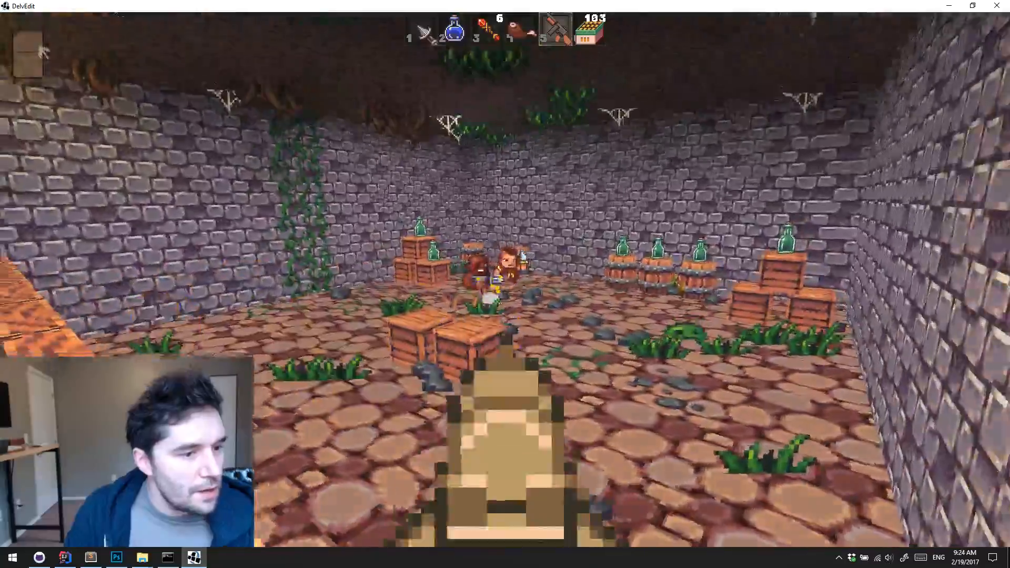
pyautogui.press('w')
pyautogui.click(505, 284)
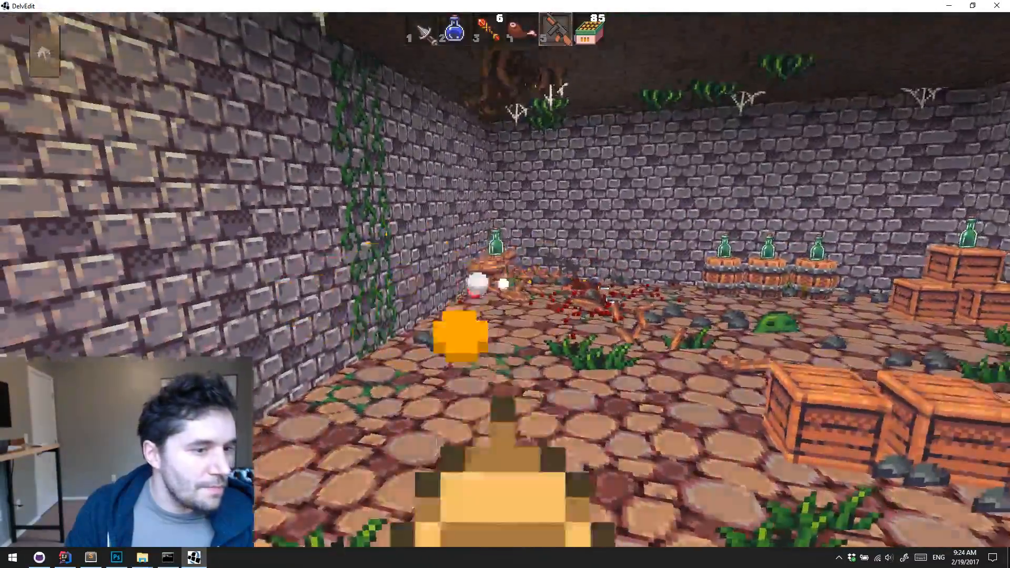
pyautogui.click(506, 284)
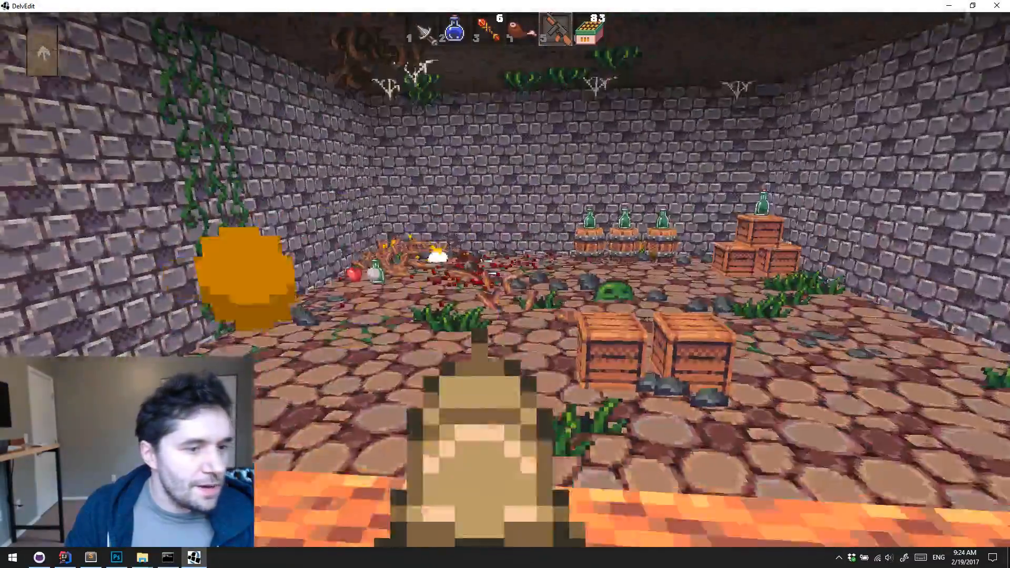
pyautogui.press('s')
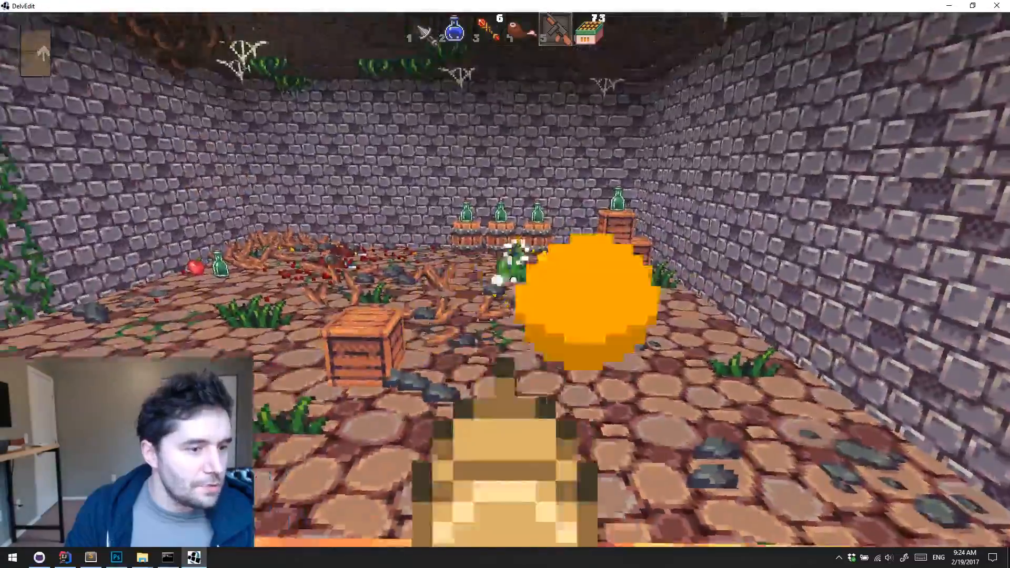
pyautogui.press('Escape')
pyautogui.press('s')
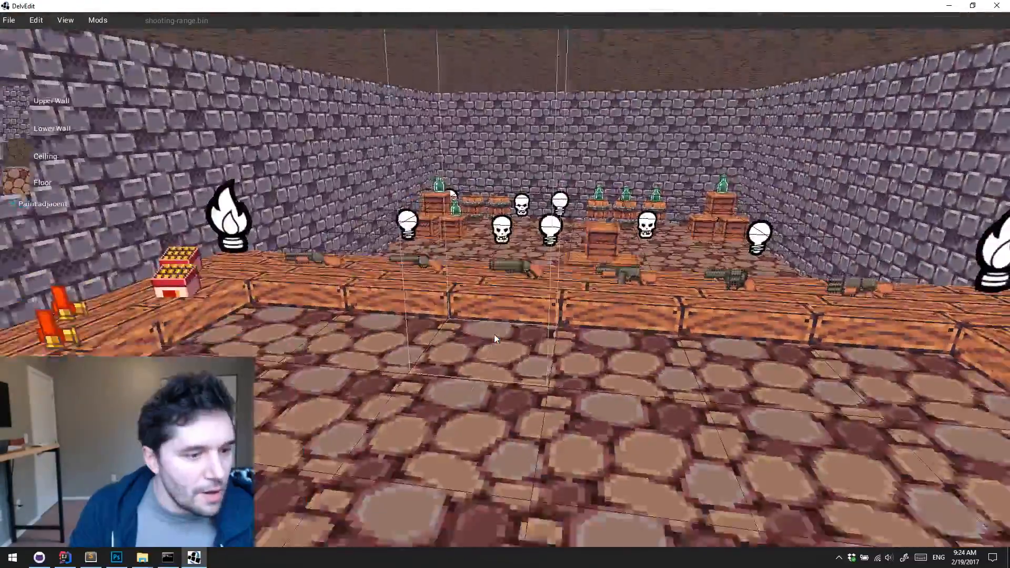
pyautogui.moveTo(494, 334); pyautogui.dragTo(611, 386, button='middle')
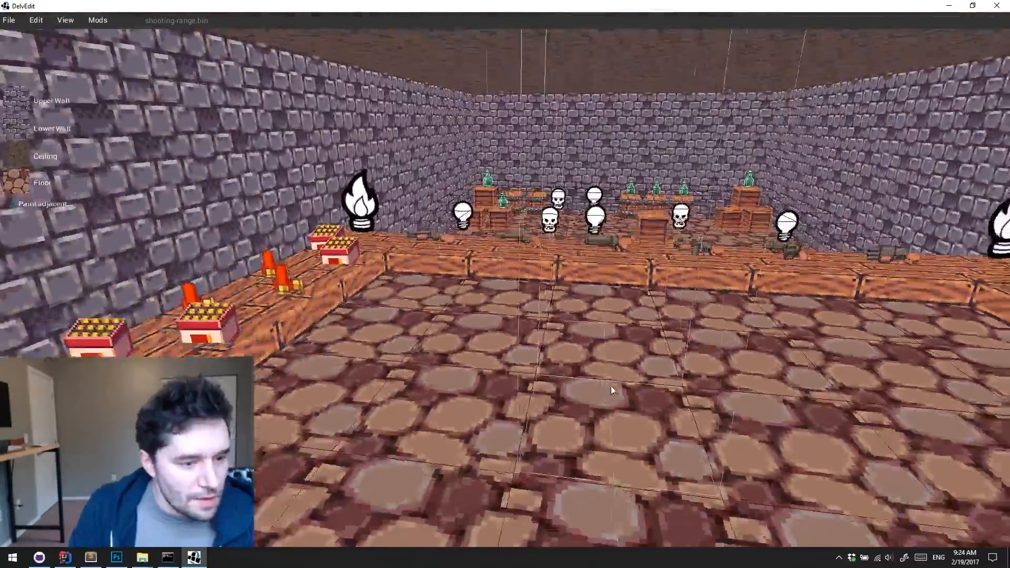
pyautogui.rightClick(586, 347)
pyautogui.moveTo(616, 310)
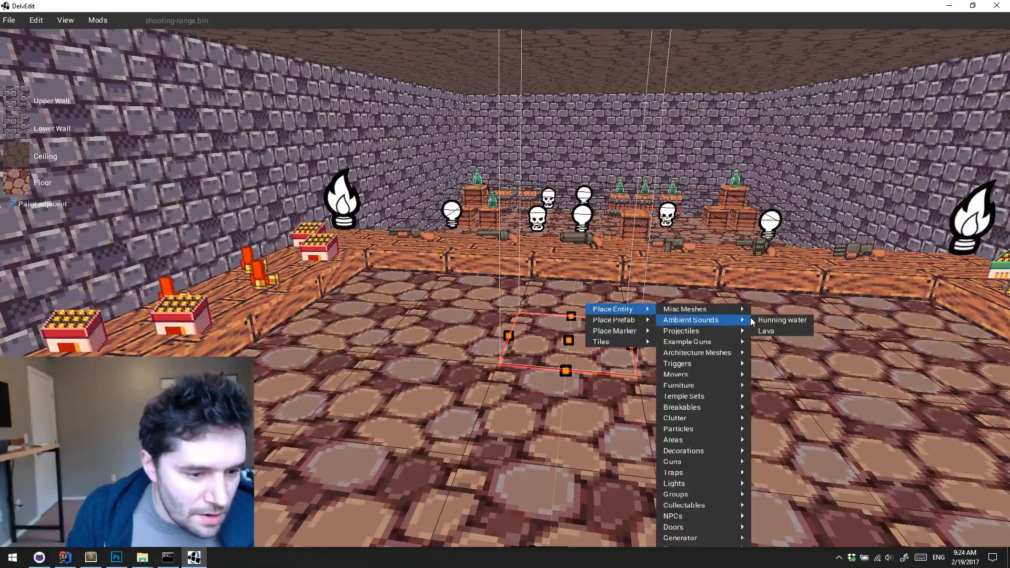
pyautogui.moveTo(685, 413)
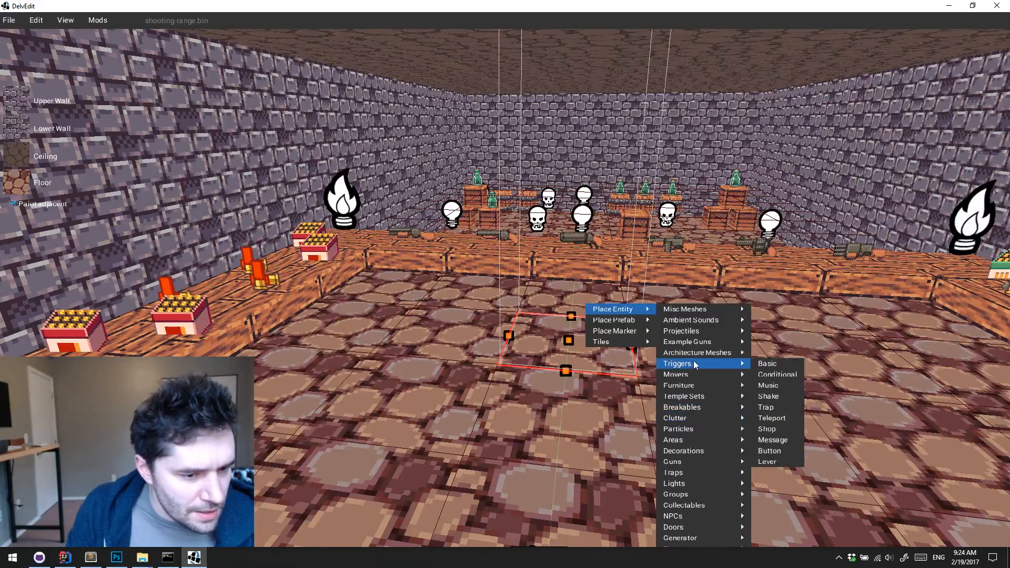
pyautogui.moveTo(689, 517)
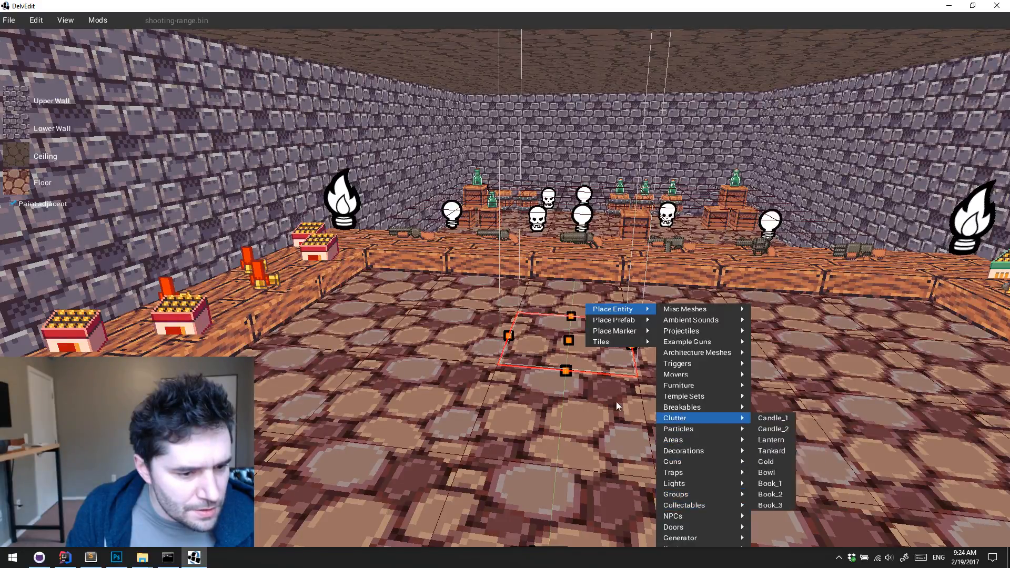
pyautogui.click(585, 435)
pyautogui.press('Escape')
# Place an Auto Projectile Gunwand from the Guns entities on the floor in front of the gun table
pyautogui.press('s')
pyautogui.moveTo(613, 434); pyautogui.dragTo(523, 338, button='middle')
pyautogui.press('s')
pyautogui.rightClick(510, 328)
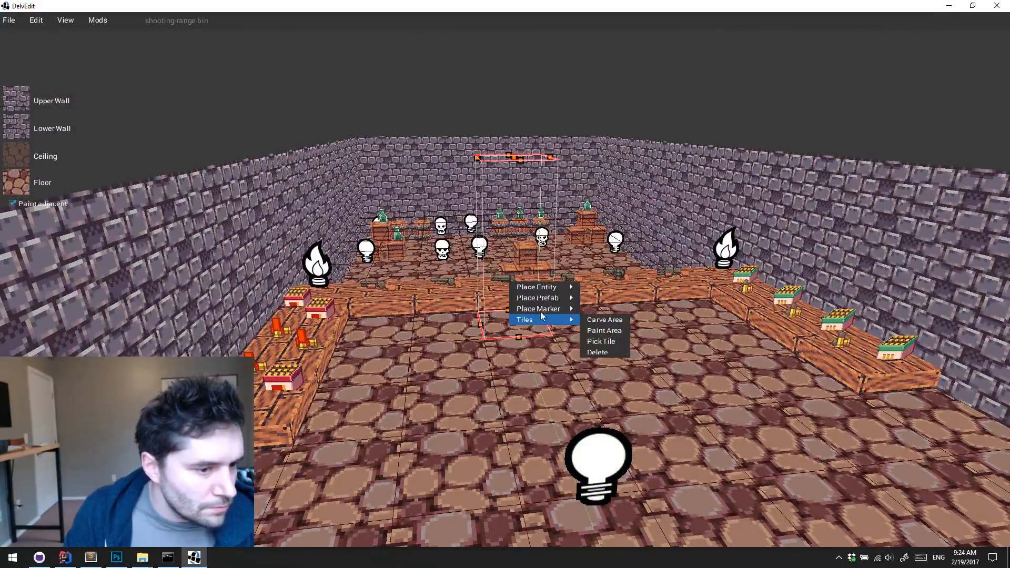
pyautogui.moveTo(557, 289)
pyautogui.moveTo(643, 394)
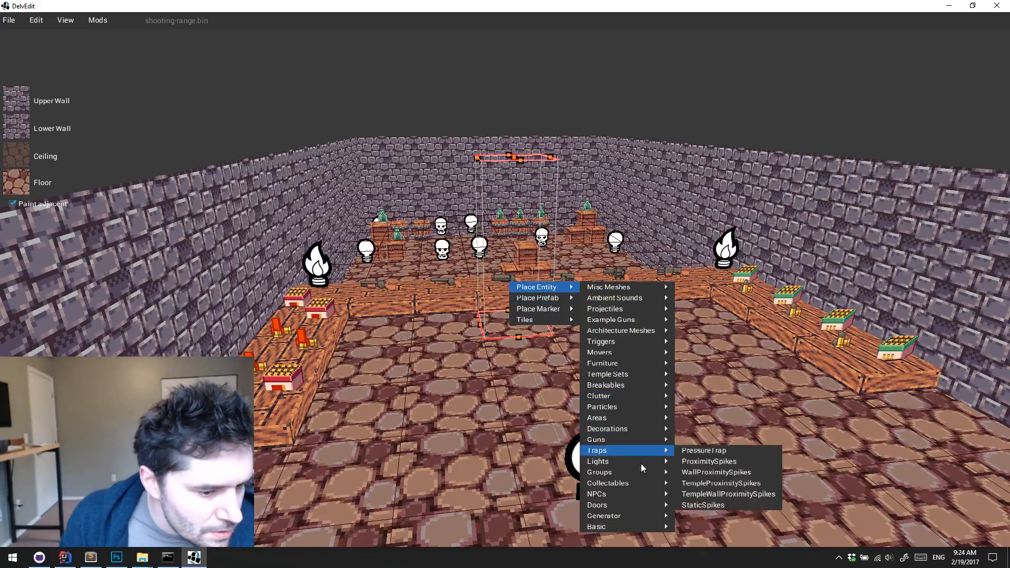
pyautogui.moveTo(627, 439)
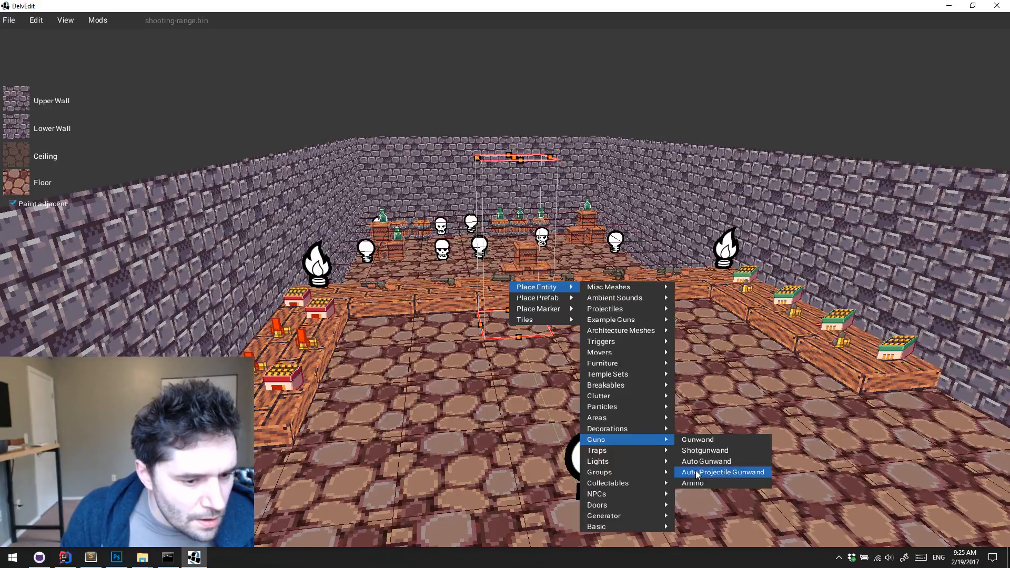
pyautogui.click(698, 472)
# Place an Ammo entity from the Guns group on the floor beside the gunwand
pyautogui.rightClick(585, 321)
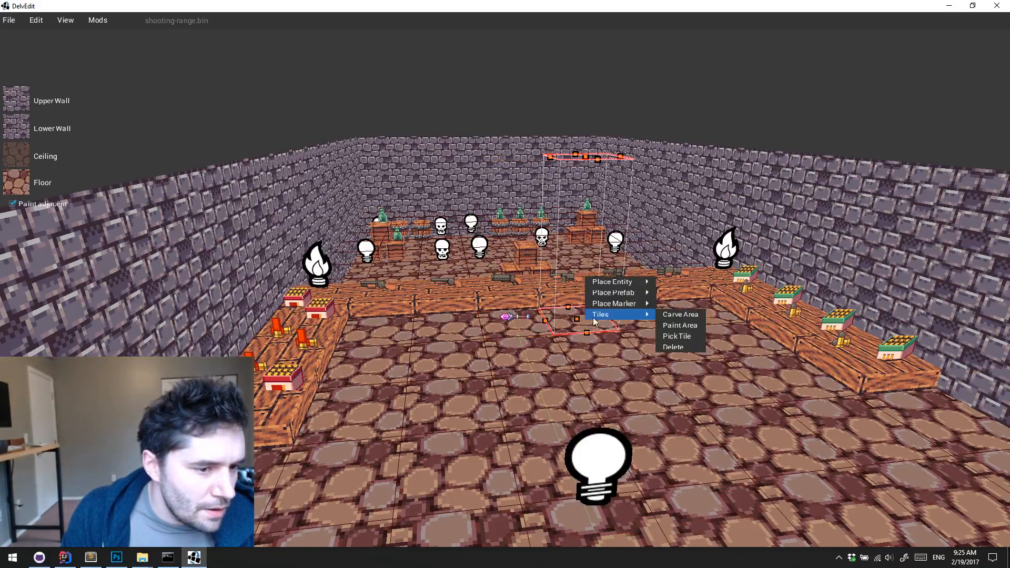
pyautogui.moveTo(635, 283)
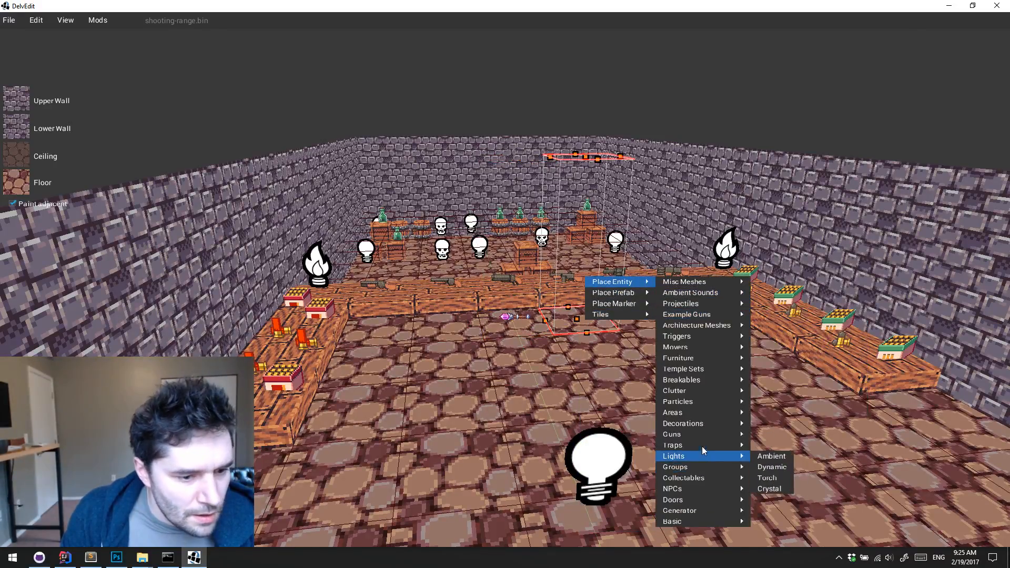
pyautogui.moveTo(700, 435)
pyautogui.click(758, 475)
# Start playtesting near the placed items and pick up the gunwand and the ammo chest
pyautogui.press('w')
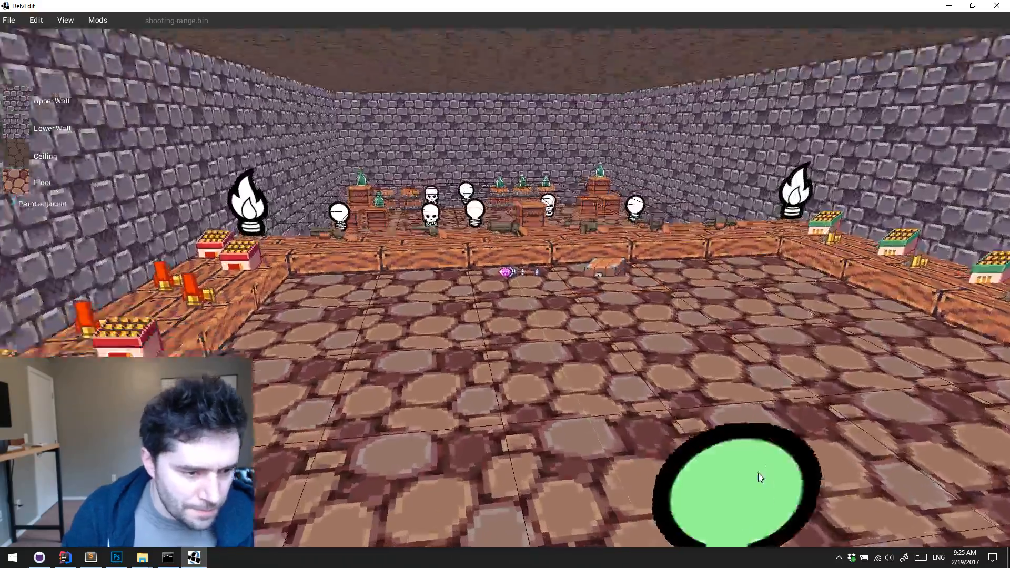
pyautogui.press('p')
pyautogui.press('w')
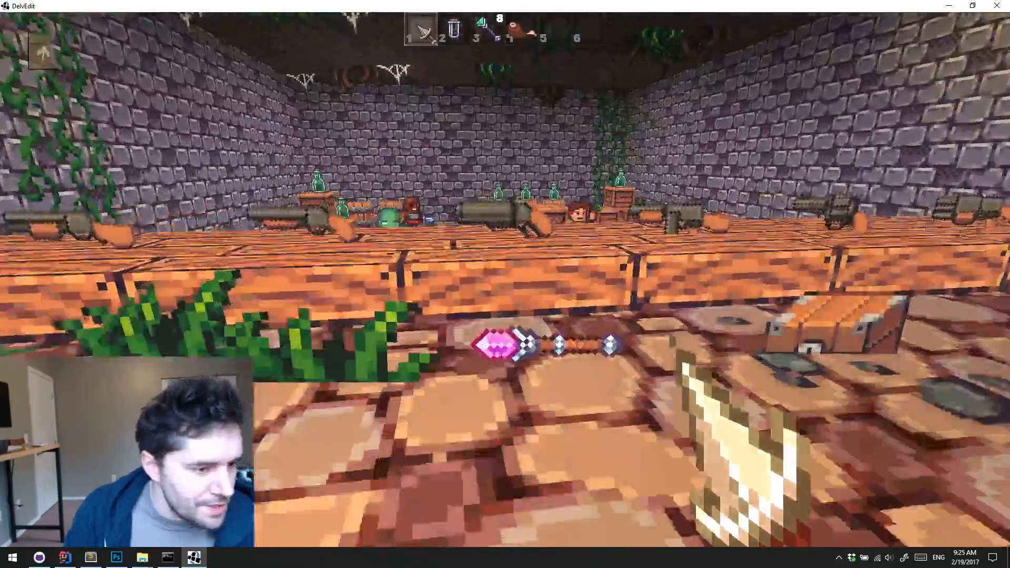
pyautogui.press('w')
pyautogui.press('e')
pyautogui.press('s')
# Equip the gunwand from slot 5 and jump onto the gun table
pyautogui.press('5')
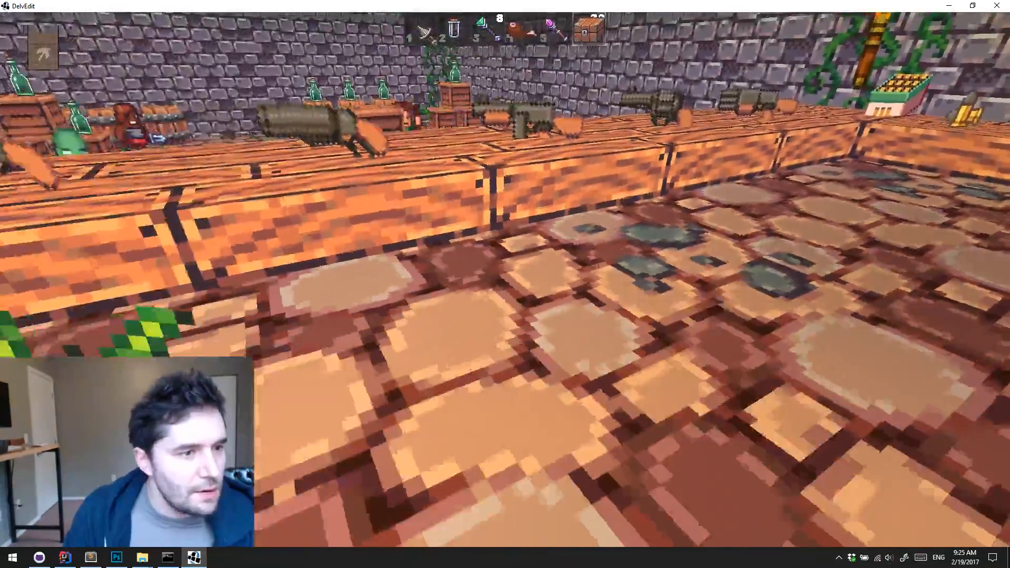
pyautogui.press('w')
pyautogui.press('space')
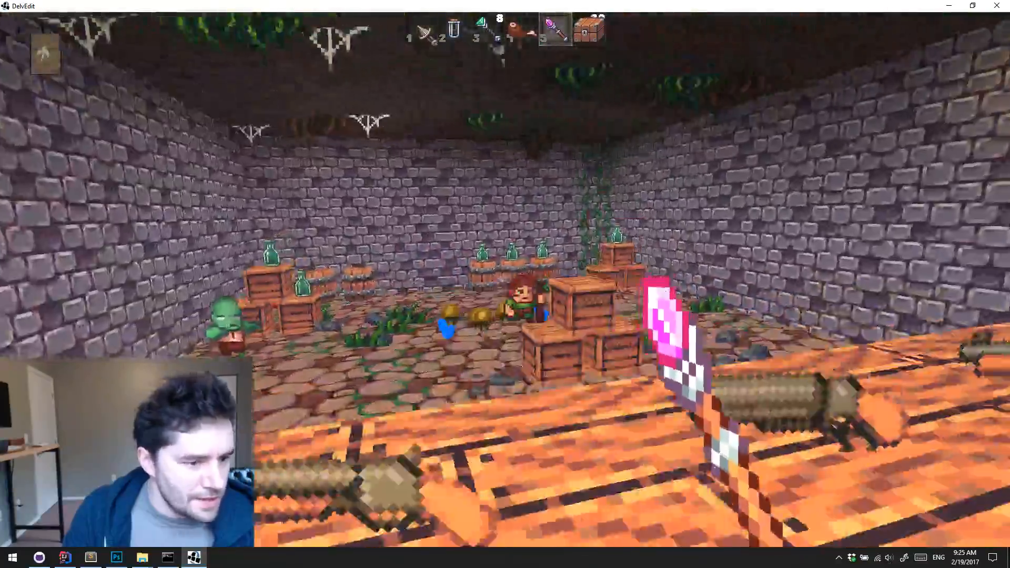
# Fire the gunwand at the monsters and crates until its ammo is used up, and end the playtest
pyautogui.click(505, 280)
pyautogui.press('w')
pyautogui.click(505, 280)
pyautogui.click(505, 280)
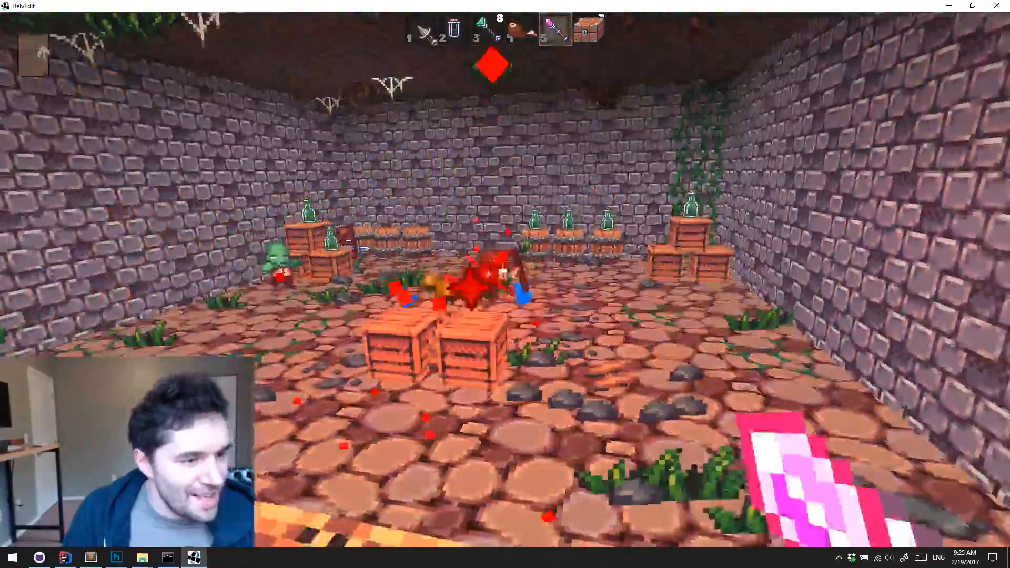
pyautogui.press('s')
pyautogui.click(505, 280)
pyautogui.click(505, 280)
pyautogui.click(505, 280)
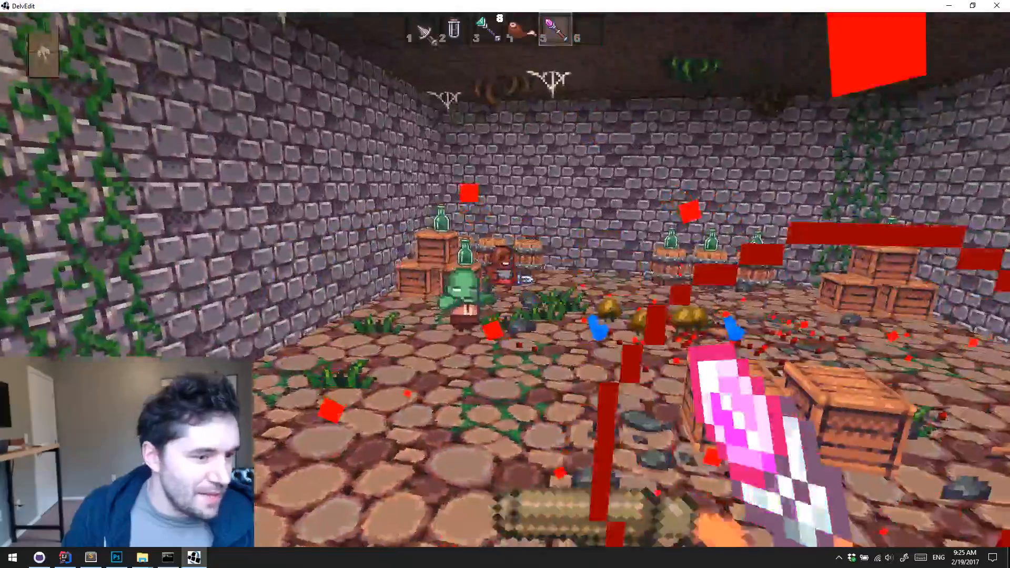
pyautogui.press('s')
pyautogui.press('space')
pyautogui.press('Escape')
# Start another playtest beside the gun table and collect the gunwand and the ammo chest again
pyautogui.press('s')
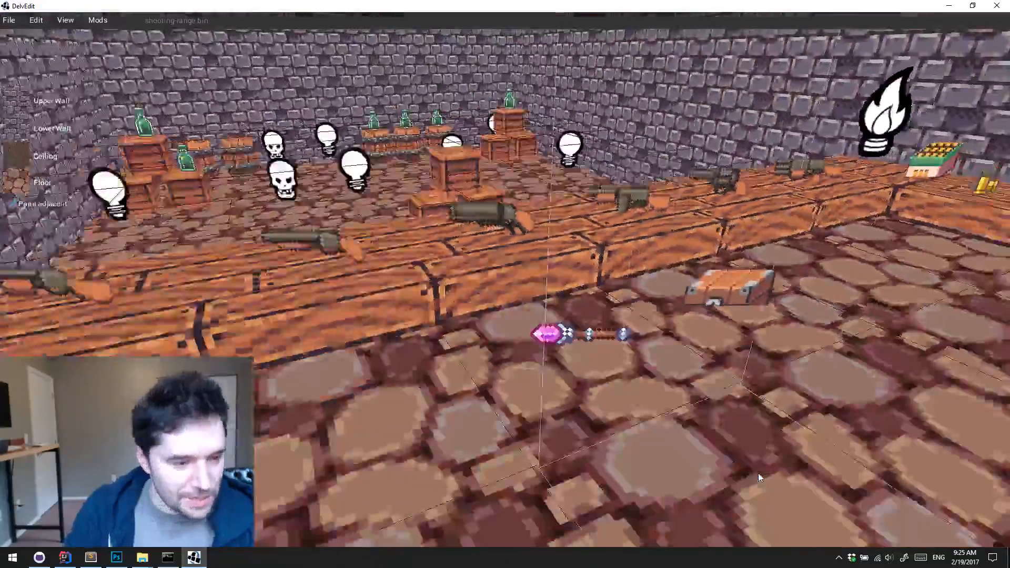
pyautogui.press('w')
pyautogui.press('d')
pyautogui.press('p')
pyautogui.press('w')
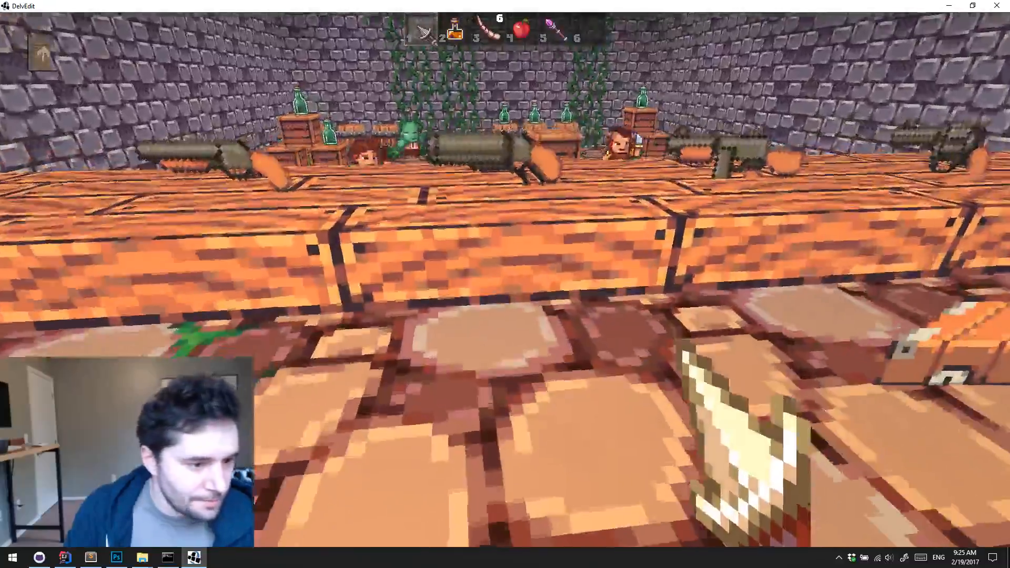
pyautogui.press('e')
# Equip the gunwand from slot 5, cross the table into the range, and shoot the monsters at close range
pyautogui.press('5')
pyautogui.press('w')
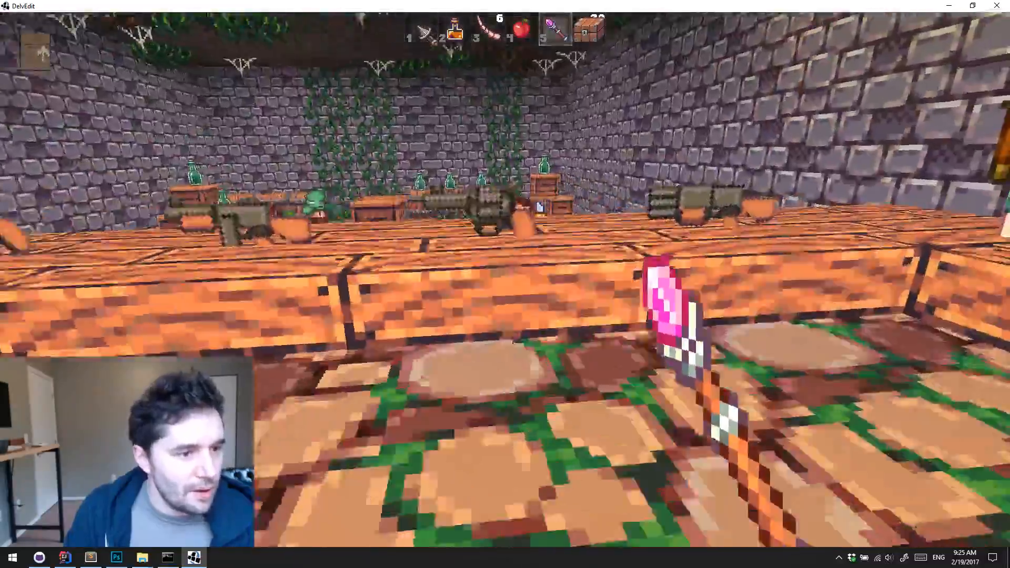
pyautogui.press('d')
pyautogui.press('w')
pyautogui.press('space')
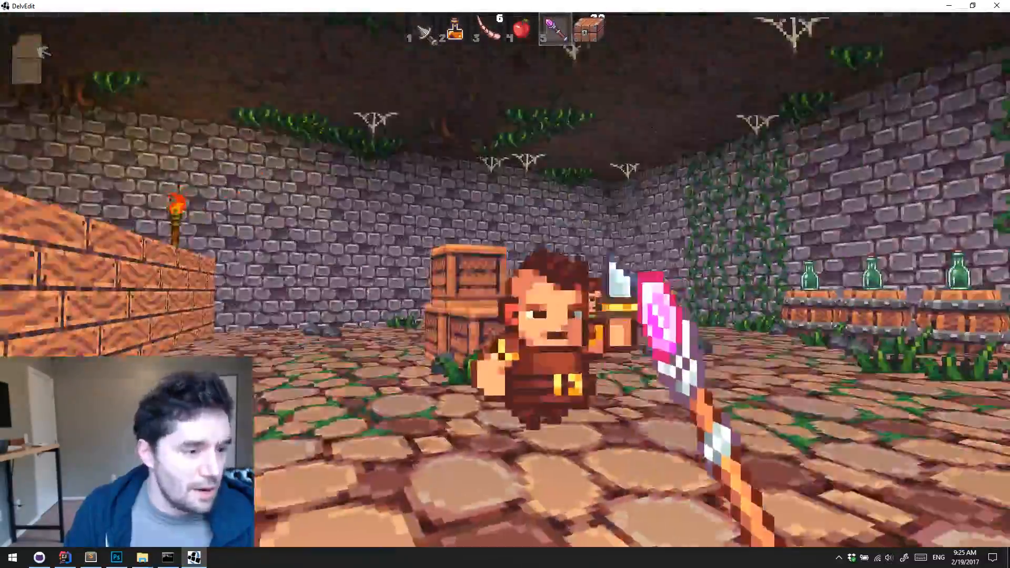
pyautogui.click(506, 284)
pyautogui.click(505, 284)
pyautogui.press('s')
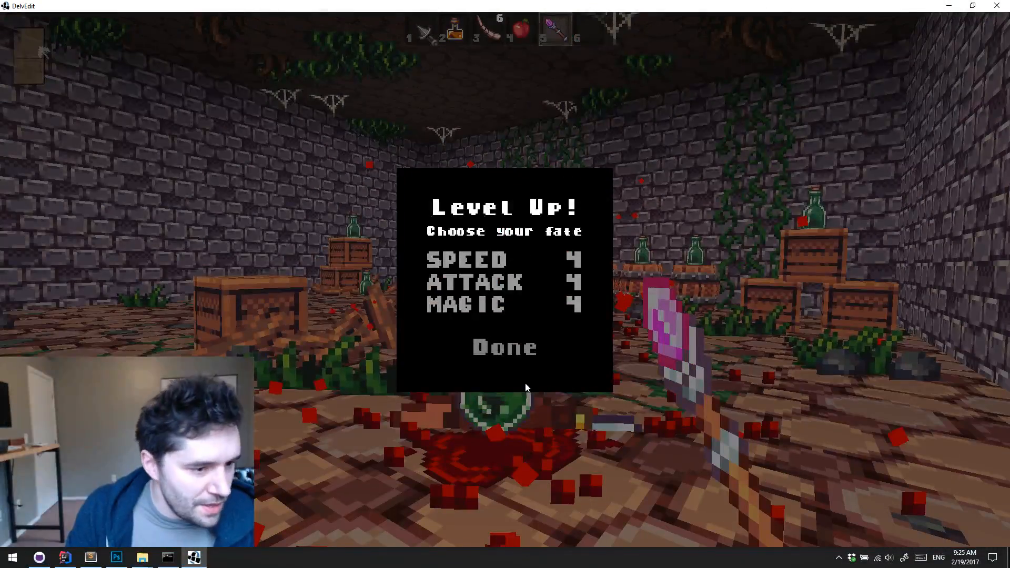
# Choose an attribute to raise for the level-up and end the playtest
pyautogui.click(468, 269)
pyautogui.click(509, 350)
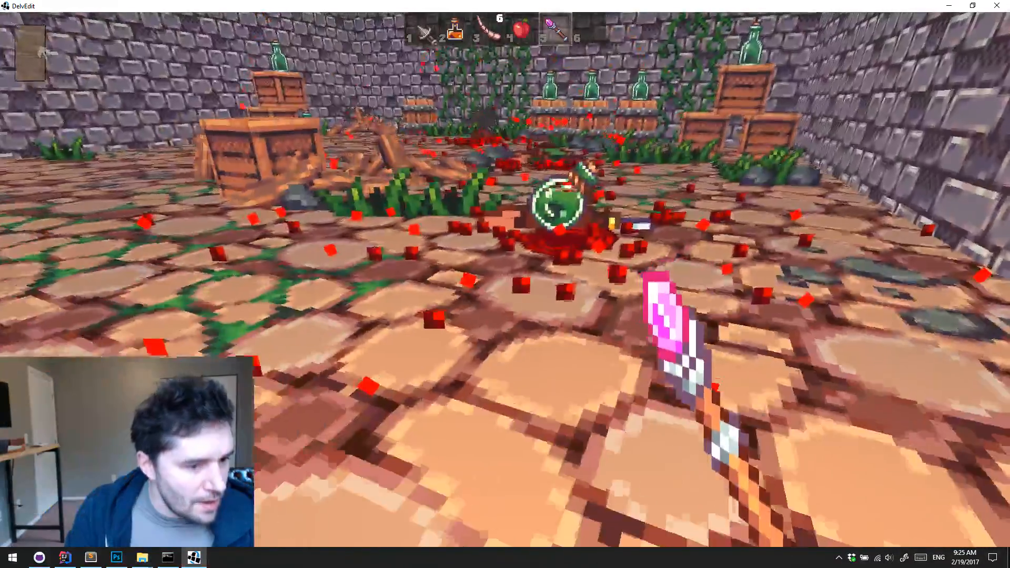
pyautogui.press('Escape')
pyautogui.press('s')
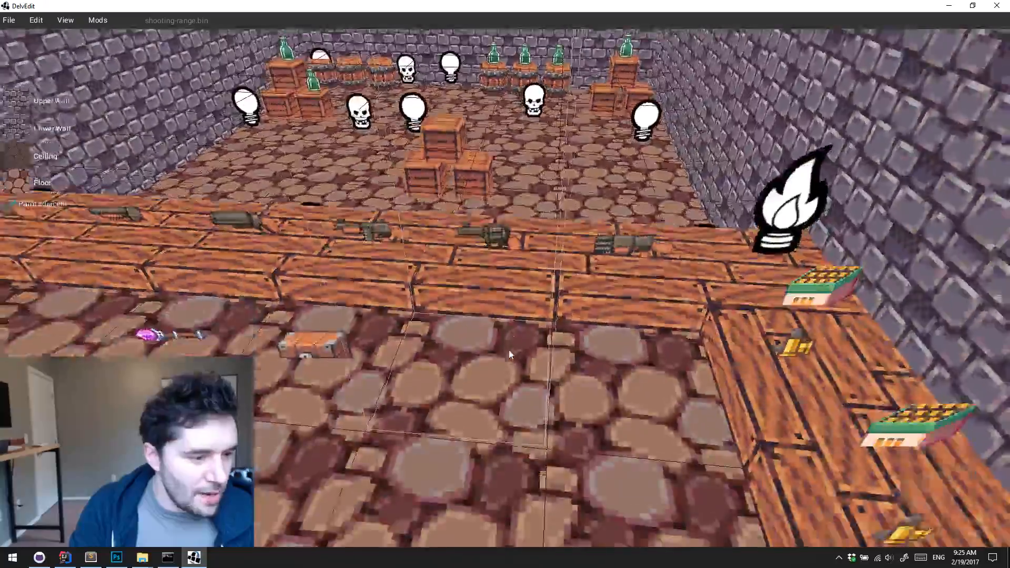
# Start another playtest beside the gun table and pick up the gunwand and the ammo chest
pyautogui.press('w')
pyautogui.press('p')
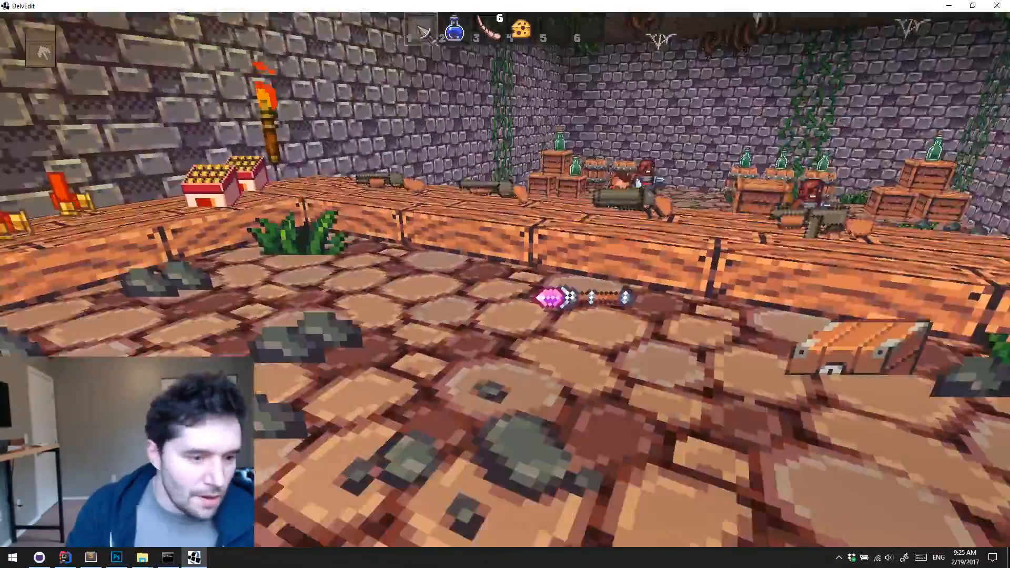
pyautogui.press('w')
pyautogui.press('w')
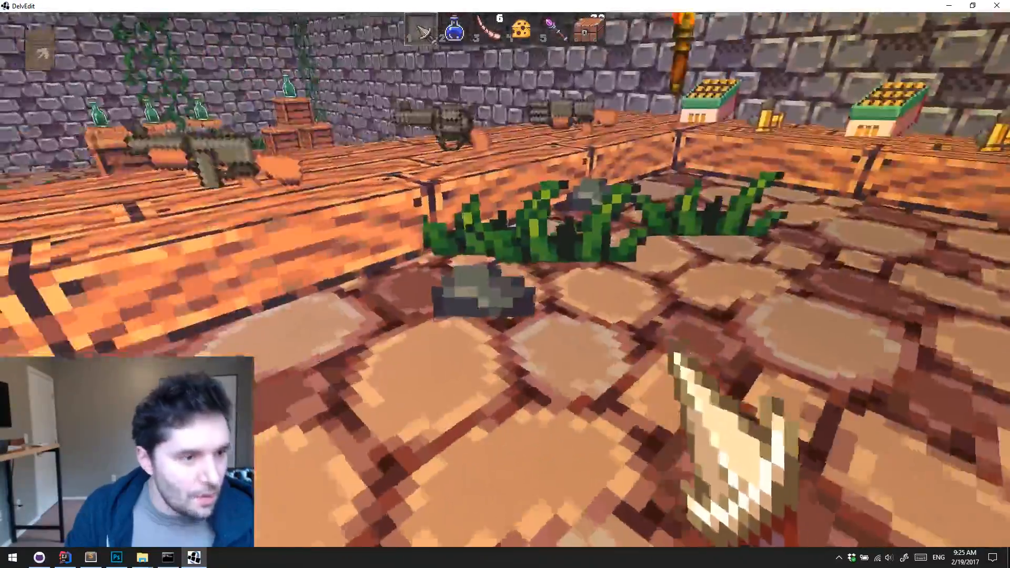
# Equip the gunwand from slot 5, cross the table into the range, and shoot the monsters until its ammo is used up
pyautogui.press('5')
pyautogui.press('w')
pyautogui.click(505, 280)
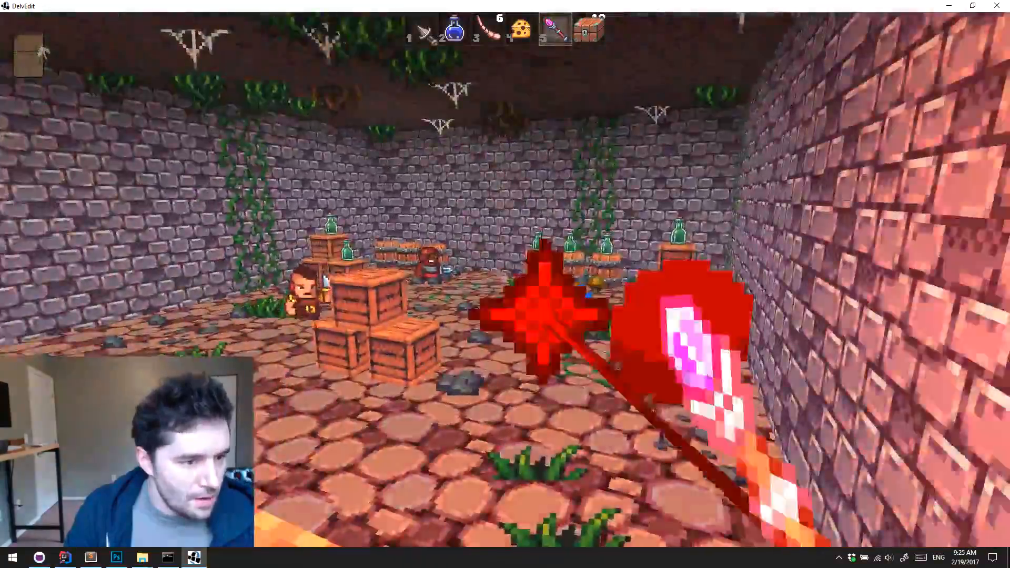
pyautogui.press('w')
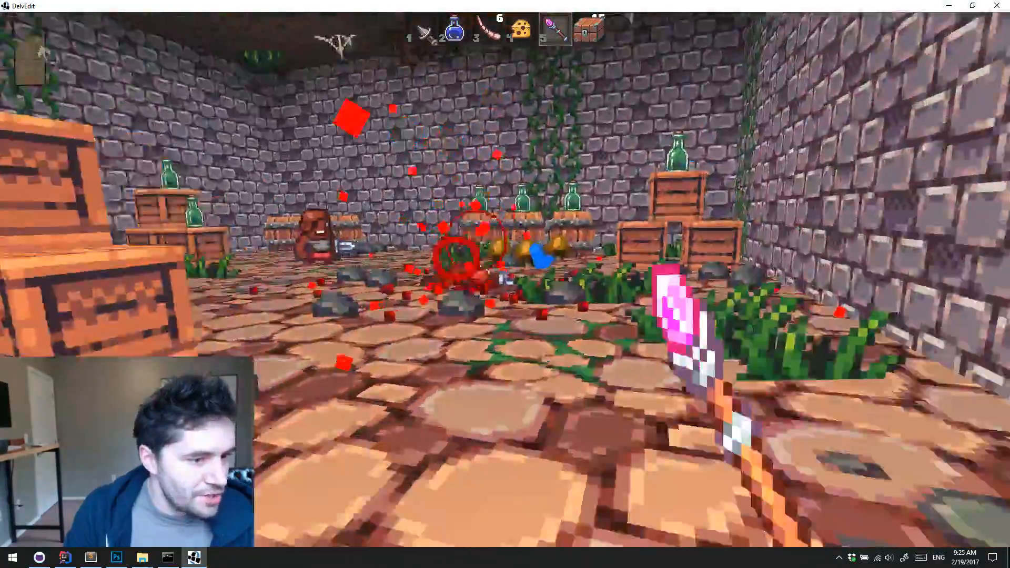
pyautogui.click(505, 279)
pyautogui.click(505, 279)
pyautogui.click(505, 280)
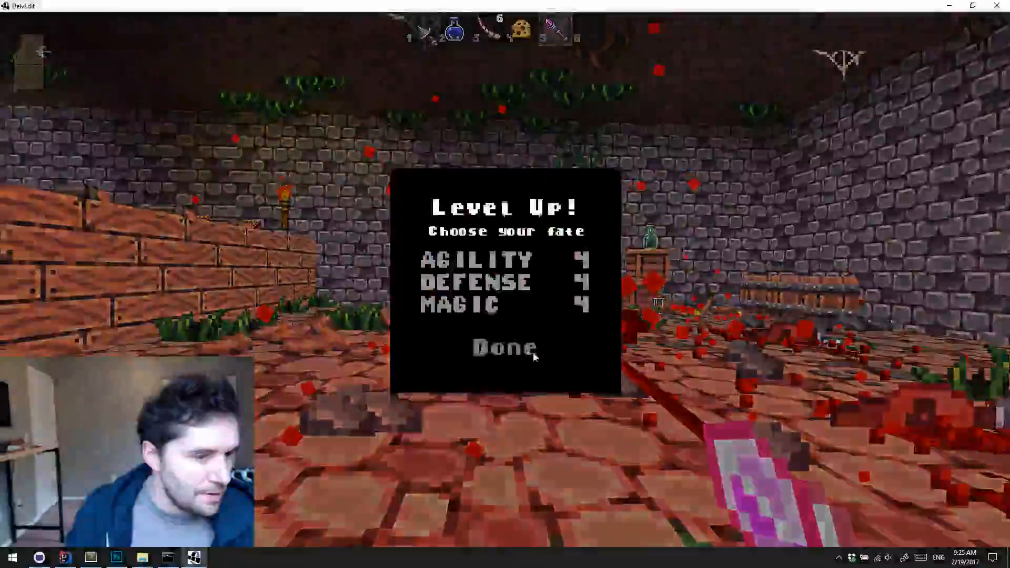
# Raise Magic for the level-up and end the playtest
pyautogui.click(464, 310)
pyautogui.click(494, 347)
pyautogui.press('Escape')
# Select the Auto Gunwand on the floor and set its projectileNum to 4 and projectileSpreadX to 15
pyautogui.moveTo(560, 354); pyautogui.dragTo(560, 353, button='middle')
pyautogui.press('s')
pyautogui.press('a')
pyautogui.click(635, 349)
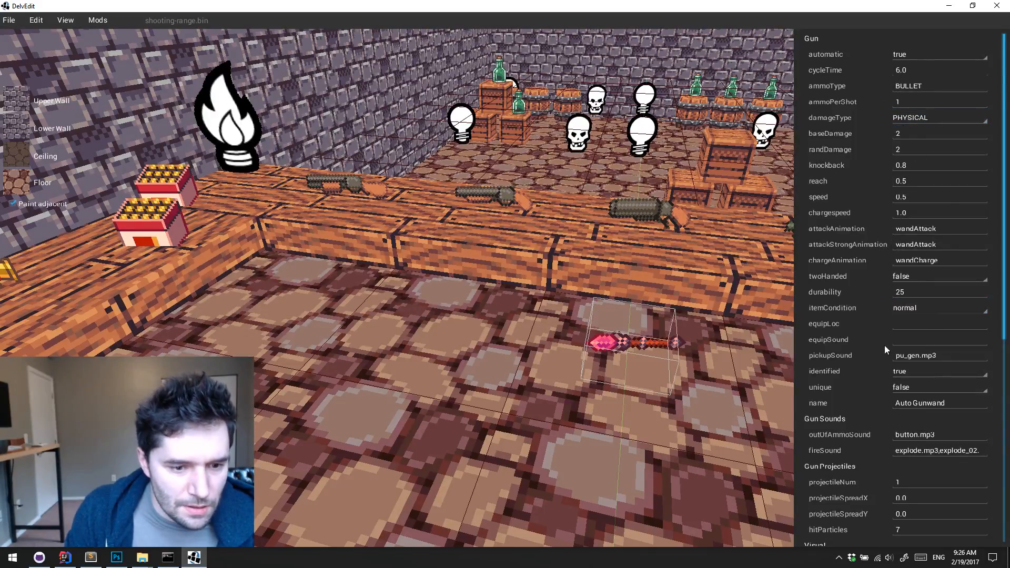
pyautogui.scroll(-5, 925, 313)
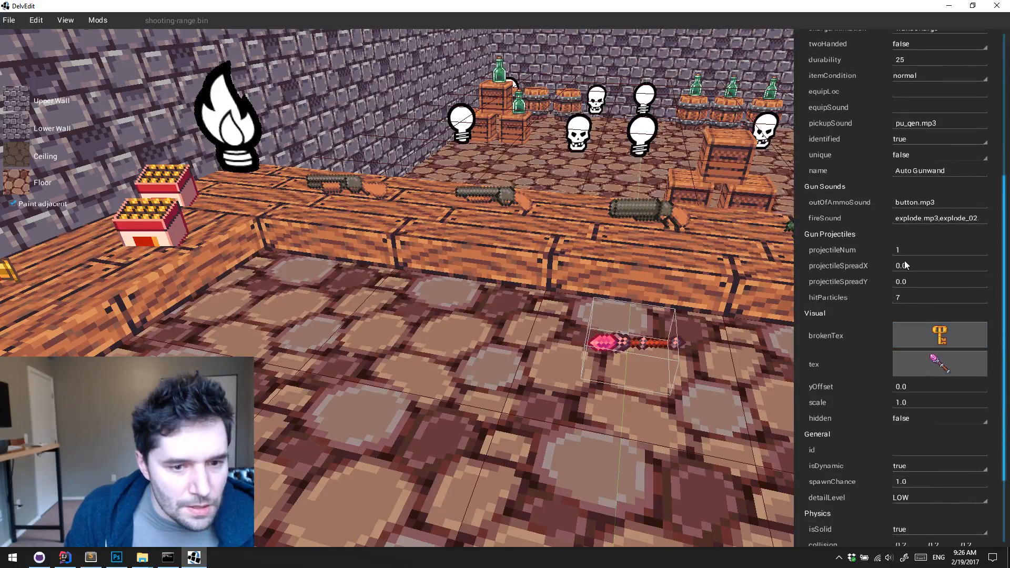
pyautogui.write('4')
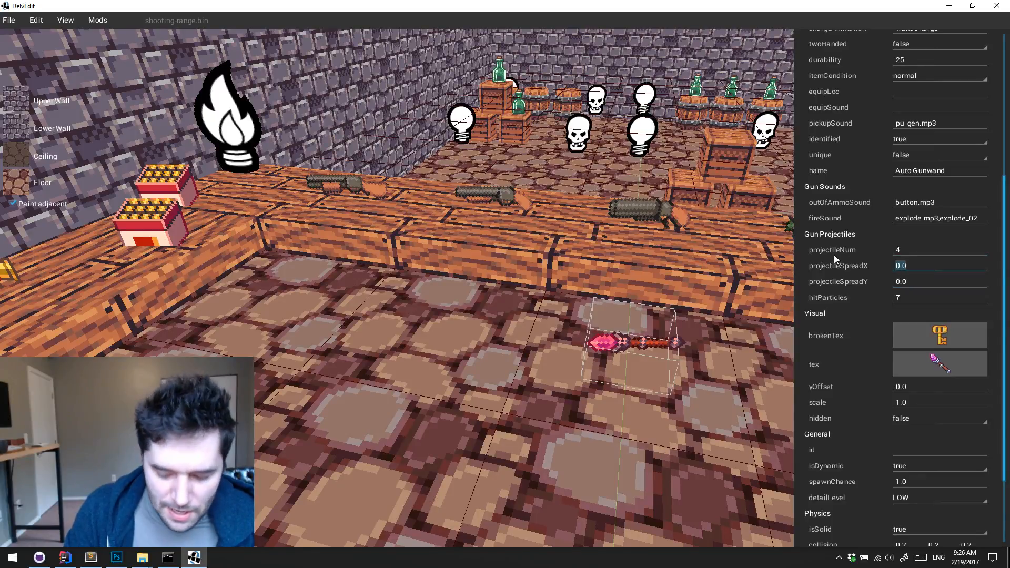
pyautogui.write('15')
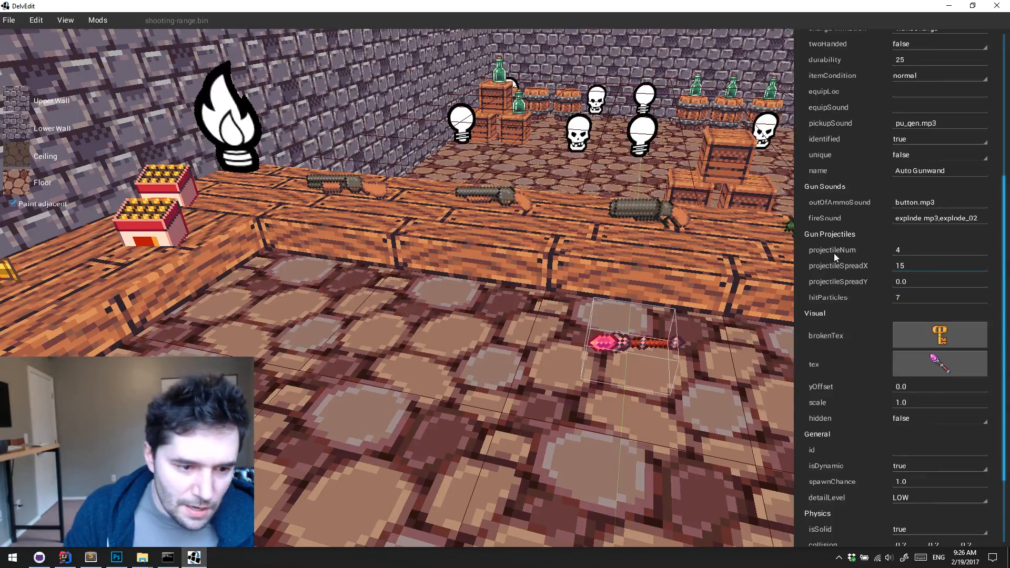
pyautogui.click(623, 429)
# Playtest the level from beside the gun table and collect the modified gunwand and the ammo chest
pyautogui.press('w')
pyautogui.press('p')
pyautogui.press('w')
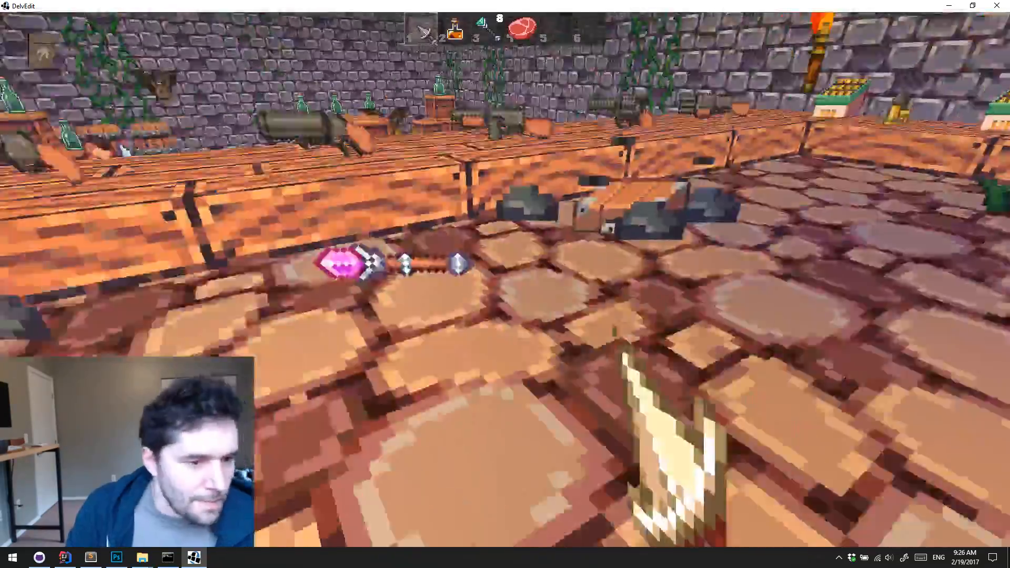
pyautogui.press('w')
pyautogui.press('e')
pyautogui.press('e')
pyautogui.press('s')
# Equip the modified gunwand from slot 5, jump over the gun table, and fire it at the monsters in the range
pyautogui.press('5')
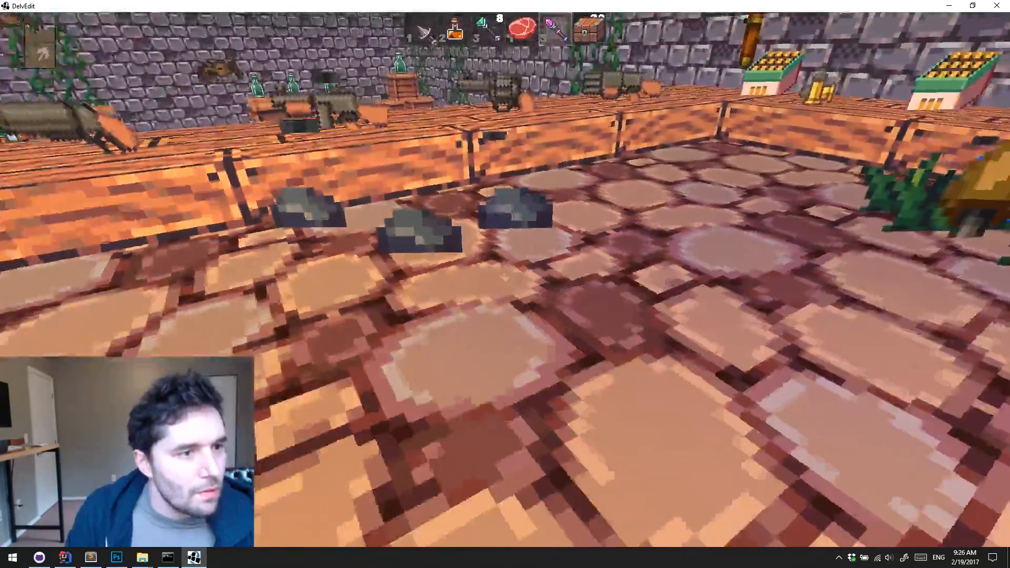
pyautogui.press('w')
pyautogui.press('space')
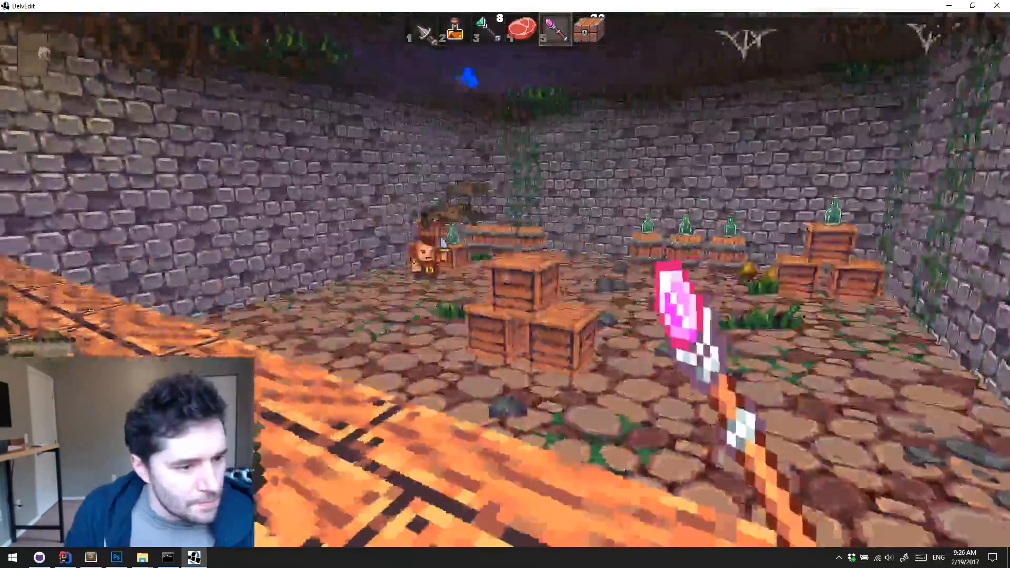
pyautogui.press('w')
pyautogui.click(505, 280)
pyautogui.click(505, 280)
pyautogui.click(505, 280)
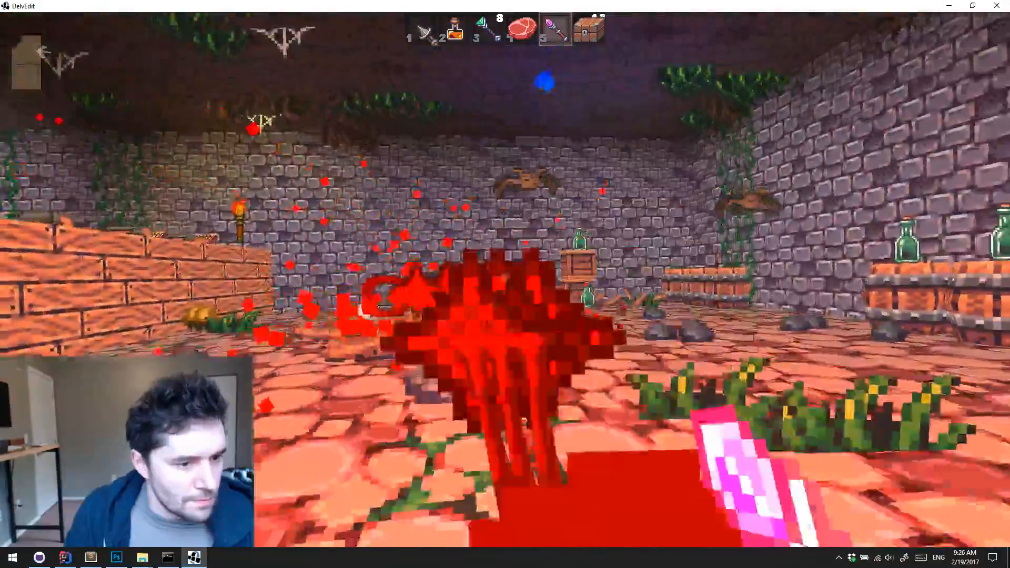
# Use up the gunwand's remaining ammo on the monsters and crates, inspect the damage, and end the playtest
pyautogui.press('w')
pyautogui.click(505, 280)
pyautogui.click(505, 280)
pyautogui.click(506, 280)
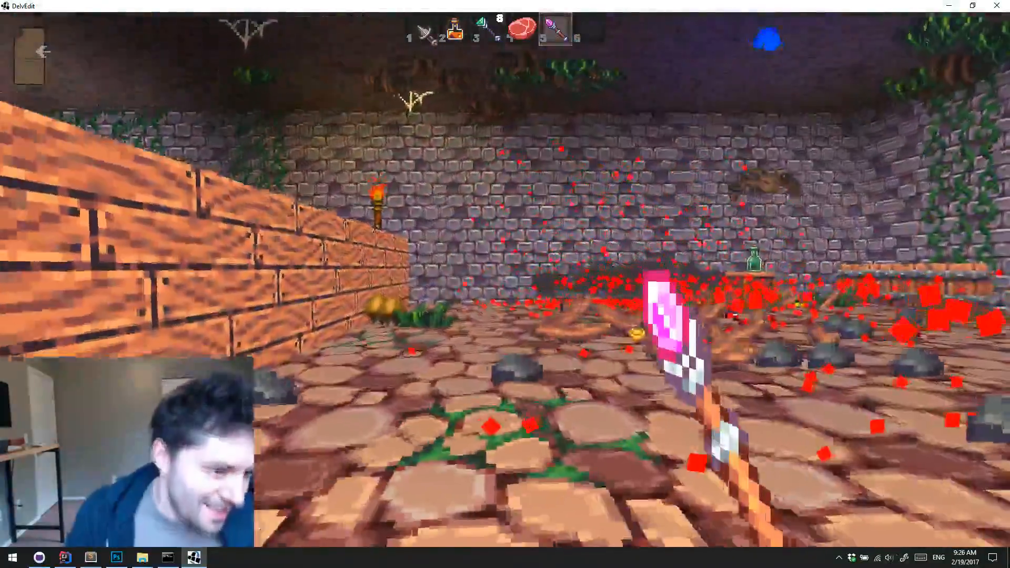
pyautogui.press('d')
pyautogui.press('w')
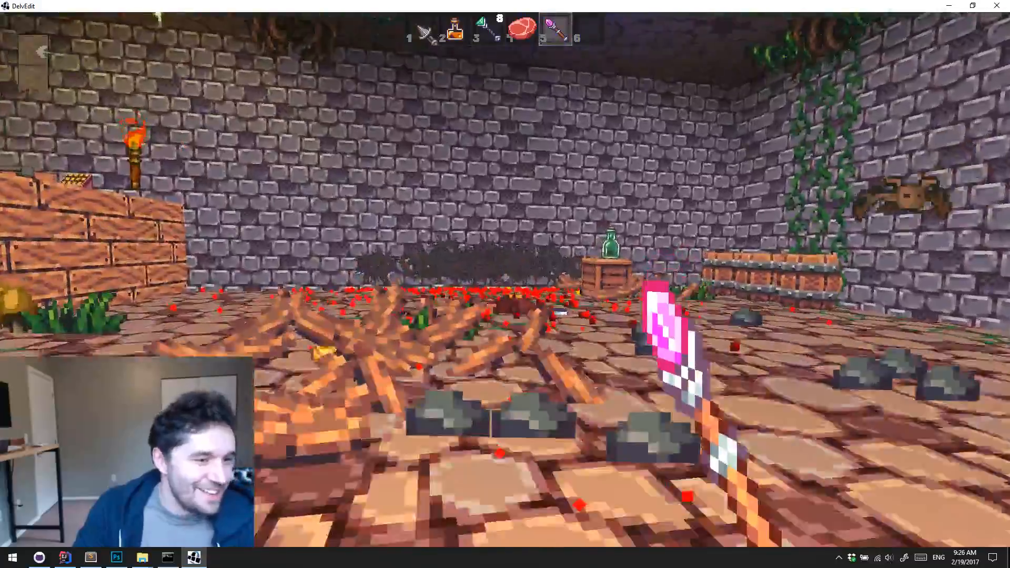
pyautogui.press('w')
pyautogui.press('a')
pyautogui.press('Escape')
pyautogui.press('s')
pyautogui.moveTo(623, 428); pyautogui.dragTo(623, 428, button='middle')
pyautogui.press('s')
pyautogui.press('w')
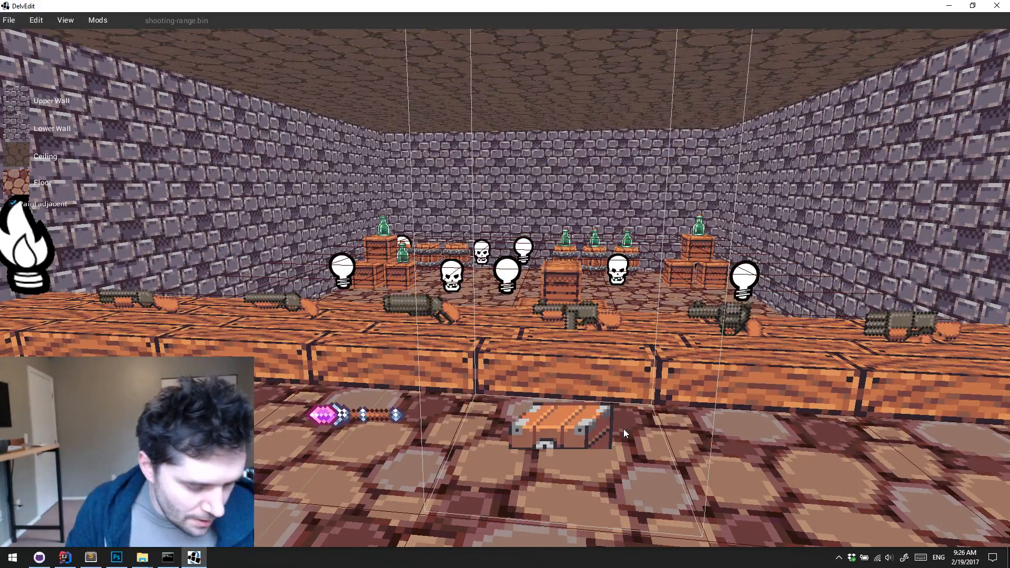
pyautogui.press('w')
pyautogui.press('d')
pyautogui.press('s')
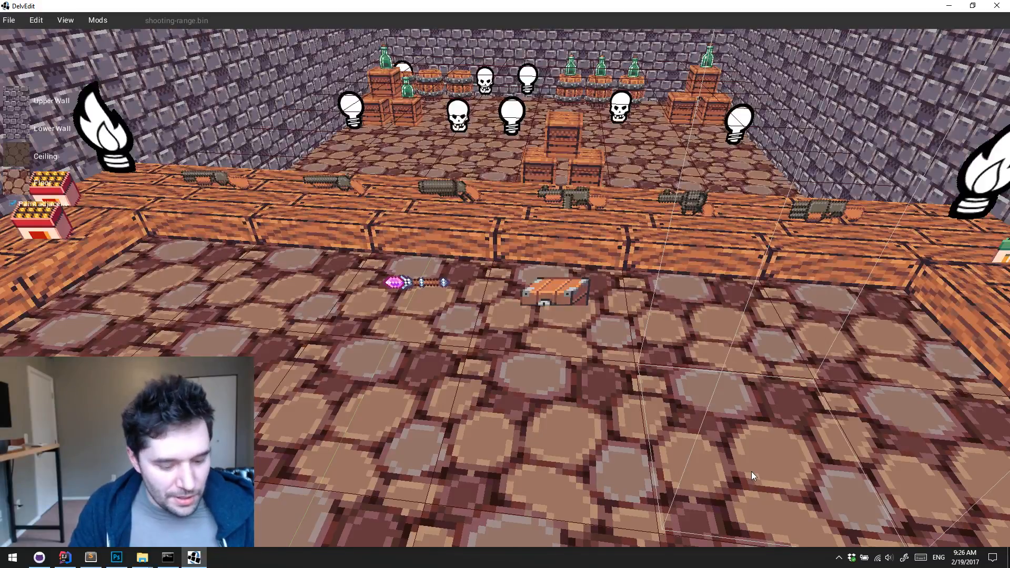
pyautogui.press('w')
pyautogui.press('Up')
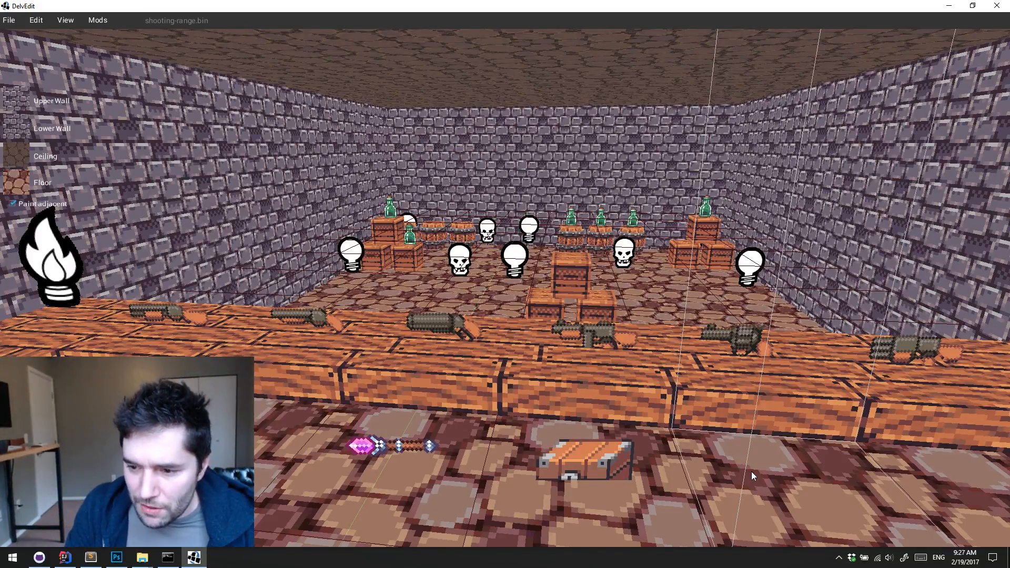
pyautogui.press('d')
pyautogui.moveTo(752, 471); pyautogui.dragTo(751, 471, button='middle')
pyautogui.press('s')
pyautogui.press('a')
pyautogui.press('e')
pyautogui.press('d')
pyautogui.press('q')
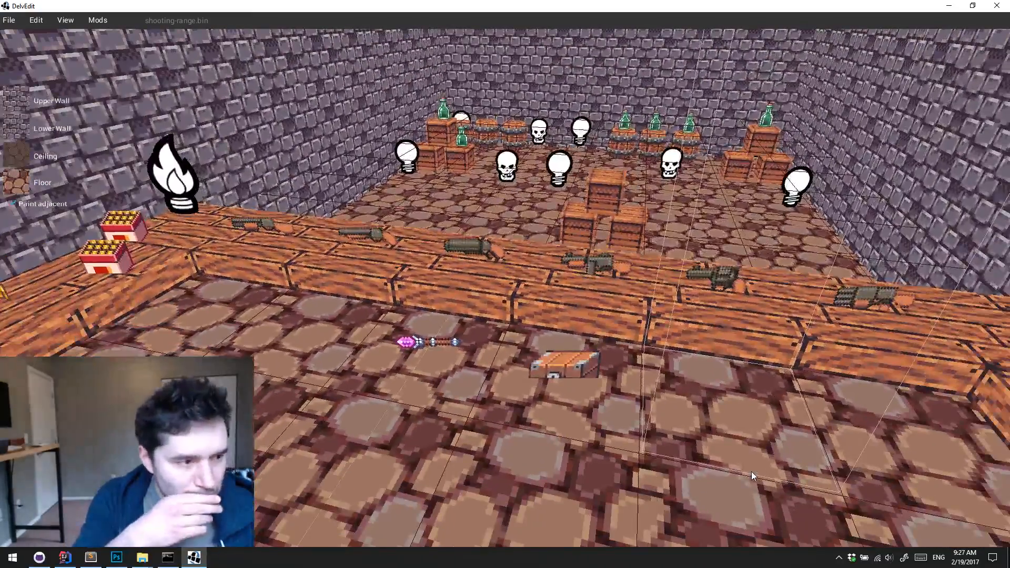
pyautogui.press('a')
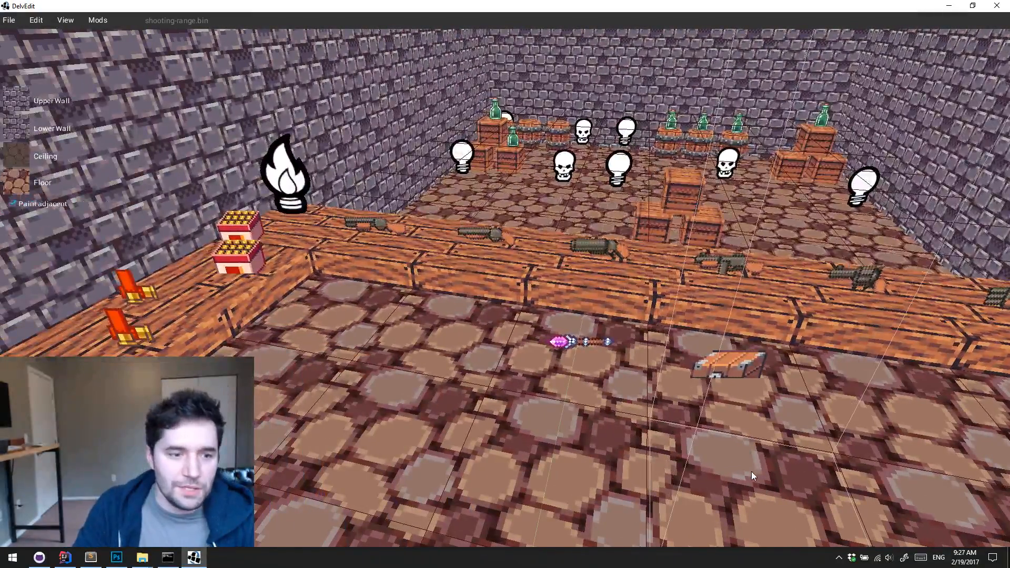
# Close the level editor and briefly check the delver-example-mods history in GitHub Desktop before returning to IntelliJ IDEA
pyautogui.click(996, 6)
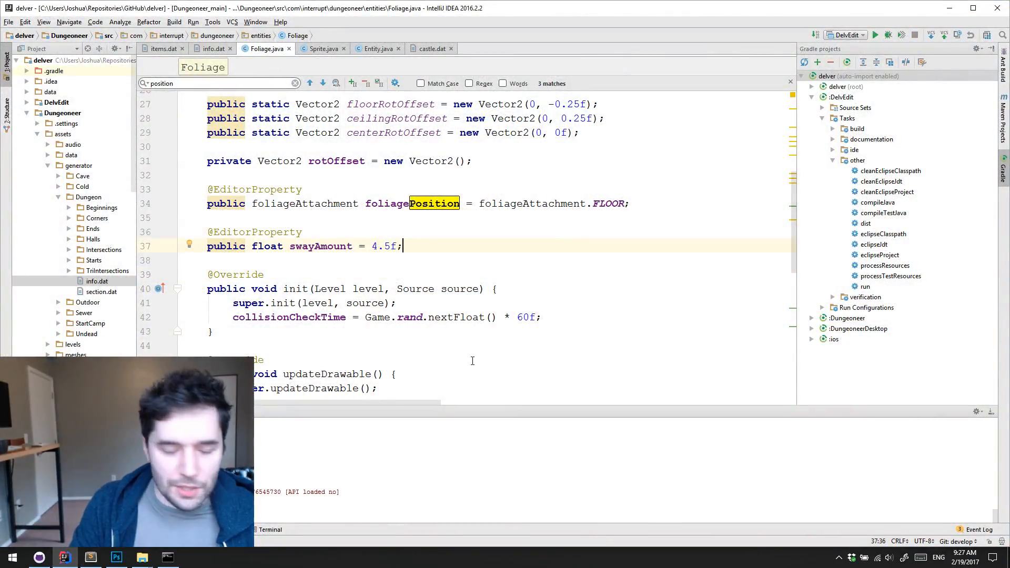
pyautogui.hotkey('ctrl', 'space')
pyautogui.press('Escape')
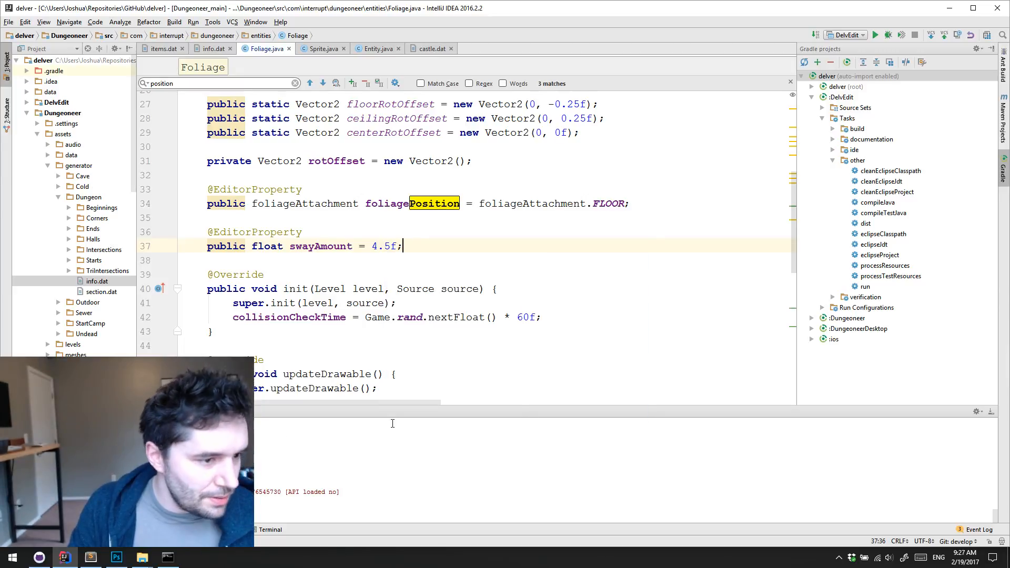
pyautogui.click(41, 564)
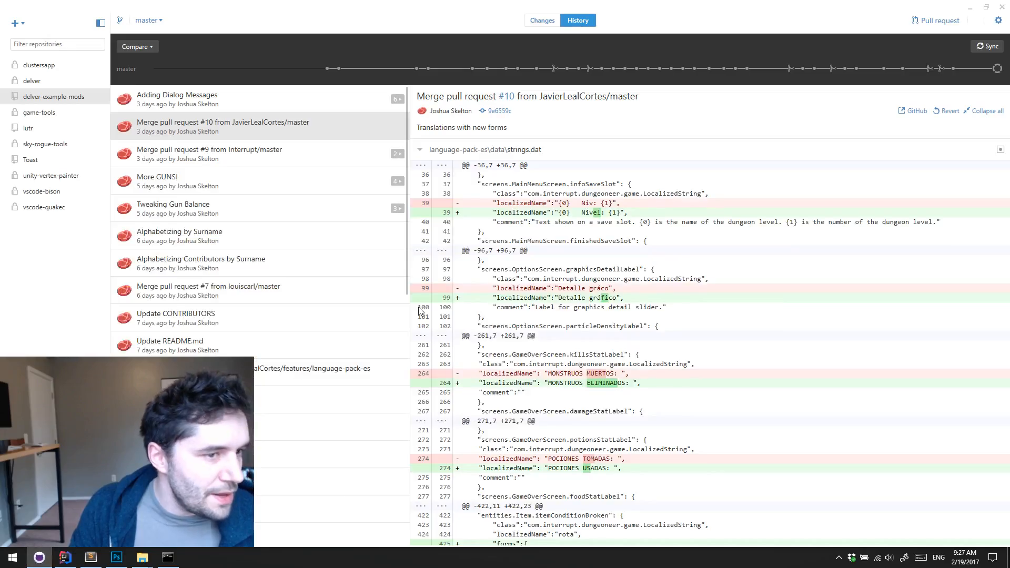
pyautogui.click(969, 7)
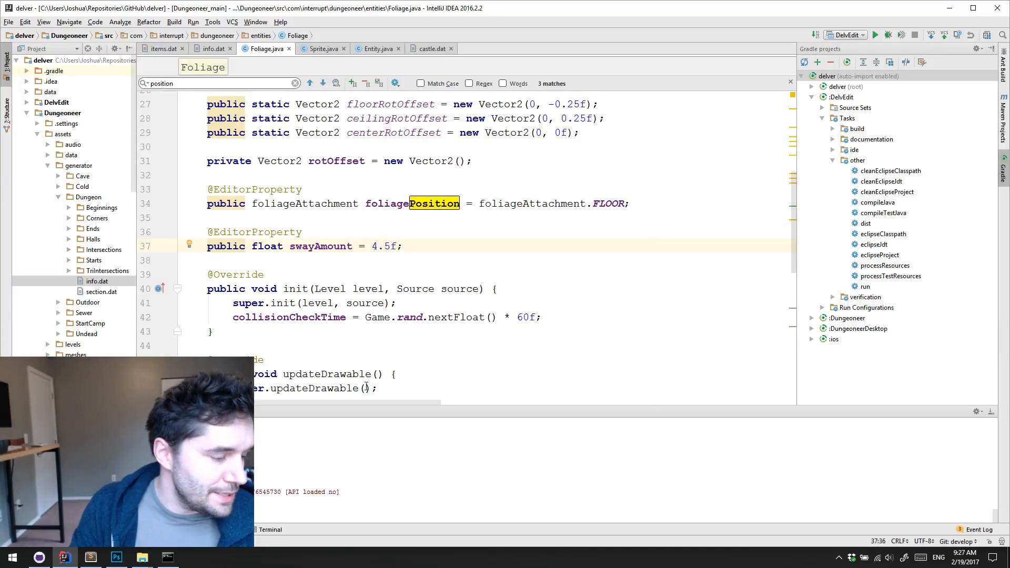
# Open castle.dat from the assets' data/messages/dungeonNotes folder and look through its note messages
pyautogui.click(47, 165)
pyautogui.click(48, 155)
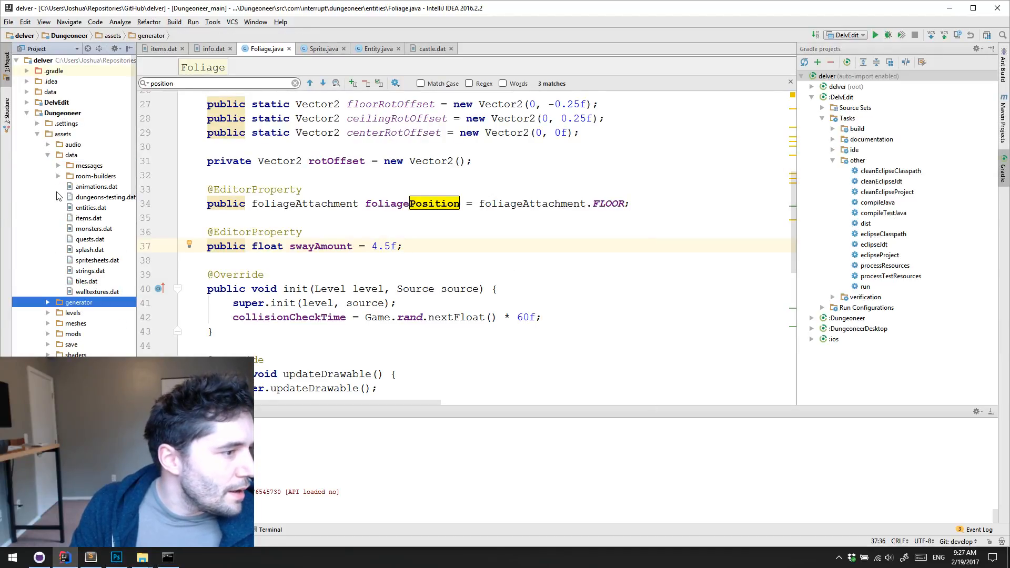
pyautogui.click(58, 166)
pyautogui.click(68, 177)
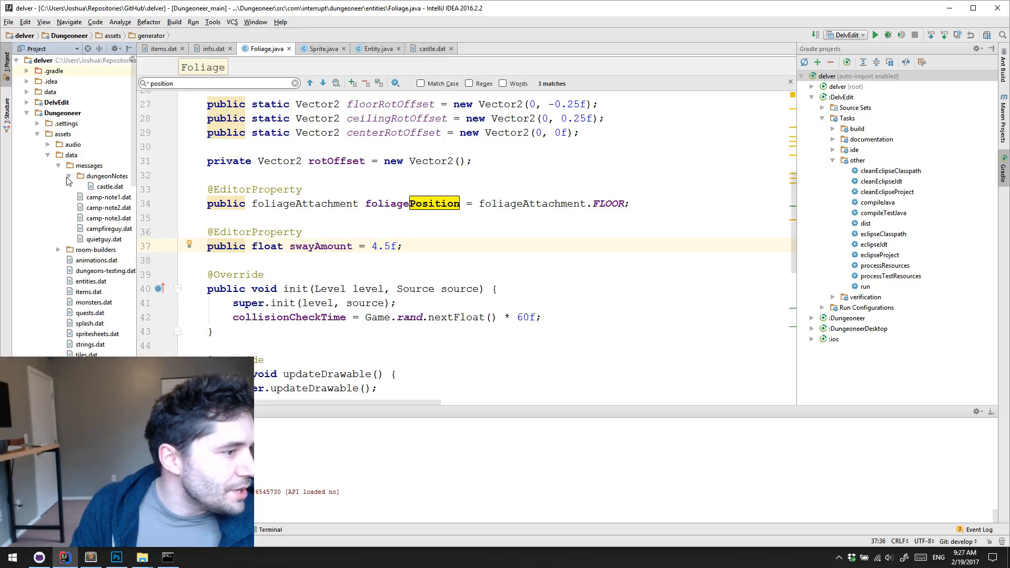
pyautogui.click(96, 179)
pyautogui.doubleClick(108, 187)
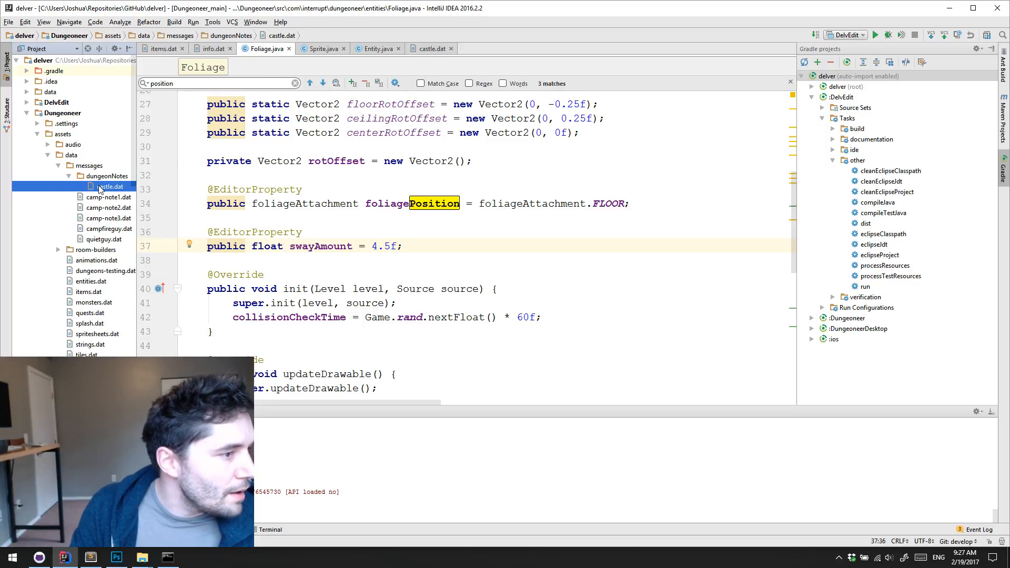
pyautogui.scroll(-10, 345, 198)
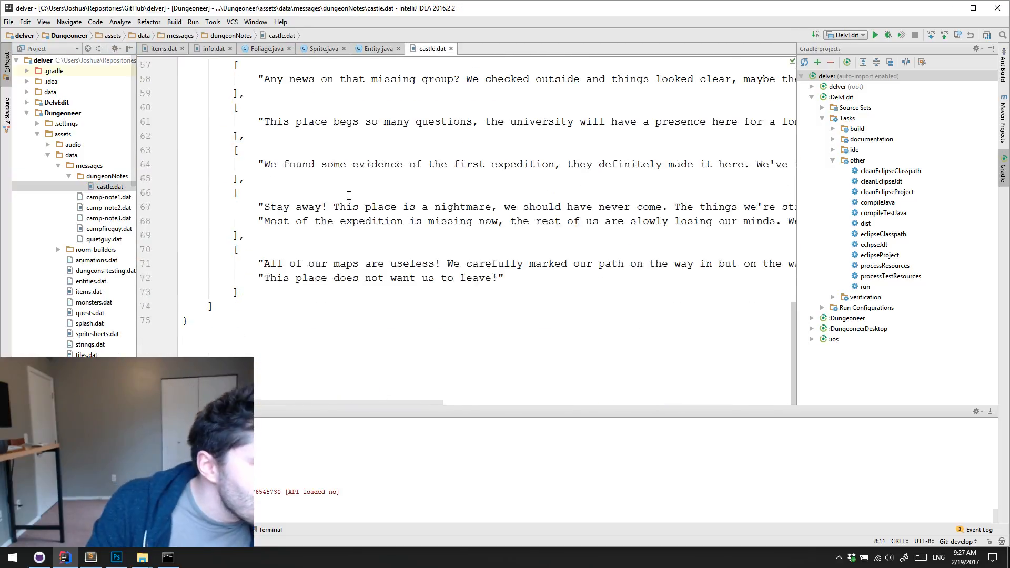
pyautogui.scroll(10, 349, 194)
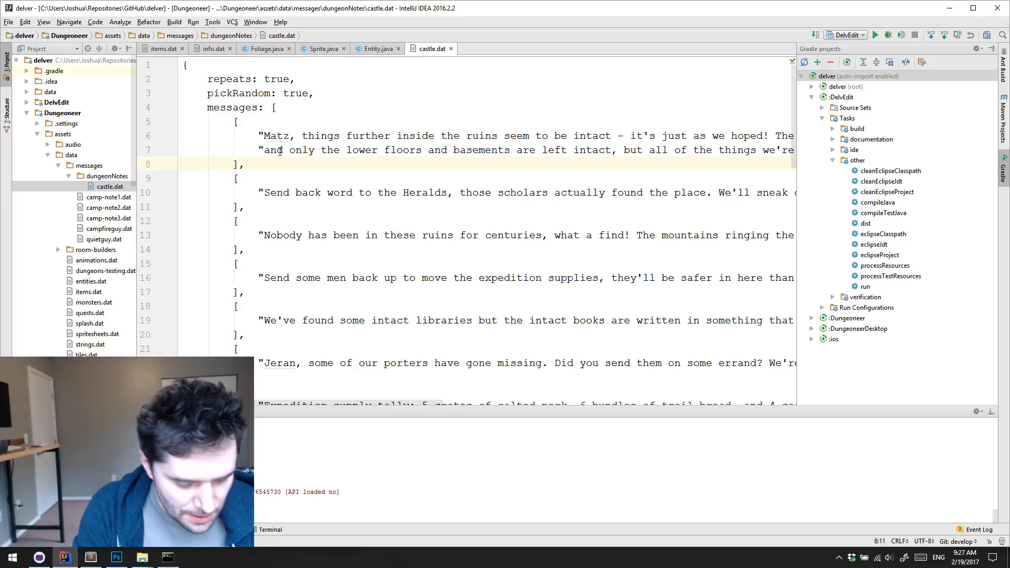
# Search the whole project for castle.dat and open its usage in the Cave generator's info.dat
pyautogui.hotkey('ctrl', 'shift', 'f')
pyautogui.write('cast')
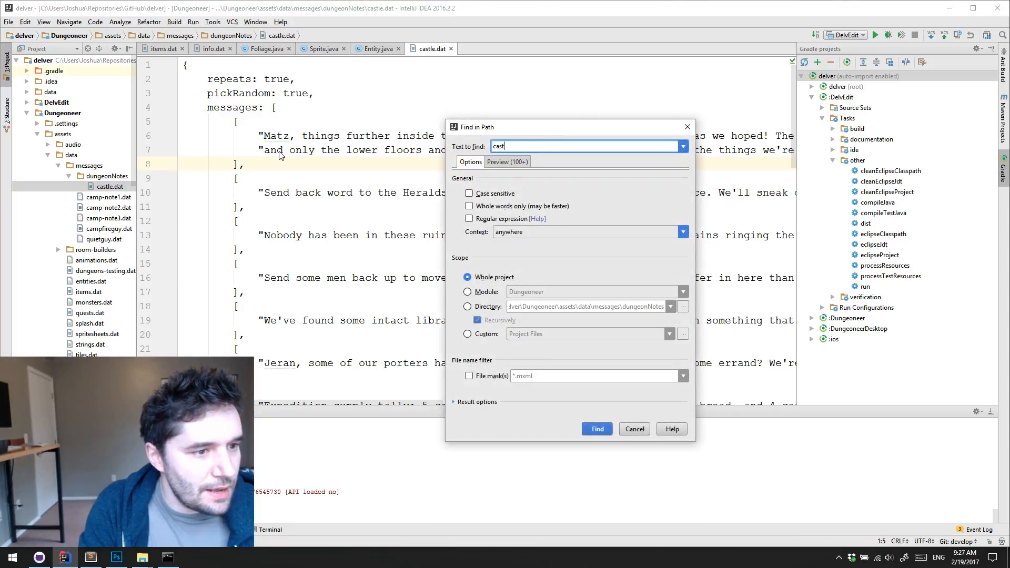
pyautogui.write('le.dat')
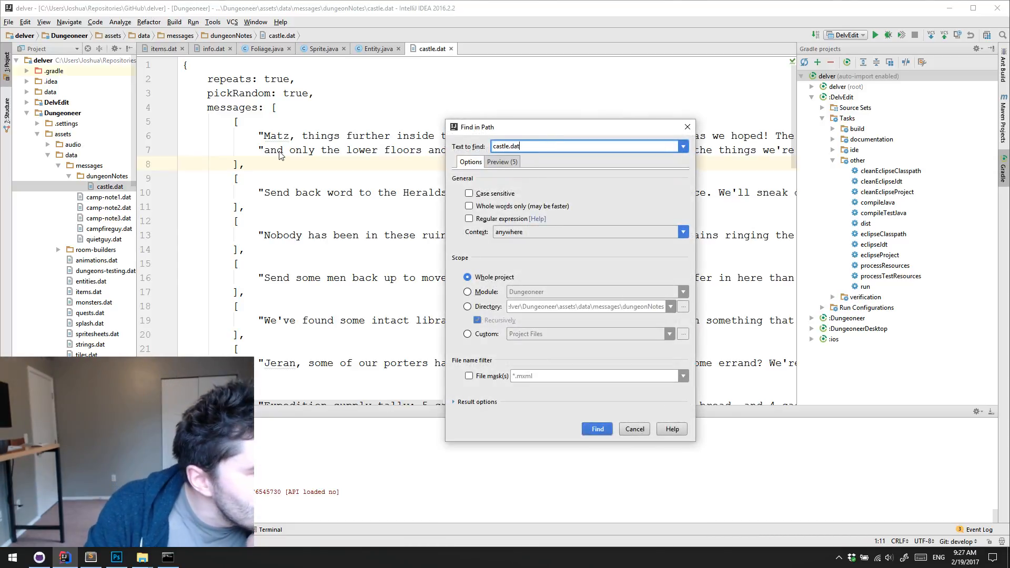
pyautogui.click(593, 430)
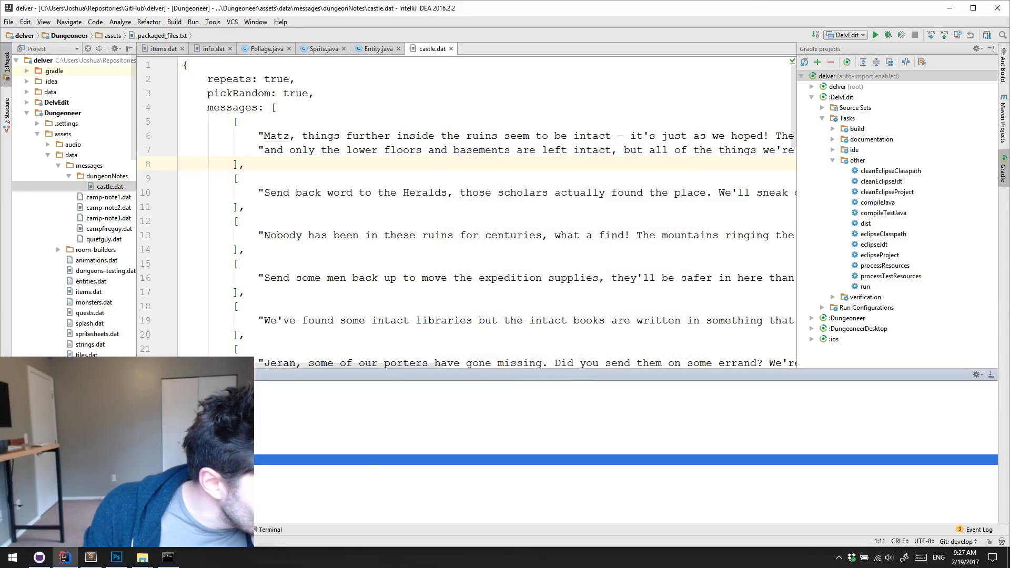
pyautogui.click(75, 438)
pyautogui.click(106, 460)
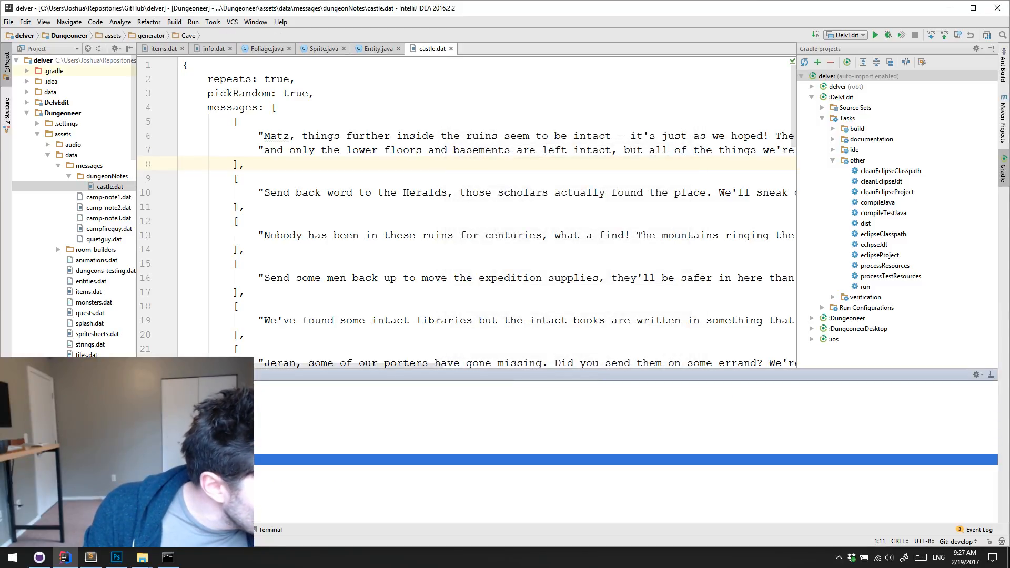
pyautogui.doubleClick(137, 481)
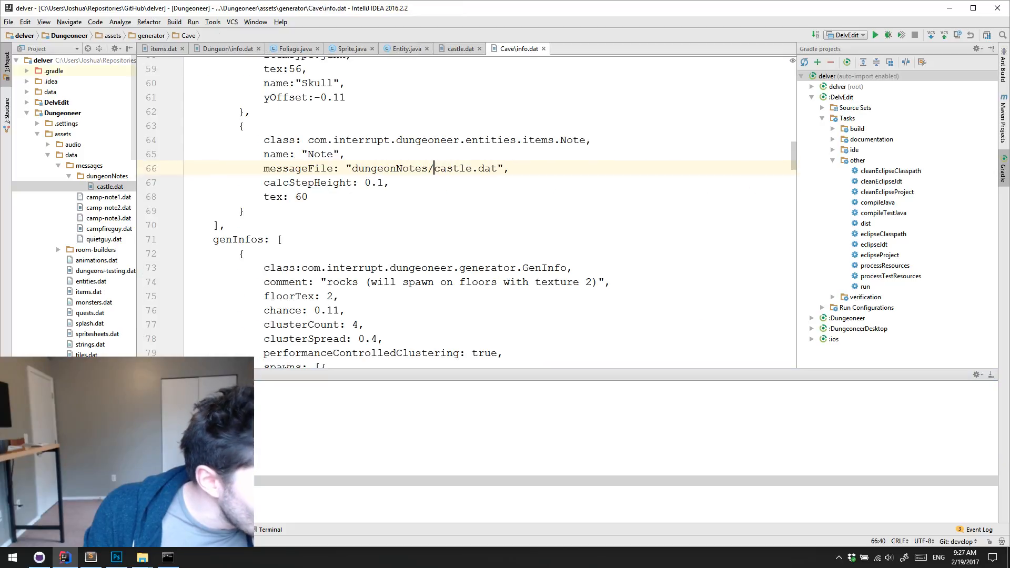
# Examine the Note entry referencing dungeonNotes/castle.dat and its surrounding entries in the Cave info.dat, and switch to items.dat
pyautogui.scroll(19, 441, 253)
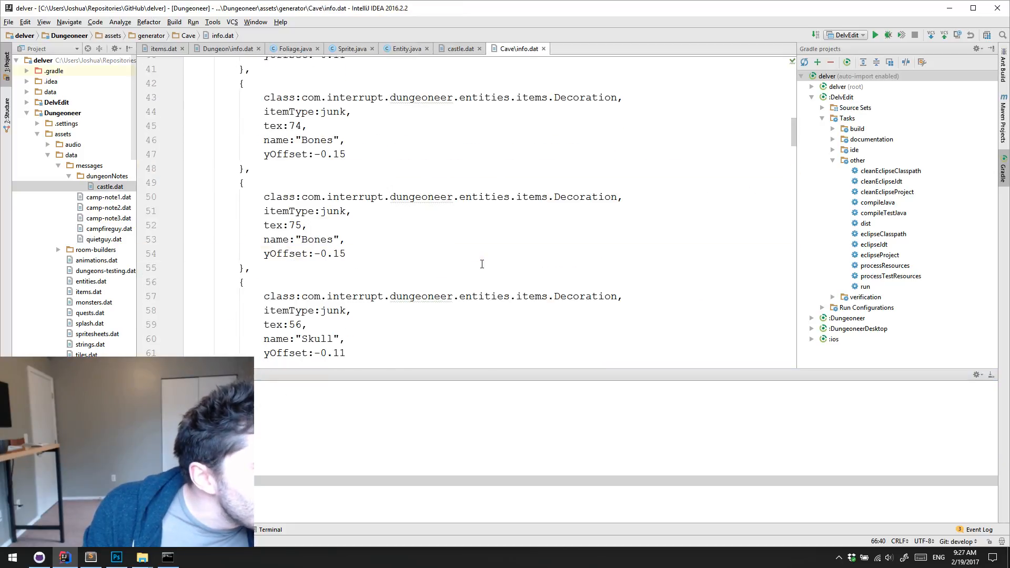
pyautogui.scroll(-20, 507, 274)
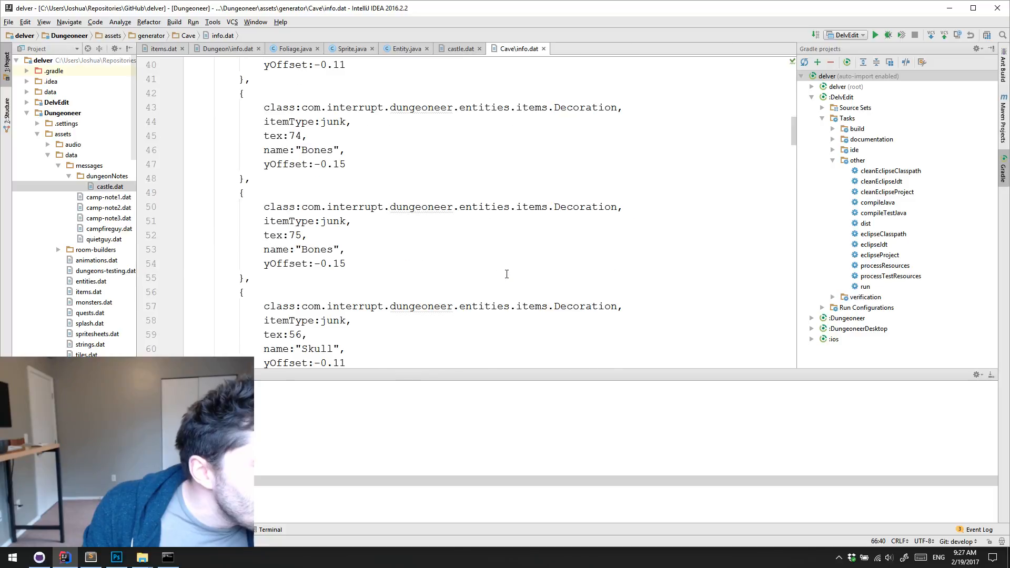
pyautogui.scroll(20, 507, 274)
pyautogui.scroll(9, 506, 275)
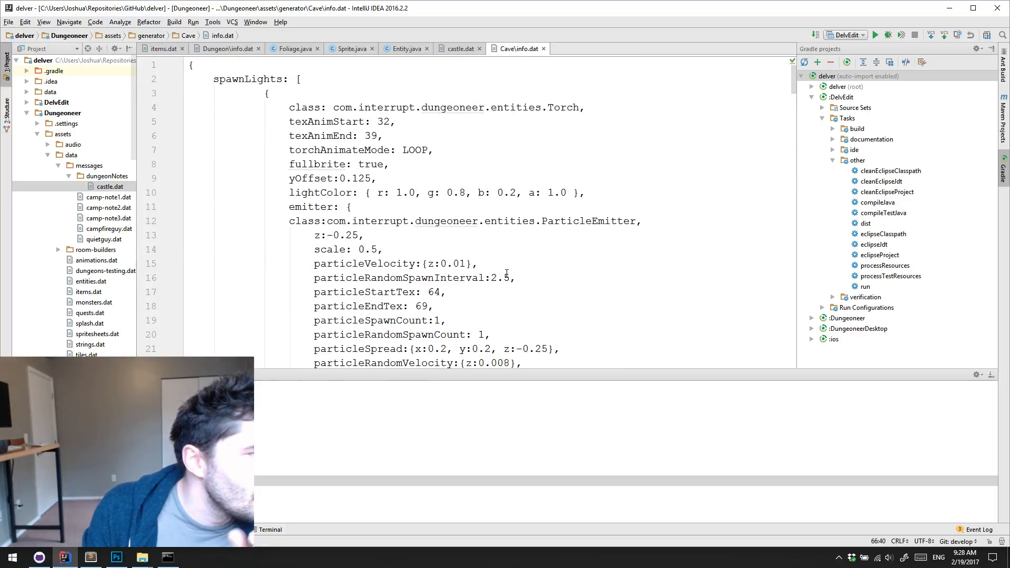
pyautogui.scroll(-20, 497, 263)
pyautogui.scroll(11, 500, 265)
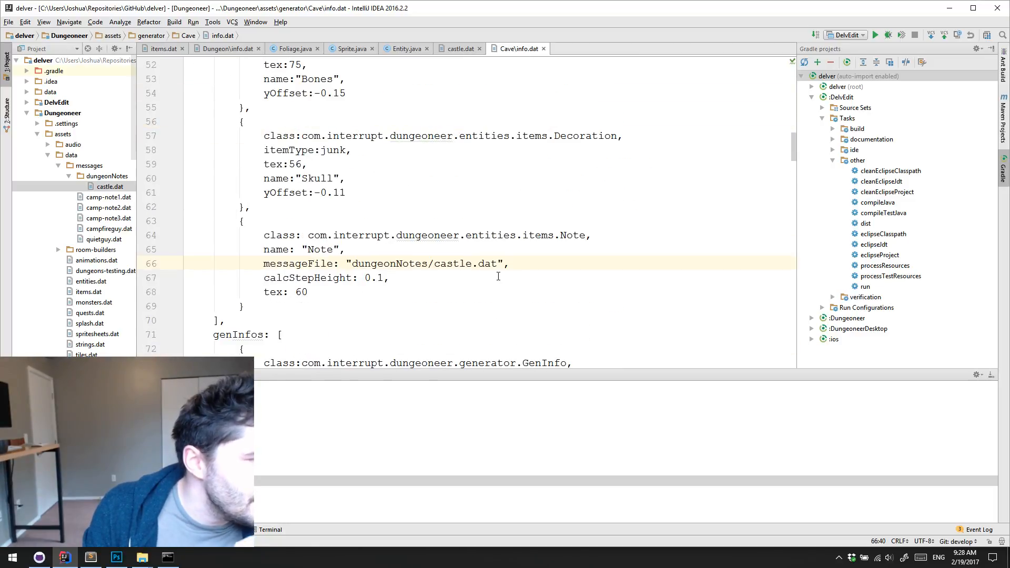
pyautogui.scroll(-2, 503, 269)
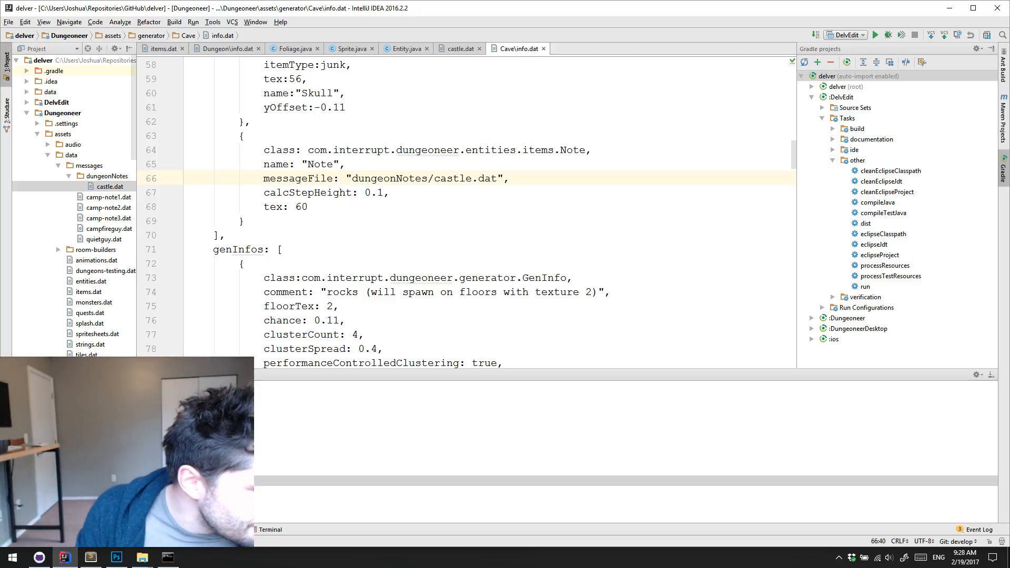
pyautogui.click(200, 481)
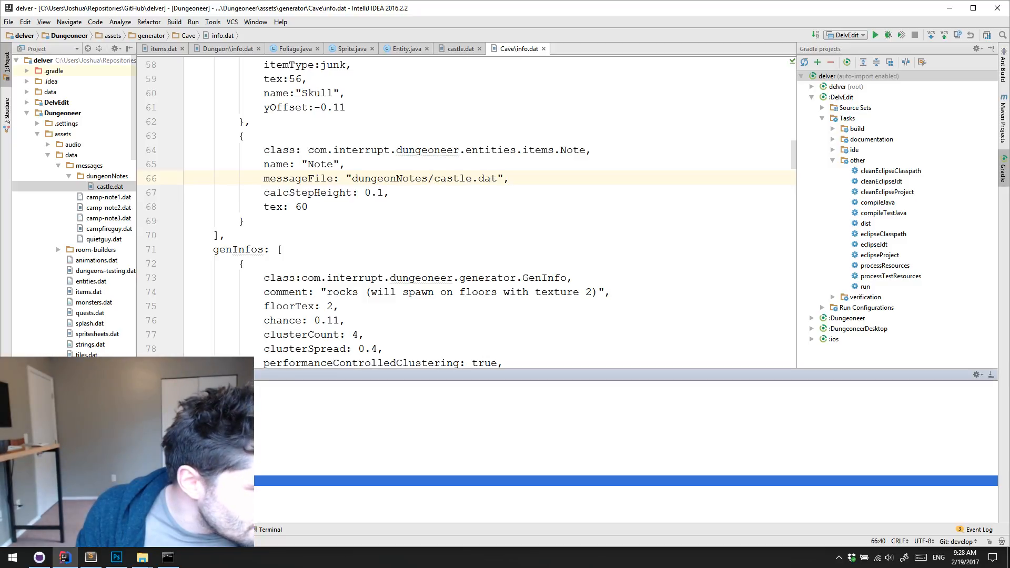
pyautogui.click(549, 182)
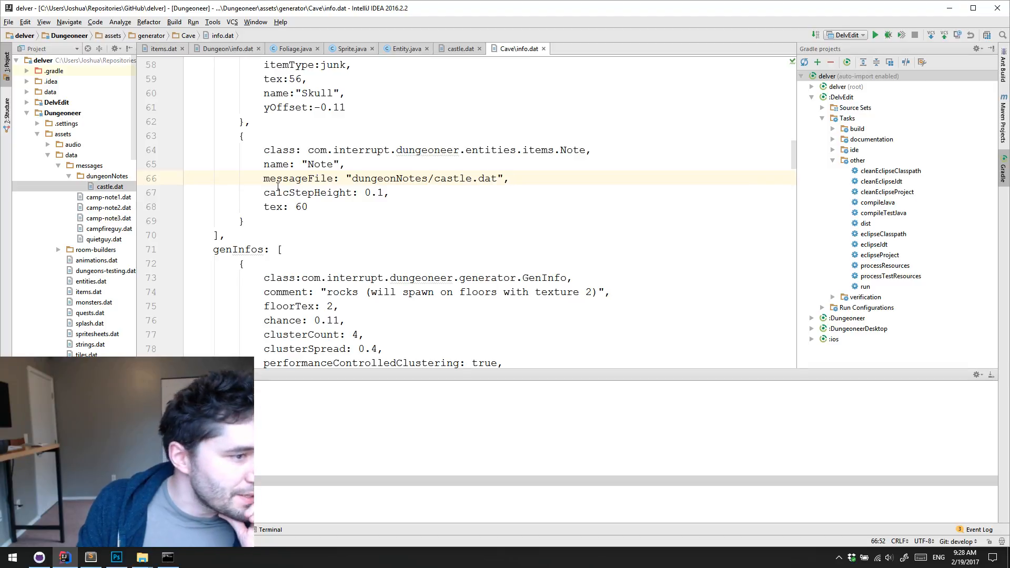
pyautogui.click(446, 194)
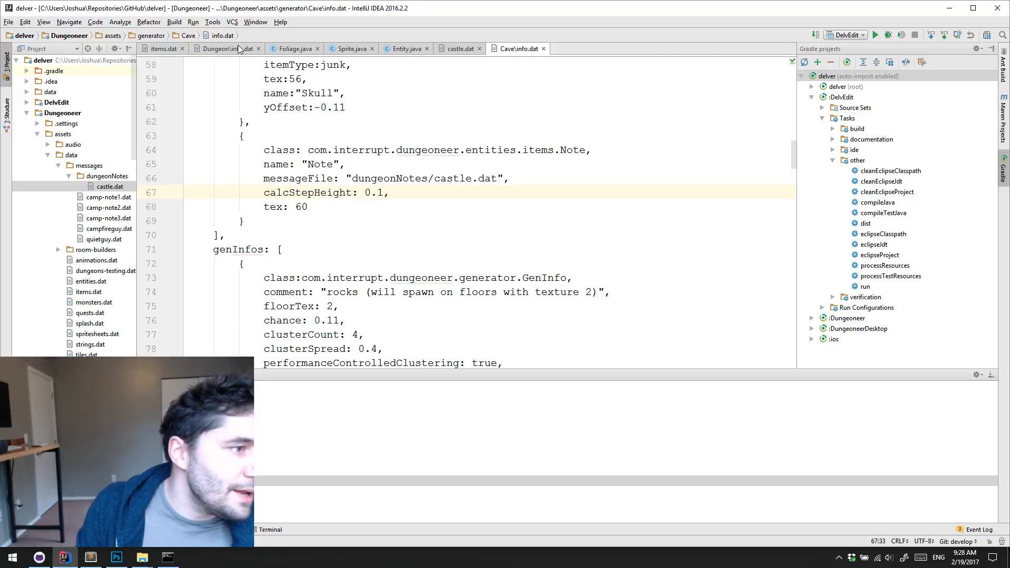
pyautogui.click(158, 49)
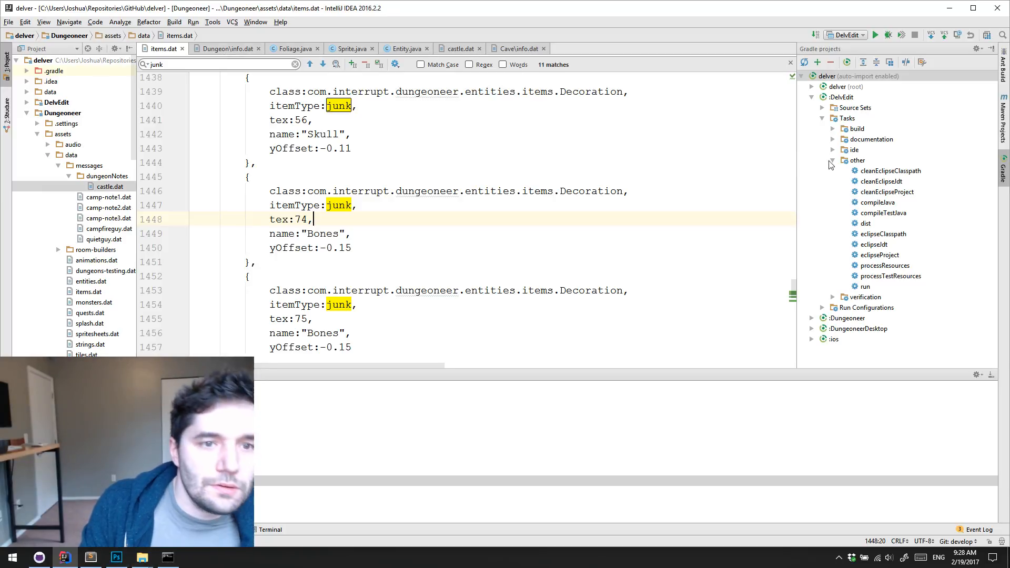
# Launch DelvEdit and delete the starting room tile from the new level
pyautogui.click(875, 36)
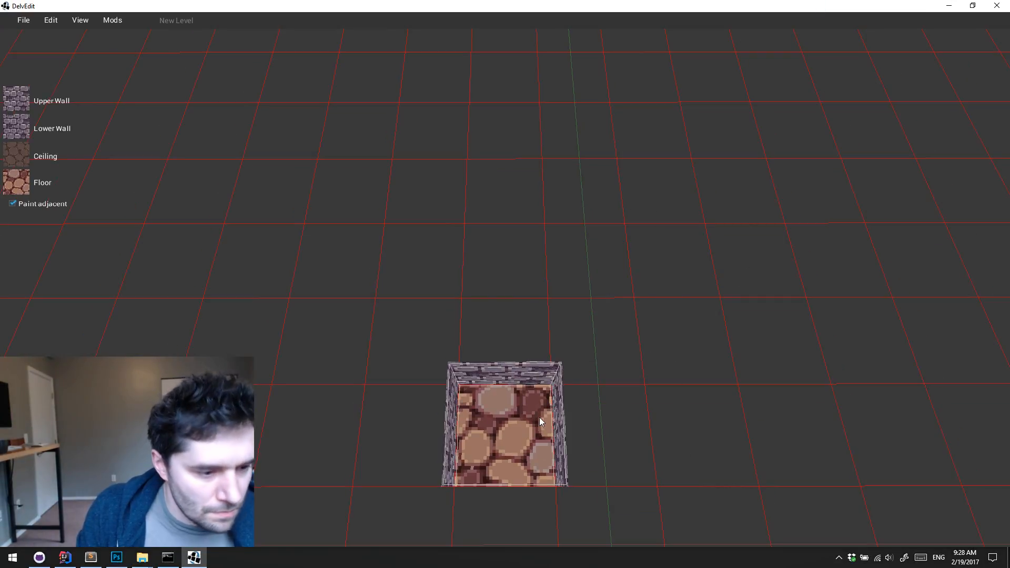
pyautogui.click(541, 417)
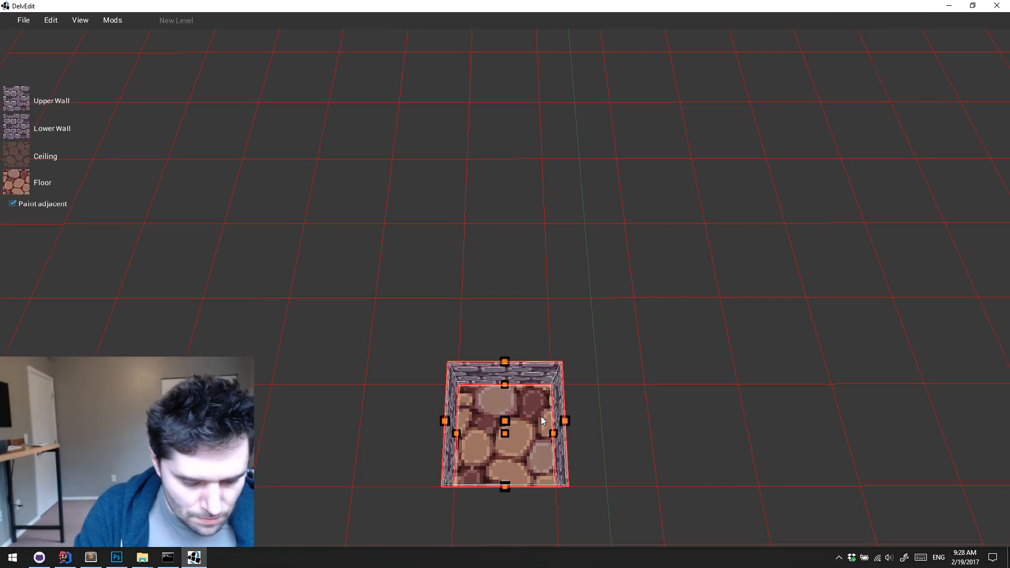
pyautogui.press('Delete')
pyautogui.press('d')
pyautogui.press('s')
# Place a basic Note entity in the empty level
pyautogui.rightClick(511, 367)
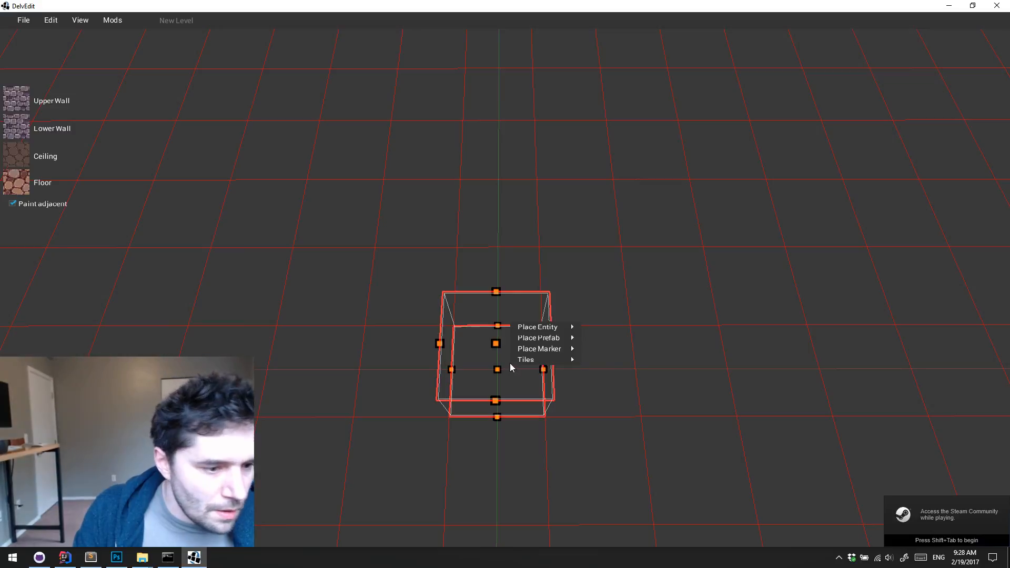
pyautogui.moveTo(547, 327)
pyautogui.moveTo(635, 470)
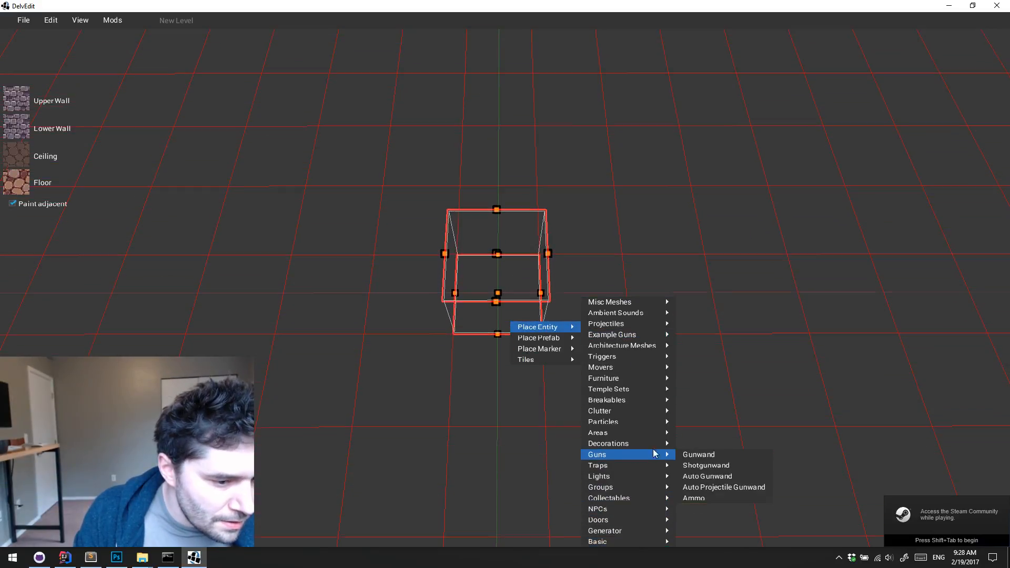
pyautogui.moveTo(633, 543)
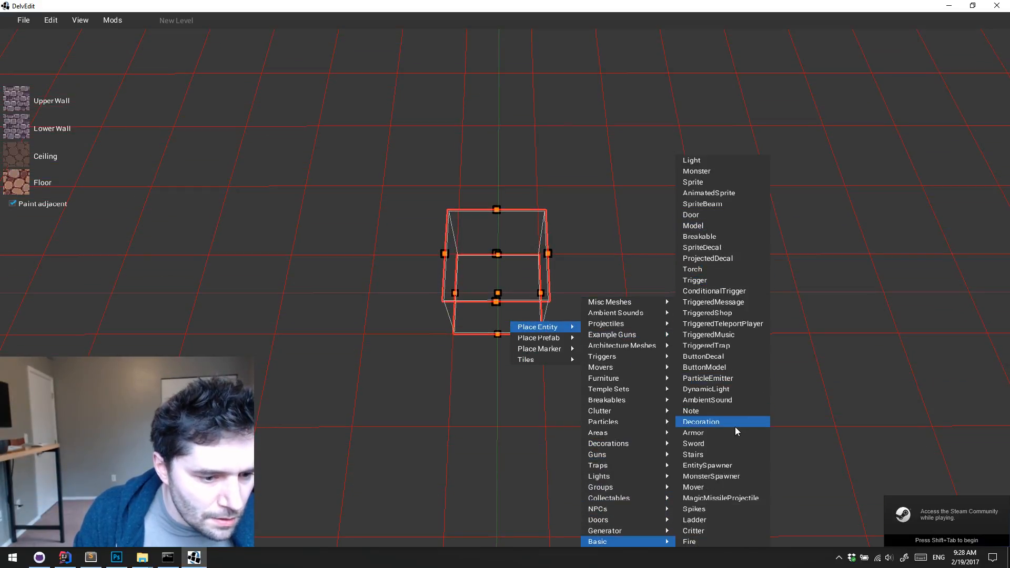
pyautogui.click(724, 411)
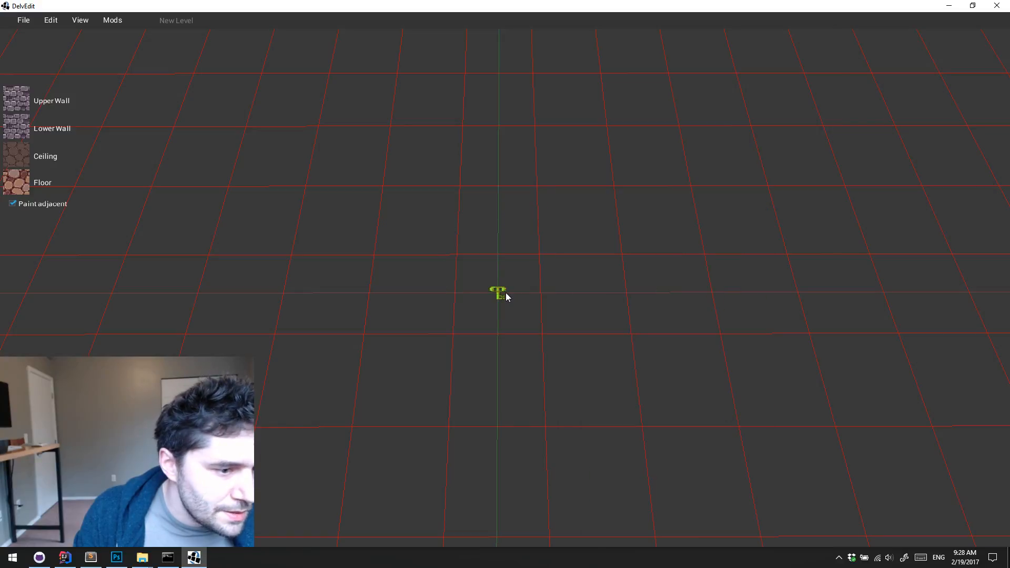
# Change the note entity's texture to the written paper sprite from the item sprite sheet
pyautogui.click(504, 293)
pyautogui.click(942, 298)
pyautogui.click(414, 158)
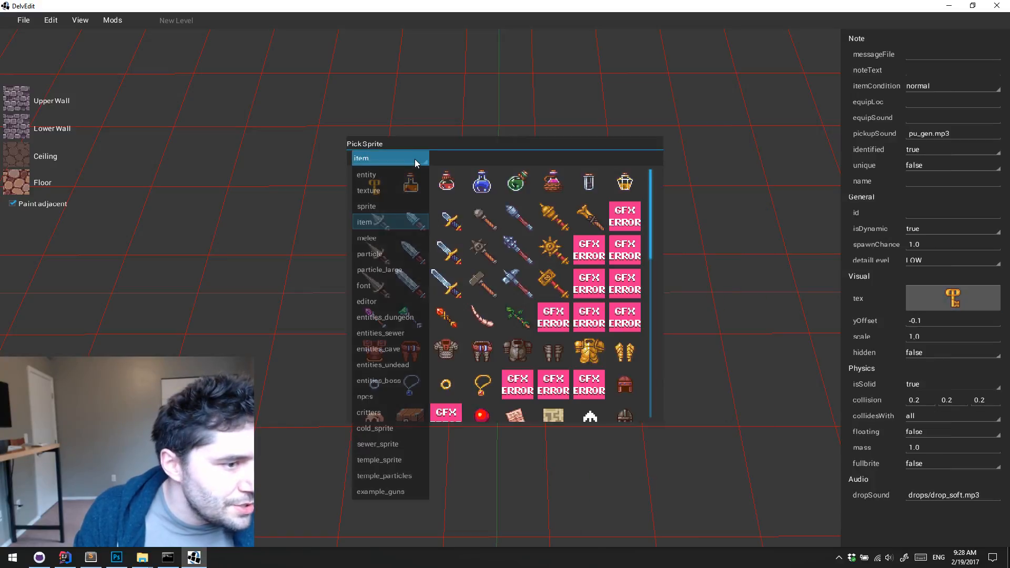
pyautogui.moveTo(652, 232); pyautogui.dragTo(652, 271)
pyautogui.click(516, 311)
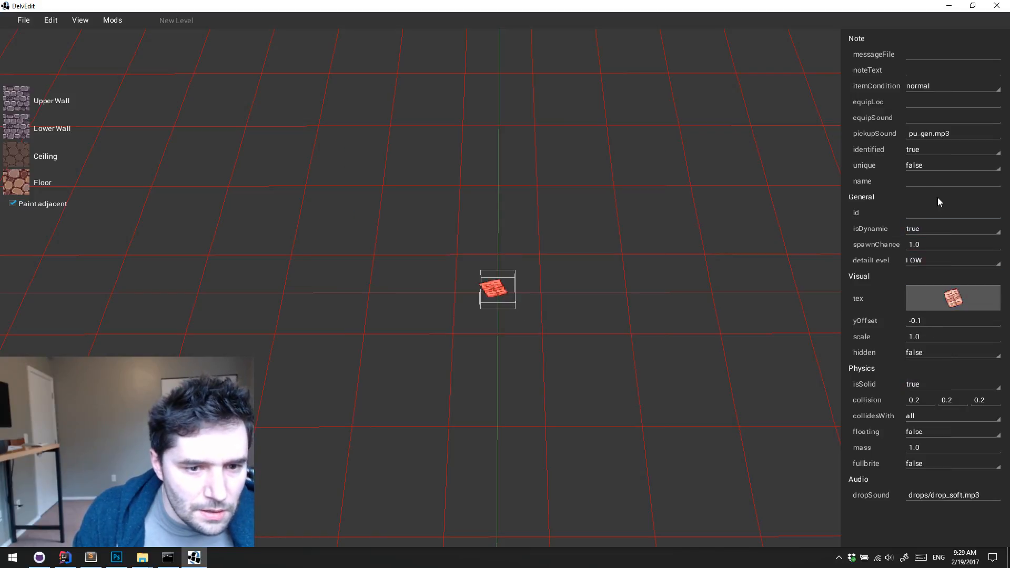
# Name the entity as a note from its sender and set its noteText to "Hello from tomorrow!"
pyautogui.click(940, 180)
pyautogui.write('Note From Chris')
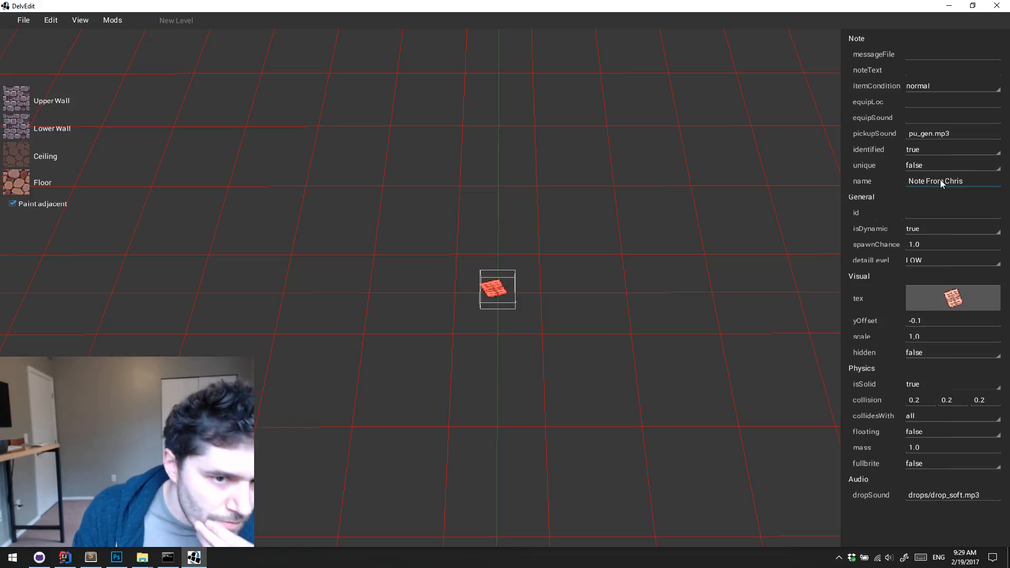
pyautogui.click(956, 67)
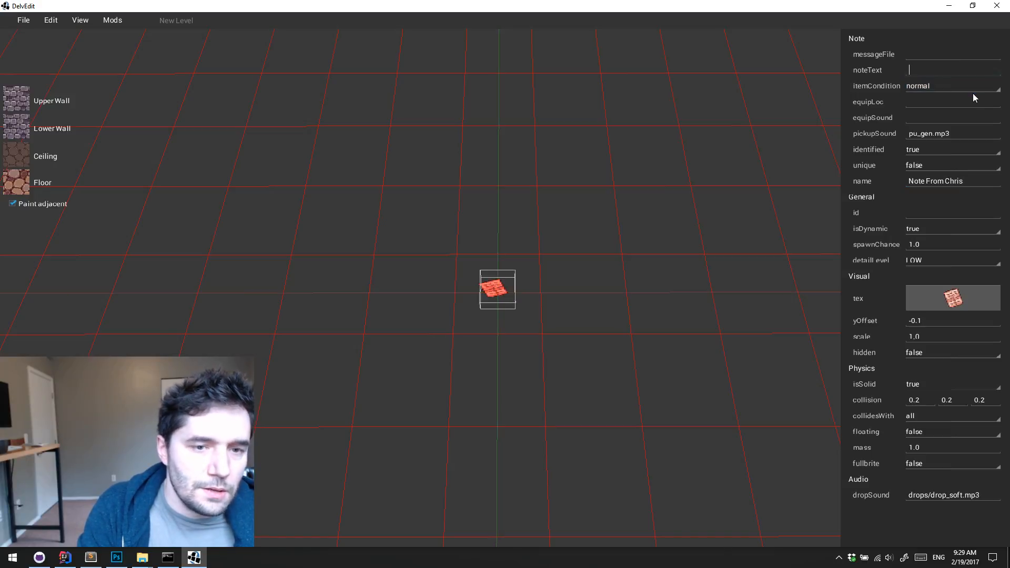
pyautogui.write('Hello fro')
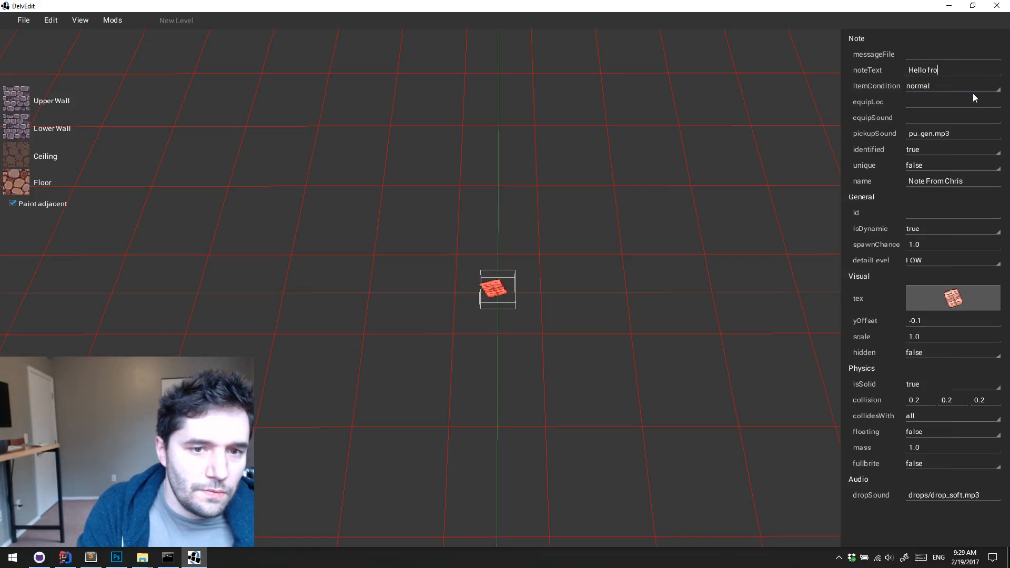
pyautogui.write('m tomorrow!')
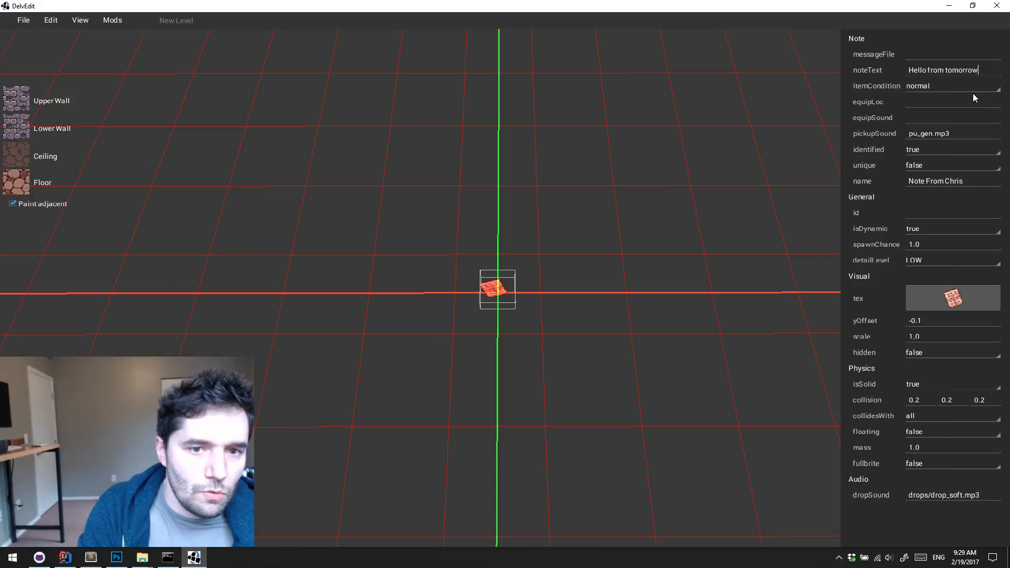
# Show the note entity's JSON, select its entire text for copying, and close the JSON window
pyautogui.rightClick(497, 292)
pyautogui.click(525, 290)
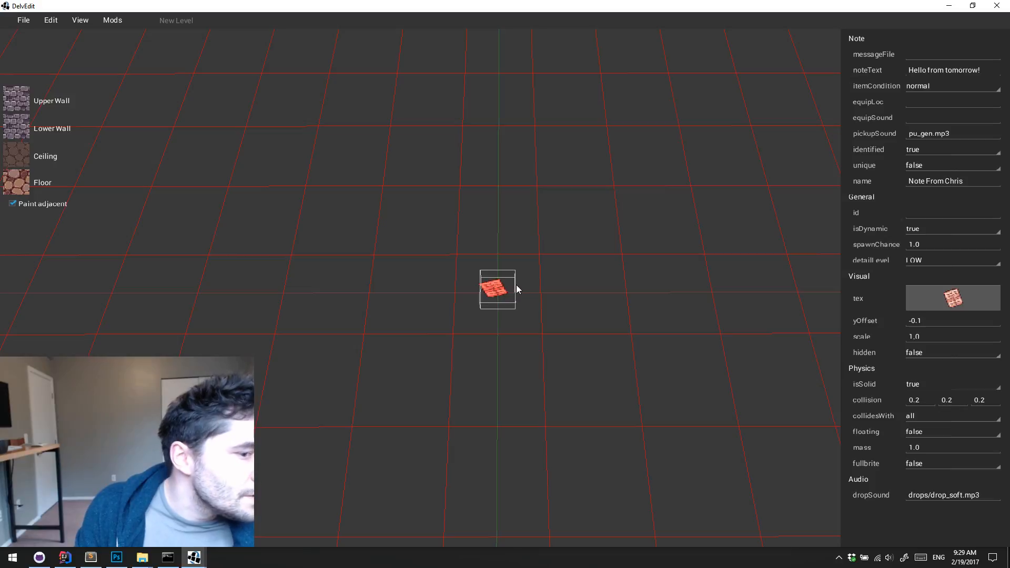
pyautogui.click(191, 561)
pyautogui.click(230, 520)
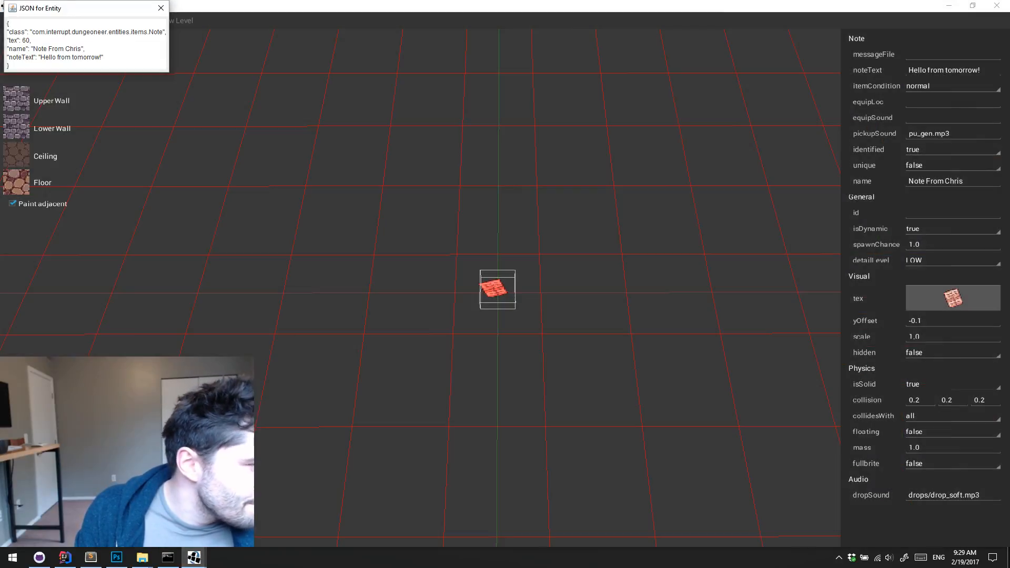
pyautogui.moveTo(20, 63); pyautogui.dragTo(2, 8)
pyautogui.hotkey('ctrl', 'c')
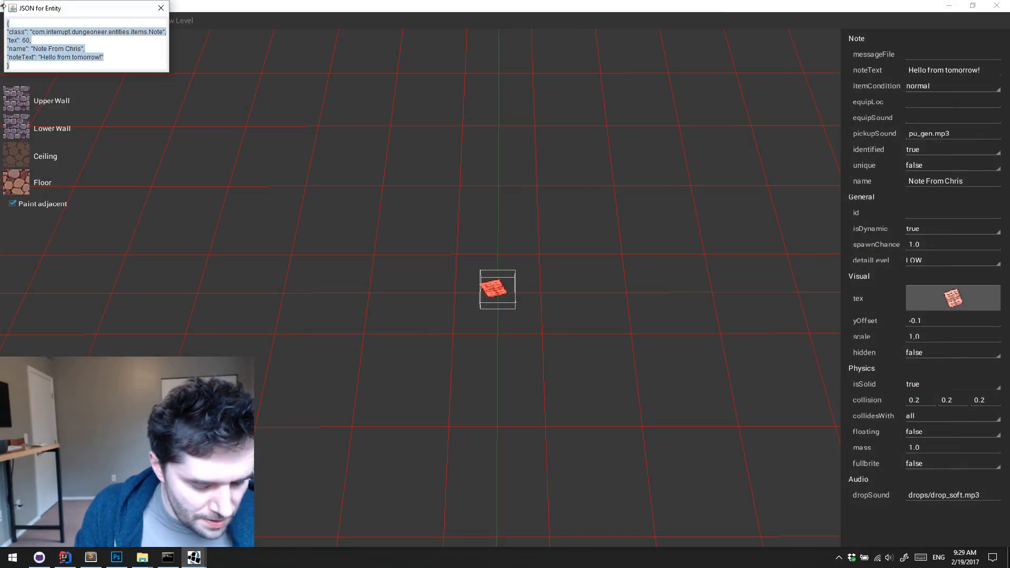
pyautogui.click(161, 8)
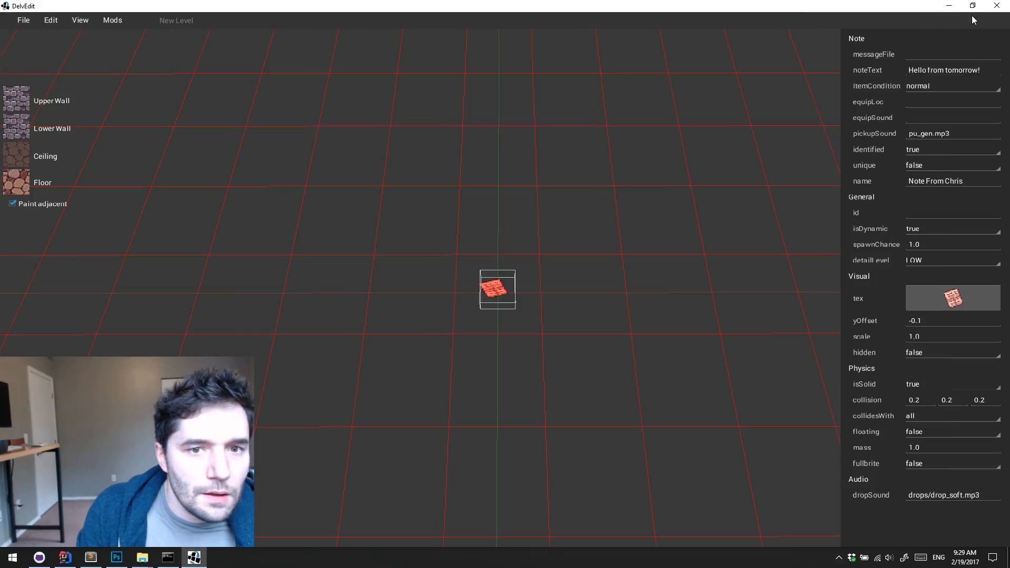
# Switch to IntelliJ IDEA and look through the scroll, food, decorations and junk lists in items.dat
pyautogui.click(949, 6)
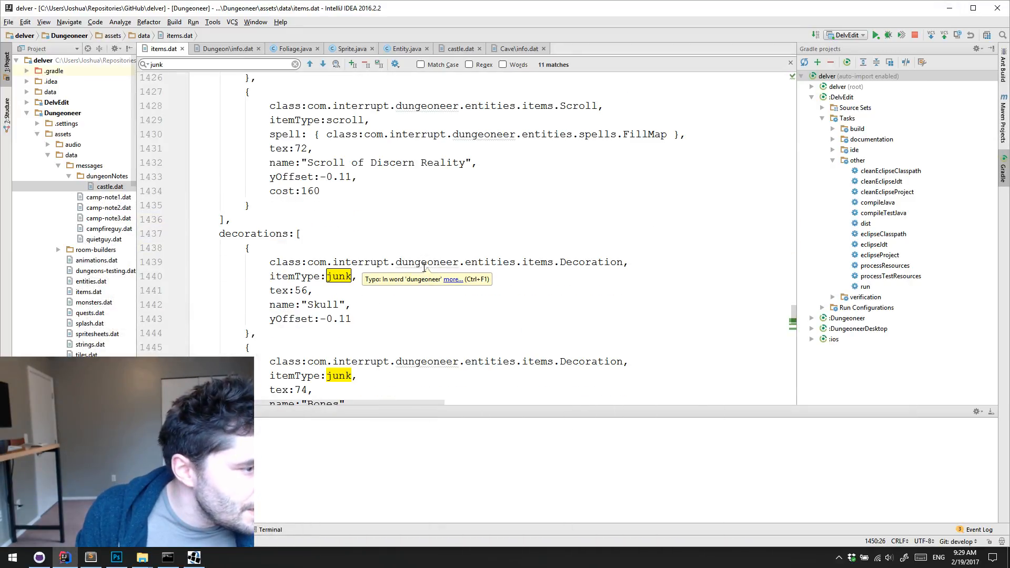
pyautogui.scroll(12, 424, 268)
pyautogui.scroll(20, 309, 180)
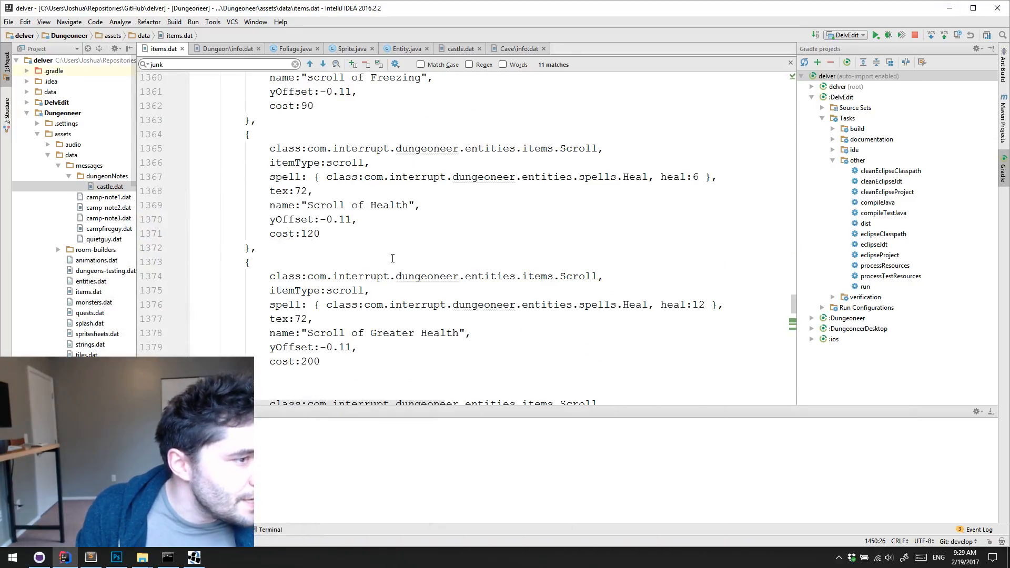
pyautogui.scroll(-20, 347, 184)
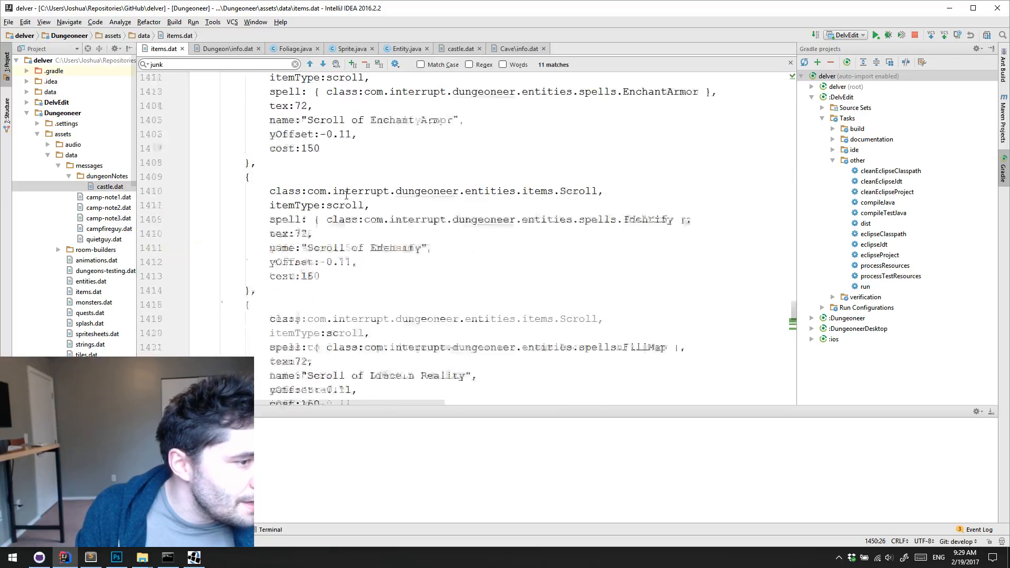
pyautogui.scroll(-20, 347, 197)
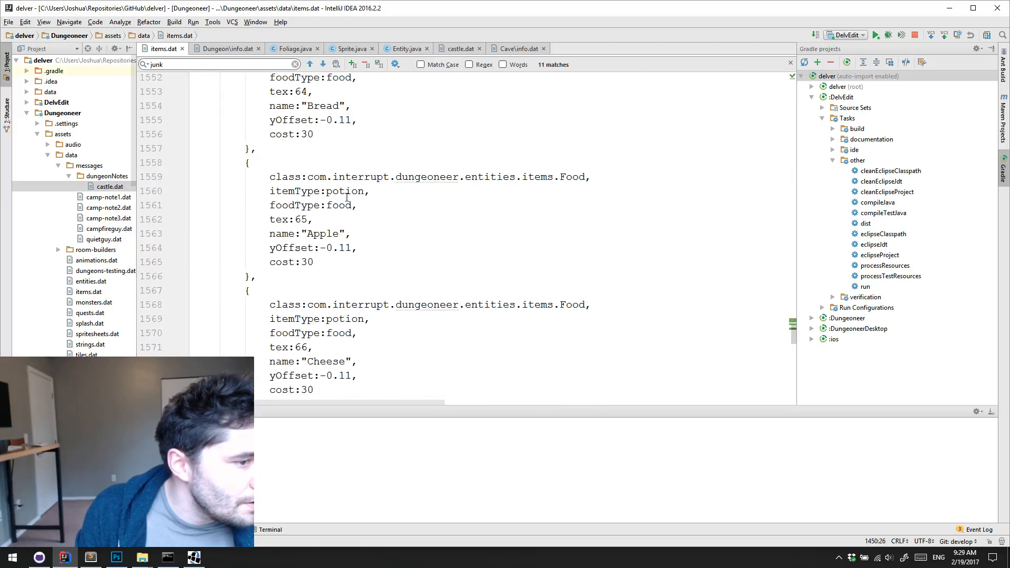
pyautogui.scroll(20, 376, 215)
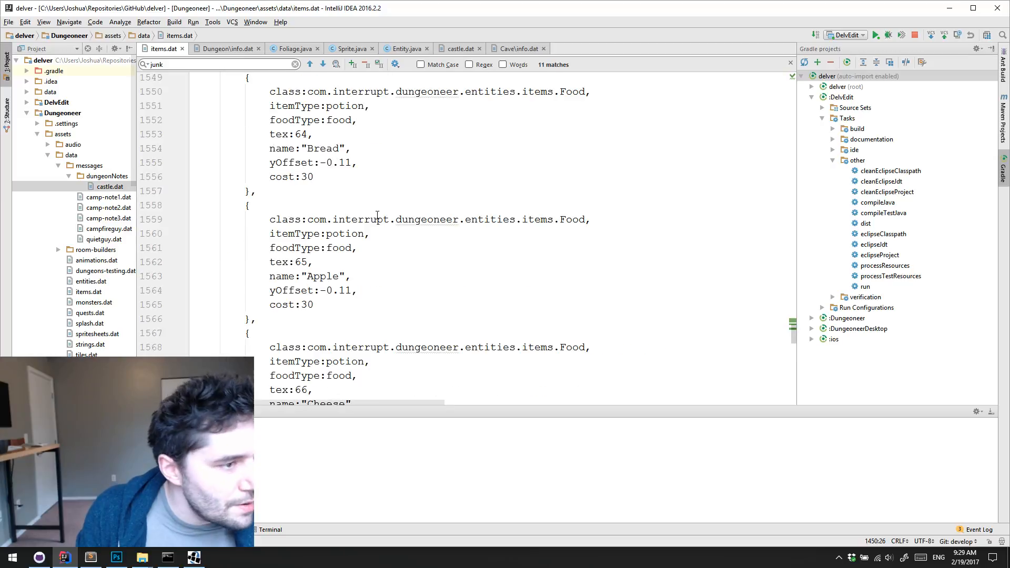
pyautogui.scroll(-4, 377, 215)
pyautogui.scroll(10, 377, 216)
pyautogui.scroll(18, 377, 215)
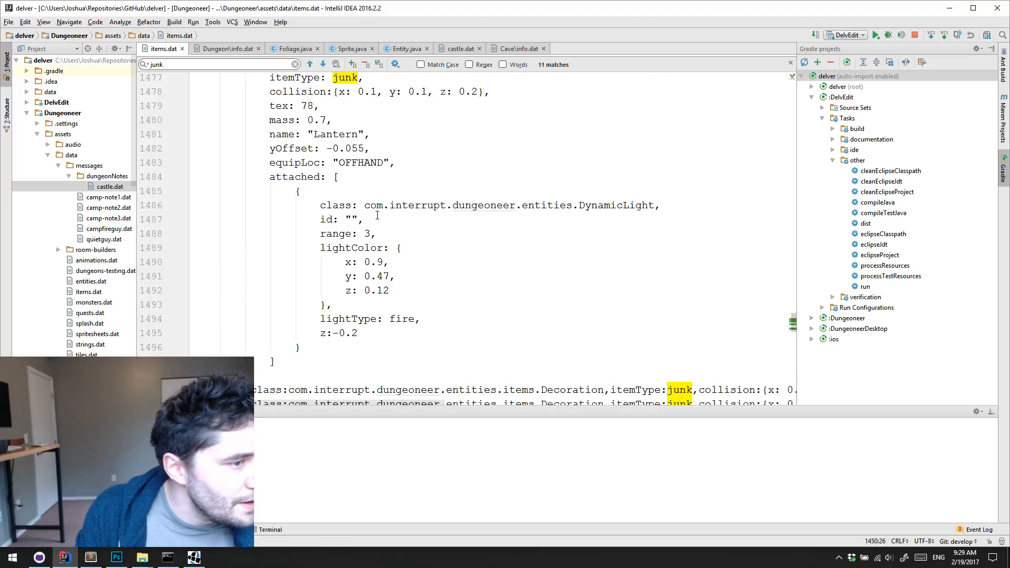
pyautogui.scroll(-10, 377, 215)
pyautogui.scroll(2, 361, 230)
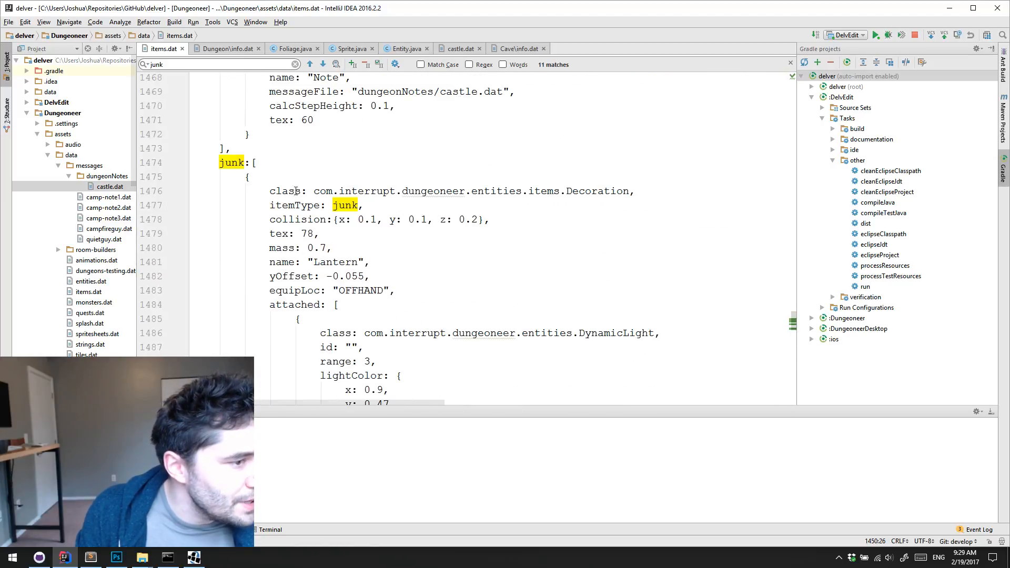
pyautogui.scroll(-1, 320, 178)
# Paste the copied note JSON as the first entry of the junk list, add a trailing comma and indent the block
pyautogui.click(324, 122)
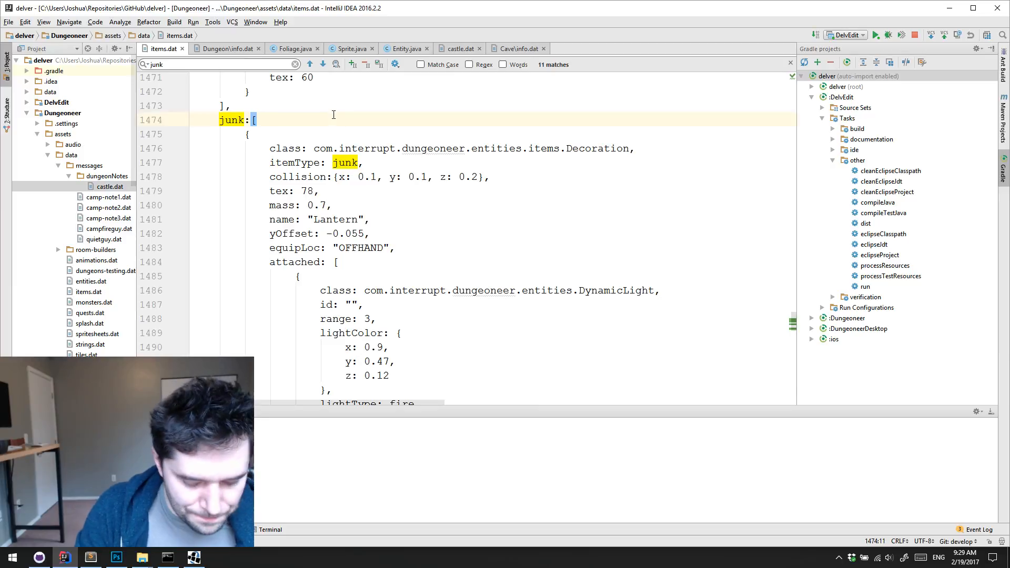
pyautogui.press('Return')
pyautogui.hotkey('ctrl', 'v')
pyautogui.write(',')
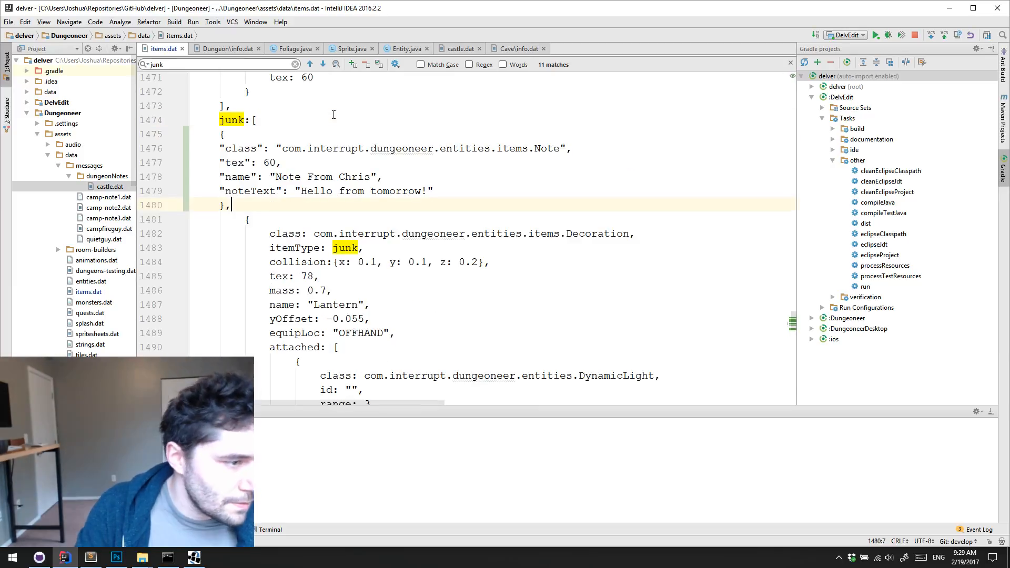
pyautogui.moveTo(256, 200); pyautogui.dragTo(190, 137)
pyautogui.press('Tab')
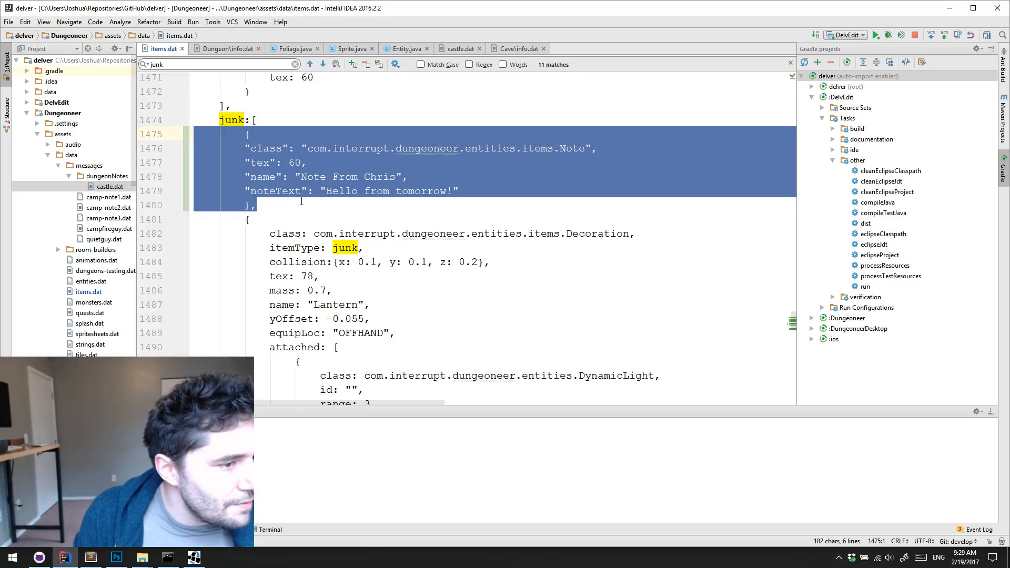
pyautogui.hotkey('ctrl', 'alt', 'i')
pyautogui.hotkey('ctrl', 'z')
pyautogui.click(495, 188)
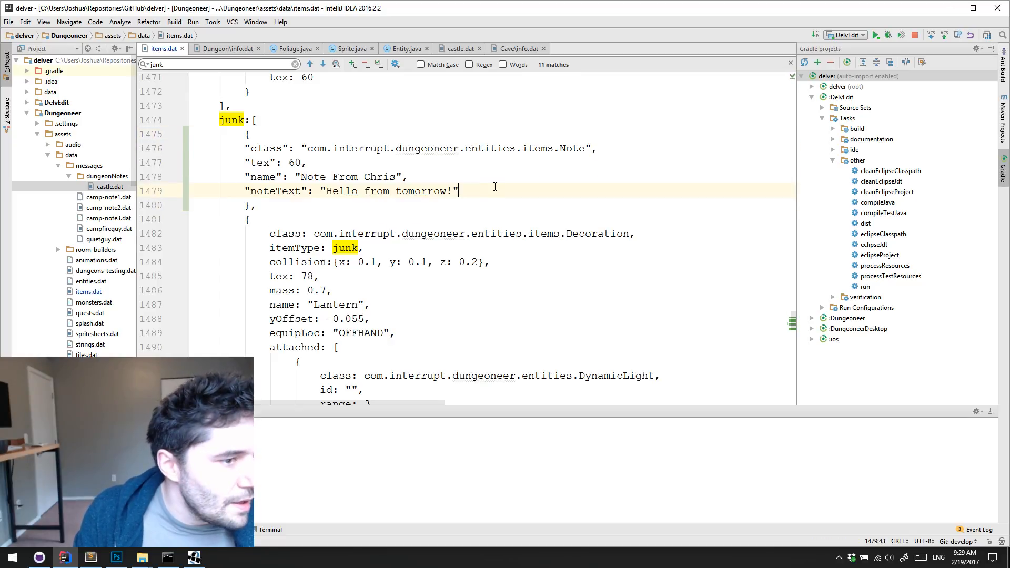
# Undo the insertion of the note entry in the junk list
pyautogui.scroll(2, 495, 186)
pyautogui.hotkey('ctrl', 'z')
pyautogui.hotkey('ctrl', 'z')
pyautogui.hotkey('ctrl', 'z')
pyautogui.hotkey('ctrl', 'c')
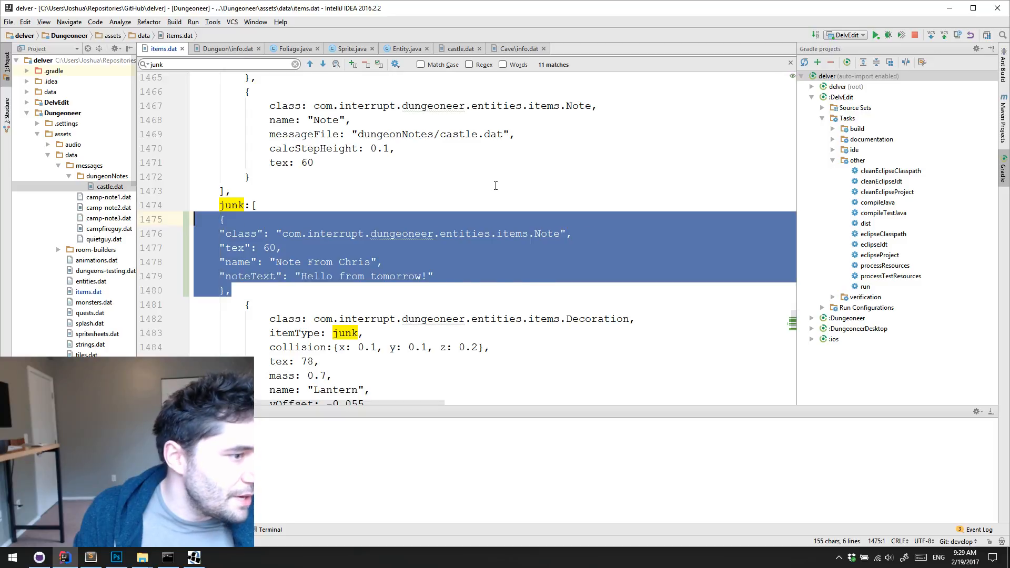
pyautogui.hotkey('ctrl', 'z')
pyautogui.hotkey('ctrl', 'z')
# Paste the note JSON as the first entry of the decorations list, indent the block and add a trailing comma
pyautogui.scroll(10, 496, 186)
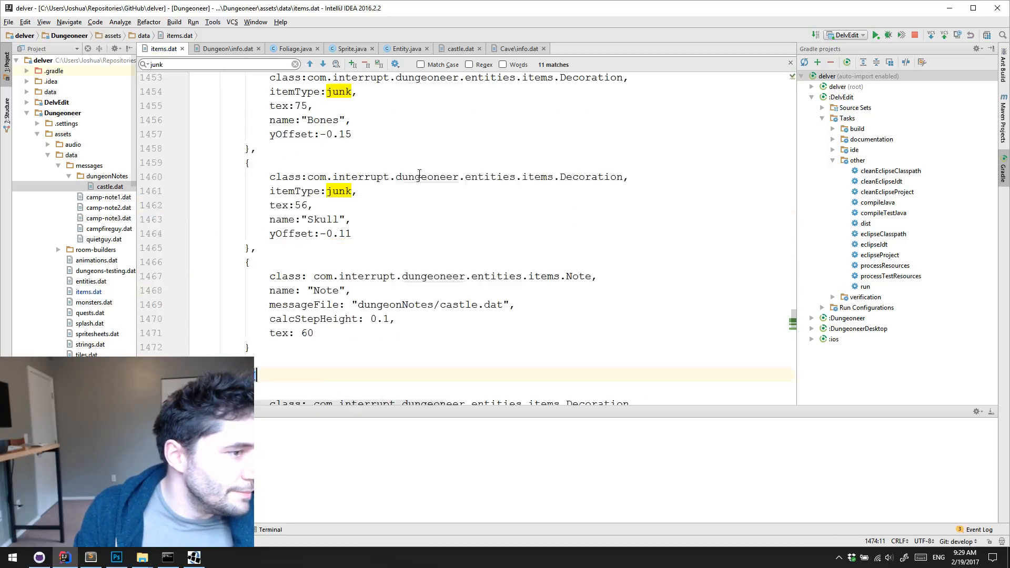
pyautogui.click(401, 148)
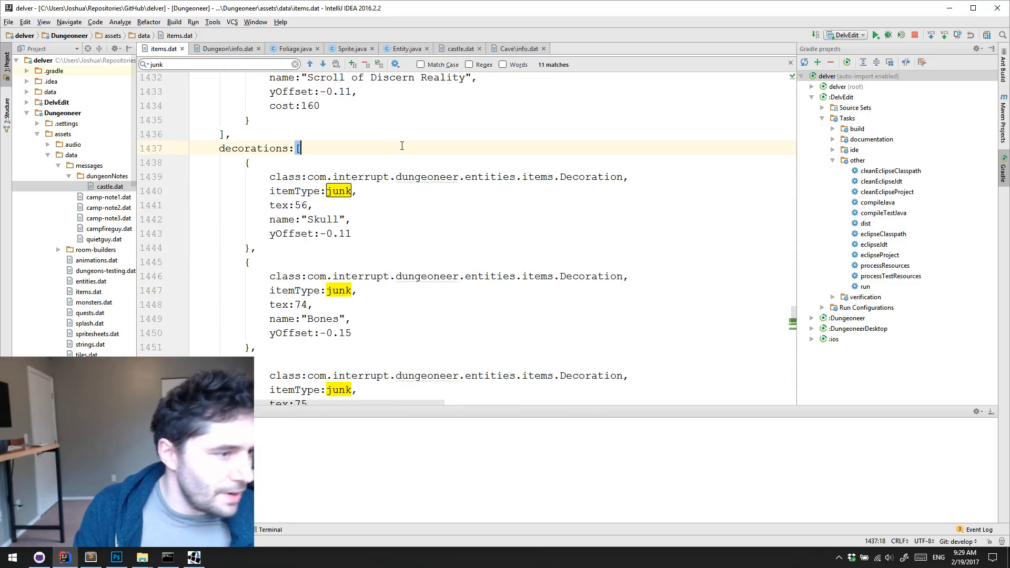
pyautogui.press('Return')
pyautogui.hotkey('ctrl', 'v')
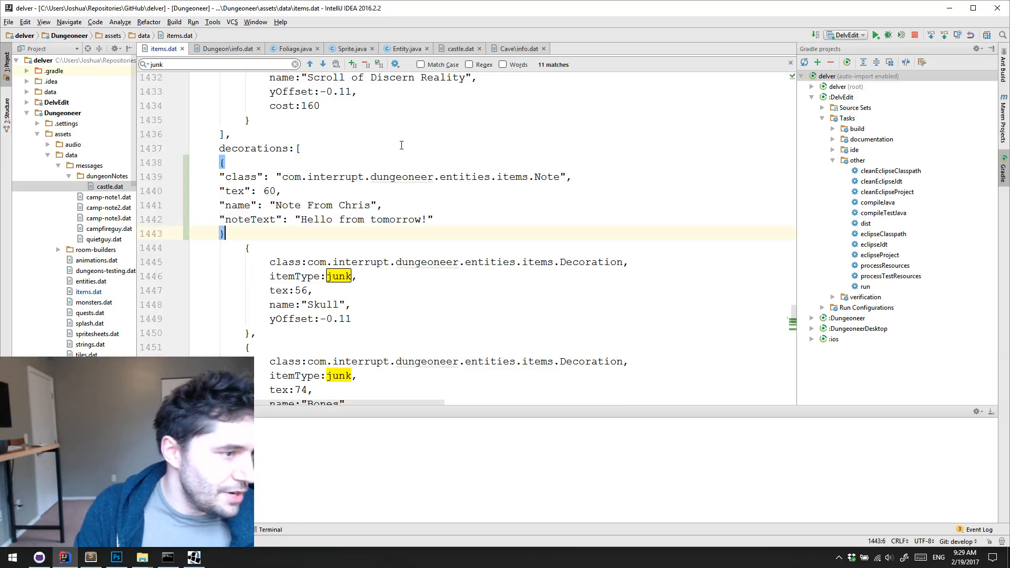
pyautogui.hotkey('ctrl', 'w')
pyautogui.hotkey('ctrl', 'w')
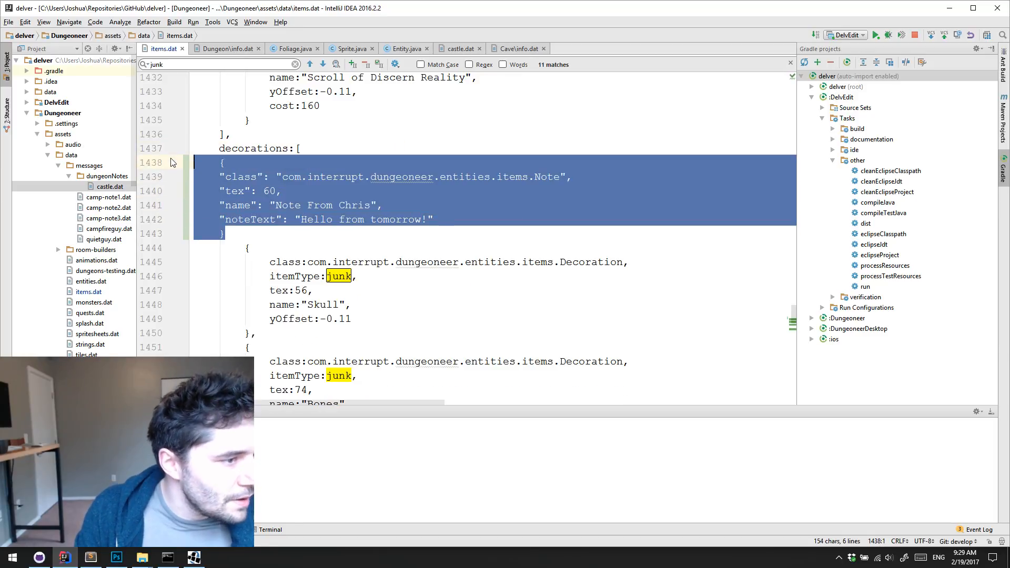
pyautogui.press('Tab')
pyautogui.press('Escape')
pyautogui.write(',')
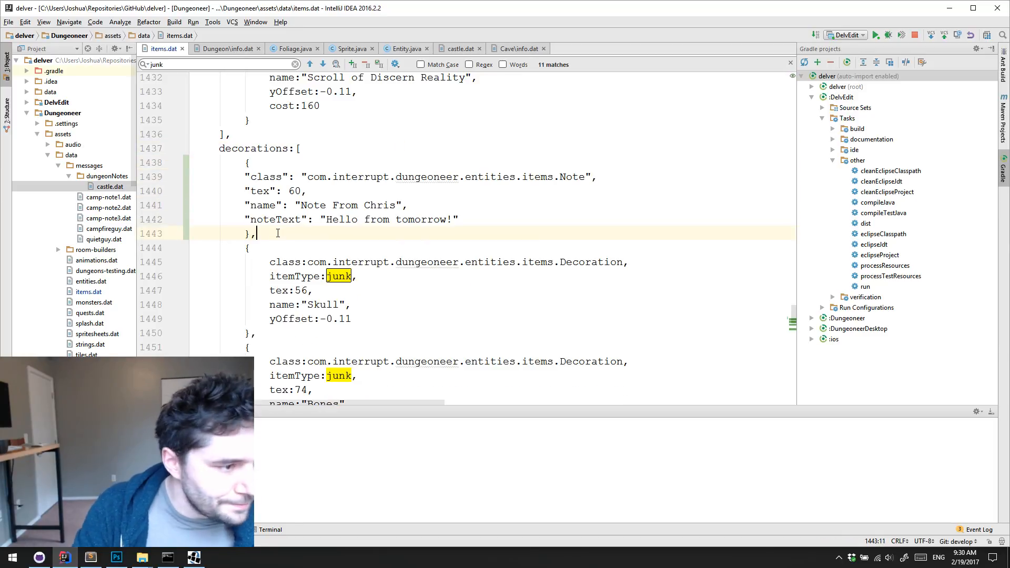
# Indent the class, tex, name and noteText lines one level deeper inside the note's braces
pyautogui.press('Up')
pyautogui.hotkey('shift', 'Home')
pyautogui.hotkey('shift', 'Up')
pyautogui.hotkey('shift', 'Up')
pyautogui.hotkey('shift', 'Up')
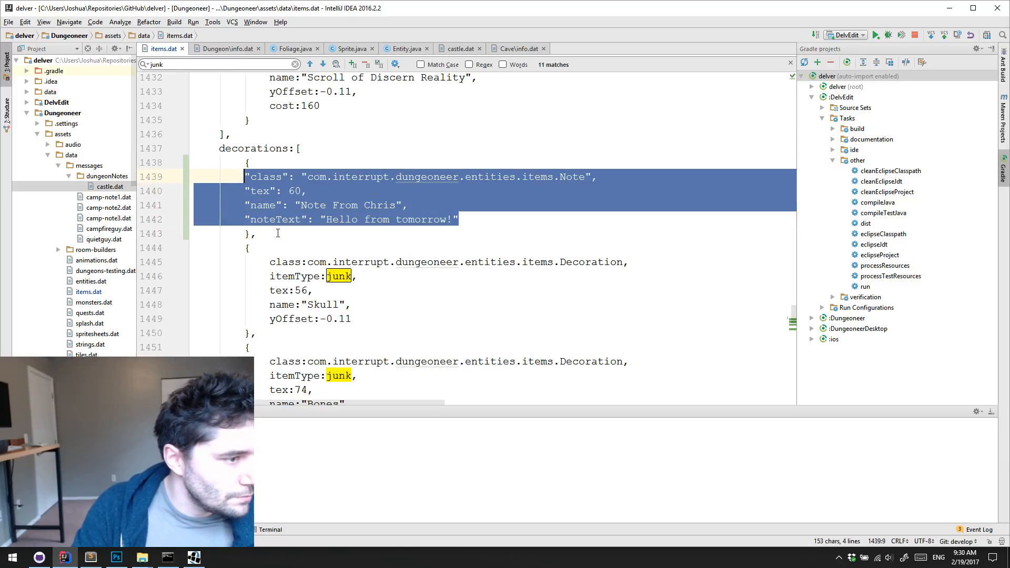
pyautogui.press('Tab')
pyautogui.click(348, 250)
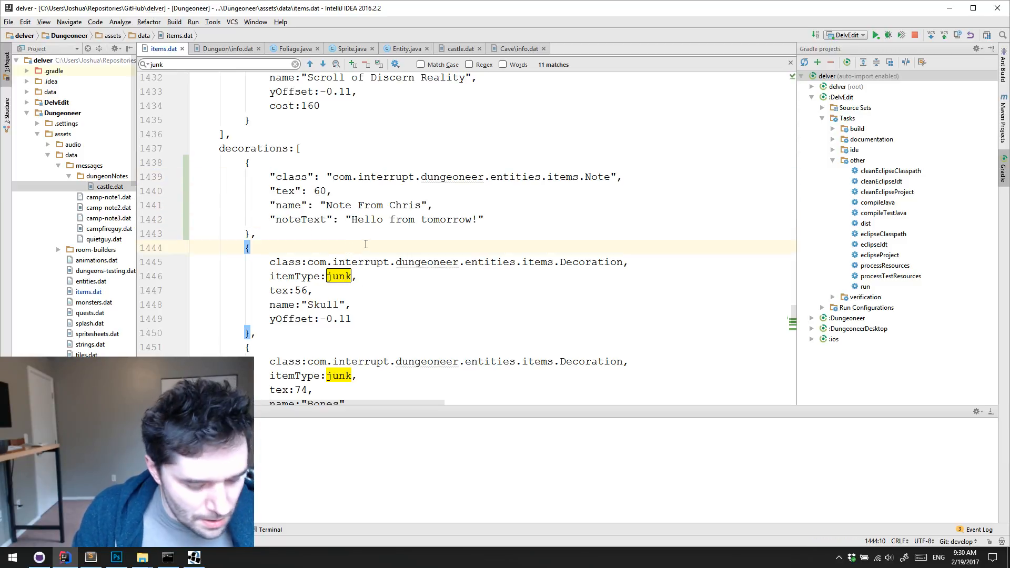
# Switch to DelvEdit, close it and return to the note entry in items.dat
pyautogui.click(544, 204)
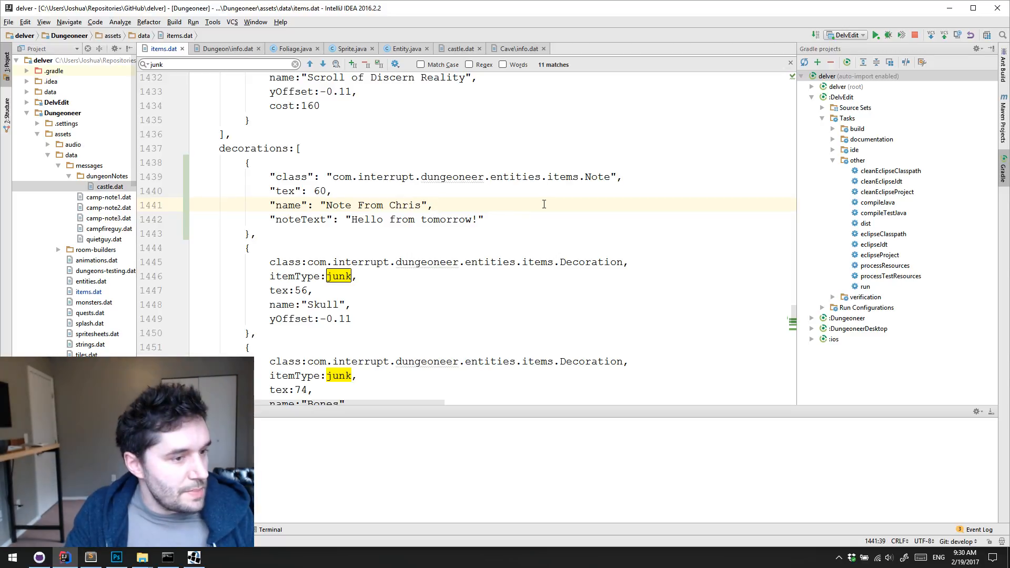
pyautogui.click(519, 219)
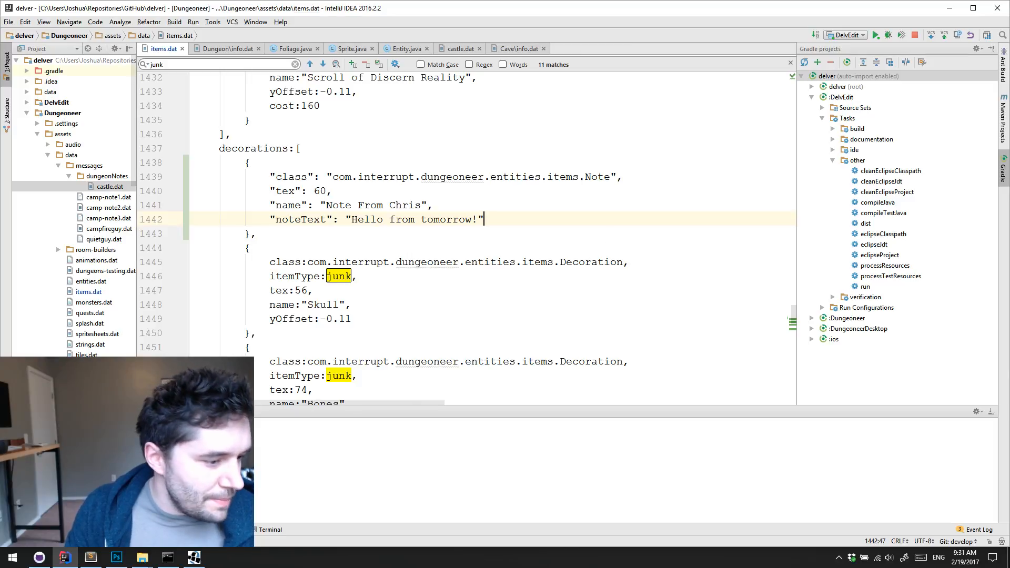
pyautogui.hotkey('alt', 'Tab')
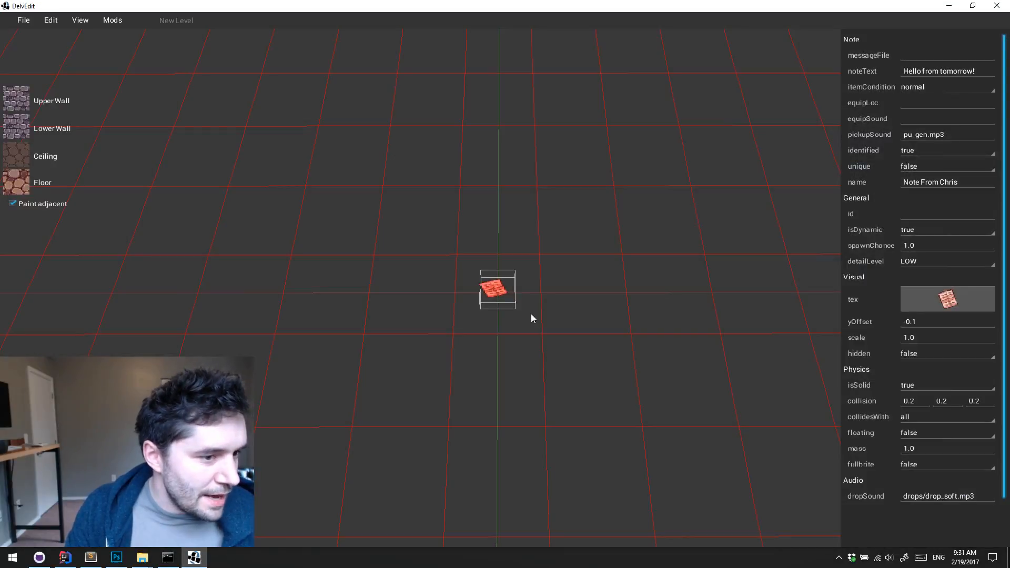
pyautogui.click(996, 5)
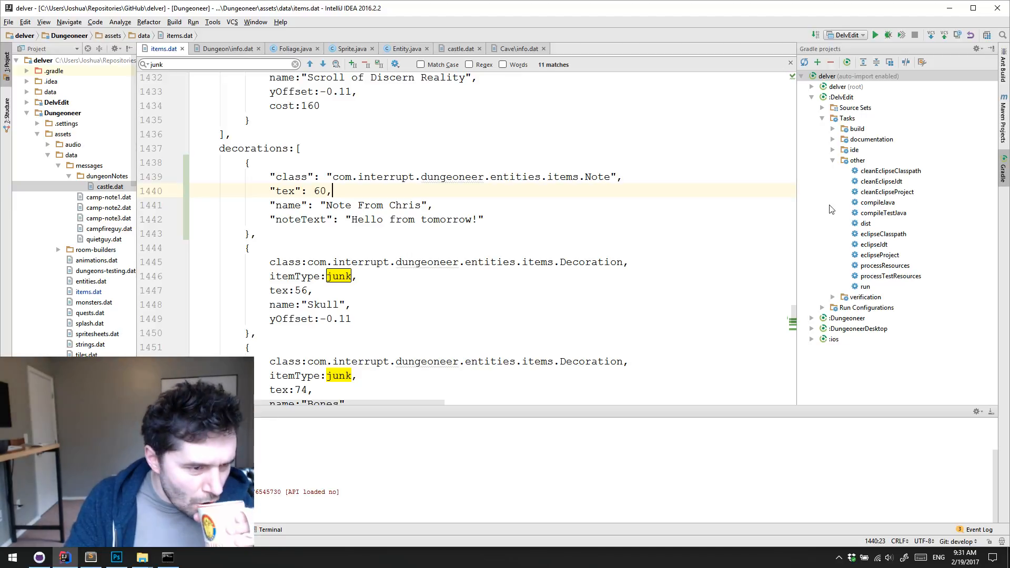
pyautogui.click(593, 205)
pyautogui.click(633, 227)
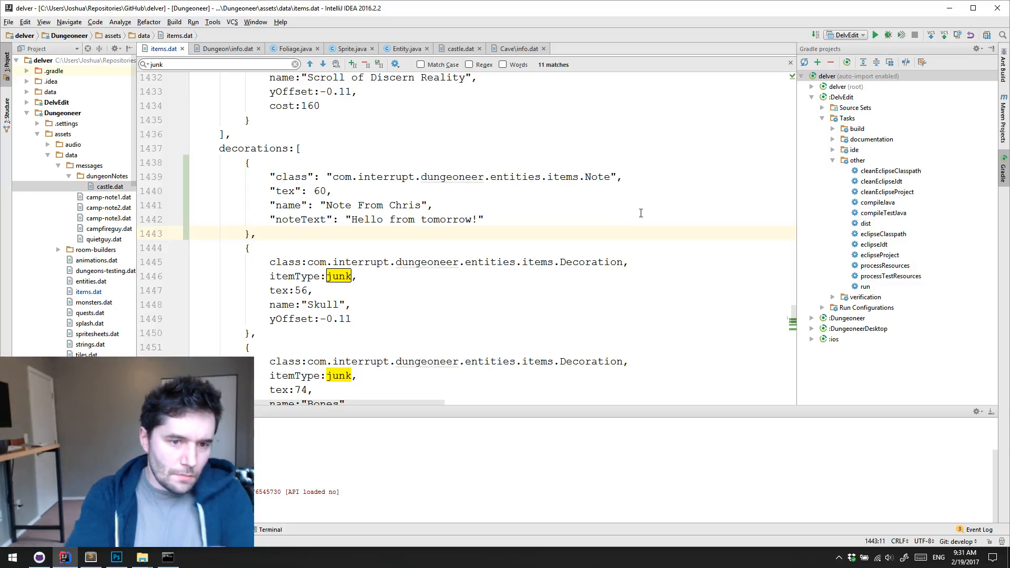
# Collapse the Tasks and DelvEdit nodes in the Gradle project tree
pyautogui.click(821, 118)
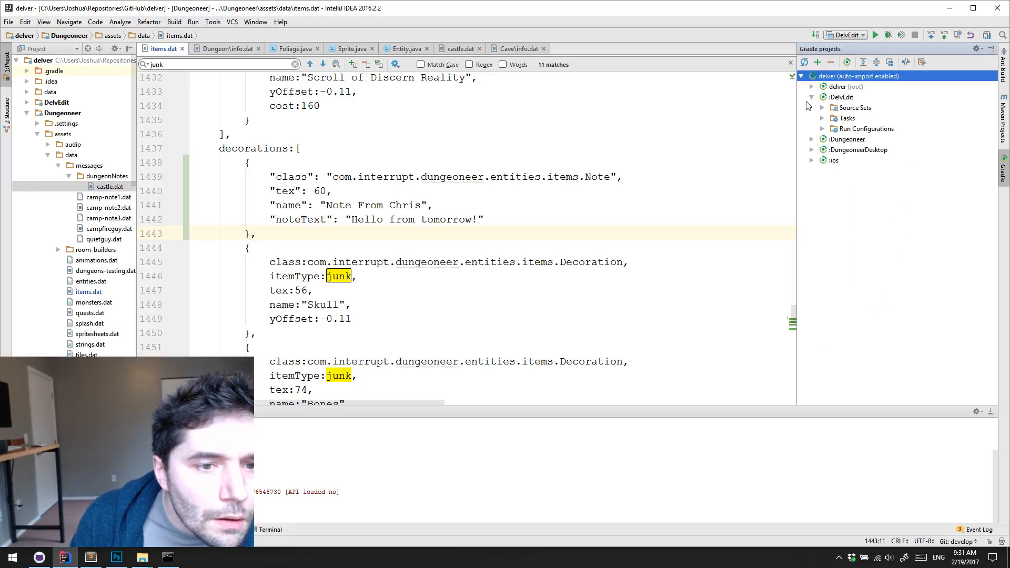
pyautogui.click(811, 97)
pyautogui.click(580, 204)
pyautogui.click(574, 212)
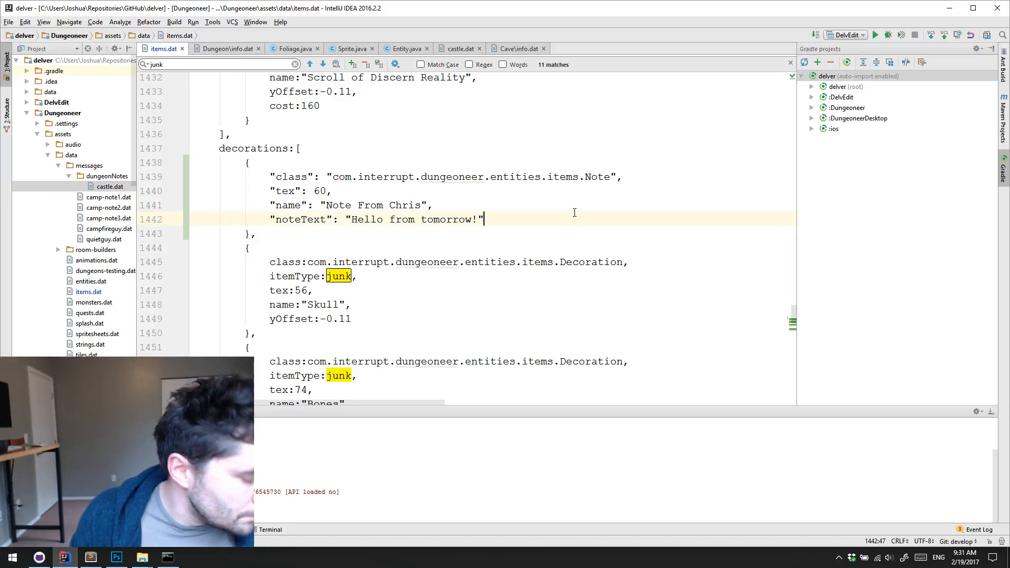
pyautogui.click(500, 187)
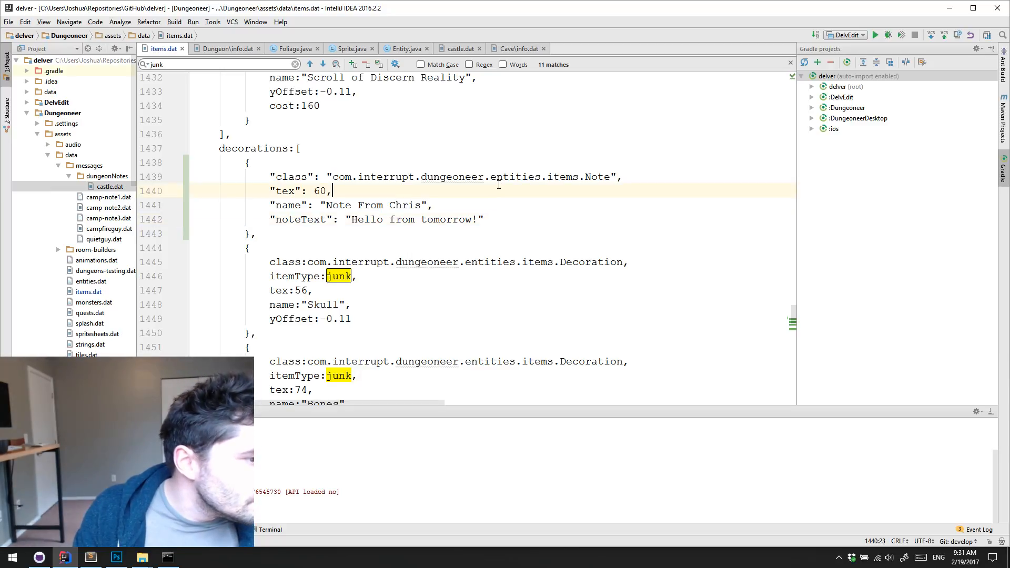
pyautogui.click(515, 199)
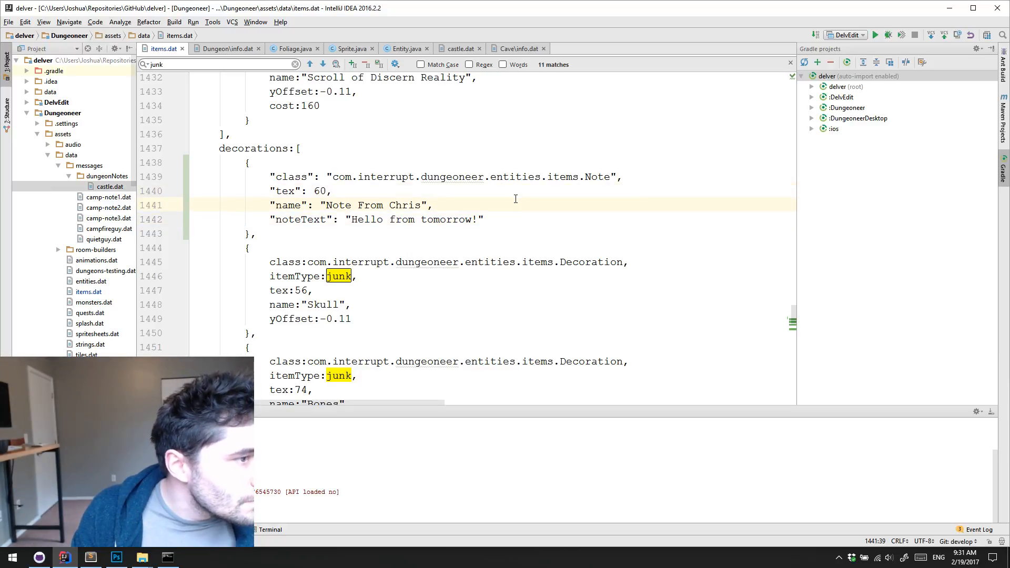
pyautogui.click(62, 557)
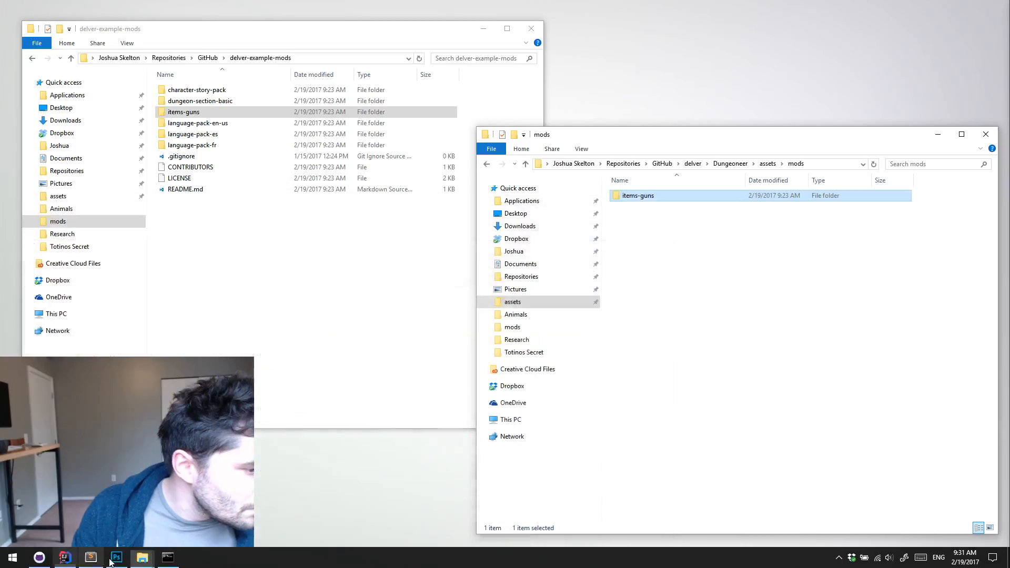
pyautogui.click(117, 557)
pyautogui.click(116, 560)
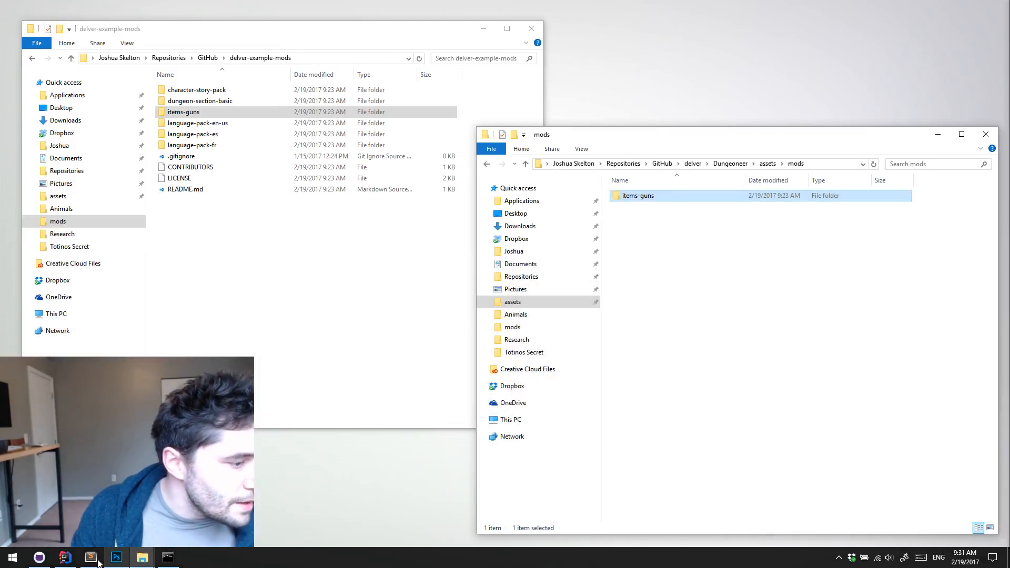
pyautogui.click(65, 559)
pyautogui.click(117, 559)
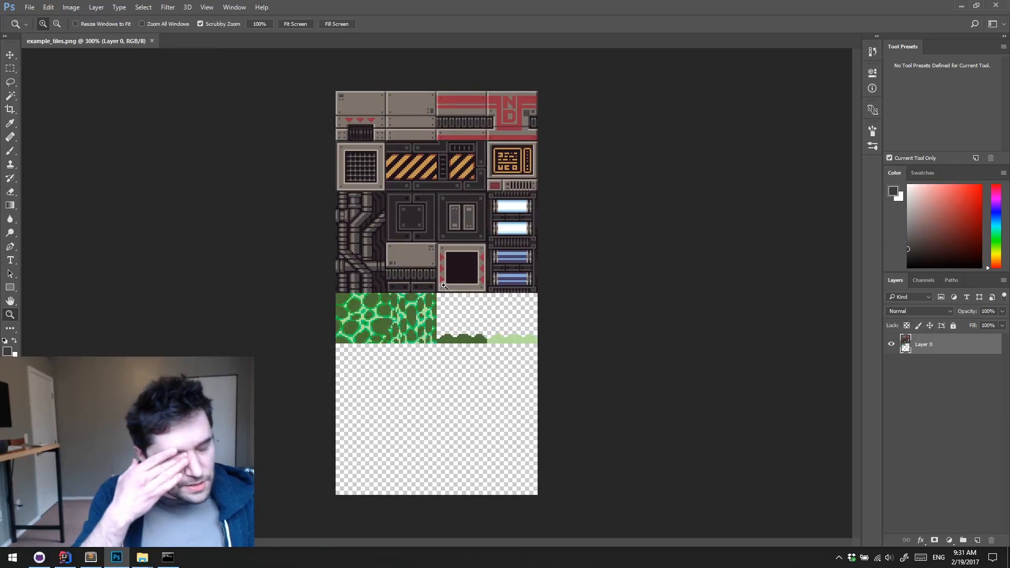
pyautogui.click(962, 5)
pyautogui.click(557, 215)
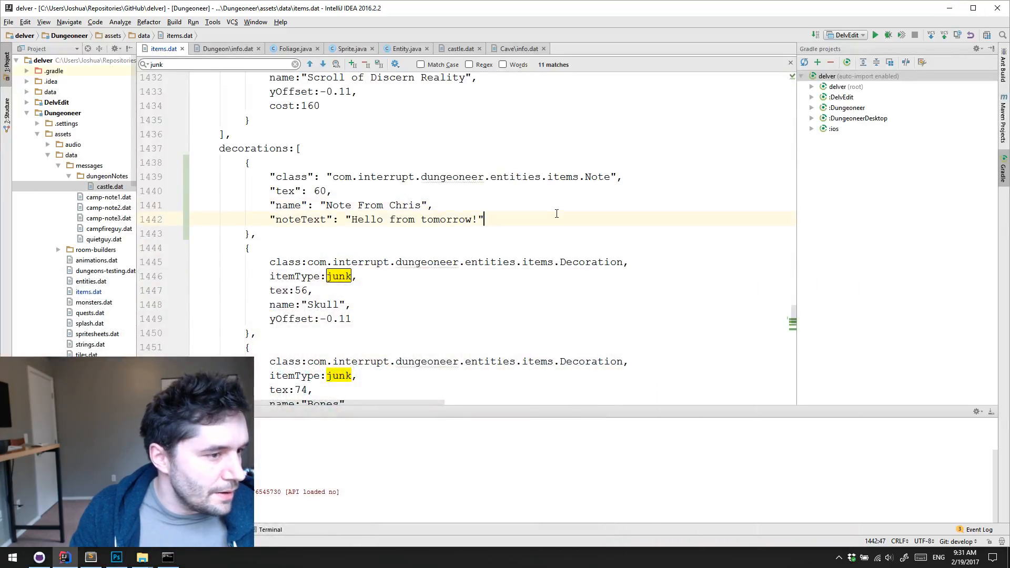
# Bring items.dat back into view in IntelliJ IDEA and run the DelvEdit configuration
pyautogui.click(949, 7)
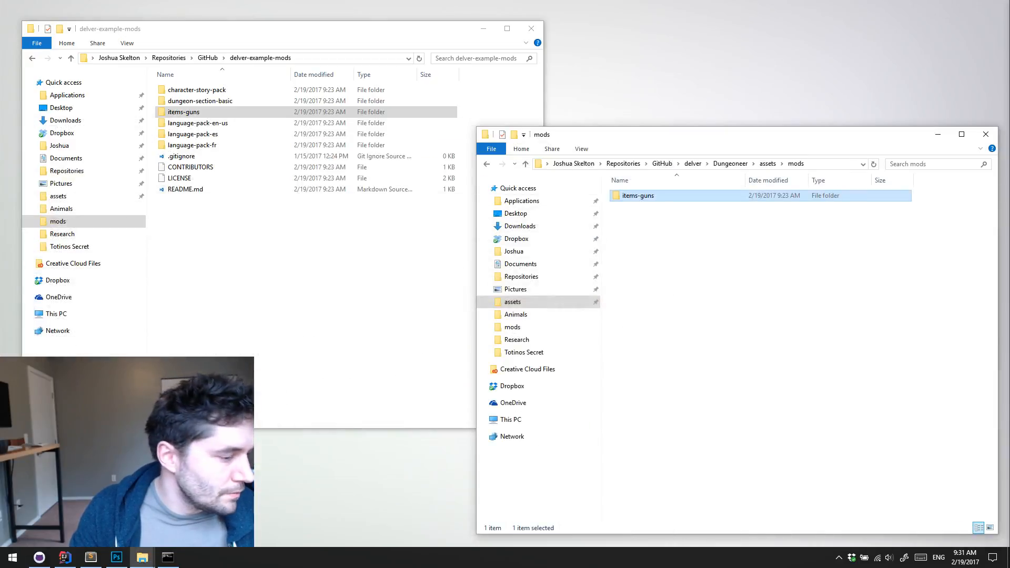
pyautogui.click(48, 561)
pyautogui.click(64, 559)
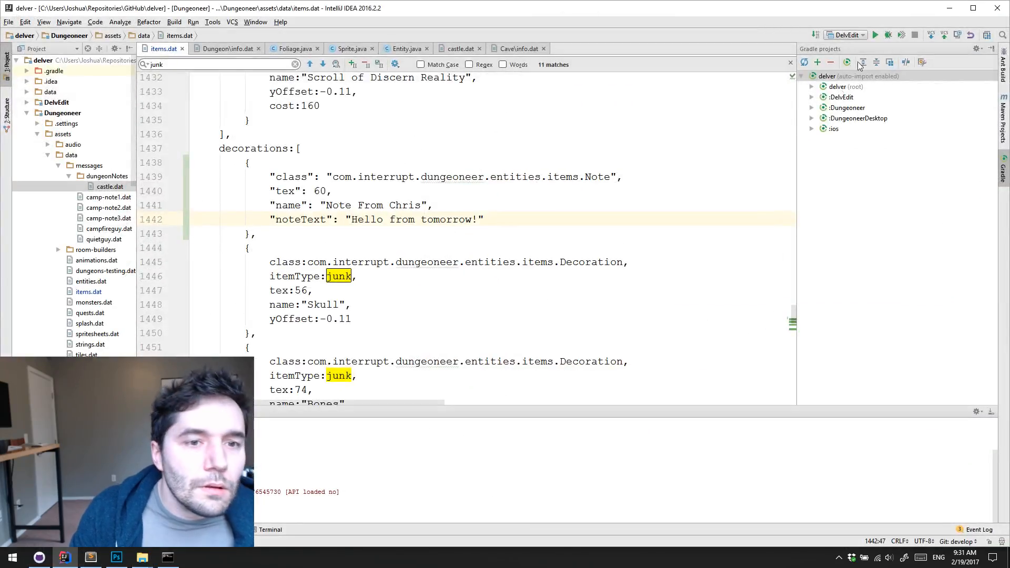
pyautogui.click(876, 35)
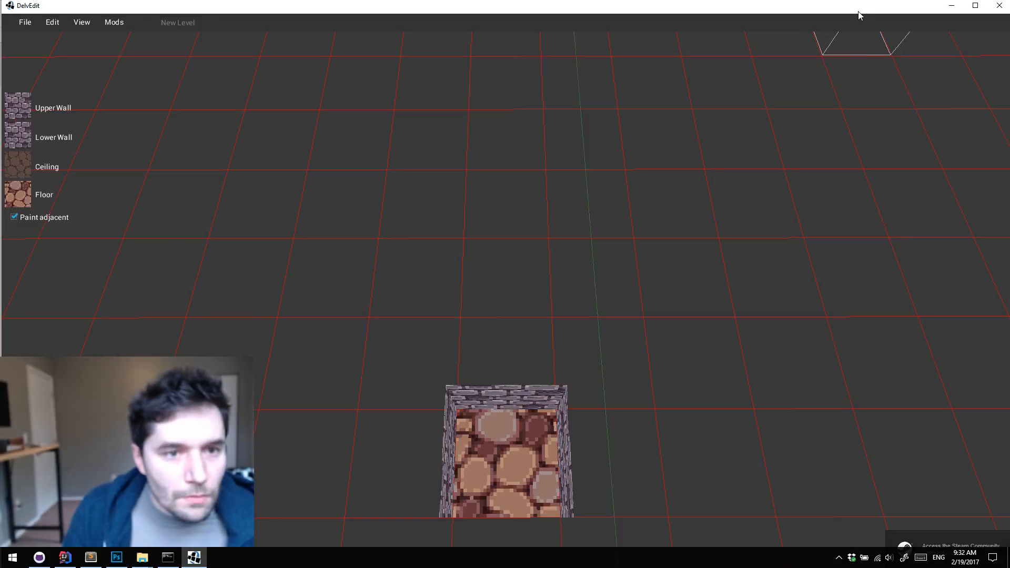
# Maximize the DelvEdit window and delete the starting stone-walled room from the new level
pyautogui.doubleClick(860, 10)
pyautogui.click(675, 258)
pyautogui.click(661, 303)
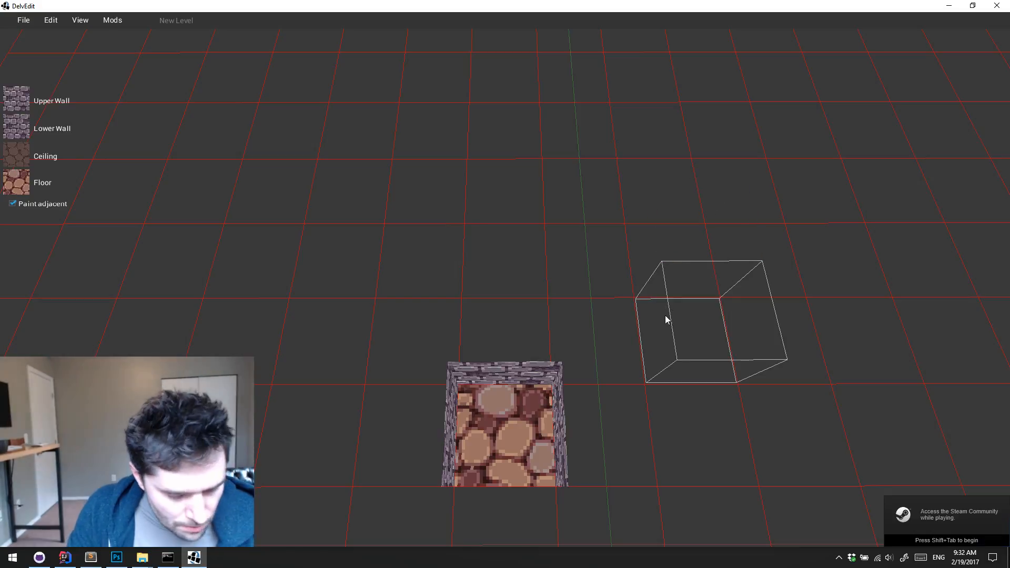
pyautogui.click(581, 370)
pyautogui.press('s')
pyautogui.click(486, 356)
pyautogui.press('Delete')
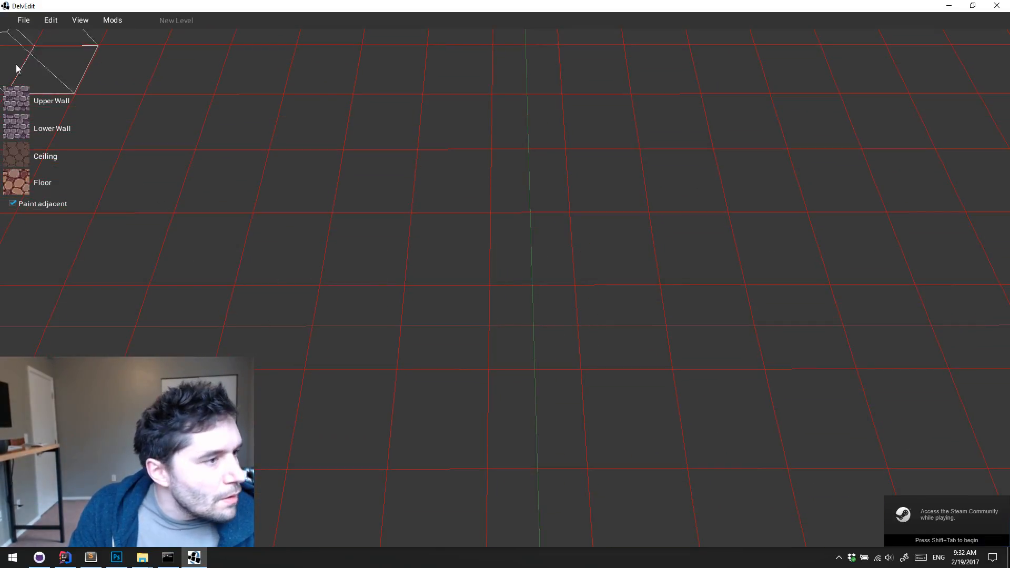
pyautogui.click(23, 21)
pyautogui.click(54, 69)
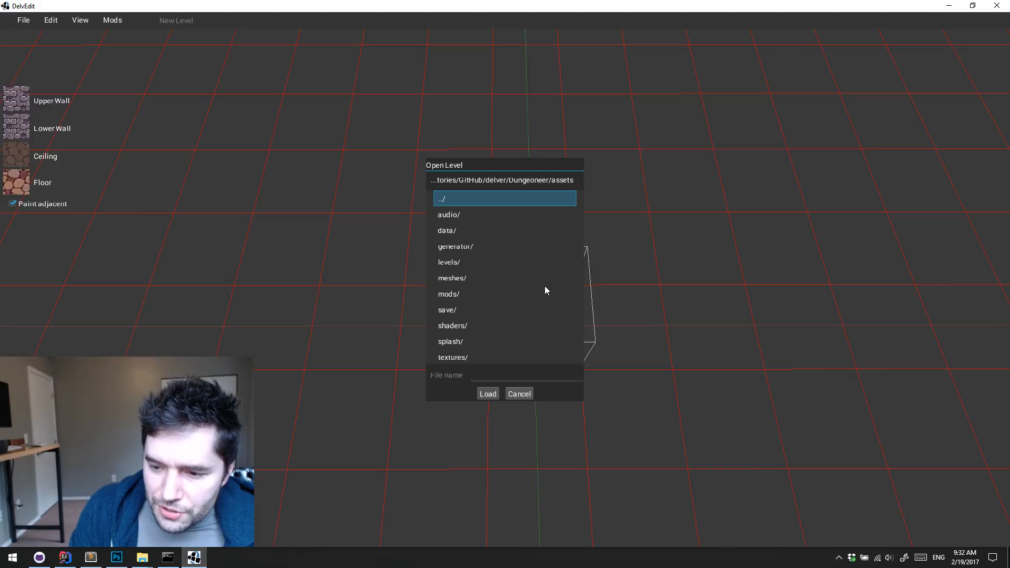
pyautogui.click(518, 394)
pyautogui.click(529, 363)
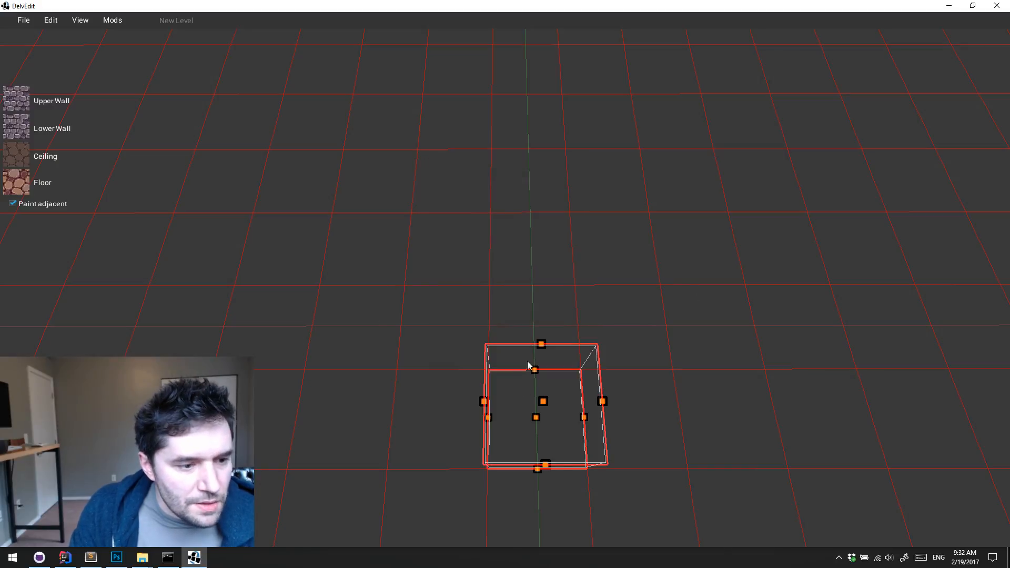
pyautogui.click(533, 309)
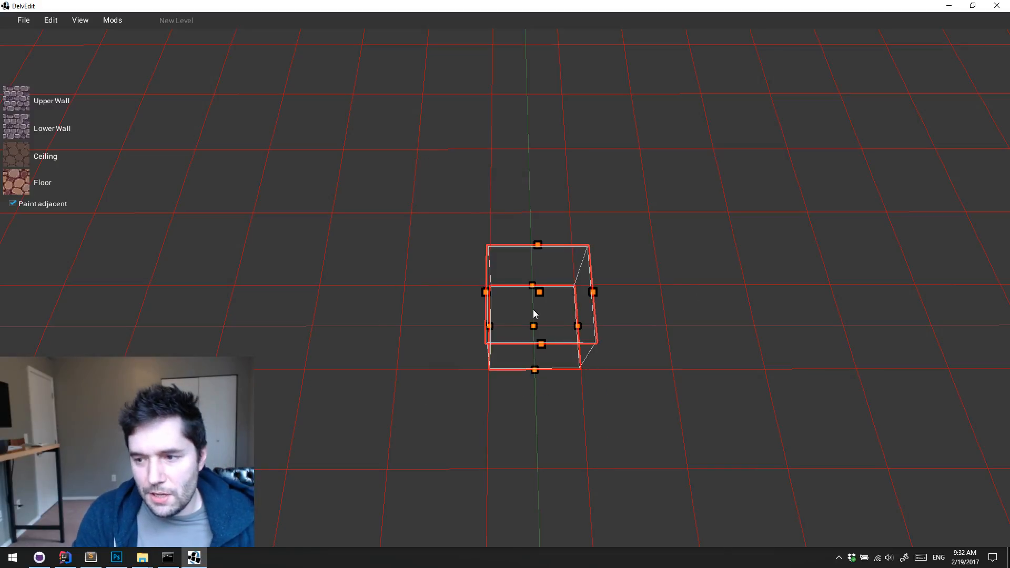
pyautogui.moveTo(534, 310); pyautogui.dragTo(534, 314, button='middle')
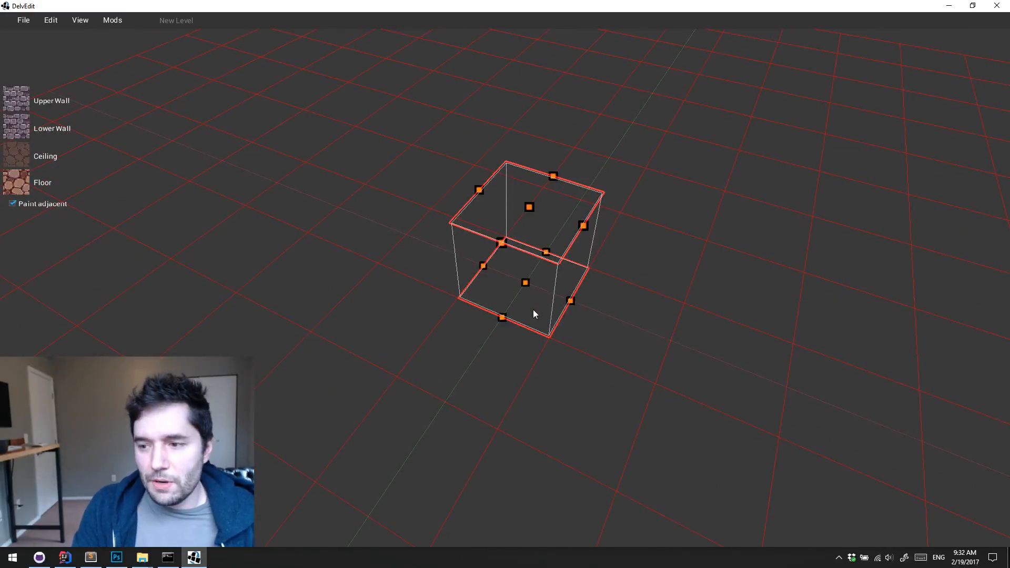
pyautogui.press('Escape')
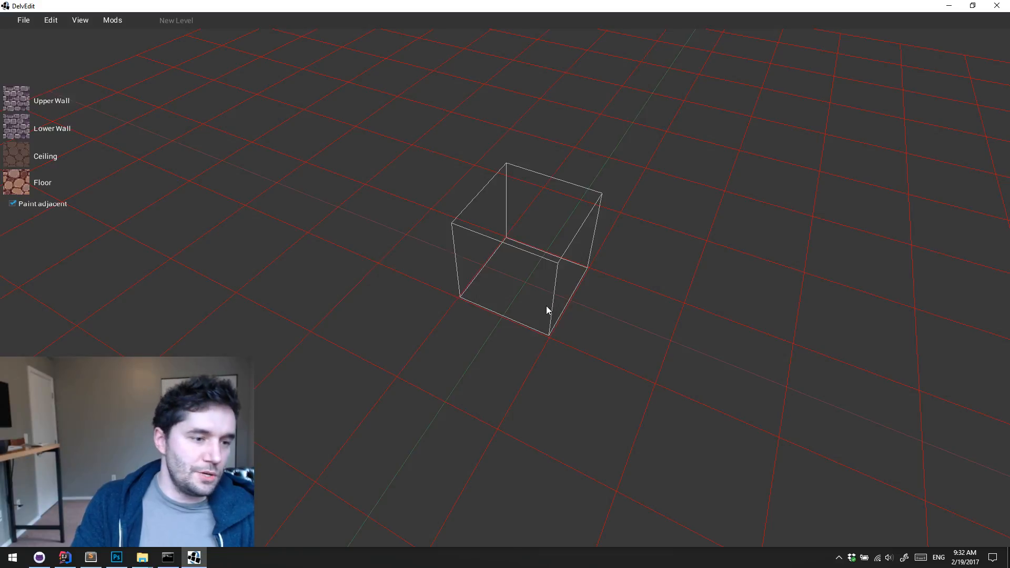
pyautogui.press('w')
pyautogui.press('d')
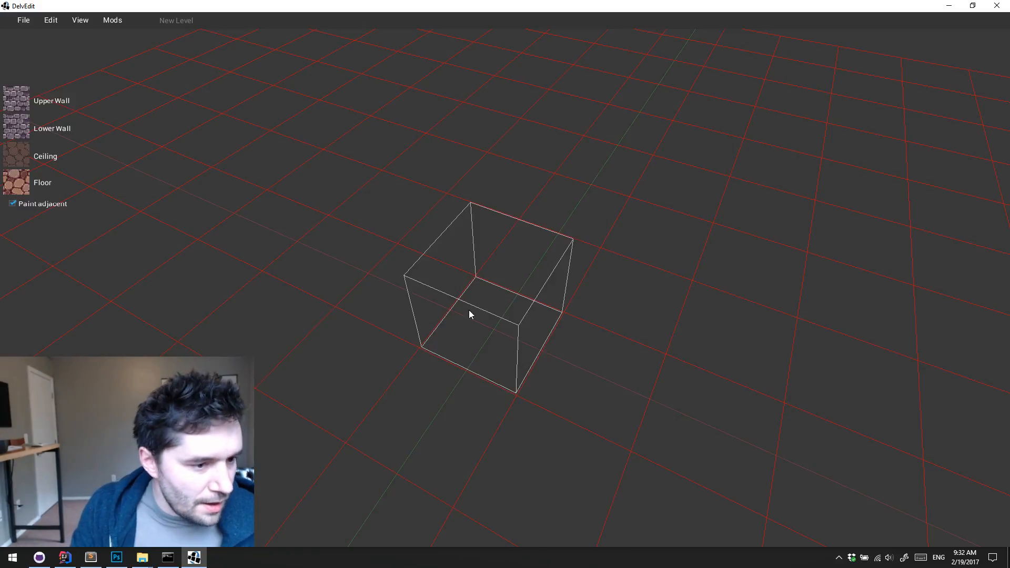
pyautogui.click(477, 315)
pyautogui.press('d')
pyautogui.press('s')
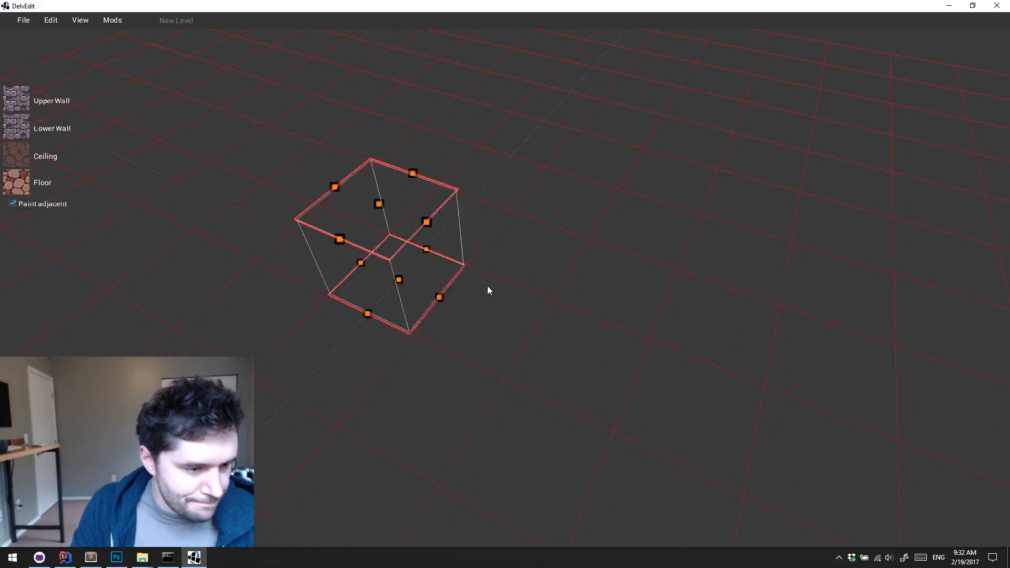
# Bring up the Open Level dialog to choose an existing level from the Dungeoneer assets folder
pyautogui.moveTo(30, 21)
pyautogui.click(46, 67)
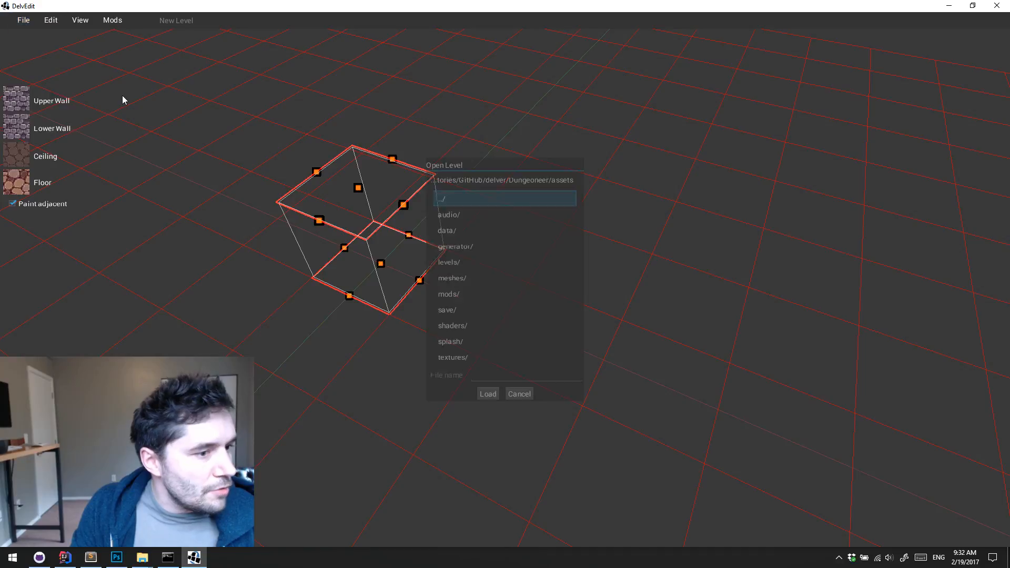
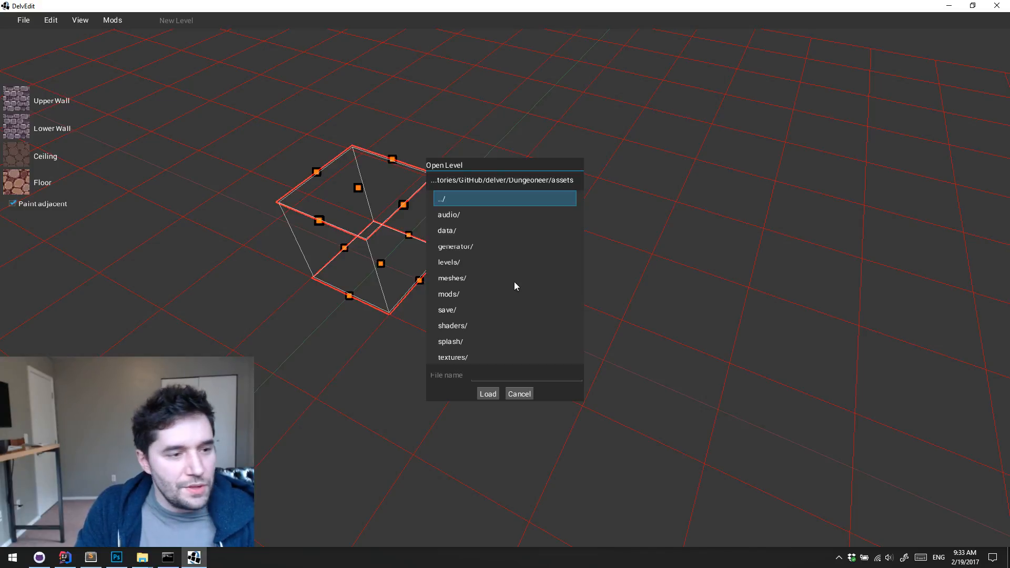
pyautogui.click(496, 265)
pyautogui.press('Escape')
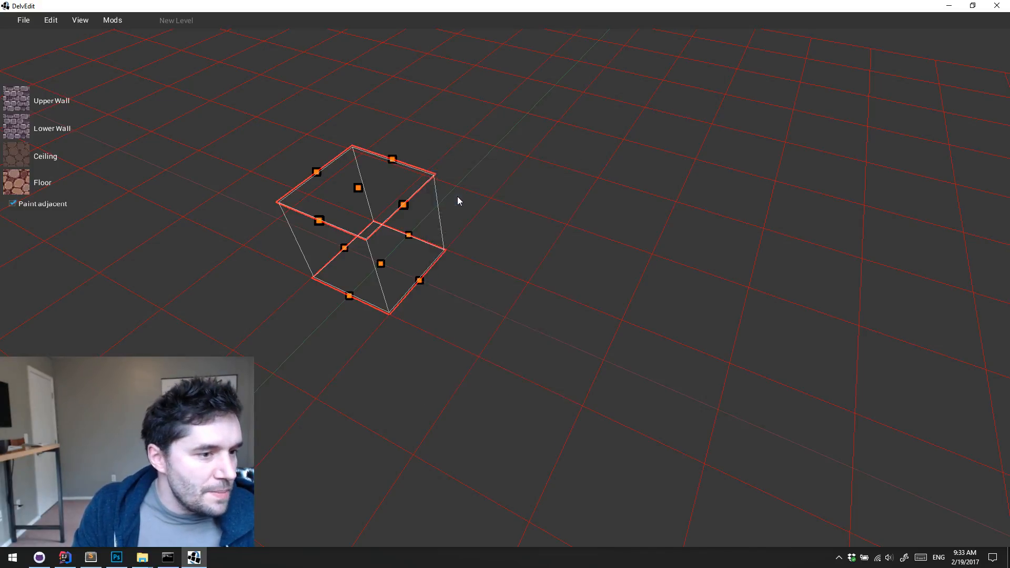
pyautogui.click(51, 20)
pyautogui.click(23, 67)
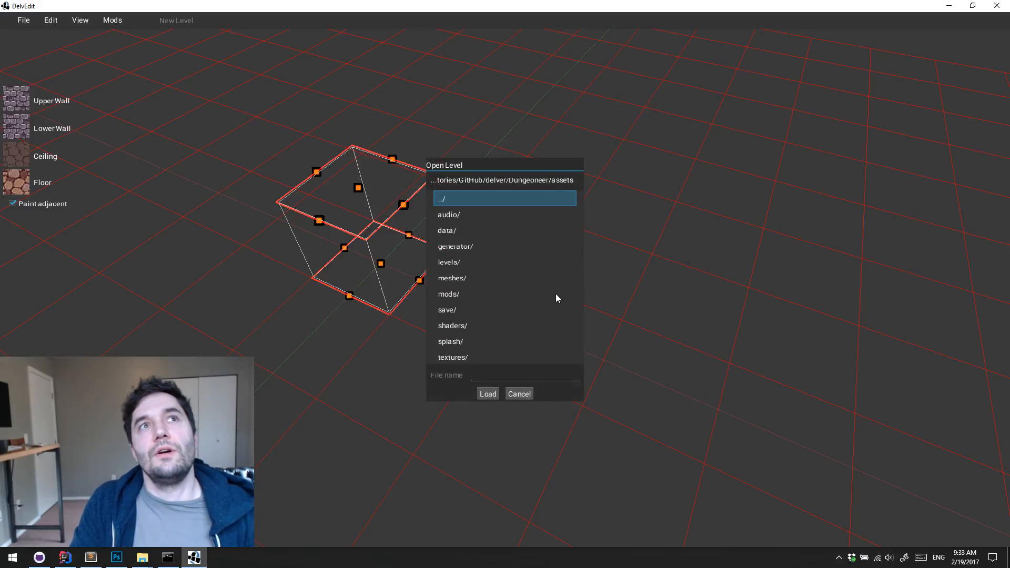
pyautogui.doubleClick(494, 292)
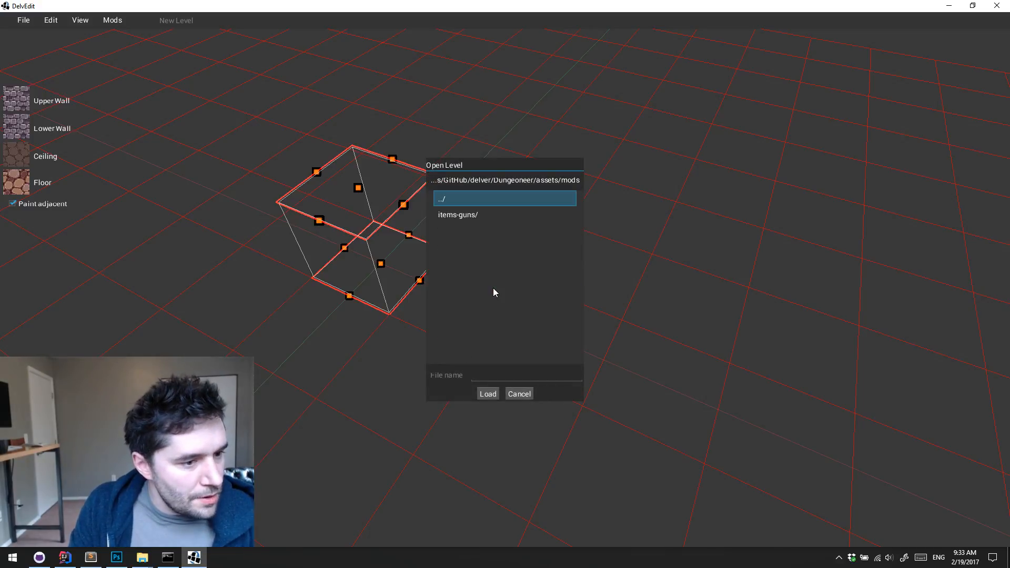
pyautogui.doubleClick(459, 214)
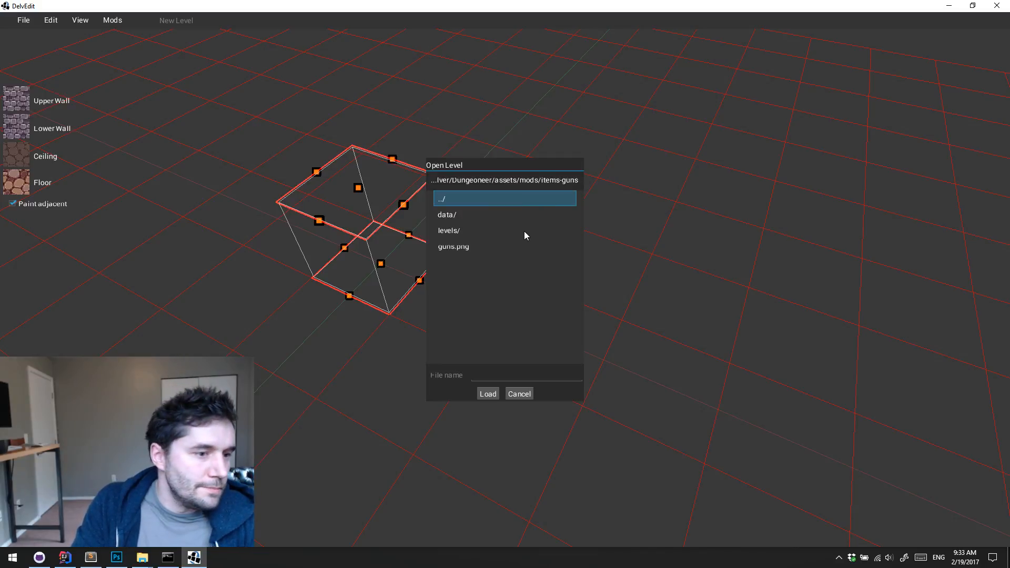
pyautogui.press('Escape')
# Close DelvEdit and switch the delver-example-mods repository to the features/dungeon-section-advanced branch in GitHub Desktop
pyautogui.click(24, 21)
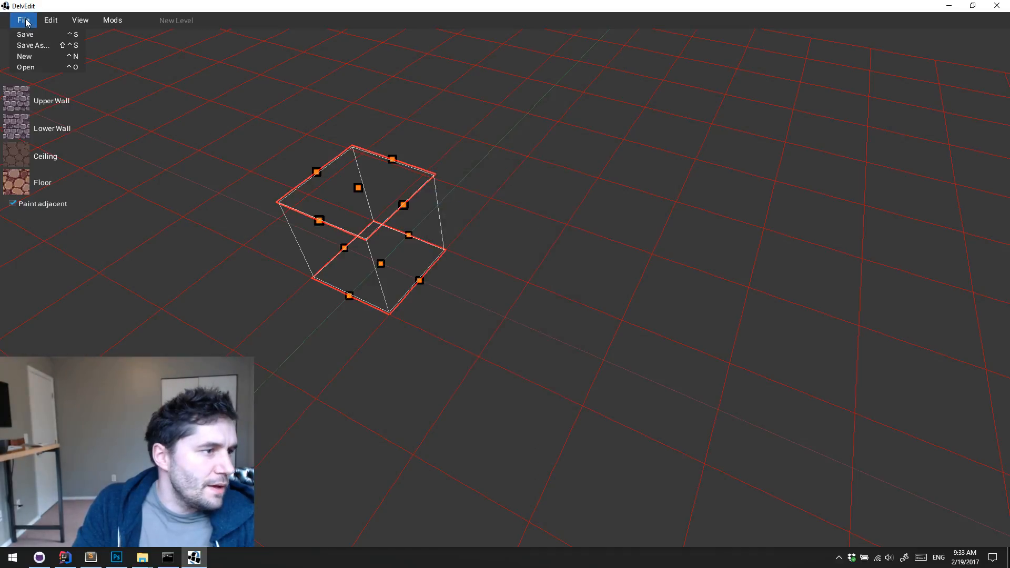
pyautogui.click(997, 5)
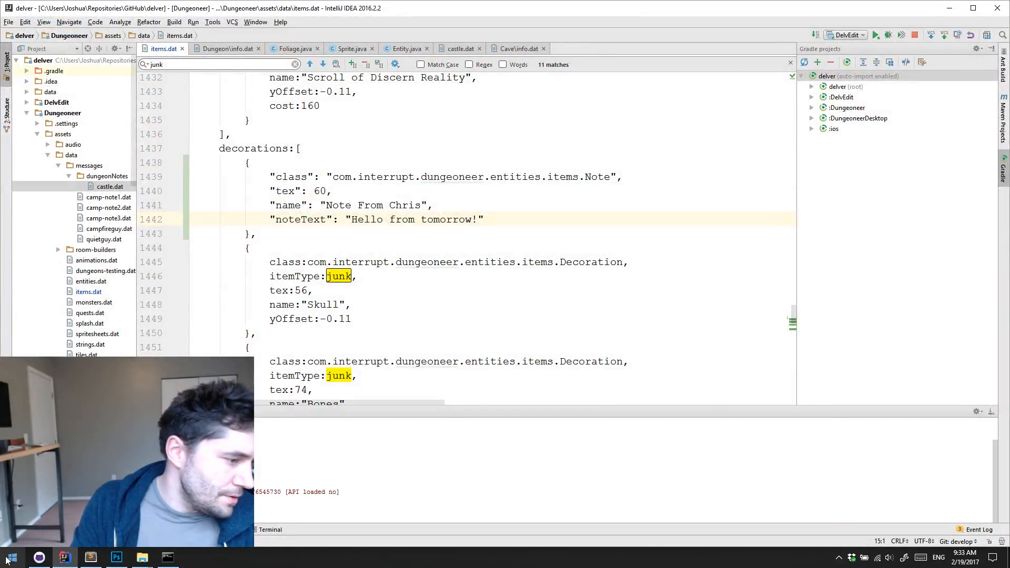
pyautogui.click(37, 559)
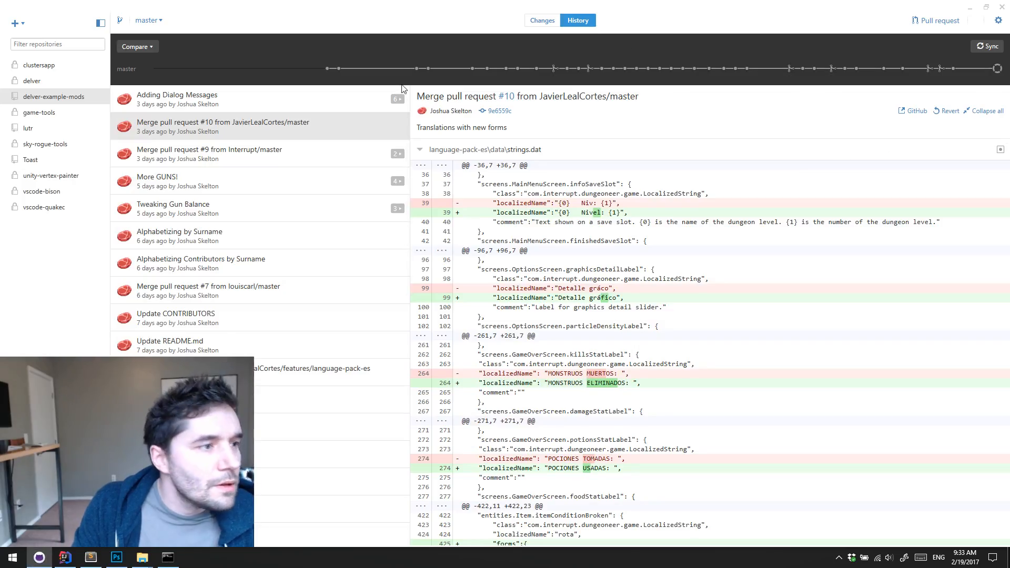
pyautogui.click(158, 23)
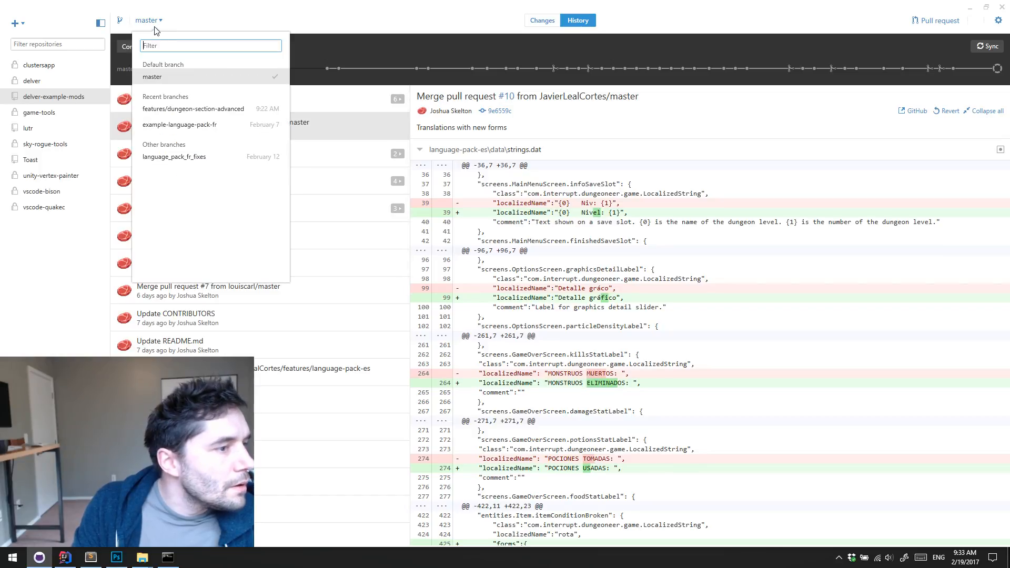
pyautogui.click(191, 112)
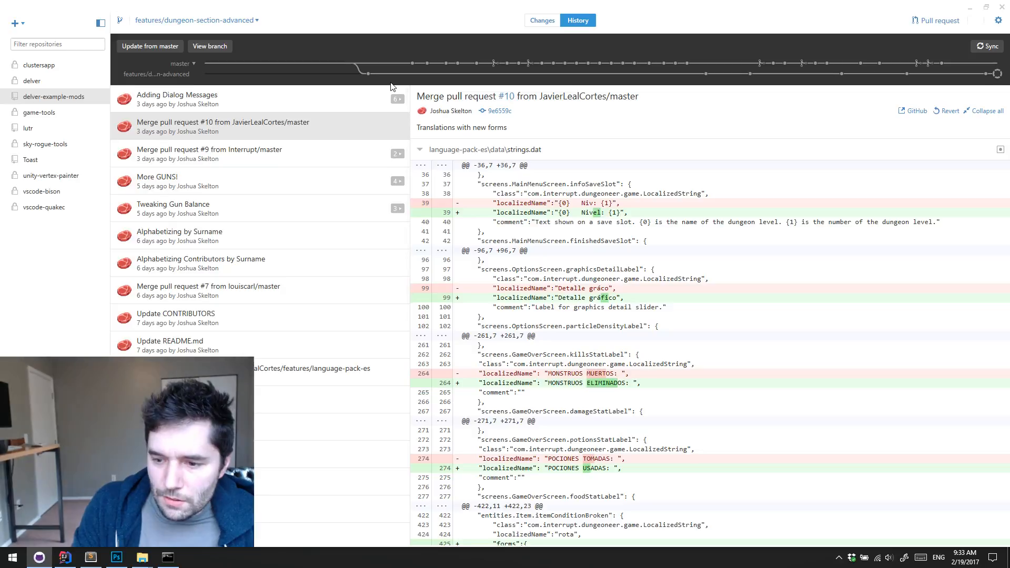
pyautogui.click(971, 8)
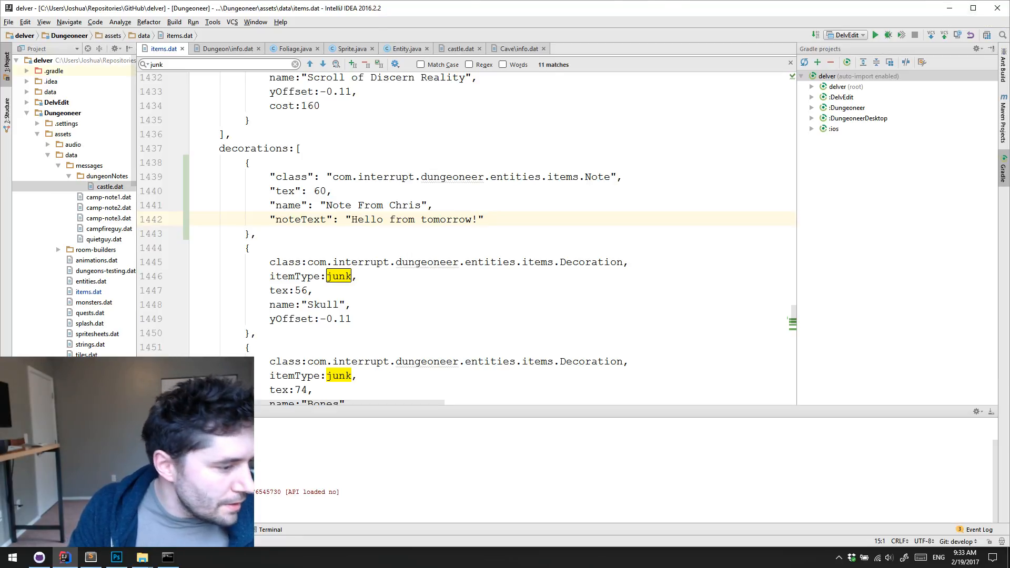
# Check the uncommitted changes of the delver-example-mods and delver repositories in GitHub Desktop
pyautogui.click(43, 560)
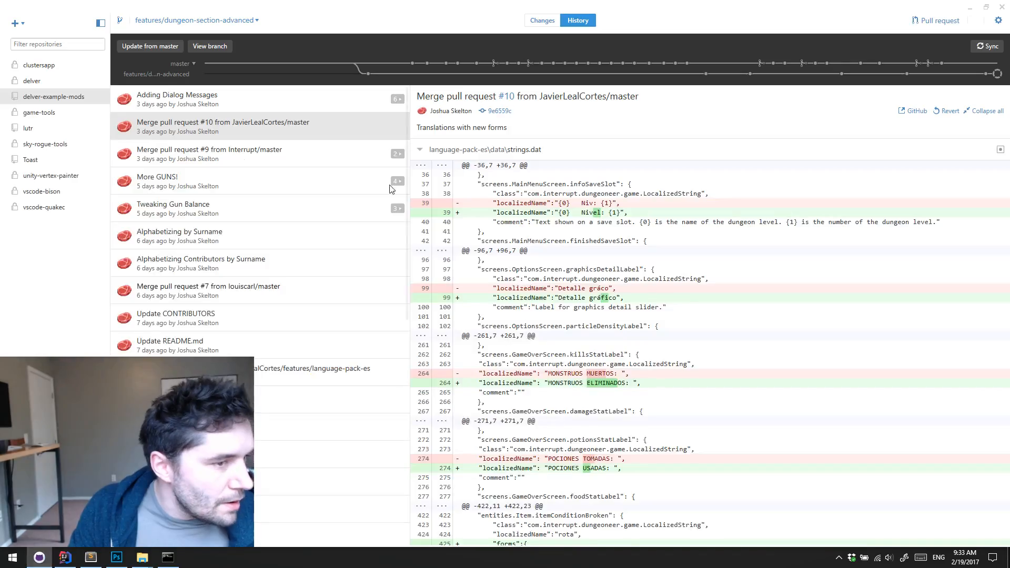
pyautogui.click(549, 23)
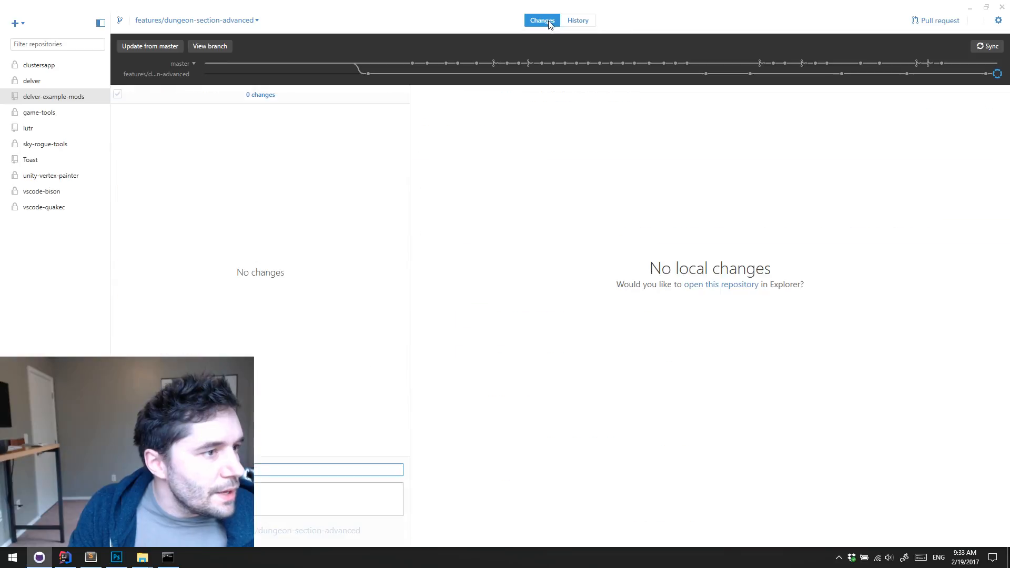
pyautogui.click(47, 82)
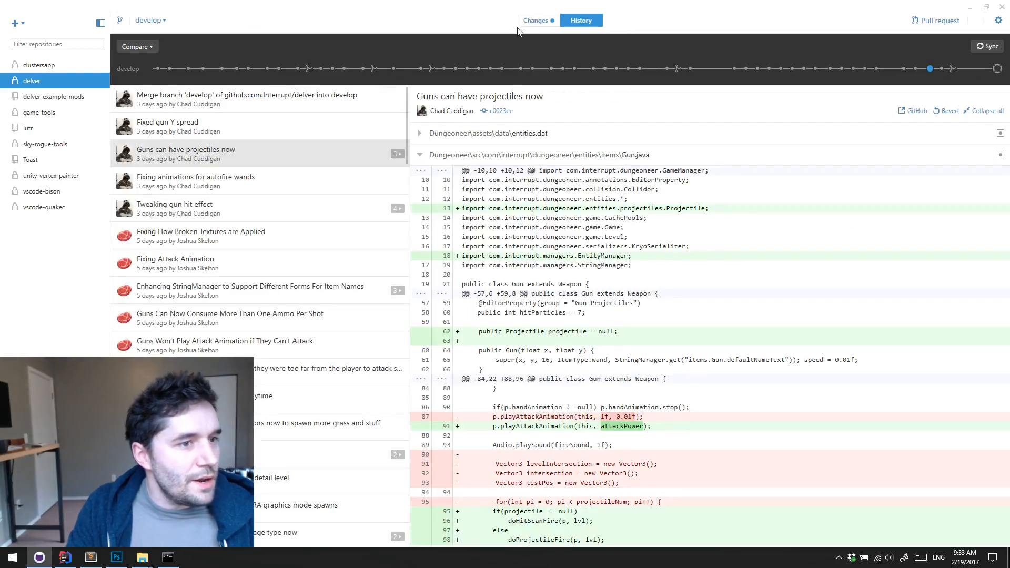
pyautogui.click(543, 20)
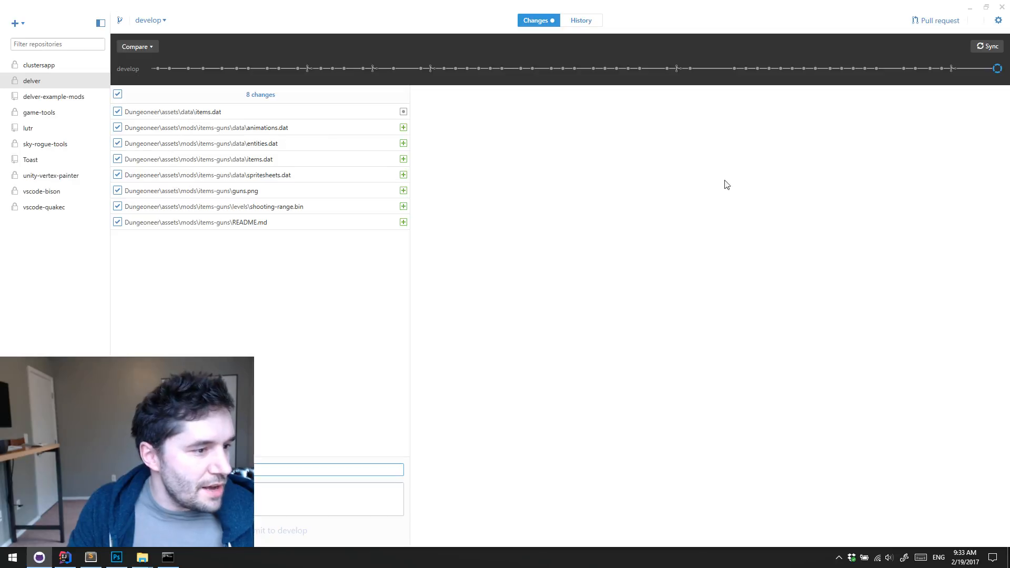
pyautogui.click(970, 8)
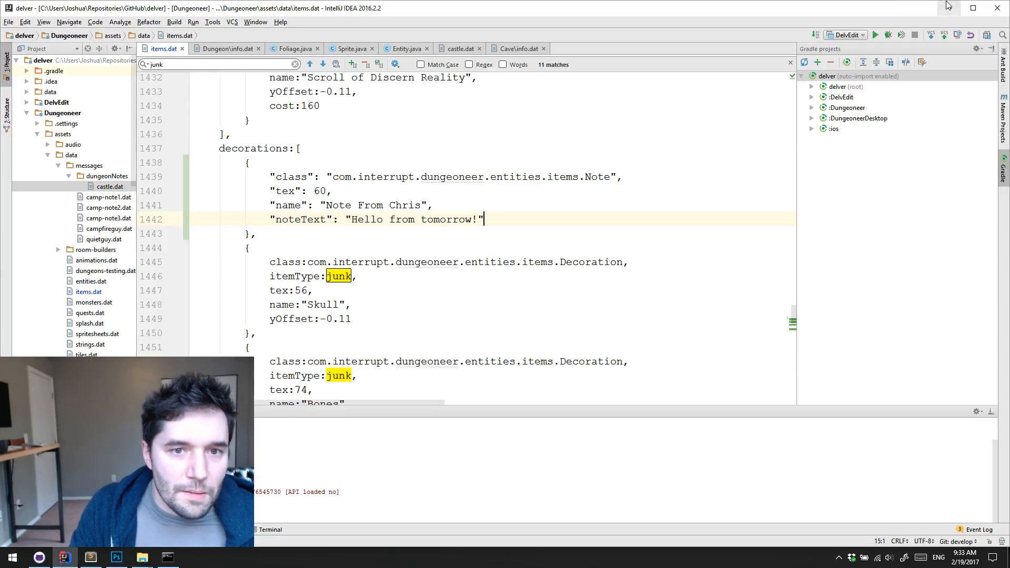
# Minimize IntelliJ IDEA and delete the items-guns folder from Dungeoneer's assets/mods folder in File Explorer
pyautogui.click(947, 8)
pyautogui.click(781, 296)
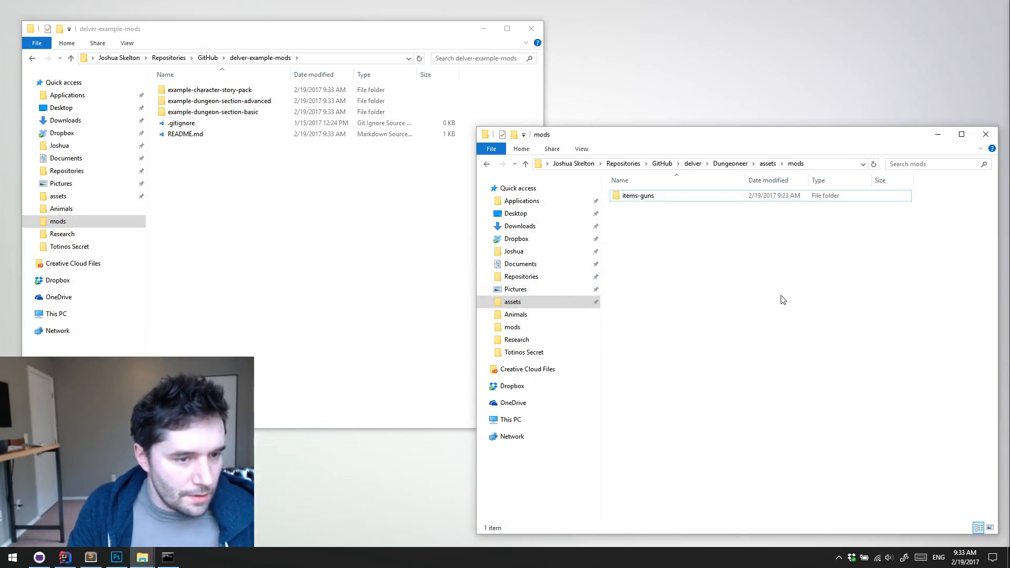
pyautogui.click(664, 198)
pyautogui.press('Delete')
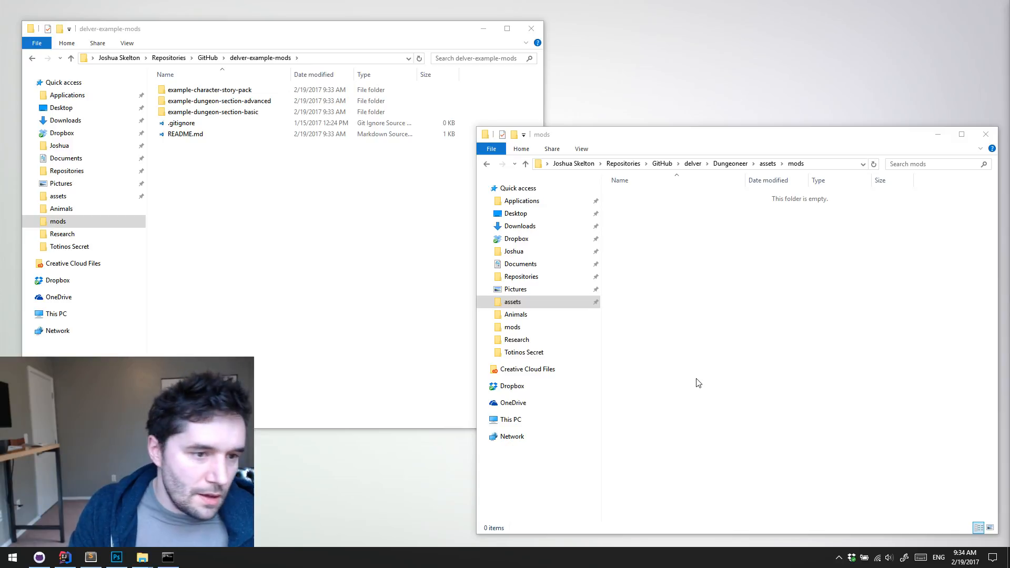
# Copy the example-dungeon-section-advanced folder from delver-example-mods into Dungeoneer's assets/mods folder
pyautogui.click(704, 329)
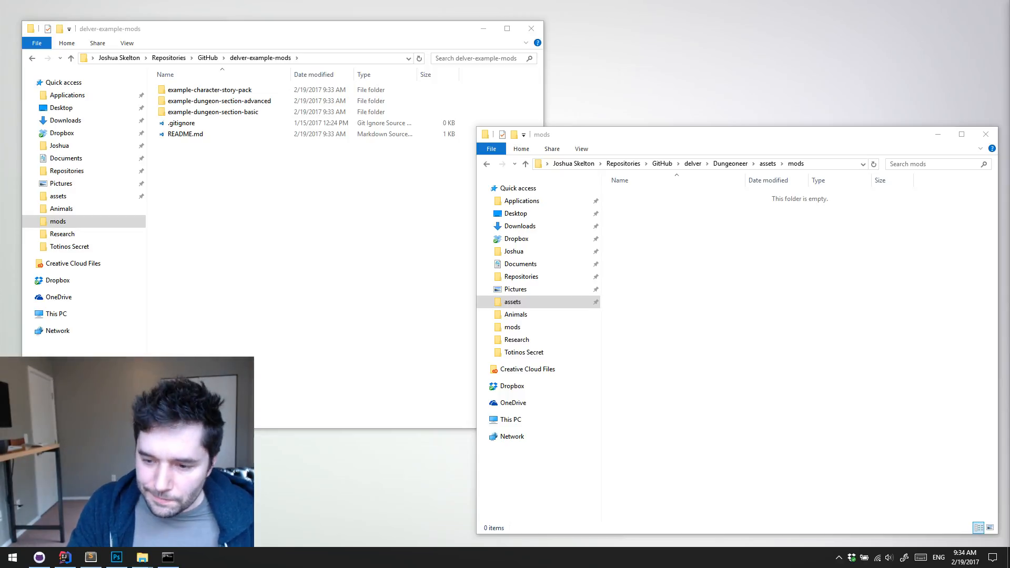
pyautogui.click(247, 246)
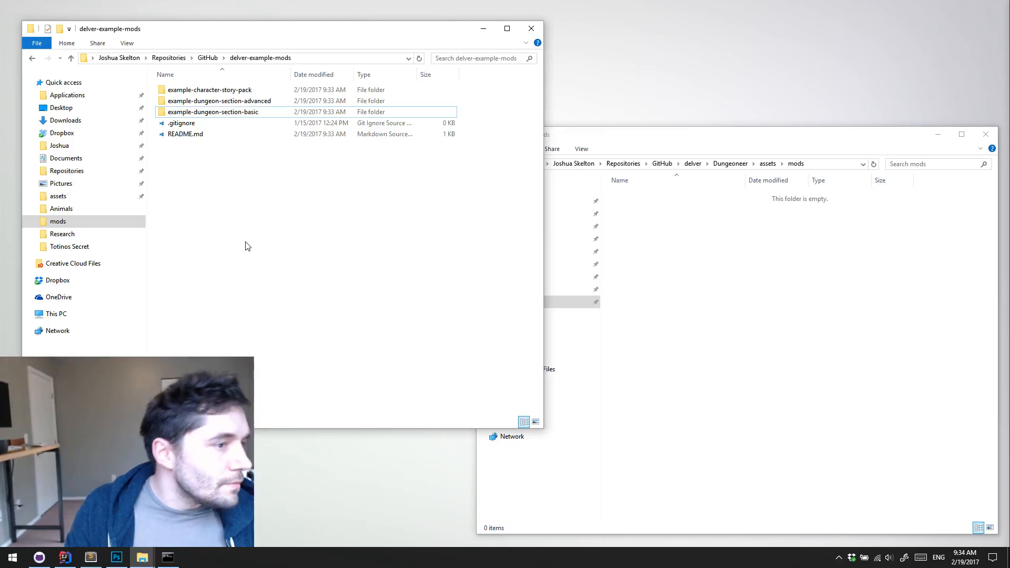
pyautogui.click(764, 334)
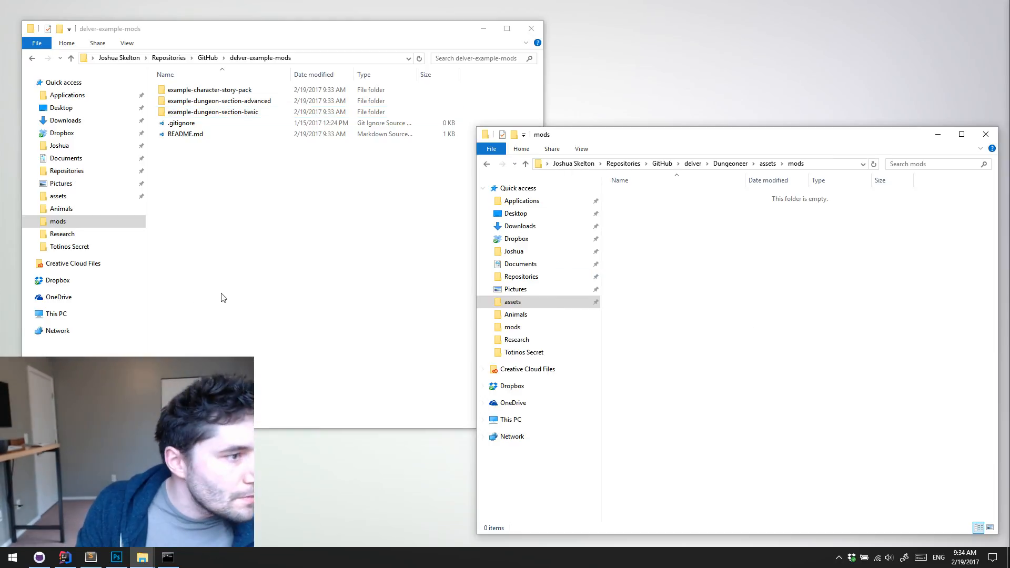
pyautogui.click(266, 101)
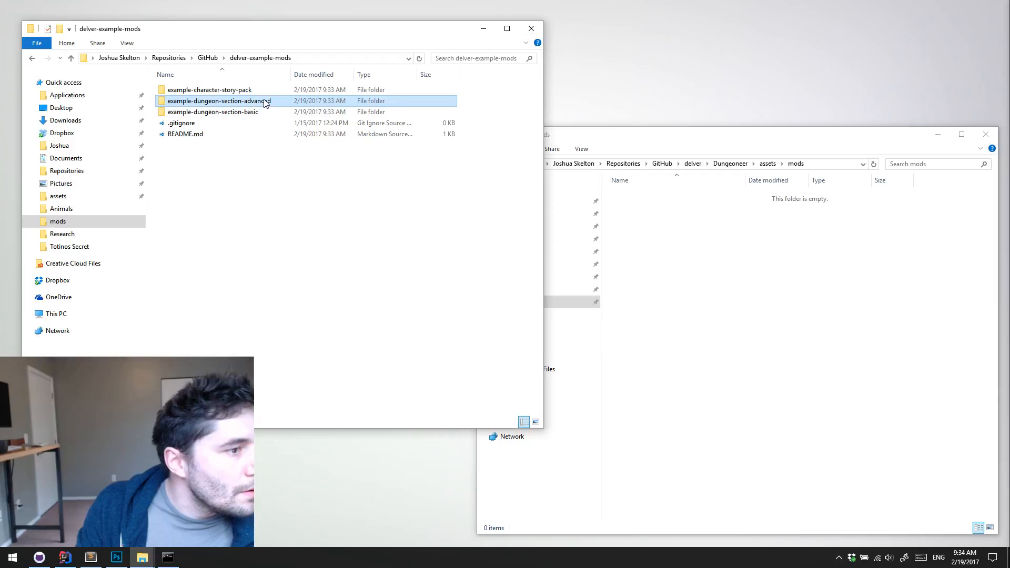
pyautogui.rightClick(800, 346)
pyautogui.click(832, 370)
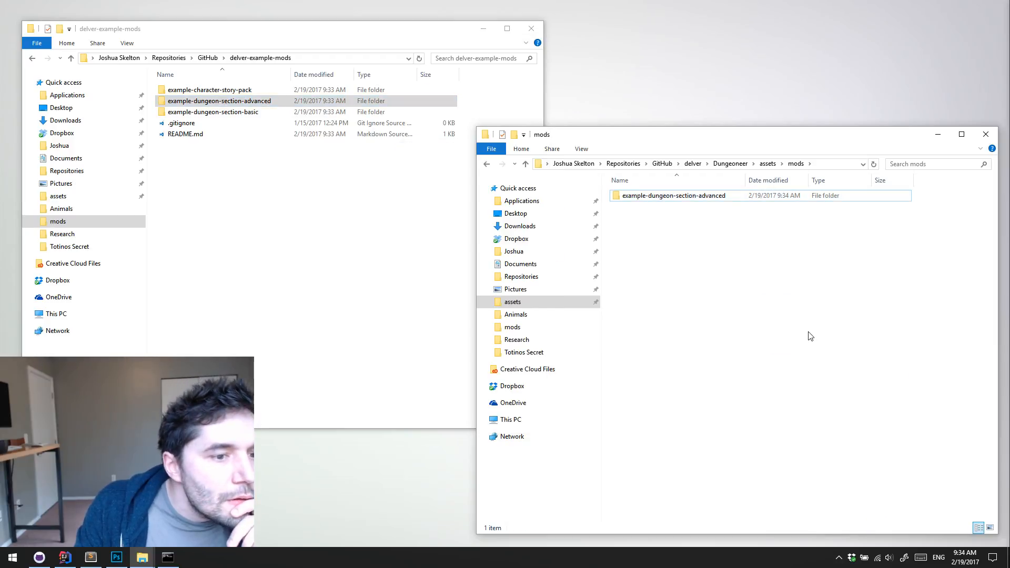
# Go up to the GitHub folder and reopen delver-example-mods to recheck its contents
pyautogui.click(212, 59)
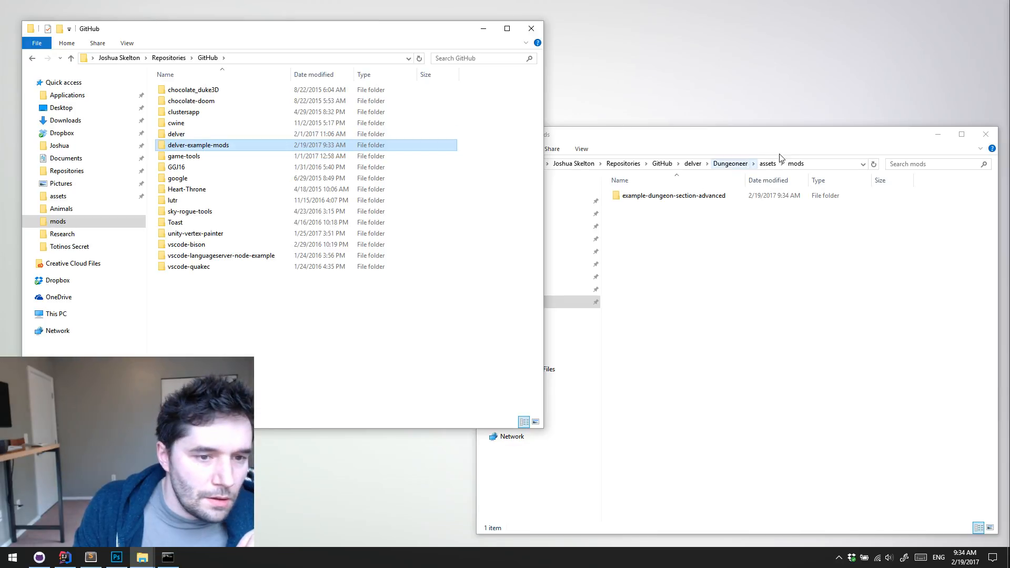
pyautogui.doubleClick(213, 146)
pyautogui.click(738, 306)
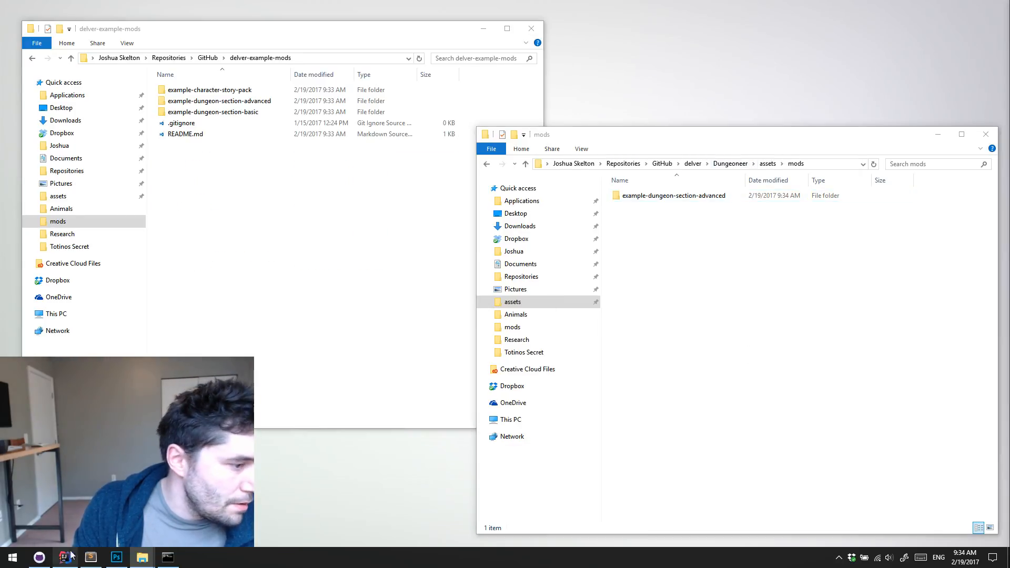
# Relaunch DelvEdit from IntelliJ IDEA and look over the new level's starting room
pyautogui.hotkey('alt', 'Tab')
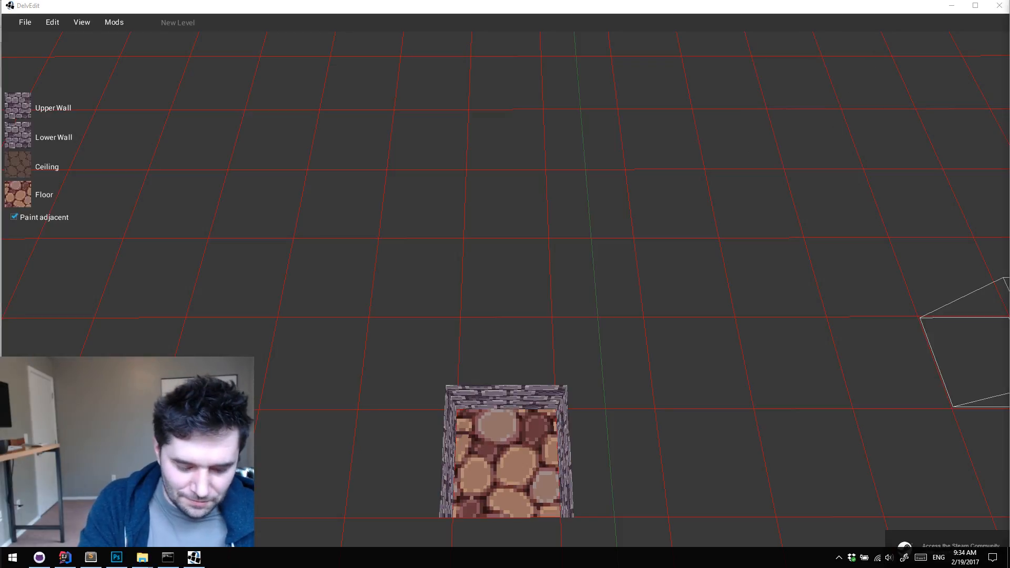
pyautogui.click(636, 447)
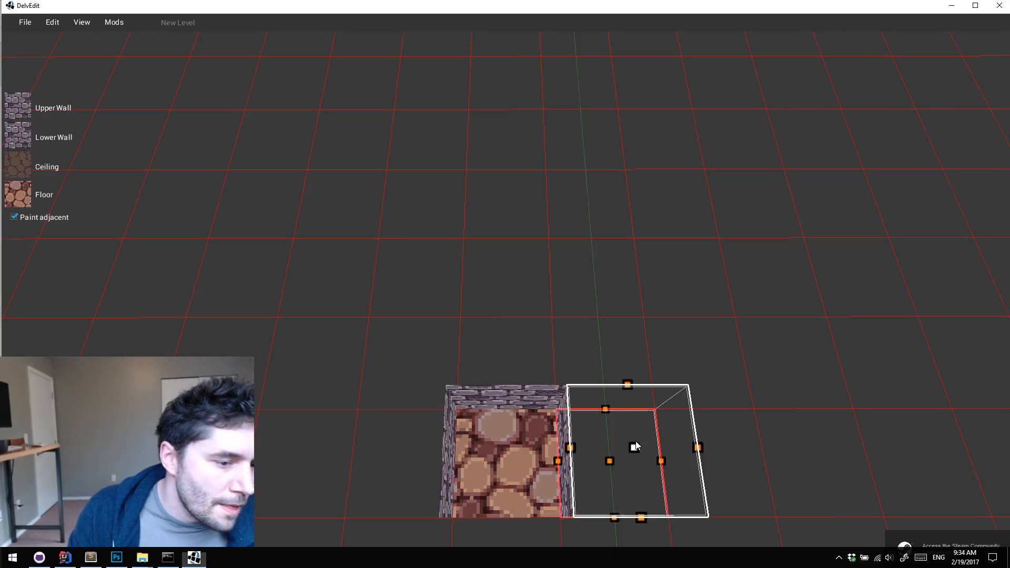
pyautogui.press('s')
pyautogui.press('d')
pyautogui.press('Escape')
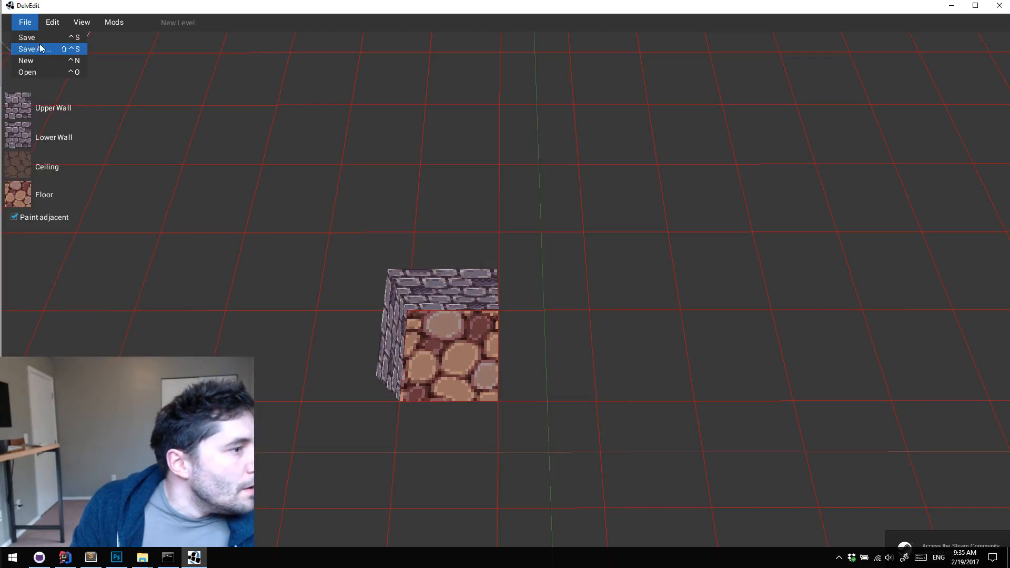
# Open the level 1.dat from mods/example-dungeon-section-advanced/generator/Example/Beginnings
pyautogui.click(50, 71)
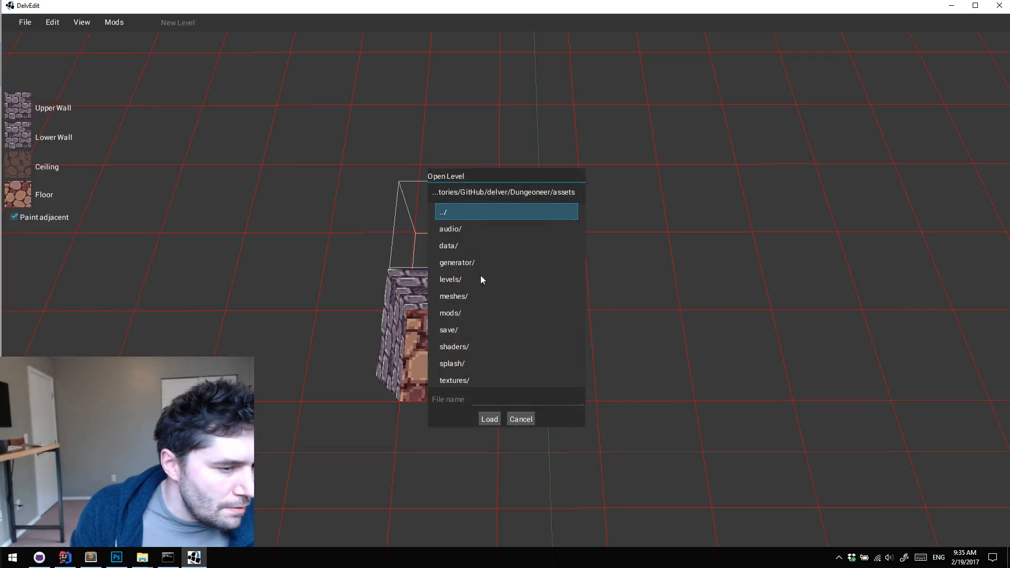
pyautogui.click(481, 264)
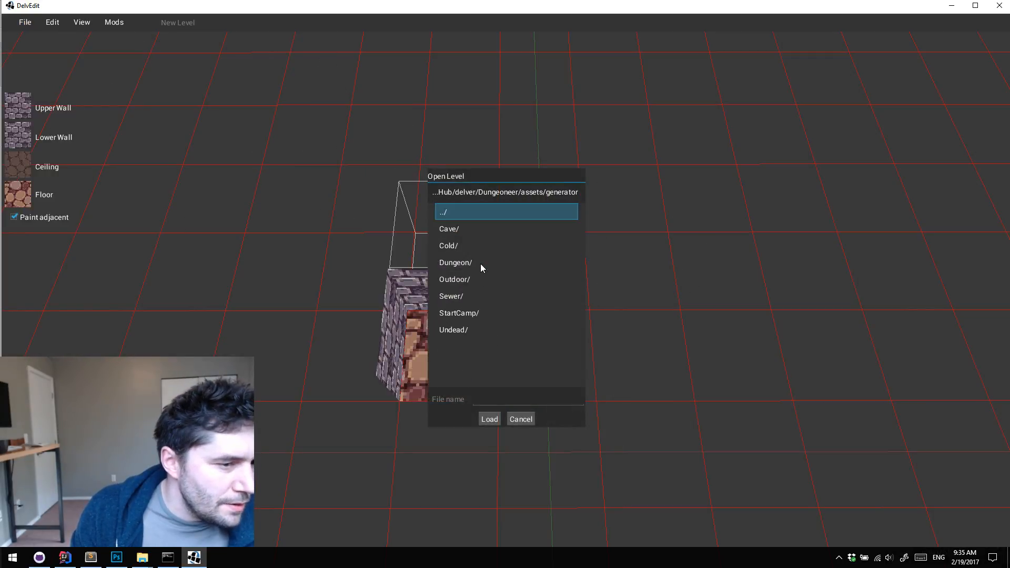
pyautogui.click(476, 216)
pyautogui.click(465, 313)
pyautogui.click(498, 230)
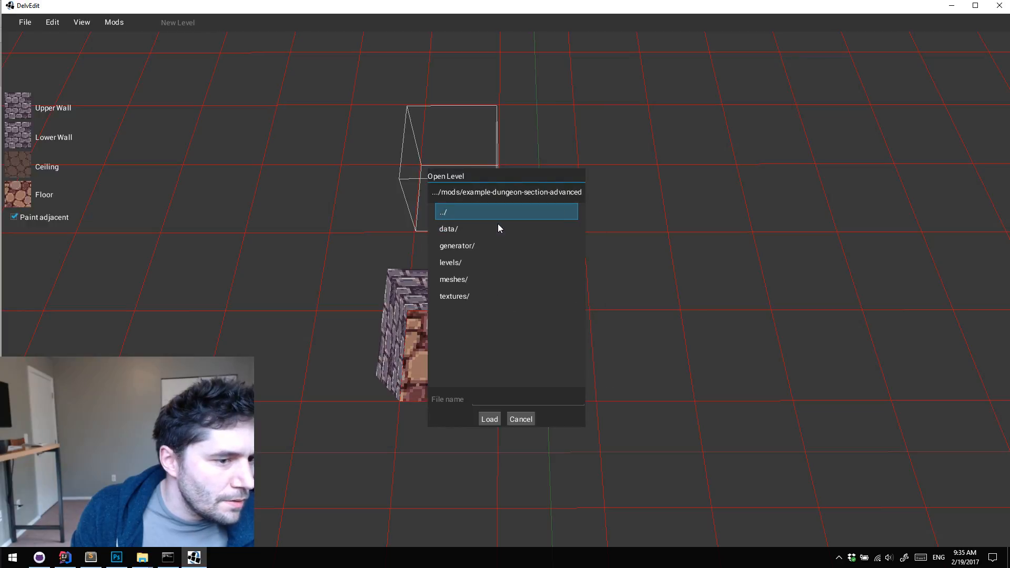
pyautogui.click(477, 247)
pyautogui.click(475, 230)
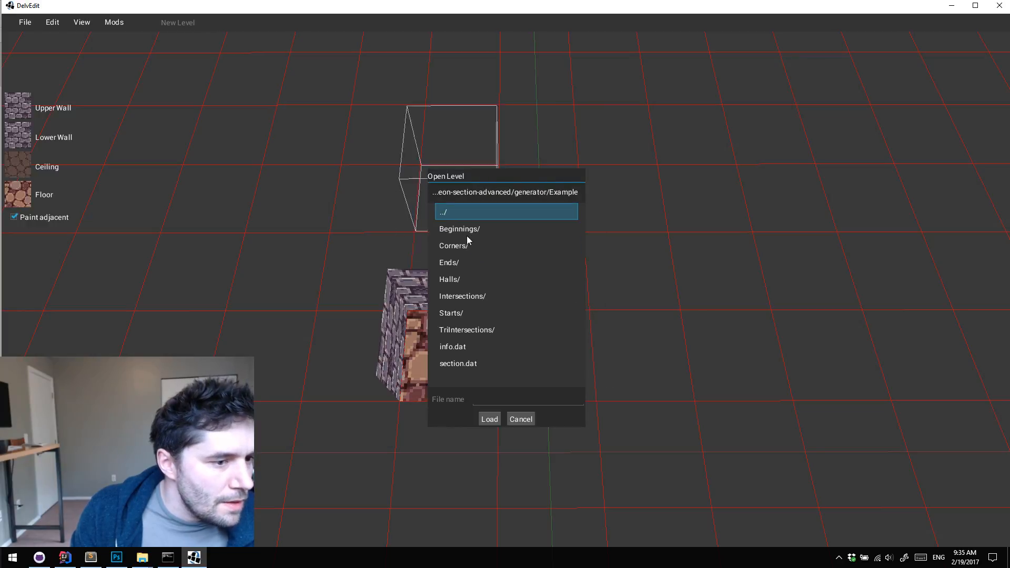
pyautogui.click(462, 229)
pyautogui.click(462, 234)
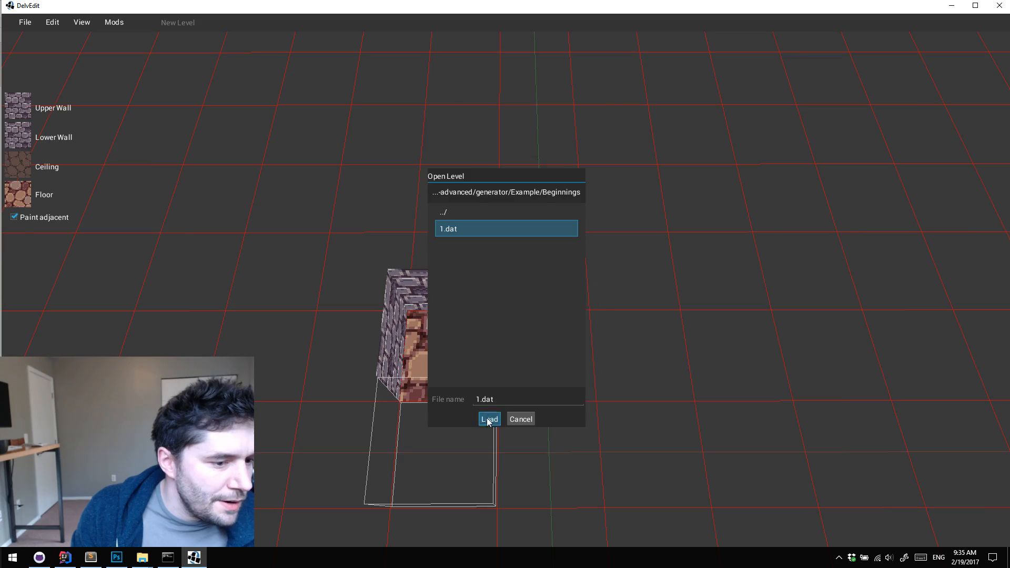
pyautogui.click(488, 420)
# Fly the camera through the opened level, playtest it briefly, and return to the editor
pyautogui.press('w')
pyautogui.press('d')
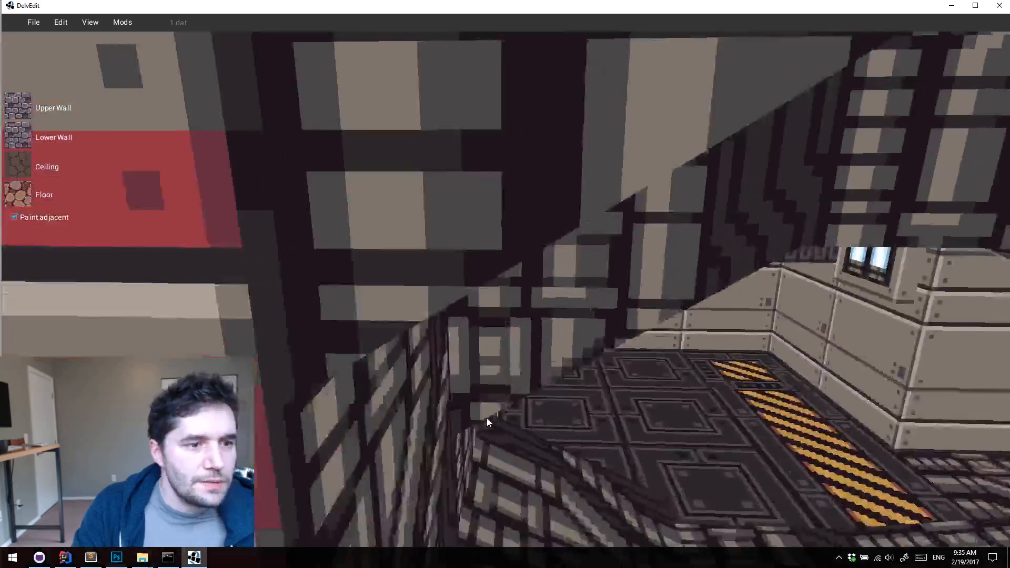
pyautogui.press('s')
pyautogui.press('p')
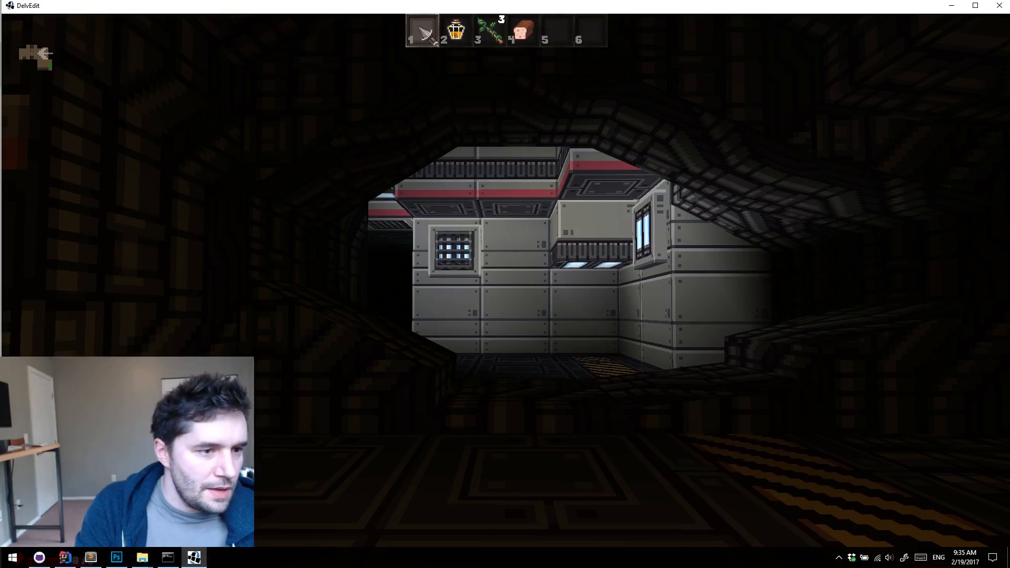
pyautogui.press('Escape')
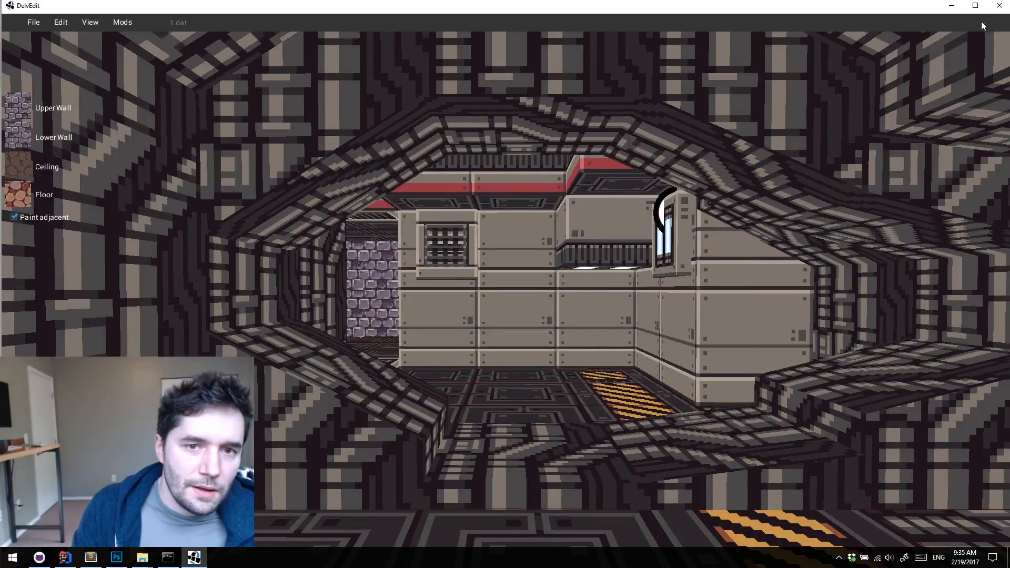
# Close DelvEdit and launch the game from IntelliJ IDEA with the Desktop run configuration
pyautogui.click(1000, 5)
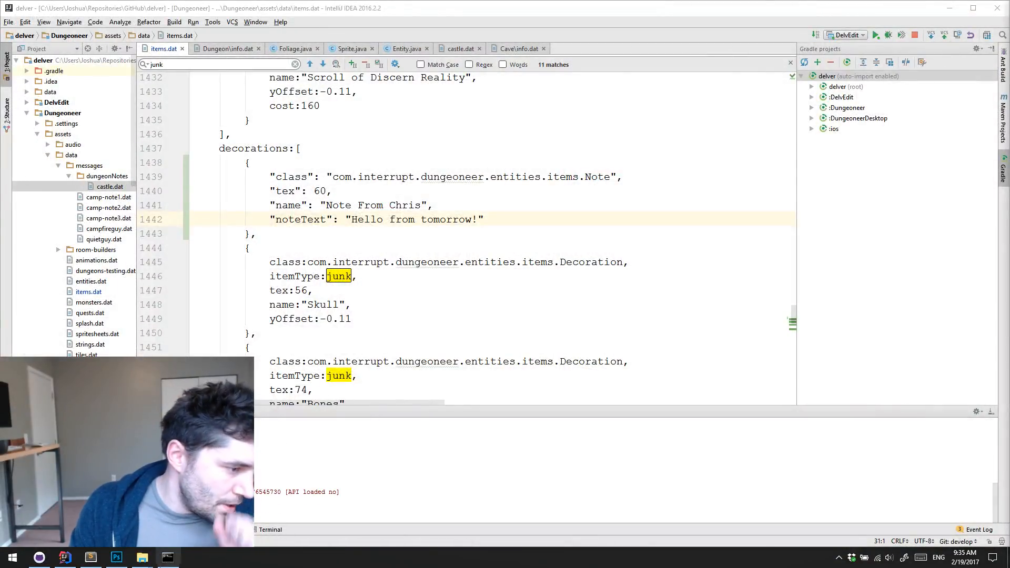
pyautogui.click(847, 35)
pyautogui.click(877, 79)
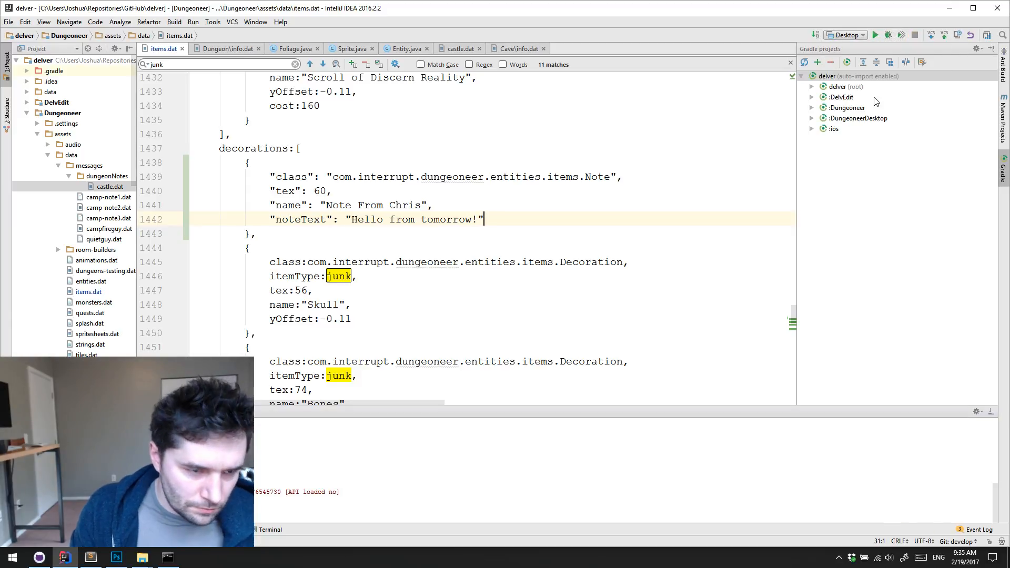
pyautogui.click(877, 35)
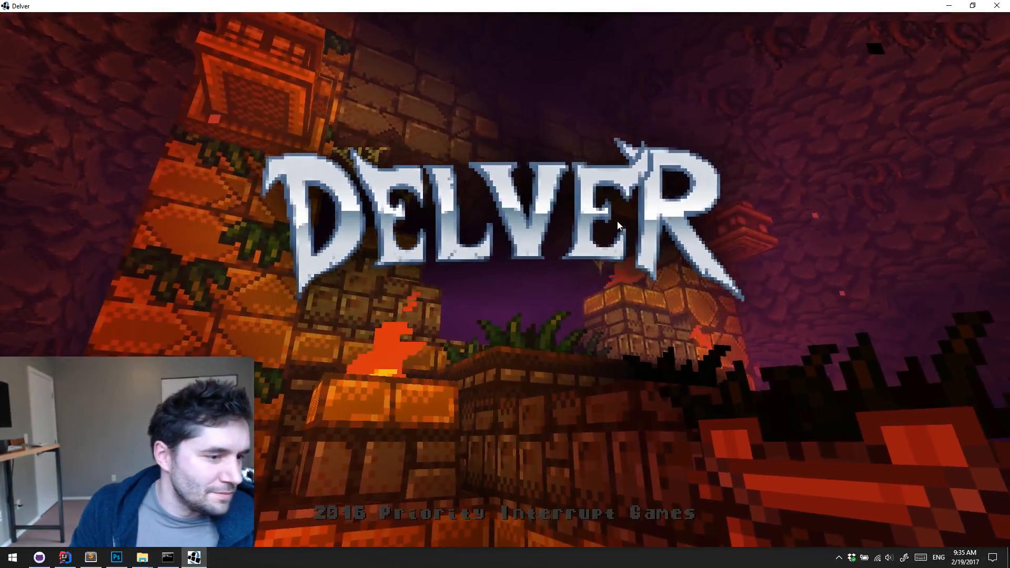
# Start a new game in save slot 1
pyautogui.click(618, 221)
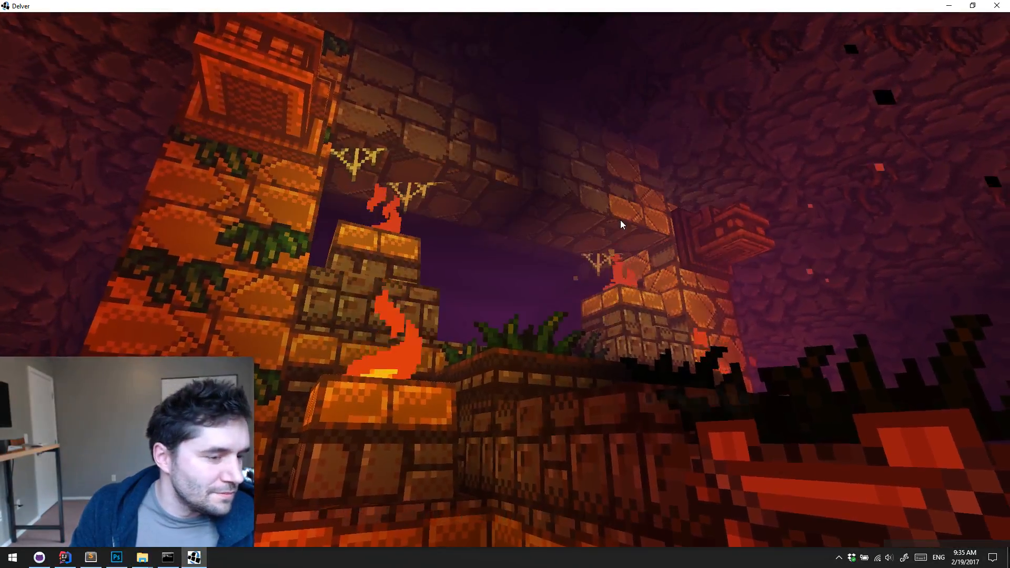
pyautogui.click(703, 55)
pyautogui.click(413, 148)
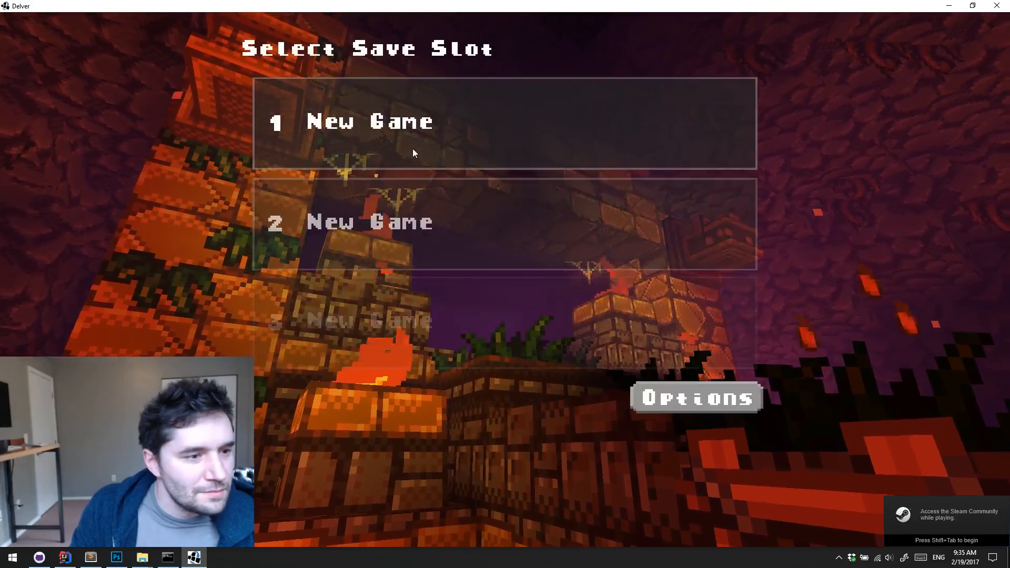
pyautogui.click(260, 396)
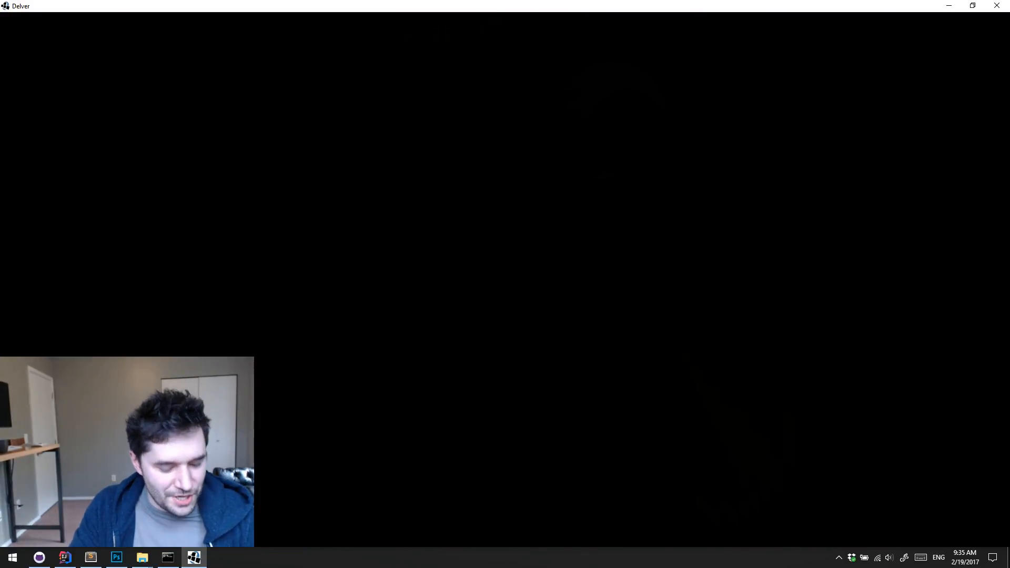
# Walk through the starting camp and enter the dungeon
pyautogui.press('w')
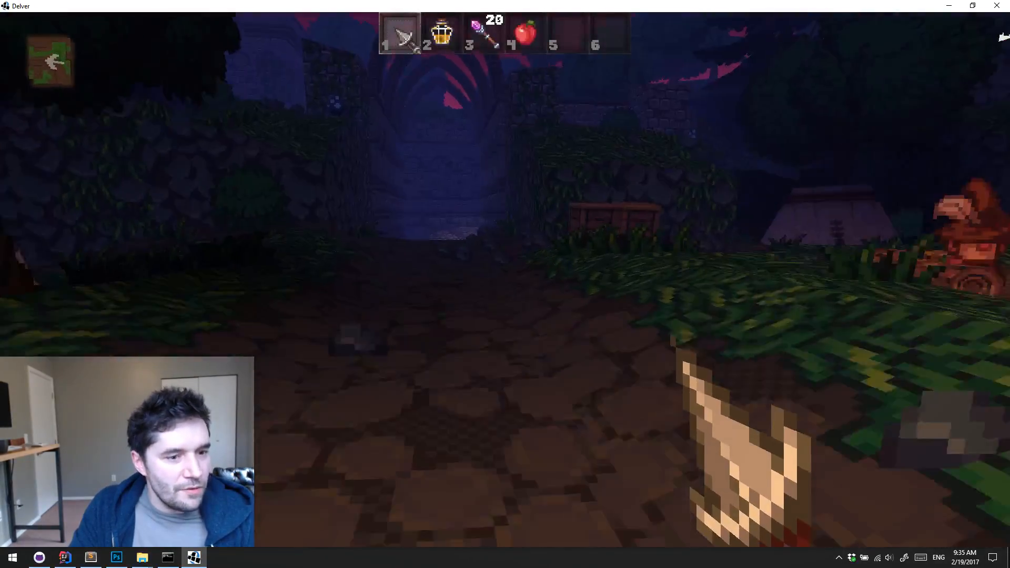
pyautogui.press('w')
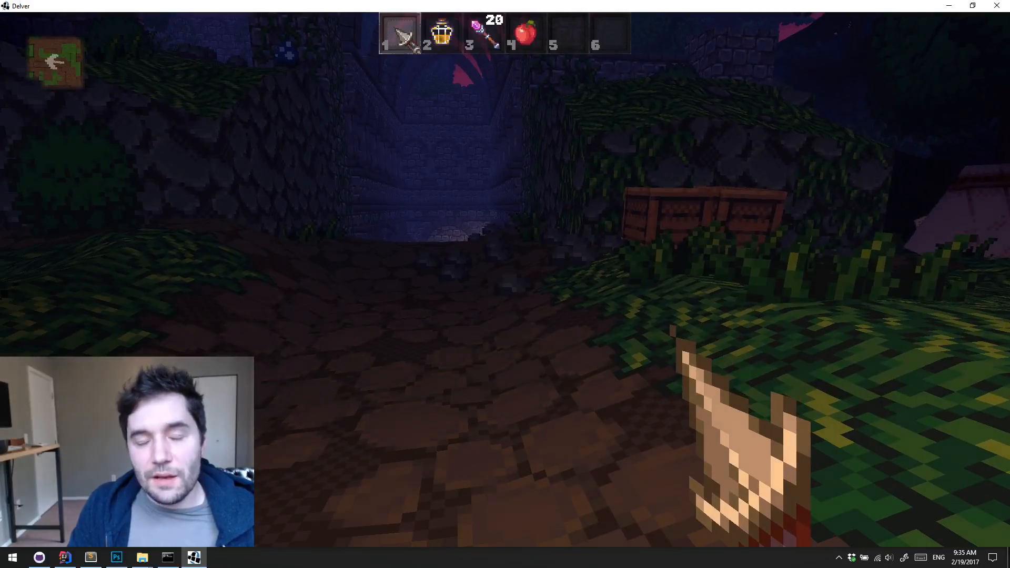
pyautogui.press('w')
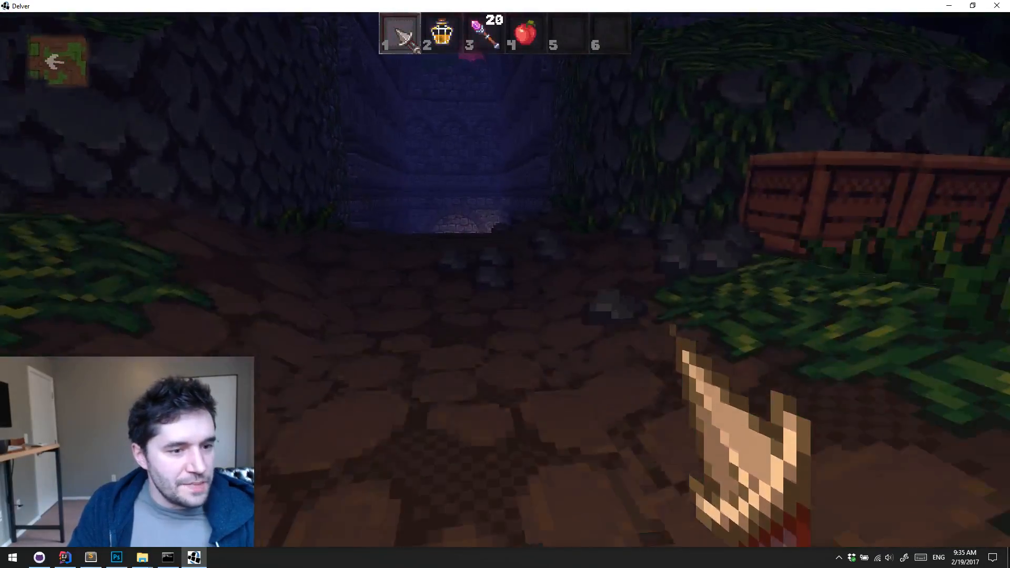
pyautogui.press('w')
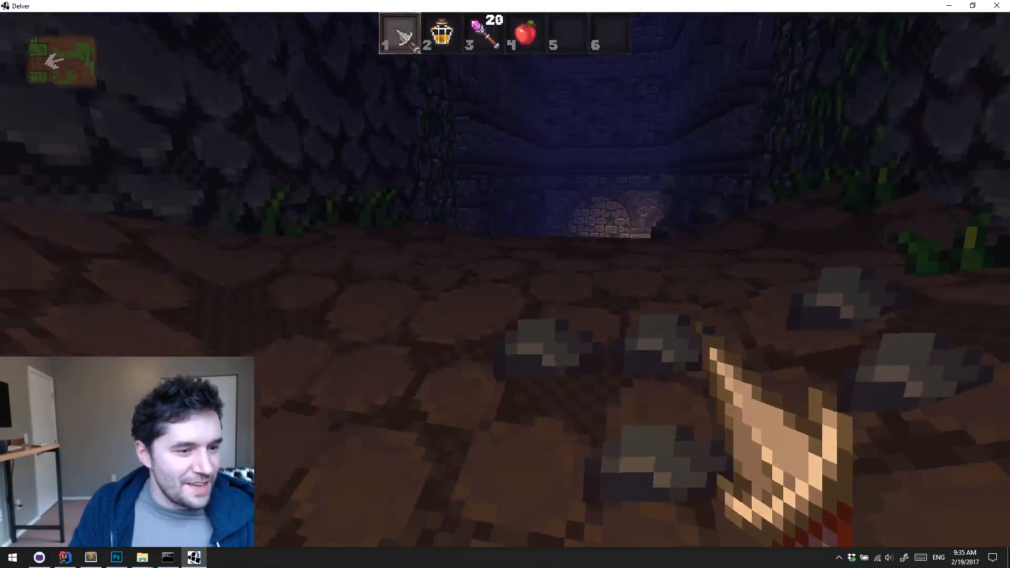
pyautogui.press('s')
pyautogui.press('w')
pyautogui.press('w')
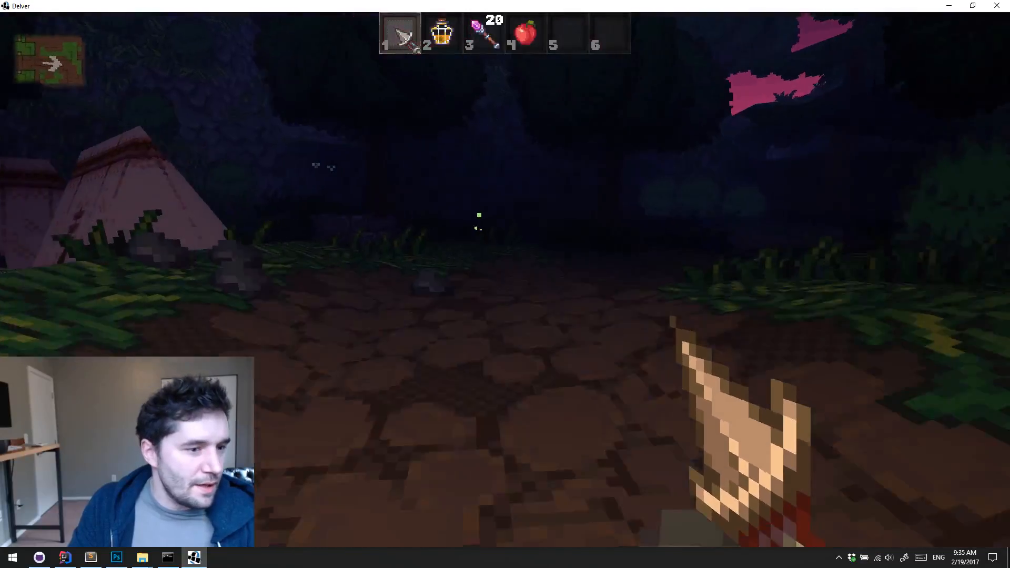
pyautogui.press('w')
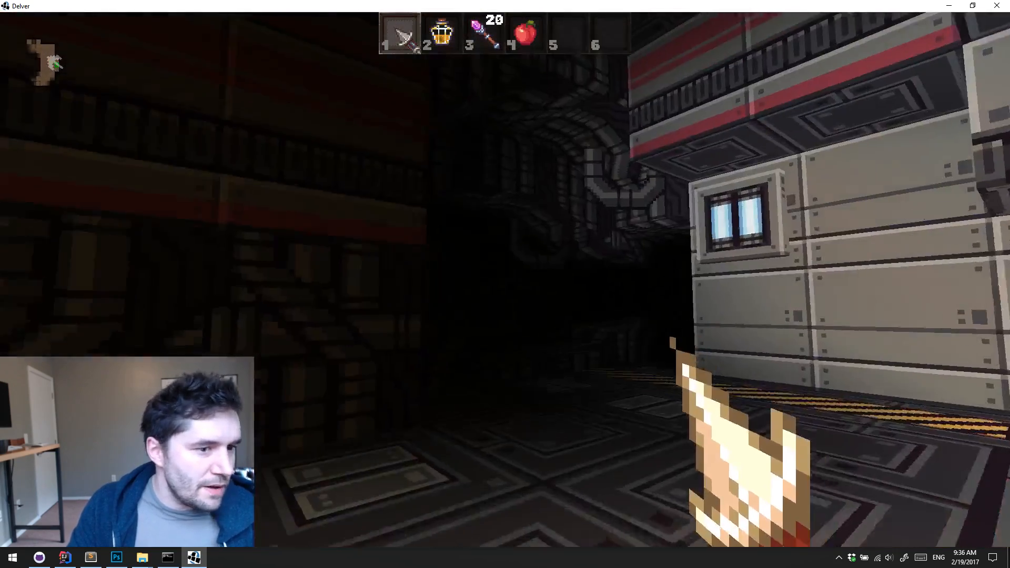
# Explore the sci-fi starting room around its central pillar and continue down the dark corridor past the wooden door
pyautogui.press('w')
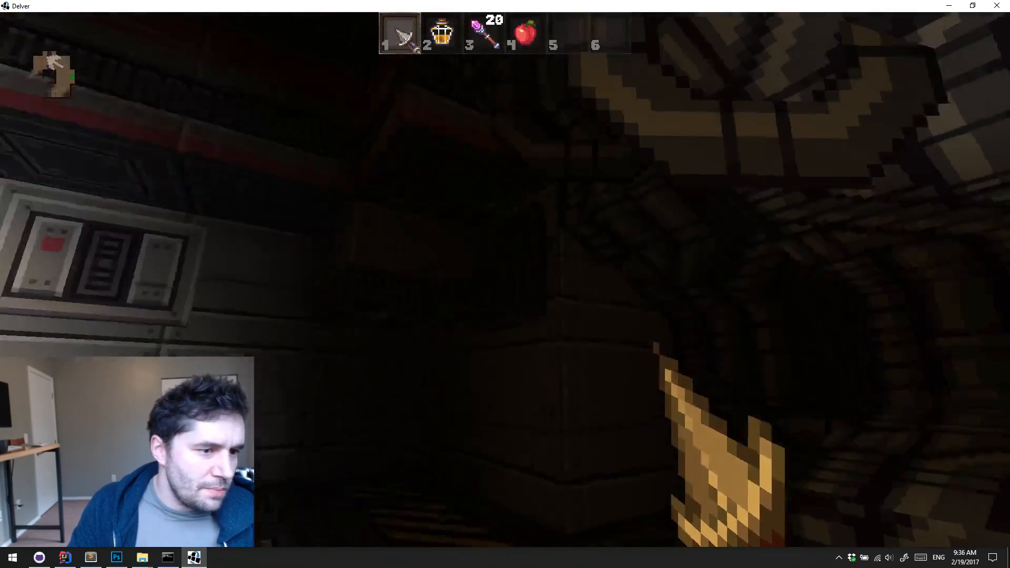
pyautogui.press('s')
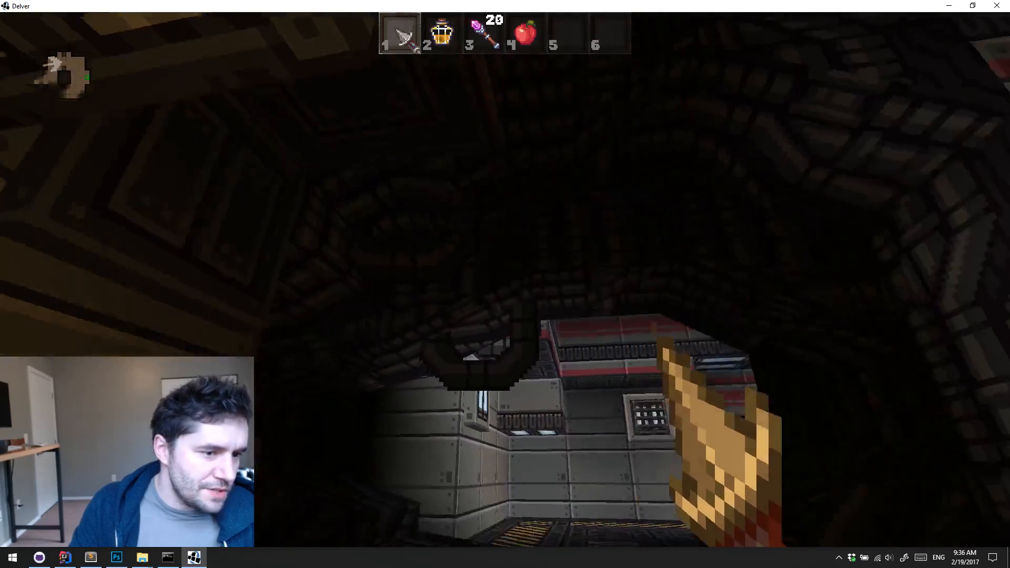
pyautogui.press('w')
pyautogui.press('w')
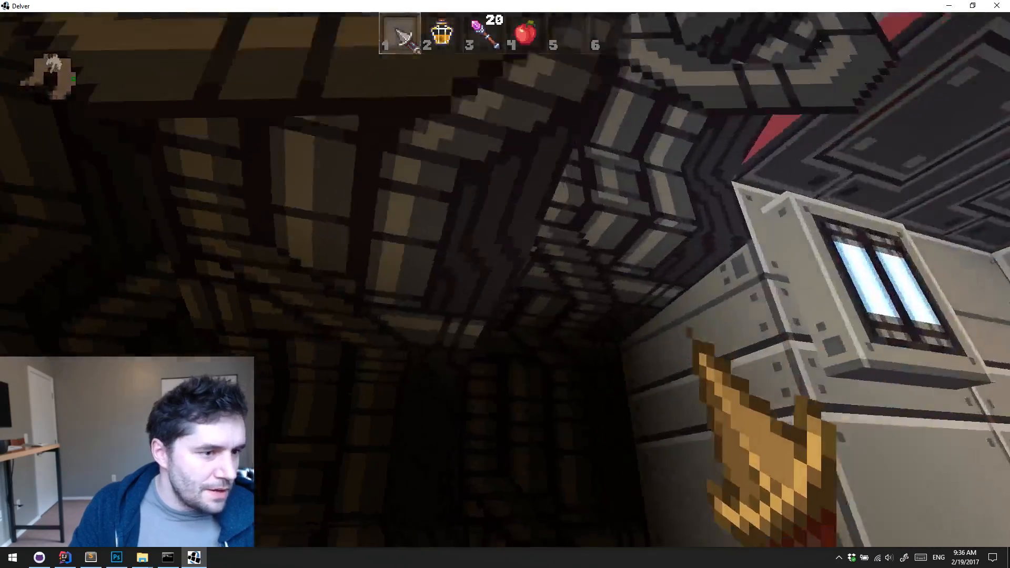
pyautogui.press('s')
pyautogui.press('w')
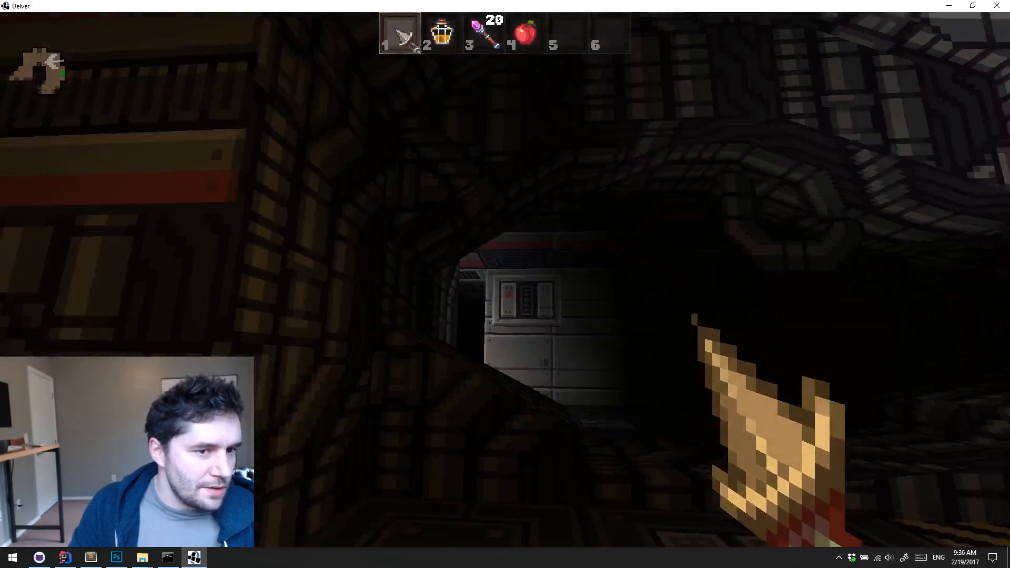
pyautogui.press('w')
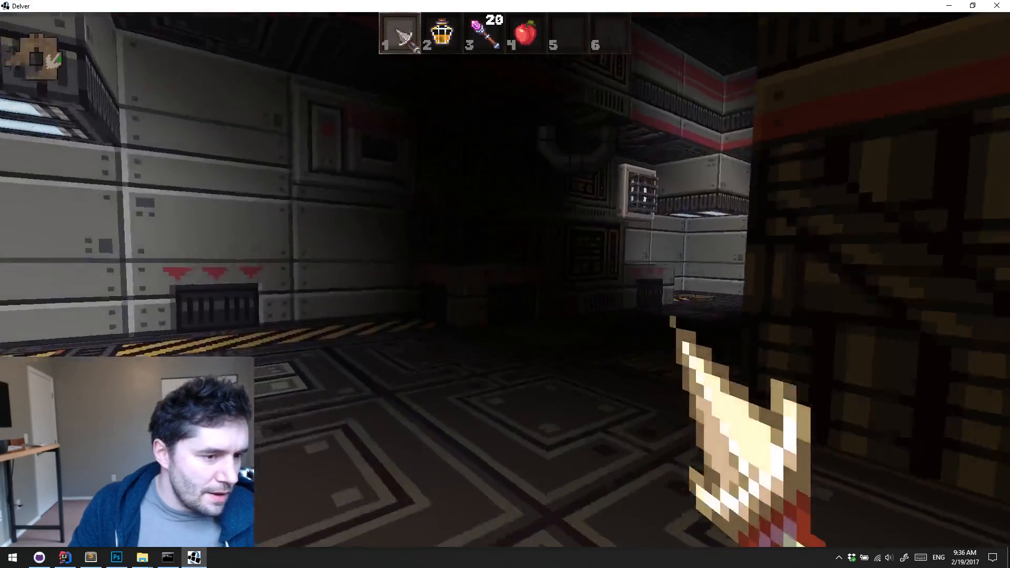
pyautogui.press('w')
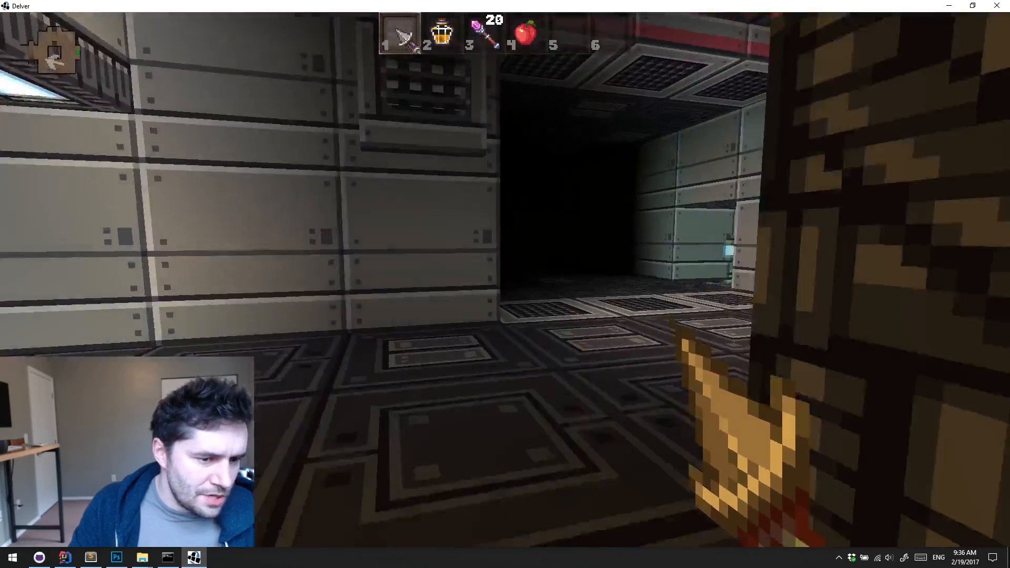
pyautogui.press('w')
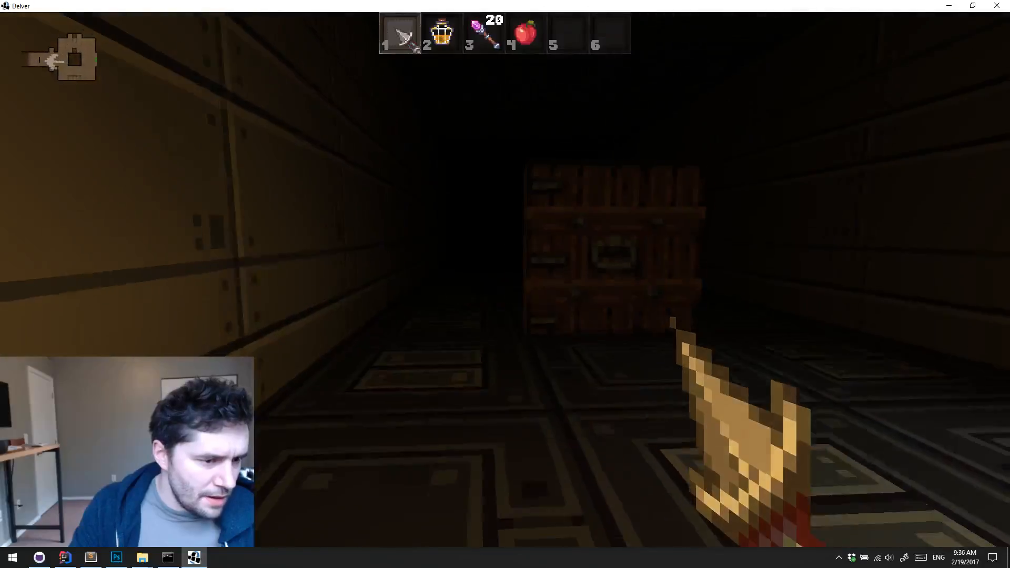
pyautogui.press('w')
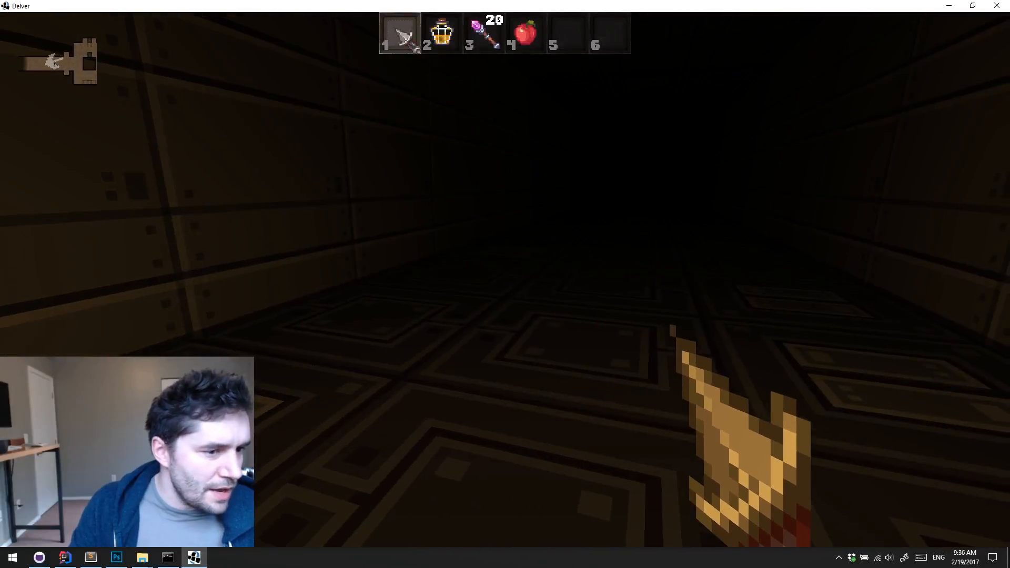
# Spawn a Scroll of Discern Reality with the debug options, pick it up and read it
pyautogui.press('k')
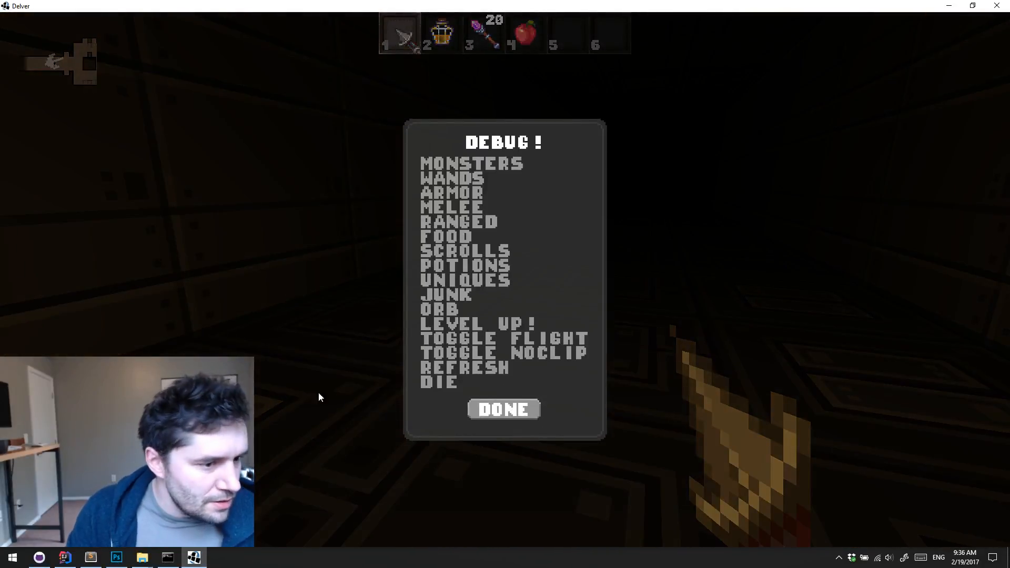
pyautogui.click(475, 256)
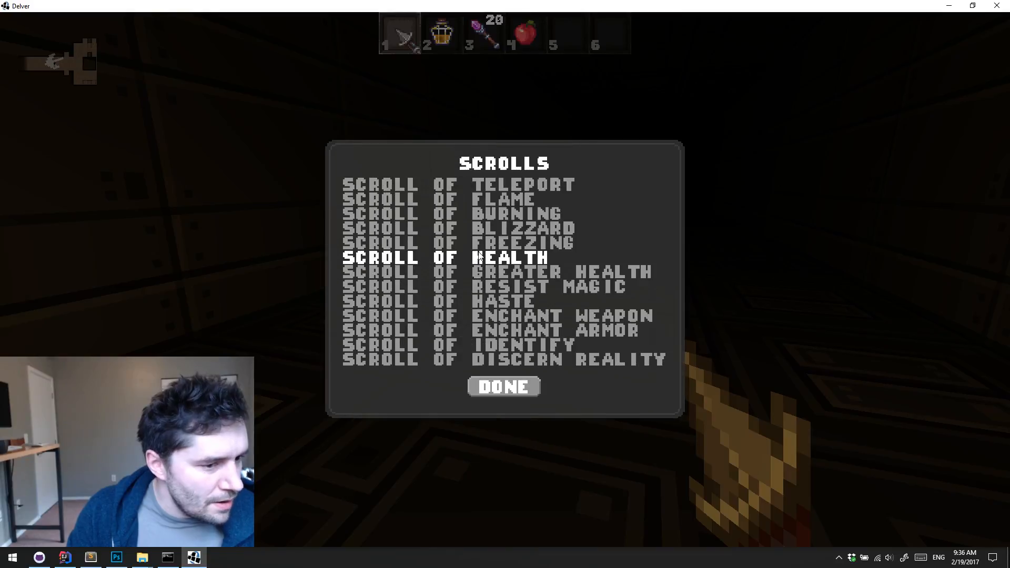
pyautogui.click(497, 359)
pyautogui.press('e')
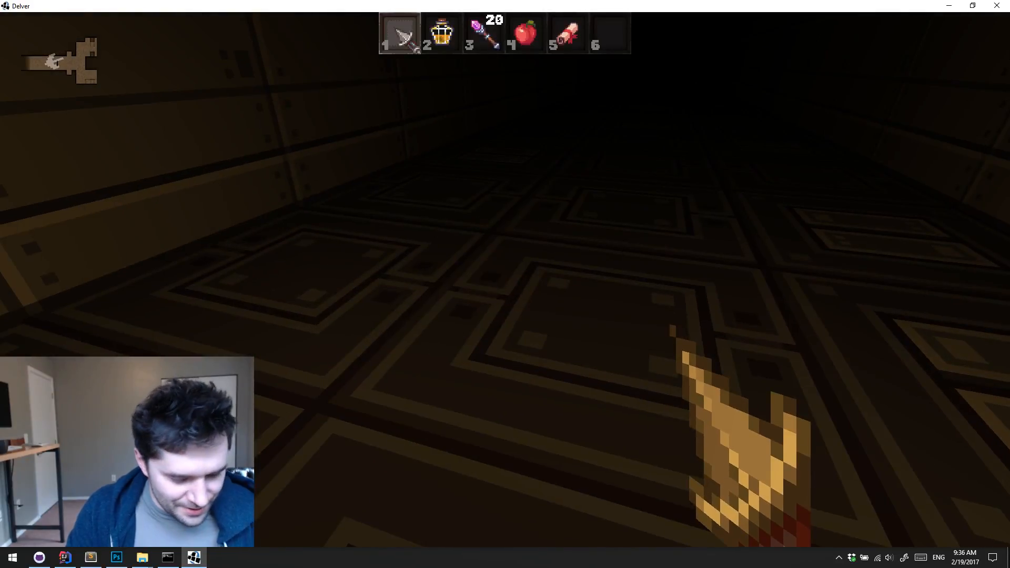
pyautogui.press('5')
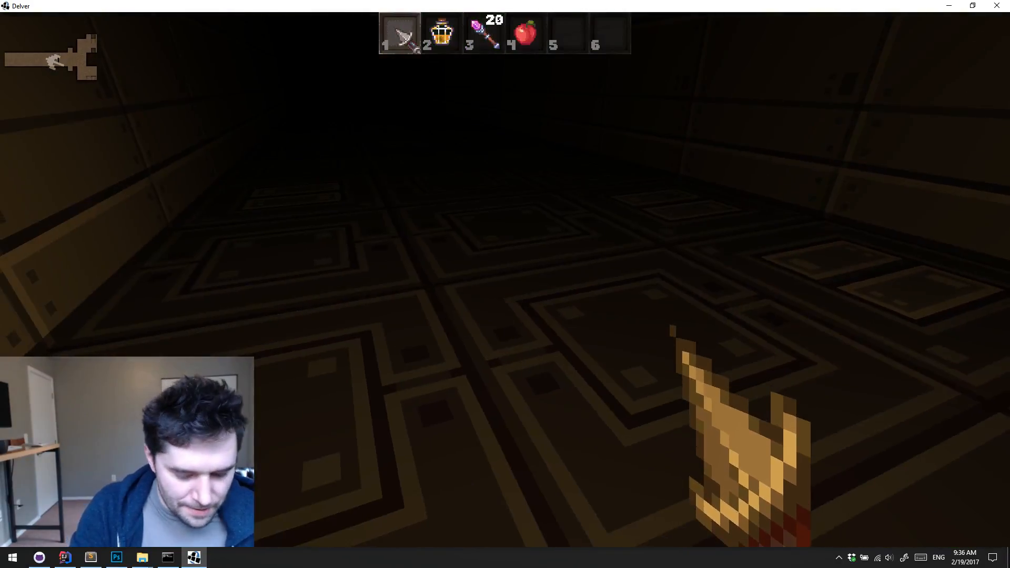
# Examine the map of the sci-fi example level, and leave the playthrough for the save slot screen
pyautogui.press('i')
pyautogui.press('m')
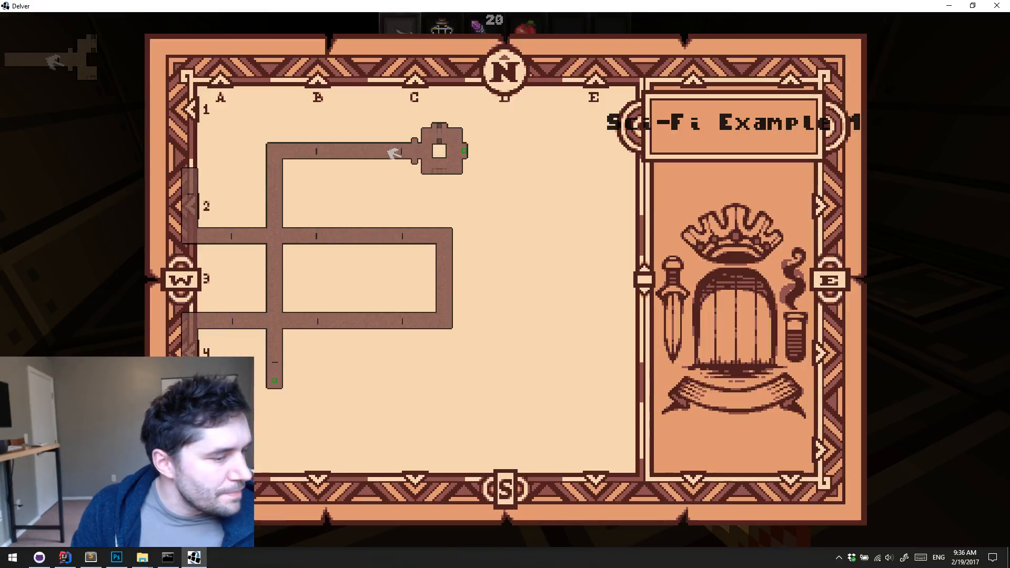
pyautogui.press('Escape')
pyautogui.press('Escape')
pyautogui.click(562, 312)
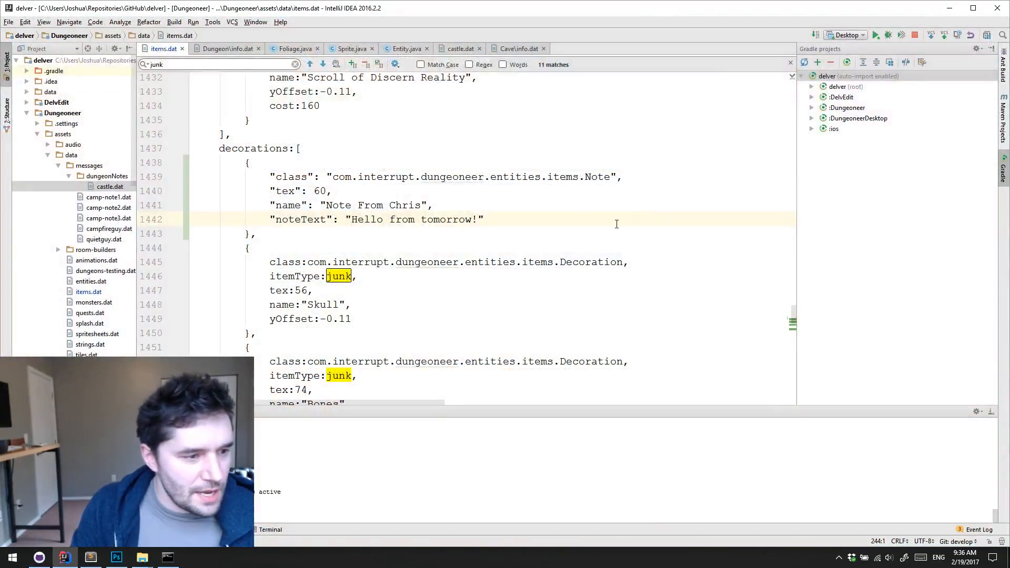
# Back in IntelliJ IDEA, close the Cave info.dat file, collapse the Dungeoneer assets folder and expand its src folder
pyautogui.click(548, 232)
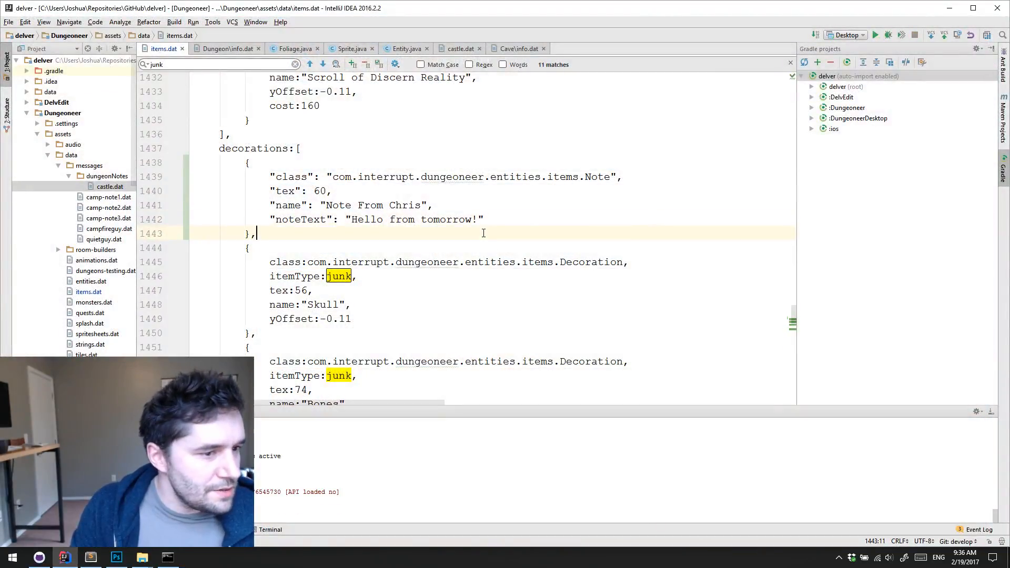
pyautogui.click(530, 207)
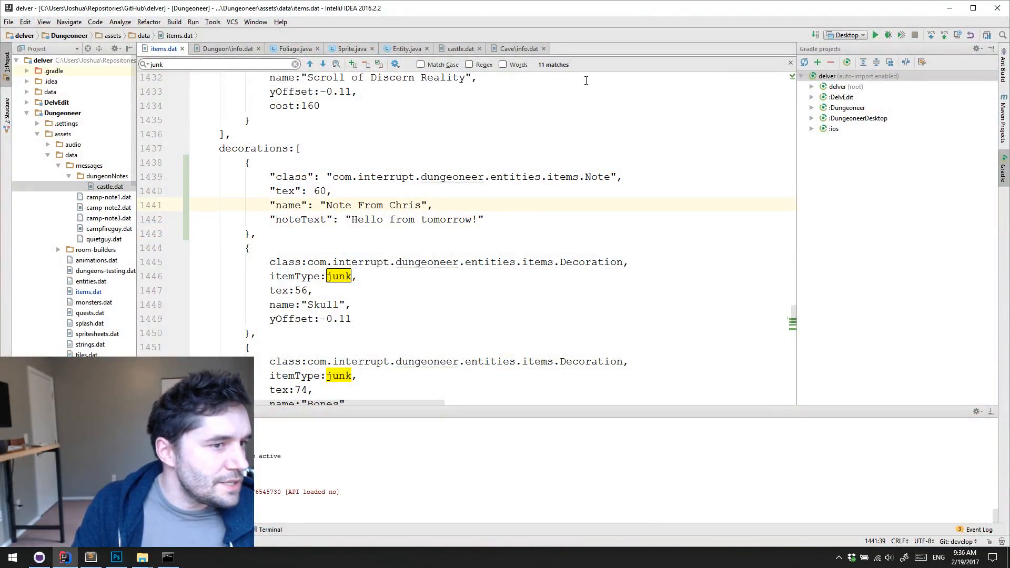
pyautogui.click(543, 49)
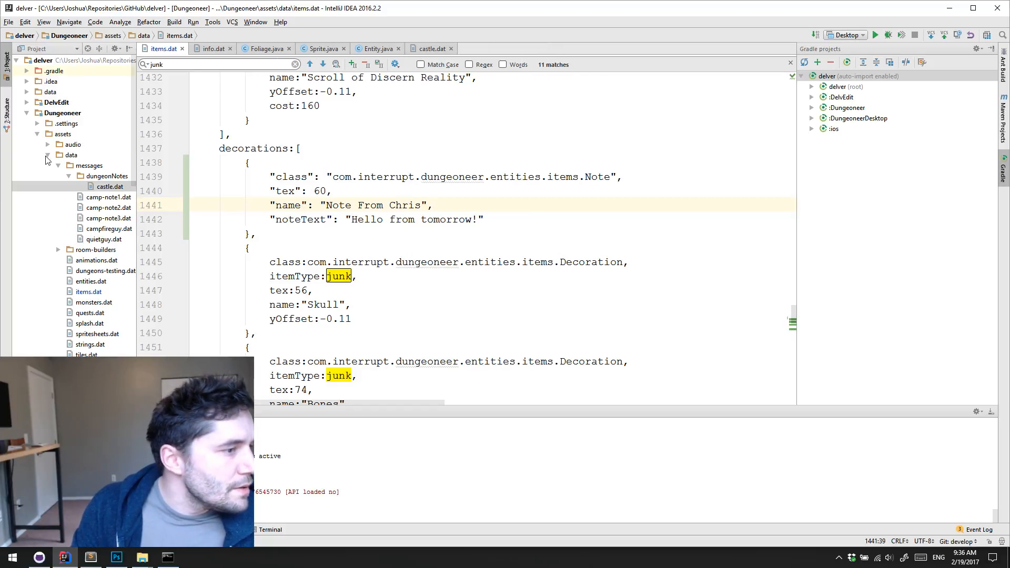
pyautogui.click(47, 155)
pyautogui.click(37, 135)
pyautogui.click(36, 166)
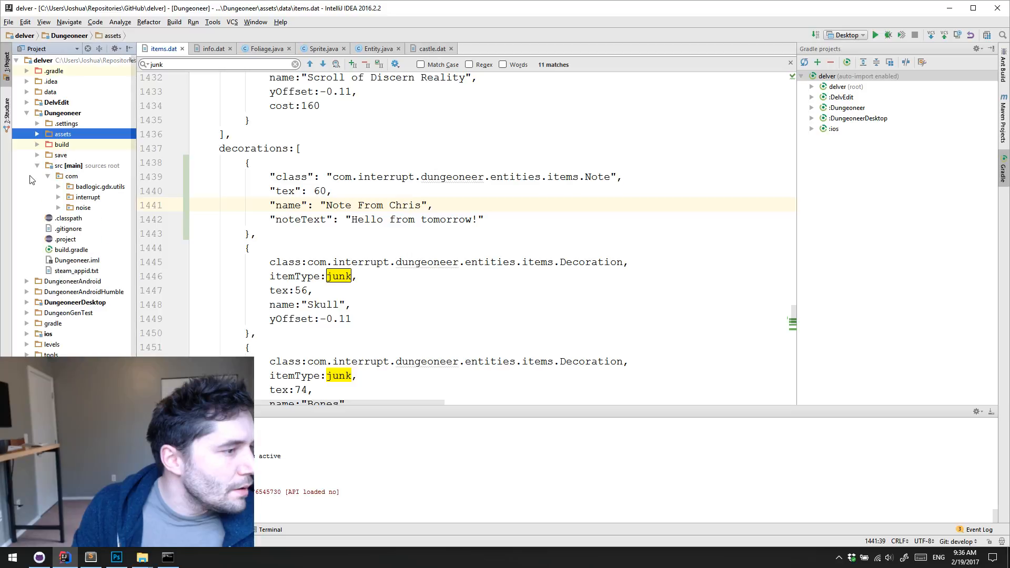
# Find the Scroll class by name and open Scroll.java
pyautogui.click(53, 197)
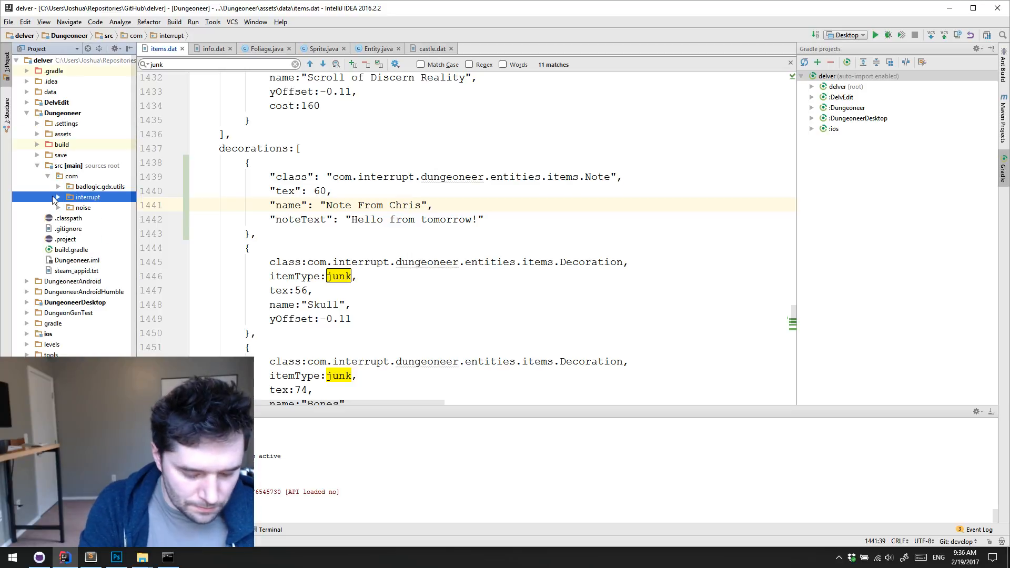
pyautogui.hotkey('ctrl', 'n')
pyautogui.write('Scroll')
pyautogui.press('Return')
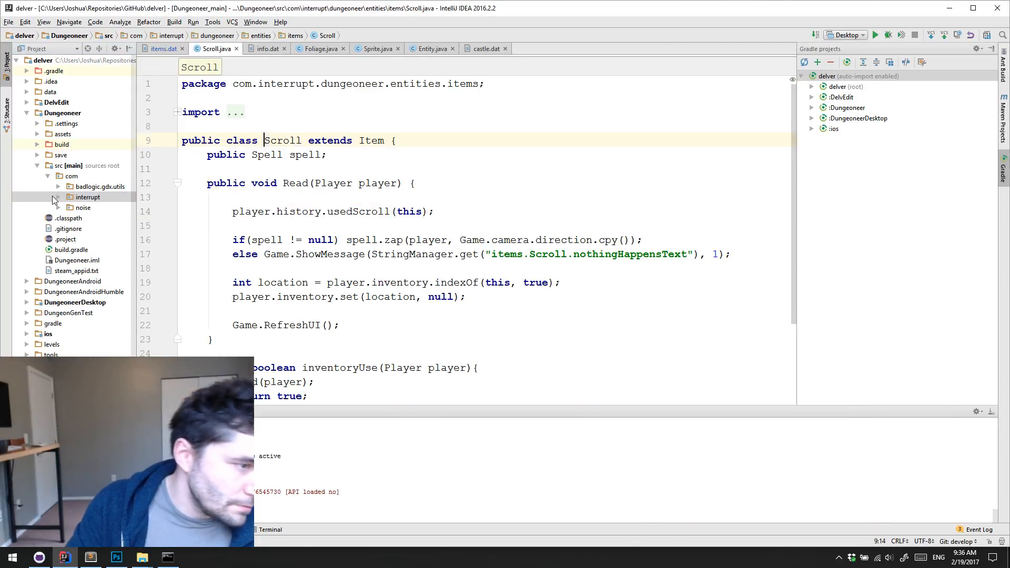
# Reveal Scroll.java in the project tree, bring the item class names into view, and look through the class code
pyautogui.click(88, 49)
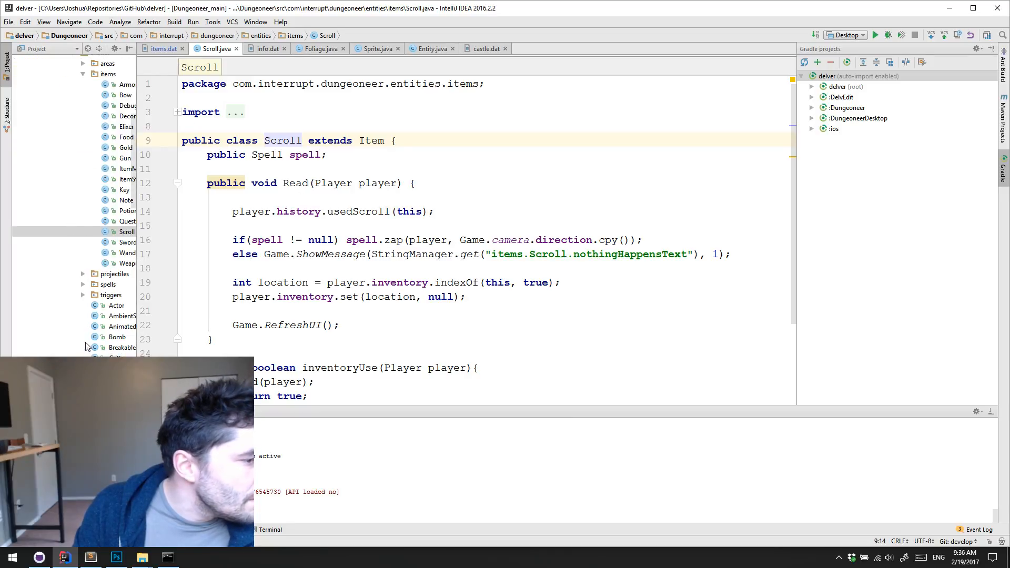
pyautogui.moveTo(87, 401); pyautogui.dragTo(112, 402)
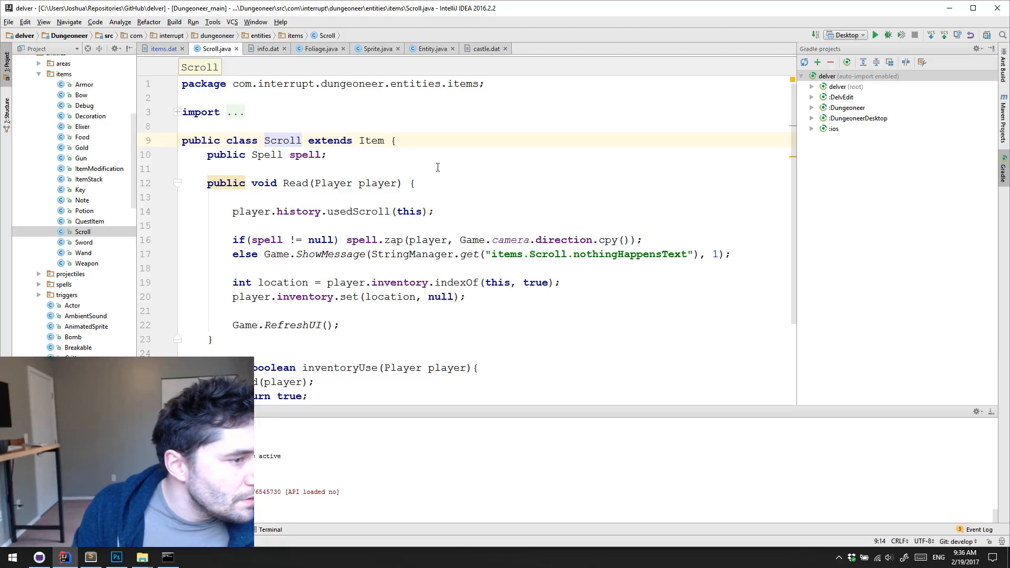
pyautogui.scroll(-2, 437, 167)
pyautogui.scroll(-2, 458, 171)
pyautogui.scroll(4, 481, 174)
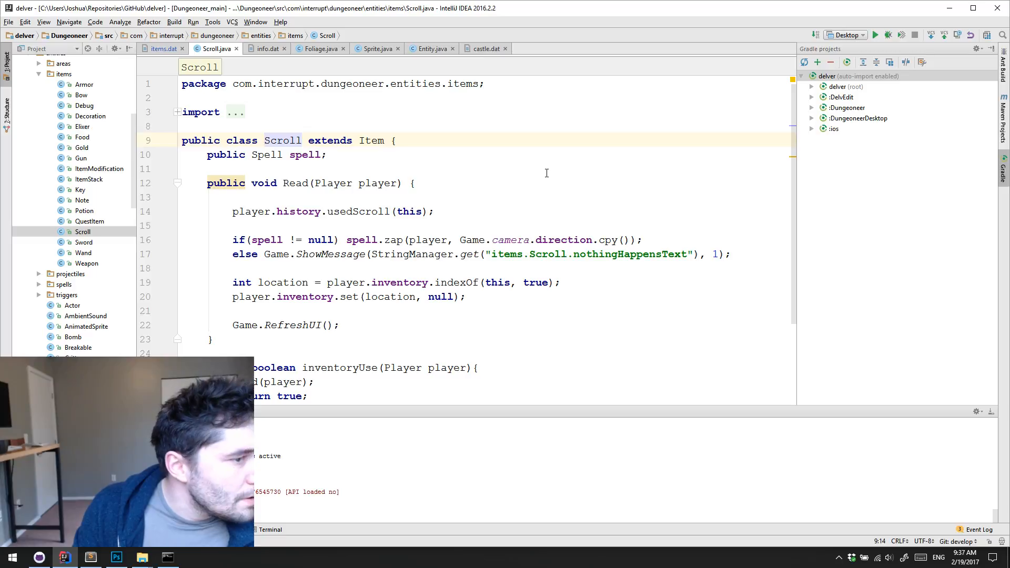
# Switch to GitHub Desktop, discard the uncommitted changes to Dungeoneer\assets\data\items.dat, and return to IntelliJ IDEA
pyautogui.scroll(-1, 538, 186)
pyautogui.scroll(1, 310, 192)
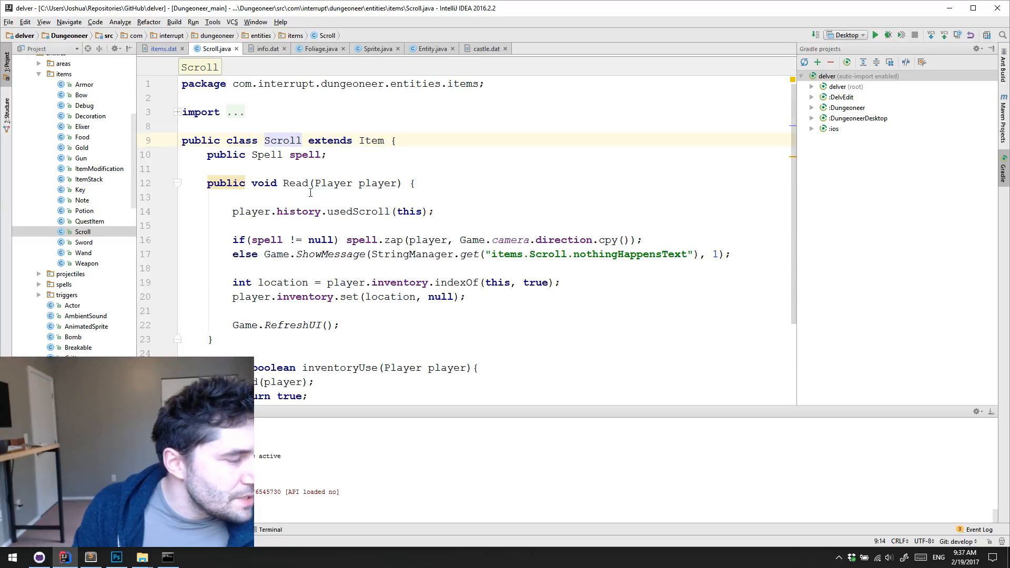
pyautogui.click(166, 48)
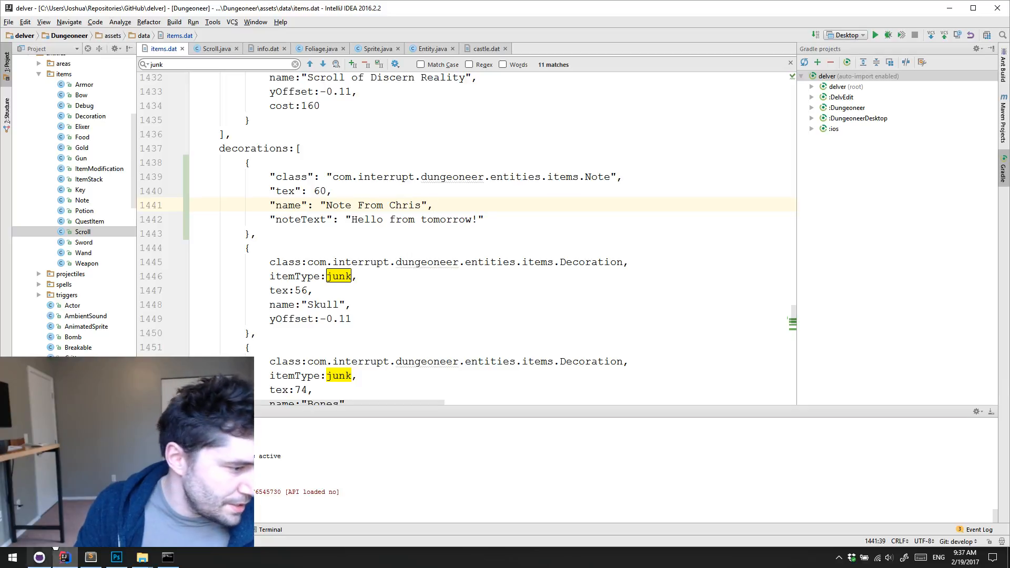
pyautogui.click(35, 560)
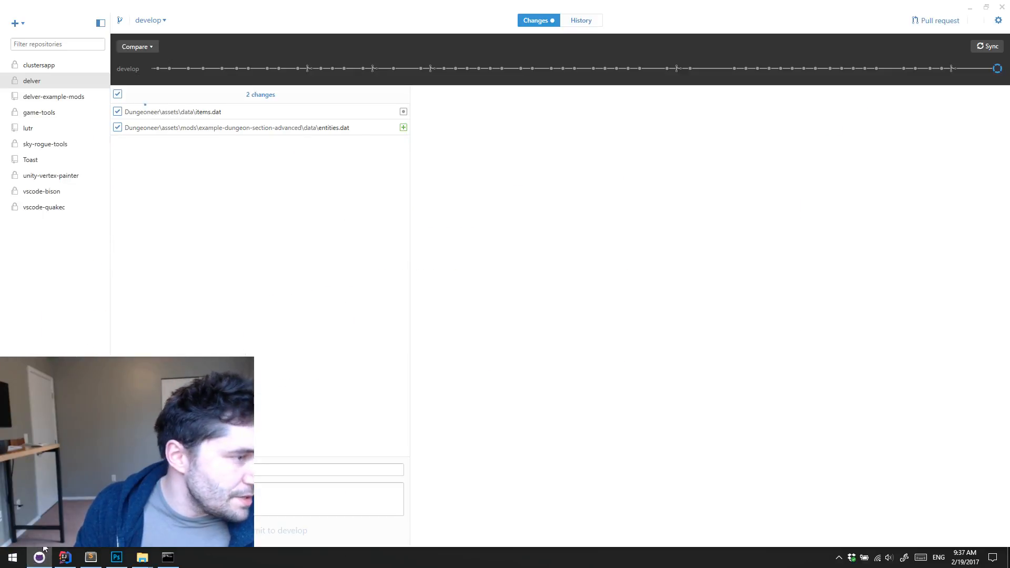
pyautogui.click(245, 116)
pyautogui.rightClick(246, 117)
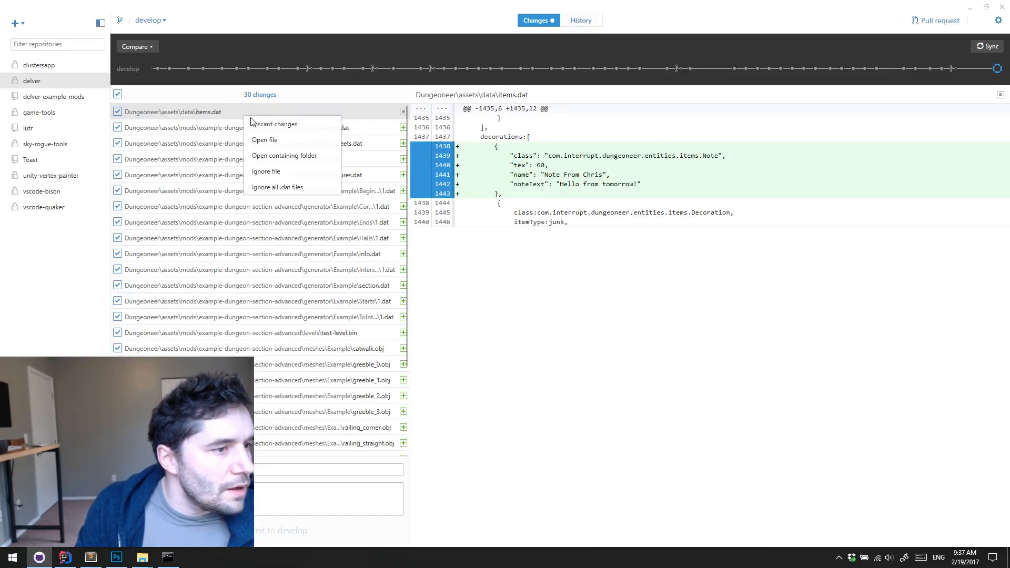
pyautogui.click(287, 125)
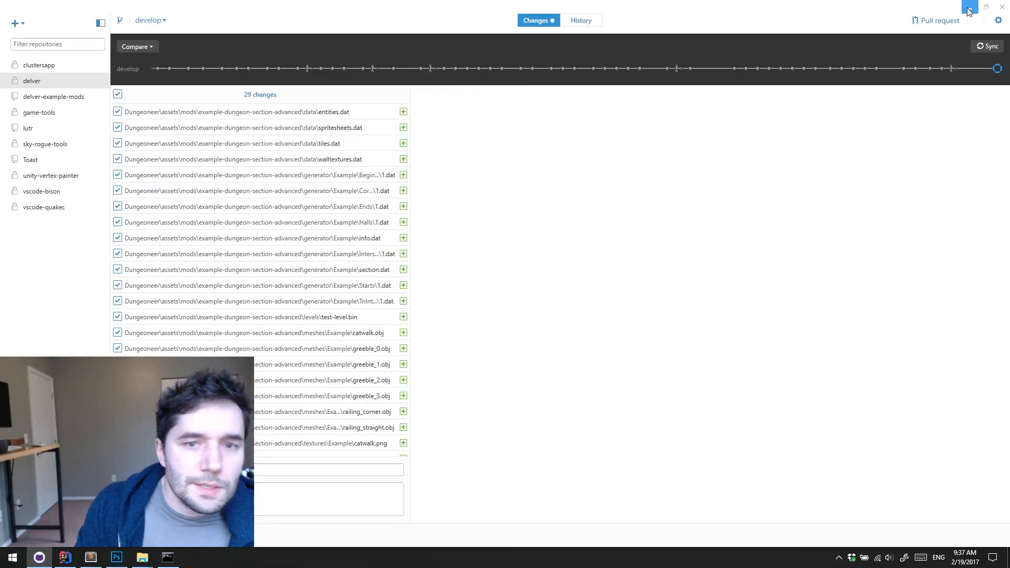
pyautogui.click(969, 8)
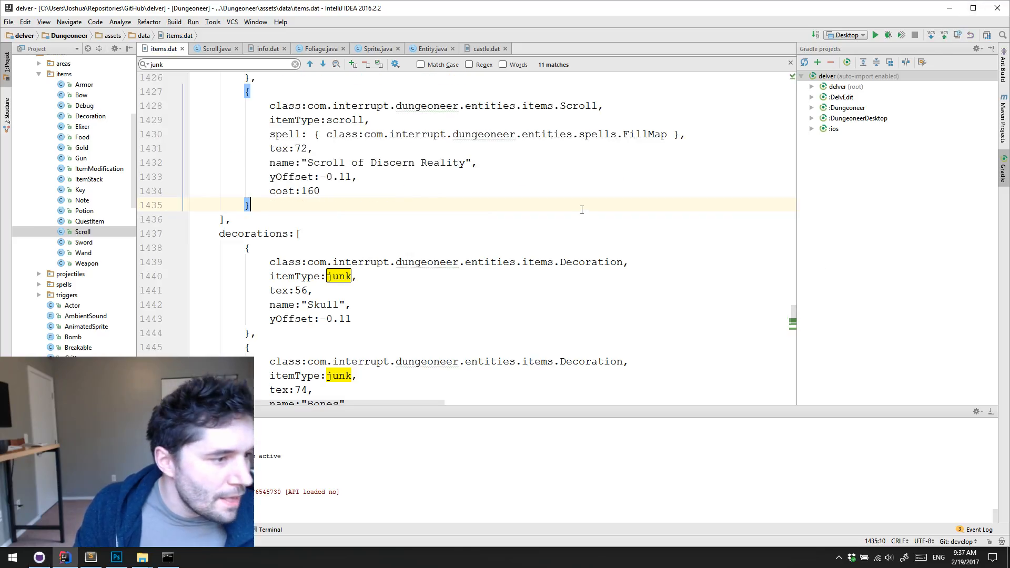
# Search items.dat for the Discern scroll entry and highlight its name value "Scroll of Discern Reality"
pyautogui.hotkey('ctrl', 'f')
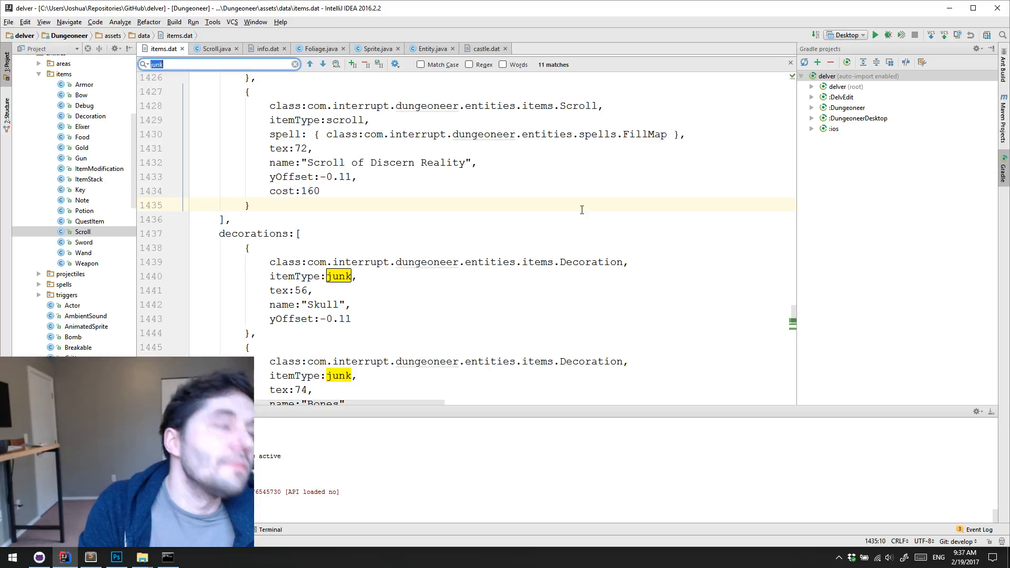
pyautogui.write('Discren')
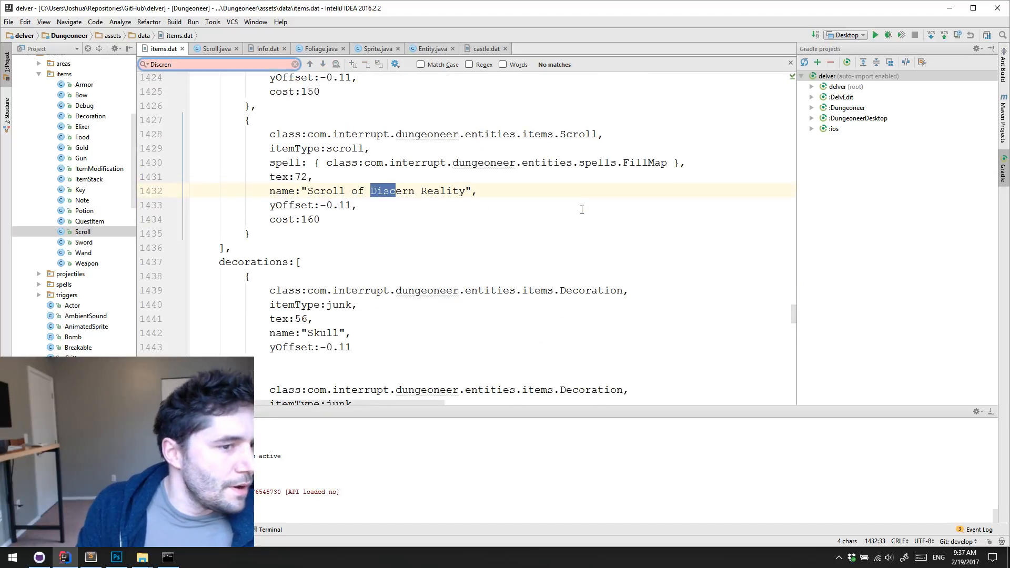
pyautogui.scroll(3, 582, 210)
pyautogui.scroll(-1, 595, 203)
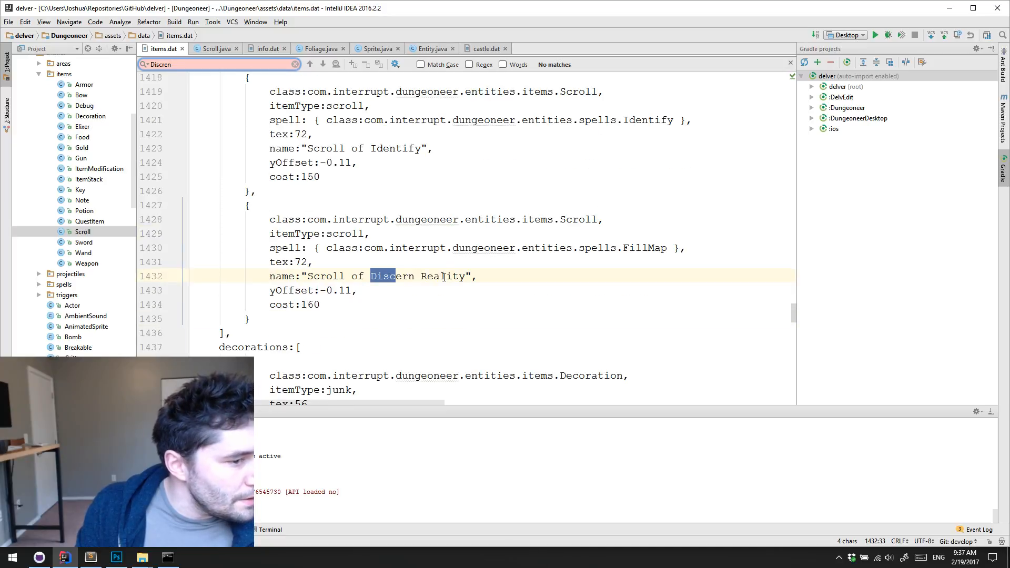
pyautogui.click(515, 273)
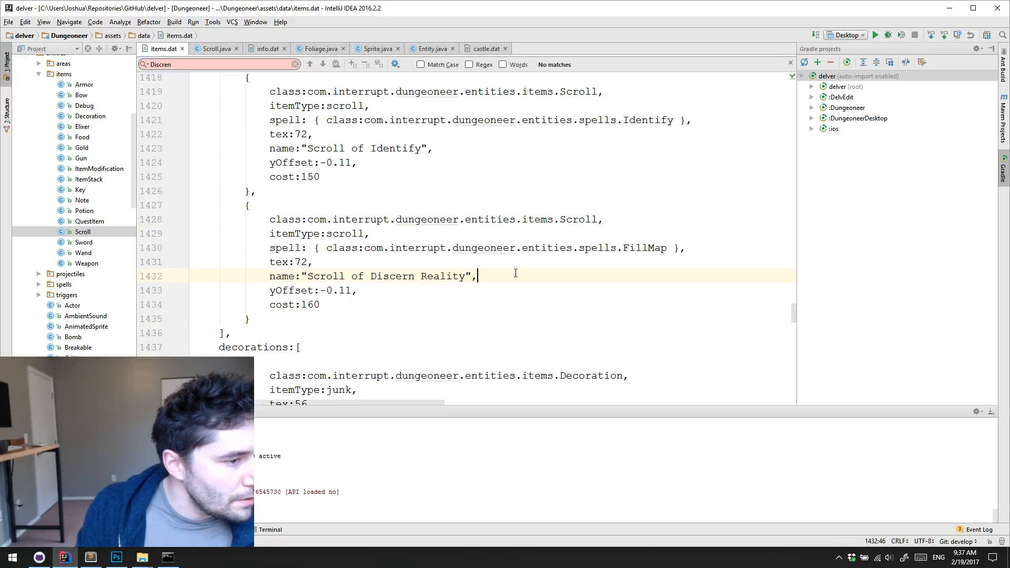
pyautogui.moveTo(302, 280); pyautogui.dragTo(400, 276)
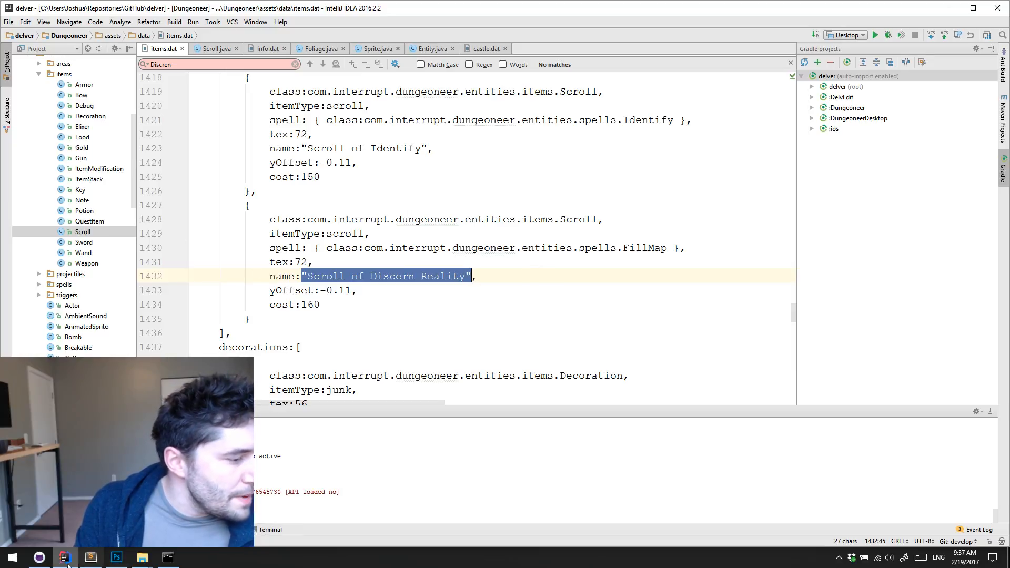
# In GitHub Desktop's delver history, open the commit "Added a scroll that fills in the map" and view its items.dat change
pyautogui.click(39, 557)
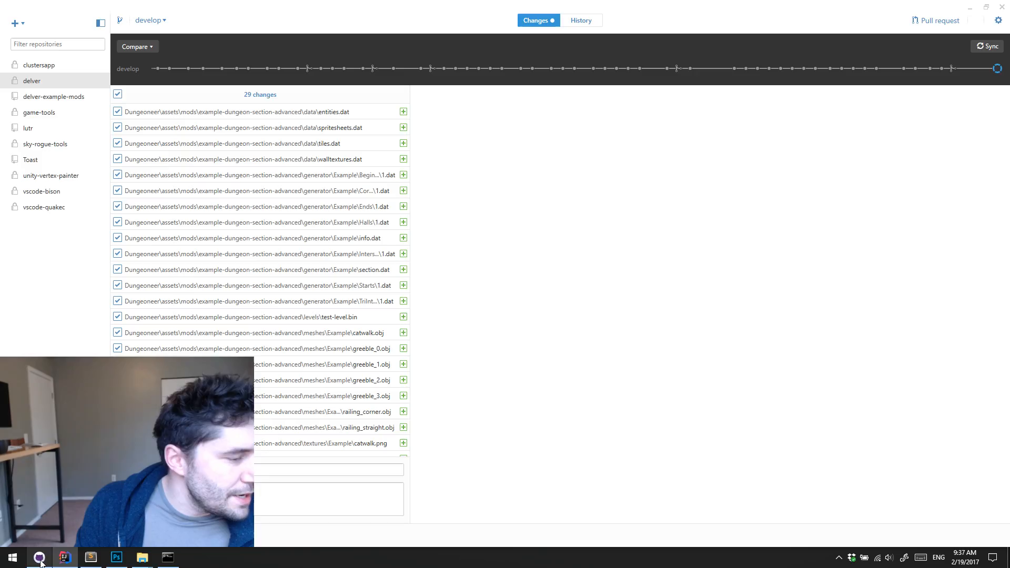
pyautogui.doubleClick(579, 19)
pyautogui.click(887, 11)
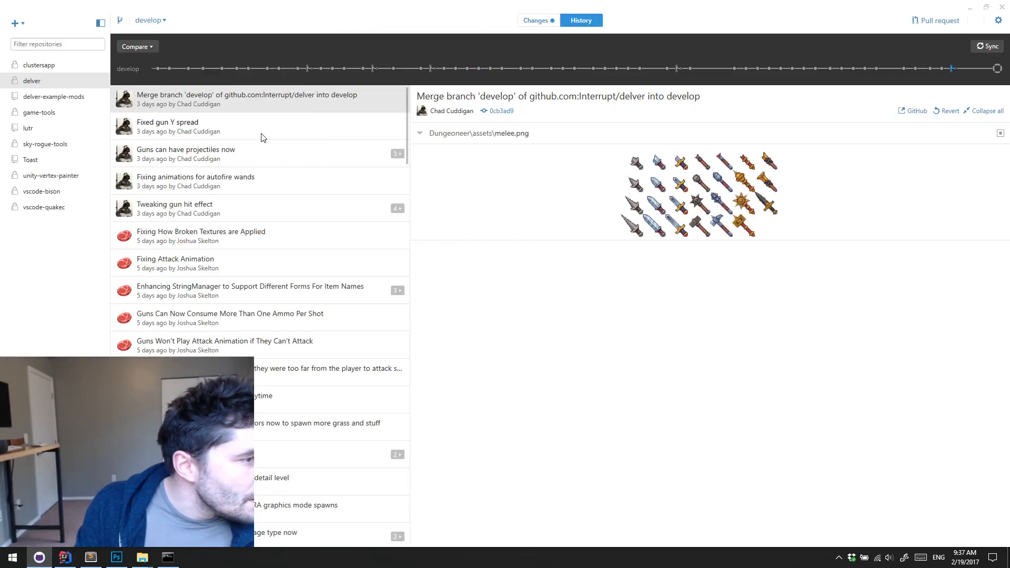
pyautogui.scroll(-2, 330, 233)
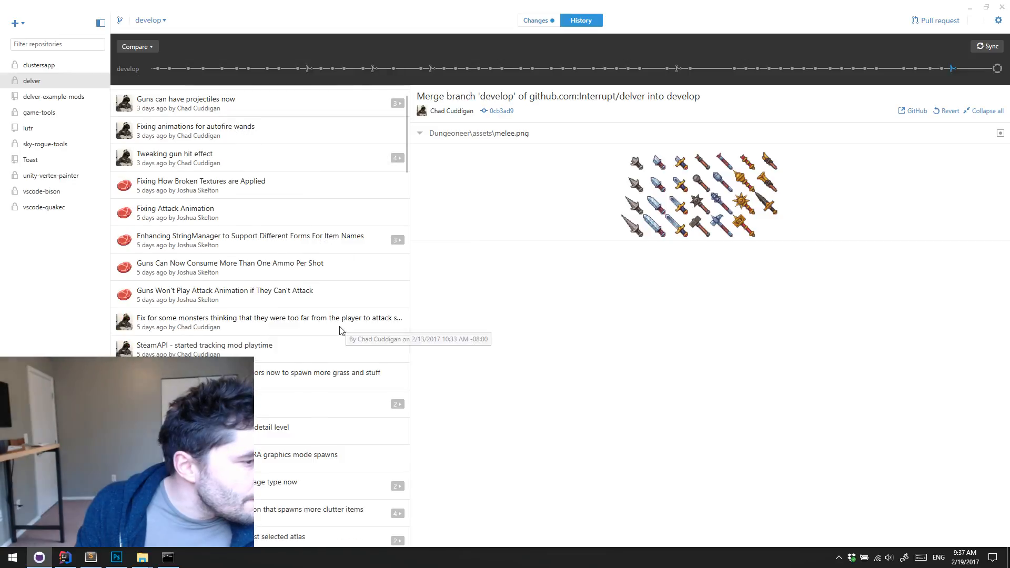
pyautogui.scroll(-2, 349, 338)
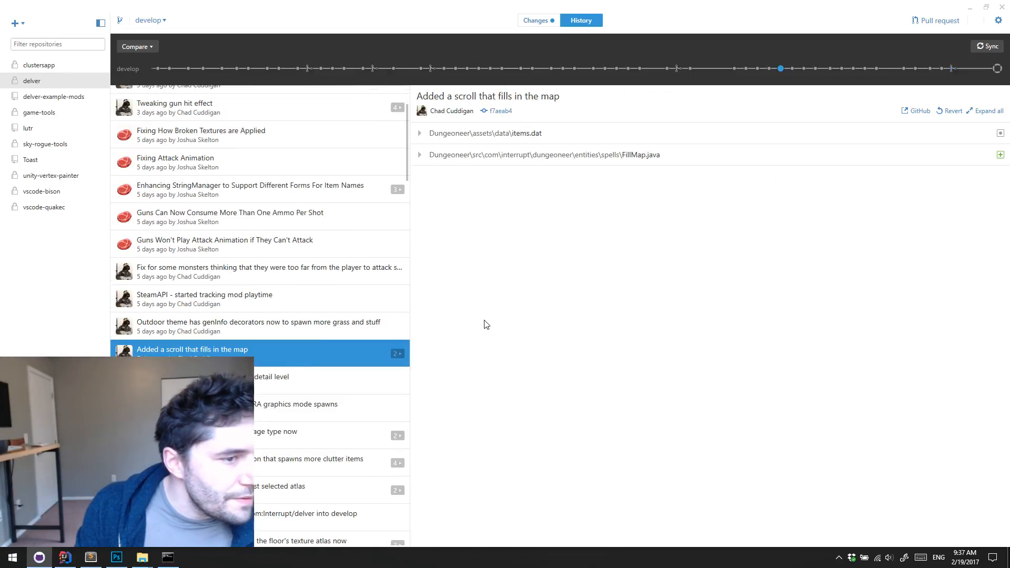
pyautogui.click(420, 134)
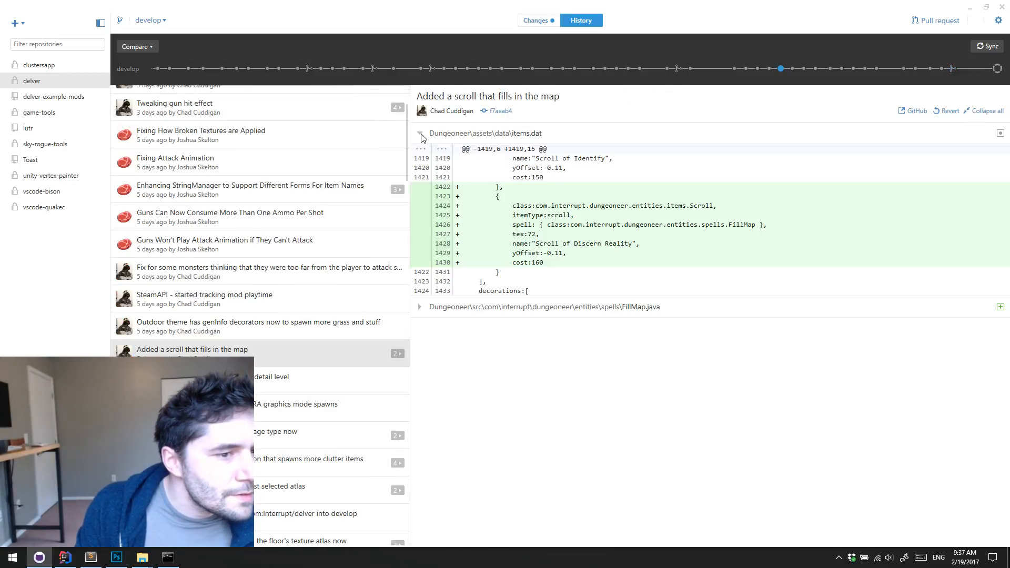
pyautogui.click(420, 134)
# Expand the commit's FillMap.java diff, read through the spell code, and collapse it again
pyautogui.click(420, 156)
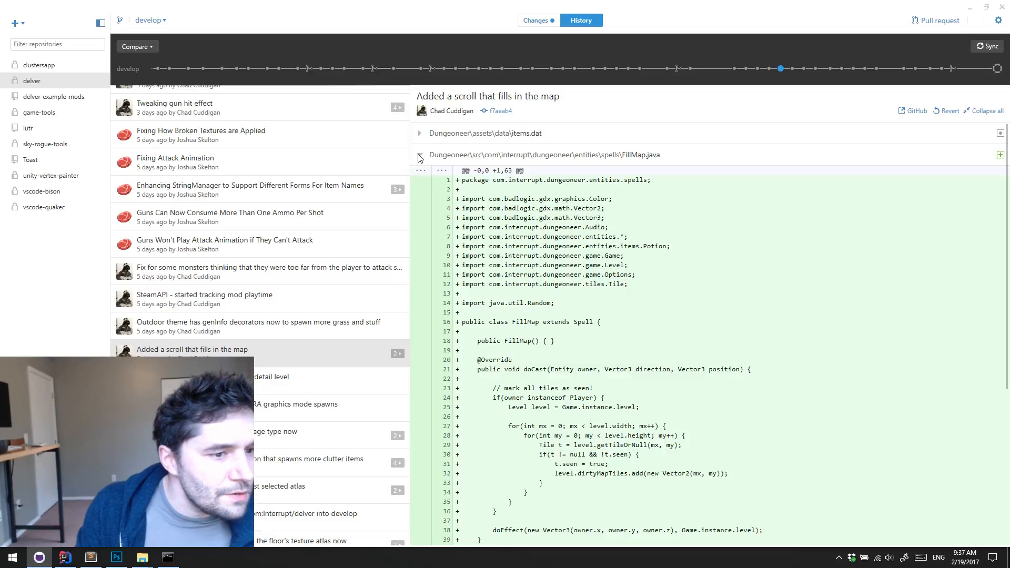
pyautogui.scroll(-4, 467, 195)
pyautogui.scroll(1, 494, 211)
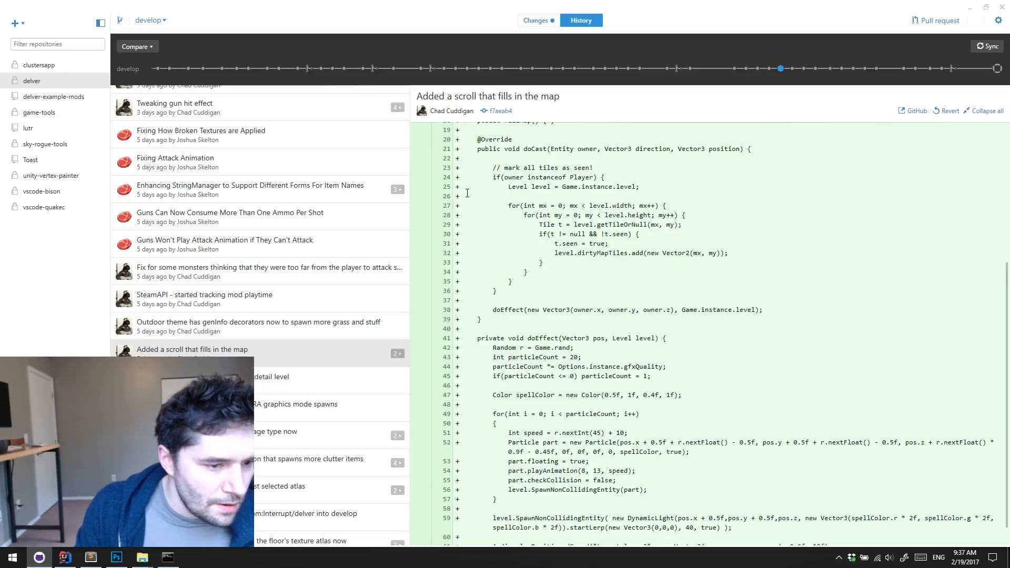
pyautogui.scroll(-1, 526, 226)
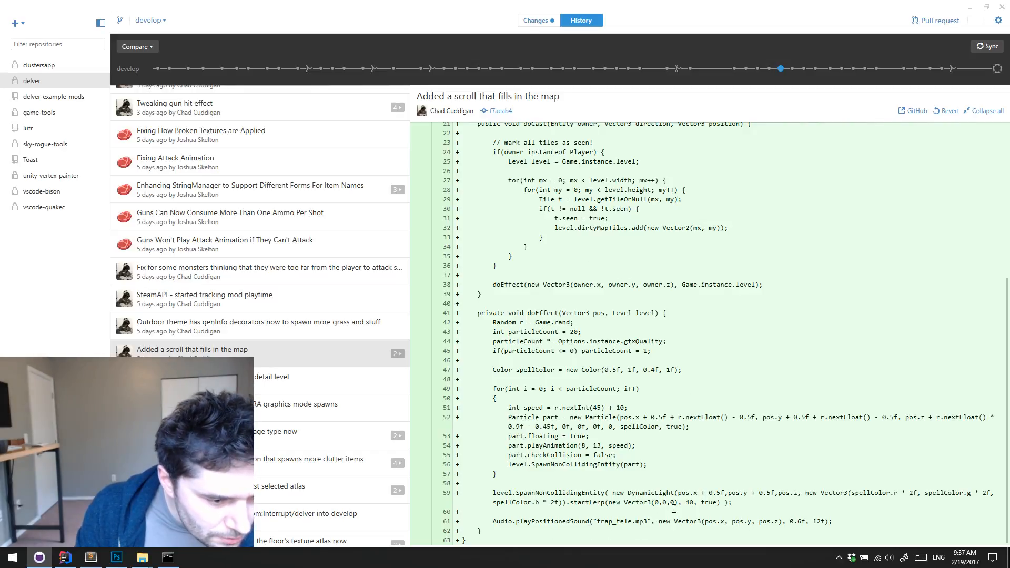
pyautogui.scroll(3, 647, 425)
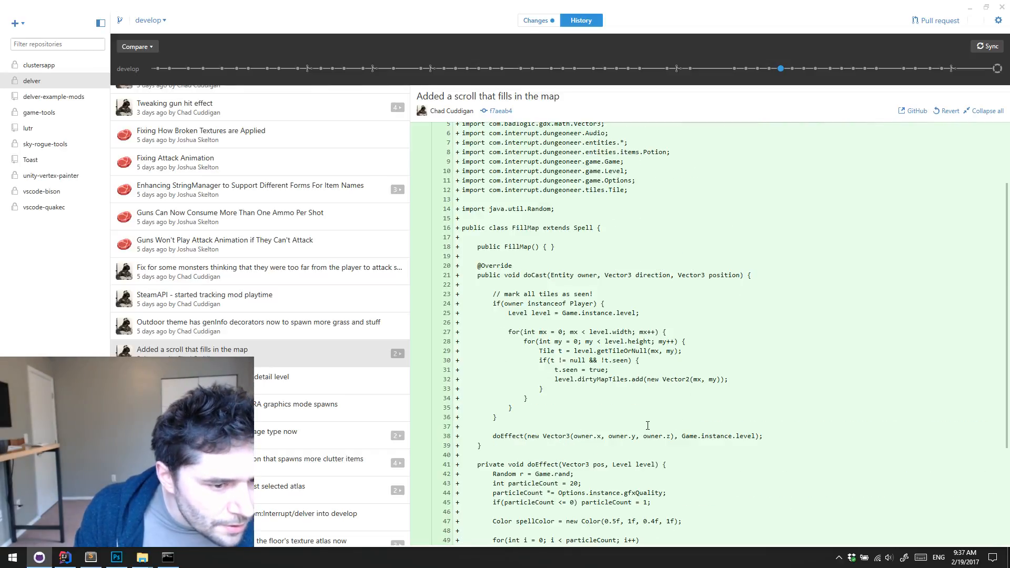
pyautogui.scroll(2, 626, 395)
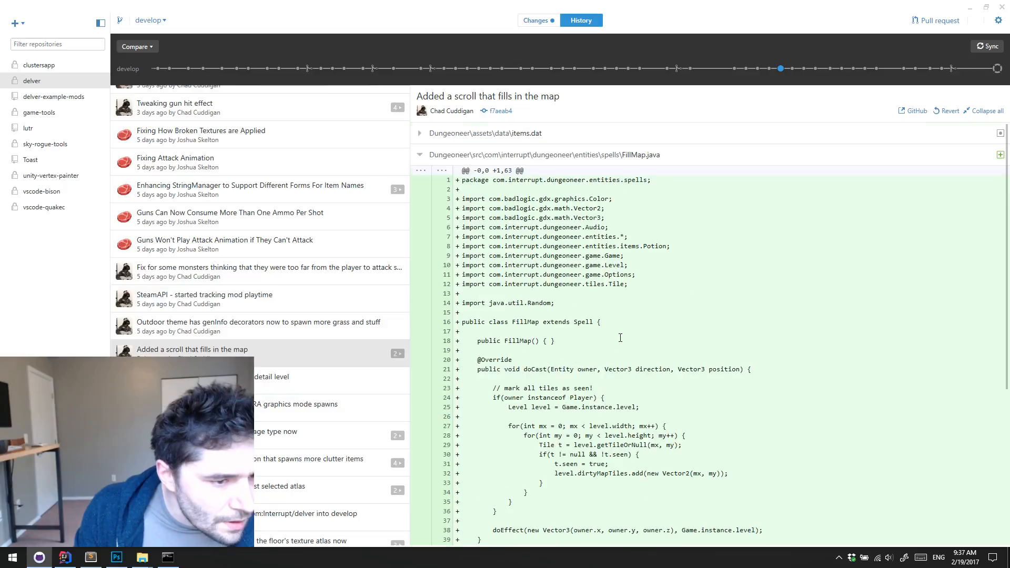
pyautogui.click(420, 155)
# Expand the commit's items.dat diff, highlight the "Scroll of Discern Reality" name, and return to IntelliJ IDEA
pyautogui.click(421, 134)
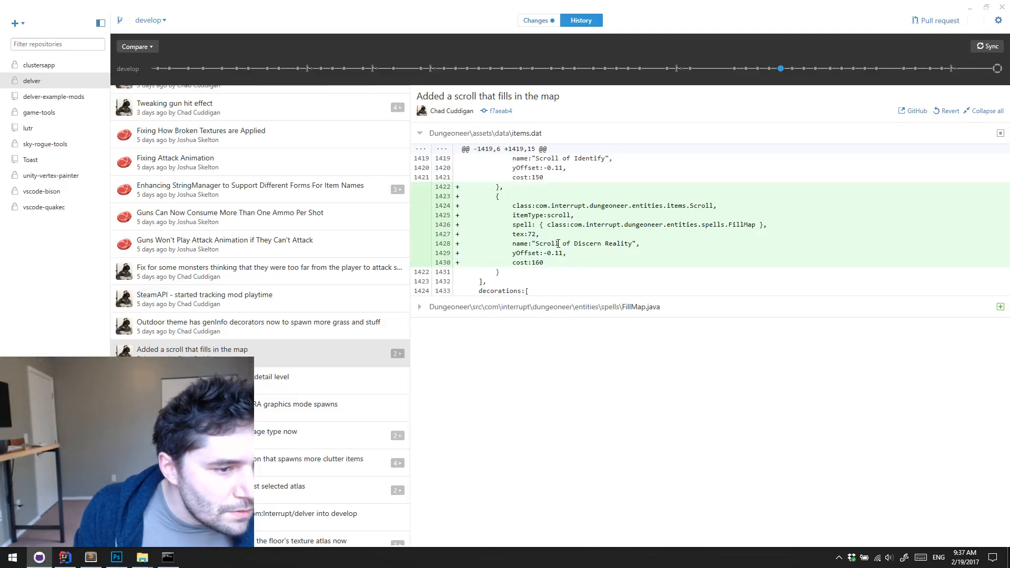
pyautogui.moveTo(547, 240); pyautogui.dragTo(635, 242)
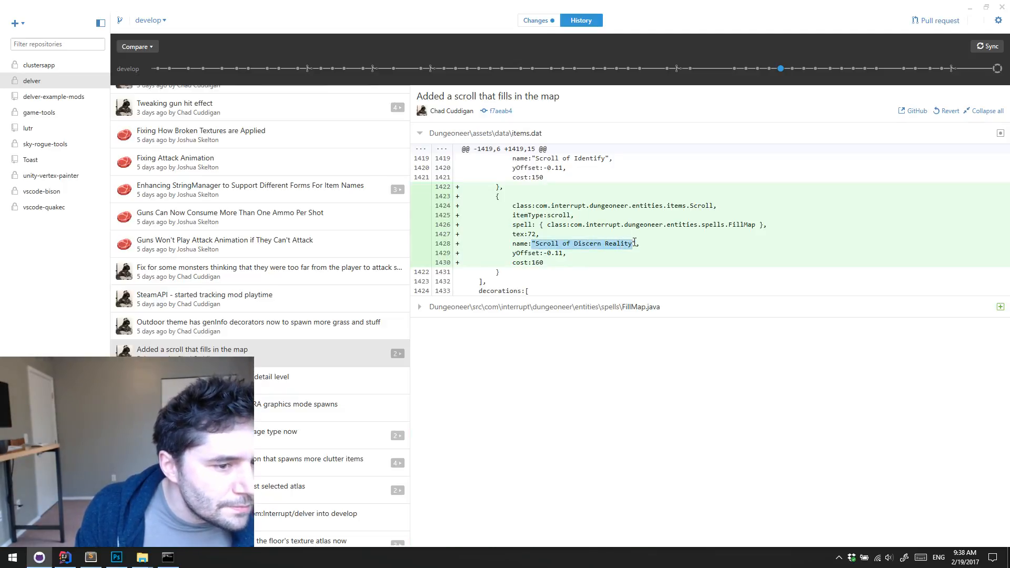
pyautogui.click(969, 7)
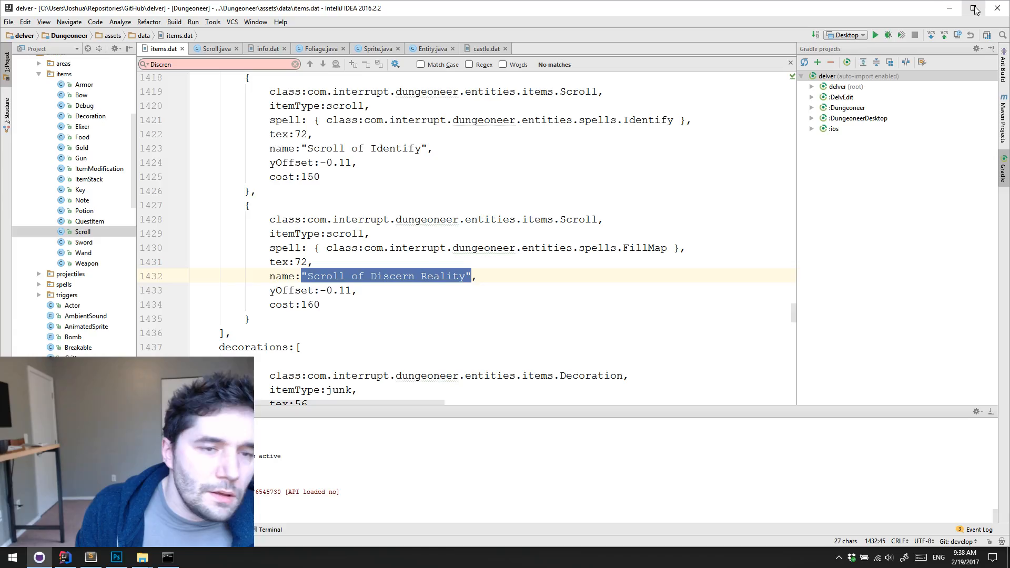
# Split the editor vertically to show Scroll.java beside items.dat, removing the duplicate items.dat and hiding the Gradle projects pane
pyautogui.rightClick(170, 54)
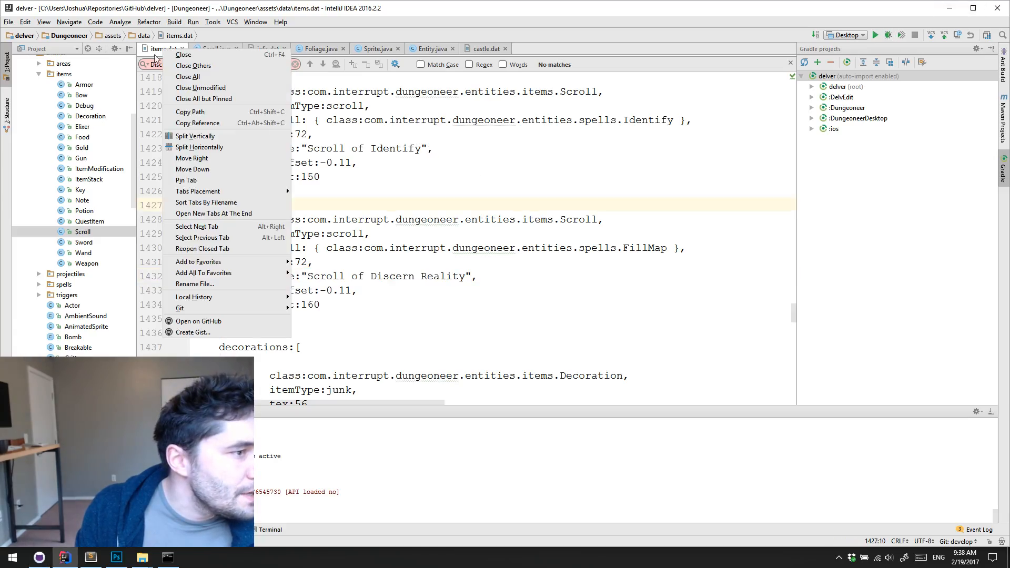
pyautogui.click(210, 138)
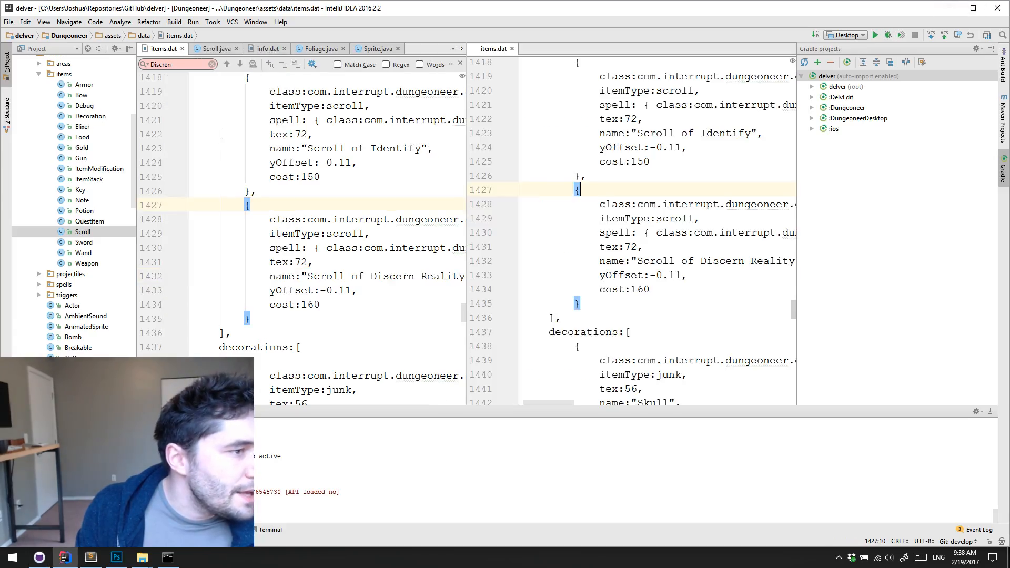
pyautogui.click(181, 49)
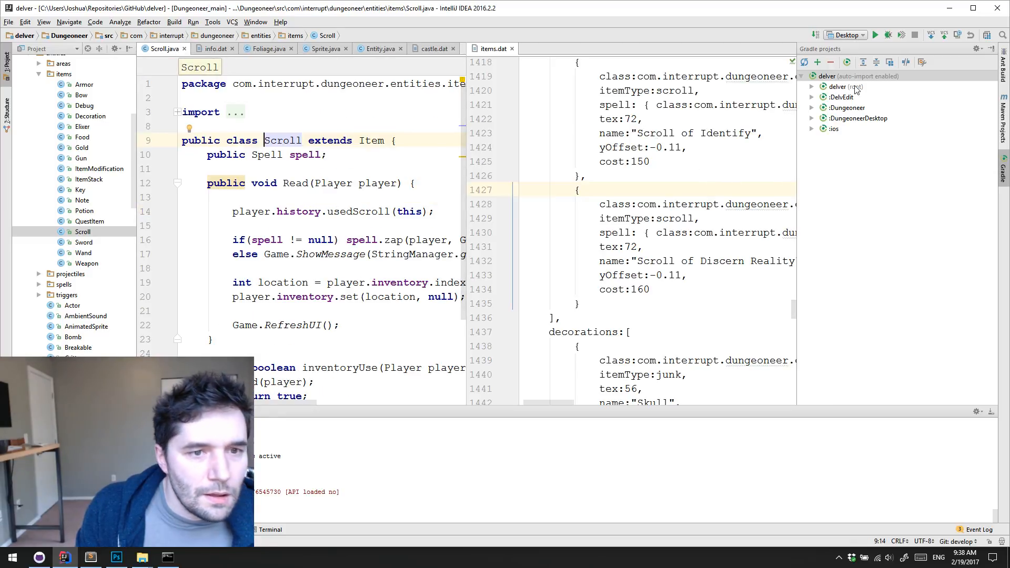
pyautogui.click(1004, 169)
pyautogui.click(770, 195)
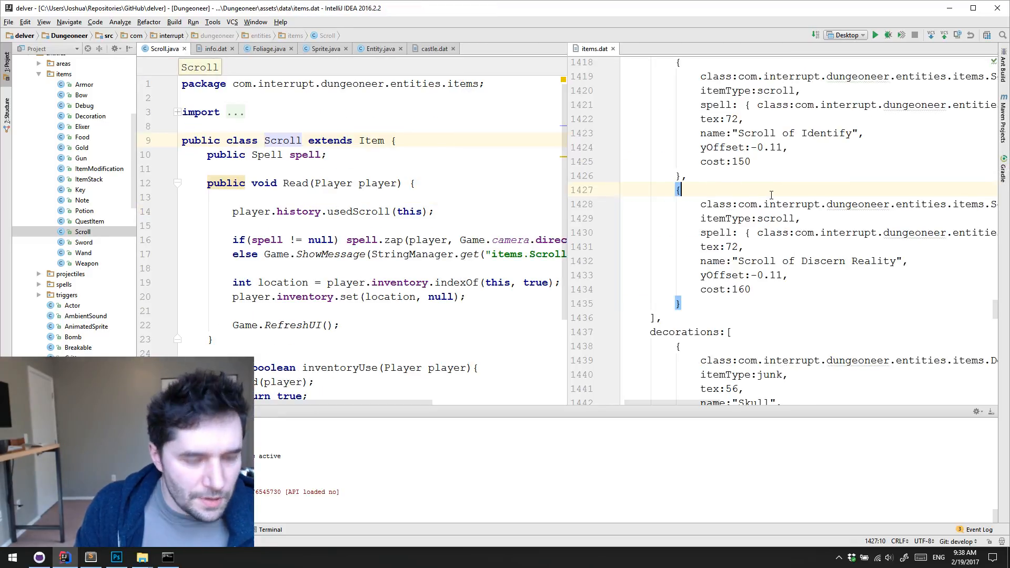
# Search items.dat for "disce" to reach the Scroll of Discern Reality entry, and clear the search text
pyautogui.hotkey('ctrl', 'f')
pyautogui.write('discren')
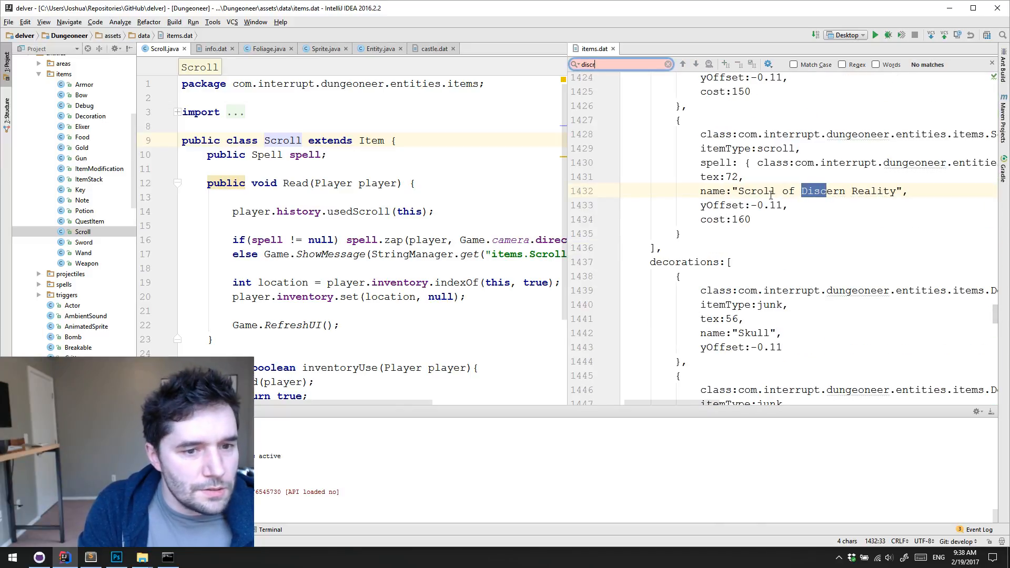
pyautogui.press('BackSpace')
pyautogui.write('e')
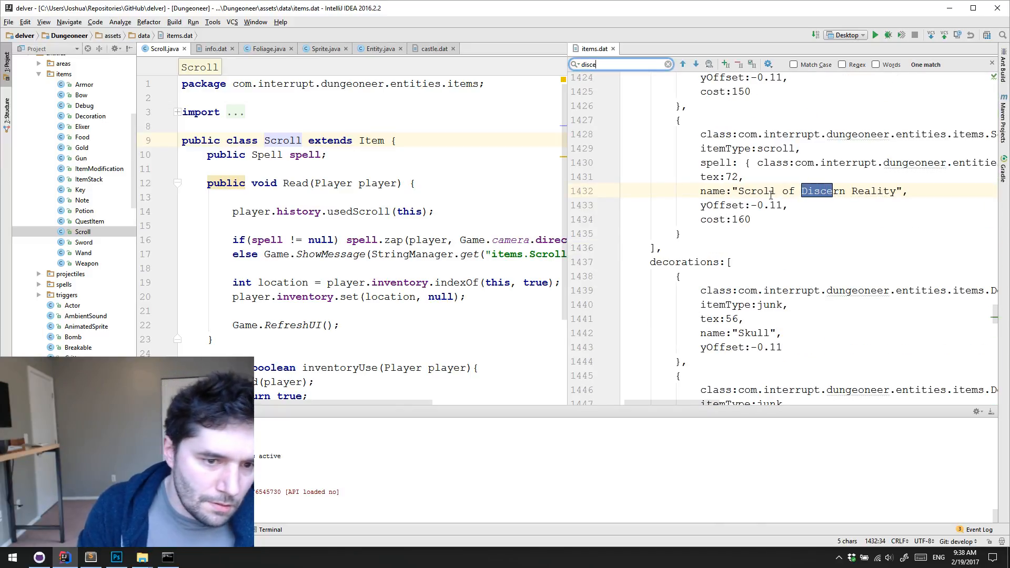
pyautogui.hotkey('ctrl', 'BackSpace')
pyautogui.click(789, 207)
# Find strings.dat by file name and open it in the editor group that holds Scroll.java
pyautogui.click(402, 155)
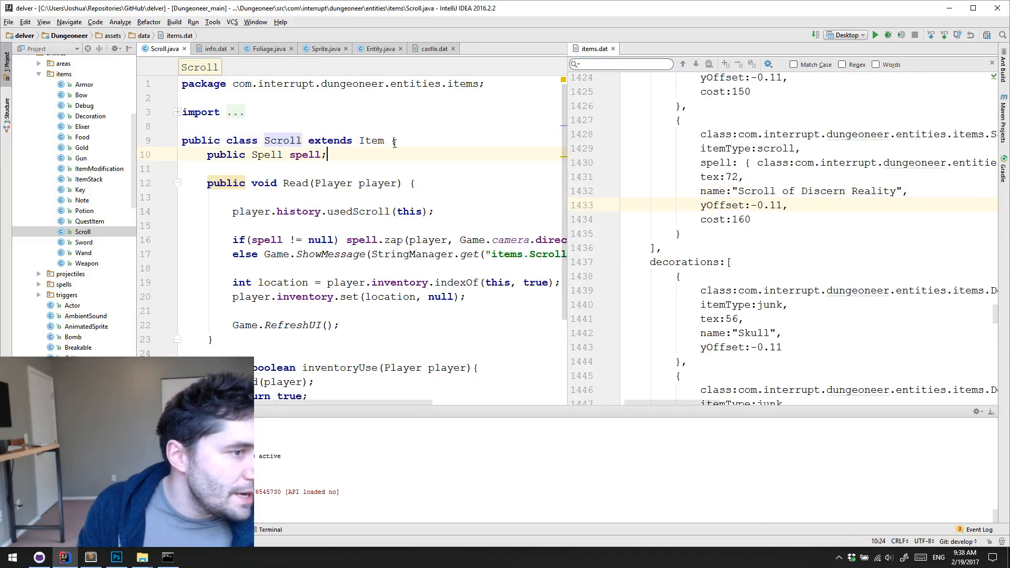
pyautogui.hotkey('ctrl', 'shift', 'n')
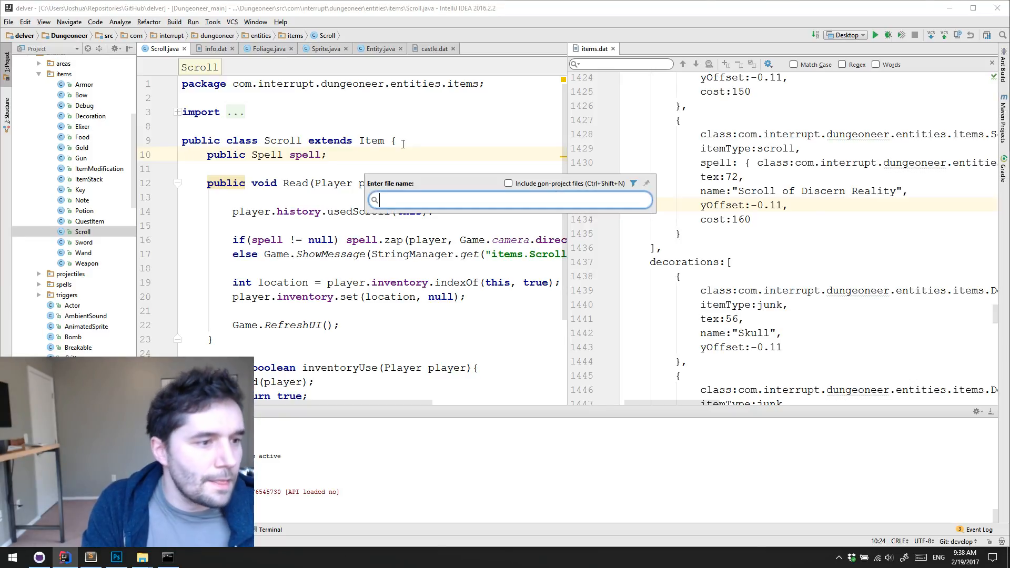
pyautogui.write('string')
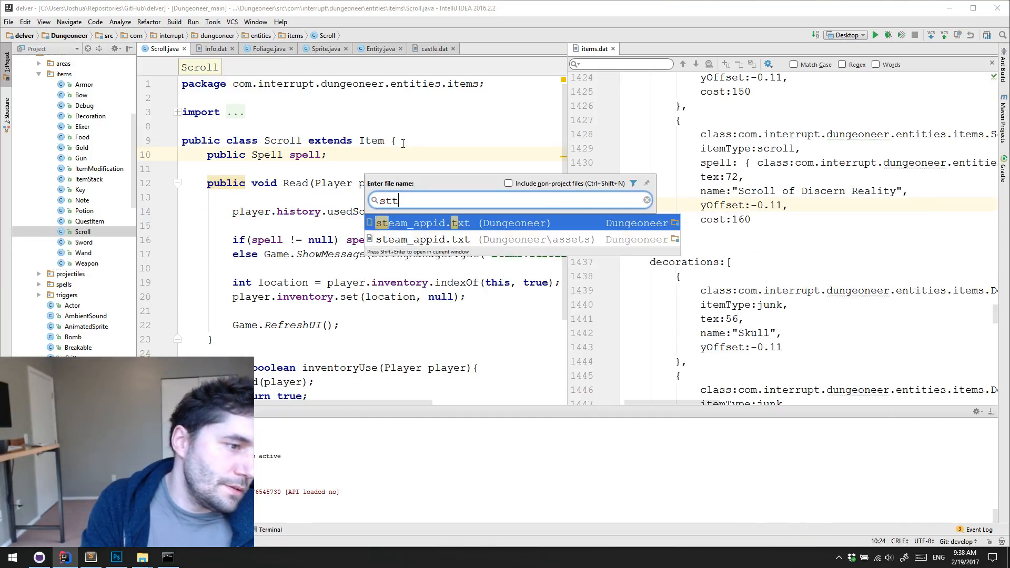
pyautogui.write('s.dat')
pyautogui.press('Return')
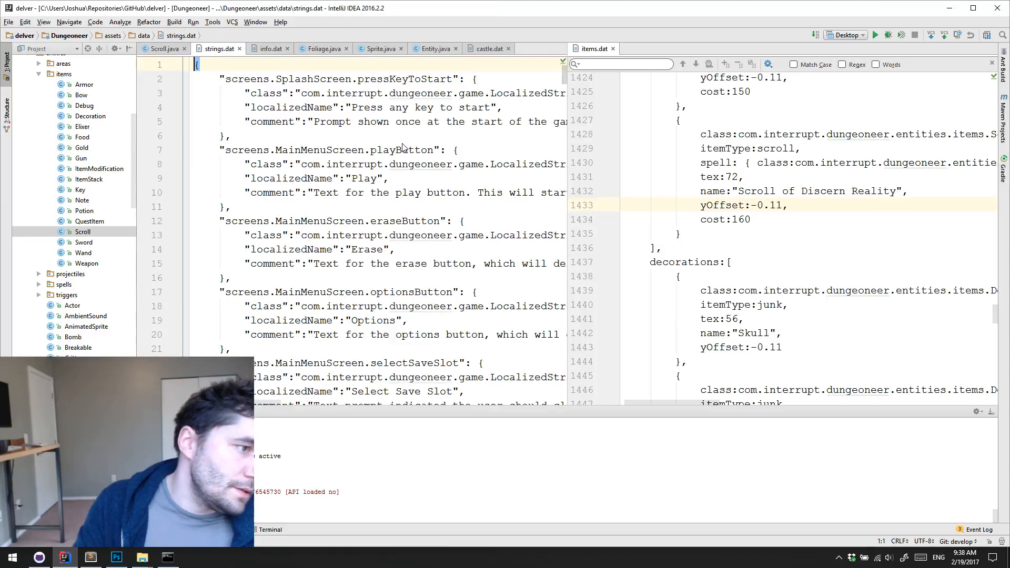
# Search strings.dat for "scroll" and step through the matches to the items.Scroll strings
pyautogui.click(295, 127)
pyautogui.hotkey('ctrl', 'f')
pyautogui.write('scrool')
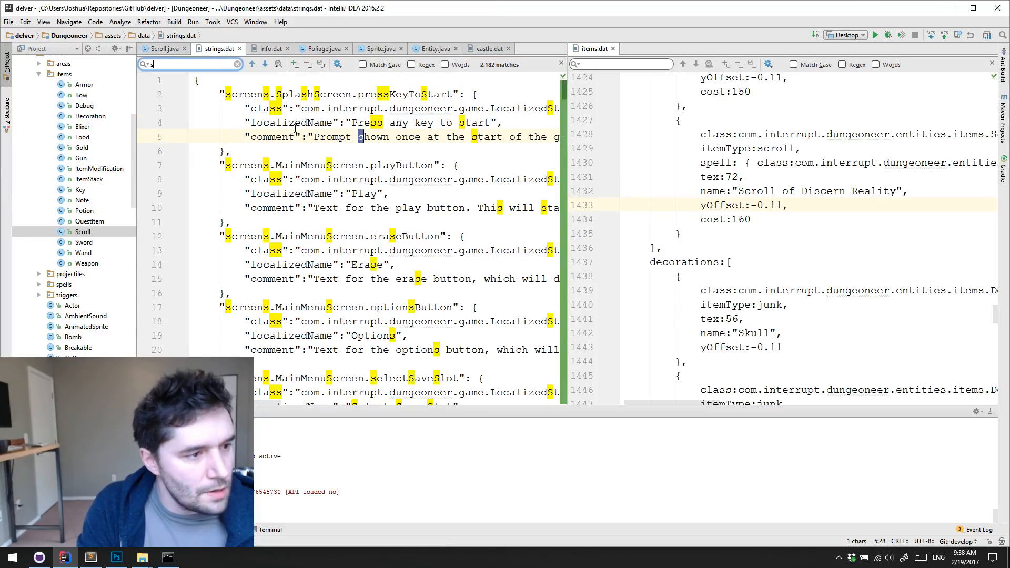
pyautogui.press('BackSpace')
pyautogui.press('BackSpace')
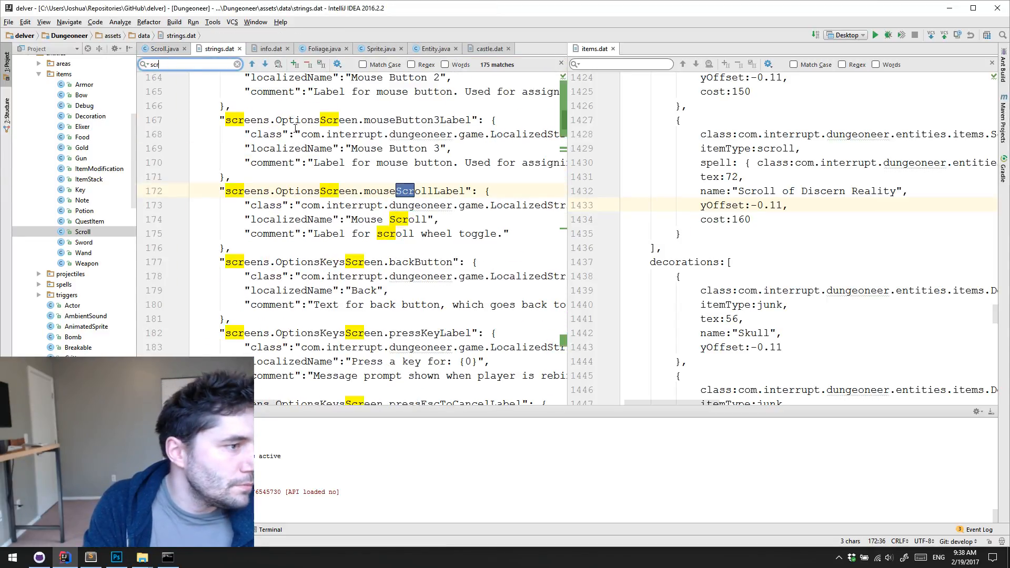
pyautogui.write('oll')
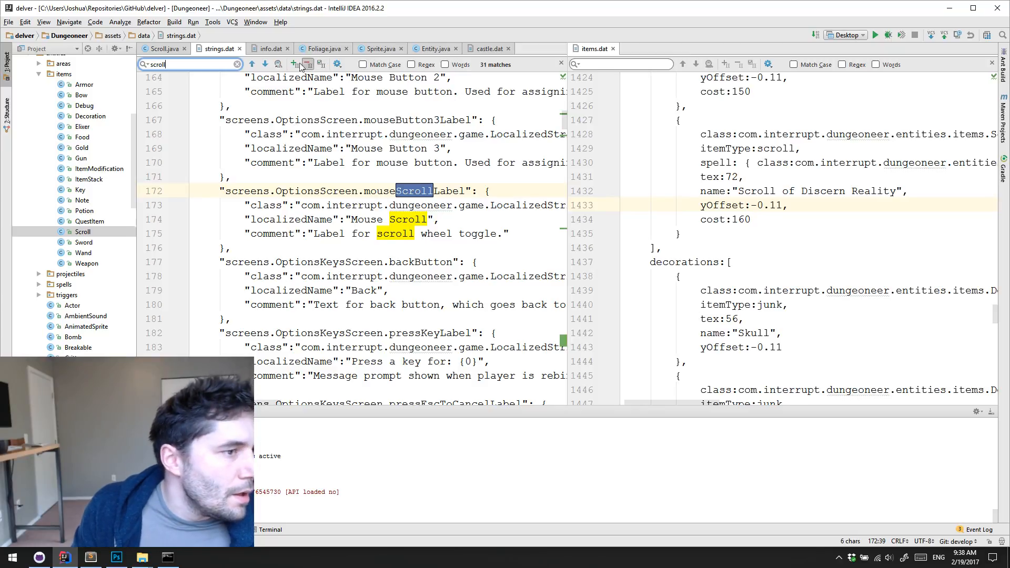
pyautogui.click(265, 64)
pyautogui.click(265, 64)
pyautogui.click(265, 64)
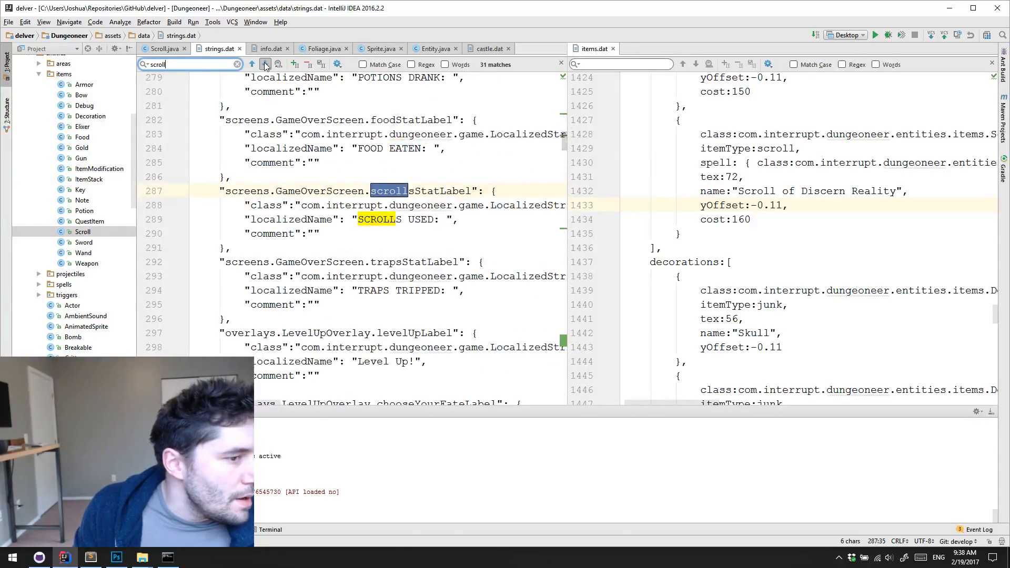
pyautogui.click(265, 64)
pyautogui.click(265, 64)
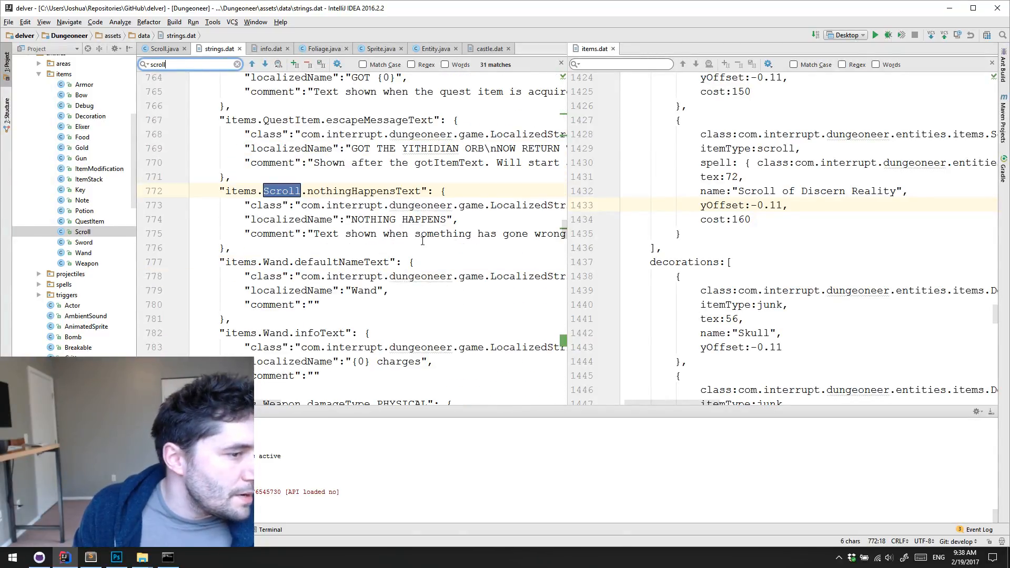
pyautogui.scroll(-12, 417, 238)
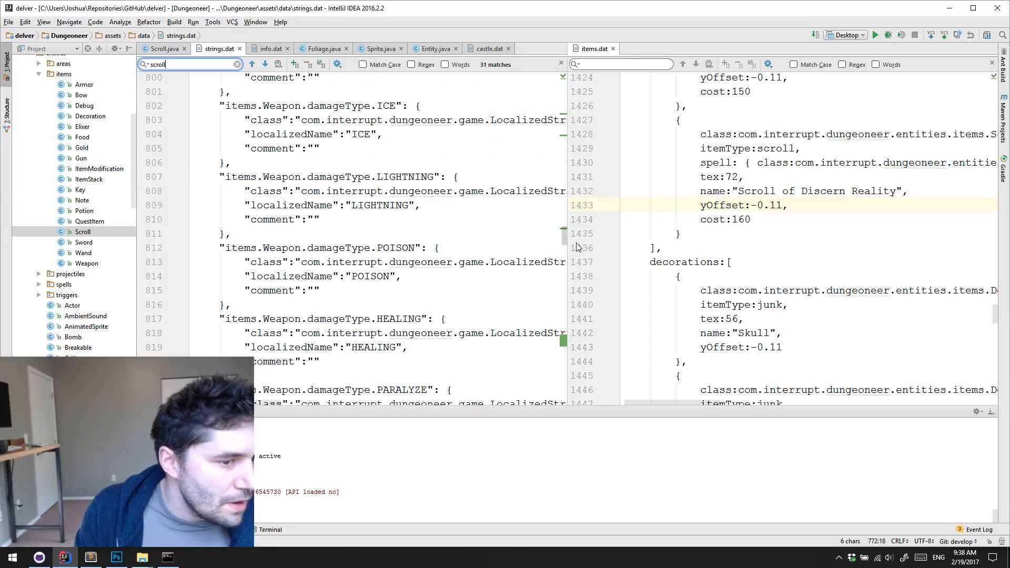
# Narrow the strings.dat search to "scroll of" and go to the last scroll entry, Scroll of Identify
pyautogui.click(188, 65)
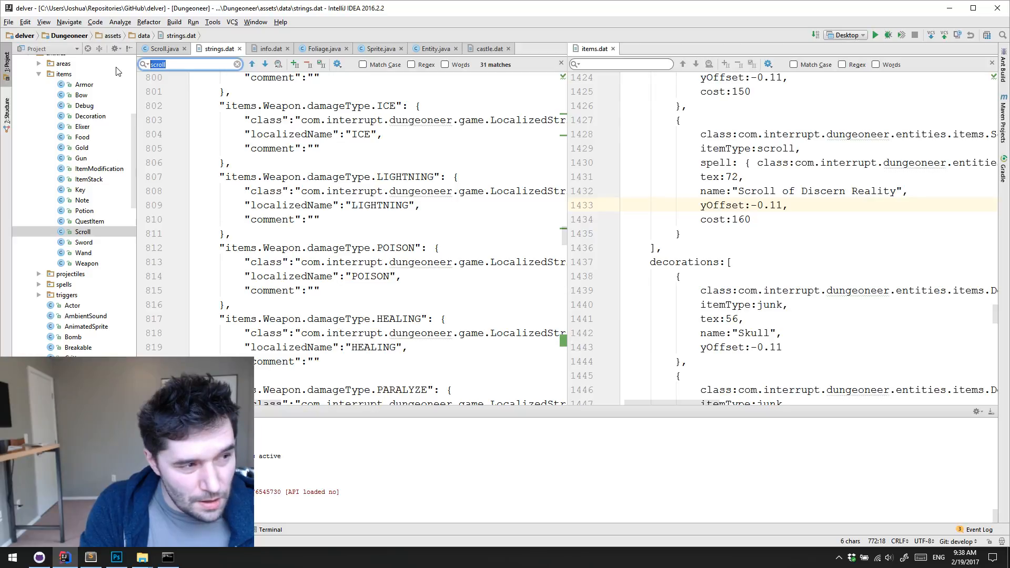
pyautogui.write('scroll of')
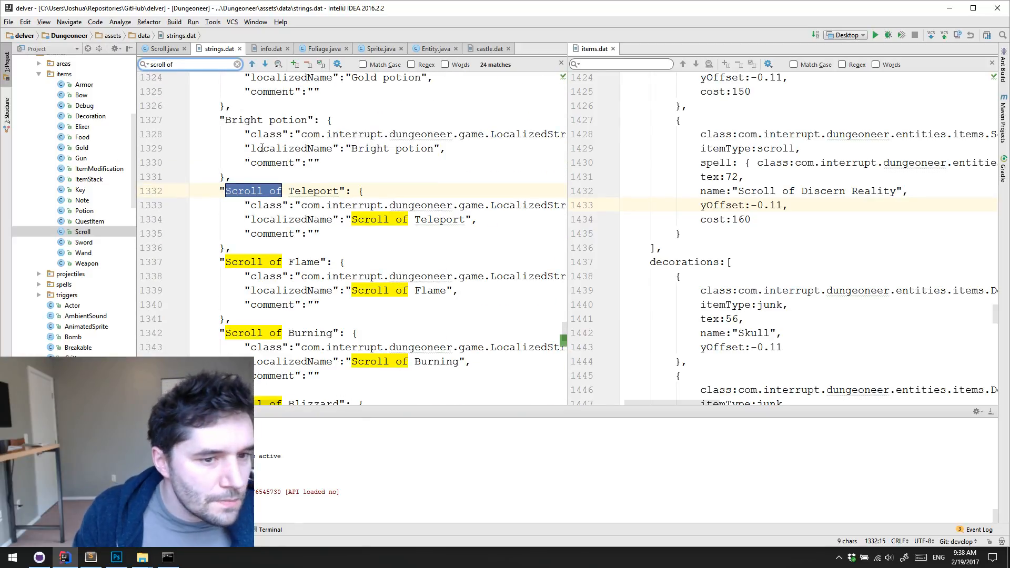
pyautogui.scroll(-13, 357, 217)
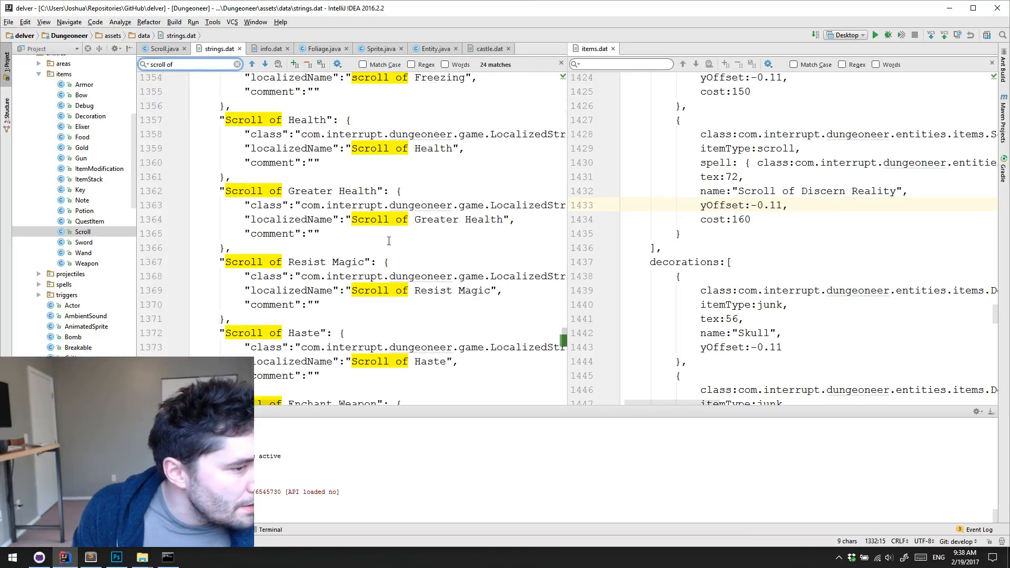
pyautogui.scroll(-5, 398, 243)
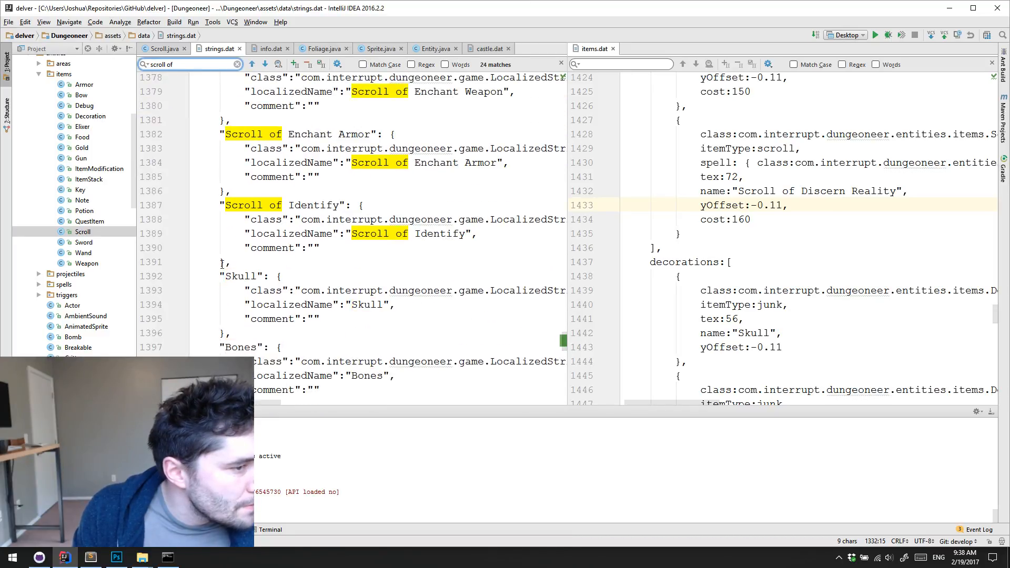
# Duplicate the Scroll of Identify entry directly below itself in strings.dat and align the copy's indentation with the neighbouring entries
pyautogui.moveTo(237, 261); pyautogui.dragTo(222, 206)
pyautogui.hotkey('ctrl', 'c')
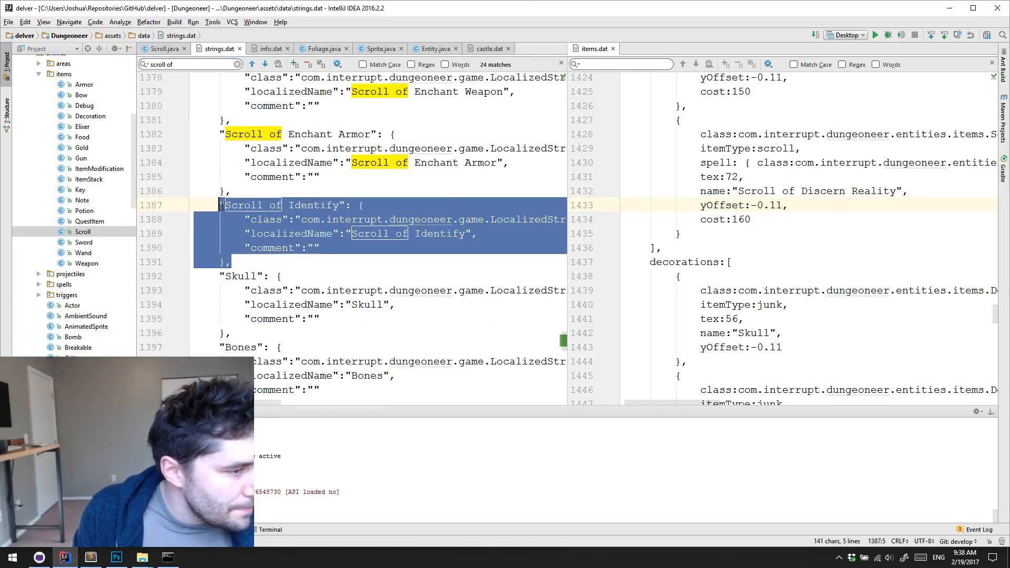
pyautogui.moveTo(230, 261); pyautogui.dragTo(240, 263)
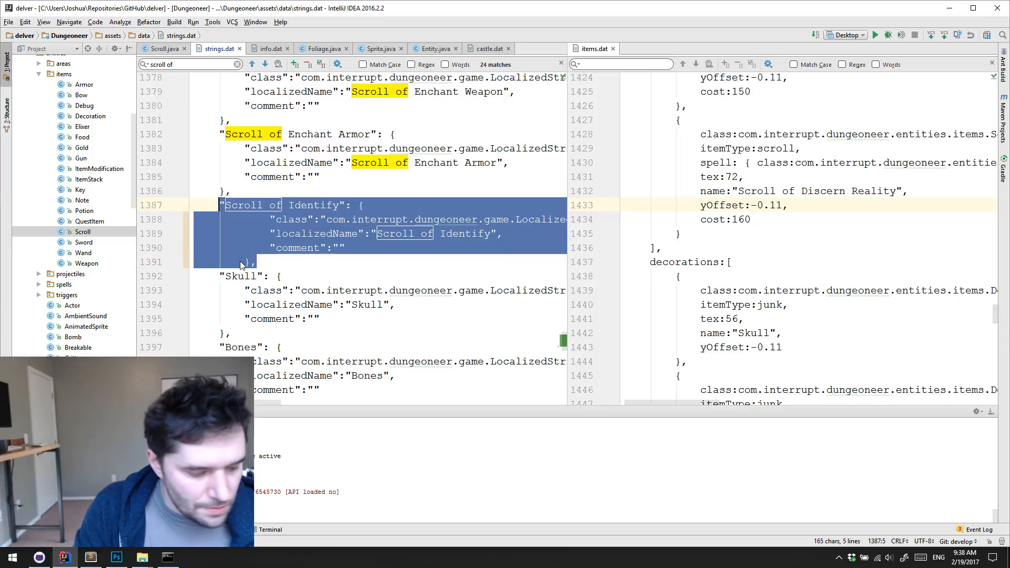
pyautogui.hotkey('ctrl', 'z')
pyautogui.click(240, 263)
pyautogui.hotkey('ctrl', 'v')
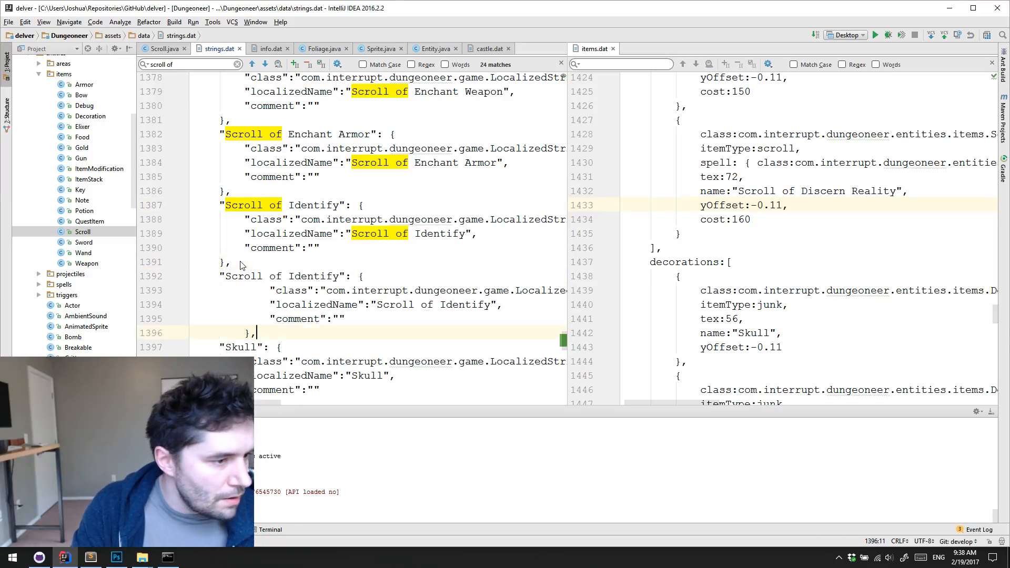
pyautogui.moveTo(231, 333); pyautogui.dragTo(242, 293)
pyautogui.hotkey('shift', 'Tab')
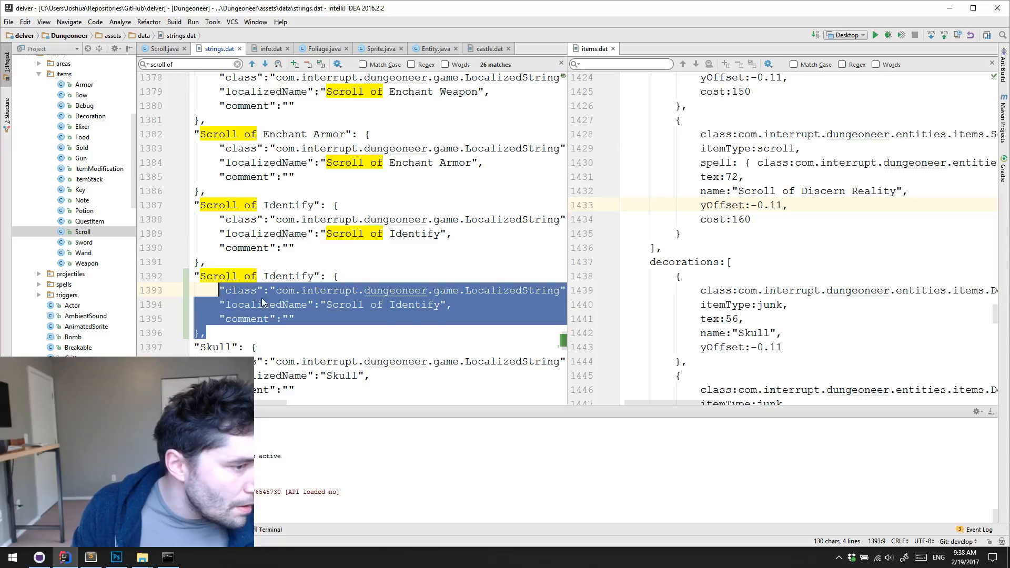
pyautogui.scroll(1, 284, 302)
pyautogui.scroll(-3, 274, 308)
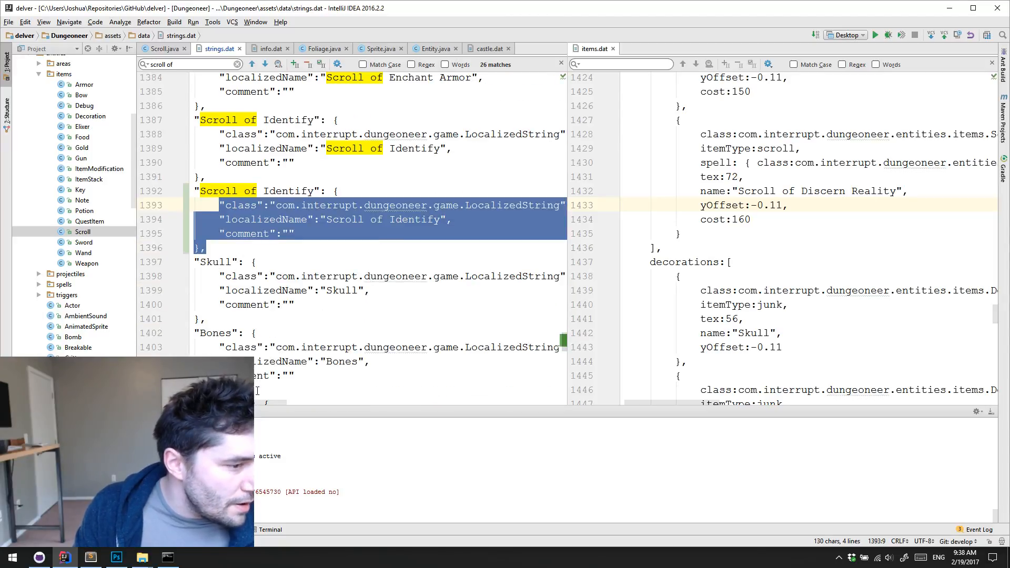
pyautogui.hscroll(-1, 295, 294)
# Set the duplicate entry's key and localizedName to "Scroll of Discern Reality", copying the name from items.dat
pyautogui.doubleClick(303, 191)
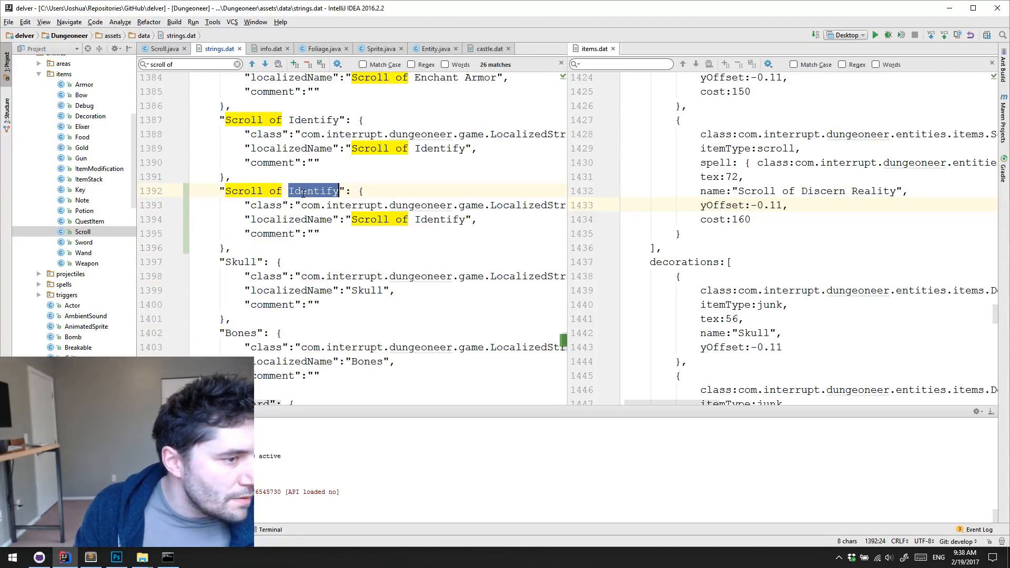
pyautogui.write('Disc')
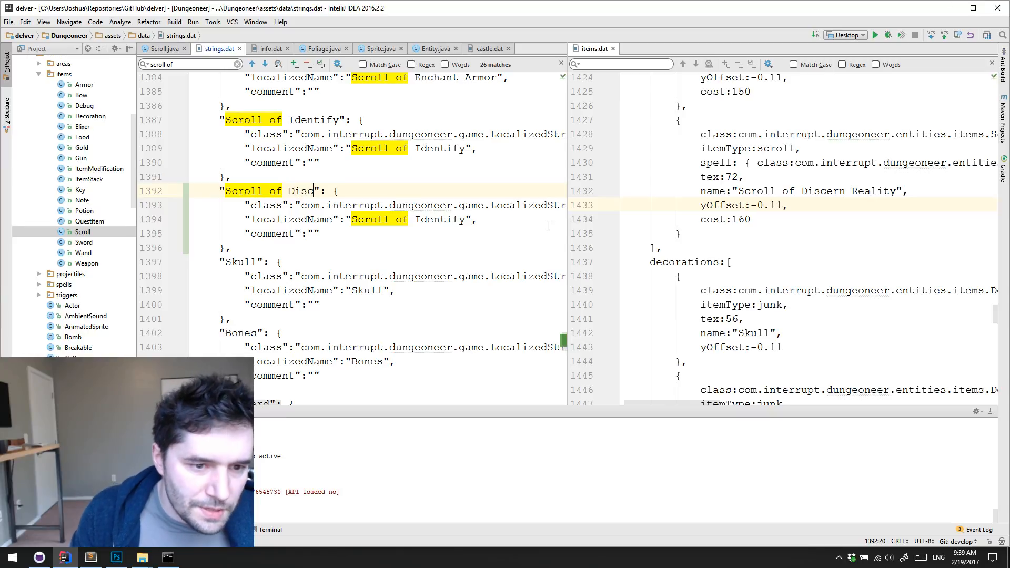
pyautogui.click(738, 190)
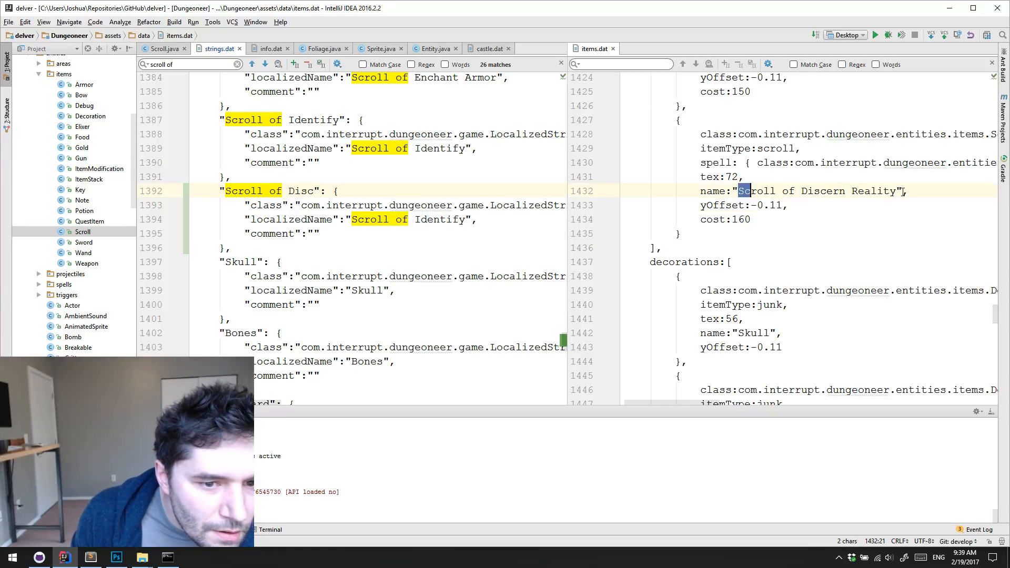
pyautogui.moveTo(738, 190); pyautogui.dragTo(901, 193)
pyautogui.hotkey('ctrl', 'c')
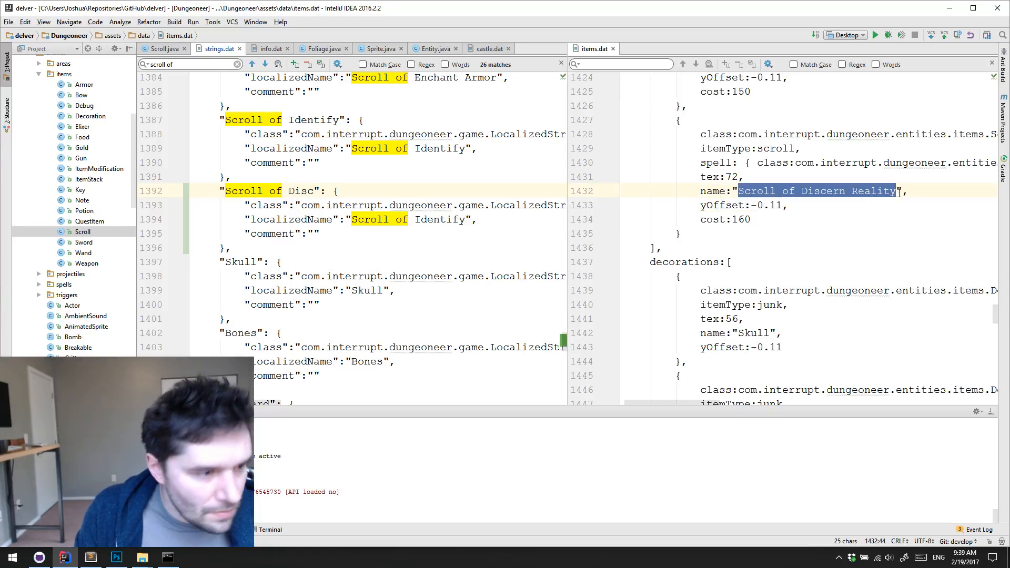
pyautogui.click(227, 192)
pyautogui.keyDown('shift'); pyautogui.click(315, 191); pyautogui.keyUp('shift')
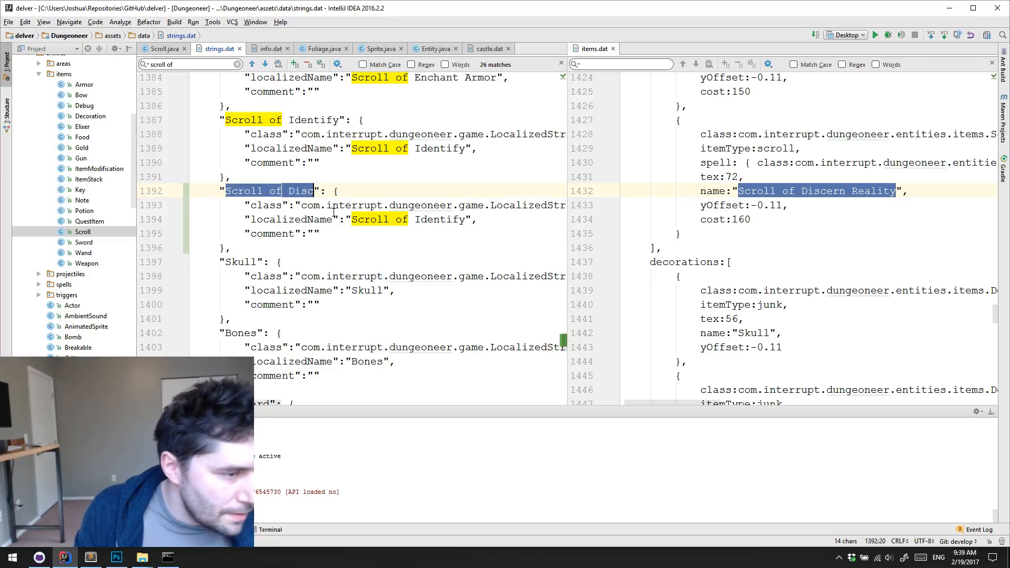
pyautogui.hotkey('ctrl', 'v')
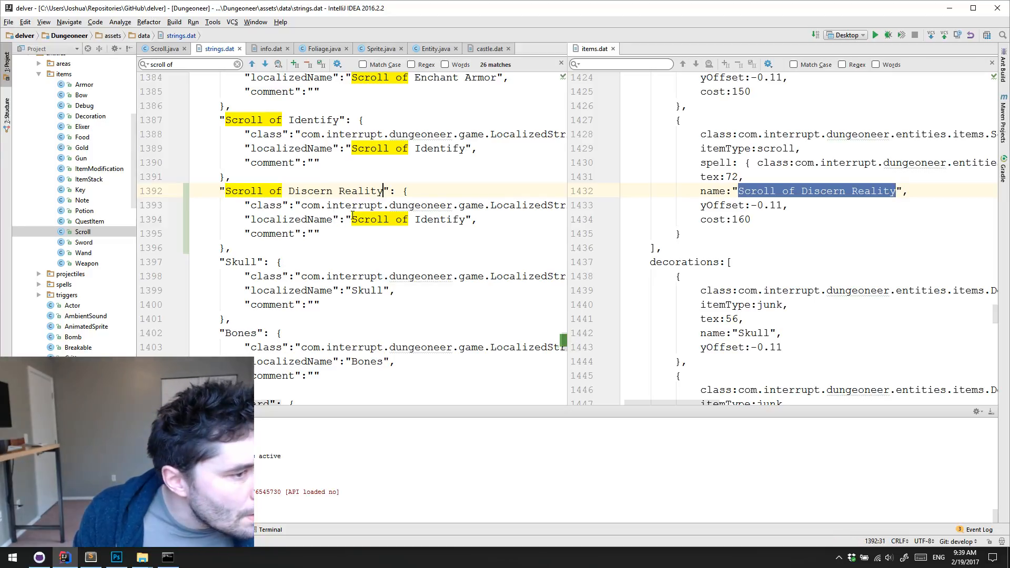
pyautogui.moveTo(352, 217); pyautogui.dragTo(466, 219)
pyautogui.hotkey('ctrl', 'v')
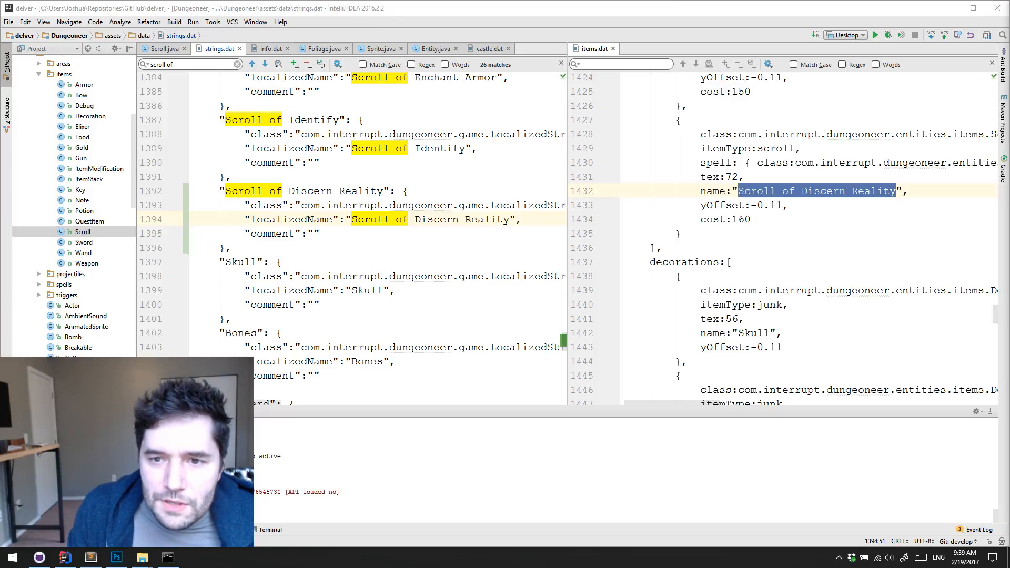
# Insert the character "Ç" at the start of the Scroll of Discern Reality entry's localizedName
pyautogui.click(353, 220)
pyautogui.write('C')
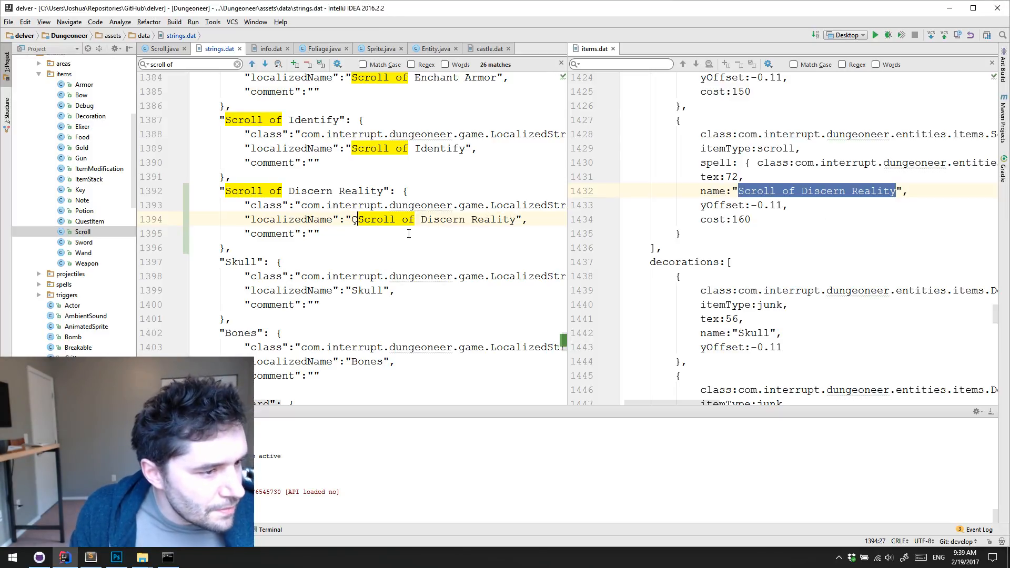
pyautogui.click(412, 232)
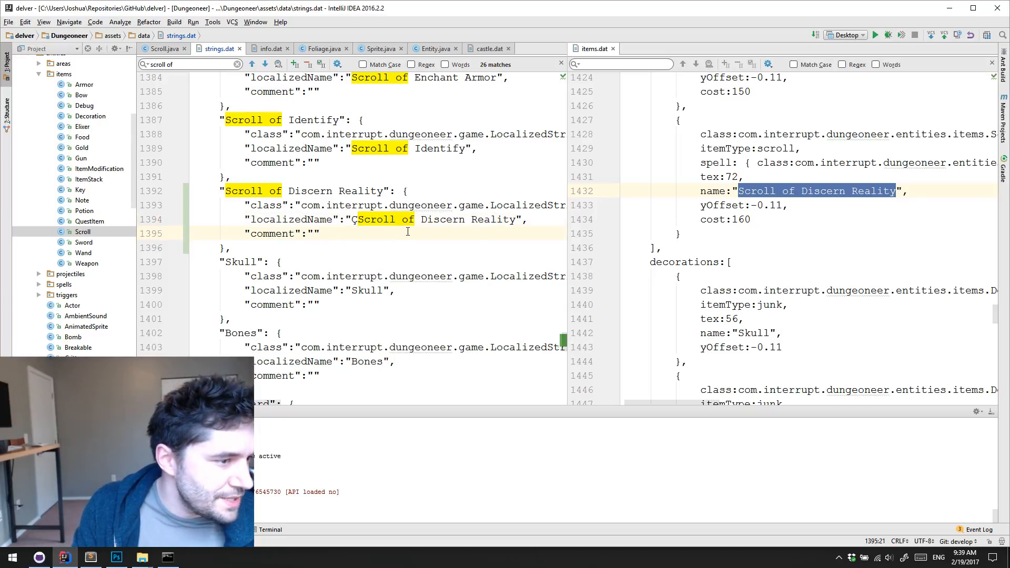
# Run the Desktop configuration, maximize the Delver window and start a new game in save slot 1
pyautogui.click(875, 35)
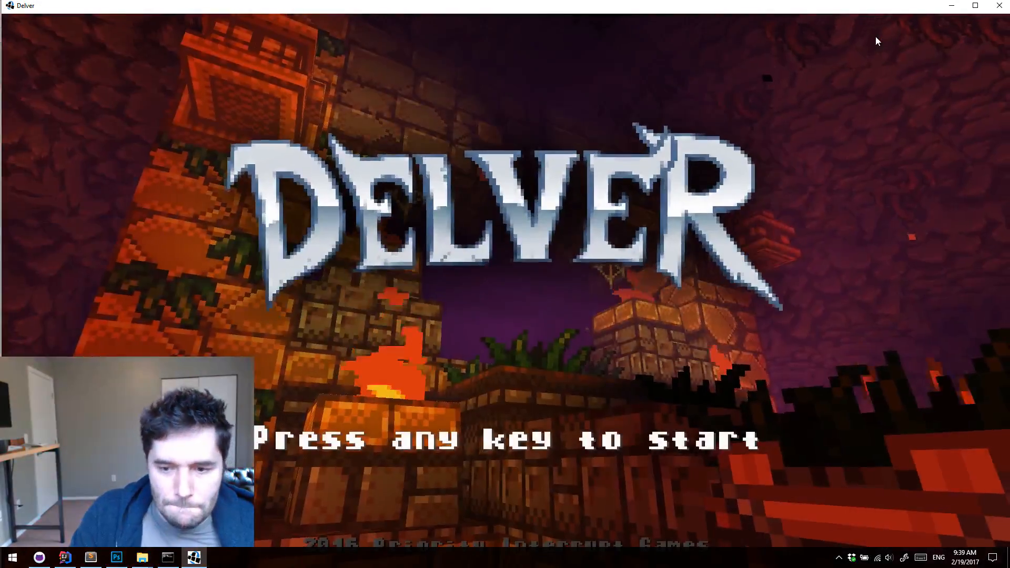
pyautogui.doubleClick(744, 5)
pyautogui.click(720, 187)
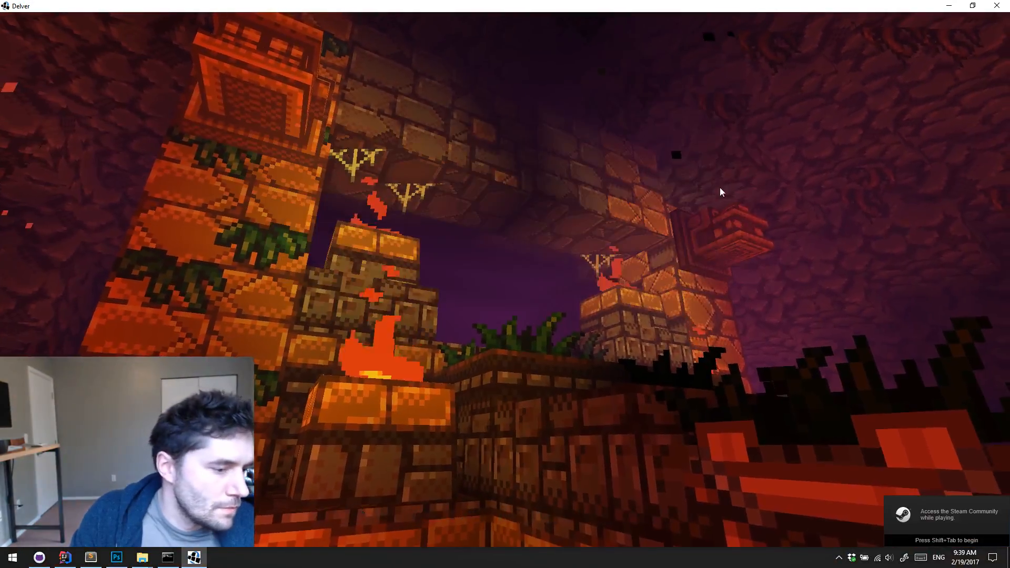
pyautogui.click(540, 151)
pyautogui.click(739, 55)
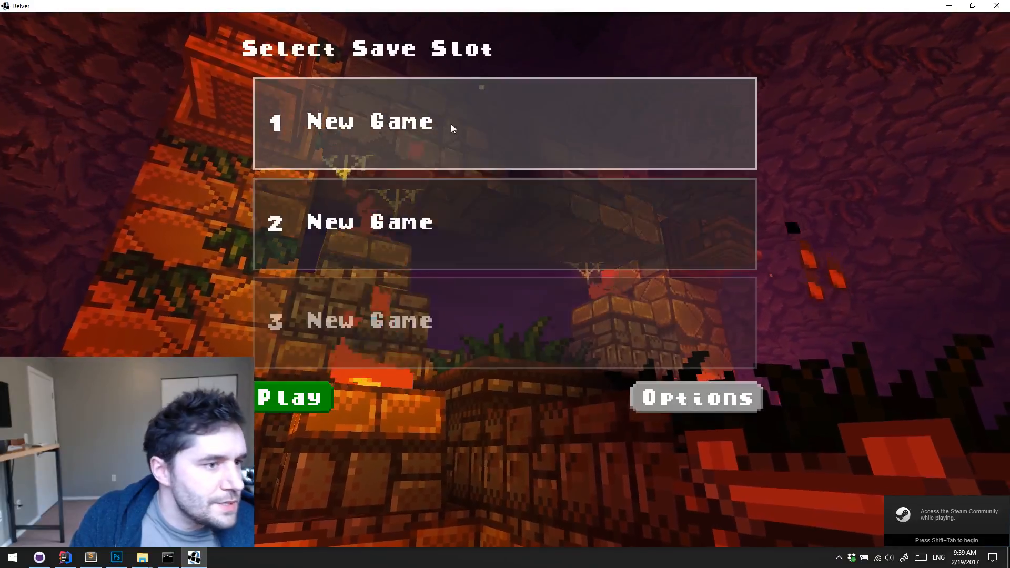
pyautogui.click(297, 400)
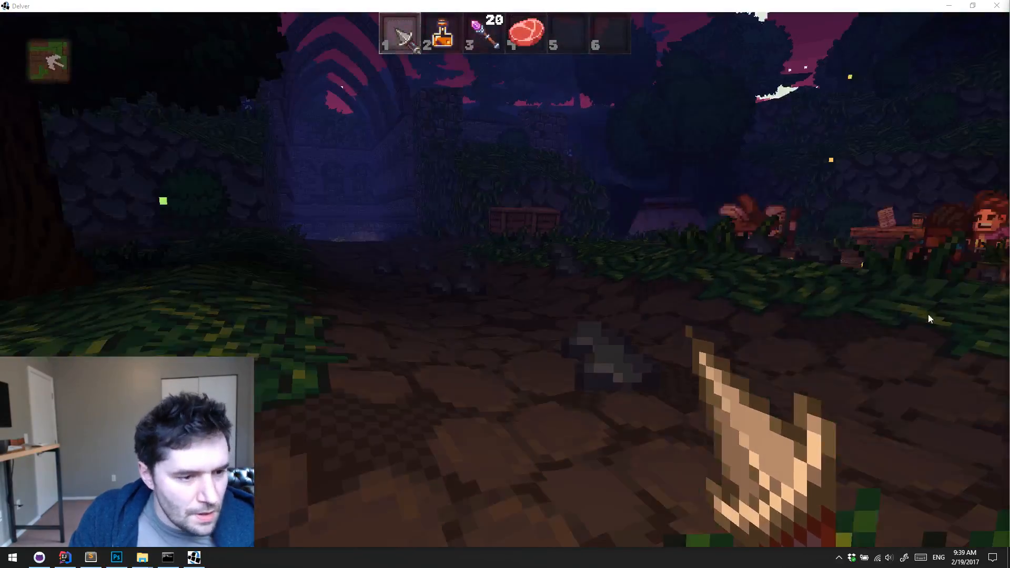
# Spawn the Scroll of Discern Reality in the game from the debug menu's list of scrolls
pyautogui.click(916, 316)
pyautogui.press('w')
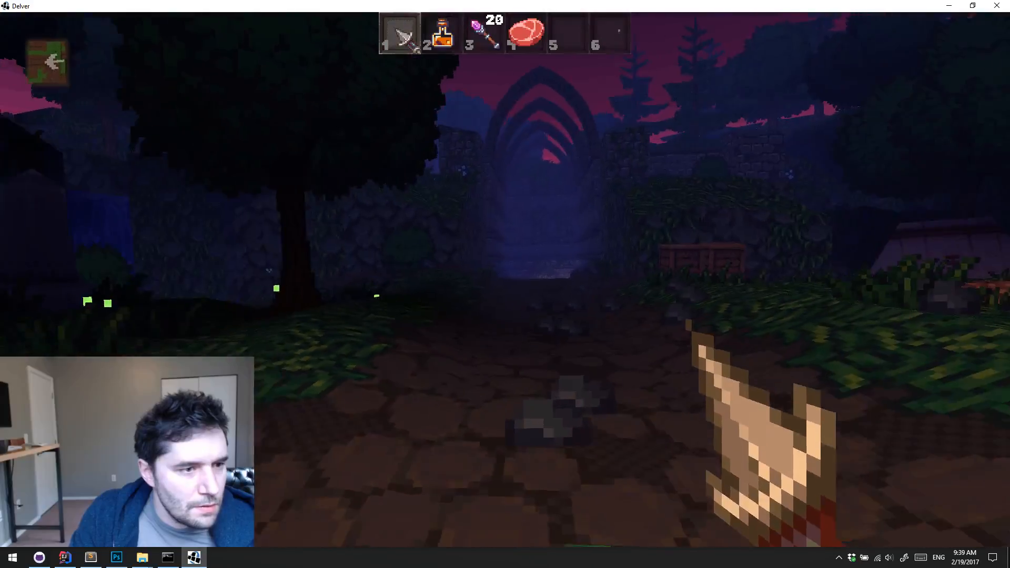
pyautogui.press('k')
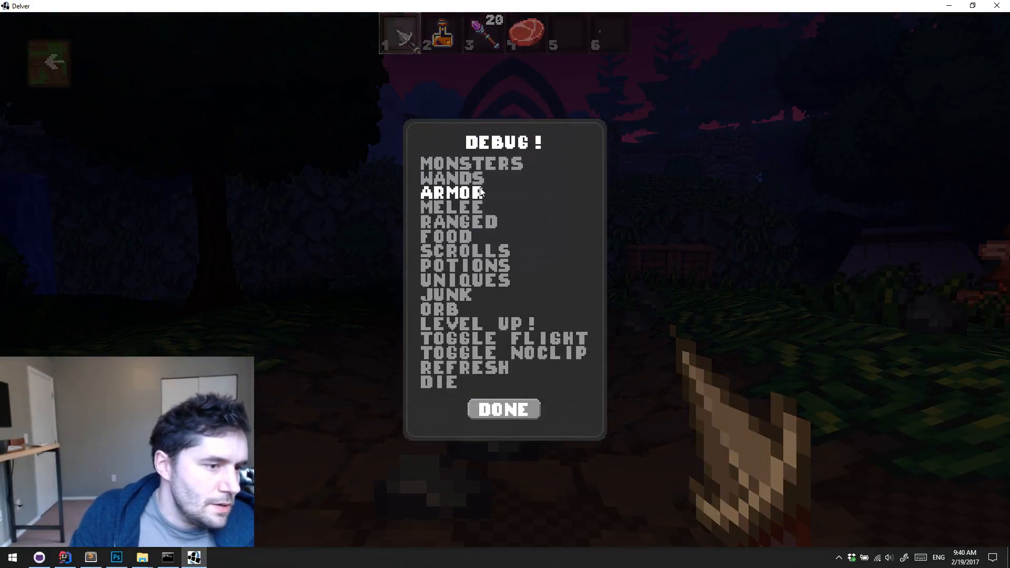
pyautogui.click(470, 251)
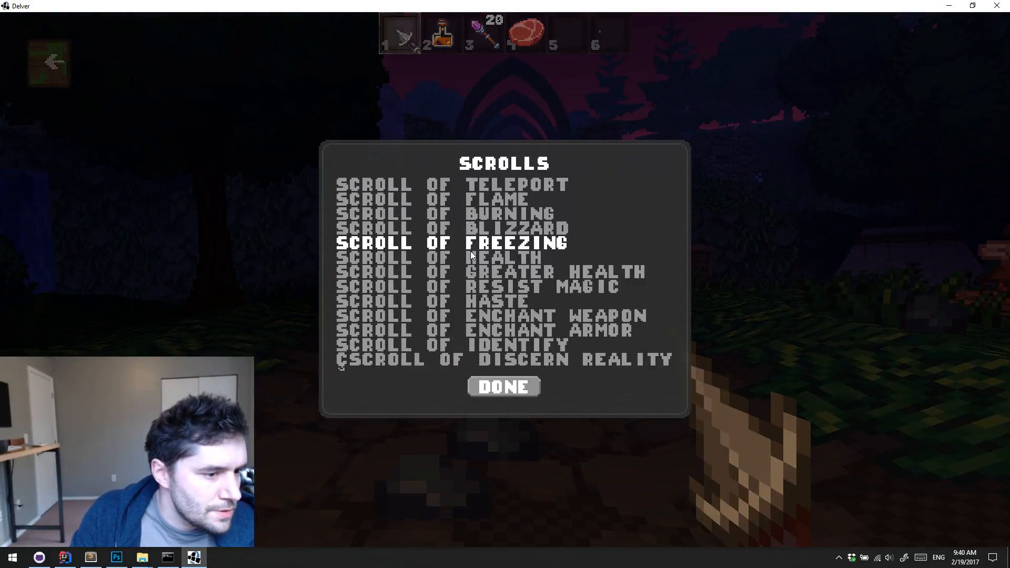
pyautogui.click(405, 359)
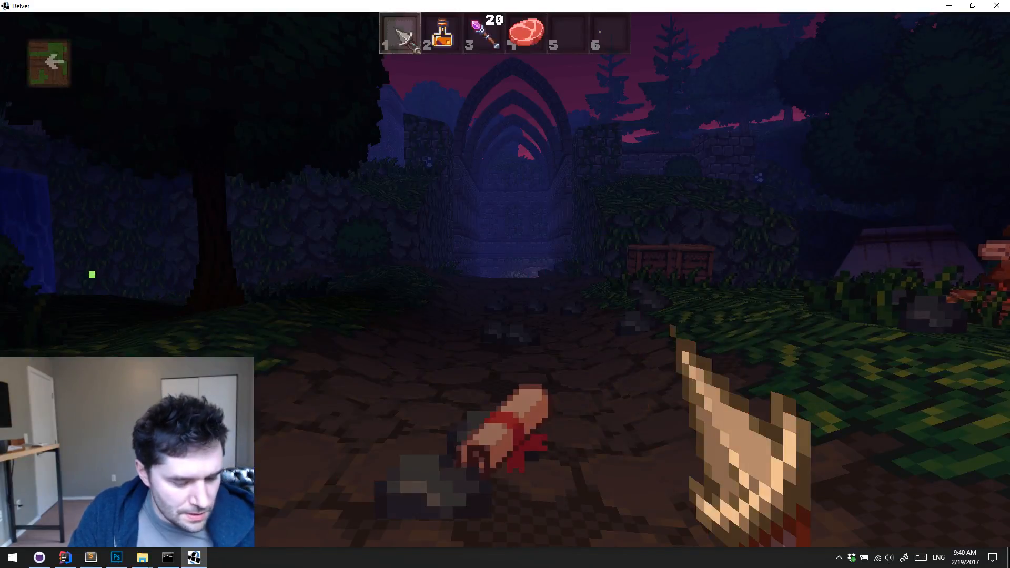
# Quit the game and remove the "Ç" from the Scroll of Discern Reality entry's localizedName in strings.dat
pyautogui.press('Escape')
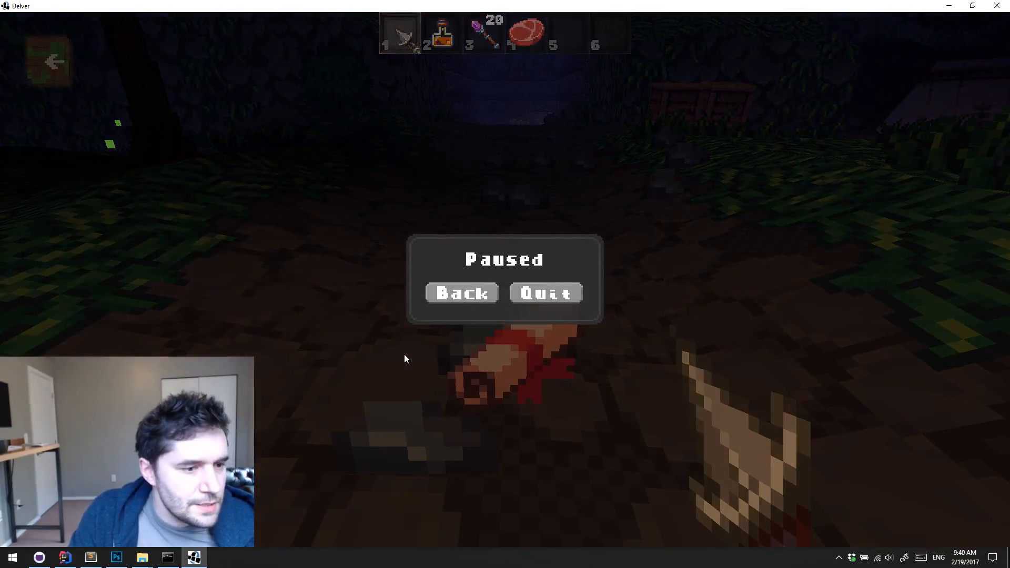
pyautogui.click(545, 291)
pyautogui.press('Escape')
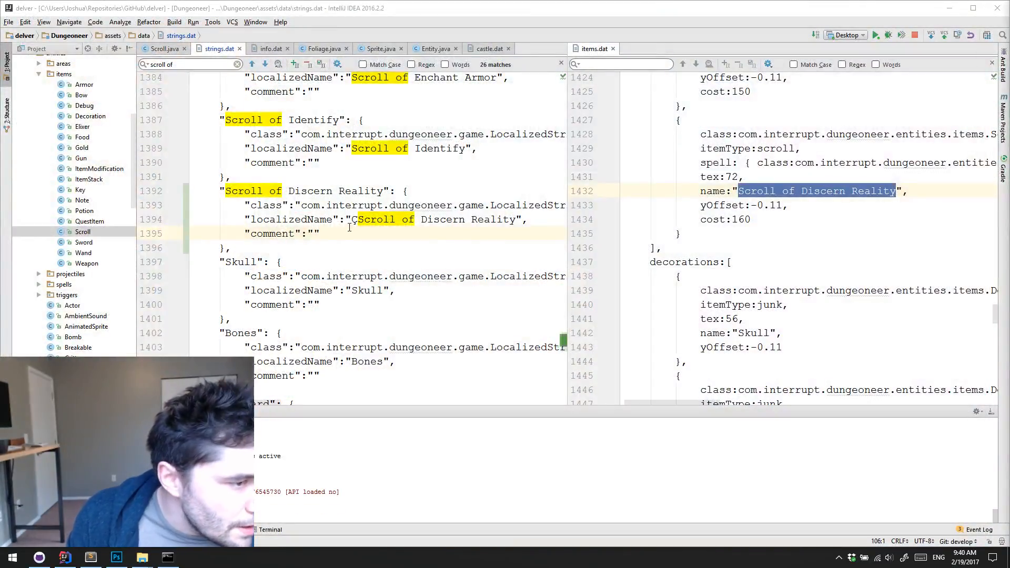
pyautogui.click(351, 221)
pyautogui.press('Delete')
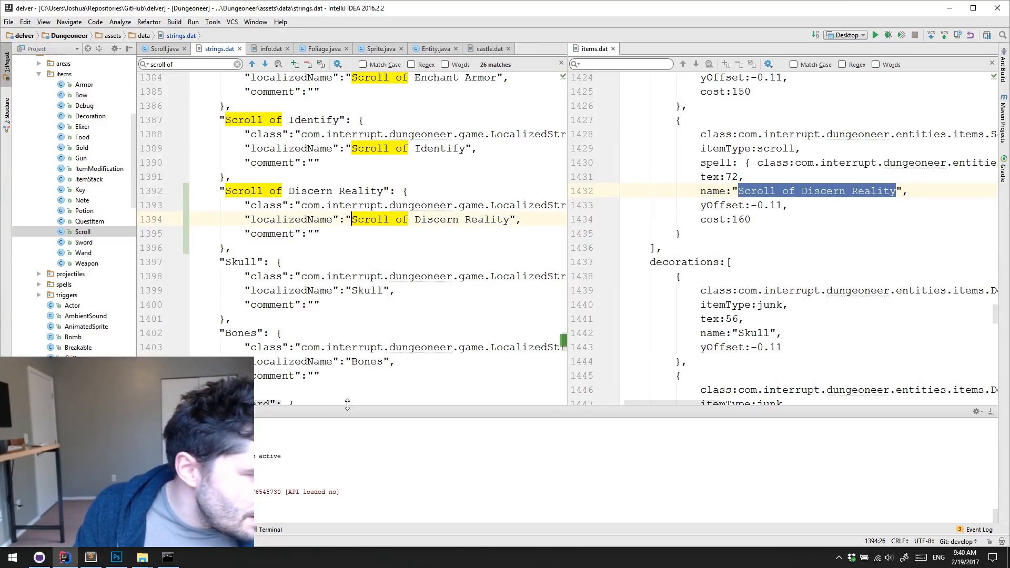
# Check the delver repository's uncommitted changes and move the example-dungeon-section-advanced folder from Dungeoneer's mods folder onto the desktop
pyautogui.click(39, 558)
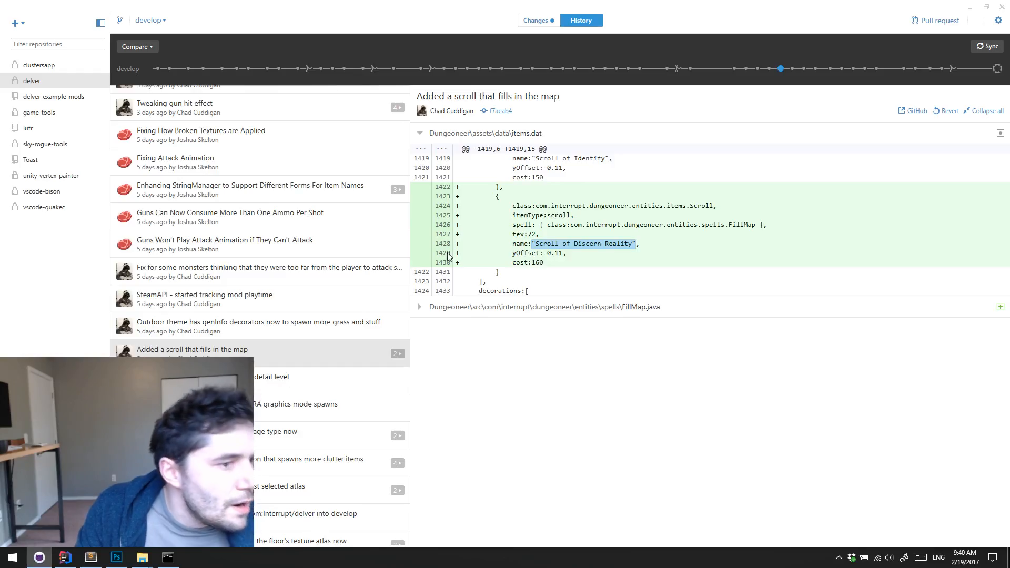
pyautogui.click(535, 20)
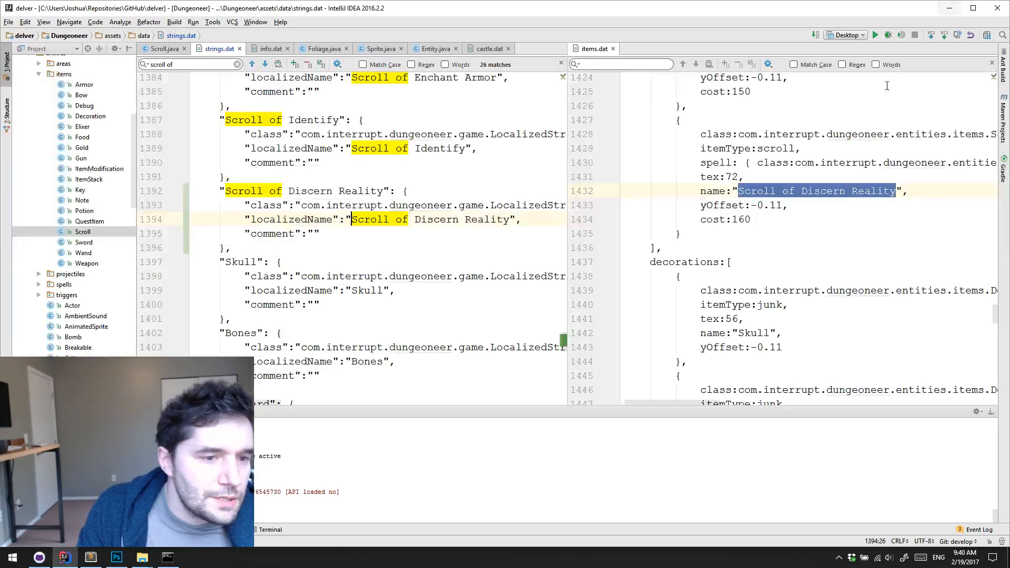
pyautogui.click(970, 8)
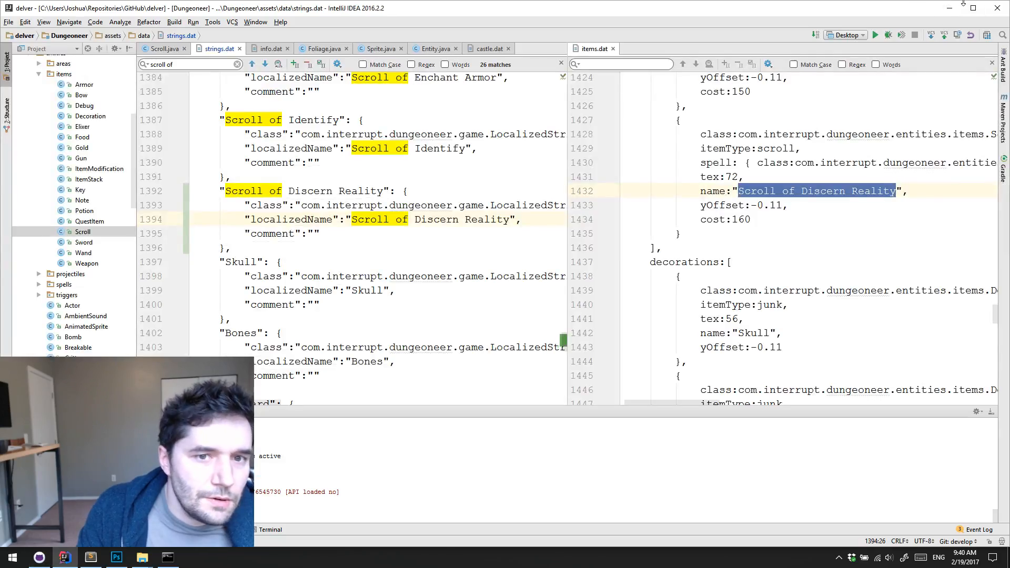
pyautogui.click(953, 7)
pyautogui.moveTo(678, 196); pyautogui.dragTo(727, 83, button='right')
pyautogui.click(760, 123)
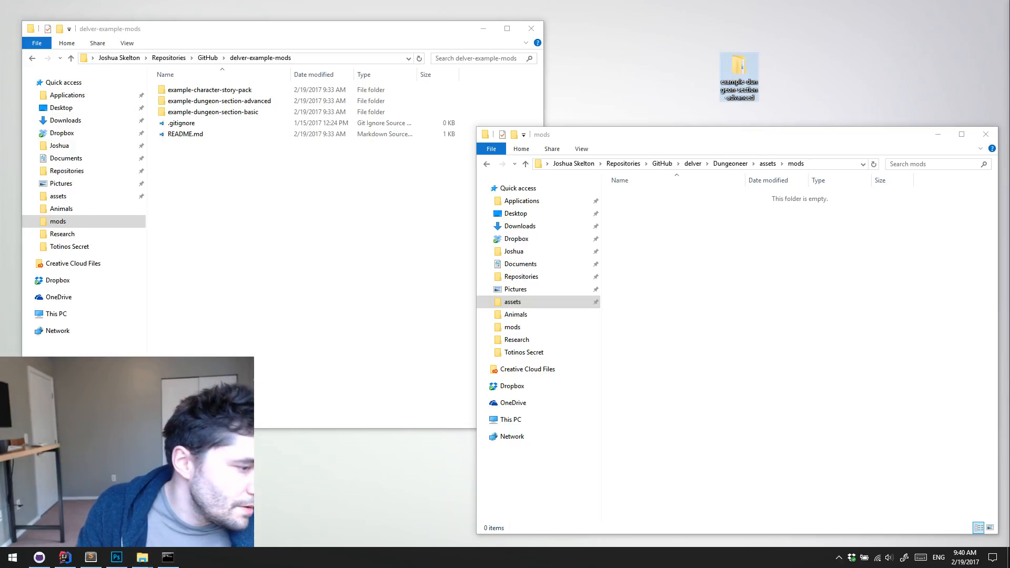
# Review the strings.dat diff in GitHub Desktop's uncommitted changes and start the commit summary
pyautogui.click(39, 557)
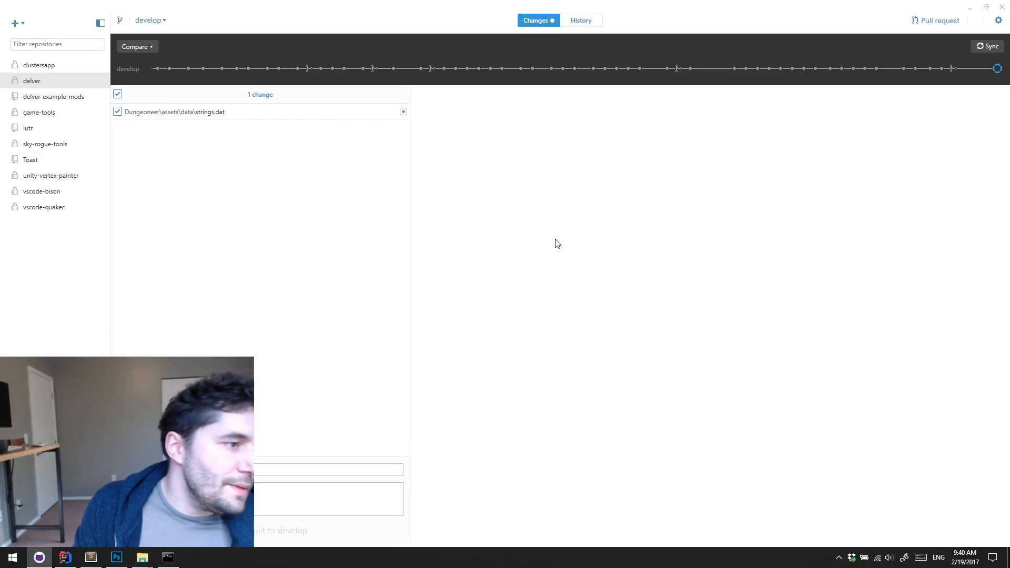
pyautogui.click(282, 113)
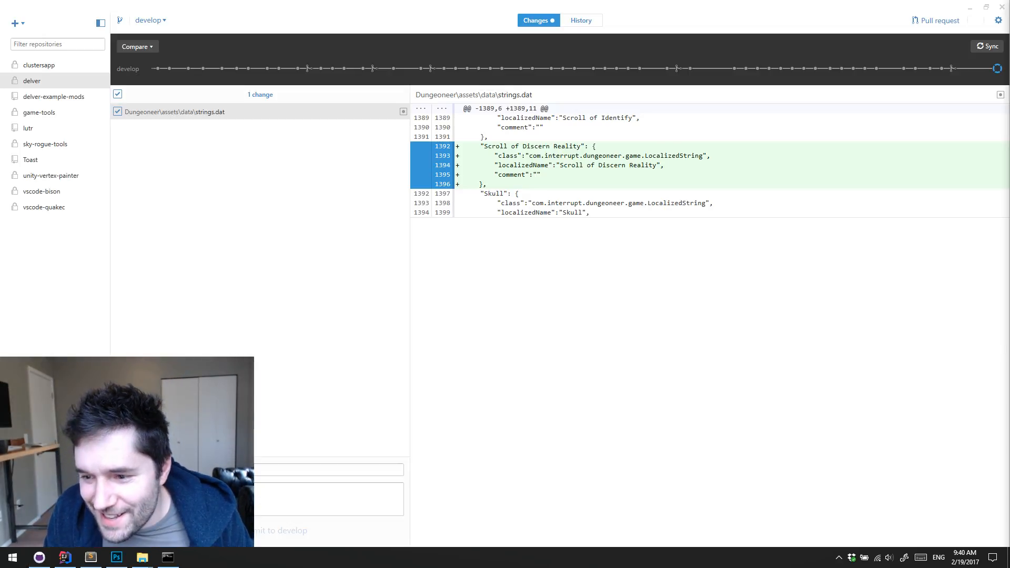
pyautogui.click(501, 308)
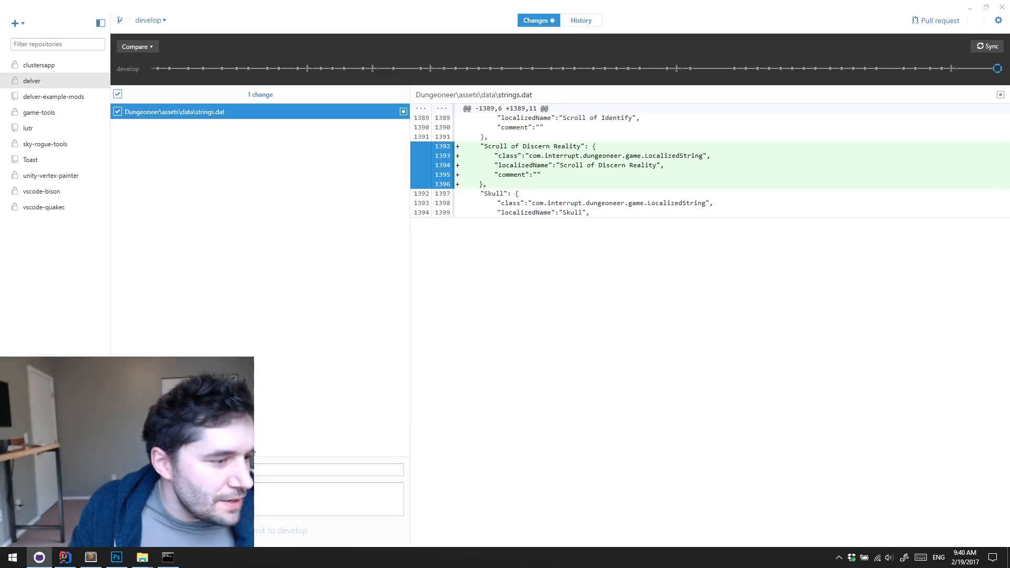
pyautogui.click(319, 470)
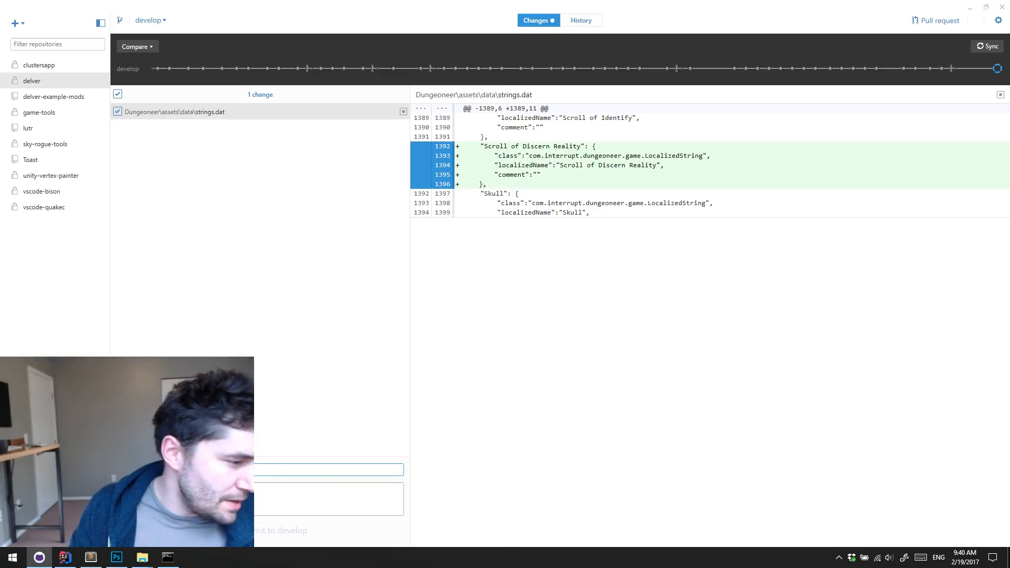
# Switch to IntelliJ IDEA, search items.dat for "bowl" and clear the search text
pyautogui.hotkey('alt', 'Tab')
pyautogui.click(714, 205)
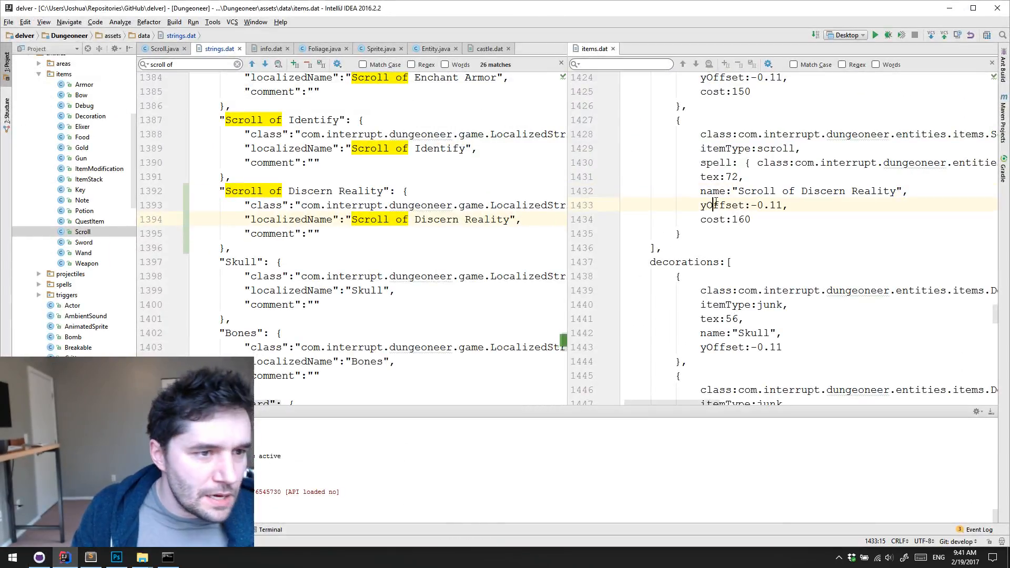
pyautogui.hotkey('ctrl', 'f')
pyautogui.write('owl')
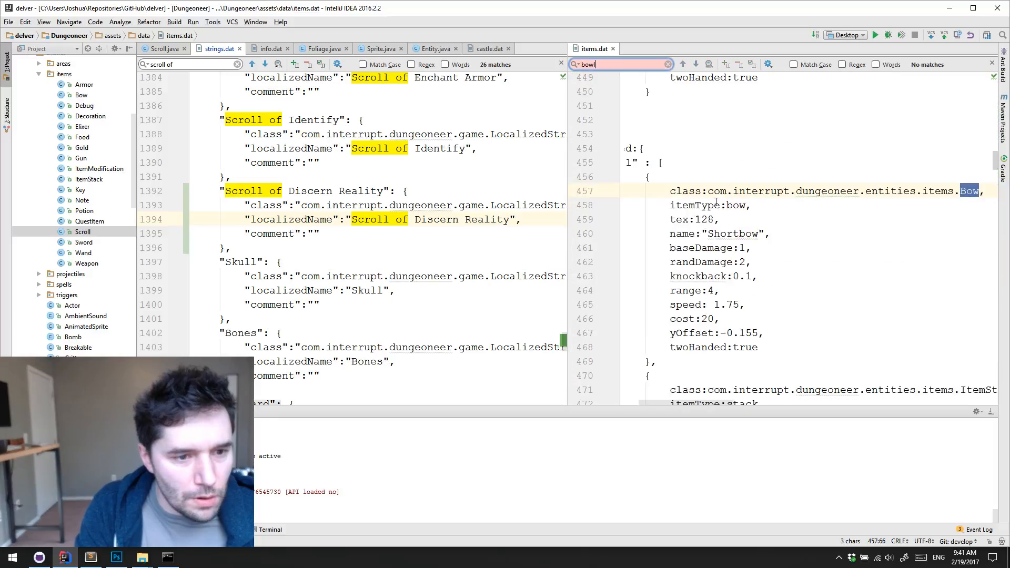
pyautogui.press('BackSpace')
pyautogui.press('BackSpace')
pyautogui.press('BackSpace')
pyautogui.press('BackSpace')
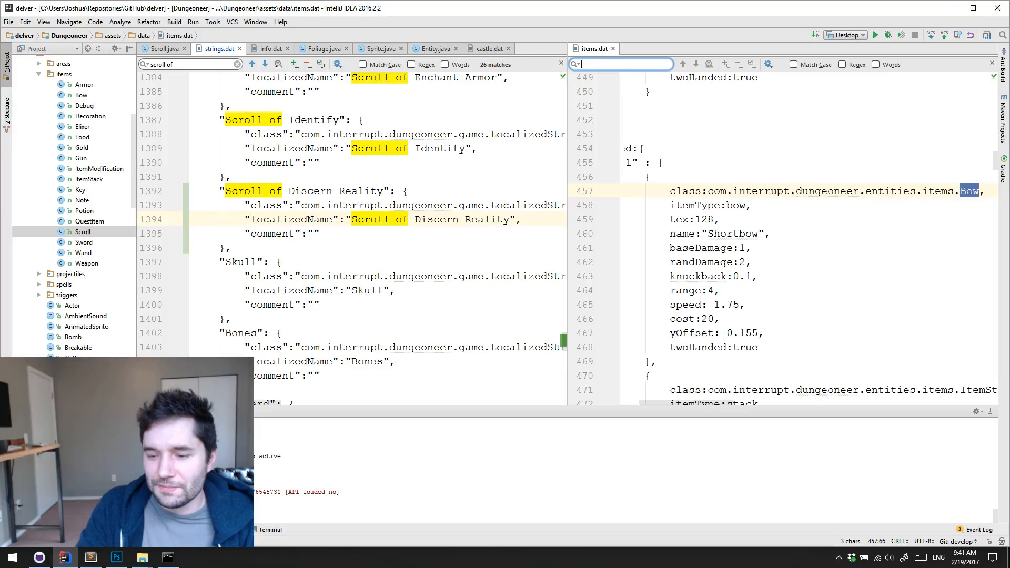
pyautogui.hotkey('alt', 'Tab')
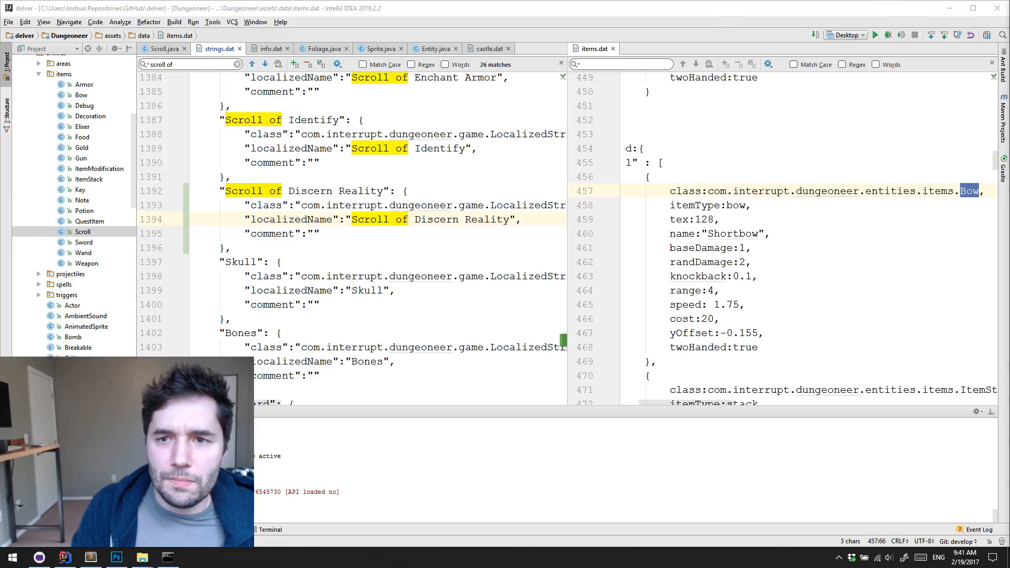
# Find and open entities.dat from Dungeoneer's assets data folder
pyautogui.scroll(-1, 793, 286)
pyautogui.click(794, 286)
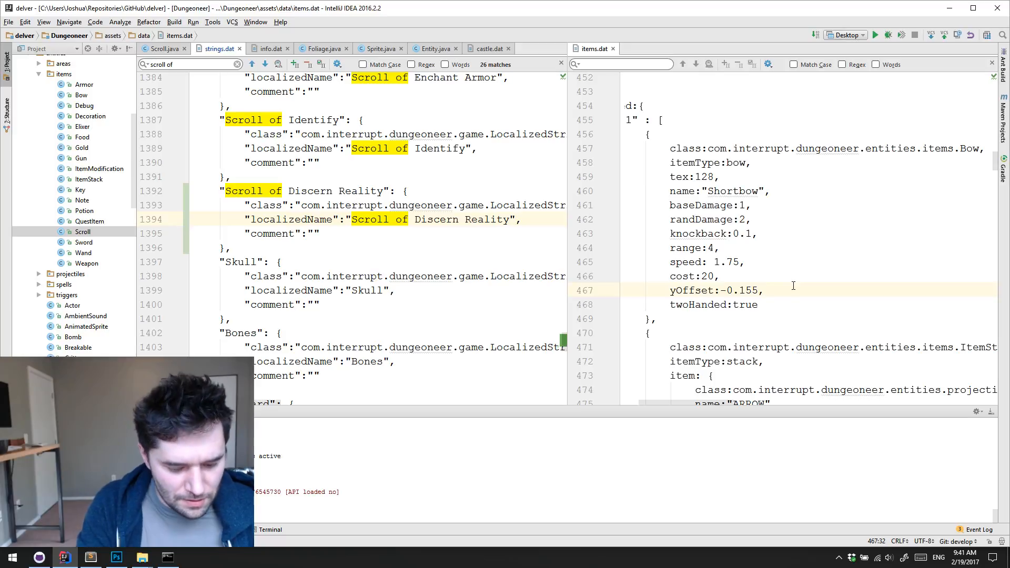
pyautogui.hotkey('ctrl', 'shift', 'n')
pyautogui.write('en')
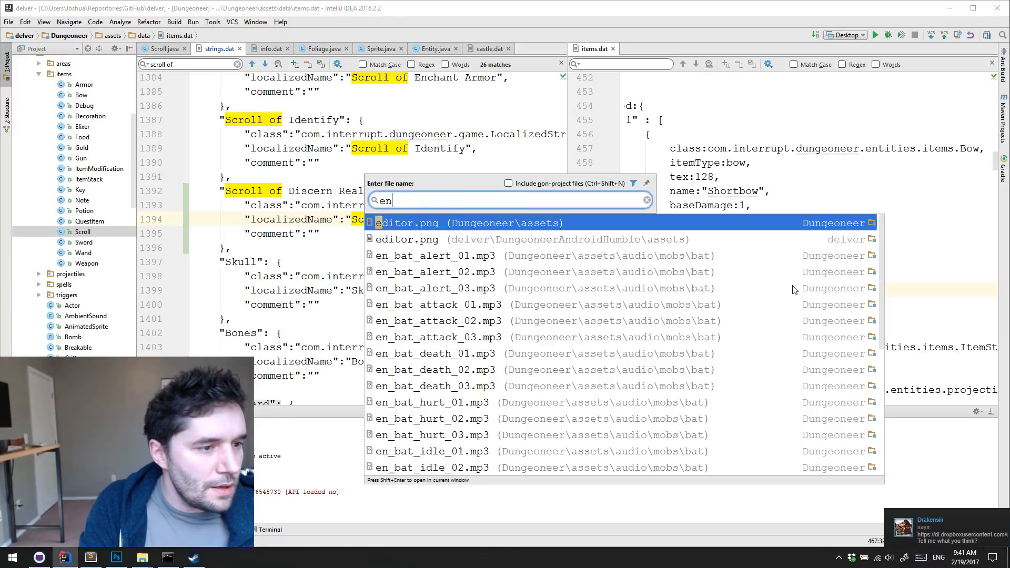
pyautogui.write('tities.dat')
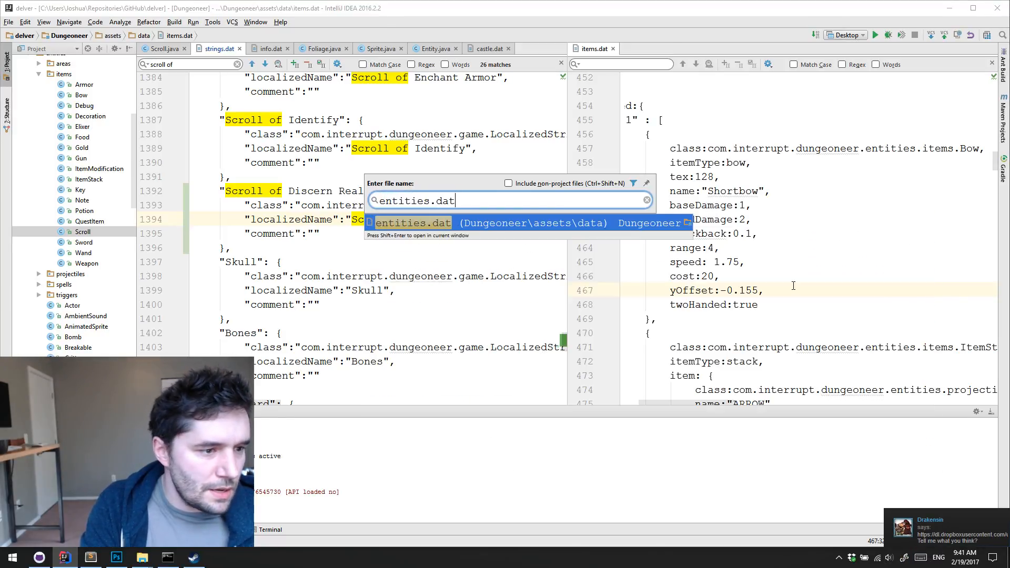
pyautogui.press('Return')
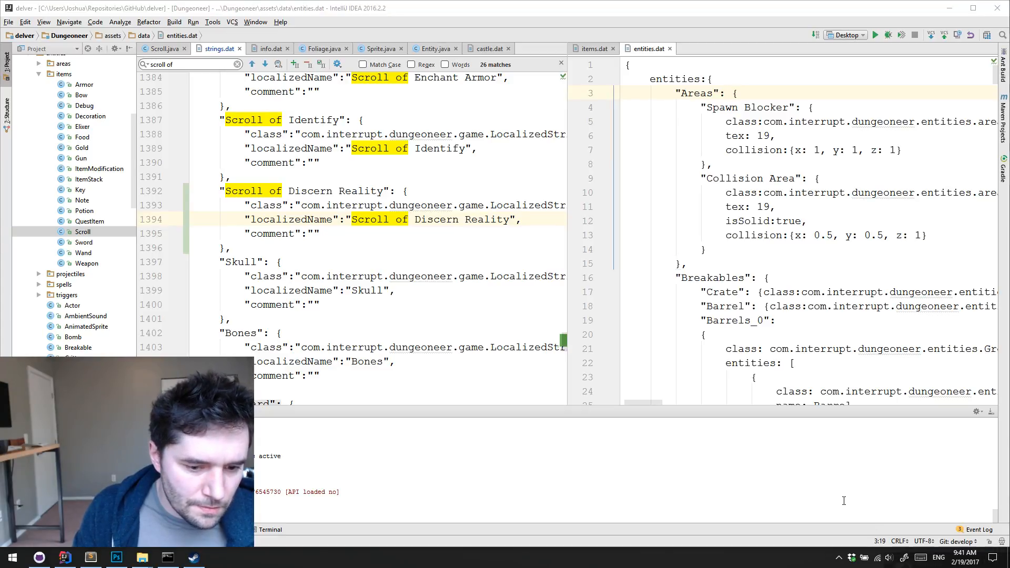
# Search entities.dat for "bowl" and examine the Bowl entry and the definitions around it
pyautogui.click(719, 172)
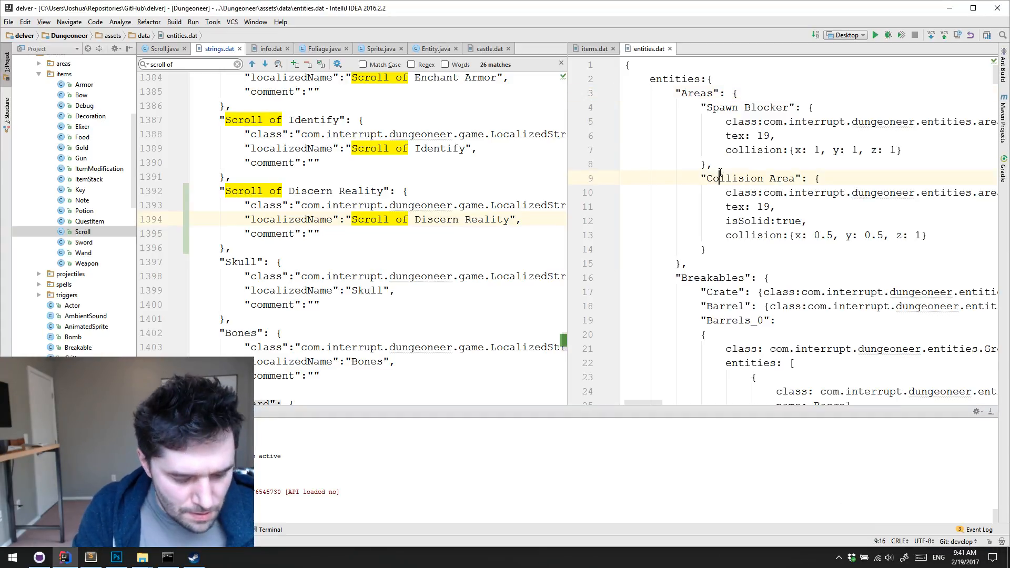
pyautogui.hotkey('ctrl', 'f')
pyautogui.write('bowl')
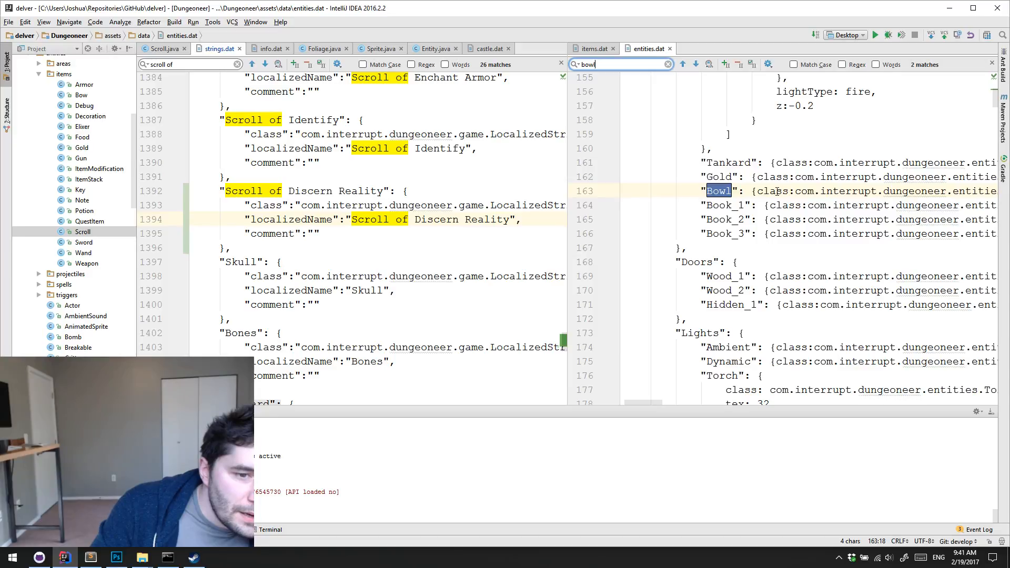
pyautogui.moveTo(645, 402)
pyautogui.mouseDown()
pyautogui.moveTo(732, 403)
pyautogui.moveTo(643, 397)
pyautogui.mouseUp()
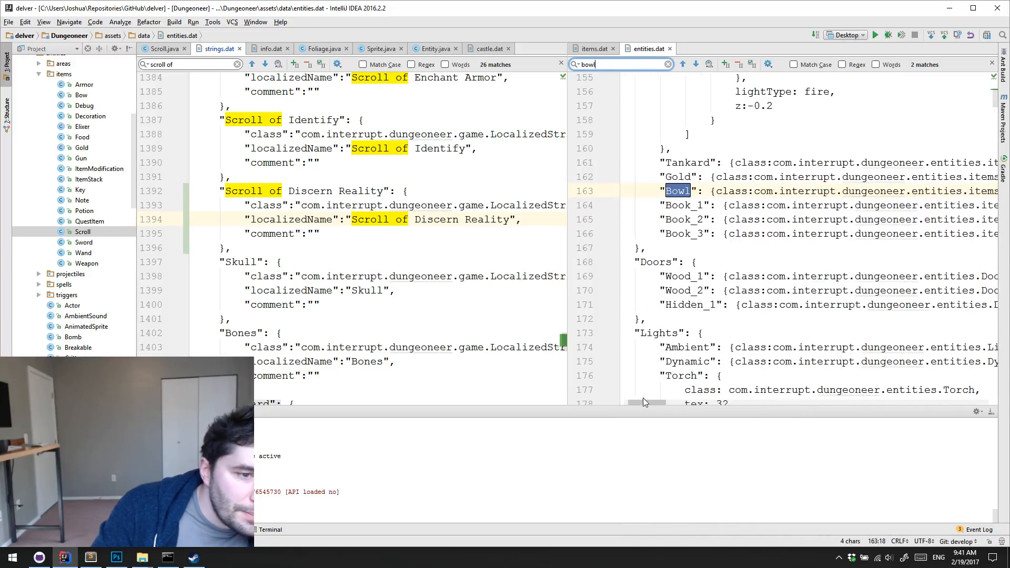
pyautogui.scroll(-6, 743, 306)
pyautogui.scroll(5, 755, 302)
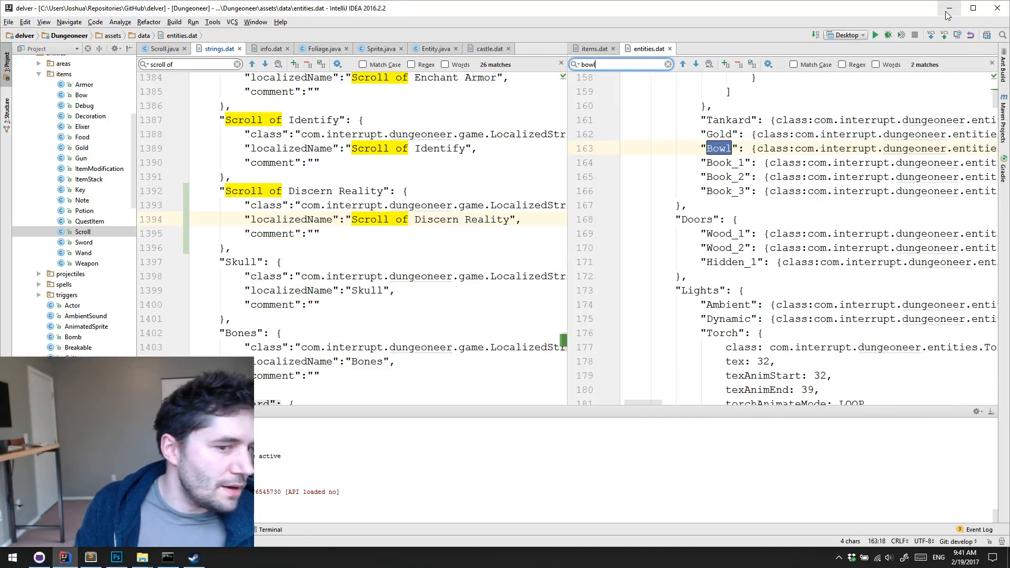
pyautogui.scroll(-8, 869, 242)
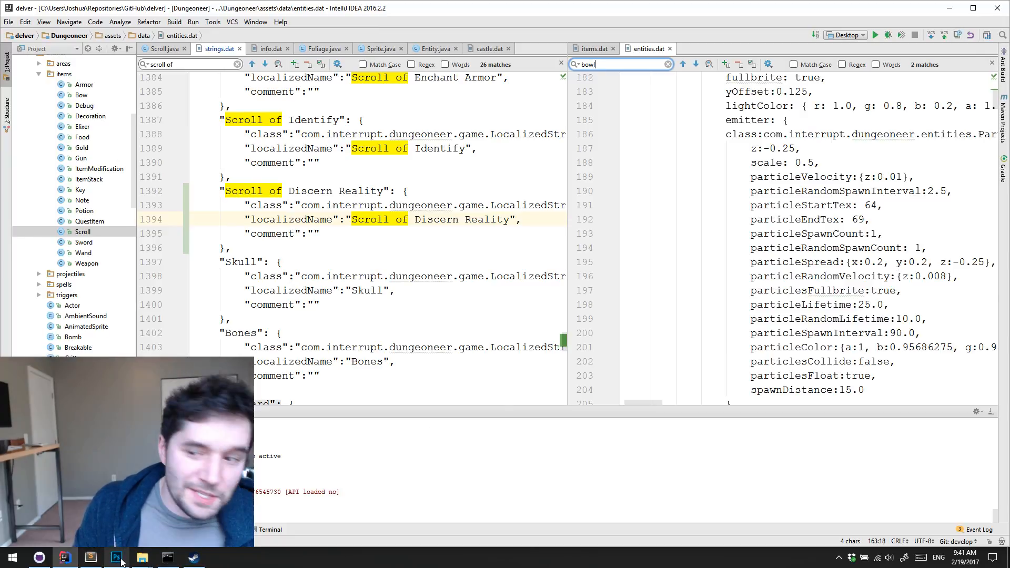
# Commit the strings.dat change to the develop branch in GitHub Desktop, sync the repository and return to IntelliJ IDEA
pyautogui.click(40, 557)
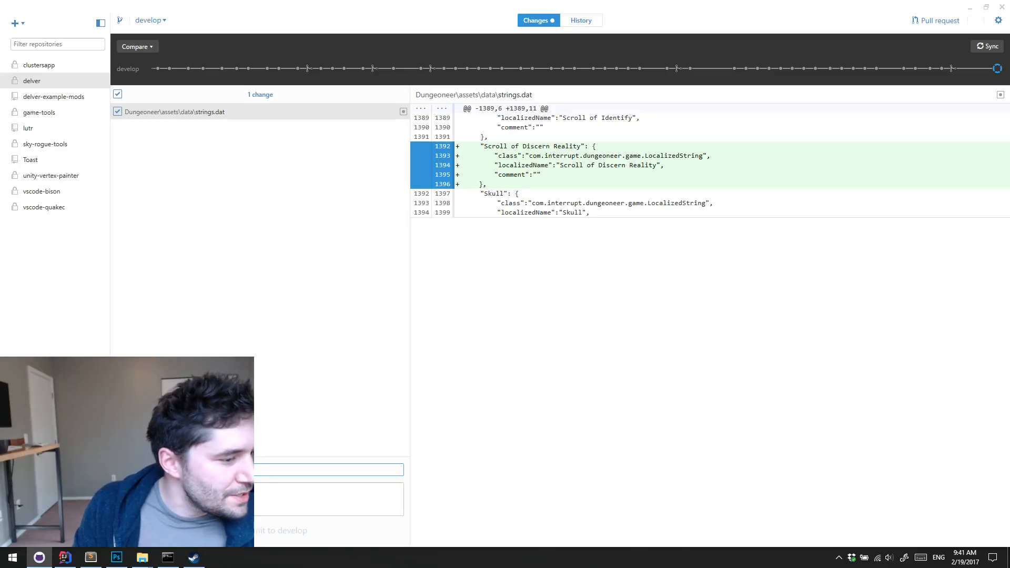
pyautogui.write('A')
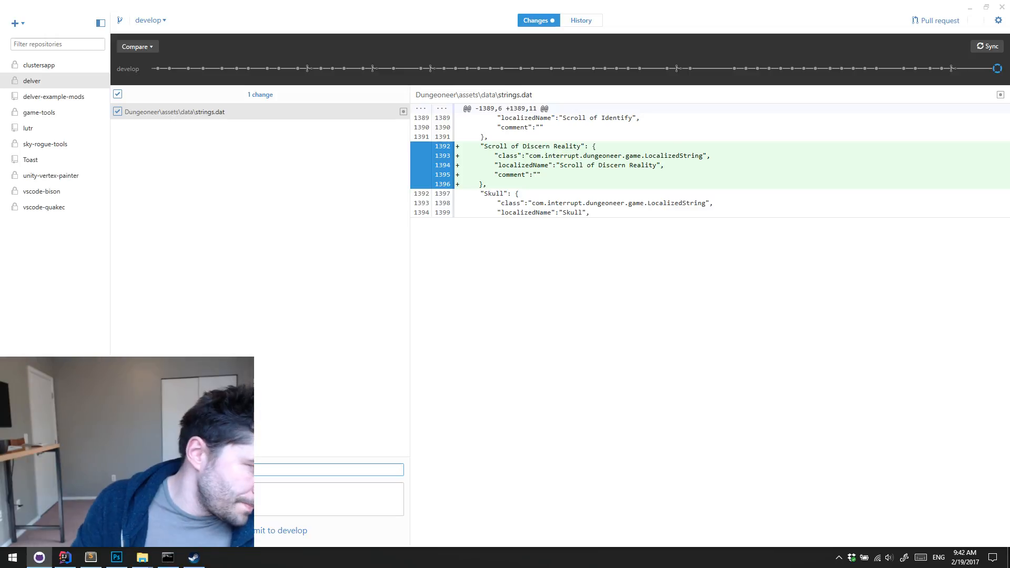
pyautogui.click(277, 529)
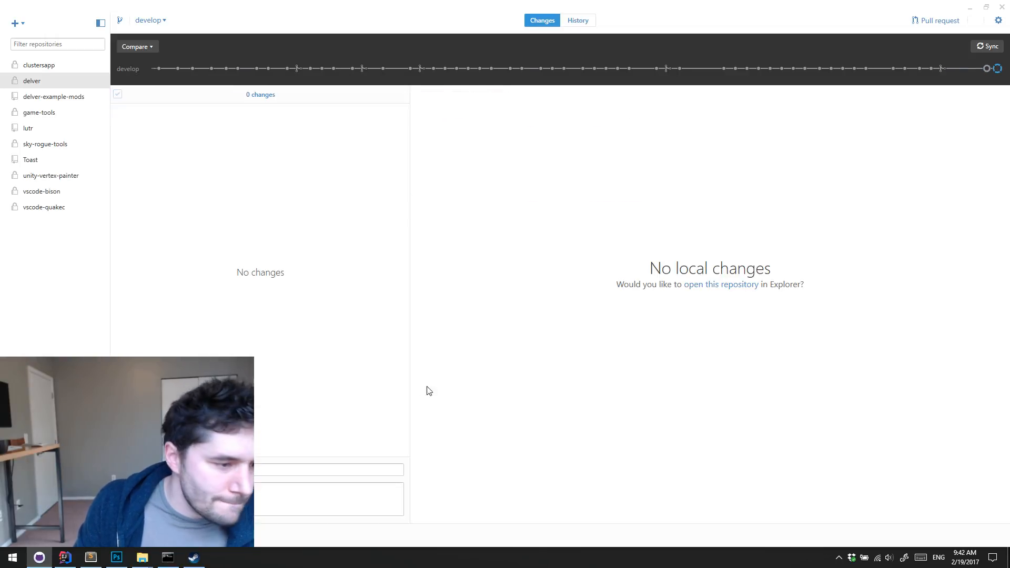
pyautogui.click(974, 49)
pyautogui.click(969, 7)
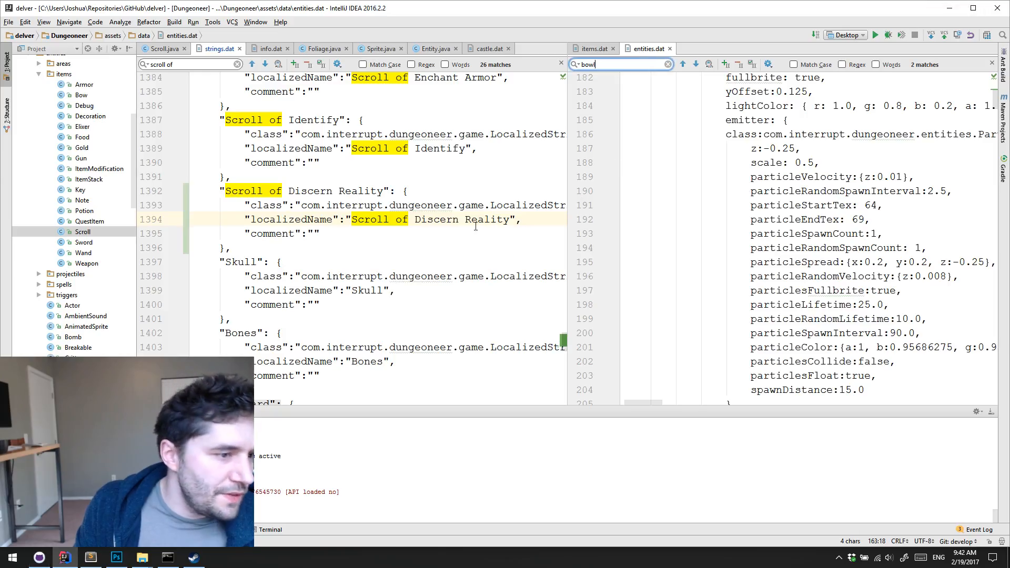
# Look through the light, door and decoration definitions around Bowl in entities.dat, and close the file
pyautogui.click(233, 177)
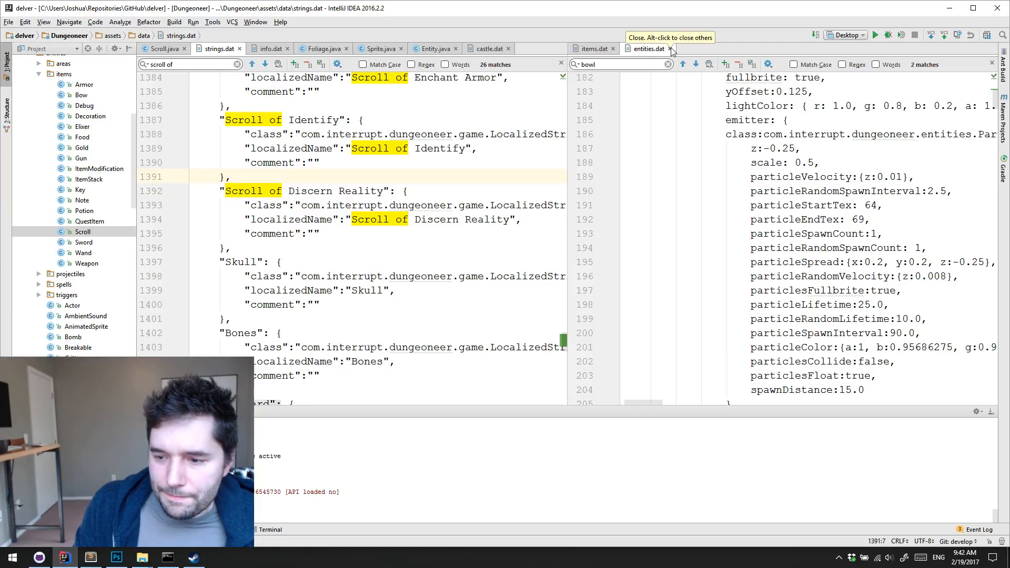
pyautogui.click(702, 220)
pyautogui.scroll(-8, 702, 202)
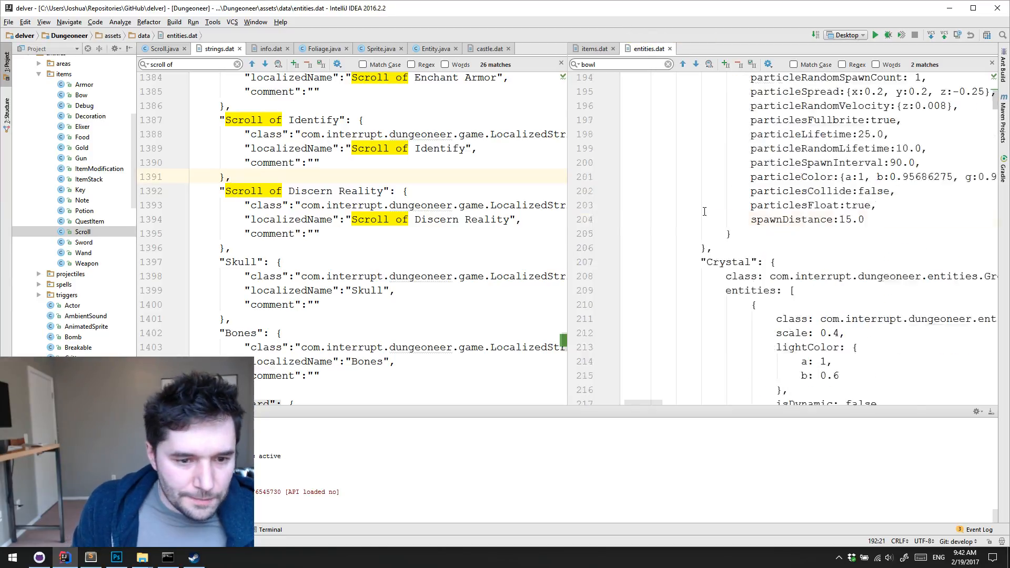
pyautogui.scroll(4, 703, 203)
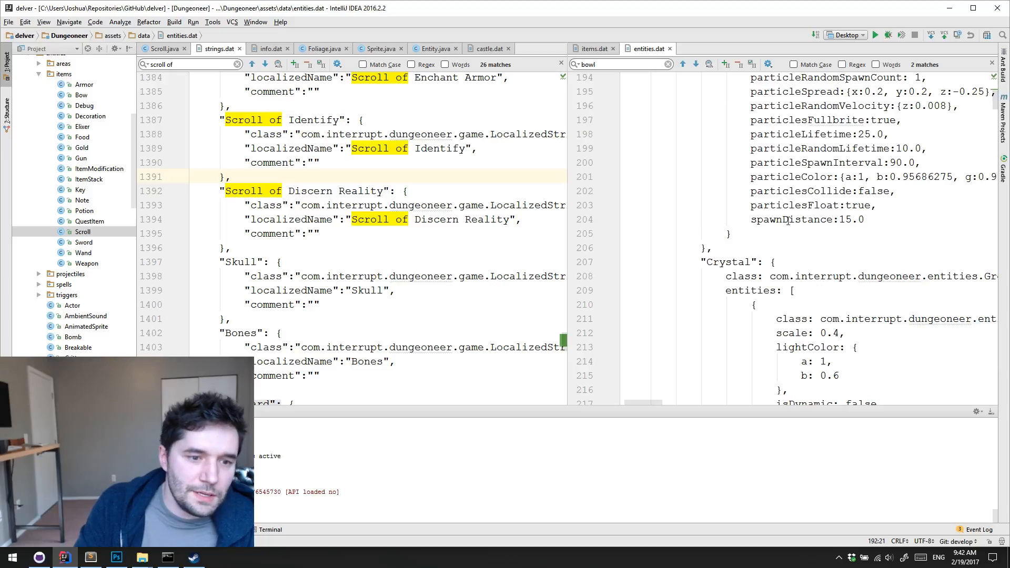
pyautogui.scroll(10, 787, 220)
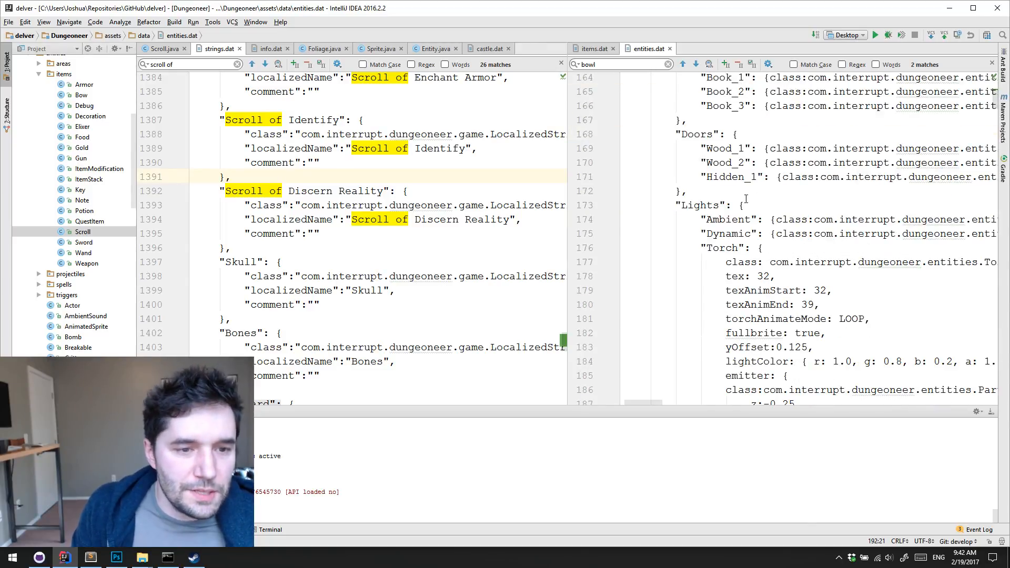
pyautogui.scroll(3, 746, 198)
pyautogui.scroll(-4, 747, 198)
pyautogui.scroll(9, 758, 189)
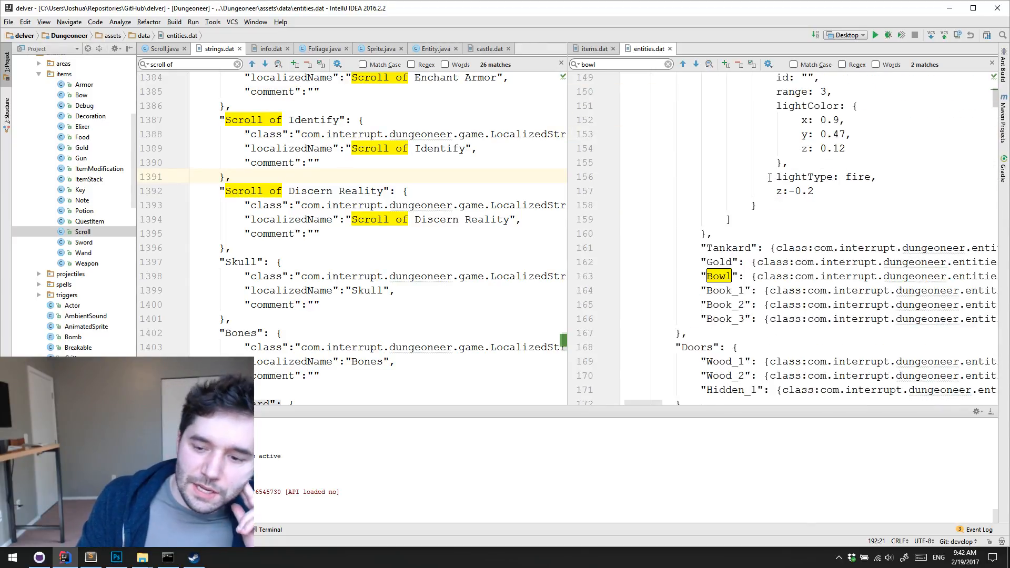
pyautogui.scroll(-3, 770, 180)
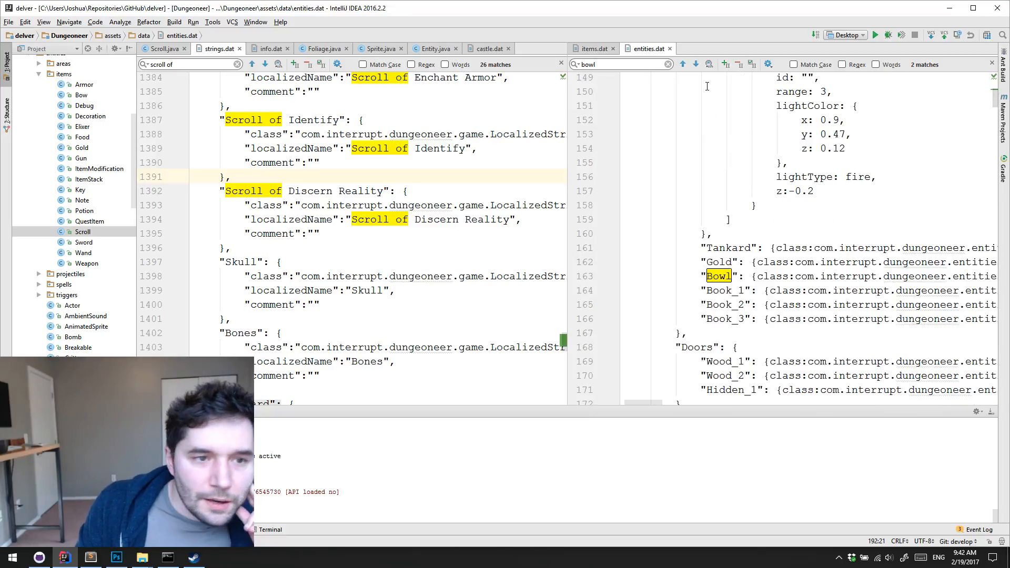
pyautogui.click(670, 49)
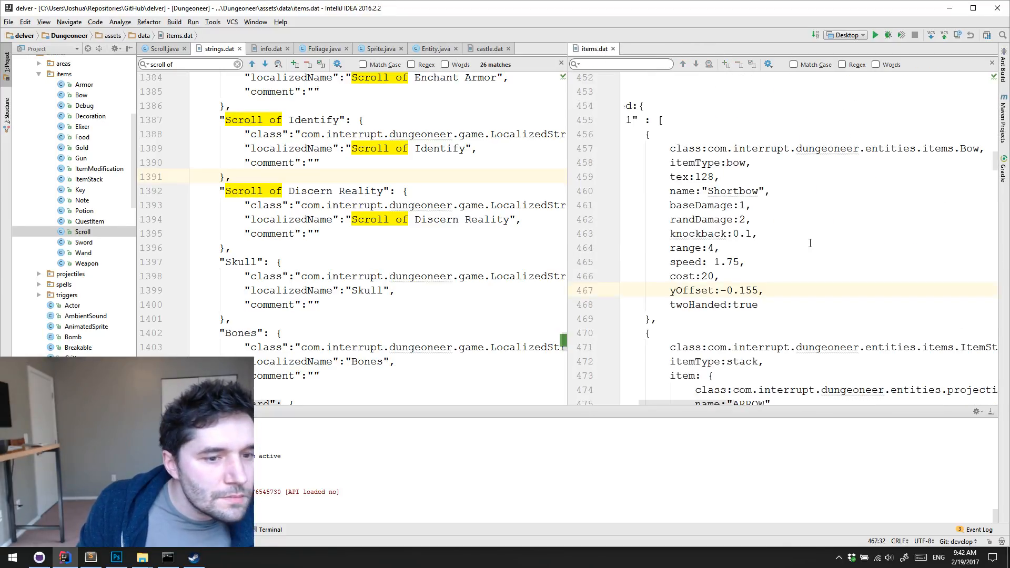
# Look over the ranged weapon entries in items.dat and the decoration item names following Scroll of Discern Reality in strings.dat
pyautogui.scroll(5, 804, 212)
pyautogui.scroll(-3, 804, 212)
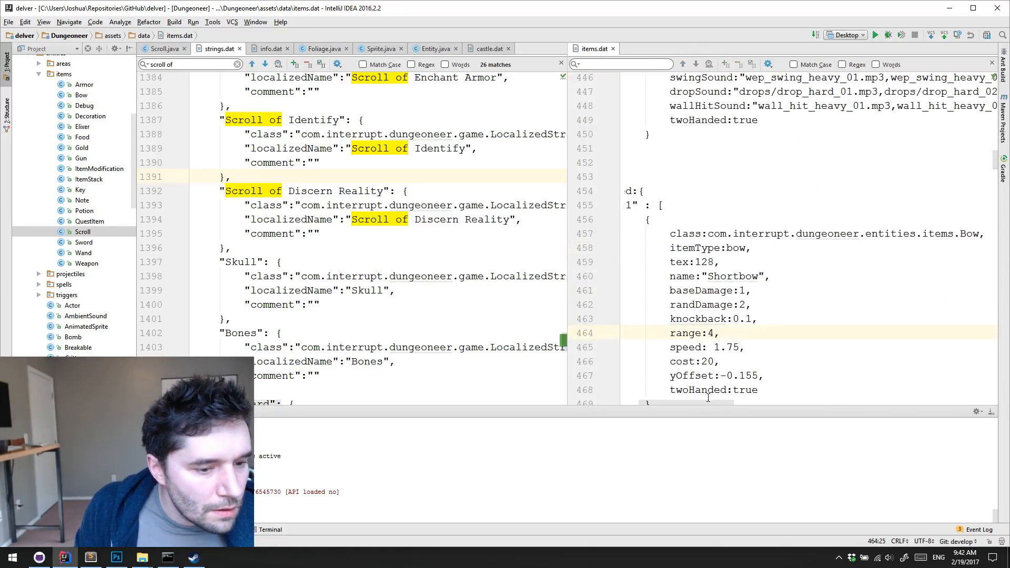
pyautogui.hscroll(-2, 708, 399)
pyautogui.scroll(-2, 827, 230)
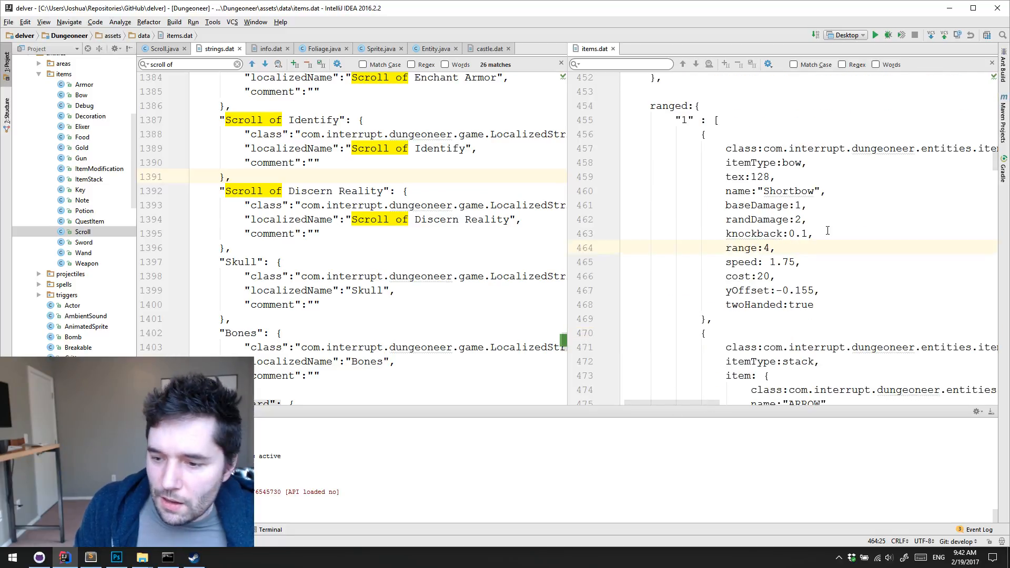
pyautogui.click(439, 248)
pyautogui.scroll(-5, 439, 242)
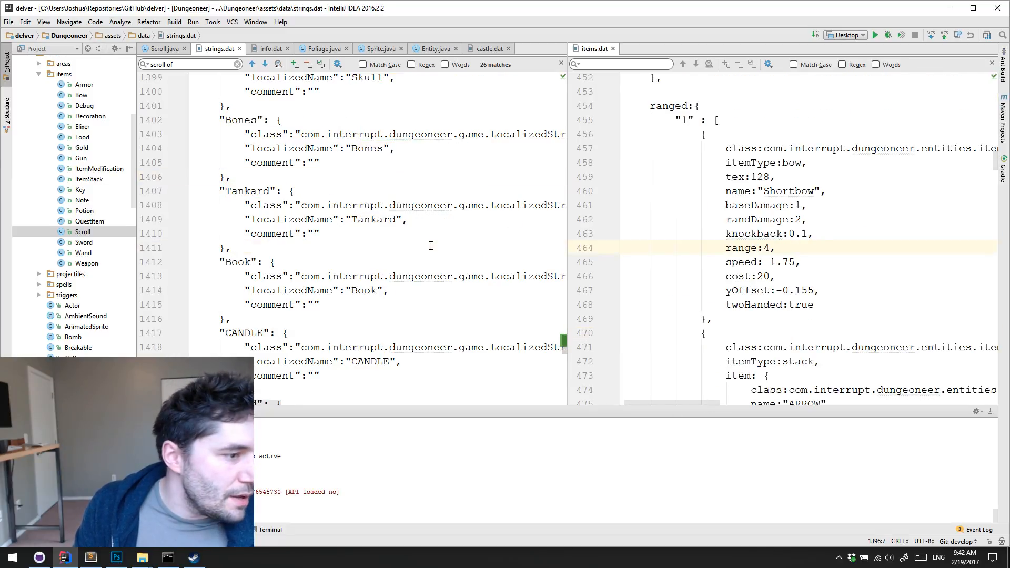
# Review the Scroll of Discern Reality entry and the neighbouring scroll and decoration names in strings.dat
pyautogui.scroll(2, 439, 237)
pyautogui.scroll(2, 440, 221)
pyautogui.click(453, 219)
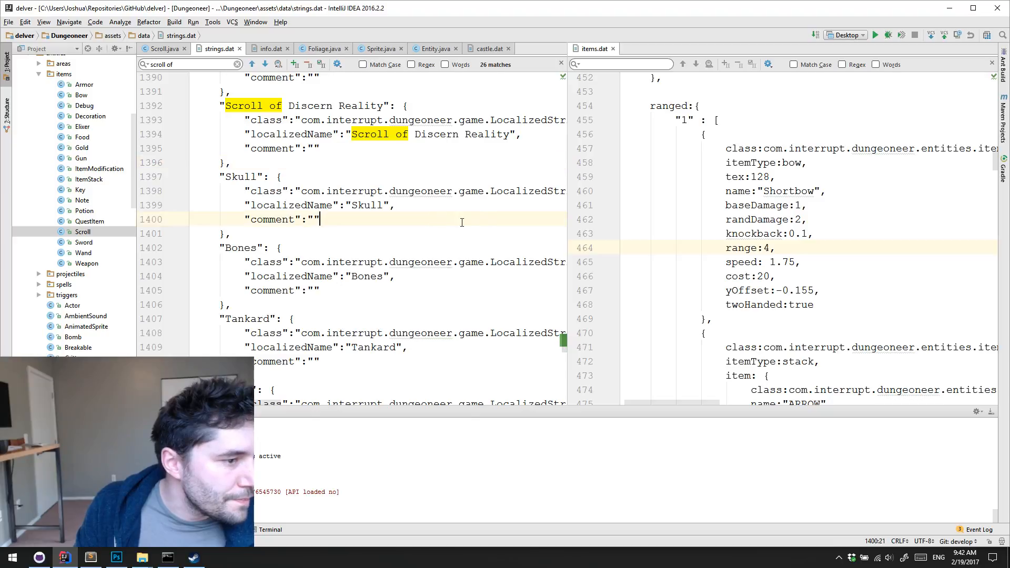
pyautogui.scroll(2, 463, 219)
pyautogui.click(494, 213)
pyautogui.click(533, 180)
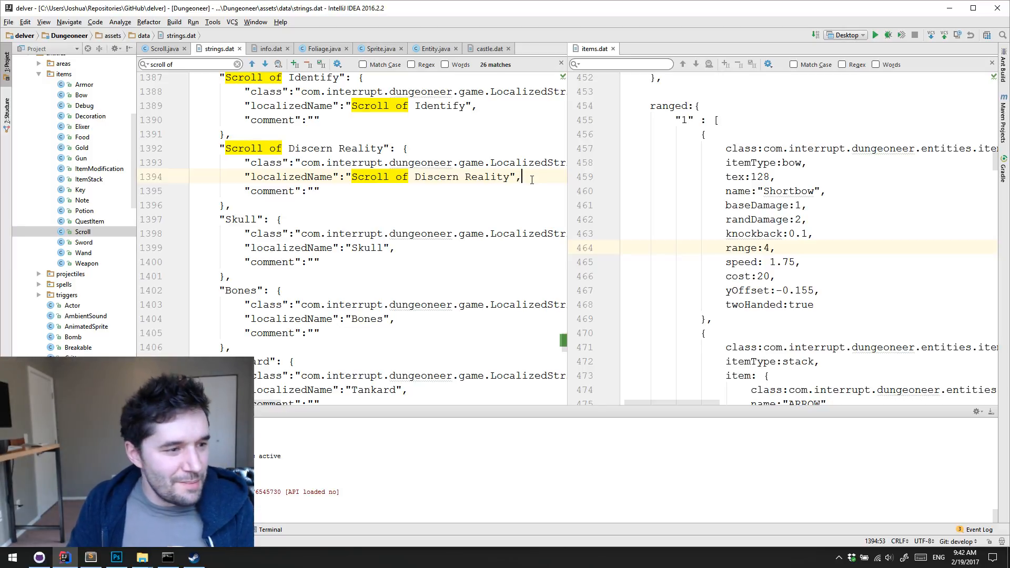
pyautogui.click(382, 190)
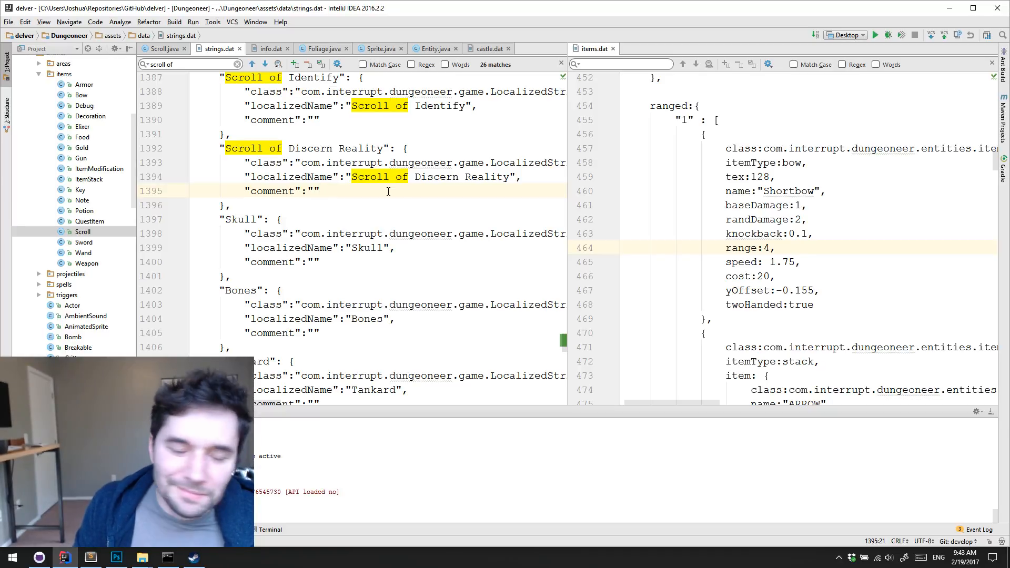
pyautogui.scroll(1, 392, 193)
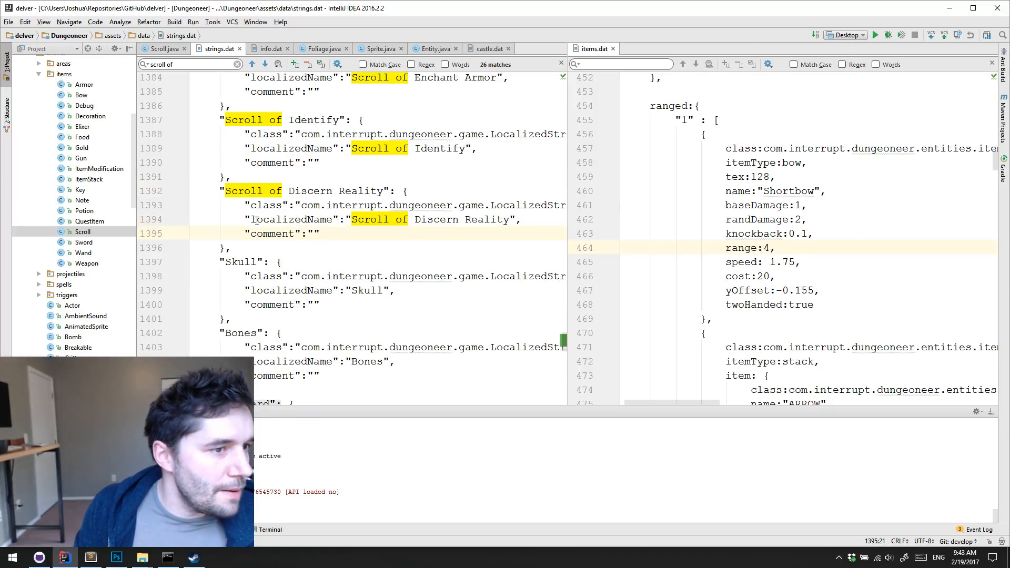
# Close castle.dat and info.dat, and return to the Scroll of Discern Reality entry in strings.dat
pyautogui.click(508, 48)
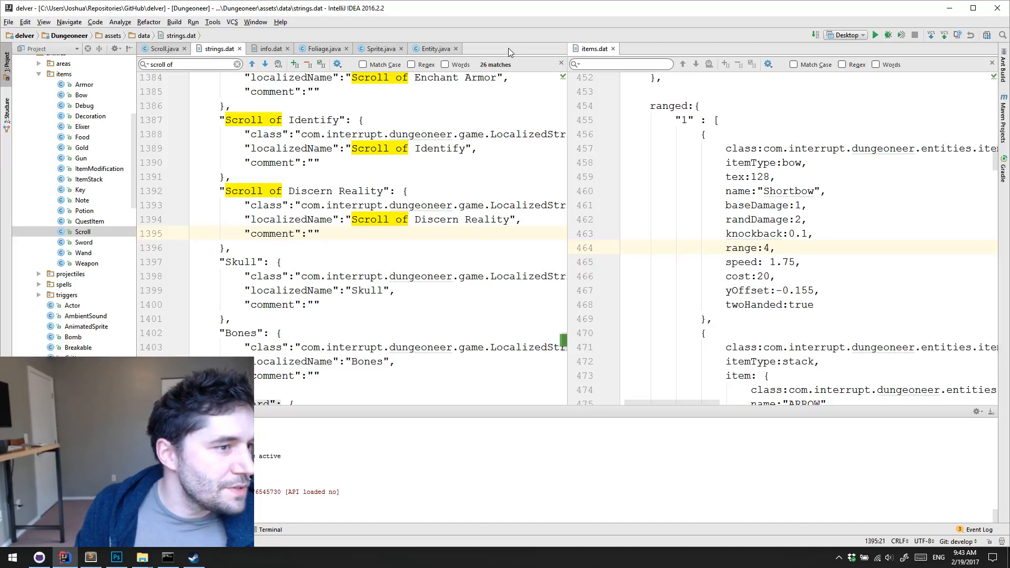
pyautogui.click(261, 49)
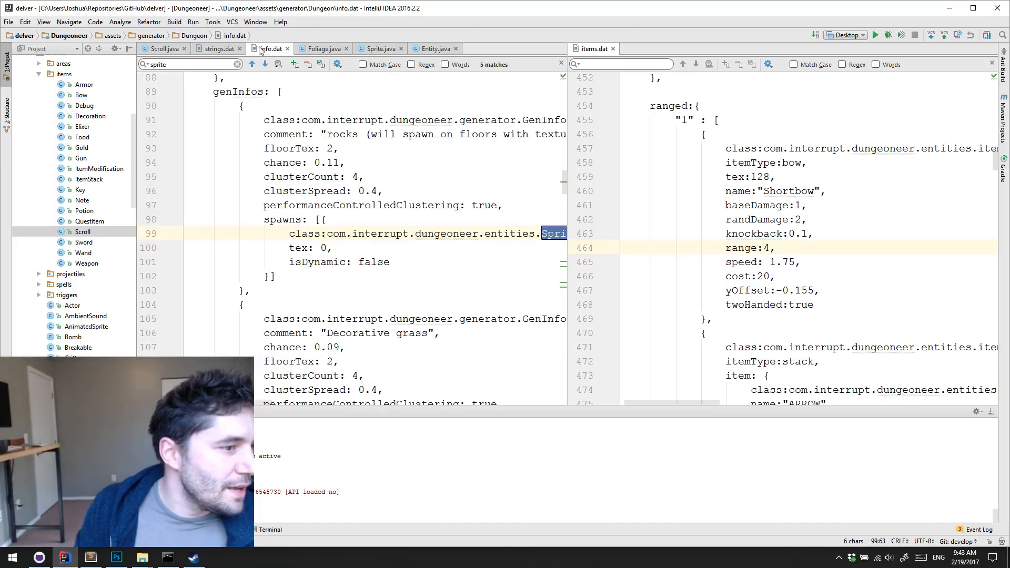
pyautogui.click(287, 48)
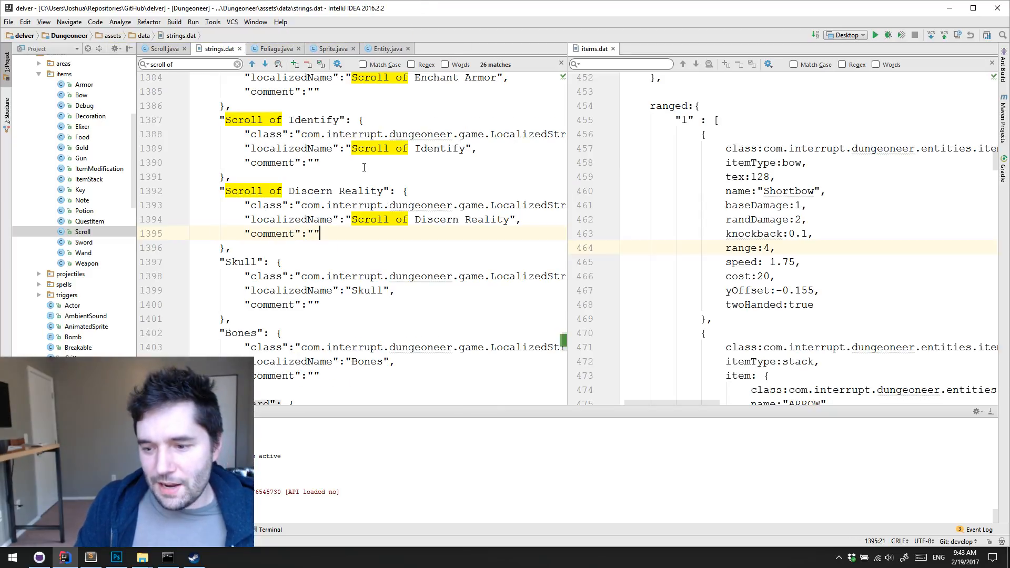
pyautogui.click(406, 191)
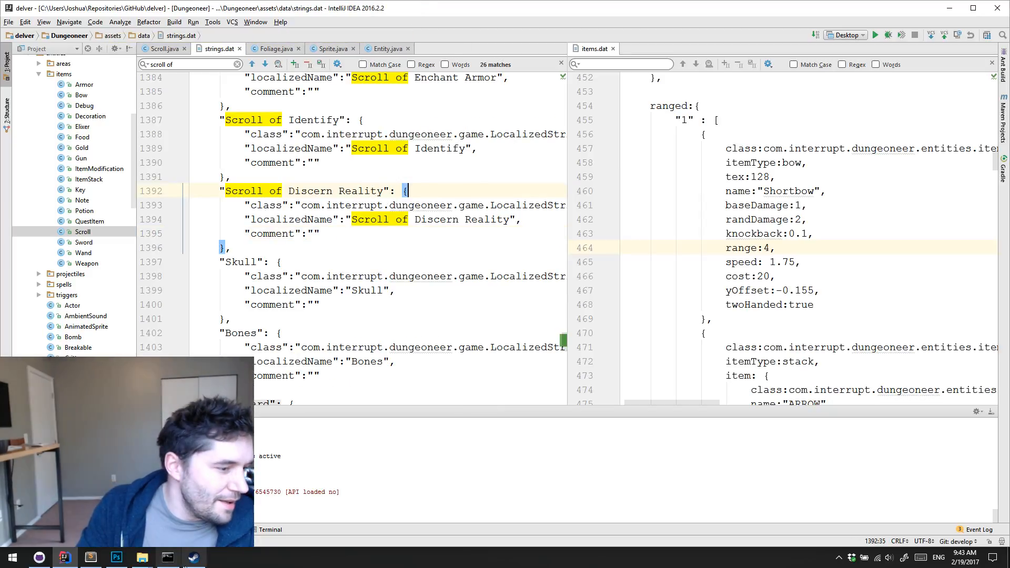
# Check the mods folder in File Explorer and the delver repository's local changes in GitHub Desktop
pyautogui.click(946, 6)
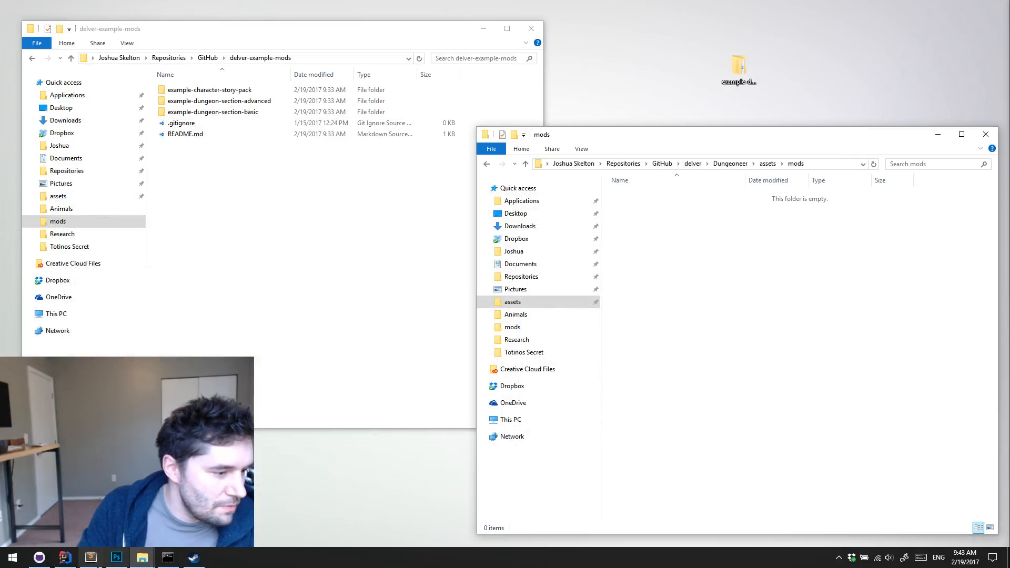
pyautogui.click(63, 559)
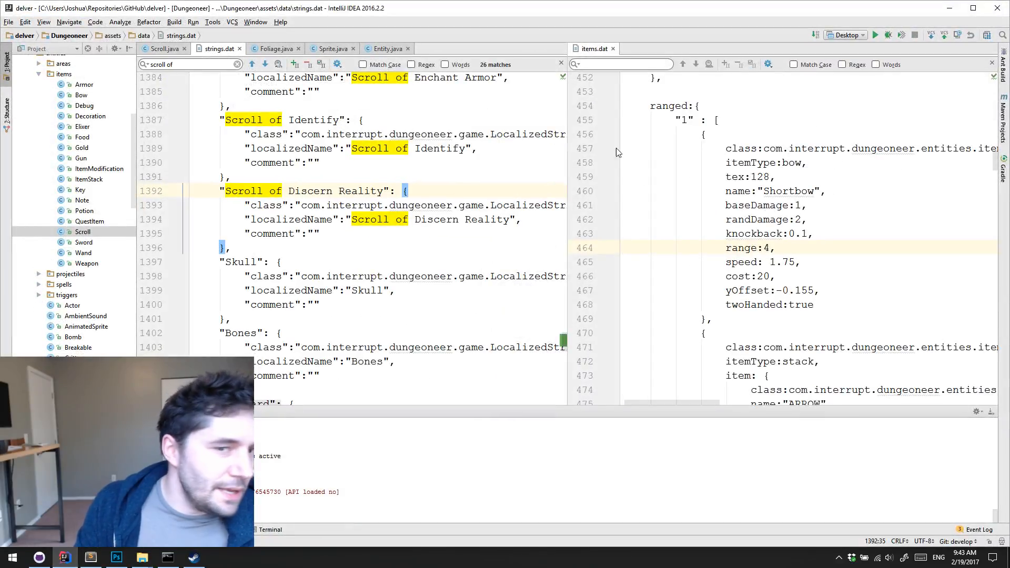
pyautogui.click(950, 8)
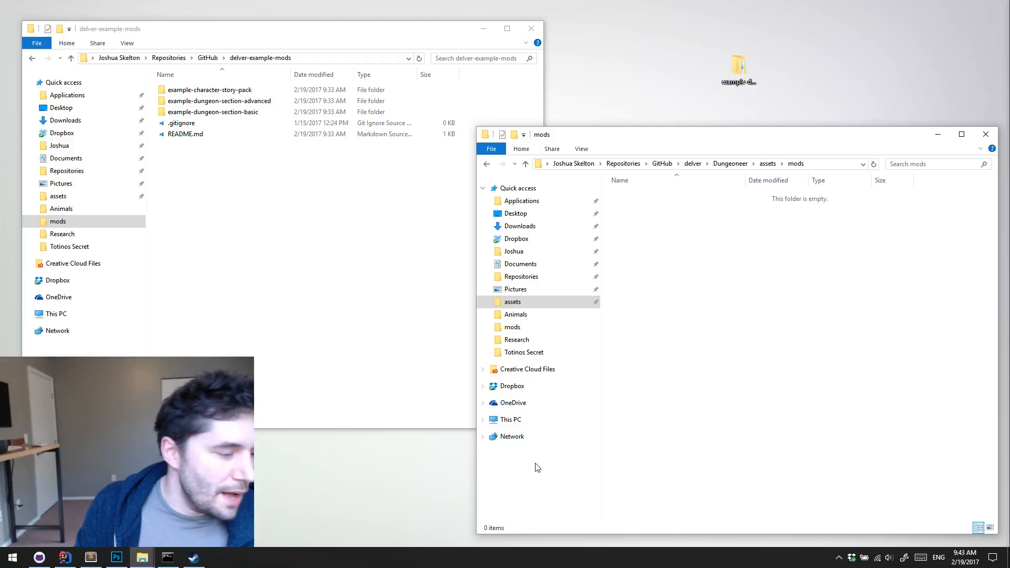
pyautogui.click(38, 558)
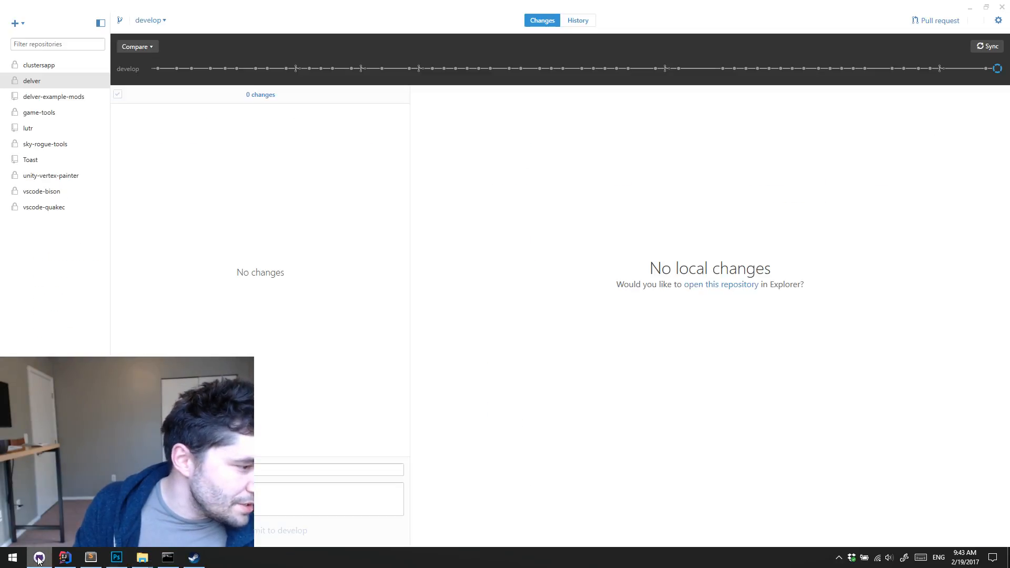
# Switch to IntelliJ IDEA, open the delver project's root .gitignore and look through its ignore rules
pyautogui.click(64, 558)
pyautogui.scroll(5, 84, 261)
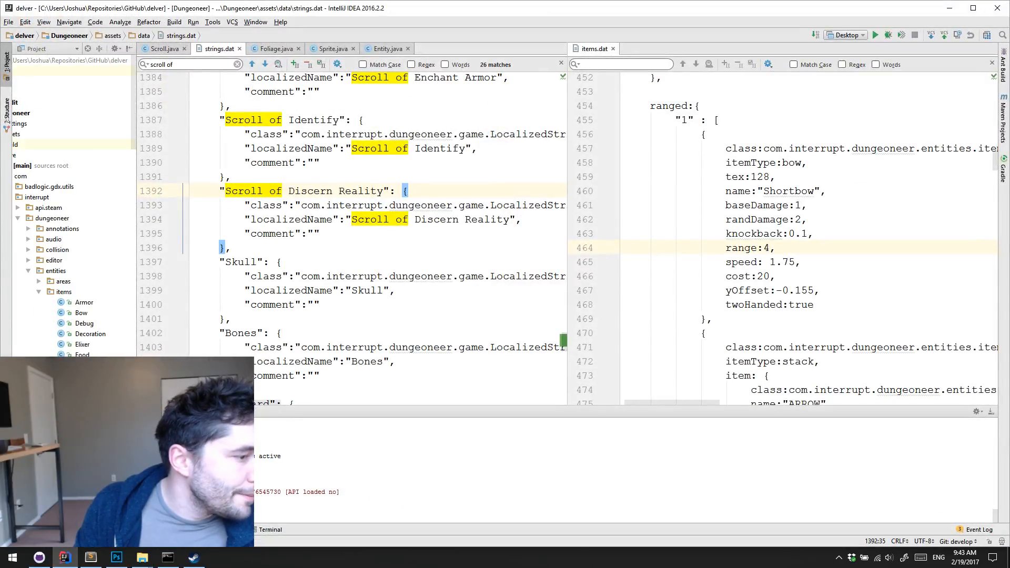
pyautogui.click(37, 165)
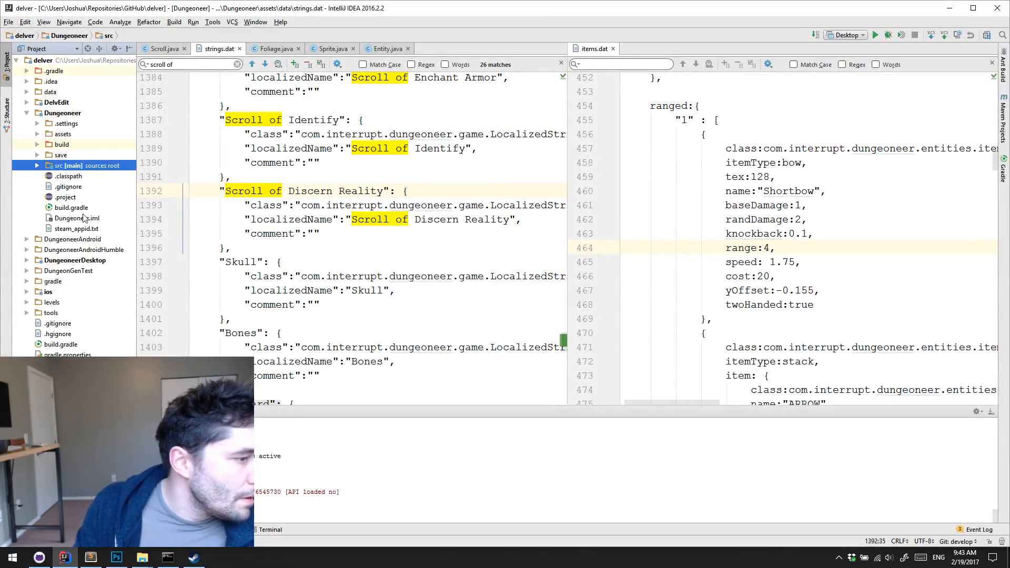
pyautogui.doubleClick(57, 323)
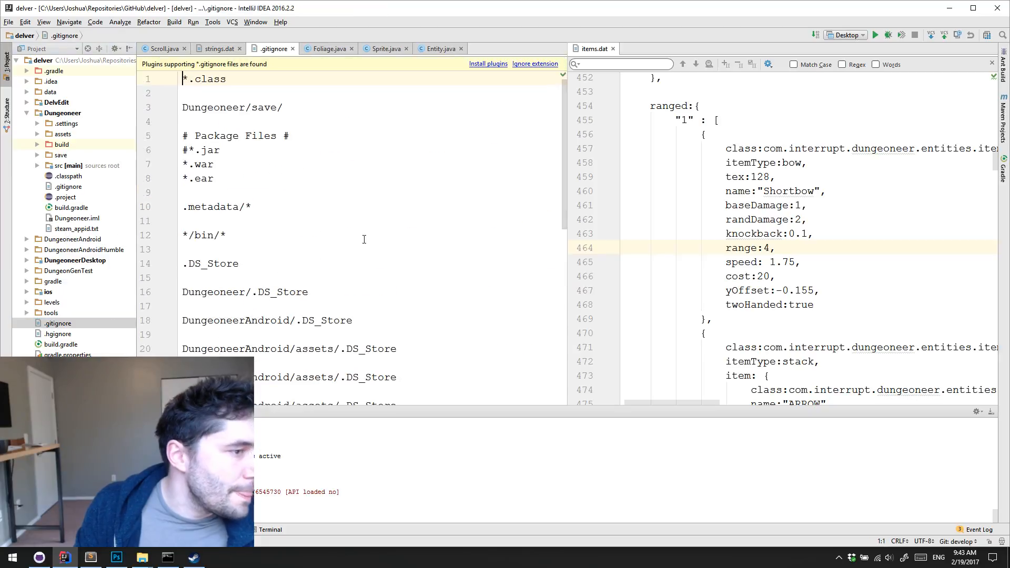
pyautogui.scroll(-6, 395, 230)
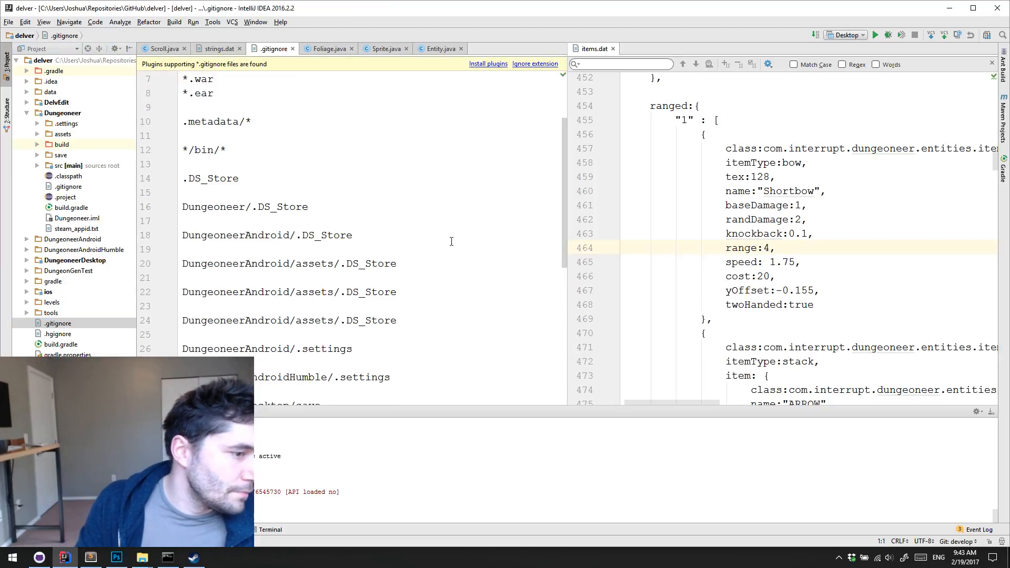
pyautogui.scroll(4, 487, 255)
pyautogui.scroll(-4, 481, 255)
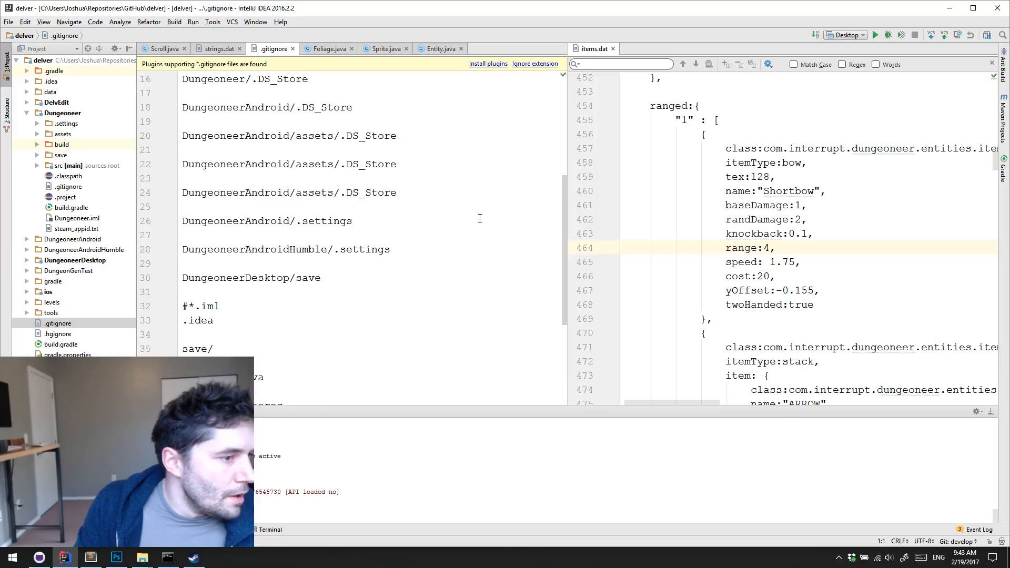
pyautogui.scroll(2, 479, 256)
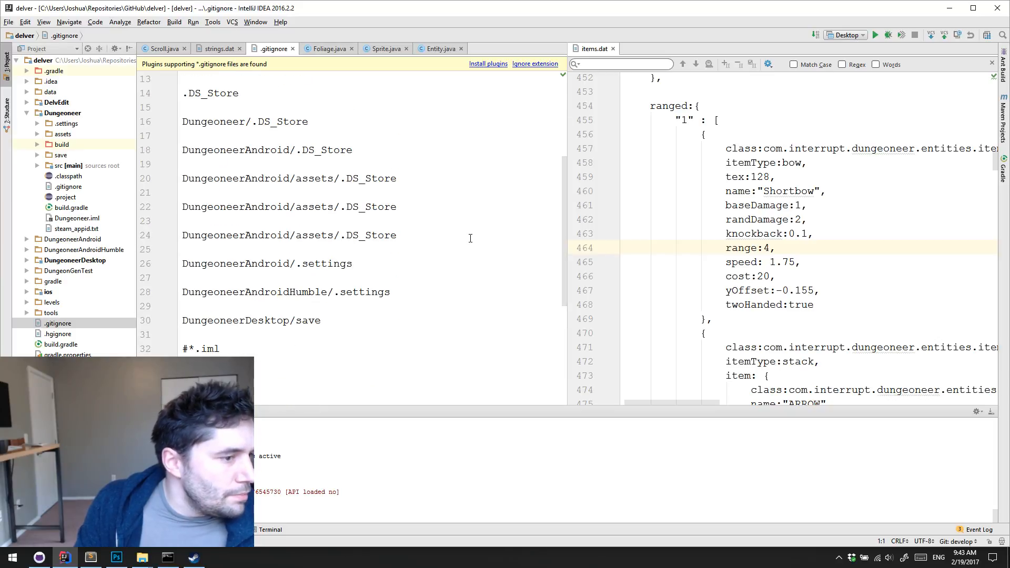
# Add the ignore rule Dungeoneer/mods below the Dungeoneer/.DS_Store line in .gitignore, separated by a blank line
pyautogui.click(351, 119)
pyautogui.press('Return')
pyautogui.press('Return')
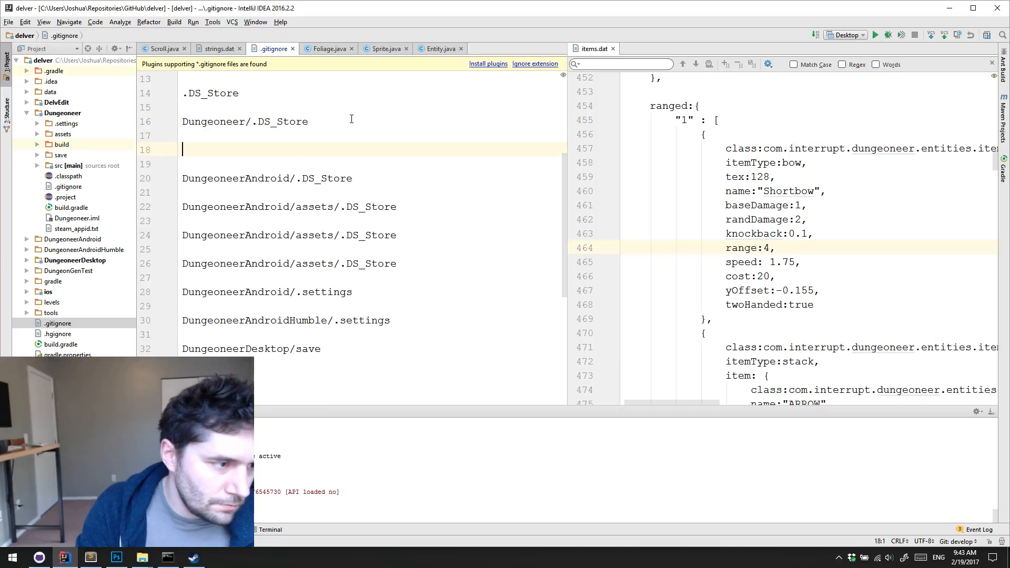
pyautogui.write('Dungeoneer/')
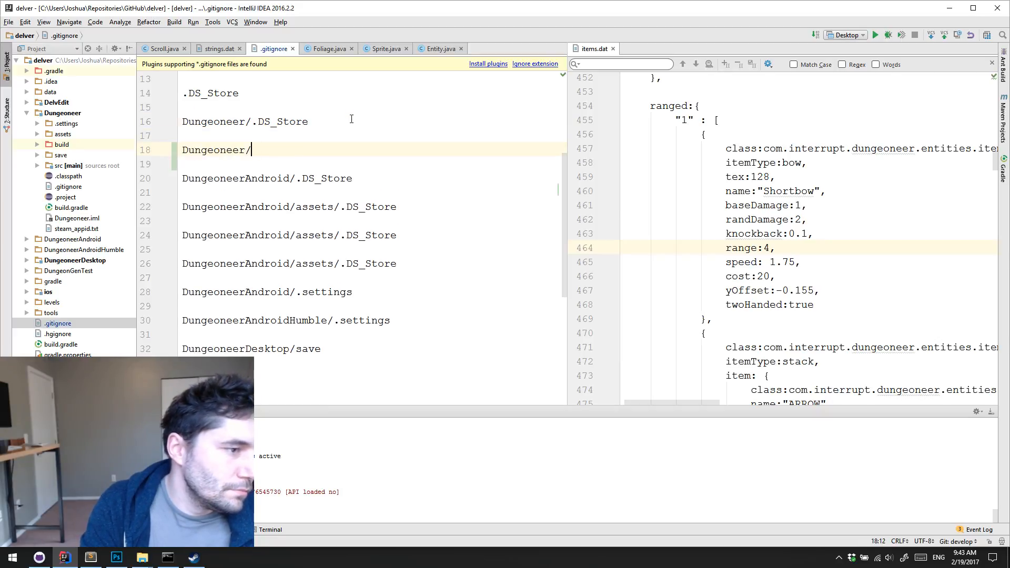
pyautogui.write('mods')
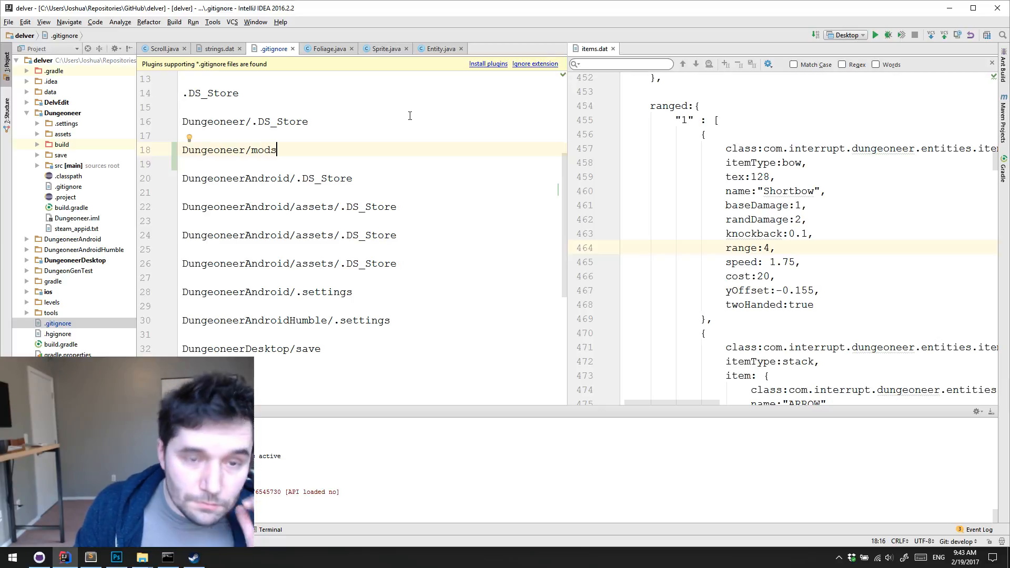
# Move the example dungeon section folder from the desktop into Dungeoneer's assets/mods folder in File Explorer
pyautogui.click(950, 8)
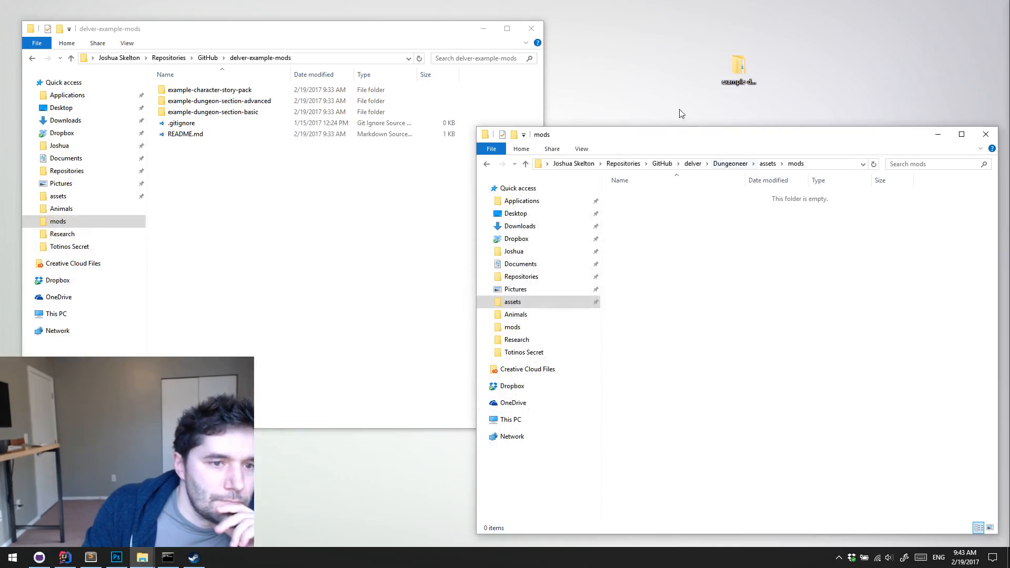
pyautogui.moveTo(738, 66); pyautogui.dragTo(751, 250, button='right')
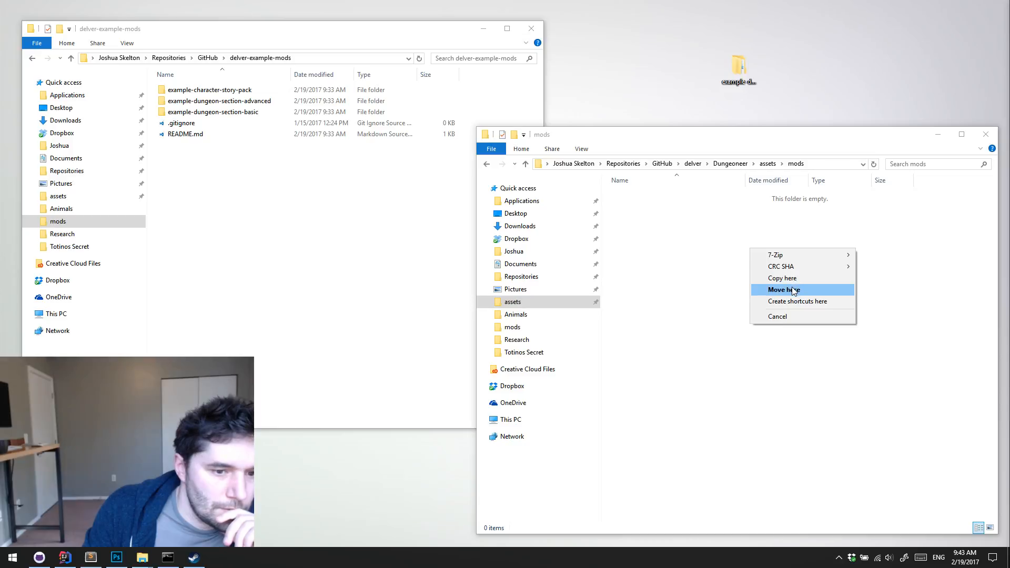
pyautogui.click(793, 290)
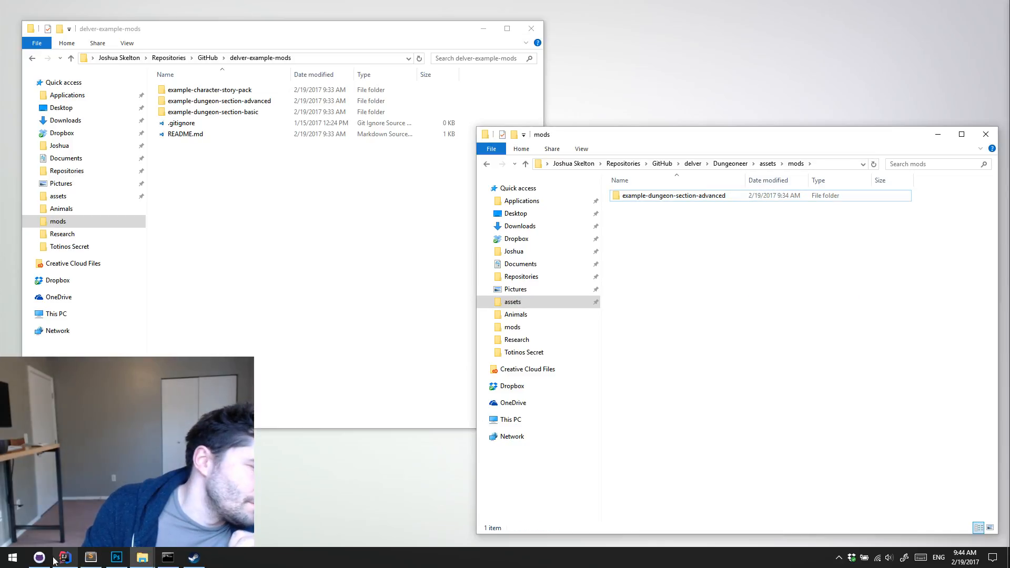
# Inspect delver's uncommitted changes and the .gitignore diff in GitHub Desktop, and compare the rule with the mods folder's path
pyautogui.click(40, 558)
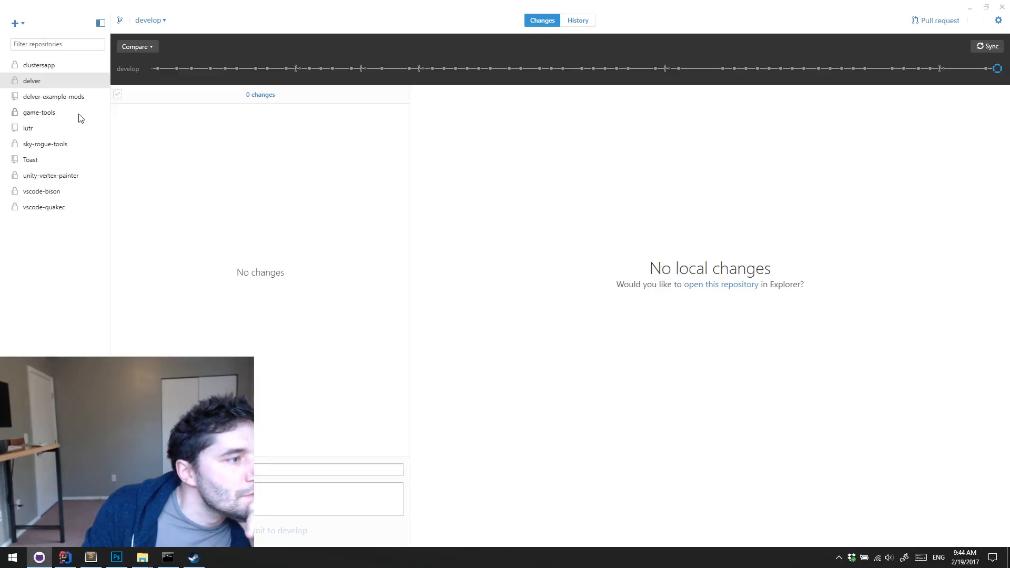
pyautogui.click(71, 97)
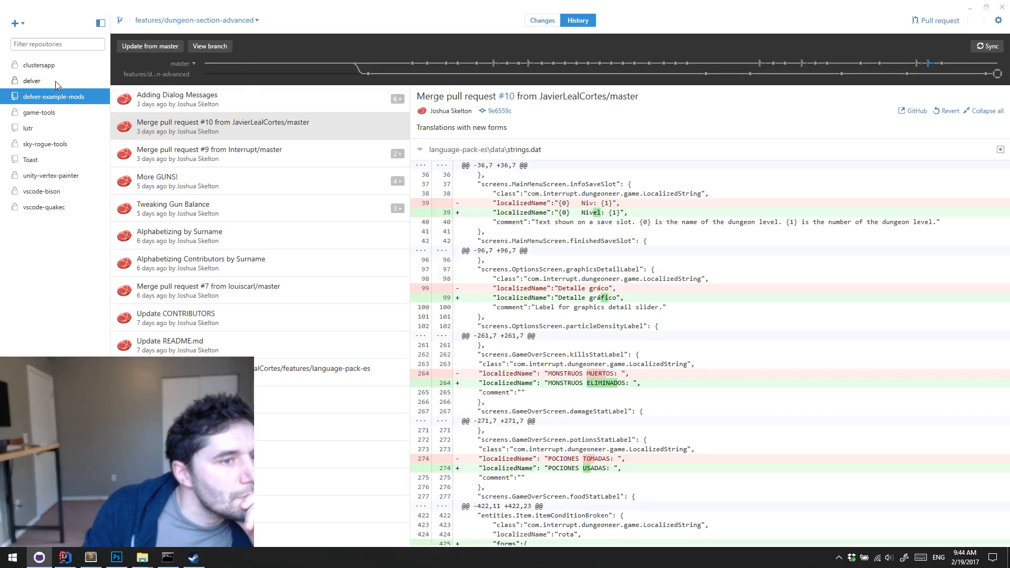
pyautogui.click(55, 82)
pyautogui.click(578, 21)
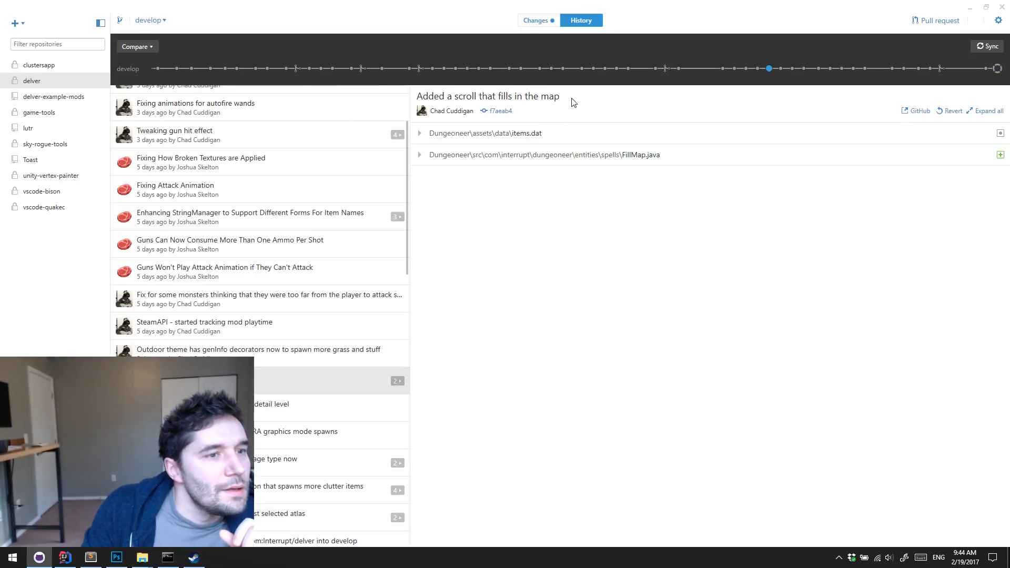
pyautogui.click(537, 20)
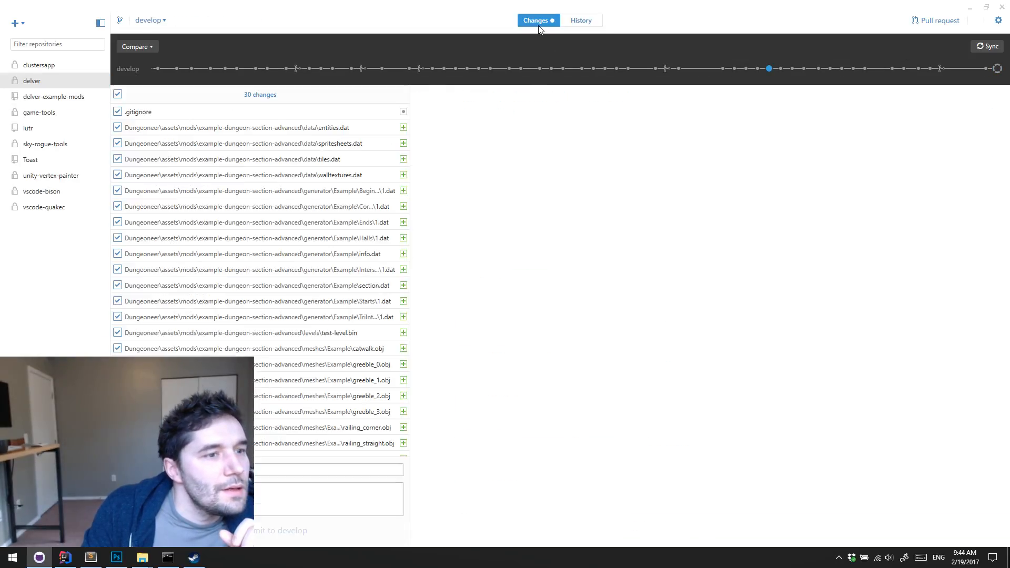
pyautogui.click(177, 114)
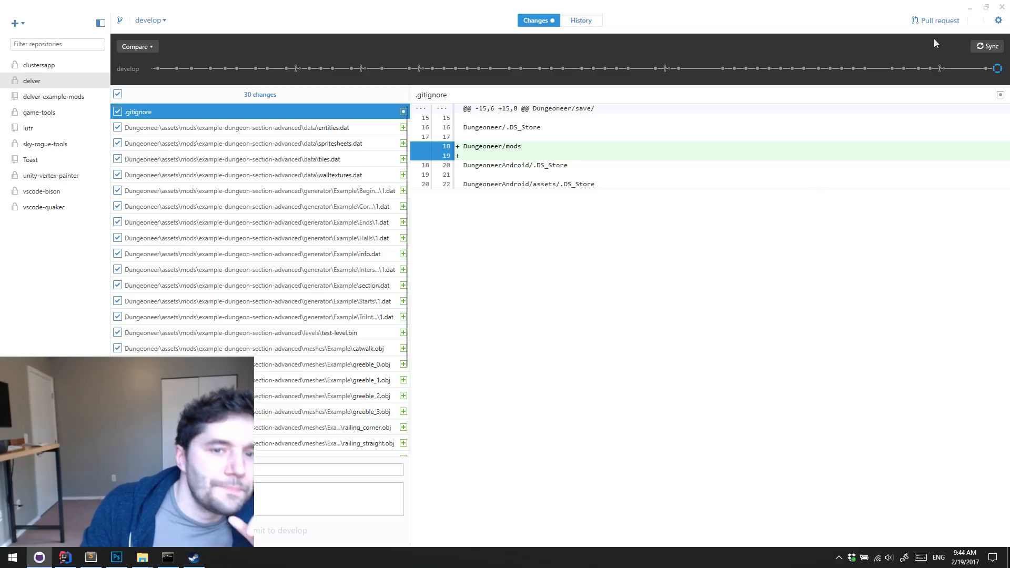
pyautogui.click(969, 8)
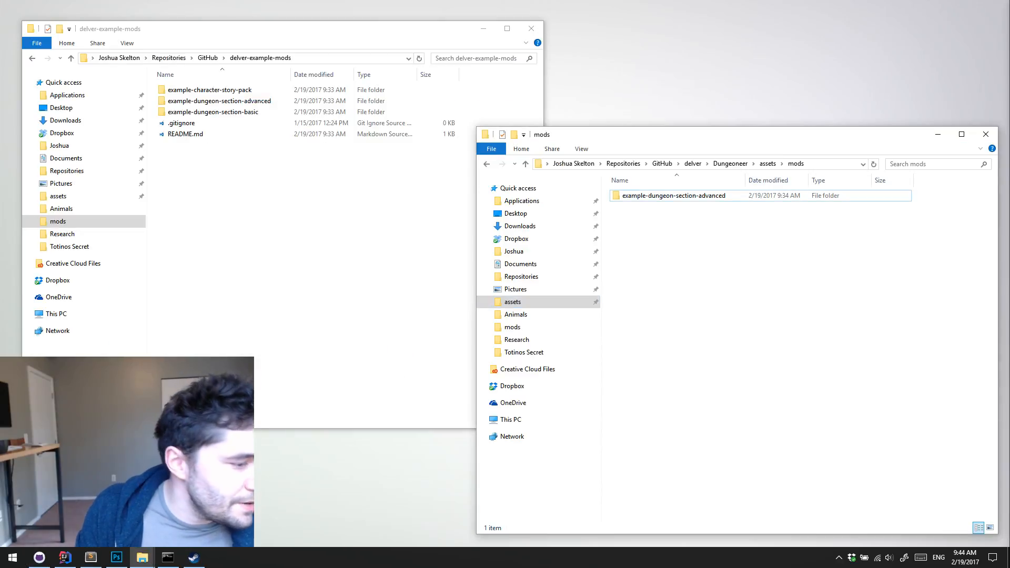
pyautogui.click(39, 558)
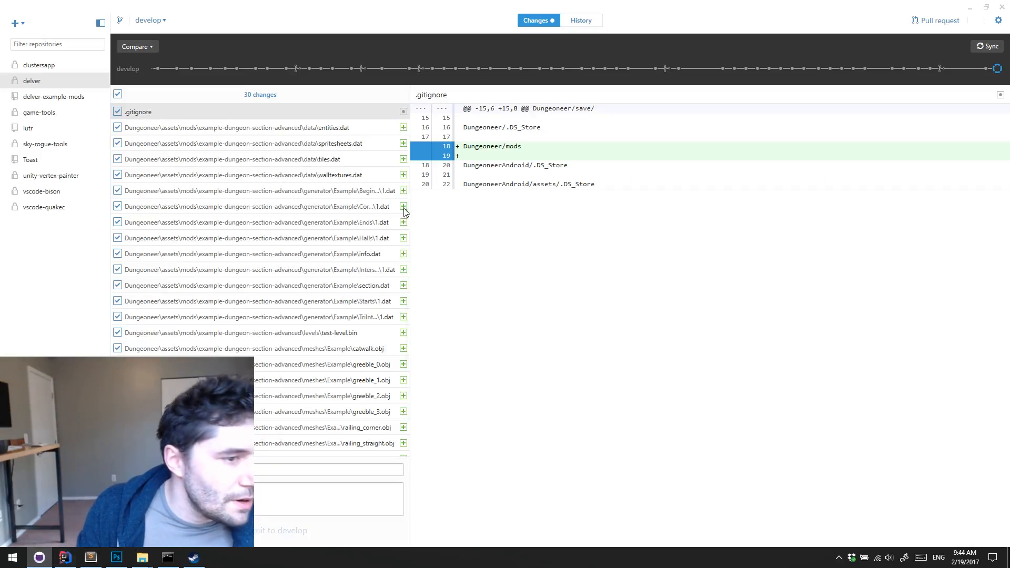
# Switch to IntelliJ IDEA and correct the mods ignore rule in .gitignore to Dungeoneer/assets/mods
pyautogui.click(64, 557)
pyautogui.write('a/mods')
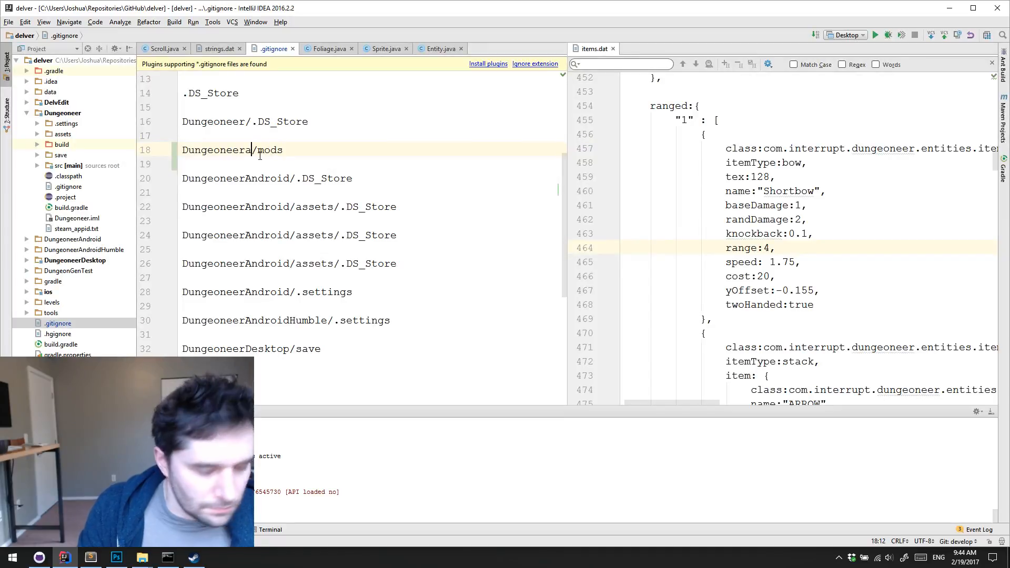
pyautogui.press('BackSpace')
pyautogui.write('/as')
pyautogui.write('sets')
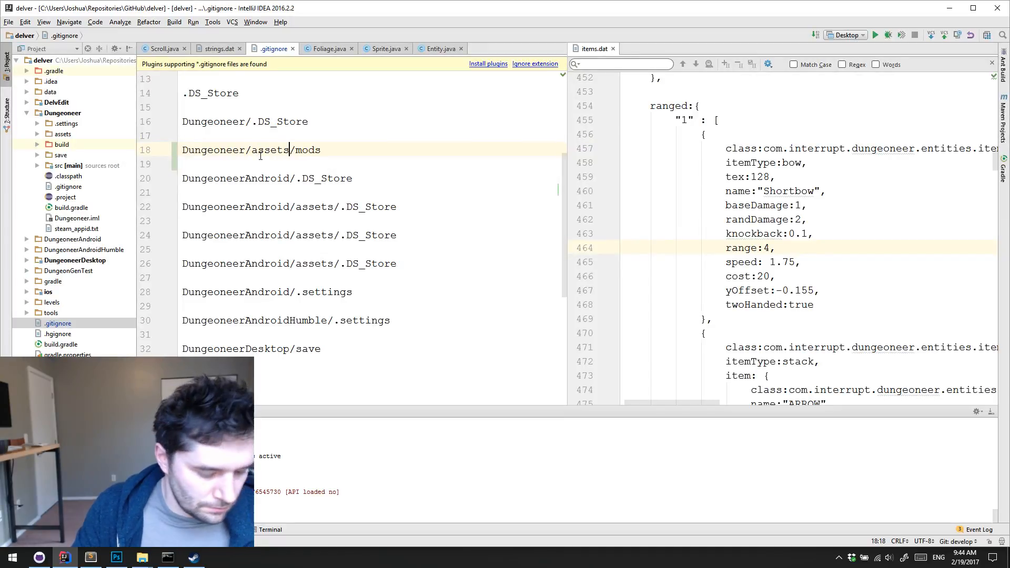
# Switch to GitHub Desktop, include the whole .gitignore change and commit it to the develop branch
pyautogui.hotkey('alt', 'Tab')
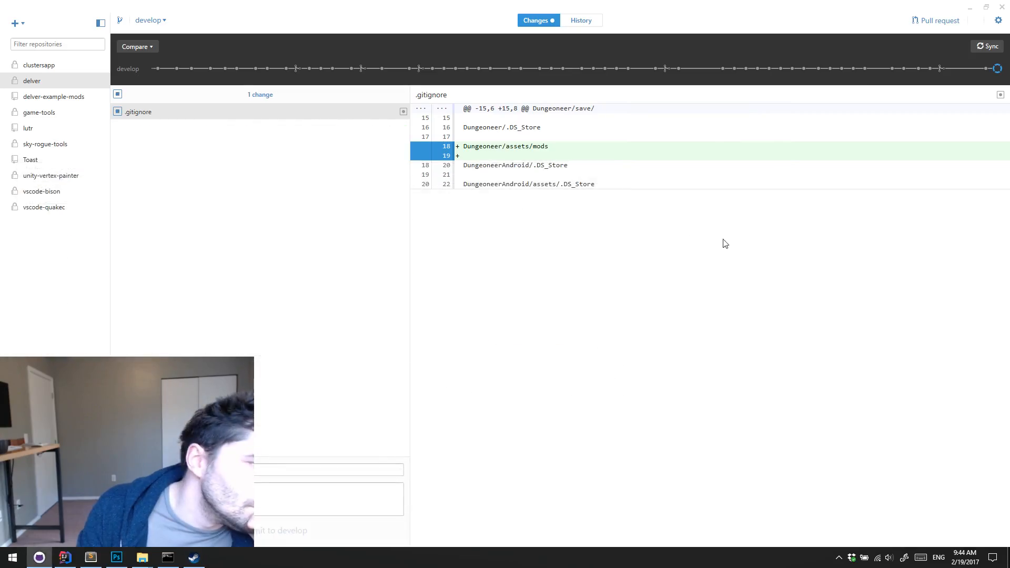
pyautogui.click(121, 114)
pyautogui.click(310, 470)
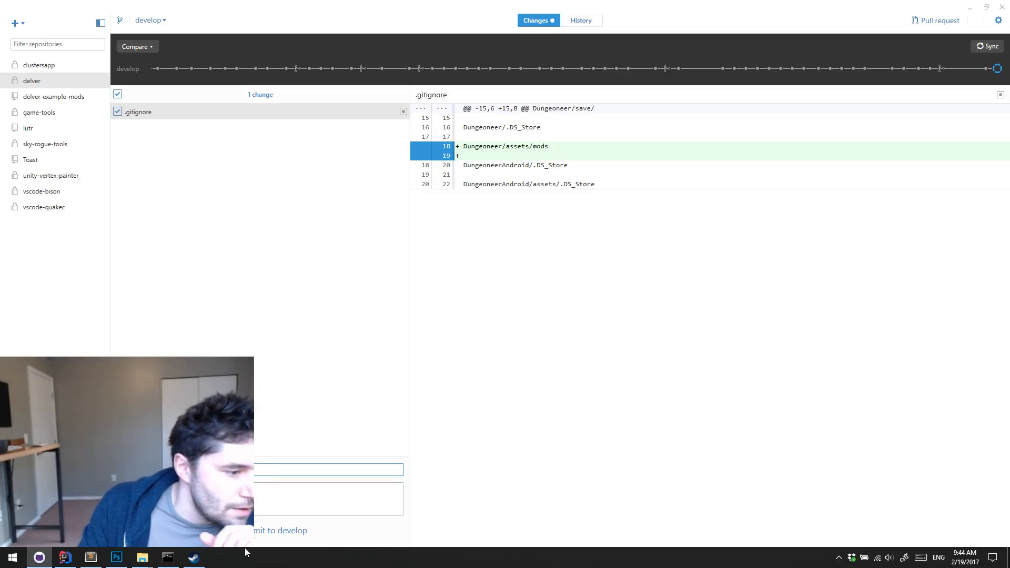
pyautogui.click(257, 531)
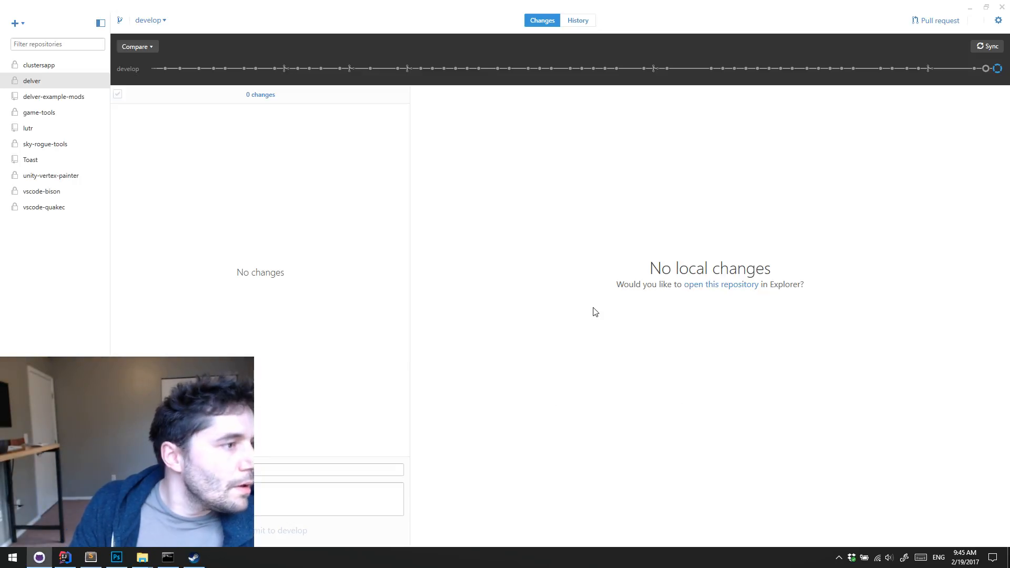
# Minimize GitHub Desktop and inspect the contents of example-dungeon-section-advanced in File Explorer, returning to the mods folder
pyautogui.click(971, 6)
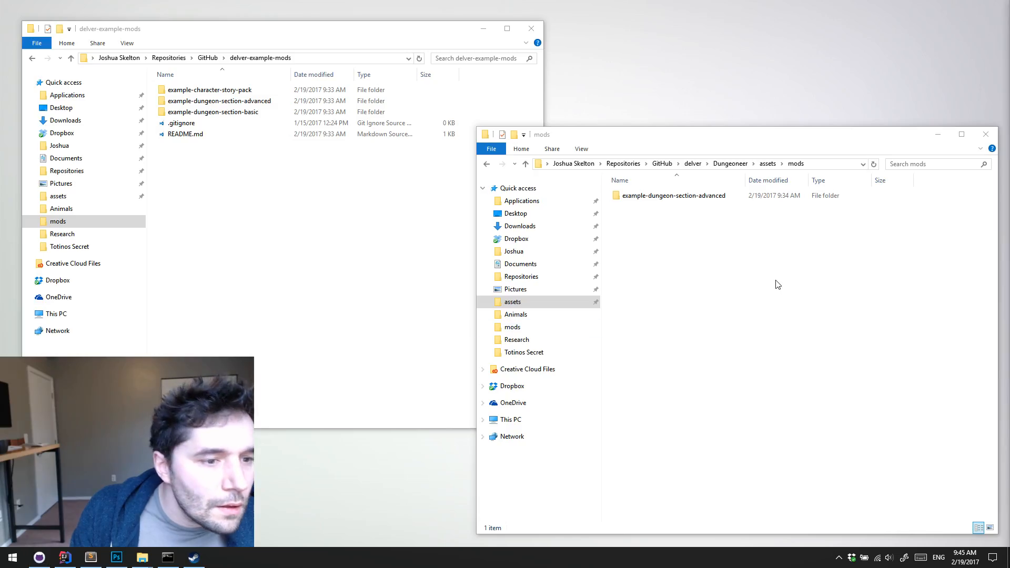
pyautogui.click(295, 306)
pyautogui.click(784, 317)
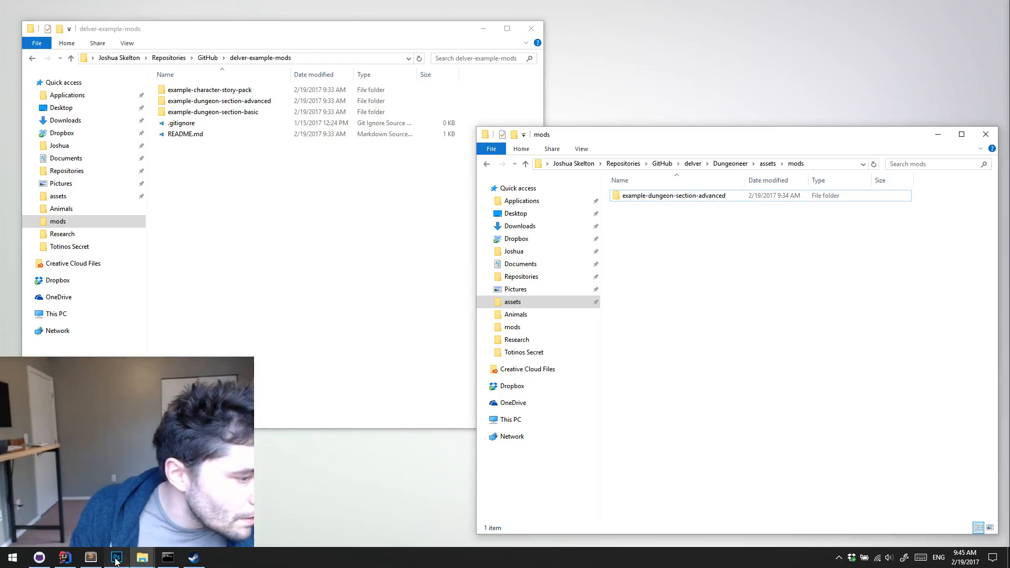
pyautogui.click(117, 559)
pyautogui.click(116, 559)
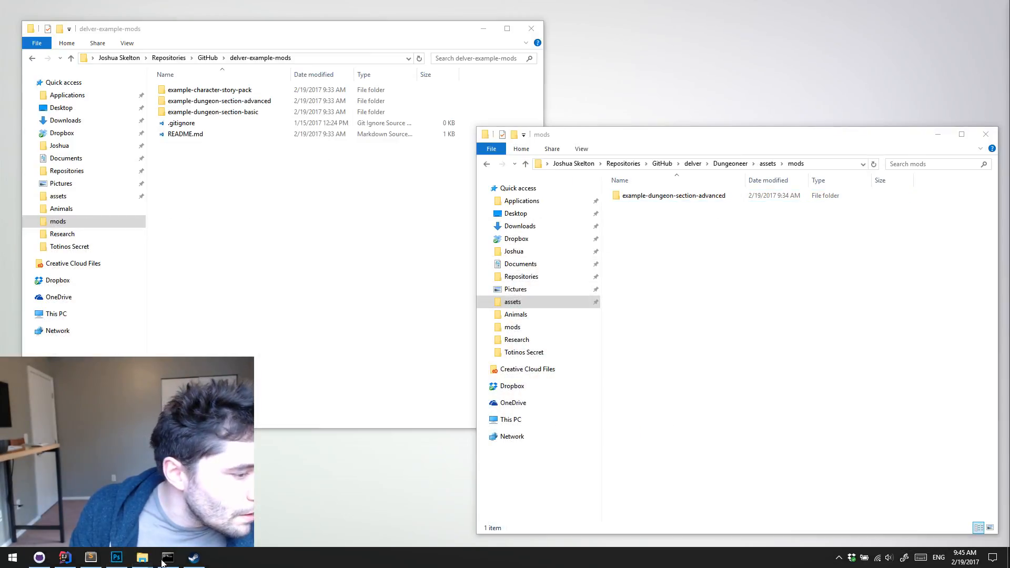
pyautogui.doubleClick(648, 198)
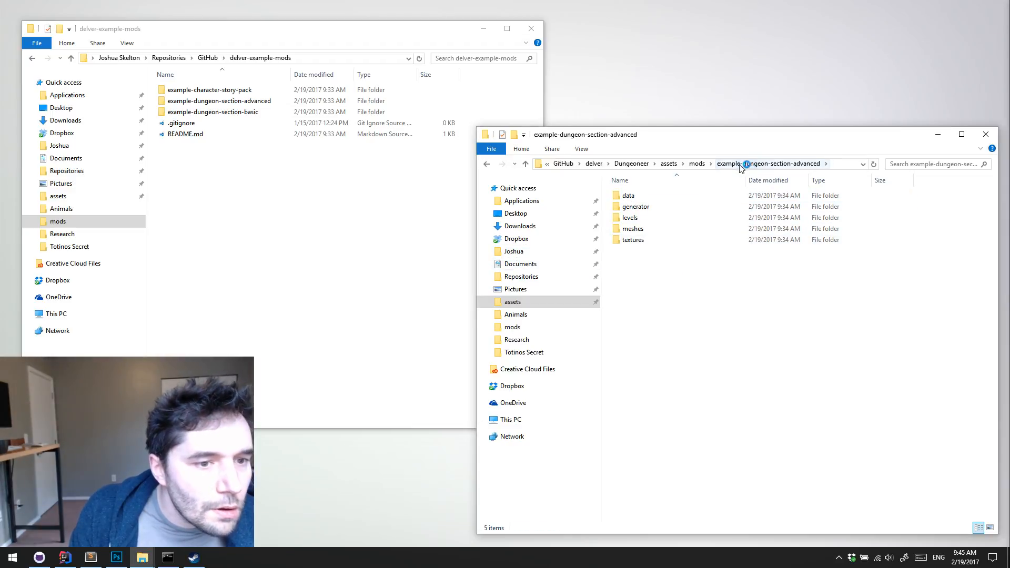
pyautogui.click(697, 163)
pyautogui.click(680, 331)
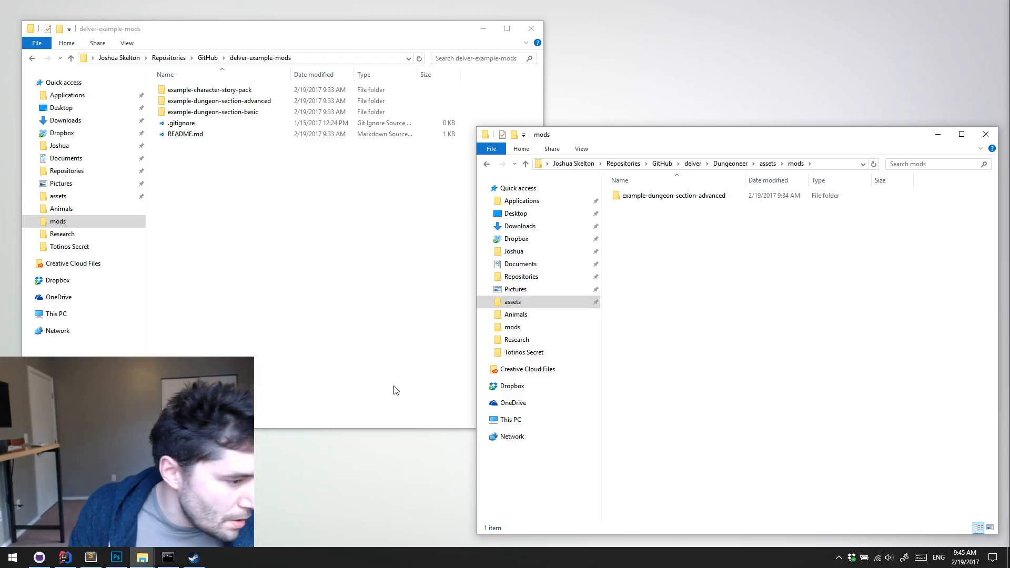
# Switch to IntelliJ IDEA and close all open editor files, including items.dat
pyautogui.click(73, 556)
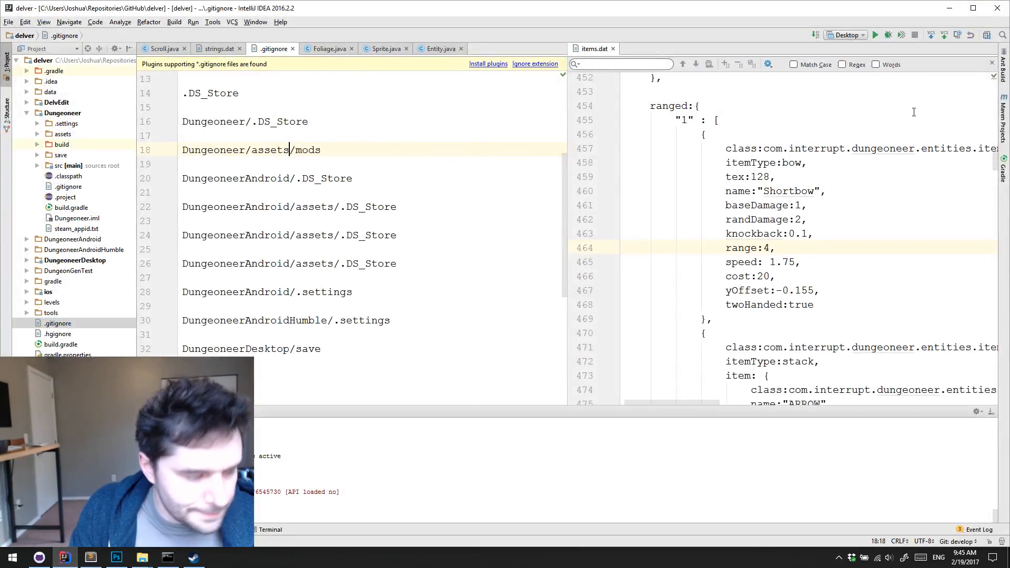
pyautogui.rightClick(255, 54)
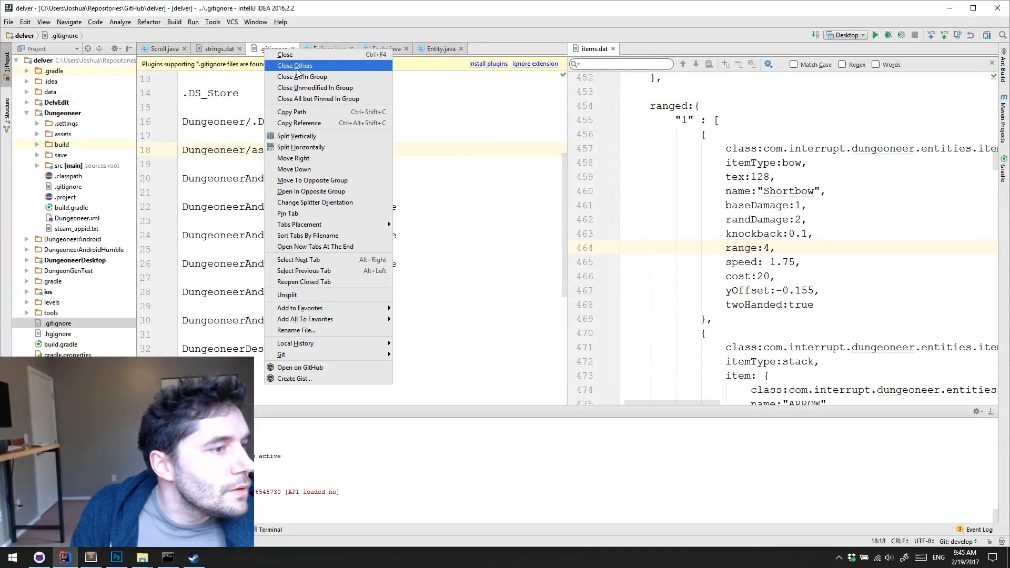
pyautogui.click(293, 78)
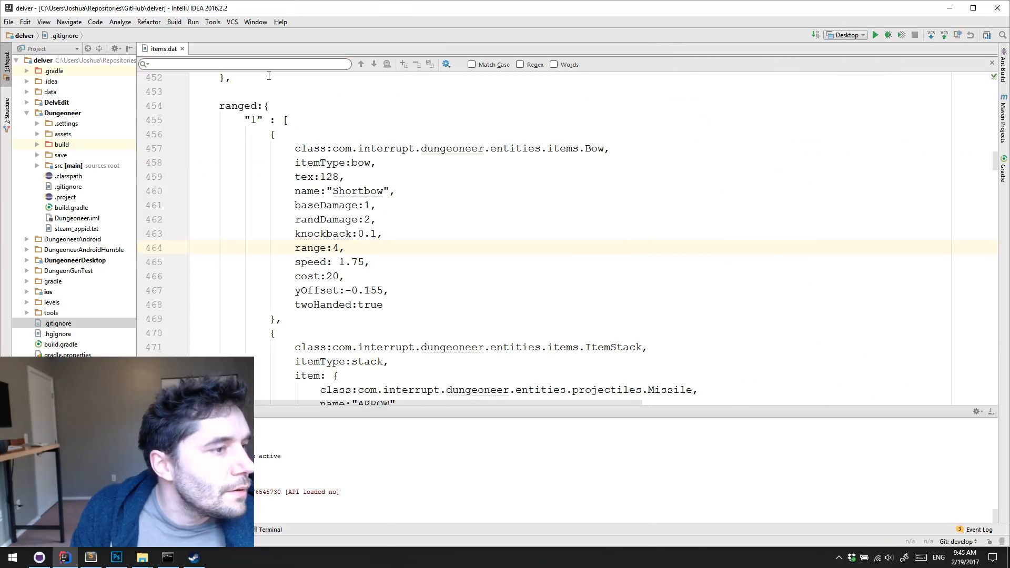
pyautogui.click(183, 48)
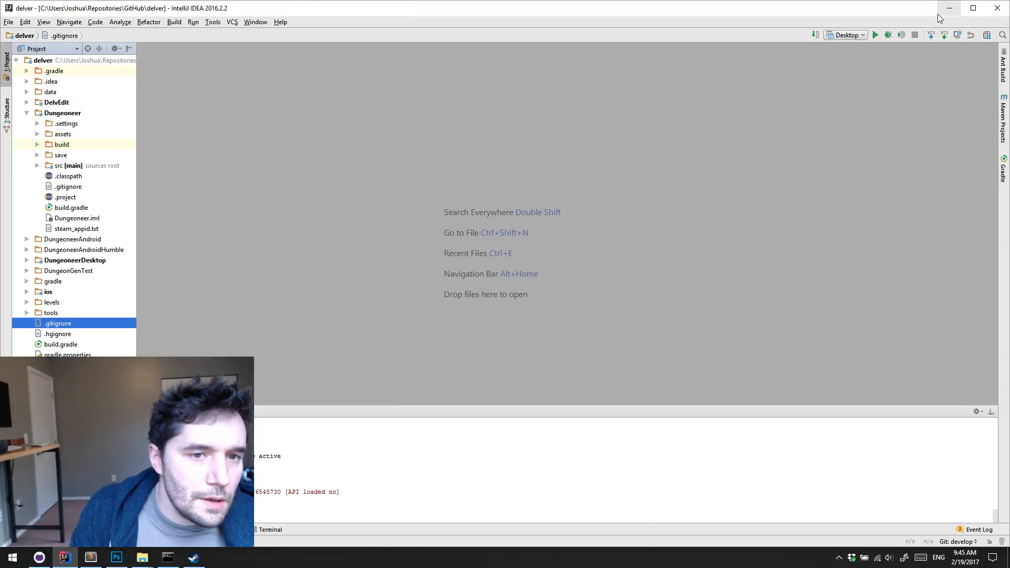
# Select the DelvEdit run configuration, run it and maximize the level editor's window
pyautogui.click(846, 35)
pyautogui.click(849, 85)
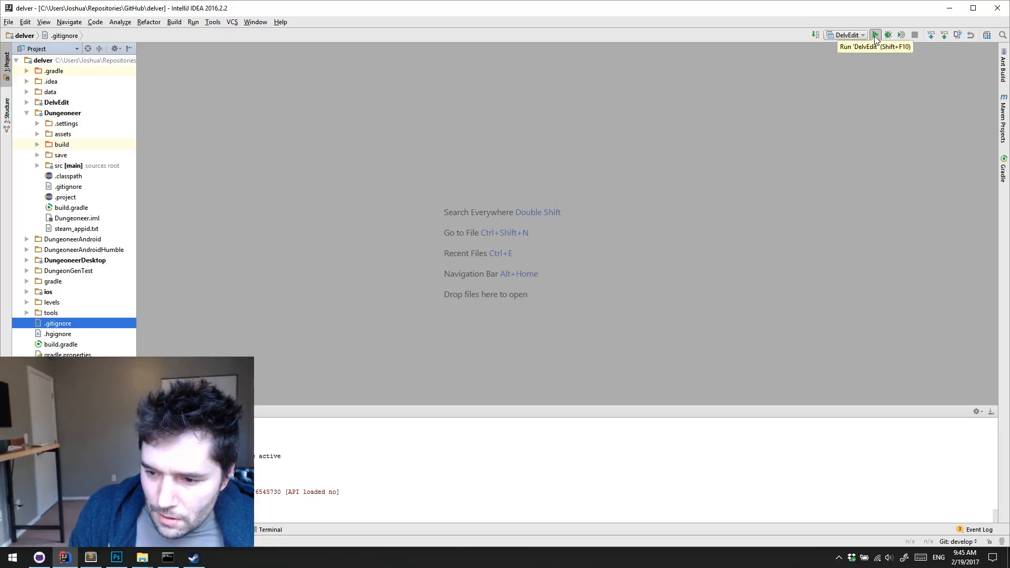
pyautogui.click(875, 36)
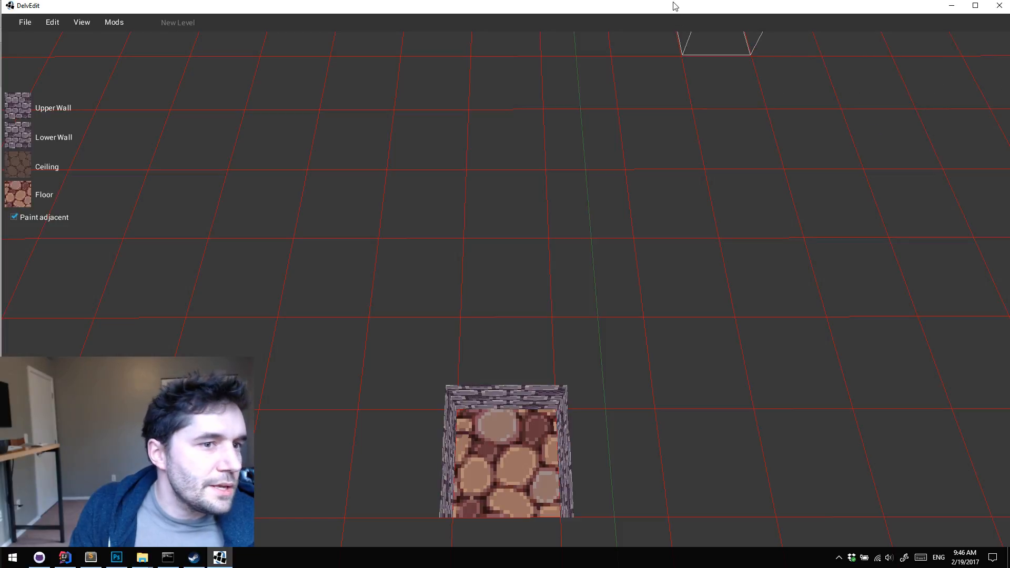
pyautogui.doubleClick(673, 6)
# Delete the default room tile from the new level and reset the selection
pyautogui.click(461, 217)
pyautogui.press('s')
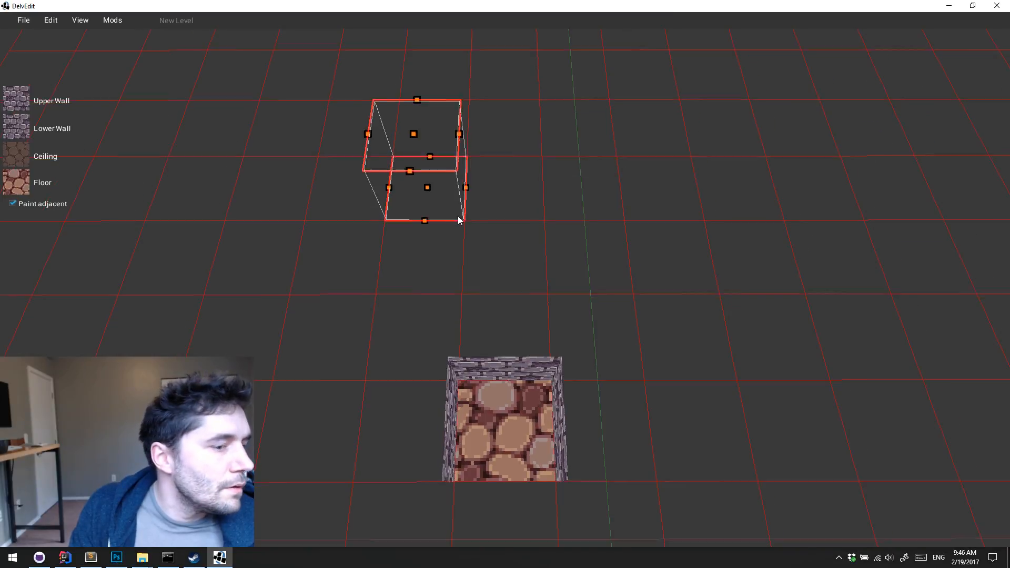
pyautogui.press('d')
pyautogui.press('Escape')
pyautogui.click(448, 332)
pyautogui.press('Delete')
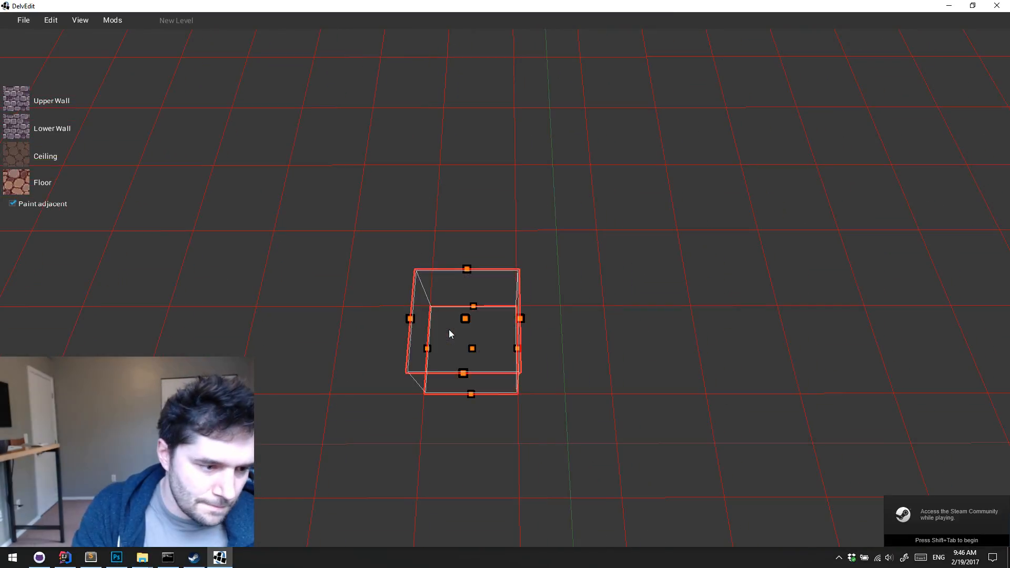
pyautogui.press('Escape')
# Start opening a level and browse to mods/example-dungeon-section-advanced/generator/Example
pyautogui.click(18, 19)
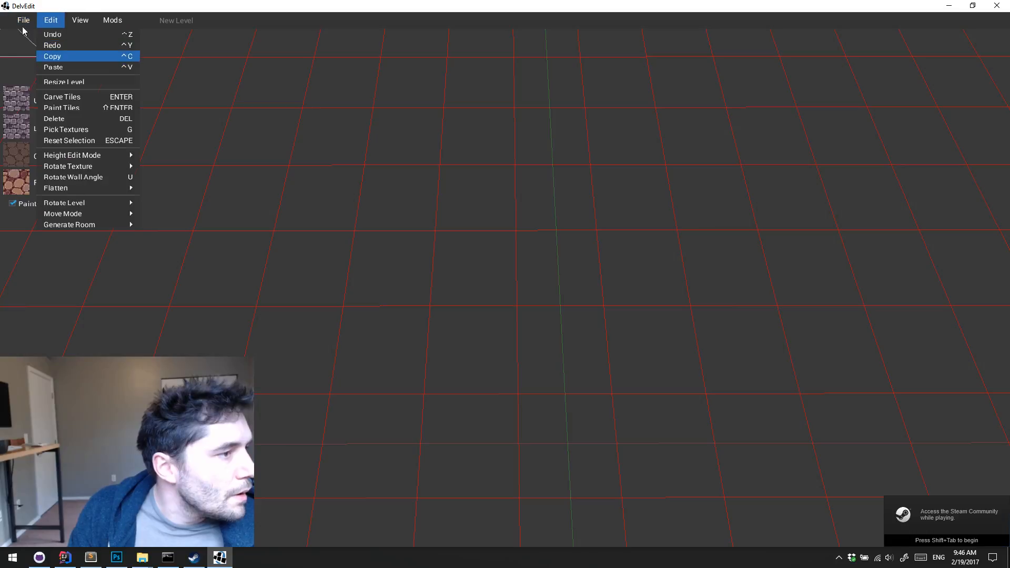
pyautogui.moveTo(22, 23)
pyautogui.click(46, 69)
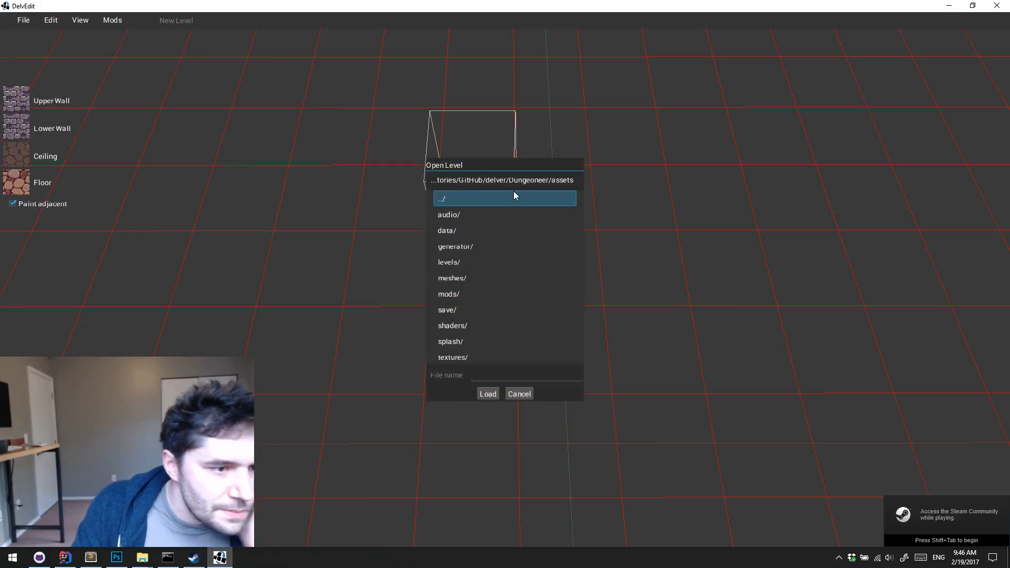
pyautogui.doubleClick(474, 302)
pyautogui.doubleClick(490, 213)
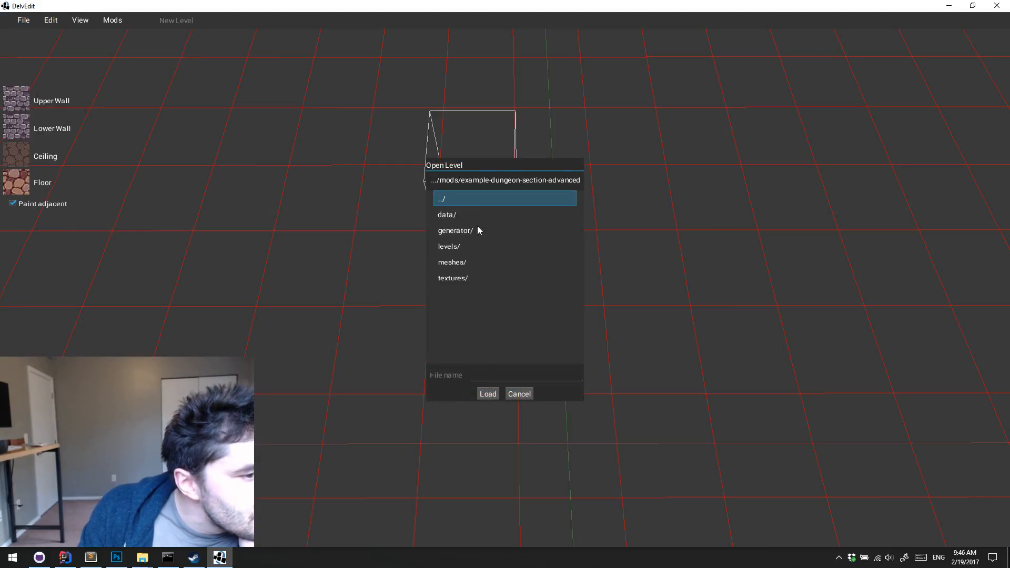
pyautogui.doubleClick(471, 230)
pyautogui.doubleClick(471, 215)
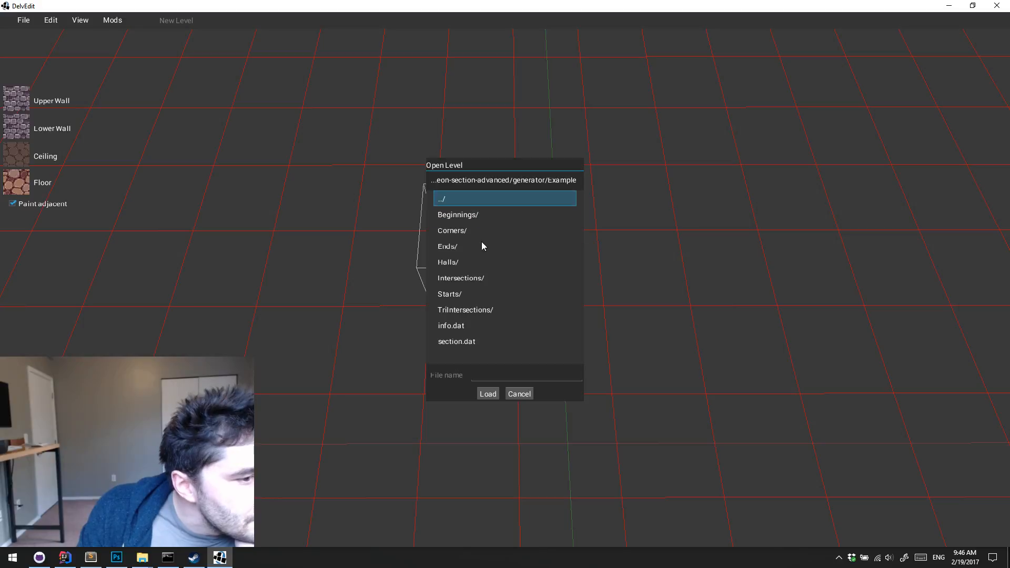
# Check the Halls and Intersections folders for level files, returning to the Example folder
pyautogui.doubleClick(458, 262)
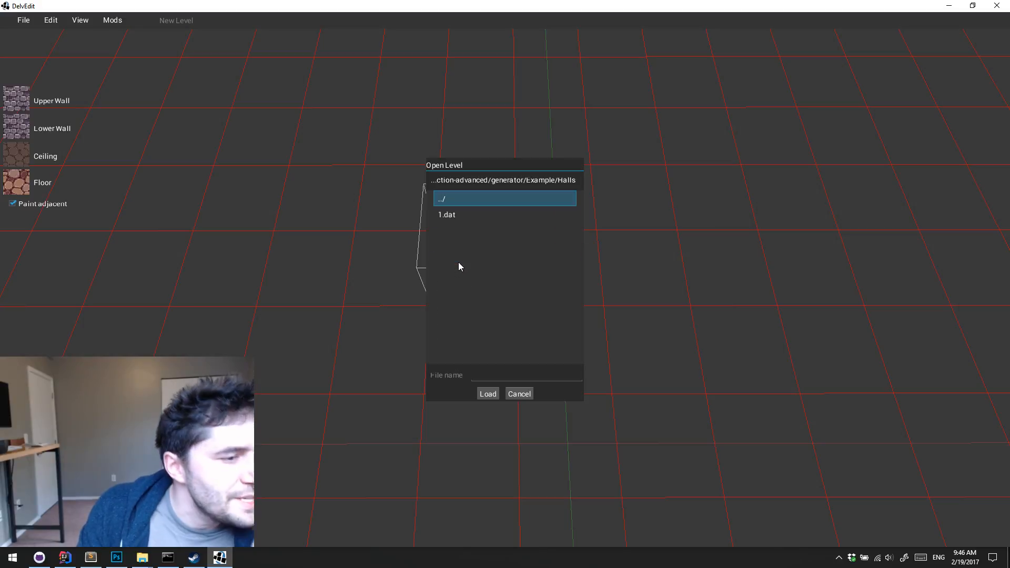
pyautogui.doubleClick(469, 204)
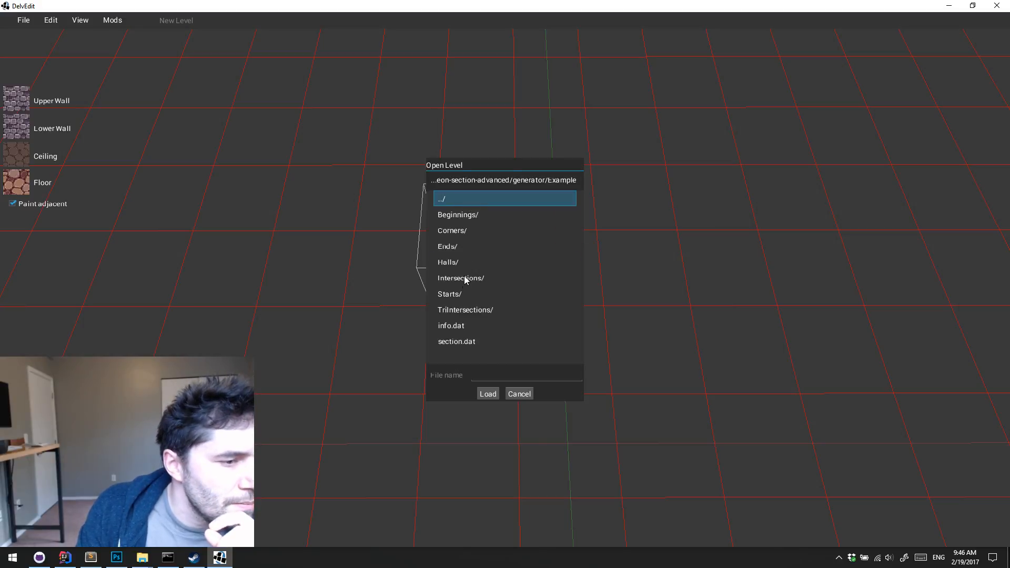
pyautogui.doubleClick(464, 275)
pyautogui.doubleClick(462, 199)
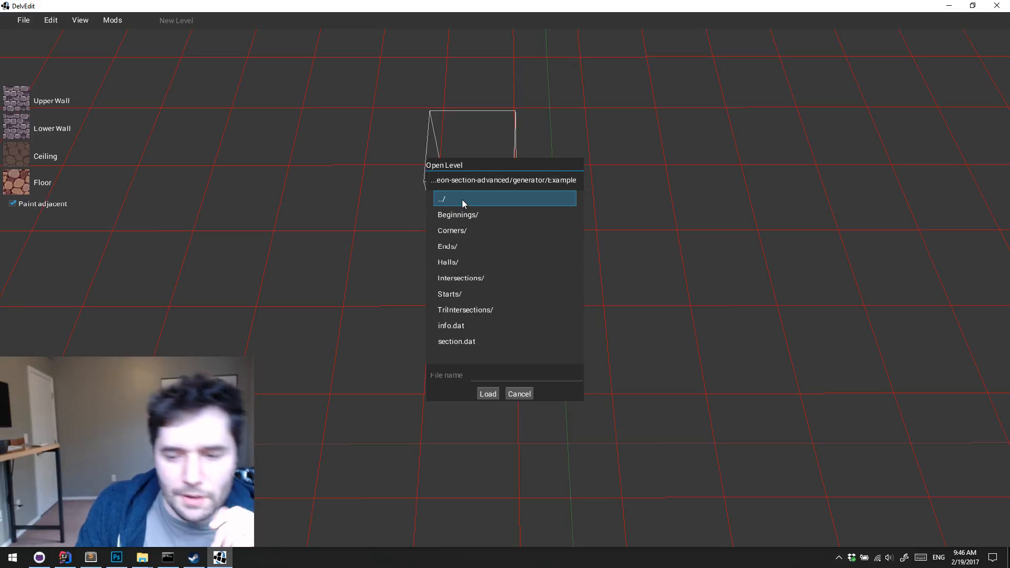
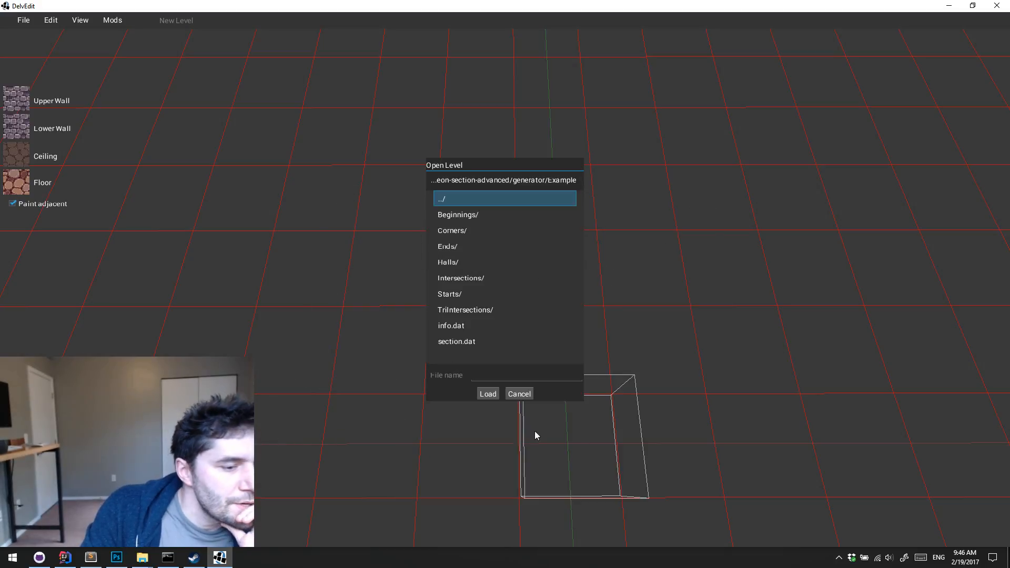
# Cancel opening a level, close DelvEdit and launch Visual Studio Code
pyautogui.click(520, 394)
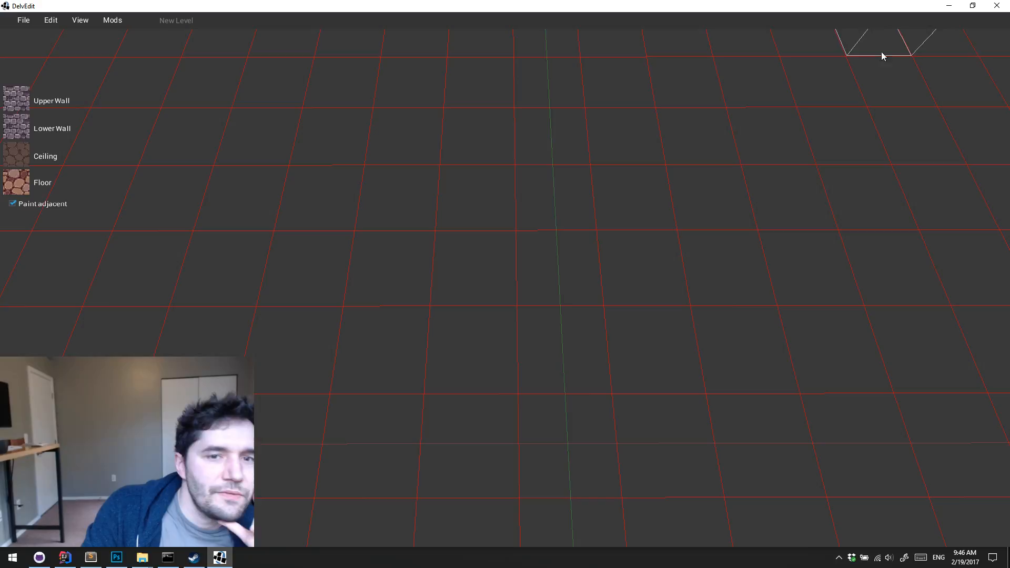
pyautogui.click(997, 5)
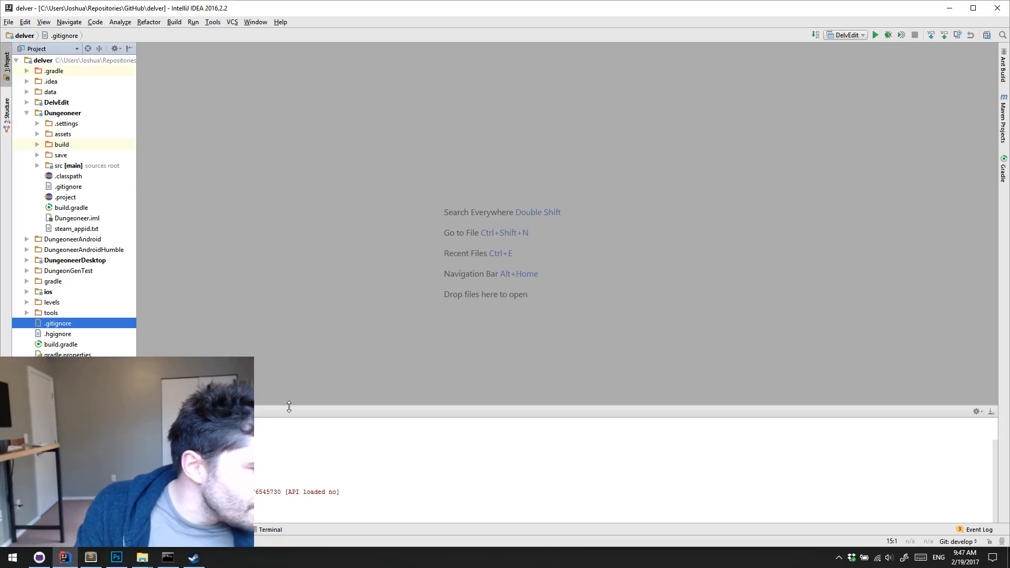
pyautogui.click(13, 558)
pyautogui.click(457, 336)
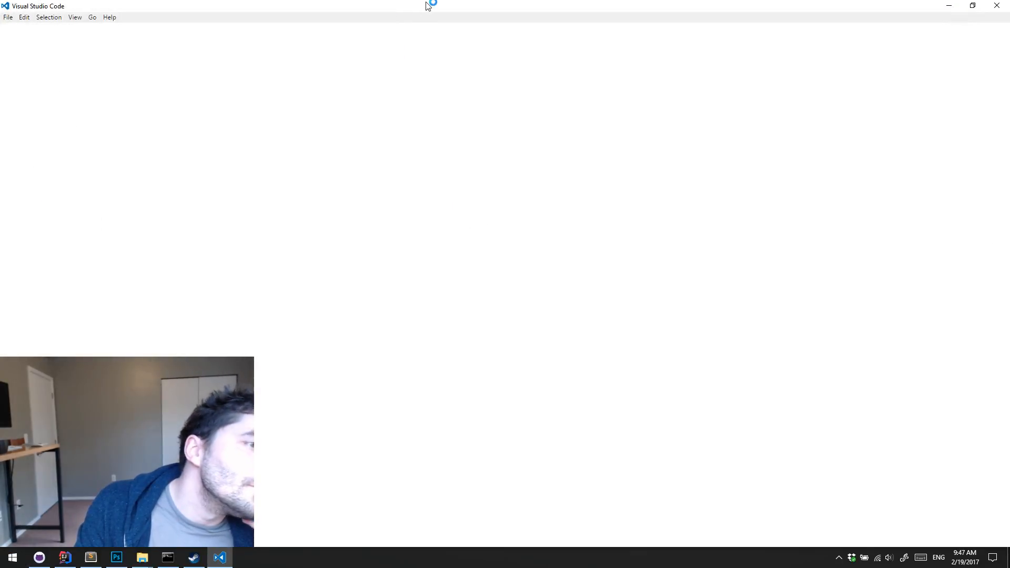
pyautogui.doubleClick(427, 3)
pyautogui.doubleClick(380, 6)
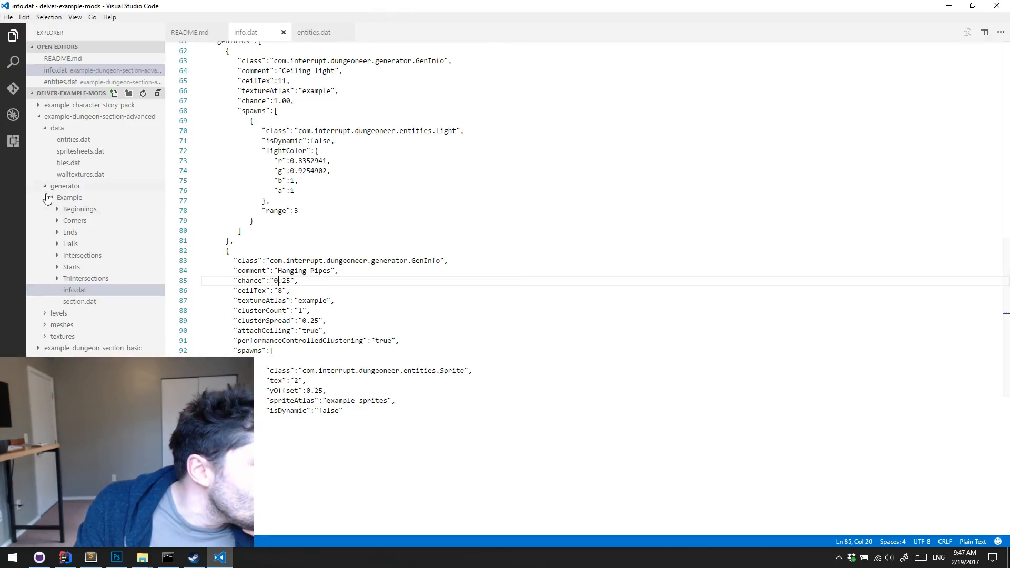
# Examine the doors definition in info.dat of example-dungeon-section-advanced/generator/Example
pyautogui.click(79, 117)
pyautogui.click(80, 117)
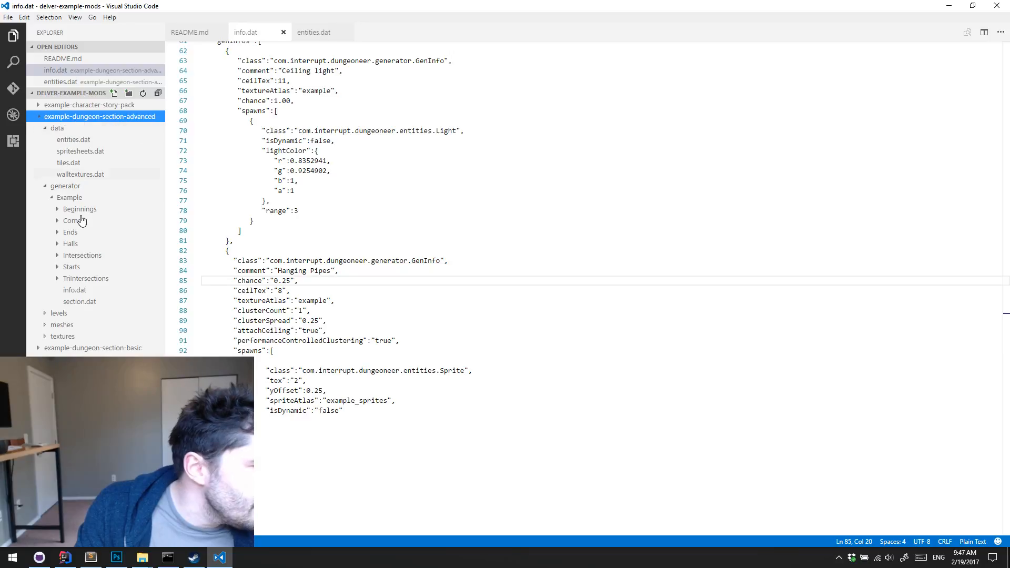
pyautogui.click(75, 290)
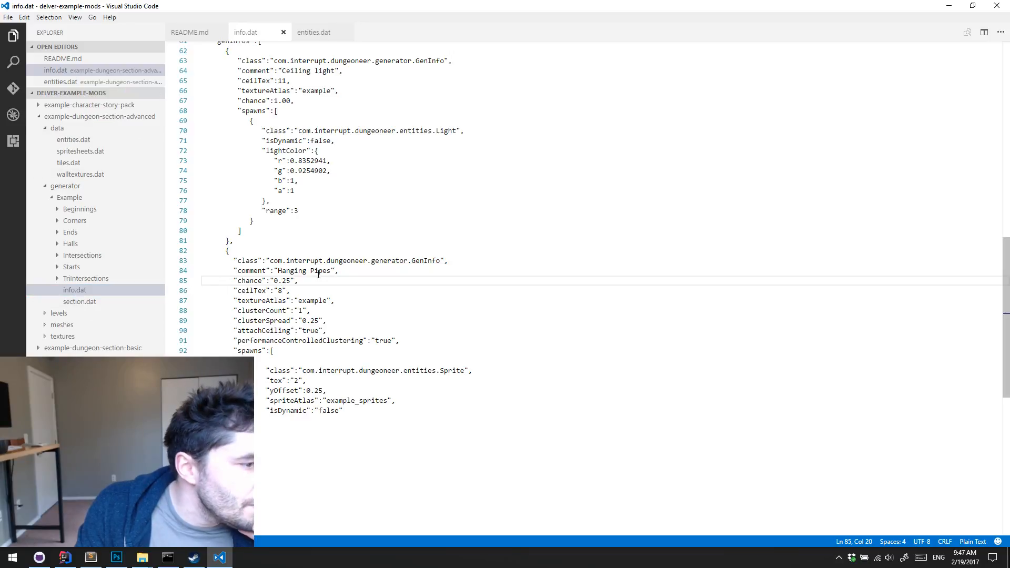
pyautogui.scroll(20, 405, 242)
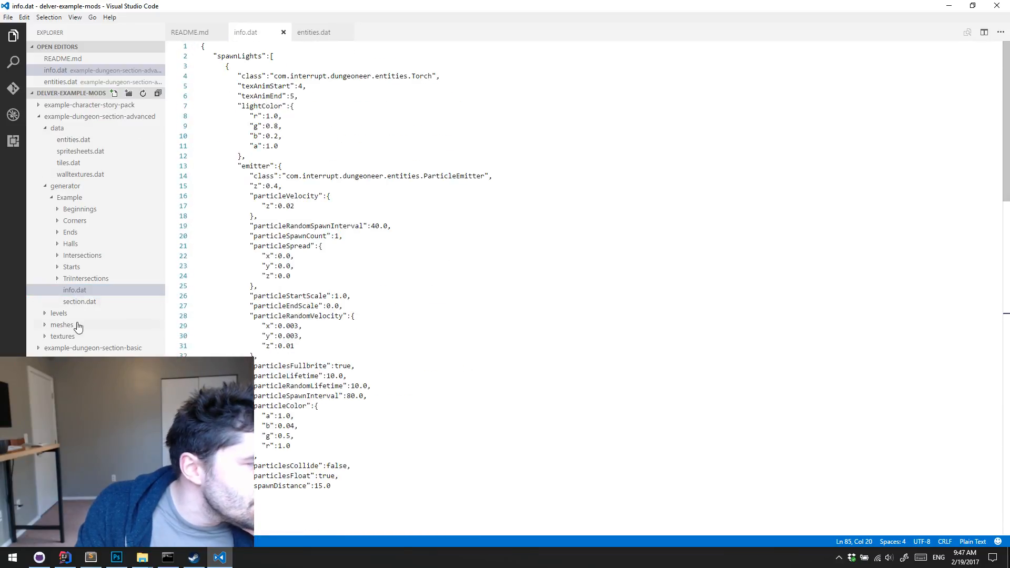
pyautogui.scroll(-9, 354, 279)
pyautogui.click(376, 283)
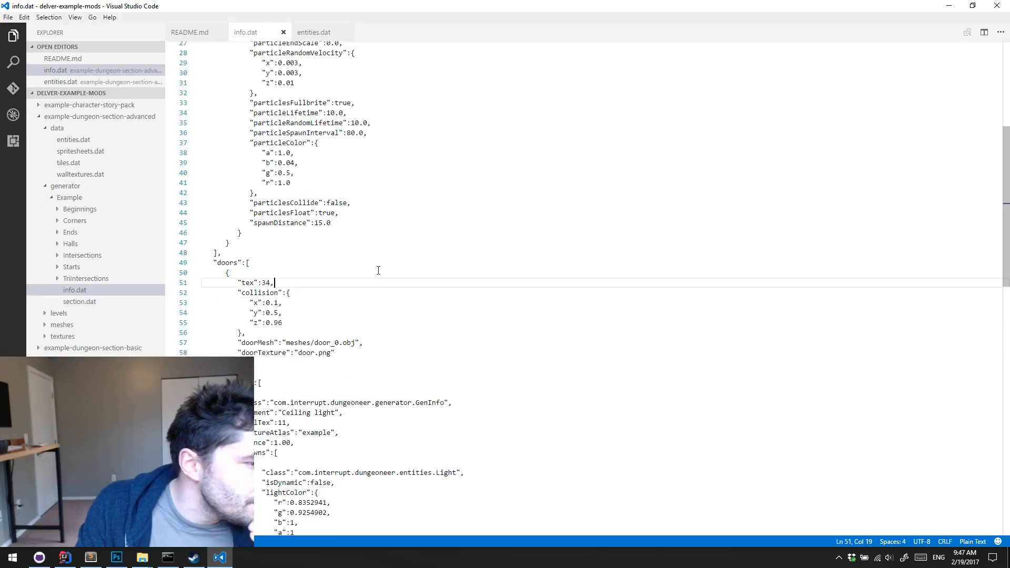
pyautogui.click(379, 263)
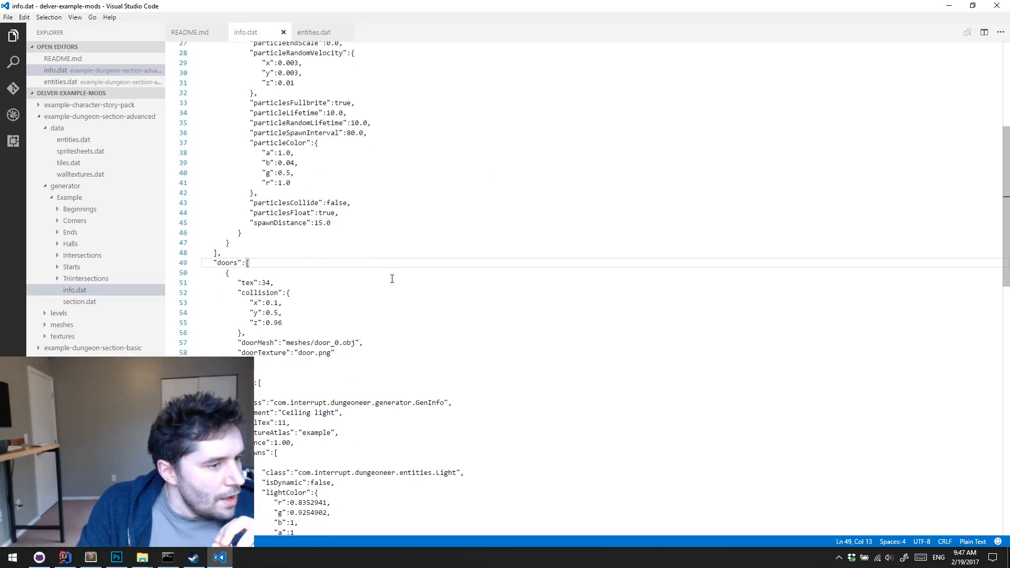
pyautogui.click(391, 279)
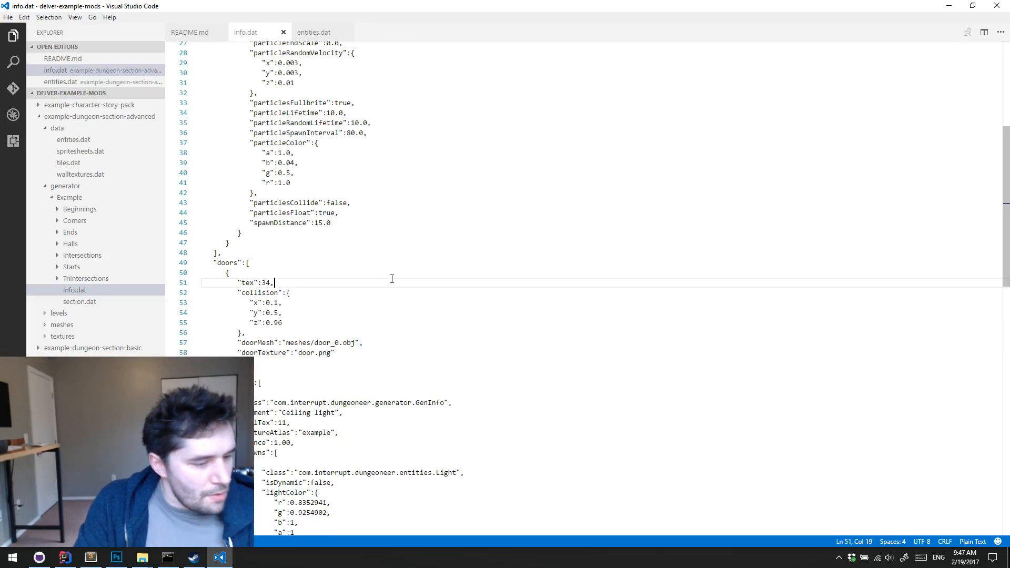
pyautogui.click(315, 265)
pyautogui.click(314, 271)
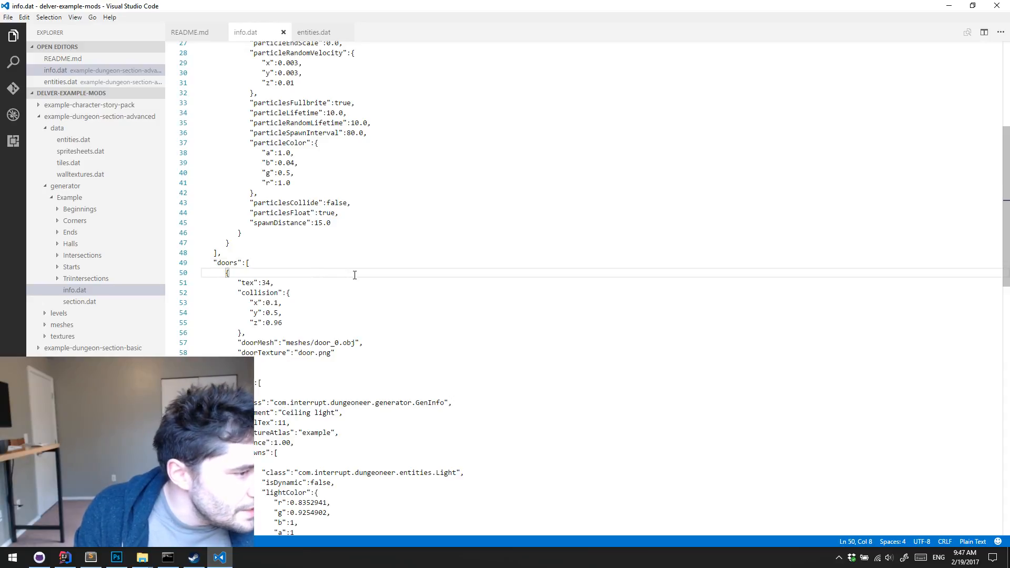
pyautogui.scroll(8, 355, 275)
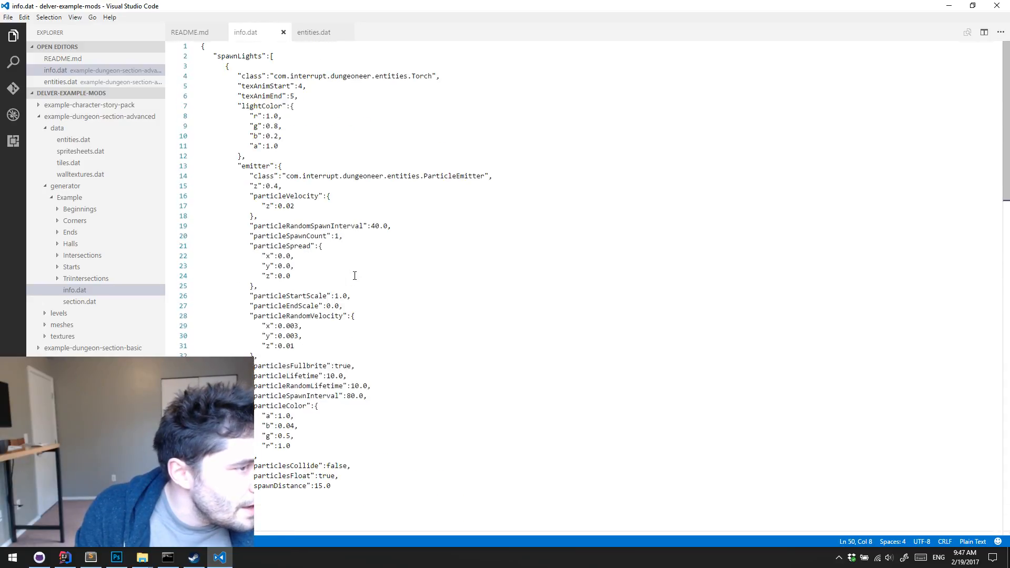
pyautogui.scroll(-10, 373, 277)
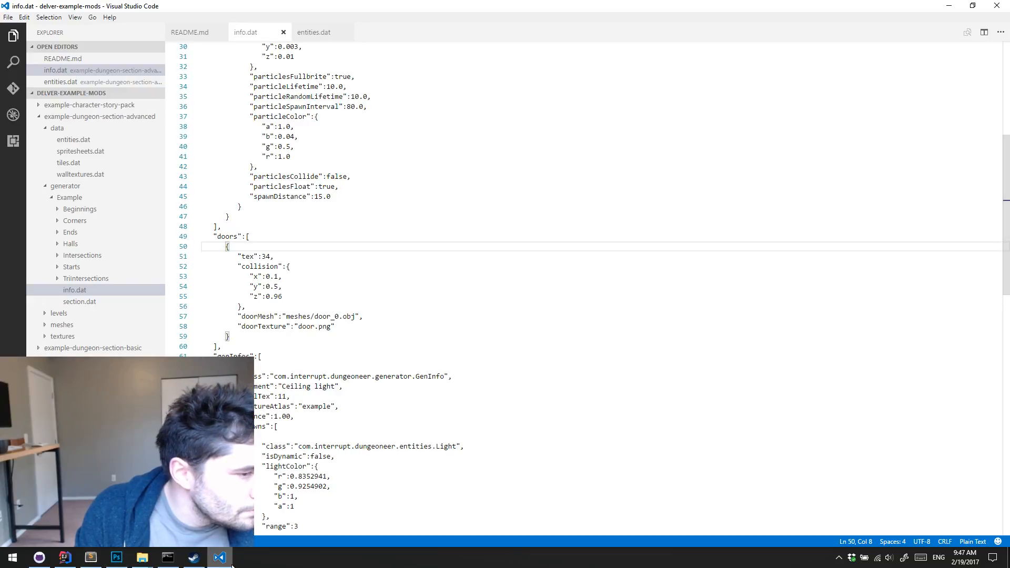
# Switch to IntelliJ IDEA, search the whole project for "doors" and open the match in GenTheme.java
pyautogui.moveTo(232, 566)
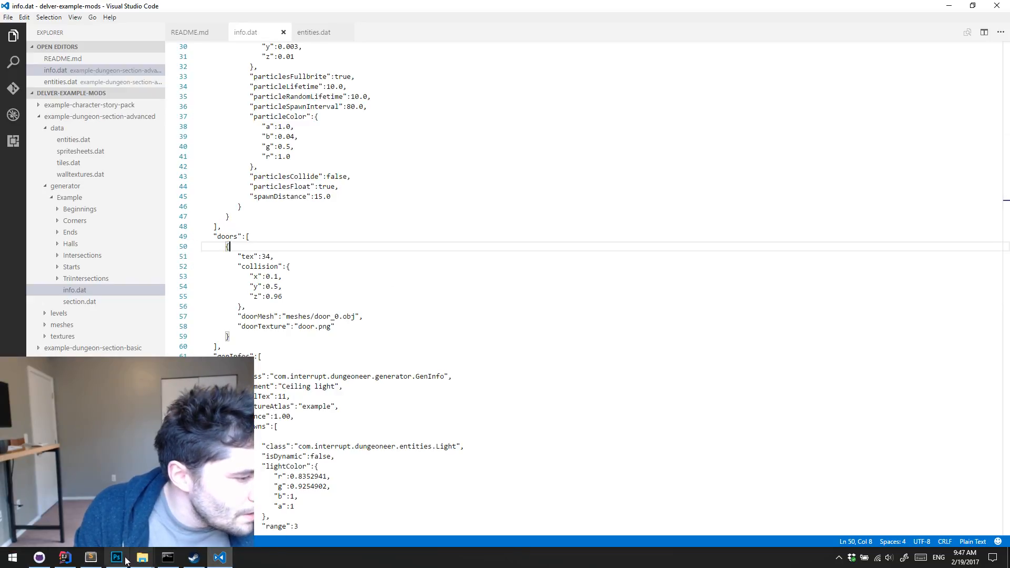
pyautogui.click(64, 558)
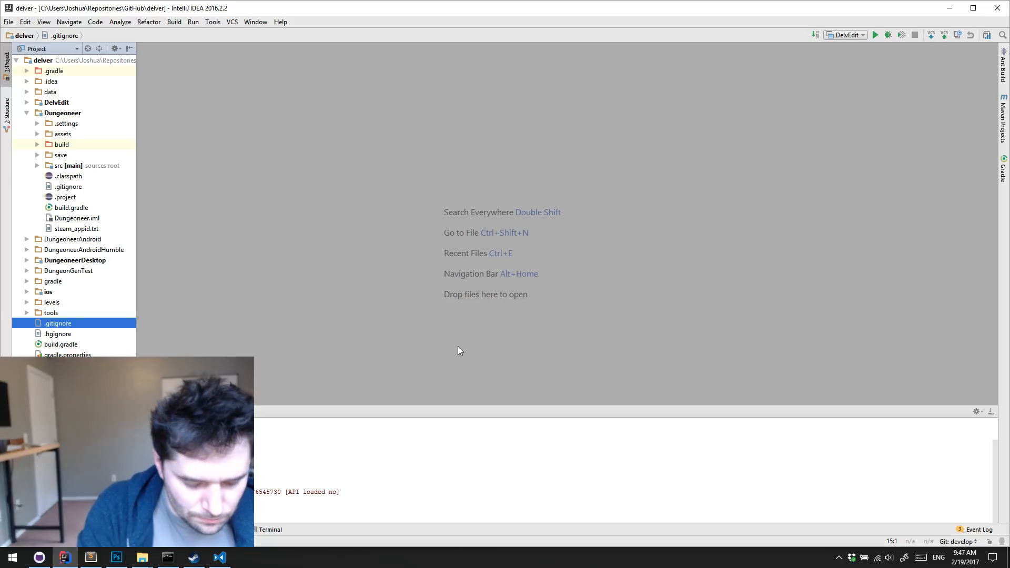
pyautogui.hotkey('ctrl', 'shift', 'f')
pyautogui.write('doors')
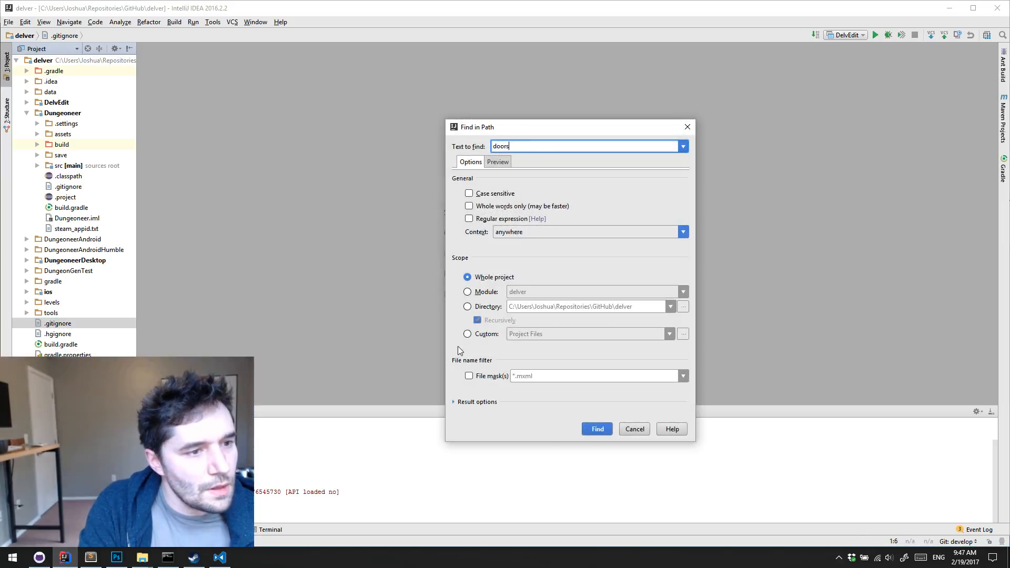
pyautogui.press('Return')
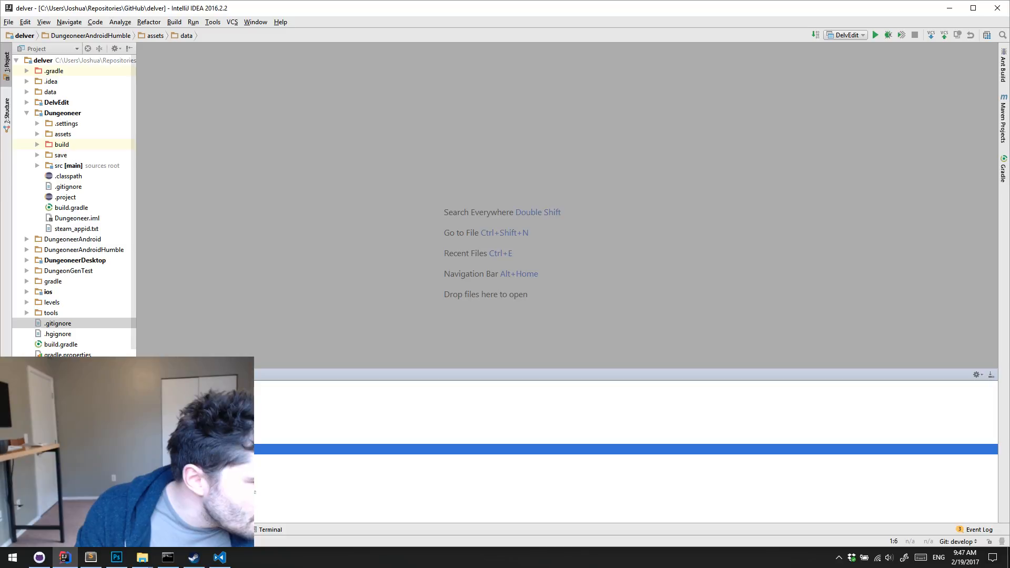
pyautogui.scroll(-1, 158, 452)
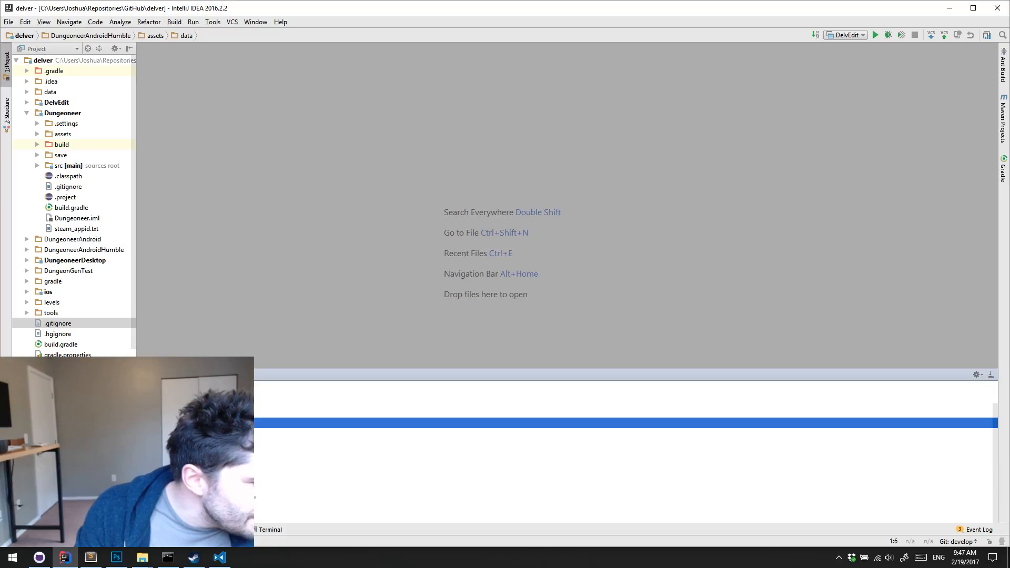
pyautogui.doubleClick(127, 475)
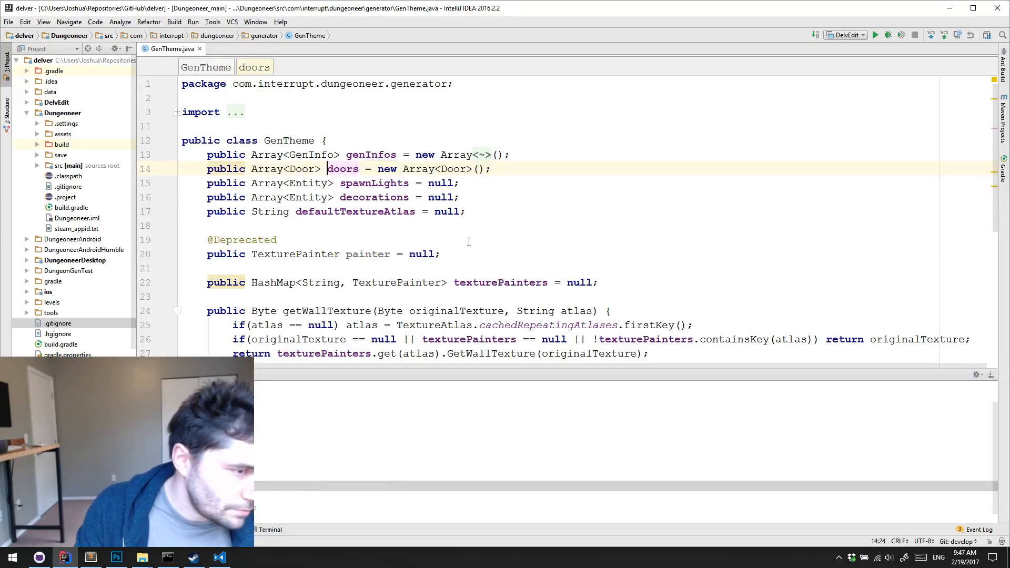
pyautogui.click(498, 169)
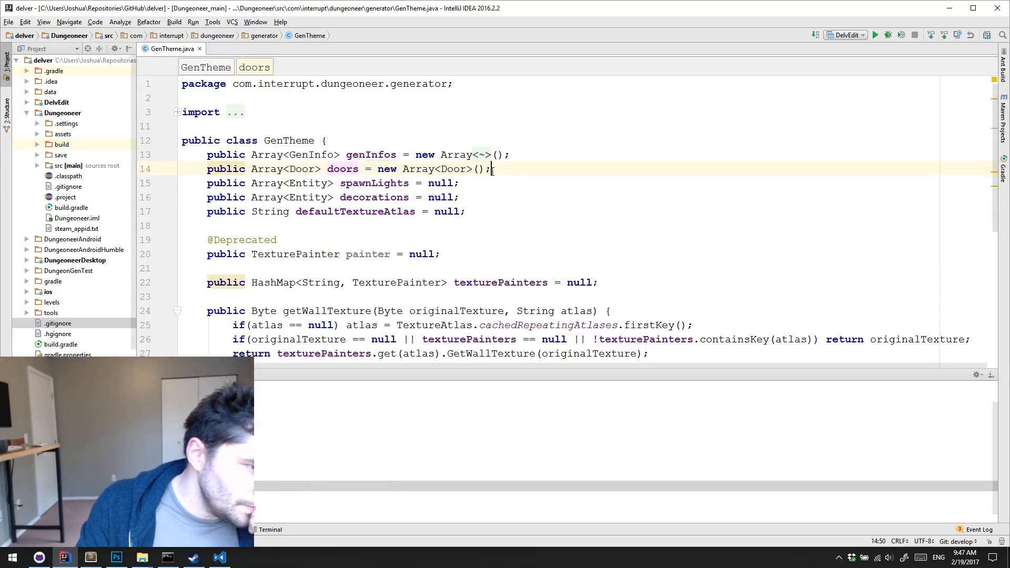
# Find the usages of the doors field declared in the GenTheme class
pyautogui.doubleClick(346, 169)
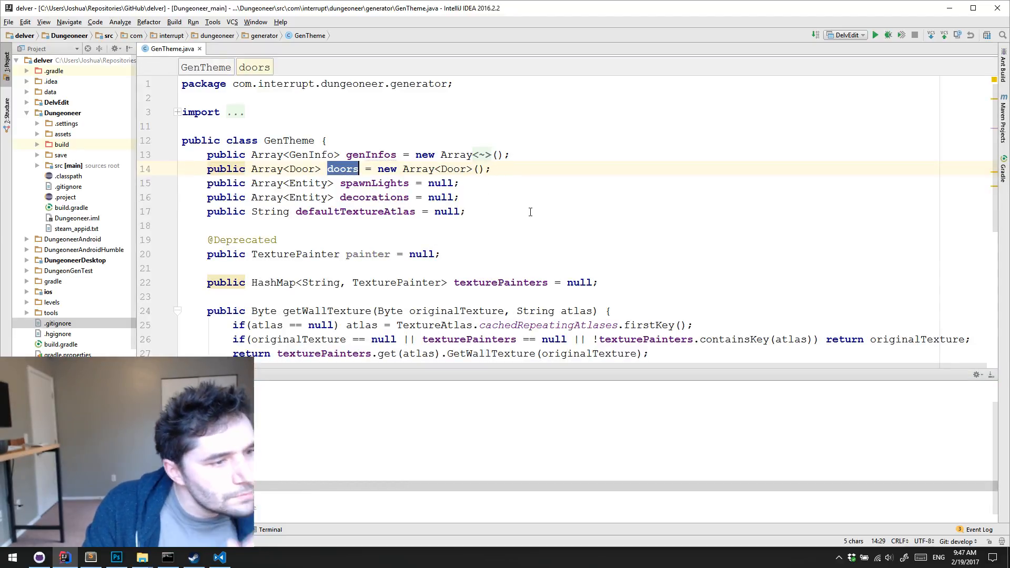
pyautogui.hotkey('ctrl', 'f')
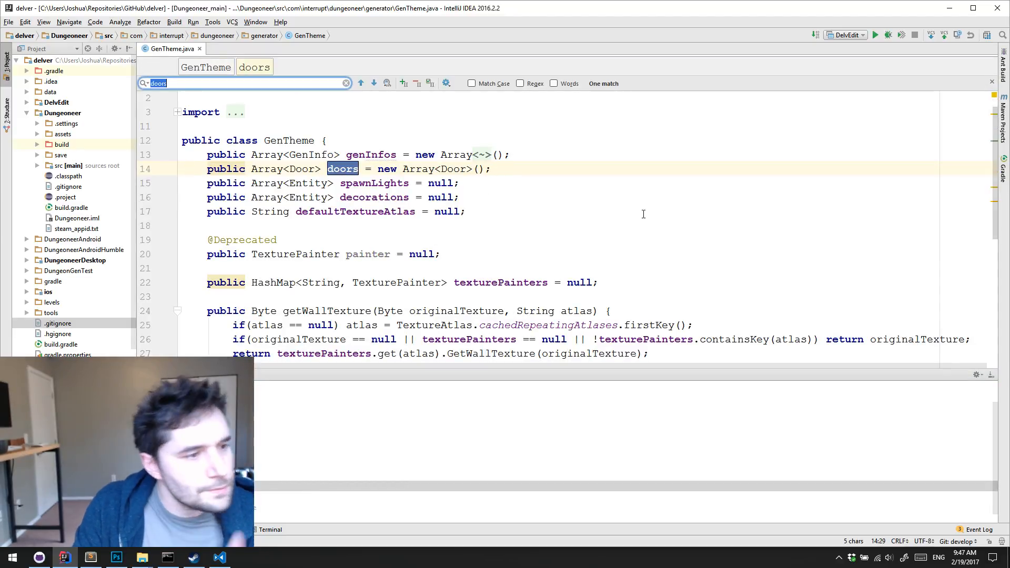
pyautogui.click(373, 84)
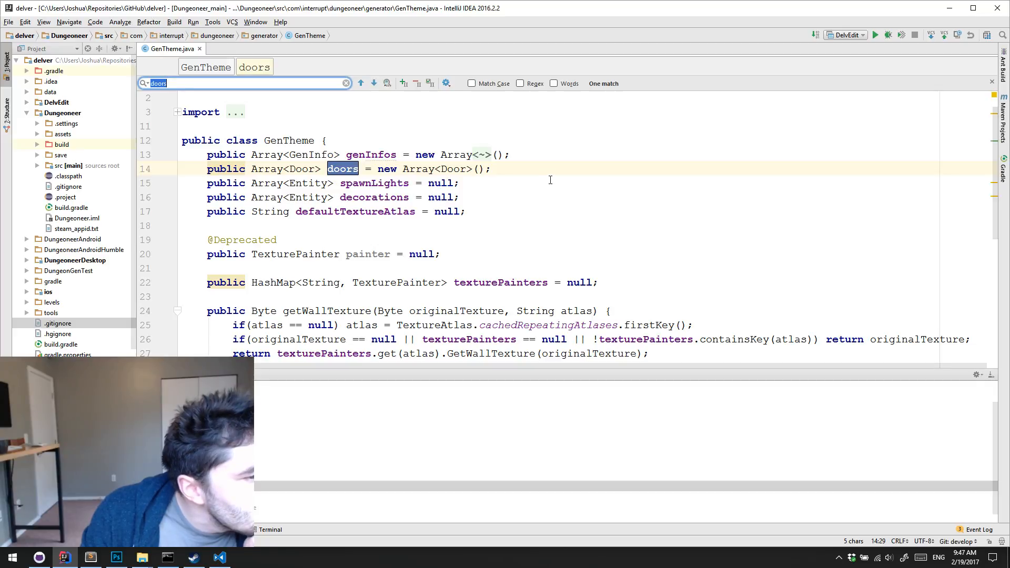
pyautogui.scroll(-1, 637, 185)
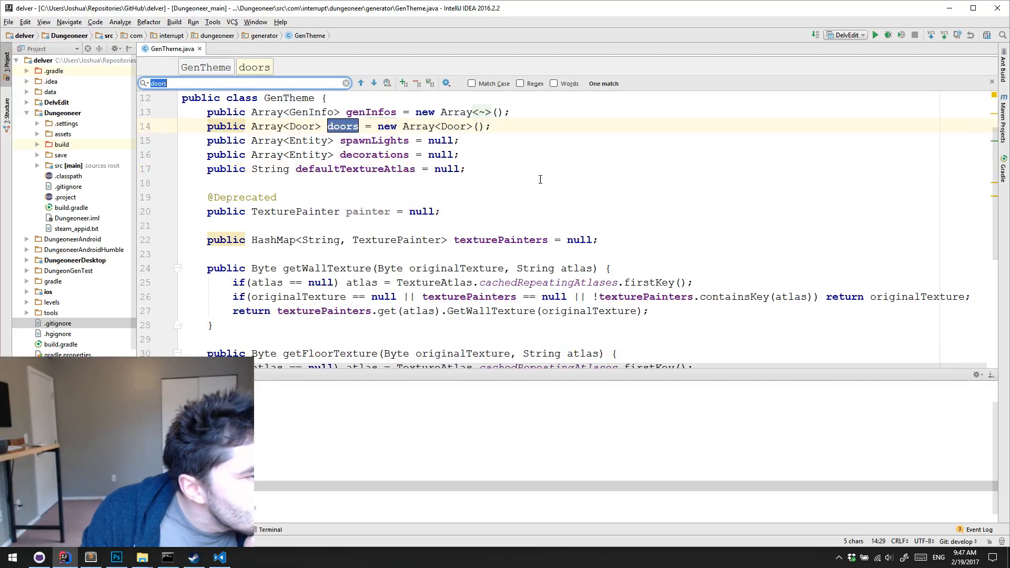
pyautogui.rightClick(342, 127)
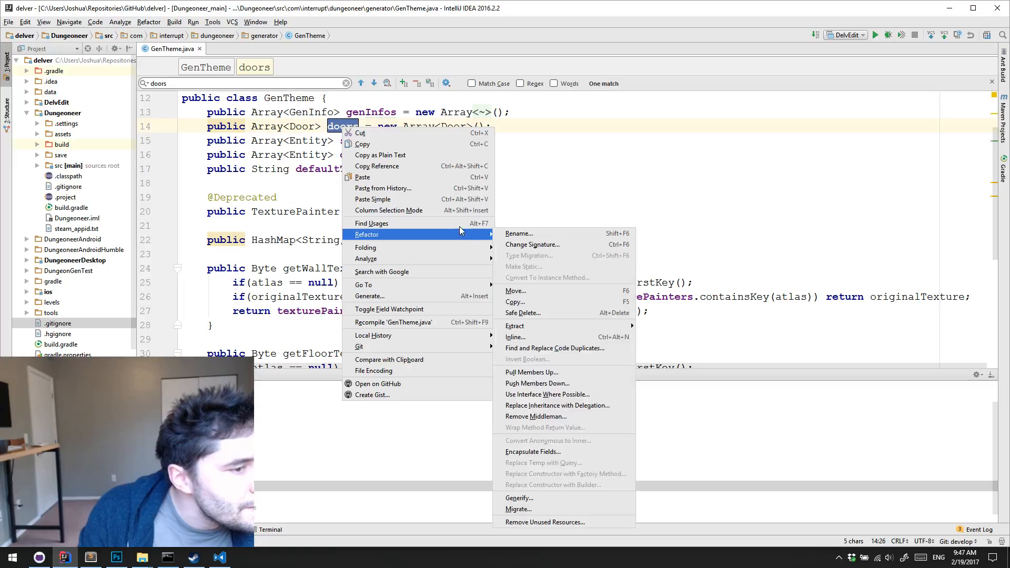
pyautogui.click(455, 224)
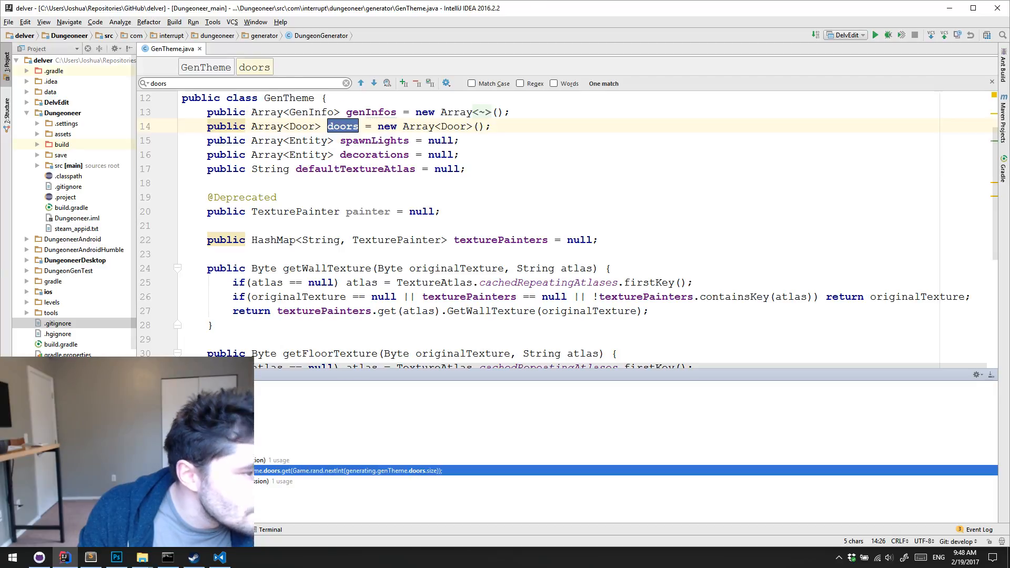
# Open the doors usage in DungeonGenerator's addDoorAt method and examine how the door definition is picked
pyautogui.doubleClick(230, 471)
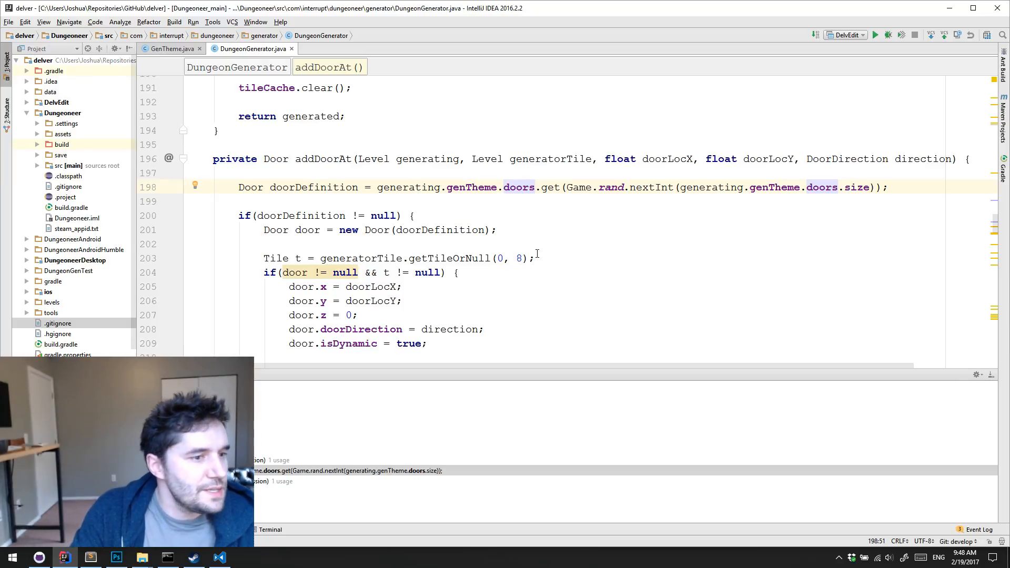
pyautogui.click(521, 214)
pyautogui.click(539, 198)
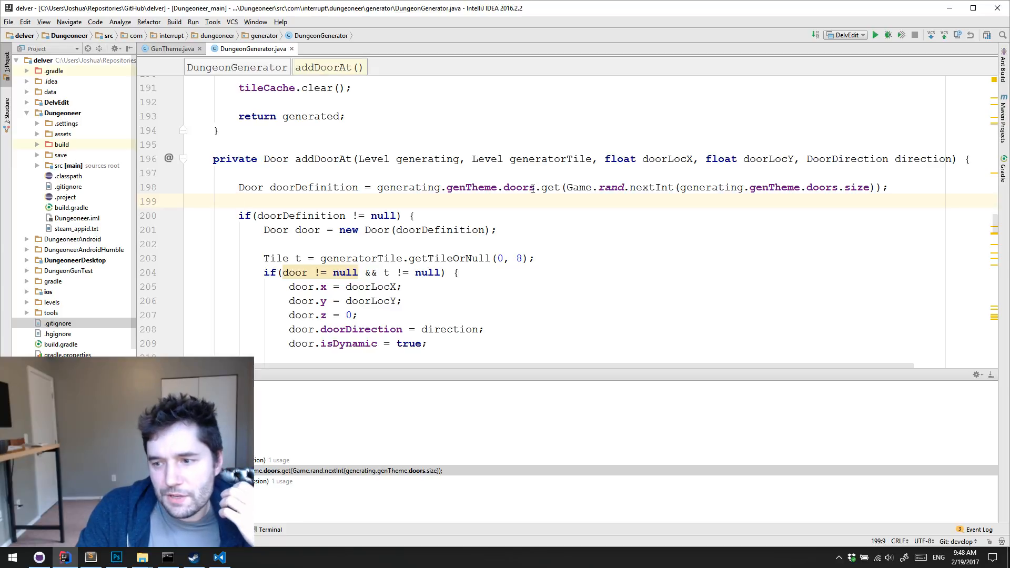
# Run the DelvEdit configuration and delete the default room tile from the new level
pyautogui.click(875, 35)
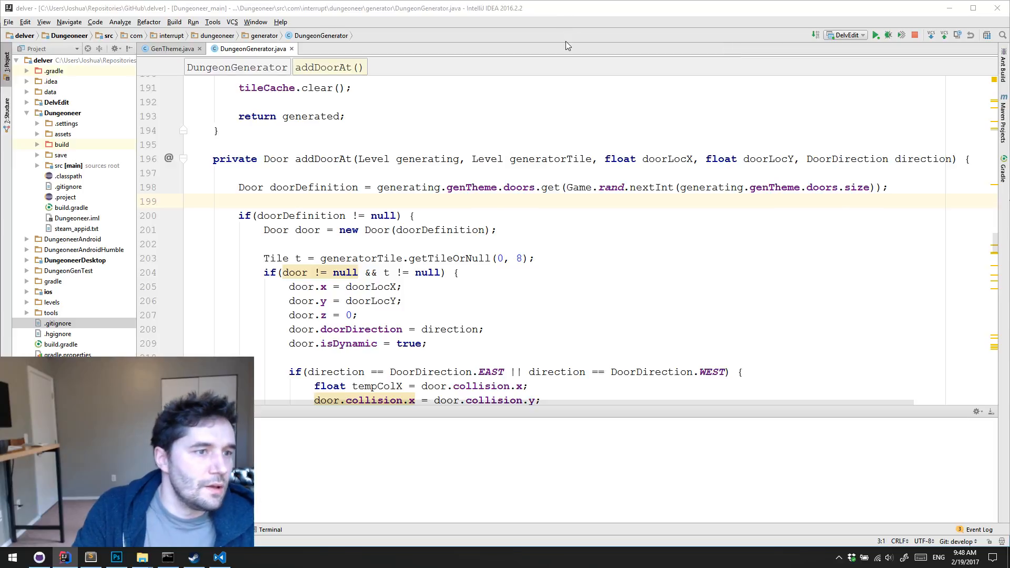
pyautogui.press('s')
pyautogui.press('d')
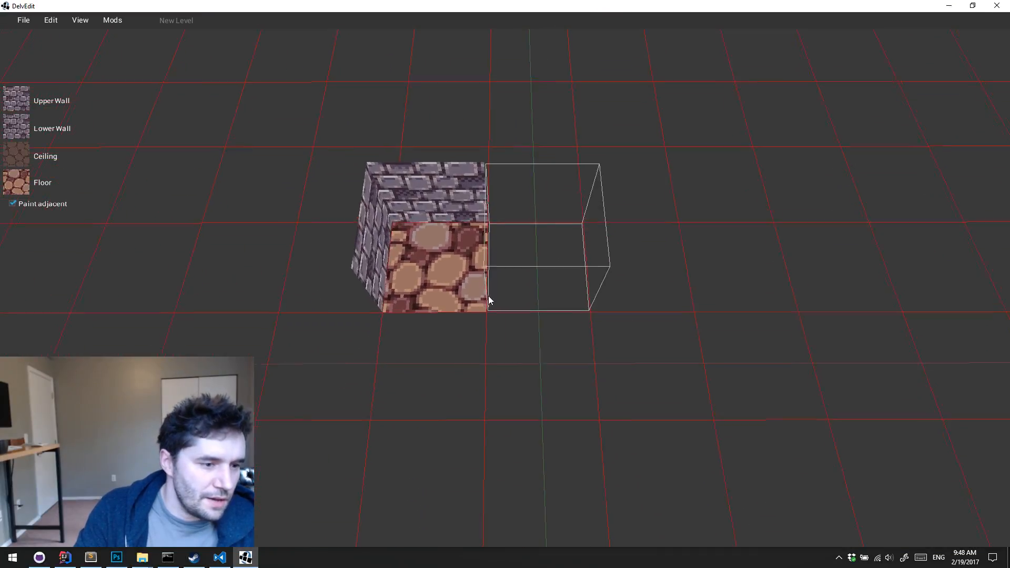
pyautogui.click(488, 288)
pyautogui.click(443, 266)
pyautogui.press('Delete')
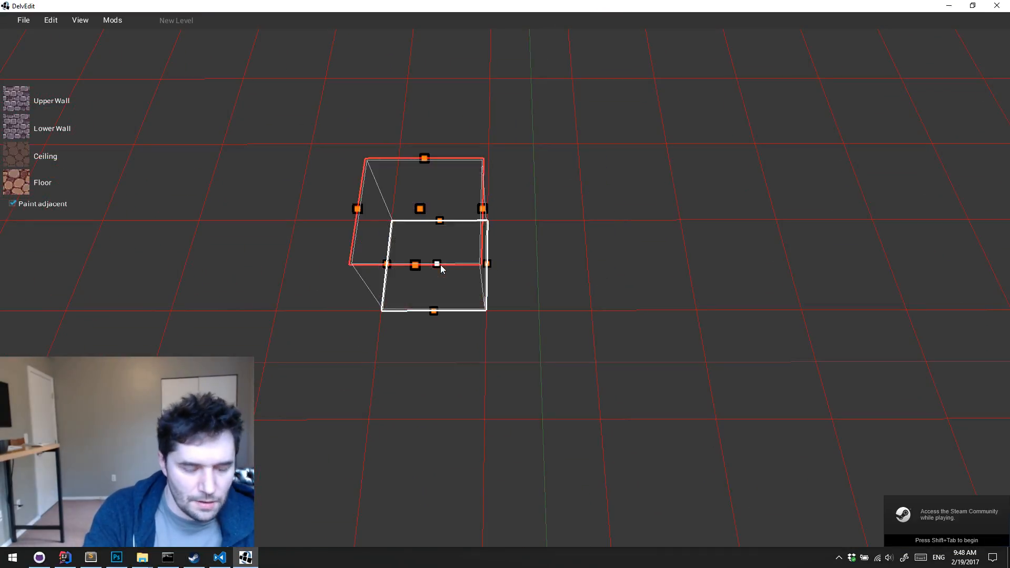
pyautogui.press('F12')
pyautogui.press('Escape')
# Place a basic Door entity on the empty grid and select it to show its properties
pyautogui.press('w')
pyautogui.rightClick(513, 259)
pyautogui.moveTo(549, 221)
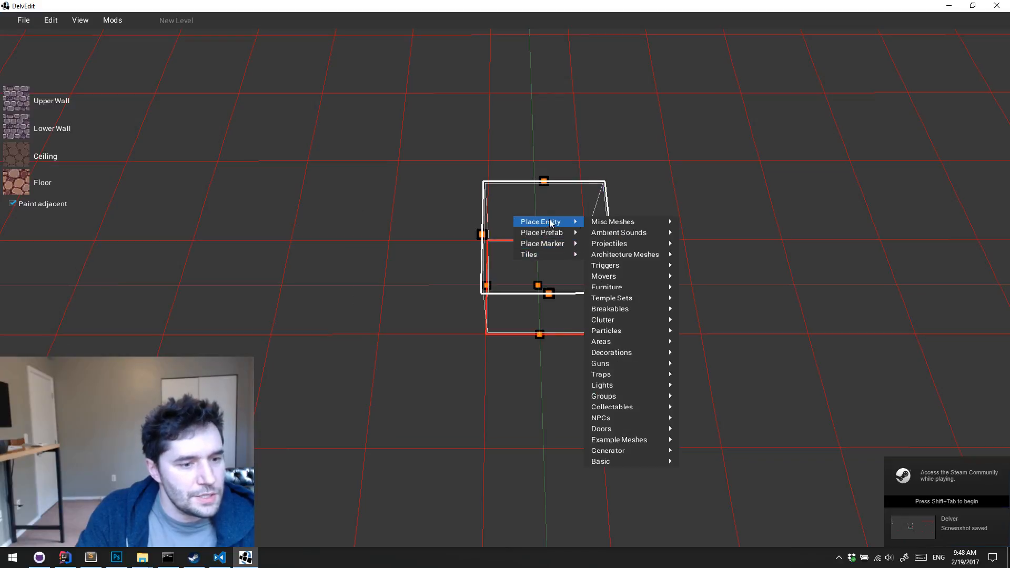
pyautogui.moveTo(642, 462)
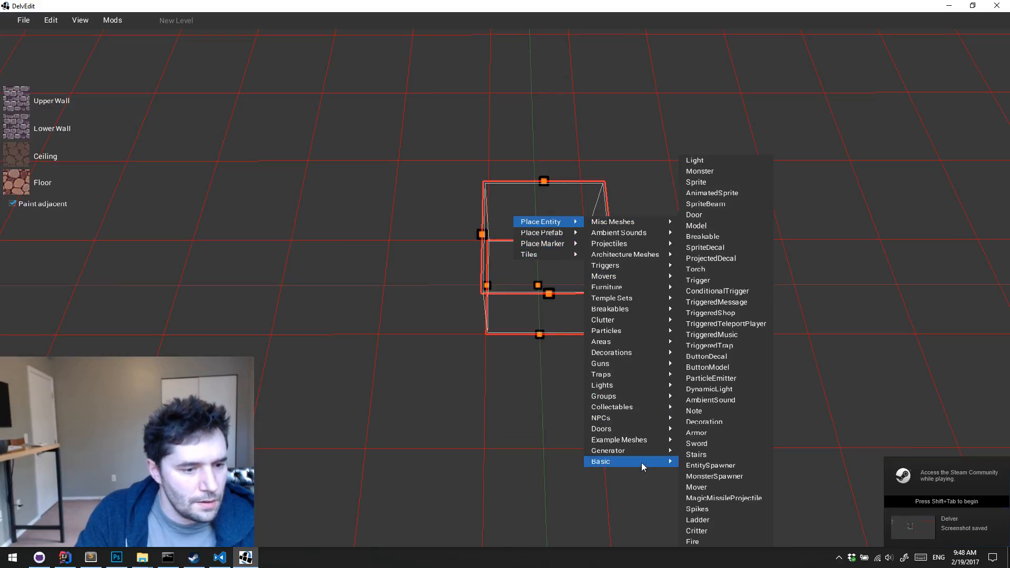
pyautogui.click(734, 226)
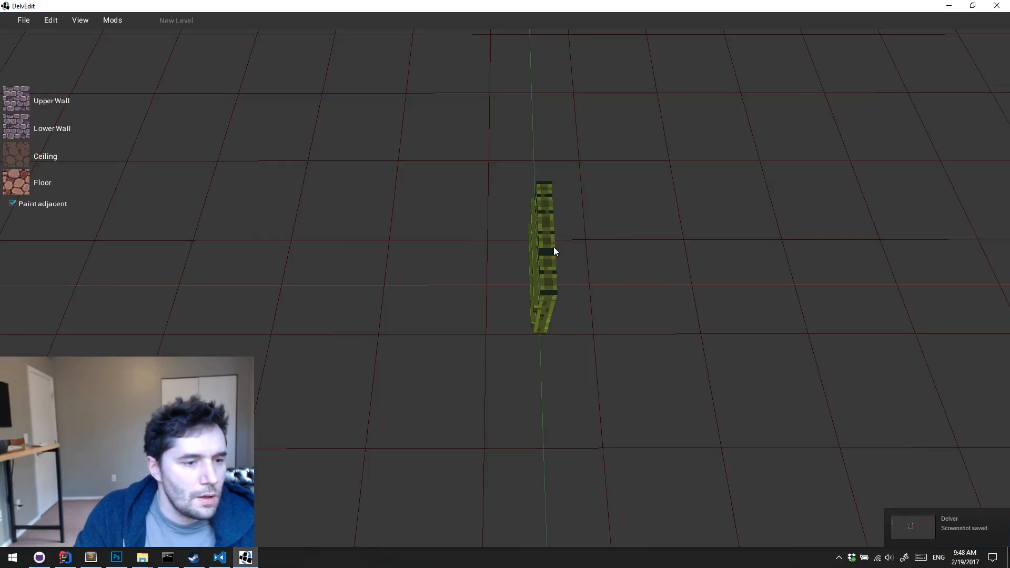
pyautogui.click(554, 251)
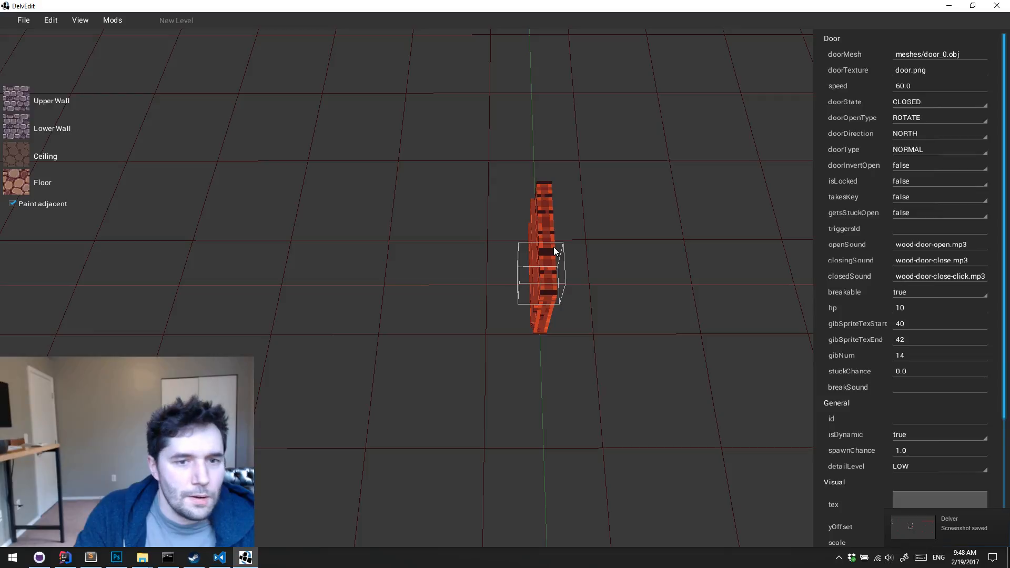
# Review the doorOpenType options of the selected Door entity
pyautogui.click(973, 119)
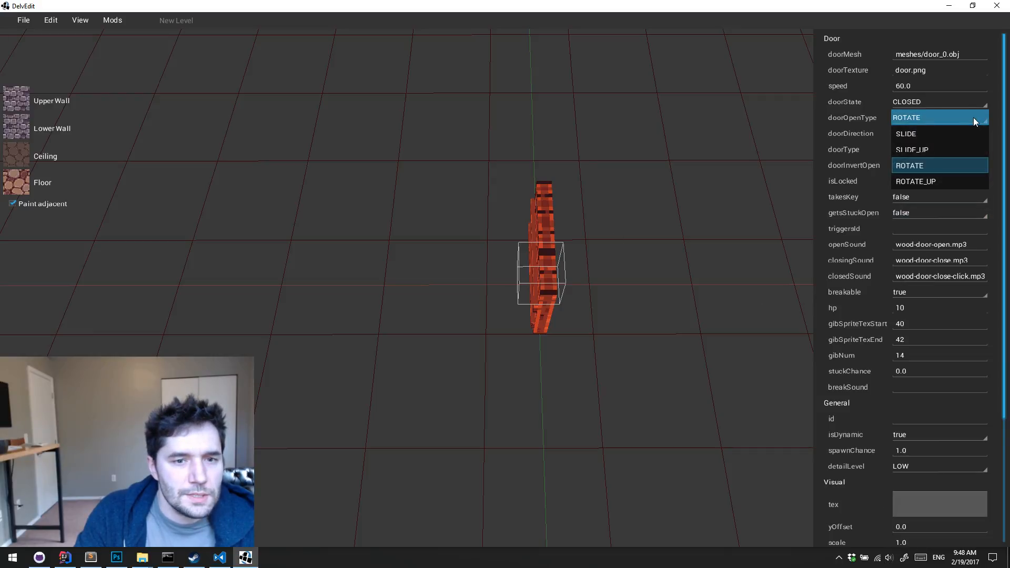
pyautogui.click(697, 271)
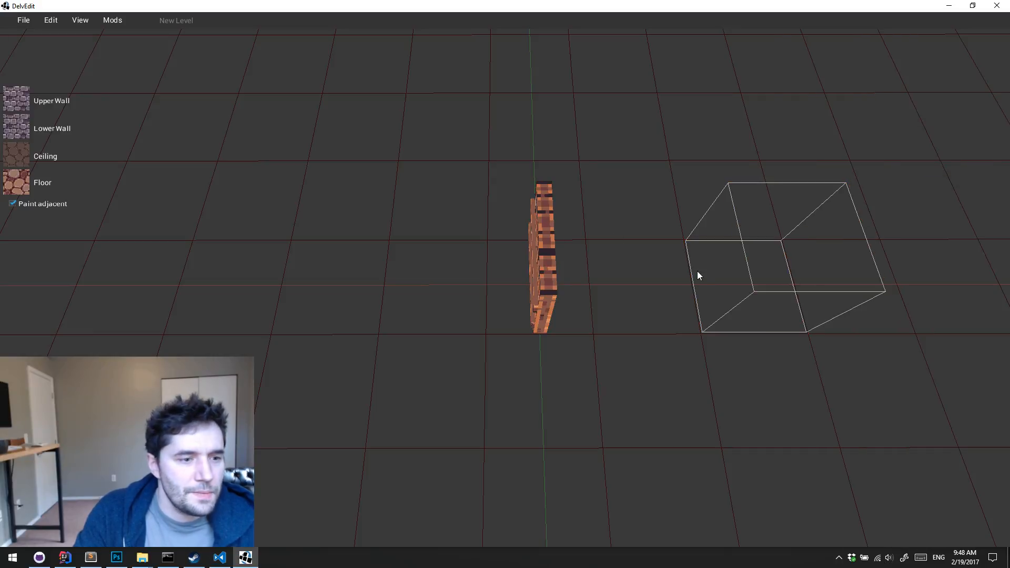
pyautogui.click(548, 268)
pyautogui.press('a')
pyautogui.press('Right')
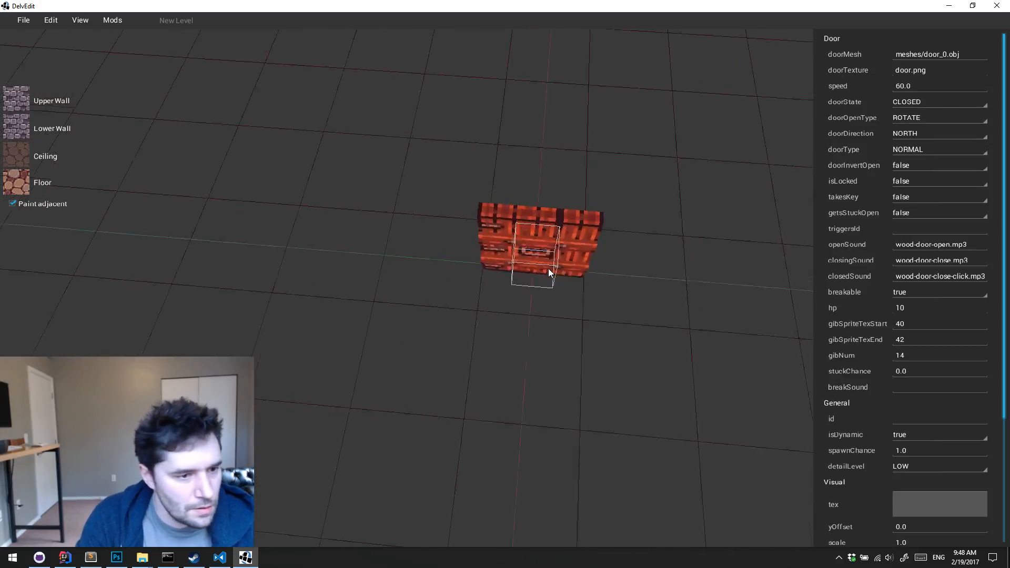
# Create a large rectangular walled room with a floor around the door
pyautogui.press('s')
pyautogui.click(548, 268)
pyautogui.press('e')
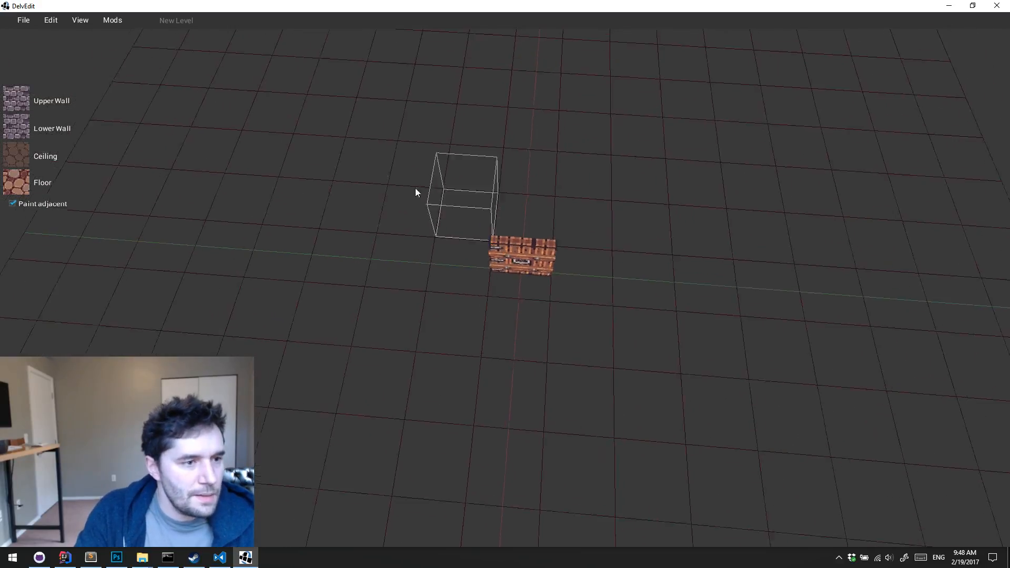
pyautogui.moveTo(504, 146); pyautogui.dragTo(779, 512)
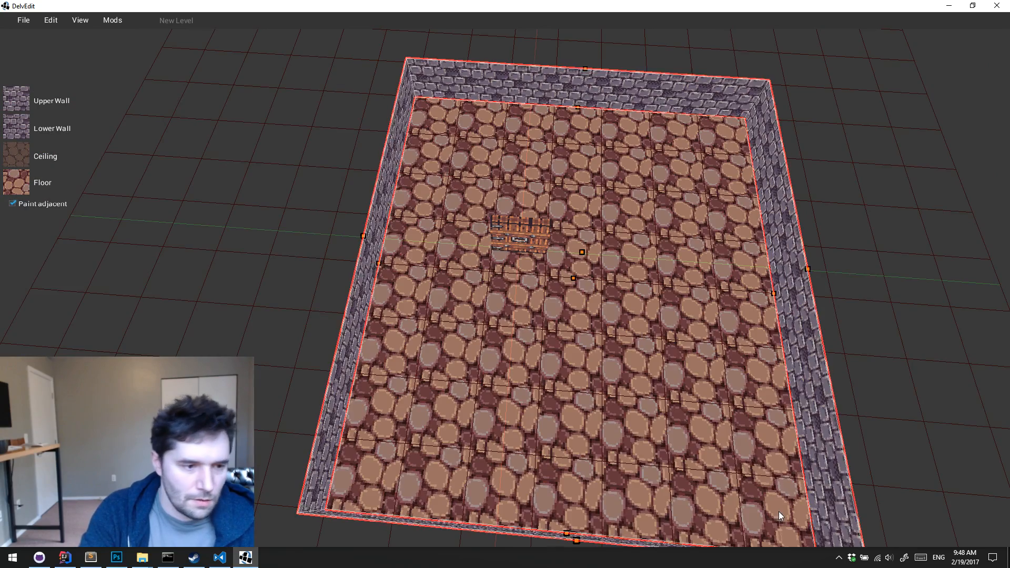
pyautogui.press('Escape')
# Playtest the level facing the rotating door, walk up to it, and return to the editor
pyautogui.press('w')
pyautogui.press('q')
pyautogui.press('Up')
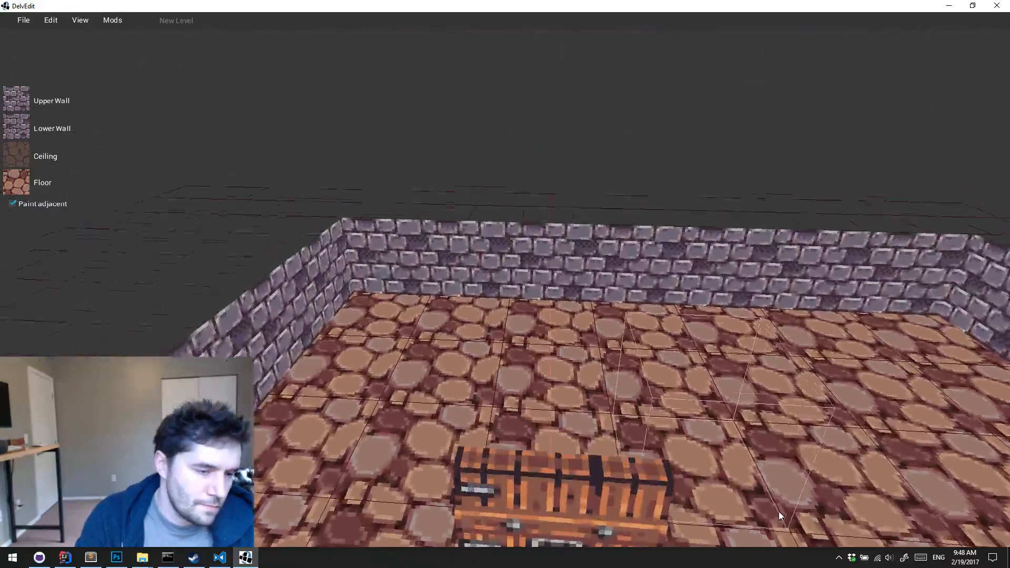
pyautogui.press('q')
pyautogui.press('Up')
pyautogui.press('p')
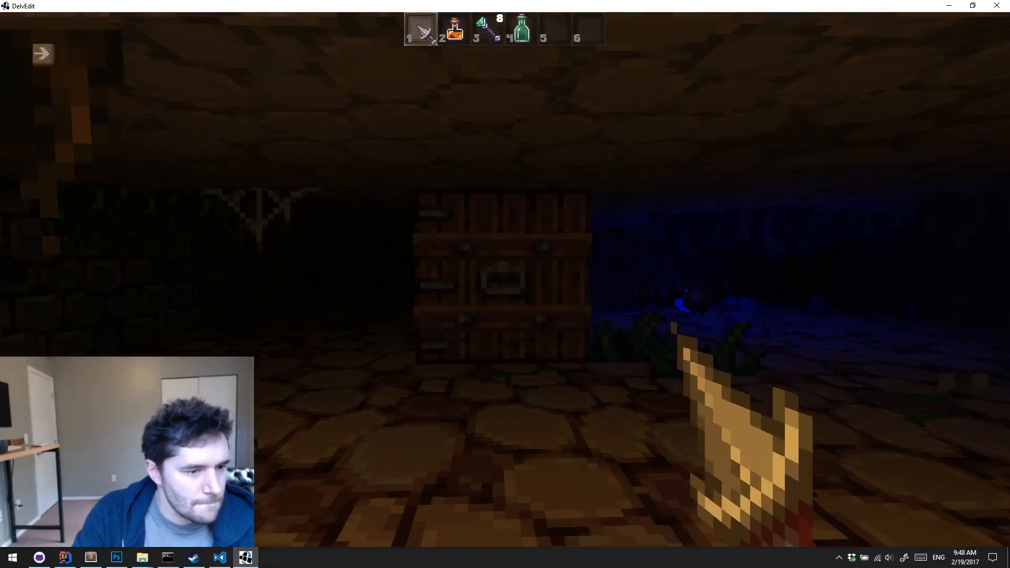
pyautogui.press('w')
pyautogui.press('d')
pyautogui.press('Escape')
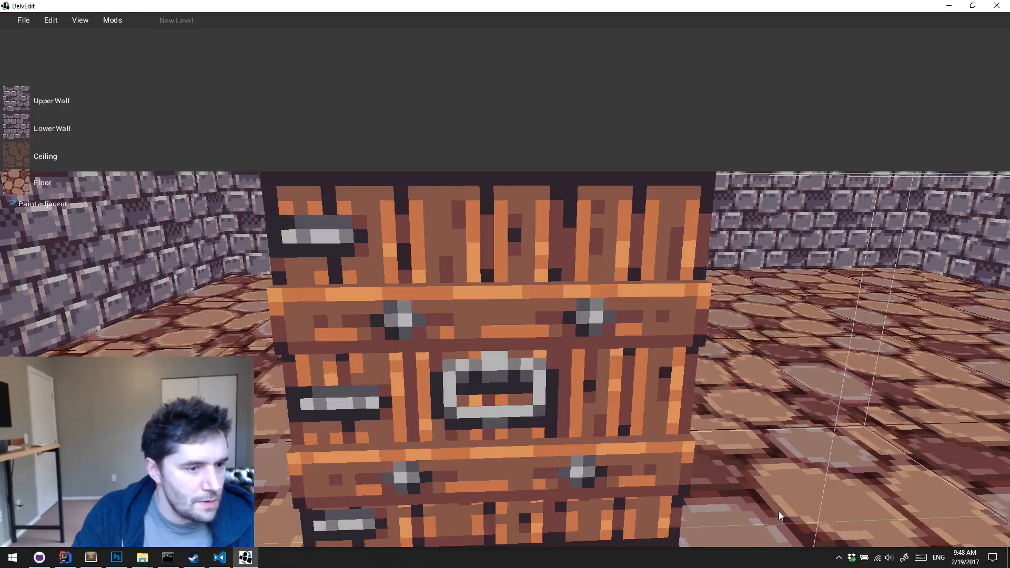
# Select the door and set its doorOpenType to SLIDE_UP
pyautogui.click(491, 421)
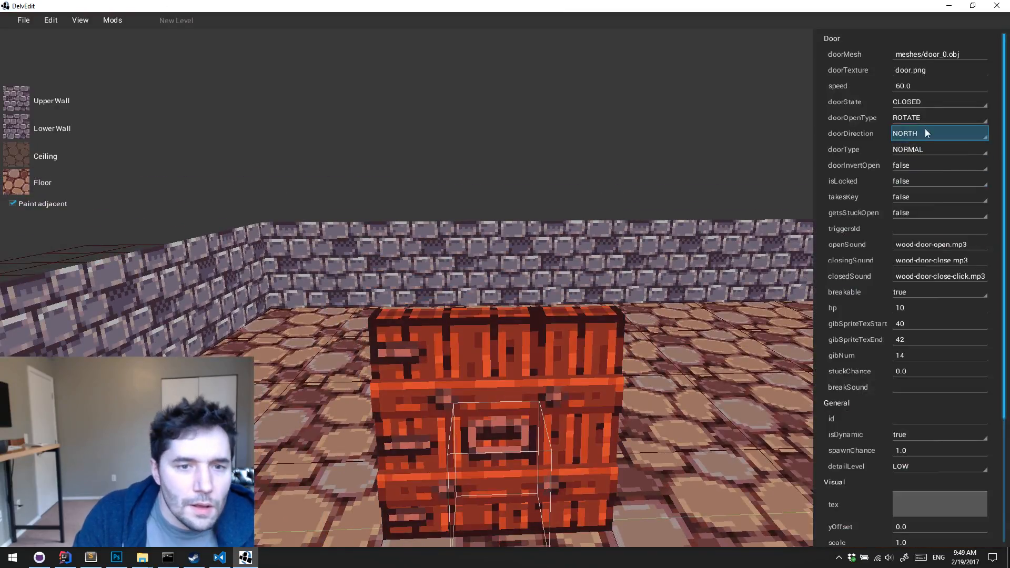
pyautogui.click(940, 116)
pyautogui.click(933, 150)
pyautogui.click(692, 326)
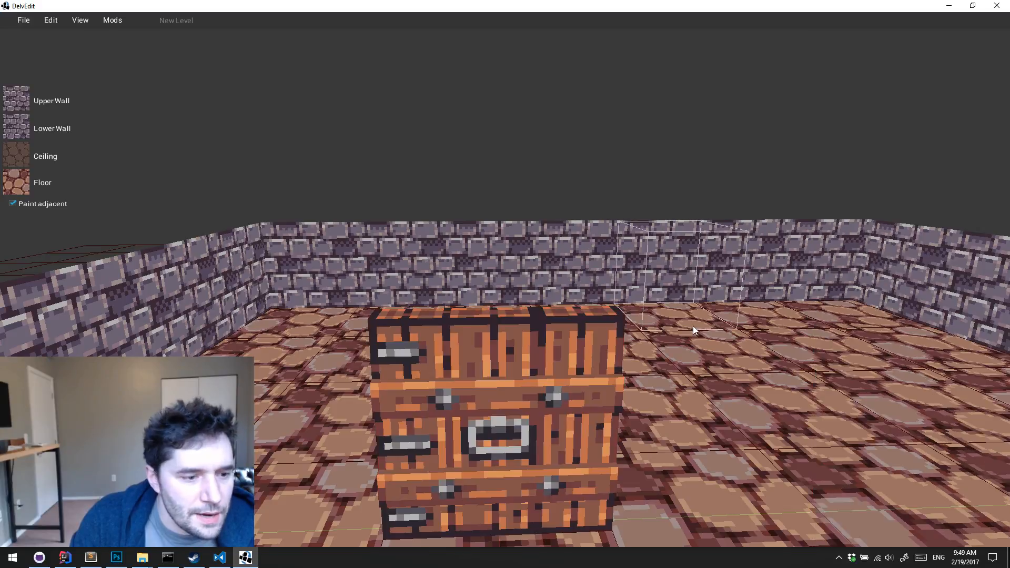
# Playtest the level, walk up to the SLIDE_UP door and open it, and return to the editor
pyautogui.press('p')
pyautogui.press('w')
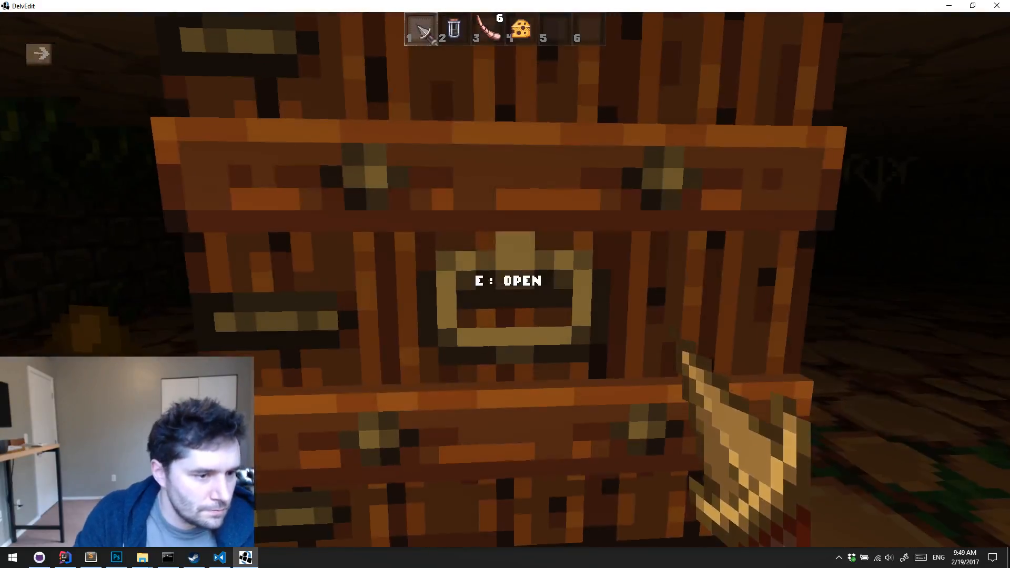
pyautogui.press('e')
pyautogui.press('Escape')
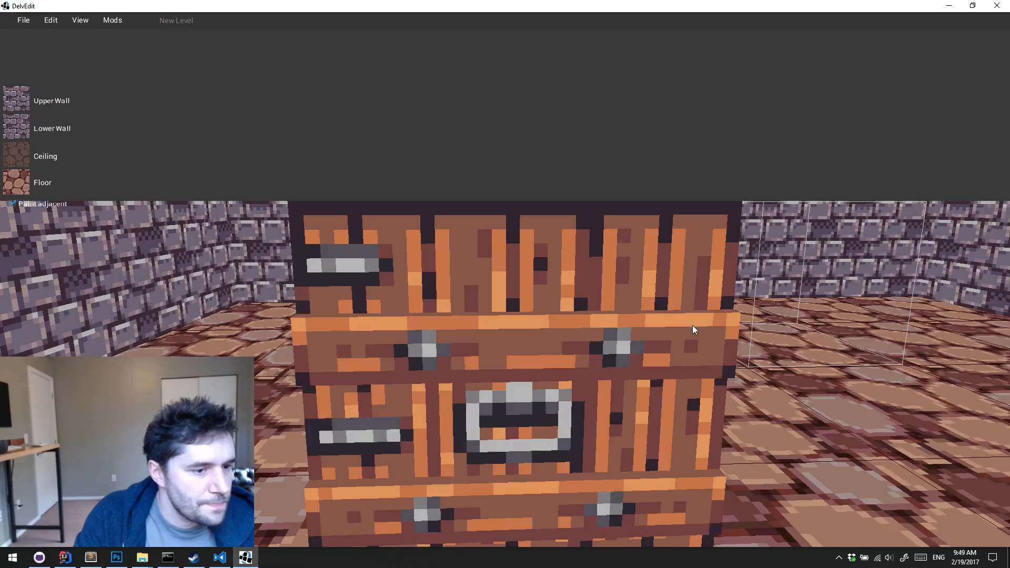
# Change the door's doorOpenType to SLIDE
pyautogui.moveTo(692, 325); pyautogui.dragTo(693, 325, button='middle')
pyautogui.press('s')
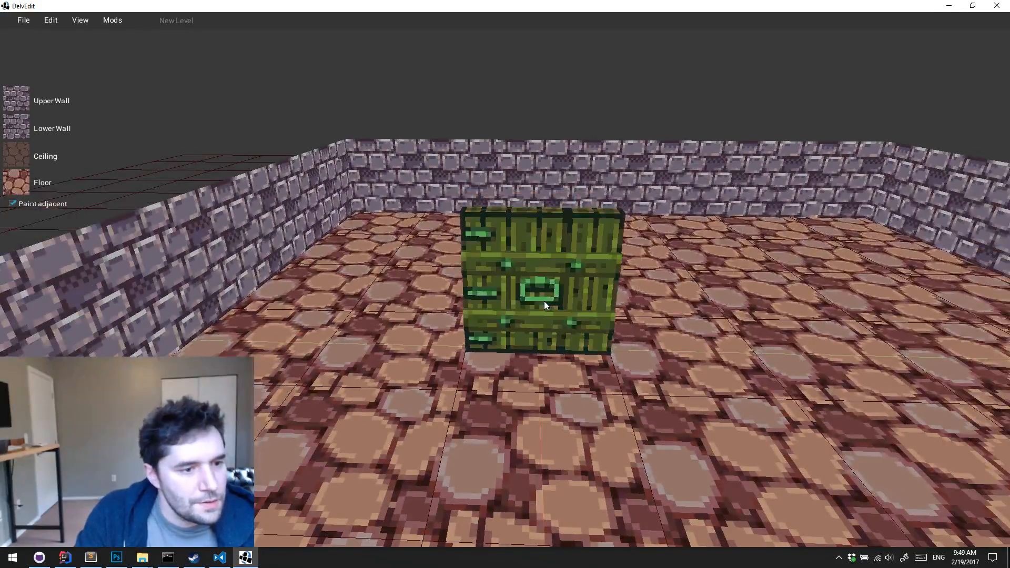
pyautogui.click(544, 301)
pyautogui.click(942, 117)
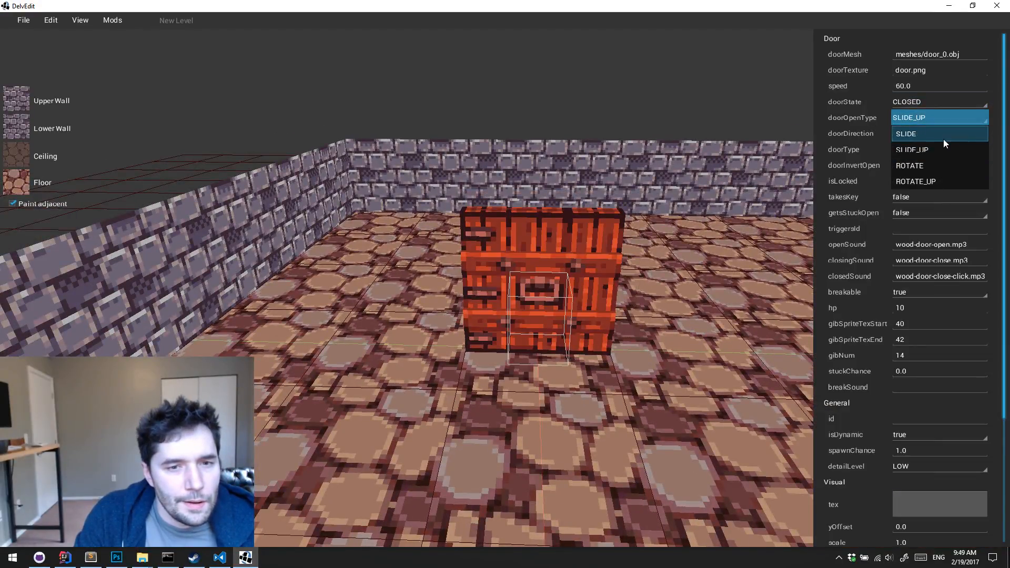
pyautogui.click(943, 139)
pyautogui.click(611, 342)
# Playtest the SLIDE door by opening it and backing away to watch its motion, and return to the editor
pyautogui.press('w')
pyautogui.press('d')
pyautogui.press('p')
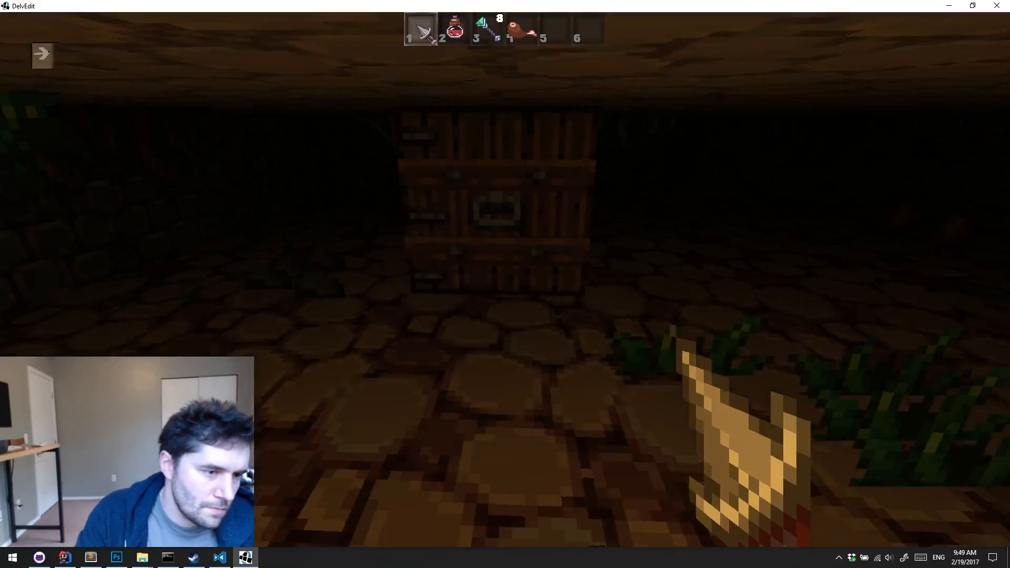
pyautogui.press('w')
pyautogui.press('e')
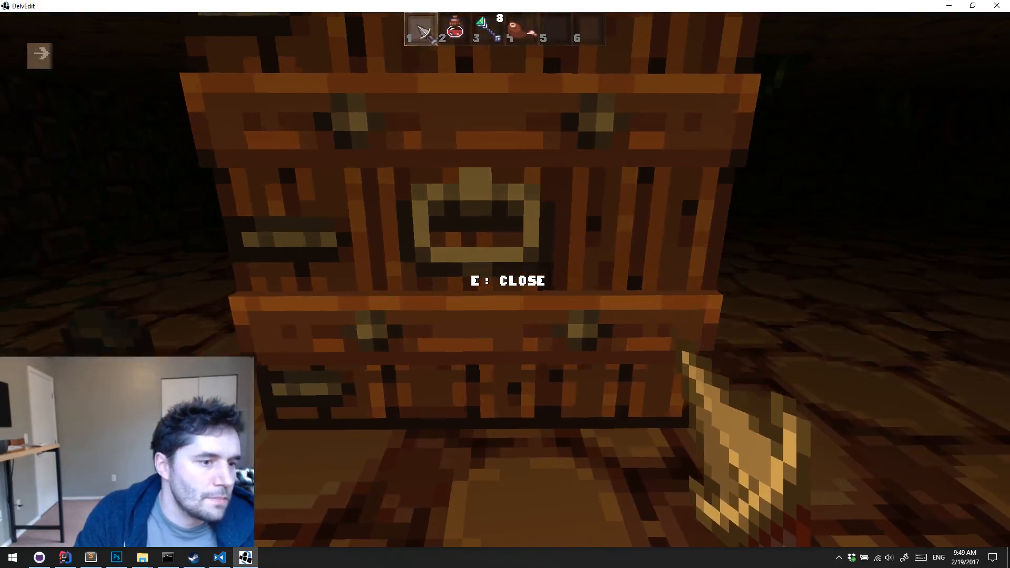
pyautogui.press('a')
pyautogui.press('s')
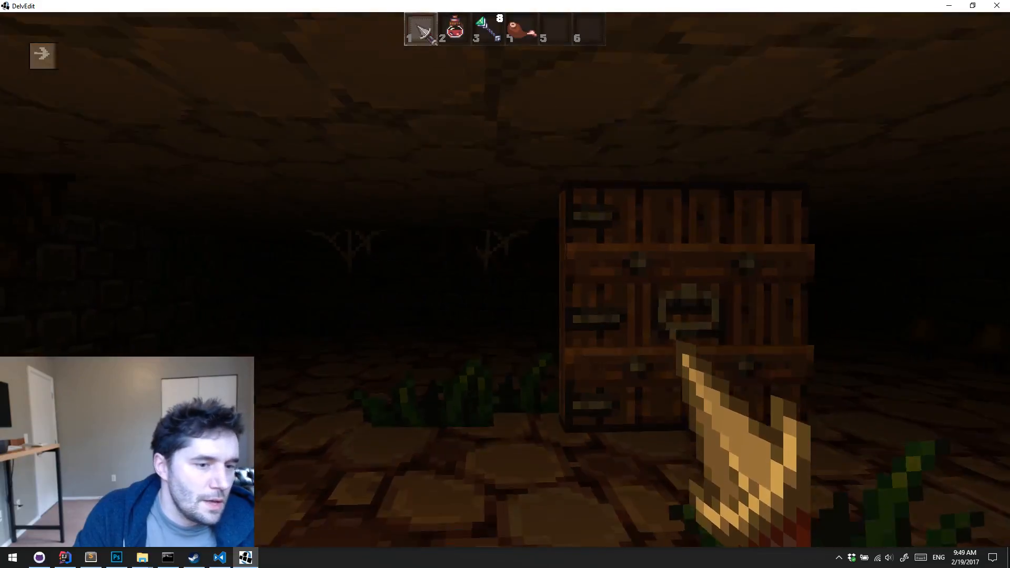
pyautogui.press('s')
pyautogui.press('Escape')
# Set the door's doorOpenType back to SLIDE_UP and show its Physics properties
pyautogui.press('s')
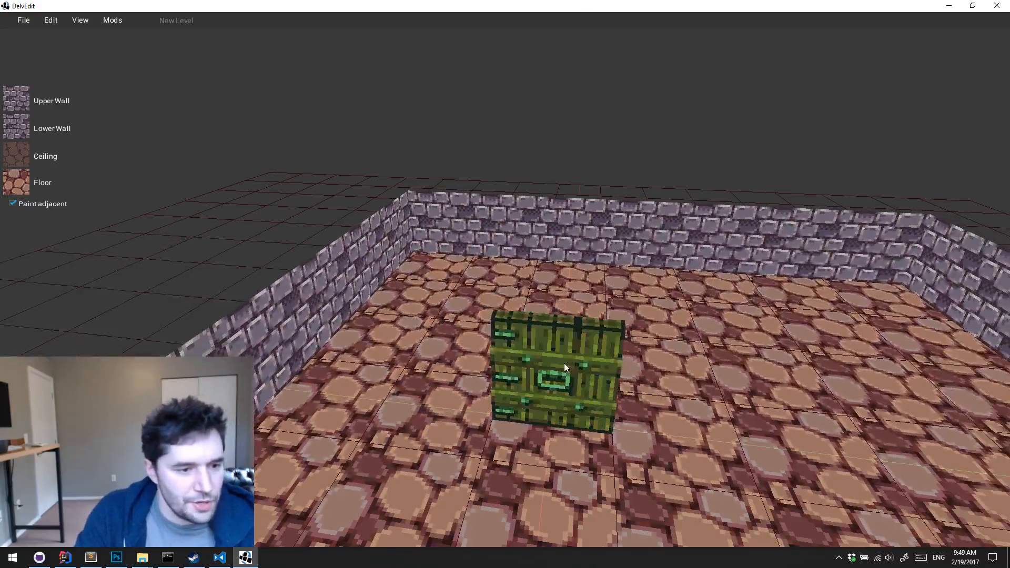
pyautogui.click(573, 399)
pyautogui.click(569, 362)
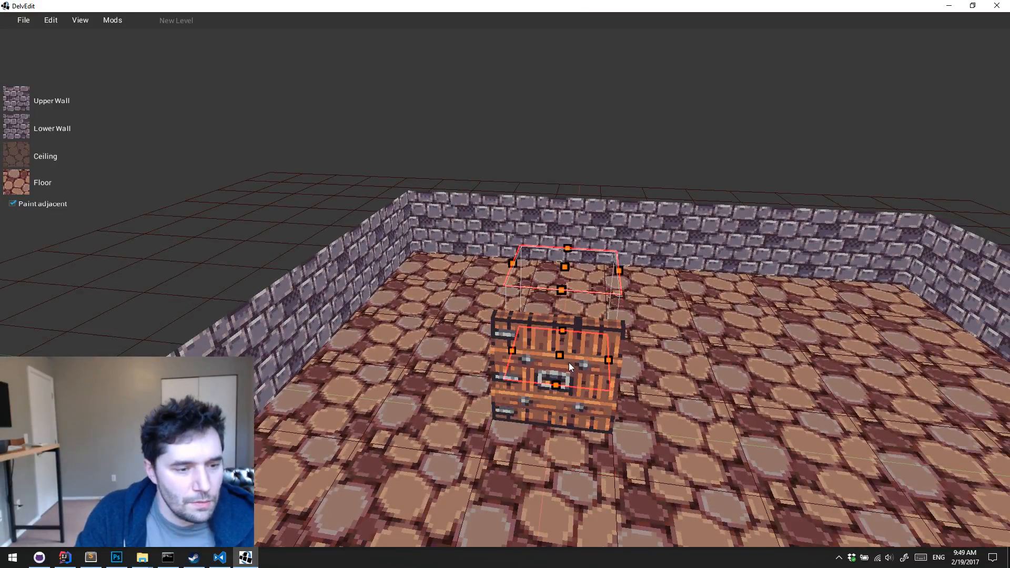
pyautogui.click(559, 399)
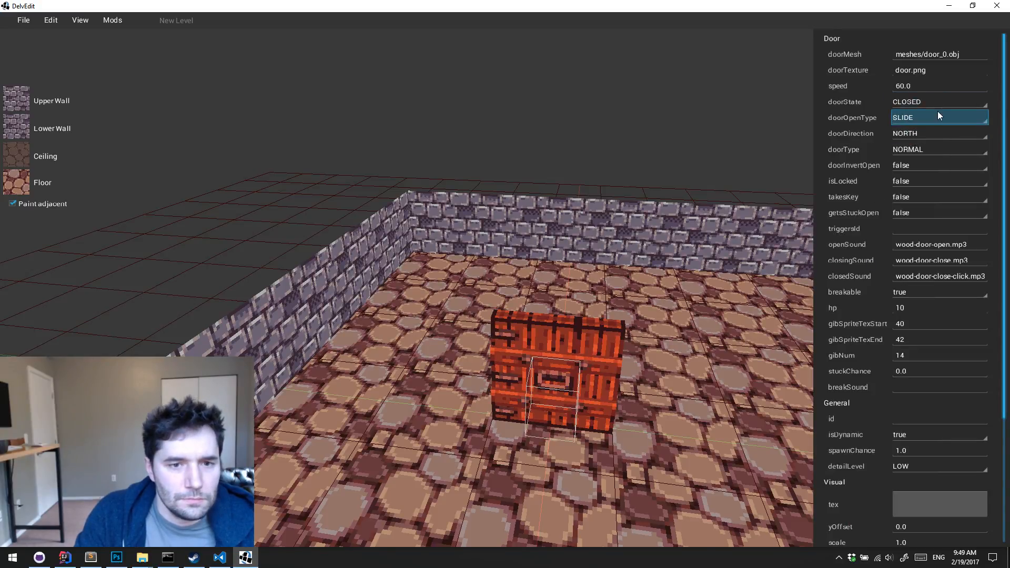
pyautogui.click(938, 112)
pyautogui.click(937, 149)
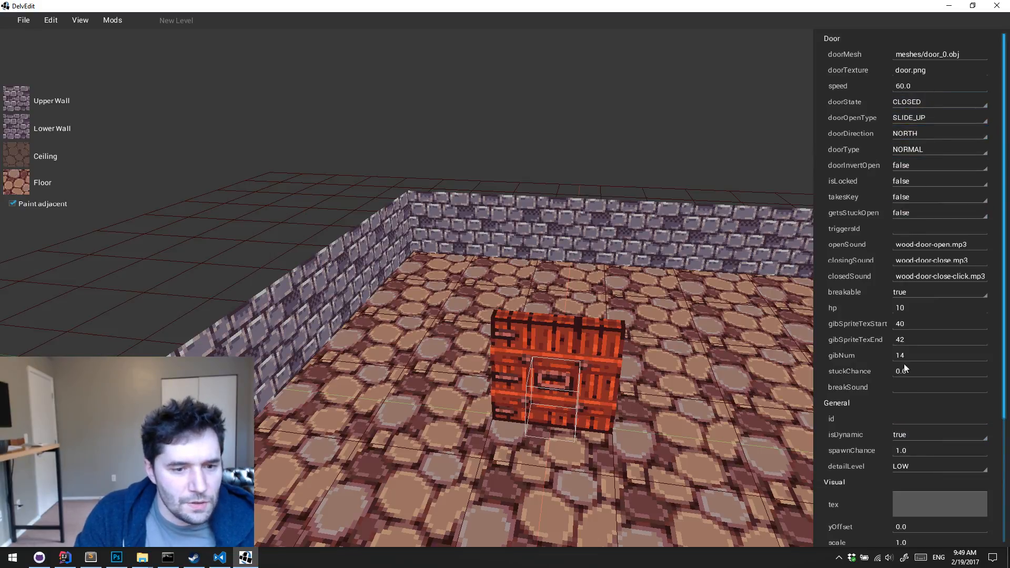
pyautogui.scroll(-5, 932, 367)
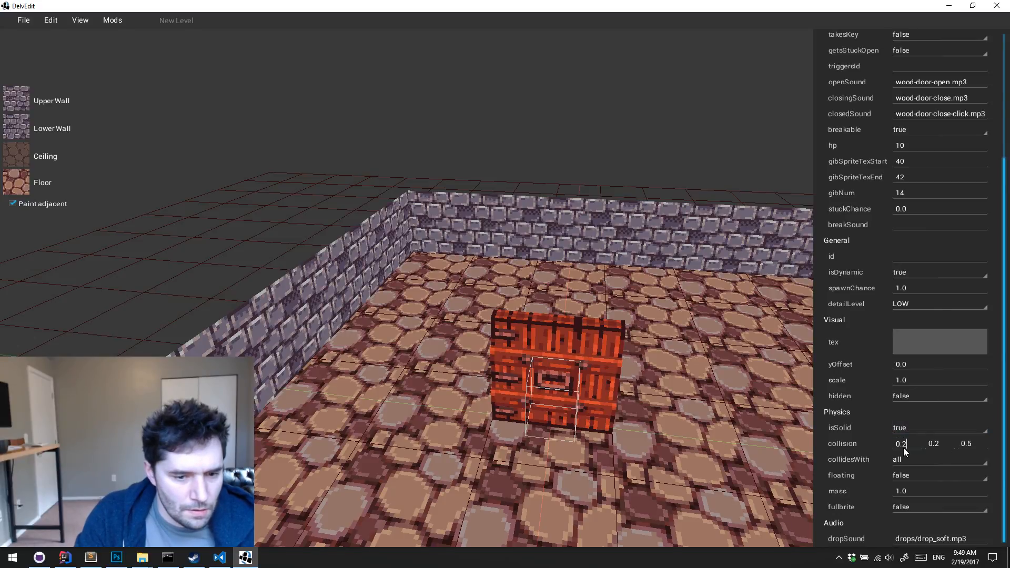
# Playtest the level by walking against and around the closed door to check its collision, and return to the editor
pyautogui.click(673, 448)
pyautogui.press('w')
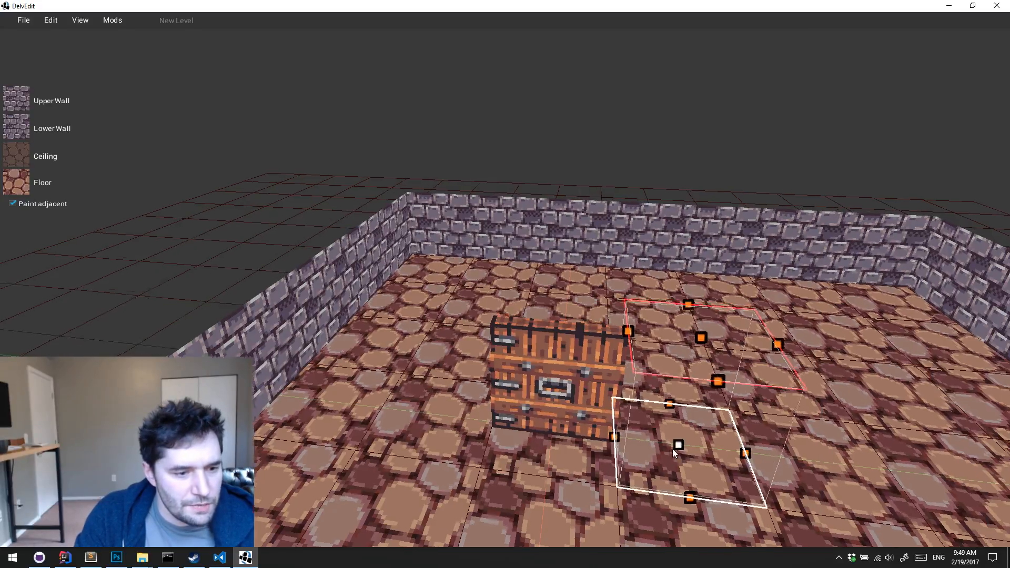
pyautogui.press('d')
pyautogui.press('Left')
pyautogui.press('a')
pyautogui.press('Right')
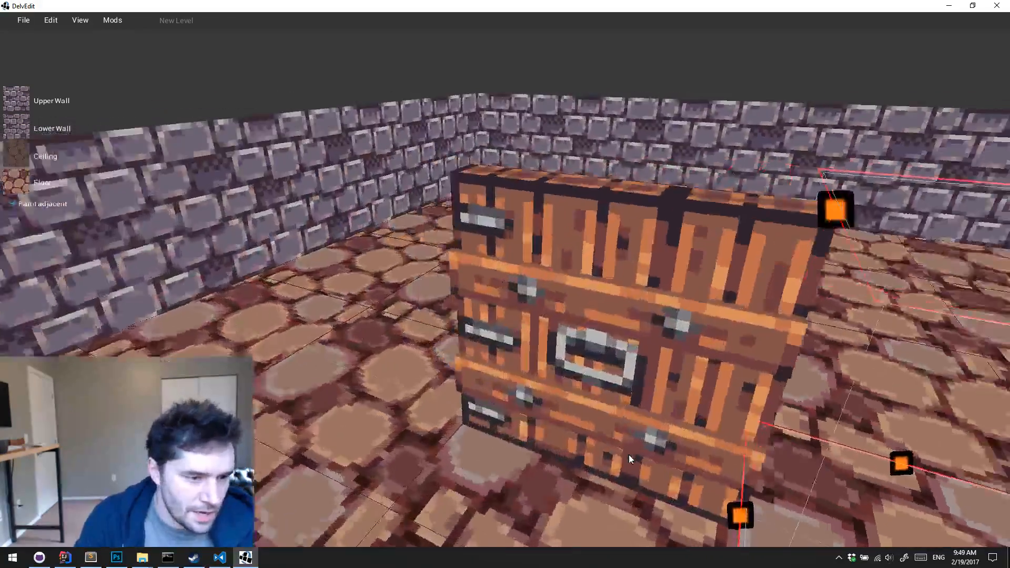
pyautogui.press('p')
pyautogui.press('w')
pyautogui.press('w')
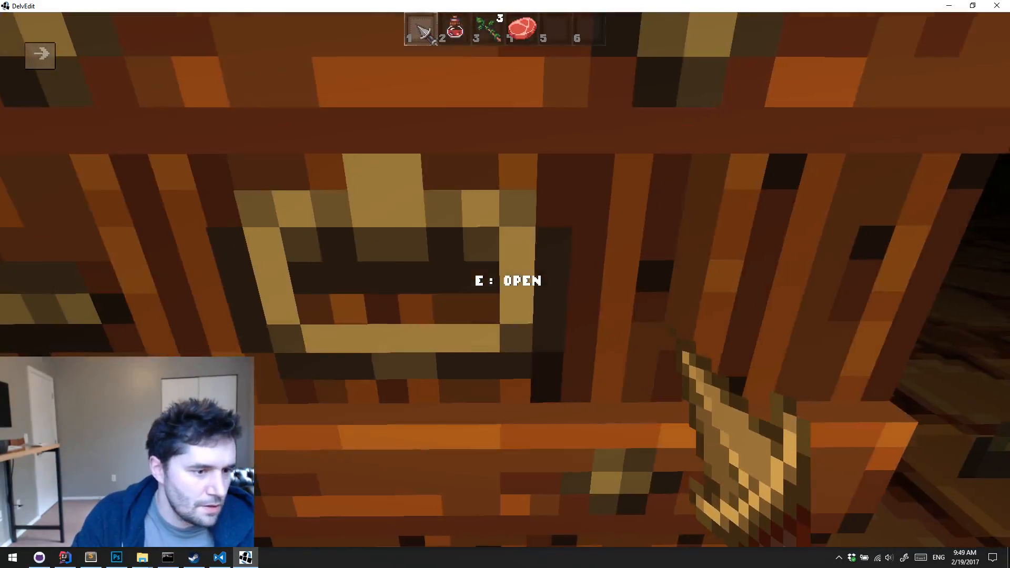
pyautogui.press('a')
pyautogui.press('w')
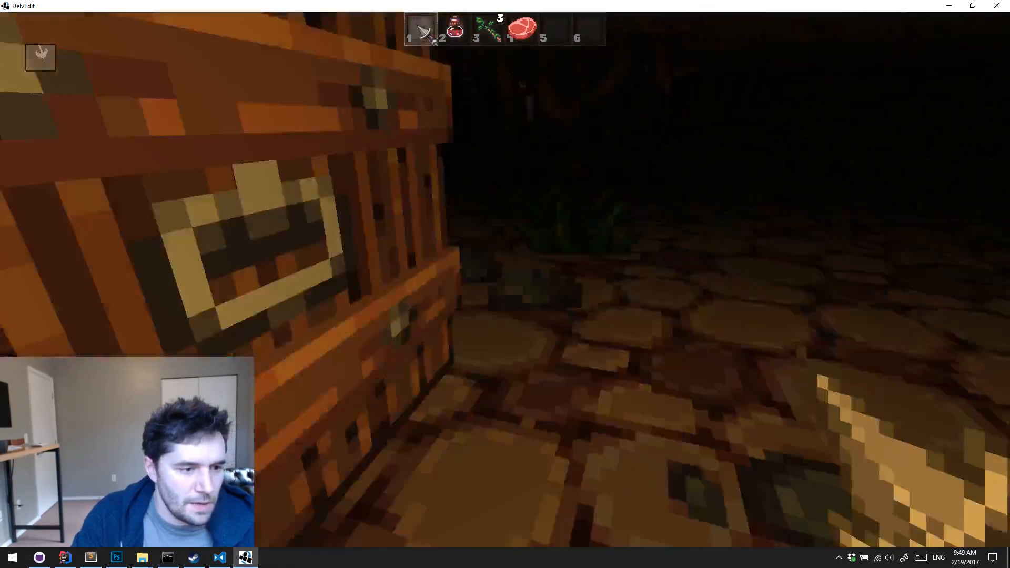
pyautogui.press('d')
pyautogui.press('s')
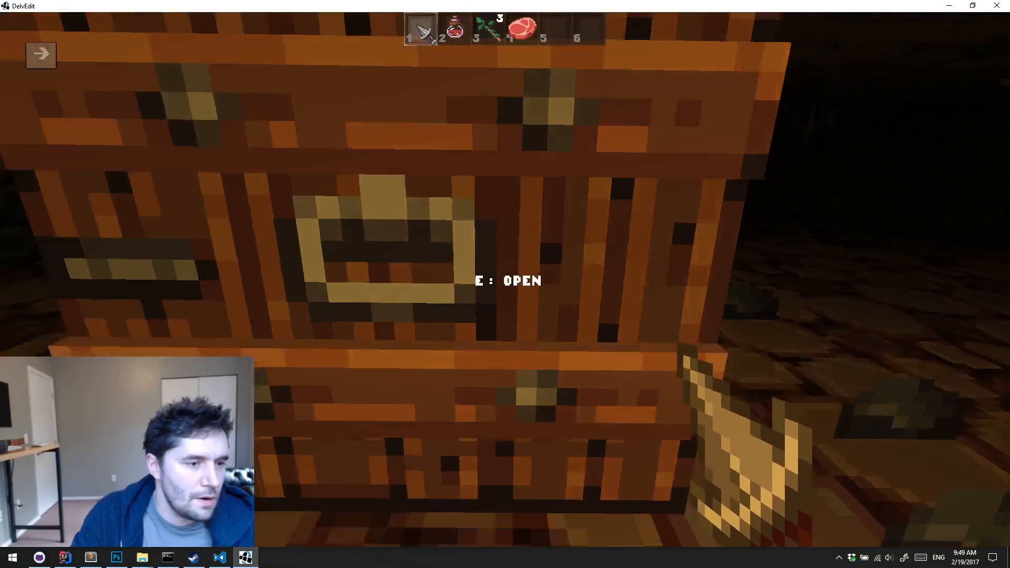
pyautogui.press('Escape')
# Select the door and set its collision dimensions to 0.1, 0.5 and 1.0
pyautogui.press('s')
pyautogui.click(537, 427)
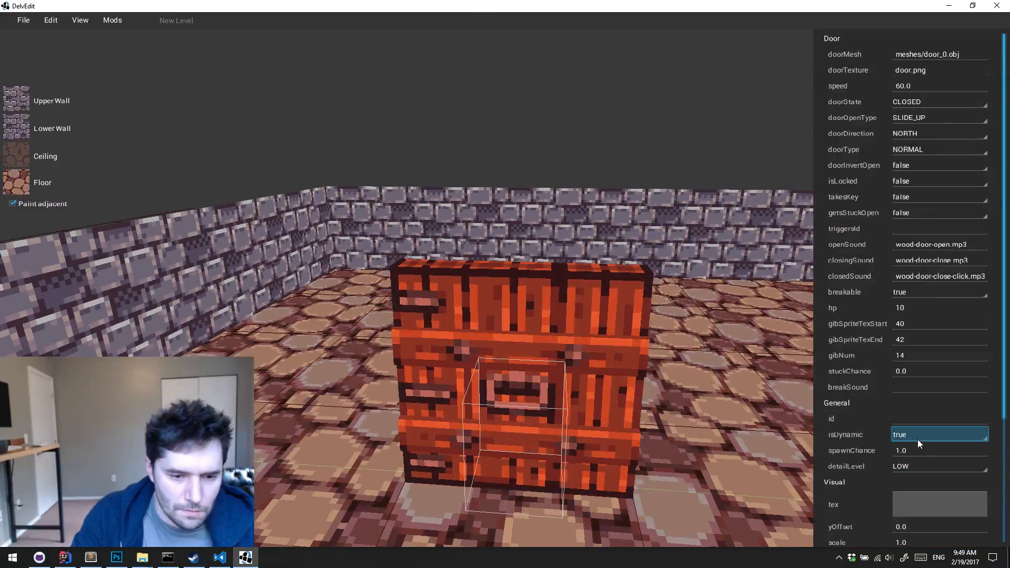
pyautogui.scroll(-3, 911, 445)
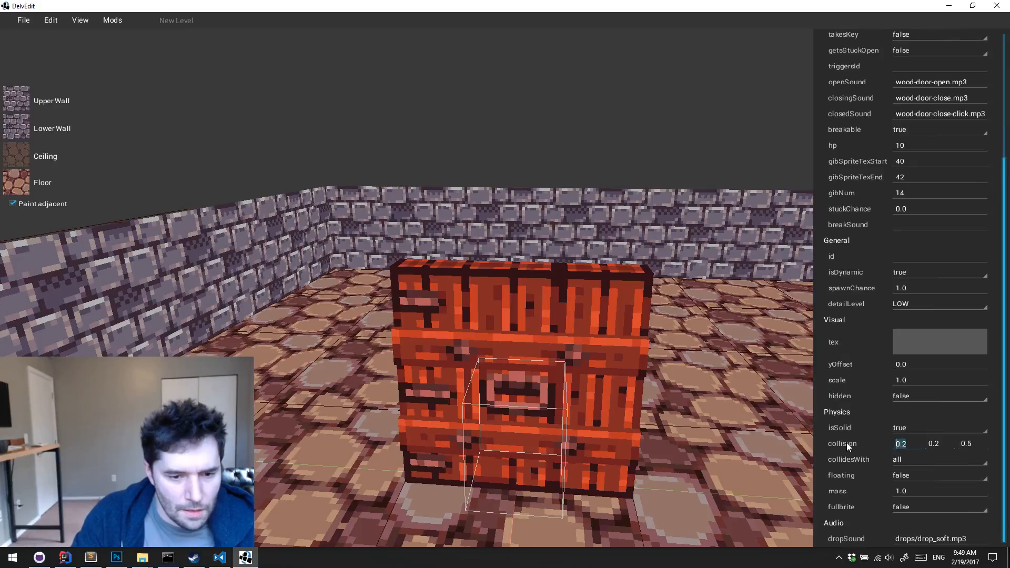
pyautogui.write('0.1')
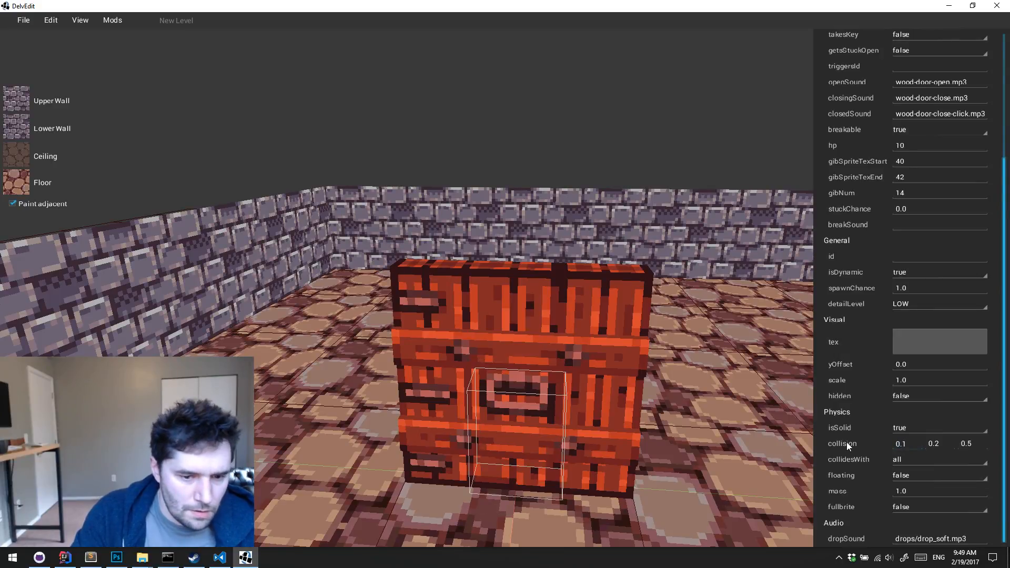
pyautogui.doubleClick(933, 443)
pyautogui.write('0.5')
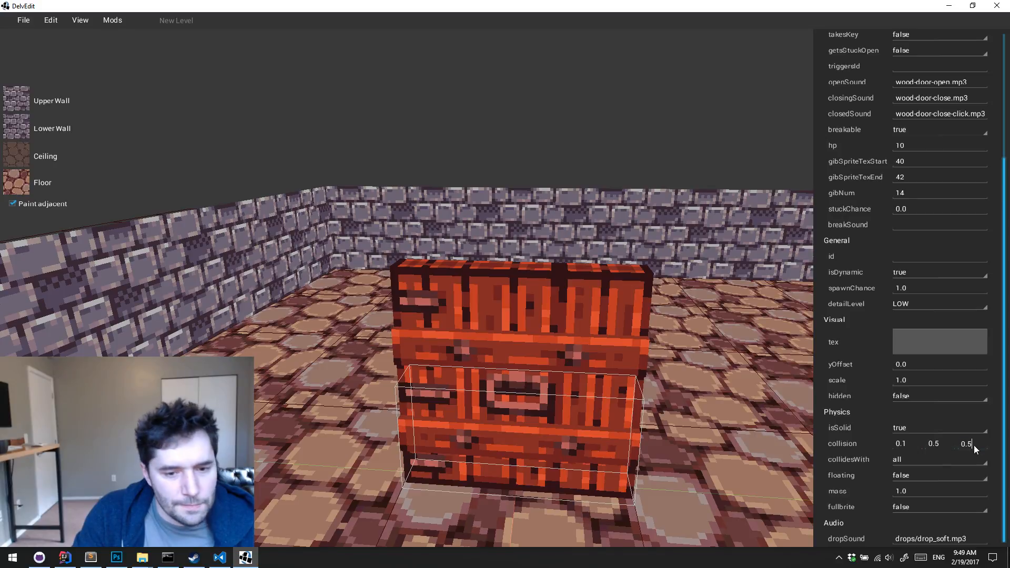
pyautogui.moveTo(974, 446); pyautogui.dragTo(933, 449)
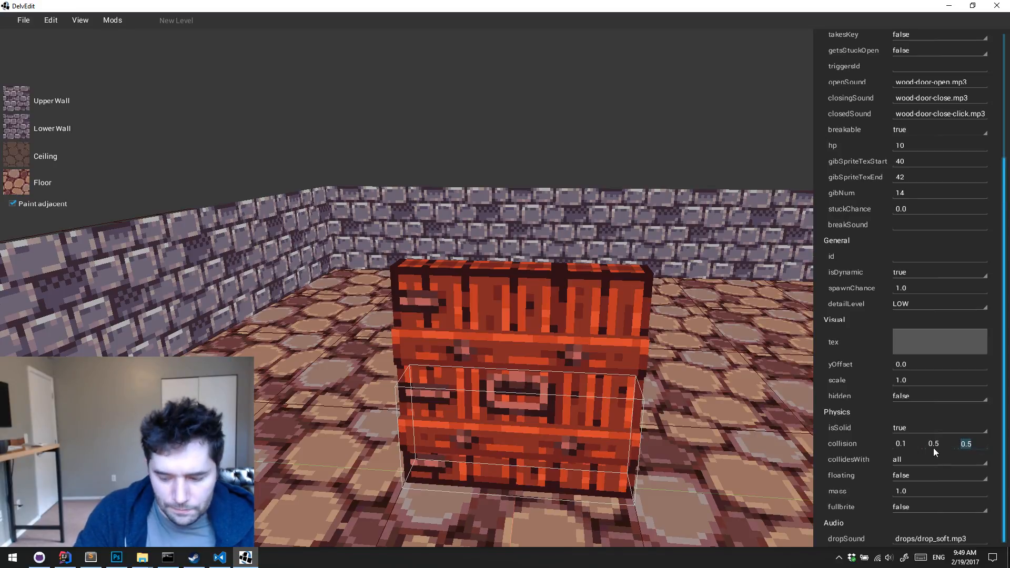
pyautogui.write('1.0')
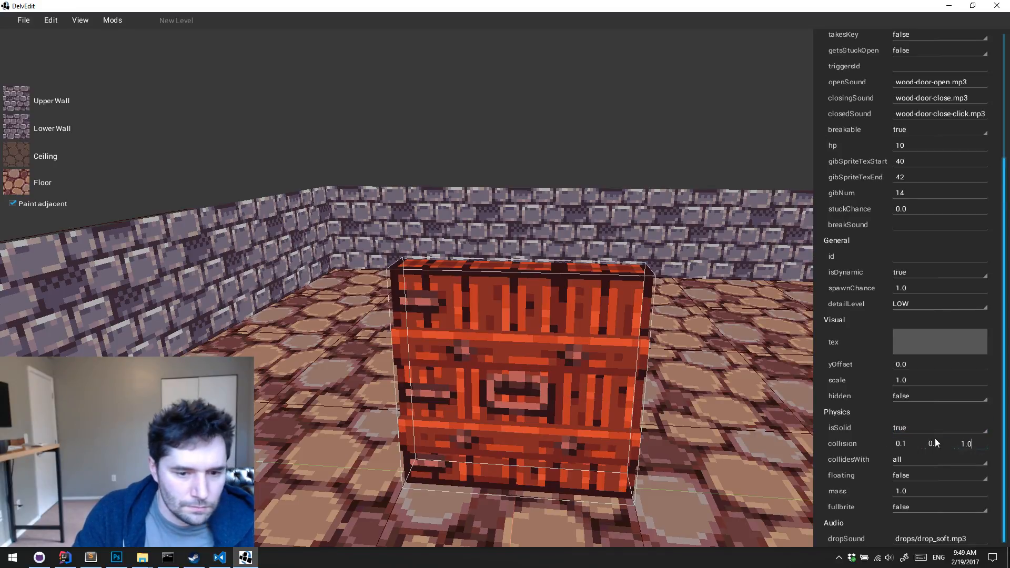
# Refine the door's first collision dimension to 0.0625 after trying 0.125
pyautogui.click(922, 444)
pyautogui.write('25')
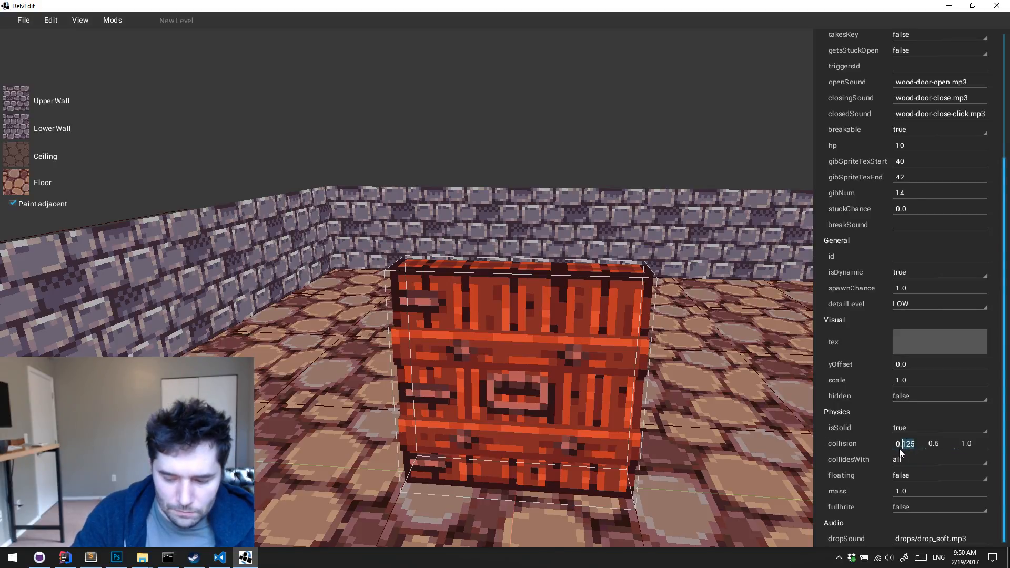
pyautogui.write('062')
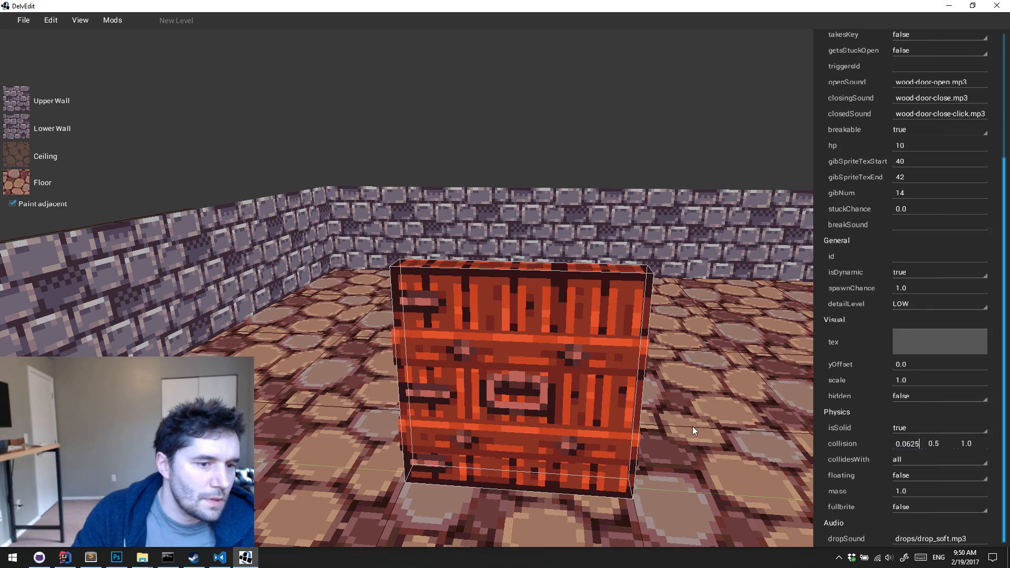
# Playtest the level by walking up to the door, opening it and backing away, and return to the editor
pyautogui.click(692, 426)
pyautogui.press('a')
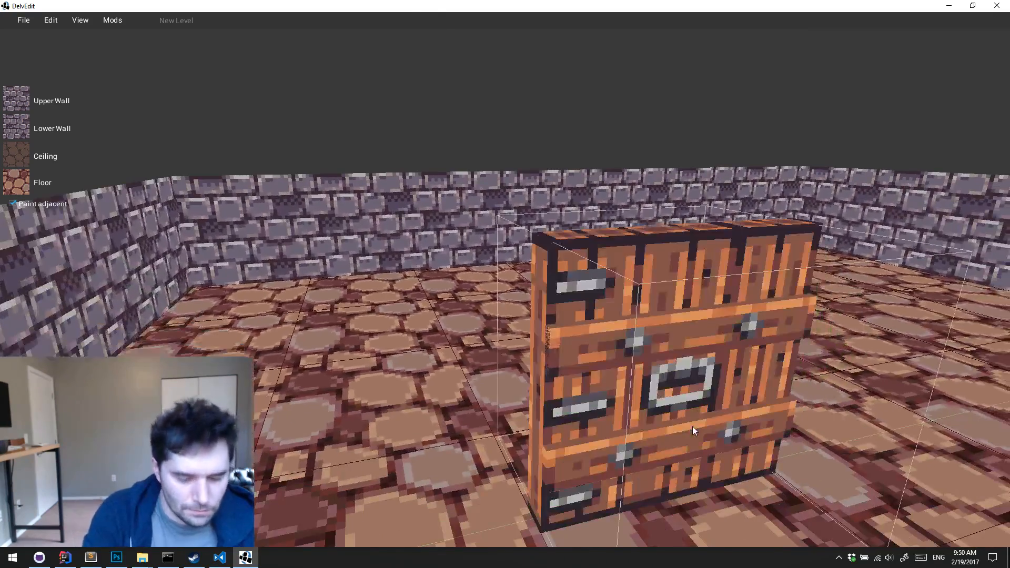
pyautogui.press('p')
pyautogui.press('w')
pyautogui.press('s')
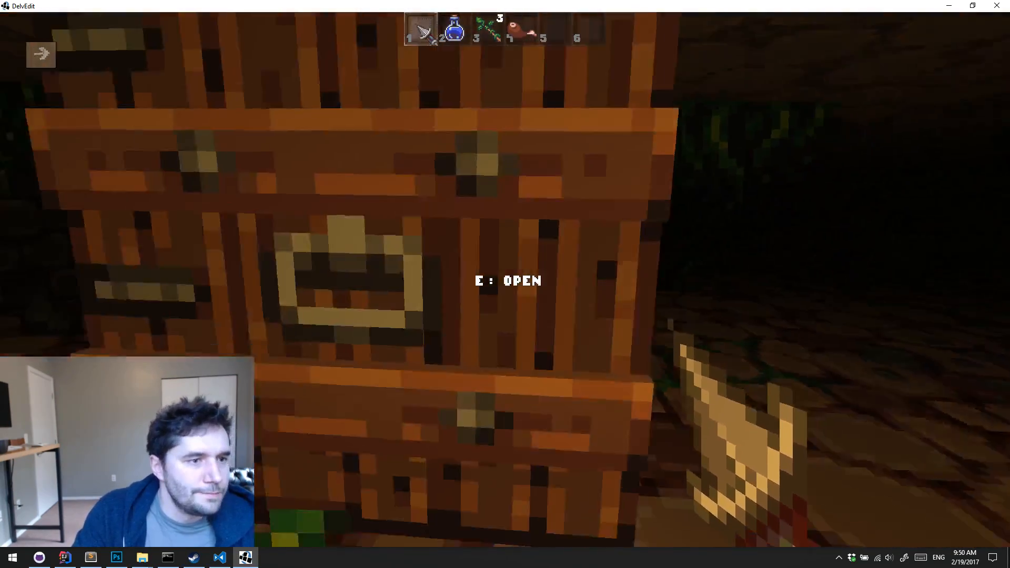
pyautogui.press('e')
pyautogui.press('s')
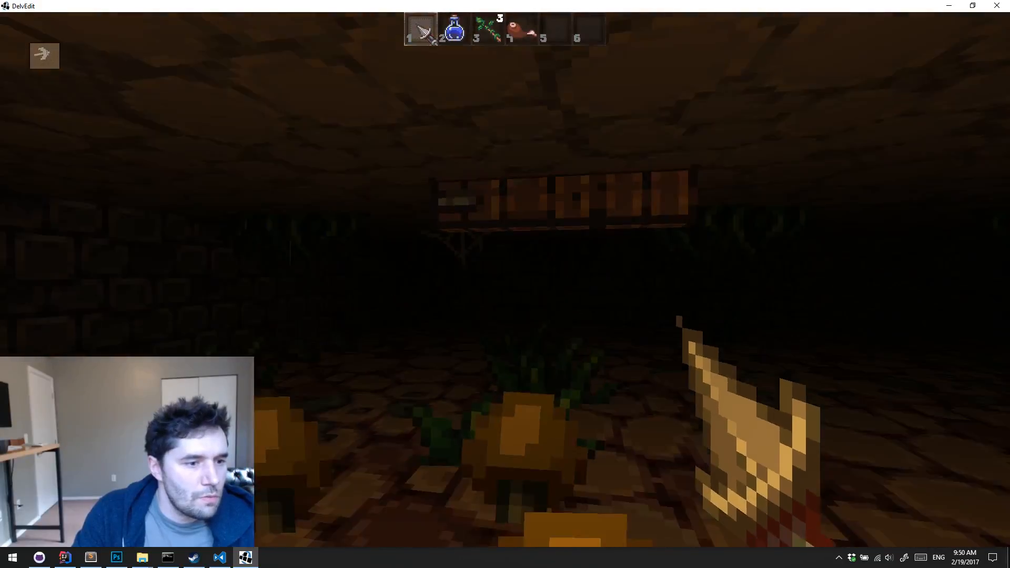
pyautogui.press('Escape')
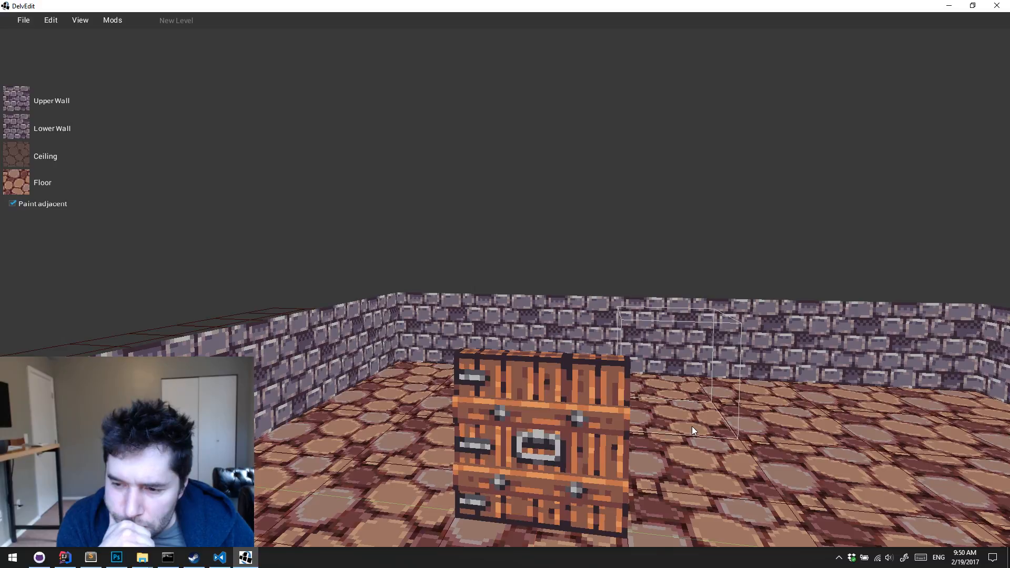
# Select the door and examine from several viewpoints how its collision box fits the mesh
pyautogui.scroll(5, 692, 426)
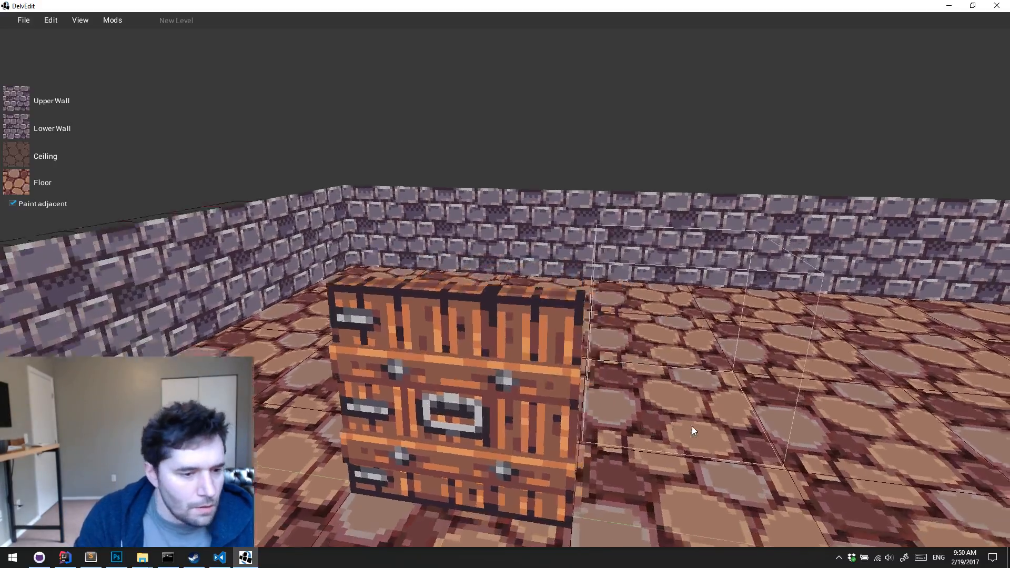
pyautogui.press('a')
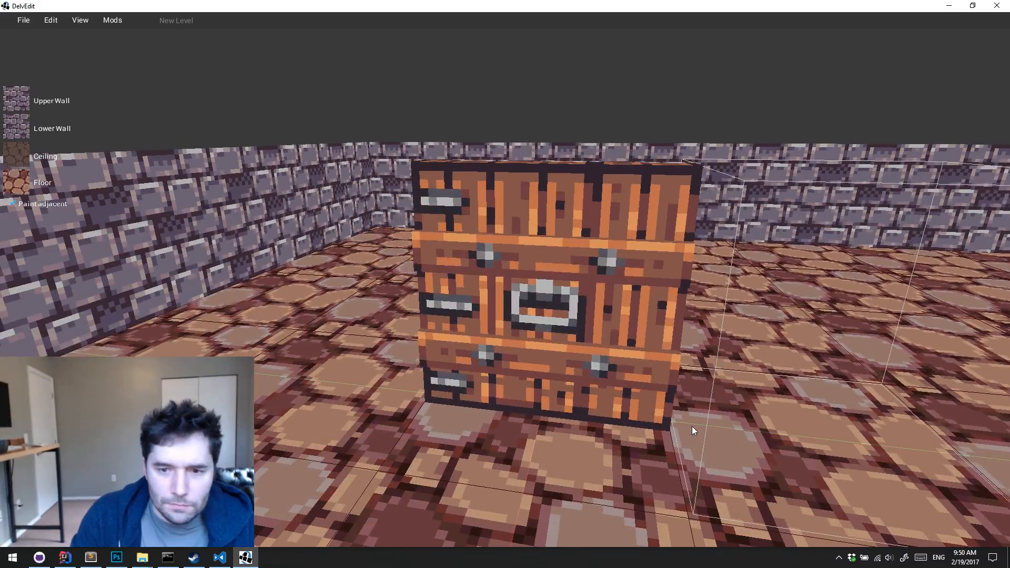
pyautogui.scroll(-3, 692, 426)
pyautogui.scroll(3, 692, 427)
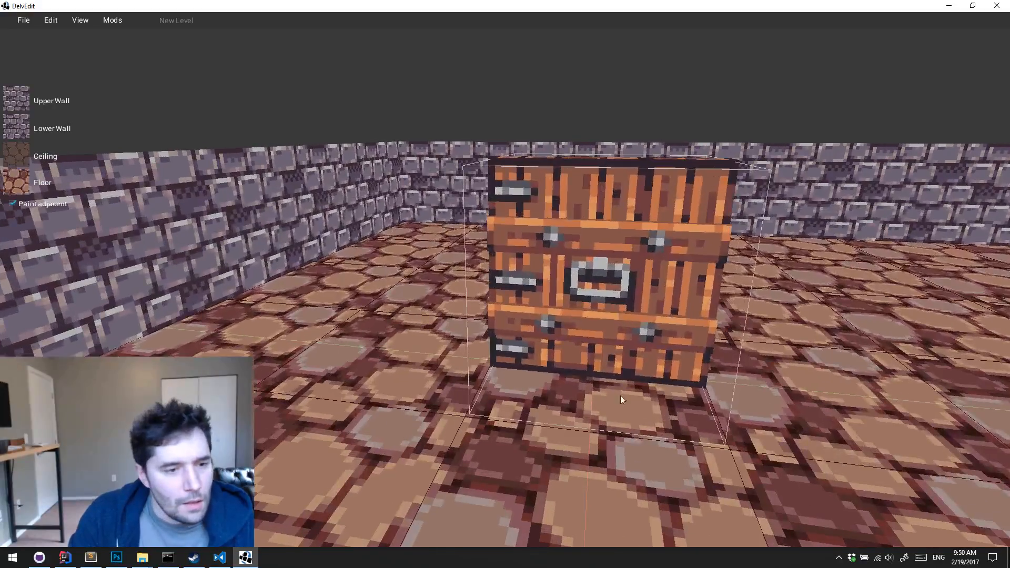
pyautogui.click(606, 345)
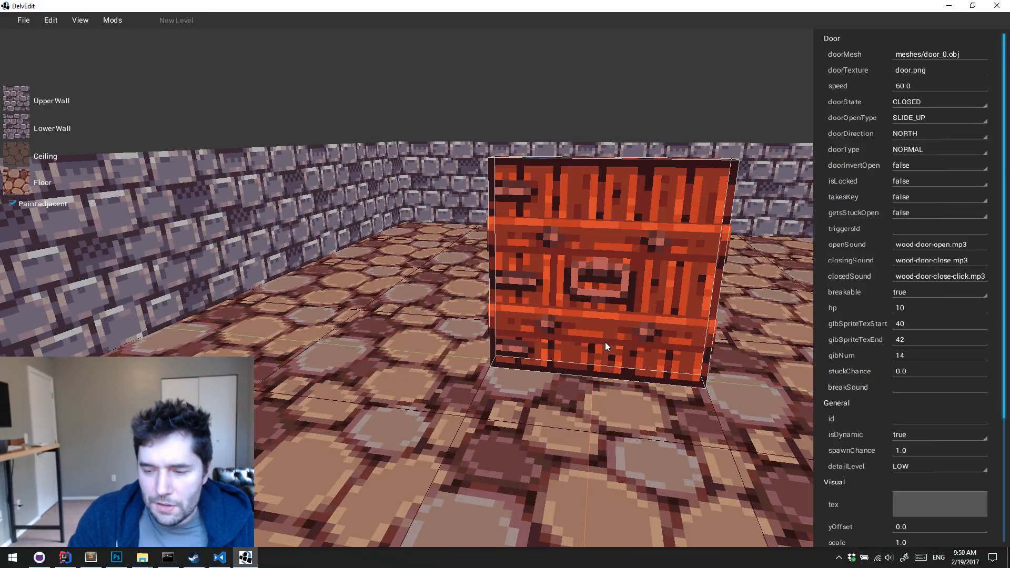
pyautogui.press('a')
pyautogui.press('w')
pyautogui.press('d')
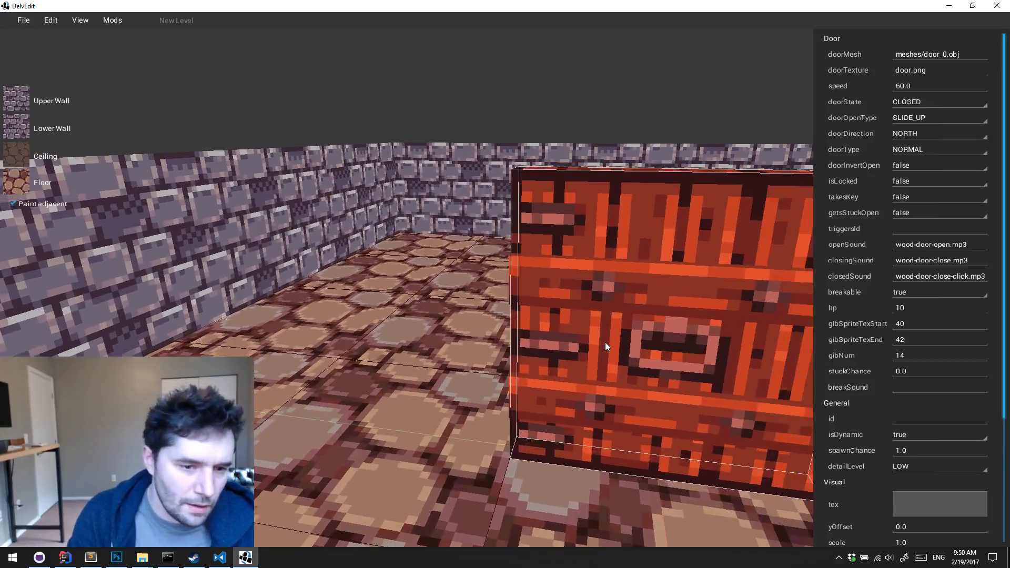
pyautogui.press('s')
pyautogui.press('a')
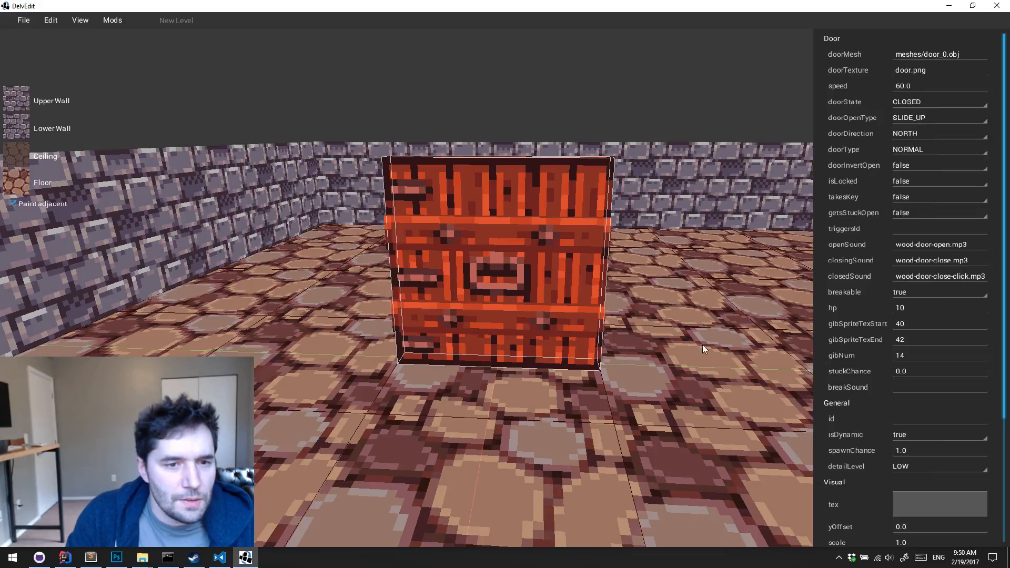
pyautogui.press('s')
pyautogui.scroll(-1, 980, 364)
pyautogui.press('d')
pyautogui.press('w')
pyautogui.scroll(1, 961, 369)
pyautogui.press('a')
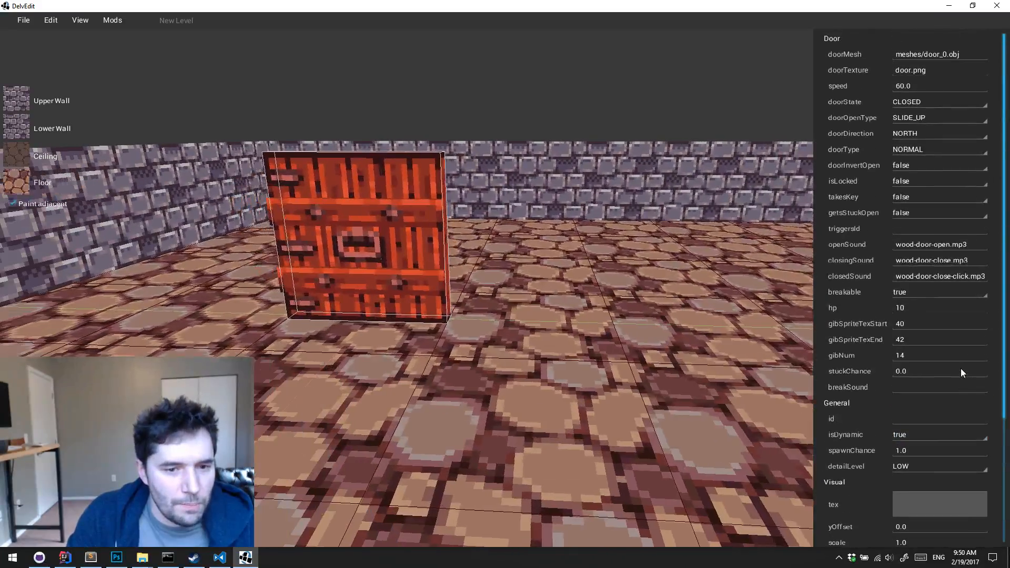
# Deselect the door and place a grate mover from the Movers entities on the floor tile beside it
pyautogui.press('Escape')
pyautogui.rightClick(569, 335)
pyautogui.moveTo(617, 298)
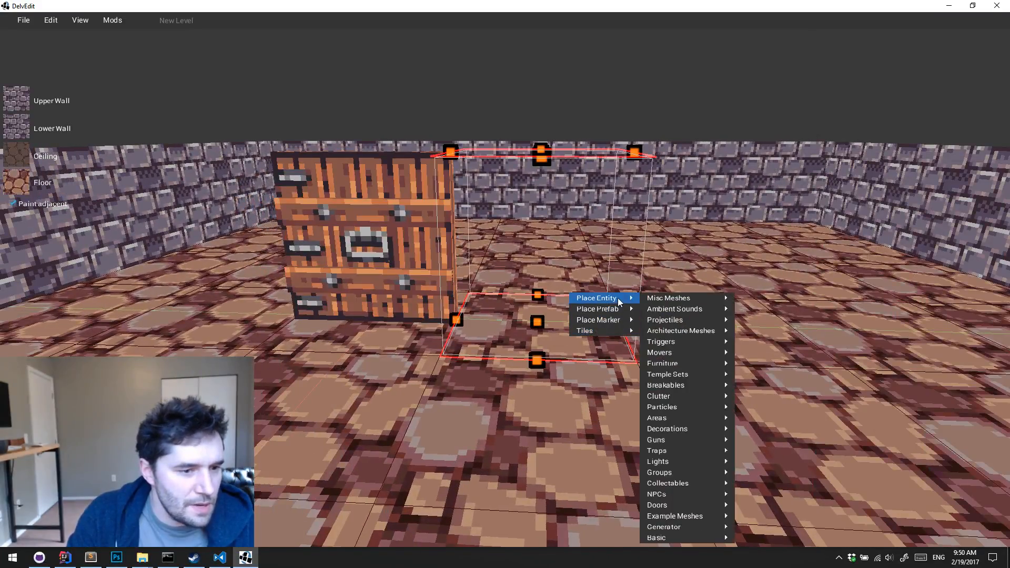
pyautogui.moveTo(683, 538)
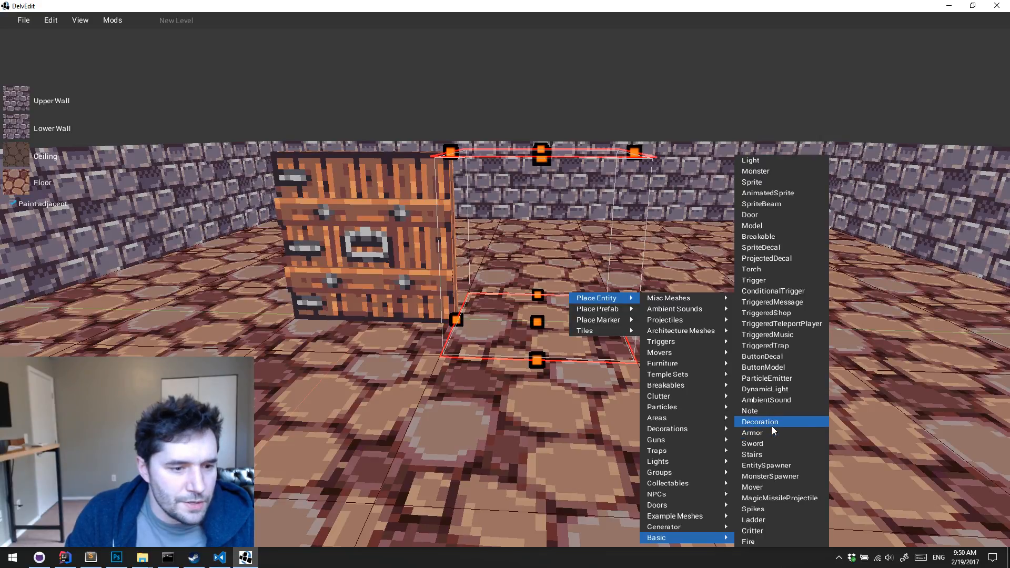
pyautogui.moveTo(674, 354)
pyautogui.click(759, 353)
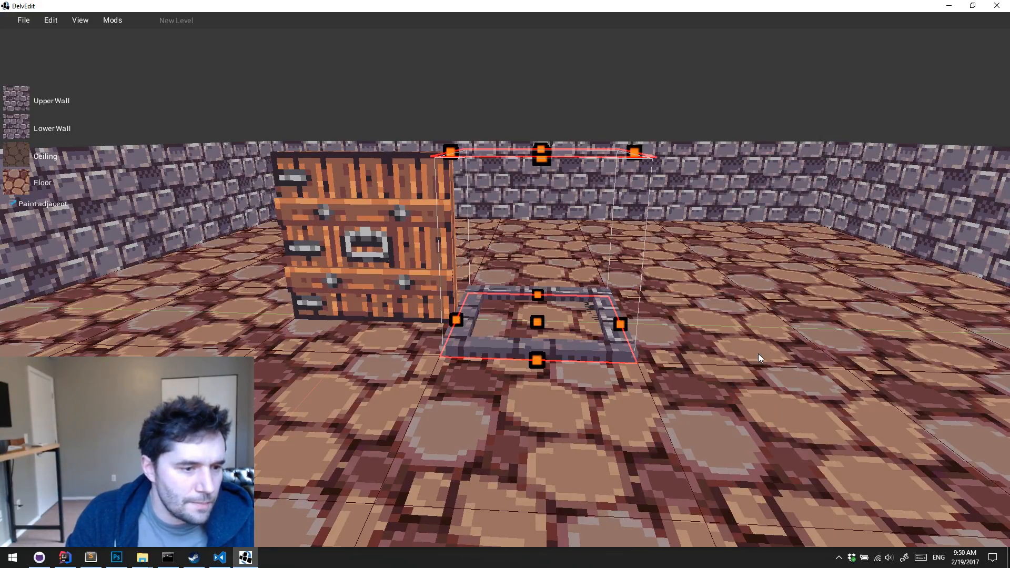
# Review the grate mover's properties and the available moverMode options without changing them
pyautogui.click(600, 348)
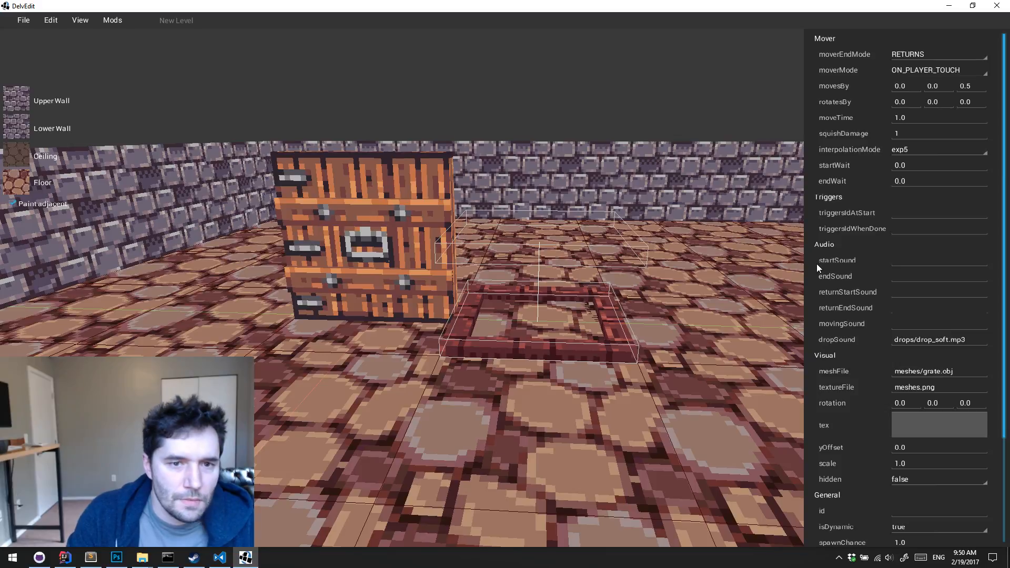
pyautogui.click(943, 71)
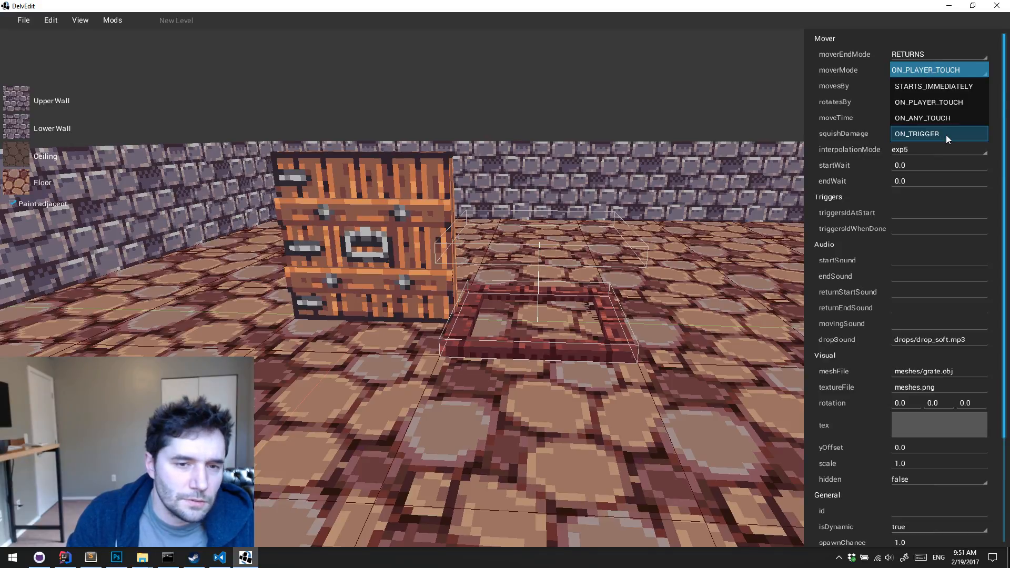
pyautogui.click(689, 296)
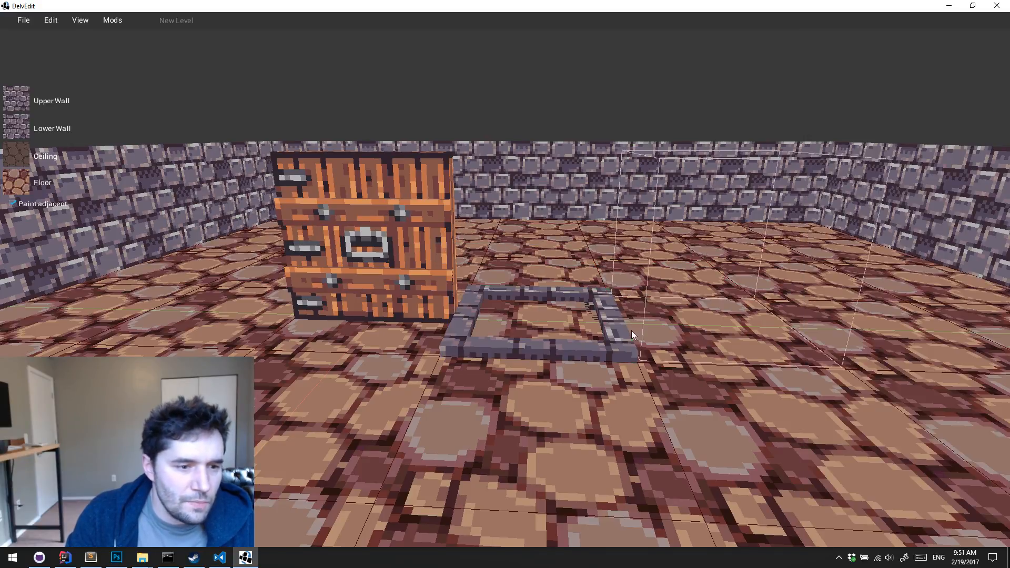
pyautogui.click(591, 354)
# Place a basic EntitySpawner entity on the tile next to the grate mover
pyautogui.rightClick(702, 319)
pyautogui.moveTo(738, 286)
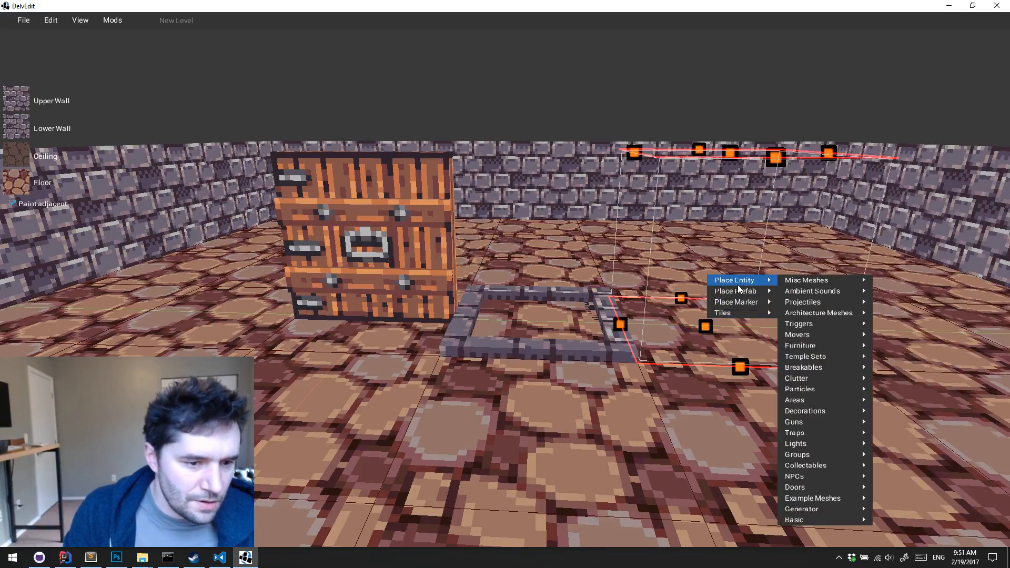
pyautogui.moveTo(821, 520)
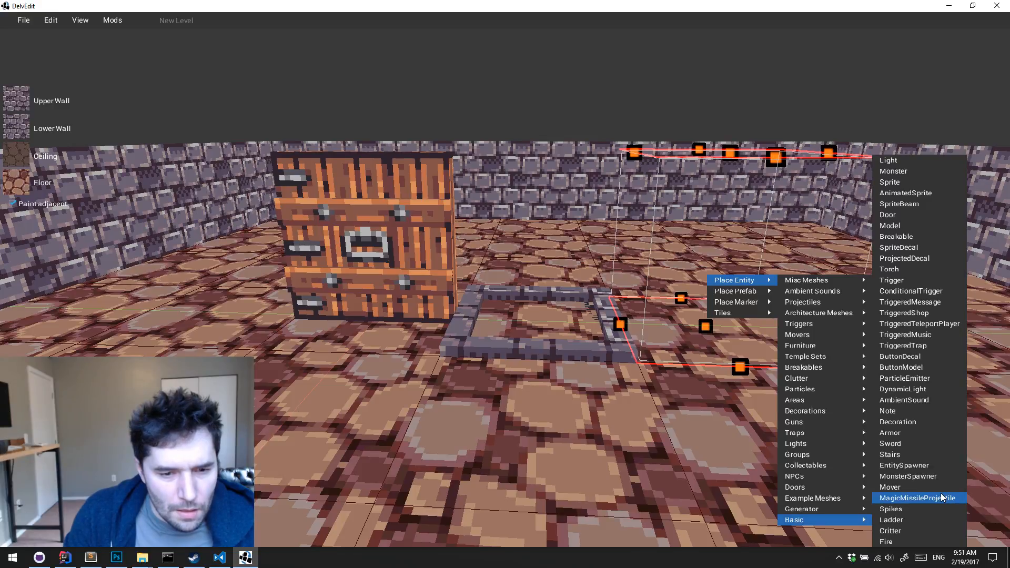
pyautogui.click(924, 465)
pyautogui.press('w')
# Compare the properties of the grate mover and the entity spawner, and set the spawner's id to push
pyautogui.click(559, 371)
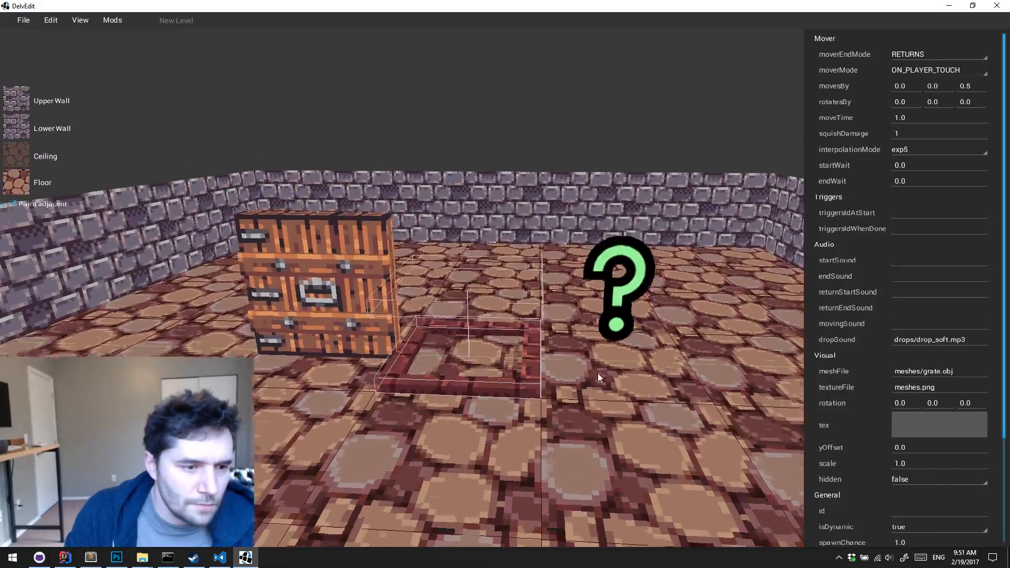
pyautogui.click(635, 304)
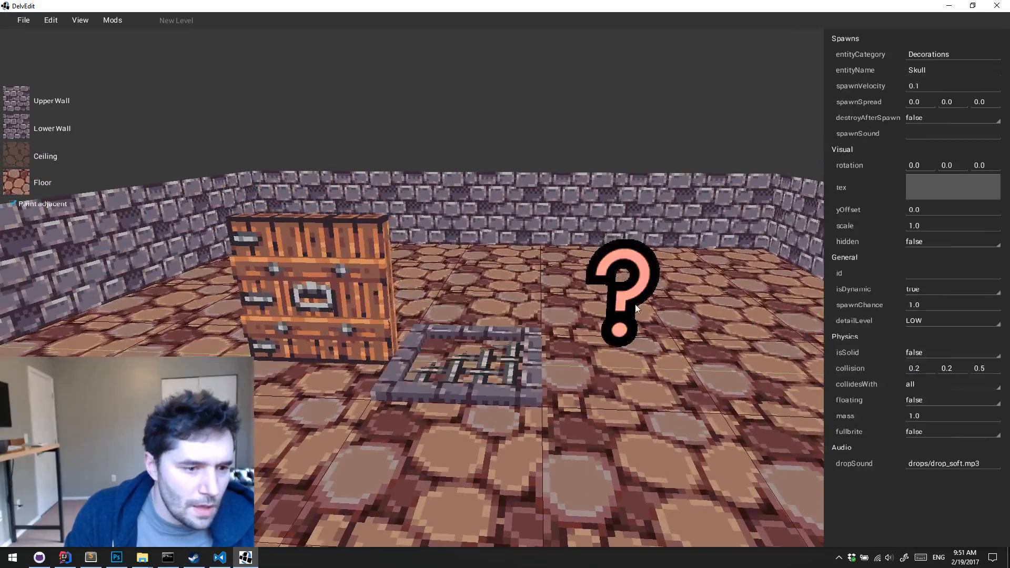
pyautogui.click(528, 377)
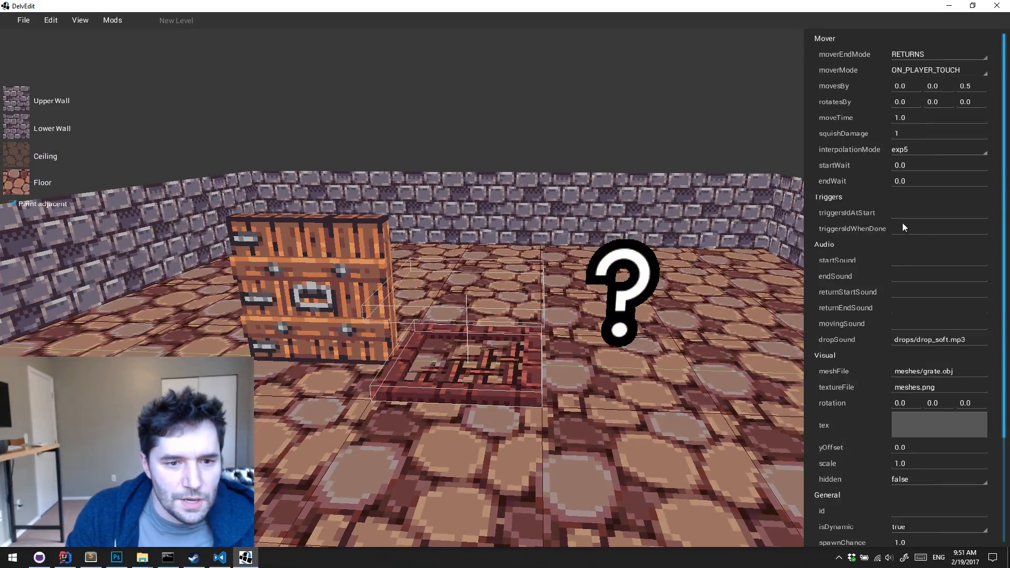
pyautogui.click(624, 294)
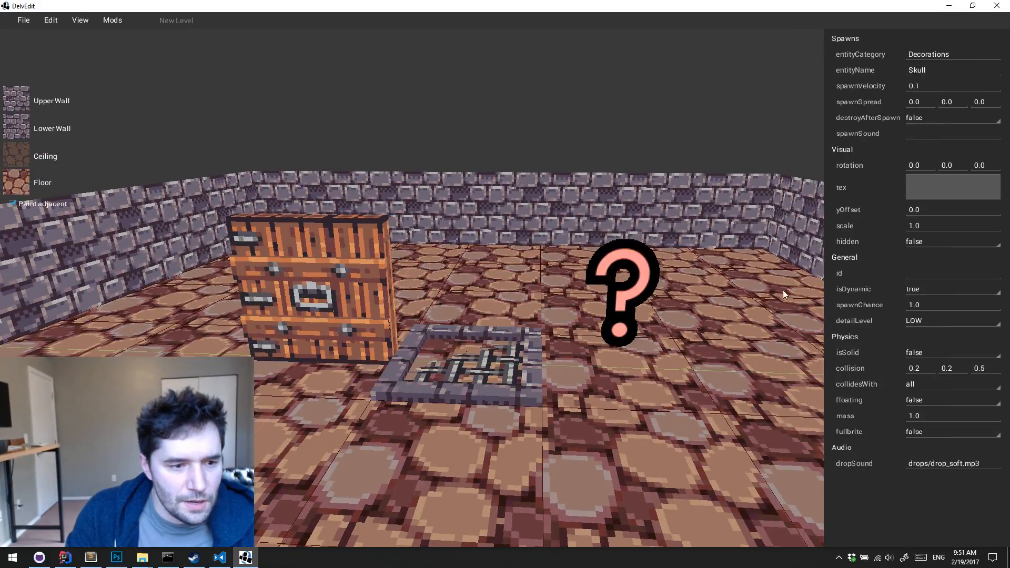
pyautogui.click(924, 271)
pyautogui.write('push')
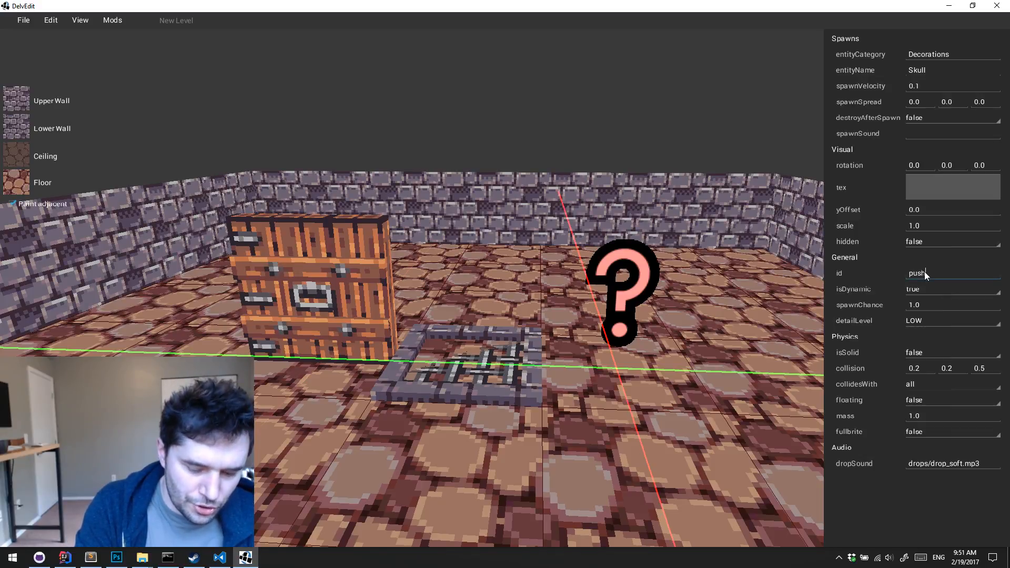
# Set the grate mover's triggersIdWhenDone to push and deselect it
pyautogui.click(537, 350)
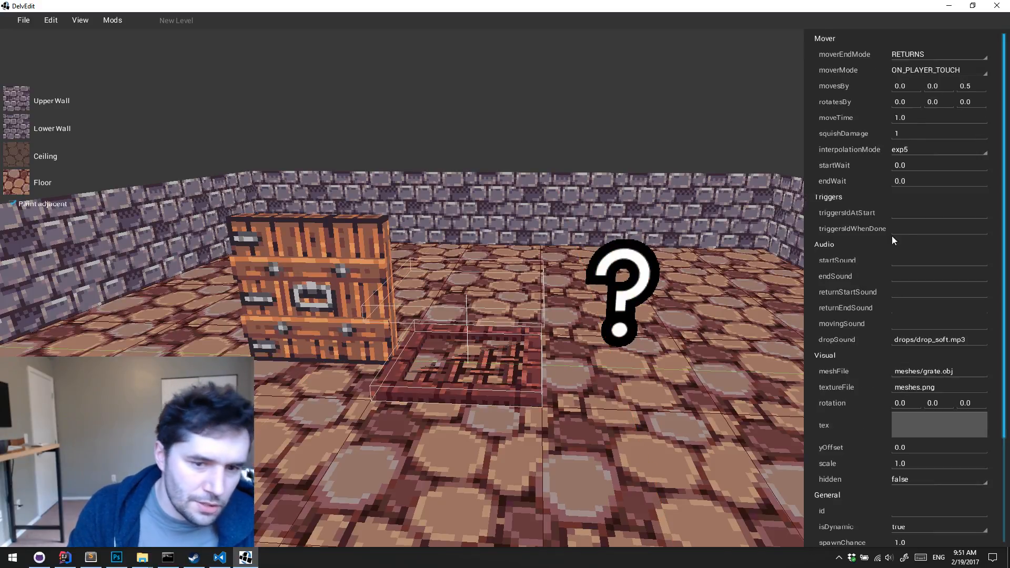
pyautogui.click(919, 230)
pyautogui.write('push')
pyautogui.click(582, 416)
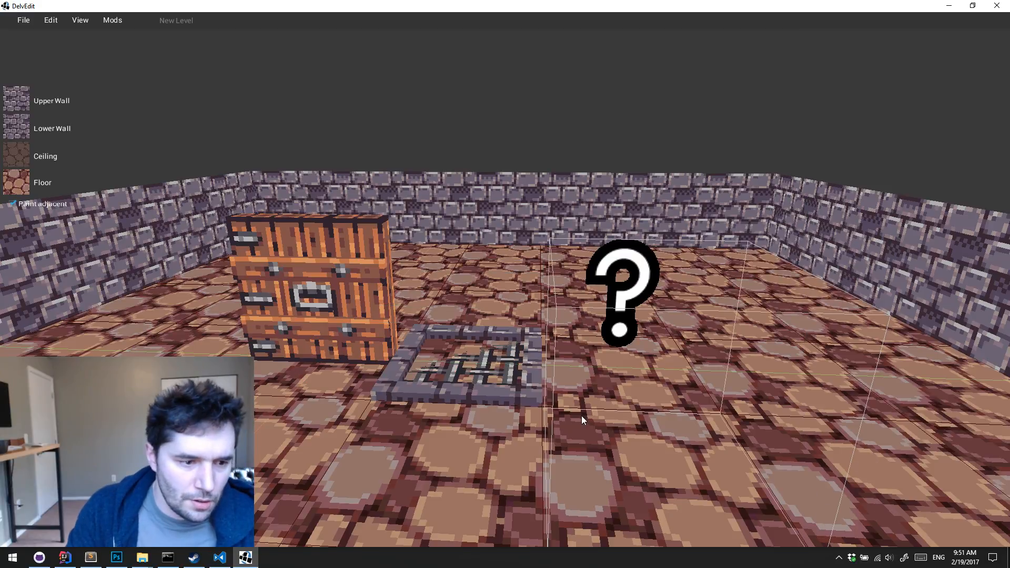
# Playtest briefly by walking toward the grate, return to the editor and check the spawner's properties
pyautogui.press('a')
pyautogui.press('w')
pyautogui.press('p')
pyautogui.press('w')
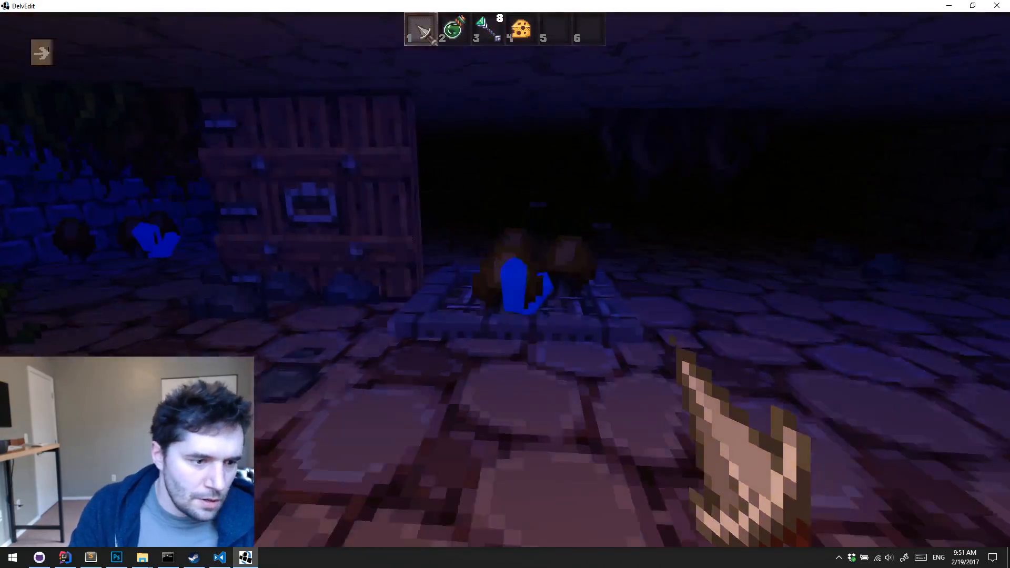
pyautogui.press('Escape')
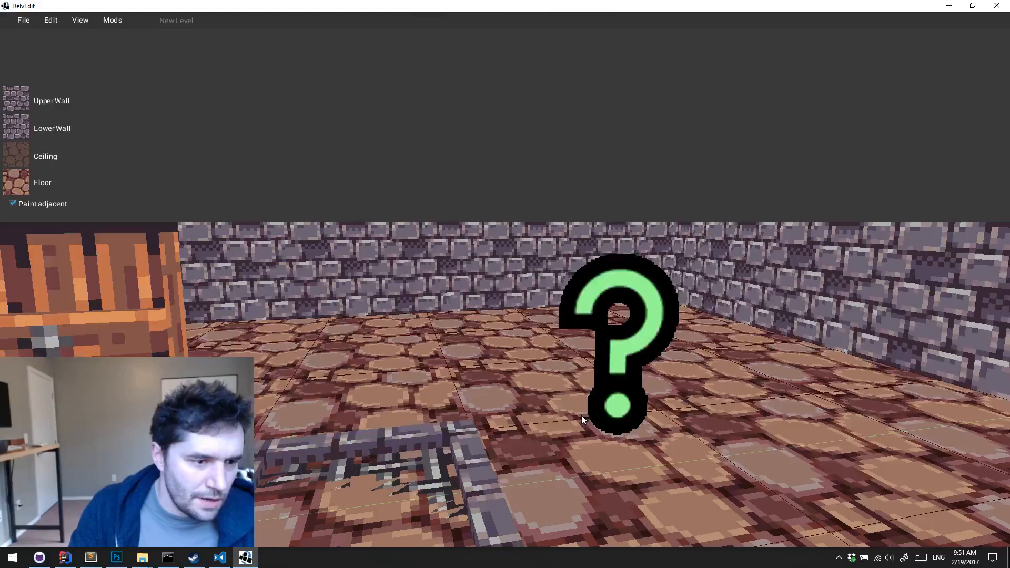
pyautogui.click(591, 428)
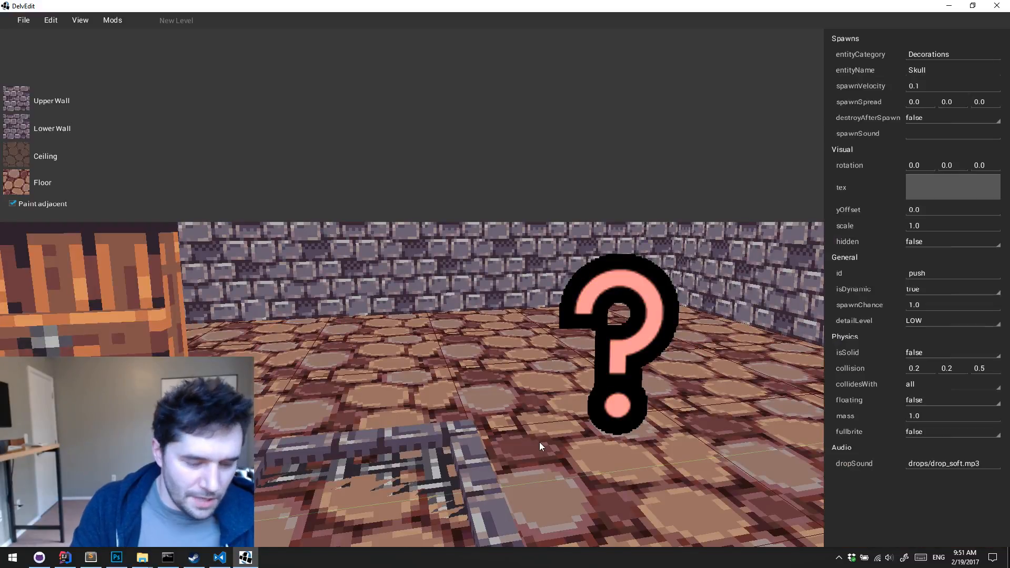
pyautogui.click(539, 441)
# Playtest the mover trigger by stepping onto and off the grate repeatedly, and return to the editor
pyautogui.press('p')
pyautogui.press('w')
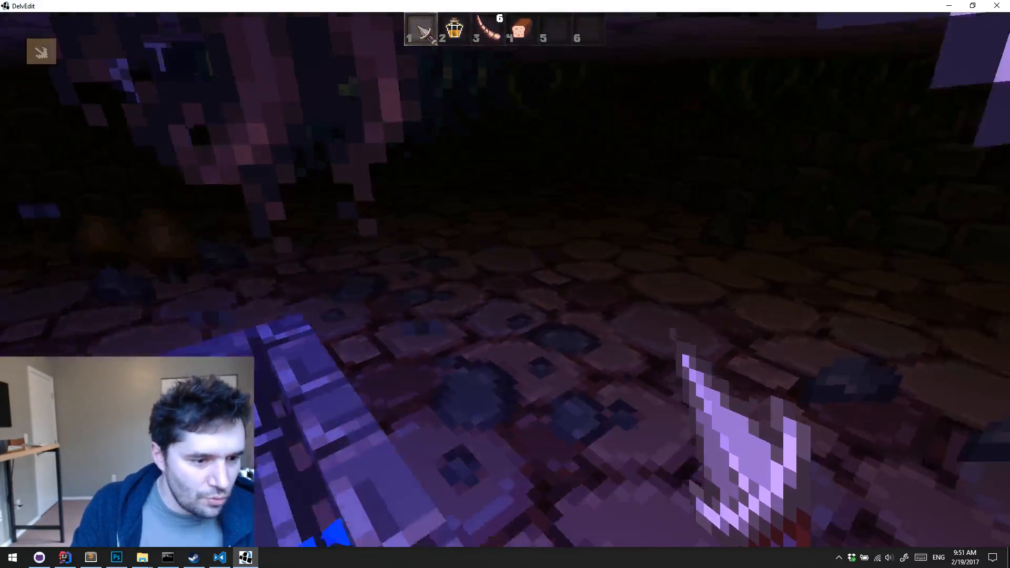
pyautogui.press('w')
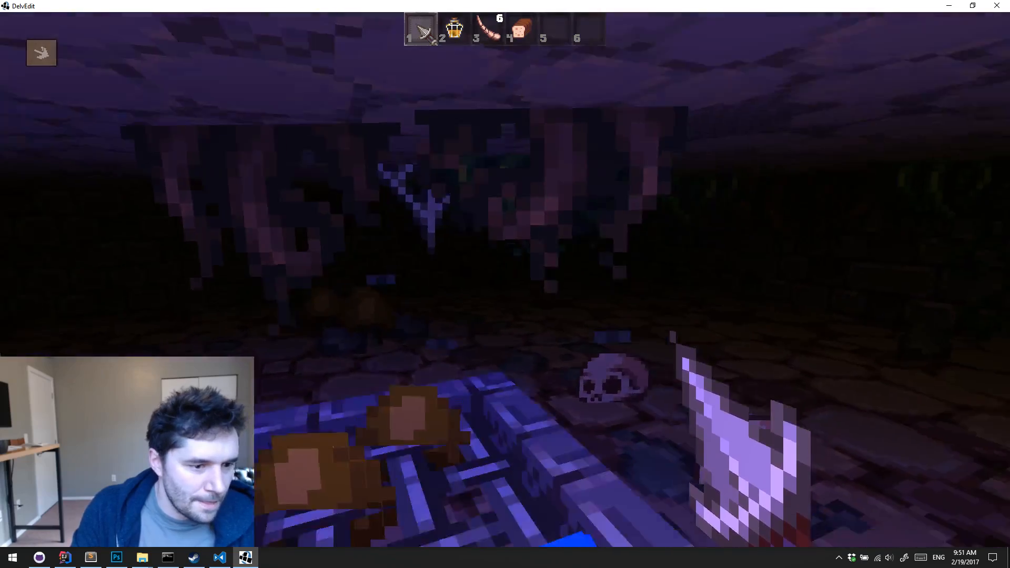
pyautogui.press('s')
pyautogui.press('w')
pyautogui.press('s')
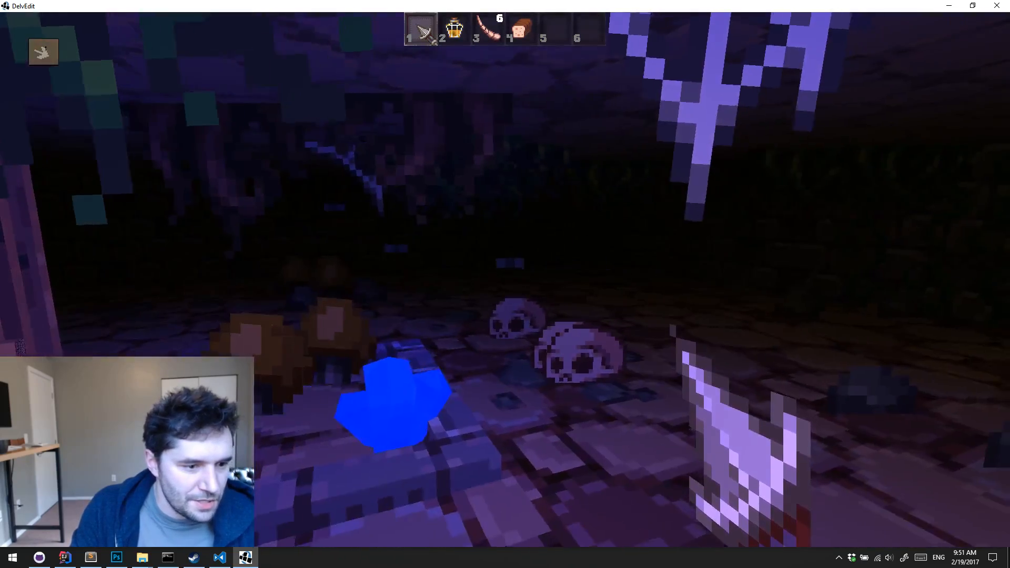
pyautogui.press('w')
pyautogui.press('s')
pyautogui.press('w')
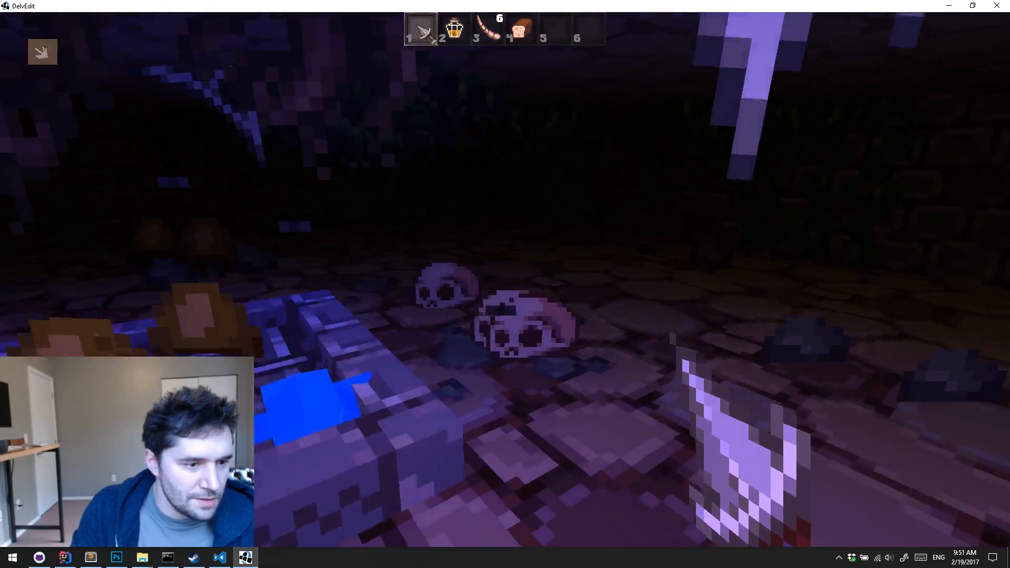
pyautogui.press('Escape')
# End the playtest and select the entity spawner in the level editor
pyautogui.press('s')
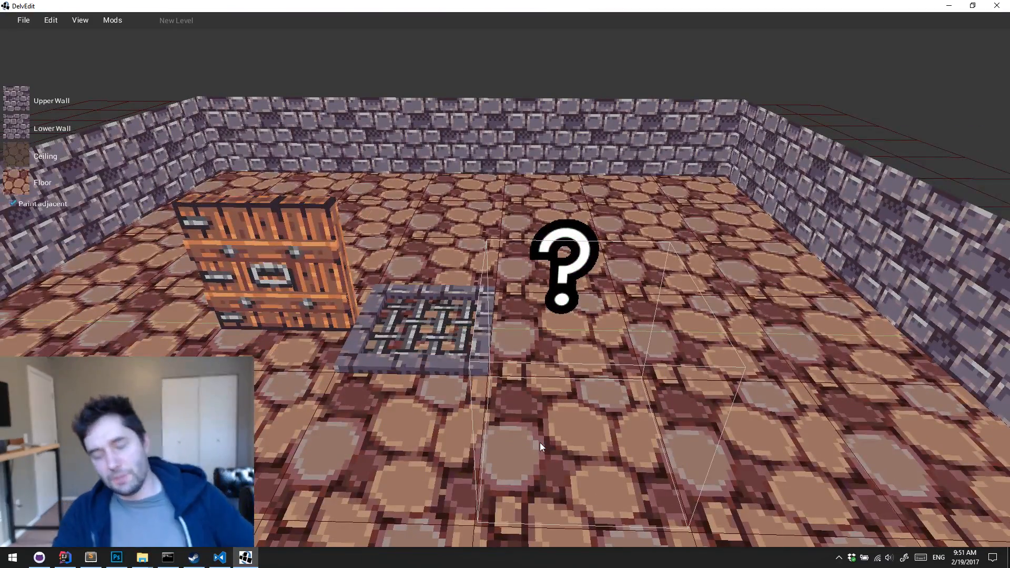
pyautogui.press('w')
pyautogui.click(613, 310)
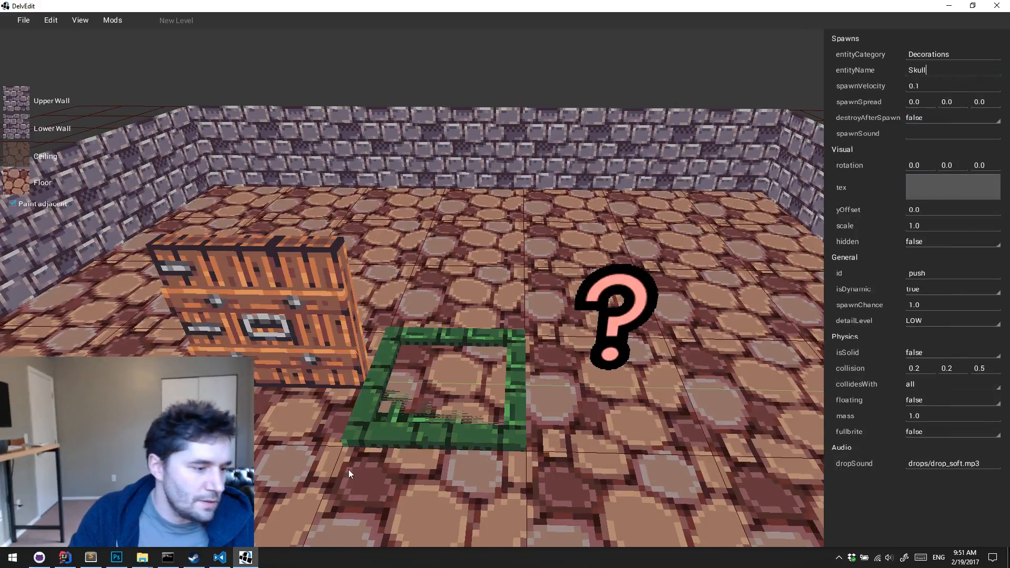
# Switch to IntelliJ IDEA and open entities.dat from the Dungeoneer assets data folder
pyautogui.click(63, 559)
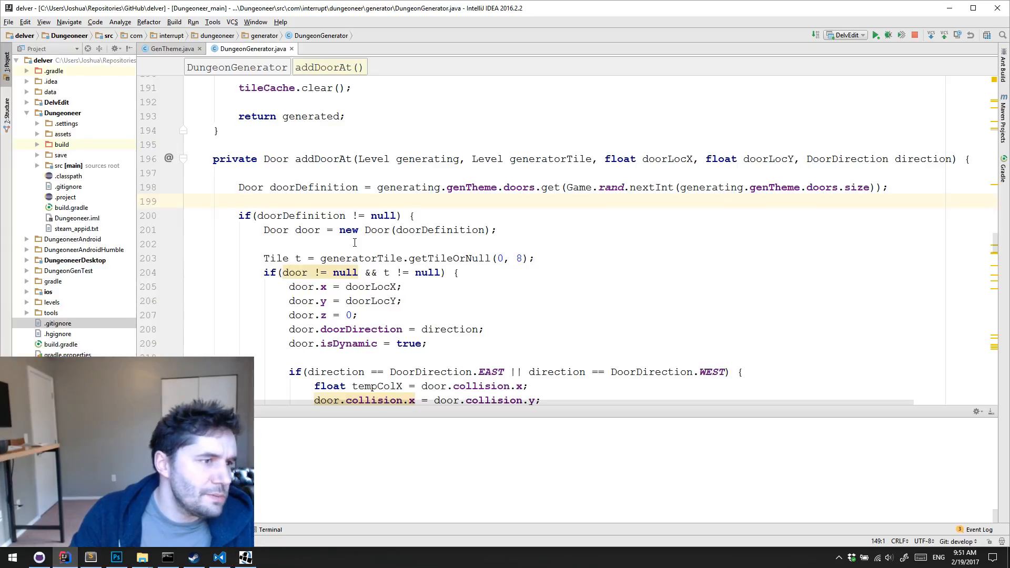
pyautogui.hotkey('ctrl', 'shift', 'n')
pyautogui.write('f')
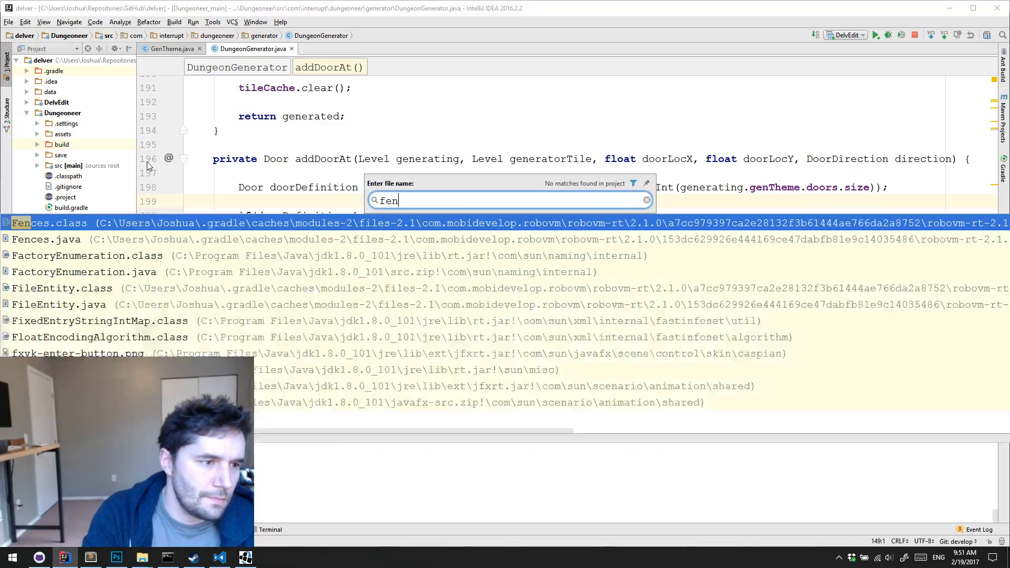
pyautogui.press('BackSpace')
pyautogui.write('entities.dat')
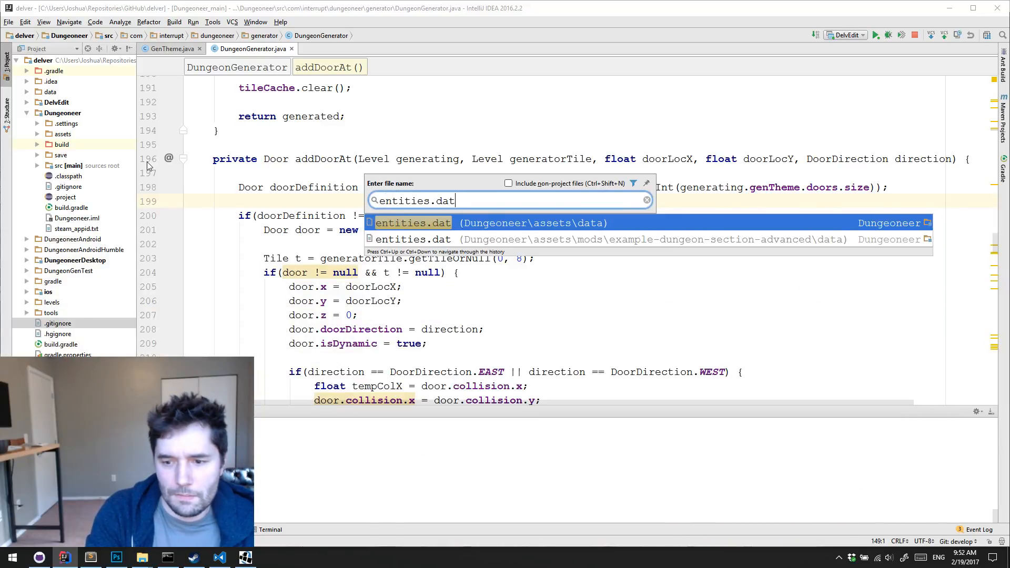
pyautogui.press('Return')
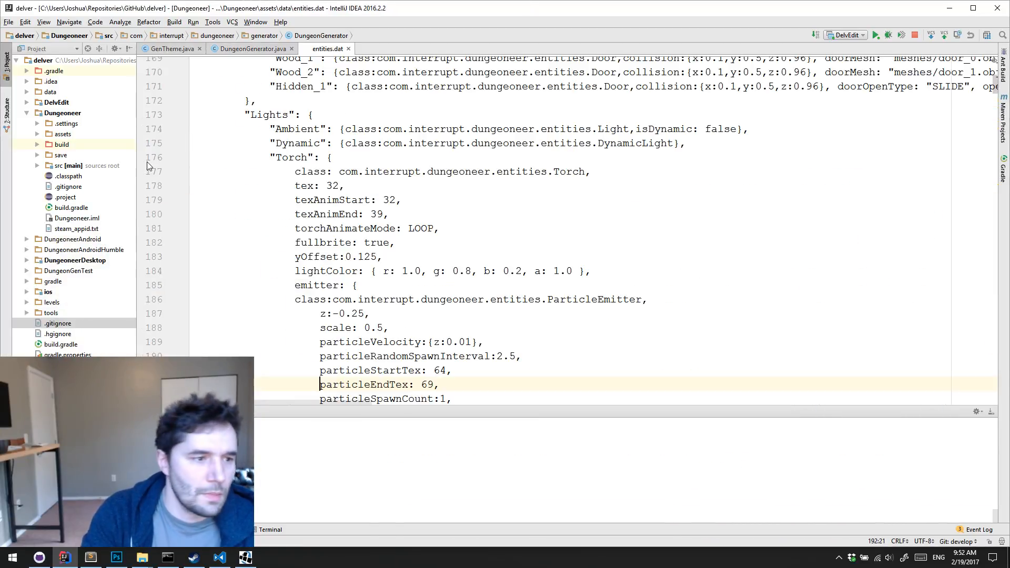
# Look through the start of entities.dat for the category and name of a breakable entity the spawner can use
pyautogui.scroll(20, 298, 247)
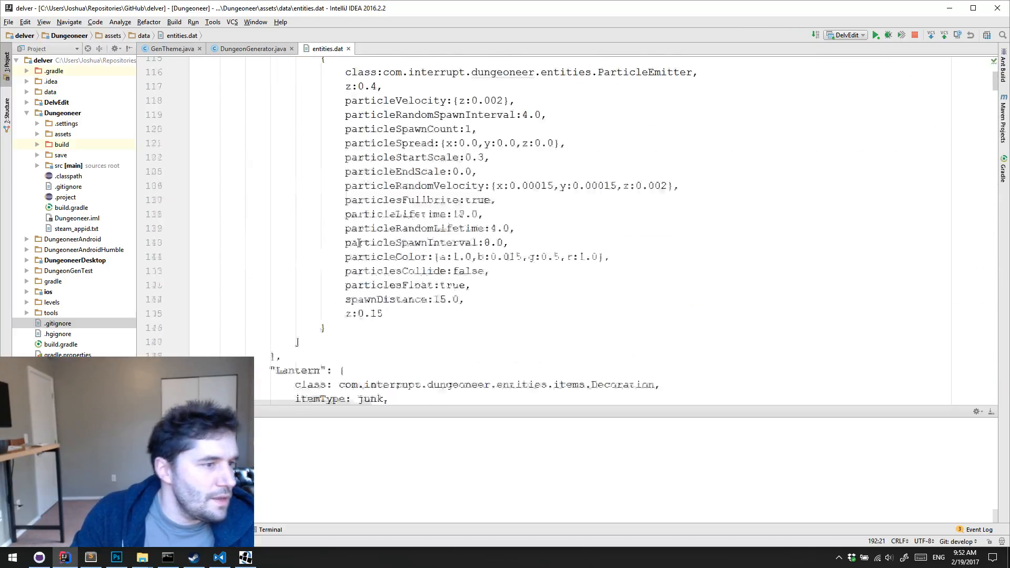
pyautogui.scroll(5, 359, 243)
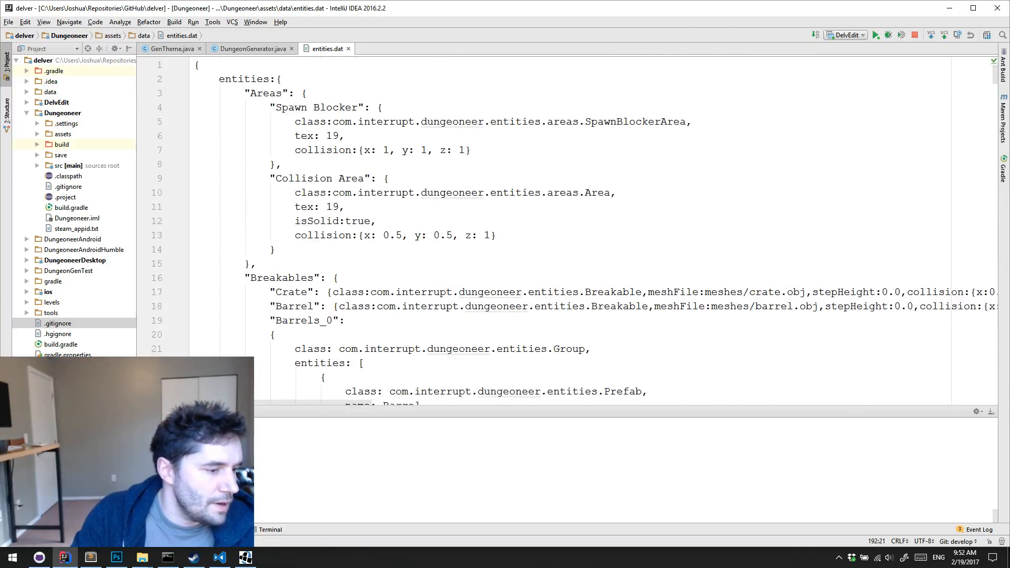
pyautogui.click(245, 559)
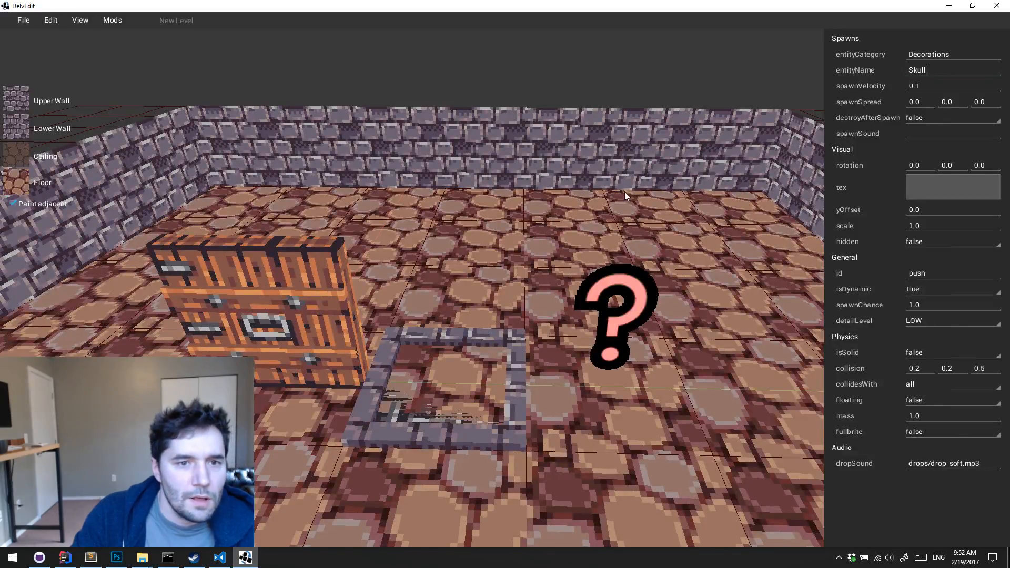
pyautogui.click(948, 5)
pyautogui.click(435, 271)
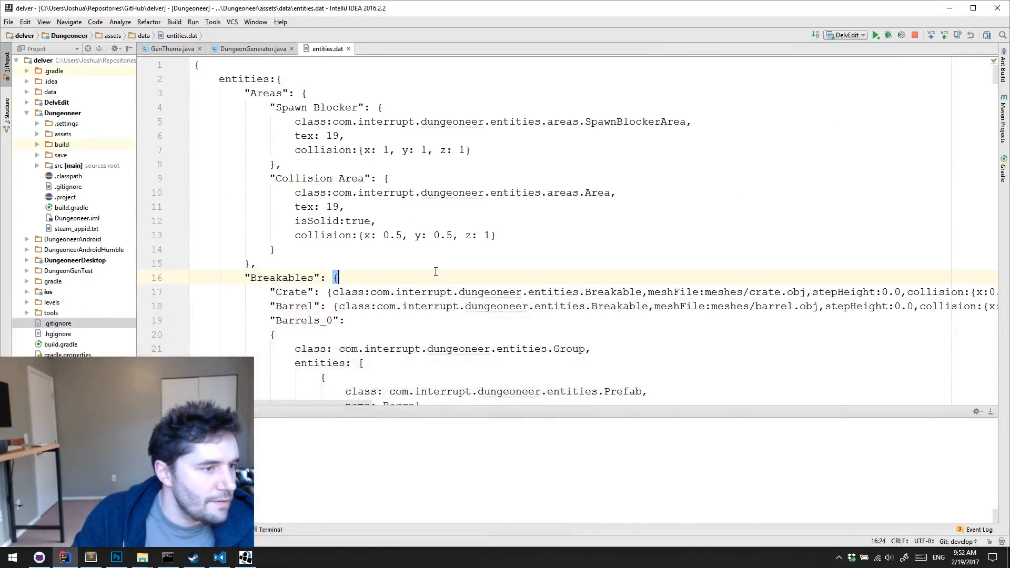
pyautogui.scroll(-4, 433, 278)
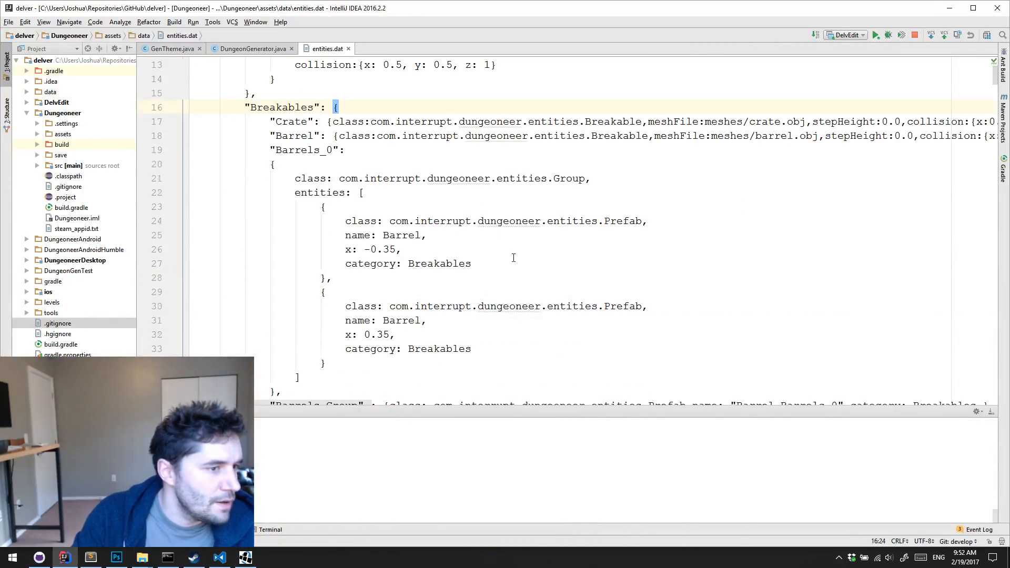
pyautogui.scroll(1, 514, 258)
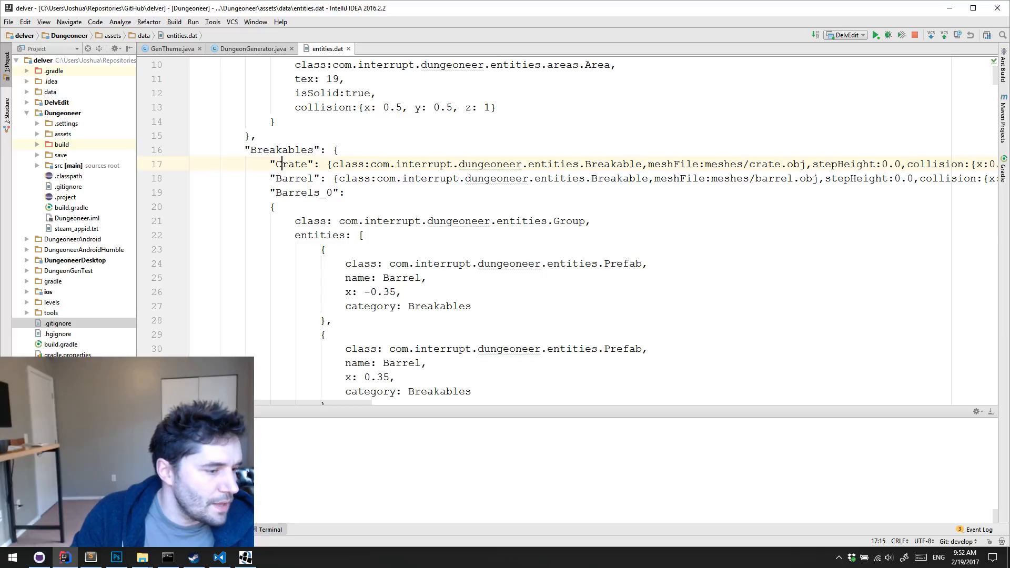
# Switch to DelvEdit, set the spawner's entityCategory to Breakables and entityName to Crate, and deselect it
pyautogui.click(245, 557)
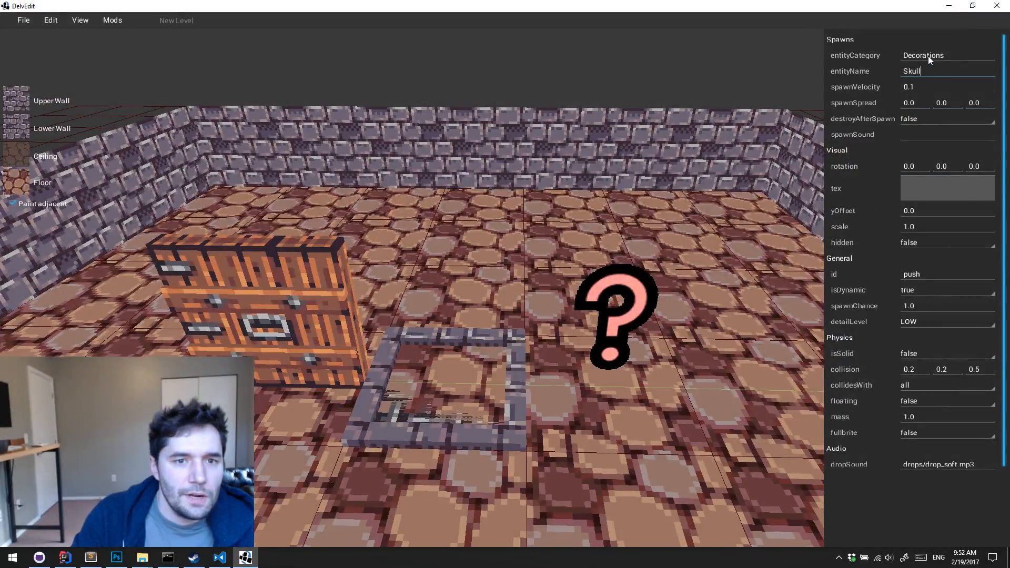
pyautogui.doubleClick(931, 56)
pyautogui.write('Breakables')
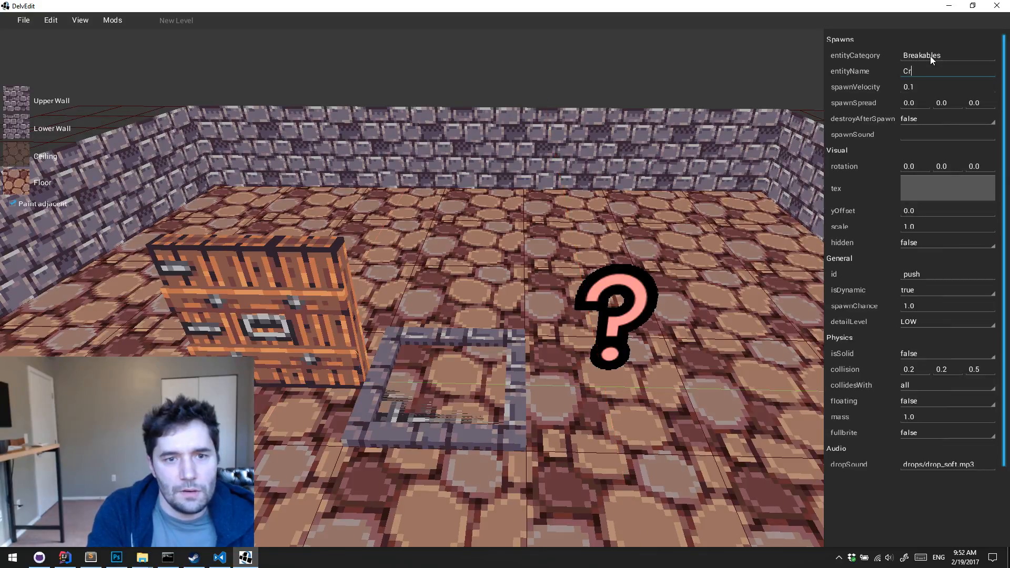
pyautogui.click(661, 380)
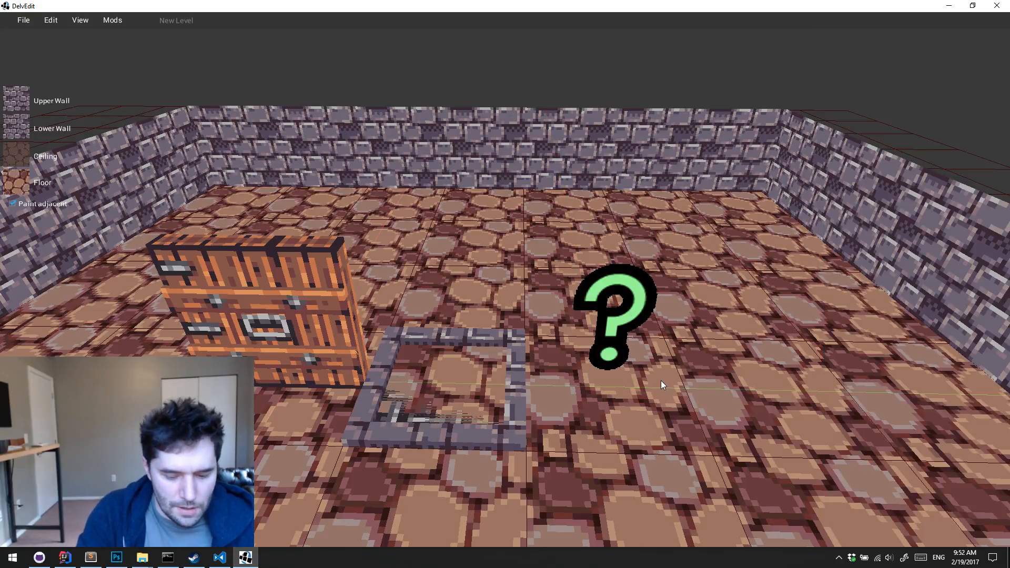
# Playtest the level by walking onto the grate to spawn crates, and shoot them with the wand in slot 3
pyautogui.press('p')
pyautogui.press('w')
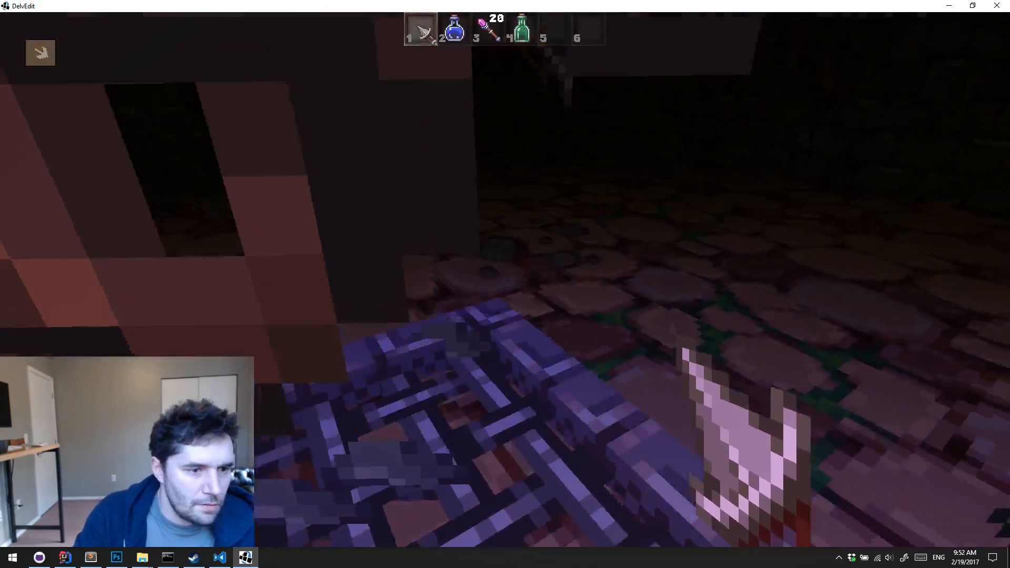
pyautogui.press('3')
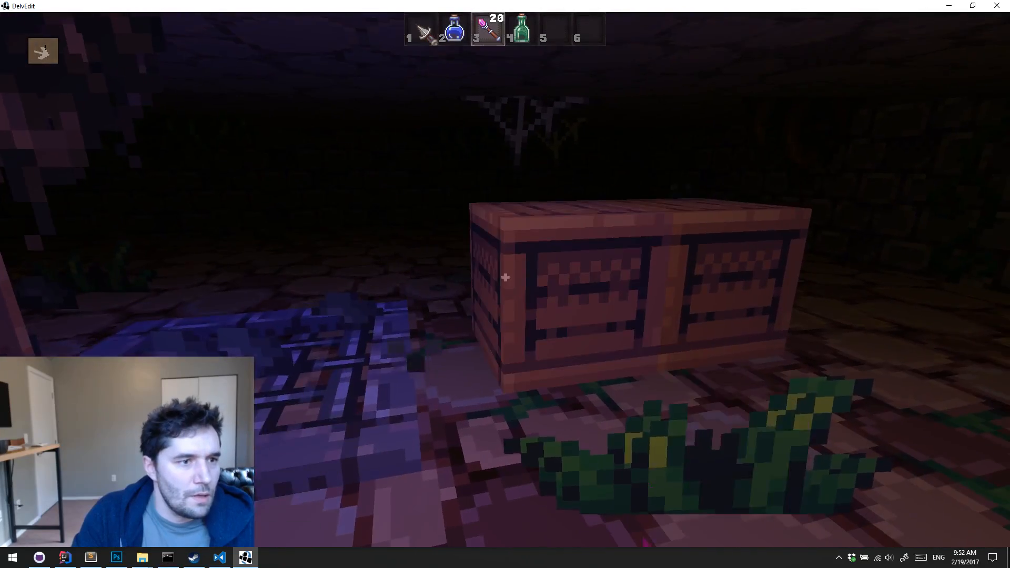
pyautogui.click(505, 277)
pyautogui.click(505, 277)
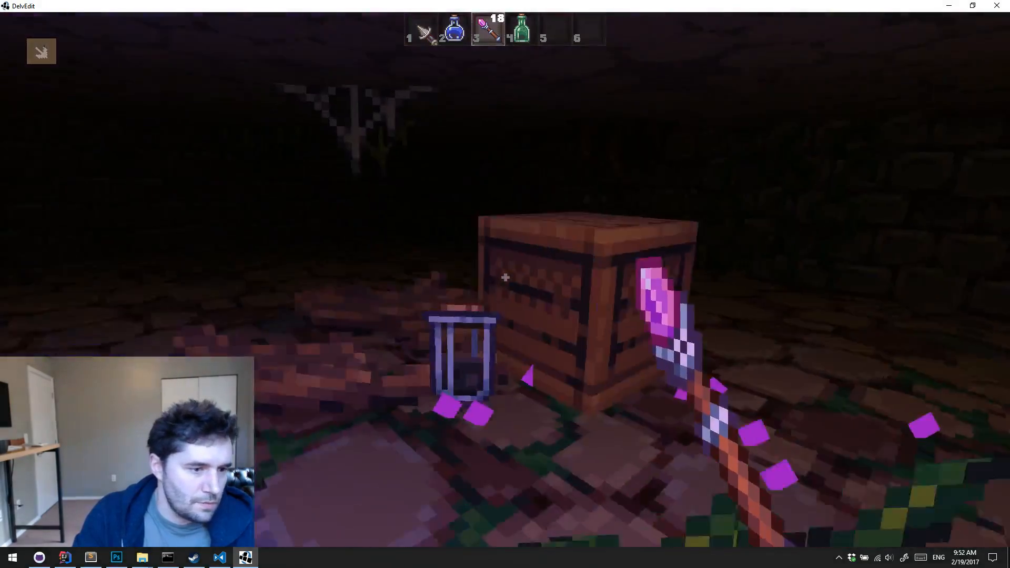
pyautogui.click(505, 277)
pyautogui.click(505, 277)
pyautogui.click(505, 277)
pyautogui.click(505, 277)
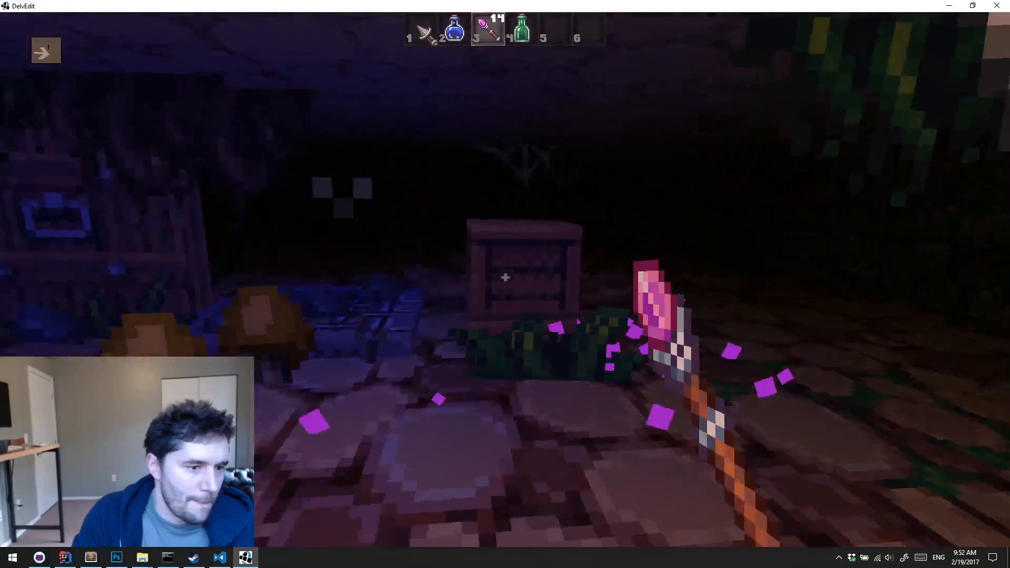
# Trigger the grate again, shoot the newly spawned crates with the wand, and return to the editor
pyautogui.press('w')
pyautogui.press('s')
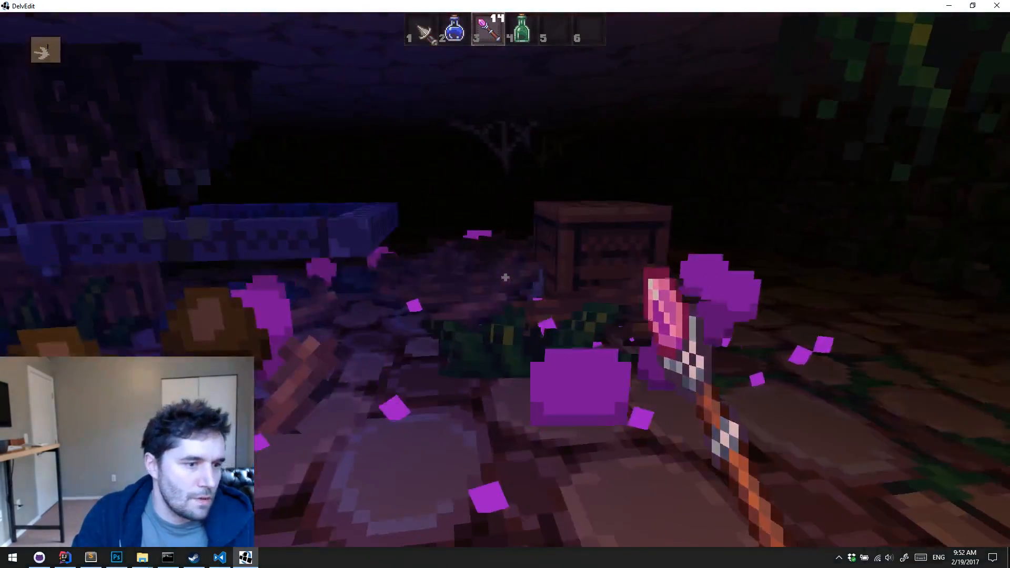
pyautogui.click(505, 277)
pyautogui.click(505, 277)
pyautogui.click(505, 277)
pyautogui.click(505, 277)
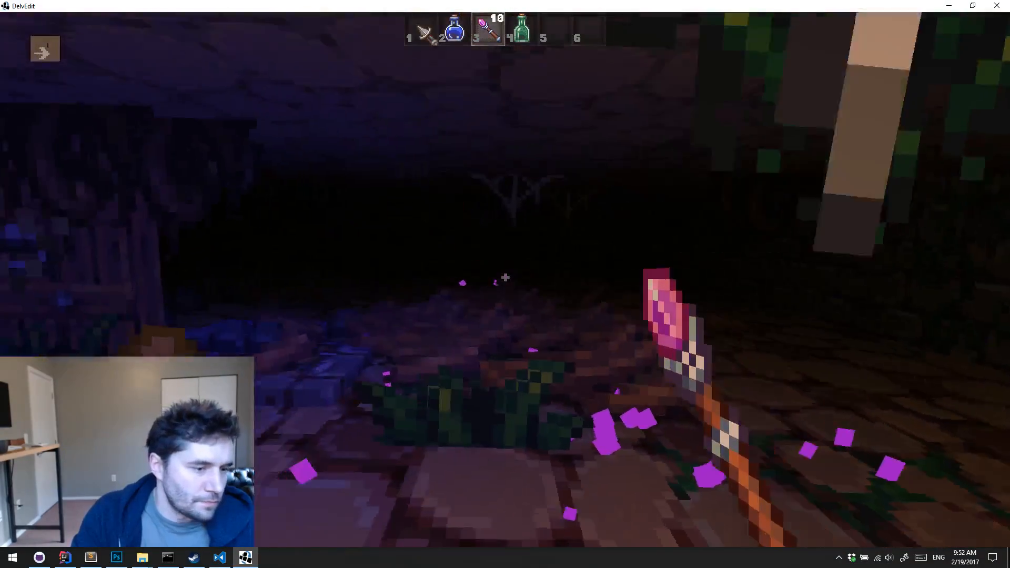
pyautogui.press('Escape')
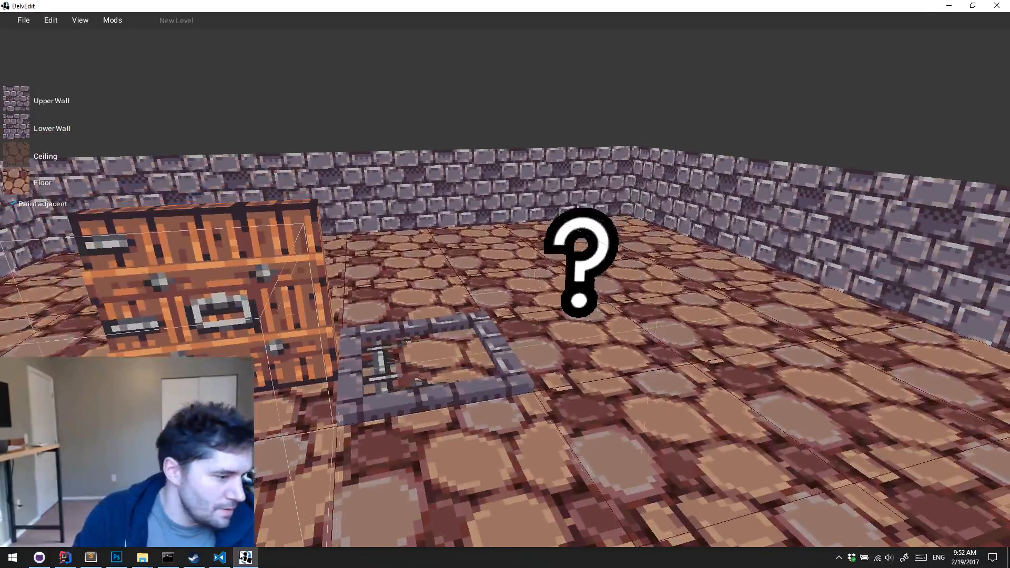
# Switch to IntelliJ IDEA and search entities.dat for "explosion"
pyautogui.click(75, 559)
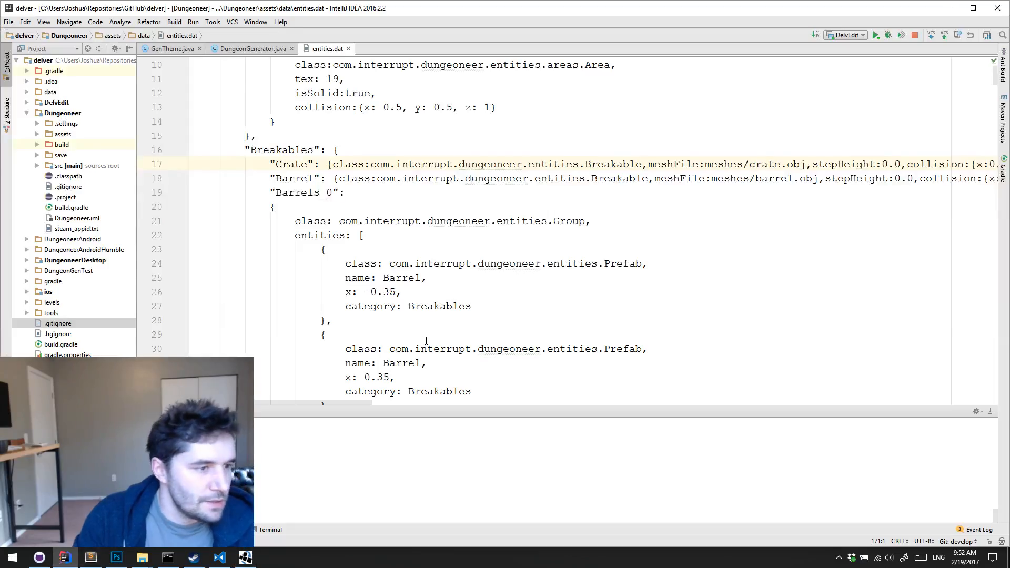
pyautogui.hotkey('ctrl', 'f')
pyautogui.write('explos')
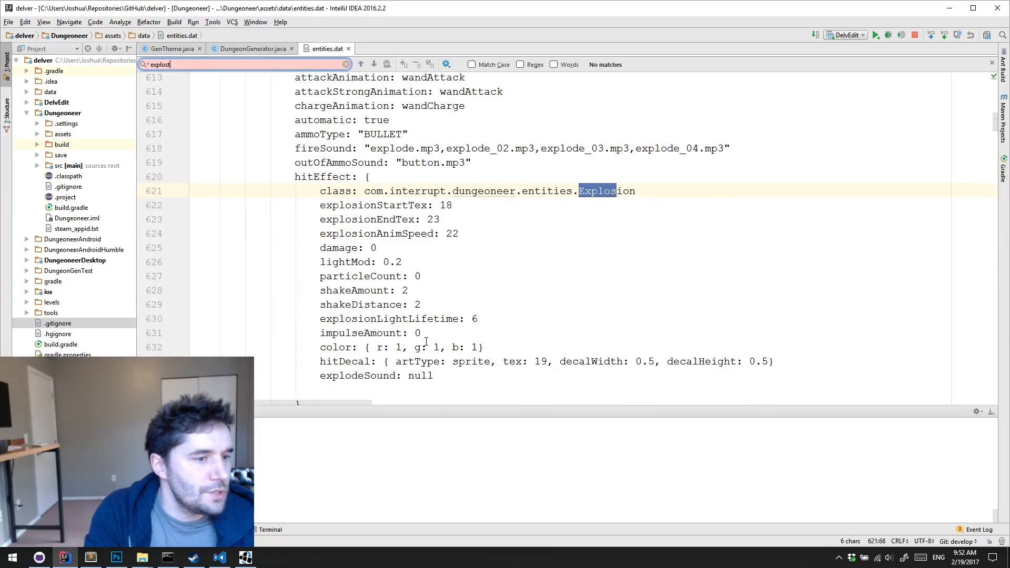
pyautogui.write('ion')
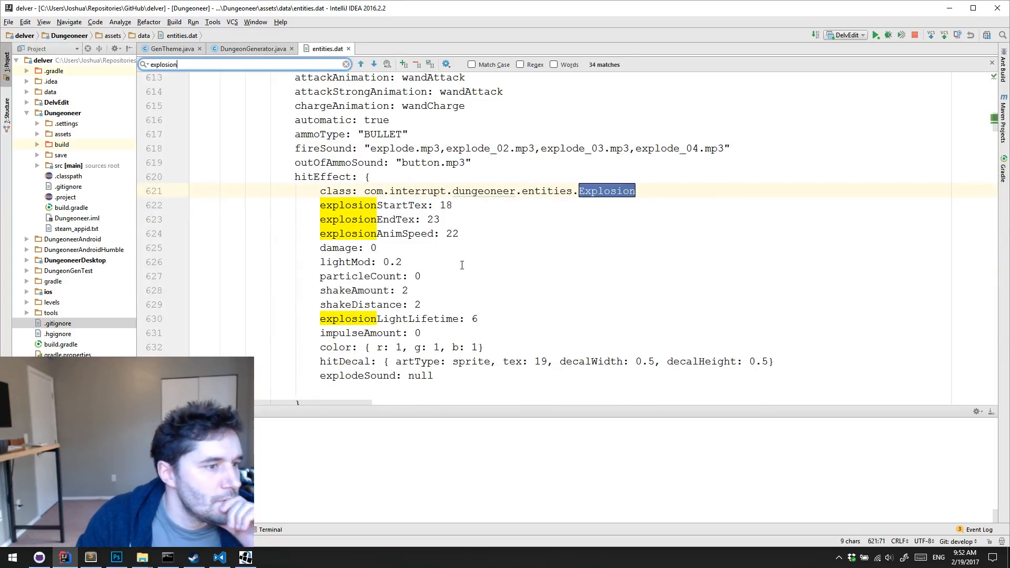
# Find the MagicMissile projectile's explosion definition in entities.dat and select the whole block
pyautogui.scroll(5, 462, 265)
pyautogui.scroll(-20, 462, 268)
pyautogui.scroll(2, 461, 271)
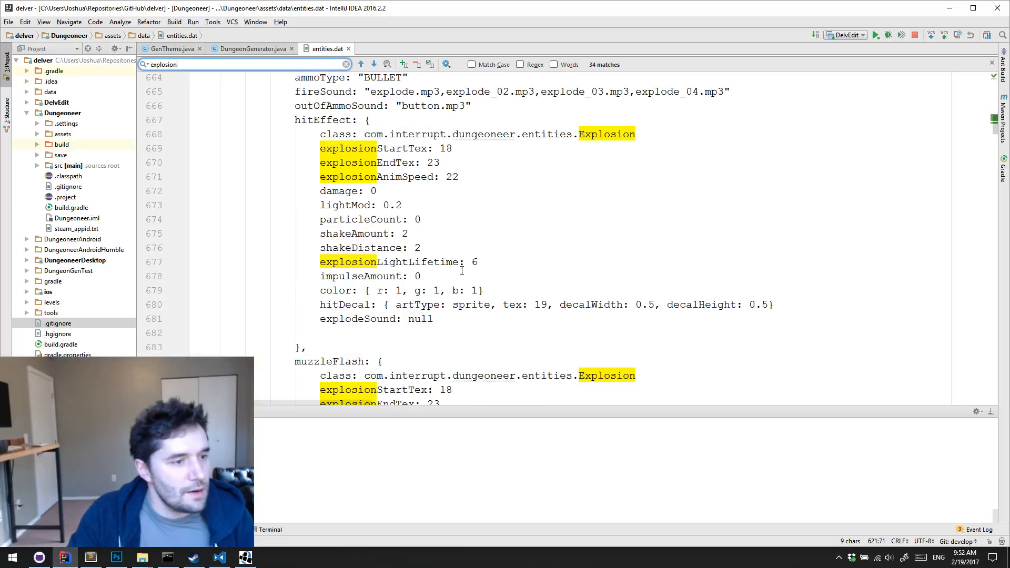
pyautogui.scroll(2, 462, 271)
pyautogui.scroll(-20, 463, 272)
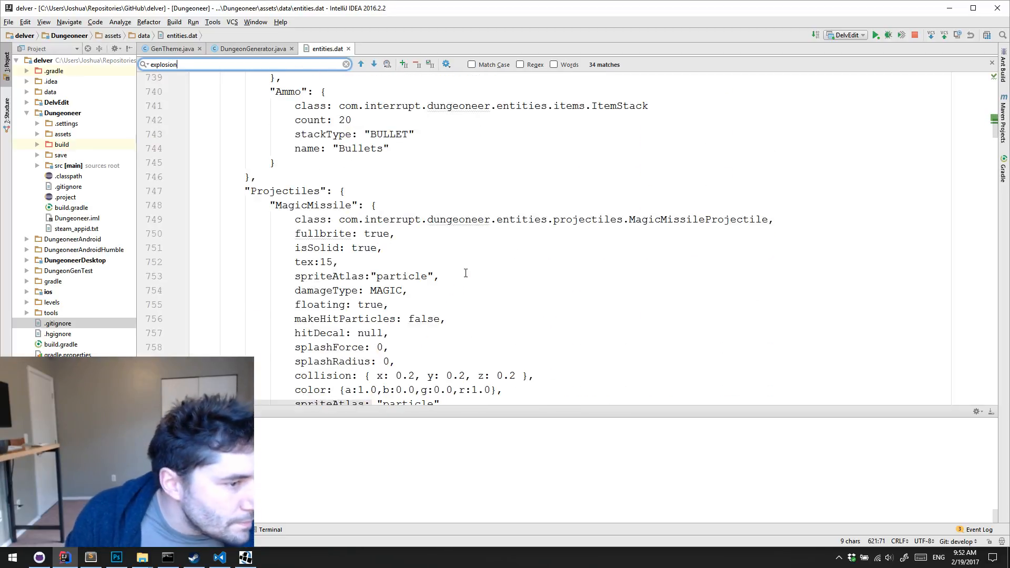
pyautogui.scroll(-7, 466, 273)
pyautogui.scroll(1, 466, 273)
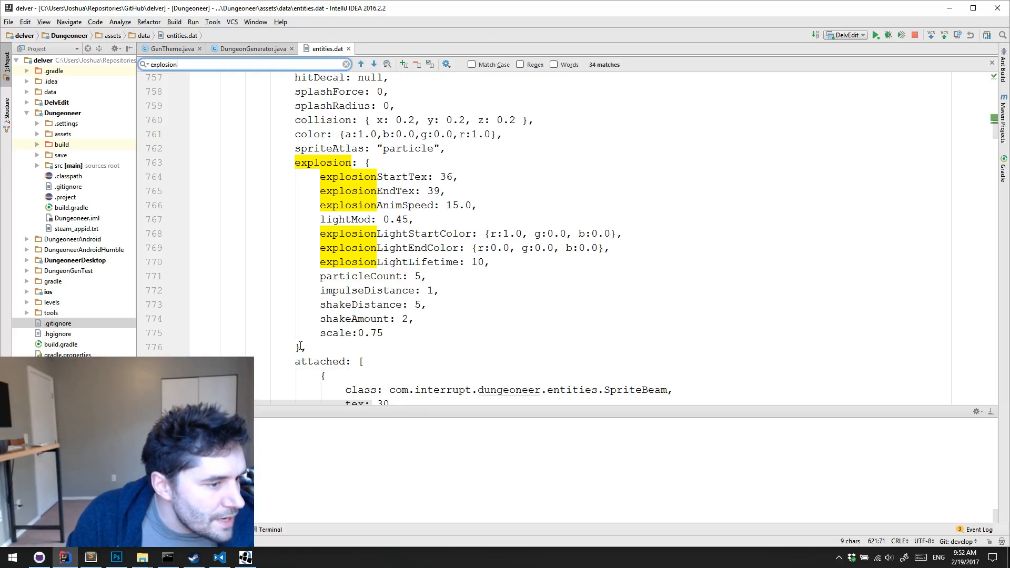
pyautogui.moveTo(300, 346); pyautogui.dragTo(295, 163)
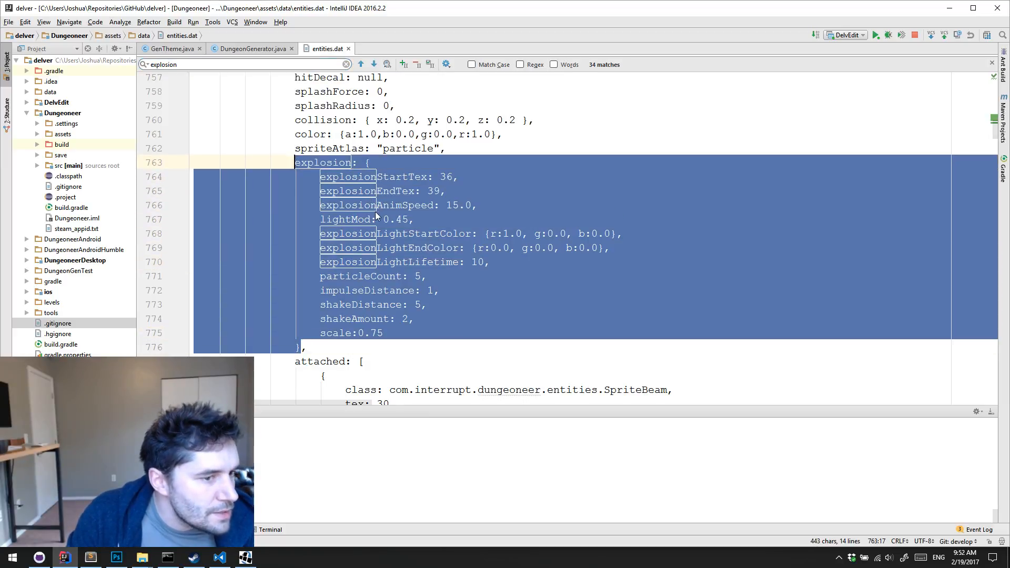
# Return to the start of entities.dat, place the cursor at the end of the Areas section, and switch to DelvEdit
pyautogui.scroll(10, 413, 211)
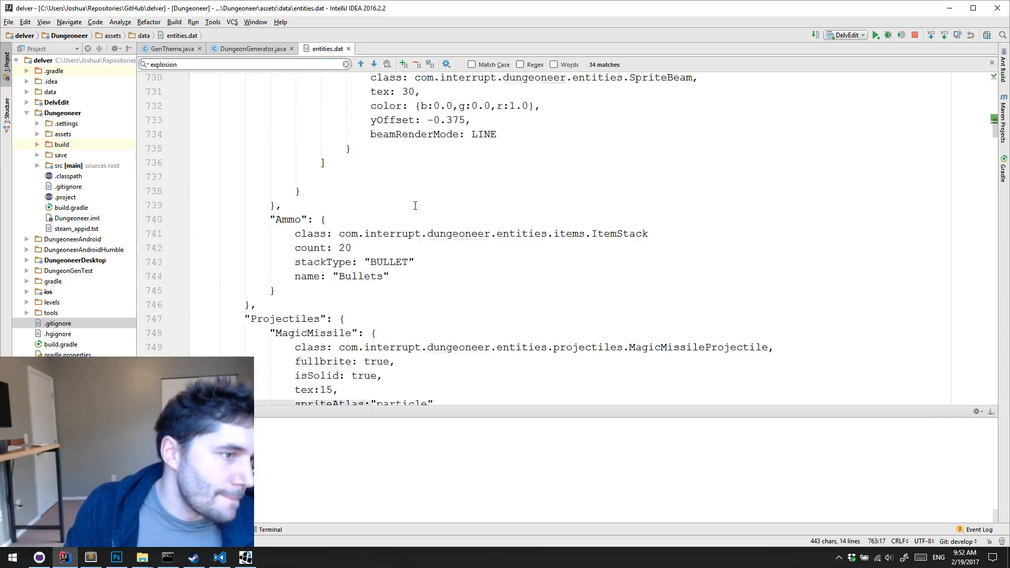
pyautogui.scroll(20, 378, 323)
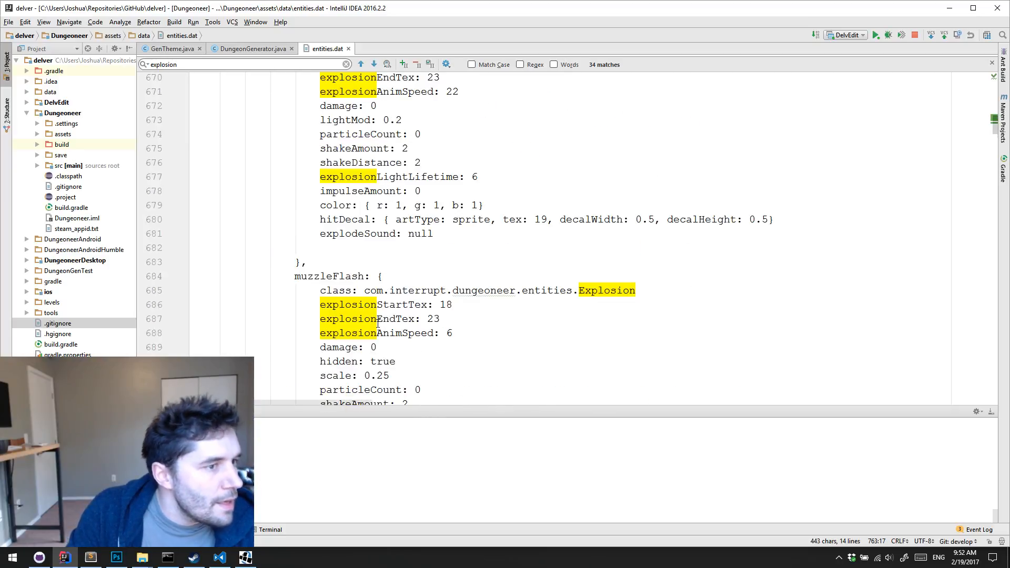
pyautogui.moveTo(995, 123); pyautogui.dragTo(996, 77)
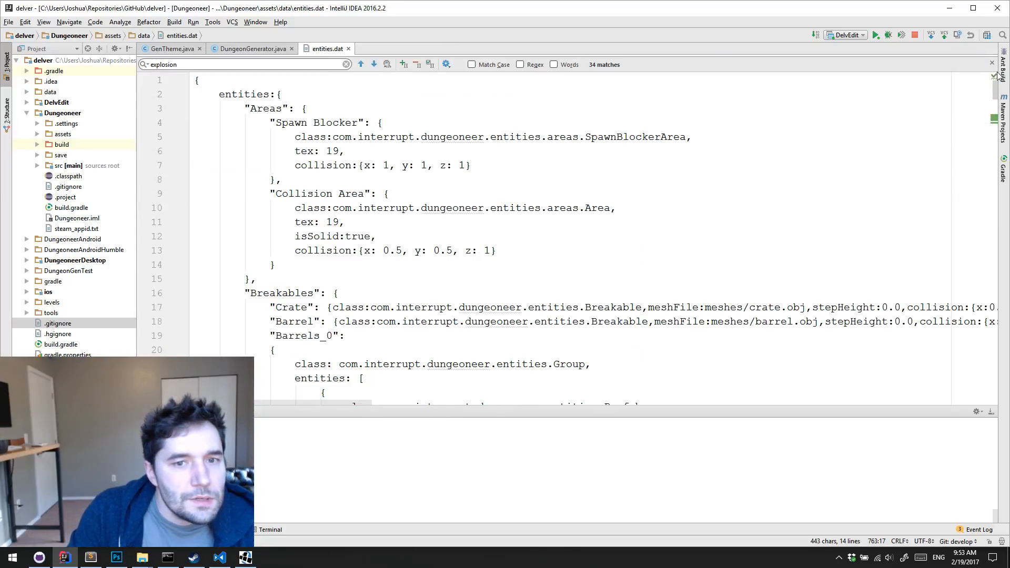
pyautogui.click(684, 107)
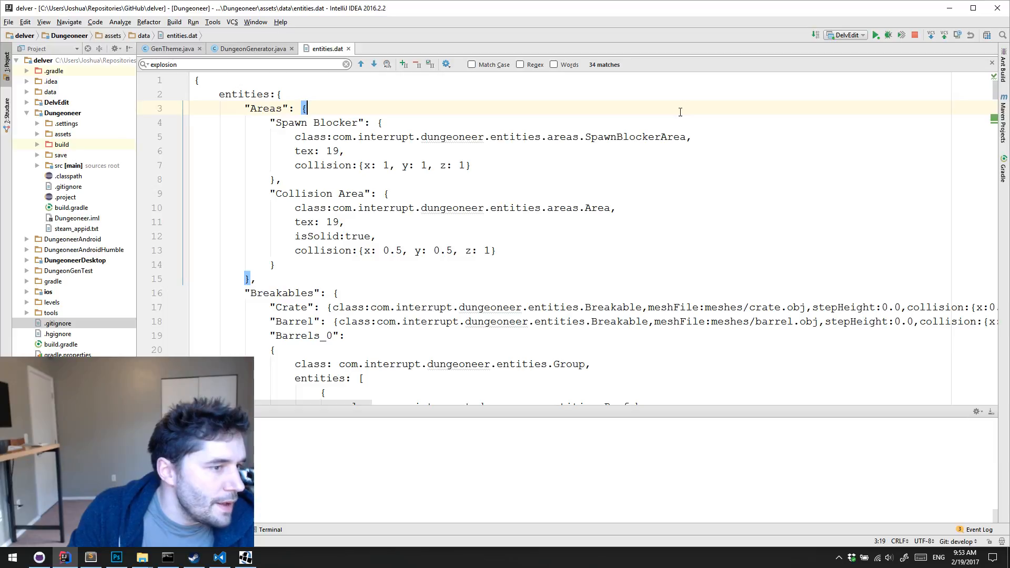
pyautogui.click(332, 274)
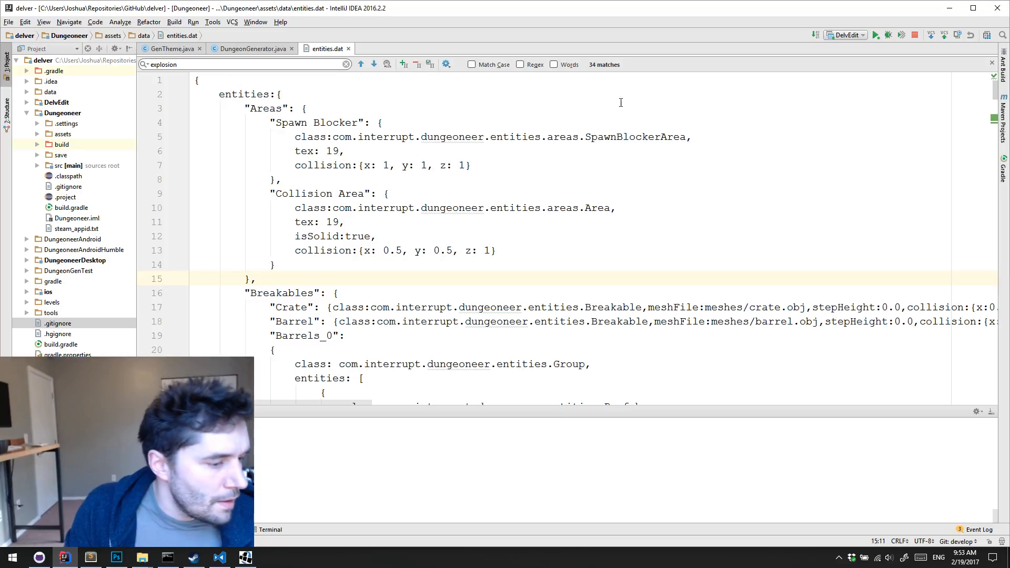
pyautogui.hotkey('alt', 'Tab')
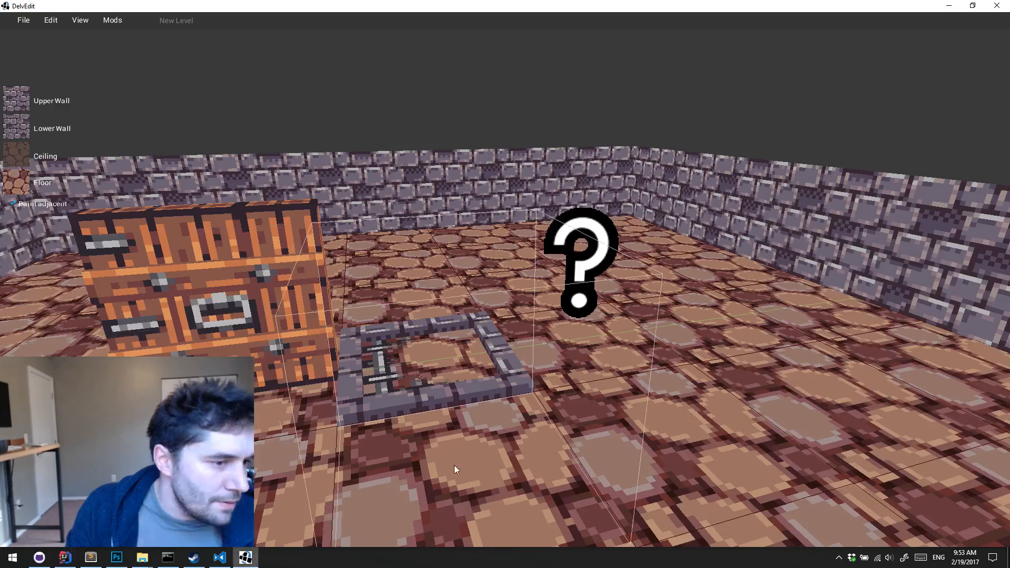
# Delete the grate mover from the floor beside the wooden door
pyautogui.click(587, 313)
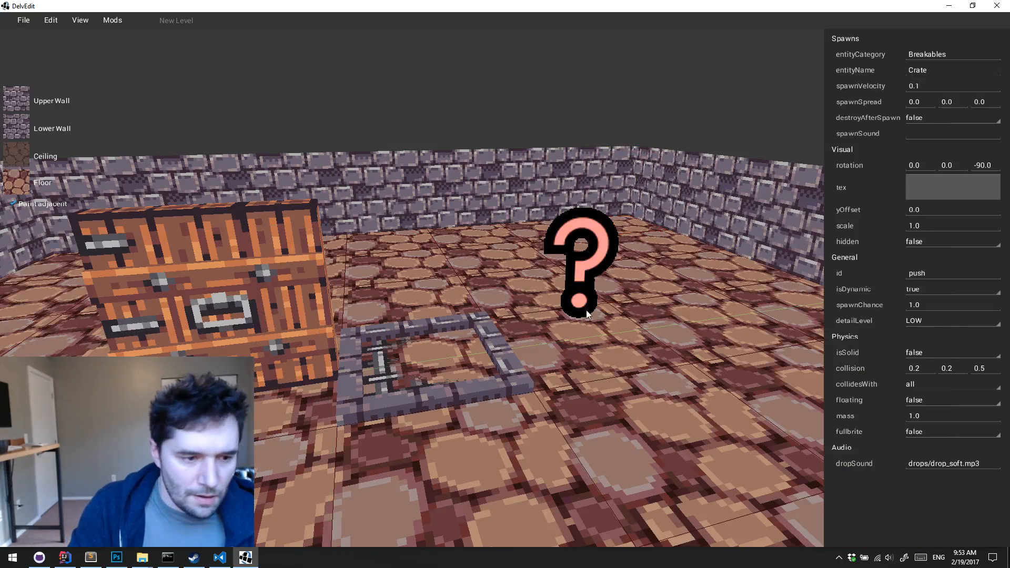
pyautogui.click(586, 311)
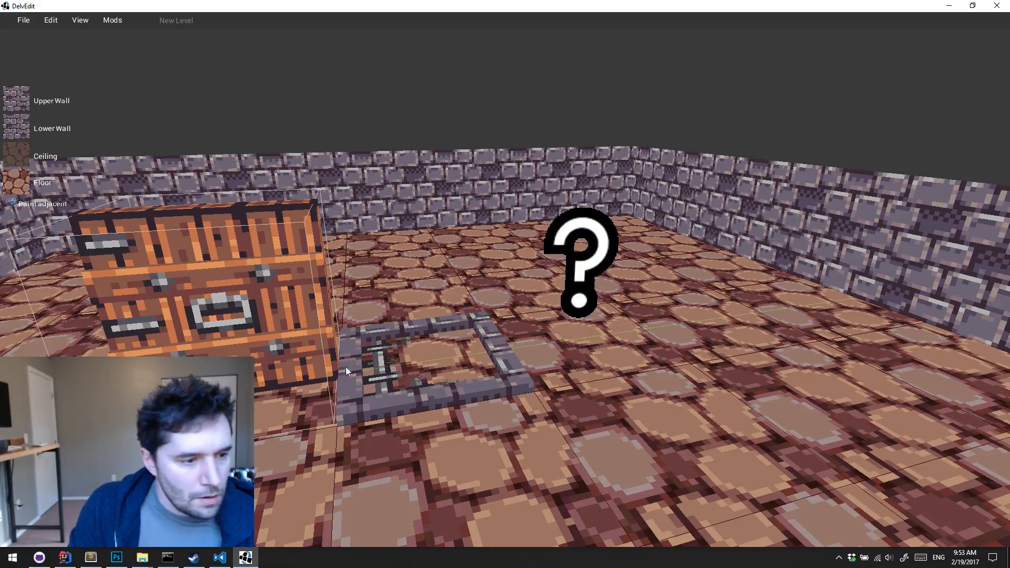
pyautogui.click(392, 370)
pyautogui.press('Delete')
pyautogui.moveTo(393, 370); pyautogui.dragTo(392, 371, button='middle')
pyautogui.press('s')
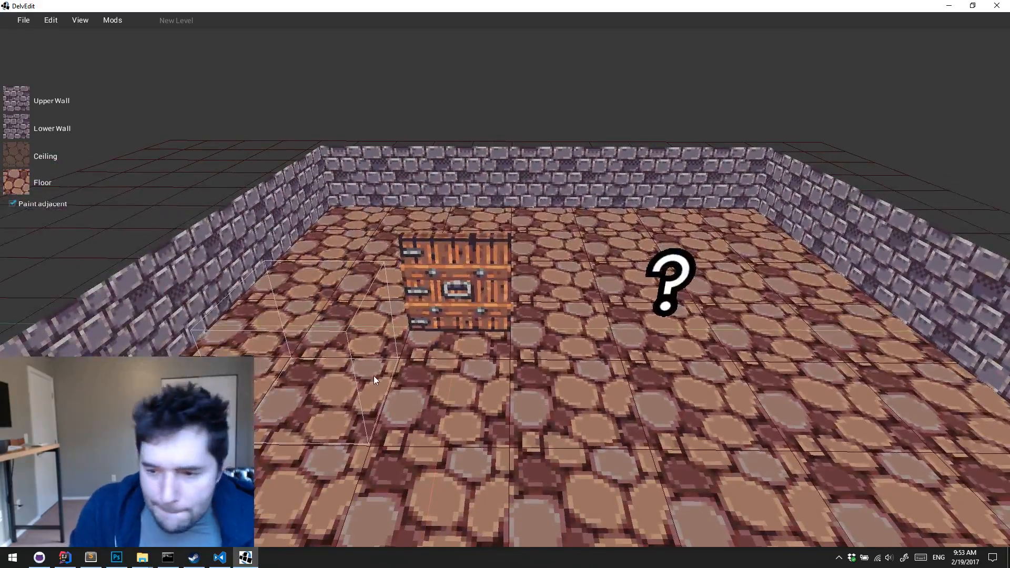
# Delete the crate spawner and the wooden door so the room is empty
pyautogui.click(678, 293)
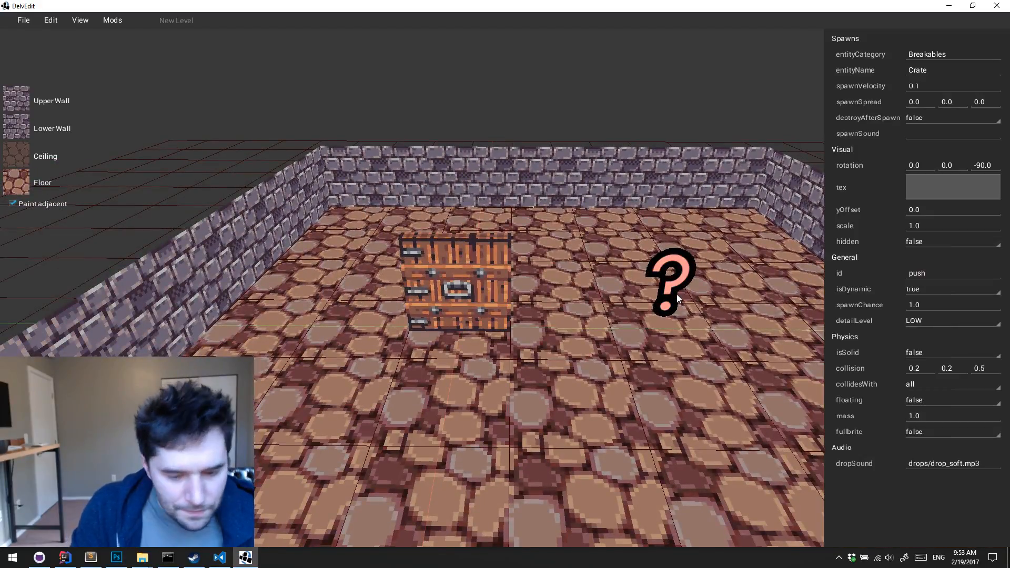
pyautogui.press('Delete')
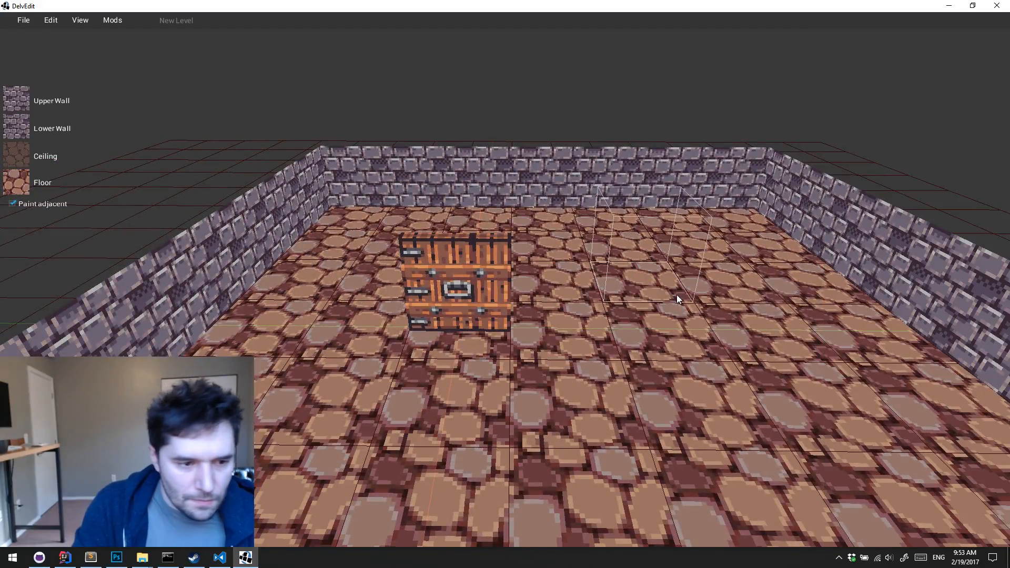
pyautogui.click(475, 290)
pyautogui.press('Delete')
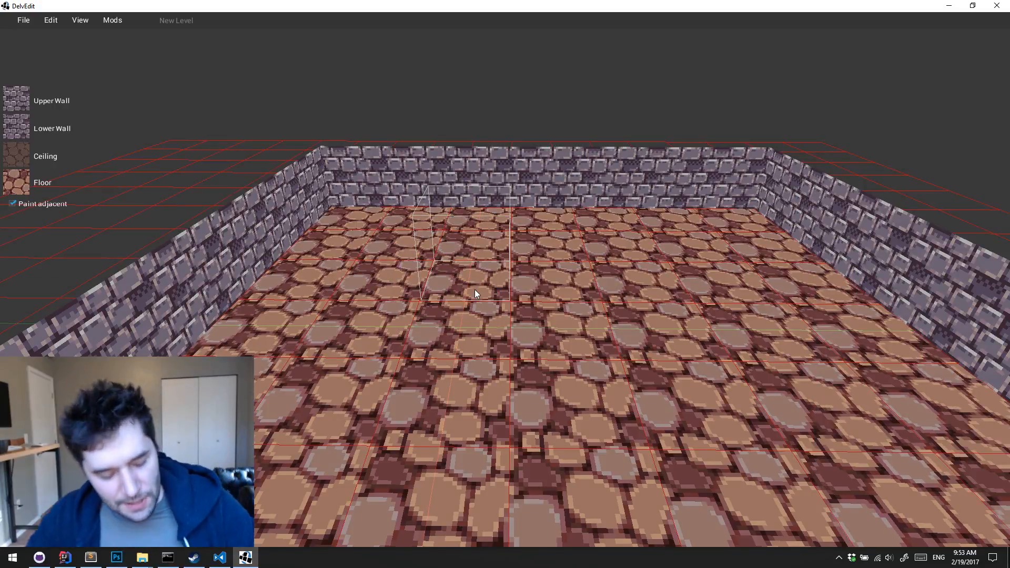
pyautogui.press('s')
pyautogui.press('d')
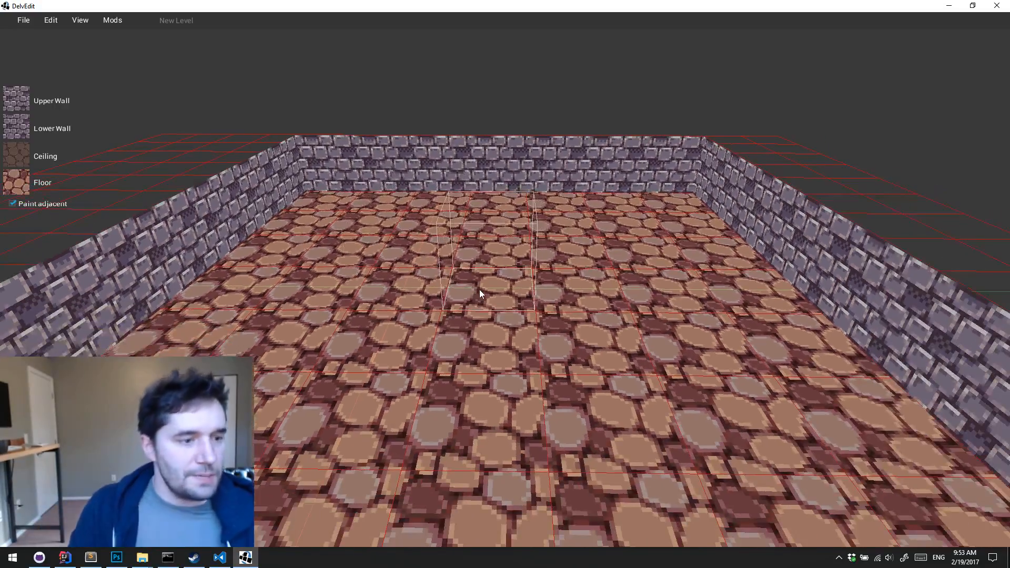
pyautogui.press('a')
pyautogui.press('w')
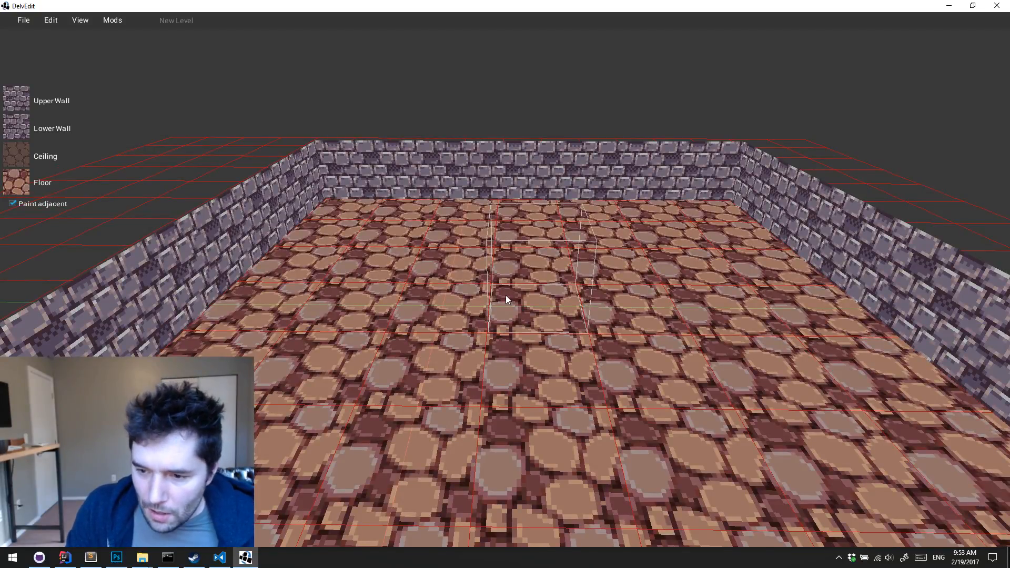
pyautogui.rightClick(506, 295)
pyautogui.moveTo(535, 256)
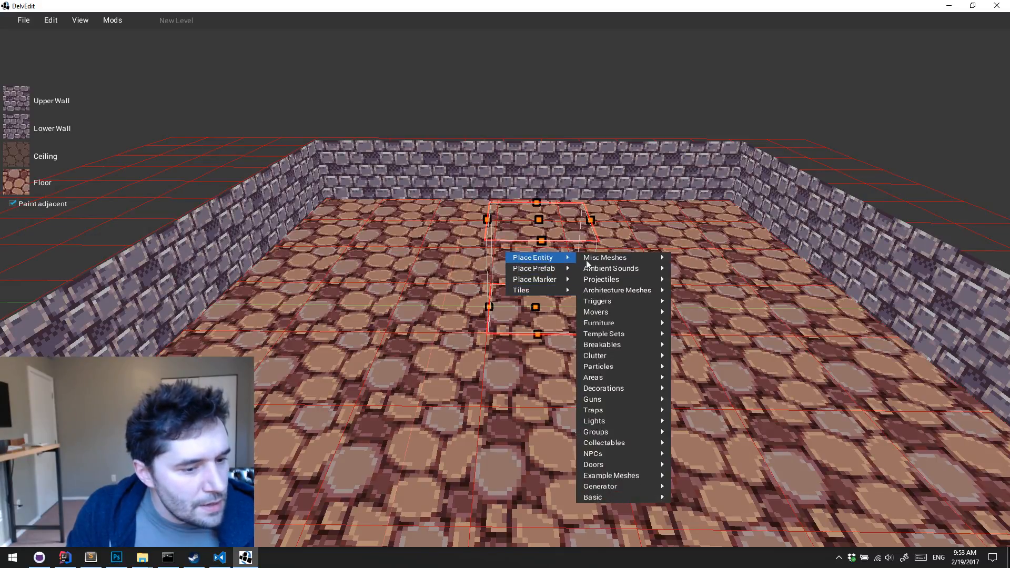
pyautogui.moveTo(616, 488)
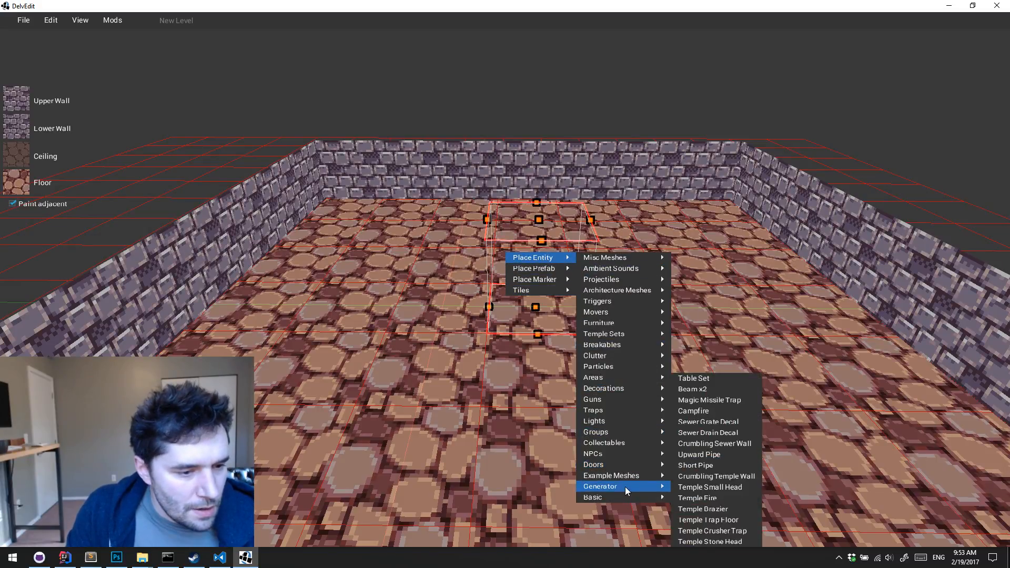
pyautogui.click(464, 329)
pyautogui.press('s')
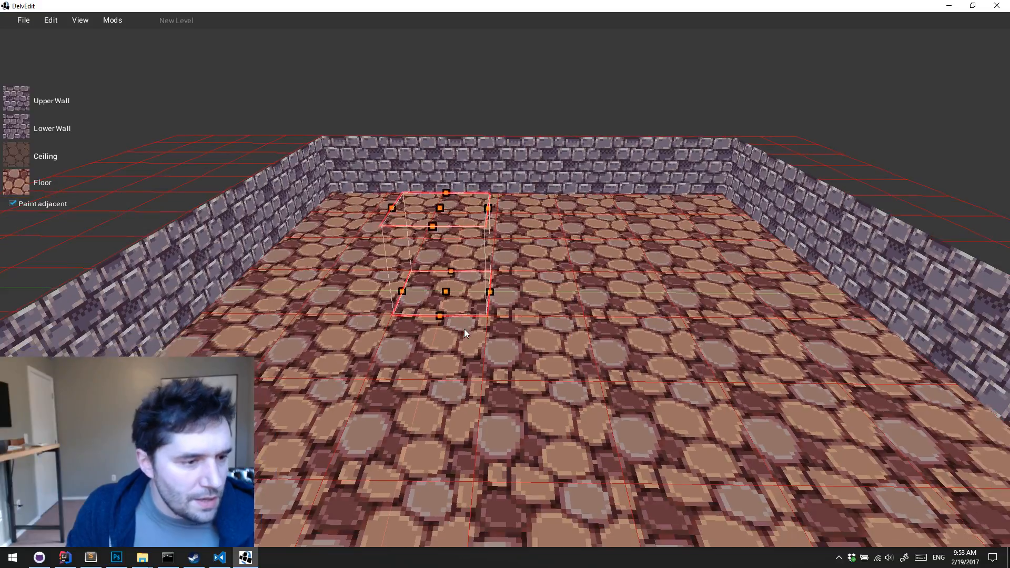
# Open the level 1.dat from the Beginnings folder of example-dungeon-section-advanced/generator/Example
pyautogui.click(23, 20)
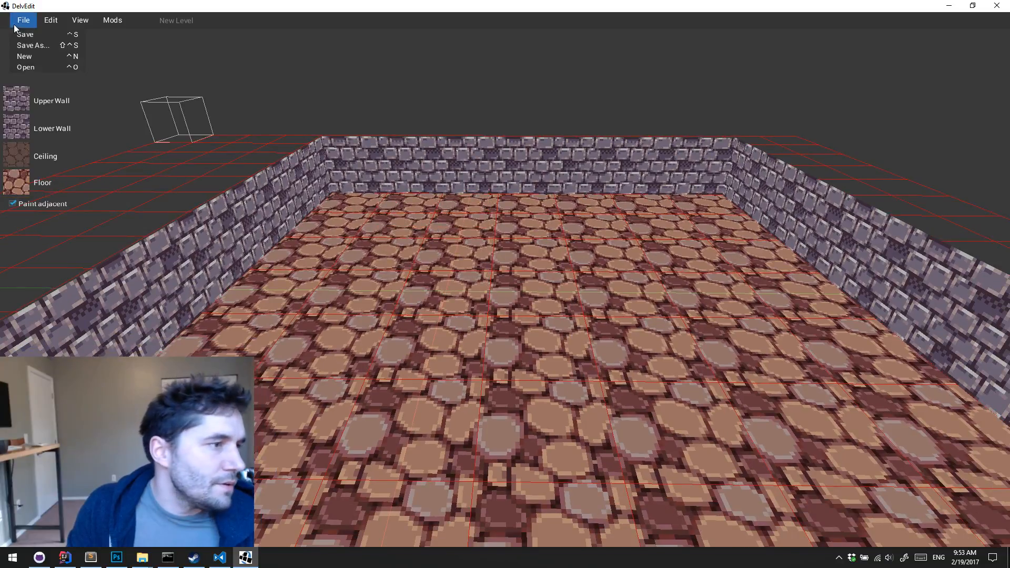
pyautogui.click(29, 67)
pyautogui.doubleClick(465, 293)
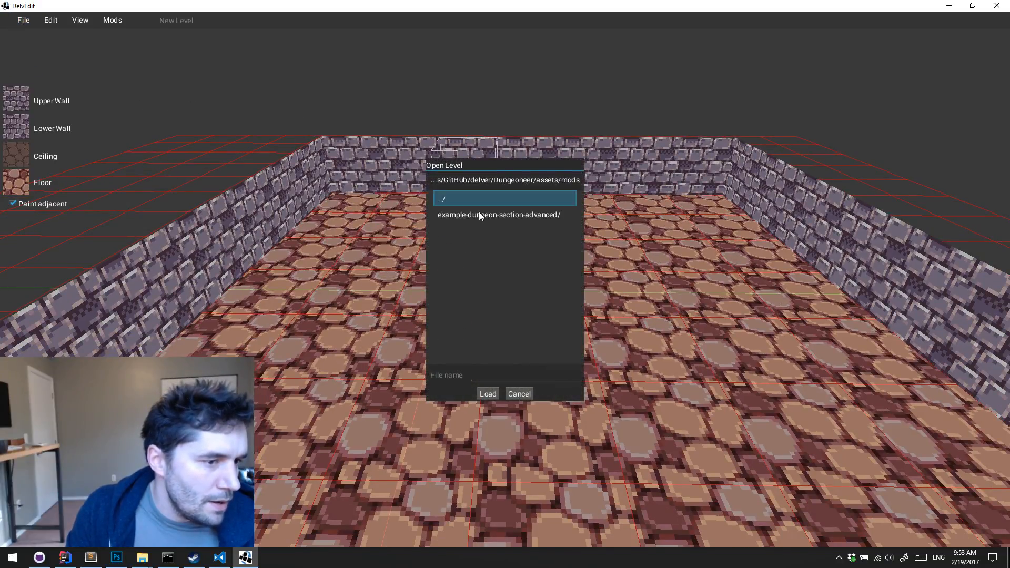
pyautogui.doubleClick(480, 214)
pyautogui.doubleClick(473, 231)
pyautogui.doubleClick(481, 215)
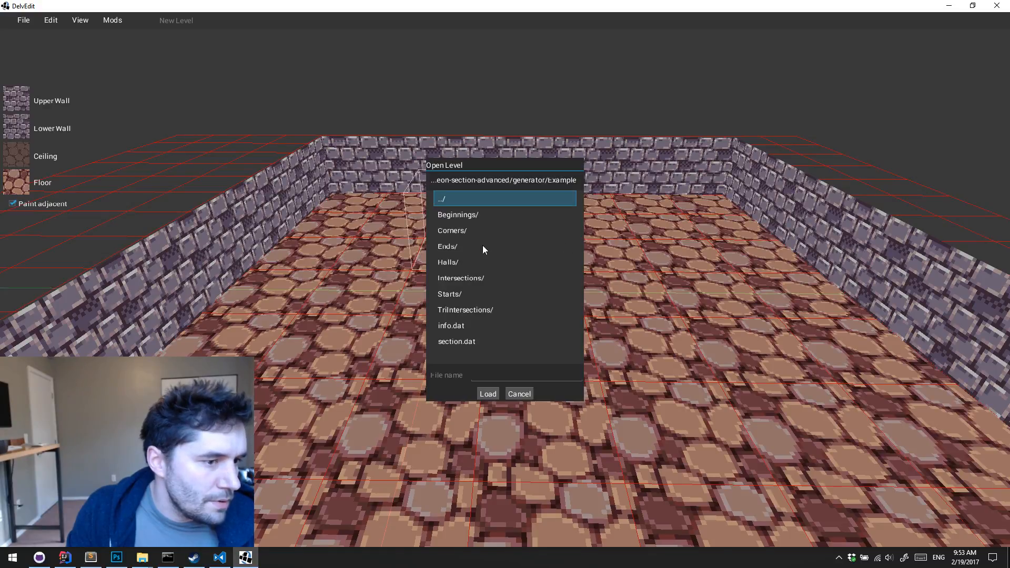
pyautogui.doubleClick(482, 214)
pyautogui.click(466, 215)
pyautogui.click(488, 394)
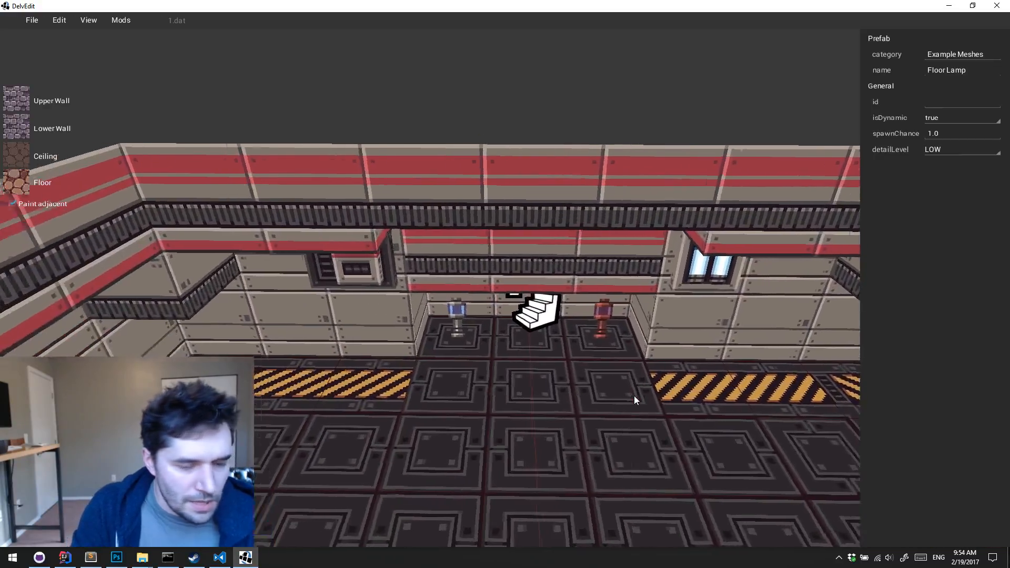
# Place a basic Door entity on the middle floor tile against the purple brick wall
pyautogui.moveTo(634, 395); pyautogui.dragTo(634, 396, button='middle')
pyautogui.press('Escape')
pyautogui.press('a')
pyautogui.rightClick(519, 256)
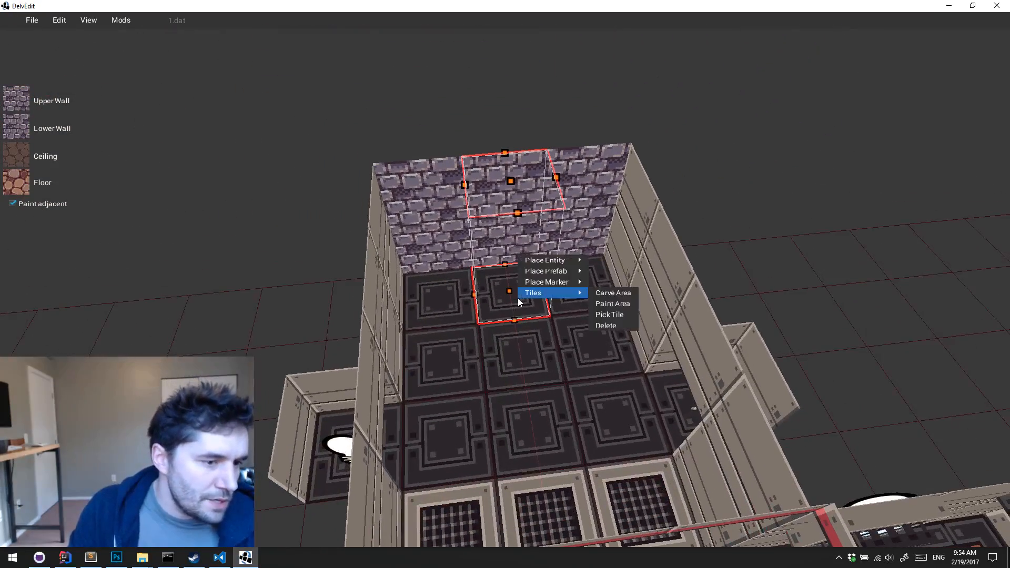
pyautogui.moveTo(545, 260)
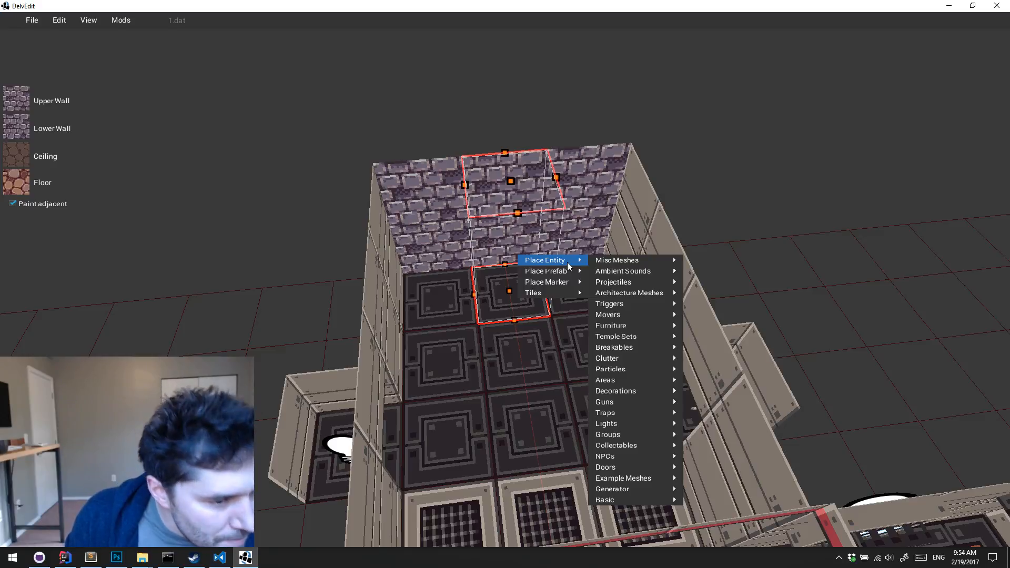
pyautogui.moveTo(633, 468)
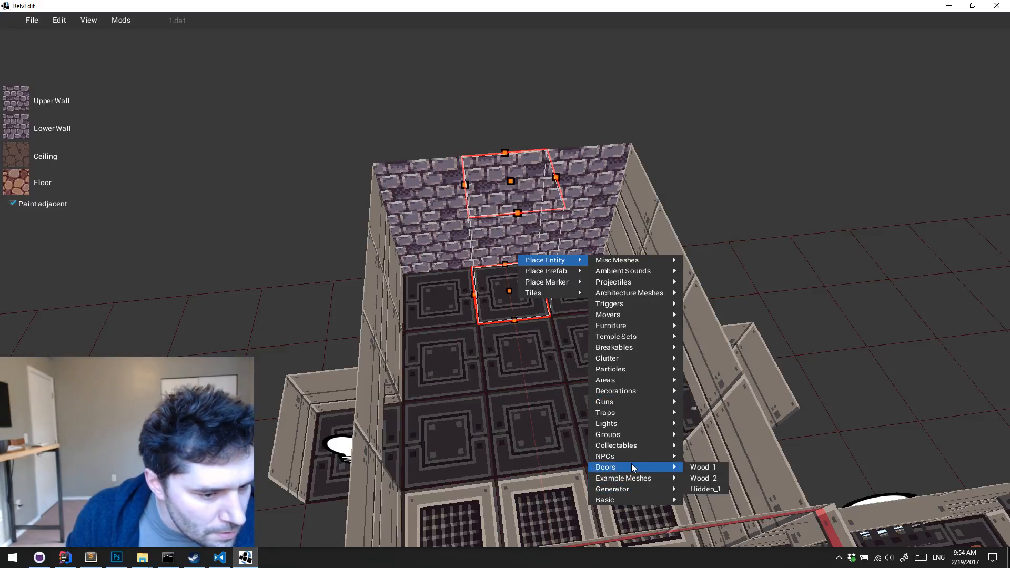
pyautogui.moveTo(624, 314)
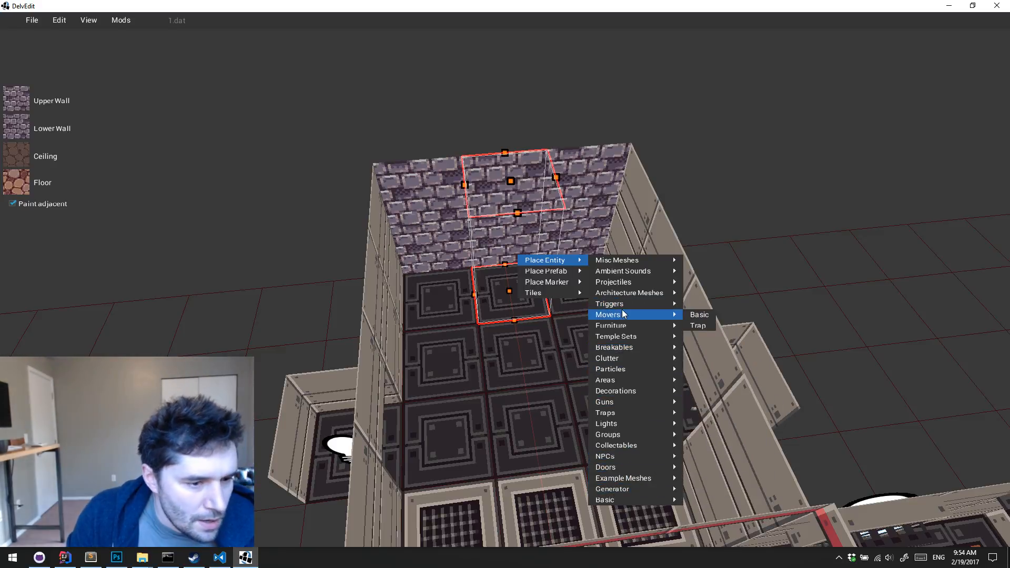
pyautogui.moveTo(623, 500)
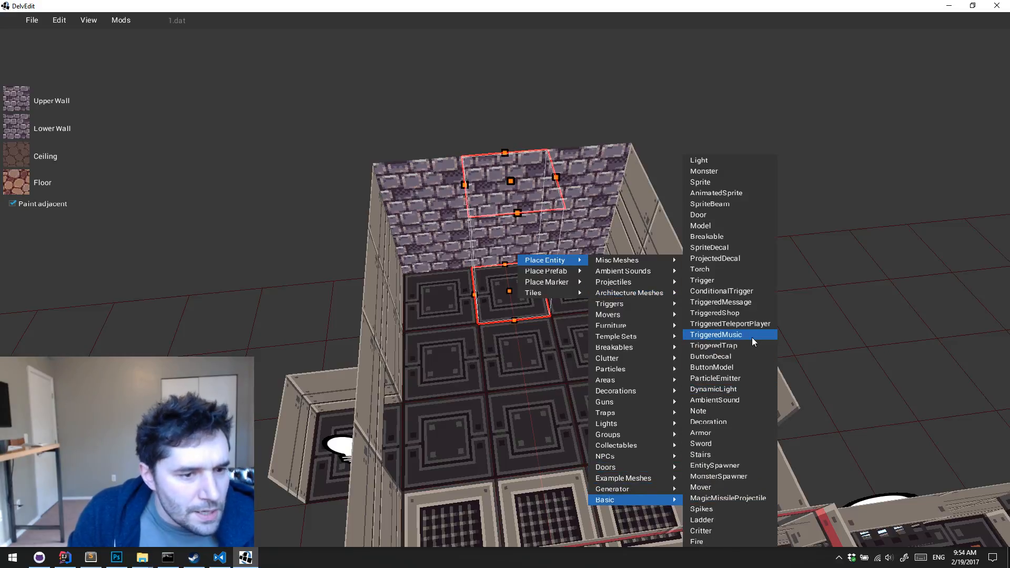
pyautogui.click(727, 214)
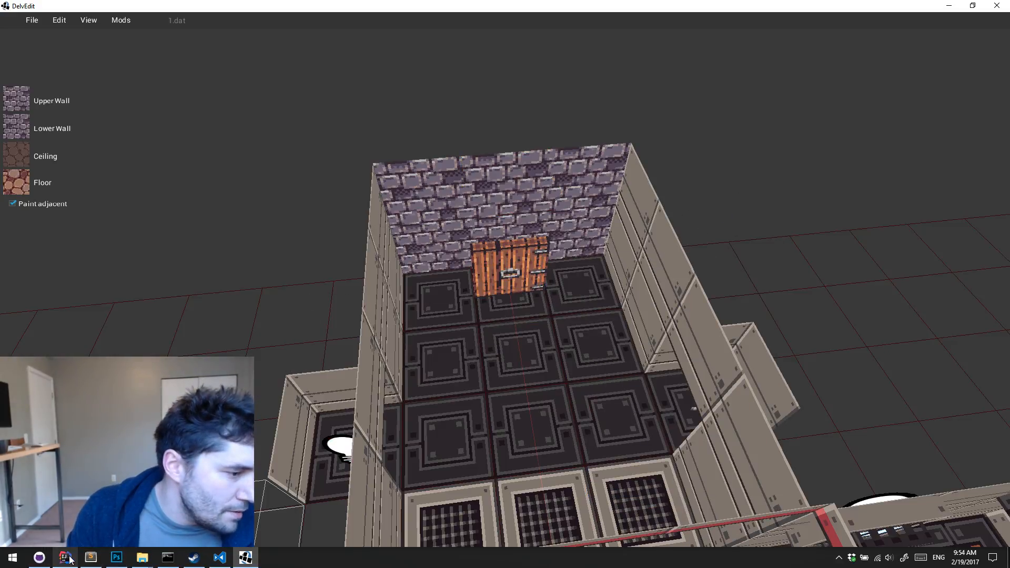
# Switch to File Explorer and browse the GitHub repositories to delver/Dungeoneer/assets/meshes/Cold to look for a door mesh
pyautogui.click(142, 558)
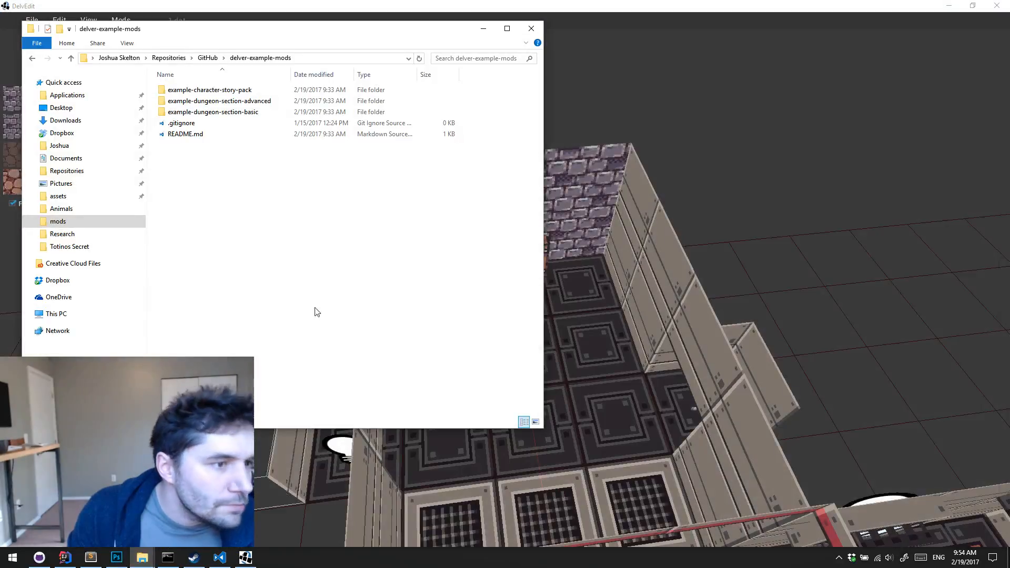
pyautogui.click(208, 58)
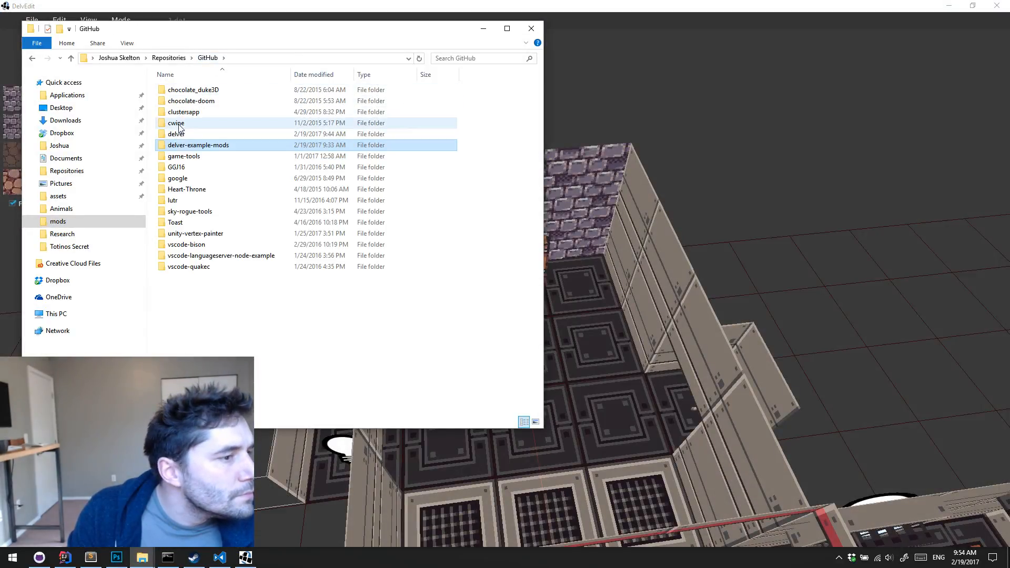
pyautogui.doubleClick(176, 123)
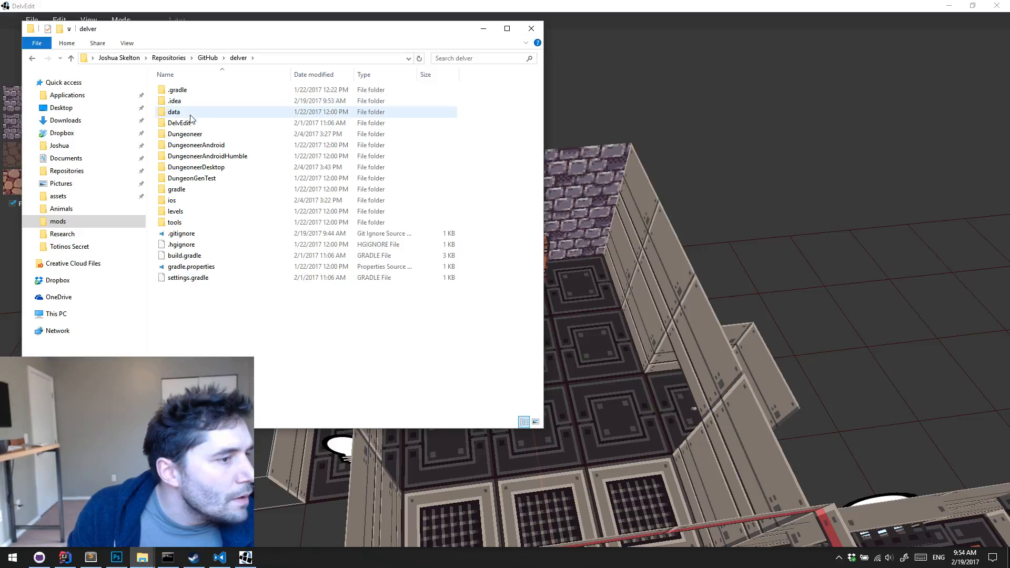
pyautogui.doubleClick(207, 134)
pyautogui.doubleClick(198, 102)
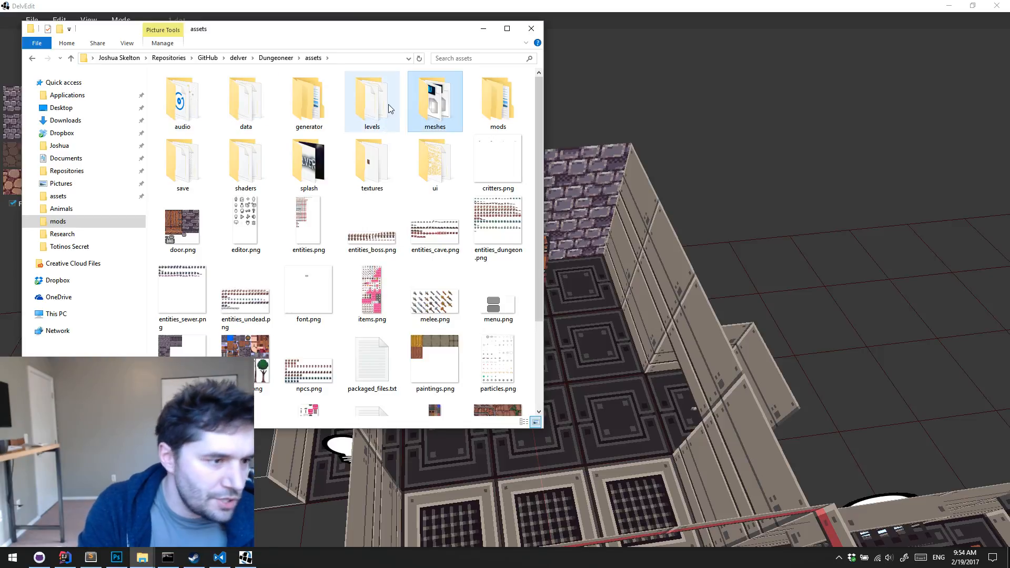
pyautogui.doubleClick(433, 103)
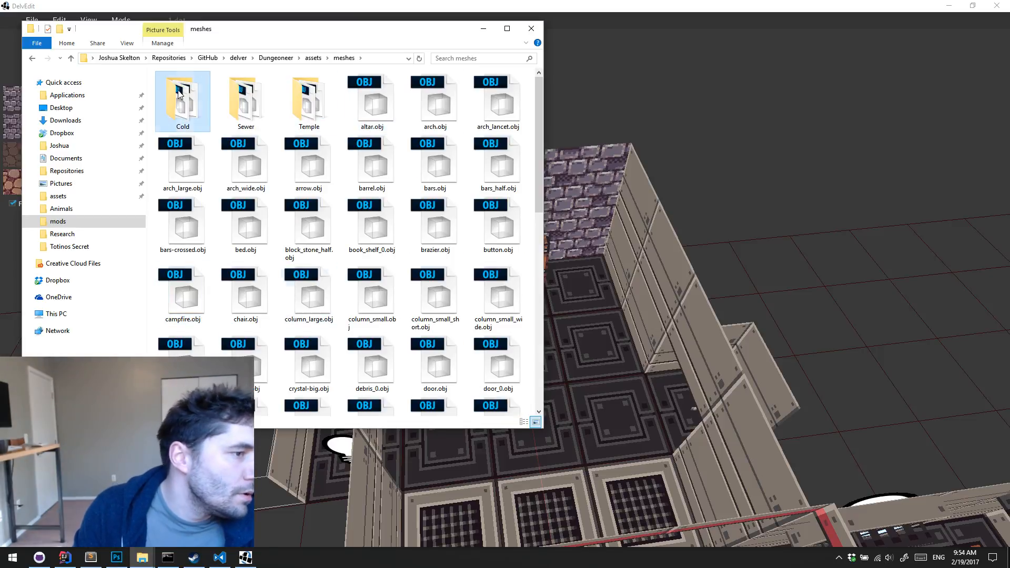
pyautogui.doubleClick(181, 103)
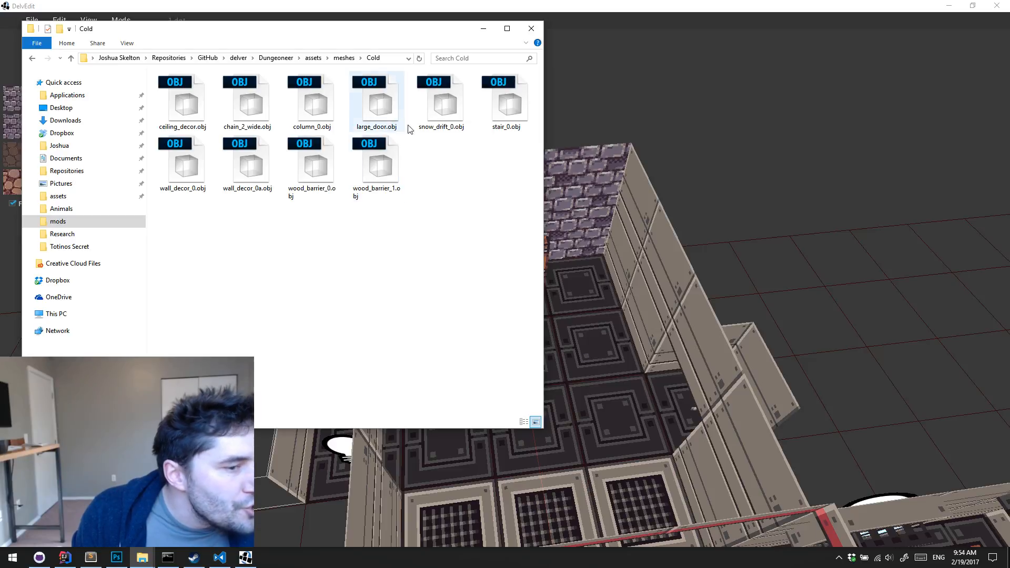
# Return to DelvEdit and set the placed door's mesh to meshes/Cold/large_door.obj
pyautogui.click(619, 261)
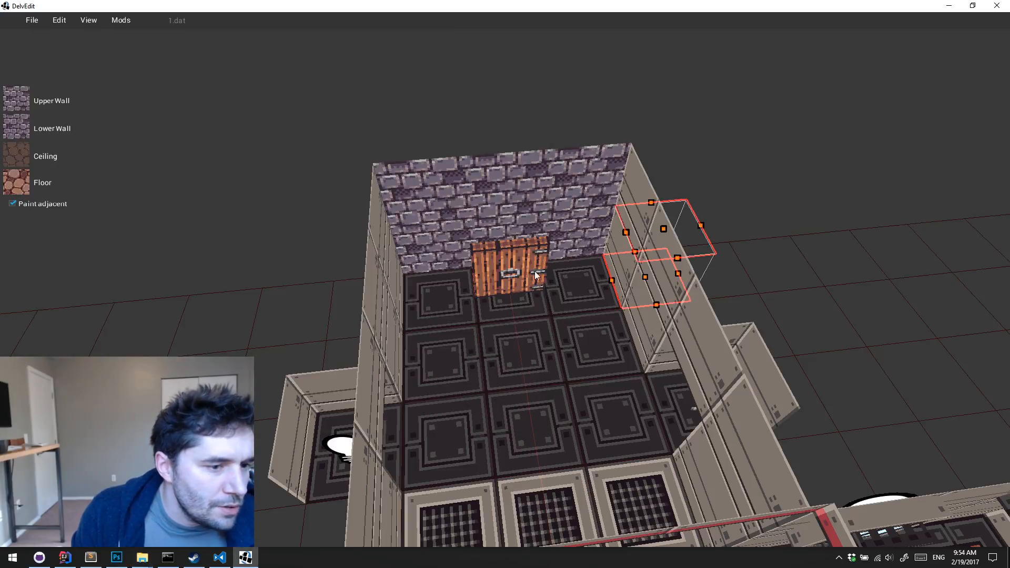
pyautogui.click(542, 263)
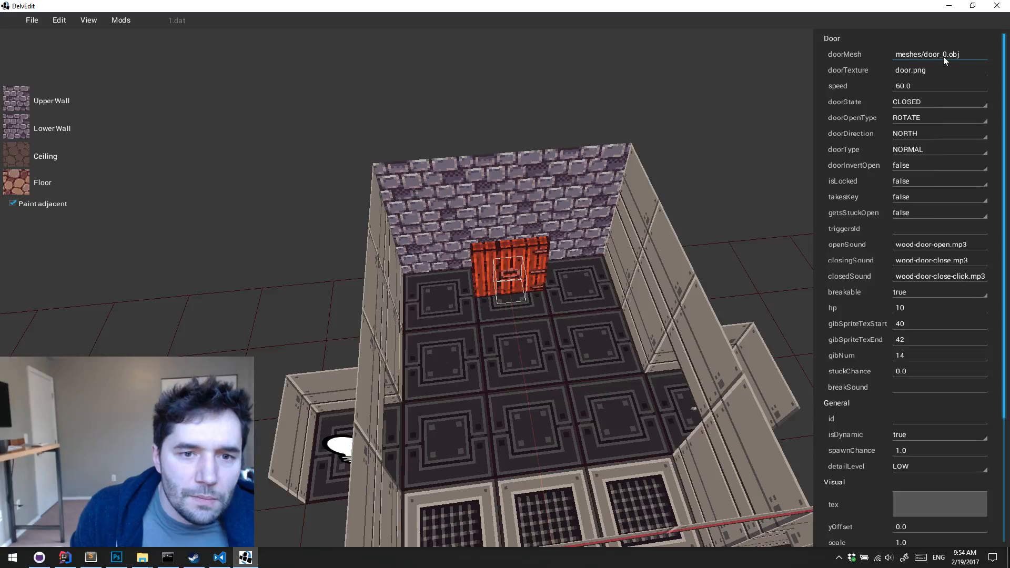
pyautogui.write('Cold/')
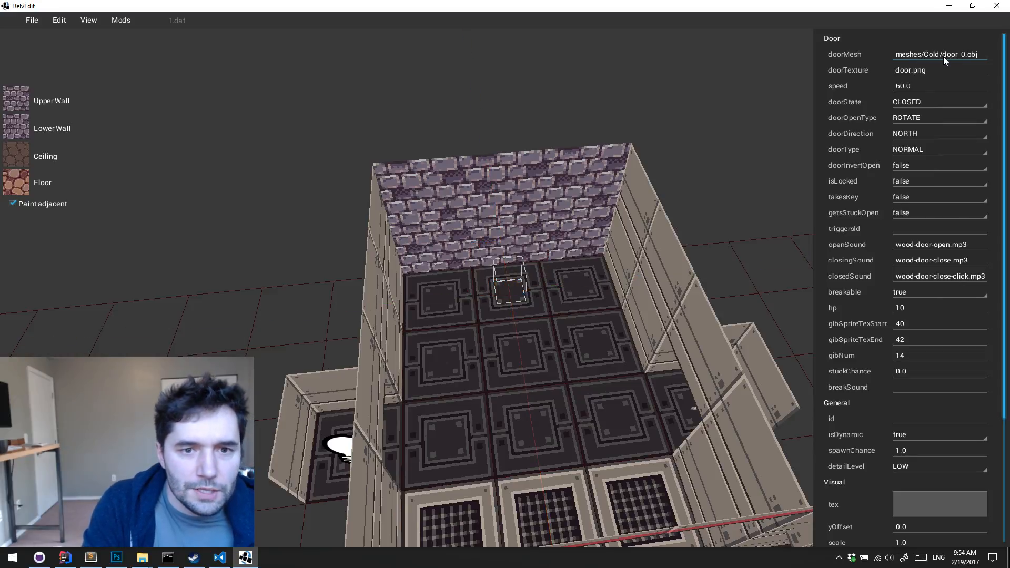
pyautogui.write('large')
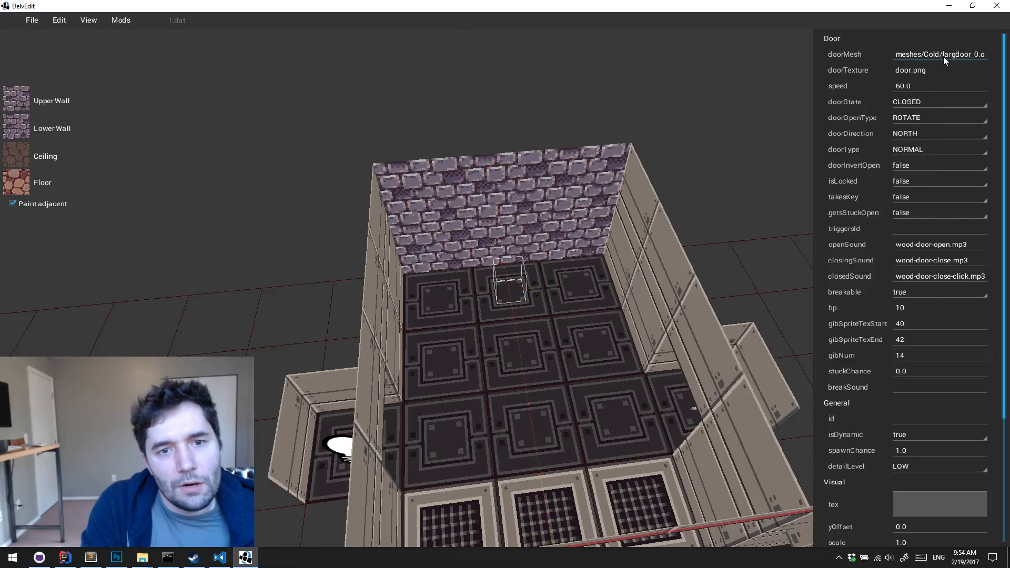
pyautogui.write('_')
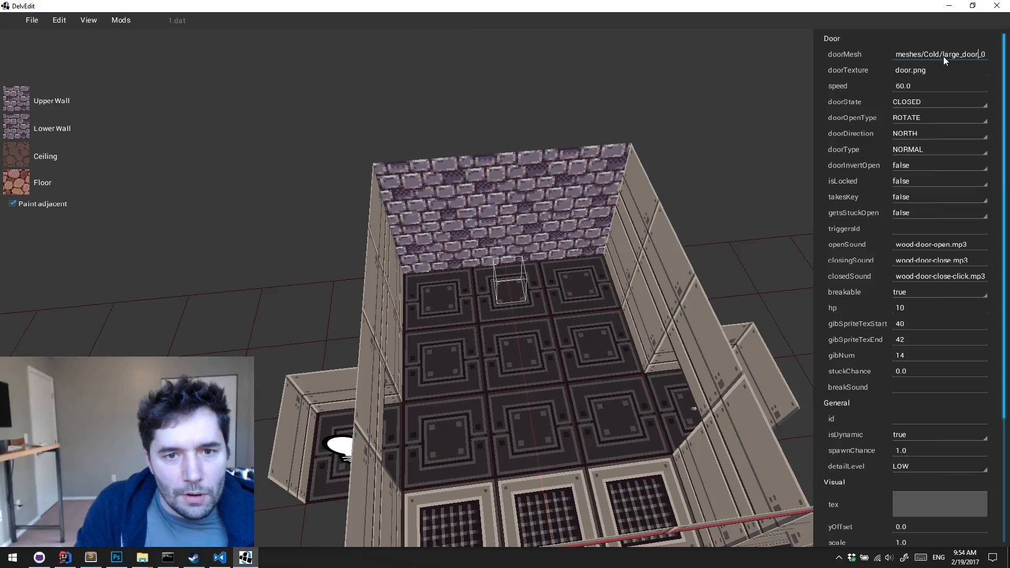
pyautogui.click(775, 209)
# Select the large door entity and set its texture to textures/Cold/meshes.png
pyautogui.press('s')
pyautogui.moveTo(775, 209); pyautogui.dragTo(774, 209, button='right')
pyautogui.press('a')
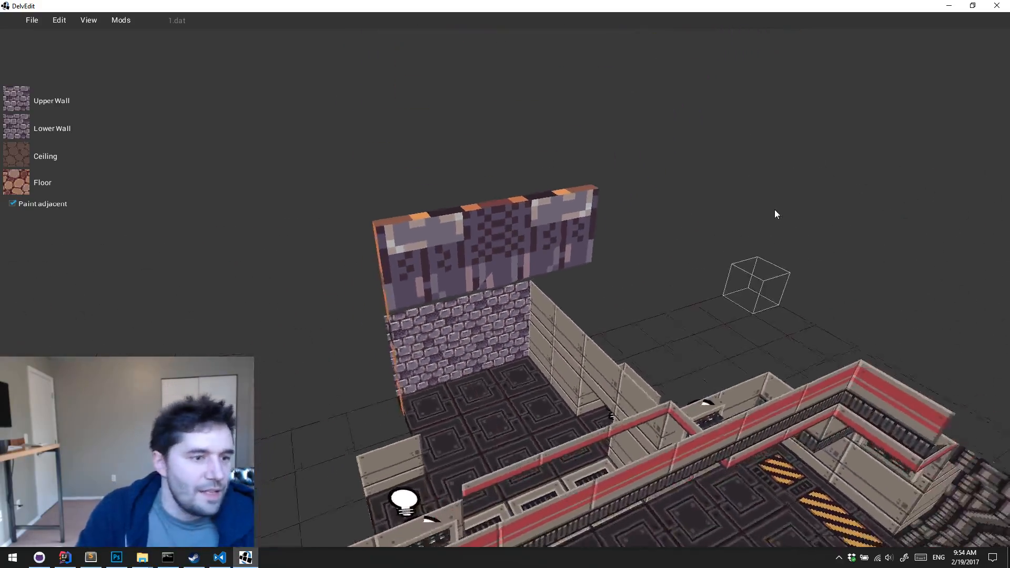
pyautogui.click(566, 214)
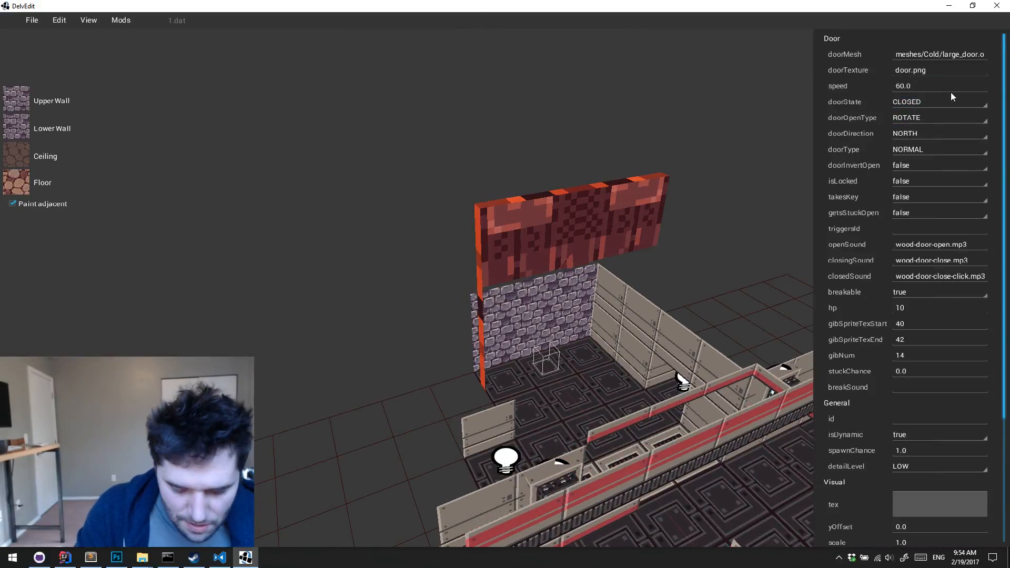
pyautogui.write('textures')
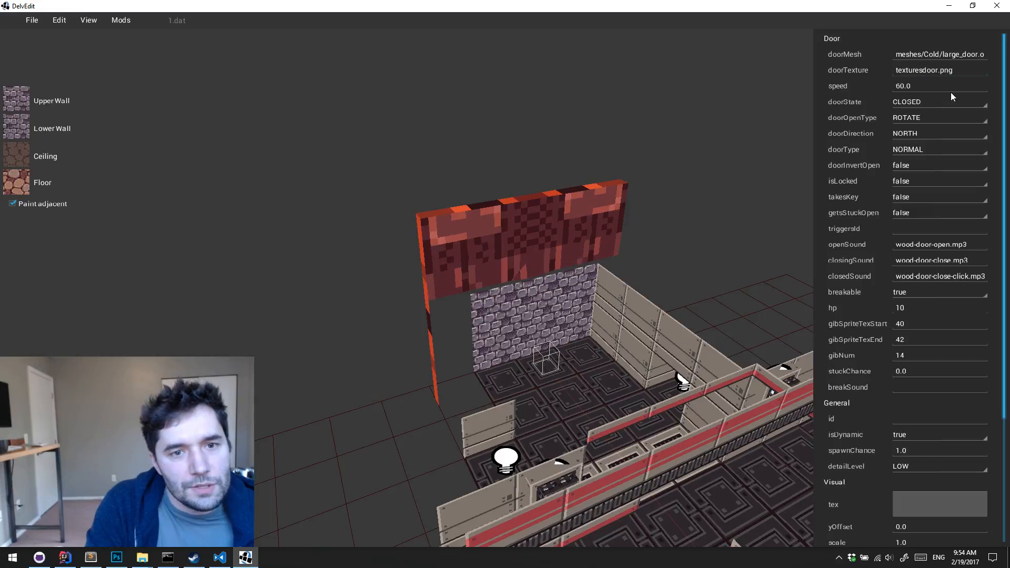
pyautogui.write('/Cold/meshes')
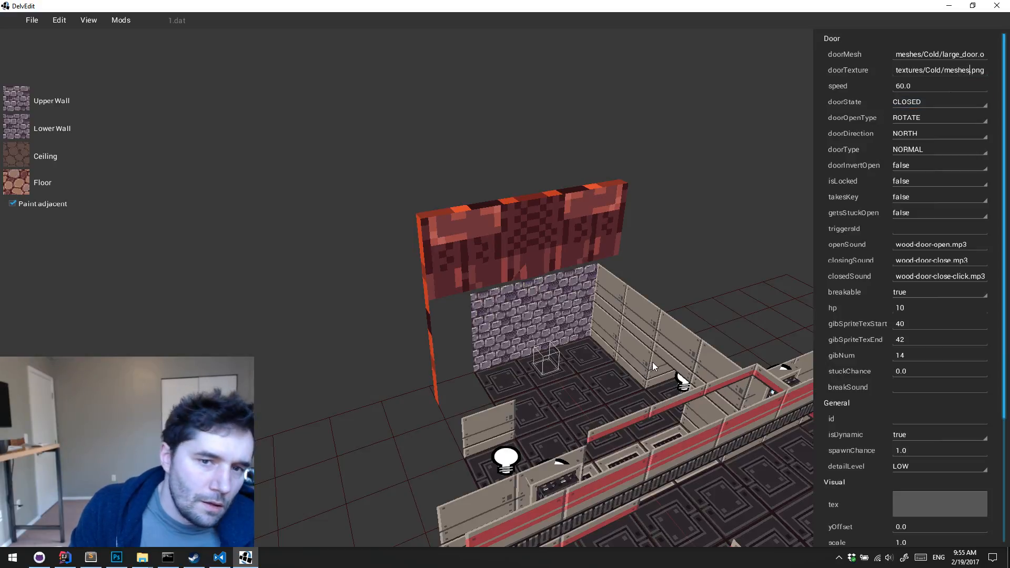
# Switch to File Explorer, check the texture files in delver/Dungeoneer/assets/textures/Cold, and return to DelvEdit
pyautogui.click(142, 557)
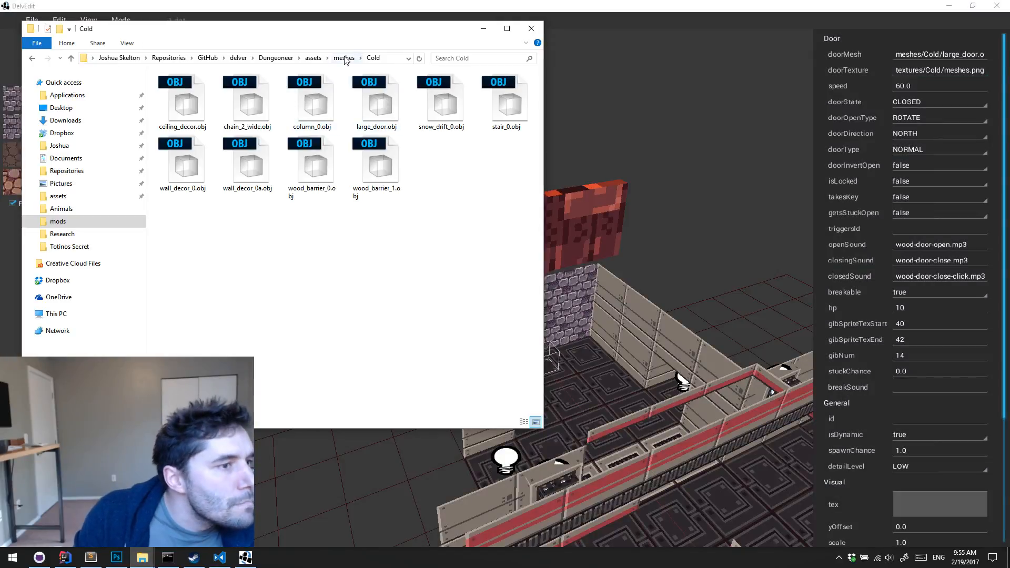
pyautogui.click(344, 58)
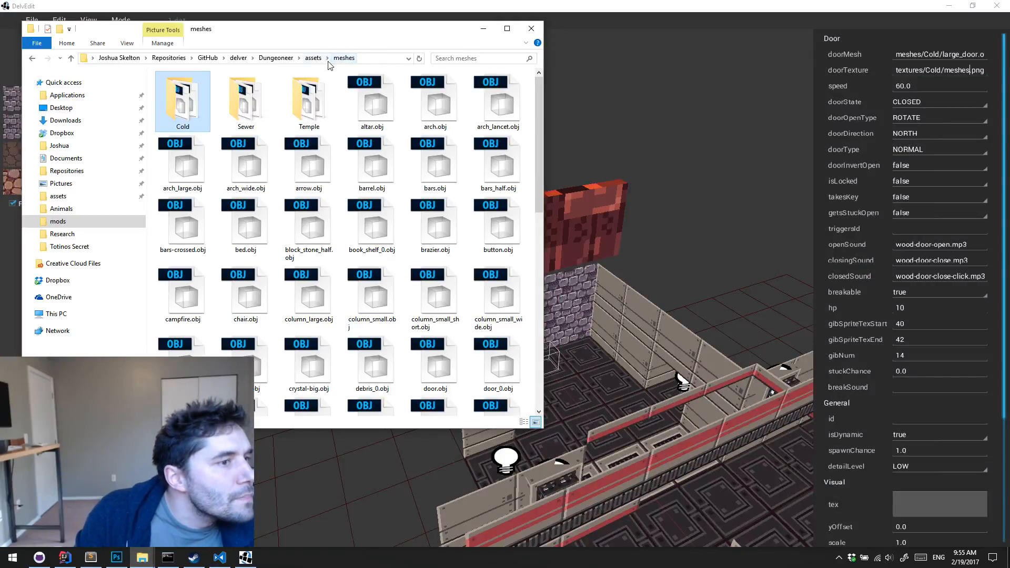
pyautogui.click(313, 58)
pyautogui.doubleClick(390, 163)
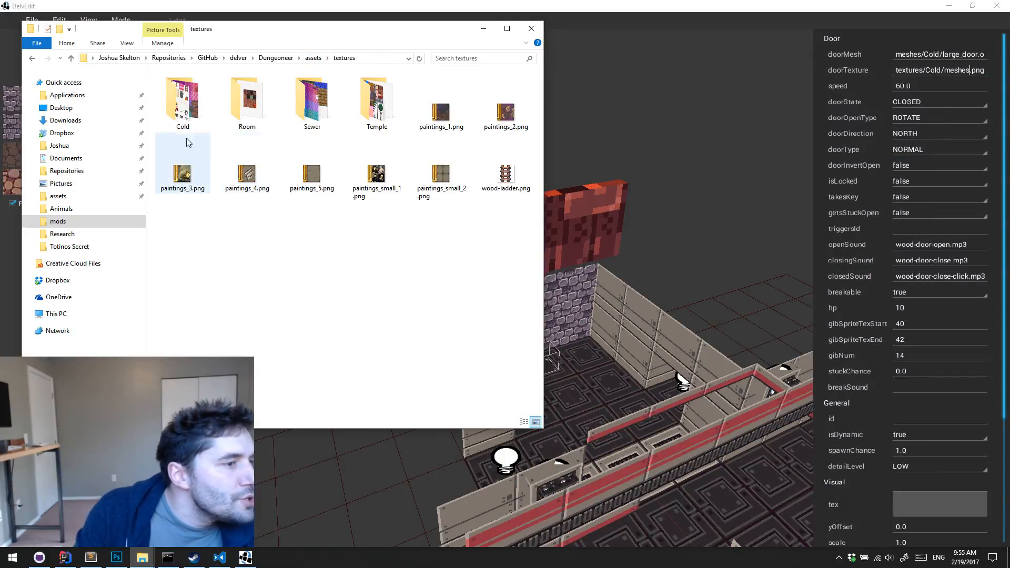
pyautogui.doubleClick(185, 132)
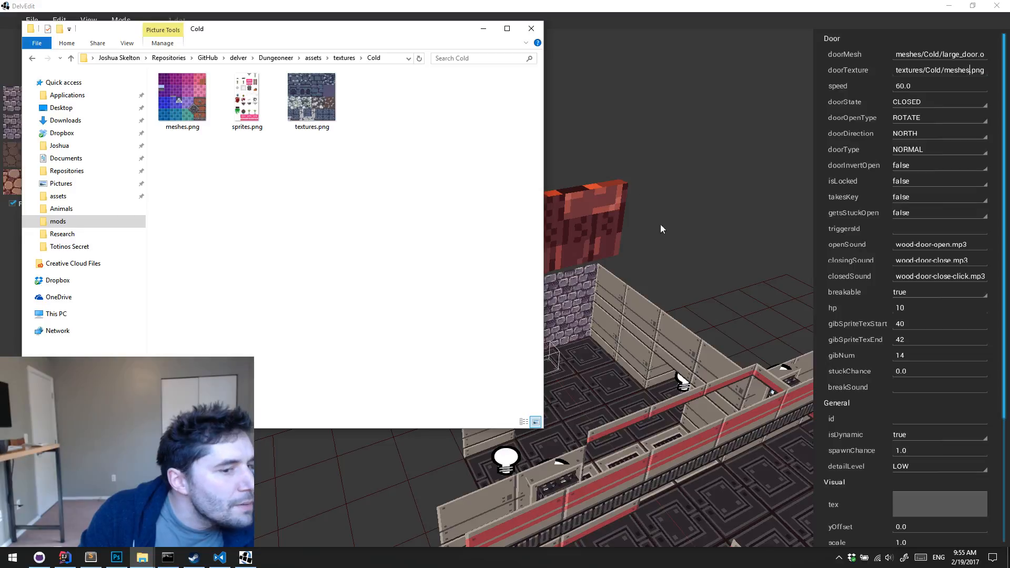
pyautogui.click(707, 243)
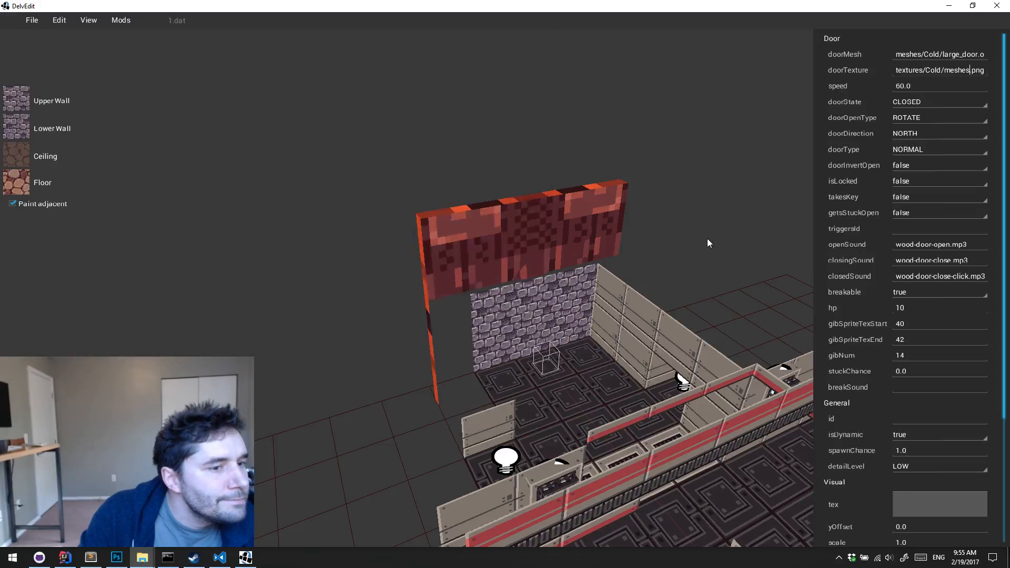
# Set the large door's direction to SOUTH and deselect the door
pyautogui.click(580, 235)
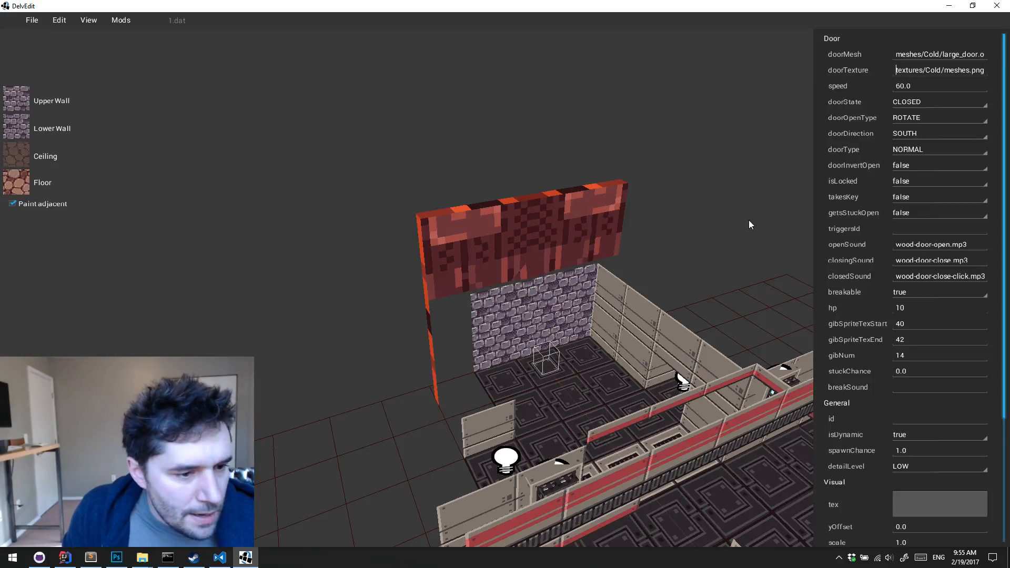
pyautogui.write('ds')
pyautogui.click(700, 232)
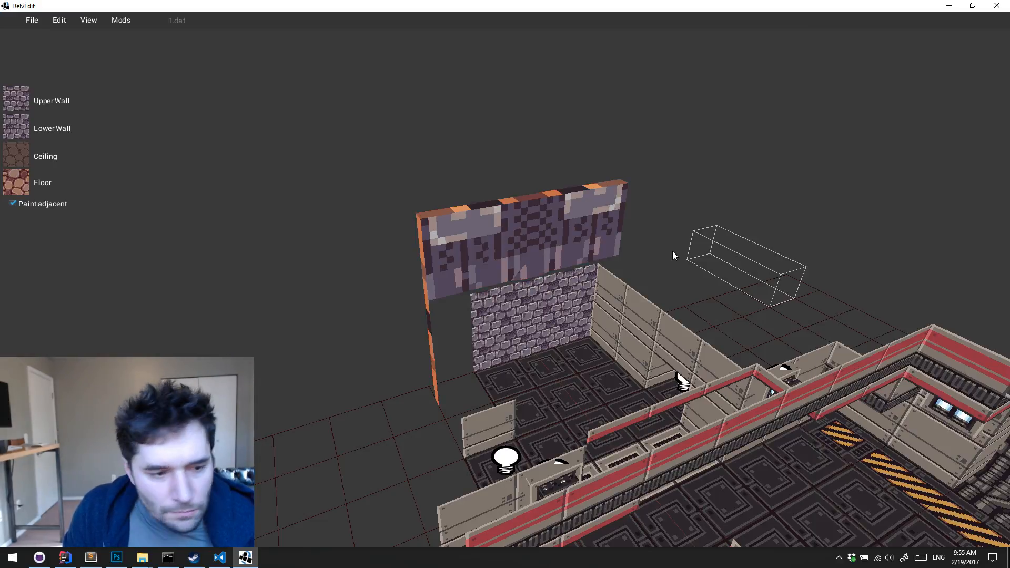
# Reselect the large door and examine its position above the purple brick wall from several angles
pyautogui.press('d')
pyautogui.press('s')
pyautogui.press('w')
pyautogui.click(472, 290)
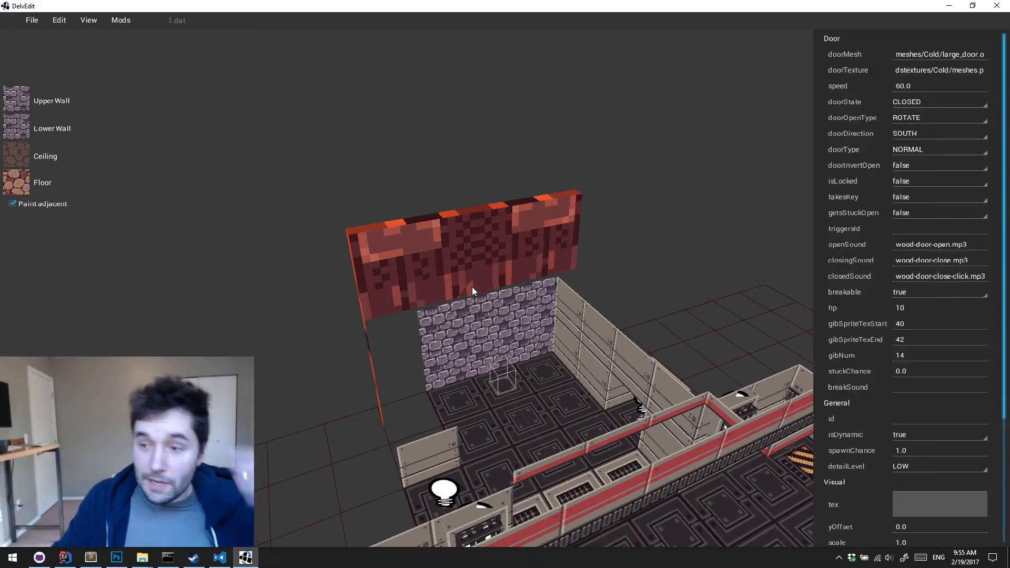
pyautogui.press('d')
pyautogui.press('Left')
pyautogui.press('w')
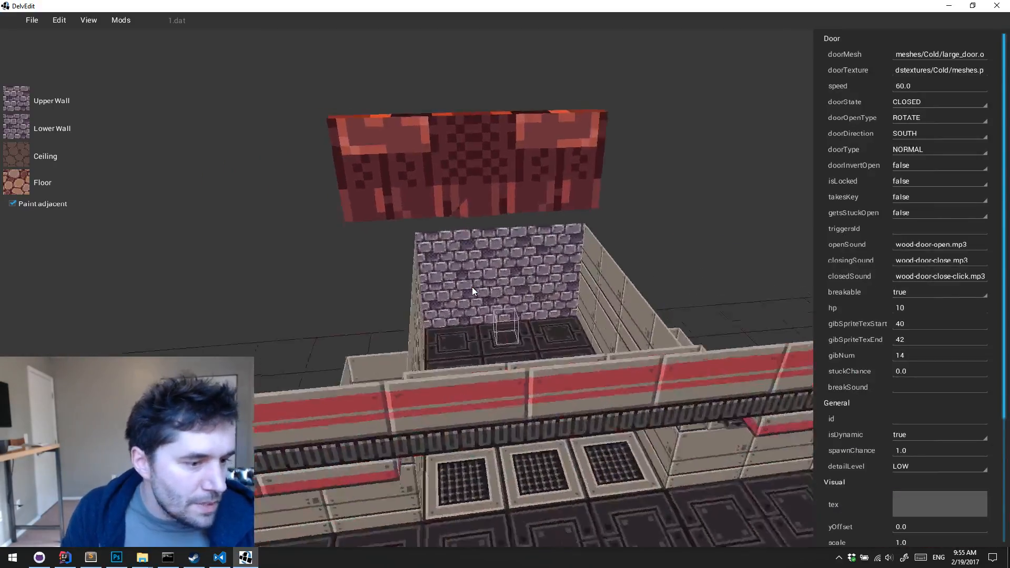
pyautogui.press('Up')
pyautogui.press('Up')
pyautogui.press('s')
pyautogui.press('Down')
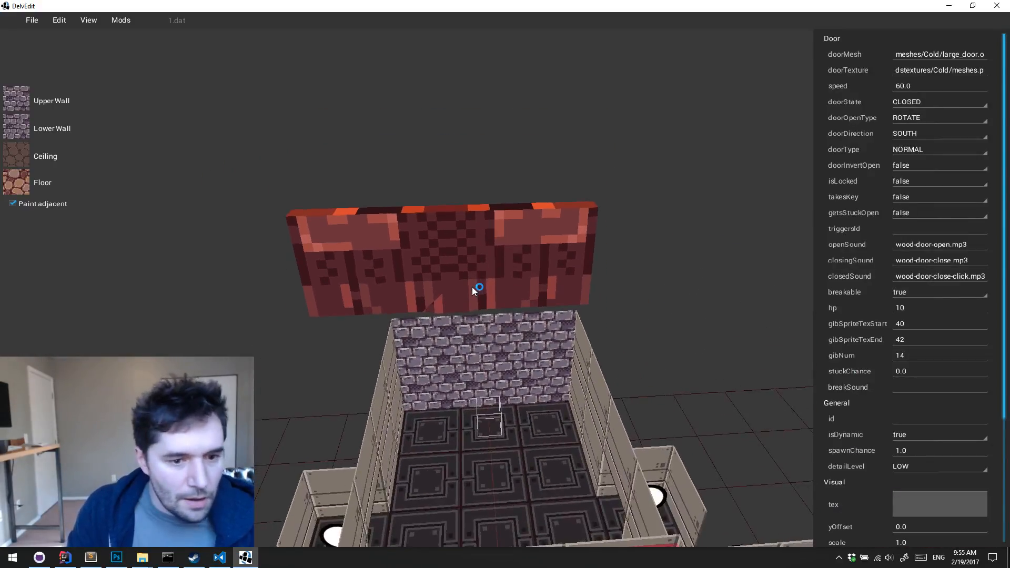
pyautogui.press('a')
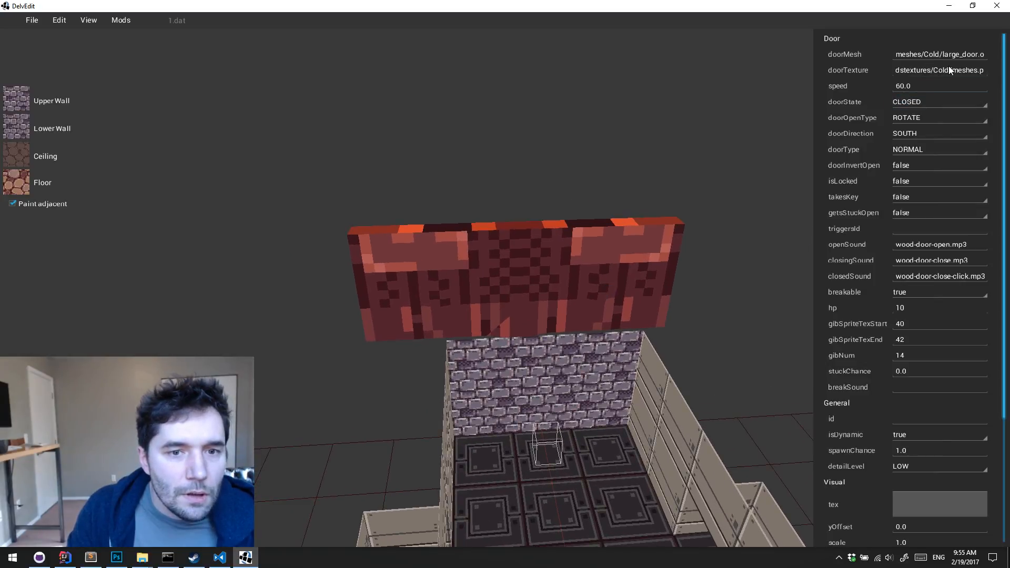
# Clear the large door's mistyped texture path and deselect the door
pyautogui.moveTo(939, 70); pyautogui.dragTo(845, 66)
pyautogui.press('Delete')
pyautogui.press('Delete')
pyautogui.press('Delete')
pyautogui.press('Delete')
pyautogui.press('Delete')
pyautogui.press('Delete')
pyautogui.press('Delete')
pyautogui.press('Delete')
pyautogui.press('Delete')
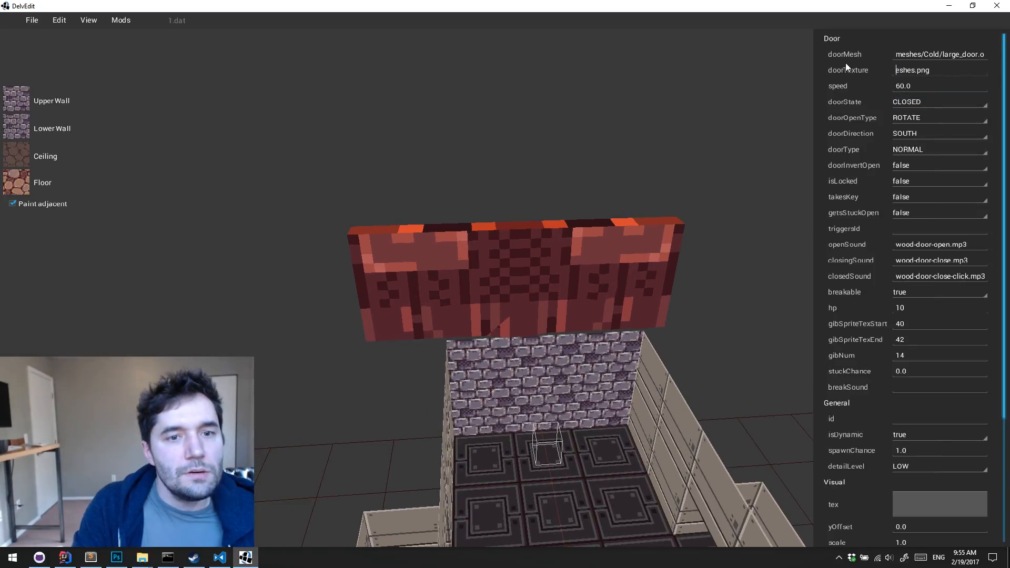
pyautogui.press('Delete')
pyautogui.press('Delete')
pyautogui.press('Delete')
pyautogui.press('Delete')
pyautogui.press('Delete')
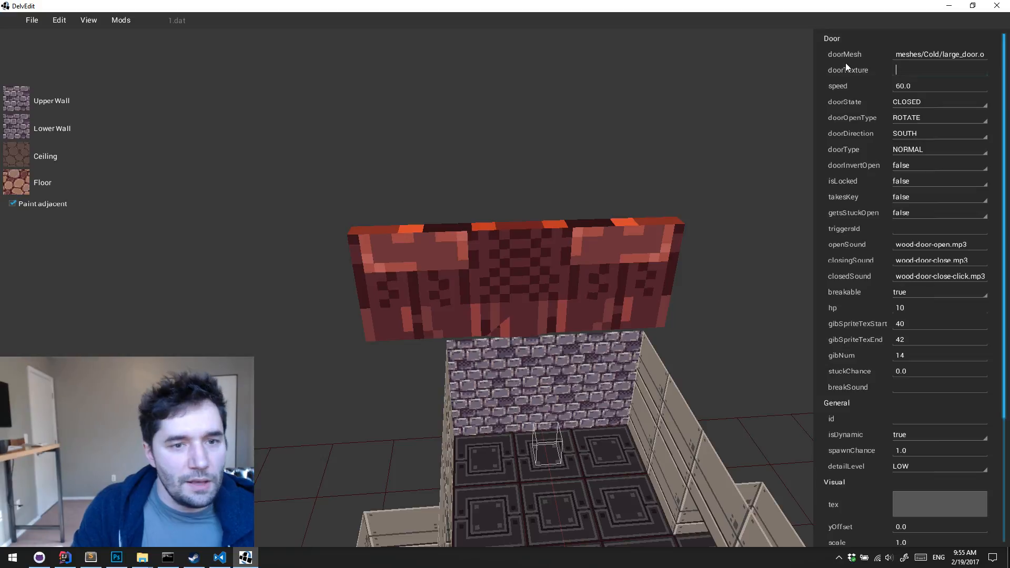
pyautogui.click(769, 237)
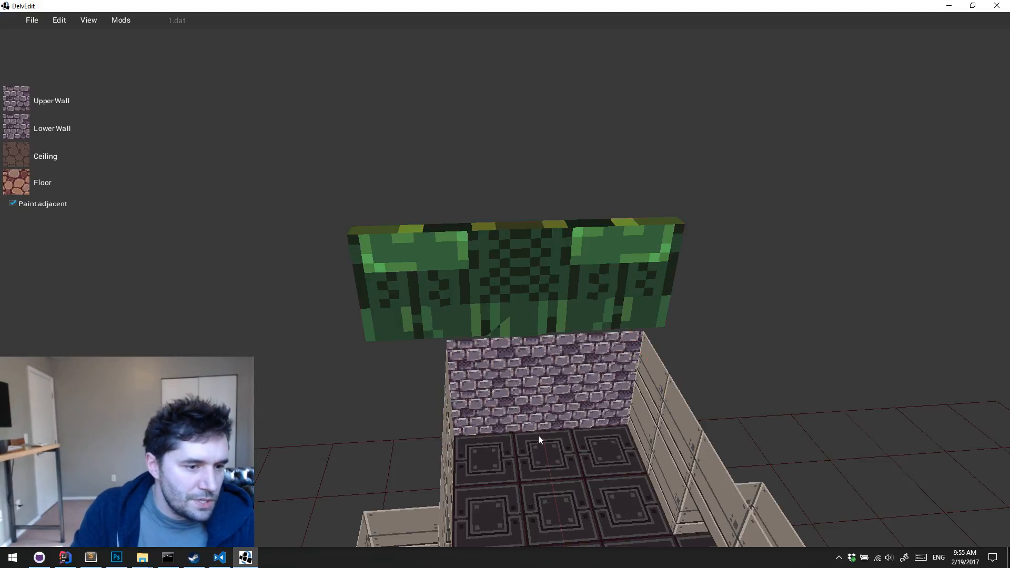
# Reselect the door and enter textures/Cold/meshes.png as its texture
pyautogui.click(539, 436)
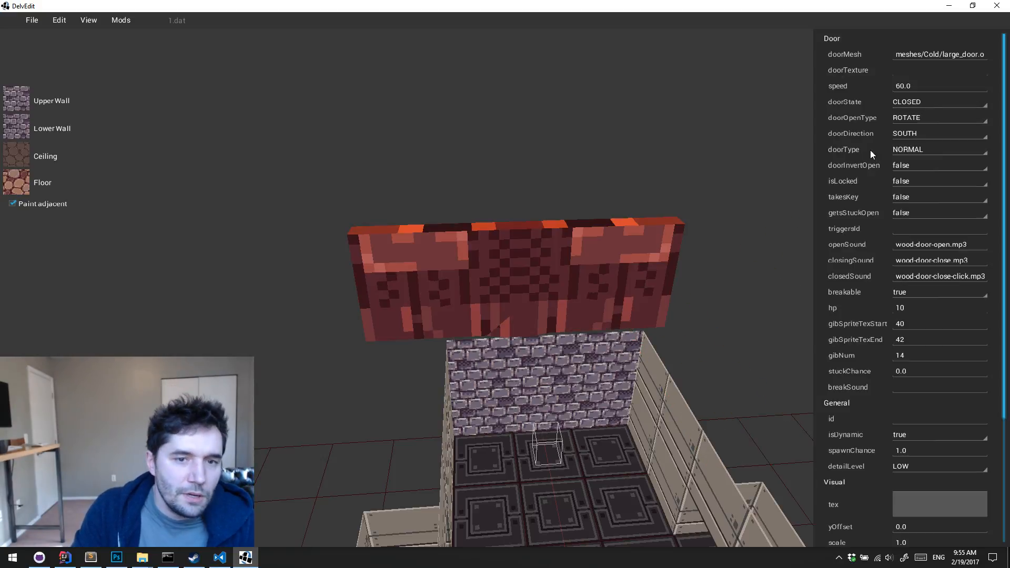
pyautogui.click(941, 74)
pyautogui.write('textur')
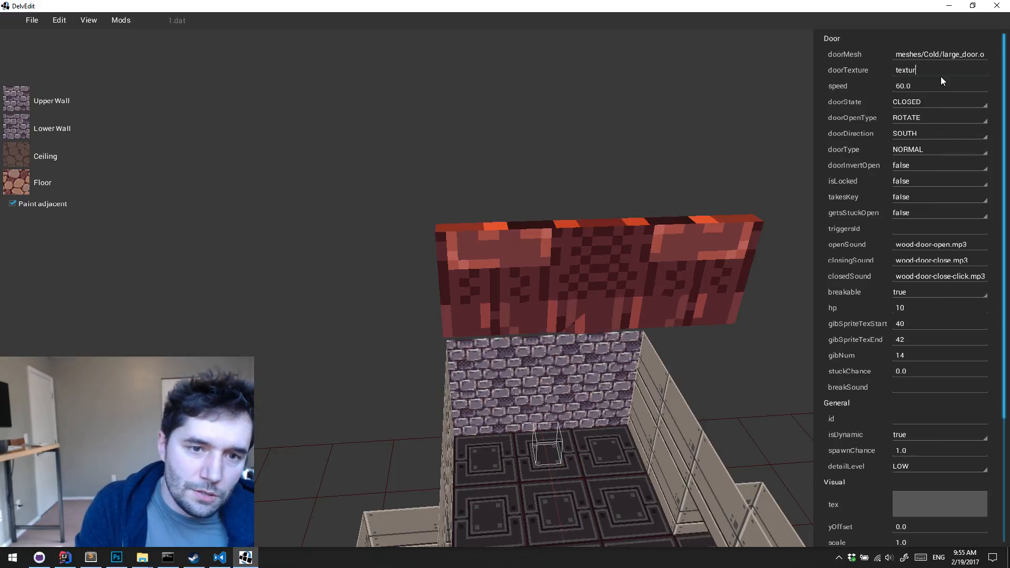
pyautogui.write('es/Code')
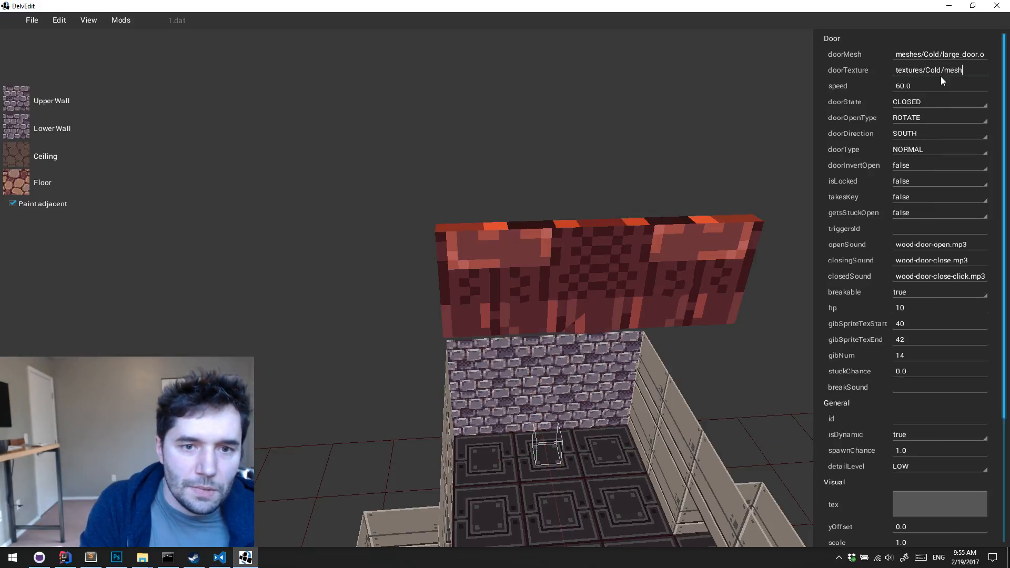
pyautogui.write('/meshes.png')
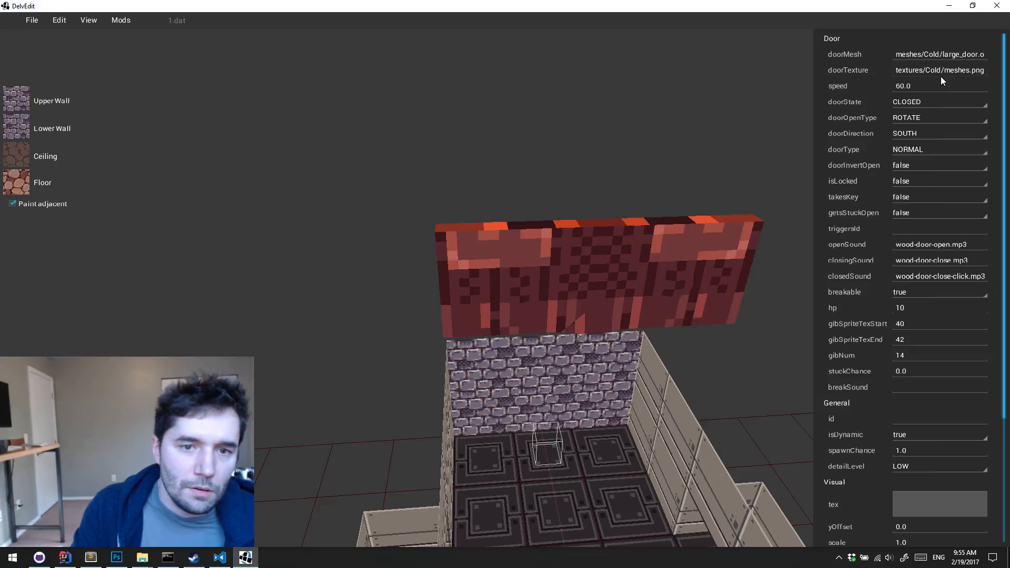
# Deselect the door, play-test the level from the area in front of the room, and return to the editor
pyautogui.click(614, 120)
pyautogui.press('q')
pyautogui.press('d')
pyautogui.press('s')
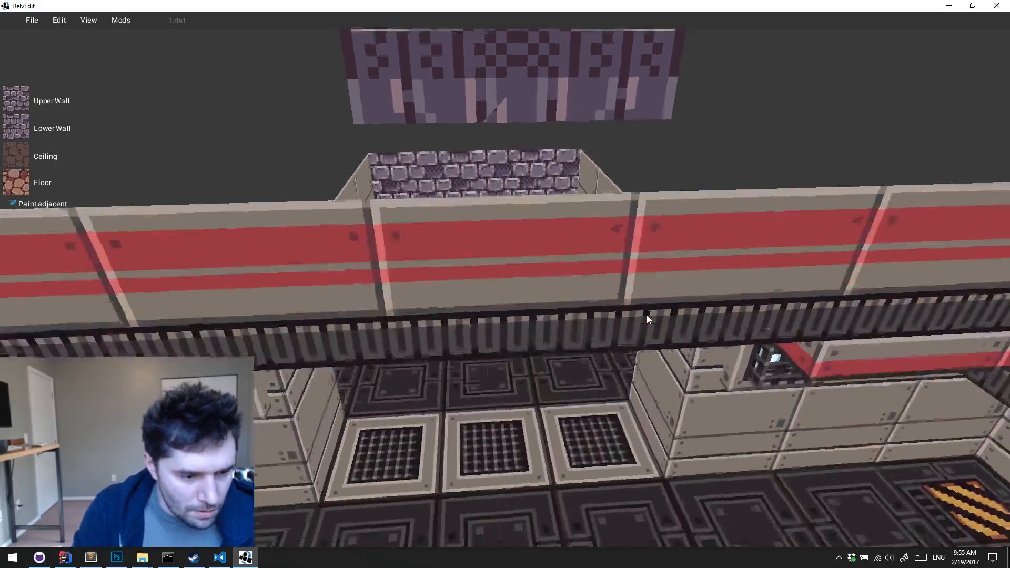
pyautogui.press('p')
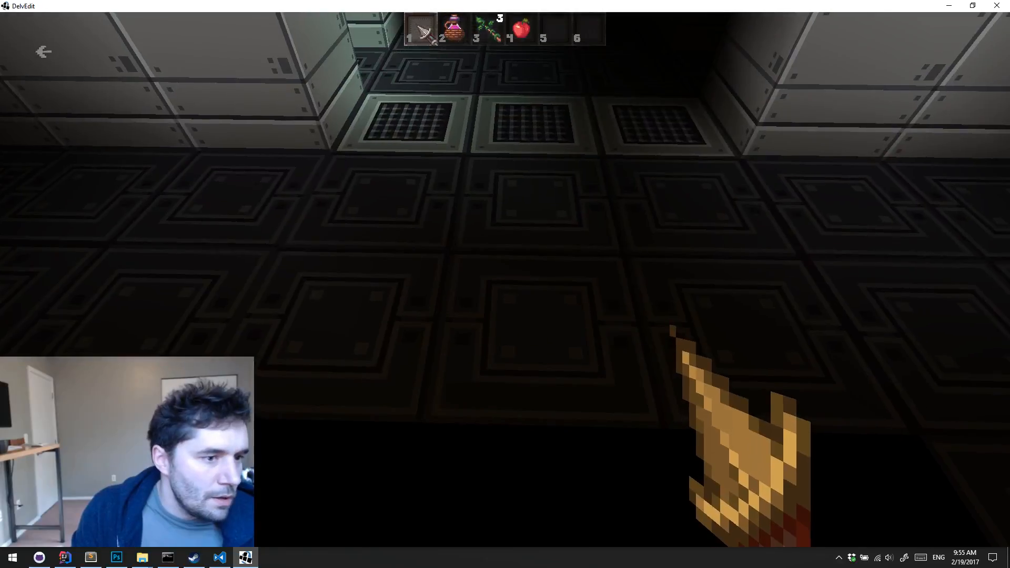
pyautogui.press('Escape')
# Play-test the level from closer to the large door, inspect the door in game, and return to the editor
pyautogui.press('w')
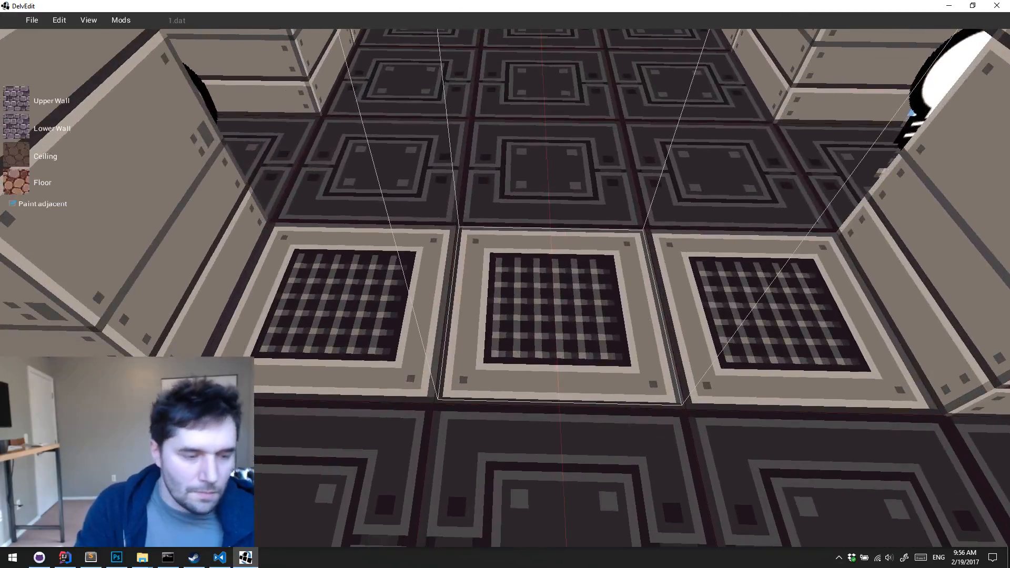
pyautogui.press('p')
pyautogui.press('w')
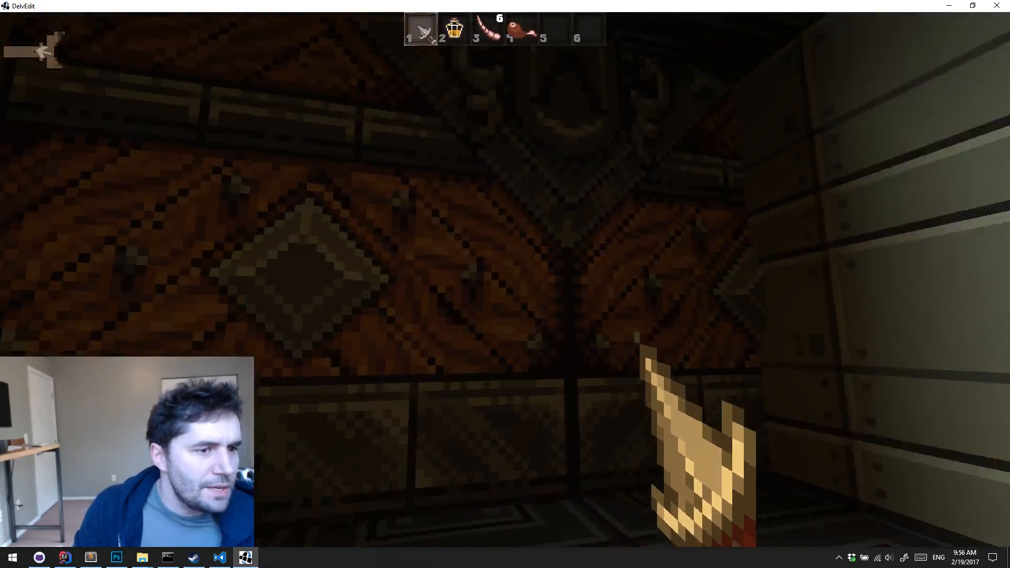
pyautogui.press('s')
pyautogui.press('Escape')
# Leave the play-test, return to the editor, and select the large door at the back wall
pyautogui.press('s')
pyautogui.press('e')
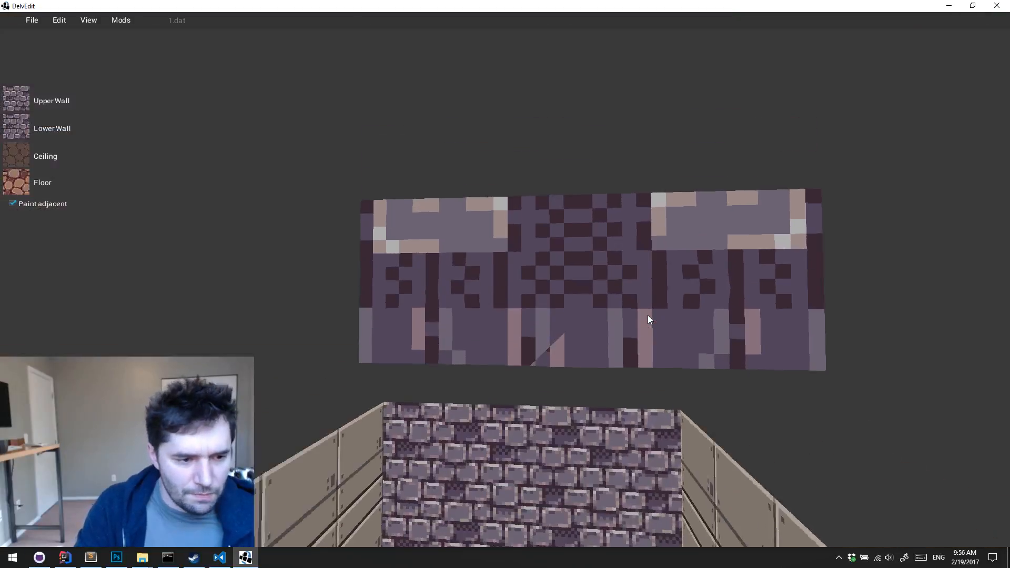
pyautogui.moveTo(648, 314); pyautogui.dragTo(649, 314, button='right')
pyautogui.press('e')
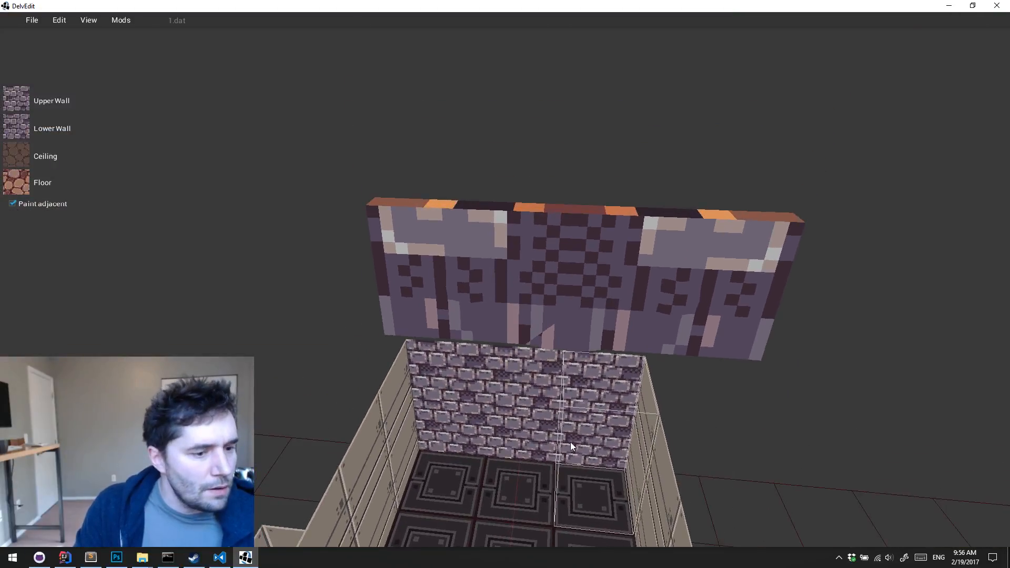
pyautogui.click(506, 481)
pyautogui.press('s')
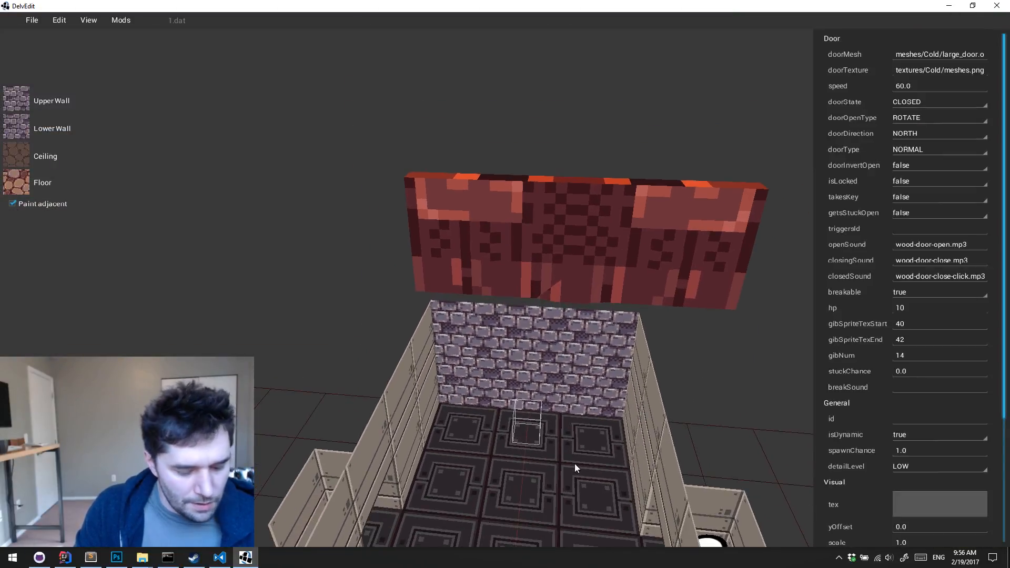
# Set the first value of the large door's collision to 0.125
pyautogui.scroll(-5, 917, 422)
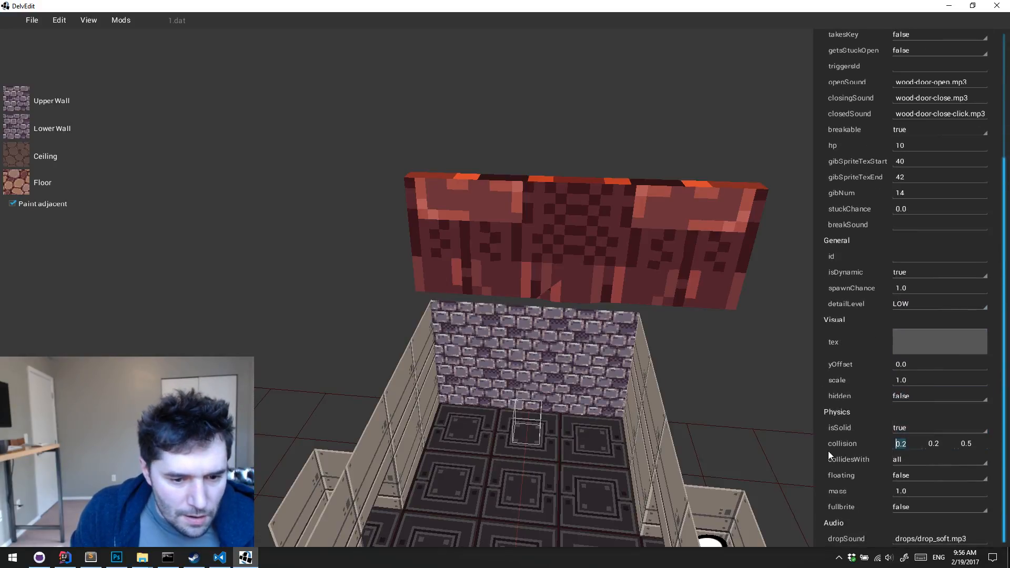
pyautogui.write('2')
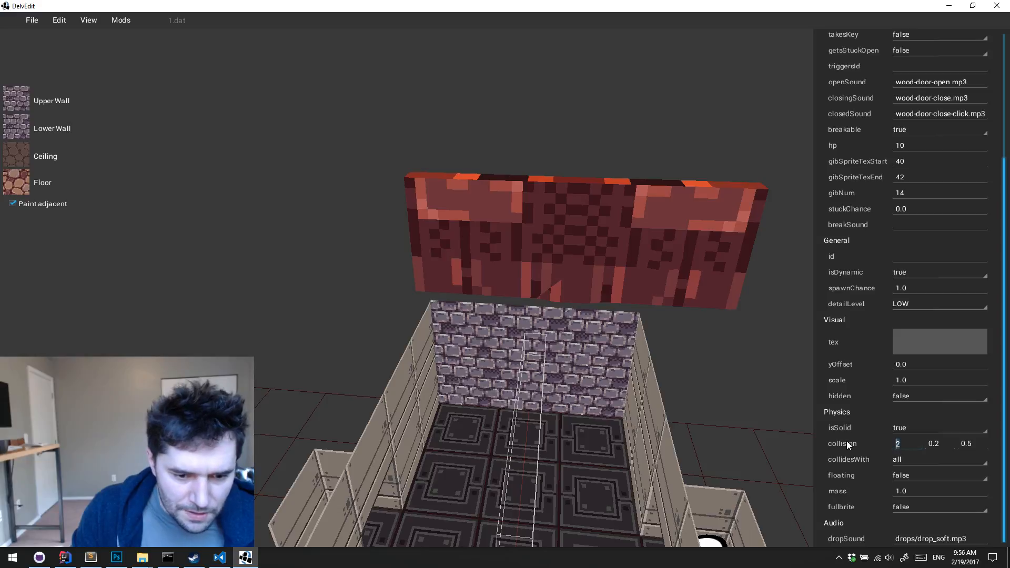
pyautogui.write('0.25')
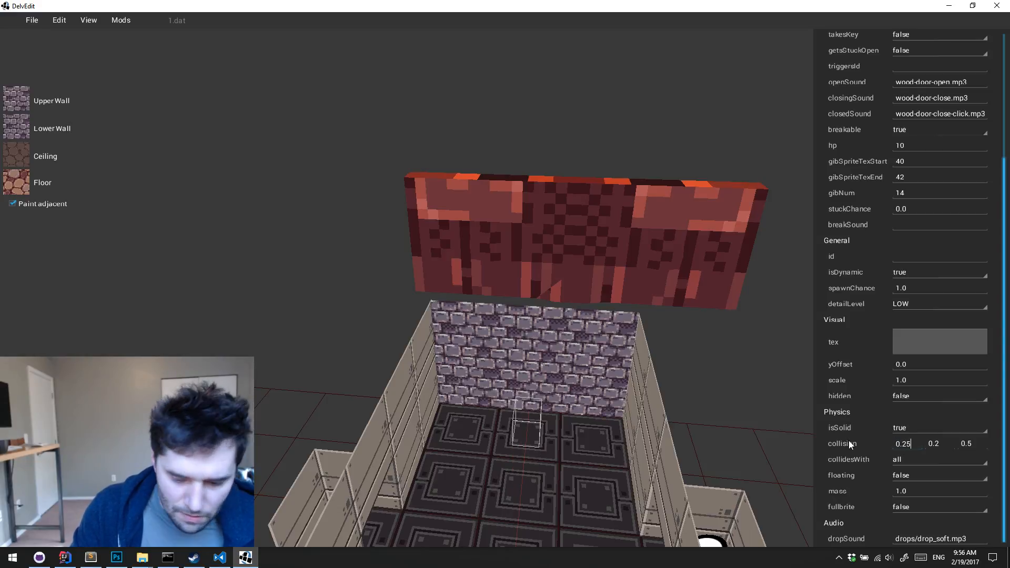
pyautogui.press('Left')
pyautogui.press('Left')
pyautogui.write('1')
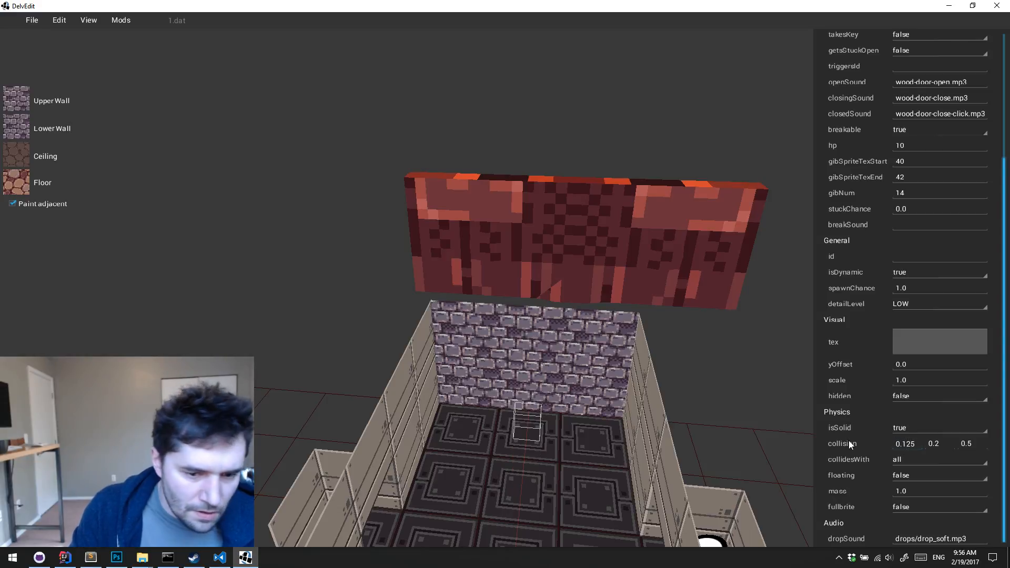
pyautogui.write('1')
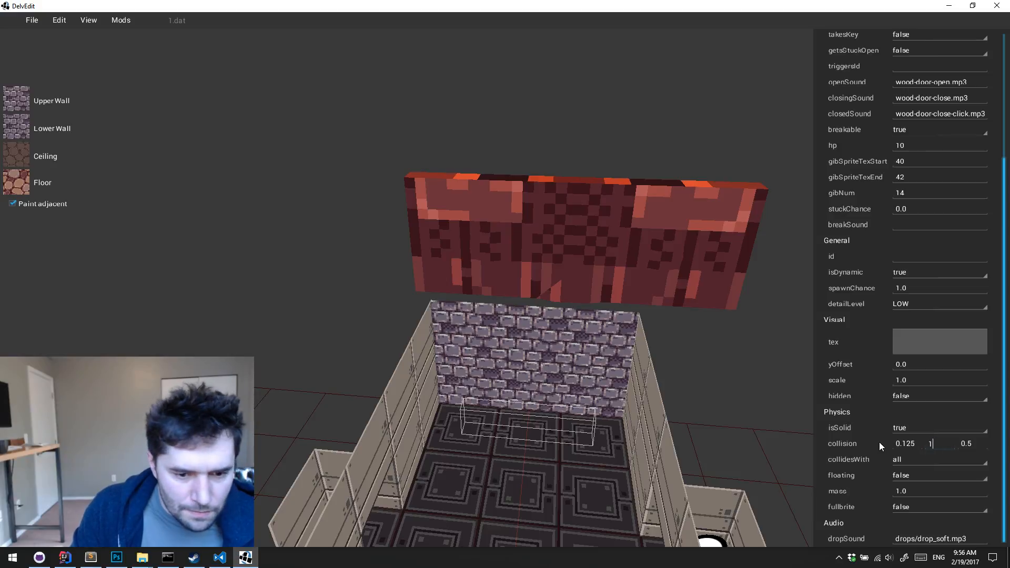
pyautogui.write('2')
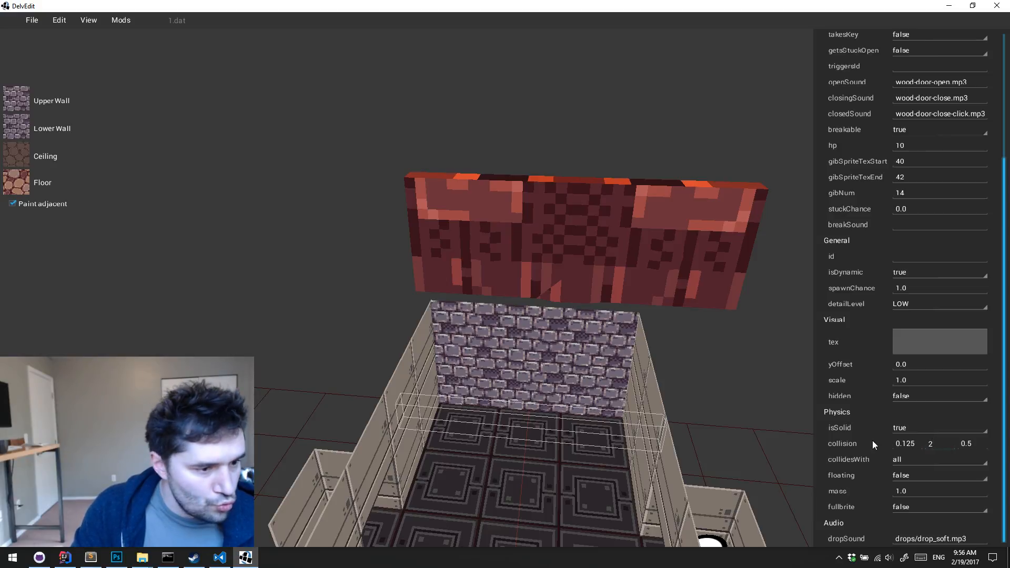
# Set the second value of the large door's collision to 2 and deselect the door
pyautogui.click(670, 418)
pyautogui.press('s')
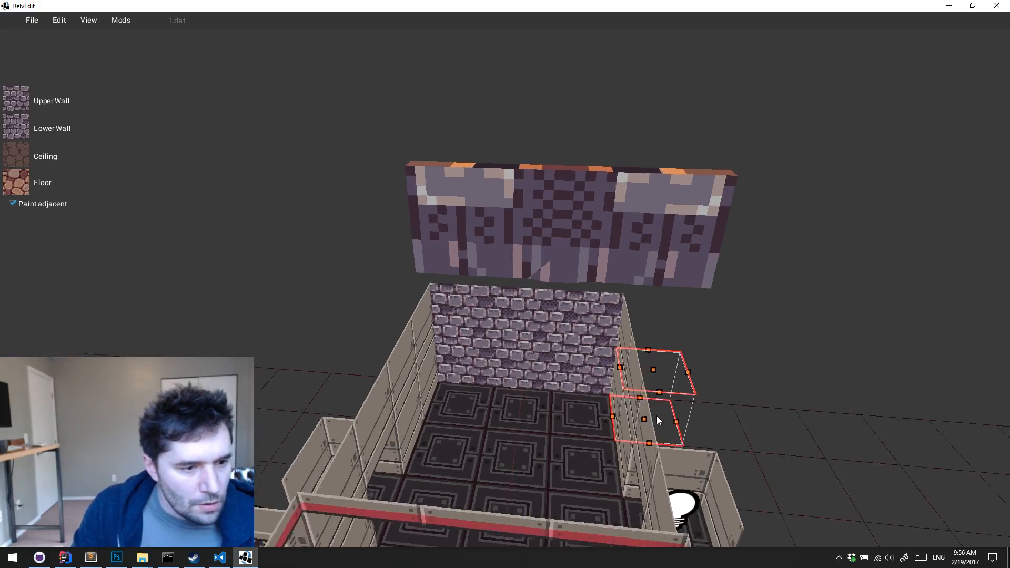
# Reselect the large door and set the third value of its collision to 4
pyautogui.moveTo(555, 205); pyautogui.dragTo(553, 337)
pyautogui.press('w')
pyautogui.press('a')
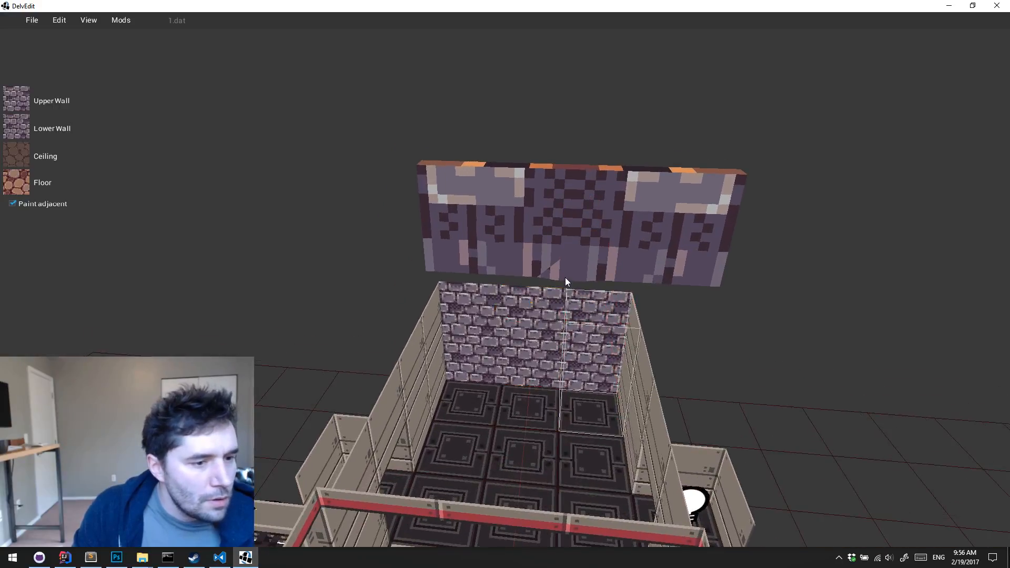
pyautogui.click(533, 384)
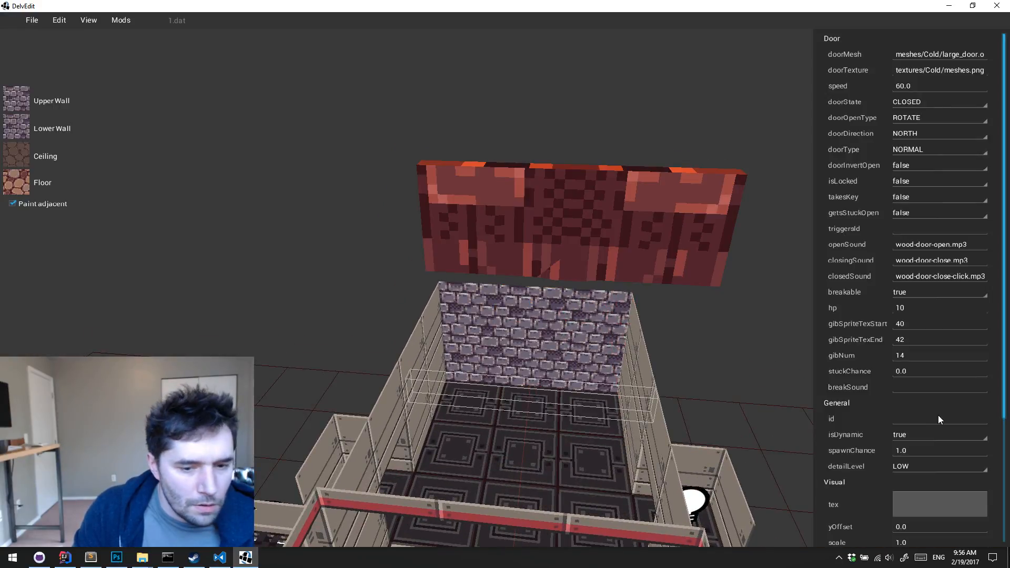
pyautogui.scroll(-3, 927, 412)
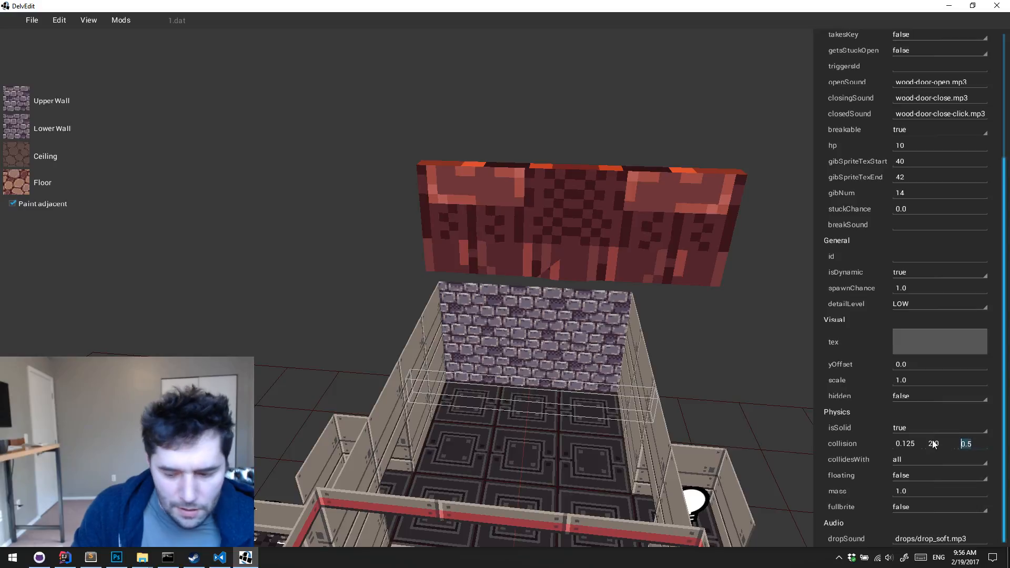
pyautogui.write('2.0 ')
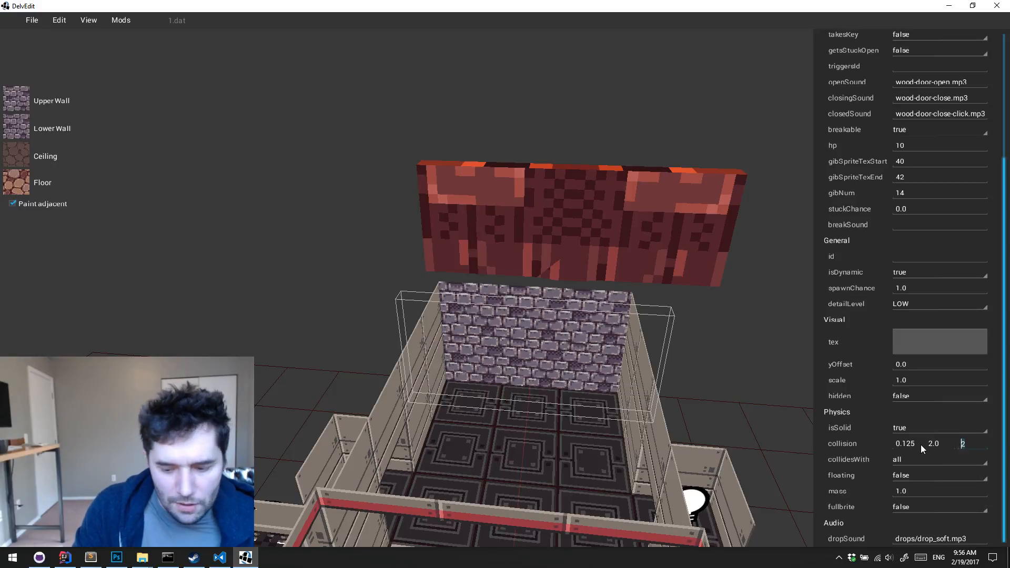
pyautogui.write('4')
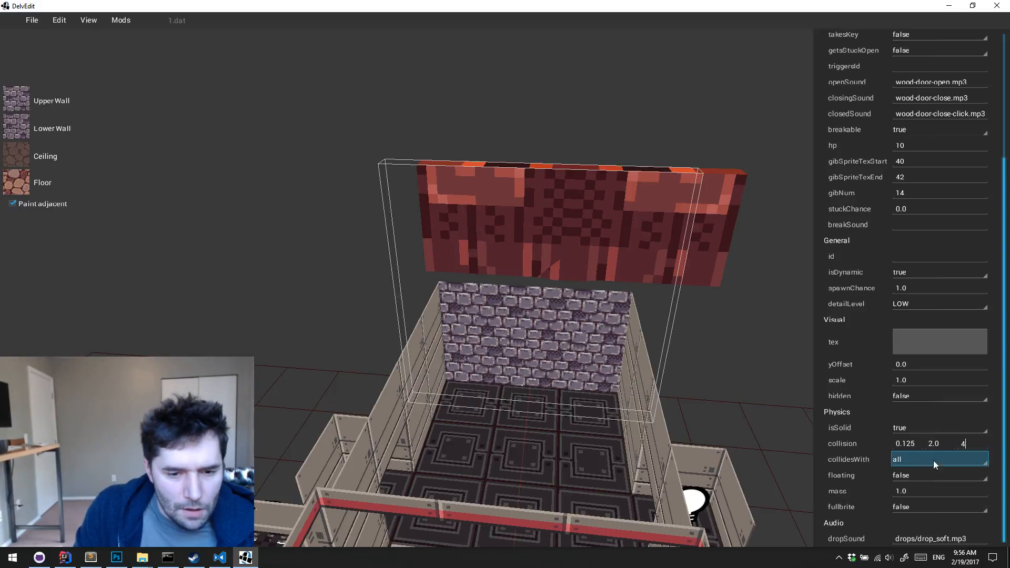
# Try 3 as the second value of the large door's collision, and clear that value
pyautogui.moveTo(944, 447); pyautogui.dragTo(885, 445)
pyautogui.press('Left')
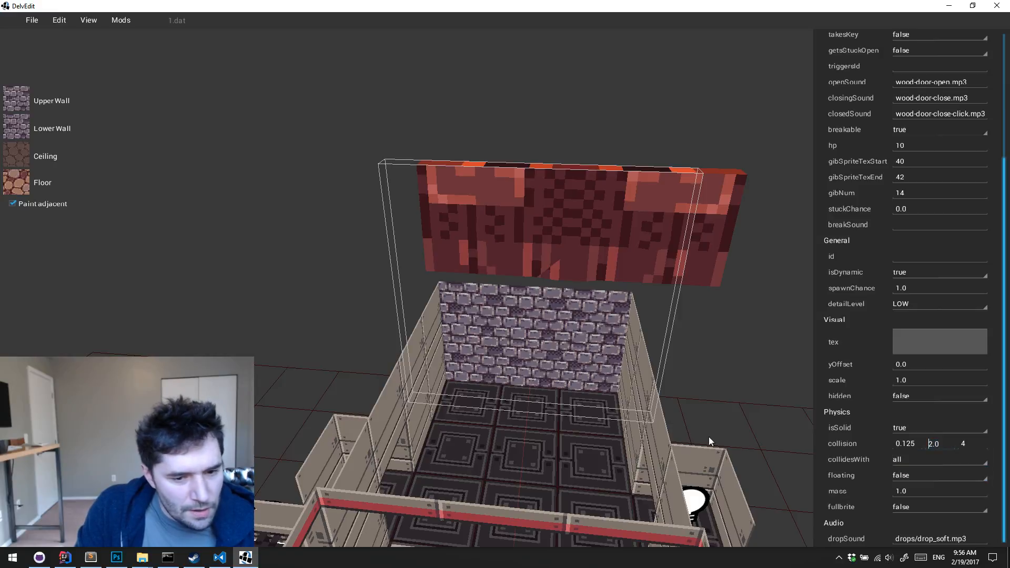
pyautogui.write('3')
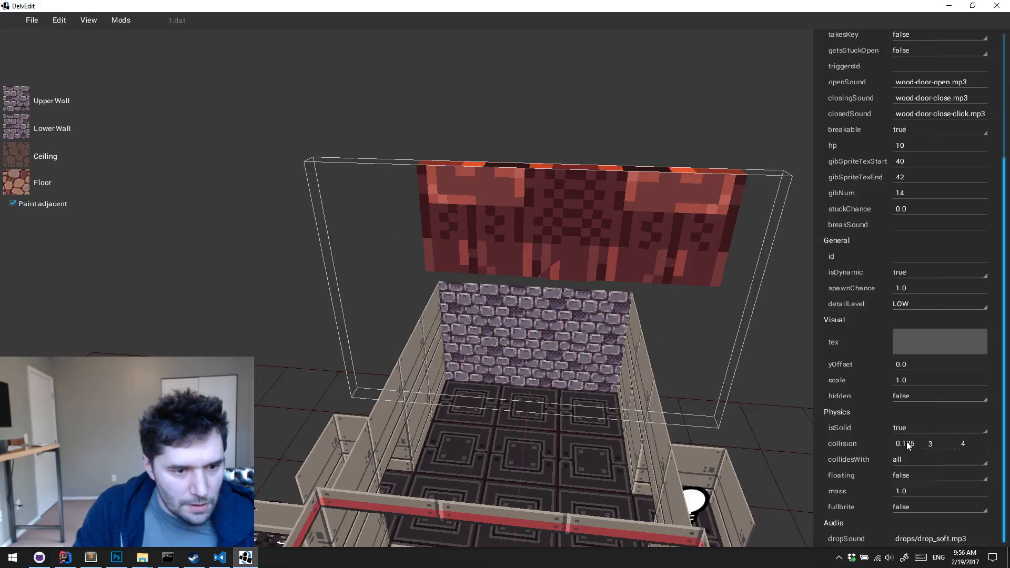
pyautogui.press('BackSpace')
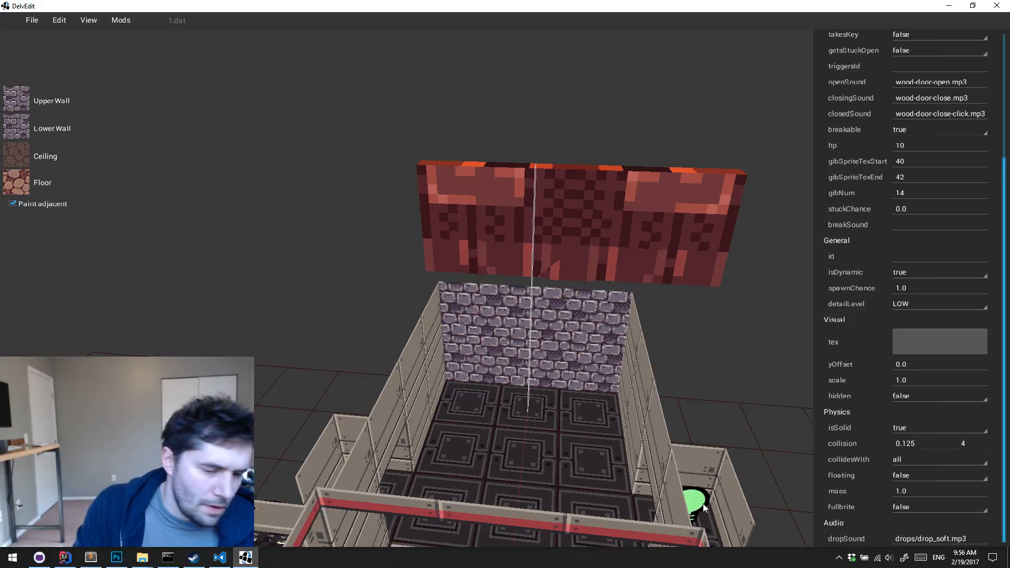
# Launch Blender 2.78 from Steam and open the recent file delver_props.blend
pyautogui.click(839, 557)
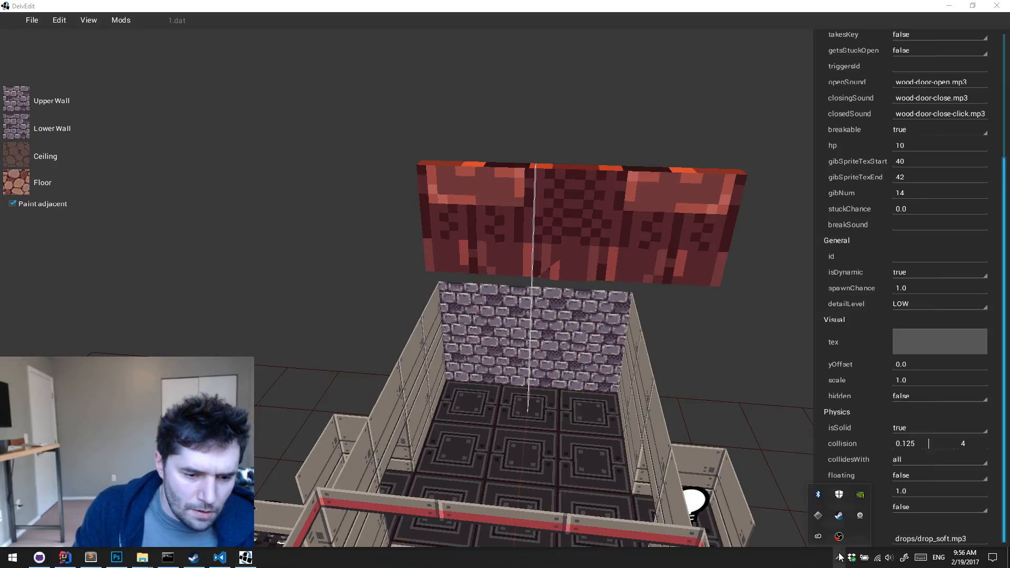
pyautogui.rightClick(838, 515)
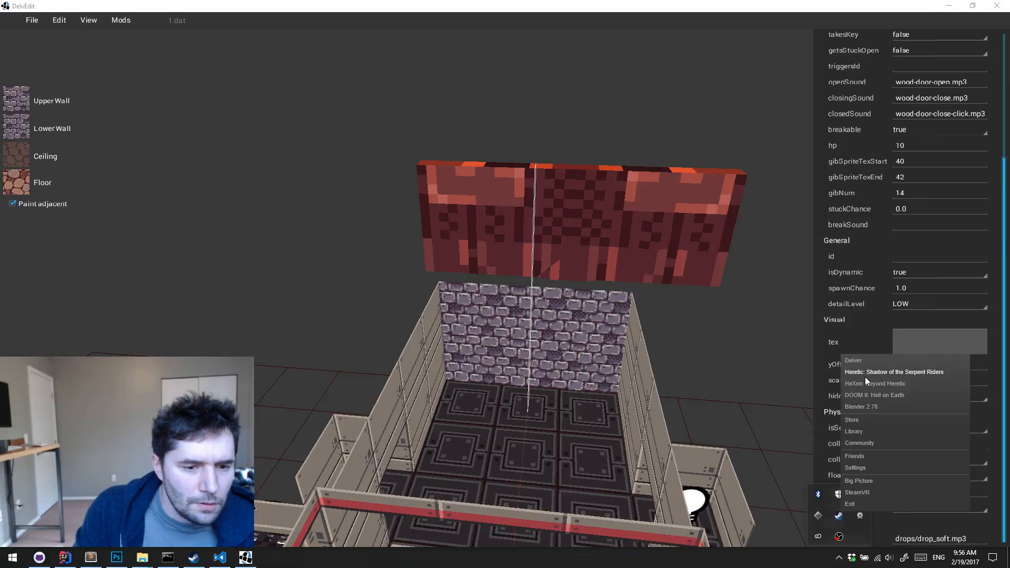
pyautogui.click(870, 407)
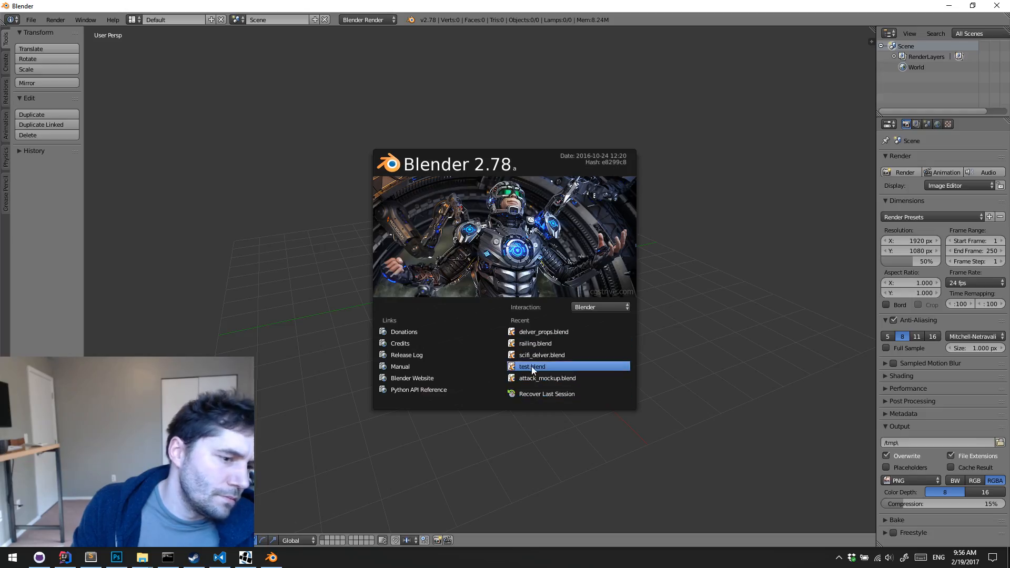
pyautogui.click(541, 331)
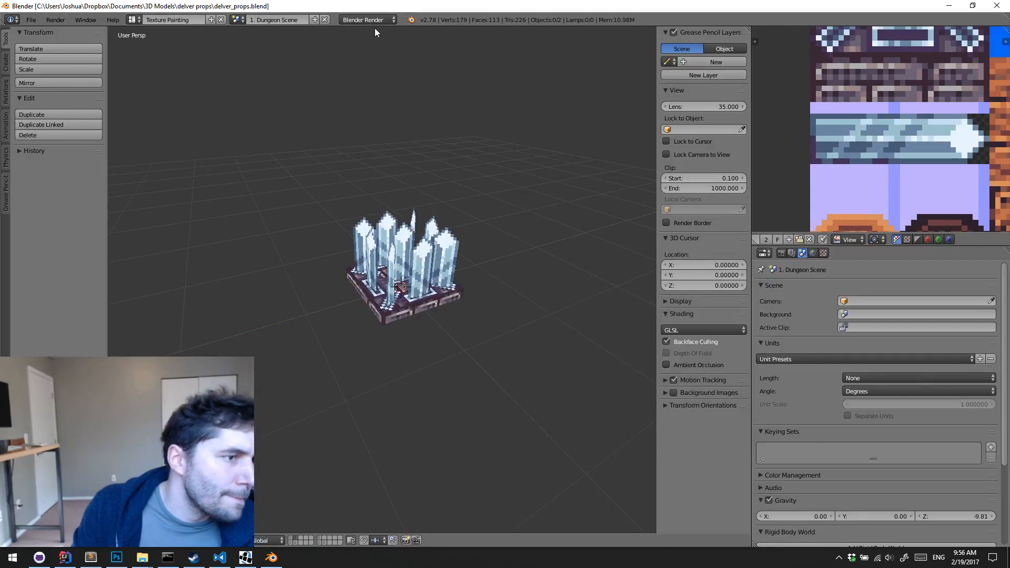
# Switch to the 4. Cold Scene and show the objects on its first layer
pyautogui.click(237, 20)
pyautogui.click(273, 65)
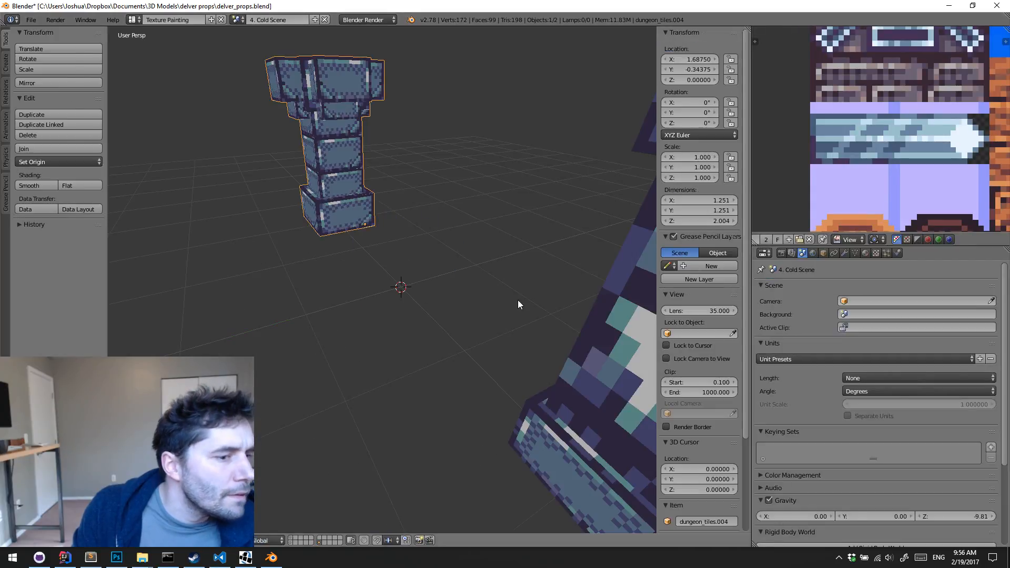
pyautogui.scroll(-2, 518, 304)
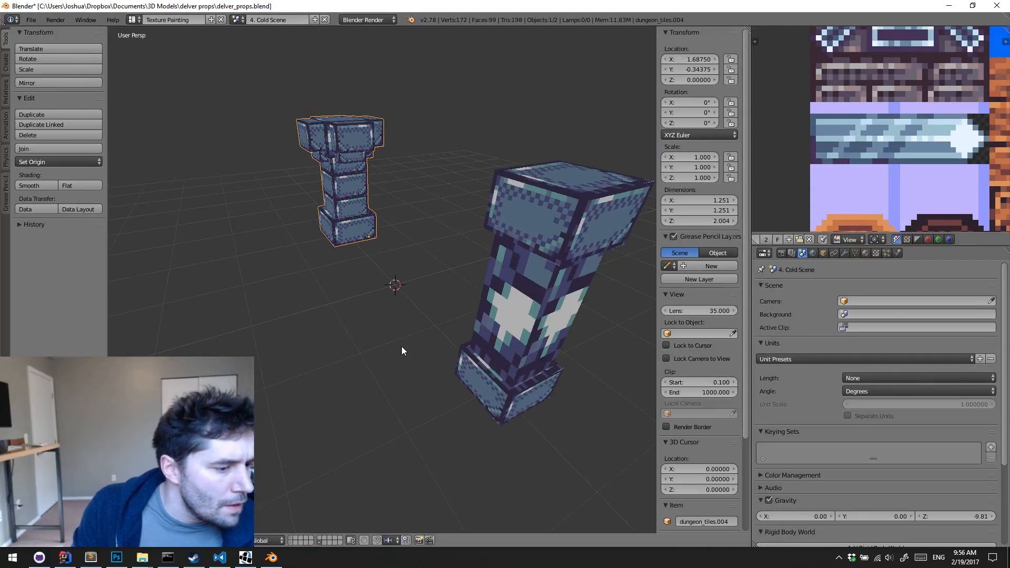
pyautogui.click(296, 539)
pyautogui.click(290, 537)
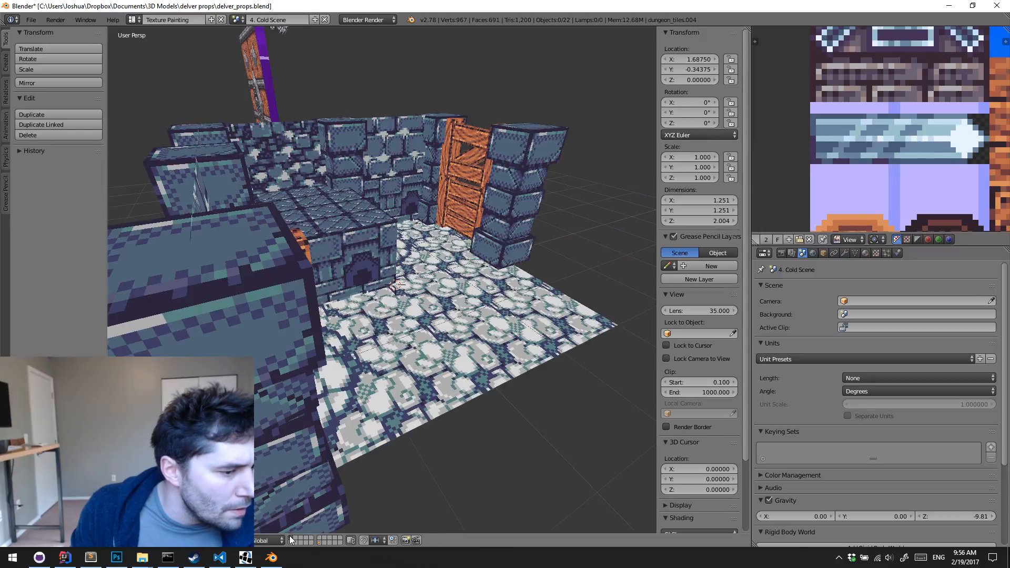
# Select the Mysterious Door model and view it in front orthographic view to check its dimensions
pyautogui.moveTo(500, 242); pyautogui.dragTo(465, 138, button='middle')
pyautogui.scroll(-3, 463, 206)
pyautogui.moveTo(463, 207); pyautogui.dragTo(471, 348, button='middle')
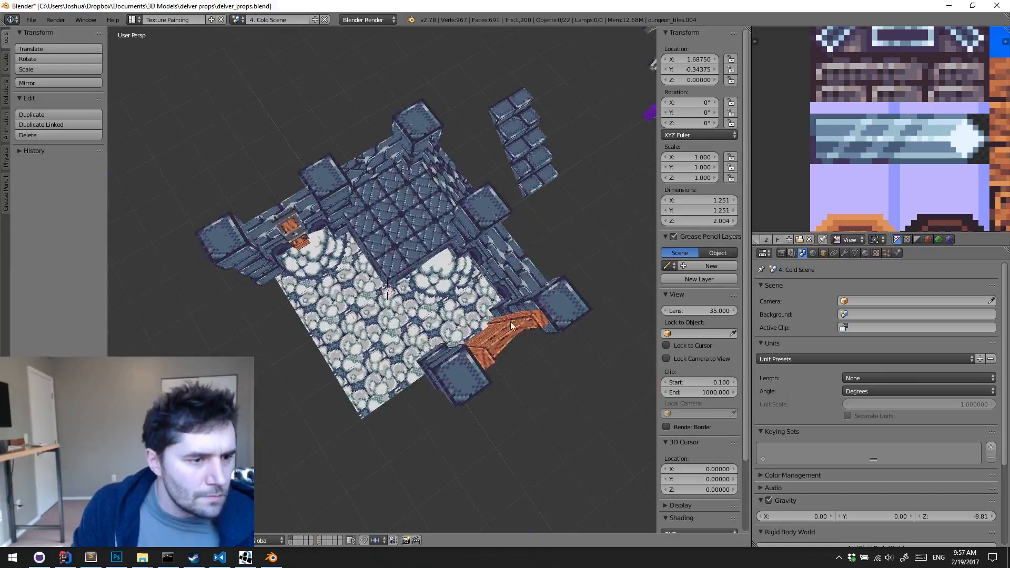
pyautogui.moveTo(511, 322); pyautogui.dragTo(454, 268, button='middle')
pyautogui.keyDown('shift'); pyautogui.moveTo(453, 269); pyautogui.dragTo(301, 304, button='middle'); pyautogui.keyUp('shift')
pyautogui.rightClick(629, 256)
pyautogui.press('KP_1')
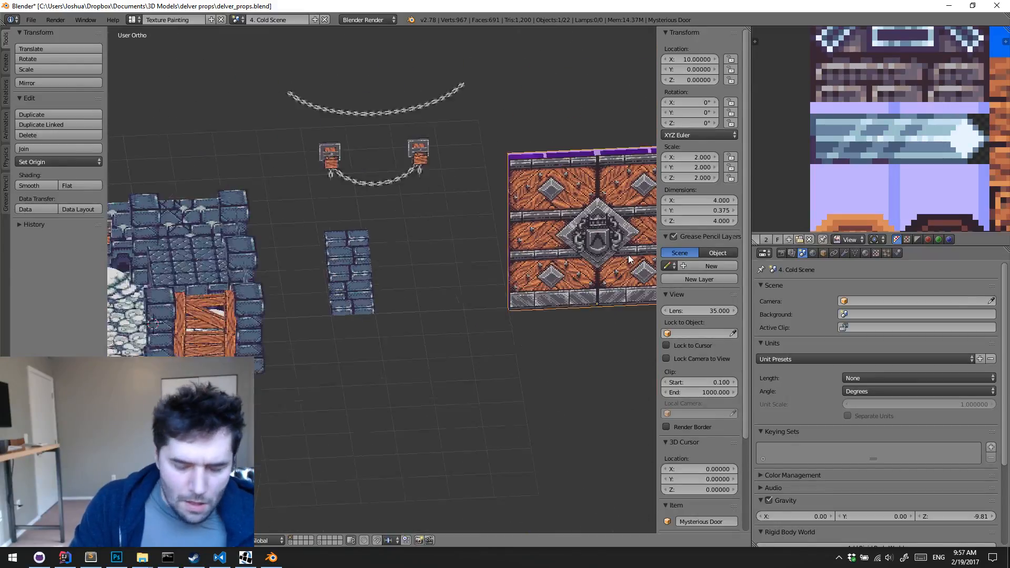
pyautogui.keyDown('shift'); pyautogui.moveTo(524, 347); pyautogui.dragTo(417, 356, button='middle'); pyautogui.keyUp('shift')
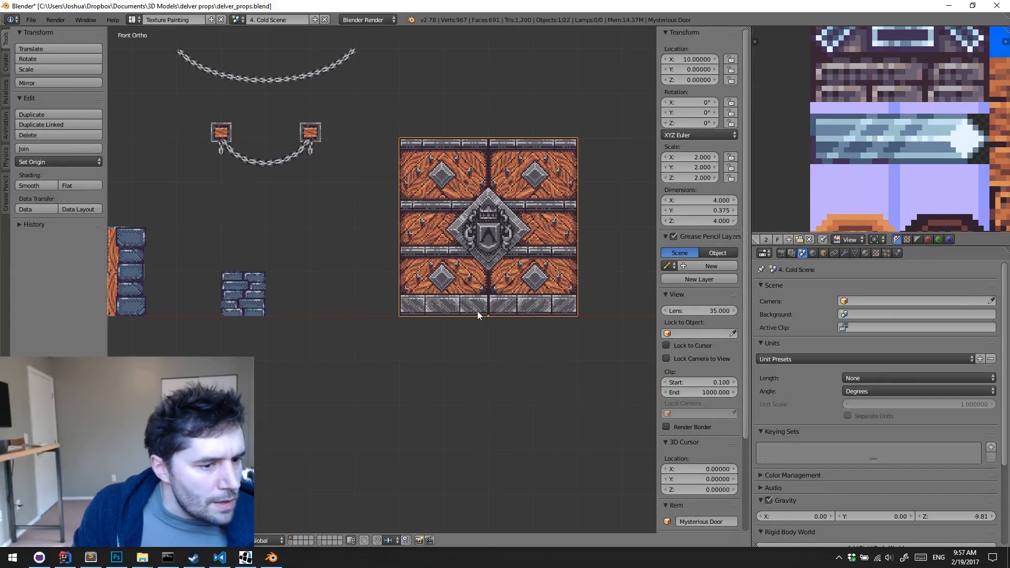
# Switch back to DelvEdit, deselect the large door, and examine its placement in the level from the side
pyautogui.click(948, 8)
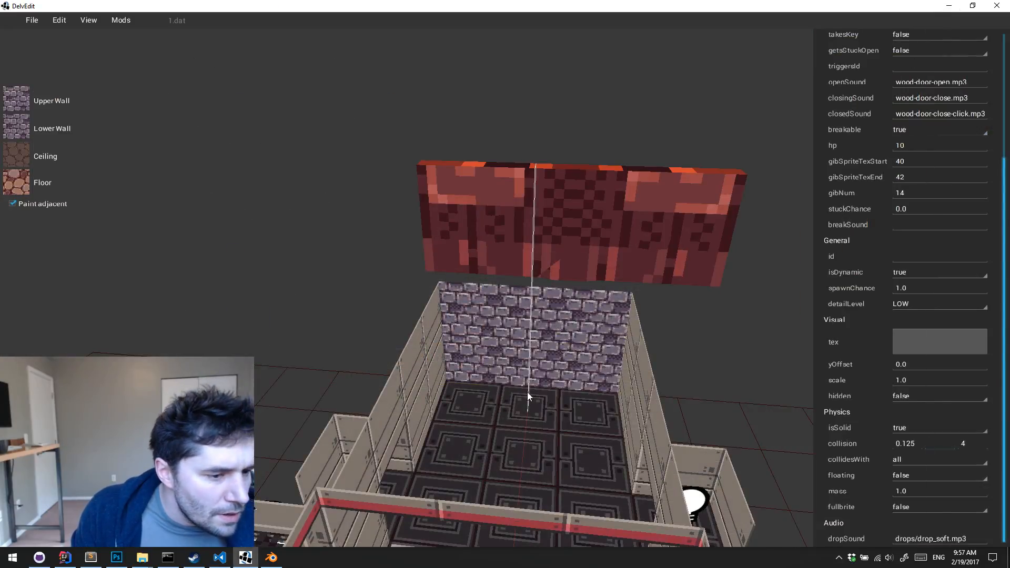
pyautogui.click(576, 247)
pyautogui.press('Escape')
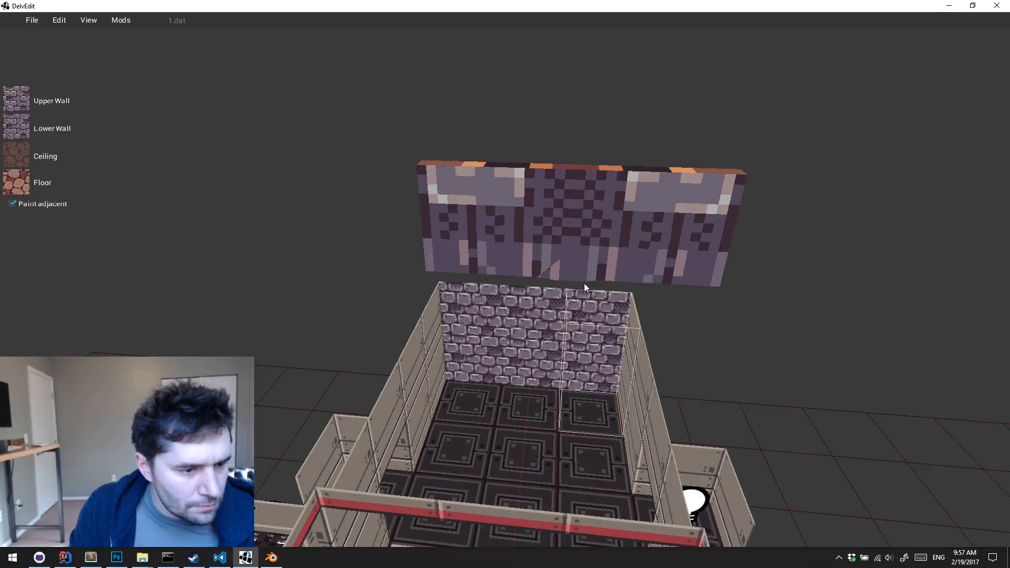
pyautogui.click(542, 391)
pyautogui.press('Escape')
pyautogui.moveTo(587, 197); pyautogui.dragTo(611, 132, button='middle')
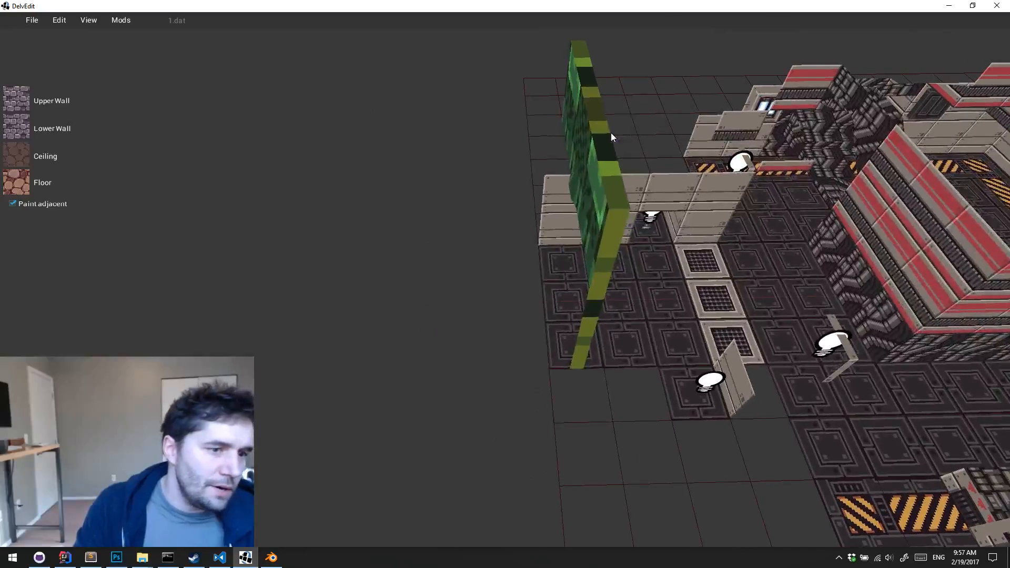
pyautogui.rightClick(611, 133)
pyautogui.press('w')
pyautogui.press('d')
pyautogui.click(502, 247)
pyautogui.press('Escape')
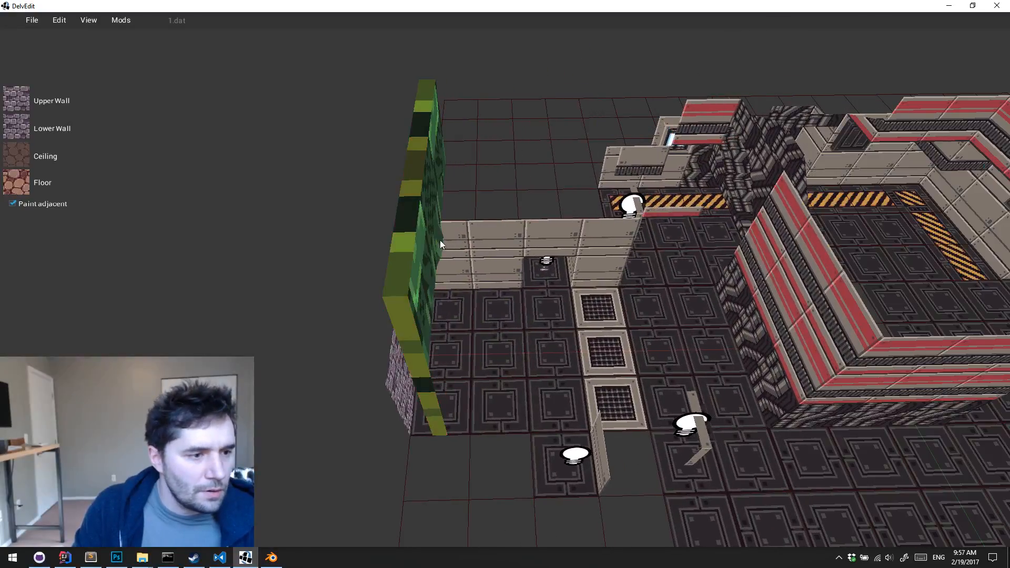
# Select the large door and shift it slightly sideways across the corridor's brick end wall
pyautogui.click(425, 236)
pyautogui.press('d')
pyautogui.moveTo(425, 236); pyautogui.dragTo(426, 237, button='middle')
pyautogui.press('s')
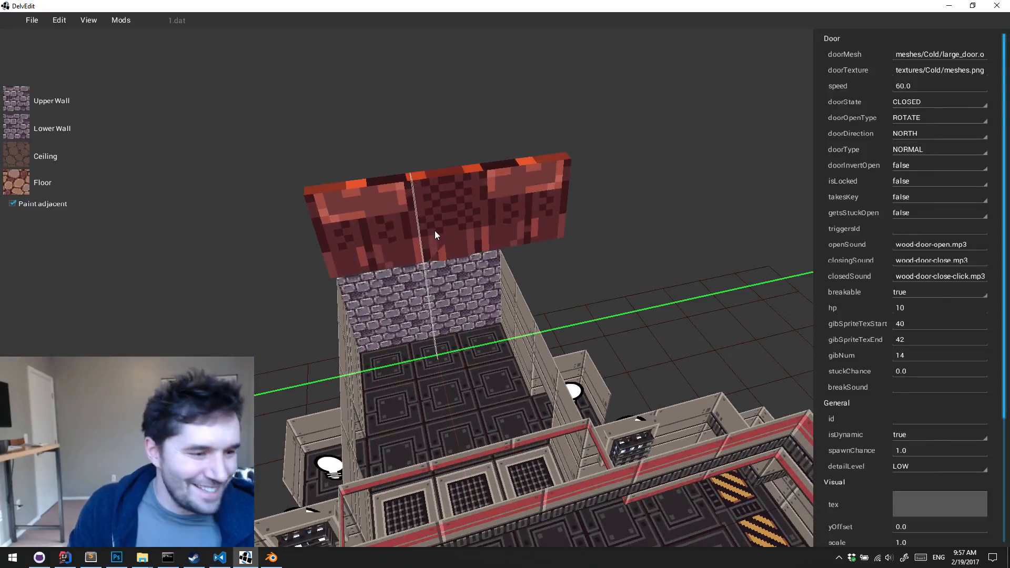
pyautogui.moveTo(435, 230); pyautogui.dragTo(421, 230)
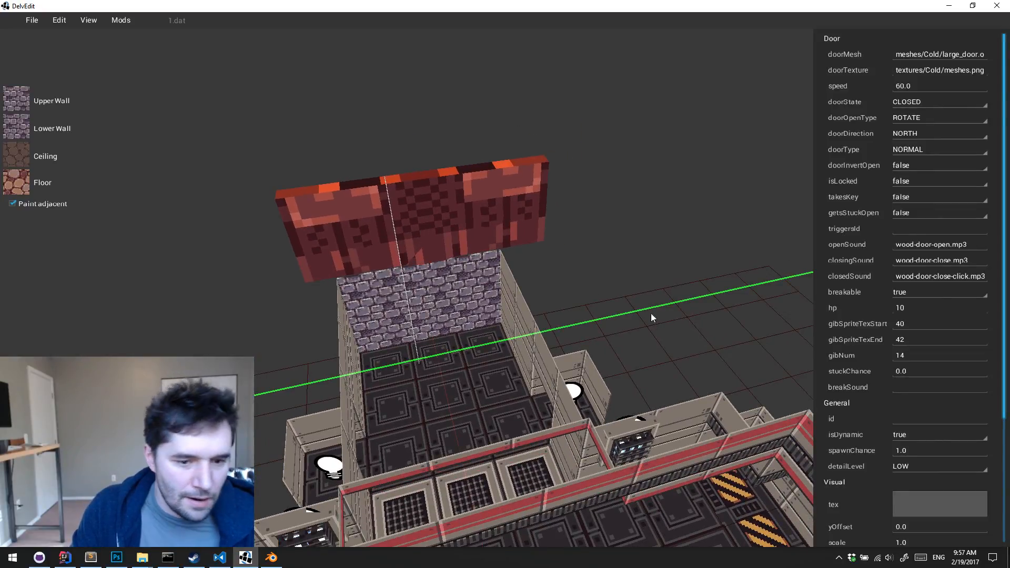
# Set the middle collision value of the large door to 2
pyautogui.scroll(-7, 926, 424)
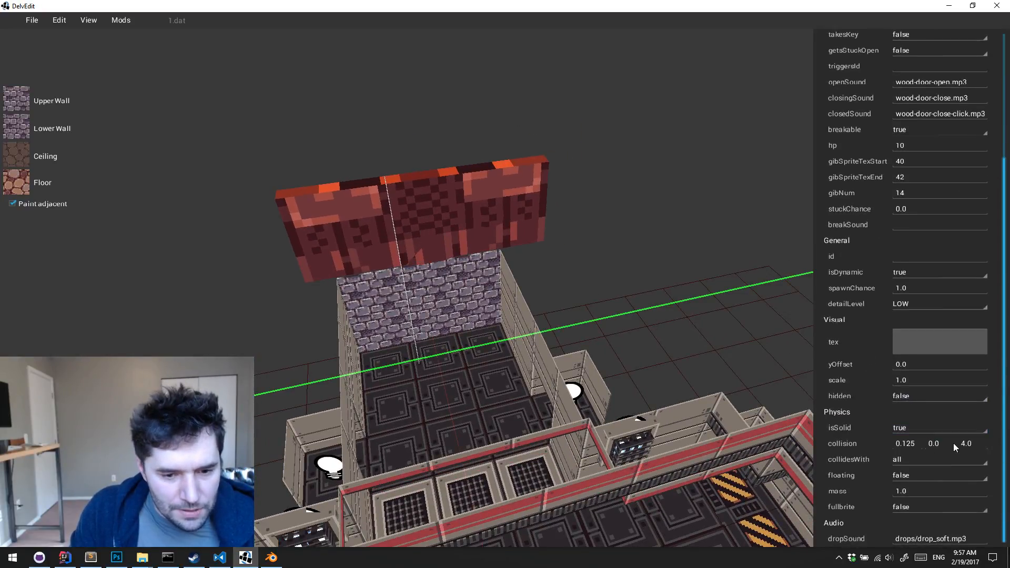
pyautogui.press('BackSpace')
pyautogui.press('BackSpace')
pyautogui.write('2')
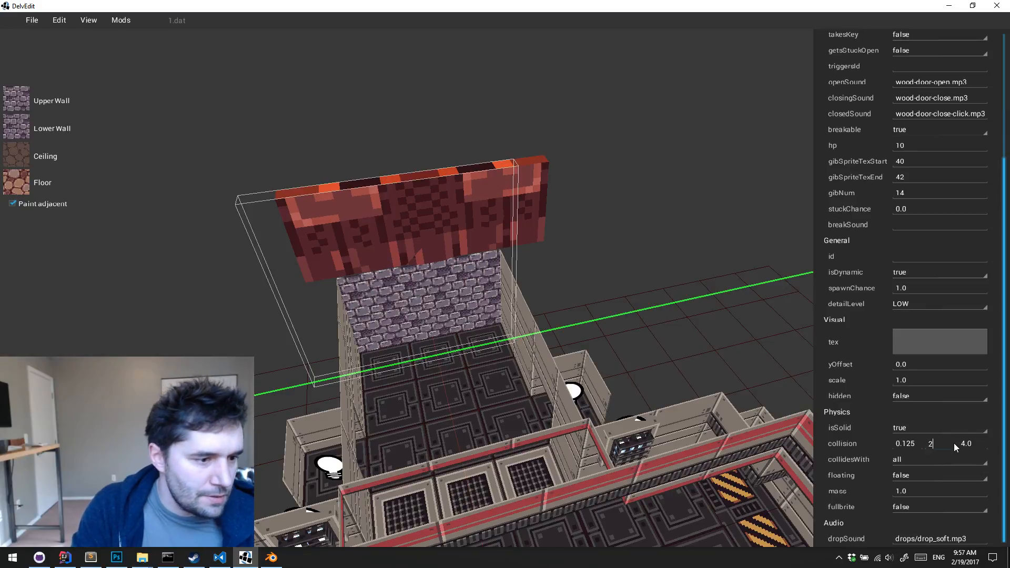
pyautogui.click(619, 297)
pyautogui.click(428, 324)
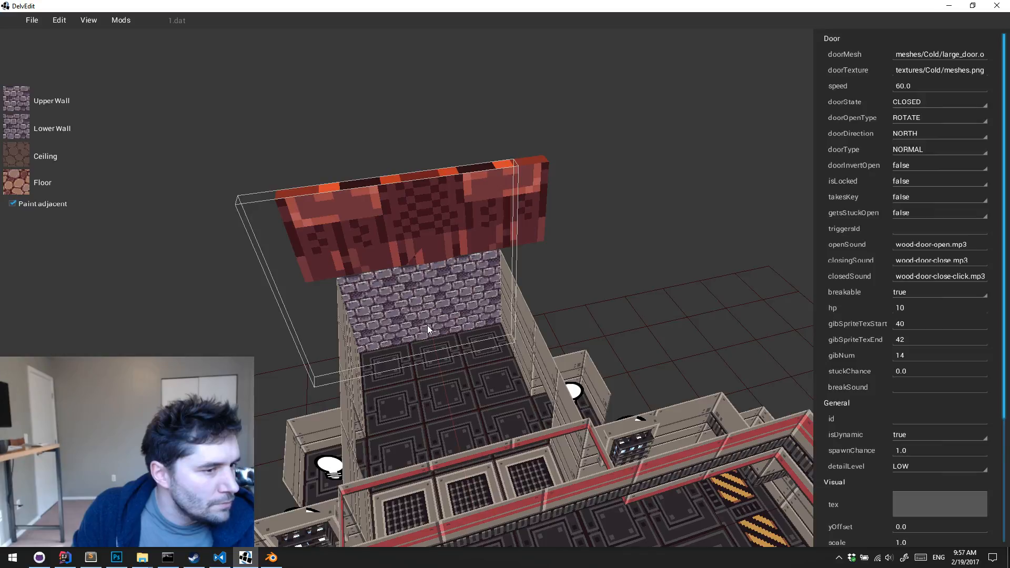
# Playtest the level, walk up to the large door and open it, and return to the editor
pyautogui.press('w')
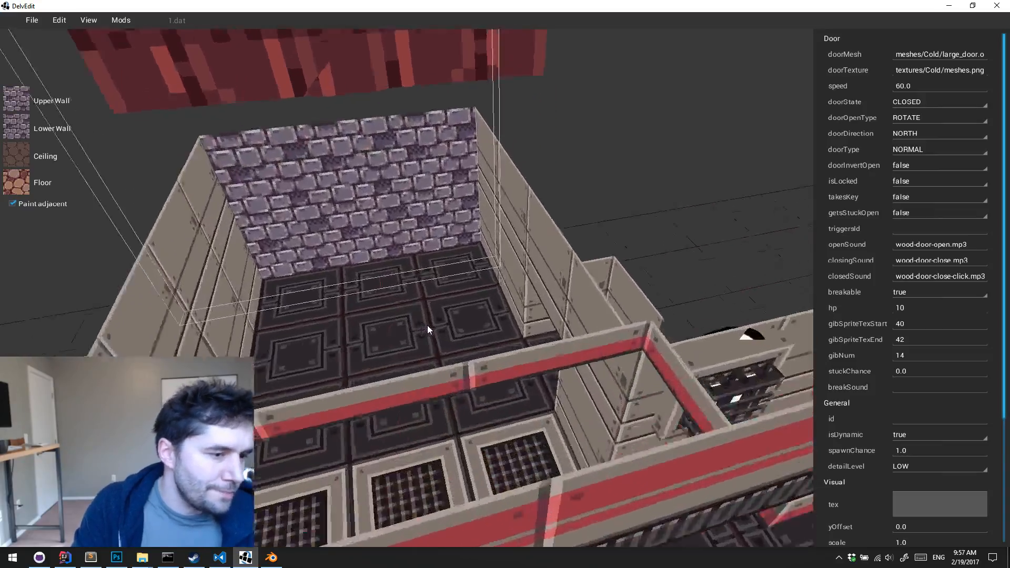
pyautogui.press('w')
pyautogui.press('Escape')
pyautogui.press('p')
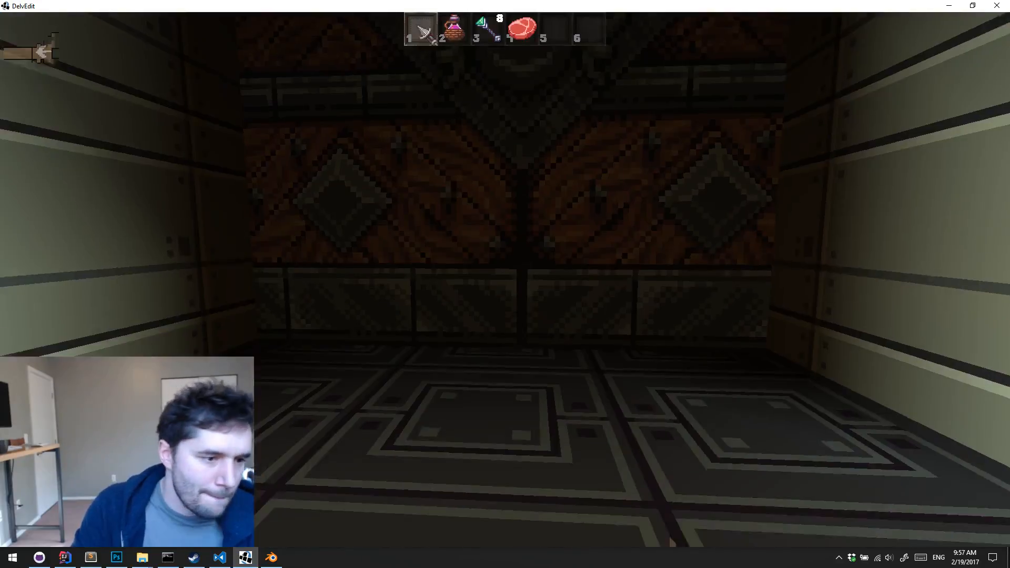
pyautogui.press('w')
pyautogui.press('w')
pyautogui.press('e')
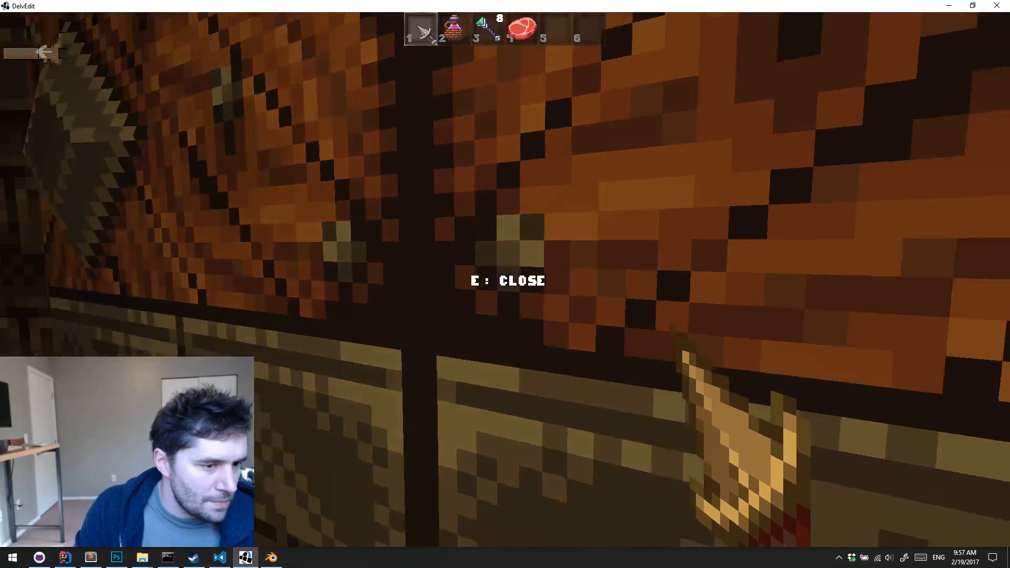
pyautogui.press('s')
pyautogui.press('s')
pyautogui.press('s')
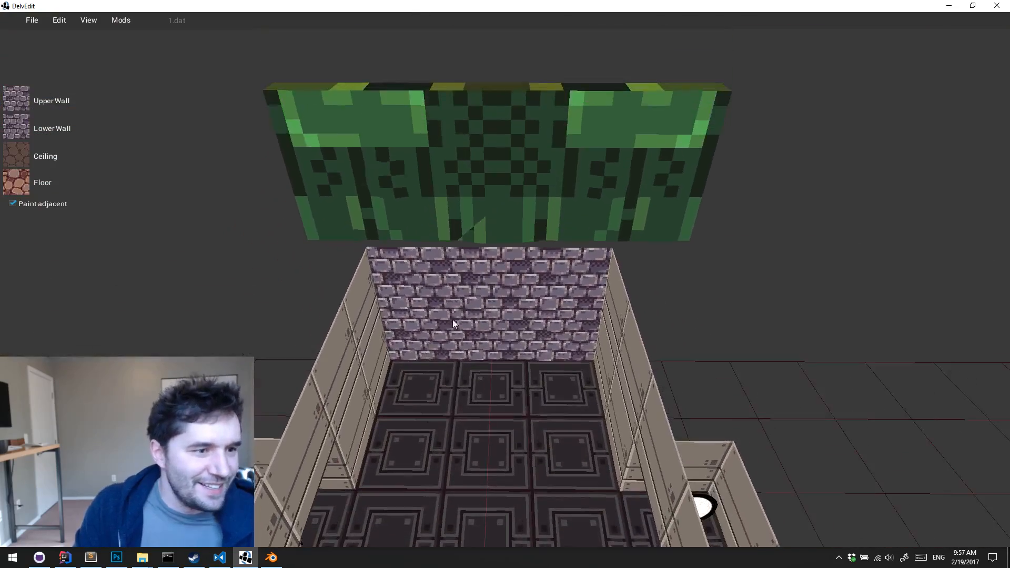
# Set the large door's doorOpenType to SLIDE_UP and deselect the door
pyautogui.moveTo(550, 310); pyautogui.dragTo(547, 151)
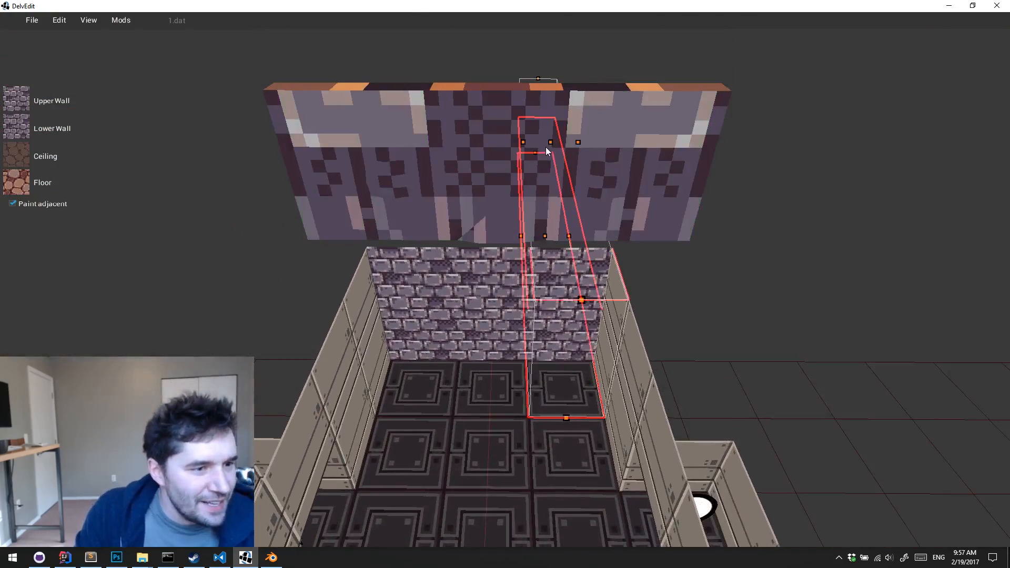
pyautogui.press('Escape')
pyautogui.press('s')
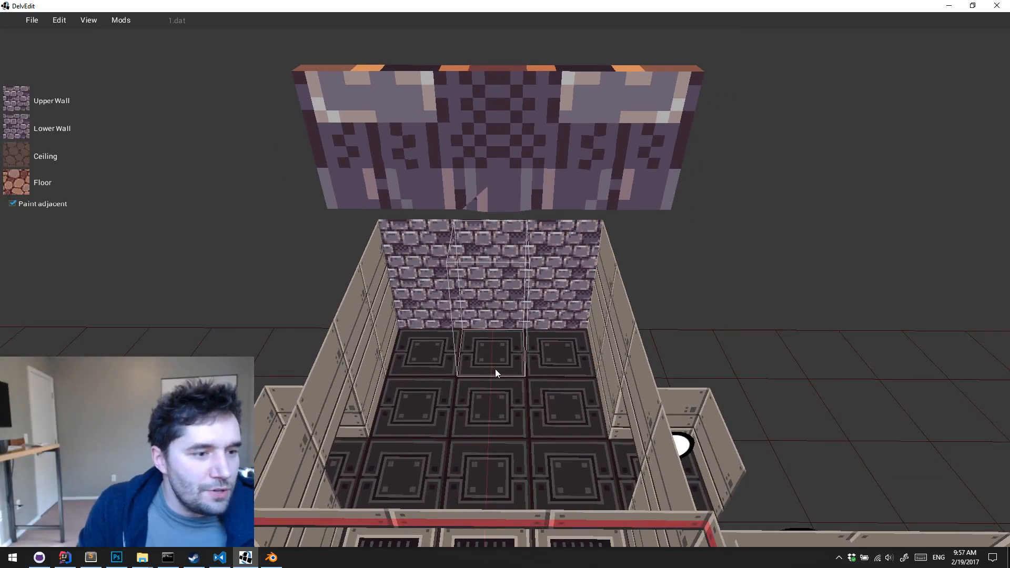
pyautogui.press('s')
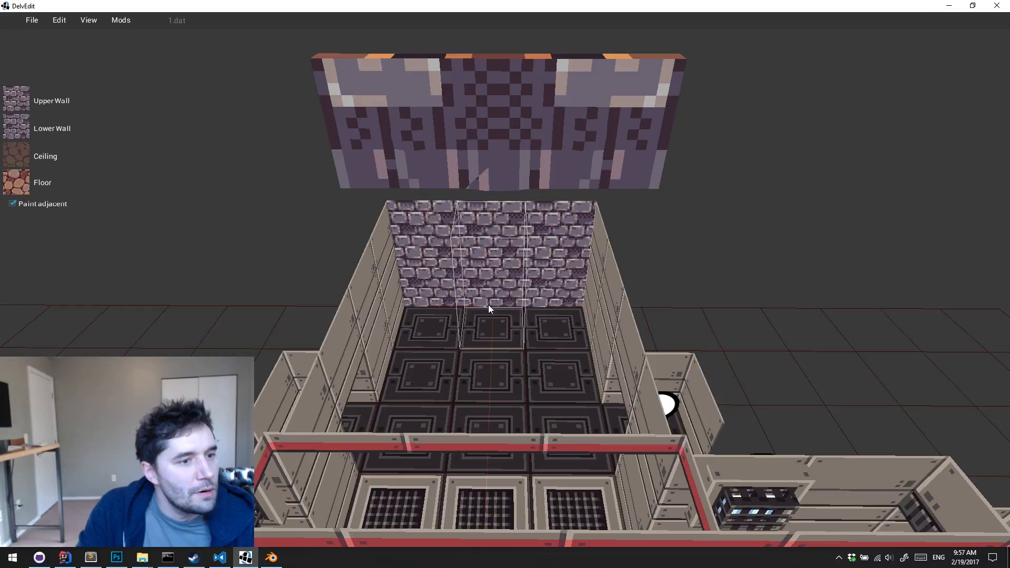
pyautogui.click(470, 356)
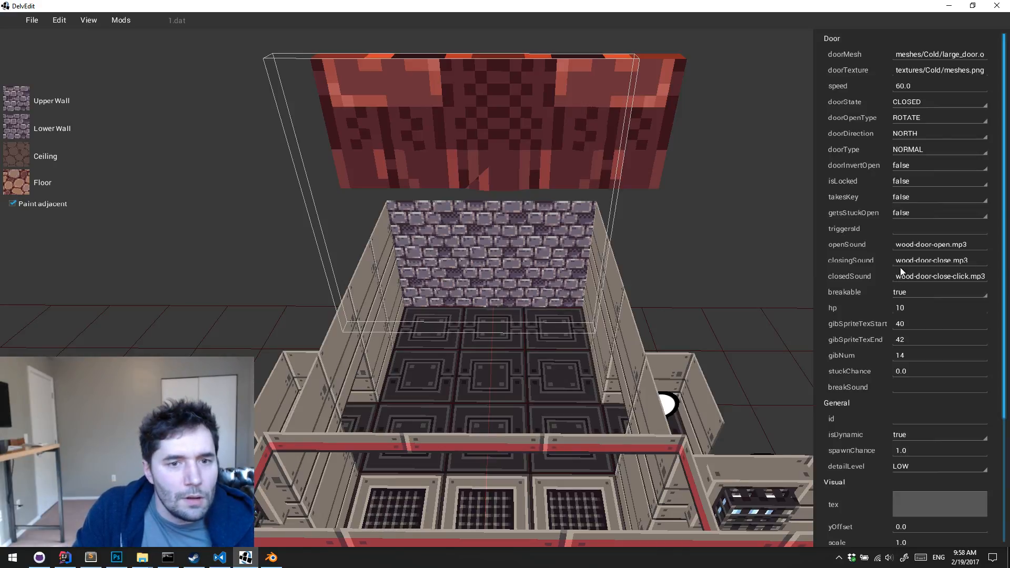
pyautogui.click(951, 116)
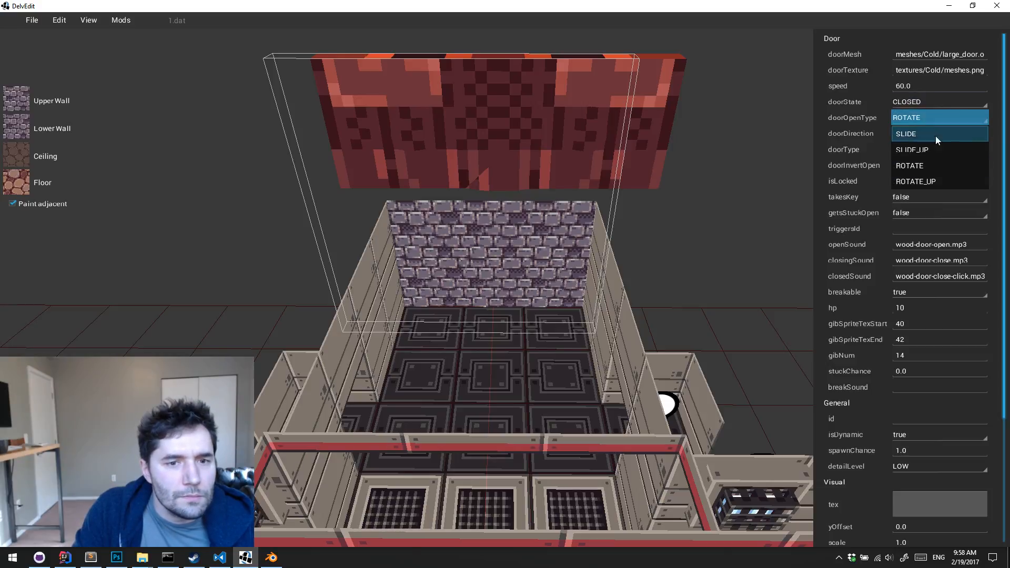
pyautogui.click(929, 147)
pyautogui.click(559, 393)
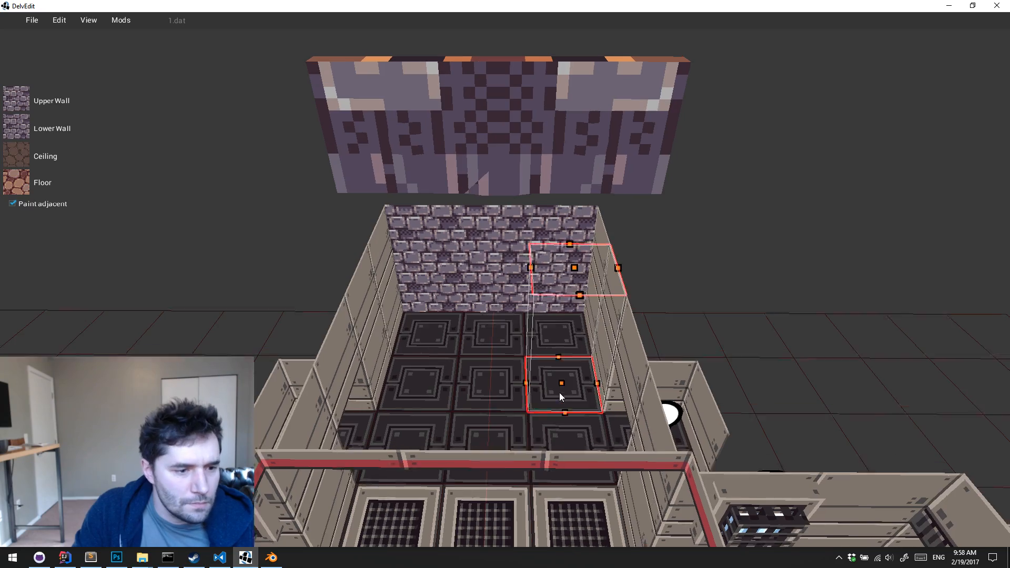
# Playtest the level again to check the large door's upward sliding motion, and return to the editor
pyautogui.press('w')
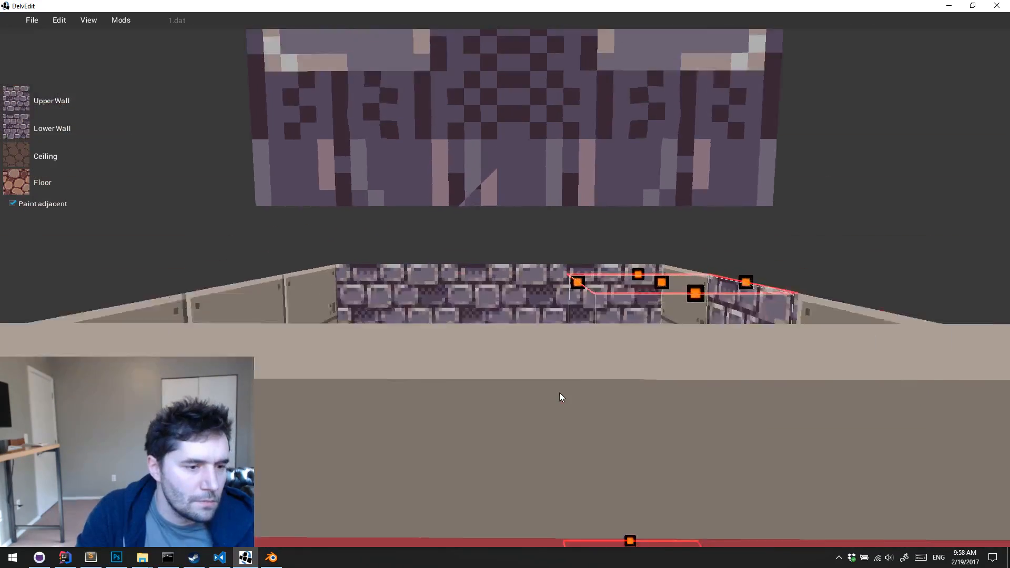
pyautogui.press('w')
pyautogui.press('q')
pyautogui.press('p')
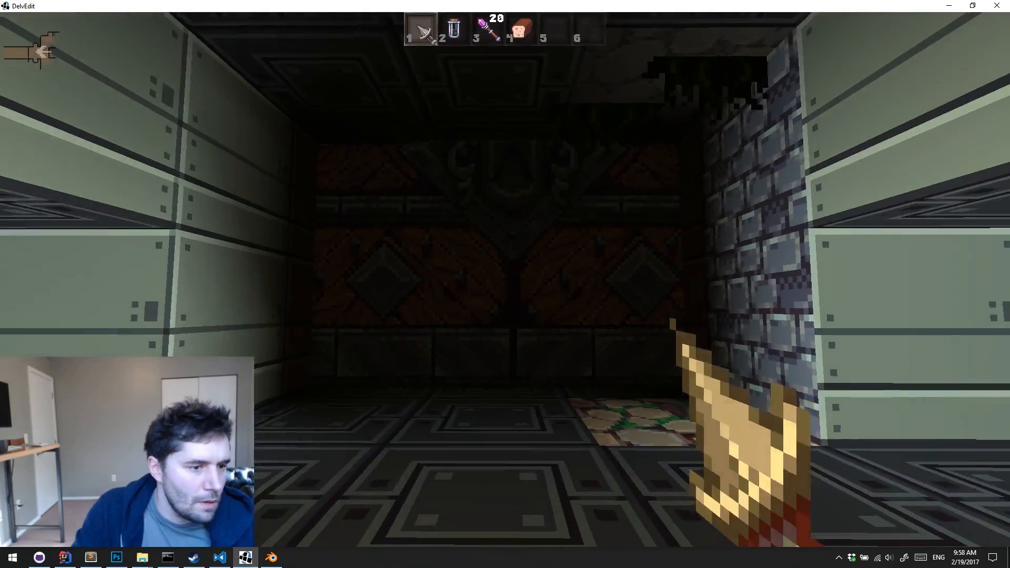
pyautogui.press('w')
pyautogui.press('e')
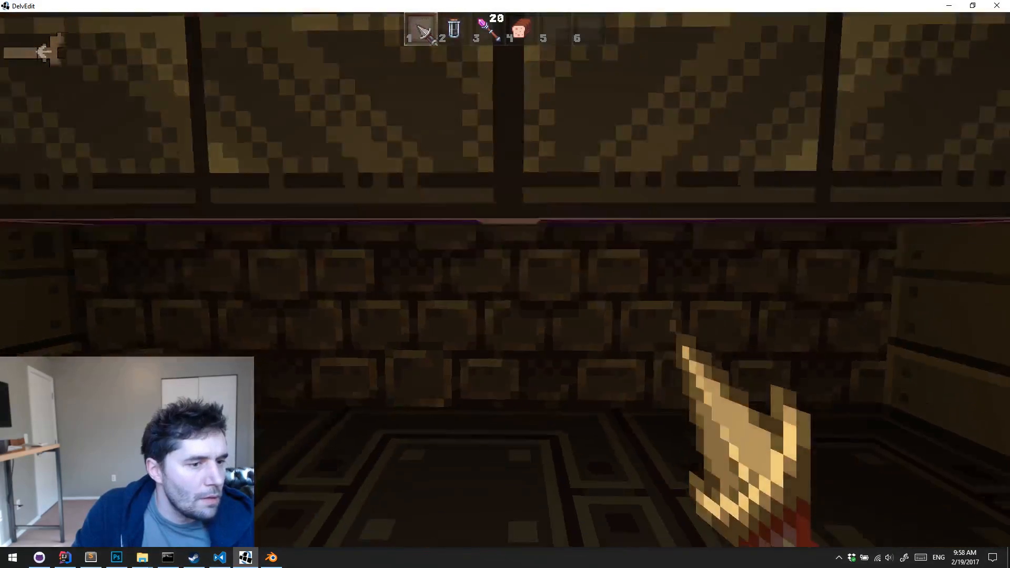
pyautogui.press('w')
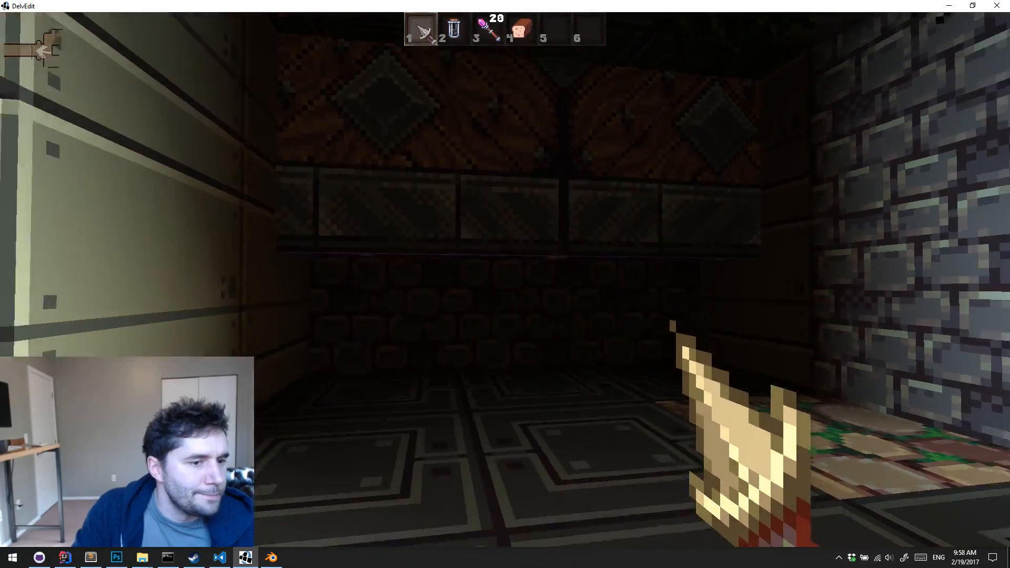
pyautogui.press('s')
pyautogui.press('Escape')
pyautogui.press('e')
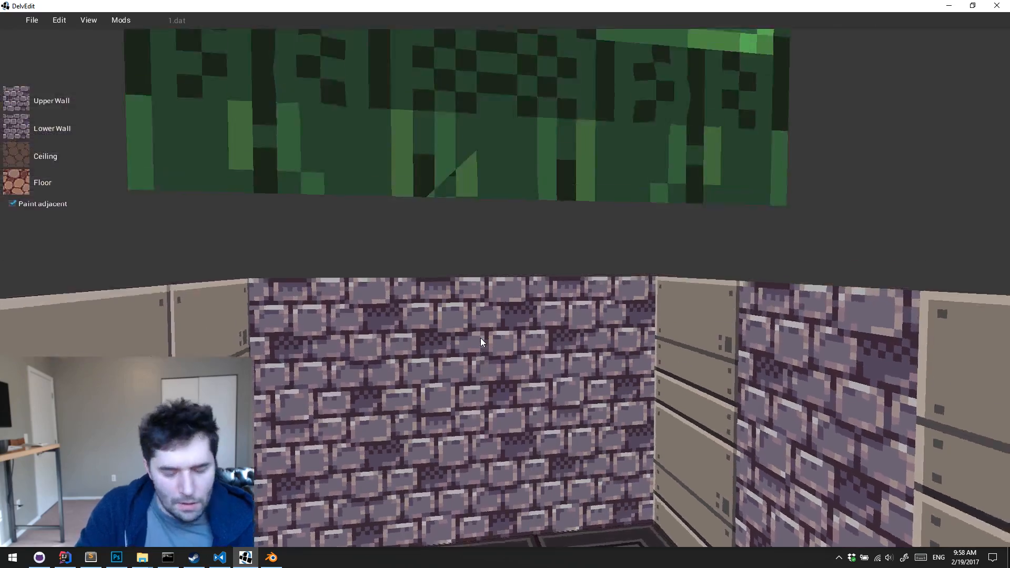
# Select the large door and review its door, visual and physics properties
pyautogui.press('s')
pyautogui.moveTo(481, 338); pyautogui.dragTo(512, 271, button='right')
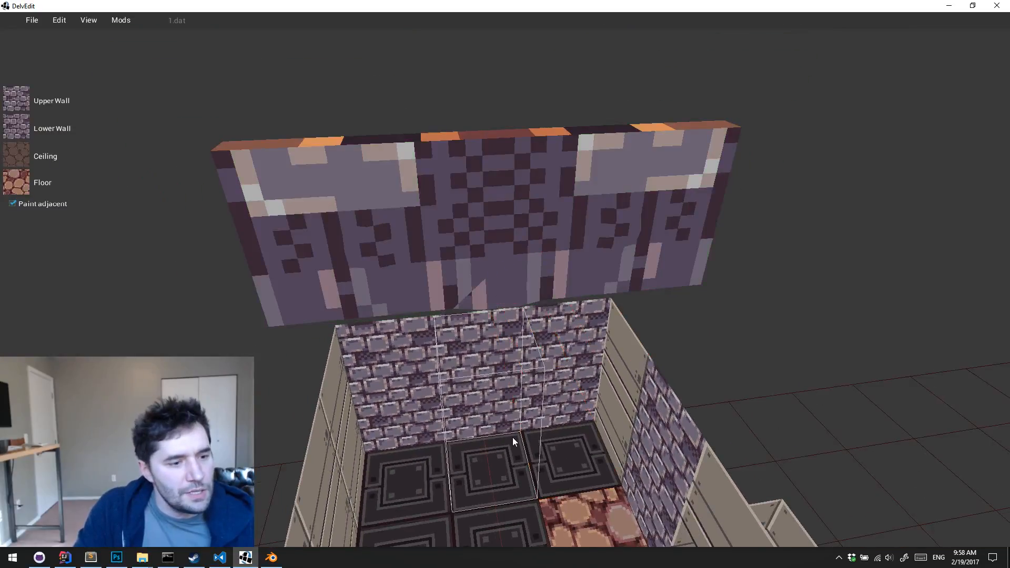
pyautogui.click(489, 482)
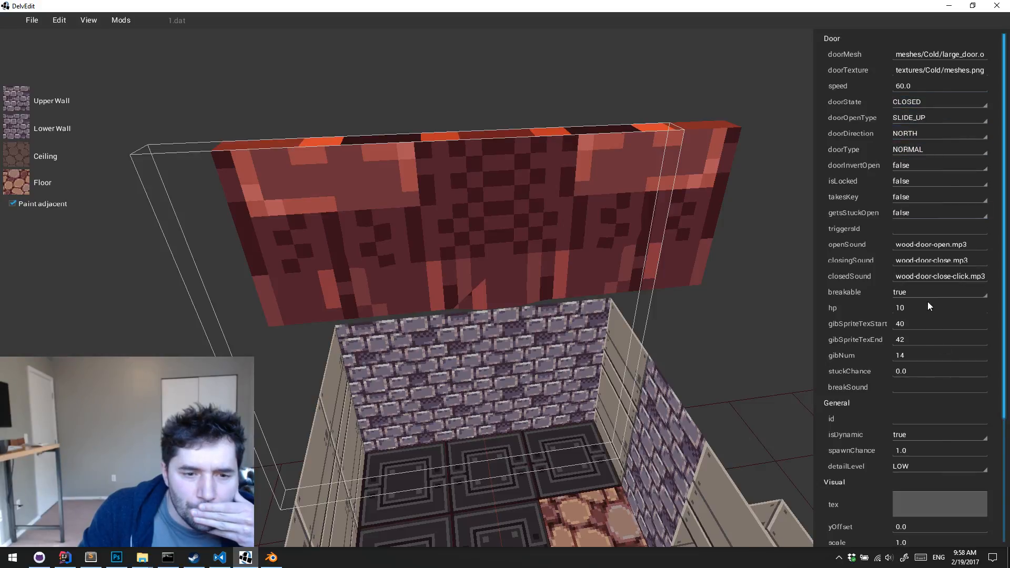
pyautogui.scroll(-3, 934, 358)
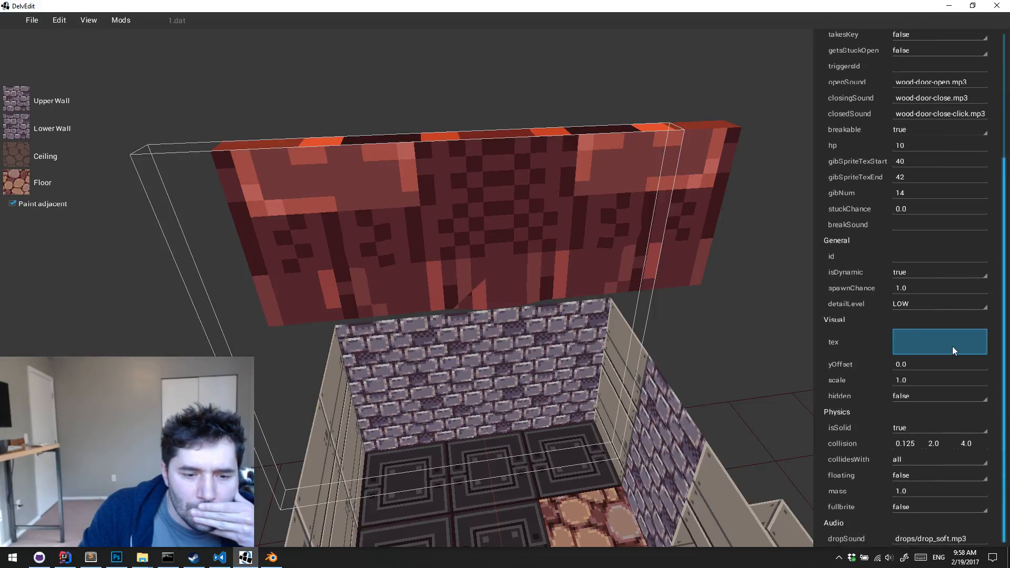
pyautogui.scroll(3, 952, 347)
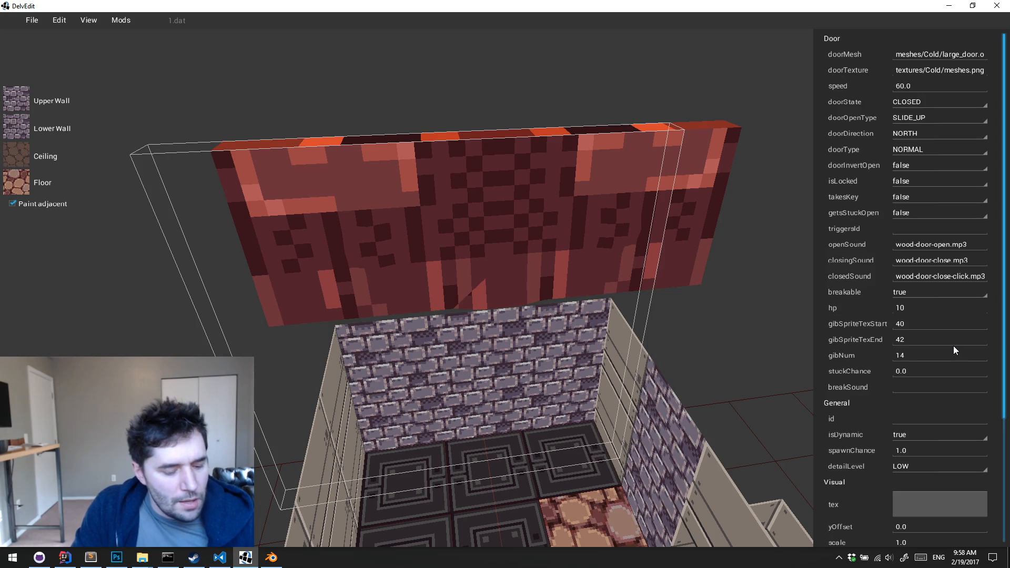
# Deselect the large door, examine its placement above the brick-walled room, and select it again
pyautogui.press('Escape')
pyautogui.press('s')
pyautogui.press('w')
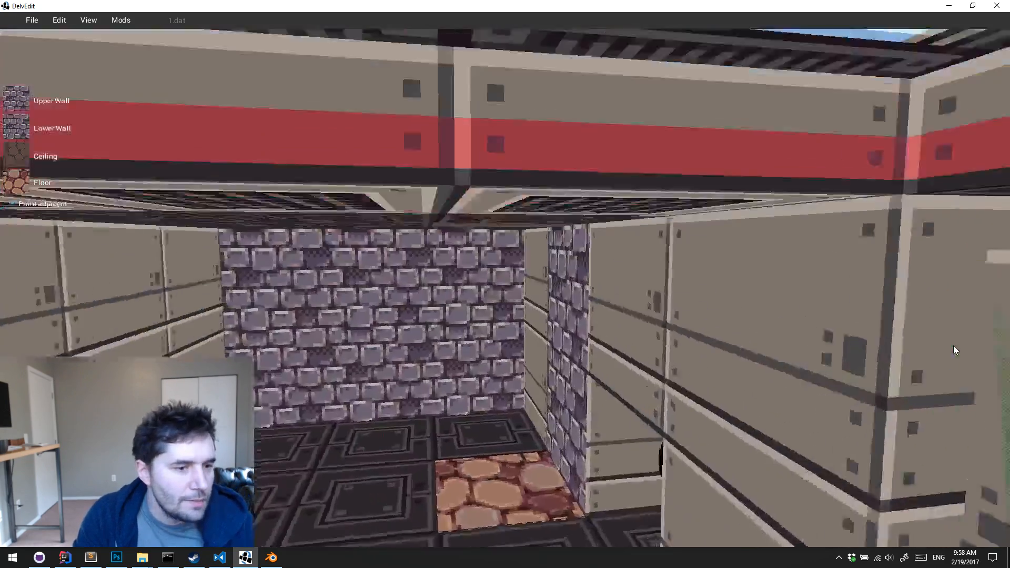
pyautogui.press('s')
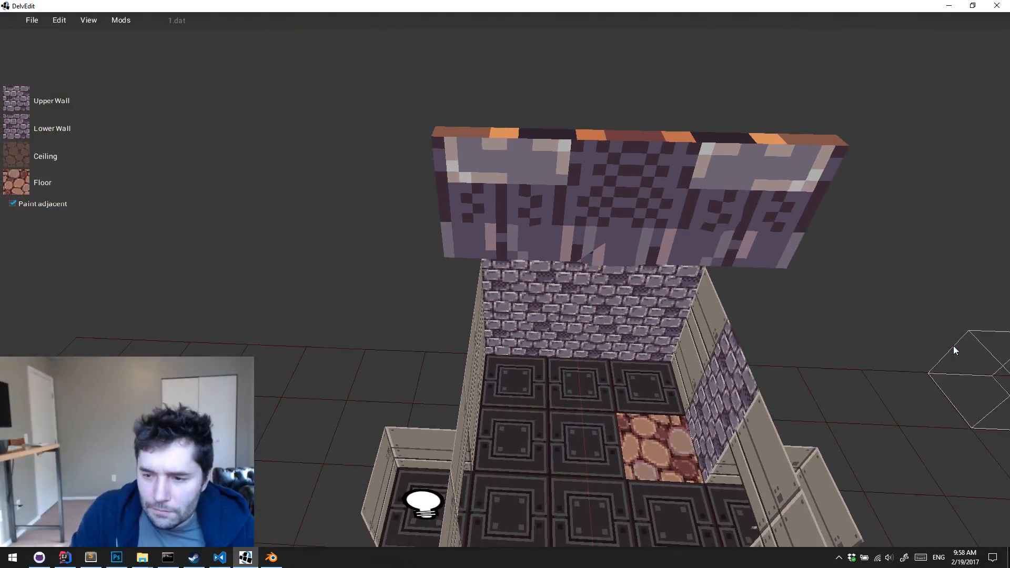
pyautogui.press('s')
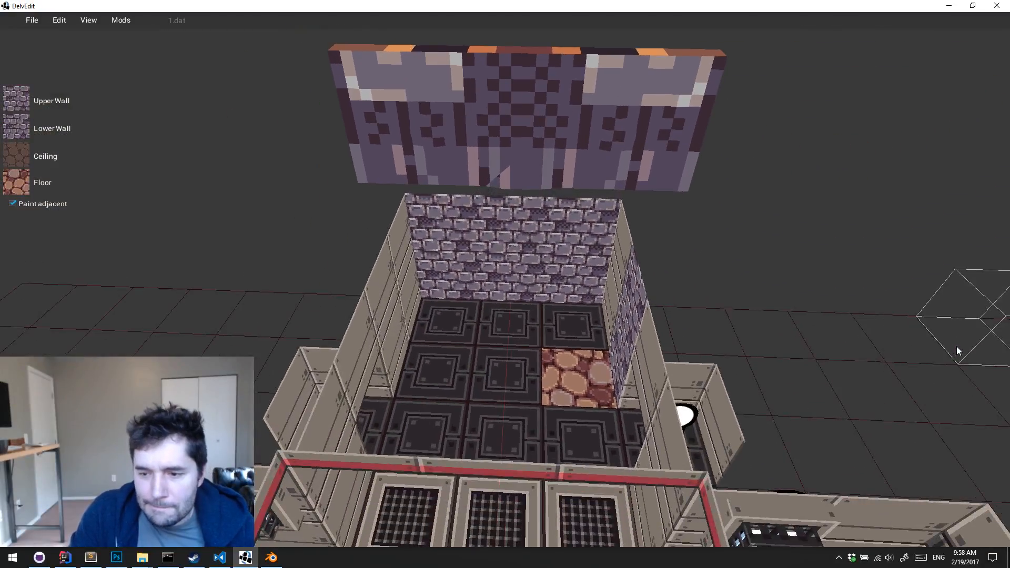
pyautogui.press('w')
pyautogui.press('d')
pyautogui.click(398, 284)
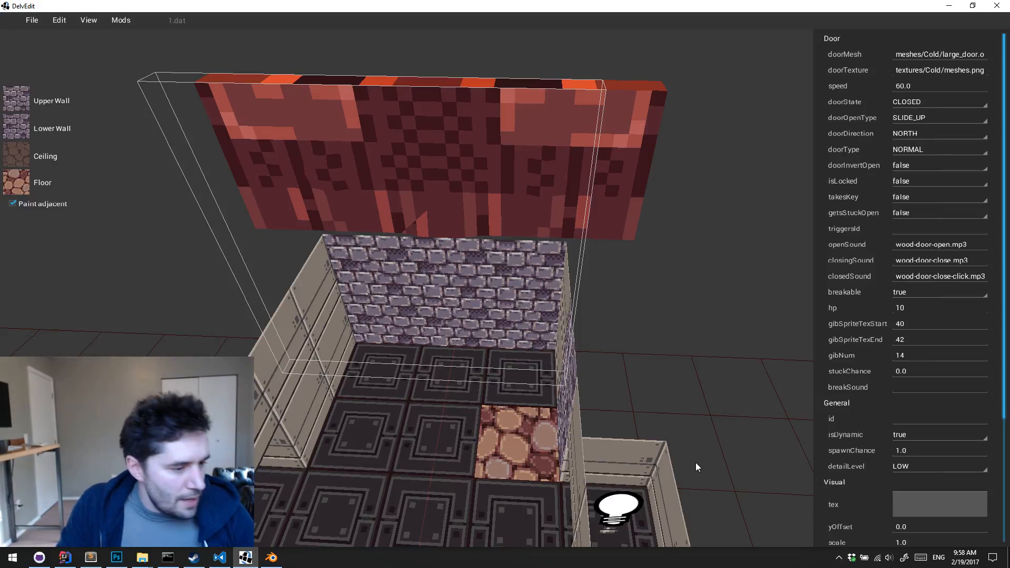
# Switch to the Command Prompt and change the working directory to the Delver folder in the user's Documents
pyautogui.click(171, 559)
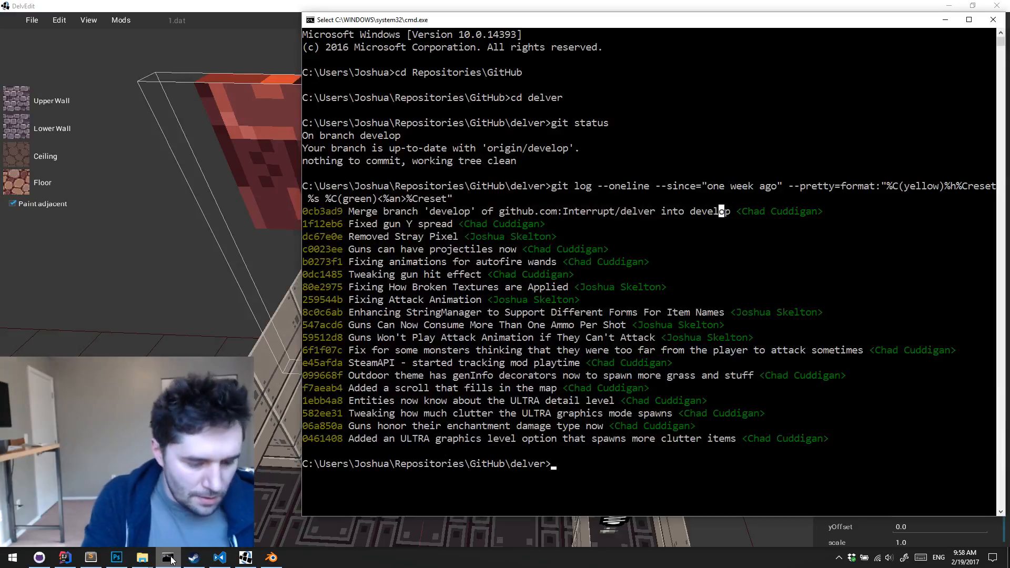
pyautogui.write('cd ..\\..')
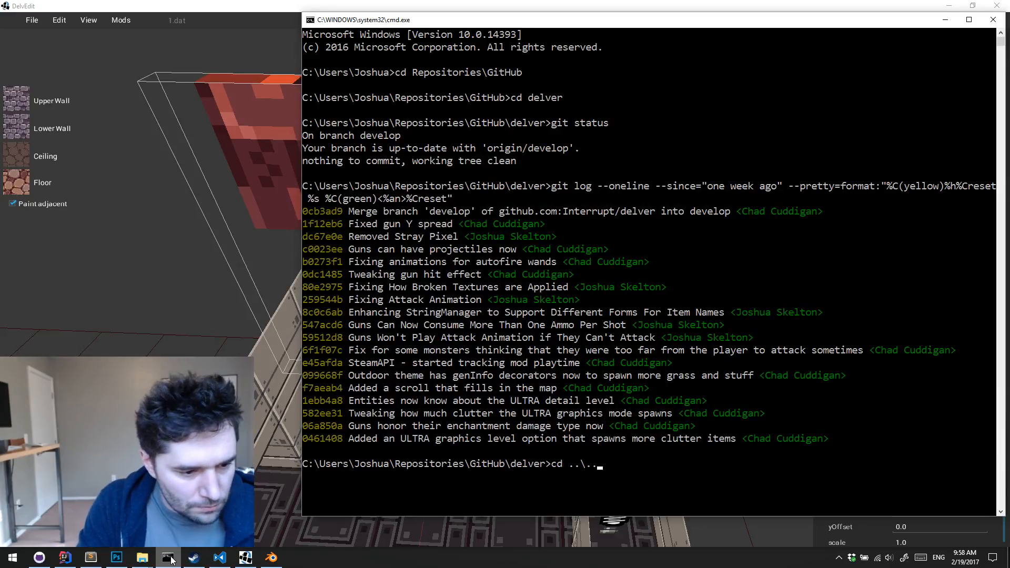
pyautogui.write('\\')
pyautogui.press('Return')
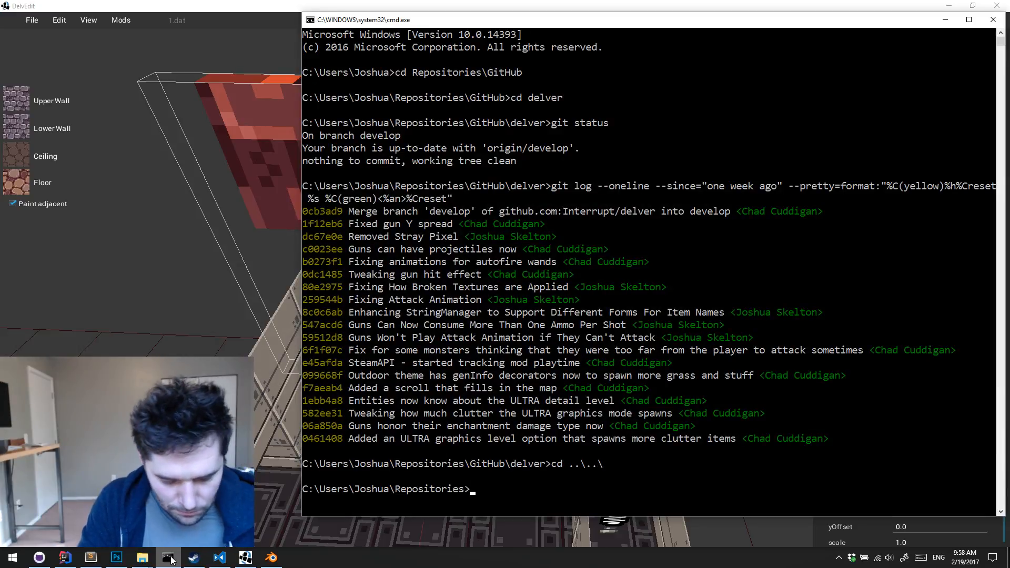
pyautogui.write('cd ..\\..')
pyautogui.press('Return')
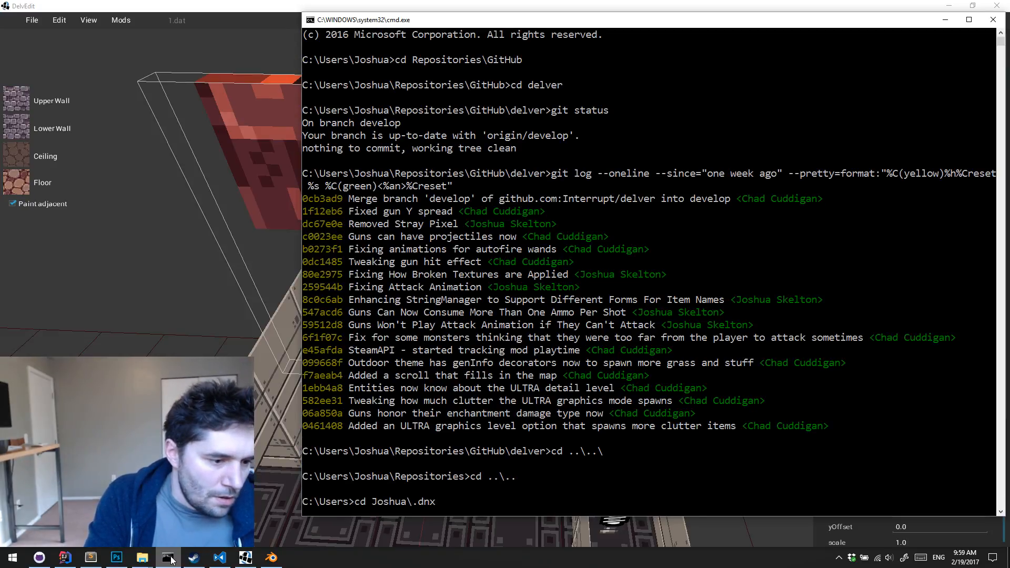
pyautogui.write('cd Joshua\\Documents')
pyautogui.press('Return')
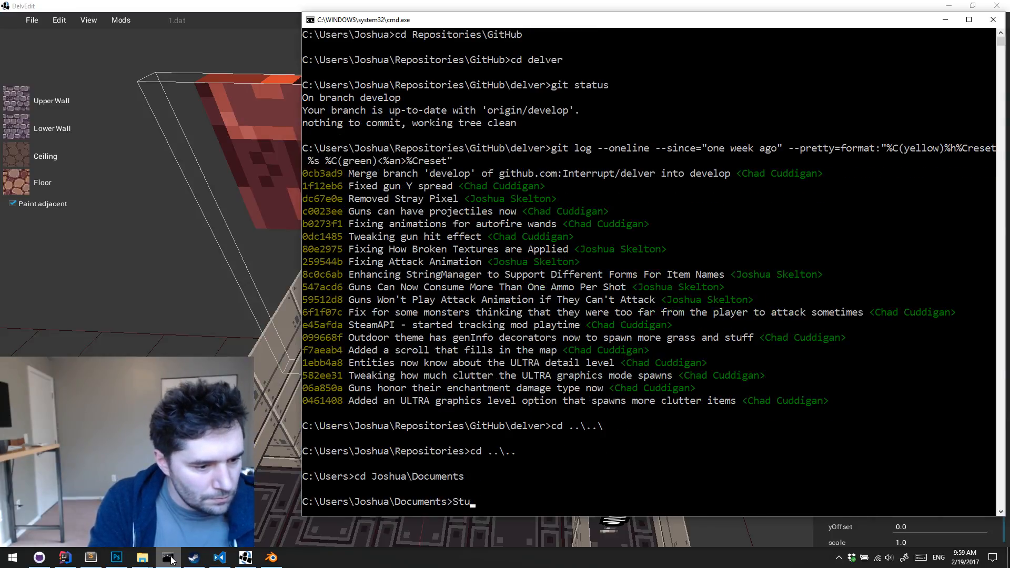
pyautogui.write('cd Delver')
pyautogui.press('Return')
# Run stream-splash.jar from the Delver folder with text="QUICK BREAK" and time="10:02 2/19/2017"
pyautogui.write('c')
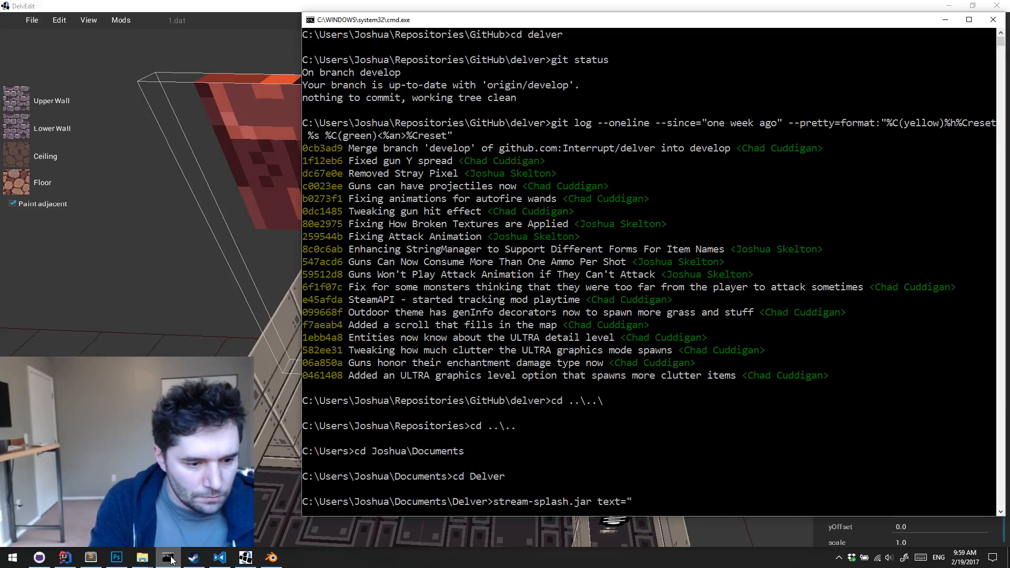
pyautogui.press('BackSpace')
pyautogui.press('BackSpace')
pyautogui.write('ICK B')
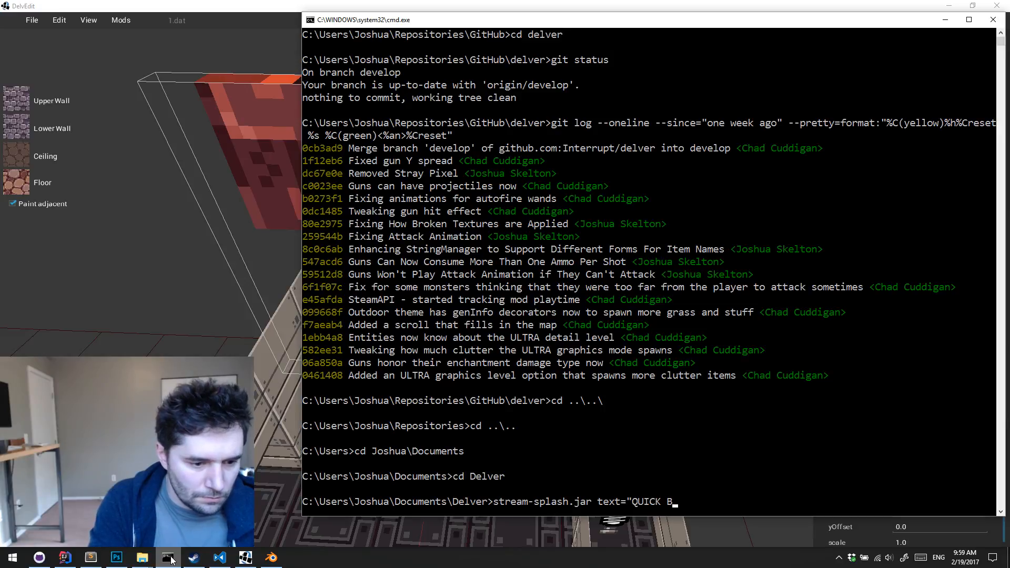
pyautogui.write('REAK" time-')
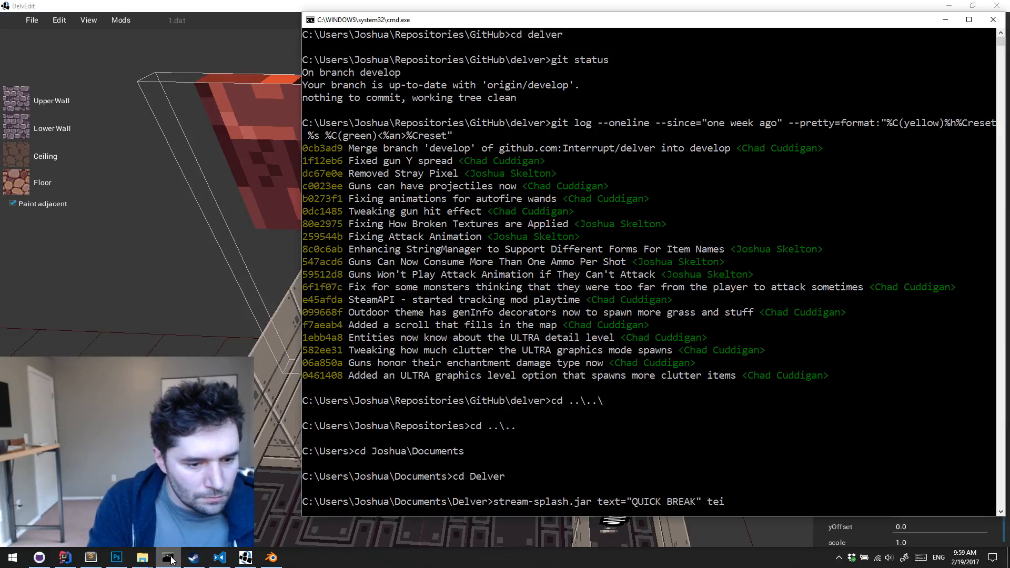
pyautogui.press('BackSpace')
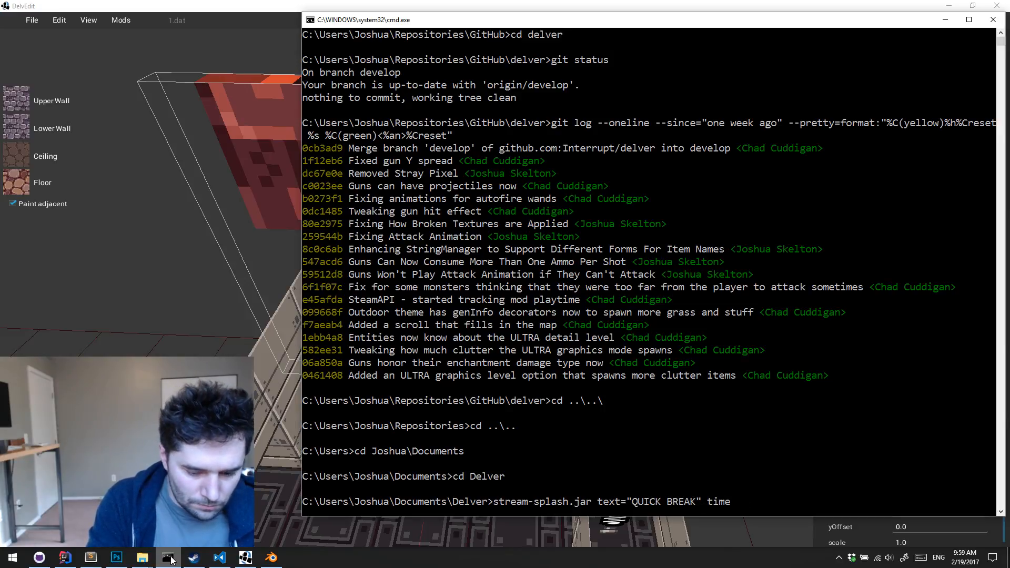
pyautogui.write('=""')
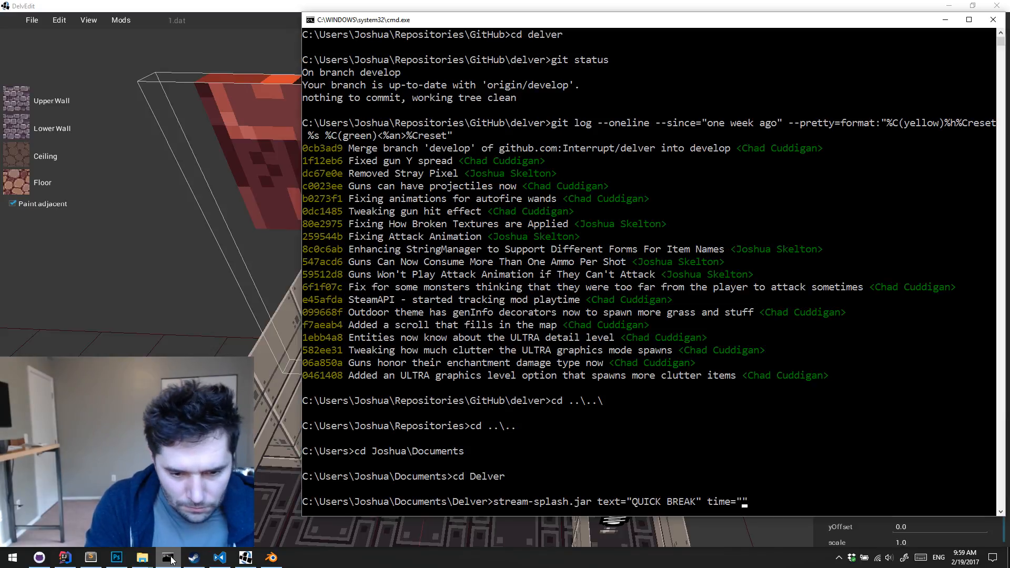
pyautogui.write('10:02')
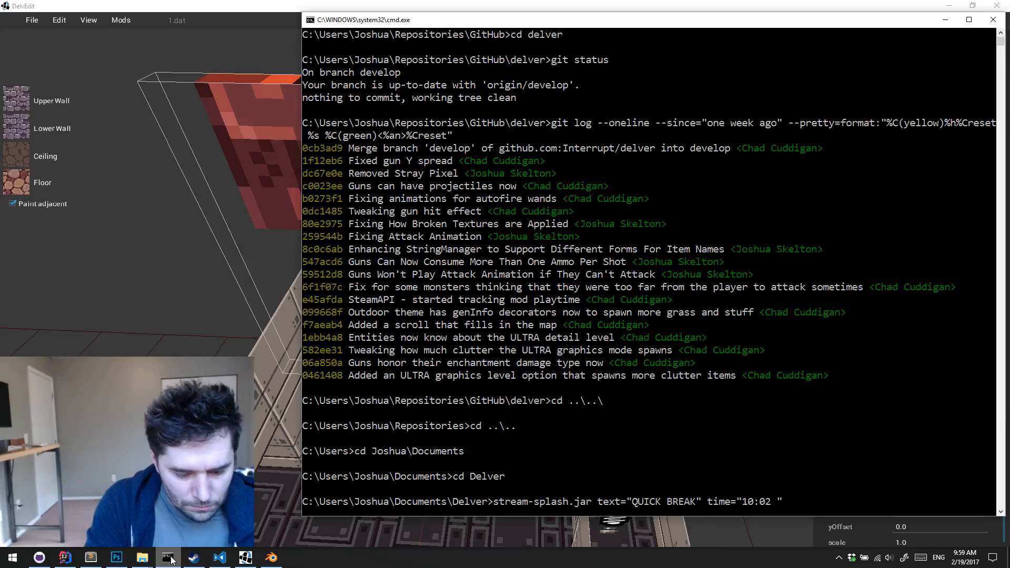
pyautogui.write(' 2/18')
pyautogui.press('BackSpace')
pyautogui.write('9/2017')
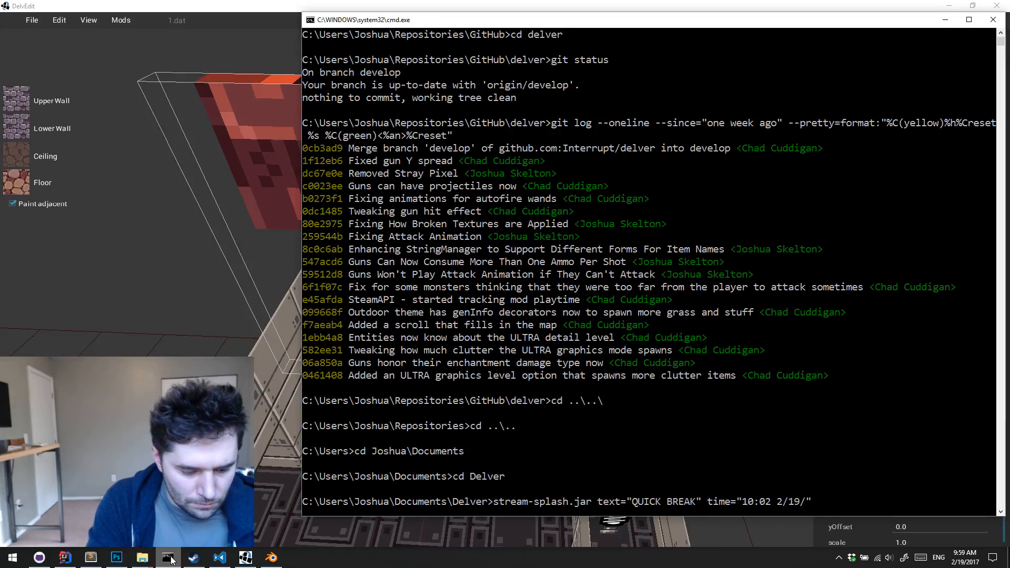
pyautogui.press('Return')
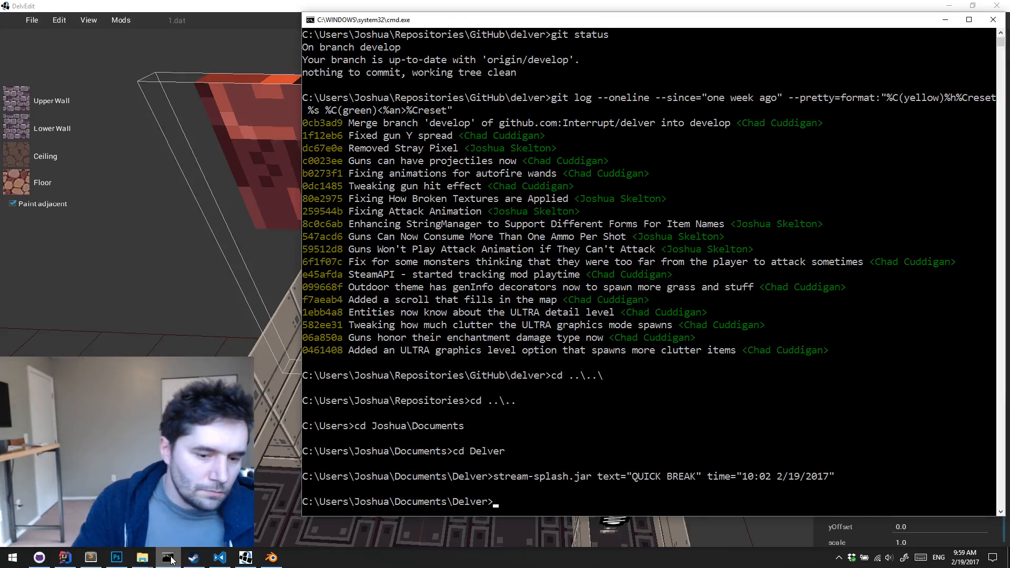
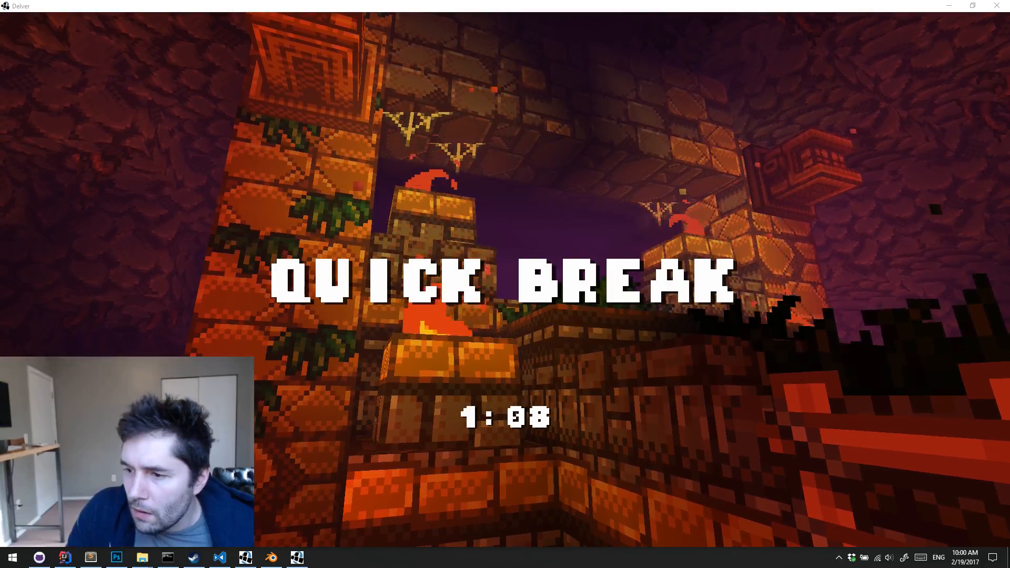
# Close the break countdown screen and minimize the command prompt to return to DelvEdit
pyautogui.click(996, 6)
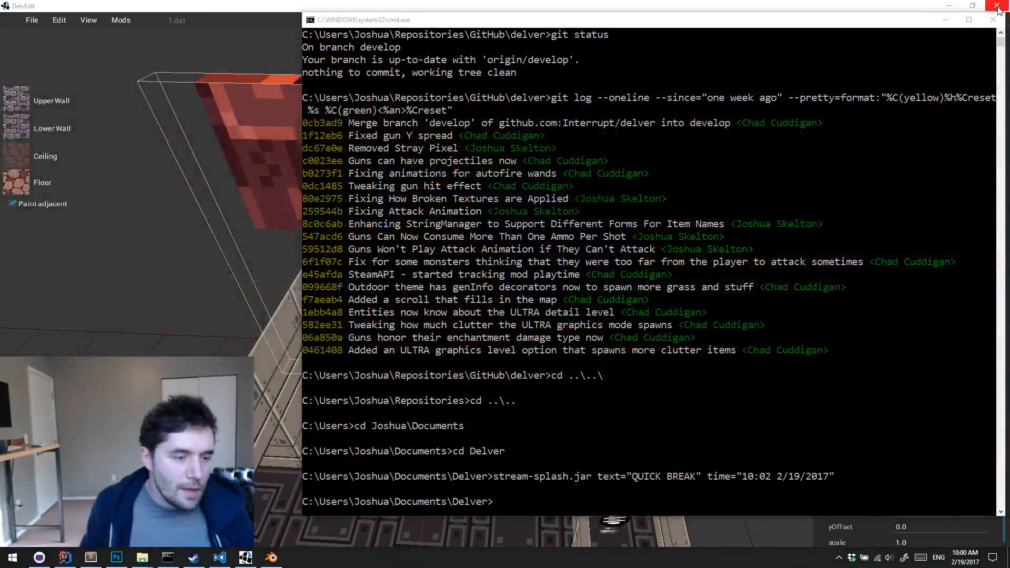
pyautogui.click(942, 23)
pyautogui.click(709, 246)
# Open the level 1.dat from the Halls folder of the Example generator
pyautogui.press('s')
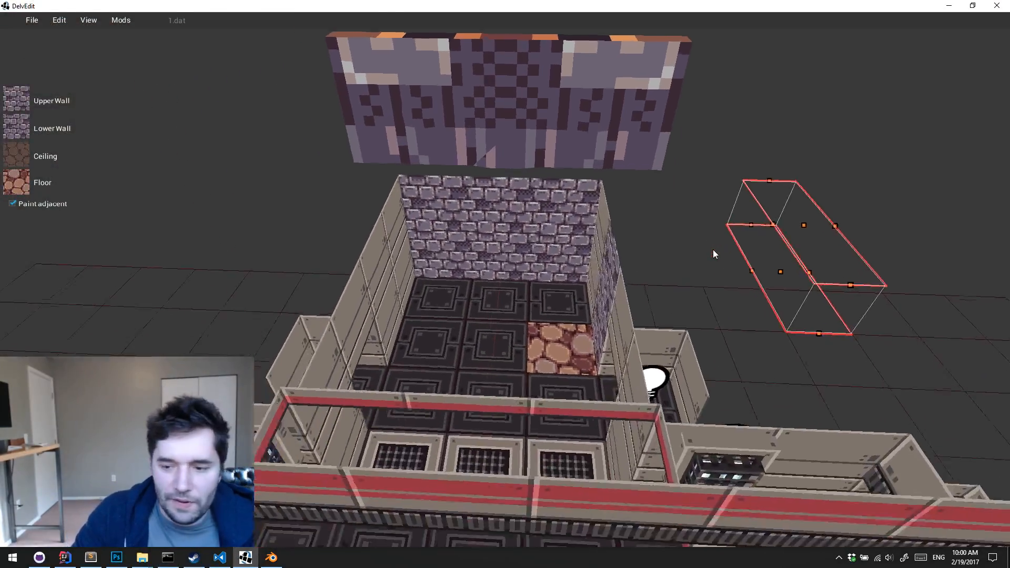
pyautogui.press('a')
pyautogui.press('w')
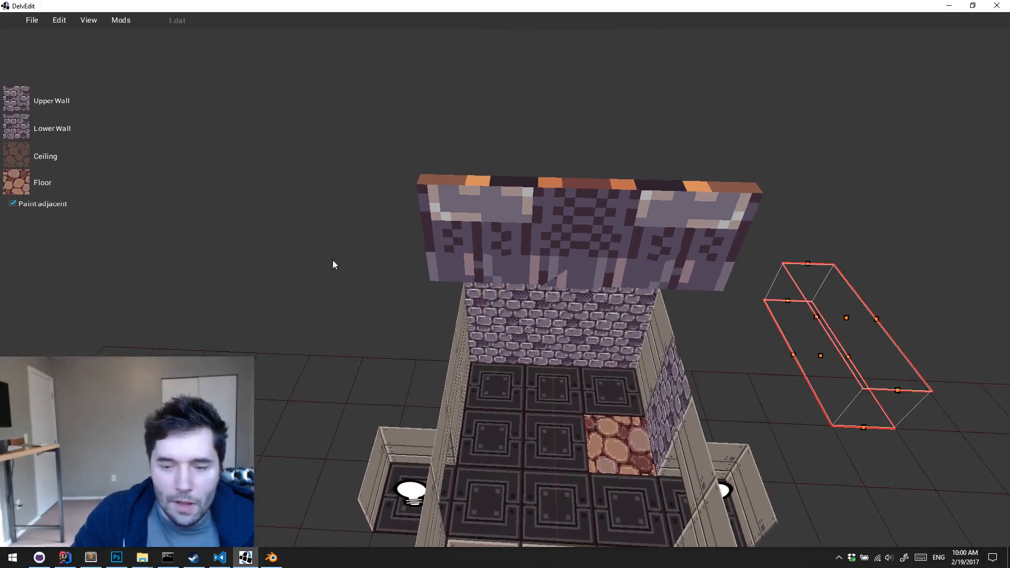
pyautogui.click(89, 20)
pyautogui.click(32, 20)
pyautogui.click(39, 67)
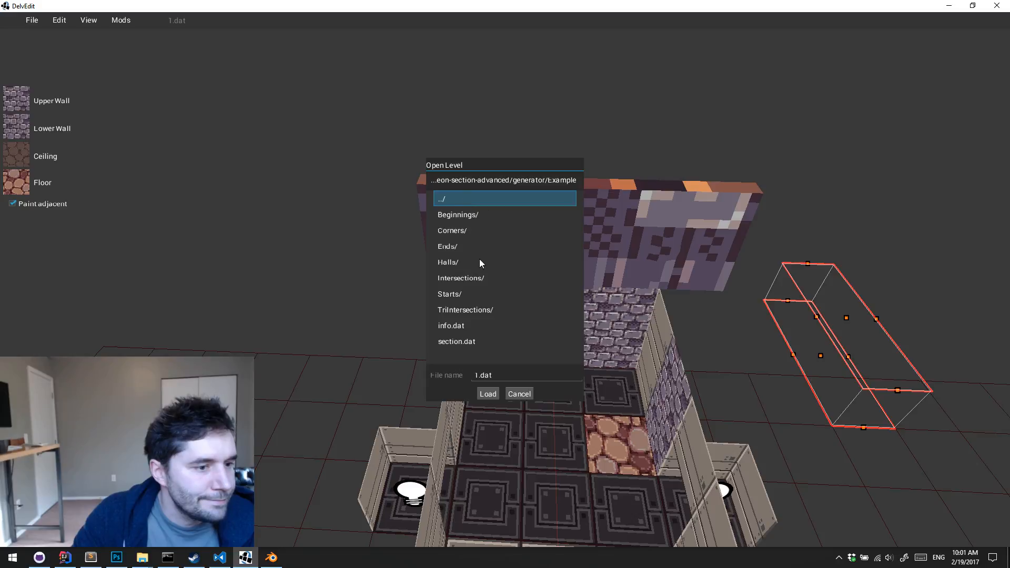
pyautogui.doubleClick(478, 262)
pyautogui.click(458, 216)
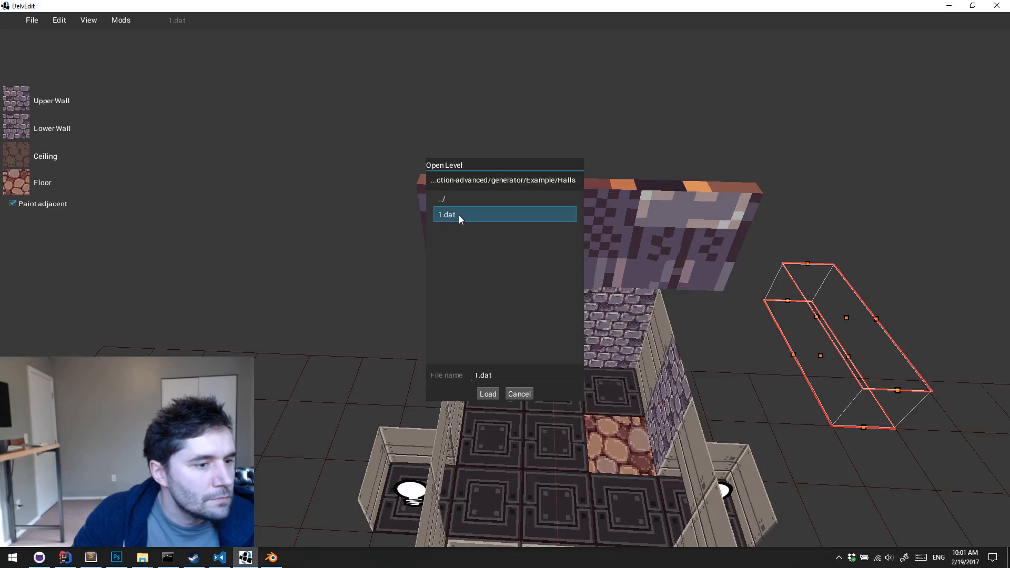
pyautogui.click(487, 391)
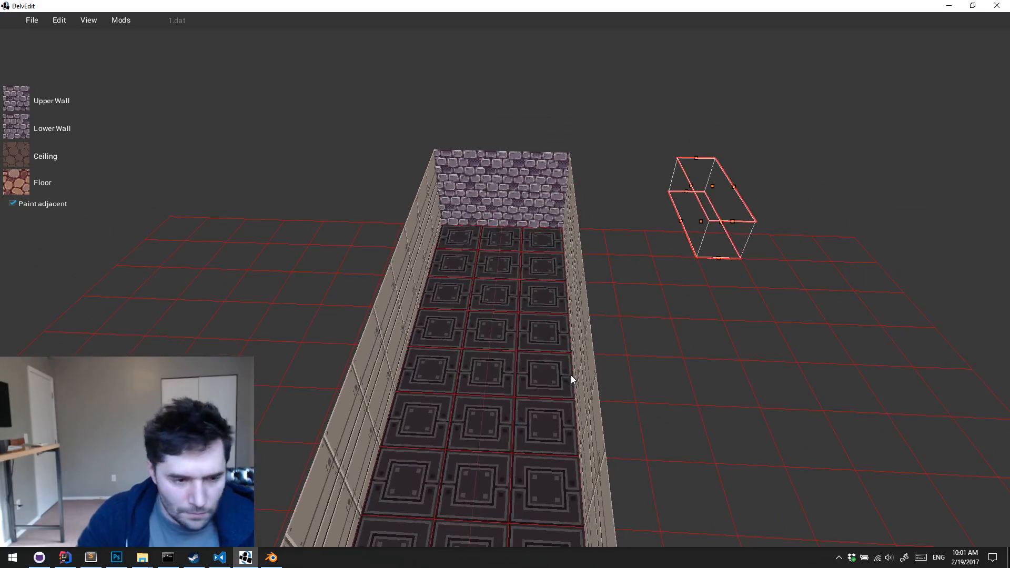
# Examine the opened hall level along its full length and from its far end
pyautogui.press('s')
pyautogui.press('a')
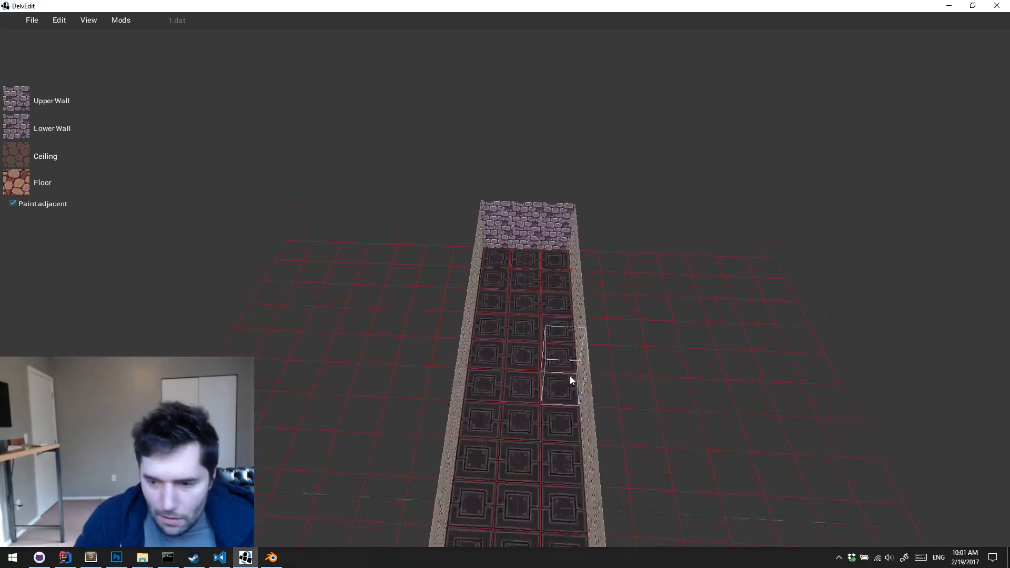
pyautogui.press('Down')
pyautogui.press('a')
pyautogui.press('Right')
pyautogui.press('s')
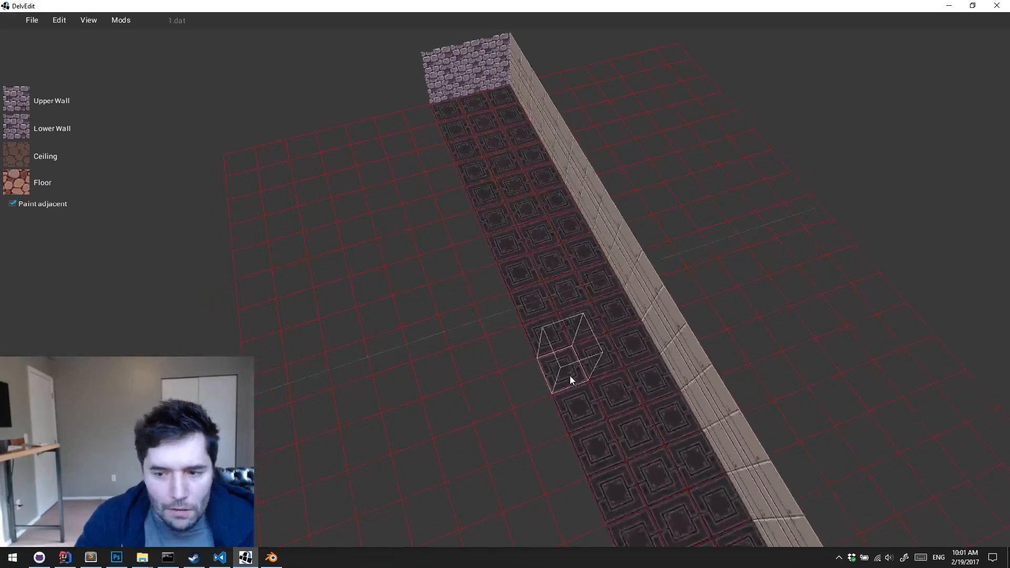
pyautogui.press('s')
pyautogui.press('Down')
pyautogui.press('d')
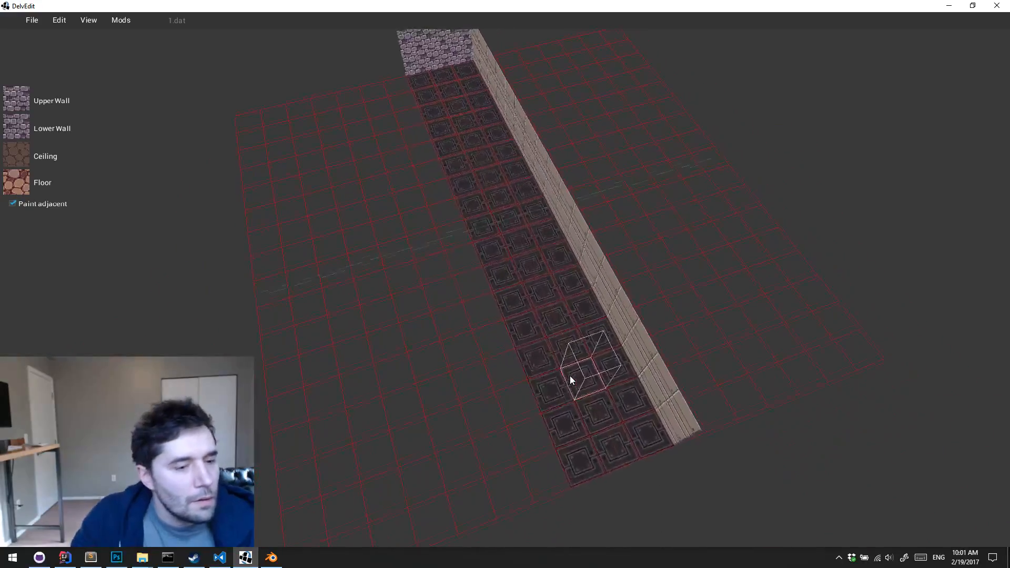
pyautogui.press('Up')
pyautogui.press('s')
# Sample the wall, ceiling and floor textures from a hall tile as the current paint textures
pyautogui.click(486, 170)
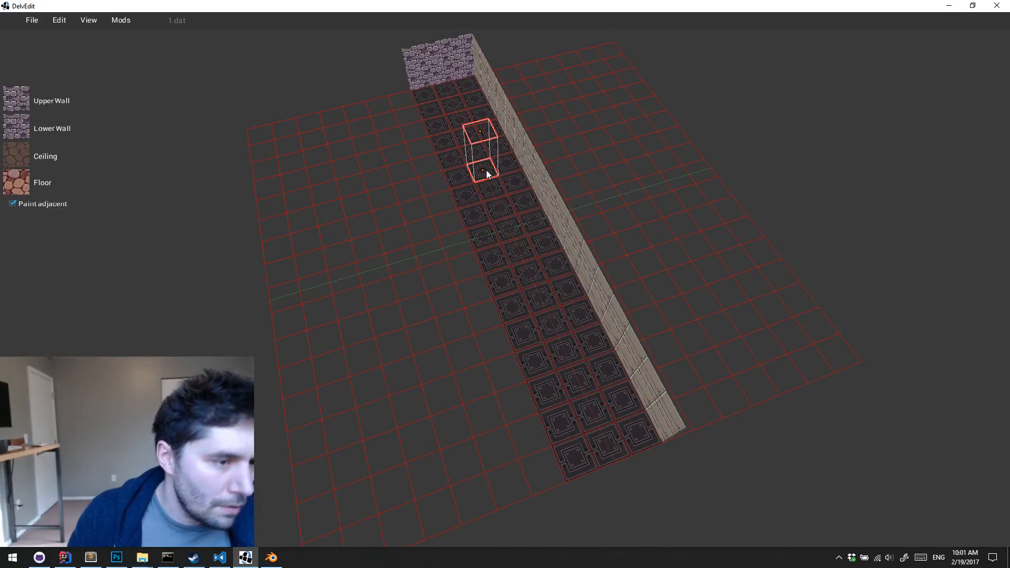
pyautogui.press('g')
pyautogui.press('Escape')
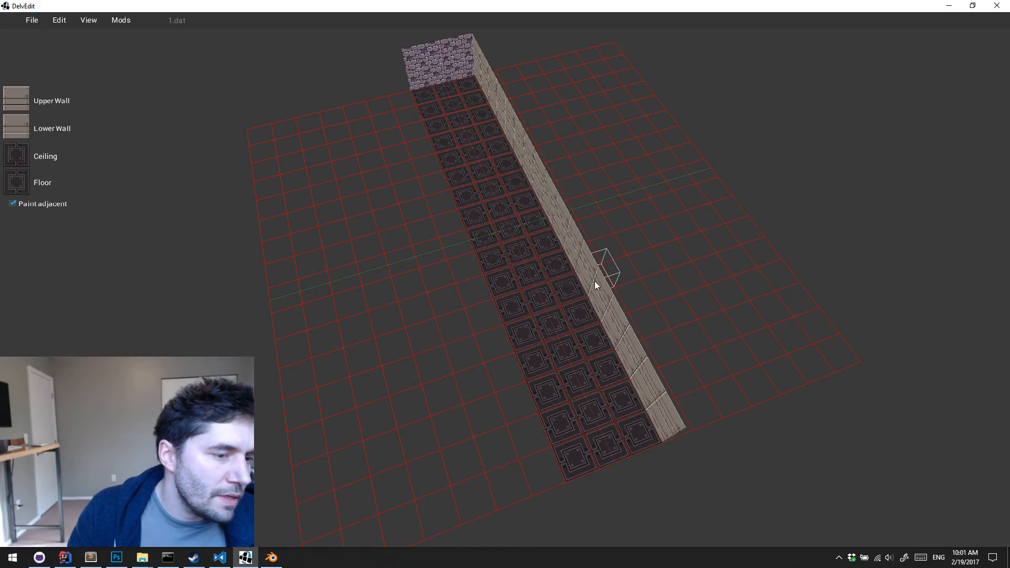
# Examine the empty grid space on both sides of the hall
pyautogui.press('w')
pyautogui.press('d')
pyautogui.press('a')
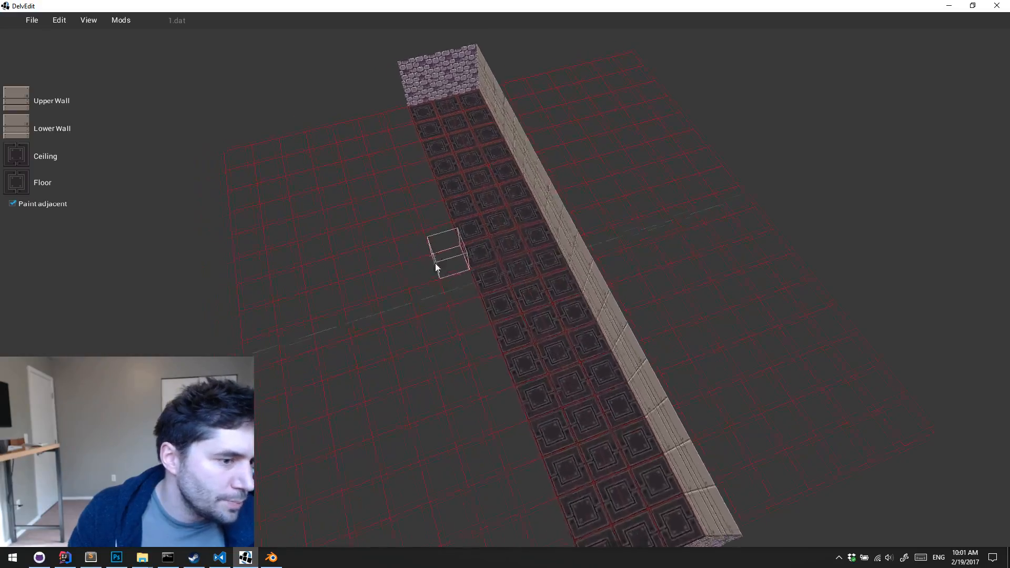
pyautogui.press('s')
pyautogui.press('s')
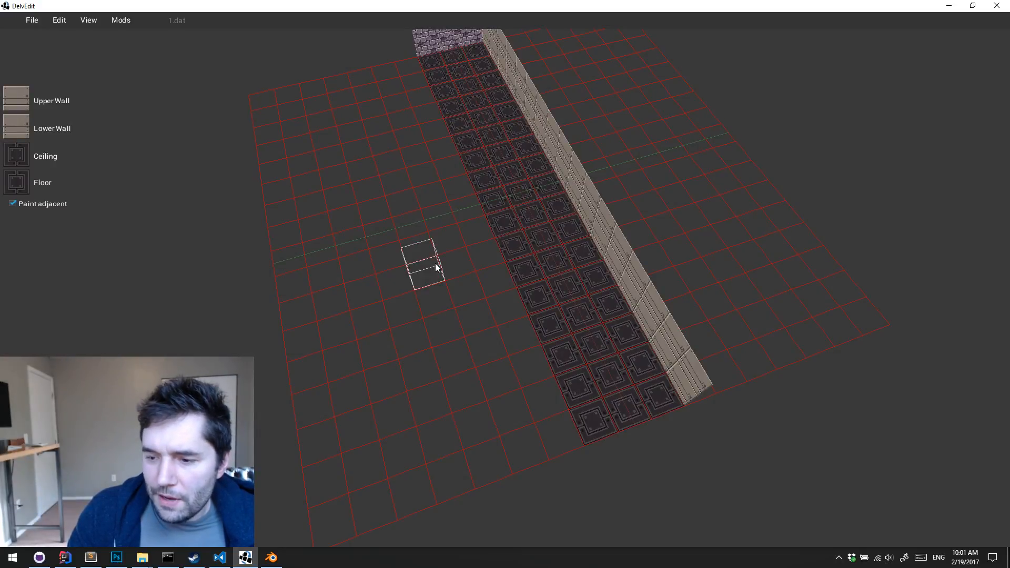
pyautogui.press('w')
pyautogui.press('d')
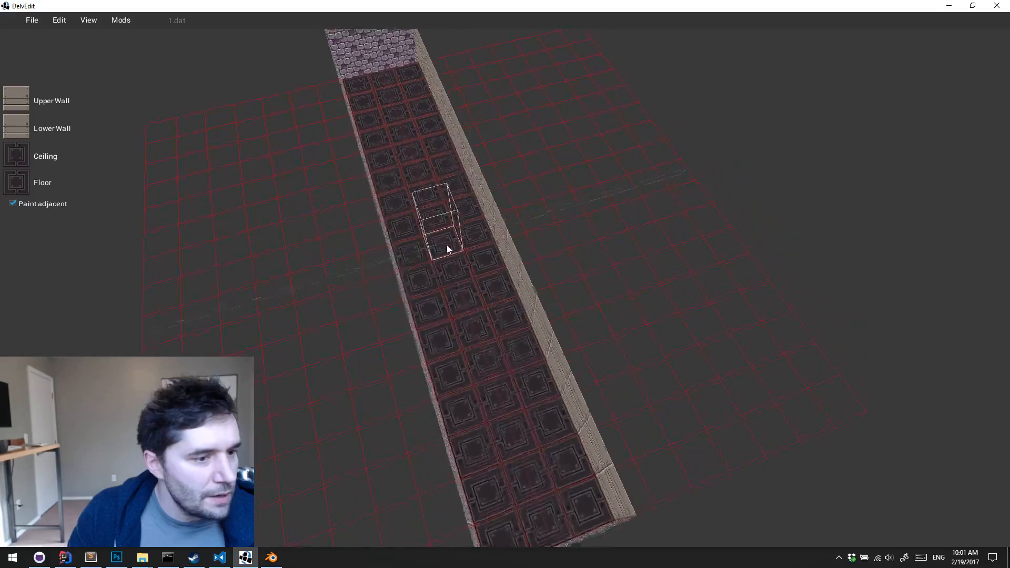
pyautogui.press('a')
pyautogui.press('s')
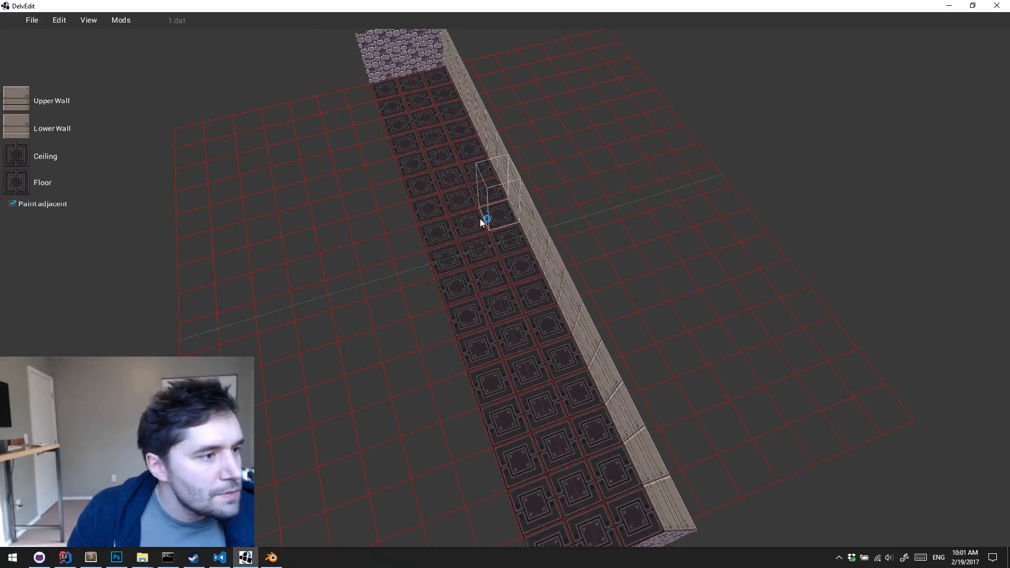
pyautogui.press('a')
pyautogui.press('s')
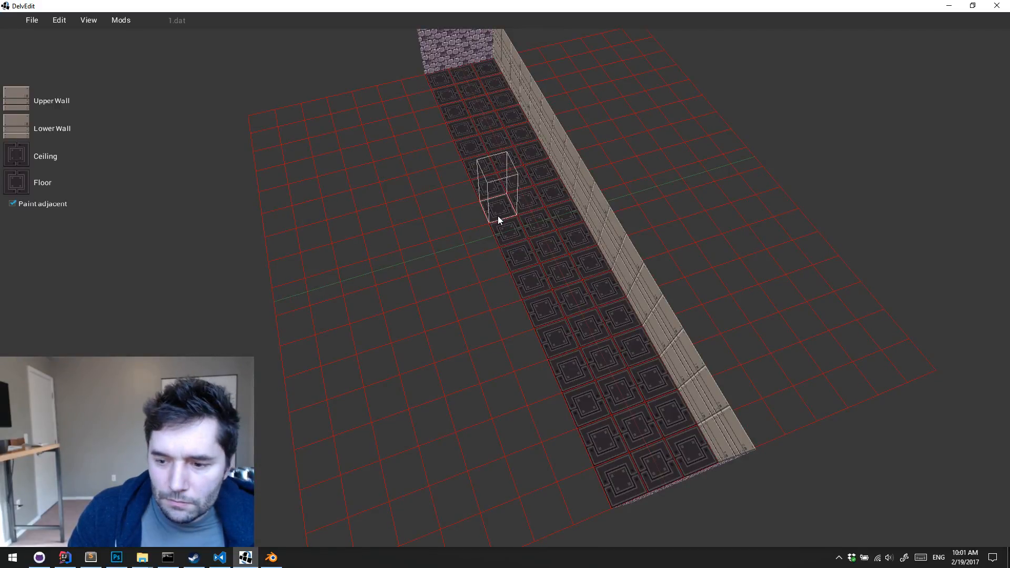
pyautogui.press('a')
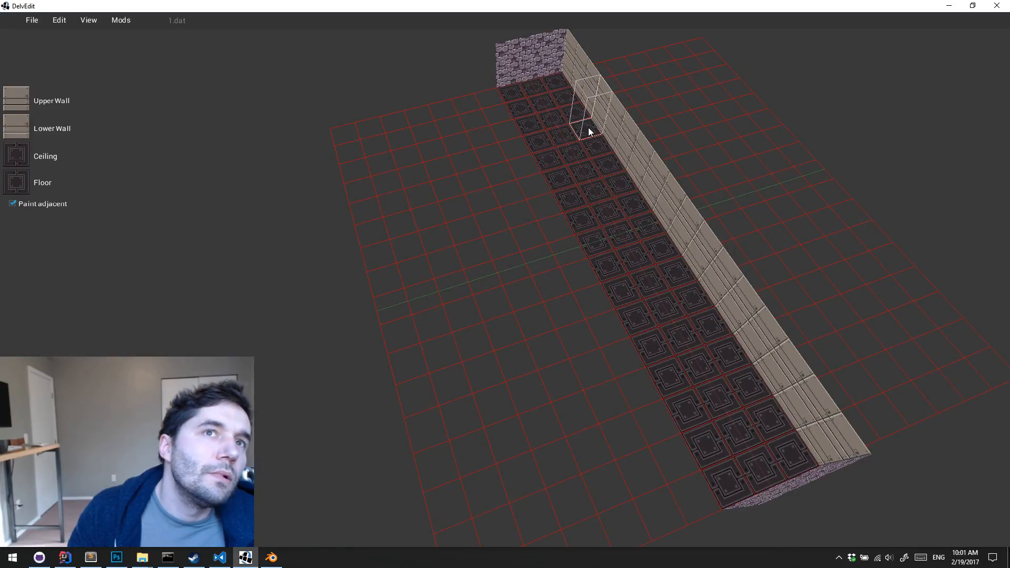
# Look over the whole hall from above, including both end walls and the surrounding grid
pyautogui.keyDown('shift'); pyautogui.moveTo(588, 128); pyautogui.dragTo(528, 180, button='middle'); pyautogui.keyUp('shift')
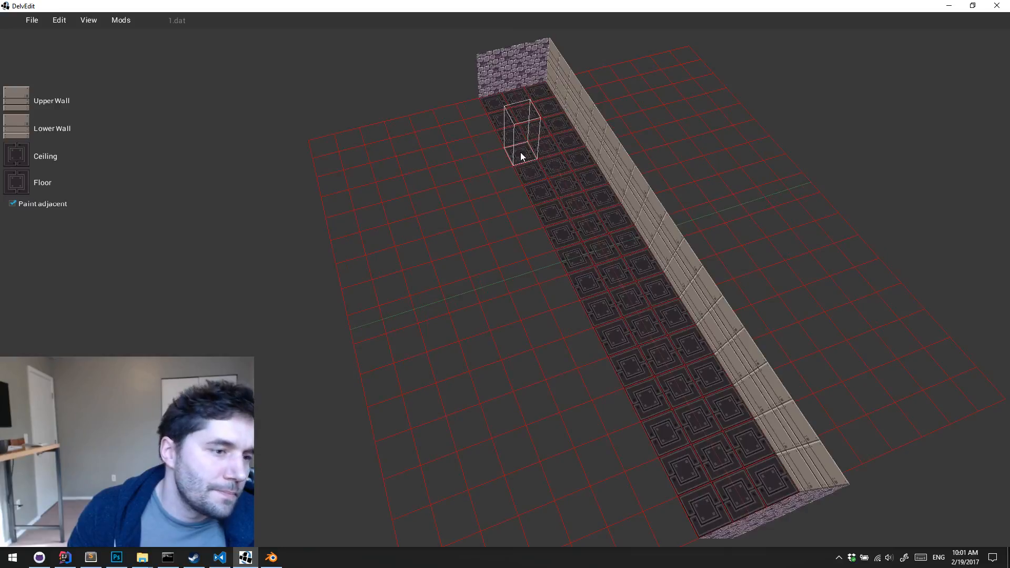
pyautogui.press('Down')
pyautogui.press('w')
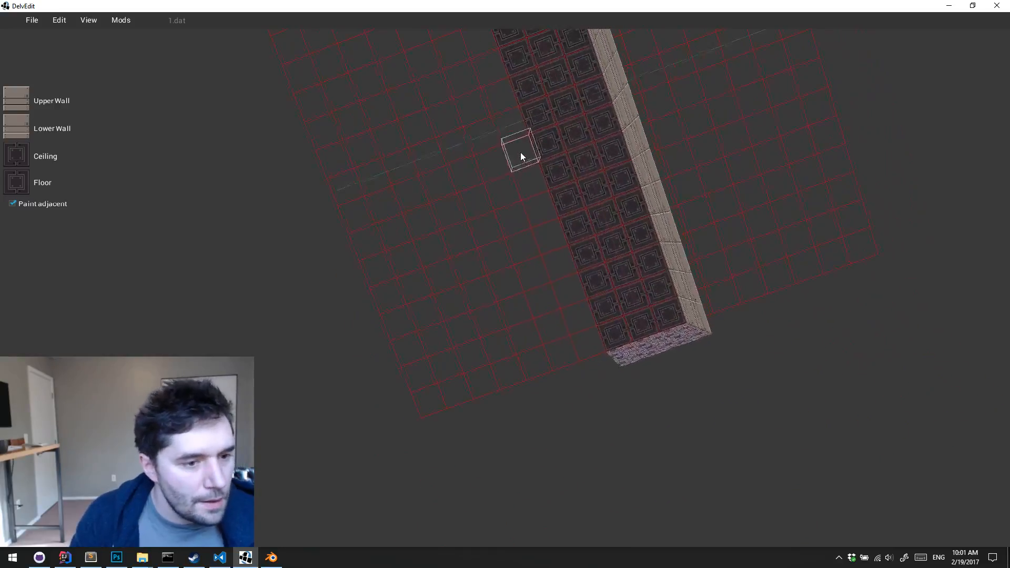
pyautogui.press('Left')
pyautogui.press('d')
pyautogui.press('w')
pyautogui.press('s')
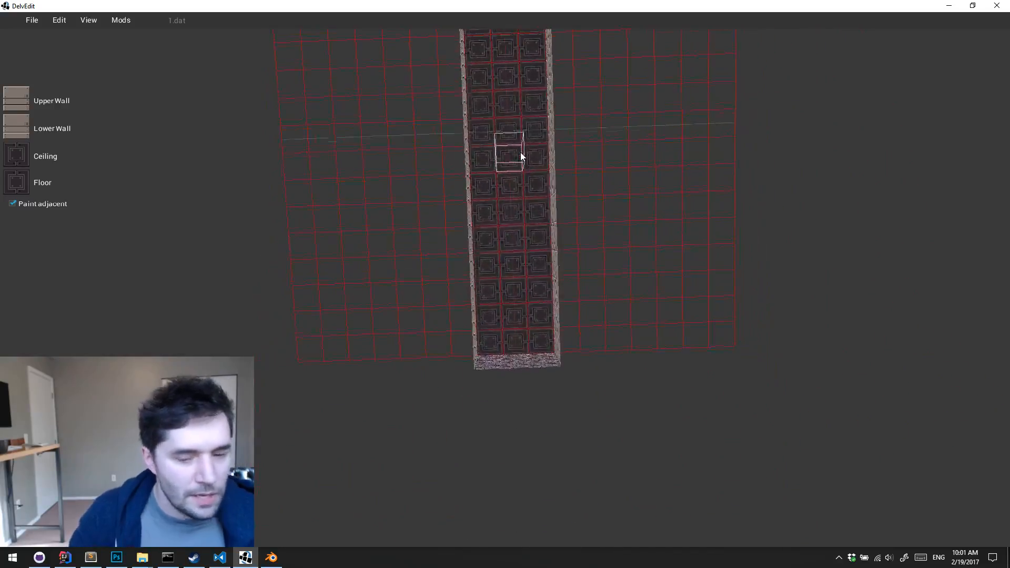
pyautogui.press('Up')
pyautogui.press('a')
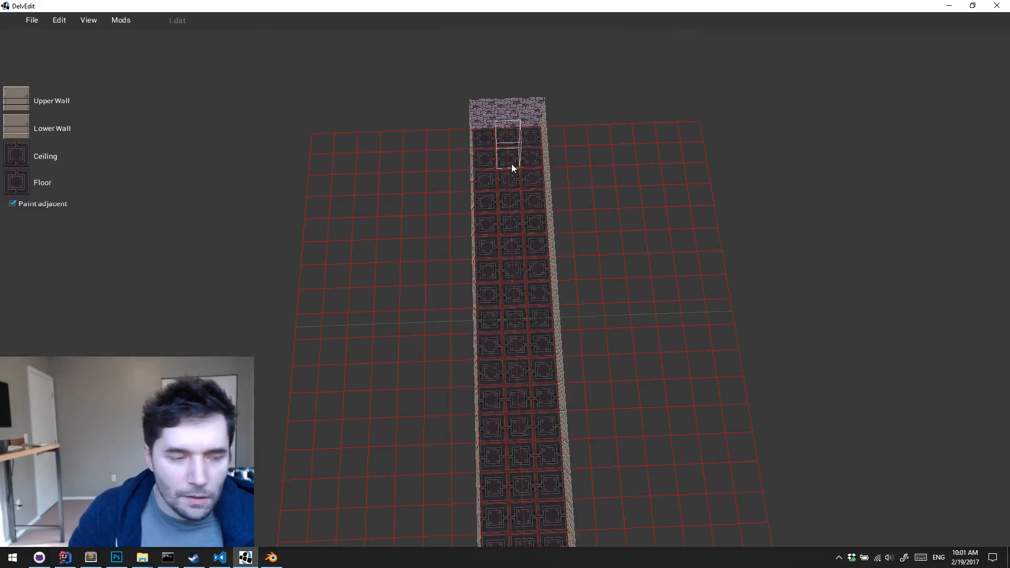
pyautogui.press('Escape')
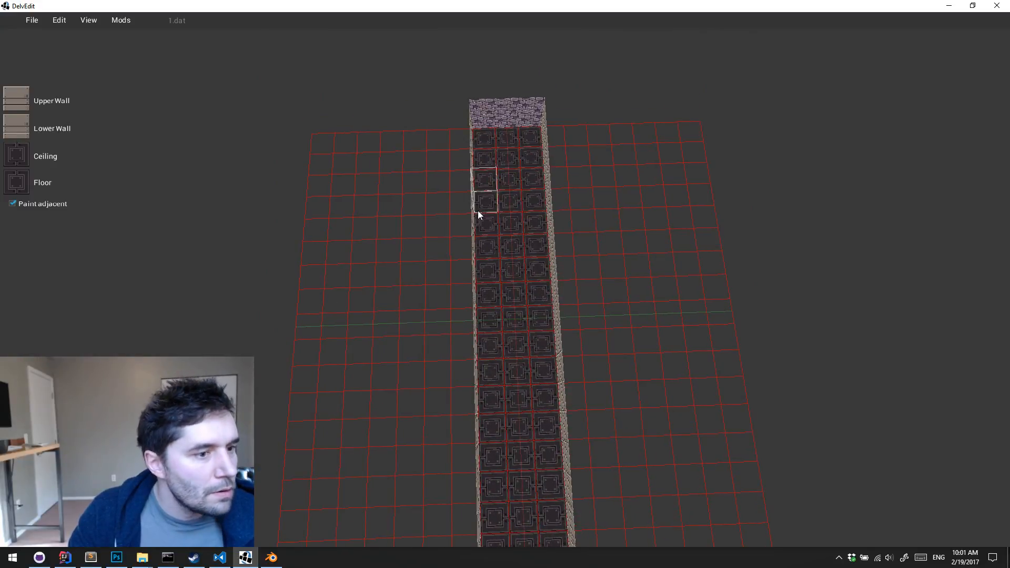
pyautogui.press('s')
pyautogui.press('Down')
pyautogui.press('Left')
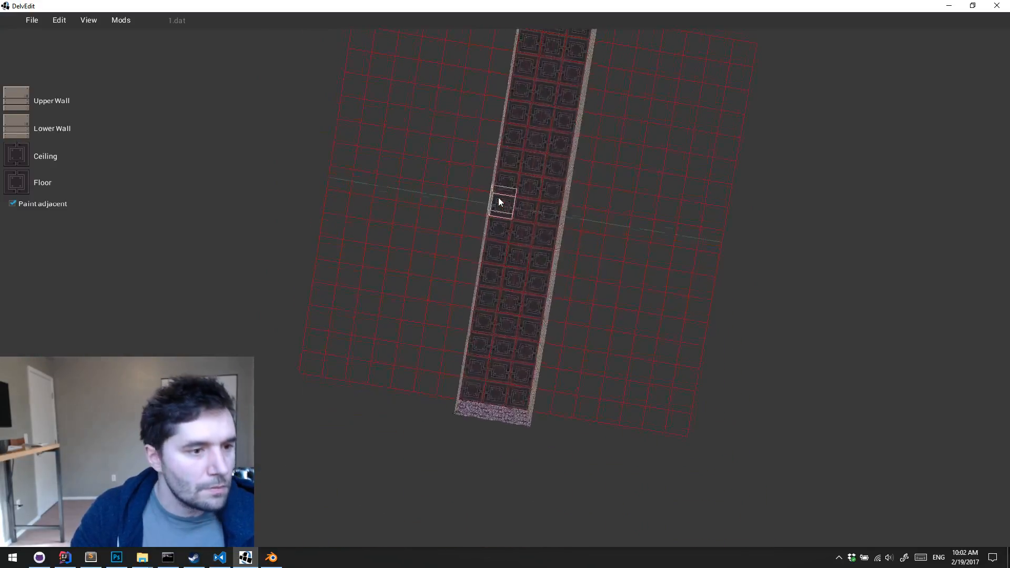
pyautogui.press('Up')
pyautogui.press('Right')
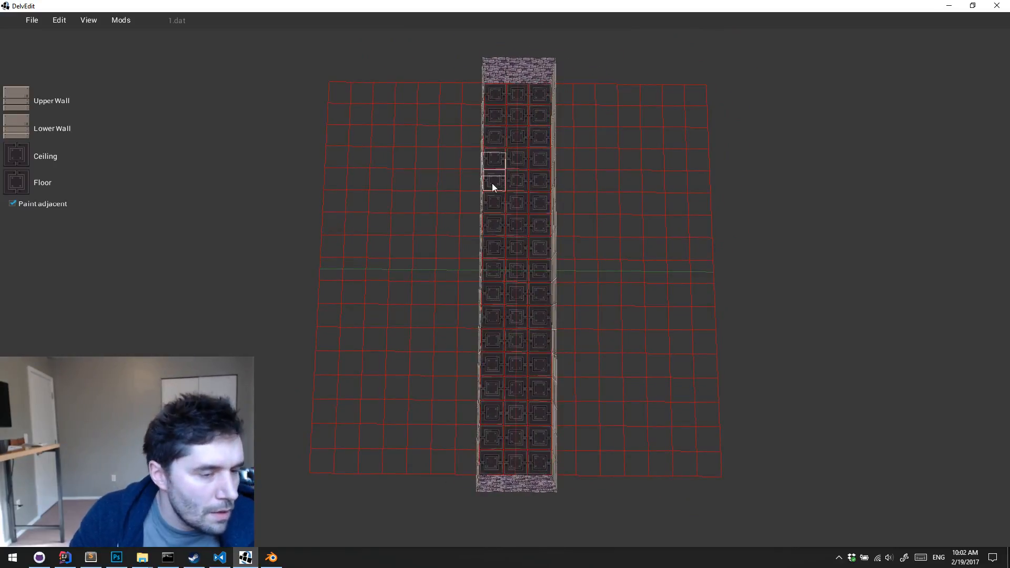
pyautogui.moveTo(491, 183); pyautogui.dragTo(404, 196)
pyautogui.press('Escape')
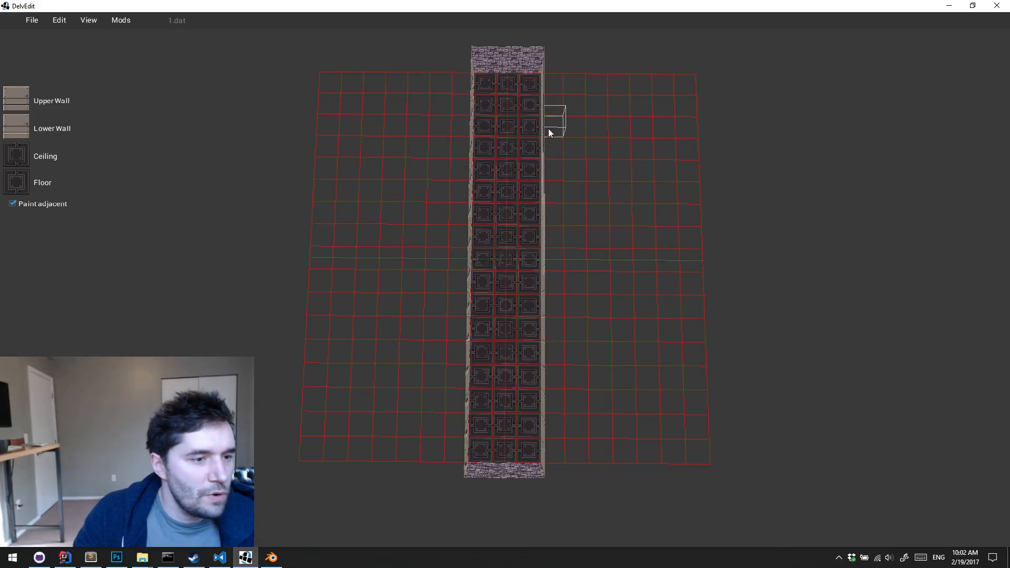
pyautogui.moveTo(508, 103); pyautogui.dragTo(512, 424)
pyautogui.moveTo(507, 104); pyautogui.dragTo(513, 417)
pyautogui.moveTo(503, 469); pyautogui.dragTo(498, 428)
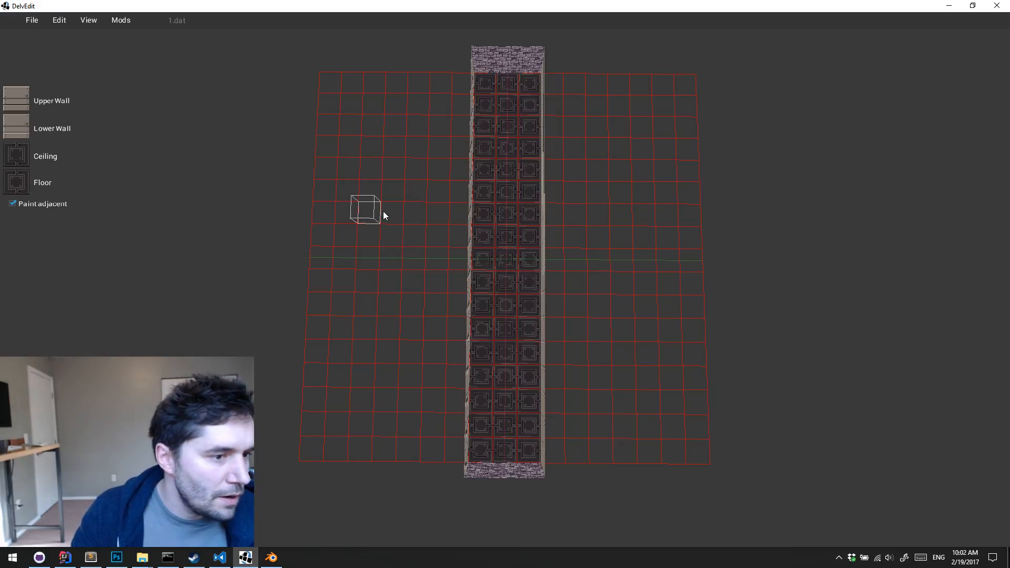
pyautogui.moveTo(525, 149); pyautogui.dragTo(398, 191)
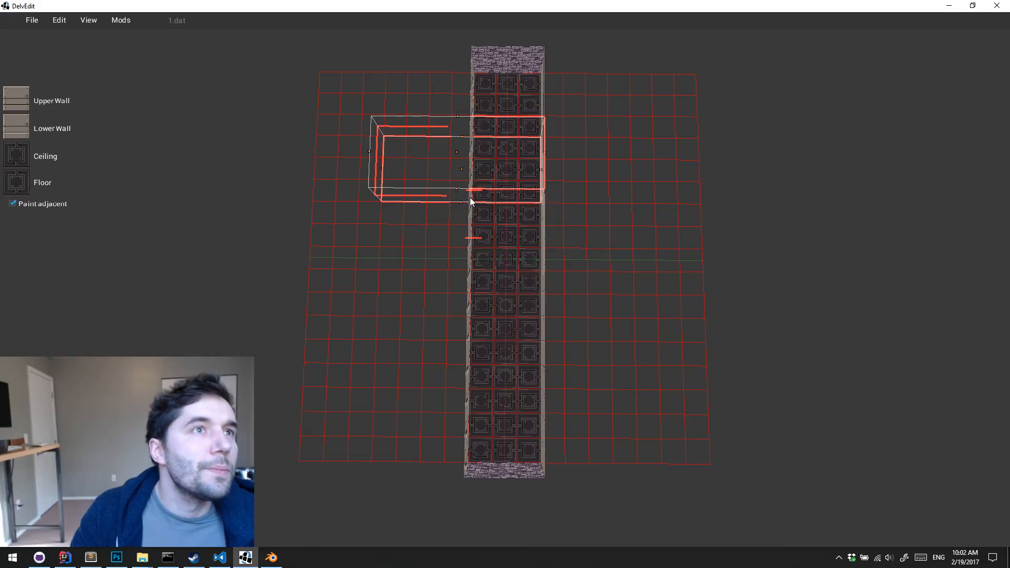
pyautogui.press('Escape')
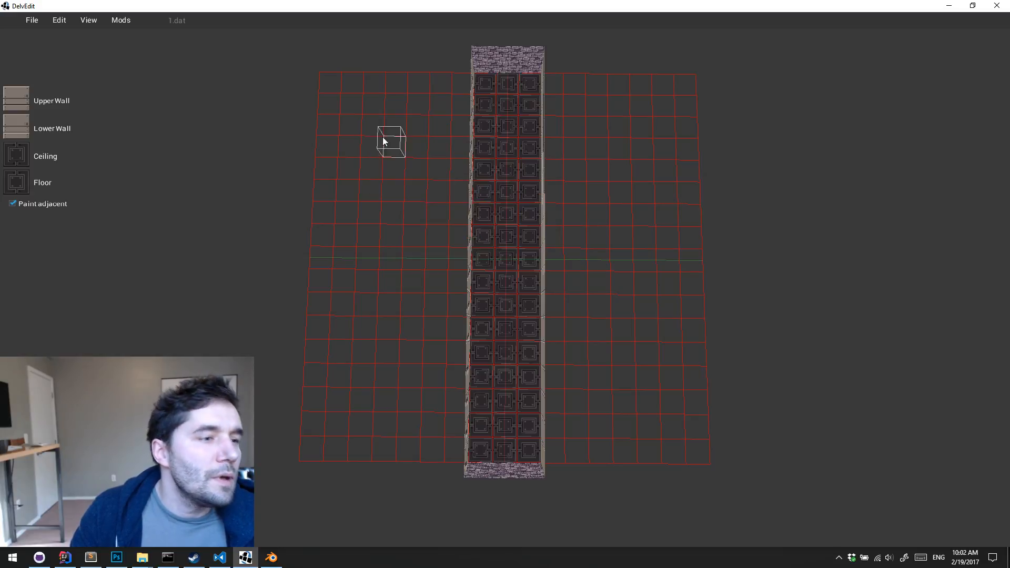
pyautogui.moveTo(362, 115); pyautogui.dragTo(654, 399)
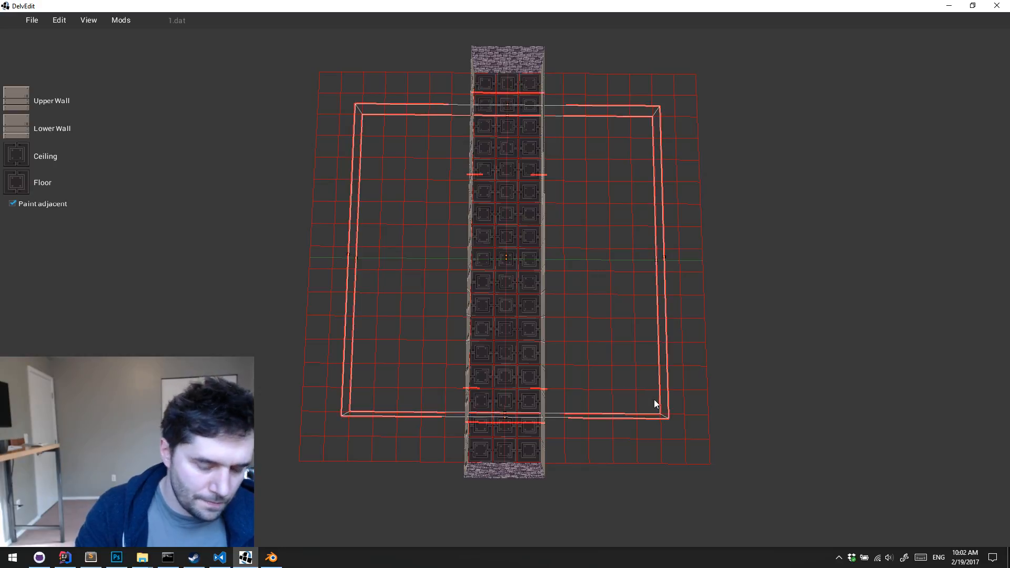
pyautogui.press('Escape')
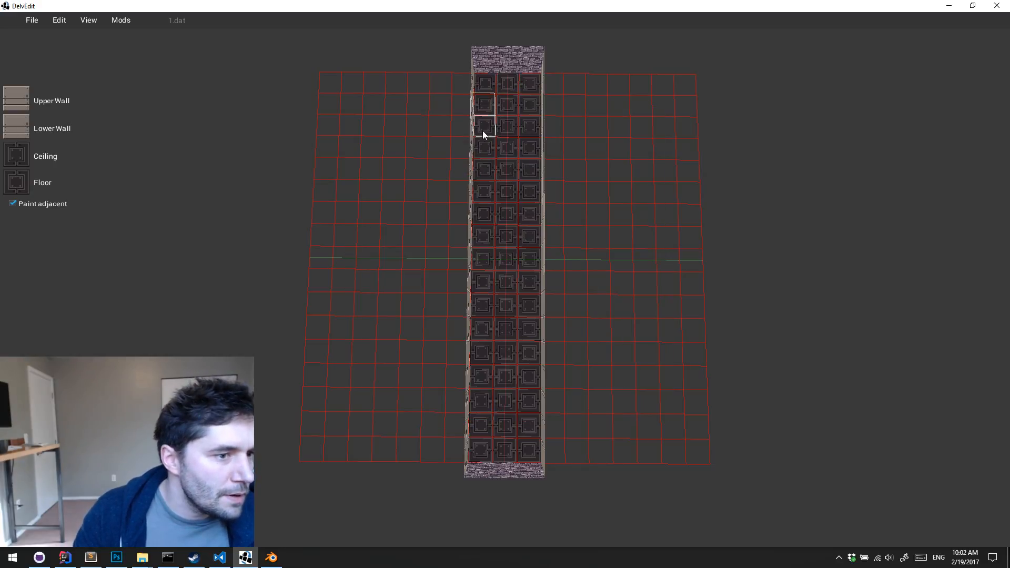
# Carve both sides of the hall into a 13 by 13 tile room, leaving two hall tiles at each end
pyautogui.moveTo(483, 131); pyautogui.dragTo(652, 403)
pyautogui.press('Return')
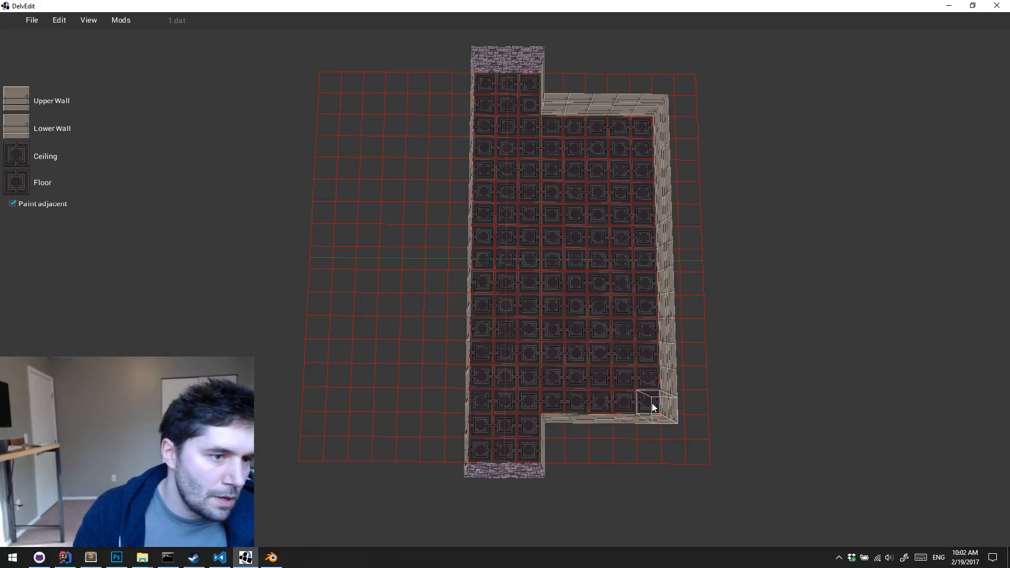
pyautogui.moveTo(483, 105); pyautogui.dragTo(367, 406)
pyautogui.press('Return')
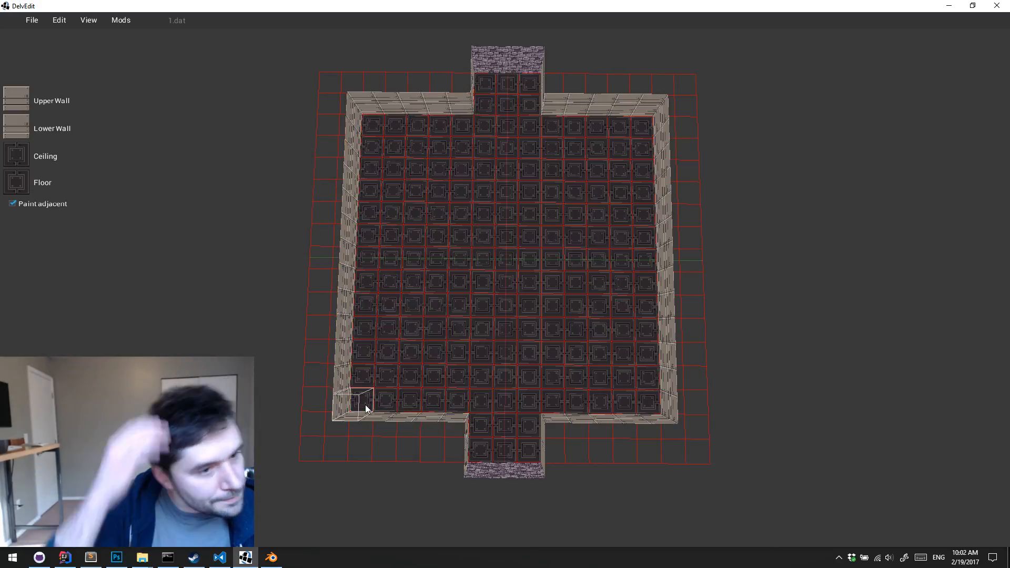
# Inspect the widened room's floor, walls and end openings from above and from a low angle
pyautogui.press('q')
pyautogui.press('s')
pyautogui.press('q')
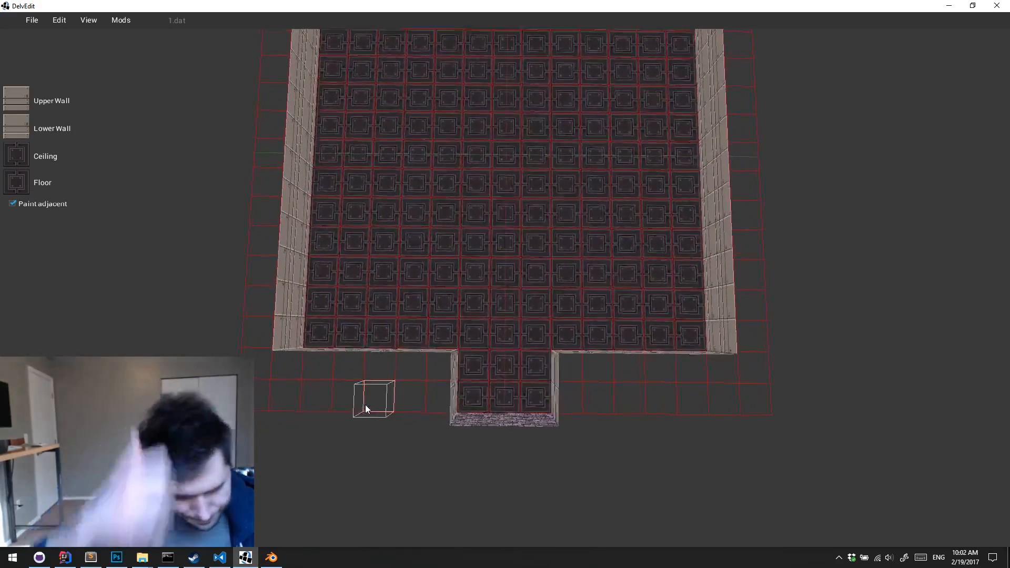
pyautogui.press('Up')
pyautogui.press('q')
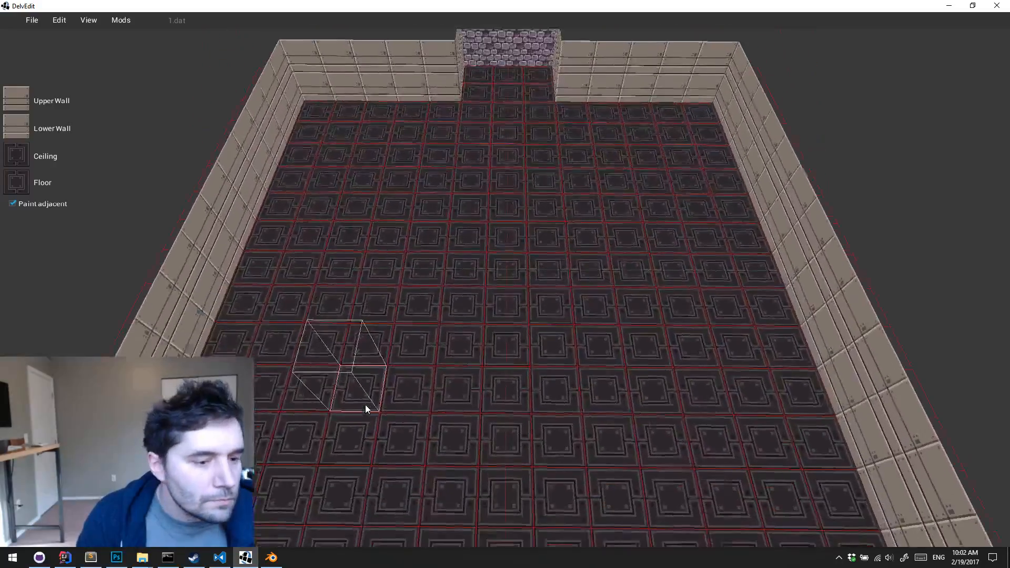
pyautogui.press('s')
pyautogui.press('Up')
pyautogui.press('Up')
pyautogui.press('q')
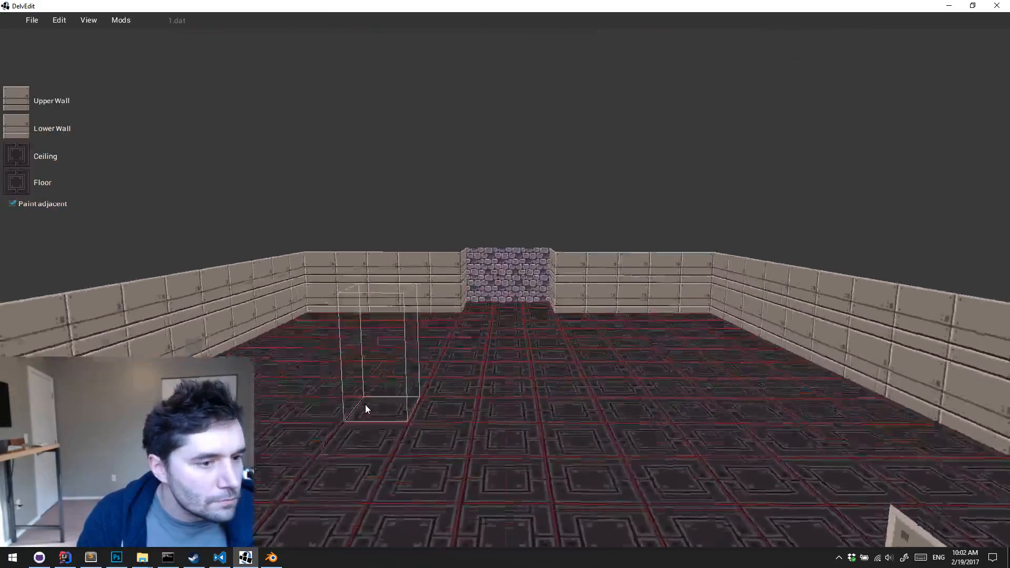
# Playtest the widened room, walking across its floor in game view and returning to the editor
pyautogui.press('w')
pyautogui.press('p')
pyautogui.press('w')
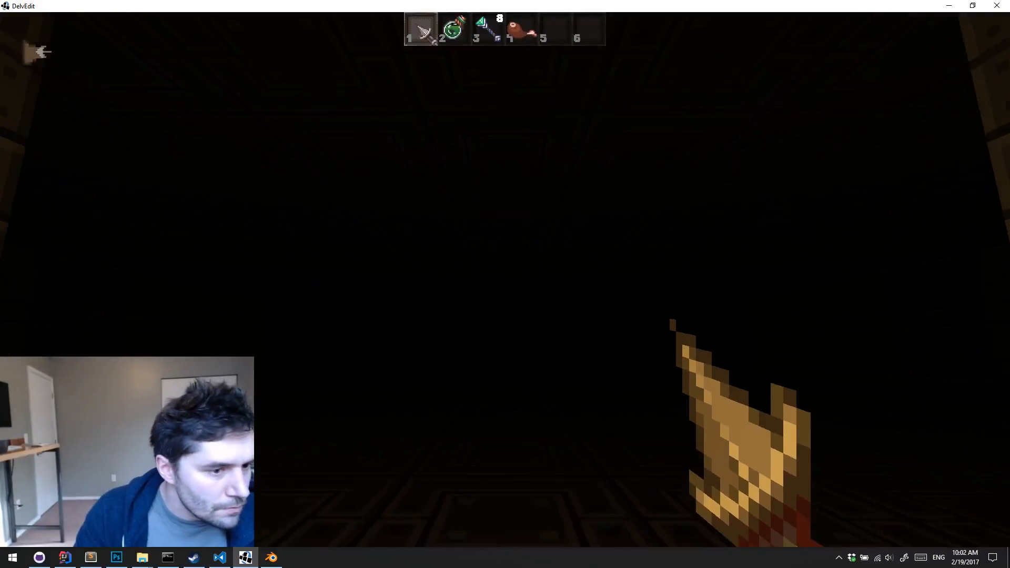
pyautogui.press('w')
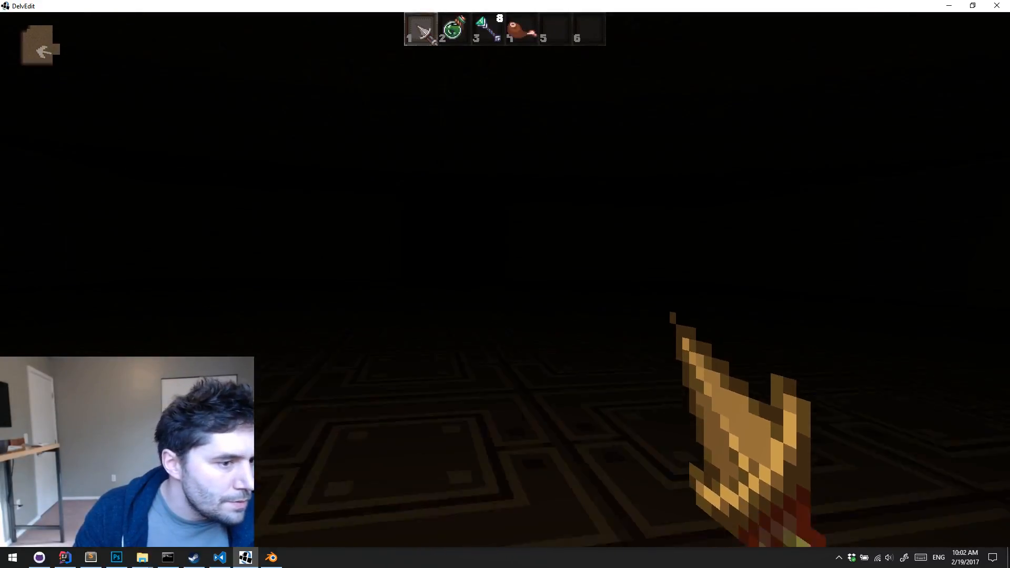
pyautogui.press('Escape')
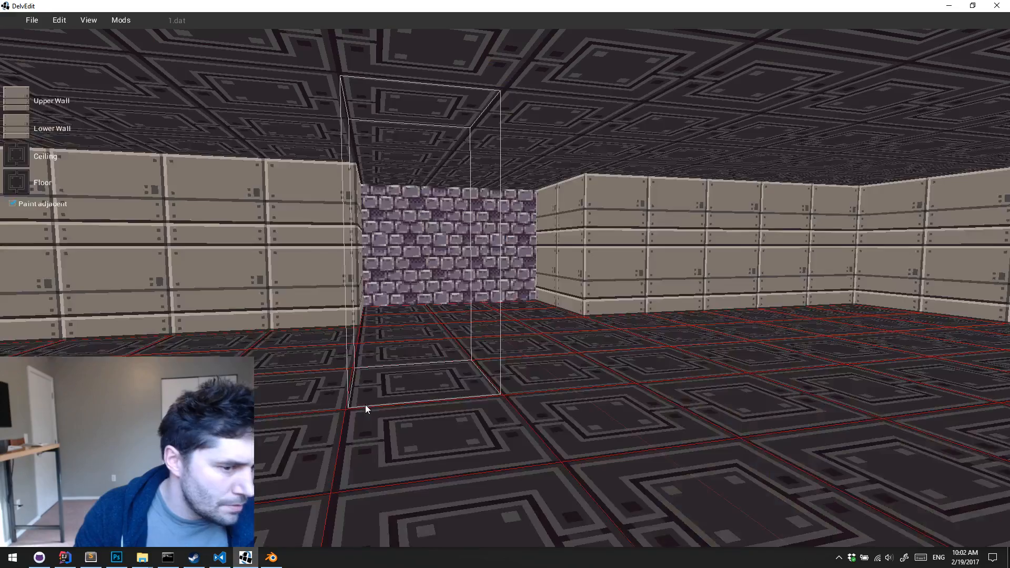
# Look over the whole room from above, from one hall end to the other
pyautogui.press('s')
pyautogui.press('e')
pyautogui.press('Down')
pyautogui.press('s')
pyautogui.press('Left')
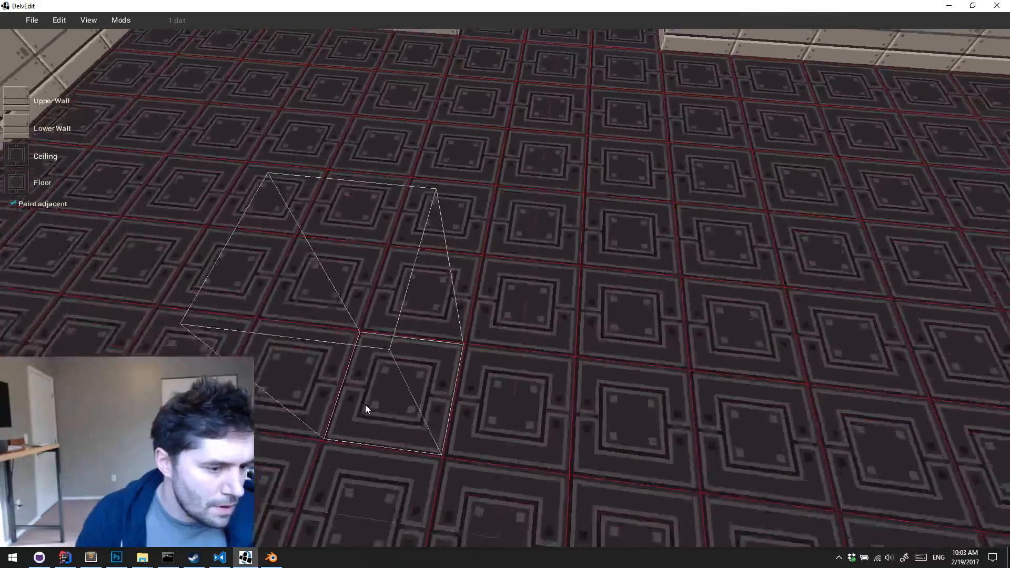
pyautogui.press('s')
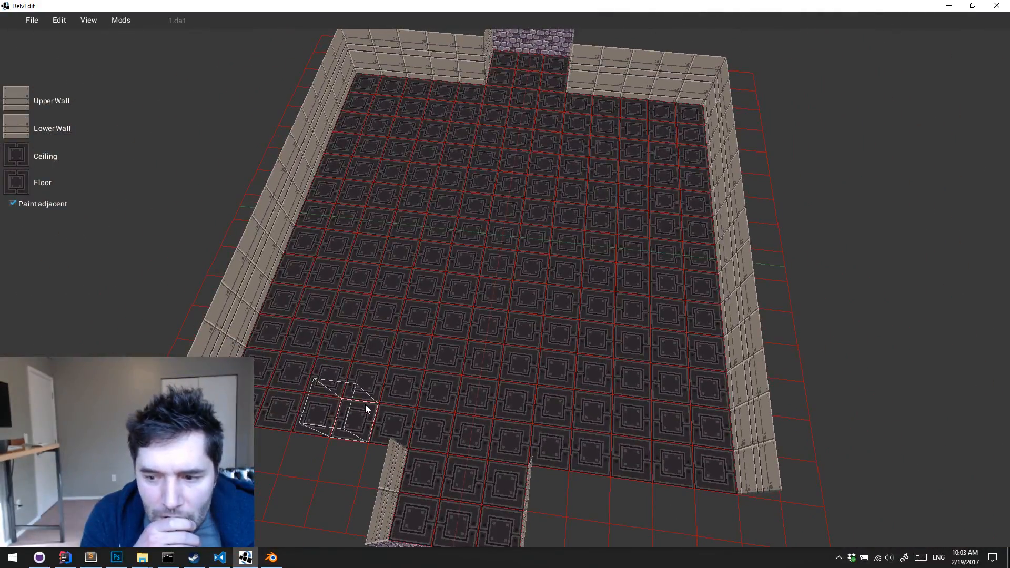
pyautogui.press('Right')
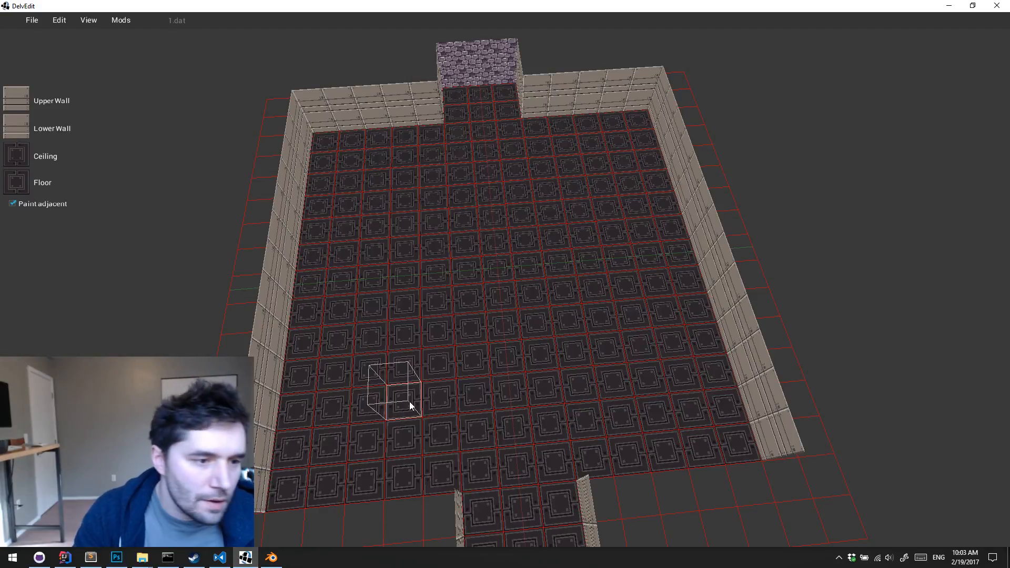
pyautogui.press('a')
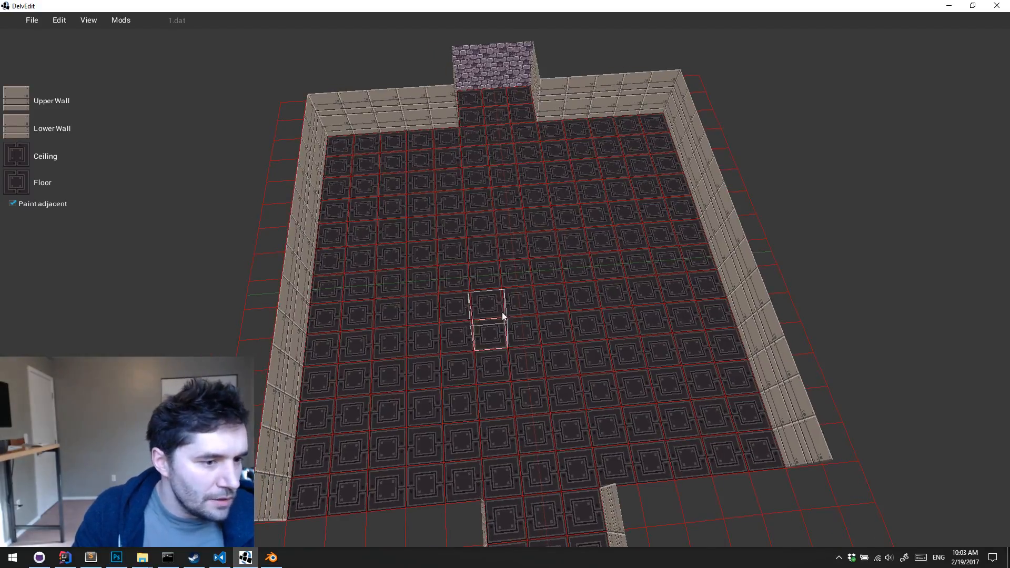
# Try filling a 3 by 3 tile block at the room's centre and painting its walls with the panel texture
pyautogui.moveTo(481, 257); pyautogui.dragTo(557, 302)
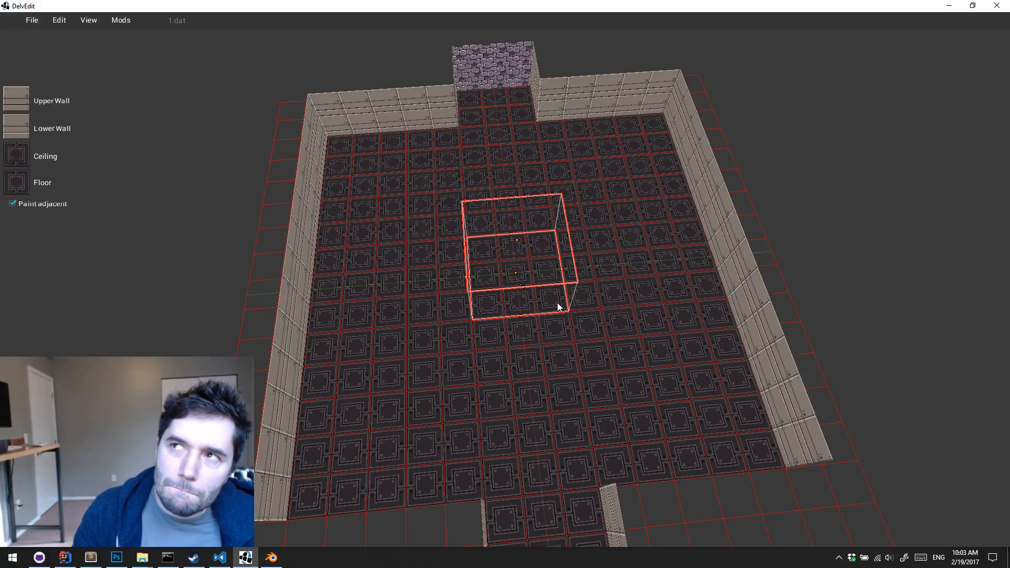
pyautogui.press('Delete')
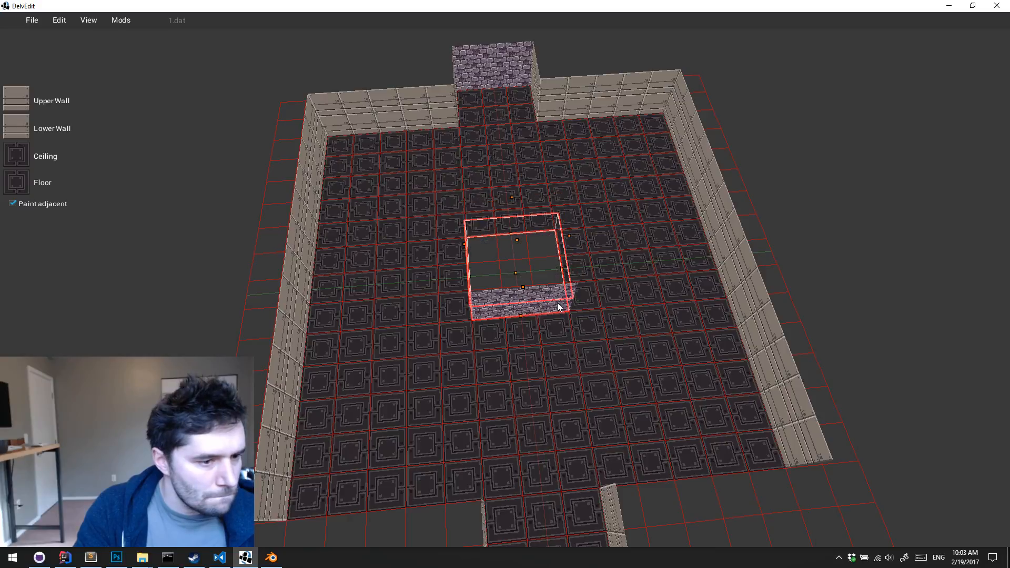
pyautogui.hotkey('shift', 'Return')
pyautogui.press('a')
pyautogui.press('a')
pyautogui.press('w')
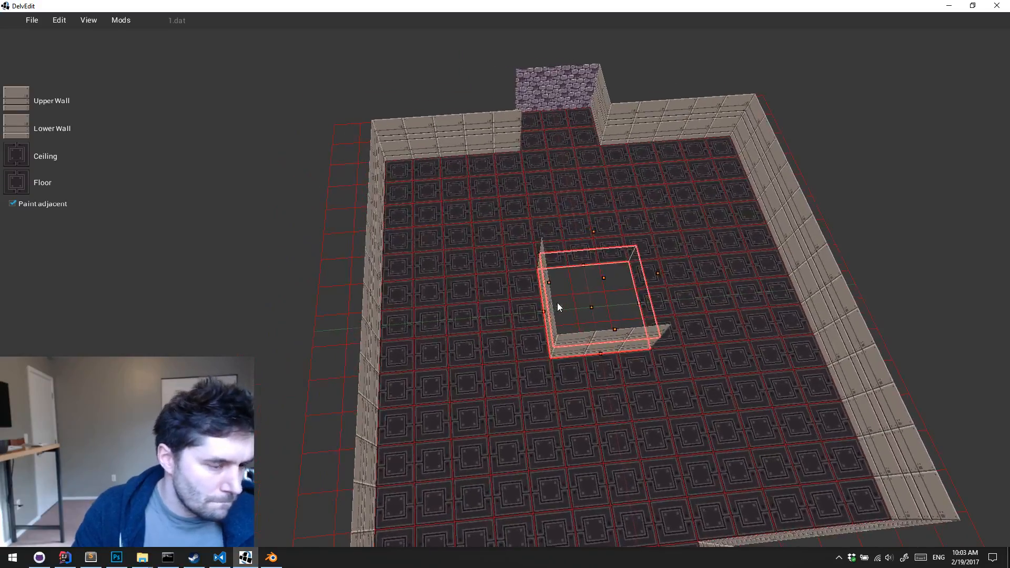
pyautogui.hotkey('ctrl', 'z')
pyautogui.hotkey('ctrl', 'z')
pyautogui.press('s')
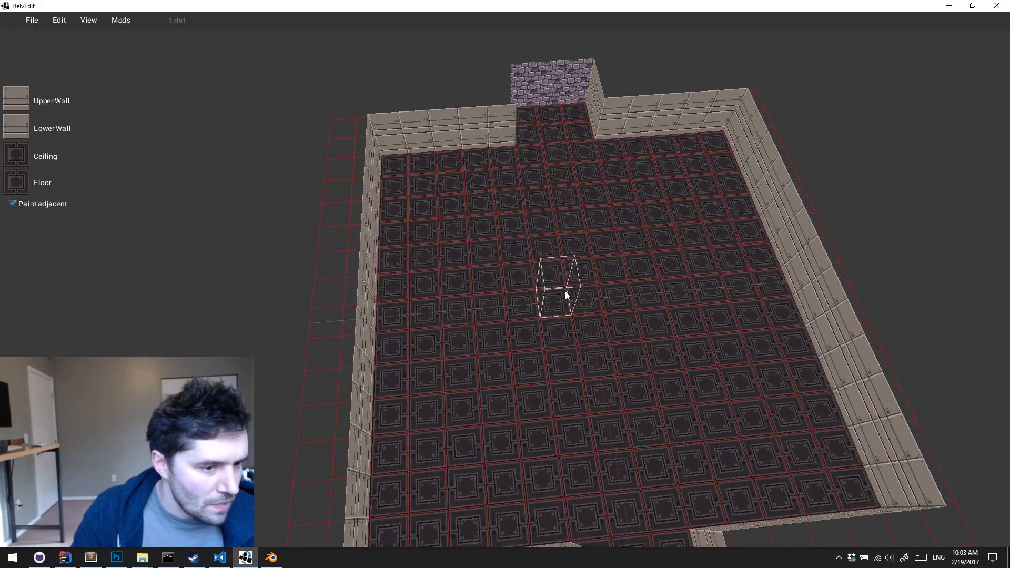
pyautogui.press('d')
pyautogui.click(522, 309)
pyautogui.press('s')
pyautogui.press('d')
pyautogui.press('s')
pyautogui.press('d')
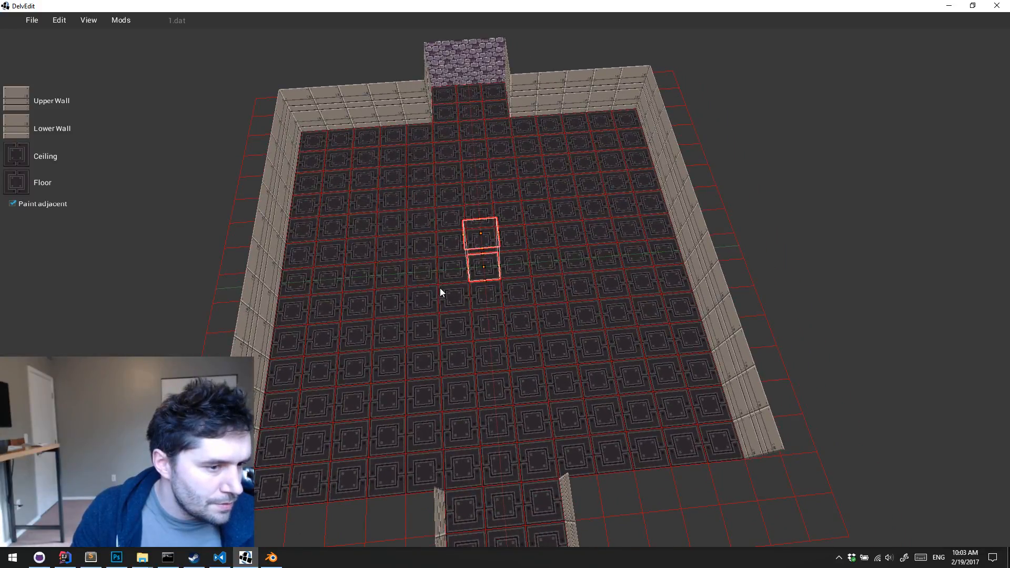
pyautogui.press('Escape')
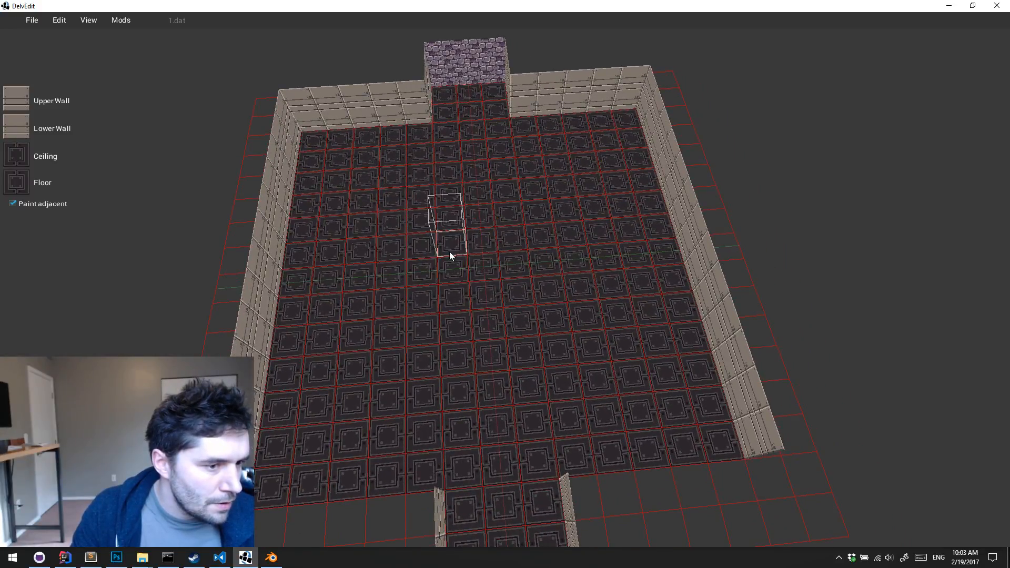
pyautogui.moveTo(449, 251); pyautogui.dragTo(523, 307)
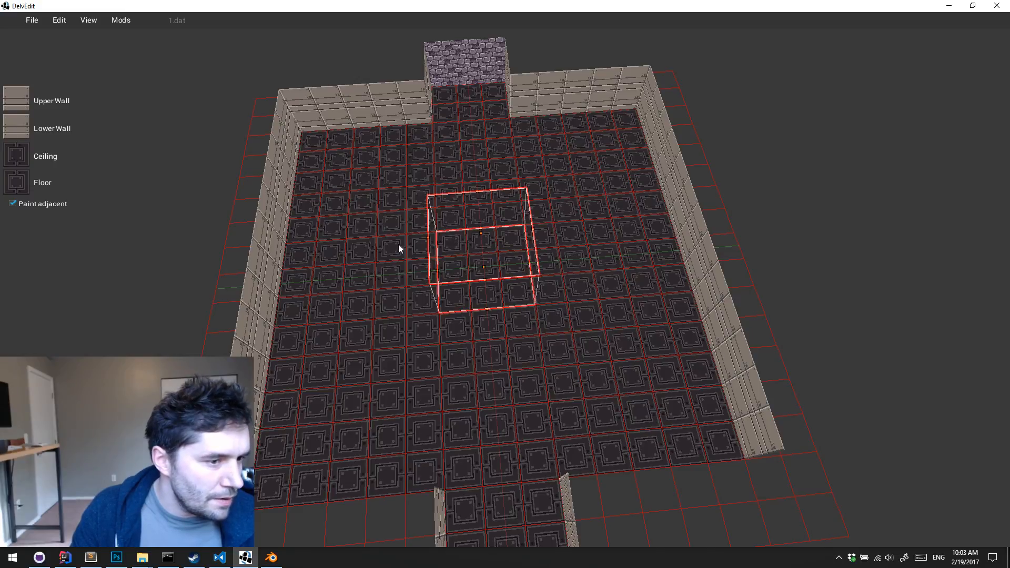
pyautogui.press('Escape')
# Sink the floor of the five middle tile rows across the room's full width to form a deep pit
pyautogui.moveTo(308, 222); pyautogui.dragTo(693, 301)
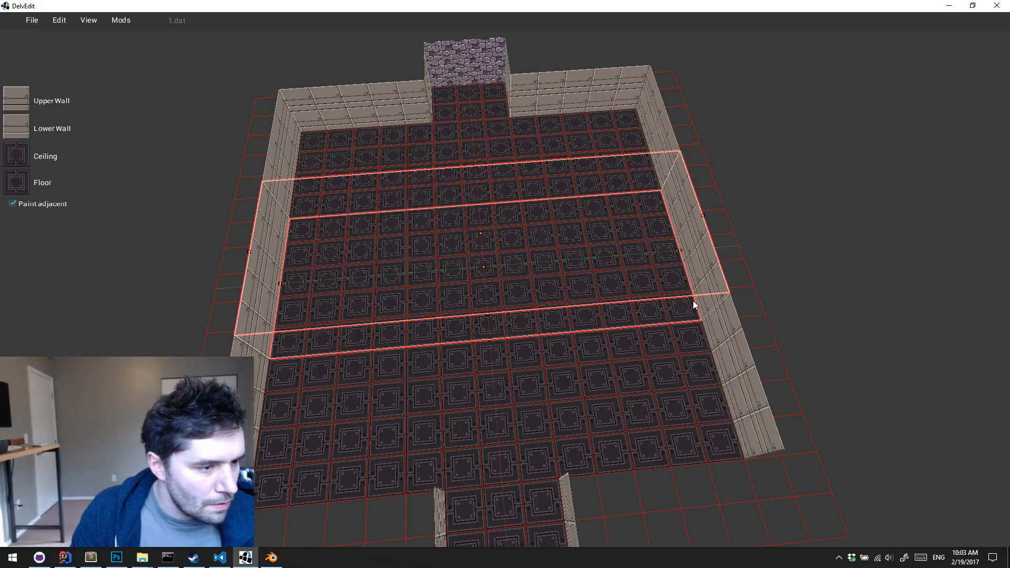
pyautogui.moveTo(693, 301); pyautogui.dragTo(693, 301, button='middle')
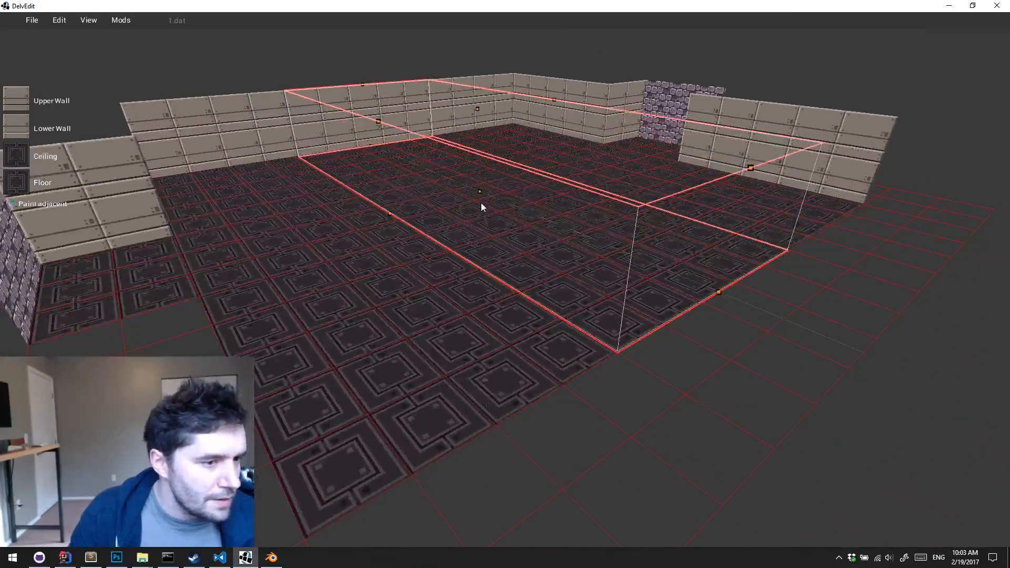
pyautogui.moveTo(481, 197); pyautogui.dragTo(438, 342)
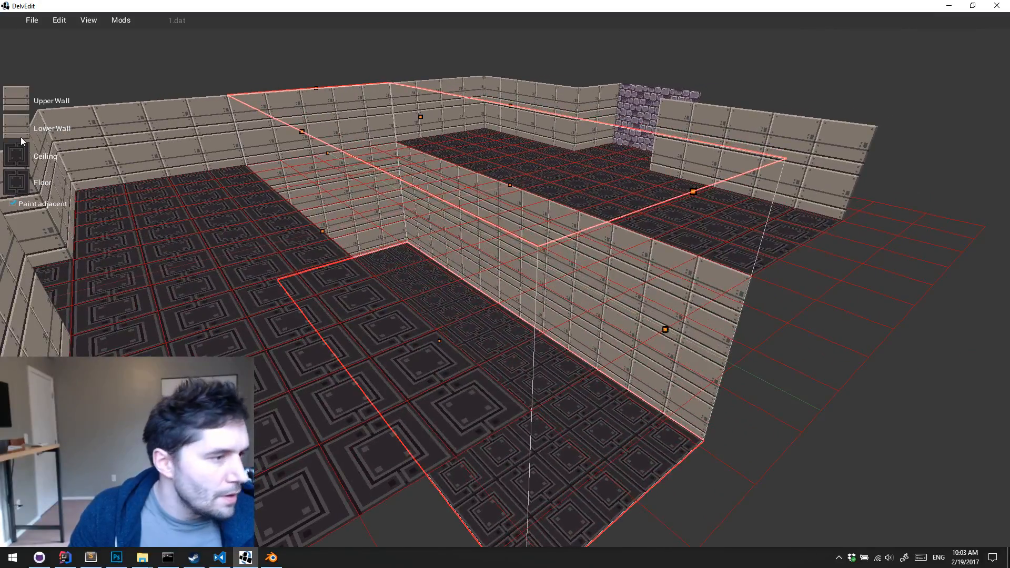
# Paint the pit's floor with the solid black texture from the t1 set
pyautogui.click(15, 183)
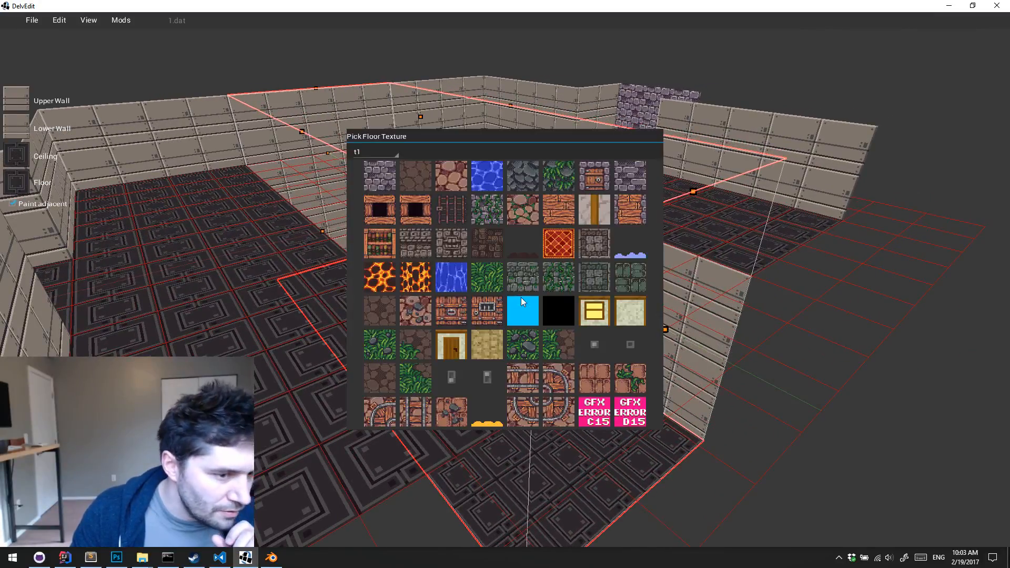
pyautogui.click(563, 313)
pyautogui.moveTo(521, 355); pyautogui.dragTo(488, 291, button='middle')
pyautogui.press('a')
pyautogui.press('Escape')
pyautogui.press('a')
pyautogui.press('s')
pyautogui.press('a')
pyautogui.click(668, 396)
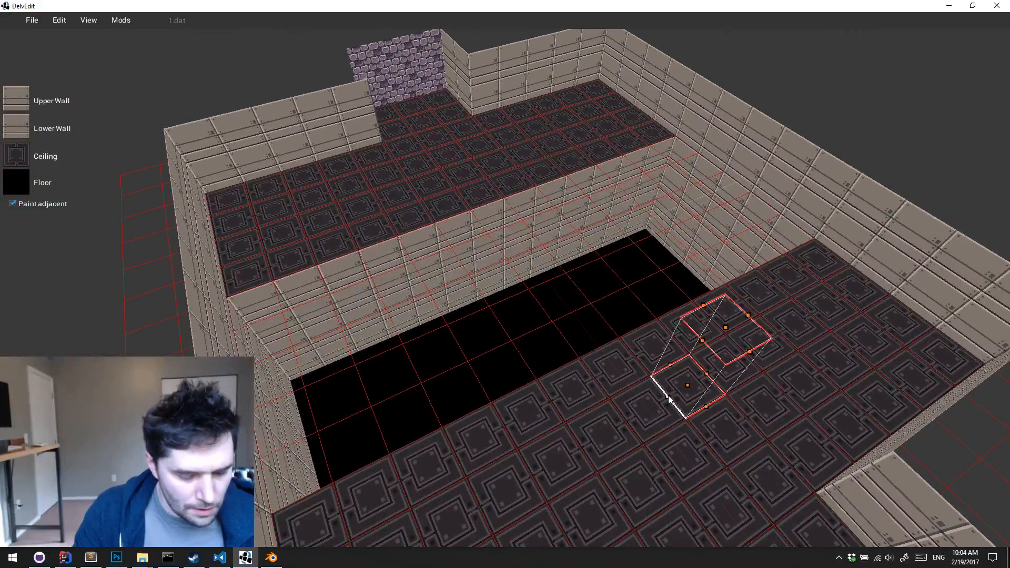
pyautogui.press('g')
pyautogui.press('Escape')
pyautogui.moveTo(677, 393); pyautogui.dragTo(676, 392, button='middle')
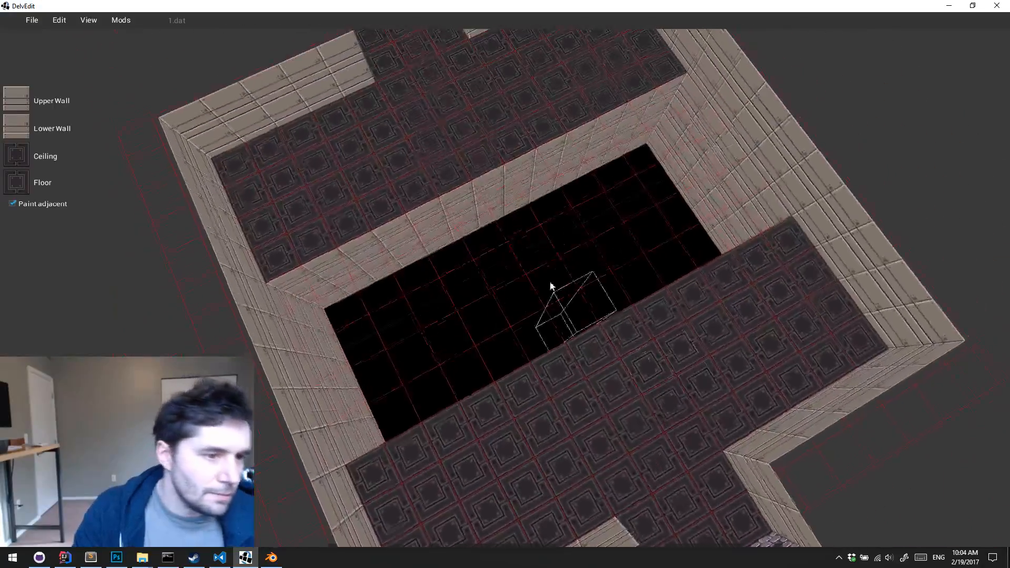
# Fill in the middle of the pit with a solid block and paint its walls with the panel texture
pyautogui.moveTo(489, 231); pyautogui.dragTo(595, 272)
pyautogui.press('Delete')
pyautogui.hotkey('shift', 'Return')
pyautogui.moveTo(595, 273); pyautogui.dragTo(595, 272, button='middle')
pyautogui.press('w')
pyautogui.press('Escape')
# Playtest the pit room, walking along the pit's edge beside the central block
pyautogui.press('p')
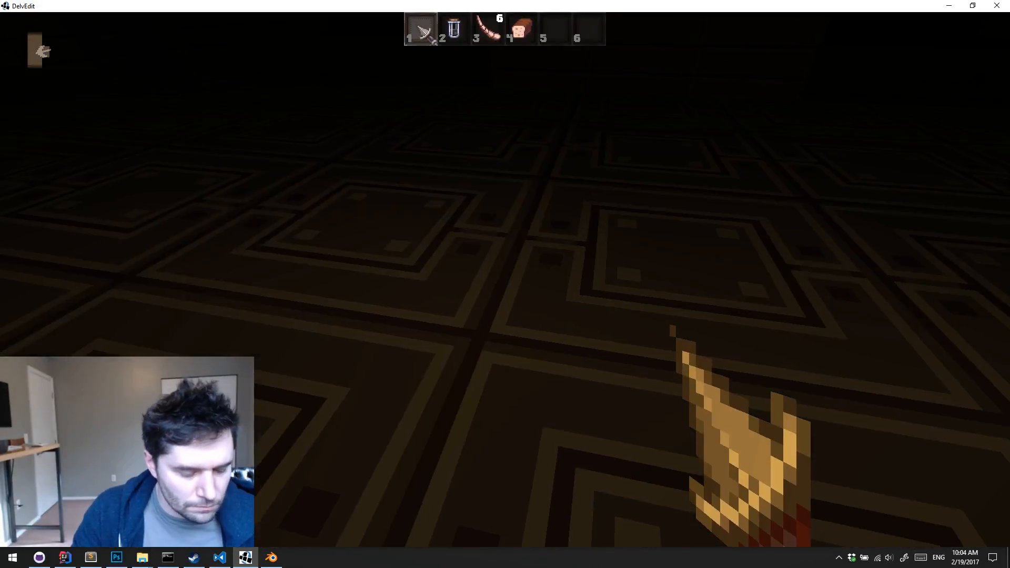
pyautogui.press('w')
pyautogui.press('d')
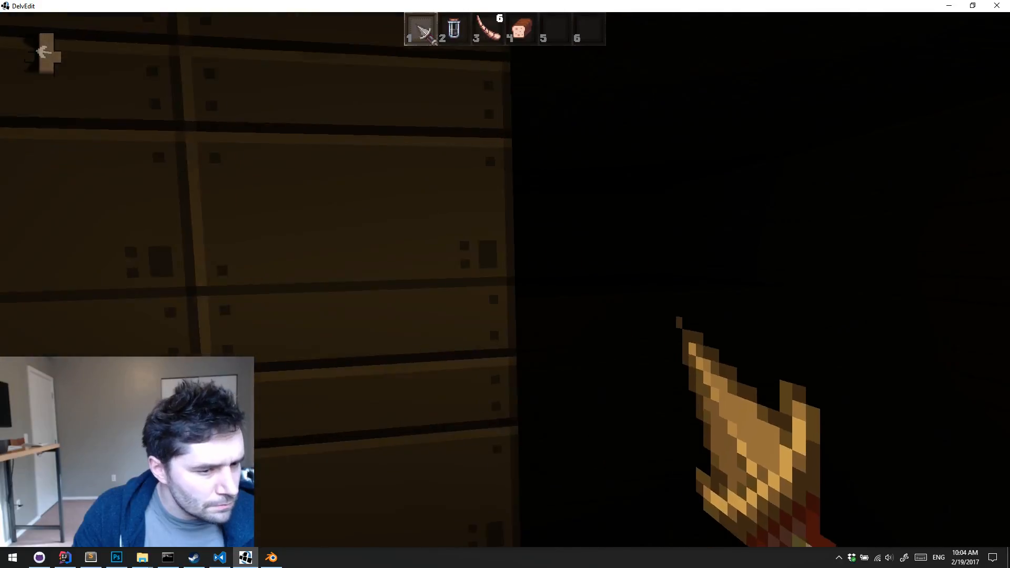
pyautogui.press('s')
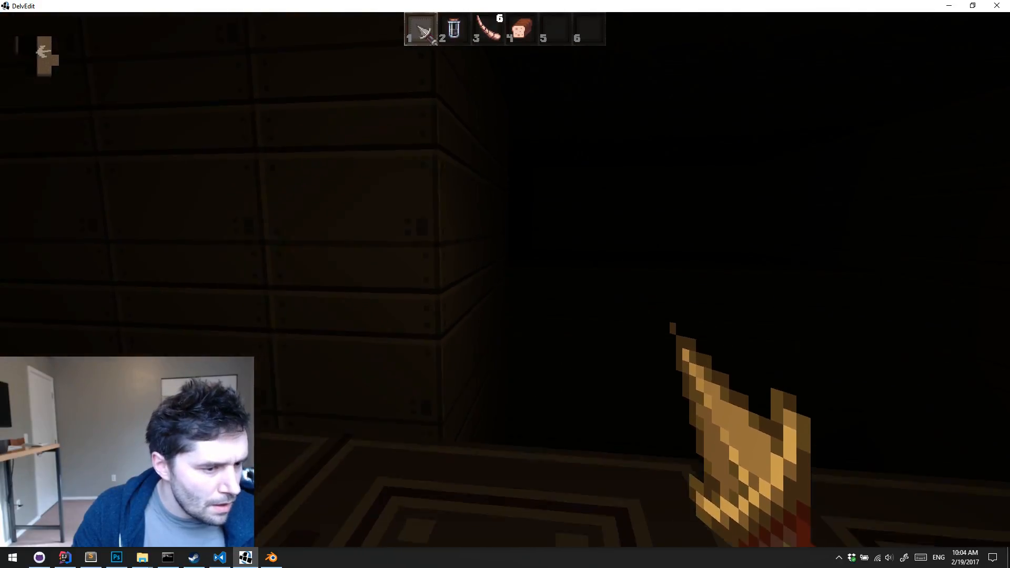
pyautogui.press('w')
pyautogui.press('Escape')
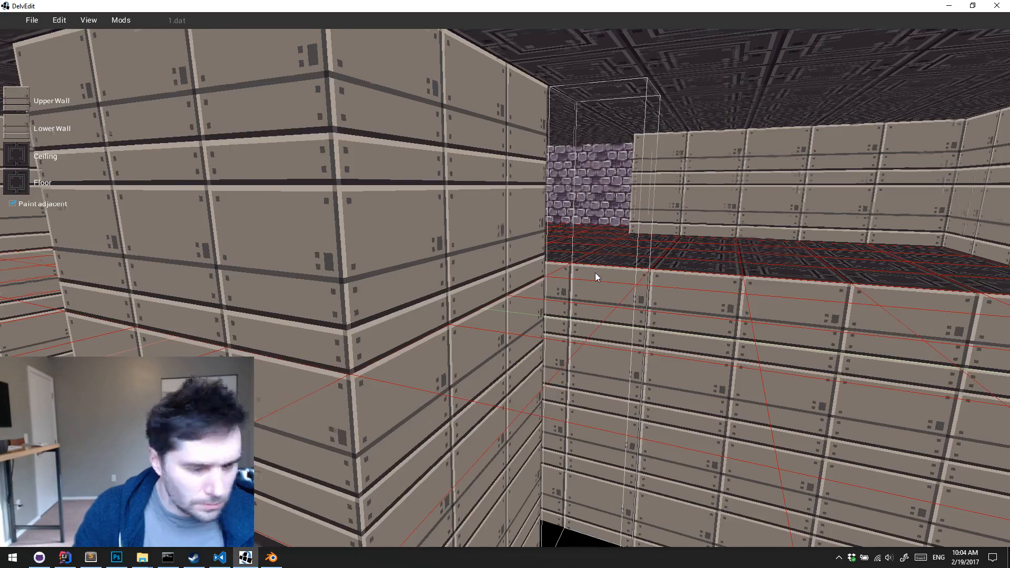
# Place a Catwalk prefab from Example Meshes on the floor tile at the edge of the pit
pyautogui.press('s')
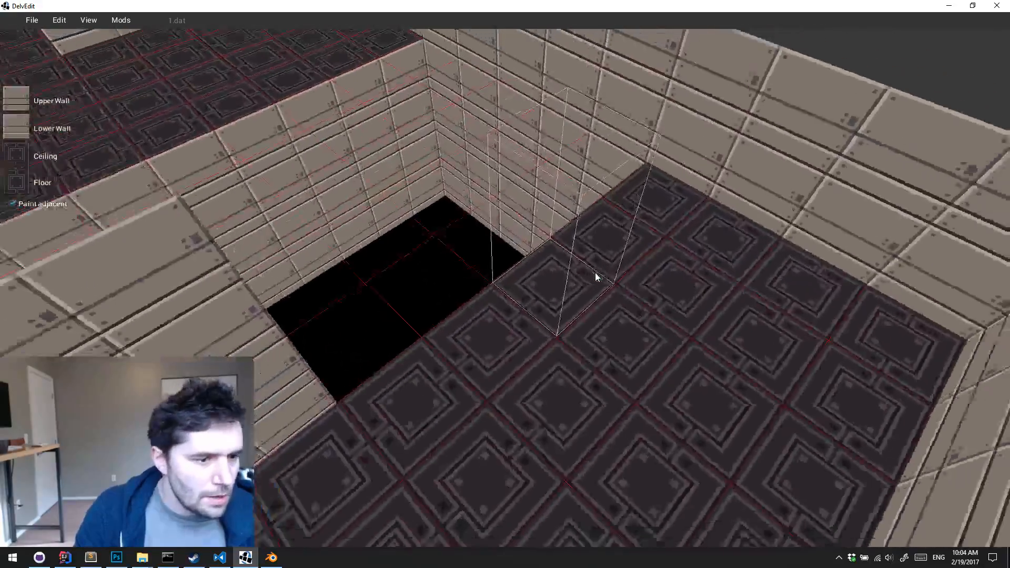
pyautogui.moveTo(595, 278); pyautogui.dragTo(575, 310, button='middle')
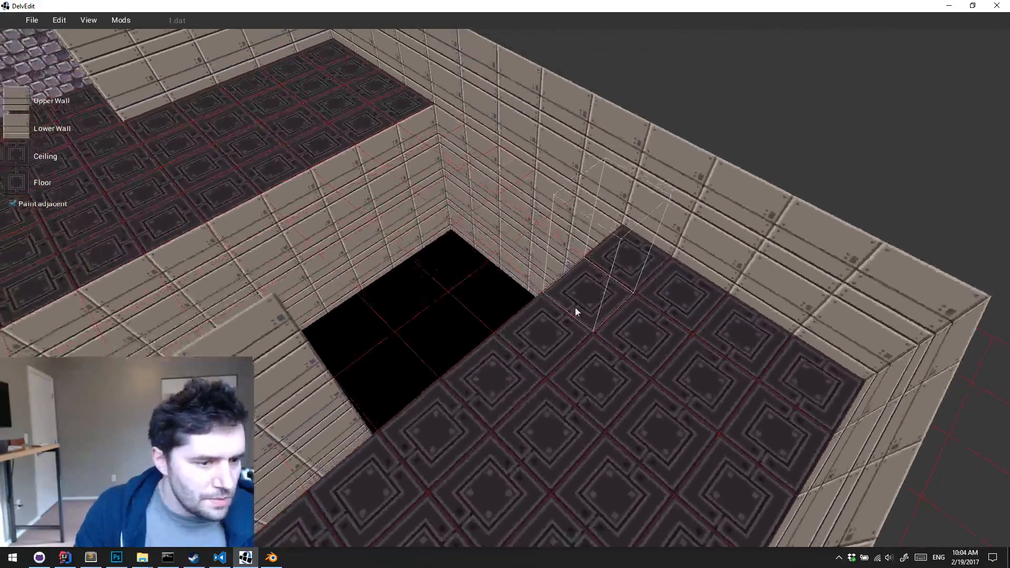
pyautogui.rightClick(569, 351)
pyautogui.moveTo(584, 320)
pyautogui.moveTo(600, 322)
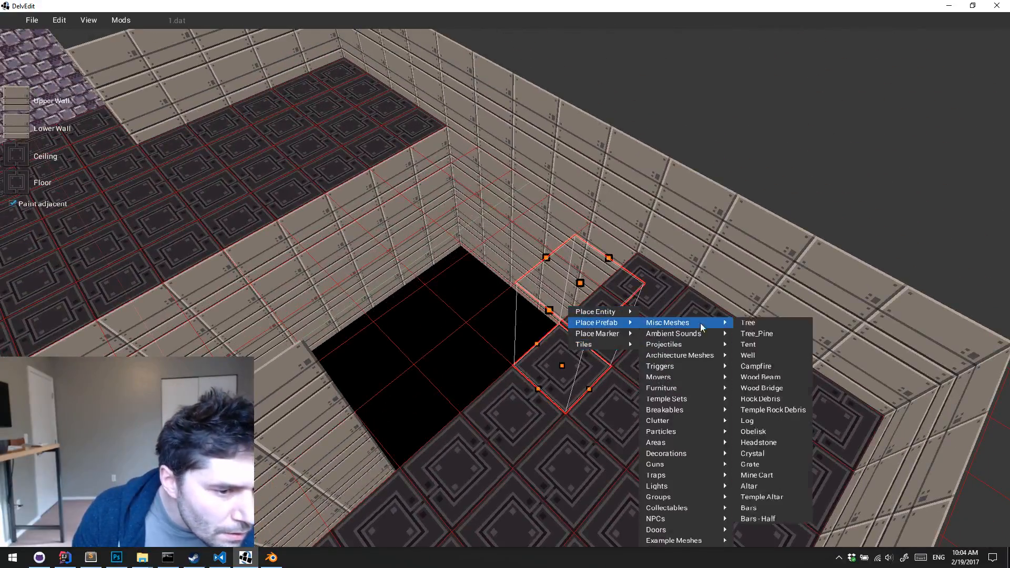
pyautogui.moveTo(684, 541)
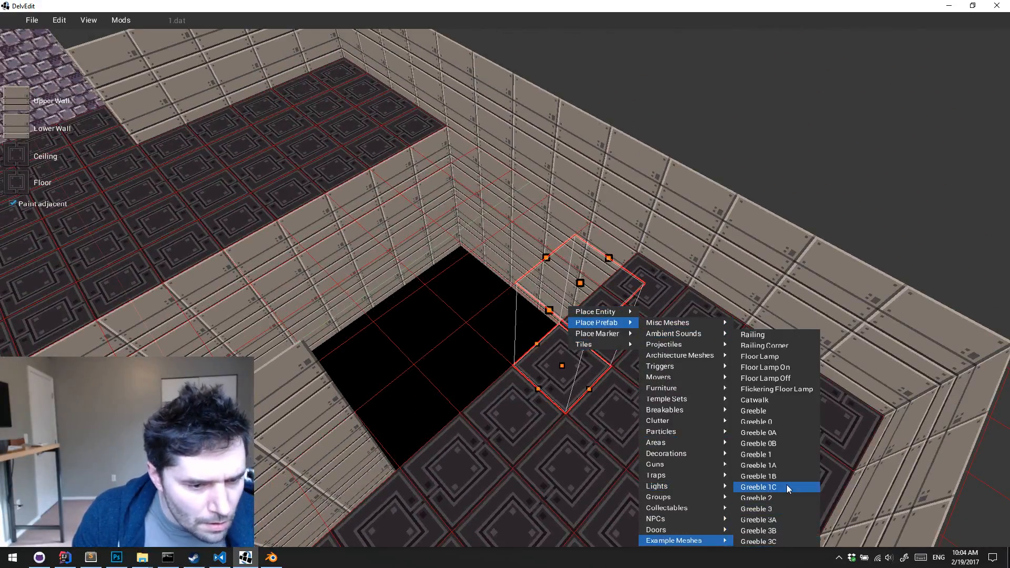
pyautogui.click(774, 399)
pyautogui.click(558, 359)
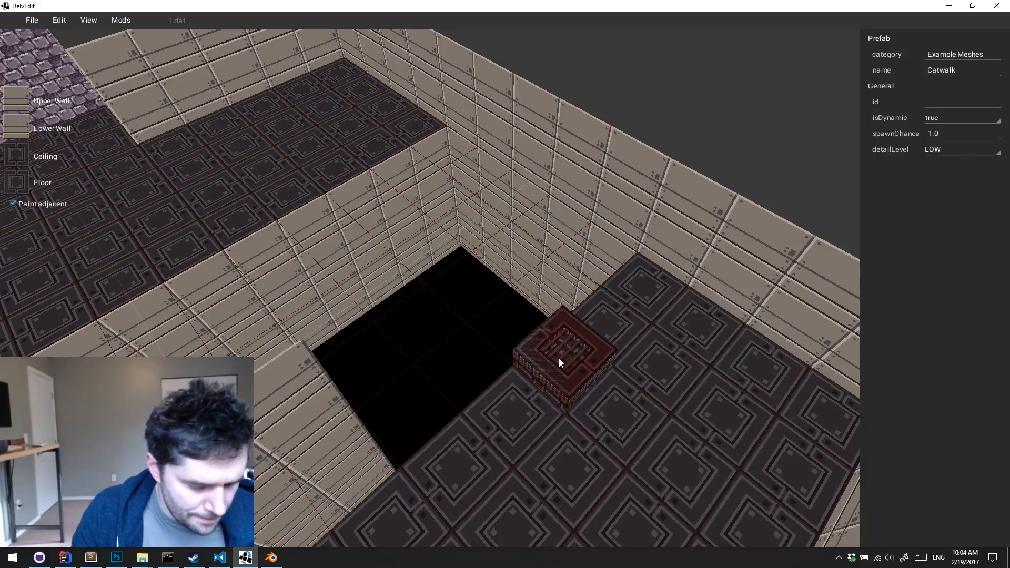
# Move the Catwalk out over the pit and lower it flush with the adjoining floor
pyautogui.moveTo(560, 362); pyautogui.dragTo(525, 342)
pyautogui.press('z')
pyautogui.press('Escape')
pyautogui.moveTo(525, 342); pyautogui.dragTo(525, 342, button='middle')
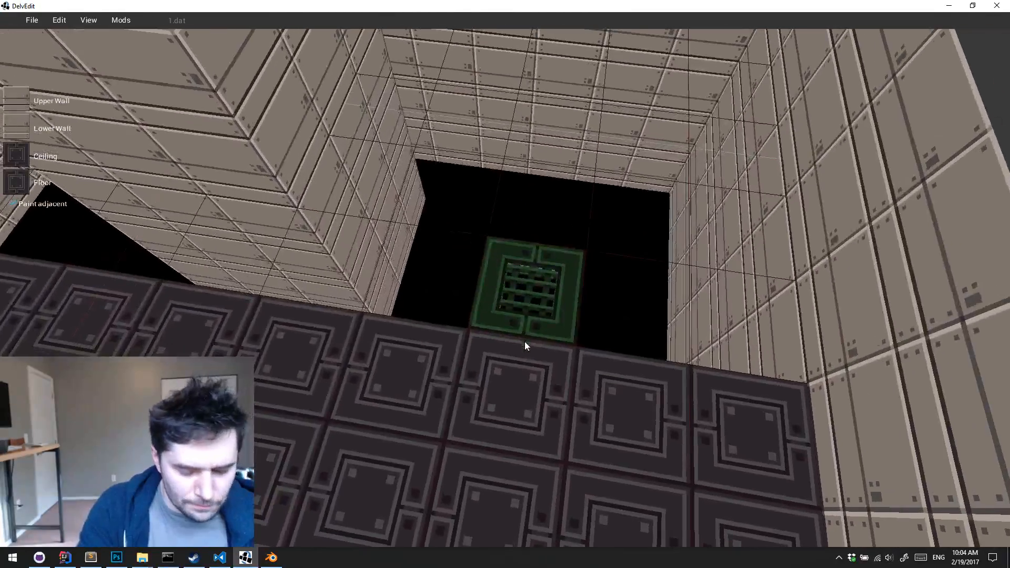
# Playtest the catwalk, walking towards it along the floor at the pit's edge
pyautogui.press('p')
pyautogui.press('w')
pyautogui.press('w')
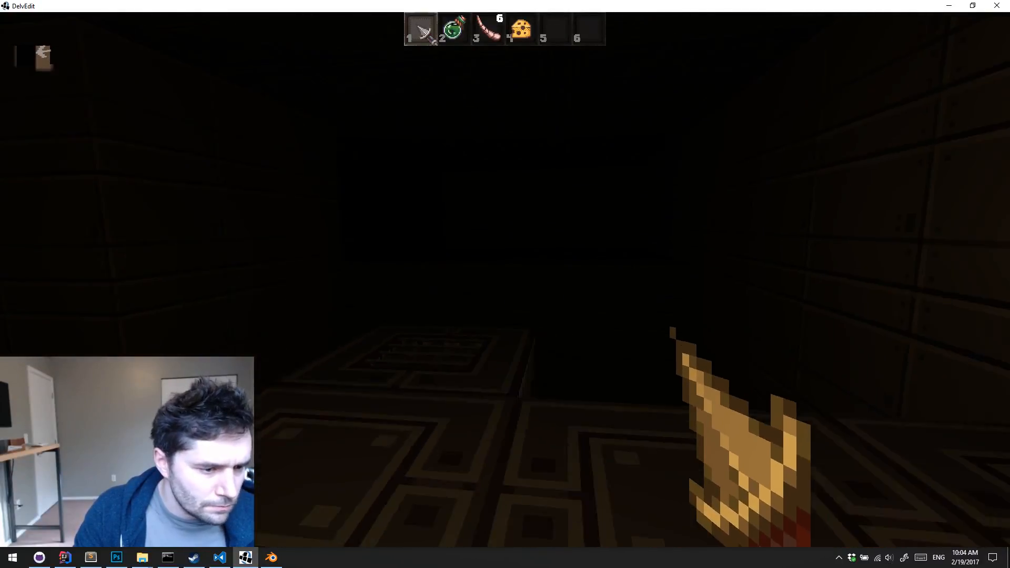
pyautogui.press('Escape')
# Place a Floor Lamp prefab from Example Meshes on the pit-edge tile to one side of the catwalk's entry
pyautogui.moveTo(525, 343); pyautogui.dragTo(526, 342, button='middle')
pyautogui.press('s')
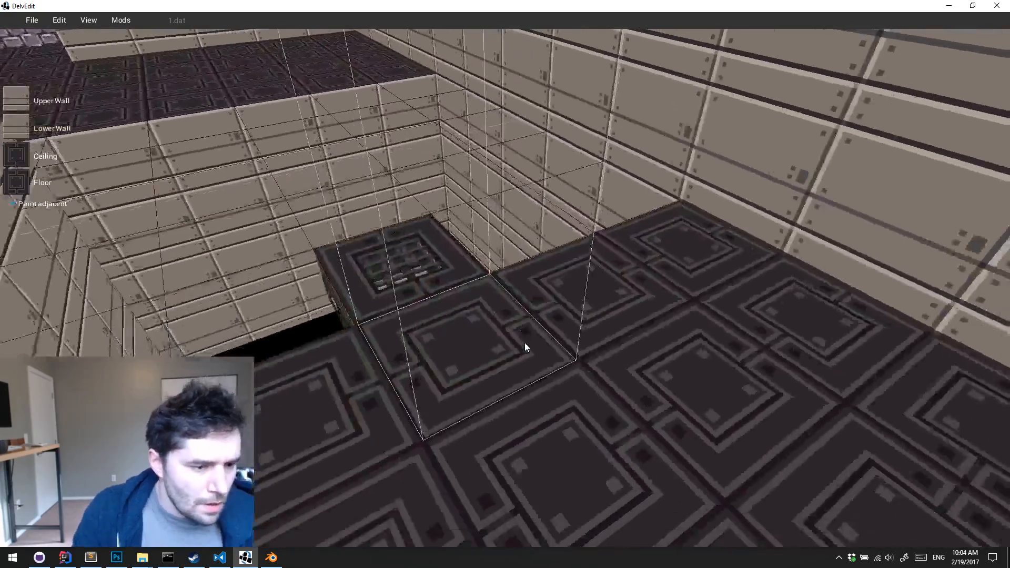
pyautogui.press('a')
pyautogui.rightClick(451, 362)
pyautogui.moveTo(490, 337)
pyautogui.moveTo(578, 532)
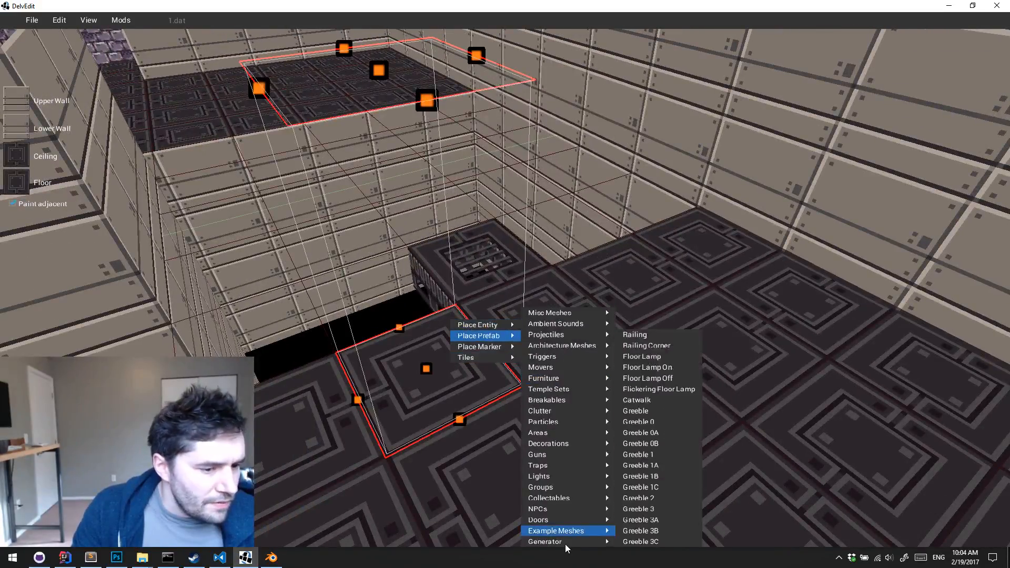
pyautogui.click(674, 357)
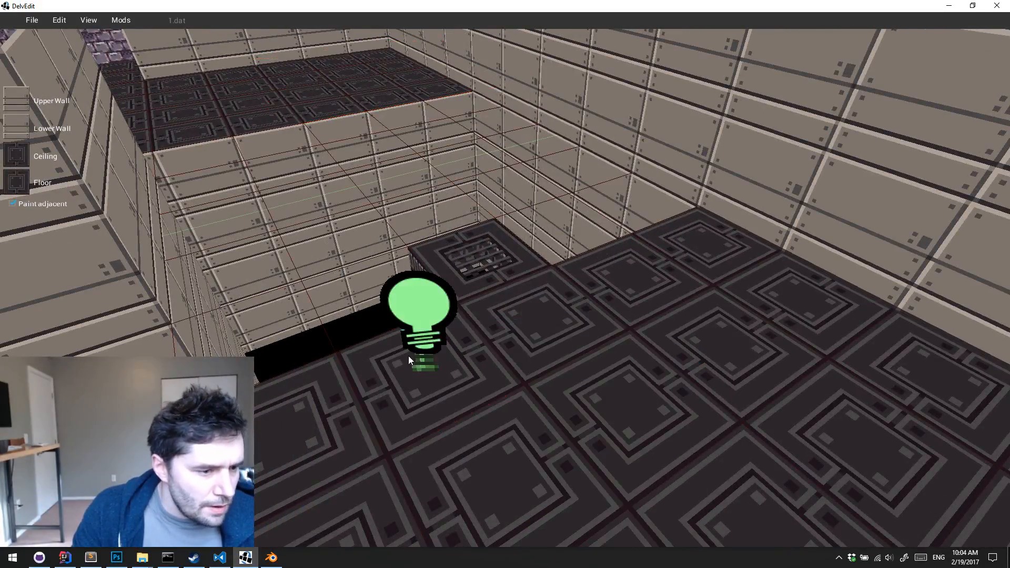
# Duplicate the Floor Lamp along the Y axis onto the pit-edge tile on the other side of the catwalk's entry
pyautogui.click(430, 349)
pyautogui.press('y')
pyautogui.keyDown('shift'); pyautogui.moveTo(430, 348); pyautogui.dragTo(621, 246); pyautogui.keyUp('shift')
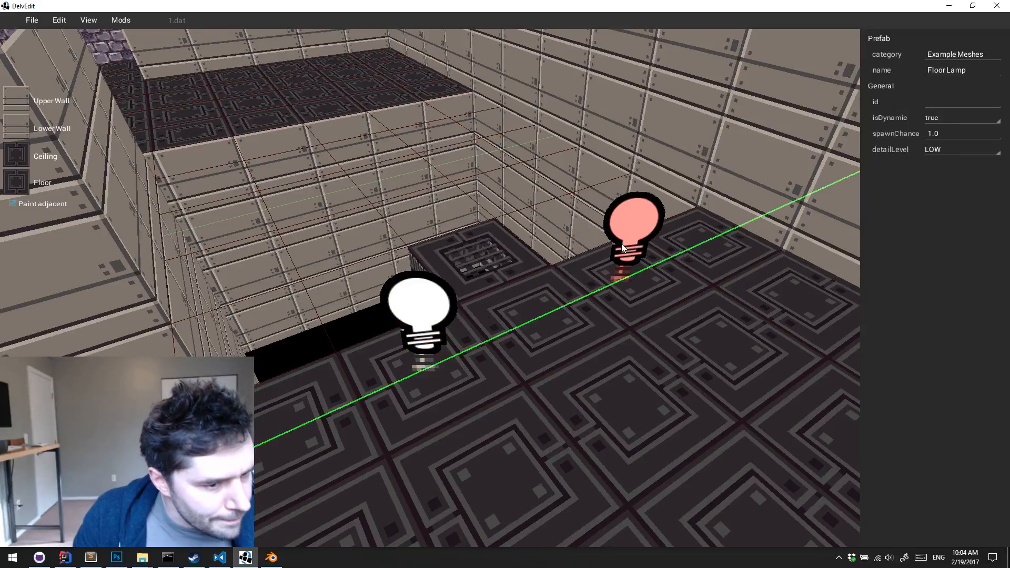
pyautogui.click(634, 239)
# Playtest the two floor lamps, walking past them along the pit's edge
pyautogui.press('p')
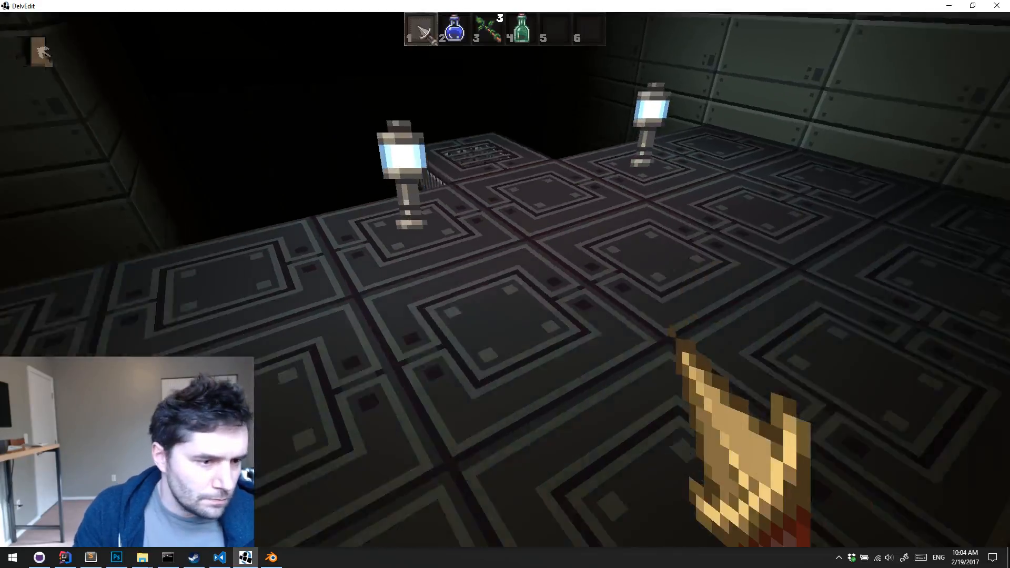
pyautogui.press('w')
pyautogui.press('w')
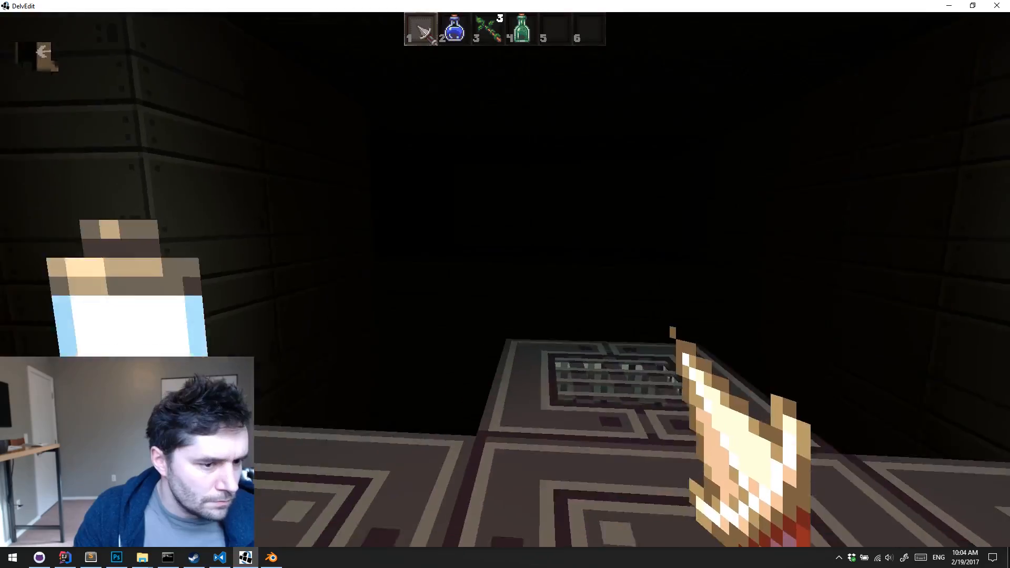
pyautogui.press('Escape')
# Duplicate the Catwalk along the X axis into a row of five segments spanning the pit
pyautogui.moveTo(634, 238); pyautogui.dragTo(635, 238, button='right')
pyautogui.press('s')
pyautogui.click(560, 360)
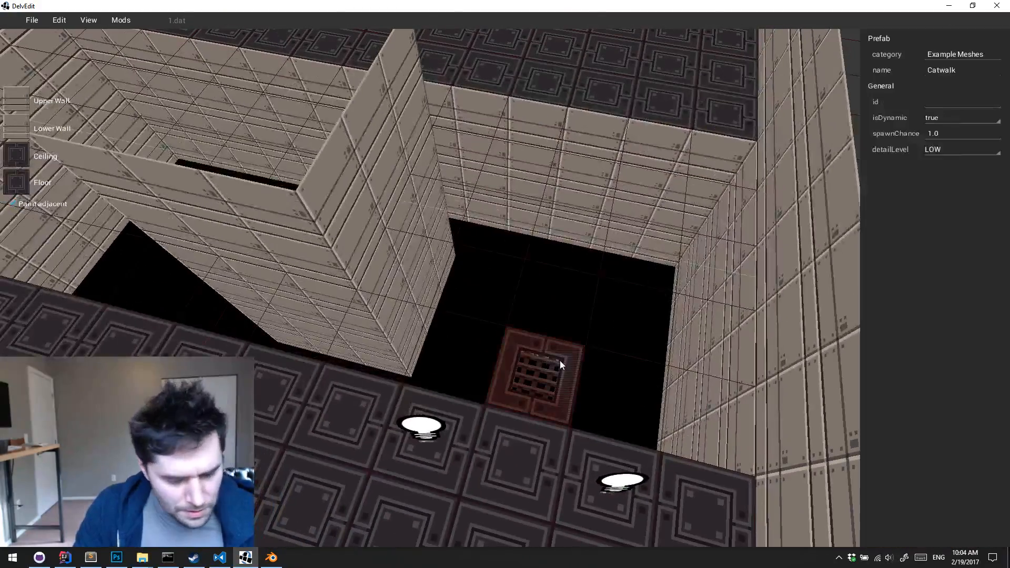
pyautogui.press('s')
pyautogui.press('x')
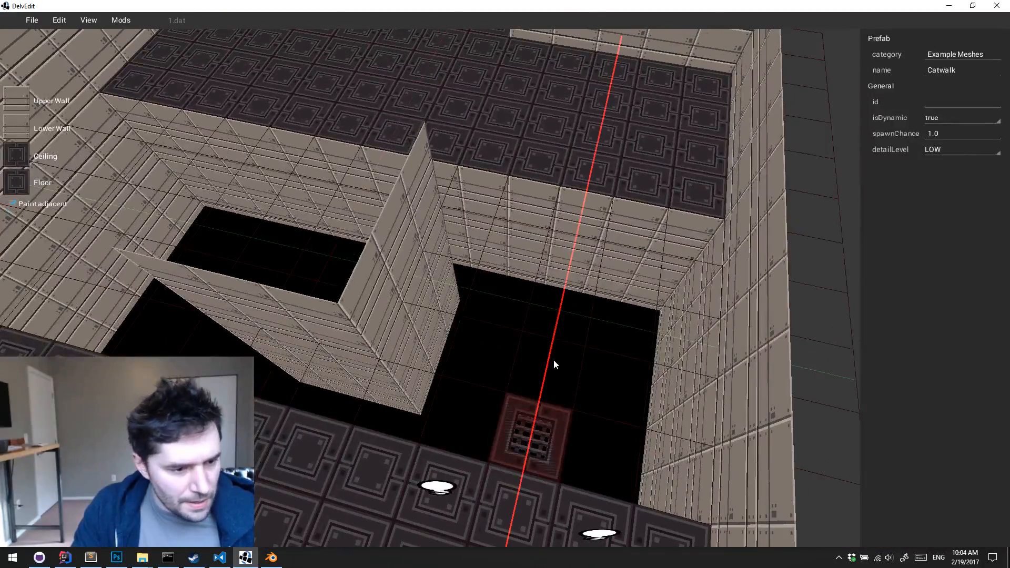
pyautogui.moveTo(543, 415); pyautogui.dragTo(588, 225)
pyautogui.press('q')
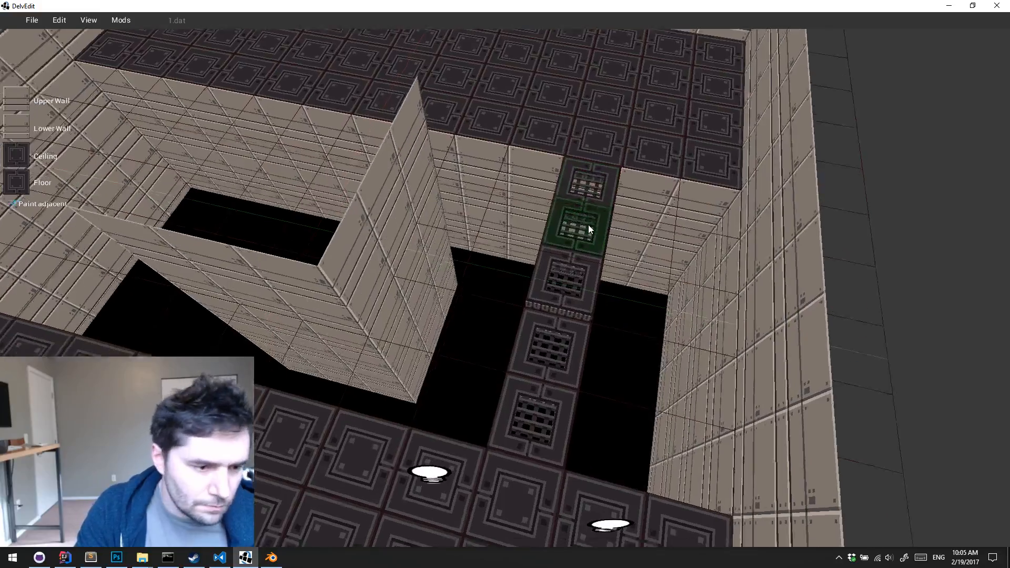
# Duplicate both Floor Lamps along the X axis onto the floor at the far end of the catwalk
pyautogui.press('s')
pyautogui.press('e')
pyautogui.click(602, 441)
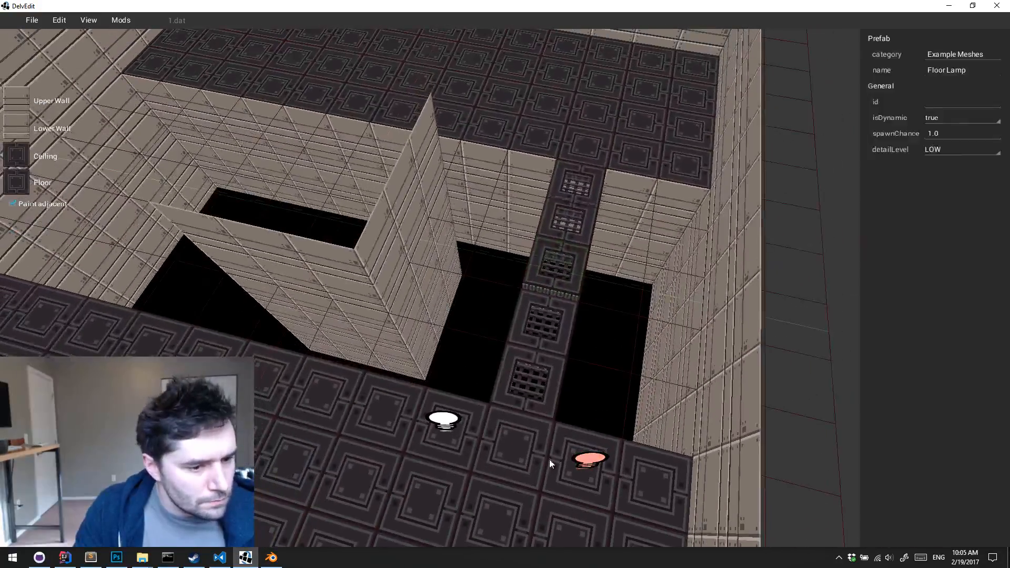
pyautogui.keyDown('shift'); pyautogui.click(462, 432); pyautogui.keyUp('shift')
pyautogui.press('x')
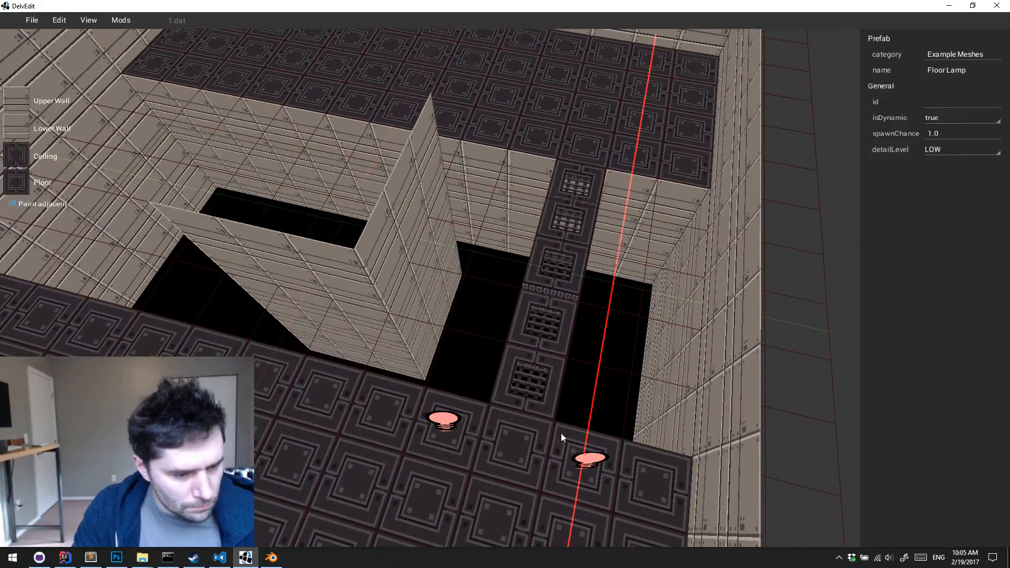
pyautogui.keyDown('shift'); pyautogui.moveTo(586, 464); pyautogui.dragTo(624, 291); pyautogui.keyUp('shift')
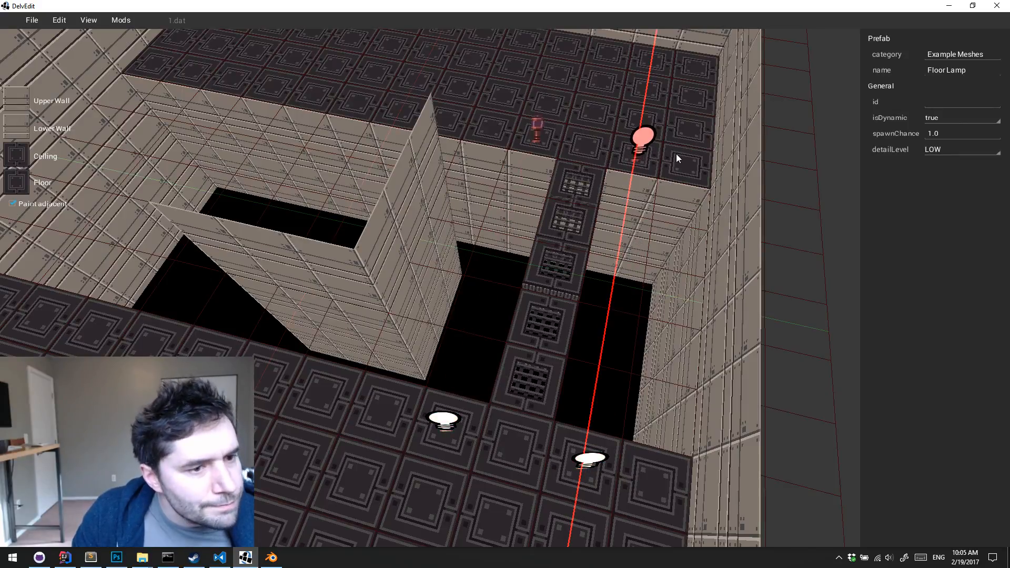
pyautogui.keyDown('shift'); pyautogui.moveTo(676, 153); pyautogui.dragTo(678, 146); pyautogui.keyUp('shift')
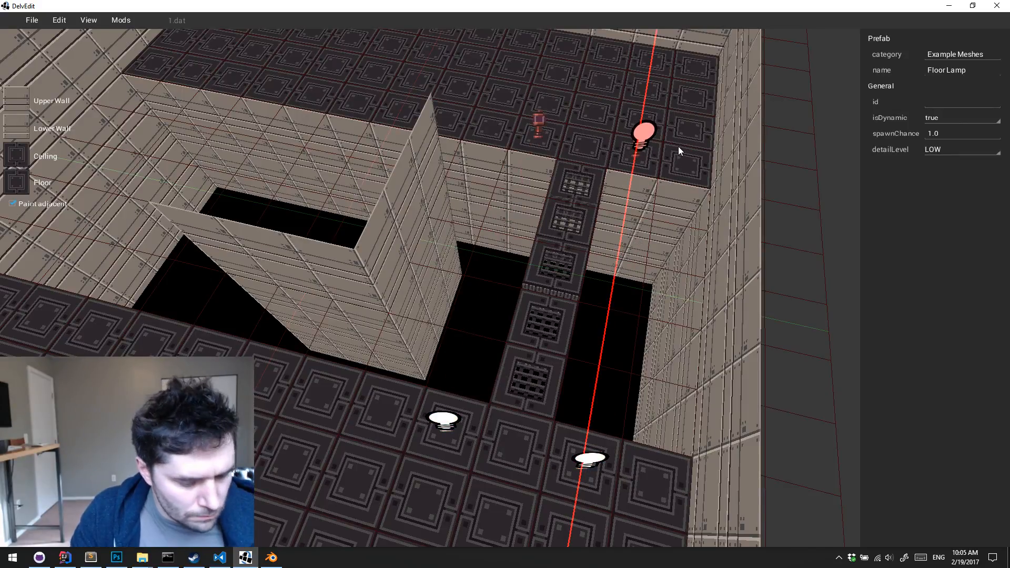
pyautogui.press('Escape')
# Playtest the room, crossing the catwalk and viewing it and the lamps from the pit's edge
pyautogui.press('q')
pyautogui.press('w')
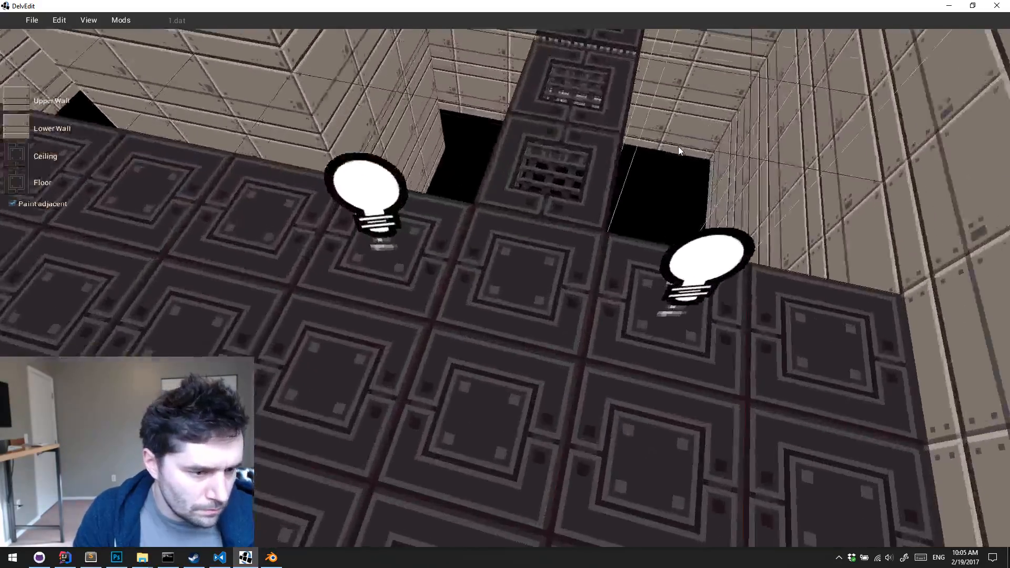
pyautogui.press('q')
pyautogui.press('p')
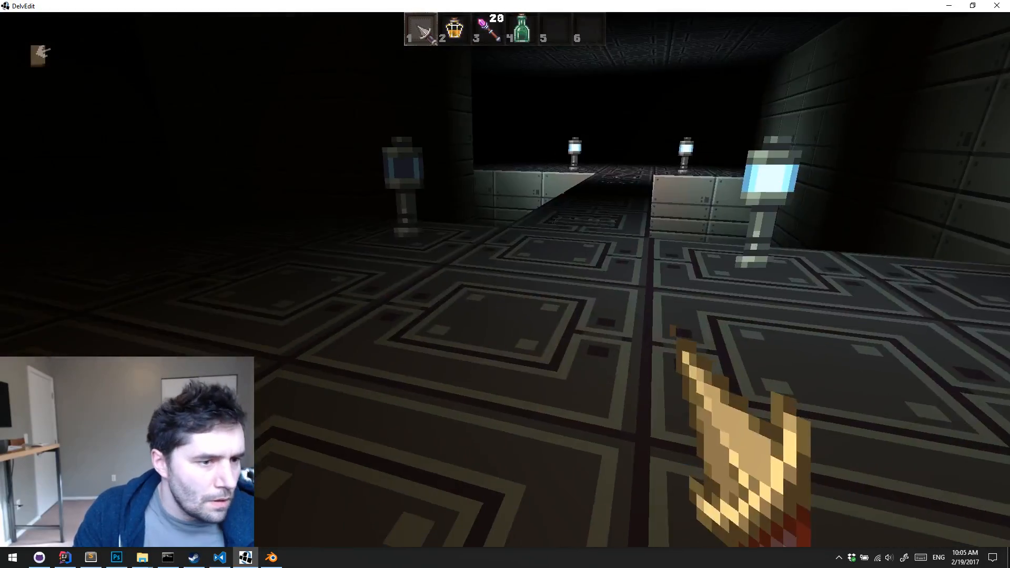
pyautogui.press('w')
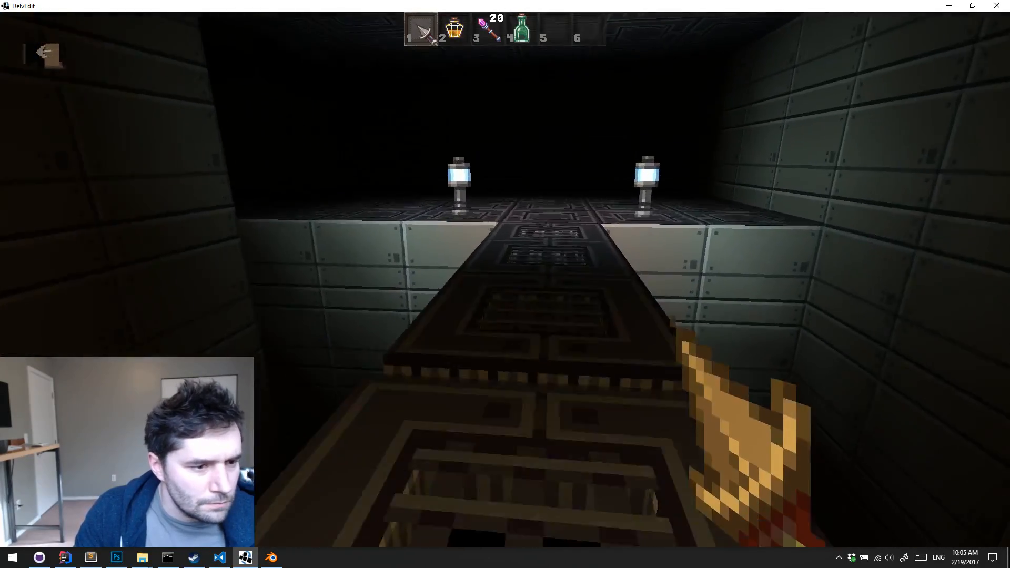
pyautogui.press('w')
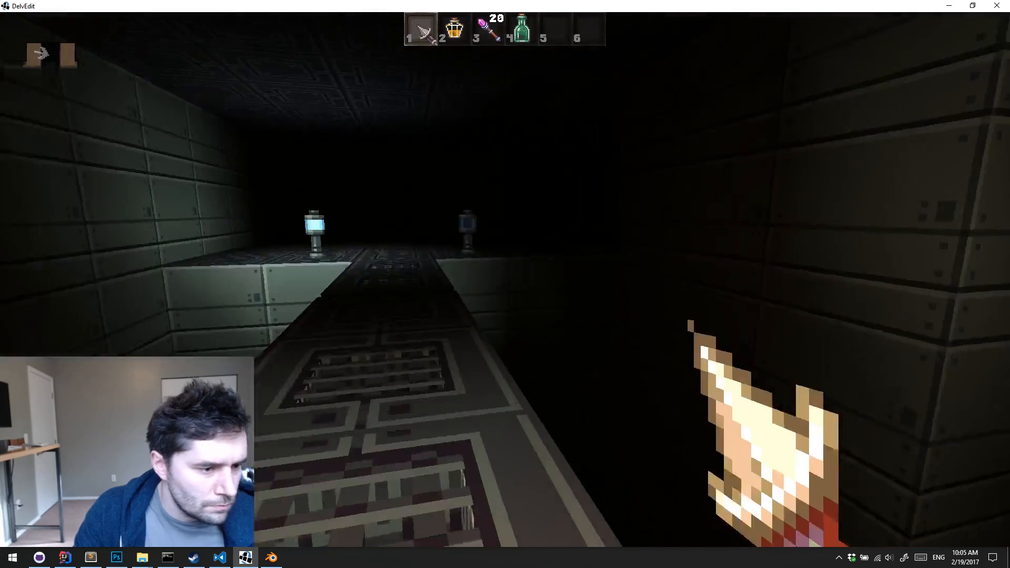
pyautogui.press('w')
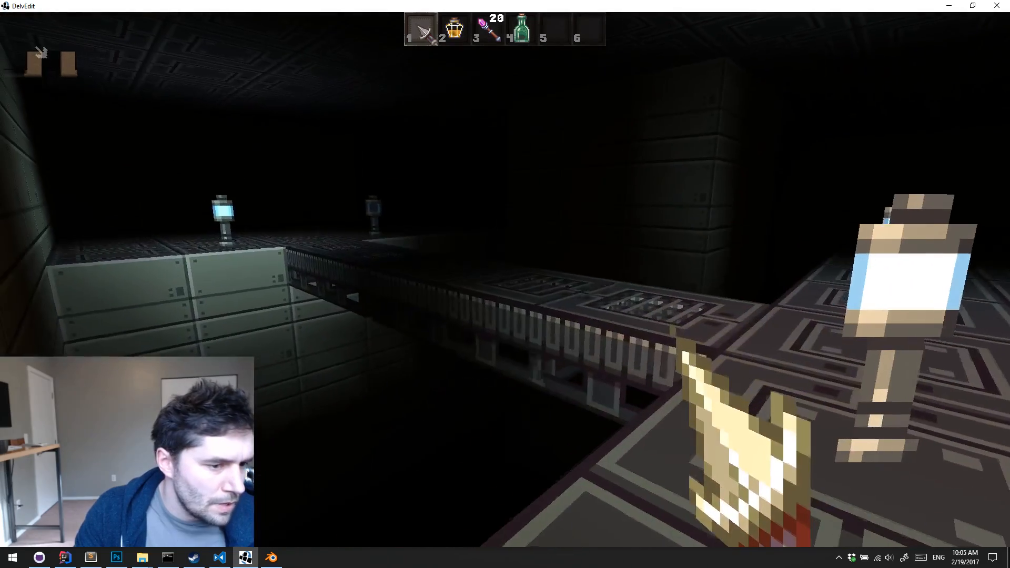
pyautogui.press('w')
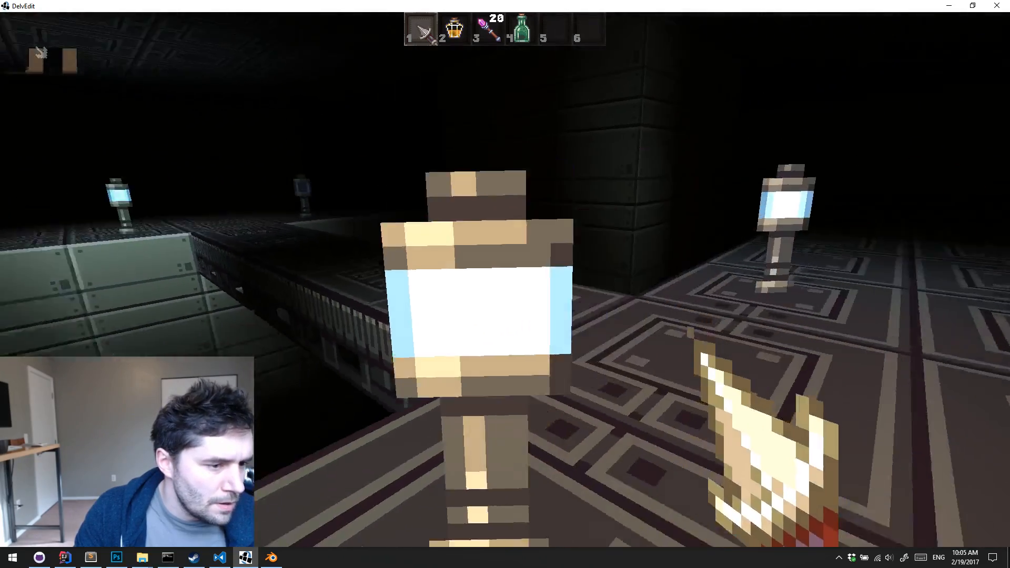
pyautogui.press('w')
pyautogui.press('Escape')
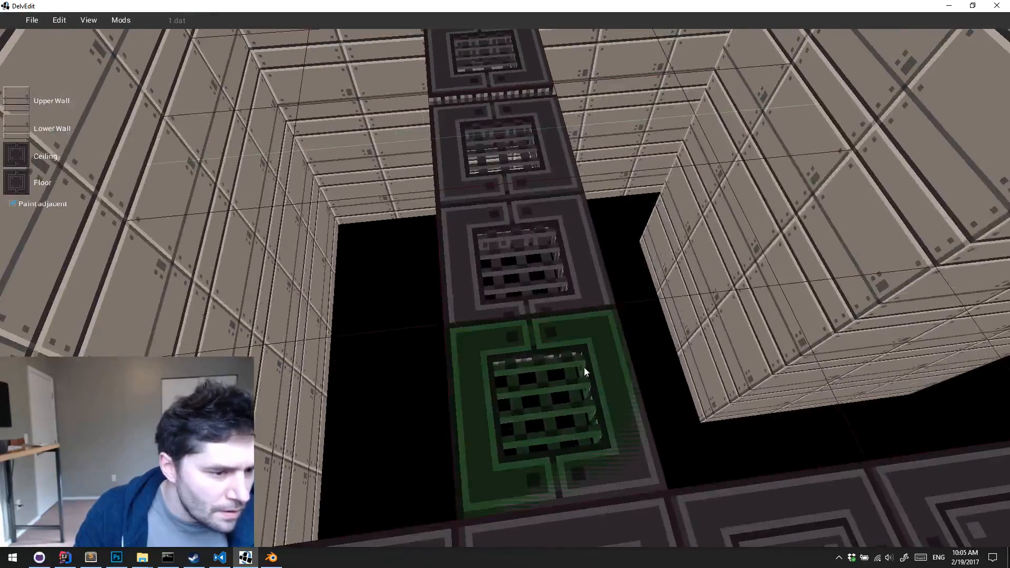
# Shift the middle catwalk segment and the one beside it along the X axis to close the gap in the row
pyautogui.click(586, 367)
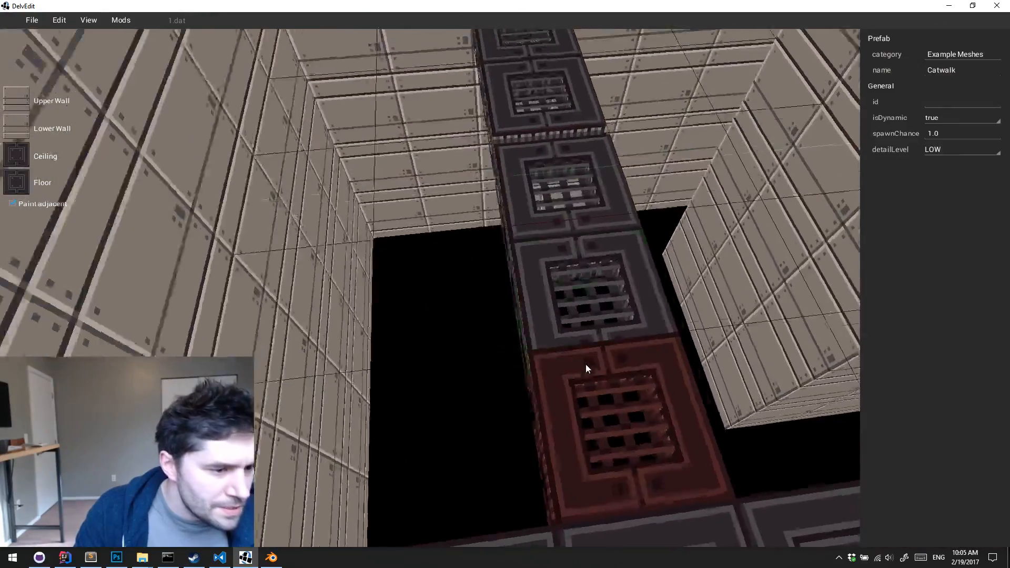
pyautogui.press('s')
pyautogui.moveTo(586, 364); pyautogui.dragTo(585, 364, button='right')
pyautogui.press('a')
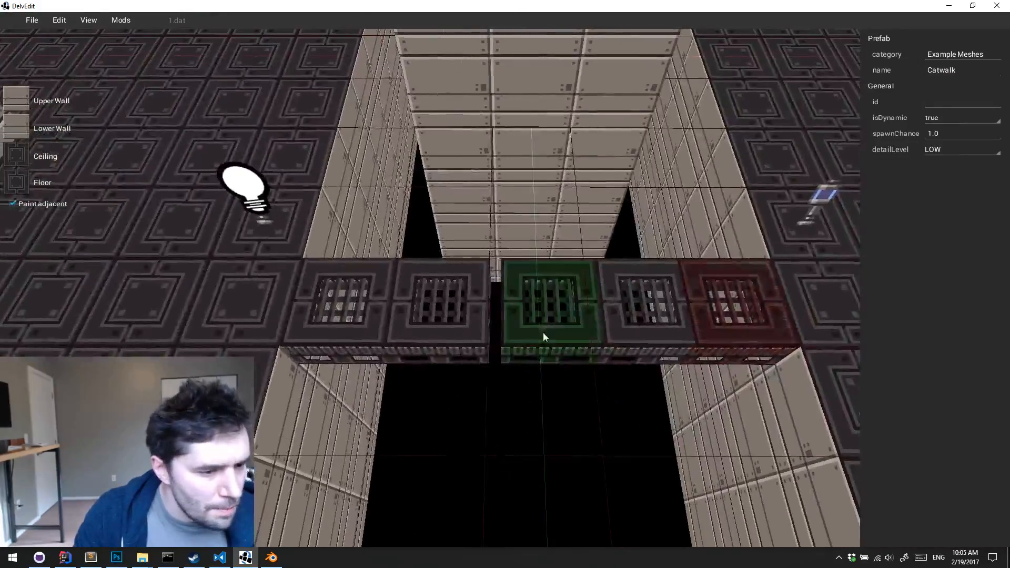
pyautogui.click(544, 336)
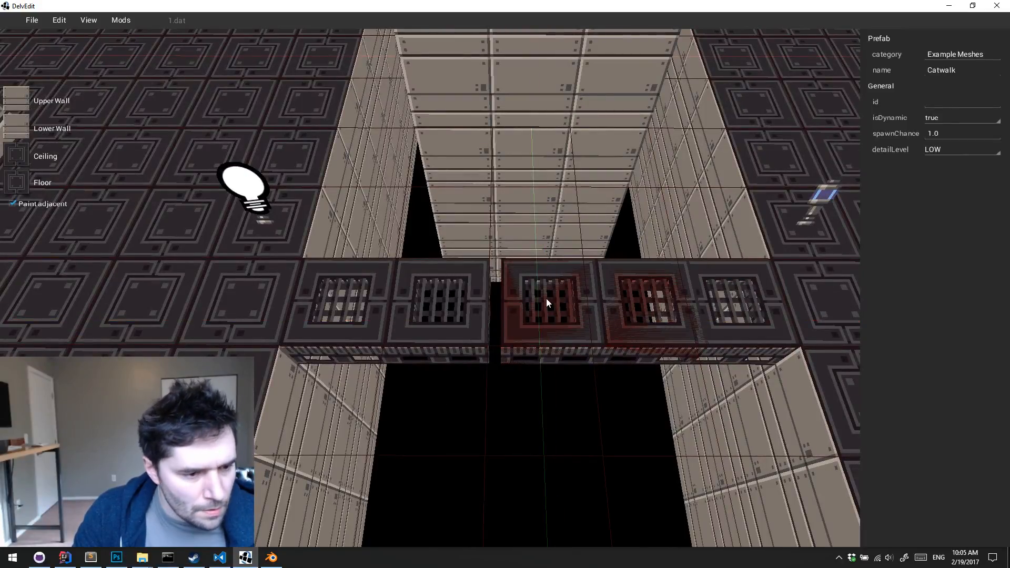
pyautogui.moveTo(561, 307); pyautogui.dragTo(526, 317)
pyautogui.press('Escape')
pyautogui.click(645, 340)
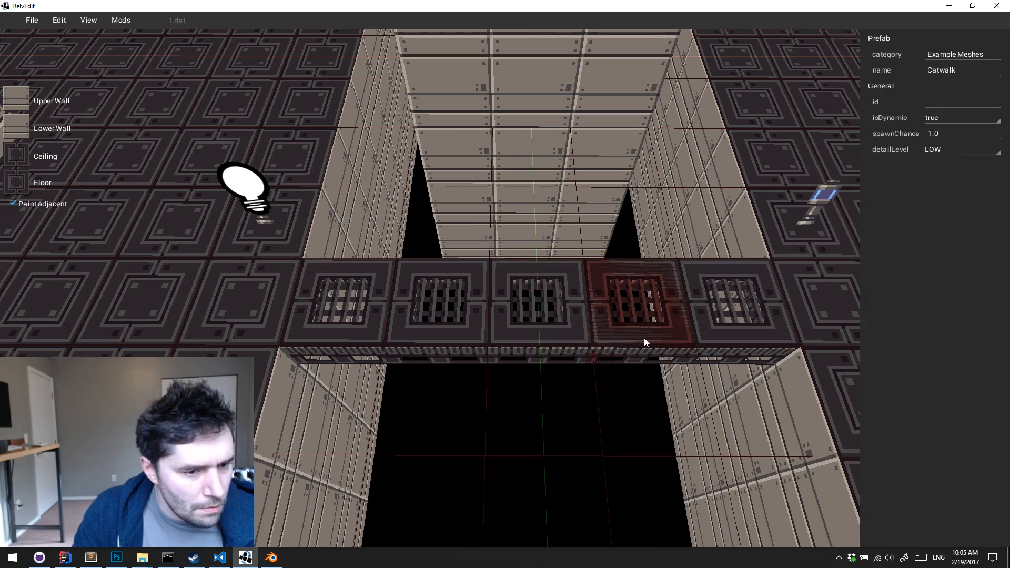
# Playtest the evenly spaced catwalk, walking over the pit and looking back at the lamps from the floor
pyautogui.press('w')
pyautogui.press('d')
pyautogui.press('Left')
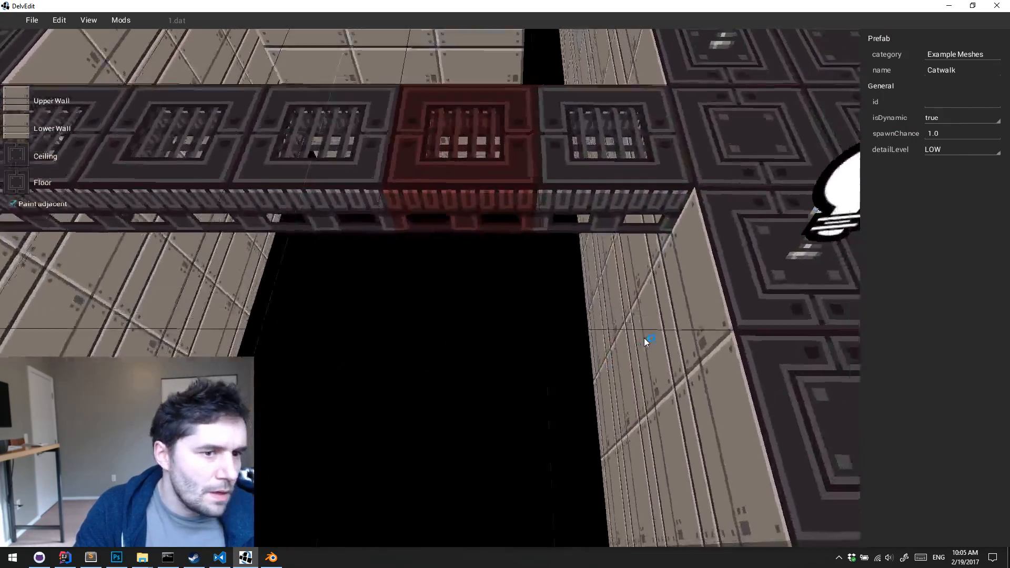
pyautogui.press('Left')
pyautogui.press('s')
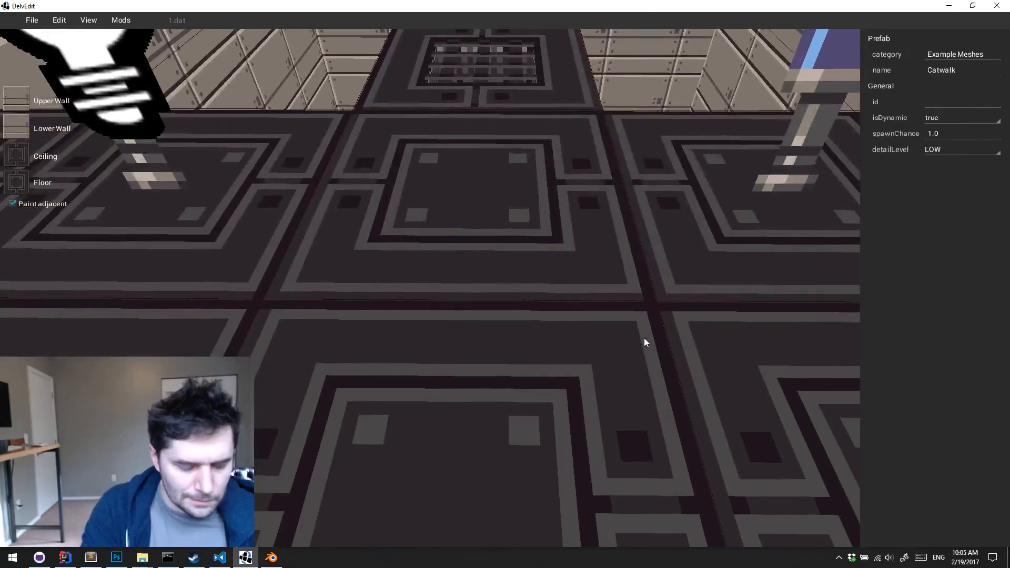
pyautogui.press('p')
pyautogui.press('w')
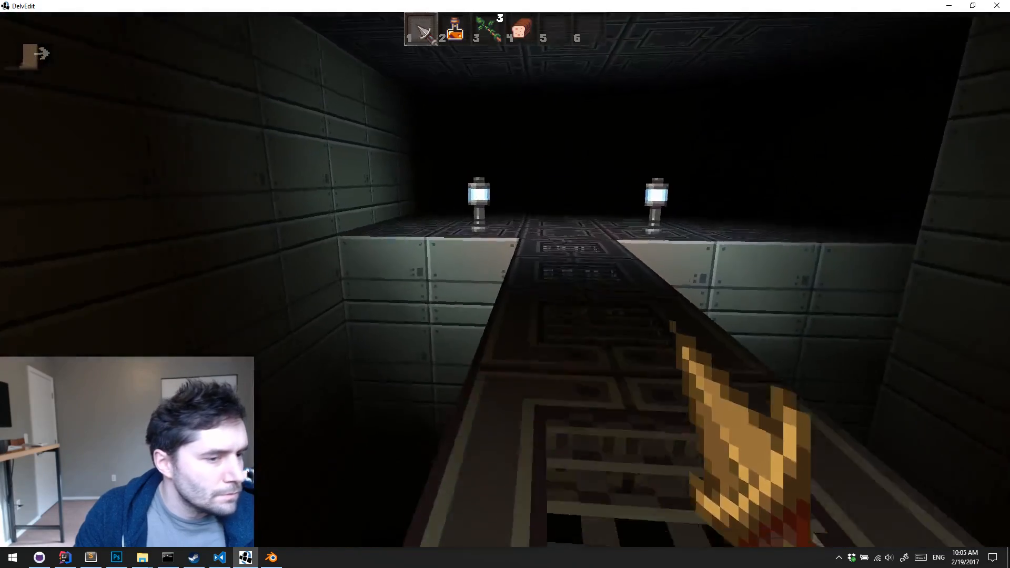
pyautogui.press('w')
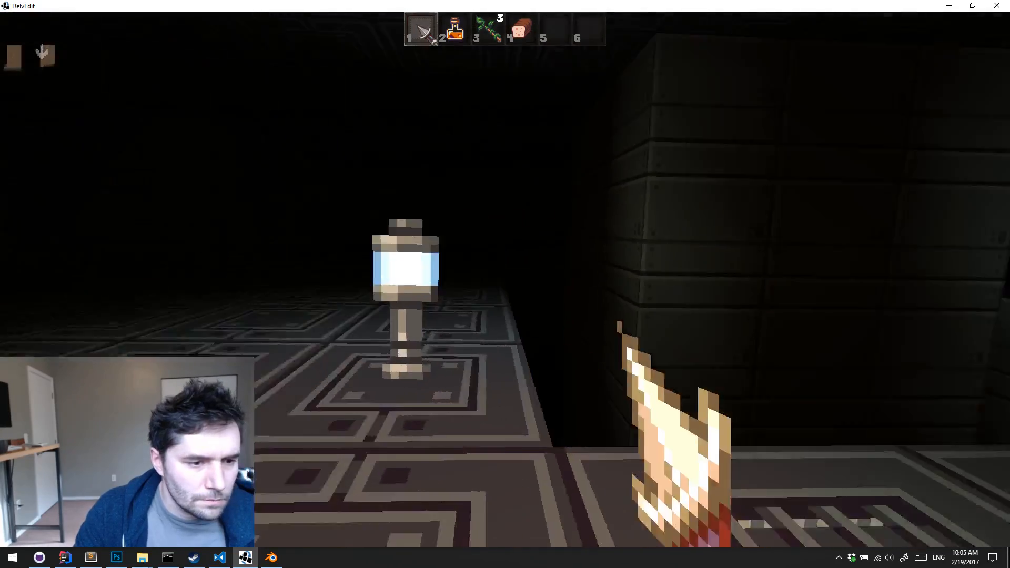
pyautogui.press('w')
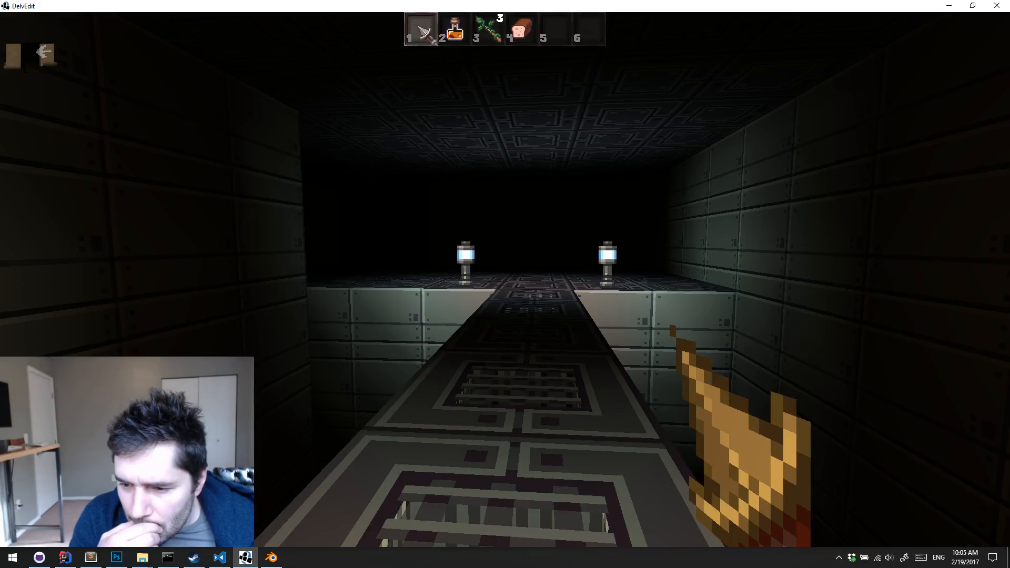
pyautogui.press('Escape')
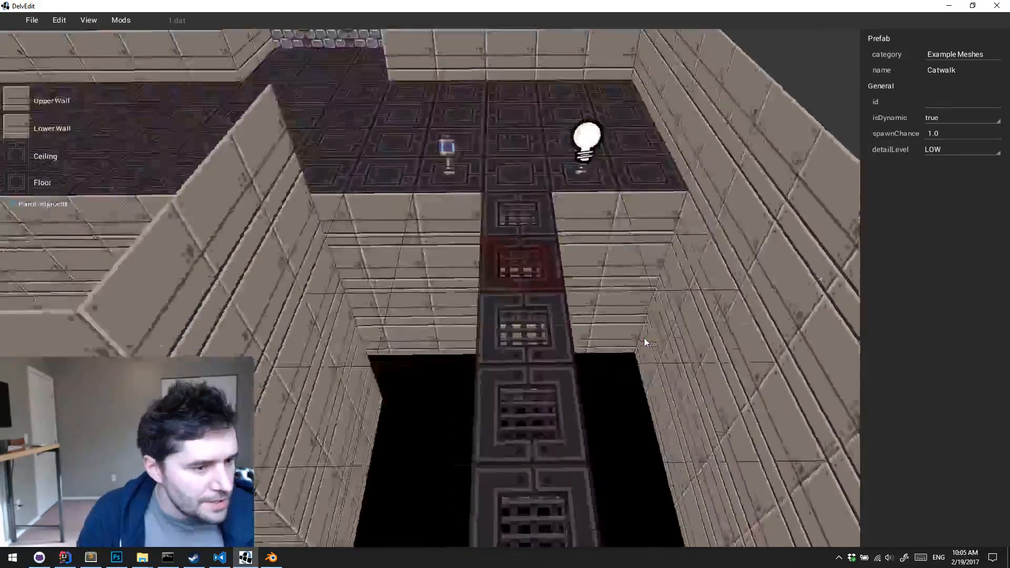
# Examine the pit, central block and catwalk from several angles in the editor
pyautogui.press('s')
pyautogui.moveTo(644, 338); pyautogui.dragTo(645, 337, button='right')
pyautogui.press('a')
pyautogui.press('s')
pyautogui.press('d')
pyautogui.press('d')
pyautogui.press('s')
pyautogui.press('w')
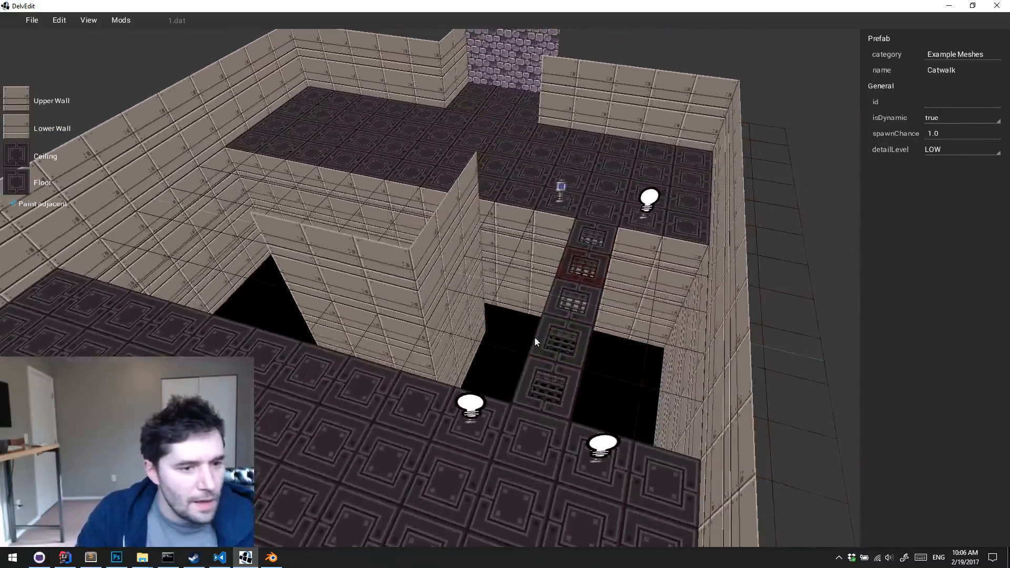
pyautogui.click(579, 314)
pyautogui.click(579, 312)
pyautogui.press('d')
pyautogui.moveTo(580, 311); pyautogui.dragTo(579, 312, button='right')
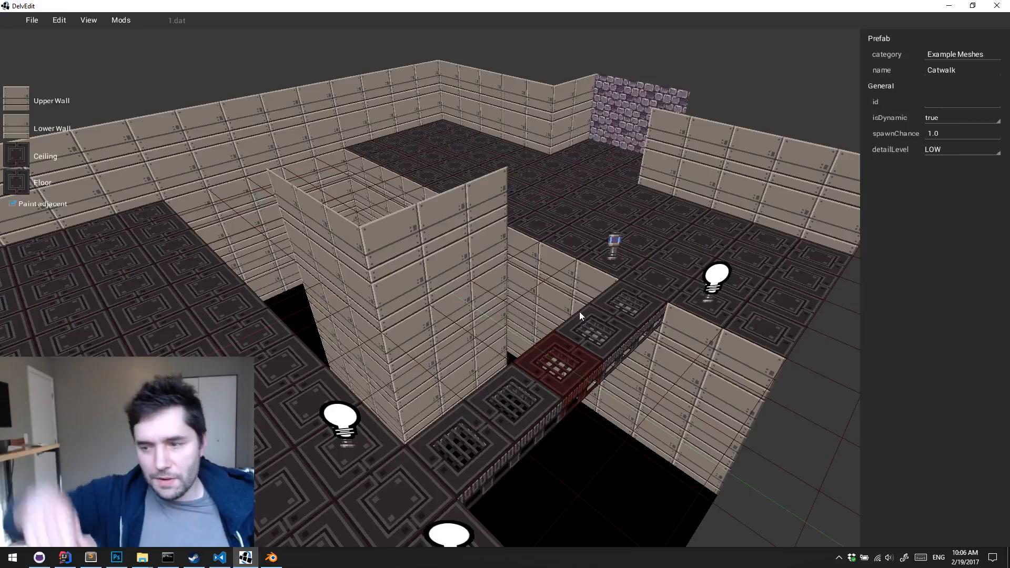
pyautogui.press('w')
pyautogui.press('d')
pyautogui.moveTo(579, 311); pyautogui.dragTo(579, 311, button='right')
pyautogui.press('s')
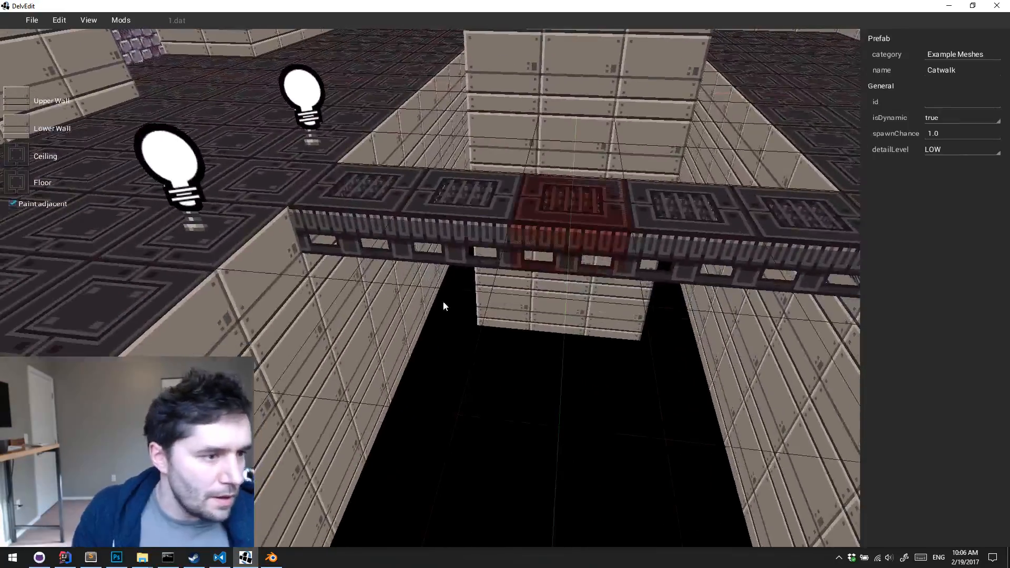
# Select all five catwalk segments and lower them slightly below floor level along the Z axis
pyautogui.click(334, 189)
pyautogui.press('s')
pyautogui.press('d')
pyautogui.keyDown('shift'); pyautogui.click(415, 202); pyautogui.keyUp('shift')
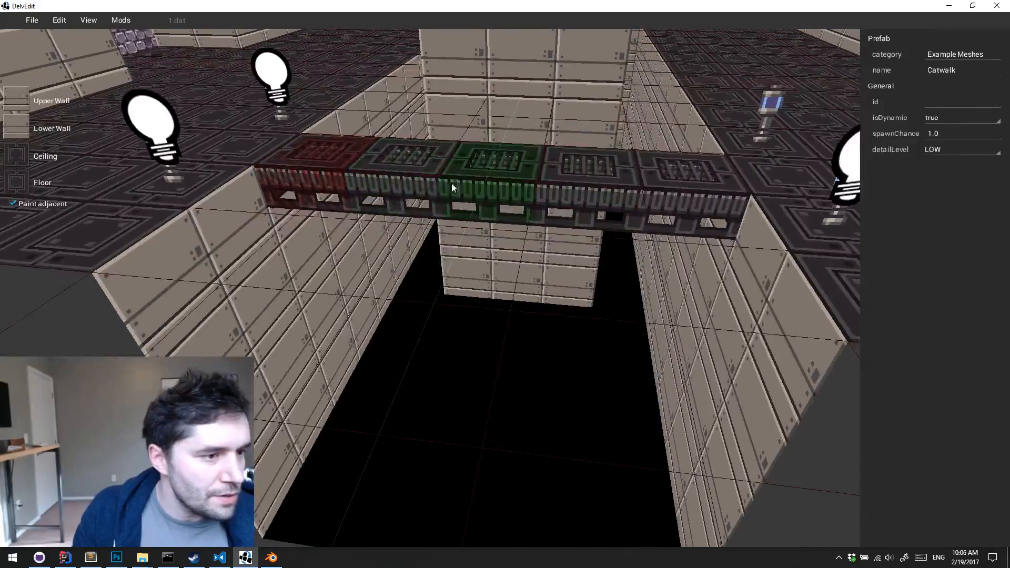
pyautogui.keyDown('shift'); pyautogui.click(508, 175); pyautogui.keyUp('shift')
pyautogui.keyDown('shift'); pyautogui.click(608, 172); pyautogui.keyUp('shift')
pyautogui.keyDown('shift'); pyautogui.click(688, 170); pyautogui.keyUp('shift')
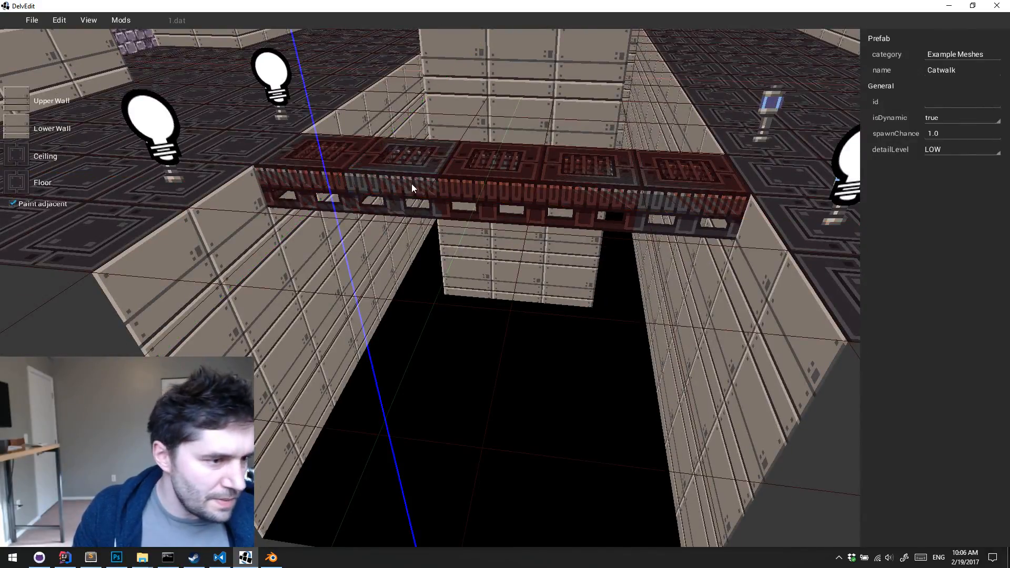
pyautogui.moveTo(412, 188); pyautogui.dragTo(411, 201)
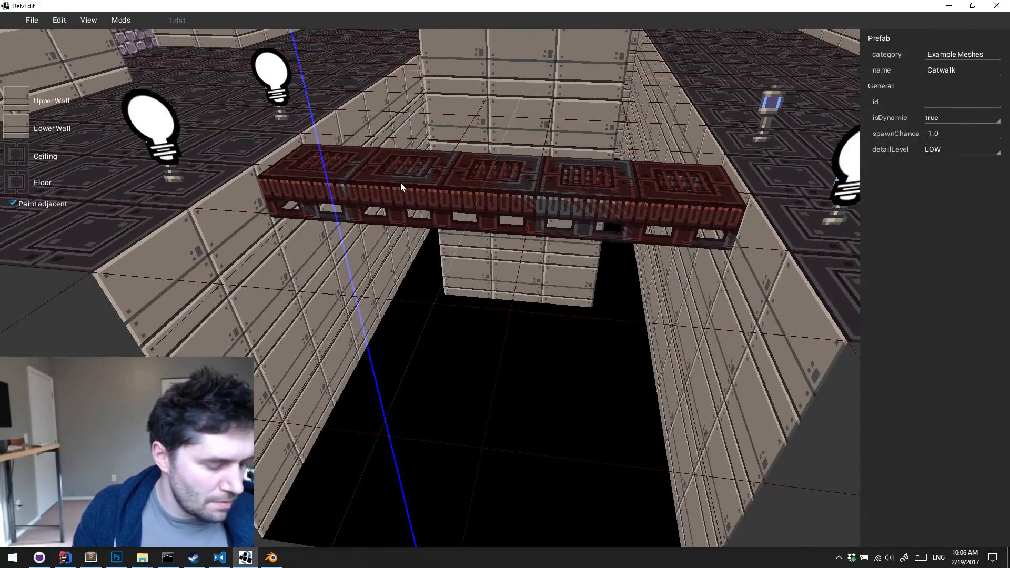
# Lower the three middle catwalk segments a little further so the walkway steps down towards its centre
pyautogui.click(401, 182)
pyautogui.keyDown('shift'); pyautogui.click(495, 182); pyautogui.keyUp('shift')
pyautogui.keyDown('shift'); pyautogui.click(570, 185); pyautogui.keyUp('shift')
pyautogui.moveTo(473, 180); pyautogui.dragTo(472, 198)
pyautogui.press('Escape')
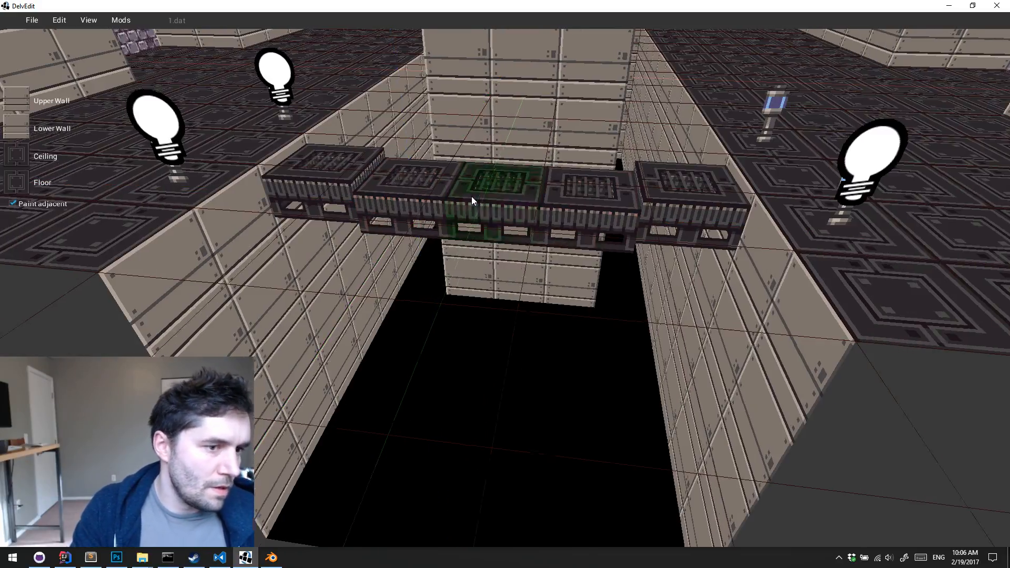
# Playtest the stepped catwalk, walking from the lamps on one side out across the lowered middle segments
pyautogui.moveTo(472, 197); pyautogui.dragTo(471, 197, button='middle')
pyautogui.press('w')
pyautogui.press('a')
pyautogui.press('a')
pyautogui.press('p')
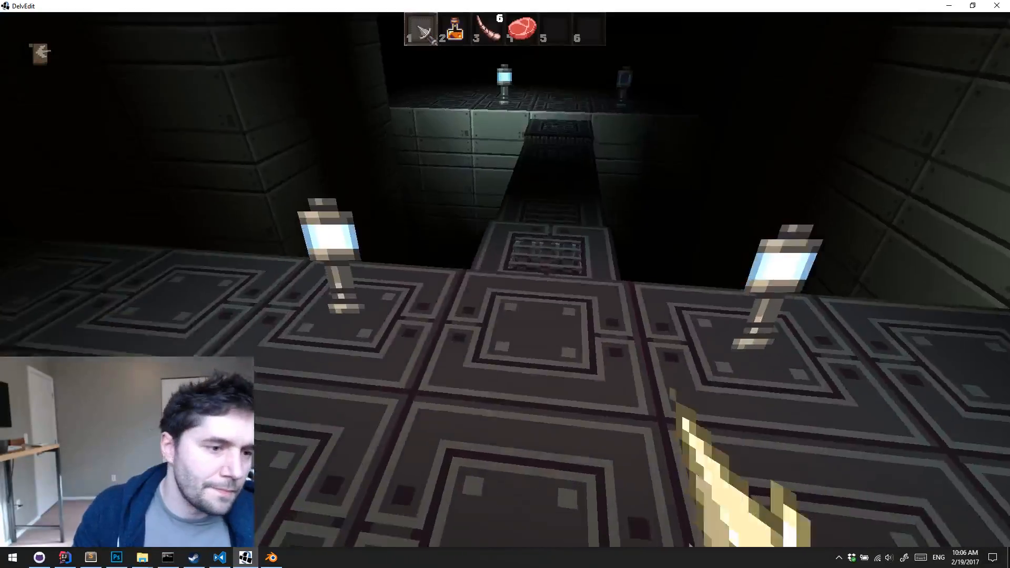
pyautogui.press('w')
pyautogui.press('w')
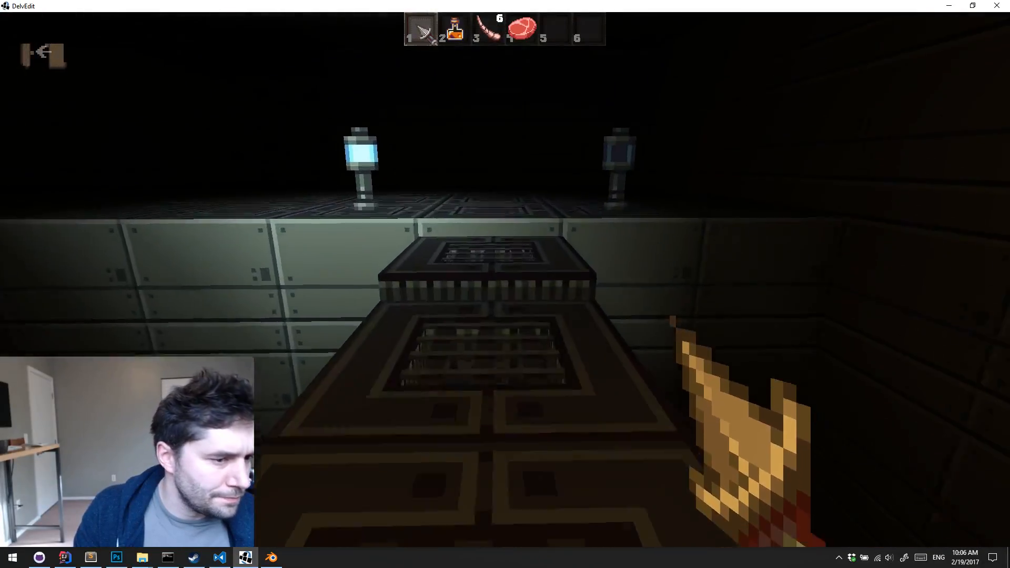
pyautogui.press('Escape')
pyautogui.press('a')
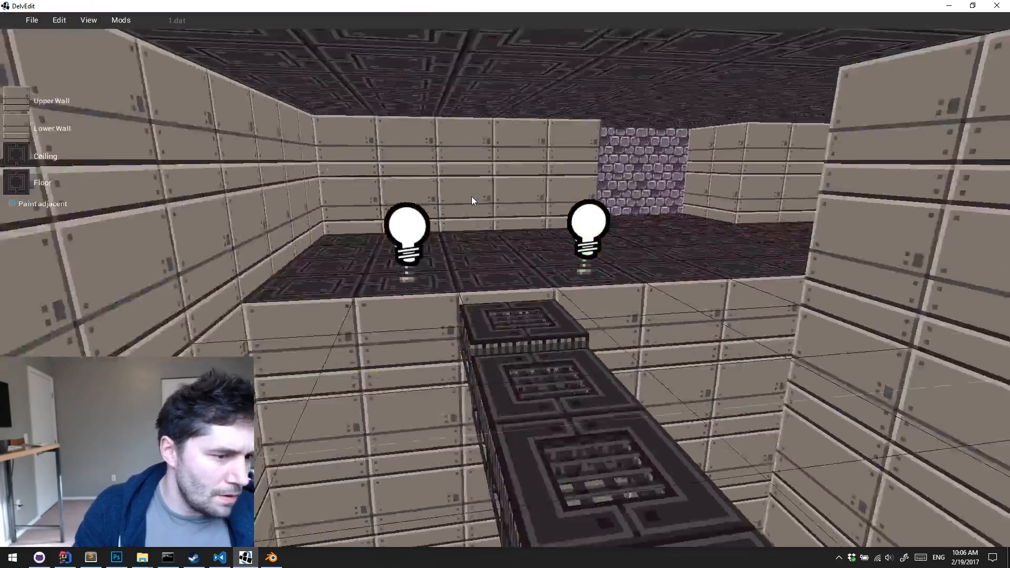
# Paint the leftover tiled squares on the pit bottom with the black floor texture to match the rest
pyautogui.moveTo(471, 196); pyautogui.dragTo(472, 197, button='middle')
pyautogui.press('a')
pyautogui.press('d')
pyautogui.press('s')
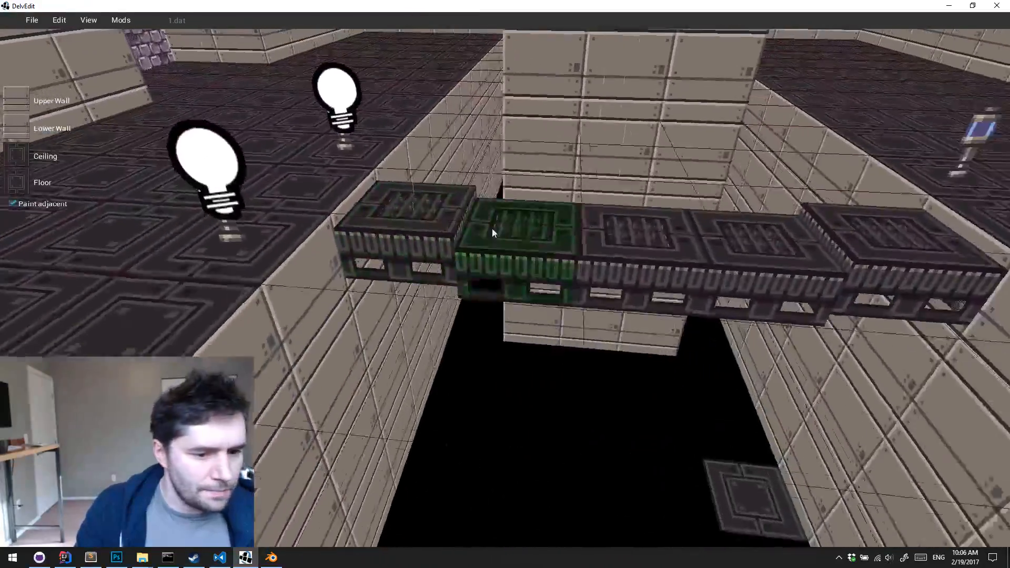
pyautogui.moveTo(735, 336); pyautogui.dragTo(520, 412)
pyautogui.press('s')
pyautogui.moveTo(520, 411); pyautogui.dragTo(520, 412, button='middle')
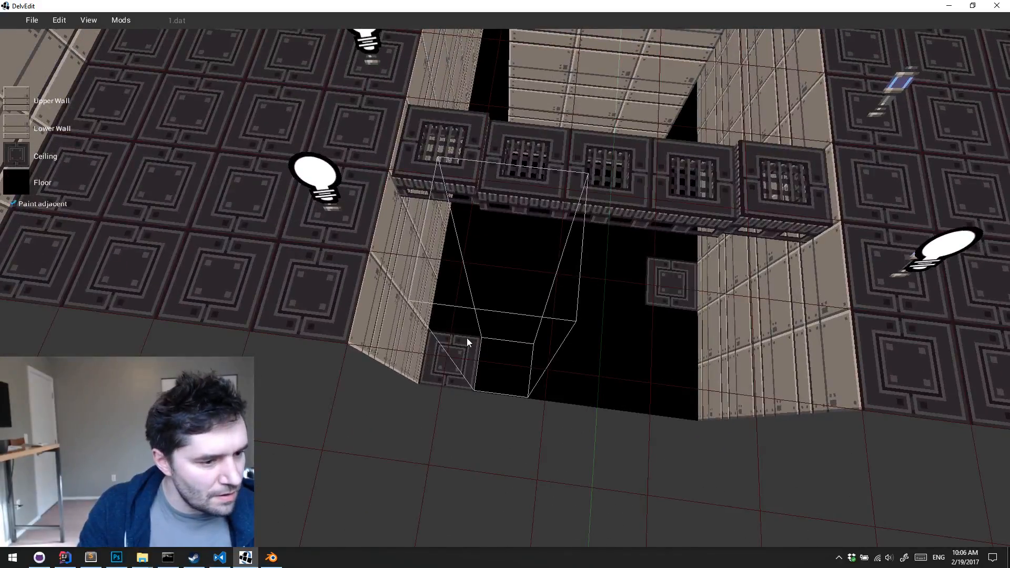
pyautogui.press('Return')
pyautogui.press('d')
pyautogui.press('w')
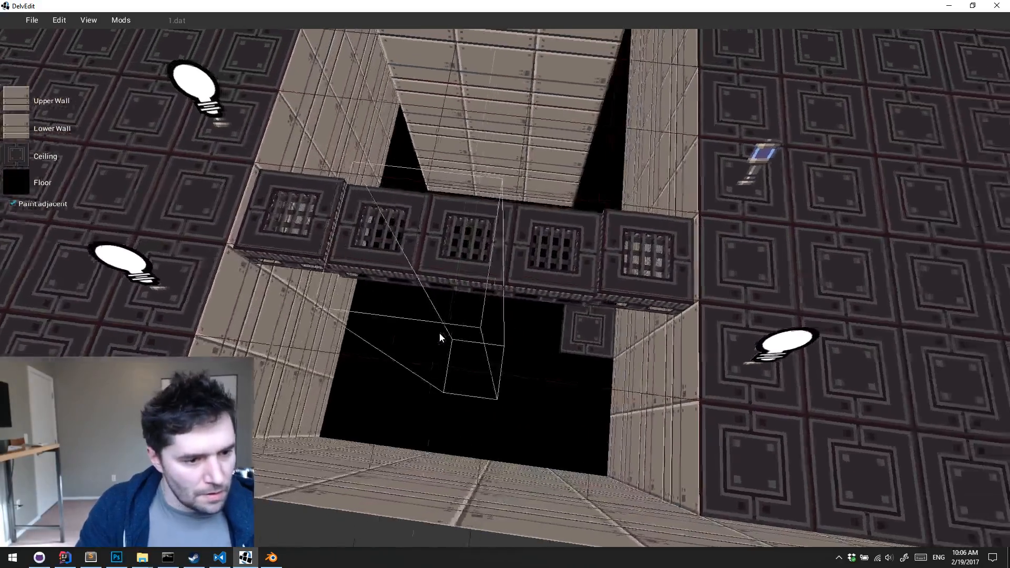
pyautogui.press('d')
pyautogui.press('w')
pyautogui.press('w')
pyautogui.press('a')
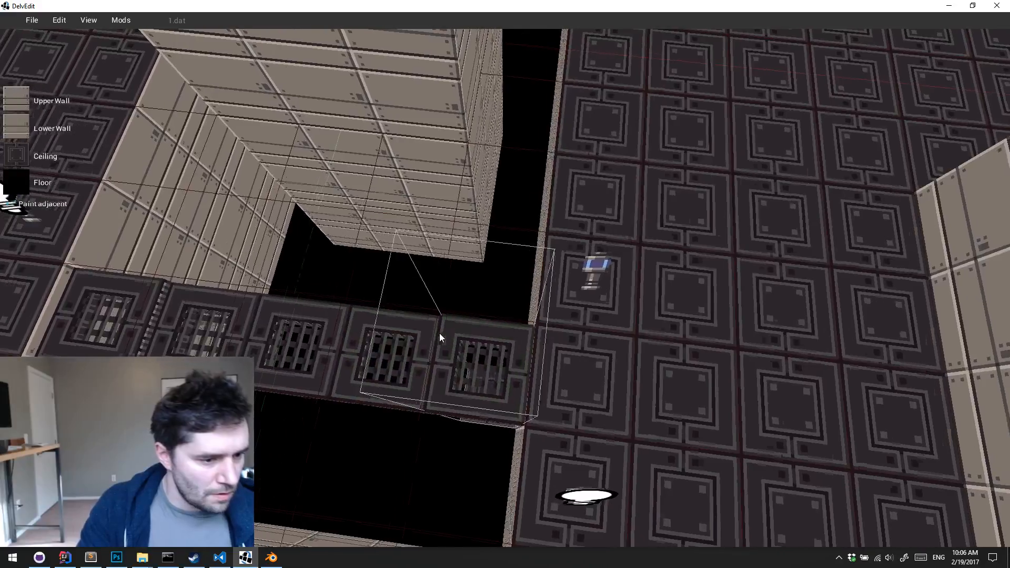
pyautogui.press('a')
pyautogui.press('s')
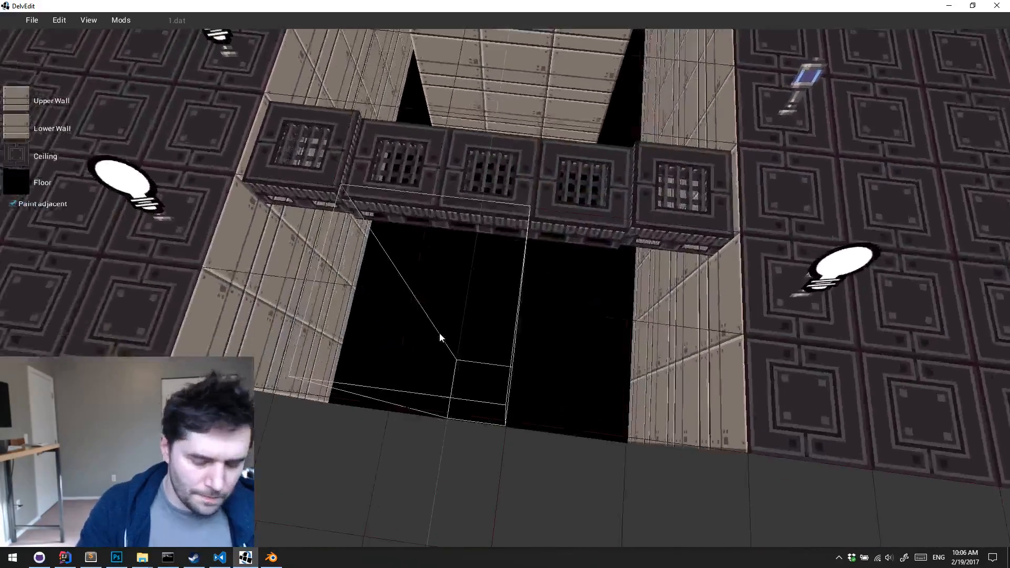
# Raise the catwalk's two end segments slightly along the Z axis so they sit just above floor level
pyautogui.moveTo(439, 333); pyautogui.dragTo(440, 333, button='middle')
pyautogui.press('s')
pyautogui.click(394, 205)
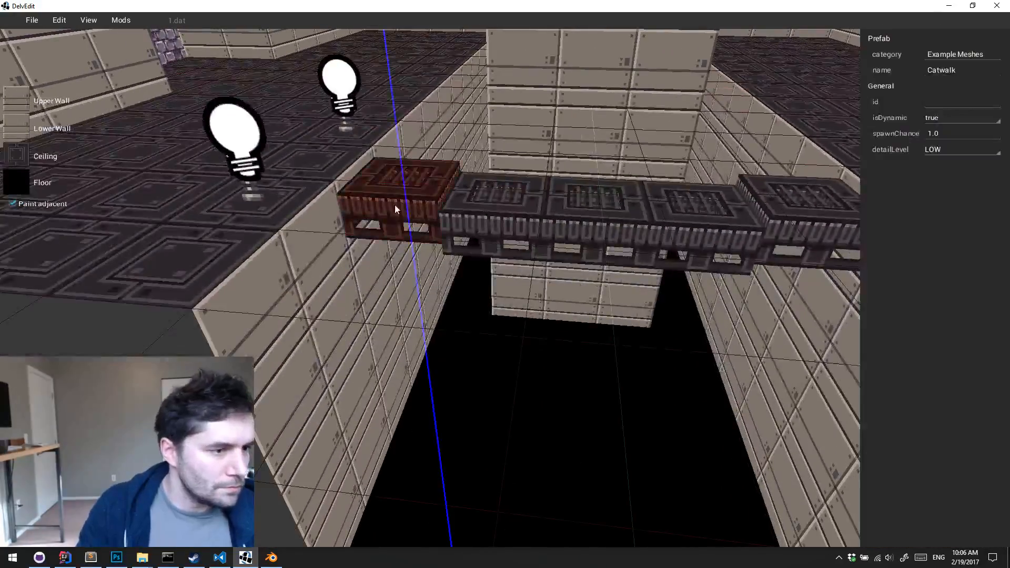
pyautogui.moveTo(394, 205); pyautogui.dragTo(397, 188)
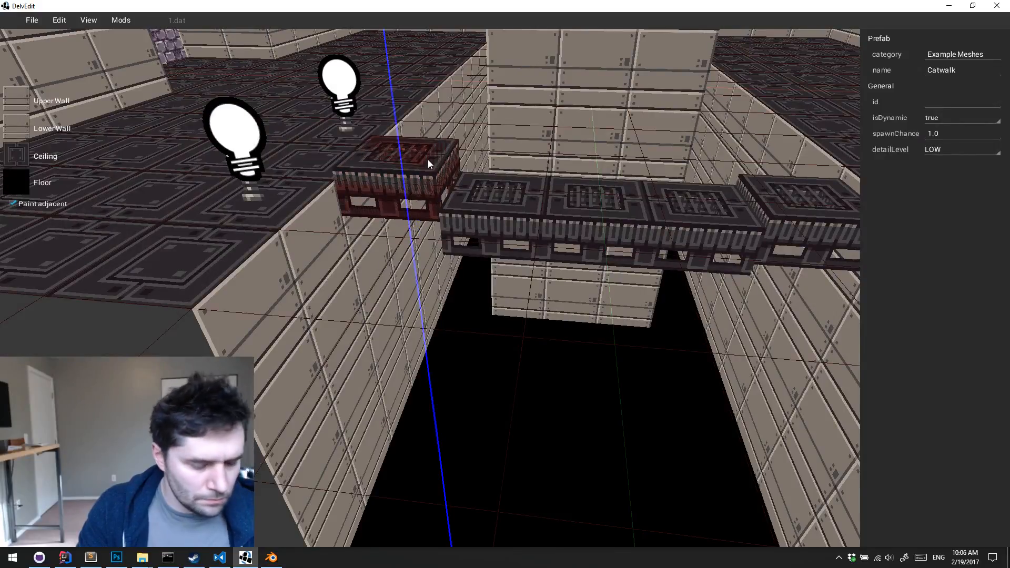
pyautogui.press('s')
pyautogui.press('d')
pyautogui.press('Escape')
pyautogui.click(781, 194)
pyautogui.press('z')
pyautogui.moveTo(762, 204)
pyautogui.mouseDown()
pyautogui.moveTo(767, 173)
pyautogui.moveTo(762, 185)
pyautogui.mouseUp()
pyautogui.press('Escape')
# Select the three middle catwalk segments and raise them along the Z axis above the two end segments
pyautogui.click(453, 200)
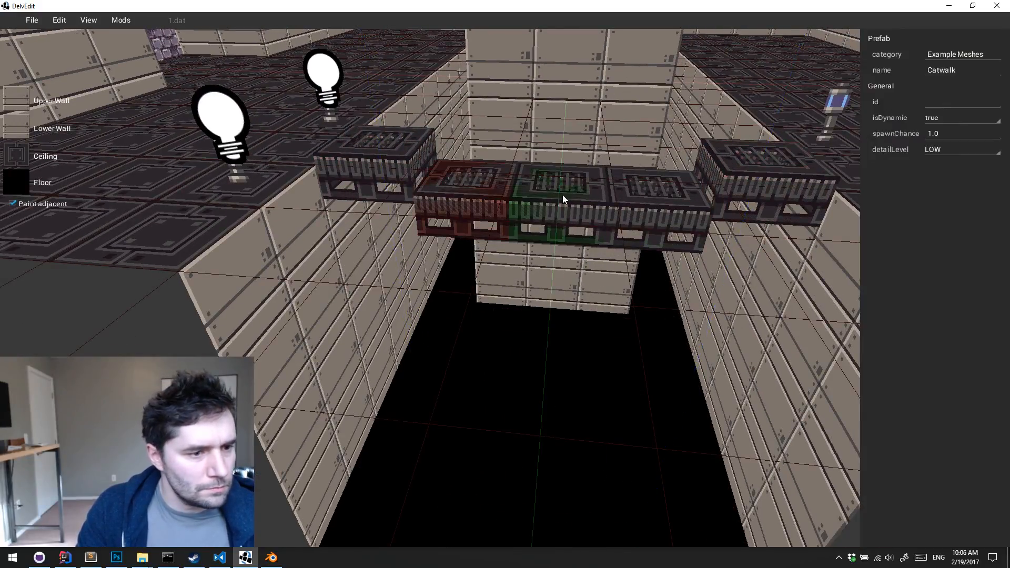
pyautogui.keyDown('shift'); pyautogui.click(563, 195); pyautogui.keyUp('shift')
pyautogui.keyDown('shift'); pyautogui.click(684, 195); pyautogui.keyUp('shift')
pyautogui.press('z')
pyautogui.moveTo(668, 187); pyautogui.dragTo(670, 155)
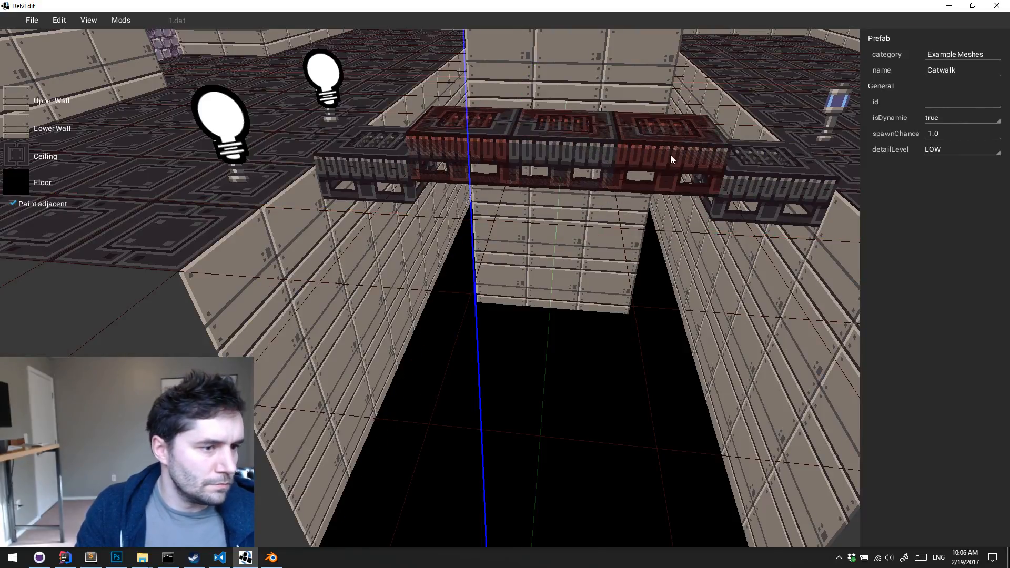
pyautogui.press('Escape')
# Playtest the catwalk with its raised middle, stepping up onto it and crossing towards the opposite lamps
pyautogui.press('a')
pyautogui.press('w')
pyautogui.press('a')
pyautogui.press('w')
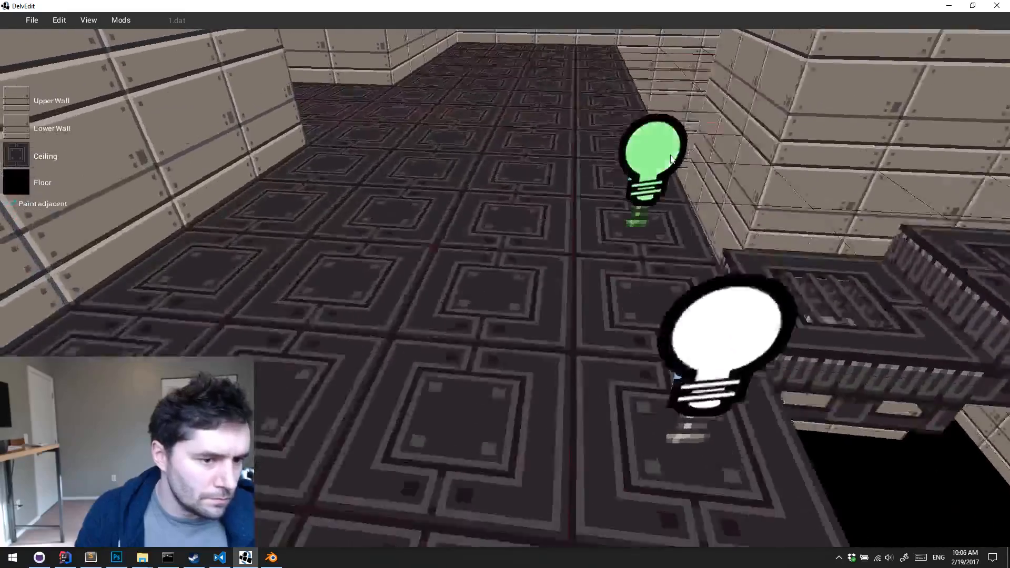
pyautogui.press('Right')
pyautogui.press('p')
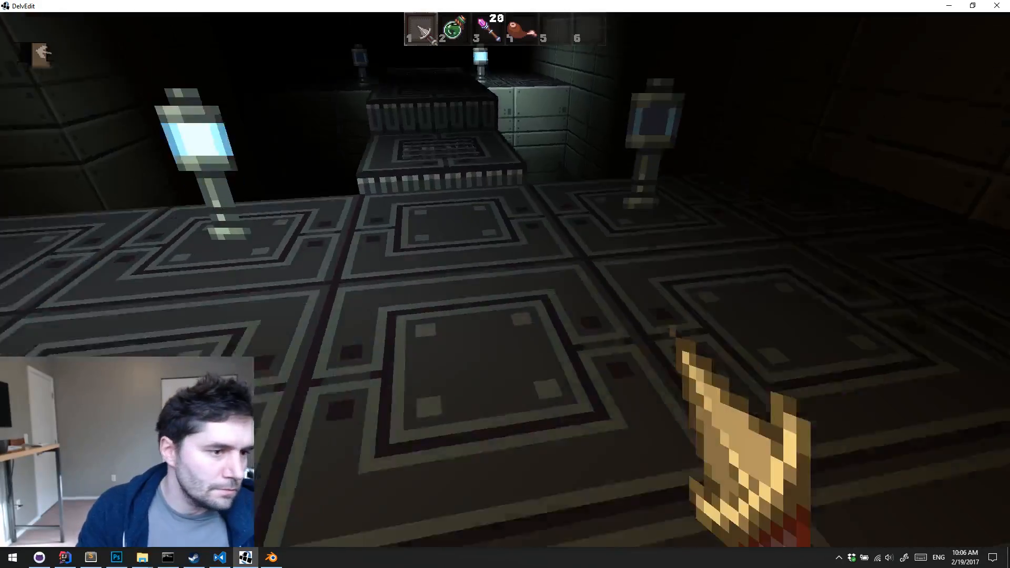
pyautogui.press('a')
pyautogui.press('w')
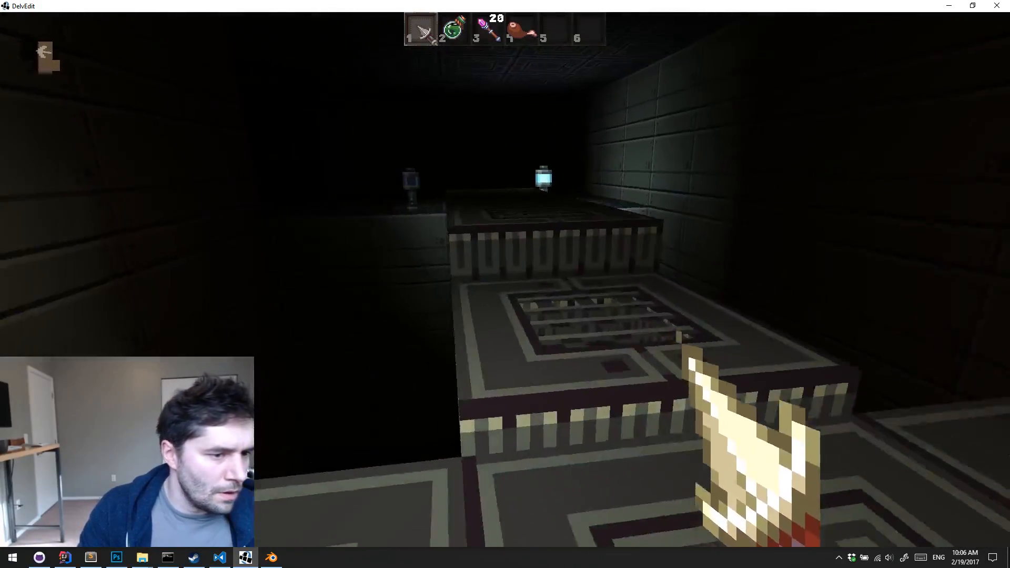
pyautogui.press('w')
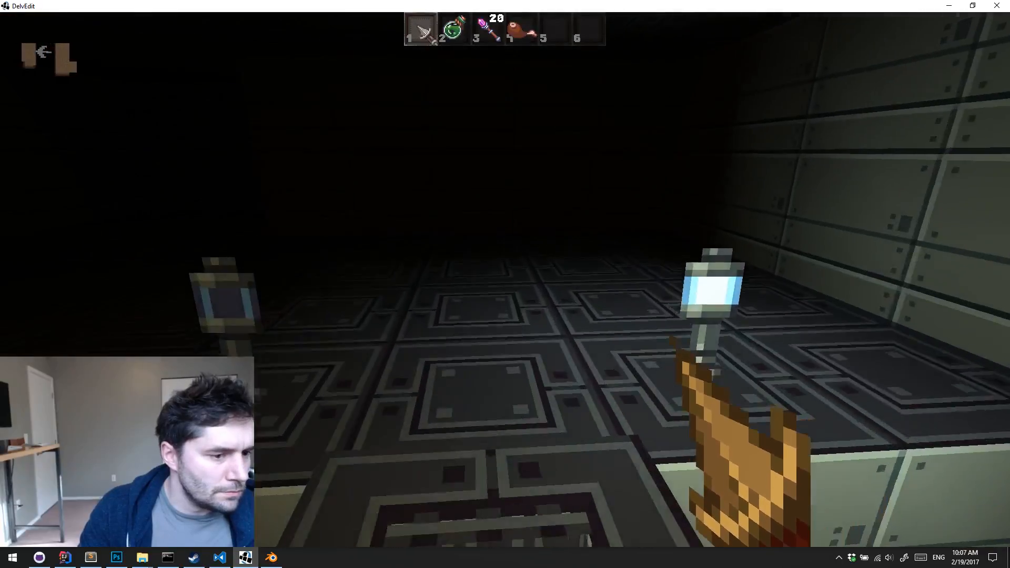
pyautogui.press('w')
pyautogui.press('Escape')
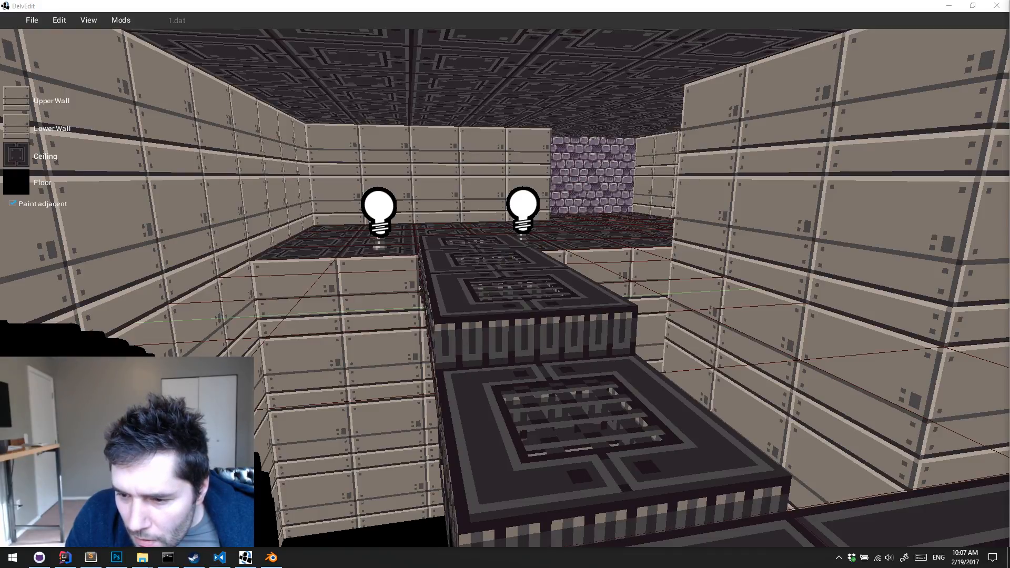
# Examine the raised catwalk, the pit and the central block from above and from the open side
pyautogui.press('s')
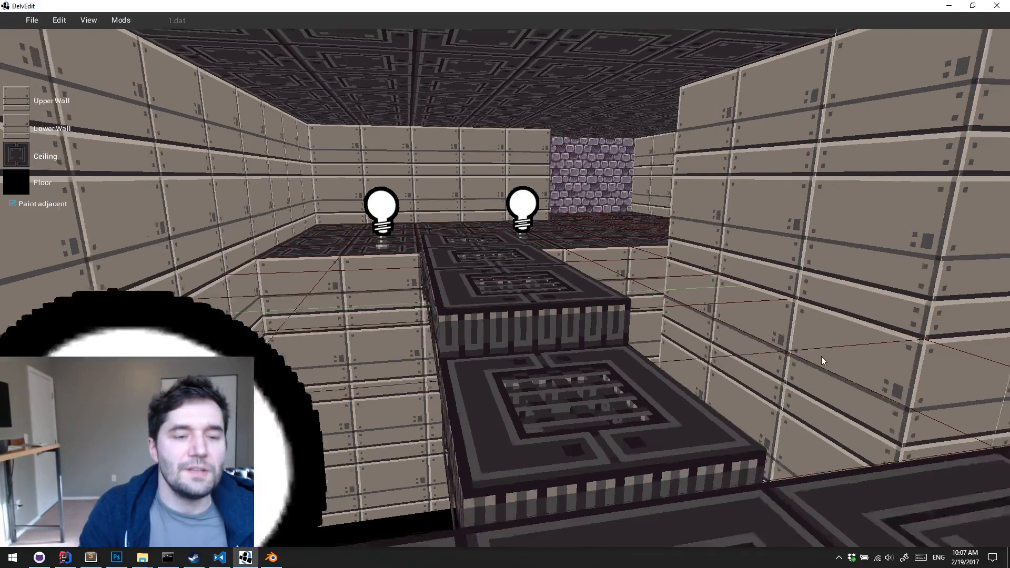
pyautogui.moveTo(821, 356); pyautogui.dragTo(821, 356, button='middle')
pyautogui.press('w')
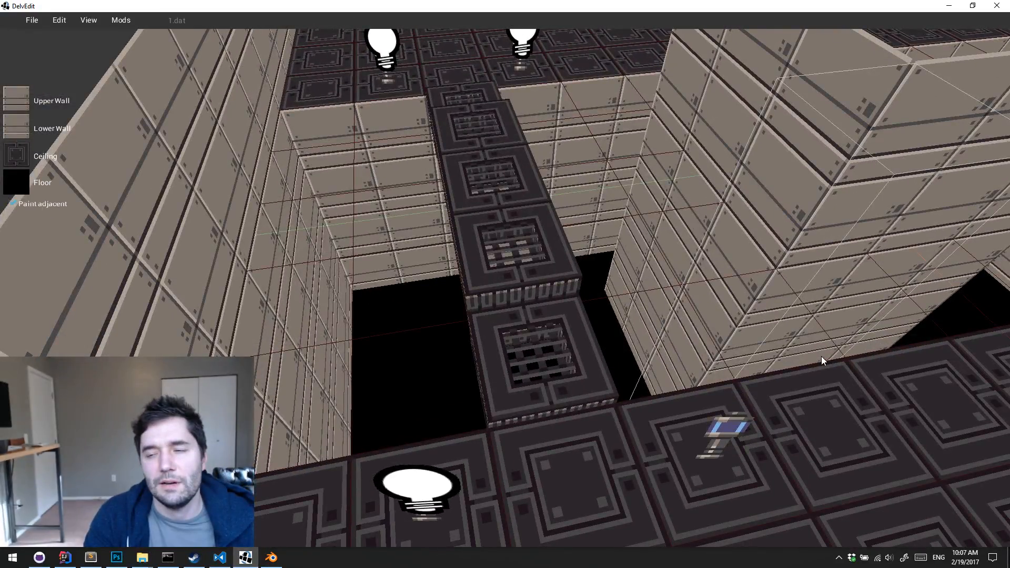
pyautogui.press('s')
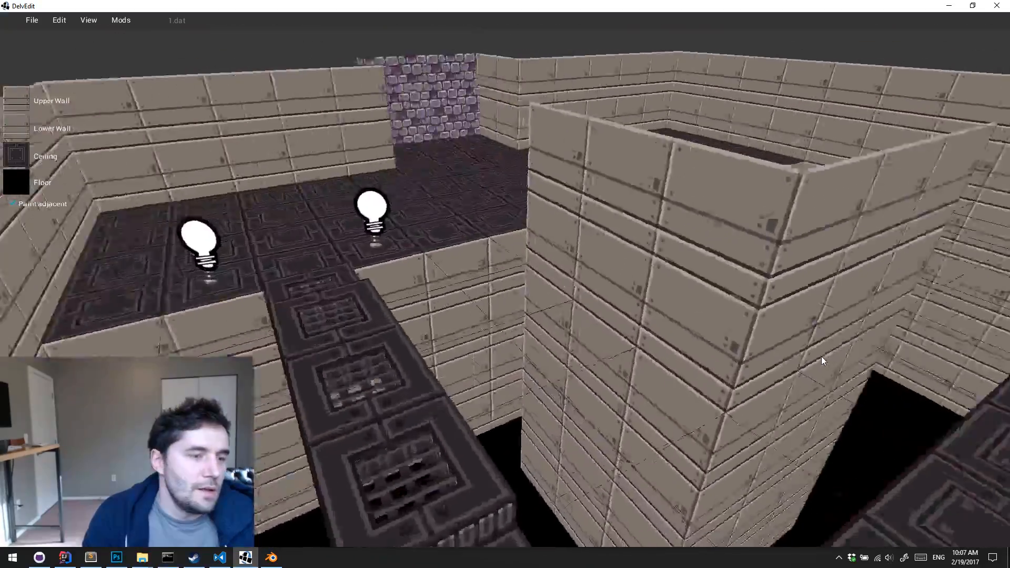
pyautogui.press('d')
pyautogui.moveTo(822, 356); pyautogui.dragTo(822, 356, button='middle')
pyautogui.press('s')
pyautogui.press('d')
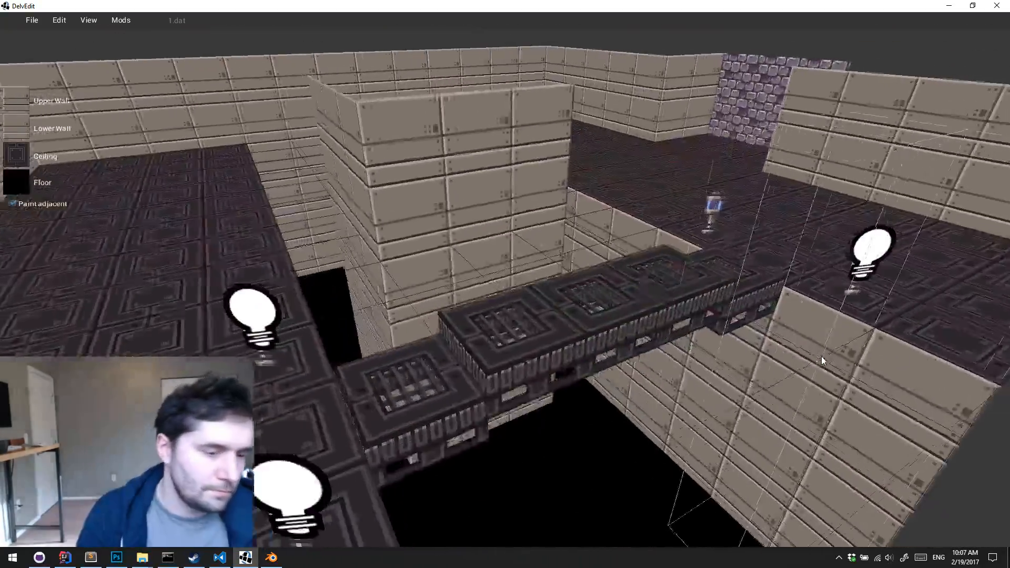
pyautogui.press('s')
pyautogui.press('s')
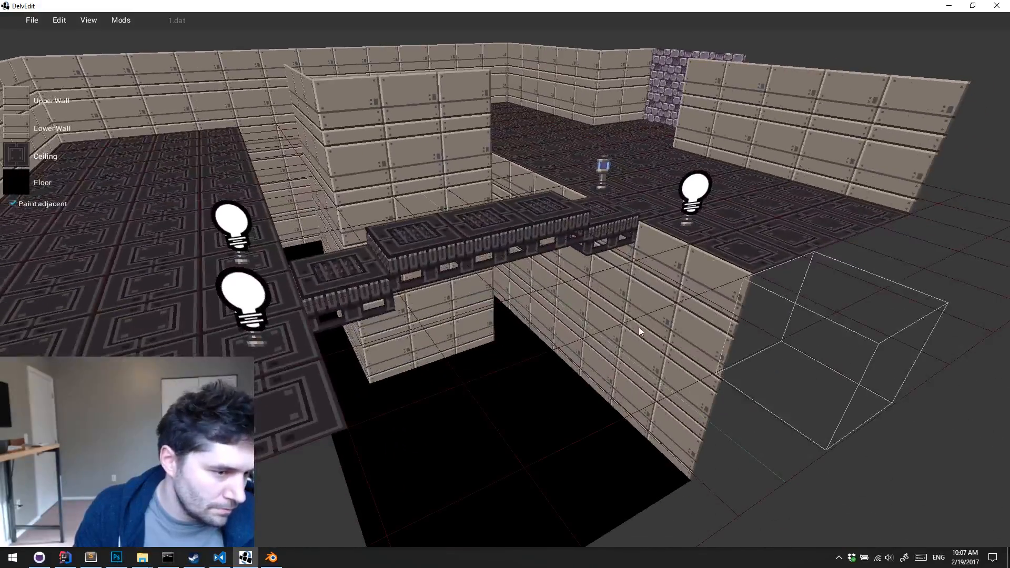
# Lower the three middle catwalk segments along the Z axis until they are level with the end segments
pyautogui.click(448, 247)
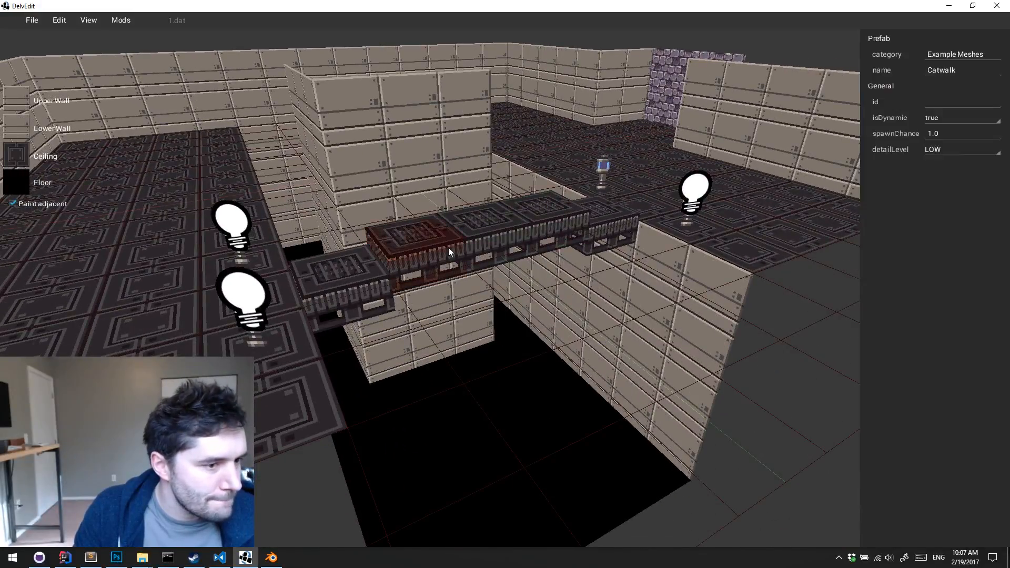
pyautogui.press('a')
pyautogui.keyDown('shift'); pyautogui.click(598, 223); pyautogui.keyUp('shift')
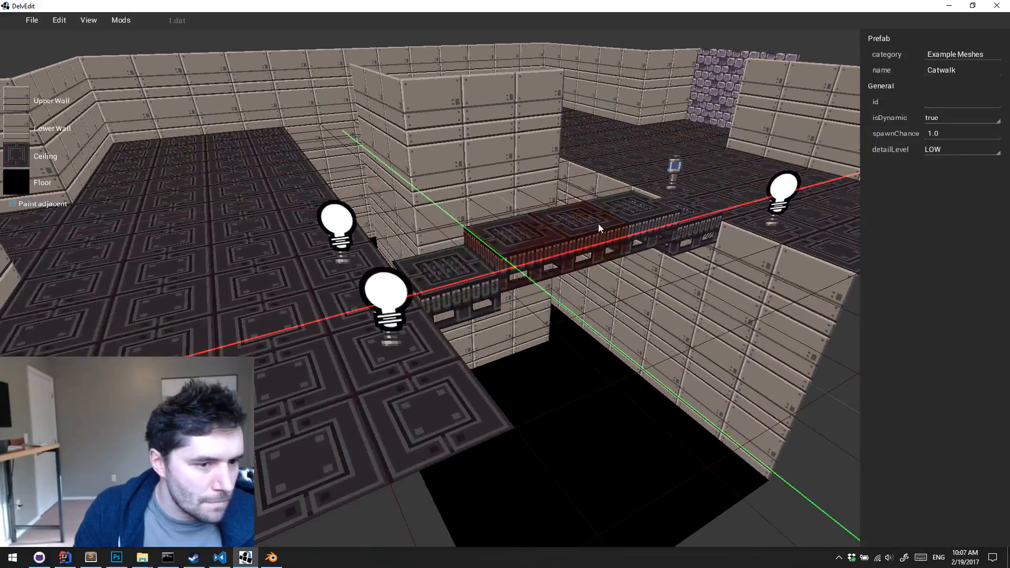
pyautogui.keyDown('shift'); pyautogui.click(629, 207); pyautogui.keyUp('shift')
pyautogui.moveTo(523, 259); pyautogui.dragTo(520, 278)
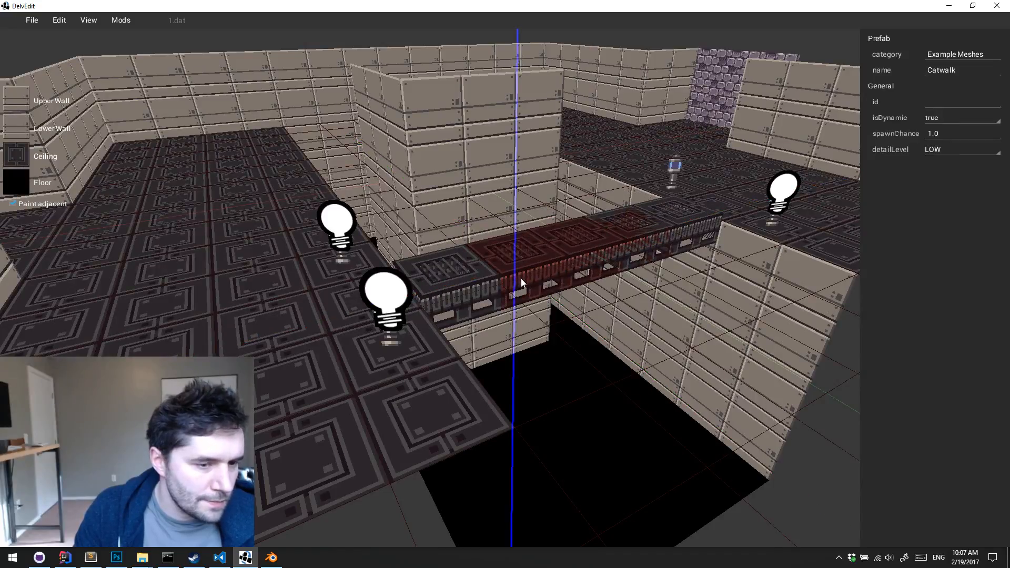
pyautogui.press('Escape')
# Select all five catwalk segments and place a copy of the row directly beside the original, towards the central block
pyautogui.press('a')
pyautogui.moveTo(521, 279); pyautogui.dragTo(521, 278, button='right')
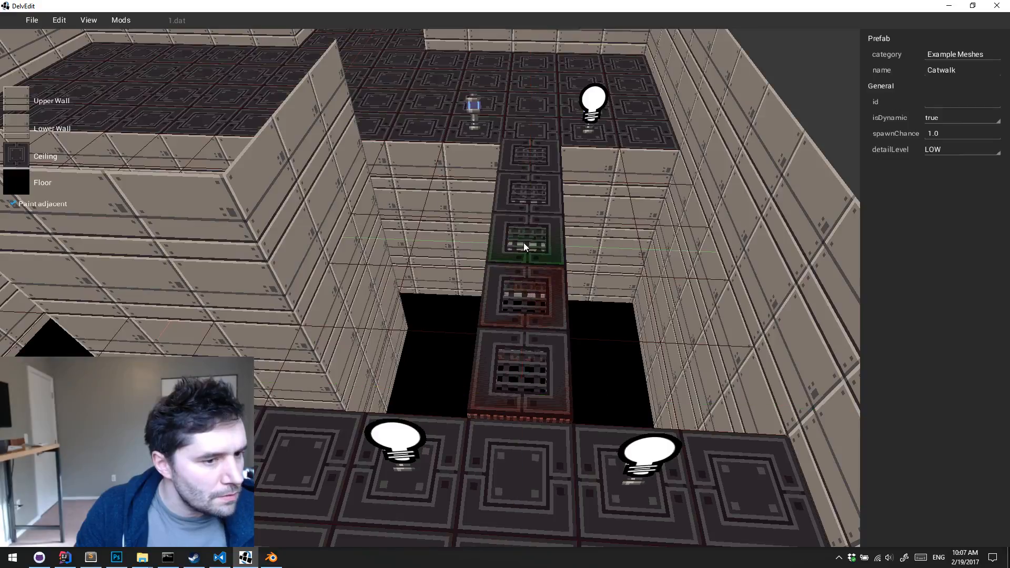
pyautogui.moveTo(524, 244); pyautogui.dragTo(526, 156)
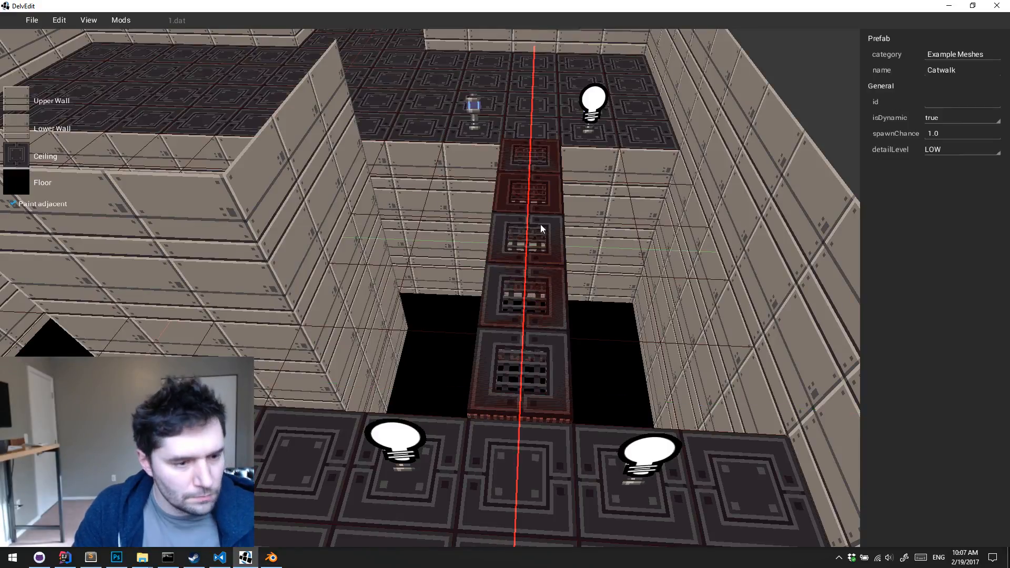
pyautogui.moveTo(545, 326); pyautogui.dragTo(437, 339)
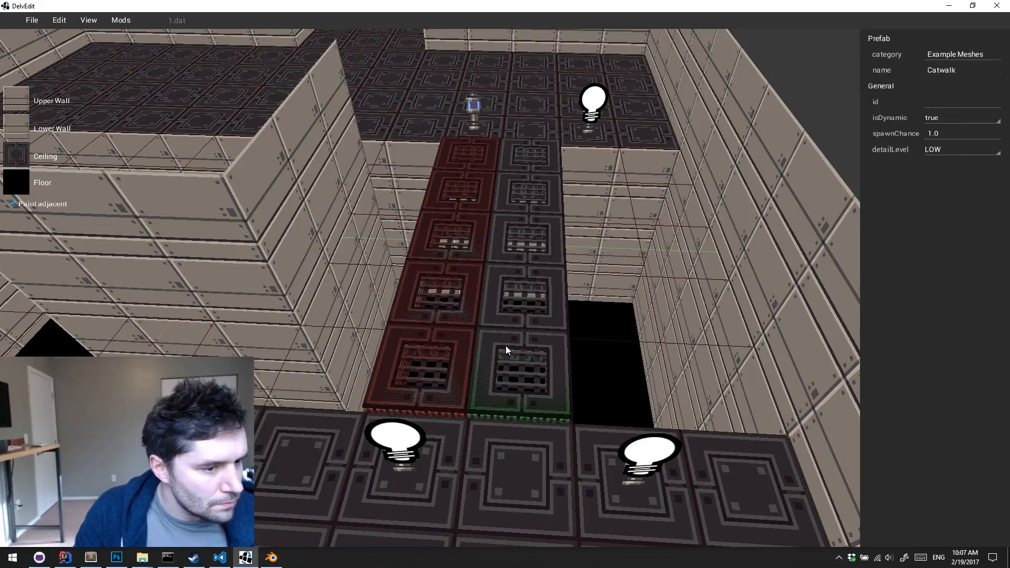
# Select both catwalk rows and shift them sideways together so the two-wide bridge lines up centrally between the lamps
pyautogui.moveTo(521, 348); pyautogui.dragTo(526, 239)
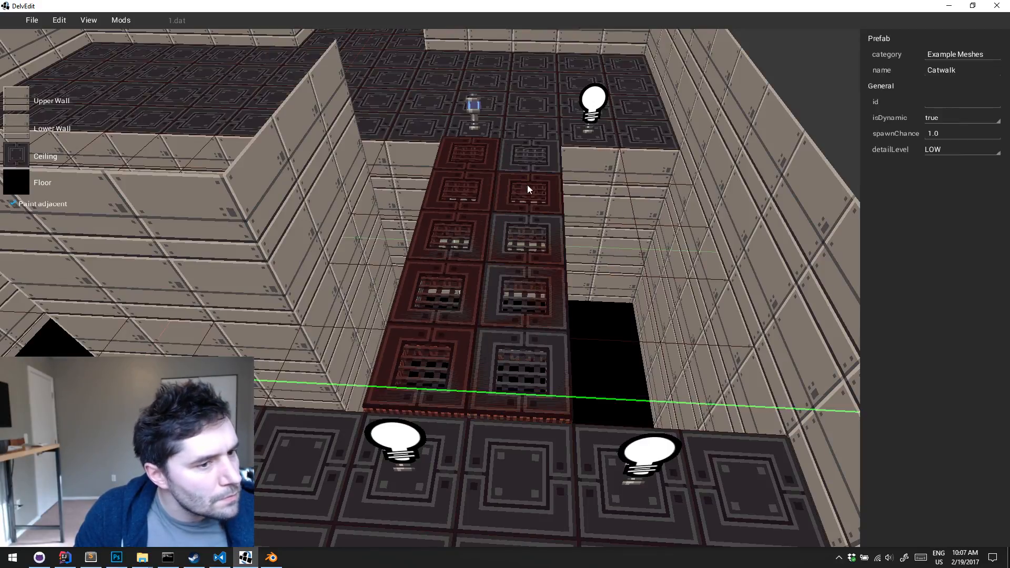
pyautogui.moveTo(526, 355); pyautogui.dragTo(562, 361)
pyautogui.press('Escape')
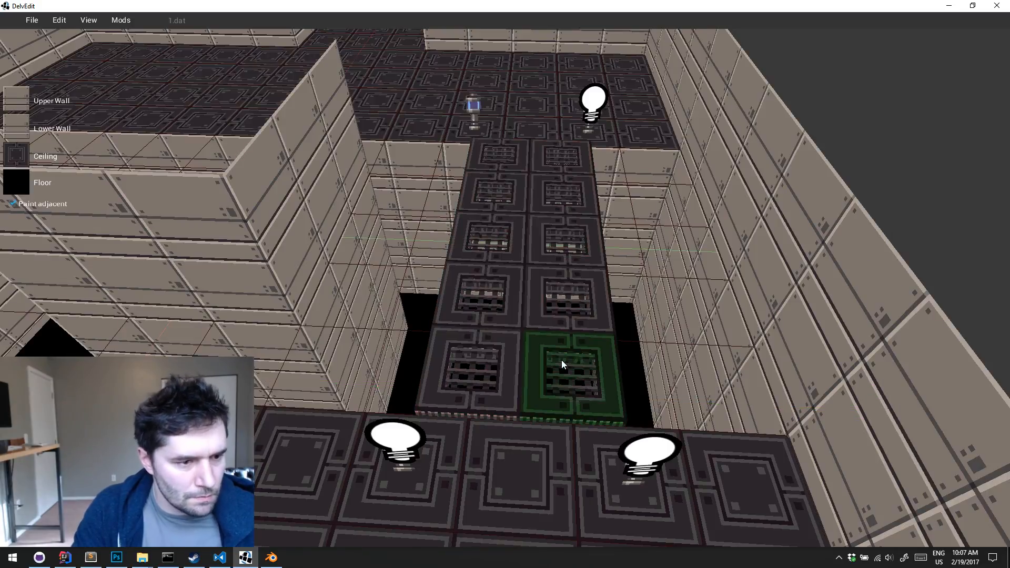
# Playtest the two-wide catwalk, crossing to the far floor, turning around by the lamp and walking back
pyautogui.press('space')
pyautogui.moveTo(561, 361); pyautogui.dragTo(560, 360, button='right')
pyautogui.press('w')
pyautogui.press('p')
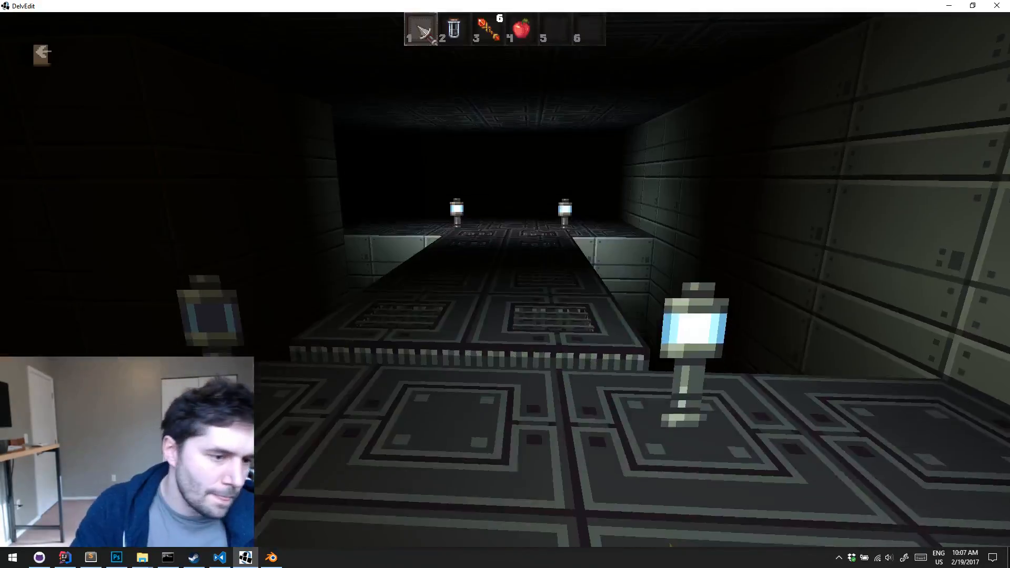
pyautogui.press('w')
pyautogui.press('w')
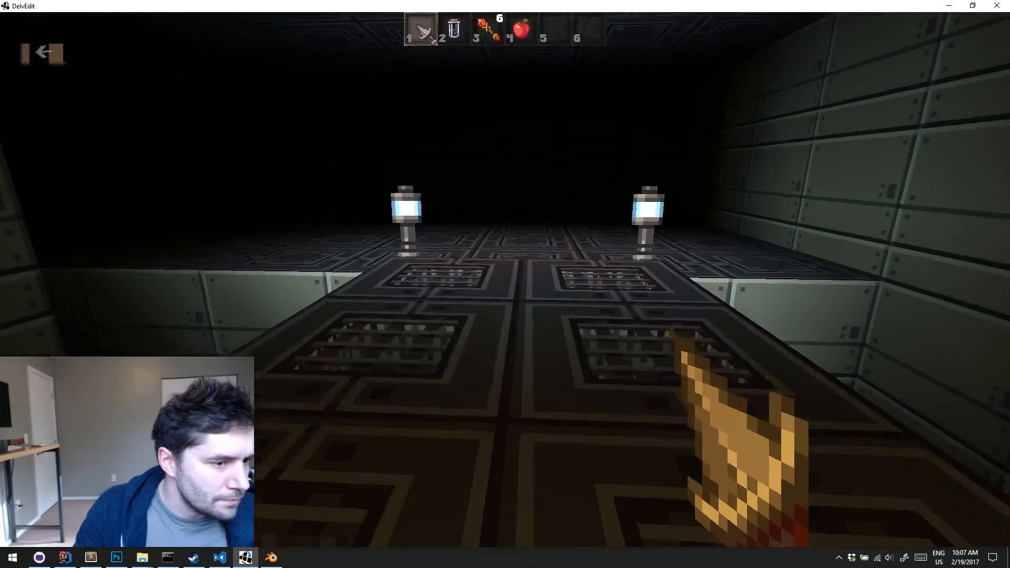
pyautogui.press('w')
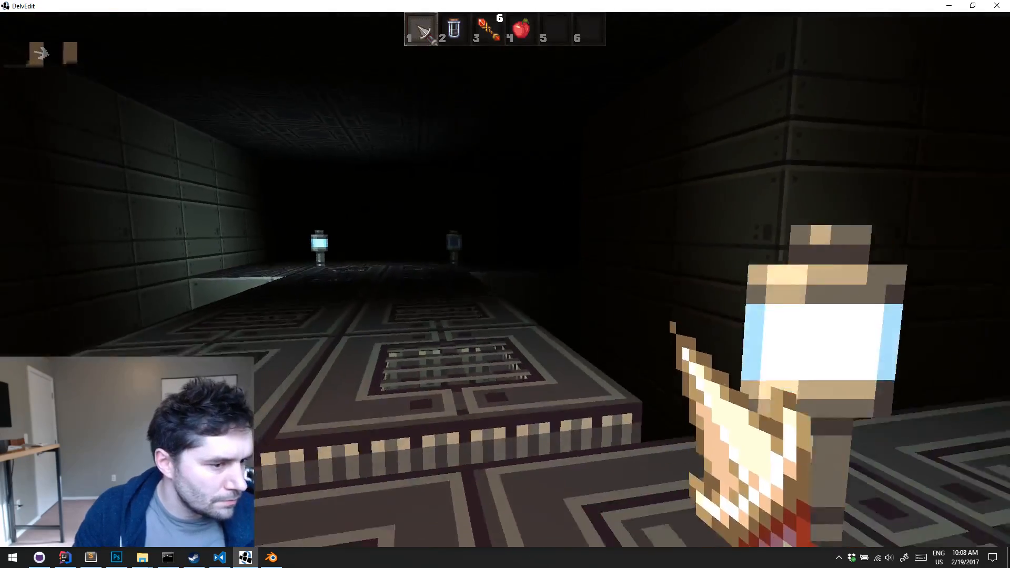
pyautogui.press('d')
pyautogui.press('w')
pyautogui.press('Escape')
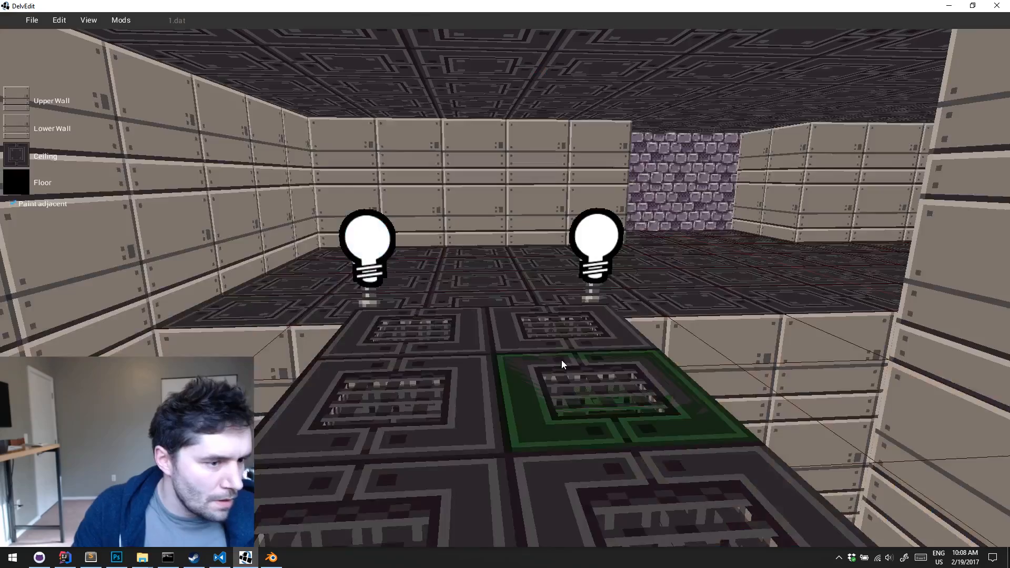
# Sample the dark patterned floor tile's textures as the current paint textures for the central block
pyautogui.press('s')
pyautogui.moveTo(560, 360); pyautogui.dragTo(561, 360, button='middle')
pyautogui.press('s')
pyautogui.press('w')
pyautogui.press('s')
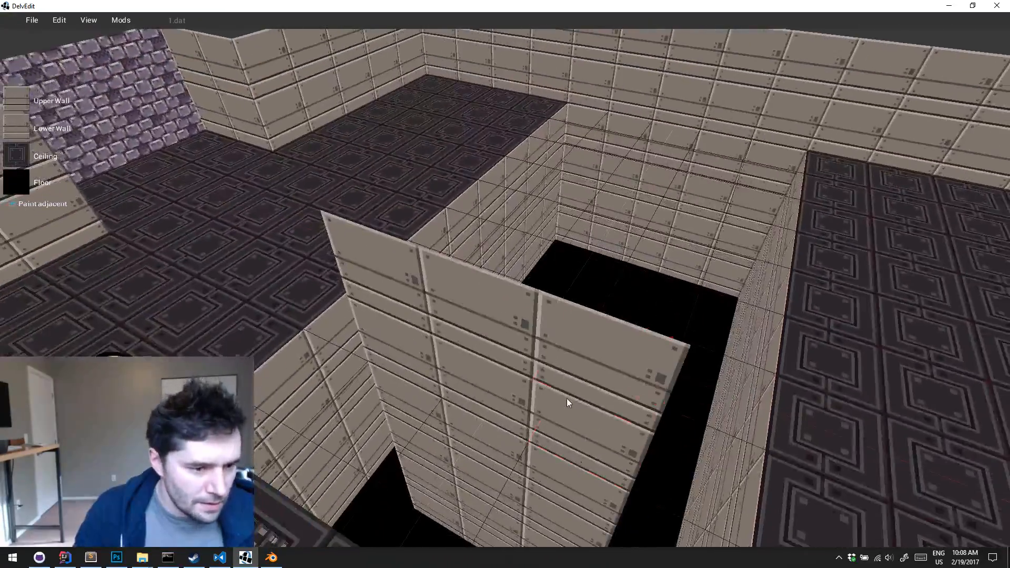
pyautogui.click(566, 398)
pyautogui.press('d')
pyautogui.press('w')
pyautogui.press('g')
pyautogui.press('a')
pyautogui.moveTo(566, 398); pyautogui.dragTo(567, 399, button='middle')
pyautogui.click(566, 399)
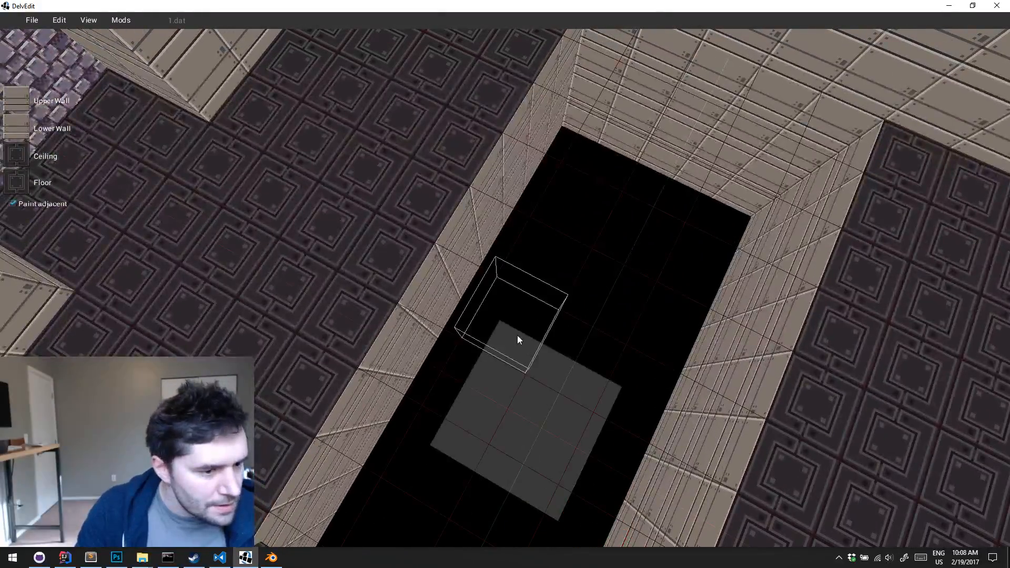
# Select the three-by-three tile area of the central block and carve it open with the current wall, floor and ceiling textures
pyautogui.press('a')
pyautogui.press('s')
pyautogui.moveTo(517, 336); pyautogui.dragTo(547, 439)
pyautogui.press('d')
pyautogui.press('s')
pyautogui.moveTo(547, 440); pyautogui.dragTo(545, 434, button='middle')
pyautogui.press('Return')
pyautogui.press('d')
pyautogui.press('w')
pyautogui.press('a')
pyautogui.press('s')
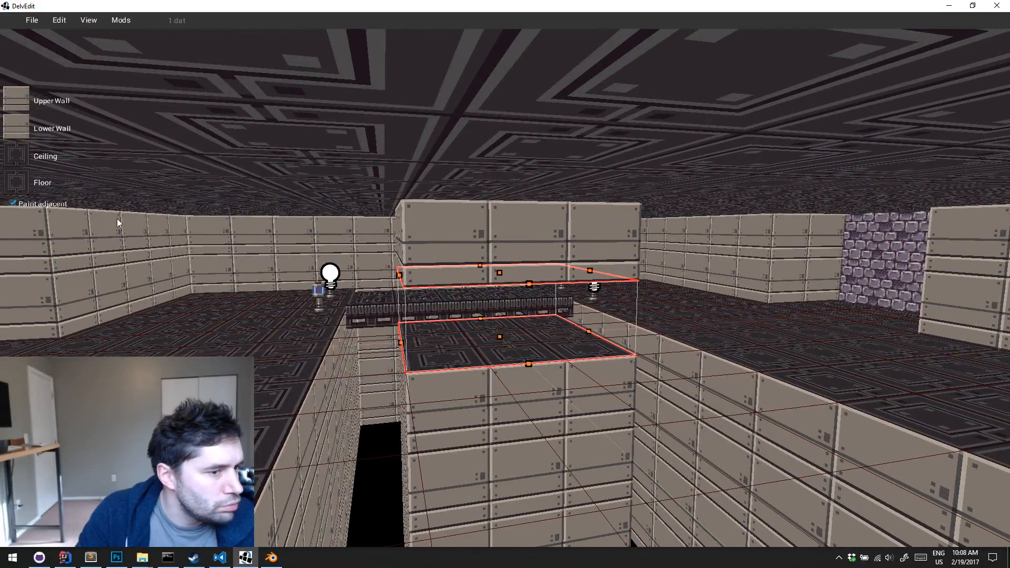
# Set the block's lower wall texture to the beige panel with dark vents from the example atlas and lower the block's floor
pyautogui.click(13, 127)
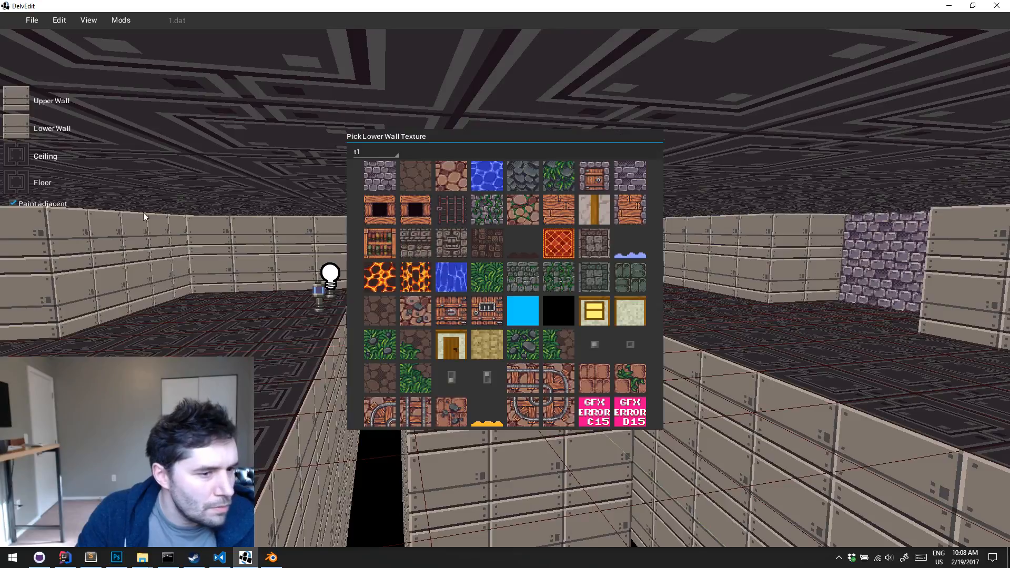
pyautogui.click(368, 152)
pyautogui.click(373, 258)
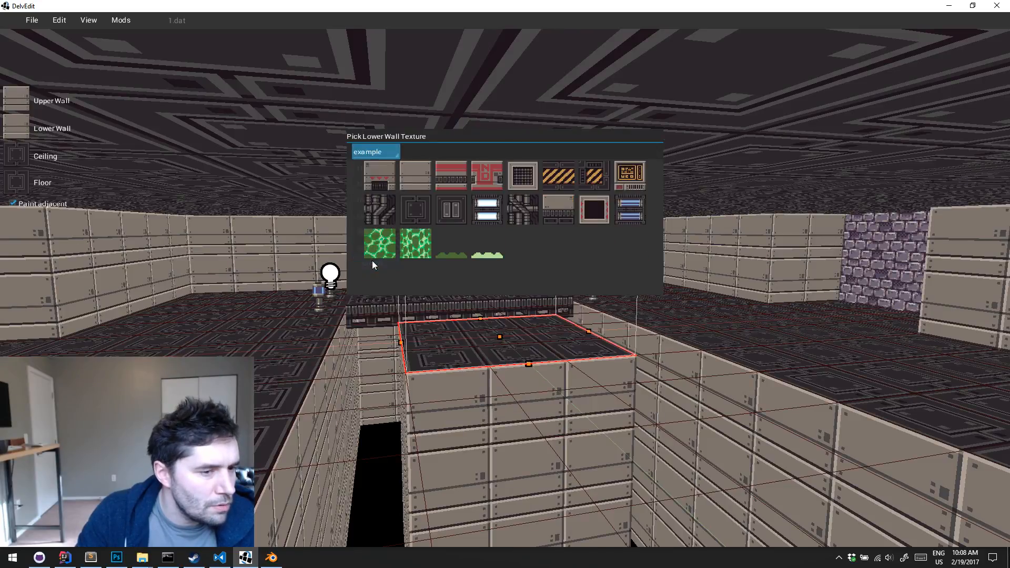
pyautogui.click(557, 206)
pyautogui.moveTo(490, 363); pyautogui.dragTo(490, 368)
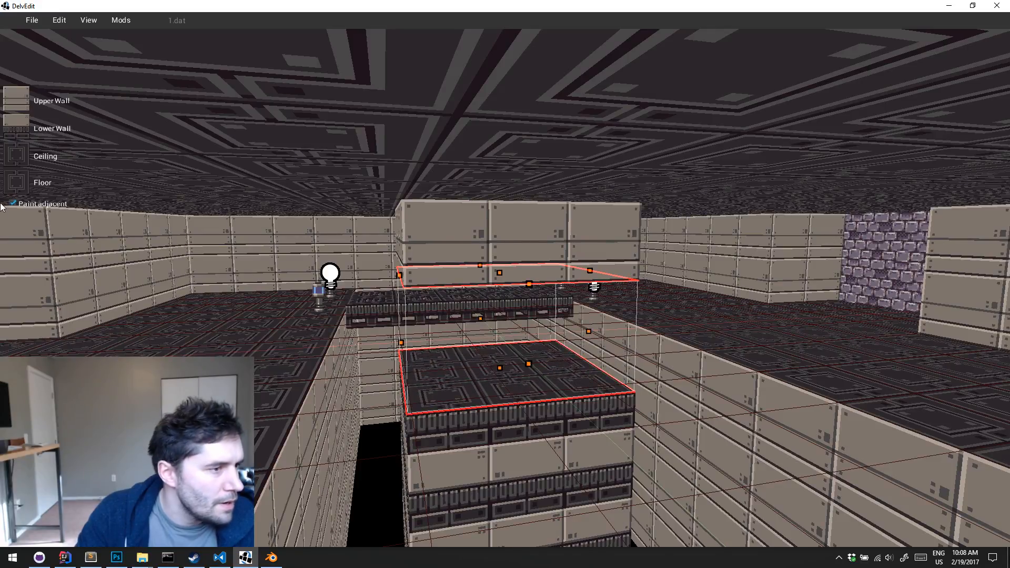
# Set the block's upper wall texture to the diagonal pipe texture and lower its ceiling to meet the floor
pyautogui.click(24, 91)
pyautogui.click(522, 277)
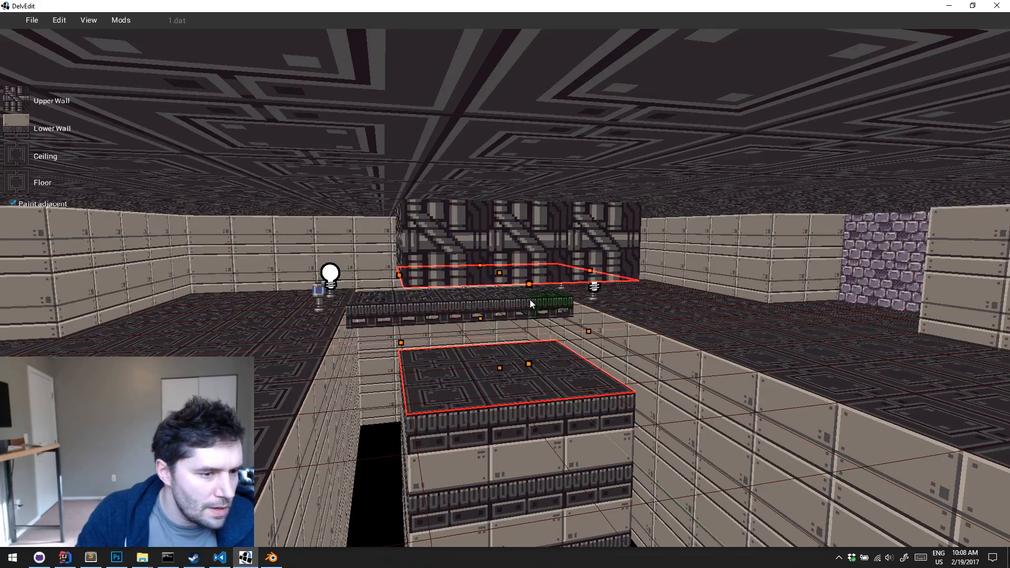
pyautogui.moveTo(504, 361); pyautogui.dragTo(504, 367)
pyautogui.press('Escape')
pyautogui.press('a')
pyautogui.press('a')
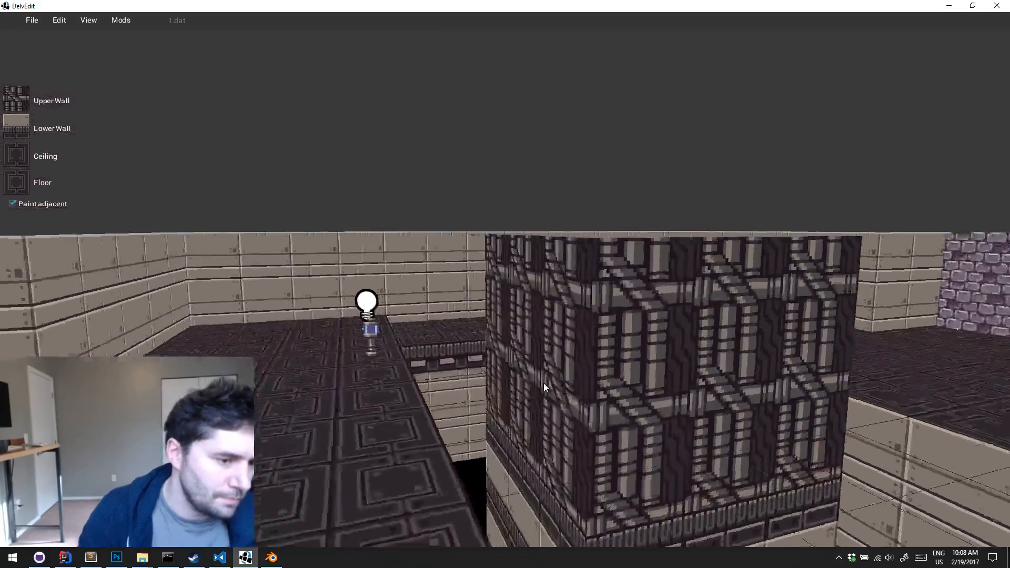
# Playtest briefly beside the pipe-textured block and examine its sides from around and above the pit
pyautogui.press('p')
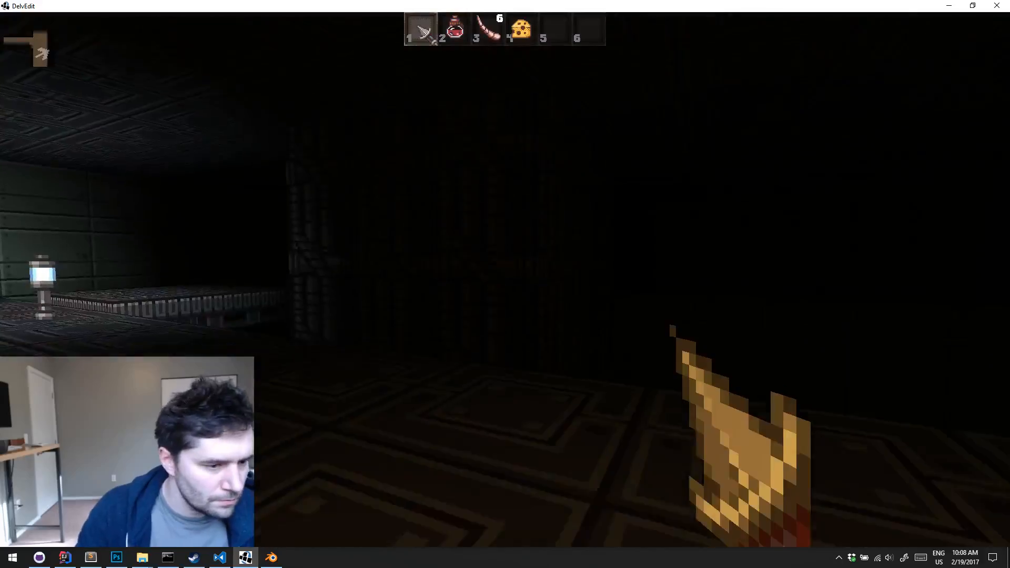
pyautogui.press('p')
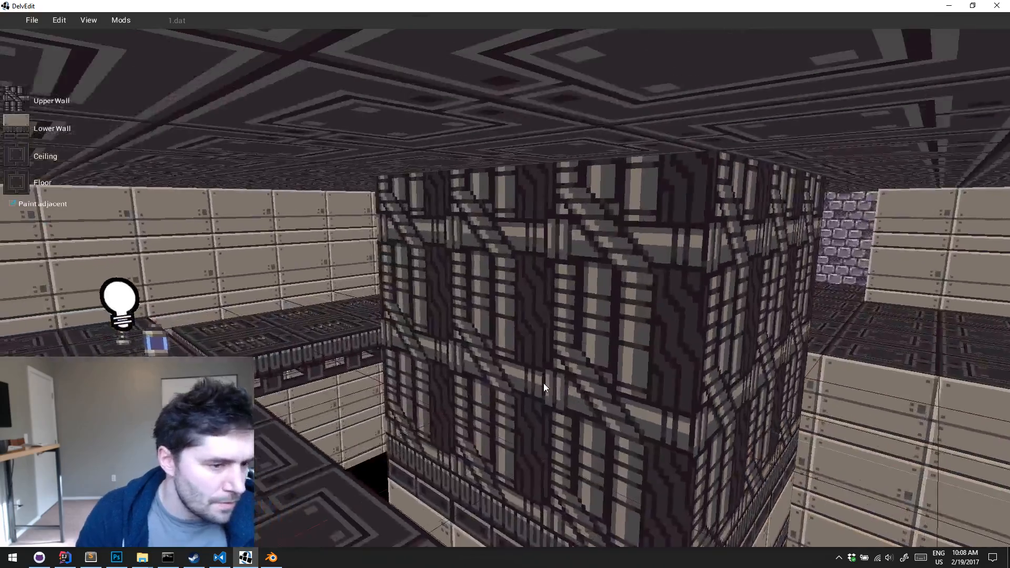
pyautogui.press('d')
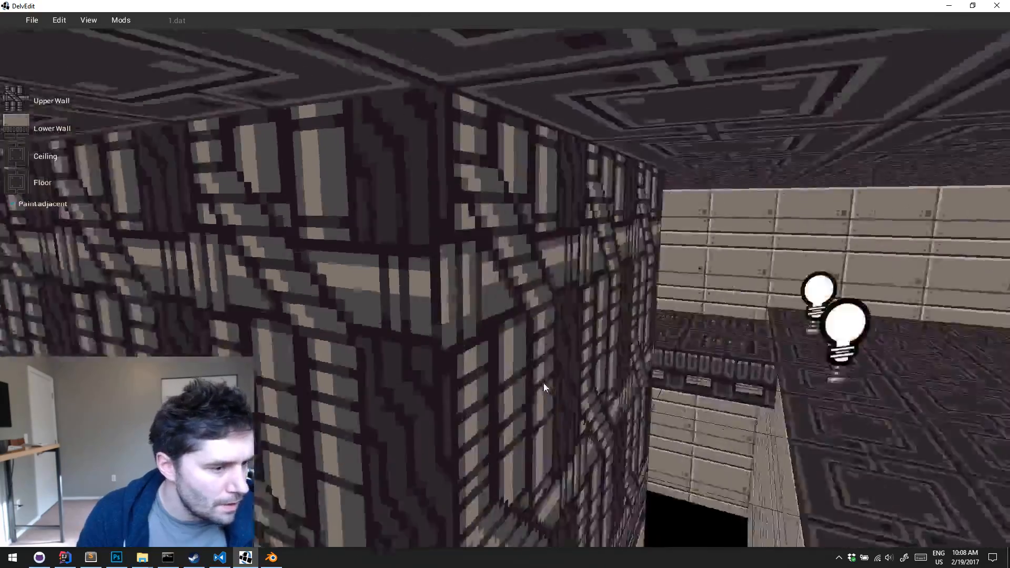
pyautogui.press('s')
pyautogui.press('a')
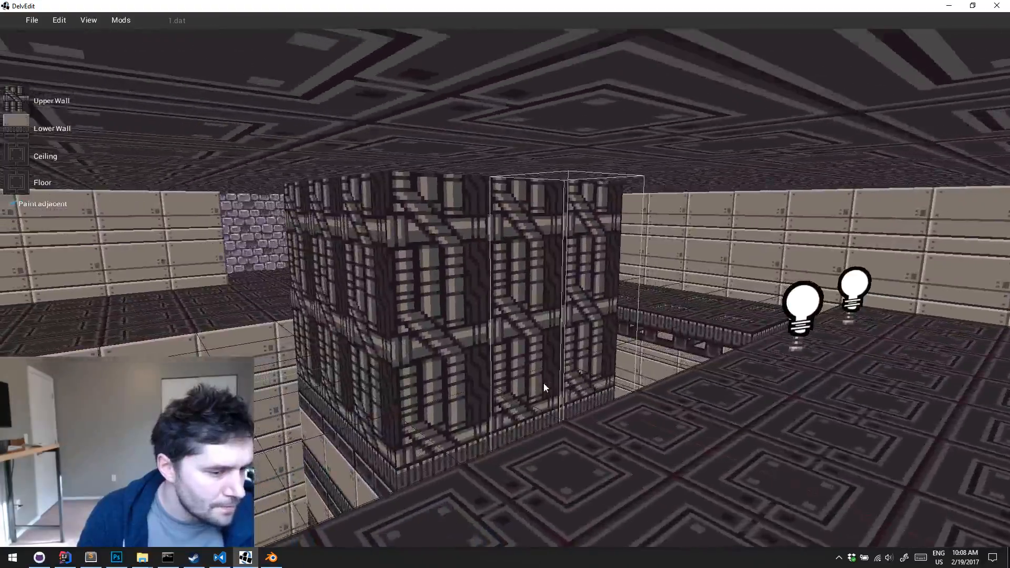
pyautogui.press('e')
pyautogui.press('w')
pyautogui.press('d')
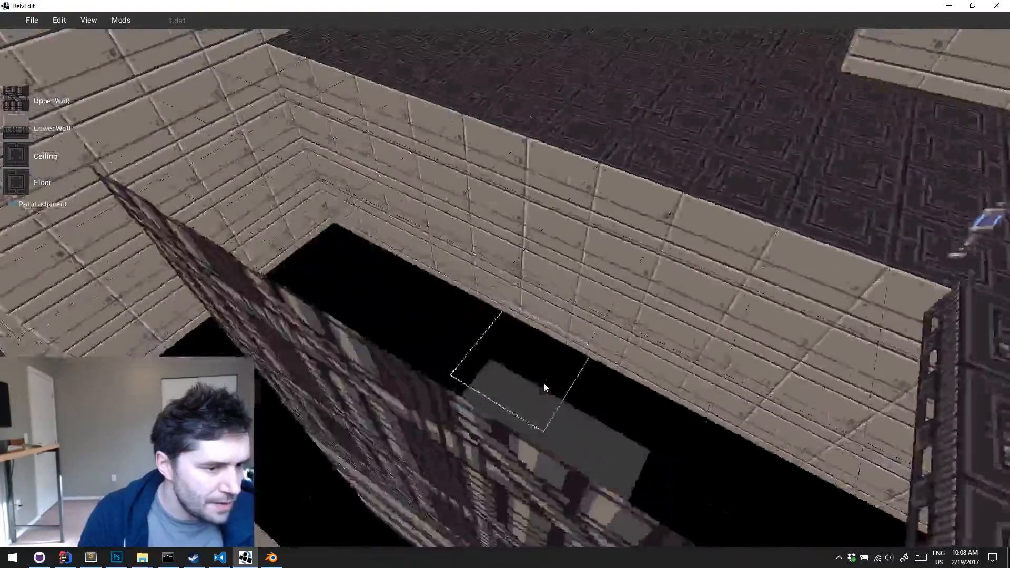
pyautogui.press('s')
pyautogui.press('w')
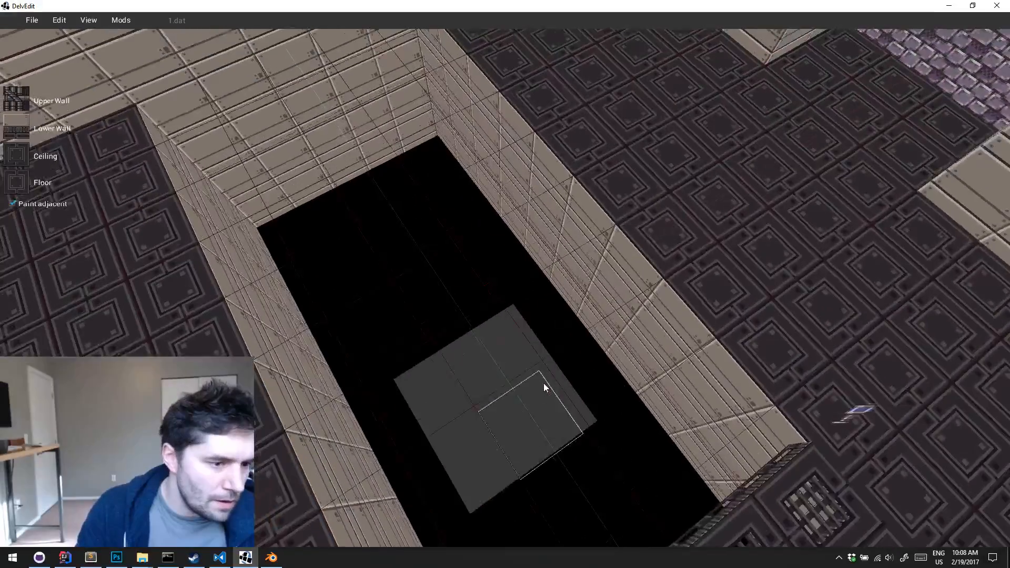
# Select the middle tile on the catwalk-facing side of the block and raise its ceiling to open a low niche
pyautogui.click(544, 383)
pyautogui.press('s')
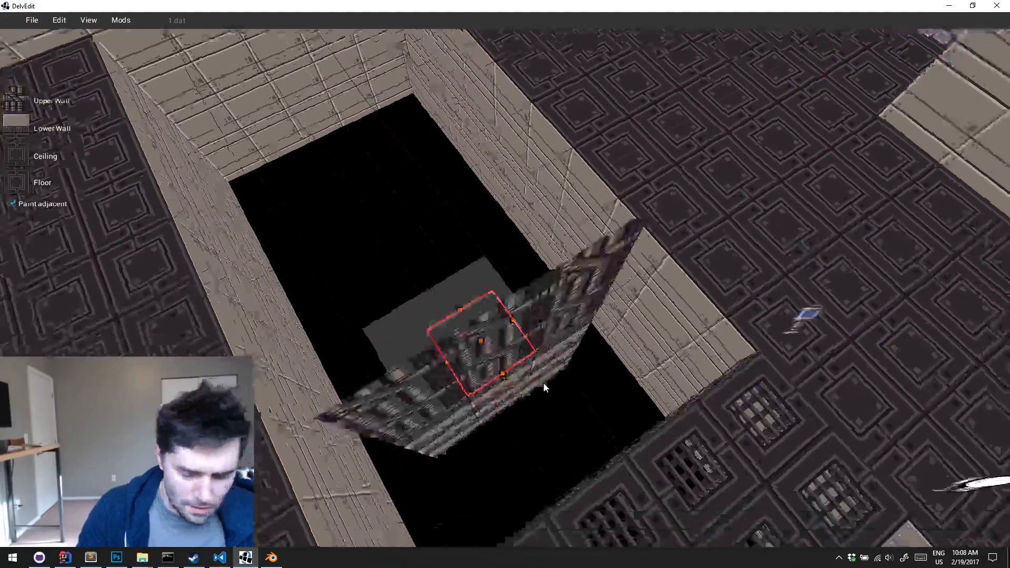
pyautogui.press('s')
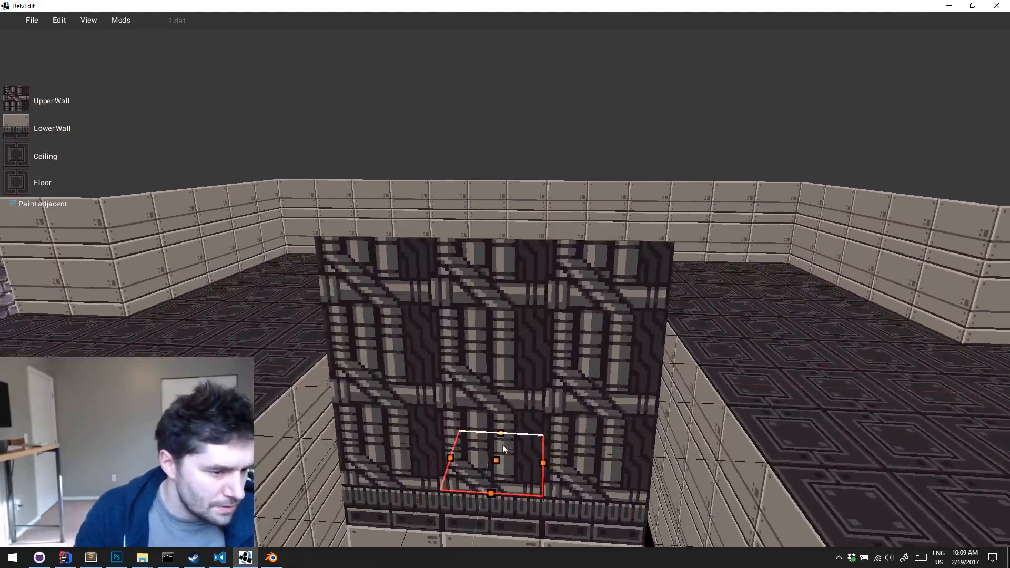
pyautogui.moveTo(501, 455); pyautogui.dragTo(501, 464)
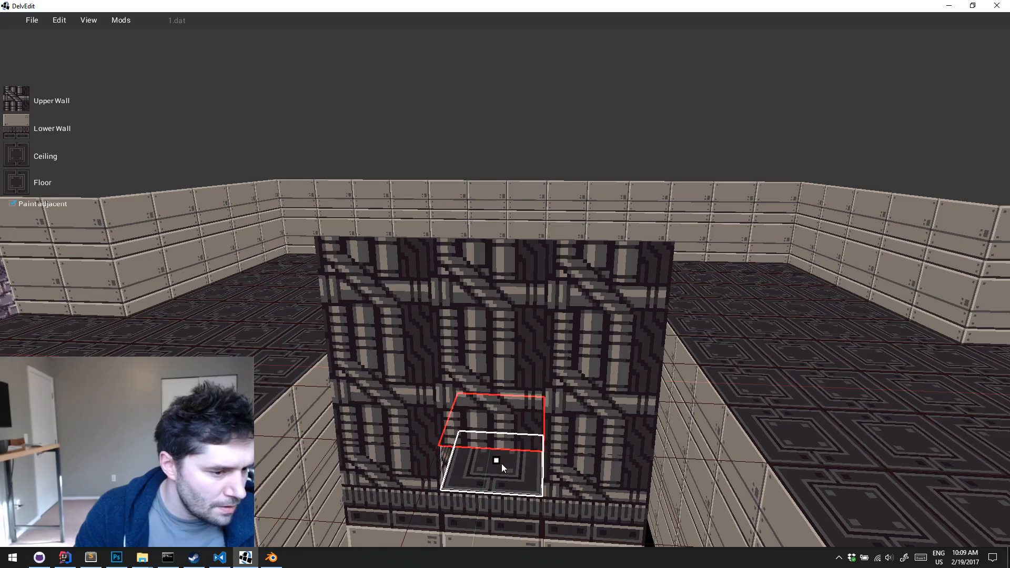
pyautogui.press('Escape')
# Playtest from the lamp at the catwalk's end to examine the bridge and the opened block
pyautogui.press('w')
pyautogui.press('a')
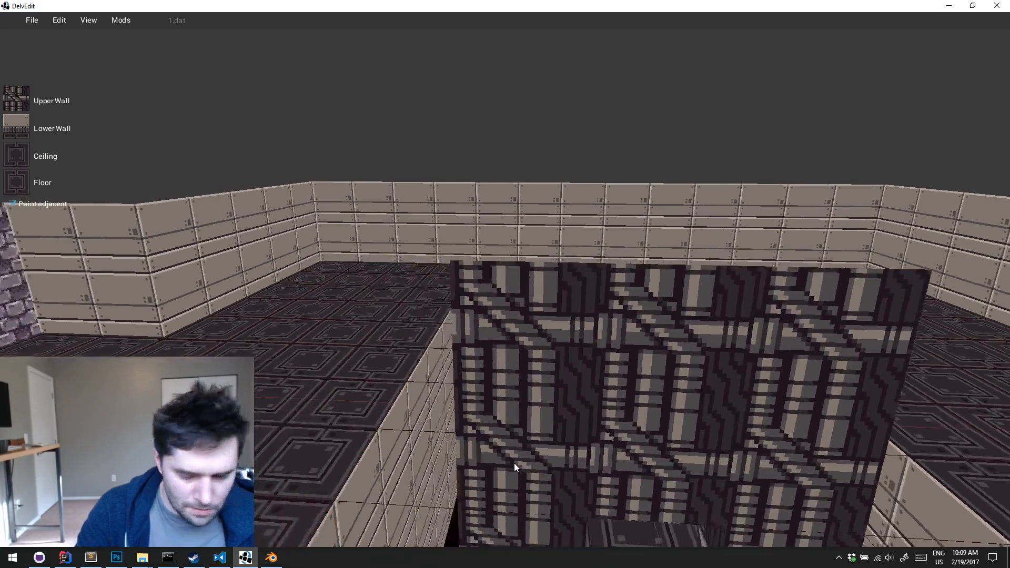
pyautogui.press('s')
pyautogui.press('s')
pyautogui.press('Down')
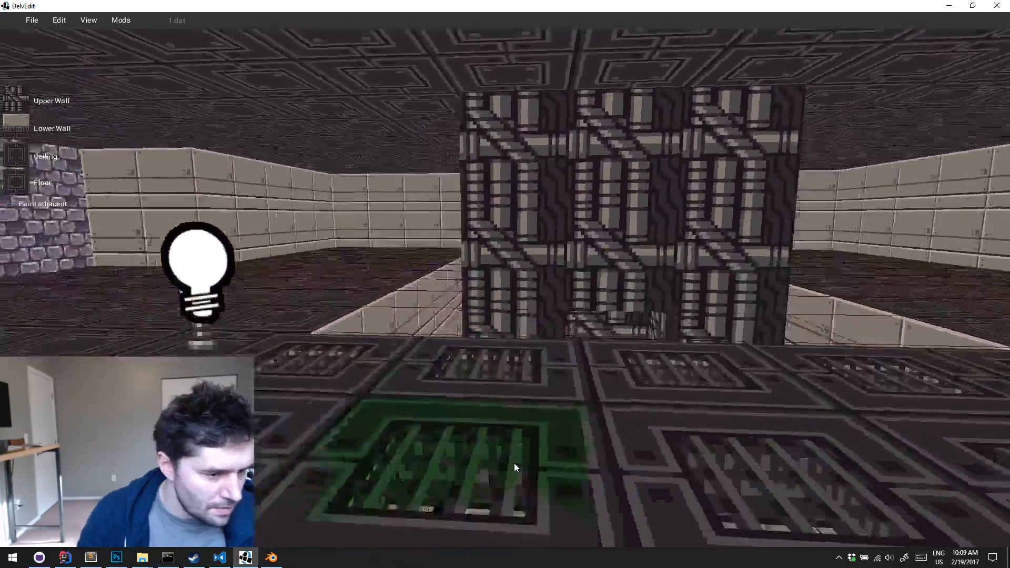
pyautogui.press('Right')
pyautogui.press('p')
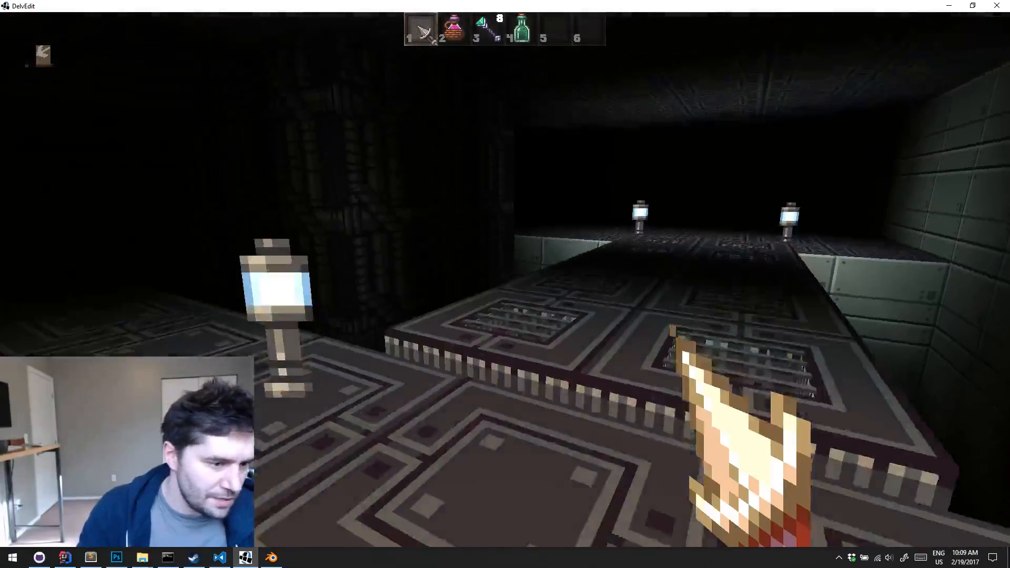
pyautogui.press('w')
pyautogui.press('Escape')
pyautogui.press('s')
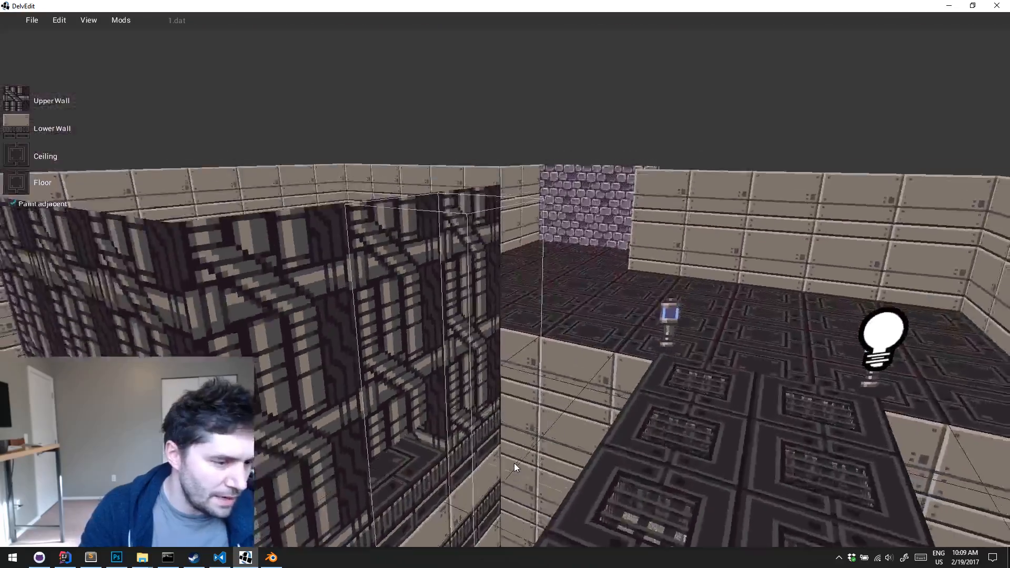
# Select the middle row of three tiles through the block and carve it into a straight low passage
pyautogui.press('Down')
pyautogui.press('Left')
pyautogui.press('w')
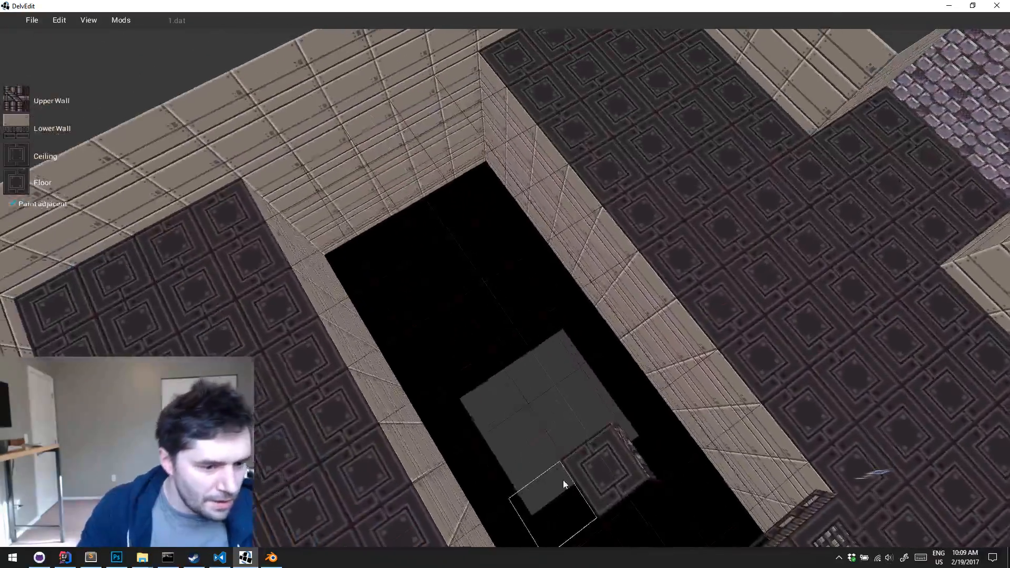
pyautogui.moveTo(513, 382); pyautogui.dragTo(507, 375)
pyautogui.press('Return')
pyautogui.press('s')
pyautogui.press('d')
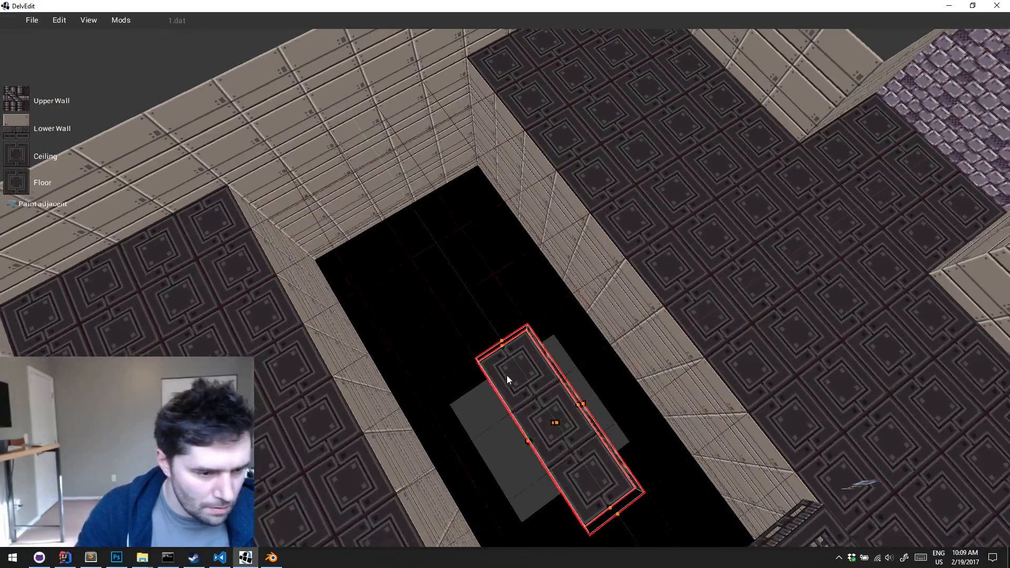
pyautogui.press('Escape')
# Carve the middle tiles on the block's two remaining sides to complete a cross-shaped passage
pyautogui.click(591, 372)
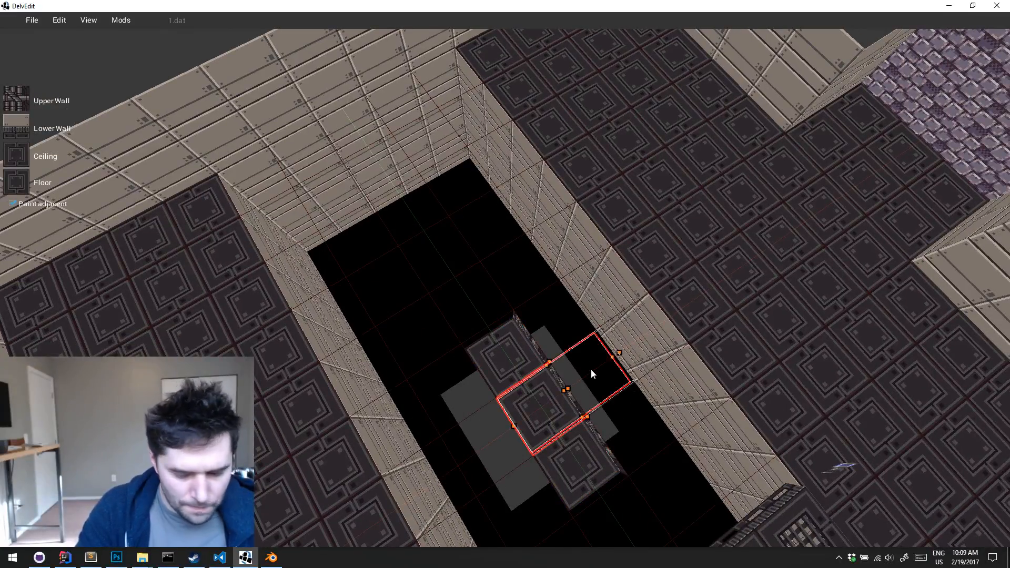
pyautogui.press('Return')
pyautogui.moveTo(541, 403); pyautogui.dragTo(471, 414)
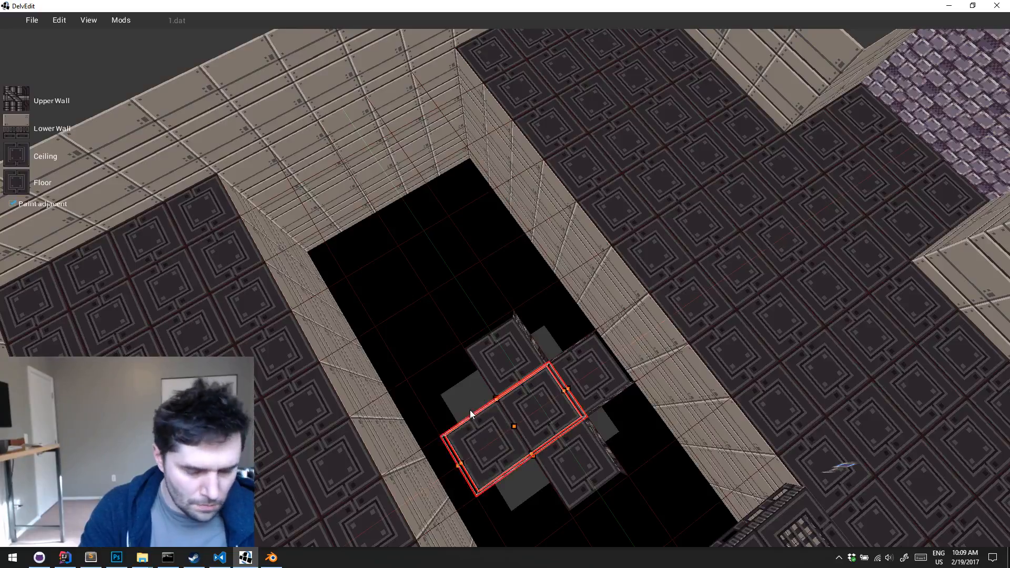
pyautogui.press('Escape')
# Place a light entity on the centre tile of the cross-shaped passage
pyautogui.press('d')
pyautogui.press('w')
pyautogui.rightClick(468, 402)
pyautogui.moveTo(509, 368)
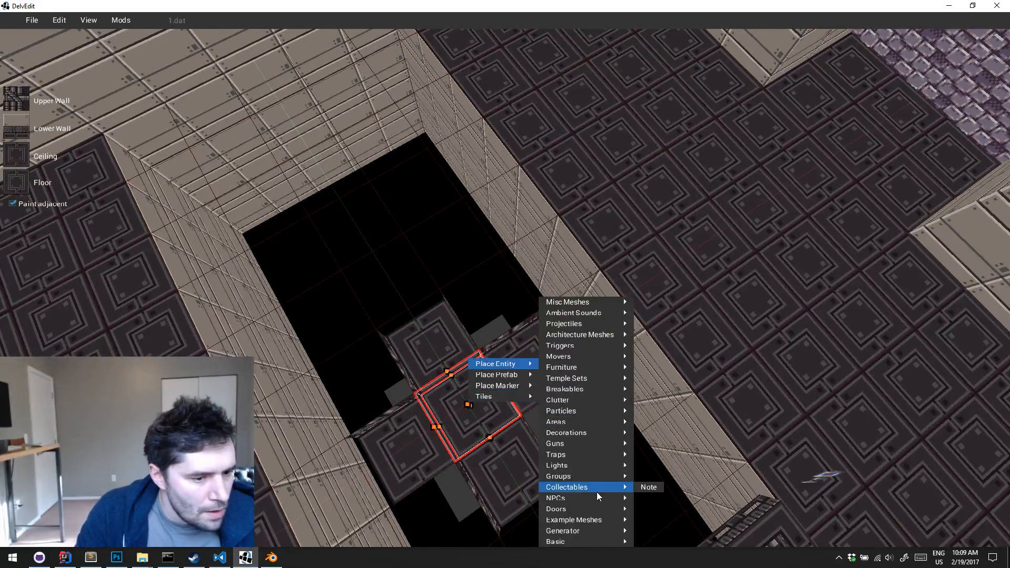
pyautogui.click(662, 462)
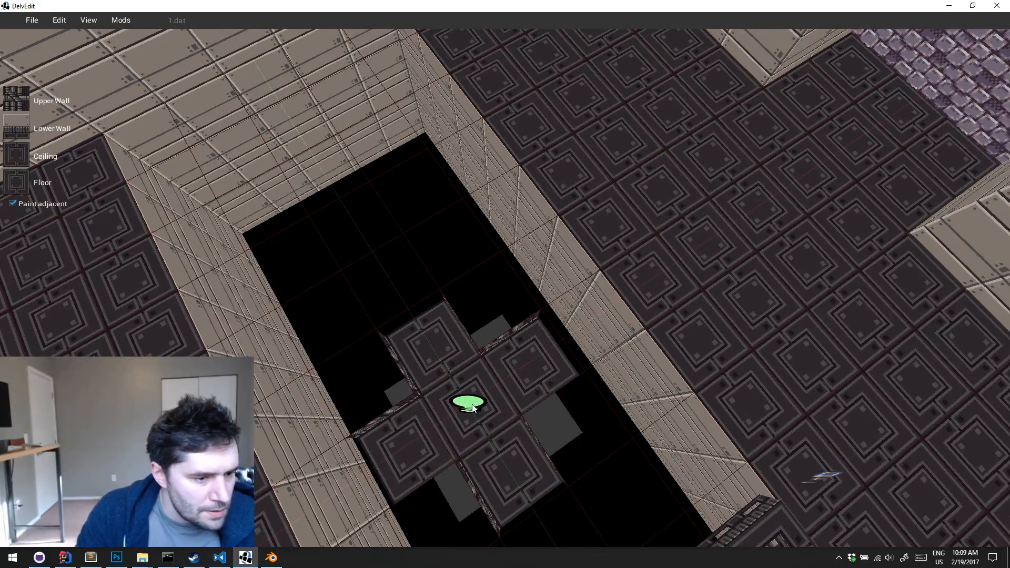
# Set the centre light's colour to red with Red 219, Green 0 and Blue 0
pyautogui.click(472, 404)
pyautogui.press('s')
pyautogui.press('d')
pyautogui.press('Left')
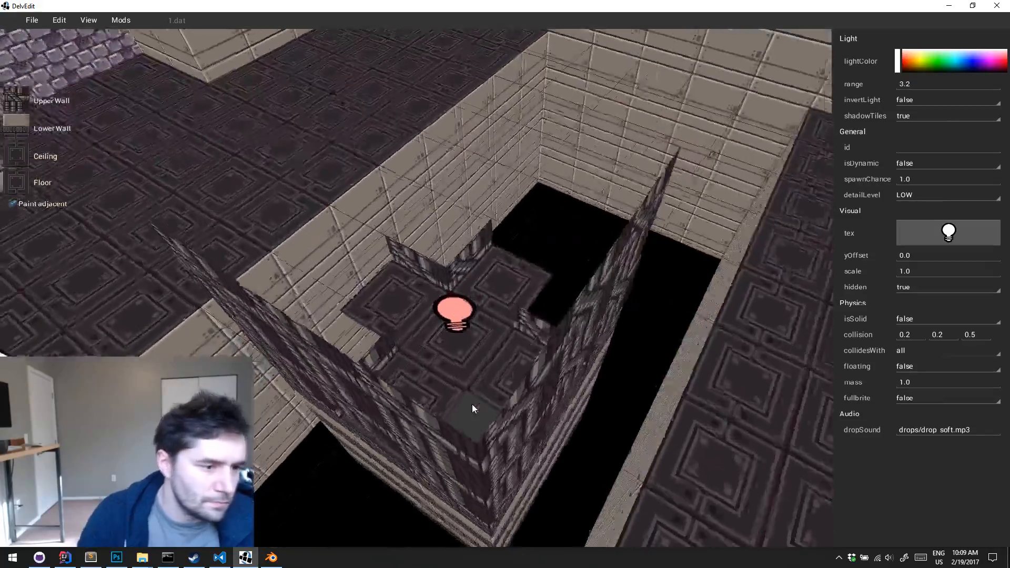
pyautogui.click(898, 62)
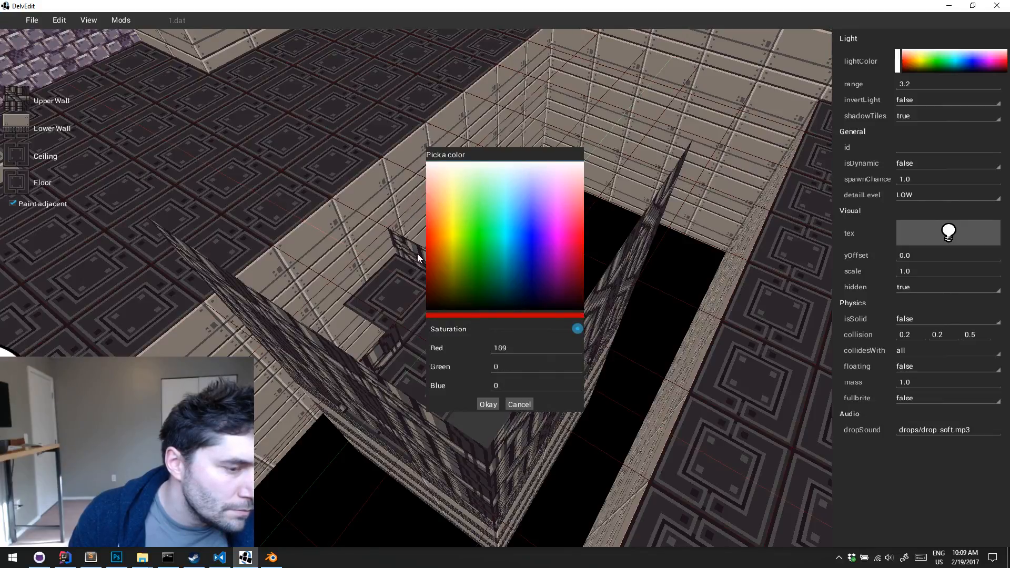
pyautogui.moveTo(418, 254)
pyautogui.mouseDown()
pyautogui.moveTo(415, 233)
pyautogui.moveTo(380, 298)
pyautogui.moveTo(404, 246)
pyautogui.mouseUp()
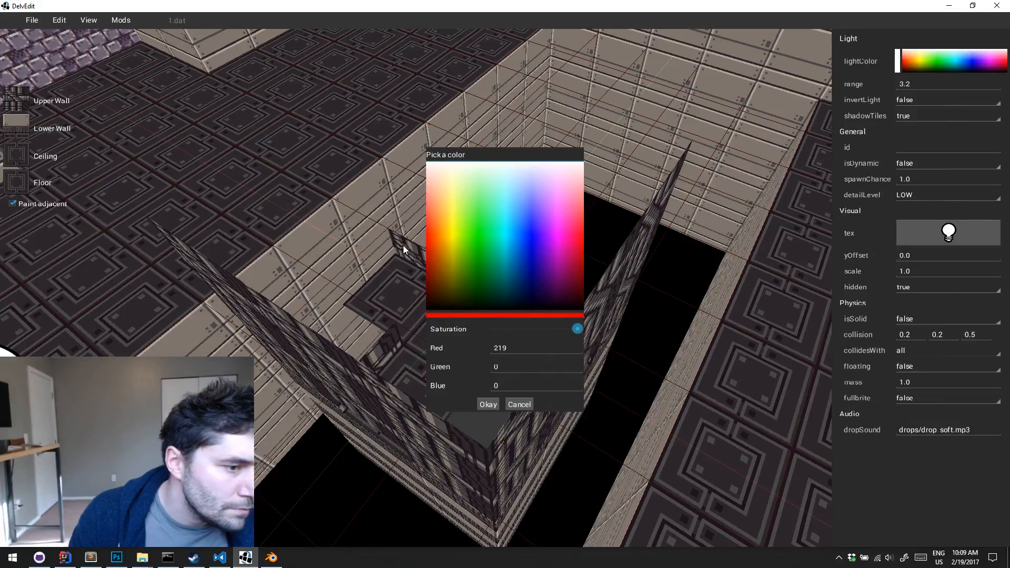
pyautogui.press('Return')
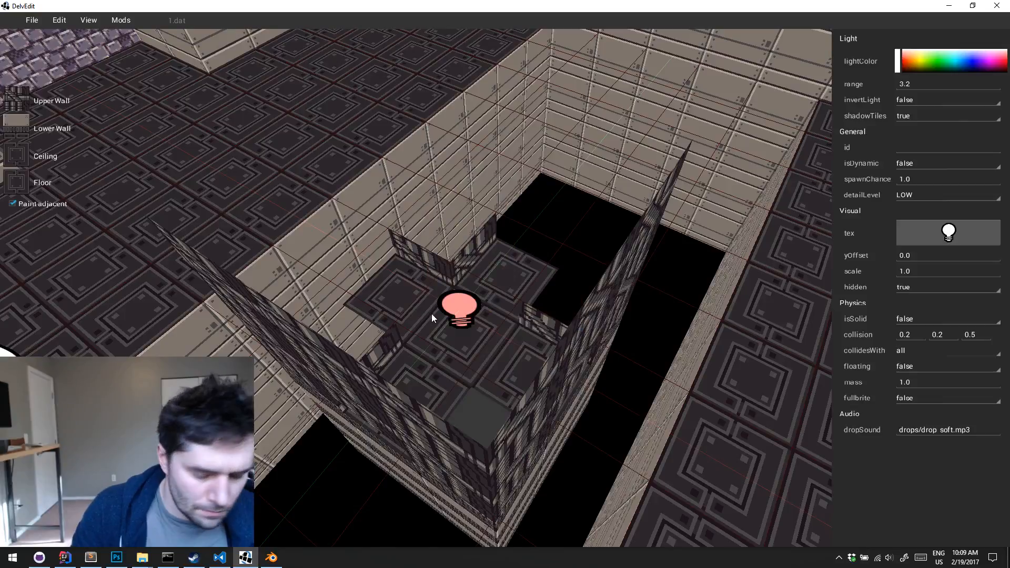
# Playtest from the floor beside the block to check the light through its low opening
pyautogui.press('l')
pyautogui.press('a')
pyautogui.press('l')
pyautogui.press('a')
pyautogui.press('w')
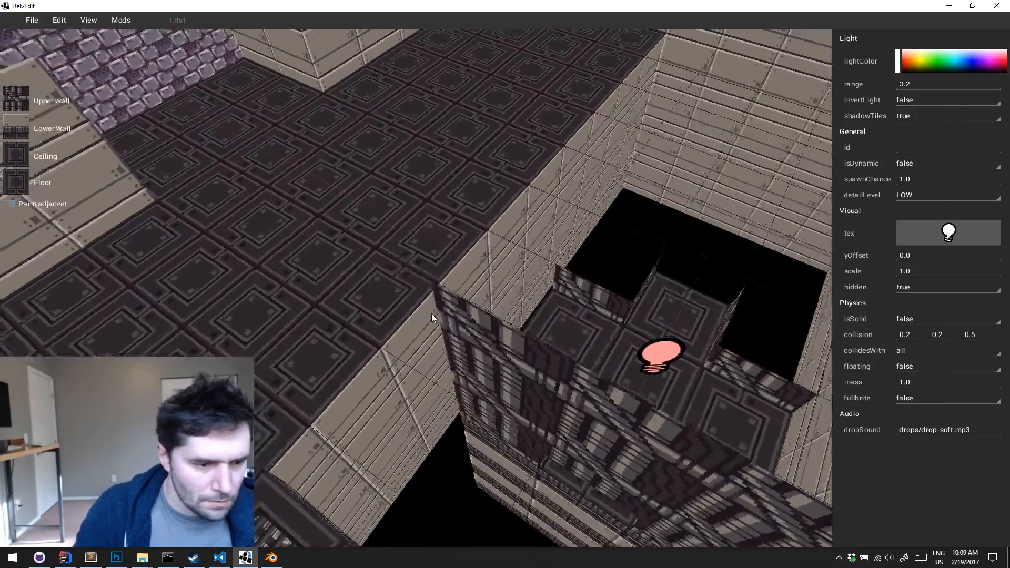
pyautogui.press('a')
pyautogui.press('Escape')
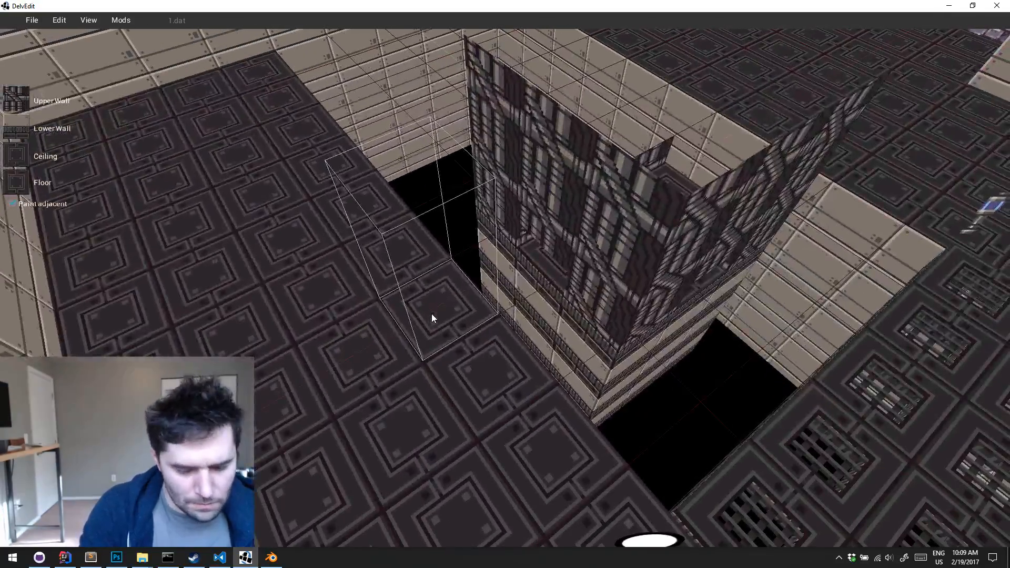
pyautogui.press('p')
pyautogui.press('w')
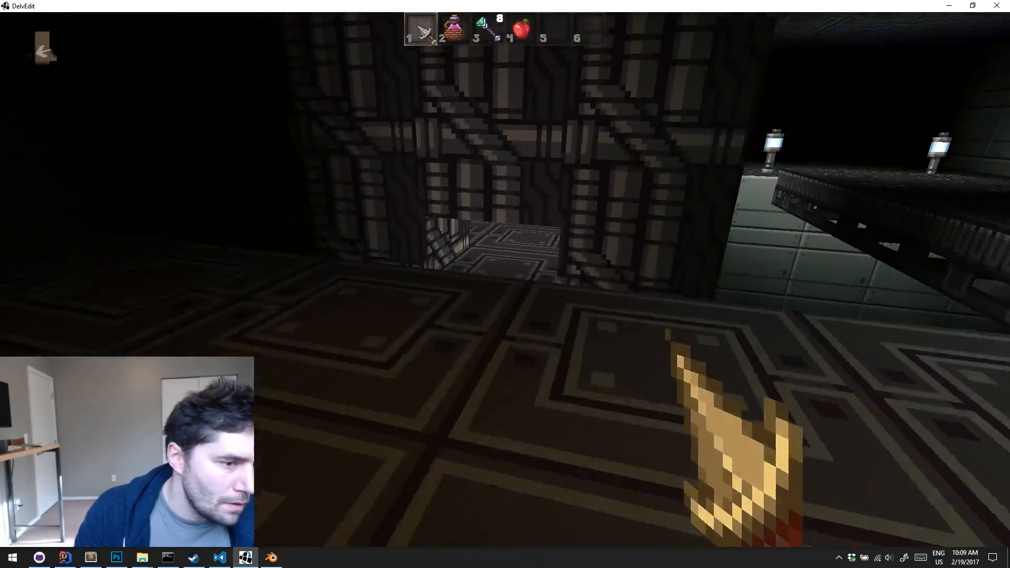
pyautogui.press('Escape')
pyautogui.press('s')
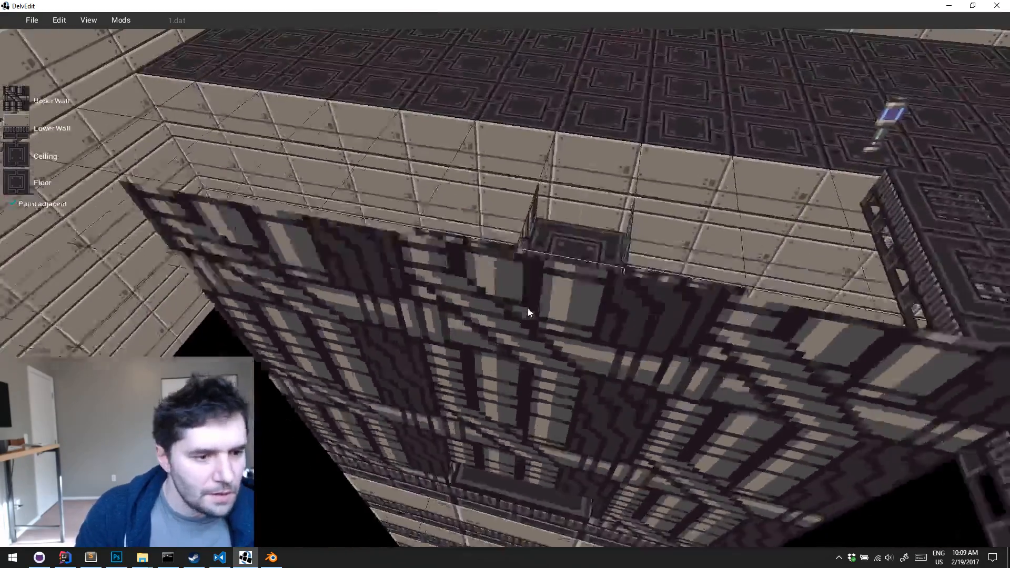
# Check the centre light's properties and playtest from the catwalk to judge how far its red glow reaches
pyautogui.click(529, 313)
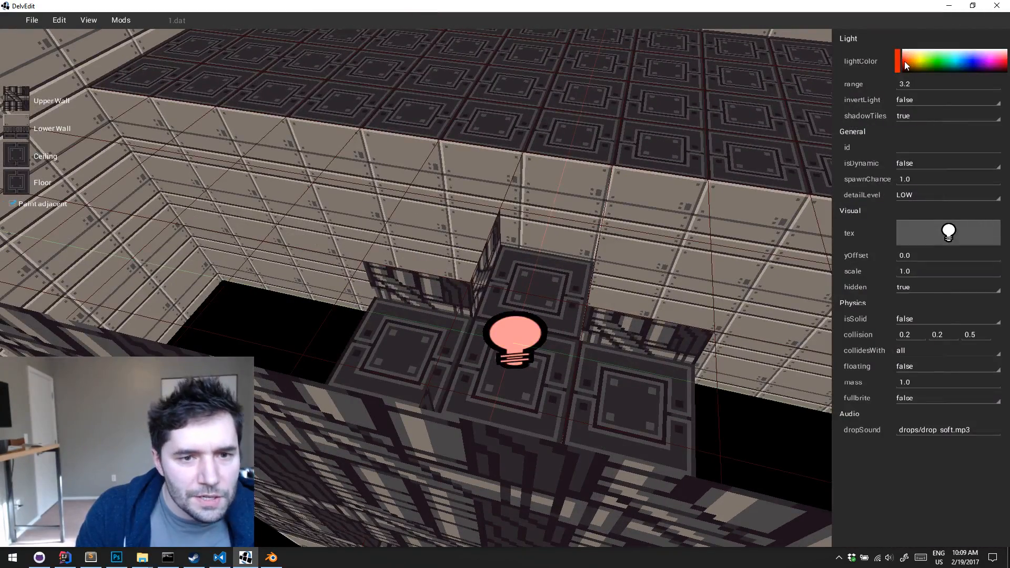
pyautogui.click(582, 237)
pyautogui.press('s')
pyautogui.press('Escape')
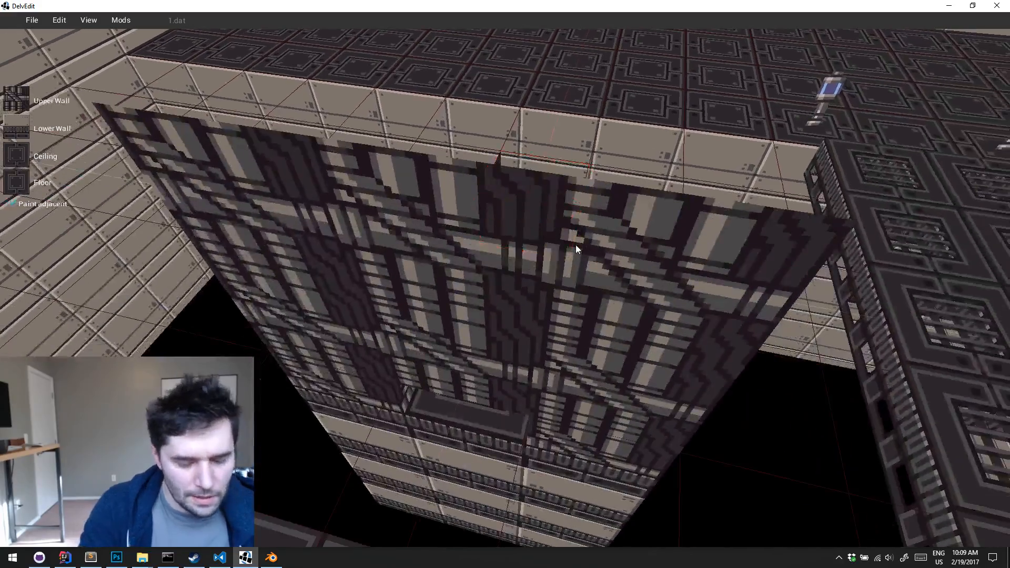
pyautogui.press('l')
pyautogui.press('s')
pyautogui.press('l')
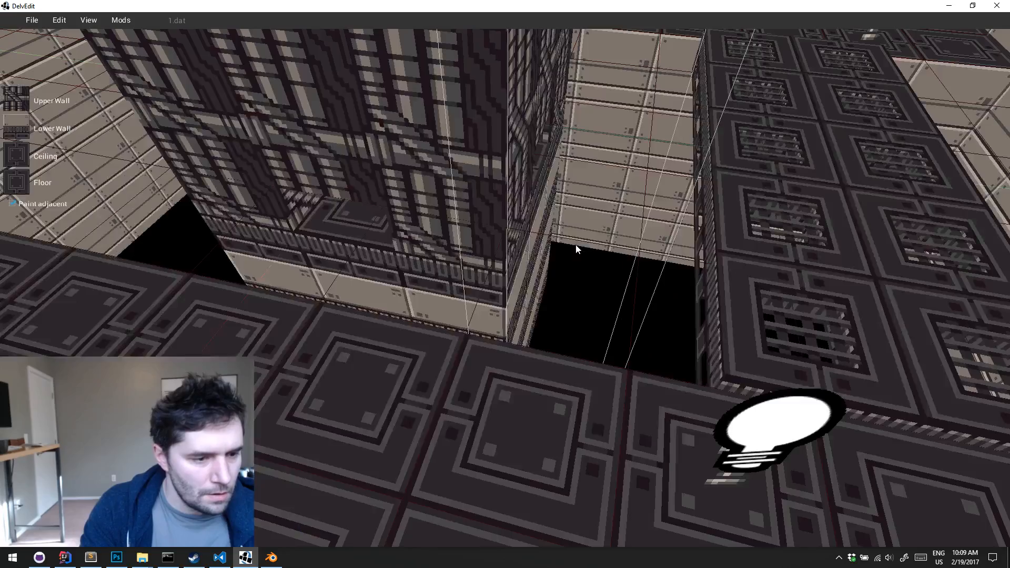
pyautogui.press('p')
pyautogui.press('w')
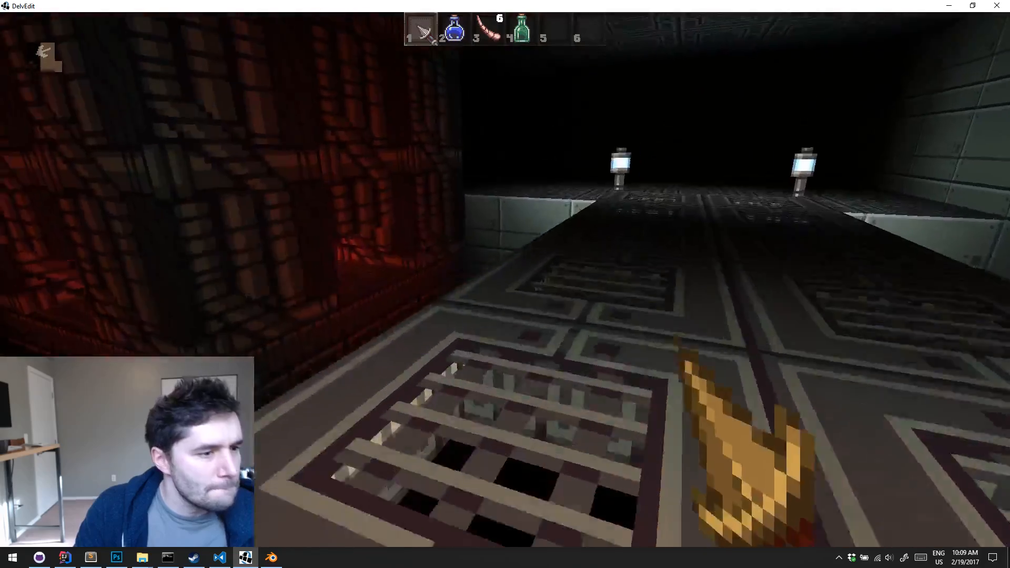
pyautogui.press('Escape')
# Set the range of the red light in the centre of the block to 1
pyautogui.press('s')
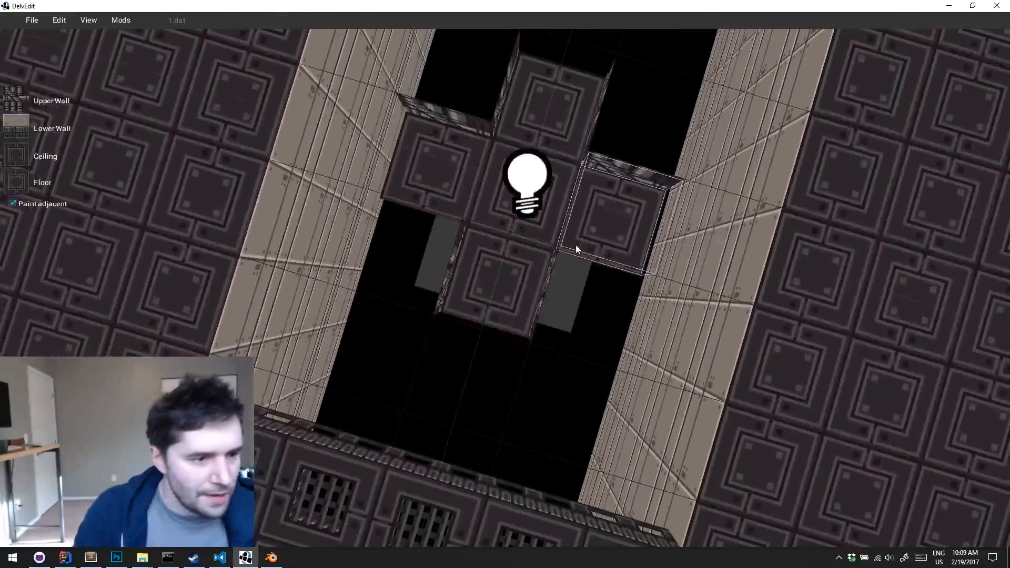
pyautogui.click(526, 177)
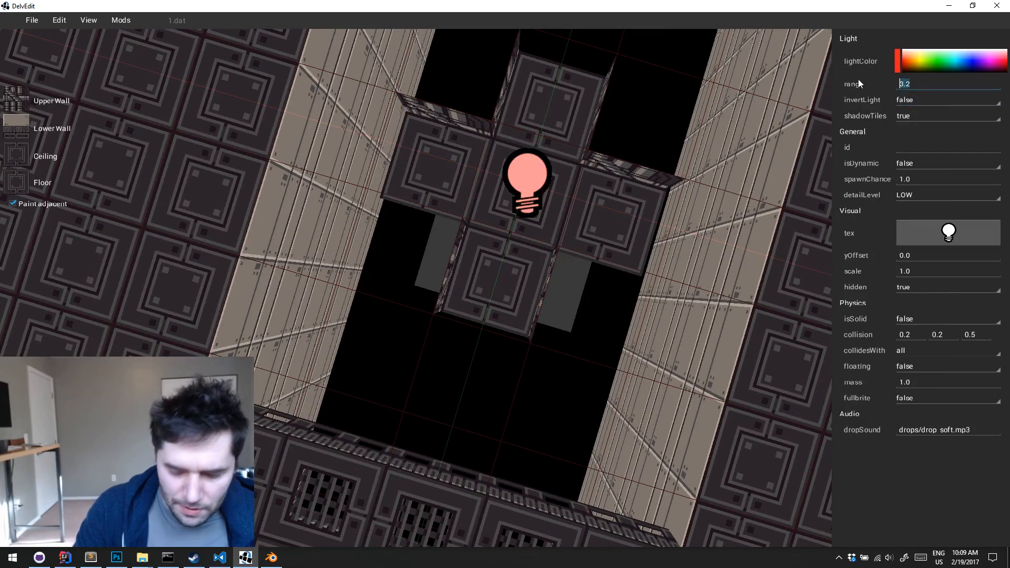
pyautogui.write('5')
pyautogui.click(598, 206)
# Playtest from the floor beside the block to check the reduced red light through its opening
pyautogui.press('a')
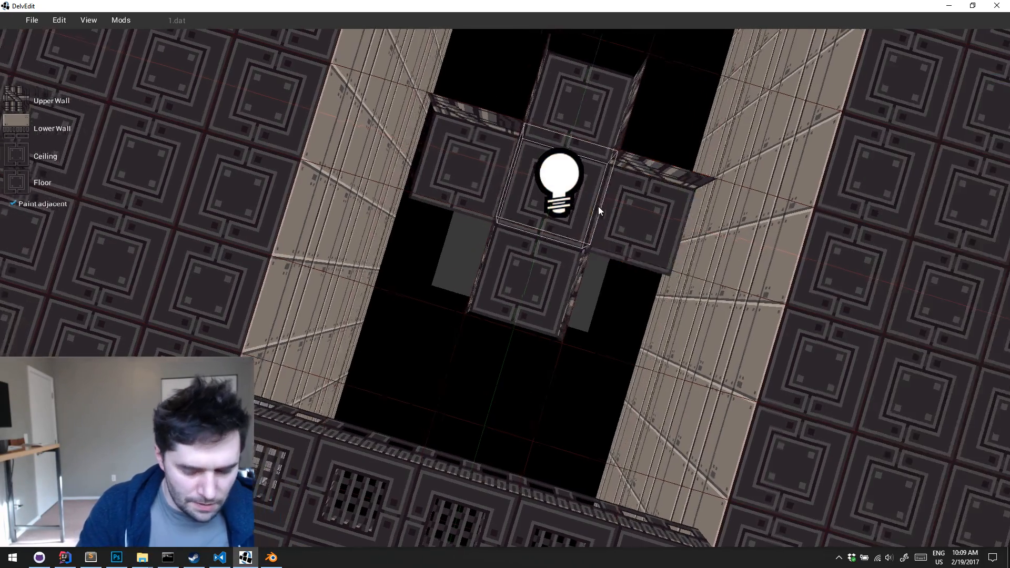
pyautogui.press('s')
pyautogui.press('Up')
pyautogui.press('w')
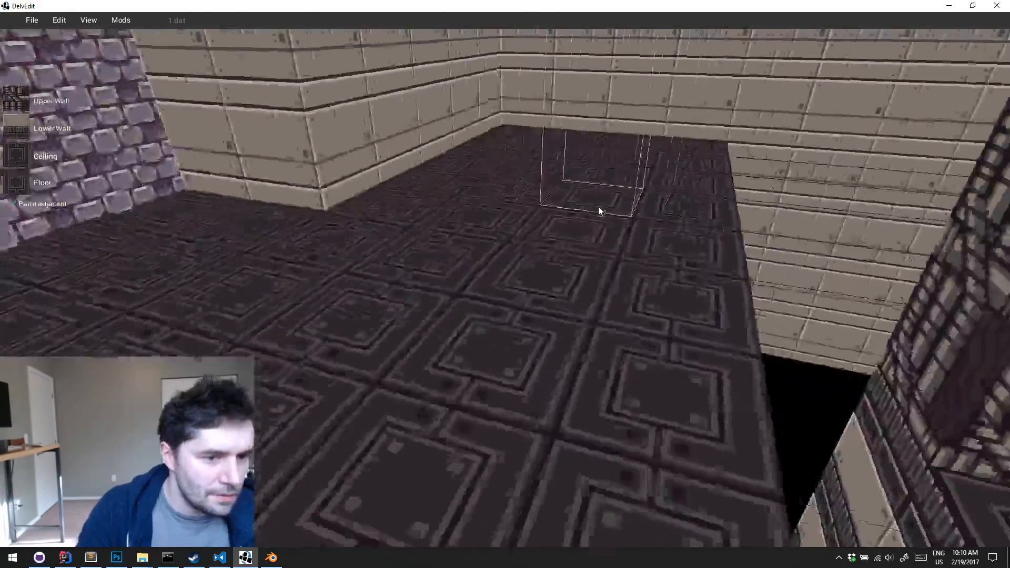
pyautogui.press('Right')
pyautogui.press('p')
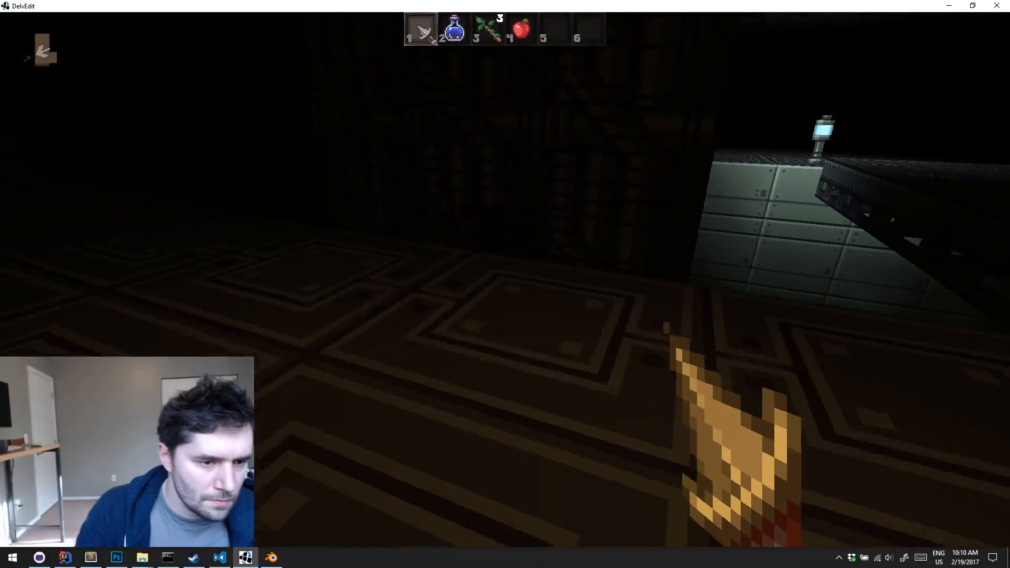
pyautogui.press('Escape')
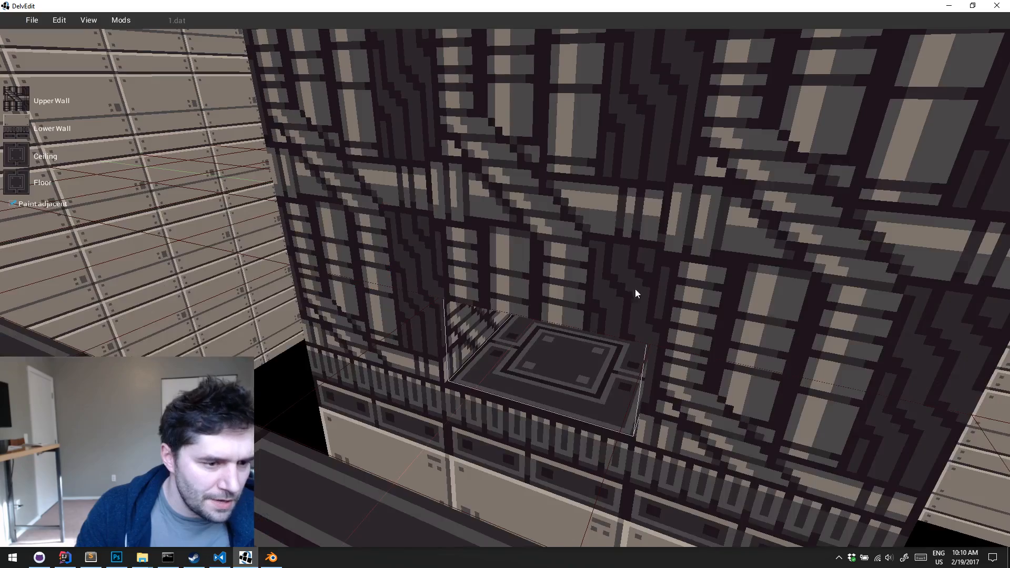
# Set the block's centre light range to 2 with the lit preview turned on
pyautogui.press('e')
pyautogui.press('w')
pyautogui.click(573, 444)
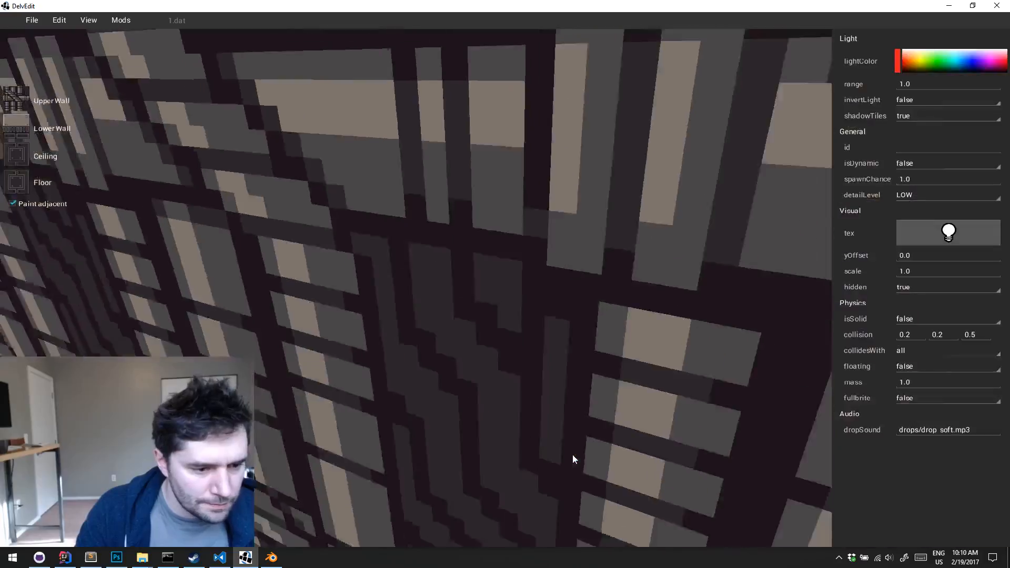
pyautogui.press('s')
pyautogui.press('l')
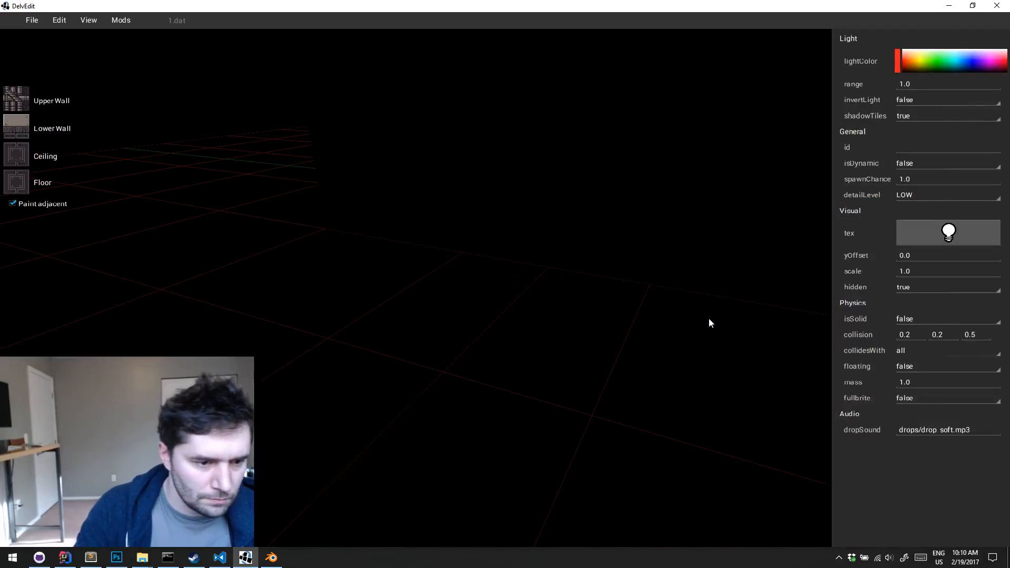
pyautogui.press('BackSpace')
pyautogui.press('BackSpace')
pyautogui.press('BackSpace')
pyautogui.write('2')
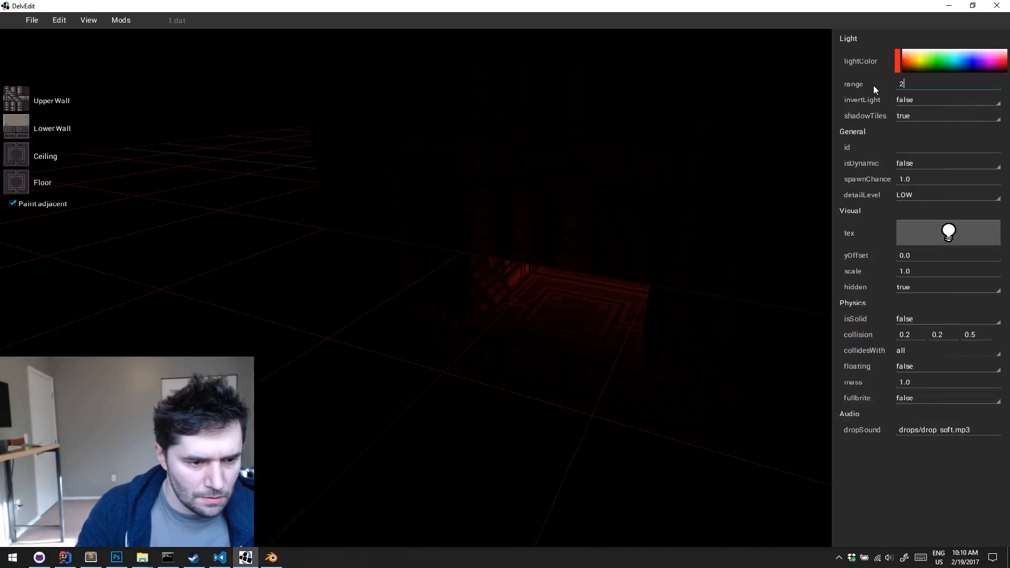
pyautogui.click(593, 337)
# Inspect the red glow in the lit preview and playtest around the block to check it at several openings
pyautogui.press('s')
pyautogui.press('d')
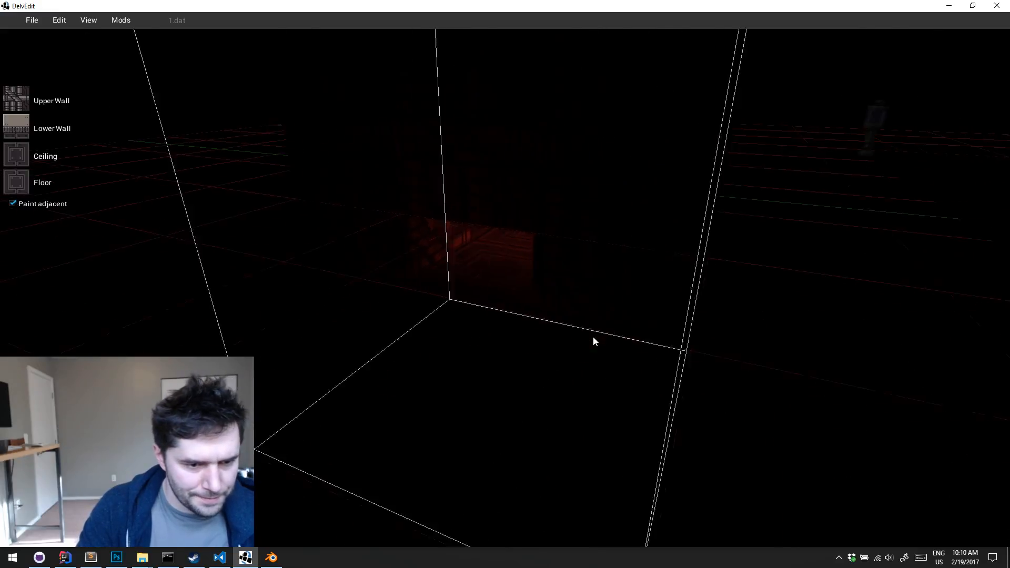
pyautogui.press('s')
pyautogui.press('a')
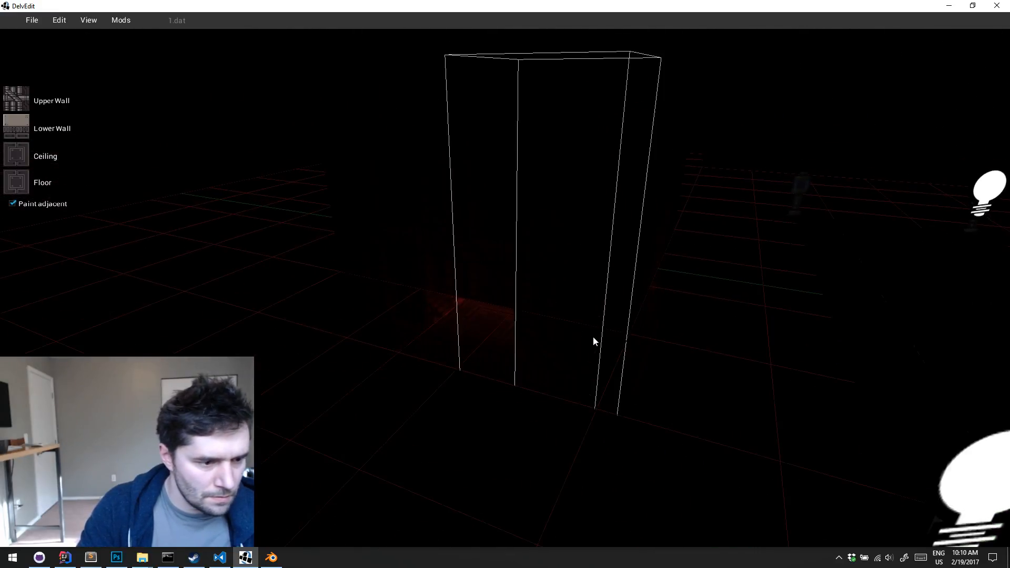
pyautogui.press('l')
pyautogui.press('p')
pyautogui.press('w')
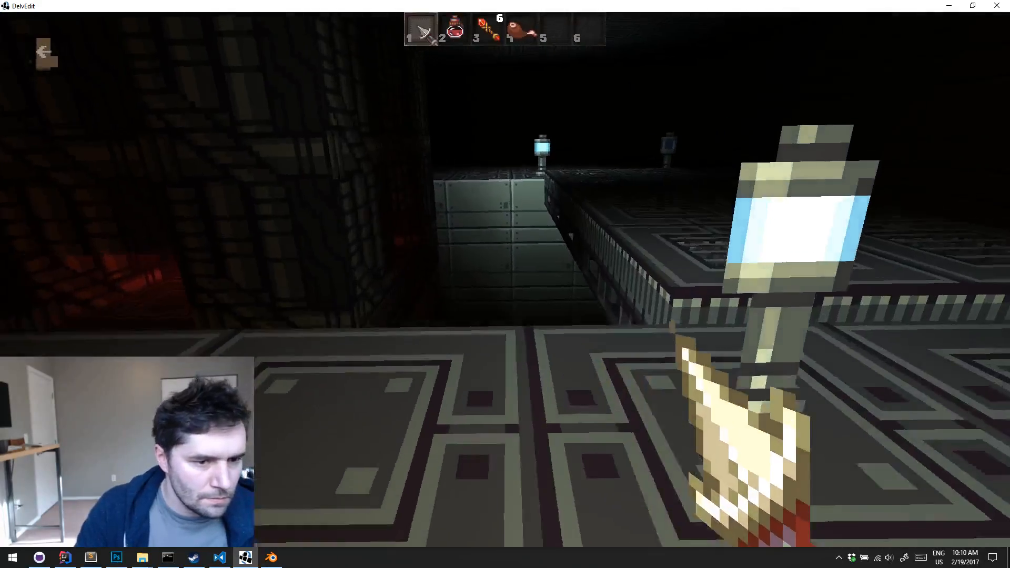
pyautogui.press('w')
pyautogui.press('d')
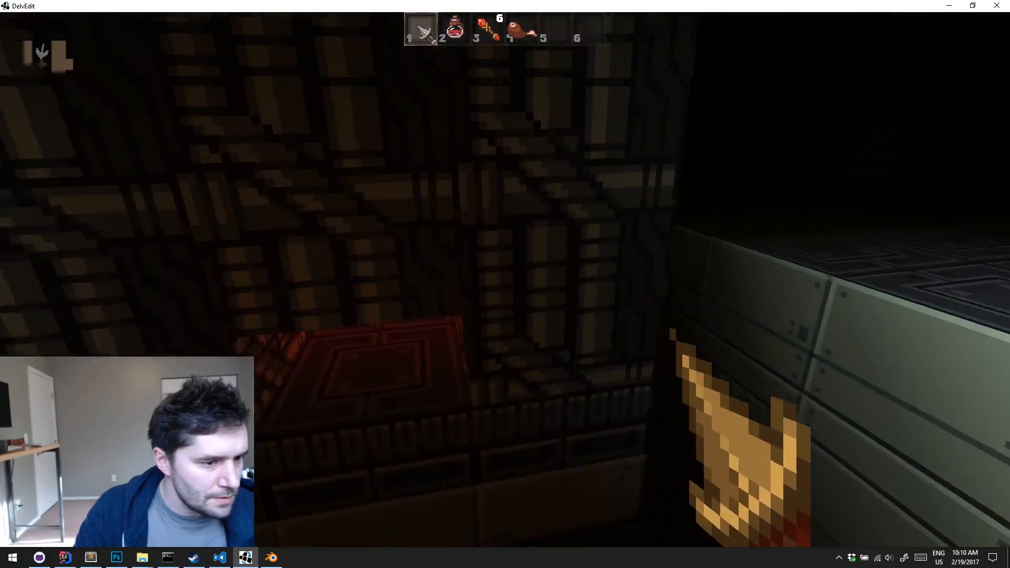
pyautogui.press('a')
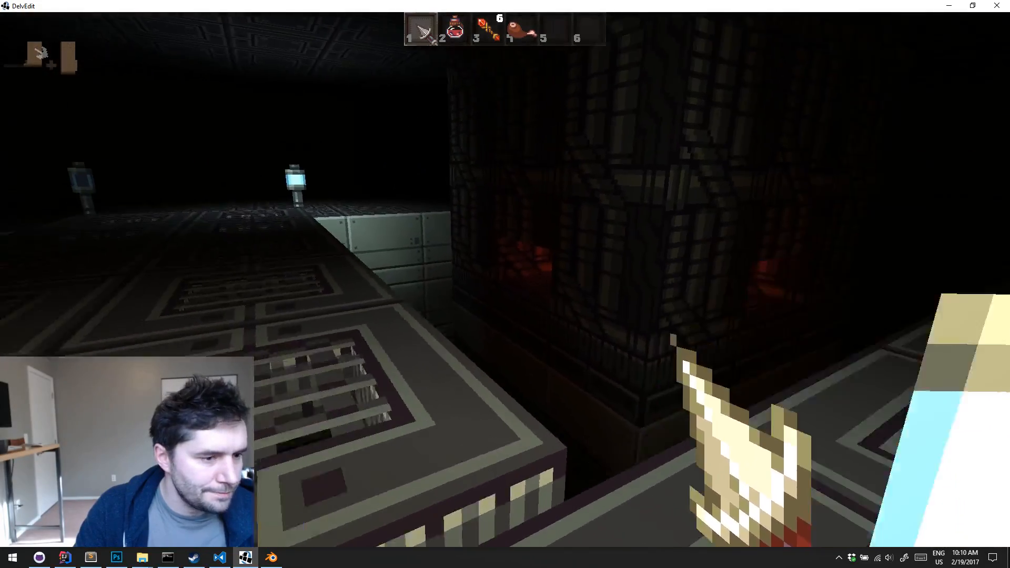
pyautogui.press('w')
pyautogui.press('w')
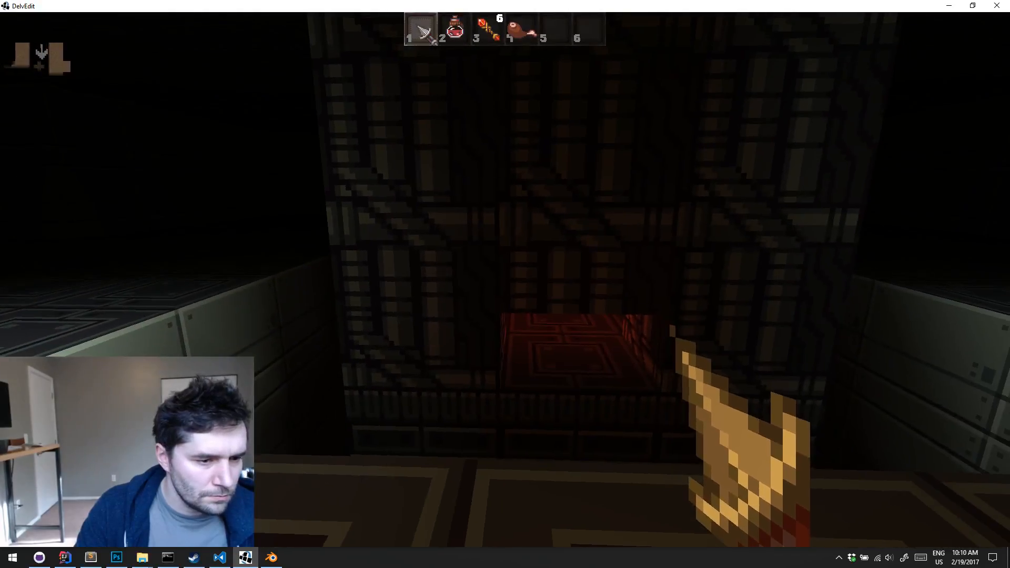
pyautogui.press('Escape')
# Lower the floor of the centre tile in the block's cross-shaped passage
pyautogui.press('e')
pyautogui.moveTo(602, 346); pyautogui.dragTo(602, 346, button='right')
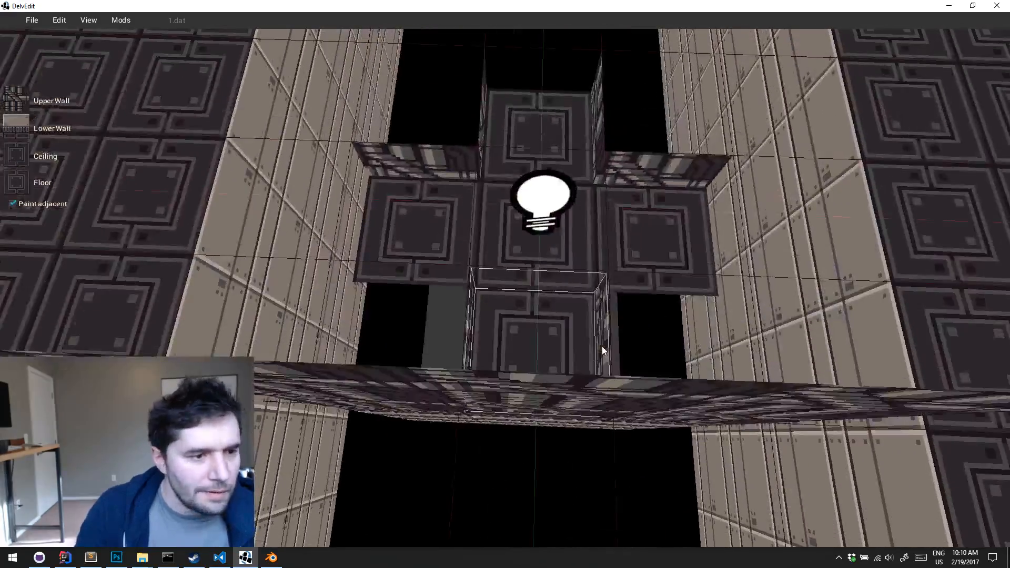
pyautogui.click(588, 244)
pyautogui.press('s')
pyautogui.moveTo(588, 244); pyautogui.dragTo(588, 244, button='right')
pyautogui.press('w')
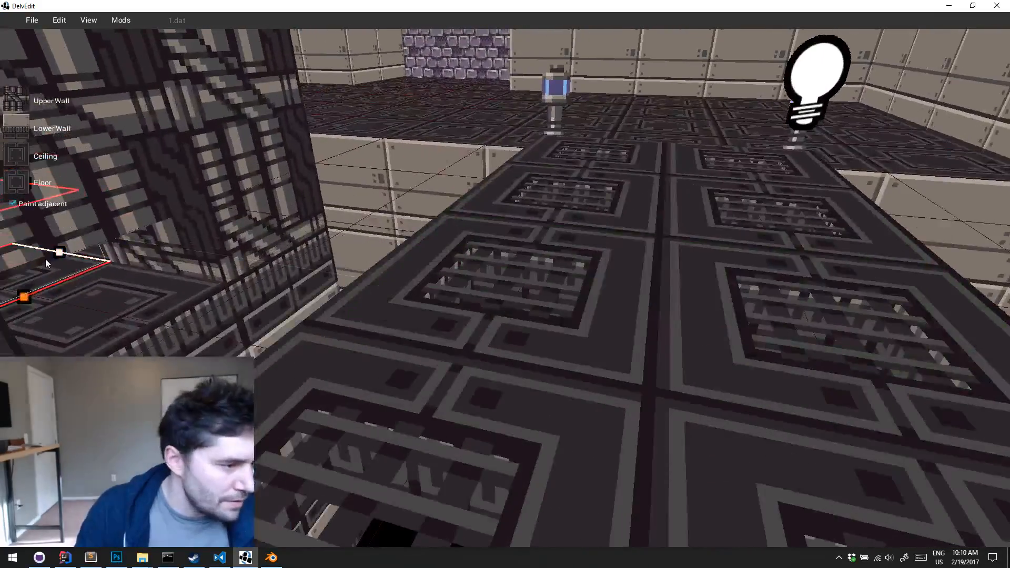
pyautogui.press('d')
pyautogui.moveTo(46, 259); pyautogui.dragTo(45, 259, button='right')
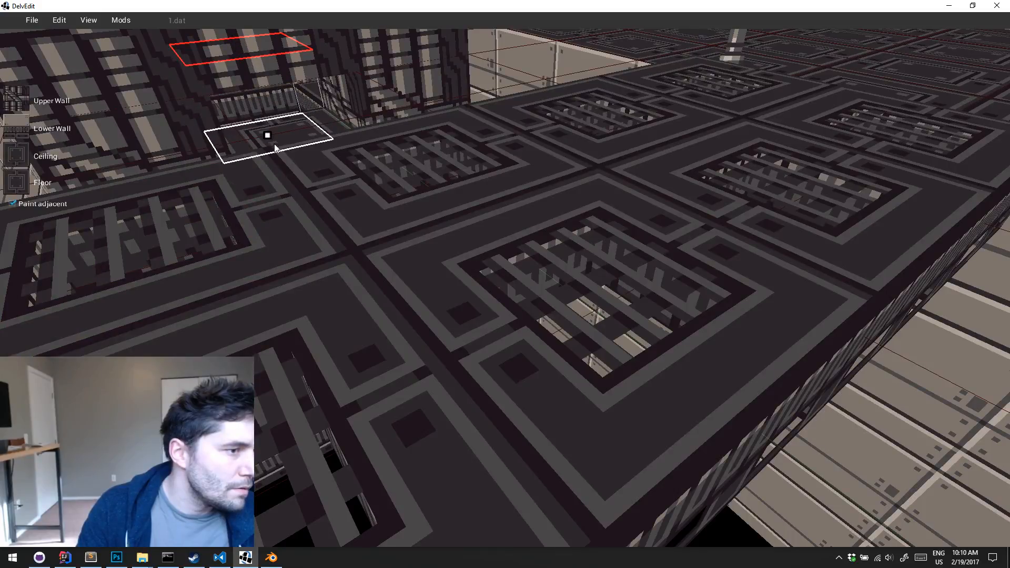
pyautogui.press('a')
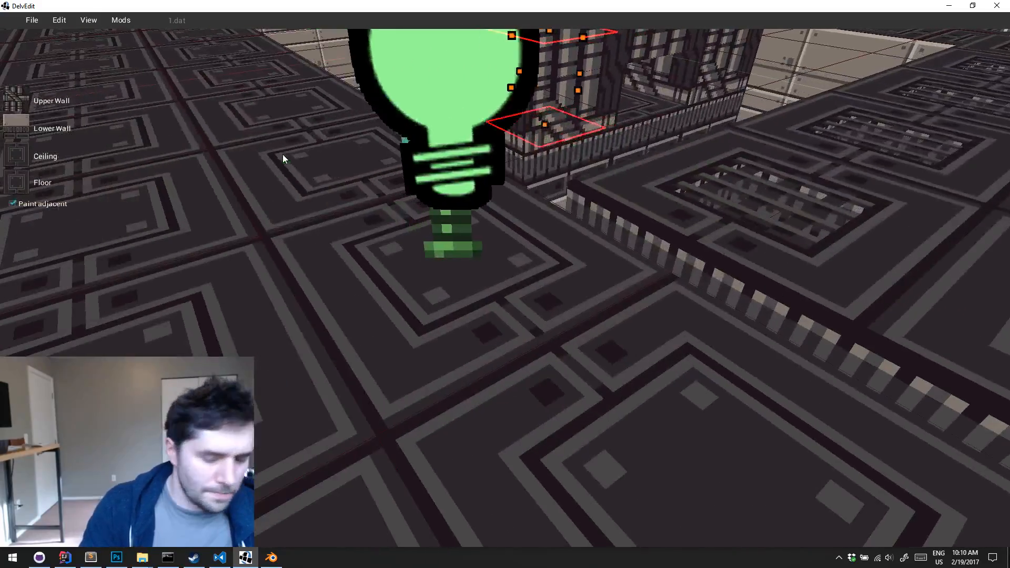
pyautogui.press('Escape')
# Playtest from the catwalk to check how the red light looks with the recessed centre tile
pyautogui.press('p')
pyautogui.press('w')
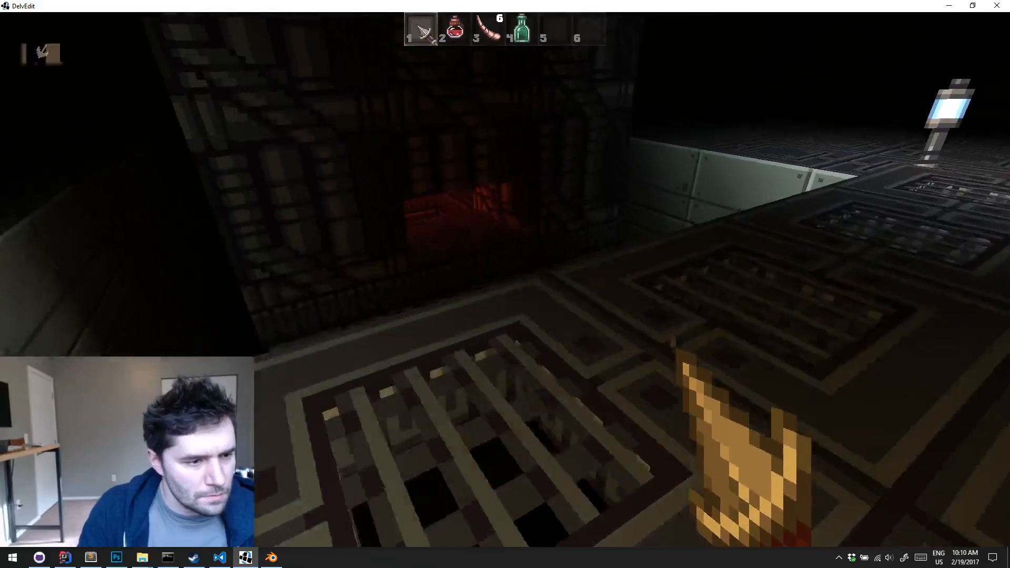
pyautogui.press('s')
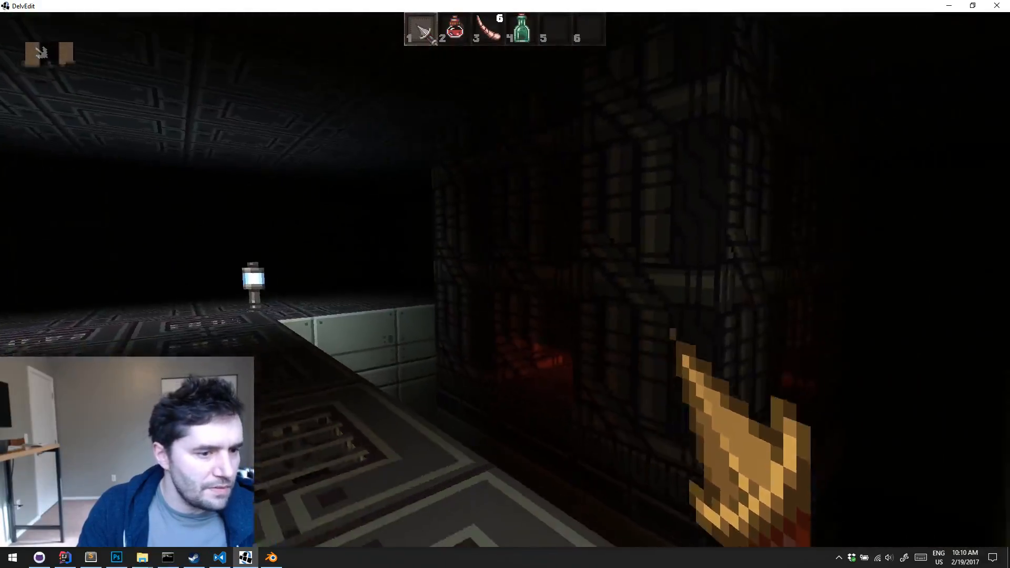
pyautogui.press('Escape')
pyautogui.press('s')
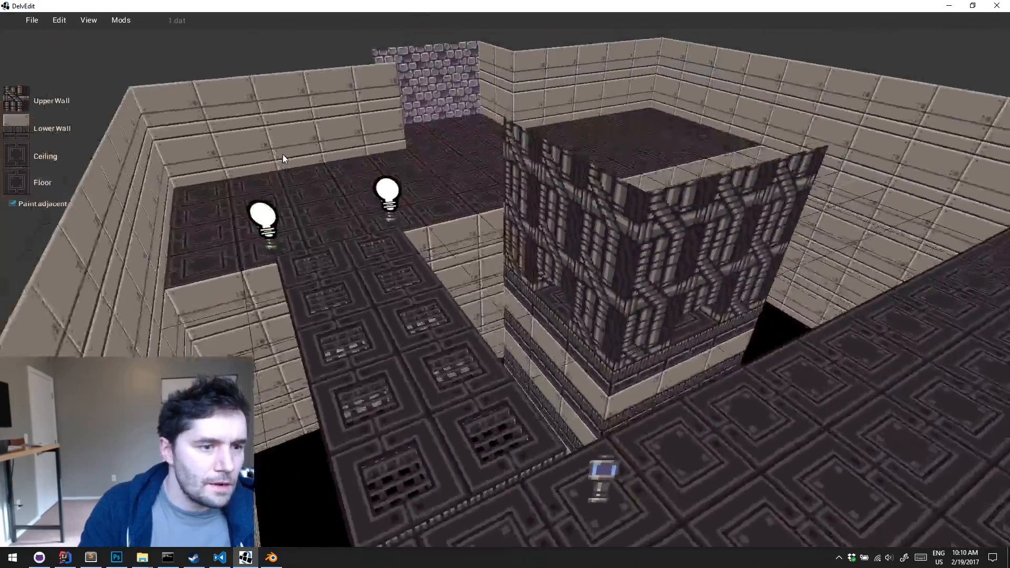
pyautogui.moveTo(282, 154); pyautogui.dragTo(482, 325, button='middle')
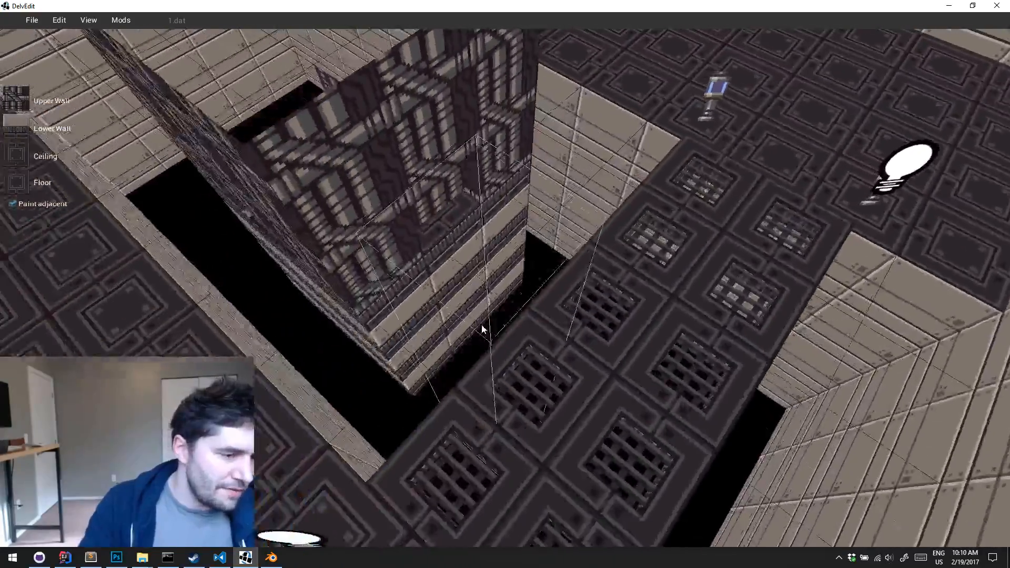
pyautogui.press('a')
pyautogui.press('d')
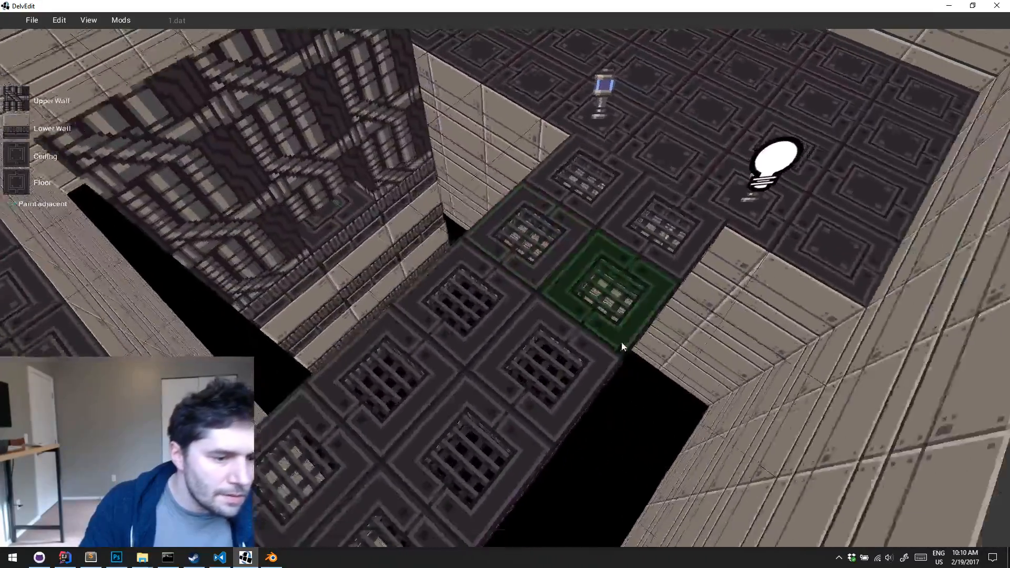
pyautogui.press('d')
pyautogui.click(618, 364)
pyautogui.moveTo(618, 364); pyautogui.dragTo(539, 368, button='middle')
pyautogui.press('s')
pyautogui.press('s')
pyautogui.press('s')
pyautogui.press('a')
pyautogui.hotkey('ctrl', 'z')
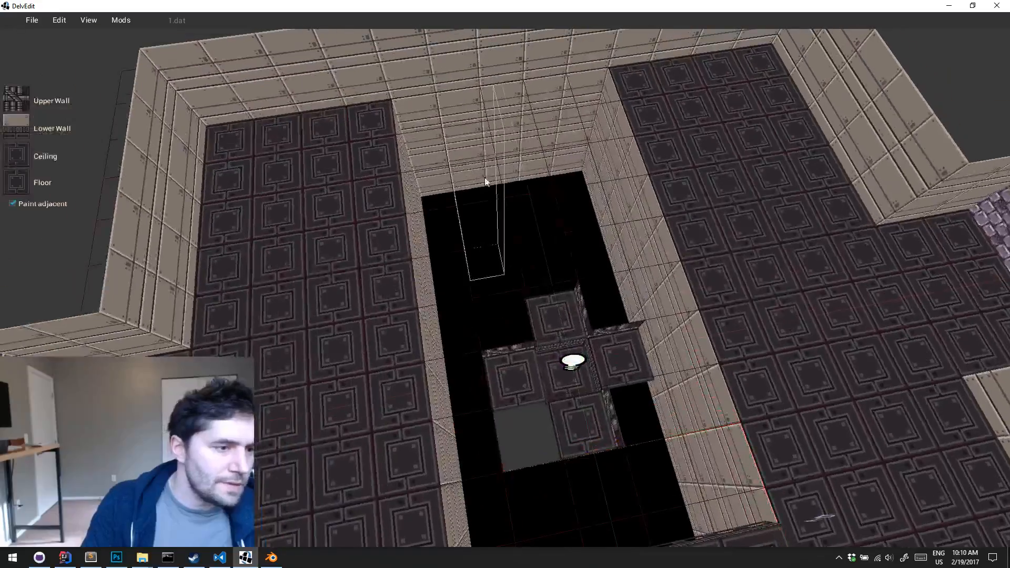
# Select the entire pit area, including the catwalk and central block, and sample the pit's wall and floor textures
pyautogui.press('w')
pyautogui.press('s')
pyautogui.press('d')
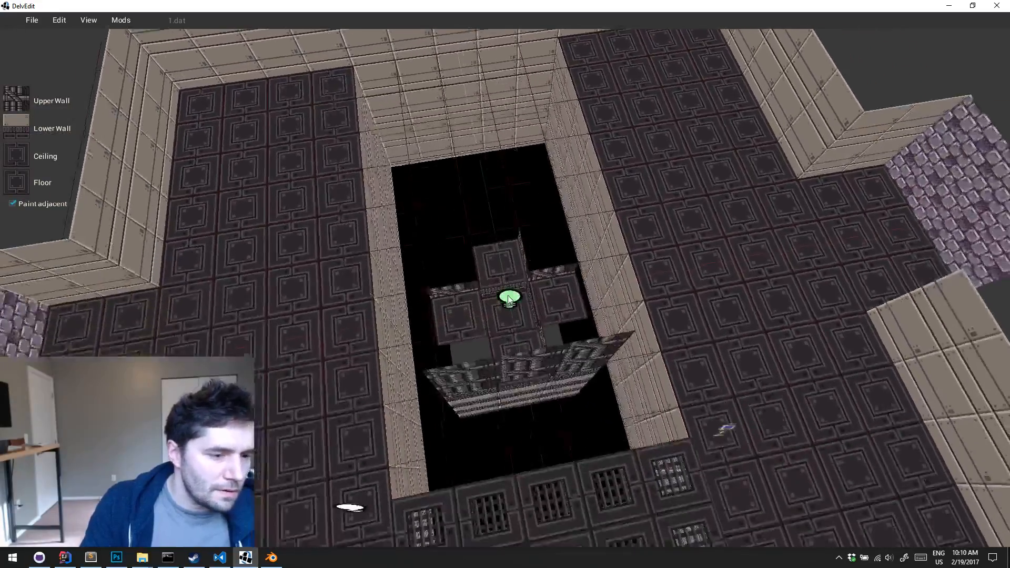
pyautogui.press('s')
pyautogui.press('d')
pyautogui.click(606, 424)
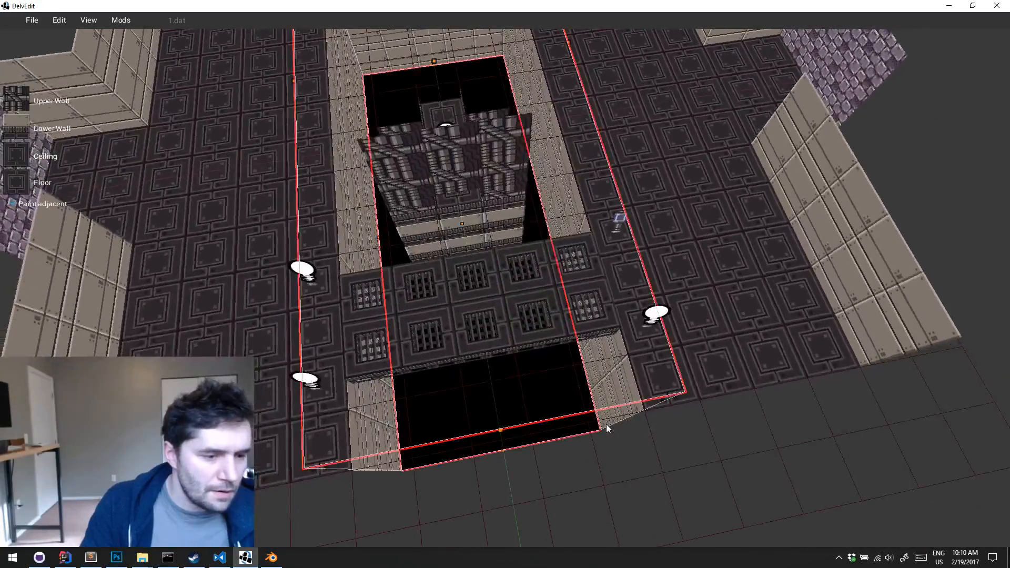
pyautogui.press('w')
pyautogui.press('d')
pyautogui.press('g')
# Raise the ceiling over the whole selected pit area and clear the selection
pyautogui.press('w')
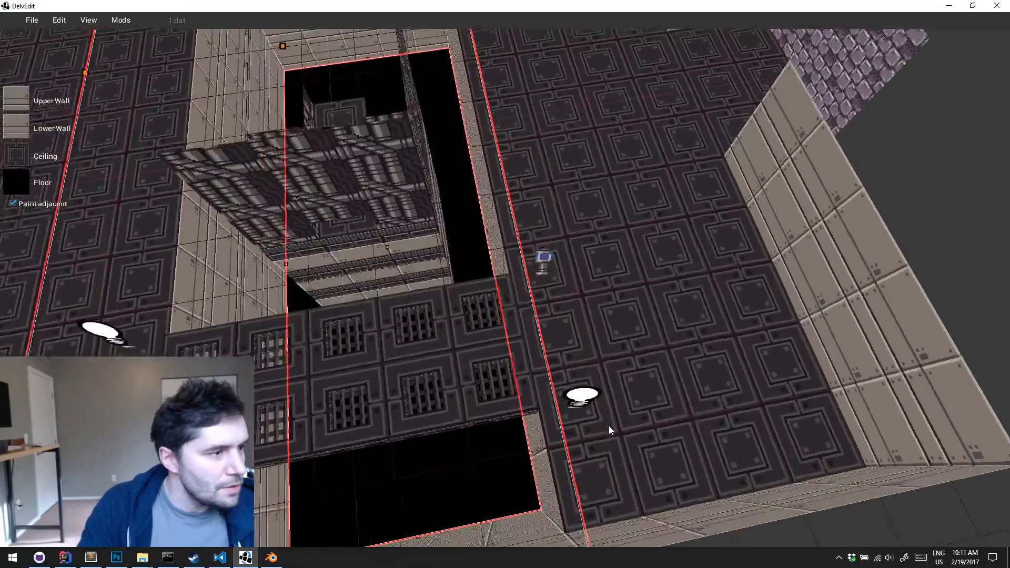
pyautogui.moveTo(610, 427); pyautogui.dragTo(610, 426, button='middle')
pyautogui.moveTo(608, 425); pyautogui.dragTo(608, 425, button='right')
pyautogui.press('e')
pyautogui.press('q')
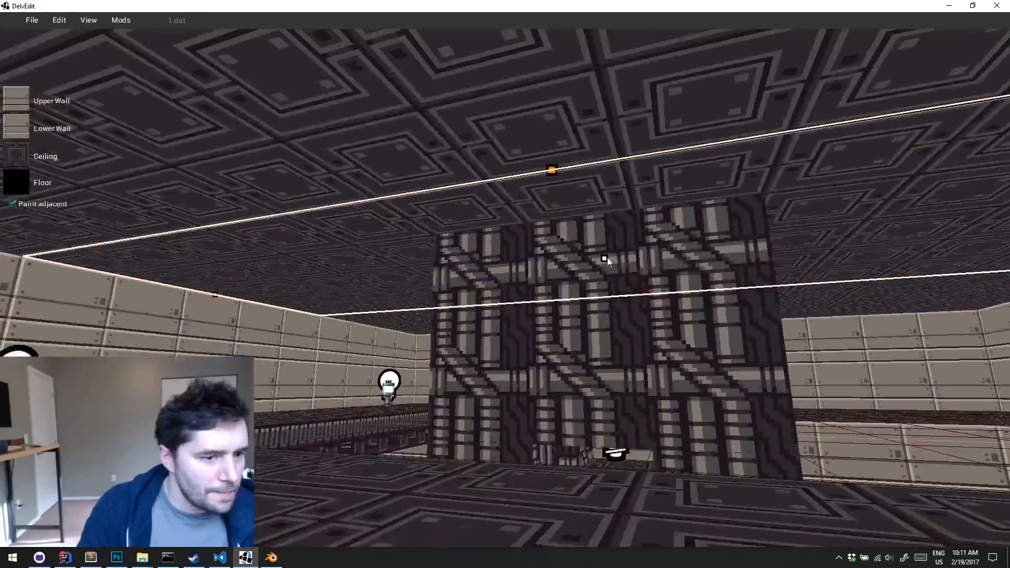
pyautogui.click(612, 190)
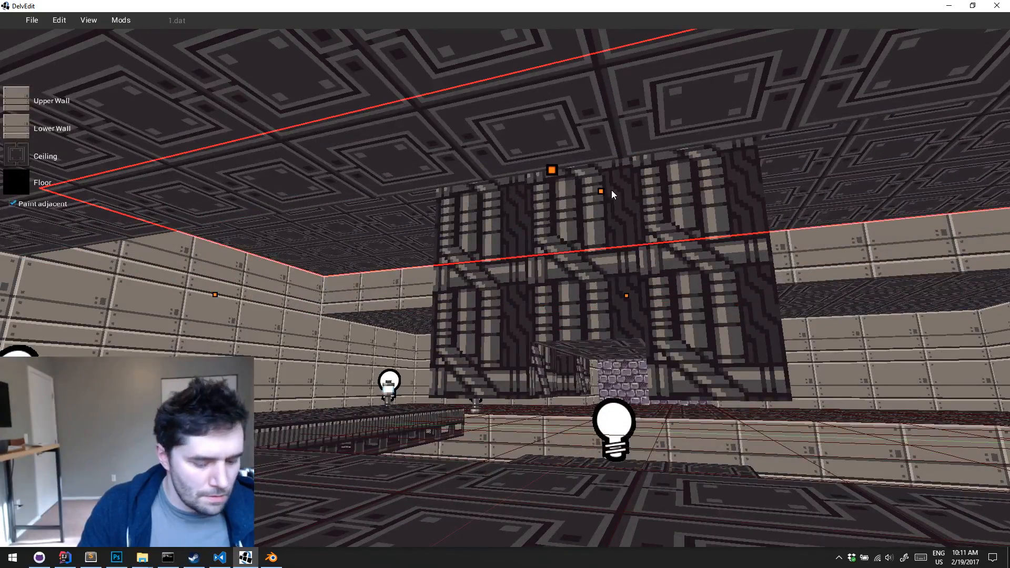
pyautogui.press('Escape')
pyautogui.press('e')
pyautogui.moveTo(611, 190); pyautogui.dragTo(612, 190, button='right')
pyautogui.press('e')
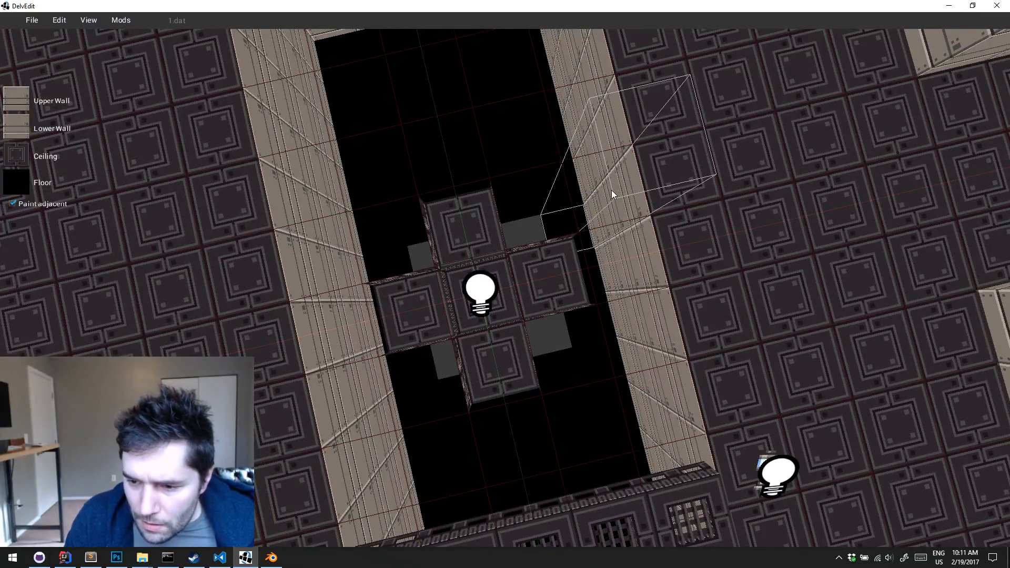
# Select the end of the pit opposite the catwalk, including its bordering floor tiles, and raise the ceiling over it
pyautogui.press('a')
pyautogui.moveTo(611, 190); pyautogui.dragTo(611, 190, button='right')
pyautogui.press('s')
pyautogui.press('d')
pyautogui.moveTo(536, 200); pyautogui.dragTo(712, 314)
pyautogui.press('w')
pyautogui.moveTo(711, 314); pyautogui.dragTo(711, 314, button='right')
pyautogui.press('s')
pyautogui.press('a')
pyautogui.press('a')
pyautogui.press('a')
pyautogui.moveTo(635, 260); pyautogui.dragTo(636, 260, button='right')
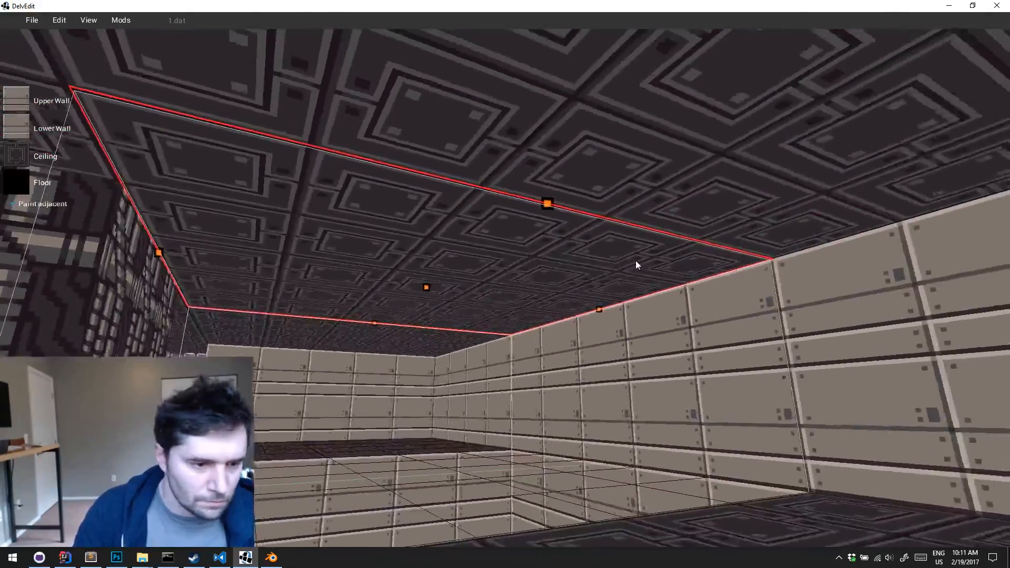
pyautogui.moveTo(487, 289); pyautogui.dragTo(498, 249)
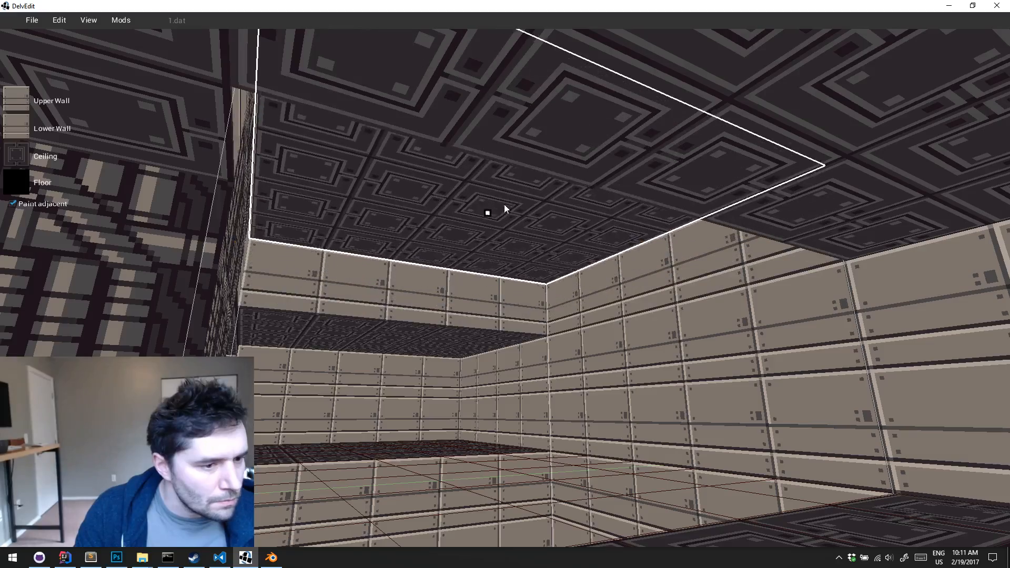
pyautogui.moveTo(505, 205); pyautogui.dragTo(505, 204)
pyautogui.press('w')
pyautogui.press('d')
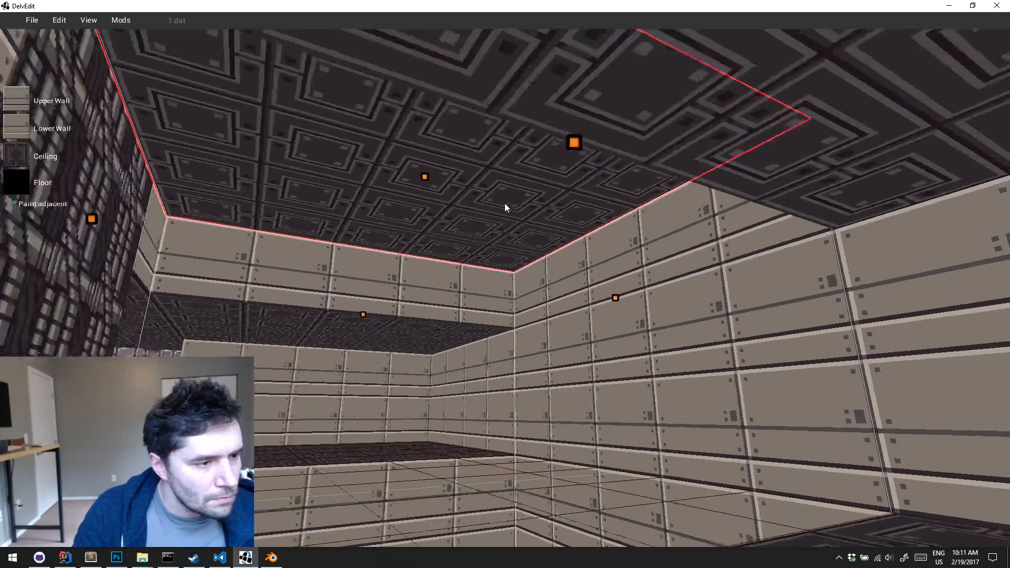
pyautogui.moveTo(506, 203); pyautogui.dragTo(504, 203, button='right')
pyautogui.press('s')
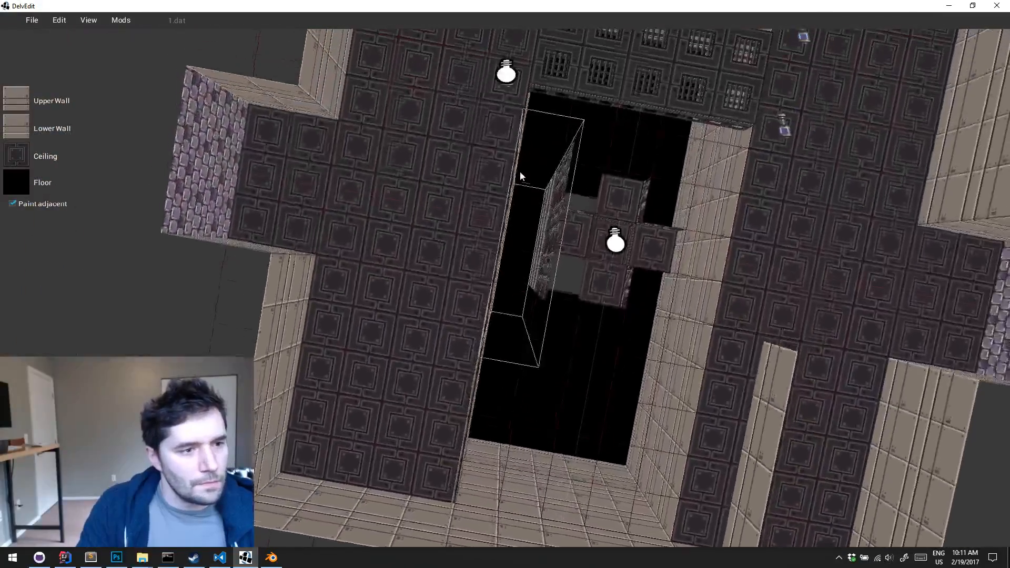
# Select the strip along one long side of the pit past the catwalk and give it the same raised ceiling
pyautogui.press('w')
pyautogui.press('d')
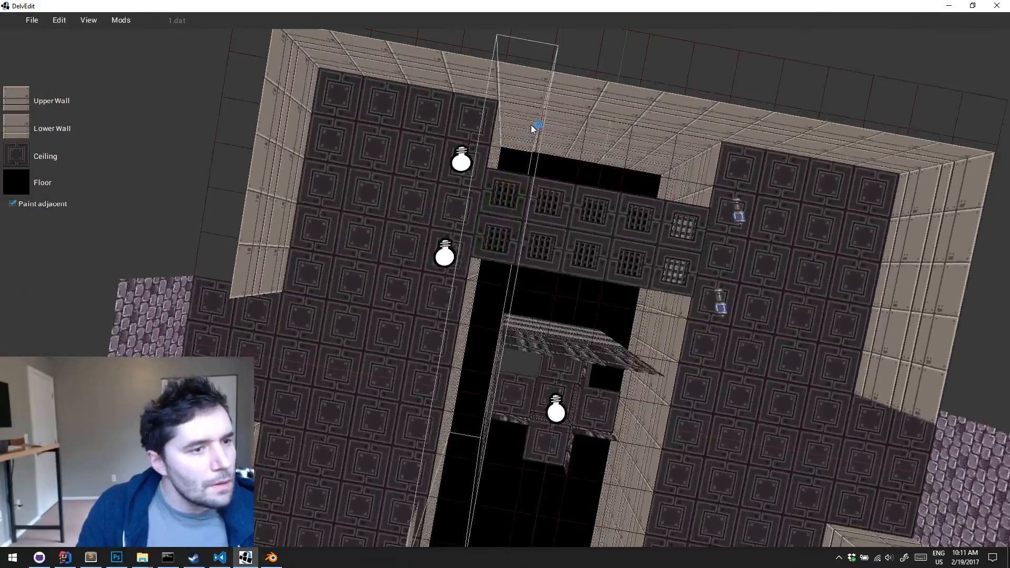
pyautogui.click(532, 125)
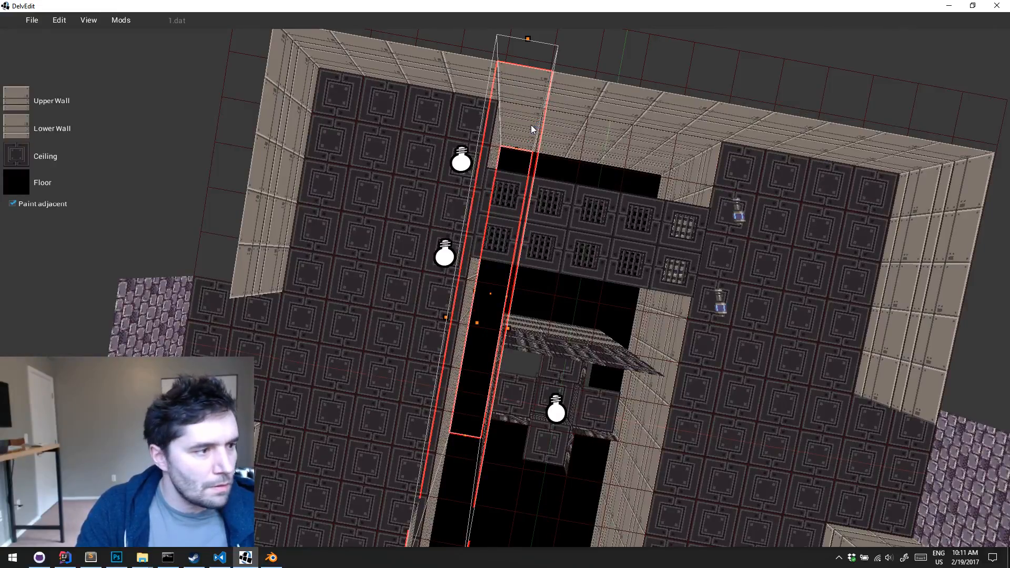
pyautogui.moveTo(531, 124); pyautogui.dragTo(531, 125, button='right')
pyautogui.press('Escape')
pyautogui.press('w')
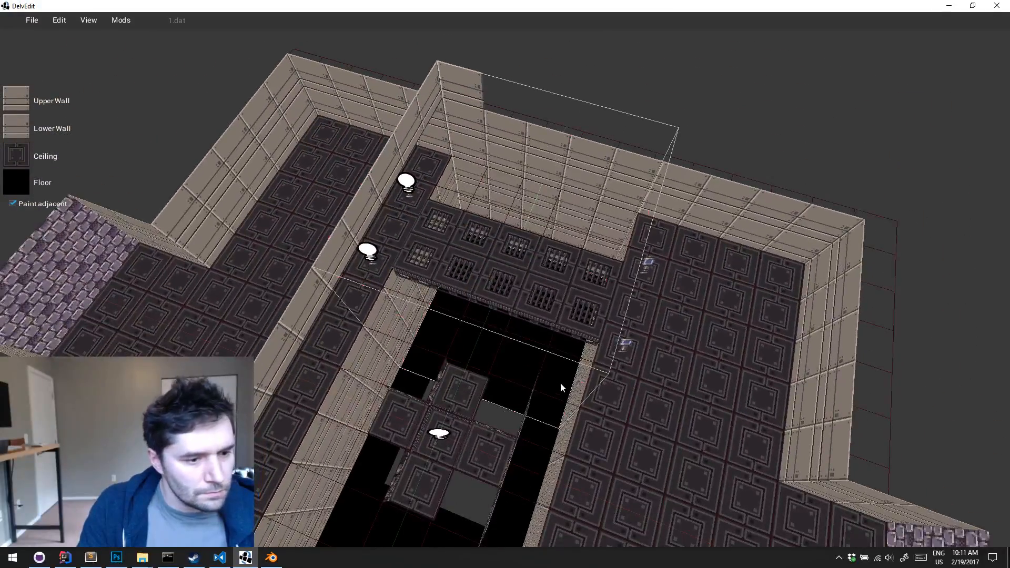
# Apply the raised ceiling to the catwalk end of the pit and to the strip along its other long side
pyautogui.click(561, 383)
pyautogui.hotkey('shift', 'f')
pyautogui.press('Escape')
pyautogui.press('a')
pyautogui.press('s')
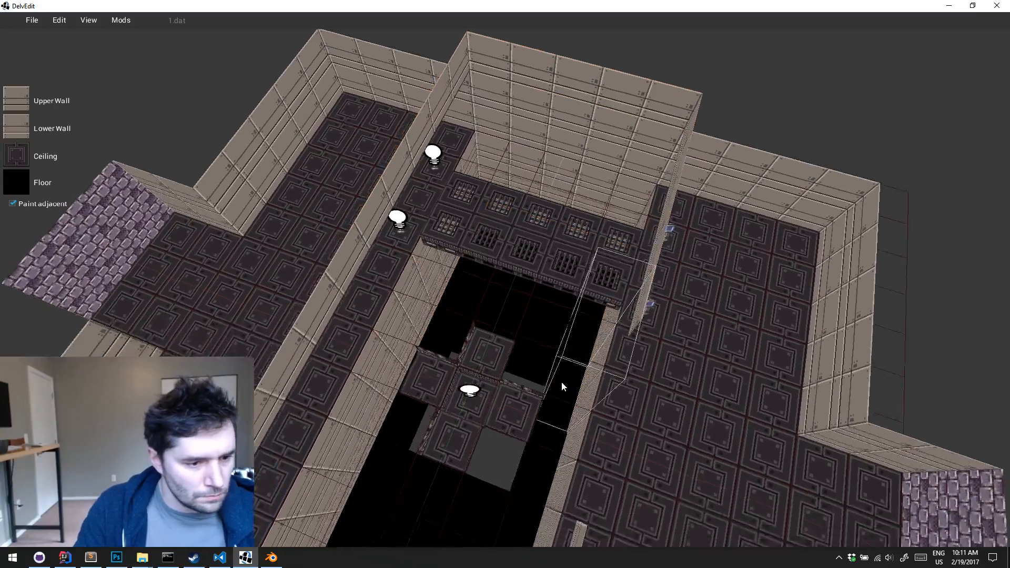
pyautogui.moveTo(552, 437); pyautogui.dragTo(551, 438)
pyautogui.hotkey('shift', 'f')
pyautogui.press('Escape')
pyautogui.press('d')
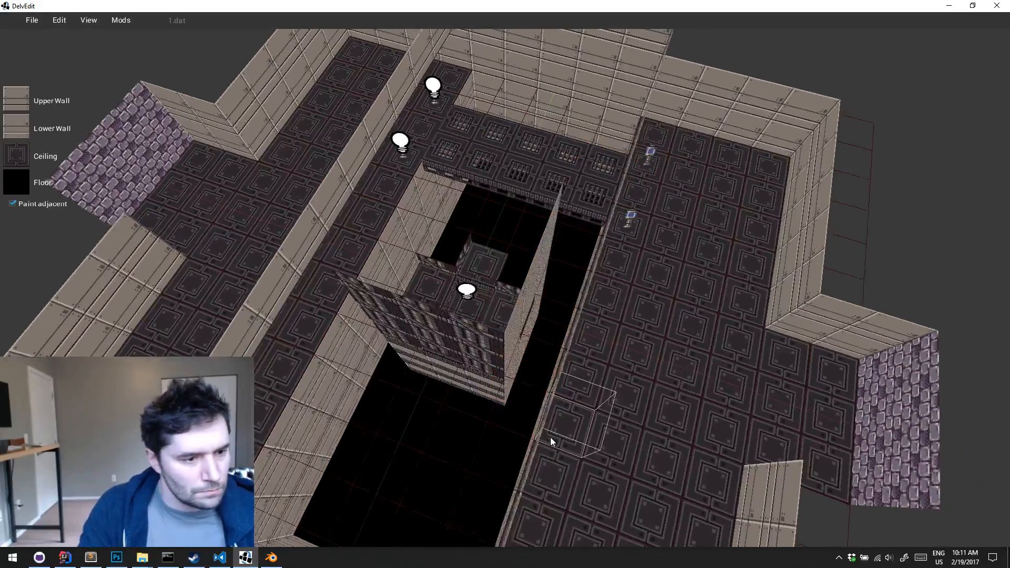
# Examine the ceiling edges around the pit and central block from both long sides
pyautogui.moveTo(551, 437); pyautogui.dragTo(551, 438, button='right')
pyautogui.press('d')
pyautogui.press('w')
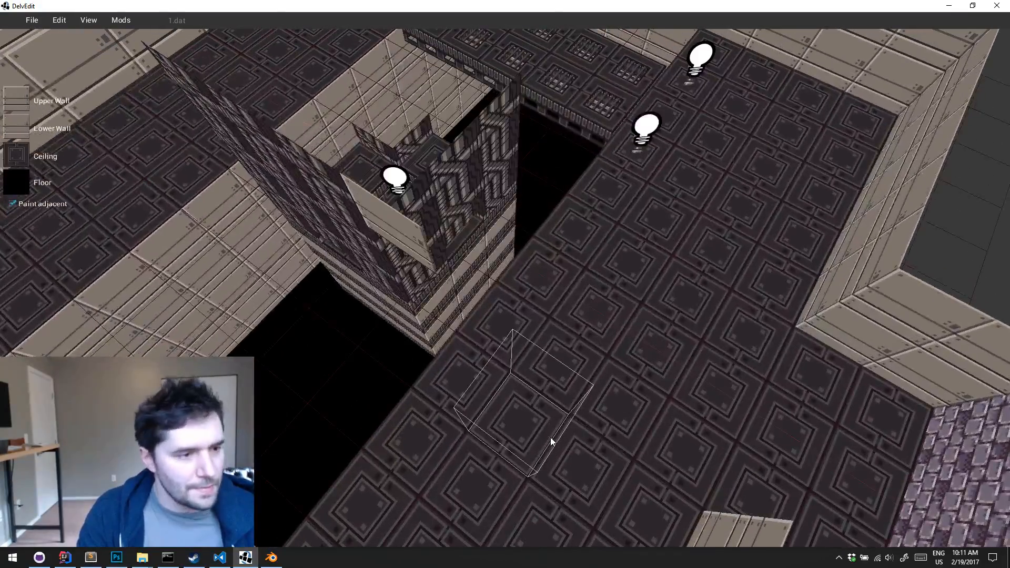
pyautogui.press('Left')
pyautogui.press('a')
pyautogui.press('w')
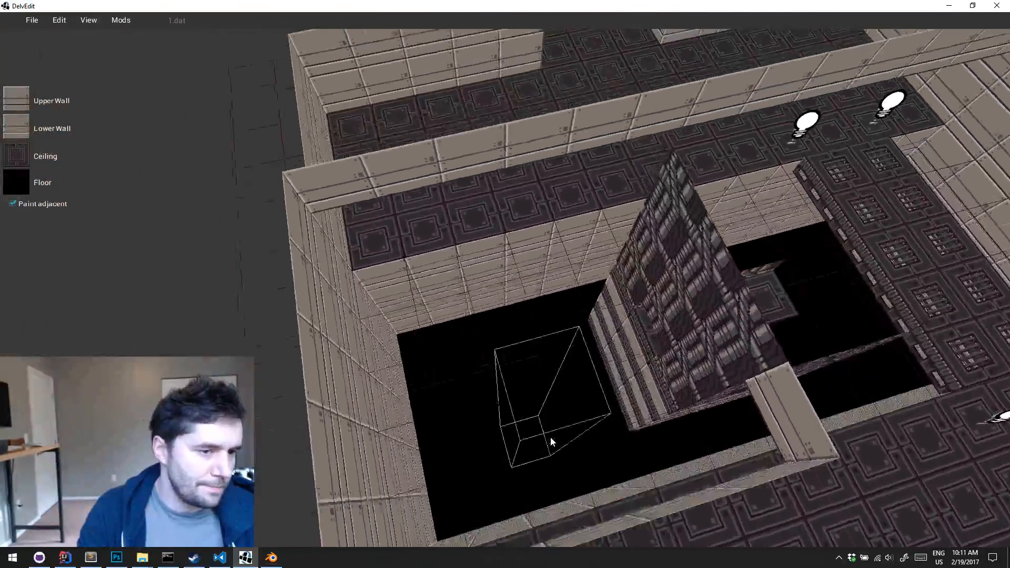
pyautogui.press('Right')
pyautogui.press('Right')
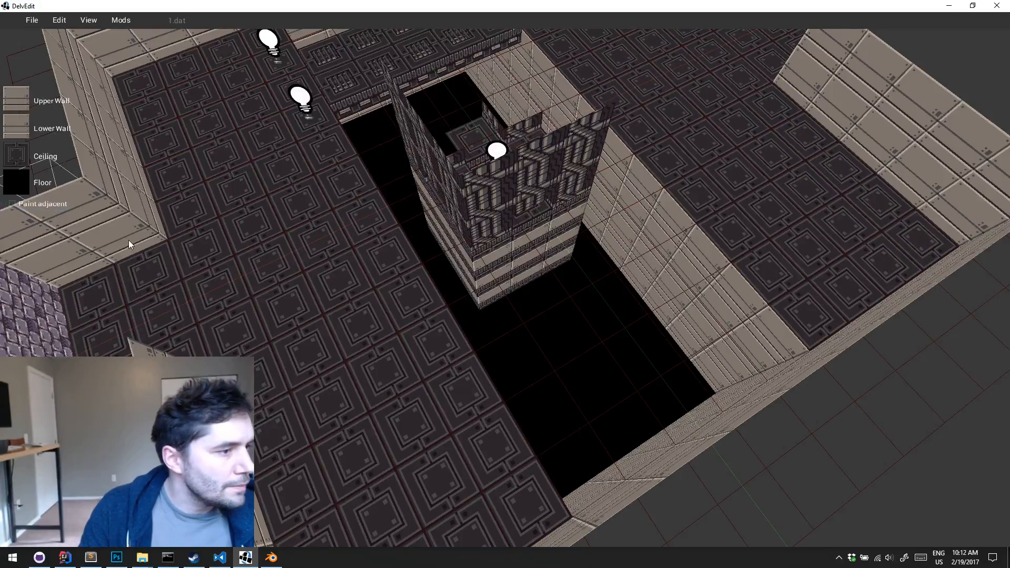
pyautogui.press('d')
pyautogui.press('w')
pyautogui.press('a')
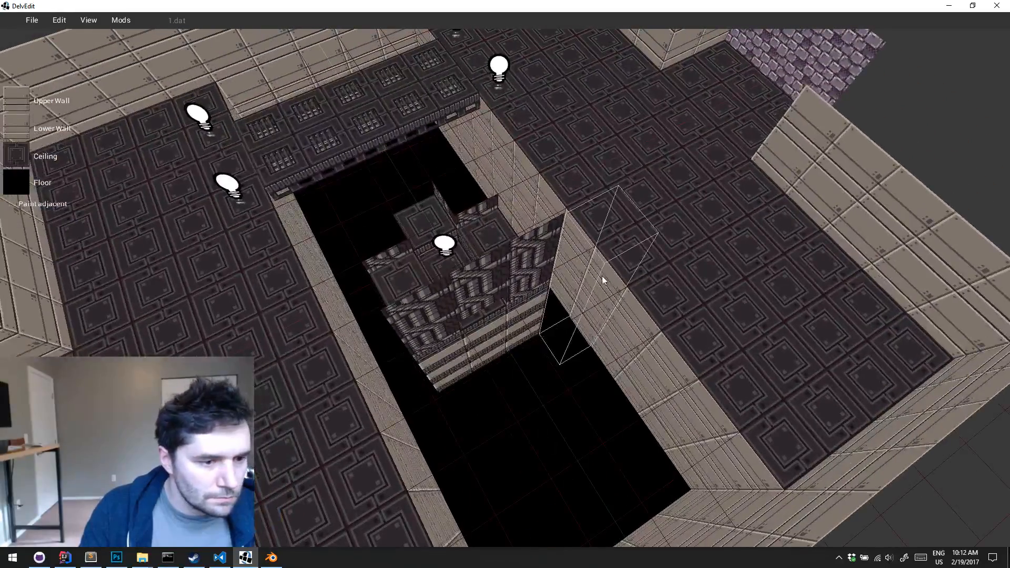
# Select the pit end opposite the catwalk with its bordering tiles and raise the ceiling over that selection
pyautogui.press('s')
pyautogui.press('d')
pyautogui.moveTo(602, 280); pyautogui.dragTo(498, 488)
pyautogui.click(573, 205)
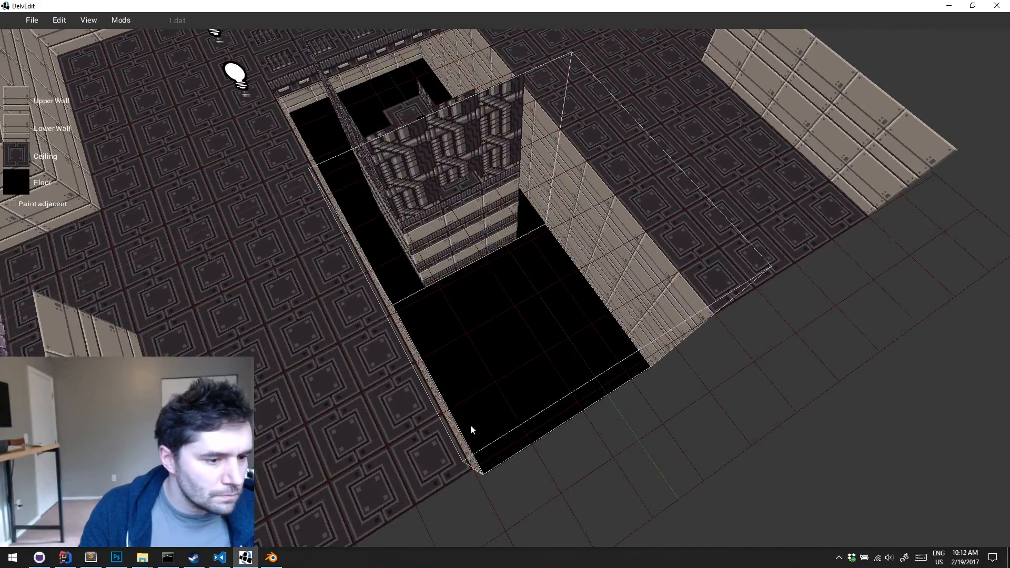
pyautogui.moveTo(470, 426); pyautogui.dragTo(484, 428)
pyautogui.press('a')
pyautogui.press('w')
pyautogui.moveTo(485, 428); pyautogui.dragTo(485, 428, button='middle')
pyautogui.press('w')
pyautogui.press('a')
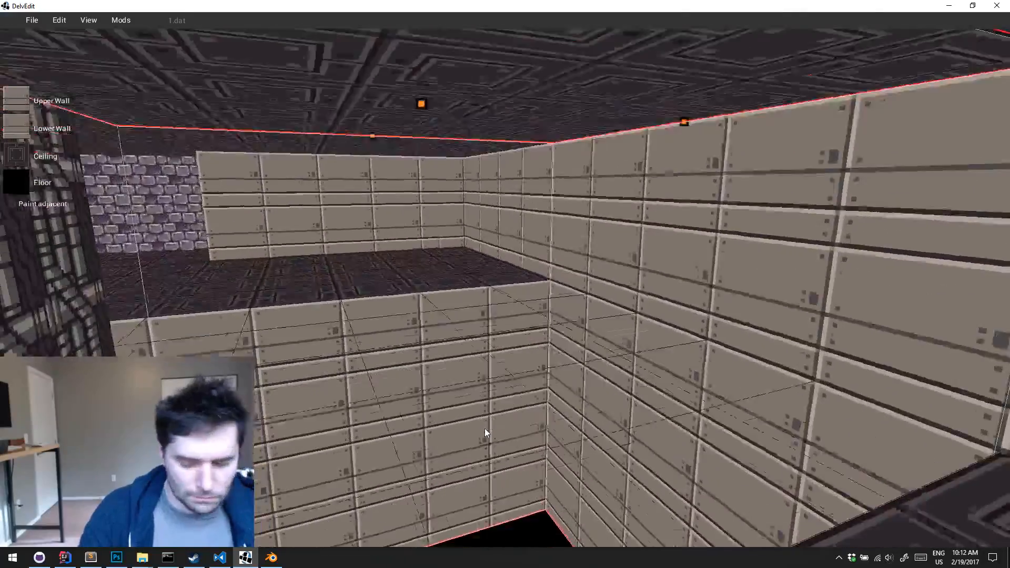
pyautogui.press('s')
pyautogui.moveTo(460, 153); pyautogui.dragTo(484, 25)
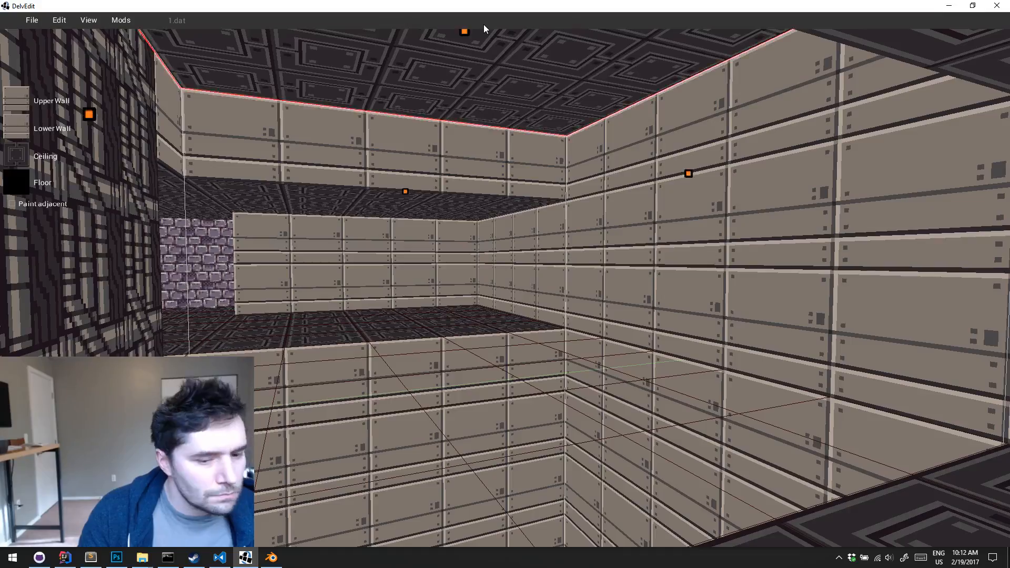
# Copy the raised ceiling onto the strip running beside the central block and across one end of the catwalk
pyautogui.press('Escape')
pyautogui.press('s')
pyautogui.moveTo(484, 24); pyautogui.dragTo(484, 25, button='middle')
pyautogui.press('s')
pyautogui.press('s')
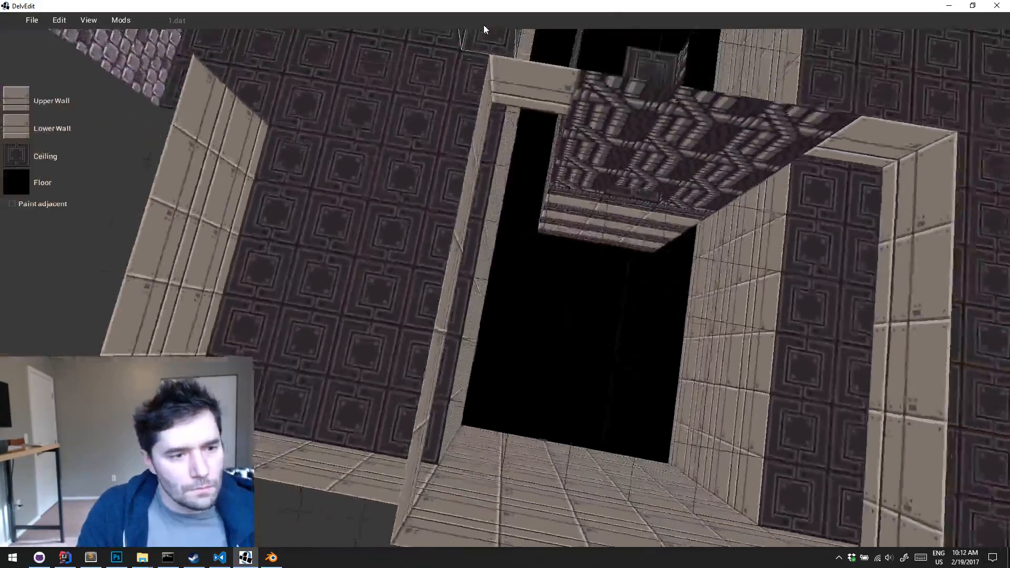
pyautogui.press('w')
pyautogui.press('w')
pyautogui.press('d')
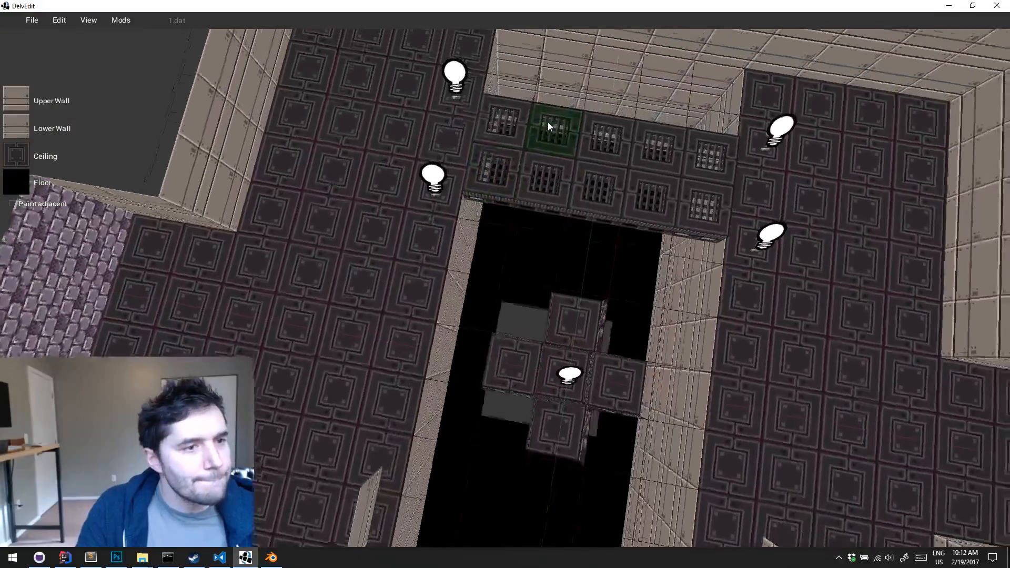
pyautogui.press('s')
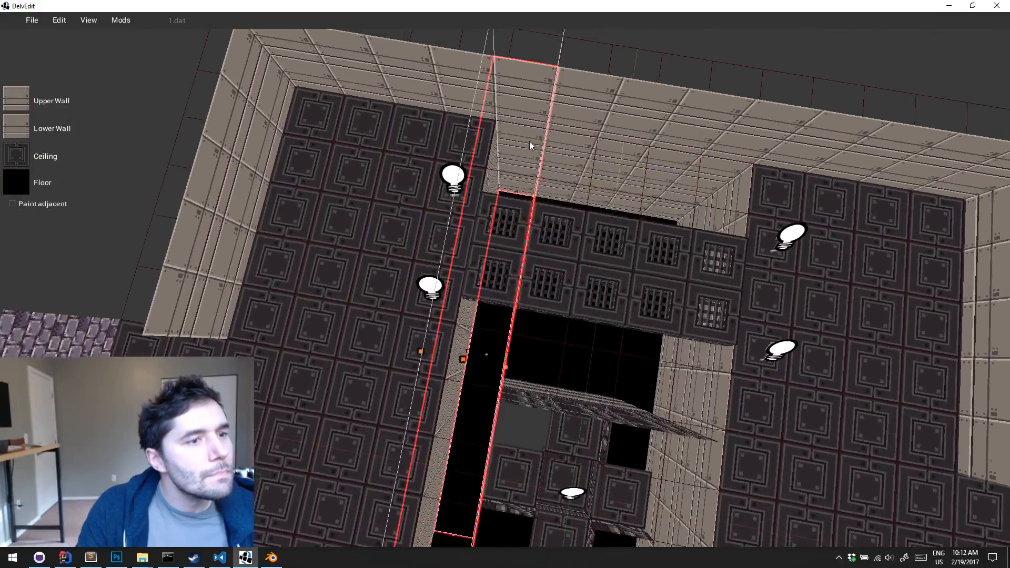
pyautogui.press('Return')
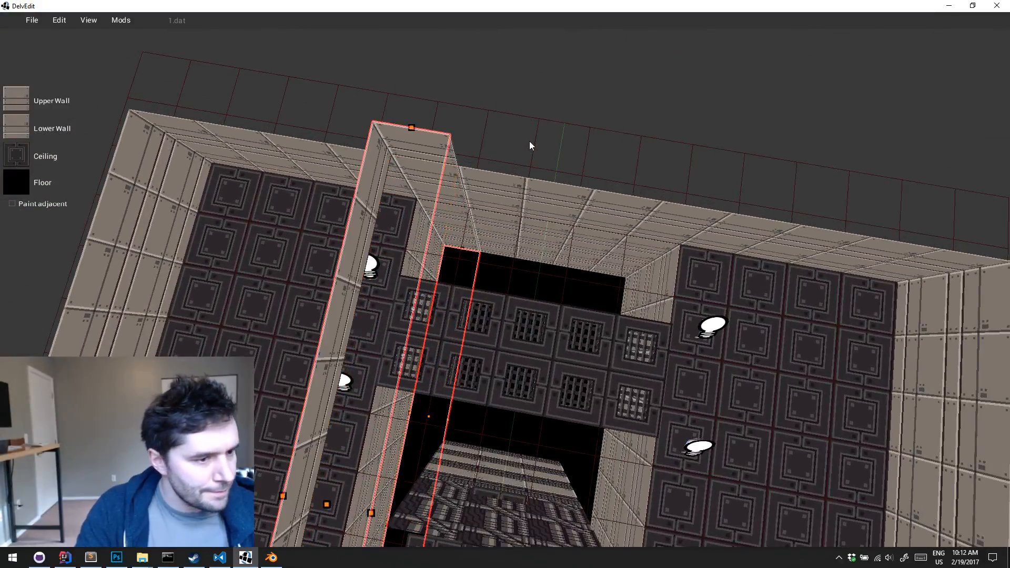
pyautogui.press('s')
pyautogui.press('d')
pyautogui.press('Escape')
# Extend the raised ceiling over the catwalk end of the pit and the remaining strip beside the central block
pyautogui.press('s')
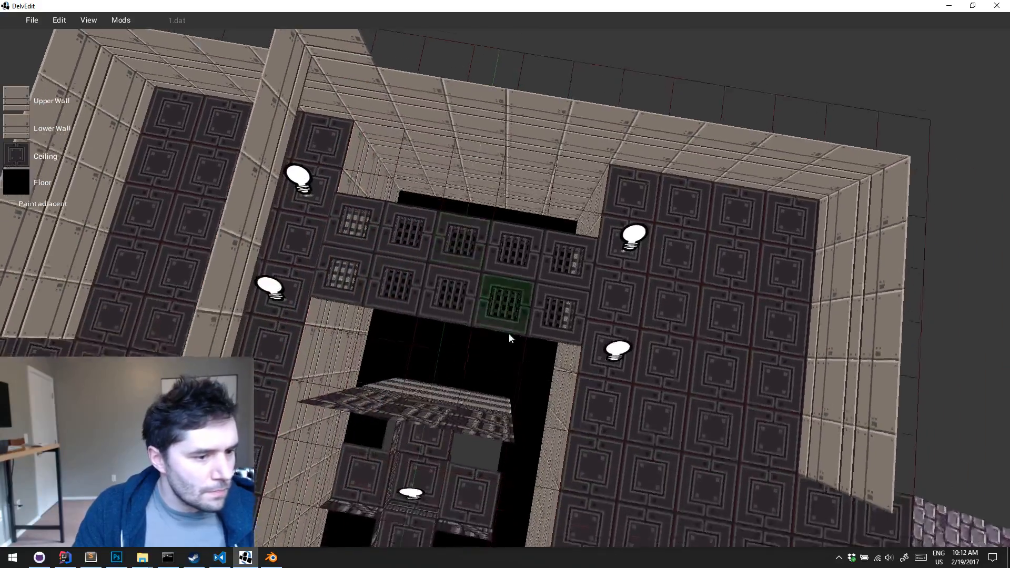
pyautogui.press('Escape')
pyautogui.press('s')
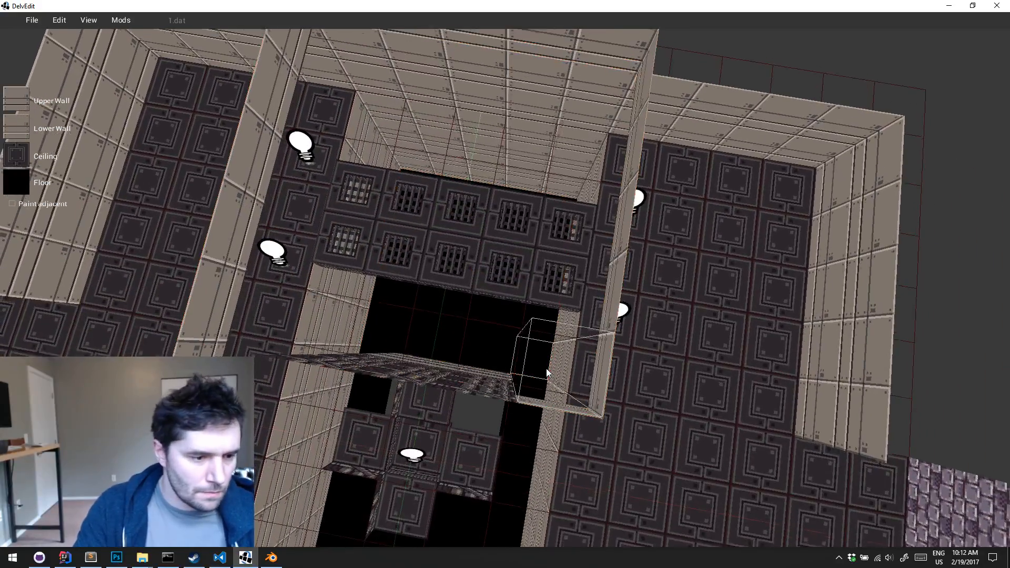
pyautogui.press('s')
pyautogui.press('a')
pyautogui.moveTo(551, 352); pyautogui.dragTo(500, 471)
pyautogui.press('s')
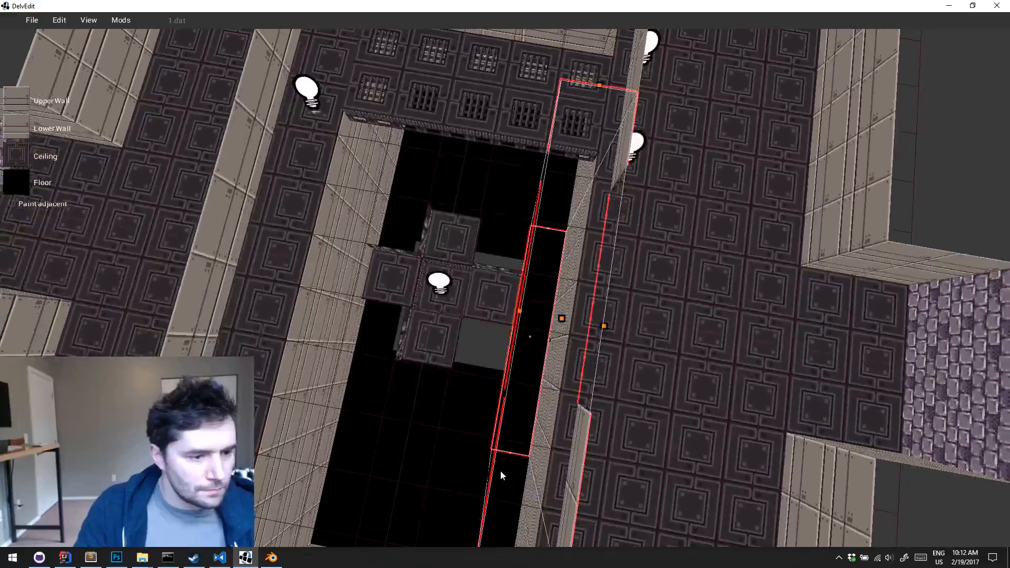
pyautogui.press('Return')
pyautogui.press('Escape')
# Playtest from the floor beside the central block to check the raised ceiling and the lighting around the catwalk
pyautogui.press('s')
pyautogui.press('d')
pyautogui.press('Right')
pyautogui.press('Up')
pyautogui.press('w')
pyautogui.press('Left')
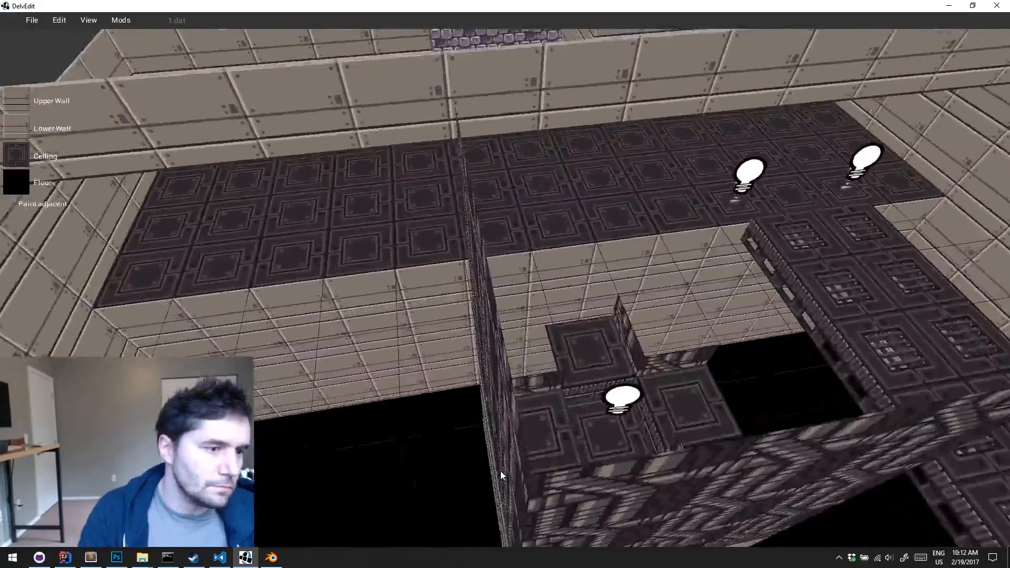
pyautogui.press('Right')
pyautogui.press('Up')
pyautogui.press('w')
pyautogui.press('Right')
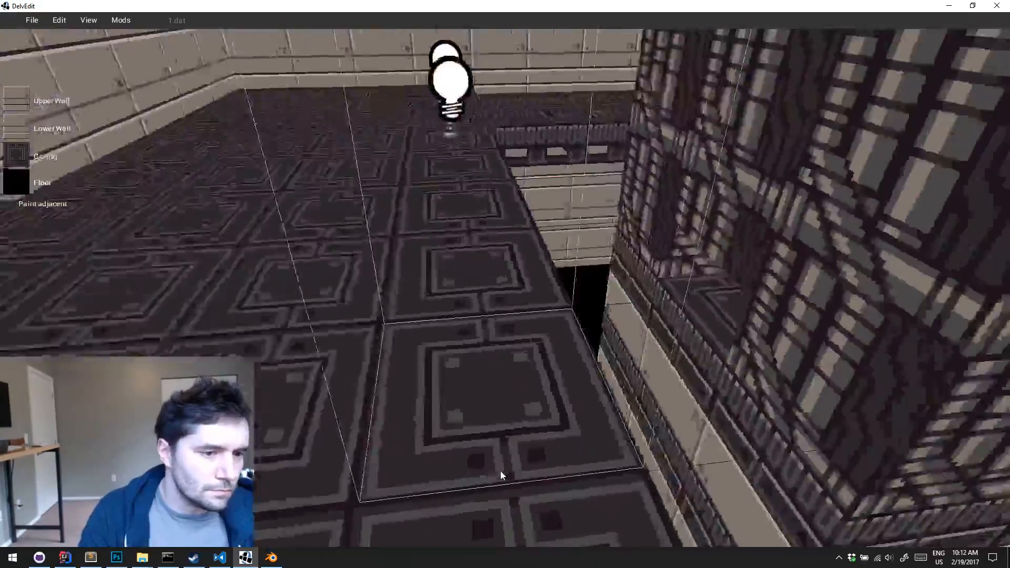
pyautogui.press('p')
pyautogui.press('w')
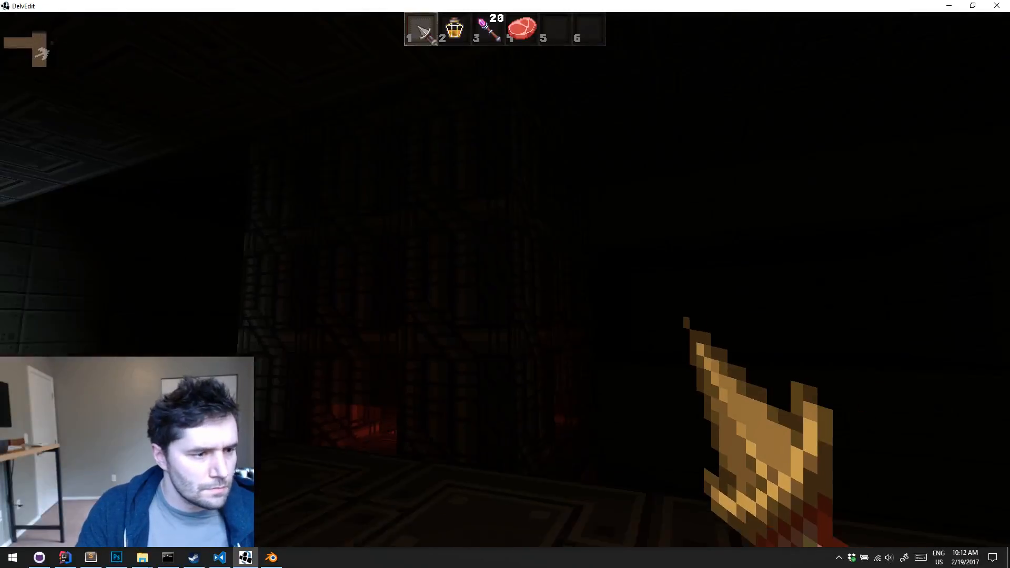
pyautogui.press('w')
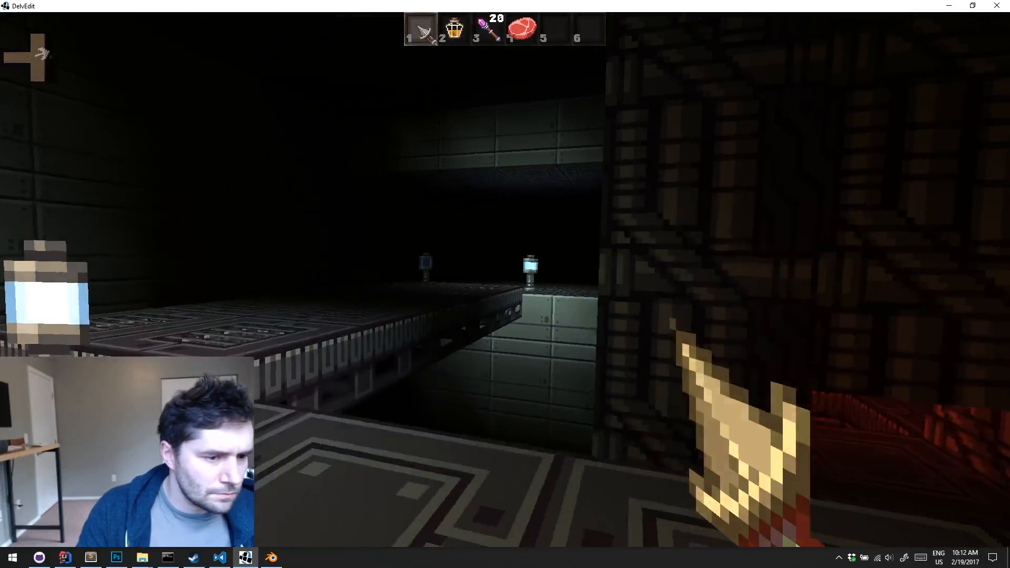
pyautogui.press('Escape')
# Examine the catwalk, the pit walls and the pipe-textured central block from several angles
pyautogui.press('a')
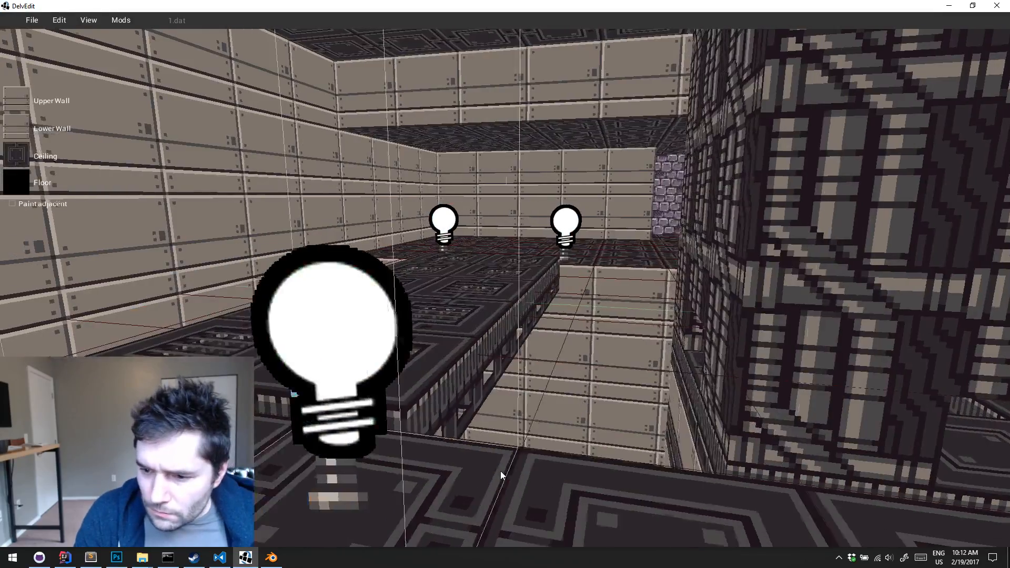
pyautogui.press('Down')
pyautogui.press('w')
pyautogui.press('Right')
pyautogui.press('Left')
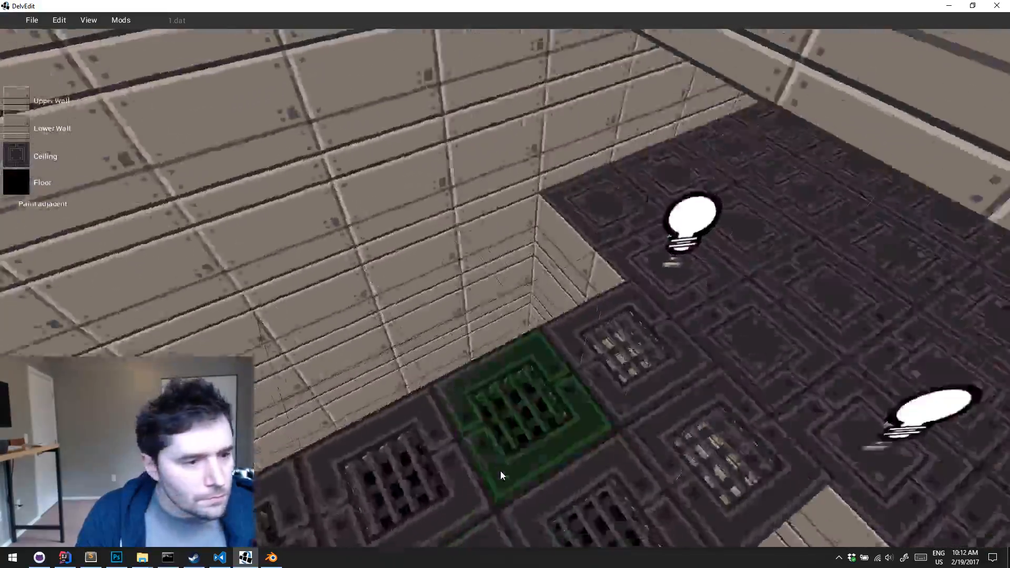
pyautogui.press('a')
pyautogui.press('Right')
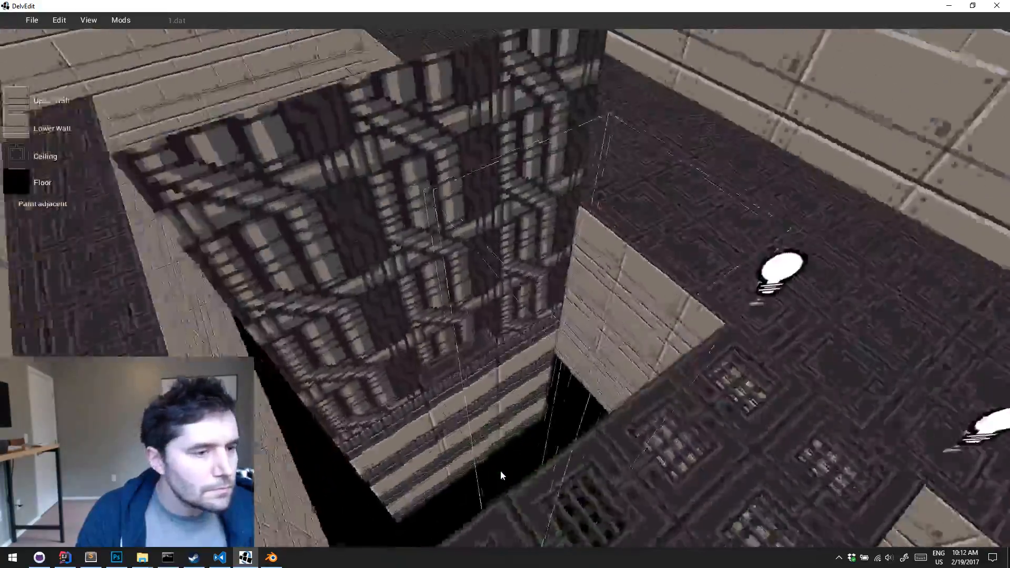
pyautogui.press('w')
pyautogui.press('a')
pyautogui.press('w')
pyautogui.press('Right')
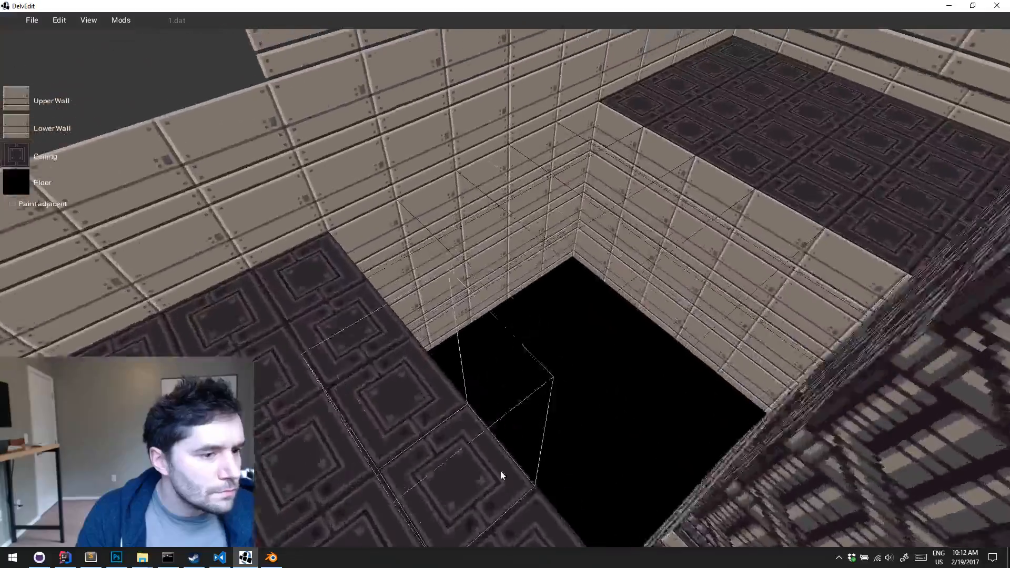
pyautogui.press('a')
pyautogui.press('Right')
pyautogui.press('s')
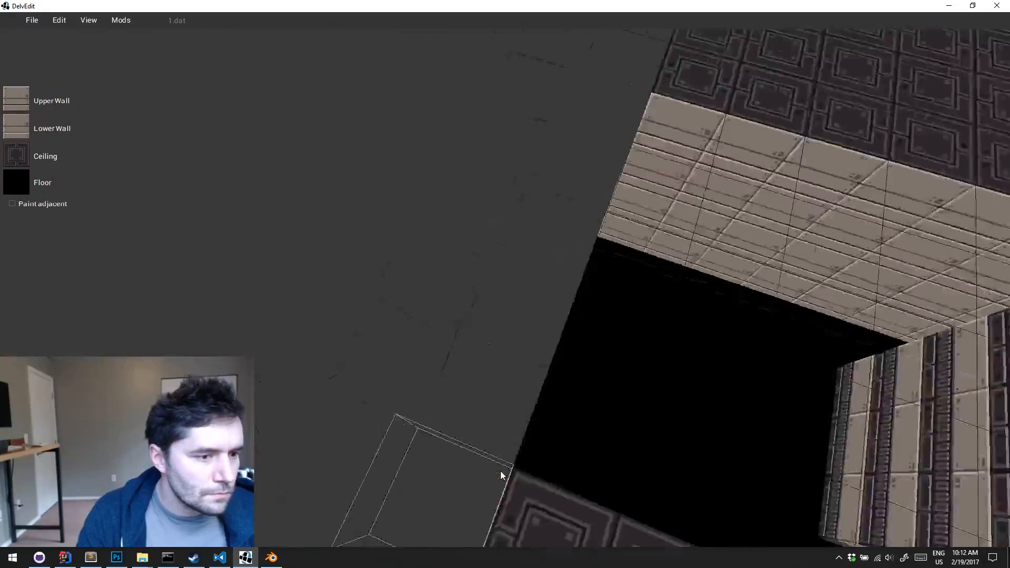
pyautogui.press('d')
pyautogui.press('w')
pyautogui.press('s')
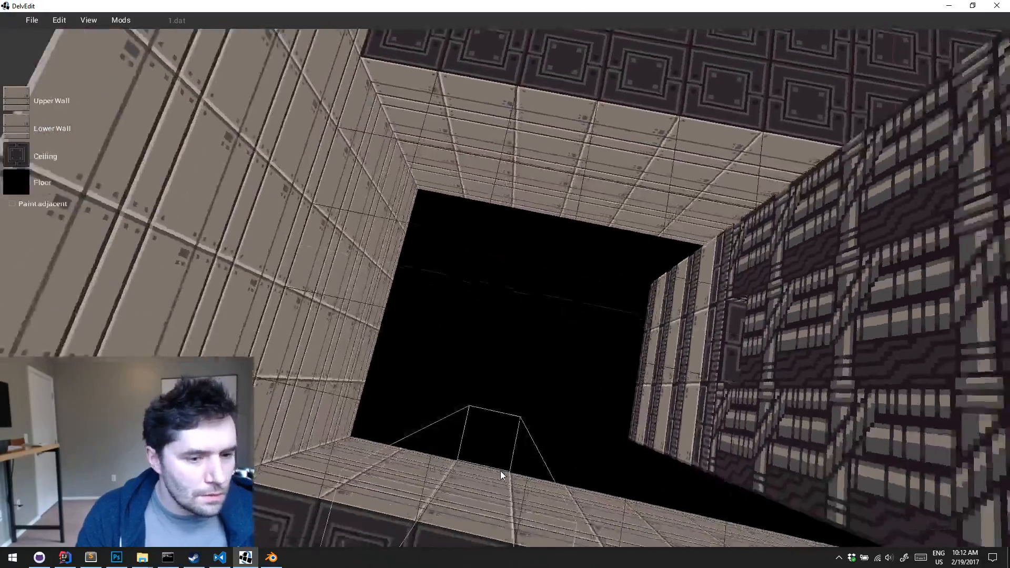
pyautogui.press('Right')
pyautogui.press('Up')
pyautogui.press('Down')
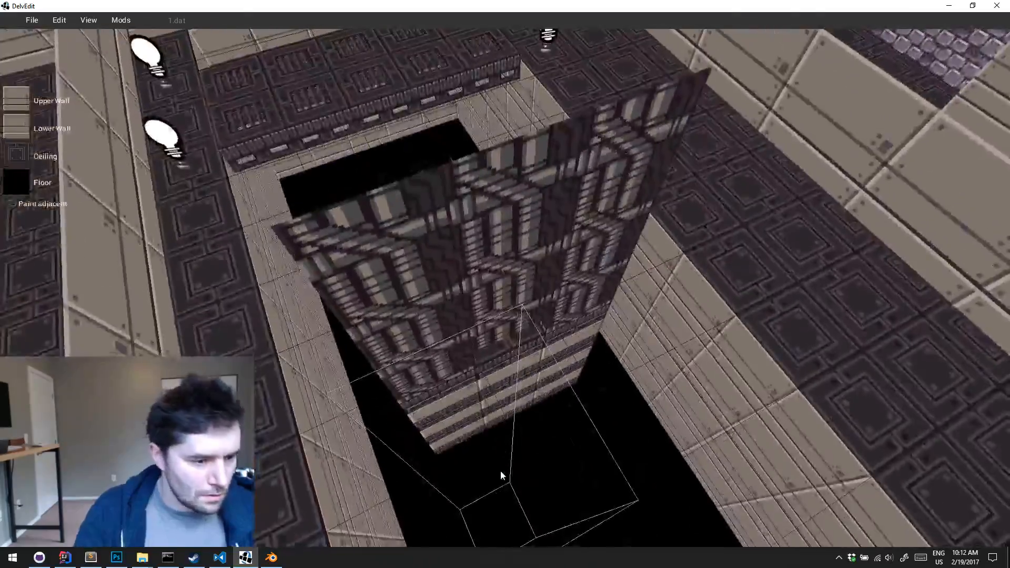
pyautogui.click(495, 460)
pyautogui.press('d')
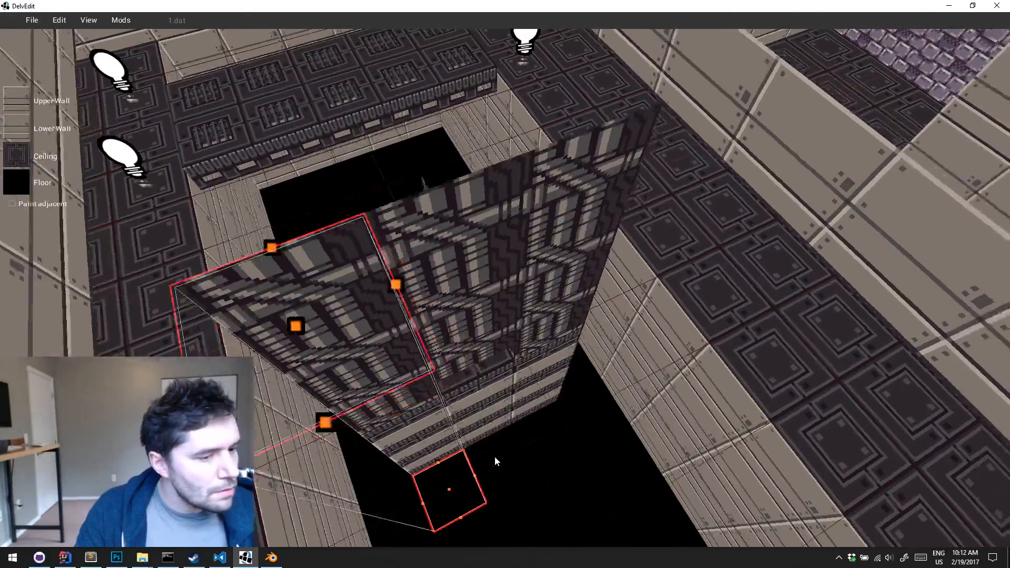
pyautogui.press('s')
pyautogui.press('Down')
pyautogui.press('Escape')
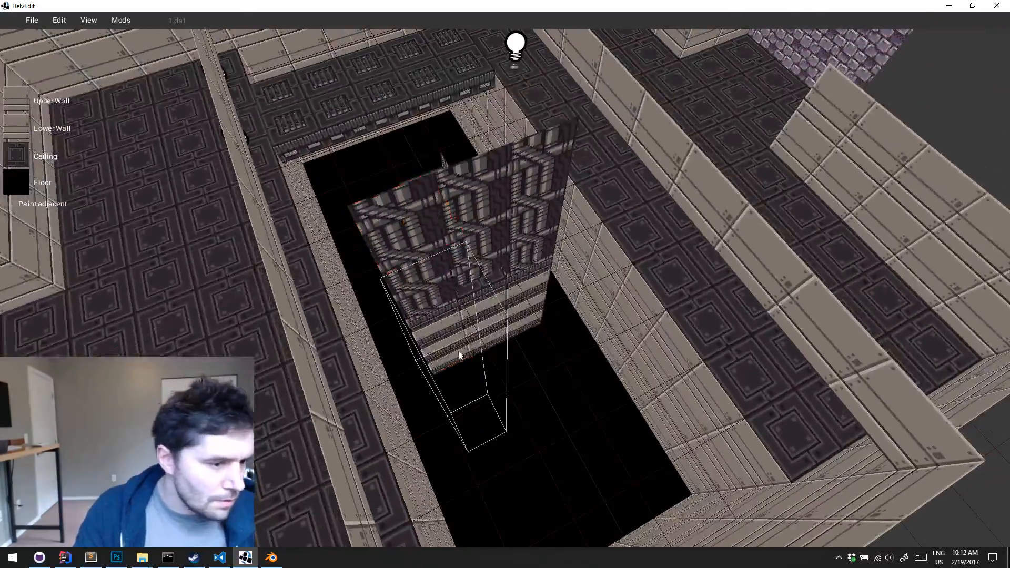
# Select the open end of the pit beside the central block and apply the pipe texture to its ceiling and upper walls
pyautogui.press('s')
pyautogui.press('d')
pyautogui.moveTo(458, 353); pyautogui.dragTo(621, 438)
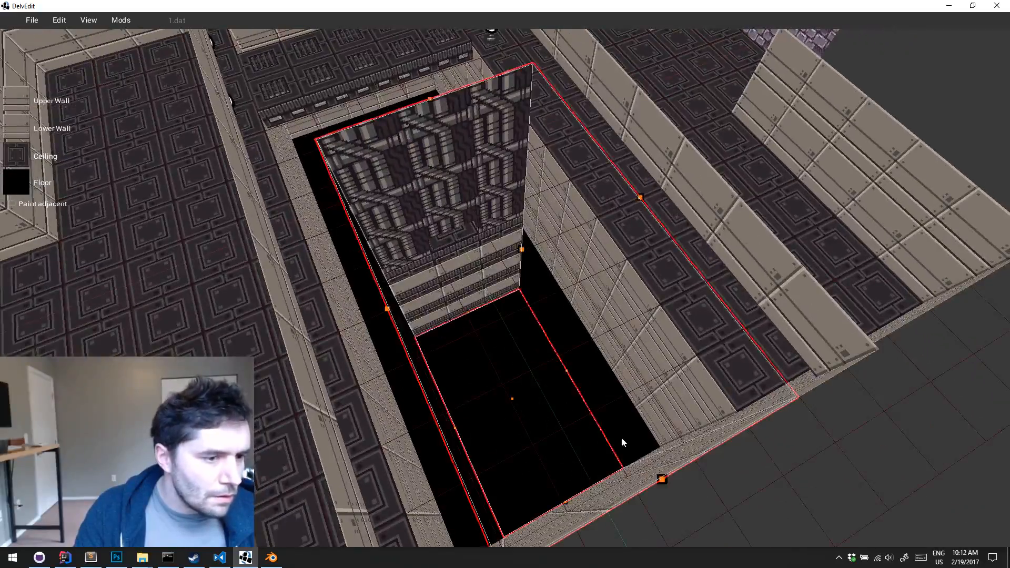
pyautogui.press('a')
pyautogui.press('w')
pyautogui.press('Up')
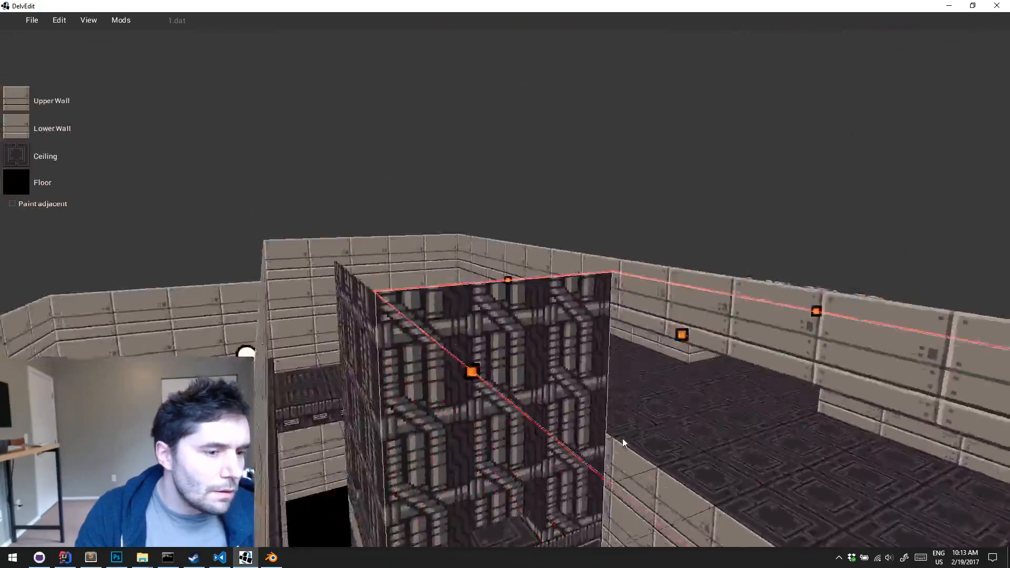
pyautogui.press('q')
pyautogui.press('Right')
pyautogui.press('Down')
pyautogui.press('s')
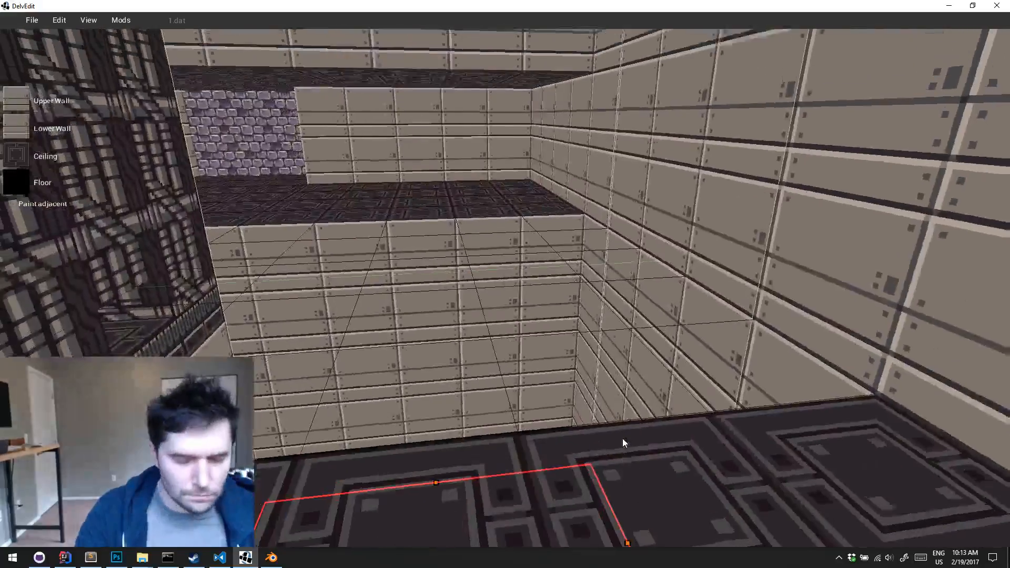
pyautogui.press('Up')
pyautogui.press('a')
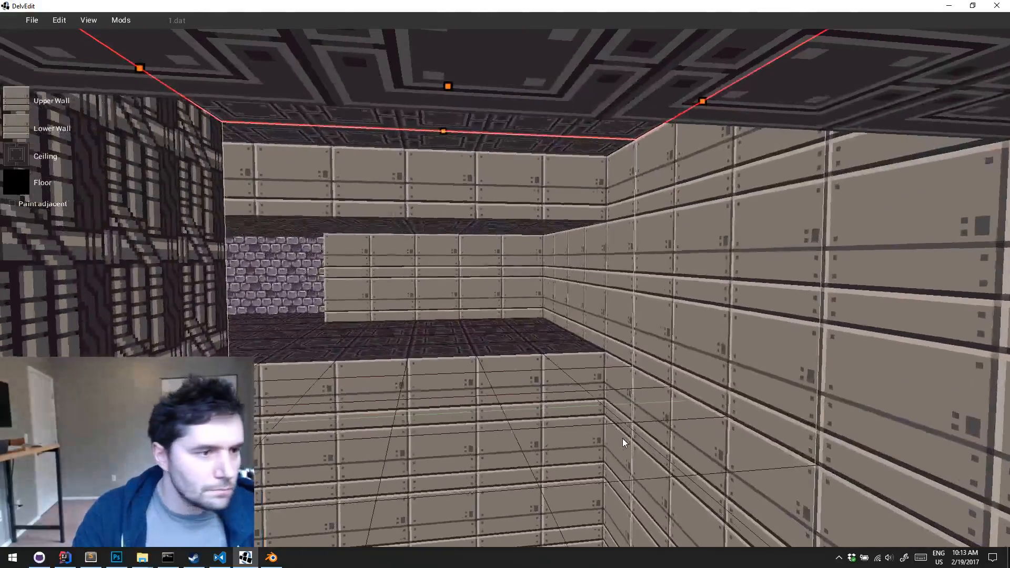
pyautogui.click(17, 154)
pyautogui.click(374, 274)
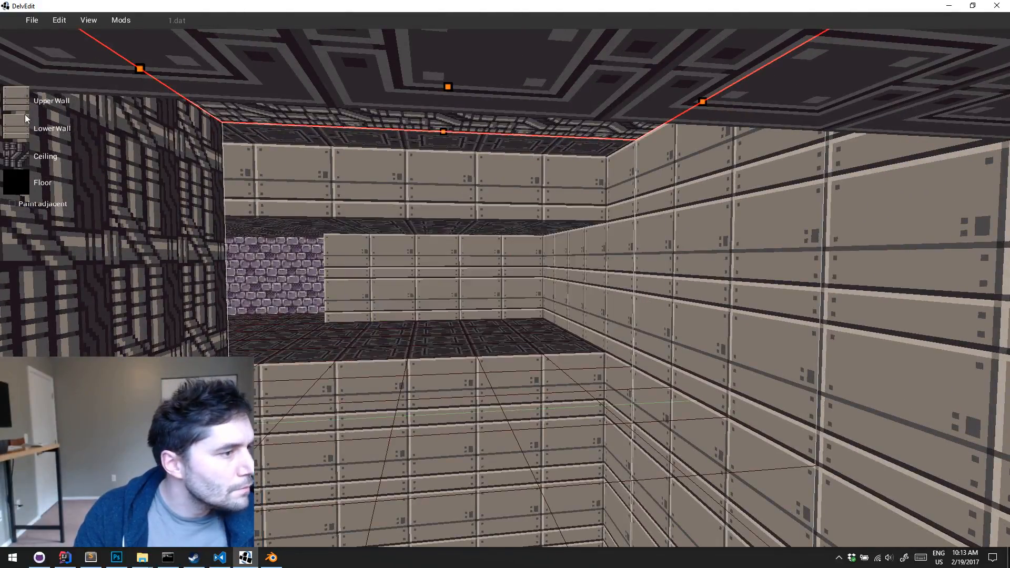
pyautogui.click(23, 101)
pyautogui.click(386, 278)
pyautogui.press('a')
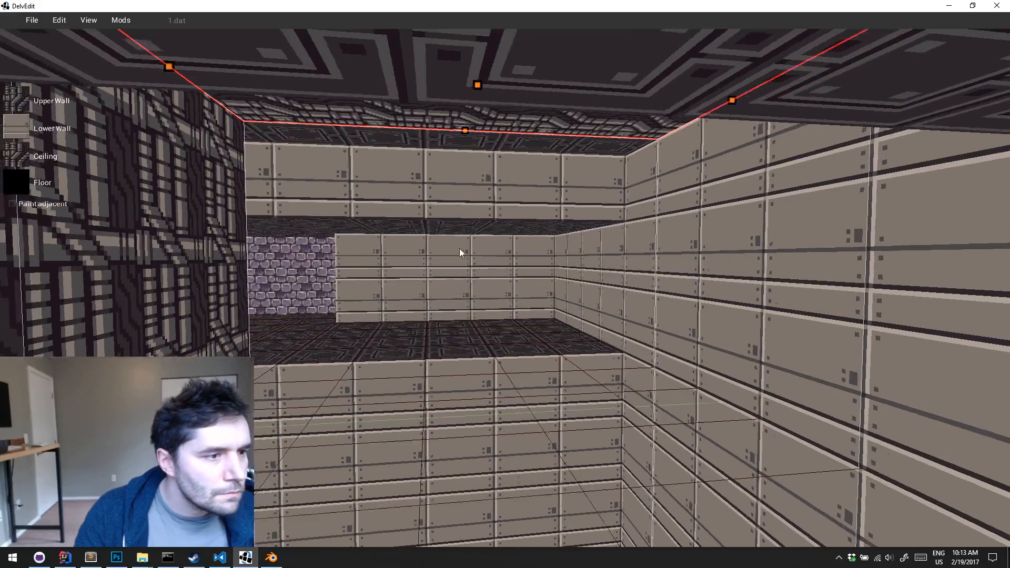
# Lower the pipe-textured ceiling over the selected pit area beside the central block
pyautogui.moveTo(459, 248); pyautogui.dragTo(531, 204, button='right')
pyautogui.press('s')
pyautogui.press('w')
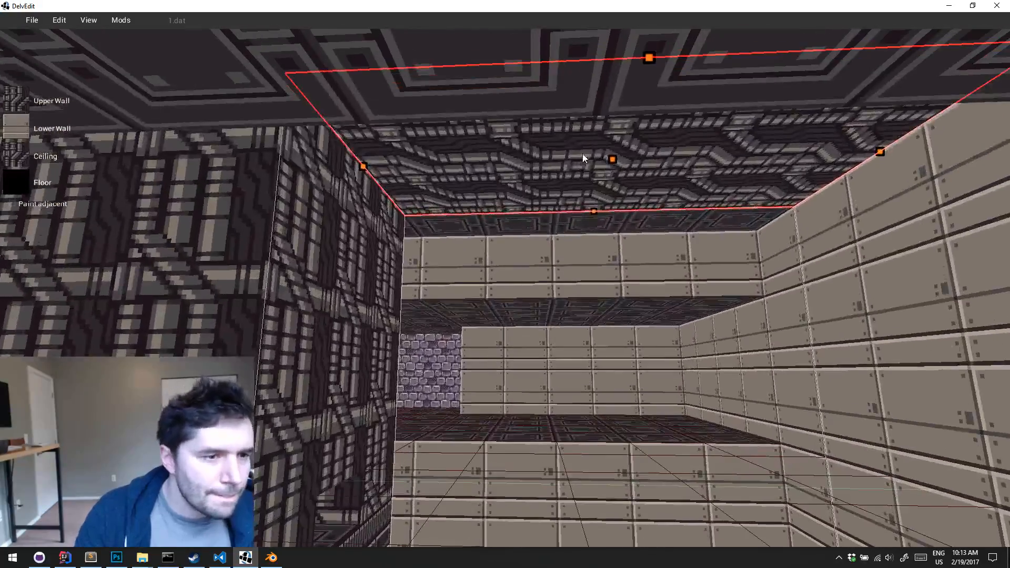
pyautogui.moveTo(612, 158); pyautogui.dragTo(606, 338)
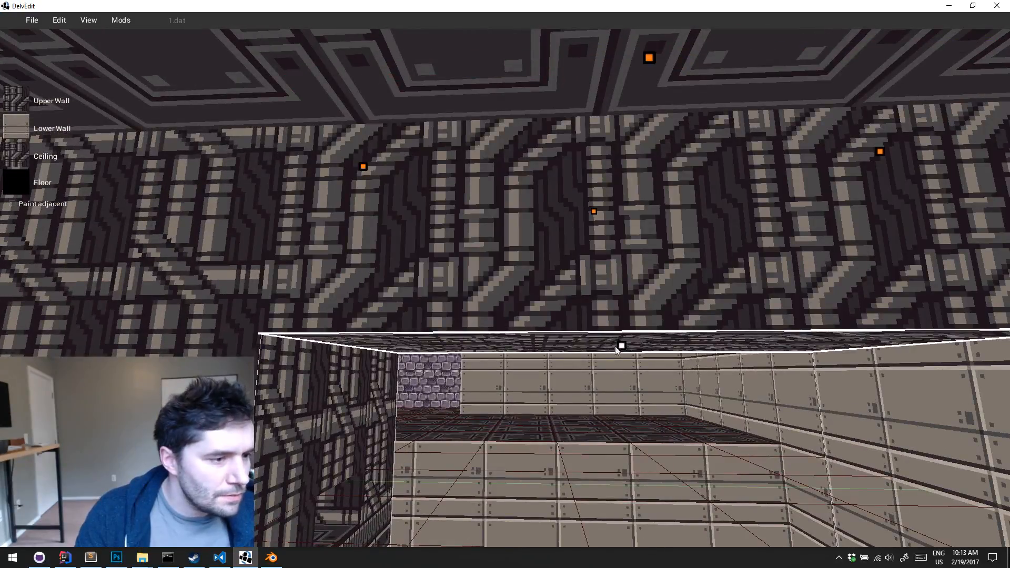
pyautogui.press('a')
pyautogui.press('s')
pyautogui.moveTo(632, 358); pyautogui.dragTo(632, 357, button='right')
pyautogui.press('w')
pyautogui.press('s')
pyautogui.press('Escape')
# Select the catwalk end of the pit and apply the same pipe texture to its ceiling and upper walls
pyautogui.press('a')
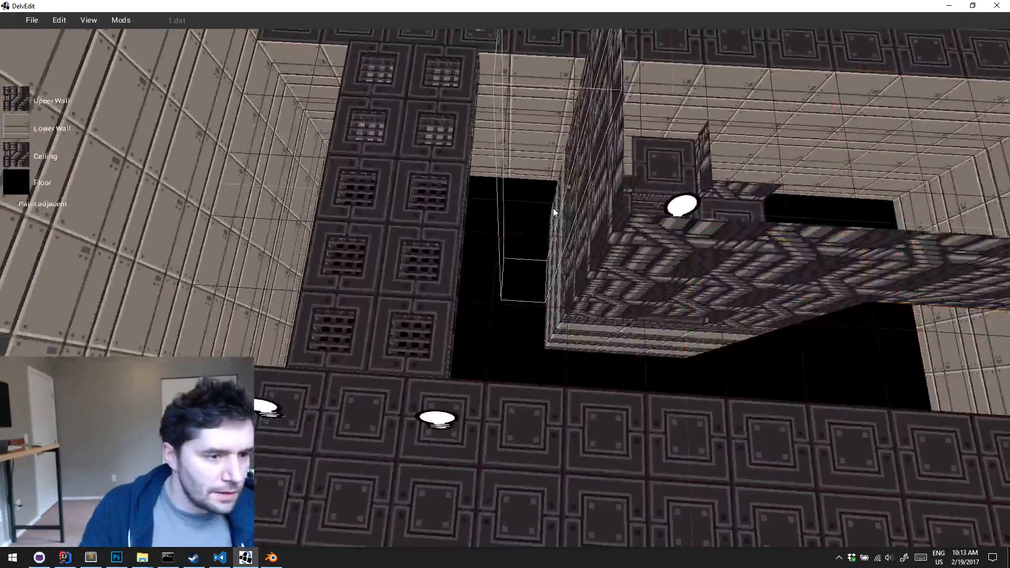
pyautogui.press('w')
pyautogui.press('s')
pyautogui.press('a')
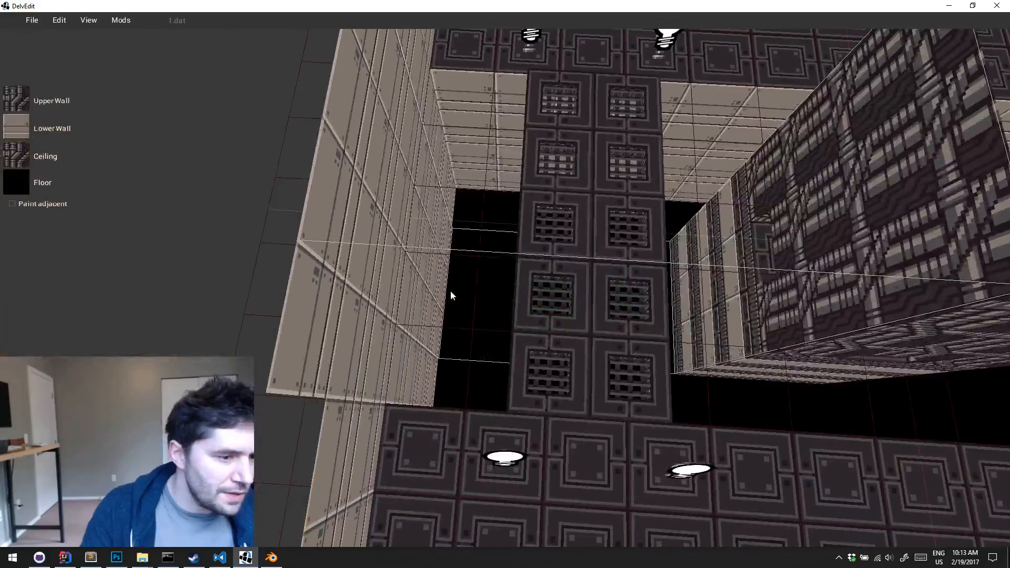
pyautogui.click(450, 292)
pyautogui.press('d')
pyautogui.press('w')
pyautogui.moveTo(451, 291); pyautogui.dragTo(451, 291, button='right')
pyautogui.press('w')
pyautogui.press('1')
pyautogui.press('a')
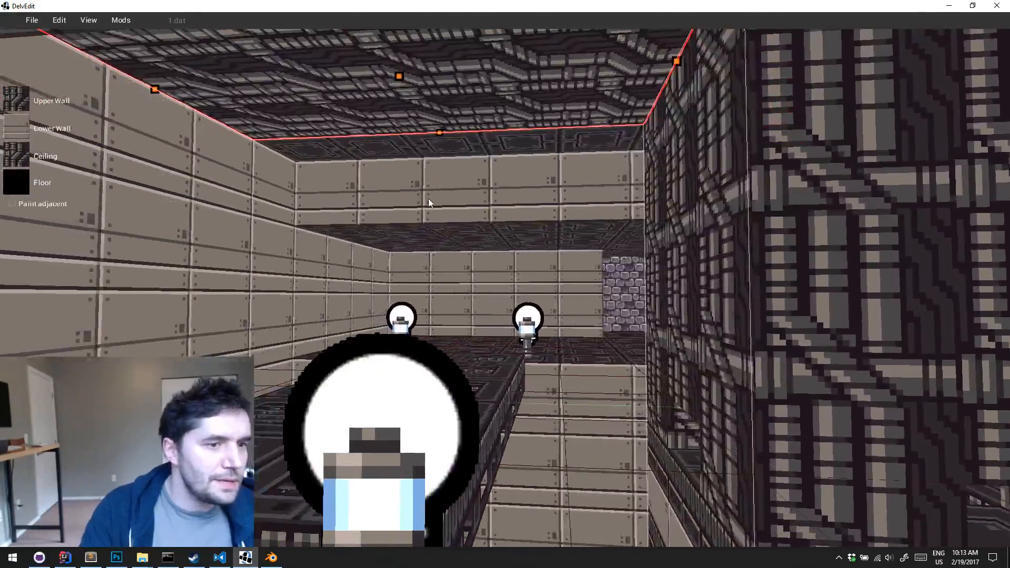
# Lower the pipe-textured ceiling over the catwalk end of the pit
pyautogui.press('s')
pyautogui.press('e')
pyautogui.press('q')
pyautogui.moveTo(410, 102); pyautogui.dragTo(424, 222)
pyautogui.press('d')
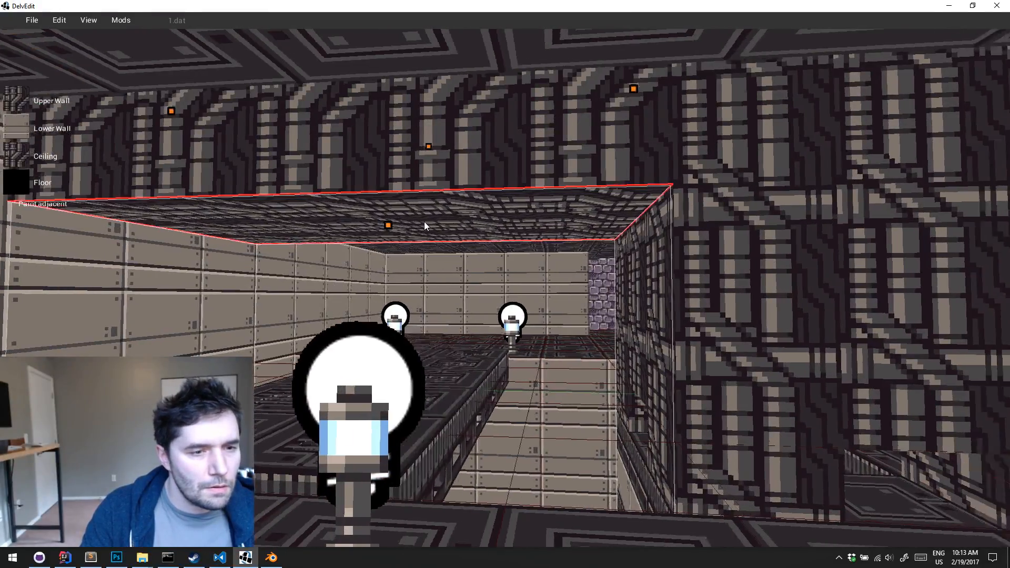
pyautogui.press('s')
pyautogui.press('d')
pyautogui.press('Escape')
# Playtest the room to check the lowered pipe ceiling around the central block and over the catwalk
pyautogui.press('a')
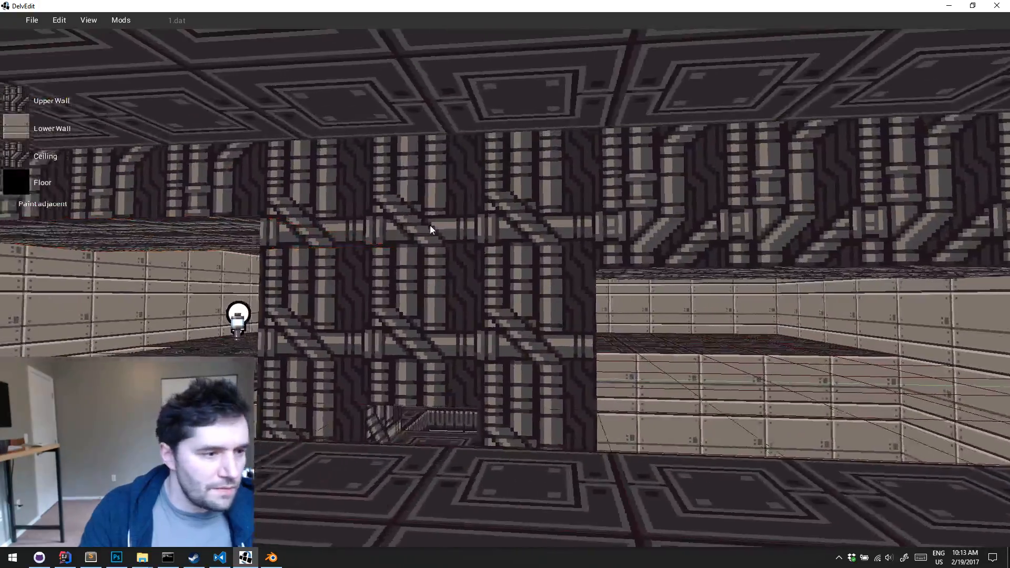
pyautogui.press('w')
pyautogui.press('a')
pyautogui.press('w')
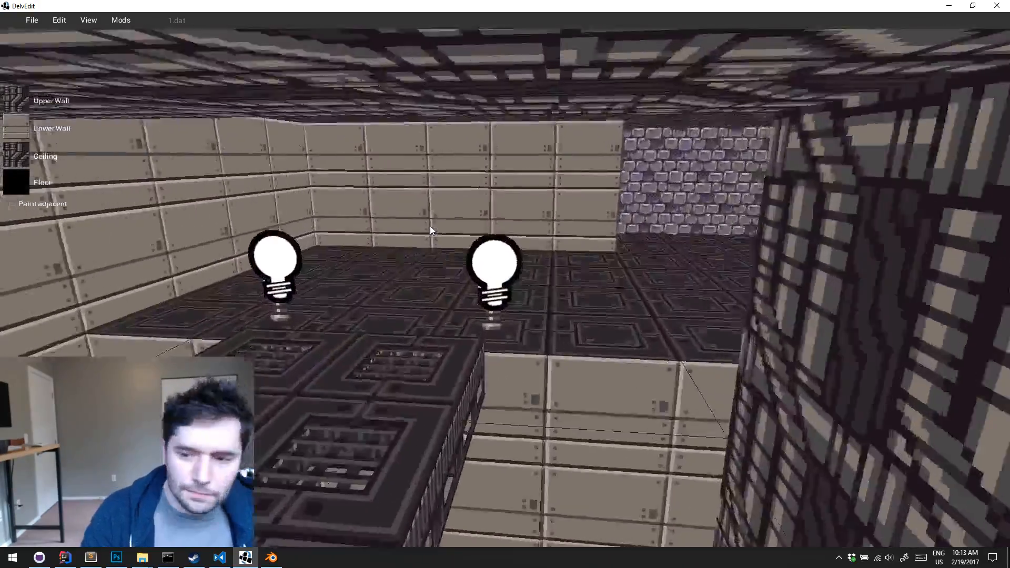
pyautogui.press('w')
pyautogui.press('d')
pyautogui.press('Left')
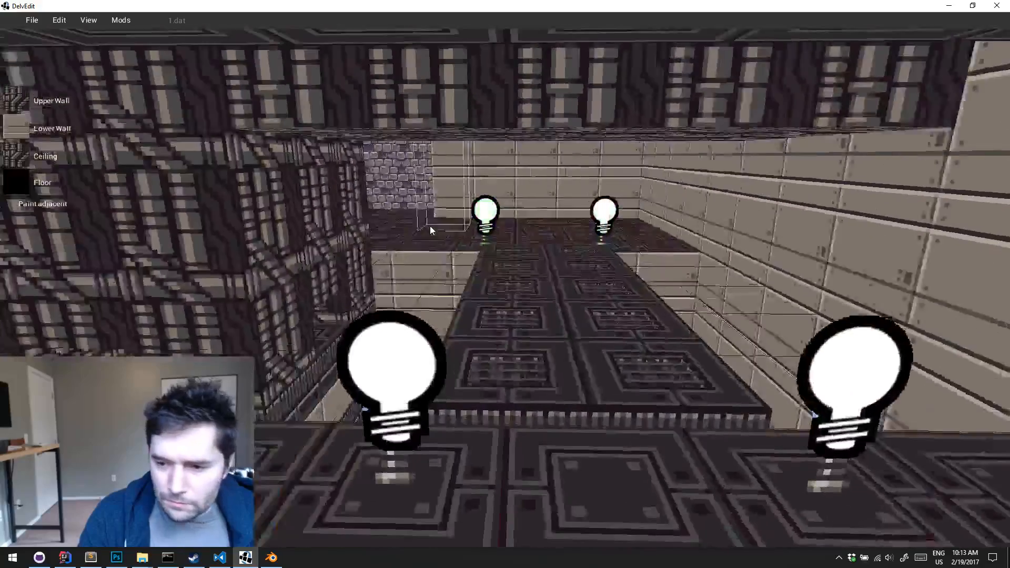
pyautogui.press('p')
pyautogui.press('w')
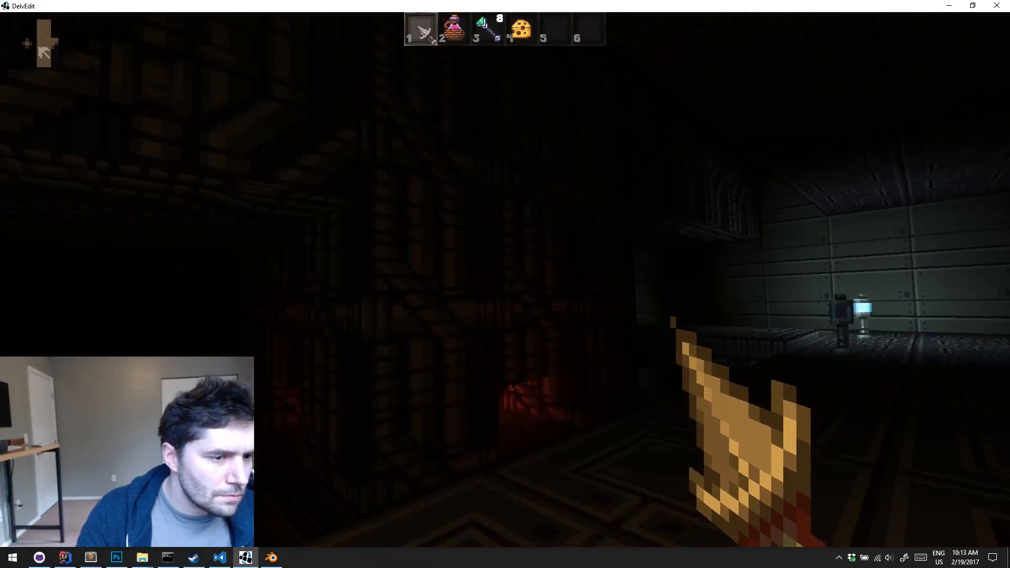
pyautogui.press('w')
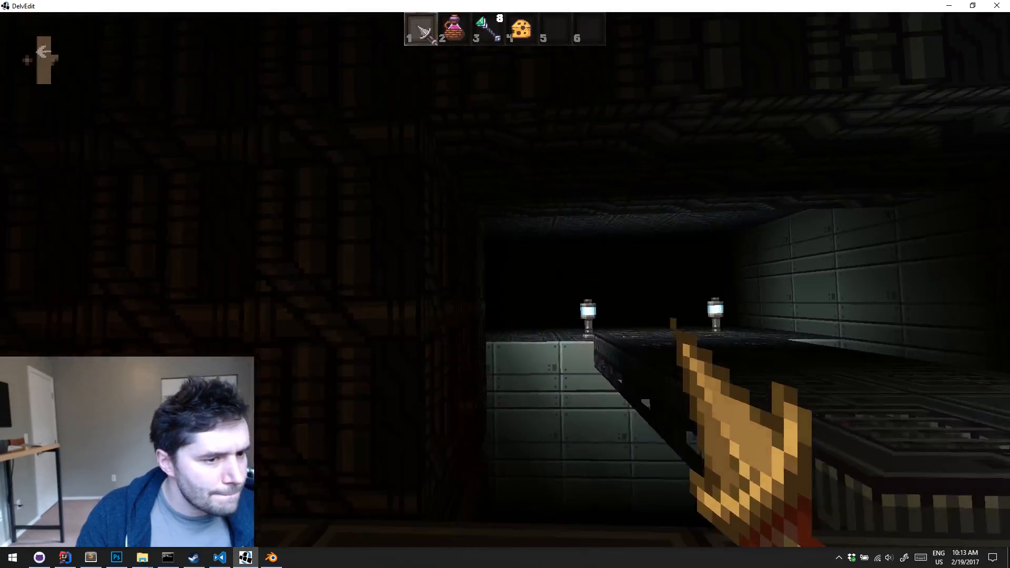
pyautogui.press('d')
pyautogui.press('Escape')
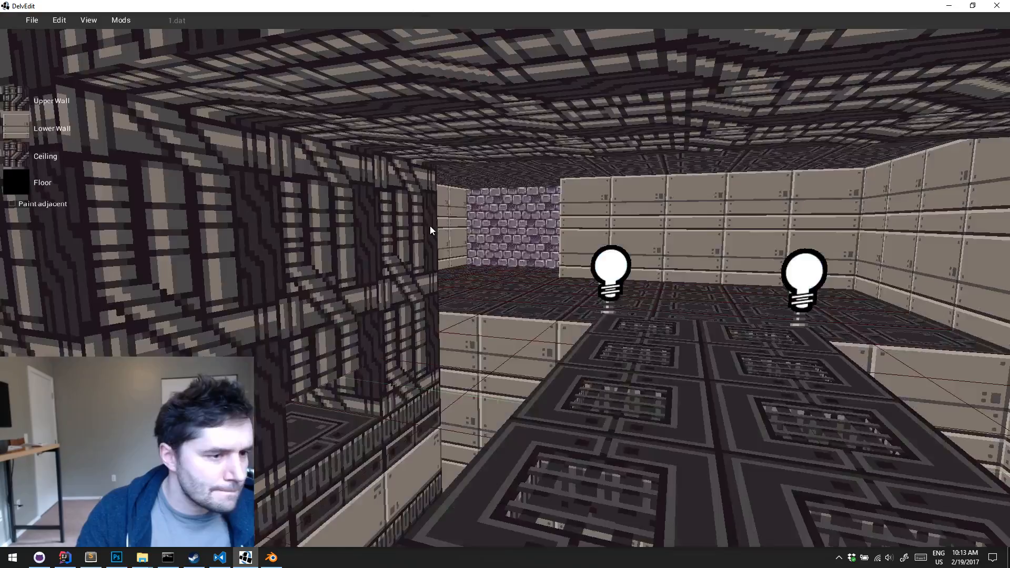
pyautogui.press('a')
pyautogui.press('Down')
pyautogui.press('d')
pyautogui.press('Left')
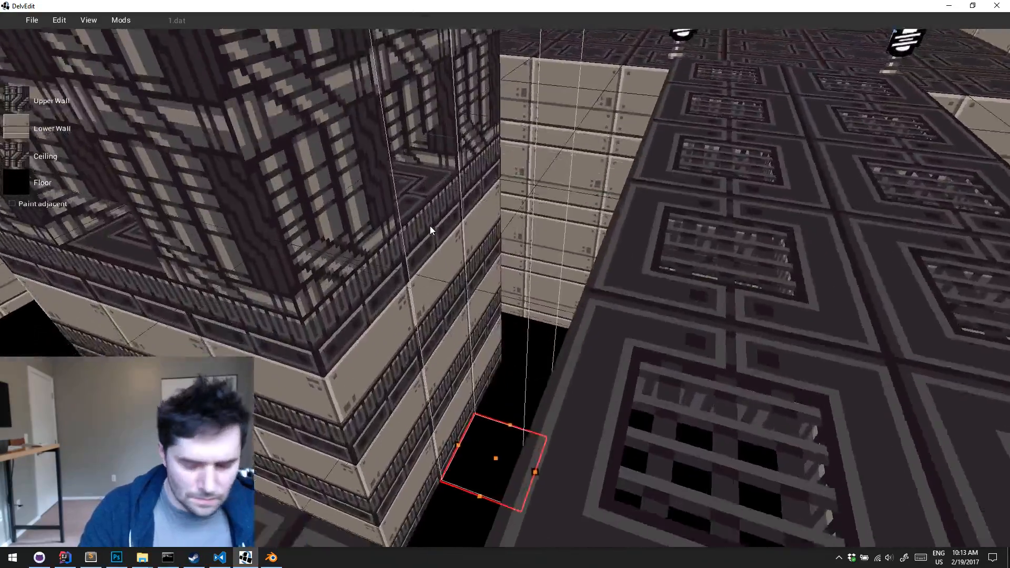
pyautogui.press('Up')
pyautogui.press('e')
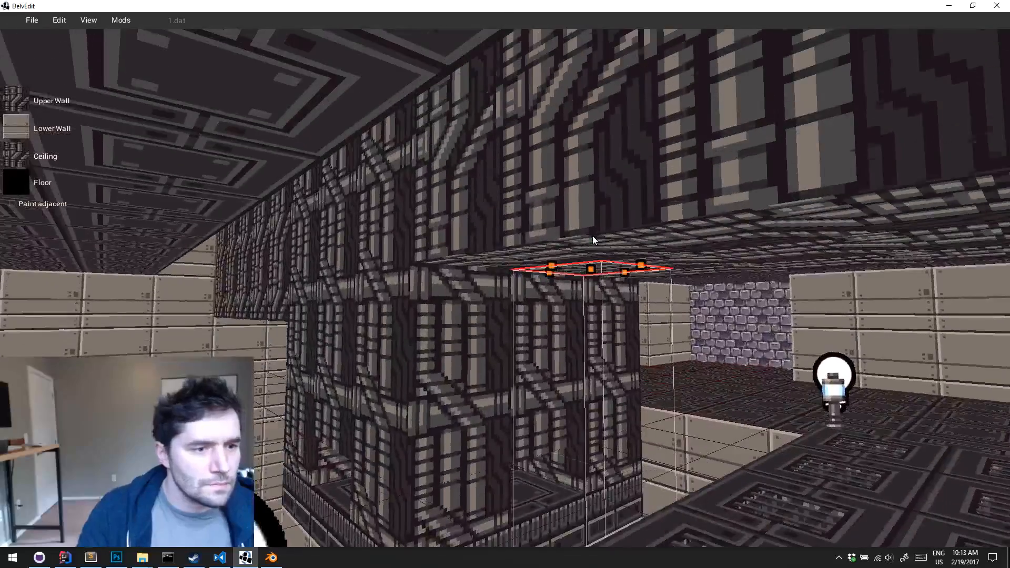
pyautogui.press('Right')
pyautogui.press('Escape')
# Select the pit strip between the central block and the catwalk and lower its ceiling further
pyautogui.press('Down')
pyautogui.press('s')
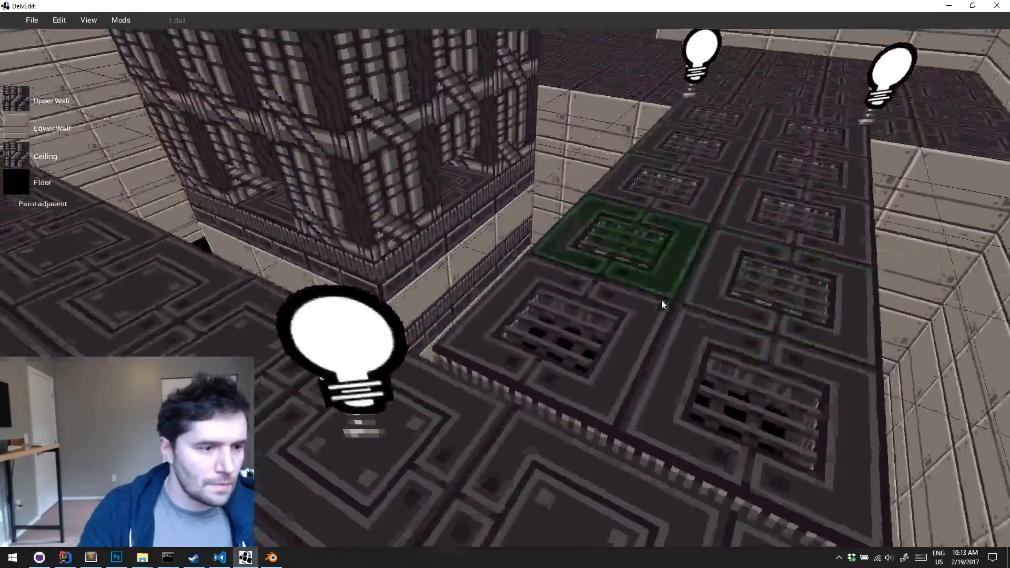
pyautogui.press('e')
pyautogui.press('a')
pyautogui.moveTo(602, 316); pyautogui.dragTo(506, 342)
pyautogui.press('w')
pyautogui.press('q')
pyautogui.press('Up')
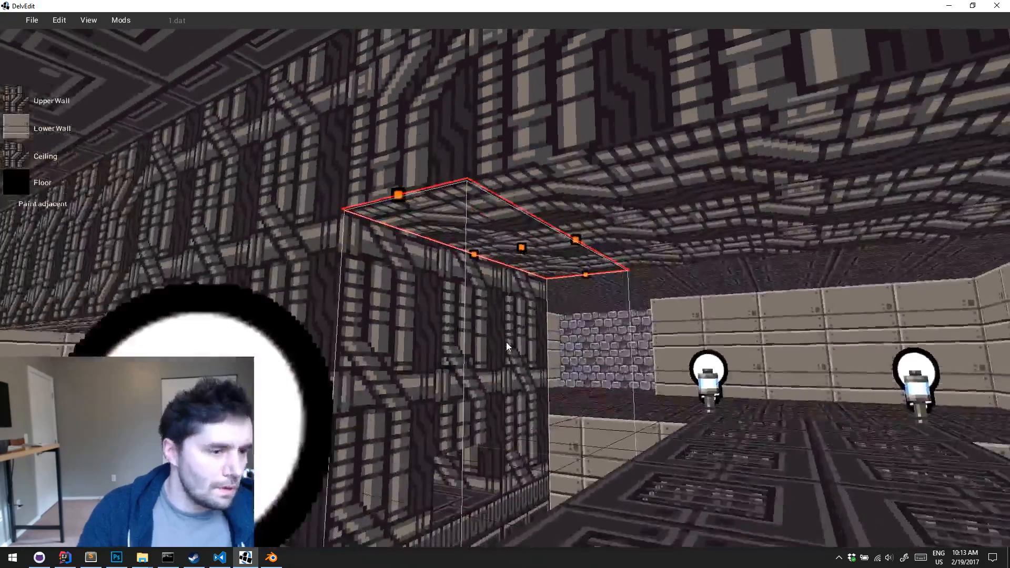
pyautogui.moveTo(521, 250); pyautogui.dragTo(533, 324)
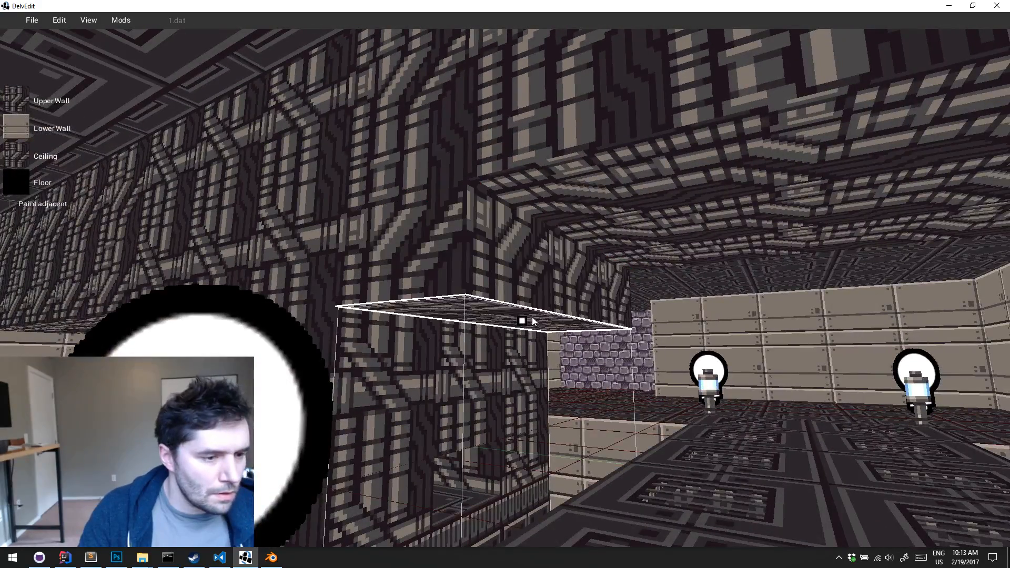
pyautogui.press('a')
pyautogui.press('e')
# Examine the pit gap between the catwalk and the outer wall from above
pyautogui.press('Right')
pyautogui.press('Down')
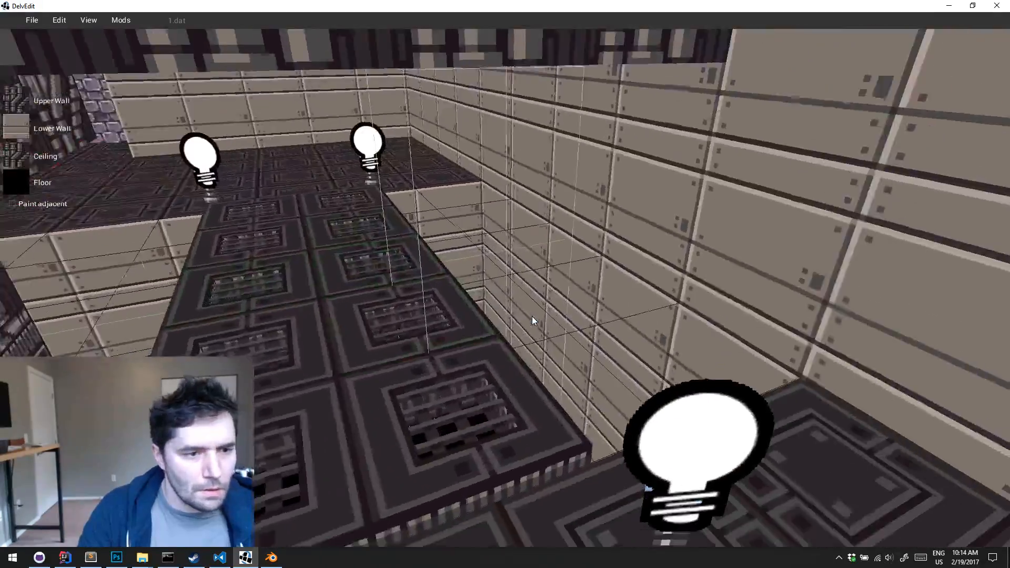
pyautogui.press('w')
pyautogui.press('Down')
pyautogui.press('Left')
pyautogui.press('s')
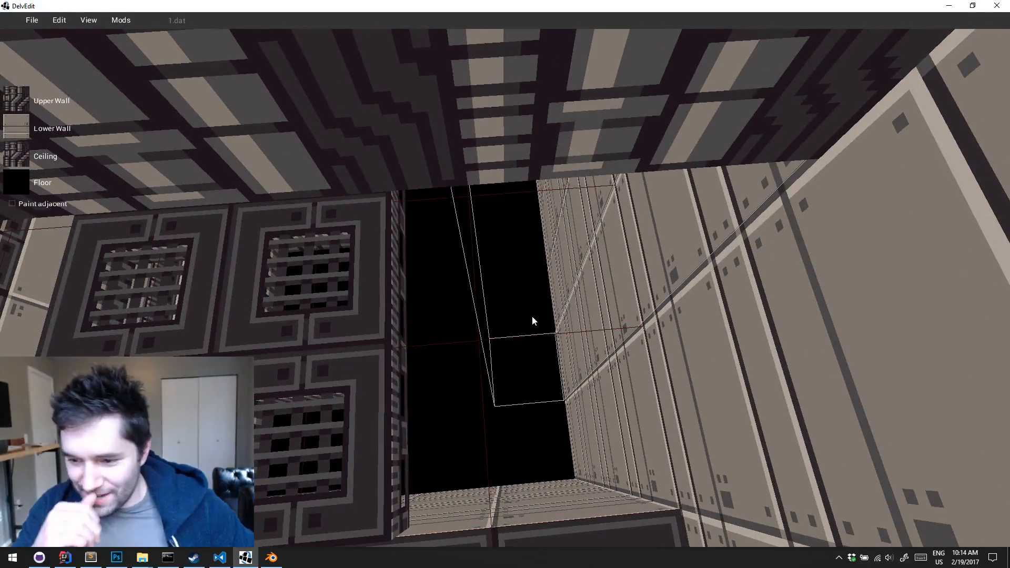
pyautogui.press('w')
pyautogui.press('e')
pyautogui.press('a')
pyautogui.press('s')
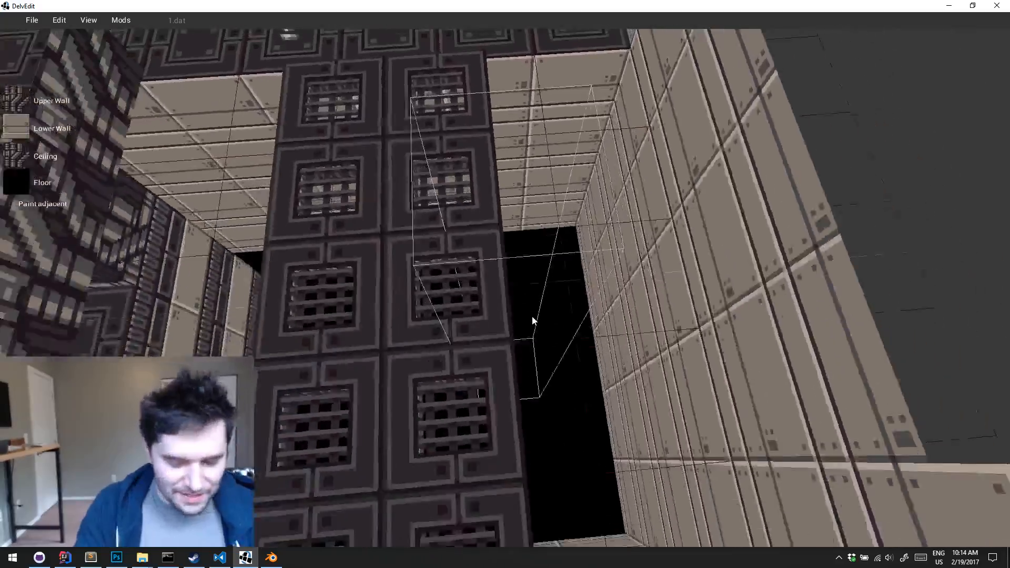
pyautogui.press('s')
pyautogui.press('Left')
pyautogui.press('w')
pyautogui.press('d')
pyautogui.press('s')
# Select the pit strip between the catwalk and the outer wall and lower its ceiling into a pipe-textured ledge
pyautogui.press('a')
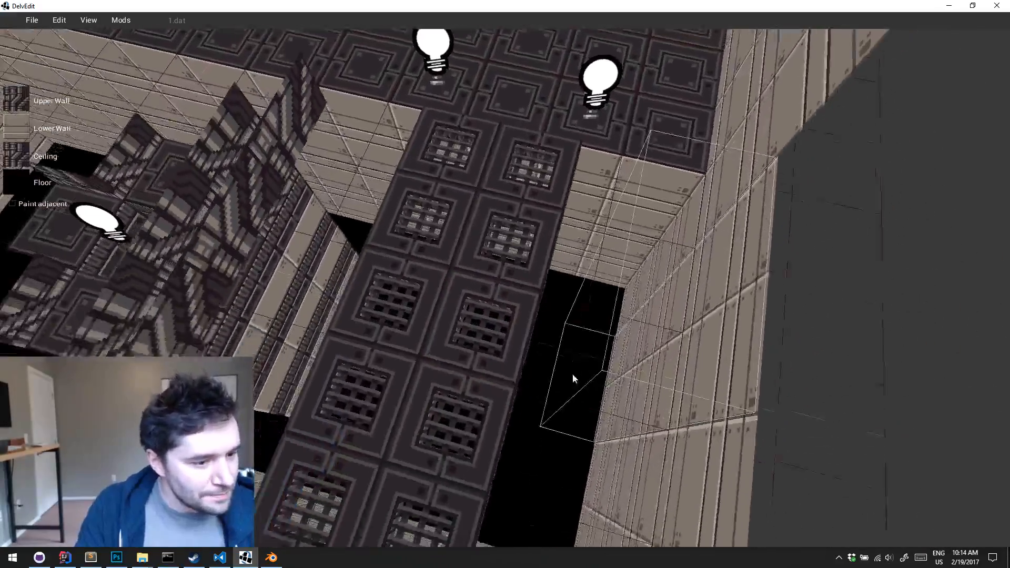
pyautogui.press('s')
pyautogui.moveTo(573, 373); pyautogui.dragTo(585, 387)
pyautogui.press('q')
pyautogui.press('Up')
pyautogui.press('Right')
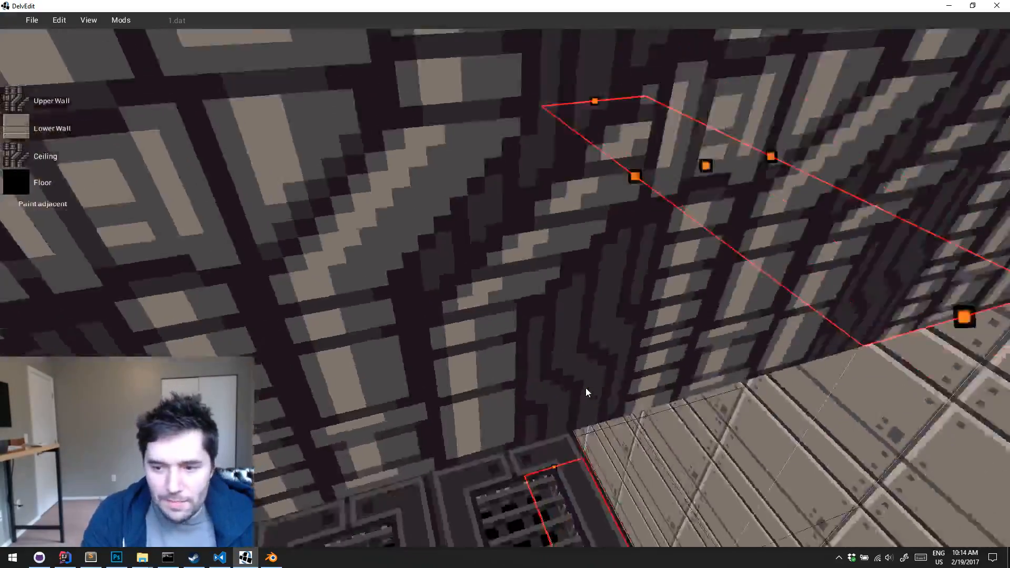
pyautogui.press('Left')
pyautogui.press('Down')
pyautogui.press('s')
pyautogui.press('e')
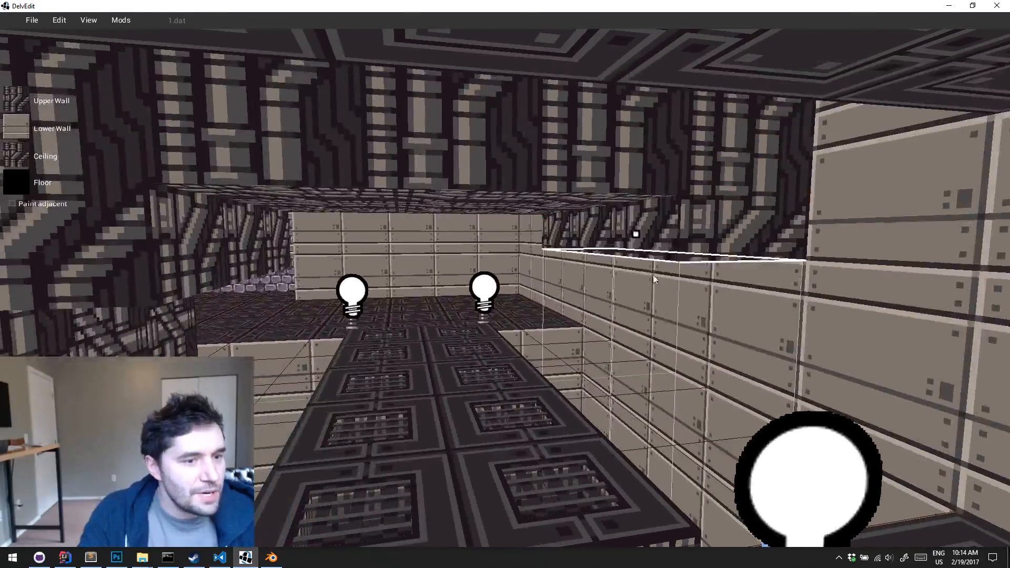
pyautogui.click(654, 282)
pyautogui.press('d')
pyautogui.press('Left')
pyautogui.press('Down')
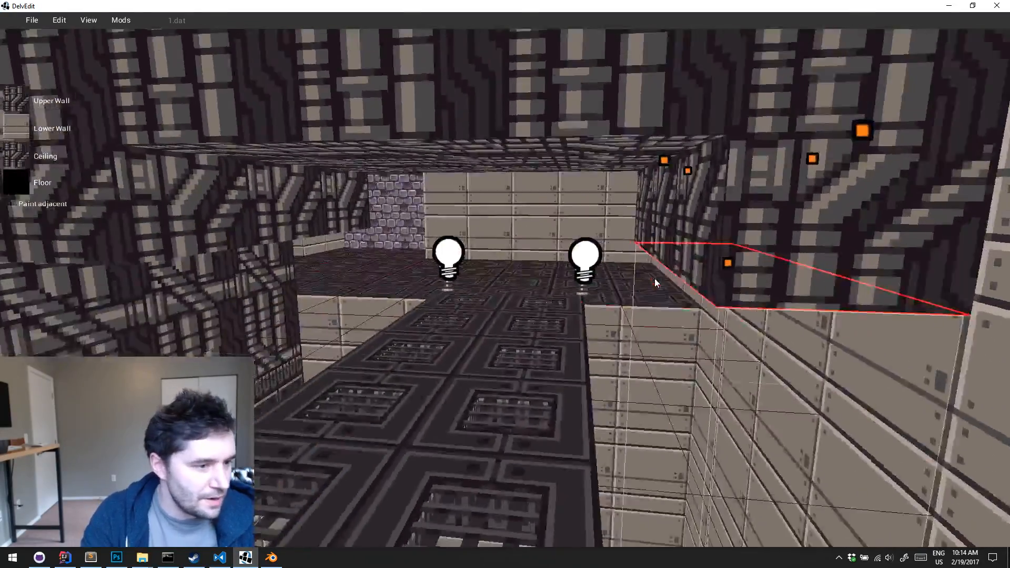
pyautogui.press('Escape')
# Select a band running across the catwalk from the central block to the outer wall and lower its ceiling as a crossbeam
pyautogui.press('Down')
pyautogui.press('Right')
pyautogui.press('s')
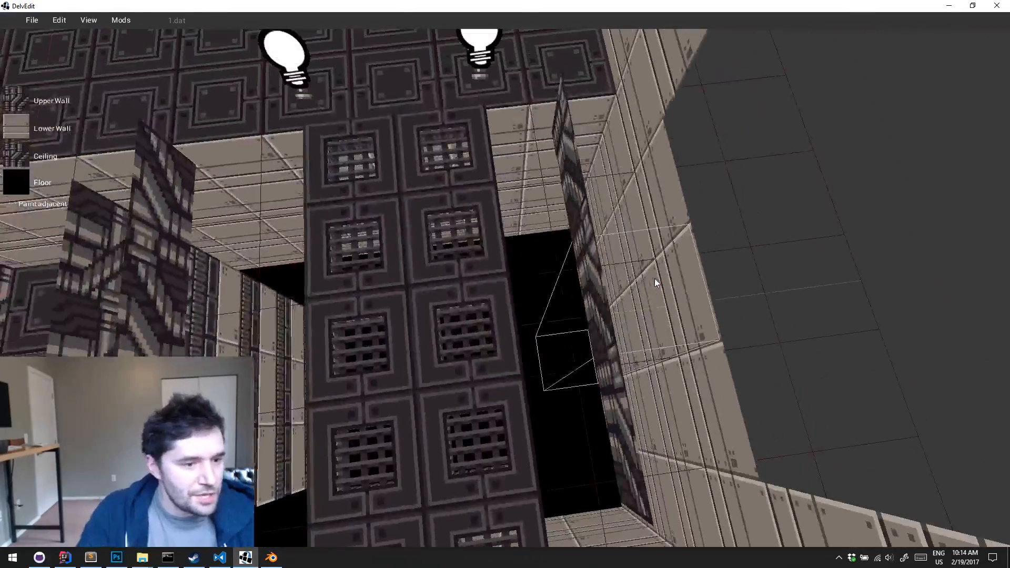
pyautogui.press('a')
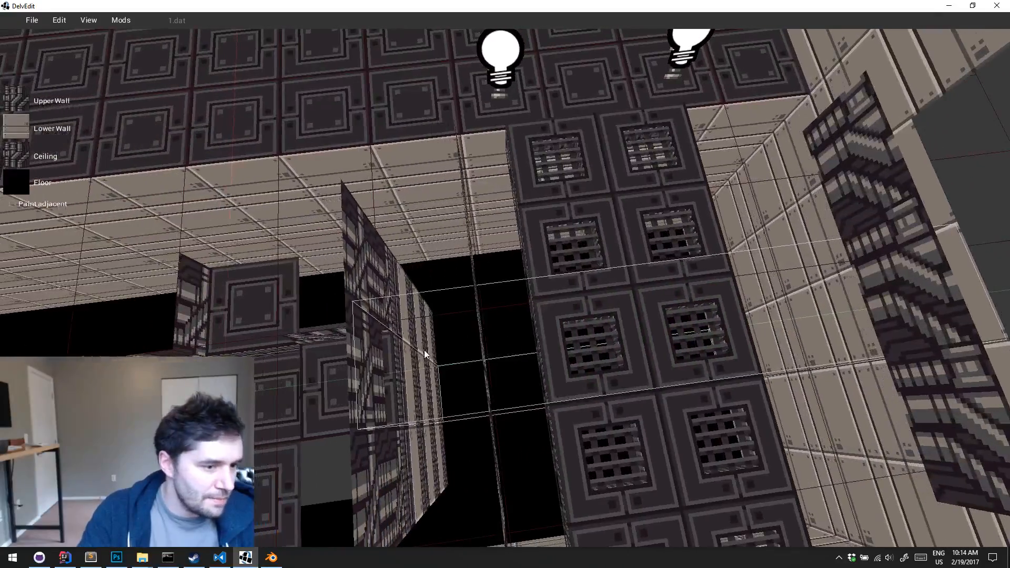
pyautogui.click(425, 349)
pyautogui.press('w')
pyautogui.press('d')
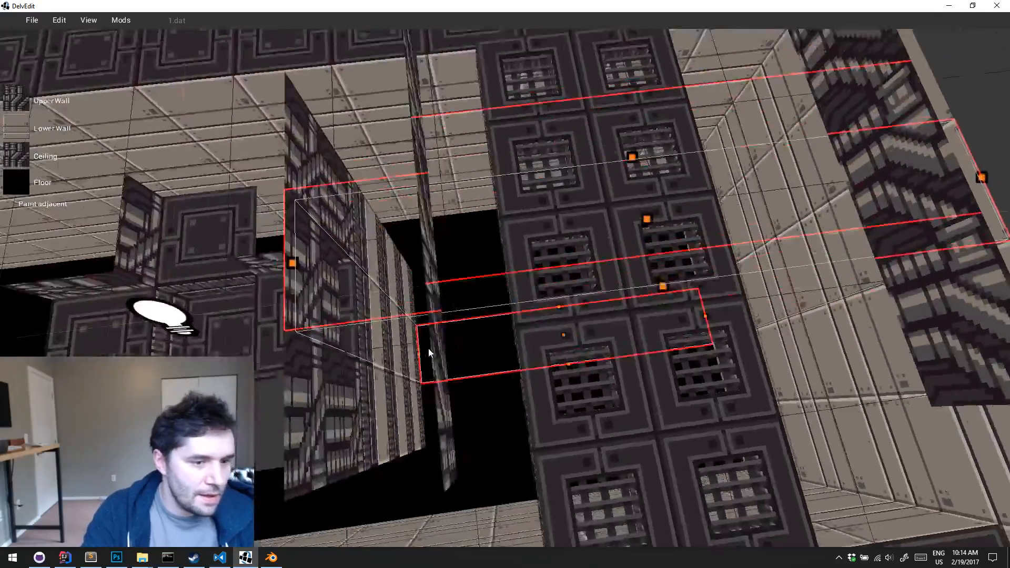
pyautogui.press('Up')
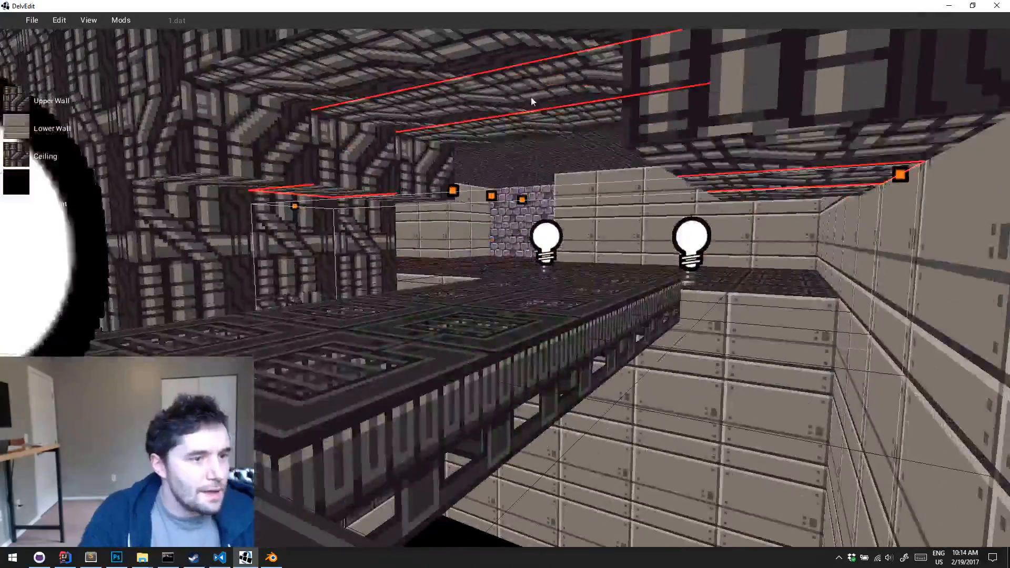
pyautogui.press('a')
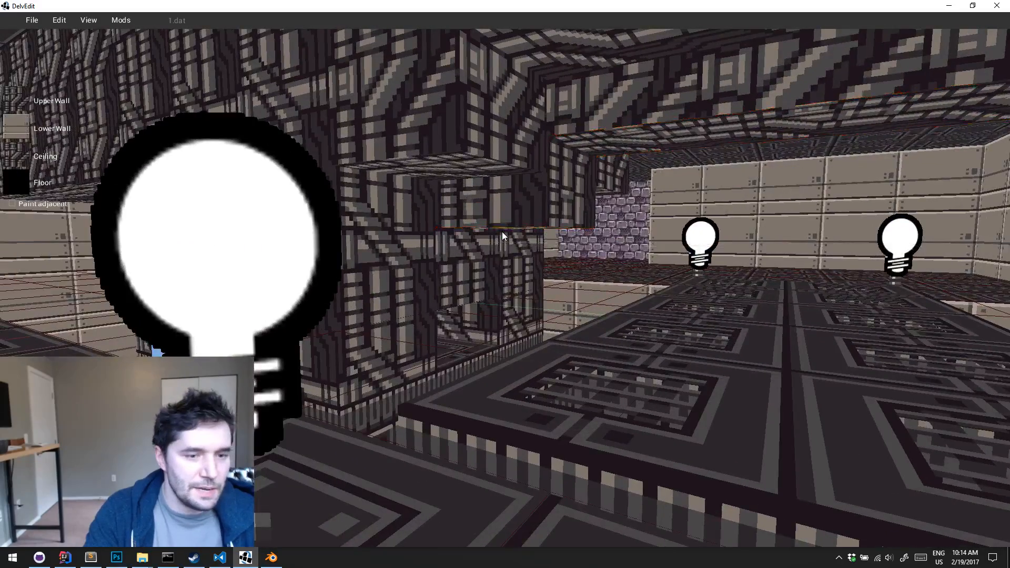
pyautogui.moveTo(502, 231); pyautogui.dragTo(502, 232, button='middle')
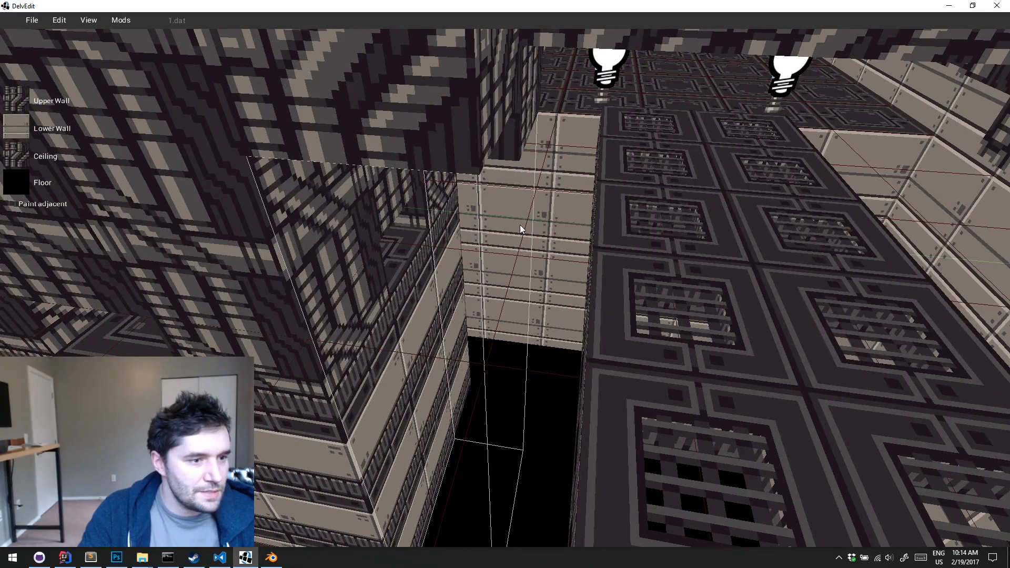
# Select the ceiling section over the pit beside the central block and lower its block-side edge into a slope
pyautogui.click(539, 166)
pyautogui.press('w')
pyautogui.moveTo(538, 167); pyautogui.dragTo(608, 202, button='middle')
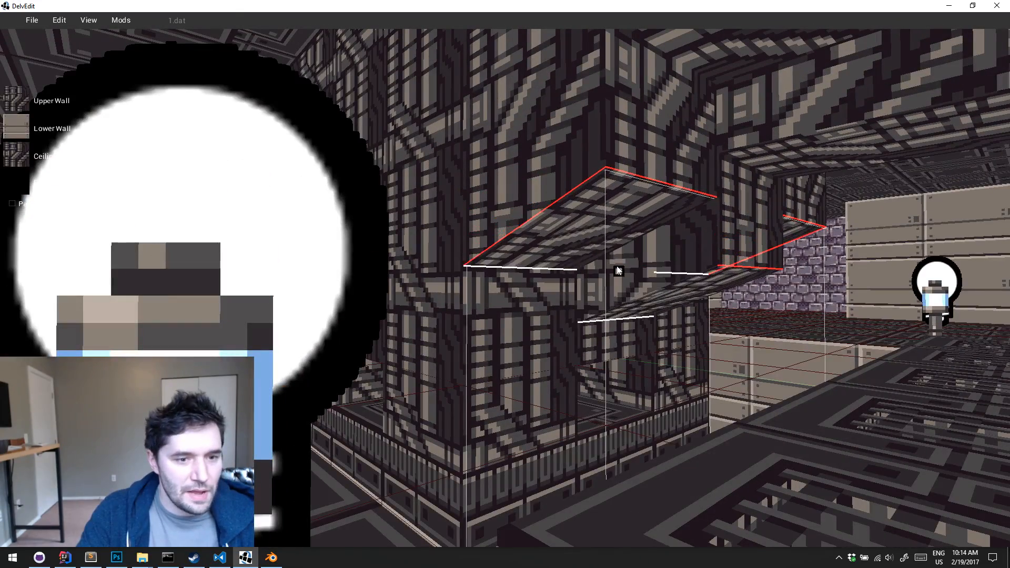
pyautogui.press('s')
pyautogui.press('Escape')
# Select the ceiling section over the catwalk's inner side and lower its edge facing the central block
pyautogui.moveTo(614, 263); pyautogui.dragTo(554, 483, button='middle')
pyautogui.press('s')
pyautogui.press('s')
pyautogui.moveTo(525, 406); pyautogui.dragTo(529, 475)
pyautogui.press('d')
pyautogui.moveTo(528, 475); pyautogui.dragTo(529, 474, button='middle')
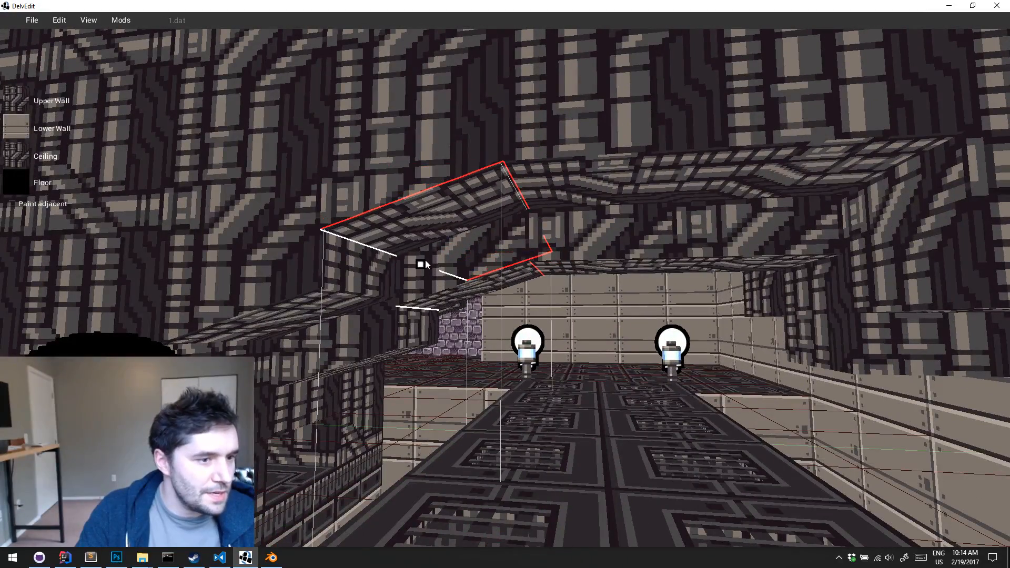
pyautogui.moveTo(425, 260); pyautogui.dragTo(428, 271)
pyautogui.press('s')
pyautogui.press('d')
pyautogui.press('Escape')
# Select the ceiling section over the pit beside the outer wall and lower its wall-side edge
pyautogui.moveTo(428, 270); pyautogui.dragTo(428, 270, button='middle')
pyautogui.press('e')
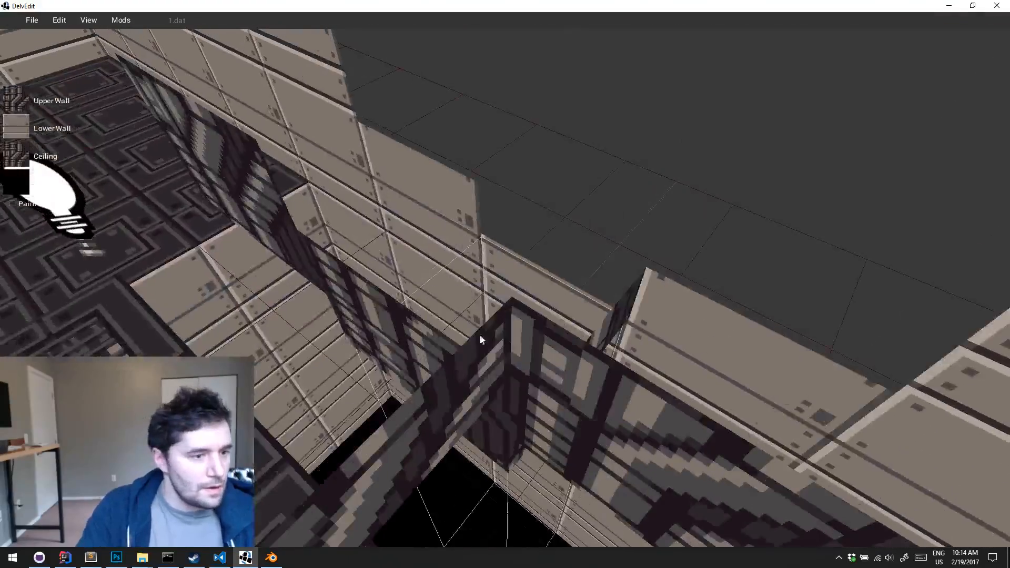
pyautogui.press('w')
pyautogui.moveTo(432, 314); pyautogui.dragTo(431, 314, button='middle')
pyautogui.click(431, 314)
pyautogui.press('w')
pyautogui.press('s')
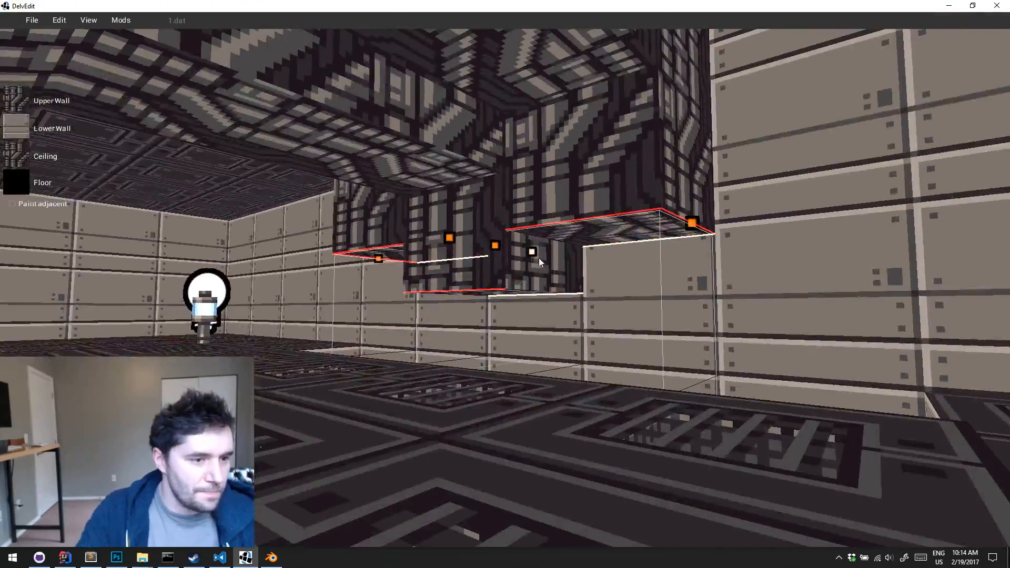
pyautogui.moveTo(539, 258); pyautogui.dragTo(542, 287)
pyautogui.press('d')
pyautogui.press('Escape')
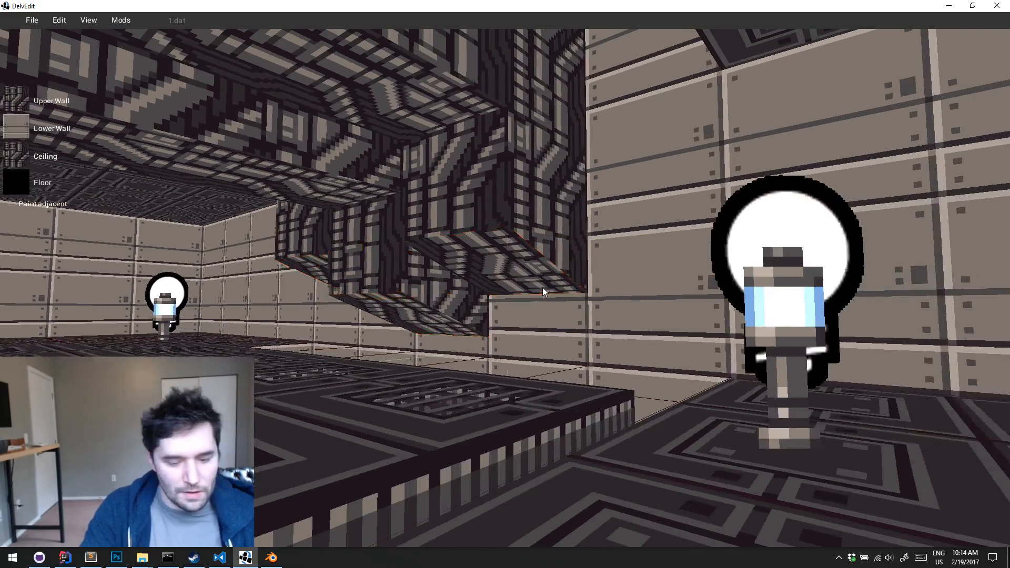
# Select the ceiling section over the catwalk's outer side and lower its edge facing the outer wall to form an arch
pyautogui.press('s')
pyautogui.moveTo(542, 288); pyautogui.dragTo(542, 287, button='middle')
pyautogui.press('w')
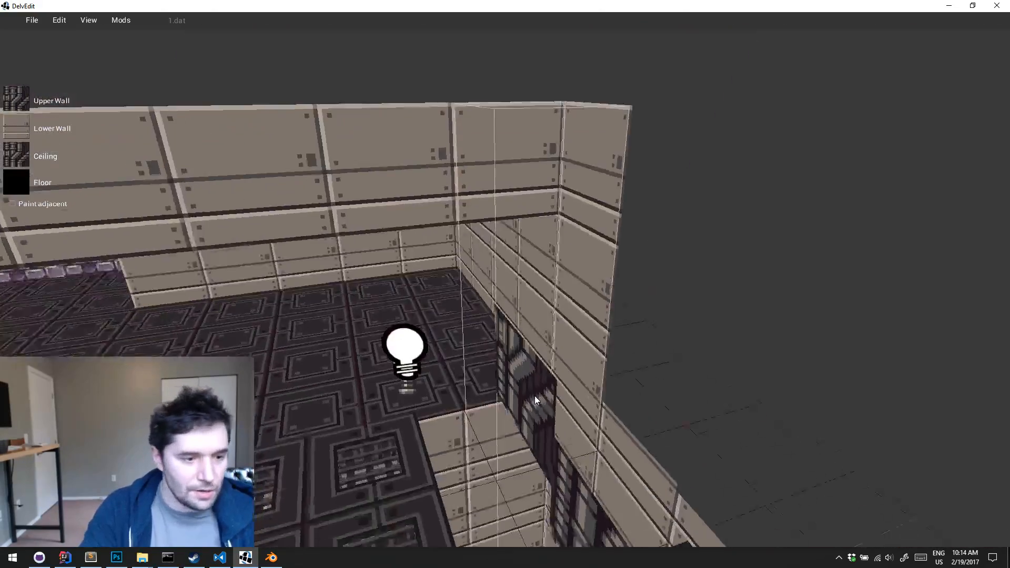
pyautogui.moveTo(535, 397); pyautogui.dragTo(552, 427, button='middle')
pyautogui.press('s')
pyautogui.press('w')
pyautogui.press('s')
pyautogui.moveTo(564, 209); pyautogui.dragTo(571, 239)
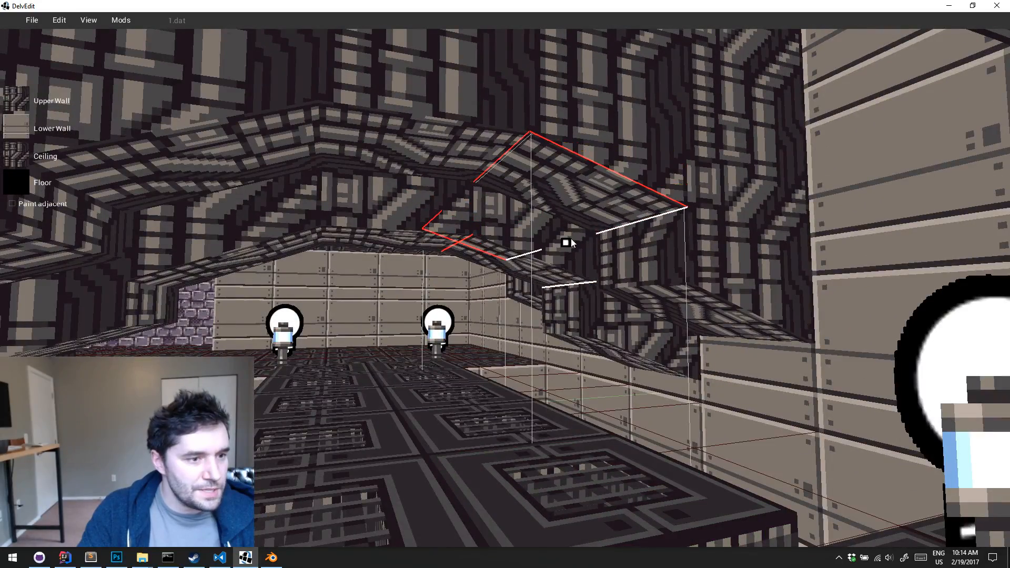
pyautogui.press('Escape')
# Playtest the level and inspect the arched ceiling, the catwalk and the red-lit central block under game lighting
pyautogui.press('s')
pyautogui.press('d')
pyautogui.press('a')
pyautogui.press('w')
pyautogui.moveTo(570, 238); pyautogui.dragTo(570, 238, button='middle')
pyautogui.press('s')
pyautogui.press('p')
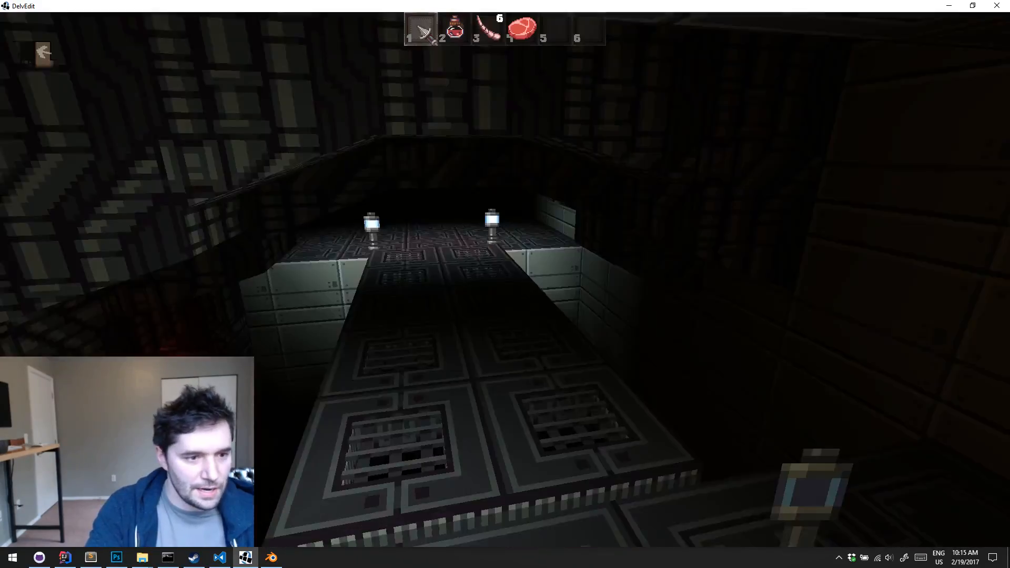
pyautogui.press('w')
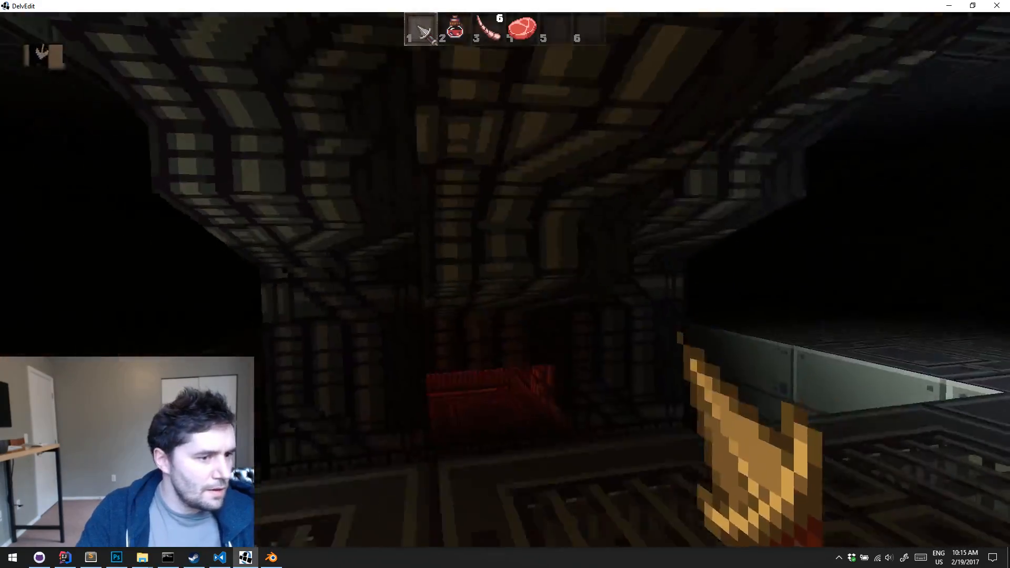
pyautogui.press('s')
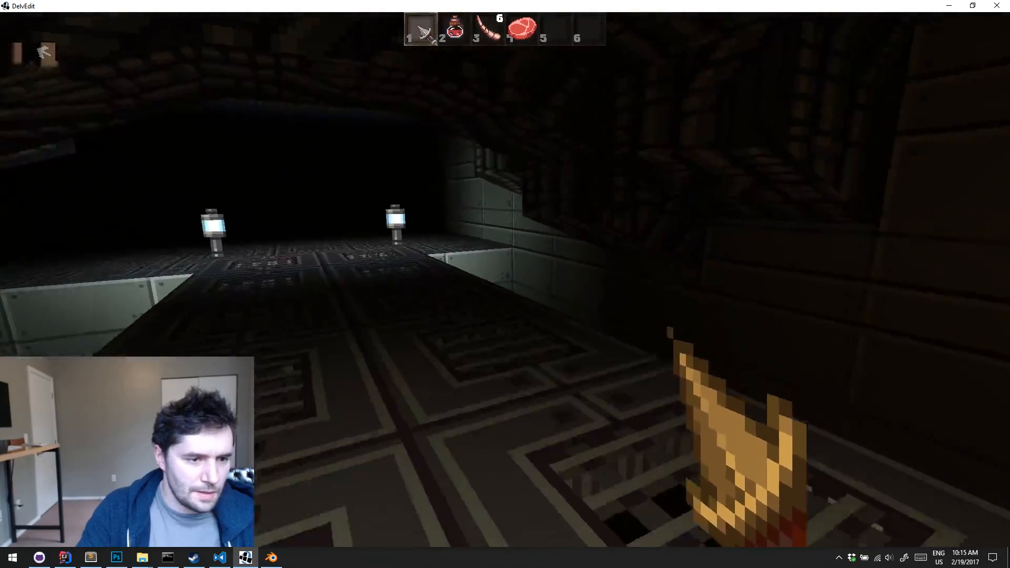
pyautogui.press('s')
pyautogui.press('Escape')
# Try to paint the outer wall beside the pit's end with the pipe texture from the solid tile behind it
pyautogui.press('s')
pyautogui.moveTo(570, 238); pyautogui.dragTo(561, 259, button='middle')
pyautogui.press('w')
pyautogui.press('s')
pyautogui.press('s')
pyautogui.press('a')
pyautogui.press('w')
pyautogui.press('a')
pyautogui.press('w')
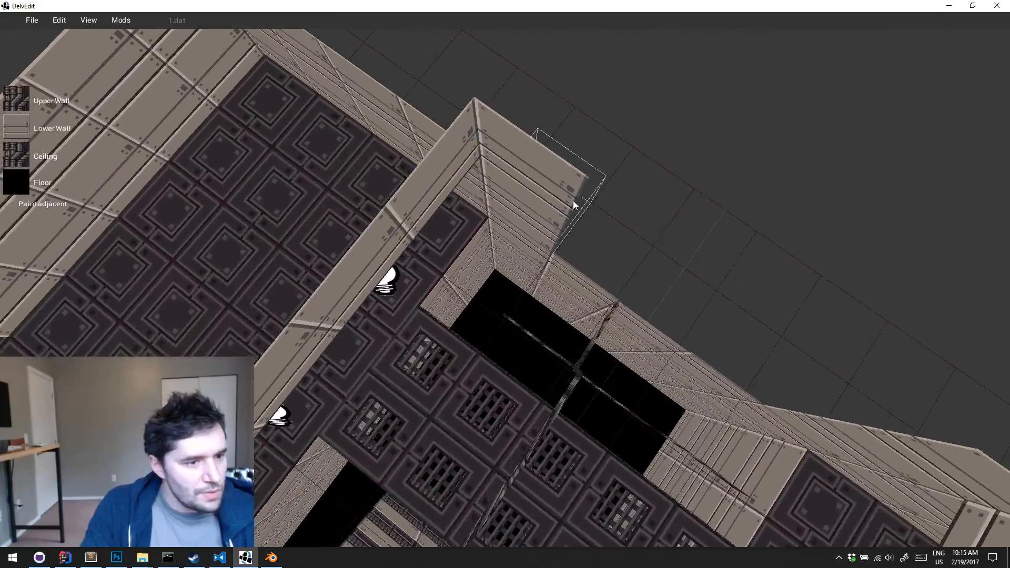
pyautogui.click(573, 201)
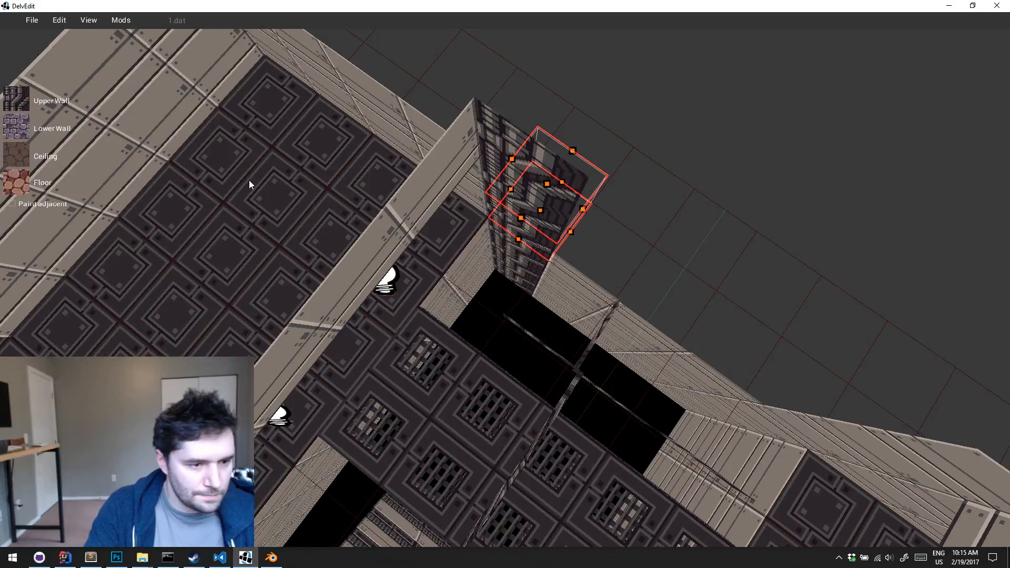
# Turn on Paint adjacent for texture painting
pyautogui.press('d')
pyautogui.press('s')
pyautogui.click(11, 212)
pyautogui.press('d')
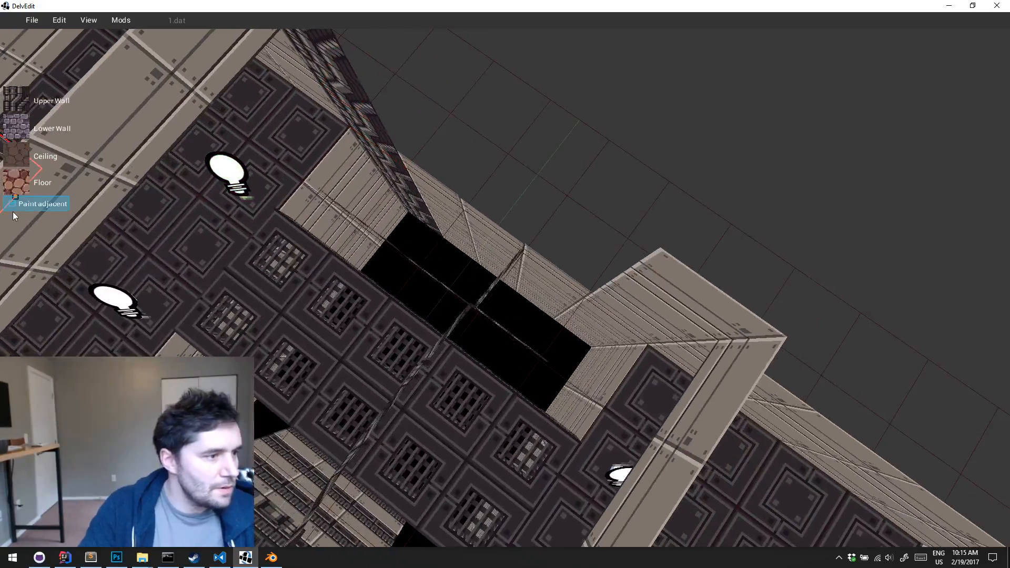
pyautogui.press('a')
pyautogui.press('a')
pyautogui.press('w')
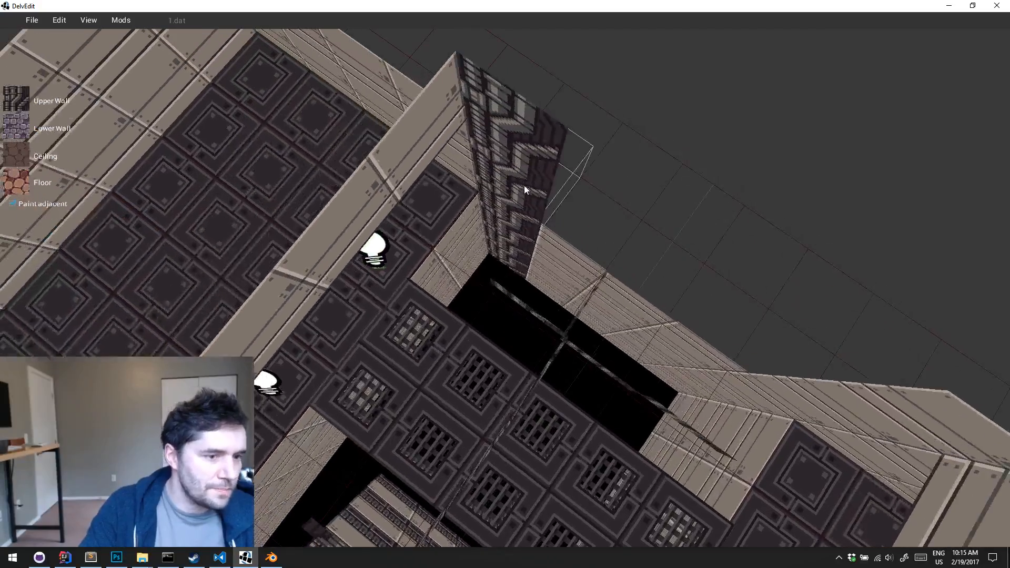
# Undo the pipe texture painted on the outer wall
pyautogui.press('d')
pyautogui.moveTo(525, 186); pyautogui.dragTo(644, 326)
pyautogui.press('s')
pyautogui.hotkey('ctrl', 'z')
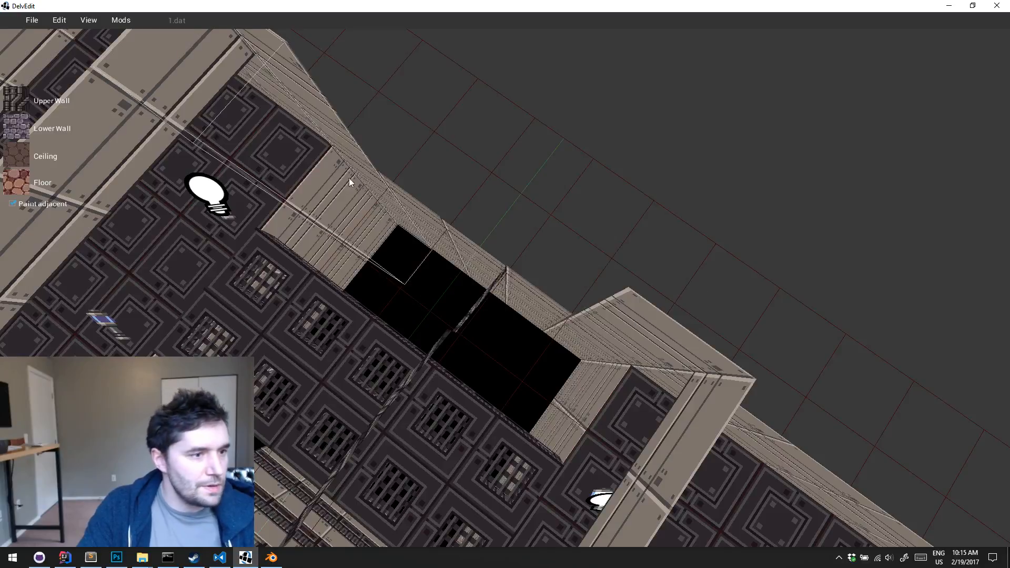
# Select the solid tile behind the outer wall at the pit's end and paint the adjoining wall with pipe texture
pyautogui.press('a')
pyautogui.press('w')
pyautogui.click(494, 183)
pyautogui.press('Return')
pyautogui.press('d')
pyautogui.press('w')
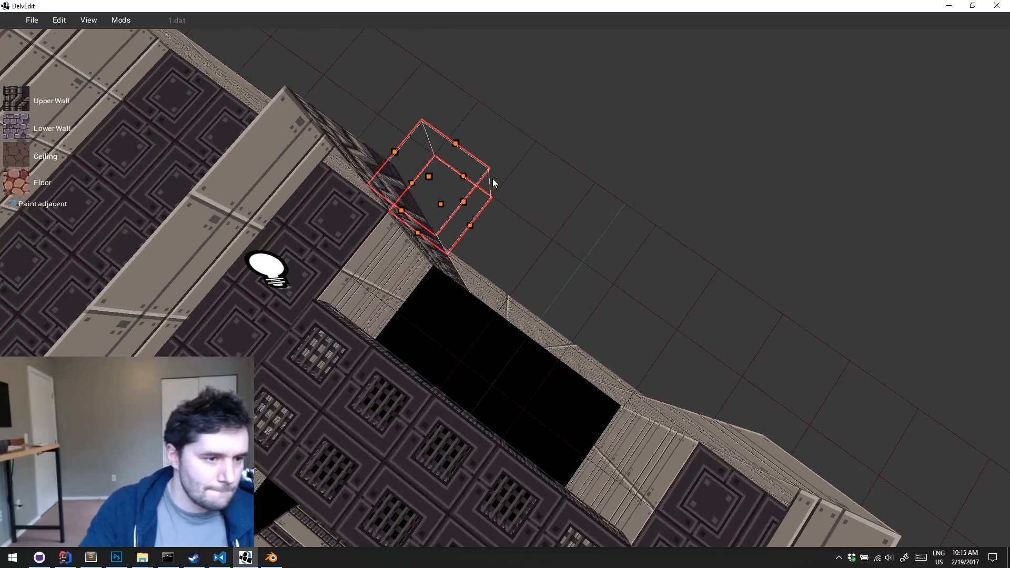
# Select the strip of solid tiles behind the outer wall along the pit and apply the pipe texture to the adjoining walls
pyautogui.press('d')
pyautogui.press('s')
pyautogui.moveTo(450, 217); pyautogui.dragTo(528, 254)
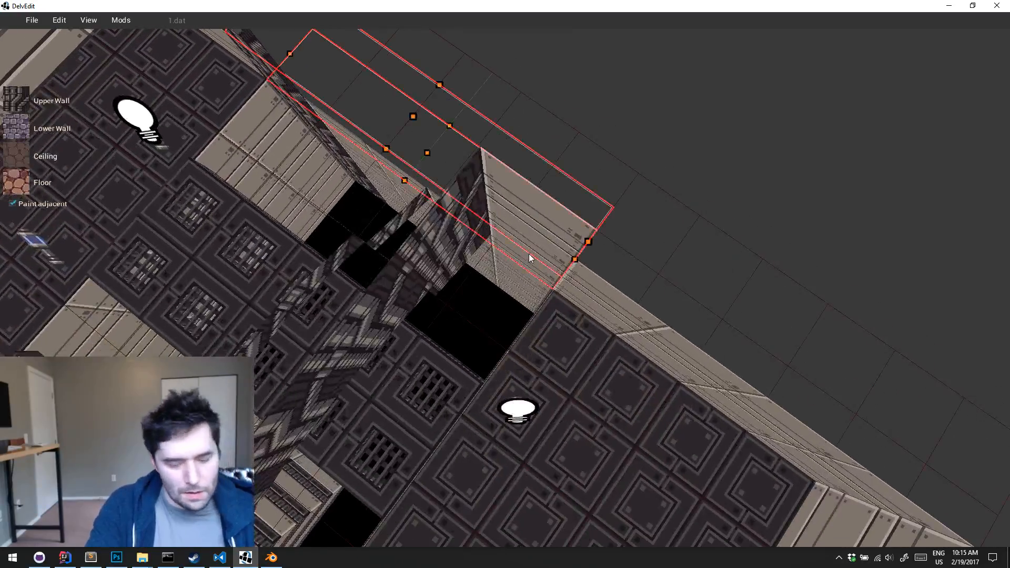
pyautogui.press('Return')
# Carve out a single tile behind the pipe-textured outer wall alongside the pit
pyautogui.press('d')
pyautogui.moveTo(529, 253); pyautogui.dragTo(577, 270, button='right')
pyautogui.press('w')
pyautogui.press('s')
pyautogui.press('a')
pyautogui.press('d')
pyautogui.press('w')
pyautogui.press('a')
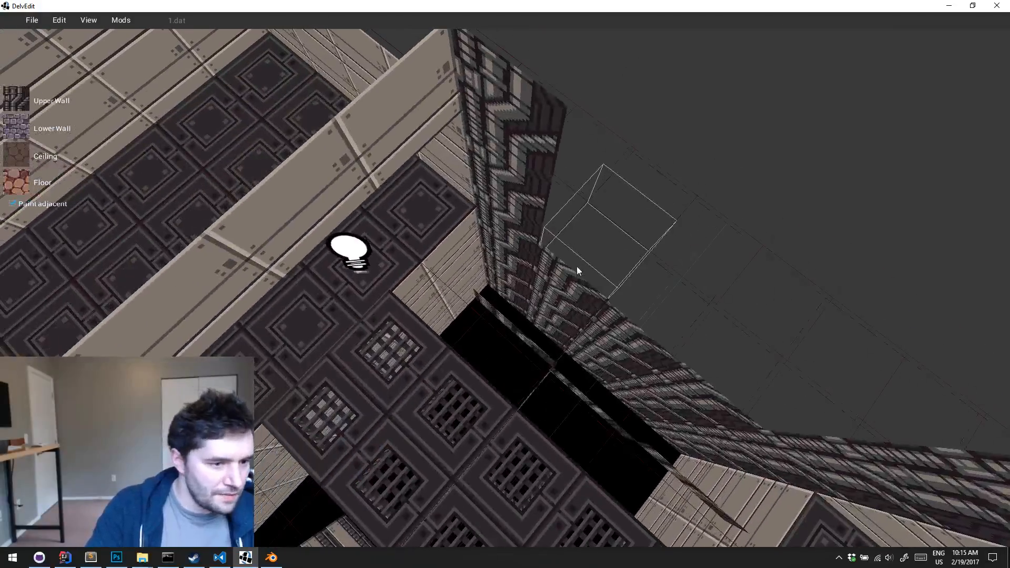
pyautogui.press('q')
pyautogui.press('Return')
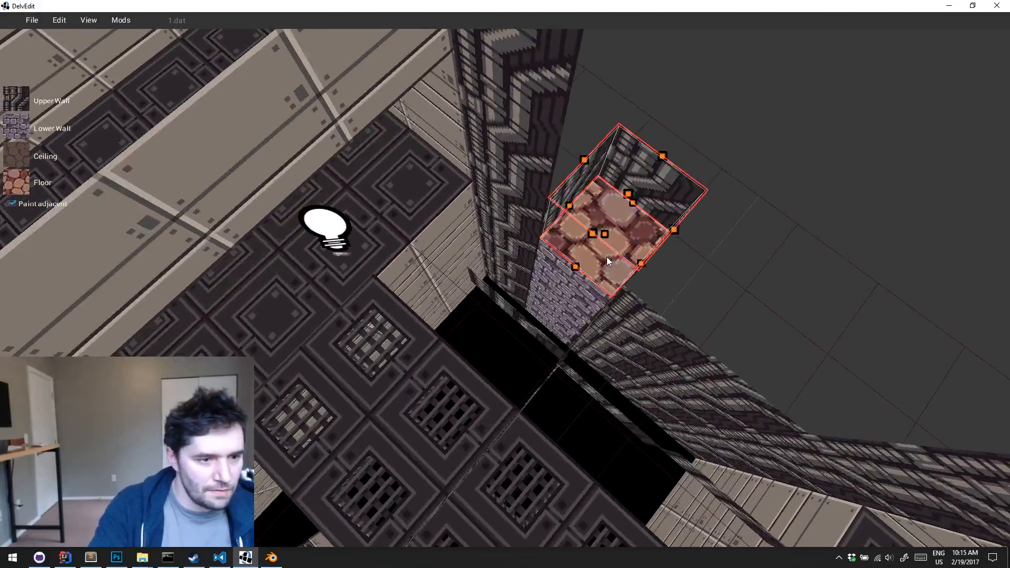
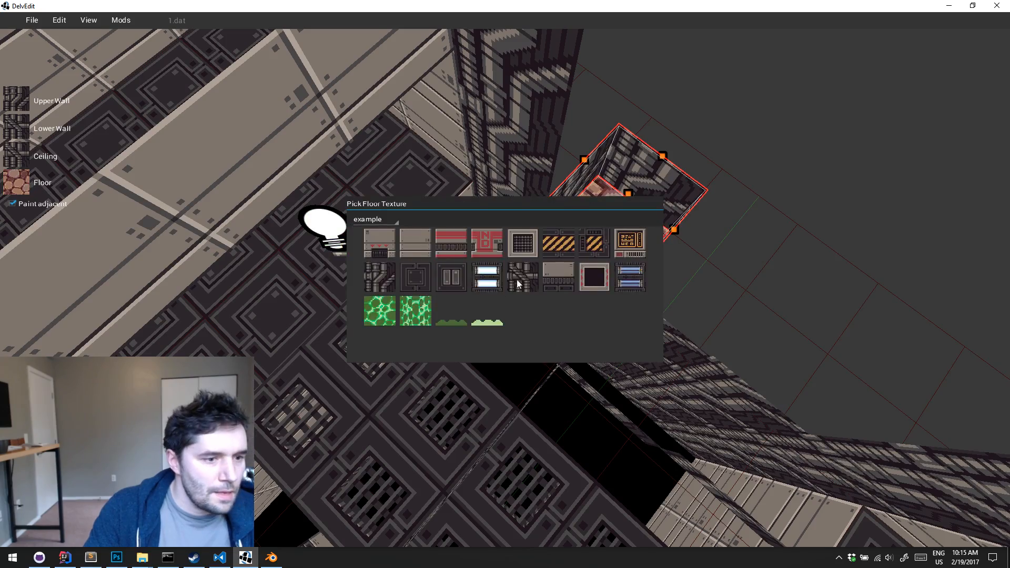
# Paint the carved alcove's floor with the pipe texture and adjust its floor and ceiling heights in the pit's outer wall
pyautogui.click(517, 284)
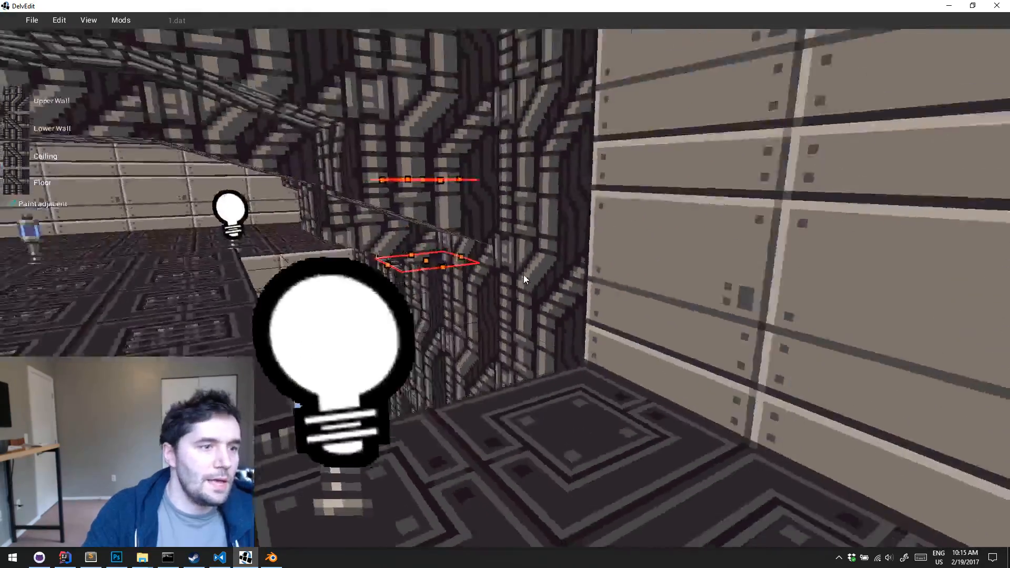
pyautogui.press('w')
pyautogui.moveTo(523, 275); pyautogui.dragTo(522, 275, button='right')
pyautogui.press('s')
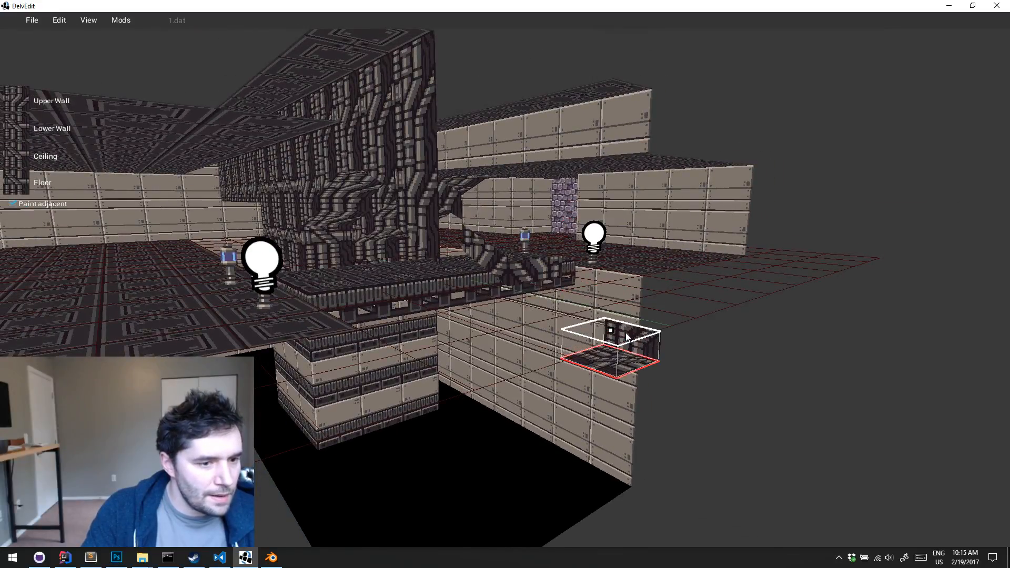
pyautogui.press('a')
pyautogui.moveTo(500, 302); pyautogui.dragTo(500, 302, button='right')
pyautogui.press('s')
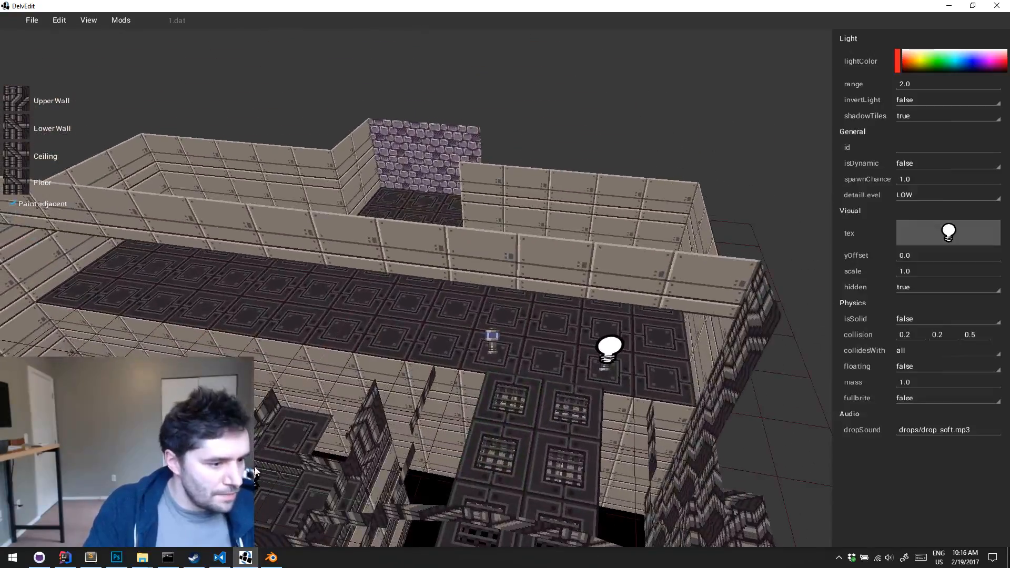
# Place a red light inside the small pipe-textured alcove, positioning it horizontally and vertically along the axes
pyautogui.moveTo(288, 480); pyautogui.dragTo(651, 537)
pyautogui.press('w')
pyautogui.press('d')
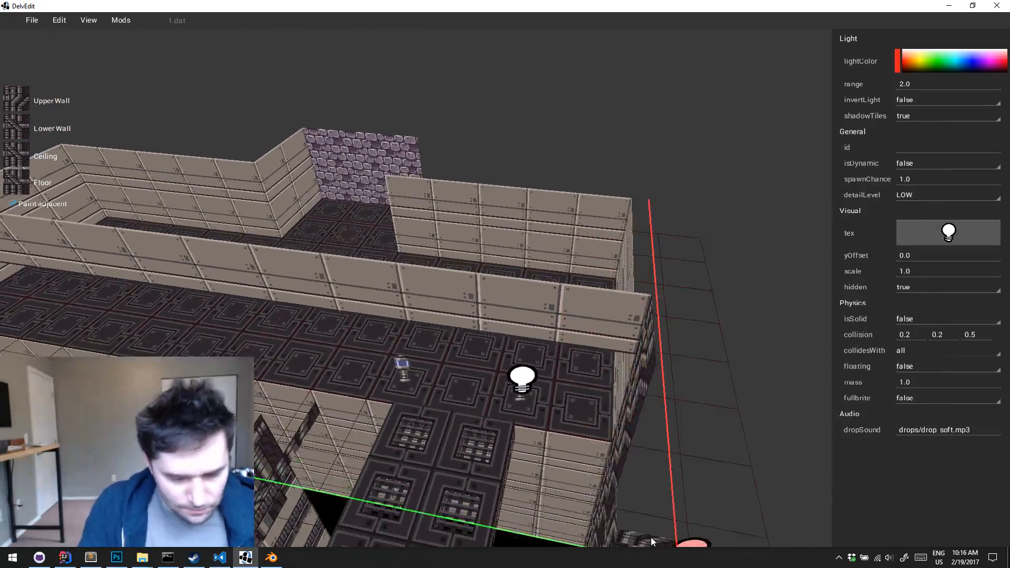
pyautogui.moveTo(651, 538); pyautogui.dragTo(651, 538, button='right')
pyautogui.press('w')
pyautogui.press('d')
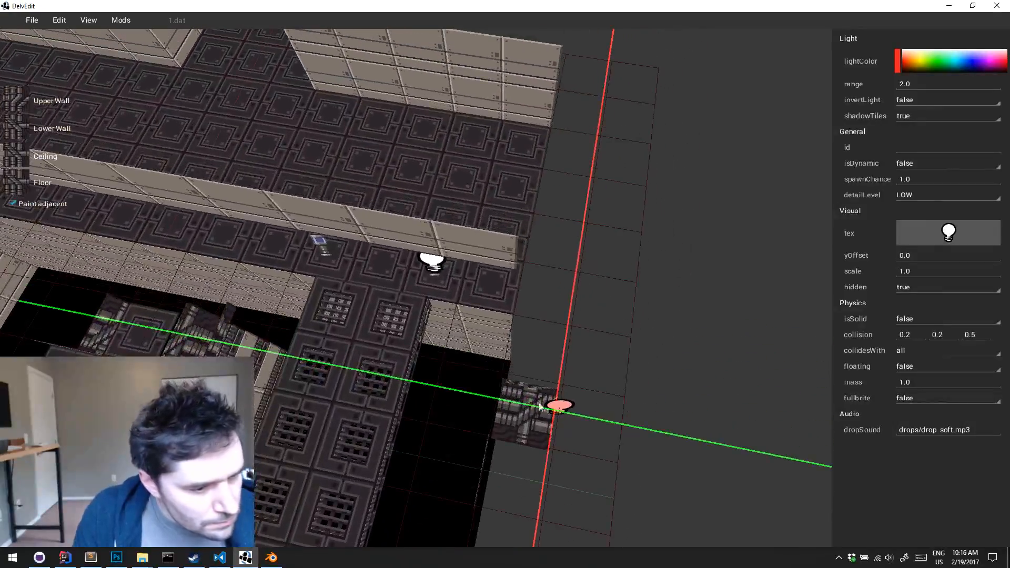
pyautogui.press('s')
pyautogui.moveTo(524, 409); pyautogui.dragTo(523, 409, button='right')
pyautogui.press('d')
pyautogui.press('w')
pyautogui.press('z')
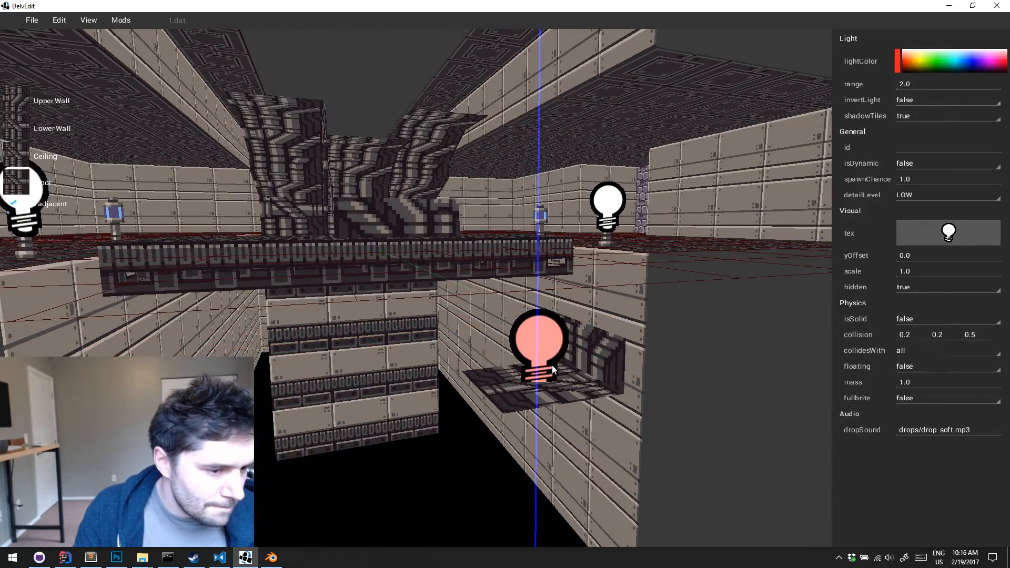
pyautogui.press('Escape')
# Playtest the level and inspect the red glow of the outer wall's alcove from the catwalk
pyautogui.press('l')
pyautogui.press('a')
pyautogui.press('l')
pyautogui.press('e')
pyautogui.press('w')
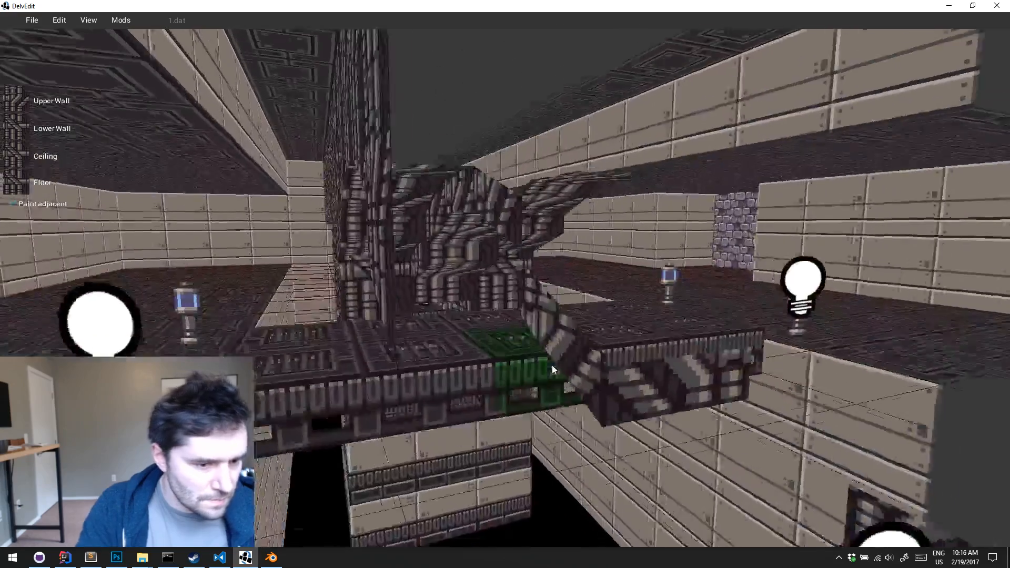
pyautogui.moveTo(553, 365); pyautogui.dragTo(553, 365, button='right')
pyautogui.press('p')
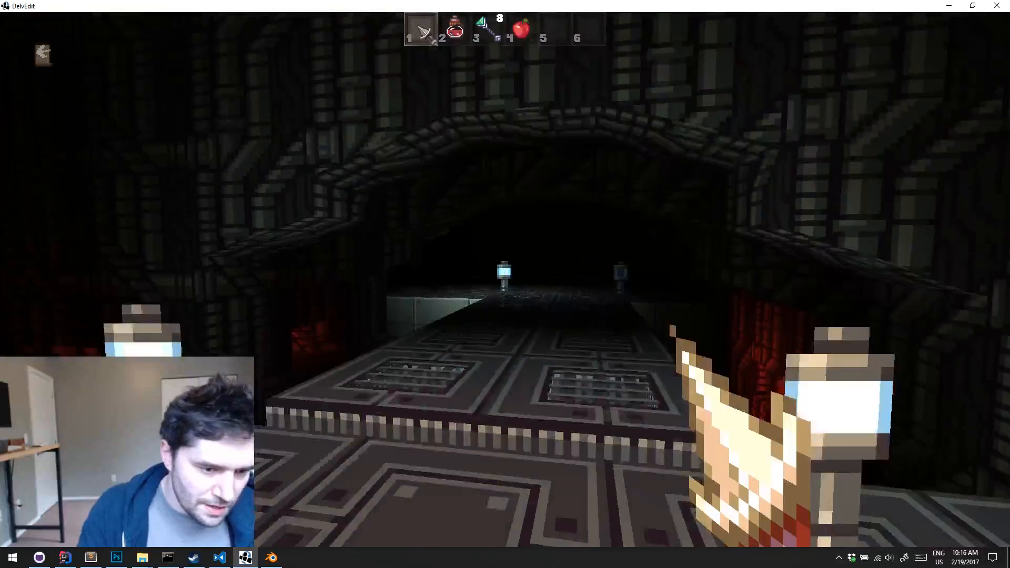
pyautogui.press('w')
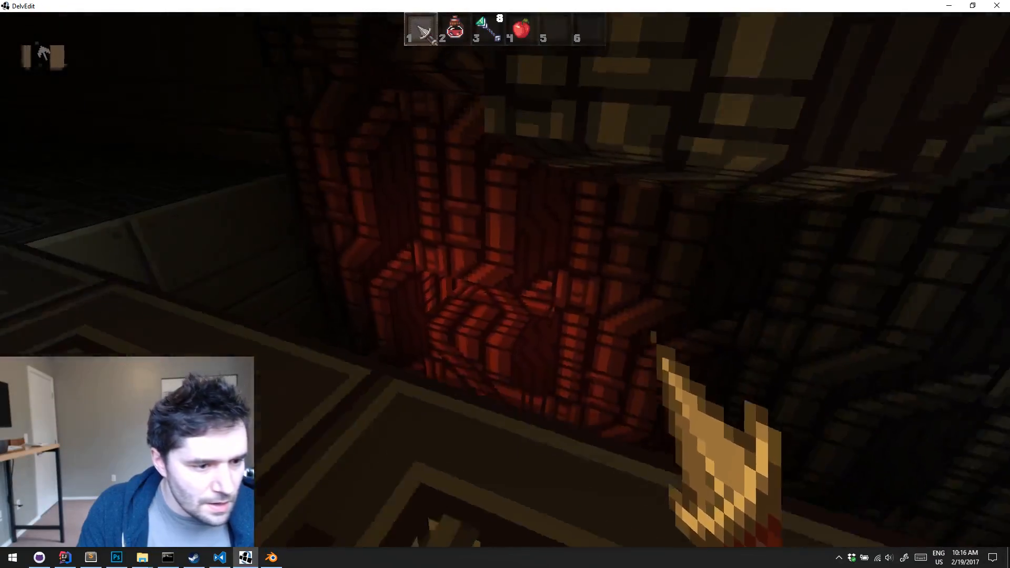
pyautogui.press('Escape')
# Set the range of the alcove's red light to 1.25
pyautogui.press('a')
pyautogui.click(625, 316)
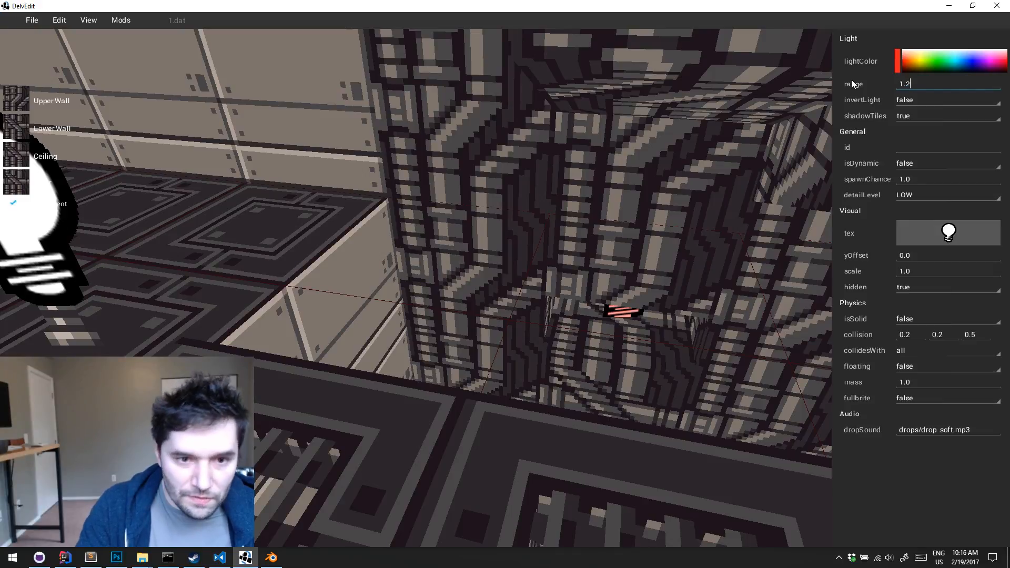
pyautogui.click(574, 200)
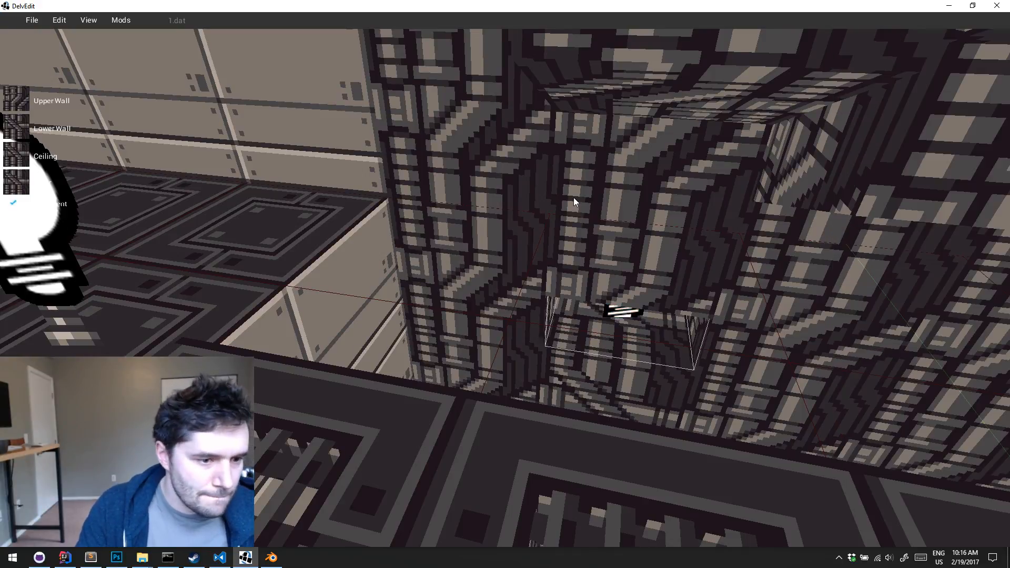
# Playtest the level and check the alcove's reduced red lighting from several spots along the catwalk
pyautogui.press('p')
pyautogui.press('w')
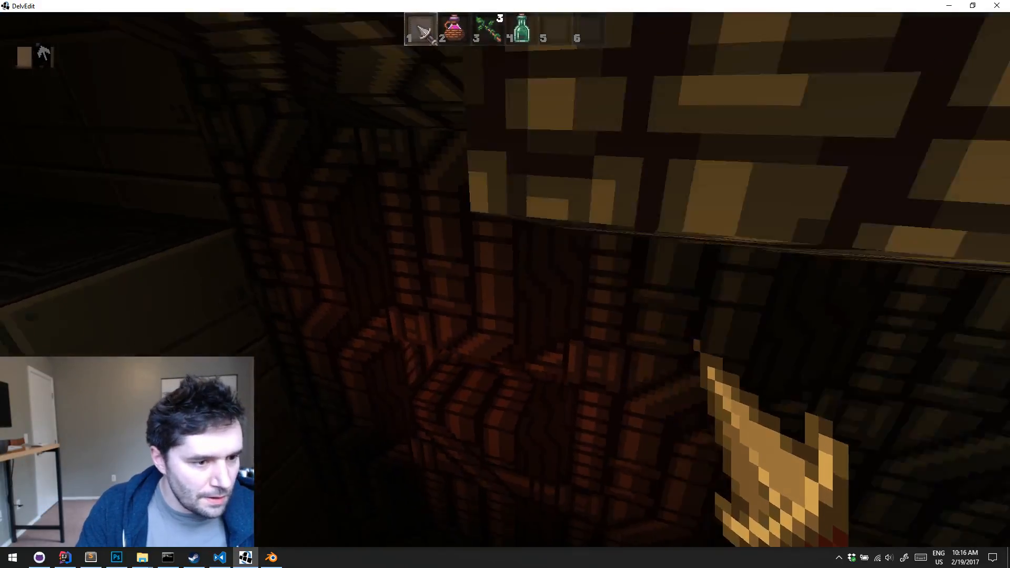
pyautogui.press('s')
pyautogui.press('w')
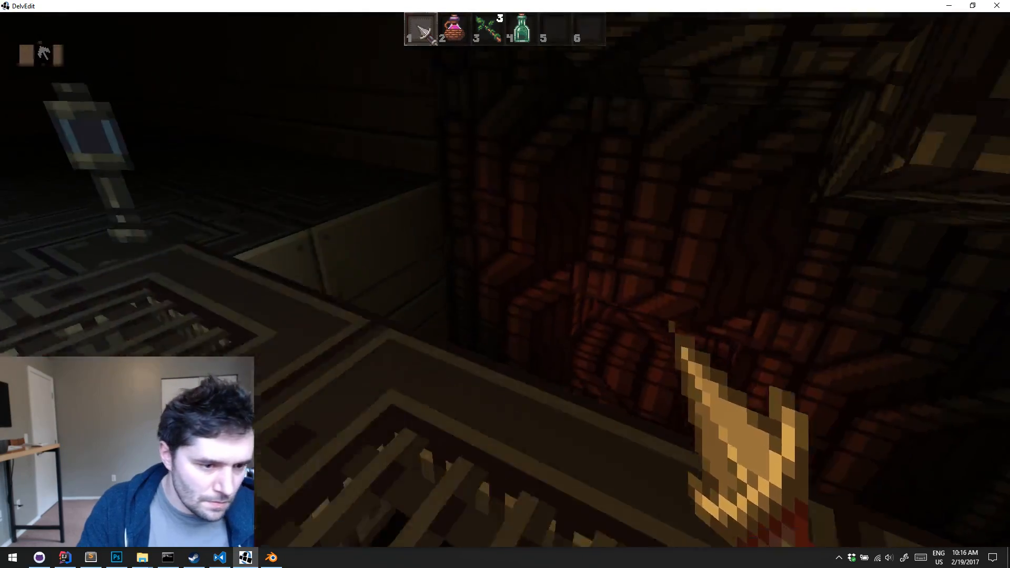
pyautogui.press('w')
pyautogui.press('s')
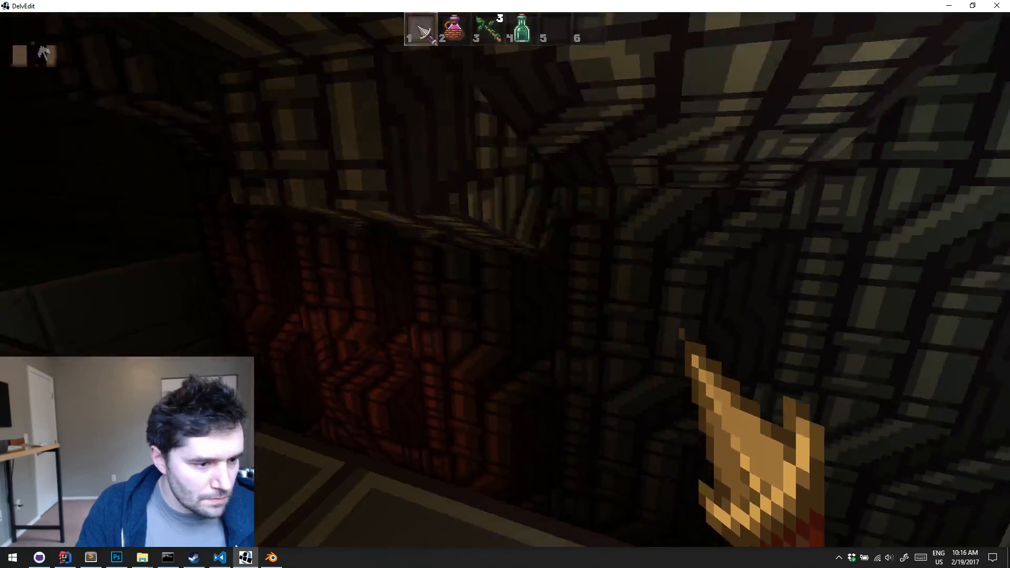
pyautogui.press('s')
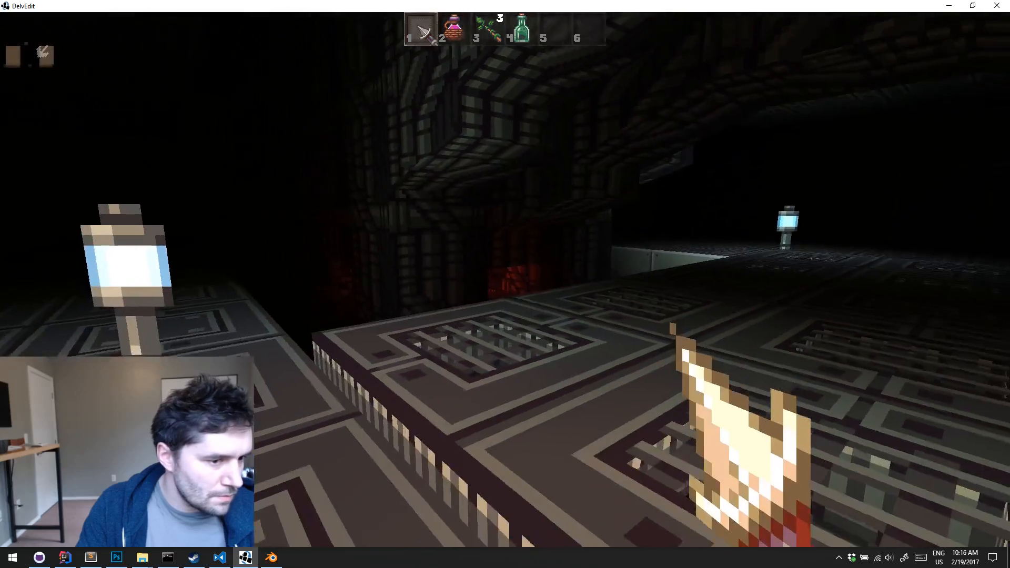
pyautogui.press('Escape')
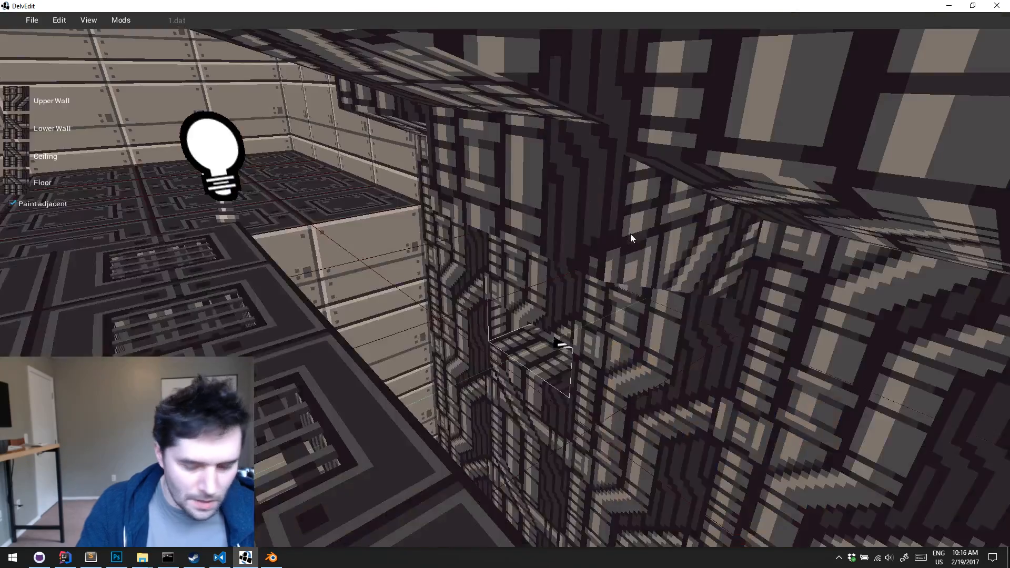
# Set the alcove light's range to 2, shift it horizontally toward the alcove's back wall and briefly playtest the change
pyautogui.moveTo(630, 234); pyautogui.dragTo(611, 284, button='middle')
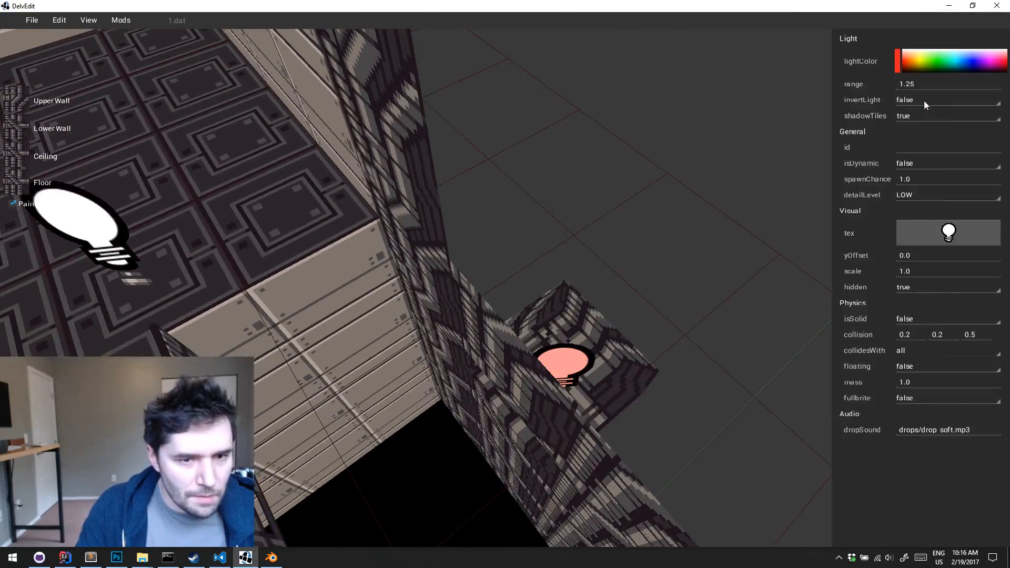
pyautogui.write('2')
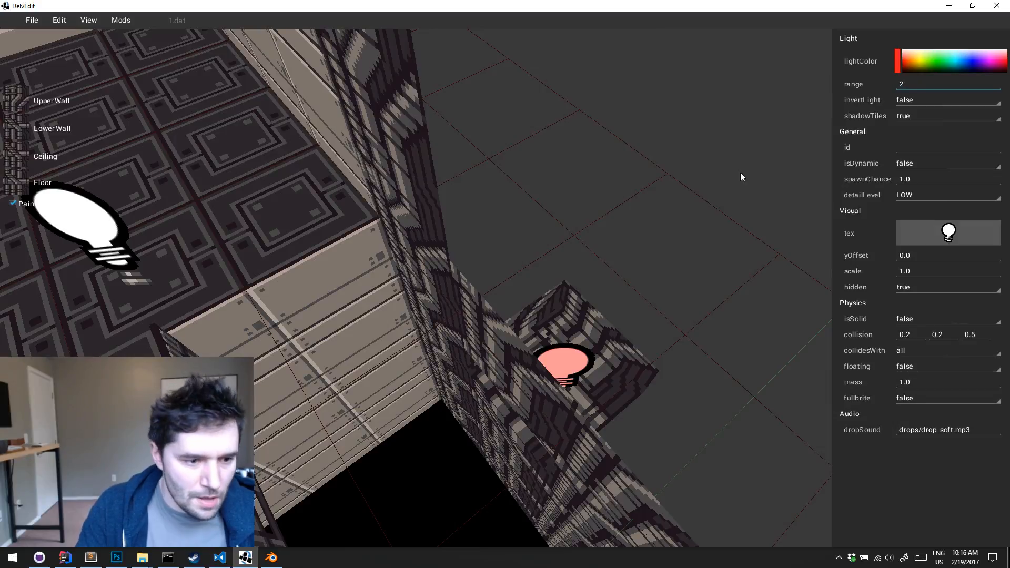
pyautogui.write('x')
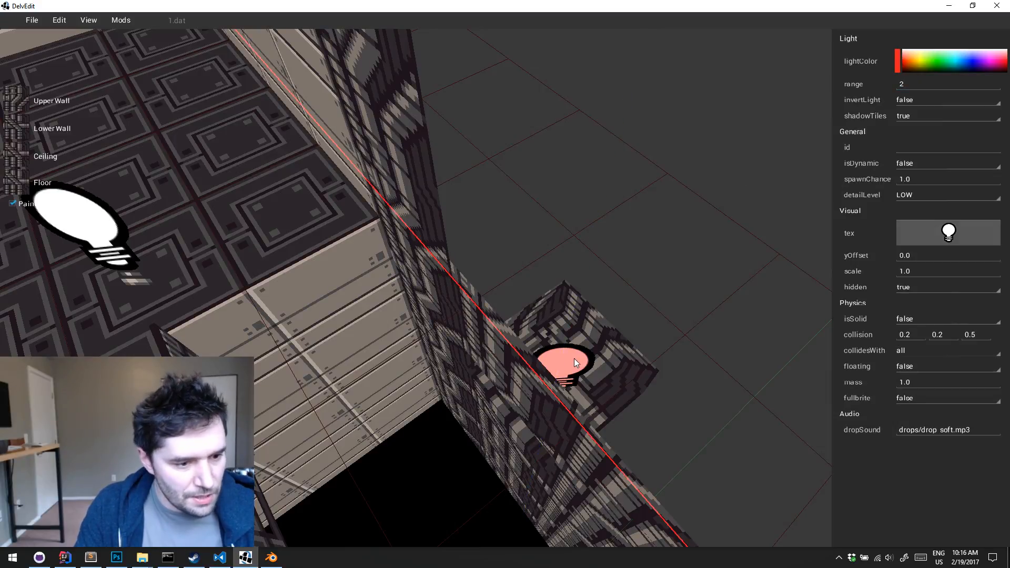
pyautogui.write('y')
pyautogui.moveTo(575, 359); pyautogui.dragTo(631, 331)
pyautogui.press('Escape')
pyautogui.press('s')
pyautogui.press('a')
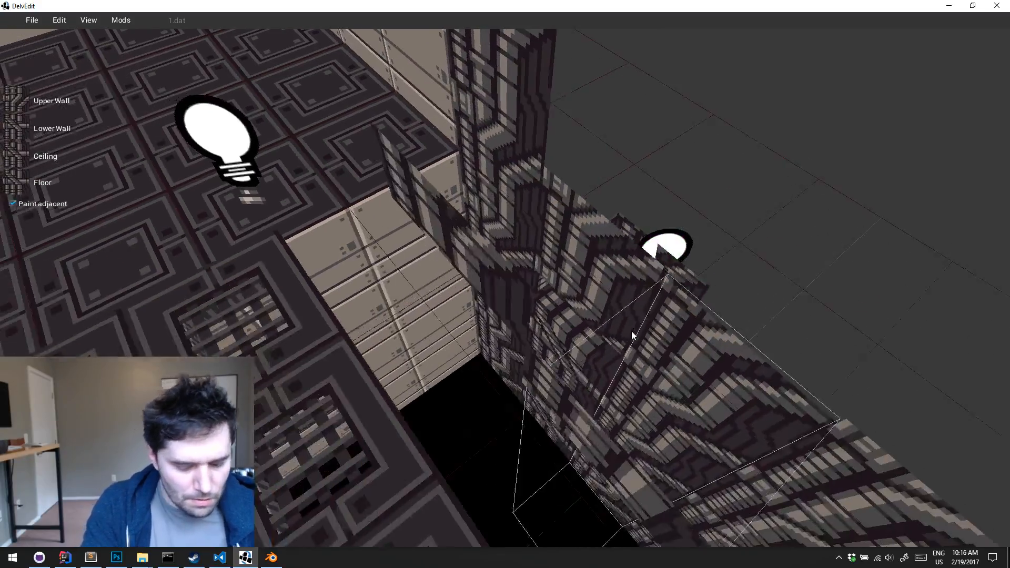
pyautogui.press('p')
pyautogui.press('Escape')
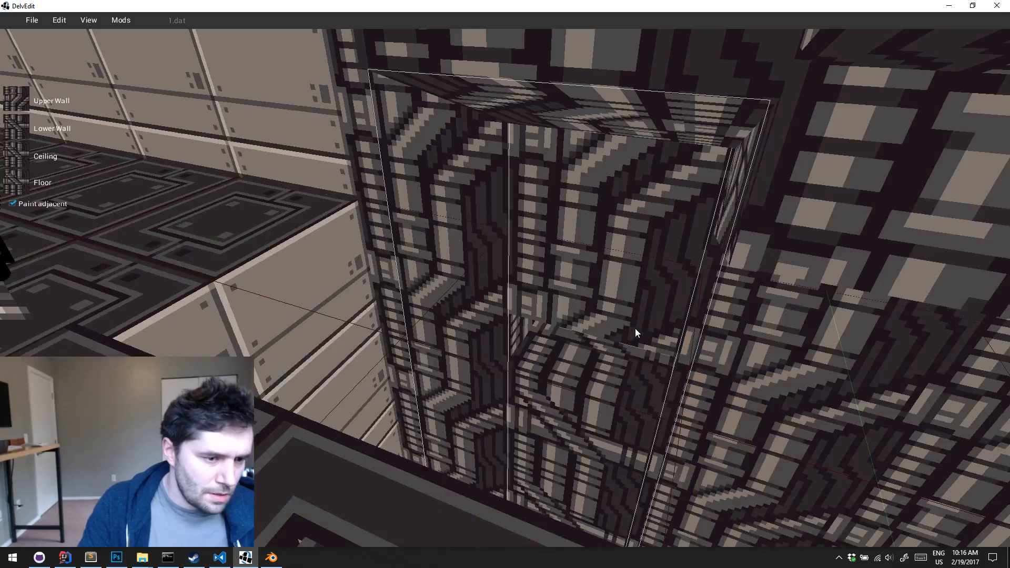
# Move the alcove's red light horizontally, slightly back toward the pit
pyautogui.press('w')
pyautogui.press('s')
pyautogui.click(606, 339)
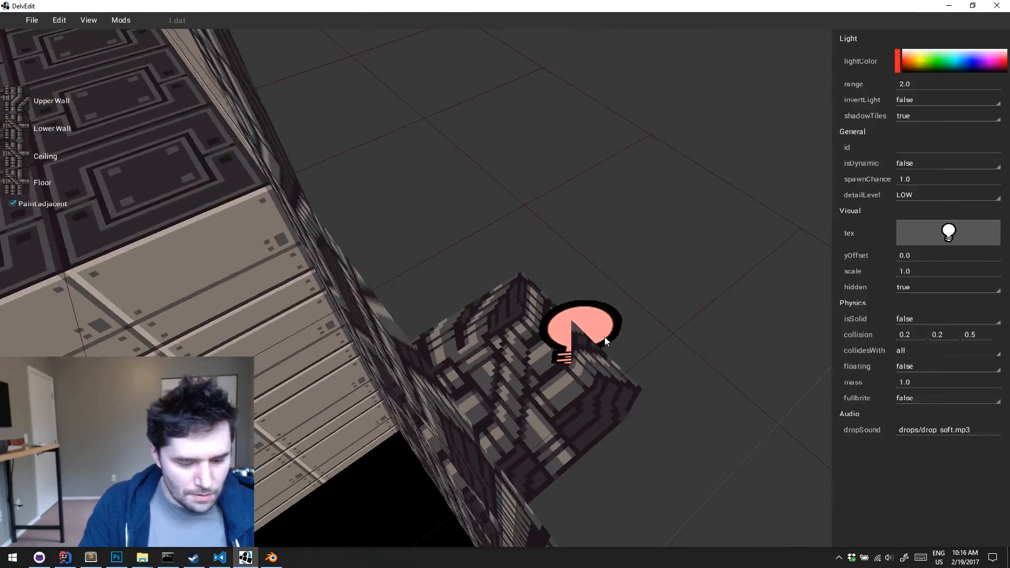
pyautogui.press('x')
pyautogui.press('y')
pyautogui.moveTo(582, 344); pyautogui.dragTo(557, 361)
pyautogui.press('Escape')
pyautogui.press('a')
pyautogui.press('s')
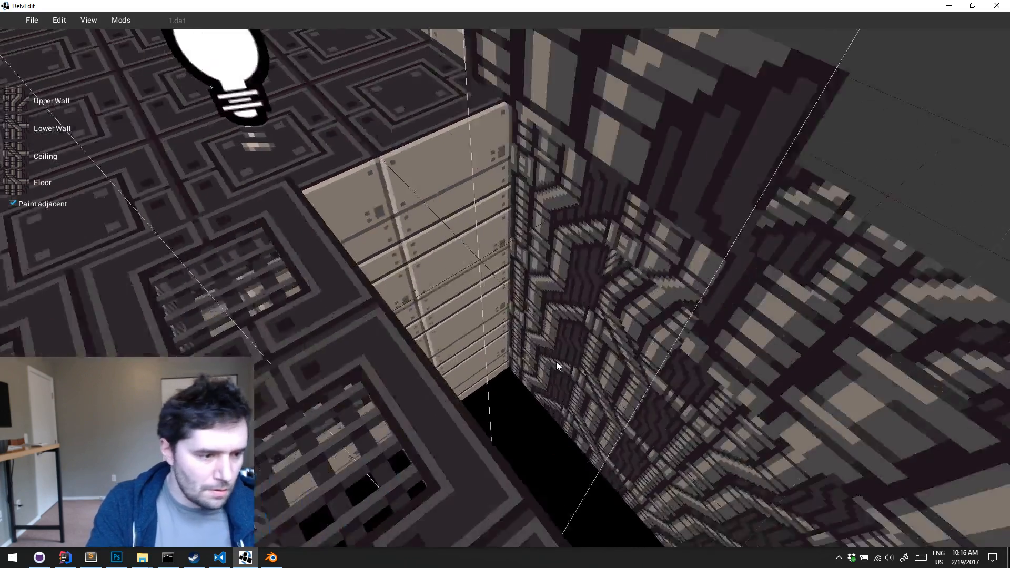
# Playtest the level and examine the repositioned red light in the alcove
pyautogui.press('p')
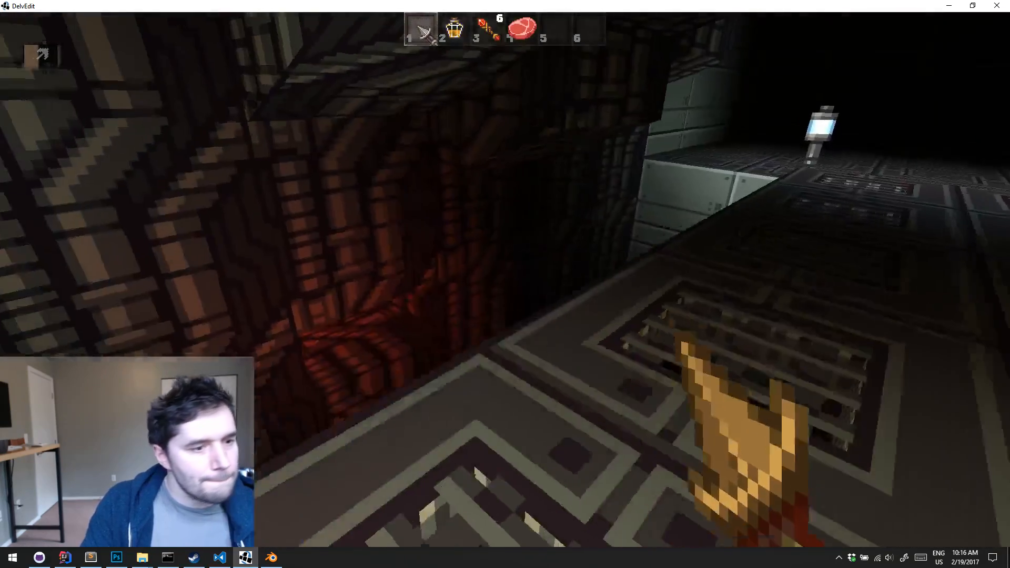
pyautogui.press('w')
pyautogui.press('s')
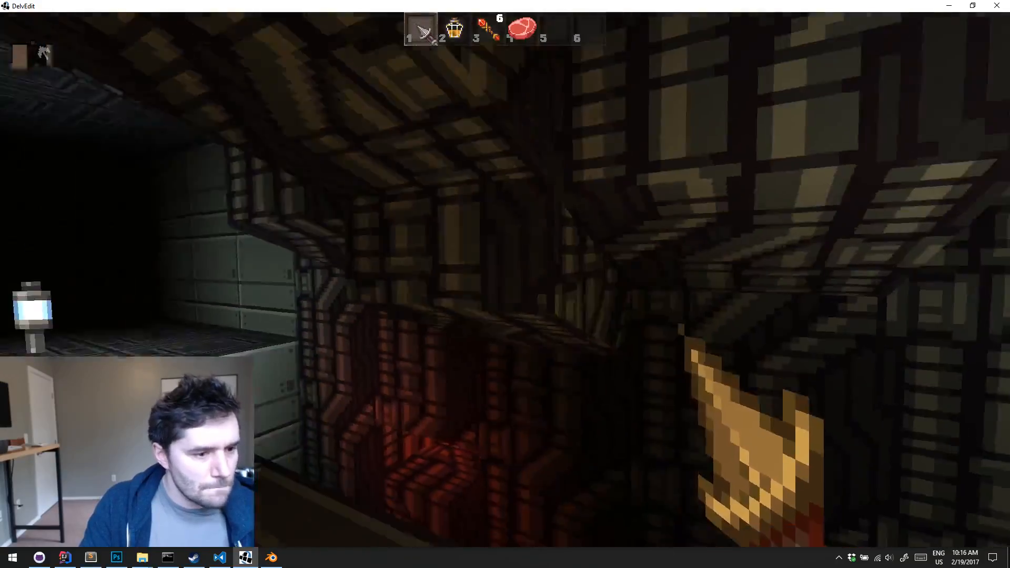
pyautogui.press('Escape')
# Select the light alcove and slope its ceiling by raising the edge that faces the pit
pyautogui.press('s')
pyautogui.press('d')
pyautogui.press('q')
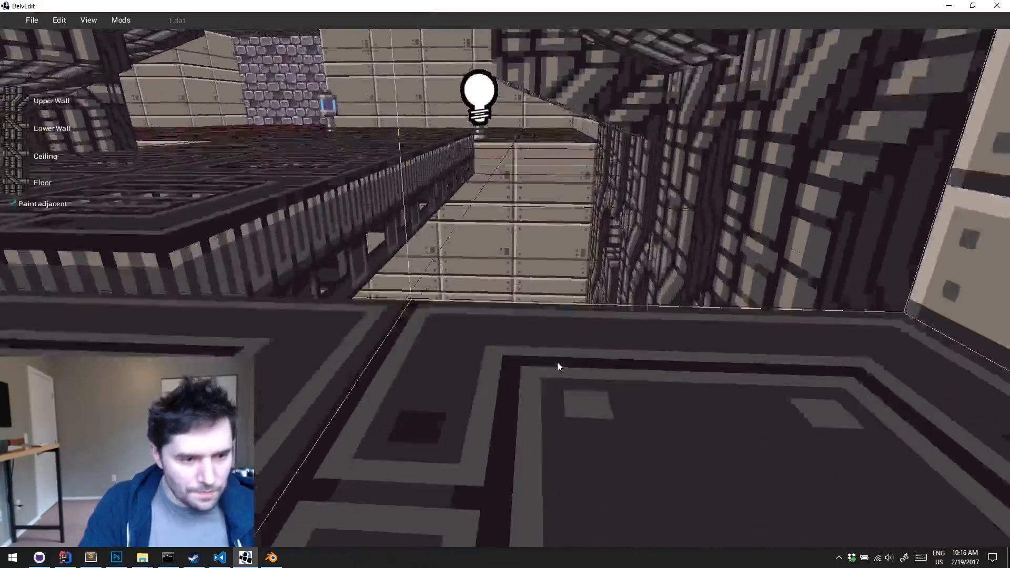
pyautogui.press('a')
pyautogui.press('e')
pyautogui.moveTo(705, 301); pyautogui.dragTo(705, 301, button='middle')
pyautogui.press('w')
pyautogui.click(601, 302)
pyautogui.press('q')
pyautogui.moveTo(601, 301); pyautogui.dragTo(601, 301, button='middle')
pyautogui.press('w')
pyautogui.press('q')
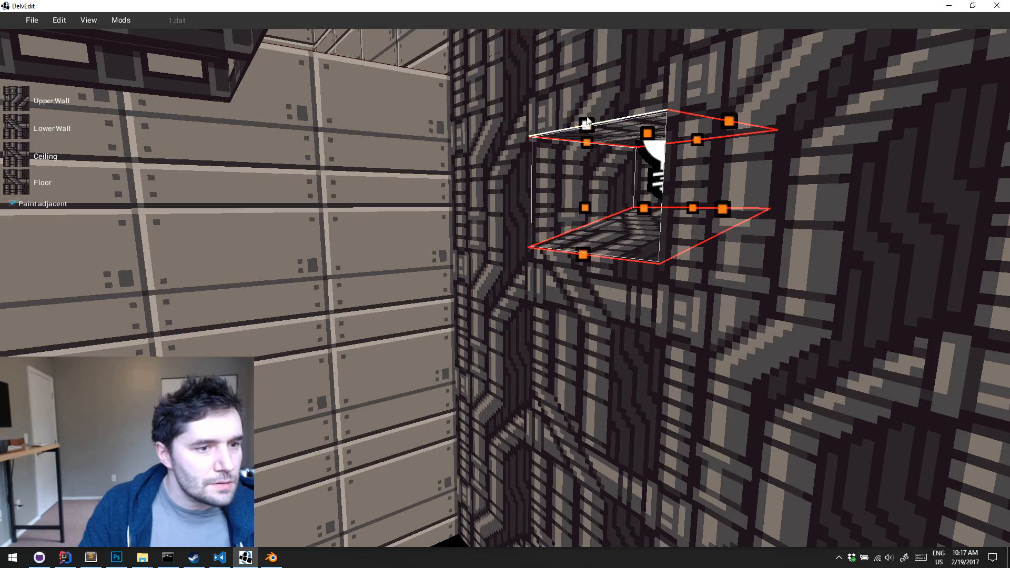
pyautogui.moveTo(595, 69); pyautogui.dragTo(593, 84)
pyautogui.press('Escape')
pyautogui.press('s')
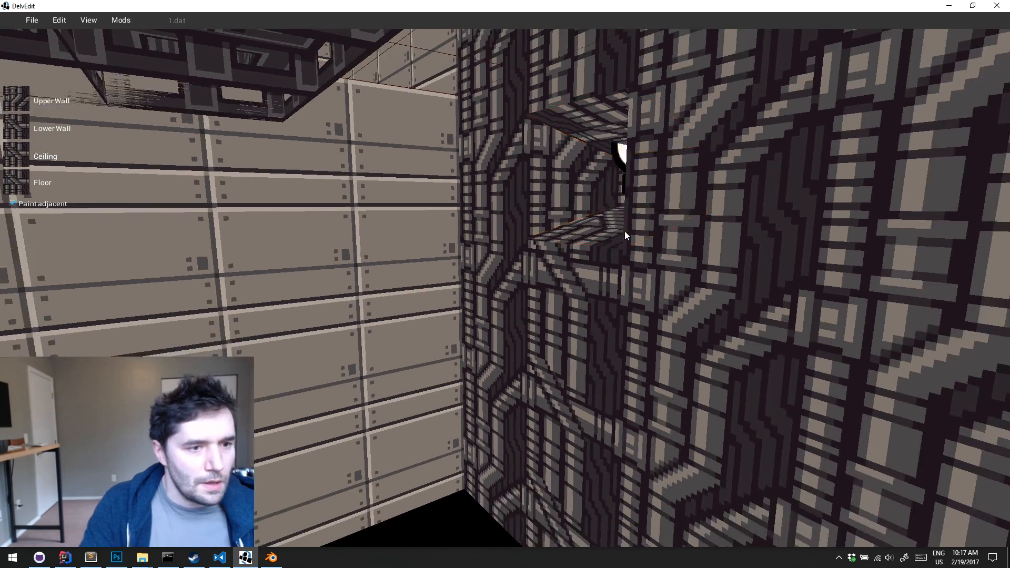
# Select the pit tile in front of the alcove and paint its floor and lower wall with the pipe texture
pyautogui.moveTo(624, 232); pyautogui.dragTo(627, 227, button='middle')
pyautogui.press('s')
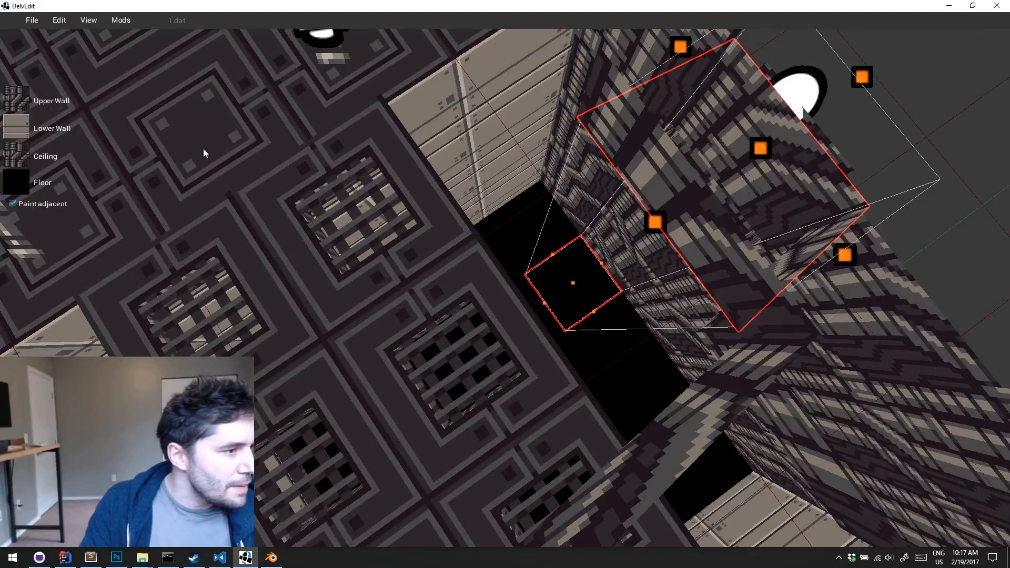
pyautogui.click(519, 274)
pyautogui.moveTo(520, 274); pyautogui.dragTo(520, 274, button='middle')
pyautogui.click(516, 321)
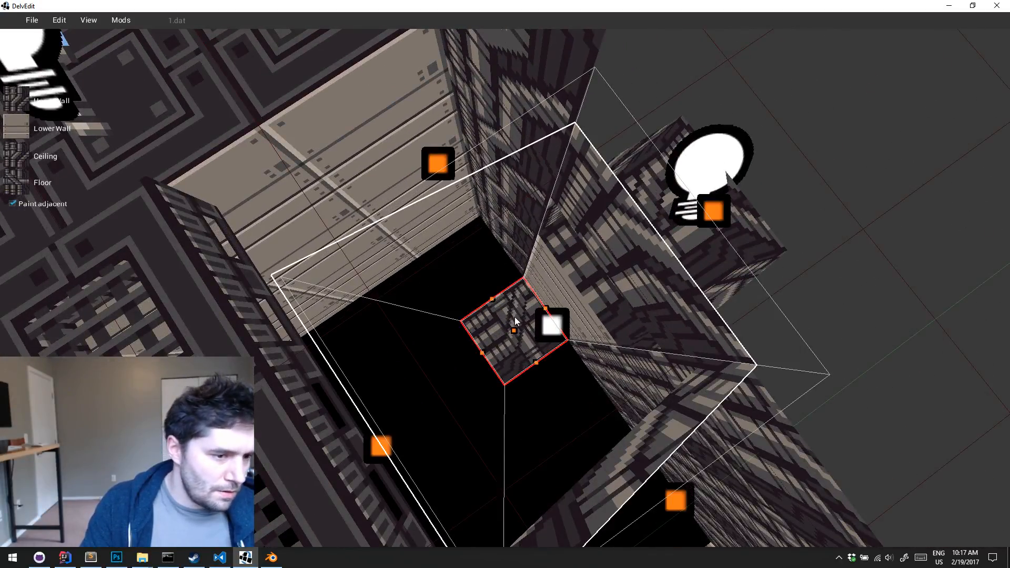
pyautogui.click(16, 129)
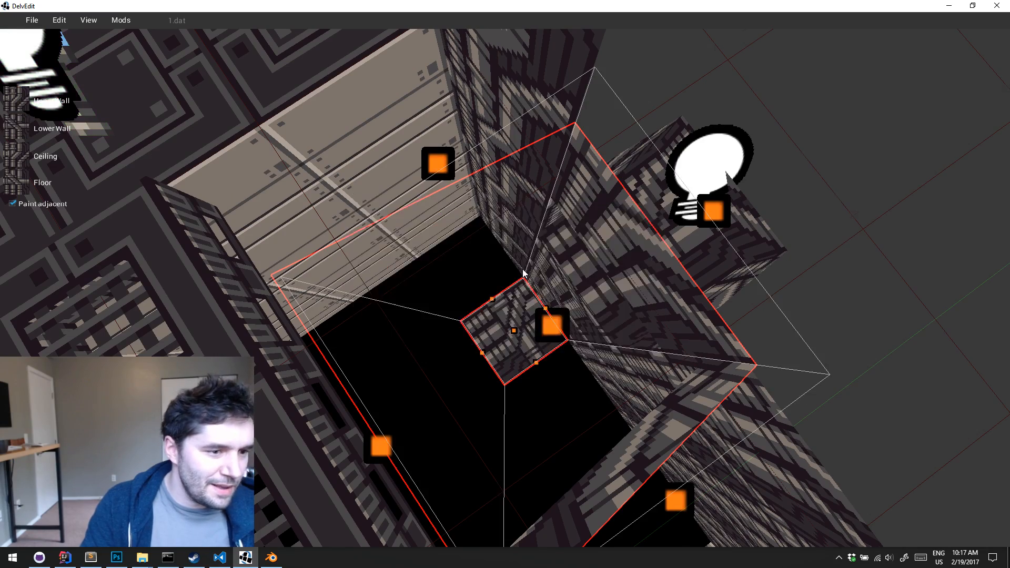
# Raise the pipe-textured pit tile into a block against the outer wall and slope its top down toward the pit
pyautogui.moveTo(523, 269); pyautogui.dragTo(601, 468, button='middle')
pyautogui.moveTo(603, 270); pyautogui.dragTo(605, 227)
pyautogui.moveTo(605, 227); pyautogui.dragTo(595, 246, button='middle')
pyautogui.click(596, 241)
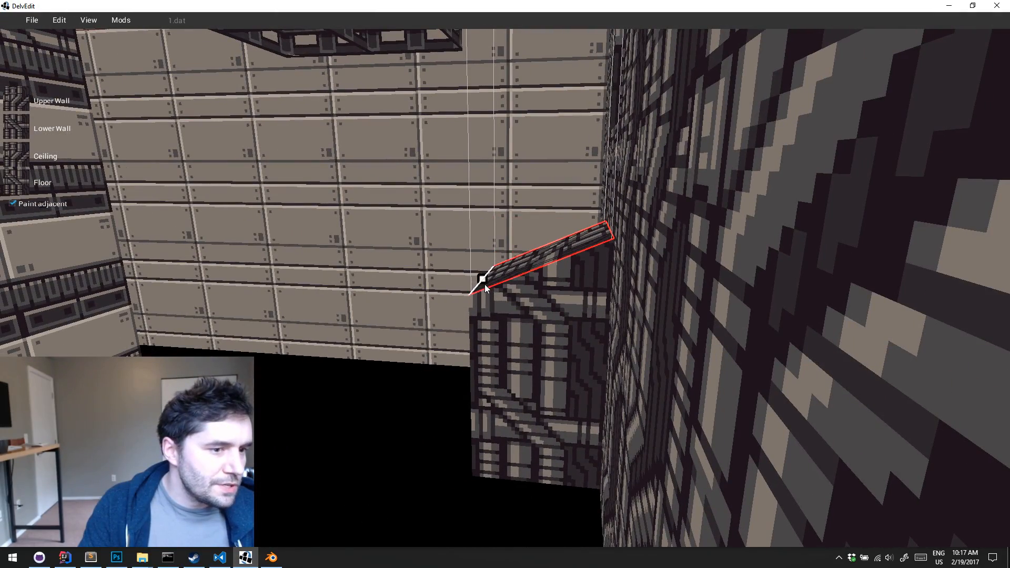
pyautogui.moveTo(484, 284); pyautogui.dragTo(484, 285, button='middle')
# Playtest the level and examine the sloped pipe block in front of the red-lit alcove
pyautogui.press('s')
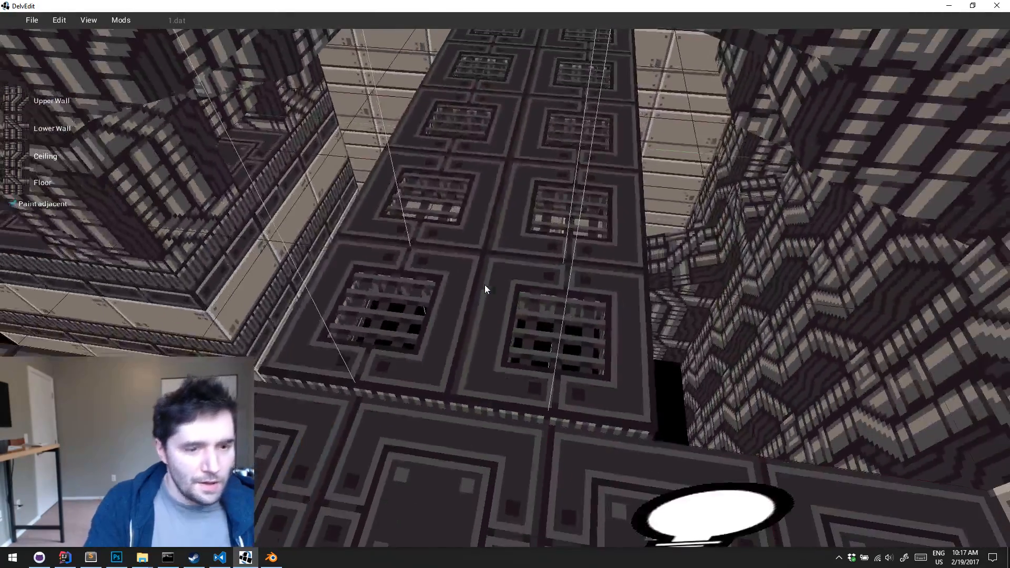
pyautogui.press('p')
pyautogui.press('w')
pyautogui.press('w')
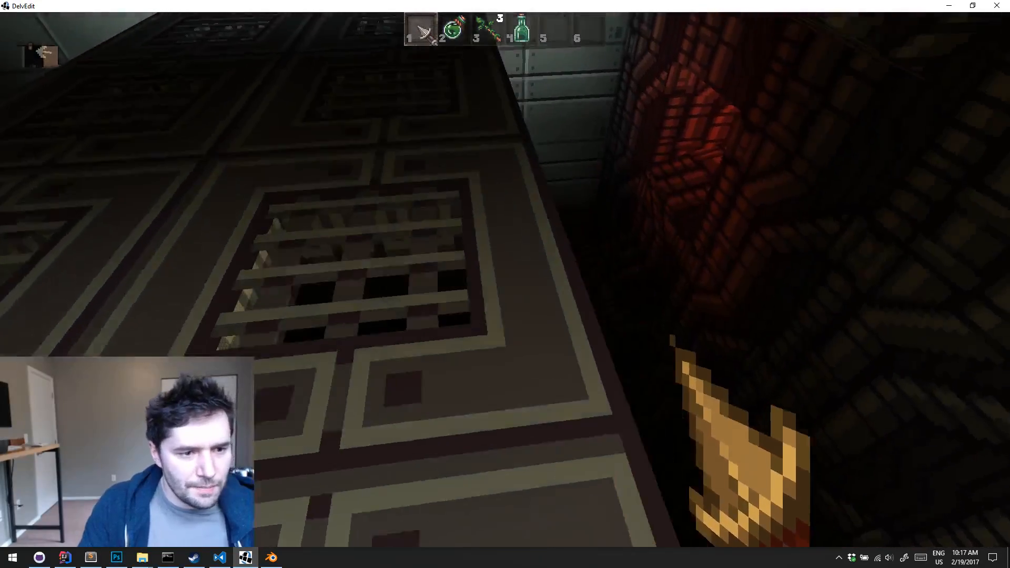
pyautogui.press('d')
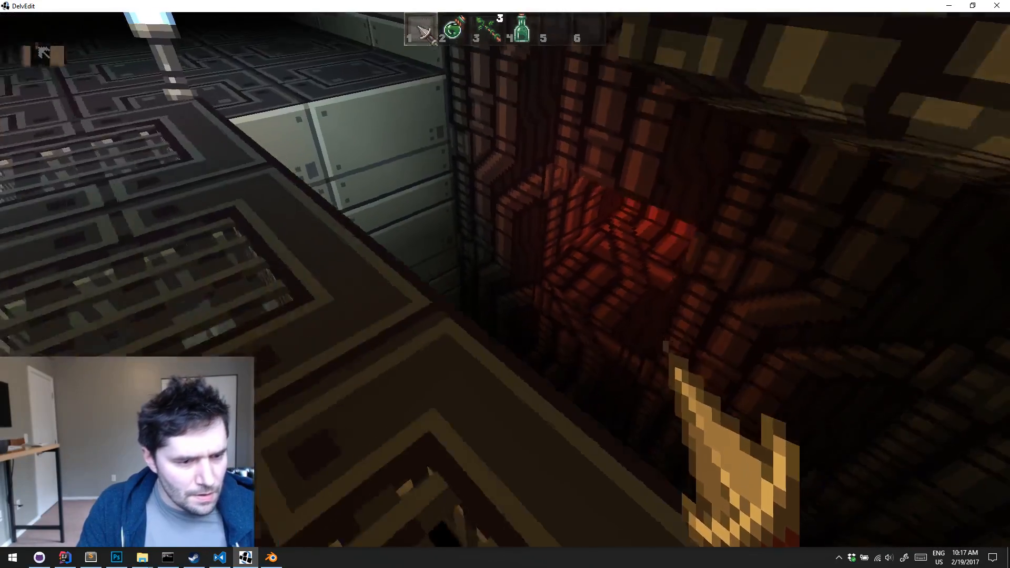
pyautogui.press('w')
pyautogui.press('w')
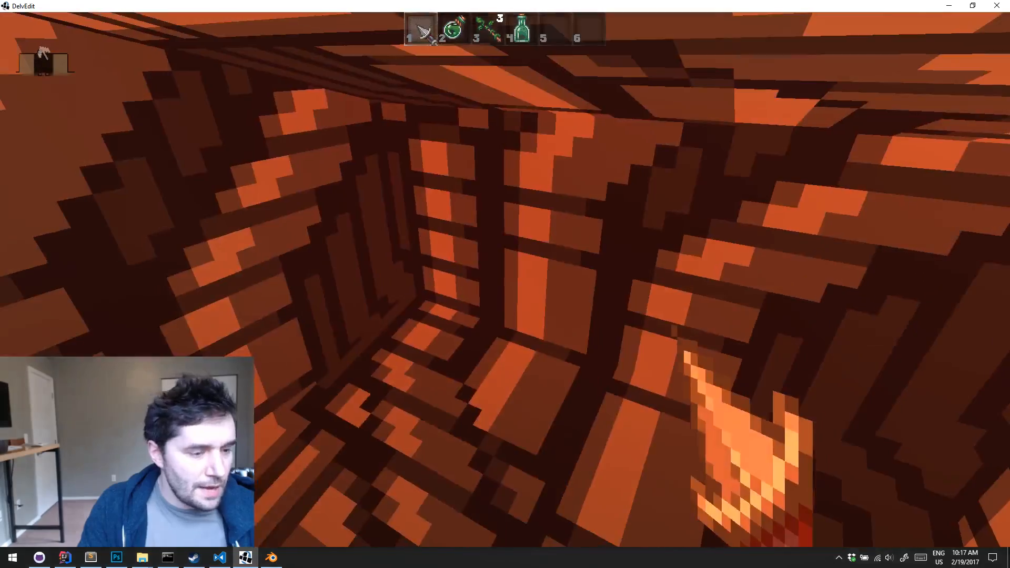
pyautogui.press('Escape')
# Select the corner pit tile beside the outer wall and paint it with the pipe texture
pyautogui.press('s')
pyautogui.moveTo(485, 285); pyautogui.dragTo(485, 285, button='middle')
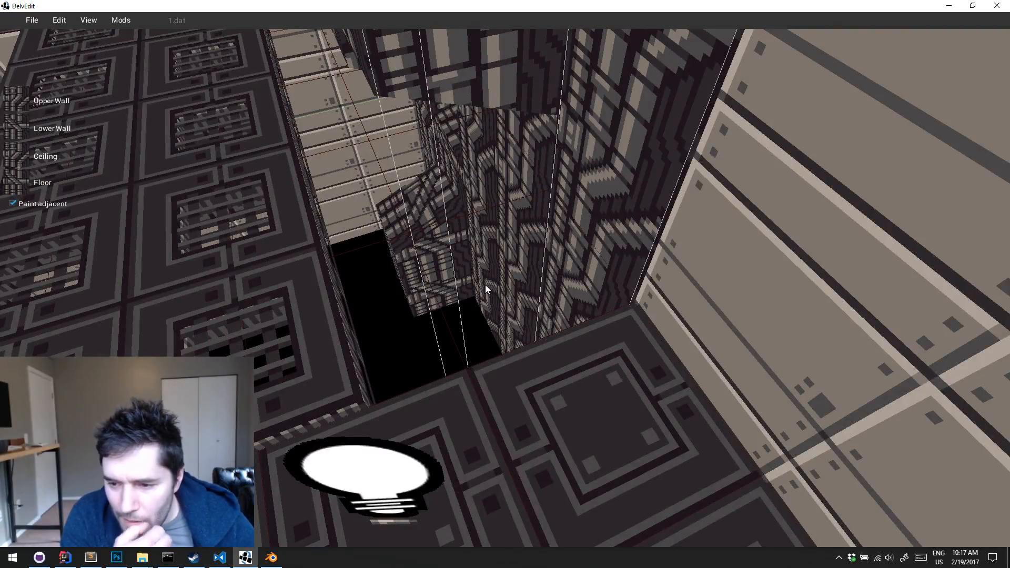
pyautogui.press('s')
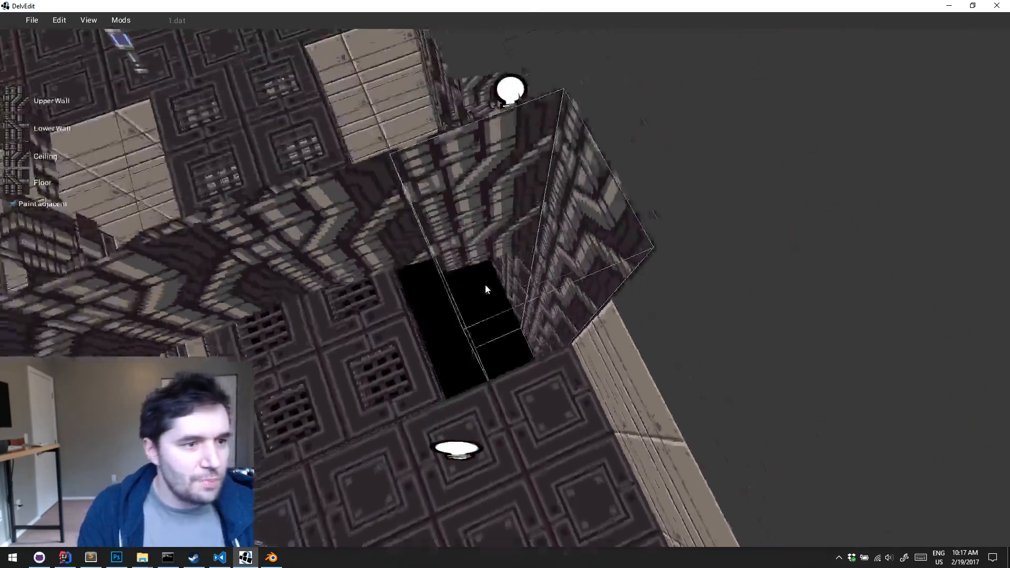
pyautogui.press('Left')
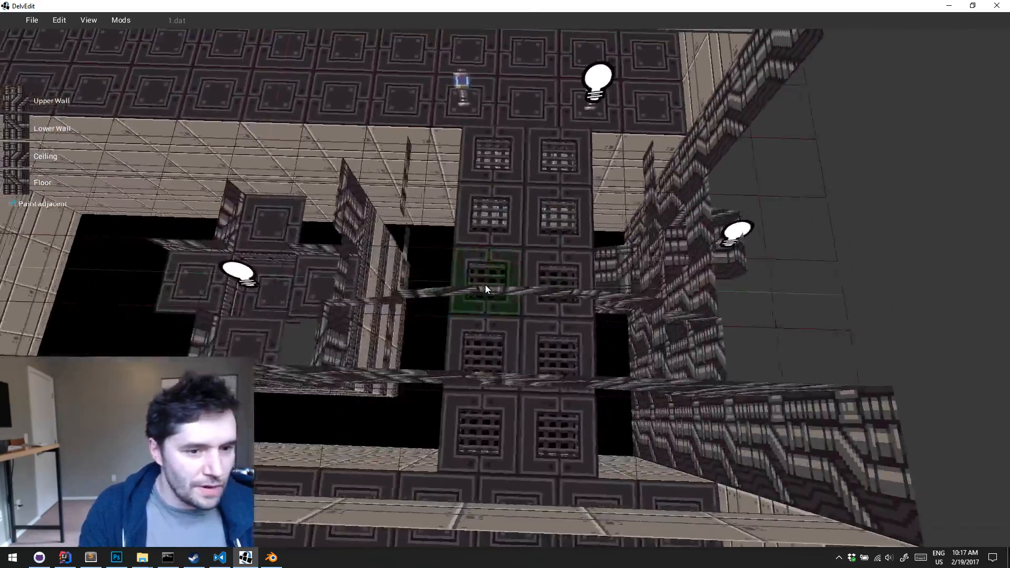
pyautogui.press('w')
pyautogui.press('a')
pyautogui.press('s')
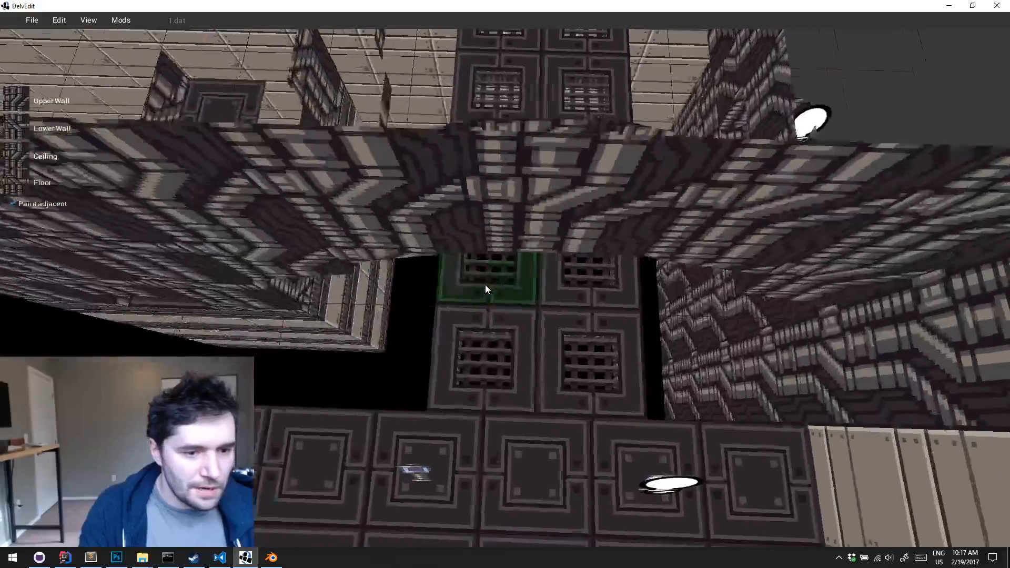
pyautogui.press('d')
pyautogui.press('Right')
pyautogui.press('d')
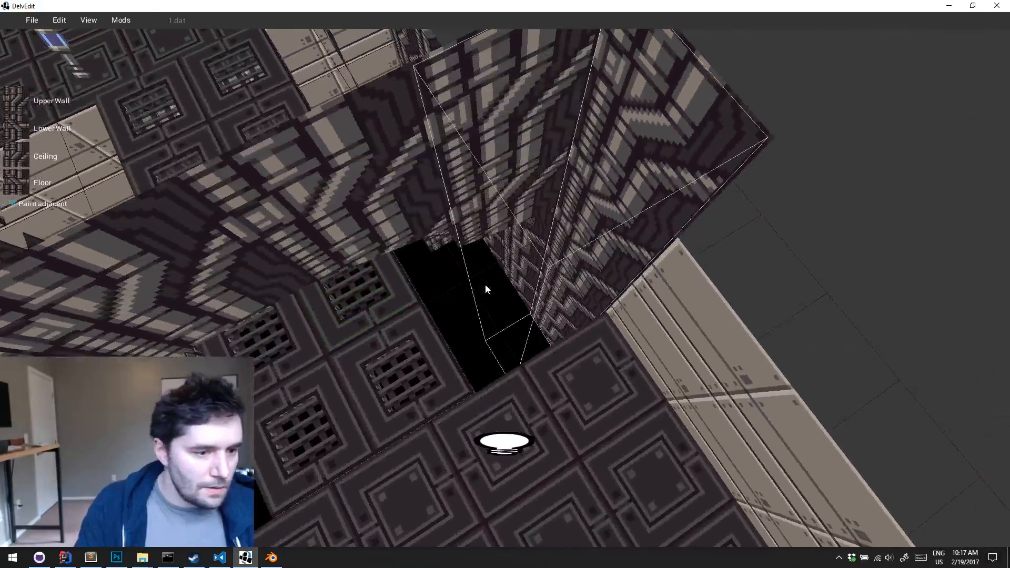
pyautogui.click(485, 285)
pyautogui.press('Return')
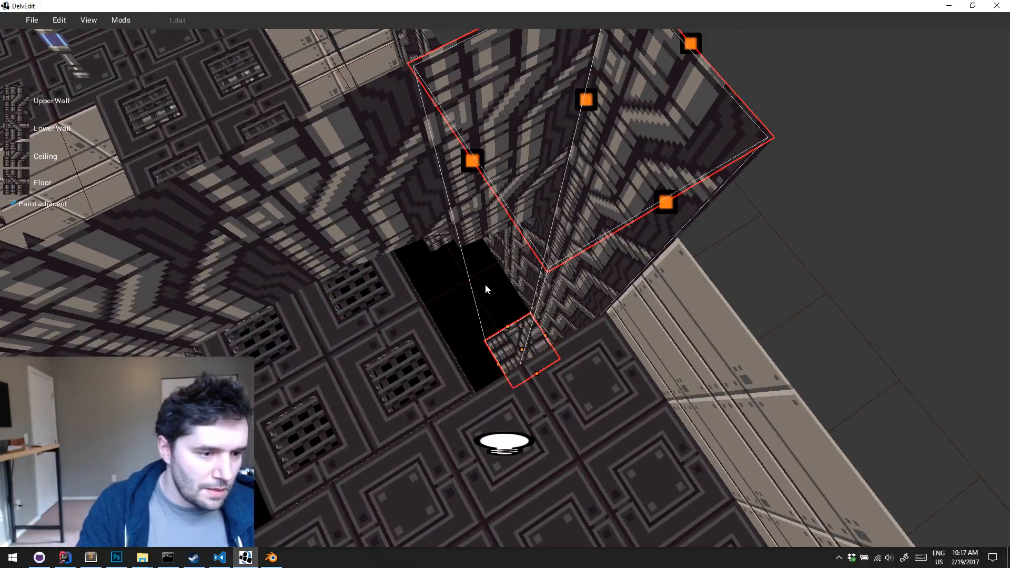
# Raise the corner pit tile's floor into a block against the outer wall and adjust the top edge facing the pit
pyautogui.moveTo(521, 349); pyautogui.dragTo(552, 322)
pyautogui.press('a')
pyautogui.press('w')
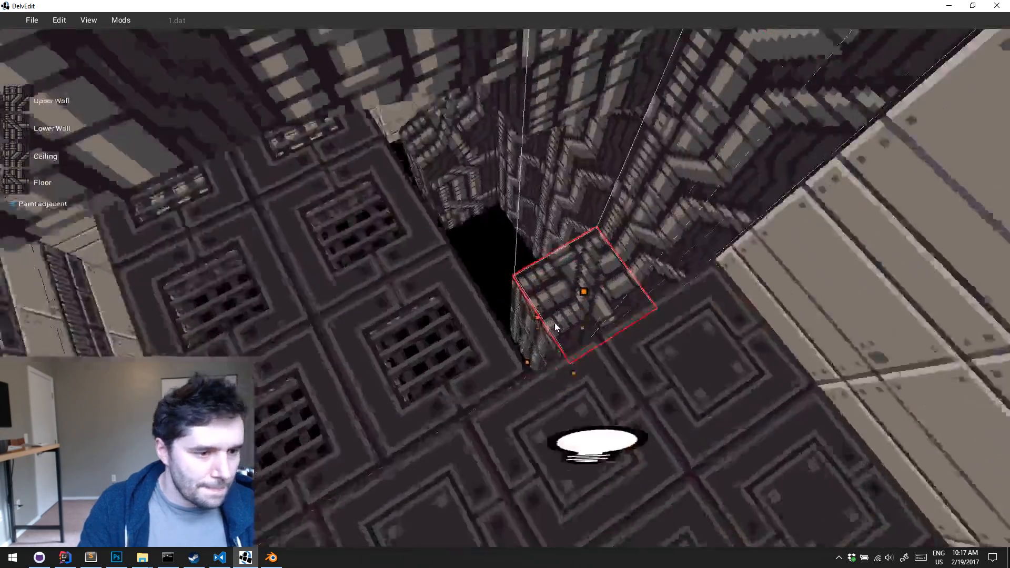
pyautogui.press('w')
pyautogui.moveTo(554, 323); pyautogui.dragTo(554, 323, button='right')
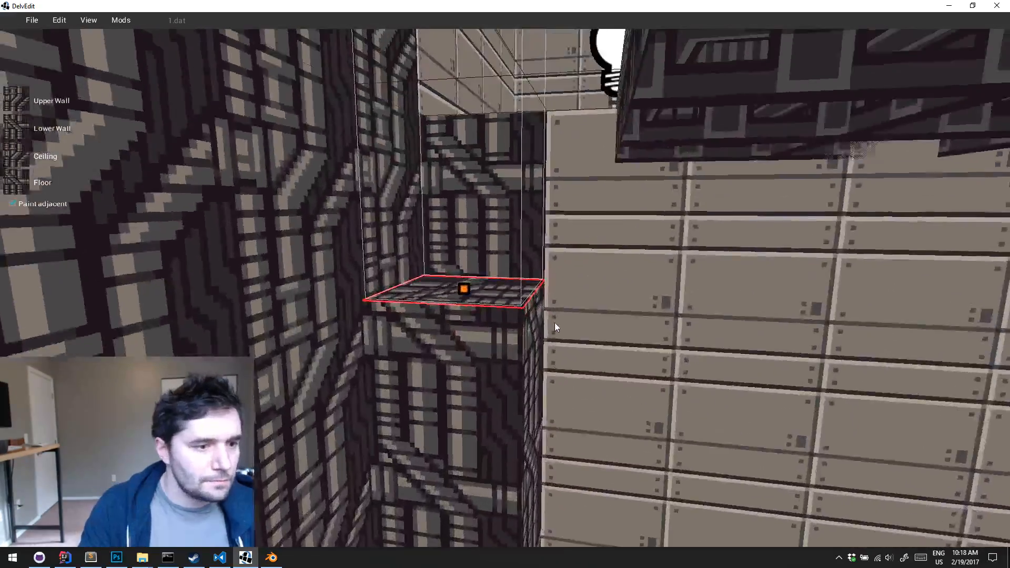
pyautogui.press('Escape')
pyautogui.press('e')
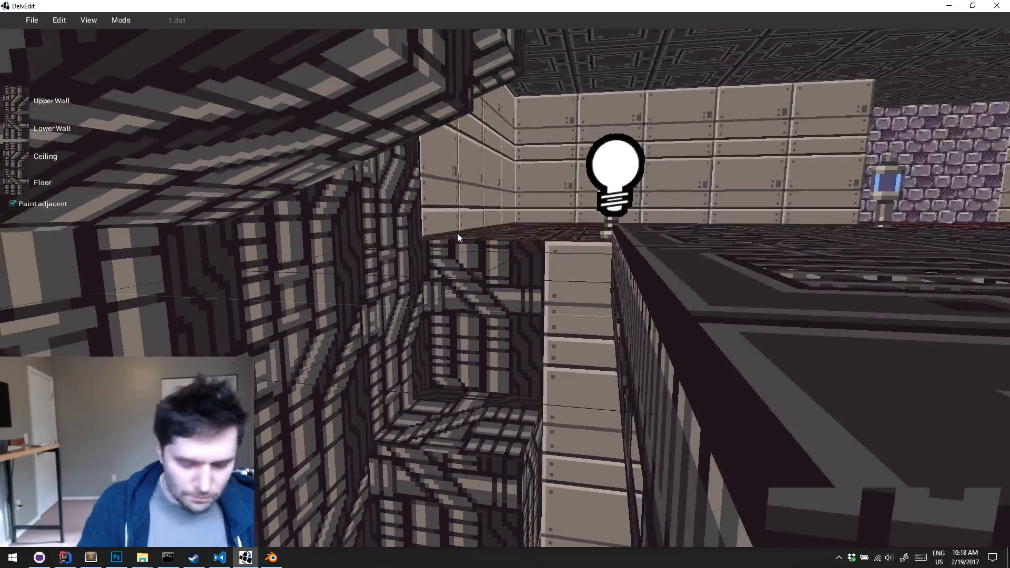
pyautogui.click(462, 242)
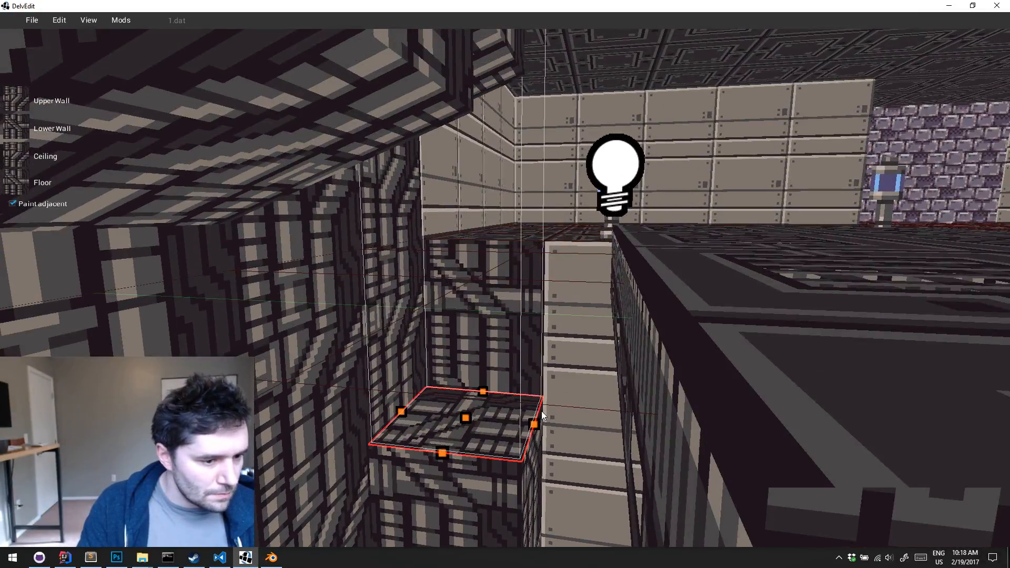
pyautogui.moveTo(552, 461); pyautogui.dragTo(554, 459, button='right')
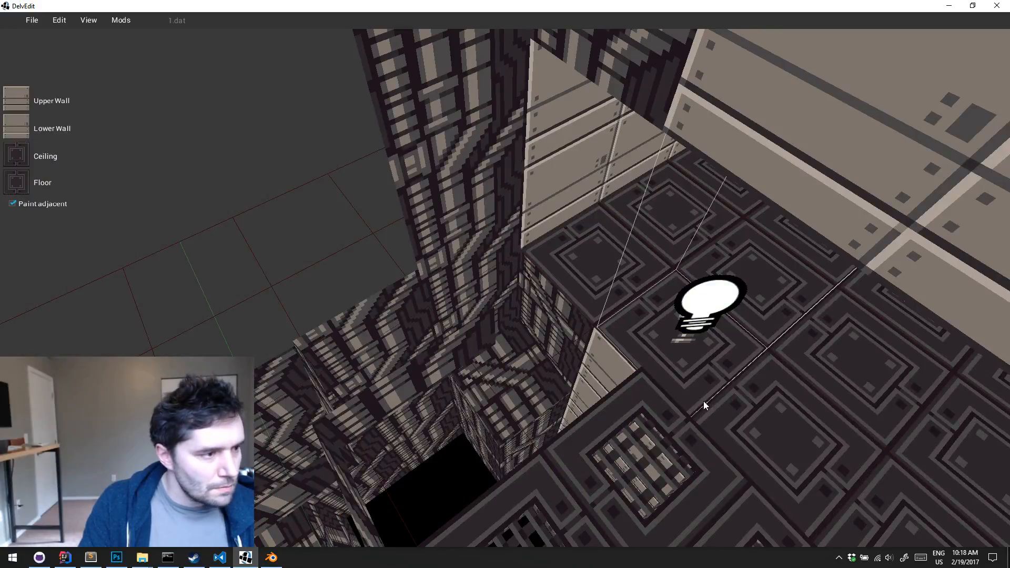
# Repaint the walkway tile next to the corner block with the metal panel walls and dark plate floor
pyautogui.click(585, 273)
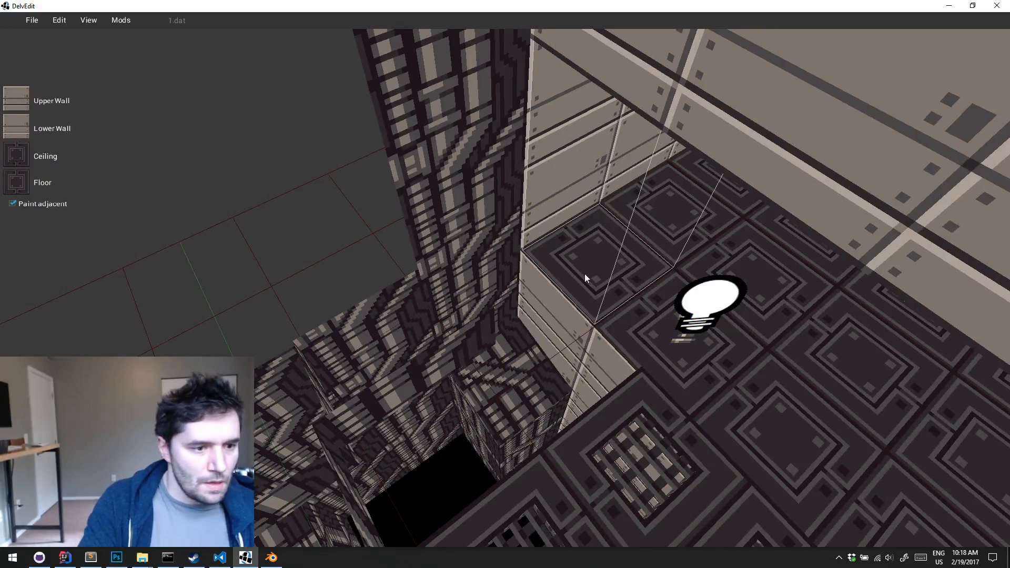
pyautogui.moveTo(585, 274); pyautogui.dragTo(585, 278, button='right')
pyautogui.press('w')
# Playtest the level and inspect the pipe blocks, arched ceiling and red alcoves from the catwalk and walkways
pyautogui.press('p')
pyautogui.press('w')
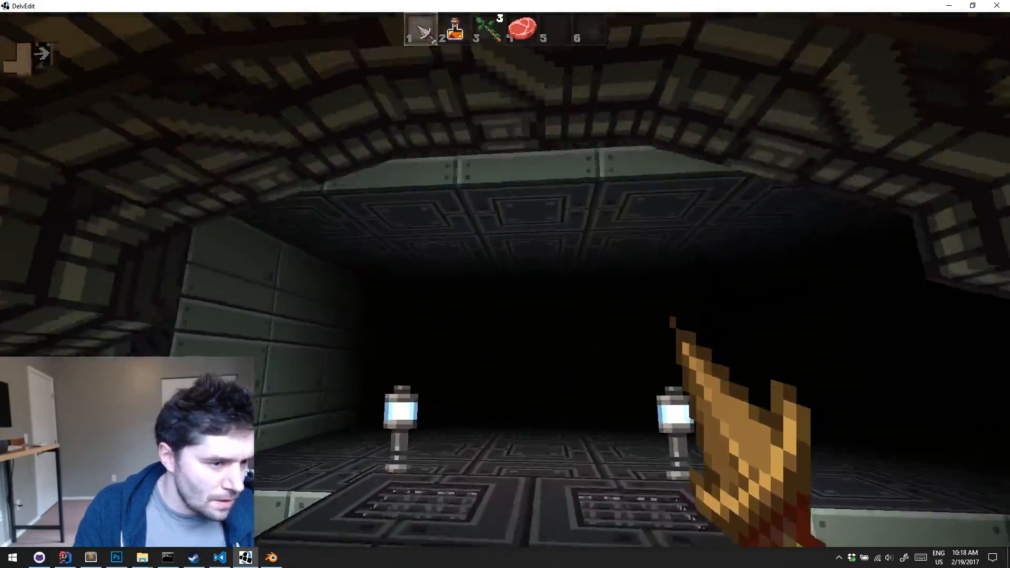
pyautogui.press('w')
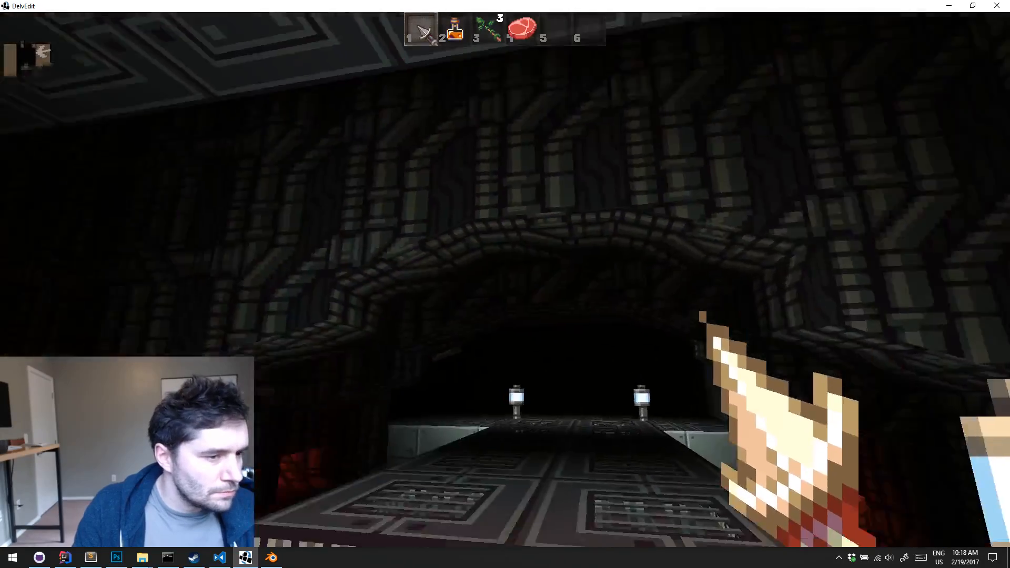
pyautogui.press('s')
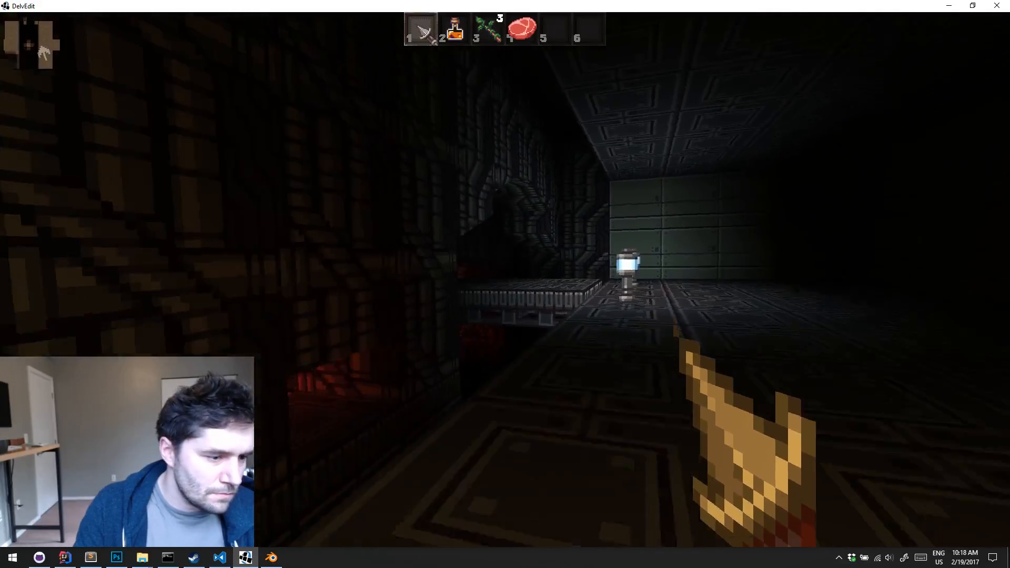
pyautogui.press('w')
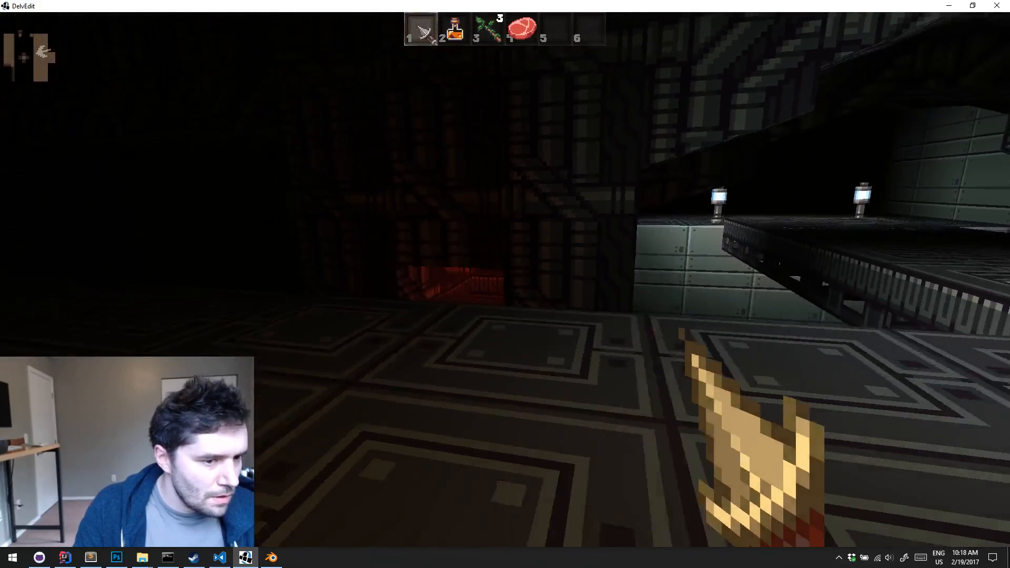
pyautogui.press('w')
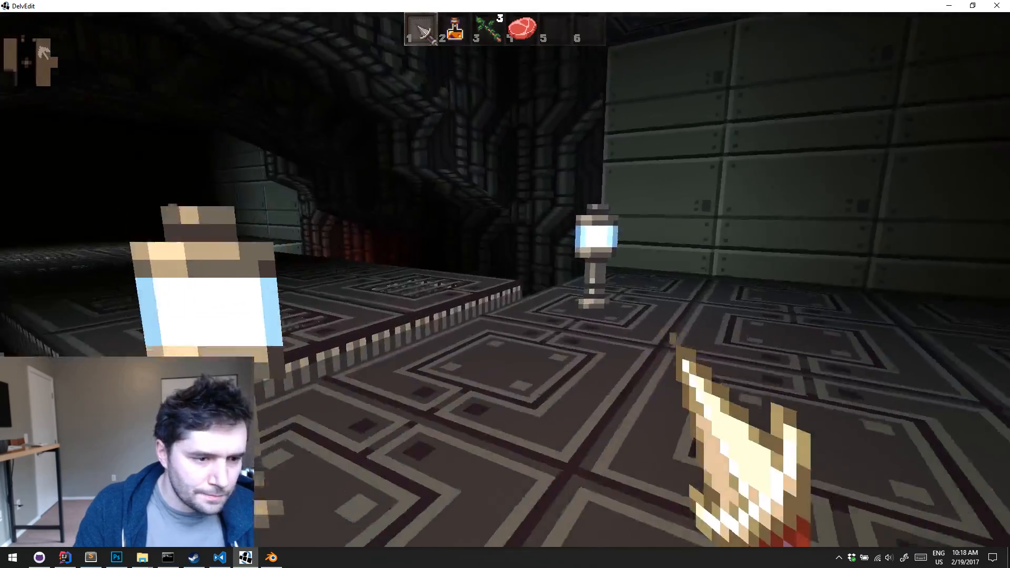
pyautogui.press('d')
pyautogui.press('Escape')
# Pick up the alcove's pipe texture and carve a new tile with it directly behind the alcove light
pyautogui.press('a')
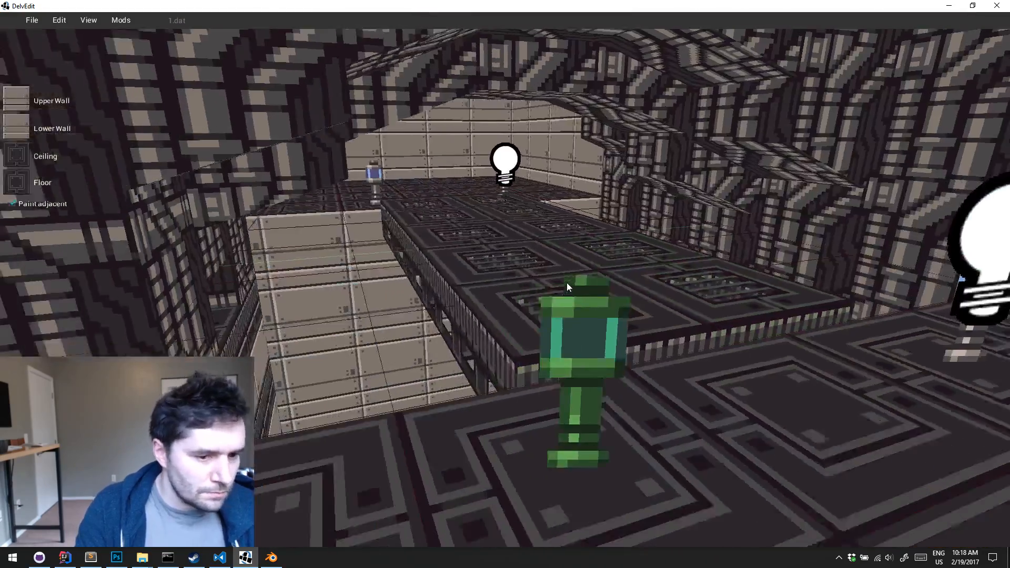
pyautogui.press('s')
pyautogui.moveTo(567, 283); pyautogui.dragTo(567, 287, button='right')
pyautogui.press('d')
pyautogui.press('a')
pyautogui.press('w')
pyautogui.press('w')
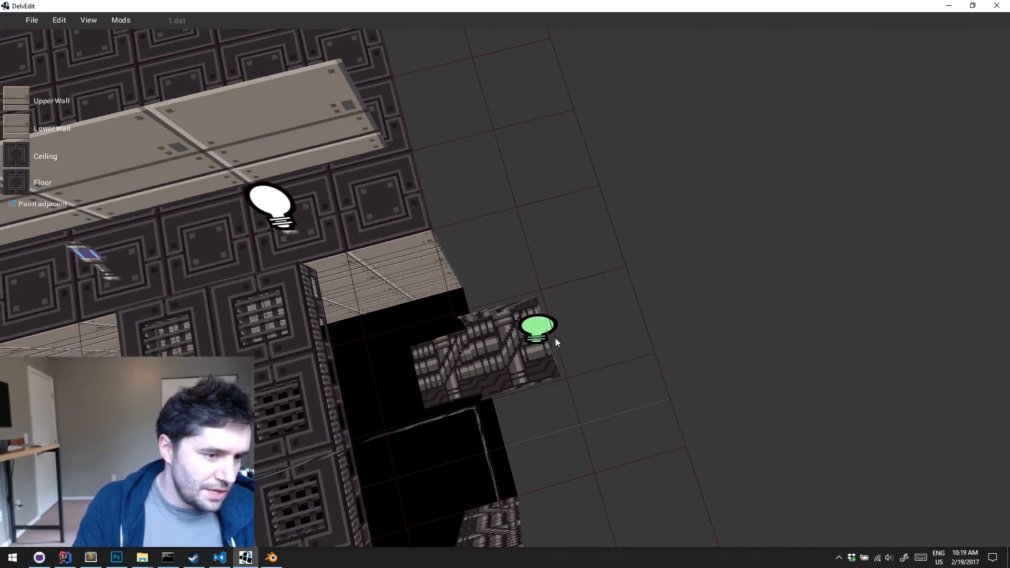
pyautogui.click(611, 350)
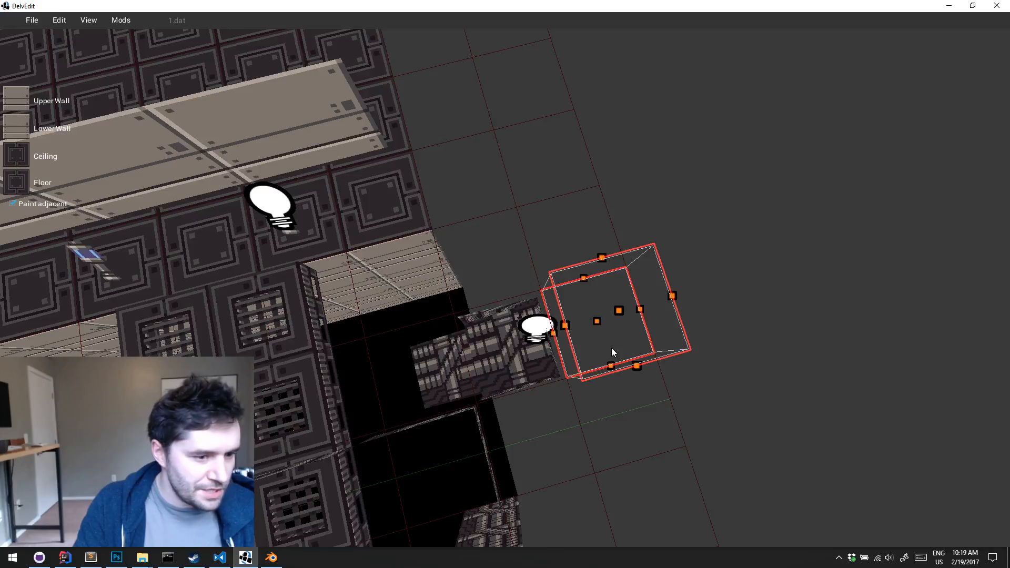
pyautogui.press('Escape')
pyautogui.press('g')
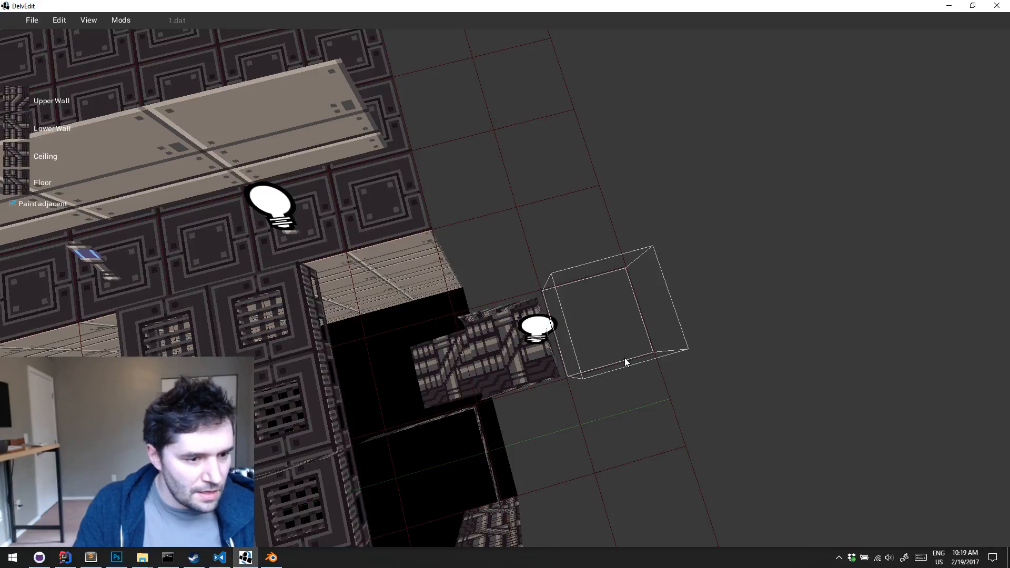
pyautogui.click(624, 358)
pyautogui.press('Return')
# Adjust the new tile's floor and ceiling heights to form a low recess behind the alcove
pyautogui.moveTo(624, 358); pyautogui.dragTo(624, 358, button='middle')
pyautogui.moveTo(583, 212); pyautogui.dragTo(570, 306)
pyautogui.moveTo(560, 87); pyautogui.dragTo(566, 293)
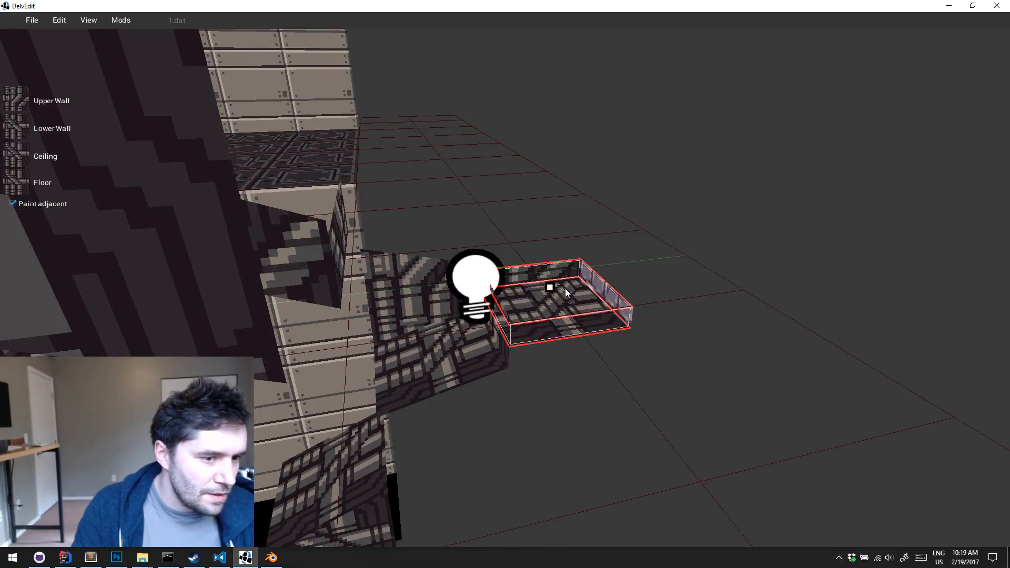
# Move the red light back from the alcove into the new recess and preview the level's lighting
pyautogui.click(499, 302)
pyautogui.moveTo(491, 299); pyautogui.dragTo(561, 294)
pyautogui.press('Escape')
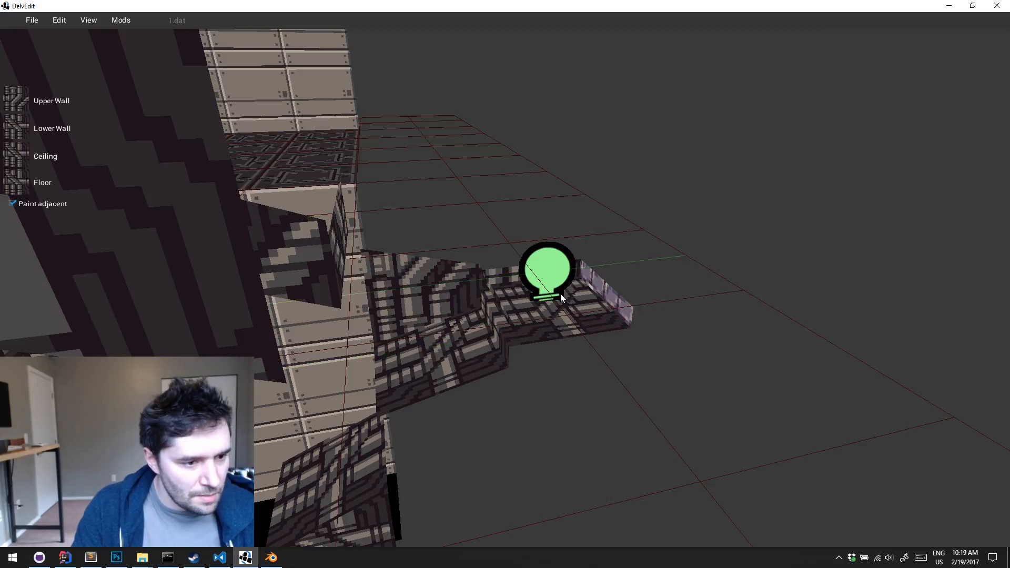
pyautogui.press('w')
pyautogui.press('s')
pyautogui.press('a')
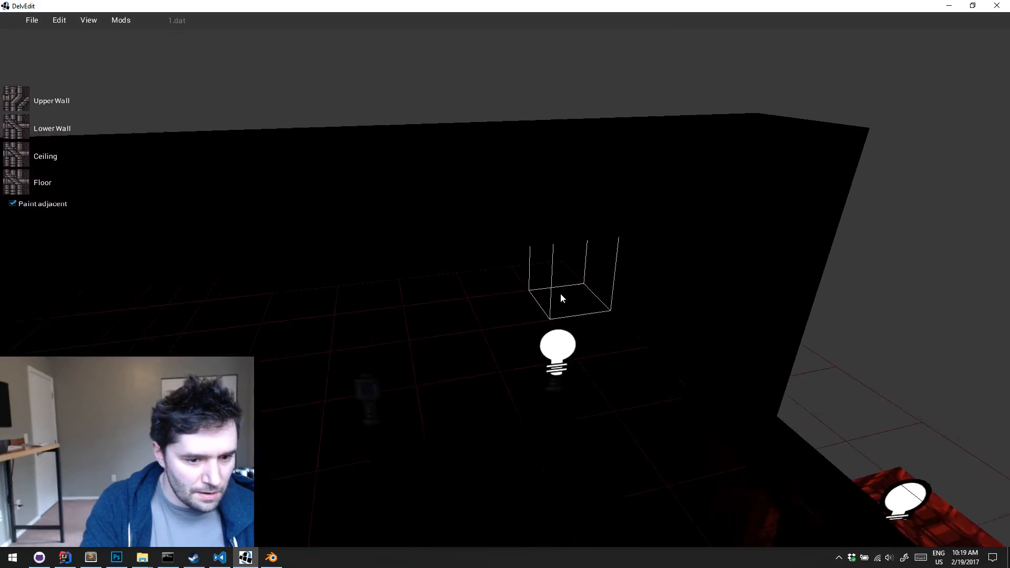
pyautogui.press('l')
# Playtest the level and inspect the recessed red light in the alcoves from several points along the catwalk
pyautogui.press('w')
pyautogui.press('p')
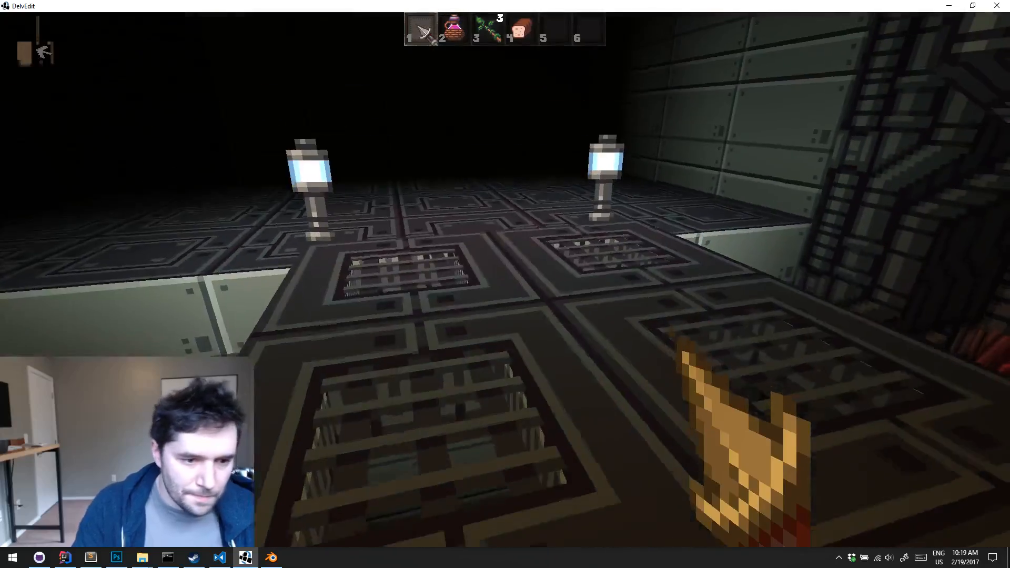
pyautogui.press('w')
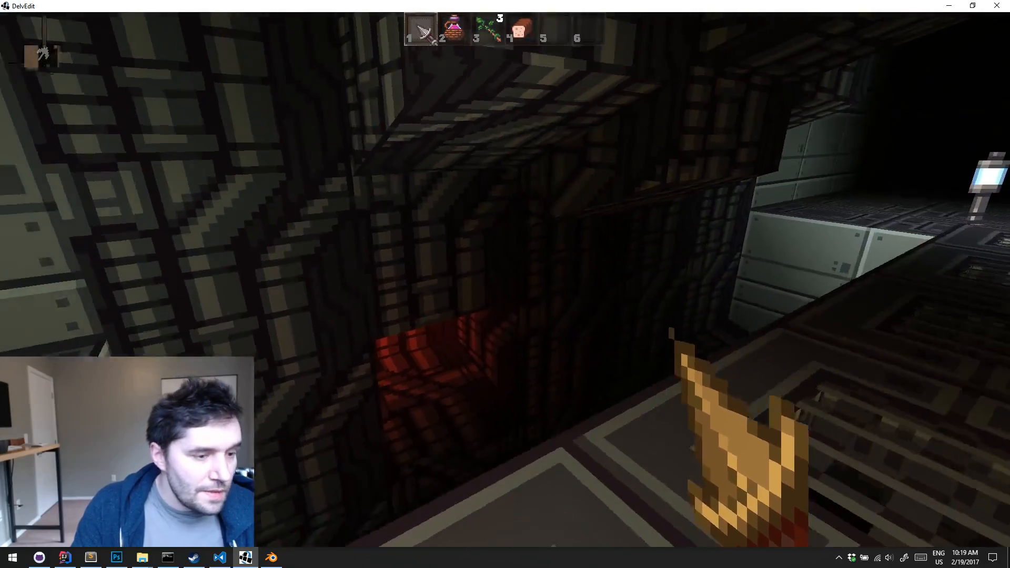
pyautogui.press('d')
pyautogui.press('s')
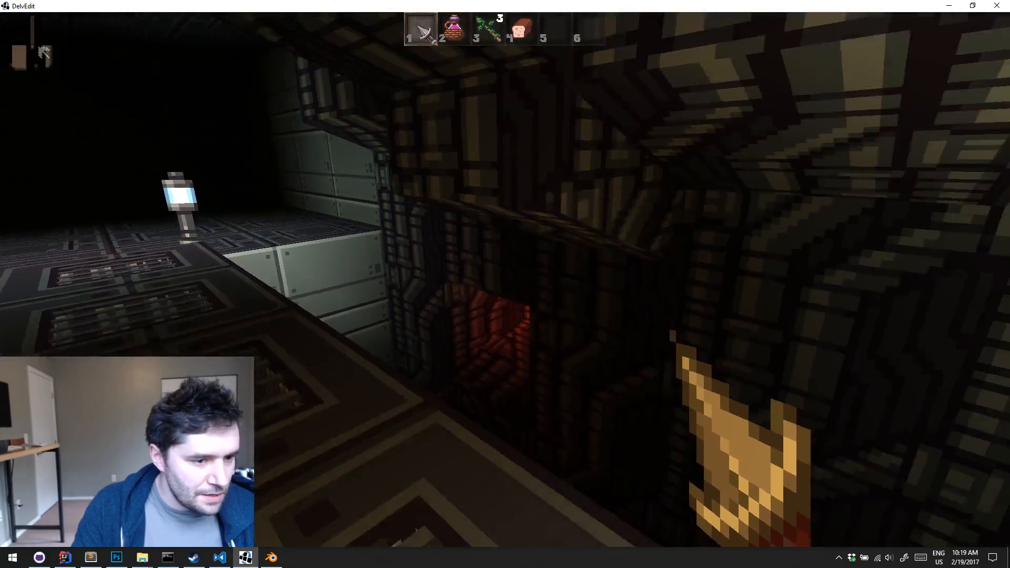
pyautogui.press('w')
pyautogui.press('d')
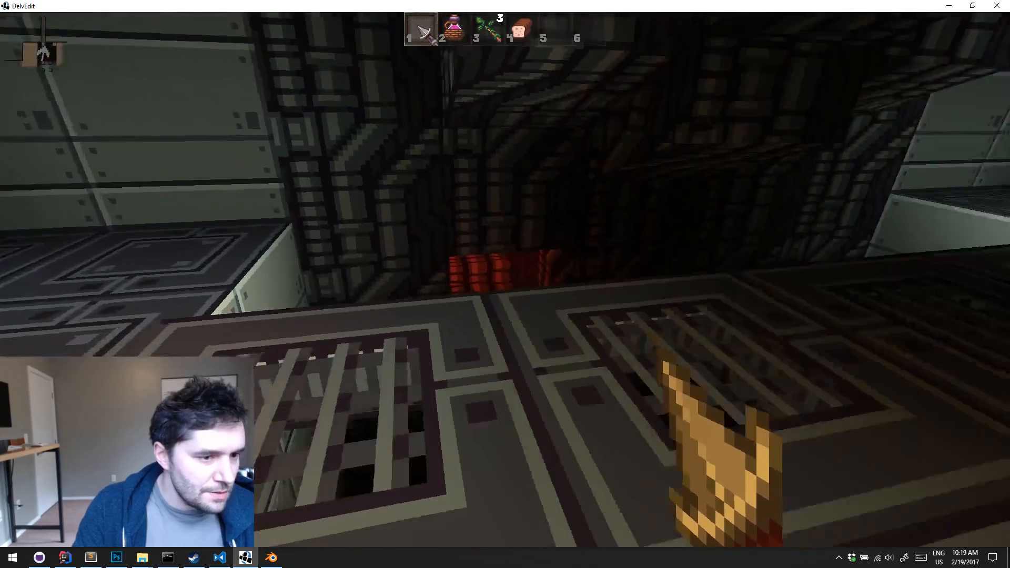
pyautogui.press('w')
pyautogui.press('w')
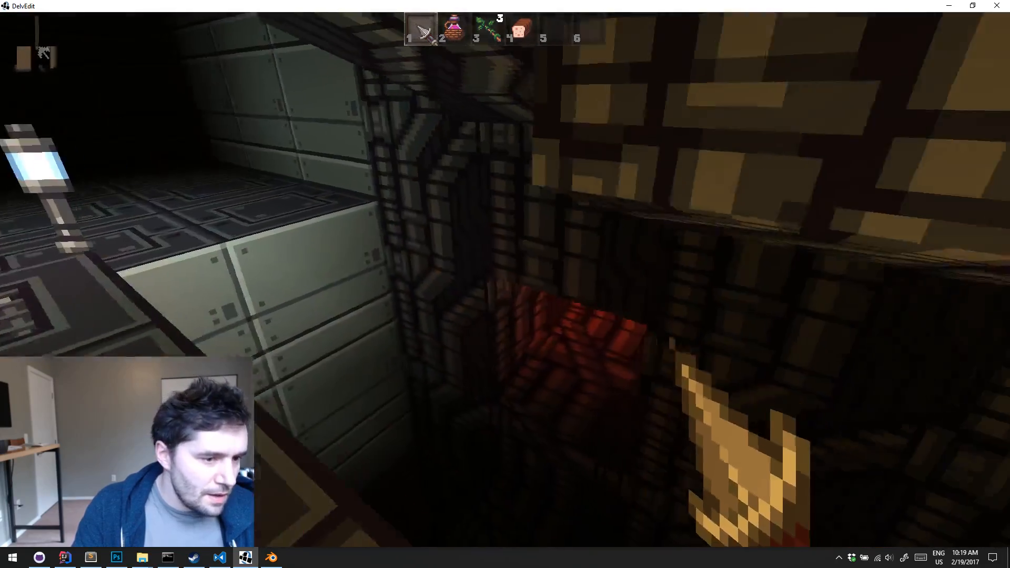
pyautogui.press('s')
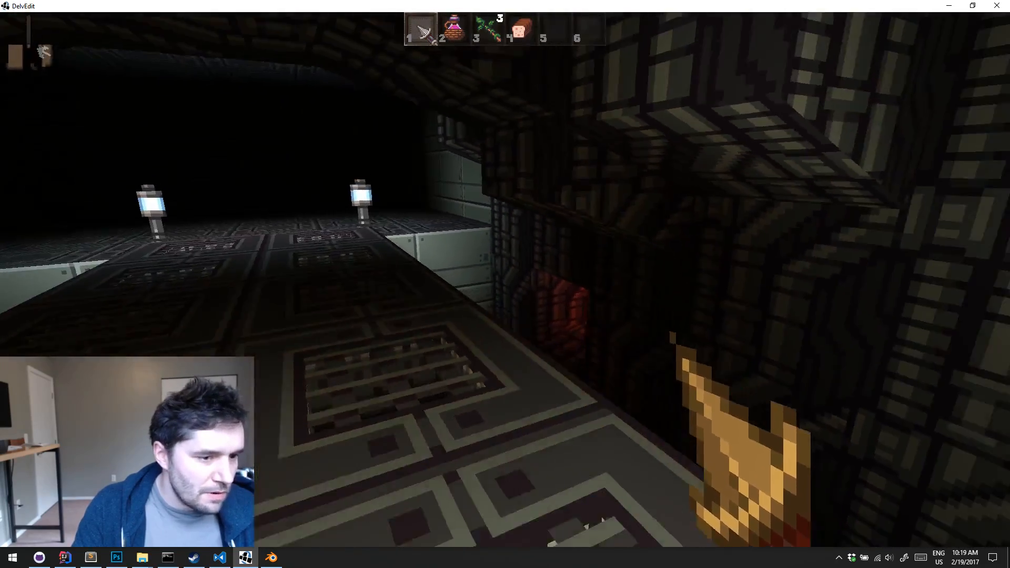
pyautogui.press('s')
pyautogui.press('w')
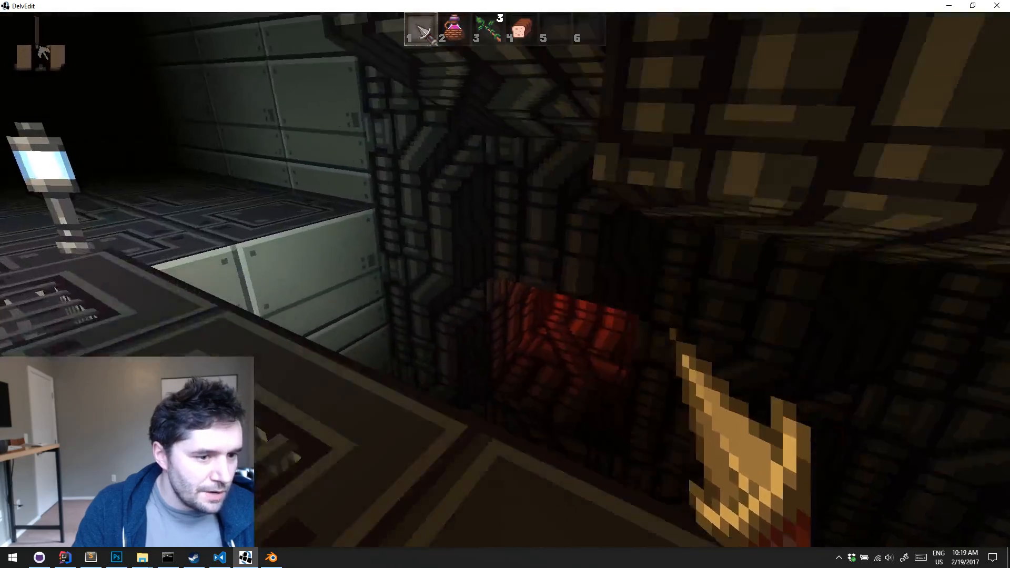
pyautogui.press('Escape')
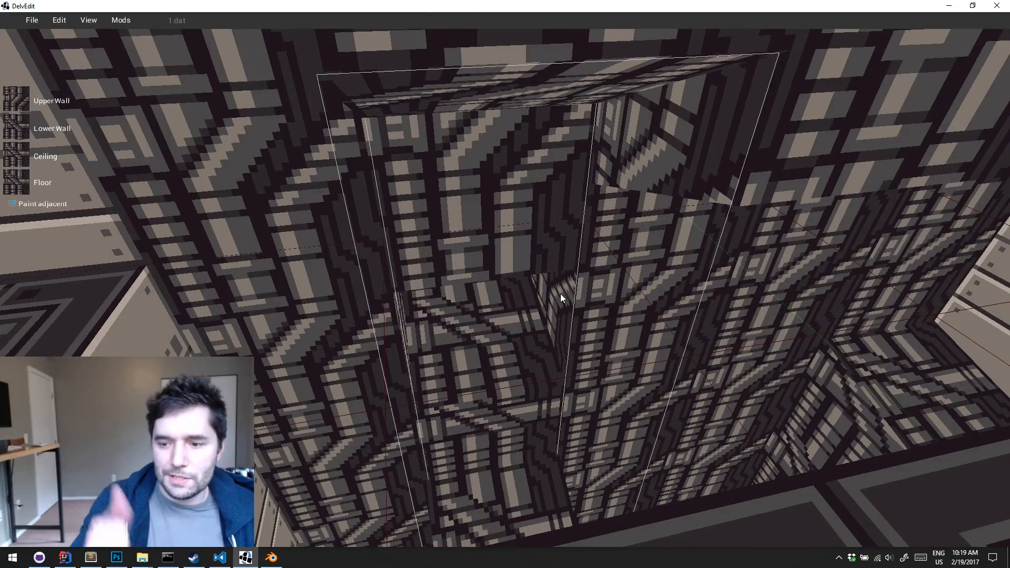
# Check the pipe walls and catwalk in the editor, then playtest across the catwalk to examine the plain metal-panelled area at its end
pyautogui.press('s')
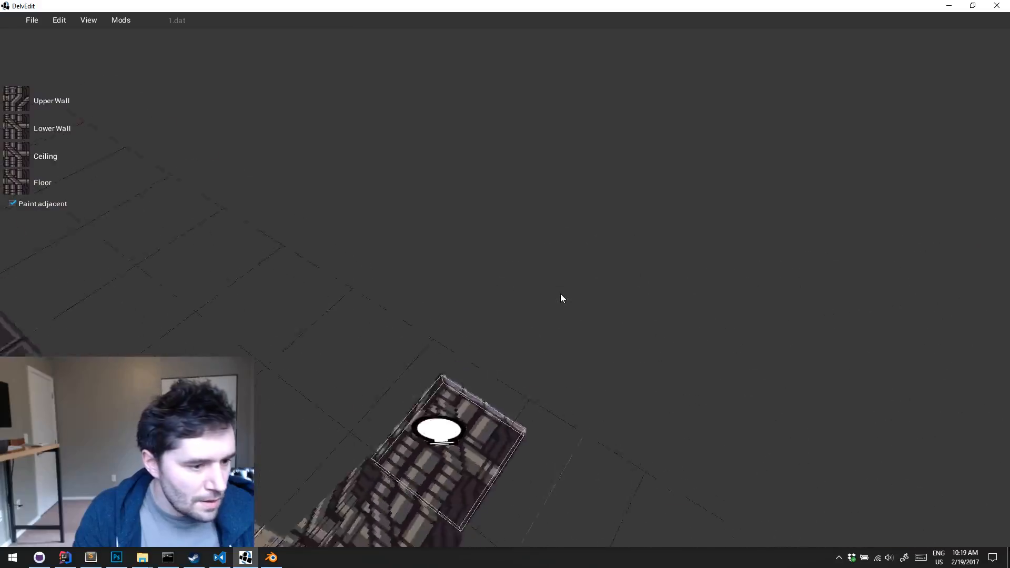
pyautogui.press('w')
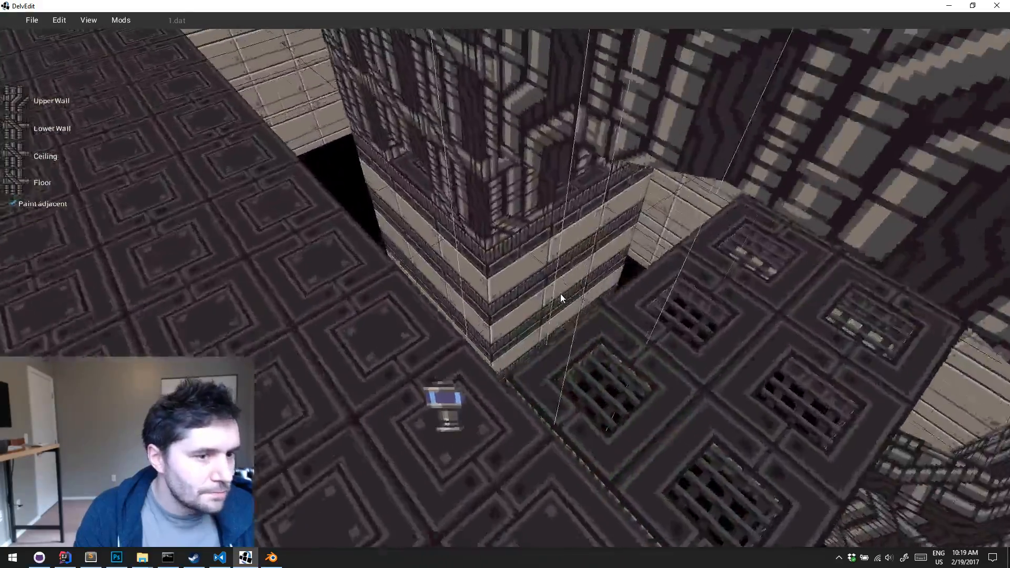
pyautogui.press('s')
pyautogui.press('w')
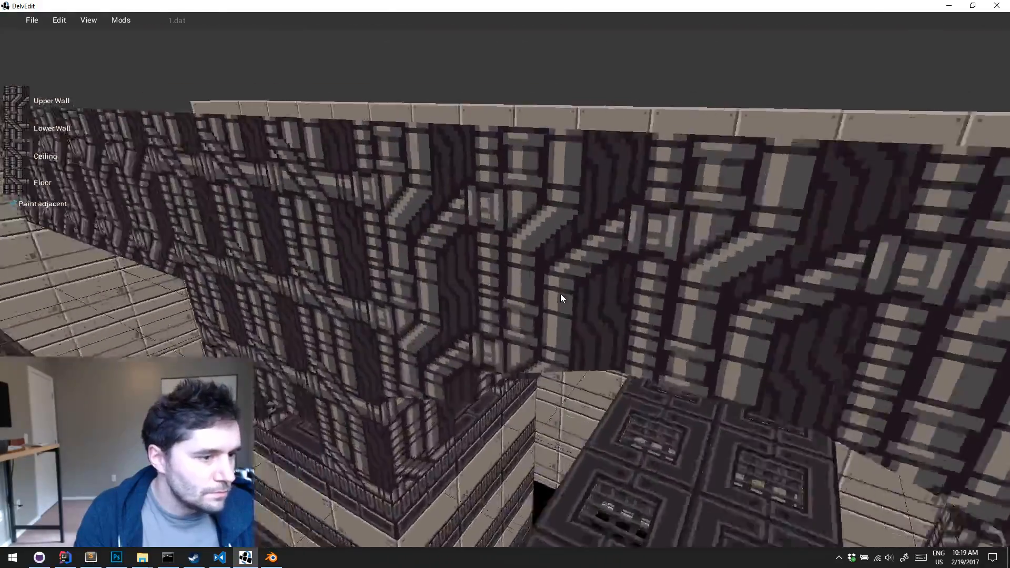
pyautogui.press('s')
pyautogui.press('w')
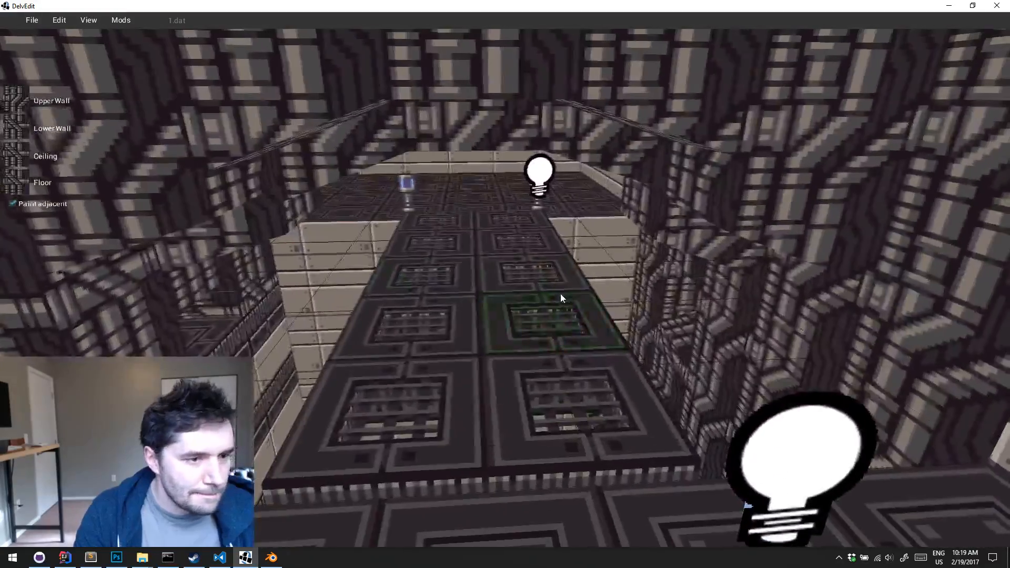
pyautogui.press('p')
pyautogui.press('w')
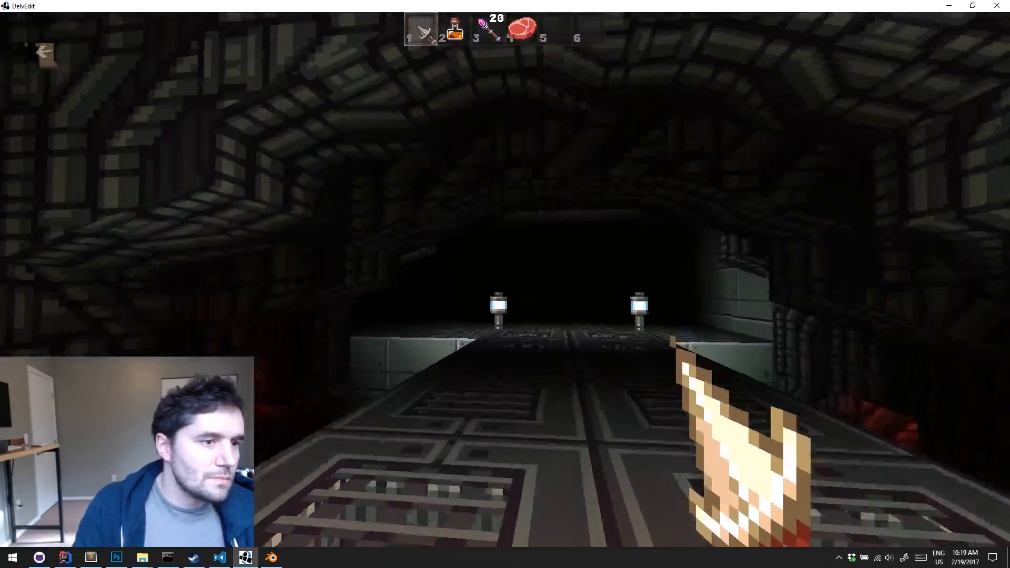
pyautogui.press('w')
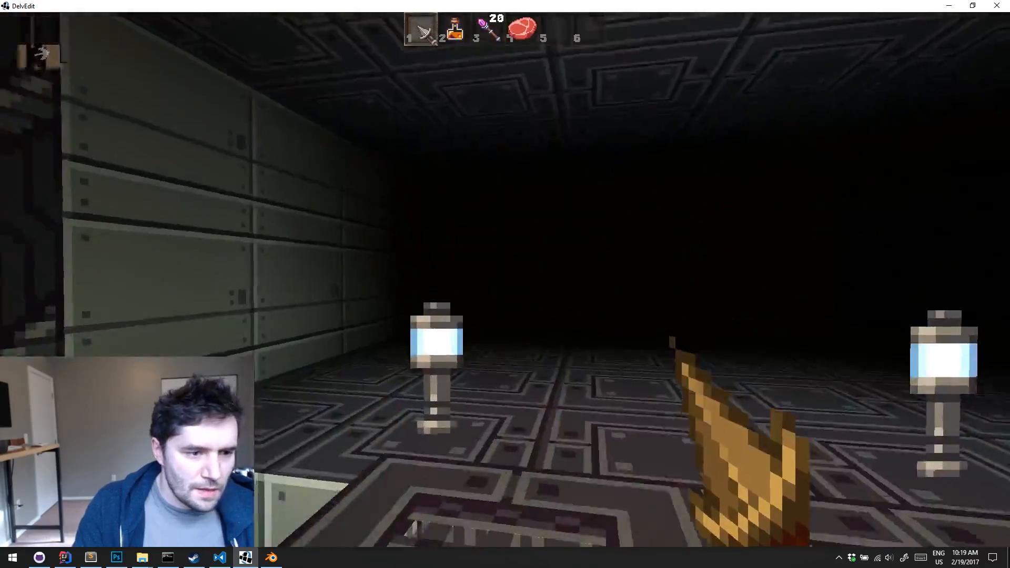
pyautogui.press('w')
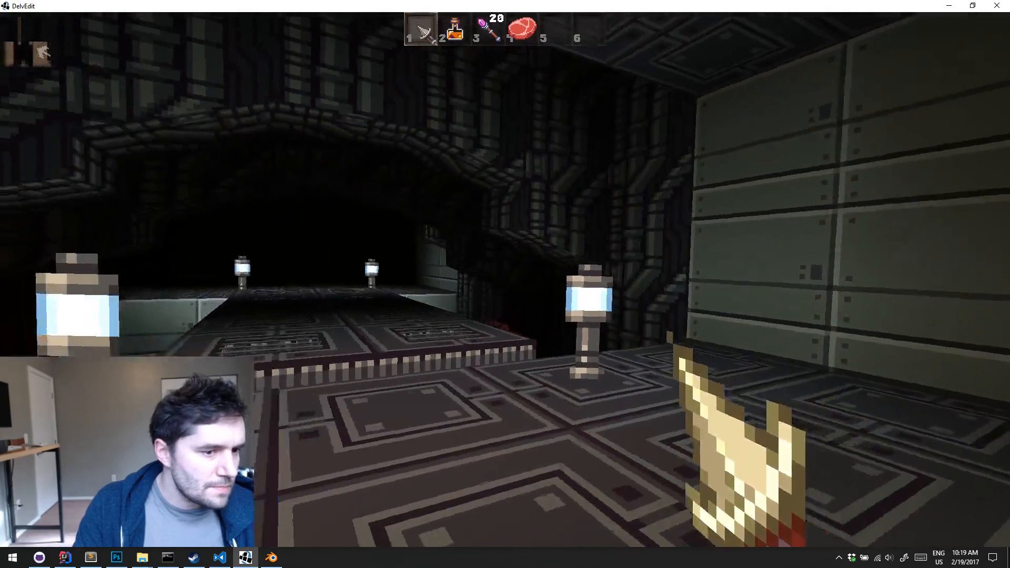
pyautogui.press('p')
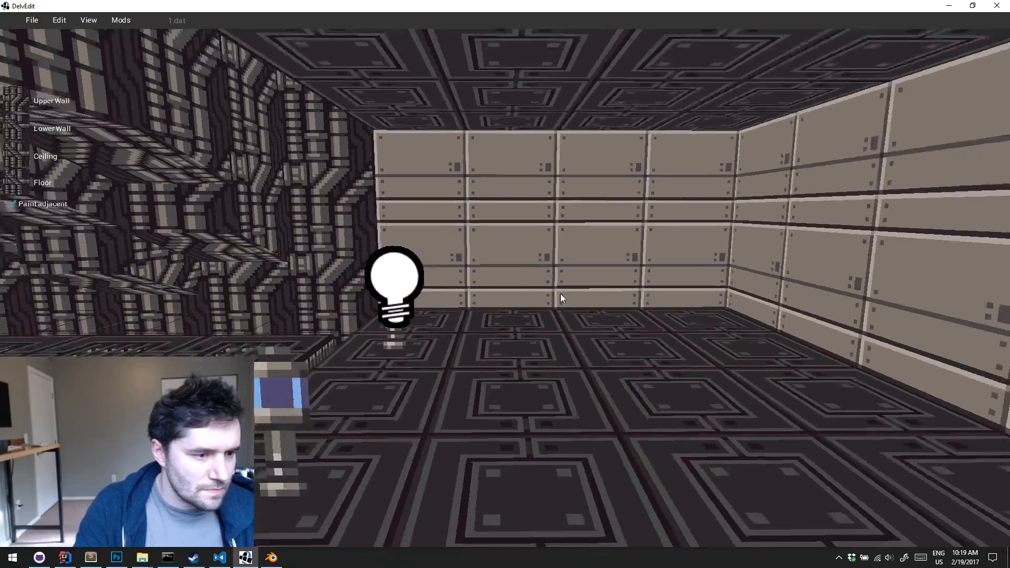
# Pick up the room's metal textures and give the wall block beside the pipe wall the red-striped grille panel as its upper wall texture
pyautogui.press('e')
pyautogui.moveTo(560, 293); pyautogui.dragTo(511, 340, button='middle')
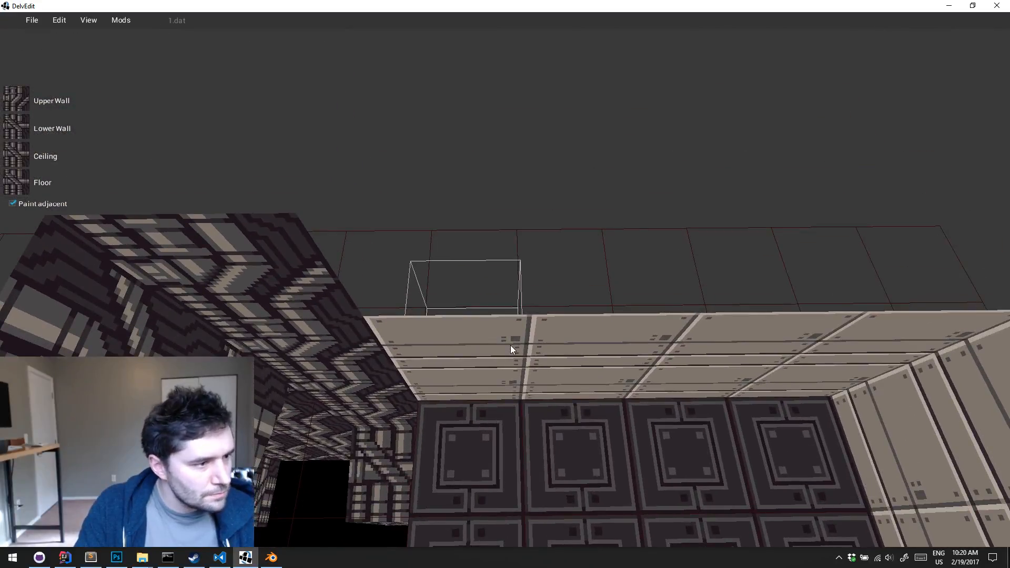
pyautogui.click(511, 349)
pyautogui.click(509, 414)
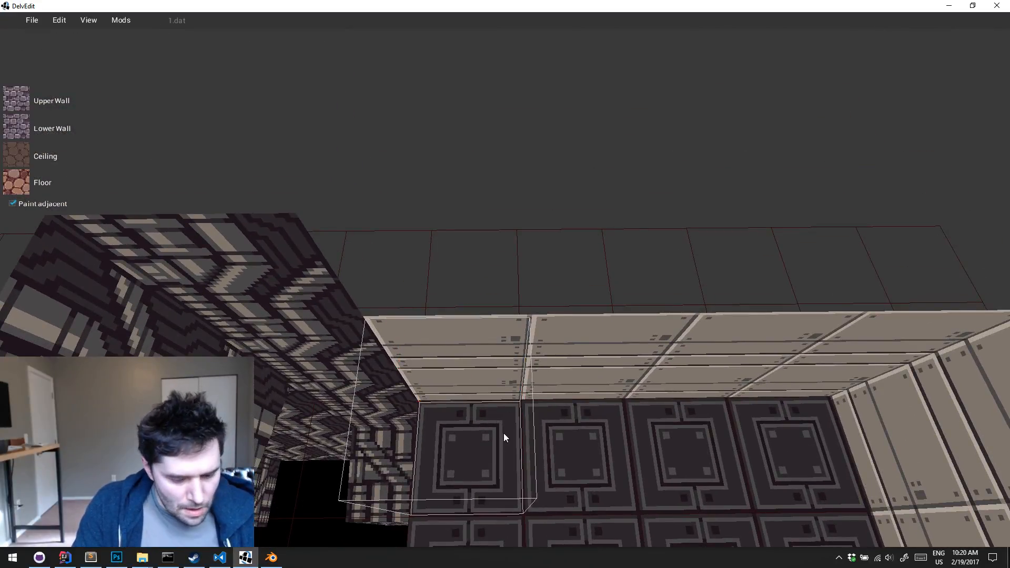
pyautogui.click(506, 383)
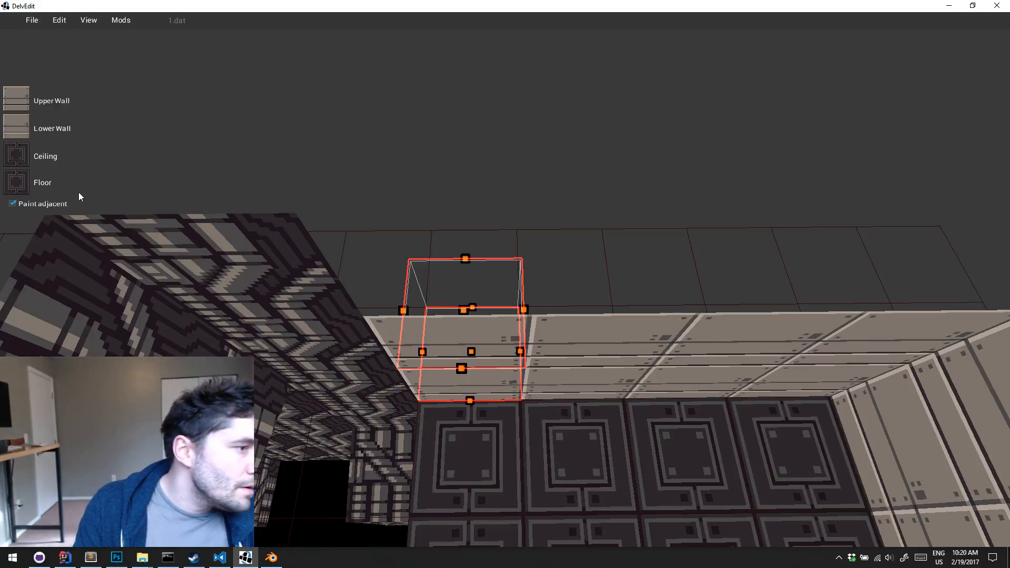
pyautogui.click(17, 109)
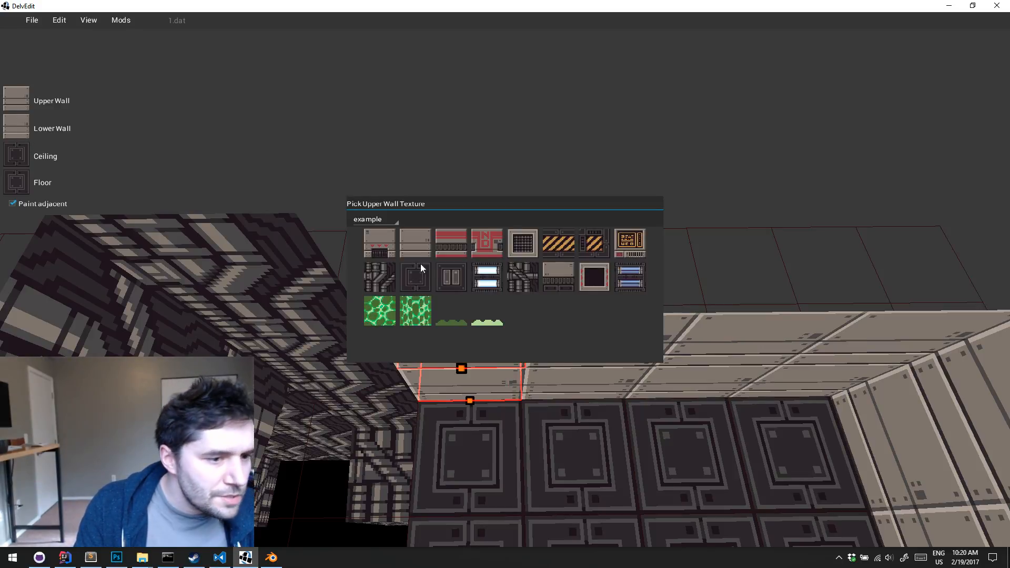
pyautogui.click(448, 245)
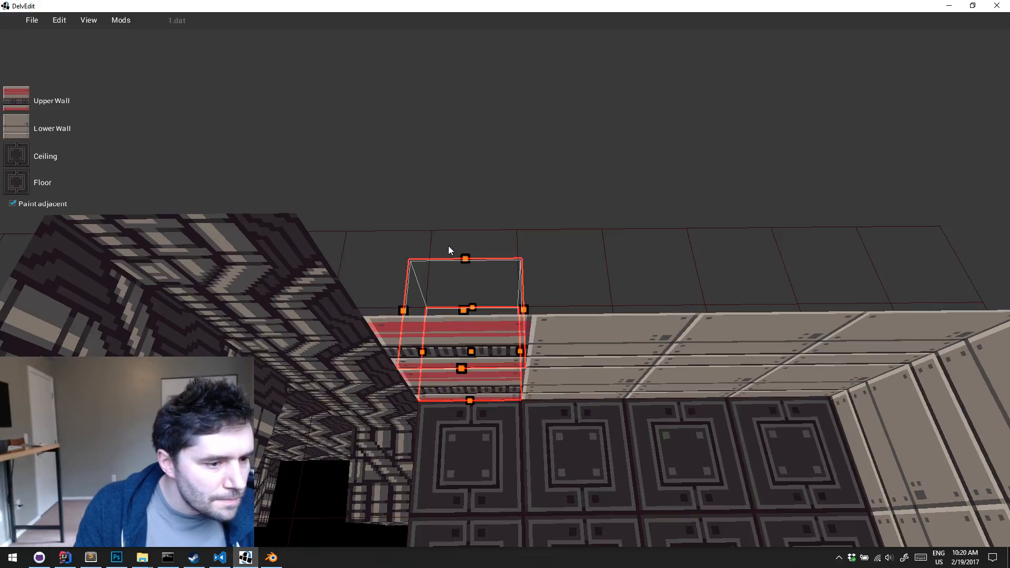
# Make the block's floor and ceiling planes meet at mid-wall height to split the striped upper wall from the plain lower wall
pyautogui.press('w')
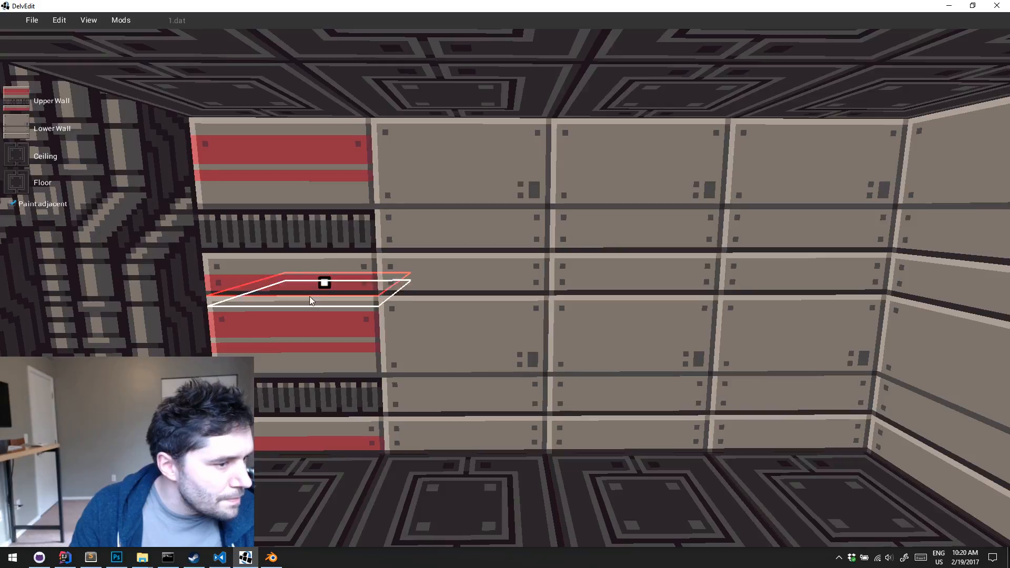
pyautogui.click(310, 281)
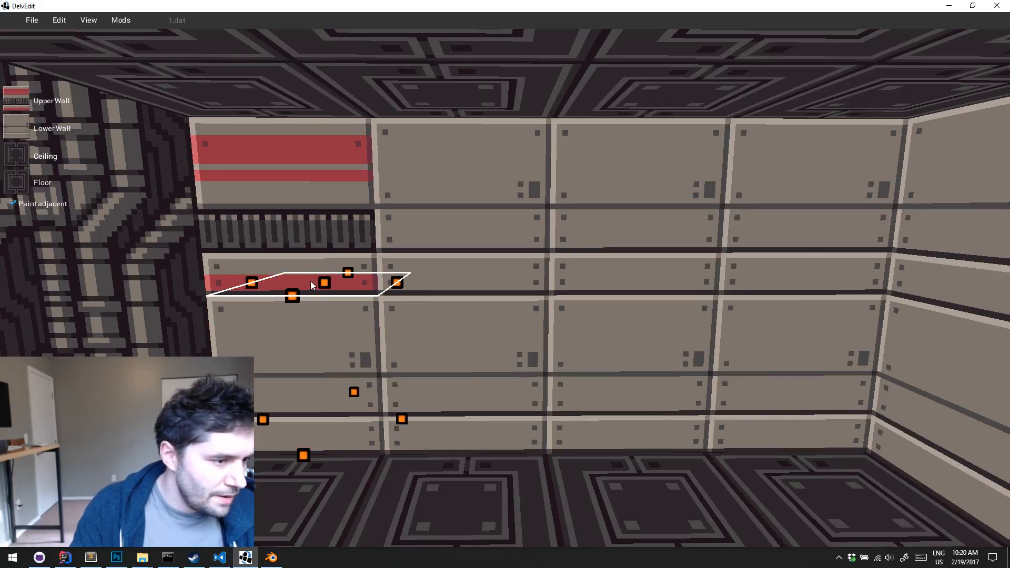
pyautogui.press('s')
pyautogui.moveTo(309, 282); pyautogui.dragTo(309, 282, button='middle')
pyautogui.press('Escape')
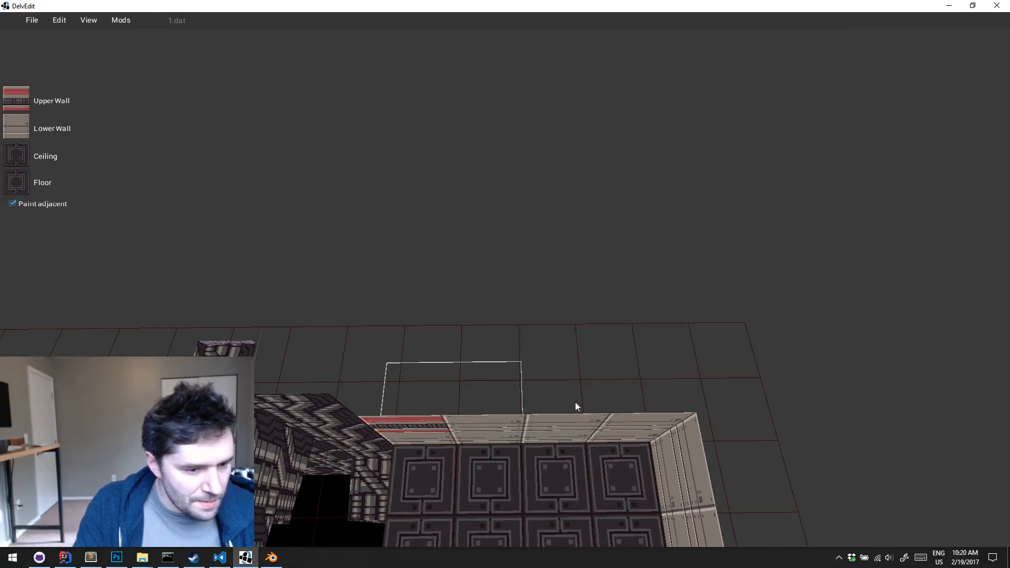
# Paint the split red-striped wall onto the remaining blocks of the same metal wall, up to the room's corner
pyautogui.hotkey('shift', 'Return')
pyautogui.press('s')
pyautogui.press('d')
pyautogui.press('Escape')
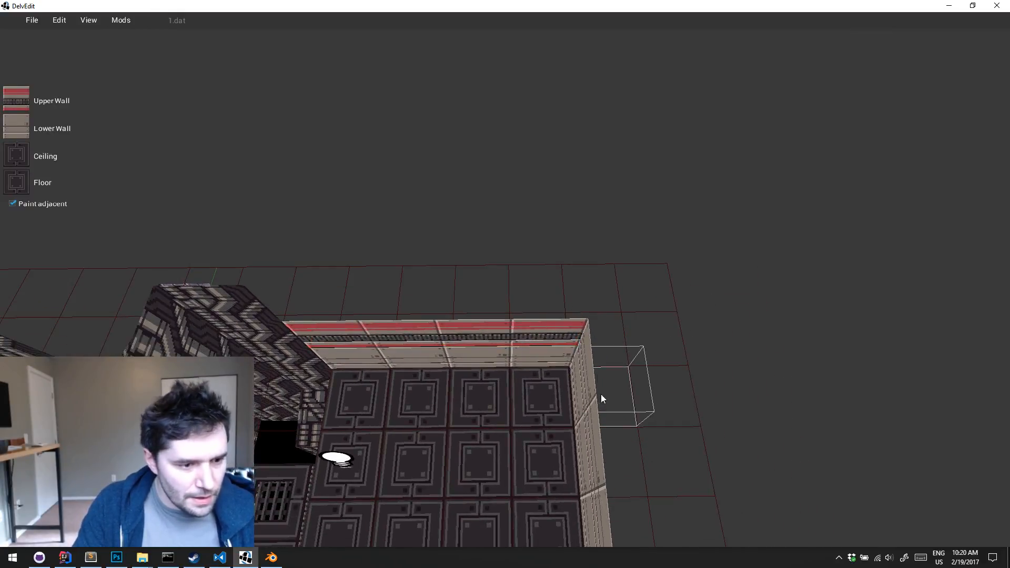
# Select the strip of blocks behind the room's long adjoining wall and paint it with the red-striped upper wall
pyautogui.moveTo(611, 346)
pyautogui.mouseDown()
pyautogui.moveTo(615, 399)
pyautogui.moveTo(680, 504)
pyautogui.moveTo(689, 500)
pyautogui.moveTo(676, 446)
pyautogui.mouseUp()
pyautogui.press('s')
pyautogui.press('s')
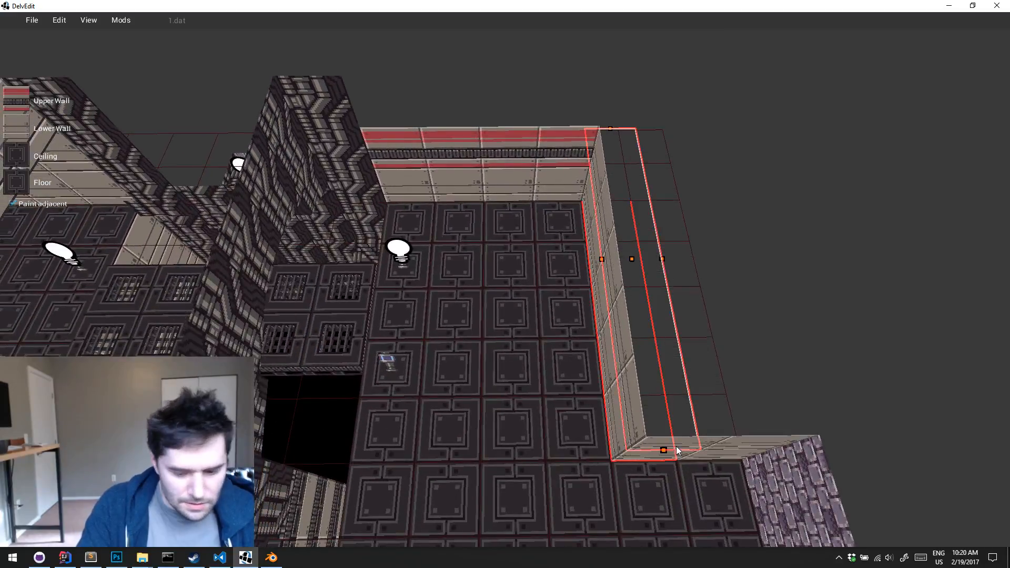
pyautogui.hotkey('shift', 'Return')
pyautogui.press('Escape')
# Select the blocks behind the short wall leading to the purple brick wall and paint them with the red-striped upper wall
pyautogui.press('d')
pyautogui.press('w')
pyautogui.moveTo(593, 439); pyautogui.dragTo(689, 443)
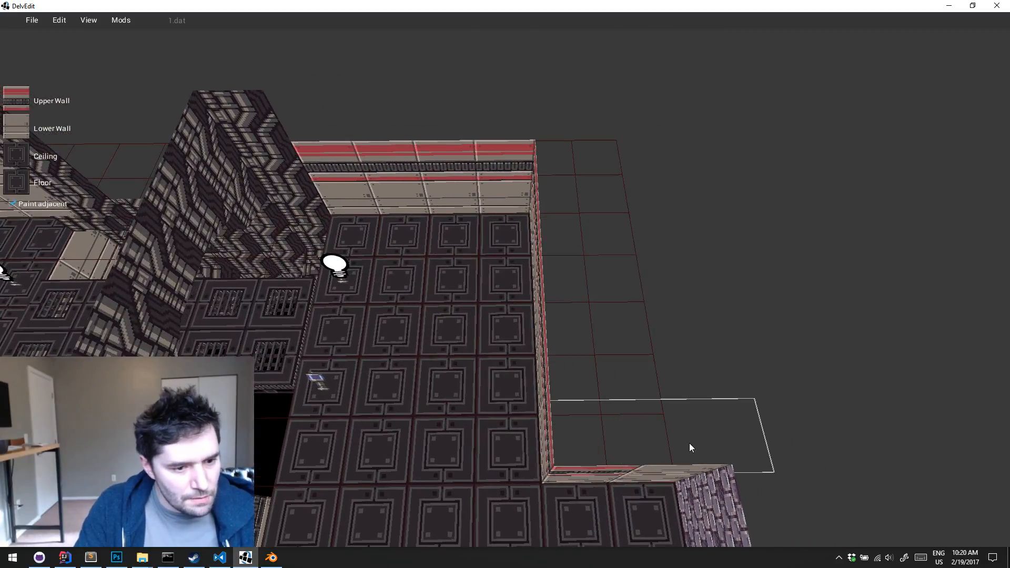
pyautogui.hotkey('shift', 'Return')
pyautogui.press('Escape')
# Carve the corner block across from the striped short wall and raise its floor to mid-wall height to close it
pyautogui.press('s')
pyautogui.press('Right')
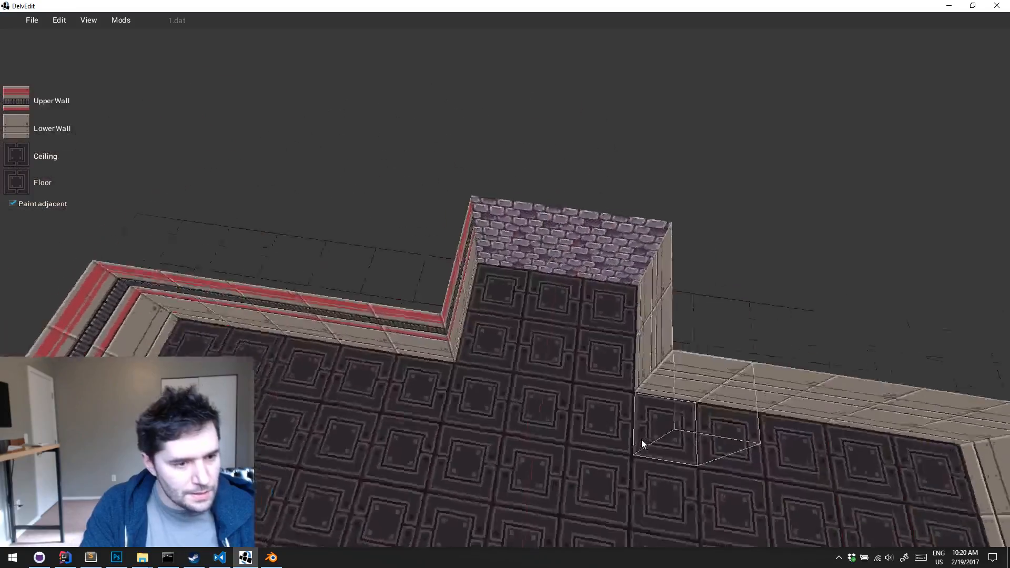
pyautogui.press('w')
pyautogui.press('d')
pyautogui.press('a')
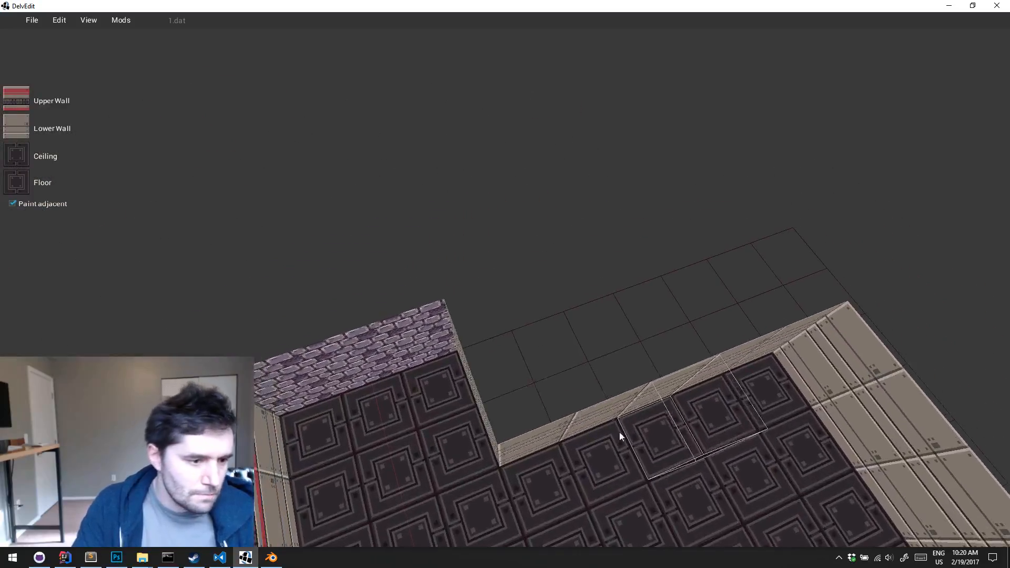
pyautogui.click(537, 406)
pyautogui.press('Return')
pyautogui.press('q')
pyautogui.press('Up')
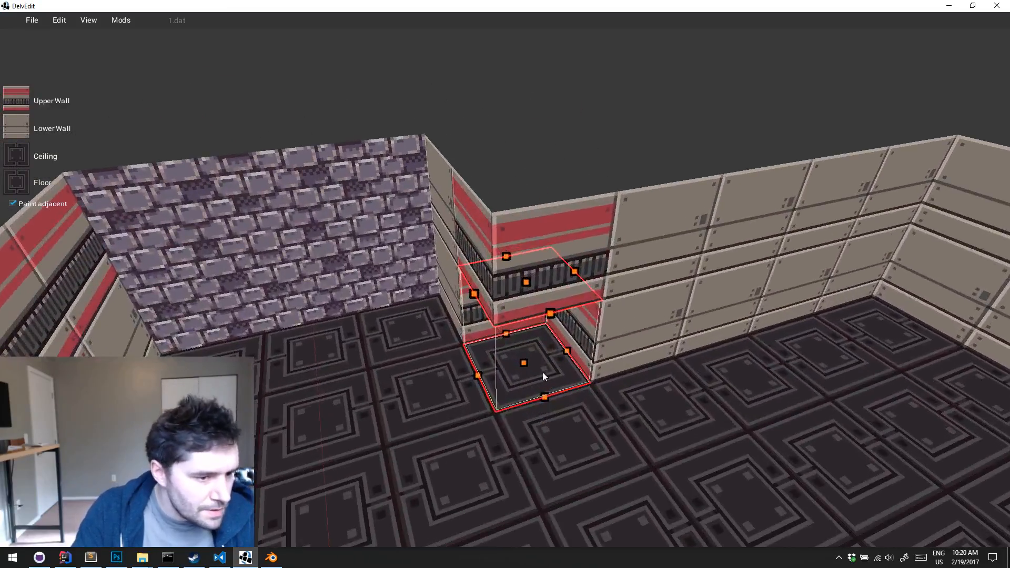
pyautogui.moveTo(524, 362); pyautogui.dragTo(519, 281)
pyautogui.press('Escape')
pyautogui.press('w')
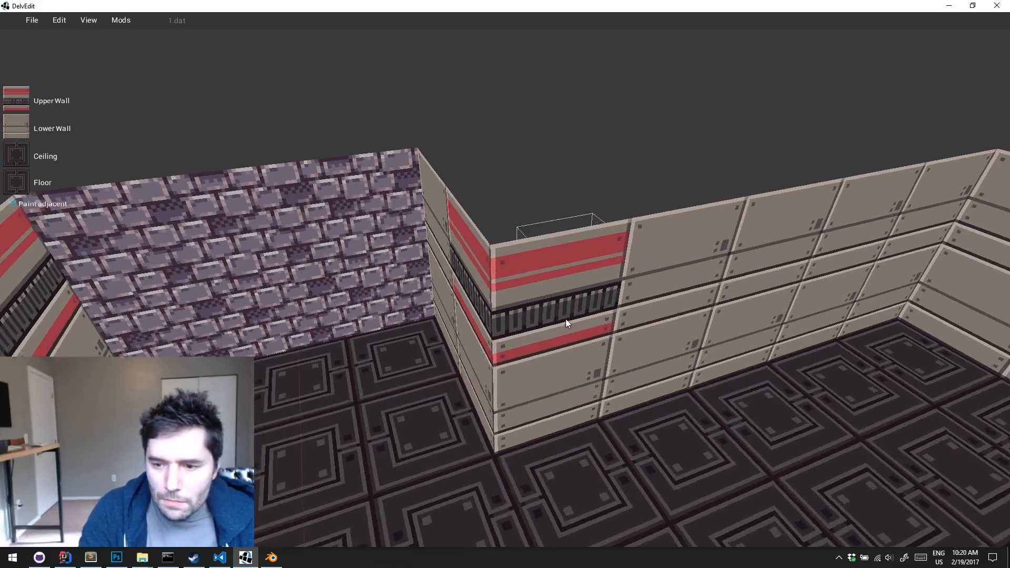
# Select the two blocks behind the plain wall beside the purple brick wall and paint them with the red-striped upper wall
pyautogui.press('e')
pyautogui.press('Down')
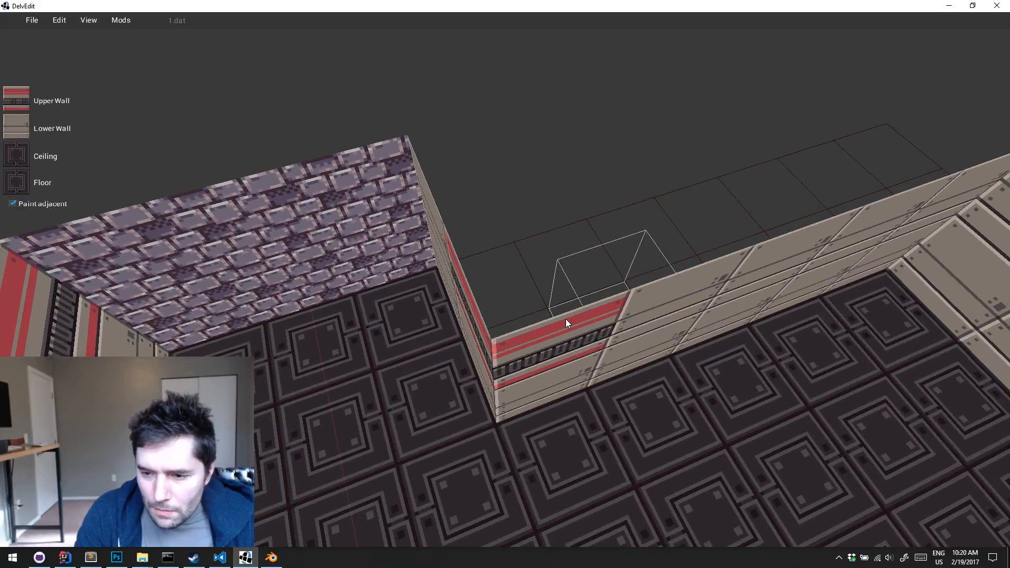
pyautogui.press('Left')
pyautogui.press('d')
pyautogui.press('w')
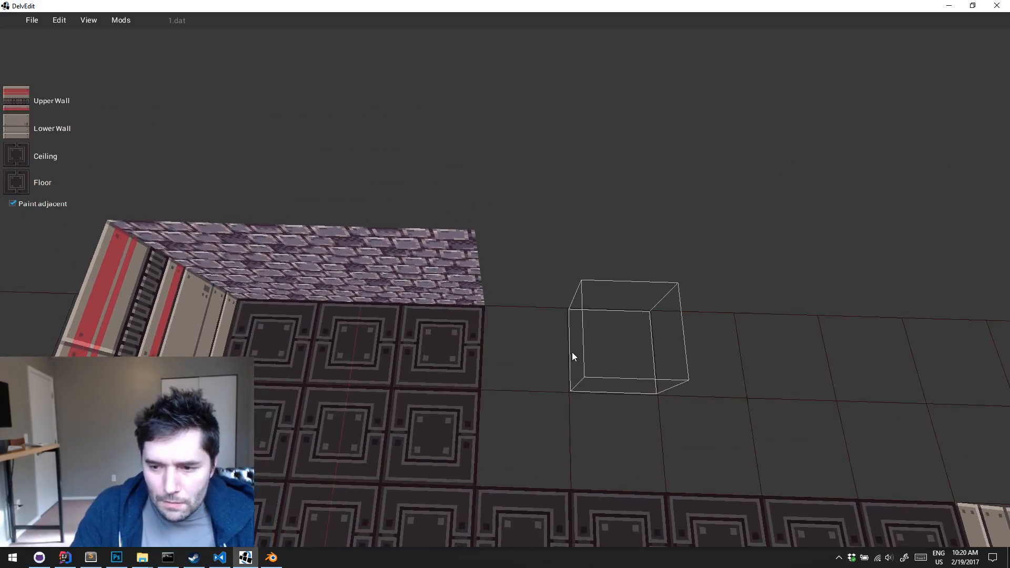
pyautogui.press('a')
pyautogui.moveTo(584, 363); pyautogui.dragTo(584, 363)
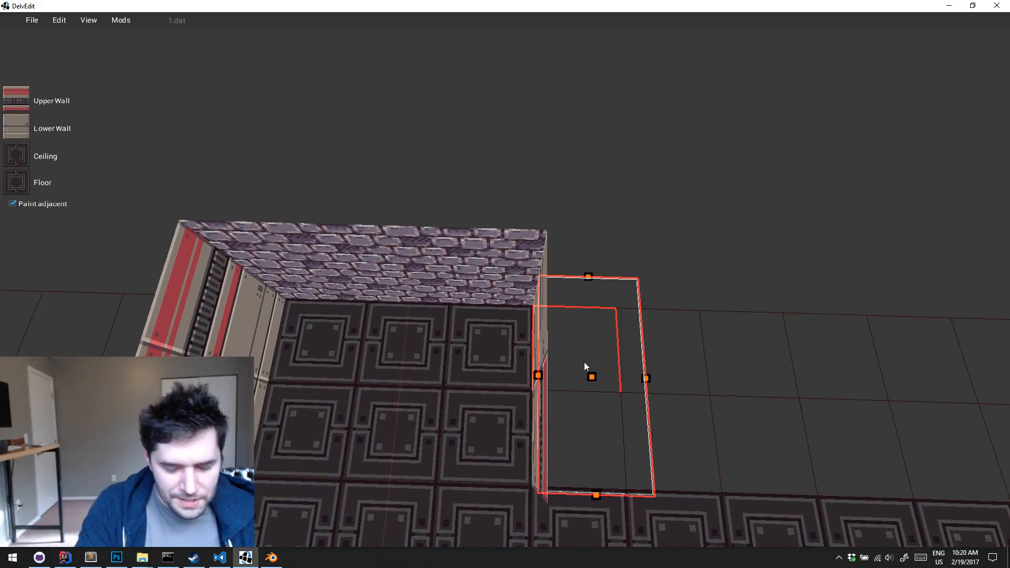
pyautogui.hotkey('shift', 'Return')
pyautogui.press('Escape')
pyautogui.press('a')
pyautogui.press('Right')
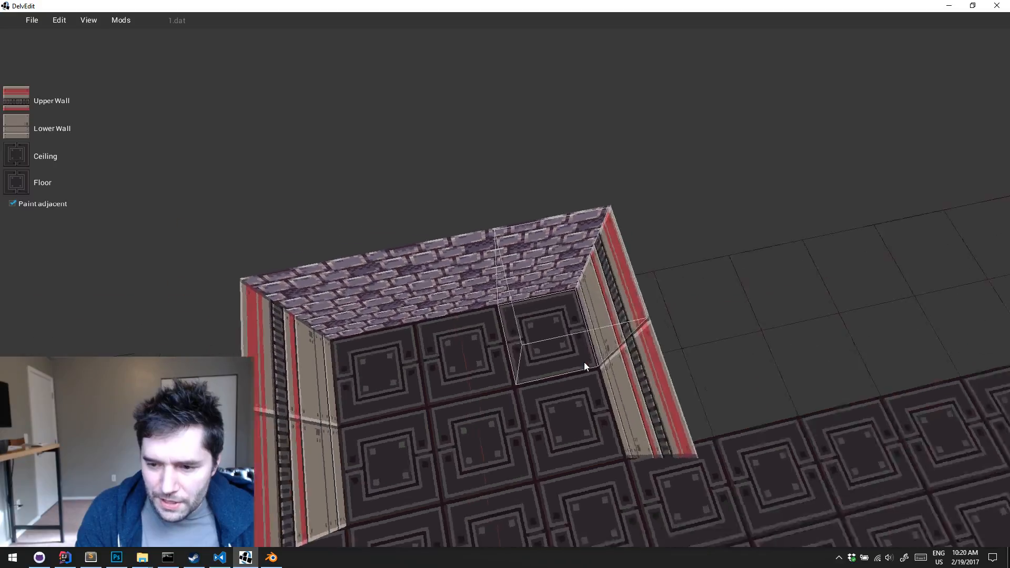
pyautogui.press('s')
pyautogui.press('Left')
pyautogui.press('d')
pyautogui.press('Left')
pyautogui.press('d')
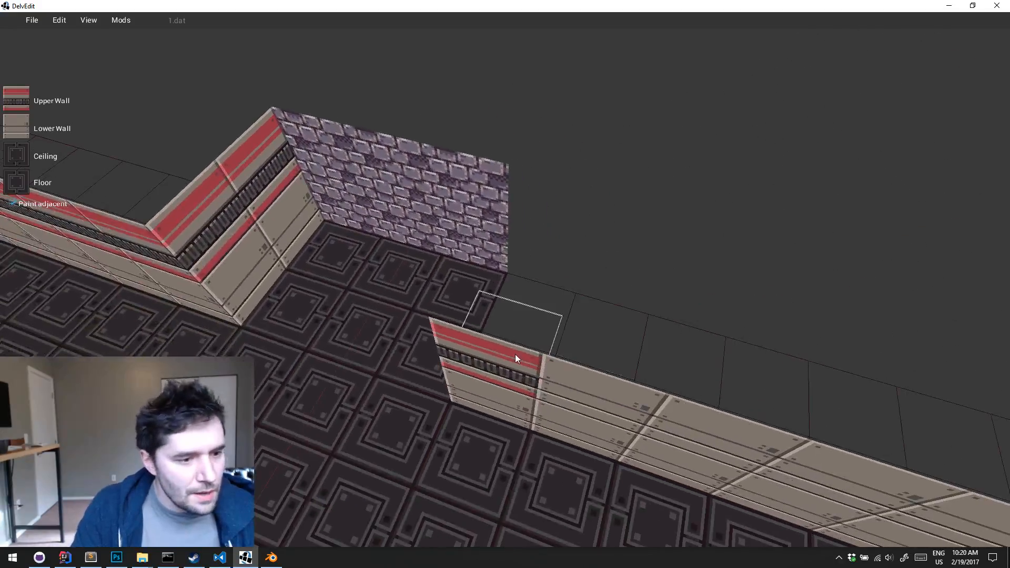
pyautogui.press('d')
pyautogui.moveTo(516, 353); pyautogui.dragTo(621, 429)
pyautogui.press('d')
pyautogui.press('Down')
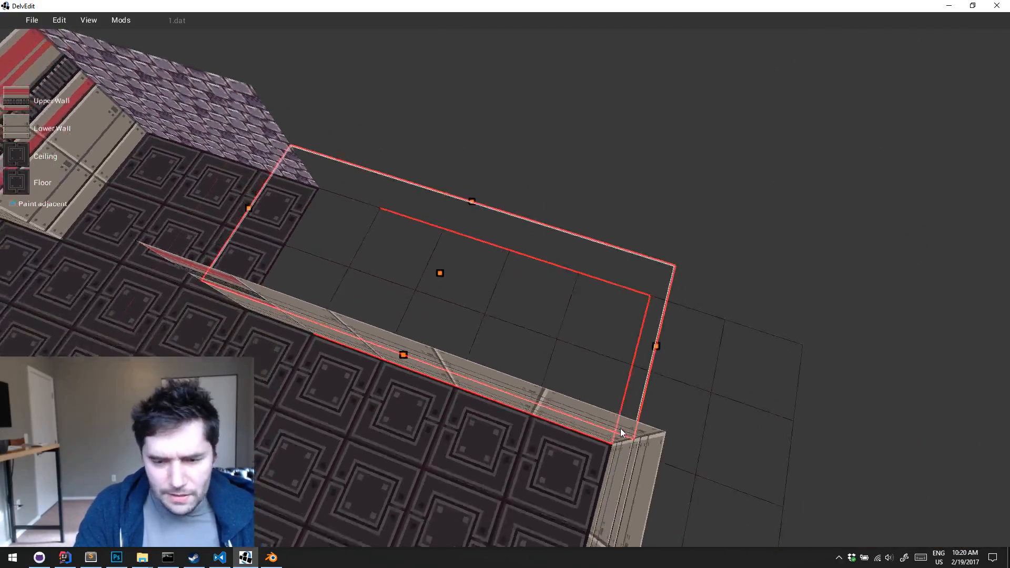
pyautogui.press('a')
pyautogui.press('Escape')
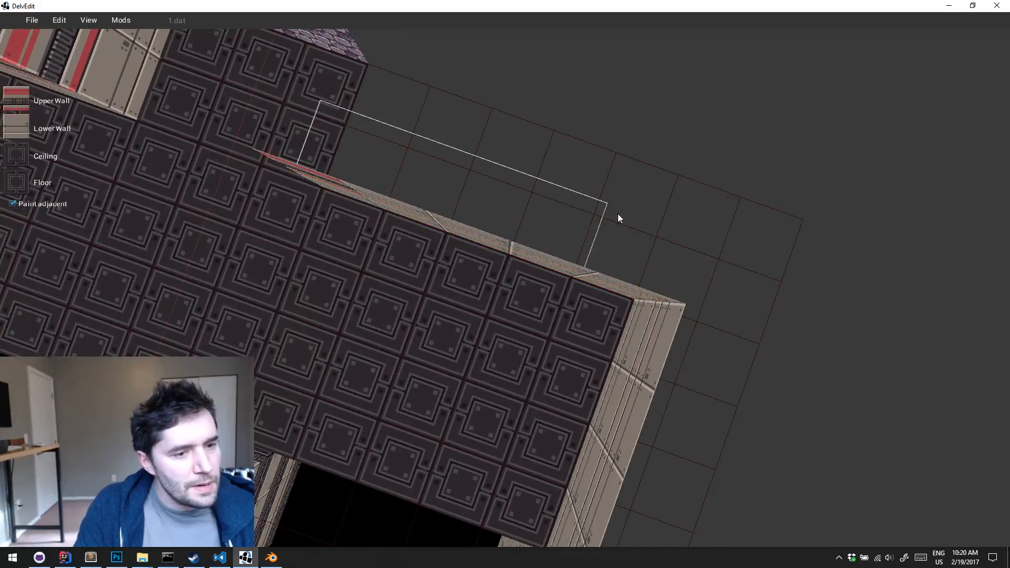
# Select the strip of blocks behind the plain long wall beyond the purple brick wall and paint it with the red-striped upper wall
pyautogui.moveTo(684, 254); pyautogui.dragTo(684, 254)
pyautogui.hotkey('shift', 'Return')
pyautogui.press('s')
pyautogui.press('Up')
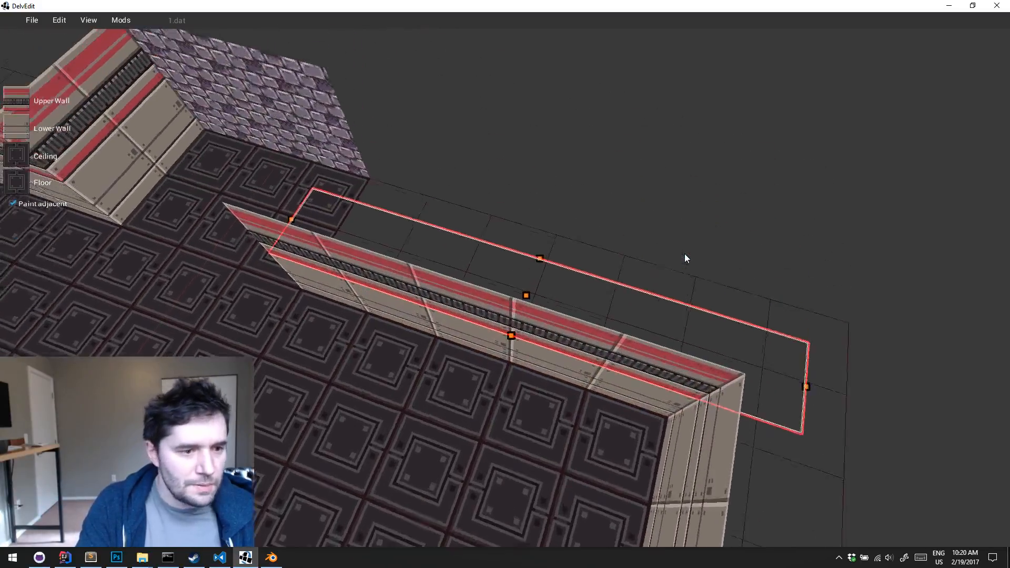
pyautogui.press('Left')
pyautogui.press('Escape')
# Copy the red light in the pipe-wall alcove and place the copy in the blocks next to it
pyautogui.press('Left')
pyautogui.press('Up')
pyautogui.press('w')
pyautogui.press('Down')
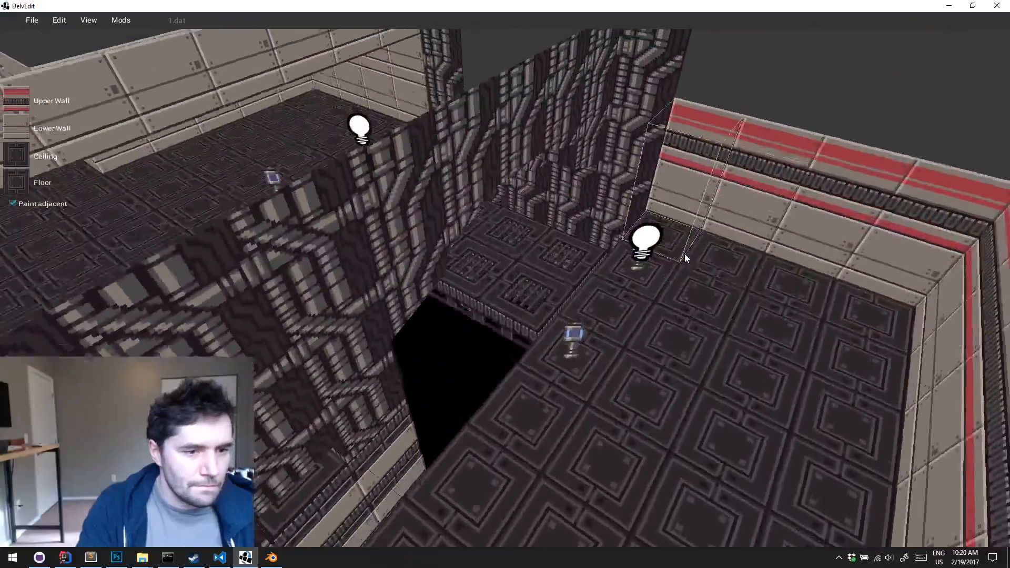
pyautogui.press('w')
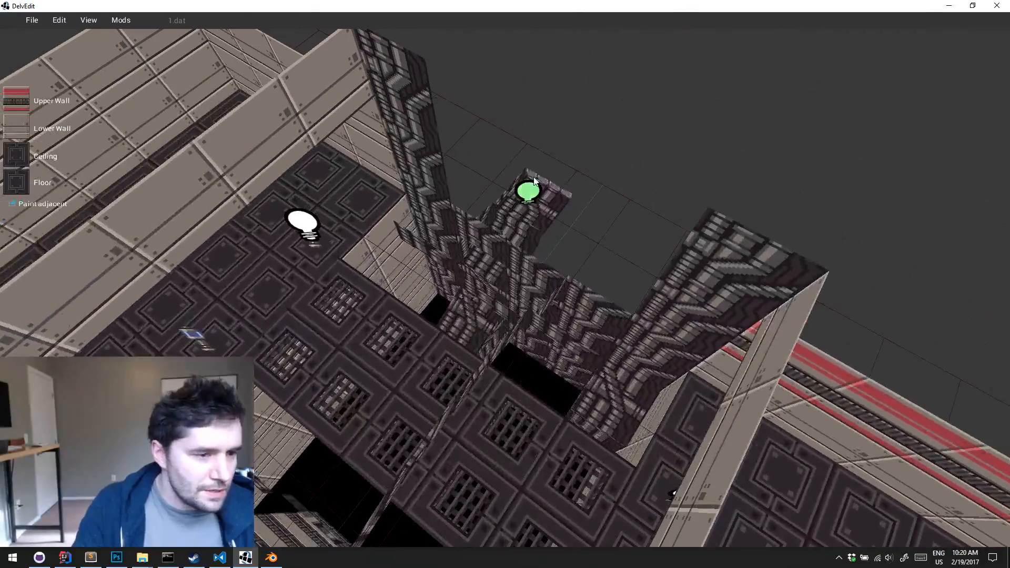
pyautogui.click(530, 193)
pyautogui.press('Escape')
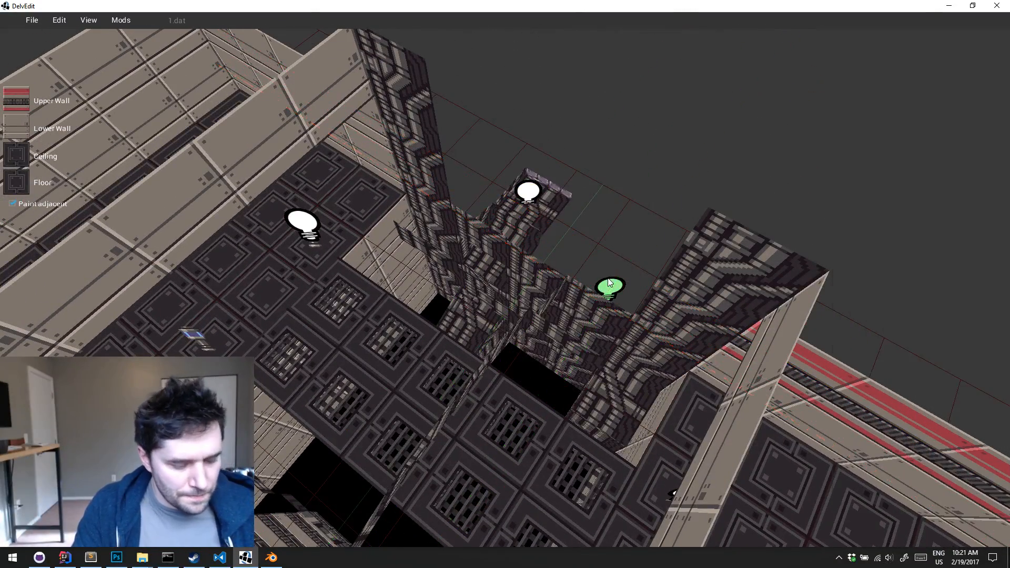
# Play-test the level from the catwalk to check the red glow in the pipe wall, and return to editing
pyautogui.press('d')
pyautogui.press('w')
pyautogui.press('Left')
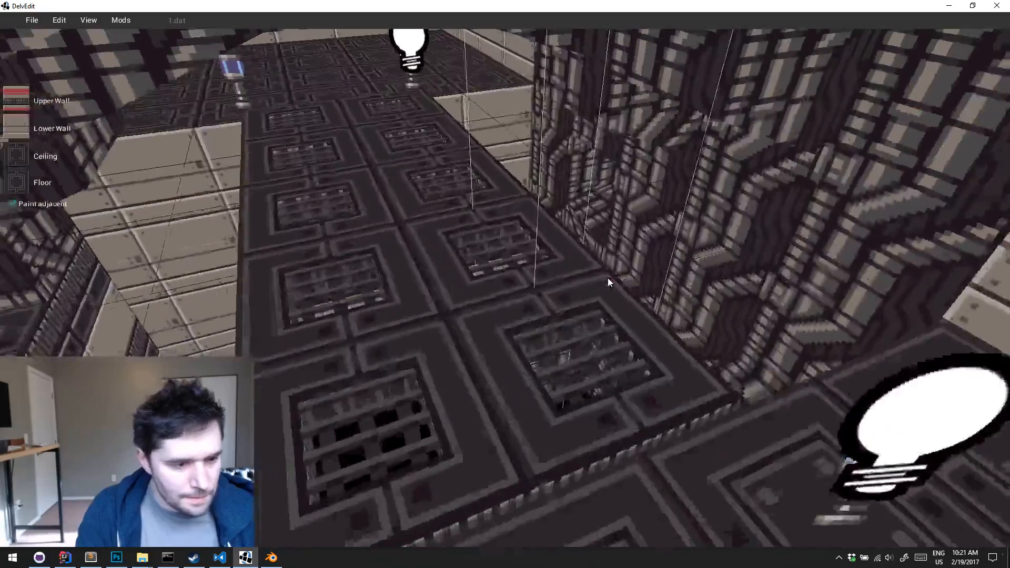
pyautogui.press('w')
pyautogui.press('p')
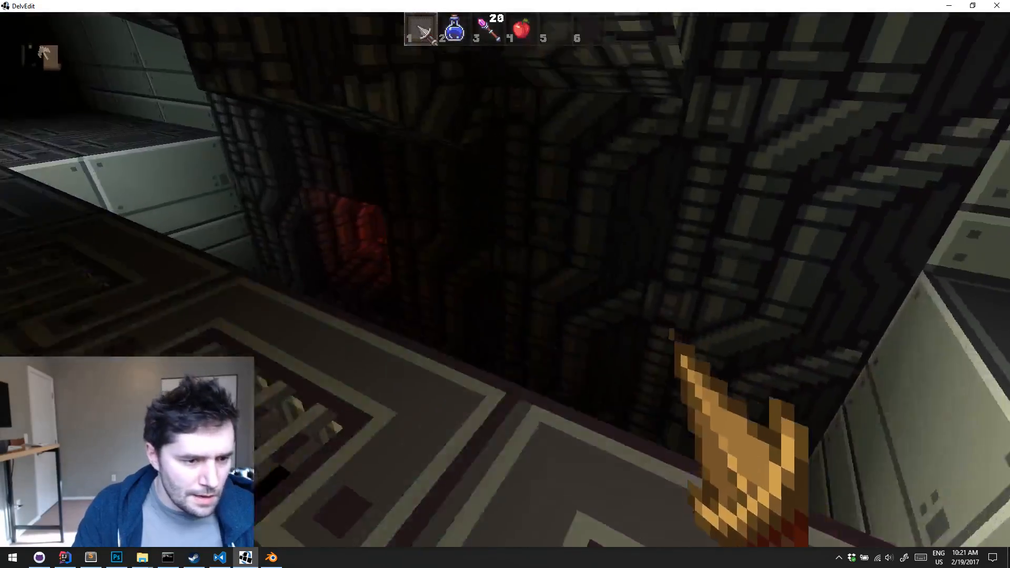
pyautogui.press('Escape')
# Delete the copied red light beside the alcove
pyautogui.press('s')
pyautogui.press('w')
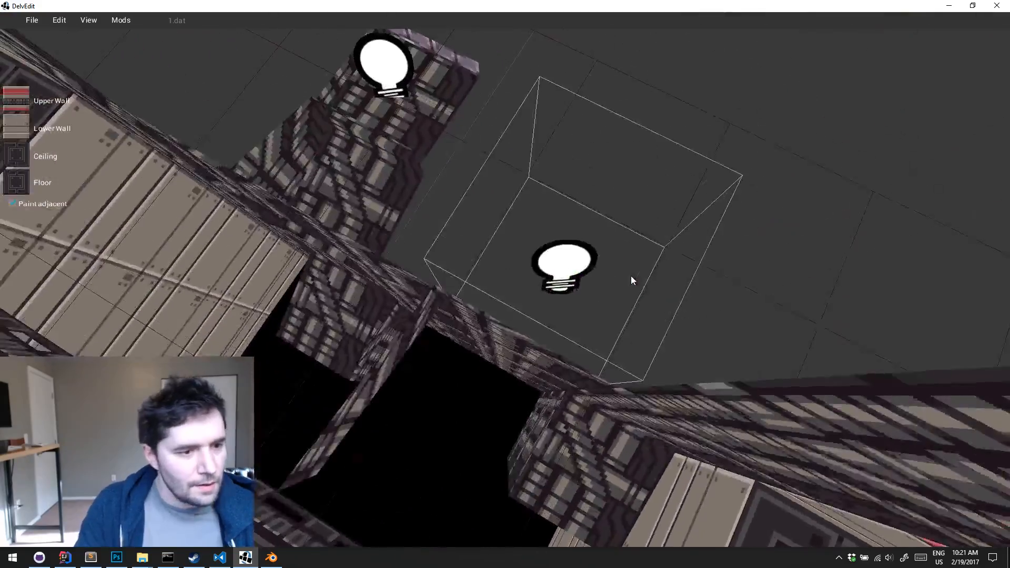
pyautogui.press('s')
pyautogui.click(561, 204)
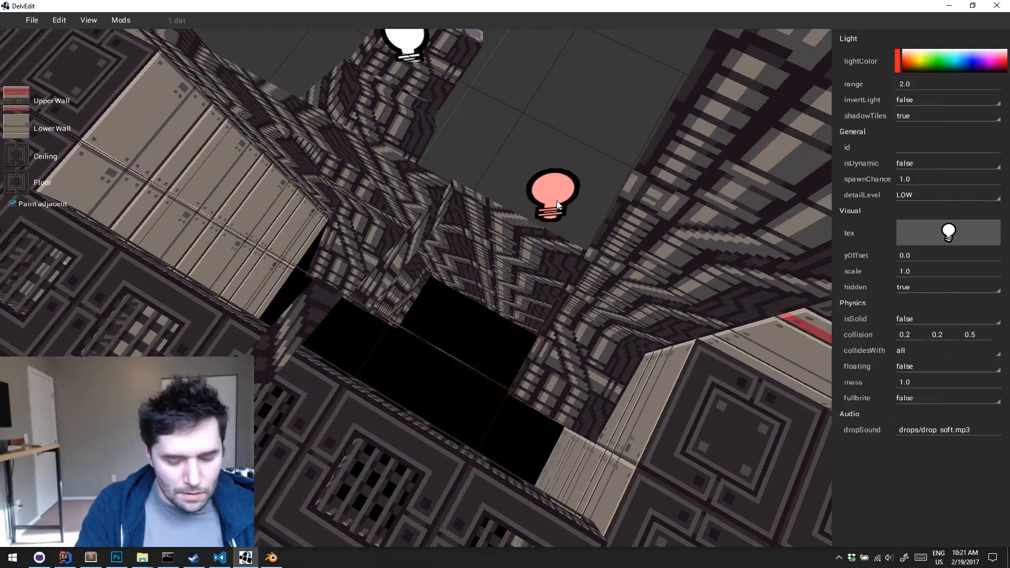
pyautogui.press('Delete')
# Look over the metal room's walls for sections that lack the red-striped upper panel
pyautogui.press('d')
pyautogui.press('Left')
pyautogui.press('Left')
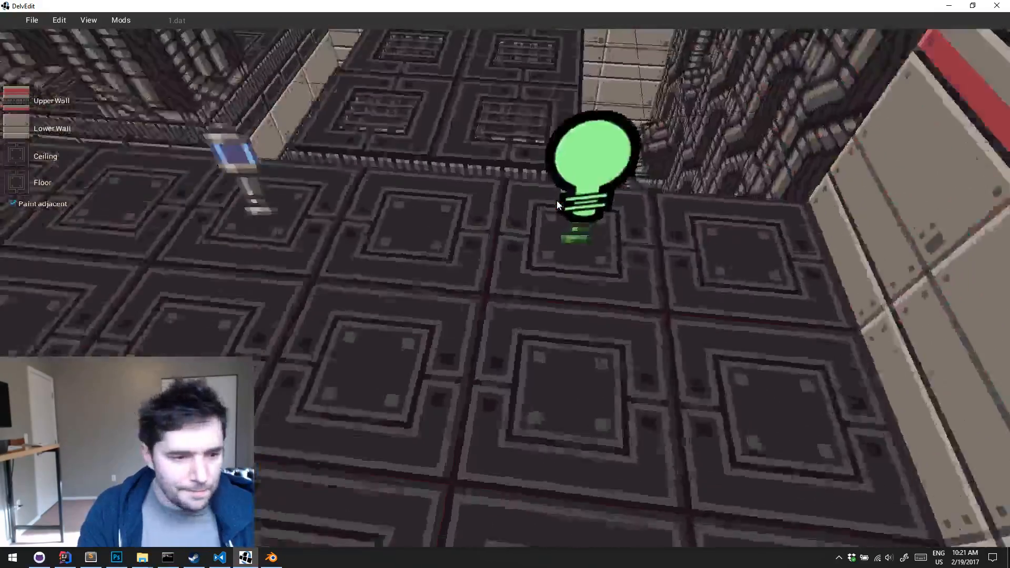
pyautogui.press('Up')
pyautogui.press('Left')
pyautogui.press('Left')
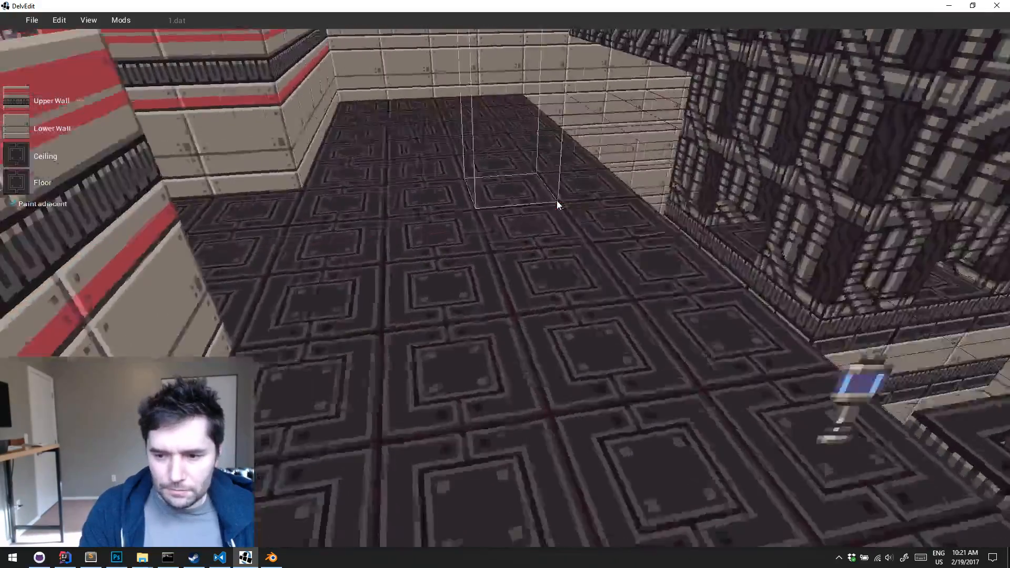
pyautogui.press('w')
pyautogui.press('Right')
pyautogui.press('Down')
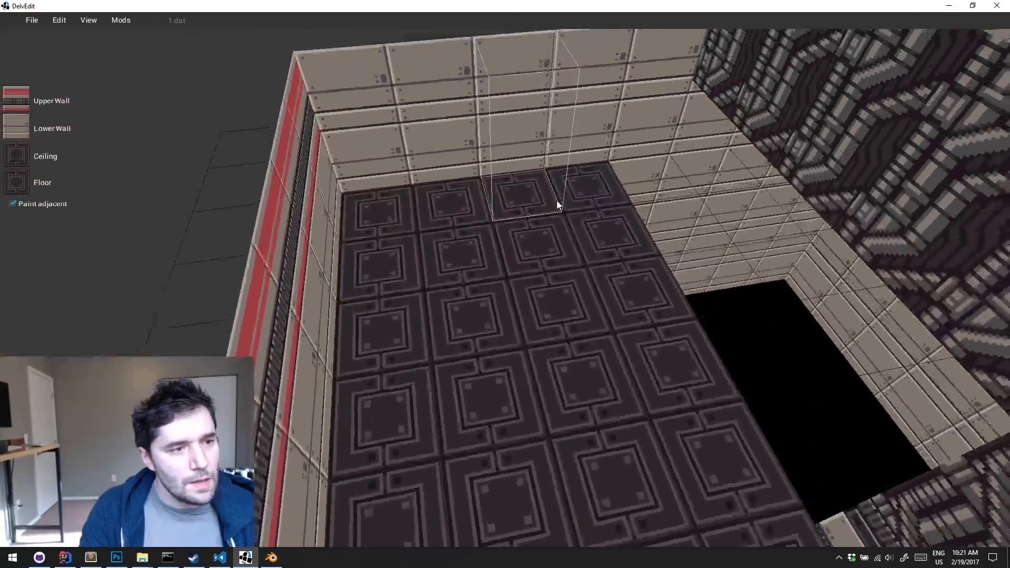
# Select the blocks behind the plain end wall adjoining the newly striped long wall and paint them with the red-striped upper wall
pyautogui.press('Left')
pyautogui.press('s')
pyautogui.press('d')
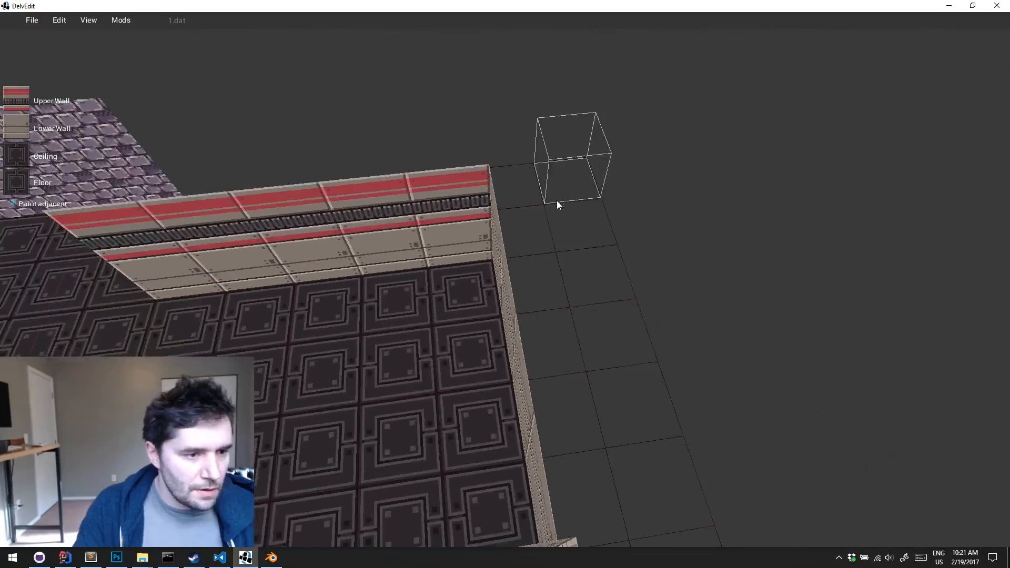
pyautogui.click(525, 226)
pyautogui.press('Escape')
pyautogui.moveTo(520, 217); pyautogui.dragTo(604, 483)
pyautogui.press('s')
pyautogui.press('a')
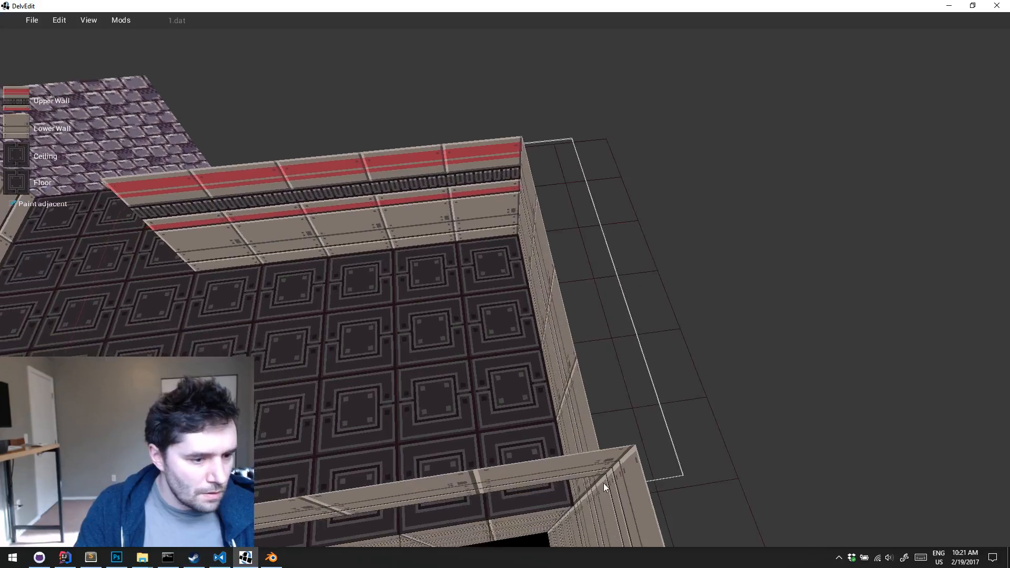
pyautogui.hotkey('shift', 'Return')
pyautogui.press('Escape')
pyautogui.press('Left')
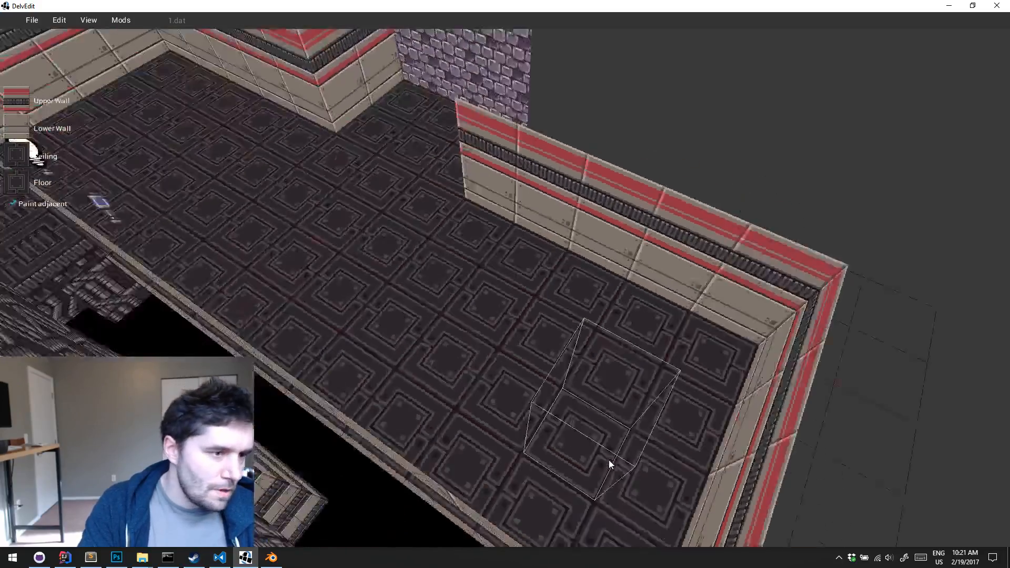
# Carve the corner block behind the plain end wall beside the pipe wall across the pit, using the red-striped upper wall
pyautogui.press('Up')
pyautogui.press('a')
pyautogui.press('Left')
pyautogui.press('w')
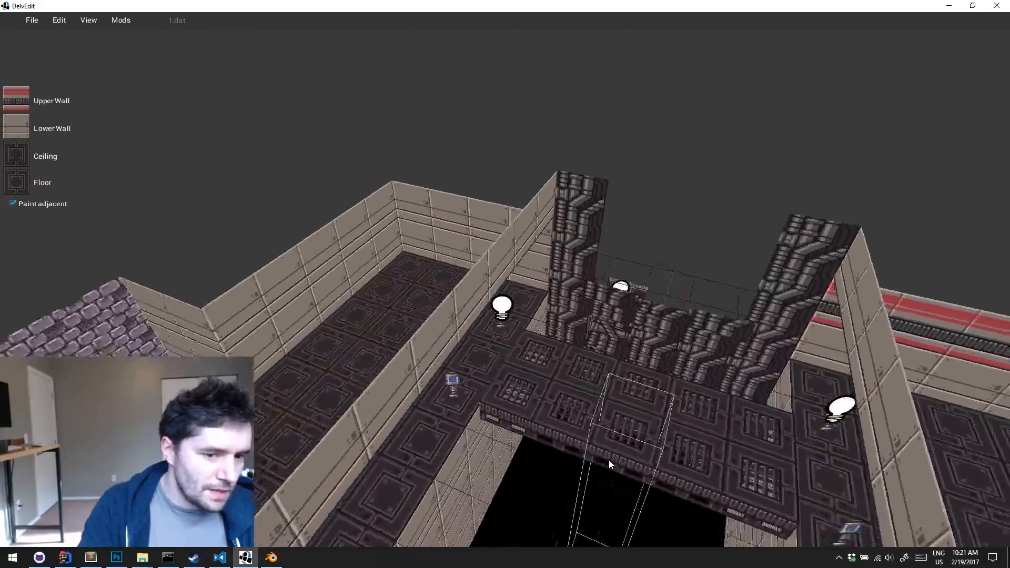
pyautogui.press('Right')
pyautogui.press('Down')
pyautogui.press('Left')
pyautogui.press('w')
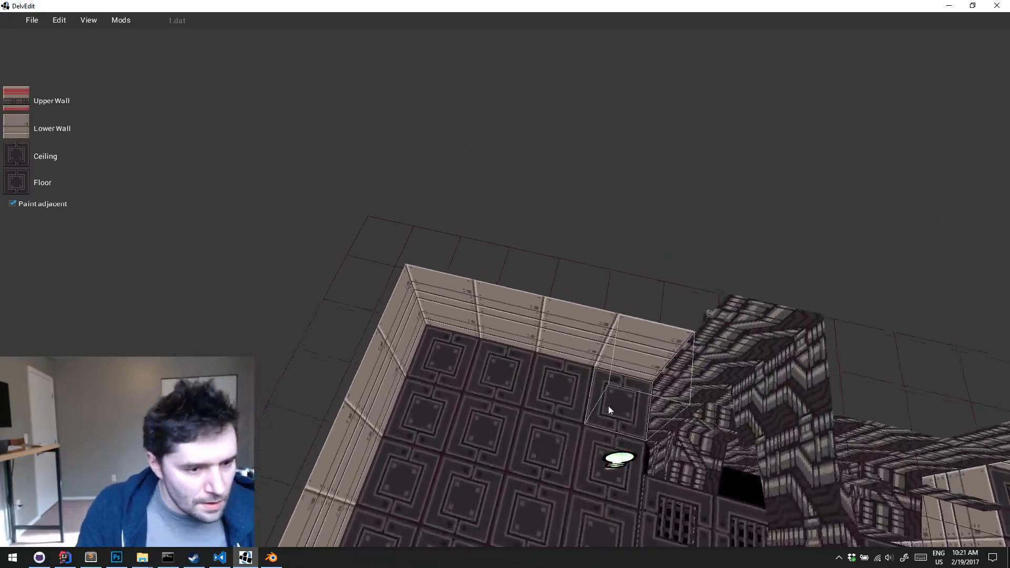
pyautogui.click(631, 389)
pyautogui.press('d')
pyautogui.press('Return')
pyautogui.press('Left')
pyautogui.press('w')
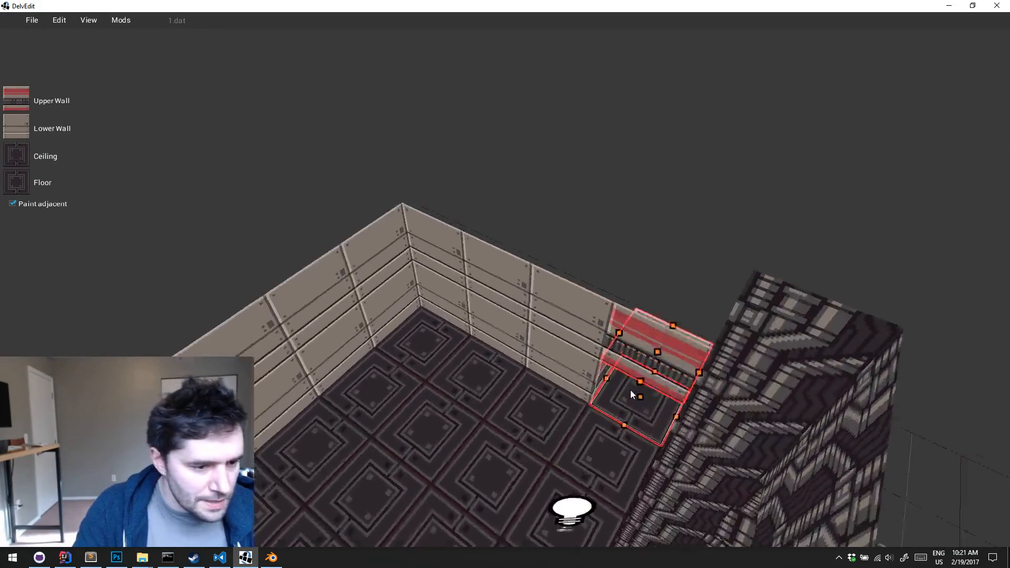
# Raise the carved corner block's floor to mid-wall height to close it
pyautogui.press('Down')
pyautogui.press('w')
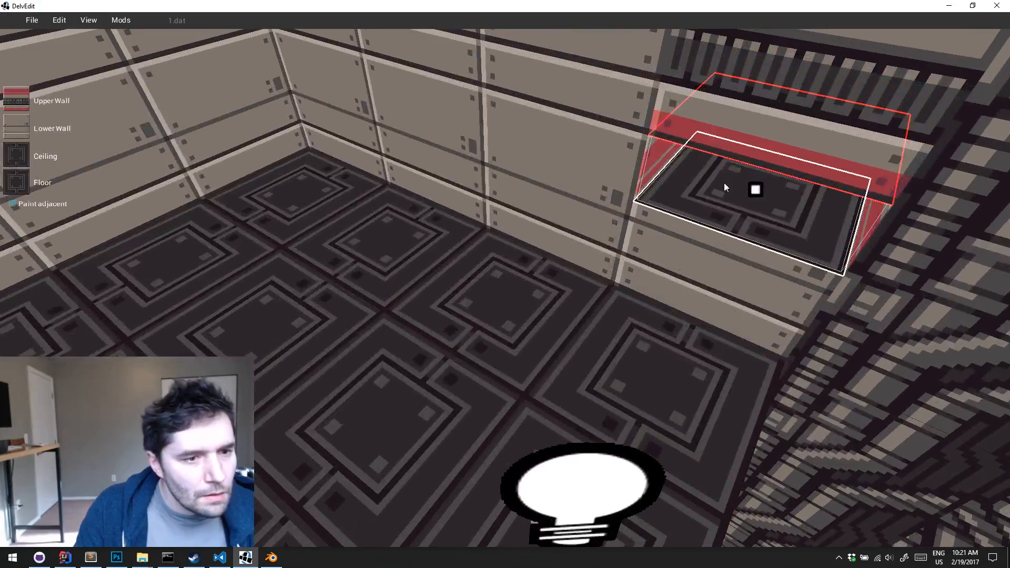
pyautogui.moveTo(728, 129); pyautogui.dragTo(731, 117)
pyautogui.press('q')
pyautogui.press('Down')
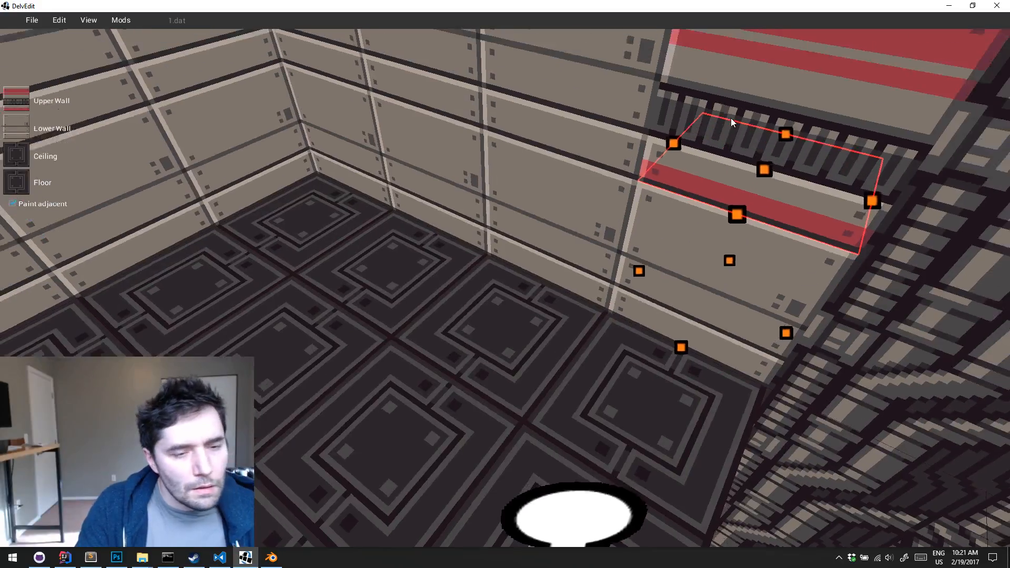
pyautogui.press('q')
pyautogui.press('Left')
pyautogui.press('d')
pyautogui.press('a')
pyautogui.press('s')
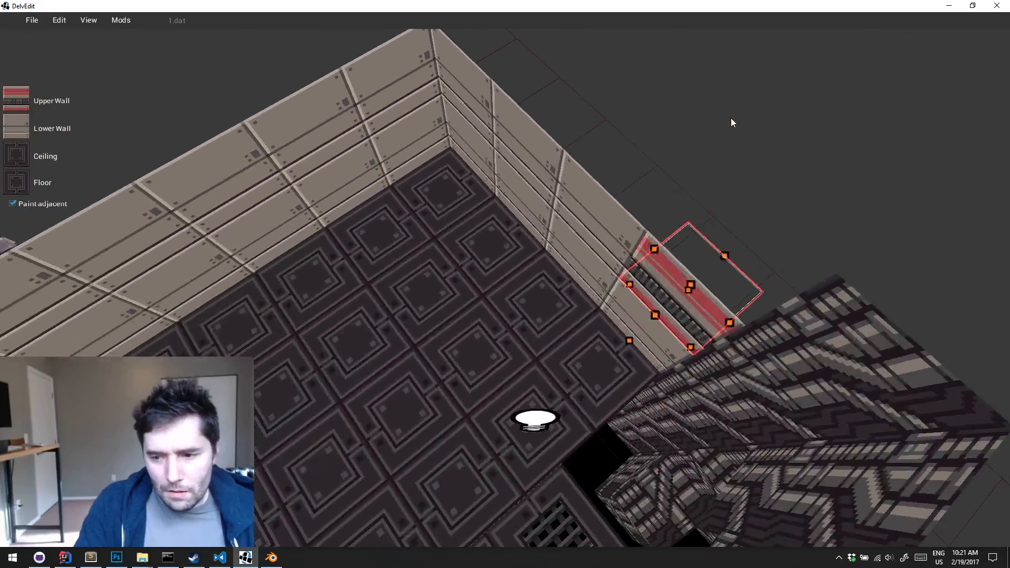
pyautogui.press('Escape')
# Select the remaining blocks behind the end wall beside the pipe wall and paint them with the red-striped upper wall
pyautogui.press('s')
pyautogui.press('q')
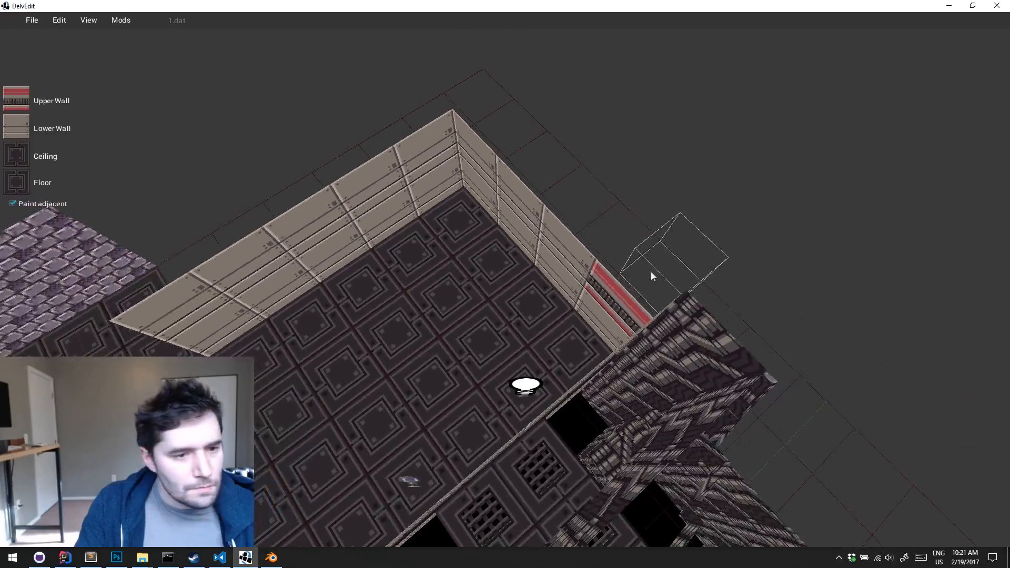
pyautogui.press('w')
pyautogui.press('a')
pyautogui.moveTo(632, 295); pyautogui.dragTo(466, 315)
pyautogui.hotkey('shift', 'Return')
pyautogui.press('Escape')
# Paint the strip of blocks behind the adjoining side wall, up to the purple brick recess, with the red-striped upper wall
pyautogui.press('a')
pyautogui.press('s')
pyautogui.hotkey('shift', 'Return')
pyautogui.press('a')
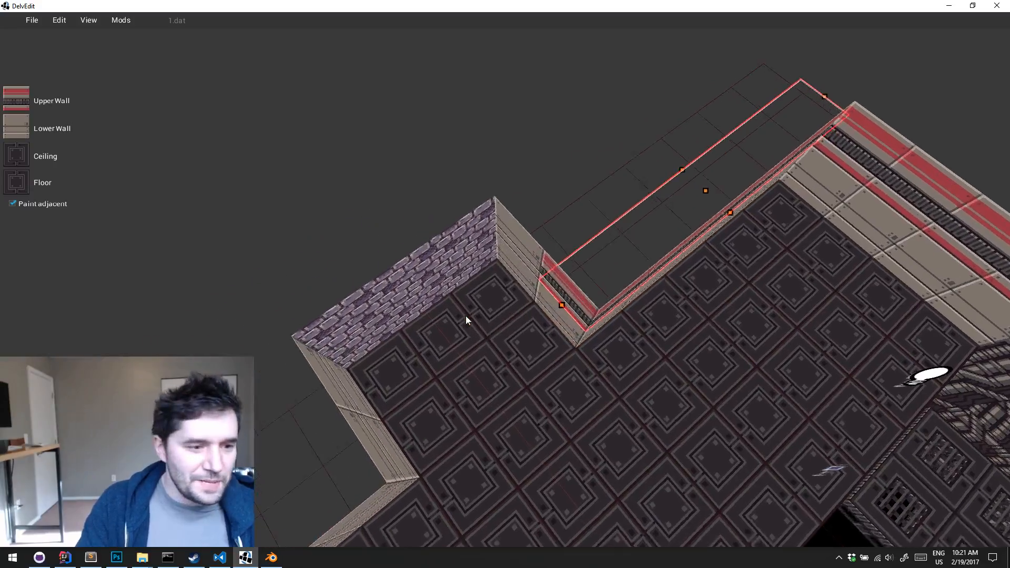
pyautogui.press('Escape')
# Select the two blocks behind the short return wall next to the purple bricks and paint them with the red-striped upper wall
pyautogui.press('a')
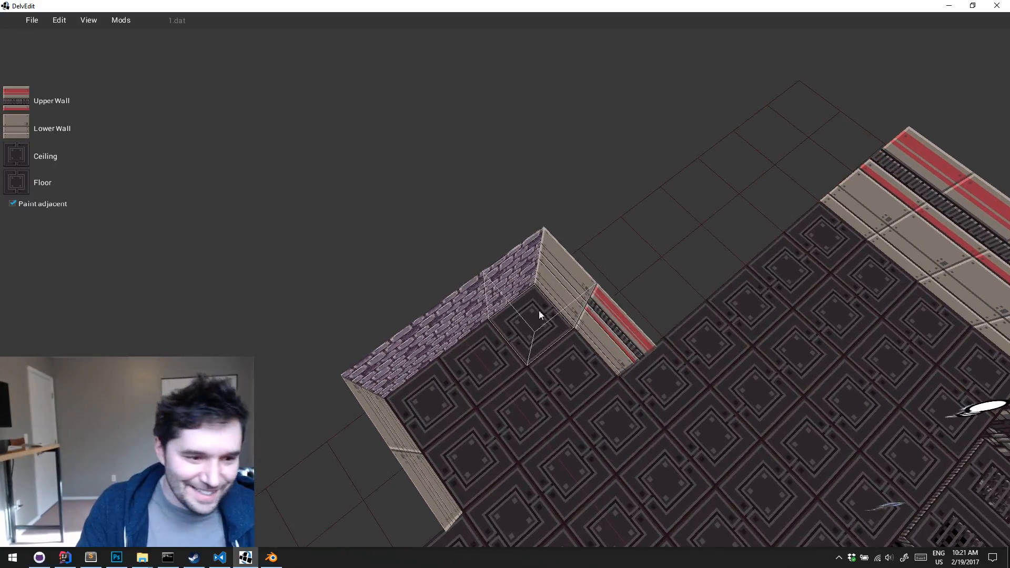
pyautogui.moveTo(561, 260); pyautogui.dragTo(555, 247)
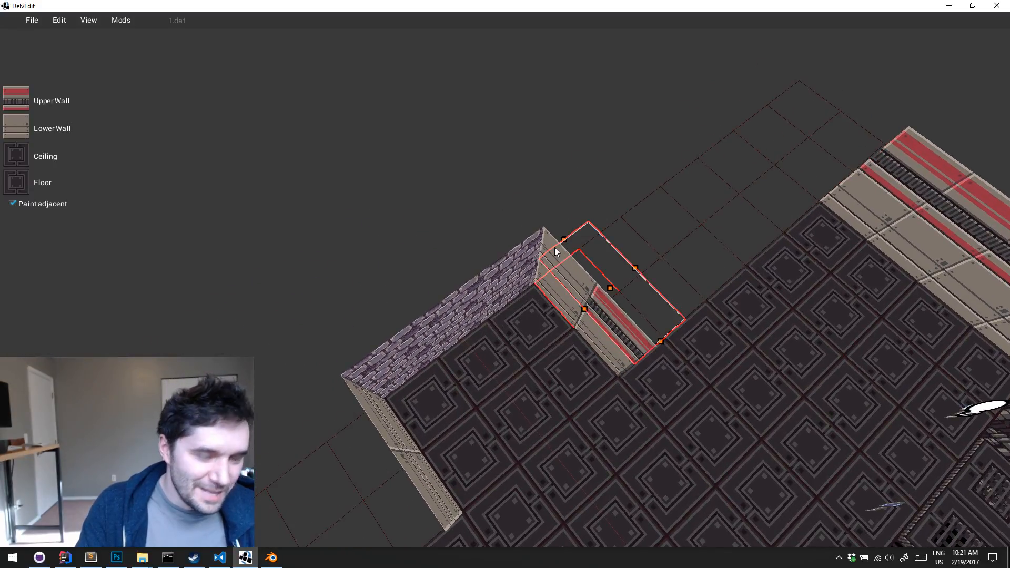
pyautogui.hotkey('shift', 'Return')
pyautogui.press('Escape')
# Carve the corner block on the opposite side of the purple brick recess and raise its floor to close it
pyautogui.moveTo(554, 247); pyautogui.dragTo(554, 247, button='middle')
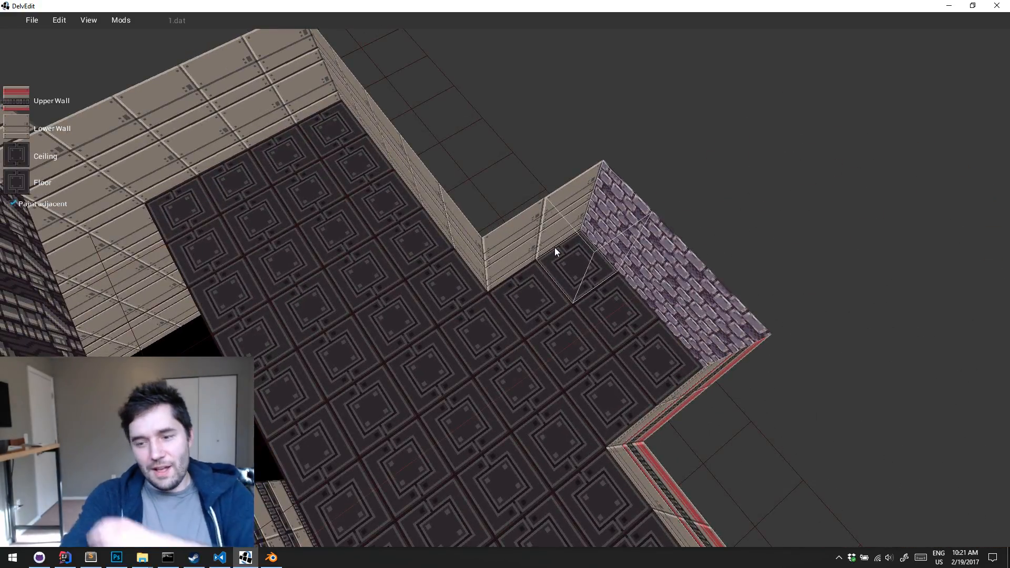
pyautogui.press('a')
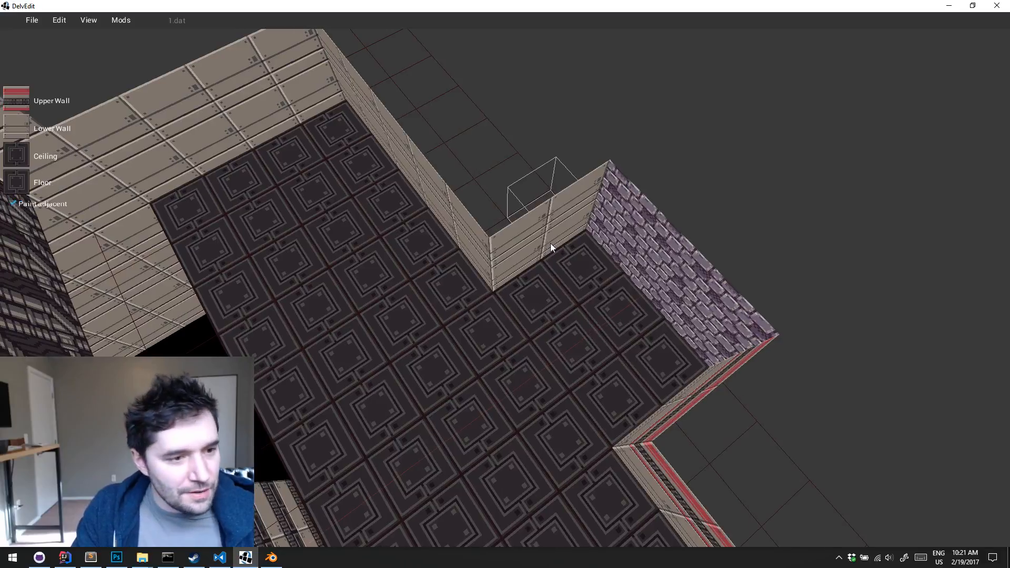
pyautogui.click(509, 261)
pyautogui.press('Return')
pyautogui.press('w')
pyautogui.moveTo(508, 258); pyautogui.dragTo(508, 257, button='middle')
pyautogui.moveTo(495, 361); pyautogui.dragTo(507, 260)
pyautogui.press('Escape')
# Select the two blocks behind the recess's opposite return wall and paint them with the red-striped upper wall
pyautogui.press('s')
pyautogui.moveTo(608, 297); pyautogui.dragTo(608, 296, button='middle')
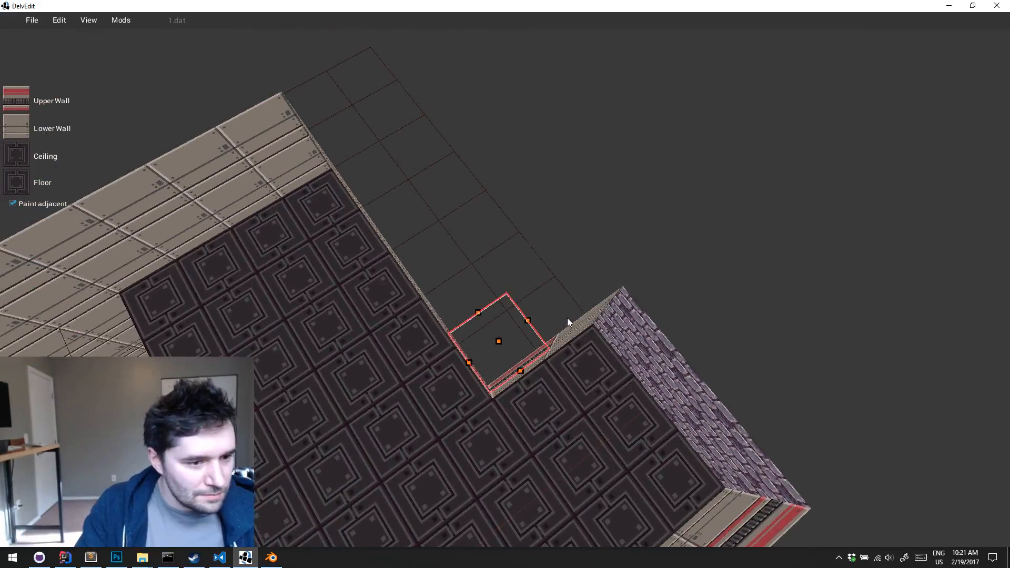
pyautogui.moveTo(551, 330); pyautogui.dragTo(629, 268)
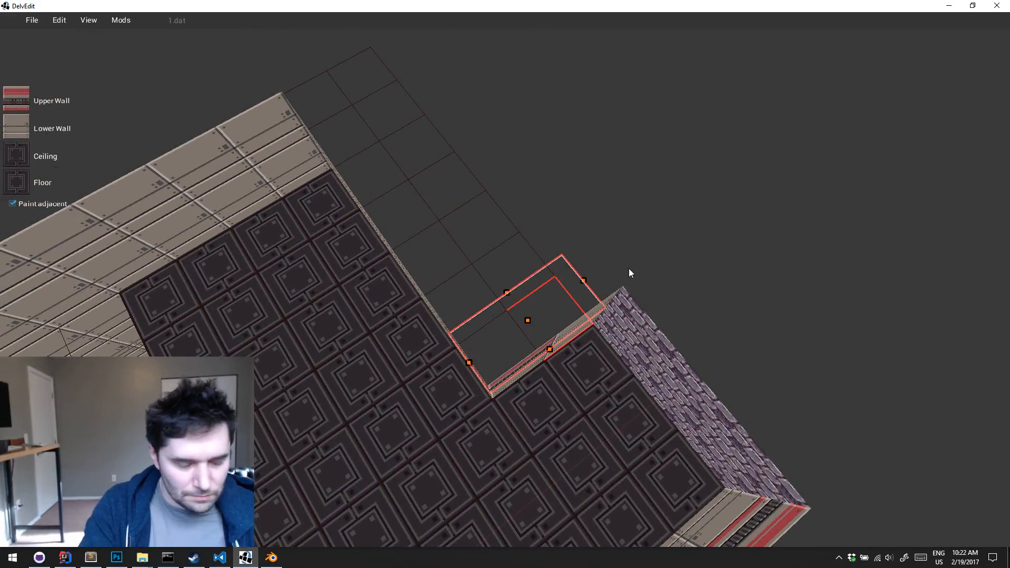
pyautogui.press('Escape')
# Select the strip of blocks behind the plain side wall running from that recess corner and paint it with the red-striped upper wall
pyautogui.press('a')
pyautogui.press('w')
pyautogui.moveTo(583, 377); pyautogui.dragTo(479, 194)
pyautogui.hotkey('shift', 'Return')
pyautogui.press('Escape')
# Select the row of blocks behind the last plain end wall beside the pit and paint it with the red-striped upper wall
pyautogui.press('a')
pyautogui.press('s')
pyautogui.moveTo(555, 176)
pyautogui.mouseDown()
pyautogui.moveTo(372, 290)
pyautogui.moveTo(374, 303)
pyautogui.mouseUp()
pyautogui.hotkey('shift', 'Return')
pyautogui.press('Escape')
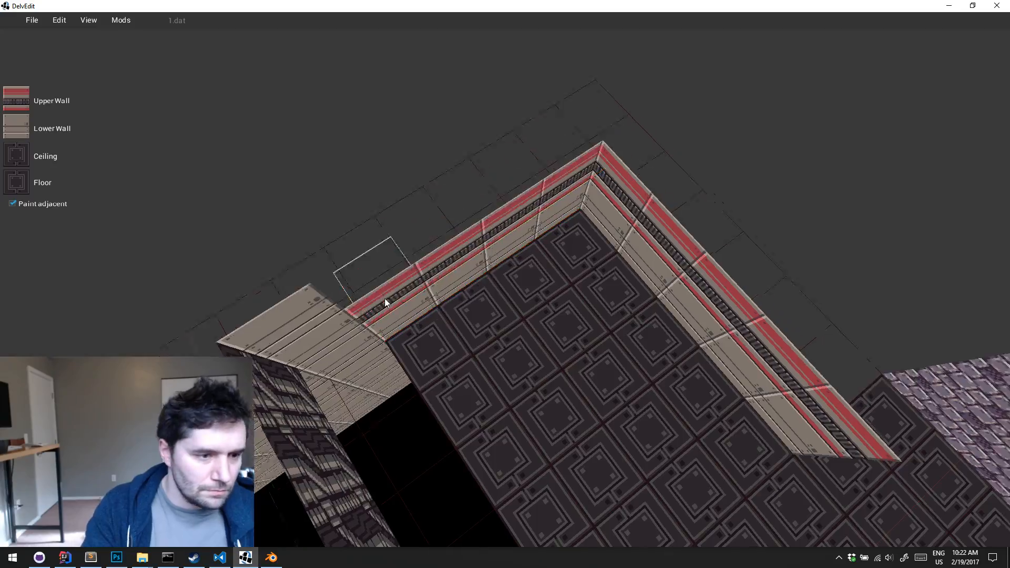
# Play-test the level, walking past the striped walls, the catwalk and the red-lit alcove to inspect them
pyautogui.press('a')
pyautogui.moveTo(385, 298); pyautogui.dragTo(384, 299, button='middle')
pyautogui.press('w')
pyautogui.press('s')
pyautogui.press('w')
pyautogui.press('w')
pyautogui.press('a')
pyautogui.press('w')
pyautogui.press('p')
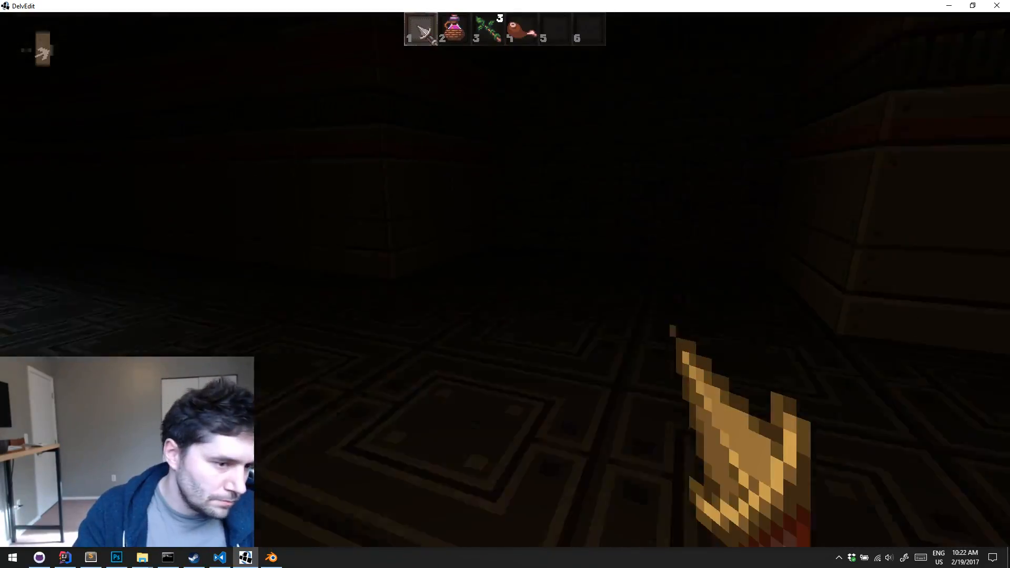
pyautogui.press('d')
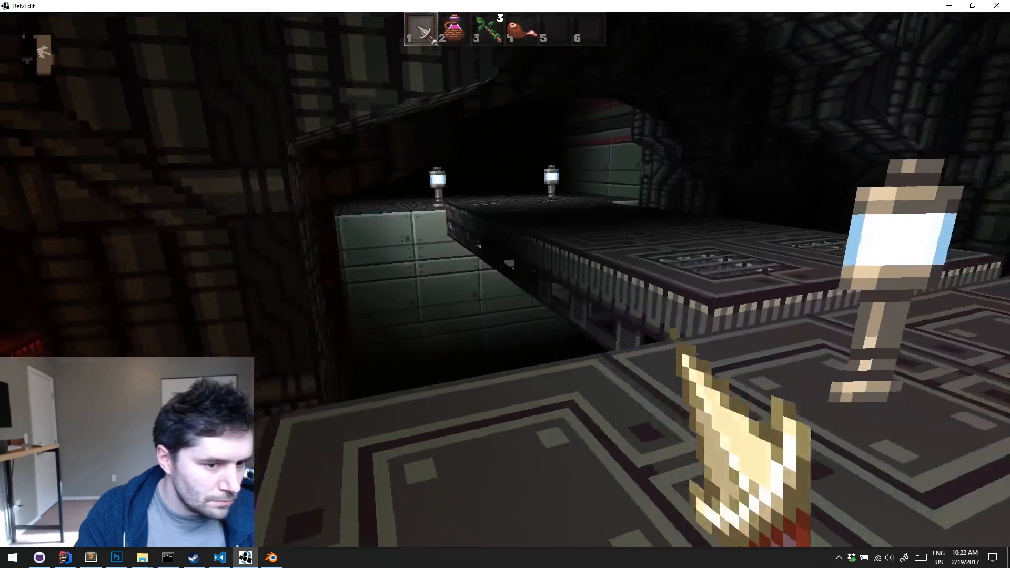
pyautogui.press('w')
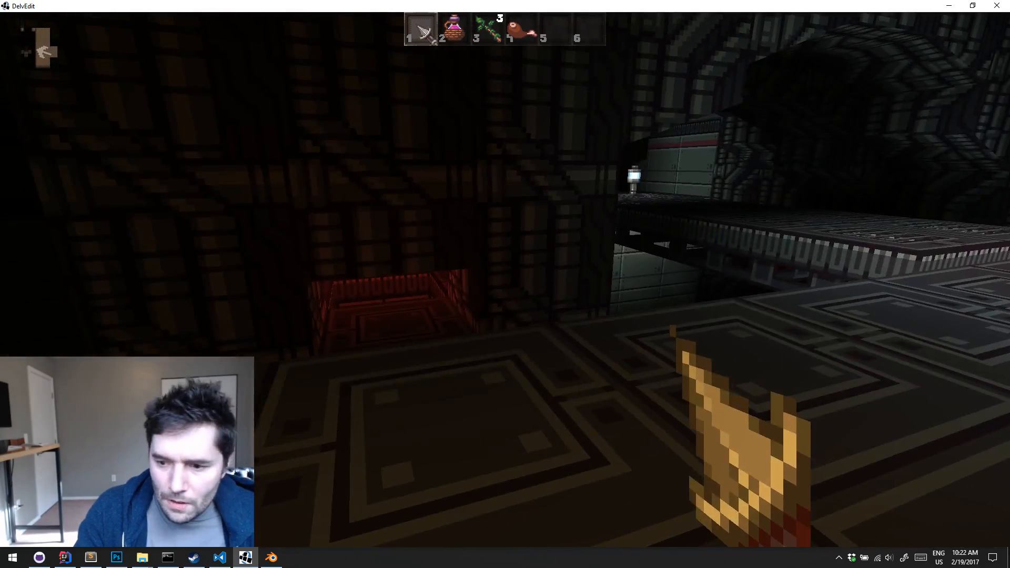
# Continue the play-test past the catwalk, the lamps and the striped walls of the adjoining room, and return to the editor
pyautogui.press('w')
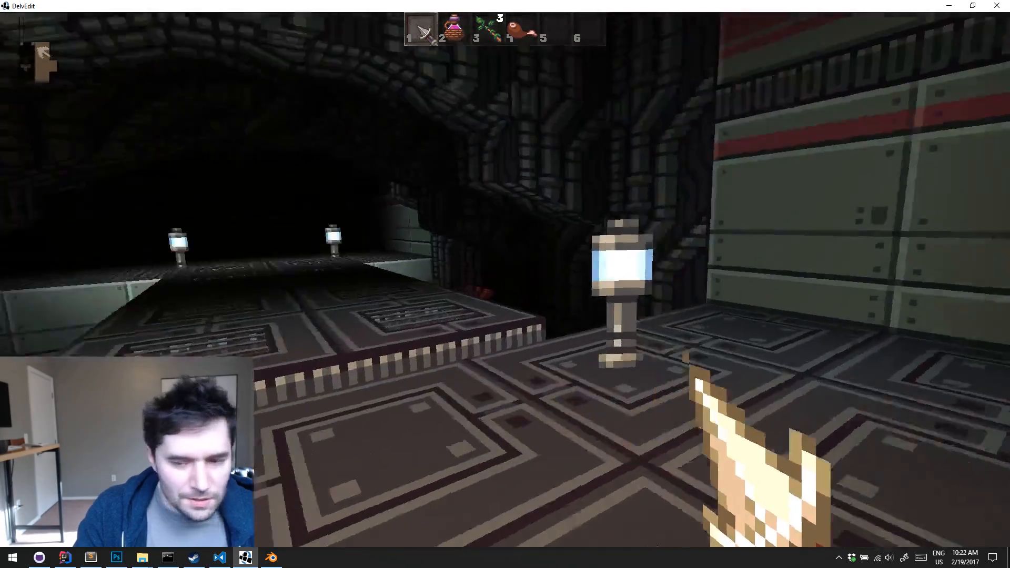
pyautogui.press('s')
pyautogui.press('a')
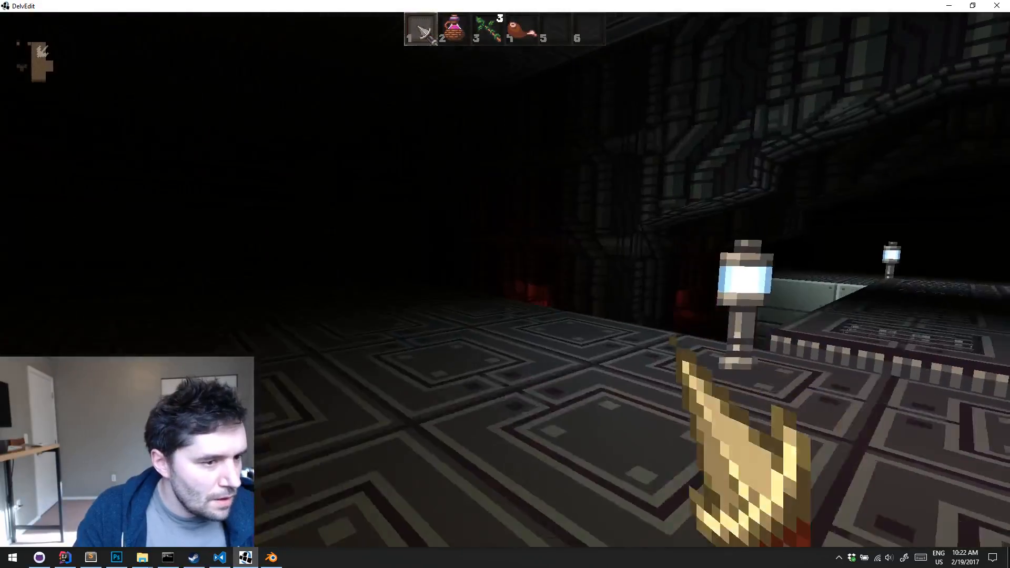
pyautogui.press('a')
pyautogui.press('s')
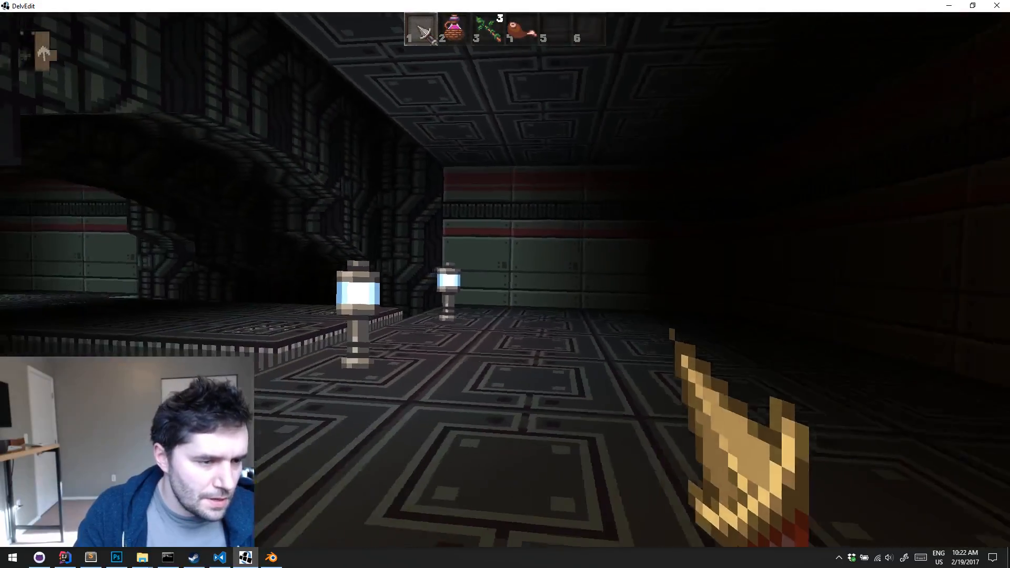
pyautogui.press('d')
pyautogui.press('a')
pyautogui.press('w')
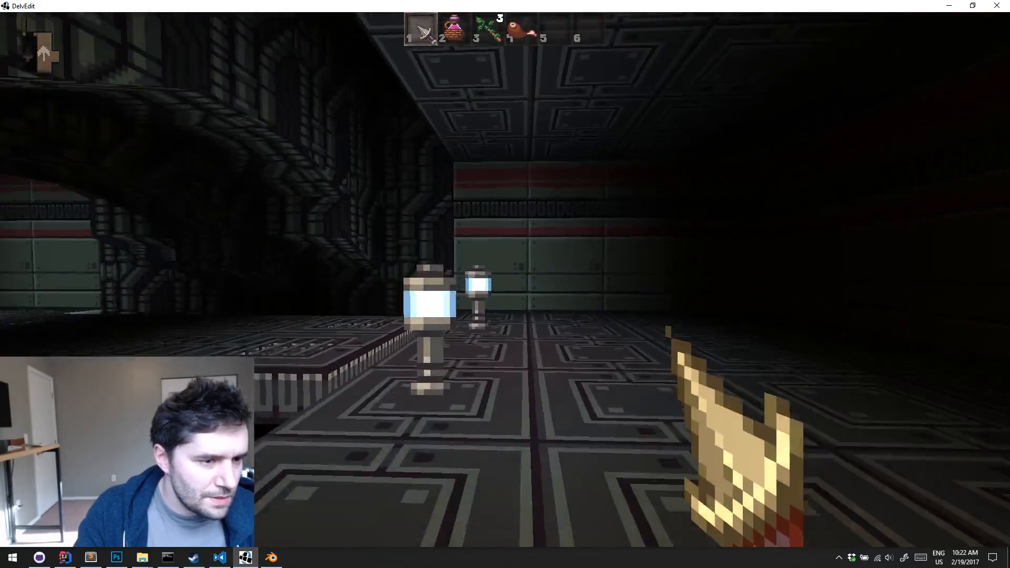
pyautogui.press('d')
pyautogui.press('w')
pyautogui.press('a')
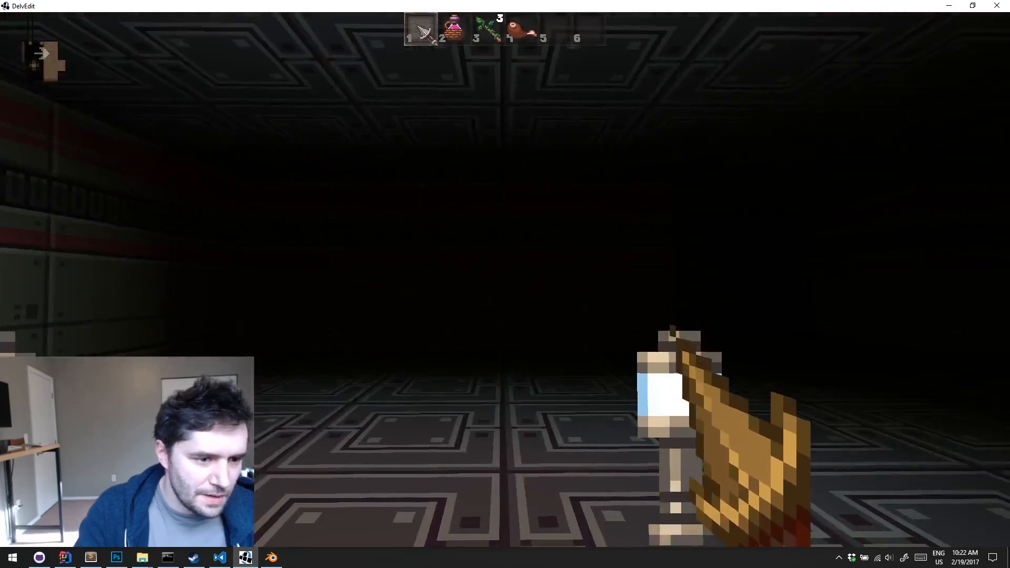
pyautogui.press('Escape')
# Examine the lamp-lit room beside the pit and its open edge next to the pipe wall in the editor
pyautogui.press('s')
pyautogui.moveTo(384, 299); pyautogui.dragTo(385, 299, button='right')
pyautogui.press('w')
pyautogui.press('s')
pyautogui.press('s')
pyautogui.press('w')
pyautogui.press('s')
pyautogui.press('w')
pyautogui.press('s')
pyautogui.press('w')
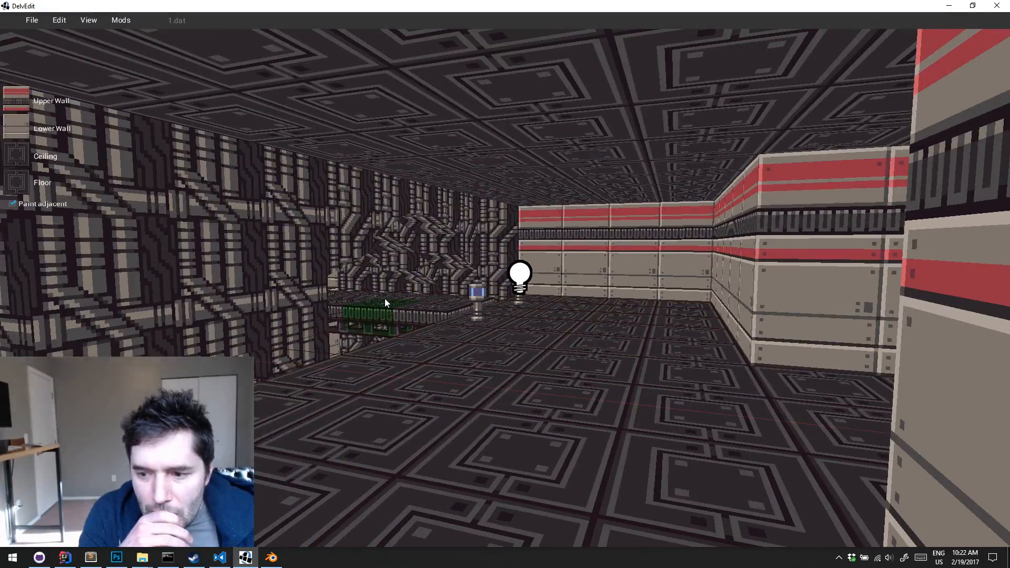
# Fill one floor tile at the pit's edge, near the catwalk, to form a solid striped pillar
pyautogui.press('a')
pyautogui.moveTo(384, 299); pyautogui.dragTo(385, 299, button='right')
pyautogui.press('d')
pyautogui.press('s')
pyautogui.press('a')
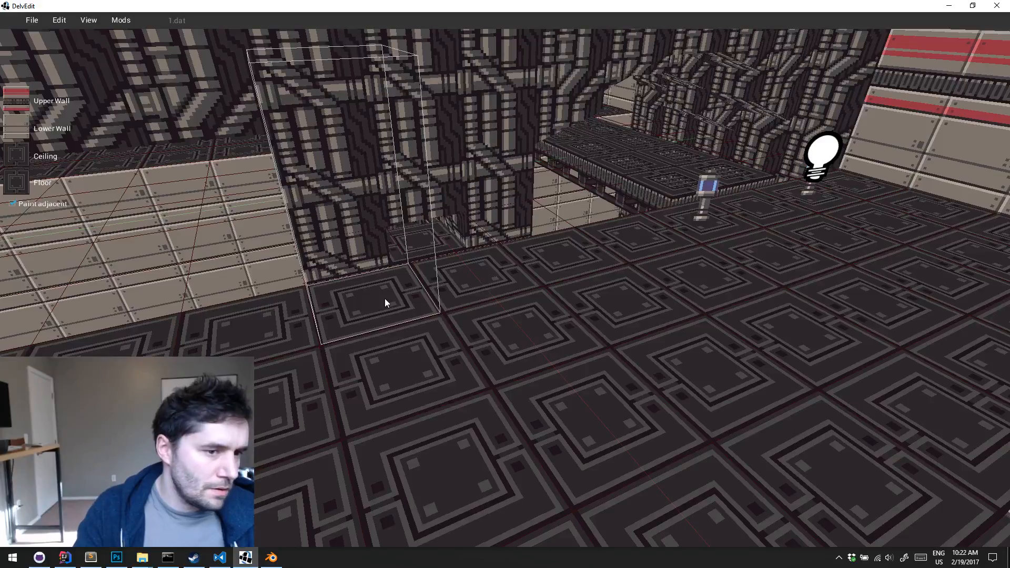
pyautogui.click(384, 303)
pyautogui.moveTo(385, 299); pyautogui.dragTo(385, 299, button='right')
pyautogui.press('s')
pyautogui.press('w')
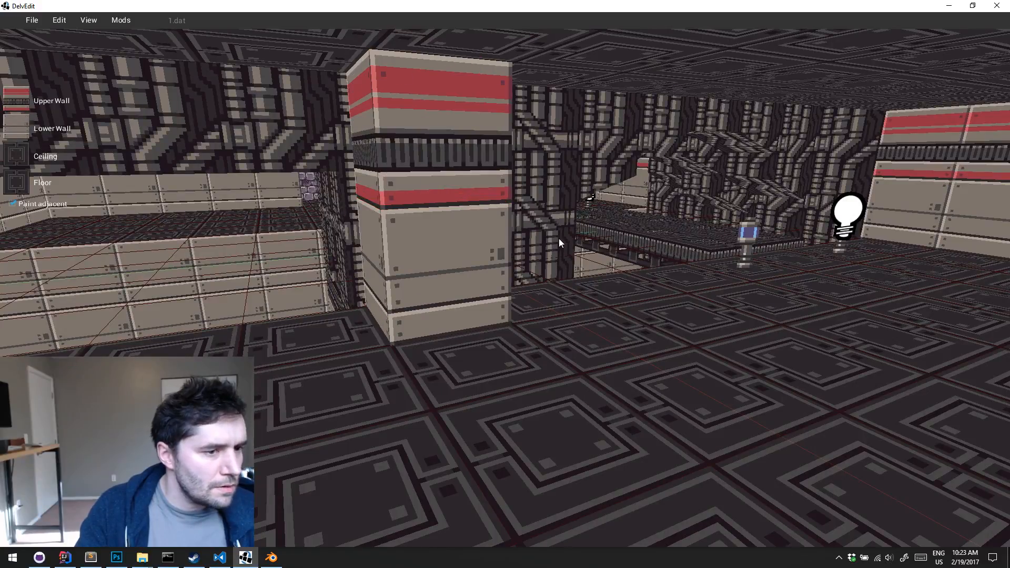
# Extend the solid pillar into a three-tile wall along the pit's edge
pyautogui.moveTo(558, 239); pyautogui.dragTo(537, 247, button='right')
pyautogui.press('s')
pyautogui.moveTo(416, 328); pyautogui.dragTo(579, 263)
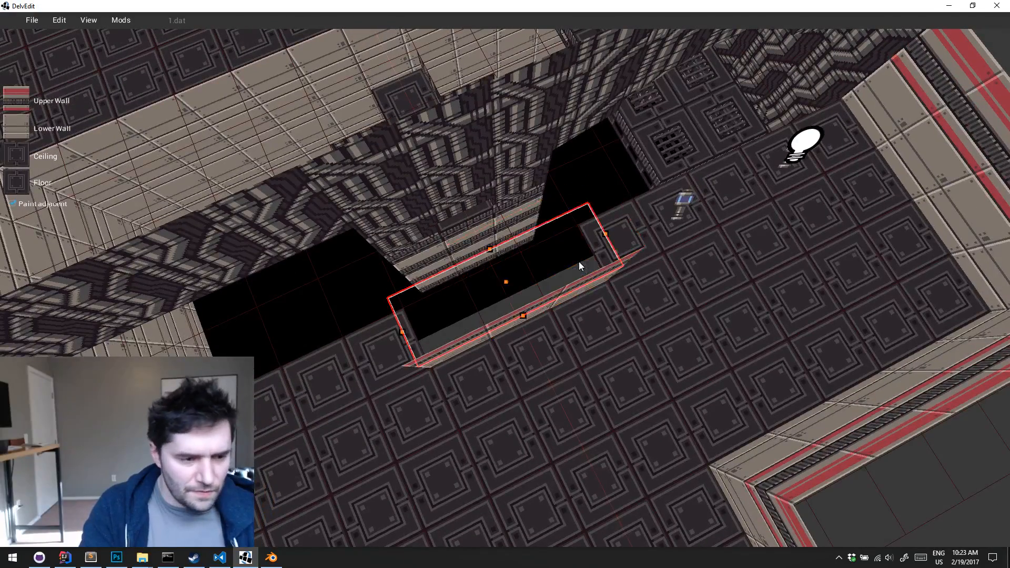
# Play-test the level around the solid three-tile wall at the pit's edge, and return to the editor
pyautogui.moveTo(579, 262); pyautogui.dragTo(580, 262, button='right')
pyautogui.press('w')
pyautogui.press('p')
pyautogui.press('w')
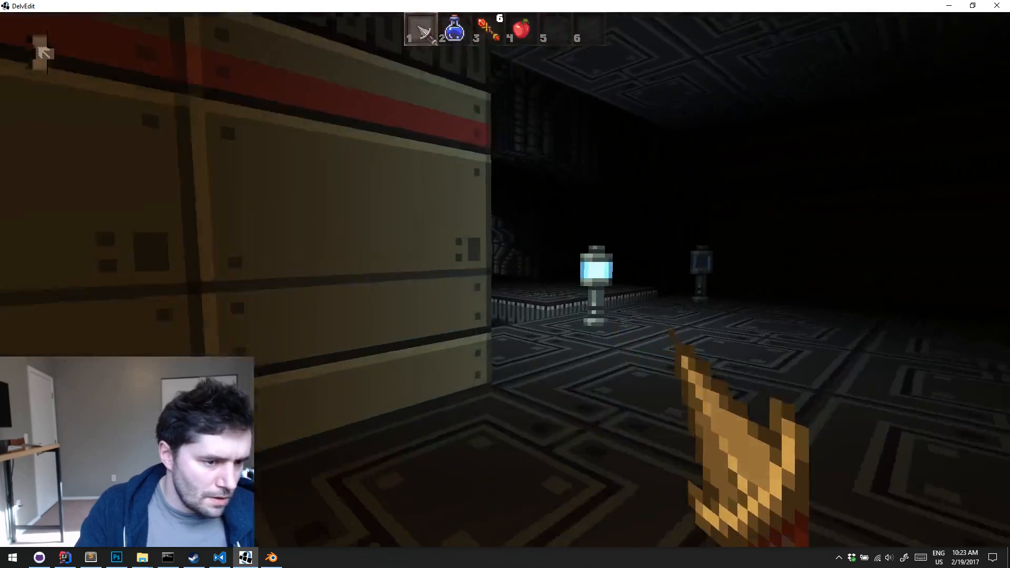
pyautogui.press('w')
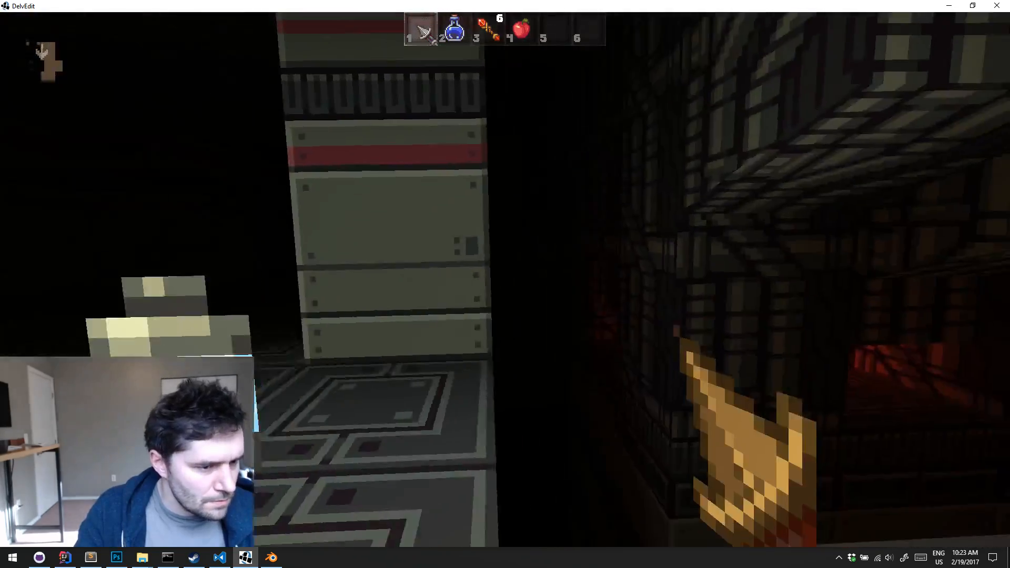
pyautogui.press('Escape')
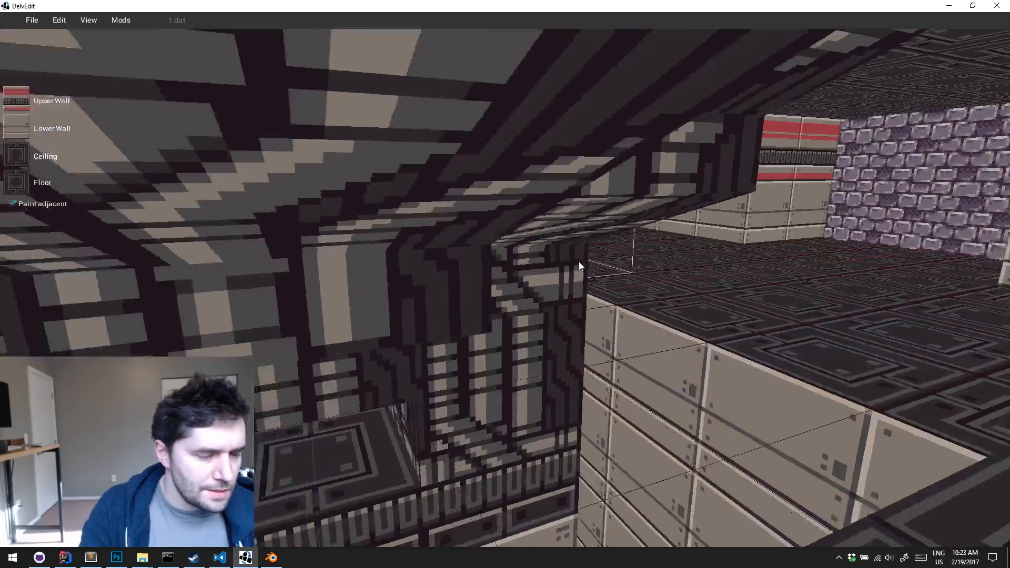
# Select the three tiles at the pit's edge, raise their floor and lower their ceiling to meet it, forming a wall segment
pyautogui.press('w')
pyautogui.moveTo(579, 262); pyautogui.dragTo(544, 266, button='right')
pyautogui.click(544, 267)
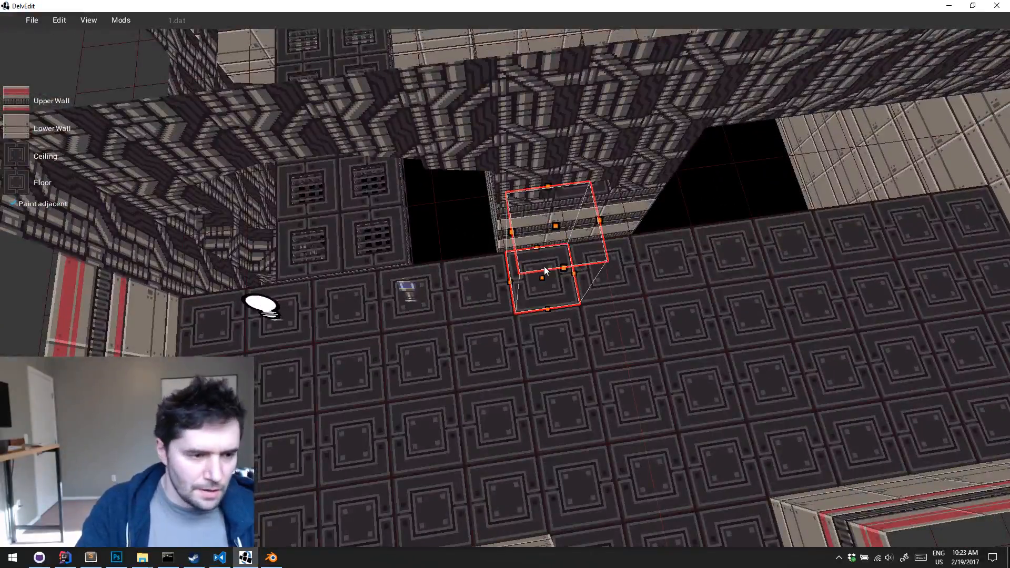
pyautogui.moveTo(544, 267); pyautogui.dragTo(679, 263)
pyautogui.press('w')
pyautogui.moveTo(679, 263); pyautogui.dragTo(679, 263, button='right')
pyautogui.press('w')
pyautogui.press('a')
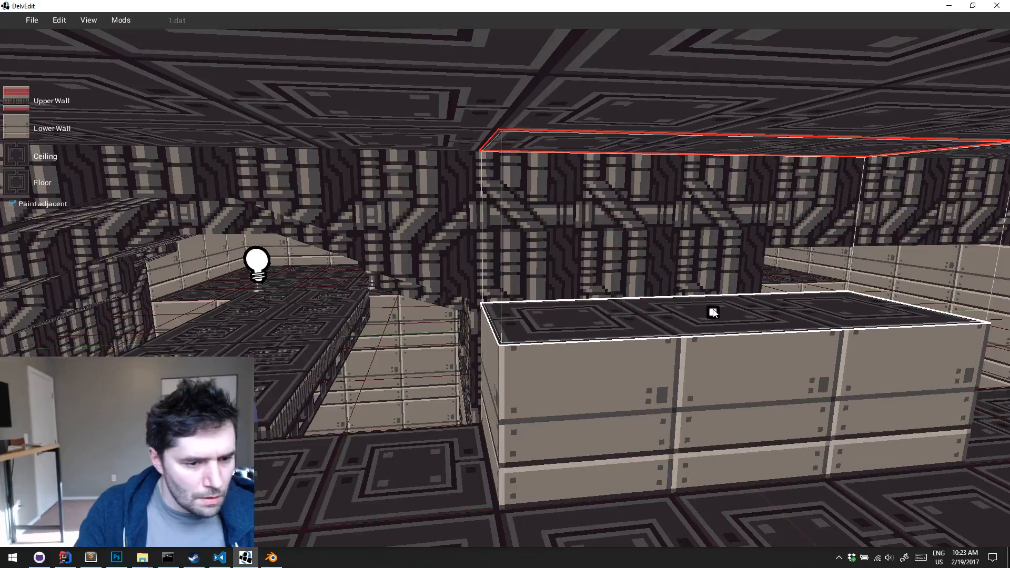
pyautogui.moveTo(727, 159); pyautogui.dragTo(726, 300)
pyautogui.press('Escape')
# Play-test the level, walking around the three-tile wall segment and the lamps, and return to the editor
pyautogui.moveTo(726, 300); pyautogui.dragTo(726, 300, button='right')
pyautogui.press('w')
pyautogui.press('w')
pyautogui.press('p')
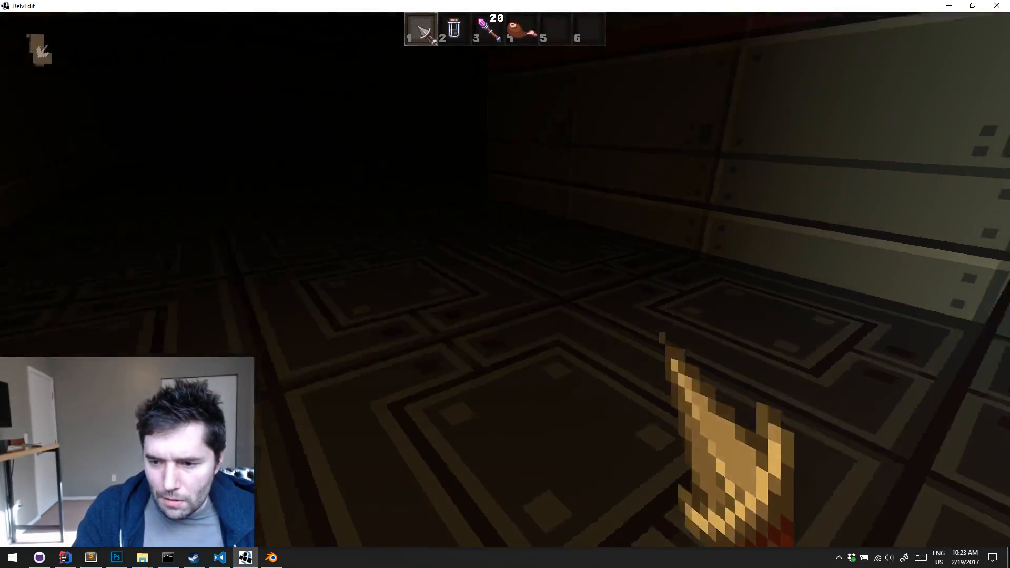
pyautogui.press('a')
pyautogui.press('w')
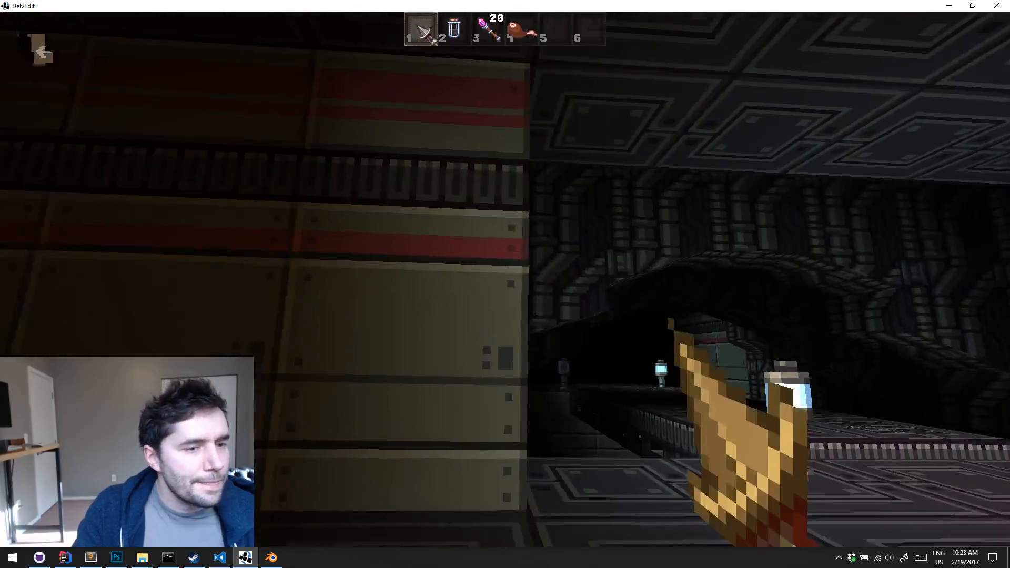
pyautogui.press('s')
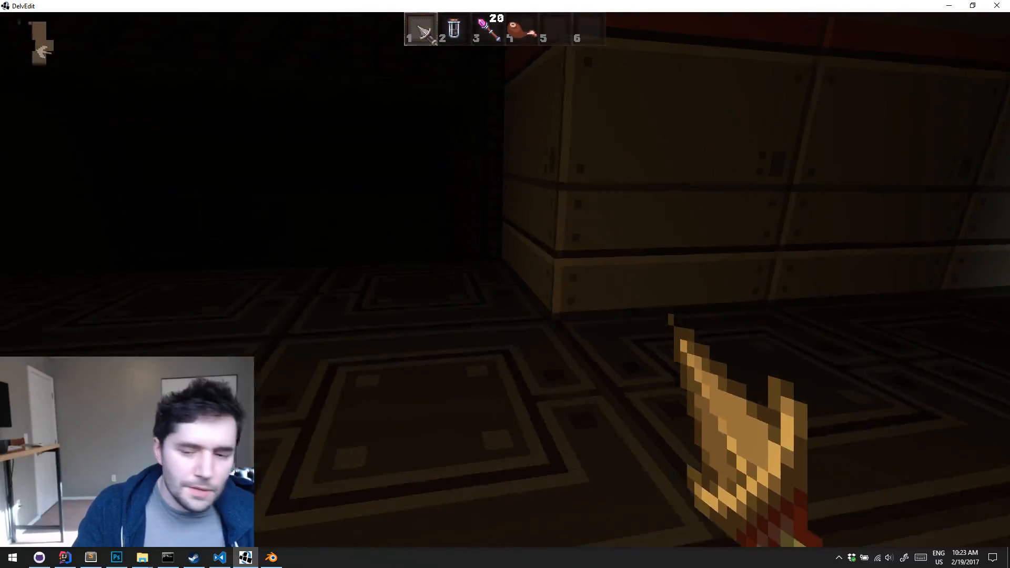
pyautogui.press('w')
pyautogui.press('a')
pyautogui.press('w')
pyautogui.press('s')
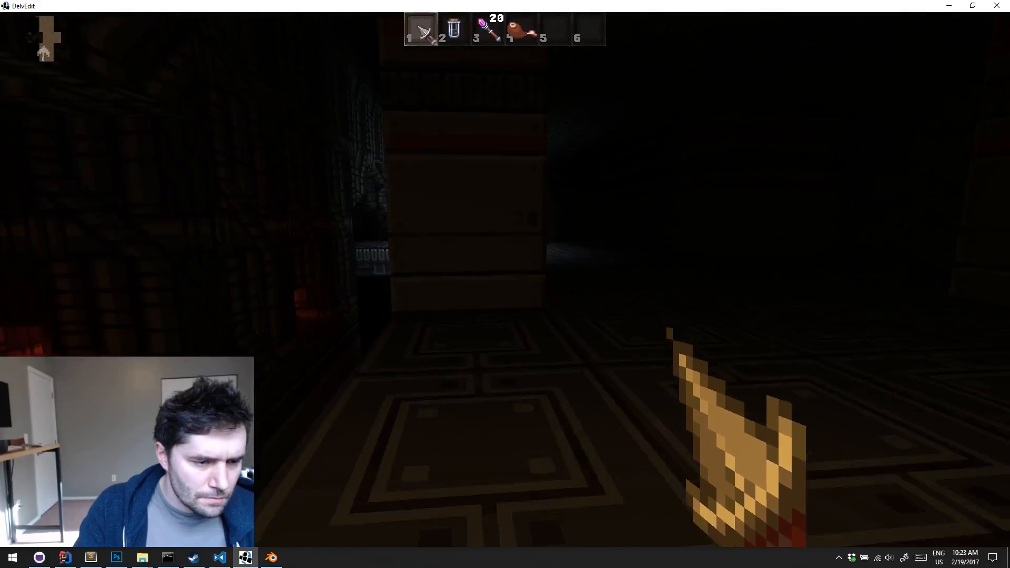
pyautogui.press('w')
pyautogui.press('d')
pyautogui.press('w')
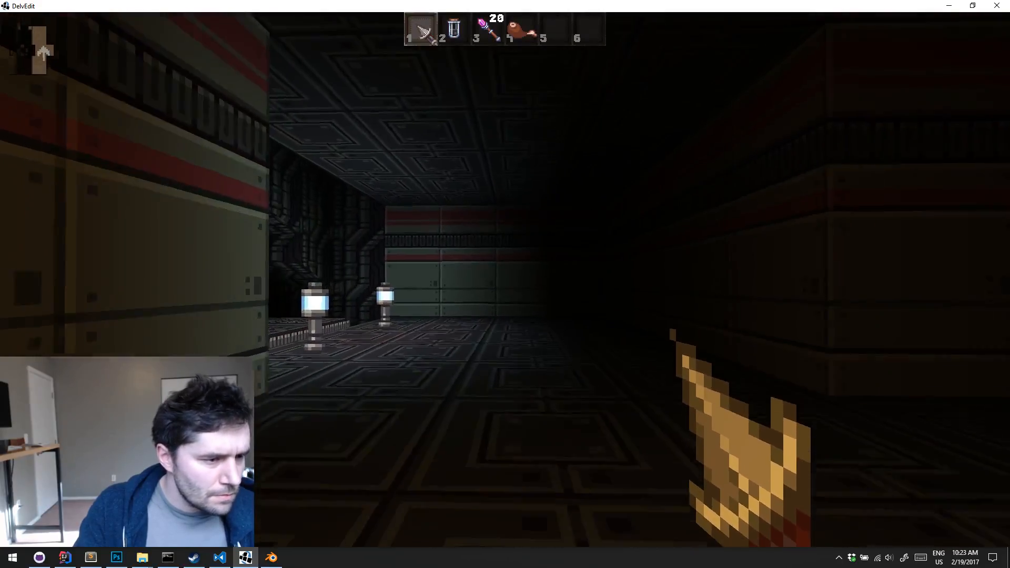
pyautogui.press('Escape')
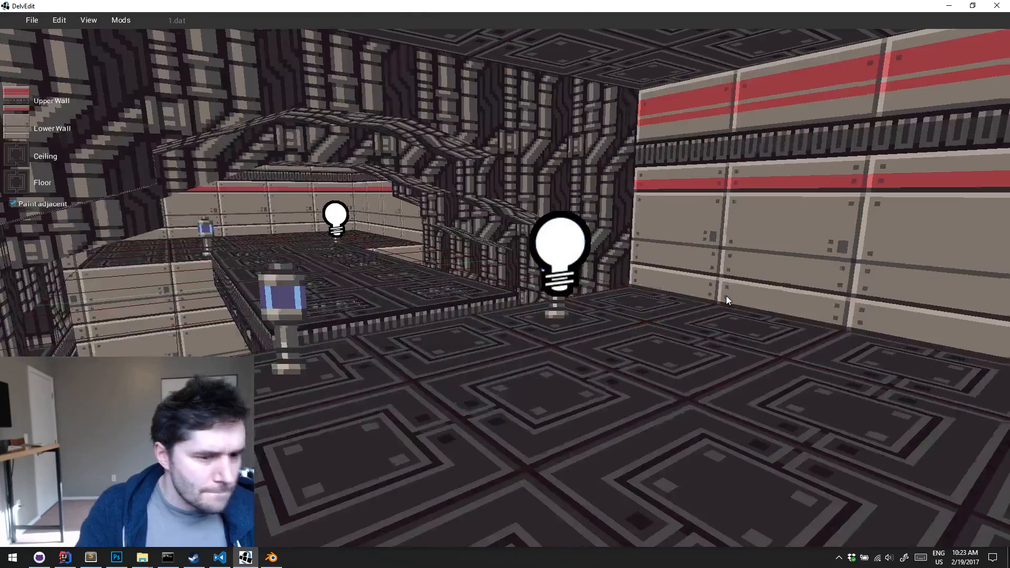
# Examine the red-striped walls, floor and ceiling around the lamp corner at the end of the catwalk
pyautogui.press('s')
pyautogui.press('w')
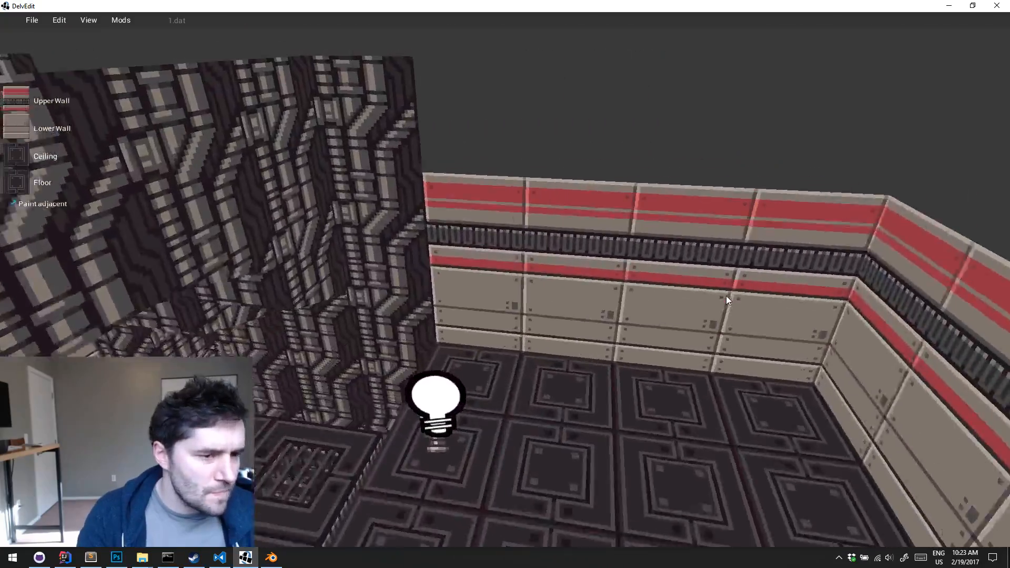
pyautogui.press('s')
pyautogui.press('a')
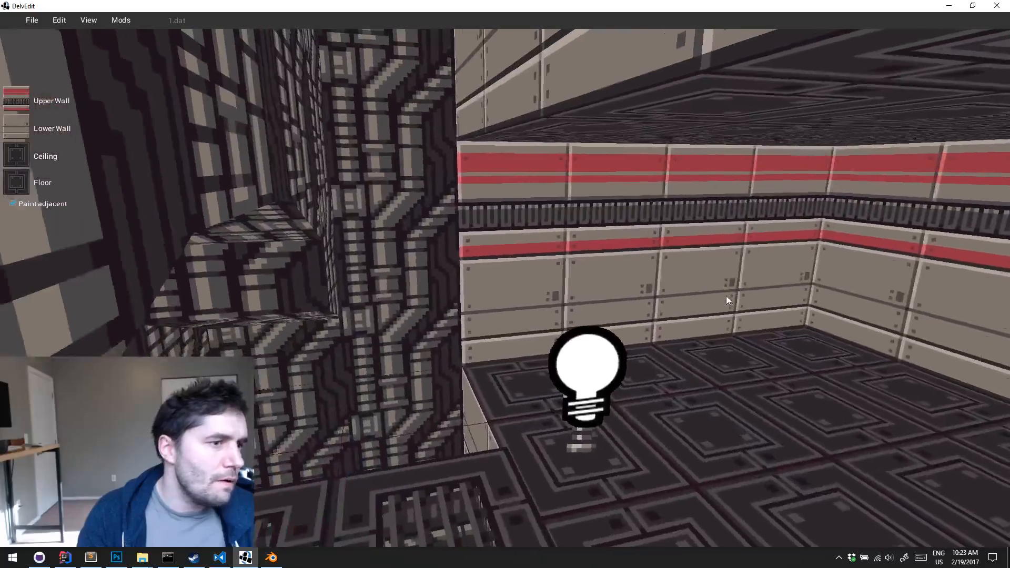
pyautogui.press('d')
pyautogui.press('s')
pyautogui.press('s')
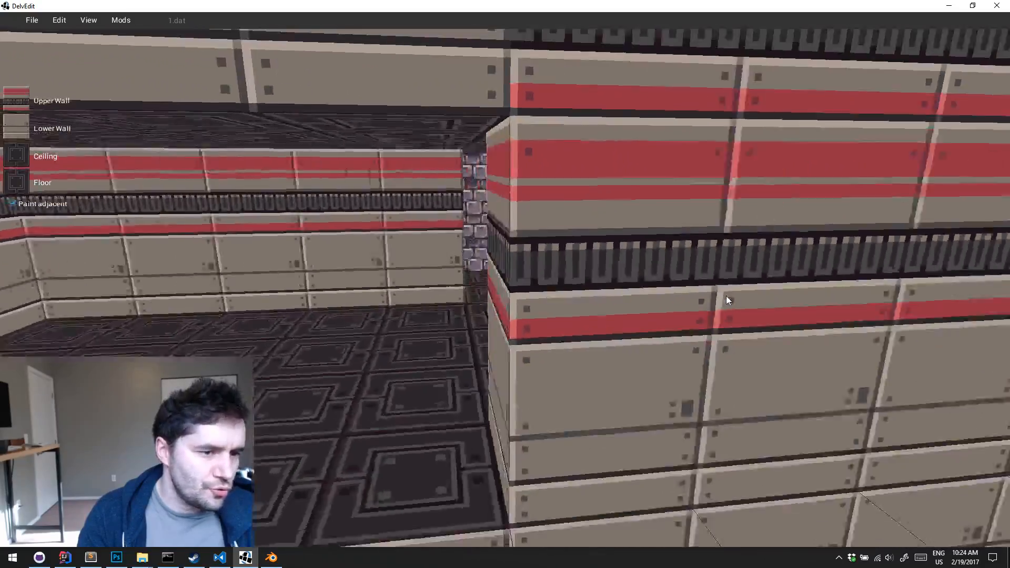
pyautogui.press('w')
pyautogui.press('s')
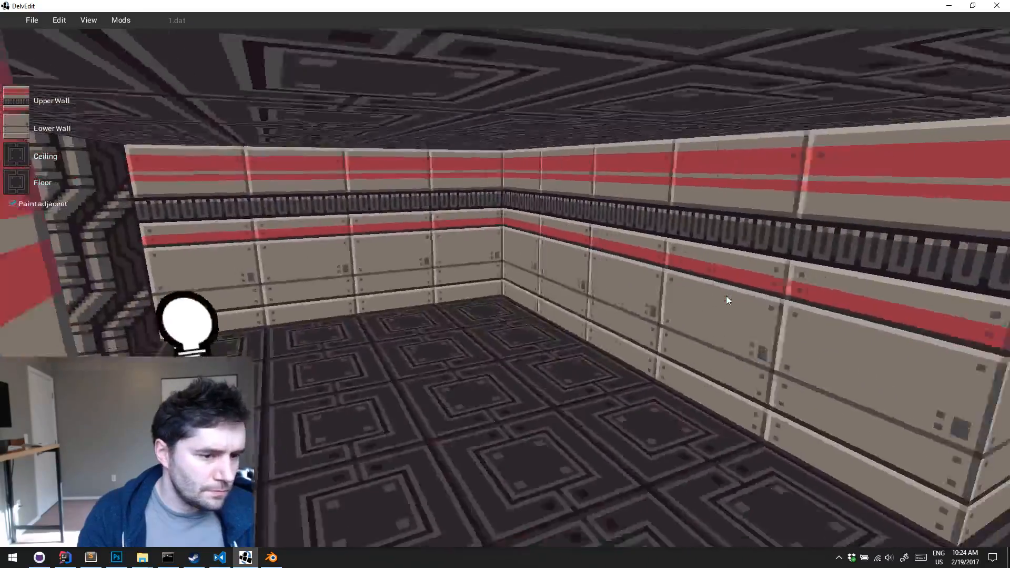
pyautogui.press('d')
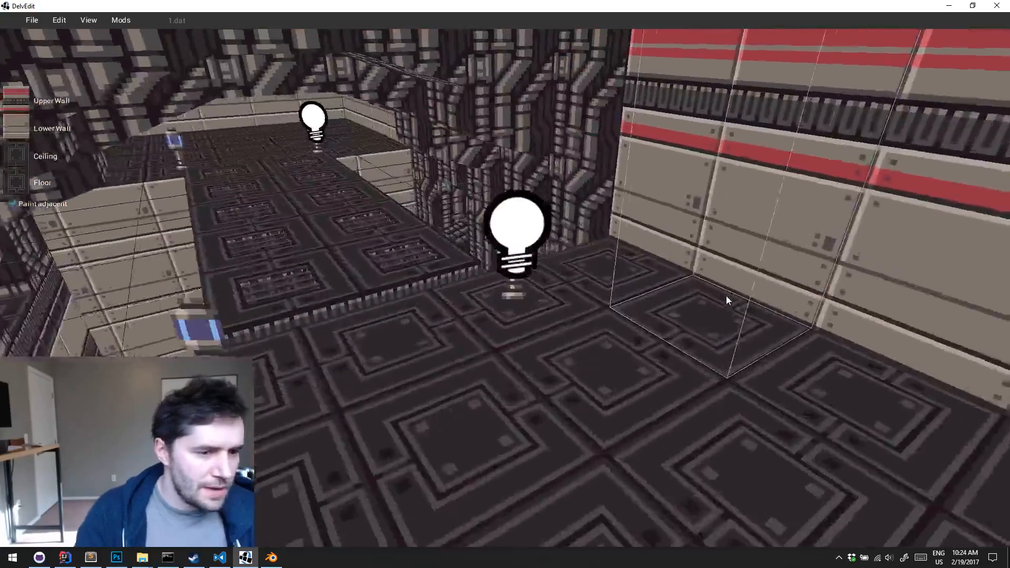
# Select the four-tile floor row along the striped end wall, raise its floor into a low step and lower the ceiling above it
pyautogui.moveTo(727, 296); pyautogui.dragTo(811, 312)
pyautogui.press('s')
pyautogui.press('a')
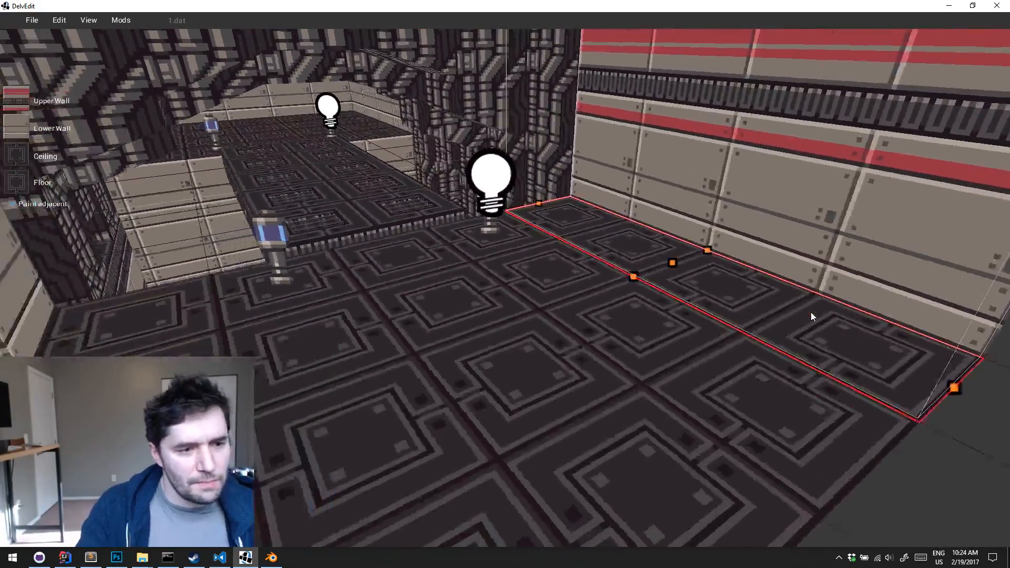
pyautogui.press('w')
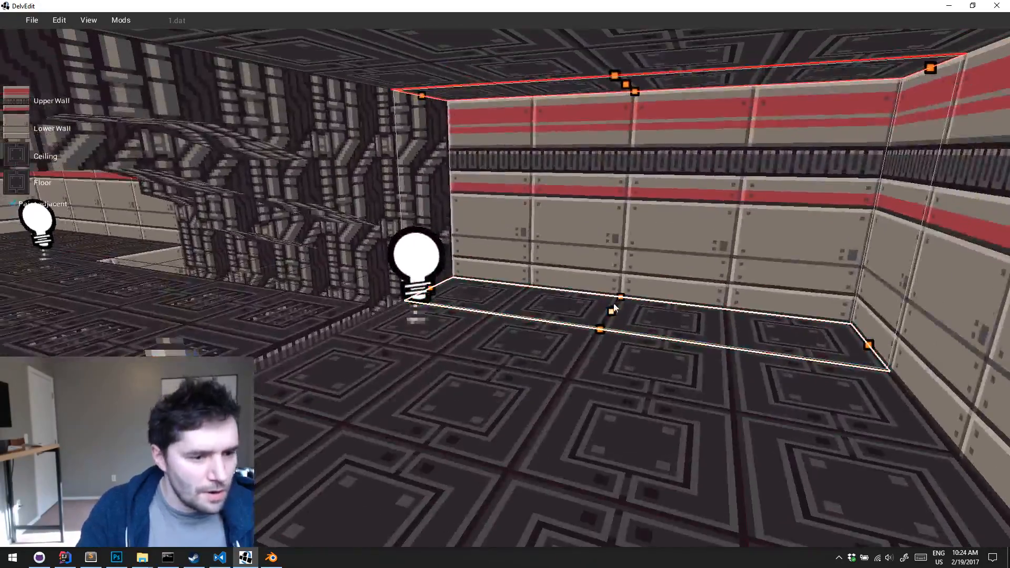
pyautogui.moveTo(614, 308); pyautogui.dragTo(615, 260)
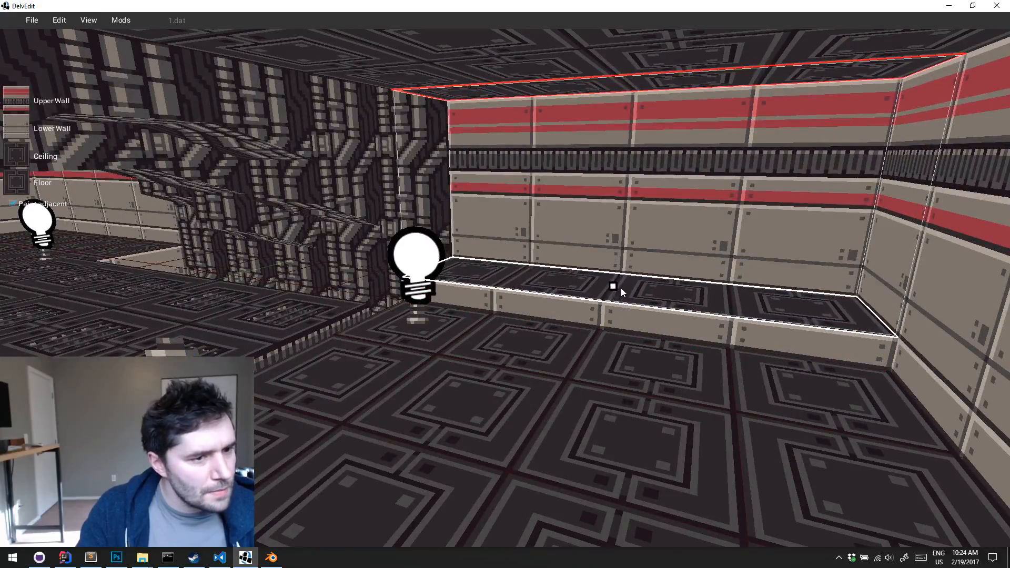
pyautogui.moveTo(635, 100); pyautogui.dragTo(629, 122)
pyautogui.moveTo(625, 156); pyautogui.dragTo(626, 142)
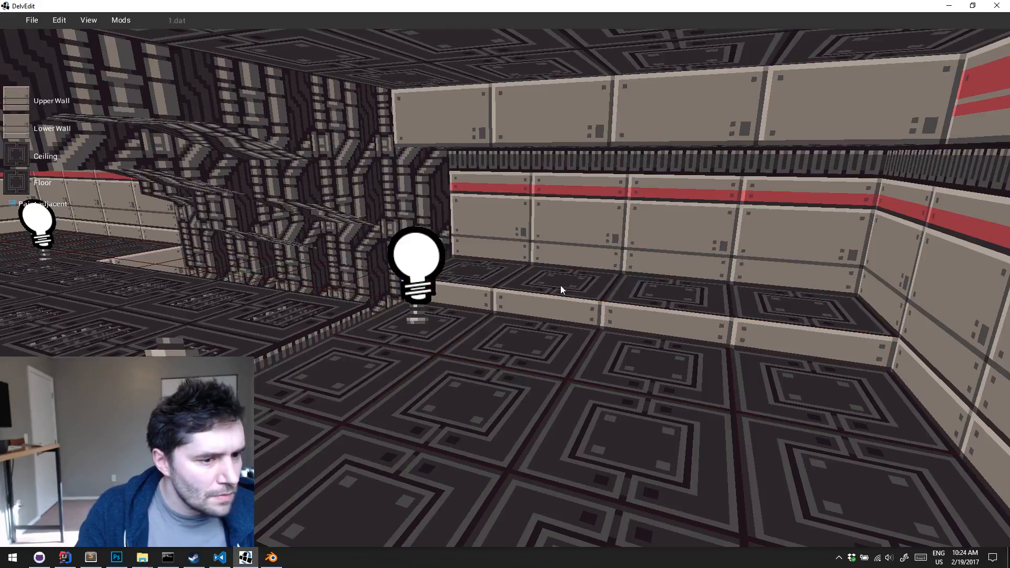
# Try the dark-slotted panel and the blue light panel as upper wall on one tile of the low step, and undo both
pyautogui.click(571, 314)
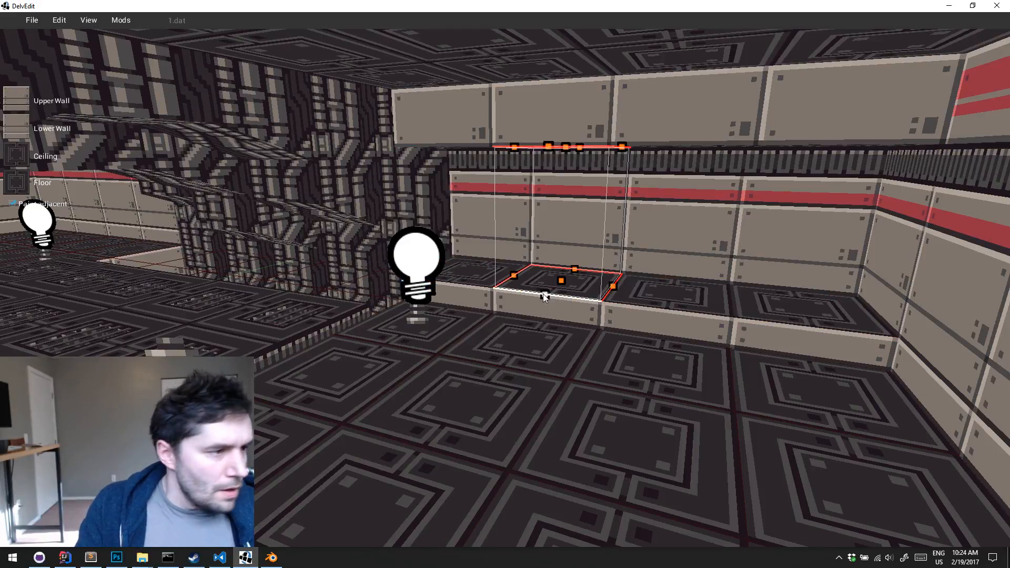
pyautogui.click(19, 101)
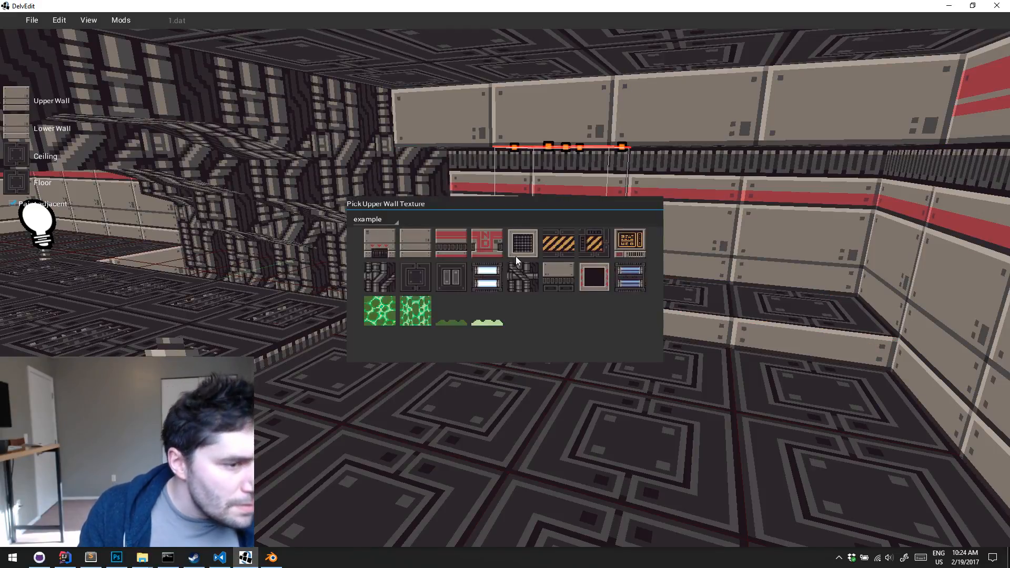
pyautogui.click(548, 274)
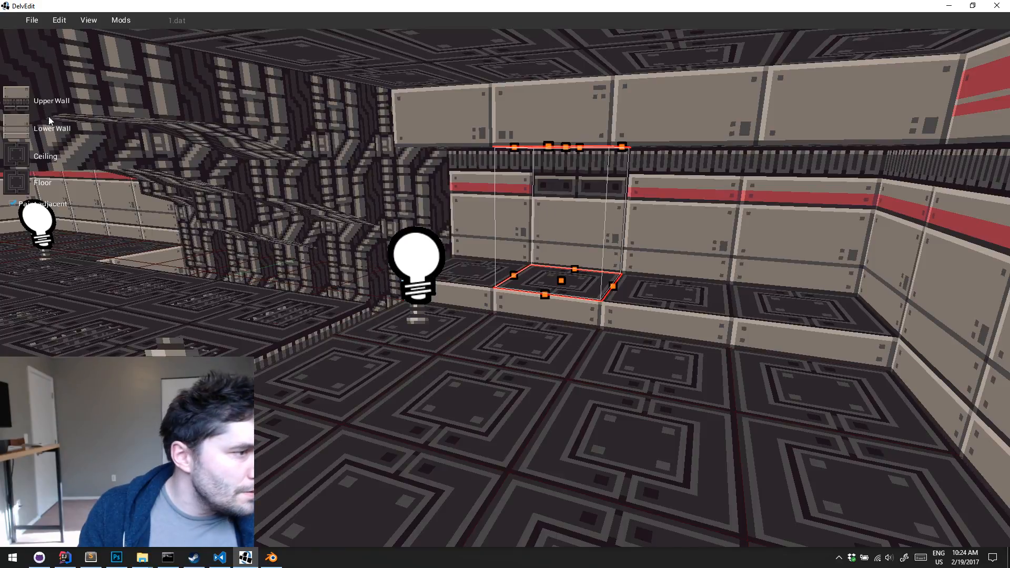
pyautogui.click(25, 101)
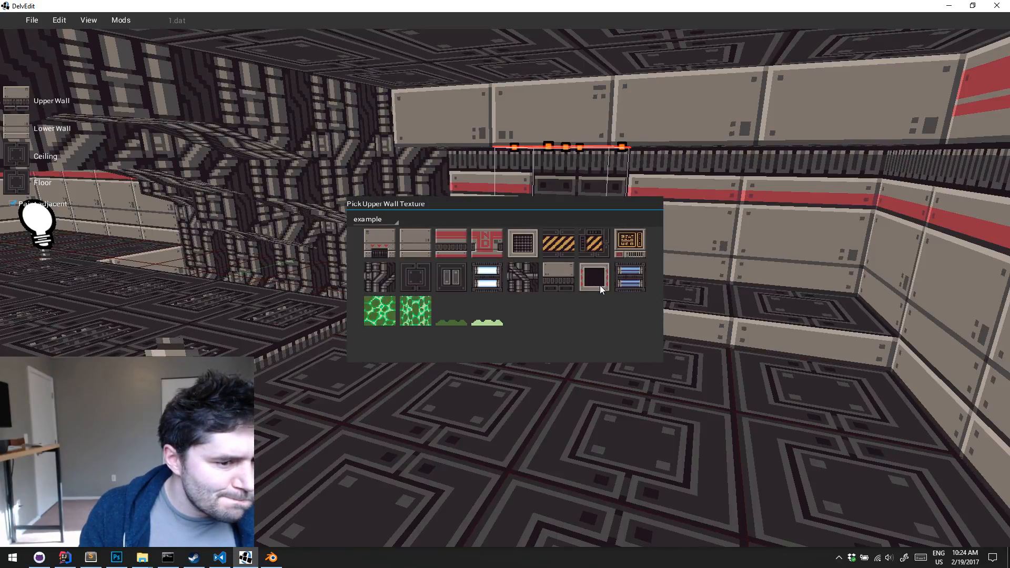
pyautogui.click(630, 276)
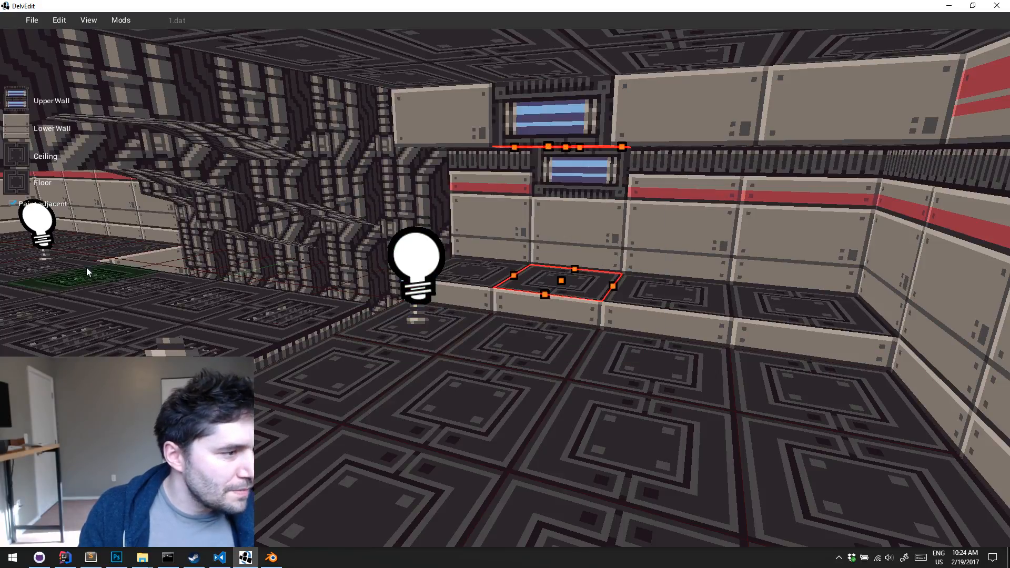
pyautogui.hotkey('ctrl', 'z')
pyautogui.hotkey('ctrl', 'z')
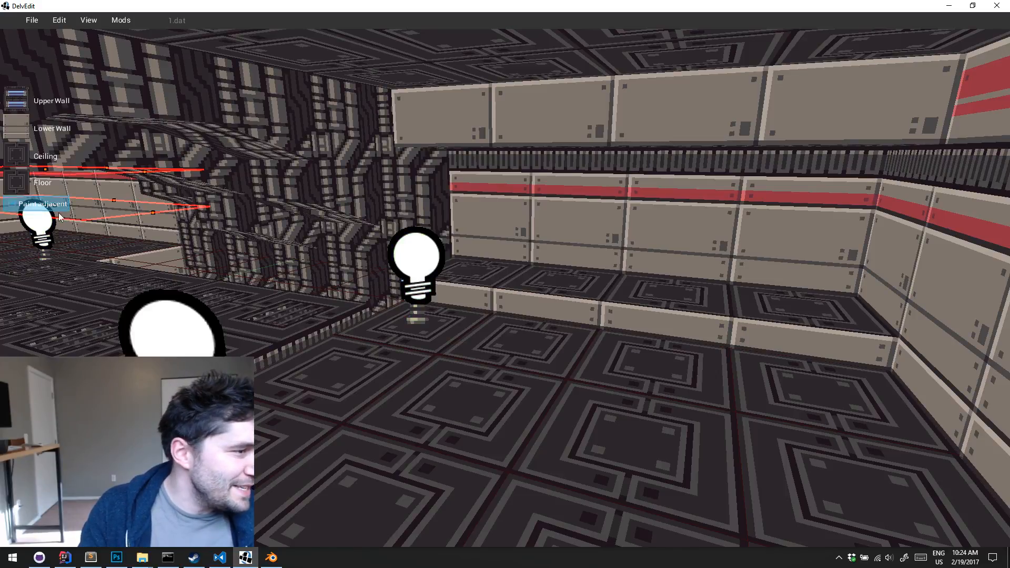
# Set the half-beige panel with dark slots as lower wall on the second tile of the low step
pyautogui.click(557, 282)
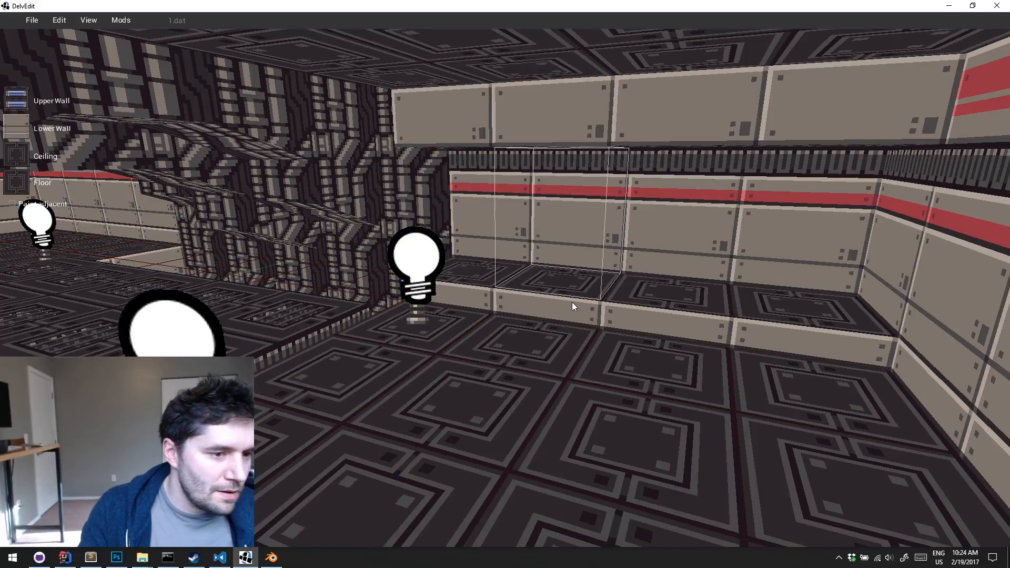
pyautogui.click(18, 98)
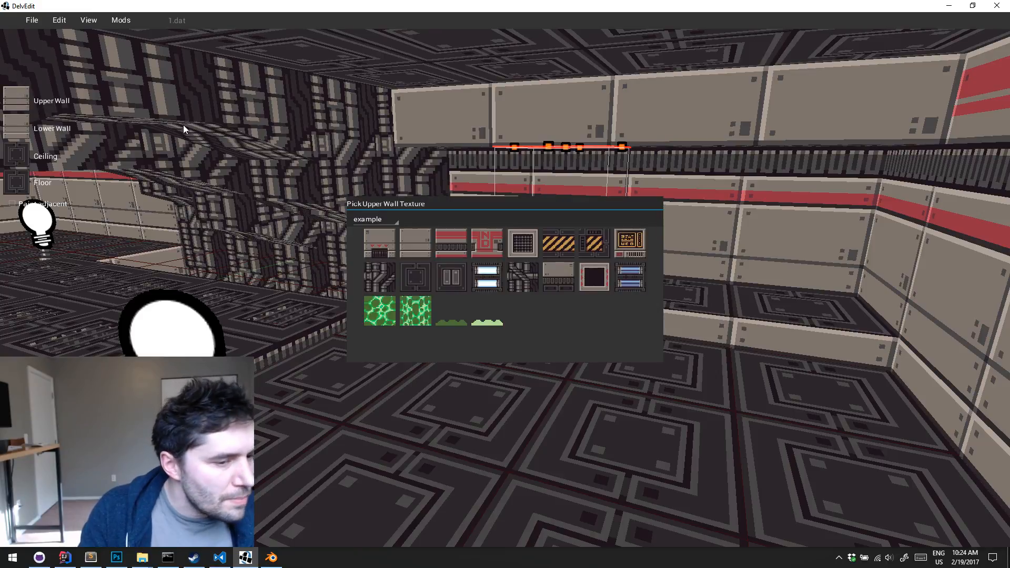
pyautogui.click(485, 302)
pyautogui.click(20, 128)
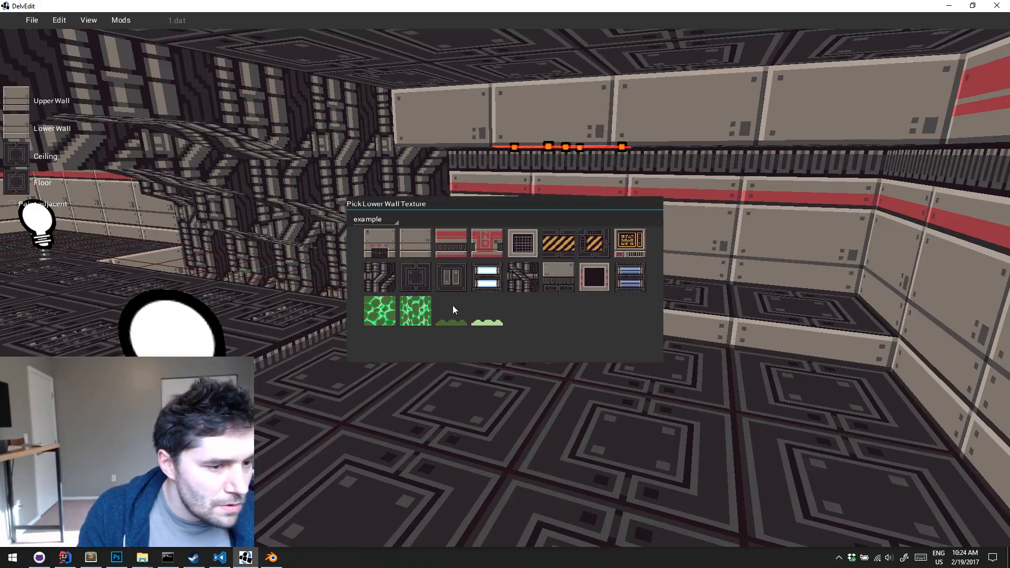
pyautogui.click(551, 284)
pyautogui.press('Escape')
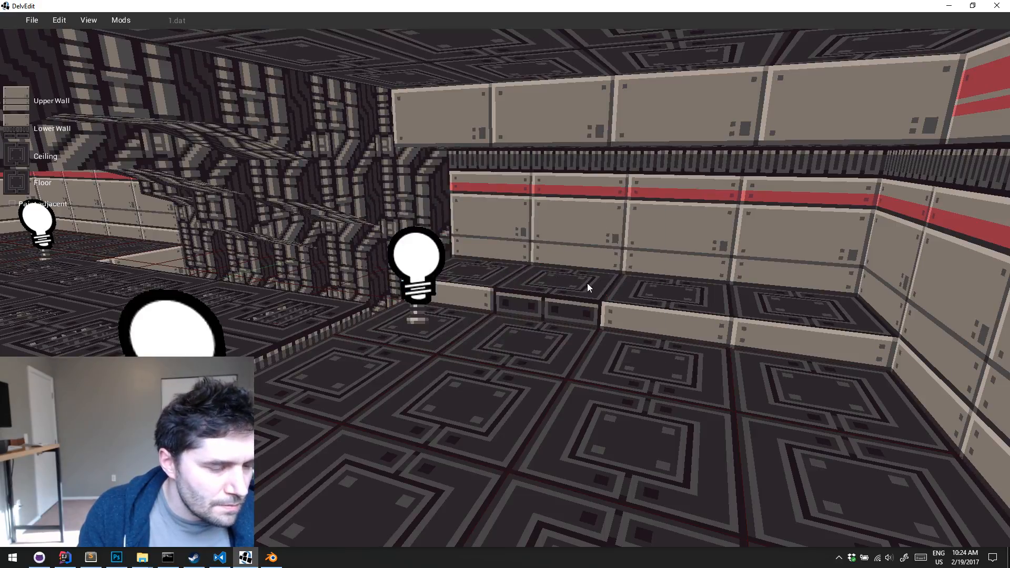
# Paint the same dark-slotted lower wall onto the three remaining tiles of the low step
pyautogui.press('a')
pyautogui.press('d')
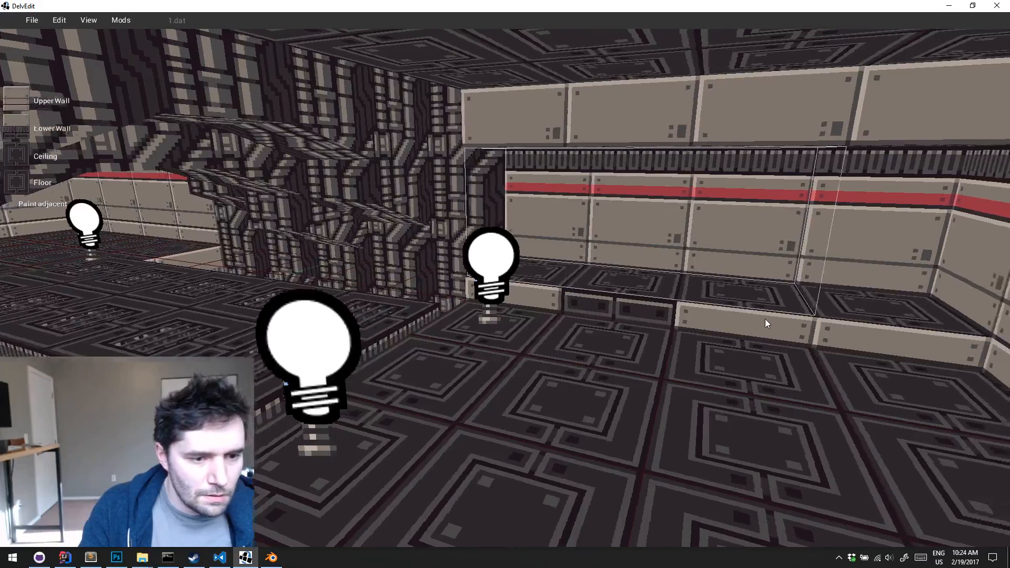
pyautogui.press('1')
pyautogui.press('Right')
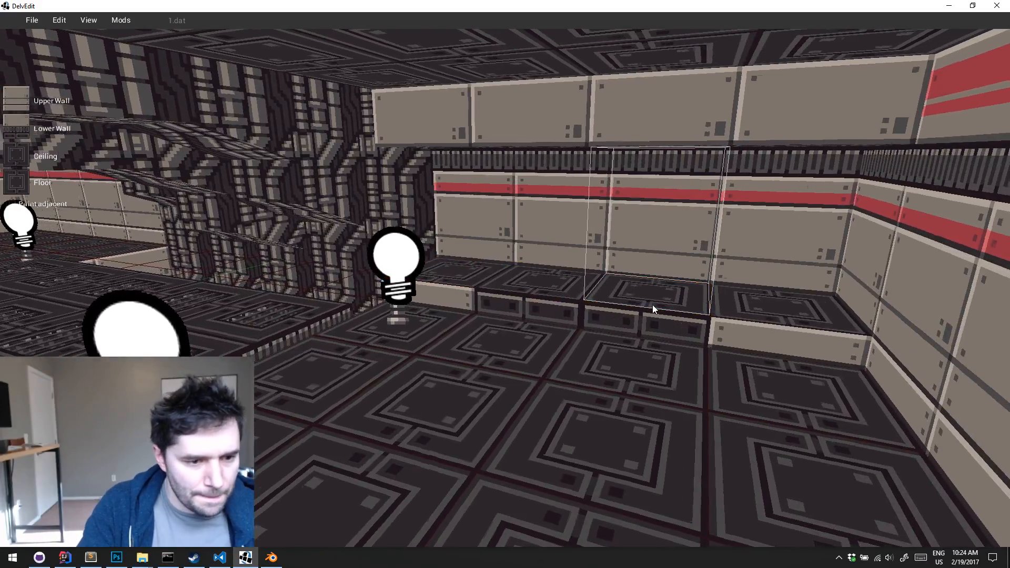
pyautogui.press('Left')
pyautogui.press('1')
pyautogui.press('Left')
# Examine the dark-slotted front of the low step and the striped walls and ceiling around it
pyautogui.press('Left')
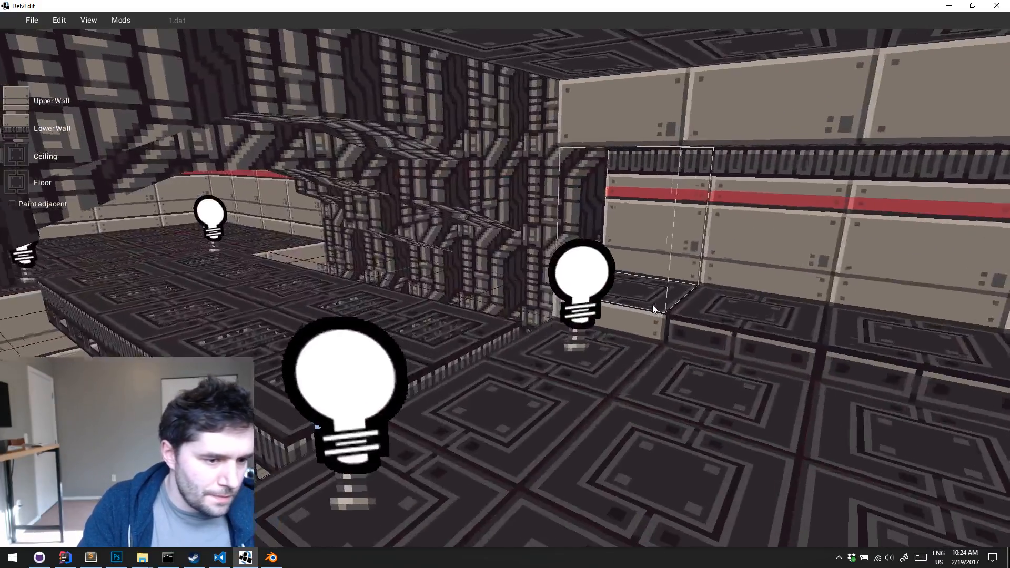
pyautogui.press('1')
pyautogui.press('d')
pyautogui.press('q')
pyautogui.press('Up')
pyautogui.press('Left')
pyautogui.press('e')
pyautogui.press('Down')
pyautogui.press('s')
pyautogui.press('Right')
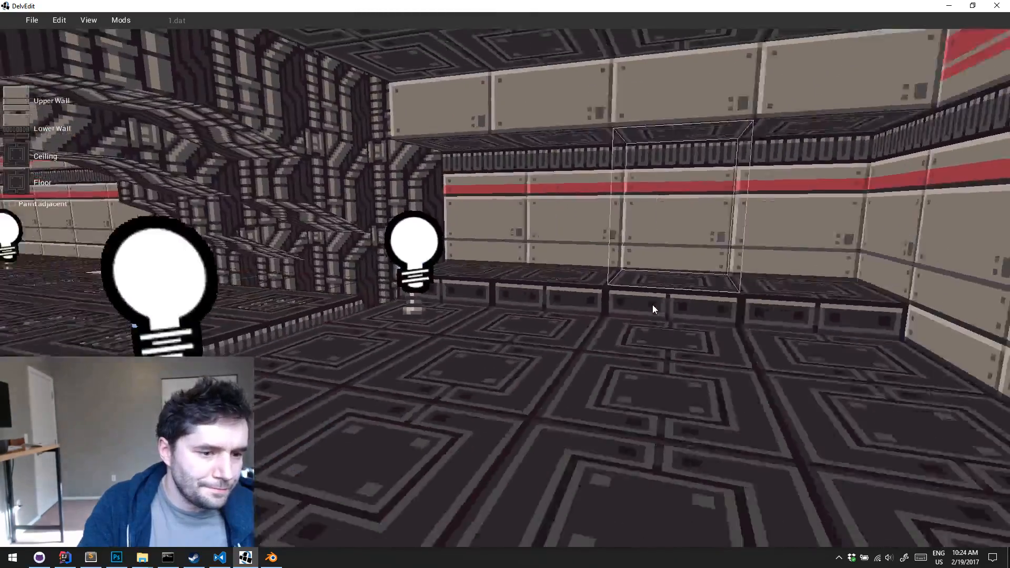
pyautogui.press('Up')
pyautogui.press('w')
pyautogui.press('Left')
pyautogui.press('w')
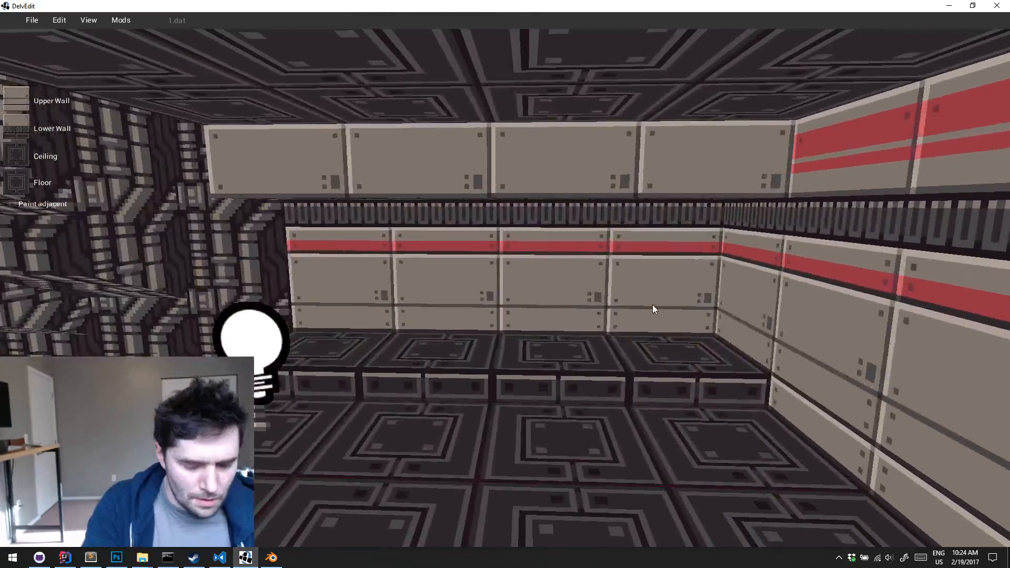
# Play-test the level, walking around the dark-slotted low step and the nearby lamps, and return to the editor
pyautogui.press('p')
pyautogui.press('w')
pyautogui.press('d')
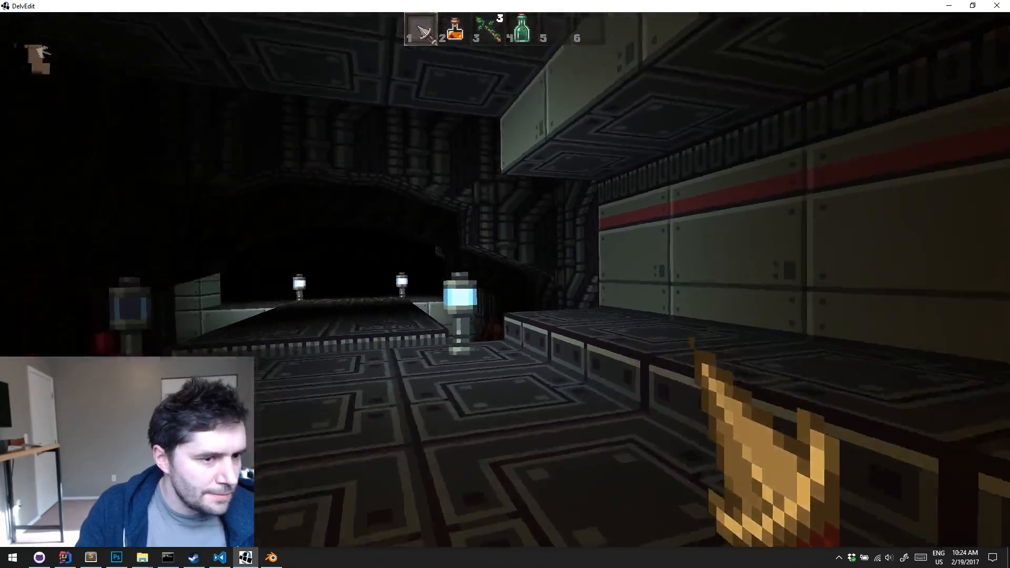
pyautogui.press('a')
pyautogui.press('s')
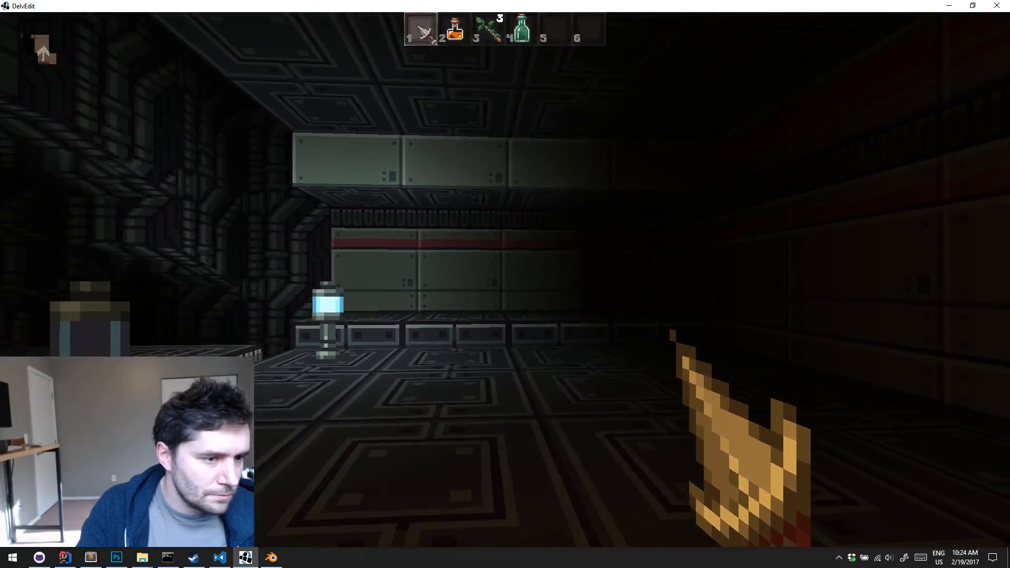
pyautogui.press('d')
pyautogui.press('w')
pyautogui.press('a')
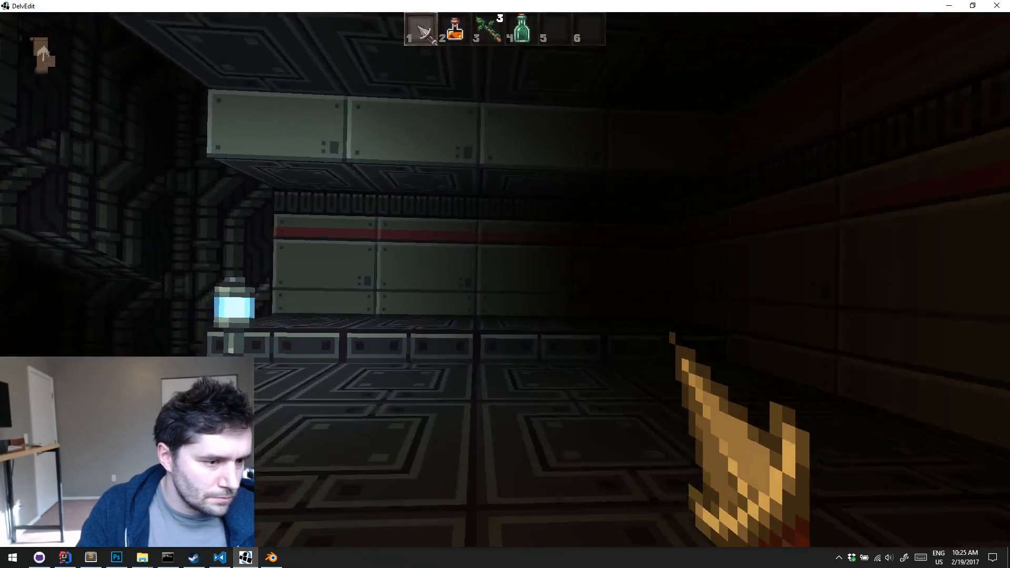
pyautogui.press('Escape')
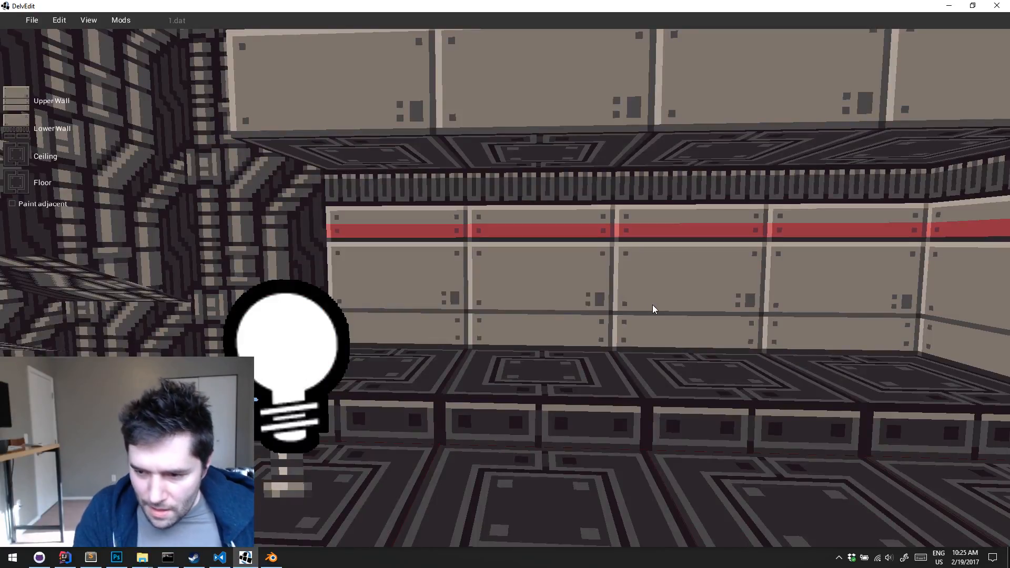
# Apply the white light panel to the ceiling above the two middle tiles of the low step and raise that ceiling into a recess
pyautogui.moveTo(653, 304); pyautogui.dragTo(652, 304, button='right')
pyautogui.press('s')
pyautogui.moveTo(566, 326); pyautogui.dragTo(677, 327)
pyautogui.press('w')
pyautogui.moveTo(676, 327); pyautogui.dragTo(682, 328, button='right')
pyautogui.press('w')
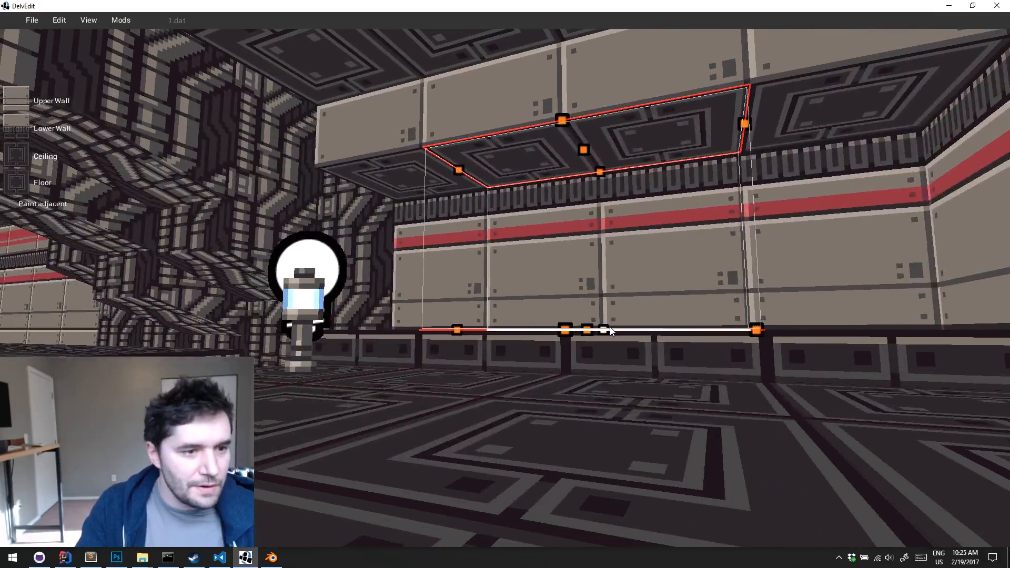
pyautogui.press('w')
pyautogui.click(17, 157)
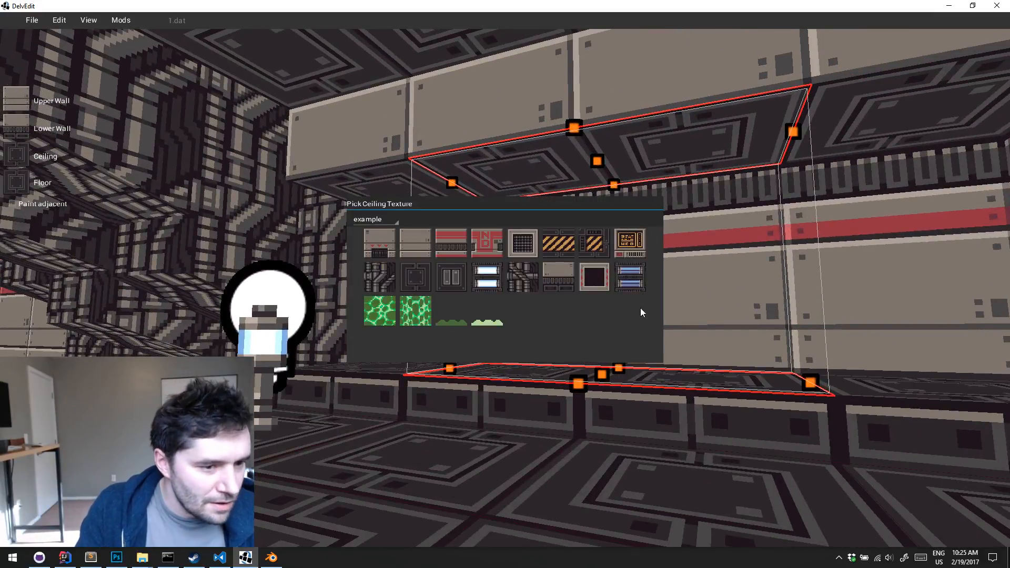
pyautogui.click(485, 276)
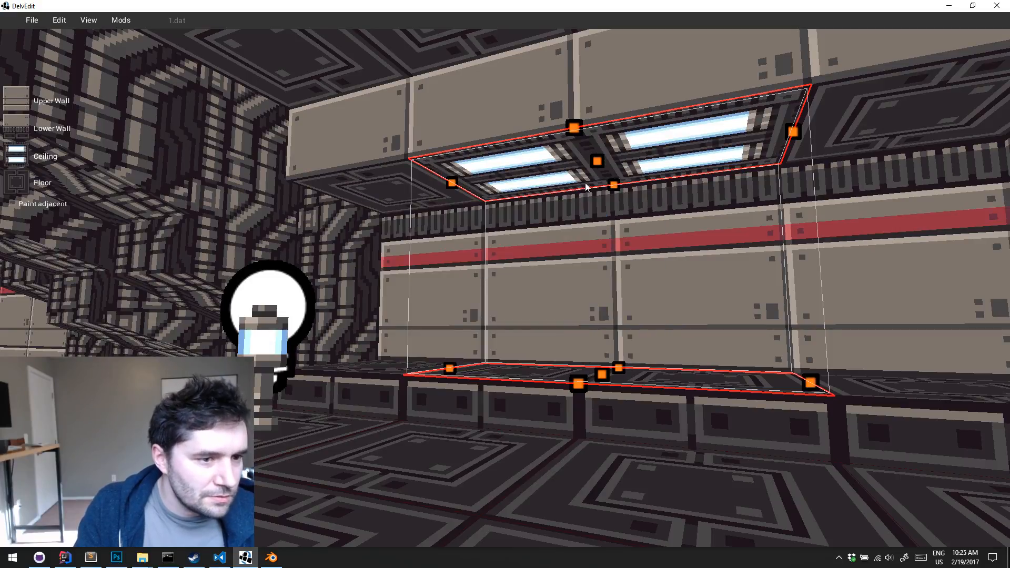
pyautogui.moveTo(596, 160); pyautogui.dragTo(596, 120)
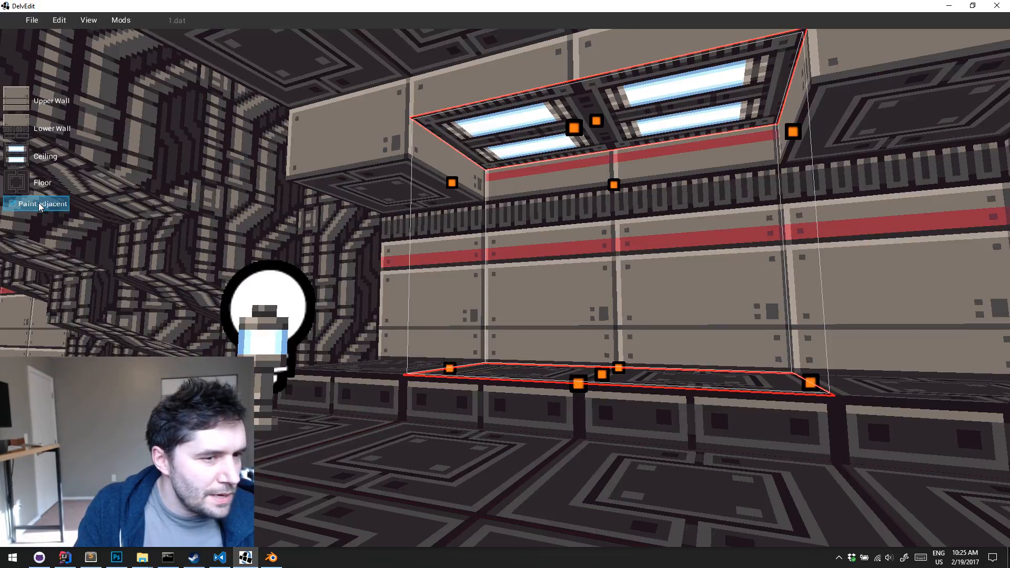
# Try the half-beige slotted panel and the pipe texture as upper wall around the light recess, painting adjacent tiles, and undo both
pyautogui.click(16, 100)
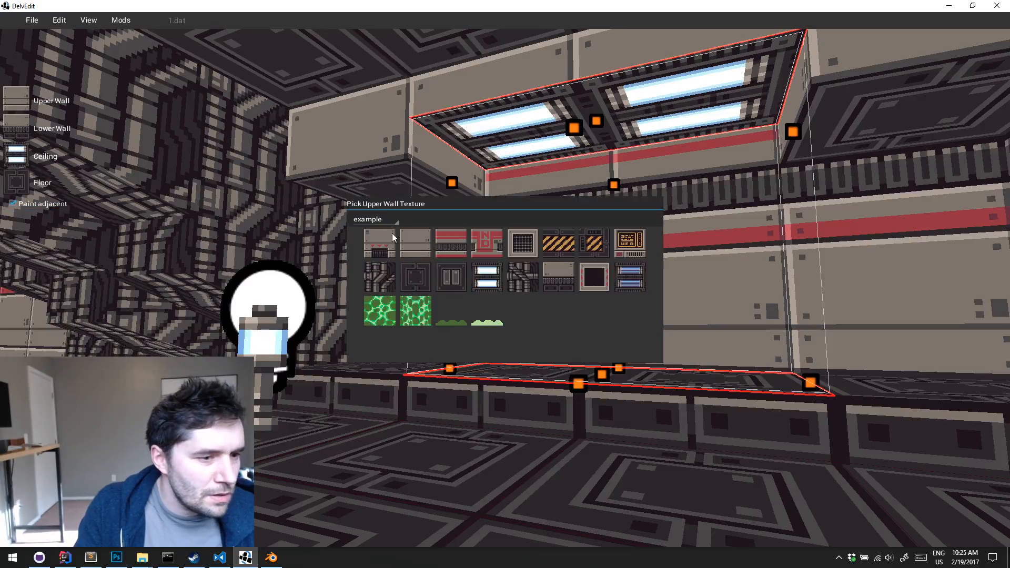
pyautogui.click(551, 266)
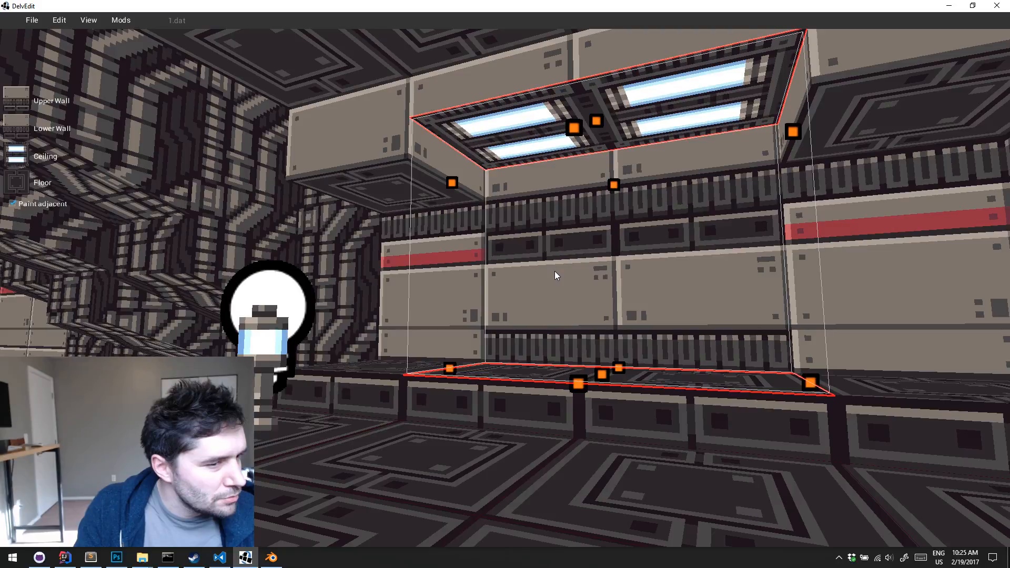
pyautogui.click(17, 106)
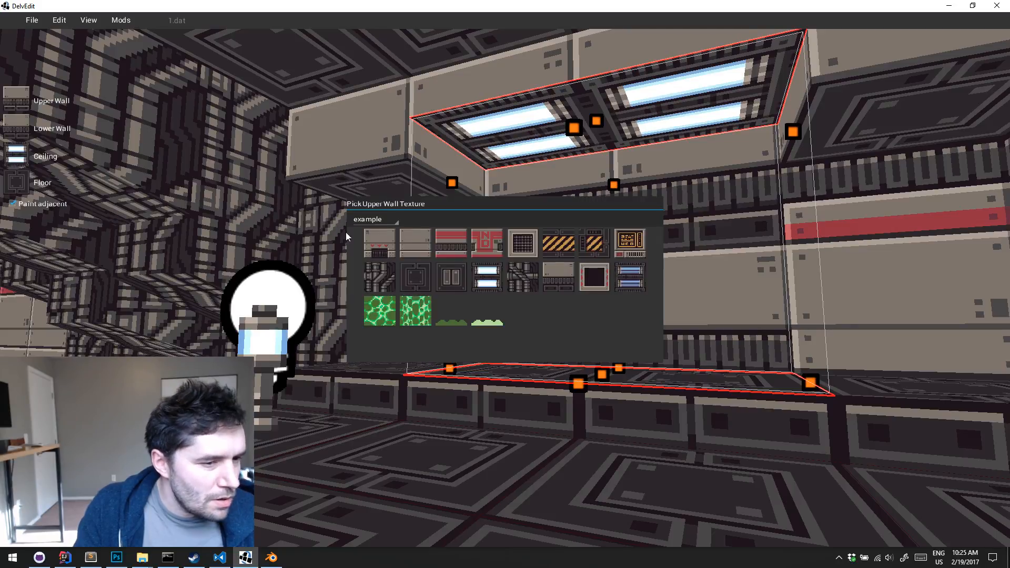
pyautogui.click(520, 276)
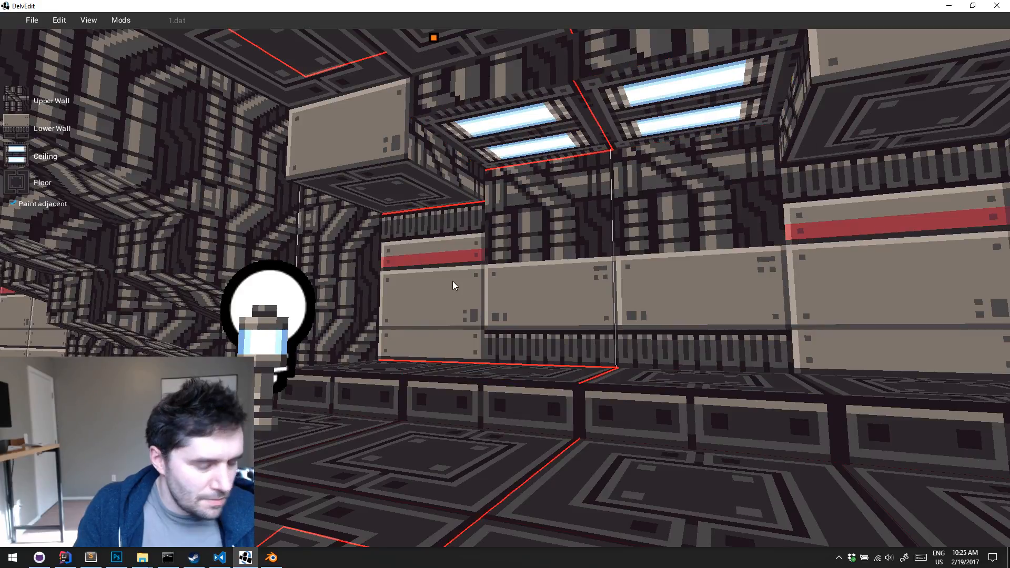
pyautogui.hotkey('ctrl', 'z')
pyautogui.hotkey('ctrl', 'z')
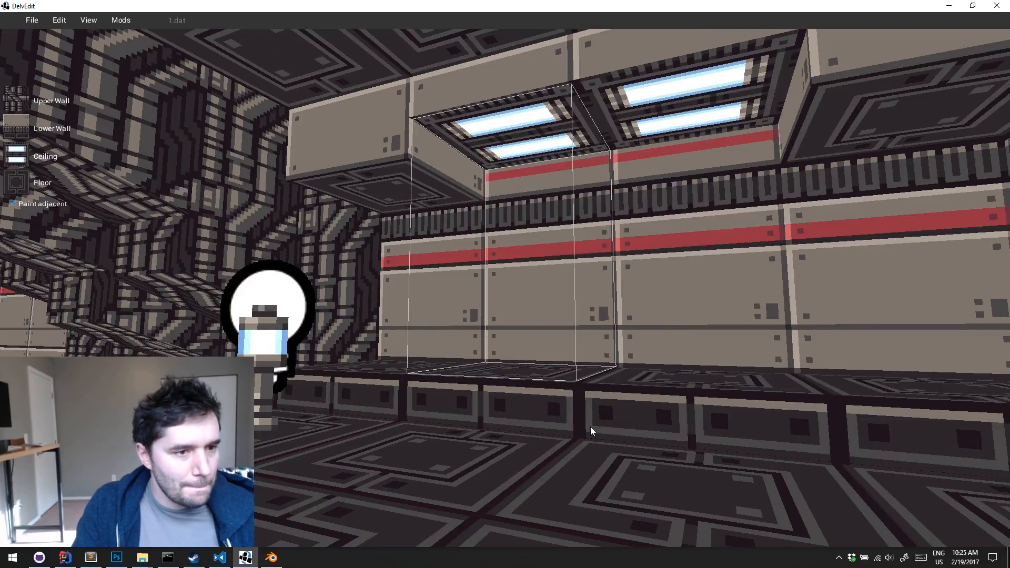
# Play-test the level beneath the recessed ceiling lights, looking over the low step and end walls, and return to the editor
pyautogui.moveTo(590, 427); pyautogui.dragTo(590, 427, button='middle')
pyautogui.press('w')
pyautogui.press('p')
pyautogui.press('d')
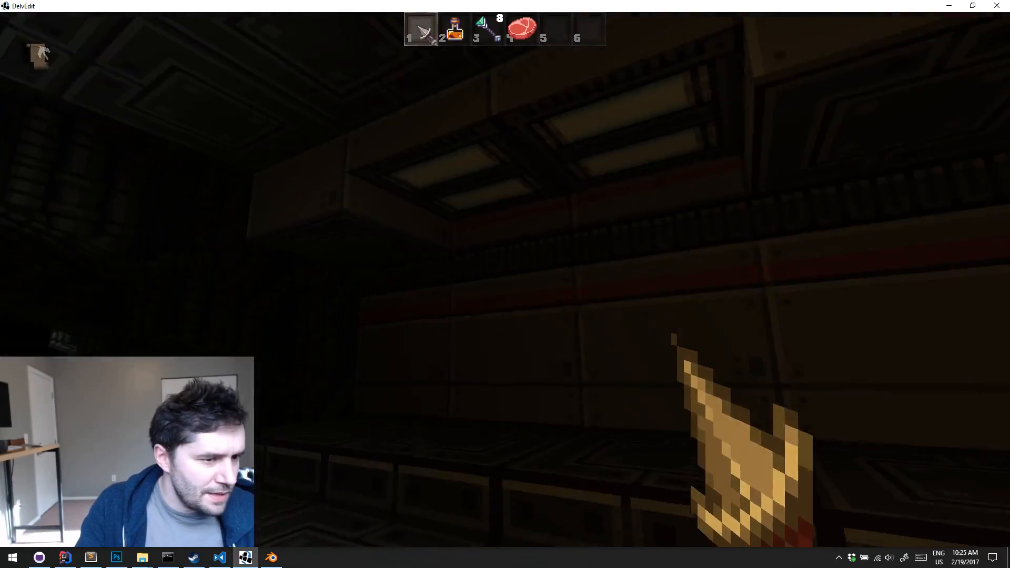
pyautogui.press('a')
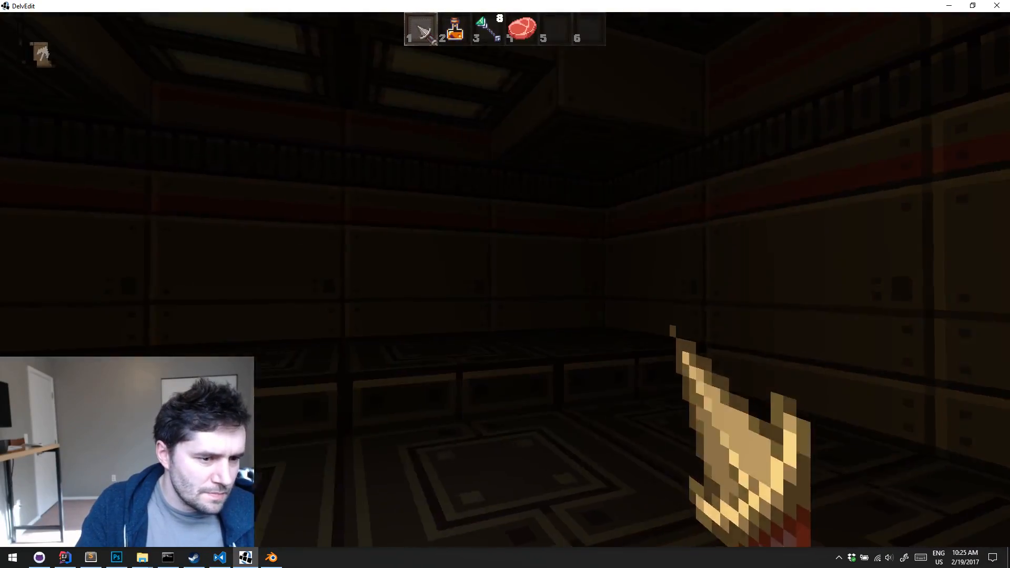
pyautogui.press('Escape')
# Play-test again from farther back to view the recessed ceiling lights with the lamps and catwalk, and return to the editor
pyautogui.moveTo(590, 427); pyautogui.dragTo(590, 427, button='middle')
pyautogui.press('w')
pyautogui.press('s')
pyautogui.press('p')
pyautogui.press('w')
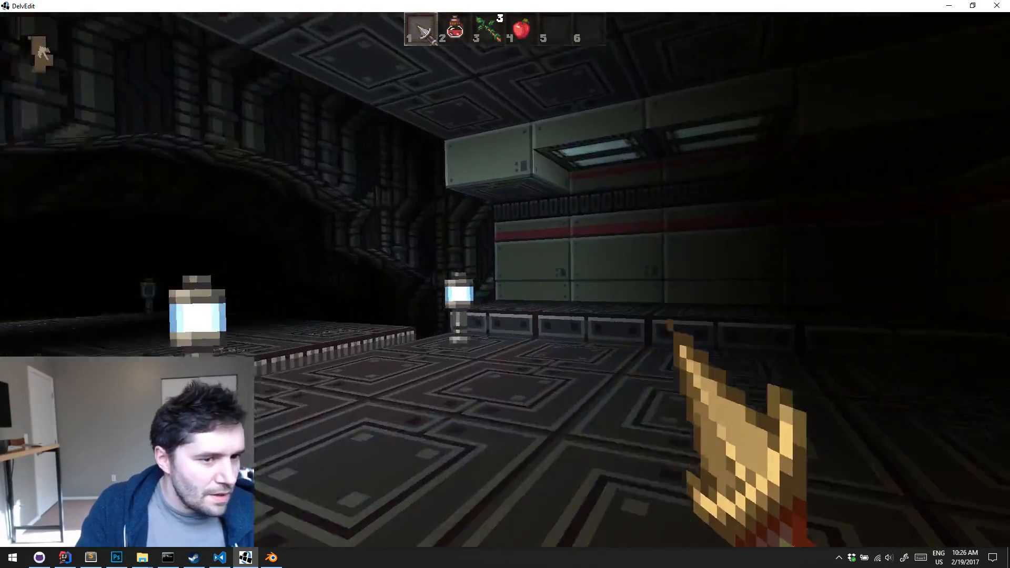
pyautogui.press('s')
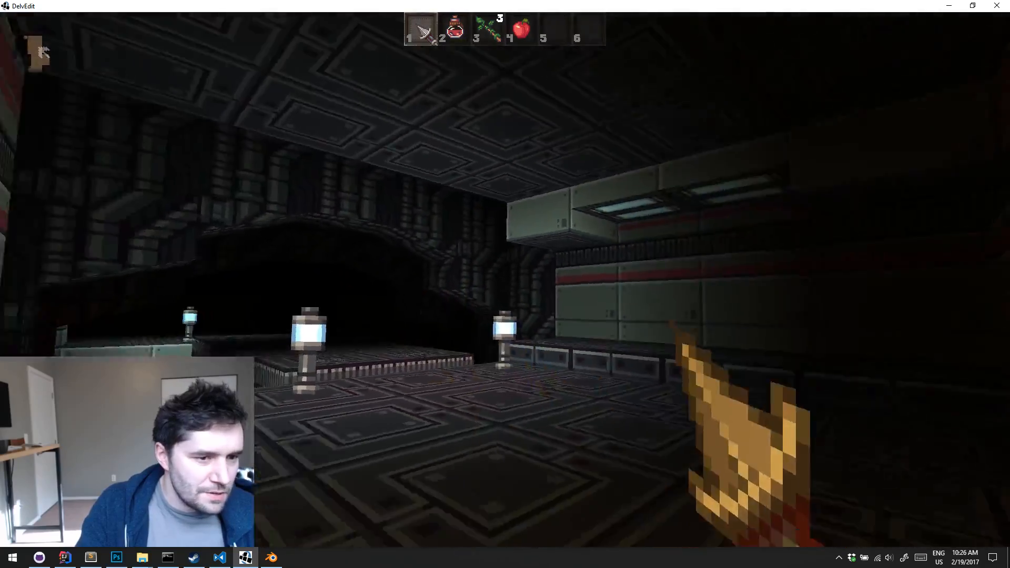
pyautogui.press('Escape')
# Select the row of floor tiles between the end of the three-tile wall segment and the facing striped wall and lower the ceiling above it
pyautogui.press('s')
pyautogui.moveTo(591, 428); pyautogui.dragTo(590, 427, button='middle')
pyautogui.press('d')
pyautogui.press('w')
pyautogui.press('a')
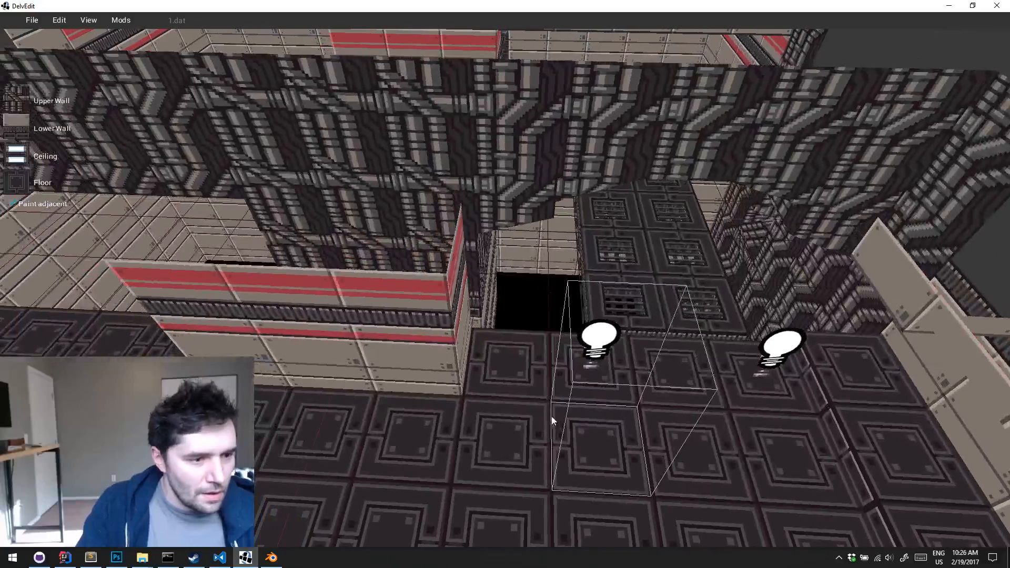
pyautogui.press('s')
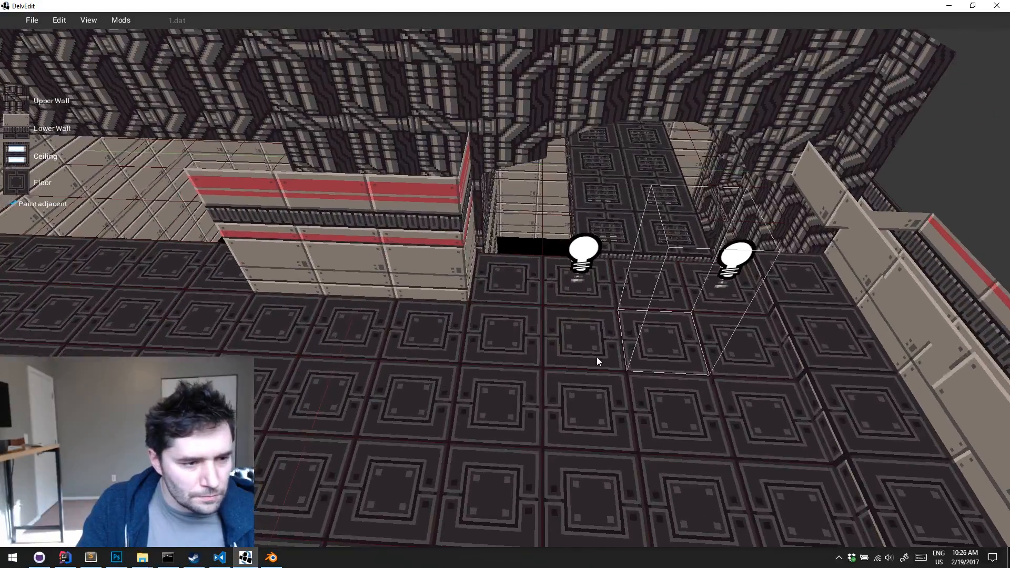
pyautogui.press('w')
pyautogui.press('a')
pyautogui.press('s')
pyautogui.moveTo(531, 322); pyautogui.dragTo(529, 472)
pyautogui.press('d')
pyautogui.press('w')
pyautogui.moveTo(529, 472); pyautogui.dragTo(529, 472, button='middle')
pyautogui.press('a')
pyautogui.press('s')
pyautogui.press('a')
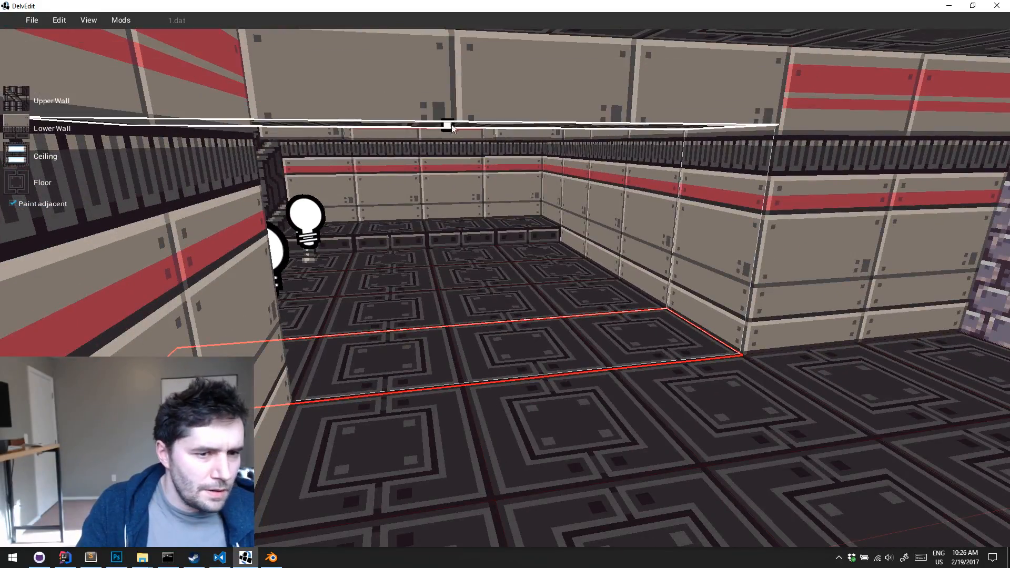
pyautogui.press('Escape')
# Play-test the level beneath the newly lowered ceiling strip, looking over the lamps, catwalk and striped walls, and return to the editor
pyautogui.press('d')
pyautogui.press('w')
pyautogui.moveTo(450, 131); pyautogui.dragTo(450, 131, button='middle')
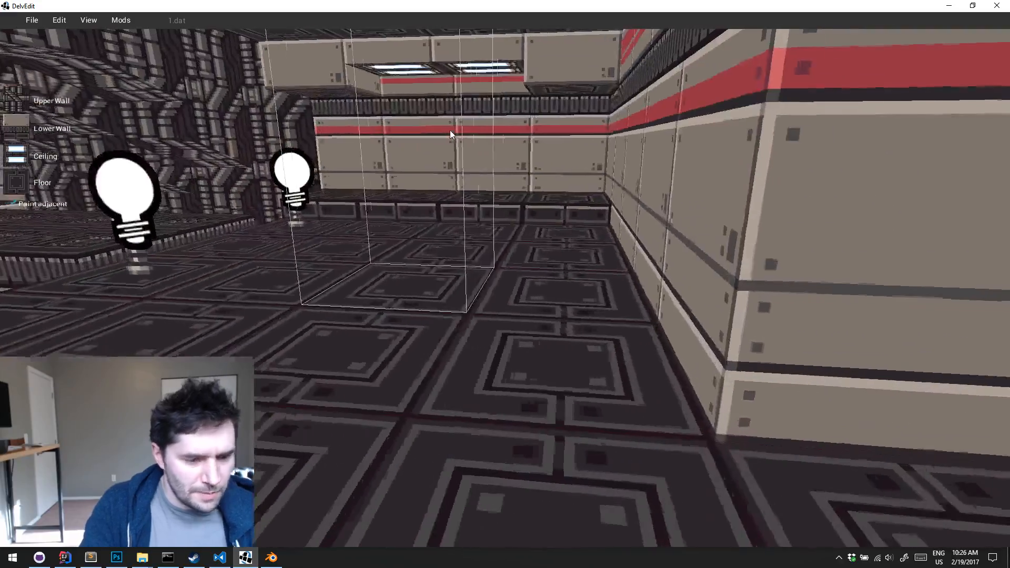
pyautogui.press('p')
pyautogui.press('s')
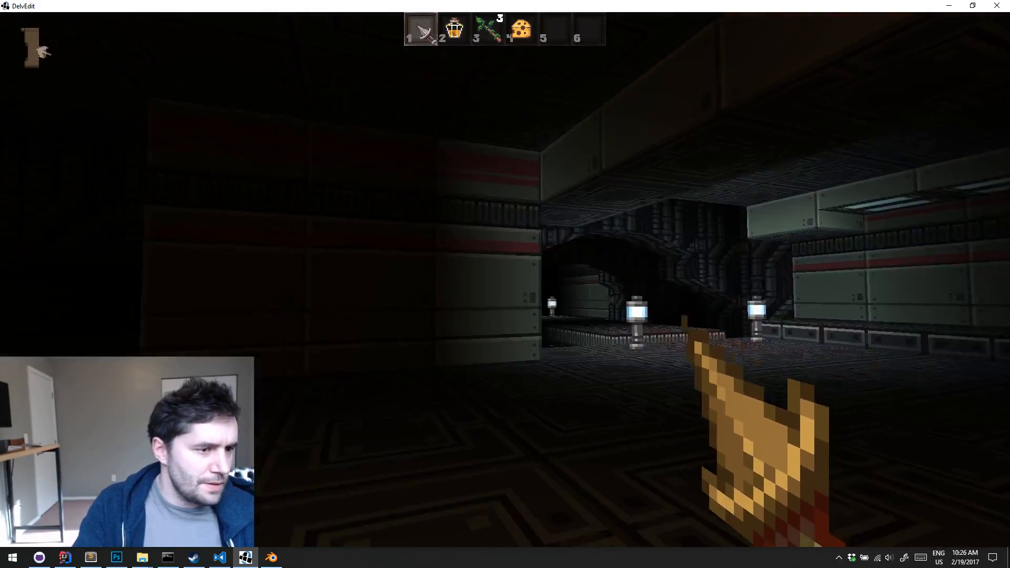
pyautogui.press('w')
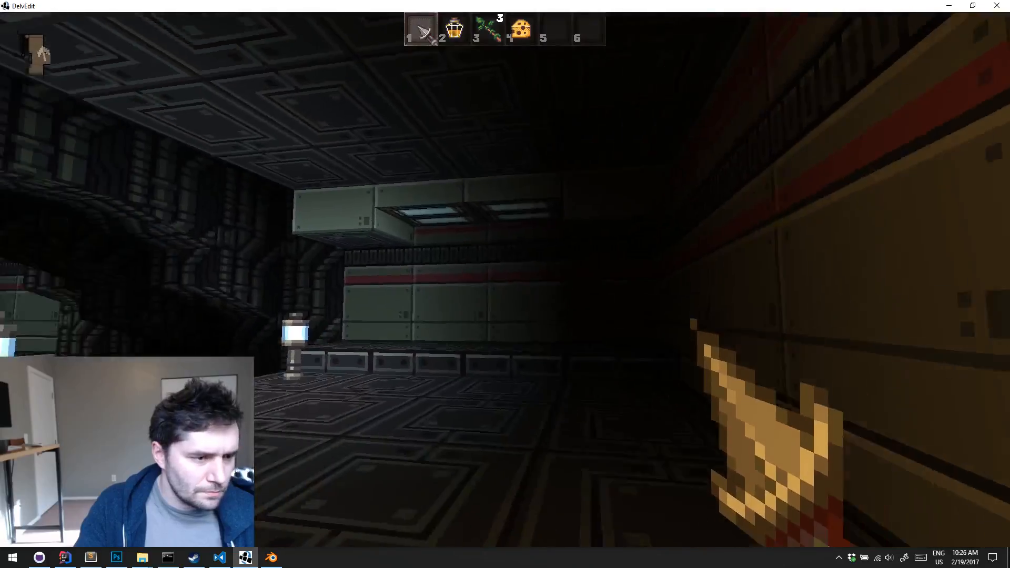
pyautogui.press('d')
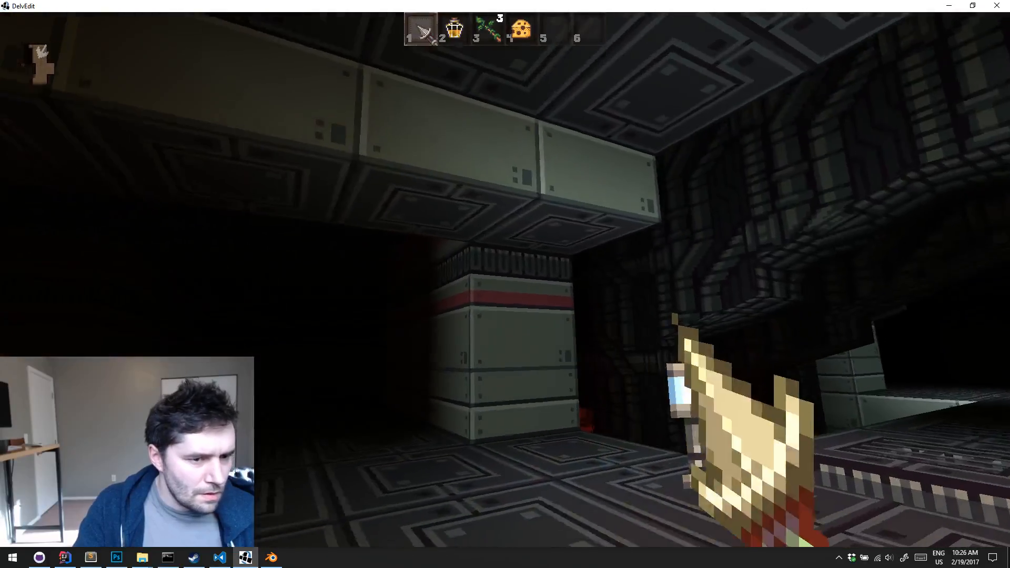
pyautogui.press('a')
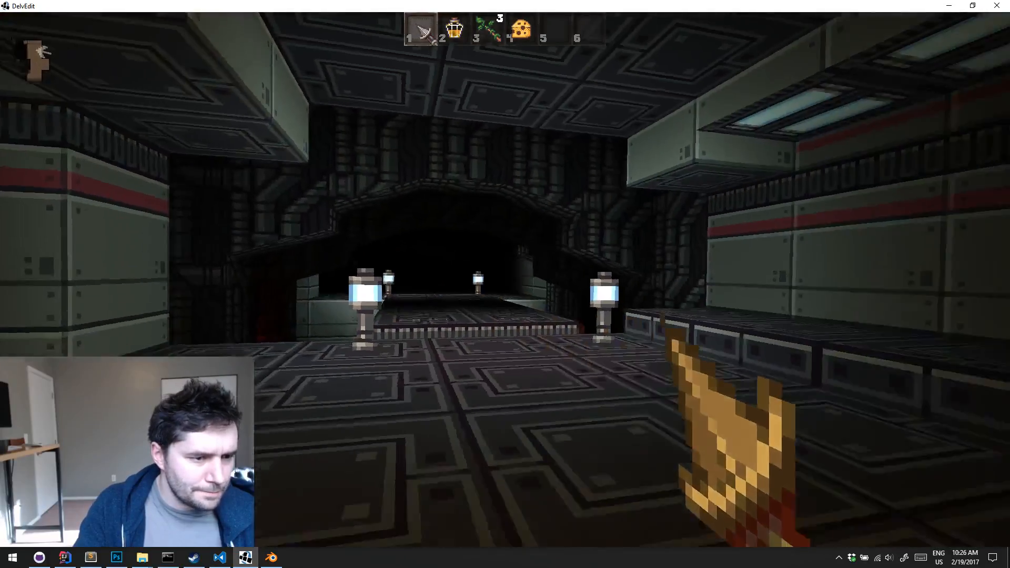
pyautogui.press('w')
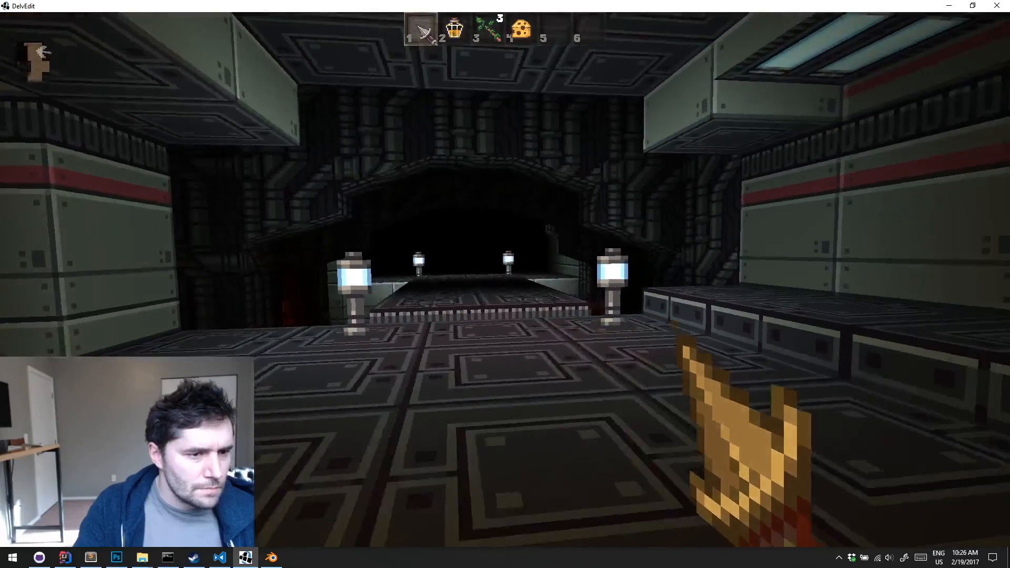
pyautogui.press('d')
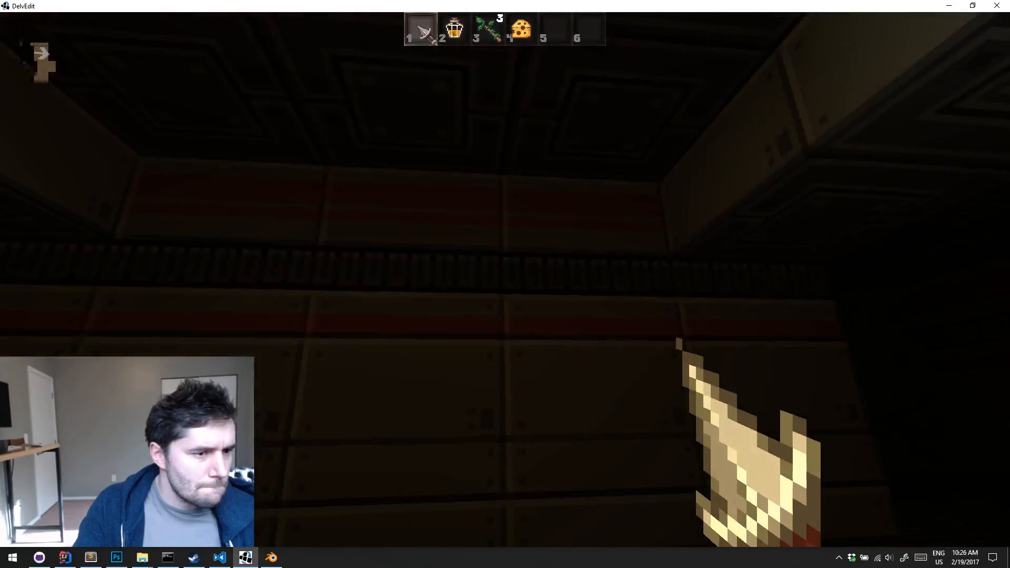
pyautogui.press('Escape')
# Select the two middle floor tiles under the lowered ceiling strip and paint them with the light-panel ceiling texture
pyautogui.moveTo(450, 131); pyautogui.dragTo(449, 131, button='right')
pyautogui.press('s')
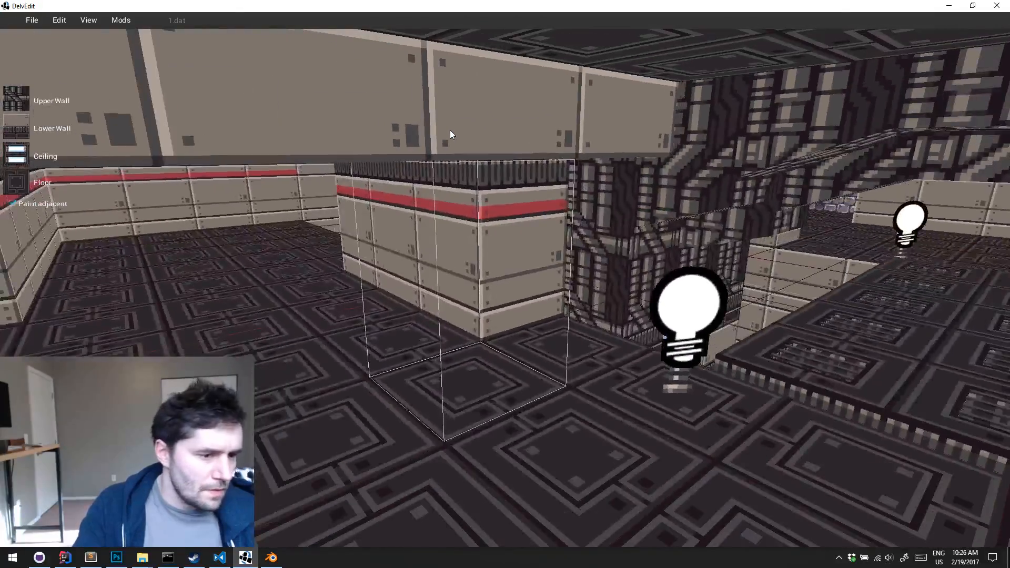
pyautogui.press('p')
pyautogui.press('s')
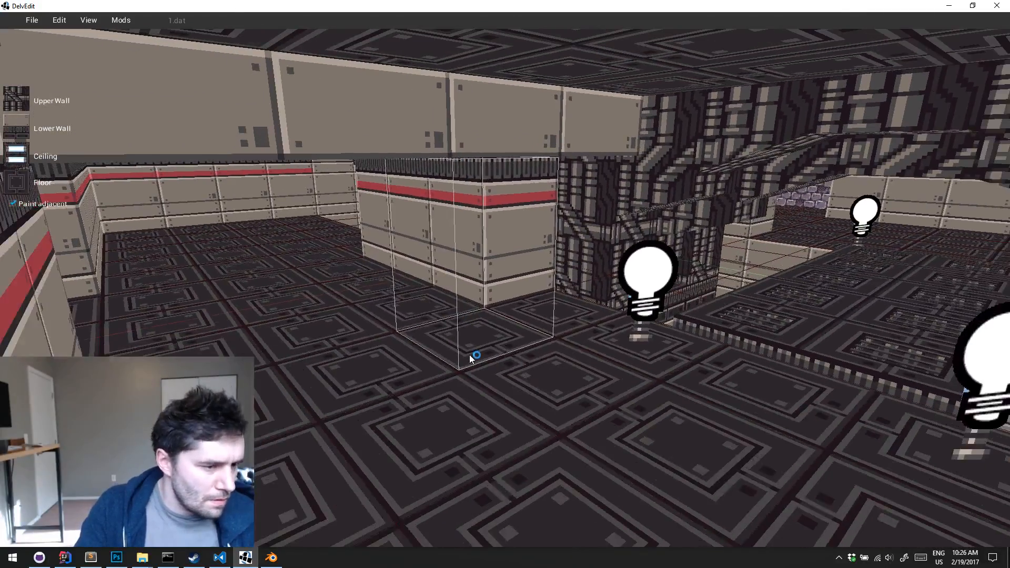
pyautogui.press('a')
pyautogui.press('w')
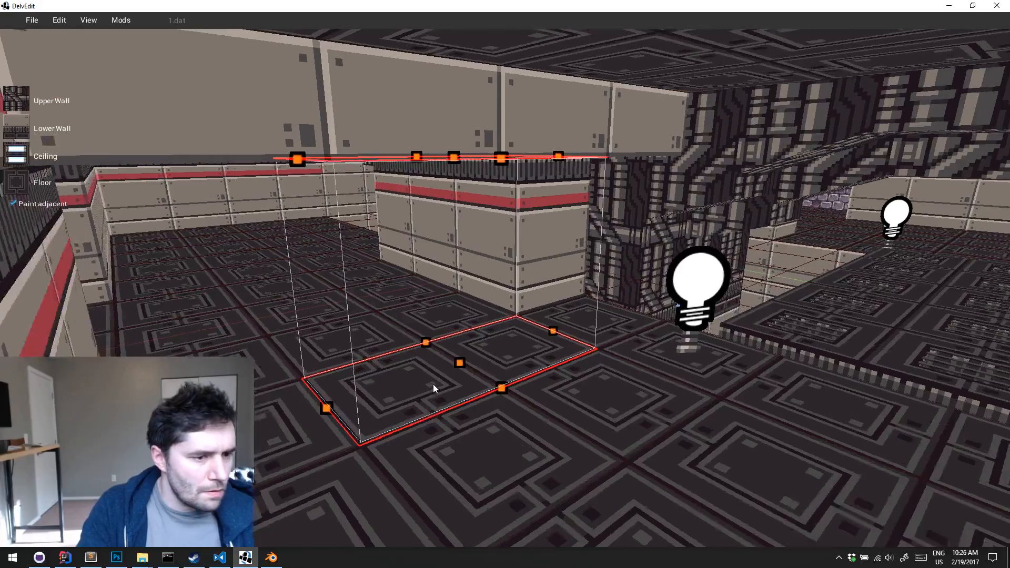
pyautogui.moveTo(434, 383); pyautogui.dragTo(434, 384, button='right')
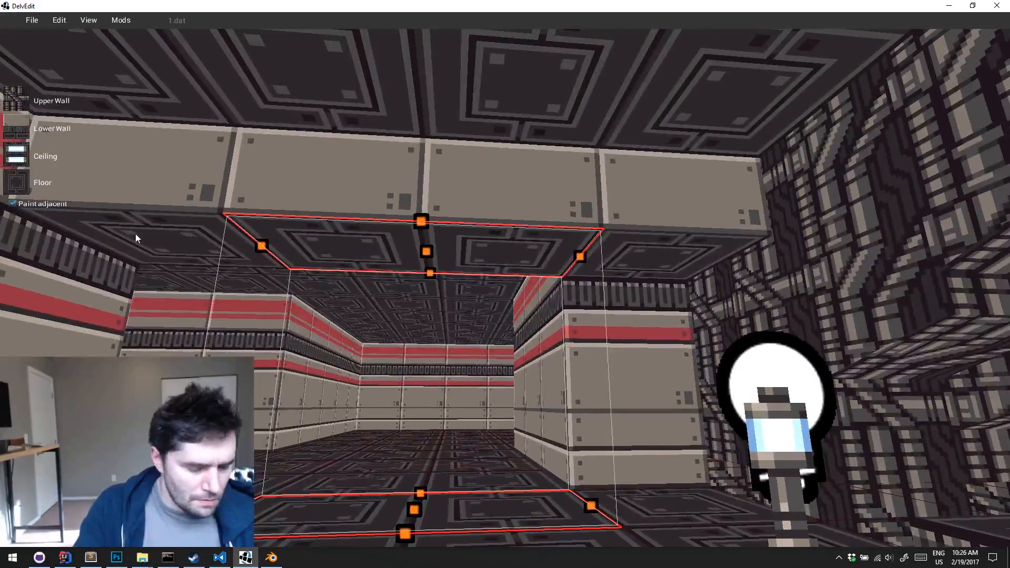
pyautogui.press('Return')
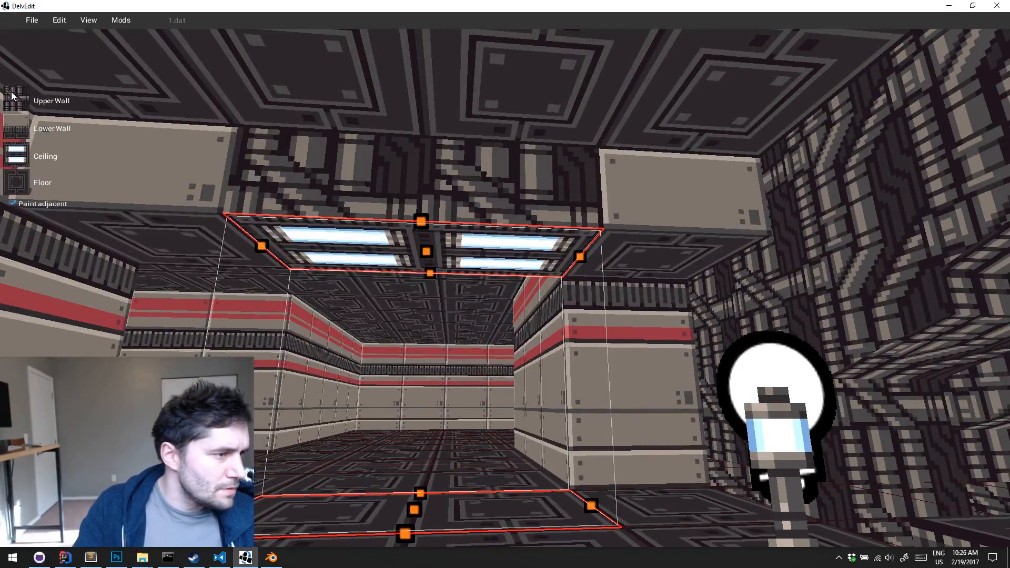
# Set the selected tiles' upper wall to the plain beige panel and raise their ceiling slightly to recess the lights
pyautogui.click(12, 95)
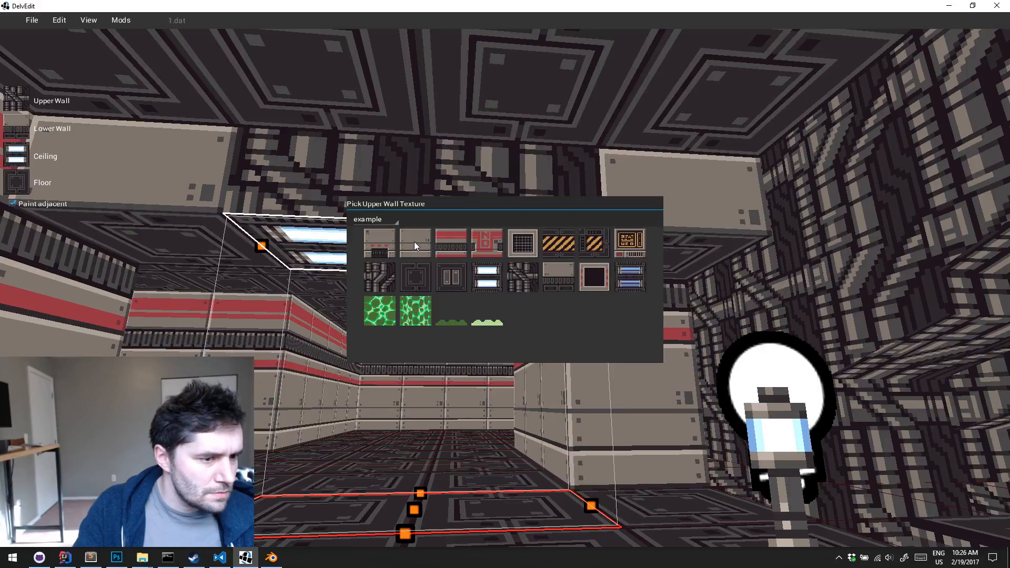
pyautogui.click(415, 243)
pyautogui.moveTo(434, 255); pyautogui.dragTo(432, 207)
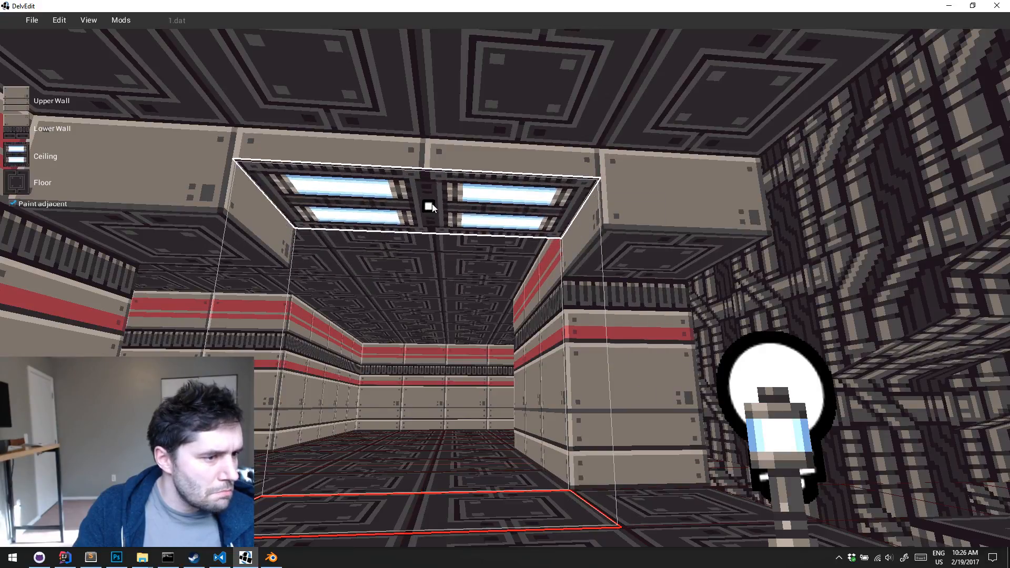
# Go to the far end of the three-tile wall segment and set the ceiling texture to the dark square floor plate
pyautogui.press('a')
pyautogui.moveTo(430, 206); pyautogui.dragTo(431, 206, button='right')
pyautogui.press('s')
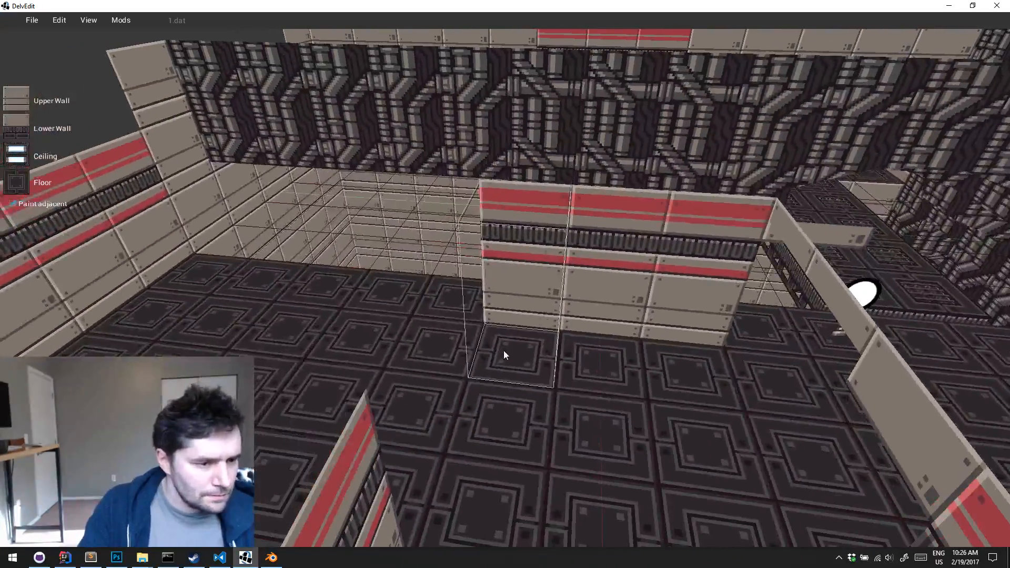
pyautogui.press('a')
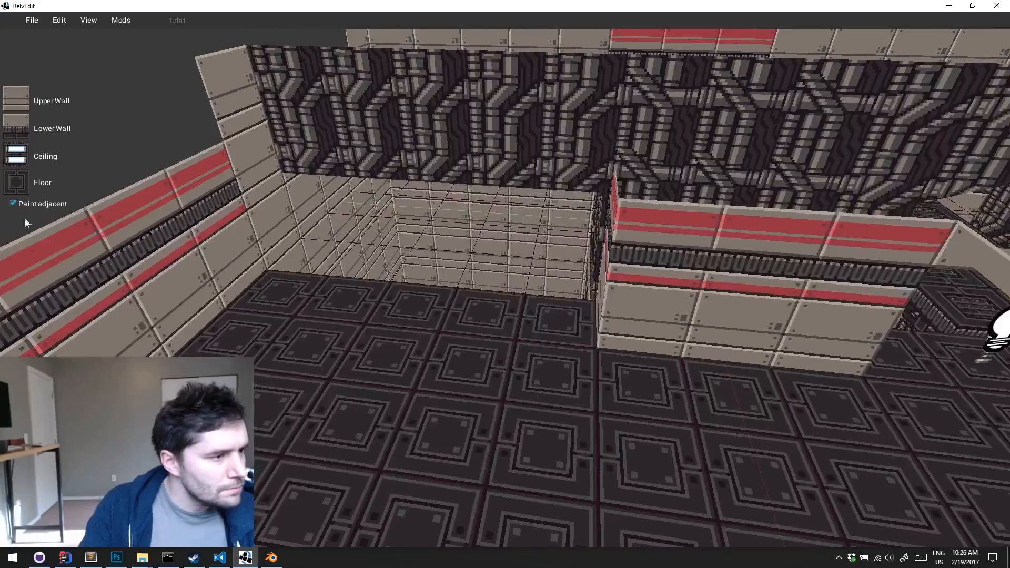
pyautogui.click(20, 157)
pyautogui.click(420, 282)
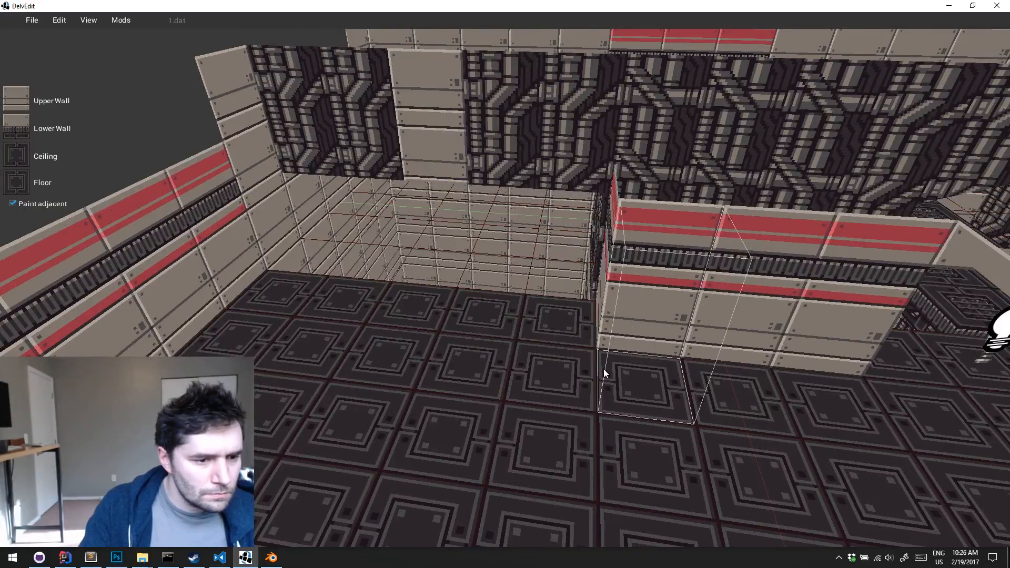
# Select the row of floor tiles beside the other end of the three-tile wall segment and lower the ceiling above it
pyautogui.press('s')
pyautogui.press('a')
pyautogui.moveTo(567, 330); pyautogui.dragTo(607, 434)
pyautogui.press('w')
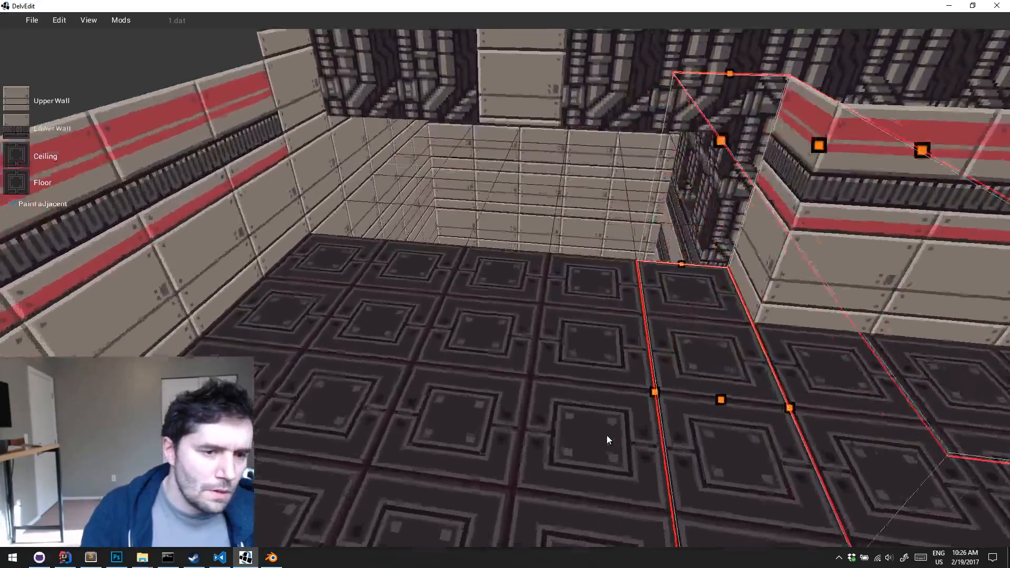
pyautogui.moveTo(607, 435); pyautogui.dragTo(612, 261, button='right')
pyautogui.press('a')
pyautogui.press('w')
pyautogui.moveTo(596, 152); pyautogui.dragTo(597, 225)
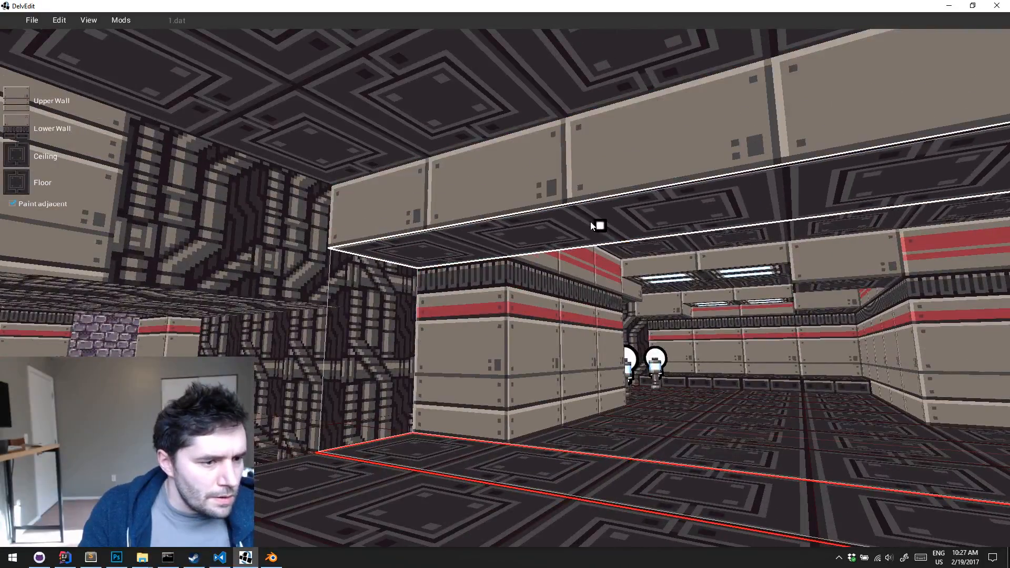
# Give the two middle tiles of the new lowered strip the light-panel ceiling texture and raise their ceiling to recess the lights
pyautogui.moveTo(572, 475); pyautogui.dragTo(698, 520)
pyautogui.click(44, 156)
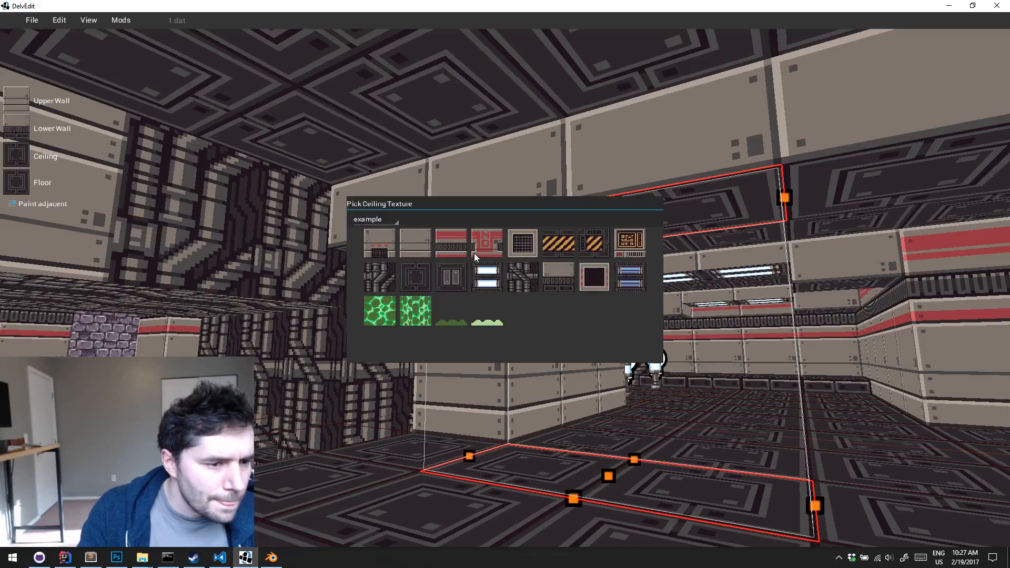
pyautogui.click(487, 278)
pyautogui.moveTo(595, 189); pyautogui.dragTo(596, 182)
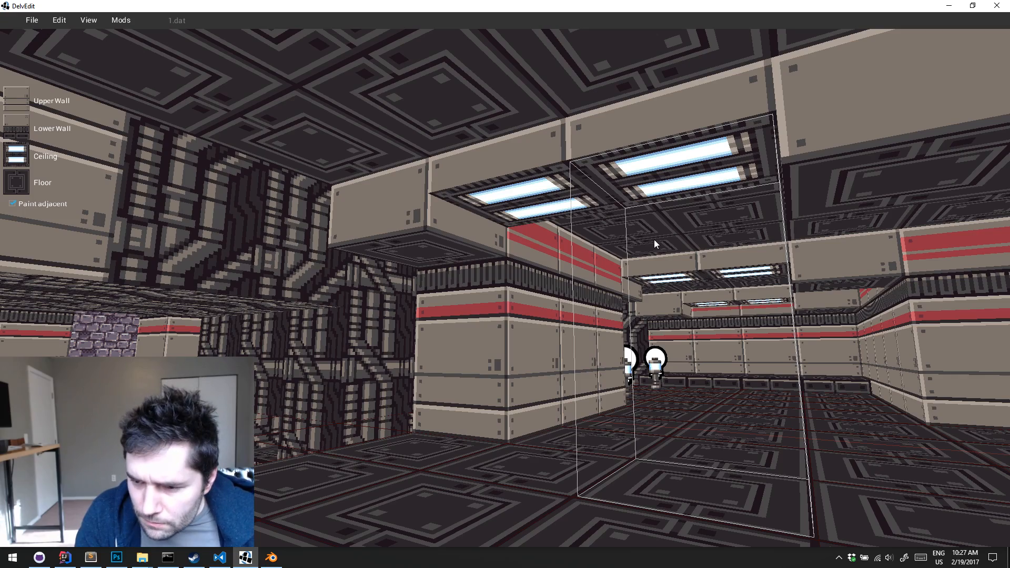
# Play-test the level to view both lowered ceiling strips and the dark room between them, and return to the editor
pyautogui.press('w')
pyautogui.press('d')
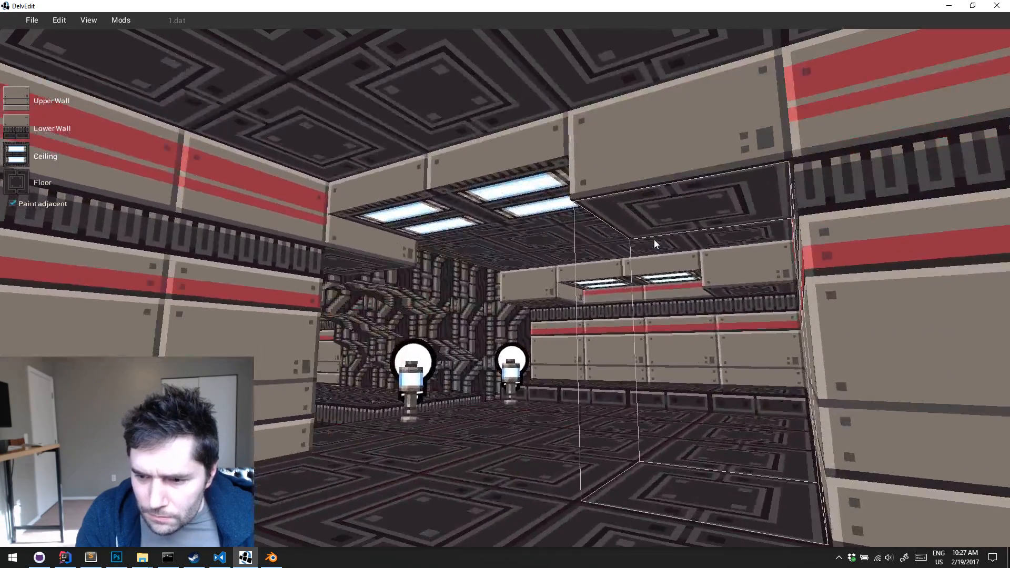
pyautogui.moveTo(655, 239); pyautogui.dragTo(654, 239, button='middle')
pyautogui.press('w')
pyautogui.press('w')
pyautogui.press('p')
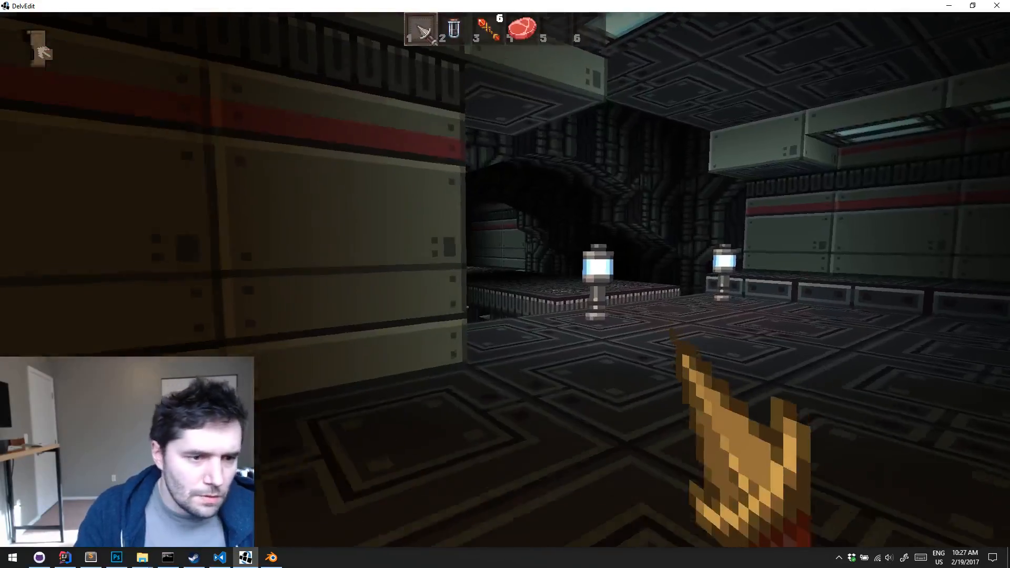
pyautogui.press('w')
pyautogui.press('w')
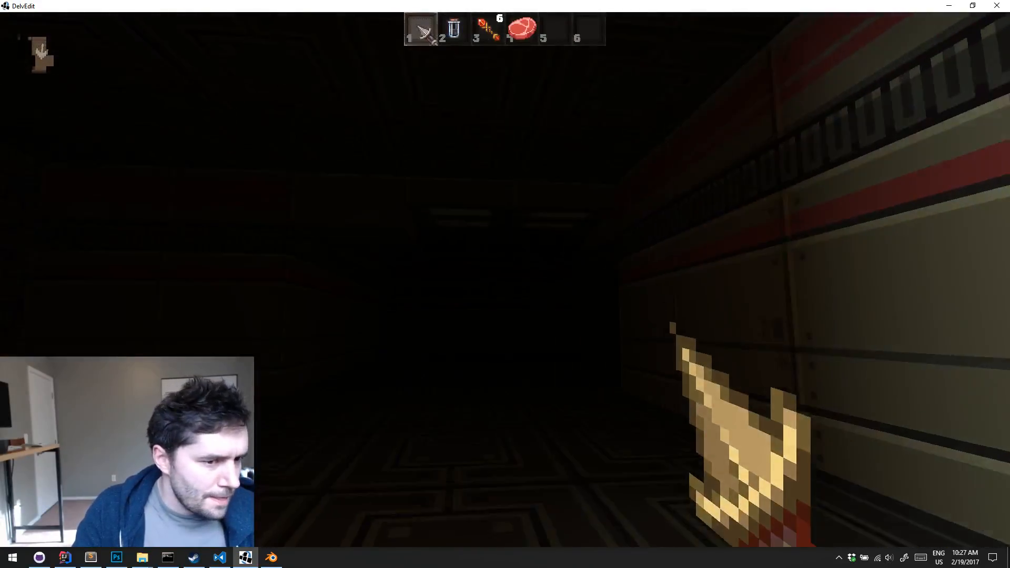
pyautogui.press('w')
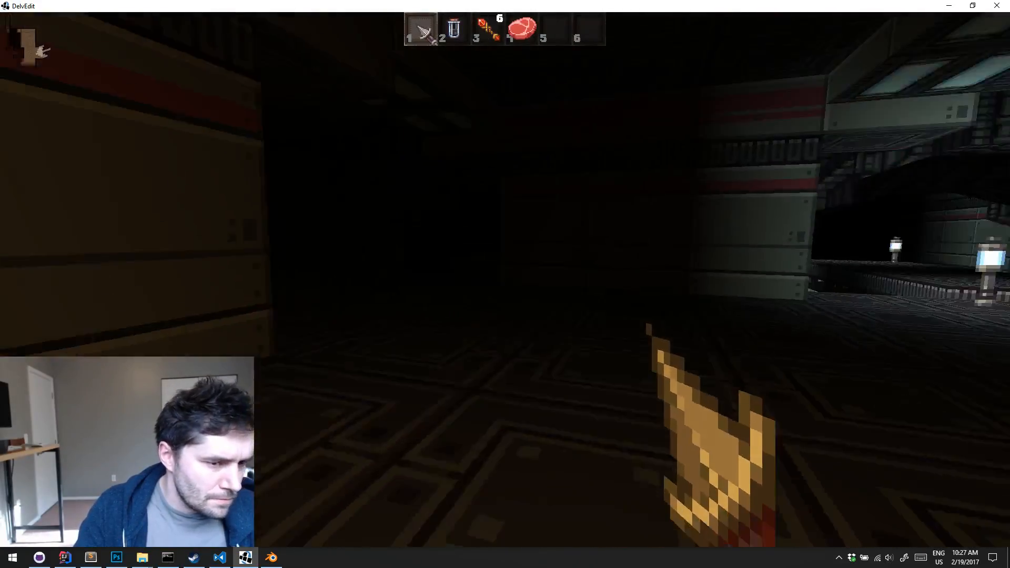
pyautogui.press('Escape')
# Examine the room in front of the three-tile striped wall and the lowered light strips on both sides of it
pyautogui.press('d')
pyautogui.press('s')
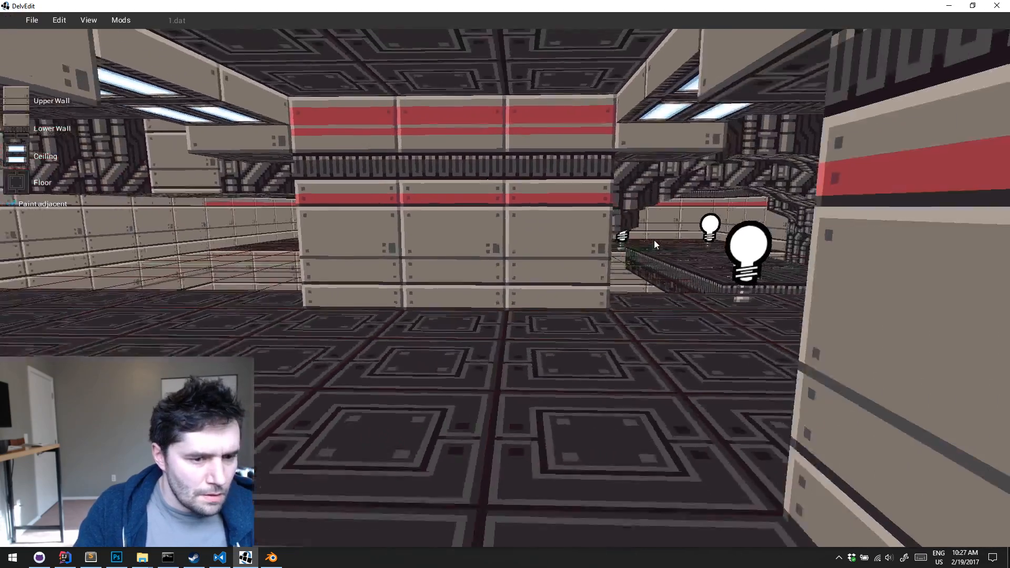
pyautogui.press('a')
pyautogui.press('w')
pyautogui.press('s')
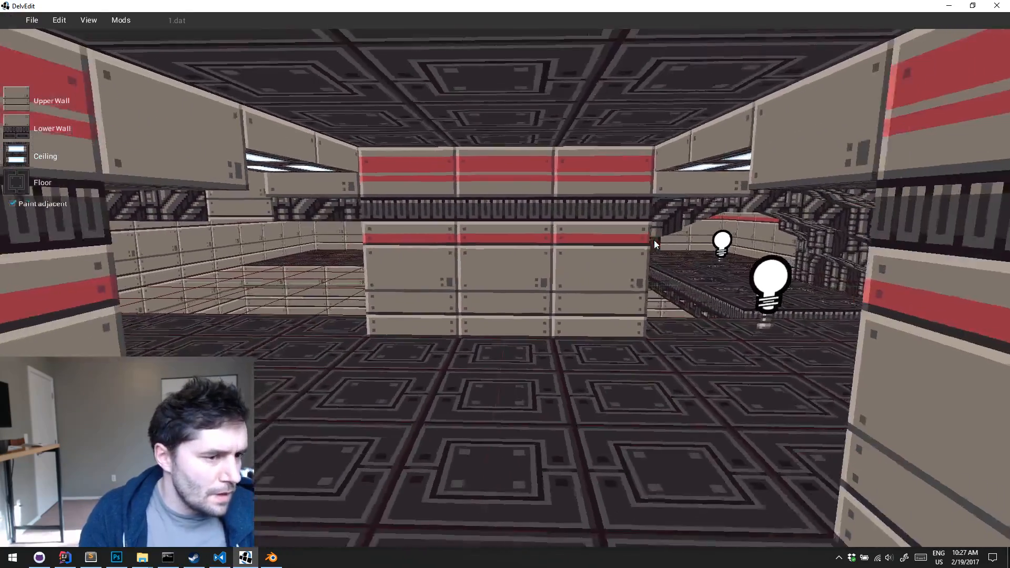
pyautogui.press('d')
pyautogui.press('w')
pyautogui.press('w')
pyautogui.moveTo(655, 241); pyautogui.dragTo(654, 241, button='right')
pyautogui.press('s')
# Select the floor area in front of the three-tile striped wall, between the two lowered ceiling strips, and lower its floor by a low step
pyautogui.press('s')
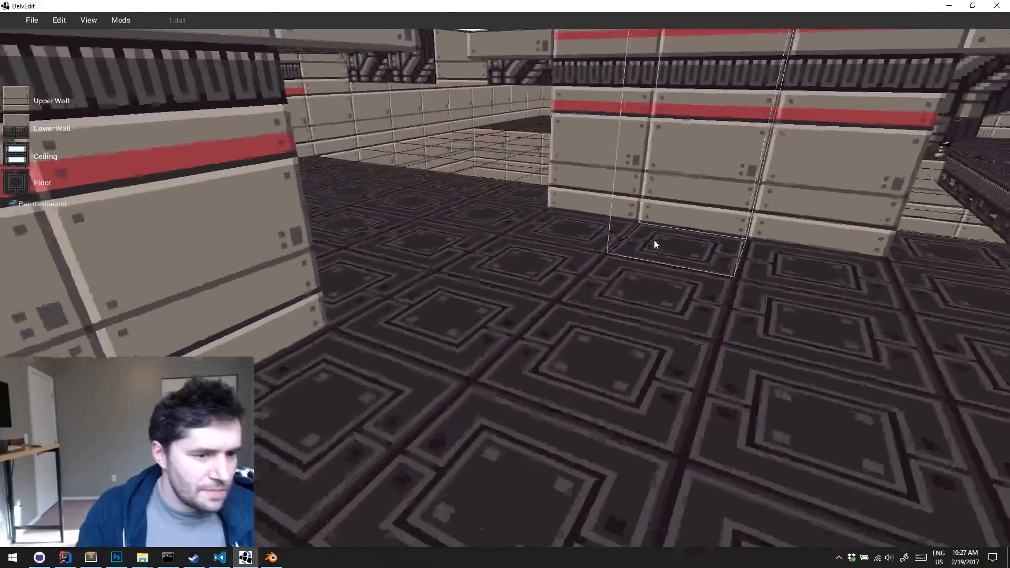
pyautogui.moveTo(583, 276); pyautogui.dragTo(763, 363)
pyautogui.press('s')
pyautogui.press('a')
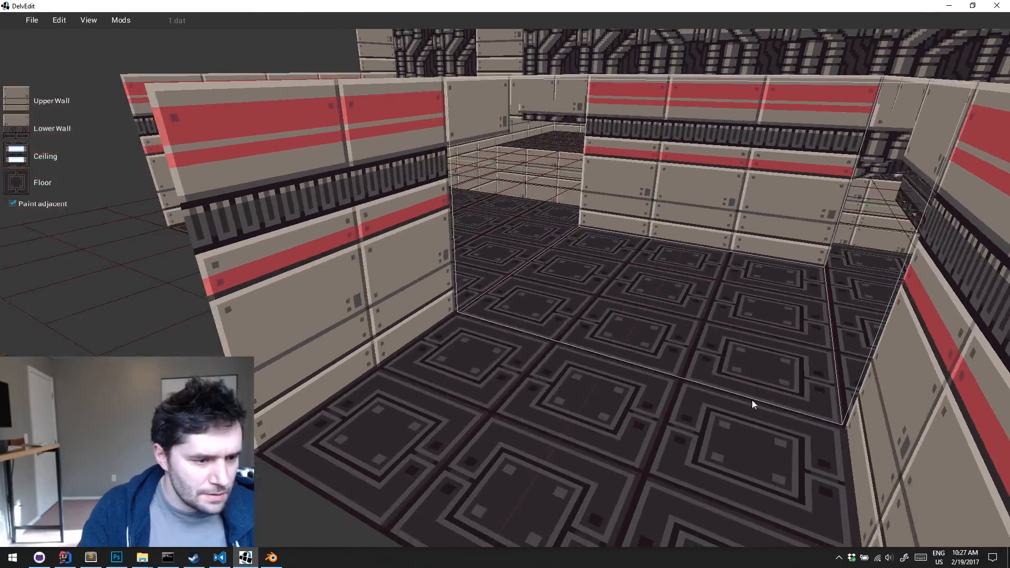
pyautogui.moveTo(752, 400); pyautogui.dragTo(749, 425)
pyautogui.press('w')
pyautogui.moveTo(653, 314); pyautogui.dragTo(652, 314, button='right')
pyautogui.press('s')
pyautogui.press('a')
pyautogui.press('w')
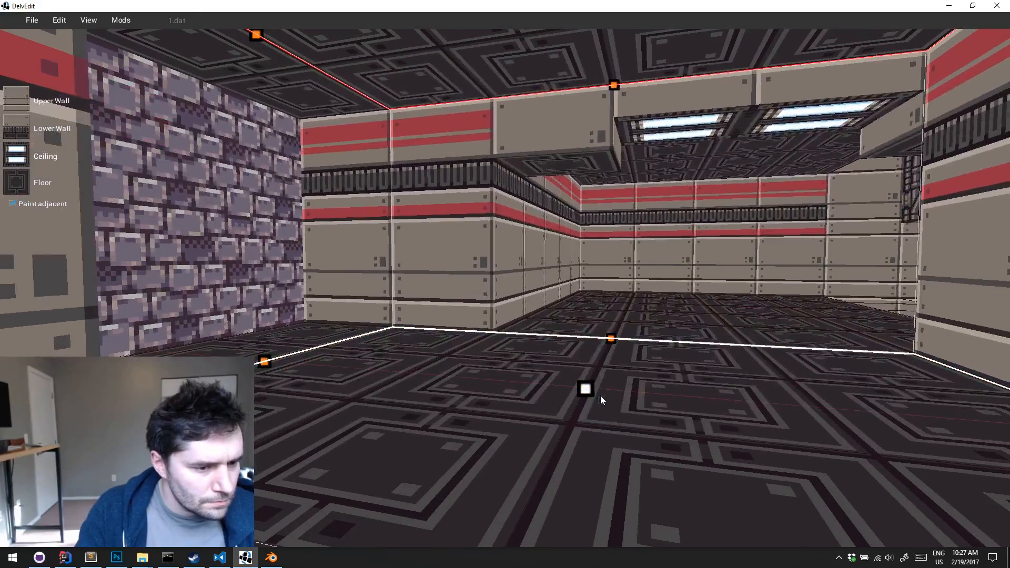
pyautogui.moveTo(601, 396); pyautogui.dragTo(593, 445)
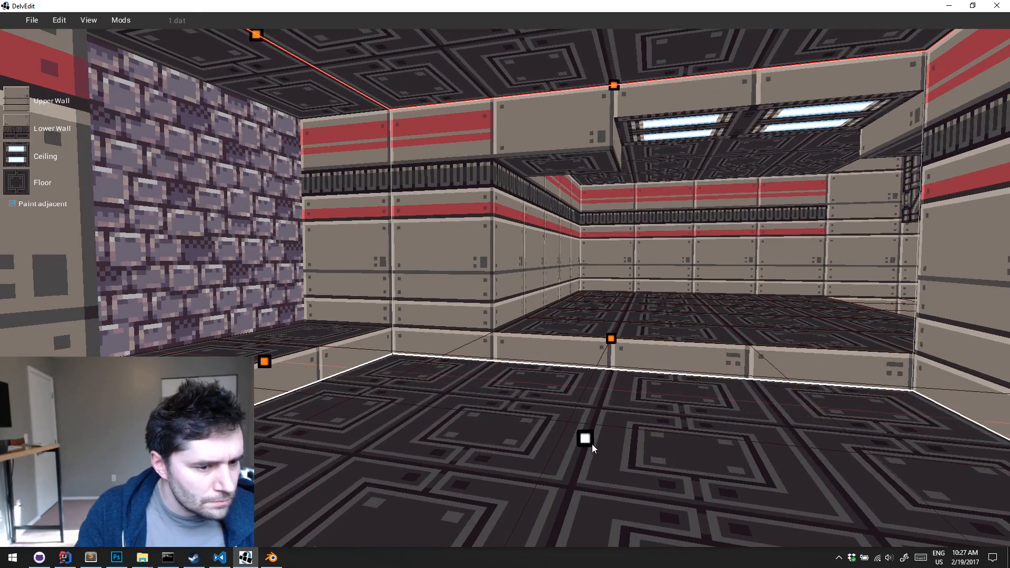
pyautogui.press('Escape')
# Play-test the sunken floor area, climbing out toward the lamps and looking over its edges, and return to the editor
pyautogui.press('s')
pyautogui.moveTo(598, 443); pyautogui.dragTo(598, 443, button='right')
pyautogui.press('p')
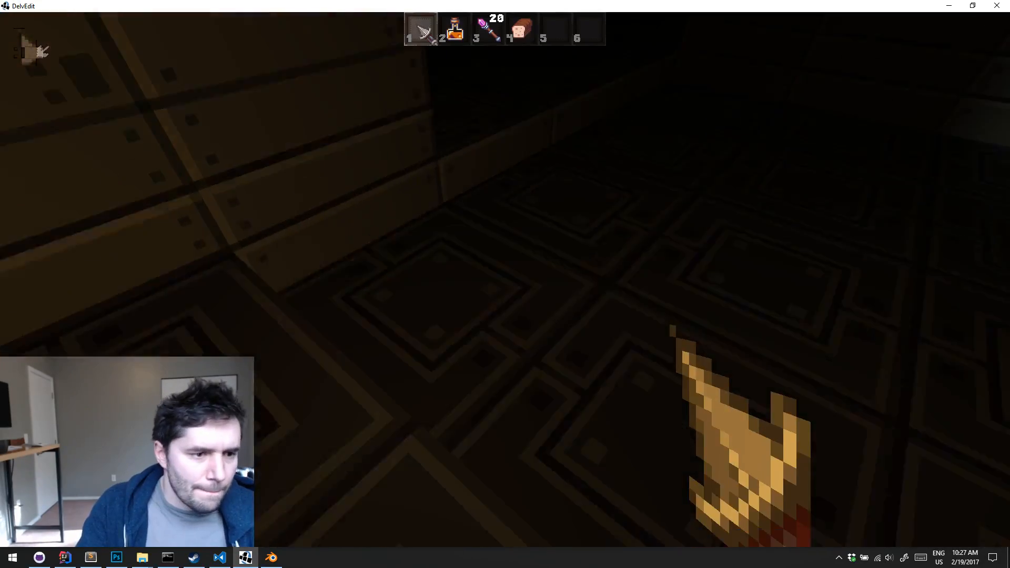
pyautogui.press('w')
pyautogui.press('s')
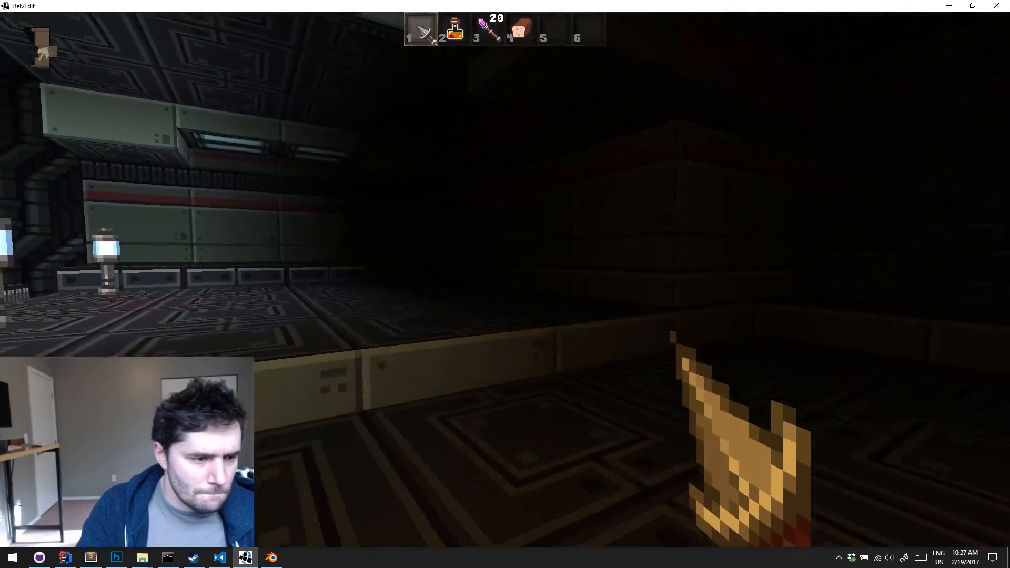
pyautogui.press('w')
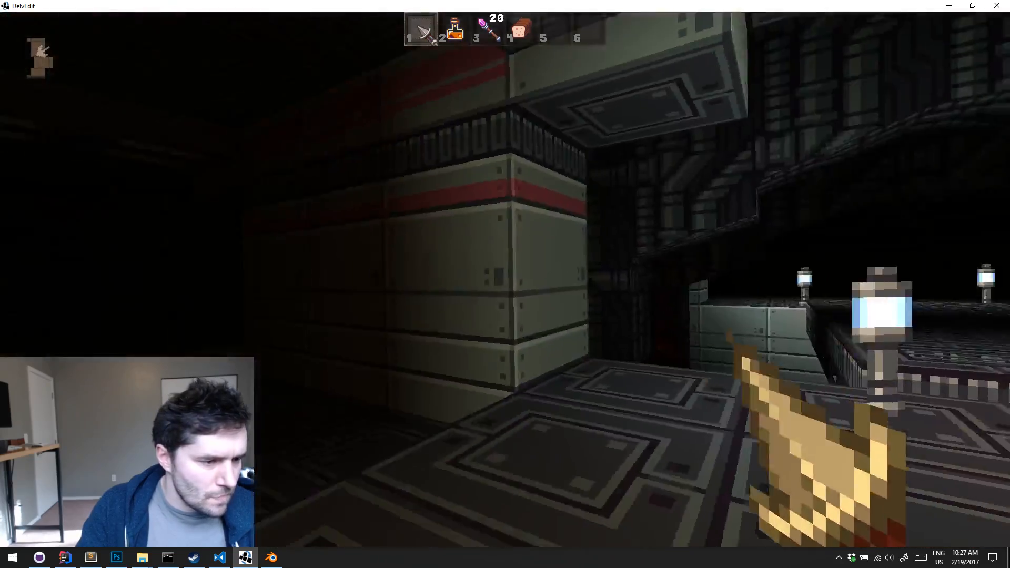
pyautogui.press('Escape')
pyautogui.press('a')
pyautogui.press('s')
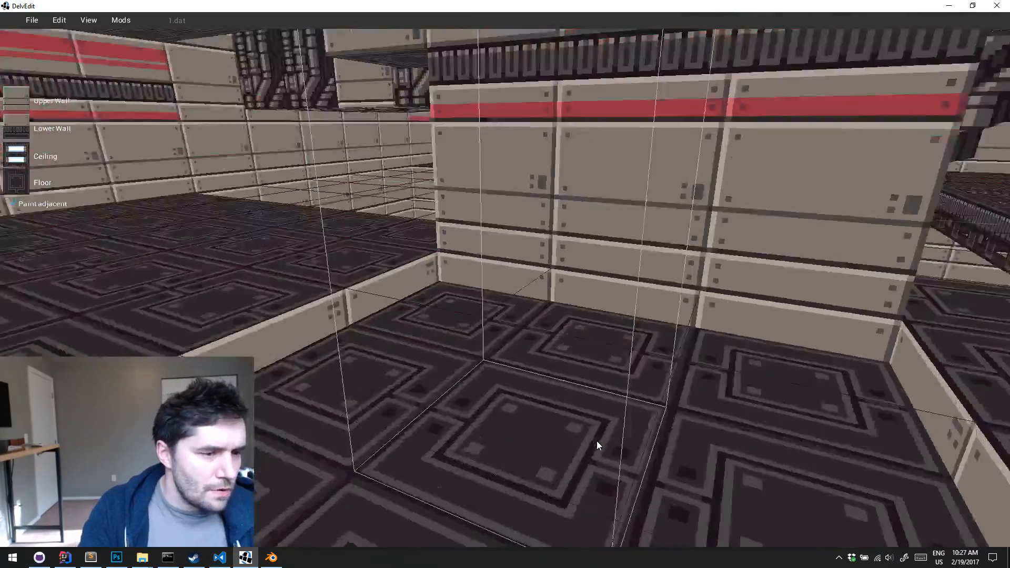
# Try to paint over the lone floor tile at the bottom of the pit with the adjacent walls included, and undo it
pyautogui.press('a')
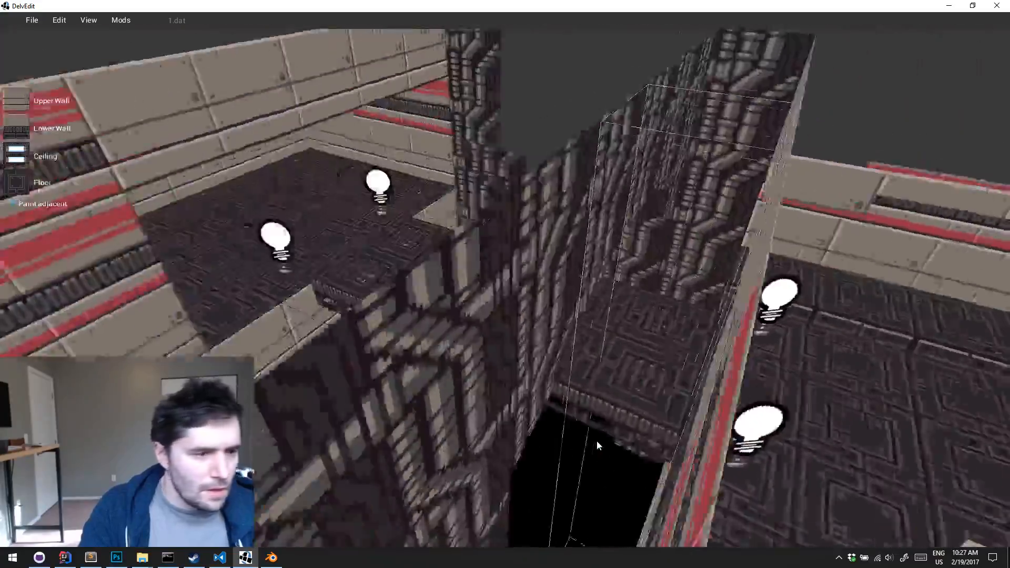
pyautogui.press('w')
pyautogui.press('d')
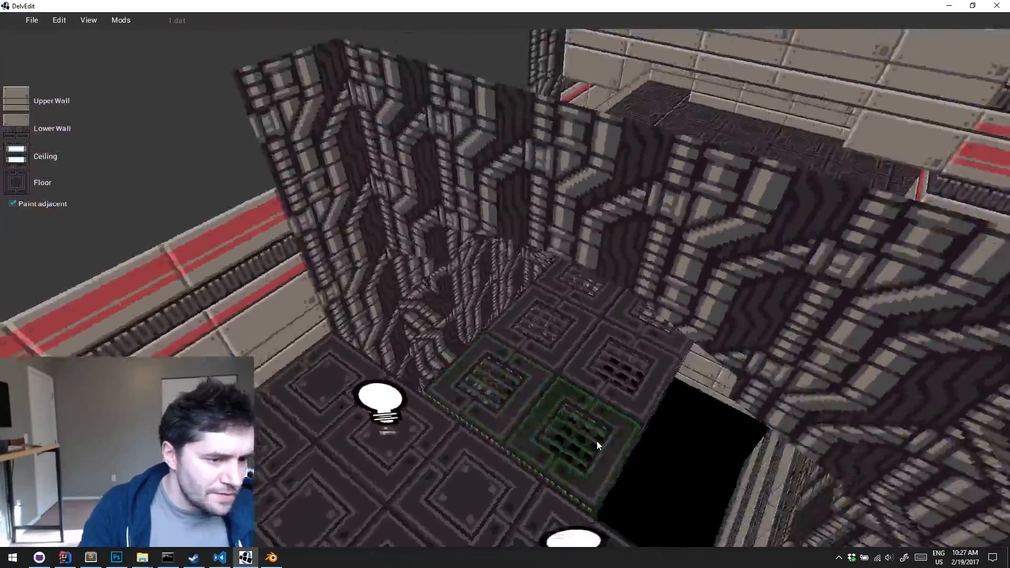
pyautogui.press('w')
pyautogui.press('a')
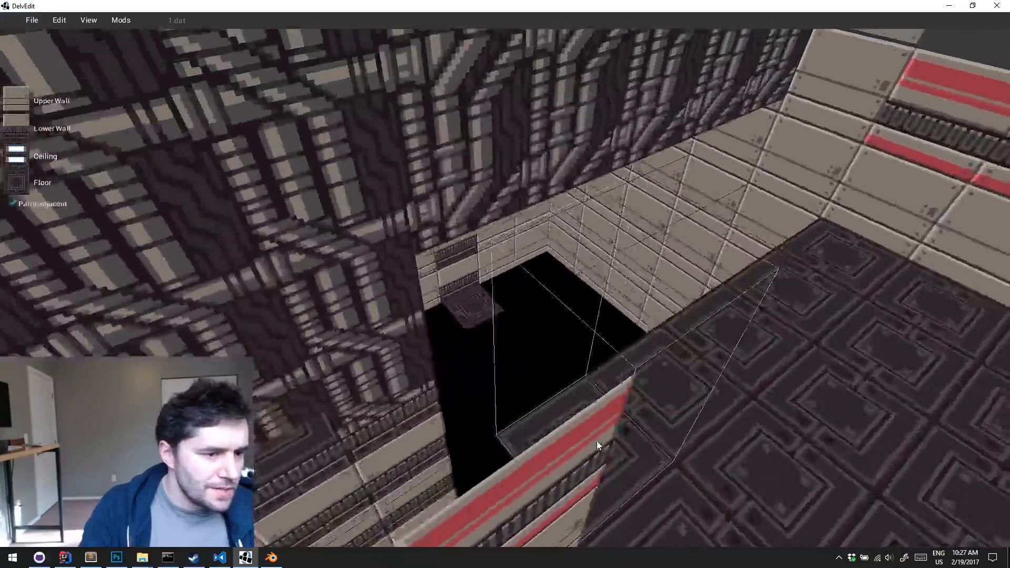
pyautogui.press('w')
pyautogui.press('w')
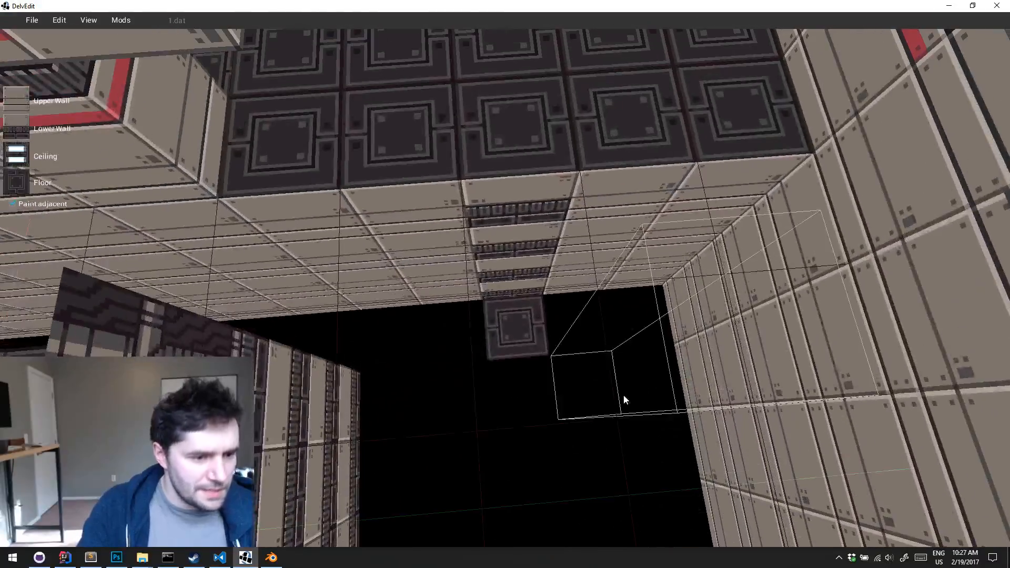
pyautogui.press('w')
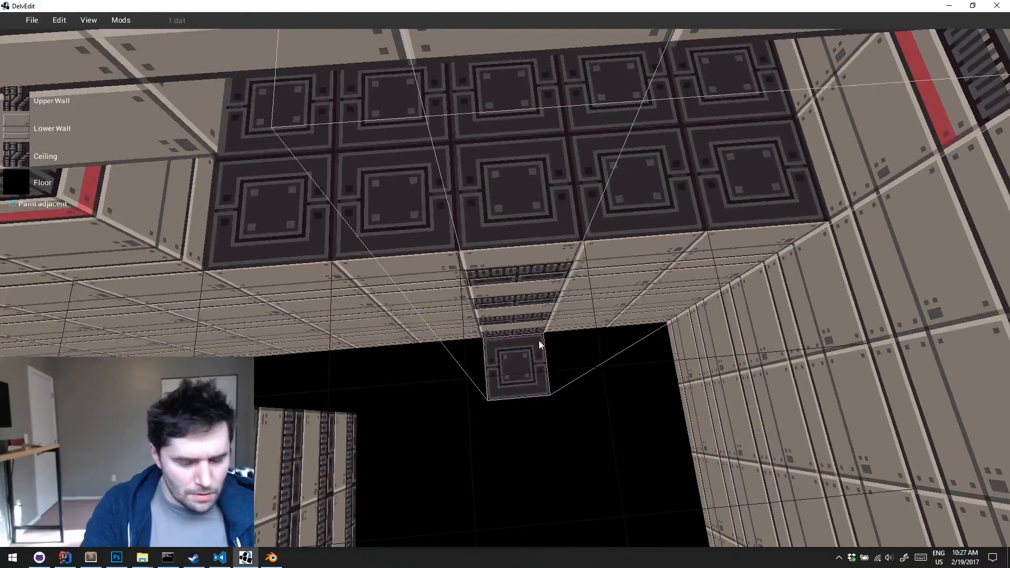
pyautogui.press('Delete')
pyautogui.press('s')
pyautogui.moveTo(539, 339); pyautogui.dragTo(538, 340, button='middle')
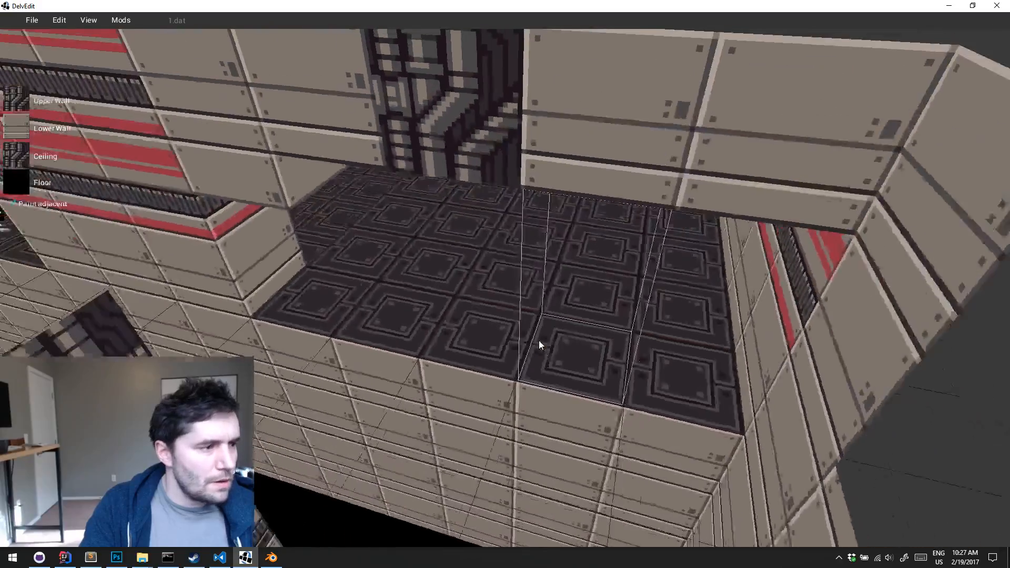
pyautogui.hotkey('ctrl', 'z')
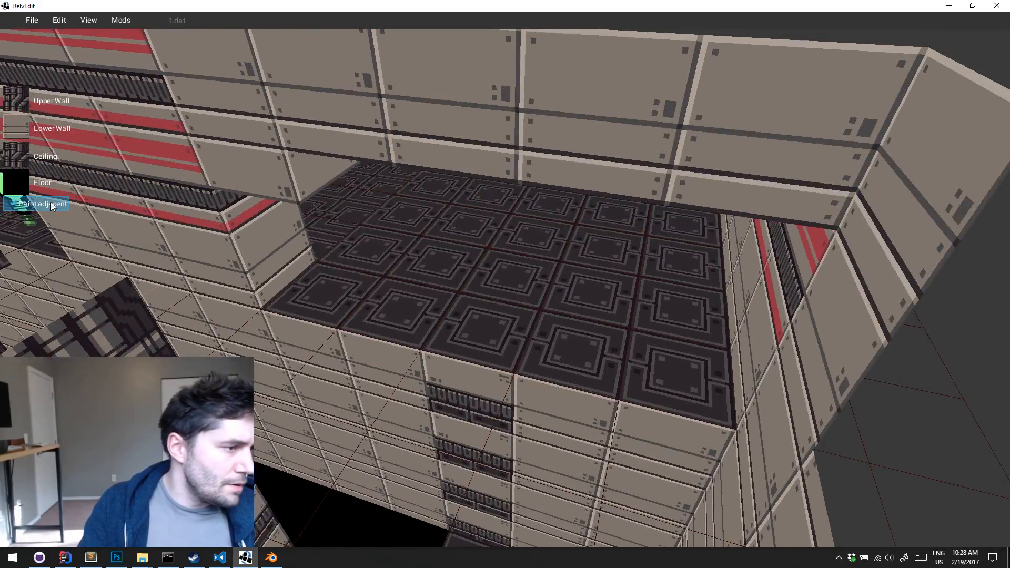
# Turn off adjacent painting, paint the lone tile at the pit's bottom black, and replace the ribbed trim above it with plain wall panels
pyautogui.press('a')
pyautogui.moveTo(371, 384); pyautogui.dragTo(371, 383, button='middle')
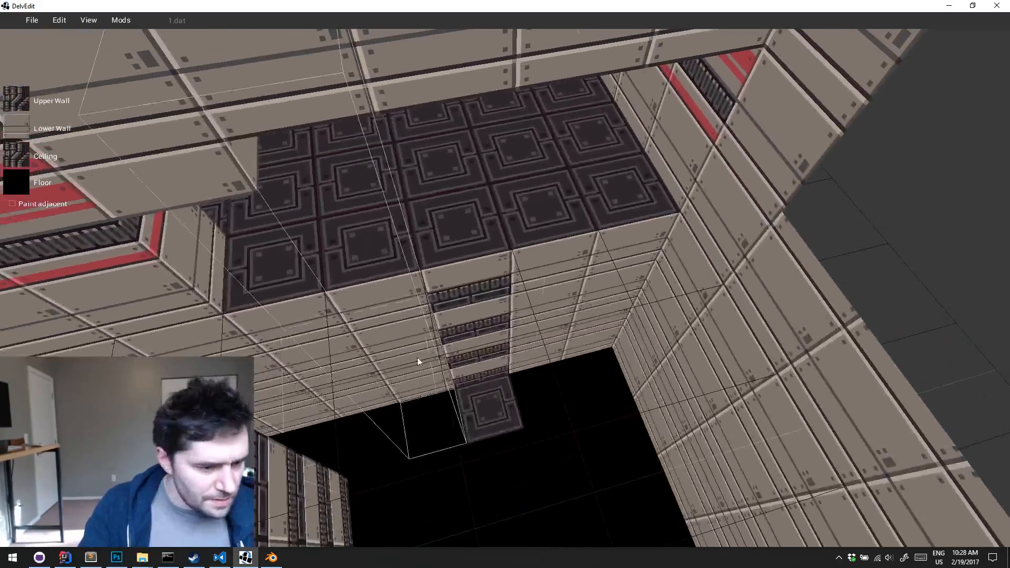
pyautogui.hotkey('ctrl', 'z')
pyautogui.press('w')
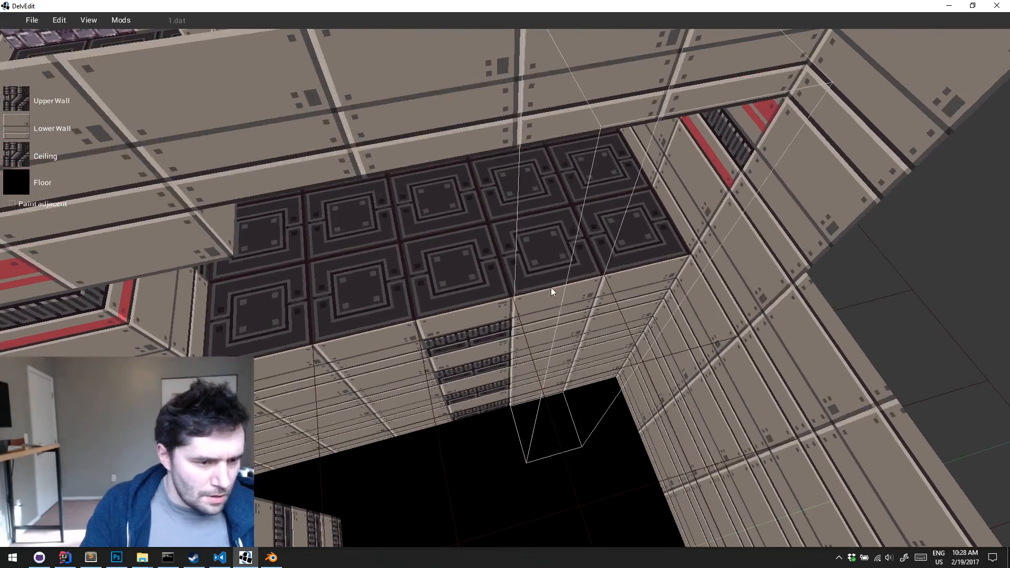
pyautogui.click(468, 275)
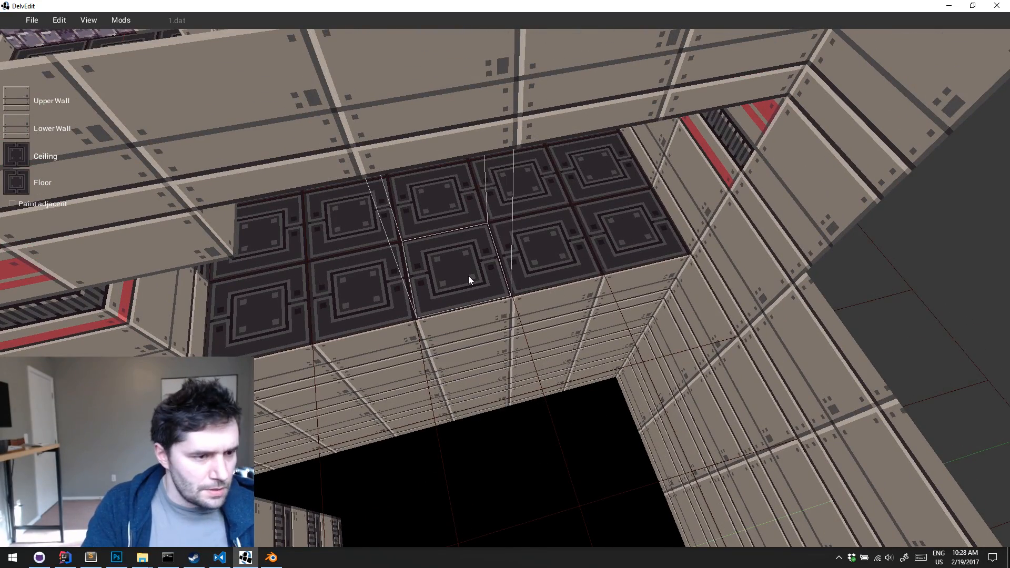
# Select the four-tile floor strip along the red-striped wall in the room's corner and raise its floor by a low step
pyautogui.press('w')
pyautogui.press('w')
pyautogui.moveTo(468, 275); pyautogui.dragTo(468, 275, button='middle')
pyautogui.press('s')
pyautogui.press('w')
pyautogui.press('a')
pyautogui.moveTo(463, 266); pyautogui.dragTo(588, 445)
pyautogui.press('w')
pyautogui.press('a')
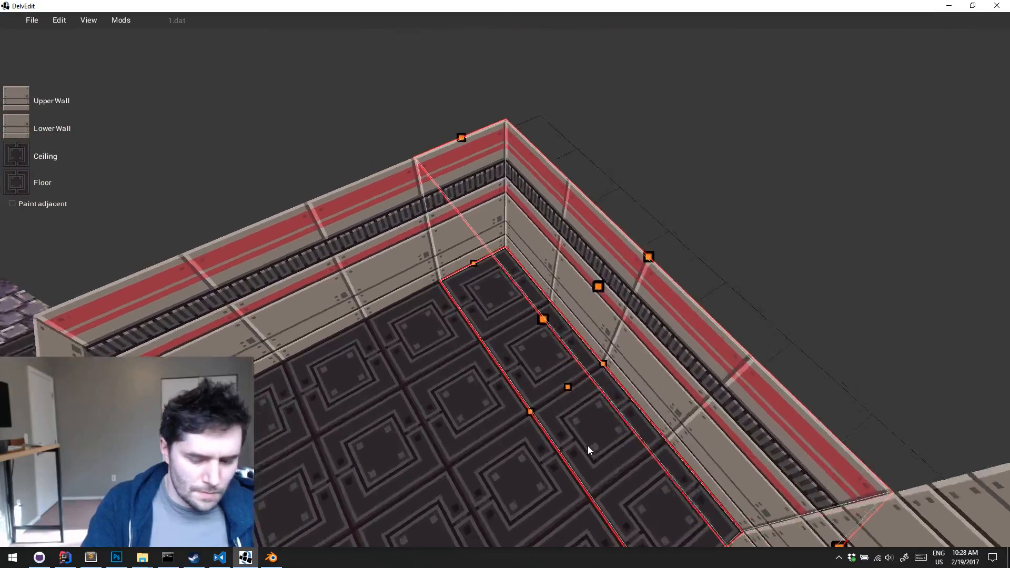
pyautogui.press('q')
pyautogui.press('q')
pyautogui.moveTo(589, 446); pyautogui.dragTo(589, 446, button='middle')
pyautogui.press('s')
pyautogui.press('q')
pyautogui.moveTo(497, 337); pyautogui.dragTo(494, 305)
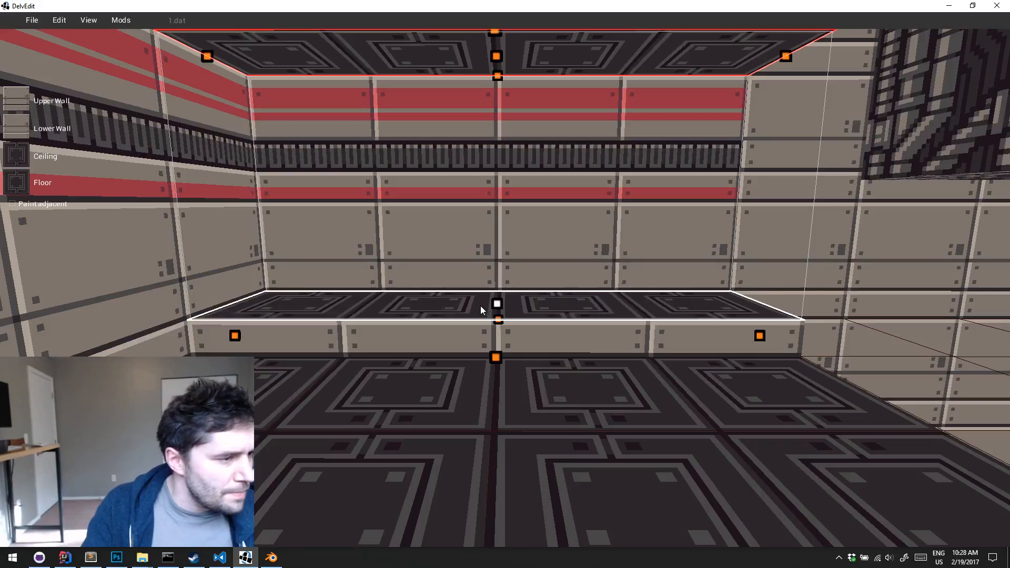
# Set the raised strip's lower wall to the panel texture with dark base trim, and lower the ceiling above the strip
pyautogui.click(16, 126)
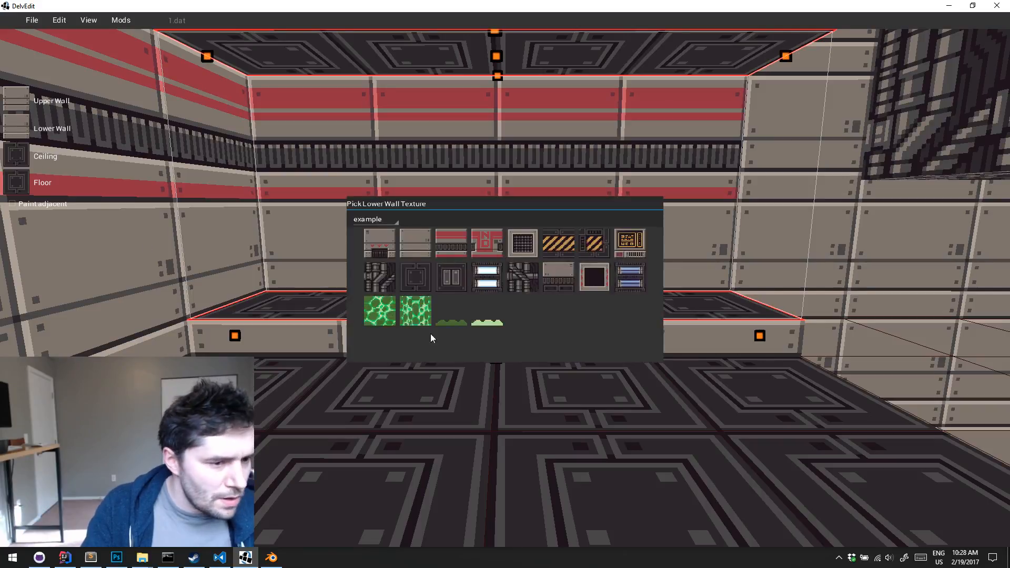
pyautogui.click(559, 274)
pyautogui.moveTo(504, 76); pyautogui.dragTo(494, 129)
# Select the middle two tiles of the raised strip, raise their ceiling into a recess and texture it with the white light panels
pyautogui.moveTo(455, 334); pyautogui.dragTo(550, 335)
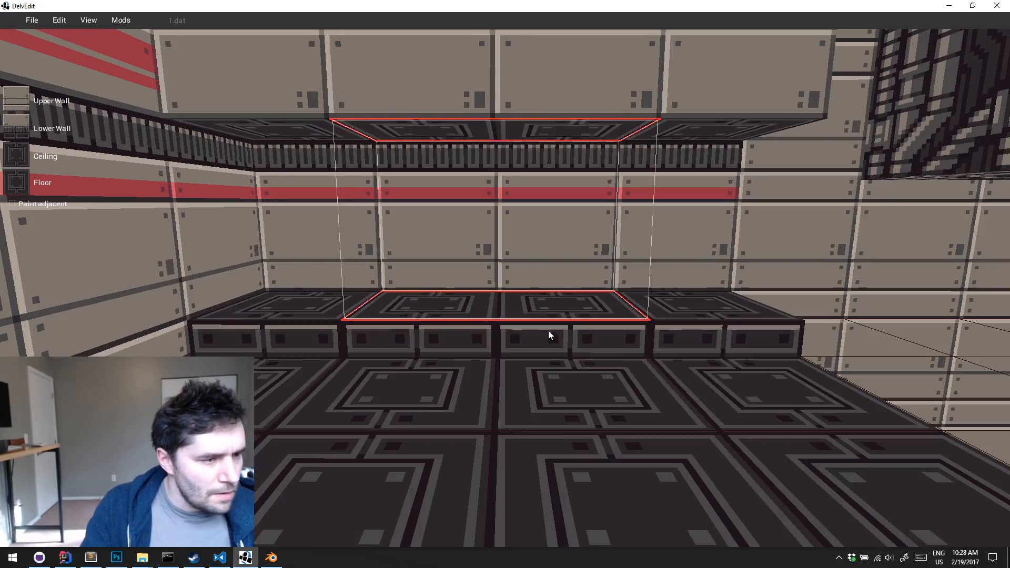
pyautogui.moveTo(496, 132); pyautogui.dragTo(496, 75)
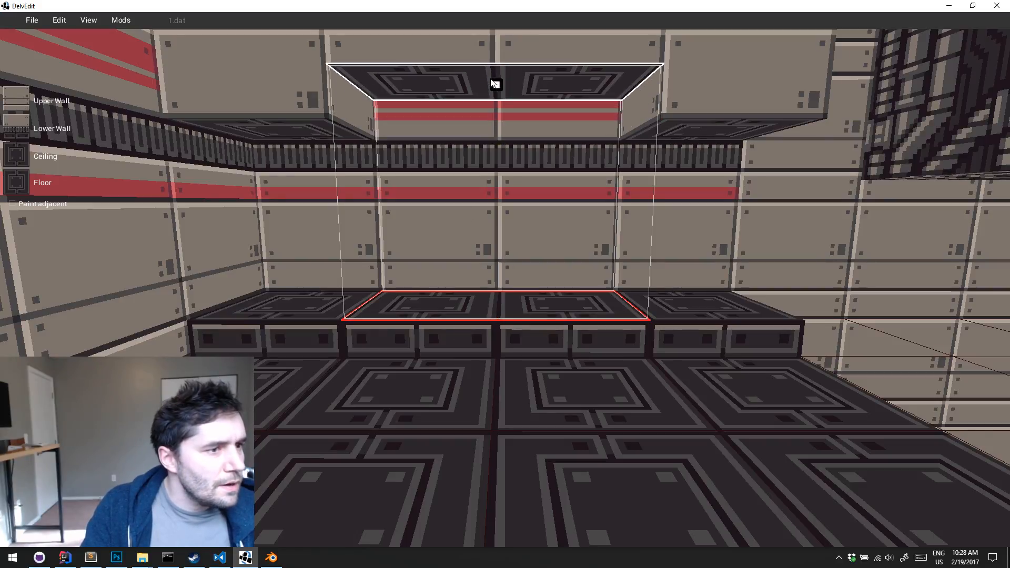
pyautogui.click(22, 151)
pyautogui.click(482, 273)
# Examine the raised ledge with its recessed ceiling lights from close up and from the sunken floor area across the room
pyautogui.press('w')
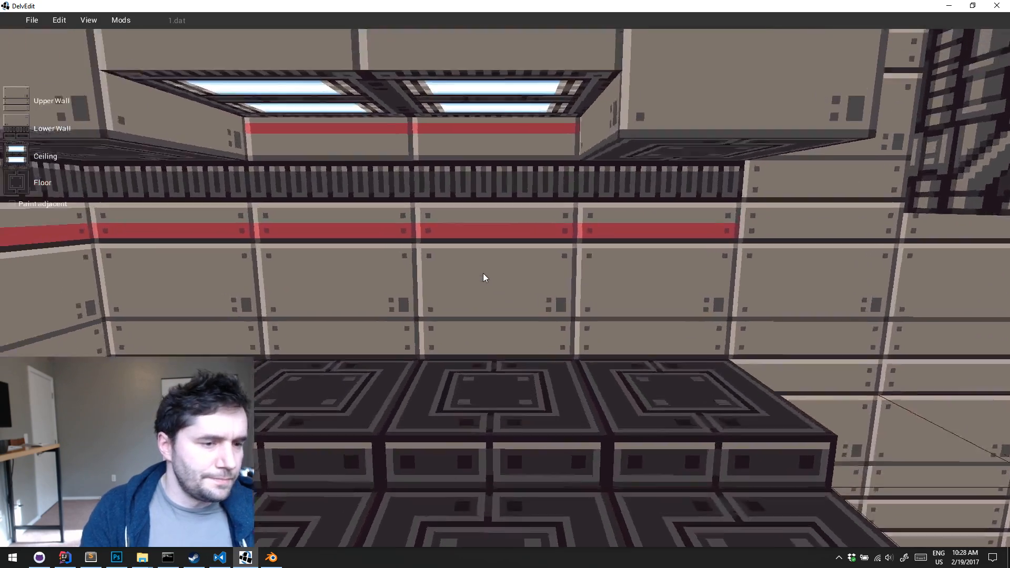
pyautogui.press('s')
pyautogui.moveTo(483, 273); pyautogui.dragTo(483, 273, button='middle')
pyautogui.press('s')
pyautogui.press('w')
pyautogui.press('s')
pyautogui.press('w')
pyautogui.press('s')
pyautogui.press('w')
pyautogui.press('w')
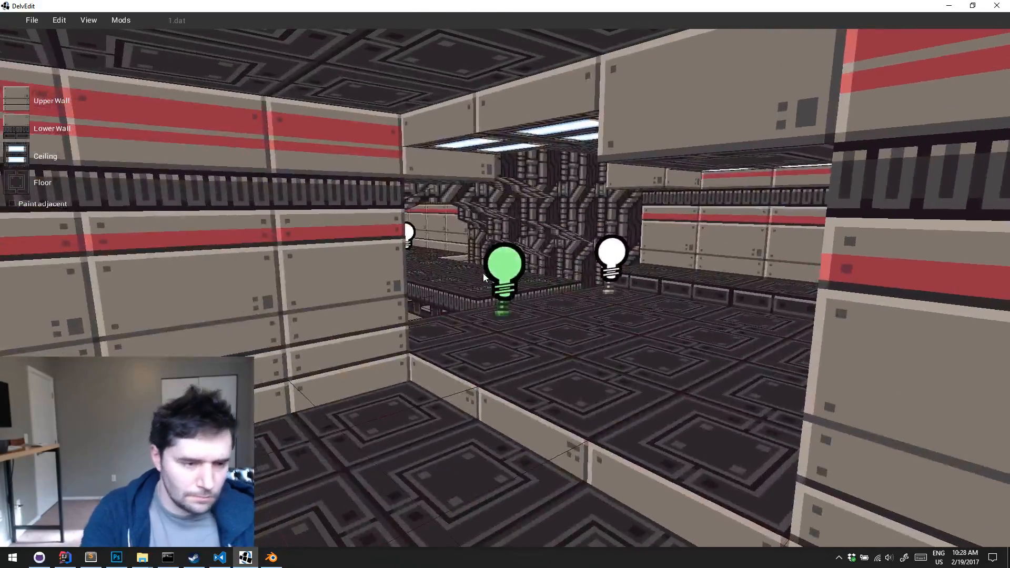
# Play-test the level to view the raised ledge, the recessed lights and the catwalk, and return to the editor
pyautogui.press('p')
pyautogui.press('w')
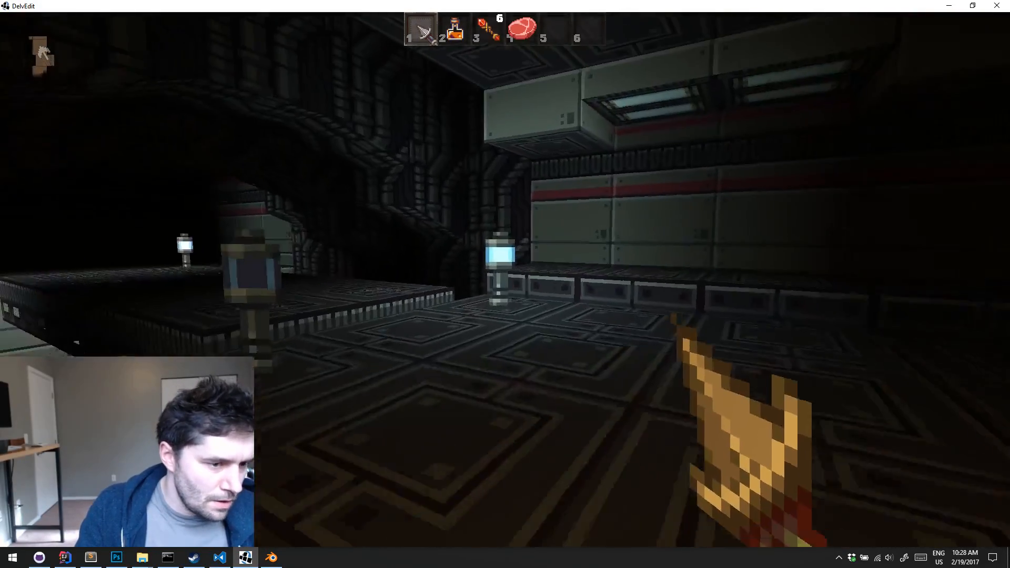
pyautogui.press('w')
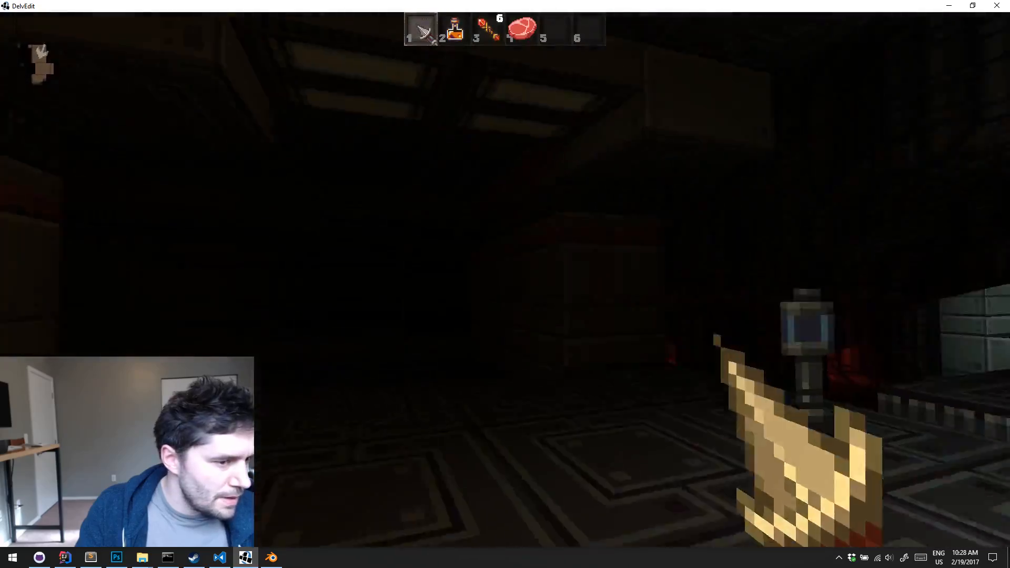
pyautogui.press('Escape')
# Examine the open floor area beside the purple stone wall at the edge of the level
pyautogui.press('s')
pyautogui.moveTo(483, 274); pyautogui.dragTo(483, 273, button='middle')
pyautogui.press('w')
pyautogui.press('w')
pyautogui.press('w')
pyautogui.press('w')
pyautogui.press('d')
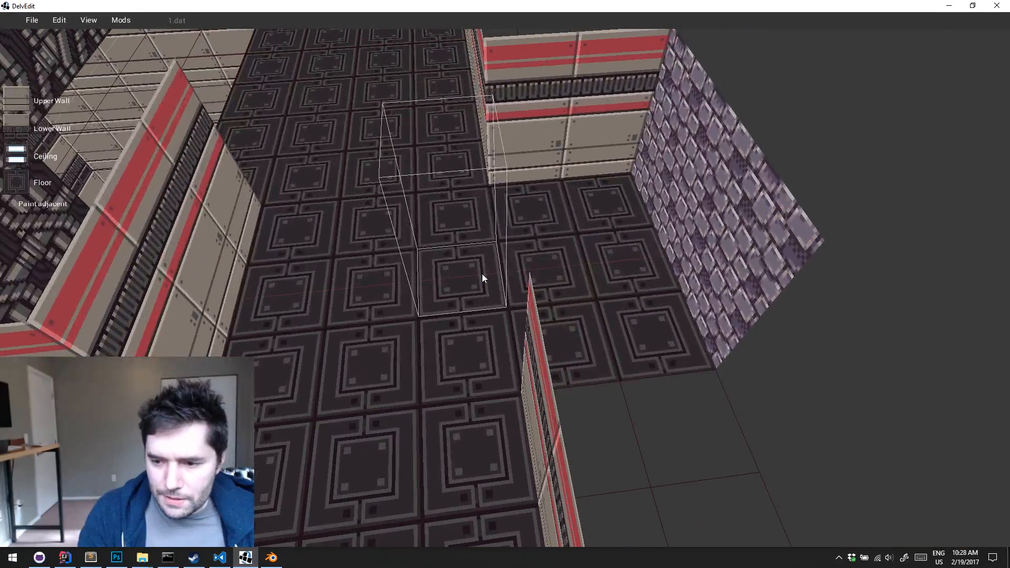
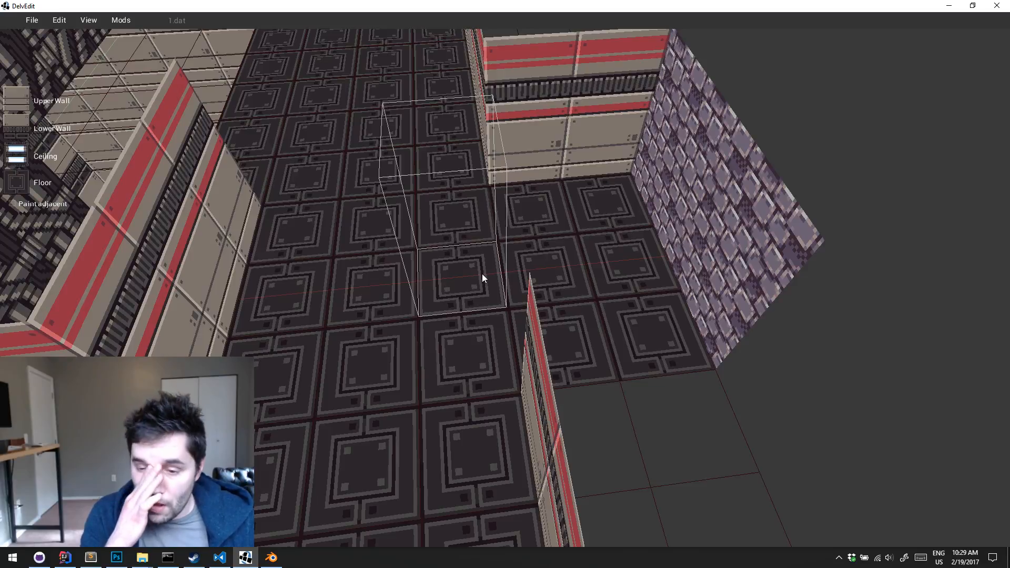
# Play-test the level by walking from the catwalk entrance between the lamps onto the catwalk, and return to the editor
pyautogui.press('w')
pyautogui.press('Left')
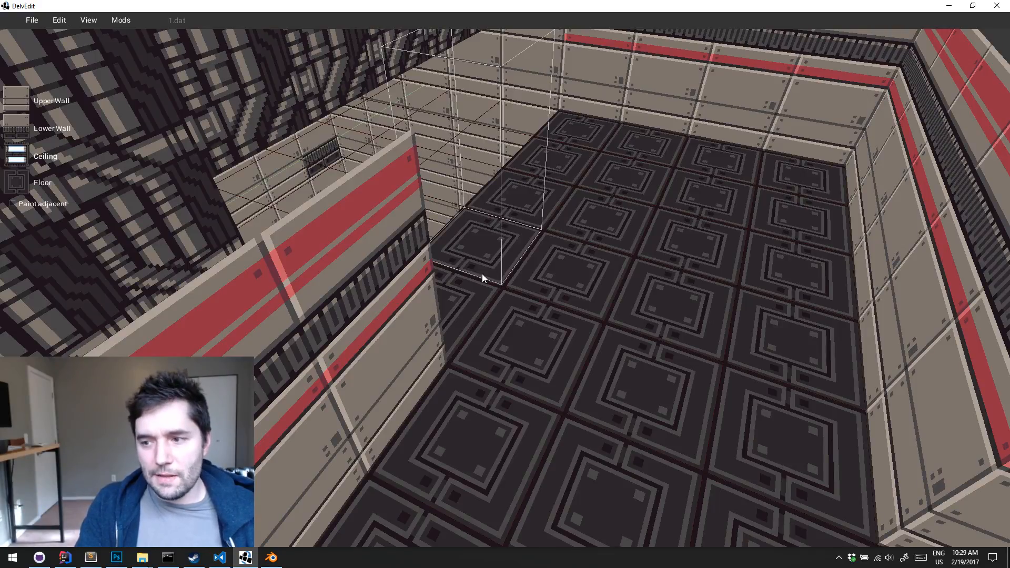
pyautogui.press('w')
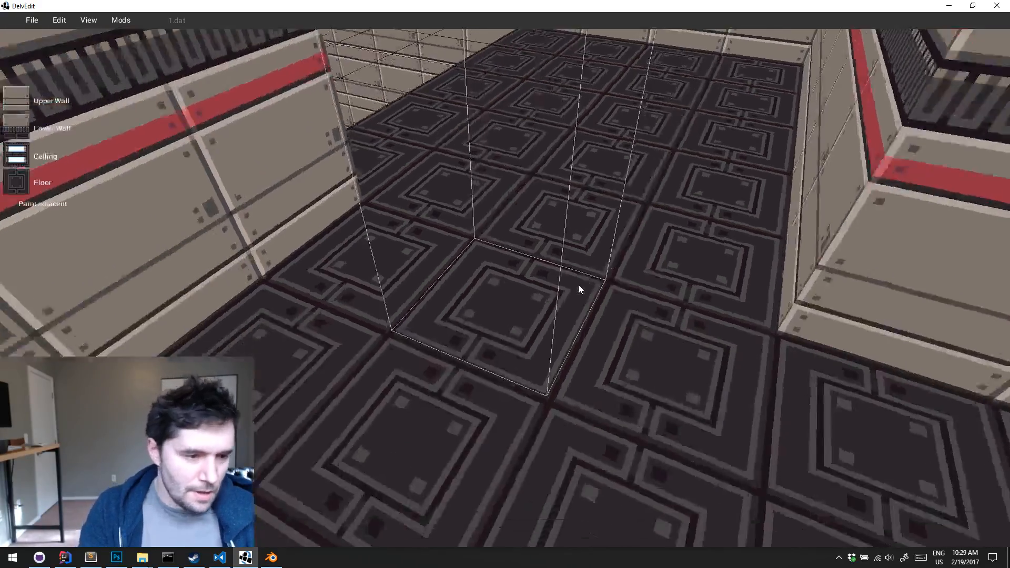
pyautogui.press('Right')
pyautogui.press('a')
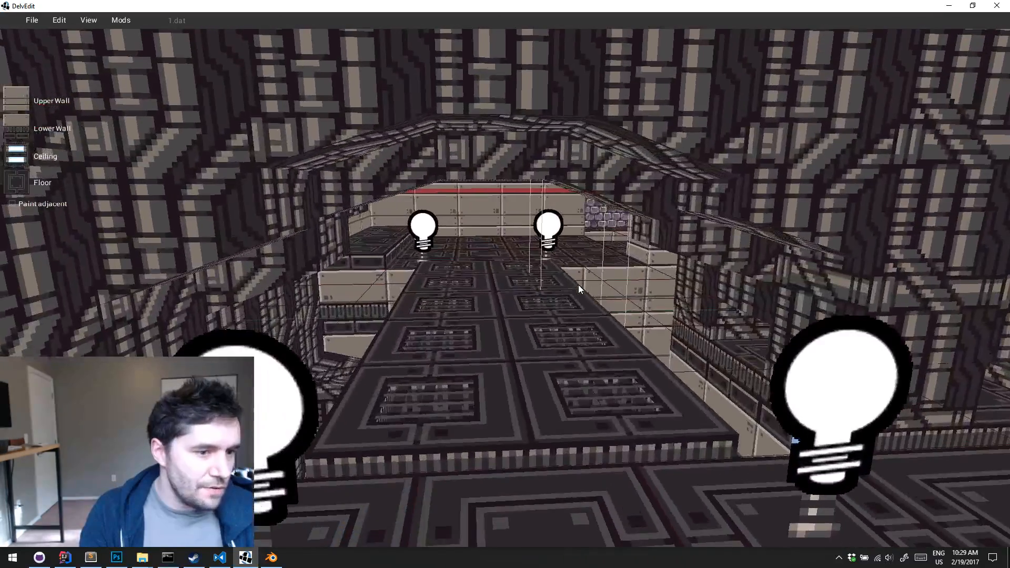
pyautogui.press('s')
pyautogui.press('a')
pyautogui.press('w')
pyautogui.press('p')
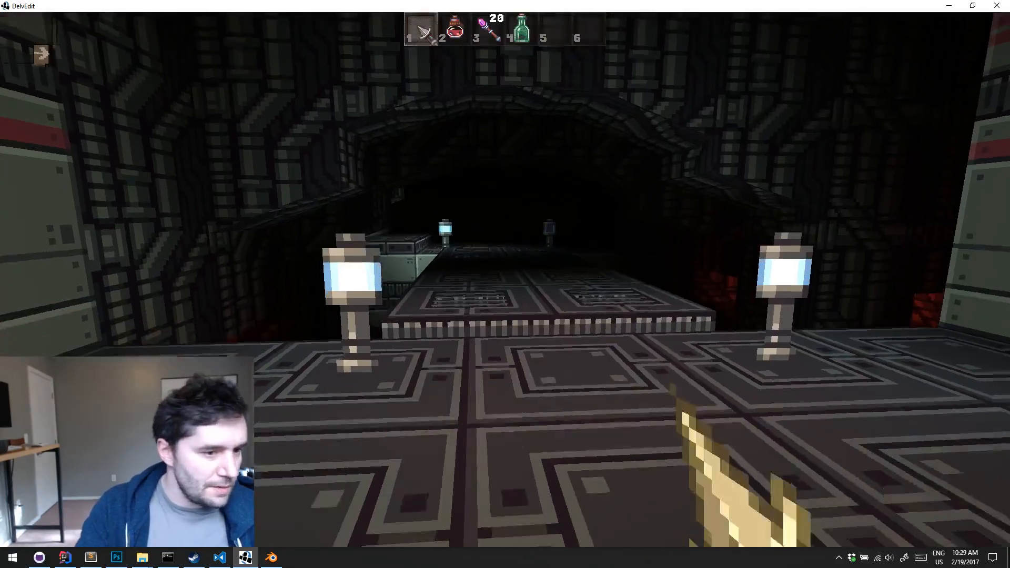
pyautogui.press('w')
pyautogui.press('w')
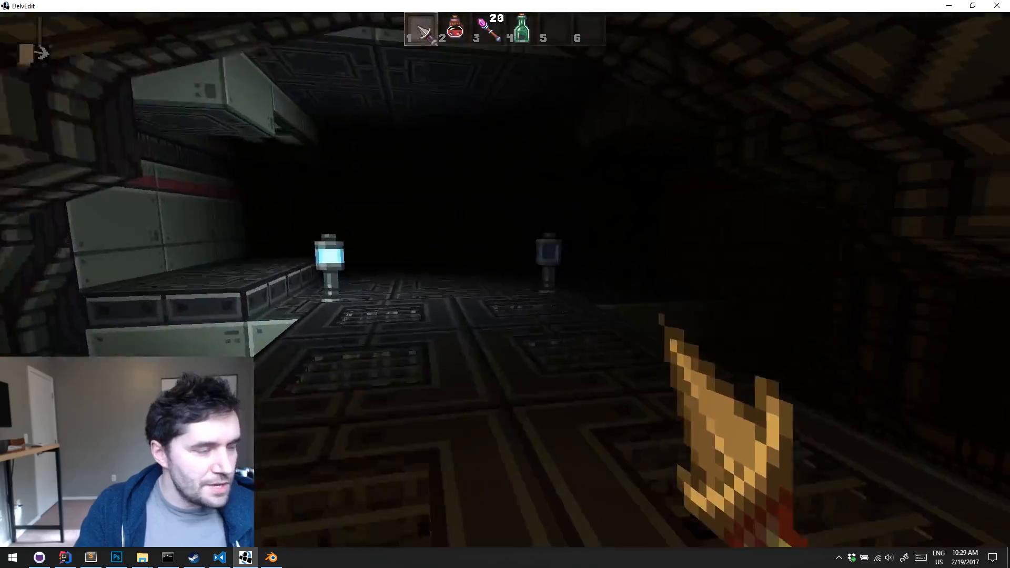
pyautogui.press('Escape')
# Examine the whole dungeon section from above and around, including the catwalk, pits, pipe walls and striped rooms
pyautogui.press('w')
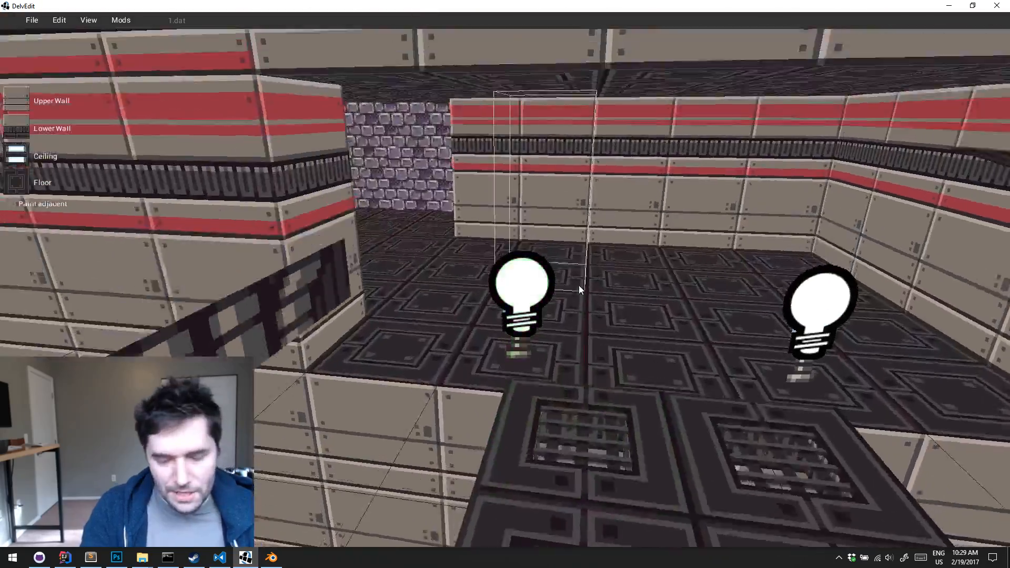
pyautogui.press('s')
pyautogui.press('Left')
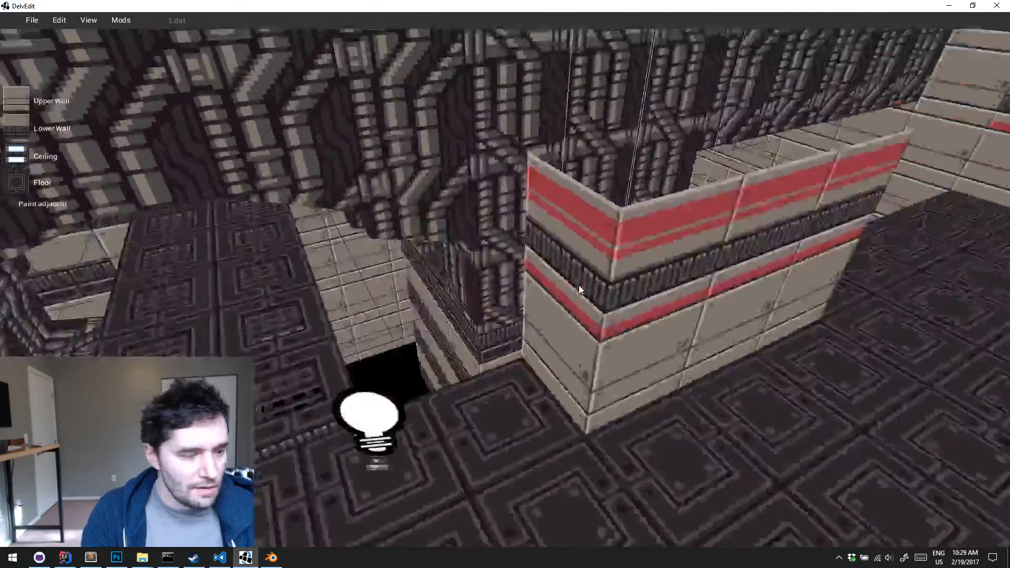
pyautogui.press('d')
pyautogui.press('Left')
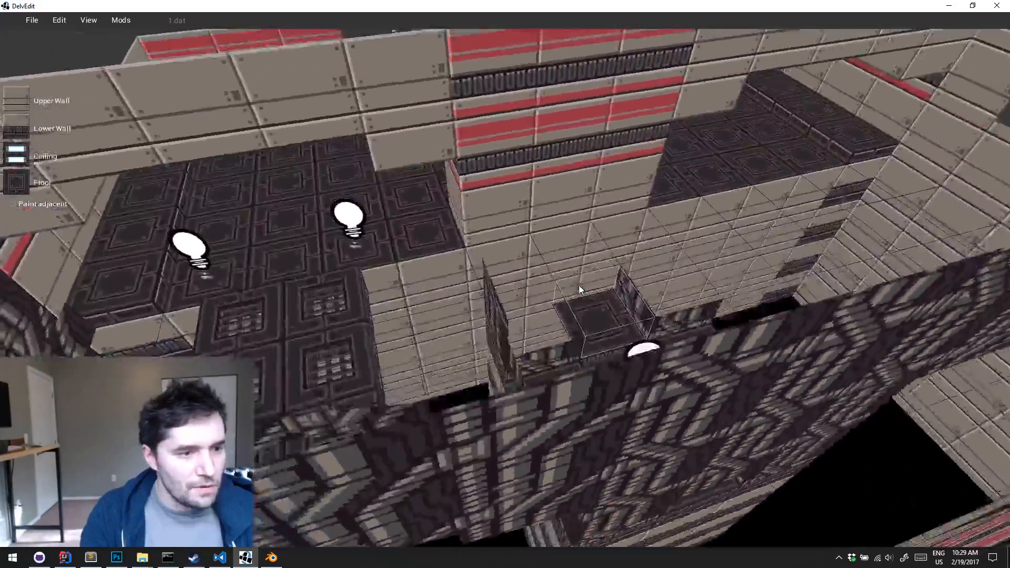
pyautogui.press('w')
pyautogui.press('a')
pyautogui.press('Right')
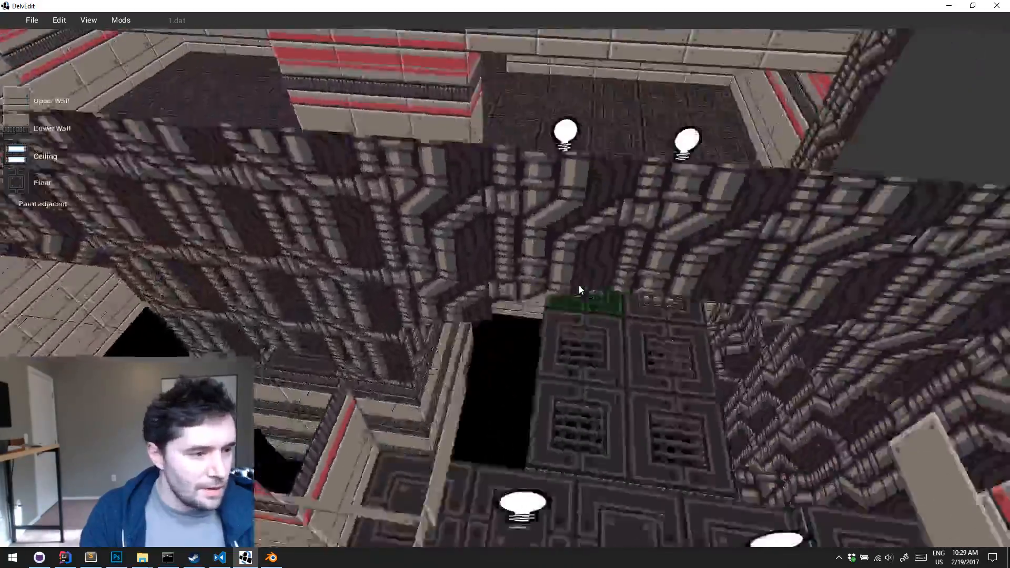
pyautogui.press('w')
pyautogui.press('a')
pyautogui.press('Right')
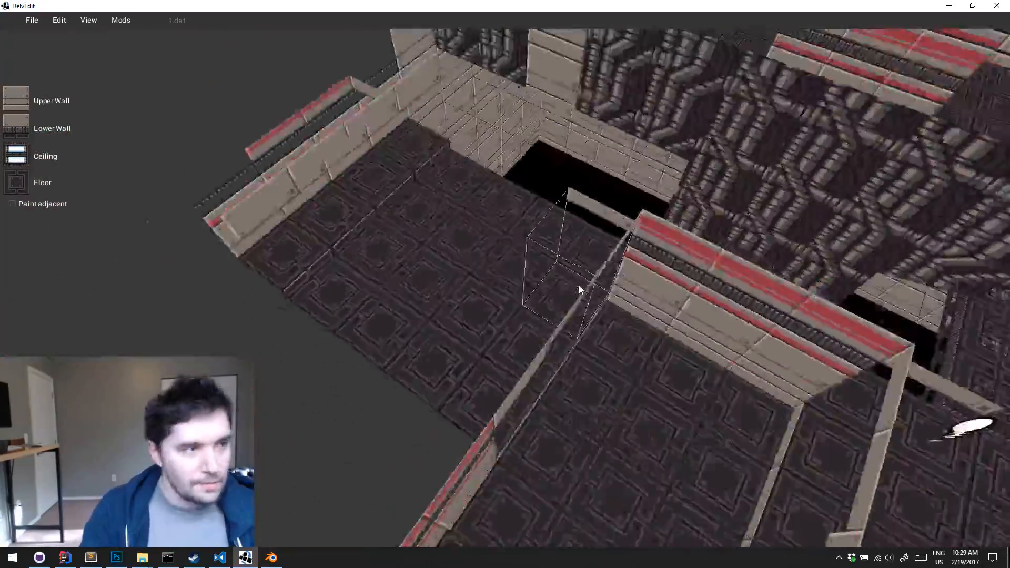
pyautogui.press('s')
pyautogui.press('Right')
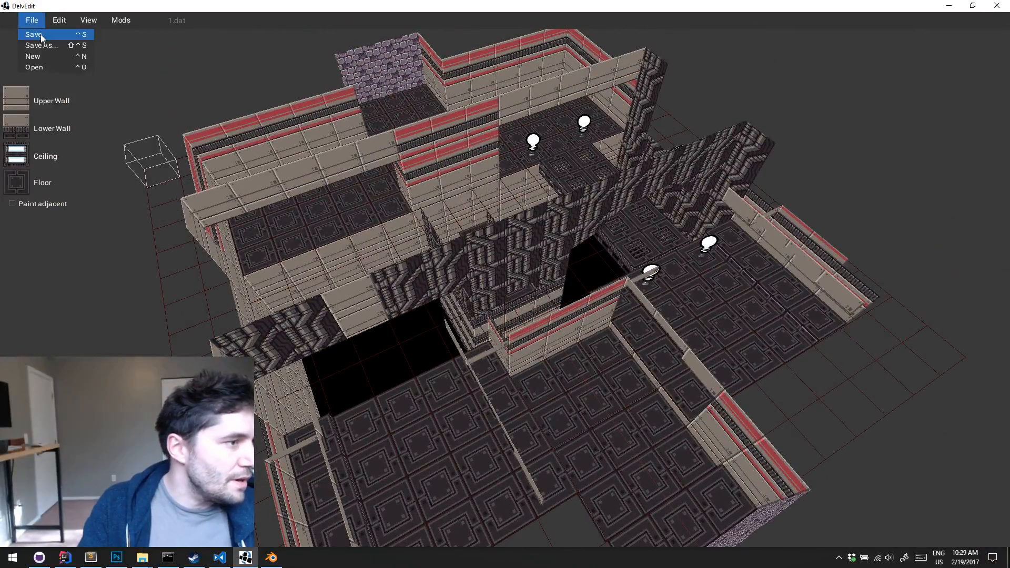
# Save the level, close the editor and run the Desktop configuration from IntelliJ IDEA
pyautogui.click(997, 6)
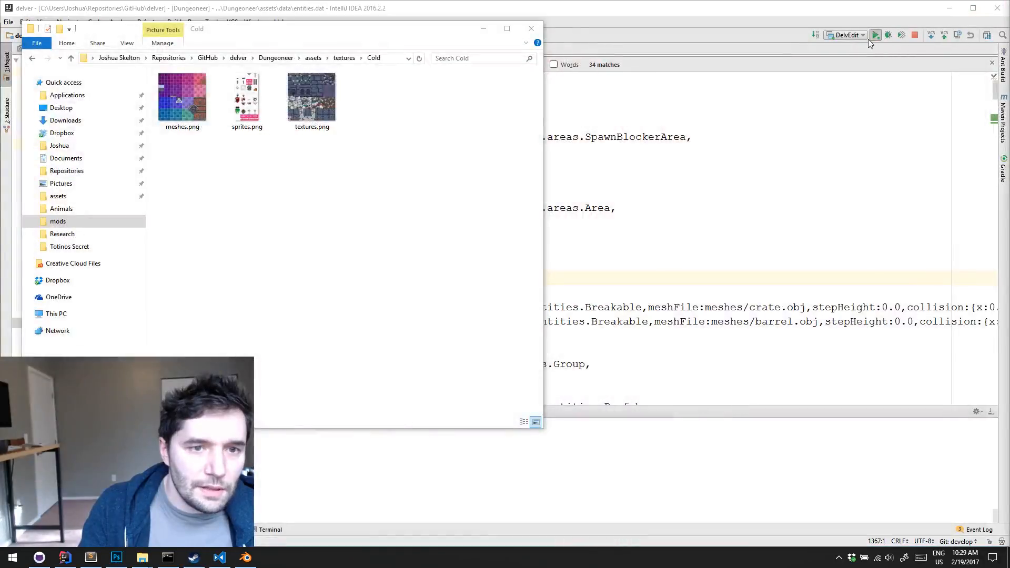
pyautogui.click(863, 36)
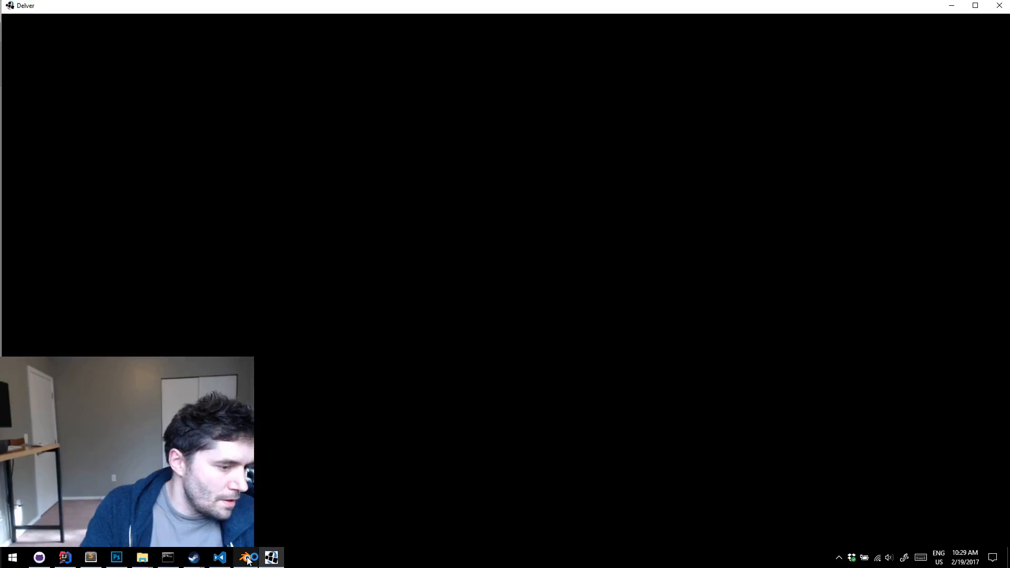
# Close Blender from the desktop, discarding its unsaved changes
pyautogui.rightClick(248, 556)
pyautogui.click(254, 534)
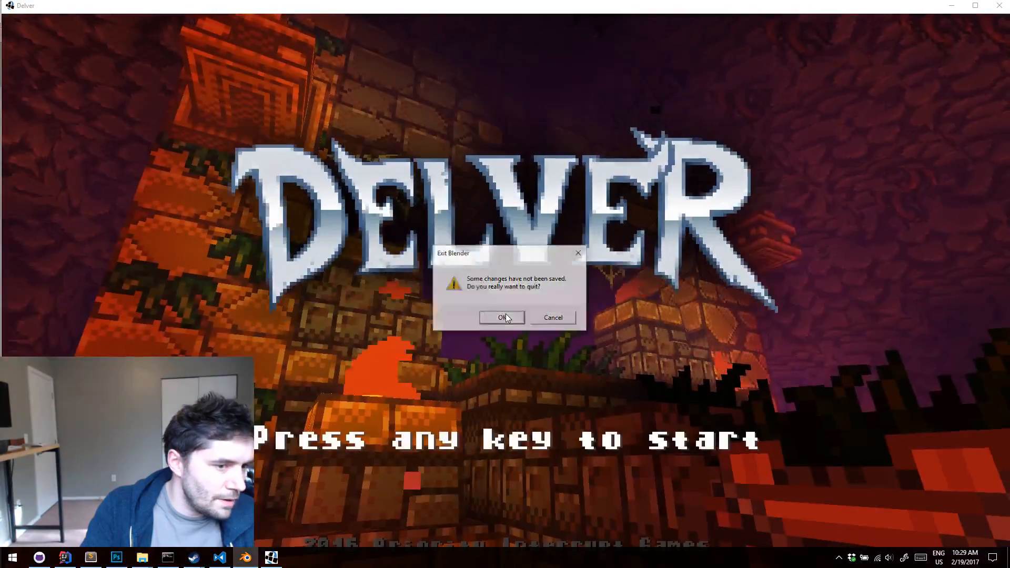
pyautogui.click(504, 317)
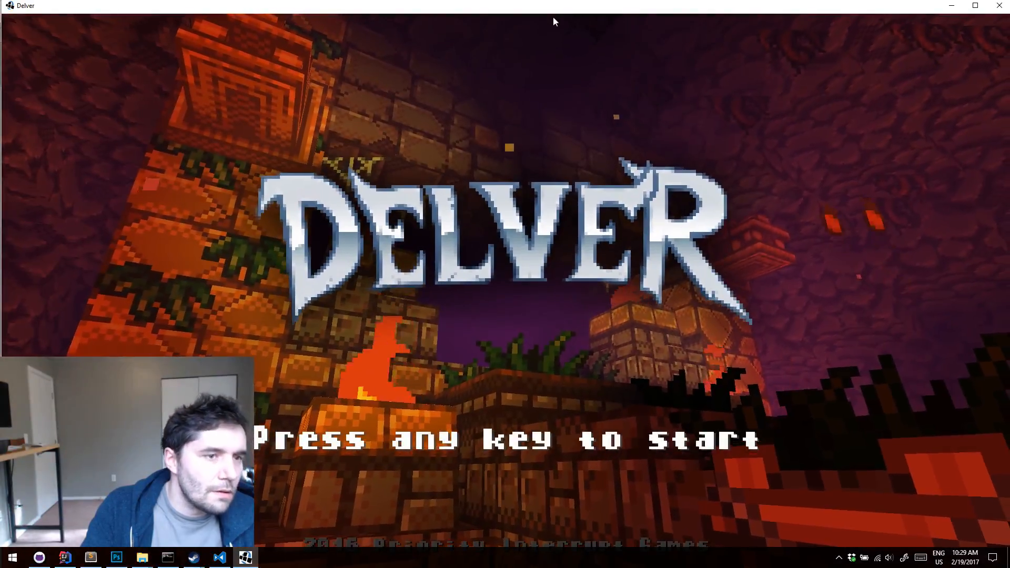
# Maximize the Delver game window, erase save slot 1 and start a new game in it
pyautogui.doubleClick(565, 9)
pyautogui.click(557, 143)
pyautogui.click(472, 126)
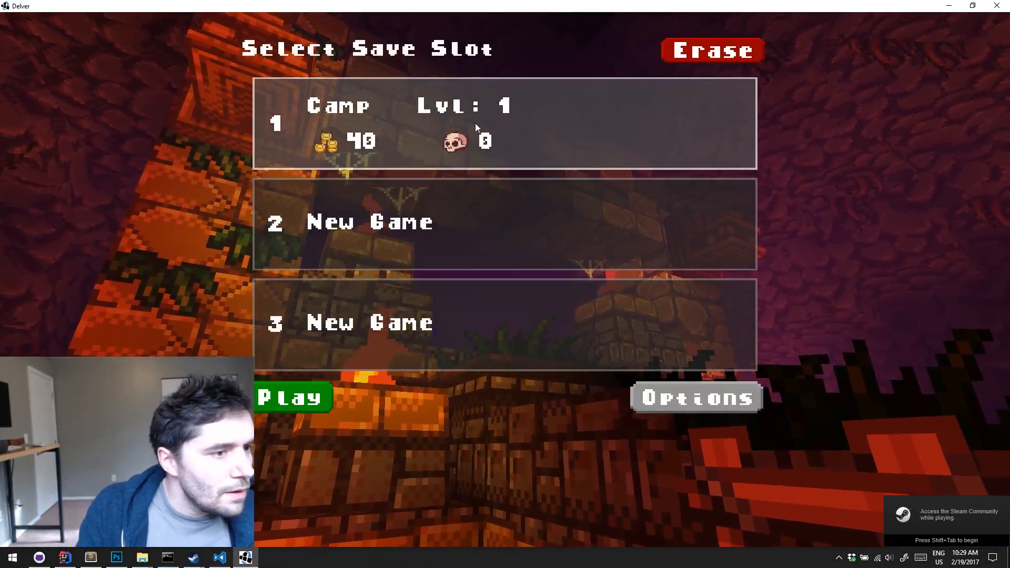
pyautogui.click(705, 53)
pyautogui.click(314, 390)
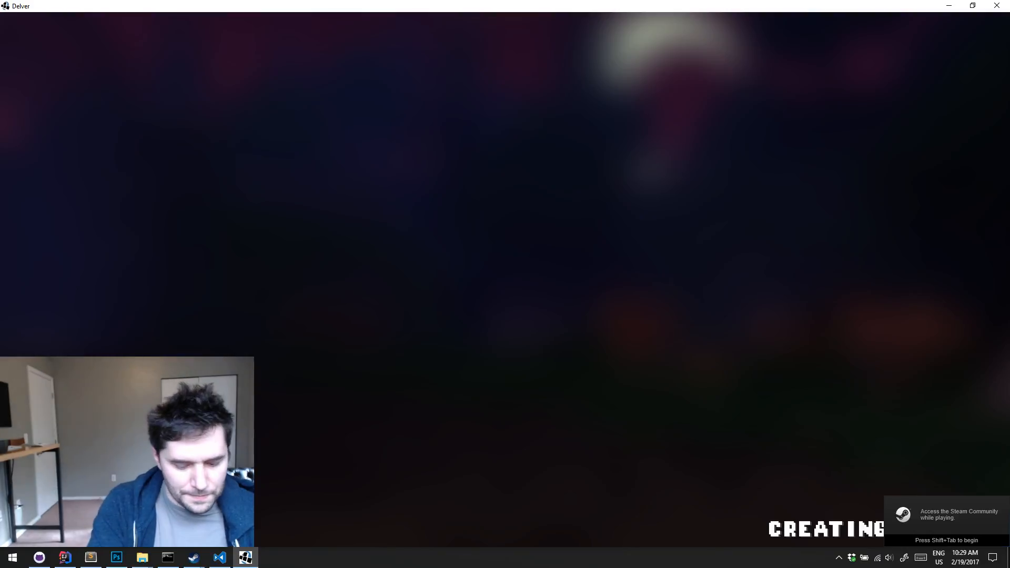
# Skip ahead through the game's levels to the one with metal-panelled walls and machinery
pyautogui.press('l')
pyautogui.press('l')
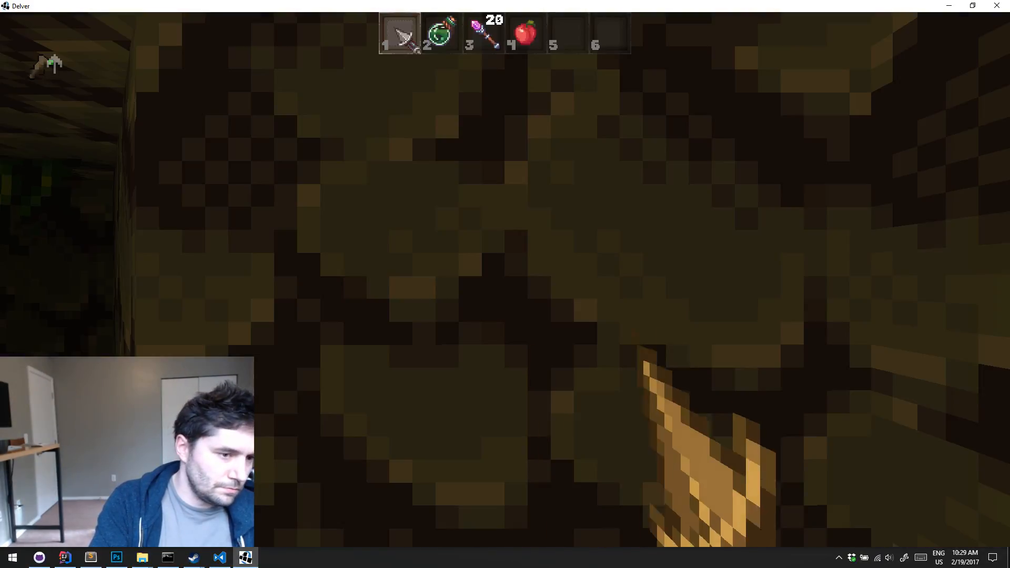
pyautogui.press('l')
pyautogui.press('l')
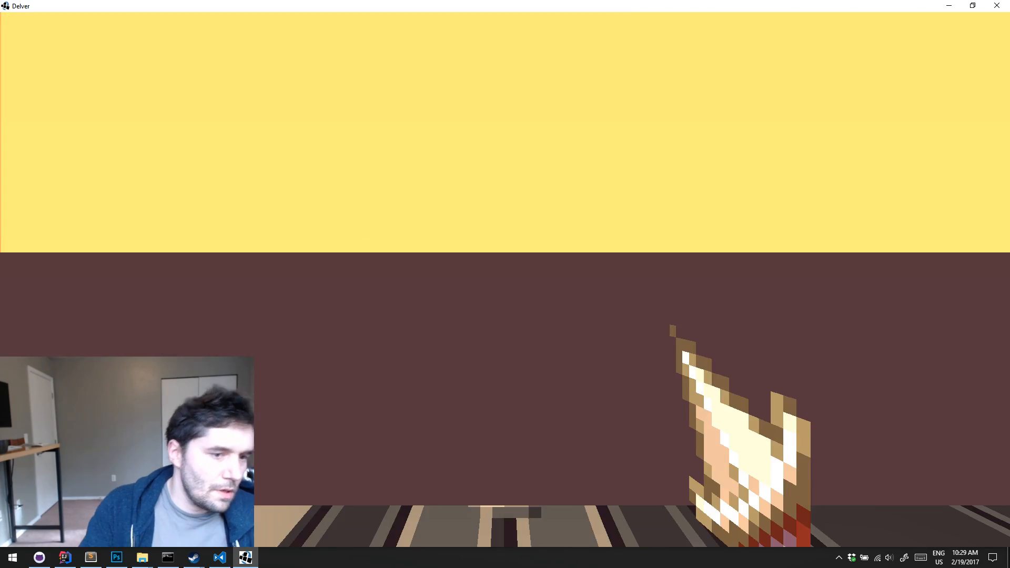
# Walk through the generated rooms and the dark corridor to the new section with the recessed ceiling lights
pyautogui.press('w')
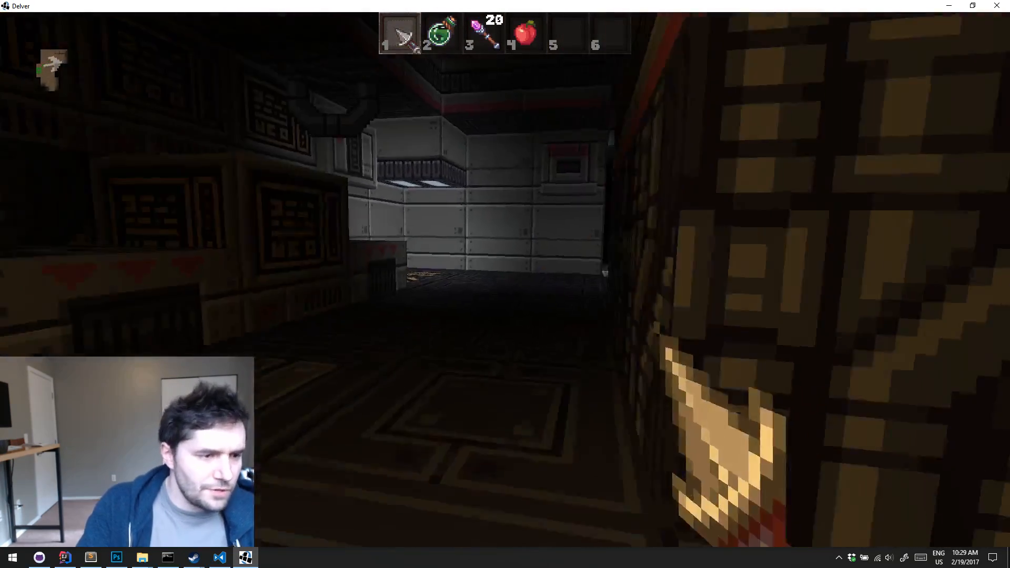
pyautogui.press('w')
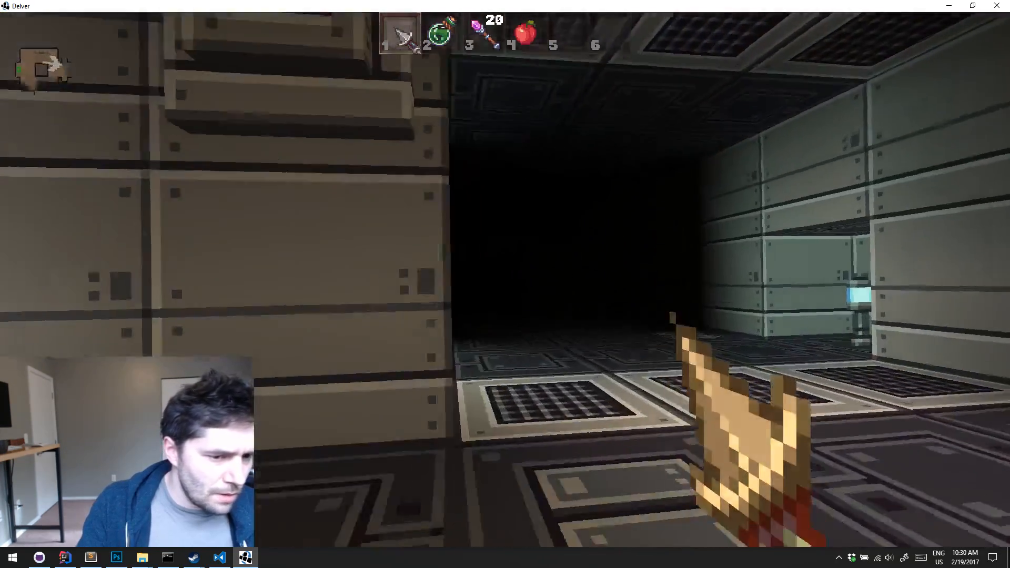
pyautogui.press('w')
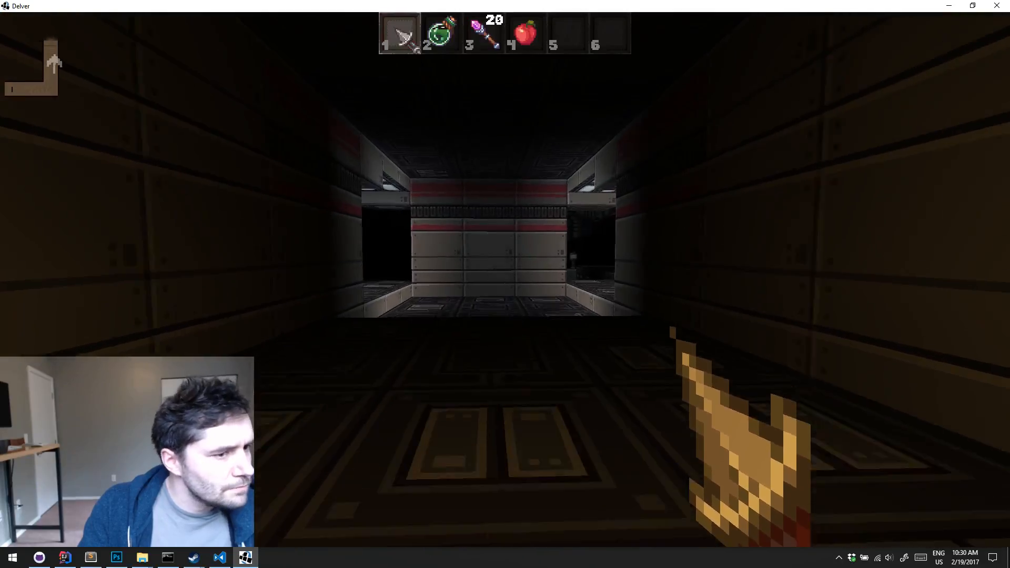
pyautogui.press('w')
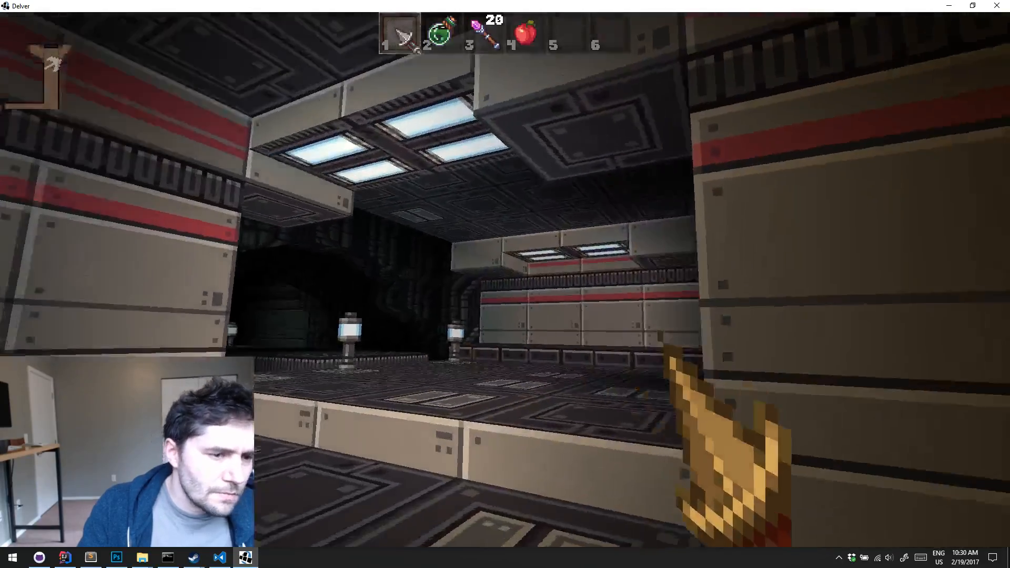
# Cross the catwalk in the new section and explore the dark rooms on its far side, returning over the catwalk
pyautogui.press('w')
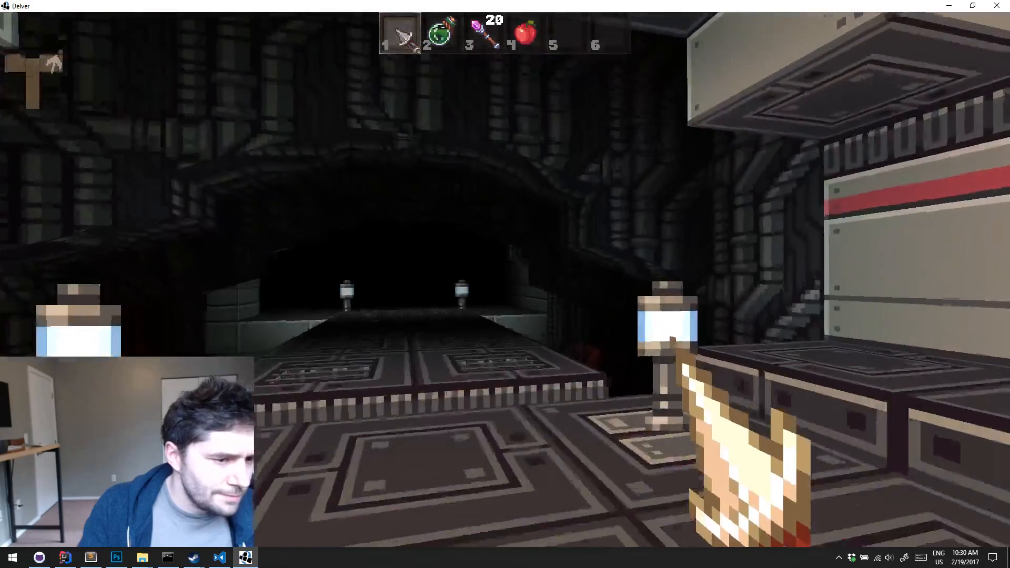
pyautogui.press('w')
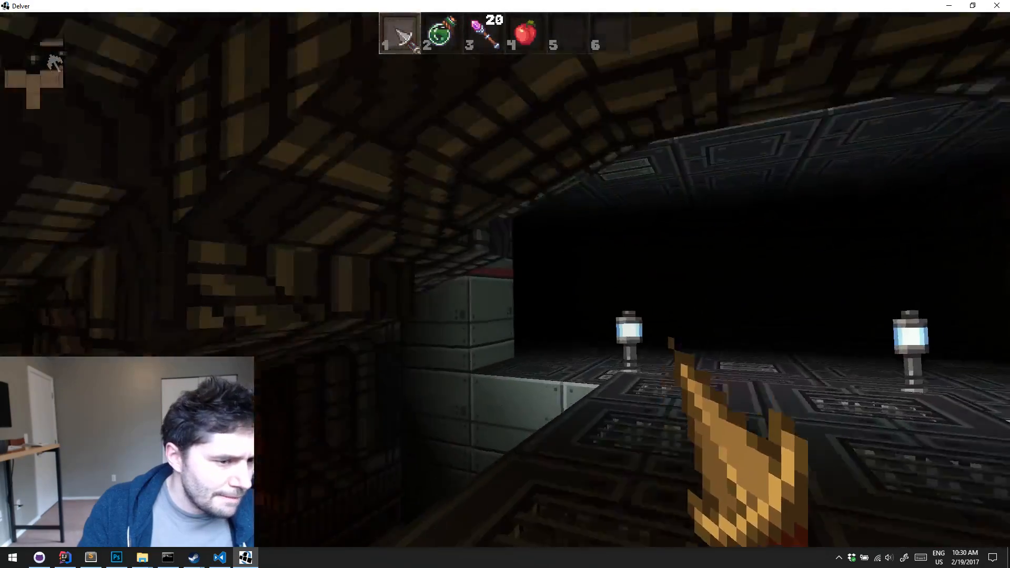
pyautogui.press('w')
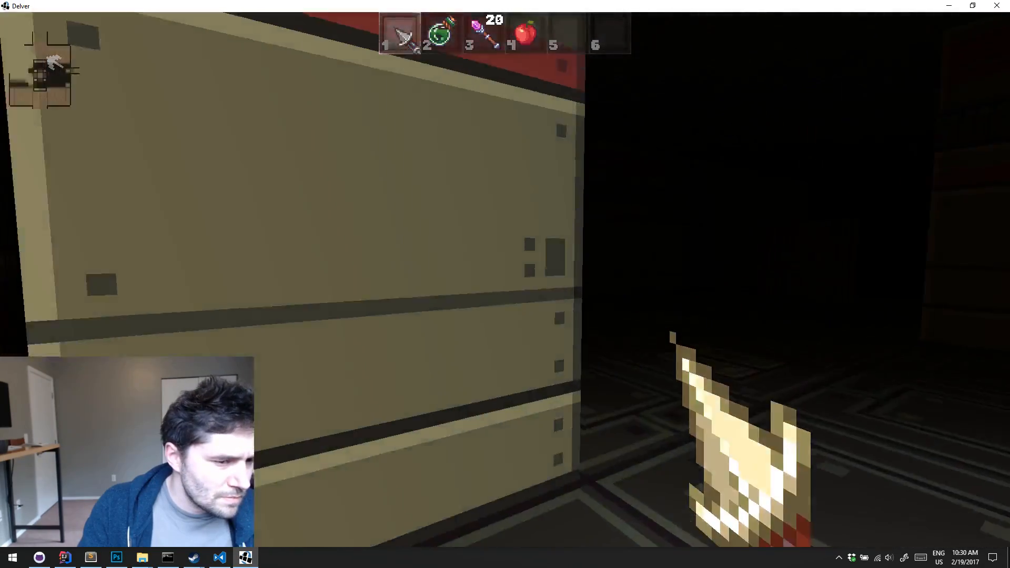
pyautogui.press('w')
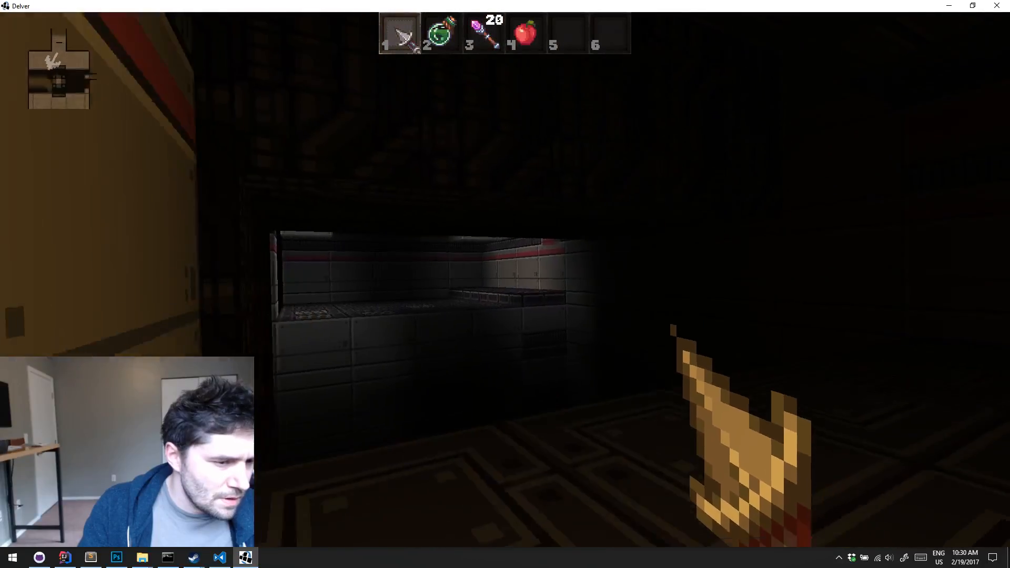
pyautogui.press('w')
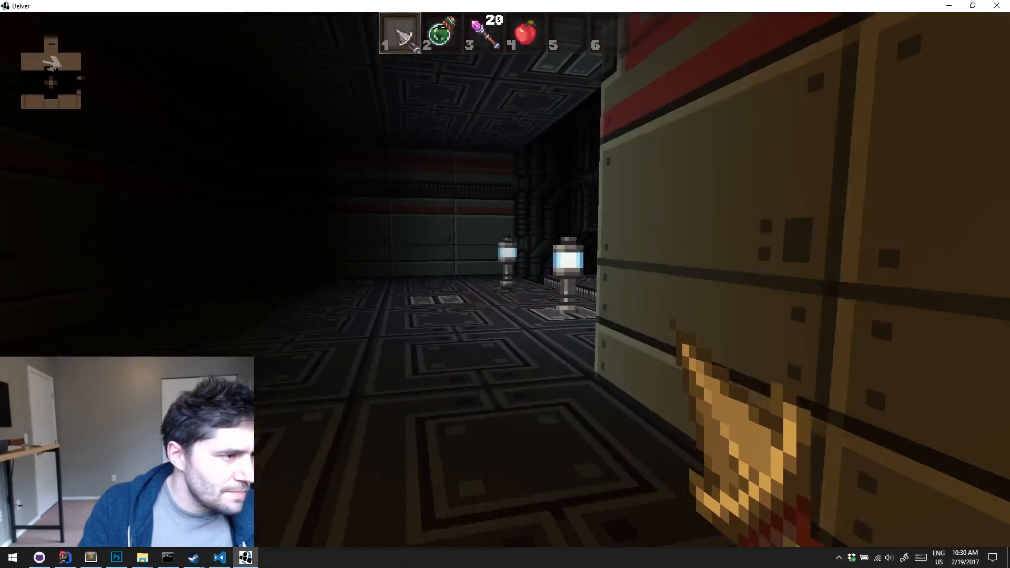
pyautogui.press('w')
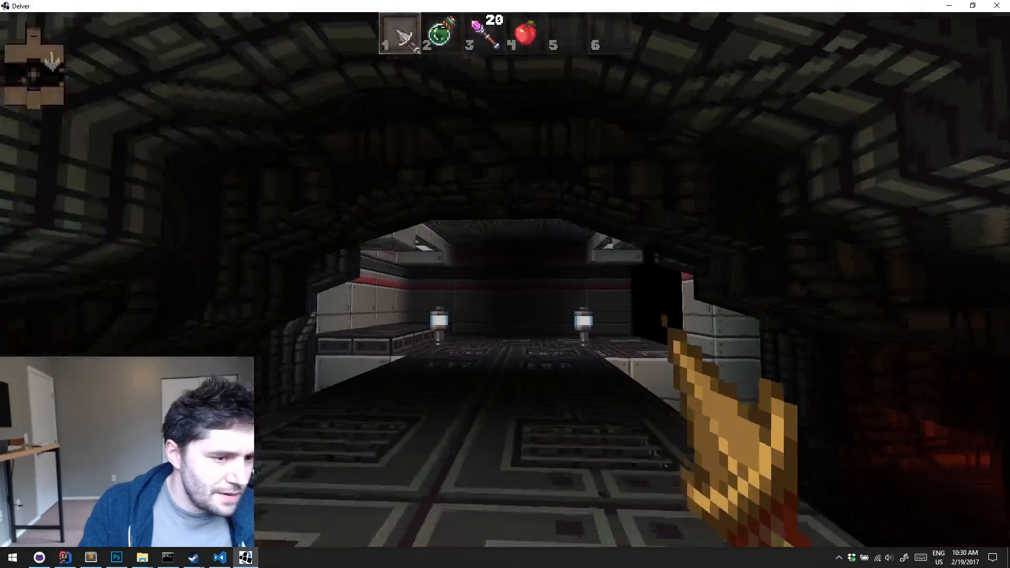
pyautogui.press('w')
pyautogui.press('s')
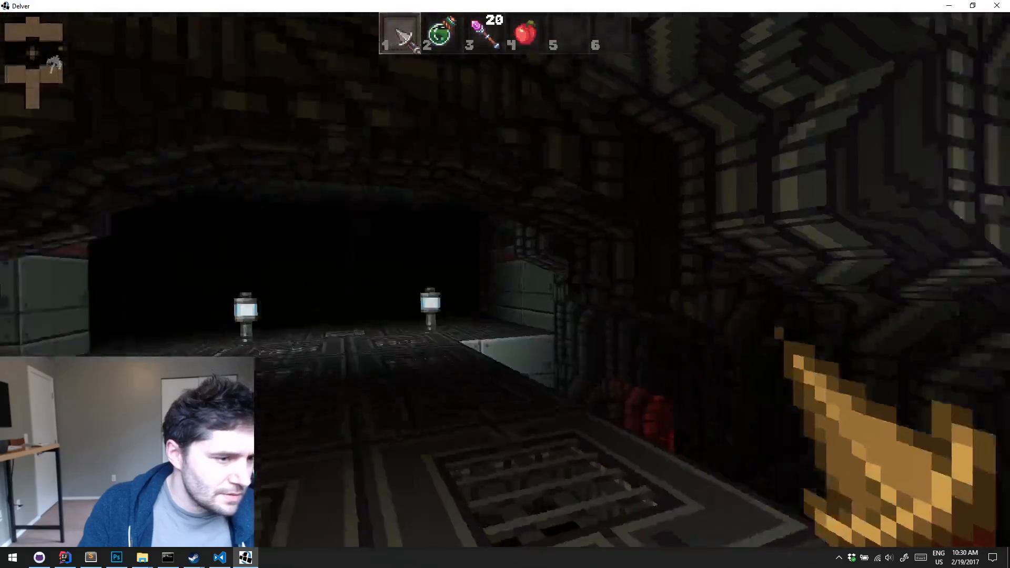
# Pause the game and quit it completely to return to IntelliJ IDEA
pyautogui.press('Escape')
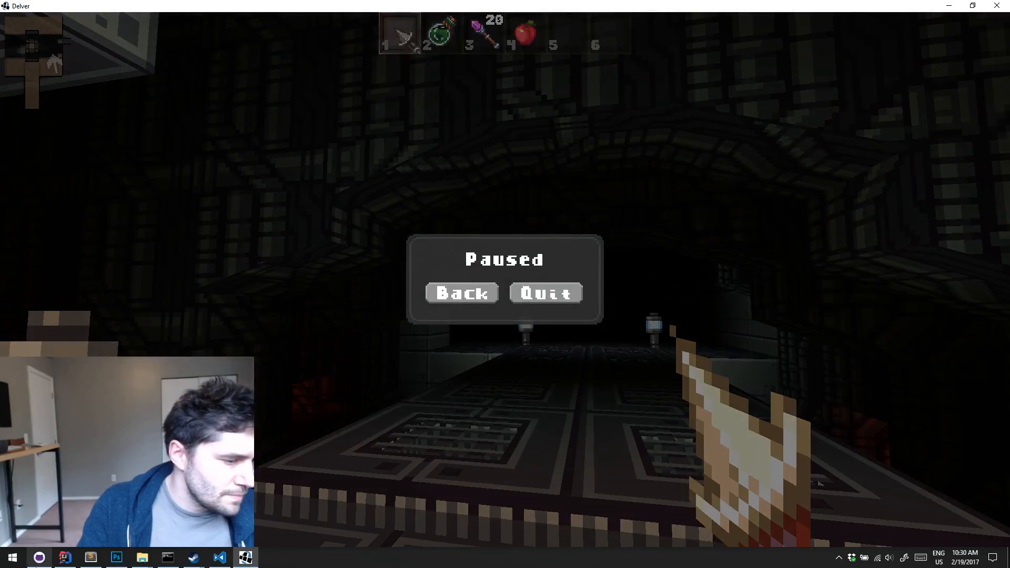
pyautogui.click(531, 296)
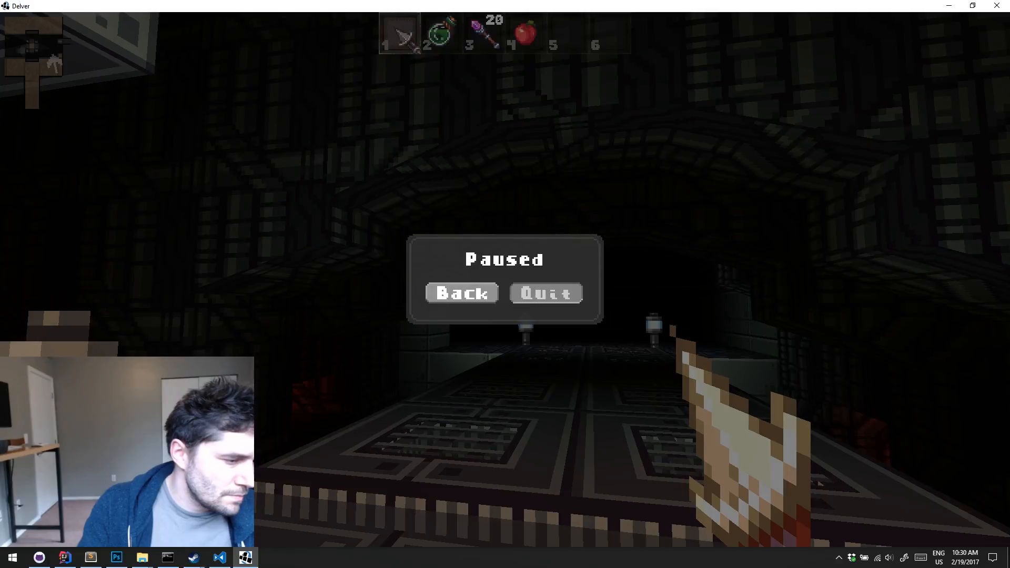
pyautogui.press('Escape')
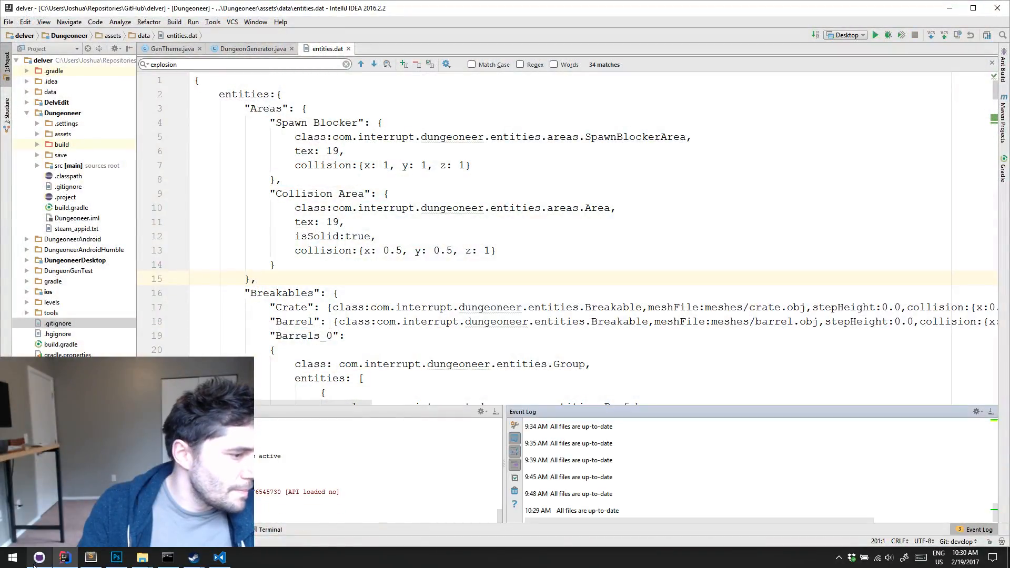
# Switch to GitHub Desktop, open the delver-example-mods repository and view the "Adding Dialog Messages" commit in its history
pyautogui.click(35, 561)
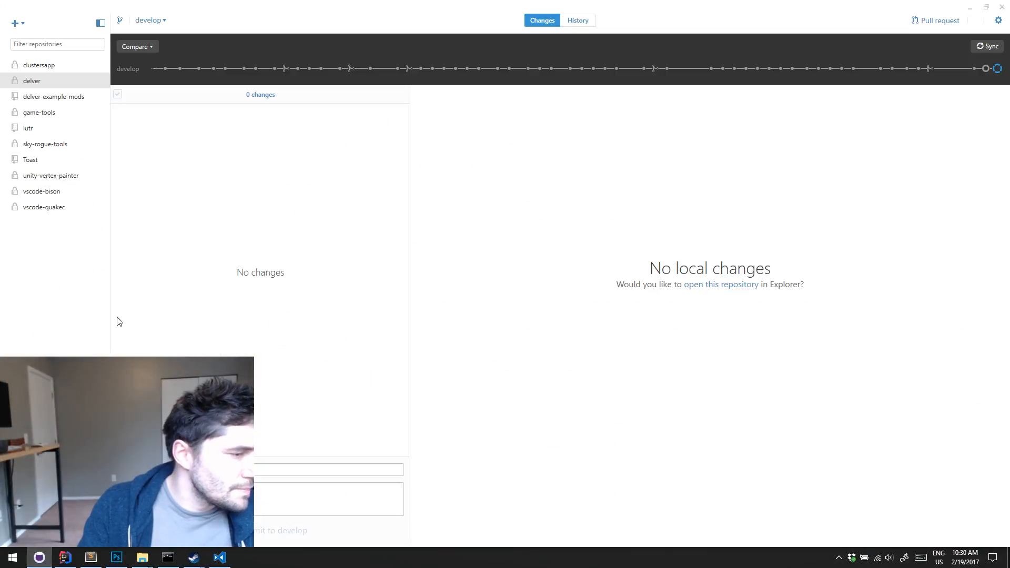
pyautogui.click(58, 99)
pyautogui.click(273, 103)
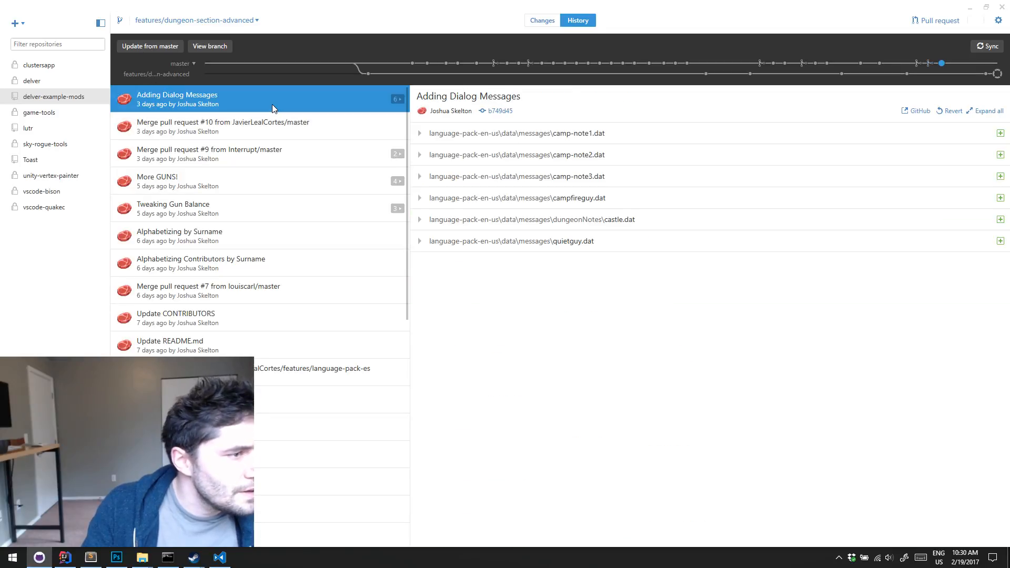
# Look over the delver-example-mods commit history and minimise the repository window
pyautogui.scroll(-3, 281, 118)
pyautogui.scroll(3, 281, 119)
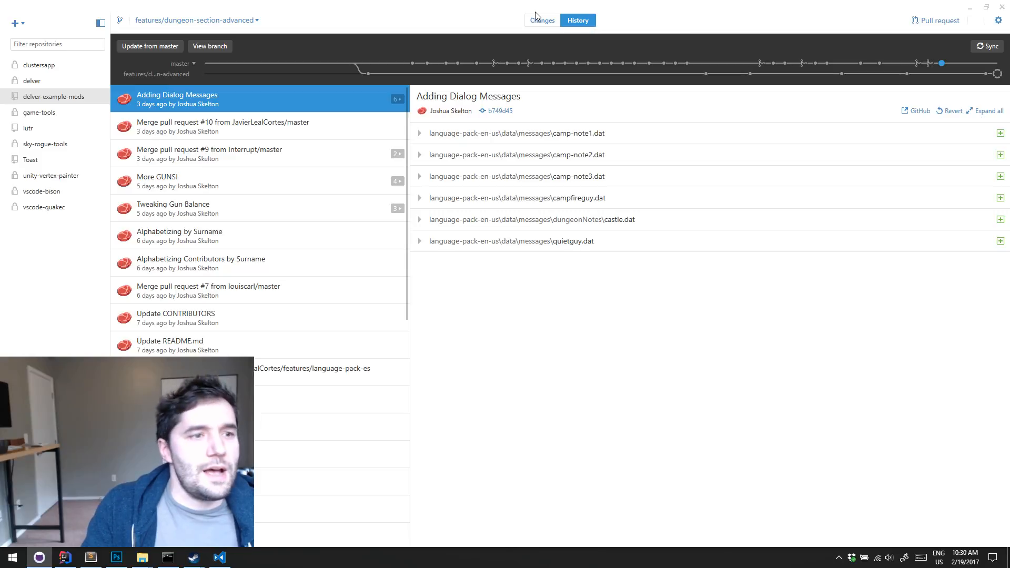
pyautogui.click(970, 8)
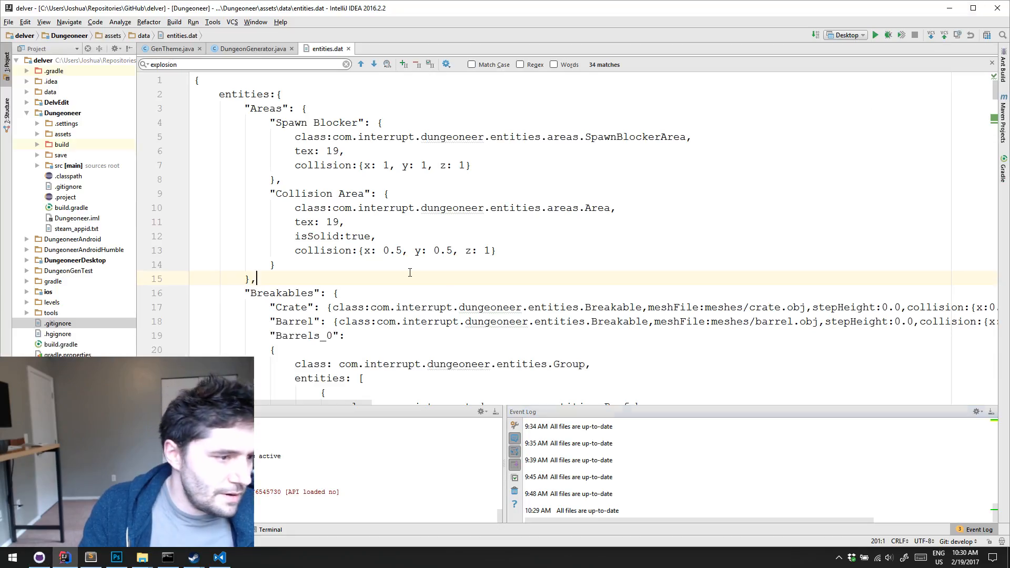
# Switch to Photoshop and browse to the Repositories folder for opening a file
pyautogui.click(117, 557)
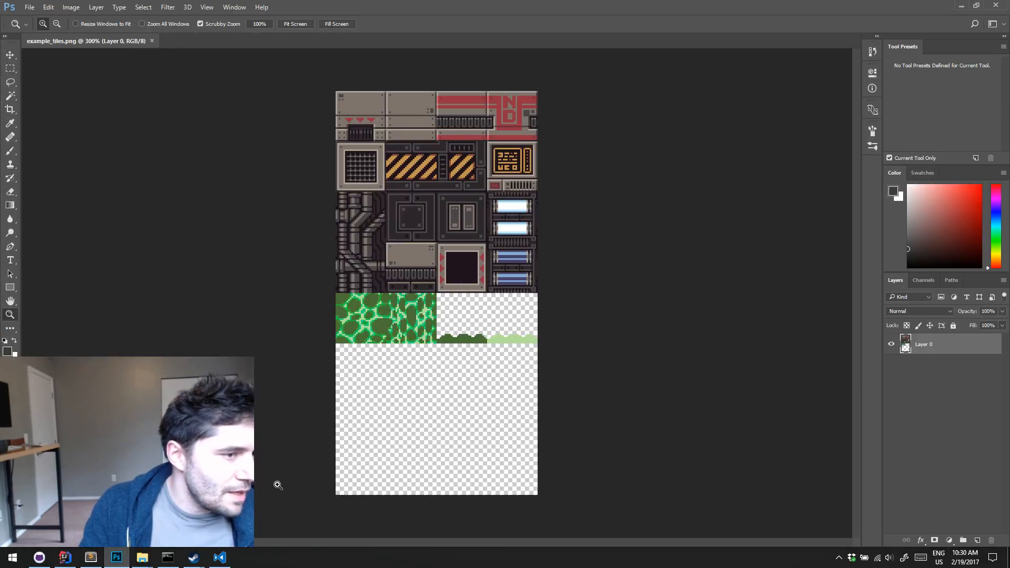
pyautogui.click(30, 7)
pyautogui.click(55, 29)
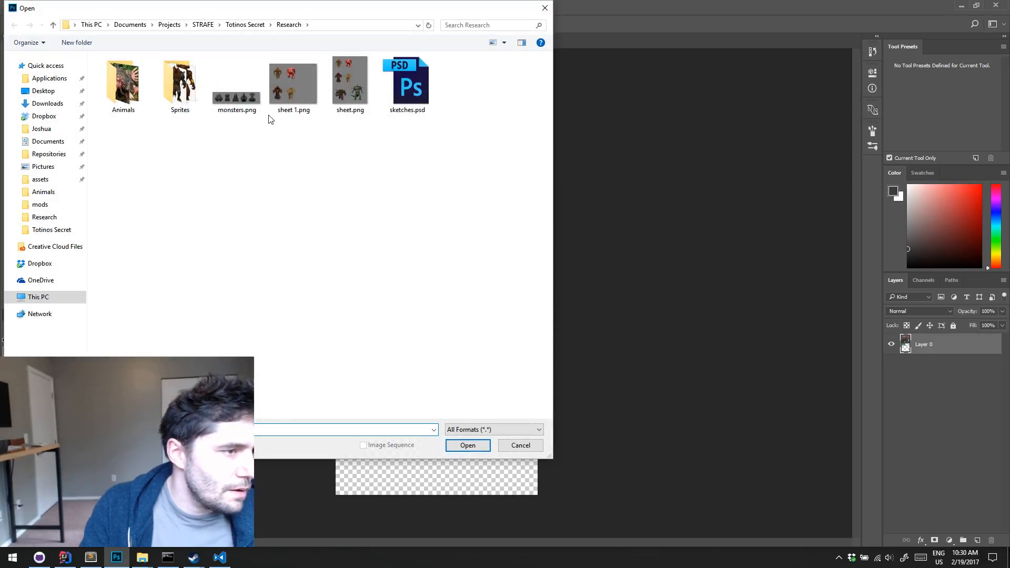
pyautogui.click(130, 26)
pyautogui.click(92, 25)
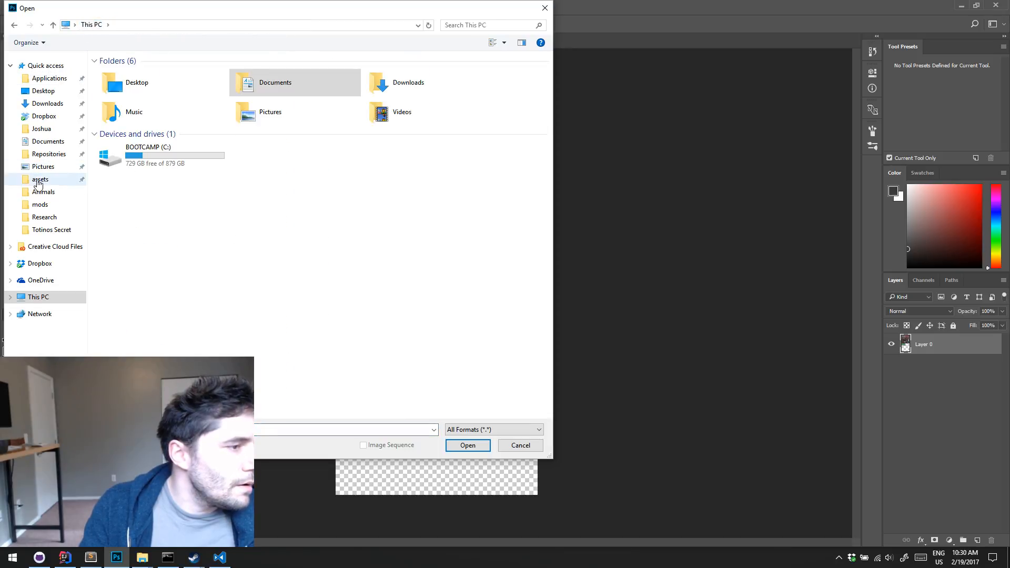
pyautogui.click(49, 154)
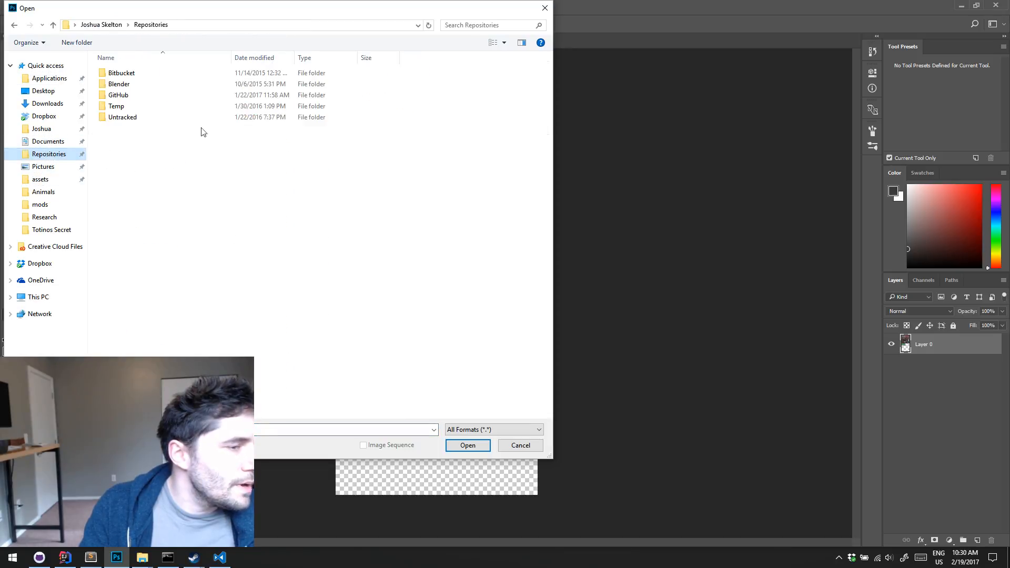
# Open sprites.png from the textures/Example folder of GitHub/delver-example-mods/example-dungeon-section-advanced, inspect the sprites up close, and minimise Photoshop
pyautogui.doubleClick(131, 101)
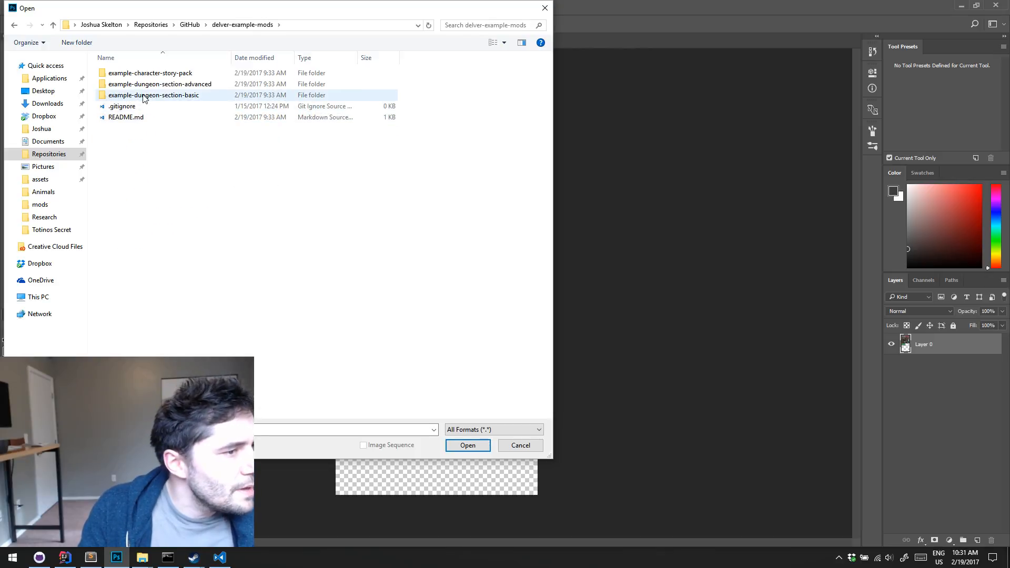
pyautogui.doubleClick(143, 84)
pyautogui.doubleClick(134, 118)
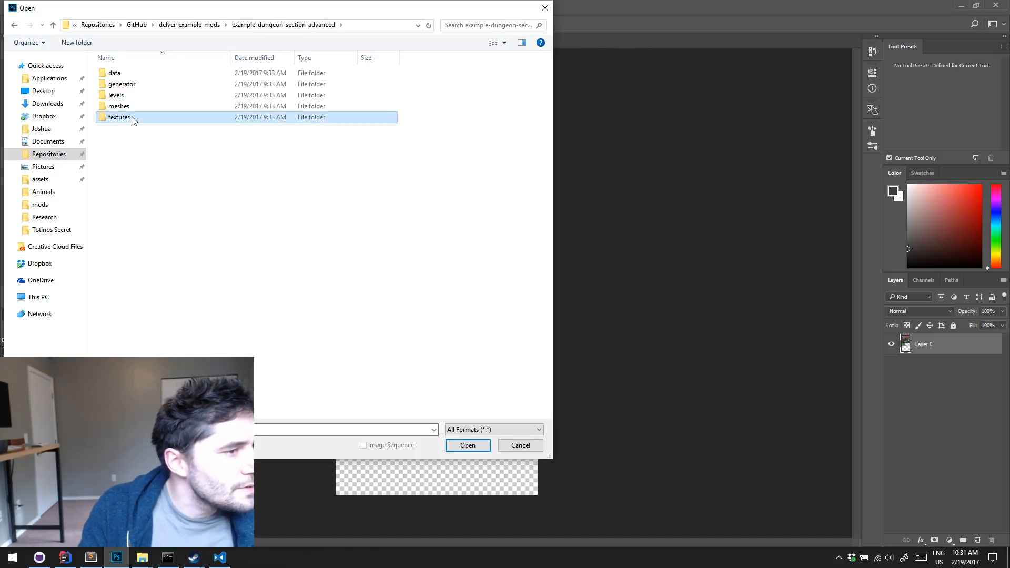
pyautogui.doubleClick(127, 74)
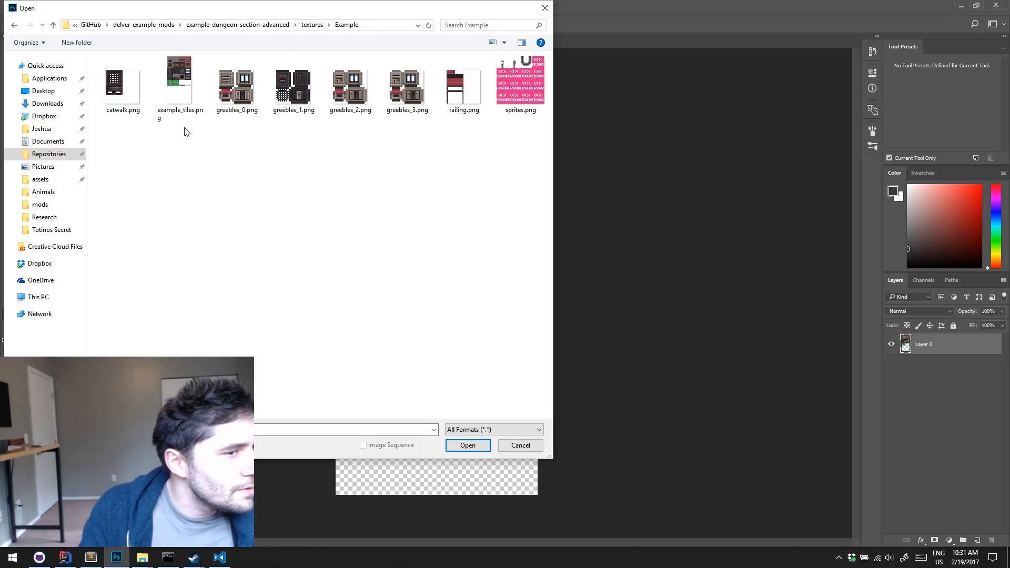
pyautogui.doubleClick(529, 78)
pyautogui.moveTo(452, 277); pyautogui.dragTo(490, 275)
pyautogui.click(961, 7)
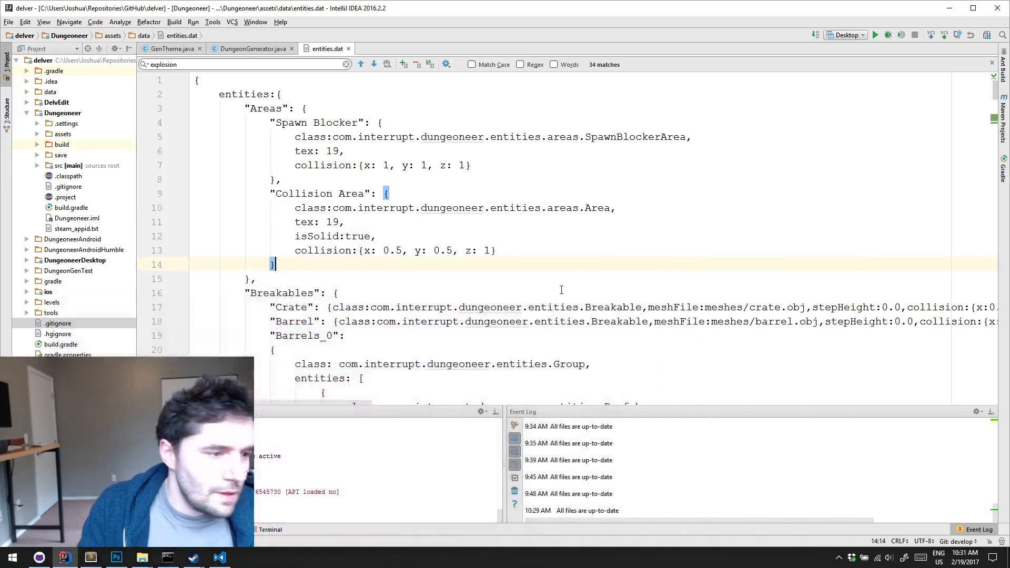
# Switch to Visual Studio Code and give the Hanging Pipes entry in info.dat a ceilTex of "8"
pyautogui.click(220, 558)
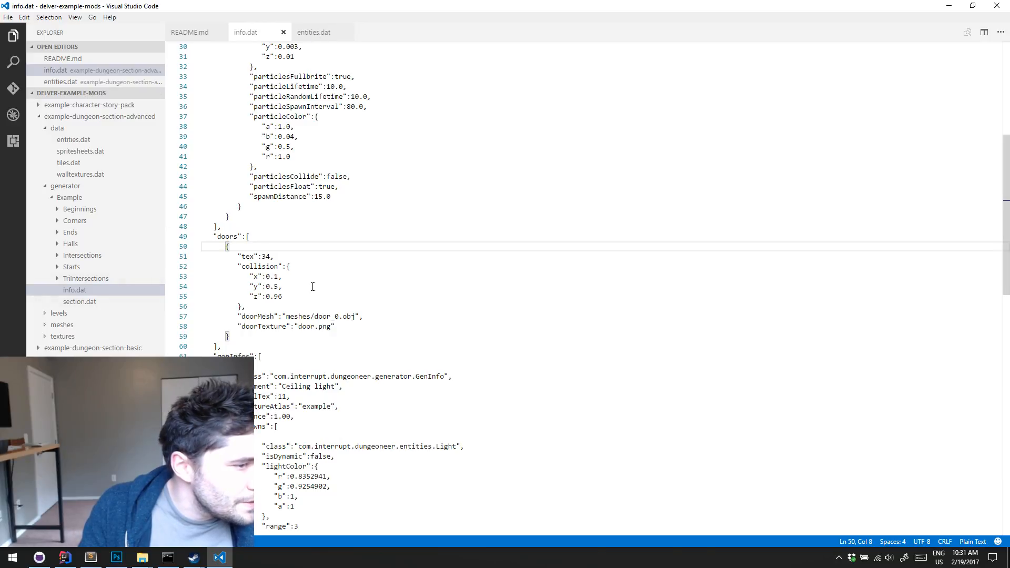
pyautogui.scroll(-7, 320, 285)
pyautogui.scroll(-4, 400, 292)
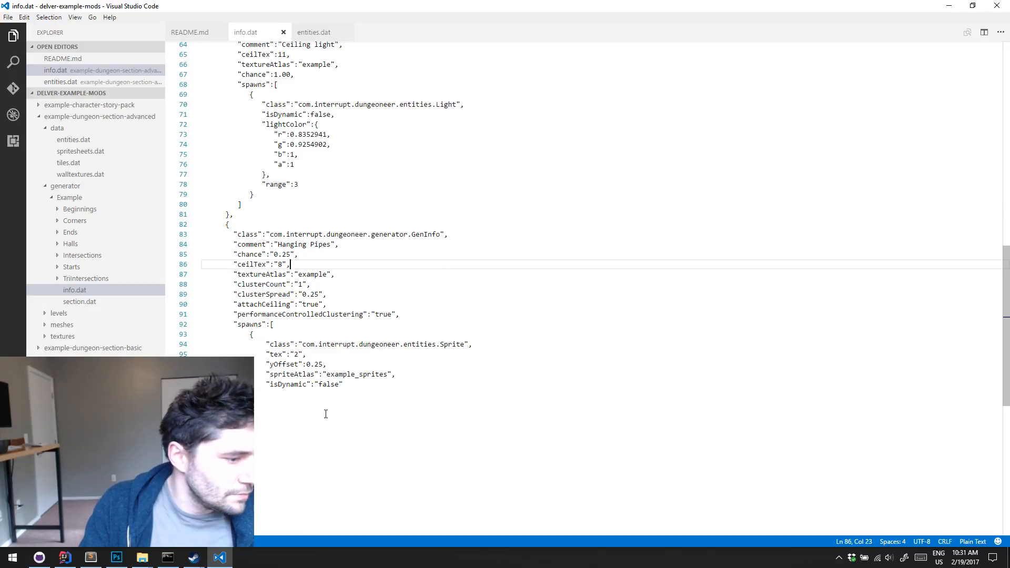
pyautogui.click(949, 8)
# Switch to GitHub Desktop, check the changes and the latest commit in the history, and return to the File Explorer windows
pyautogui.click(41, 558)
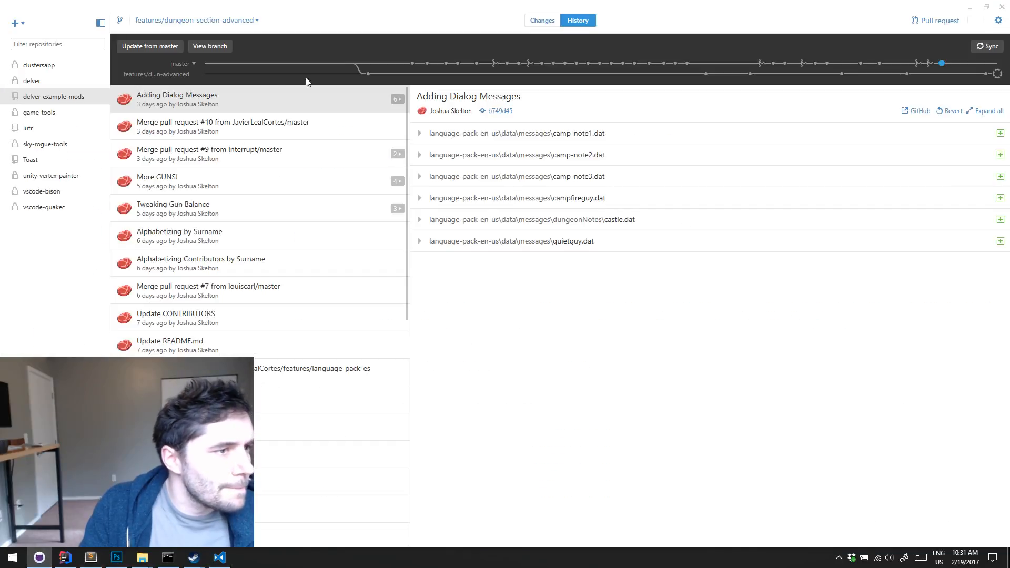
pyautogui.click(542, 20)
pyautogui.click(577, 21)
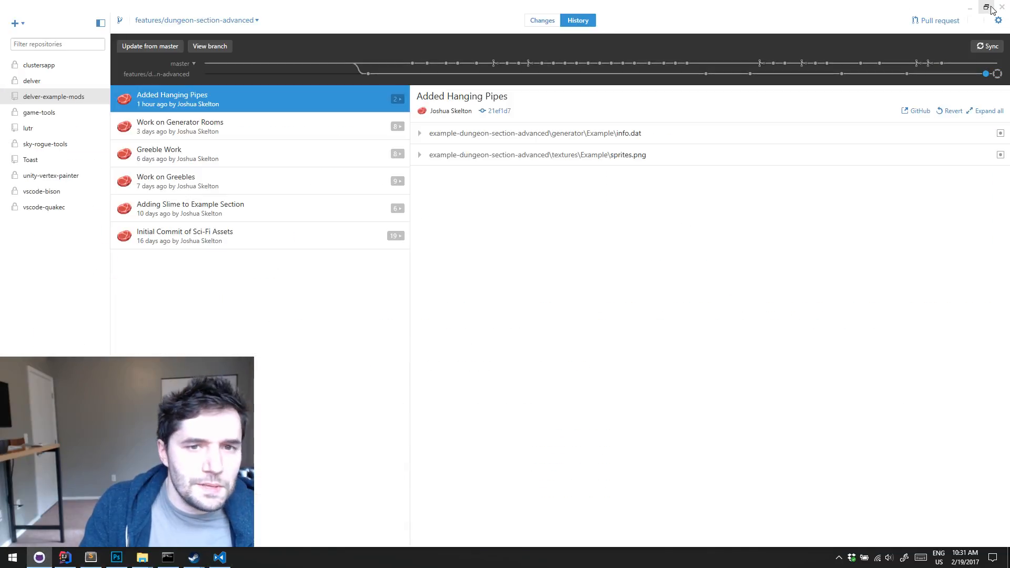
pyautogui.click(971, 8)
pyautogui.click(958, 8)
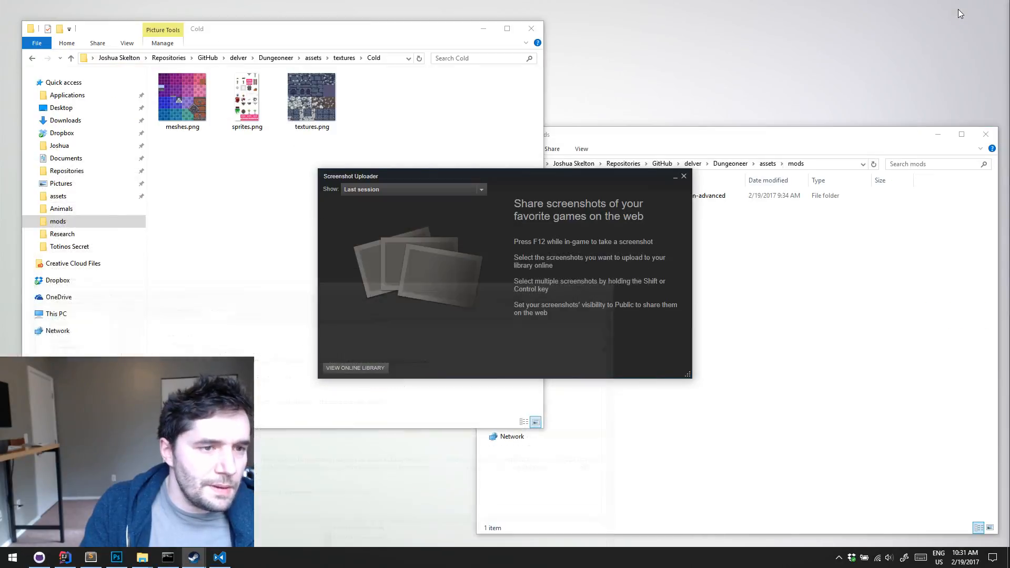
# Close the Screenshot Uploader and open example-dungeon-section-advanced from both the game's mods folder and the delver-example-mods repository
pyautogui.click(683, 175)
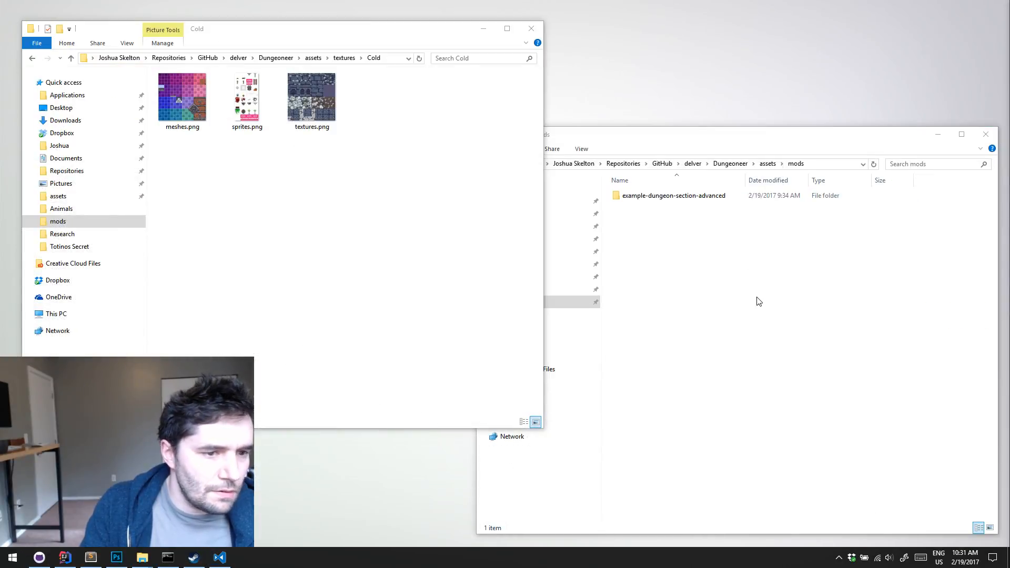
pyautogui.click(698, 198)
pyautogui.doubleClick(692, 196)
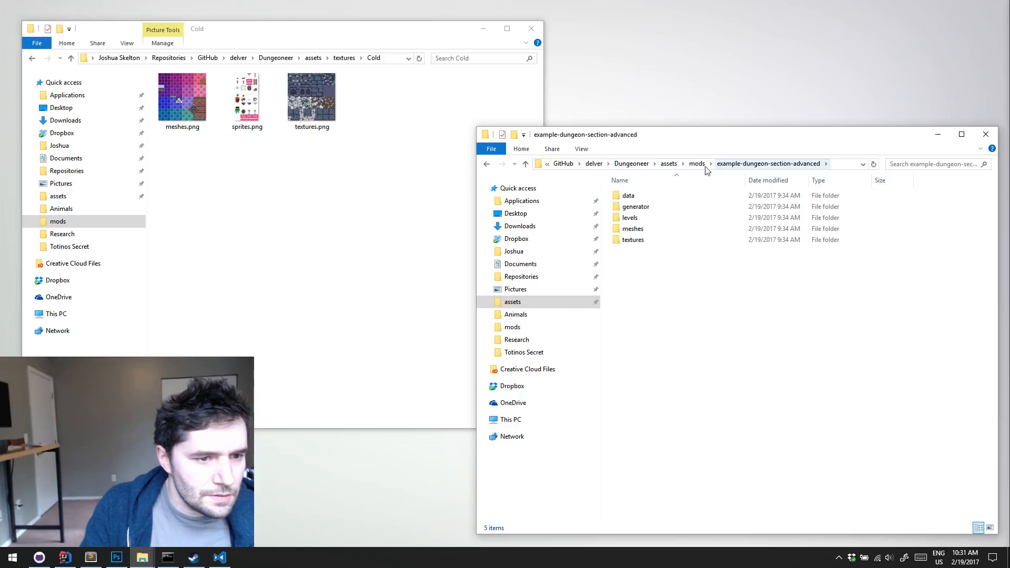
pyautogui.click(203, 59)
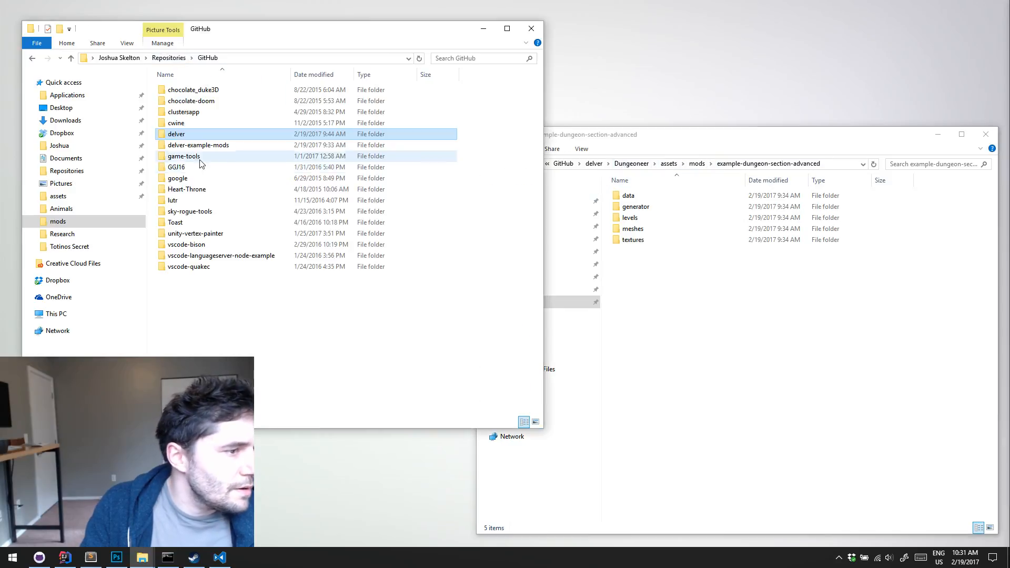
pyautogui.doubleClick(195, 140)
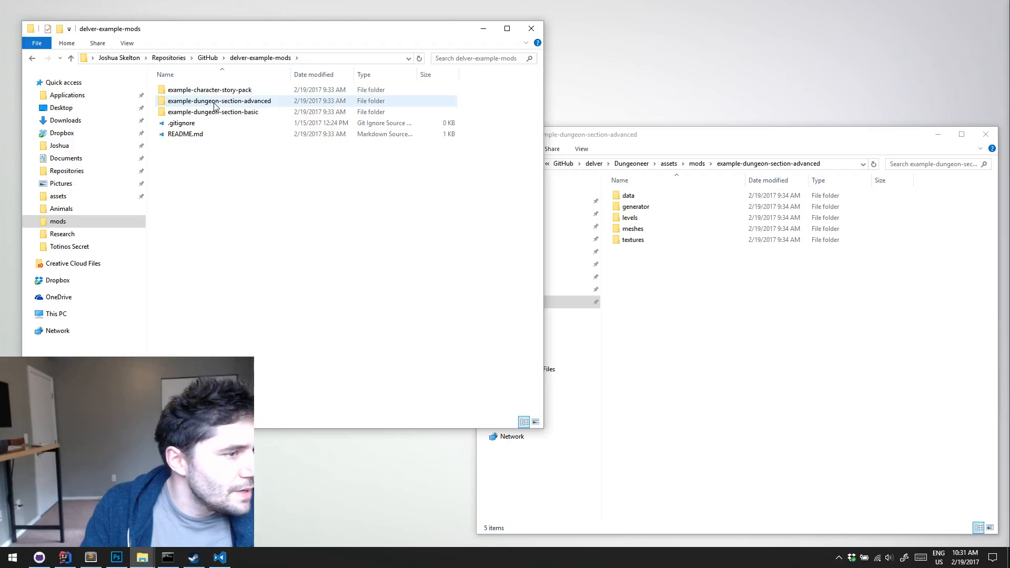
pyautogui.doubleClick(215, 101)
pyautogui.click(779, 369)
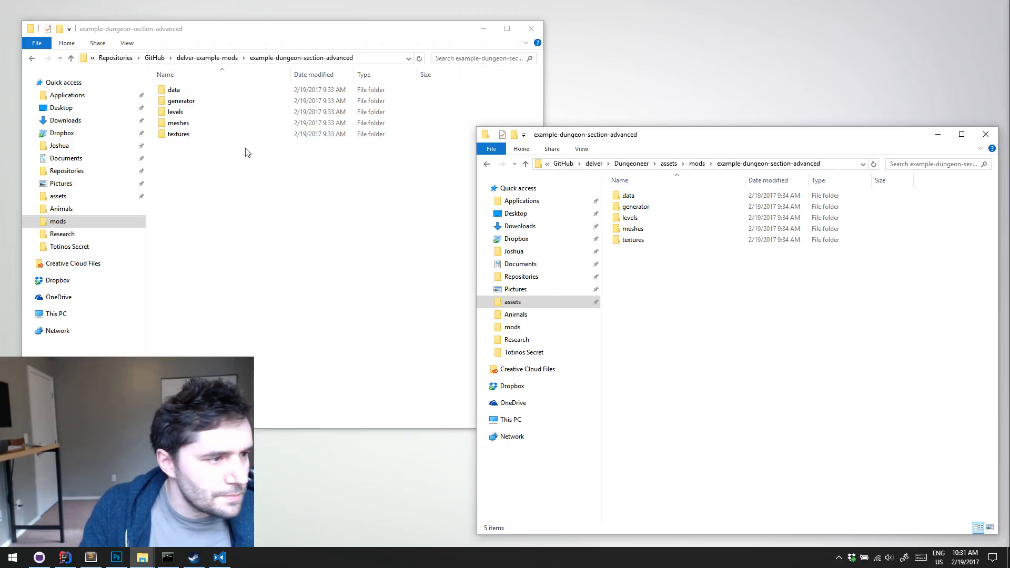
# Check the repository mod's levels folder and compare its textures folder with the one in the game's mods folder
pyautogui.click(185, 114)
pyautogui.doubleClick(185, 113)
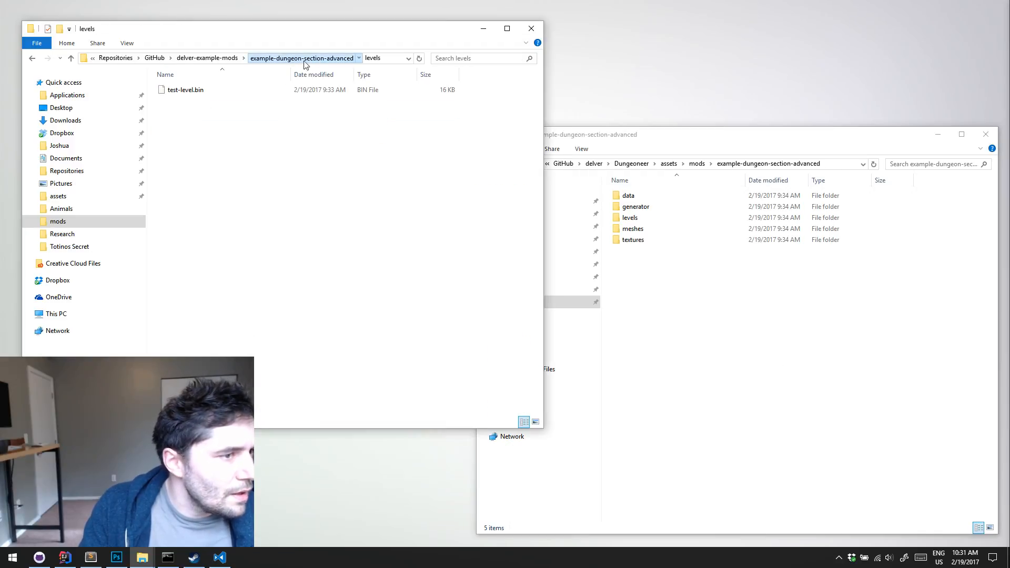
pyautogui.click(304, 60)
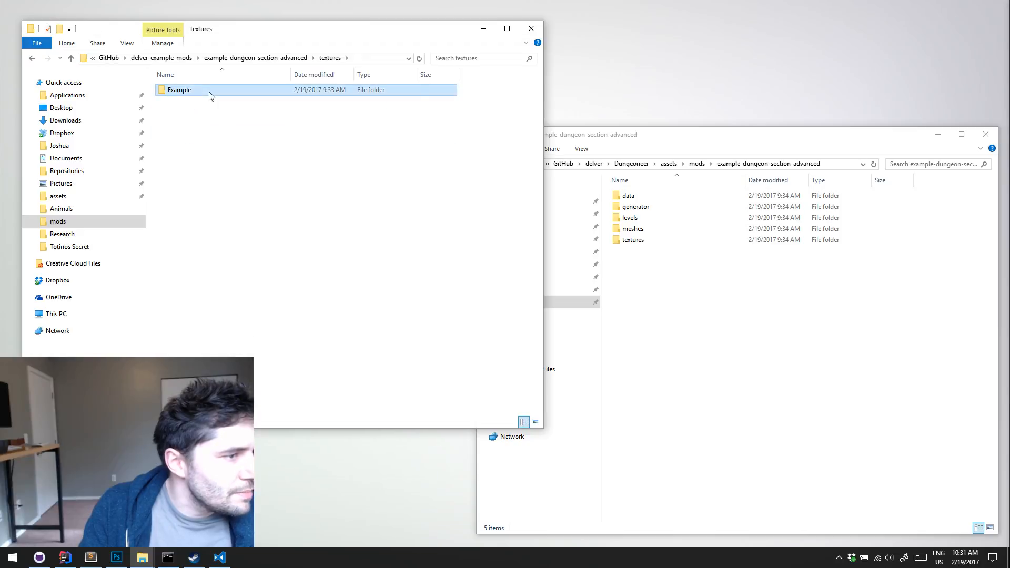
pyautogui.doubleClick(210, 93)
pyautogui.click(787, 341)
pyautogui.click(655, 242)
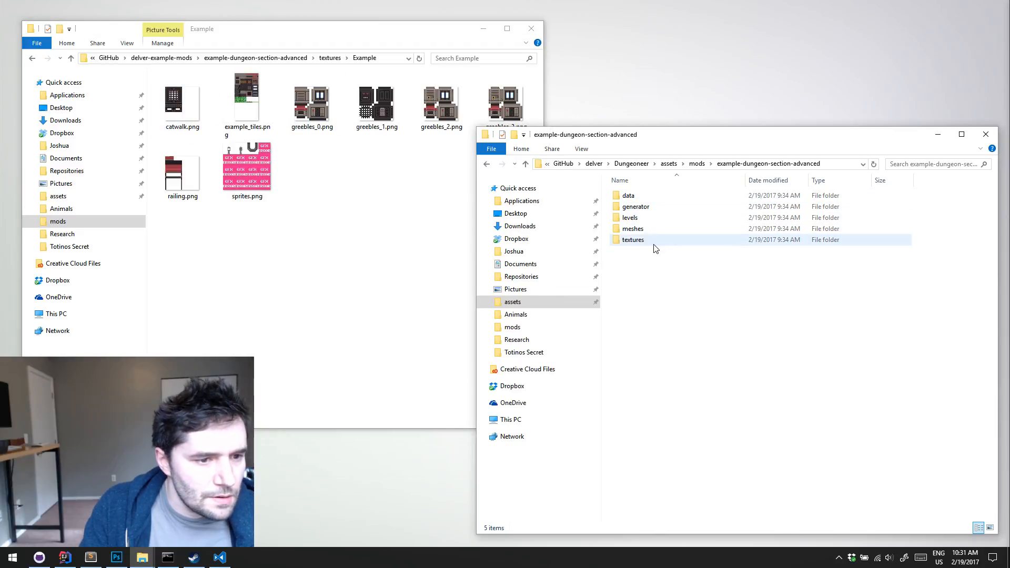
pyautogui.doubleClick(661, 241)
pyautogui.click(737, 164)
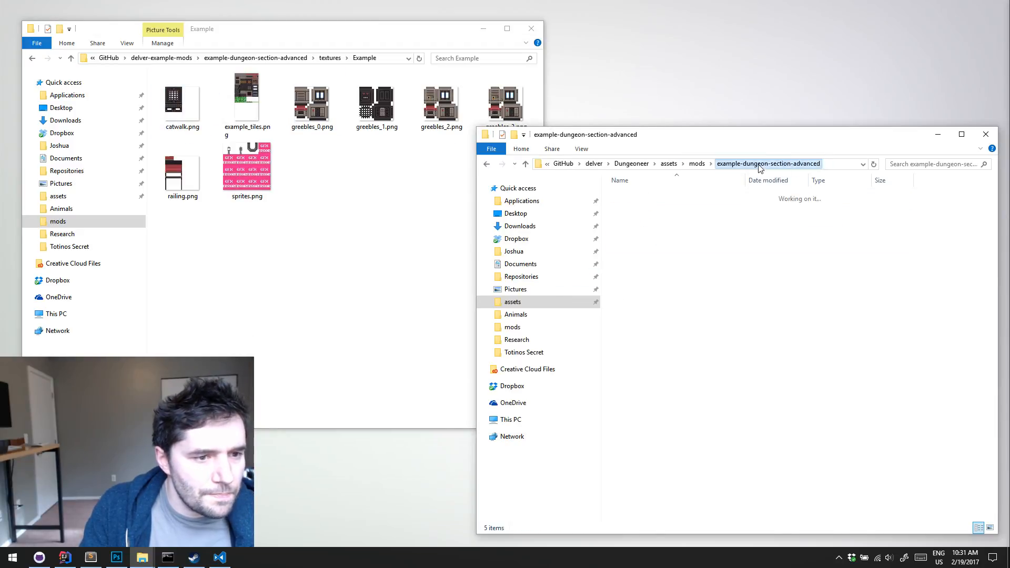
# Open the data folders of both example-dungeon-section-advanced copies and compare their files
pyautogui.doubleClick(631, 195)
pyautogui.click(329, 58)
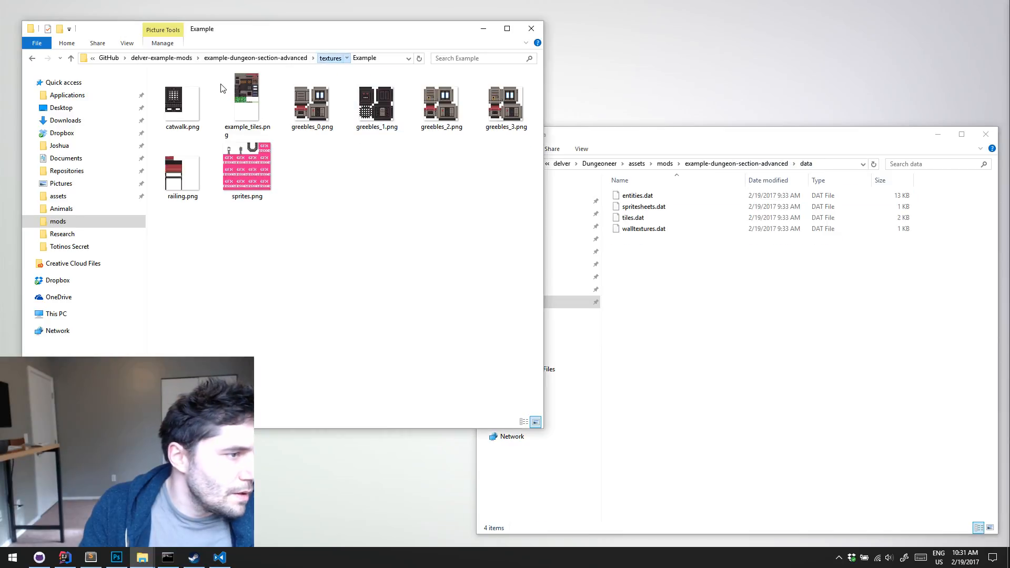
pyautogui.doubleClick(187, 90)
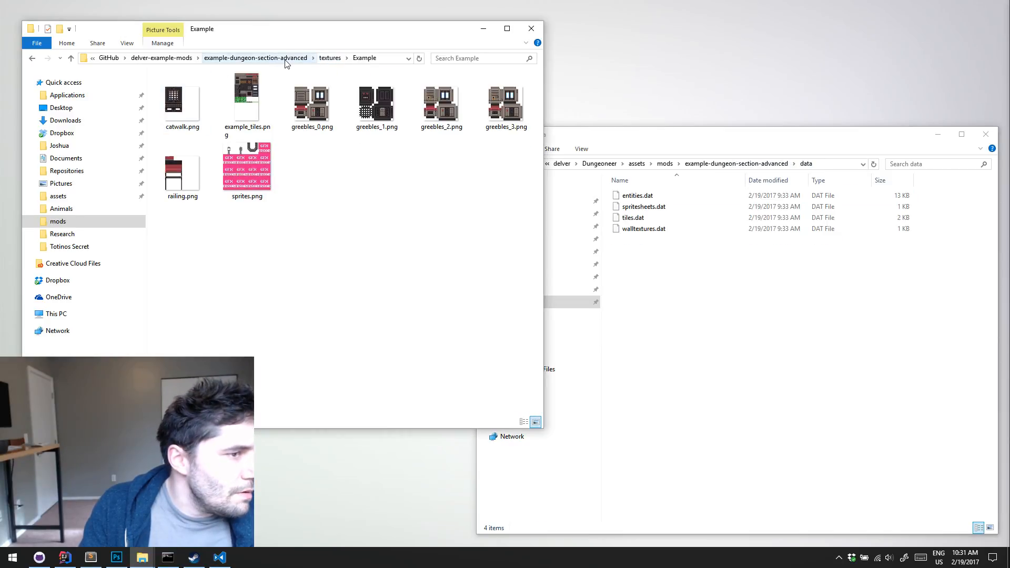
pyautogui.click(294, 58)
pyautogui.doubleClick(189, 90)
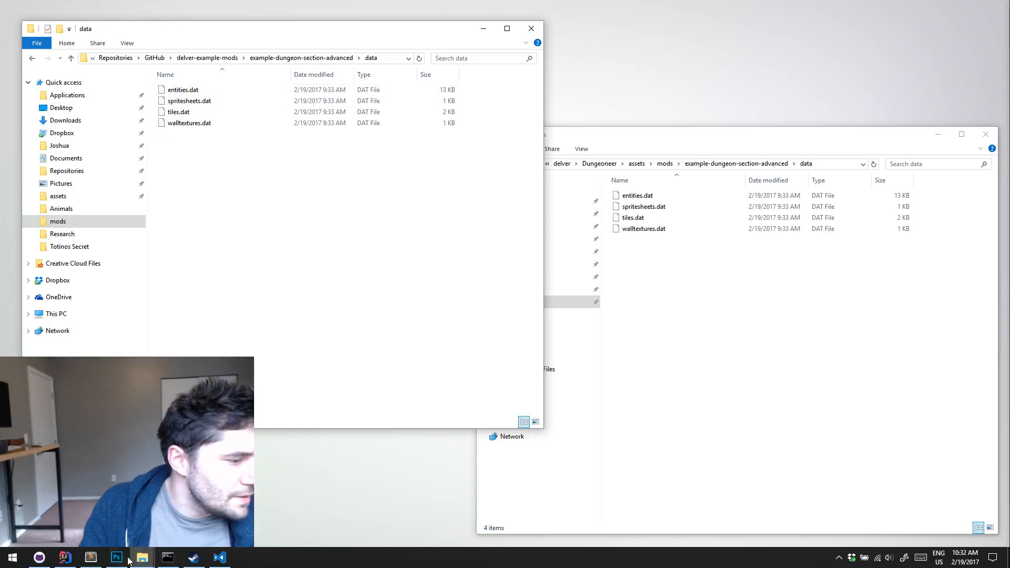
# Check the location of info.dat in Visual Studio Code and open the repository mod's generator/Example folder in File Explorer
pyautogui.click(219, 558)
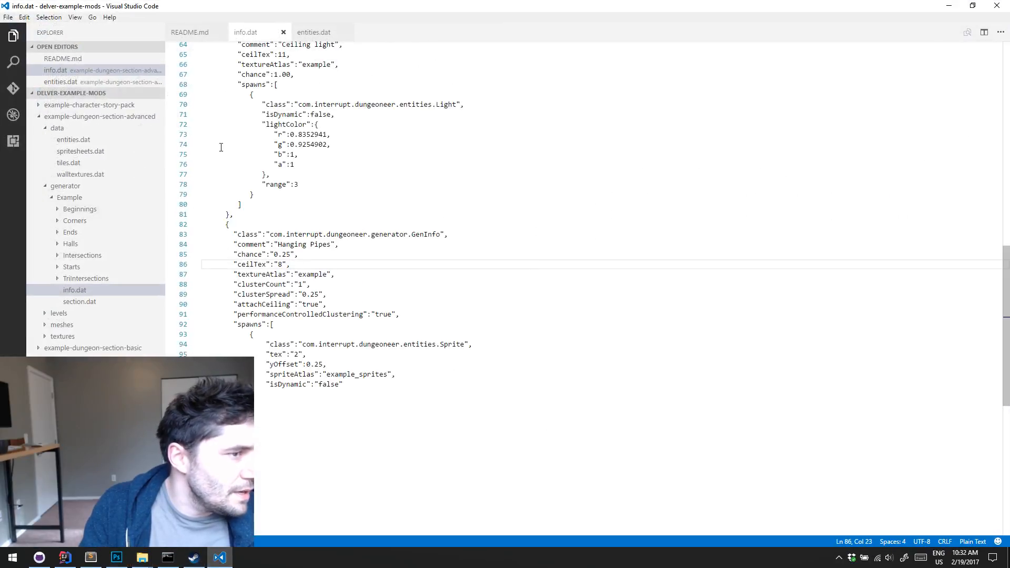
pyautogui.click(948, 9)
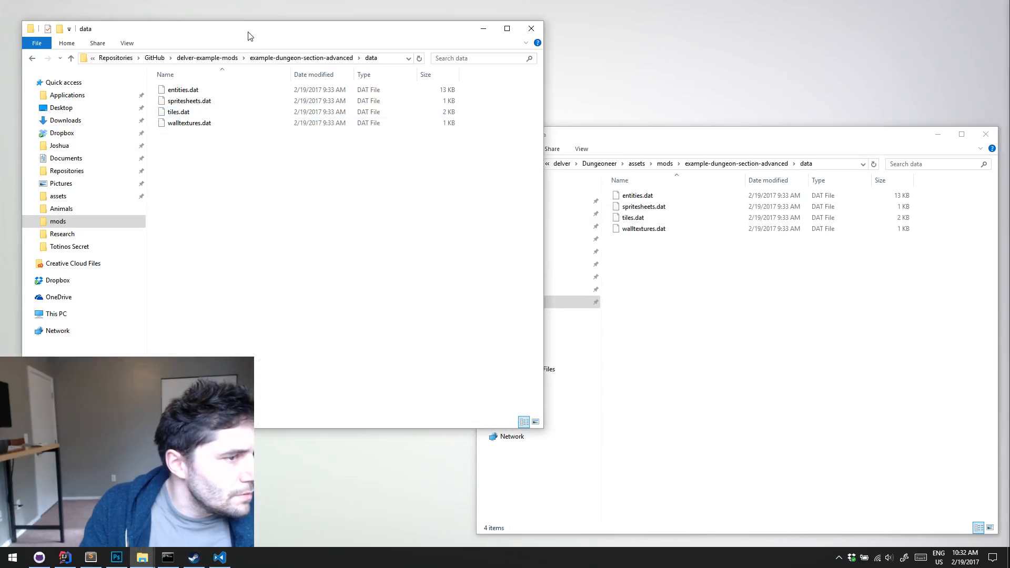
pyautogui.click(210, 57)
pyautogui.doubleClick(211, 101)
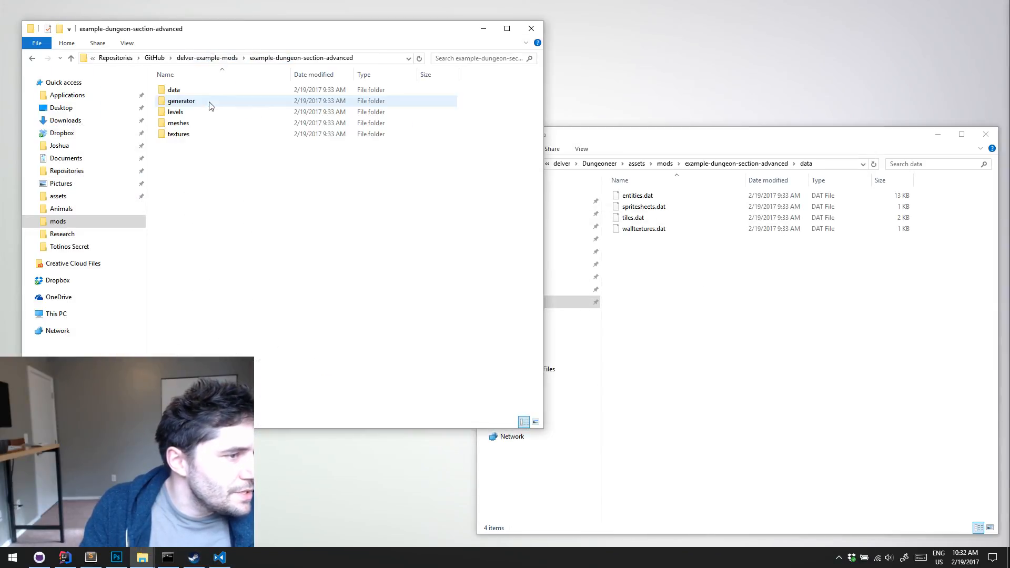
pyautogui.doubleClick(213, 102)
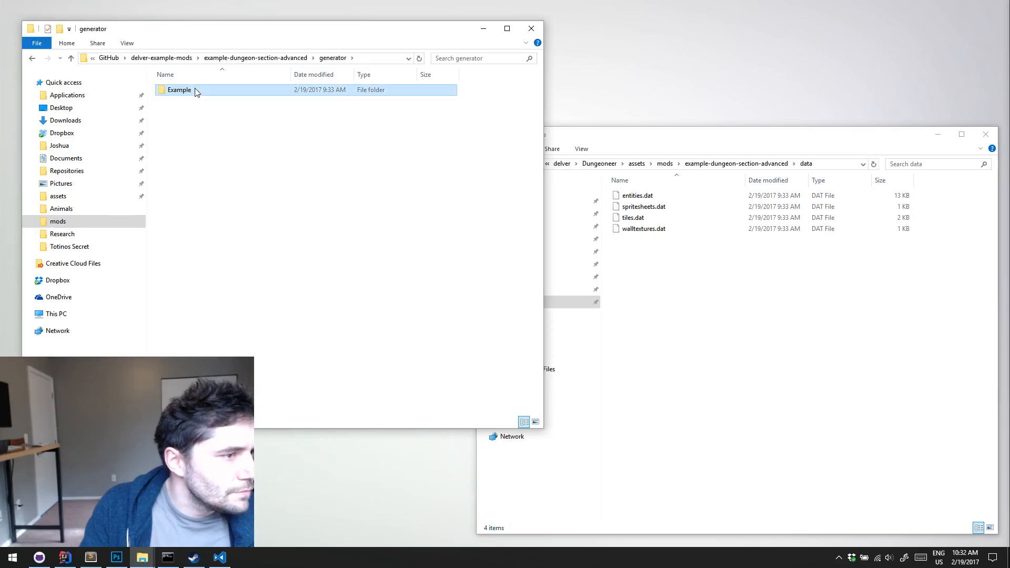
pyautogui.doubleClick(196, 90)
# Copy the repository's info.dat into the generator/Example folder of the game's installed mod, replacing the existing file
pyautogui.click(736, 163)
pyautogui.doubleClick(642, 207)
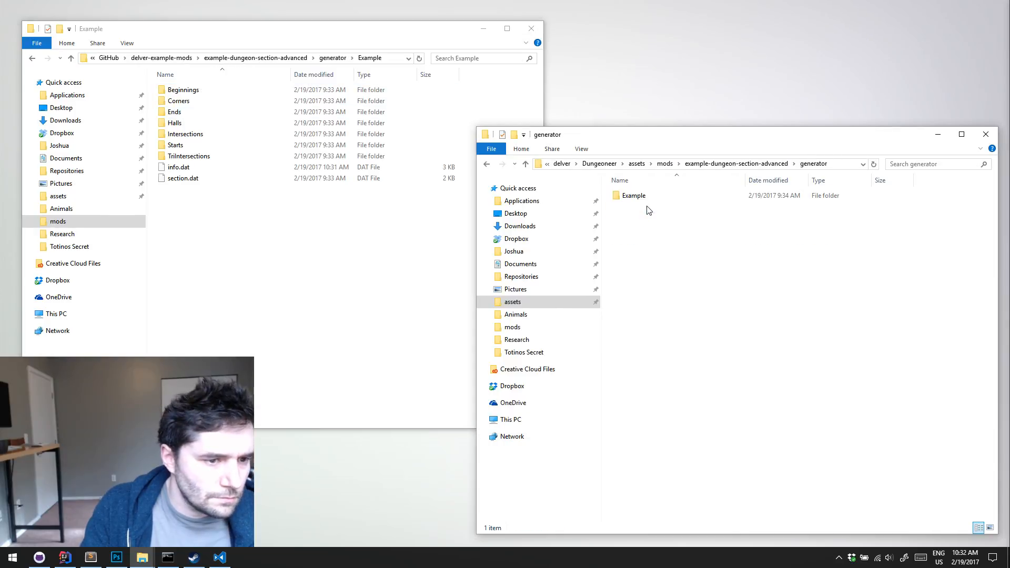
pyautogui.click(637, 196)
pyautogui.doubleClick(636, 196)
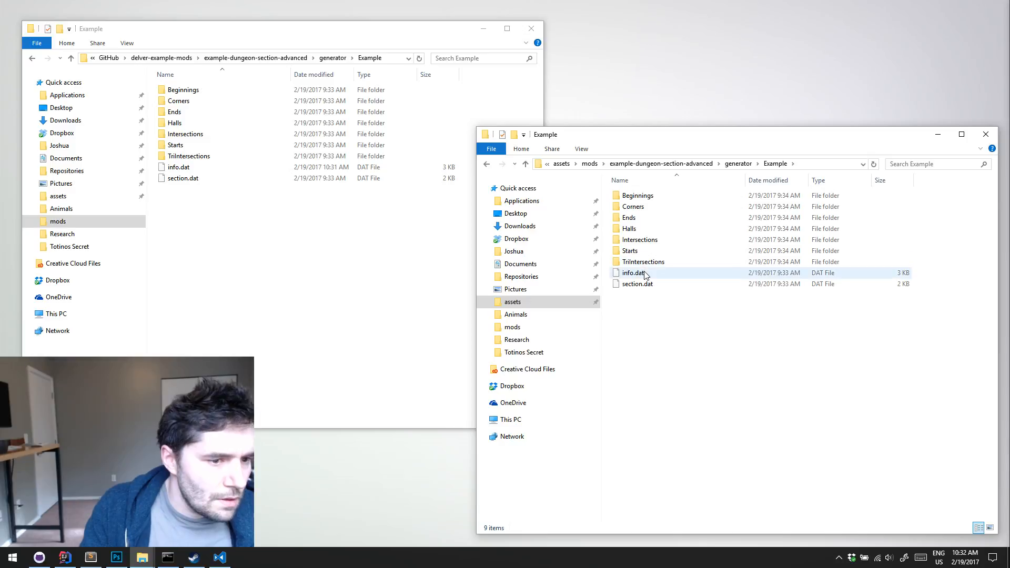
pyautogui.moveTo(181, 168); pyautogui.dragTo(699, 411, button='right')
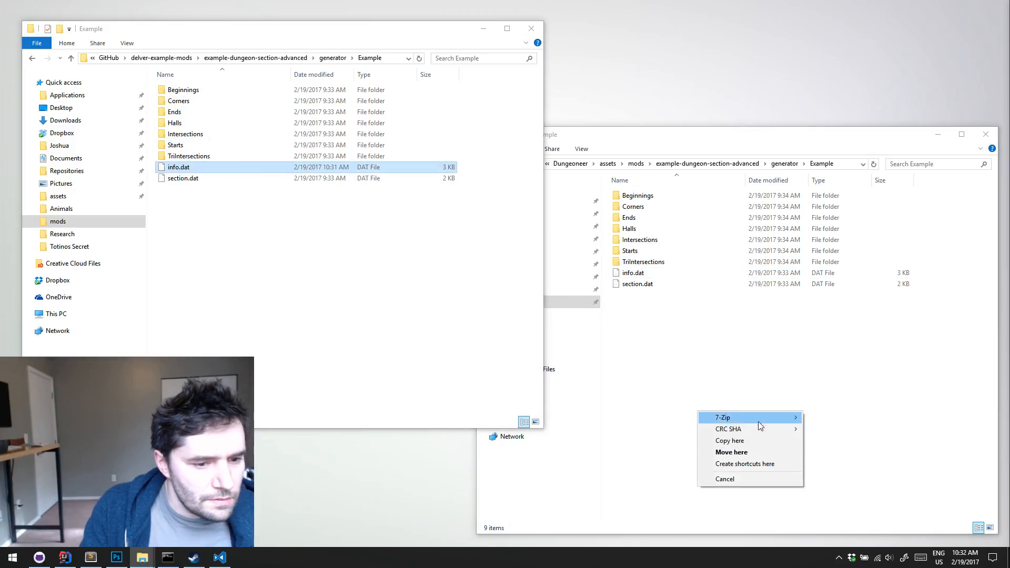
pyautogui.click(759, 442)
pyautogui.click(475, 194)
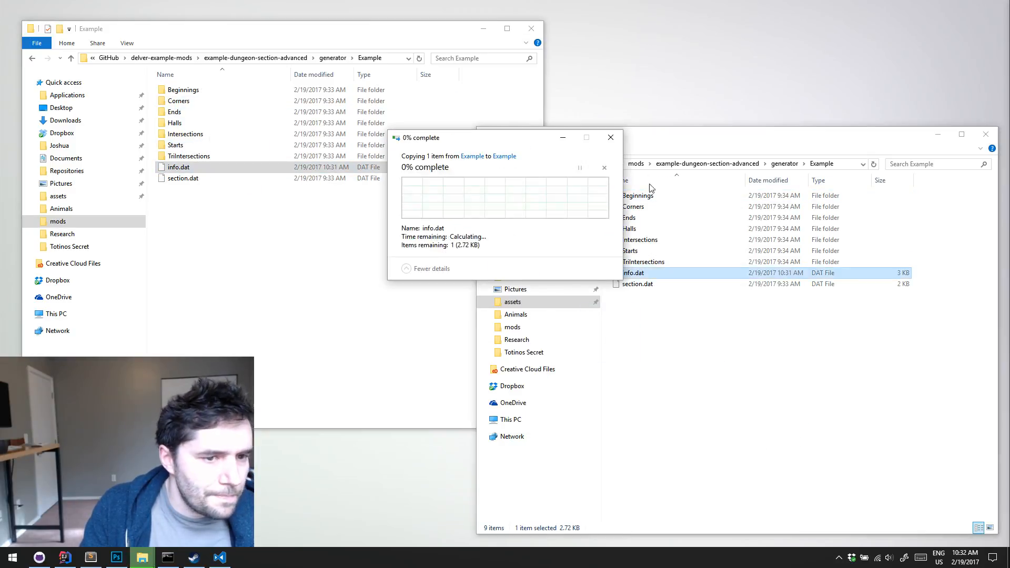
# Check the image files in the textures/Example folder of the game's installed example-dungeon-section-advanced mod
pyautogui.click(781, 164)
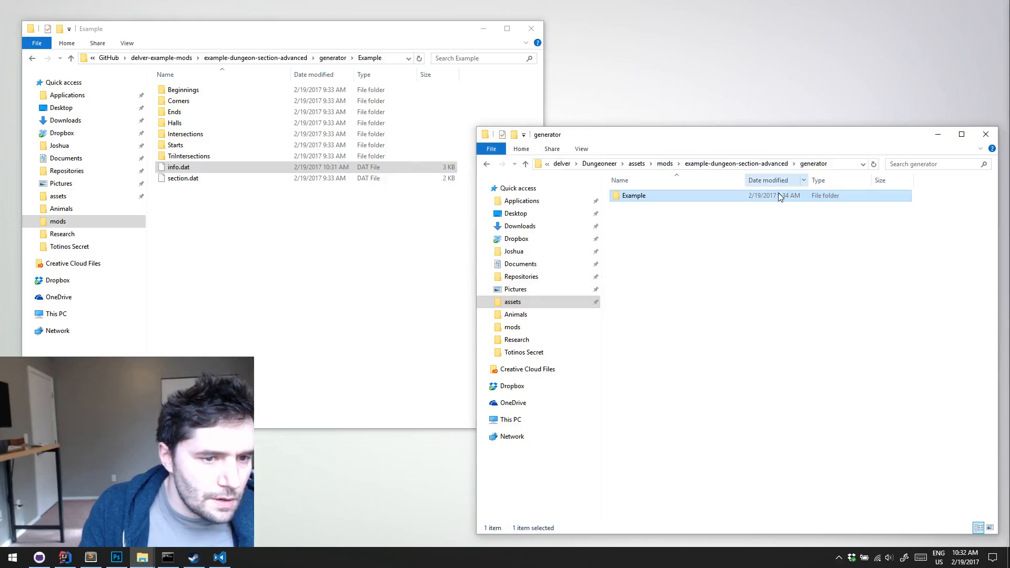
pyautogui.click(747, 164)
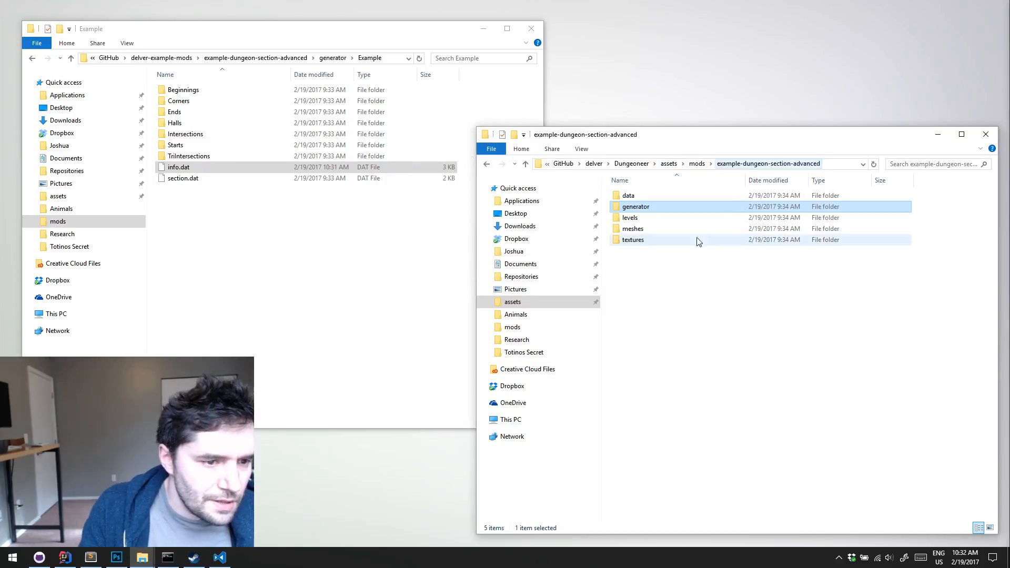
pyautogui.doubleClick(639, 238)
pyautogui.doubleClick(658, 200)
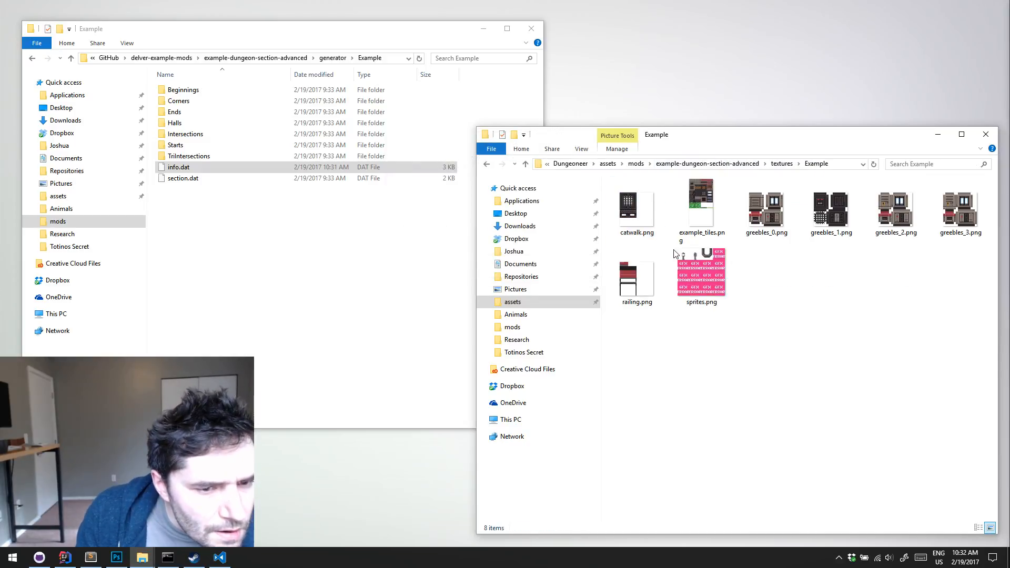
# Switch to IntelliJ IDEA, run the Desktop configuration to launch Delver, and start a new game in save slot 1
pyautogui.click(65, 558)
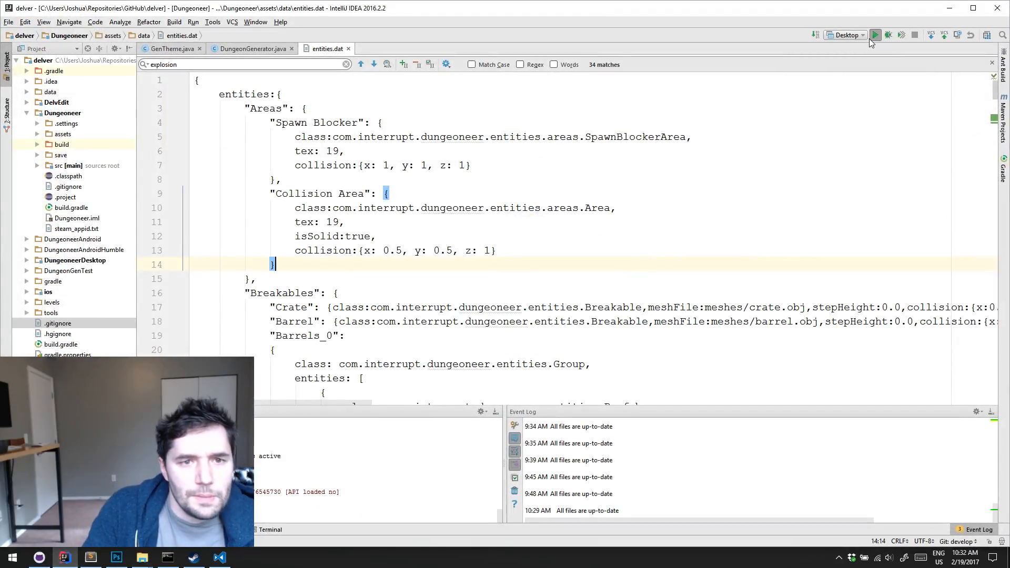
pyautogui.click(873, 36)
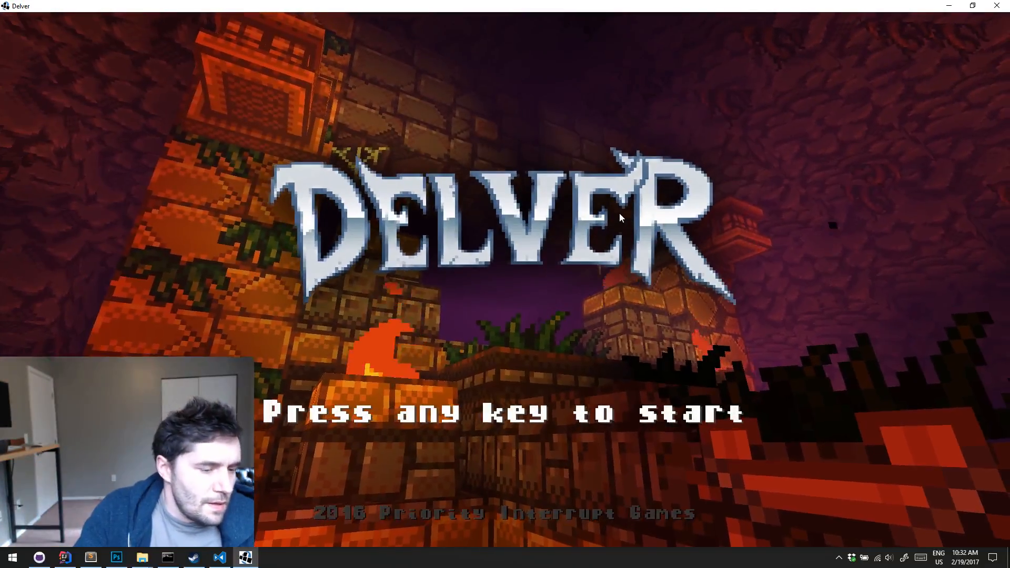
pyautogui.click(620, 213)
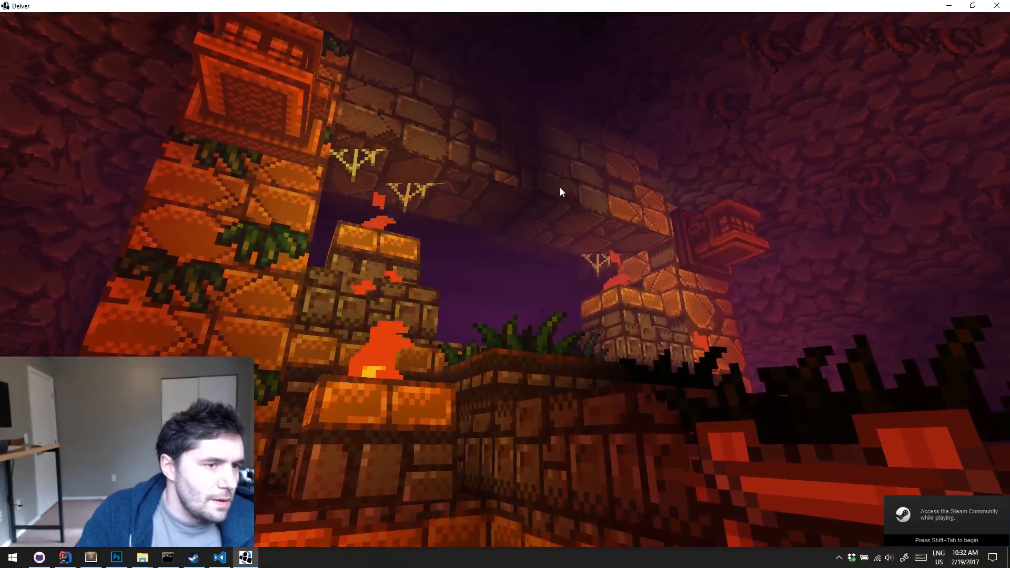
pyautogui.click(455, 148)
pyautogui.click(710, 52)
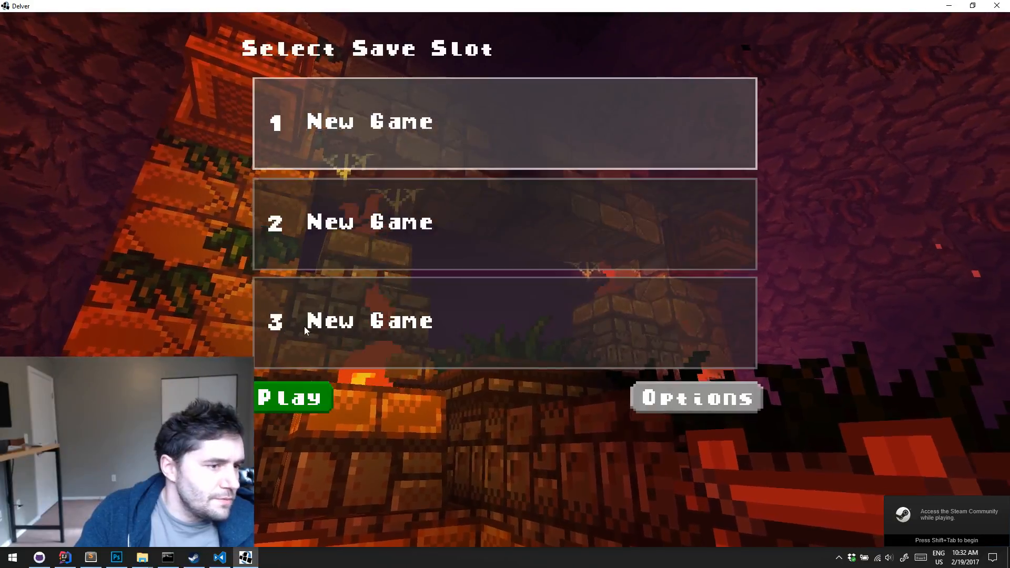
pyautogui.click(297, 406)
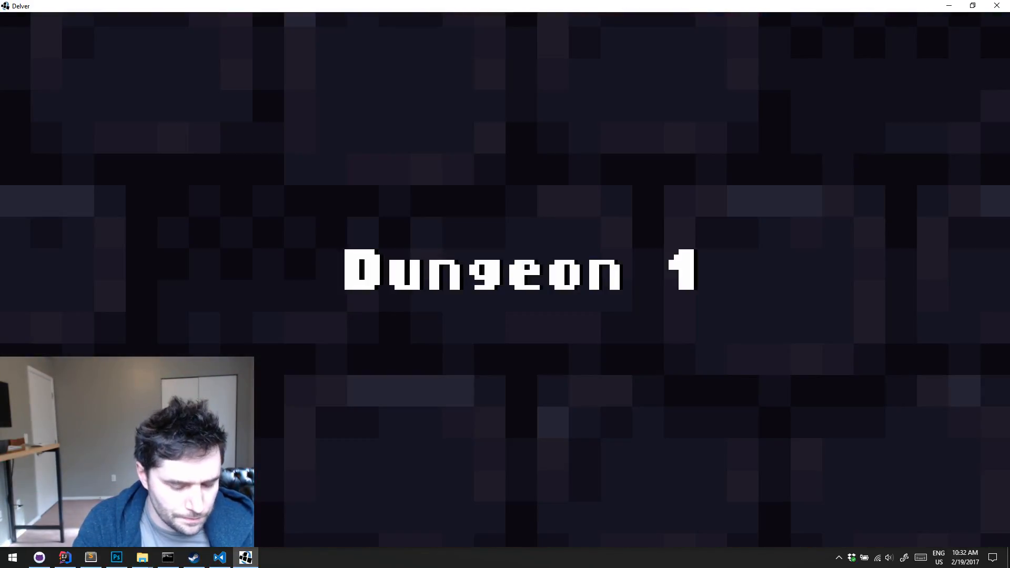
# Skip ahead through the dungeon levels to the modded section and inspect its first rooms and ceilings for hanging pipes
pyautogui.press('l')
pyautogui.press('l')
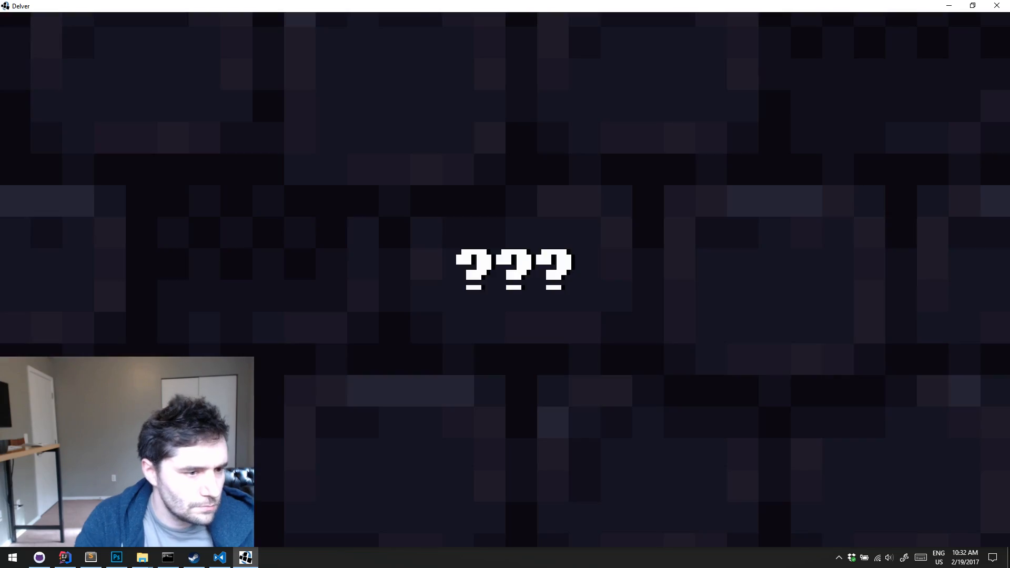
pyautogui.press('l')
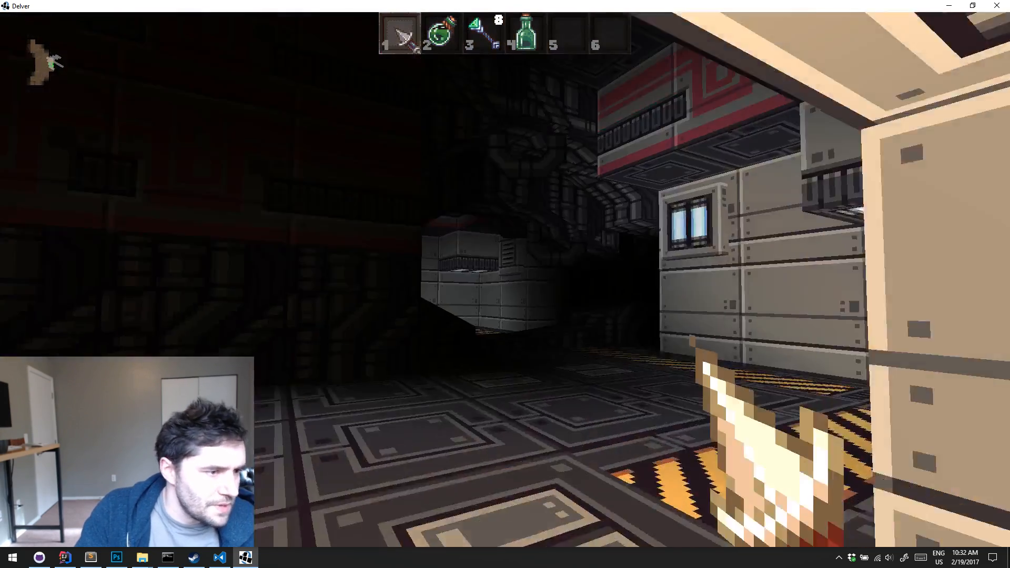
pyautogui.press('w')
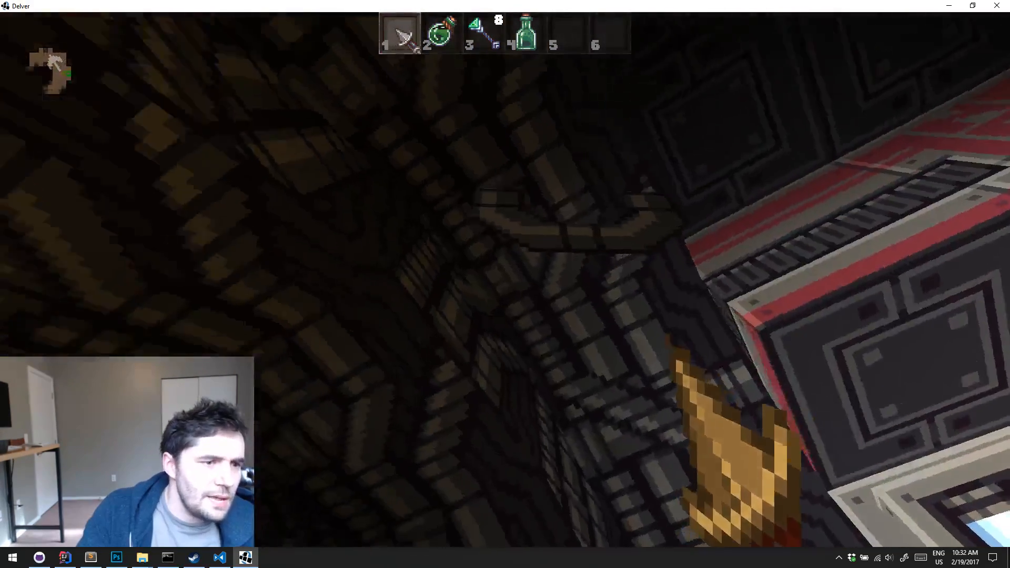
pyautogui.press('w')
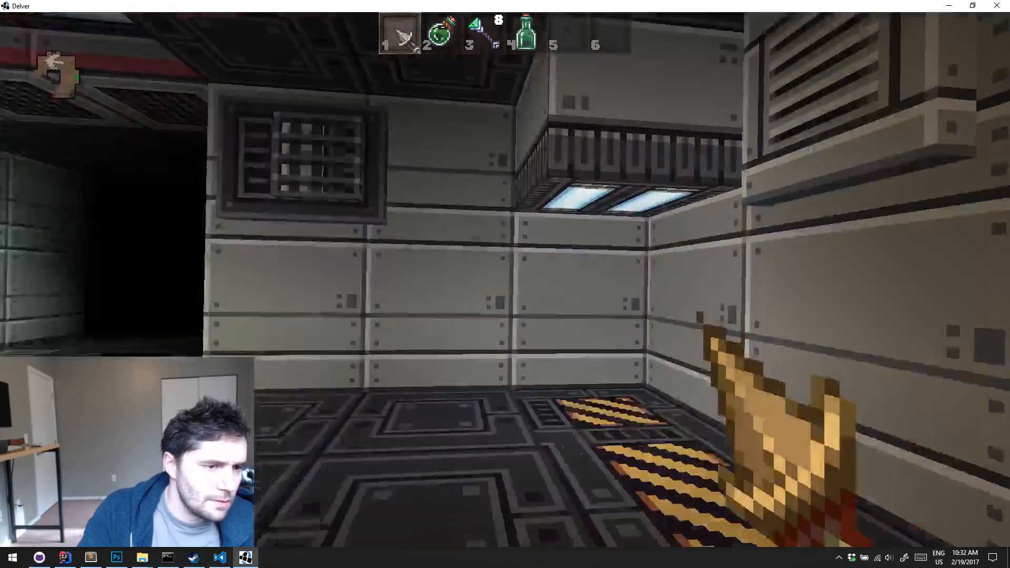
pyautogui.press('w')
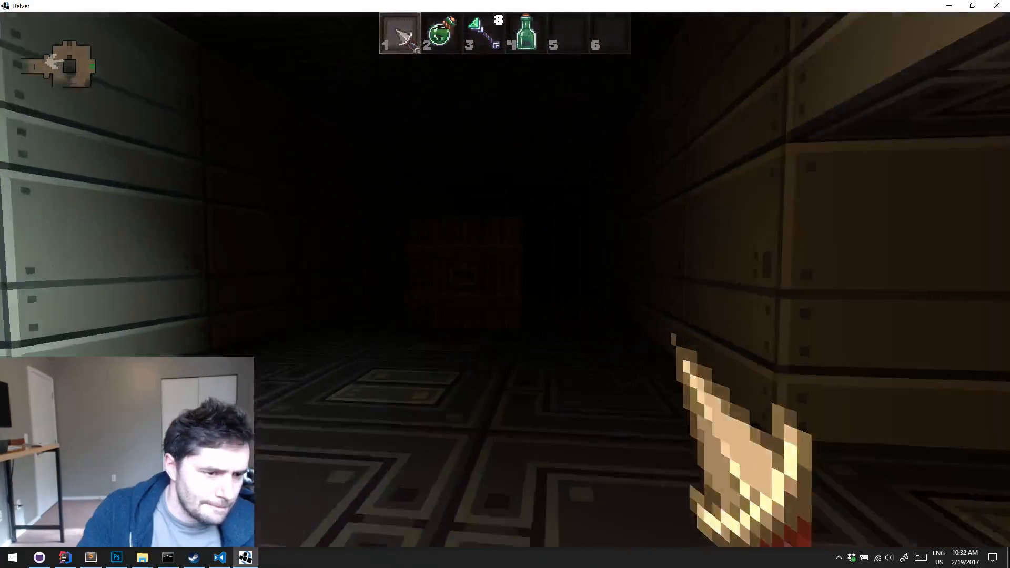
pyautogui.press('w')
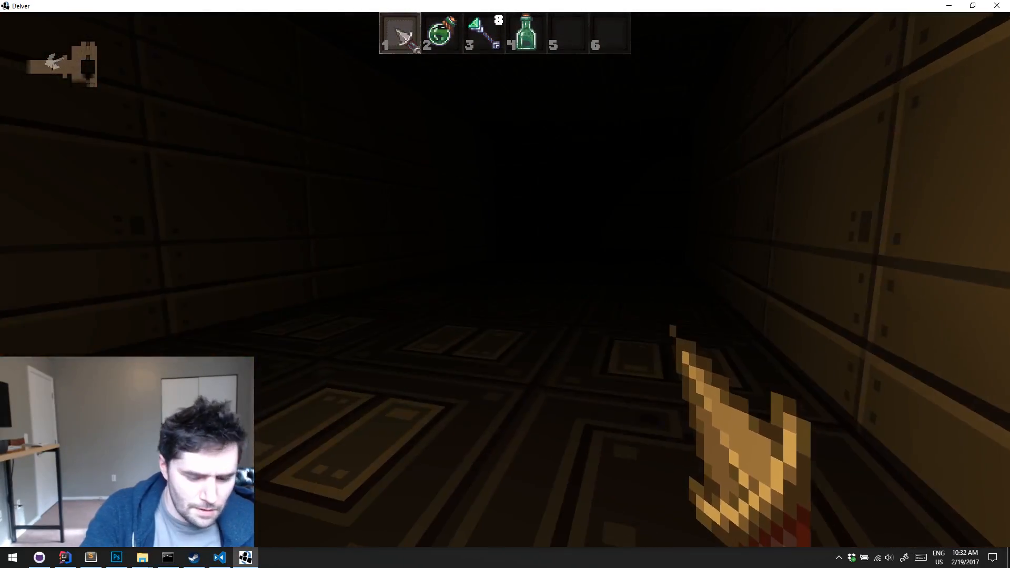
# Get a Scroll of Haste from the debug scroll list and use it on the player
pyautogui.press('`')
pyautogui.click(456, 252)
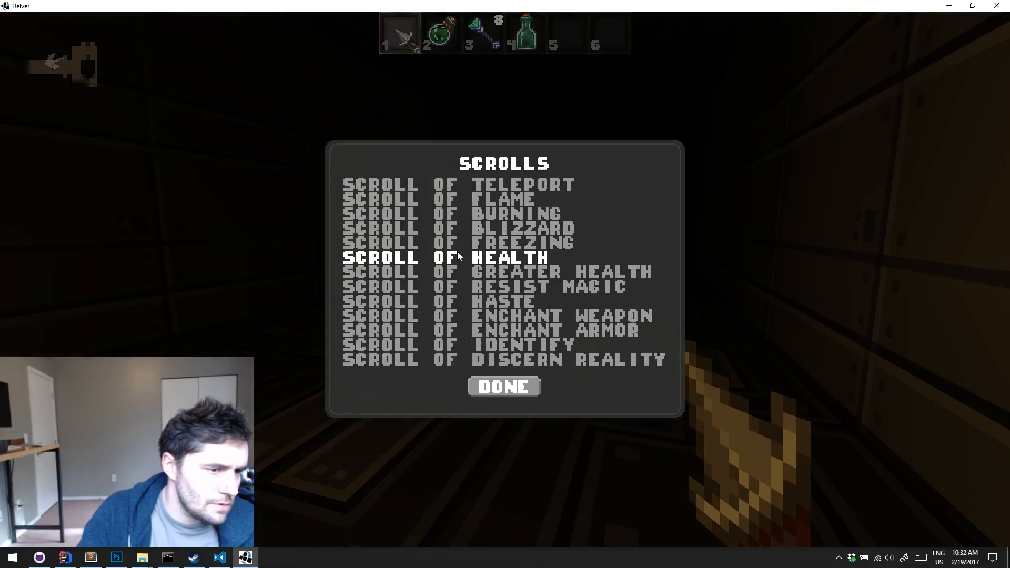
pyautogui.click(467, 301)
pyautogui.press('e')
pyautogui.press('5')
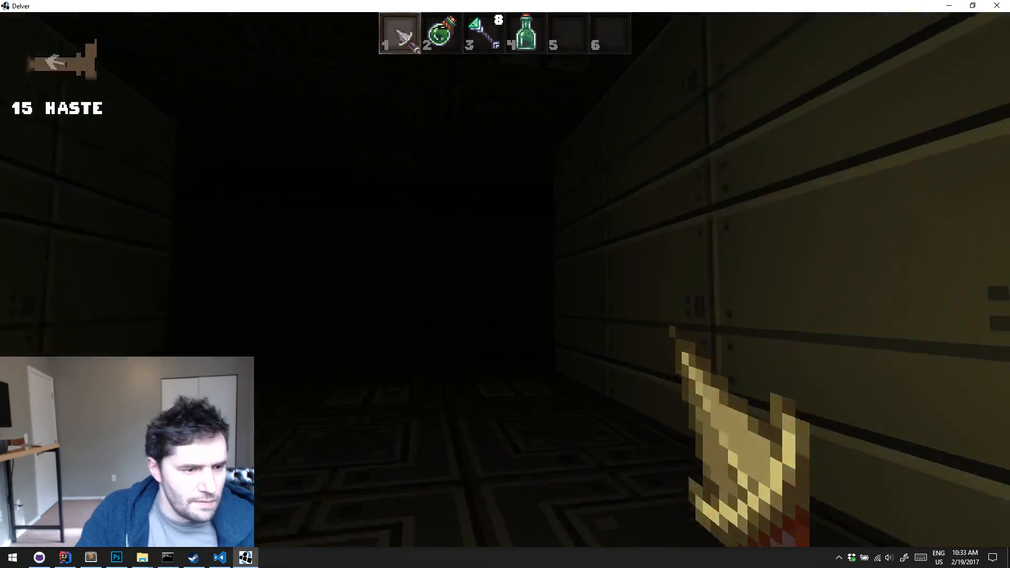
# Follow the dark corridor into the large lit room and examine the pipe-covered walls and arch over the grated bridge
pyautogui.press('w')
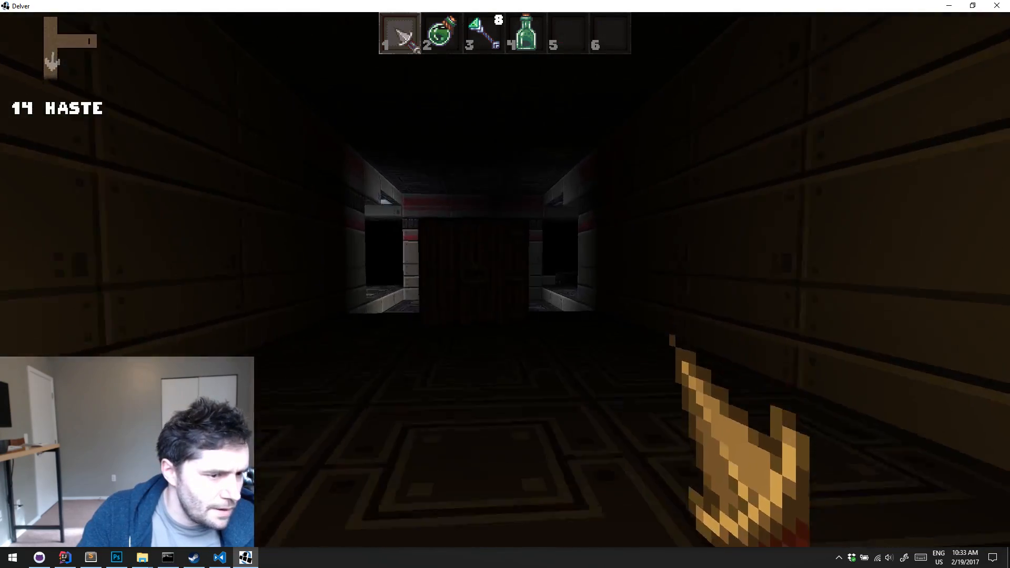
pyautogui.press('w')
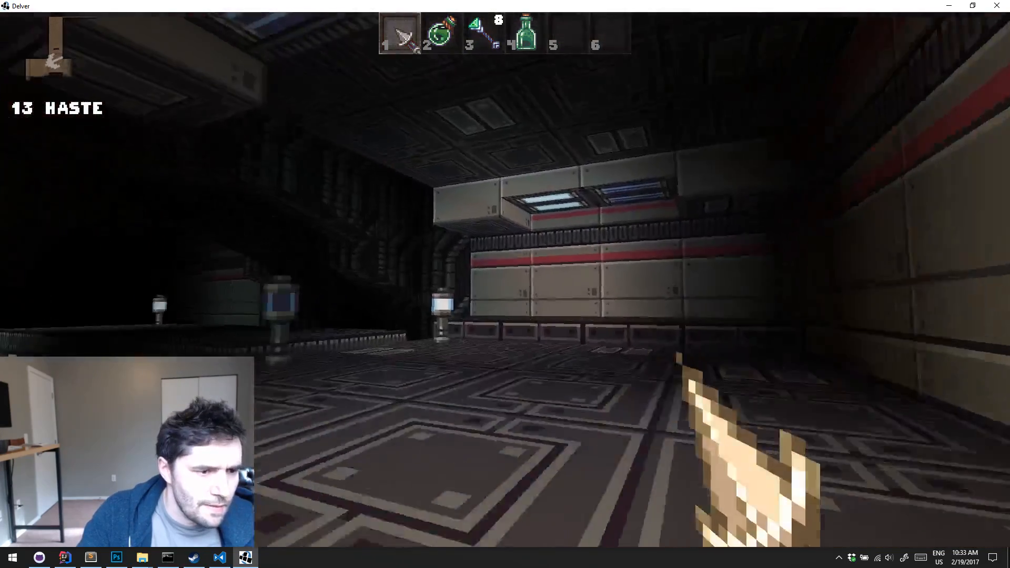
pyautogui.press('w')
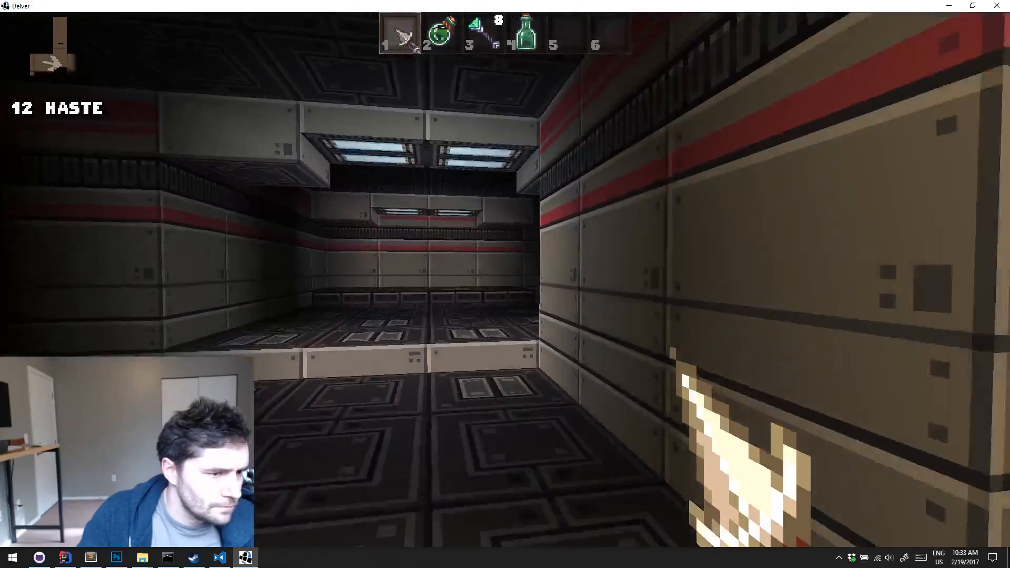
pyautogui.press('w')
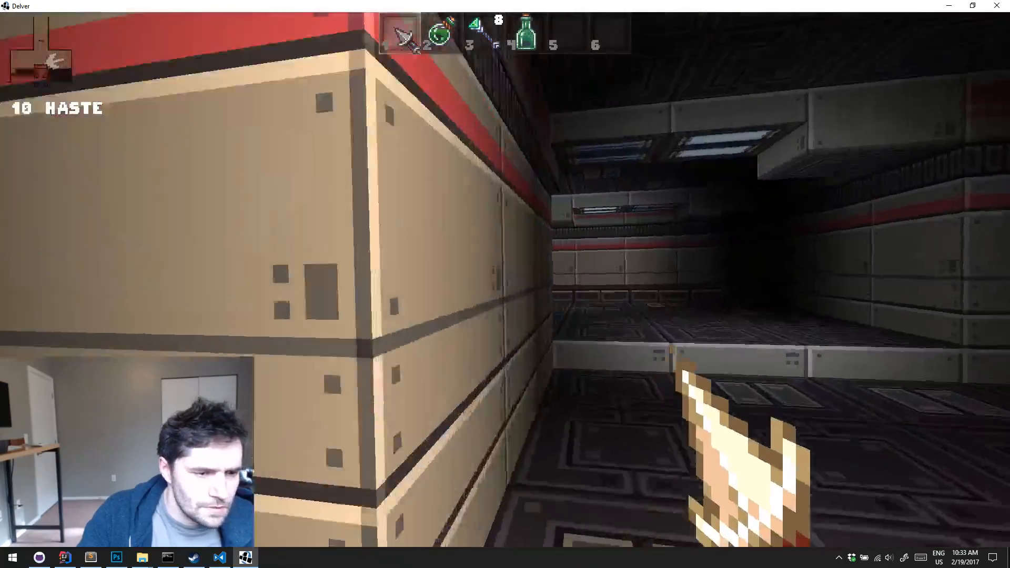
pyautogui.press('w')
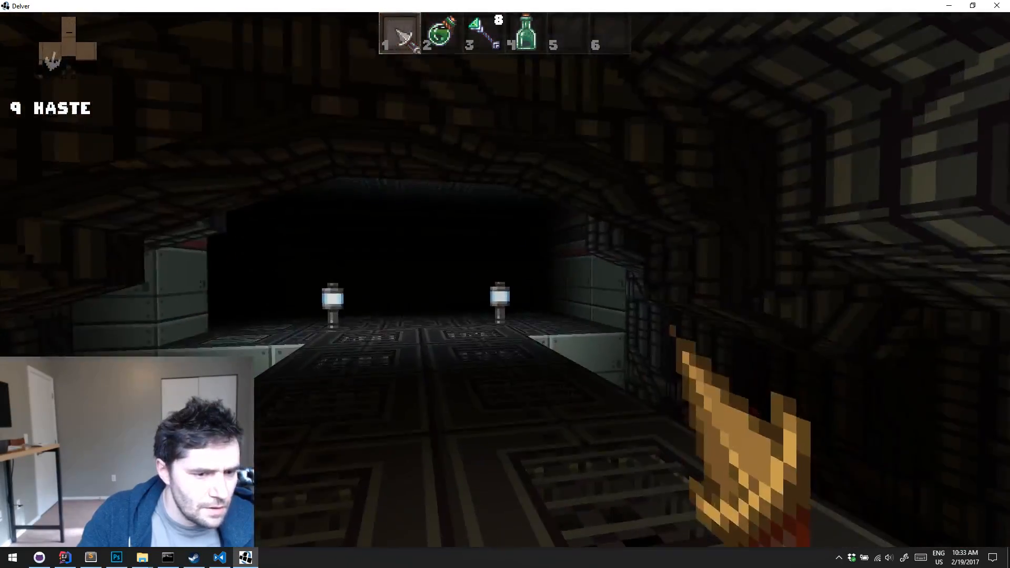
pyautogui.press('w')
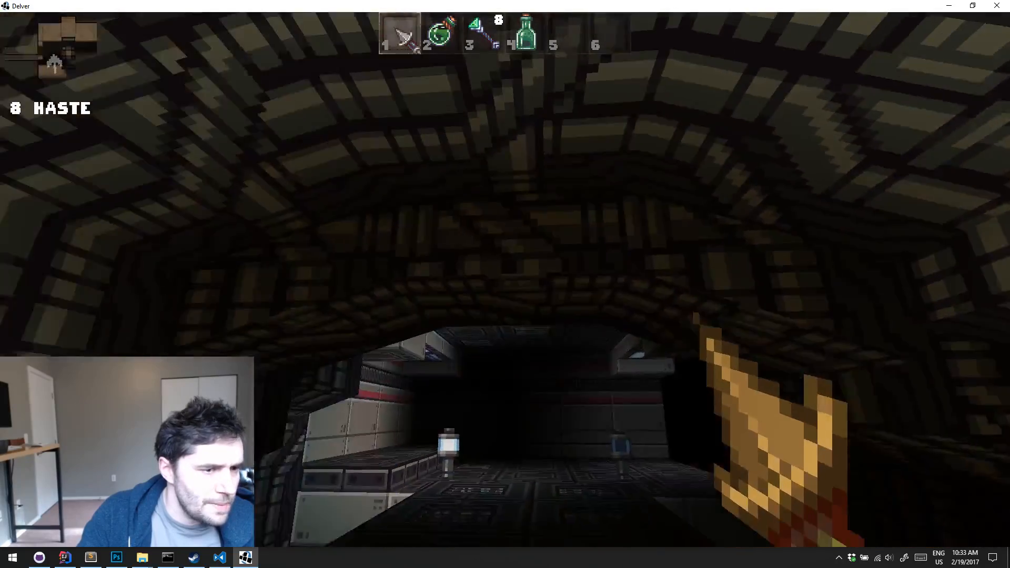
pyautogui.press('w')
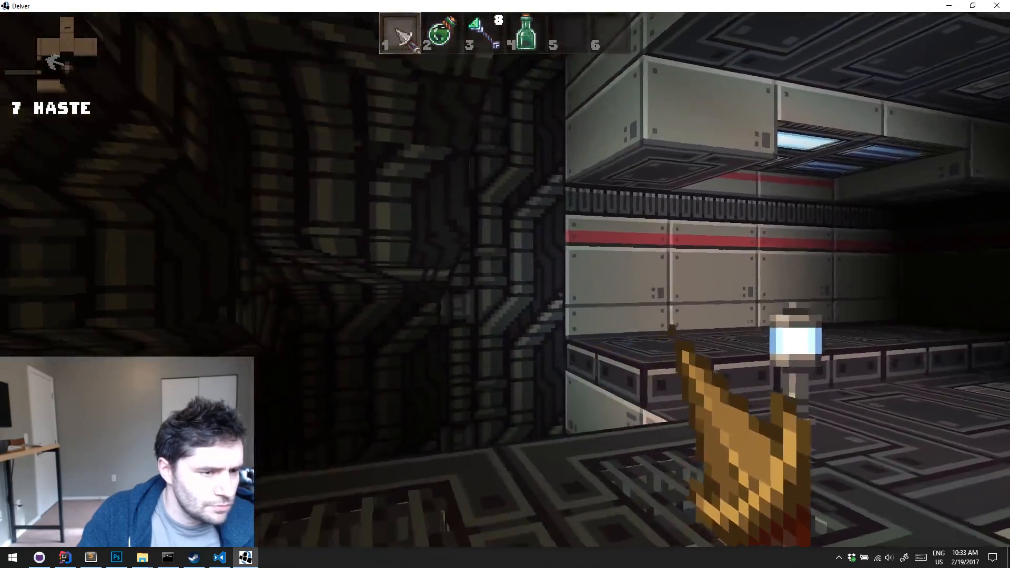
pyautogui.press('w')
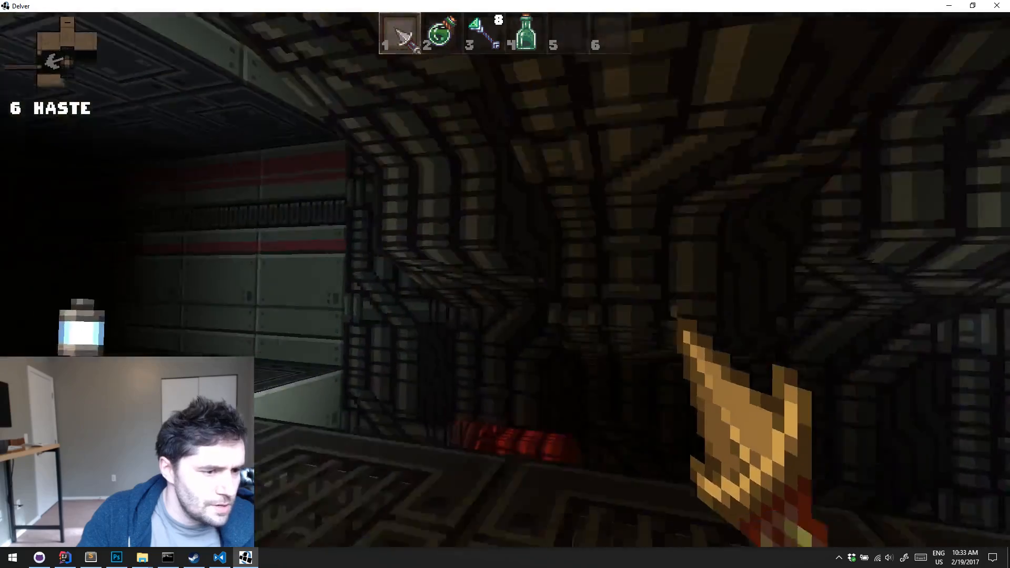
# Explore the lit corridors and side rooms of the modded level, checking their ceilings and dark corners for hanging pipes
pyautogui.press('w')
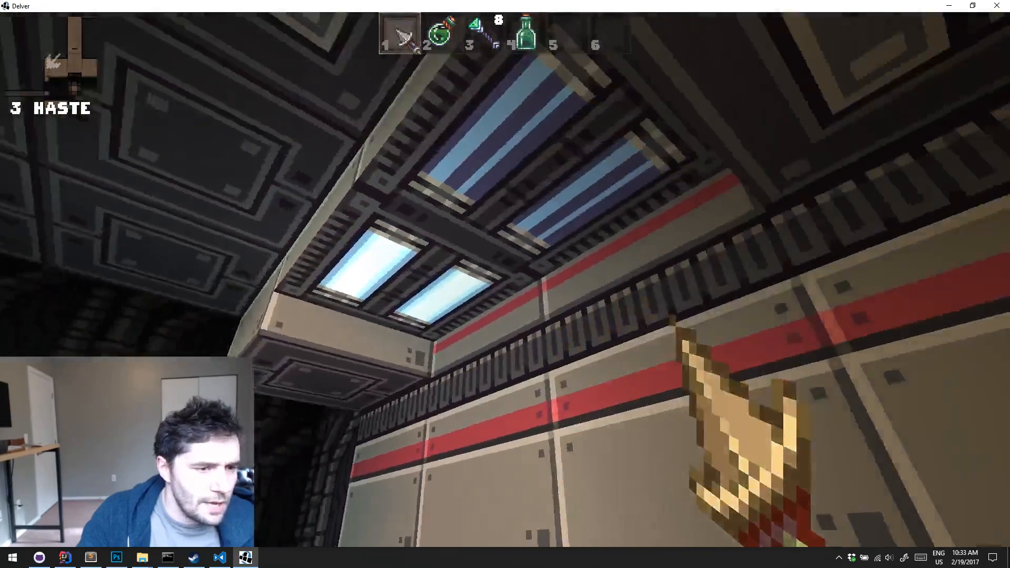
pyautogui.press('w')
pyautogui.press('w')
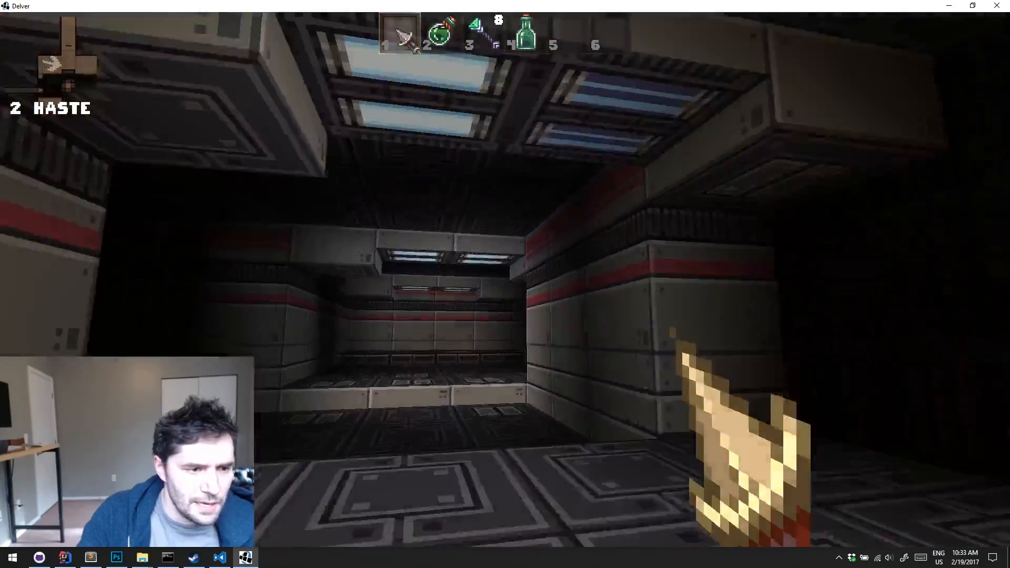
pyautogui.press('w')
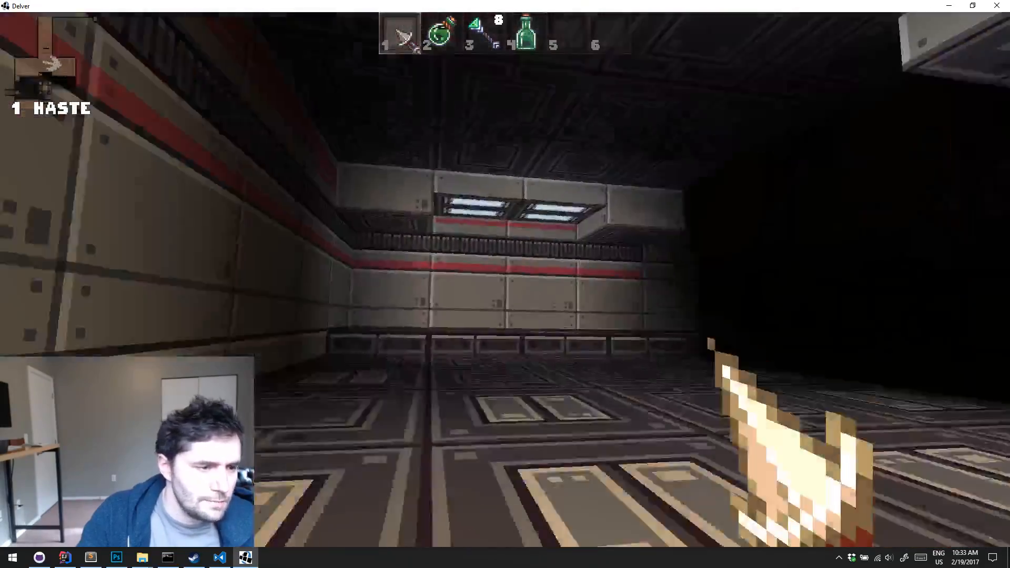
pyautogui.press('w')
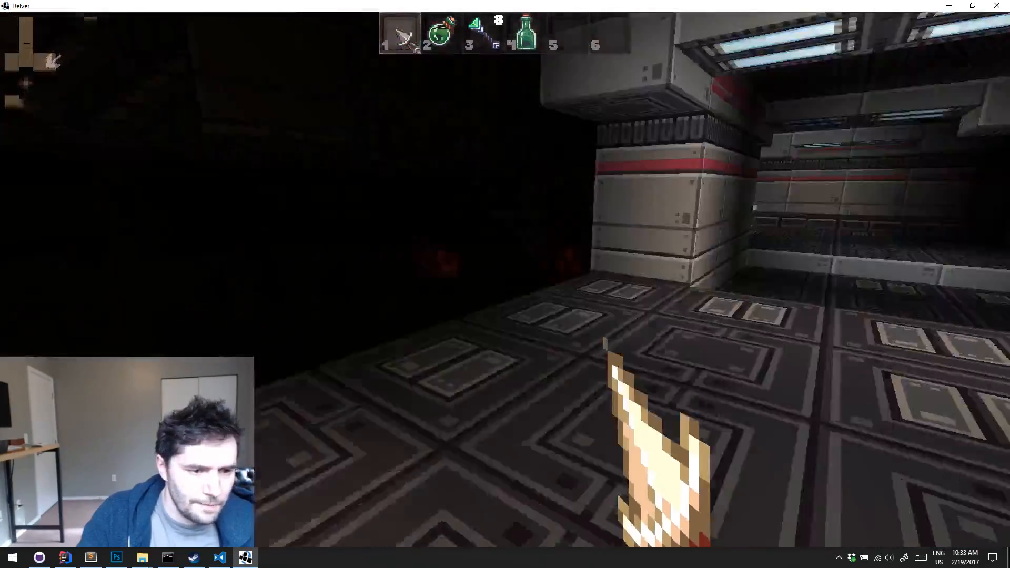
pyautogui.press('w')
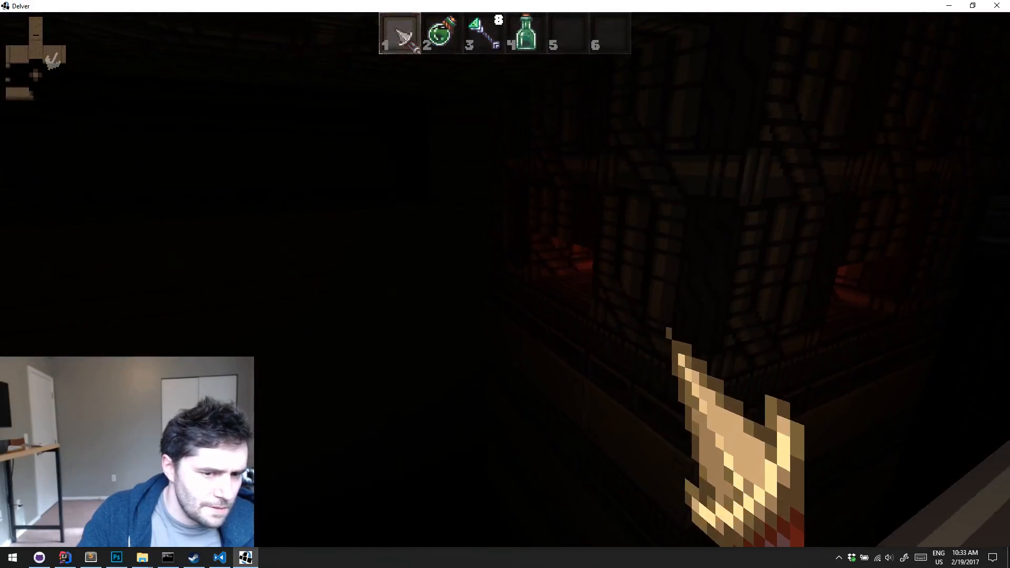
pyautogui.press('w')
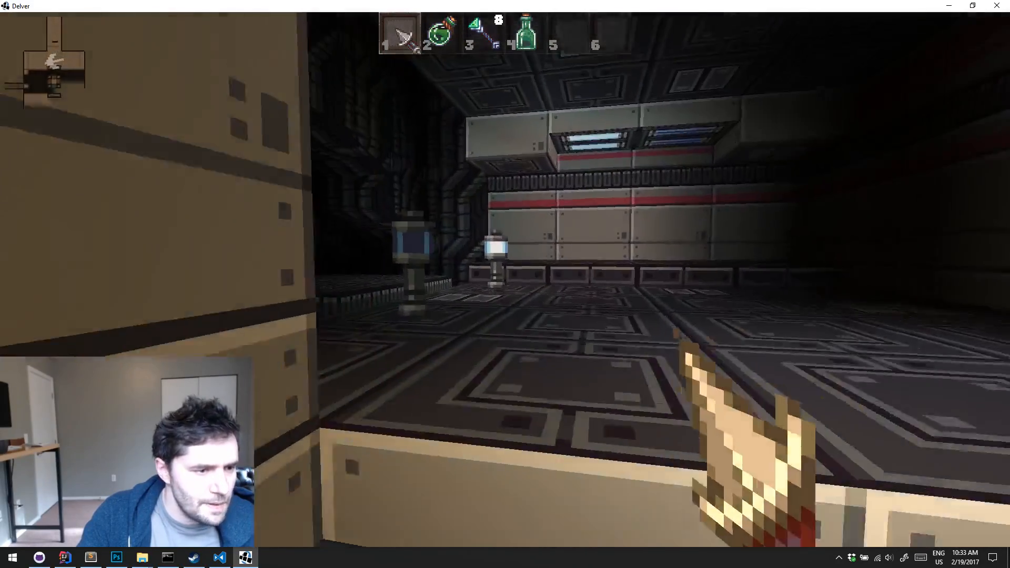
# Cross the grated bridge under the pipe-covered arch in both directions and inspect the arch and surrounding walls for hanging pipes
pyautogui.press('w')
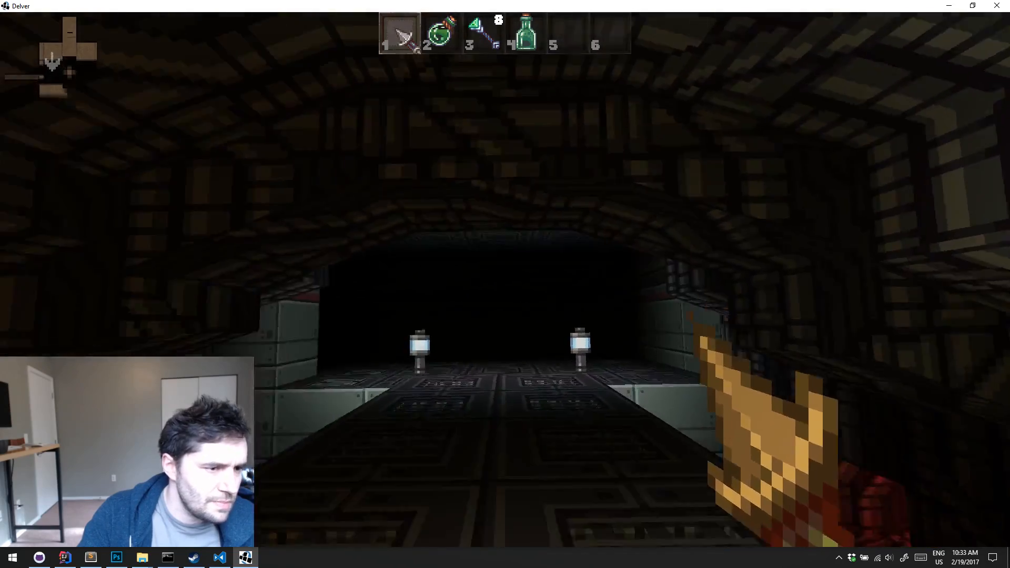
pyautogui.press('w')
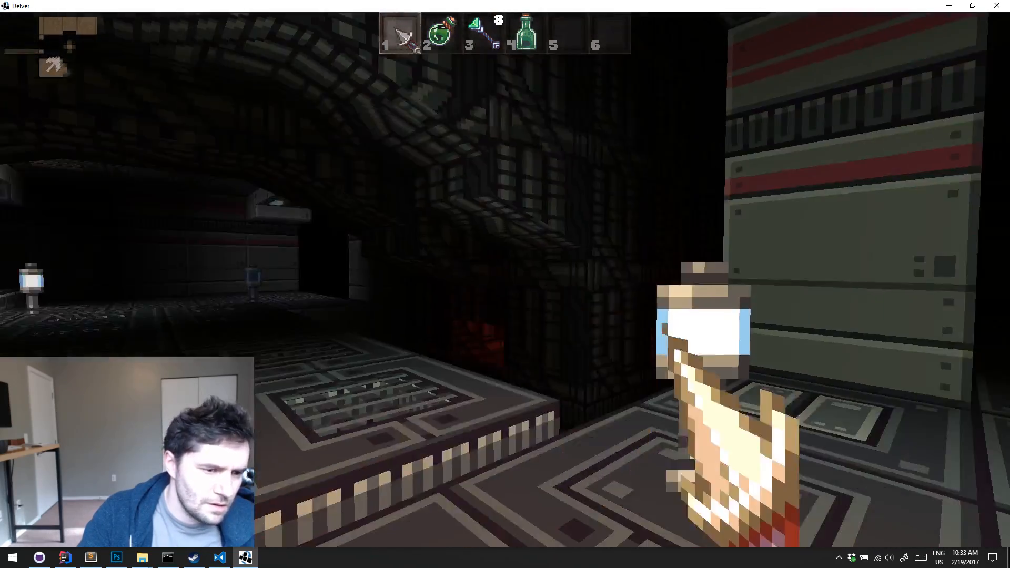
pyautogui.press('w')
pyautogui.press('w')
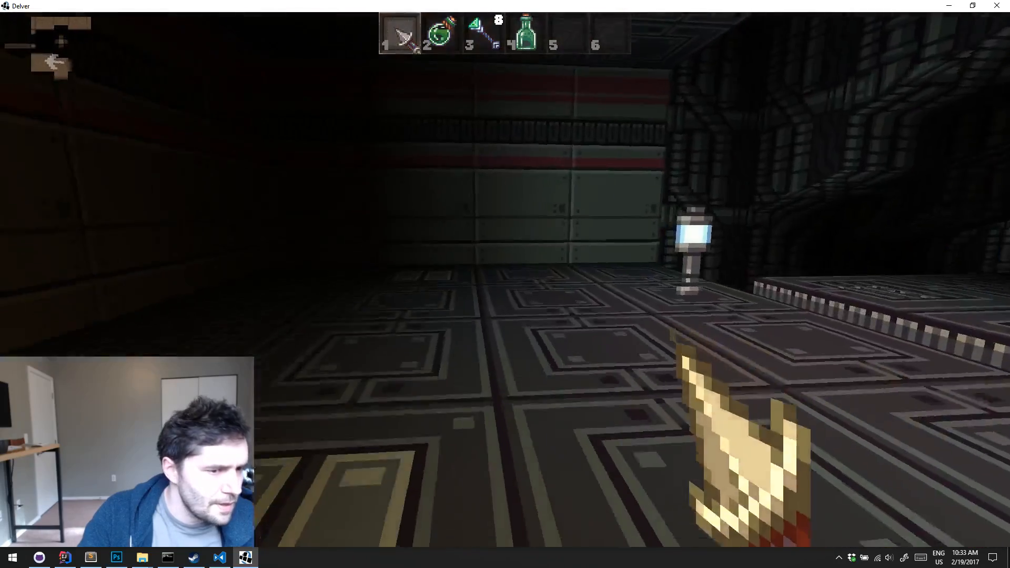
pyautogui.press('w')
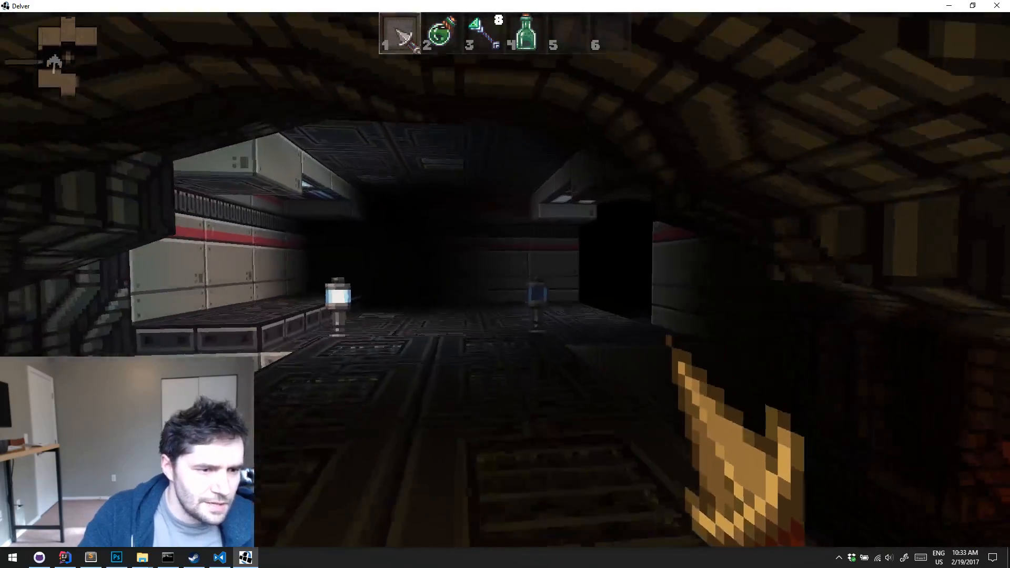
pyautogui.press('w')
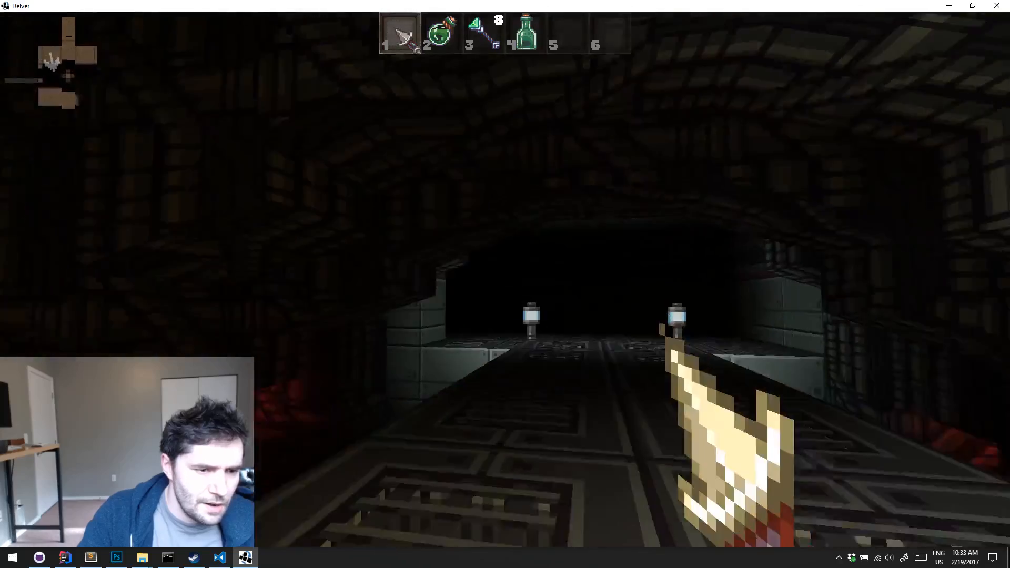
pyautogui.press('w')
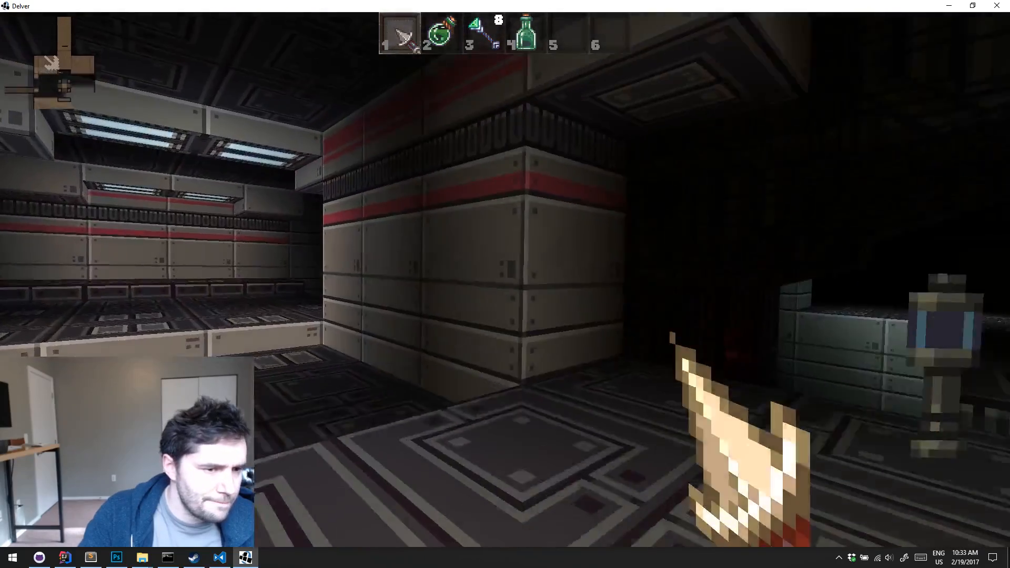
# Pause the game, quit to the save slot screen, and close Delver
pyautogui.press('Escape')
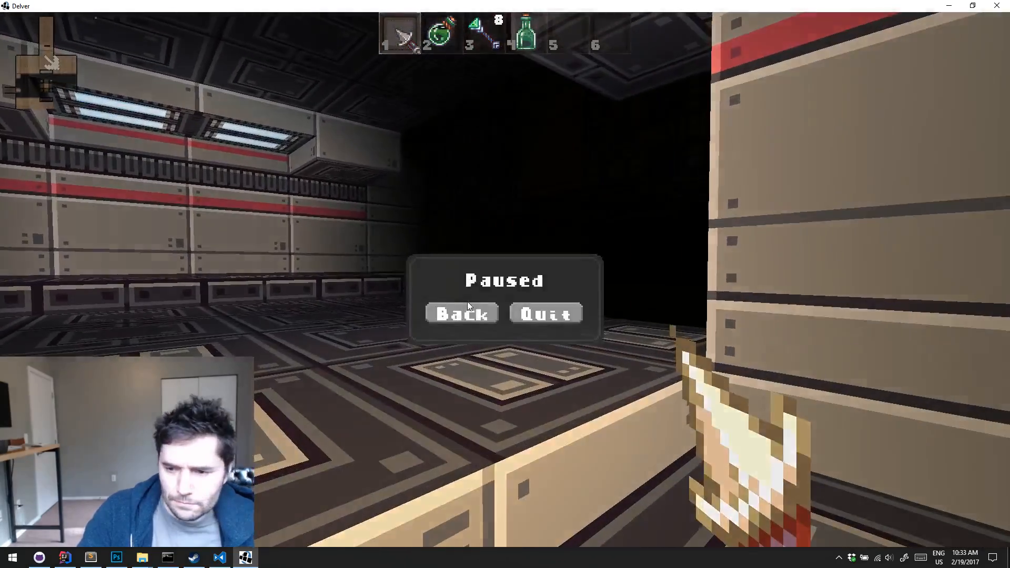
pyautogui.click(559, 290)
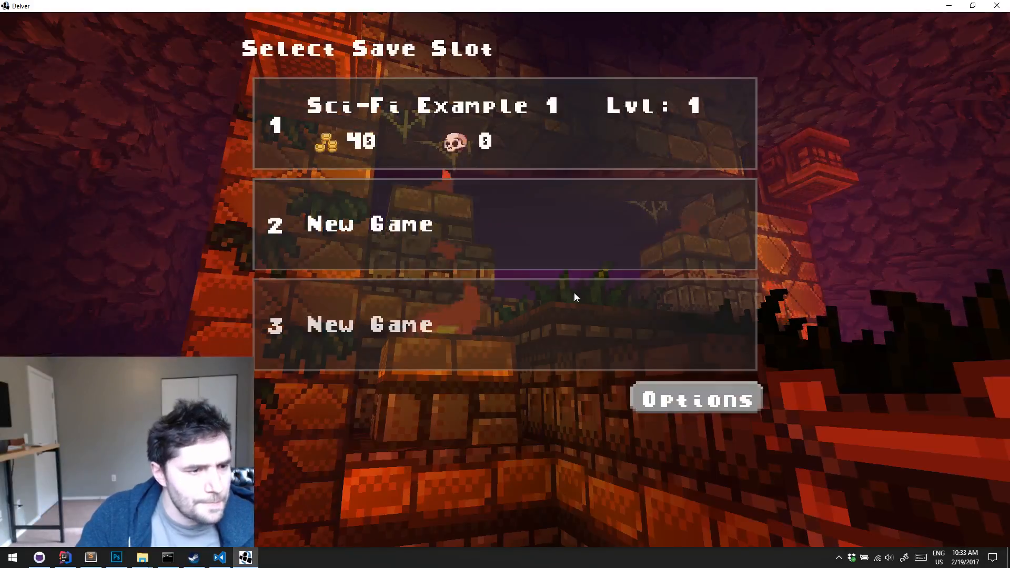
pyautogui.click(996, 5)
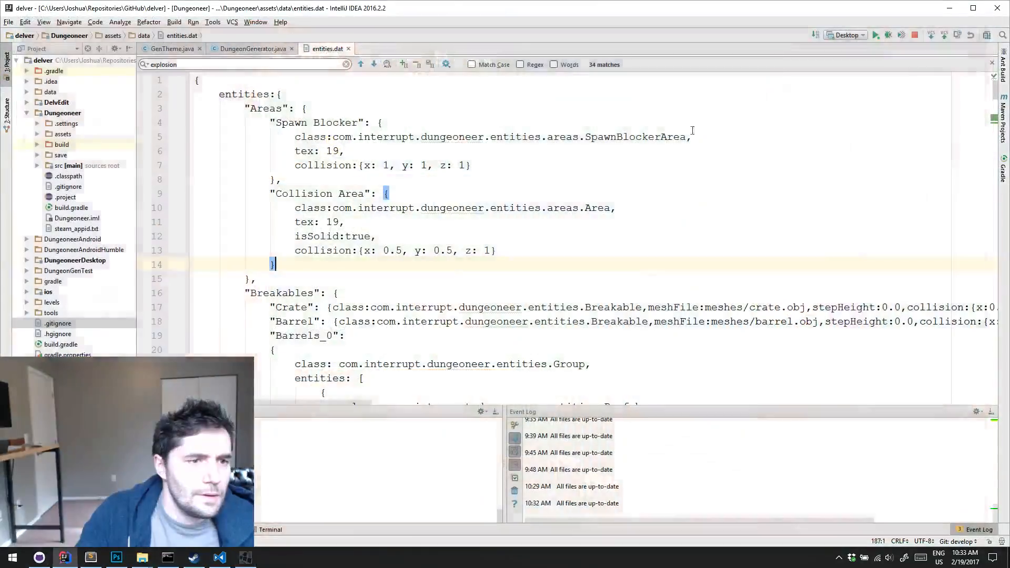
# In IntelliJ IDEA, select the DelvEdit run configuration and launch the level editor
pyautogui.click(847, 35)
pyautogui.click(857, 86)
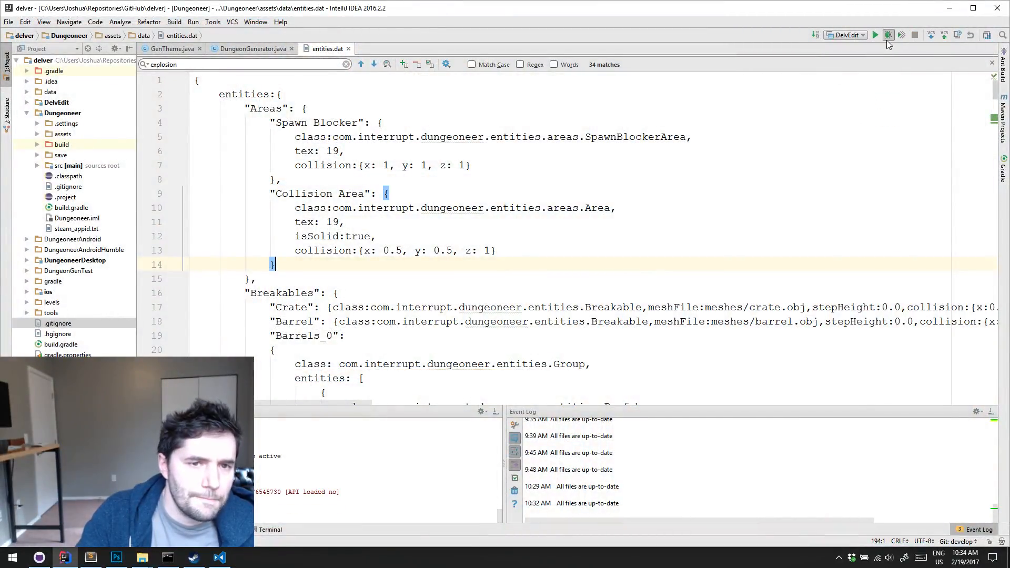
pyautogui.click(875, 36)
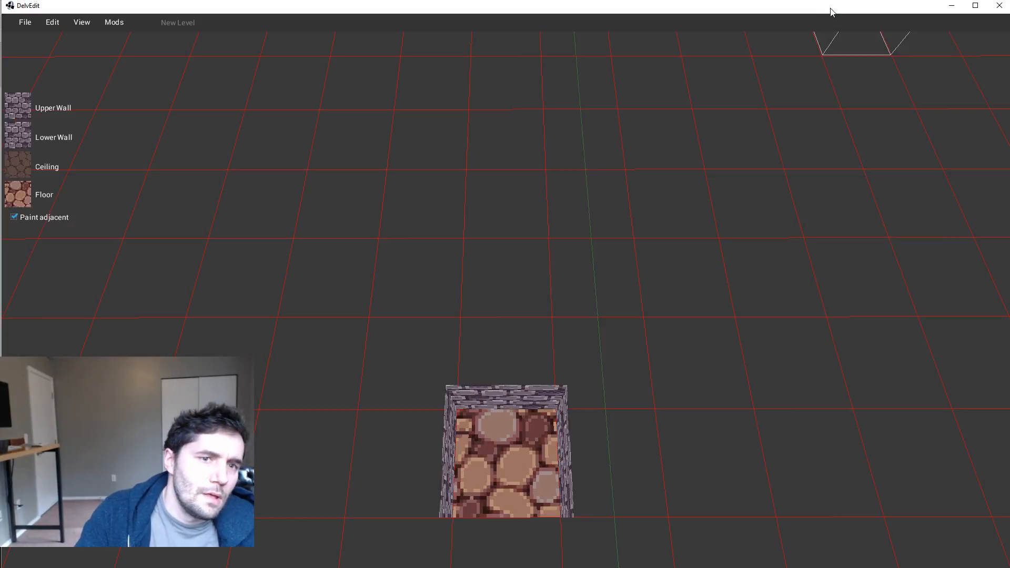
# Compare the Hanging Pipes settings in info.dat in Visual Studio Code with sprites.png and example_tiles.png in Photoshop
pyautogui.click(112, 560)
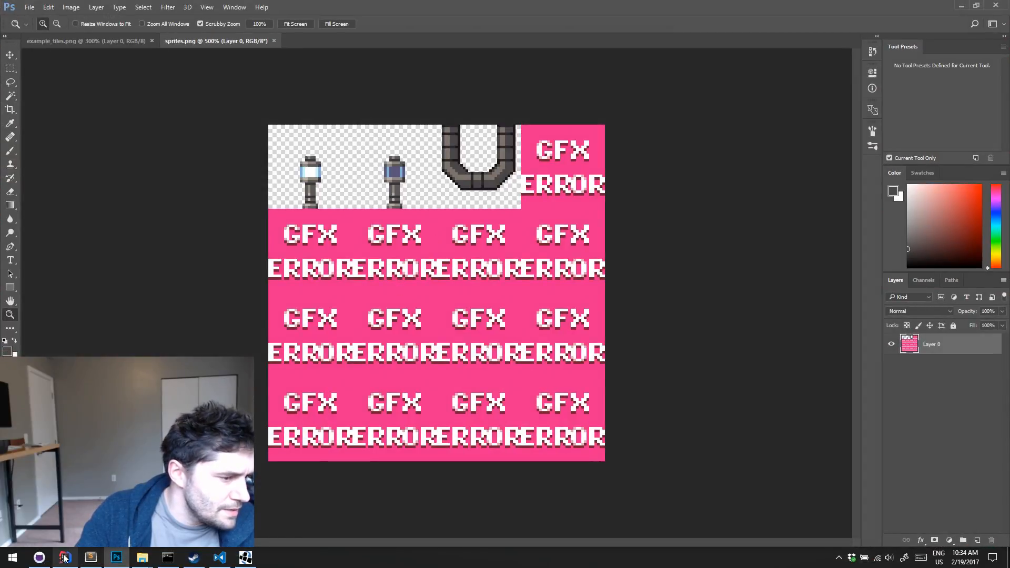
pyautogui.click(231, 560)
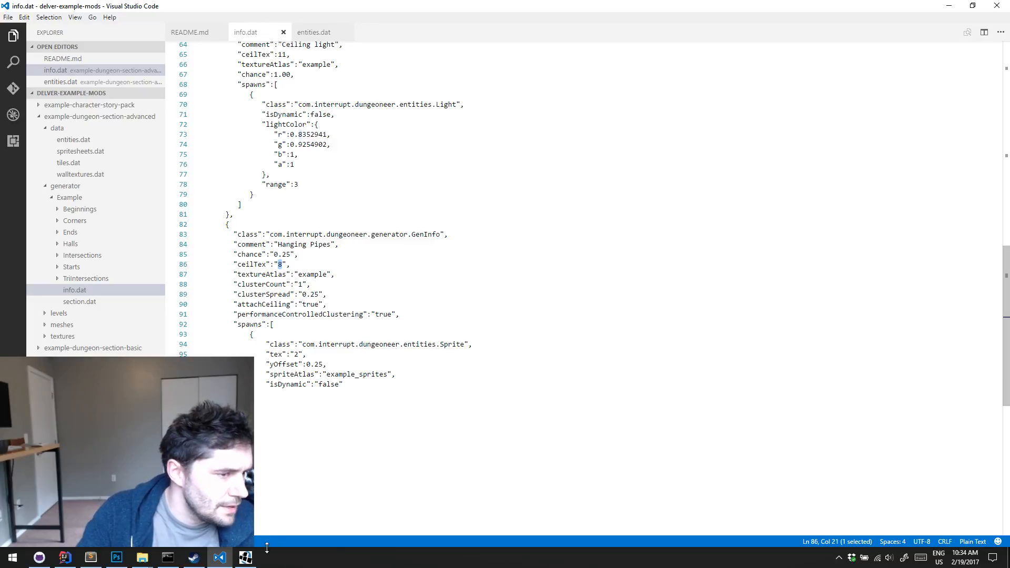
pyautogui.scroll(20, 313, 277)
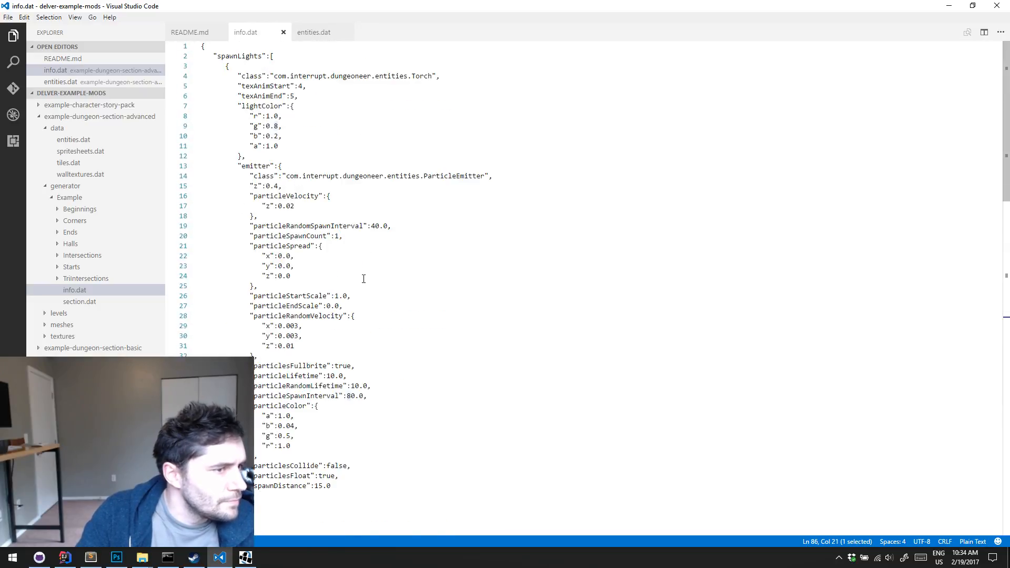
pyautogui.click(113, 557)
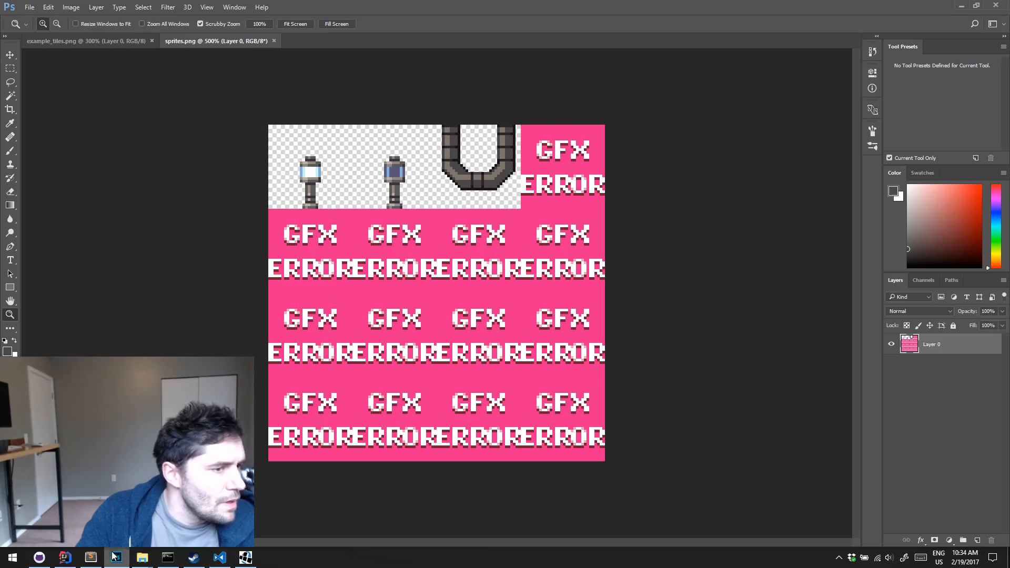
pyautogui.click(82, 42)
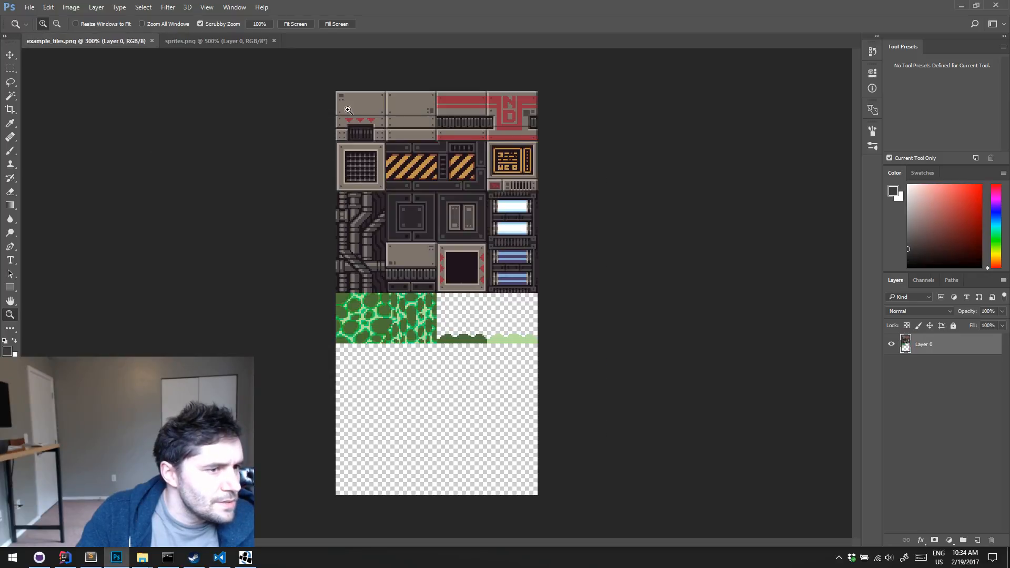
pyautogui.click(962, 7)
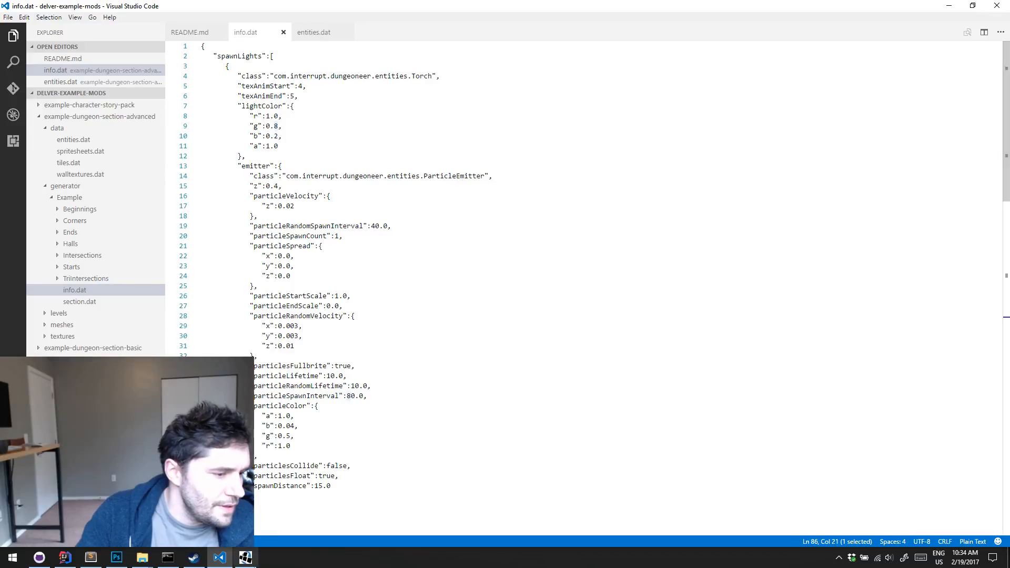
# Switch to DelvEdit and open the level 1.dat from example-dungeon-section-advanced/generator/Example/Halls
pyautogui.hotkey('alt', 'Tab')
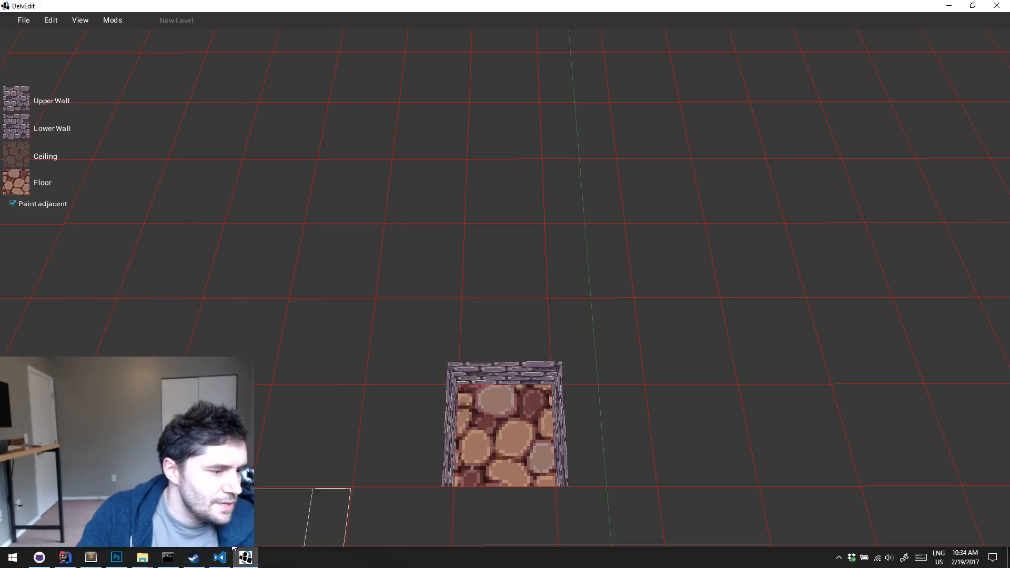
pyautogui.press('s')
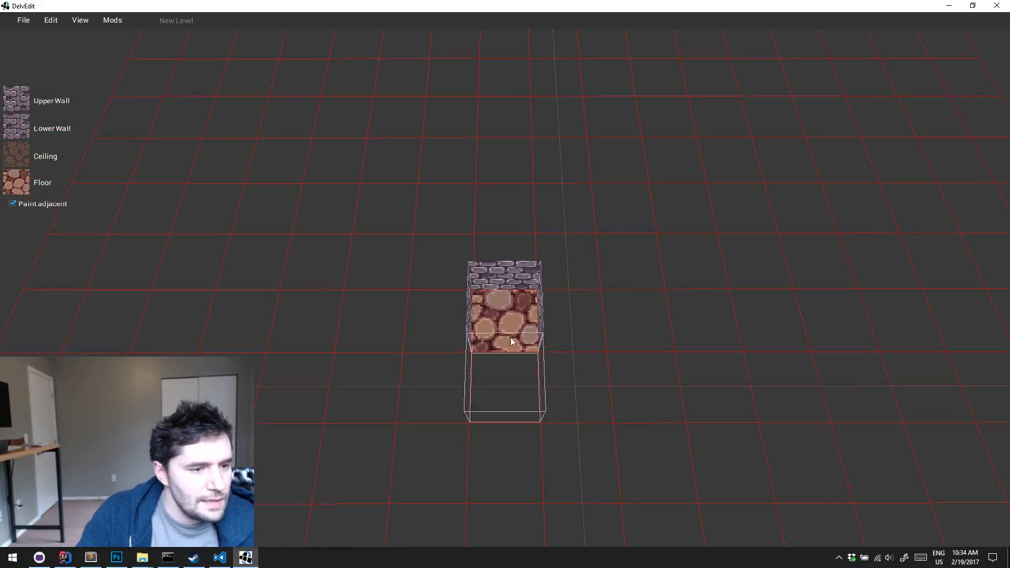
pyautogui.click(24, 20)
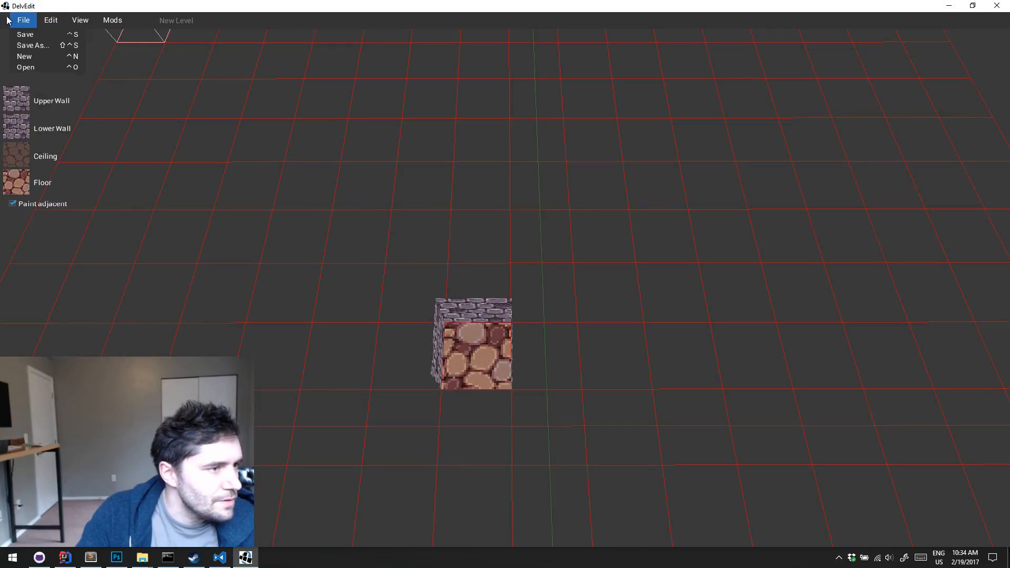
pyautogui.click(28, 67)
pyautogui.doubleClick(448, 292)
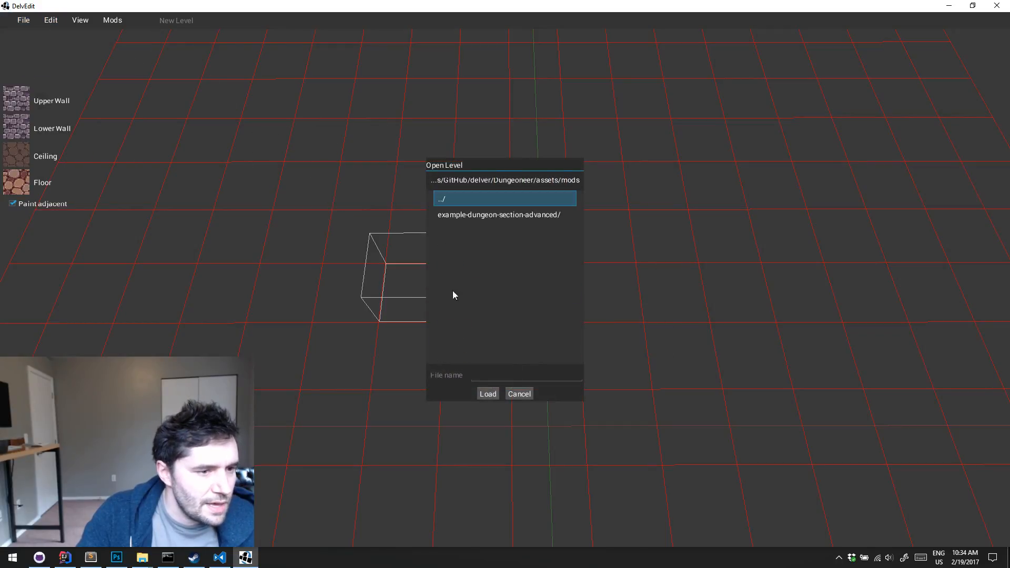
pyautogui.doubleClick(504, 214)
pyautogui.doubleClick(477, 232)
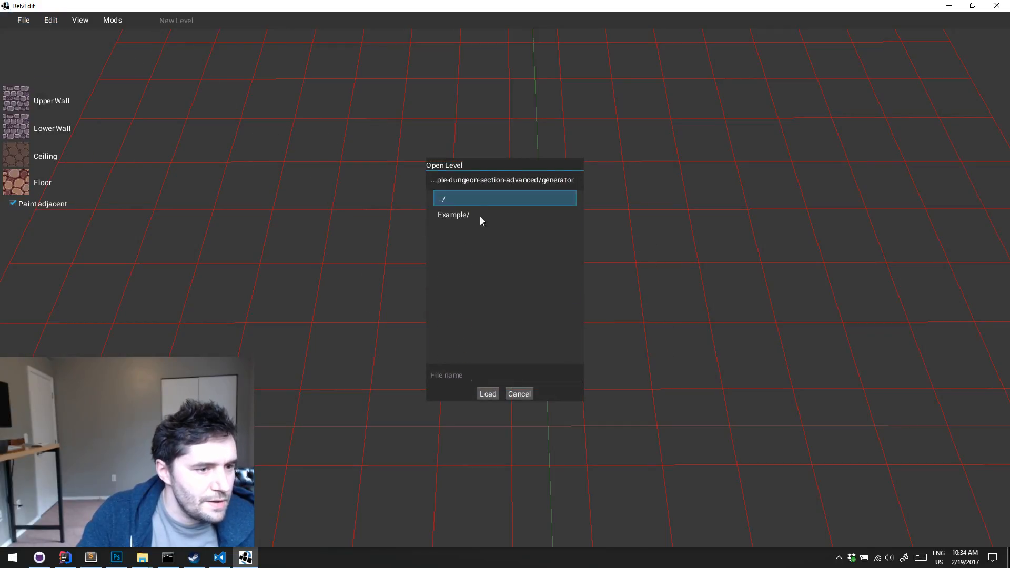
pyautogui.doubleClick(478, 215)
pyautogui.doubleClick(449, 262)
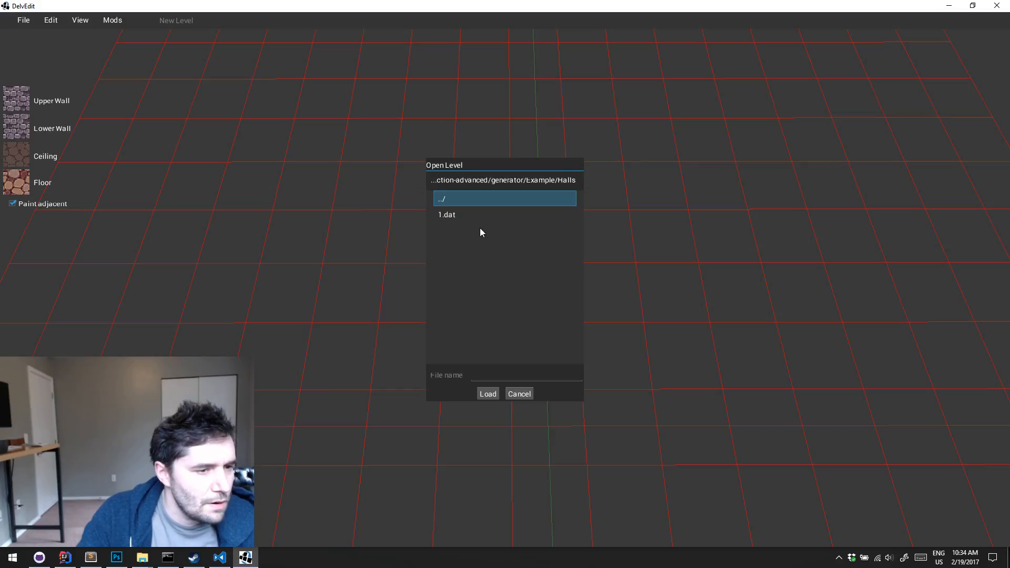
pyautogui.click(482, 214)
pyautogui.click(486, 394)
# Pick the ceiling texture for a pit tile beside the grated bridge: the first pipe texture of the example atlas
pyautogui.press('w')
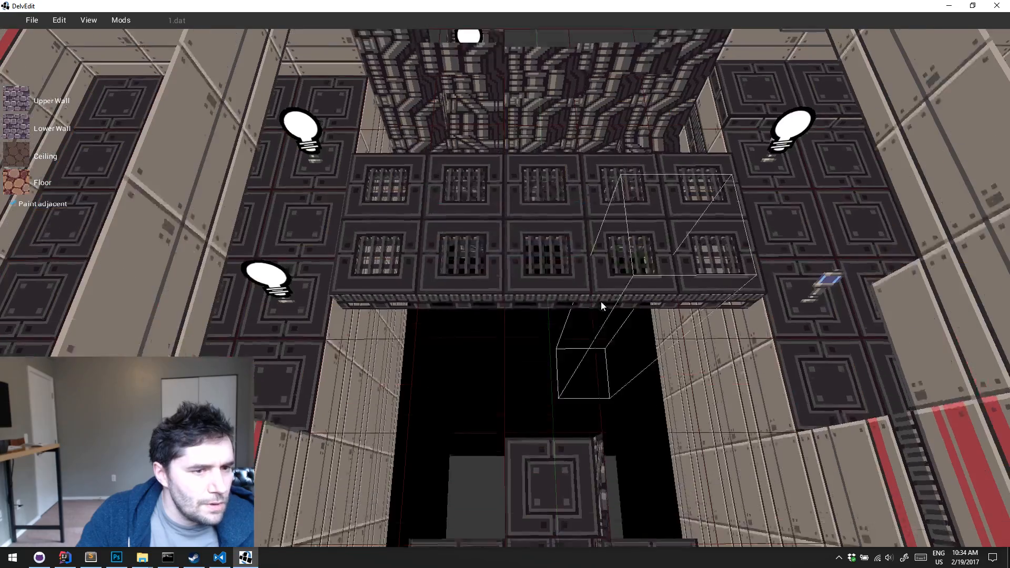
pyautogui.press('d')
pyautogui.press('s')
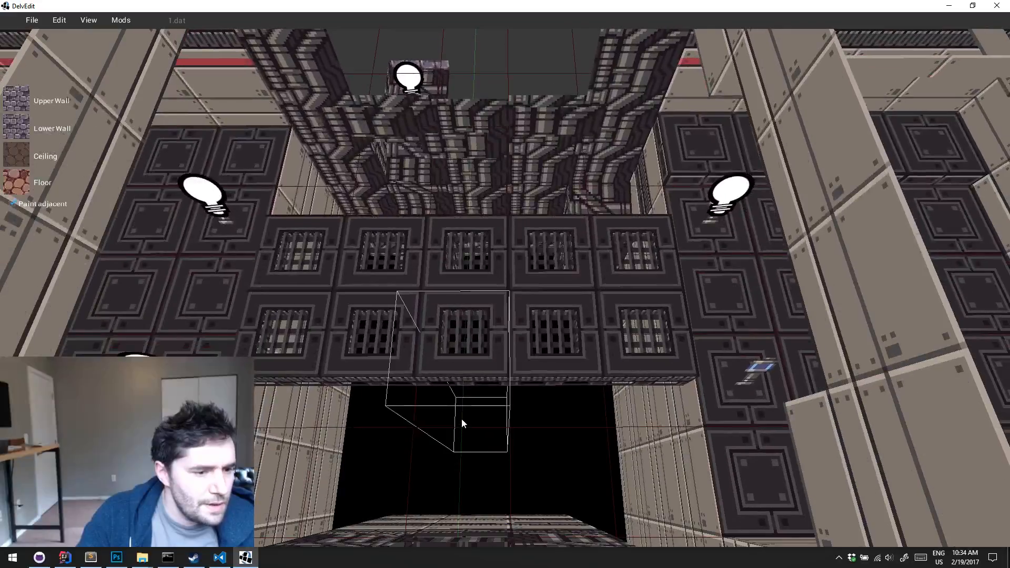
pyautogui.click(462, 419)
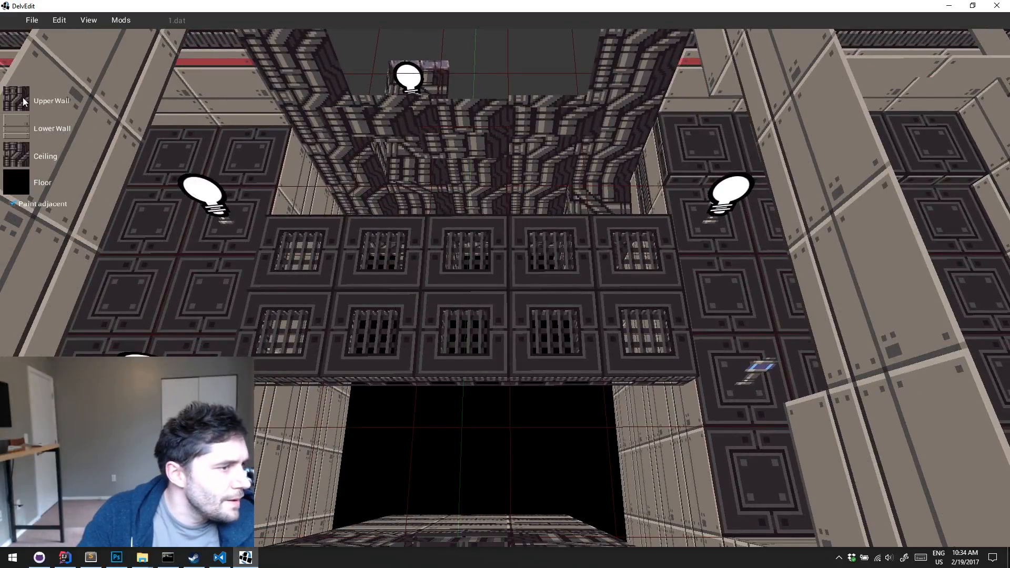
pyautogui.click(448, 401)
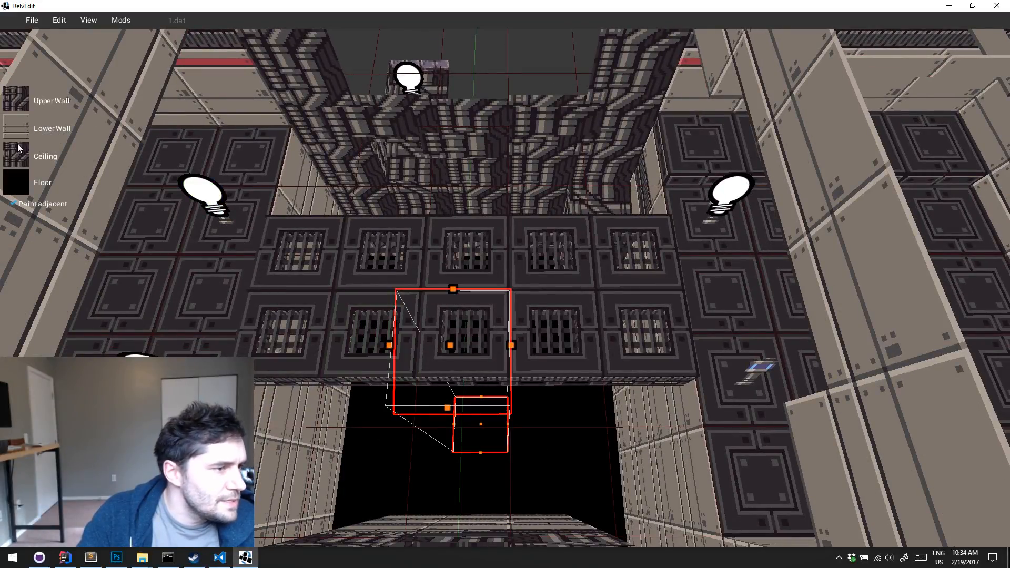
pyautogui.click(15, 153)
pyautogui.click(376, 152)
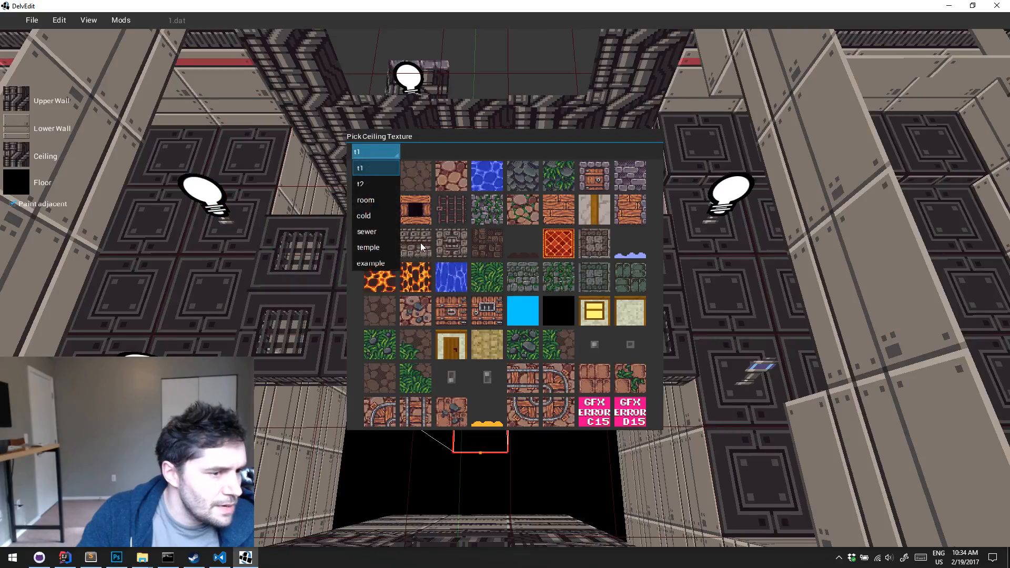
pyautogui.click(380, 263)
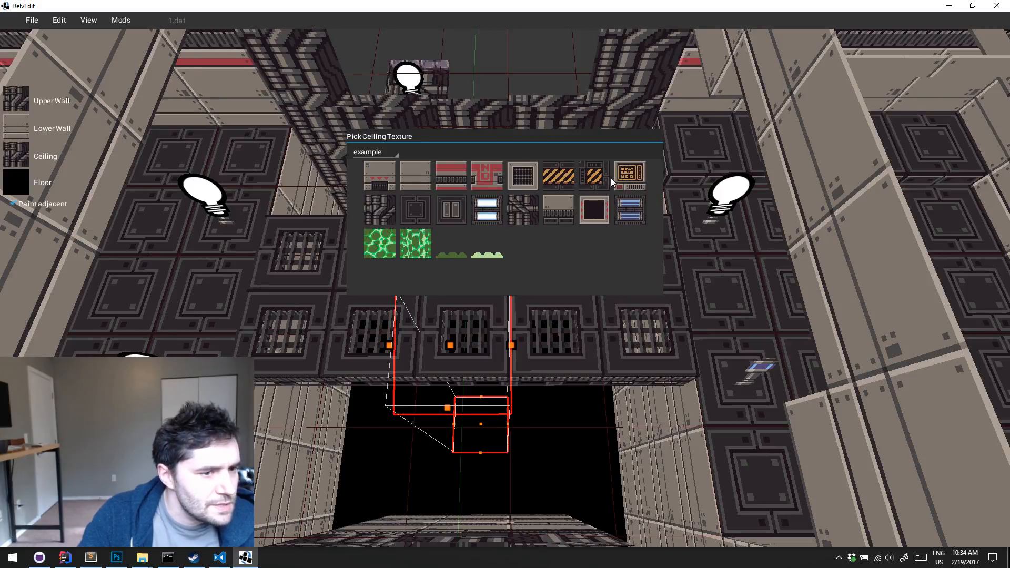
pyautogui.click(376, 215)
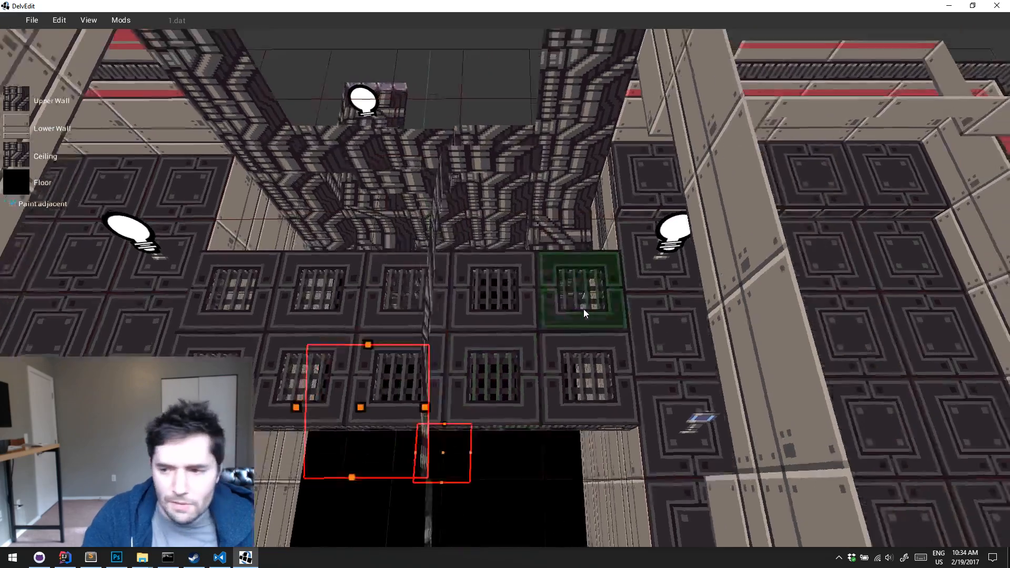
# Examine the grated bridge and the arched pipe ceiling above it from several angles
pyautogui.press('s')
pyautogui.press('Left')
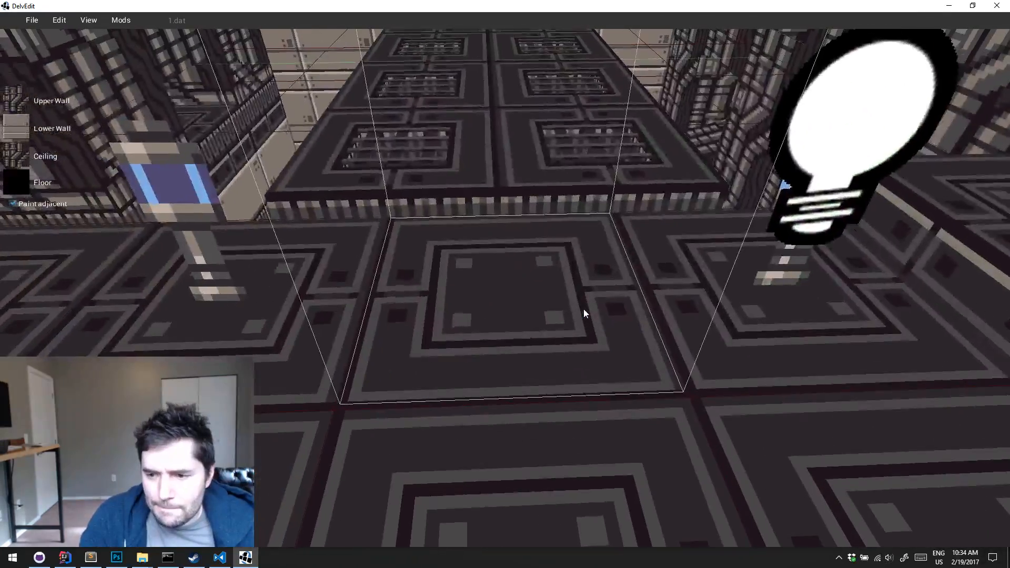
pyautogui.press('w')
pyautogui.press('Up')
pyautogui.press('s')
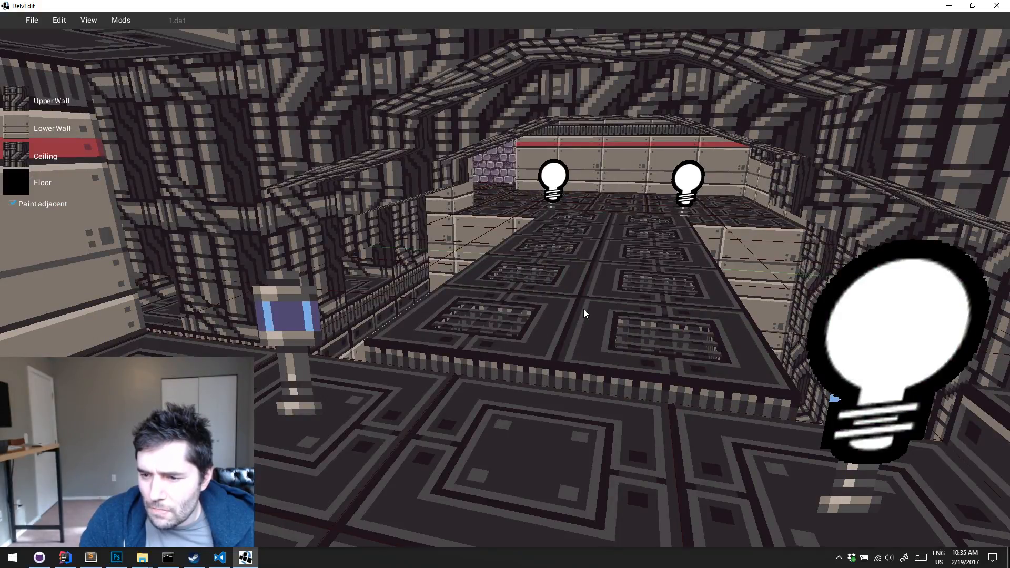
pyautogui.press('w')
pyautogui.press('Right')
pyautogui.press('s')
pyautogui.press('Up')
pyautogui.press('Left')
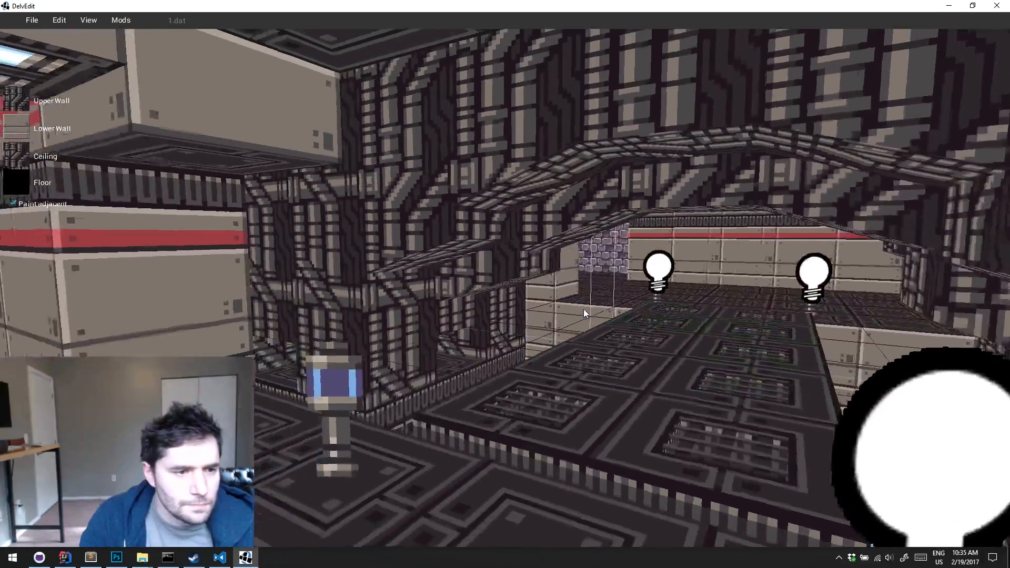
pyautogui.press('Left')
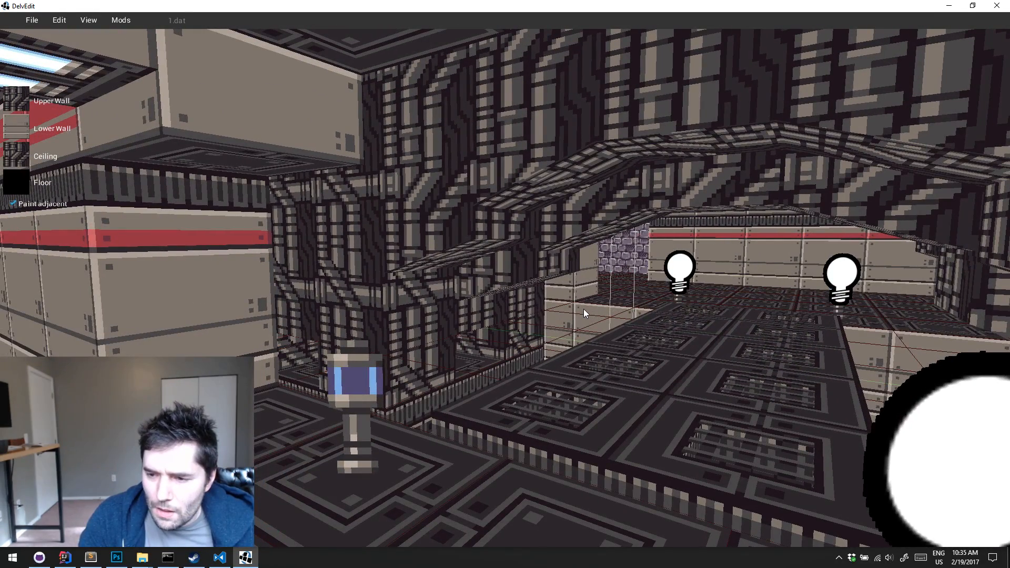
pyautogui.press('Right')
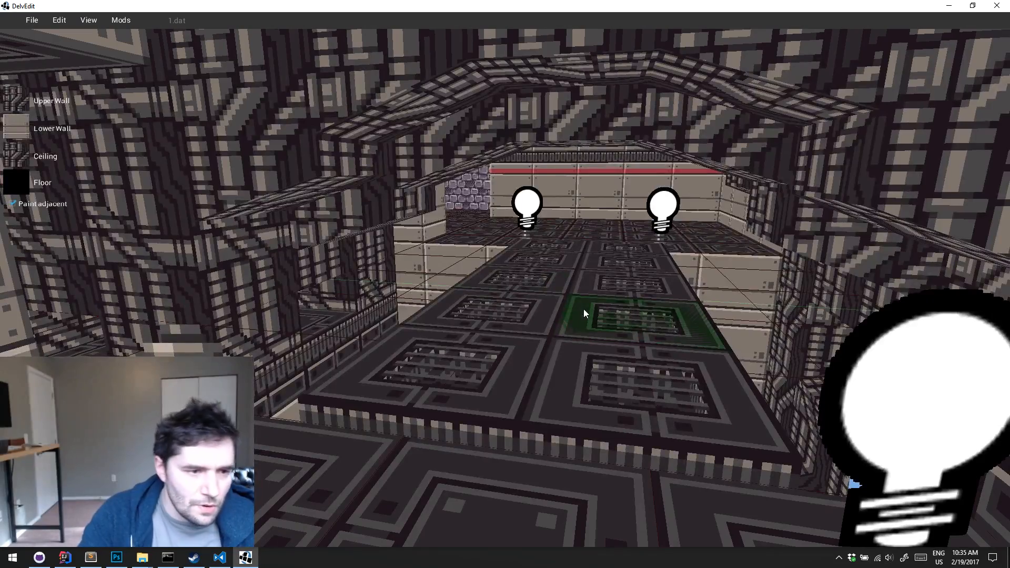
# Play-test the level beneath the arched pipe ceiling and return to the editor
pyautogui.press('p')
pyautogui.press('w')
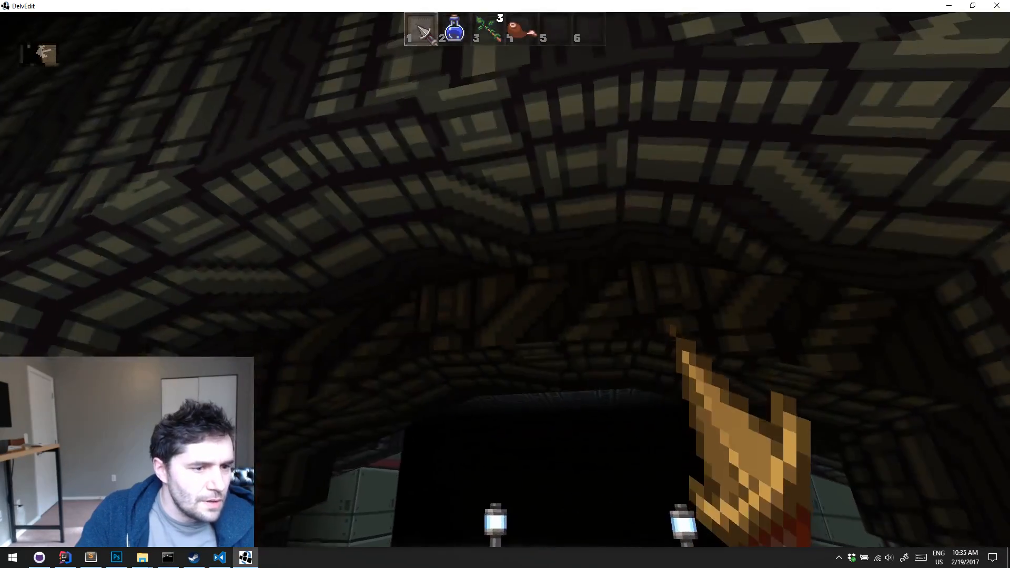
pyautogui.press('Escape')
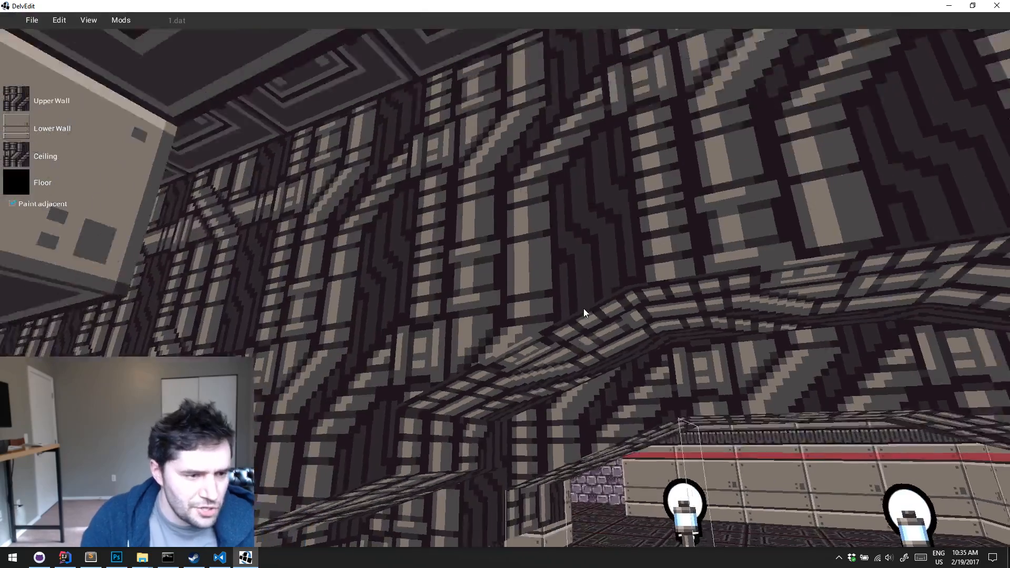
# Examine the far end of the bridge, the surrounding walkways and the open pits next to it
pyautogui.press('w')
pyautogui.press('Down')
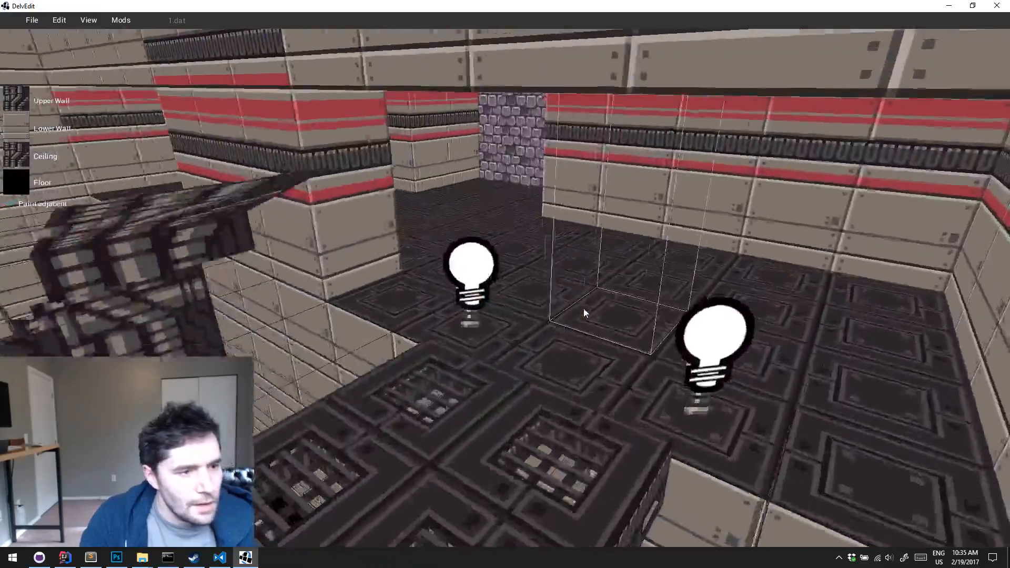
pyautogui.press('w')
pyautogui.press('d')
pyautogui.press('Left')
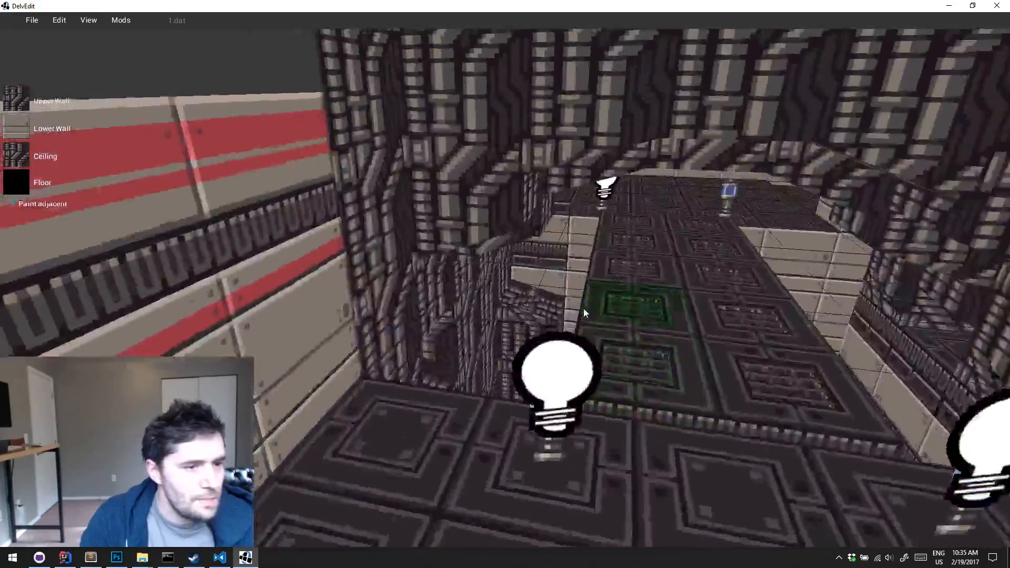
pyautogui.press('Right')
pyautogui.press('w')
pyautogui.press('Left')
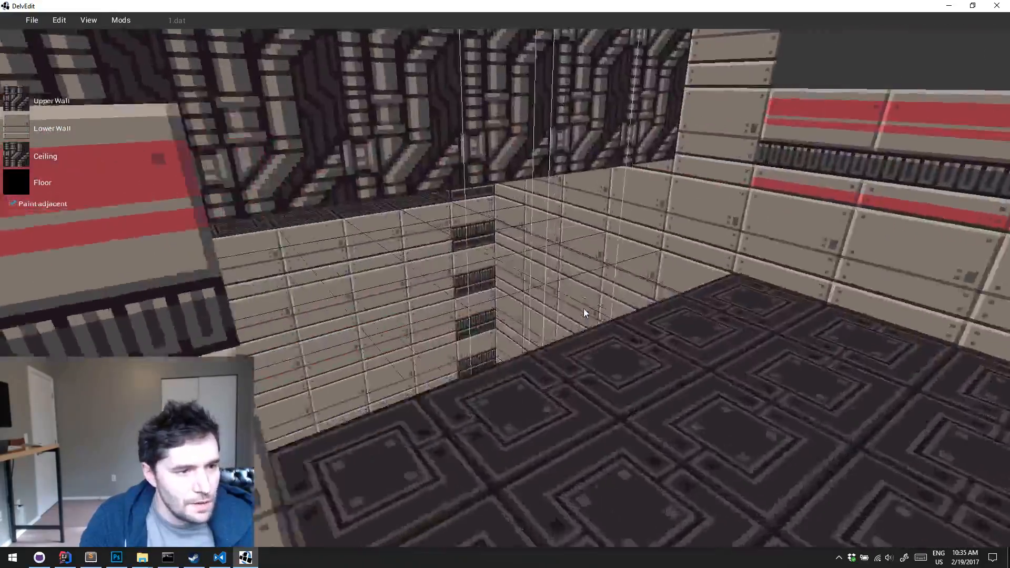
pyautogui.press('Left')
pyautogui.press('Down')
pyautogui.press('w')
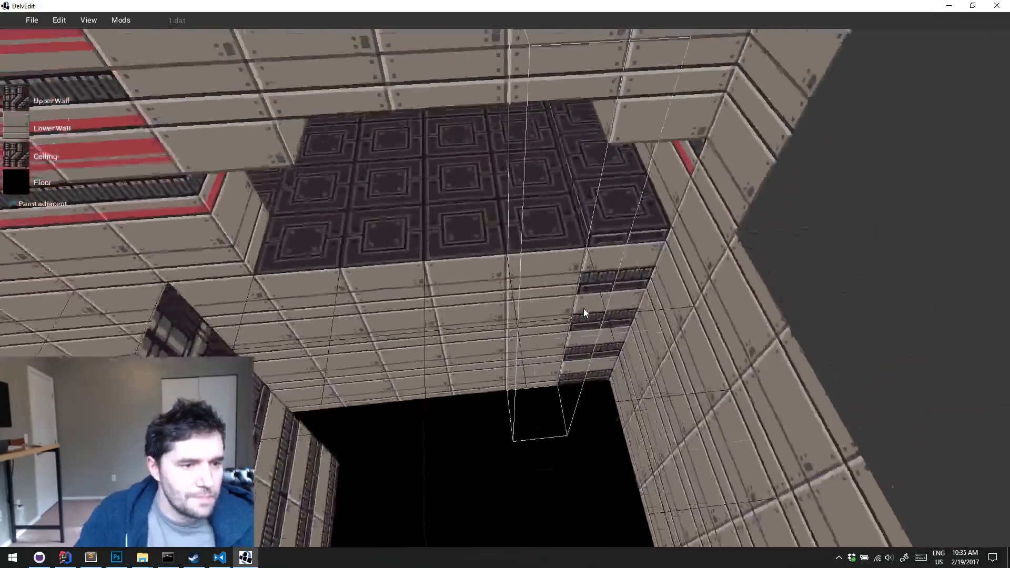
# Turn off Paint adjacent and repaint the vented lower wall below the corner walkway tile with the plain panel texture
pyautogui.press('w')
pyautogui.press('e')
pyautogui.click(551, 323)
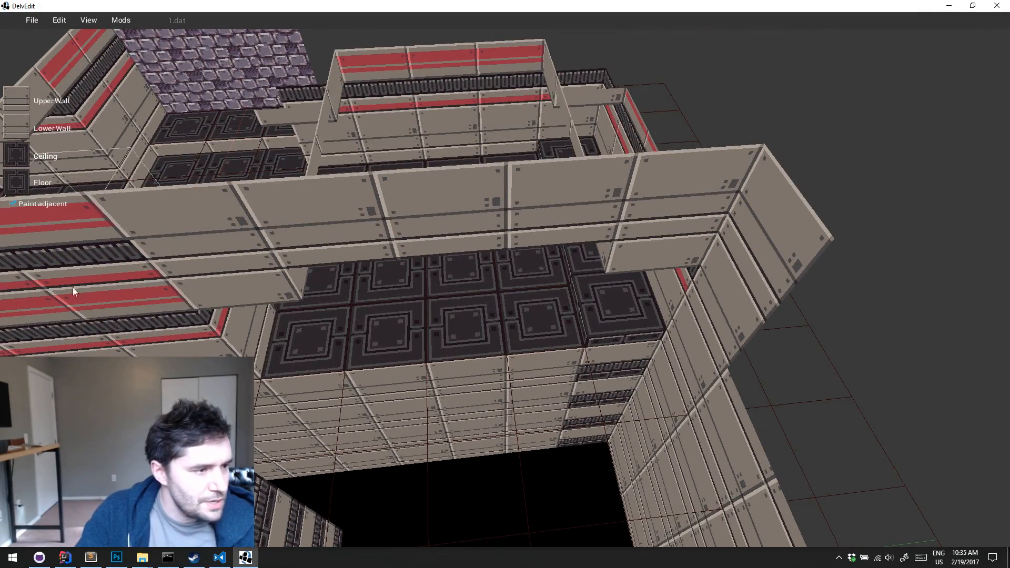
pyautogui.click(31, 204)
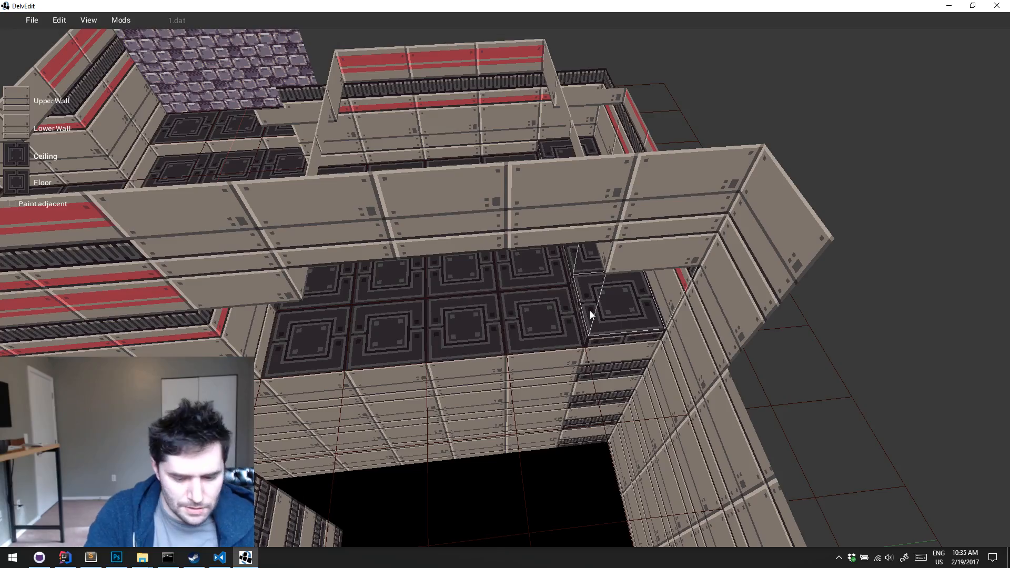
pyautogui.press('w')
pyautogui.press('w')
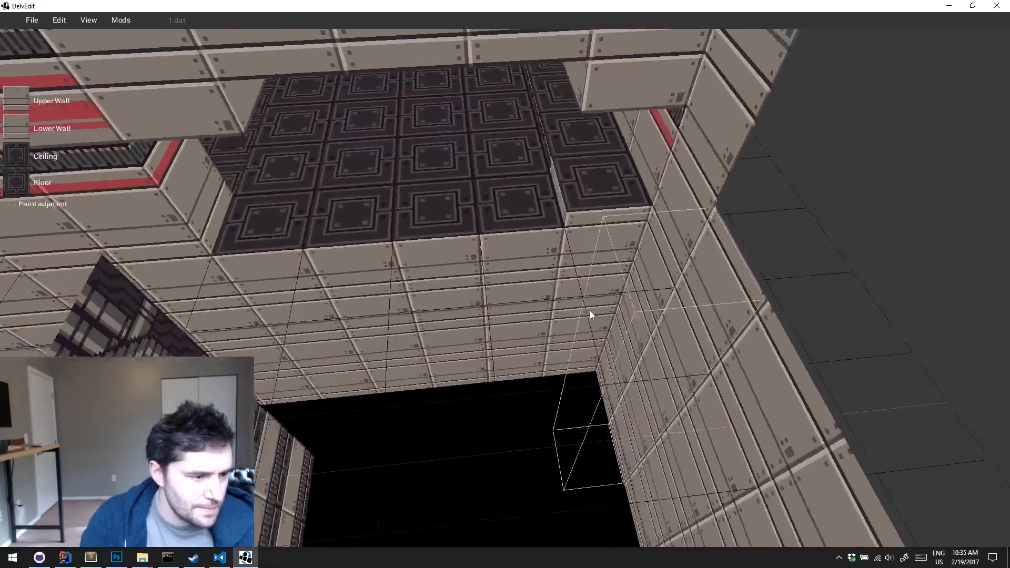
# Sample a pit tile's textures beside the pipe wall and give its floor the pipe texture from the example atlas
pyautogui.press('Left')
pyautogui.press('Left')
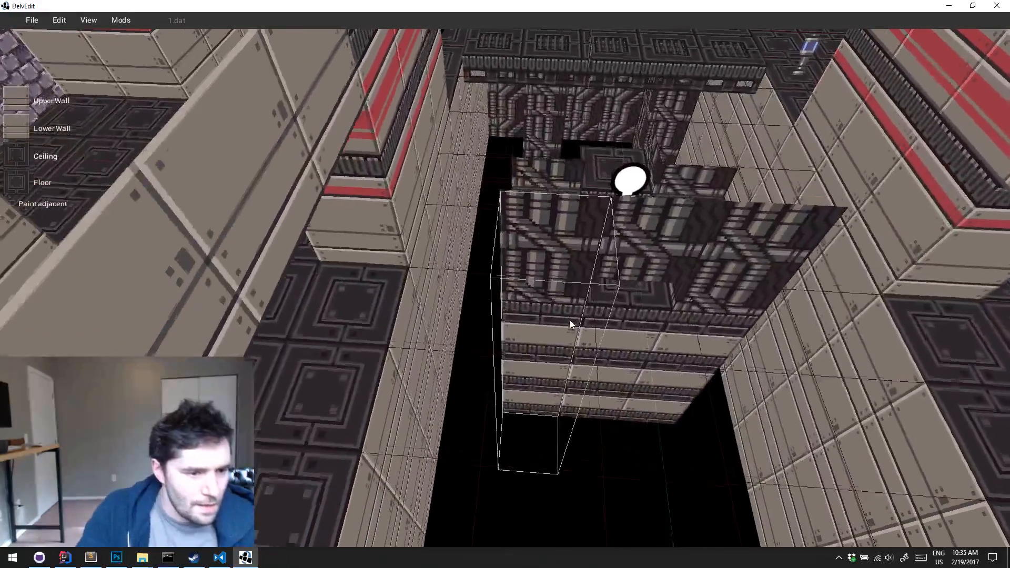
pyautogui.click(570, 320)
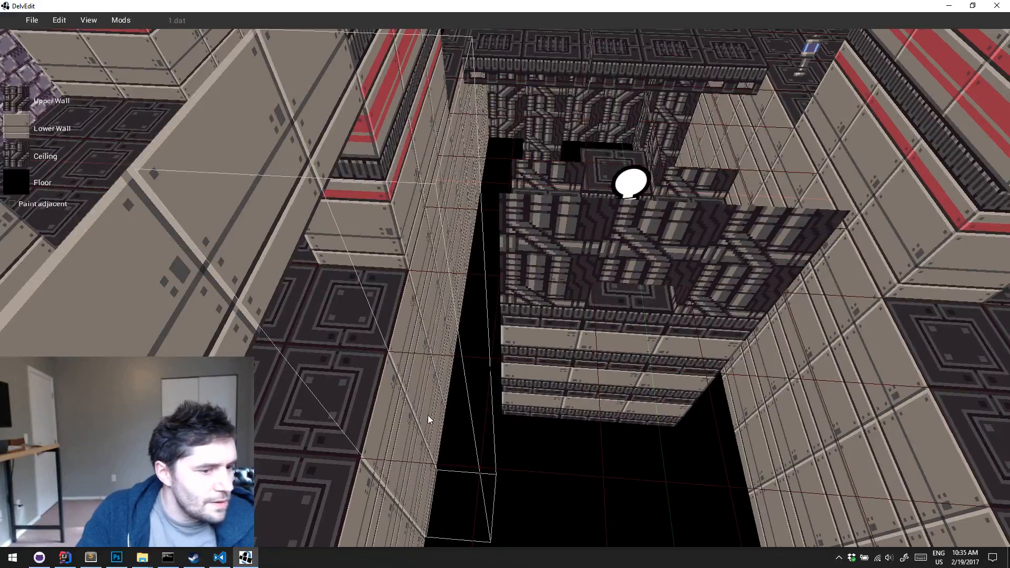
pyautogui.click(529, 319)
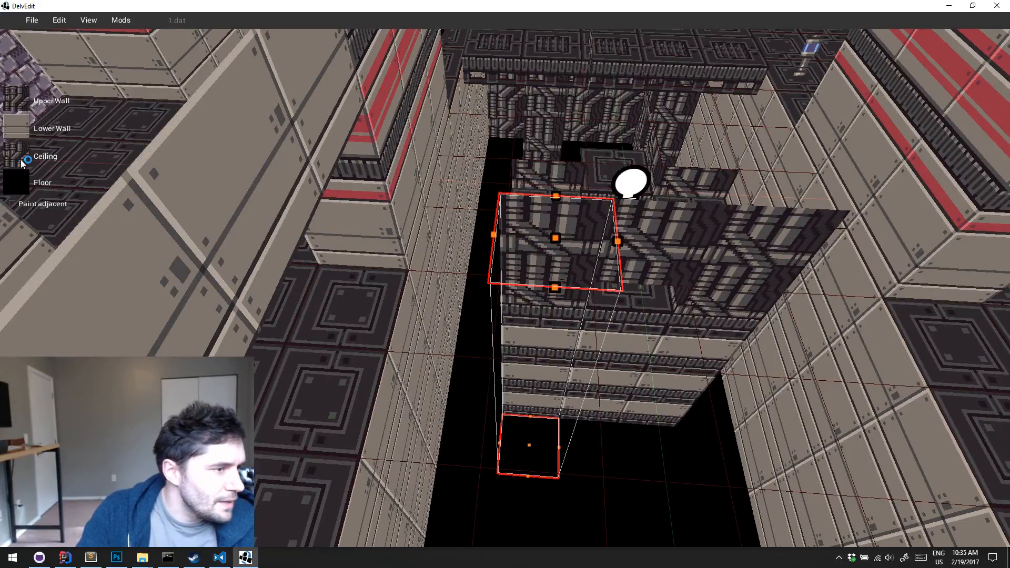
pyautogui.click(16, 182)
pyautogui.click(376, 152)
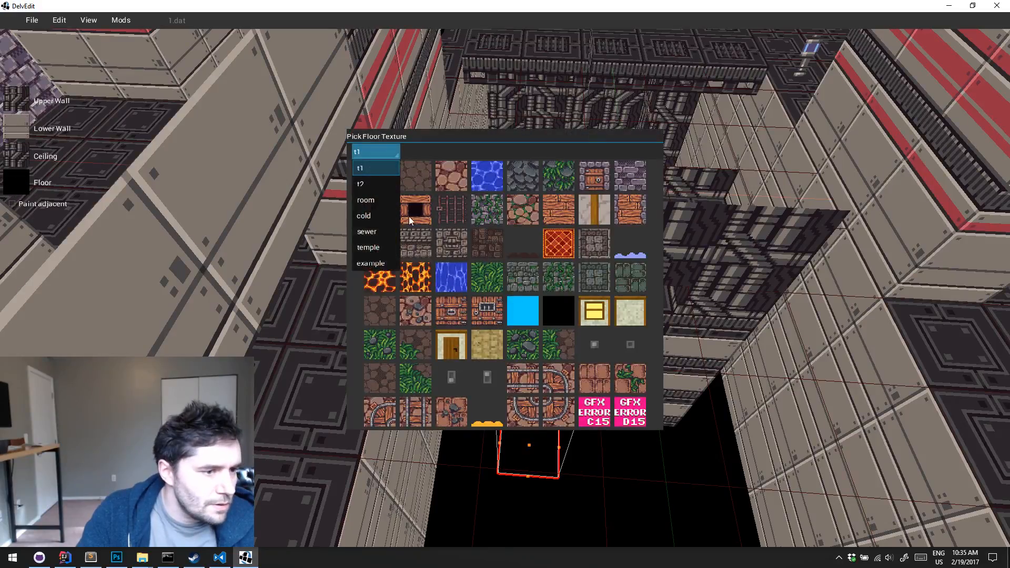
pyautogui.click(375, 261)
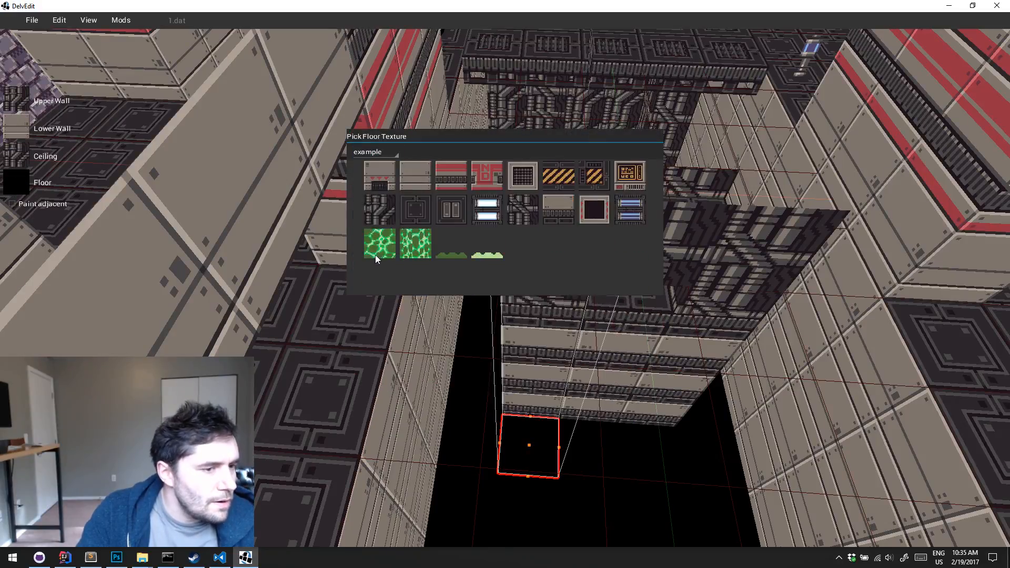
pyautogui.click(380, 211)
pyautogui.press('s')
pyautogui.press('d')
pyautogui.press('Escape')
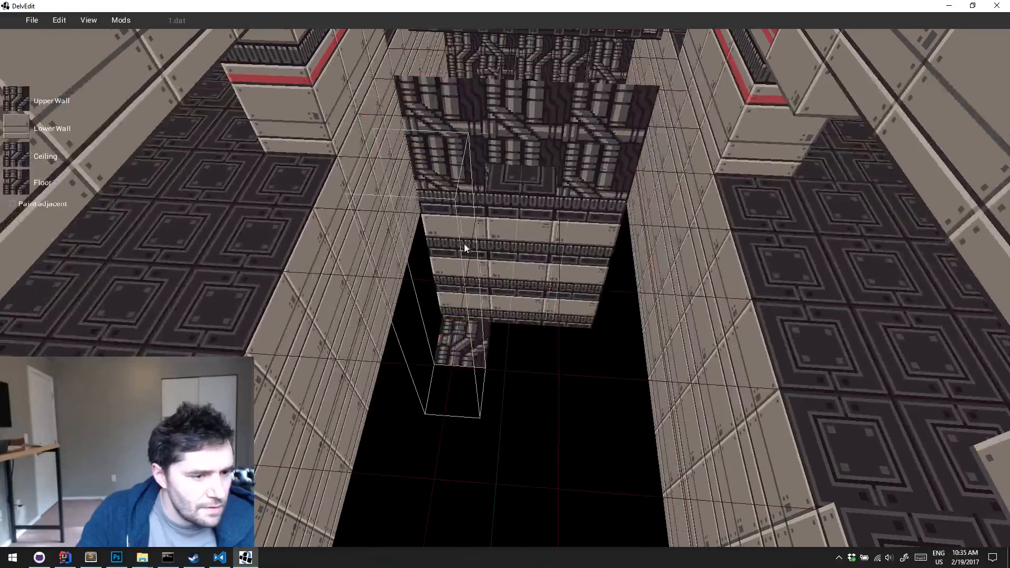
# Paint the pipe floor texture over a rectangular block of tiles at the bottom of the pit
pyautogui.press('s')
pyautogui.moveTo(464, 204); pyautogui.dragTo(588, 347)
pyautogui.press('1')
pyautogui.press('d')
pyautogui.moveTo(589, 348); pyautogui.dragTo(588, 348, button='middle')
pyautogui.press('w')
pyautogui.click(529, 467)
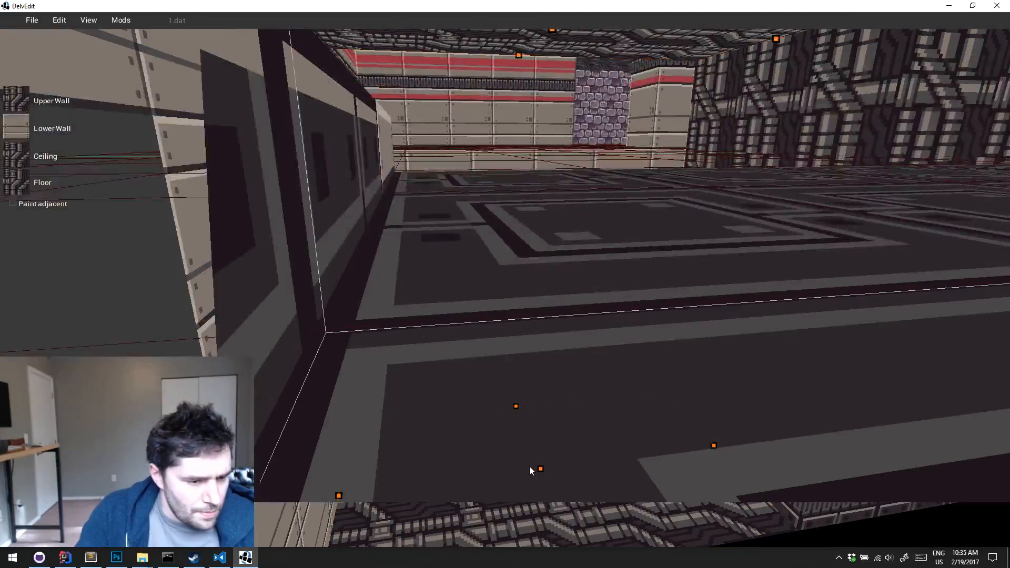
pyautogui.press('s')
pyautogui.moveTo(545, 468); pyautogui.dragTo(581, 470, button='middle')
pyautogui.click(569, 472)
pyautogui.press('s')
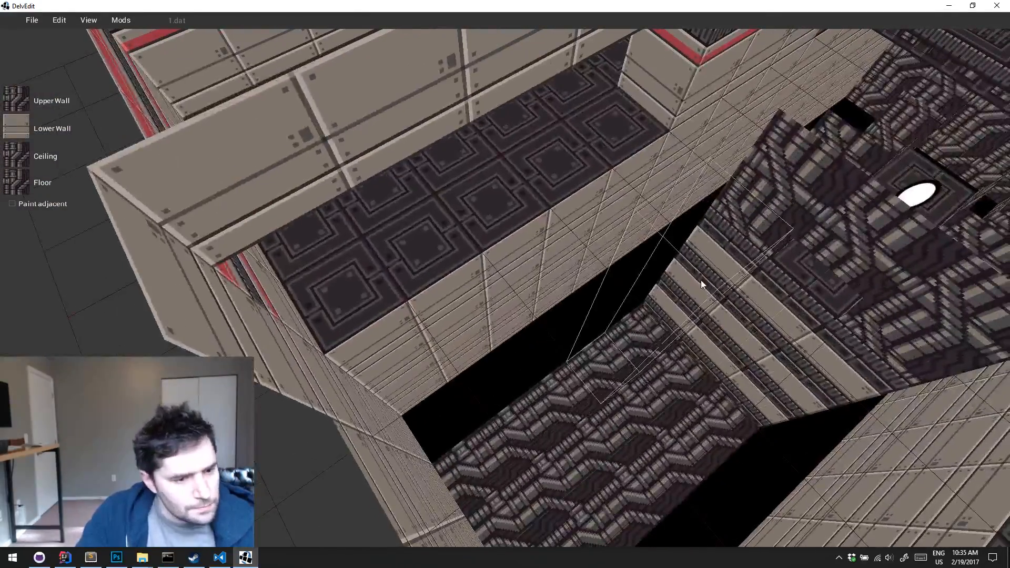
# Raise the floor of the pipe-floored pit block above the walkway and set its lower walls to the example pipe texture
pyautogui.press('s')
pyautogui.moveTo(726, 254); pyautogui.dragTo(539, 475)
pyautogui.press('a')
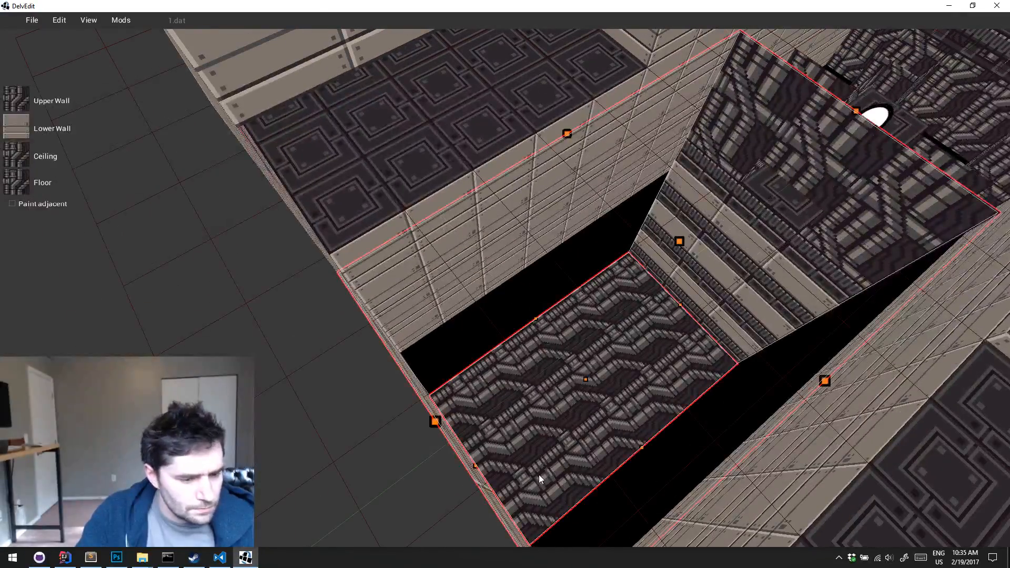
pyautogui.press('w')
pyautogui.moveTo(539, 475); pyautogui.dragTo(538, 474, button='middle')
pyautogui.moveTo(537, 400); pyautogui.dragTo(561, 240)
pyautogui.click(30, 129)
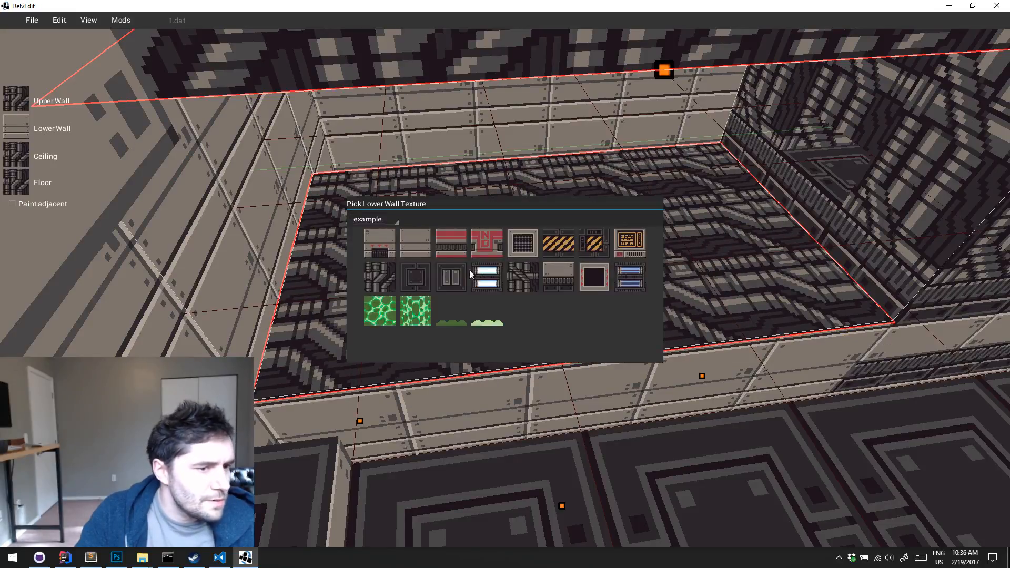
pyautogui.click(368, 276)
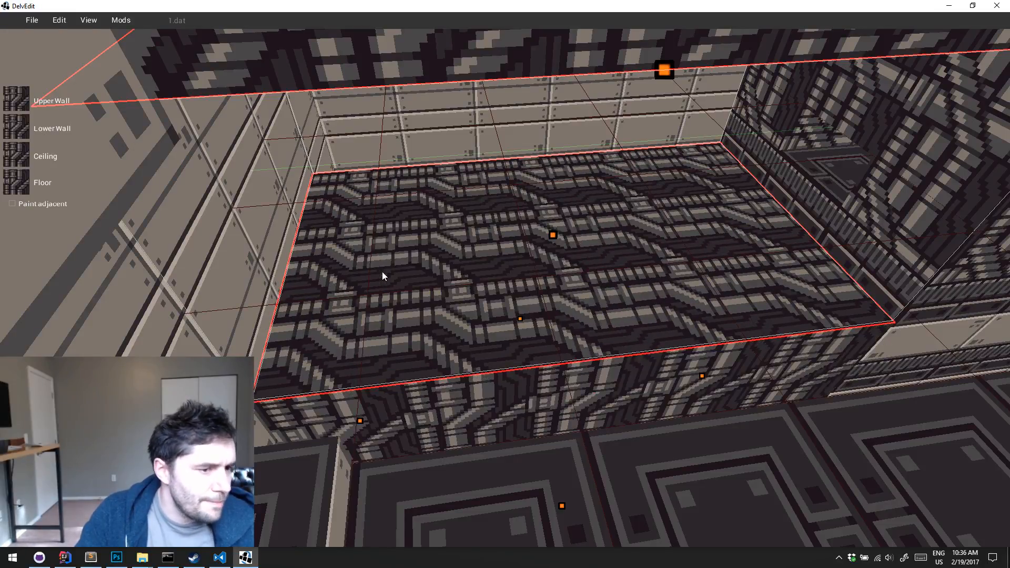
# Raise the floor of the pipe-textured block further towards the hanging ceiling
pyautogui.press('d')
pyautogui.press('w')
pyautogui.press('a')
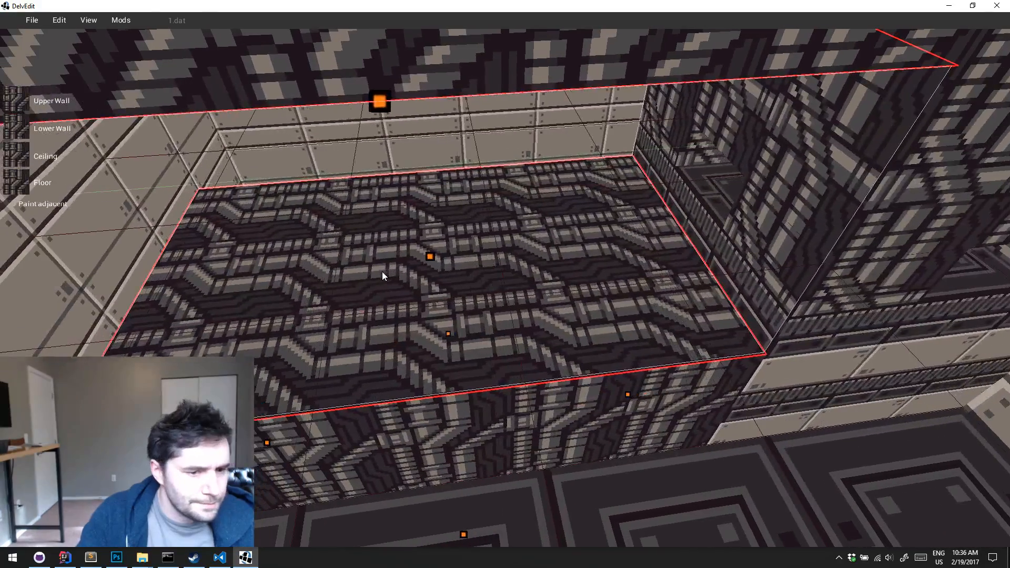
pyautogui.press('s')
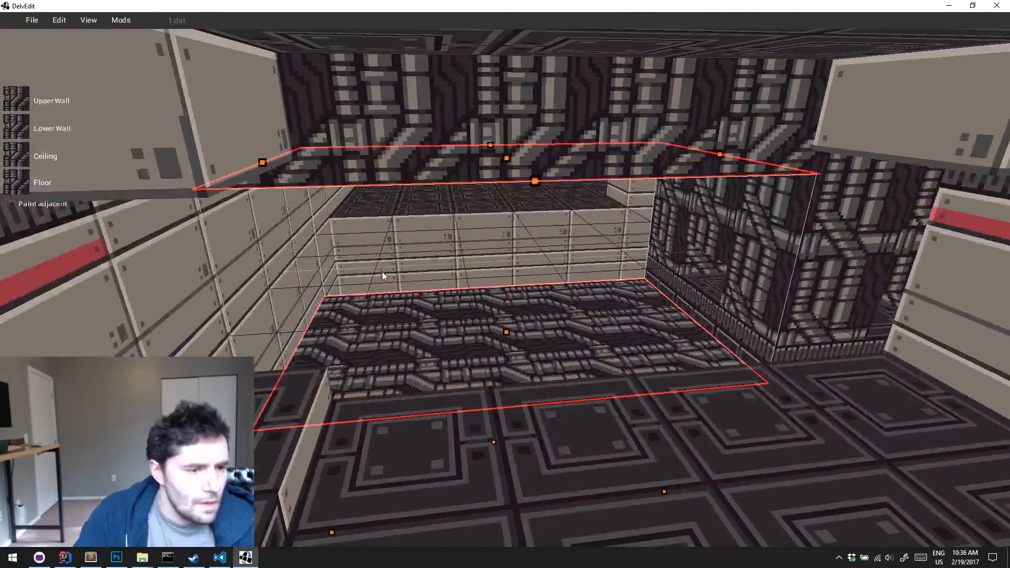
pyautogui.moveTo(506, 332); pyautogui.dragTo(512, 258)
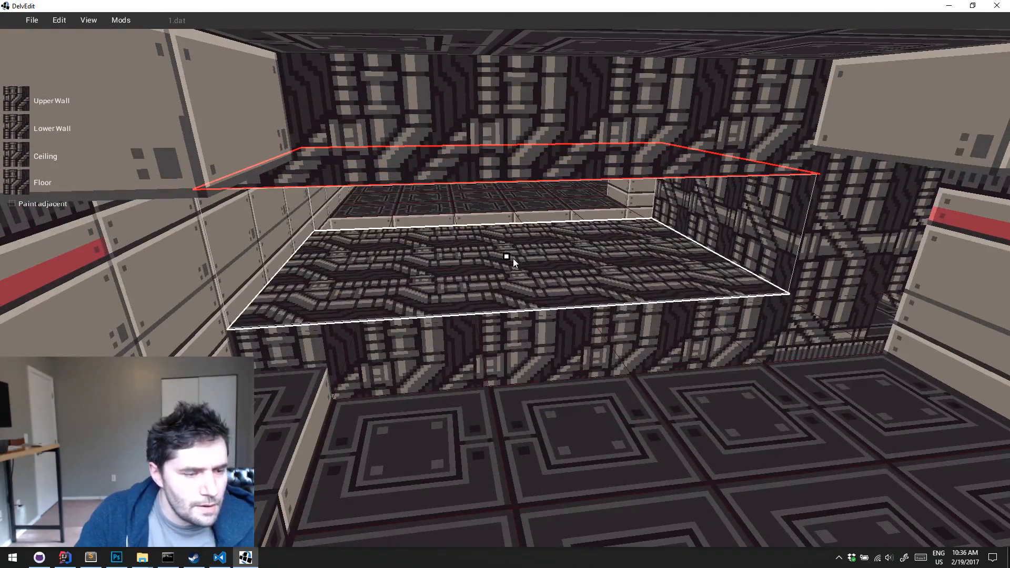
# Give the row of floor tiles bordering the pipe block the hazard-stripe texture and rotate it to run along the edge
pyautogui.press('w')
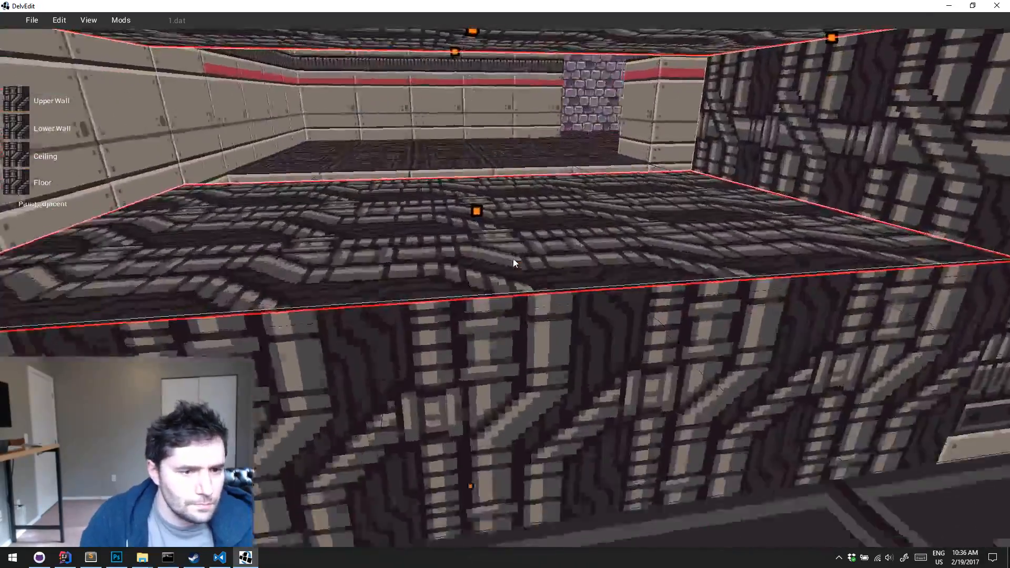
pyautogui.press('w')
pyautogui.press('s')
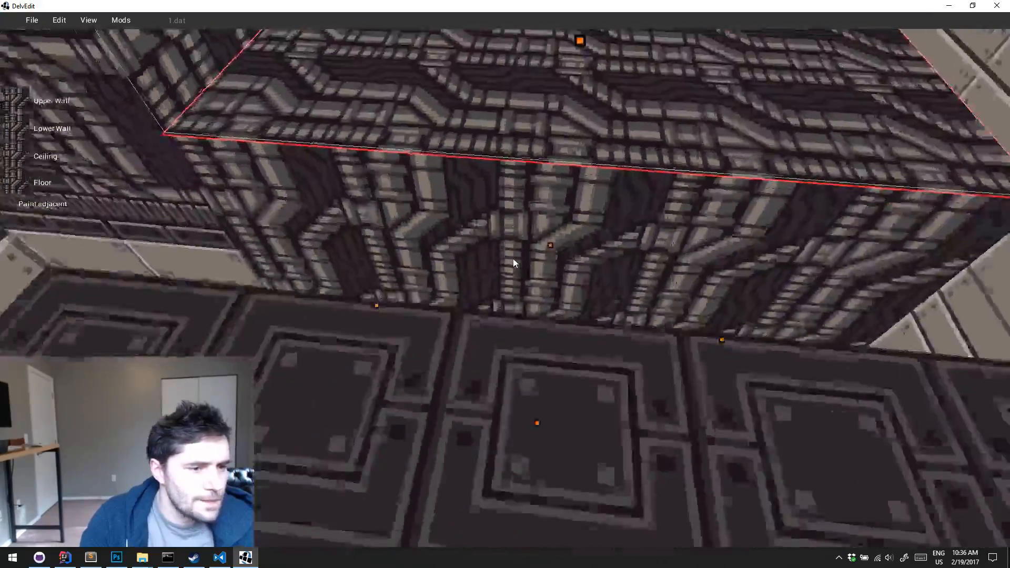
pyautogui.press('s')
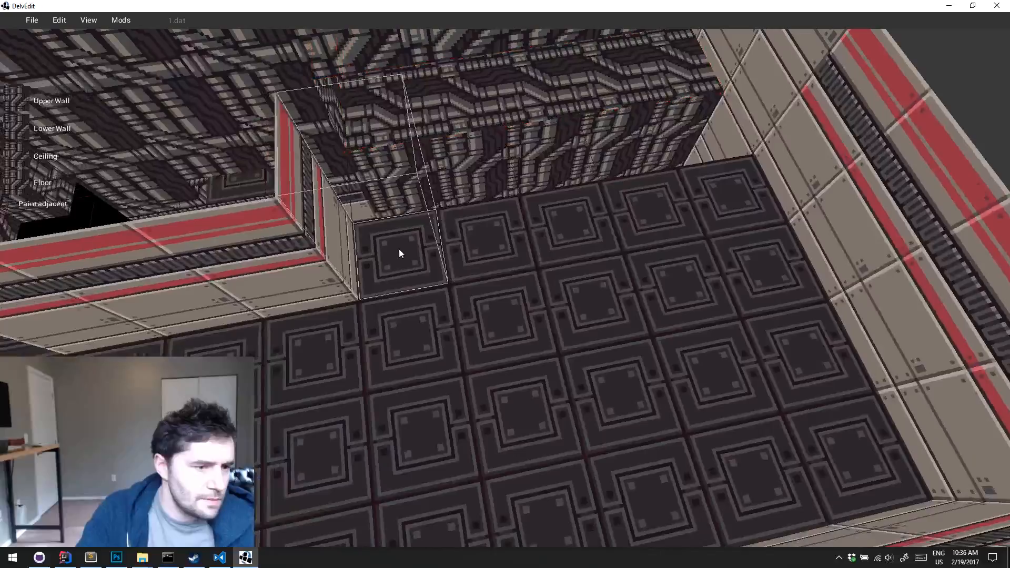
pyautogui.moveTo(398, 249); pyautogui.dragTo(763, 211)
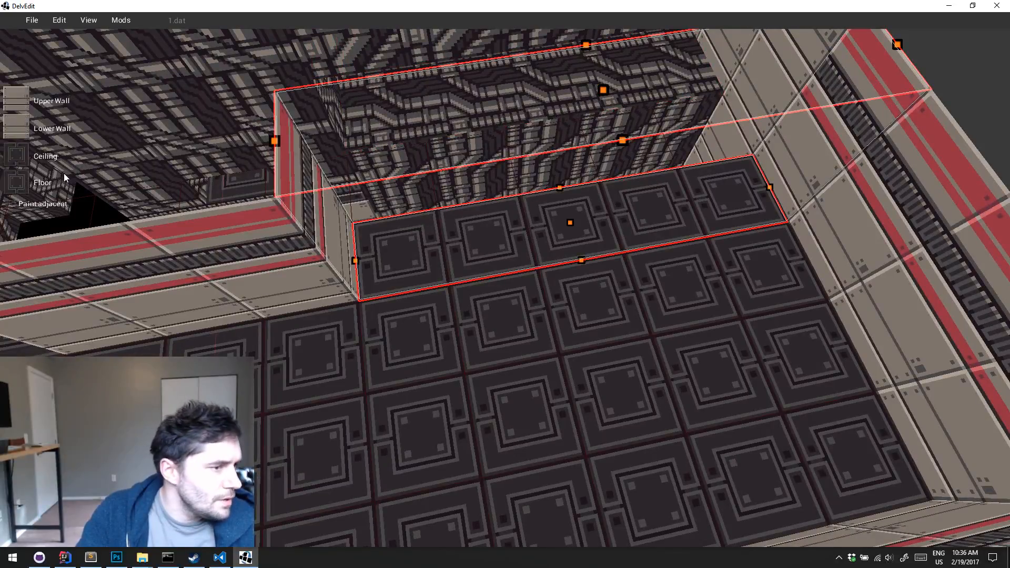
pyautogui.click(16, 182)
pyautogui.click(565, 253)
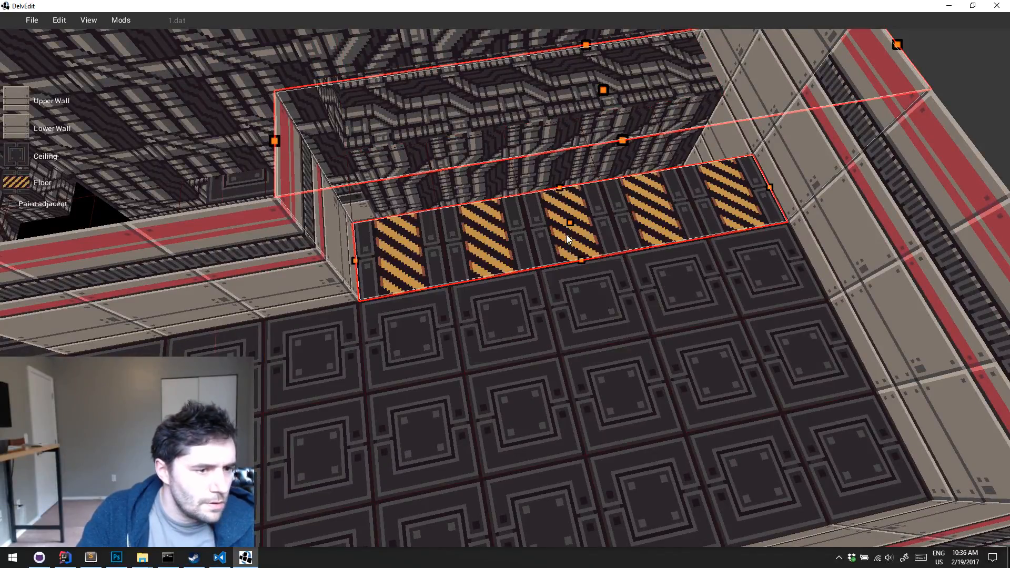
pyautogui.moveTo(714, 223); pyautogui.dragTo(736, 223)
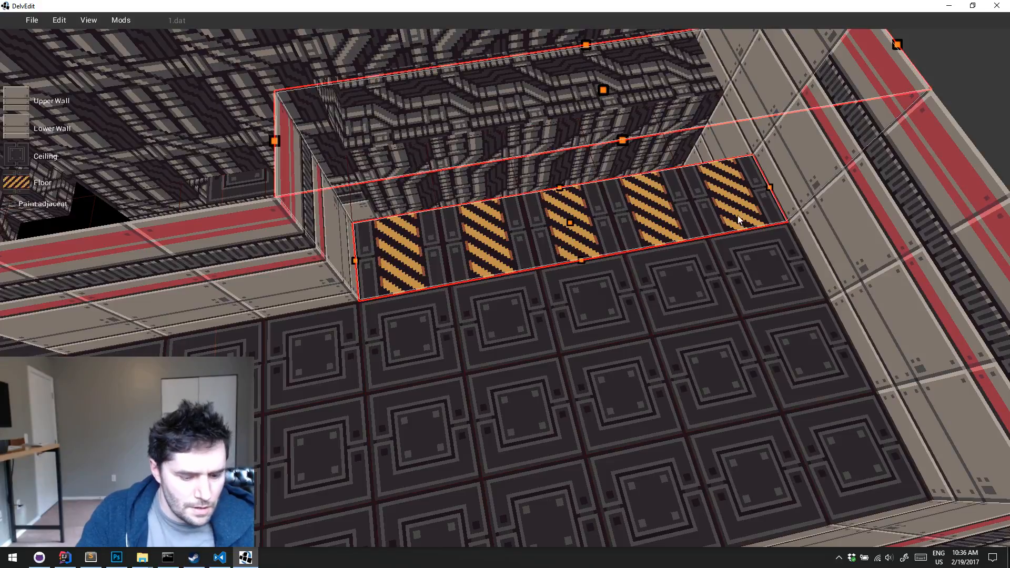
pyautogui.press('t')
pyautogui.press('Escape')
# Set both end tiles of the hazard strip to the capped hazard-square floor texture and rotate them to fit
pyautogui.click(366, 256)
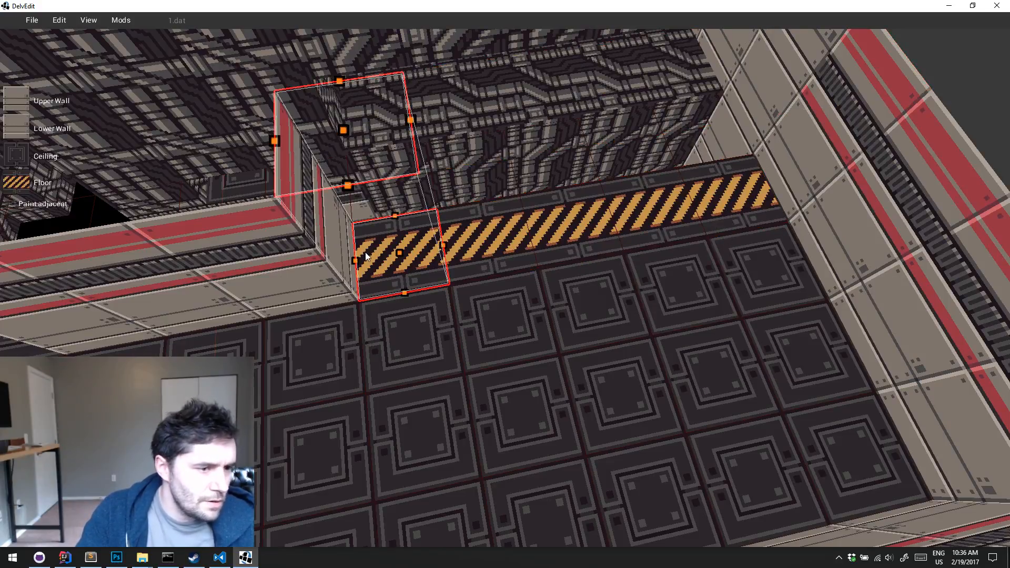
pyautogui.click(38, 191)
pyautogui.click(594, 244)
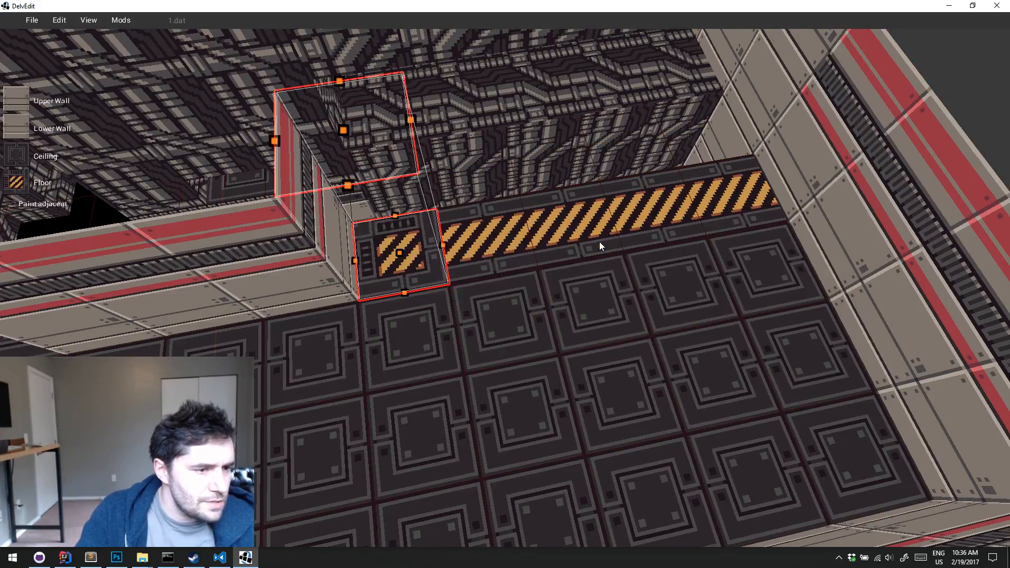
pyautogui.press('Escape')
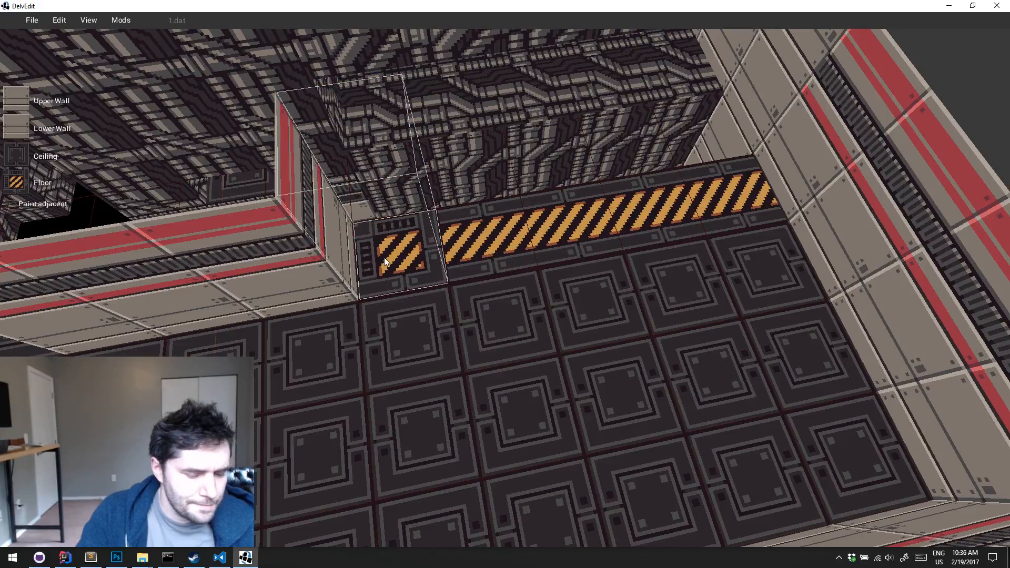
pyautogui.press('t')
pyautogui.press('d')
pyautogui.press('w')
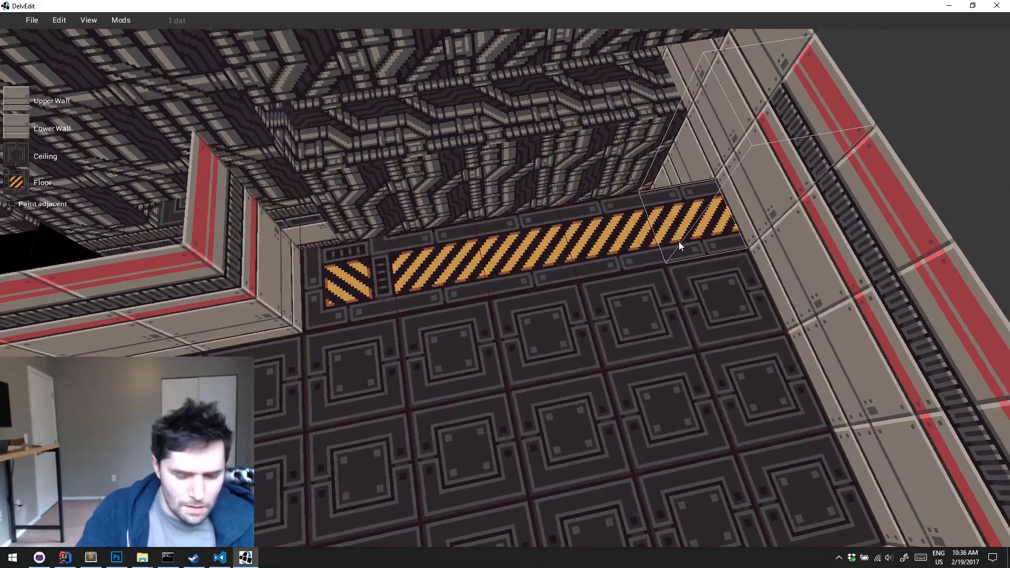
pyautogui.press('t')
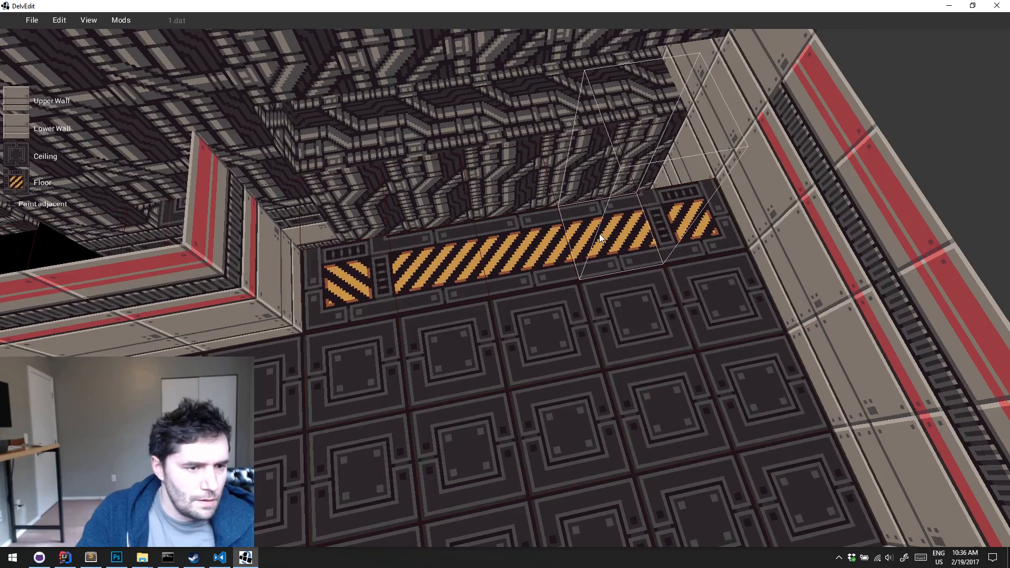
# Sample the hazard-stripe floor and paint it along the row on the opposite side of the pipe block, rotated to match
pyautogui.press('2')
pyautogui.press('w')
pyautogui.moveTo(600, 233); pyautogui.dragTo(599, 234, button='middle')
pyautogui.press('a')
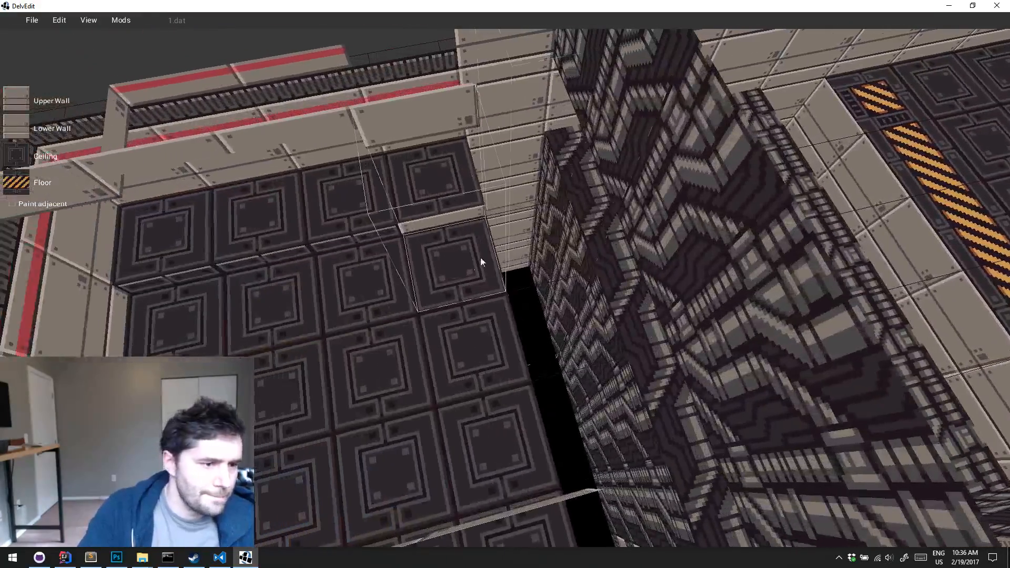
pyautogui.press('s')
pyautogui.moveTo(469, 263); pyautogui.dragTo(494, 302)
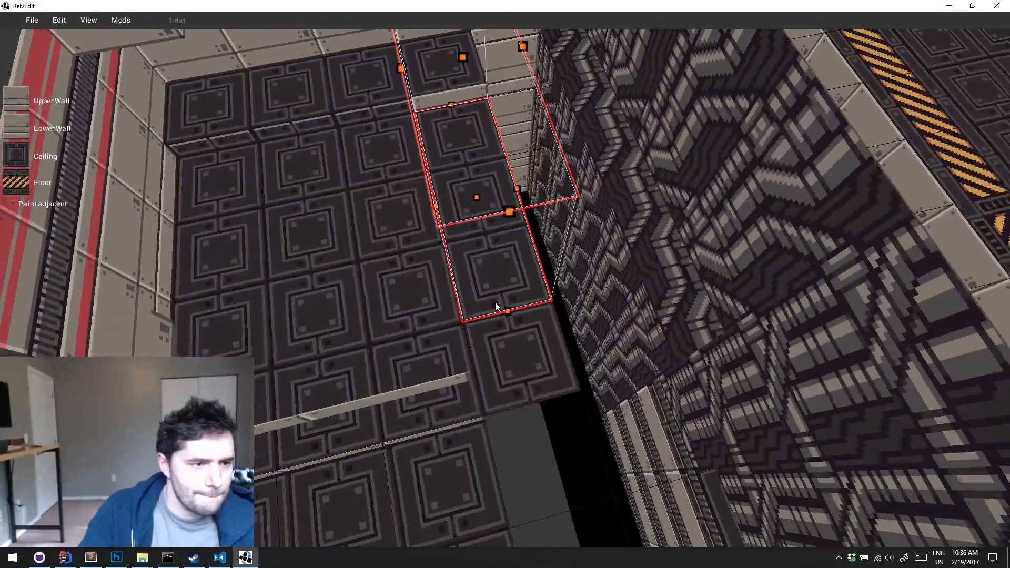
pyautogui.press('a')
pyautogui.press('w')
pyautogui.moveTo(494, 302); pyautogui.dragTo(495, 302, button='middle')
pyautogui.press('Return')
pyautogui.press('t')
pyautogui.press('a')
pyautogui.press('s')
pyautogui.press('Escape')
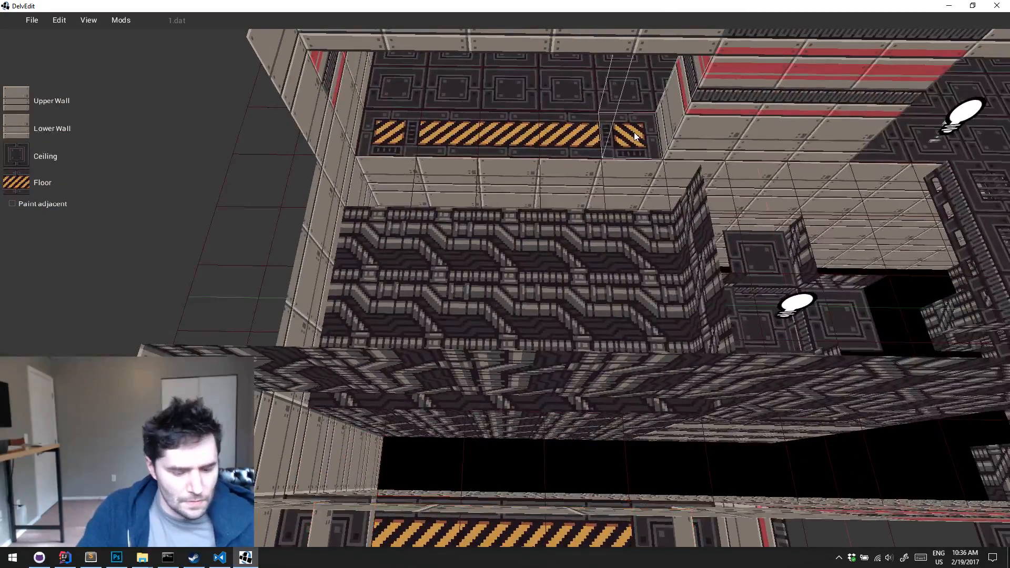
# Sample the capped hazard tile from the finished strip, paint it onto one end of the opposite strip and rotate it
pyautogui.press('g')
pyautogui.press('s')
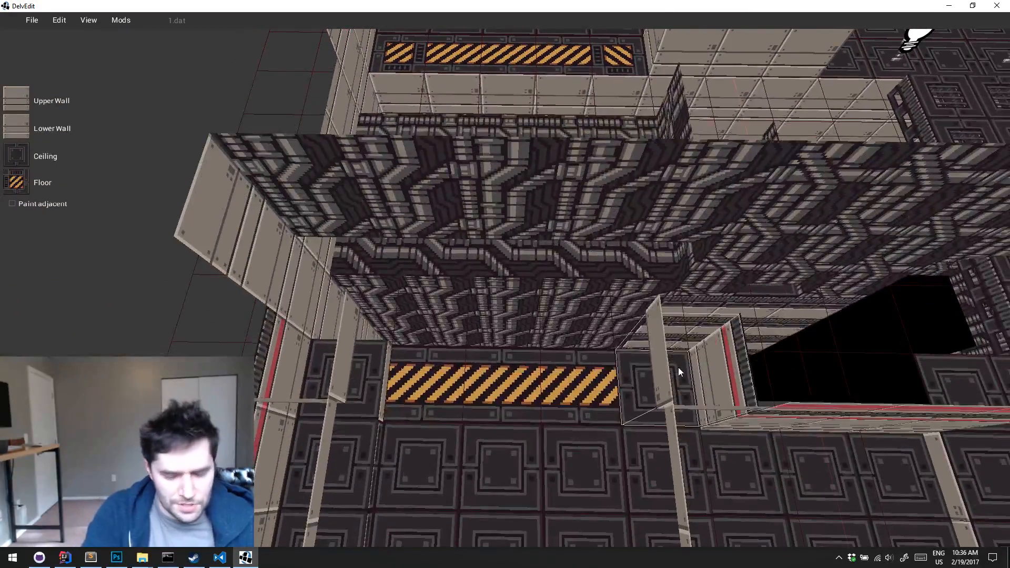
pyautogui.press('1')
pyautogui.press('a')
pyautogui.press('w')
pyautogui.moveTo(678, 368); pyautogui.dragTo(677, 367, button='middle')
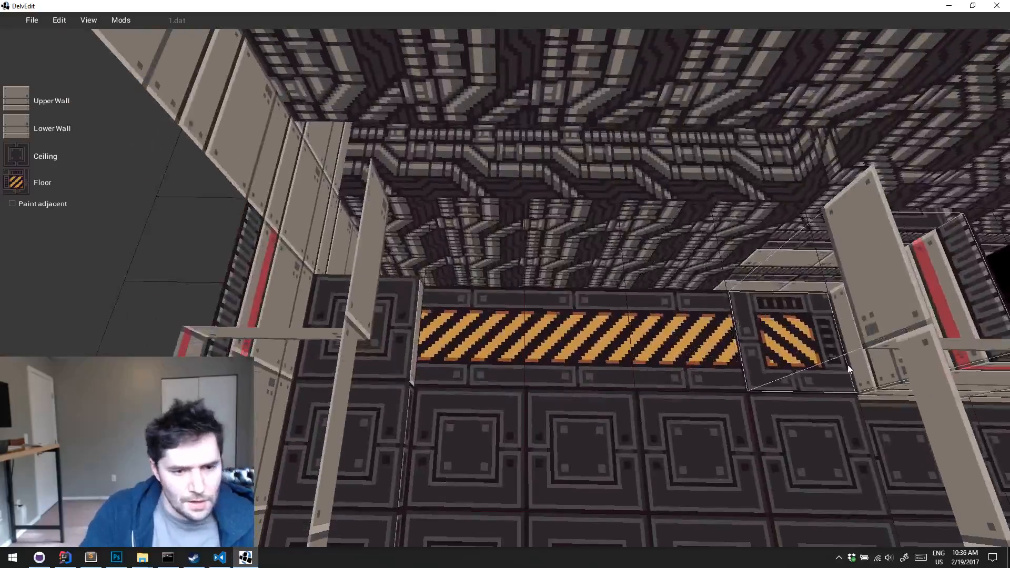
pyautogui.press('t')
pyautogui.press('t')
pyautogui.press('t')
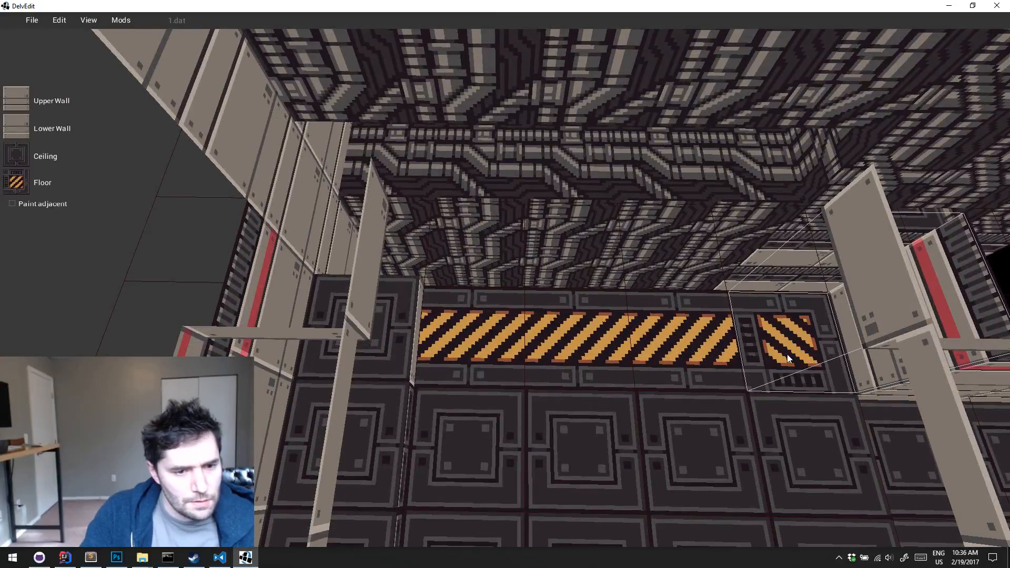
# Paint the capped hazard floor texture onto the other end of the opposite strip and rotate it to fit
pyautogui.press('a')
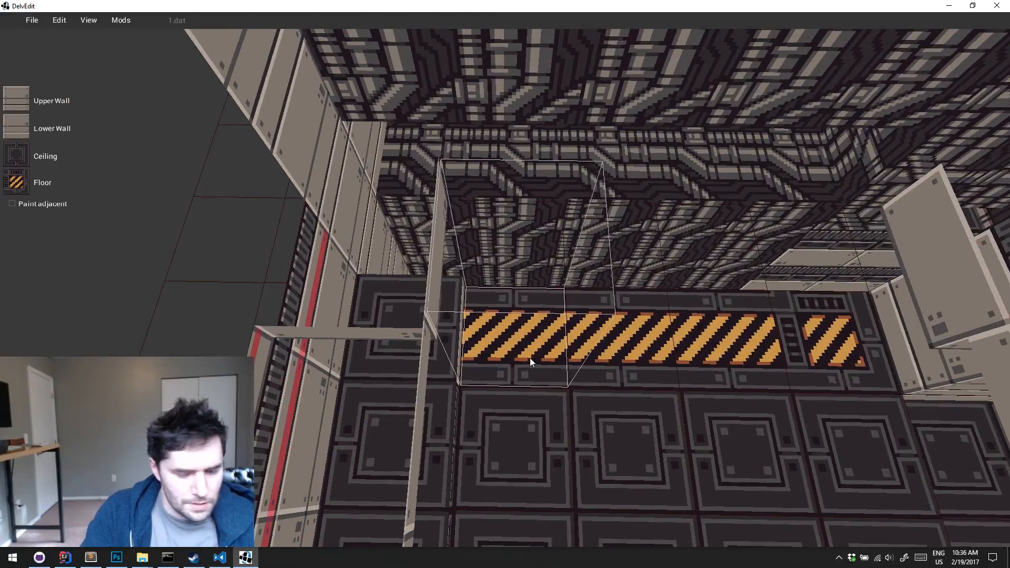
pyautogui.press('1')
pyautogui.press('t')
pyautogui.press('t')
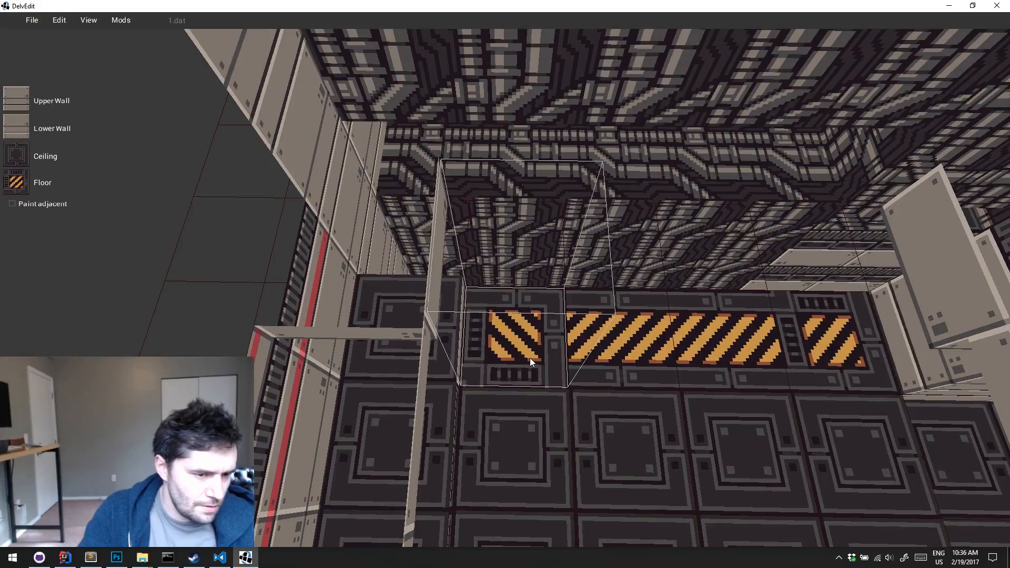
pyautogui.press('t')
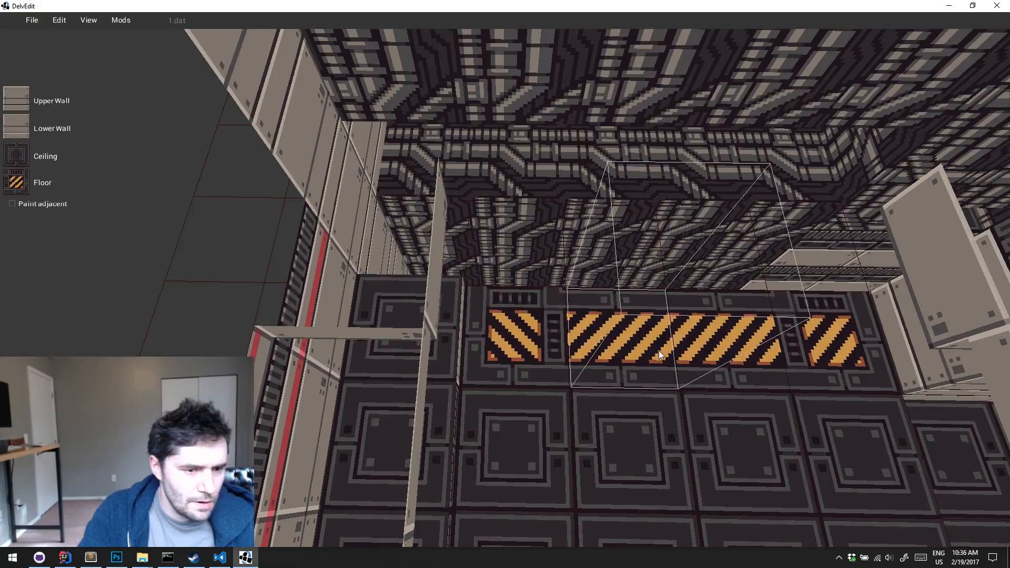
# Place a Catwalk prefab from Example Meshes on the hazard strip and select it
pyautogui.press('a')
pyautogui.rightClick(553, 300)
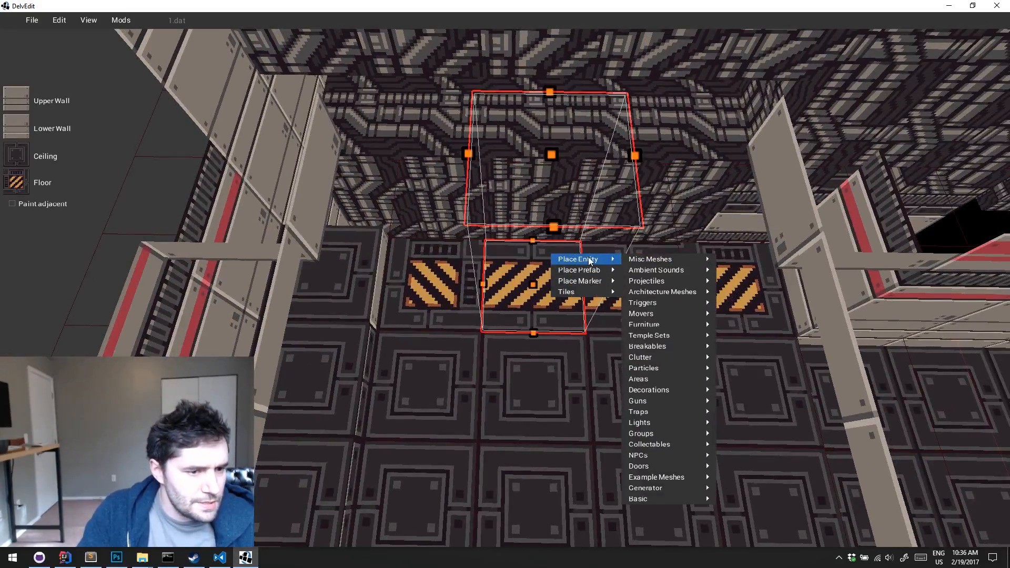
pyautogui.moveTo(578, 269)
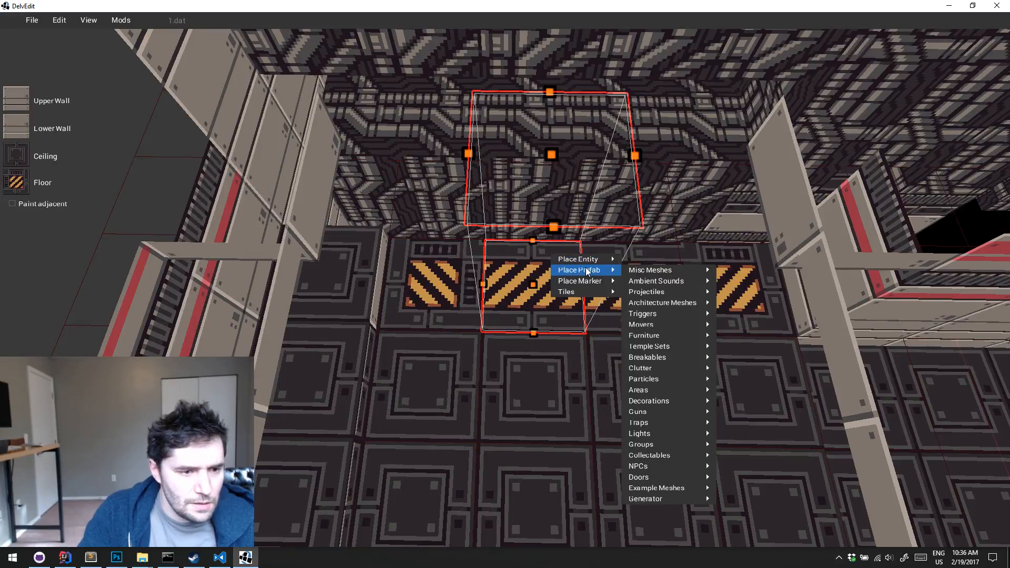
pyautogui.moveTo(663, 488)
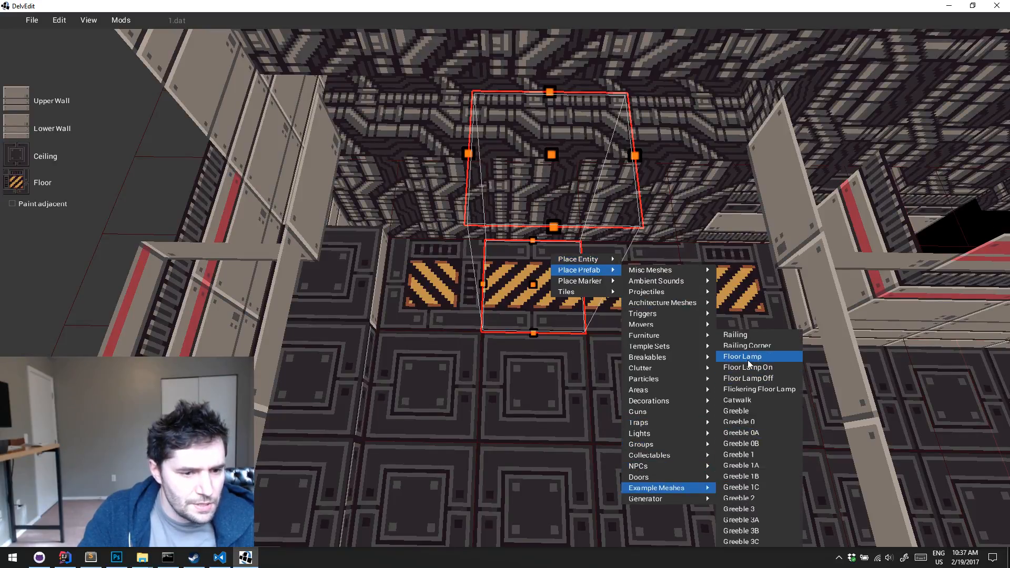
pyautogui.click(773, 400)
pyautogui.press('w')
pyautogui.click(564, 333)
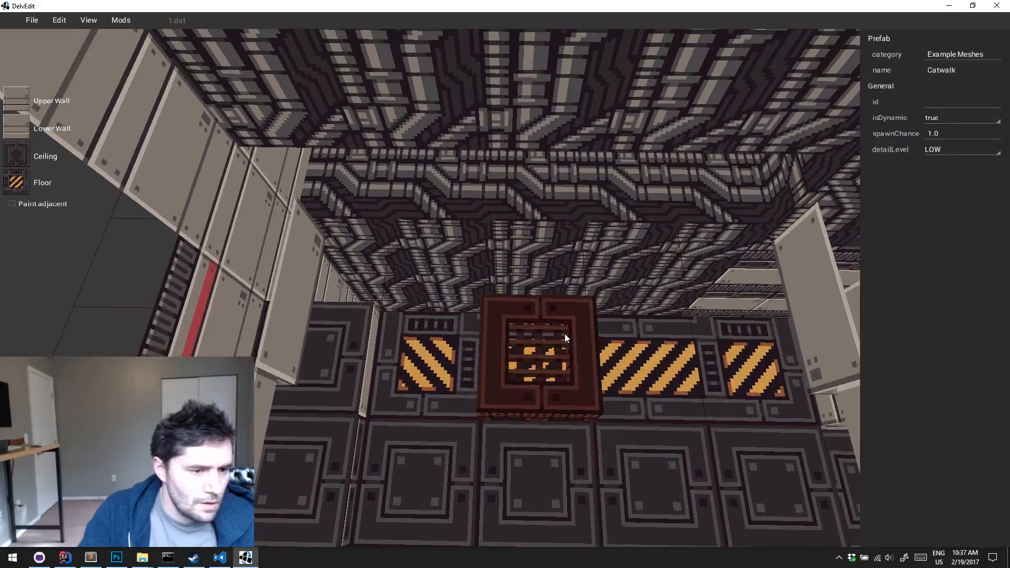
# Move the catwalk off the hazard strip against the pipe block and lower it towards the floor's level
pyautogui.moveTo(558, 341); pyautogui.dragTo(561, 245)
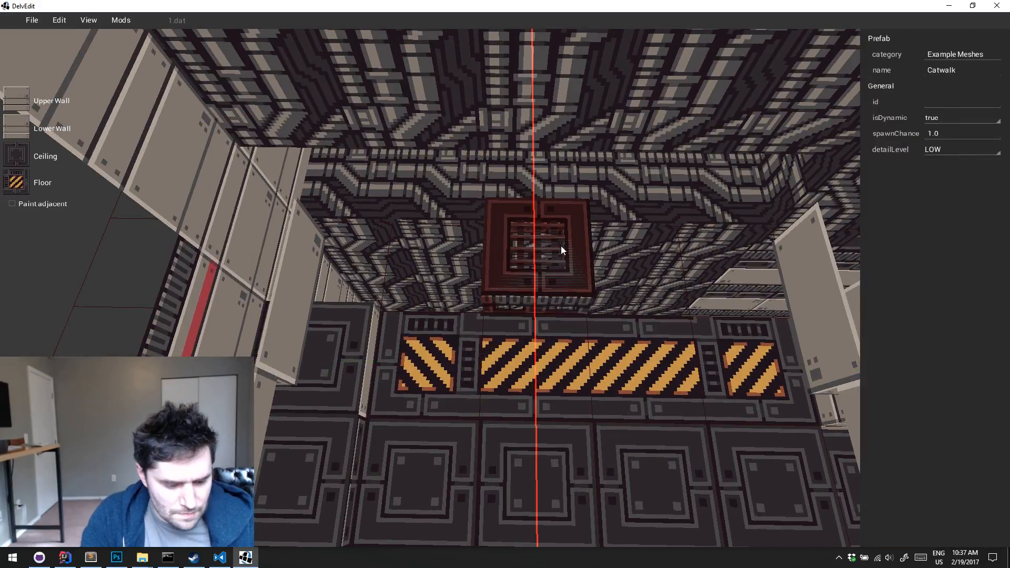
pyautogui.press('w')
pyautogui.press('d')
pyautogui.moveTo(561, 245); pyautogui.dragTo(561, 245, button='right')
pyautogui.press('a')
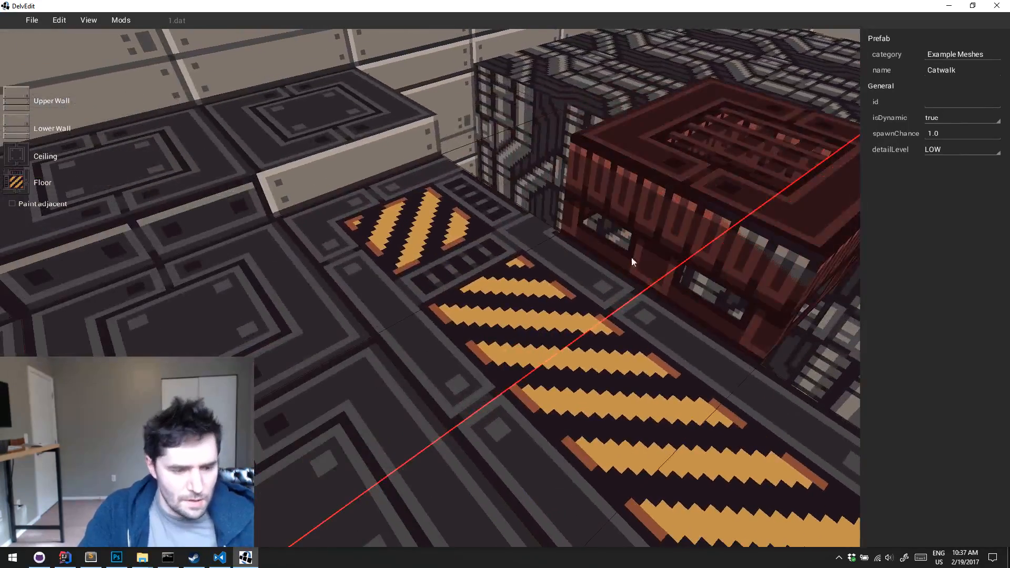
pyautogui.press('z')
pyautogui.moveTo(696, 245); pyautogui.dragTo(704, 303)
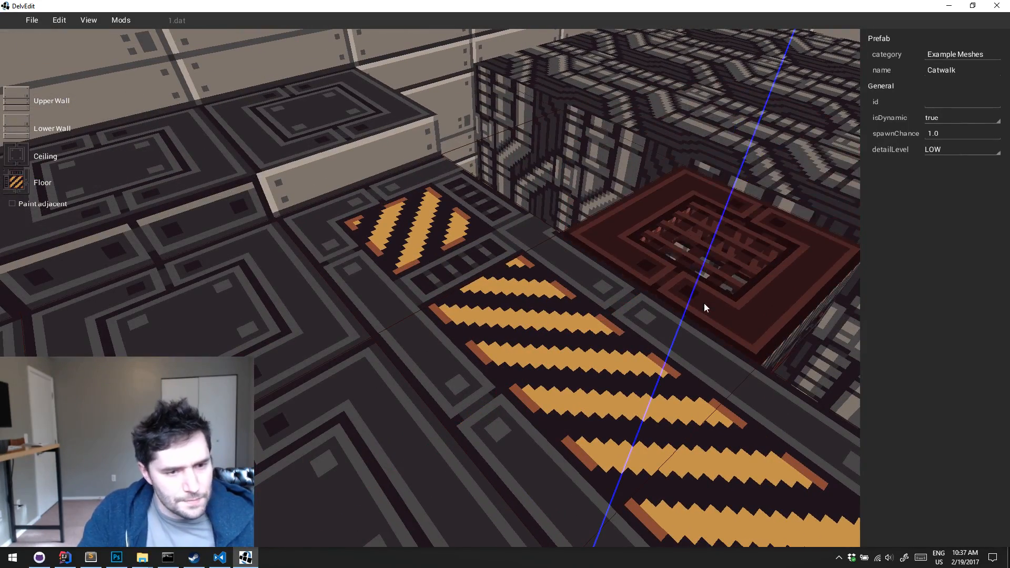
# Raise the catwalk slightly and slide it sideways towards the middle of the hazard strip
pyautogui.press('a')
pyautogui.moveTo(704, 303); pyautogui.dragTo(704, 303, button='right')
pyautogui.press('s')
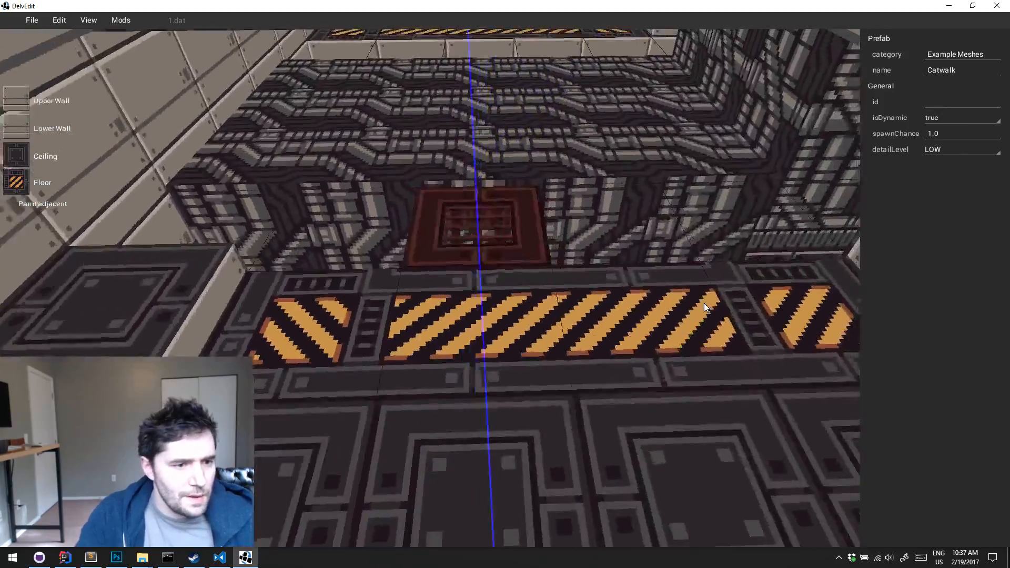
pyautogui.press('s')
pyautogui.press('d')
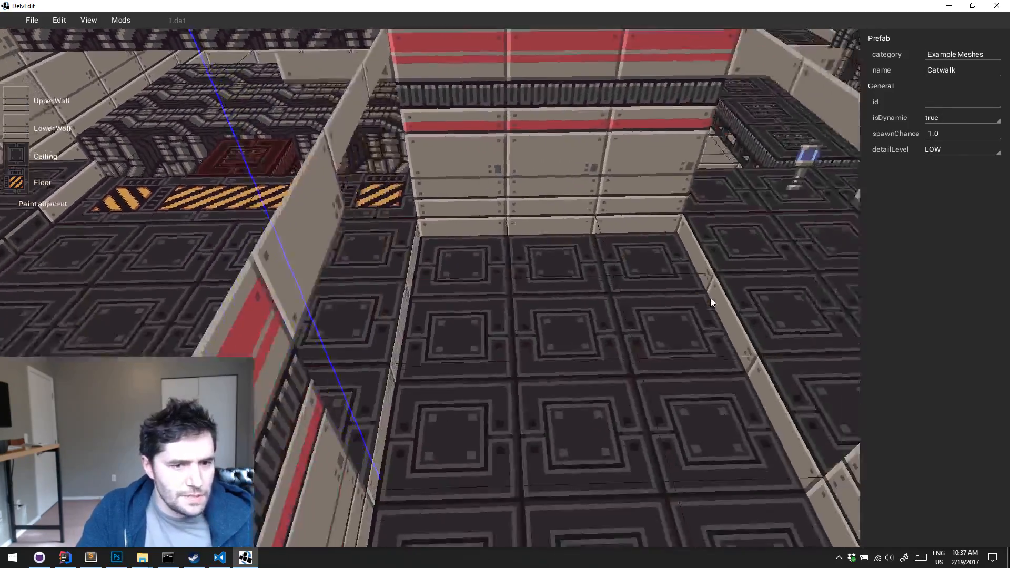
pyautogui.press('s')
pyautogui.press('a')
pyautogui.press('w')
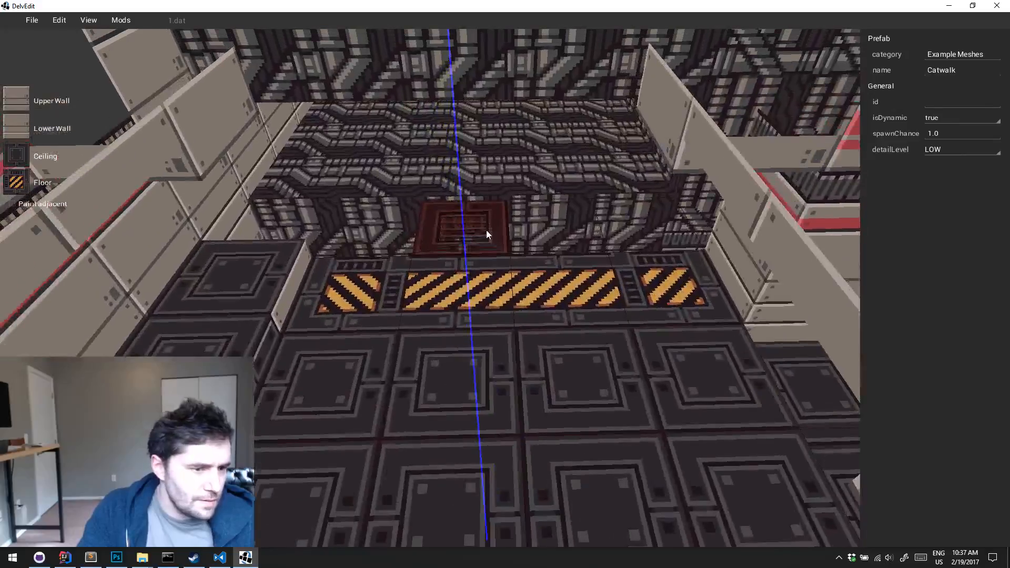
pyautogui.moveTo(486, 229); pyautogui.dragTo(484, 223)
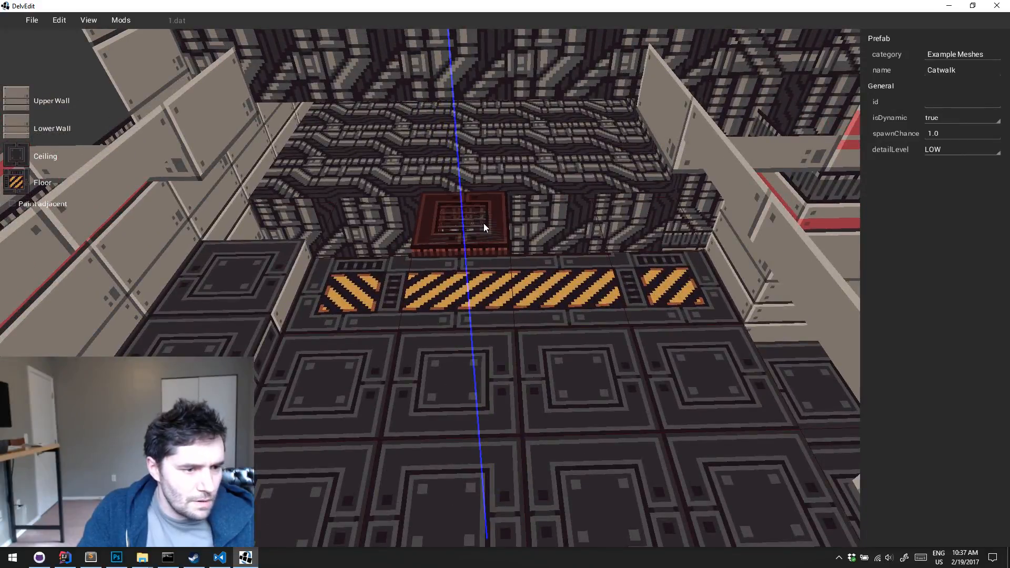
pyautogui.press('x')
pyautogui.press('y')
pyautogui.moveTo(484, 223); pyautogui.dragTo(524, 225)
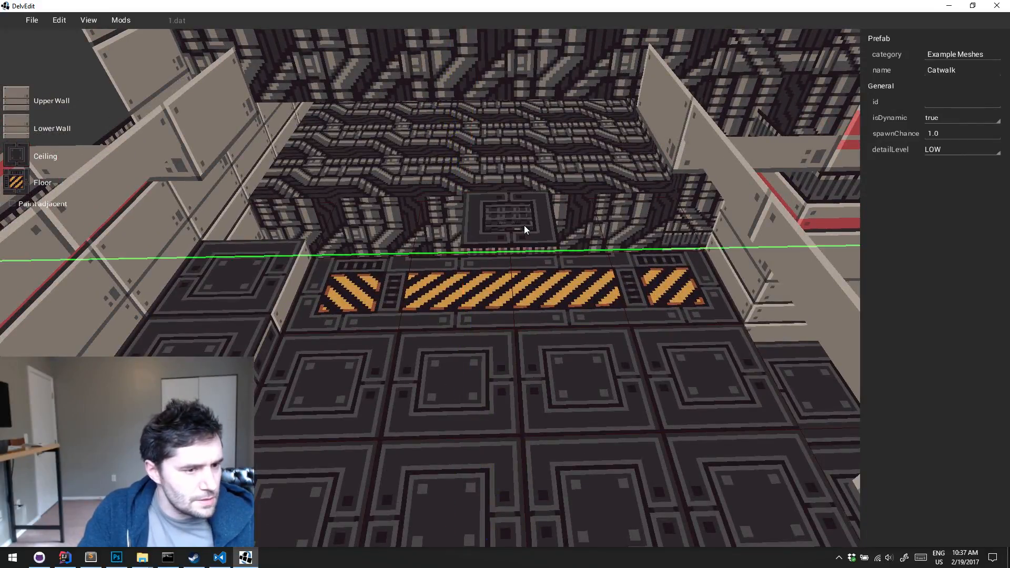
pyautogui.press('Escape')
# Play-test the level by walking across the pipe-floored block, and return to editing
pyautogui.press('w')
pyautogui.press('p')
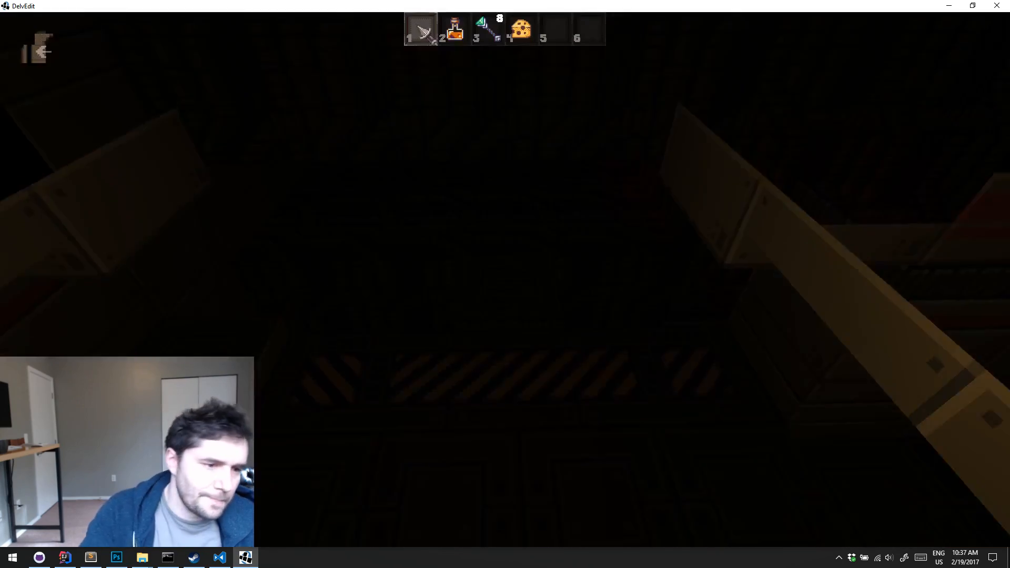
pyautogui.press('w')
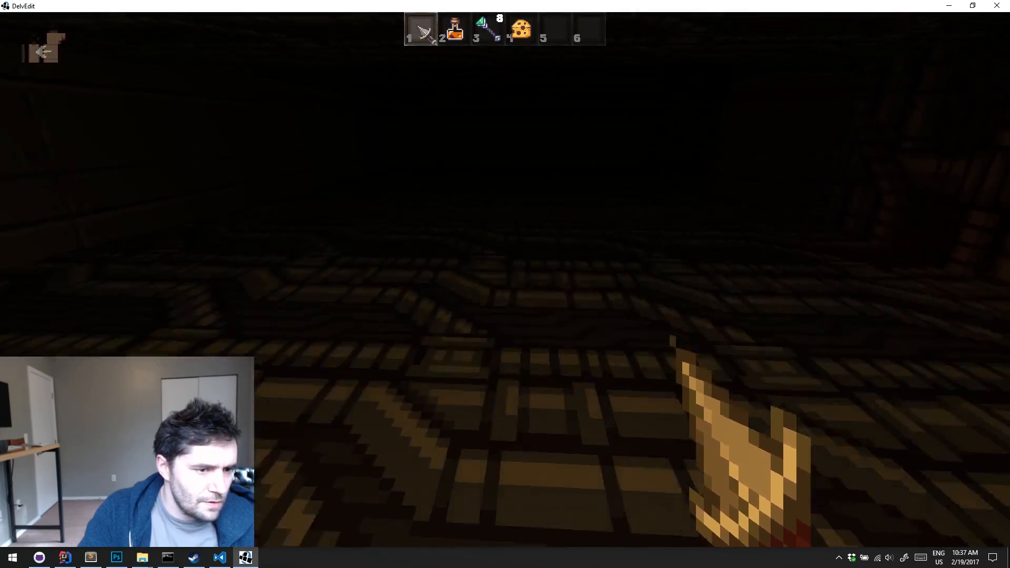
pyautogui.press('Escape')
pyautogui.moveTo(524, 225); pyautogui.dragTo(524, 225, button='right')
pyautogui.press('a')
pyautogui.press('s')
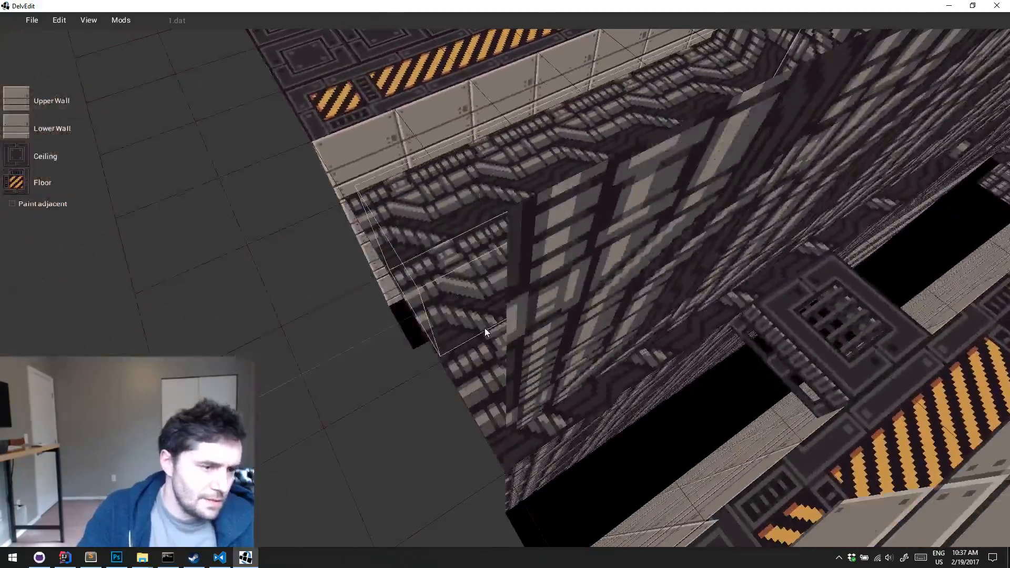
pyautogui.click(491, 324)
pyautogui.press('s')
pyautogui.moveTo(490, 324); pyautogui.dragTo(490, 324, button='right')
pyautogui.press('Escape')
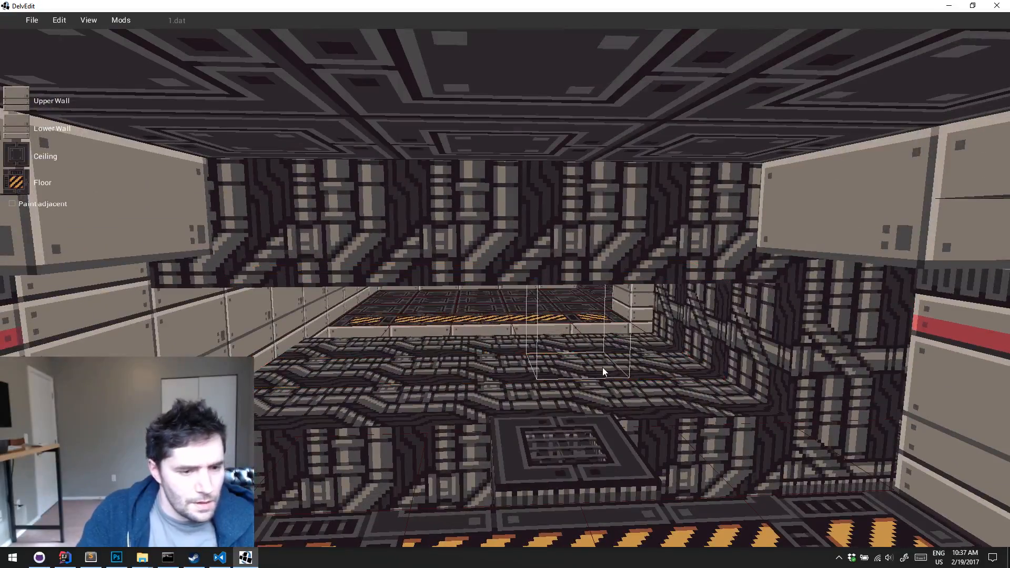
# Lower the floor and raise the ceiling of the pipe-textured area under the catwalk
pyautogui.moveTo(602, 367); pyautogui.dragTo(601, 368, button='right')
pyautogui.press('s')
pyautogui.moveTo(617, 289); pyautogui.dragTo(354, 340)
pyautogui.moveTo(355, 340); pyautogui.dragTo(355, 339, button='right')
pyautogui.press('w')
pyautogui.press('s')
pyautogui.moveTo(354, 344); pyautogui.dragTo(355, 345, button='middle')
pyautogui.moveTo(560, 396); pyautogui.dragTo(563, 433)
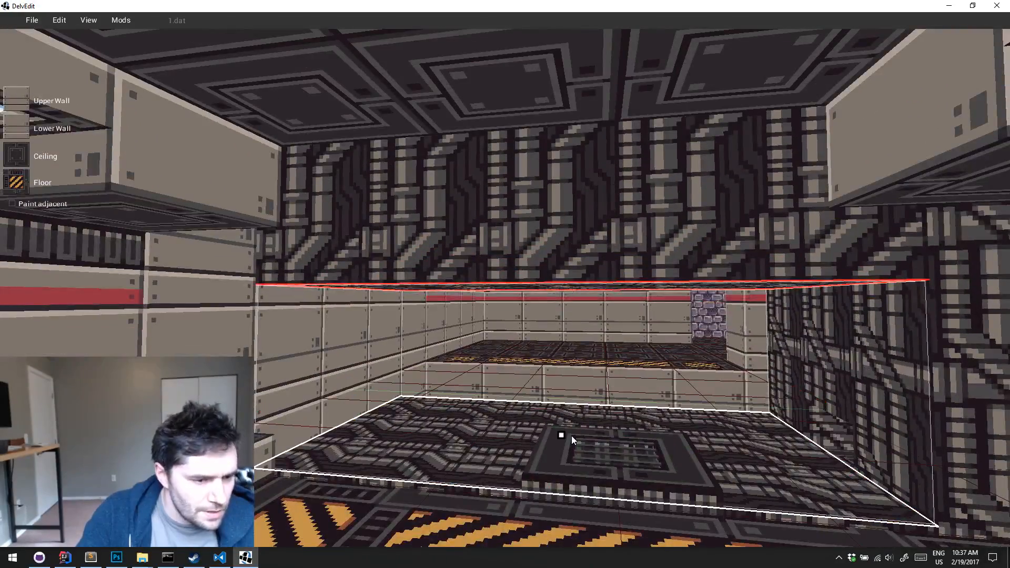
pyautogui.moveTo(562, 287); pyautogui.dragTo(570, 249)
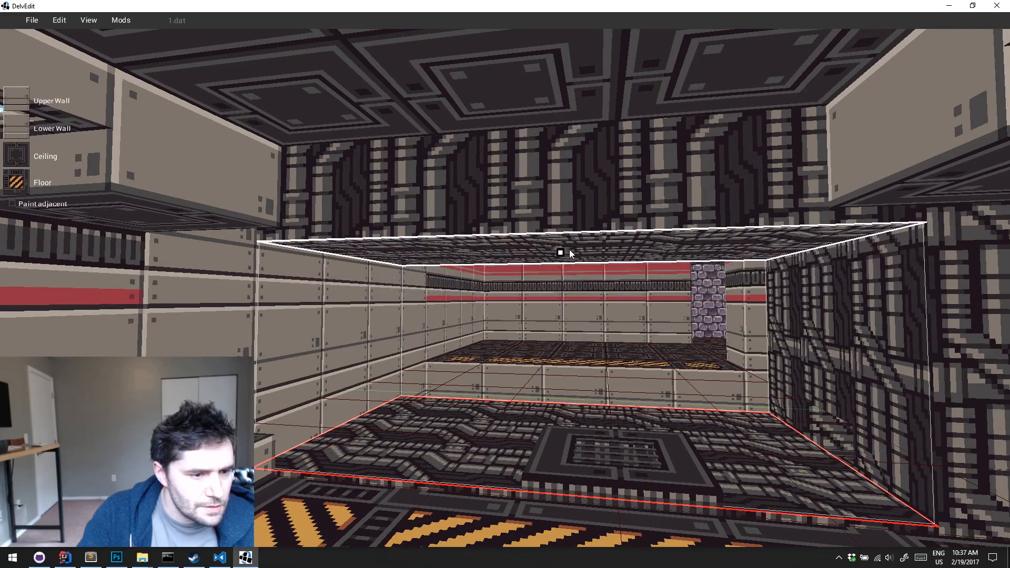
# Raise the floor and lower the ceiling of the pipe row behind the catwalk to form a stepped ledge
pyautogui.press('w')
pyautogui.moveTo(590, 274); pyautogui.dragTo(590, 274, button='middle')
pyautogui.moveTo(590, 278); pyautogui.dragTo(299, 335)
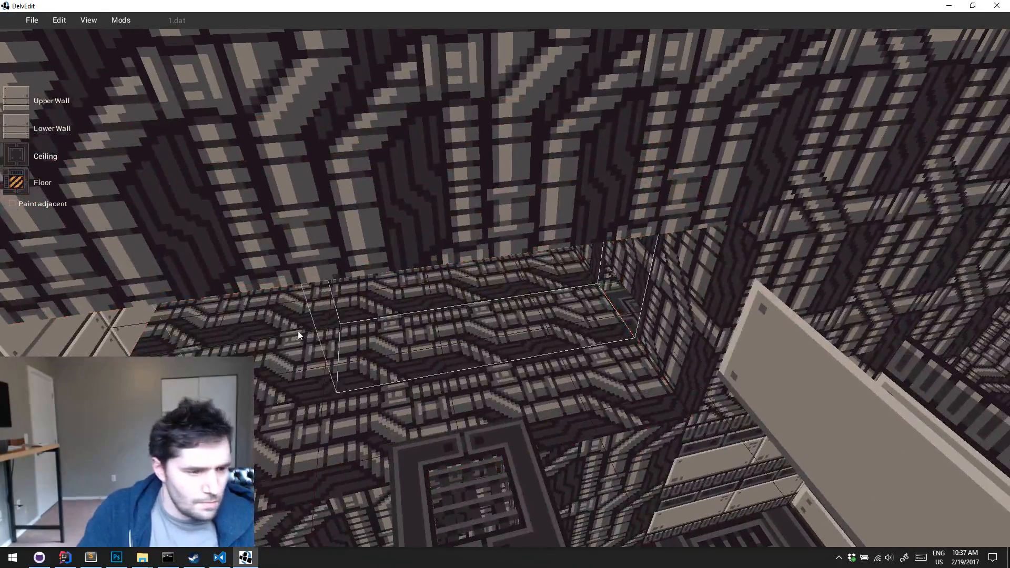
pyautogui.moveTo(191, 348); pyautogui.dragTo(181, 350)
pyautogui.press('s')
pyautogui.moveTo(181, 350); pyautogui.dragTo(181, 349, button='middle')
pyautogui.moveTo(499, 341); pyautogui.dragTo(535, 289)
pyautogui.press('w')
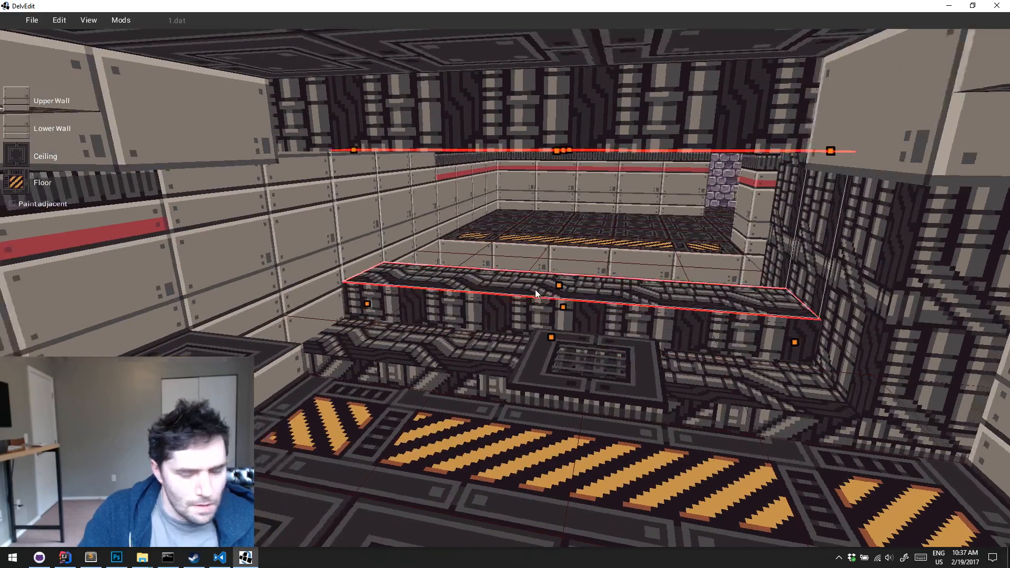
pyautogui.moveTo(535, 289); pyautogui.dragTo(535, 289, button='middle')
pyautogui.press('a')
pyautogui.moveTo(551, 202); pyautogui.dragTo(564, 249)
pyautogui.press('Escape')
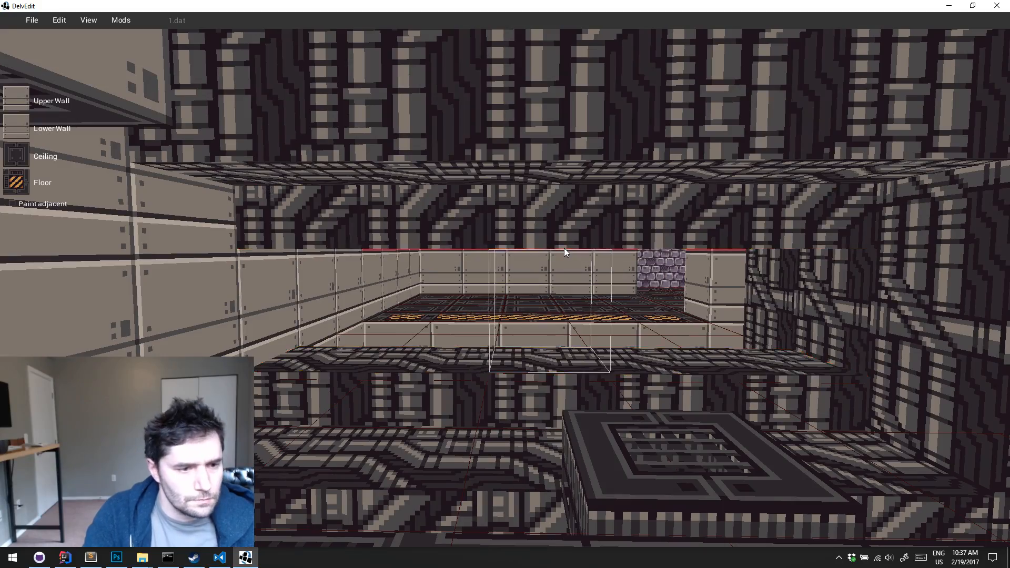
# Raise the floor and lower the ceiling of the end tiles beside the pipe wall
pyautogui.press('s')
pyautogui.moveTo(564, 248); pyautogui.dragTo(564, 248, button='middle')
pyautogui.press('s')
pyautogui.moveTo(541, 289); pyautogui.dragTo(678, 424)
pyautogui.press('d')
pyautogui.moveTo(678, 424); pyautogui.dragTo(678, 424, button='middle')
pyautogui.press('w')
pyautogui.moveTo(729, 404); pyautogui.dragTo(738, 377)
pyautogui.press('w')
pyautogui.moveTo(737, 377); pyautogui.dragTo(737, 376, button='middle')
pyautogui.press('a')
pyautogui.moveTo(662, 208); pyautogui.dragTo(661, 236)
pyautogui.press('Escape')
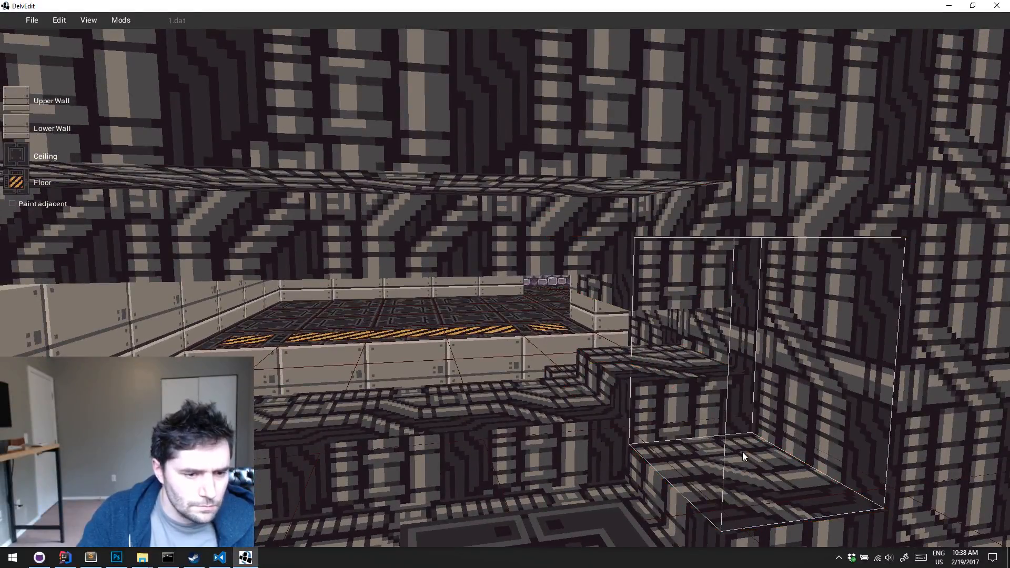
# Slope the two end tiles by raising their wall-side floor edges and lowering the front tile's wall-side ceiling edge
pyautogui.click(723, 410)
pyautogui.moveTo(714, 359); pyautogui.dragTo(716, 333)
pyautogui.press('Escape')
pyautogui.click(739, 439)
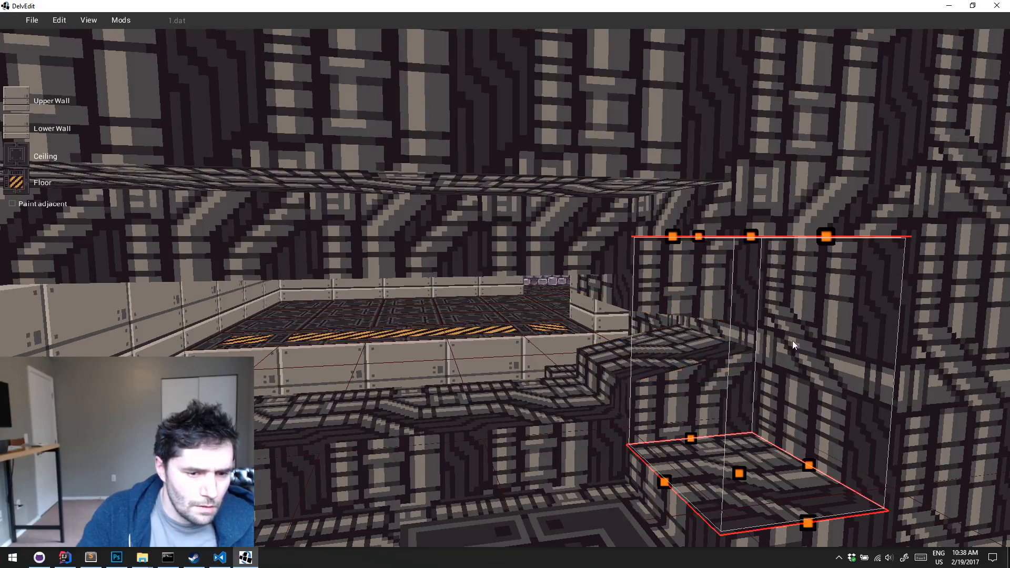
pyautogui.moveTo(815, 458); pyautogui.dragTo(818, 428)
pyautogui.press('q')
pyautogui.press('a')
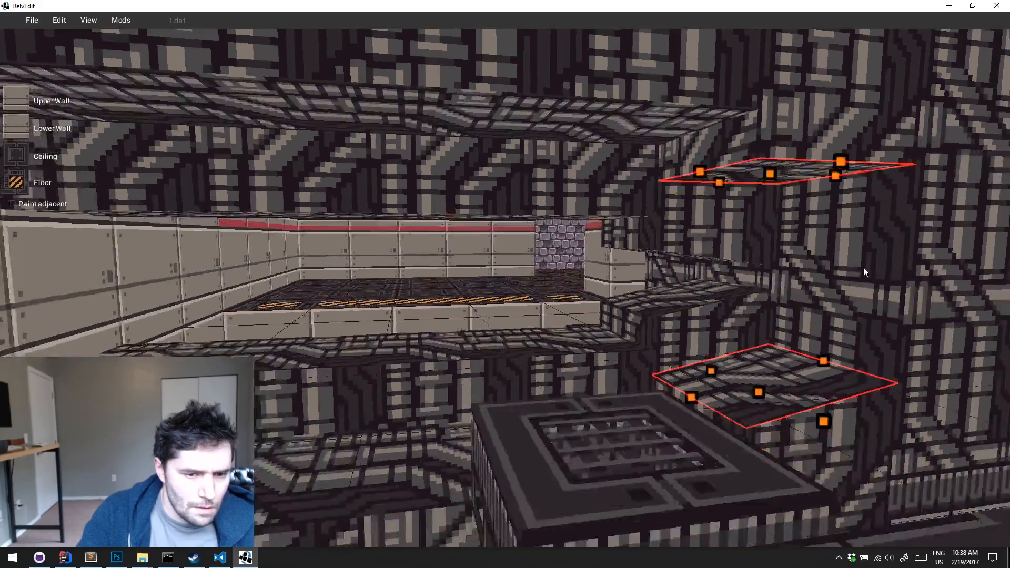
pyautogui.moveTo(825, 144); pyautogui.dragTo(822, 176)
pyautogui.press('a')
pyautogui.press('Escape')
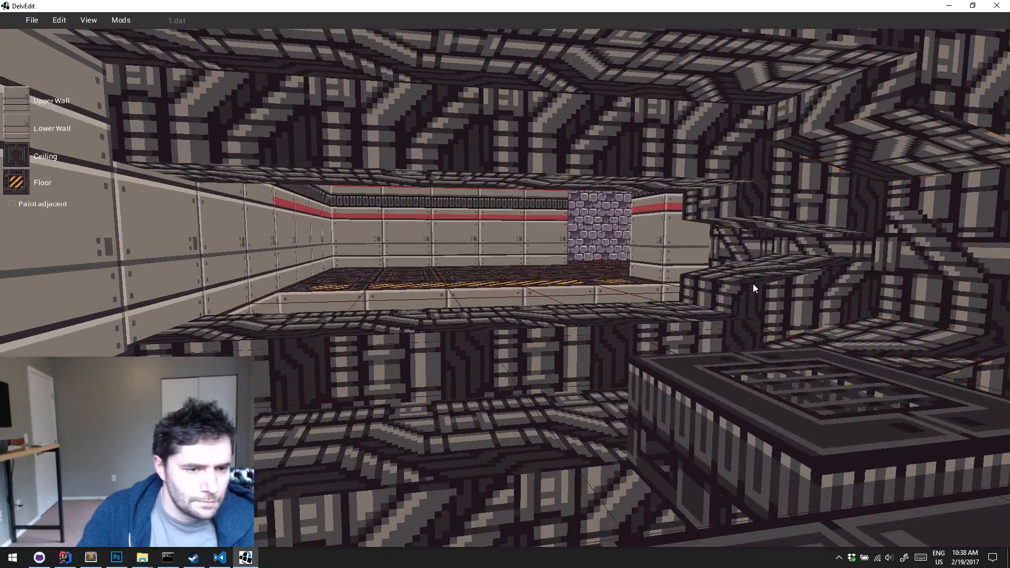
# Slope the front corner tile opposite the catwalk by raising its wall-side floor edge and lowering the matching ceiling edge
pyautogui.press('a')
pyautogui.press('w')
pyautogui.press('w')
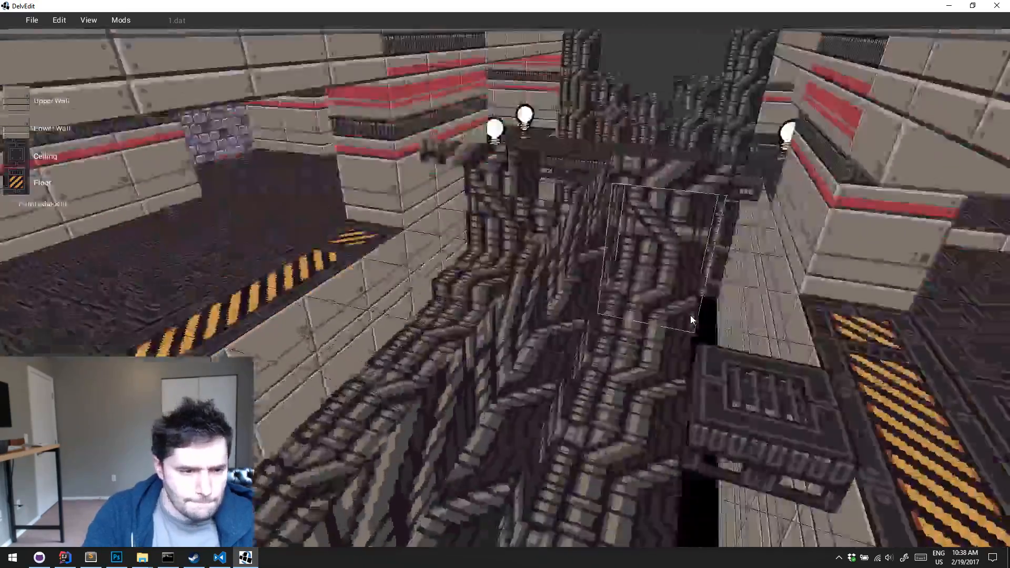
pyautogui.press('a')
pyautogui.click(566, 185)
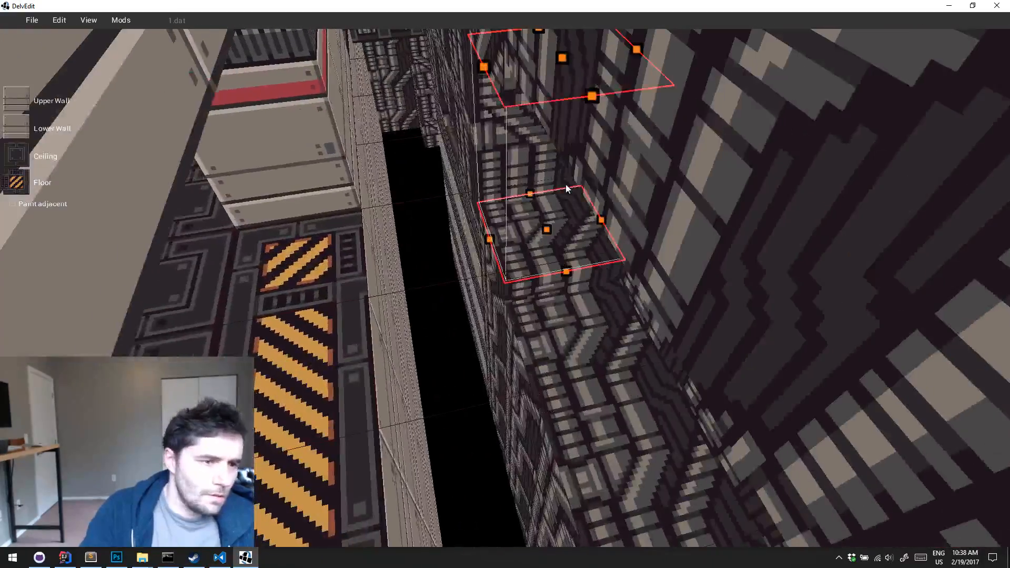
pyautogui.press('a')
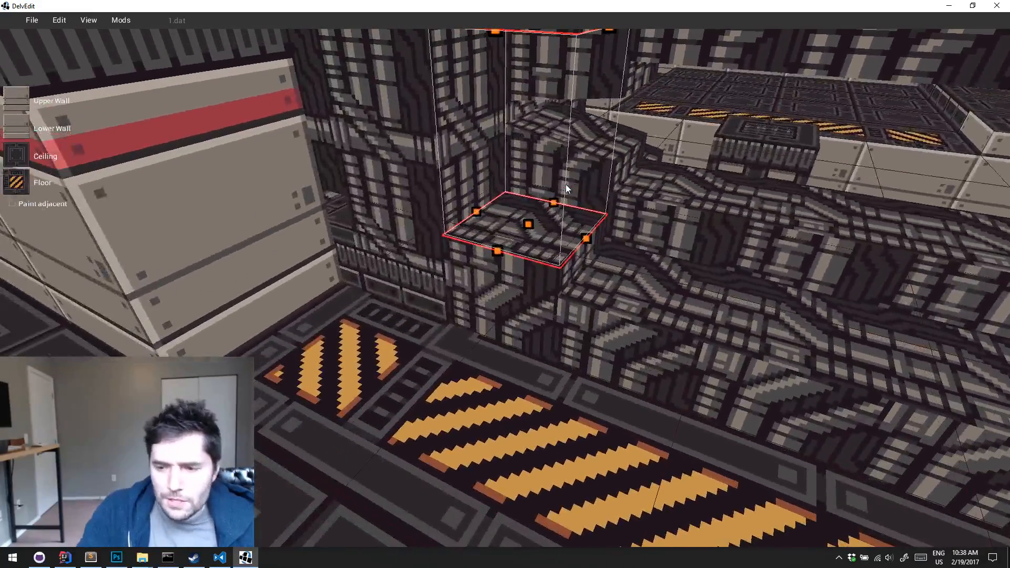
pyautogui.press('a')
pyautogui.press('d')
pyautogui.moveTo(577, 197); pyautogui.dragTo(576, 198, button='right')
pyautogui.press('s')
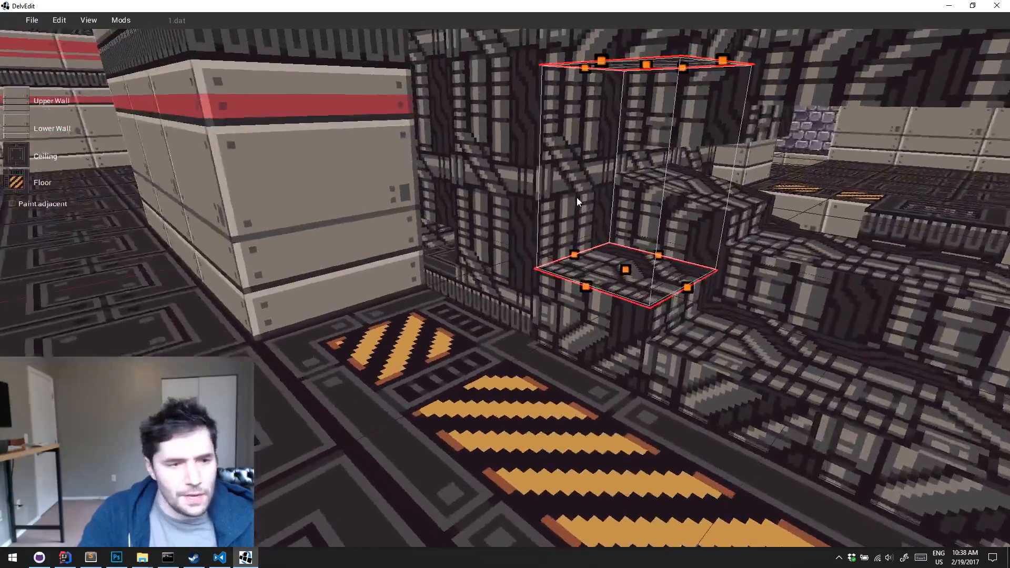
pyautogui.press('w')
pyautogui.press('s')
pyautogui.moveTo(555, 267); pyautogui.dragTo(554, 244)
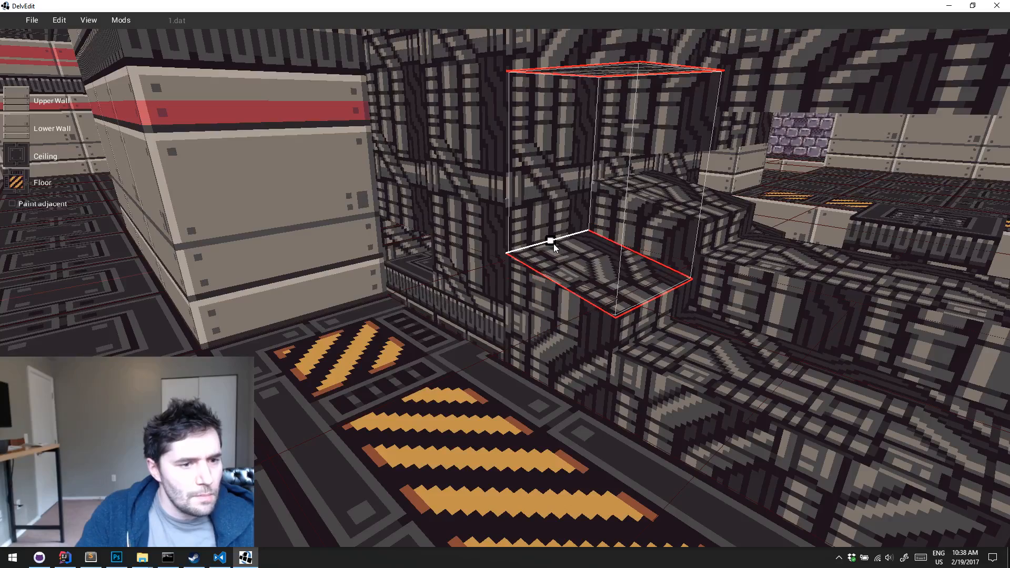
pyautogui.moveTo(547, 86); pyautogui.dragTo(545, 100)
pyautogui.press('s')
pyautogui.press('d')
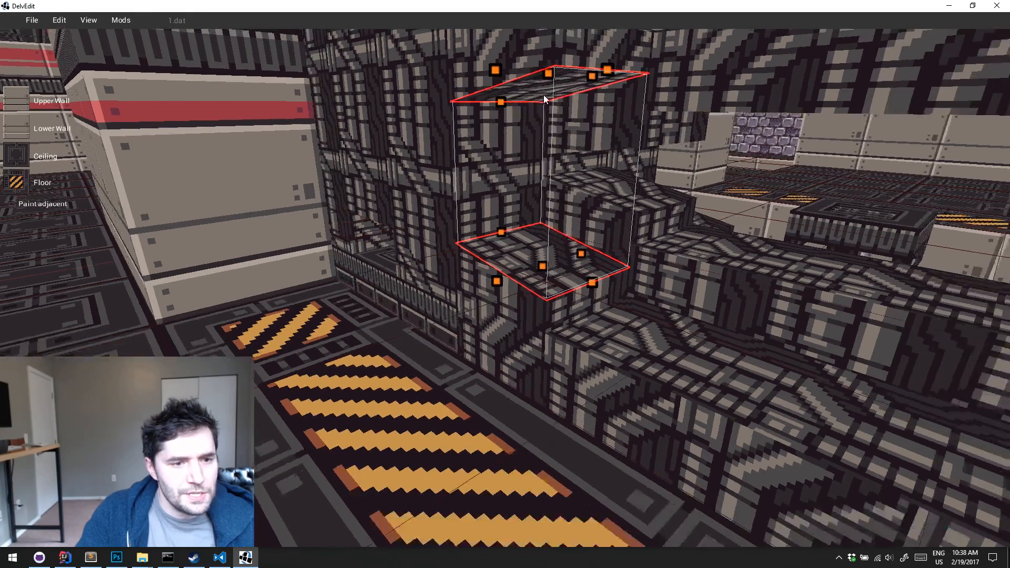
pyautogui.press('Escape')
# Raise the ceiling and lower the floor of the middle tiles in the upper pipe ledge
pyautogui.press('d')
pyautogui.press('a')
pyautogui.moveTo(672, 301); pyautogui.dragTo(672, 301, button='right')
pyautogui.press('d')
pyautogui.press('s')
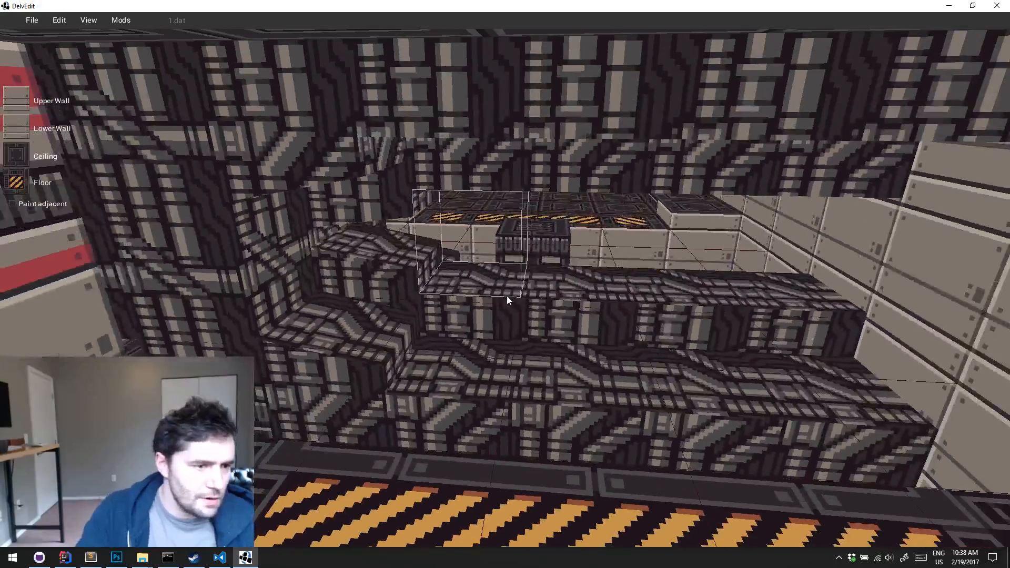
pyautogui.click(690, 294)
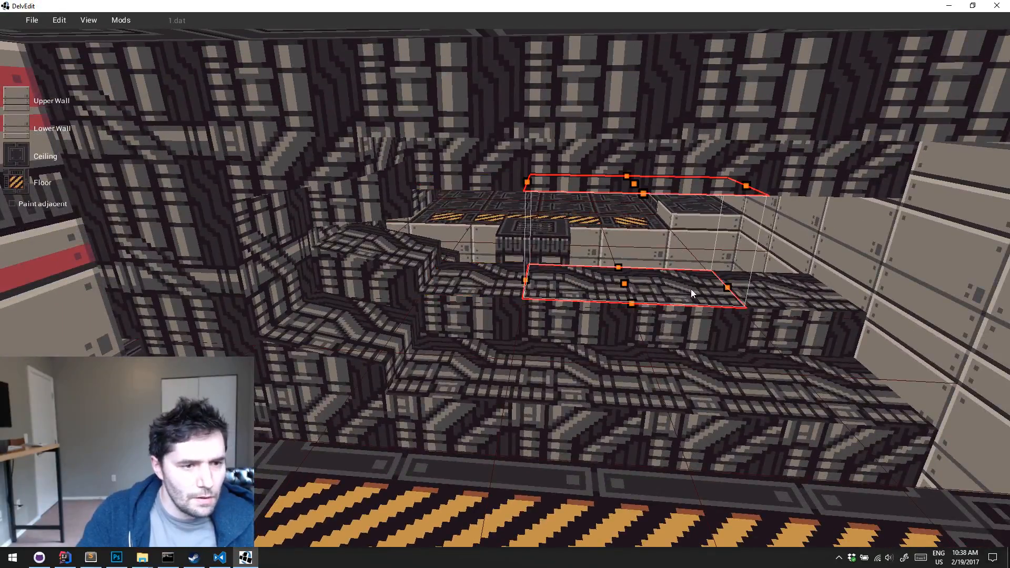
pyautogui.moveTo(636, 185); pyautogui.dragTo(637, 157)
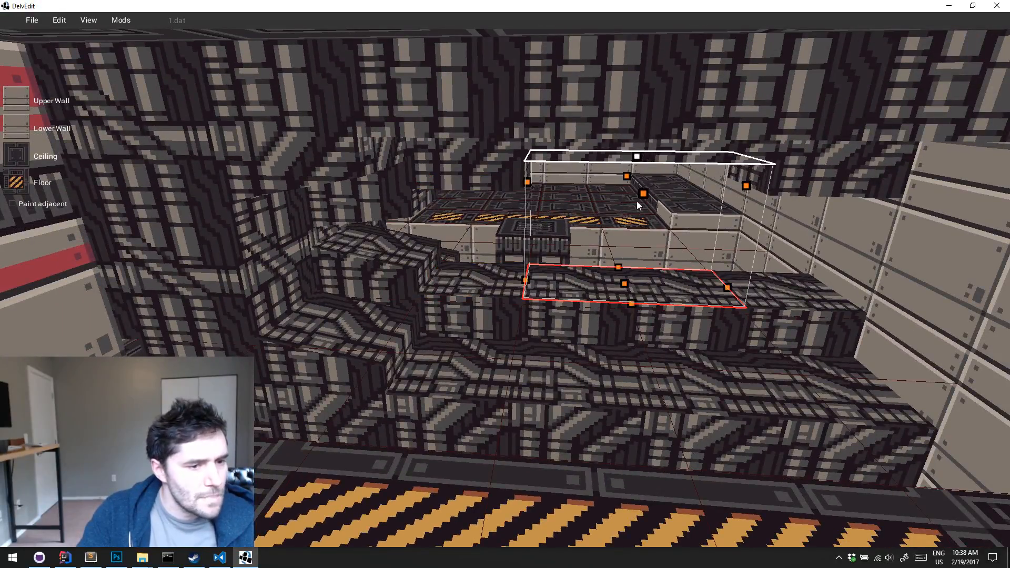
pyautogui.moveTo(627, 295); pyautogui.dragTo(626, 298)
pyautogui.press('Escape')
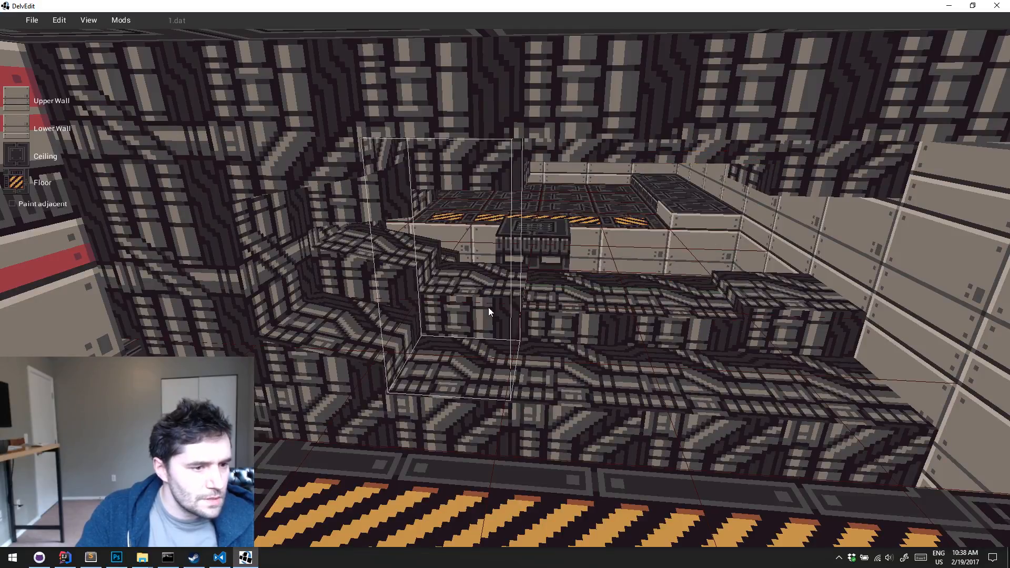
# Slope the ledge tile beside the raised pipe corner by tilting its ceiling up and its floor down towards the middle
pyautogui.press('w')
pyautogui.moveTo(497, 235); pyautogui.dragTo(498, 235, button='right')
pyautogui.moveTo(557, 195); pyautogui.dragTo(556, 161)
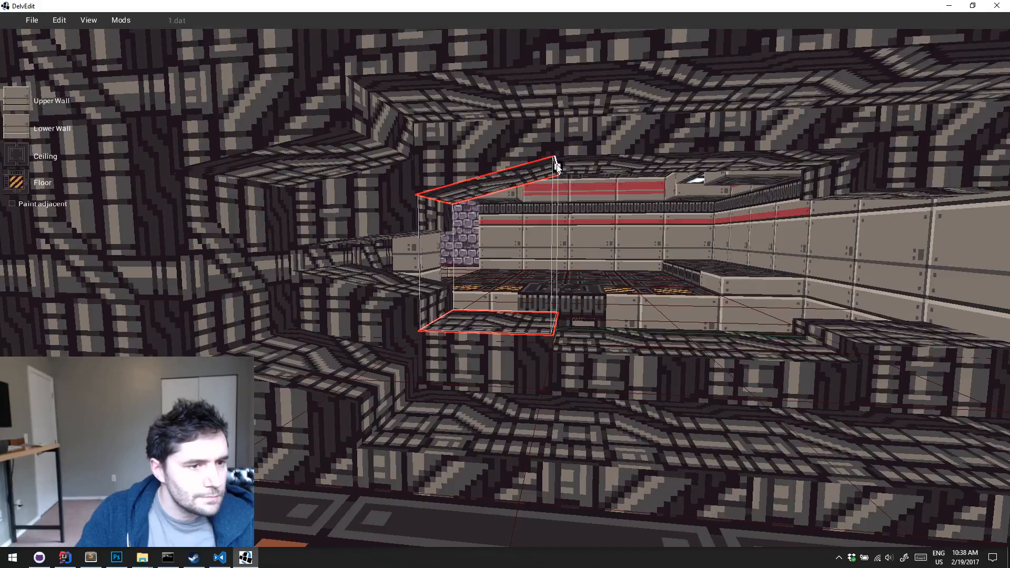
pyautogui.moveTo(450, 209); pyautogui.dragTo(437, 206)
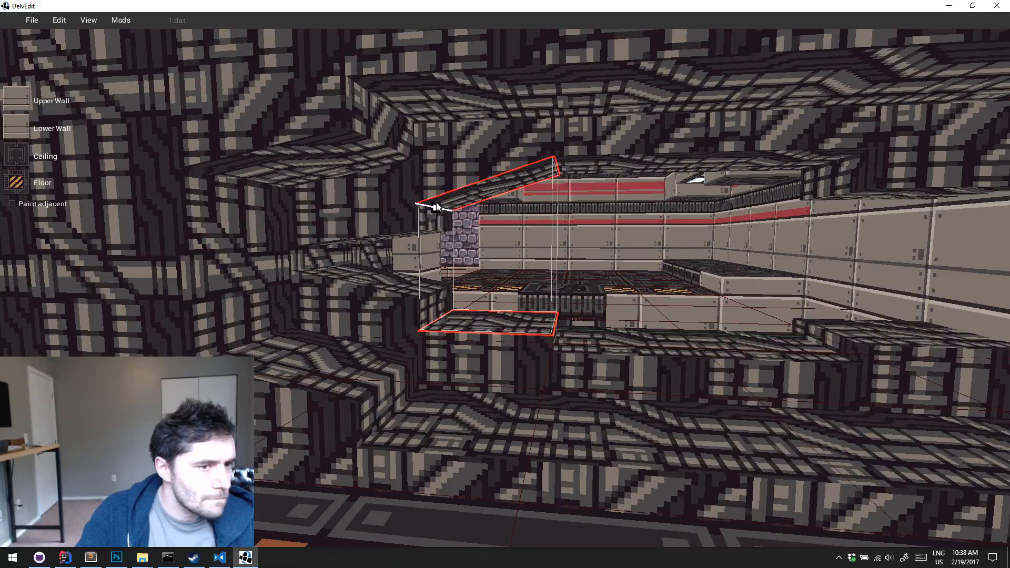
pyautogui.moveTo(557, 323); pyautogui.dragTo(556, 337)
pyautogui.press('Escape')
# Slope the ledge tile at the beige-wall end by raising its outer floor edge and lowering its outer ceiling edge
pyautogui.press('s')
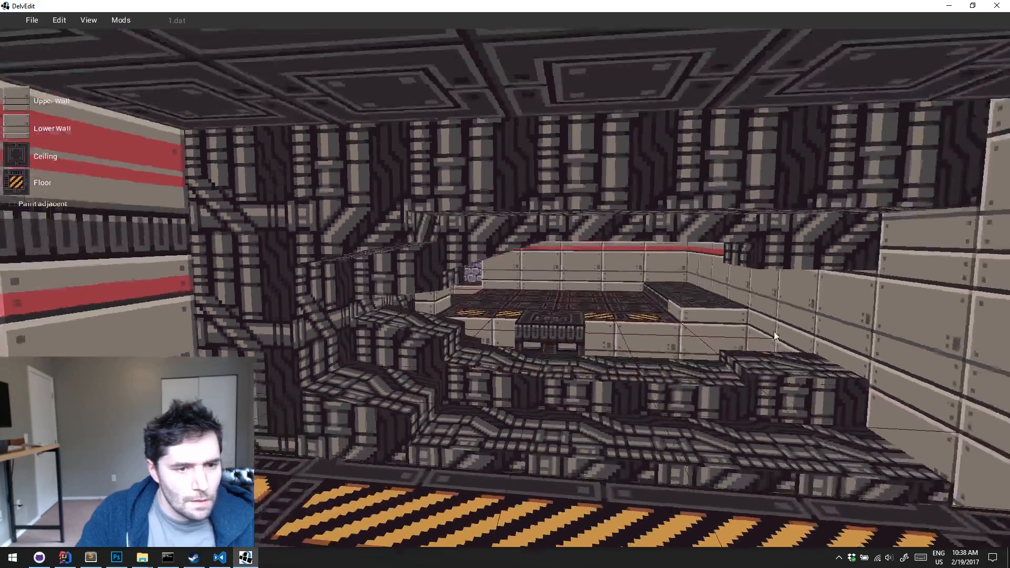
pyautogui.press('w')
pyautogui.press('q')
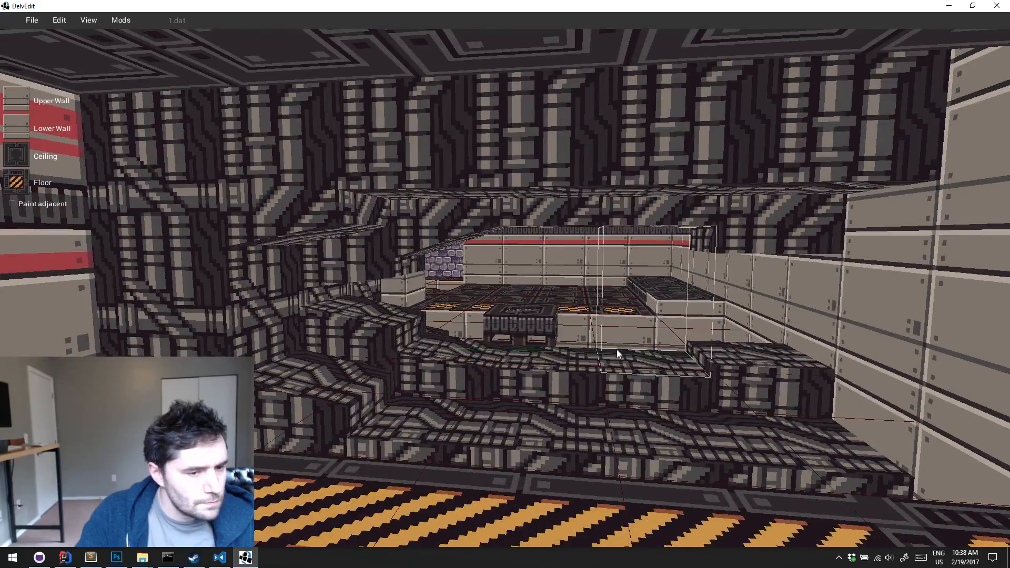
pyautogui.click(734, 360)
pyautogui.moveTo(806, 355)
pyautogui.mouseDown()
pyautogui.moveTo(810, 325)
pyautogui.moveTo(816, 341)
pyautogui.mouseUp()
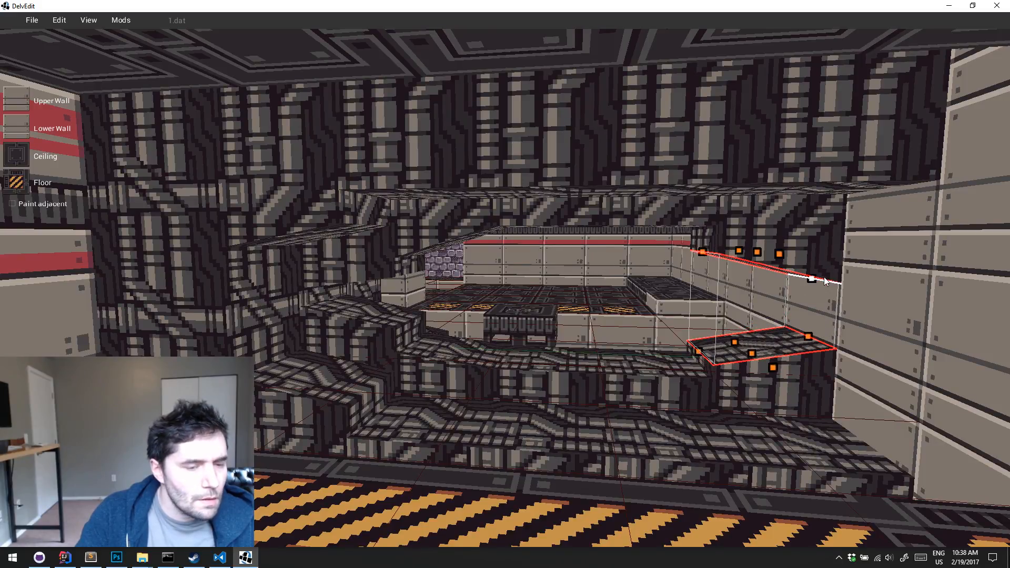
pyautogui.press('w')
pyautogui.moveTo(834, 256); pyautogui.dragTo(846, 274)
# Lower the outer ceiling edge of the middle ledge tile next to the sloped end section
pyautogui.click(687, 403)
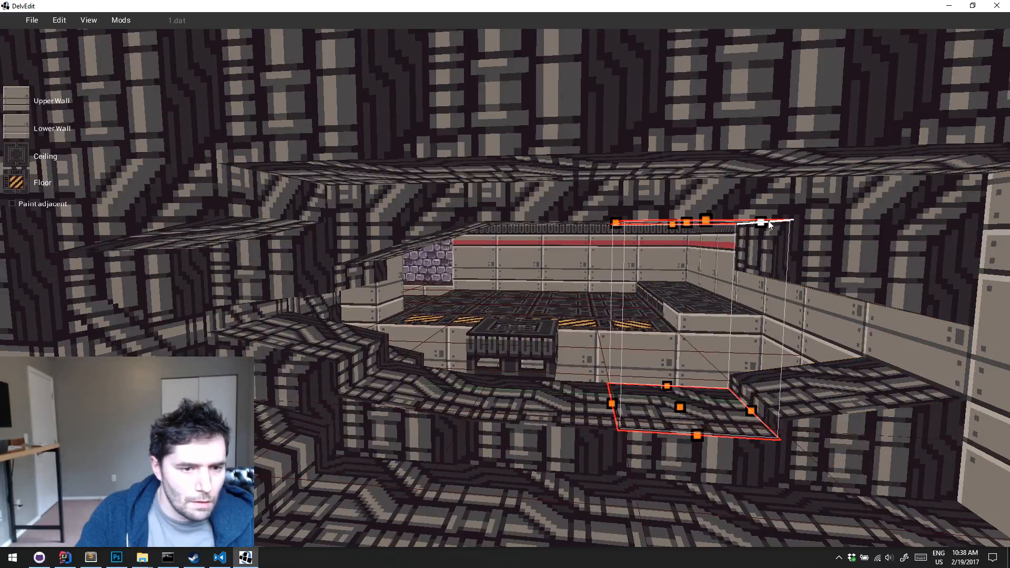
pyautogui.moveTo(770, 226); pyautogui.dragTo(767, 239)
pyautogui.press('s')
pyautogui.moveTo(763, 270); pyautogui.dragTo(663, 317, button='middle')
pyautogui.press('w')
pyautogui.press('Escape')
# Lower the inner floor edge and the outer ceiling edge of the ledge section leading to the beige wall
pyautogui.click(623, 288)
pyautogui.moveTo(592, 301); pyautogui.dragTo(761, 288)
pyautogui.click(738, 318)
pyautogui.click(711, 290)
pyautogui.moveTo(647, 296); pyautogui.dragTo(647, 314)
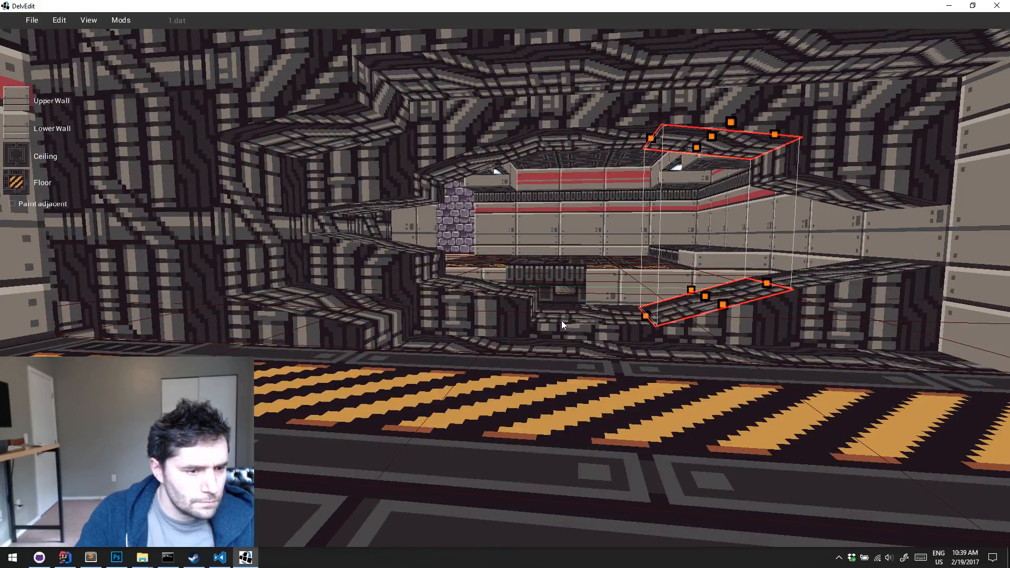
pyautogui.press('d')
pyautogui.moveTo(707, 117); pyautogui.dragTo(707, 139)
# Raise the ceiling edge of the ledge section near the beige wall to smooth the arch
pyautogui.click(784, 286)
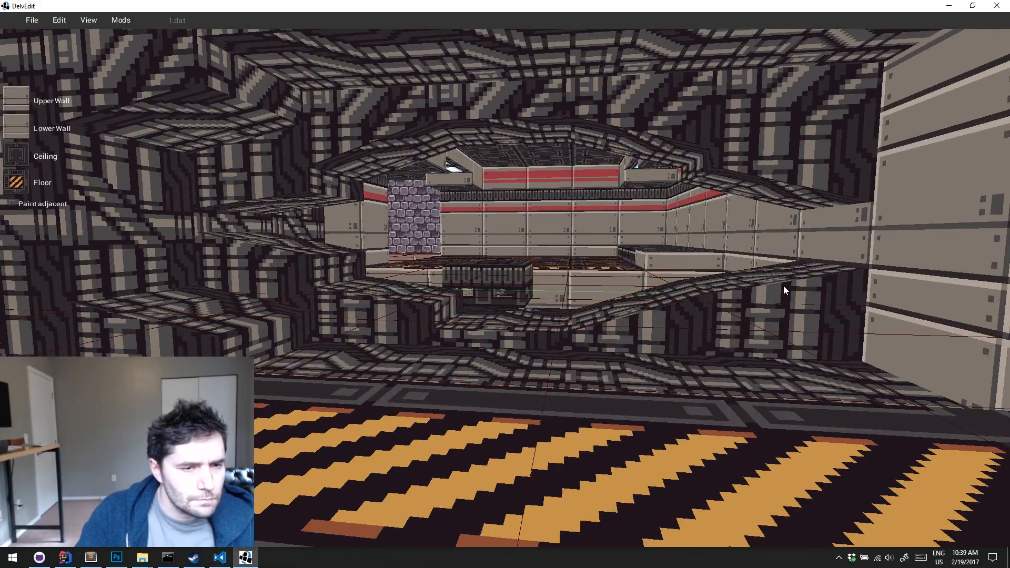
pyautogui.click(779, 294)
pyautogui.moveTo(695, 179); pyautogui.dragTo(696, 161)
pyautogui.click(656, 300)
# Slope the middle ledge tile's floor by raising its edge towards the pipe wall
pyautogui.press('a')
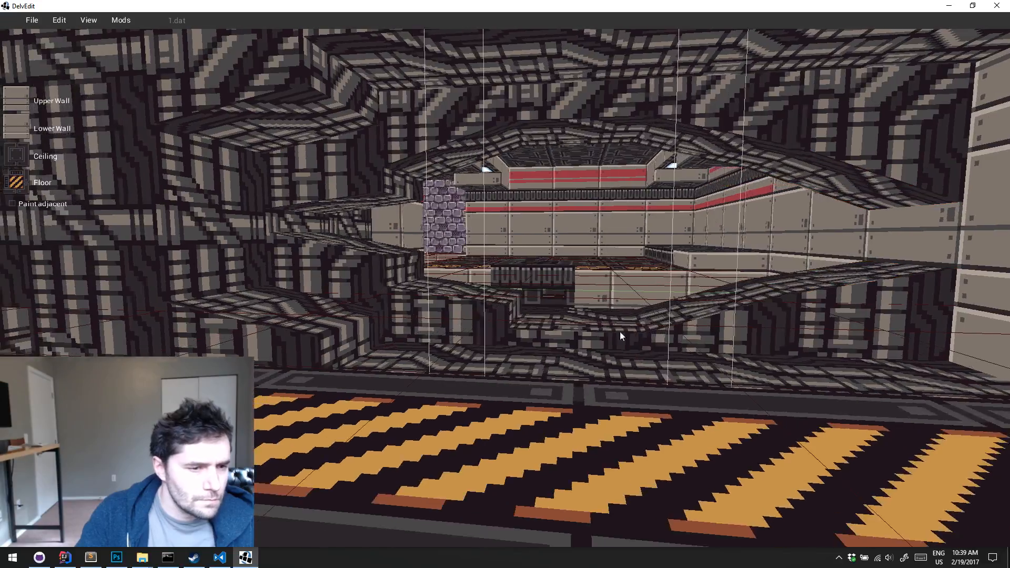
pyautogui.click(604, 291)
pyautogui.press('w')
pyautogui.moveTo(522, 341); pyautogui.dragTo(530, 314)
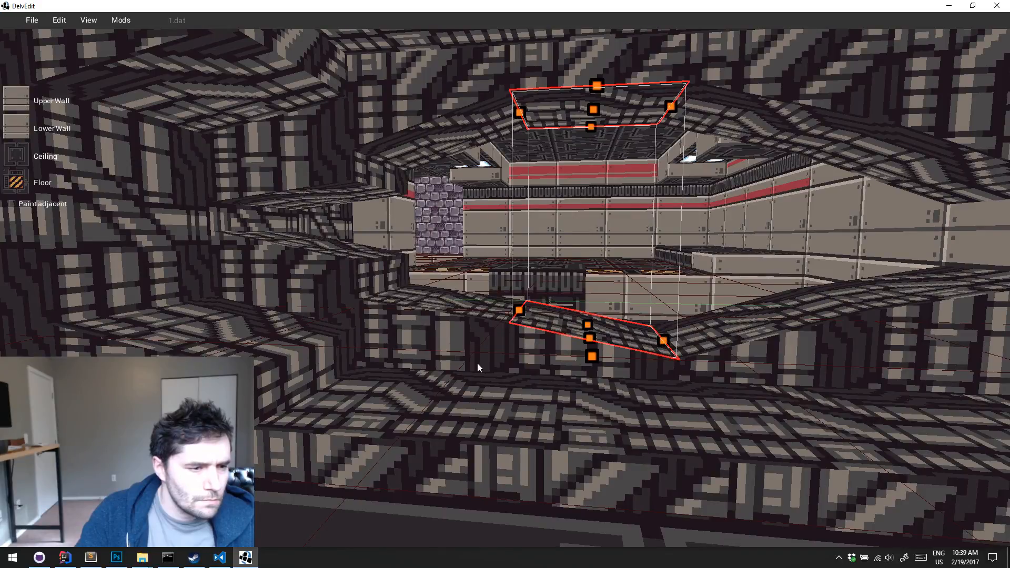
# Slope the front-row tile beside the raised pipe corner by raising its corner-side floor edge and lowering its ceiling edge
pyautogui.click(476, 362)
pyautogui.press('s')
pyautogui.press('a')
pyautogui.press('w')
pyautogui.click(478, 331)
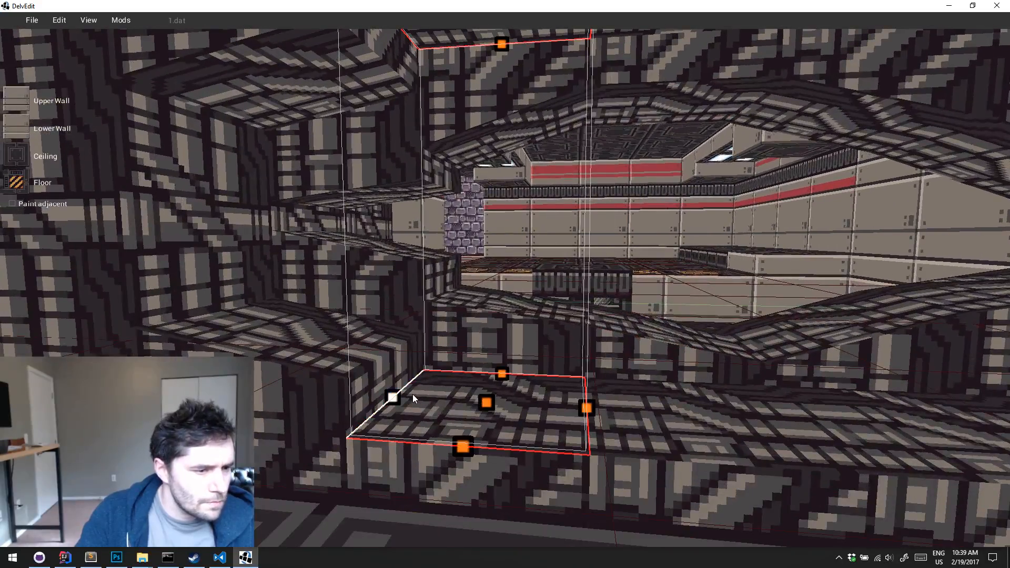
pyautogui.moveTo(412, 393); pyautogui.dragTo(410, 362)
pyautogui.press('s')
pyautogui.press('d')
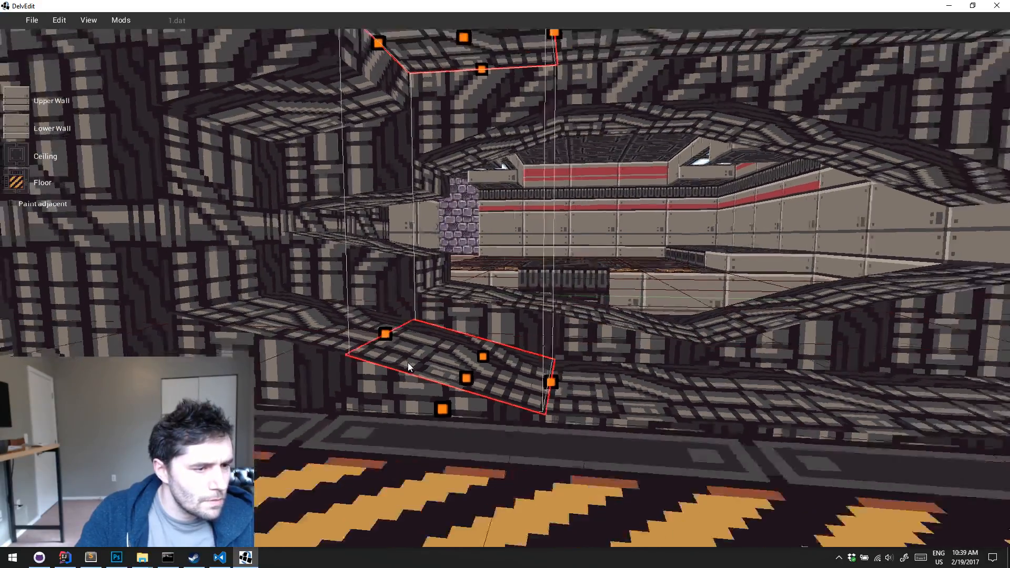
pyautogui.moveTo(409, 362); pyautogui.dragTo(504, 408, button='right')
pyautogui.press('w')
pyautogui.press('a')
pyautogui.moveTo(405, 155); pyautogui.dragTo(409, 188)
pyautogui.press('d')
pyautogui.press('s')
pyautogui.press('Escape')
# Examine the sloped pipe geometry from the hazard strip and from above
pyautogui.press('s')
pyautogui.press('a')
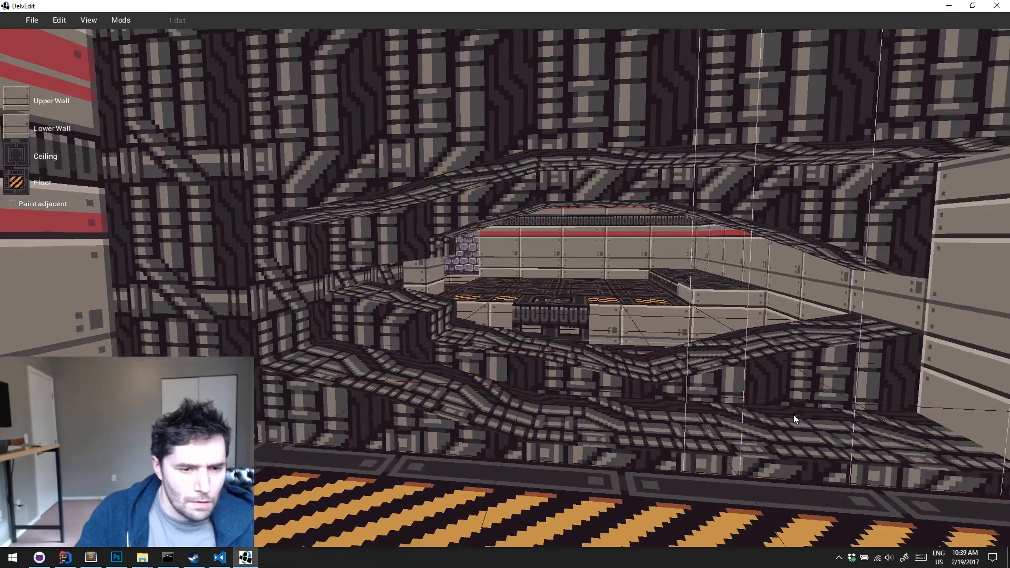
pyautogui.press('w')
pyautogui.press('d')
pyautogui.press('s')
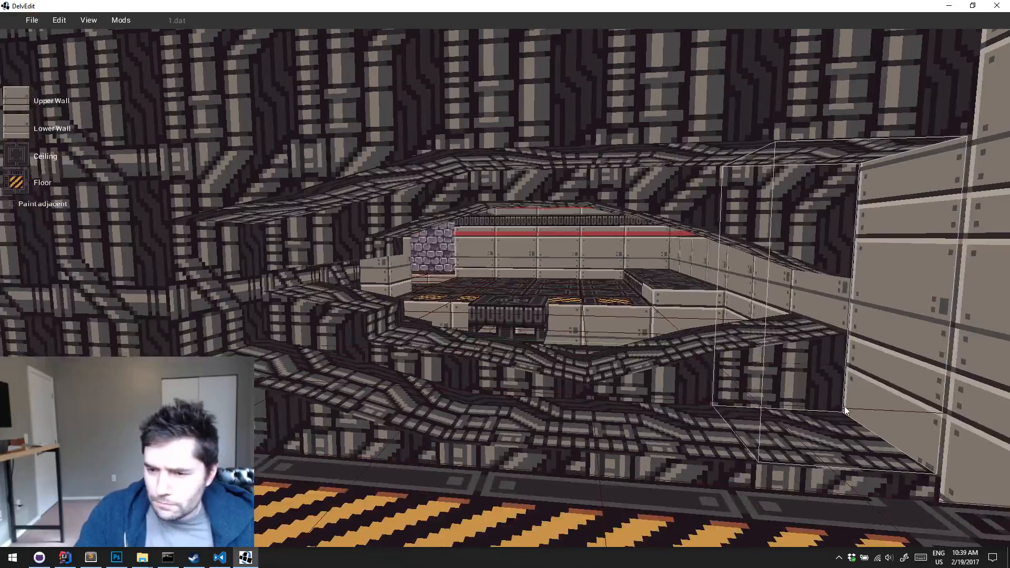
pyautogui.press('w')
pyautogui.press('d')
pyautogui.press('w')
pyautogui.press('d')
pyautogui.press('a')
pyautogui.moveTo(845, 406); pyautogui.dragTo(845, 406, button='right')
pyautogui.press('s')
# Sample the pipe textures from the sloped pit floor and paint them over the beige tiles along the pit's end wall
pyautogui.press('s')
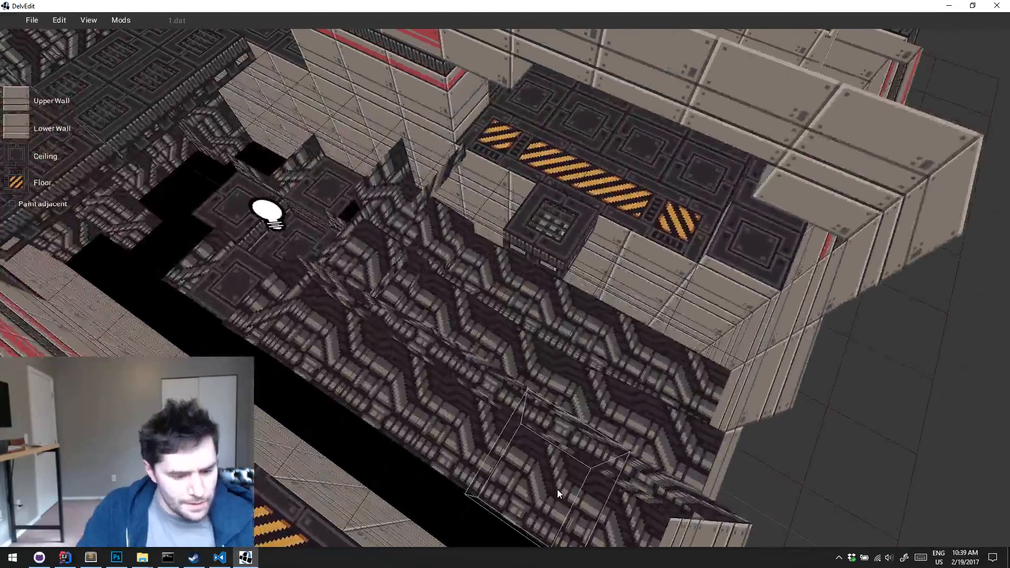
pyautogui.press('g')
pyautogui.press('d')
pyautogui.press('s')
pyautogui.press('w')
pyautogui.moveTo(649, 427); pyautogui.dragTo(585, 497)
pyautogui.press('s')
pyautogui.press('w')
pyautogui.press('d')
pyautogui.click(645, 399)
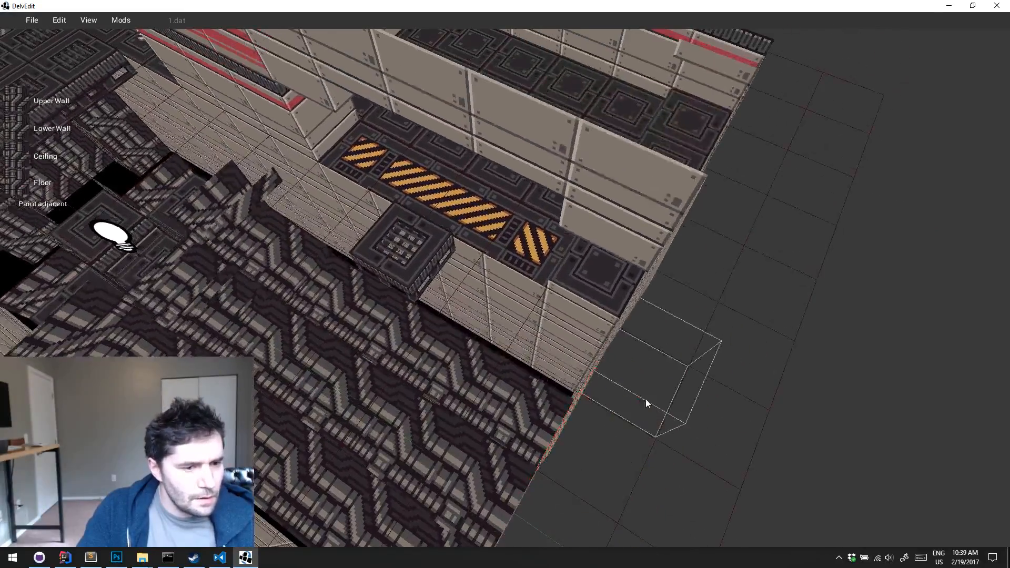
pyautogui.press('s')
pyautogui.press('a')
pyautogui.moveTo(645, 399); pyautogui.dragTo(671, 411)
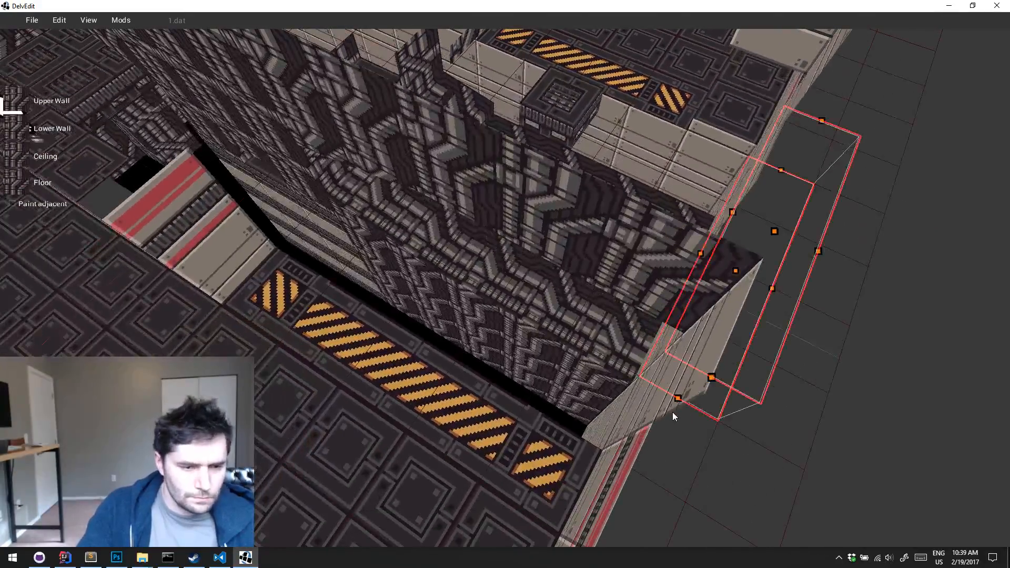
pyautogui.click(672, 411)
pyautogui.press('s')
pyautogui.moveTo(693, 393); pyautogui.dragTo(694, 393, button='right')
pyautogui.press('w')
pyautogui.moveTo(604, 369); pyautogui.dragTo(583, 409)
pyautogui.hotkey('shift', 'Return')
# Lower the whole ceiling of the pipe-textured corner tile on the front ledge at the pit's end
pyautogui.press('w')
pyautogui.moveTo(585, 415); pyautogui.dragTo(588, 411, button='right')
pyautogui.press('w')
pyautogui.press('w')
pyautogui.press('w')
pyautogui.press('s')
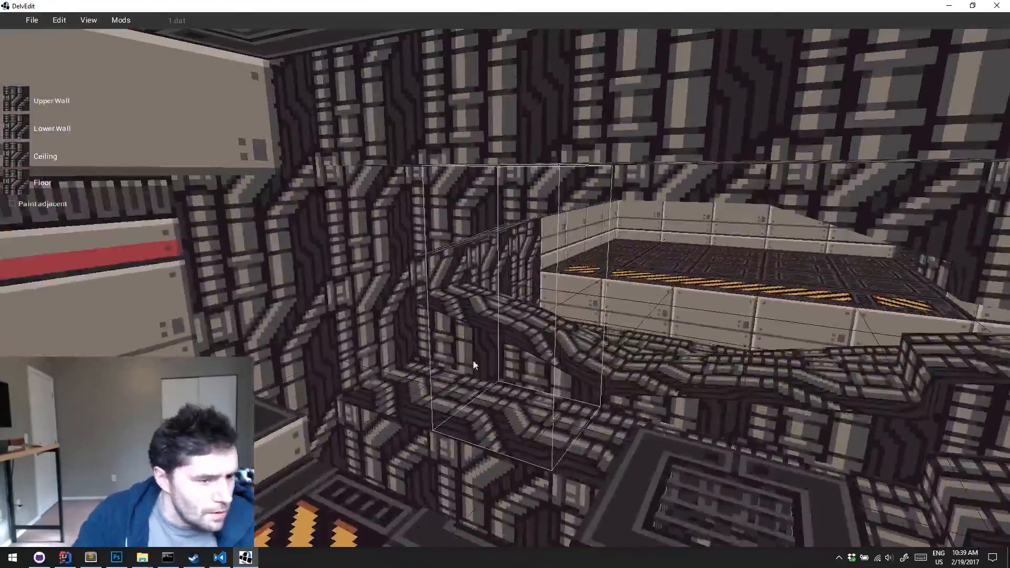
pyautogui.click(419, 355)
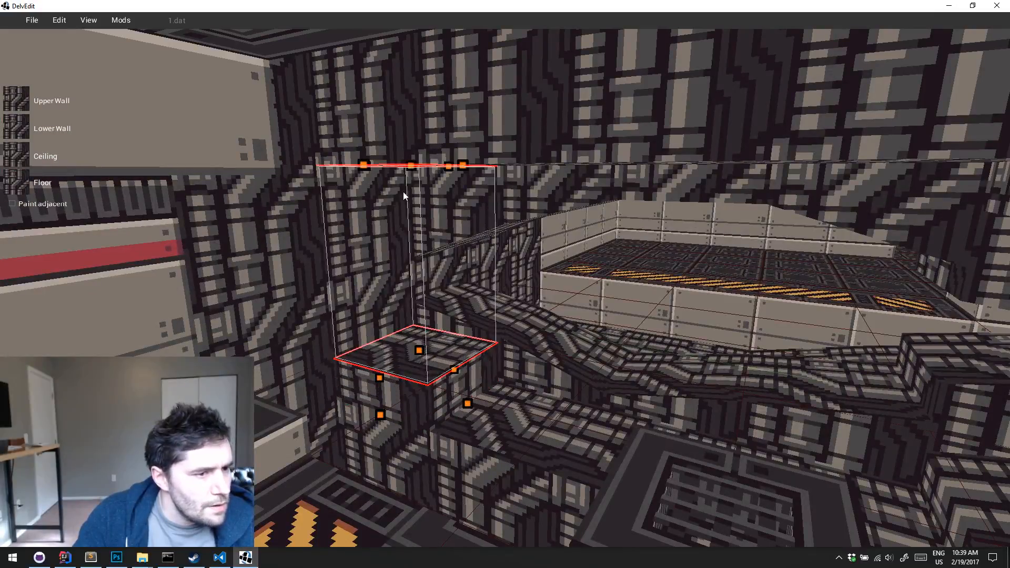
pyautogui.moveTo(413, 168); pyautogui.dragTo(412, 206)
pyautogui.click(477, 382)
pyautogui.click(443, 349)
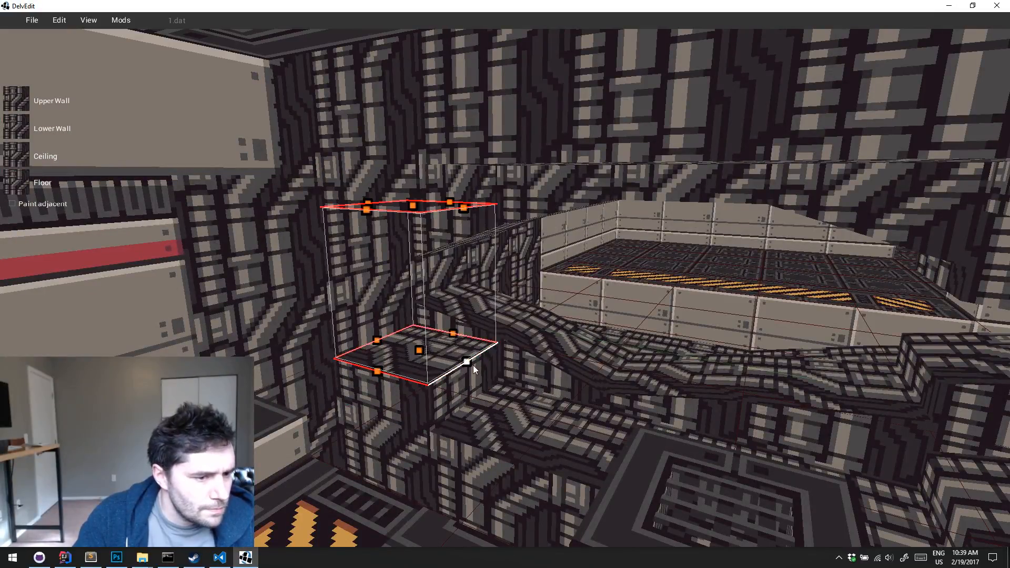
pyautogui.moveTo(472, 365); pyautogui.dragTo(480, 383)
pyautogui.moveTo(481, 383); pyautogui.dragTo(481, 383, button='middle')
pyautogui.moveTo(481, 383); pyautogui.dragTo(481, 383, button='right')
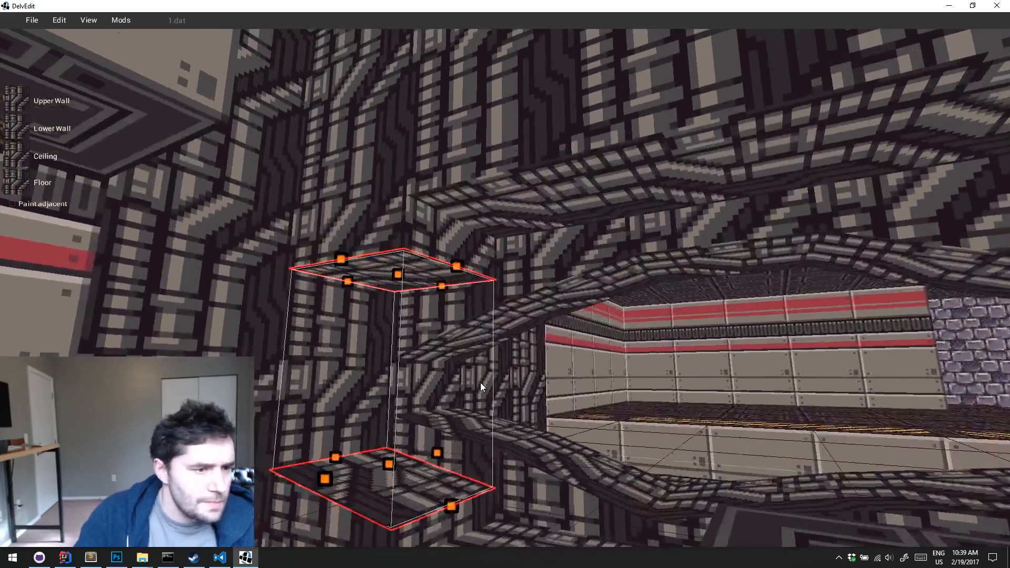
# Slope the corner tile's ceiling by raising its edge towards the adjoining arch section
pyautogui.moveTo(457, 263); pyautogui.dragTo(459, 213)
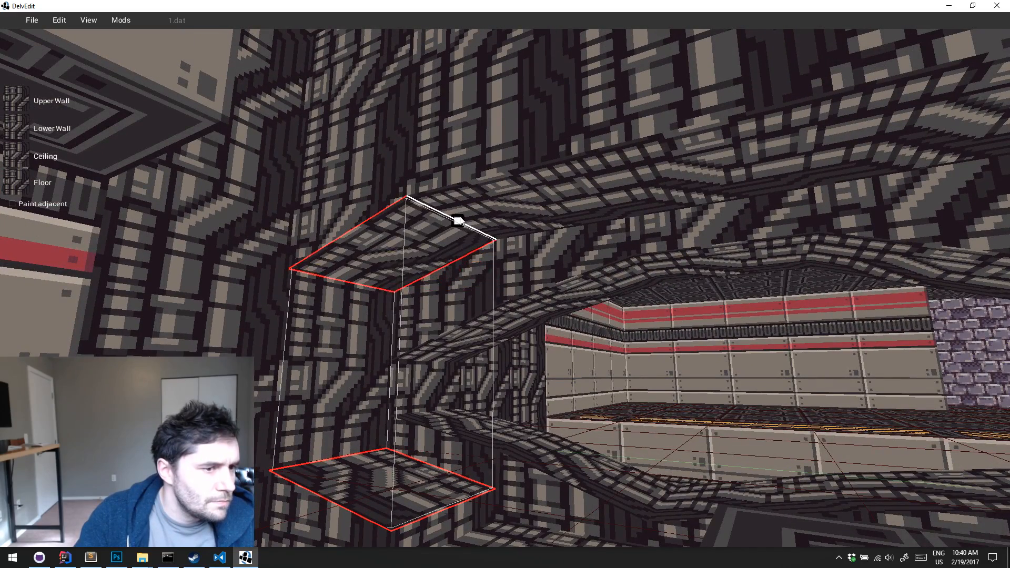
pyautogui.press('s')
pyautogui.moveTo(597, 337); pyautogui.dragTo(596, 337, button='right')
pyautogui.click(597, 337)
pyautogui.press('s')
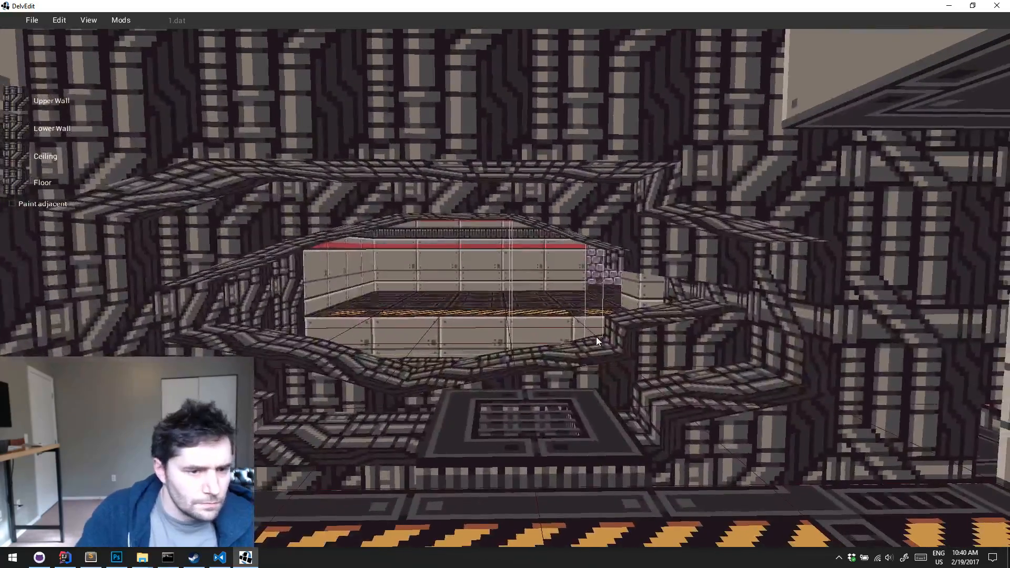
# Slope the ceiling above the catwalk by lowering its outer edge to meet the lower adjoining ceiling section
pyautogui.click(723, 393)
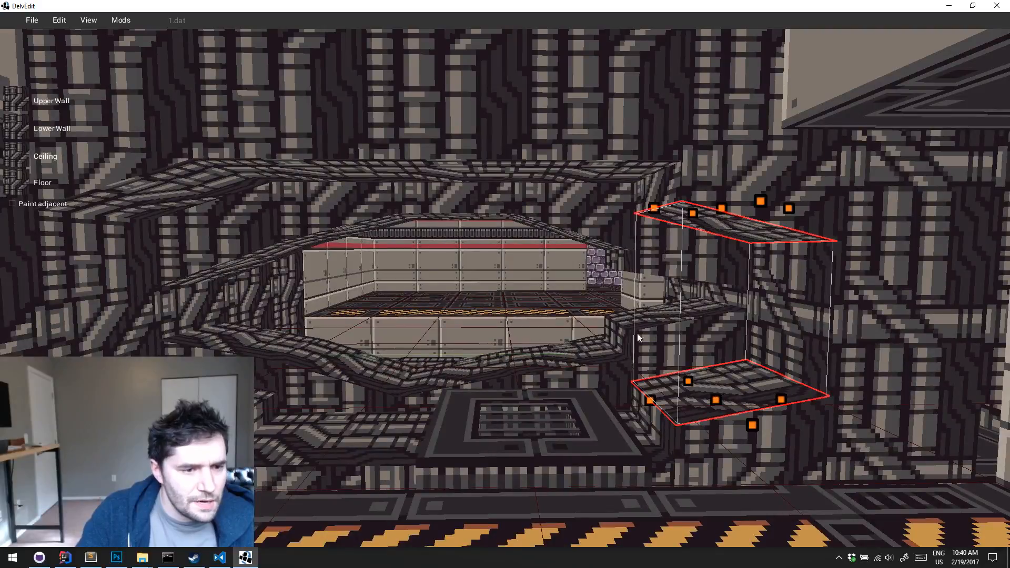
pyautogui.click(603, 426)
pyautogui.moveTo(638, 182); pyautogui.dragTo(653, 206)
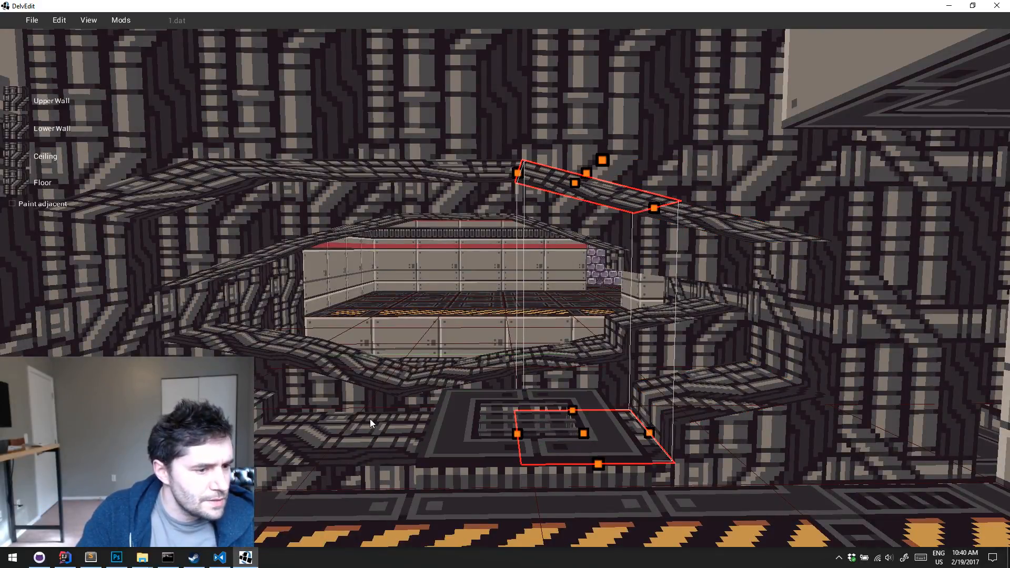
pyautogui.press('Escape')
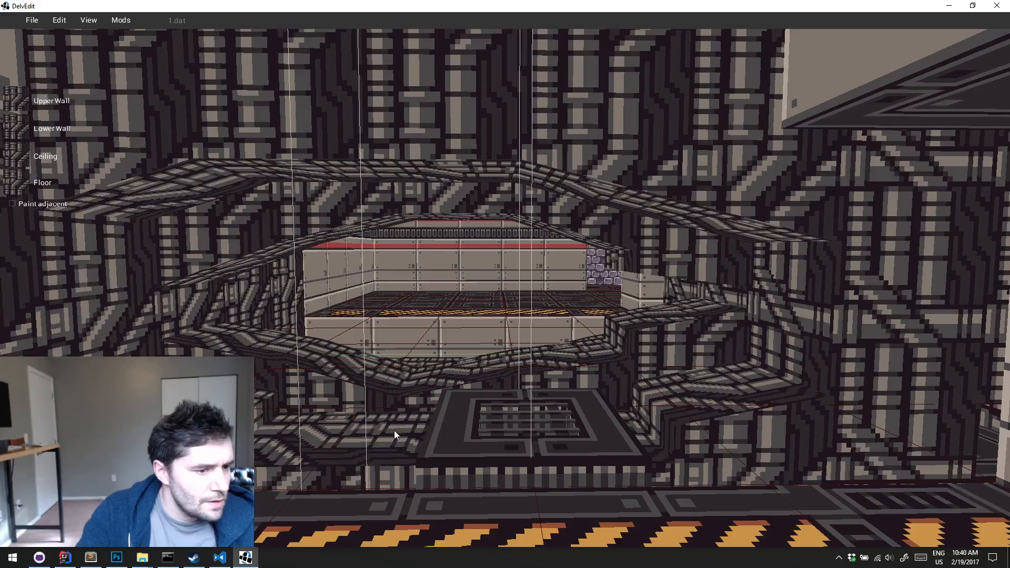
# Raise the whole ceiling of the middle front-row tile beside the catwalk above its neighbouring sections
pyautogui.click(397, 383)
pyautogui.press('Escape')
pyautogui.click(436, 176)
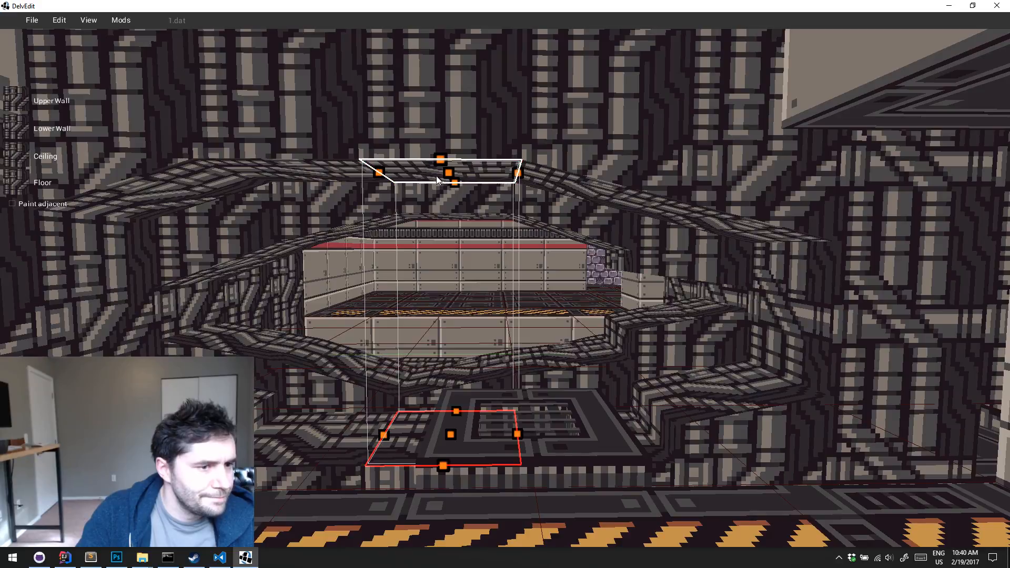
pyautogui.moveTo(440, 170); pyautogui.dragTo(440, 121)
pyautogui.press('Escape')
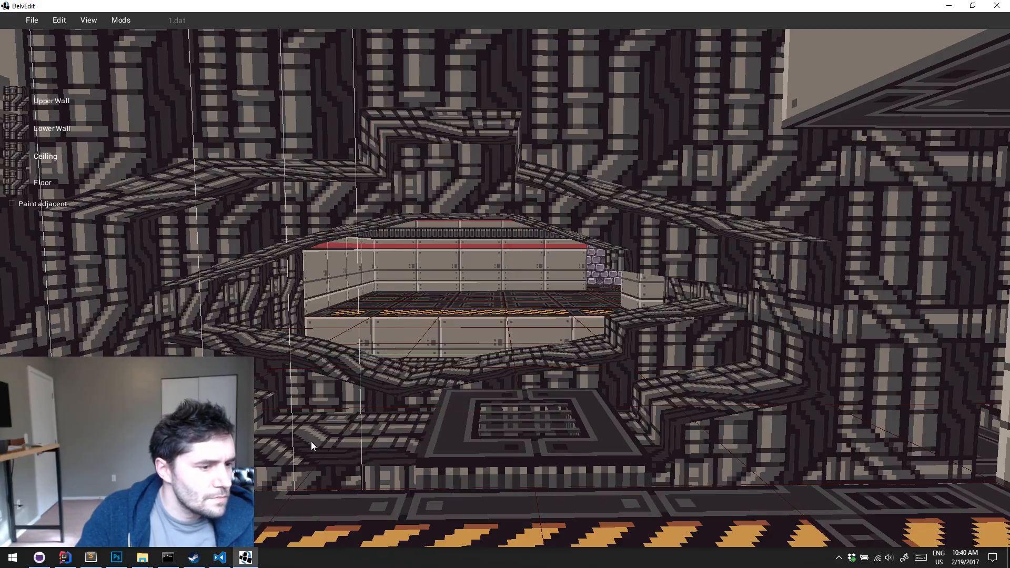
# Raise the adjoining ceiling edge on the side away from the catwalk to meet the raised middle section
pyautogui.click(318, 402)
pyautogui.moveTo(375, 171); pyautogui.dragTo(378, 127)
pyautogui.press('s')
pyautogui.press('a')
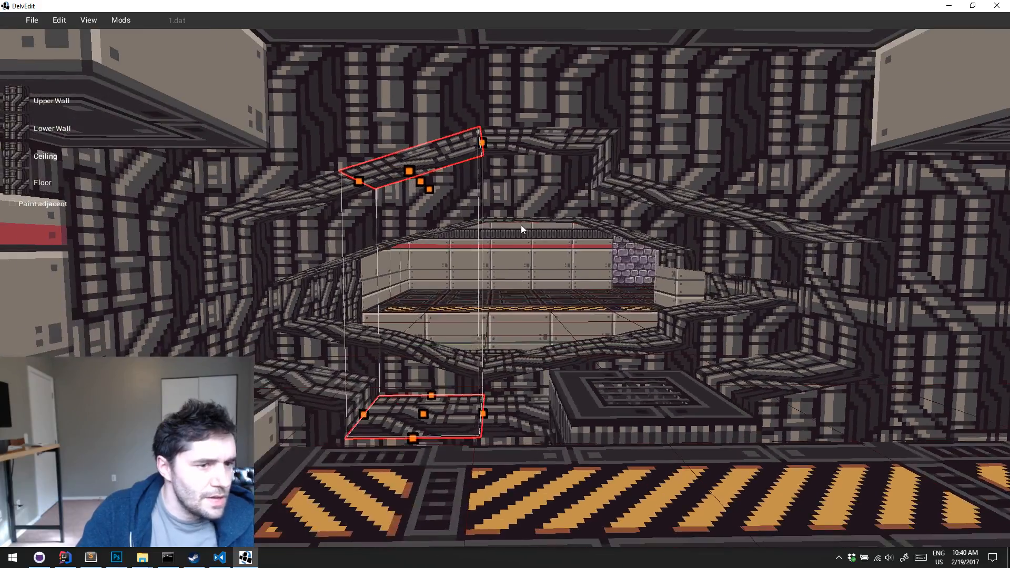
pyautogui.press('Escape')
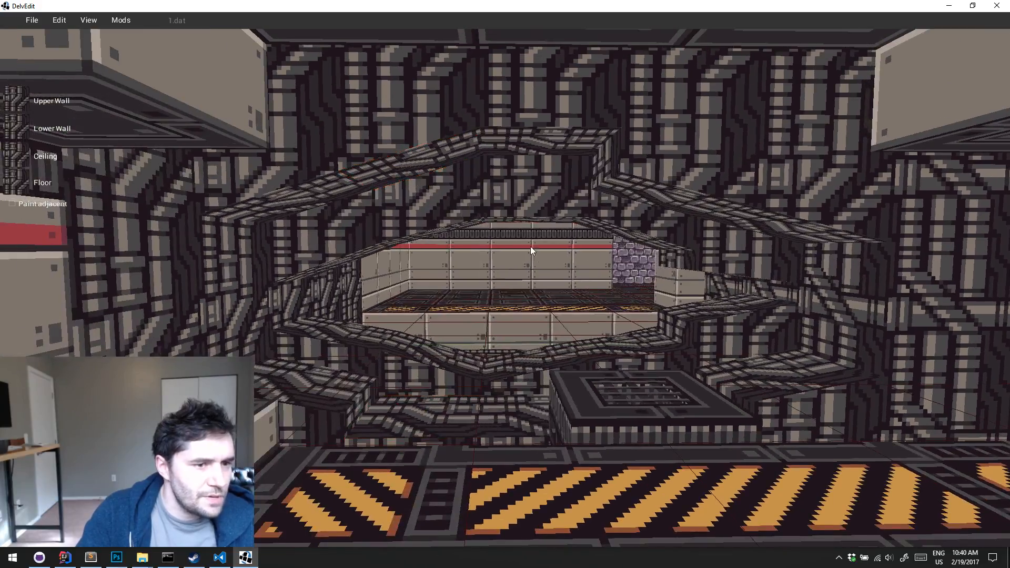
# Slope the raised middle ceiling section by lowering its catwalk-side edge
pyautogui.click(493, 367)
pyautogui.moveTo(598, 156); pyautogui.dragTo(604, 159)
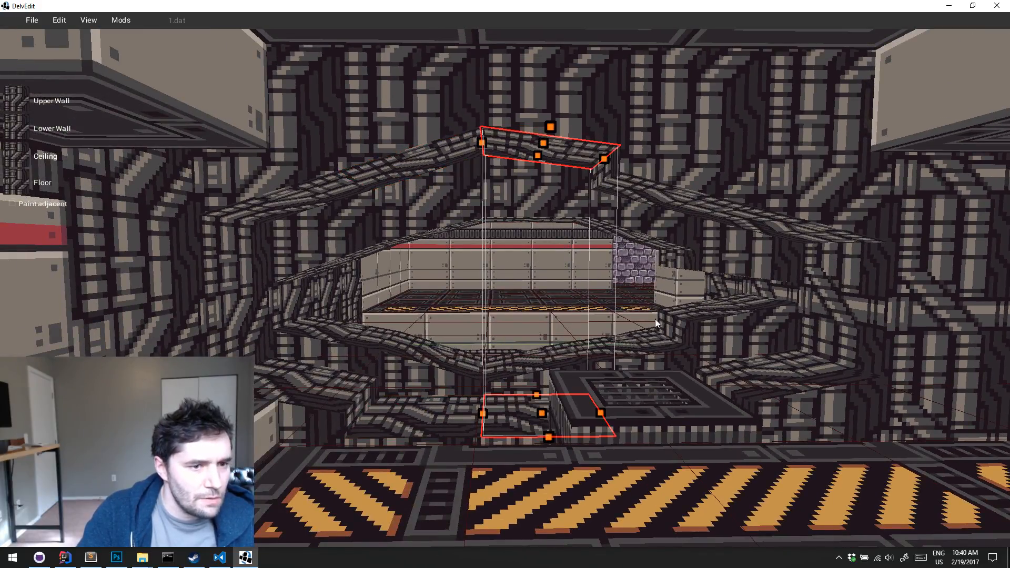
pyautogui.press('Escape')
# Raise the ceiling above the catwalk and the next outer ceiling section to form a continuous arch
pyautogui.press('w')
pyautogui.moveTo(639, 375); pyautogui.dragTo(639, 375, button='right')
pyautogui.click(664, 458)
pyautogui.press('s')
pyautogui.moveTo(664, 457); pyautogui.dragTo(664, 458, button='right')
pyautogui.moveTo(593, 196); pyautogui.dragTo(598, 179)
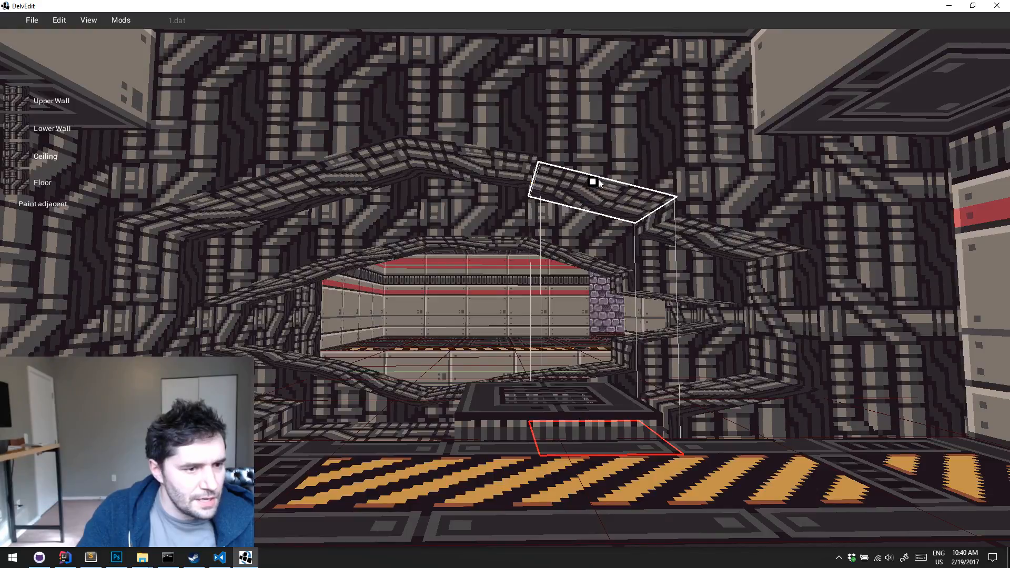
pyautogui.press('Escape')
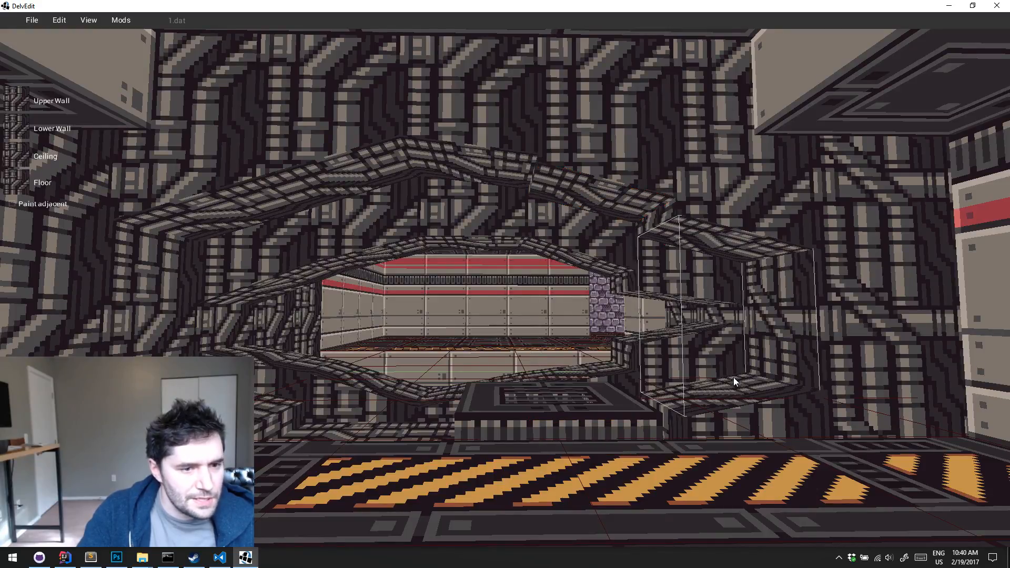
pyautogui.click(734, 376)
pyautogui.press('Escape')
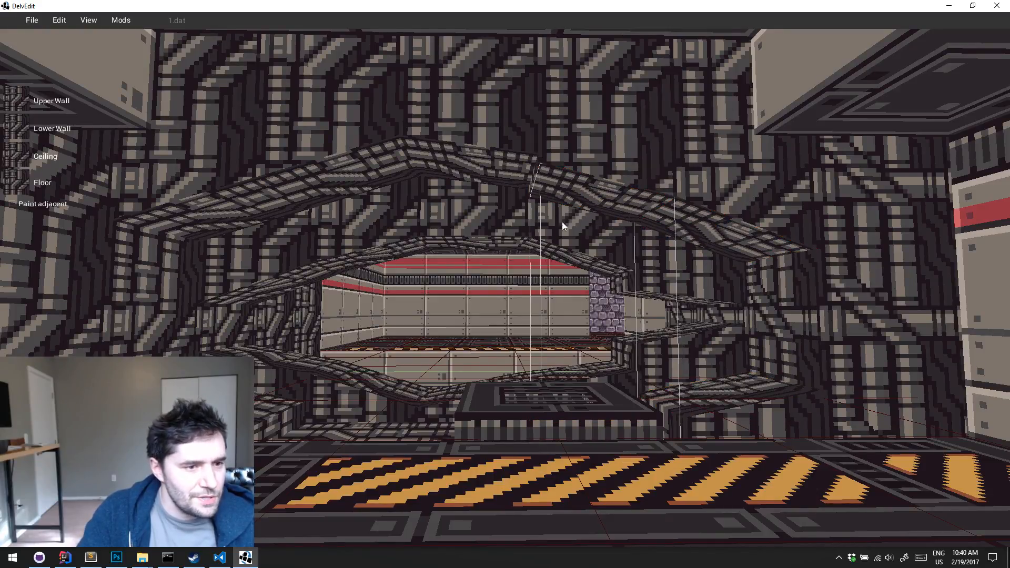
# Flatten the arch's peak by lowering the high edge of the middle tile's ceiling
pyautogui.click(469, 261)
pyautogui.press('Escape')
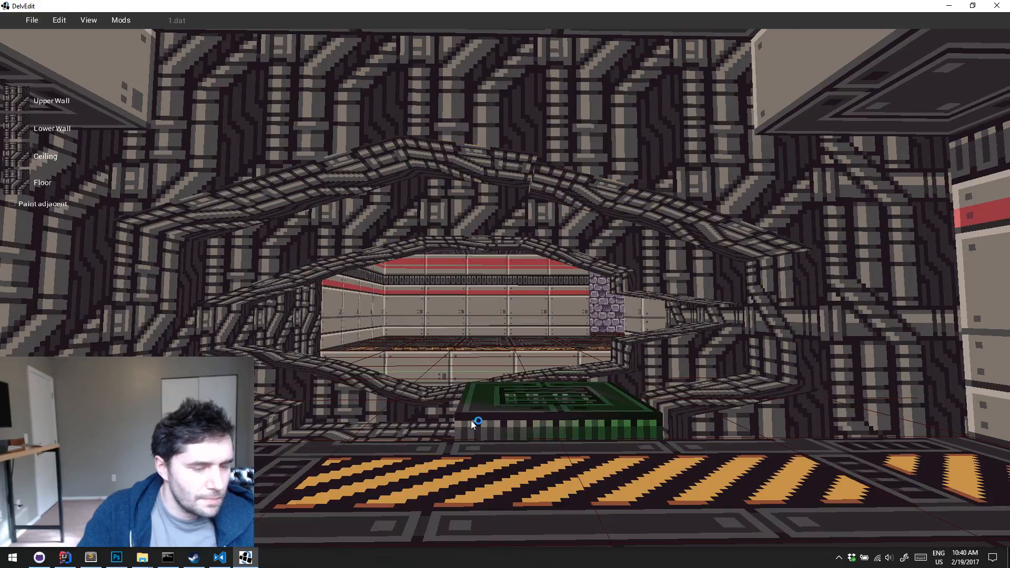
pyautogui.moveTo(471, 420); pyautogui.dragTo(471, 420, button='right')
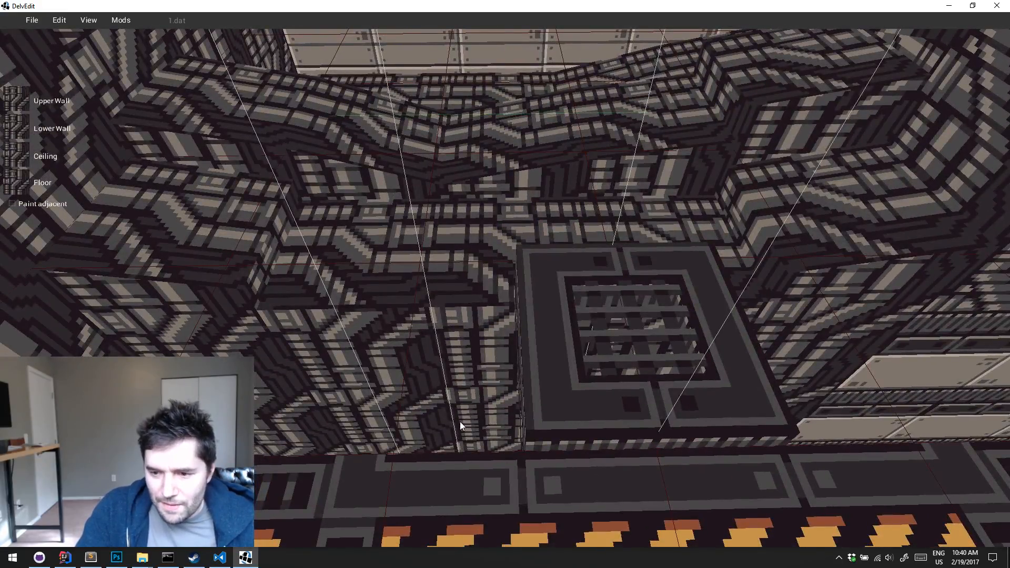
pyautogui.moveTo(460, 421); pyautogui.dragTo(459, 422, button='middle')
pyautogui.click(491, 308)
pyautogui.moveTo(491, 308); pyautogui.dragTo(491, 309, button='middle')
pyautogui.press('s')
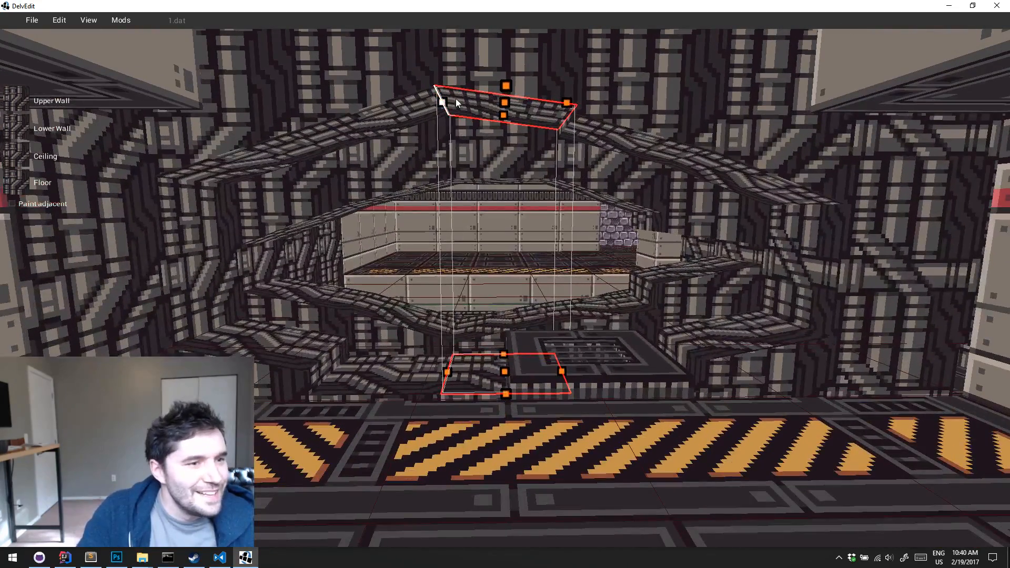
pyautogui.moveTo(442, 102); pyautogui.dragTo(504, 109)
pyautogui.press('Escape')
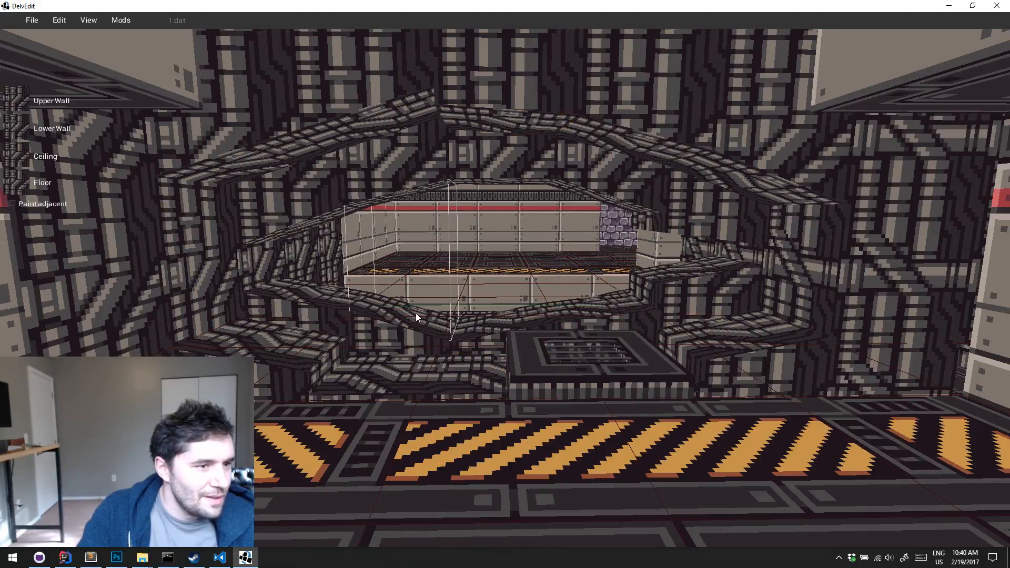
# Lower the adjoining ceiling edge to match the flattened peak, and raise the same tile's outer floor edge to slope it
pyautogui.click(410, 344)
pyautogui.moveTo(448, 113); pyautogui.dragTo(453, 111)
pyautogui.press('Escape')
pyautogui.click(397, 350)
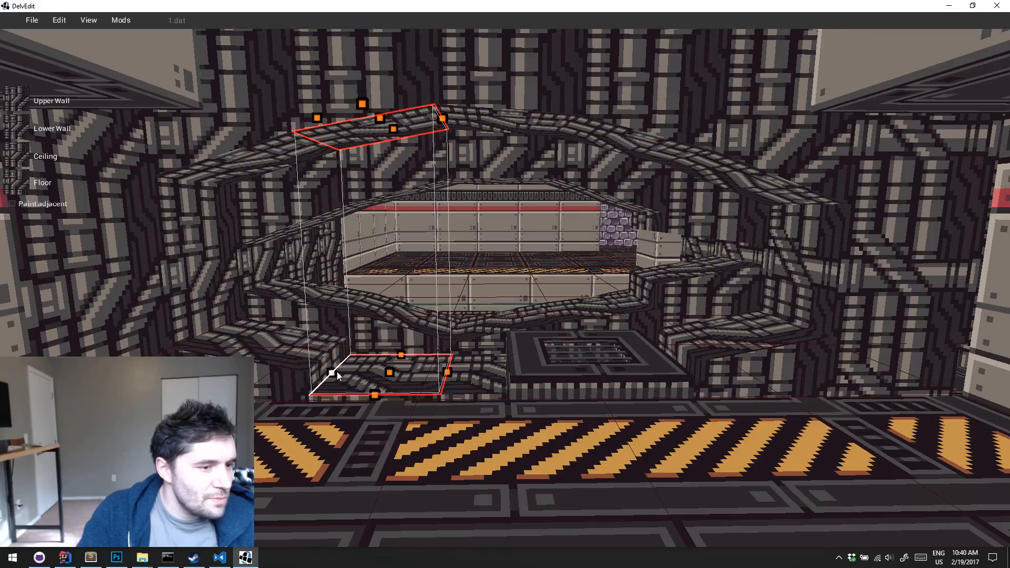
pyautogui.press('Escape')
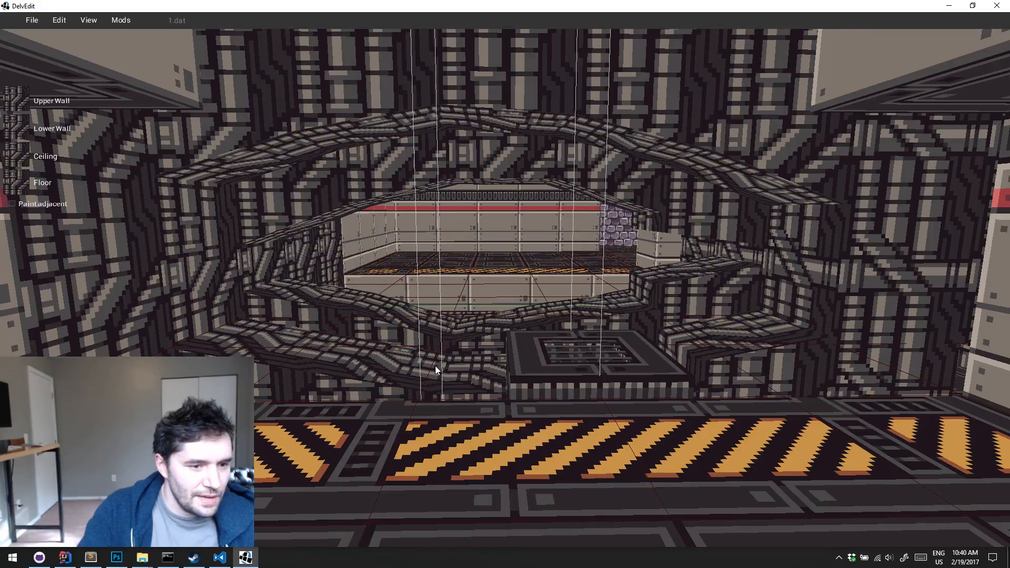
# Play-test the reshaped pit from inside the level, and return to the editor
pyautogui.press('w')
pyautogui.press('p')
pyautogui.press('w')
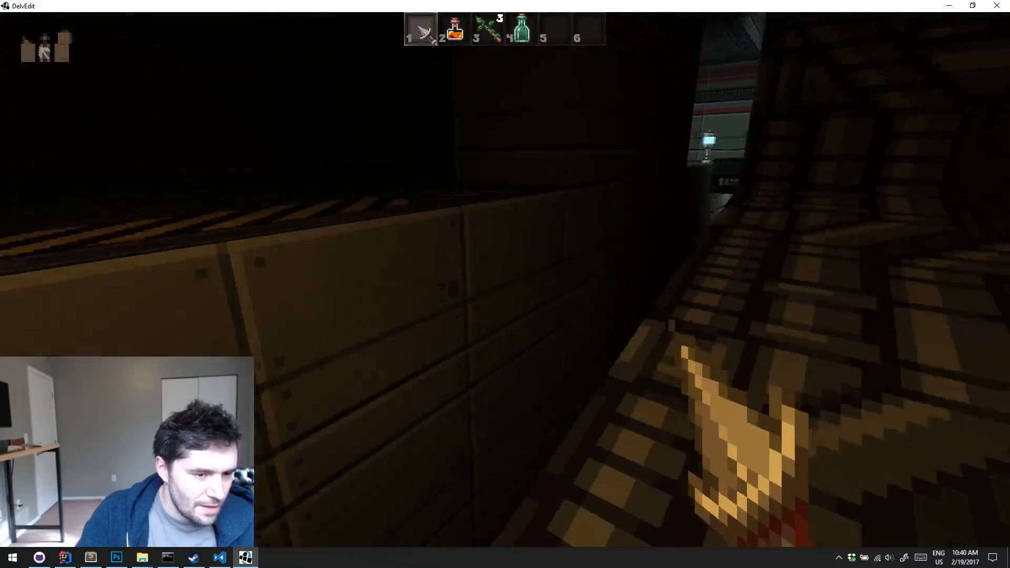
pyautogui.press('Escape')
pyautogui.press('s')
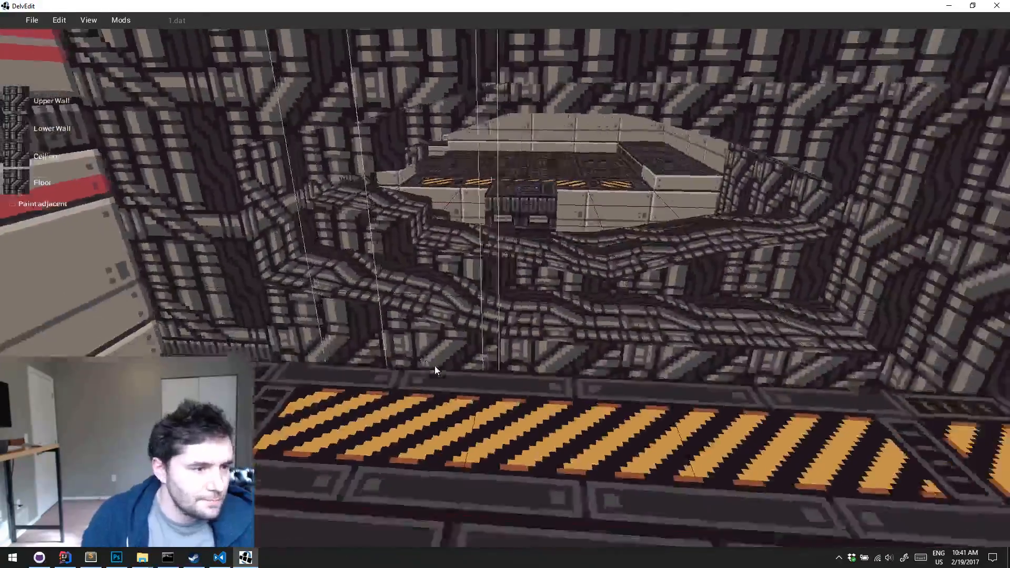
# Duplicate the catwalk and move the copy along the X axis across the pit to the opposite hazard-striped edge
pyautogui.press('w')
pyautogui.moveTo(435, 365); pyautogui.dragTo(435, 365, button='right')
pyautogui.press('s')
pyautogui.click(533, 411)
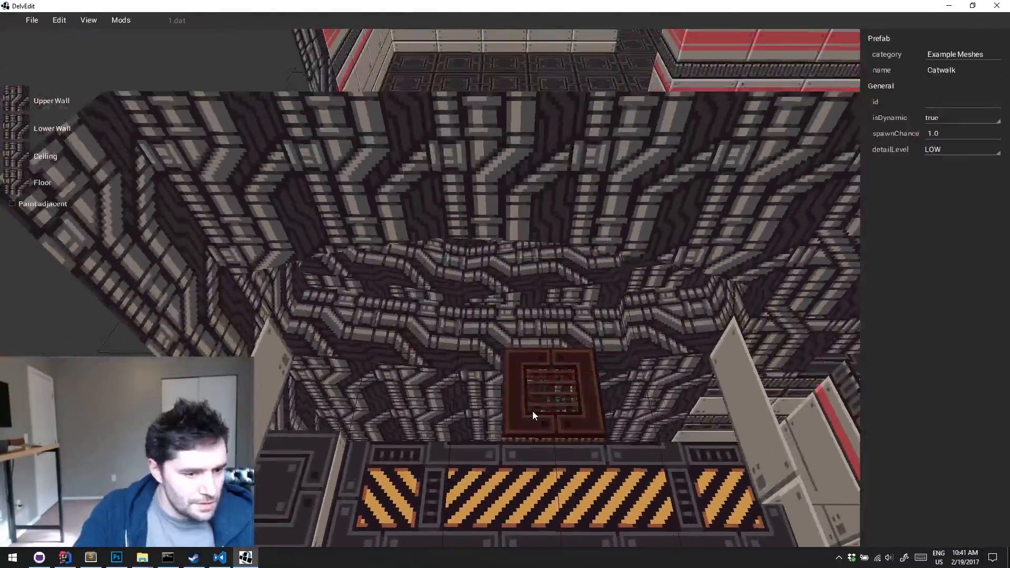
pyautogui.press('s')
pyautogui.moveTo(533, 411); pyautogui.dragTo(532, 412, button='right')
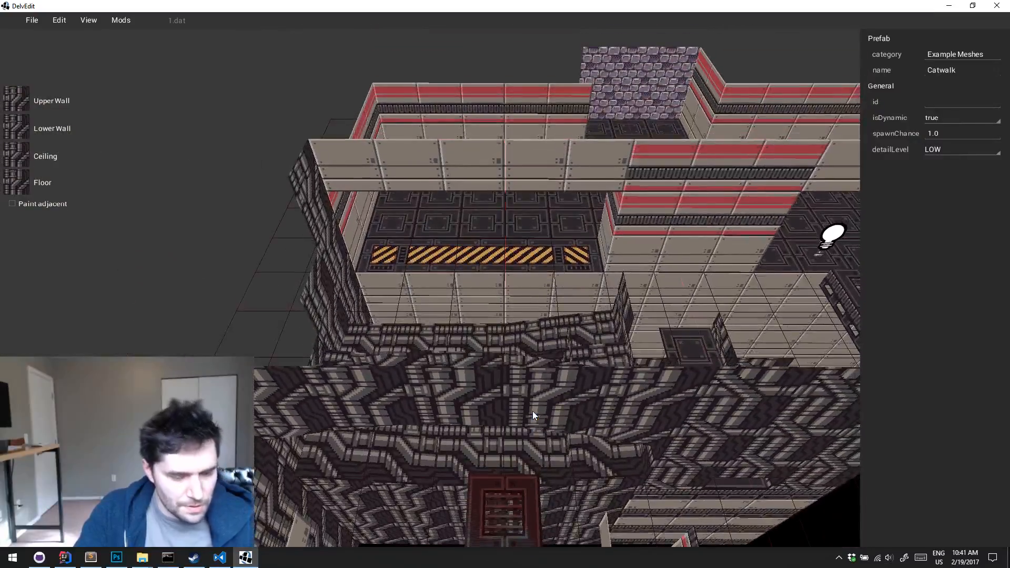
pyautogui.press('x')
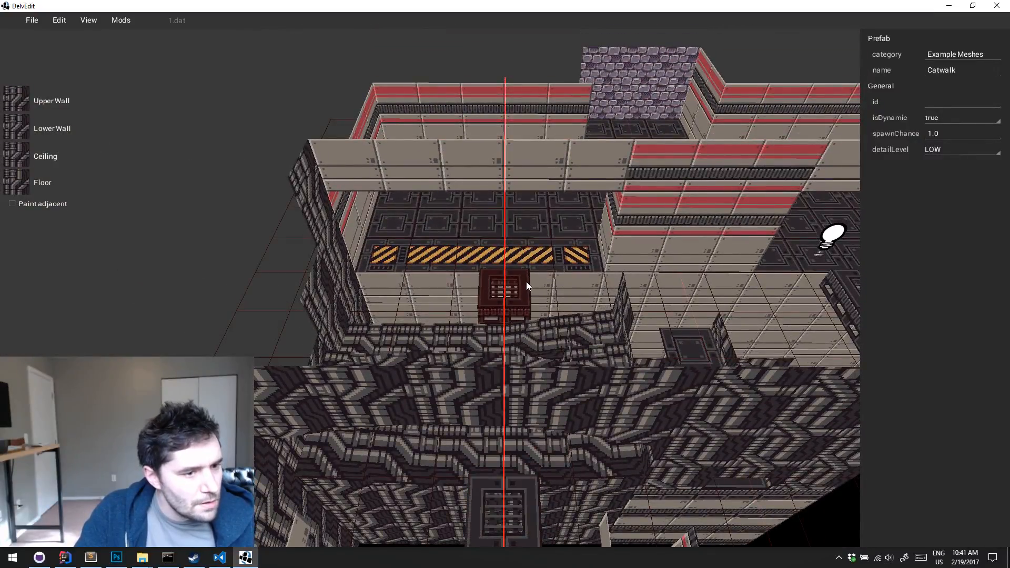
# Play-test the pit with catwalks on both sides, and return to the editor
pyautogui.press('w')
pyautogui.moveTo(527, 282); pyautogui.dragTo(526, 284, button='right')
pyautogui.press('p')
pyautogui.press('w')
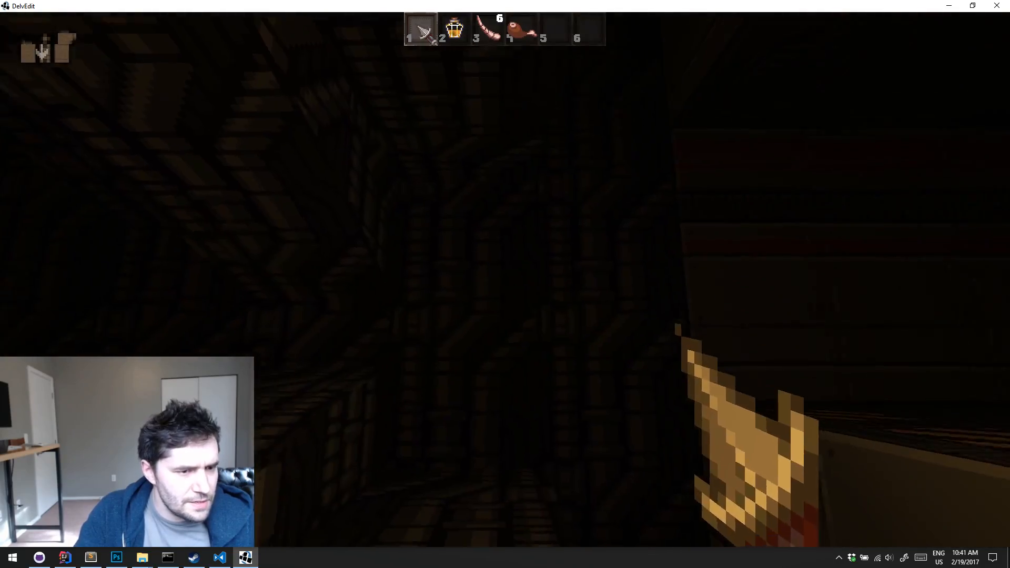
pyautogui.press('Escape')
# Carve a pipe-floored extension outward beyond the end wall of the pit
pyautogui.press('s')
pyautogui.moveTo(546, 295); pyautogui.dragTo(546, 295, button='right')
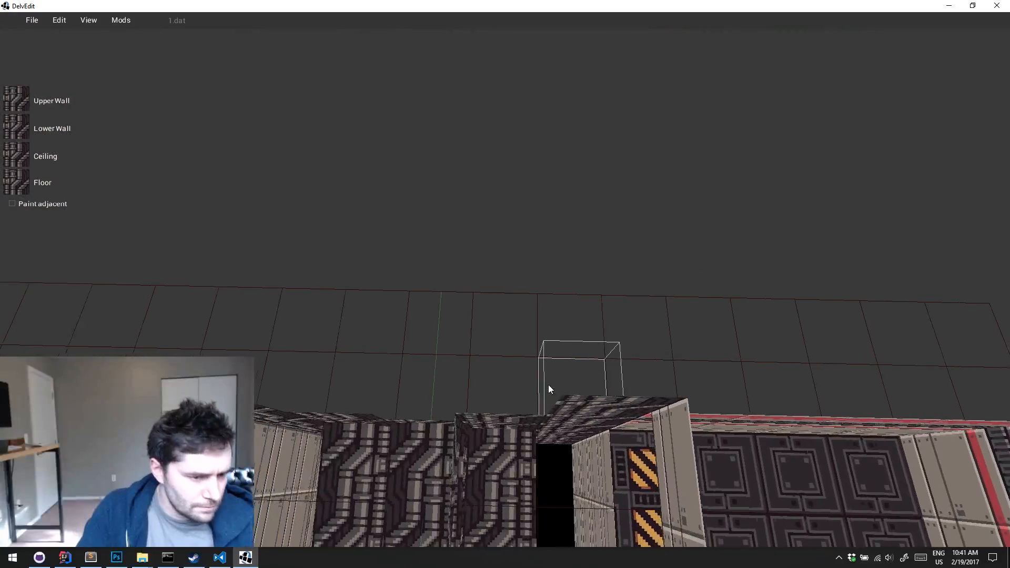
pyautogui.moveTo(574, 339); pyautogui.dragTo(574, 340, button='right')
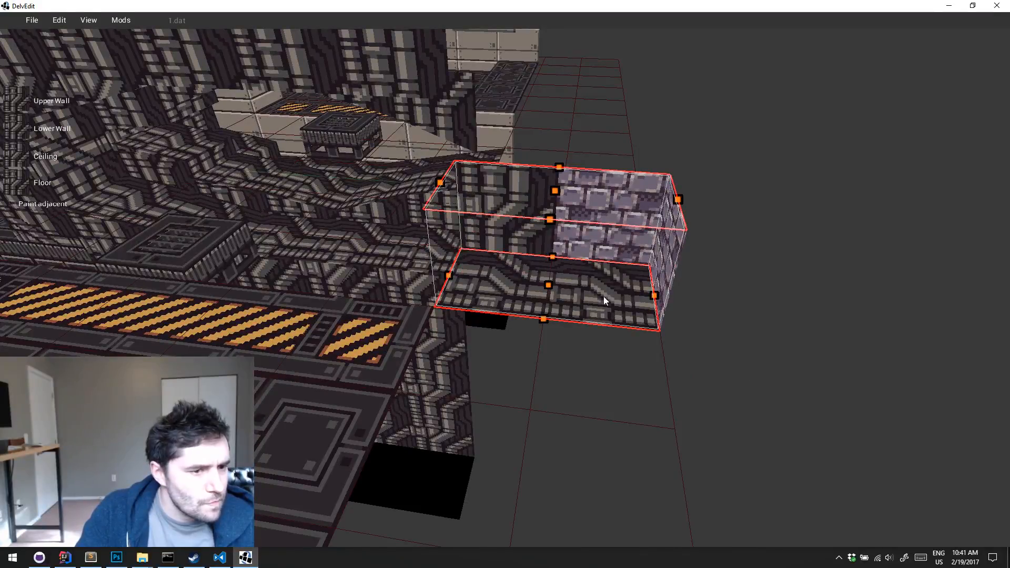
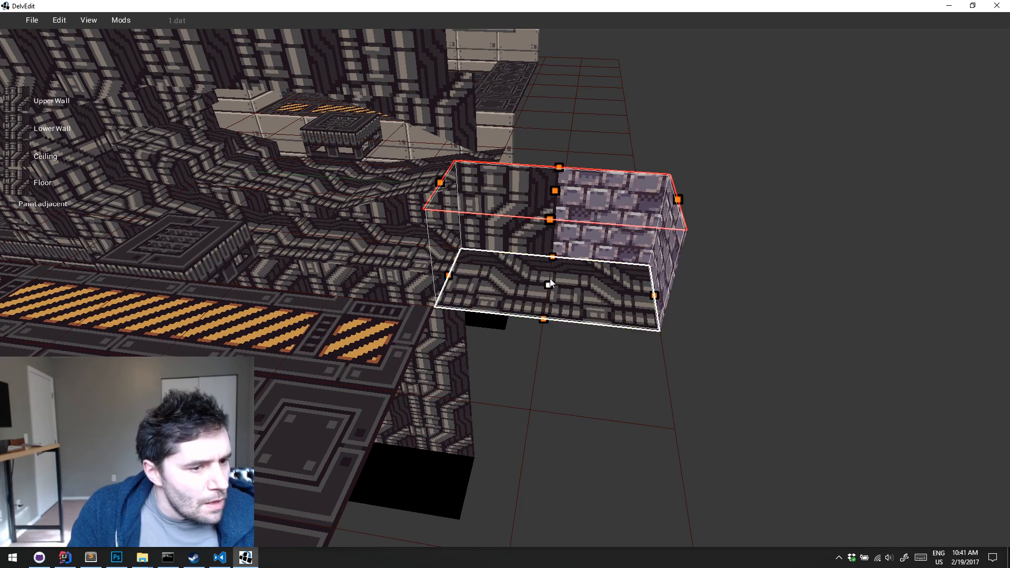
# Raise the floor of the outer tile in the small tunnel behind the red-striped wall
pyautogui.moveTo(550, 279); pyautogui.dragTo(552, 188)
pyautogui.moveTo(552, 187); pyautogui.dragTo(551, 187, button='middle')
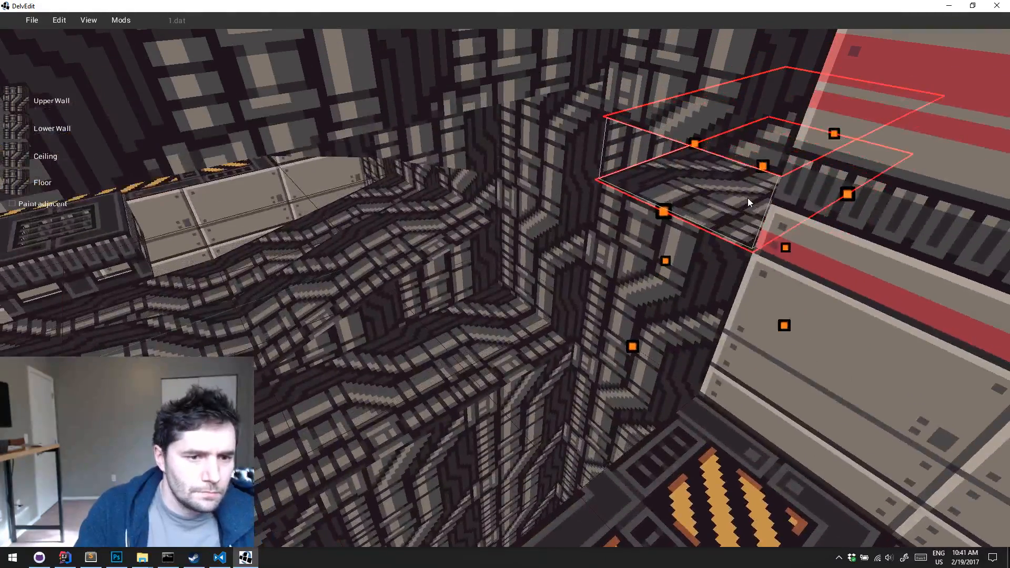
pyautogui.press('w')
pyautogui.moveTo(809, 213); pyautogui.dragTo(809, 214, button='middle')
pyautogui.press('s')
pyautogui.moveTo(781, 78); pyautogui.dragTo(781, 78, button='middle')
pyautogui.press('w')
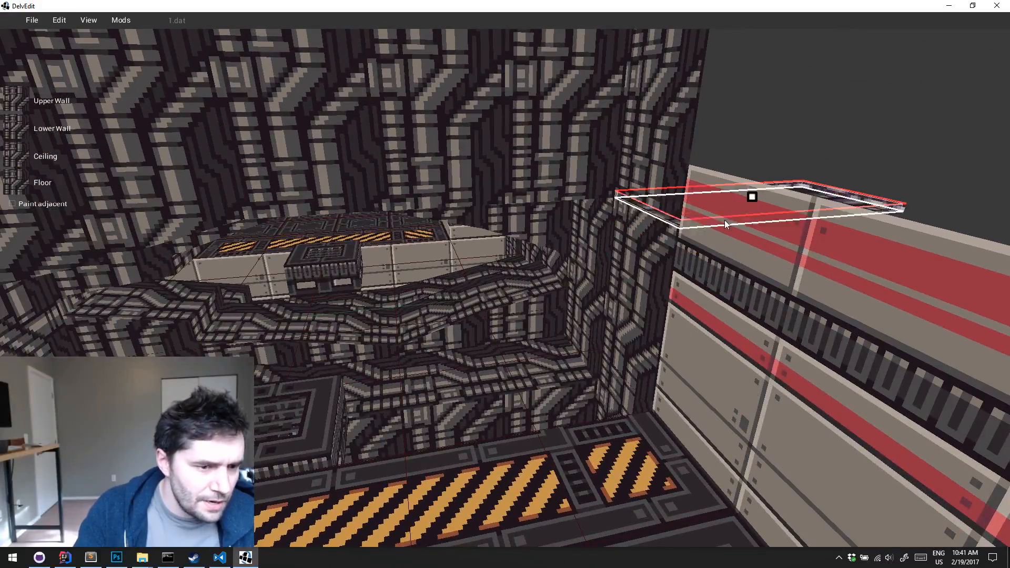
pyautogui.click(720, 242)
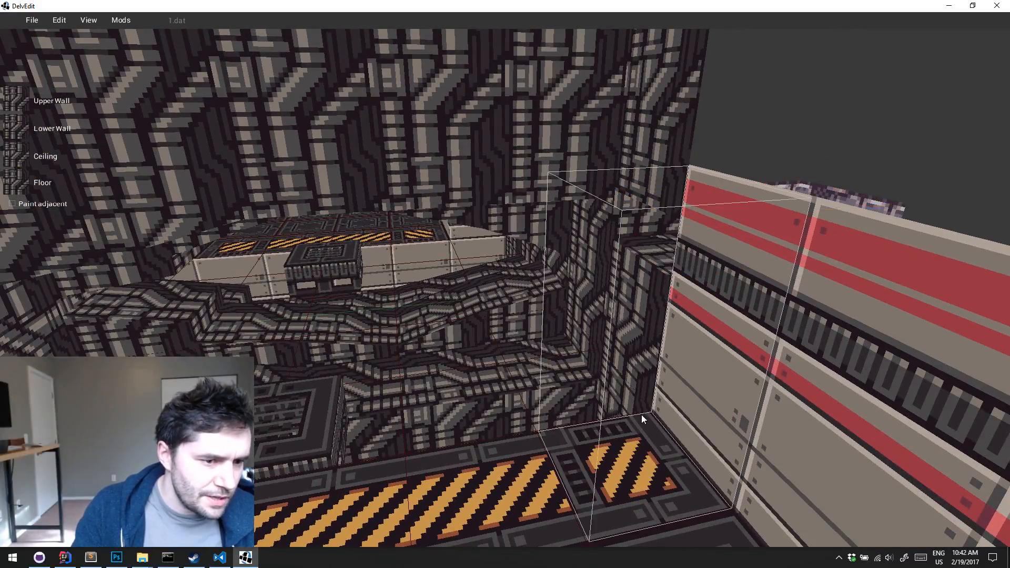
pyautogui.click(660, 385)
# Adjust the height of the ceiling edges on the tunnel tile beside the pipe-textured wall
pyautogui.press('a')
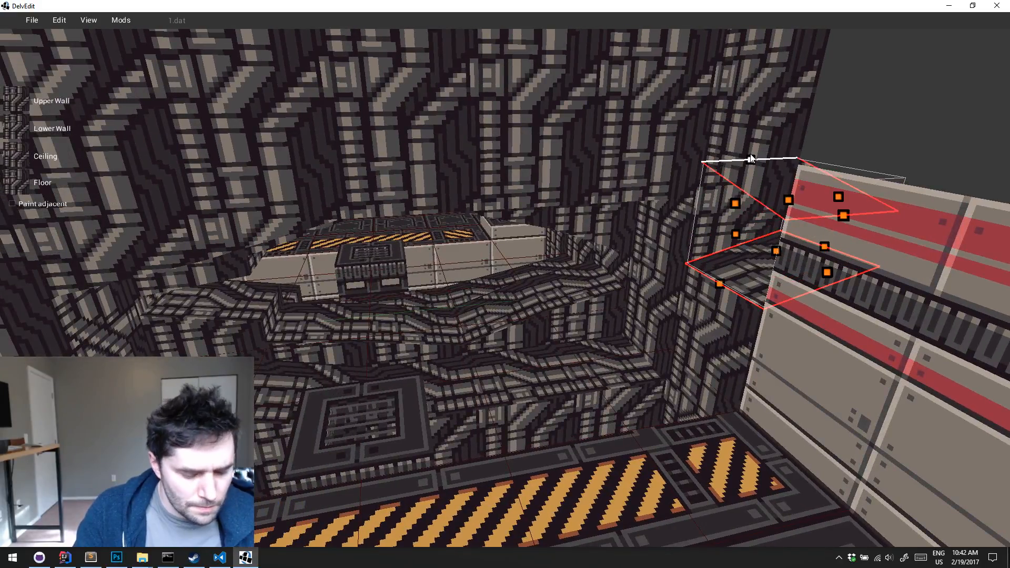
pyautogui.click(747, 368)
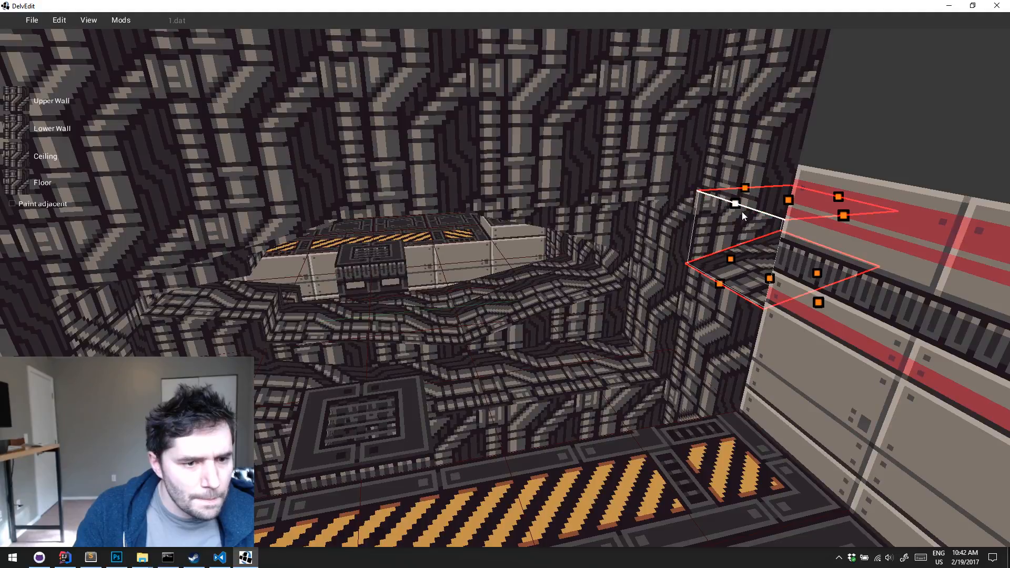
pyautogui.moveTo(741, 206); pyautogui.dragTo(743, 162)
# Paint the tunnel's outer tile and its adjoining side wall with the dark pipe texture, and turn Paint adjacent off
pyautogui.press('d')
pyautogui.moveTo(791, 230); pyautogui.dragTo(791, 230, button='right')
pyautogui.click(733, 286)
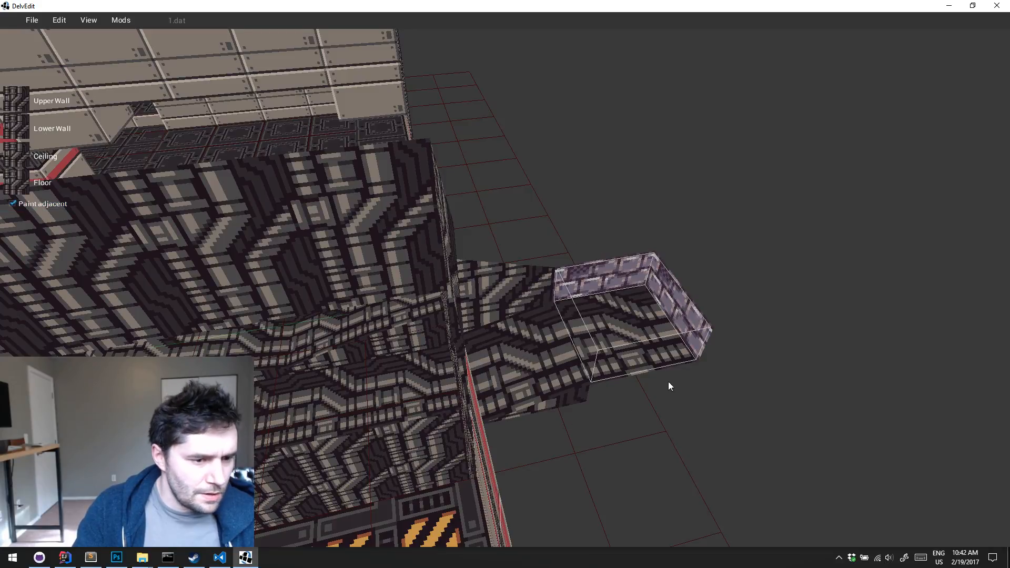
pyautogui.press('1')
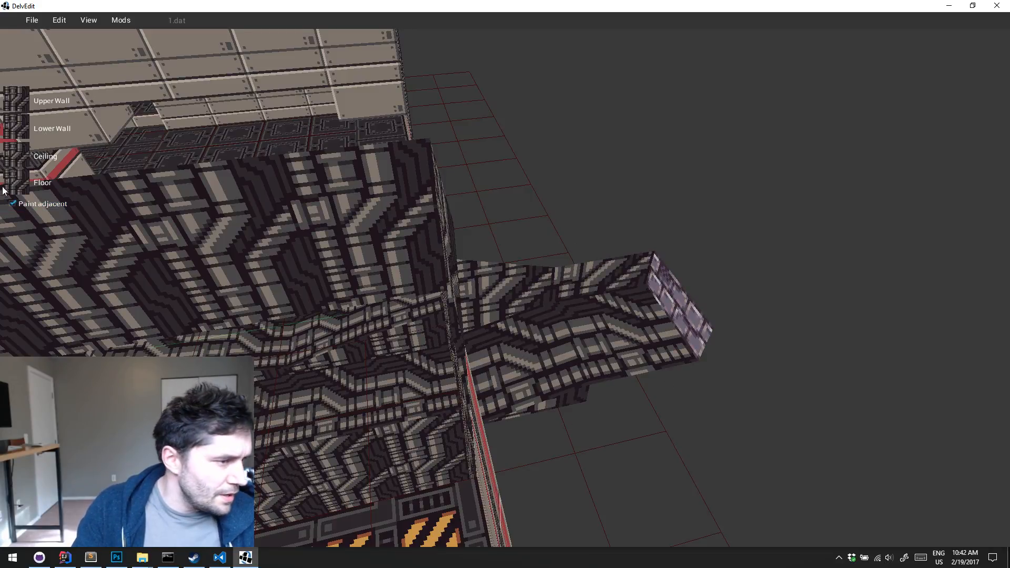
pyautogui.press('s')
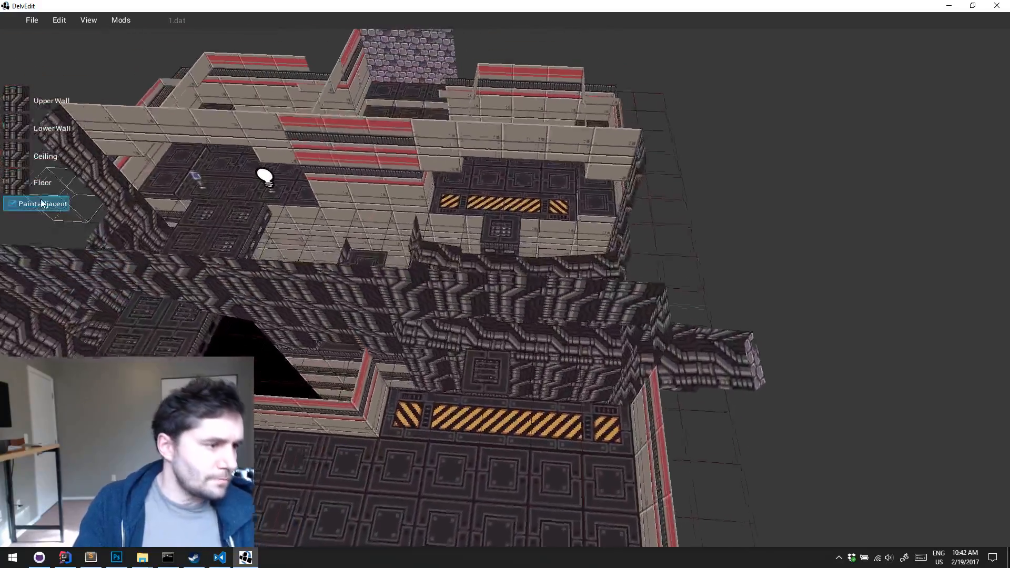
pyautogui.click(42, 203)
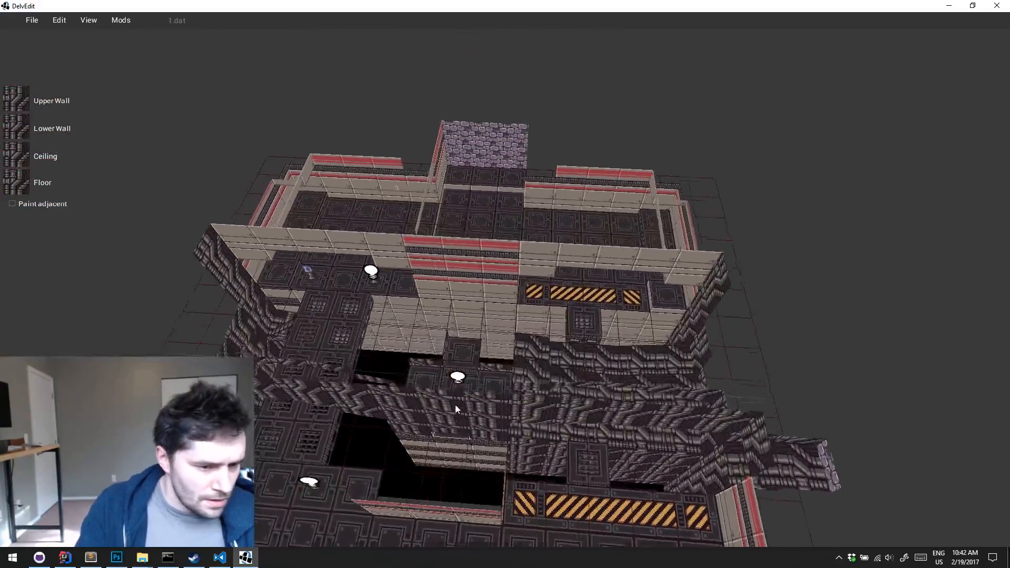
# Duplicate the red light of range 2.0, move the copy across to the tunnel's outer end, and raise it to tunnel height
pyautogui.click(457, 406)
pyautogui.moveTo(456, 409); pyautogui.dragTo(780, 496)
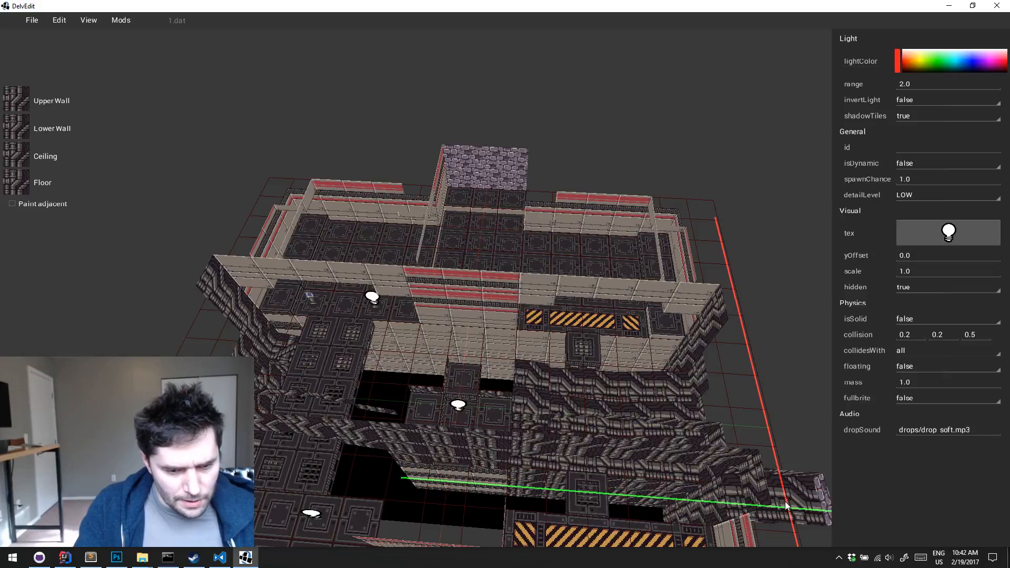
pyautogui.press('w')
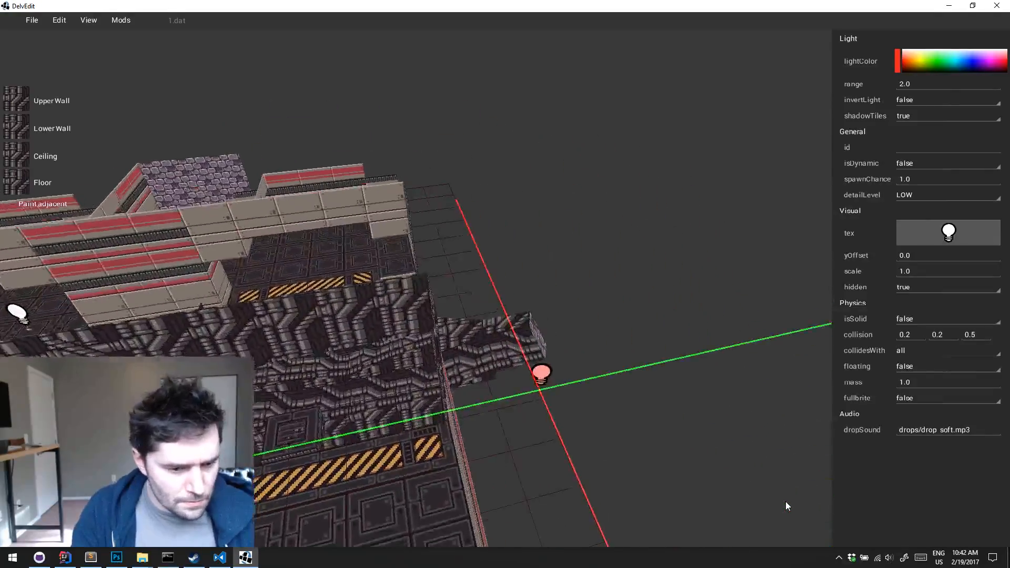
pyautogui.press('s')
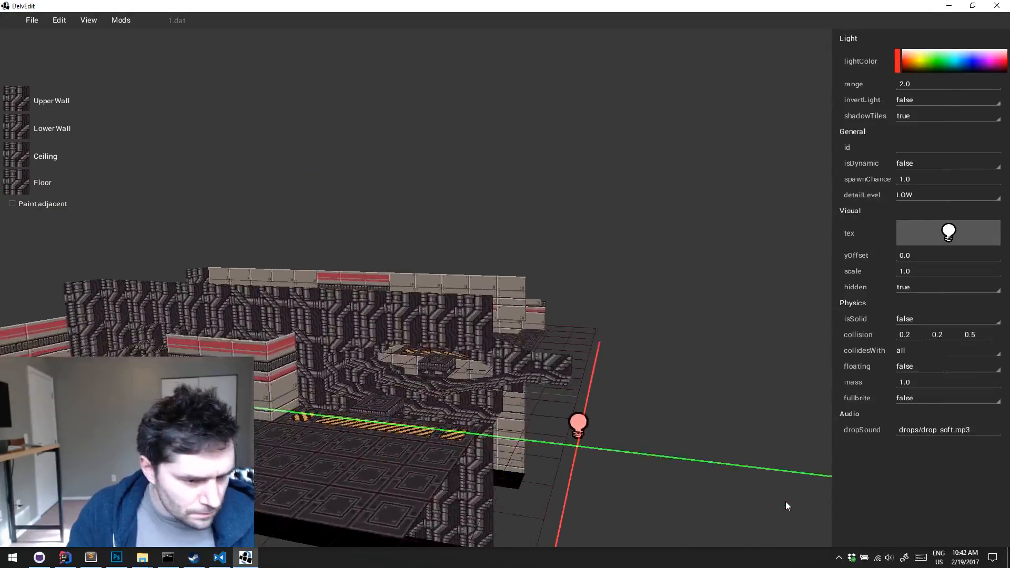
pyautogui.press('w')
pyautogui.press('z')
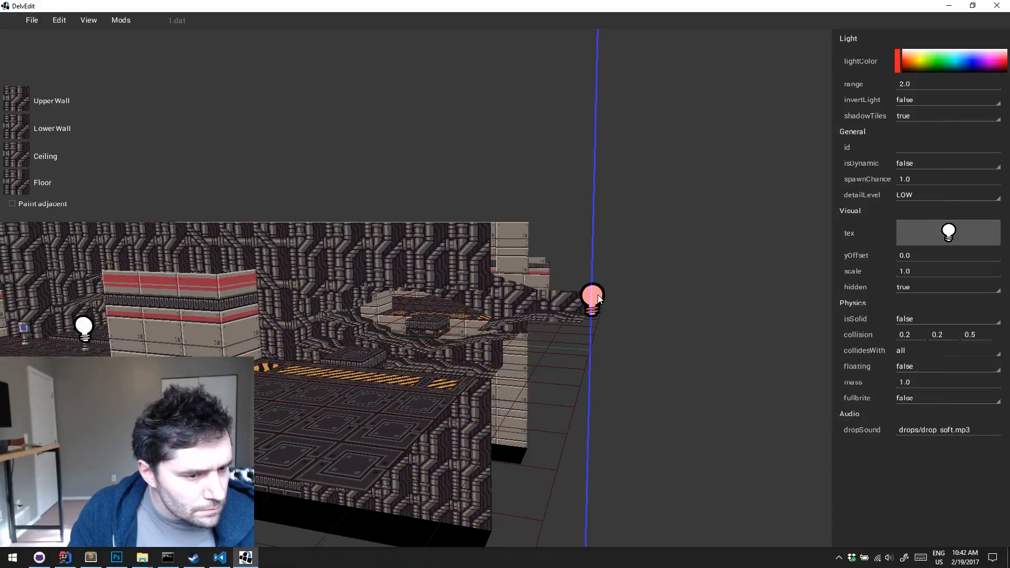
pyautogui.press('w')
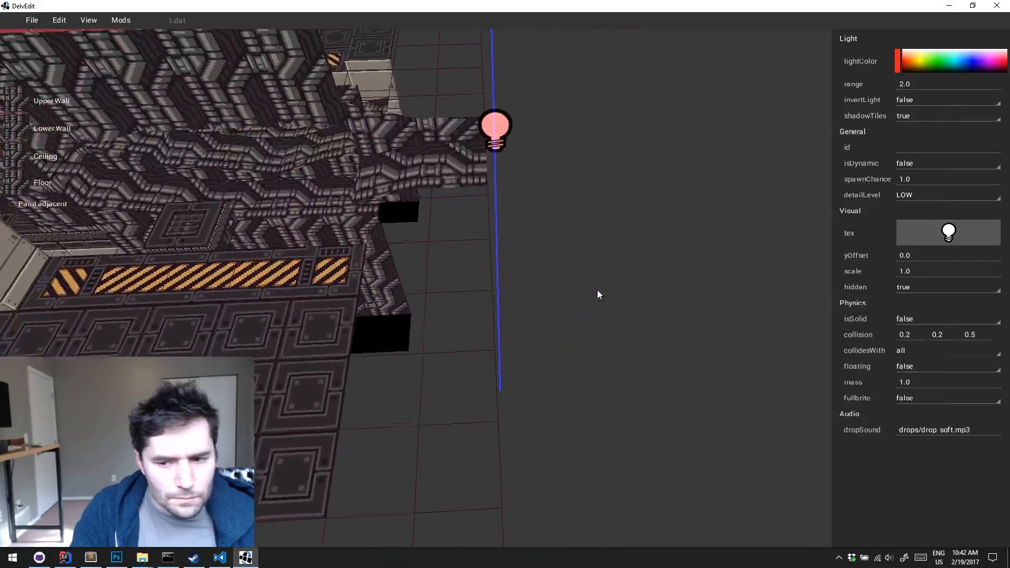
# Shift the copied red light sideways into the tunnel, just in front of its brick end wall
pyautogui.press('a')
pyautogui.press('w')
pyautogui.click(606, 327)
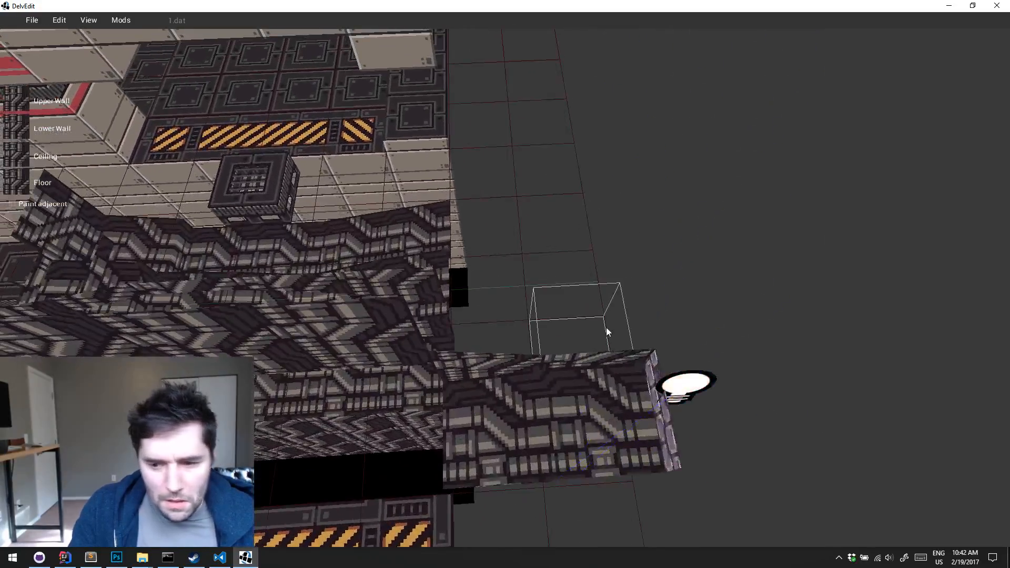
pyautogui.click(682, 399)
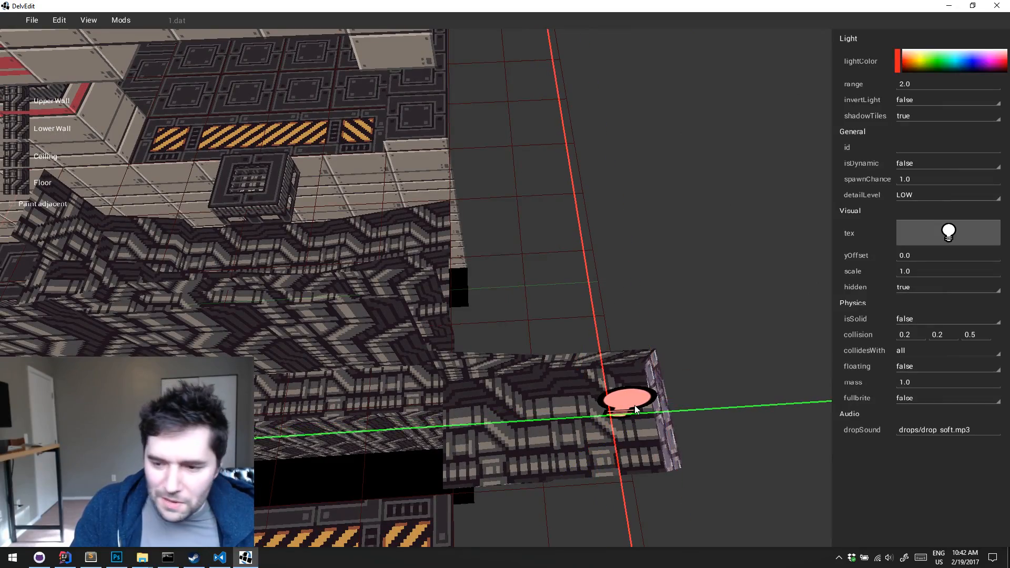
pyautogui.press('Escape')
pyautogui.moveTo(634, 405); pyautogui.dragTo(634, 406, button='right')
# Playtest the level to check the red light's glow from the tunnel opening, and return to the editor
pyautogui.press('p')
pyautogui.press('w')
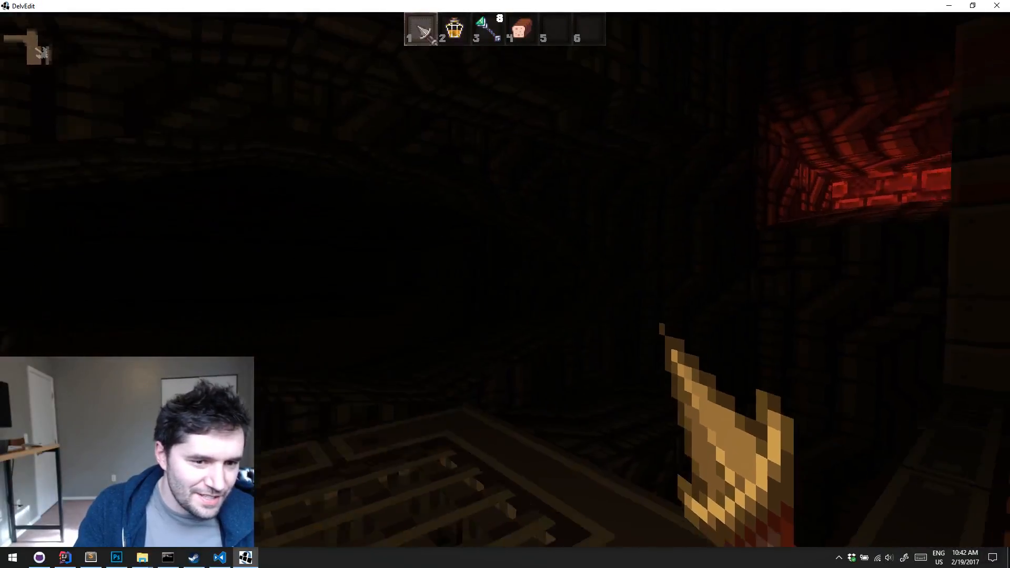
pyautogui.press('w')
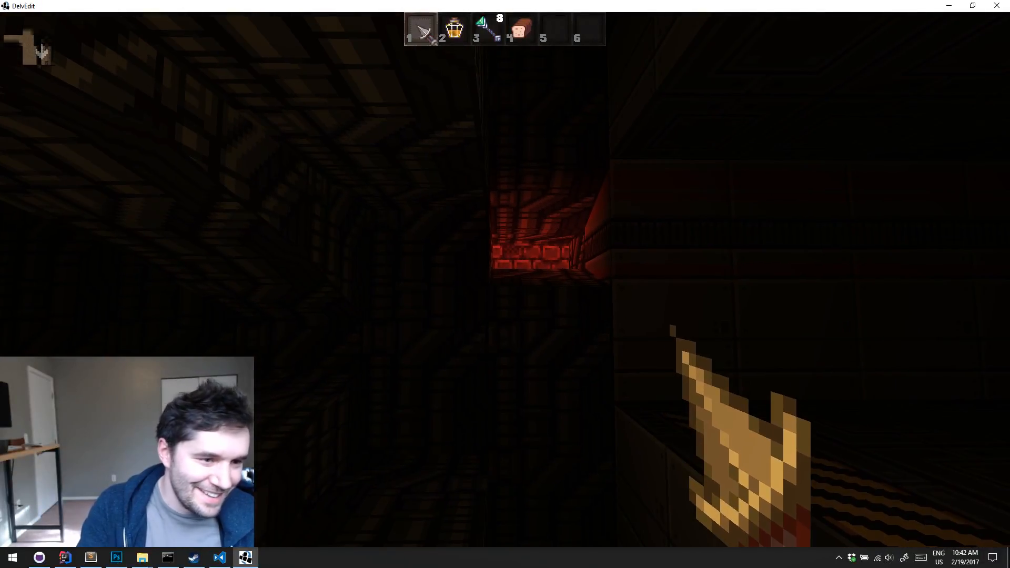
pyautogui.press('d')
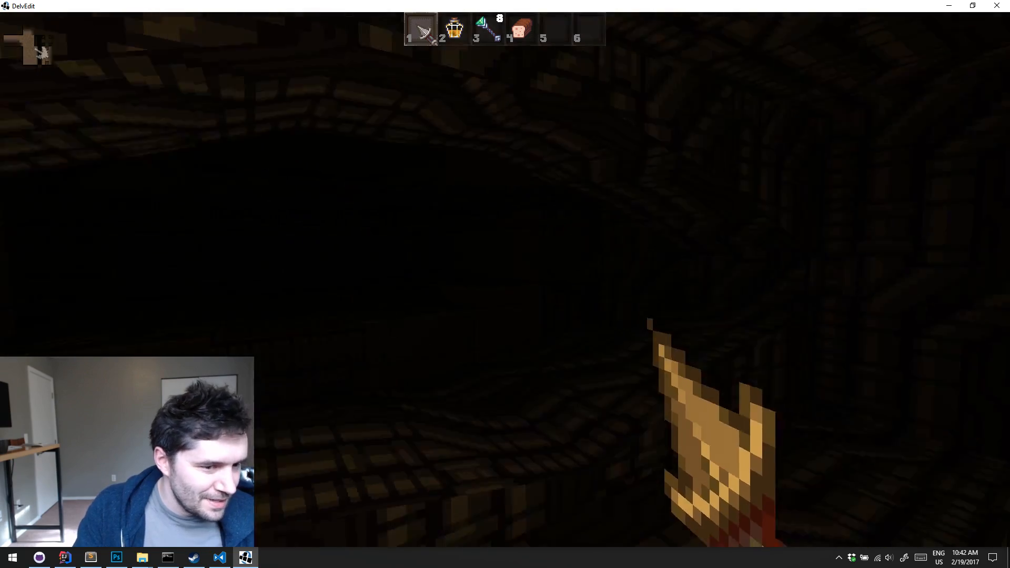
pyautogui.press('Escape')
# Select the tunnel tiles and raise their ceiling and floor so the opening sits higher on the wall
pyautogui.press('s')
pyautogui.moveTo(634, 406); pyautogui.dragTo(635, 405, button='right')
pyautogui.press('d')
pyautogui.click(488, 343)
pyautogui.moveTo(486, 342); pyautogui.dragTo(486, 342, button='right')
pyautogui.moveTo(469, 263); pyautogui.dragTo(456, 192)
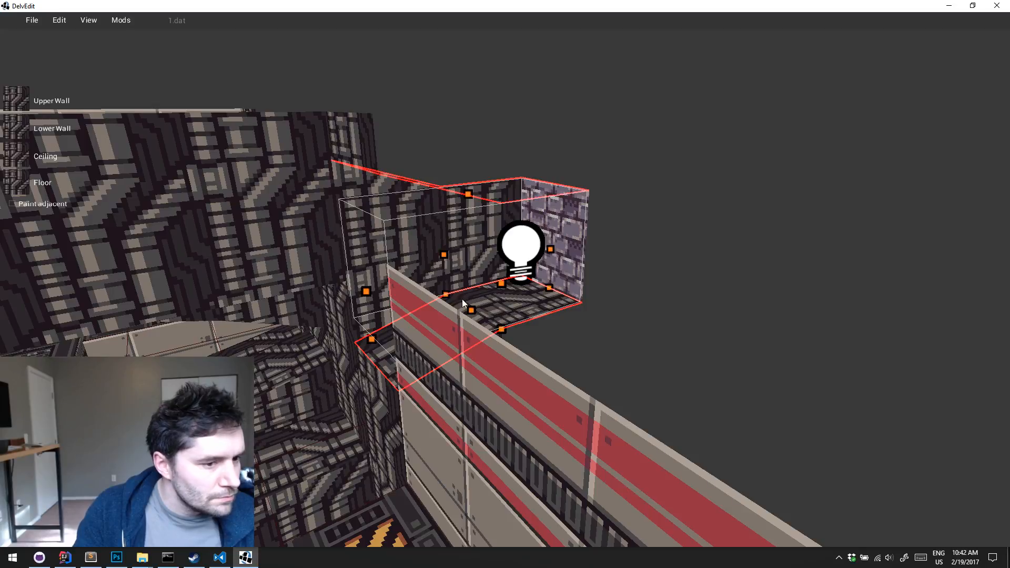
pyautogui.moveTo(462, 299); pyautogui.dragTo(475, 219)
# Raise the red light vertically to sit above the tunnel's lifted floor
pyautogui.click(529, 266)
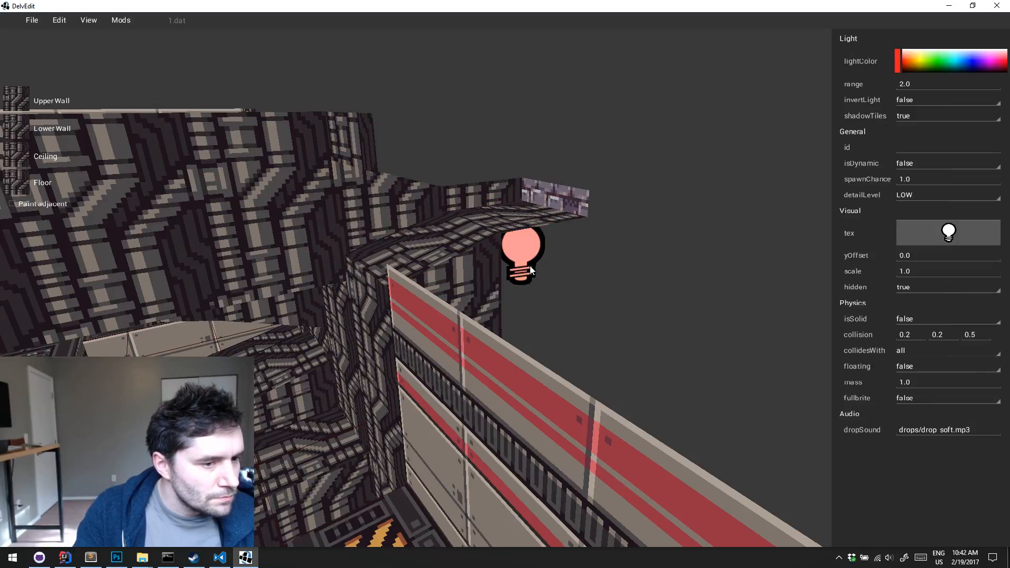
pyautogui.press('z')
pyautogui.moveTo(529, 266); pyautogui.dragTo(529, 190)
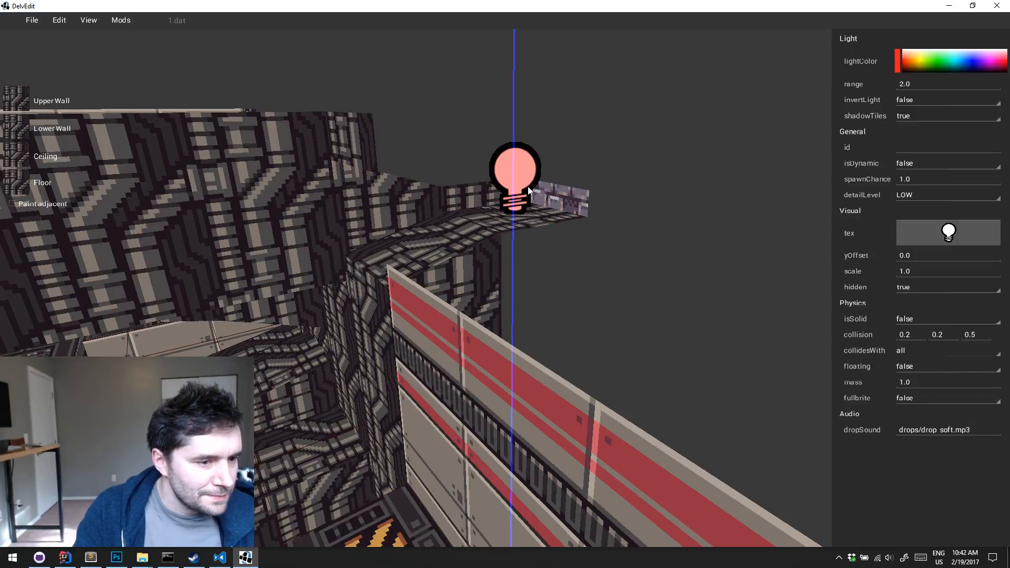
pyautogui.press('Escape')
# Playtest from the hazard-striped walkway to inspect the raised tunnel and its red lighting, and return to the editor
pyautogui.press('Left')
pyautogui.press('Down')
pyautogui.press('w')
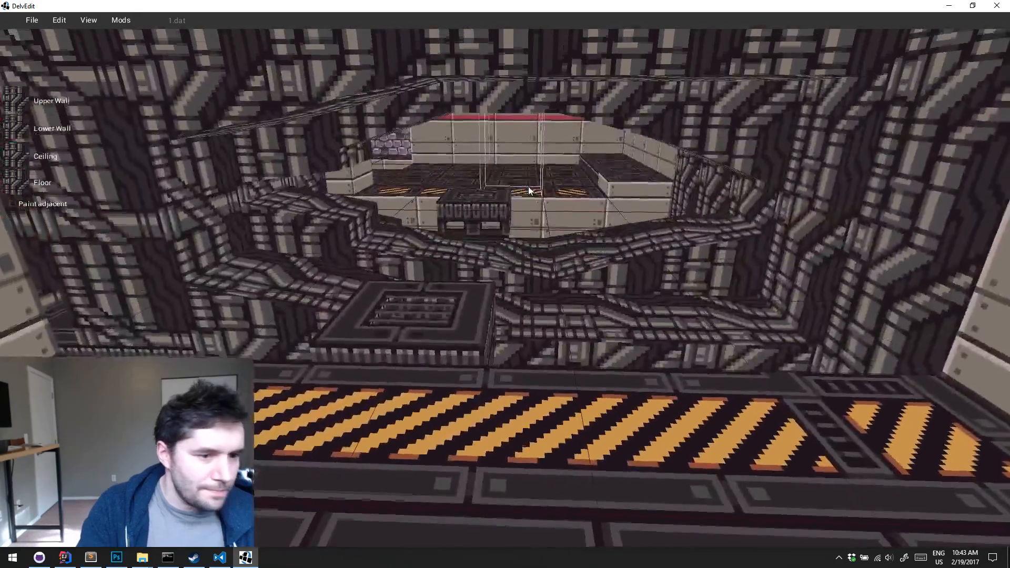
pyautogui.press('w')
pyautogui.press('p')
pyautogui.press('w')
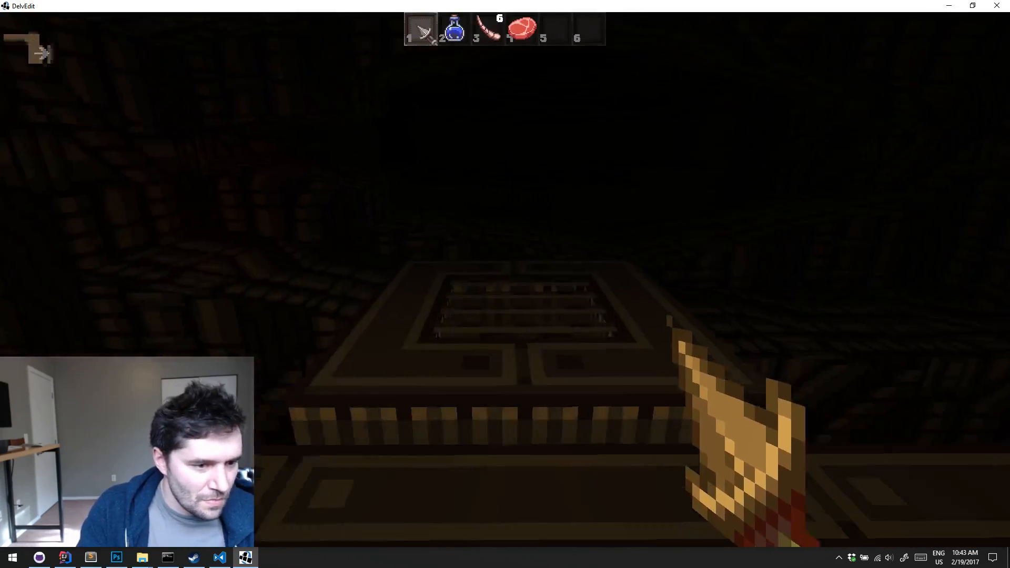
pyautogui.press('w')
pyautogui.press('w')
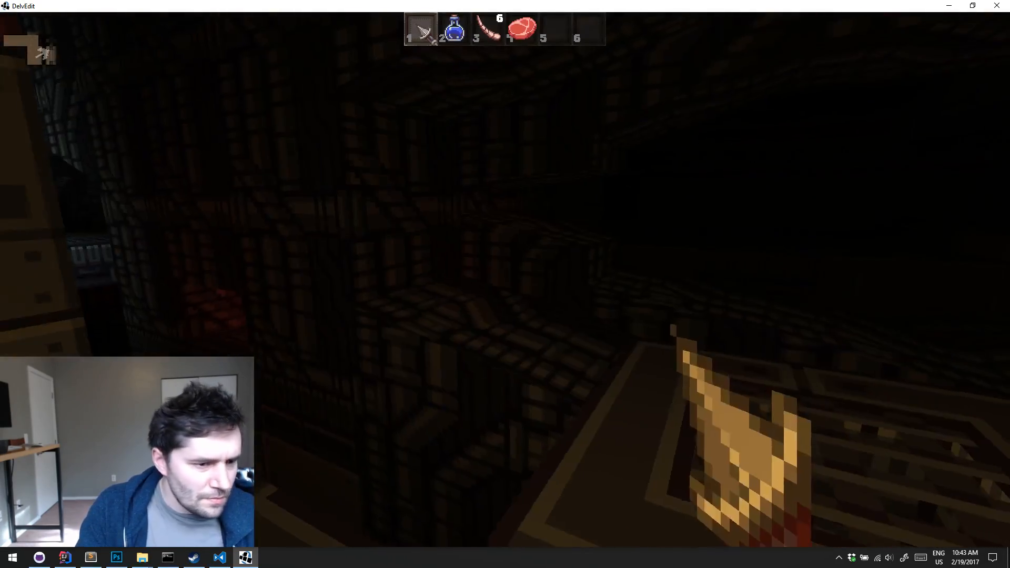
pyautogui.press('w')
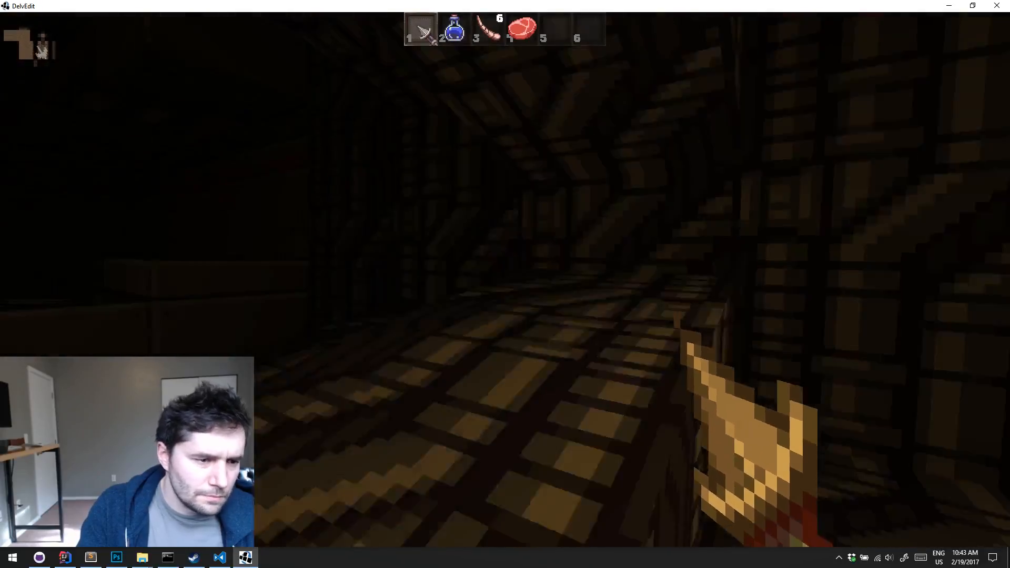
pyautogui.press('w')
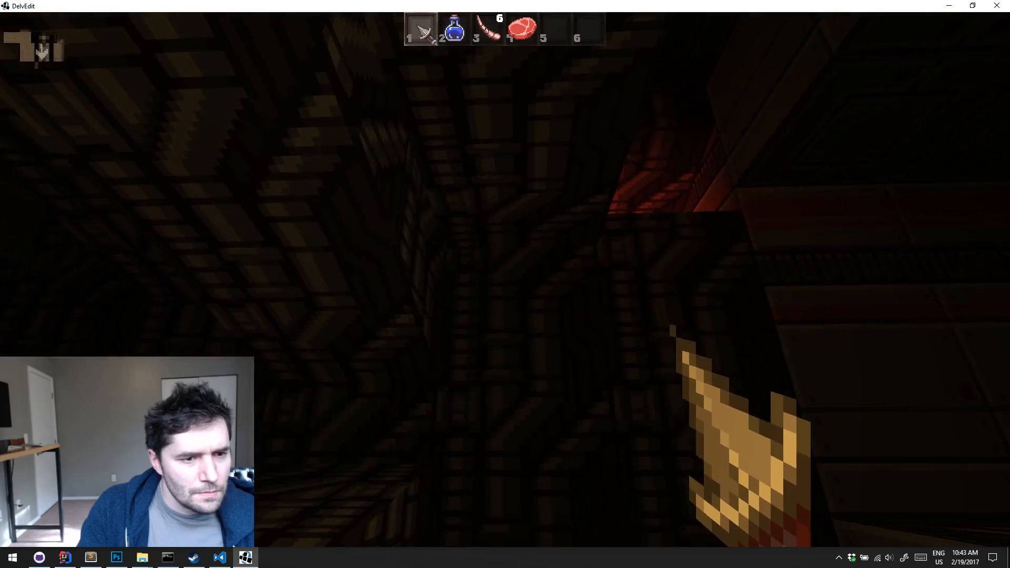
pyautogui.press('Escape')
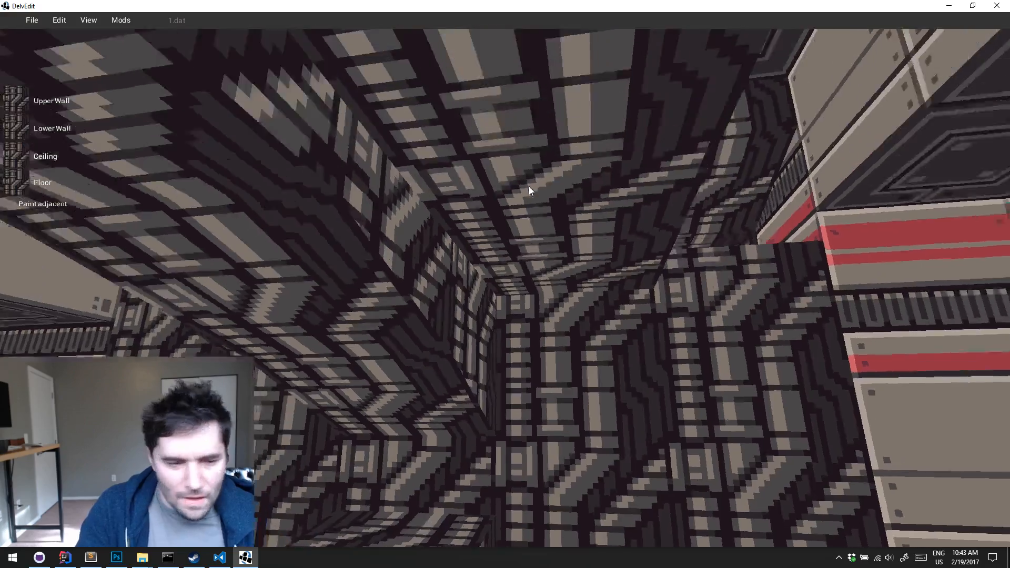
# Place a Greeble prefab from Example Meshes on the floor tile in front of the red-striped panel wall
pyautogui.press('s')
pyautogui.moveTo(529, 186); pyautogui.dragTo(529, 191, button='right')
pyautogui.rightClick(513, 330)
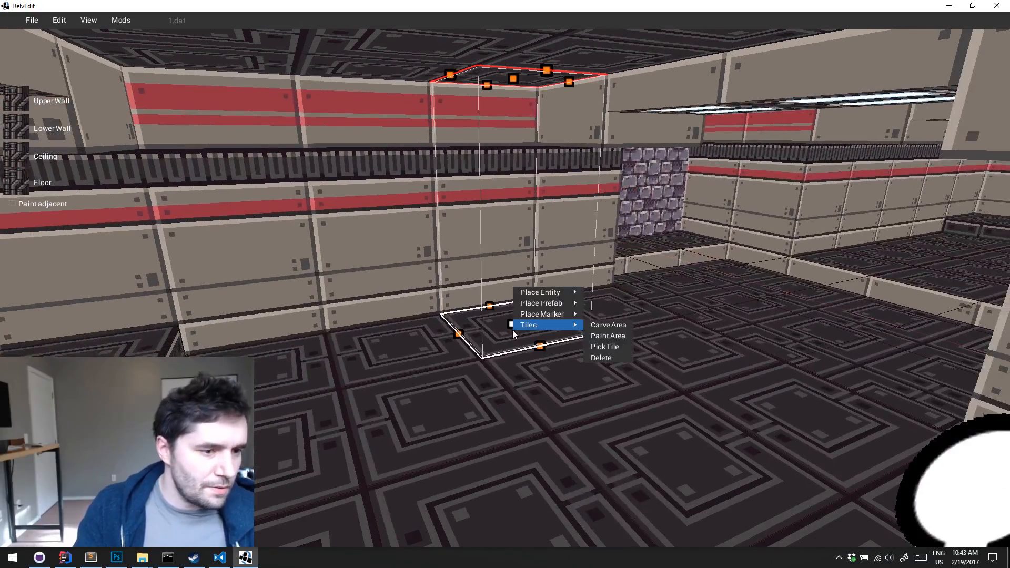
pyautogui.moveTo(554, 304)
pyautogui.moveTo(649, 445)
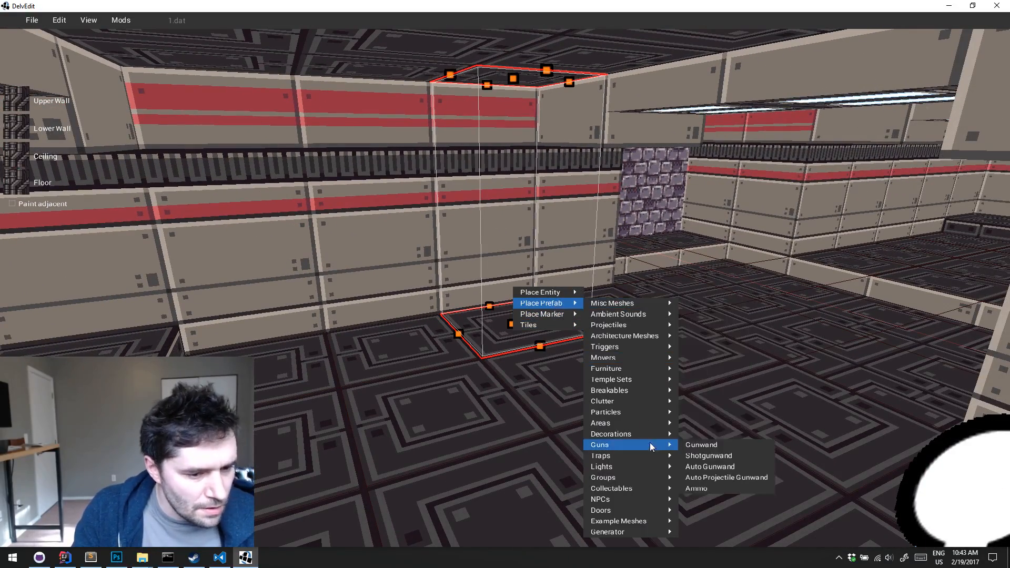
pyautogui.moveTo(645, 519)
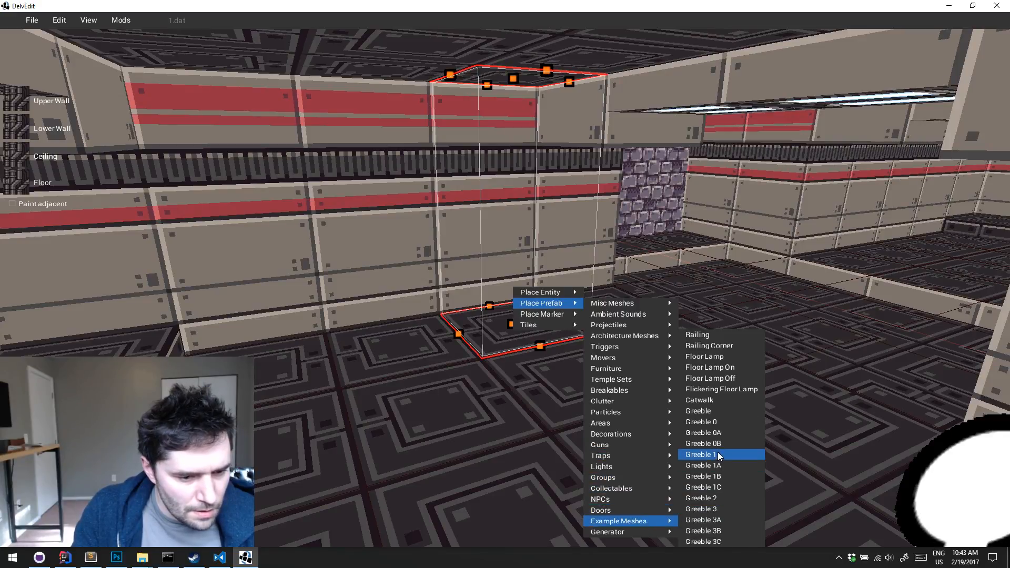
pyautogui.click(722, 412)
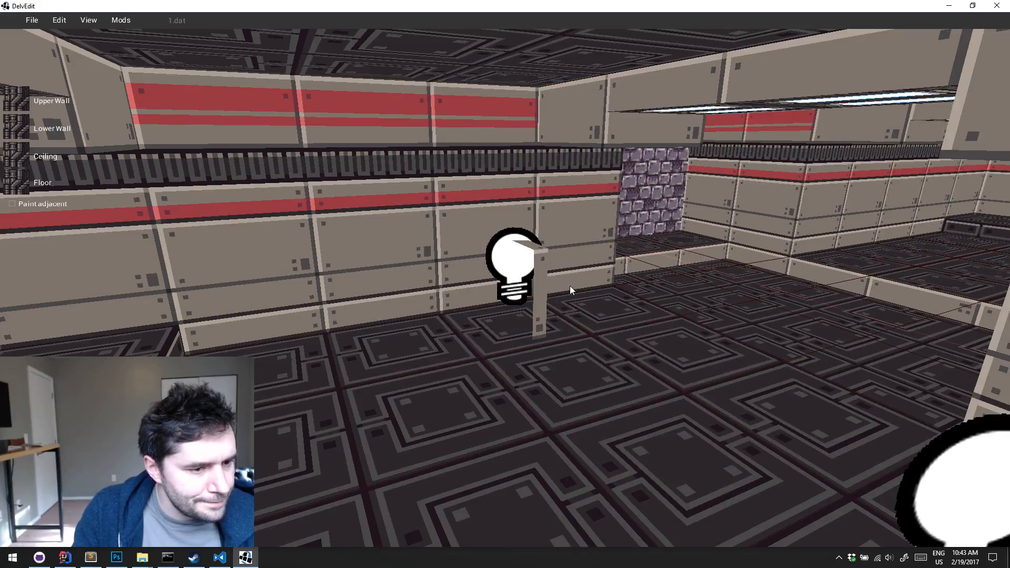
# Move the Greeble back against the panel wall and raise it to the height of the dark vent strip
pyautogui.click(529, 277)
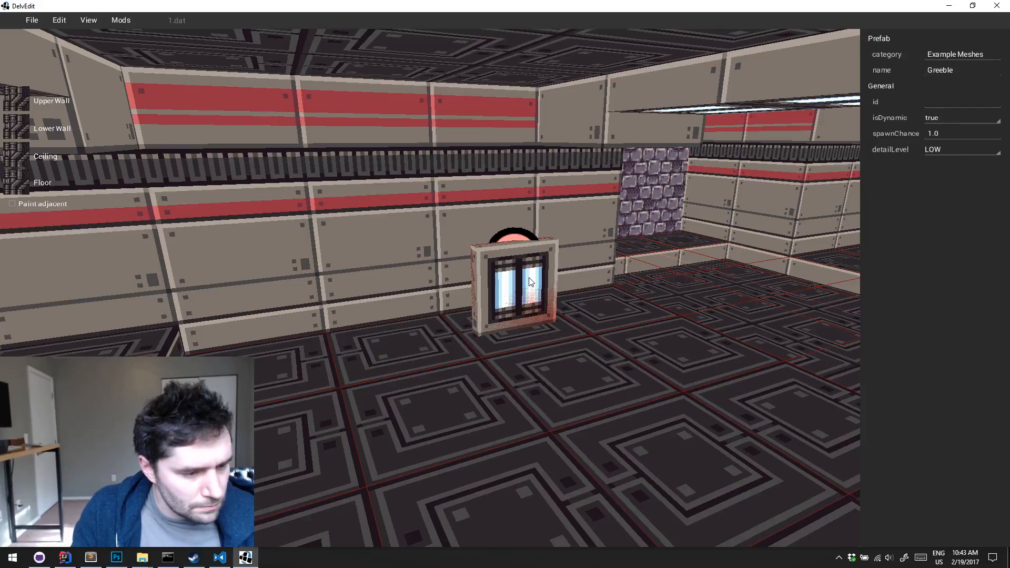
pyautogui.press('x')
pyautogui.moveTo(525, 279); pyautogui.dragTo(502, 232)
pyautogui.press('z')
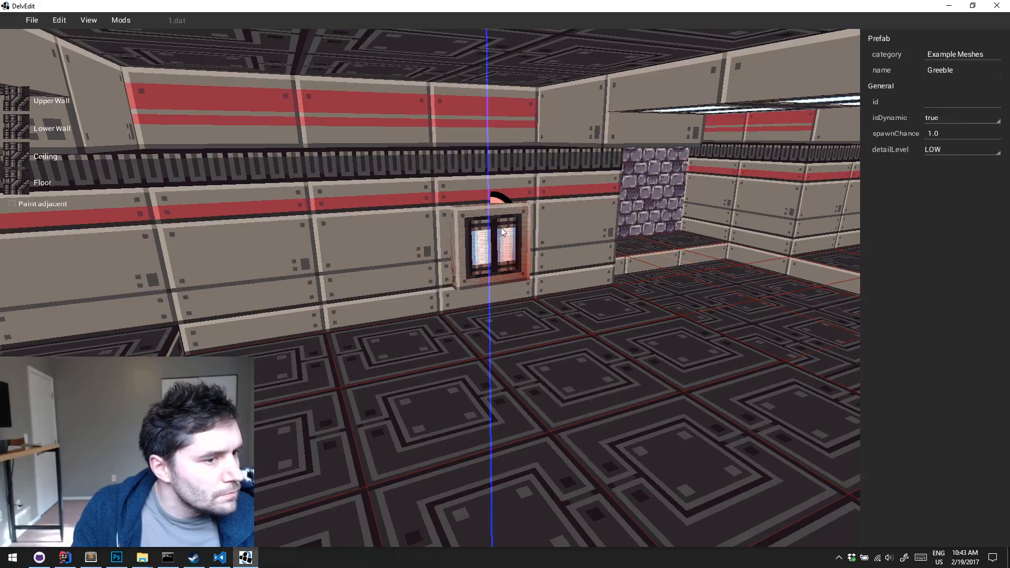
pyautogui.moveTo(499, 183); pyautogui.dragTo(488, 156)
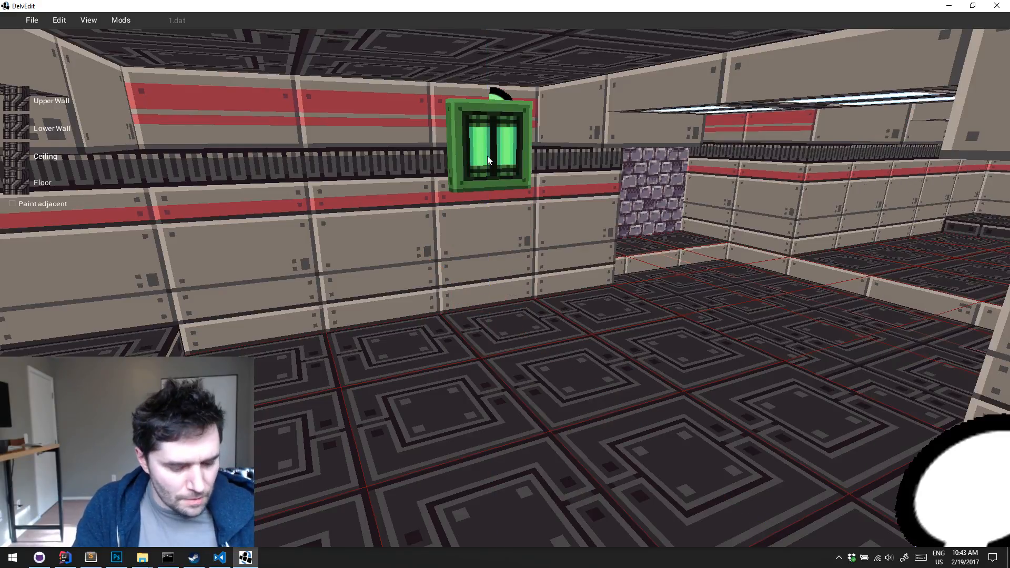
# Copy the wall Greeble along the same red-striped panel wall to a second position toward the room's corner
pyautogui.press('Down')
pyautogui.press('e')
pyautogui.press('s')
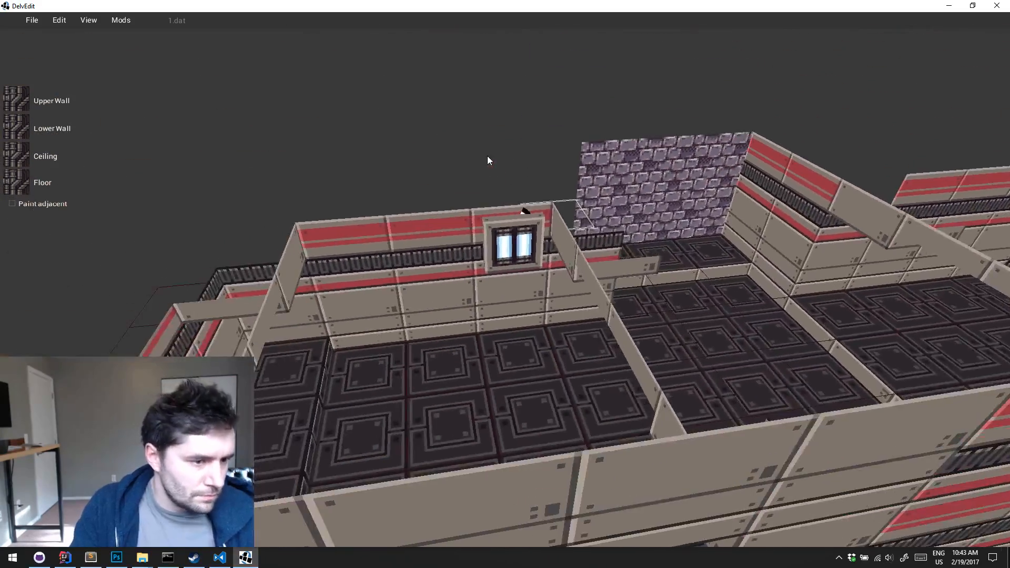
pyautogui.press('w')
pyautogui.press('s')
pyautogui.press('s')
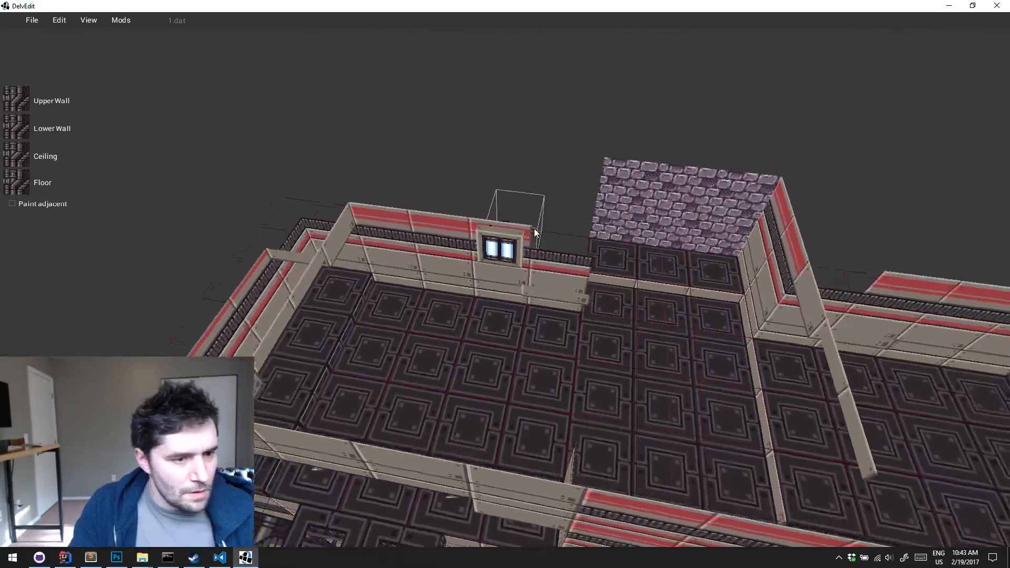
pyautogui.click(499, 268)
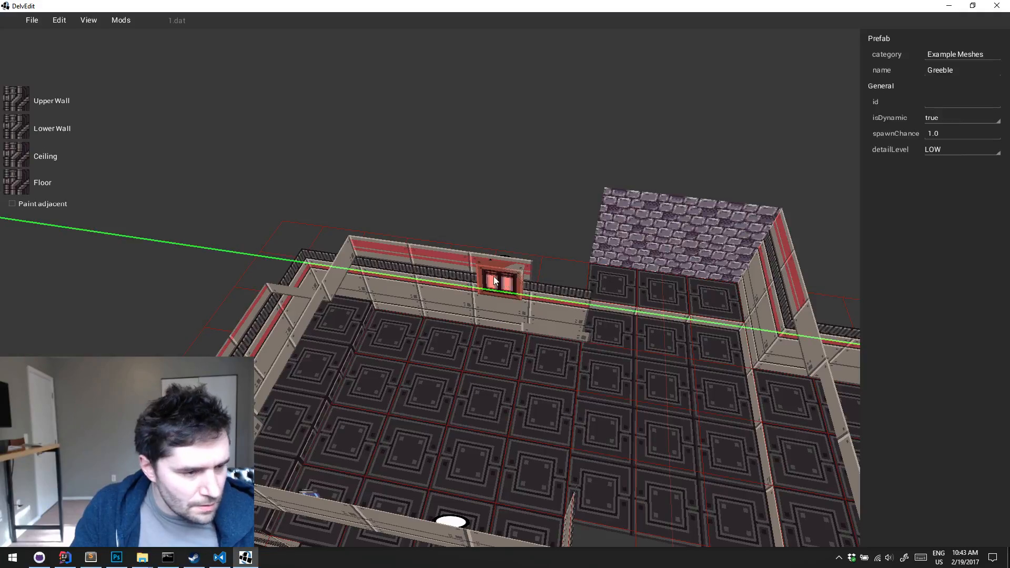
pyautogui.keyDown('shift'); pyautogui.moveTo(498, 271); pyautogui.dragTo(398, 260); pyautogui.keyUp('shift')
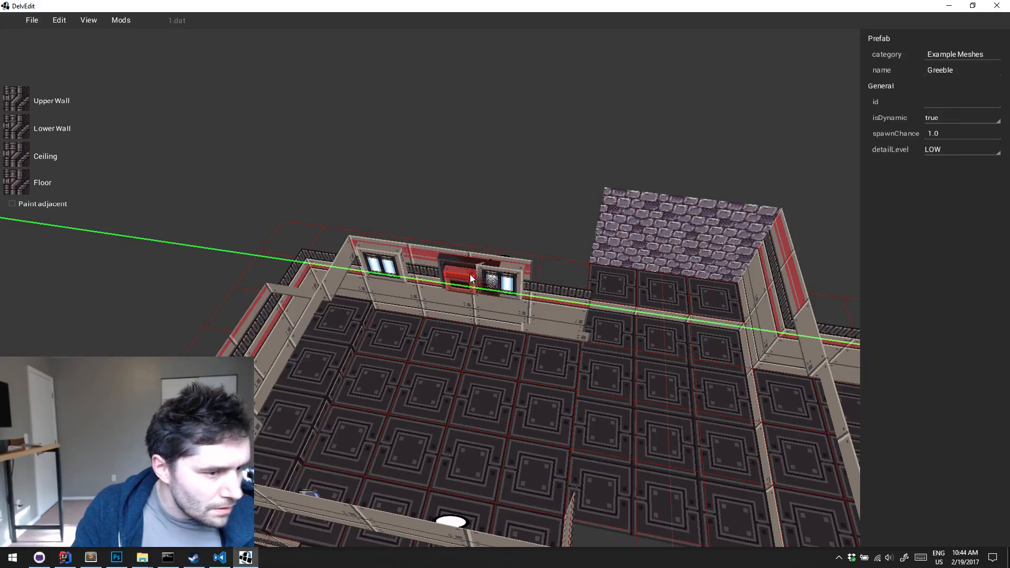
# Copy the Greeble to two spaced positions on the matching panel wall beyond the purple stone recess
pyautogui.press('d')
pyautogui.moveTo(470, 274); pyautogui.dragTo(647, 309)
pyautogui.press('s')
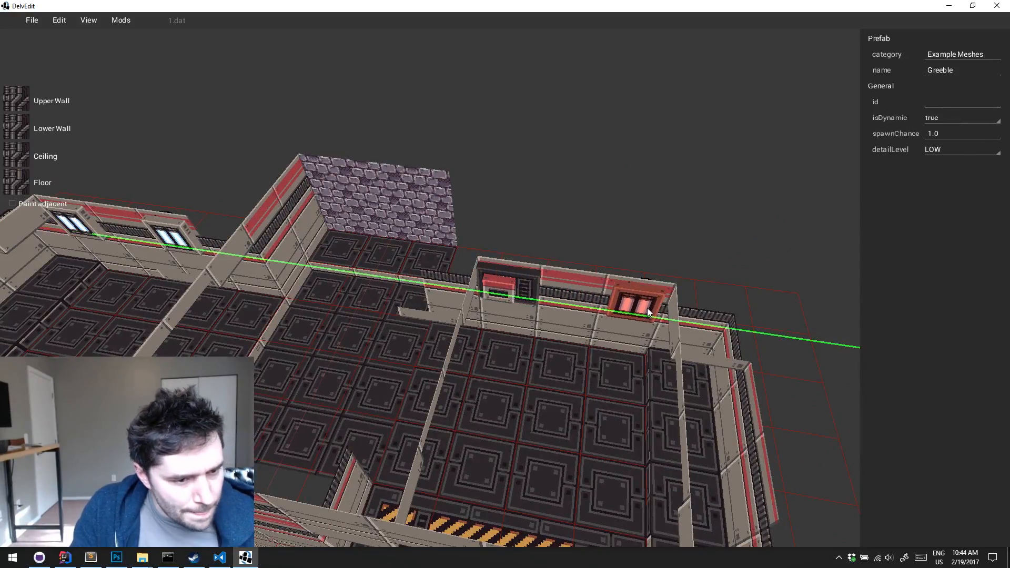
pyautogui.press('Escape')
# Playtest both rooms to inspect the Greebles mounted on the panel walls, and return to the editor
pyautogui.press('d')
pyautogui.press('w')
pyautogui.moveTo(647, 310); pyautogui.dragTo(647, 309, button='middle')
pyautogui.press('w')
pyautogui.press('w')
pyautogui.press('p')
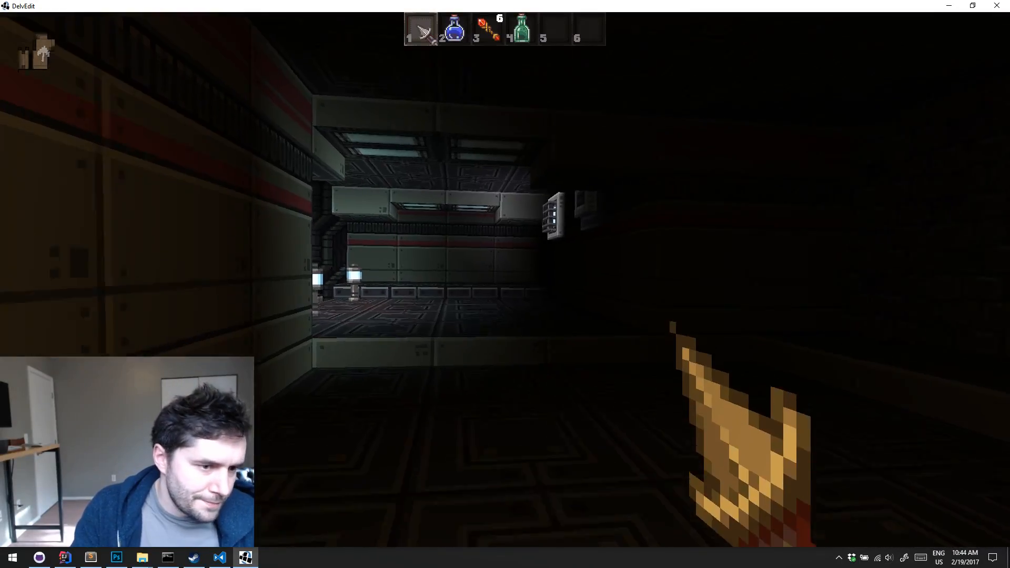
pyautogui.press('w')
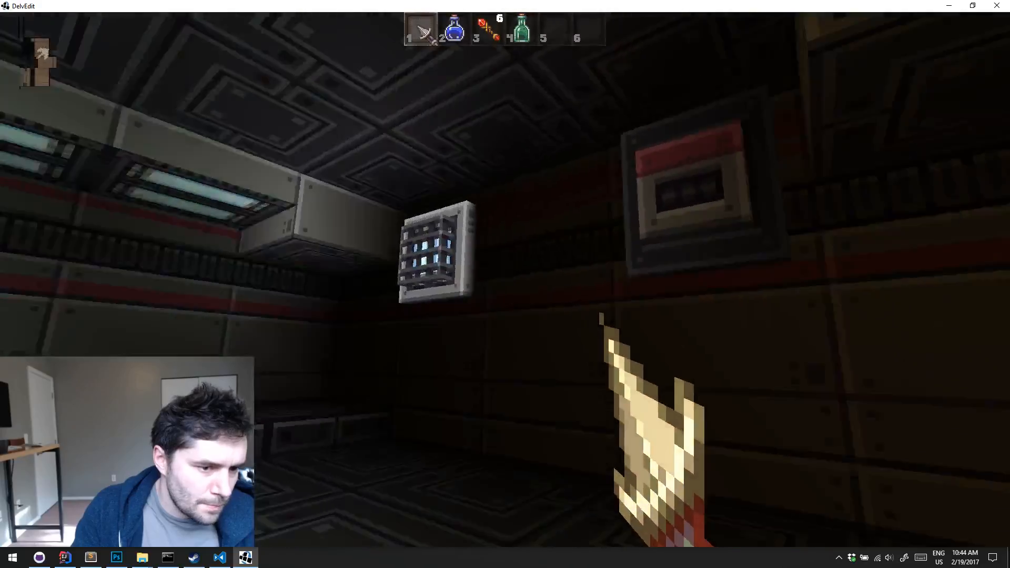
pyautogui.press('w')
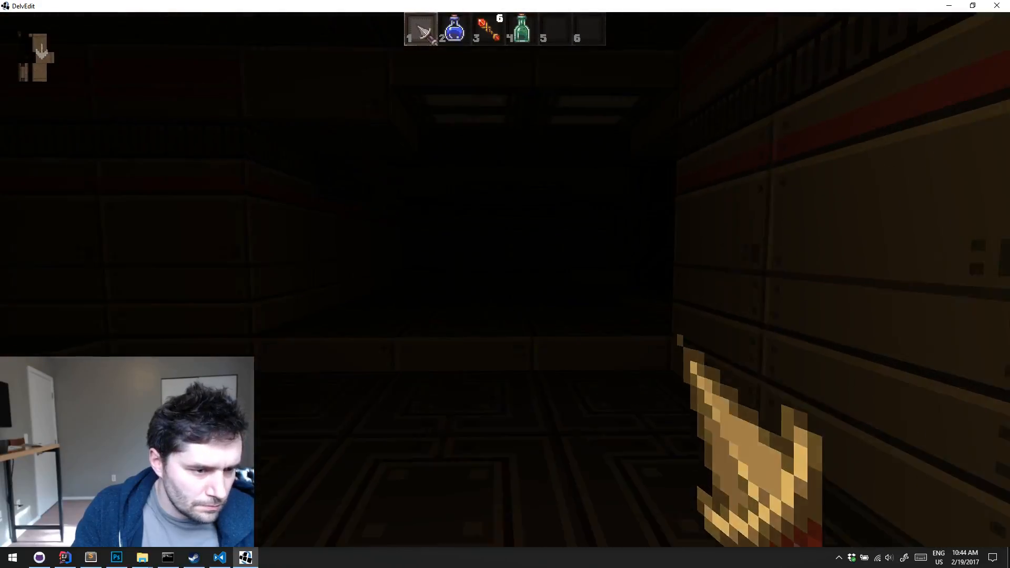
pyautogui.press('w')
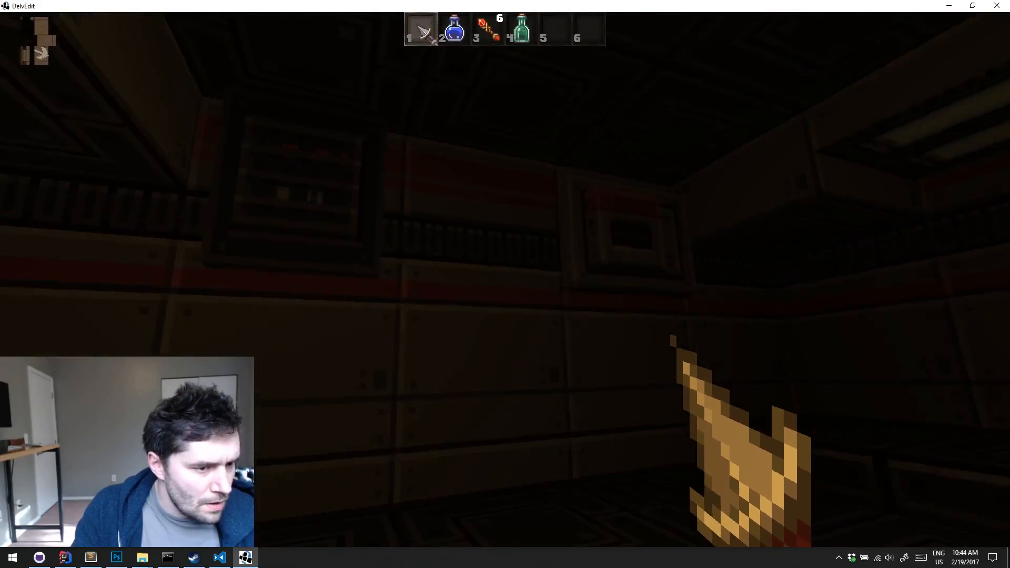
pyautogui.press('Escape')
# Examine the Greeble-decorated wall and raised floor edge in the room beyond the stone recess
pyautogui.press('s')
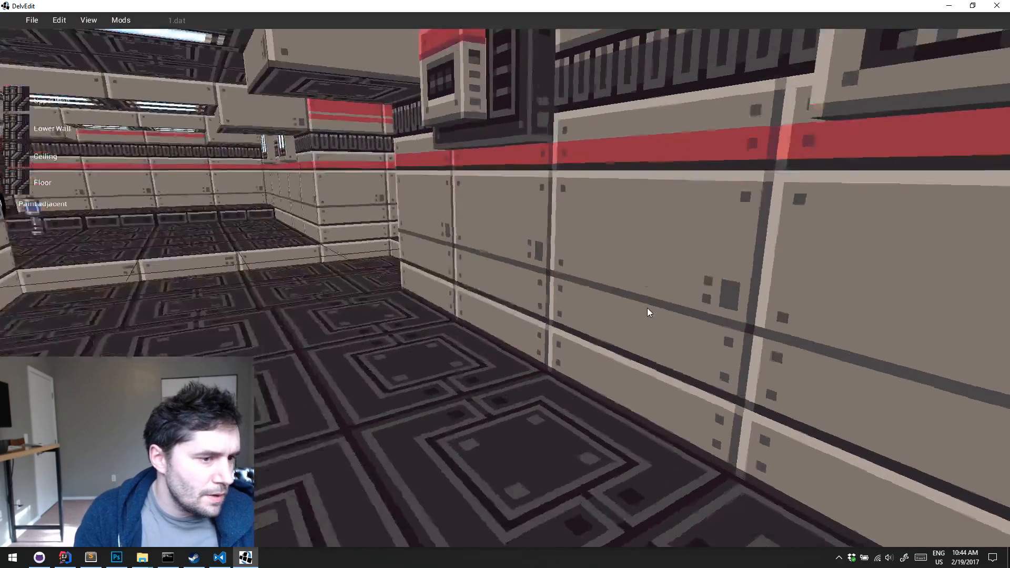
pyautogui.press('s')
pyautogui.press('s')
pyautogui.moveTo(647, 307); pyautogui.dragTo(647, 308, button='right')
pyautogui.press('a')
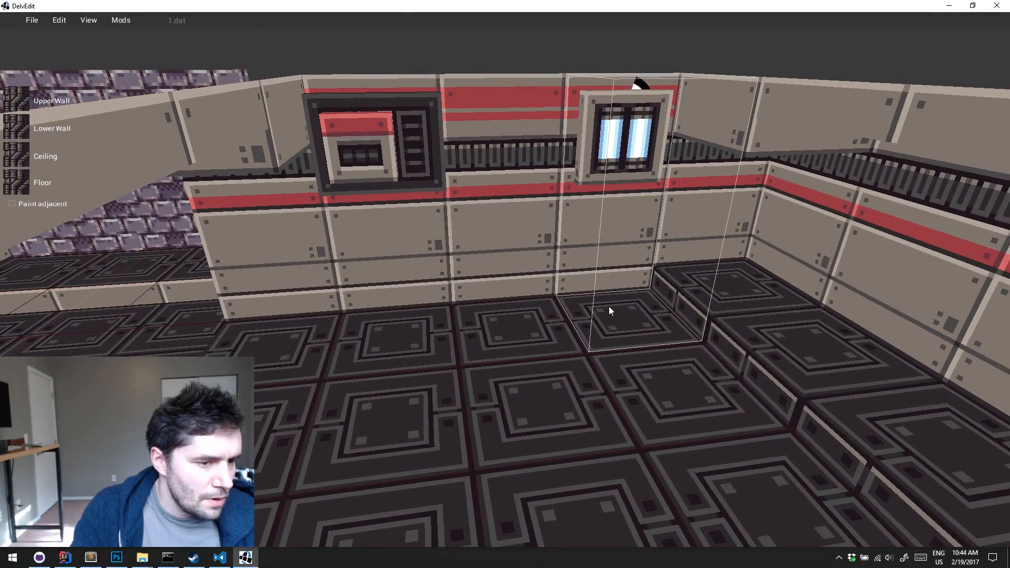
pyautogui.press('s')
pyautogui.press('d')
pyautogui.press('w')
# Place a Crate prefab from Breakables on the floor tile between the two wall Greebles
pyautogui.press('w')
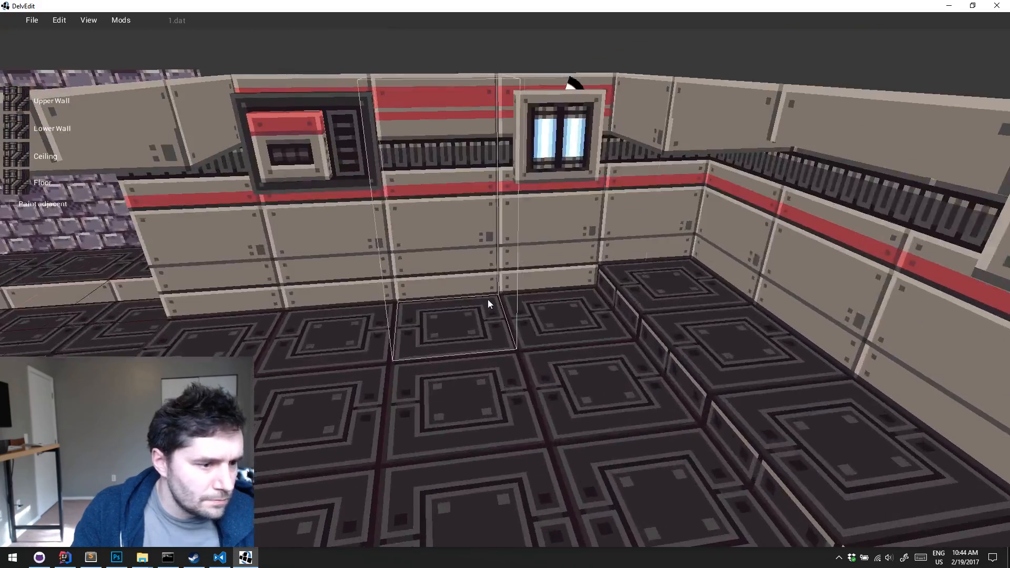
pyautogui.press('s')
pyautogui.moveTo(485, 299); pyautogui.dragTo(485, 298, button='right')
pyautogui.press('w')
pyautogui.press('w')
pyautogui.press('w')
pyautogui.press('s')
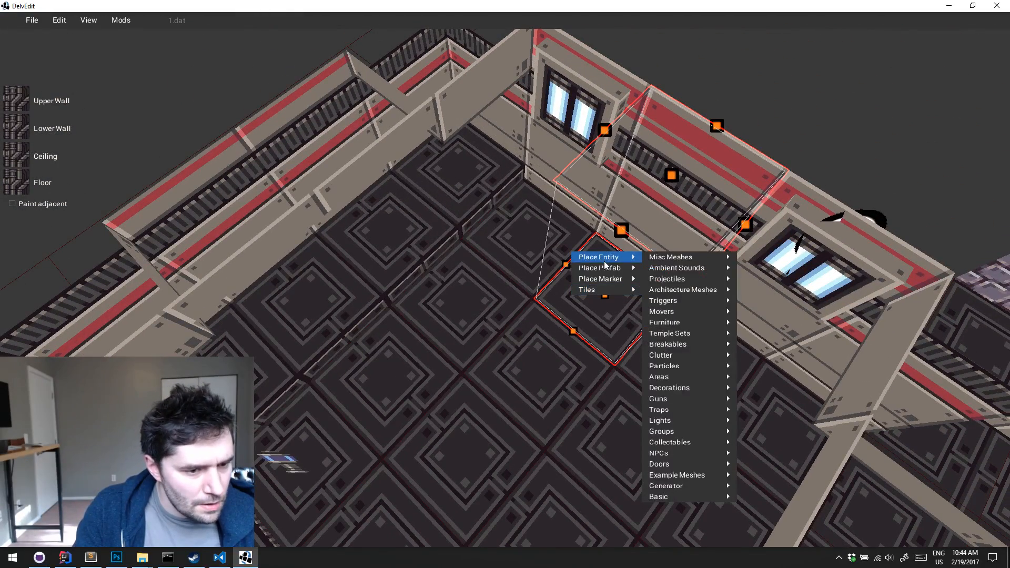
pyautogui.moveTo(597, 270)
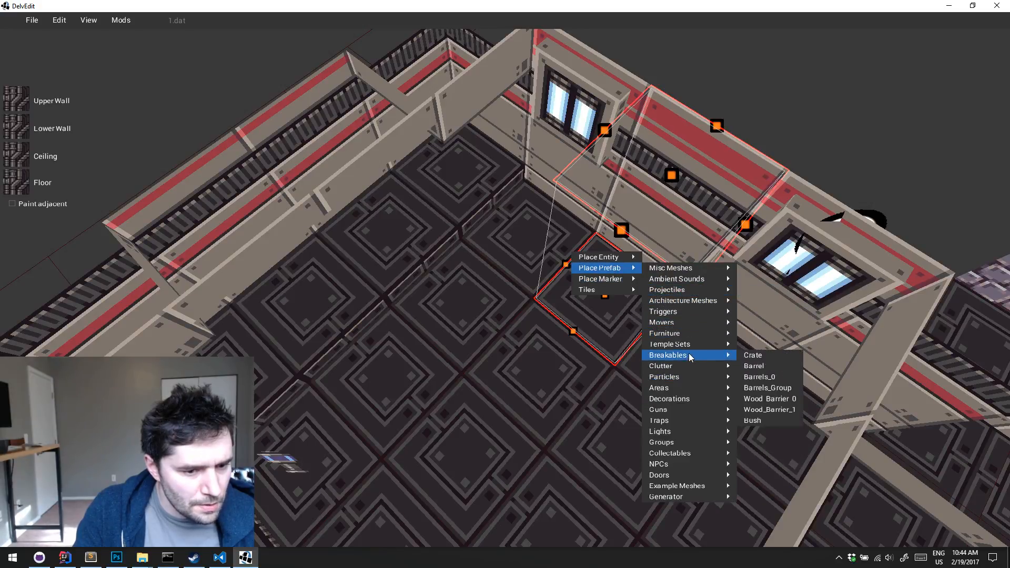
pyautogui.moveTo(679, 332); pyautogui.dragTo(678, 333, button='right')
pyautogui.press('w')
pyautogui.press('s')
pyautogui.press('Escape')
# Playtest the room with the single crate to check its look and scale, and return to the editor
pyautogui.press('p')
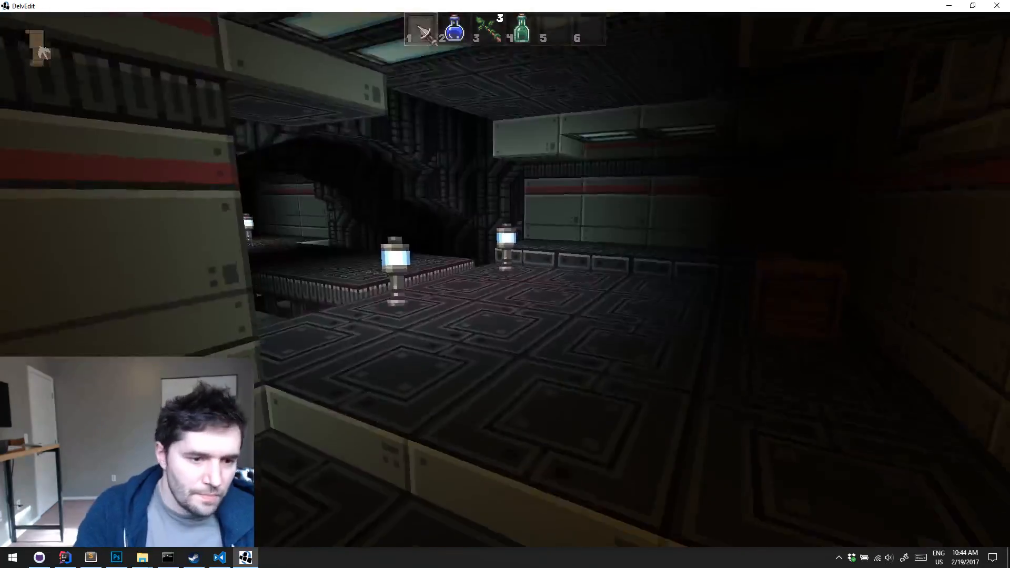
pyautogui.press('w')
pyautogui.press('w')
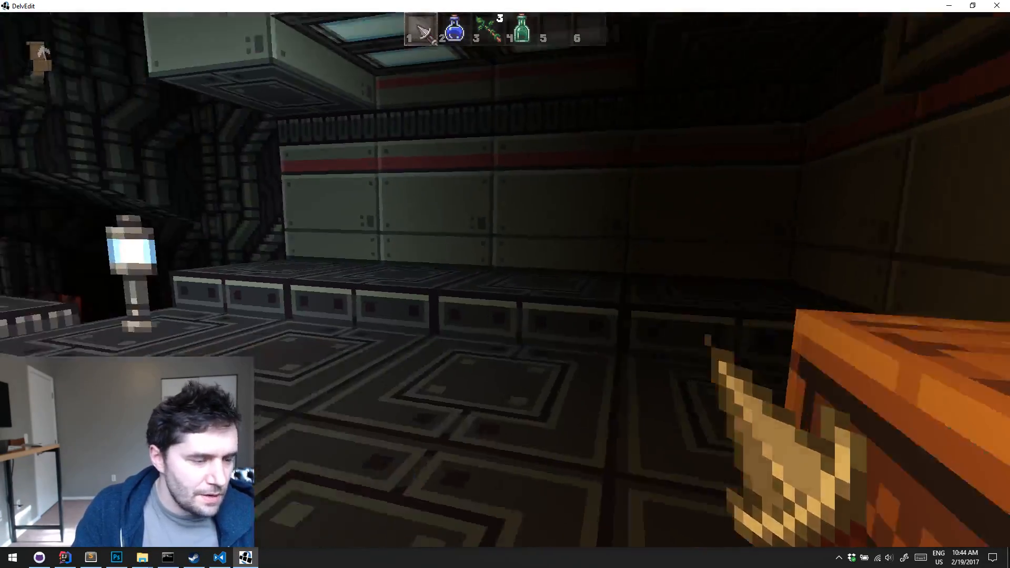
pyautogui.press('Escape')
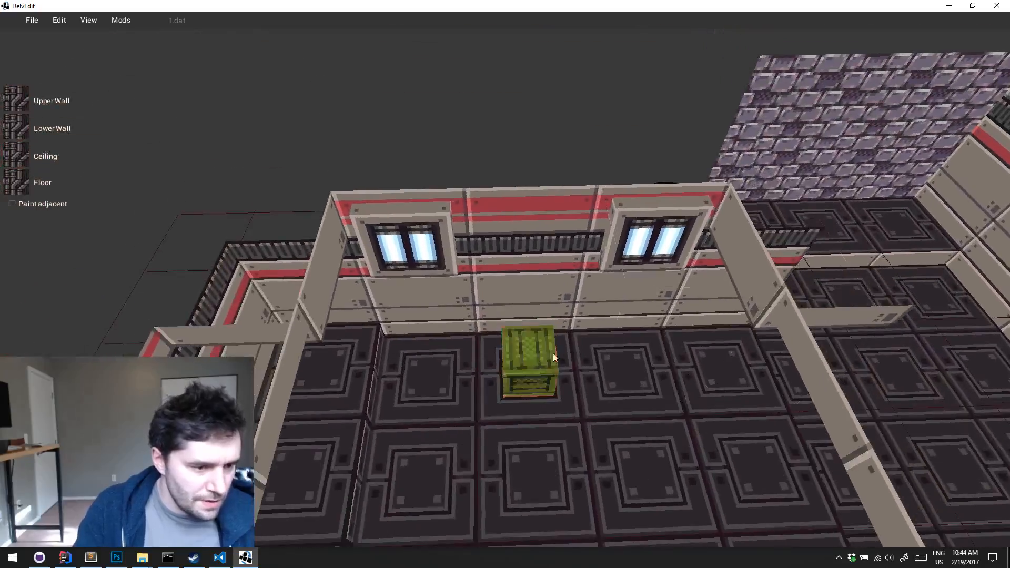
# Copy the crate parallel to the Greeble wall so that two crates stand side by side
pyautogui.click(532, 361)
pyautogui.moveTo(532, 361); pyautogui.dragTo(474, 359)
pyautogui.keyDown('shift'); pyautogui.moveTo(474, 359); pyautogui.dragTo(542, 356); pyautogui.keyUp('shift')
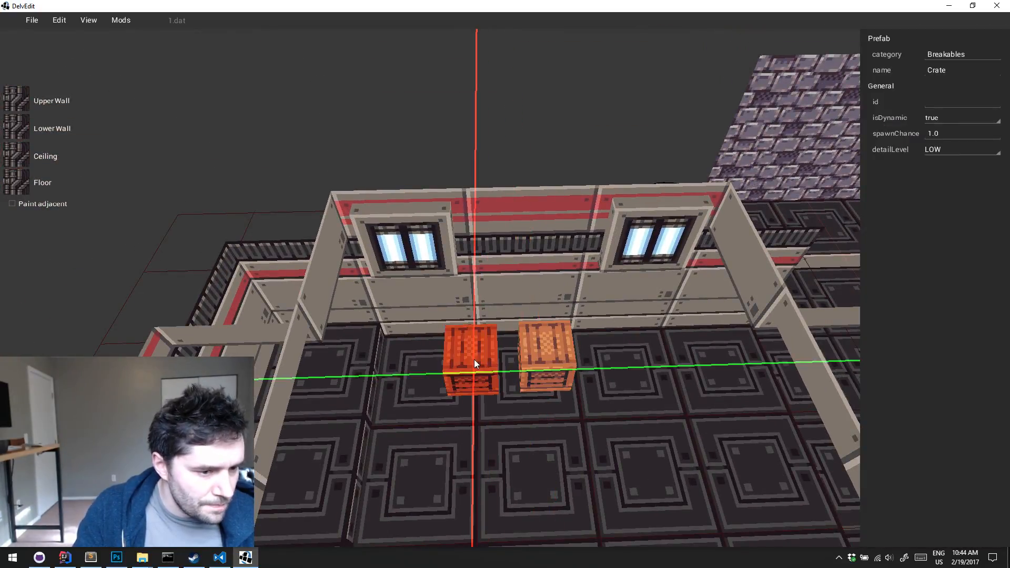
pyautogui.moveTo(526, 362); pyautogui.dragTo(526, 362, button='middle')
pyautogui.press('w')
pyautogui.moveTo(662, 335); pyautogui.dragTo(661, 337, button='middle')
pyautogui.press('Escape')
# Copy the pair of crates away from the wall into a two-by-two cluster and rotate the front crate farther from the raised floor step
pyautogui.click(520, 299)
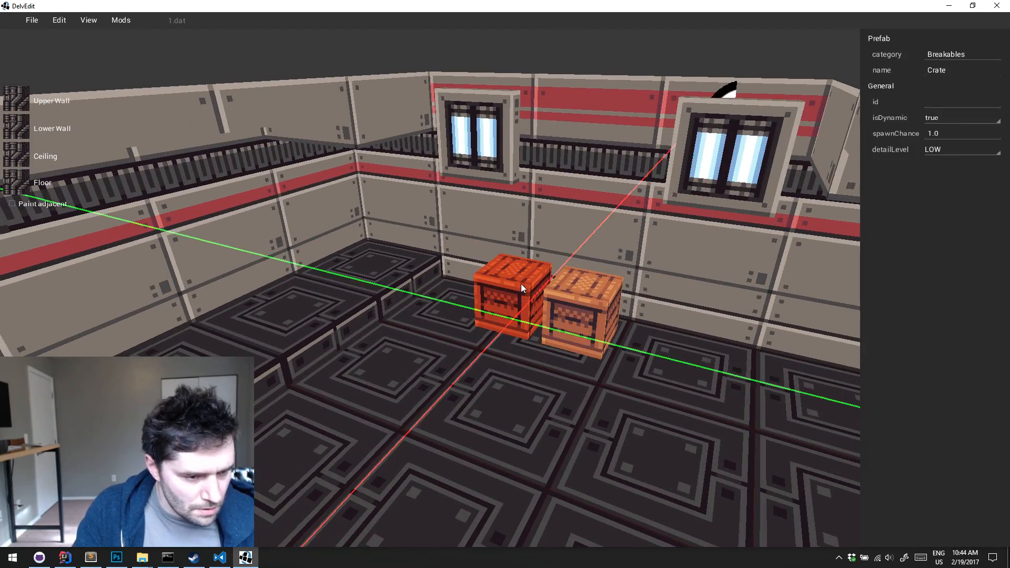
pyautogui.keyDown('shift'); pyautogui.moveTo(498, 321); pyautogui.dragTo(555, 328); pyautogui.keyUp('shift')
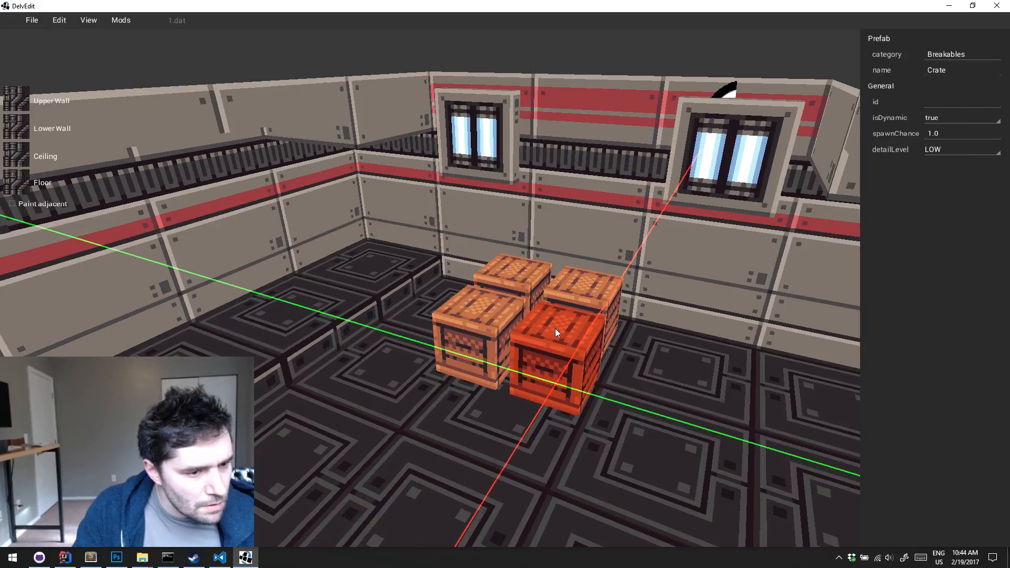
pyautogui.press('r')
pyautogui.press('Escape')
# Rotate the wall-side crate nearest the raised floor step about its vertical axis, adjusting its angle several times
pyautogui.click(533, 288)
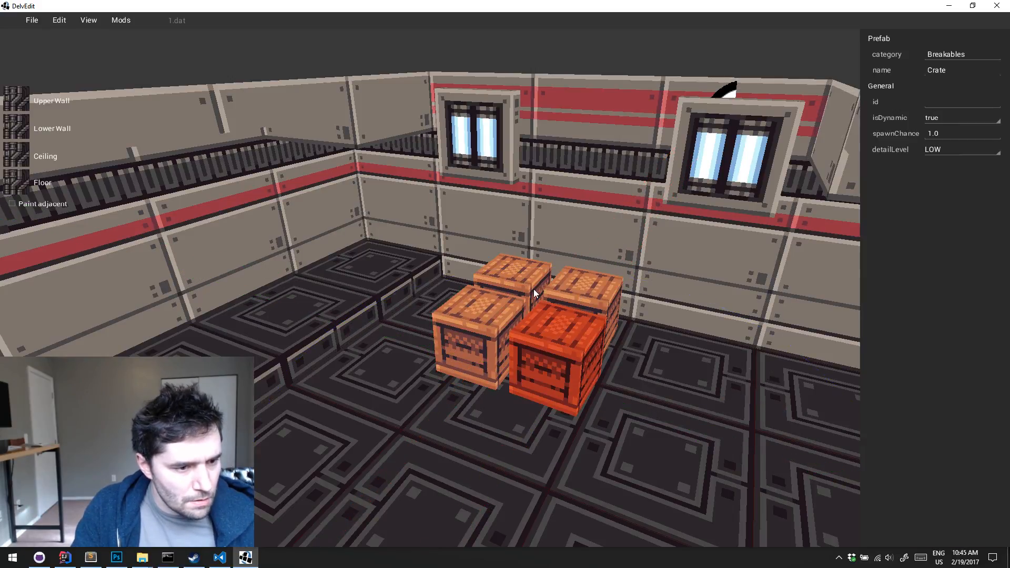
pyautogui.press('Escape')
pyautogui.click(525, 279)
pyautogui.press('r')
pyautogui.press('Escape')
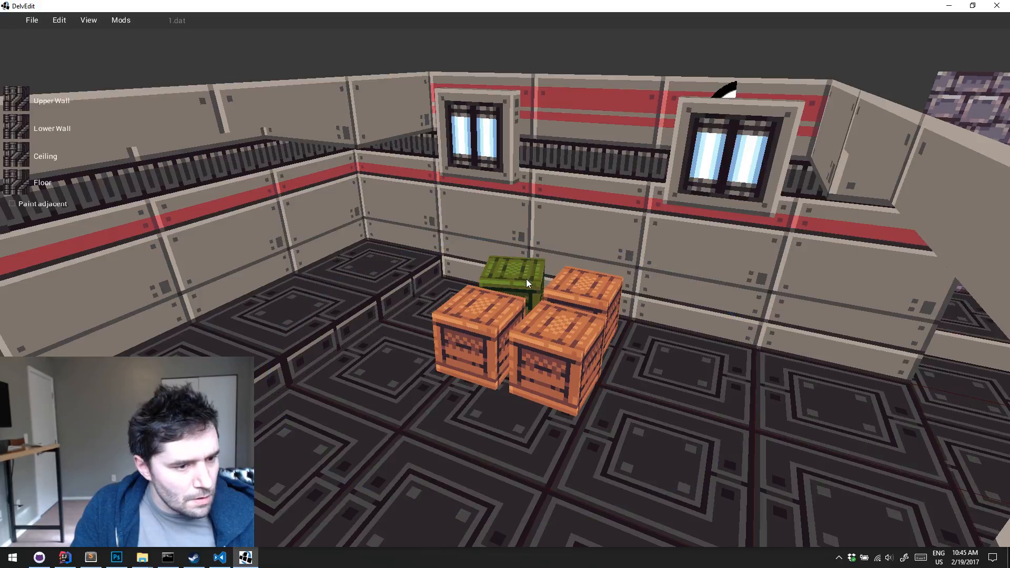
pyautogui.click(527, 281)
pyautogui.press('r')
pyautogui.press('Escape')
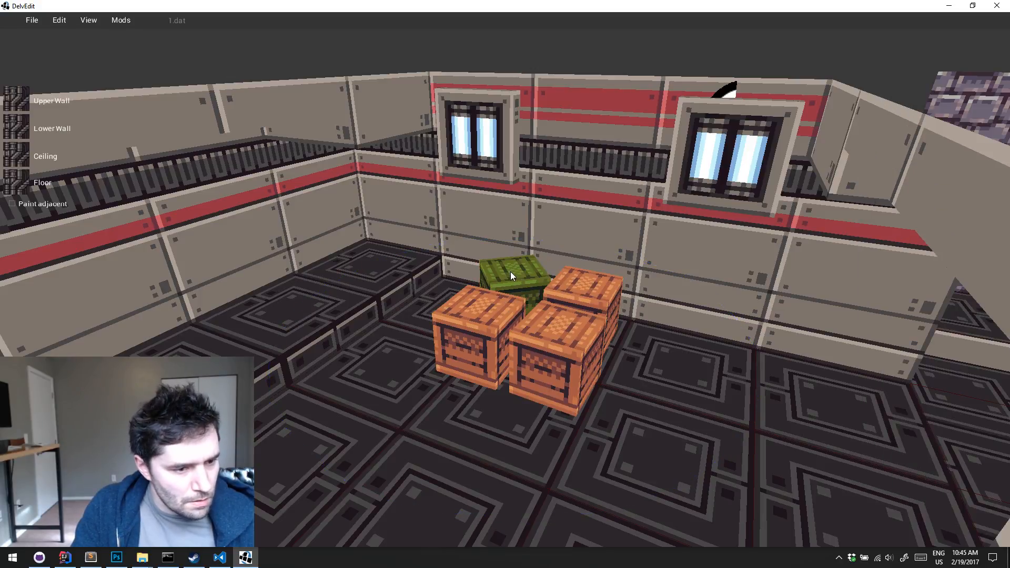
pyautogui.click(510, 273)
pyautogui.press('r')
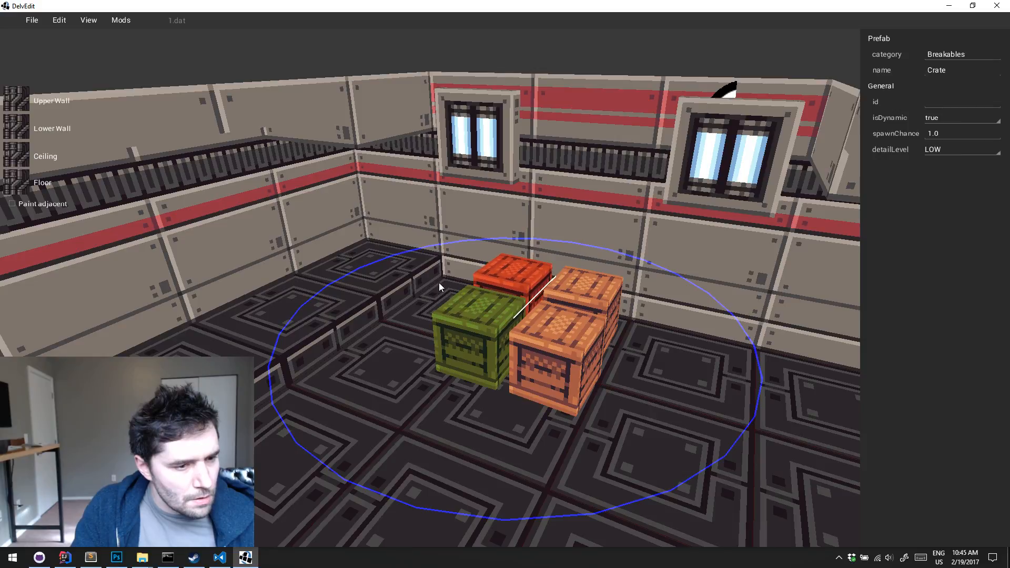
pyautogui.press('Escape')
# Rotate the front crate nearest the raised floor step about its vertical axis and deselect it
pyautogui.click(463, 341)
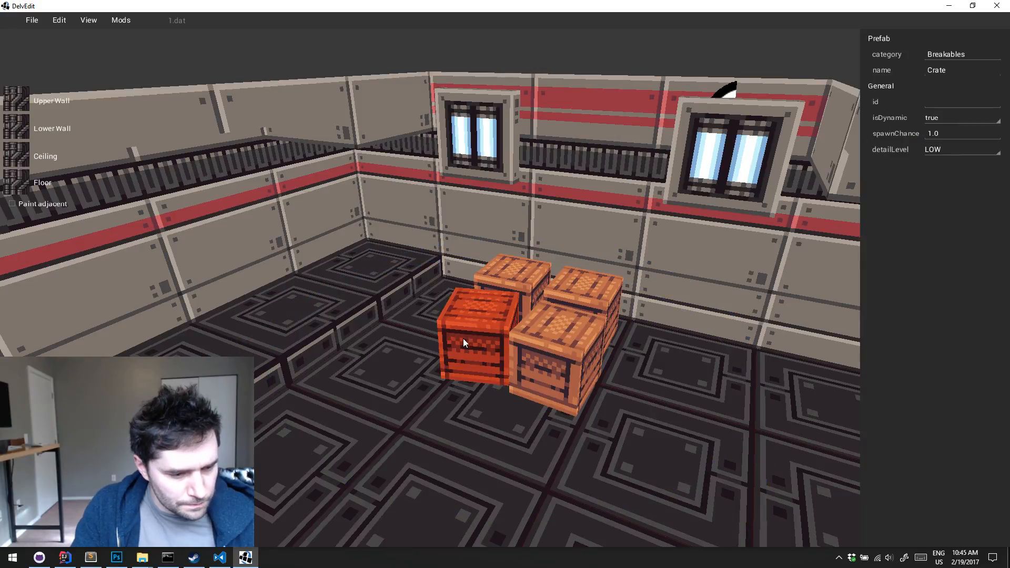
pyautogui.click(604, 431)
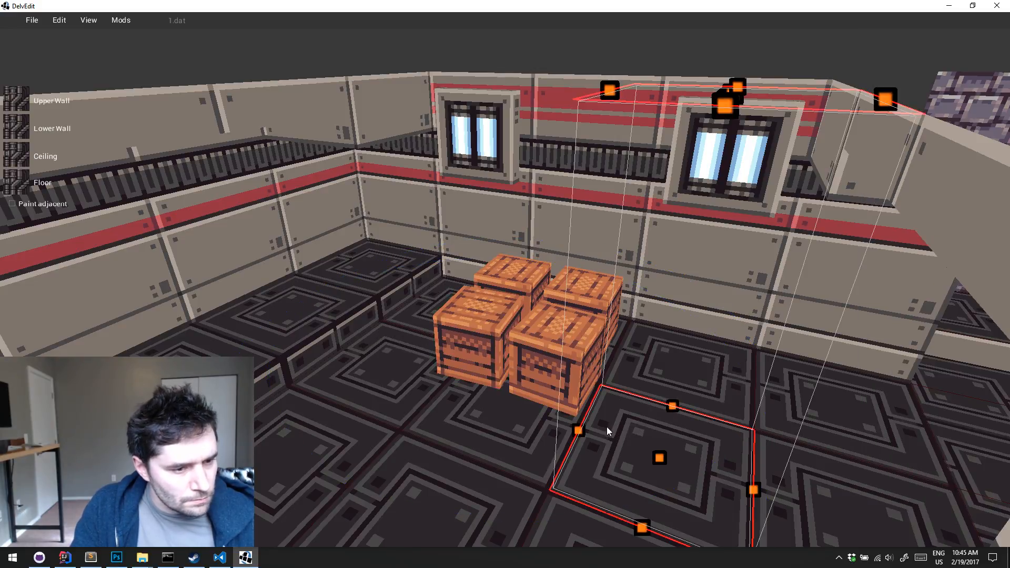
pyautogui.press('Escape')
# Playtest around the cluster of four crates to inspect their arrangement, and return to the editor
pyautogui.press('w')
pyautogui.press('d')
pyautogui.press('q')
pyautogui.press('p')
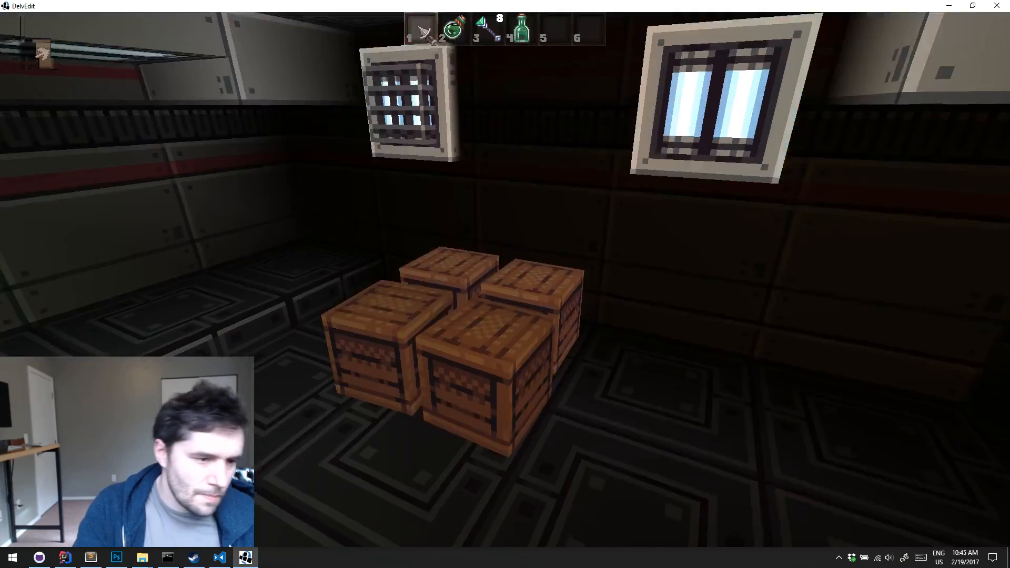
pyautogui.press('s')
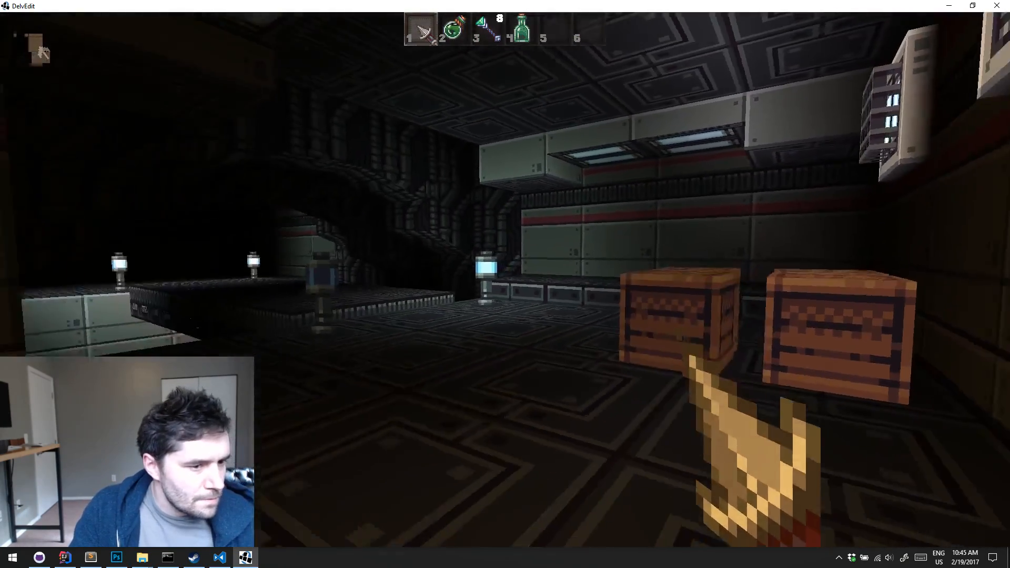
pyautogui.press('w')
pyautogui.press('w')
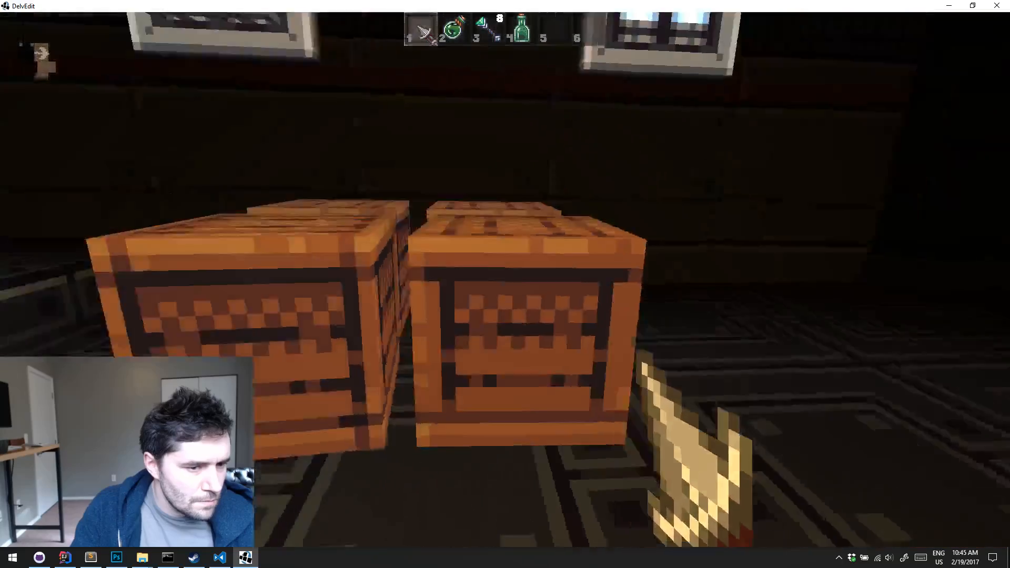
pyautogui.press('s')
pyautogui.press('Escape')
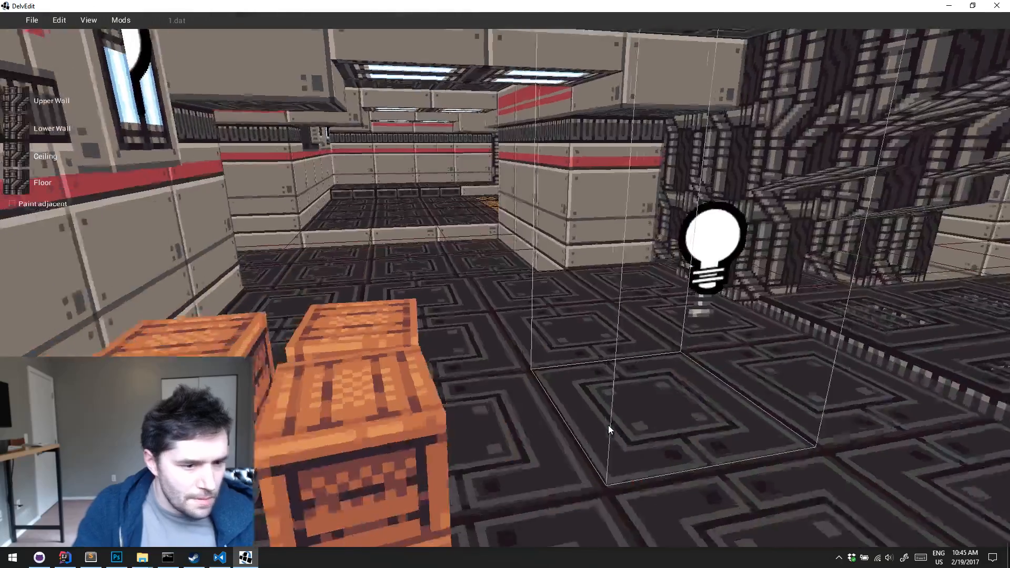
# Select all four crates and move them as a group away from the Greeble wall toward the middle of the room
pyautogui.press('s')
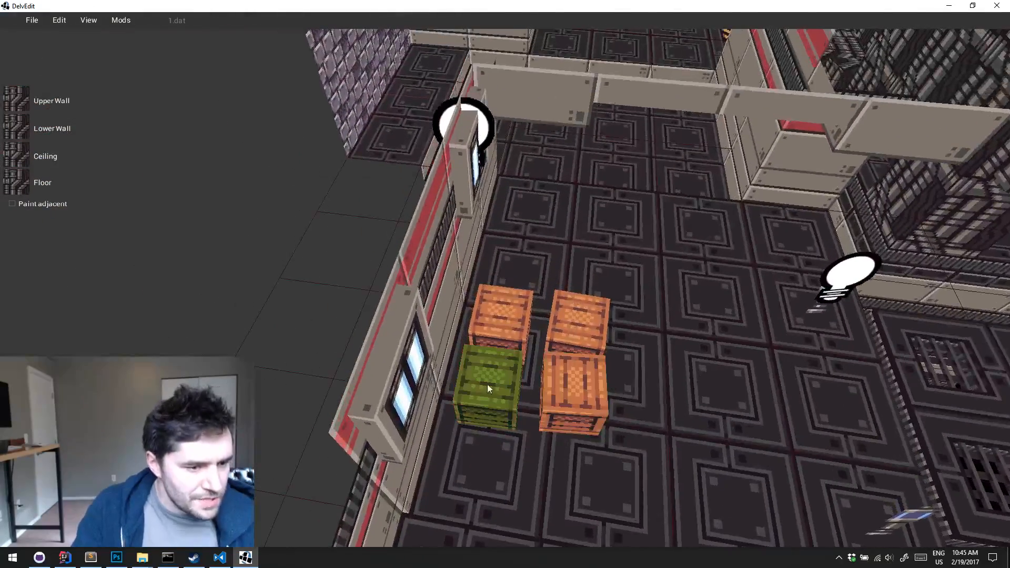
pyautogui.click(488, 386)
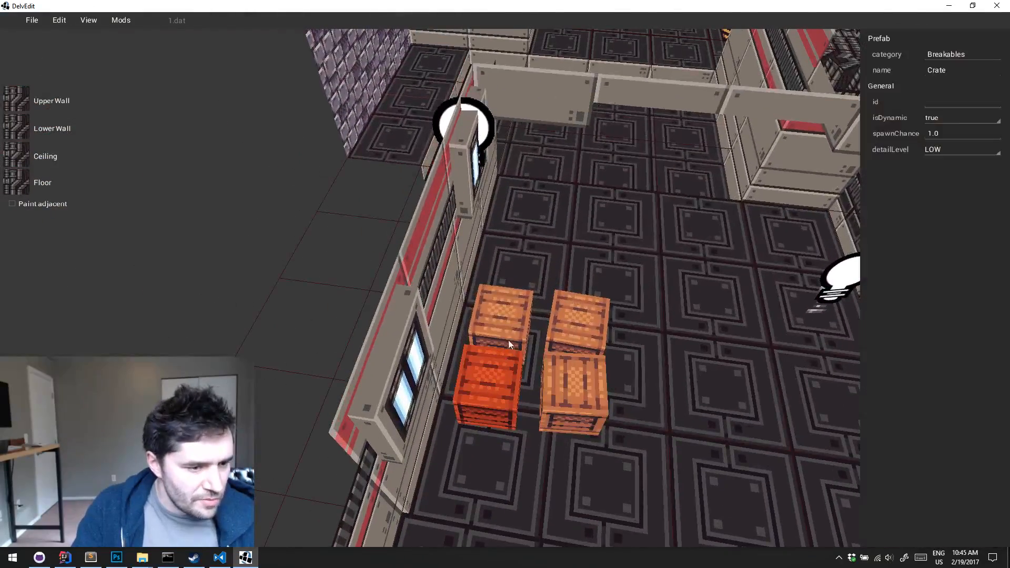
pyautogui.moveTo(575, 375); pyautogui.dragTo(517, 371)
pyautogui.press('d')
pyautogui.press('s')
pyautogui.press('w')
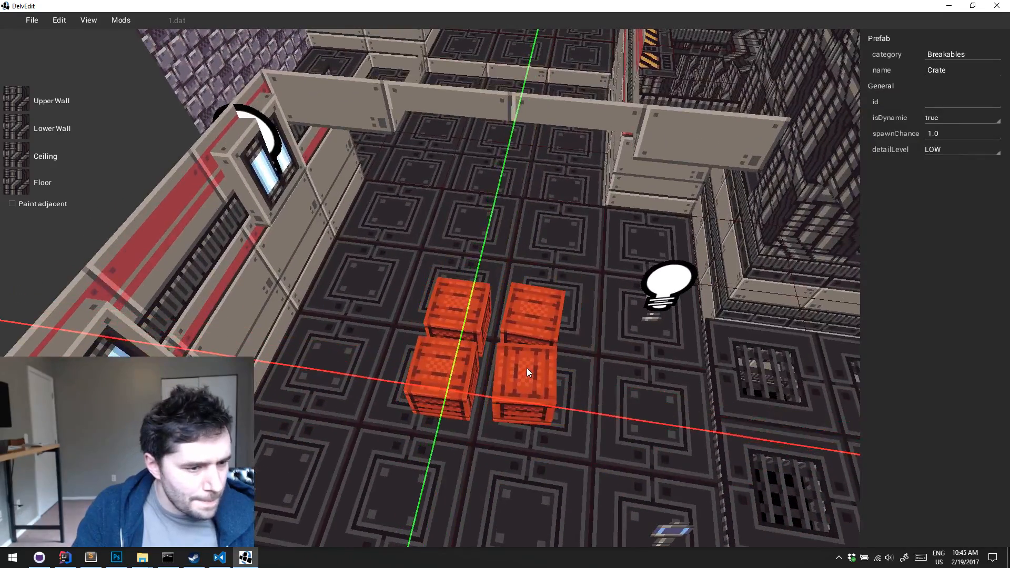
pyautogui.press('w')
pyautogui.moveTo(526, 368); pyautogui.dragTo(526, 368, button='middle')
pyautogui.press('Escape')
# Playtest from the lower floor near the stone recess to view the repositioned crates, and return to the editor
pyautogui.press('d')
pyautogui.press('s')
pyautogui.press('d')
pyautogui.press('w')
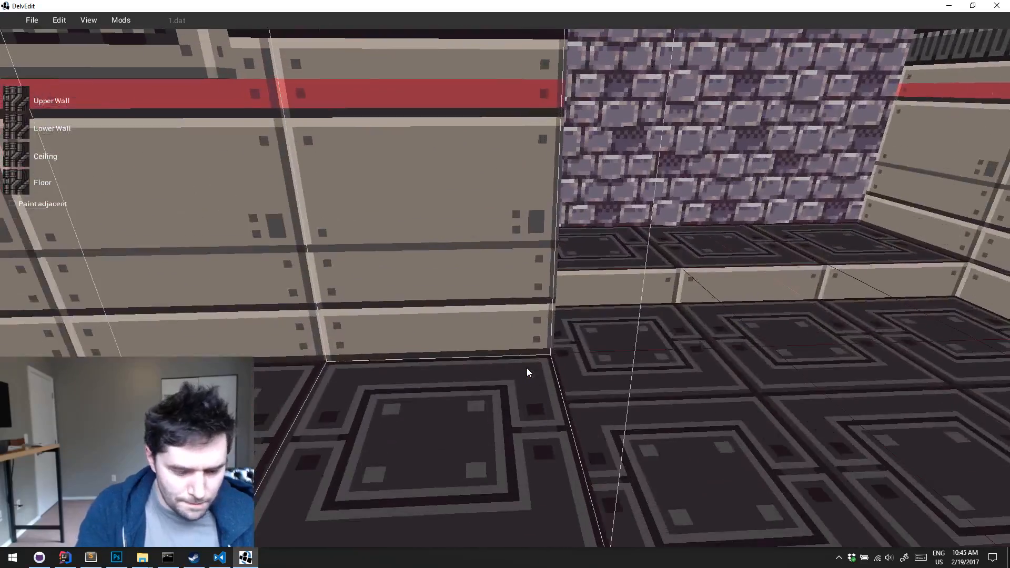
pyautogui.press('p')
pyautogui.press('s')
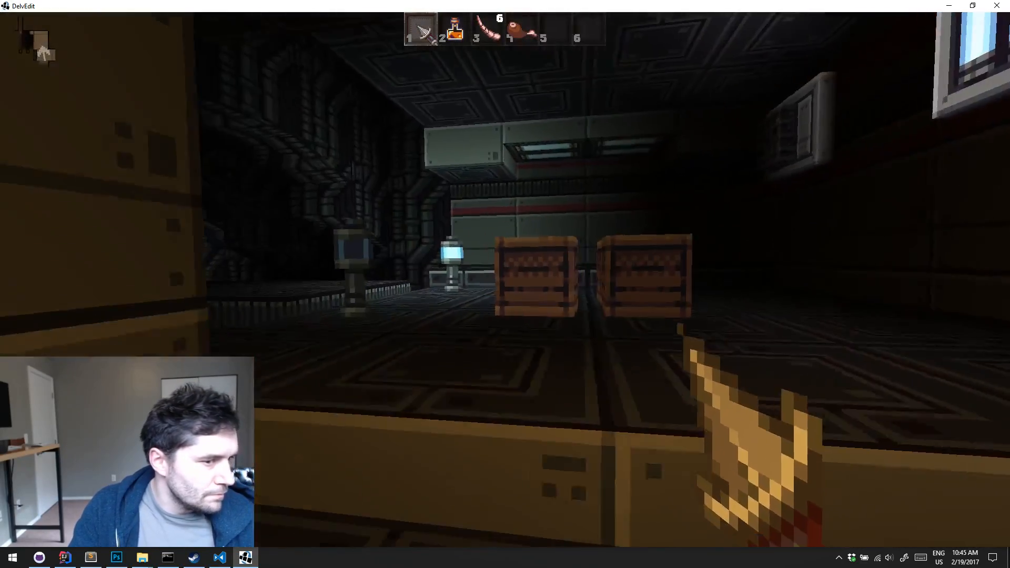
pyautogui.press('w')
pyautogui.press('Escape')
pyautogui.press('s')
pyautogui.moveTo(527, 368); pyautogui.dragTo(527, 368, button='middle')
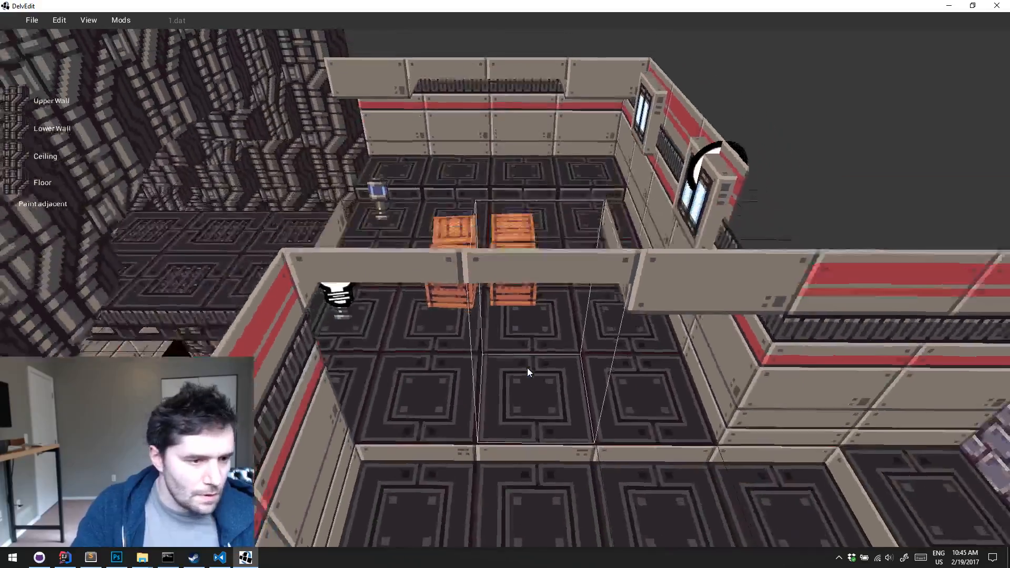
# Place a Crate entity from Breakables on the floor tile between the four-crate cluster and the edge of the lower floor
pyautogui.press('w')
pyautogui.press('a')
pyautogui.click(538, 365)
pyautogui.press('Escape')
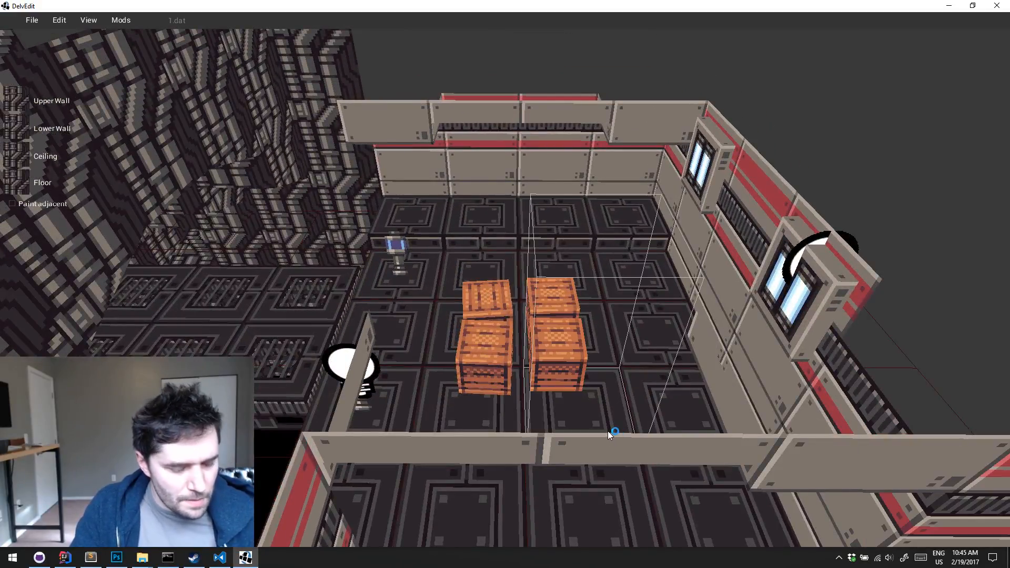
pyautogui.press('s')
pyautogui.moveTo(587, 419); pyautogui.dragTo(519, 315, button='middle')
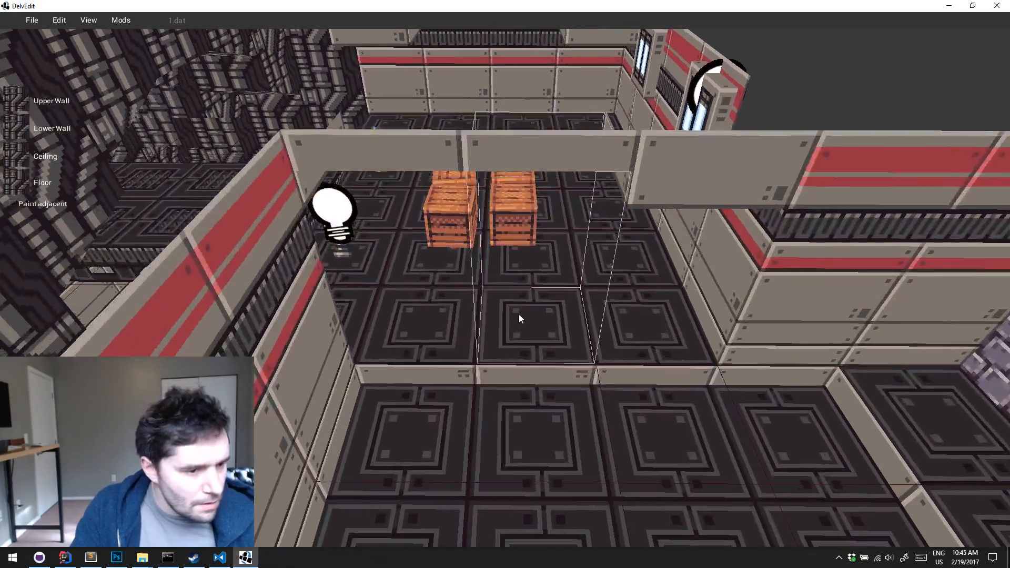
pyautogui.rightClick(519, 315)
pyautogui.moveTo(545, 278)
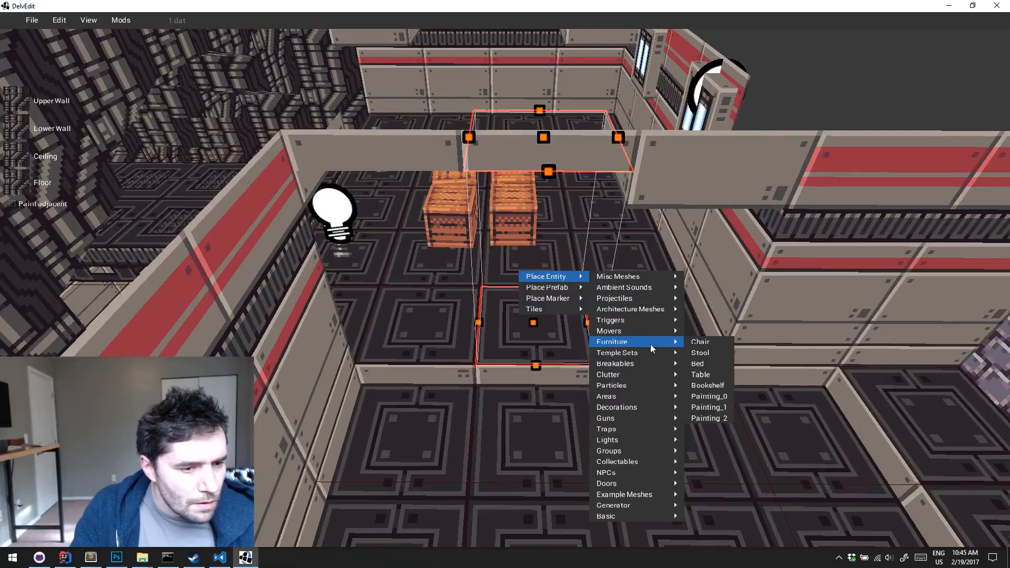
pyautogui.click(730, 366)
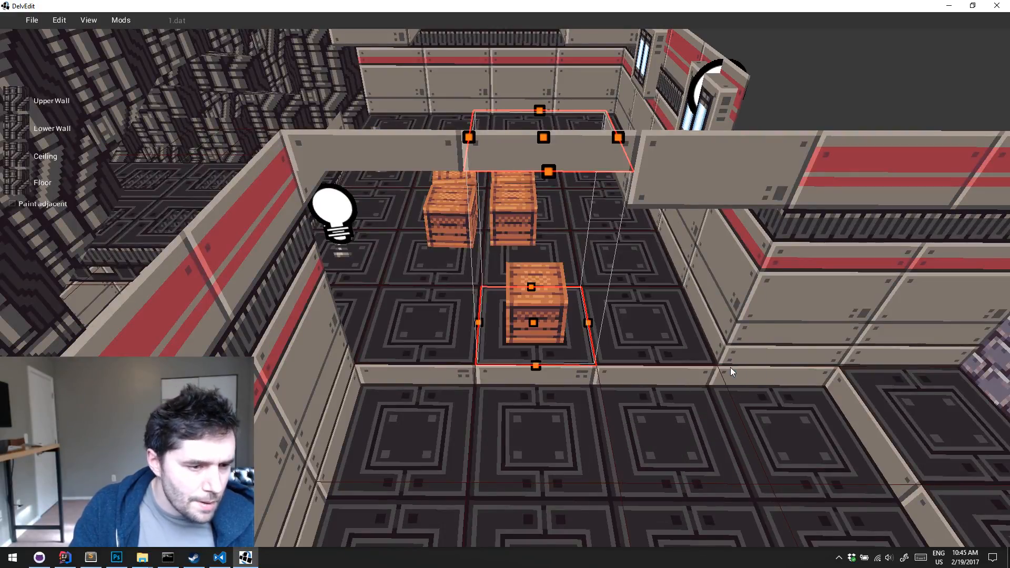
# Set the new crate's scale to 2 and its collision size to 0.5, 0.5, 1
pyautogui.click(538, 293)
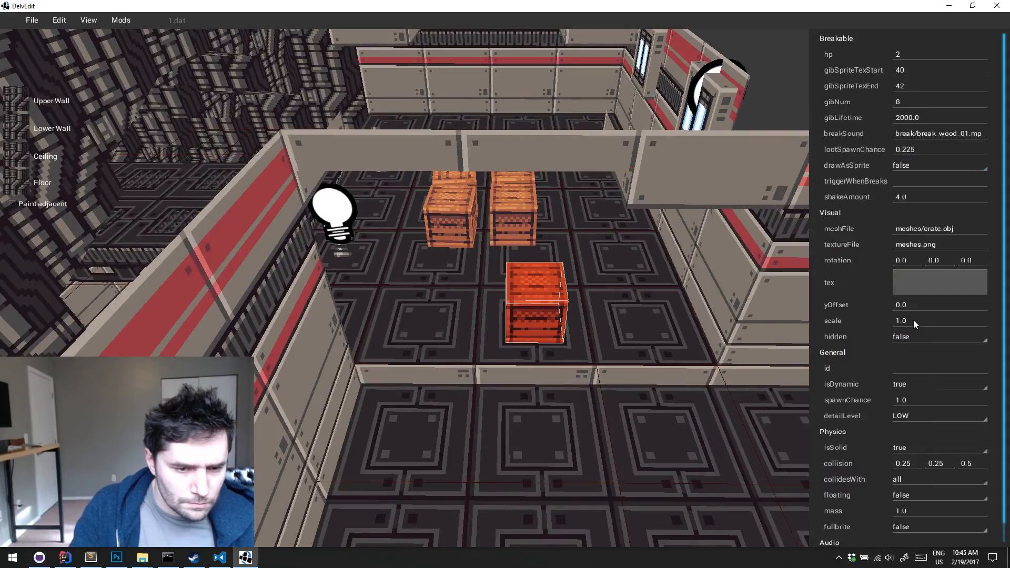
pyautogui.write('2')
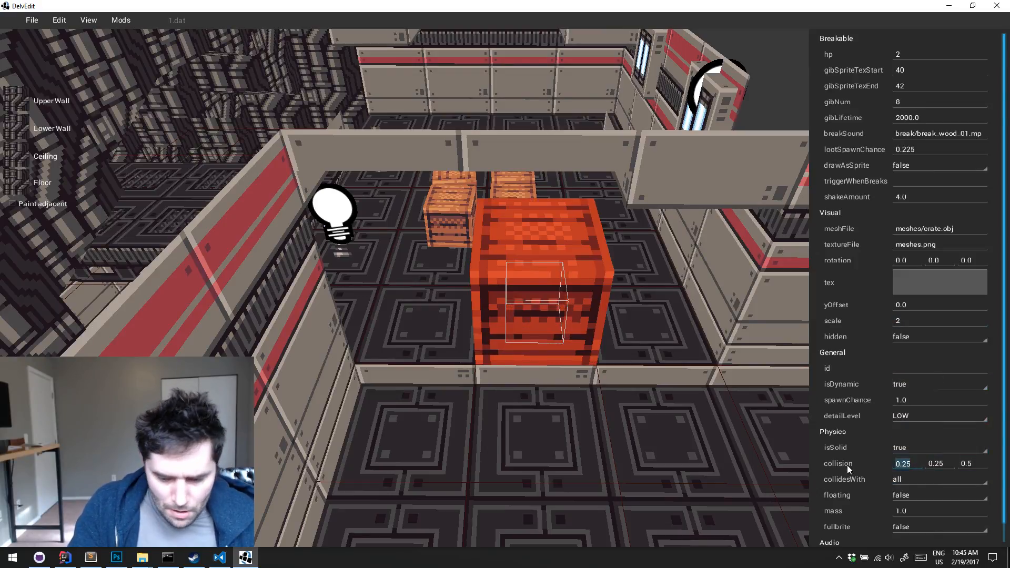
pyautogui.write('5')
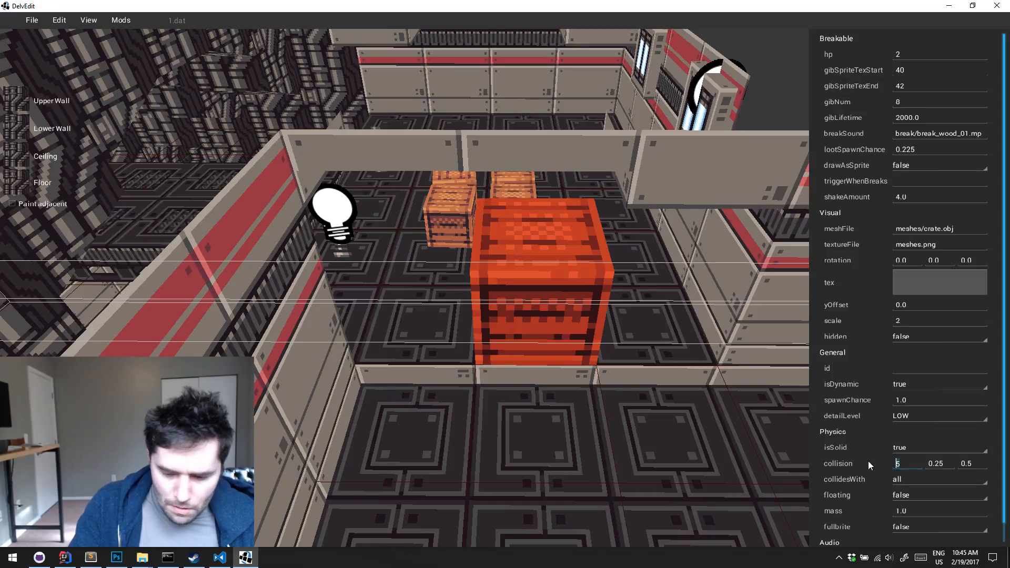
pyautogui.write('0.')
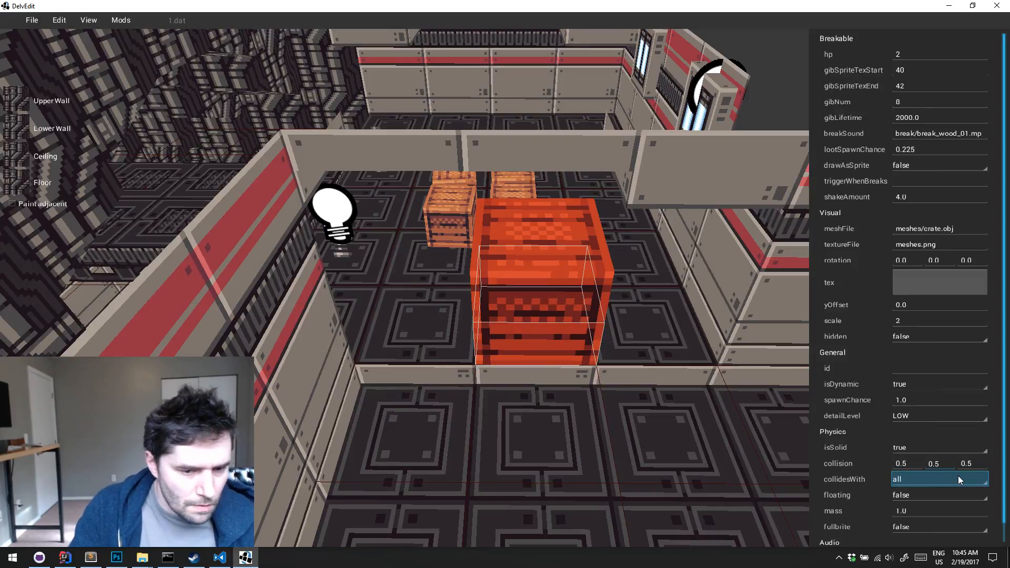
pyautogui.press('Tab')
pyautogui.write('1')
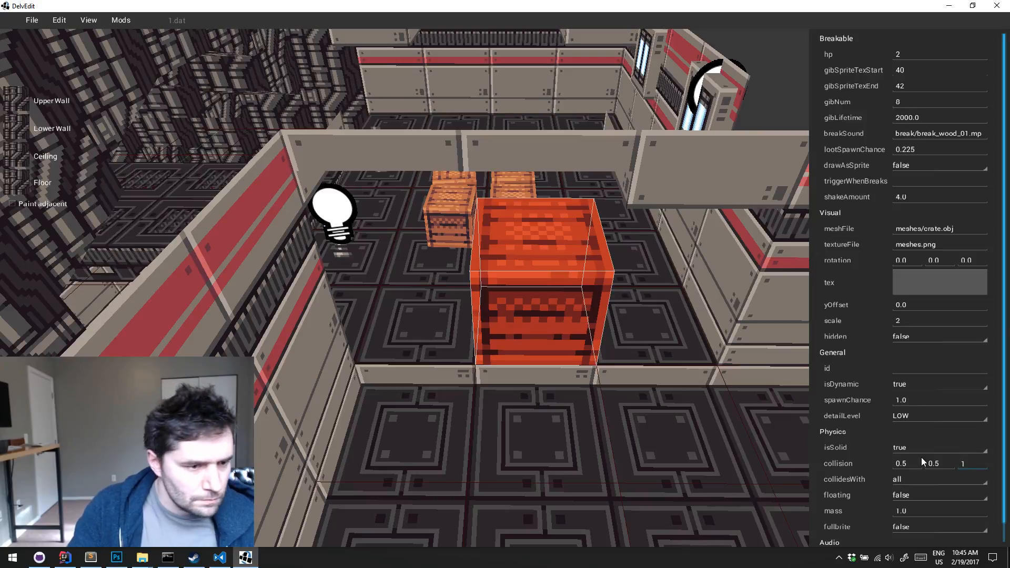
# Move the large crate beside the four small crates, close to the side wall, and deselect it
pyautogui.click(657, 403)
pyautogui.moveTo(657, 403); pyautogui.dragTo(591, 479, button='middle')
pyautogui.click(591, 483)
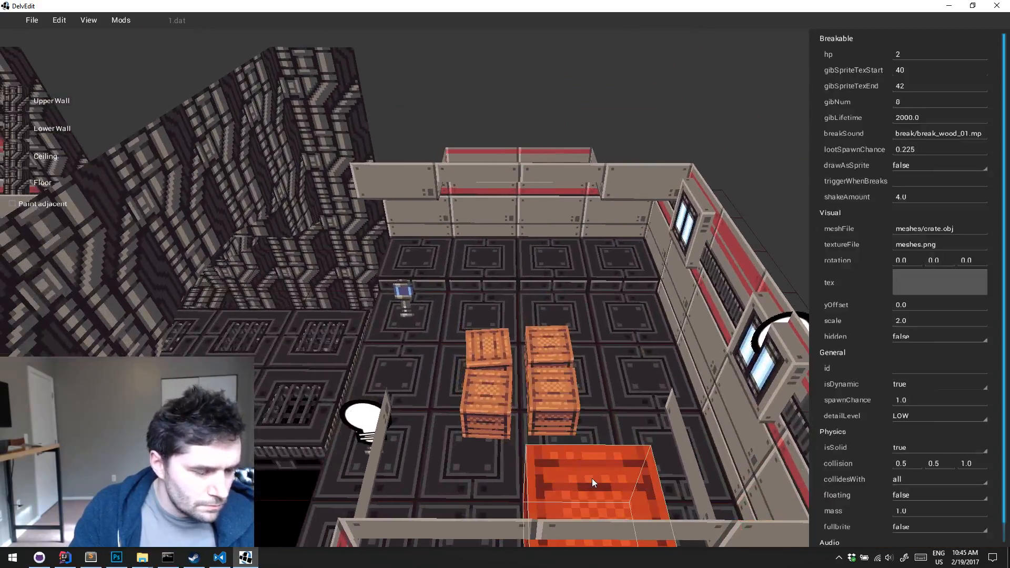
pyautogui.click(494, 350)
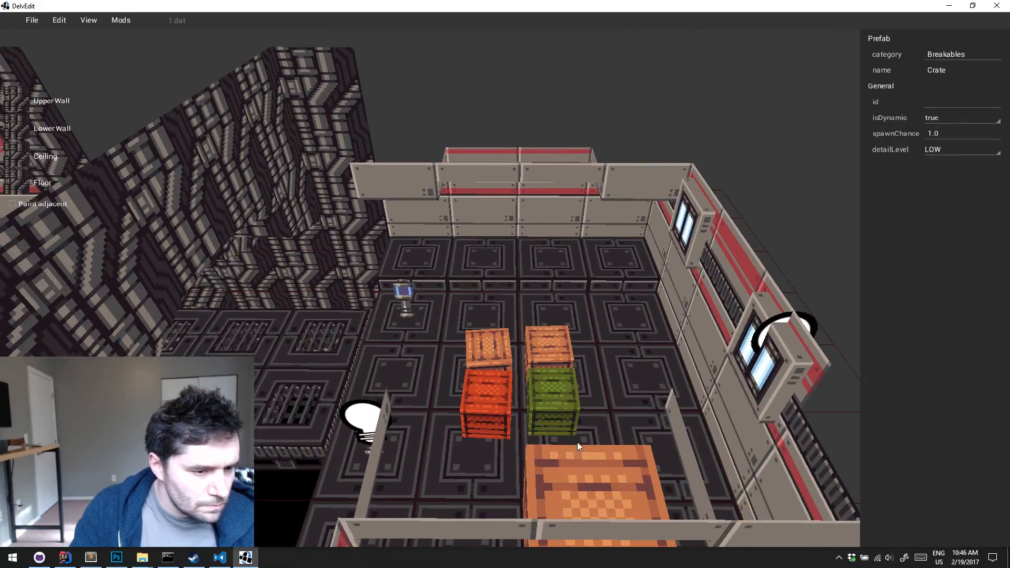
pyautogui.click(577, 444)
pyautogui.moveTo(591, 473); pyautogui.dragTo(636, 339)
pyautogui.press('Escape')
pyautogui.moveTo(636, 338); pyautogui.dragTo(635, 339, button='right')
# Playtest around the crate cluster, break the large crate with the wand, and return to the editor
pyautogui.press('w')
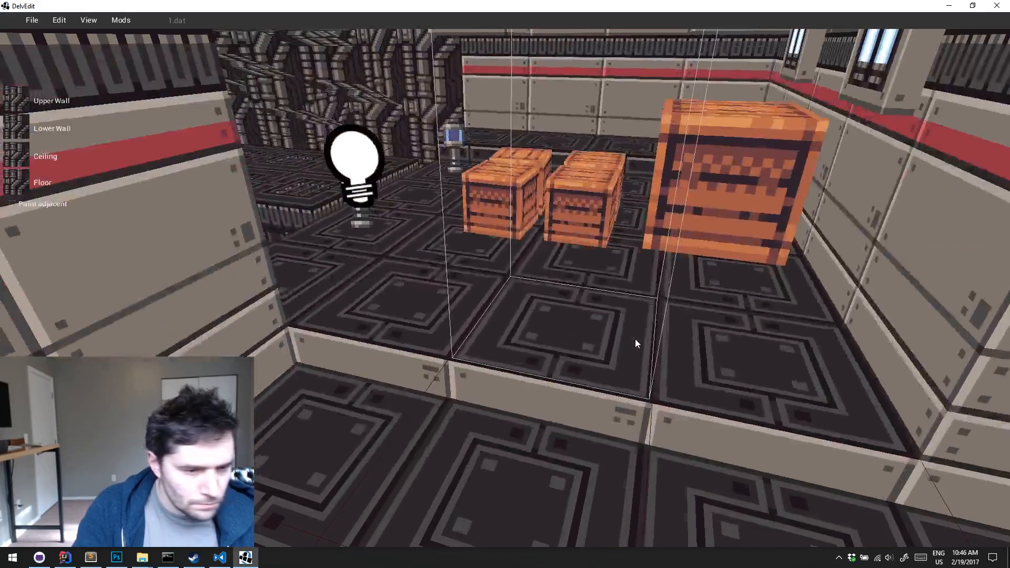
pyautogui.press('p')
pyautogui.press('w')
pyautogui.press('w')
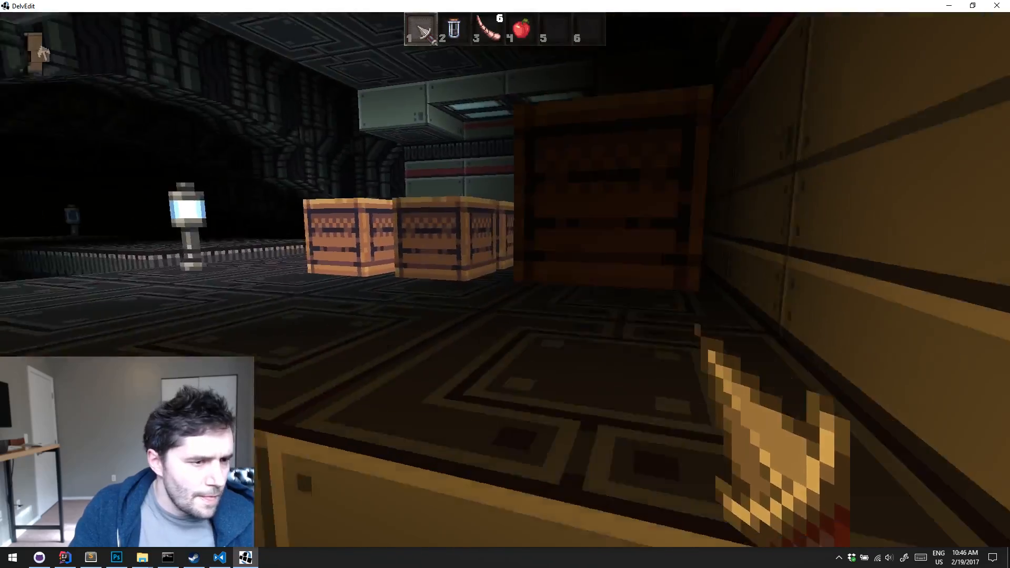
pyautogui.press('w')
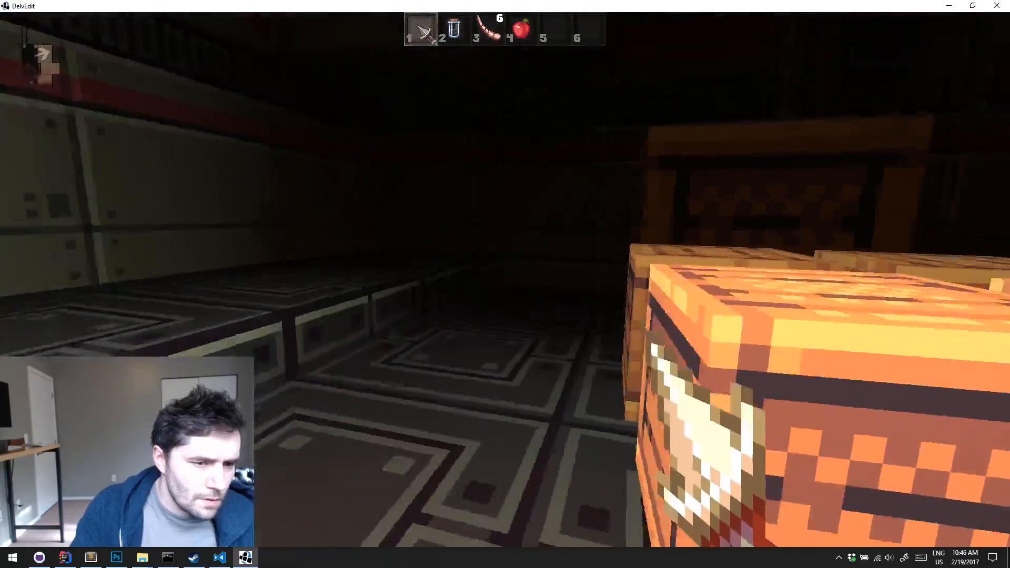
pyautogui.press('a')
pyautogui.press('w')
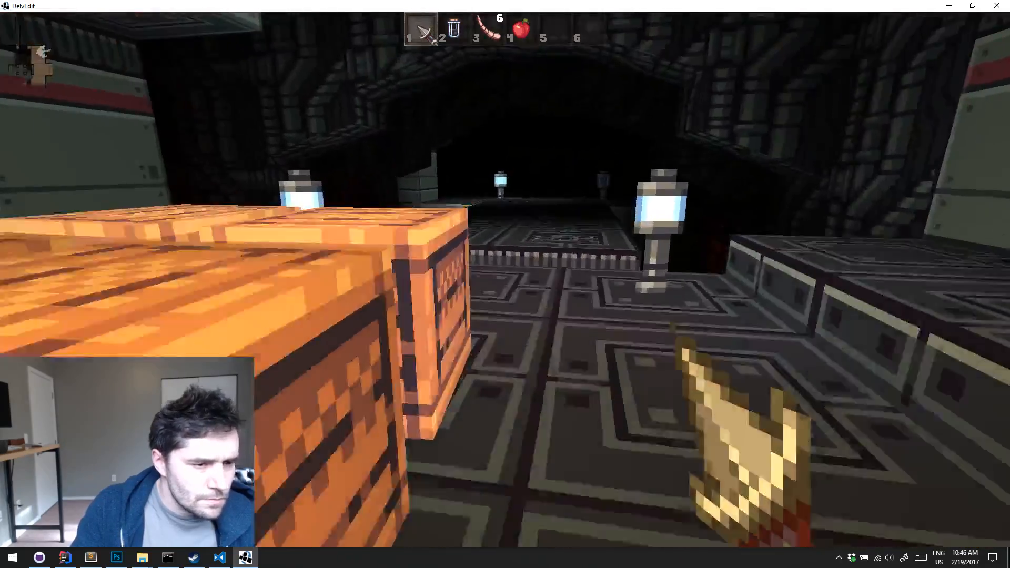
pyautogui.press('s')
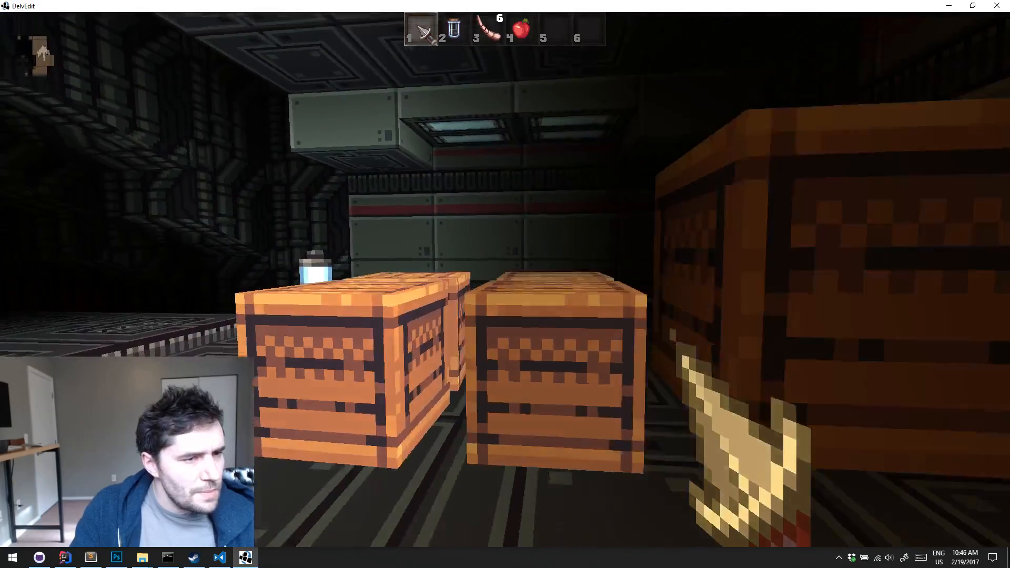
pyautogui.press('3')
pyautogui.click(505, 277)
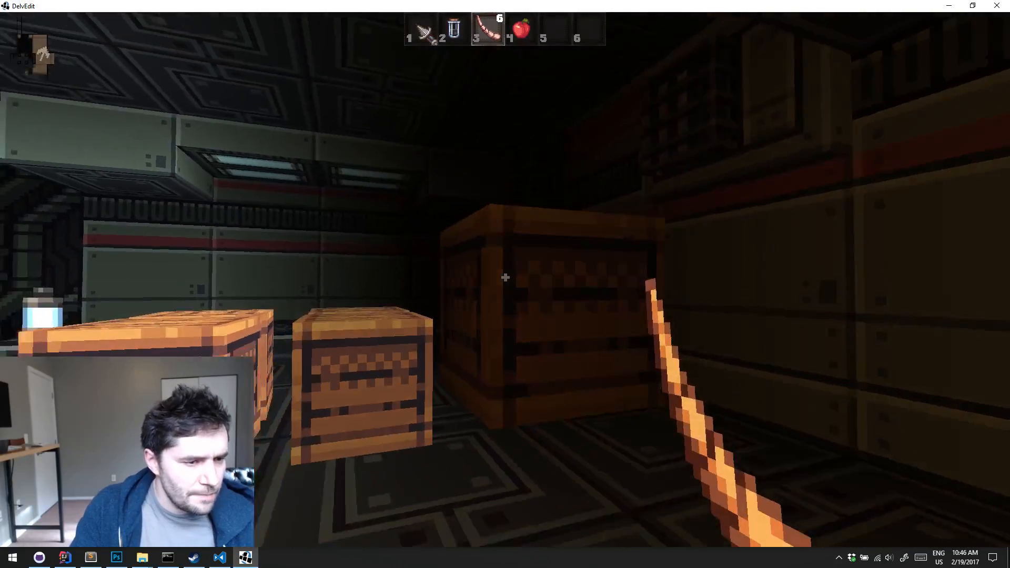
pyautogui.press('1')
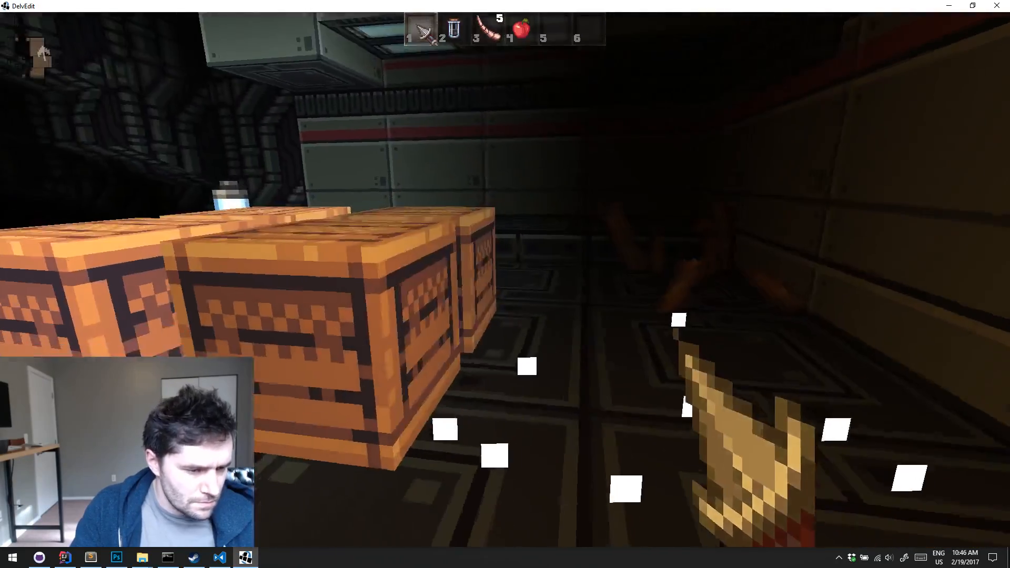
pyautogui.press('Escape')
# Set the large crate's gibNum to 16 and deselect it
pyautogui.click(674, 355)
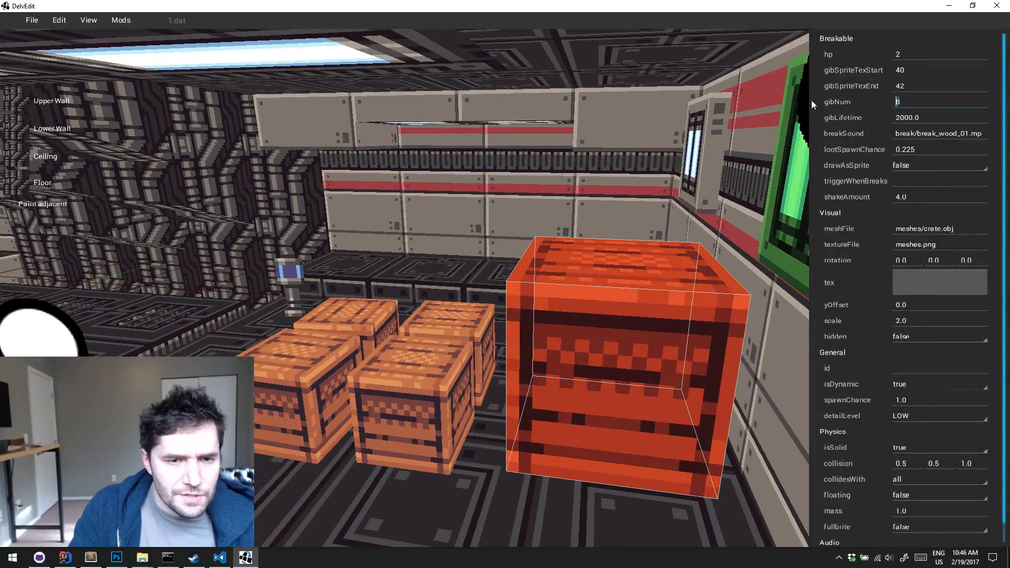
pyautogui.write('16')
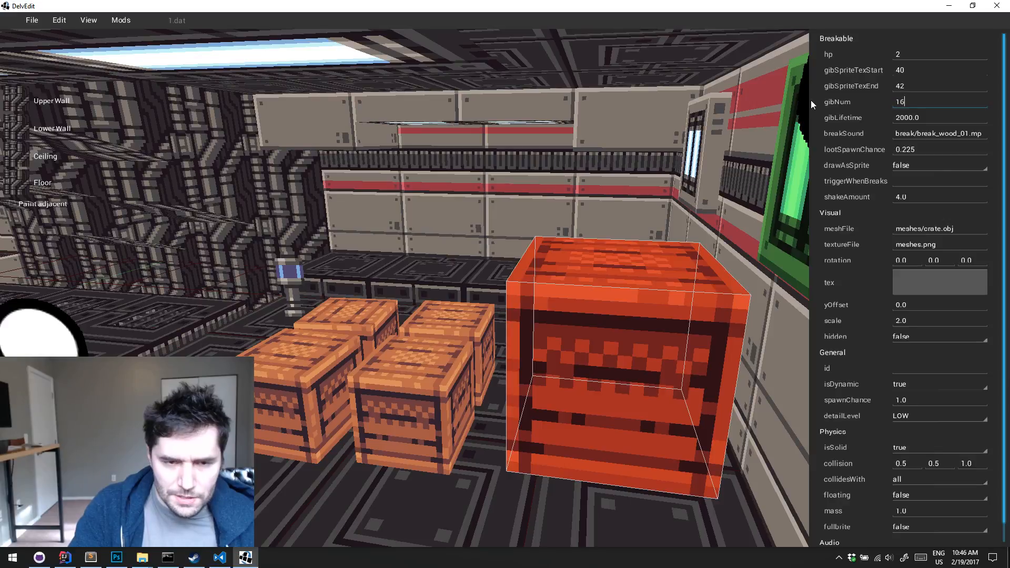
pyautogui.click(634, 165)
# Playtest breaking the large crate with the wand to check its debris, and return to the editor
pyautogui.press('a')
pyautogui.press('a')
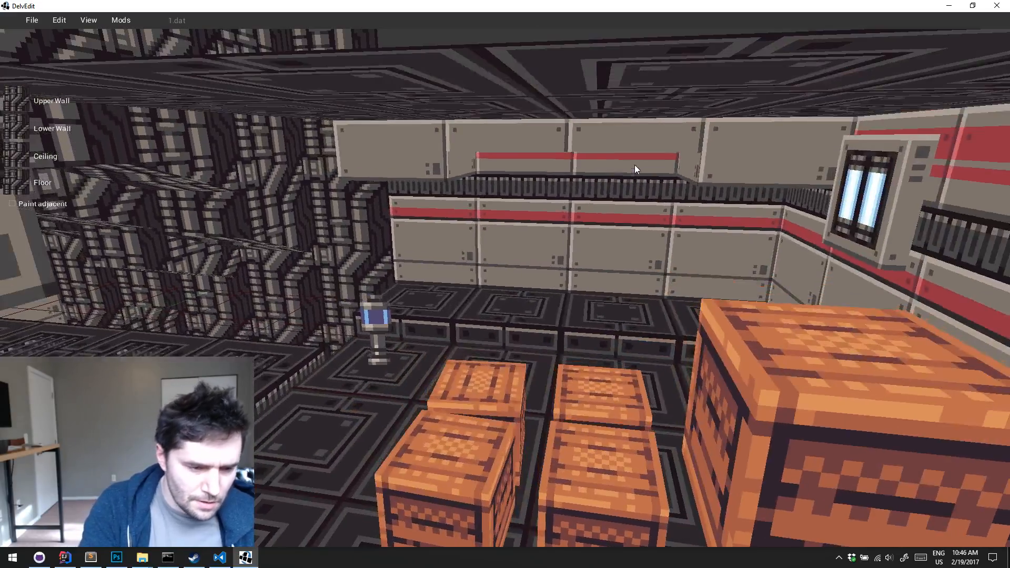
pyautogui.press('p')
pyautogui.press('w')
pyautogui.press('s')
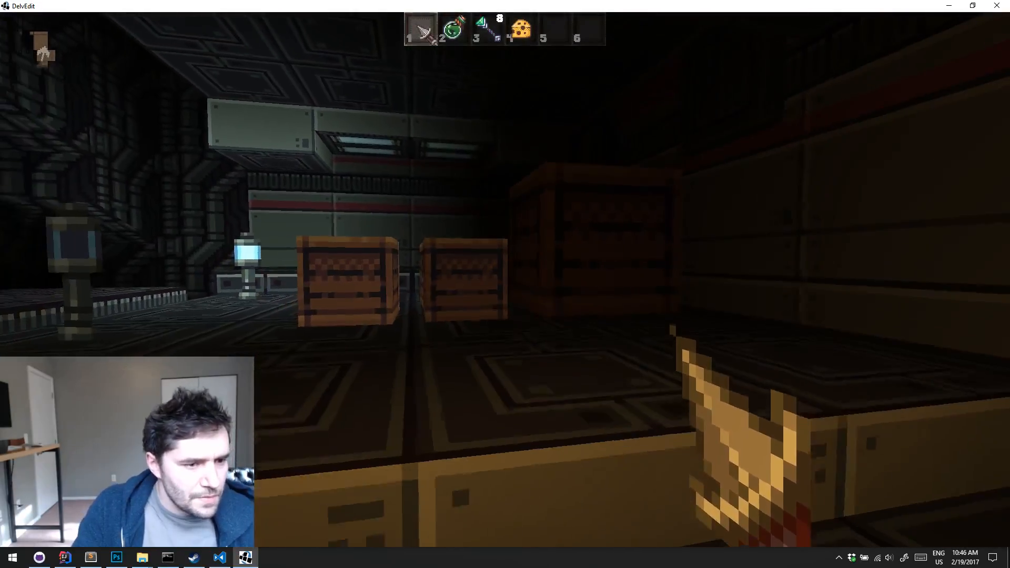
pyautogui.click(505, 277)
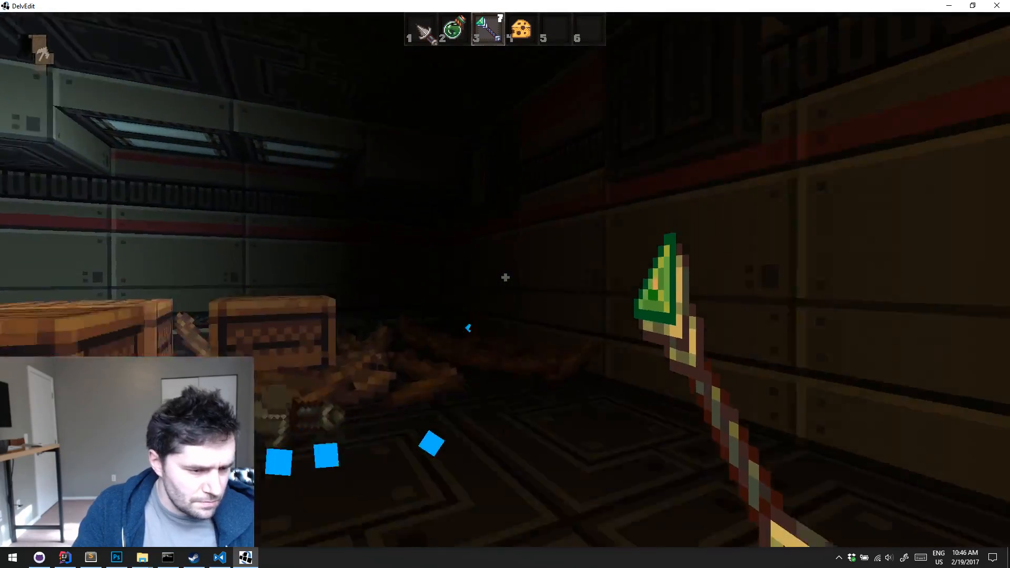
pyautogui.press('w')
pyautogui.press('a')
pyautogui.press('Escape')
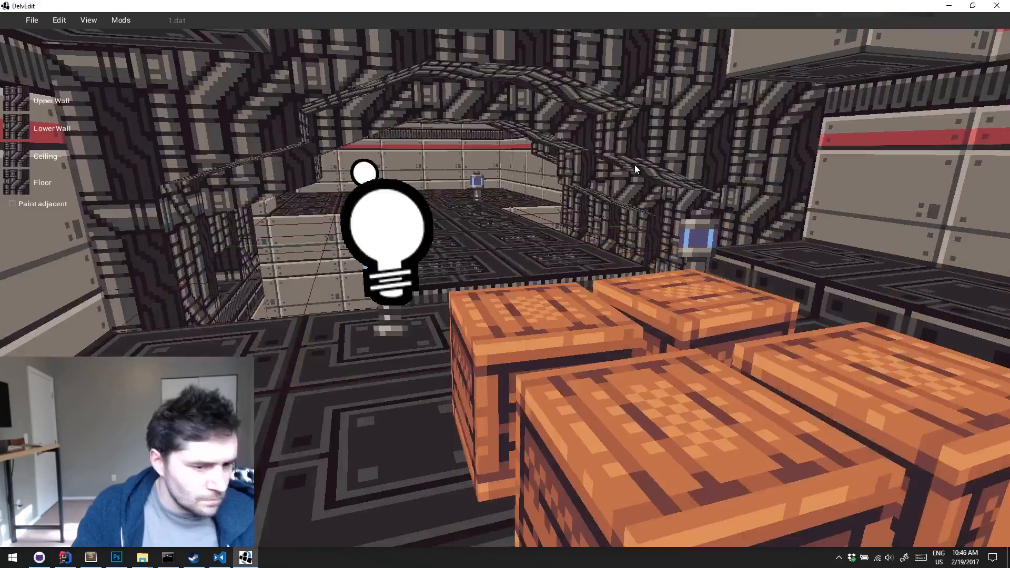
# Examine the level's layout from outside, from the crate room to the hazard-striped platform
pyautogui.press('s')
pyautogui.moveTo(634, 165); pyautogui.dragTo(634, 165, button='middle')
pyautogui.press('a')
pyautogui.press('s')
pyautogui.press('d')
pyautogui.press('w')
pyautogui.press('w')
pyautogui.press('s')
pyautogui.press('w')
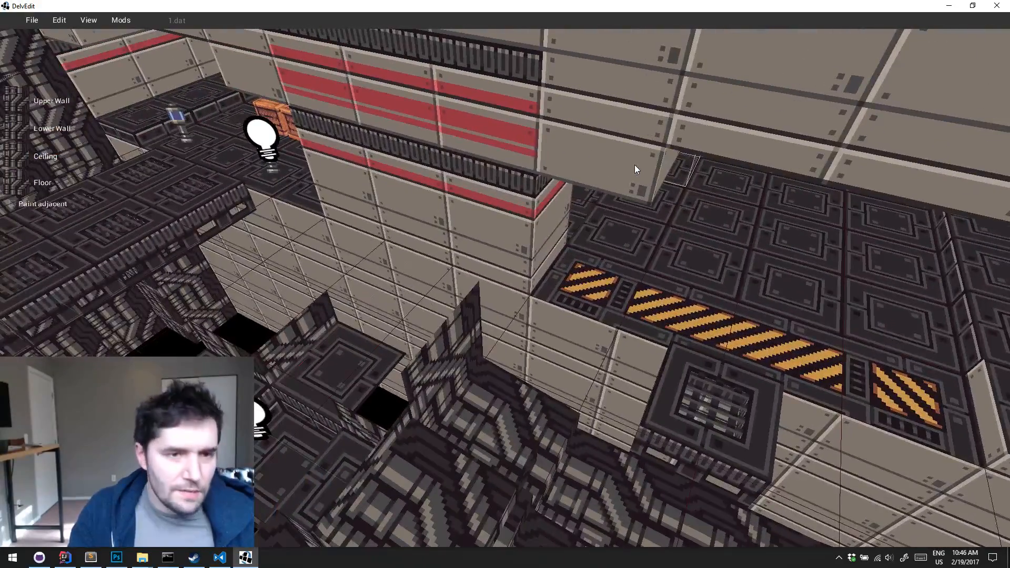
# Close the level editor, clear the code editor out of the way, and run the Desktop configuration in IntelliJ IDEA
pyautogui.click(998, 7)
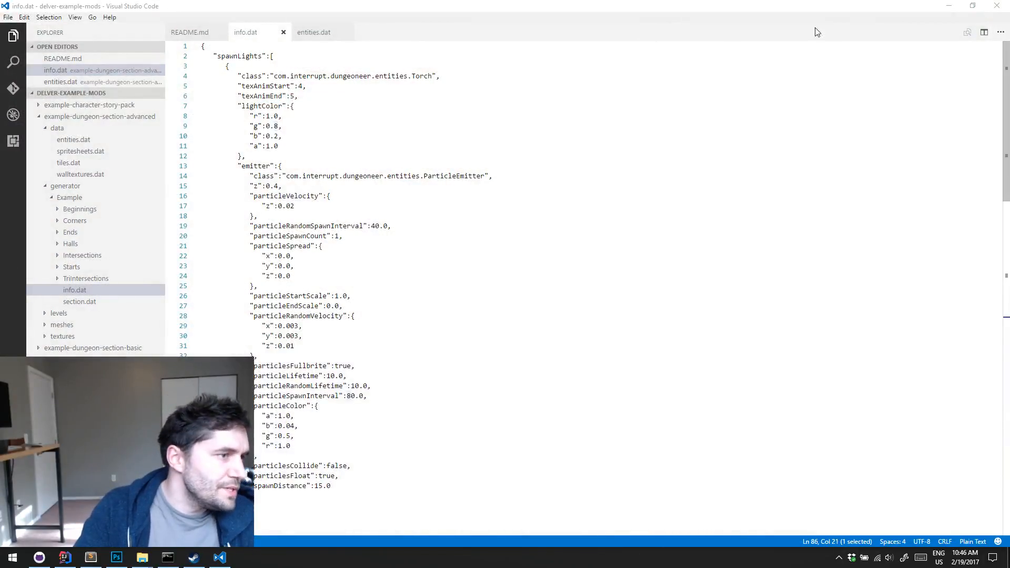
pyautogui.click(950, 7)
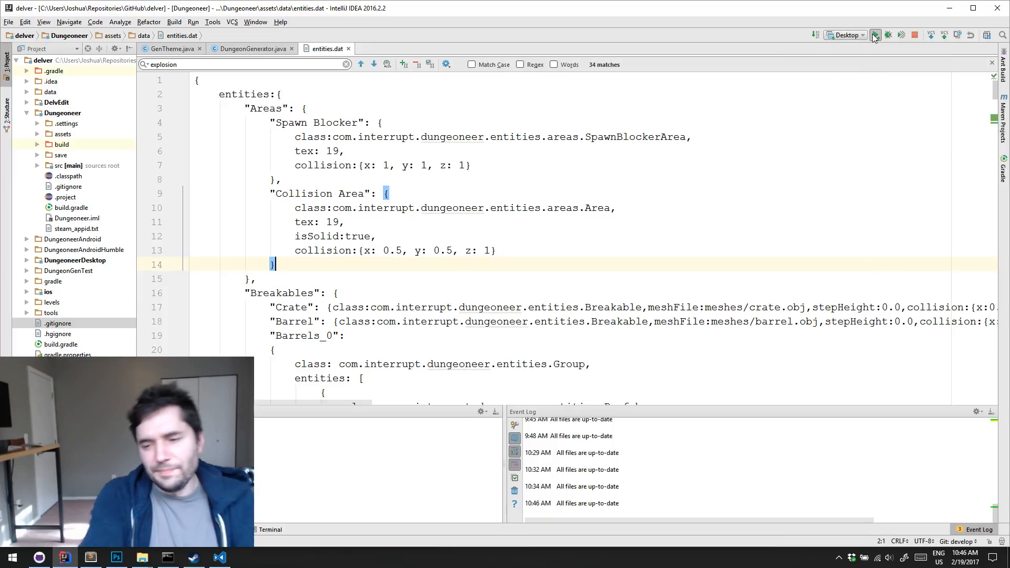
pyautogui.click(875, 35)
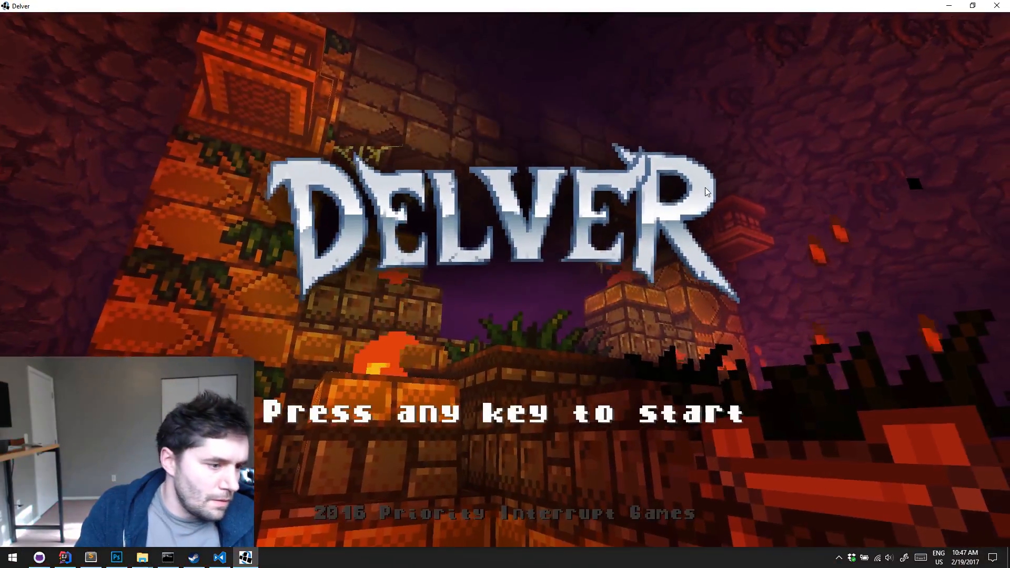
# Start a new game in the first save slot
pyautogui.click(696, 204)
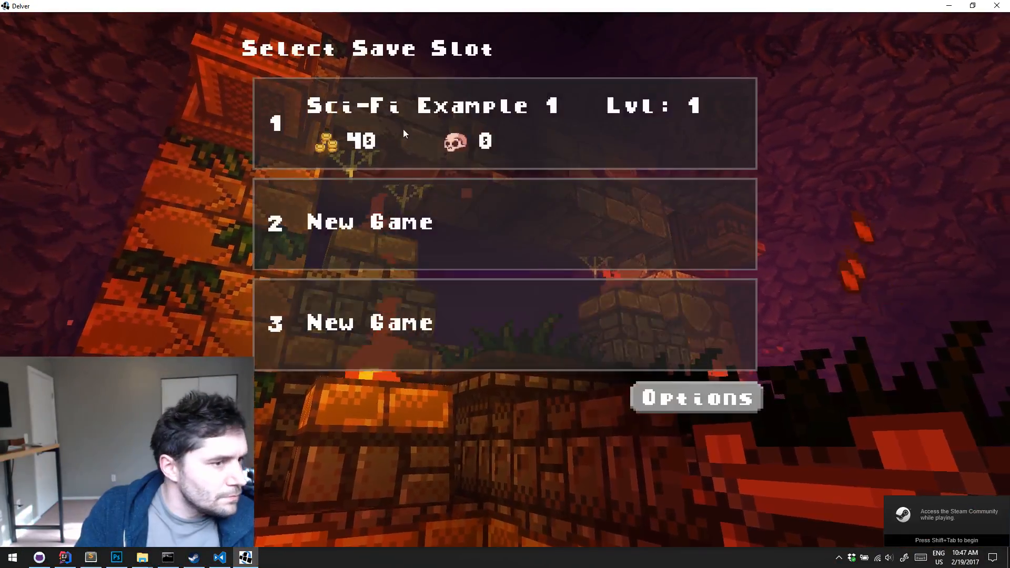
pyautogui.click(405, 128)
pyautogui.click(688, 55)
pyautogui.click(440, 133)
pyautogui.click(314, 399)
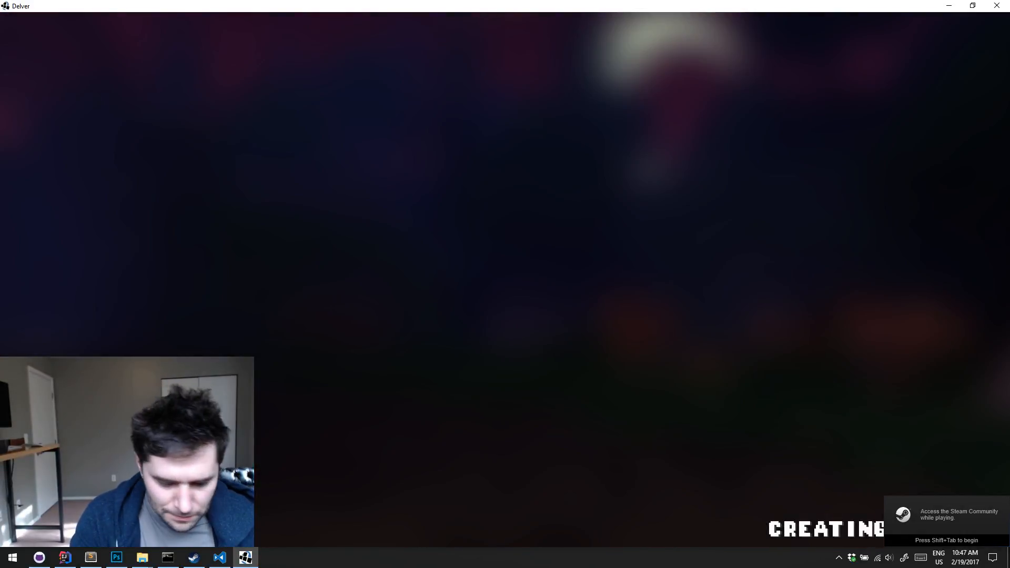
# Skip ahead to the generated sci-fi dungeon level
pyautogui.press('l')
pyautogui.press('l')
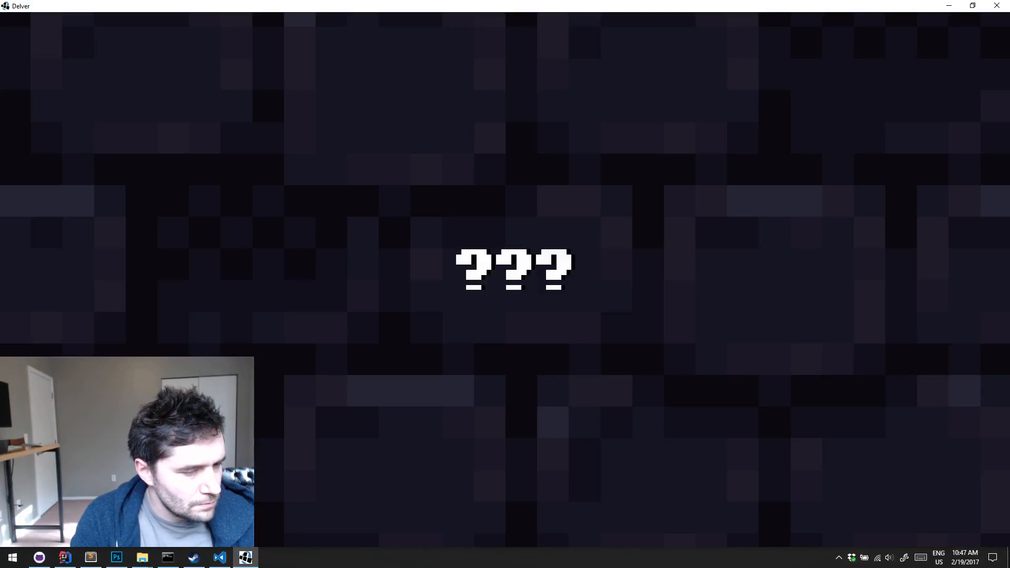
pyautogui.press('l')
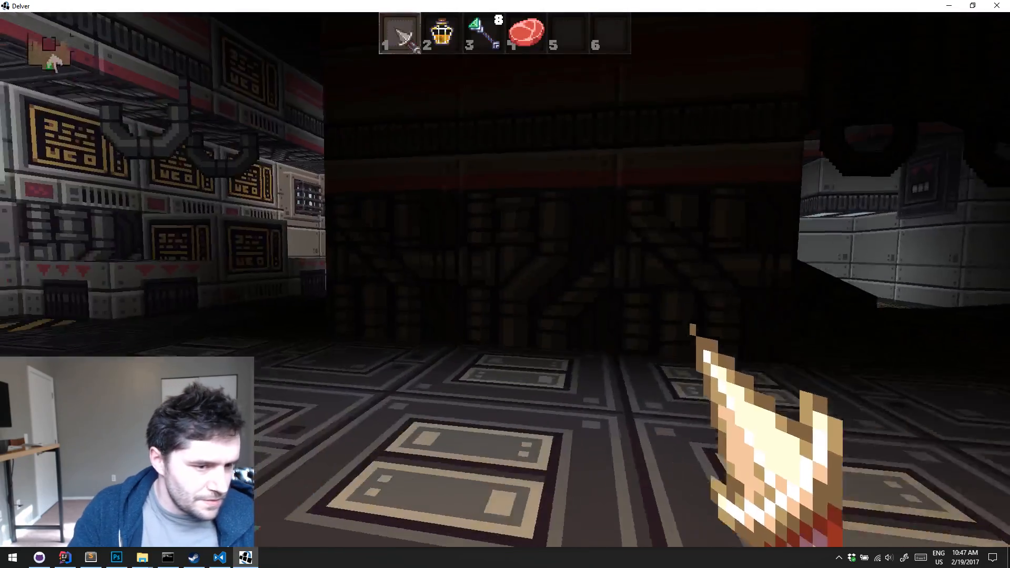
# Spawn a Scroll of Haste from the debug options and use it to speed up exploration of the level
pyautogui.press('a')
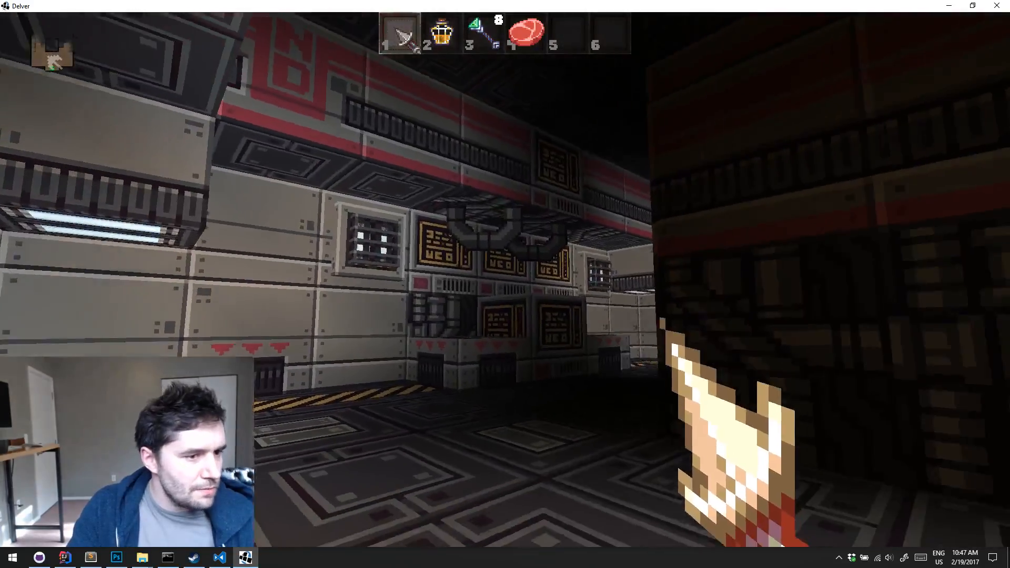
pyautogui.press('w')
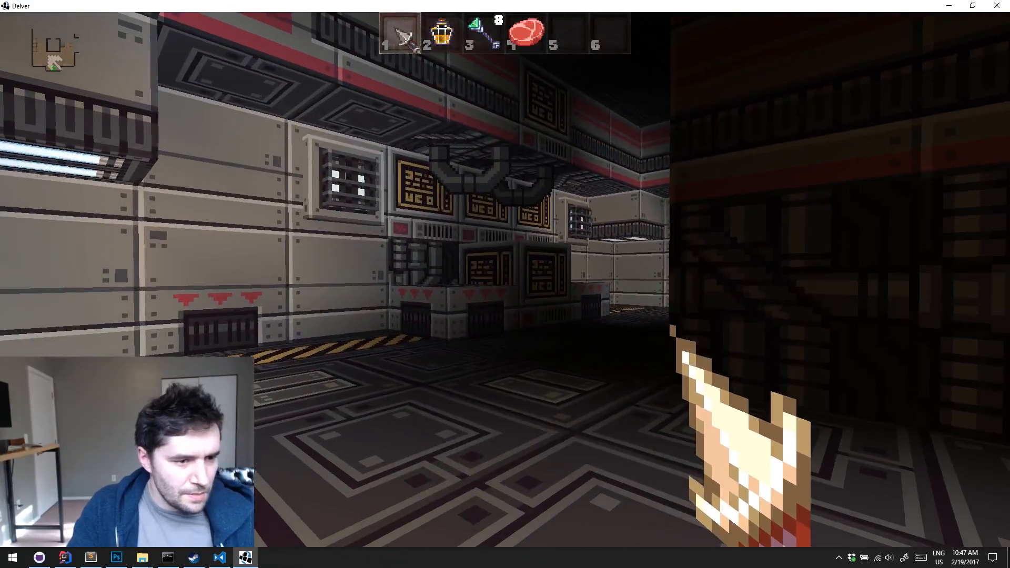
pyautogui.press('`')
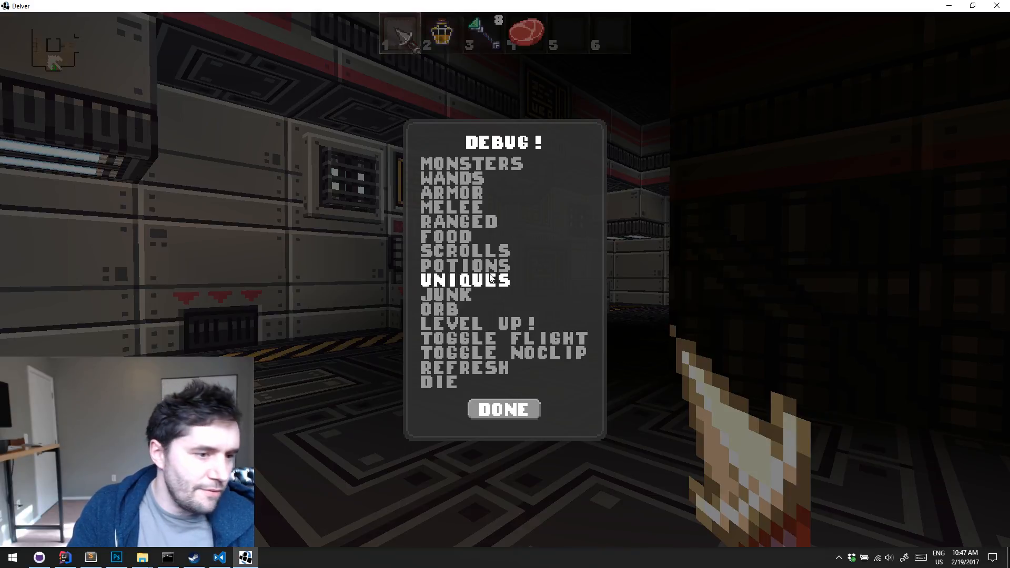
pyautogui.click(467, 254)
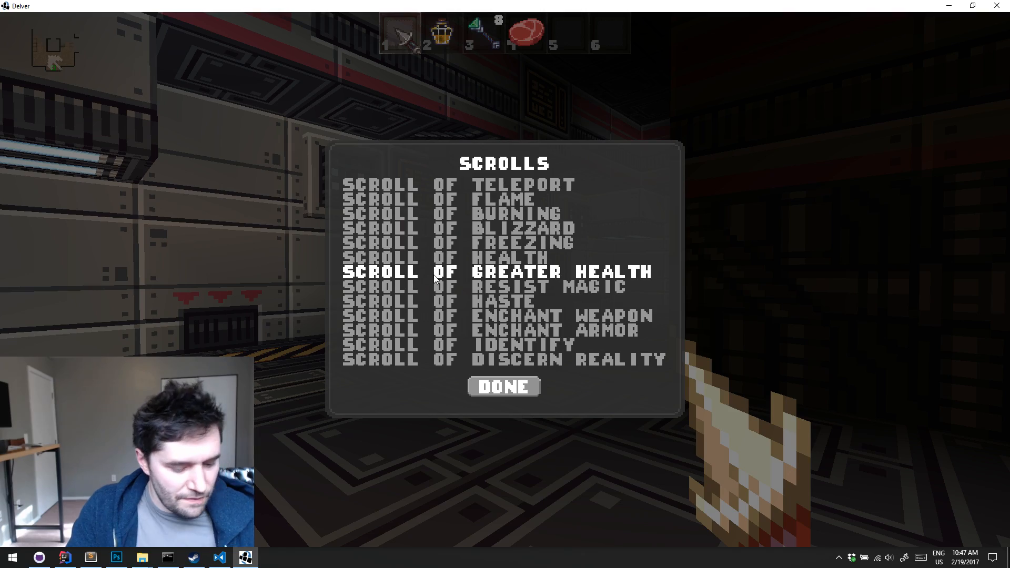
pyautogui.click(454, 304)
pyautogui.click(505, 284)
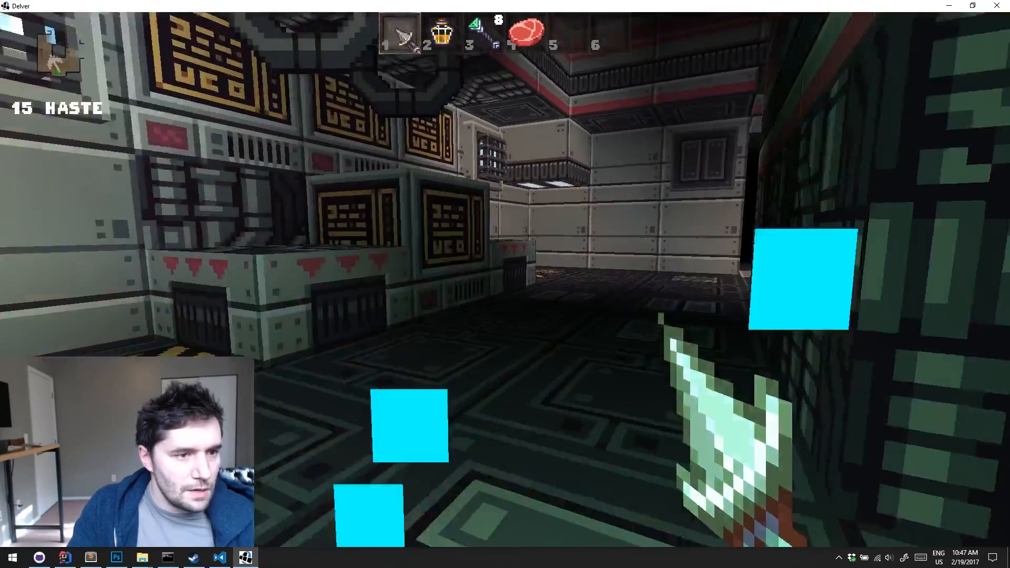
# Explore the dark corridors beyond the console-lined room, passing the wooden doors to reach the lit platform room
pyautogui.press('w')
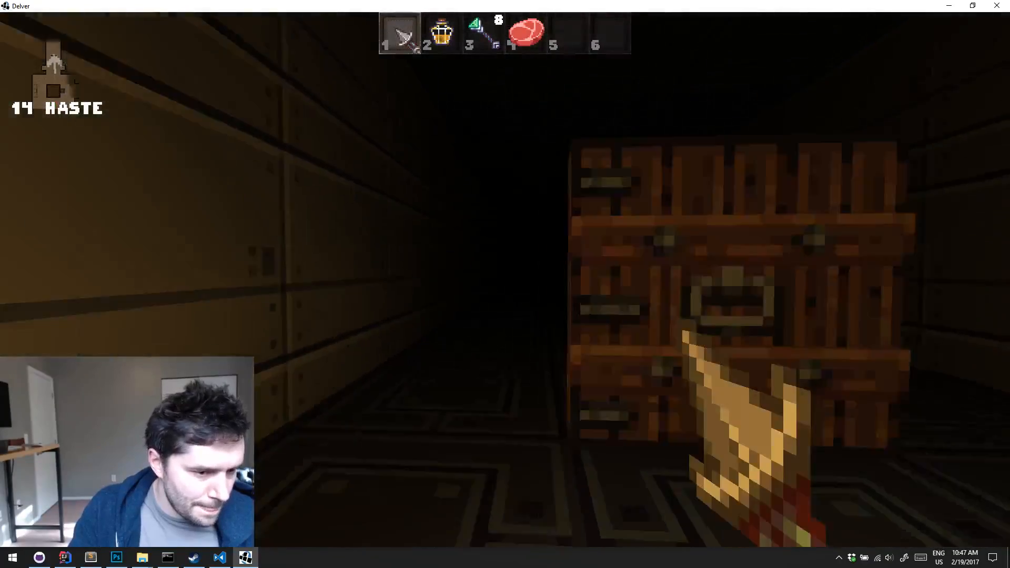
pyautogui.press('w')
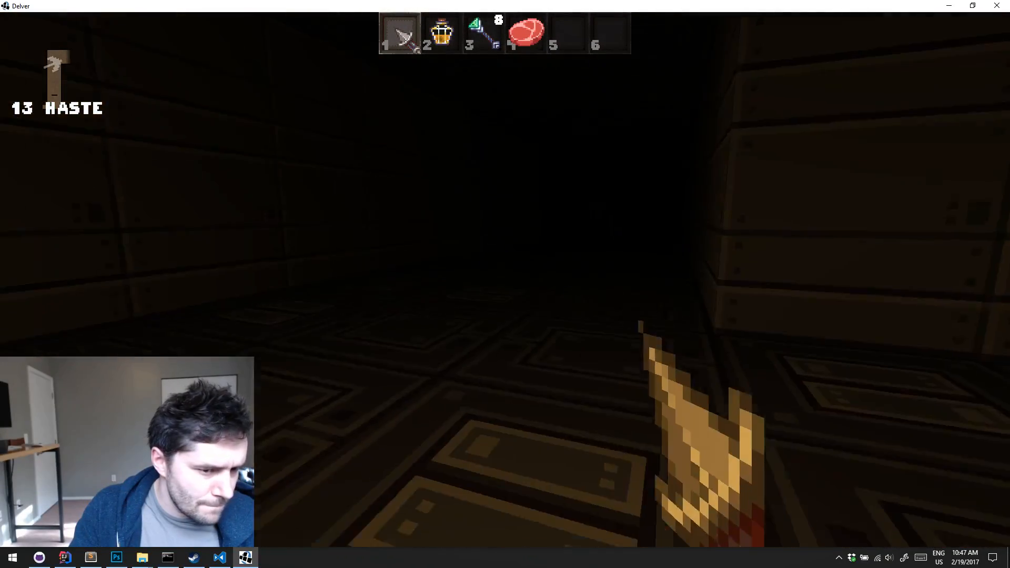
pyautogui.press('w')
pyautogui.press('w')
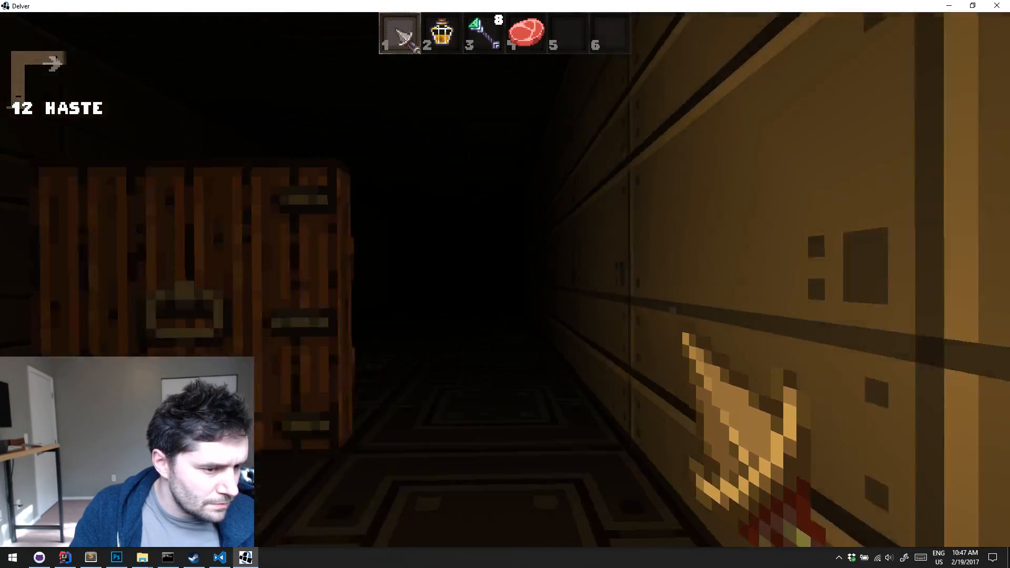
pyautogui.press('w')
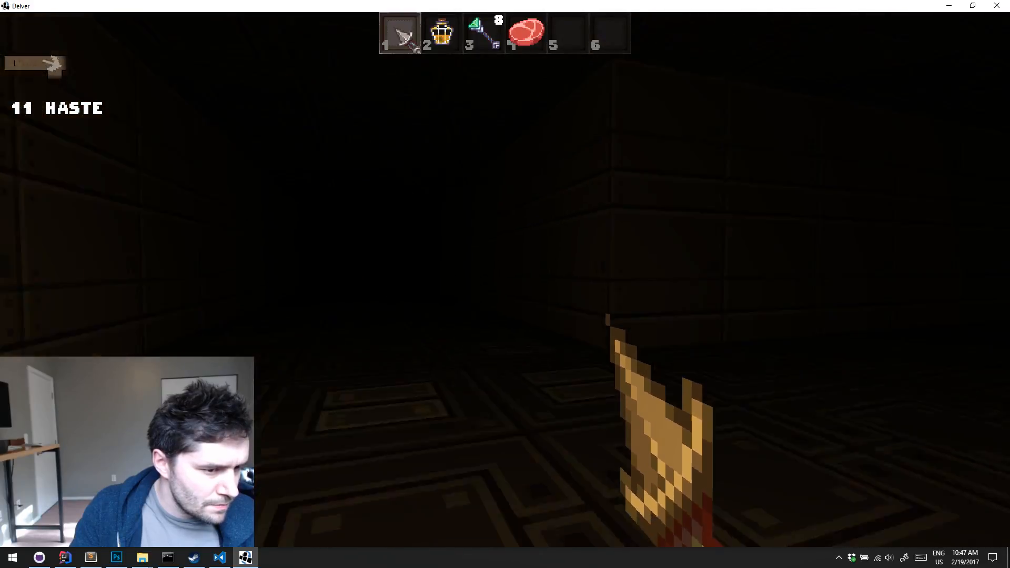
pyautogui.press('w')
pyautogui.press('w')
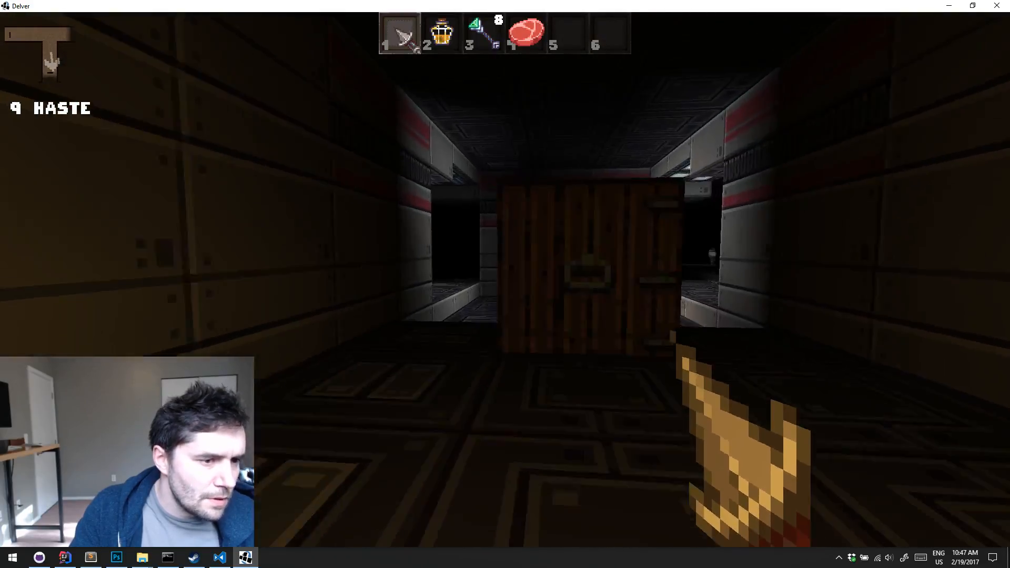
# Examine the hazard-striped platforms, grated walkways, crate room and floor lamps of the generated level
pyautogui.press('w')
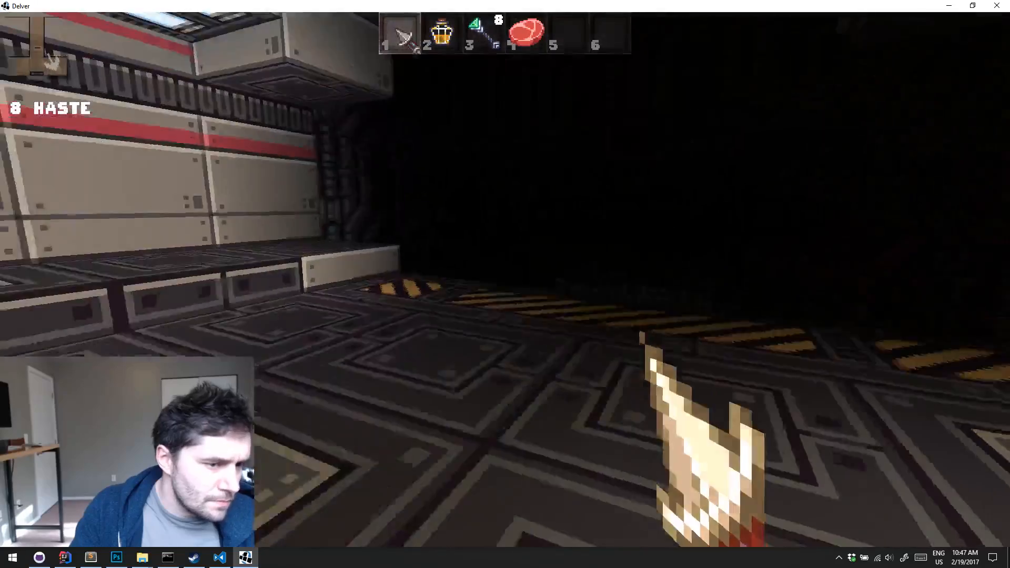
pyautogui.press('w')
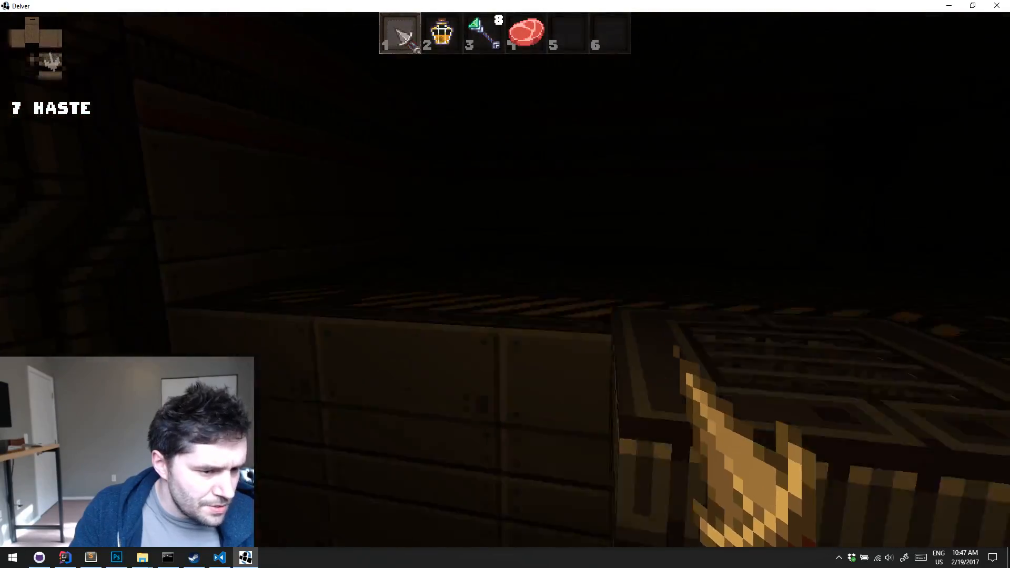
pyautogui.press('w')
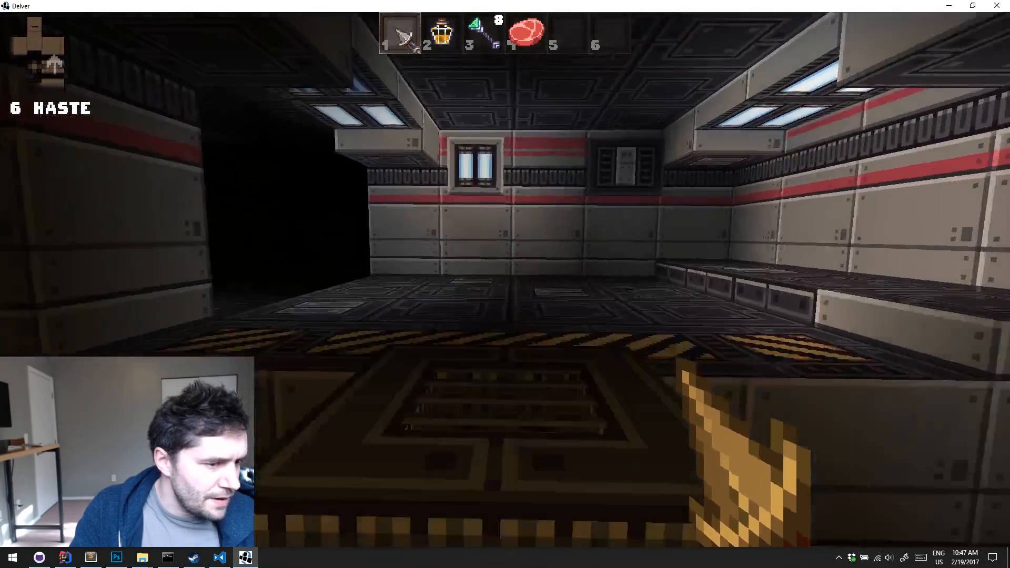
pyautogui.press('w')
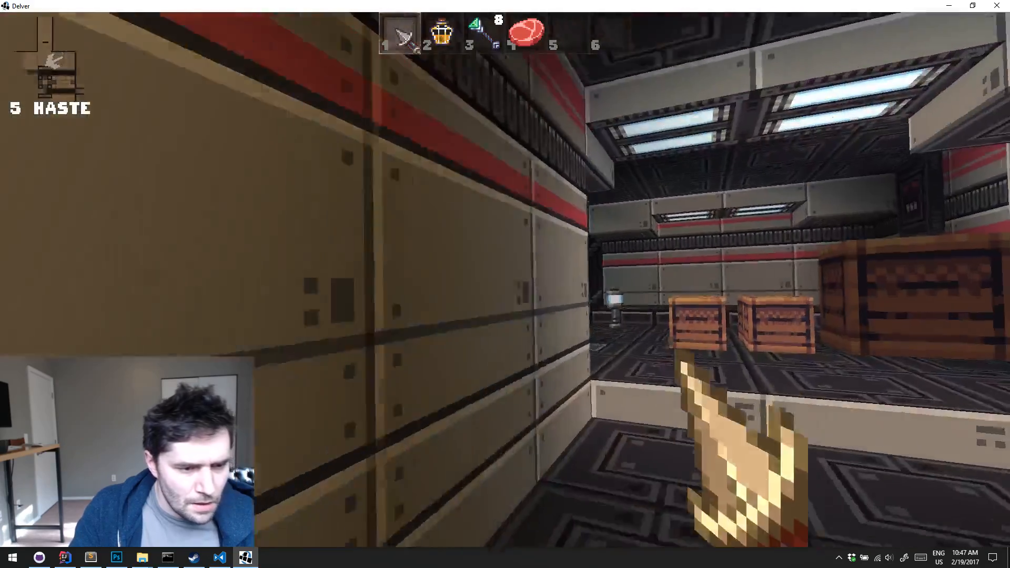
pyautogui.press('w')
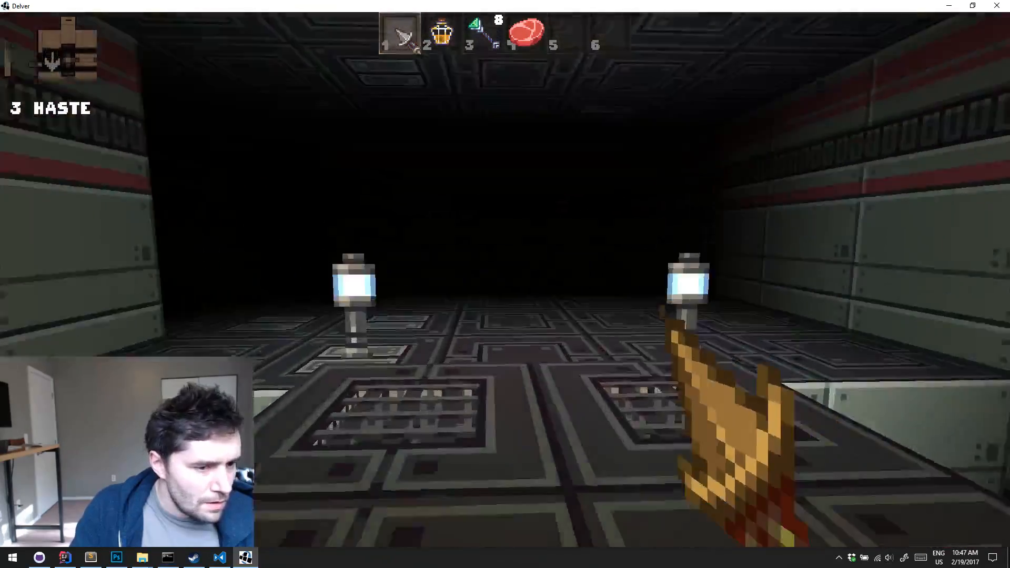
pyautogui.press('w')
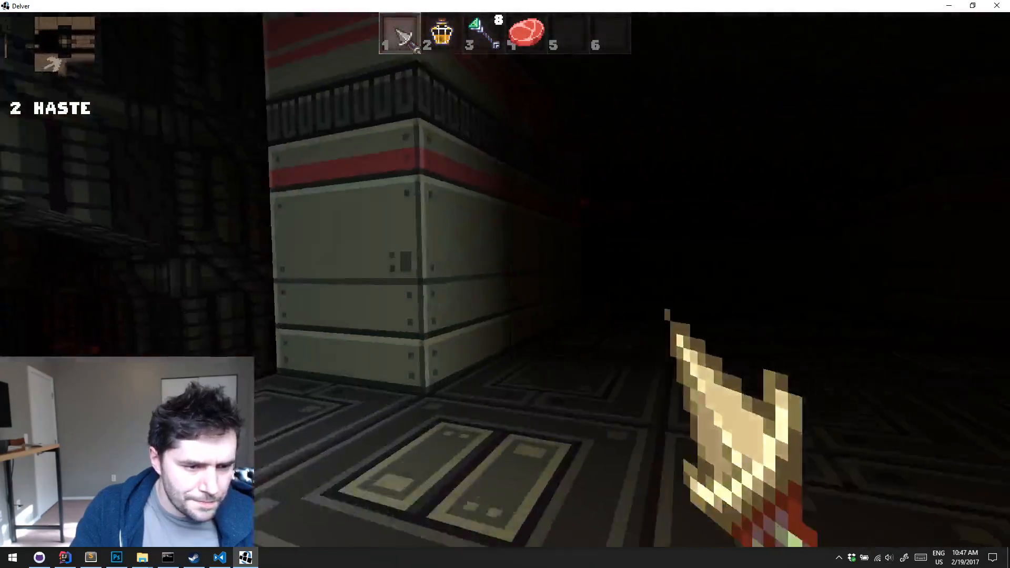
pyautogui.press('w')
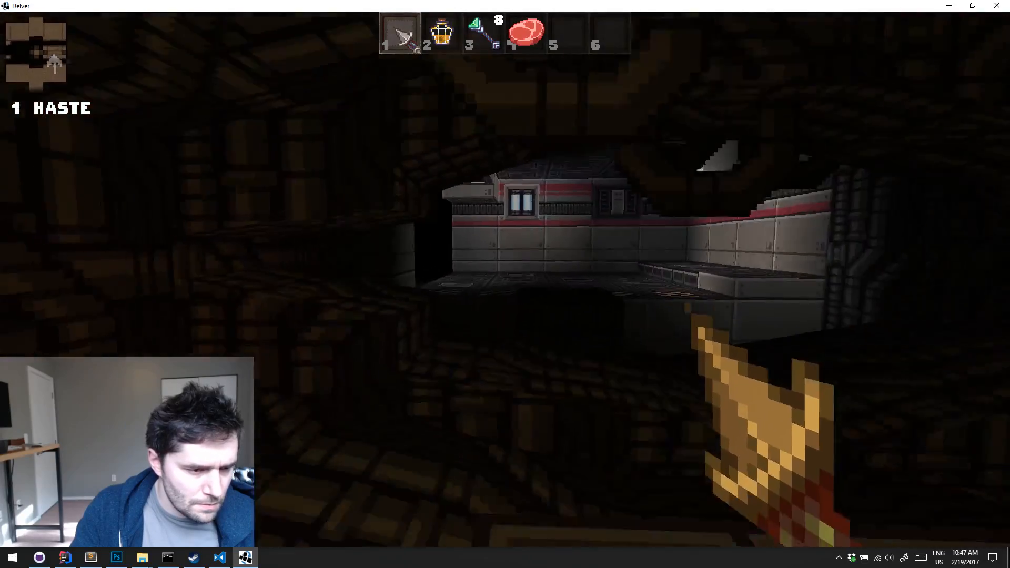
pyautogui.press('w')
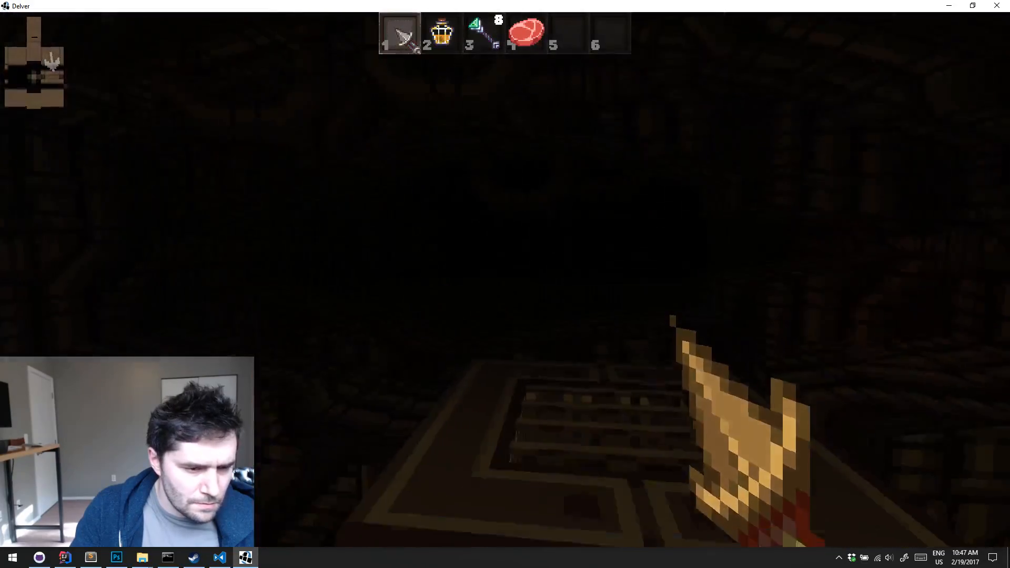
pyautogui.press('w')
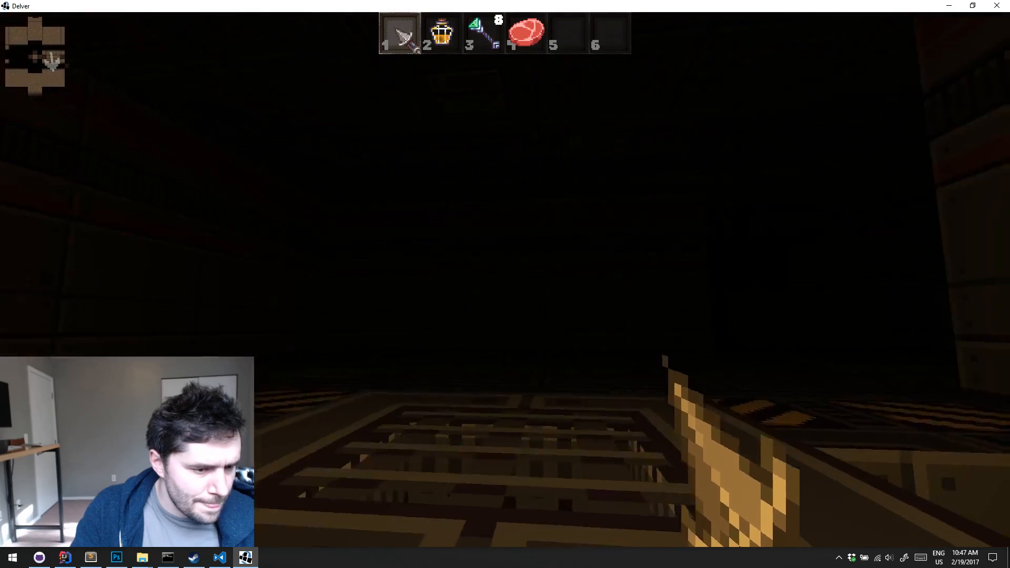
pyautogui.press('w')
pyautogui.press('space')
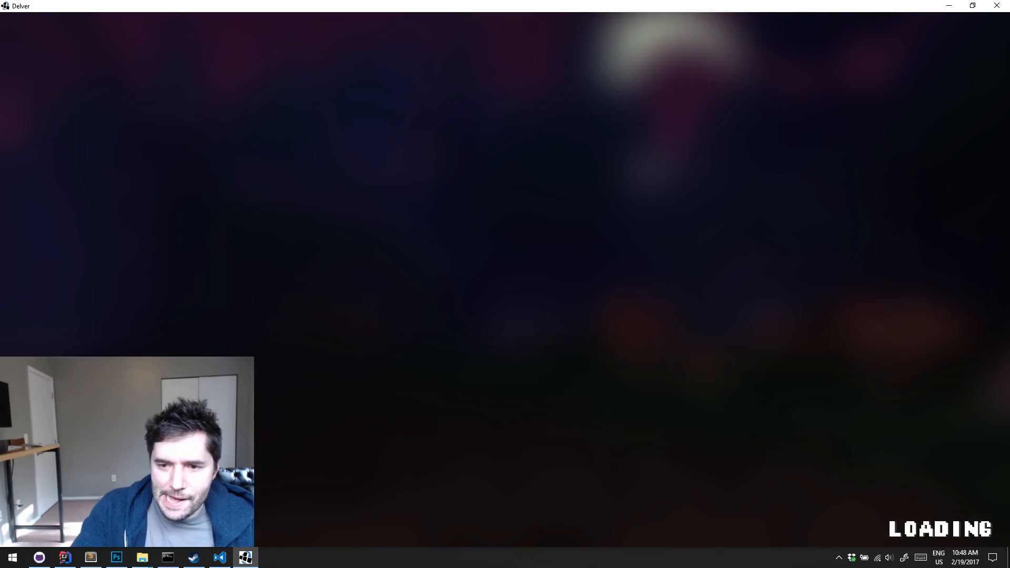
# Quit the running game and switch to sprites.png in Photoshop
pyautogui.press('Escape')
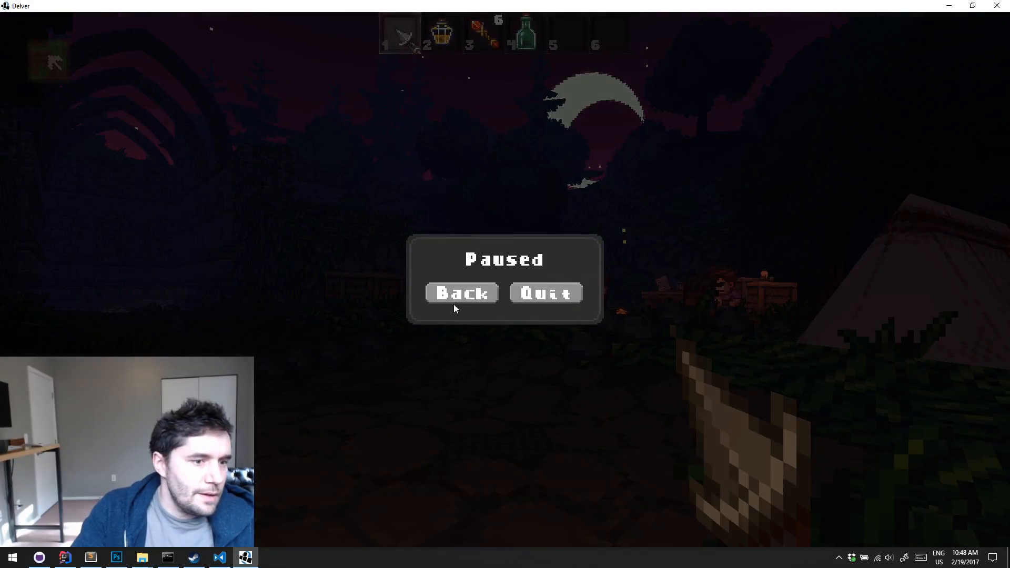
pyautogui.click(554, 298)
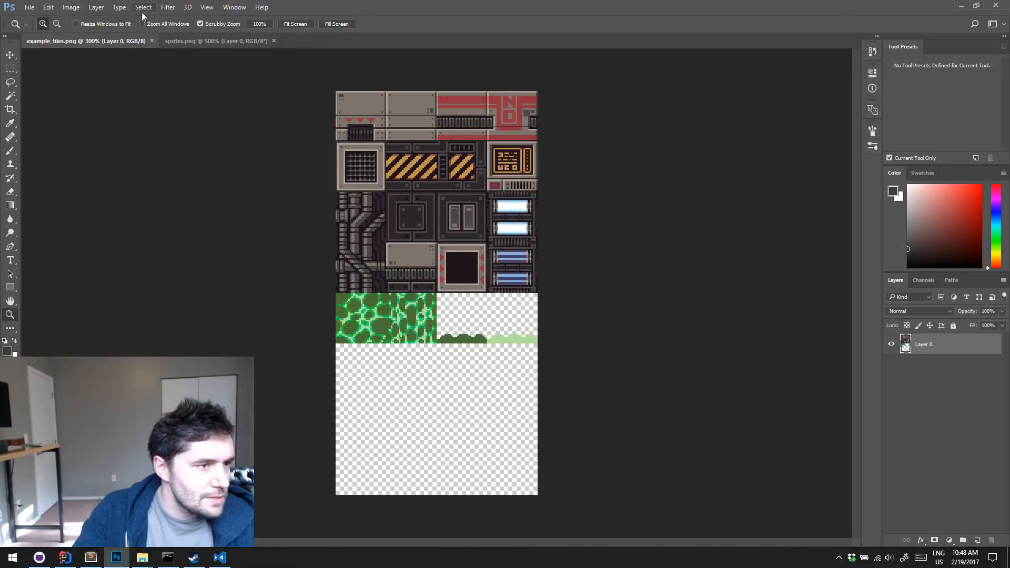
pyautogui.click(190, 41)
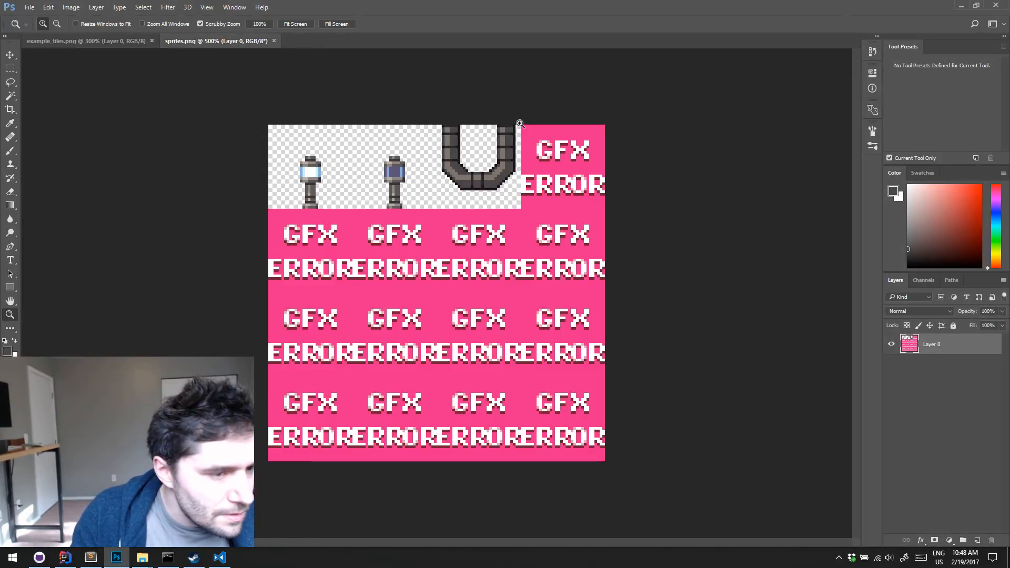
# Clear the GFX ERROR placeholder from the fourth cell of the sprite sheet's first row
pyautogui.press('m')
pyautogui.moveTo(519, 109); pyautogui.dragTo(649, 207)
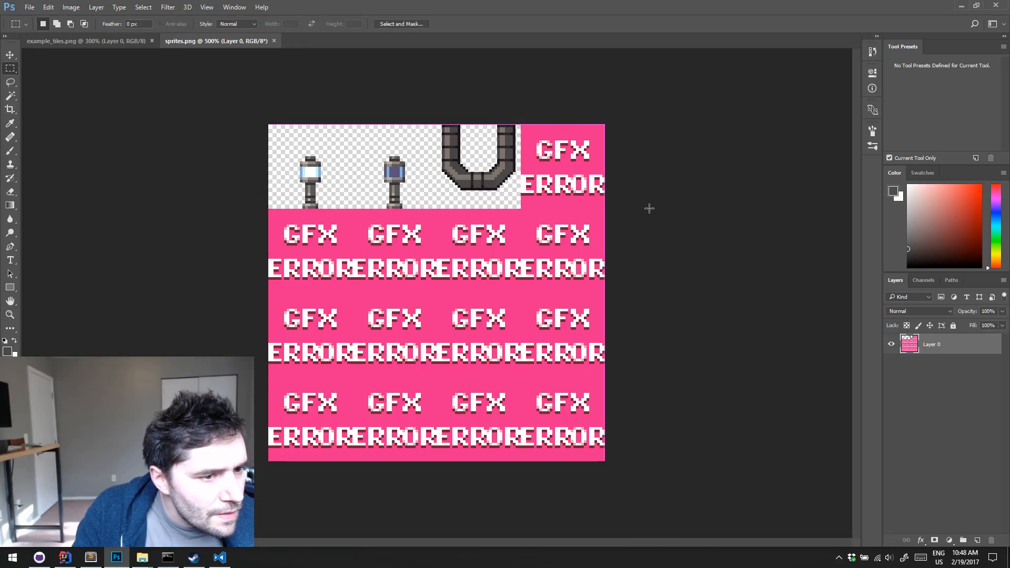
pyautogui.press('Delete')
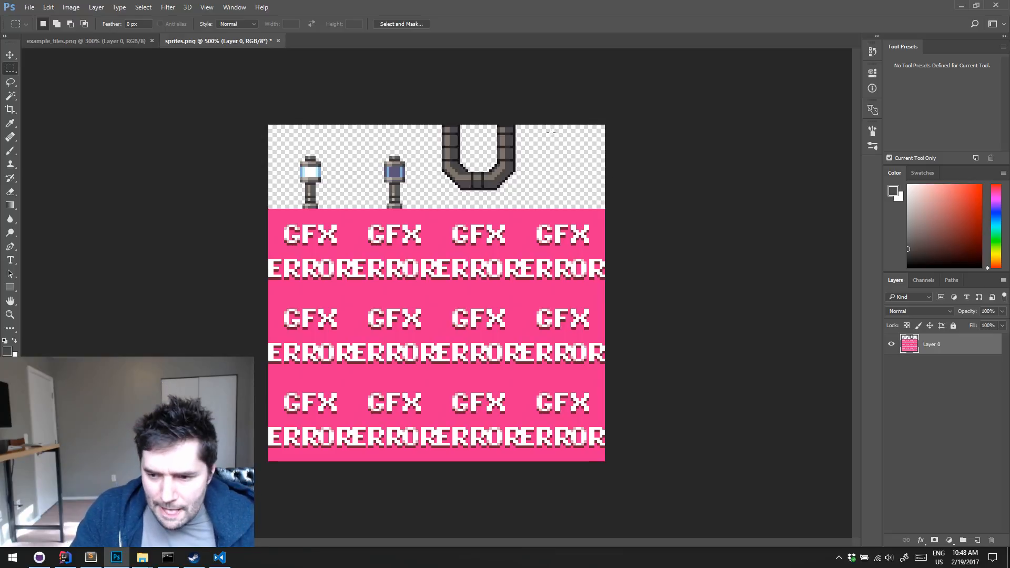
# Show the grid and copy a straight segment of the U-shaped pipe into the empty fourth cell, flush with its upper edge
pyautogui.press('z')
pyautogui.click(495, 152)
pyautogui.click(493, 152)
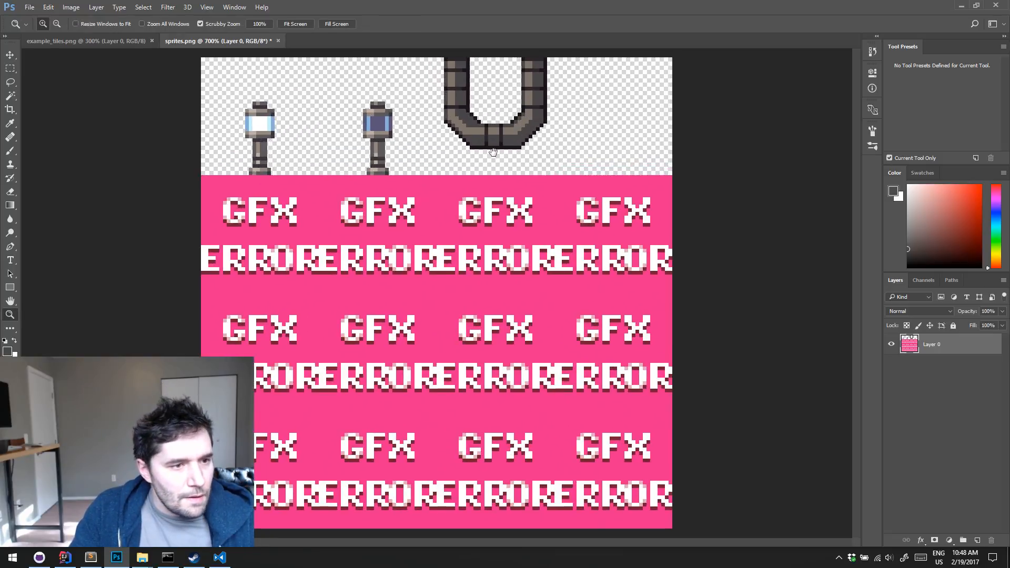
pyautogui.click(497, 135)
pyautogui.moveTo(495, 136); pyautogui.dragTo(486, 208)
pyautogui.click(465, 256)
pyautogui.click(464, 255)
pyautogui.keyDown('alt'); pyautogui.click(526, 219); pyautogui.keyUp('alt')
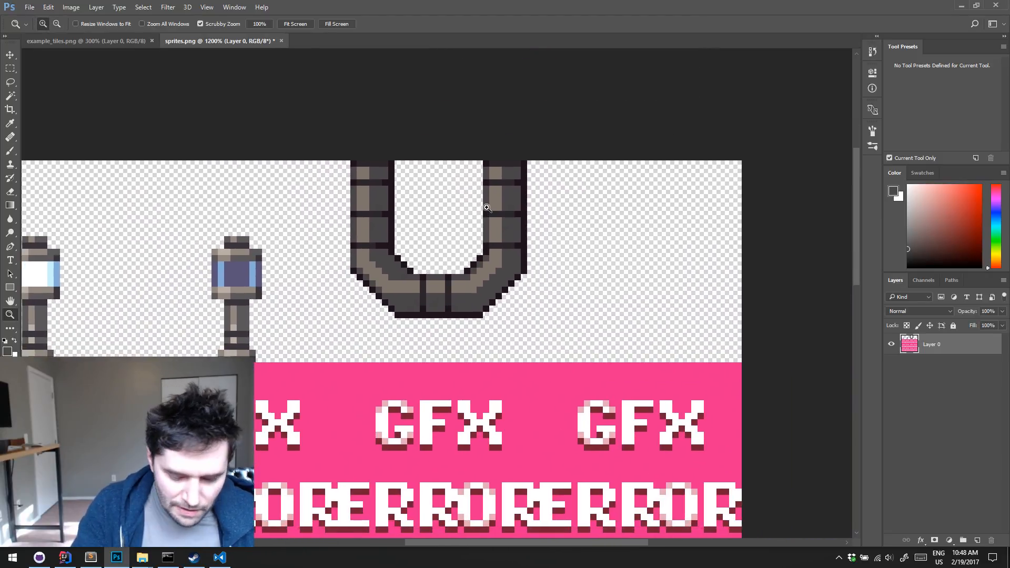
pyautogui.hotkey('ctrl', "'")
pyautogui.press('m')
pyautogui.moveTo(464, 158); pyautogui.dragTo(653, 240)
pyautogui.press('v')
pyautogui.press('Up')
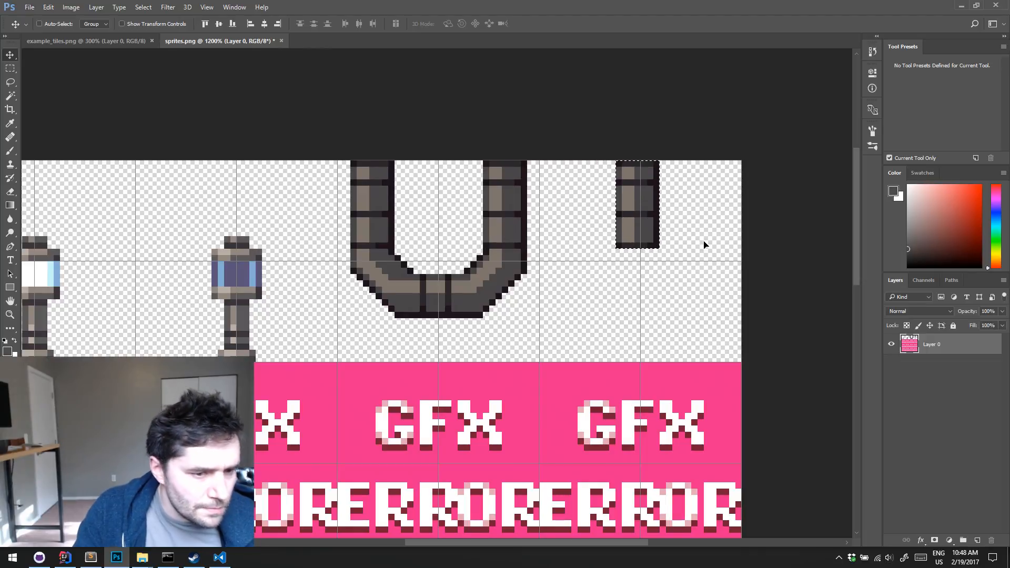
pyautogui.hotkey('ctrl', 'd')
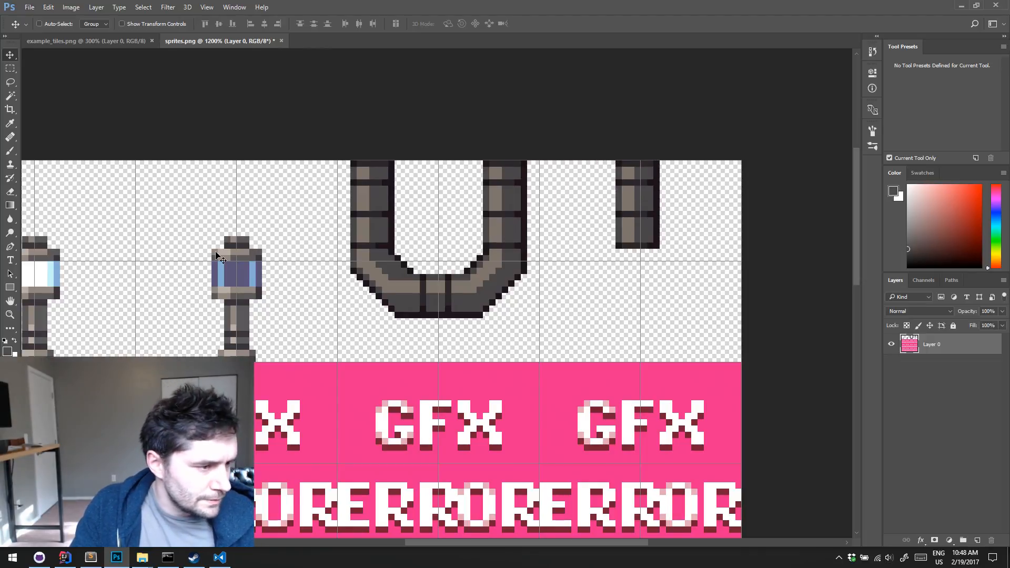
# Copy the lit lamp's head to the end of the straight pipe and flip it vertically to make a hanging lamp
pyautogui.moveTo(183, 271); pyautogui.dragTo(252, 265)
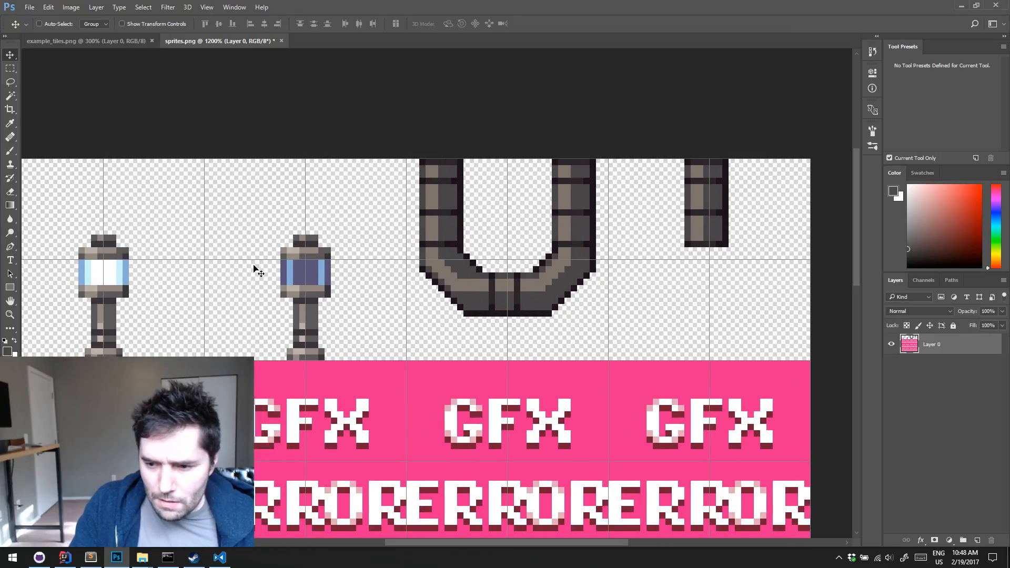
pyautogui.press('m')
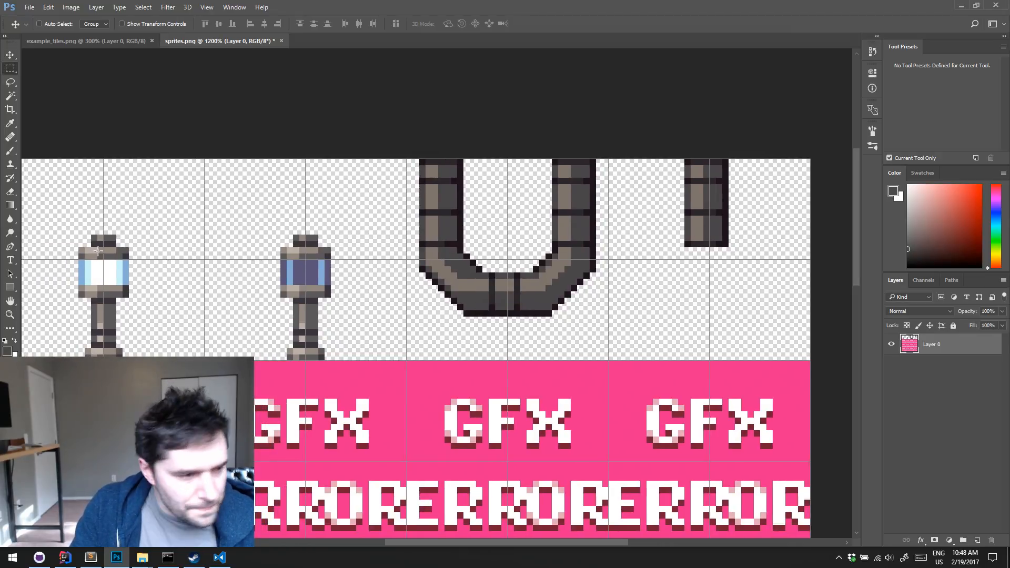
pyautogui.moveTo(60, 229); pyautogui.dragTo(154, 293)
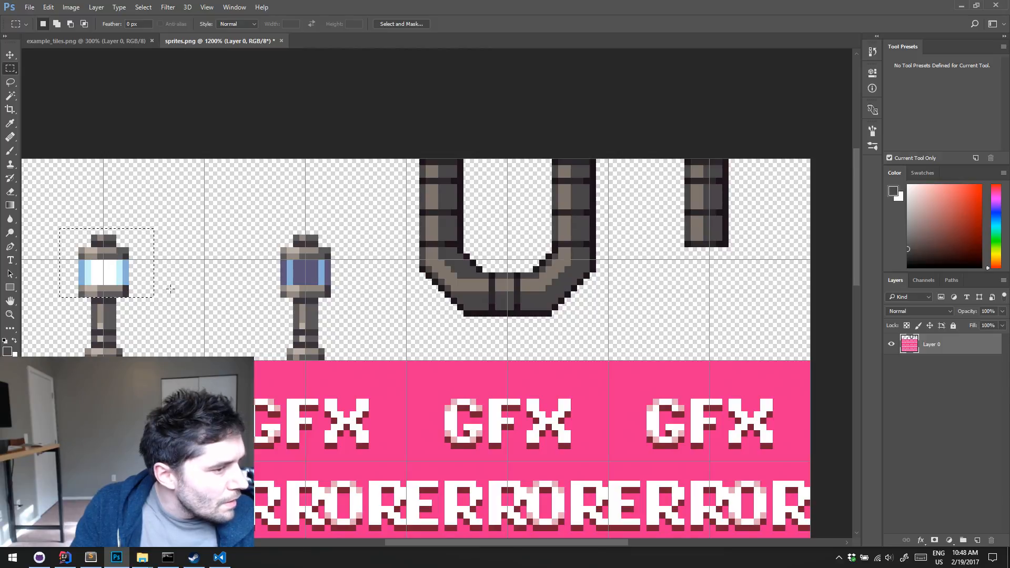
pyautogui.moveTo(66, 247); pyautogui.dragTo(712, 295)
pyautogui.press('v')
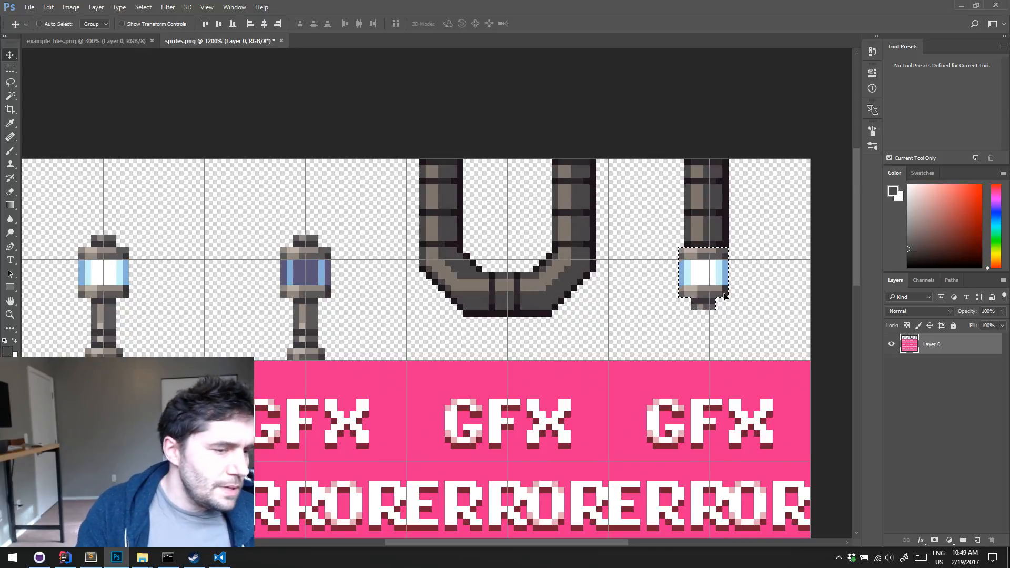
# Nudge the flipped lamp head one pixel left beneath the pipe and deselect it
pyautogui.press('Left')
pyautogui.press('Right')
pyautogui.press('Right')
pyautogui.press('Left')
pyautogui.press('Left')
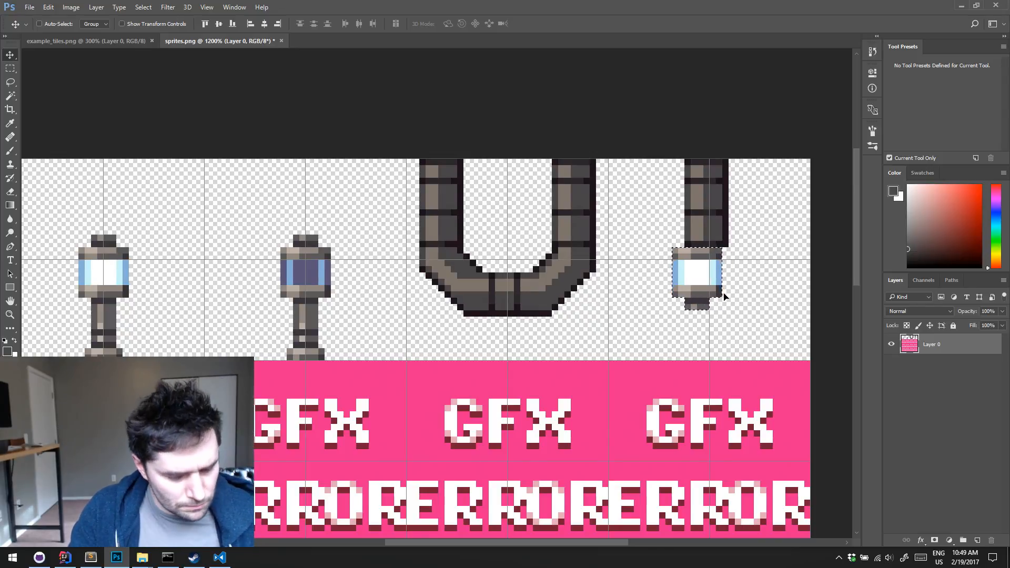
pyautogui.hotkey('ctrl', 'd')
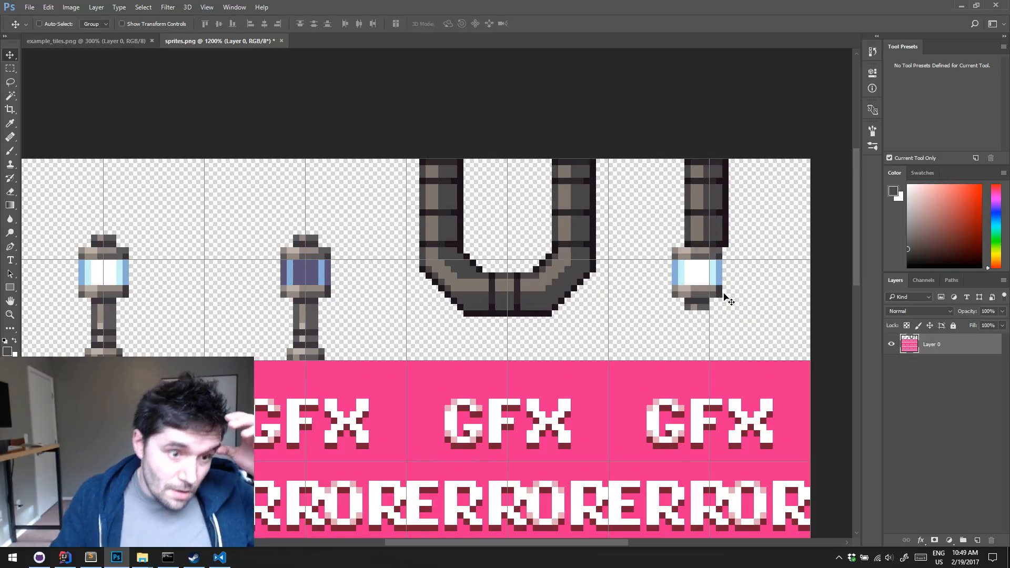
# Extend the hanging lamp's upper rim and glowing glass to the right with the Pencil tool, making the head about 11 px wide
pyautogui.press('b')
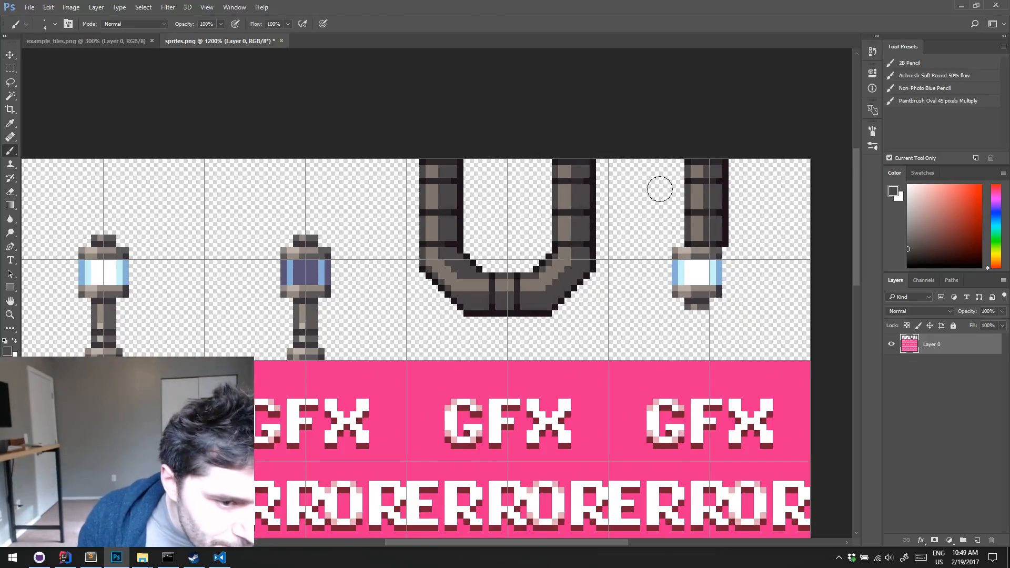
pyautogui.hotkey('shift', 'b')
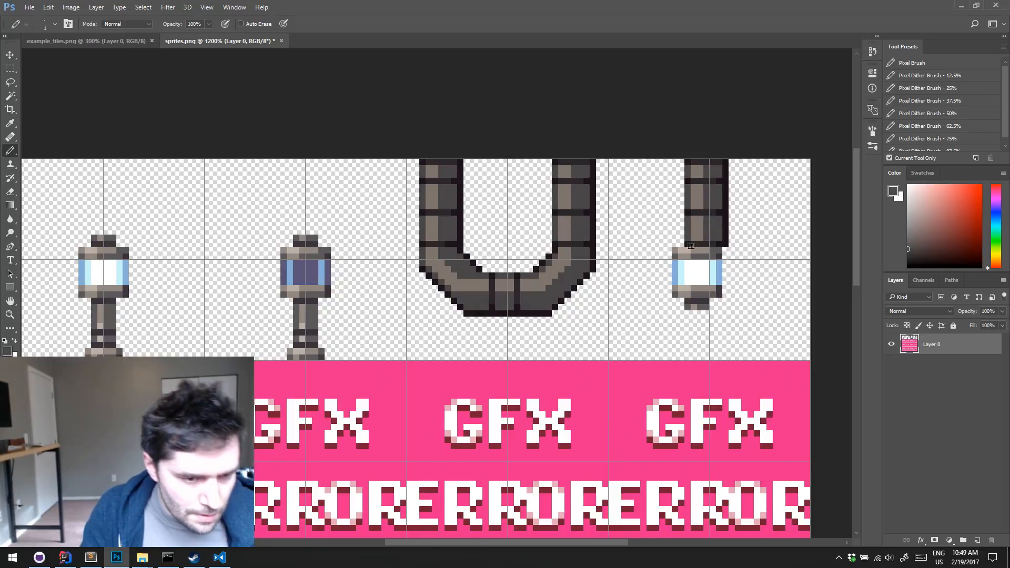
pyautogui.keyDown('alt'); pyautogui.click(723, 245); pyautogui.keyUp('alt')
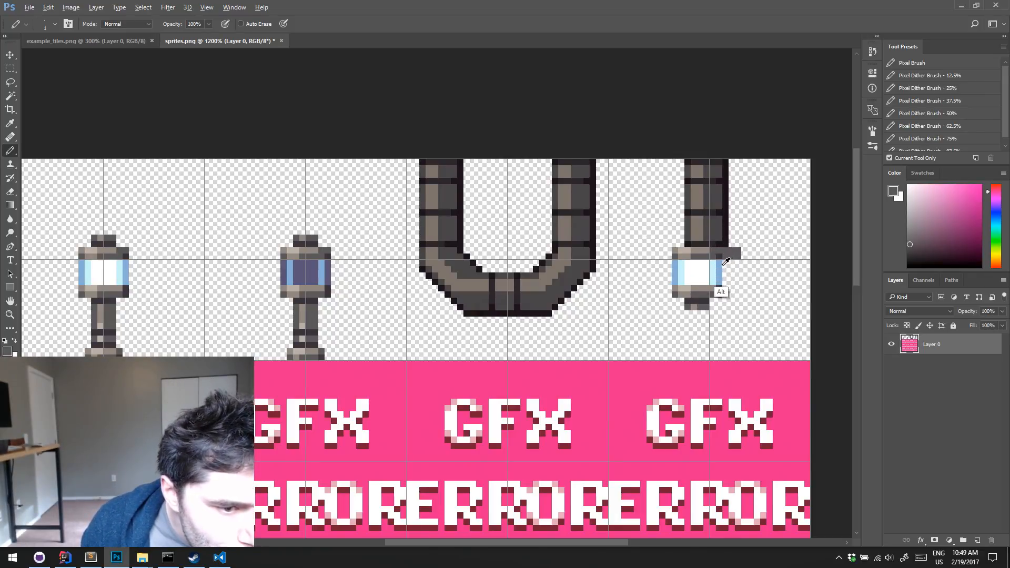
pyautogui.keyDown('alt'); pyautogui.click(720, 280); pyautogui.keyUp('alt')
pyautogui.moveTo(735, 281); pyautogui.dragTo(727, 276)
pyautogui.keyDown('alt'); pyautogui.click(711, 272); pyautogui.keyUp('alt')
pyautogui.keyDown('alt'); pyautogui.click(701, 270); pyautogui.keyUp('alt')
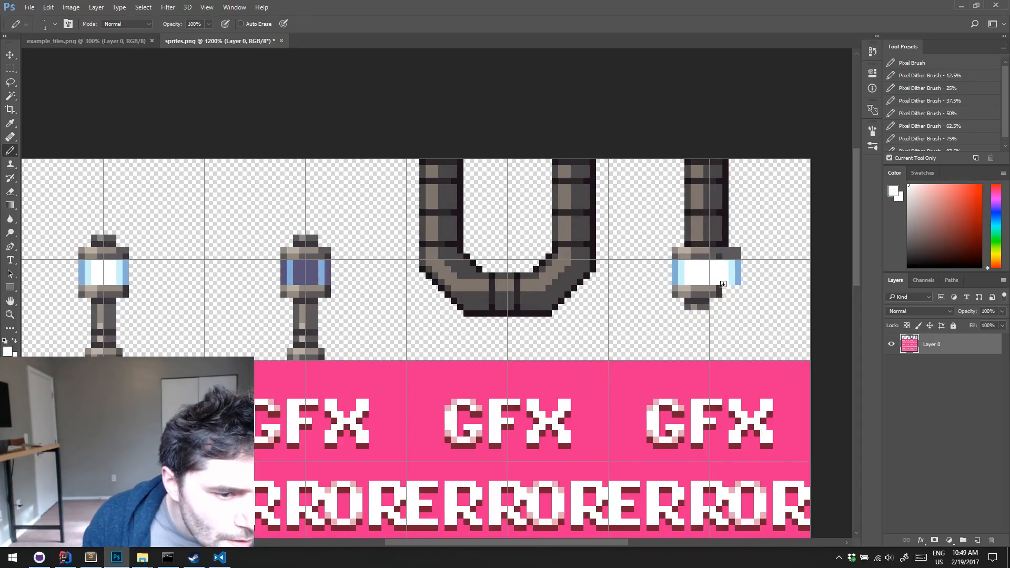
# Extend the hanging lamp's lower rim to match the widened glass, using shades sampled from the existing metal
pyautogui.keyDown('alt'); pyautogui.click(720, 292); pyautogui.keyUp('alt')
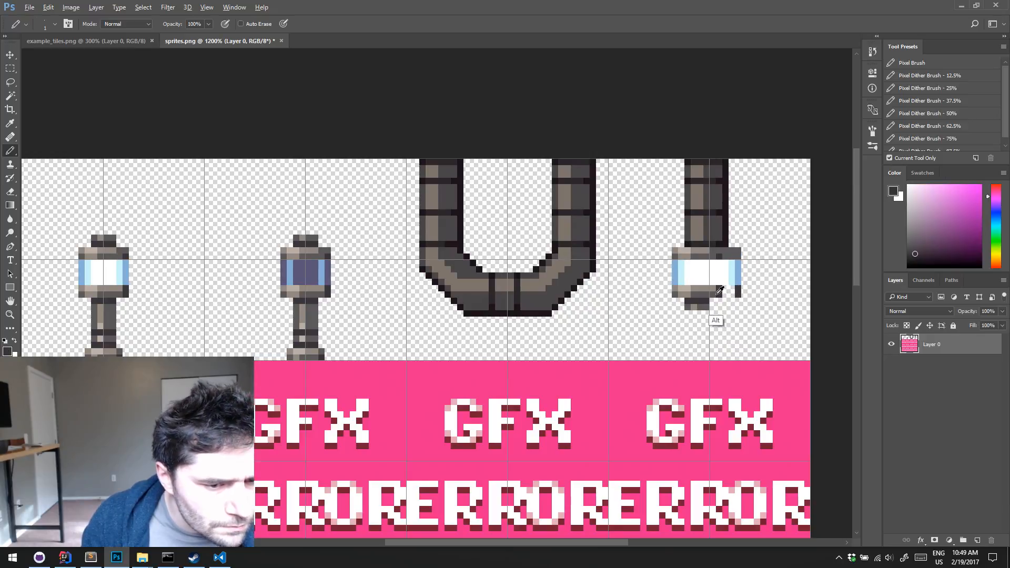
pyautogui.keyDown('alt'); pyautogui.click(719, 291); pyautogui.keyUp('alt')
pyautogui.keyDown('alt'); pyautogui.click(716, 287); pyautogui.keyUp('alt')
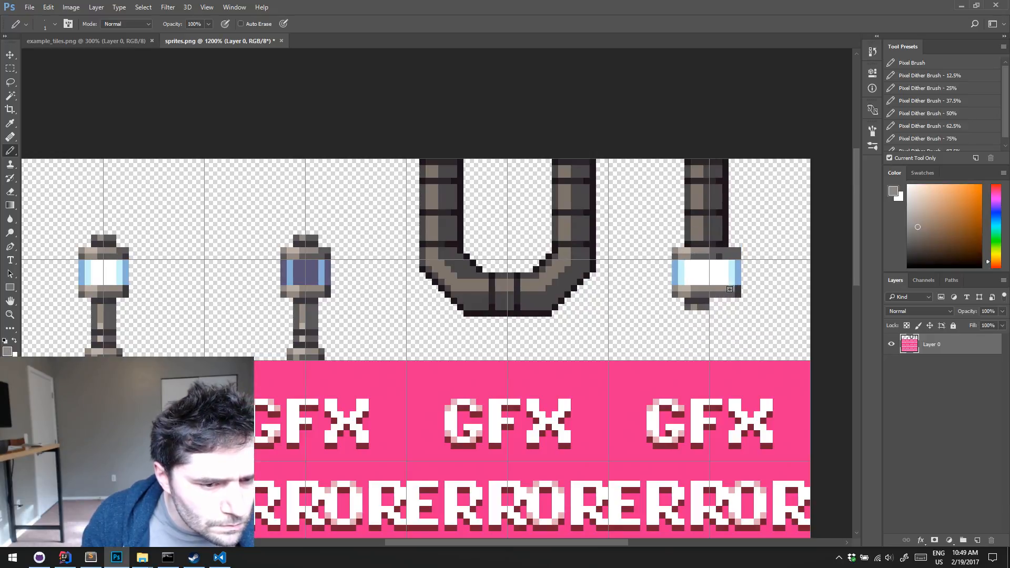
pyautogui.keyDown('alt'); pyautogui.click(703, 298); pyautogui.keyUp('alt')
pyautogui.keyDown('alt'); pyautogui.click(726, 285); pyautogui.keyUp('alt')
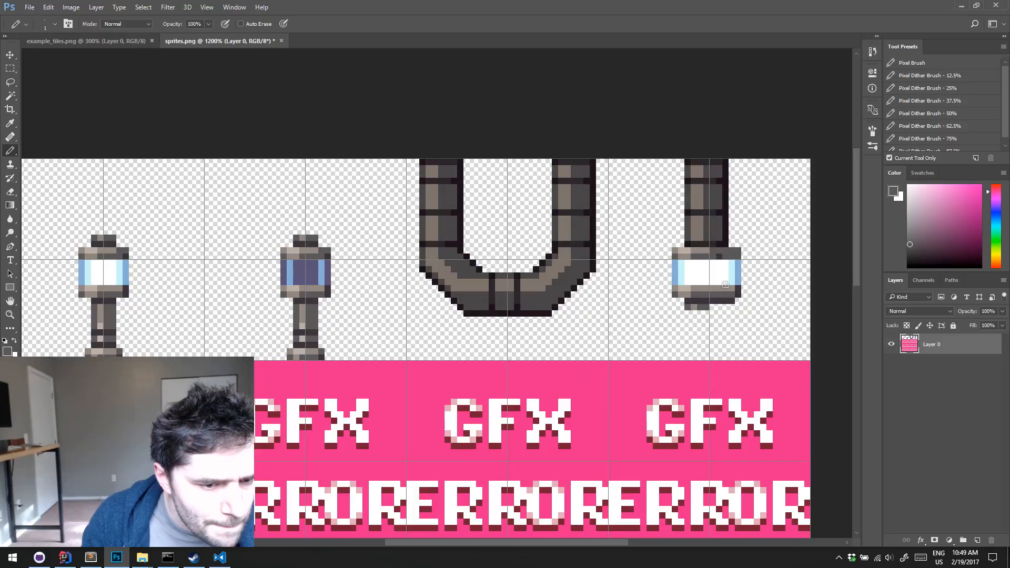
pyautogui.press('alt')
pyautogui.press('e')
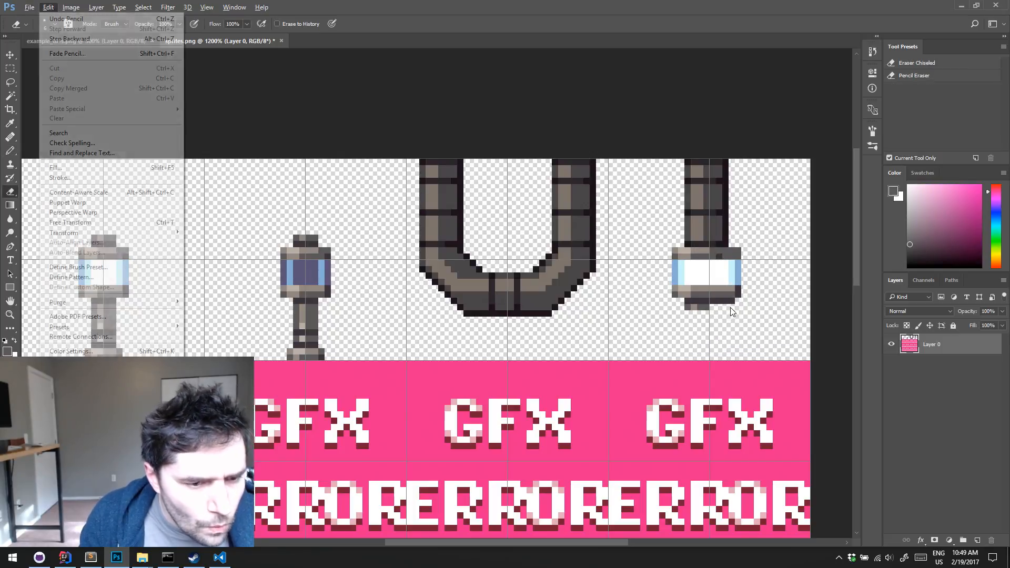
pyautogui.click(732, 307)
pyautogui.hotkey('ctrl', 'z')
pyautogui.press('b')
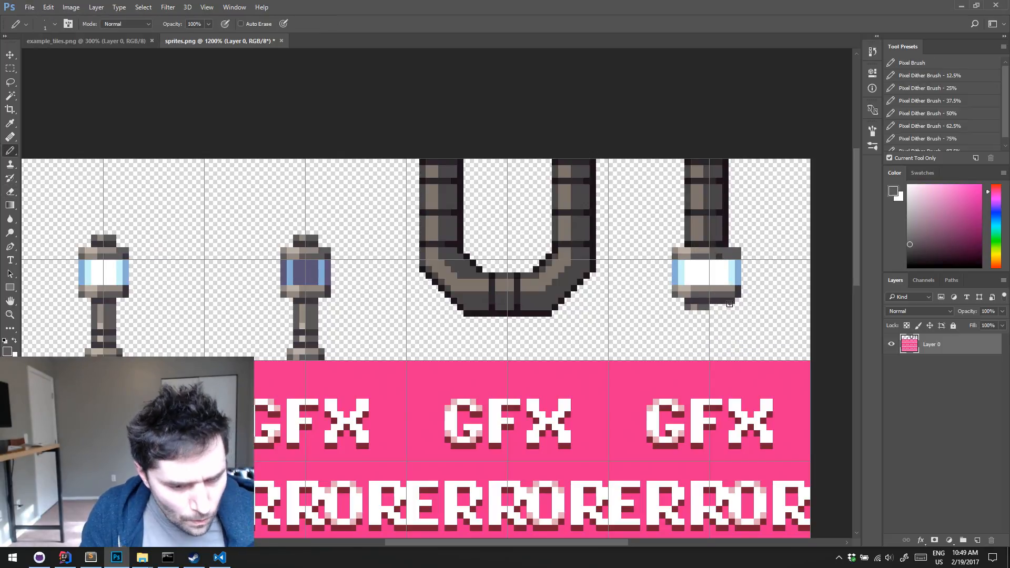
# Set the Eraser to Pencil mode and reduce its size to a single pixel
pyautogui.hotkey('shift', 'e')
pyautogui.hotkey('shift', 'e')
pyautogui.hotkey('shift', 'e')
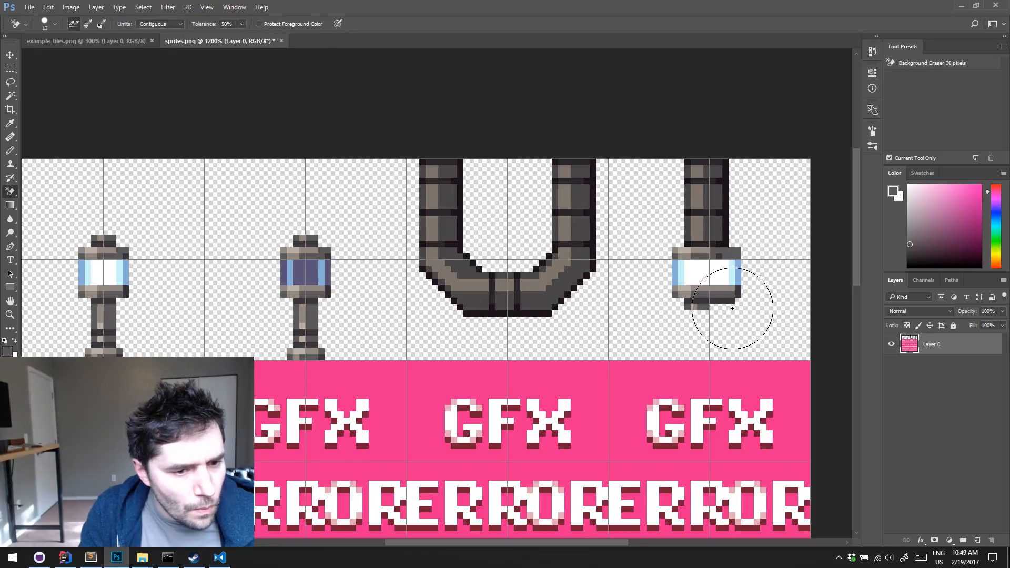
pyautogui.hotkey('shift', 'e')
pyautogui.hotkey('shift', 'e')
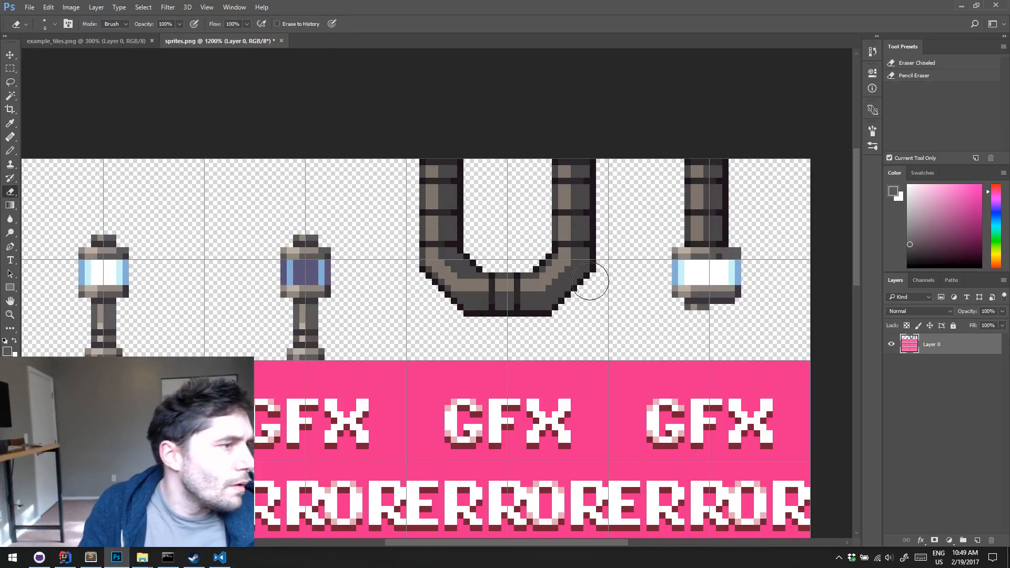
pyautogui.click(110, 25)
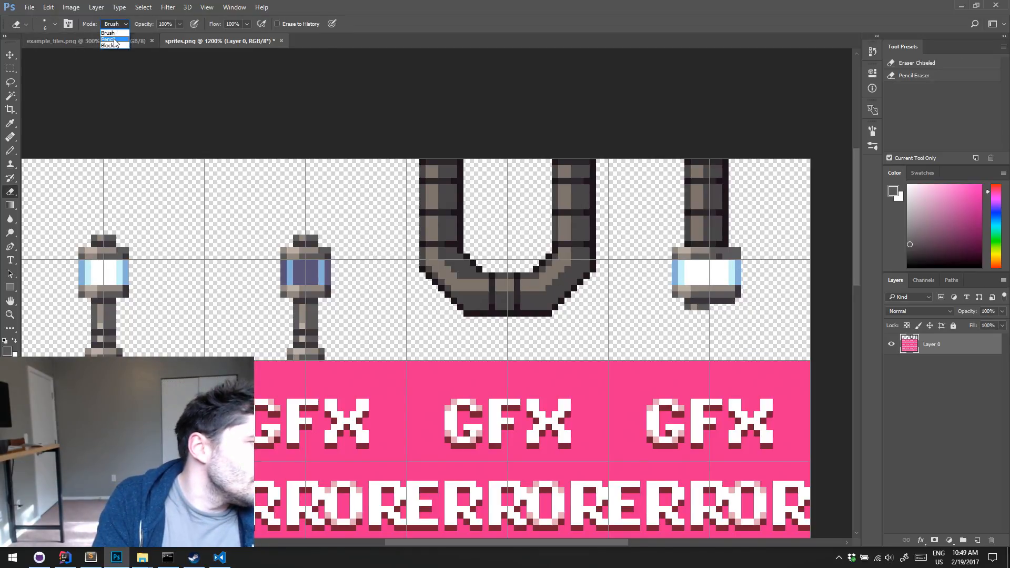
pyautogui.click(114, 40)
pyautogui.press('[')
pyautogui.press('[')
pyautogui.press('[')
pyautogui.press('[')
pyautogui.press('[')
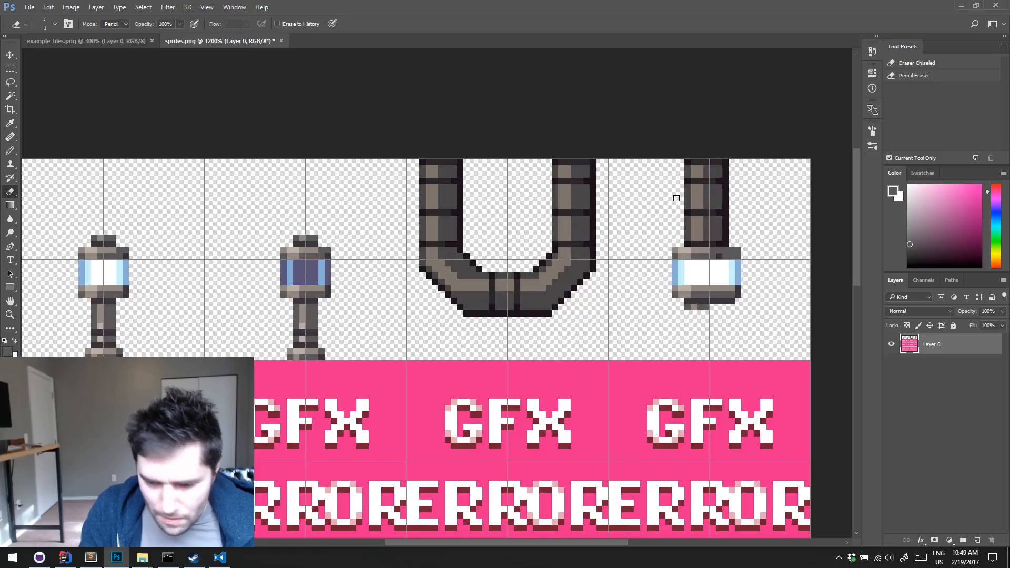
# Widen the hanging lamp's end cap and add dark outline pixels along the head's upper and lower edges
pyautogui.press('b')
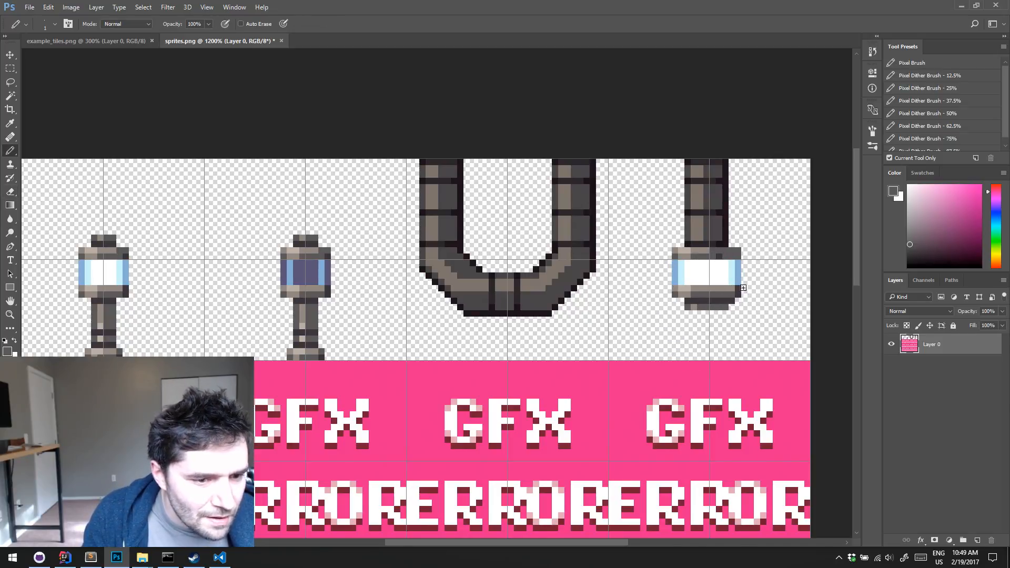
pyautogui.press('e')
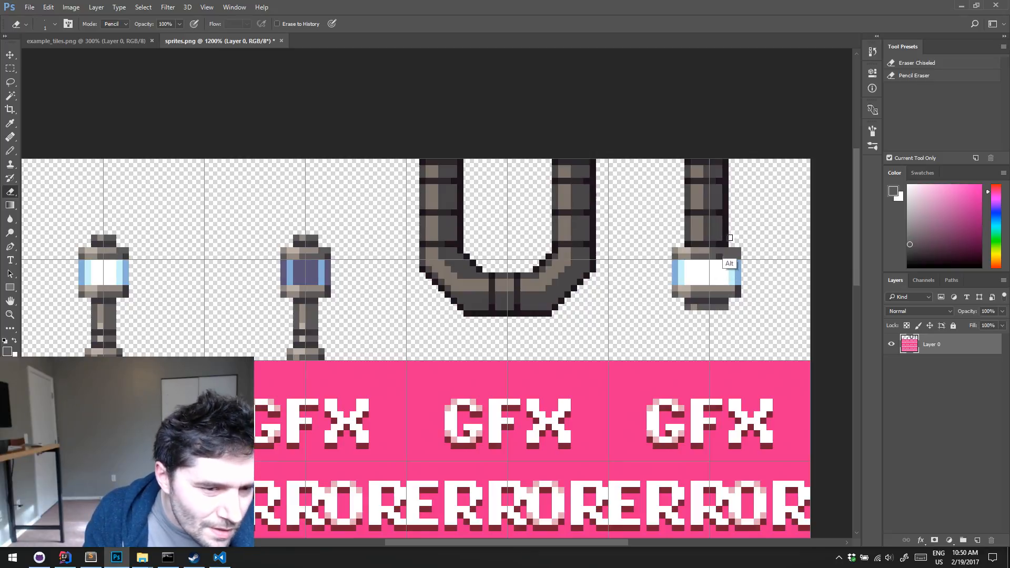
pyautogui.press('b')
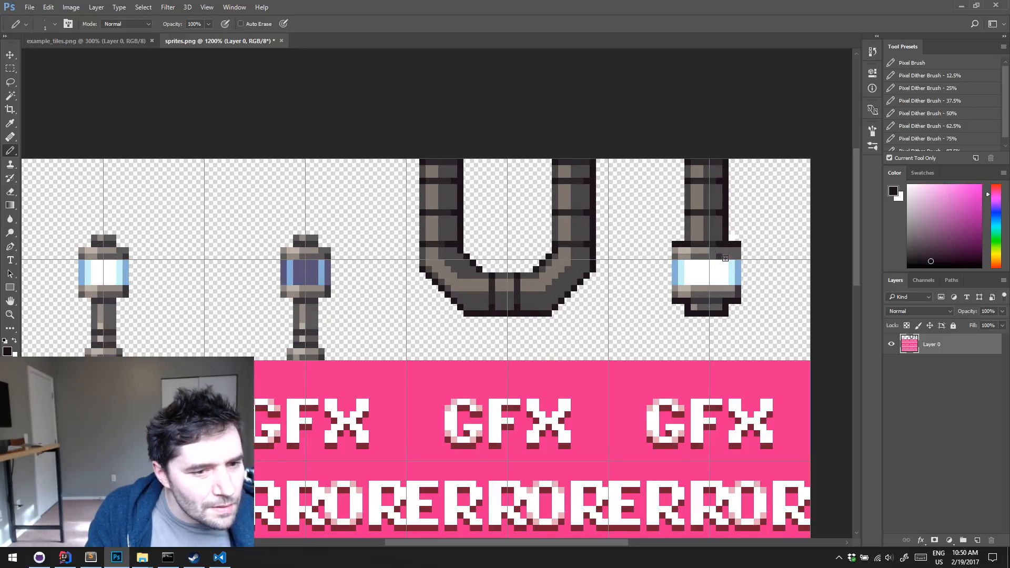
pyautogui.keyDown('alt'); pyautogui.click(675, 245); pyautogui.keyUp('alt')
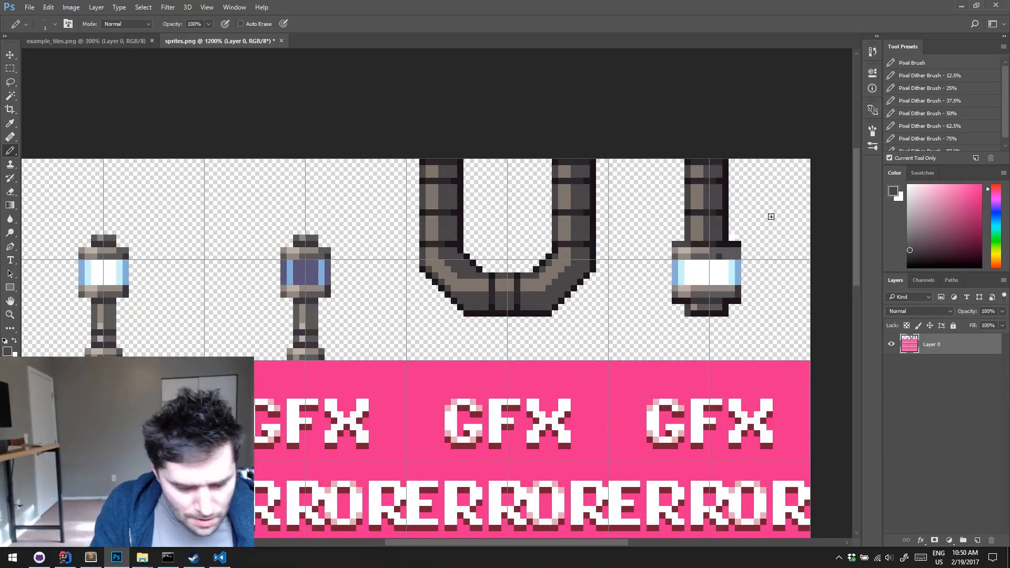
pyautogui.press('w')
pyautogui.click(676, 275)
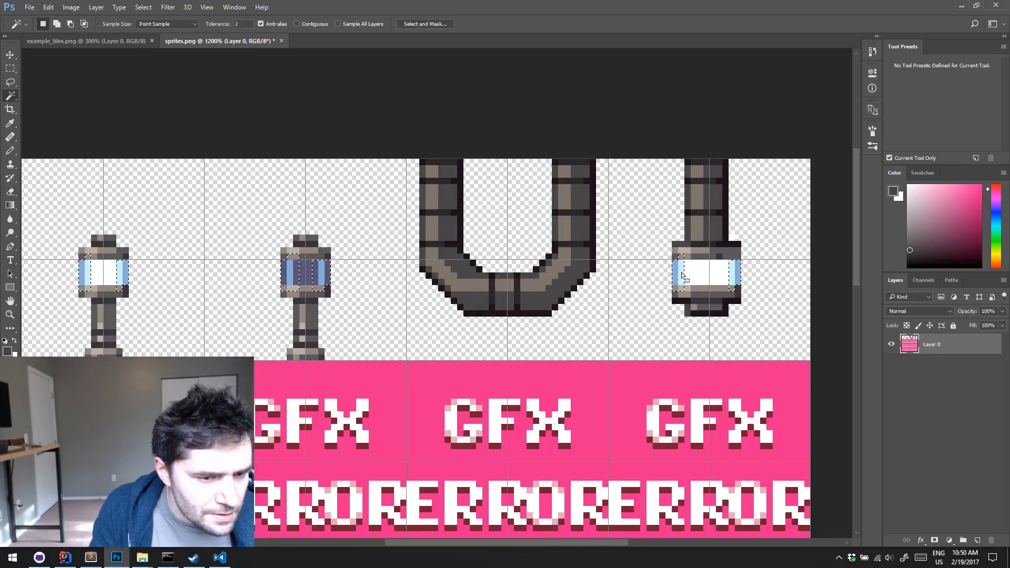
pyautogui.hotkey('ctrl', 'd')
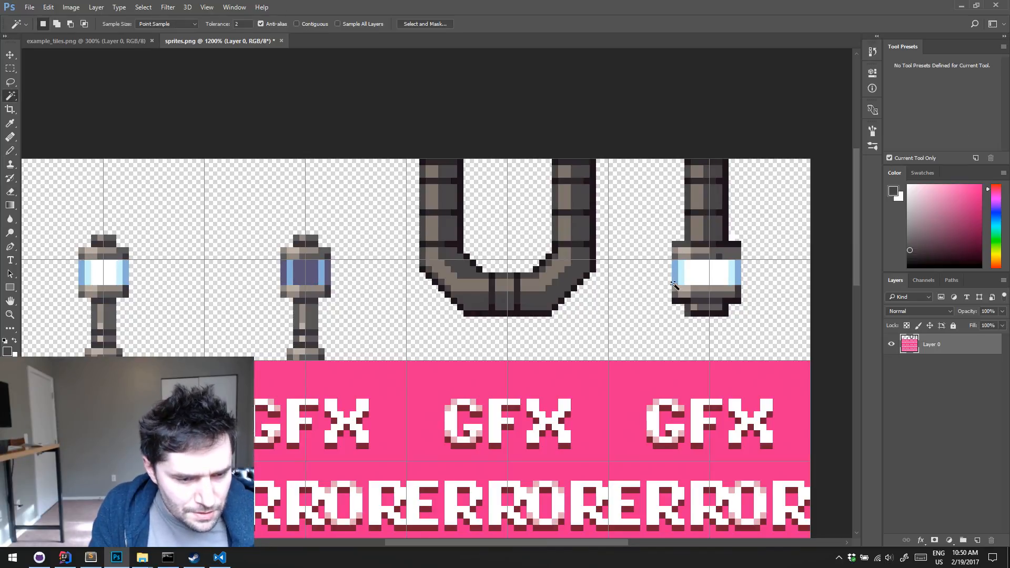
# Try recolouring the hanging lamp's 11 × 4 px glass with Hue/Saturation at hue +130 and saturation +73
pyautogui.press('m')
pyautogui.moveTo(673, 260); pyautogui.dragTo(741, 284)
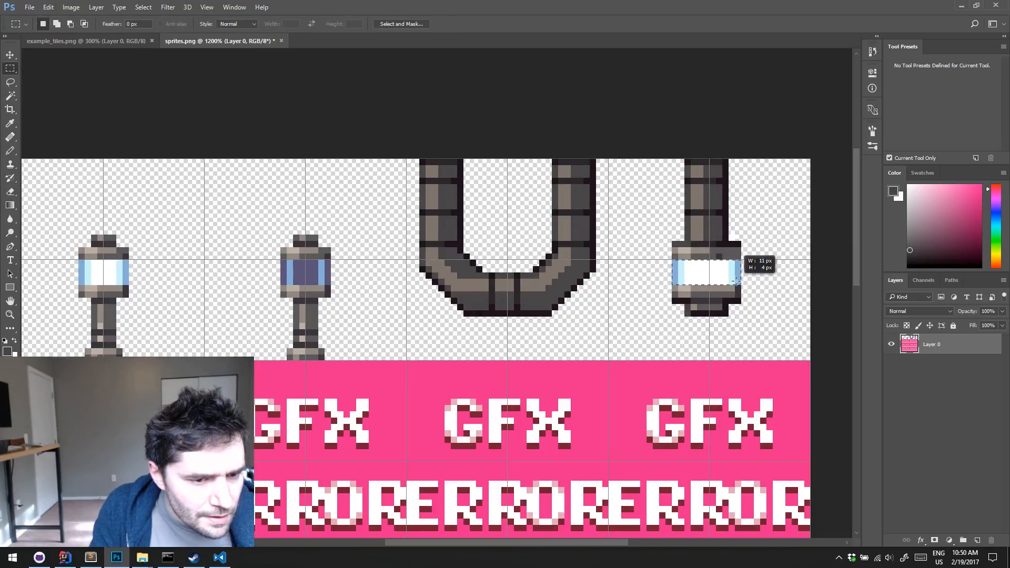
pyautogui.hotkey('ctrl', 'u')
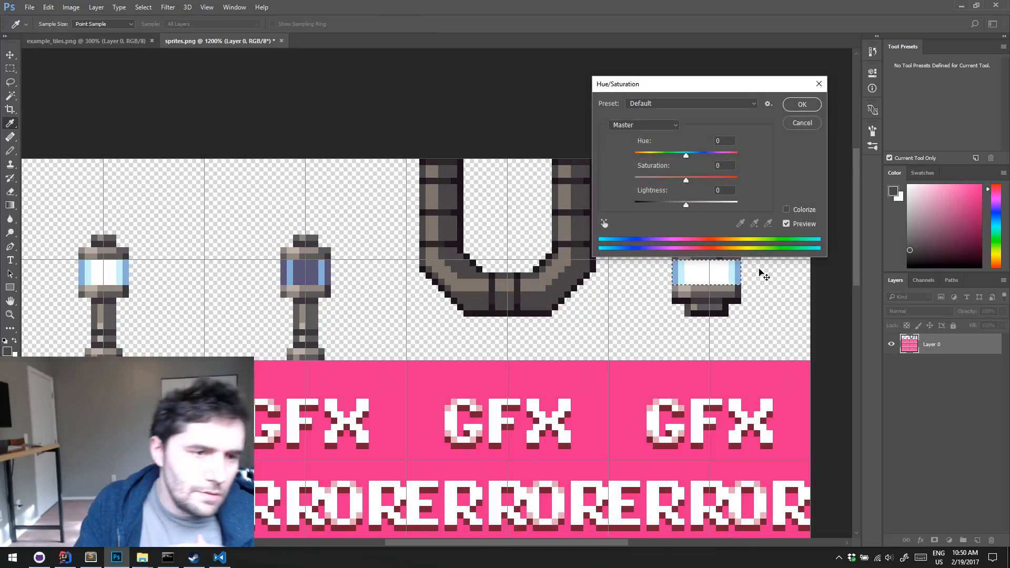
pyautogui.moveTo(718, 90); pyautogui.dragTo(465, 105)
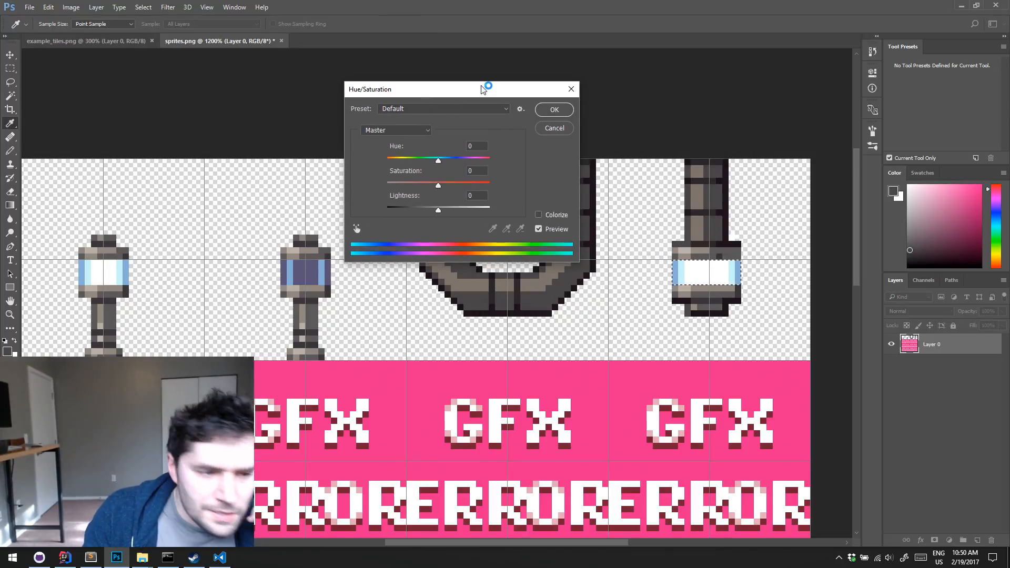
pyautogui.moveTo(438, 158); pyautogui.dragTo(381, 170)
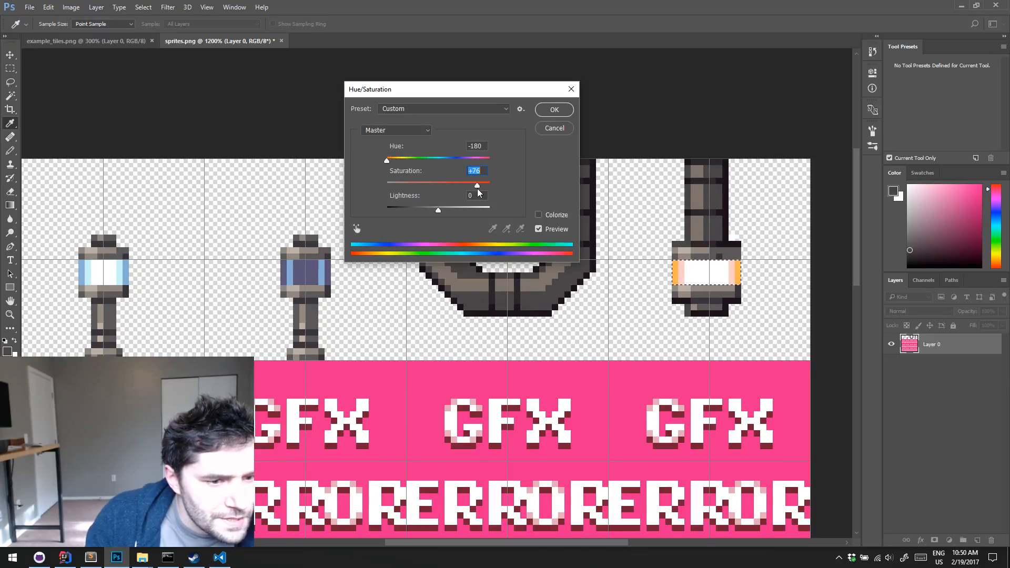
pyautogui.moveTo(478, 189); pyautogui.dragTo(476, 189)
pyautogui.moveTo(409, 159); pyautogui.dragTo(483, 166)
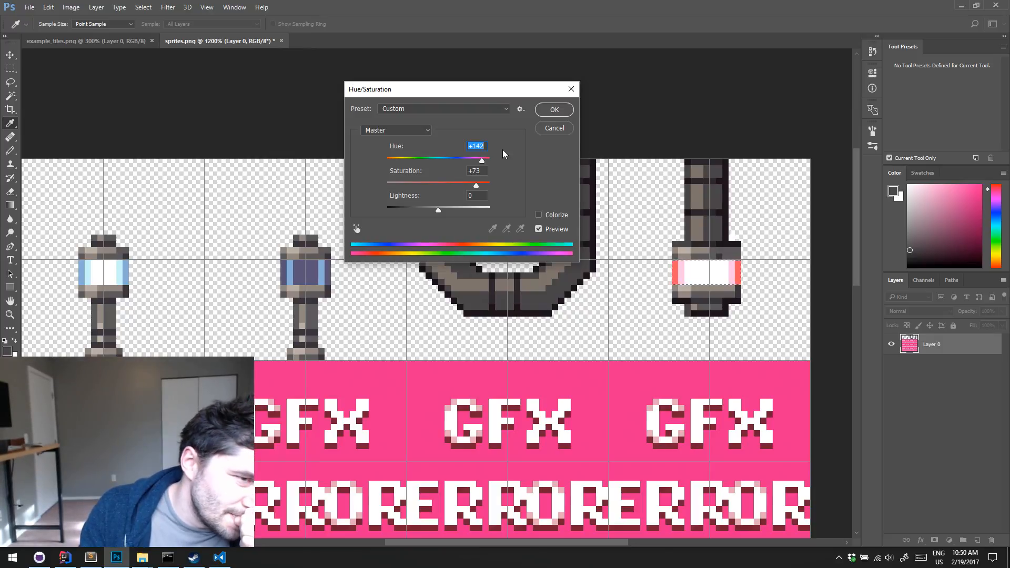
pyautogui.moveTo(482, 161); pyautogui.dragTo(479, 162)
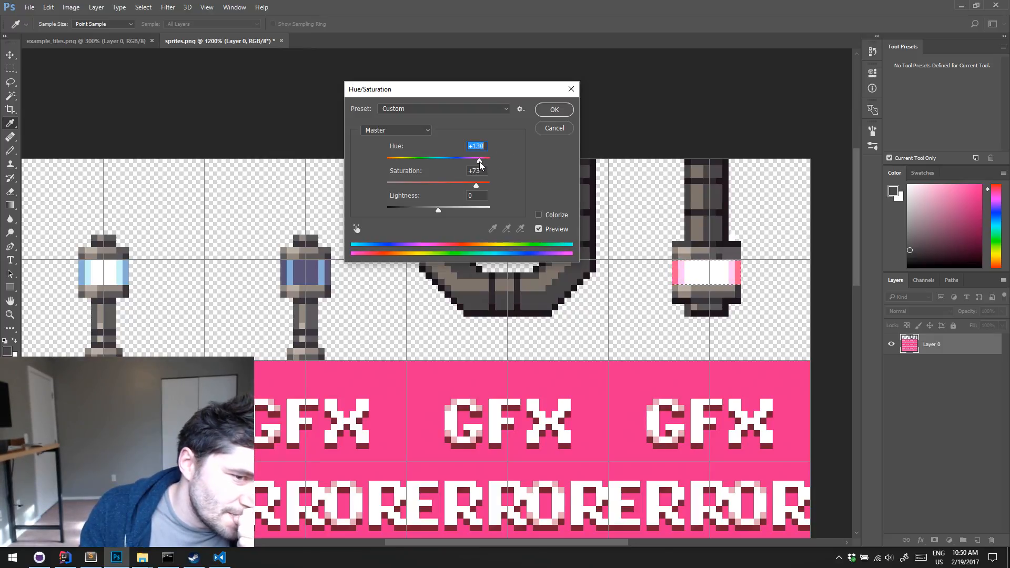
pyautogui.click(557, 128)
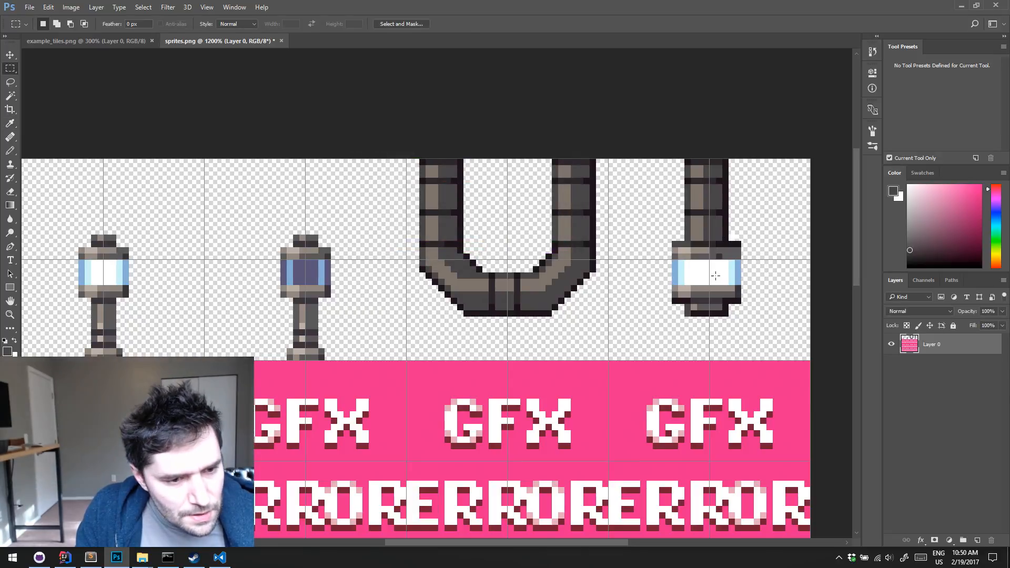
# Set the Magic Wand to tolerance 0, contiguous and without anti-aliasing, and select the white centre of the hanging lamp's glass
pyautogui.press('w')
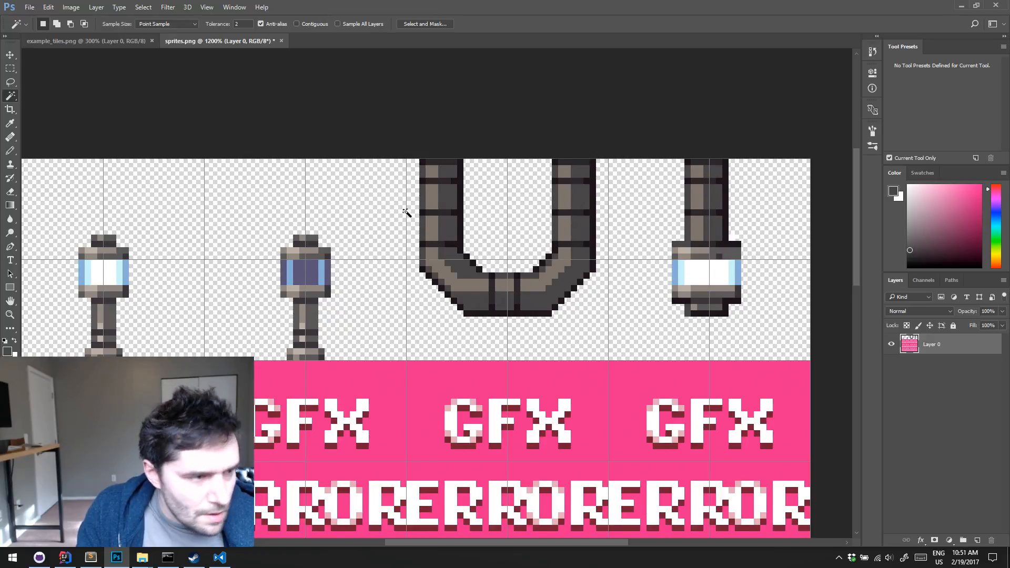
pyautogui.click(240, 23)
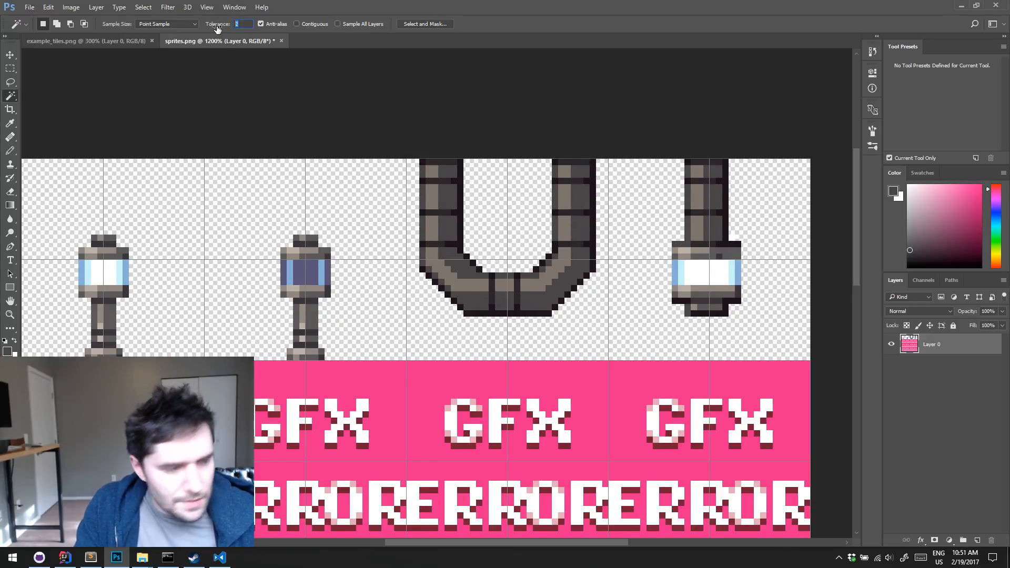
pyautogui.click(261, 24)
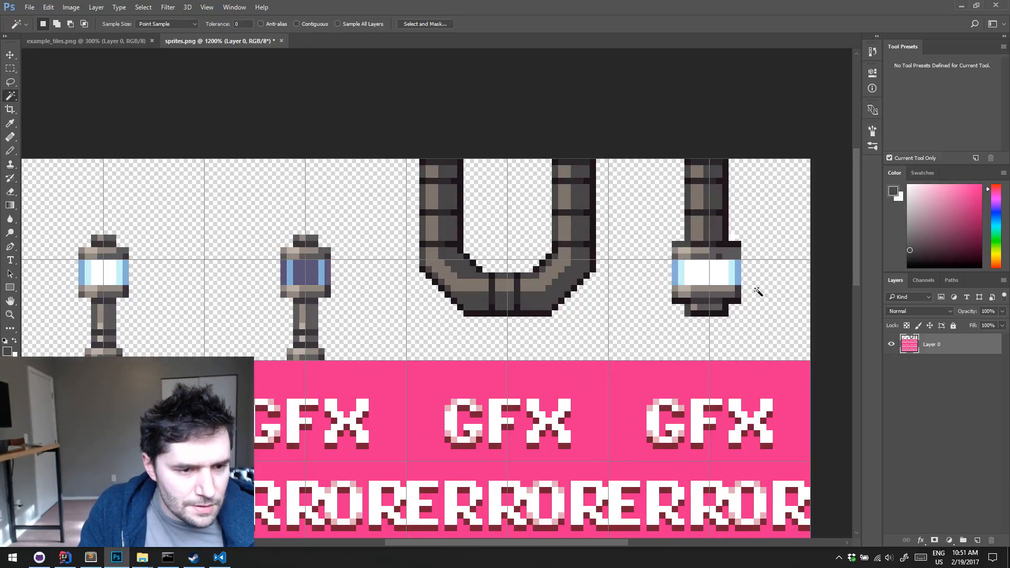
pyautogui.click(711, 273)
pyautogui.hotkey('ctrl', 'd')
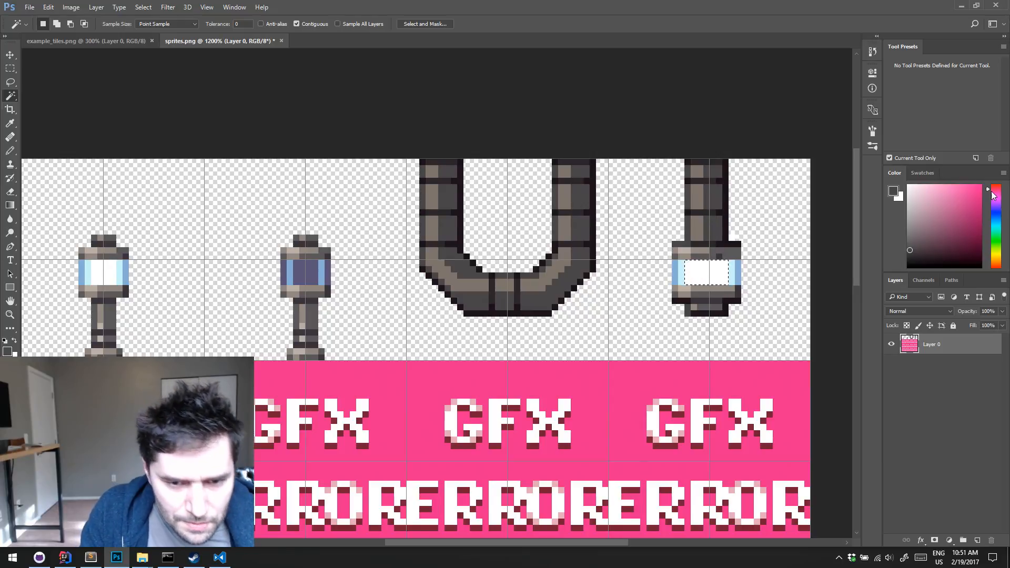
# Fill the selected white centre of the hanging lamp's glass with bright red
pyautogui.hscroll(1, 936, 280)
pyautogui.moveTo(993, 190); pyautogui.dragTo(988, 161)
pyautogui.scroll(-1, 936, 280)
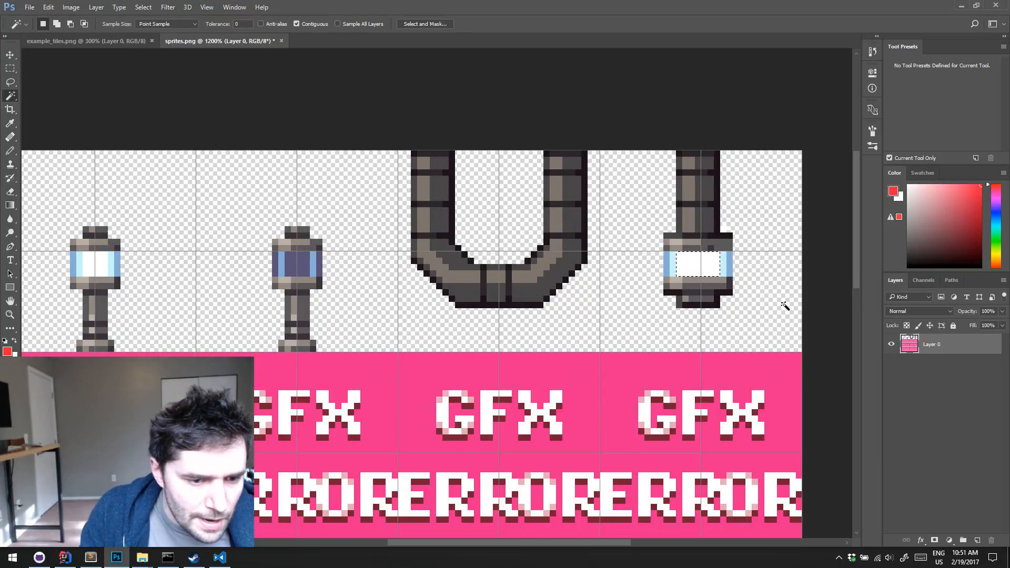
pyautogui.hotkey('alt', 'BackSpace')
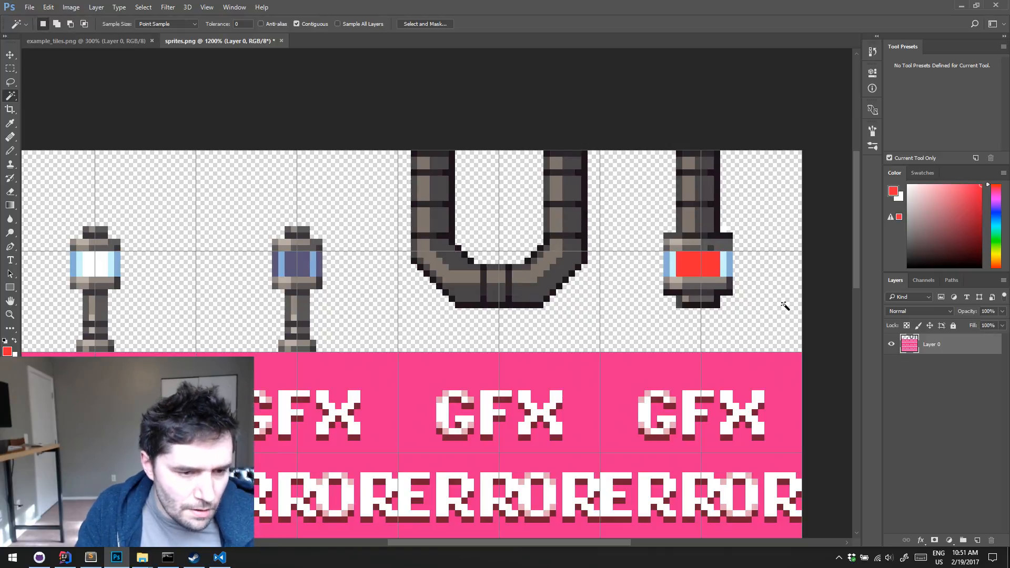
# Recolour the two light-blue inner strips of the hanging lamp's glass with a medium red and select the outer blue strips
pyautogui.click(673, 264)
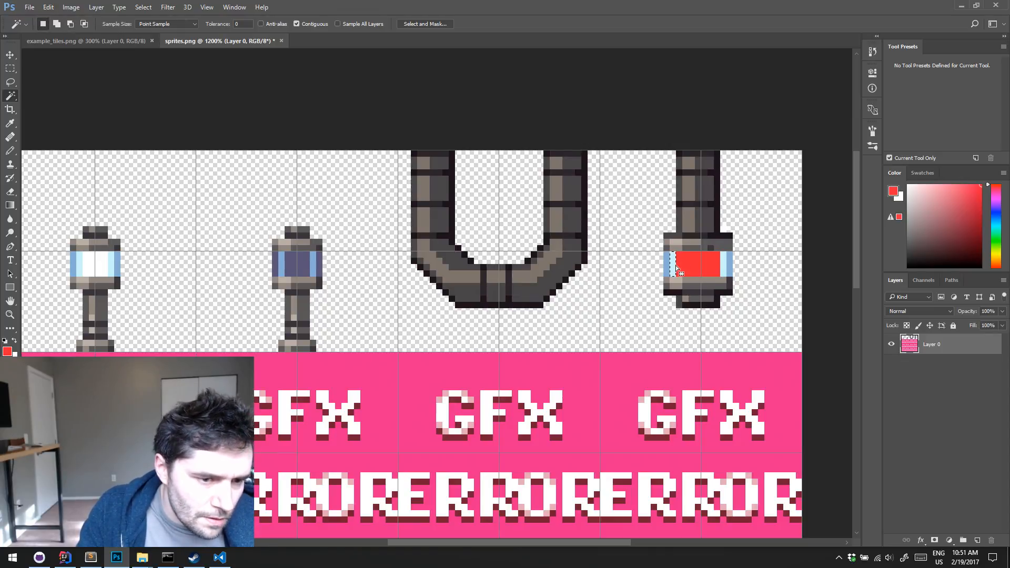
pyautogui.keyDown('shift'); pyautogui.click(725, 264); pyautogui.keyUp('shift')
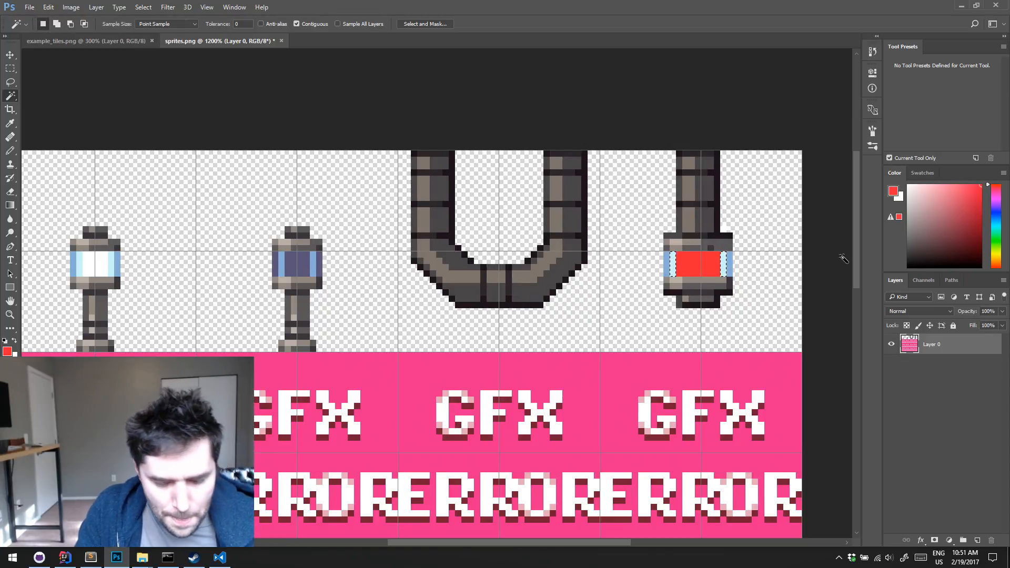
pyautogui.click(969, 234)
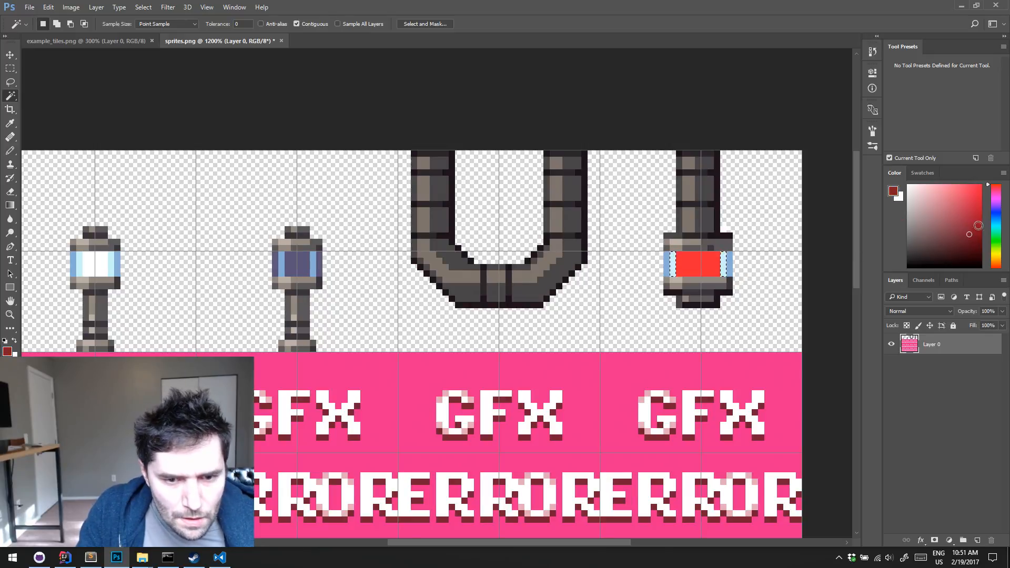
pyautogui.click(974, 214)
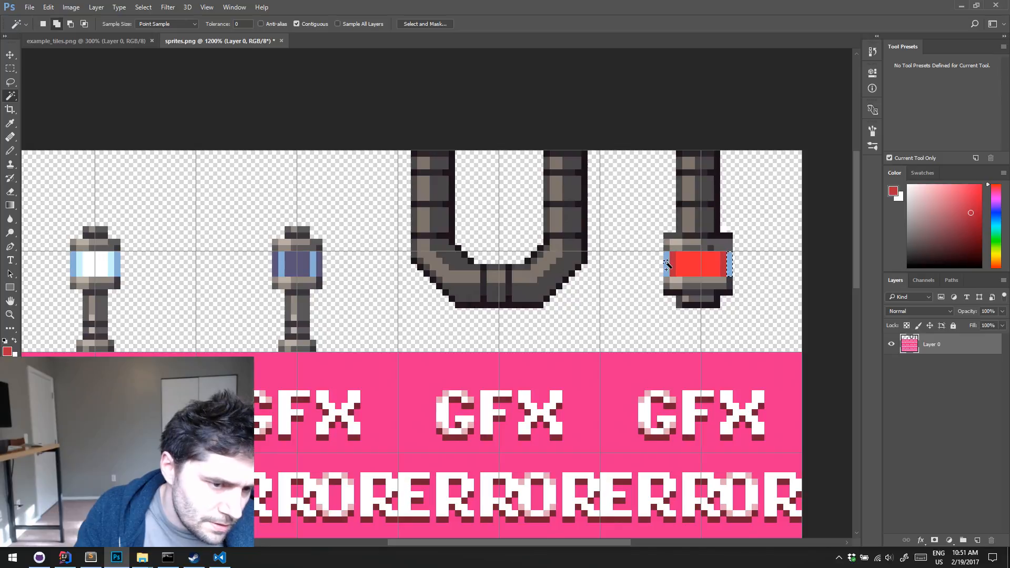
# Fill the outer blue strips of the hanging lamp's glass with dark red, deselect, and save sprites.png
pyautogui.click(977, 240)
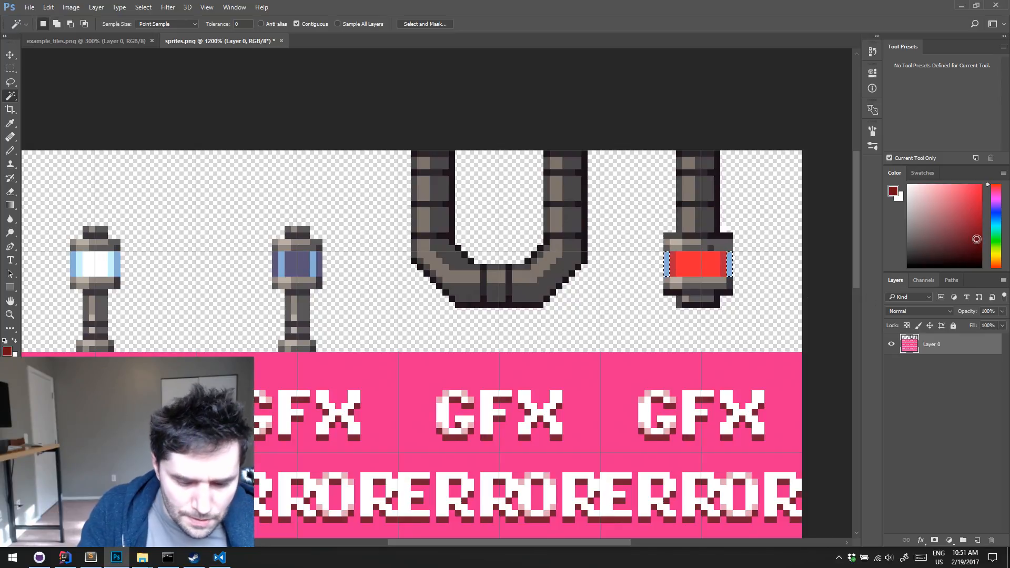
pyautogui.hotkey('alt', 'BackSpace')
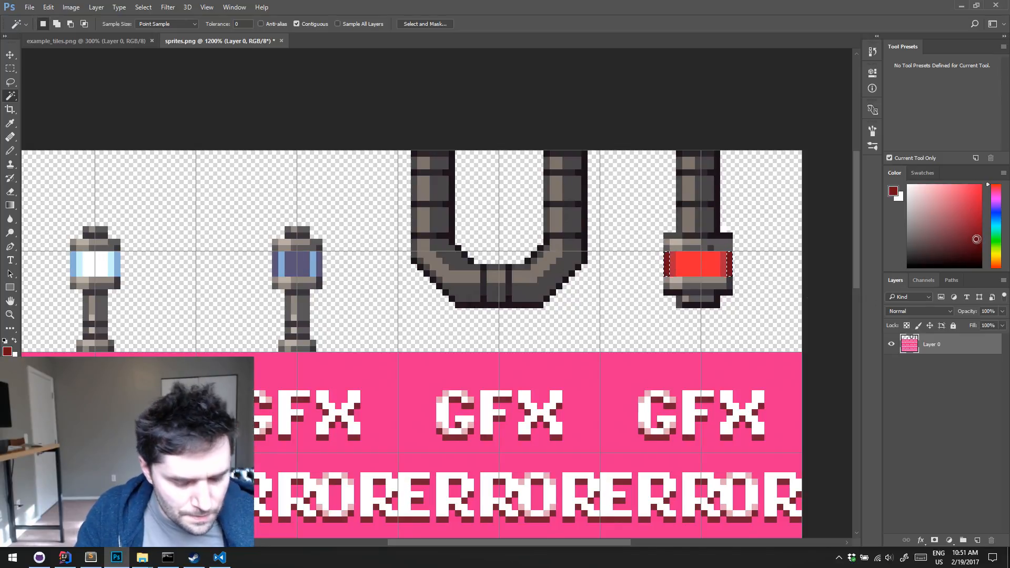
pyautogui.hotkey('ctrl', 'd')
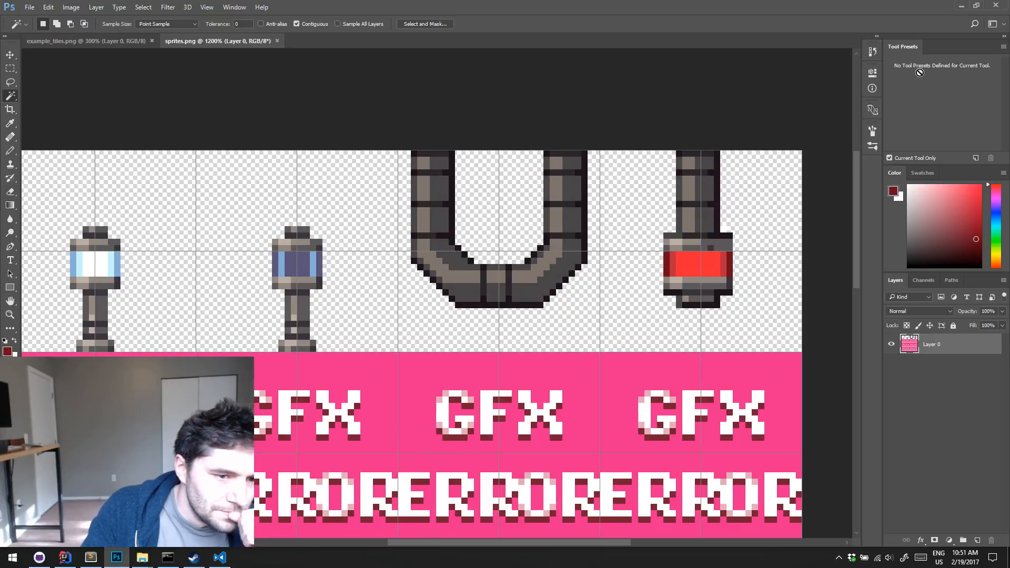
# Switch to Visual Studio Code and go to the Hanging Pipes entry in info.dat
pyautogui.click(966, 5)
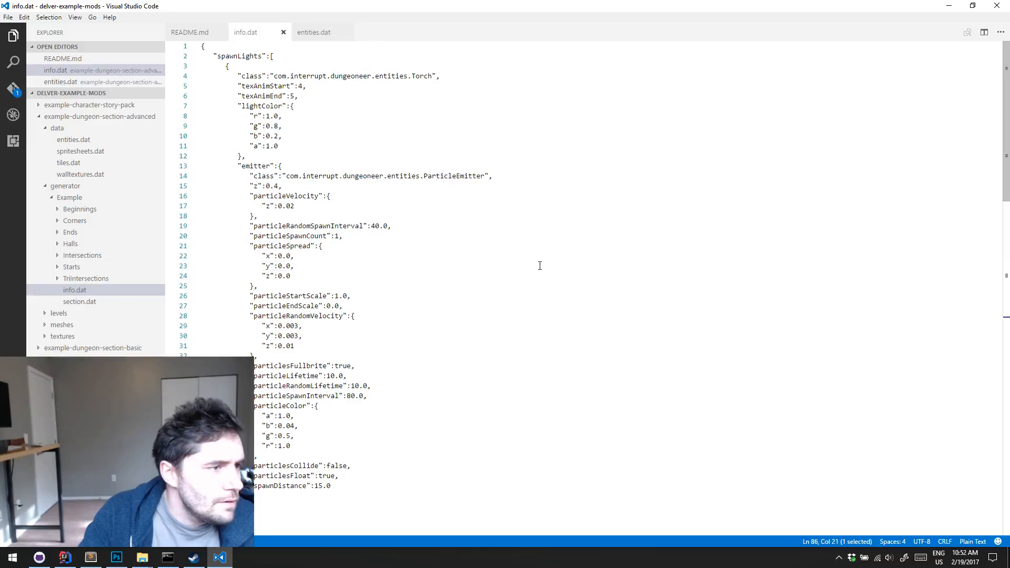
pyautogui.click(540, 265)
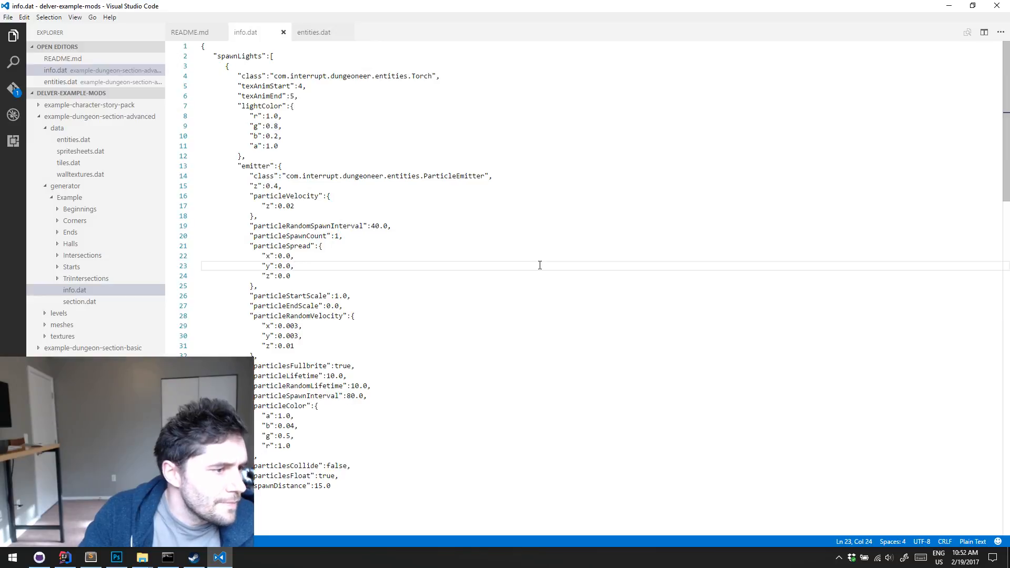
pyautogui.scroll(-15, 542, 268)
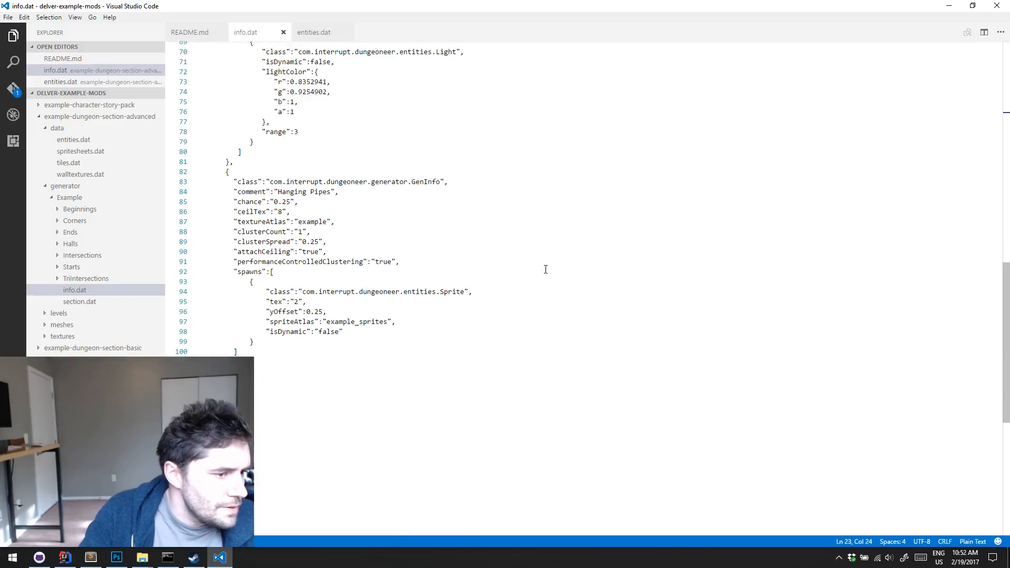
pyautogui.click(401, 234)
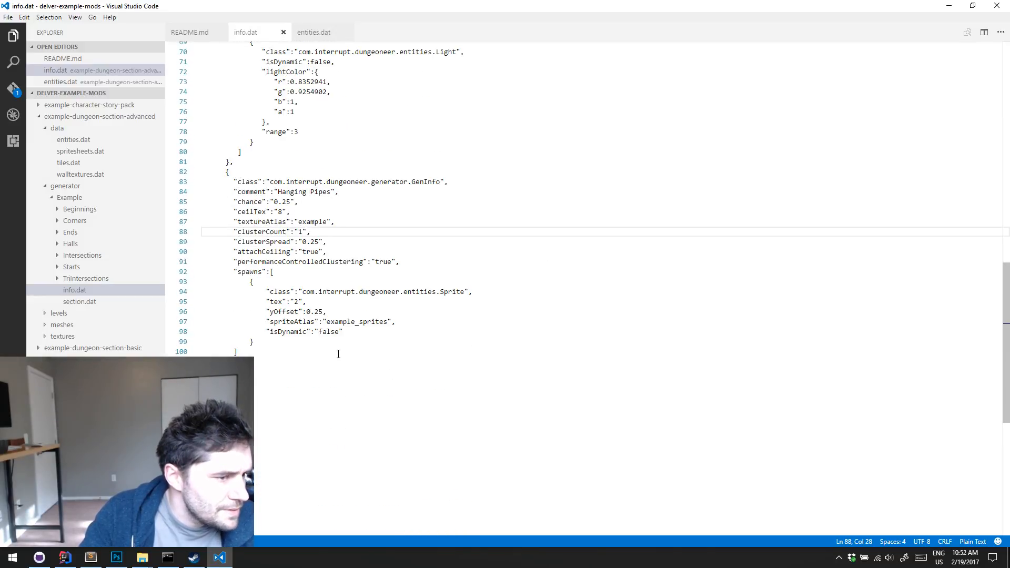
# Duplicate the whole Hanging Pipes GenInfo block as a new comma-separated entry at the end of the genInfos list
pyautogui.scroll(1, 350, 252)
pyautogui.click(309, 198)
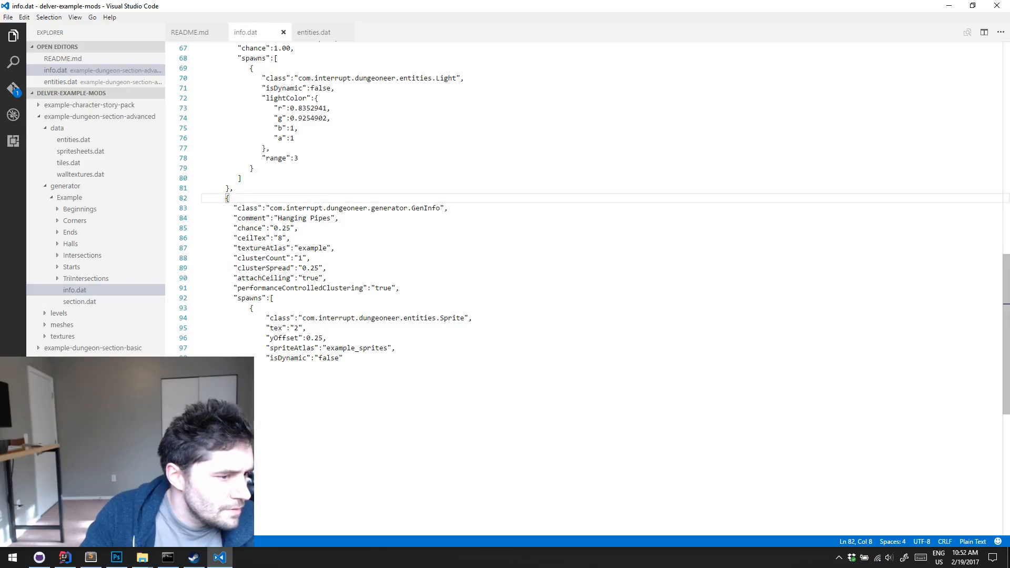
pyautogui.moveTo(255, 368); pyautogui.dragTo(225, 199)
pyautogui.hotkey('ctrl', 'c')
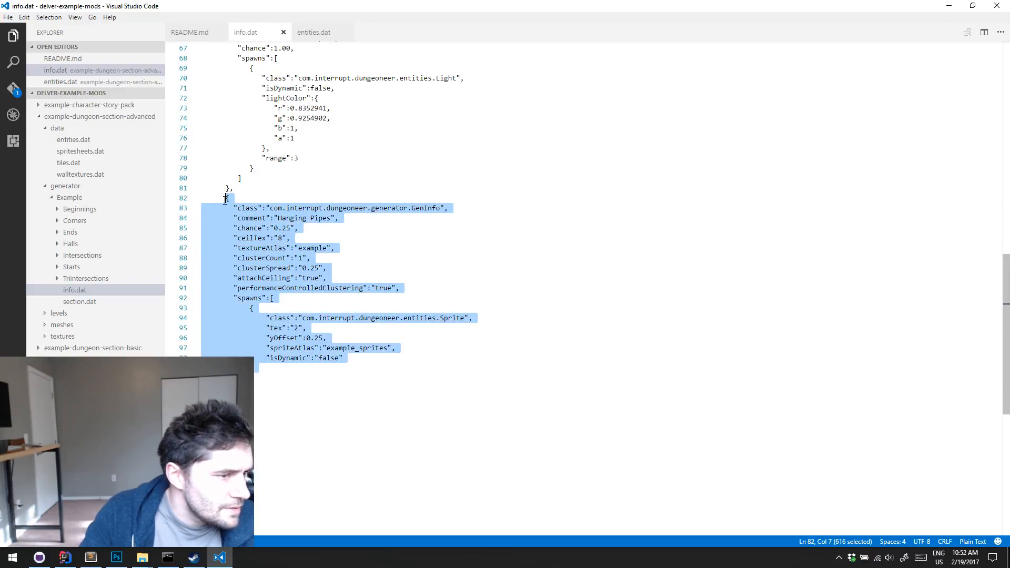
pyautogui.scroll(3, 421, 258)
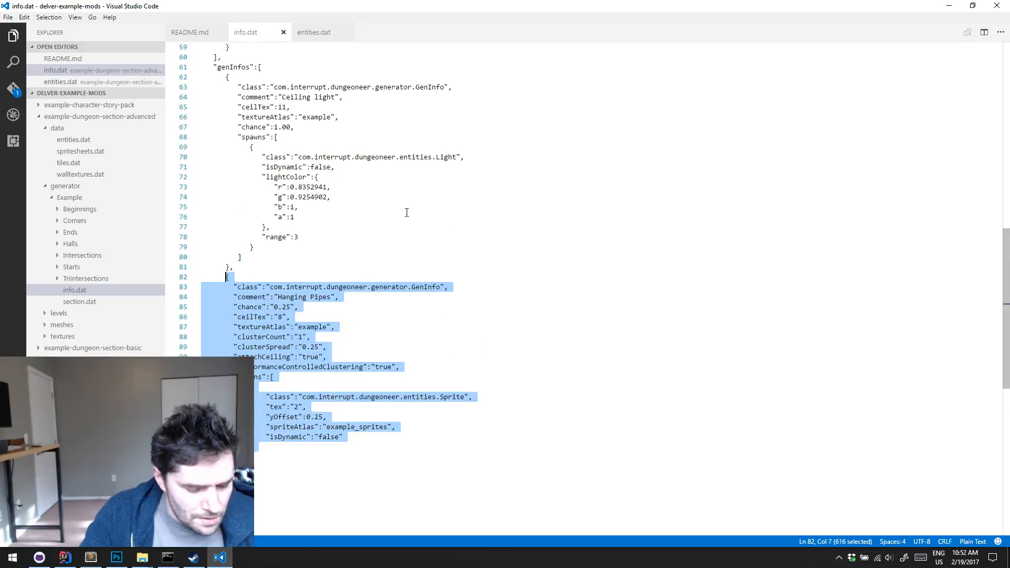
pyautogui.click(253, 466)
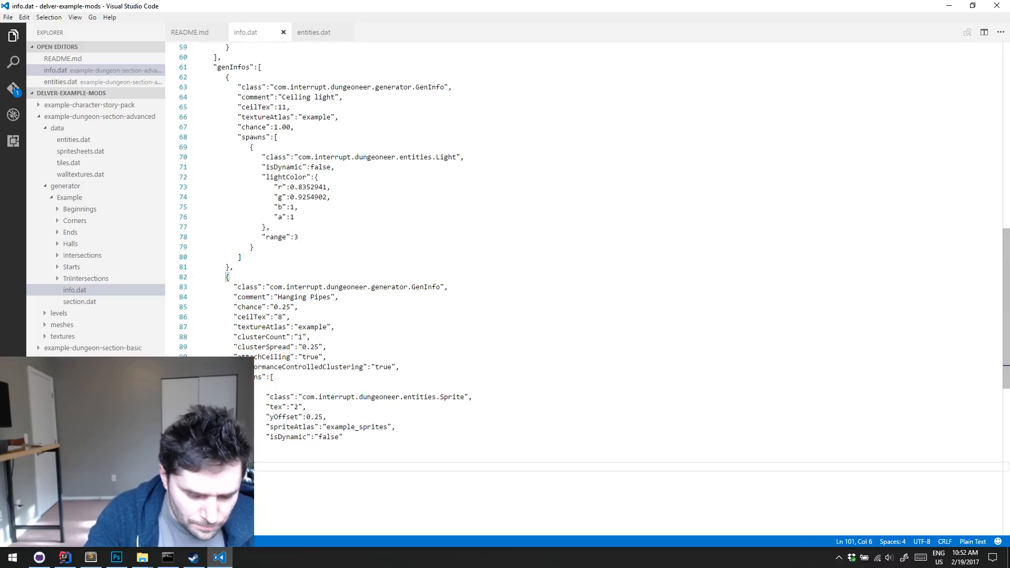
pyautogui.hotkey('ctrl', 'v')
# Change the duplicated GenInfo entry's comment to "Hanging Light"
pyautogui.scroll(-2, 360, 322)
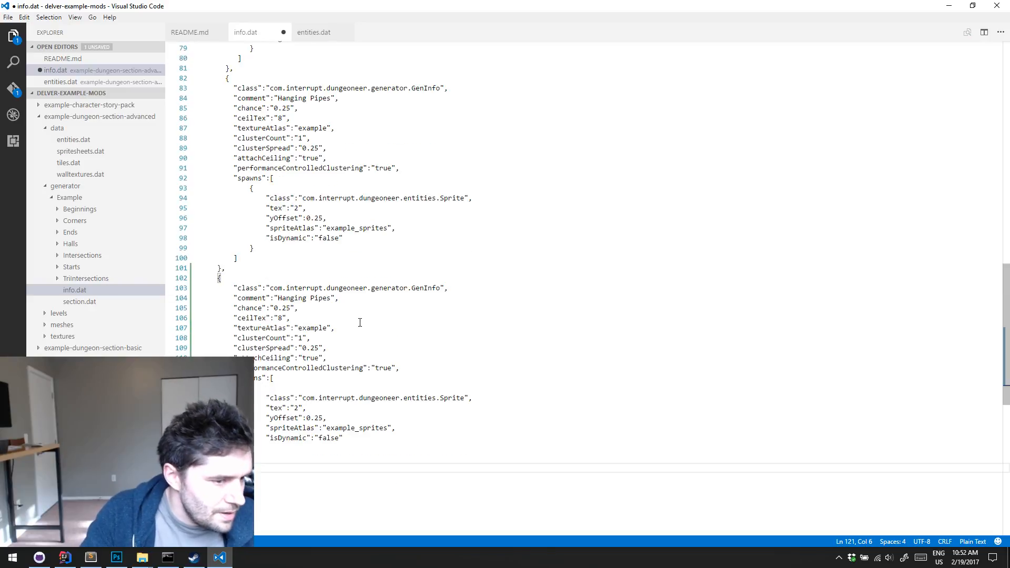
pyautogui.scroll(-1, 306, 298)
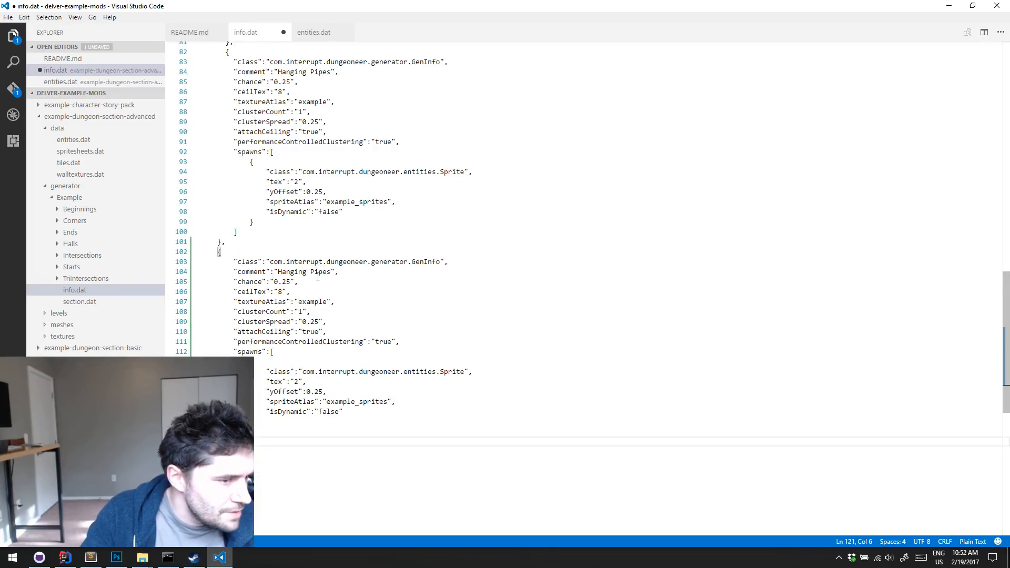
pyautogui.doubleClick(317, 272)
pyautogui.write('Light')
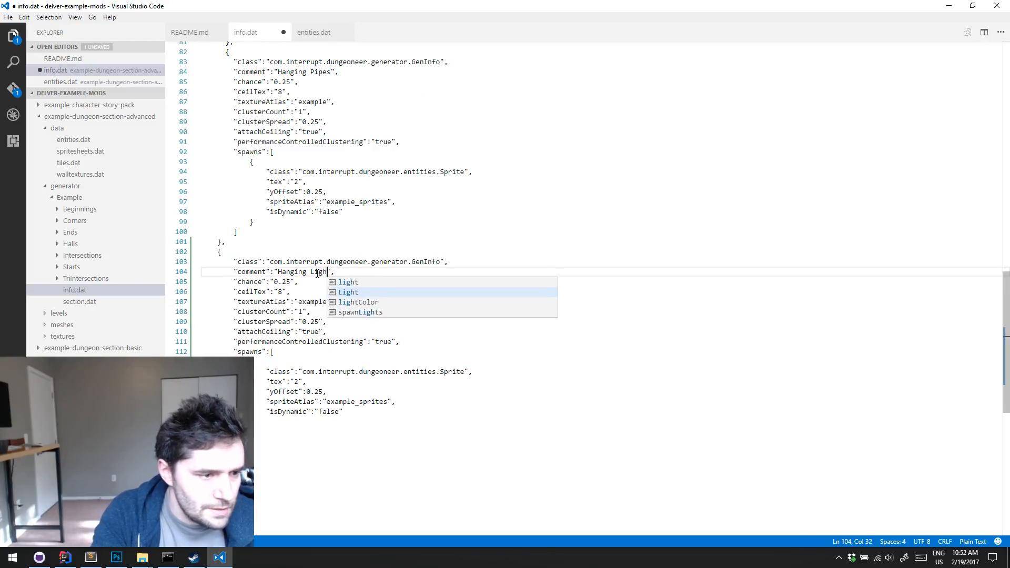
pyautogui.click(371, 359)
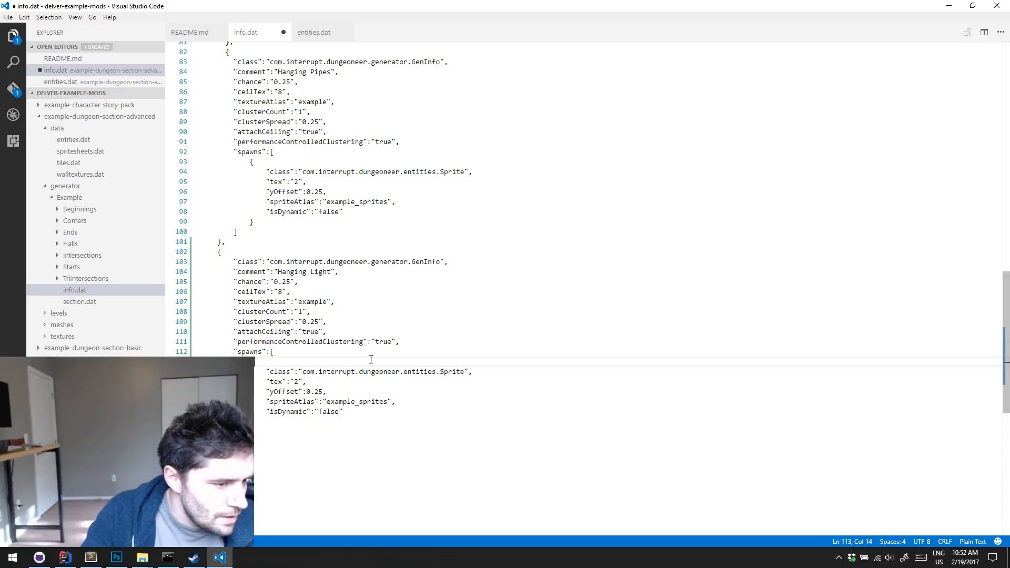
# Set the sprite's tex value to "3" in the Hanging Light entry and save info.dat
pyautogui.click(279, 291)
pyautogui.doubleClick(302, 312)
pyautogui.click(345, 303)
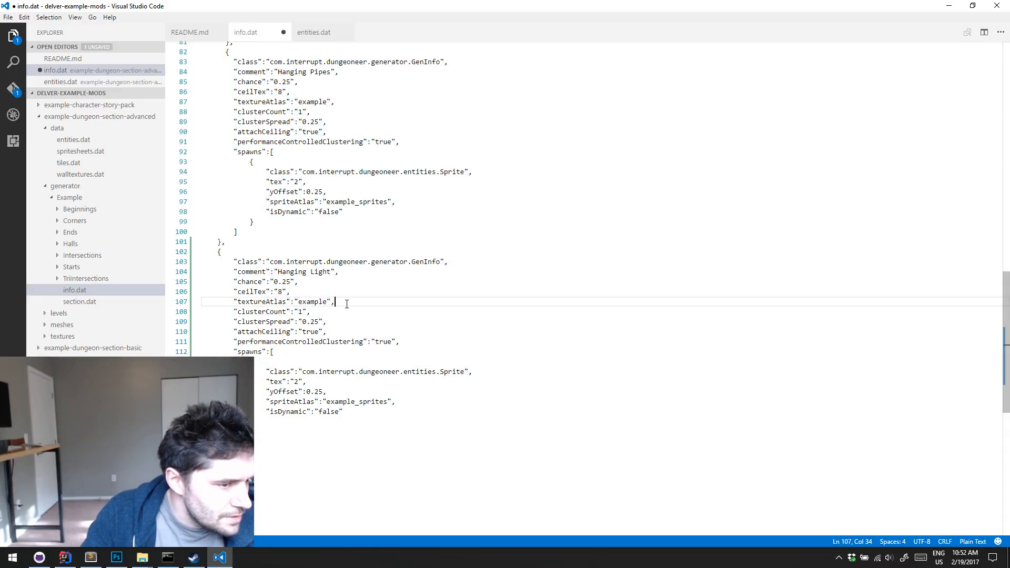
pyautogui.click(339, 320)
pyautogui.click(301, 292)
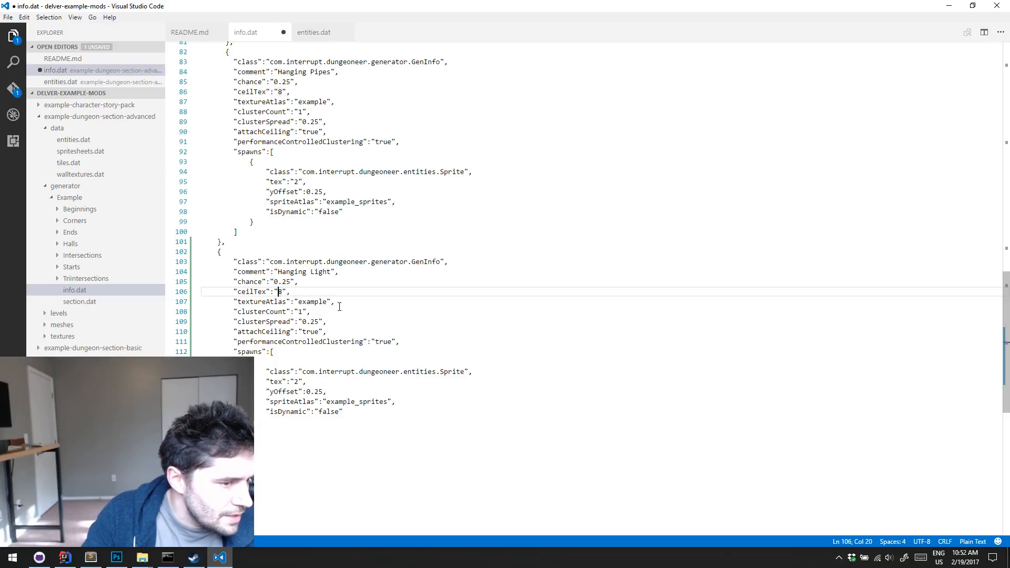
pyautogui.click(298, 381)
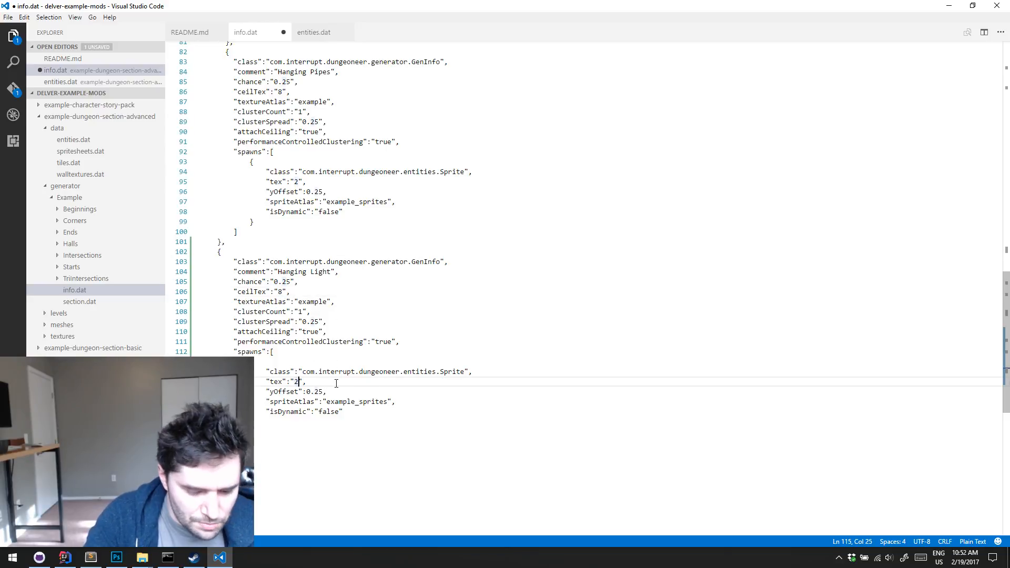
pyautogui.hotkey('ctrl', 's')
# Copy the Light entity block, braces included, from the spawns of the Ceiling light entry
pyautogui.scroll(-2, 350, 256)
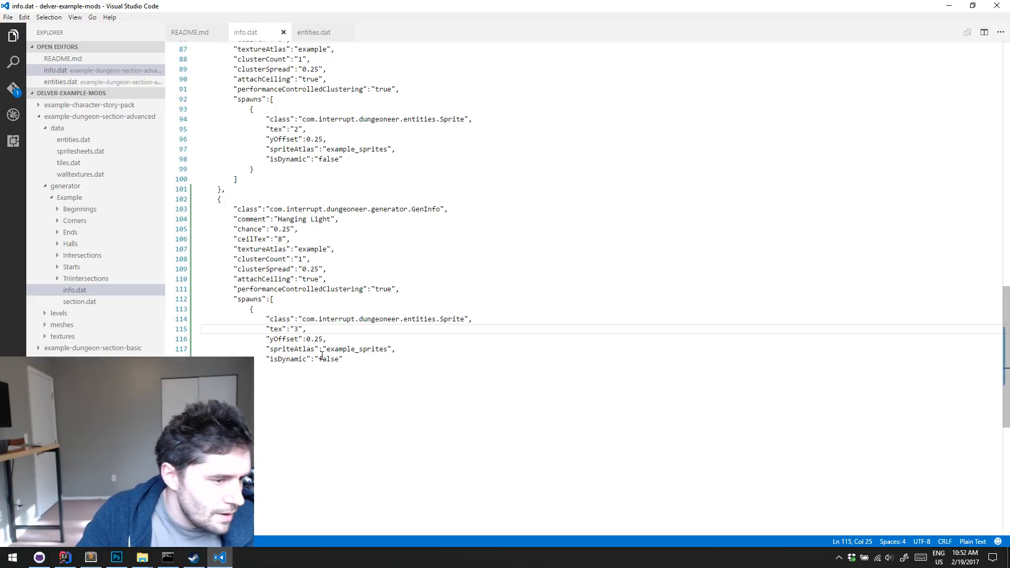
pyautogui.press('Down')
pyautogui.press('Down')
pyautogui.press('Down')
pyautogui.press('Down')
pyautogui.scroll(3, 355, 263)
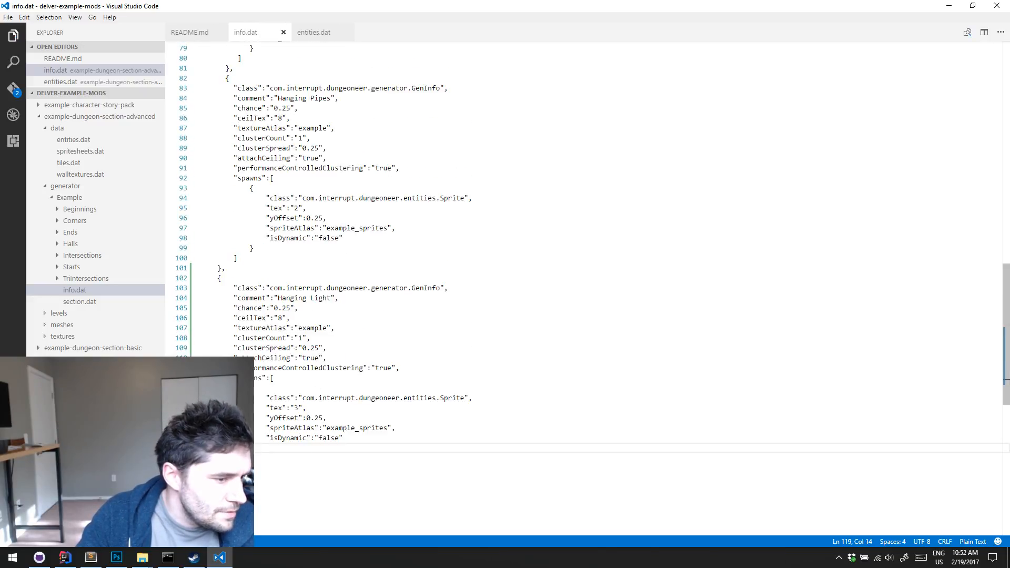
pyautogui.scroll(-2, 325, 401)
pyautogui.scroll(6, 352, 293)
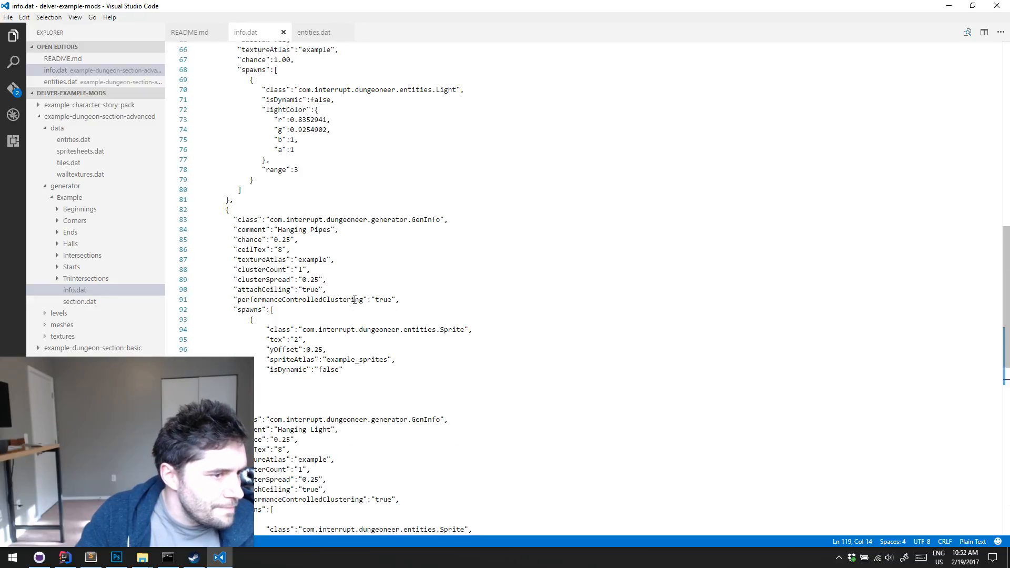
pyautogui.scroll(2, 285, 211)
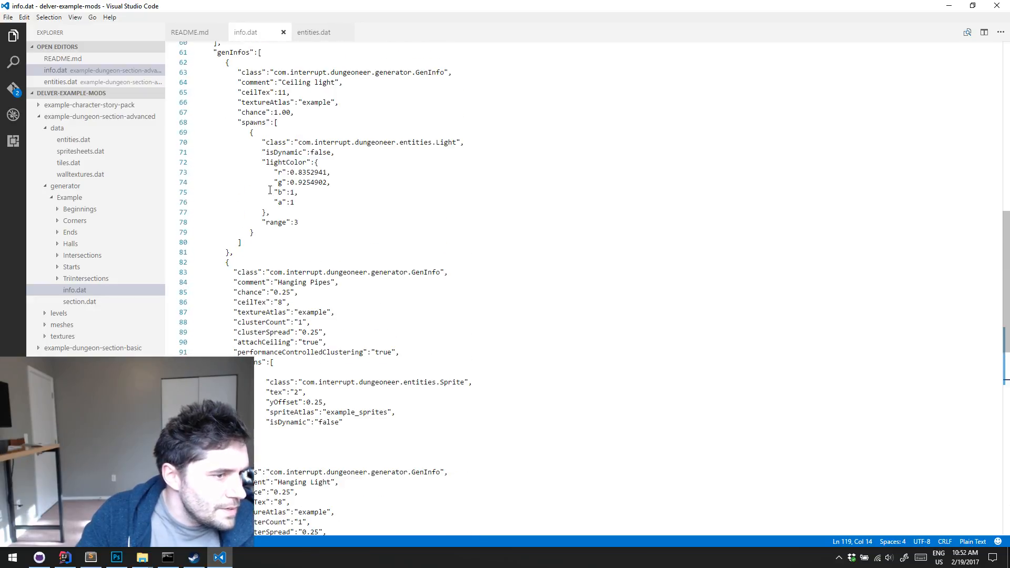
pyautogui.click(370, 136)
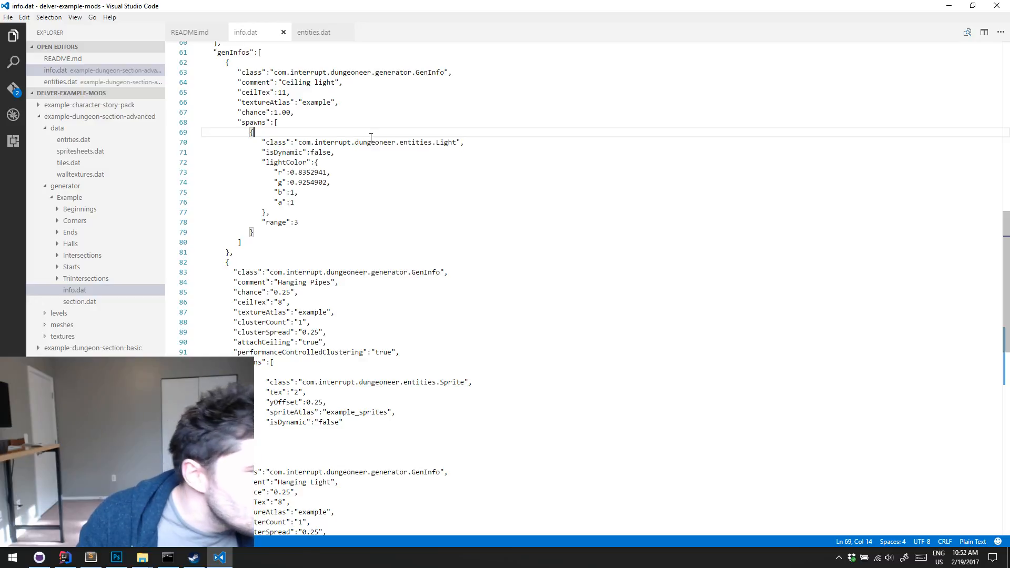
pyautogui.moveTo(262, 230); pyautogui.dragTo(247, 132)
pyautogui.hotkey('ctrl', 'c')
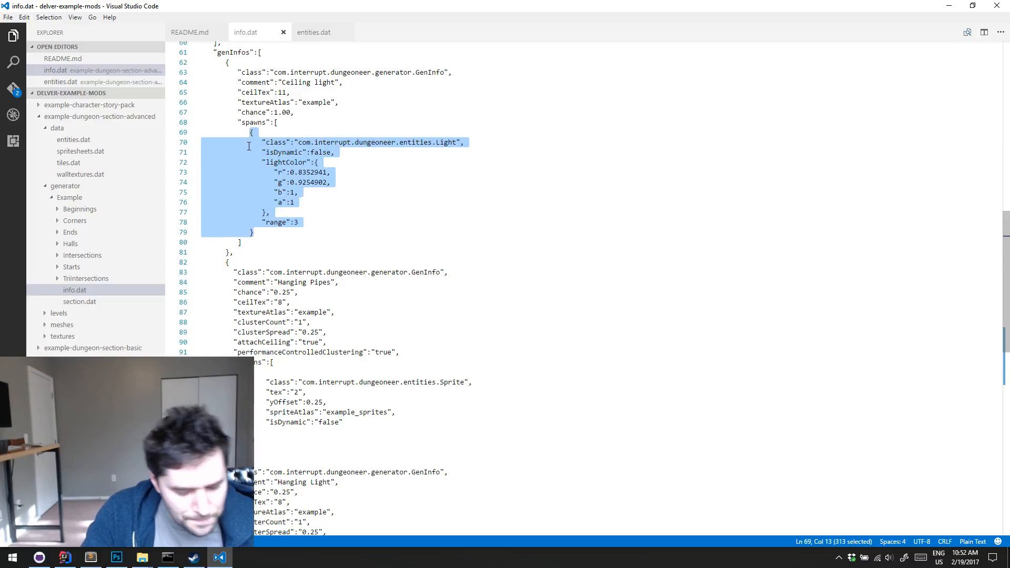
# Add a comma after the sprite in the Hanging Light entry's spawns and paste the copied Light block below it
pyautogui.scroll(-13, 345, 329)
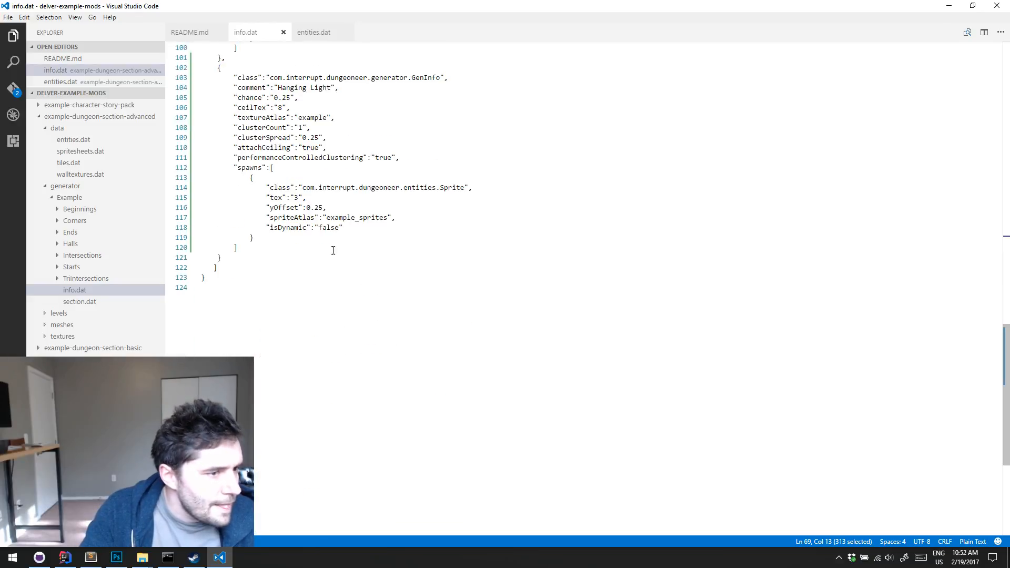
pyautogui.click(323, 237)
pyautogui.write(',')
pyautogui.press('Return')
pyautogui.hotkey('ctrl', 'v')
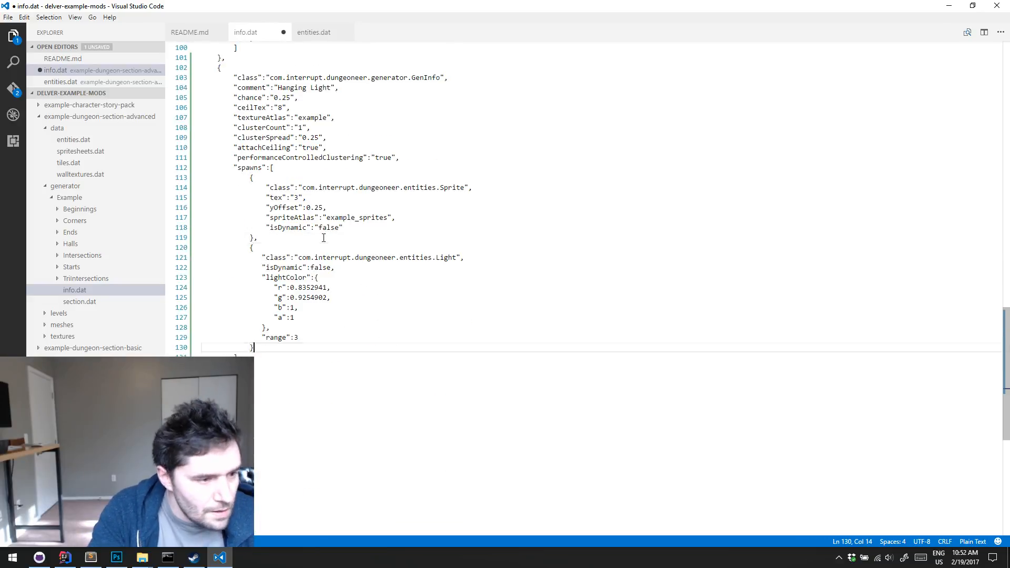
# Set the red value of the Hanging Light's lightColor to 1.0
pyautogui.doubleClick(294, 287)
pyautogui.write('1')
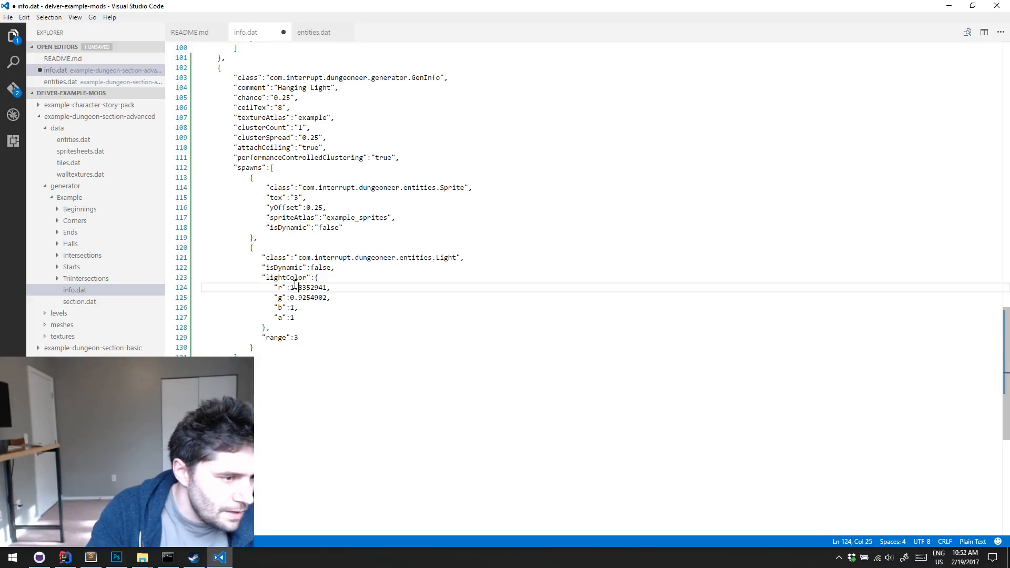
pyautogui.hotkey('ctrl', 'shift', 'Right')
pyautogui.write('0')
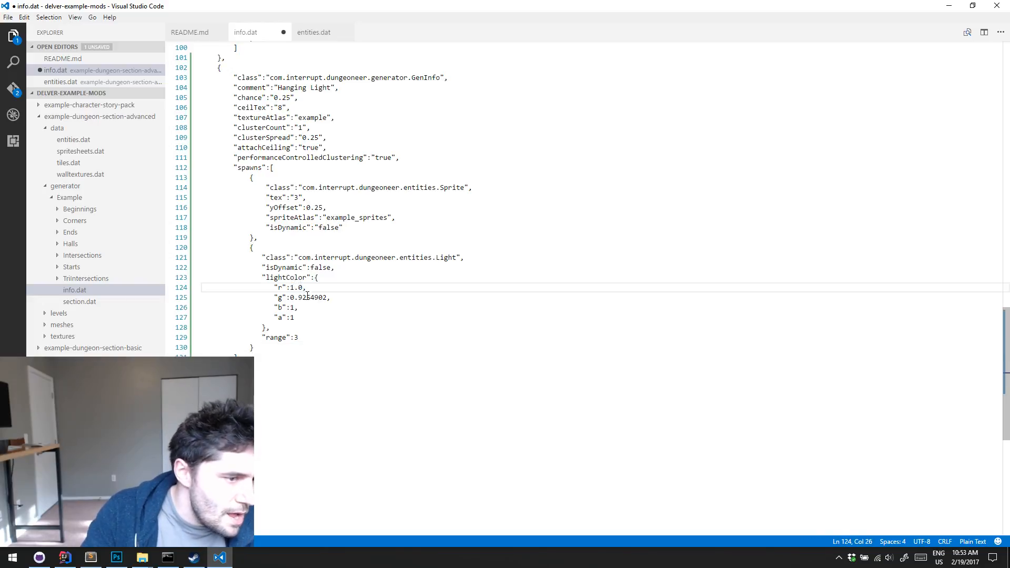
# Set the green and blue values of the Hanging Light's lightColor to 0 and save info.dat
pyautogui.click(295, 297)
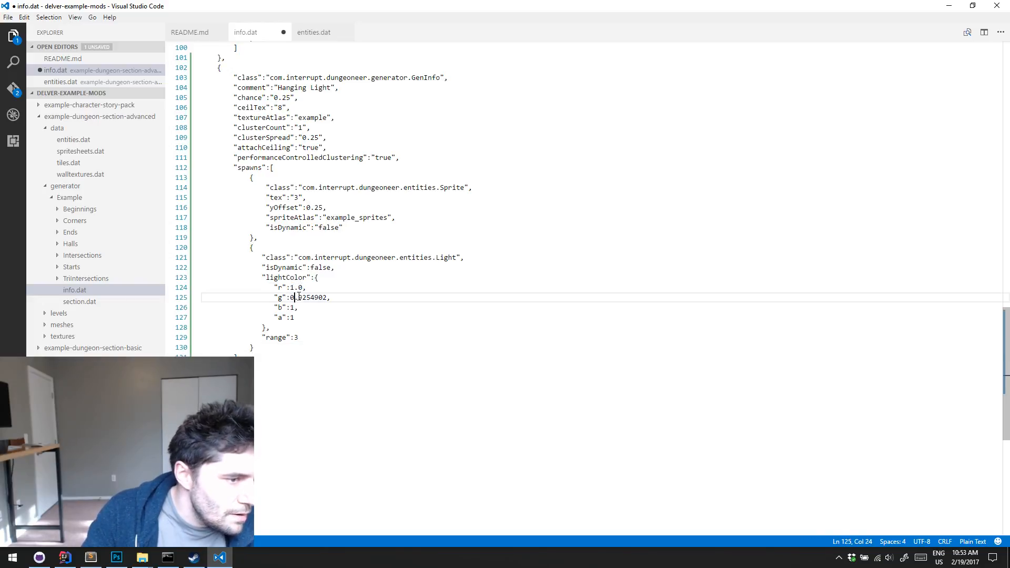
pyautogui.keyDown('shift'); pyautogui.click(328, 297); pyautogui.keyUp('shift')
pyautogui.press('BackSpace')
pyautogui.press('Down')
pyautogui.hotkey('shift', 'Left')
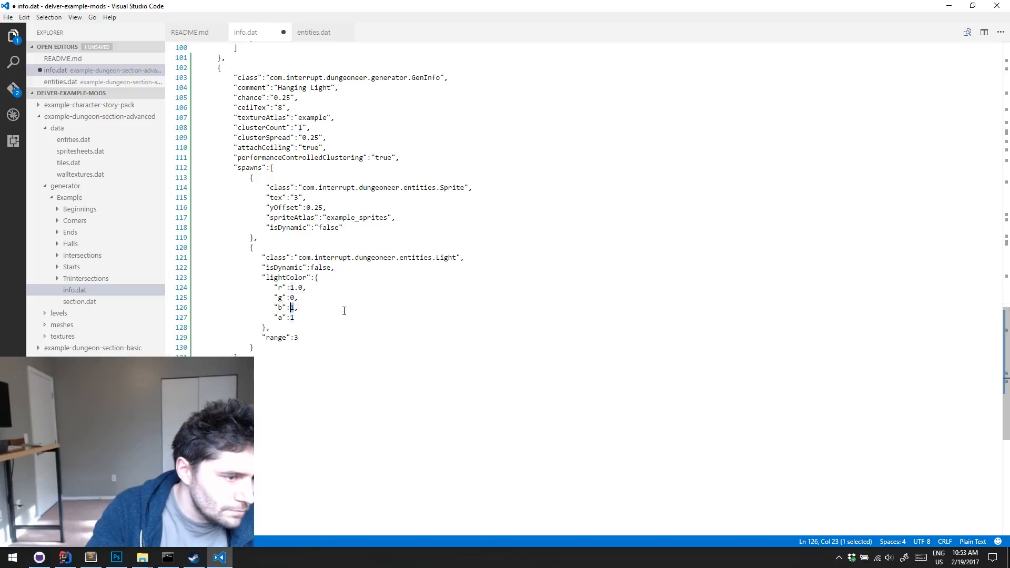
pyautogui.write('0')
pyautogui.hotkey('ctrl', 's')
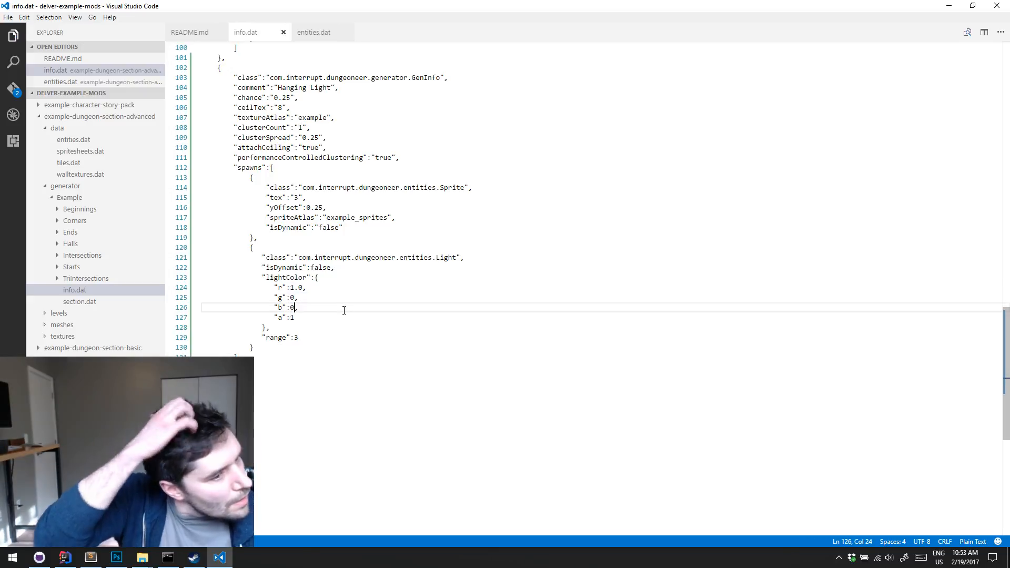
# Set the range of the Hanging Light's Light entity to 2 and save info.dat
pyautogui.doubleClick(297, 339)
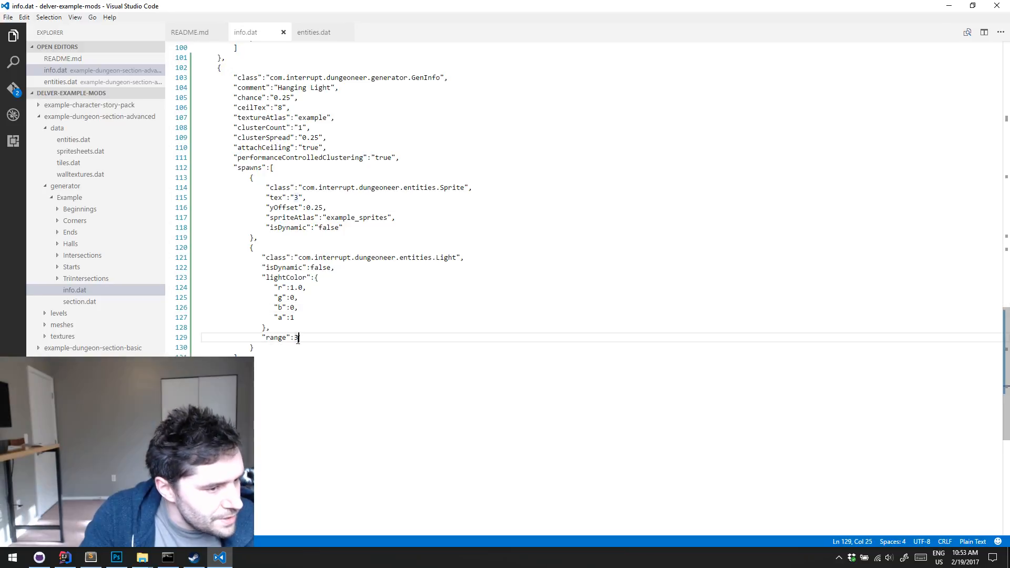
pyautogui.write('2')
pyautogui.hotkey('ctrl', 's')
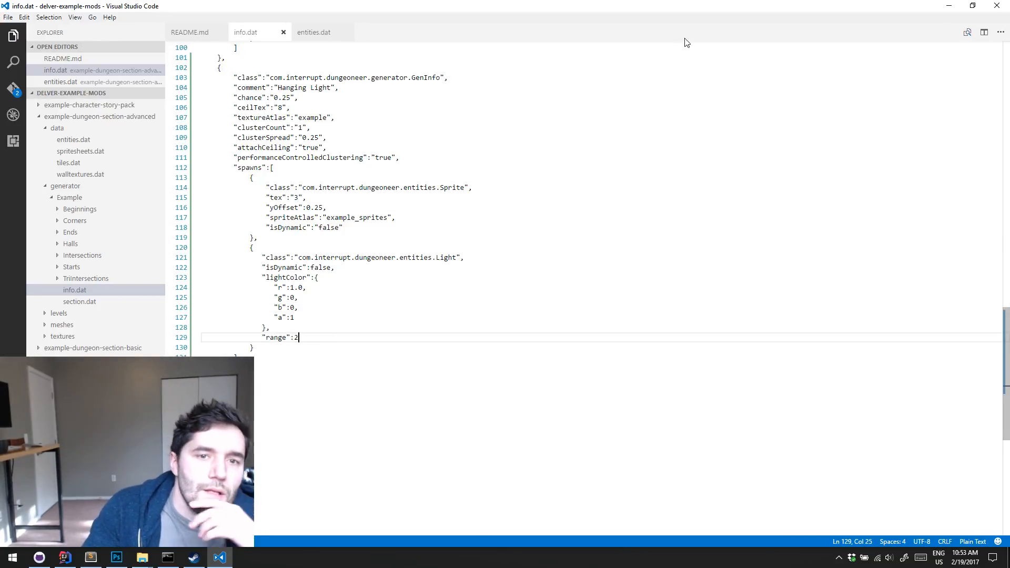
# In File Explorer, copy the edited info.dat into the generator/Example folder of the game's example-dungeon-section-advanced mod, replacing the existing file
pyautogui.click(947, 5)
pyautogui.click(947, 5)
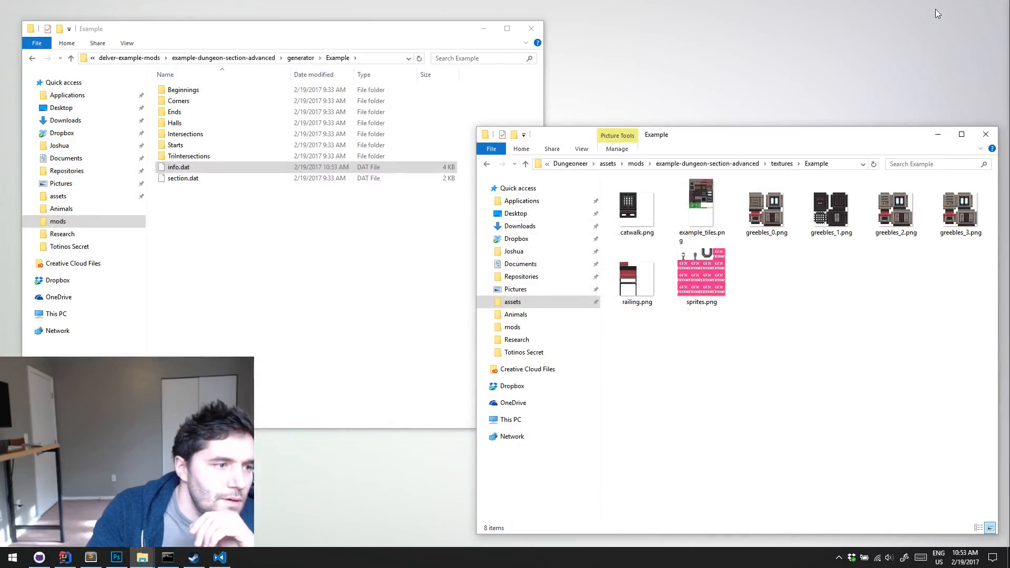
pyautogui.click(713, 164)
pyautogui.doubleClick(661, 208)
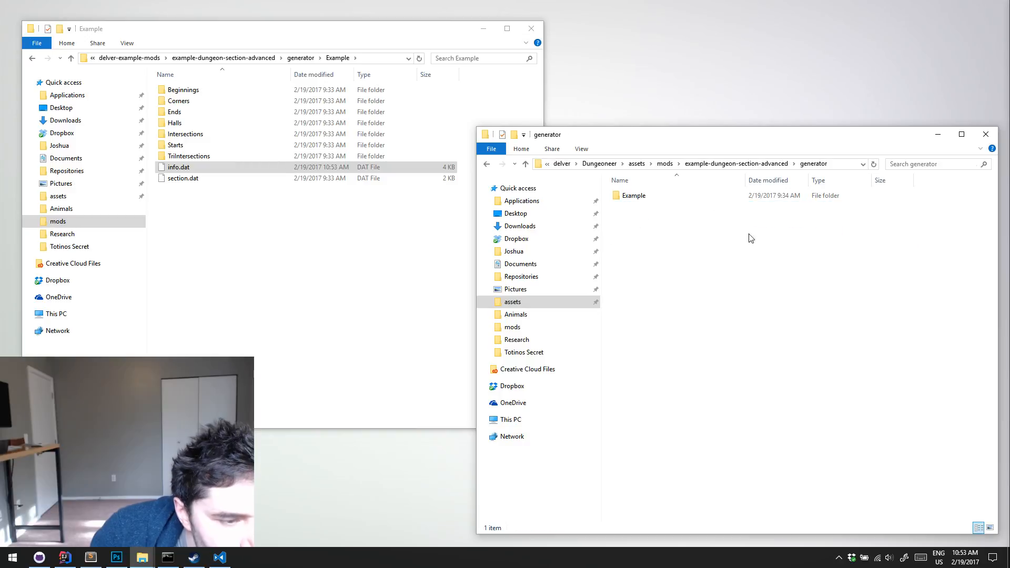
pyautogui.doubleClick(634, 195)
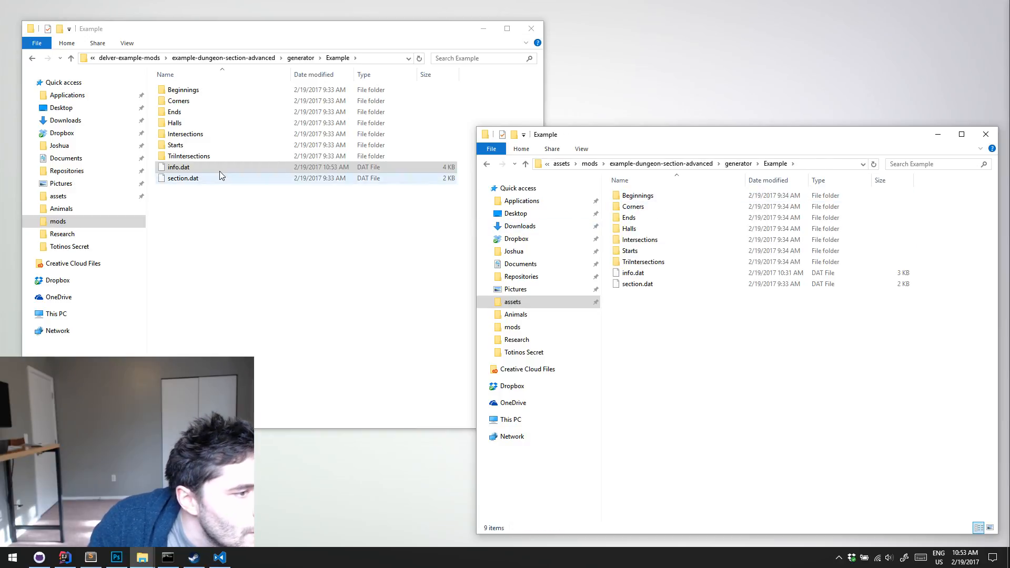
pyautogui.moveTo(219, 171); pyautogui.dragTo(475, 286)
pyautogui.moveTo(475, 286); pyautogui.dragTo(656, 376, button='right')
pyautogui.click(696, 400)
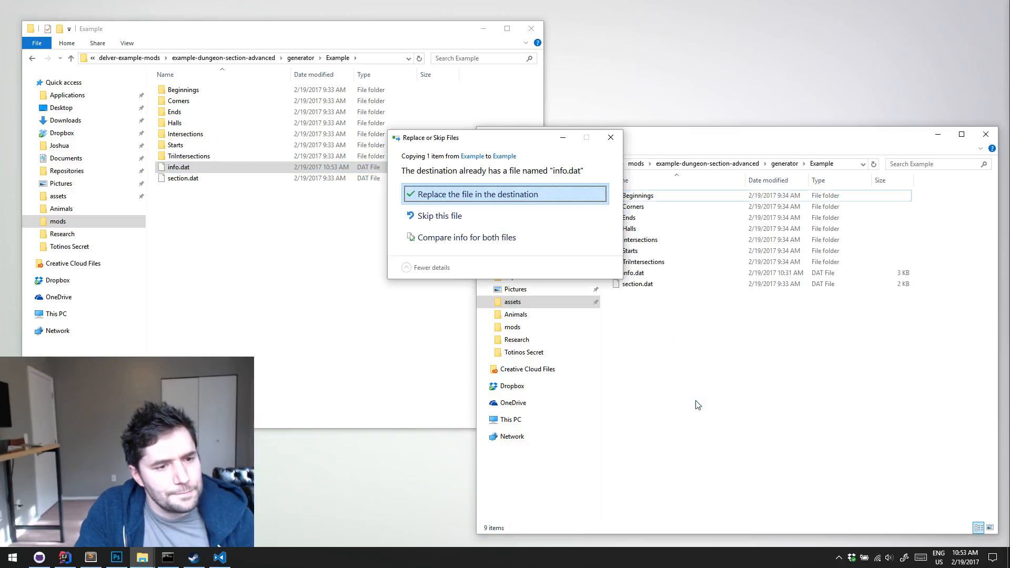
pyautogui.click(507, 196)
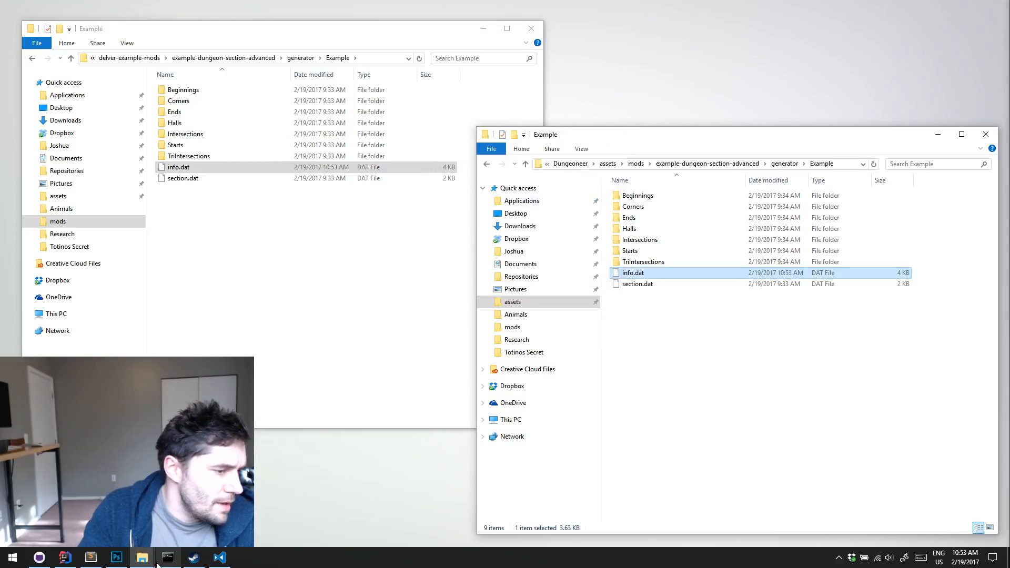
# Launch Delver from IntelliJ IDEA, erase the save in slot 1 and start a new game there
pyautogui.click(64, 558)
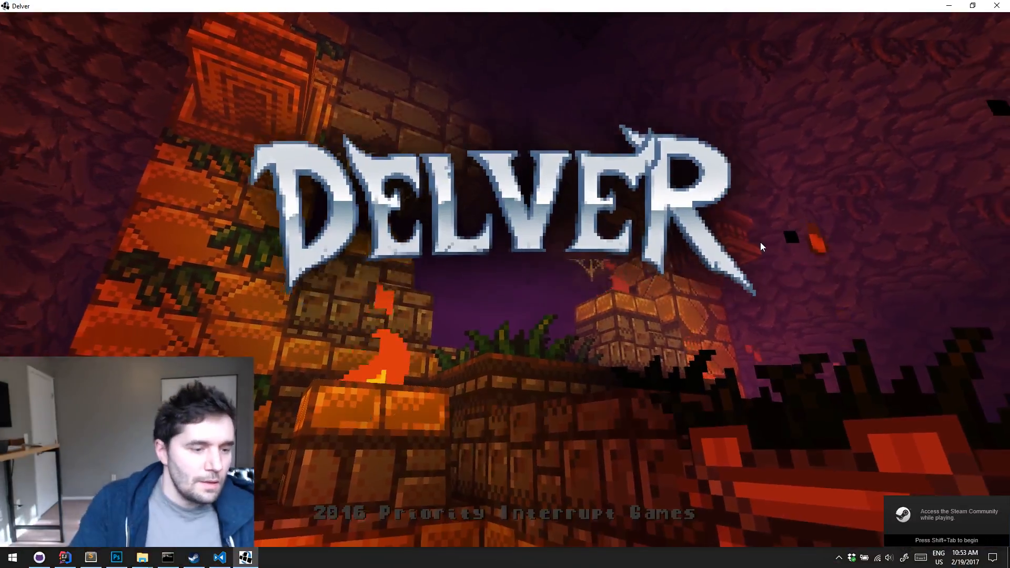
pyautogui.click(761, 243)
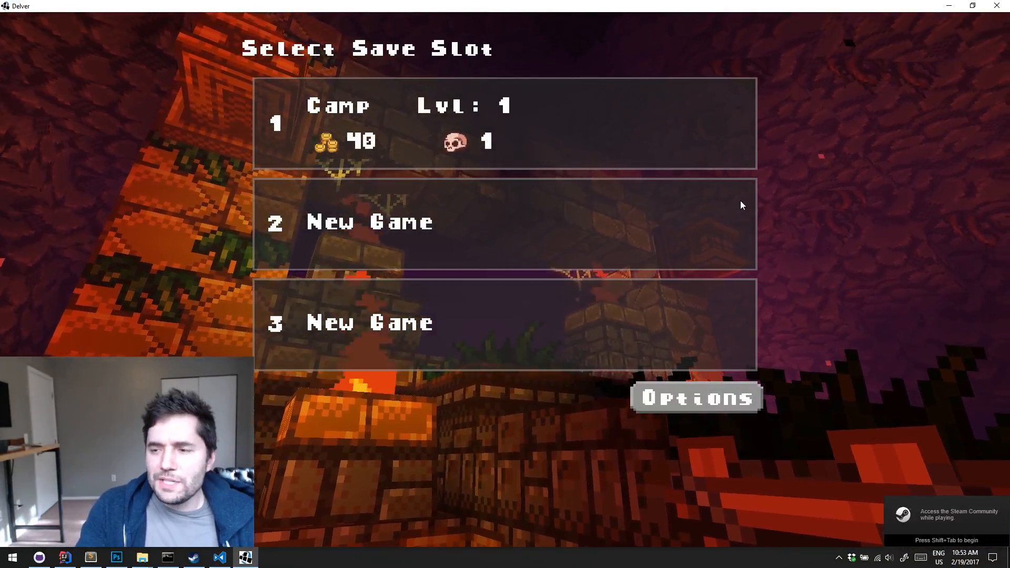
pyautogui.click(592, 143)
pyautogui.click(707, 55)
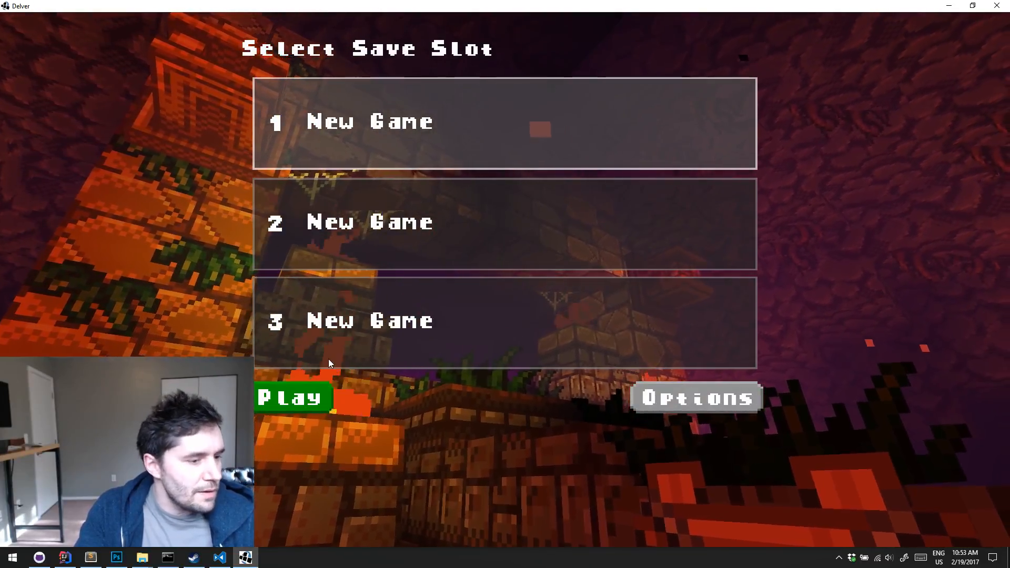
pyautogui.click(304, 395)
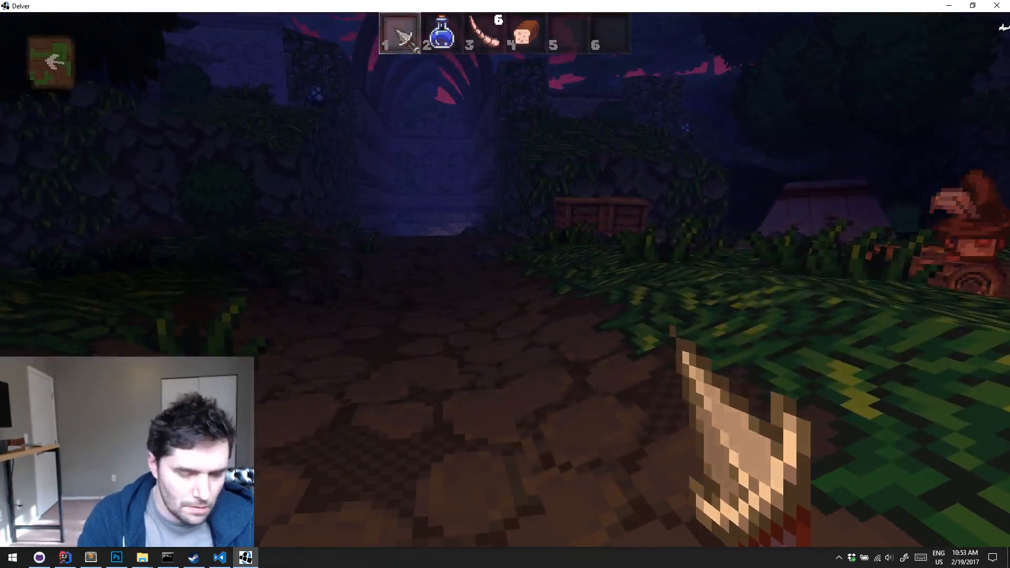
# Skip ahead to the sci-fi level, check how the hanging lamps look in its corridors, and quit the game
pyautogui.press('k')
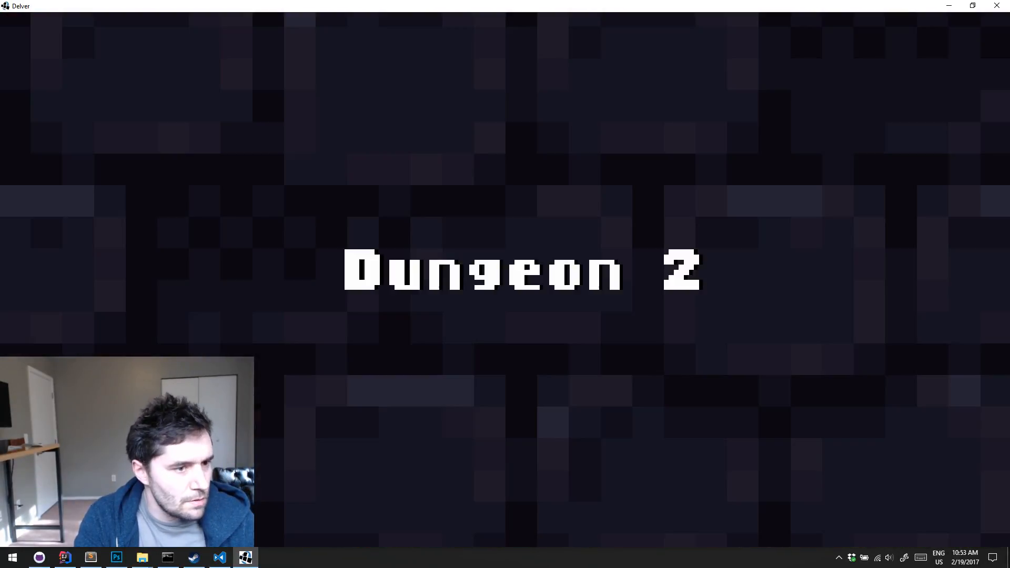
pyautogui.press('k')
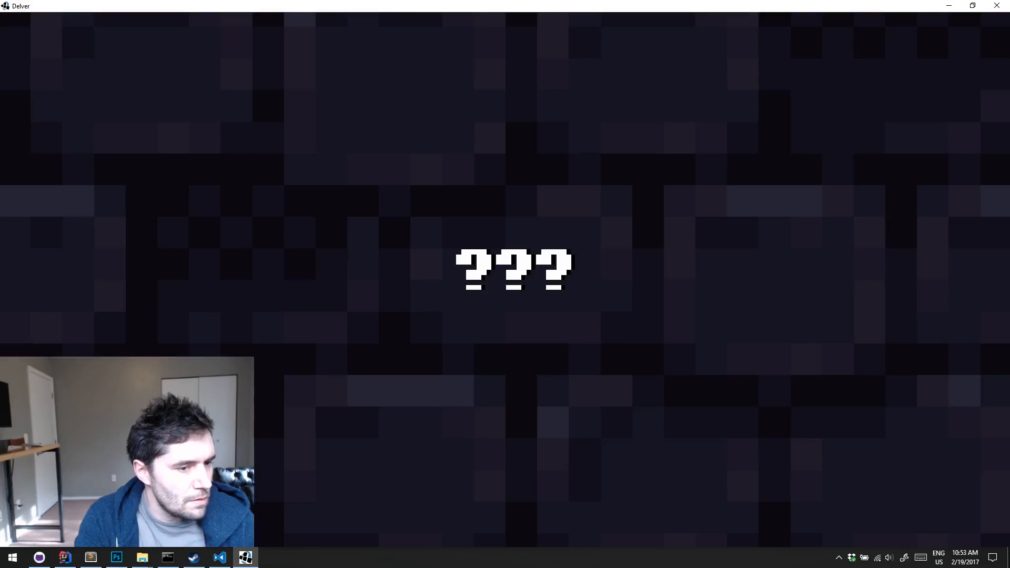
pyautogui.press('k')
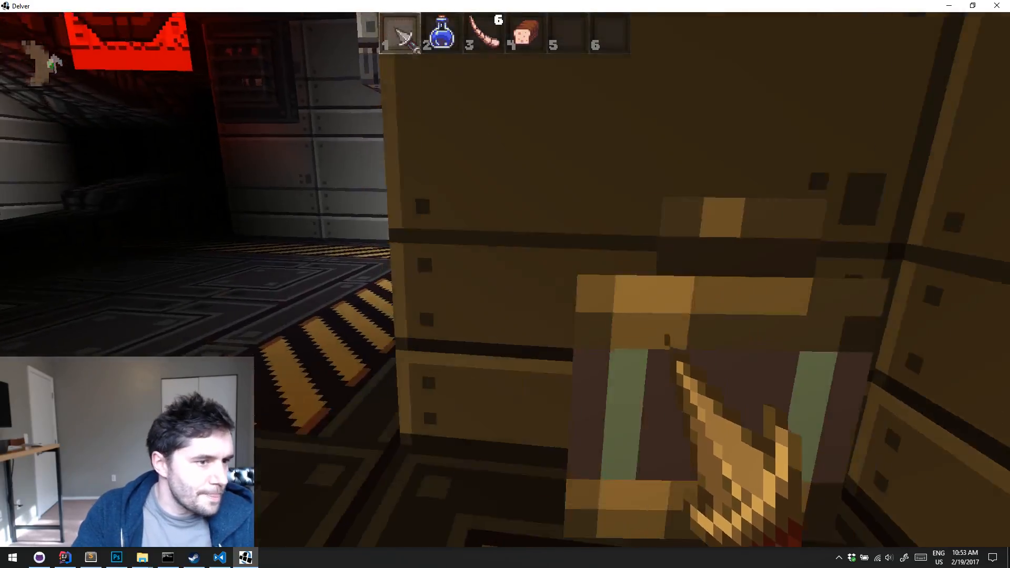
pyautogui.press('w')
pyautogui.press('s')
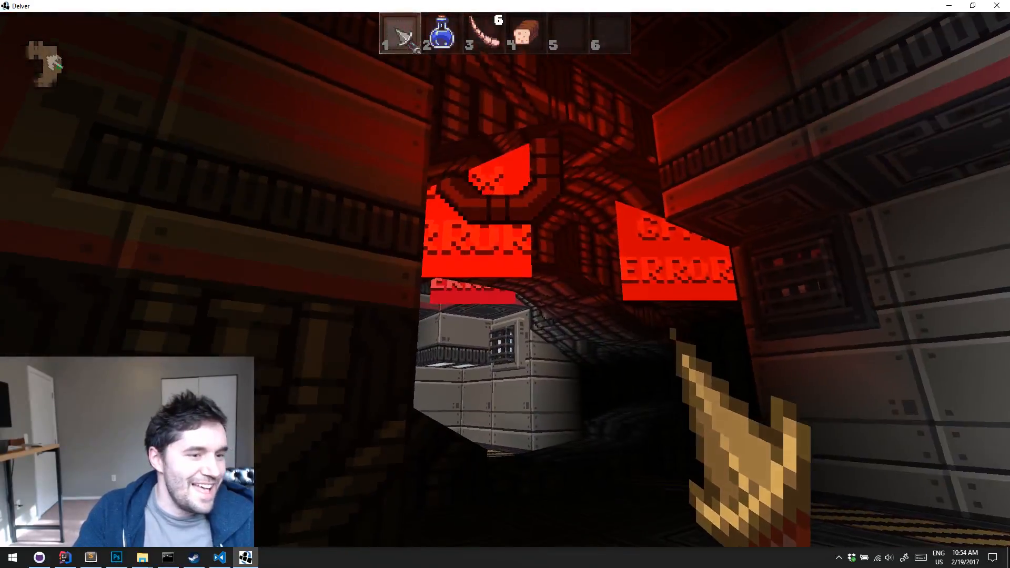
pyautogui.press('Escape')
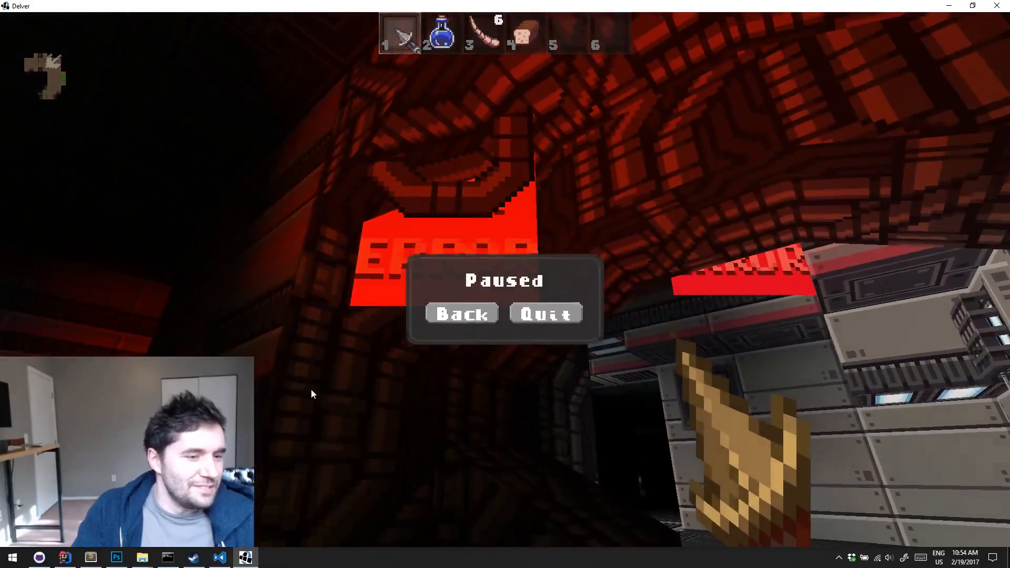
pyautogui.click(557, 310)
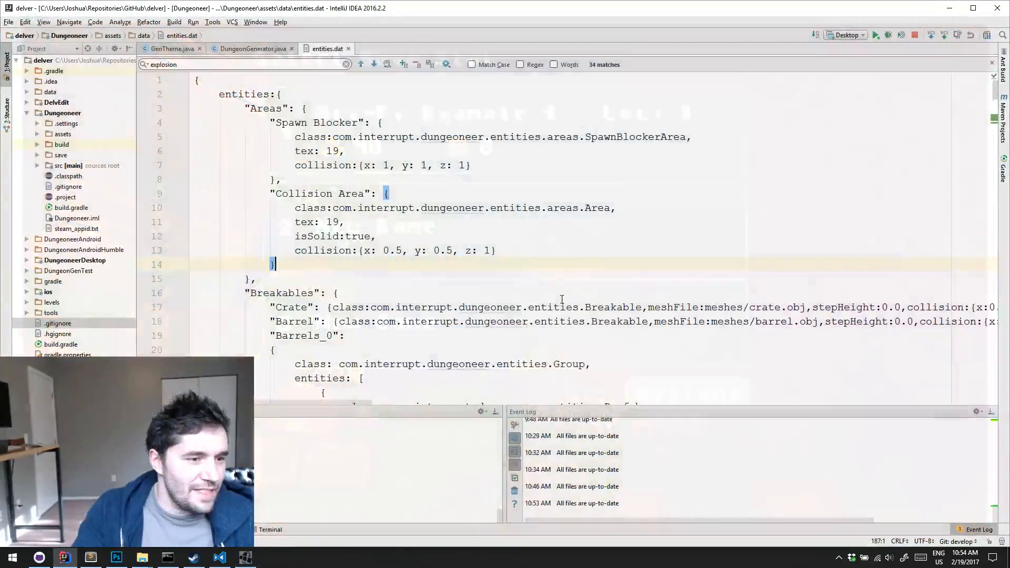
# In File Explorer, copy sprites.png from the repository's textures/Example folder into the game mod's textures/Example folder, replacing the existing file
pyautogui.click(950, 7)
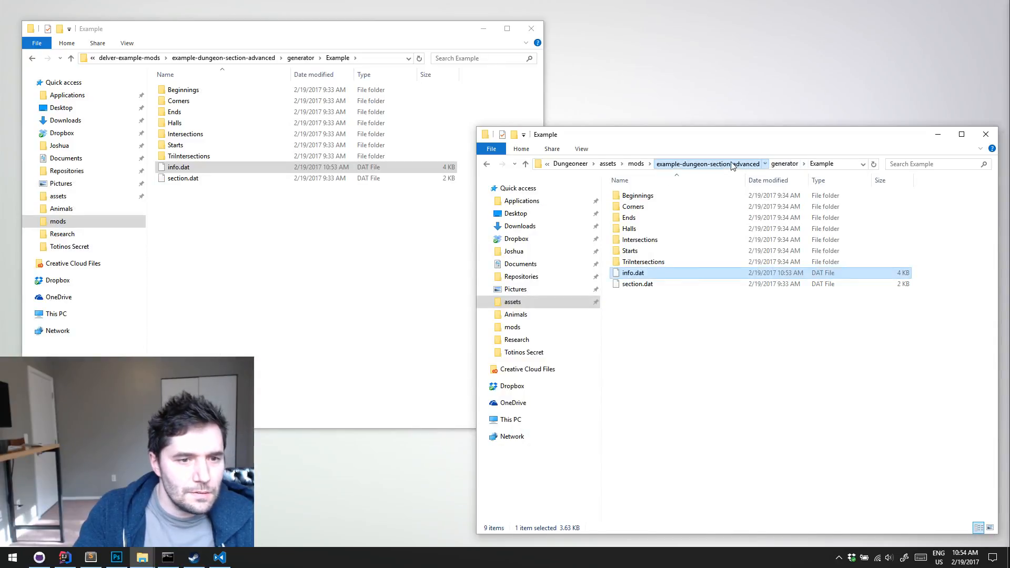
pyautogui.click(707, 164)
pyautogui.doubleClick(651, 241)
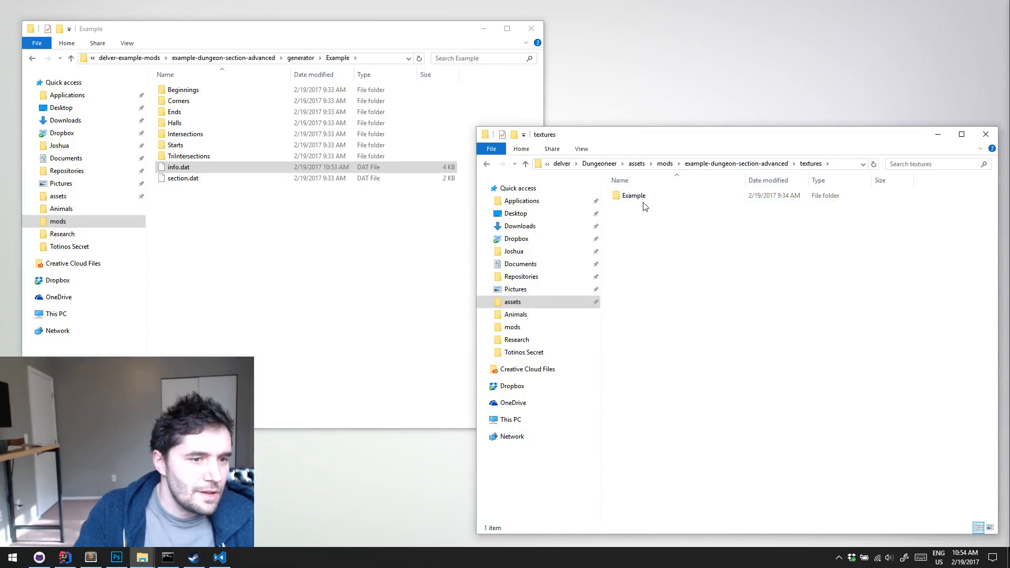
pyautogui.doubleClick(639, 197)
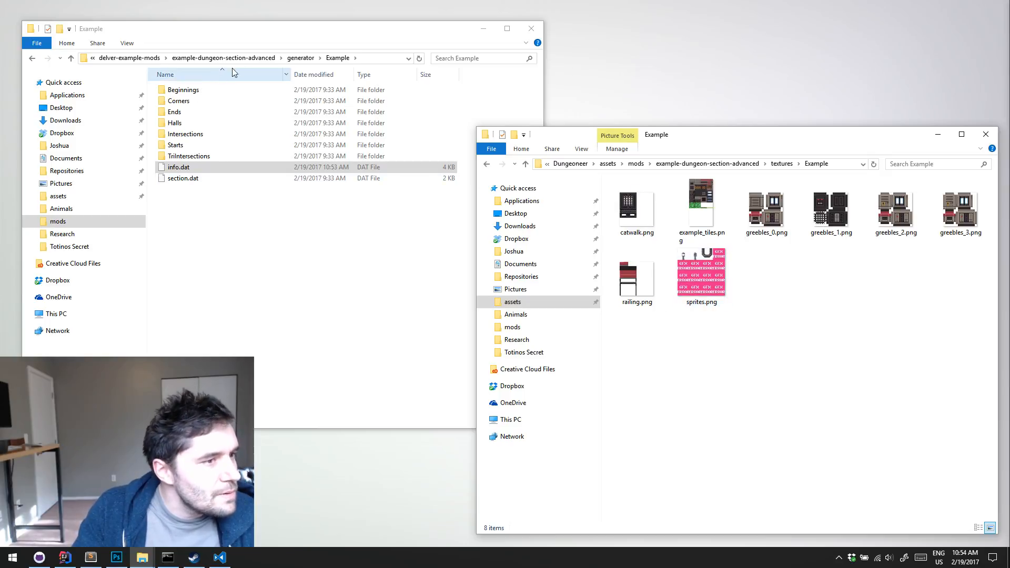
pyautogui.click(248, 67)
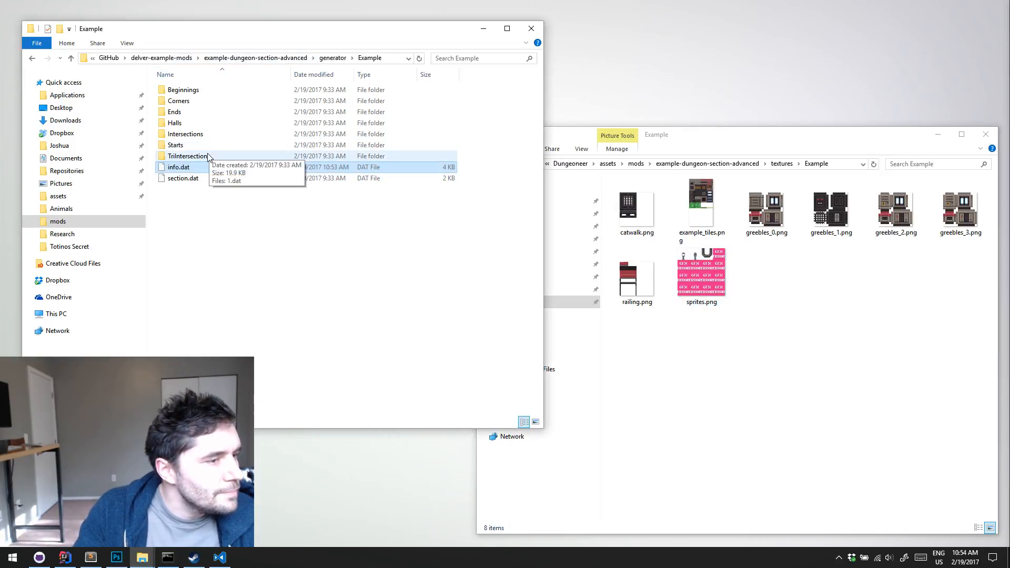
pyautogui.click(255, 58)
pyautogui.doubleClick(181, 134)
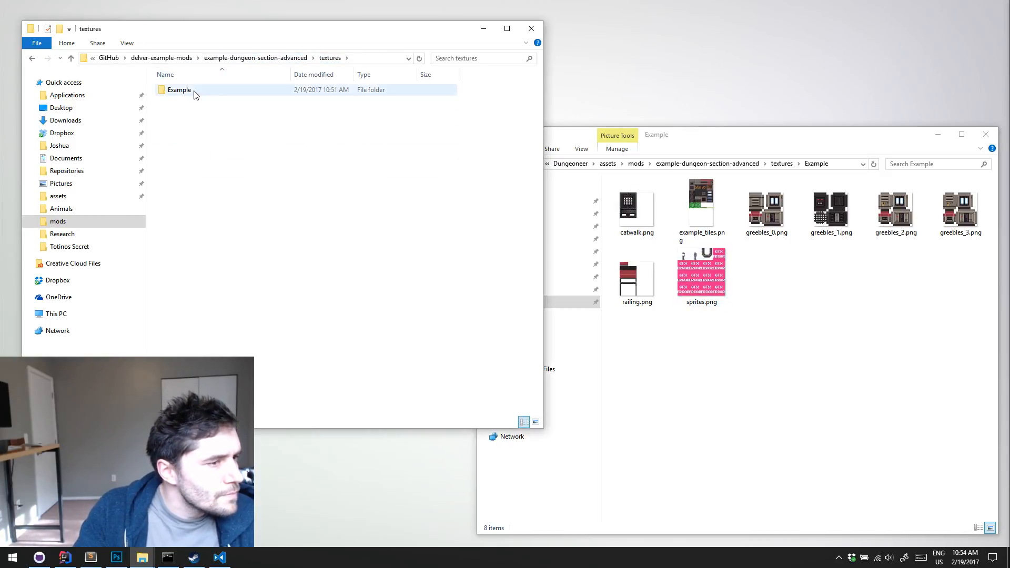
pyautogui.doubleClick(194, 93)
pyautogui.moveTo(237, 153); pyautogui.dragTo(786, 354, button='right')
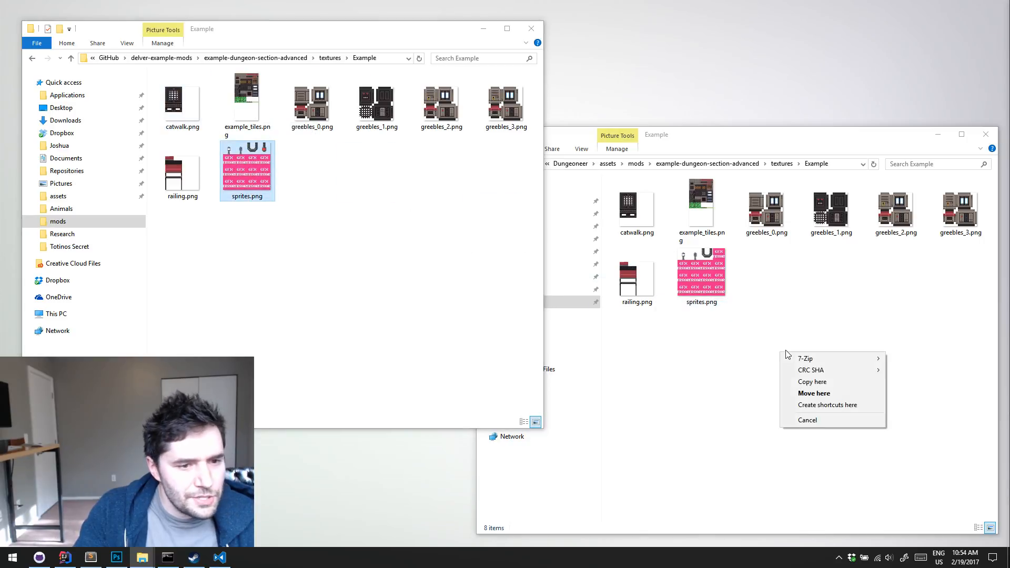
pyautogui.click(837, 382)
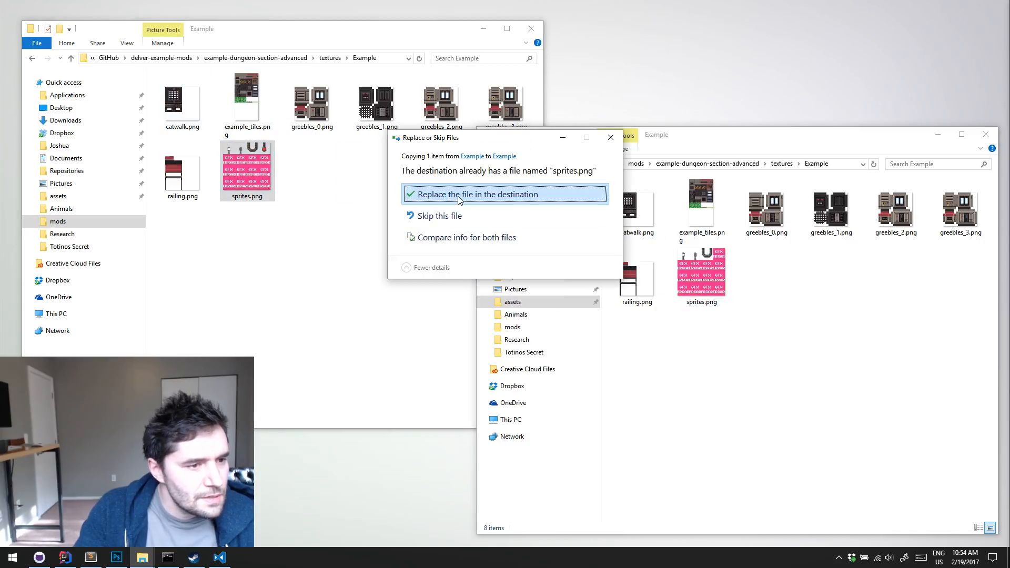
pyautogui.click(458, 199)
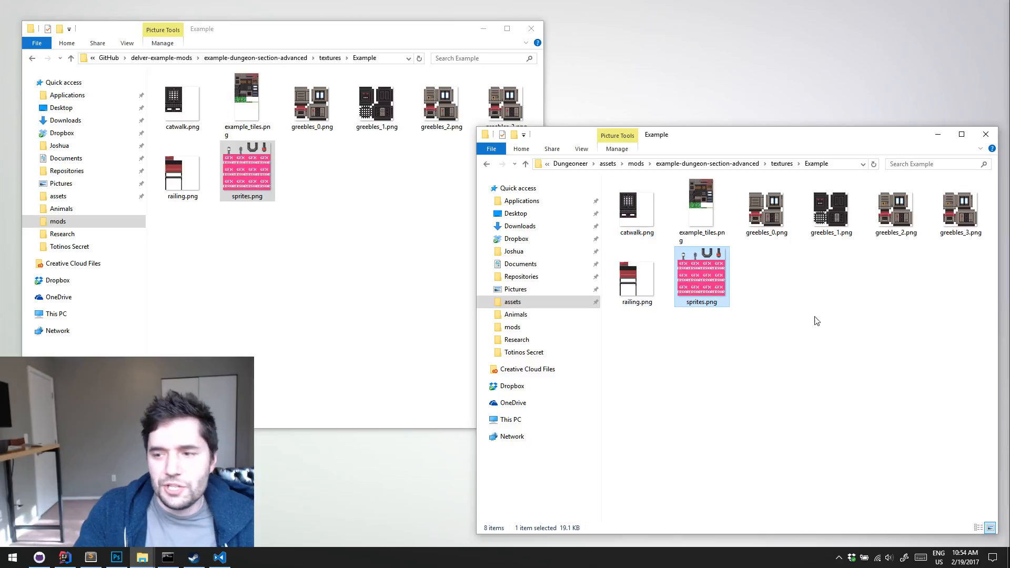
# Relaunch Delver from IntelliJ IDEA, maximize its window and play from save slot 1
pyautogui.click(67, 557)
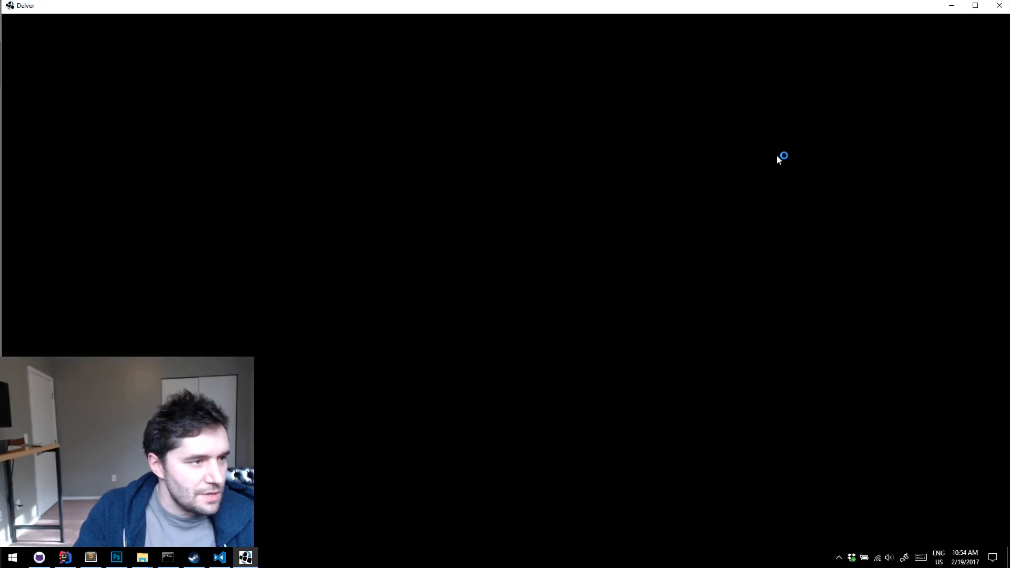
pyautogui.doubleClick(738, 8)
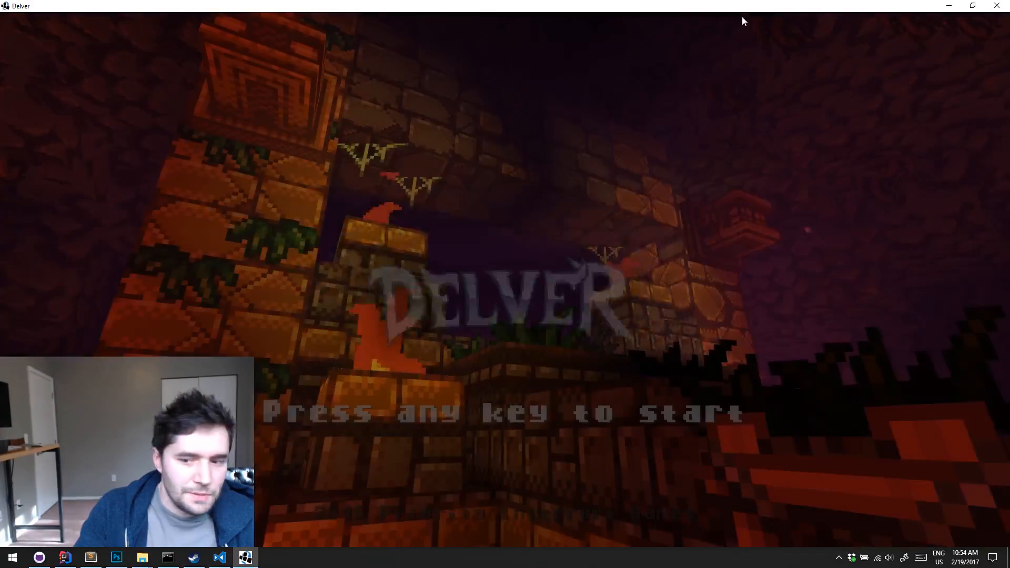
pyautogui.click(775, 435)
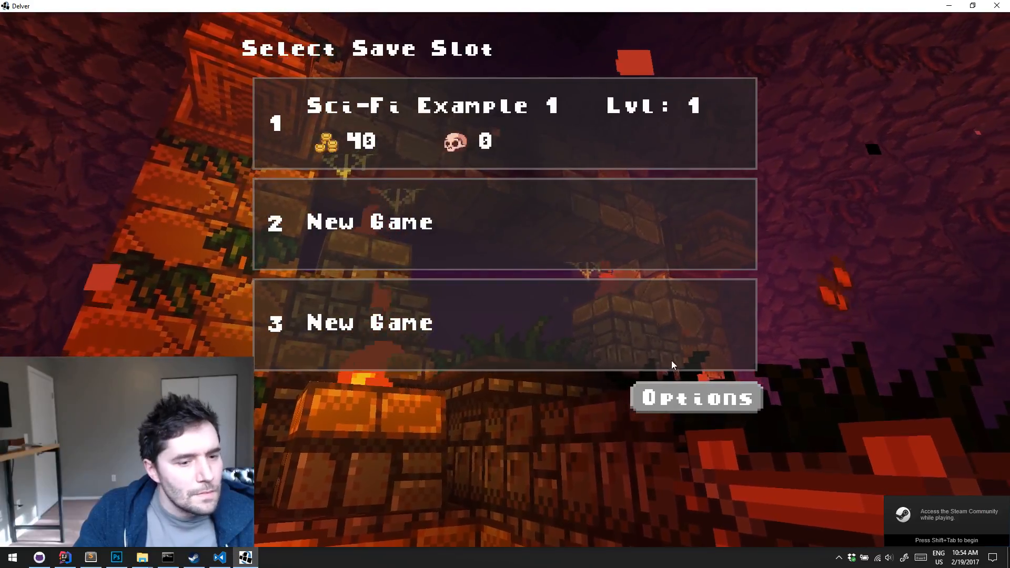
pyautogui.click(567, 110)
pyautogui.click(315, 400)
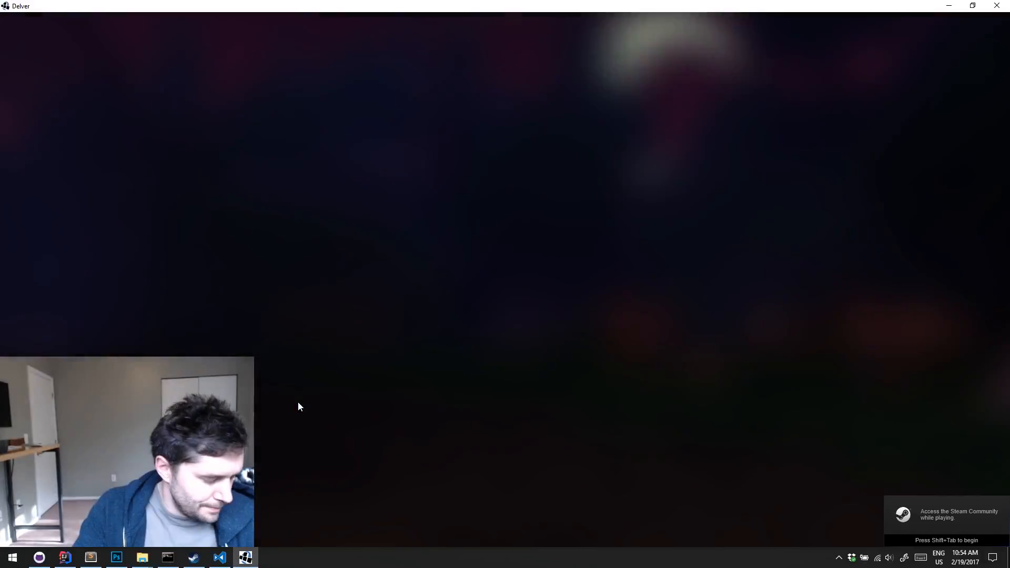
# Walk through the sci-fi level and examine the hanging lamp sprites and their red light in the rooms and corridors
pyautogui.press('a')
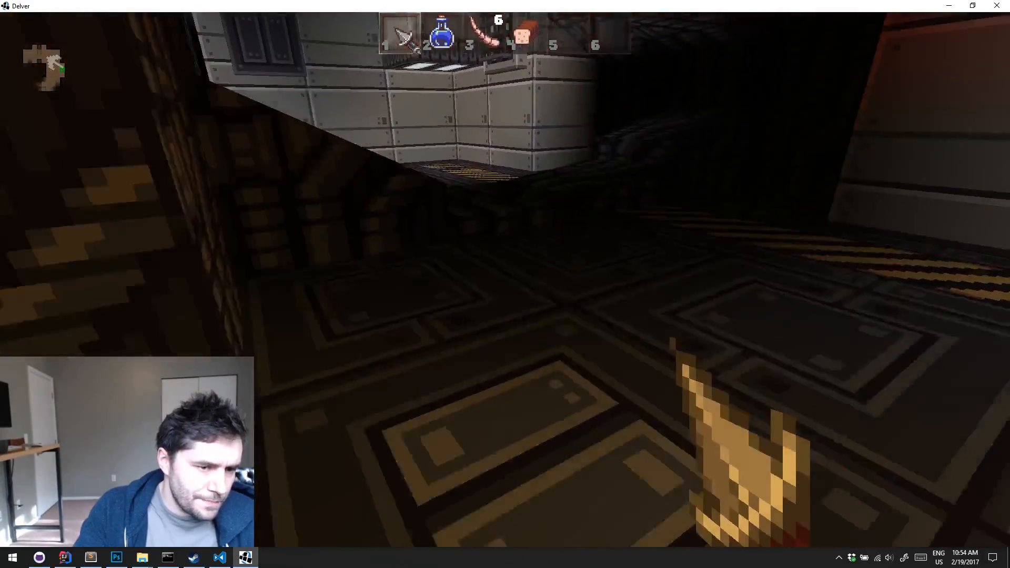
pyautogui.press('w')
pyautogui.press('w')
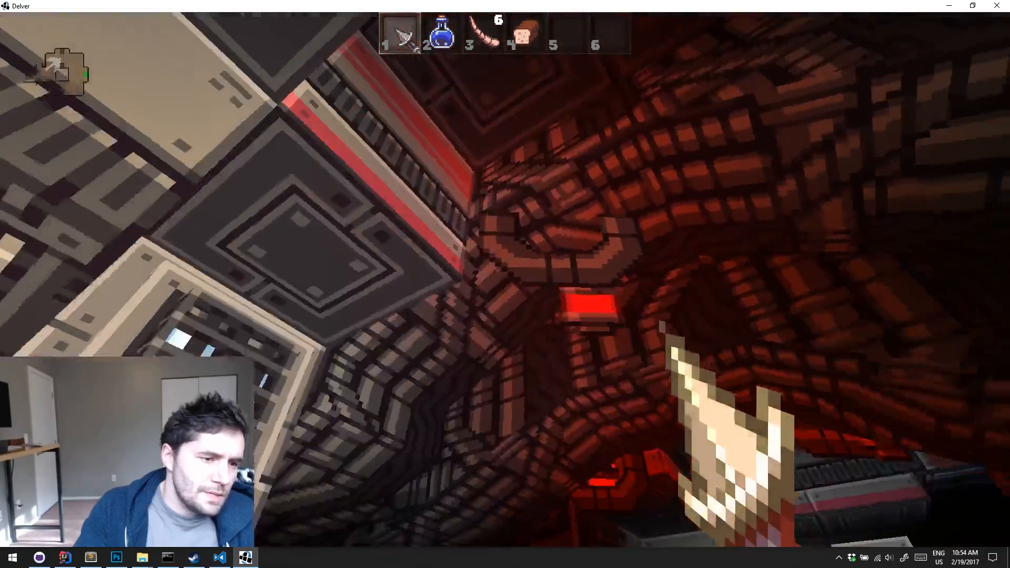
pyautogui.press('w')
pyautogui.press('w')
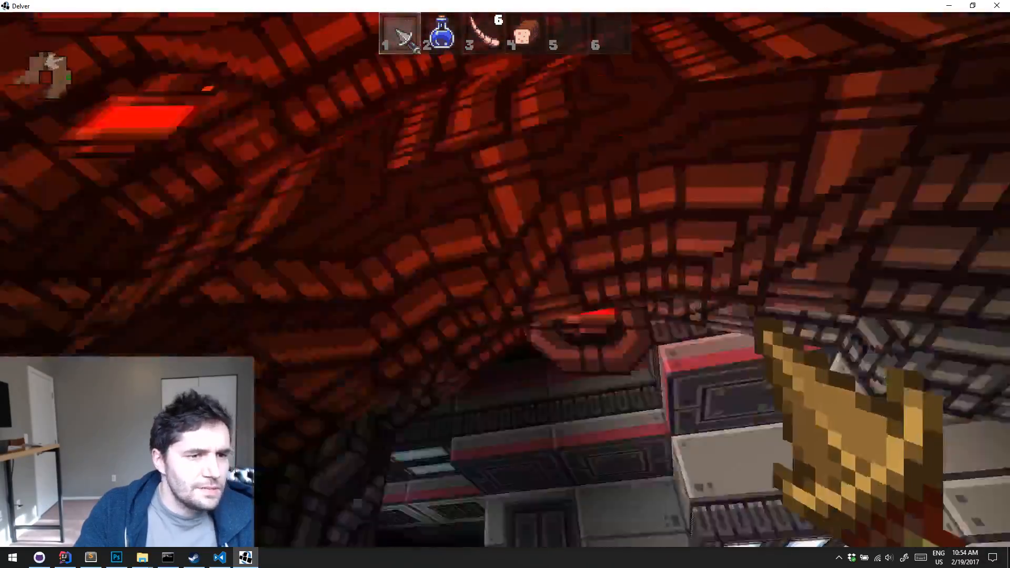
pyautogui.press('w')
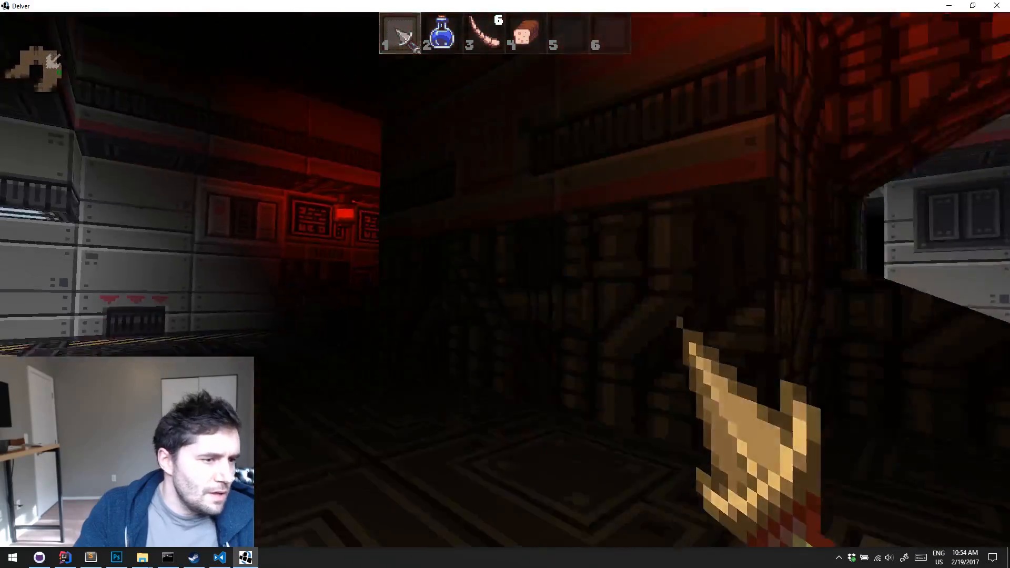
pyautogui.press('w')
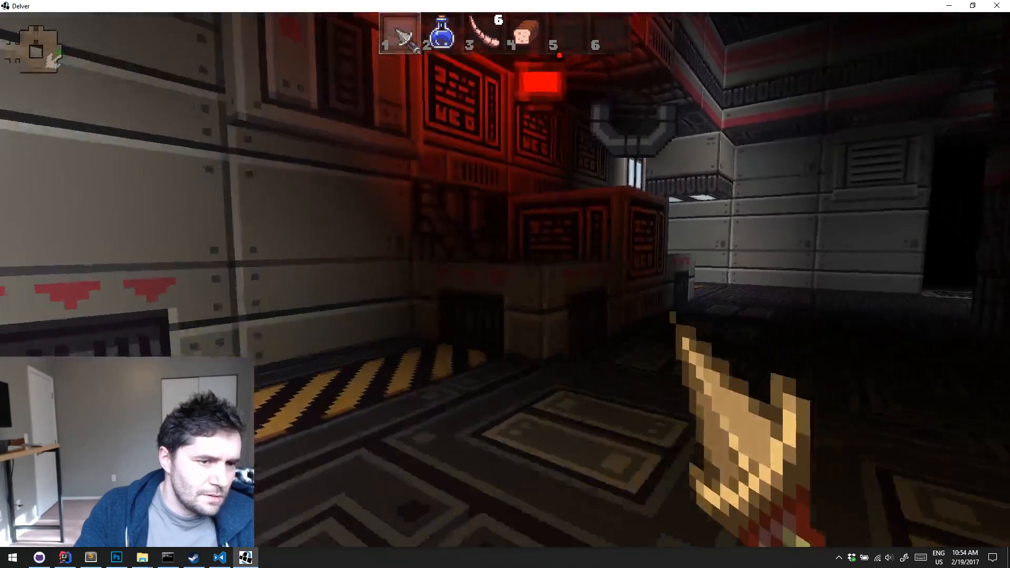
# Examine the red hanging lamps and their light on the pipe-covered ceiling around the lit metal room, pausing and resuming the game
pyautogui.press('w')
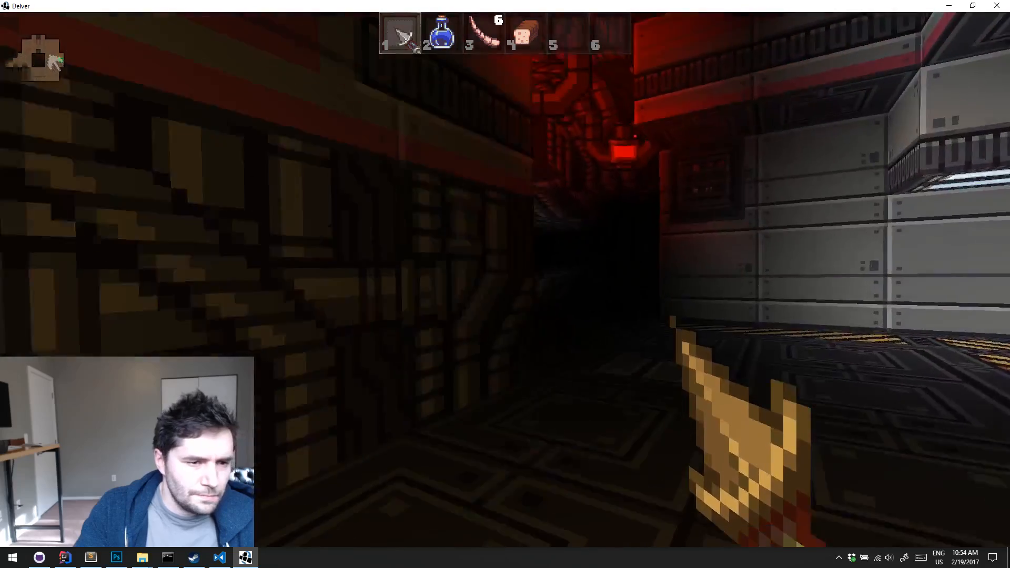
pyautogui.press('w')
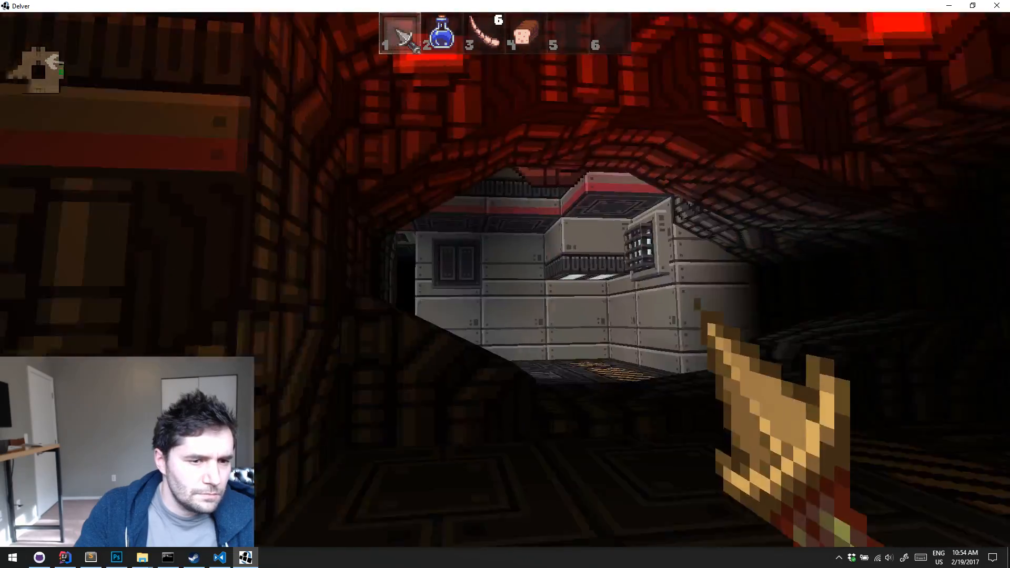
pyautogui.press('w')
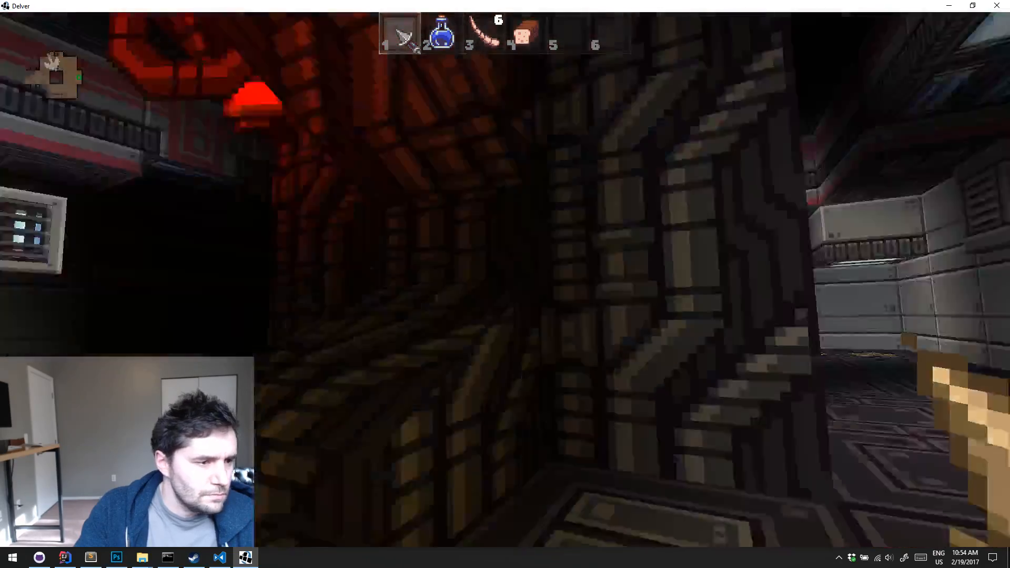
pyautogui.press('w')
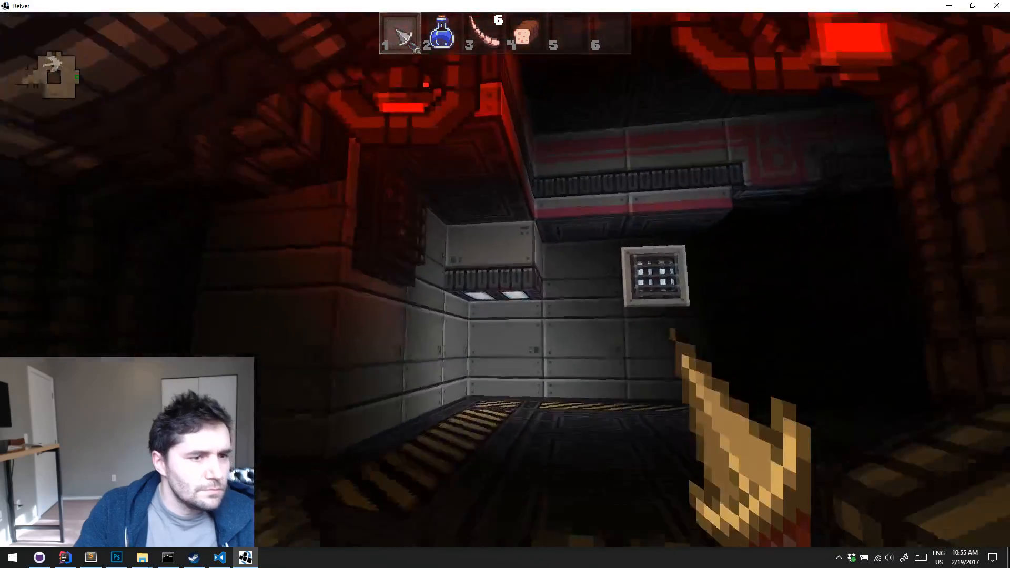
pyautogui.press('s')
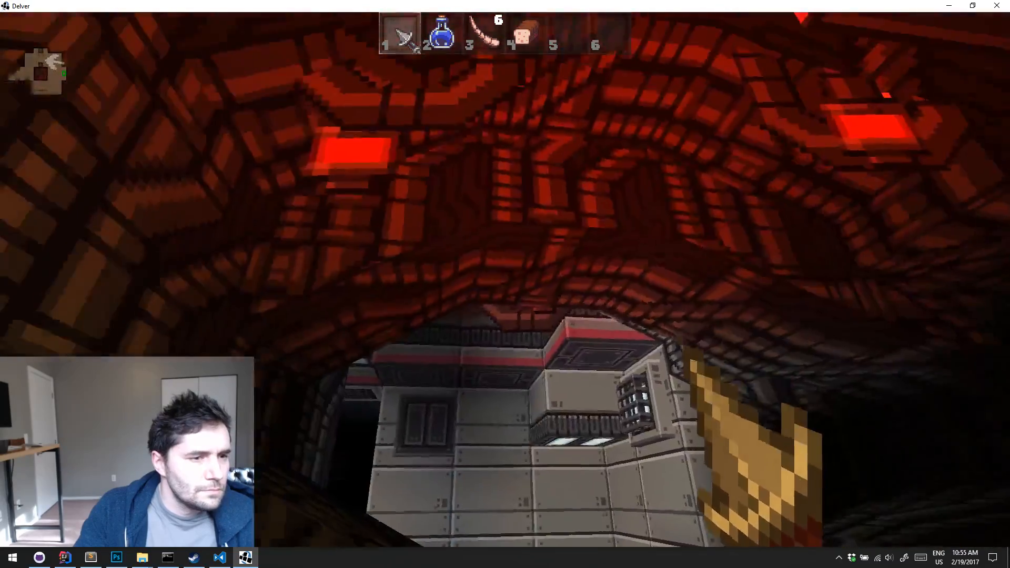
pyautogui.press('Escape')
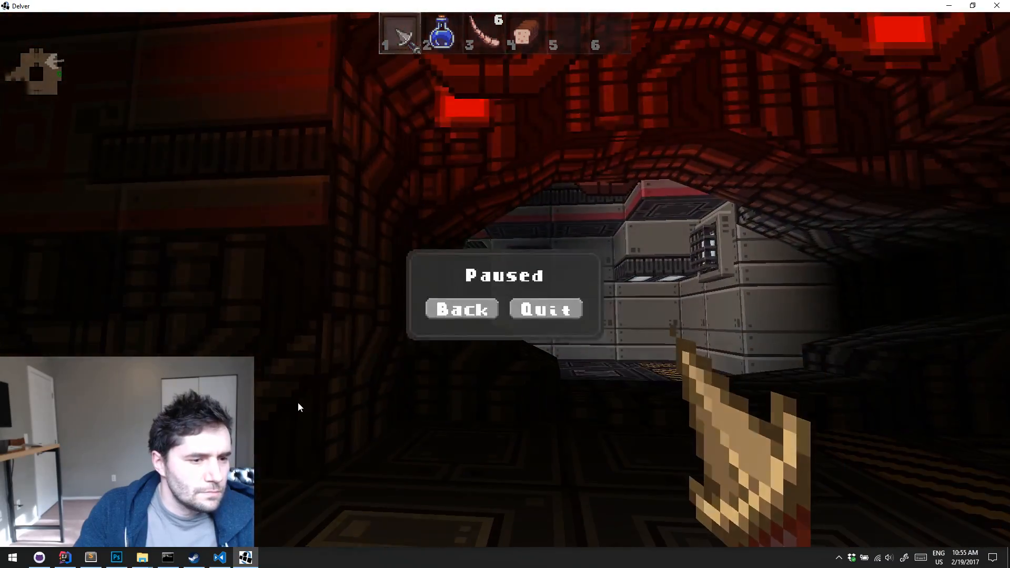
pyautogui.click(463, 293)
# Walk past the wooden door into the further corridors and crate room, checking the red hanging lamps against the white standing lamps
pyautogui.press('w')
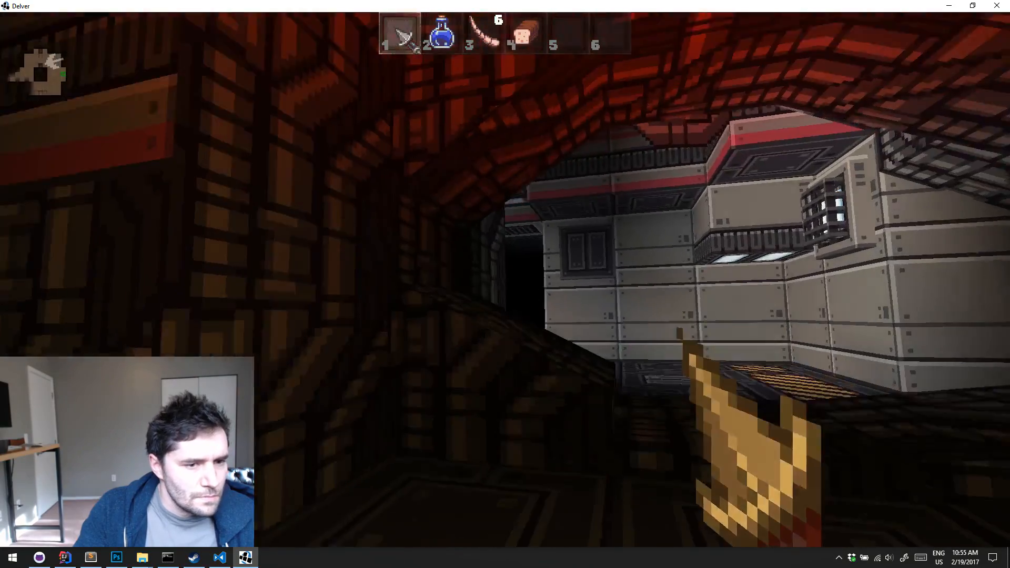
pyautogui.press('w')
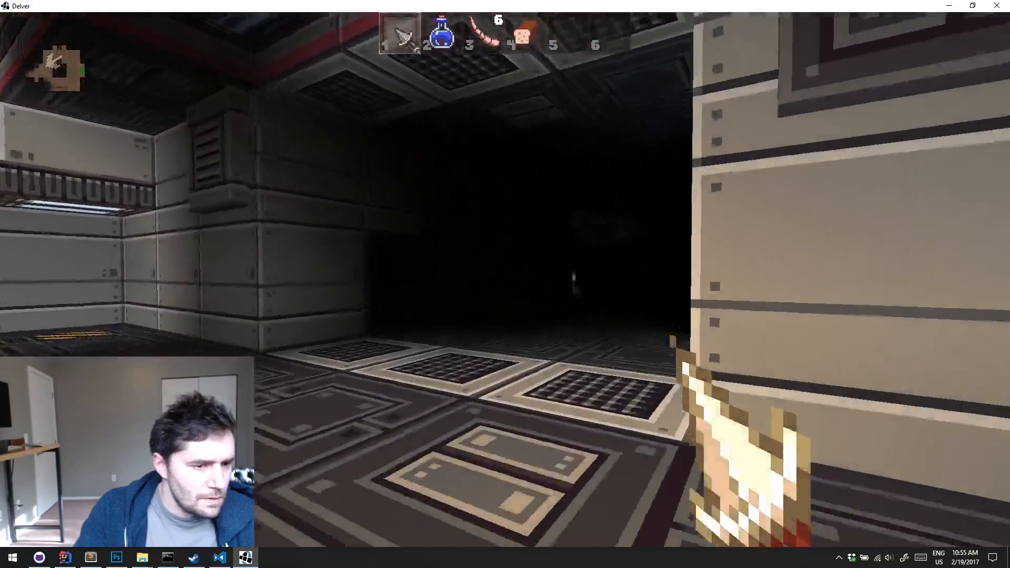
pyautogui.press('w')
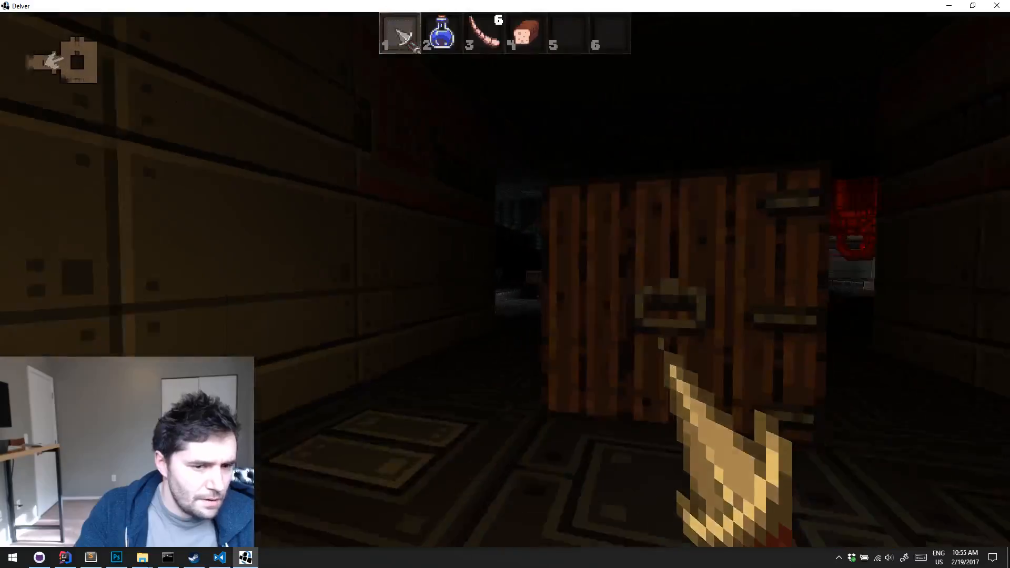
pyautogui.press('w')
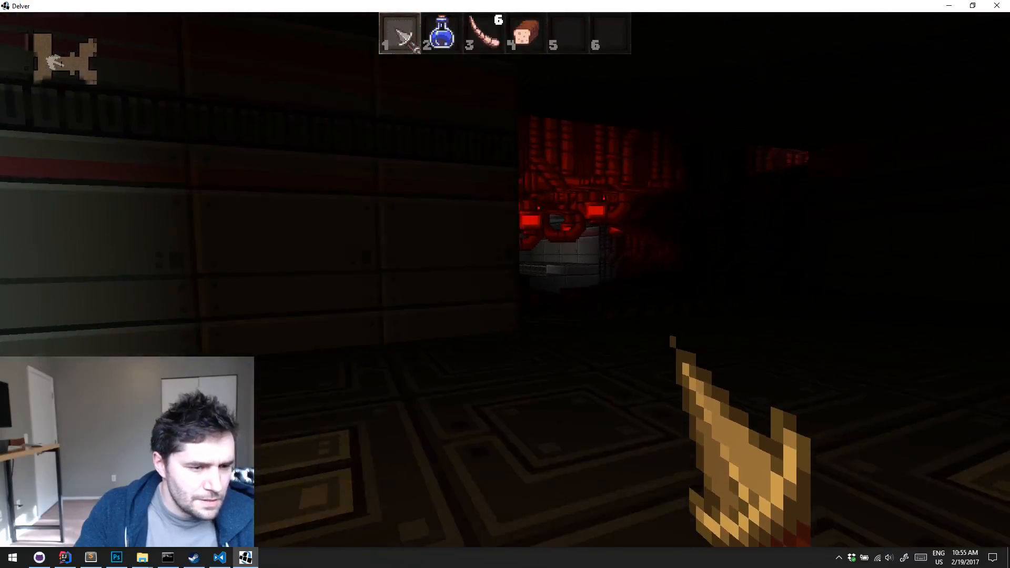
pyautogui.press('w')
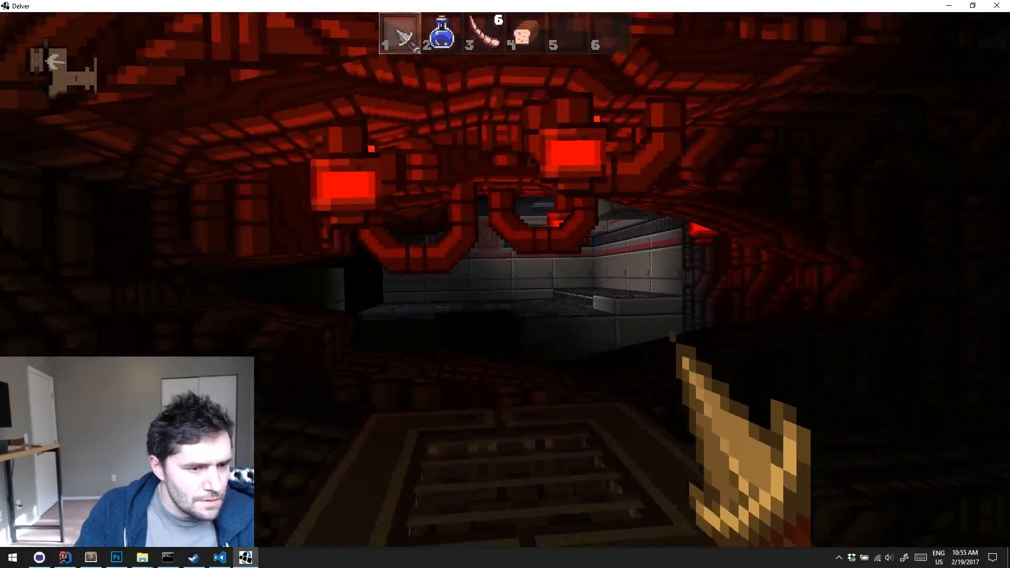
pyautogui.press('w')
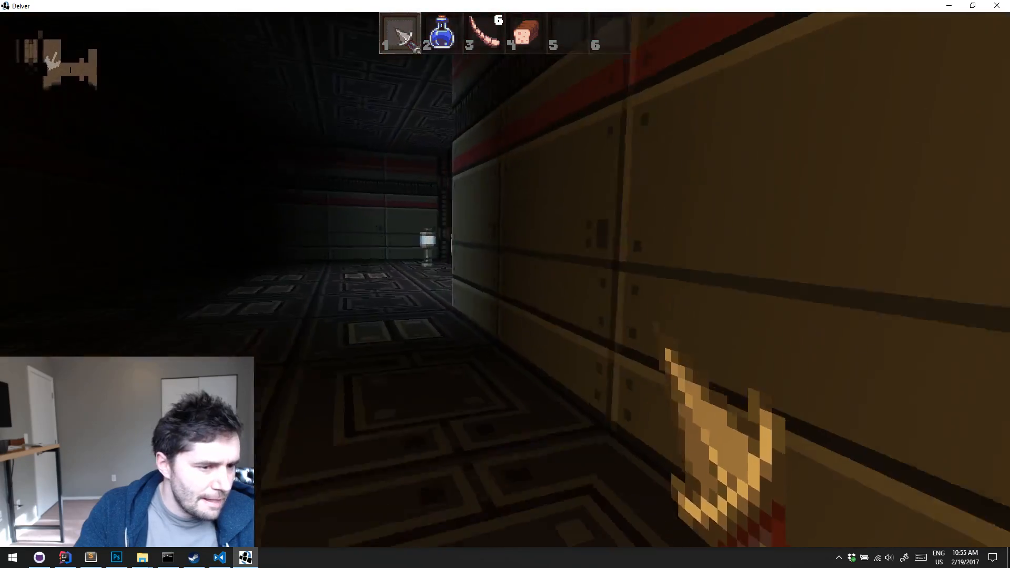
pyautogui.press('w')
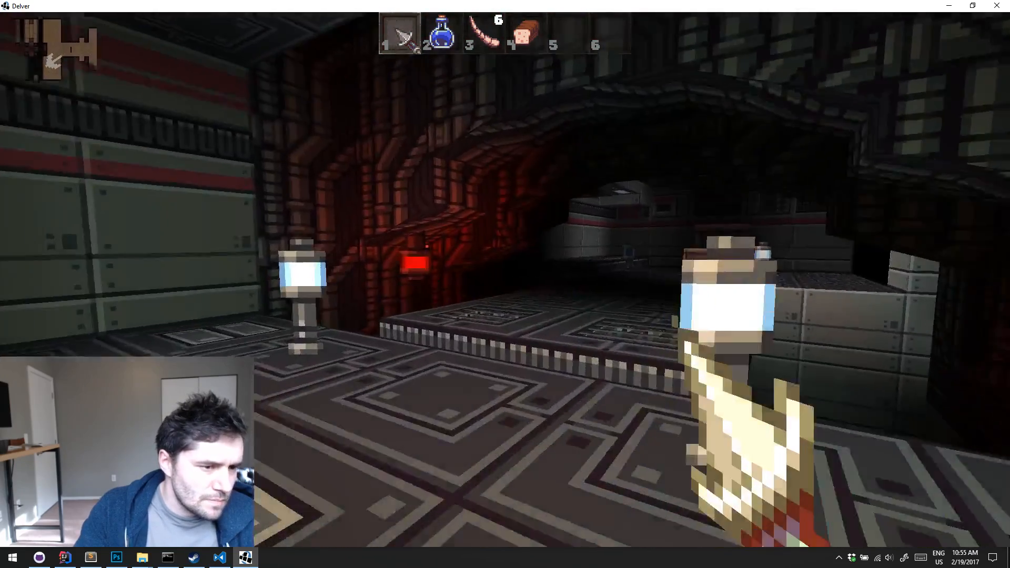
pyautogui.press('s')
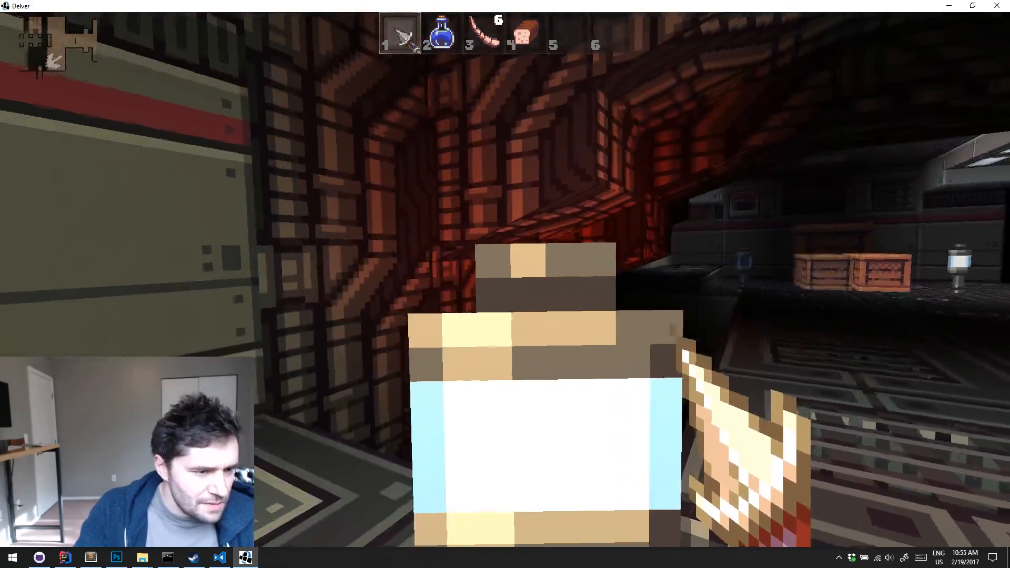
pyautogui.press('w')
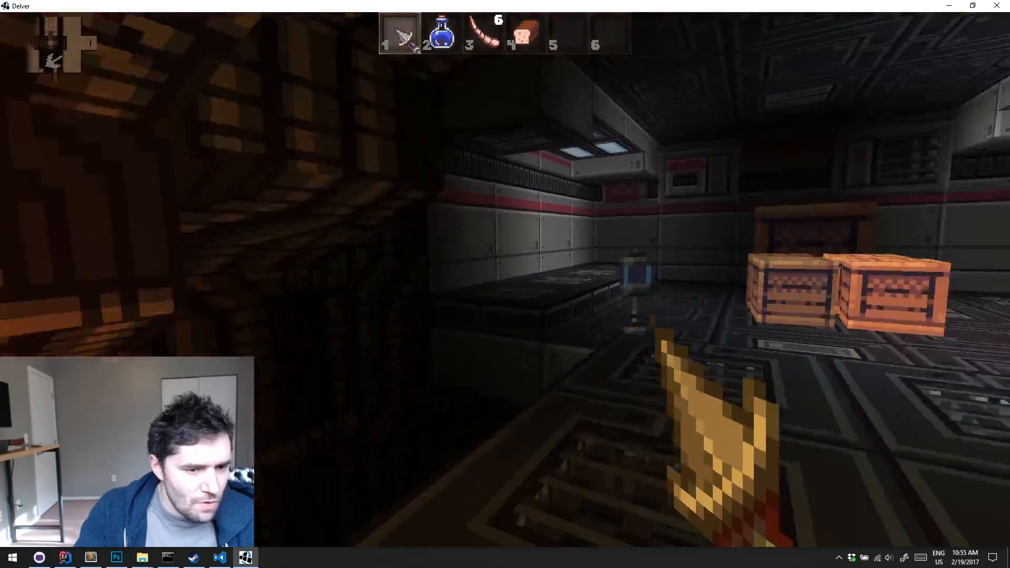
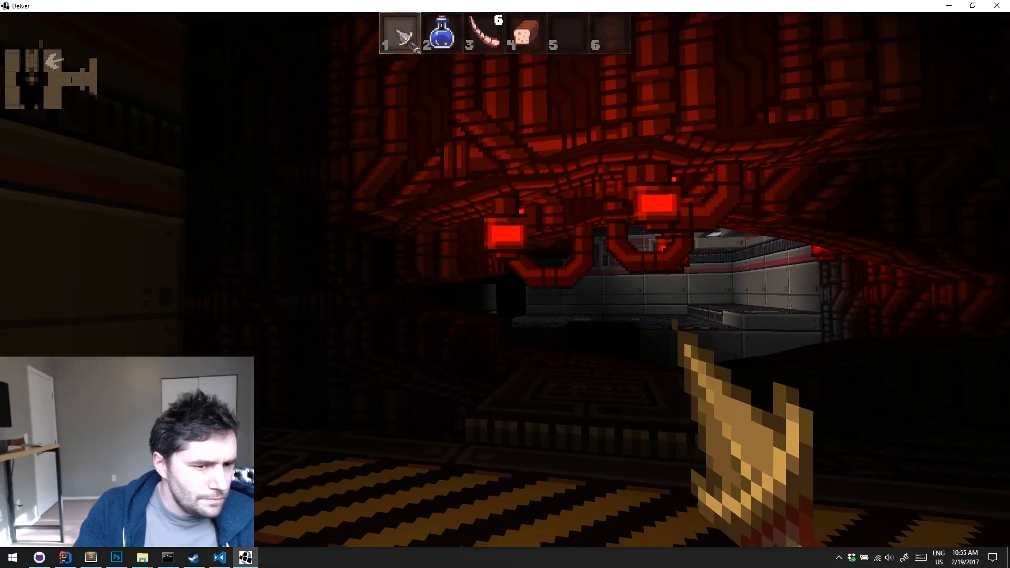
# Walk around the pipe-covered rooms and past the standing lamps, examining how far the red hanging lamps' light spreads
pyautogui.press('s')
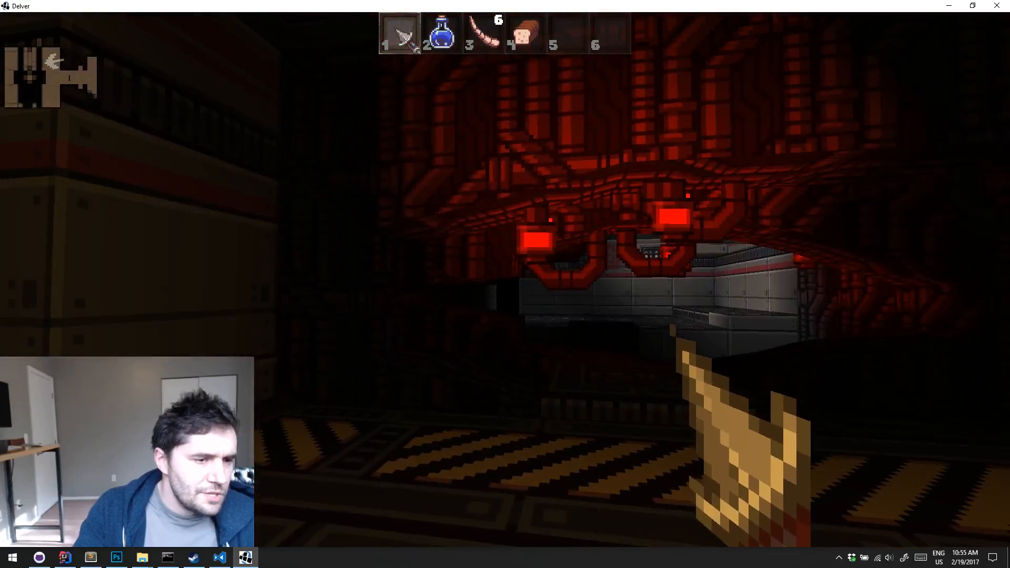
pyautogui.press('a')
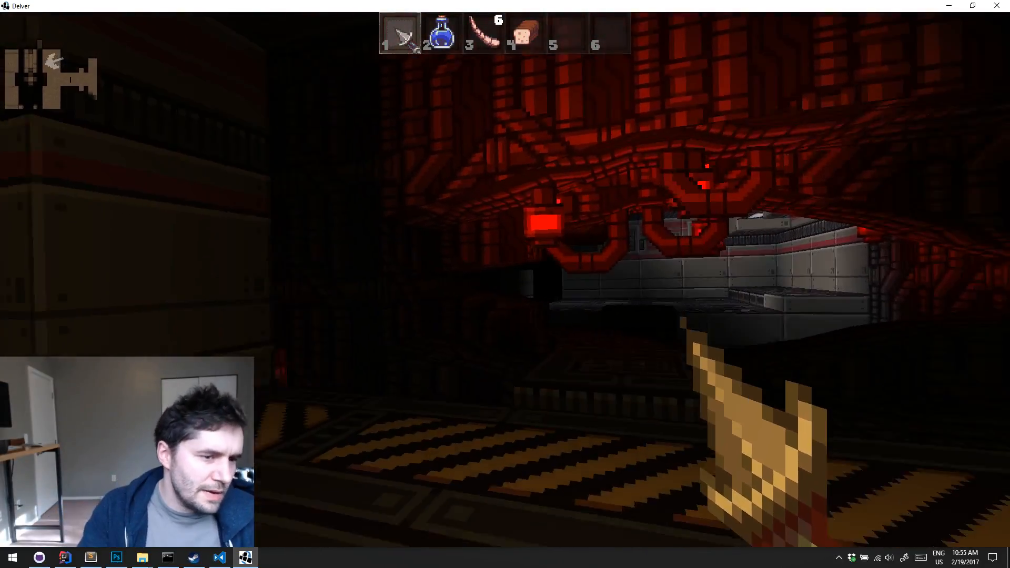
pyautogui.press('w')
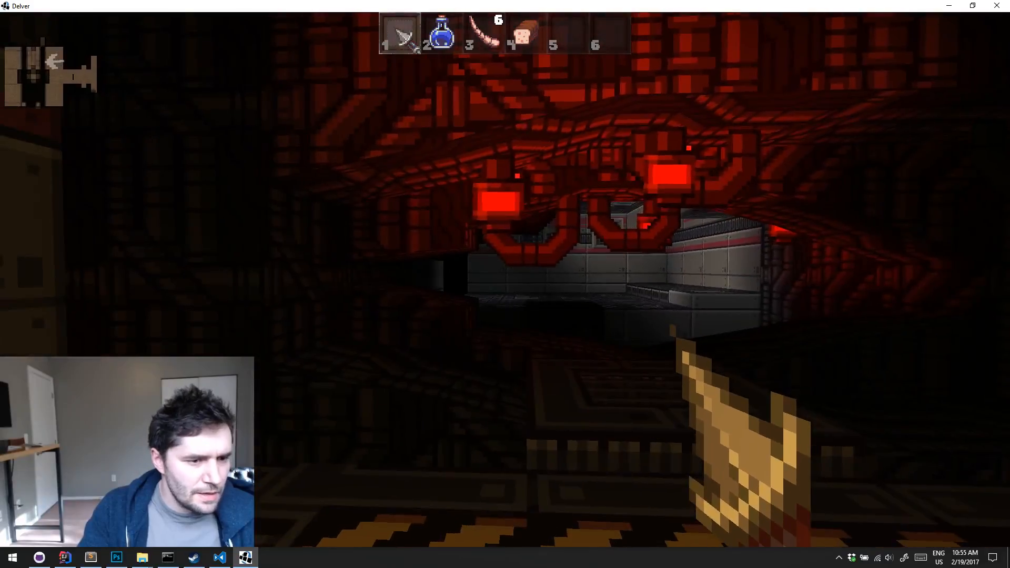
pyautogui.press('s')
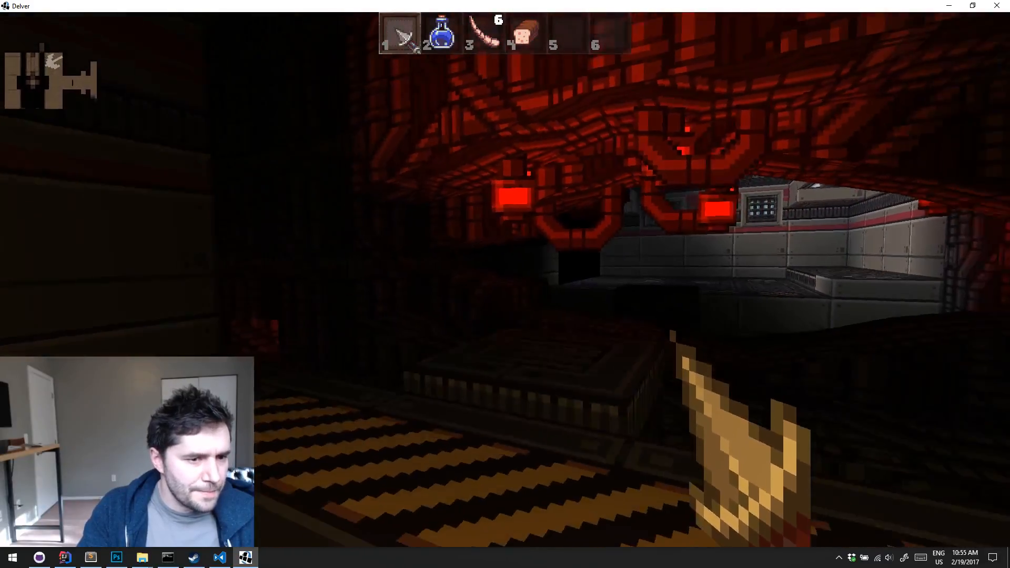
pyautogui.press('w')
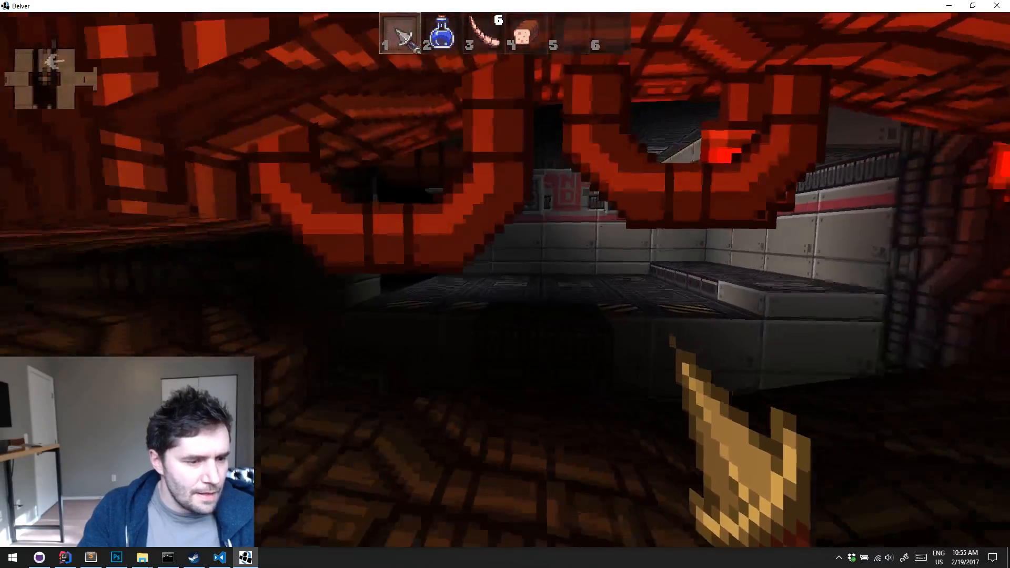
pyautogui.press('w')
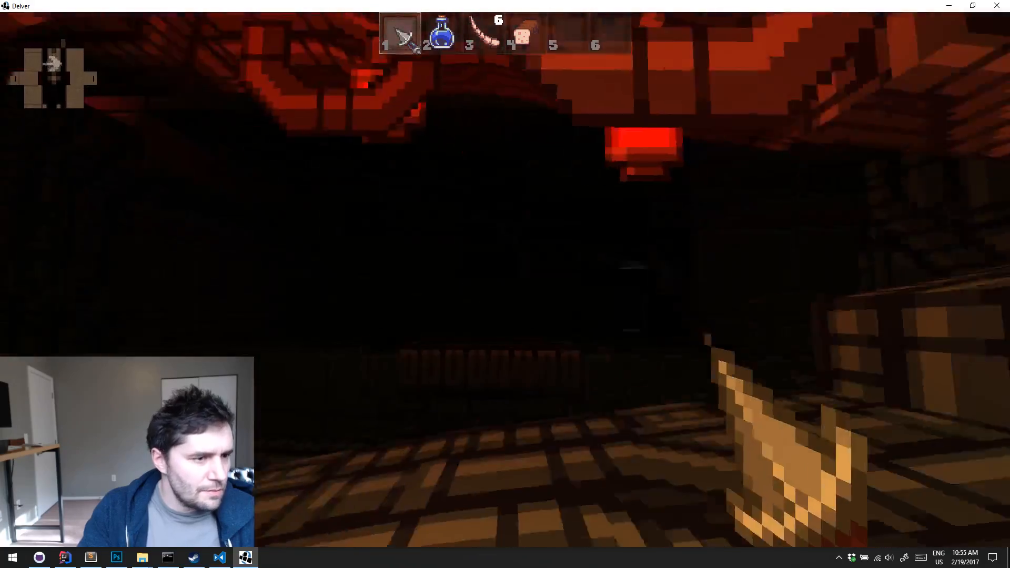
pyautogui.press('w')
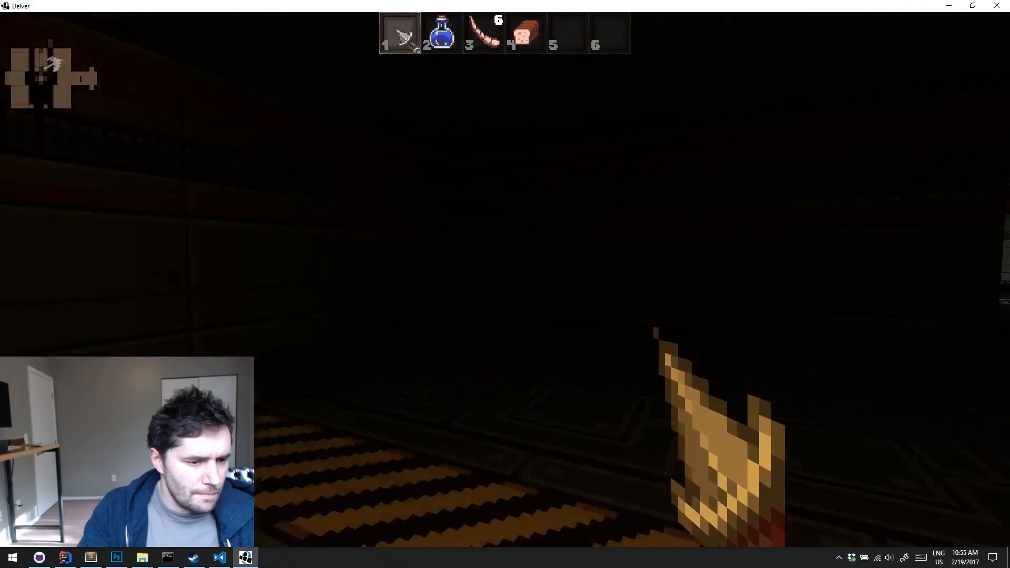
pyautogui.press('w')
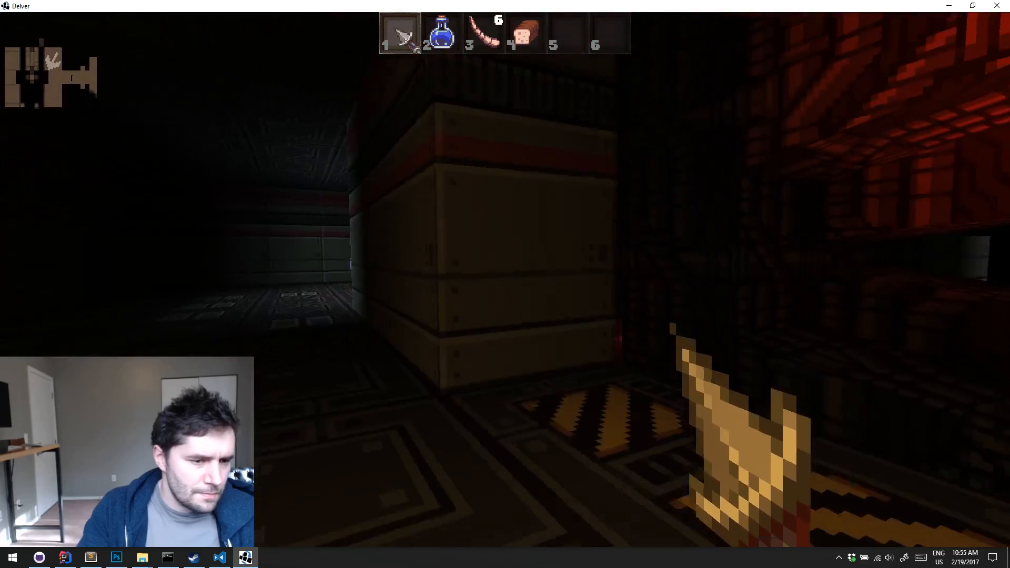
pyautogui.press('w')
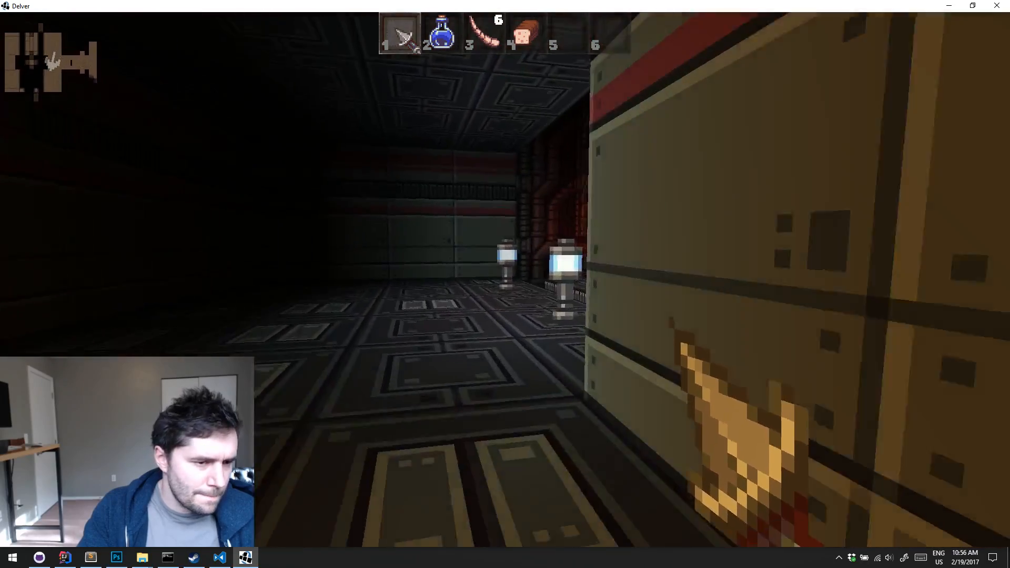
pyautogui.press('w')
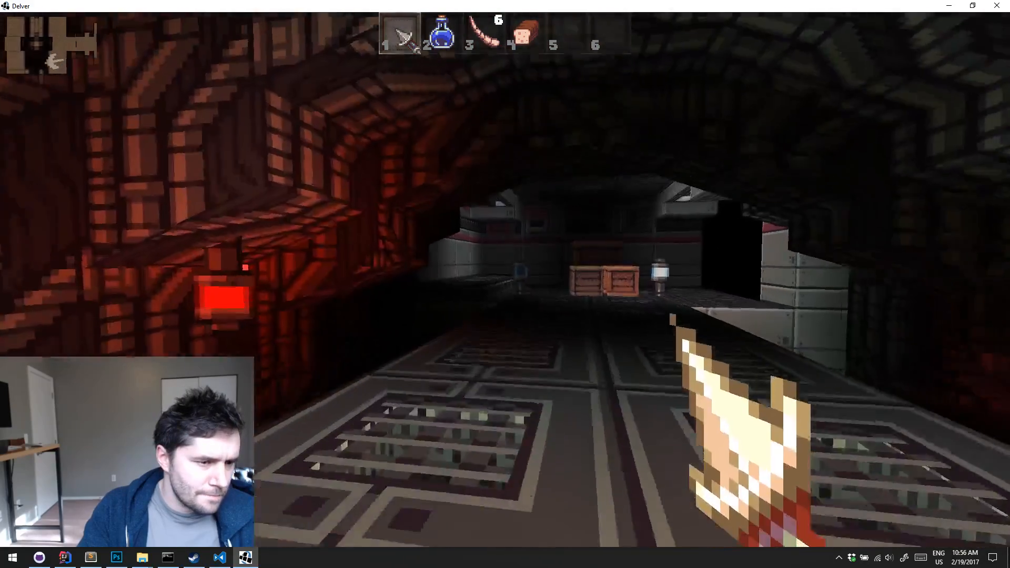
# Pause and quit the running game, returning to the IntelliJ IDEA project
pyautogui.press('Escape')
pyautogui.click(561, 299)
pyautogui.press('Escape')
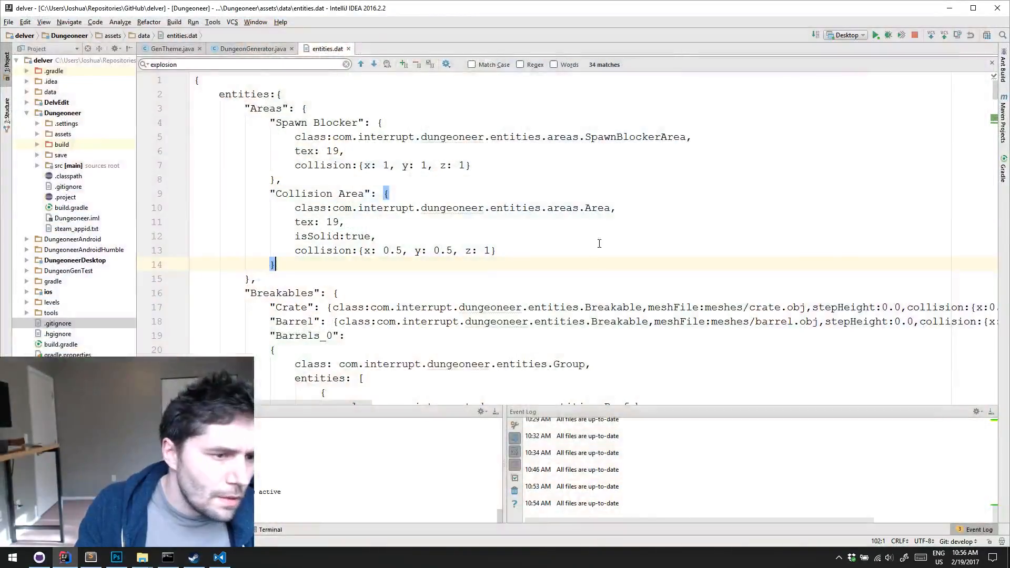
pyautogui.scroll(-2, 432, 199)
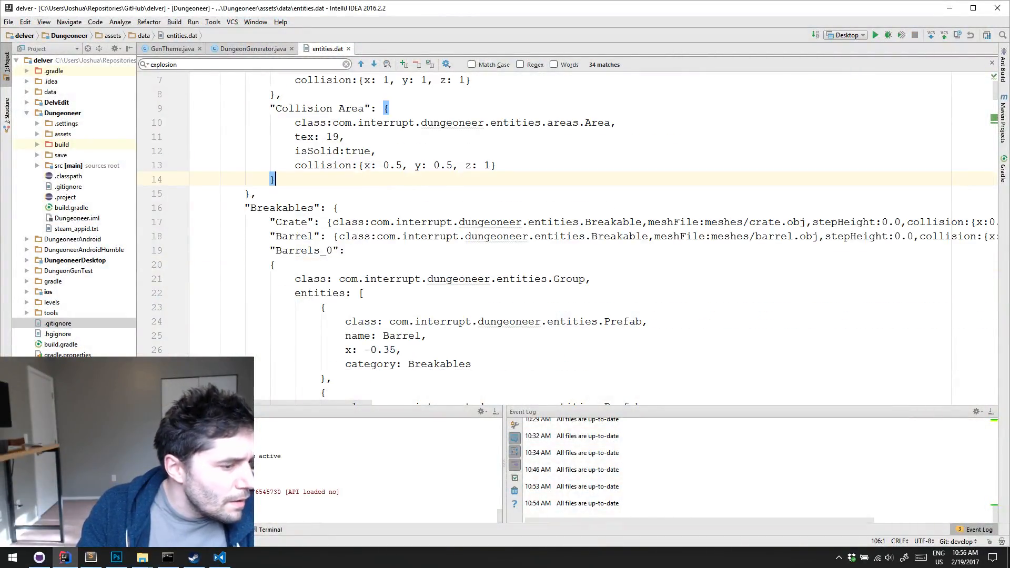
# Switch to Visual Studio Code, set the Hanging Light's light range to 1.5 in info.dat and save the file
pyautogui.click(221, 559)
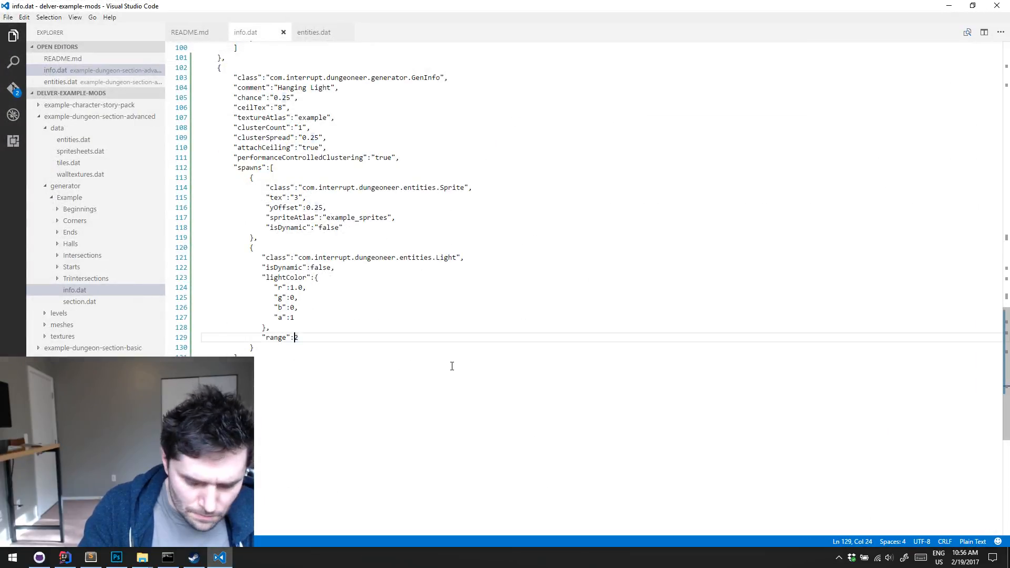
pyautogui.write('1.5')
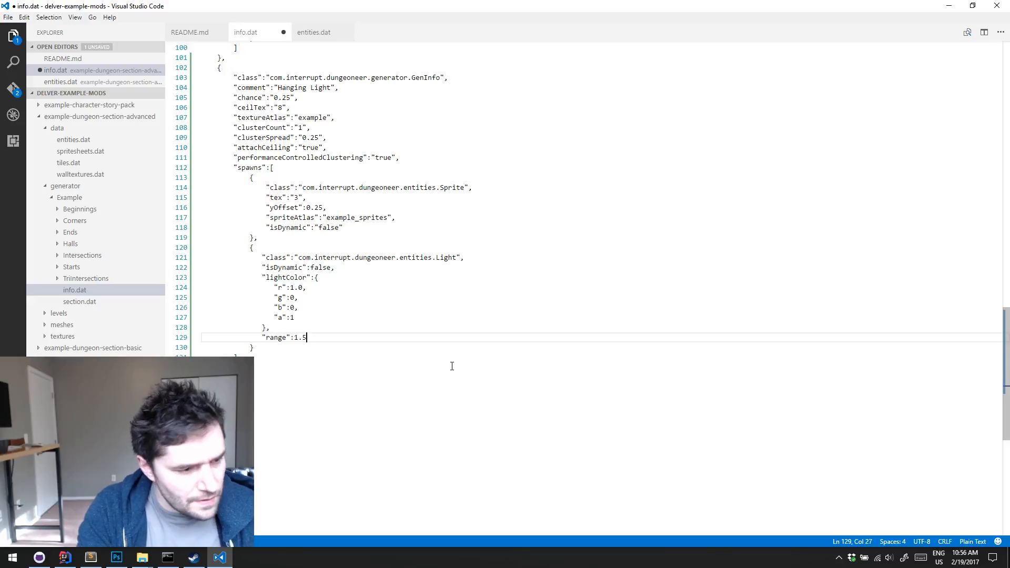
pyautogui.hotkey('ctrl', 's')
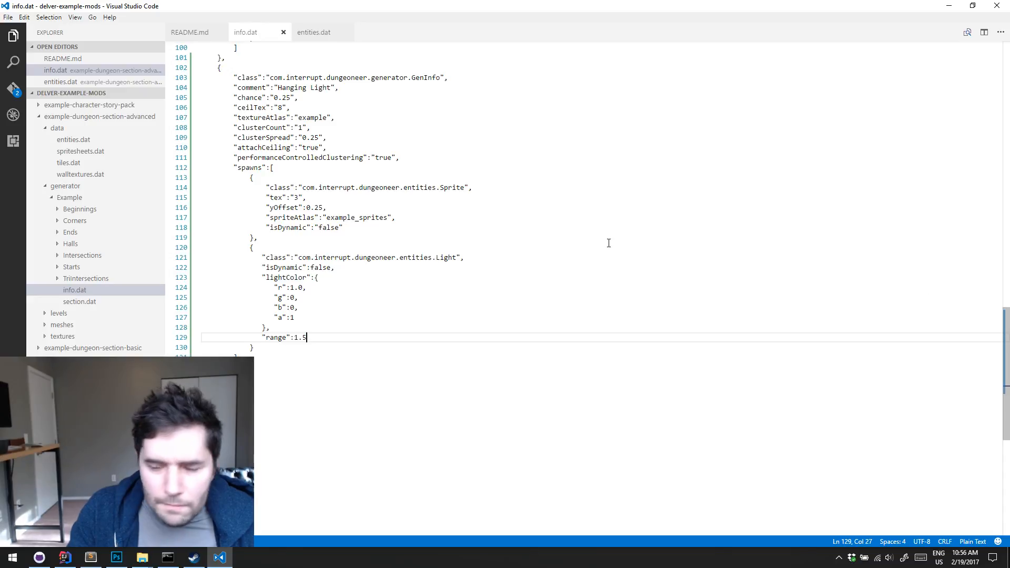
pyautogui.click(403, 276)
pyautogui.click(401, 270)
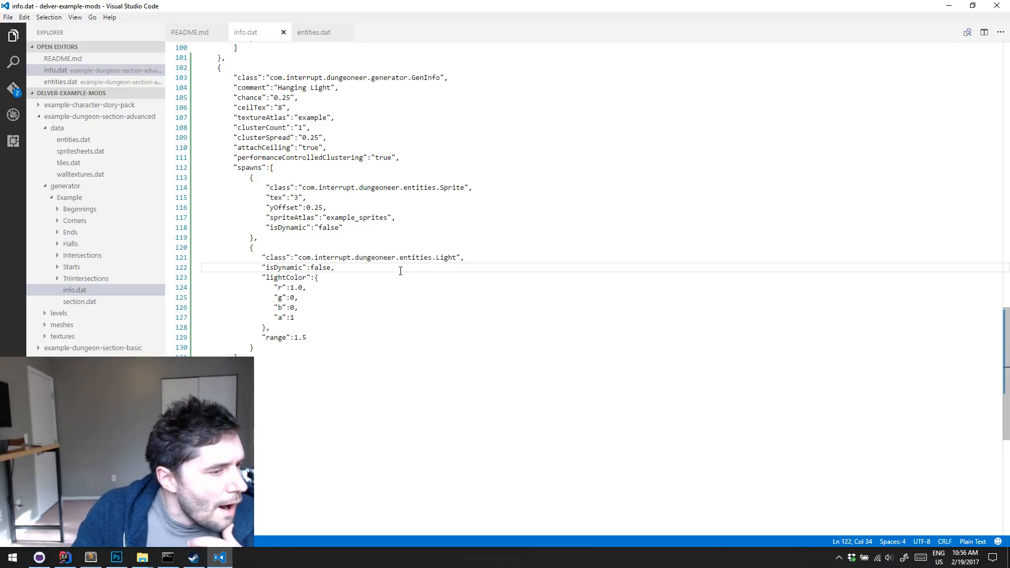
pyautogui.click(394, 278)
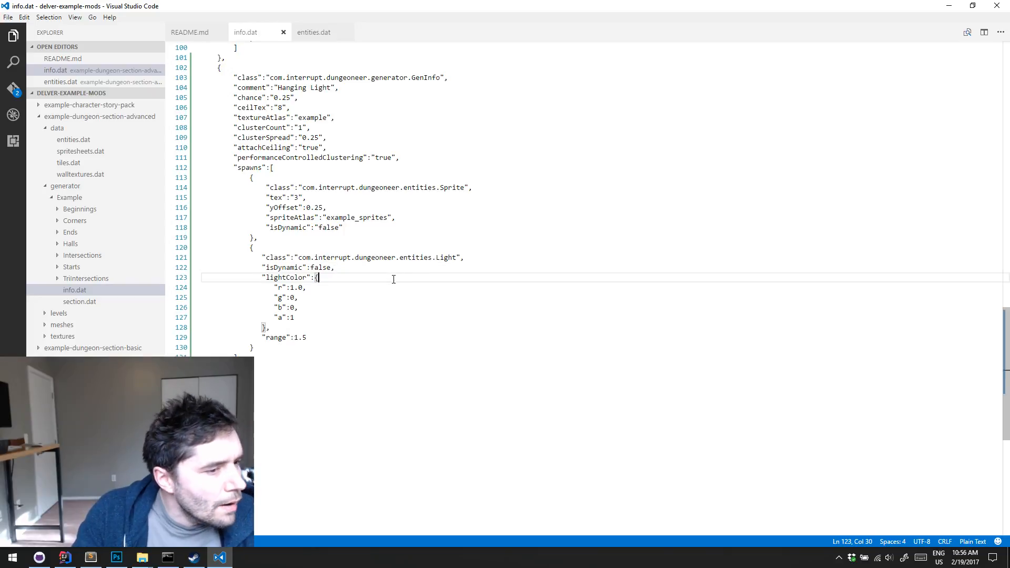
pyautogui.click(389, 324)
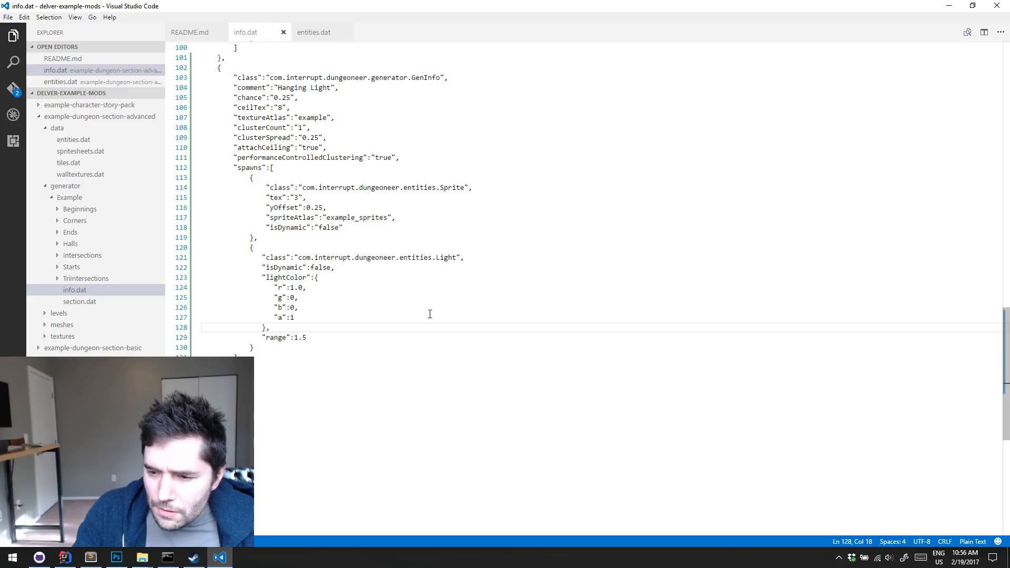
pyautogui.click(383, 337)
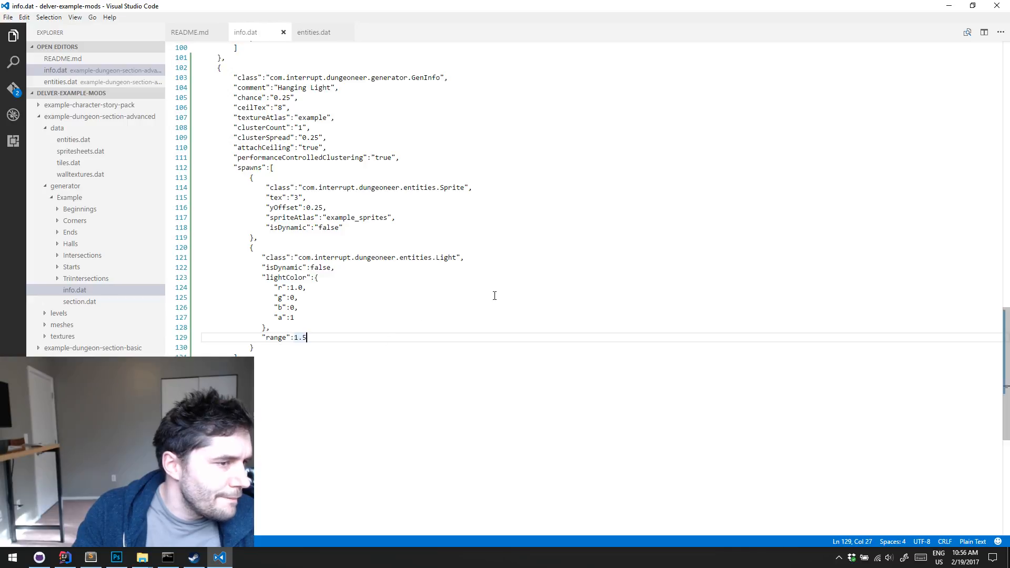
pyautogui.click(293, 288)
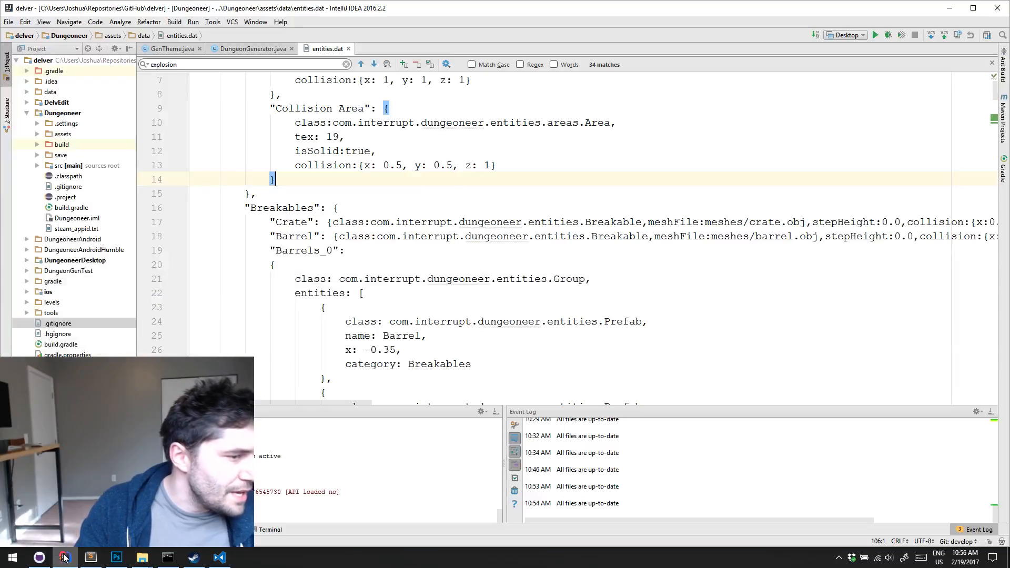
# Switch to IntelliJ IDEA, choose the level editor's run configuration and launch DelvEdit
pyautogui.click(64, 558)
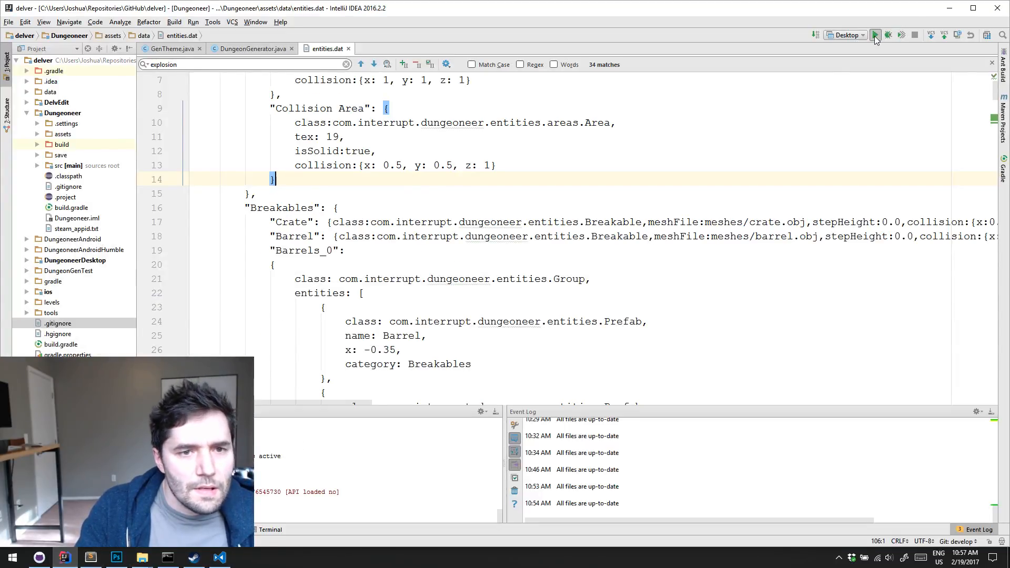
pyautogui.click(846, 35)
pyautogui.click(864, 87)
pyautogui.click(875, 35)
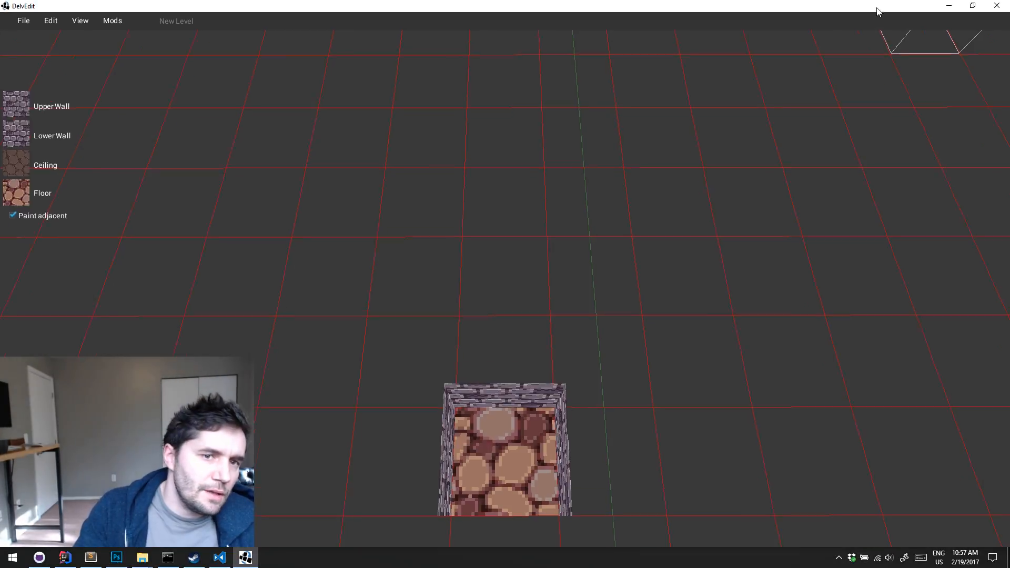
# Open test-level.bin from the levels folder of the example-dungeon-section-advanced mod and look over its room
pyautogui.click(28, 24)
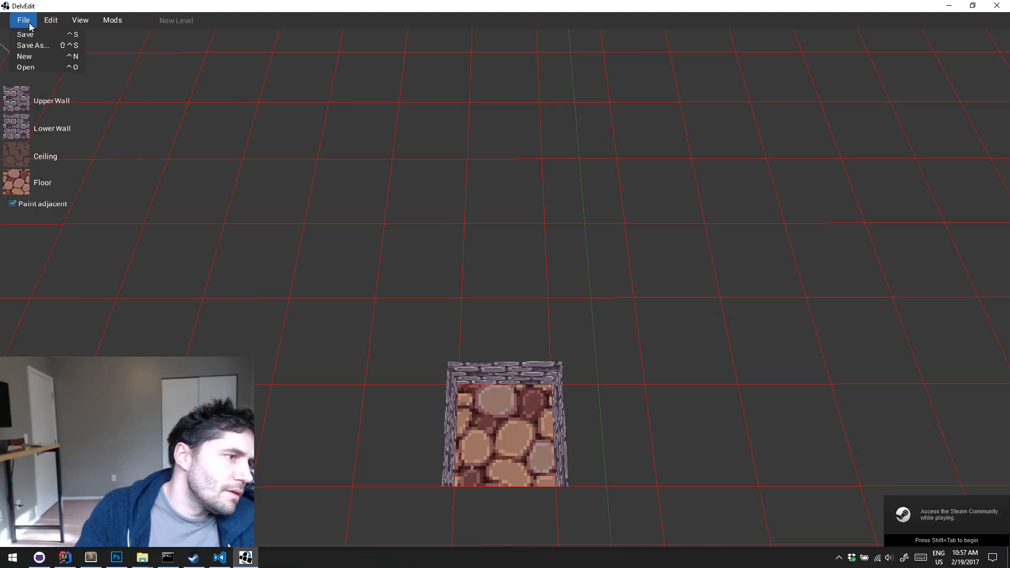
pyautogui.click(39, 66)
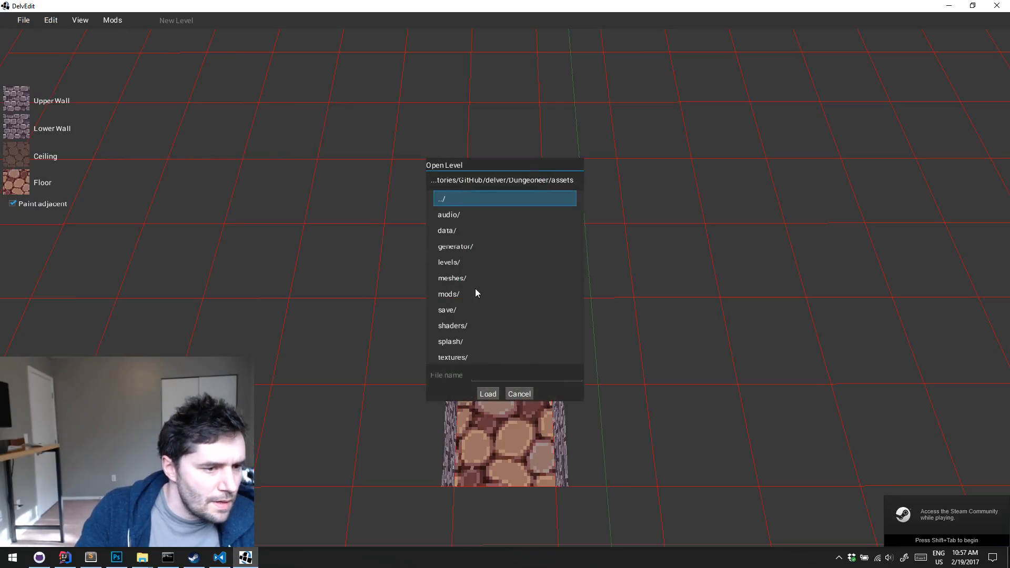
pyautogui.doubleClick(474, 297)
pyautogui.doubleClick(483, 216)
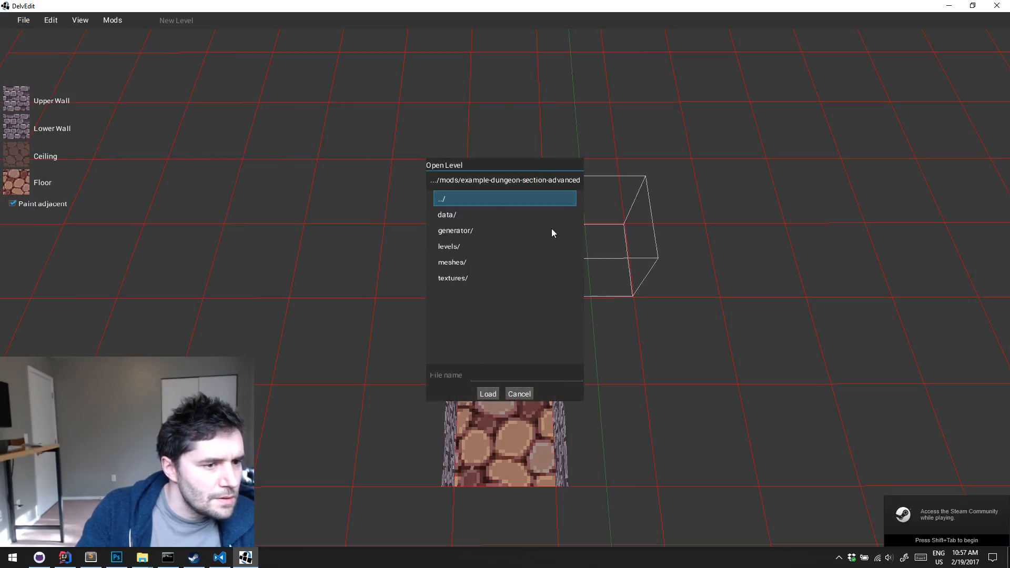
pyautogui.doubleClick(468, 244)
pyautogui.click(498, 217)
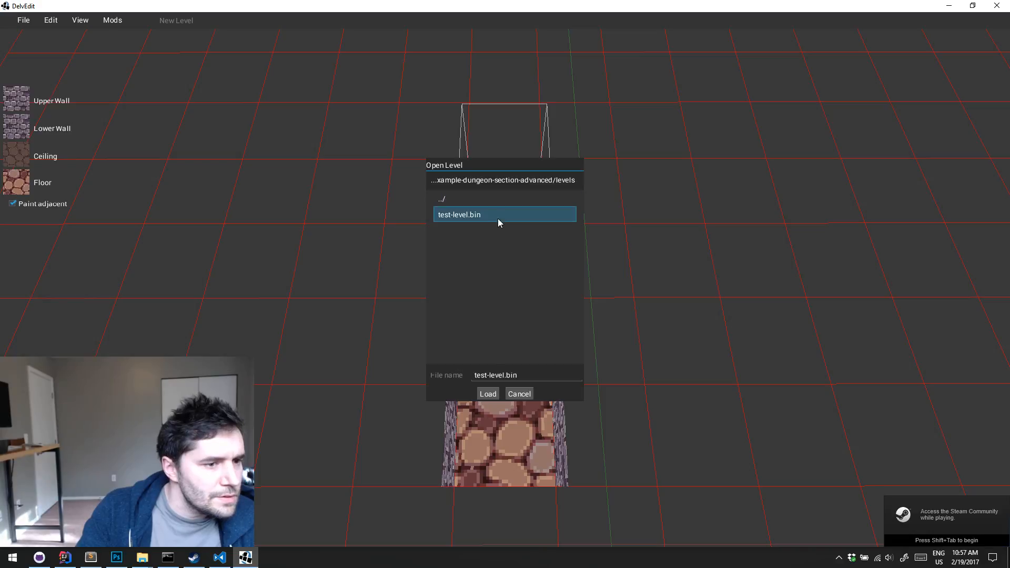
pyautogui.click(494, 395)
pyautogui.press('s')
pyautogui.press('d')
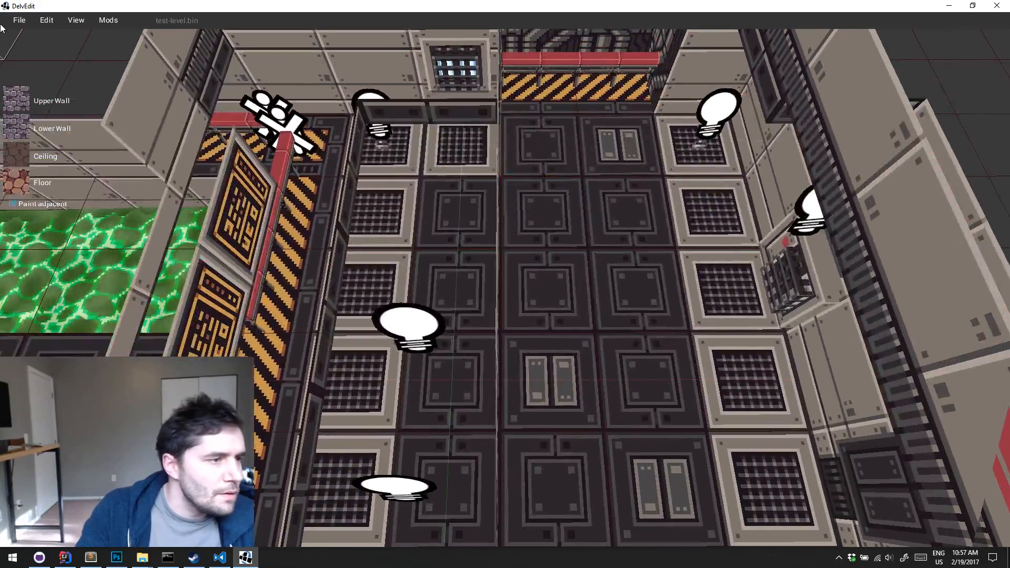
# Open the hall piece 1.dat from the mod's generator/Example/Halls folder
pyautogui.click(46, 20)
pyautogui.click(27, 65)
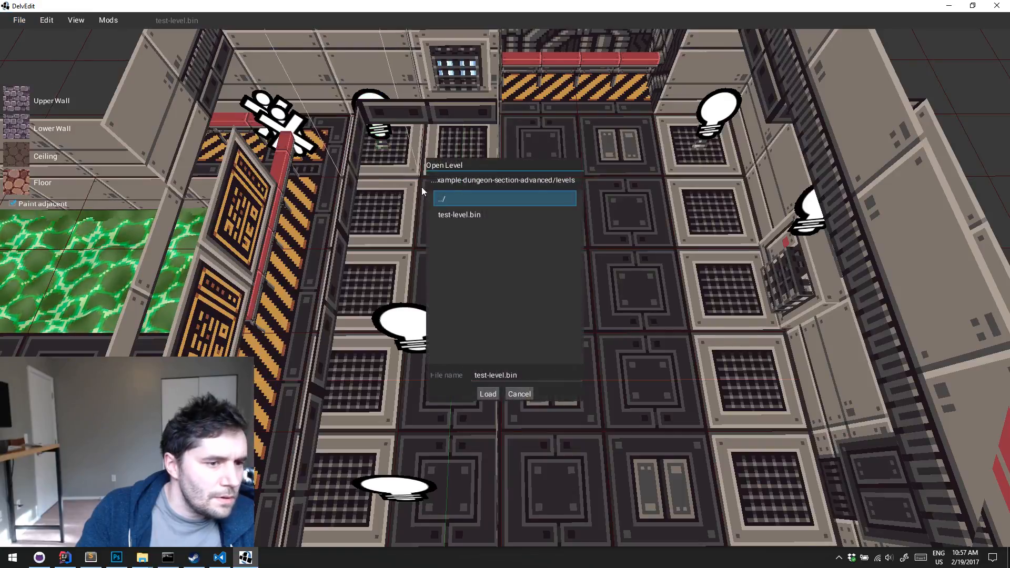
pyautogui.doubleClick(478, 201)
pyautogui.doubleClick(491, 230)
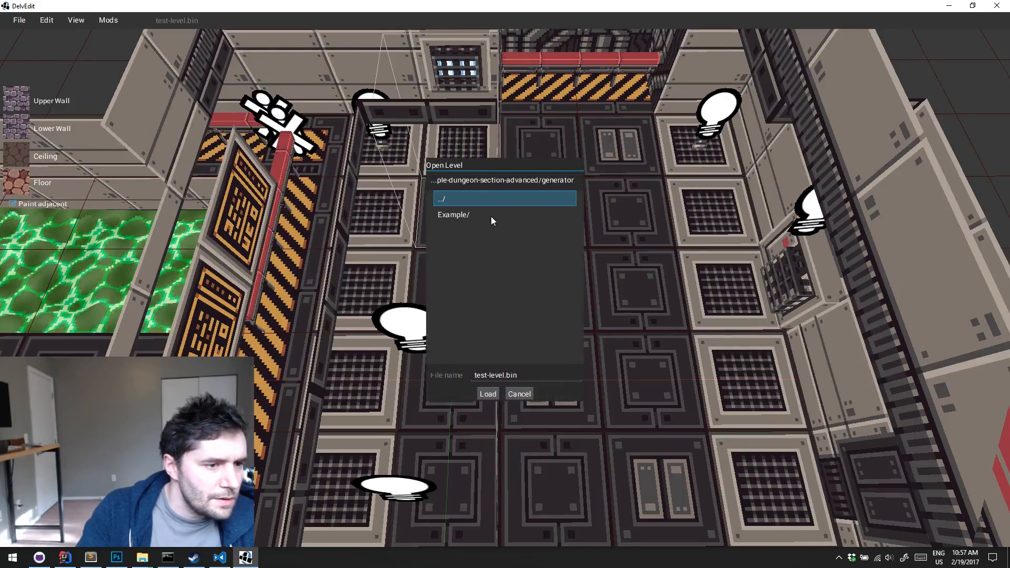
pyautogui.doubleClick(492, 217)
pyautogui.doubleClick(484, 263)
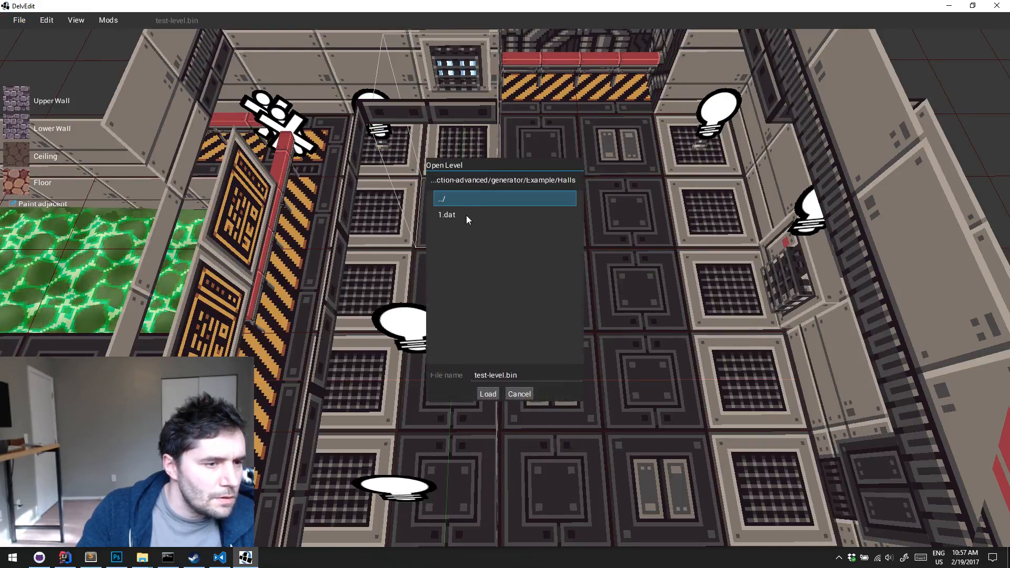
pyautogui.click(466, 215)
pyautogui.click(488, 393)
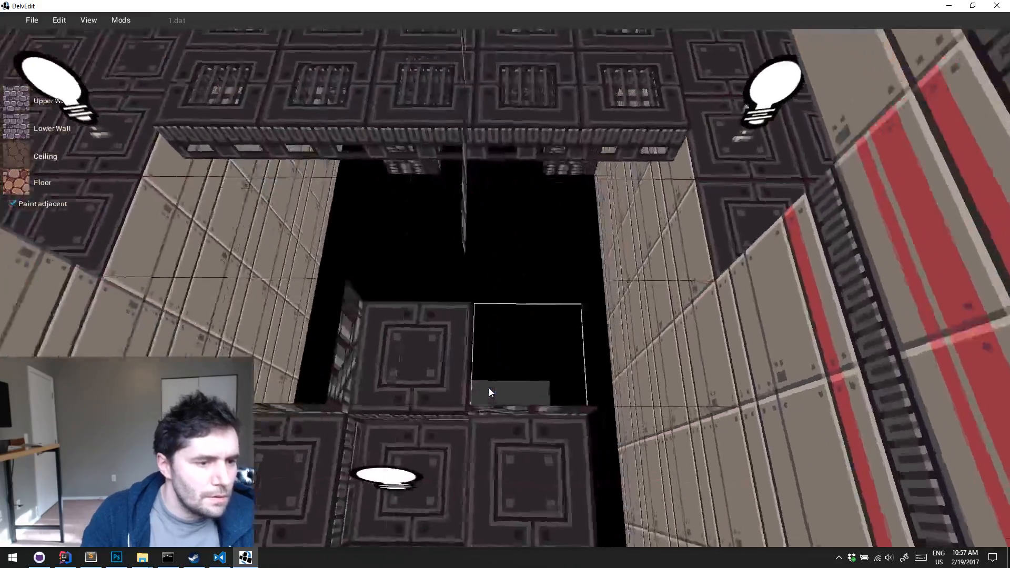
# Place a light entity from the Lights category on the pipe-covered ledge beside the raised floor grate
pyautogui.press('w')
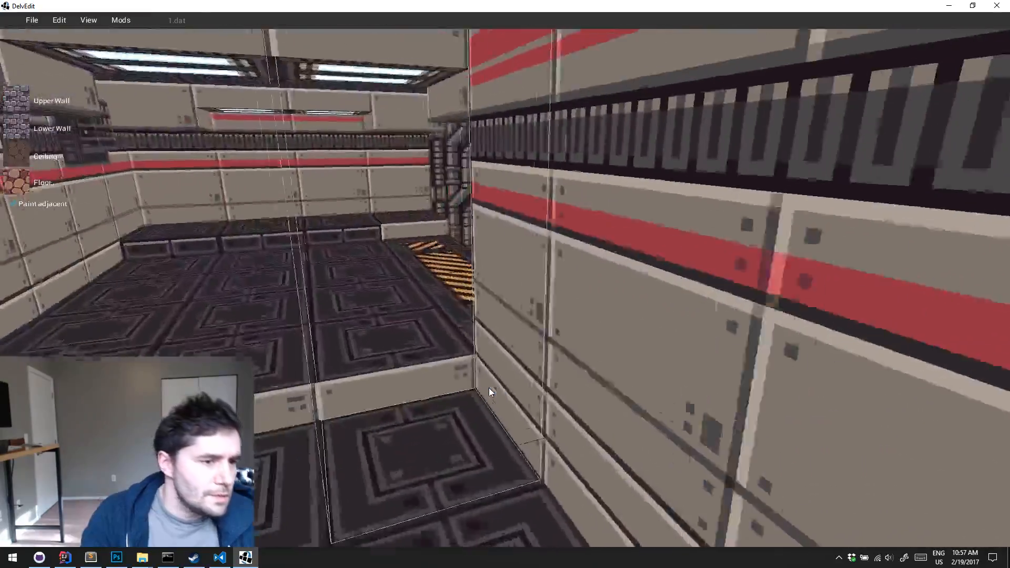
pyautogui.press('w')
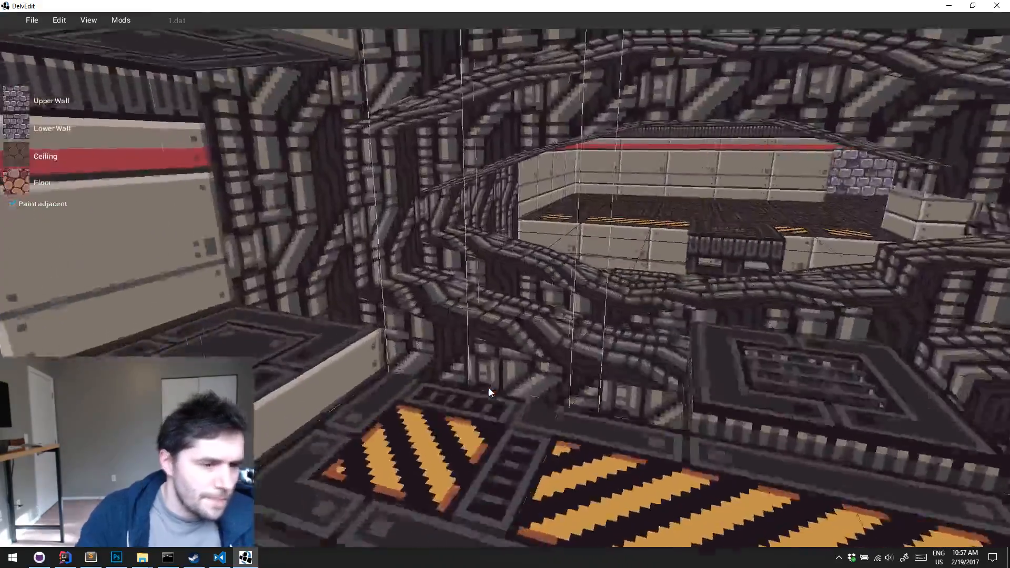
pyautogui.press('w')
pyautogui.rightClick(553, 364)
pyautogui.moveTo(564, 323)
pyautogui.moveTo(677, 520)
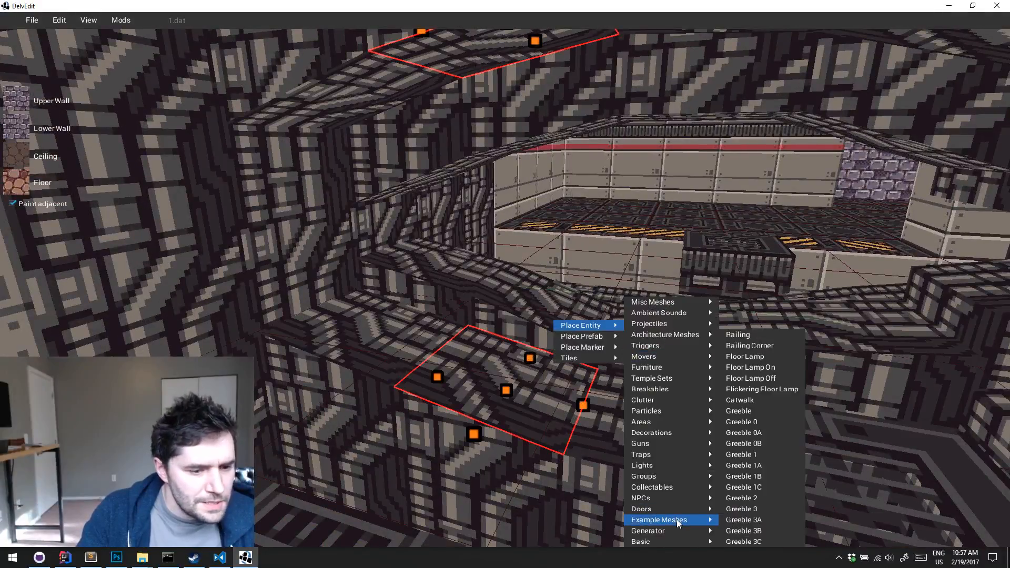
pyautogui.moveTo(672, 464)
pyautogui.click(739, 463)
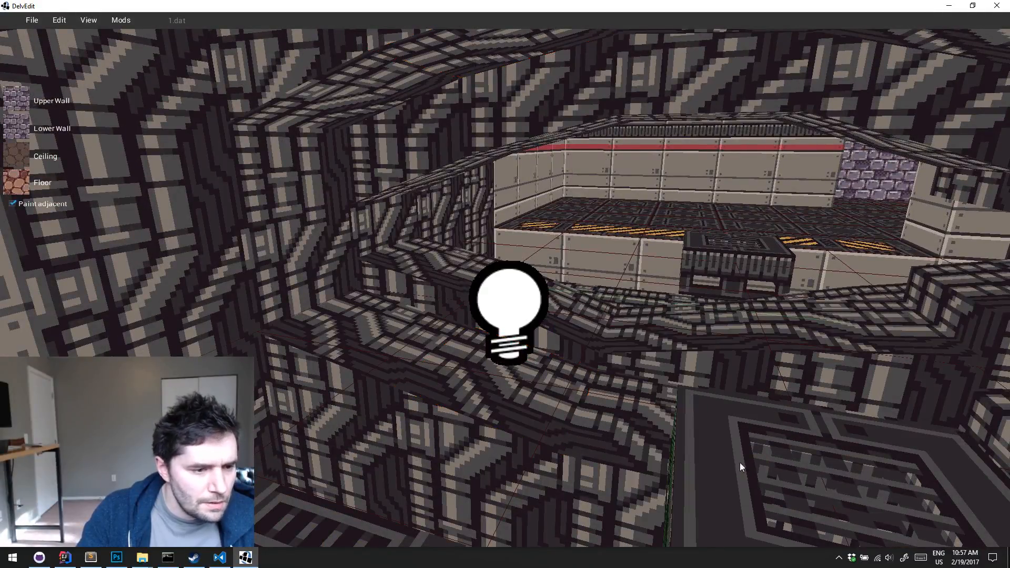
# Set the ledge light's range to 2 and its colour to red 255, green 0, blue 0
pyautogui.click(529, 295)
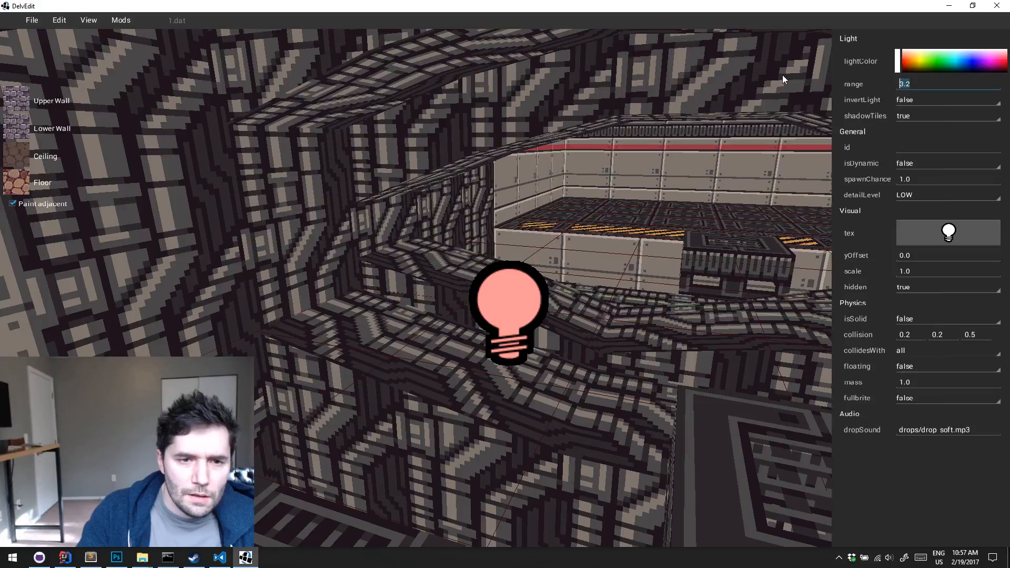
pyautogui.write('2')
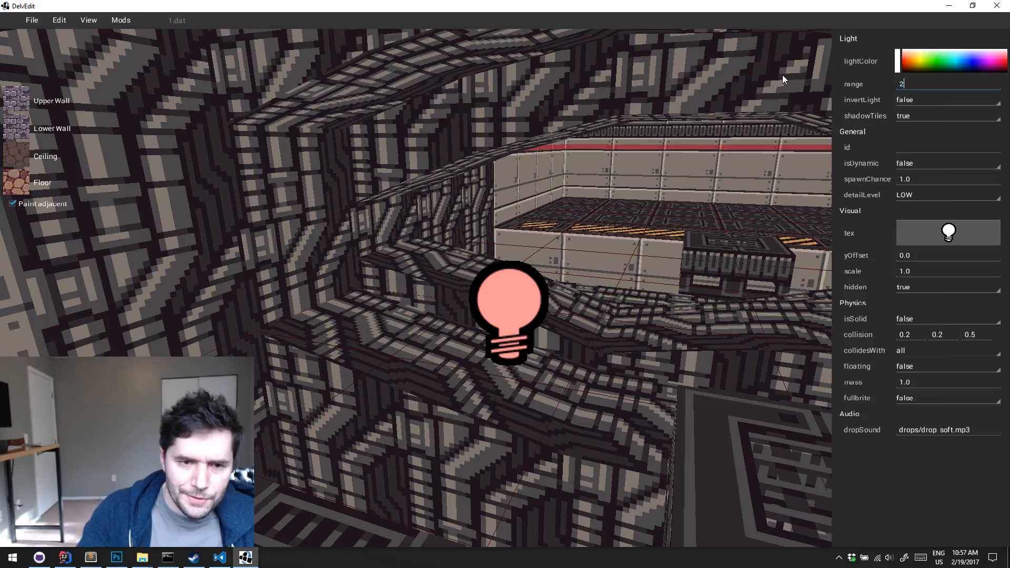
pyautogui.click(898, 62)
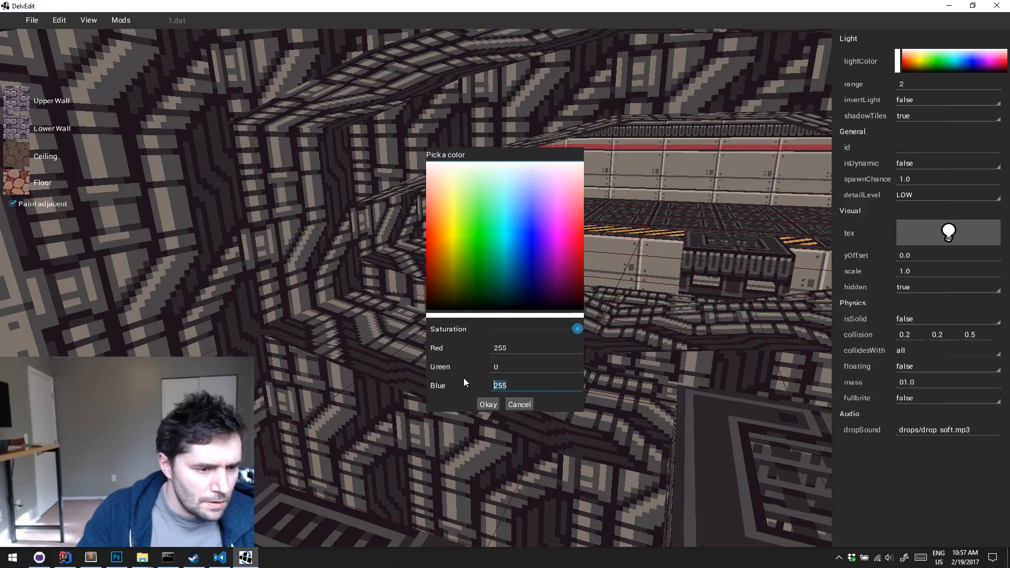
pyautogui.write('0')
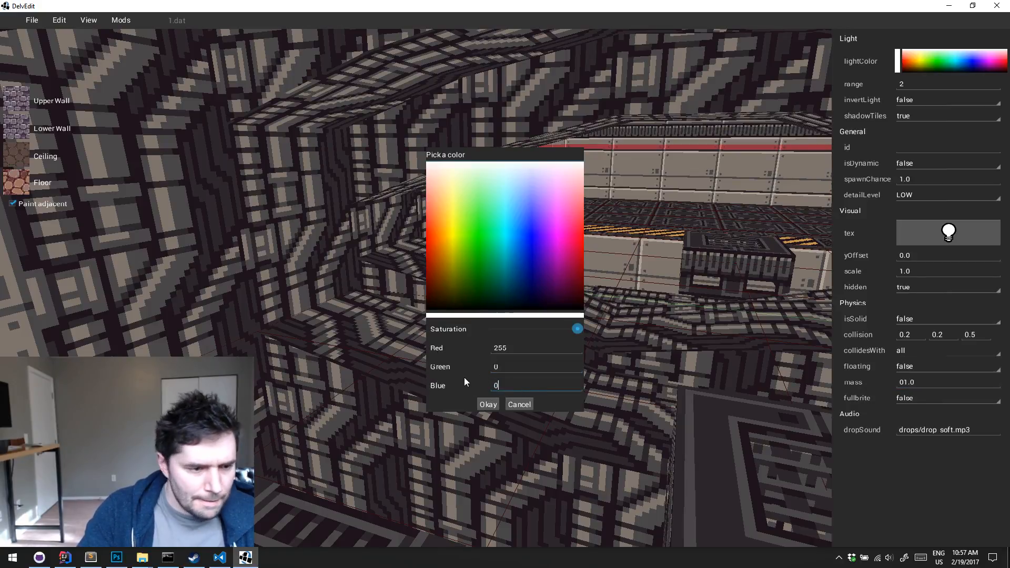
pyautogui.click(487, 405)
pyautogui.click(525, 393)
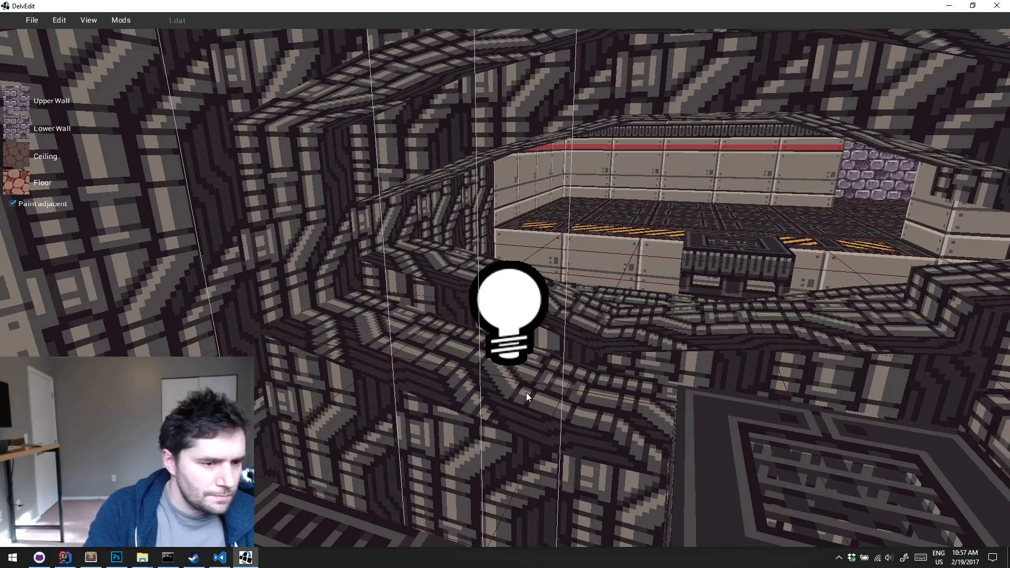
# Turn on the lighting preview, examine the red light's glow from around the hall, and try to play-test the level
pyautogui.click(488, 305)
pyautogui.moveTo(488, 305); pyautogui.dragTo(485, 124)
pyautogui.press('Escape')
pyautogui.press('l')
pyautogui.press('a')
pyautogui.press('s')
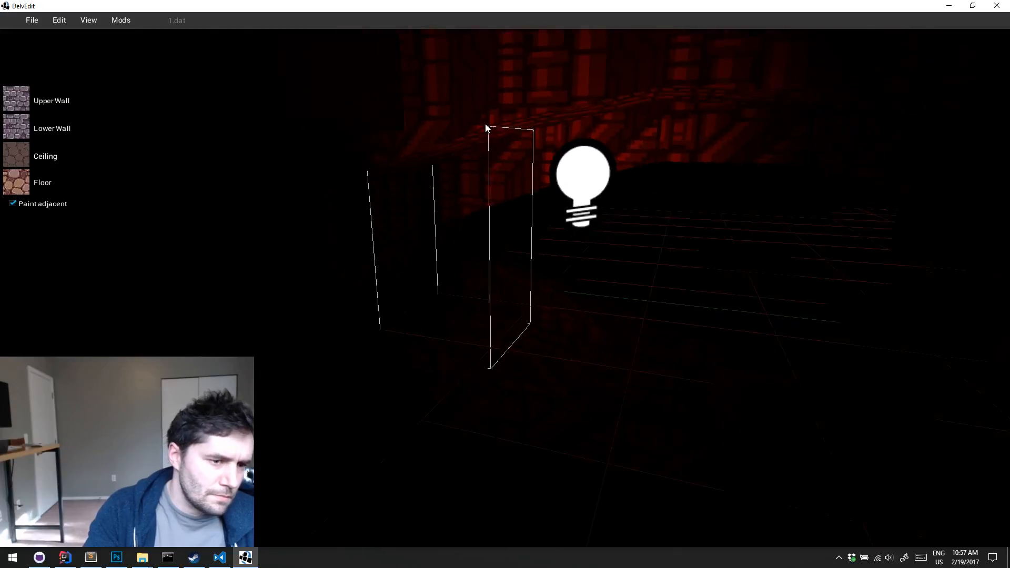
pyautogui.press('d')
pyautogui.press('q')
pyautogui.press('s')
pyautogui.press('Up')
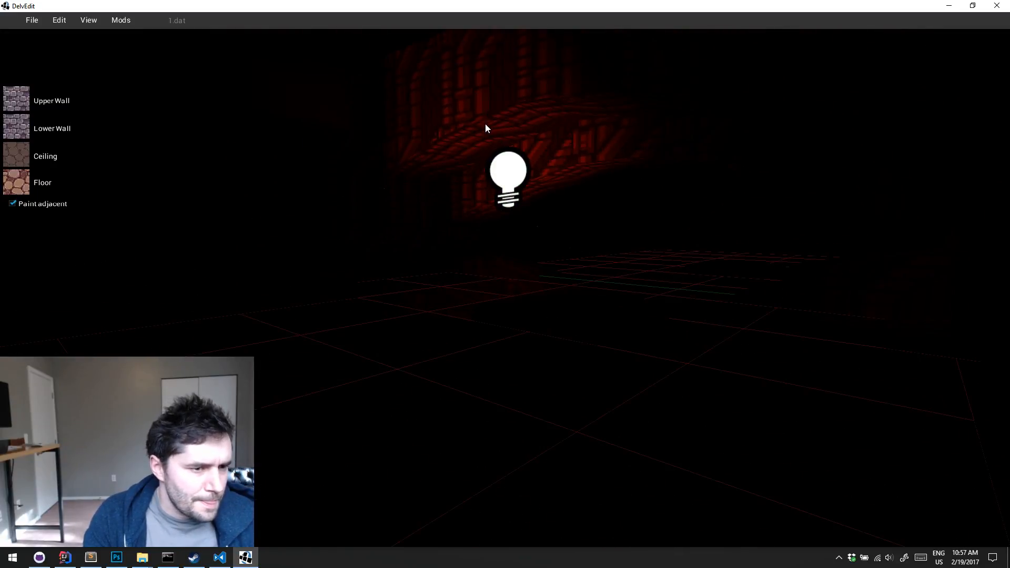
pyautogui.press('Down')
pyautogui.press('s')
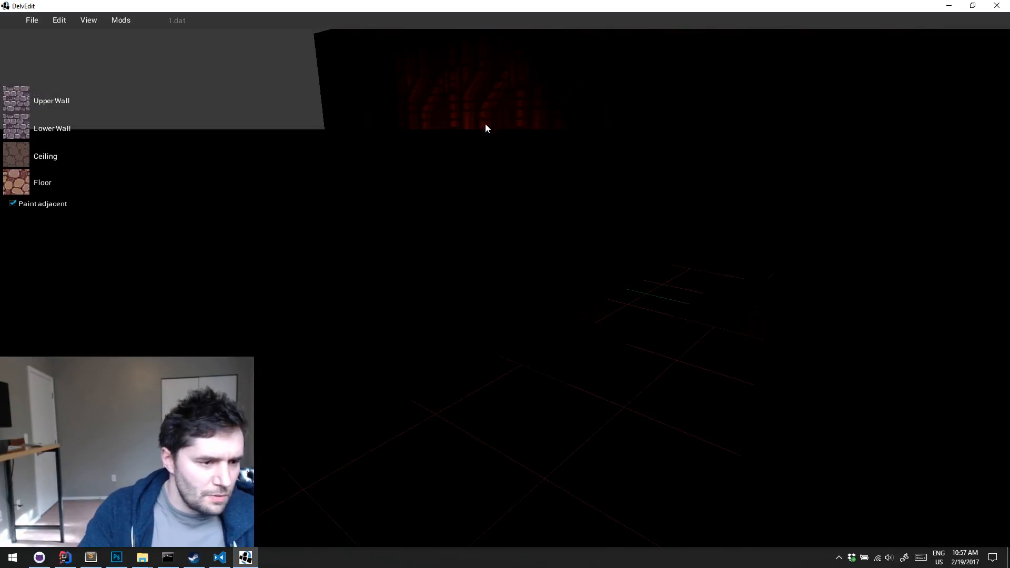
pyautogui.press('p')
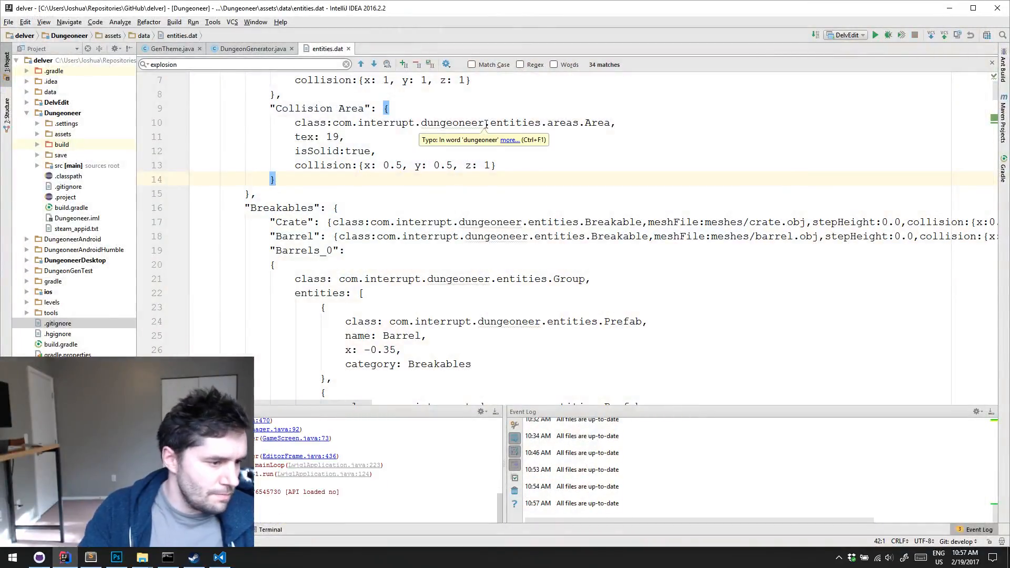
# In IntelliJ IDEA, trace the console exception to Player.java line 1036 and examine the debug-mode key checks in tick()
pyautogui.scroll(2, 436, 443)
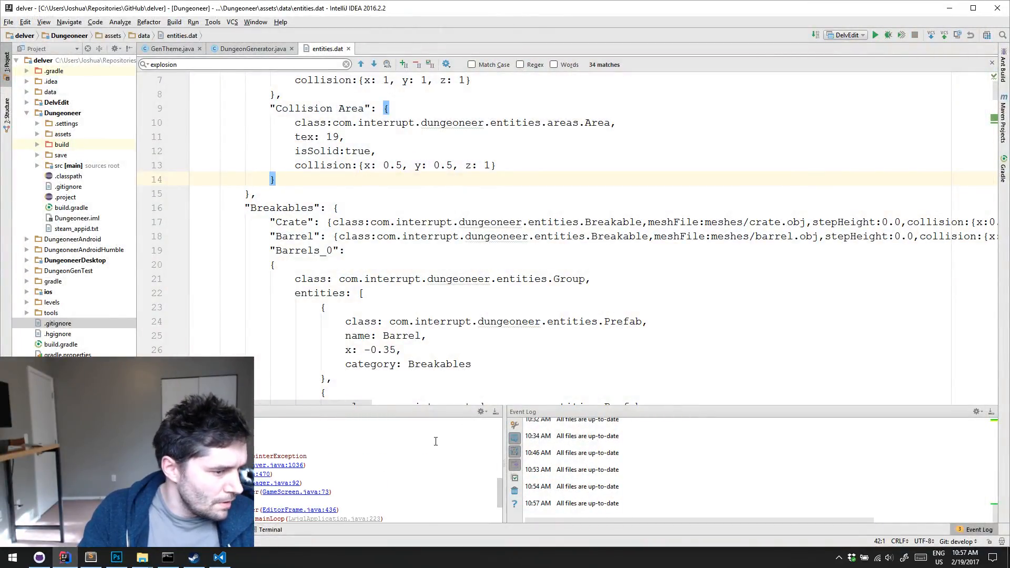
pyautogui.scroll(-1, 438, 440)
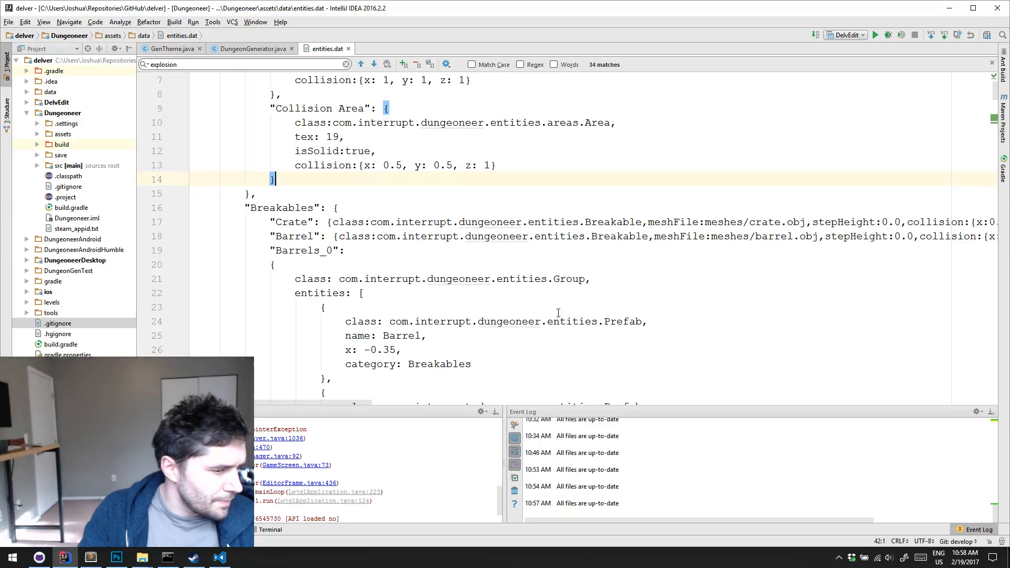
pyautogui.click(274, 440)
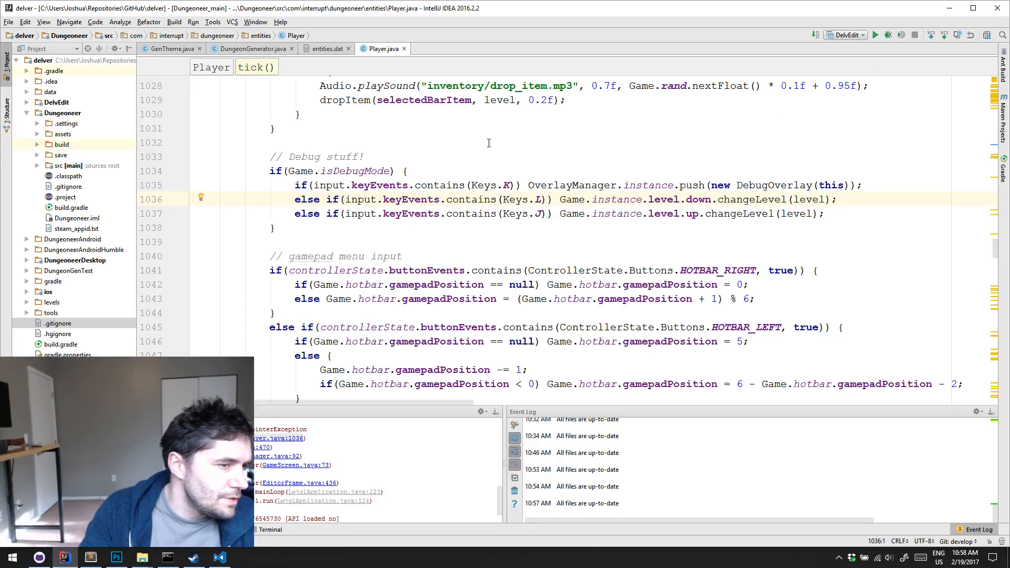
pyautogui.click(395, 171)
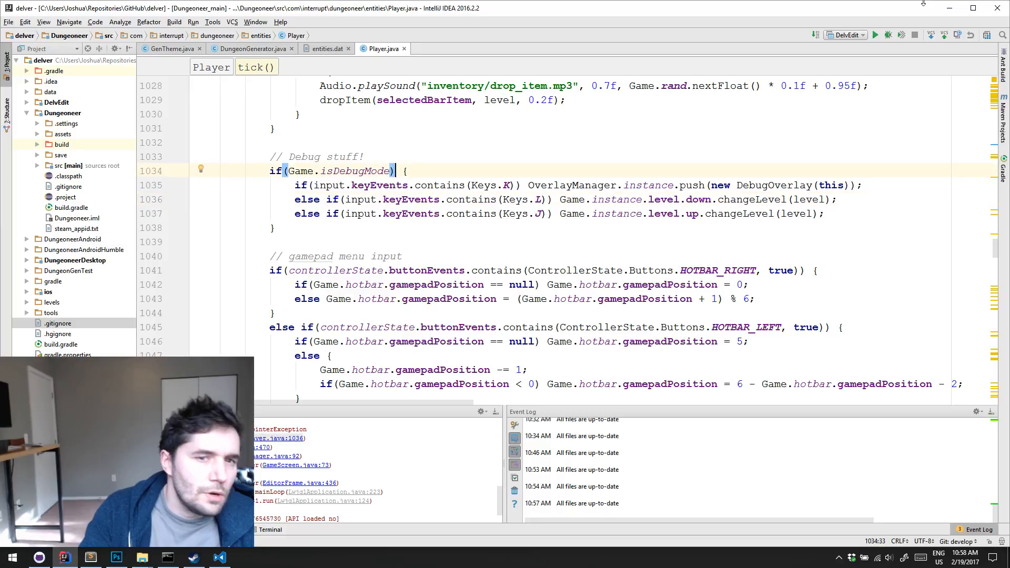
pyautogui.click(865, 36)
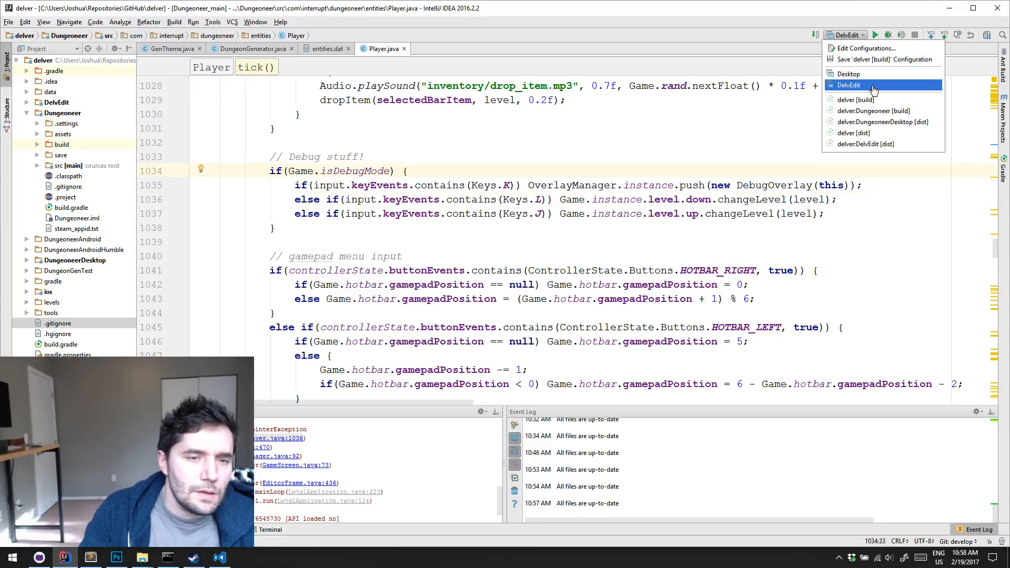
pyautogui.click(546, 127)
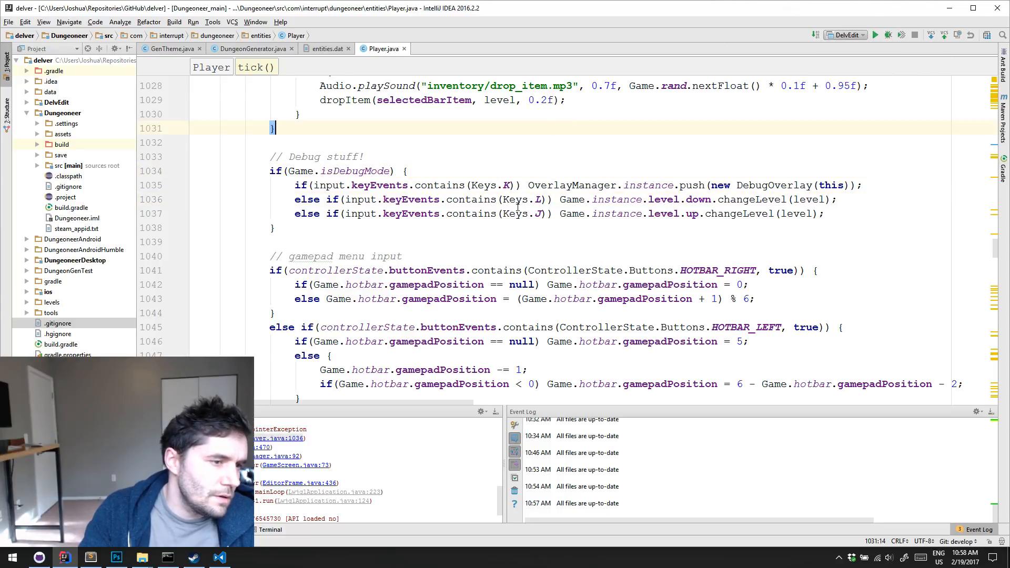
pyautogui.click(380, 158)
pyautogui.click(395, 172)
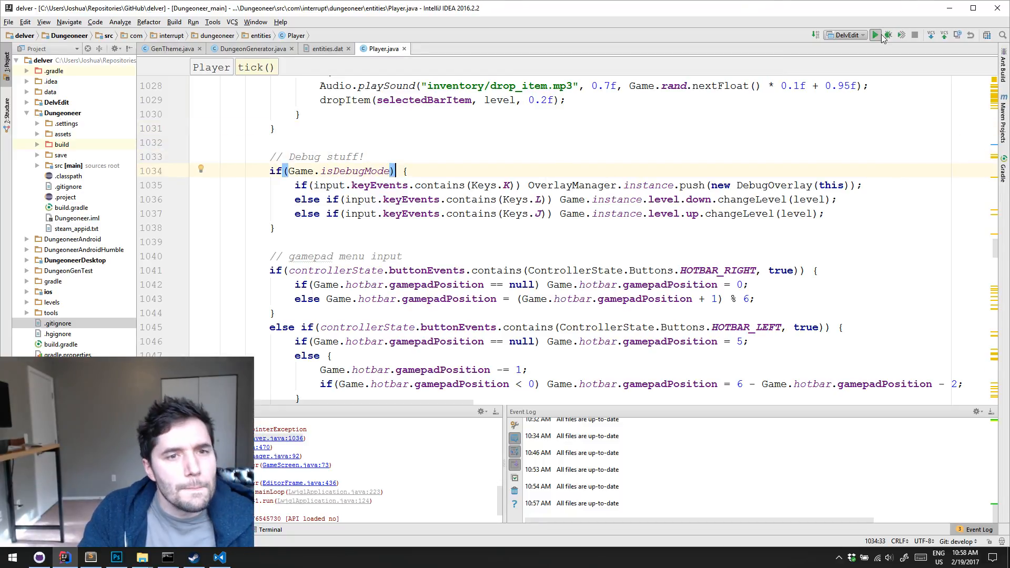
# Relaunch DelvEdit and open 1.dat from the example-dungeon-section-advanced mod's generator/Example/Halls folder
pyautogui.click(877, 35)
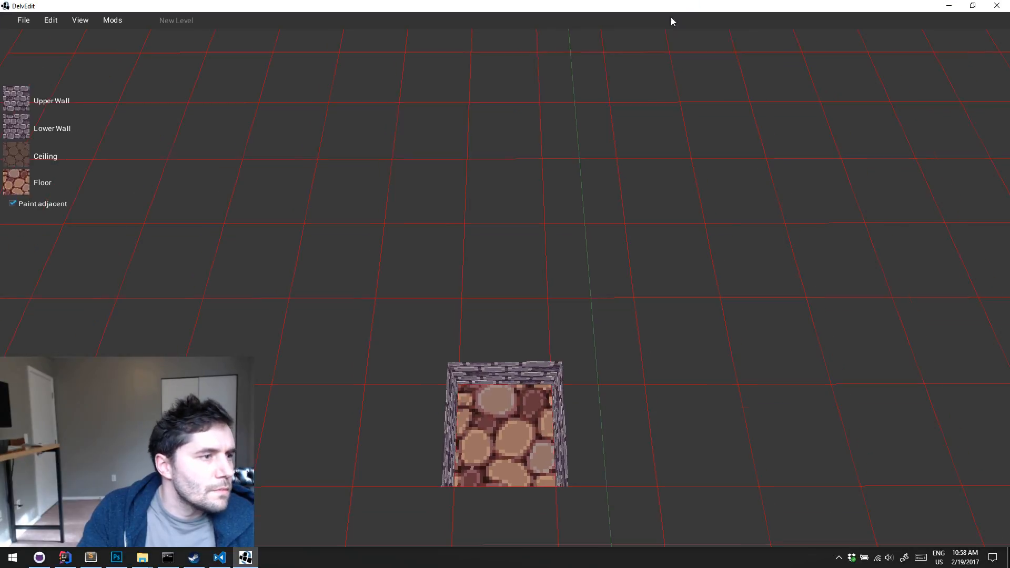
pyautogui.click(23, 20)
pyautogui.click(40, 66)
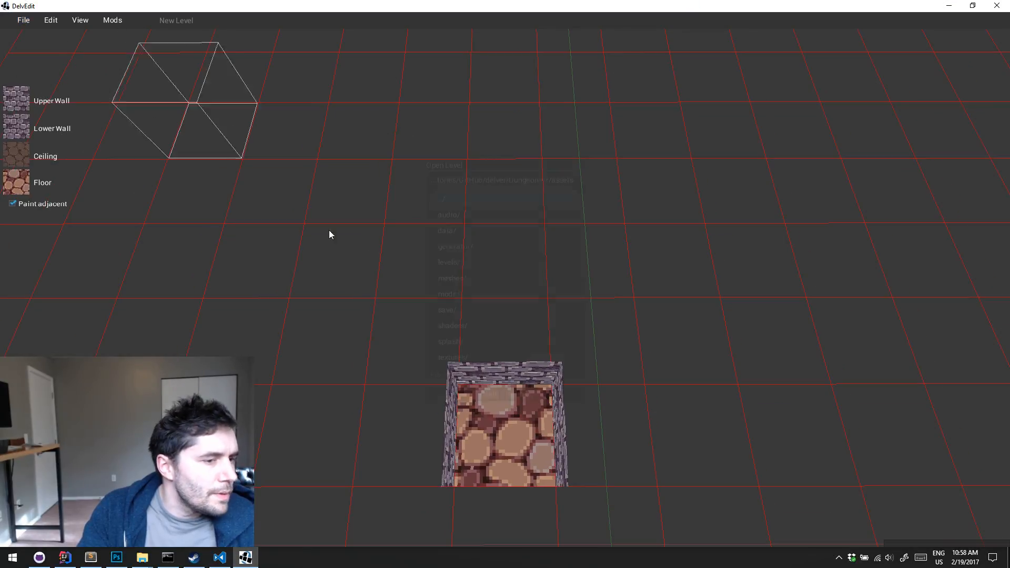
pyautogui.doubleClick(456, 295)
pyautogui.doubleClick(456, 216)
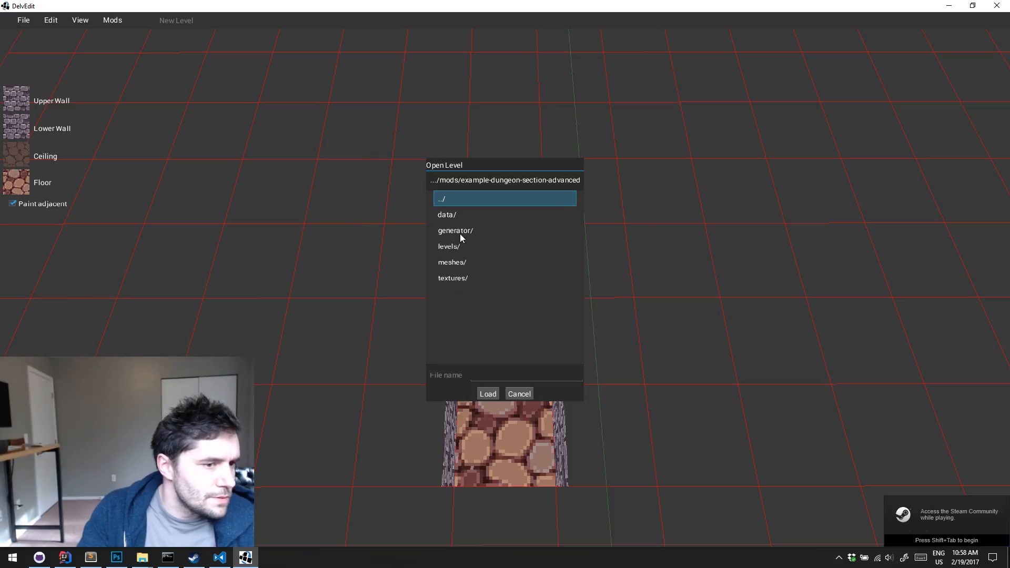
pyautogui.doubleClick(461, 235)
pyautogui.doubleClick(473, 214)
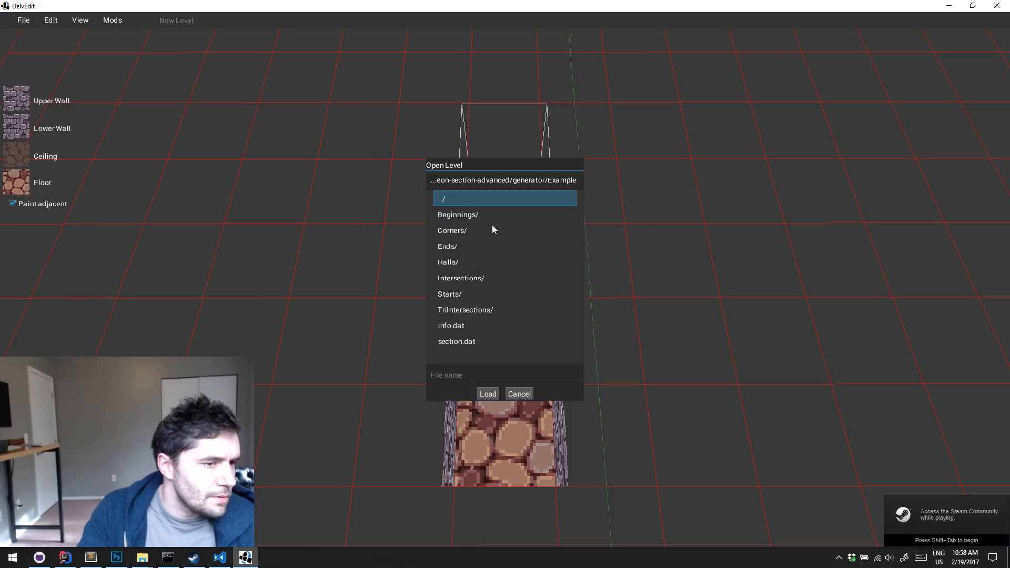
pyautogui.doubleClick(457, 262)
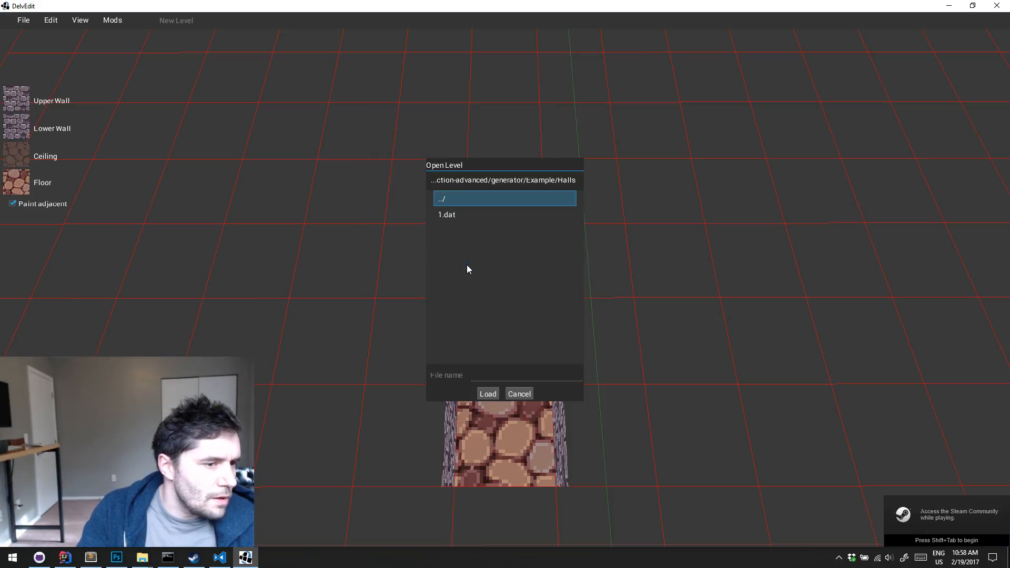
pyautogui.click(460, 216)
pyautogui.click(487, 394)
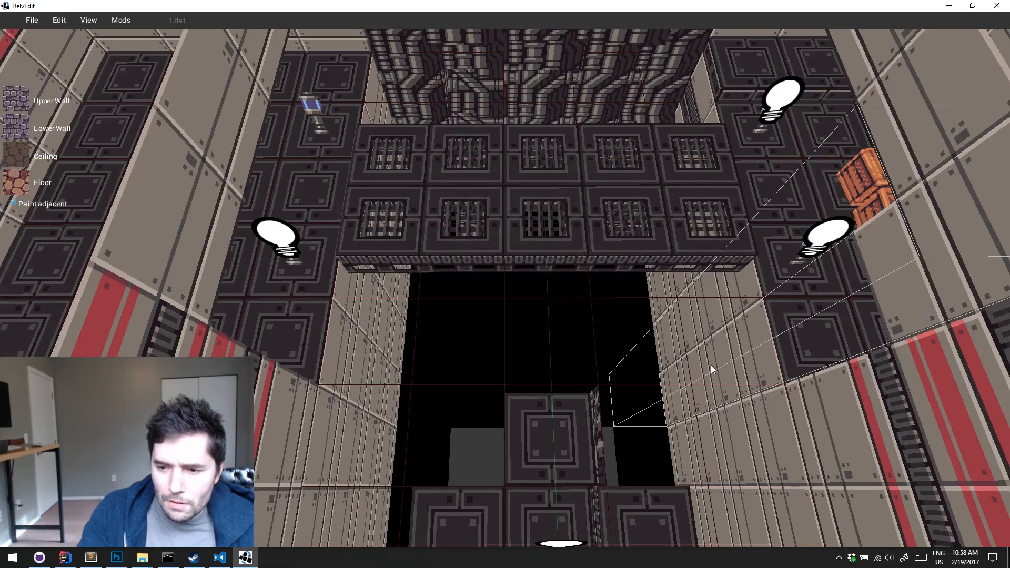
# Place an Ambient light prefab on the pipe-covered ledge in the corner beside the hazard-striped platform
pyautogui.click(668, 342)
pyautogui.press('d')
pyautogui.press('w')
pyautogui.press('d')
pyautogui.moveTo(667, 343); pyautogui.dragTo(667, 342, button='right')
pyautogui.press('w')
pyautogui.press('Escape')
pyautogui.press('w')
pyautogui.press('w')
pyautogui.press('s')
pyautogui.rightClick(646, 350)
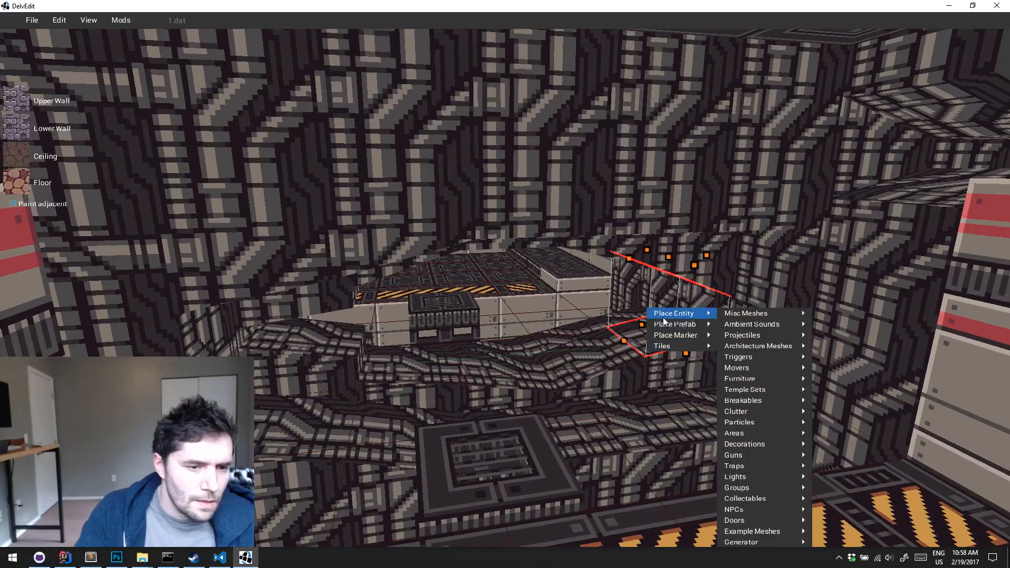
pyautogui.moveTo(678, 324)
pyautogui.moveTo(766, 465)
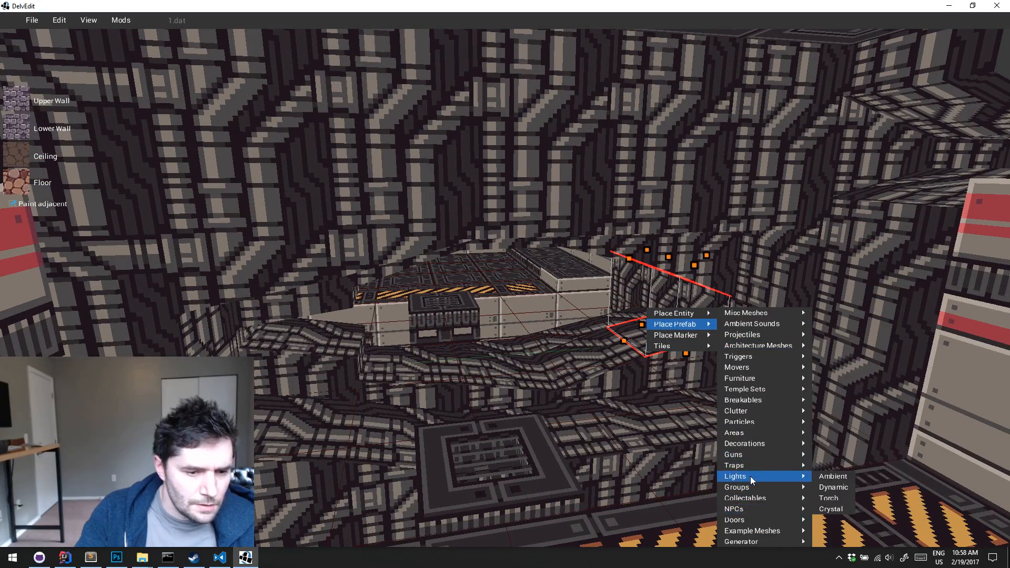
pyautogui.click(838, 481)
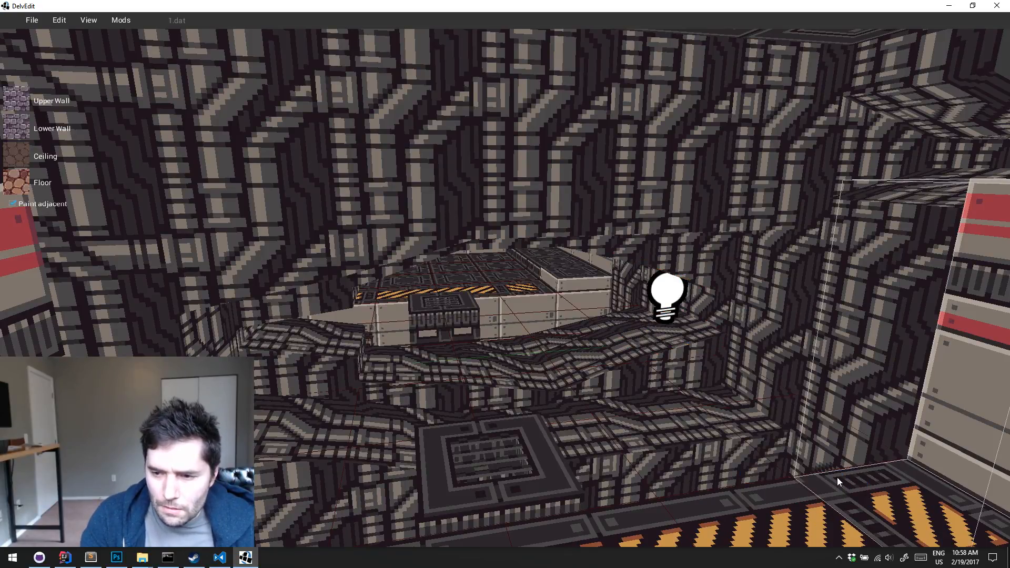
# Check the Ambient light prefab's properties and delete it from the pipe-covered ledge
pyautogui.moveTo(838, 478); pyautogui.dragTo(837, 478, button='middle')
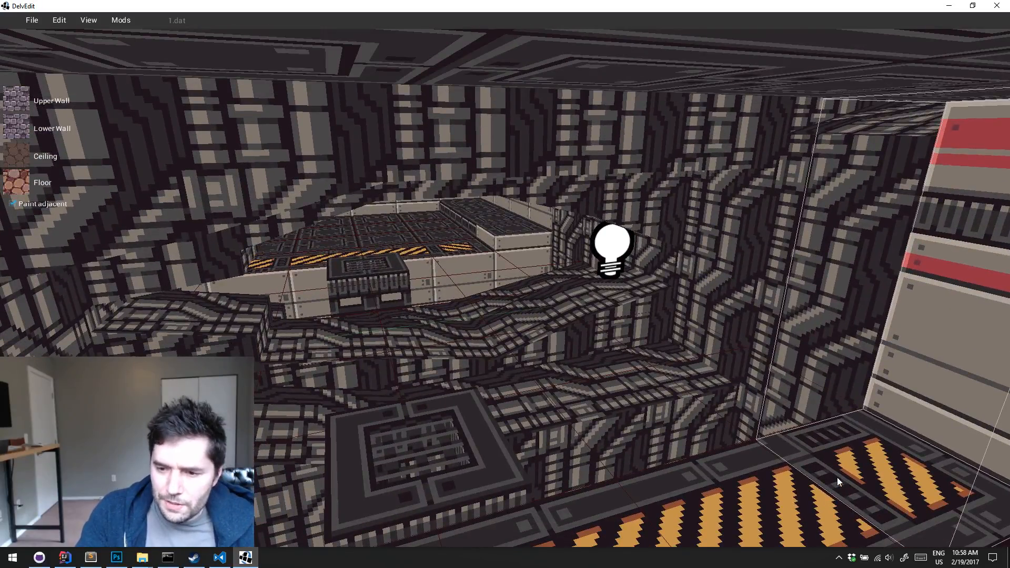
pyautogui.scroll(-3, 837, 478)
pyautogui.click(646, 263)
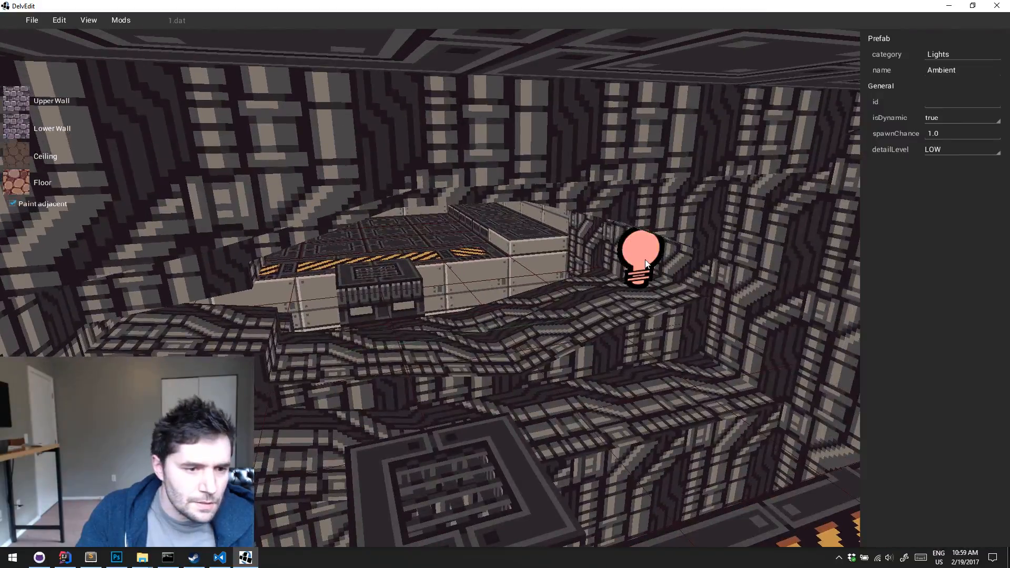
pyautogui.moveTo(645, 259); pyautogui.dragTo(572, 264, button='middle')
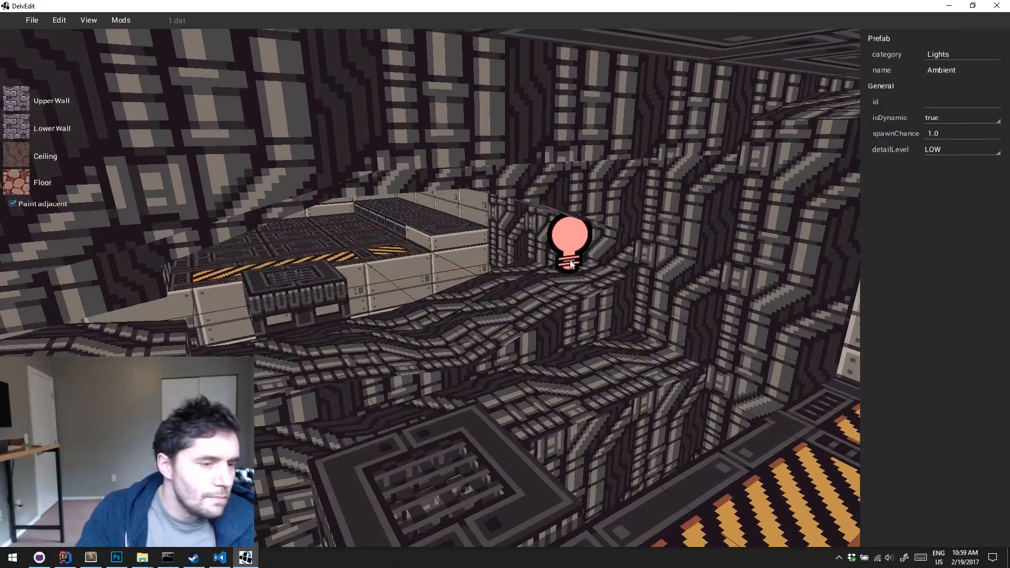
pyautogui.rightClick(569, 248)
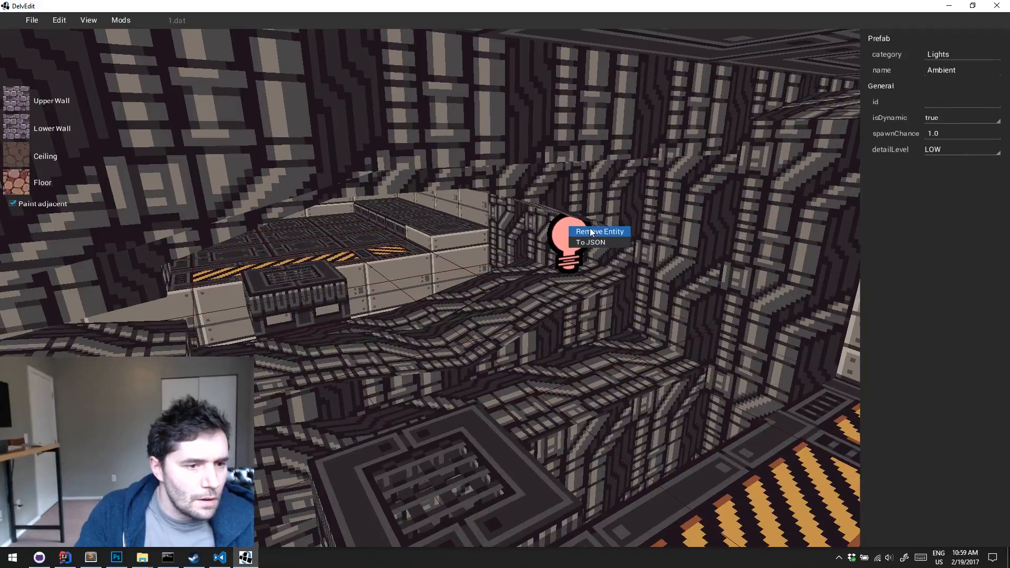
pyautogui.click(510, 253)
pyautogui.click(570, 244)
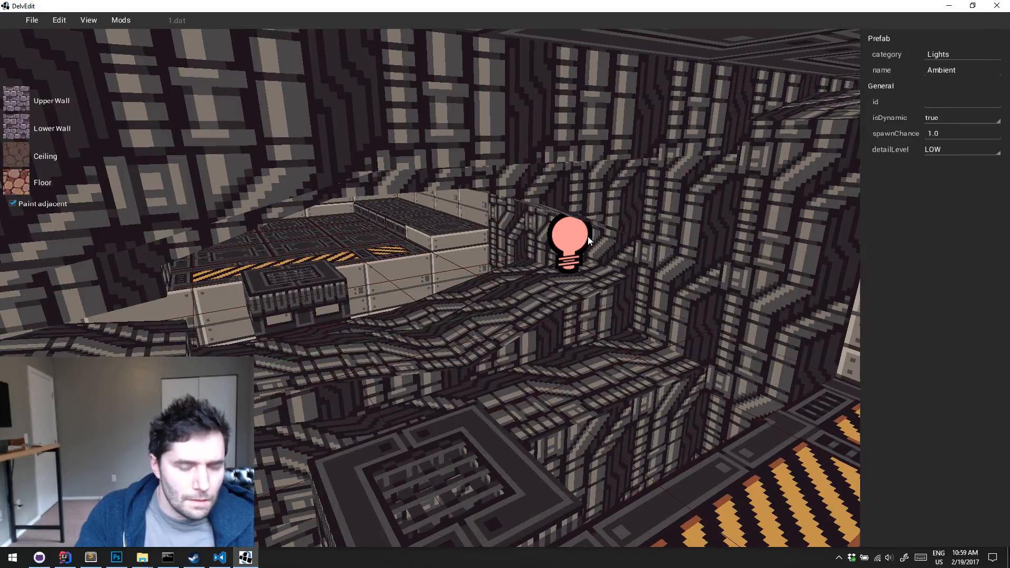
pyautogui.press('Delete')
# Place a light entity from the Lights category on the pipe-covered corner ledge and set its range to 2
pyautogui.rightClick(576, 308)
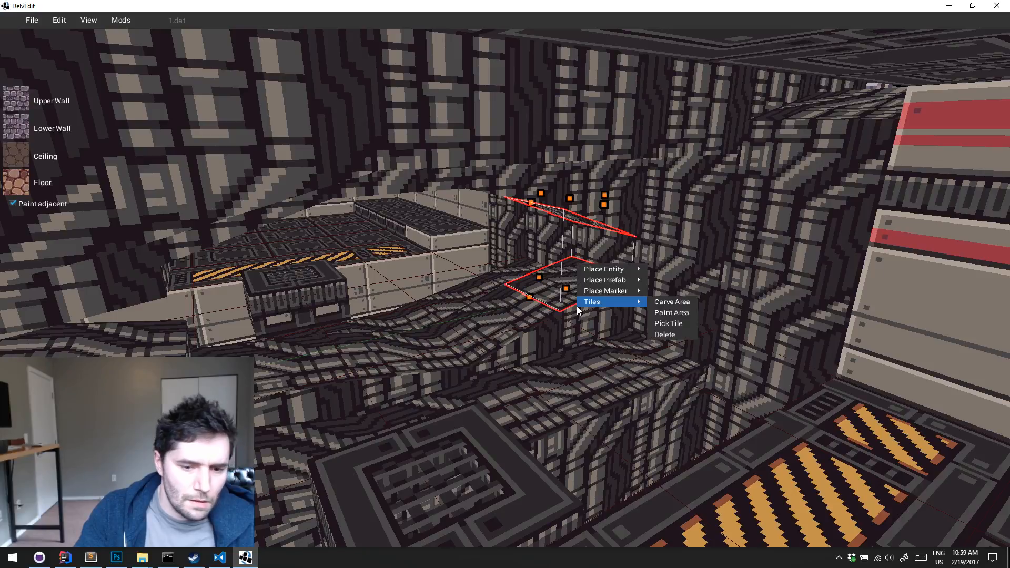
pyautogui.moveTo(605, 269)
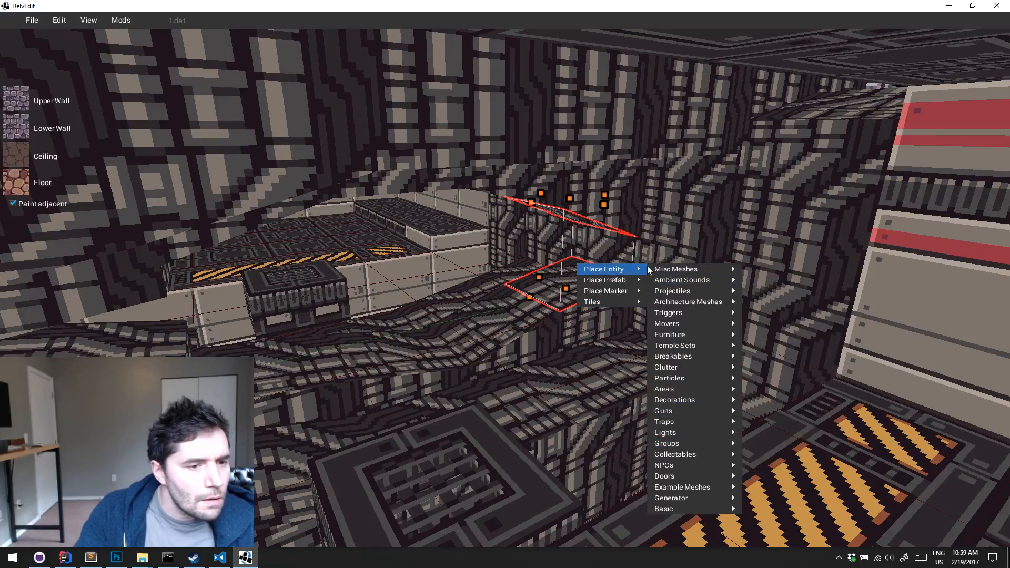
pyautogui.moveTo(666, 432)
pyautogui.click(760, 430)
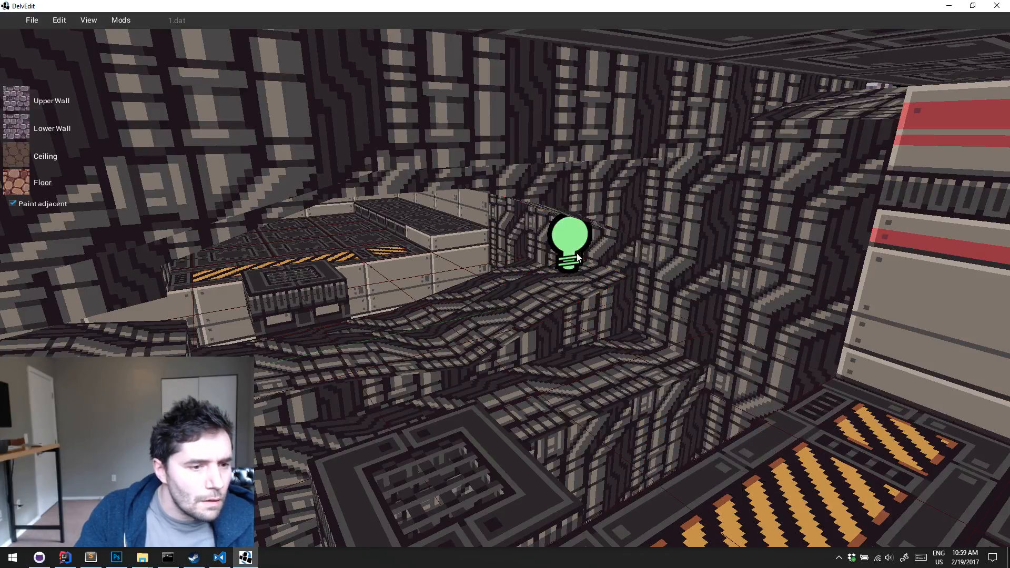
pyautogui.click(578, 258)
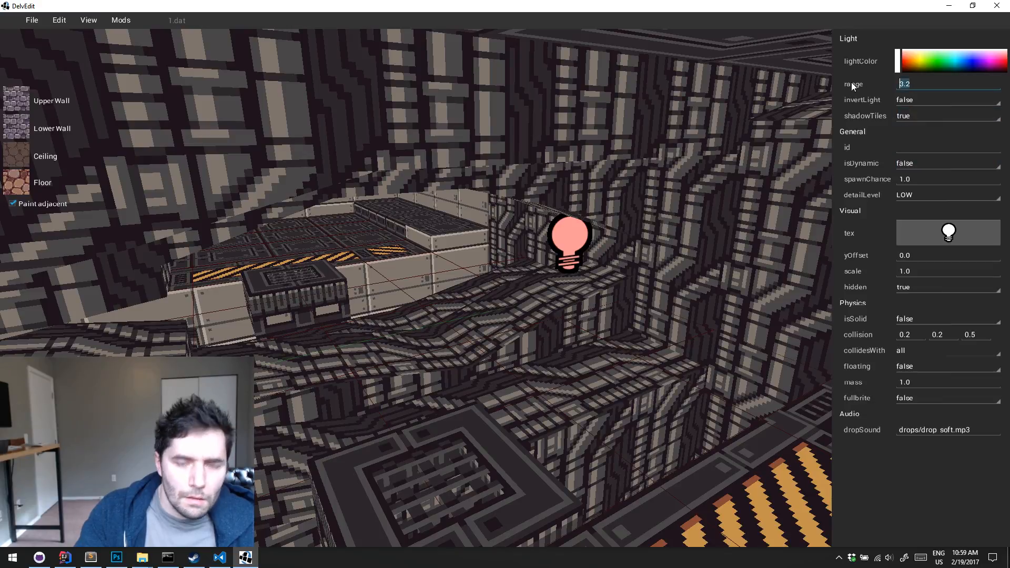
pyautogui.write('2')
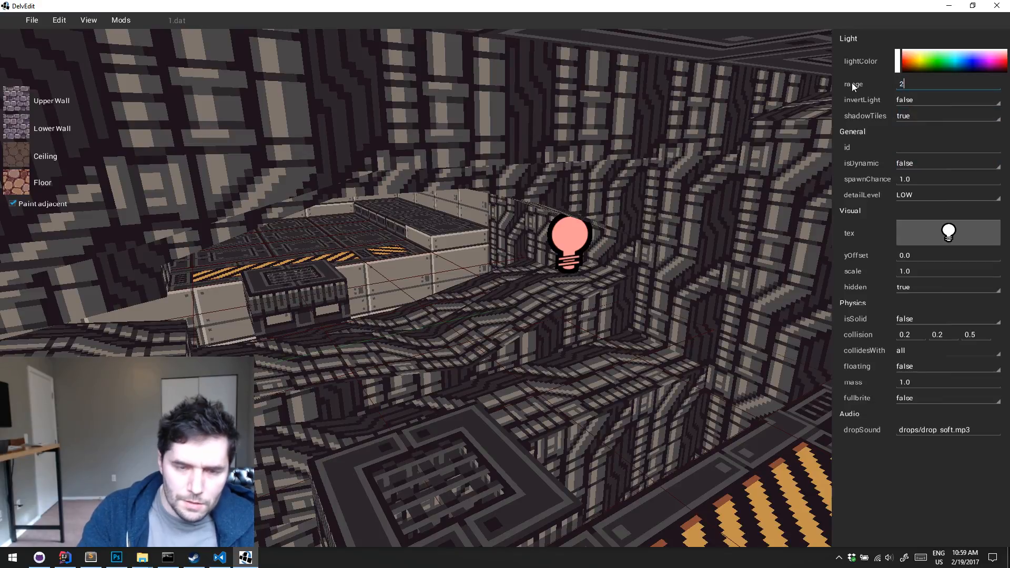
# Set the light's colour to pure red with green 0 and blue 0
pyautogui.click(897, 63)
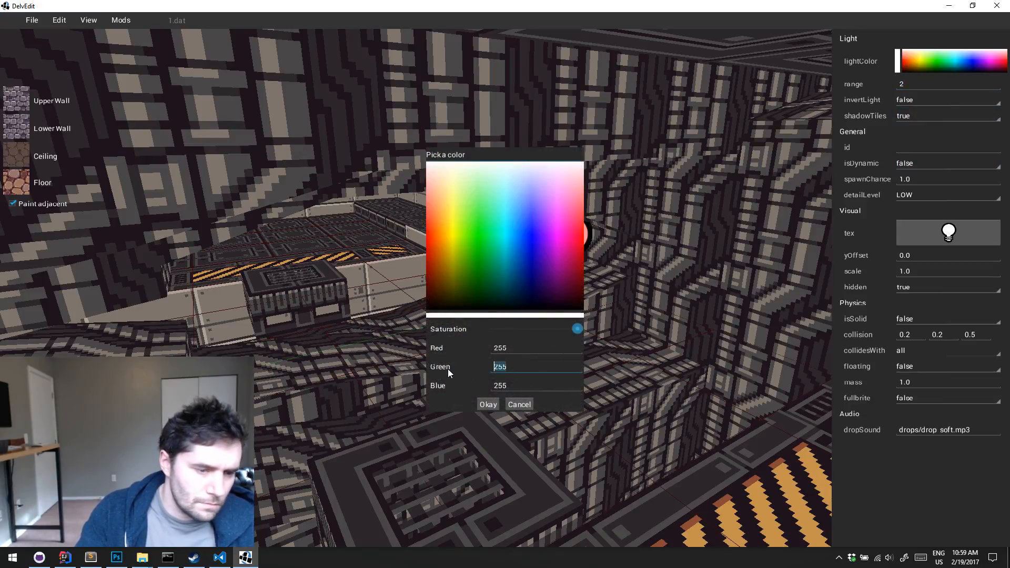
pyautogui.write('0')
pyautogui.press('Tab')
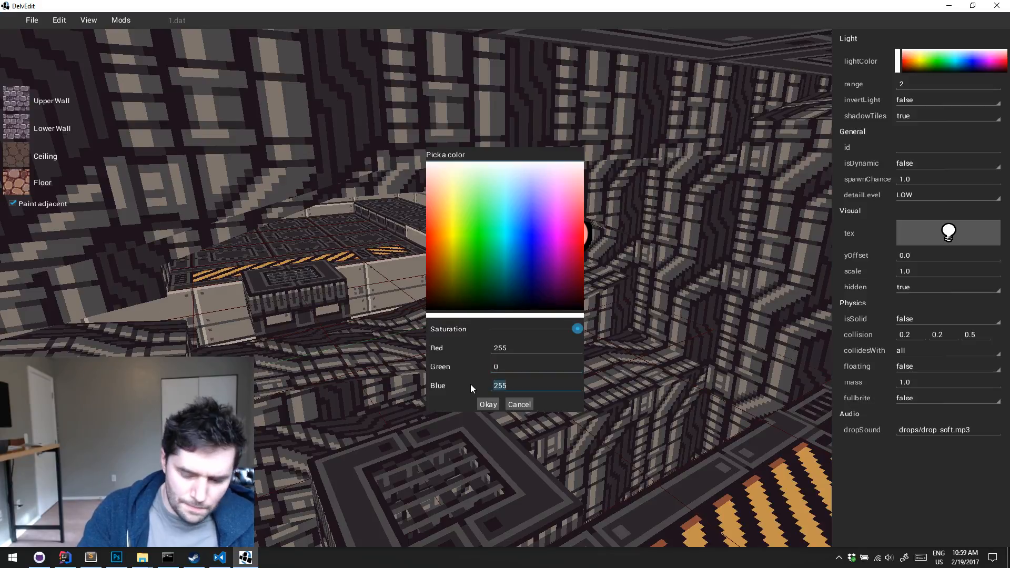
pyautogui.write('0')
pyautogui.click(489, 403)
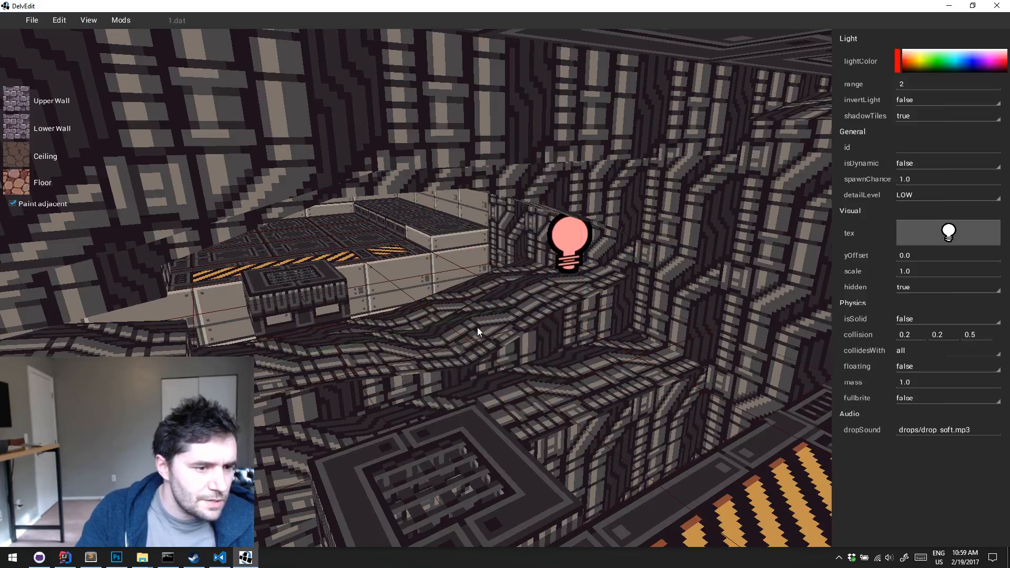
# Place a sprite entity from the Basic category on the pipe-covered ledge next to the red light
pyautogui.click(478, 327)
pyautogui.rightClick(494, 308)
pyautogui.moveTo(535, 272)
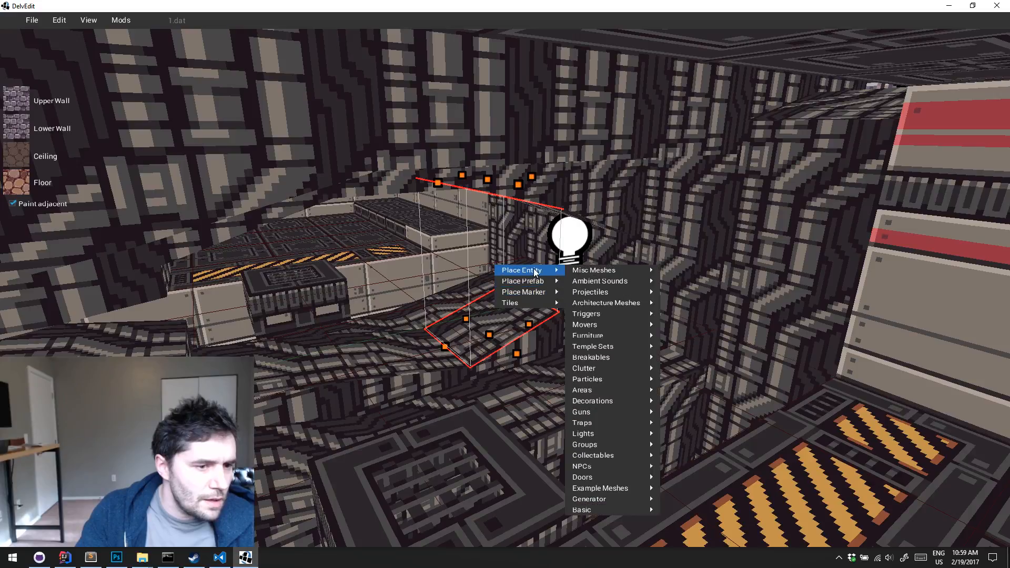
pyautogui.moveTo(626, 513)
pyautogui.click(699, 183)
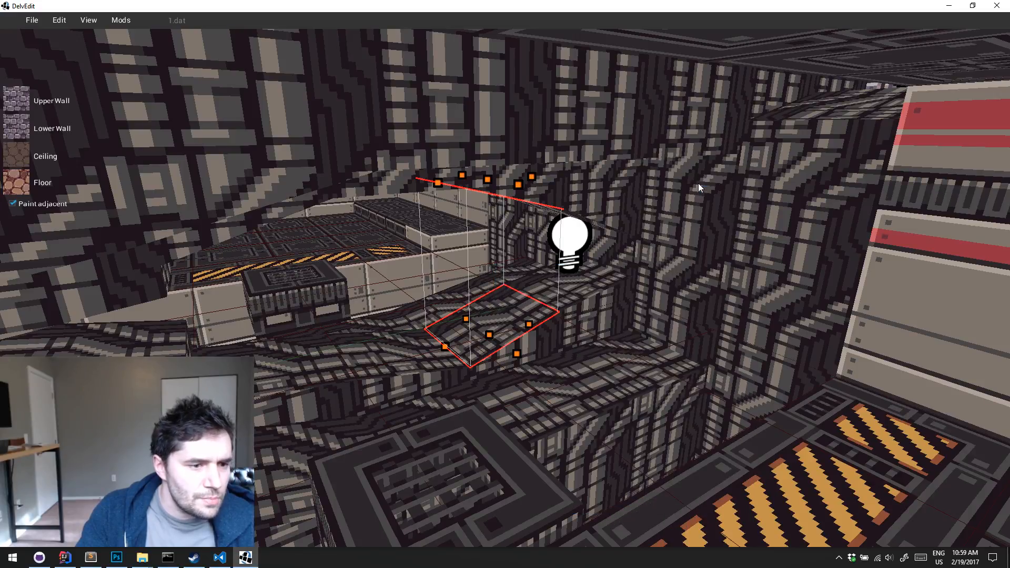
pyautogui.press('Escape')
pyautogui.click(497, 306)
pyautogui.press('a')
pyautogui.press('w')
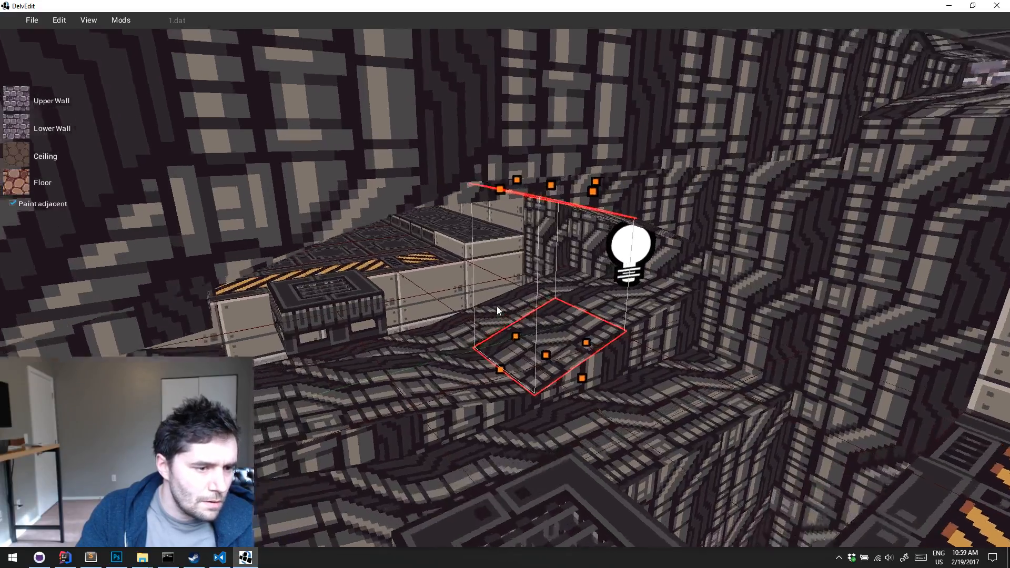
pyautogui.press('w')
pyautogui.moveTo(496, 307); pyautogui.dragTo(496, 307, button='middle')
pyautogui.press('w')
pyautogui.press('Escape')
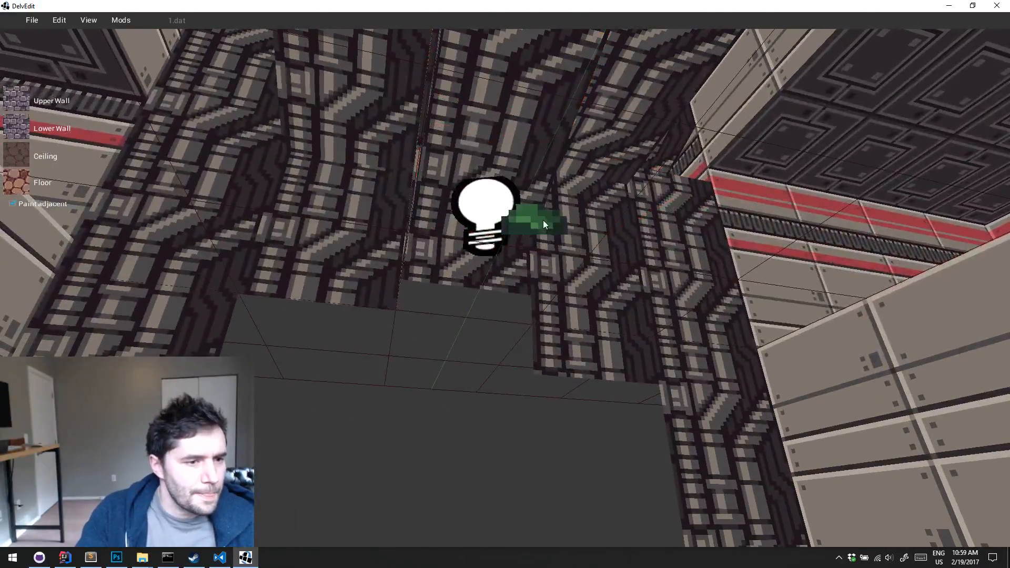
# Raise the new sprite to hang under the ledge's ceiling and change its texture to the red lamp from example_sprites
pyautogui.click(543, 224)
pyautogui.moveTo(543, 224); pyautogui.dragTo(543, 223, button='middle')
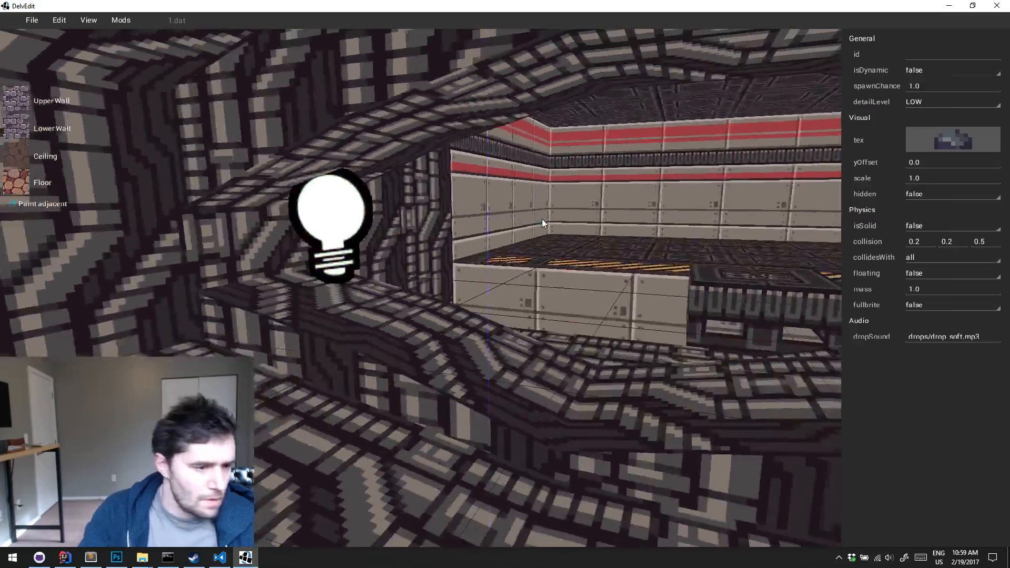
pyautogui.press('s')
pyautogui.moveTo(489, 349); pyautogui.dragTo(500, 301)
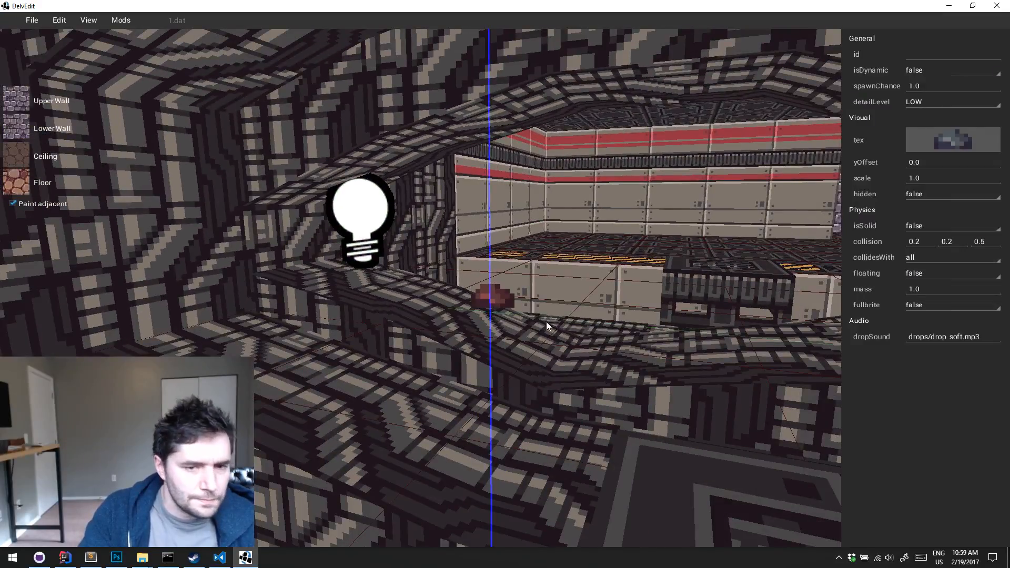
pyautogui.click(952, 140)
pyautogui.click(389, 202)
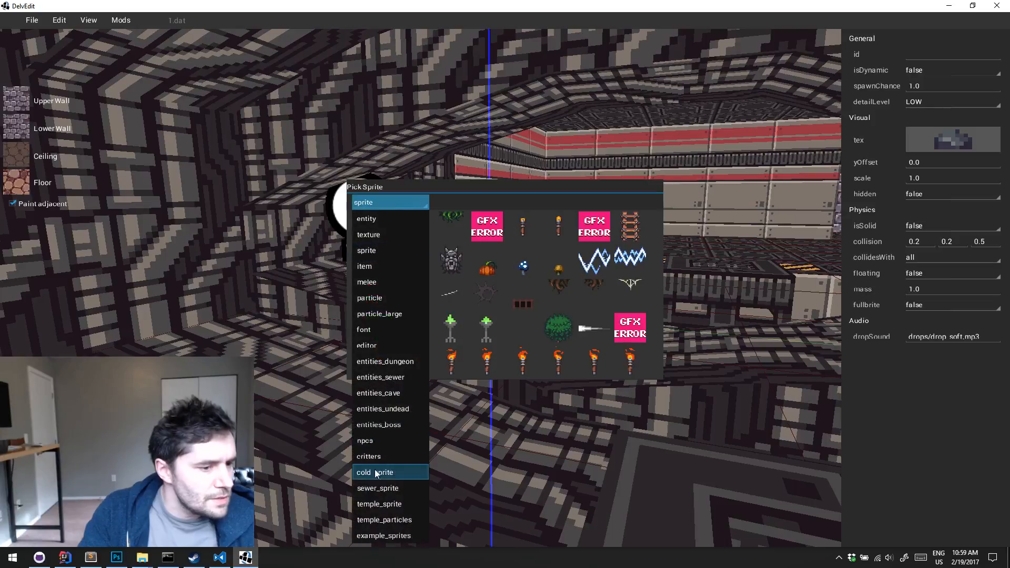
pyautogui.click(383, 536)
pyautogui.click(492, 256)
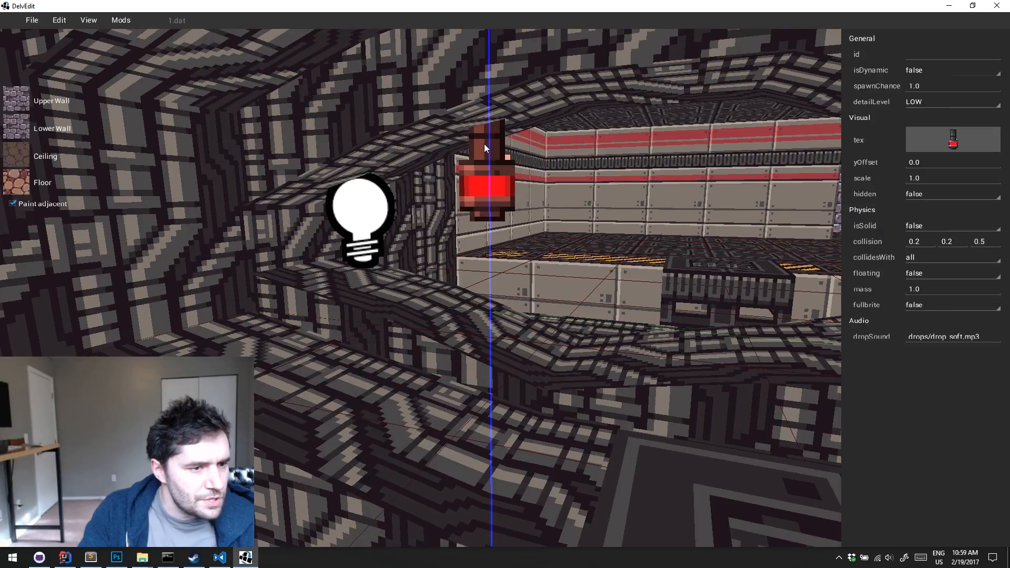
# Move the red light across the ledge so that it sits at the hanging red lamp sprite
pyautogui.click(384, 232)
pyautogui.press('s')
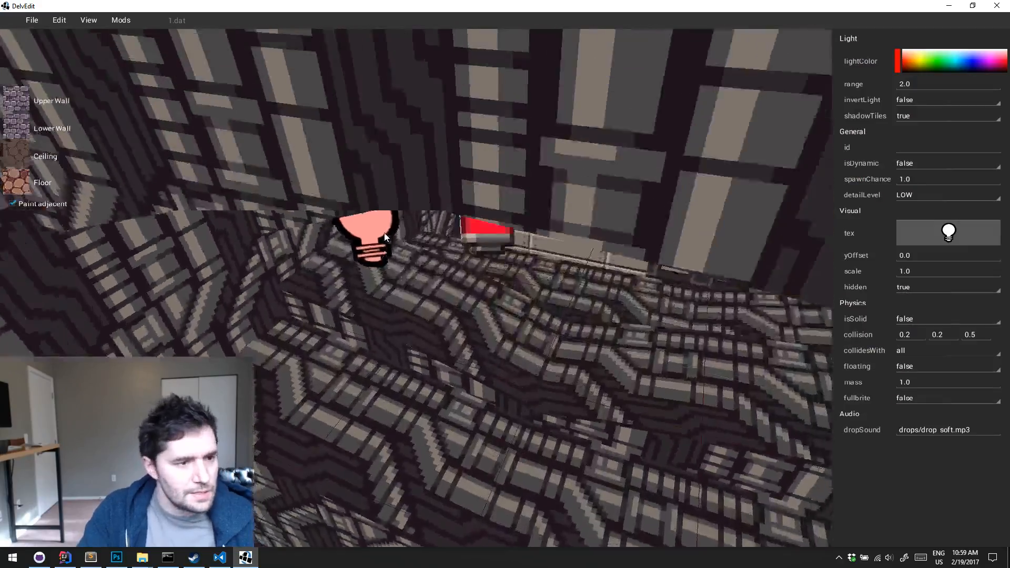
pyautogui.moveTo(384, 232); pyautogui.dragTo(422, 280, button='middle')
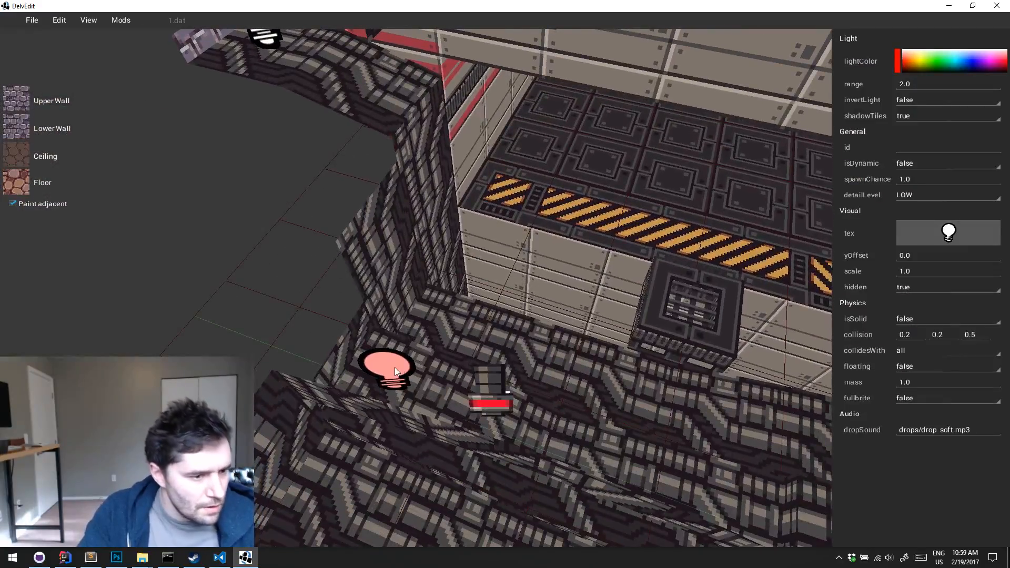
pyautogui.moveTo(395, 367); pyautogui.dragTo(478, 403)
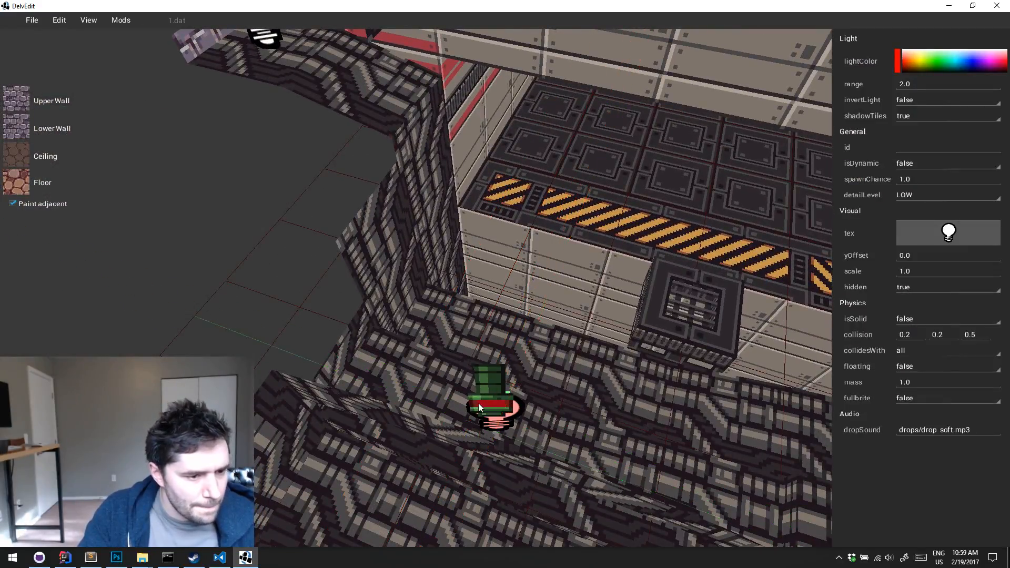
pyautogui.press('w')
pyautogui.moveTo(479, 403); pyautogui.dragTo(479, 404, button='middle')
pyautogui.click(665, 349)
pyautogui.click(590, 348)
pyautogui.moveTo(591, 348); pyautogui.dragTo(599, 310)
pyautogui.press('Escape')
pyautogui.press('s')
pyautogui.press('e')
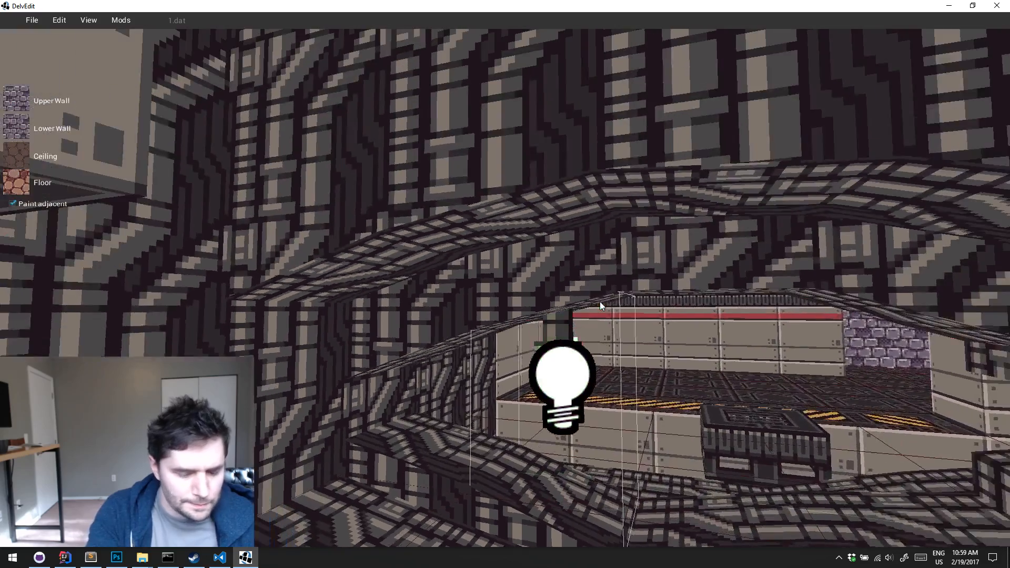
# Play-test the level and walk around the ledge to examine the red lamp's lighting
pyautogui.press('l')
pyautogui.press('l')
pyautogui.press('p')
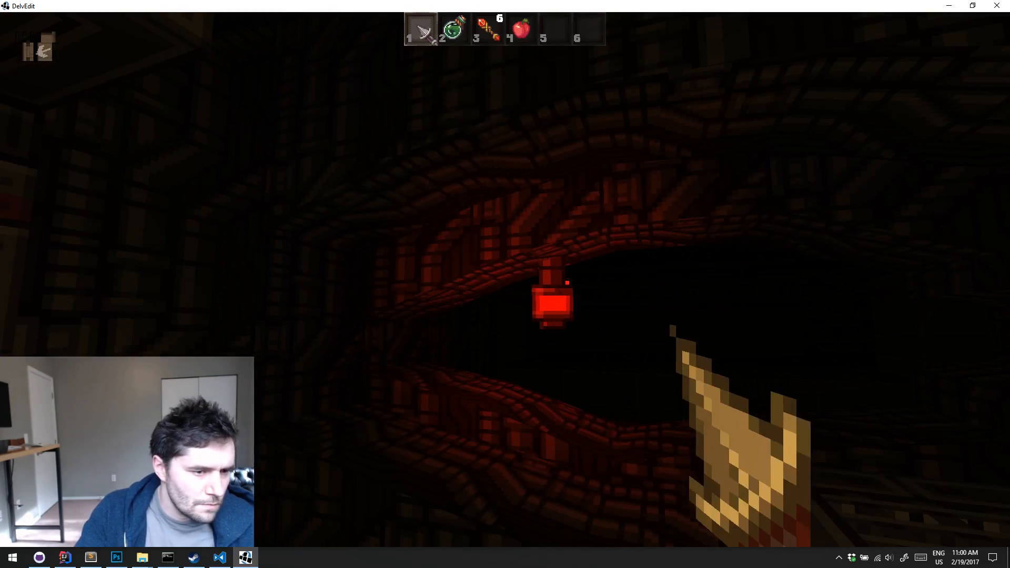
pyautogui.press('w')
pyautogui.press('w')
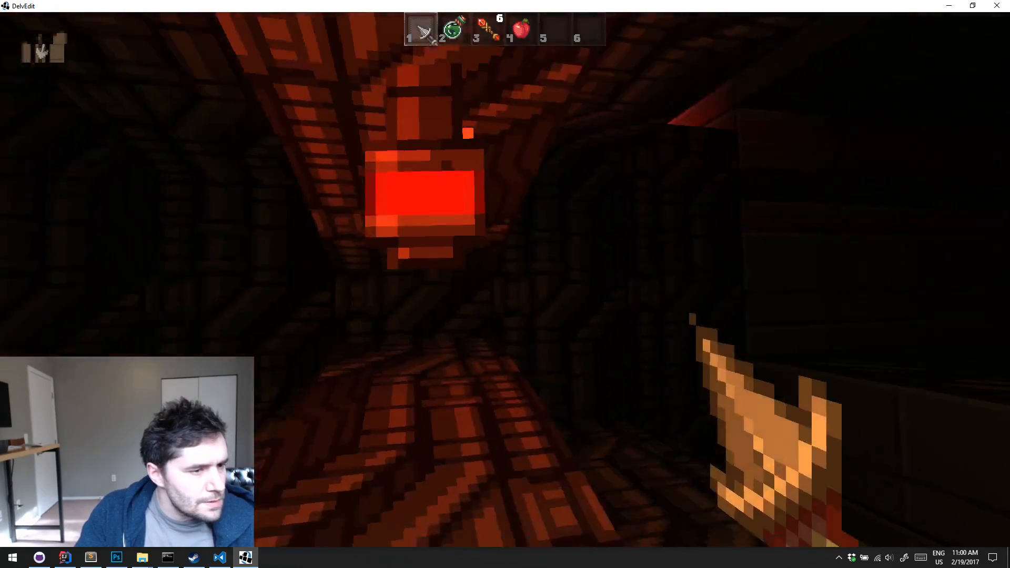
pyautogui.press('w')
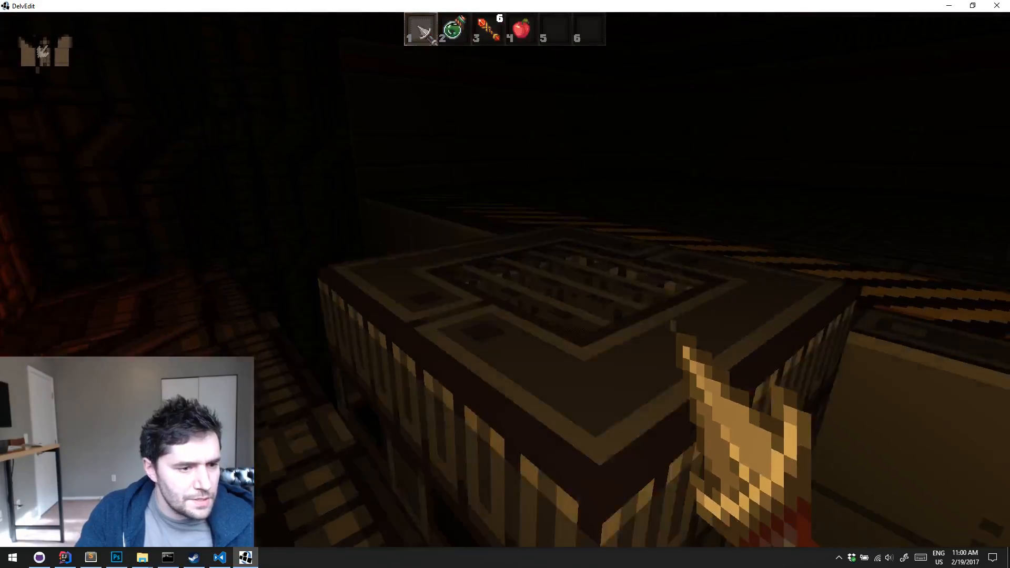
pyautogui.press('w')
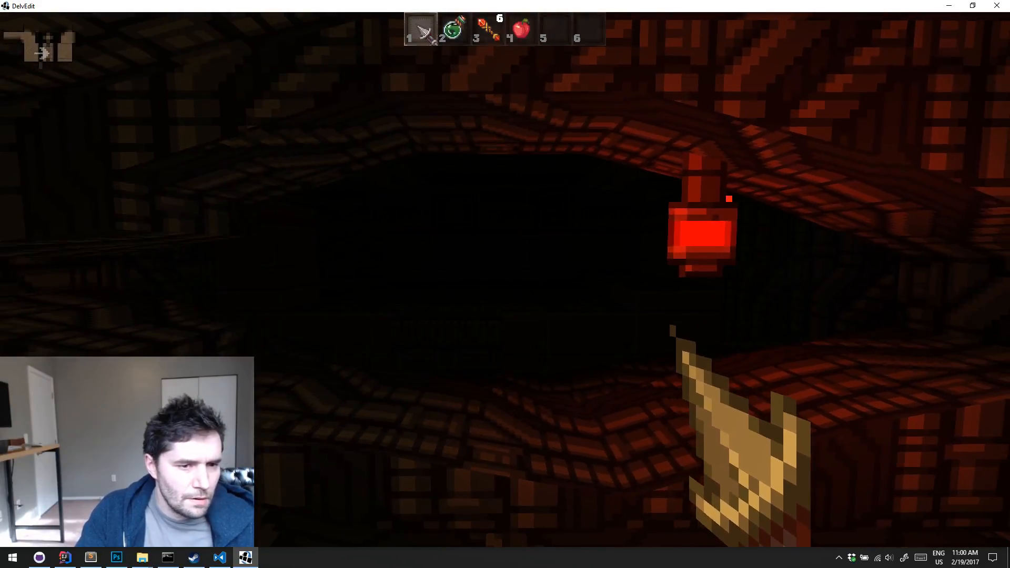
pyautogui.press('Escape')
# Check the lamp sprite's properties and play-test again to view its glow from the hazard-striped walkway
pyautogui.moveTo(644, 347); pyautogui.dragTo(611, 339, button='right')
pyautogui.press('w')
pyautogui.click(803, 390)
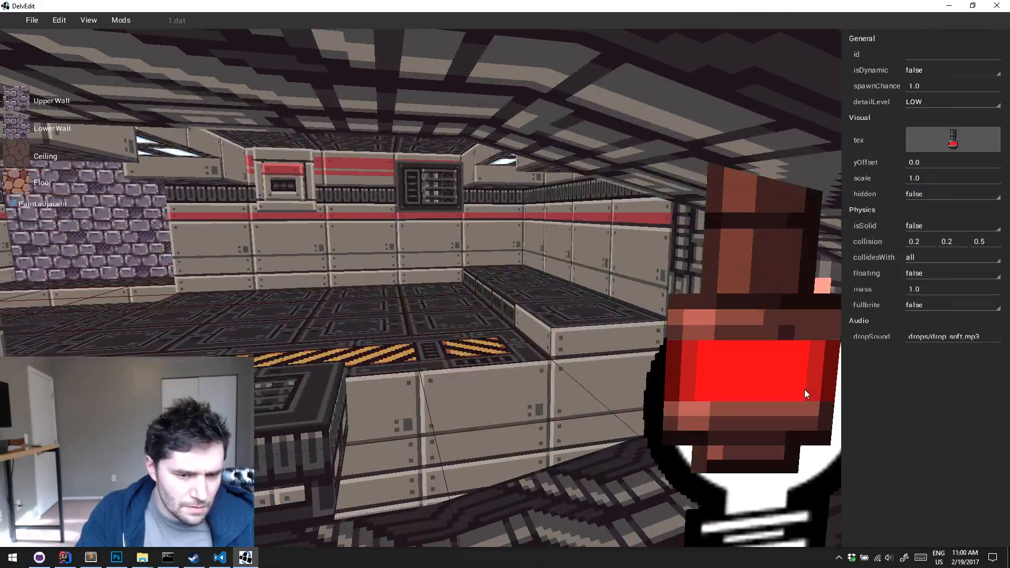
pyautogui.press('s')
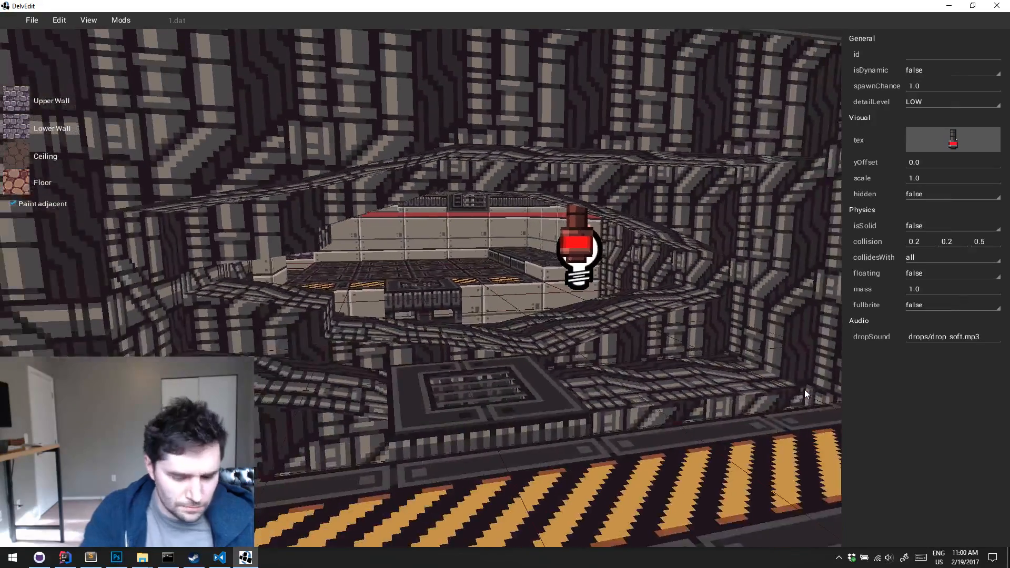
pyautogui.press('p')
pyautogui.press('w')
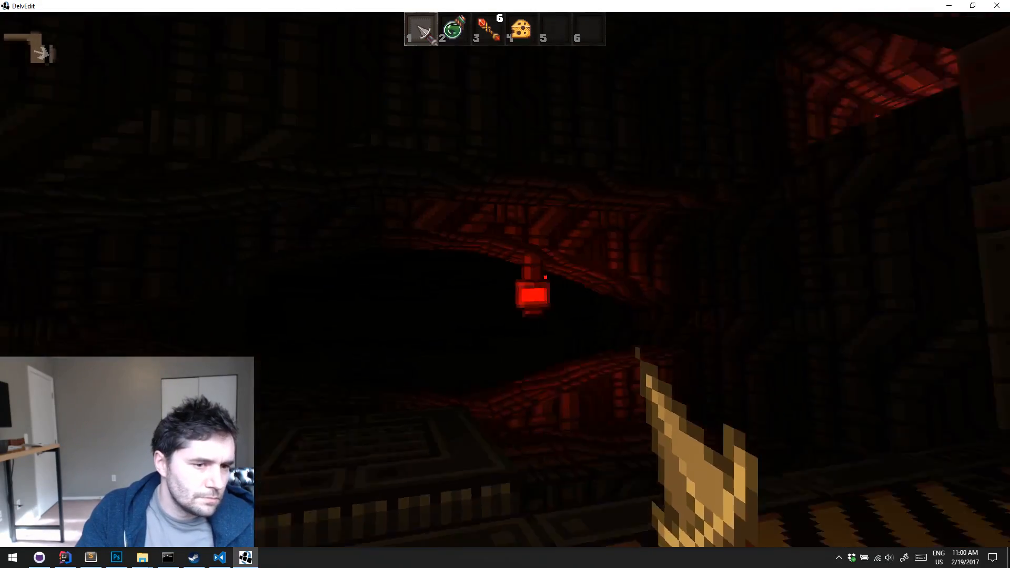
pyautogui.press('Escape')
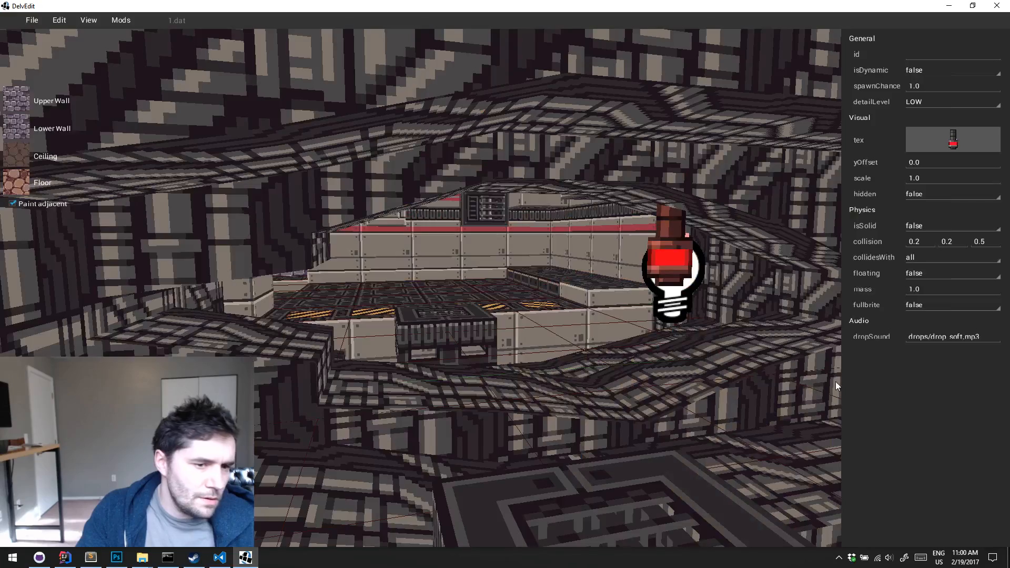
pyautogui.press('s')
pyautogui.press('Escape')
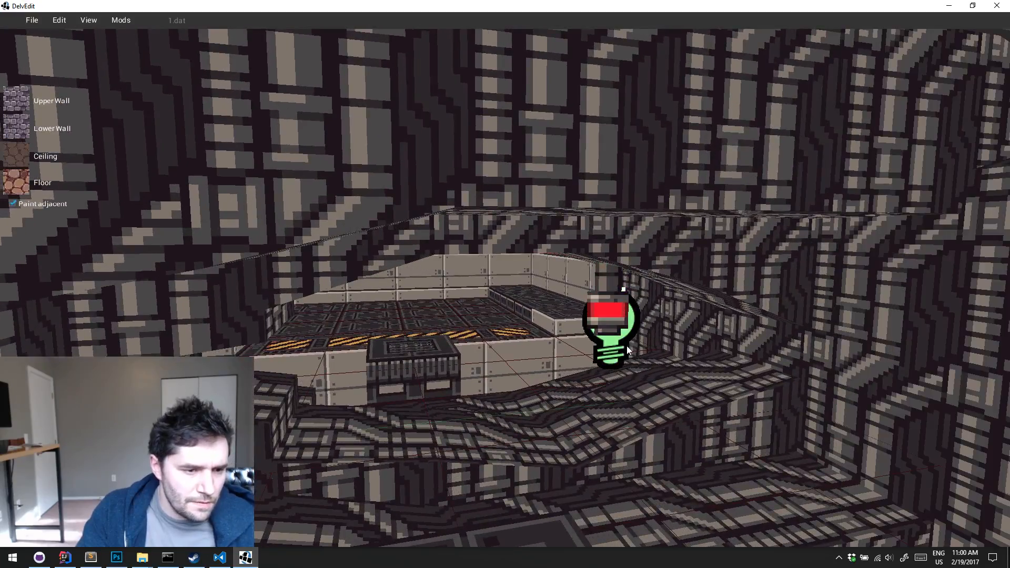
# Set the lamp sprite's fullbrite option to true and check its look in a play-test
pyautogui.click(608, 303)
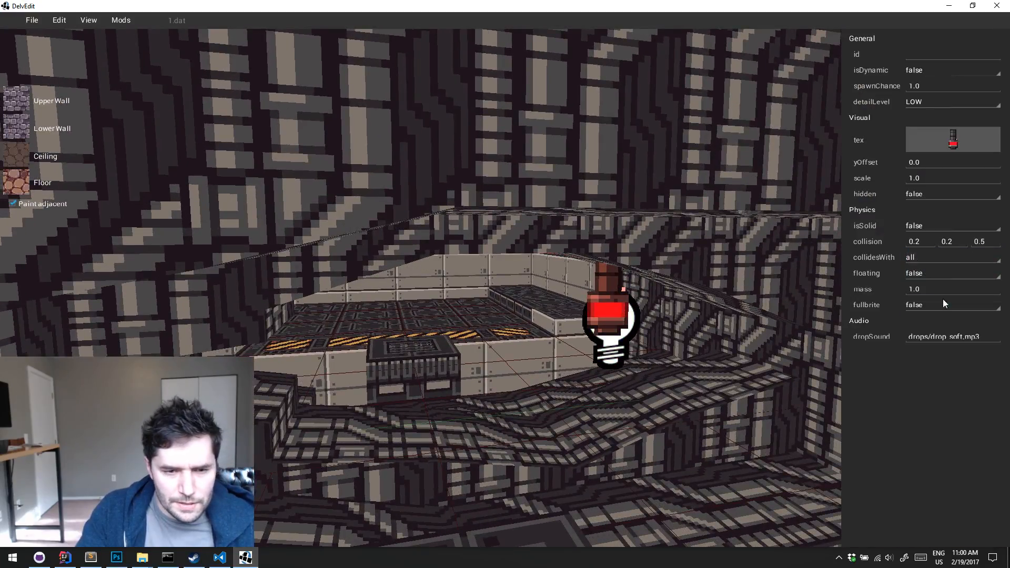
pyautogui.click(927, 308)
pyautogui.click(920, 319)
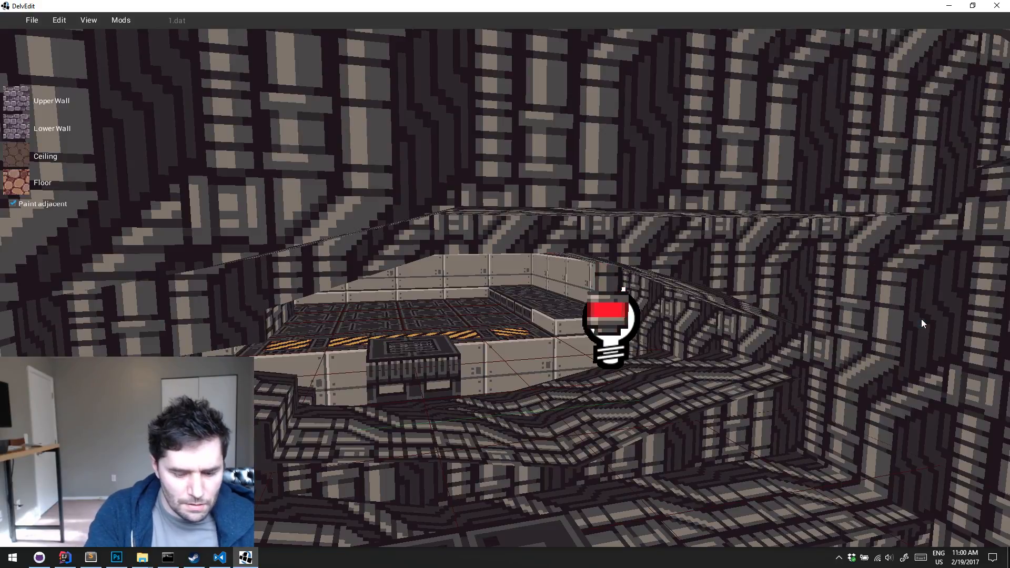
pyautogui.press('p')
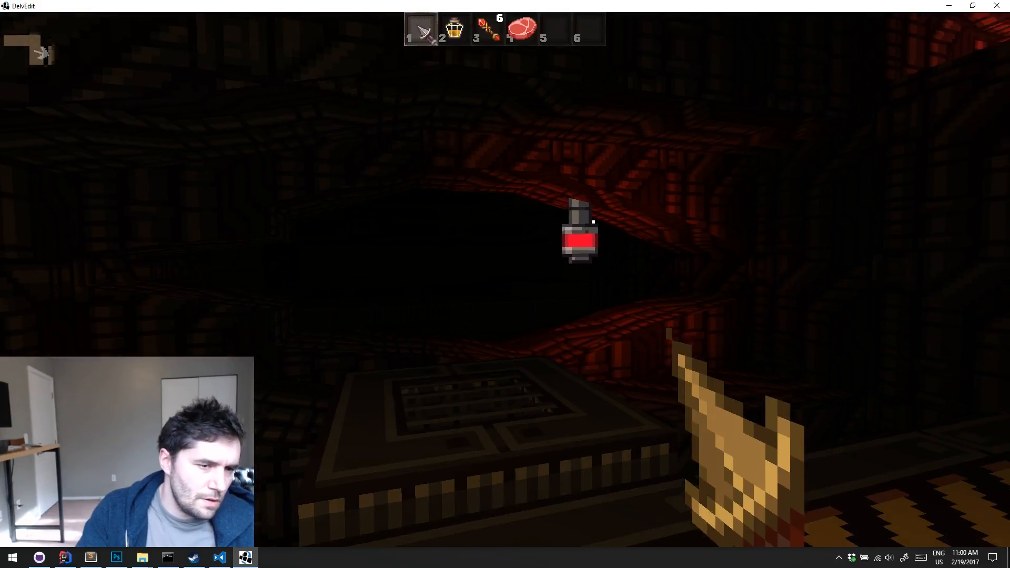
pyautogui.press('p')
# Set the lamp sprite's fullbrite option back to false
pyautogui.click(621, 289)
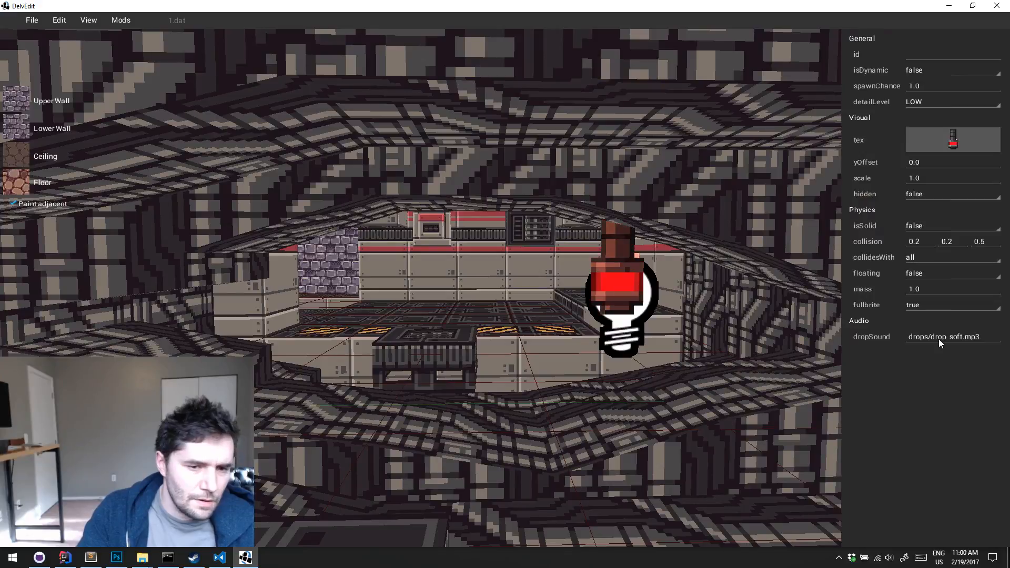
pyautogui.click(930, 304)
pyautogui.click(933, 336)
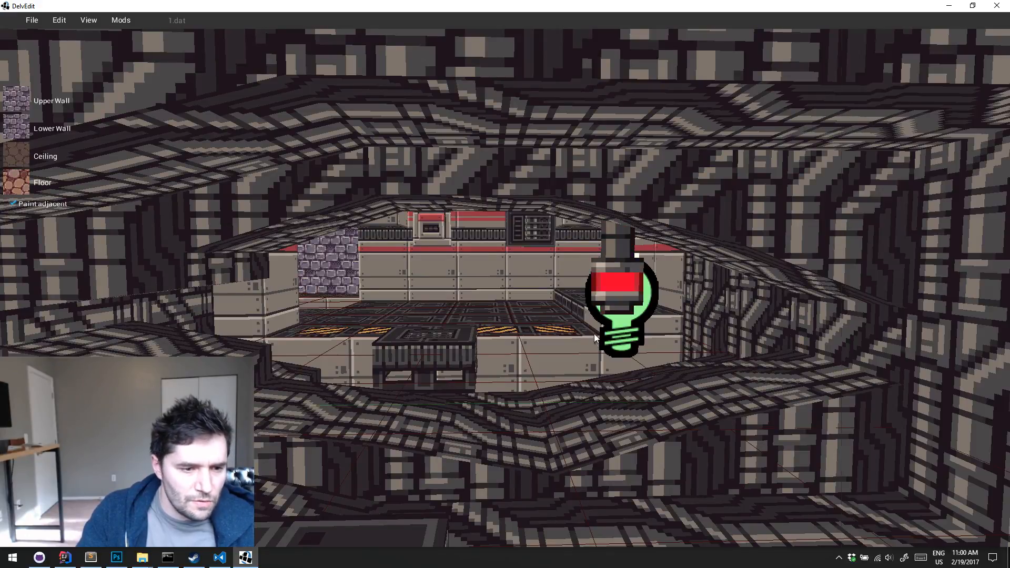
# Darken the light at the hanging lamp by setting its colour's red value to 128
pyautogui.click(619, 339)
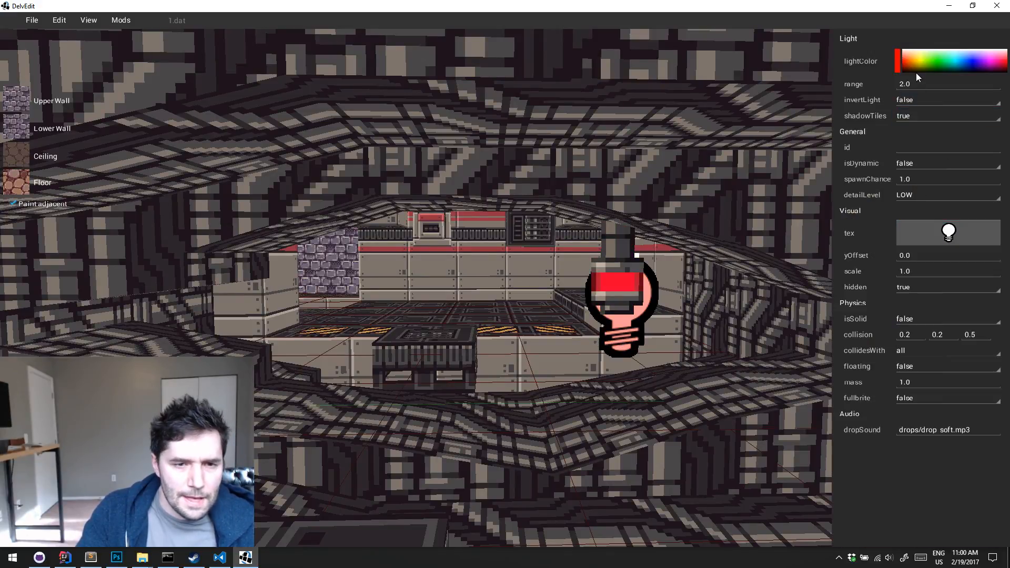
pyautogui.click(896, 61)
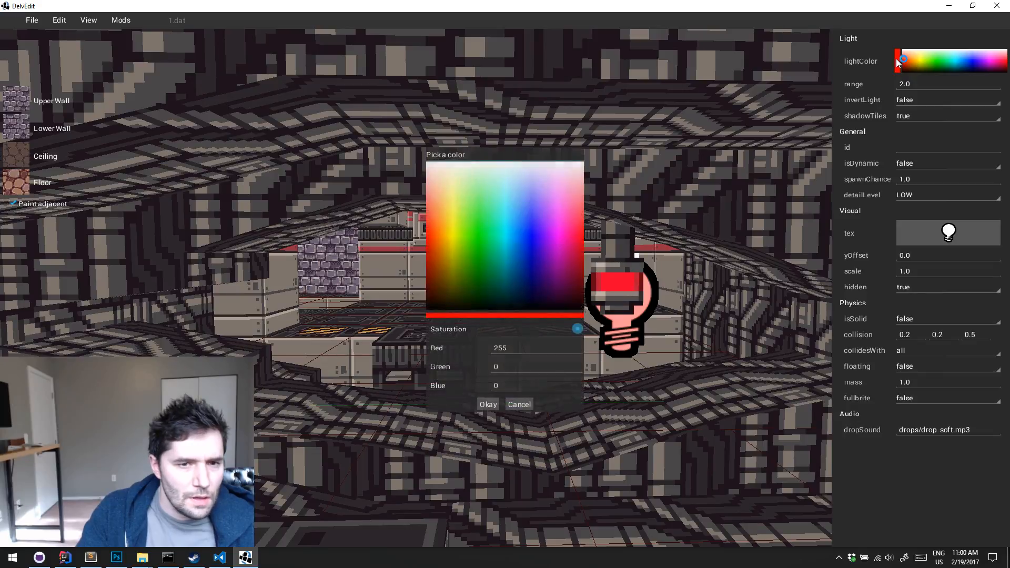
pyautogui.doubleClick(524, 349)
pyautogui.write('128')
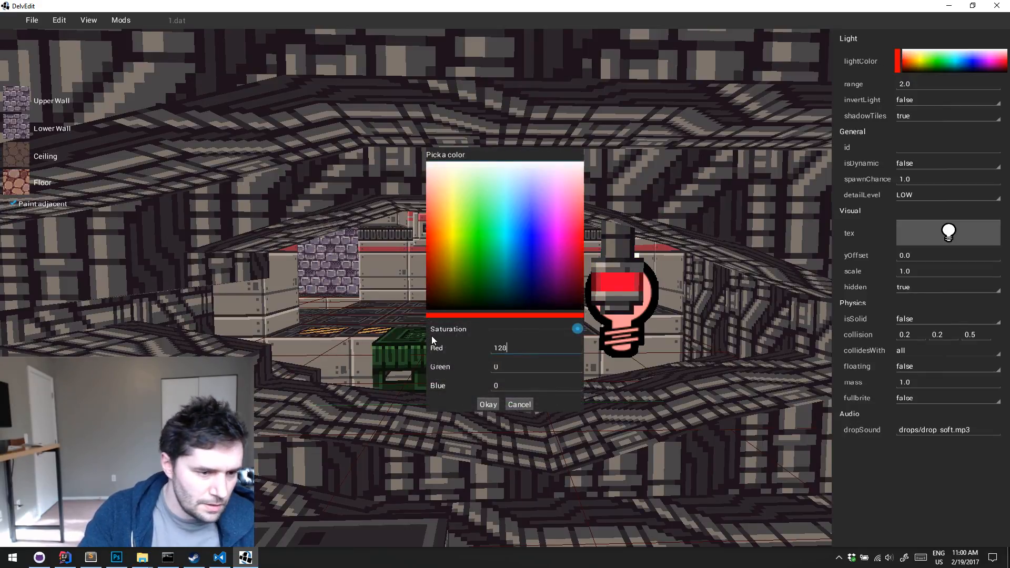
pyautogui.click(489, 404)
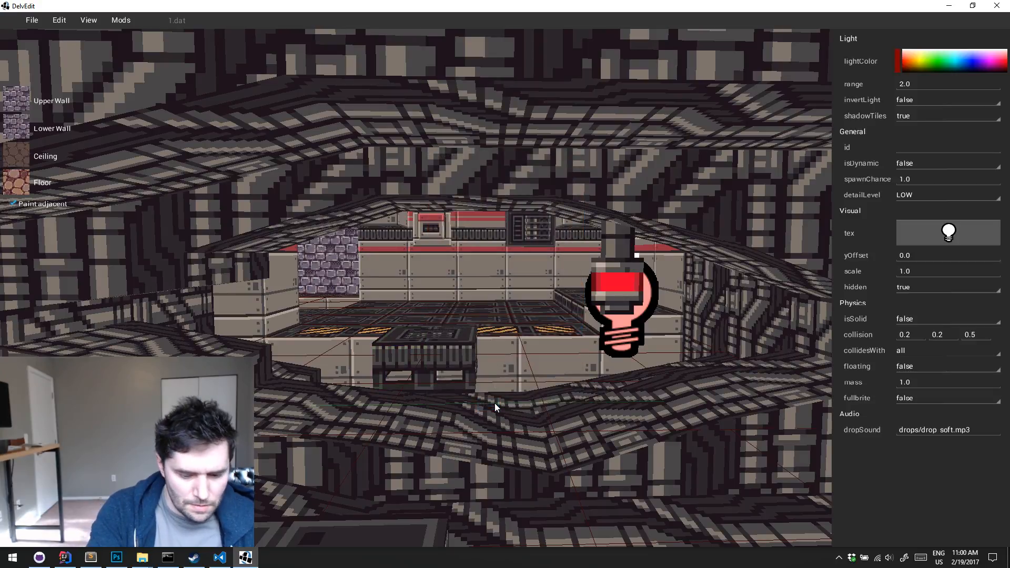
# Play-test the level to examine the dimmed red light around the hanging lamp
pyautogui.press('p')
pyautogui.press('w')
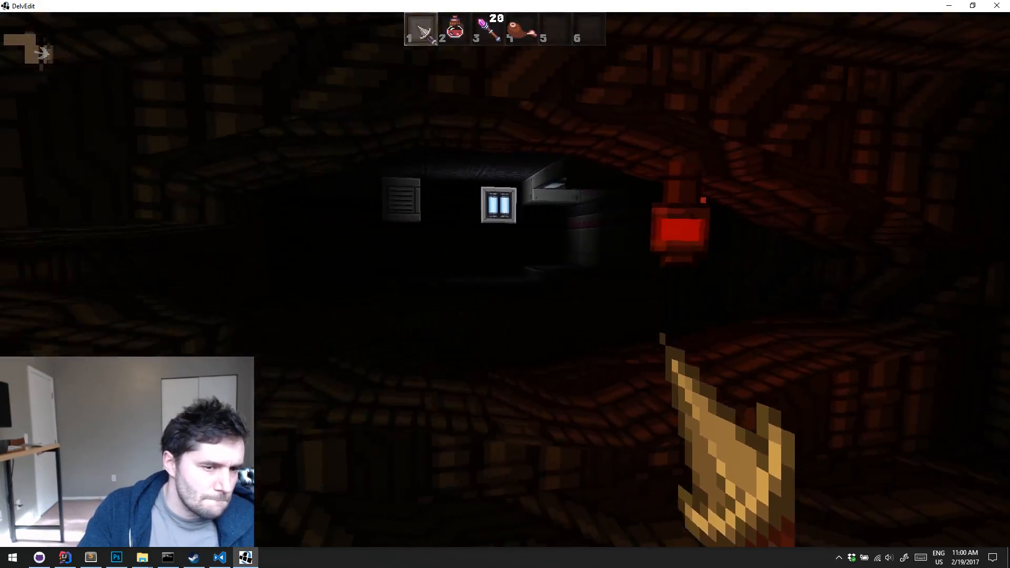
pyautogui.press('Escape')
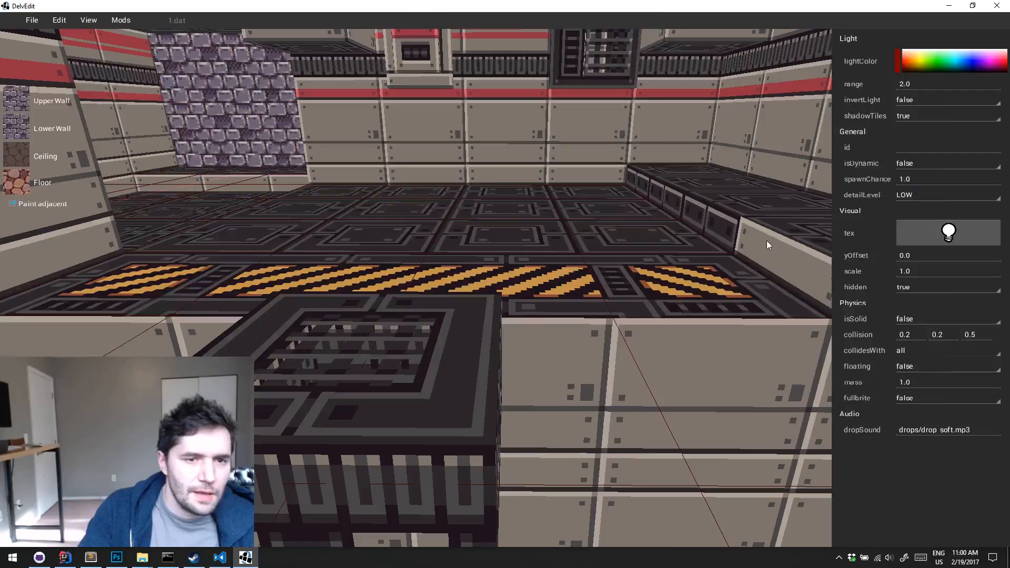
# Close DelvEdit, switch to Visual Studio Code, set the Hanging Light's lightColor red value to 0.75 in info.dat and save the file
pyautogui.click(997, 6)
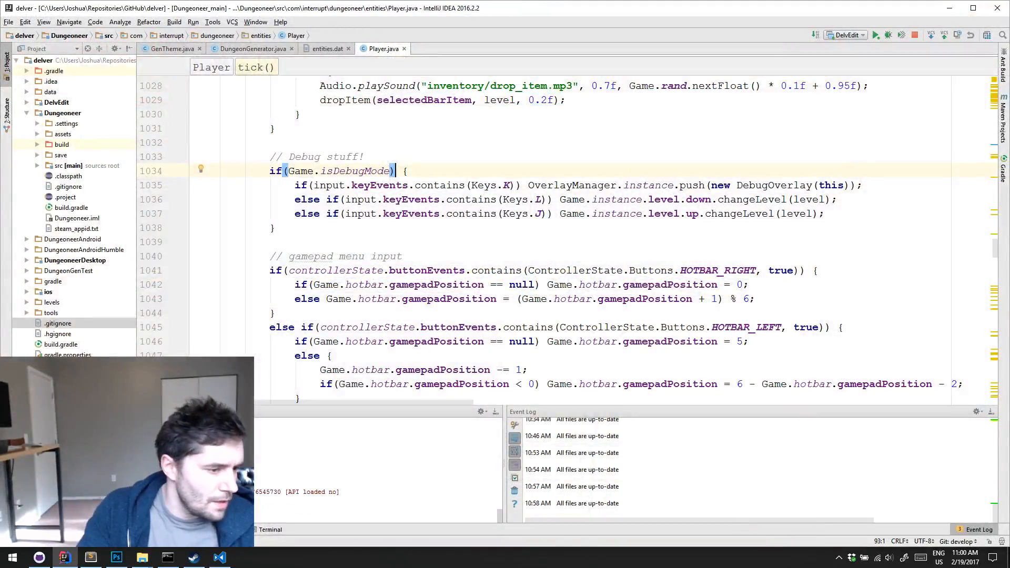
pyautogui.click(220, 558)
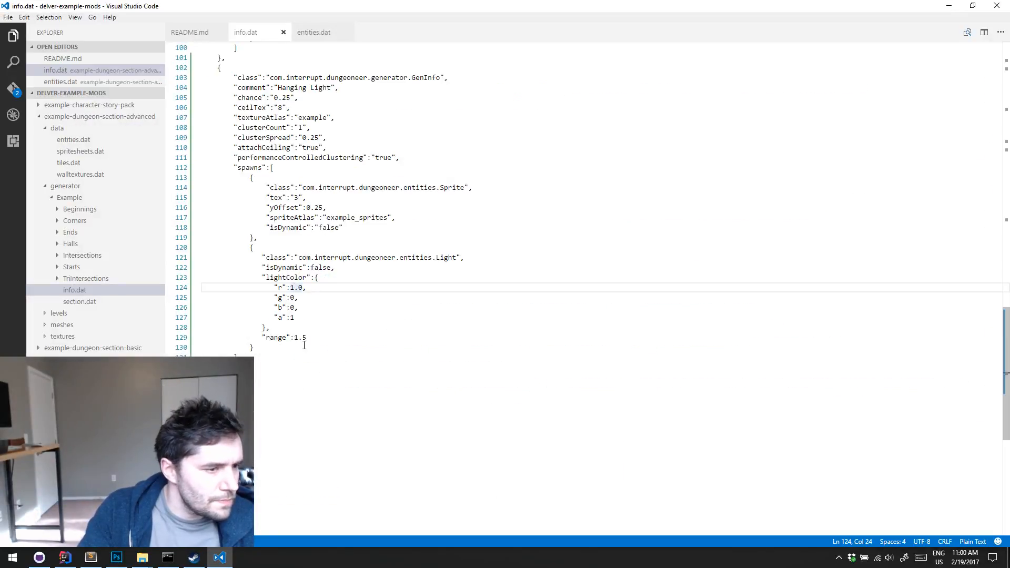
pyautogui.click(291, 288)
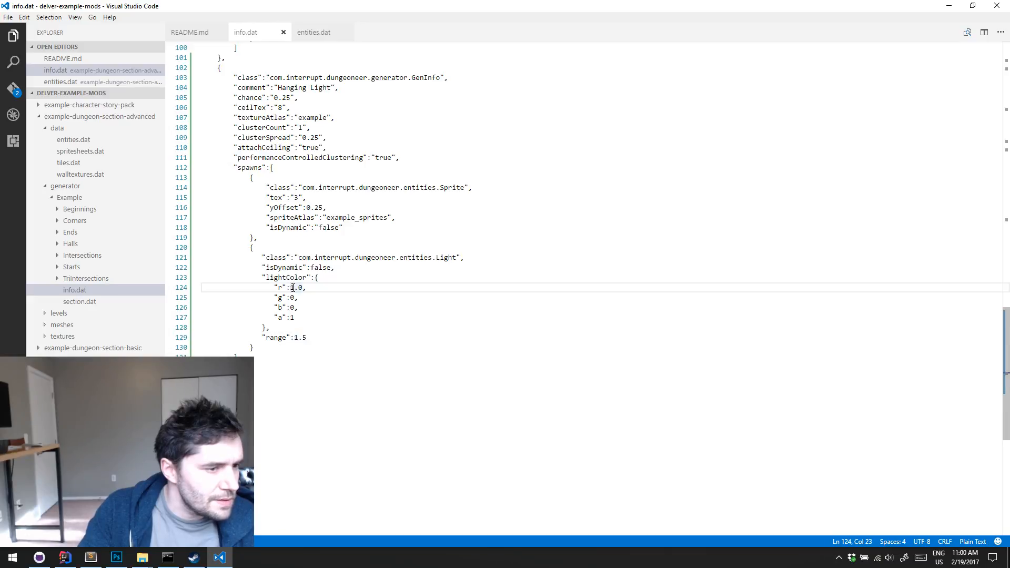
pyautogui.moveTo(292, 288); pyautogui.dragTo(301, 287)
pyautogui.write('0.')
pyautogui.write('75')
pyautogui.hotkey('ctrl', 's')
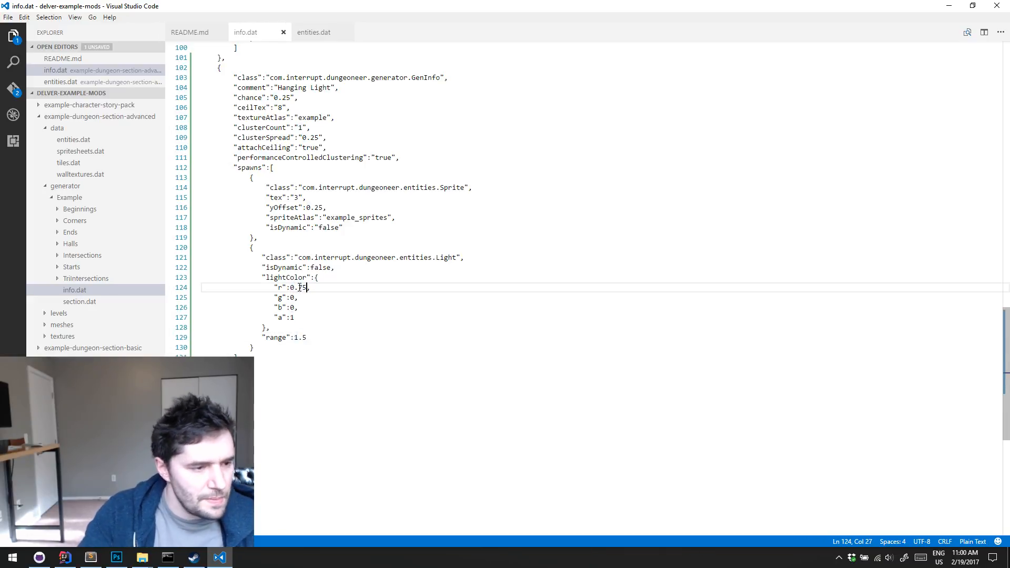
# Bring up the two File Explorer windows and open example-dungeon-section-advanced's generator/Example folder in both the repository and the game's mods folder
pyautogui.click(948, 8)
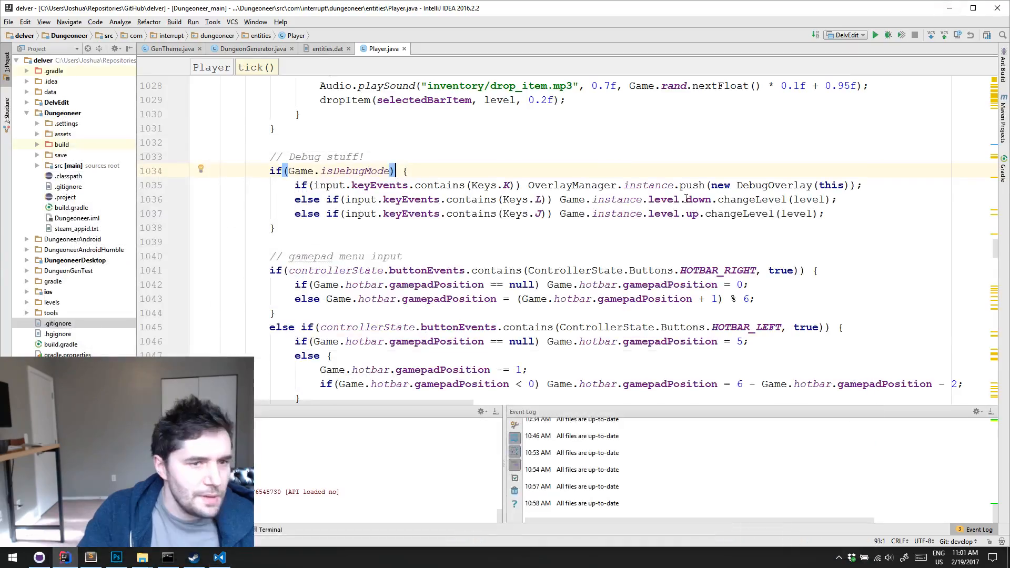
pyautogui.click(950, 8)
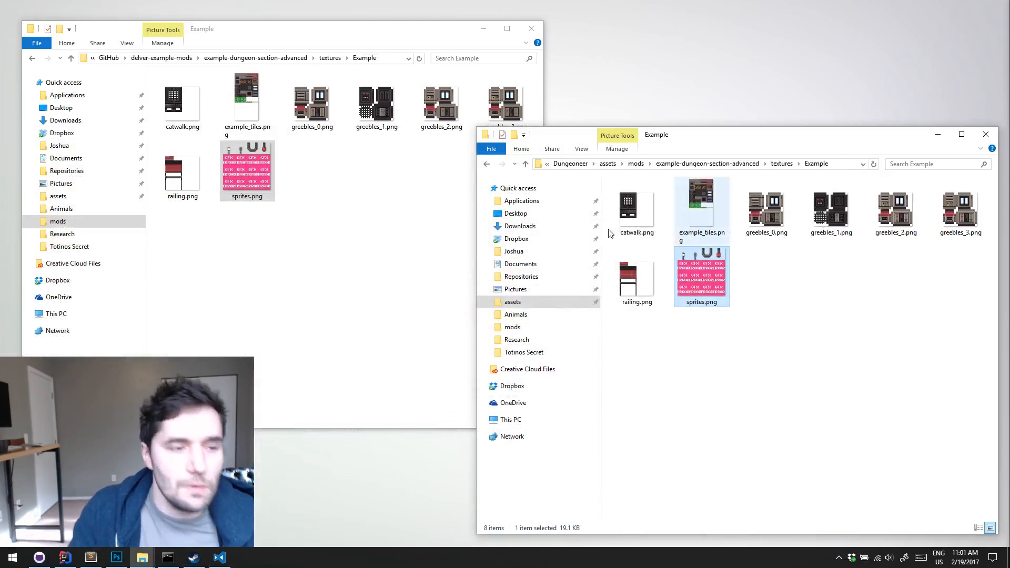
pyautogui.click(283, 60)
pyautogui.click(688, 165)
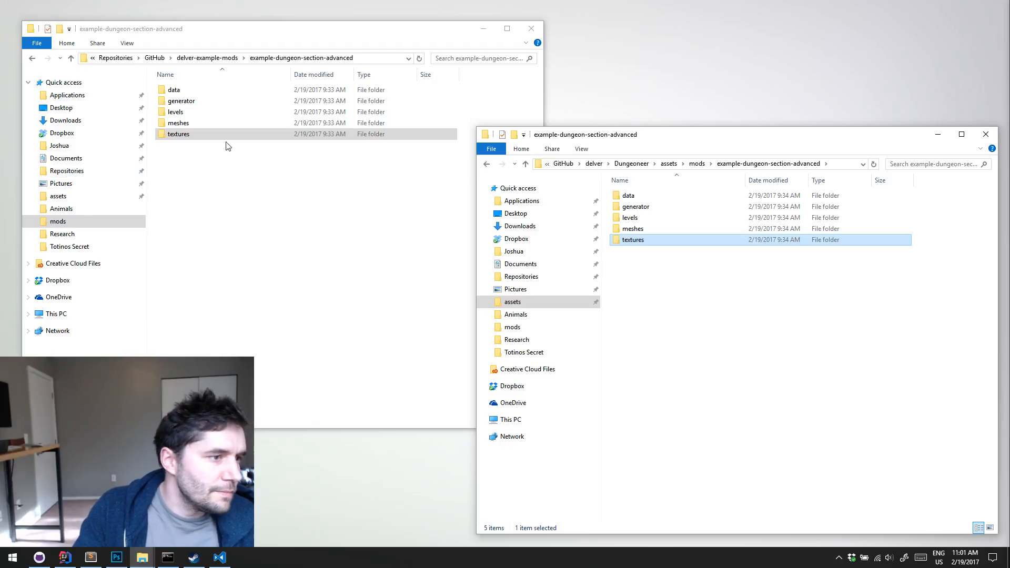
pyautogui.doubleClick(198, 101)
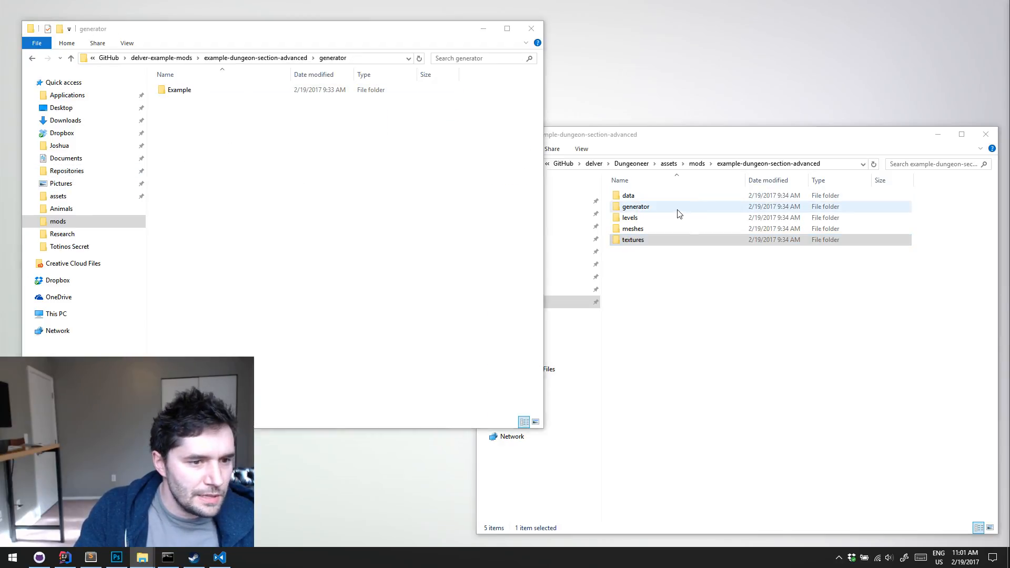
pyautogui.doubleClick(678, 209)
pyautogui.doubleClick(185, 90)
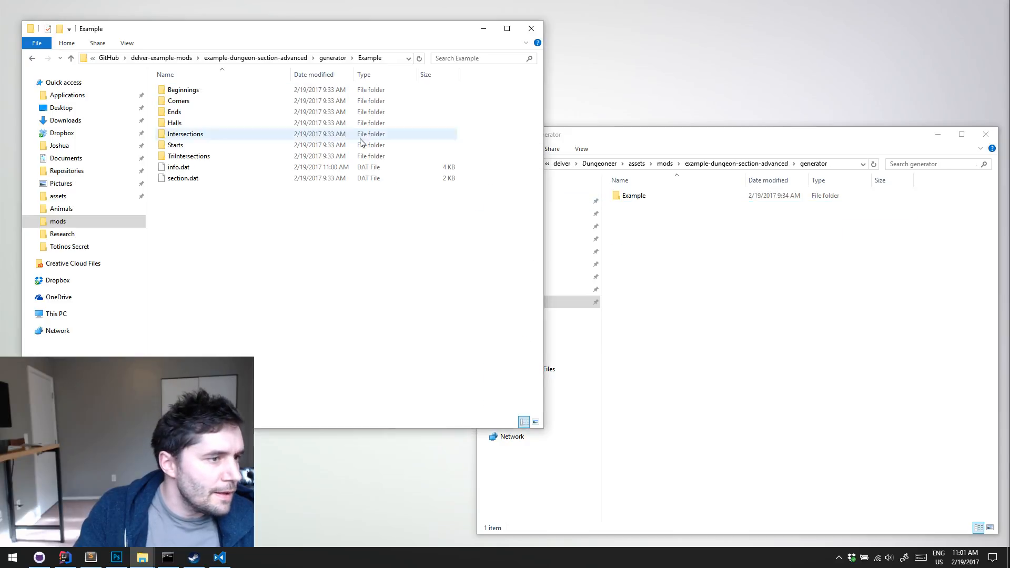
pyautogui.doubleClick(635, 196)
# Copy info.dat from the repository's Example folder into the game's mods folder, replacing the existing file
pyautogui.click(201, 179)
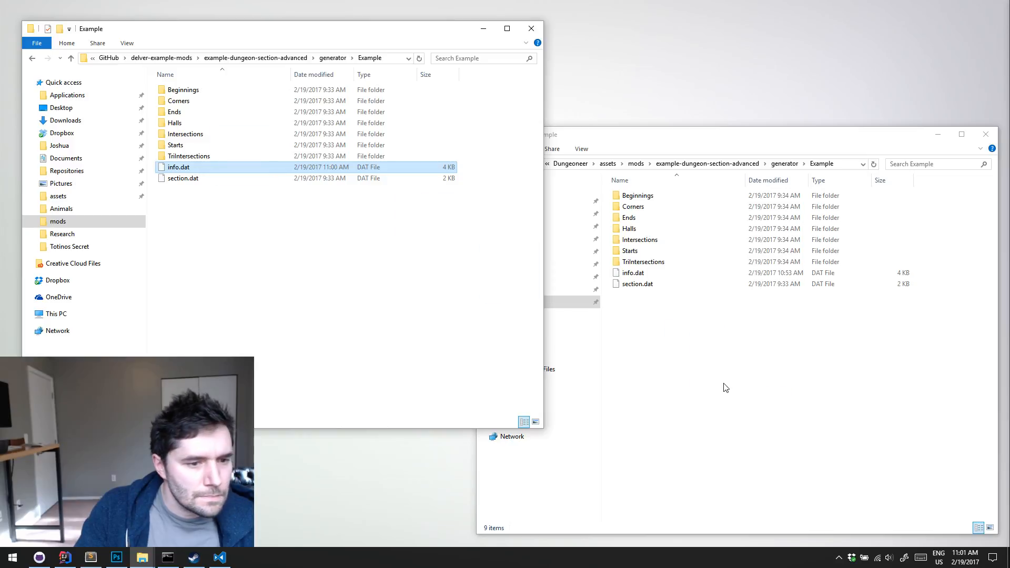
pyautogui.moveTo(726, 388); pyautogui.dragTo(726, 388, button='right')
pyautogui.click(755, 412)
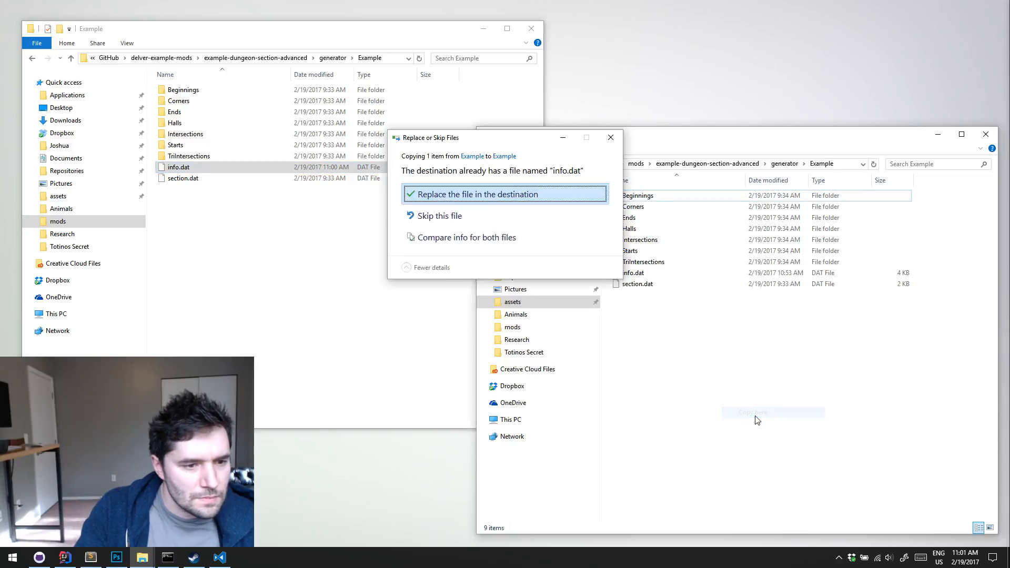
pyautogui.click(486, 194)
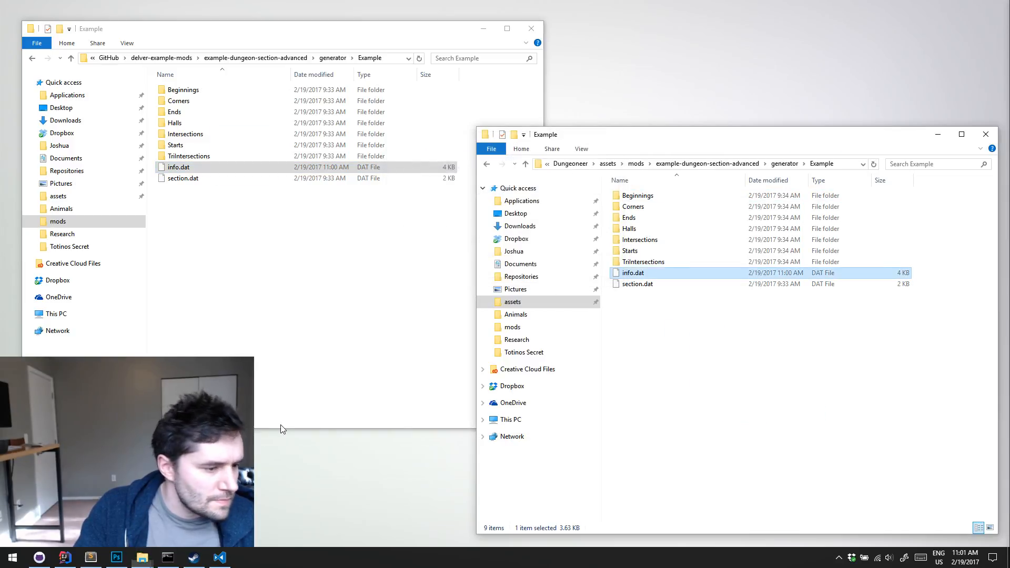
# Switch to IntelliJ IDEA and run the Delver game configuration instead of DelvEdit
pyautogui.click(219, 561)
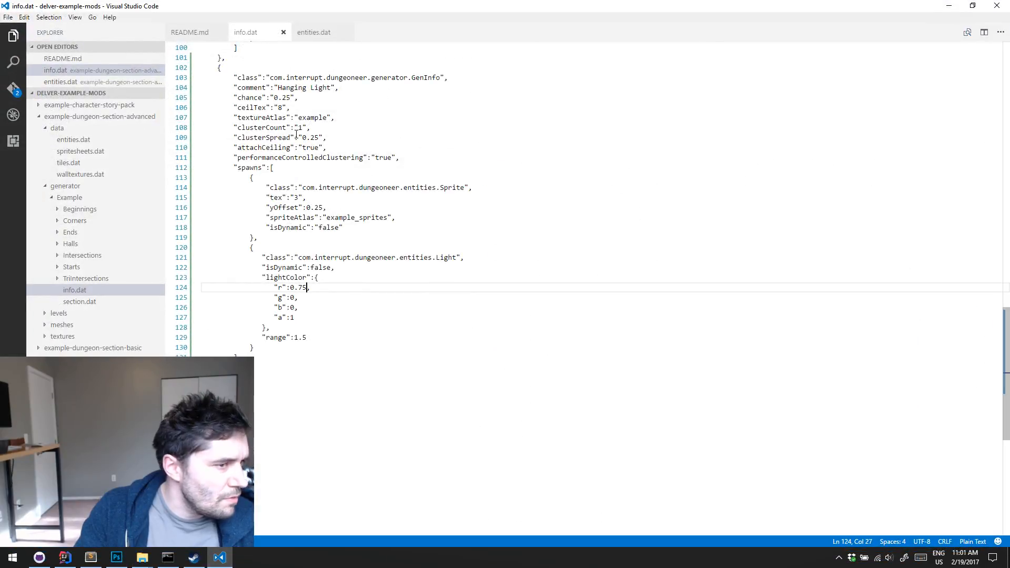
pyautogui.scroll(2, 321, 134)
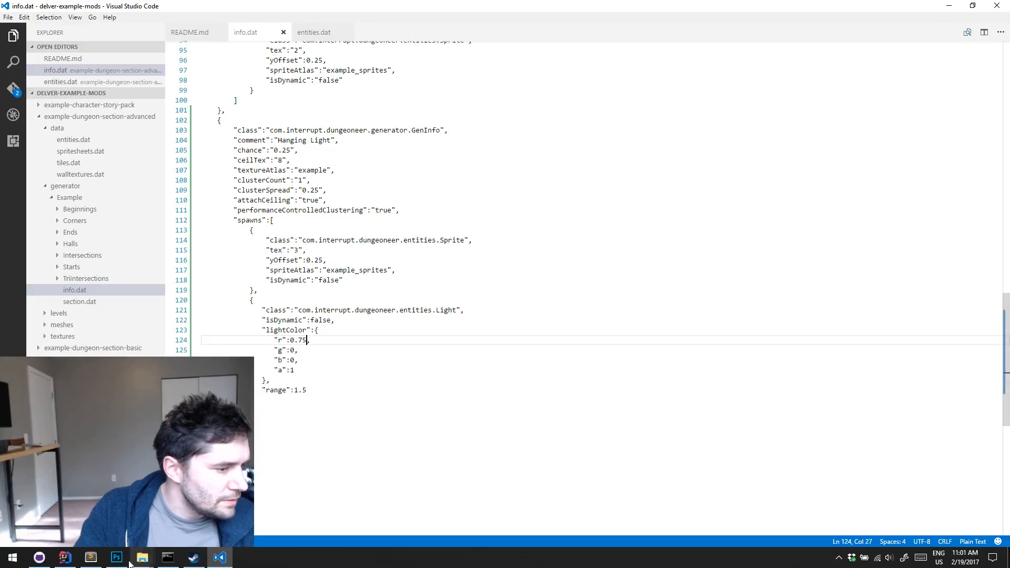
pyautogui.click(65, 562)
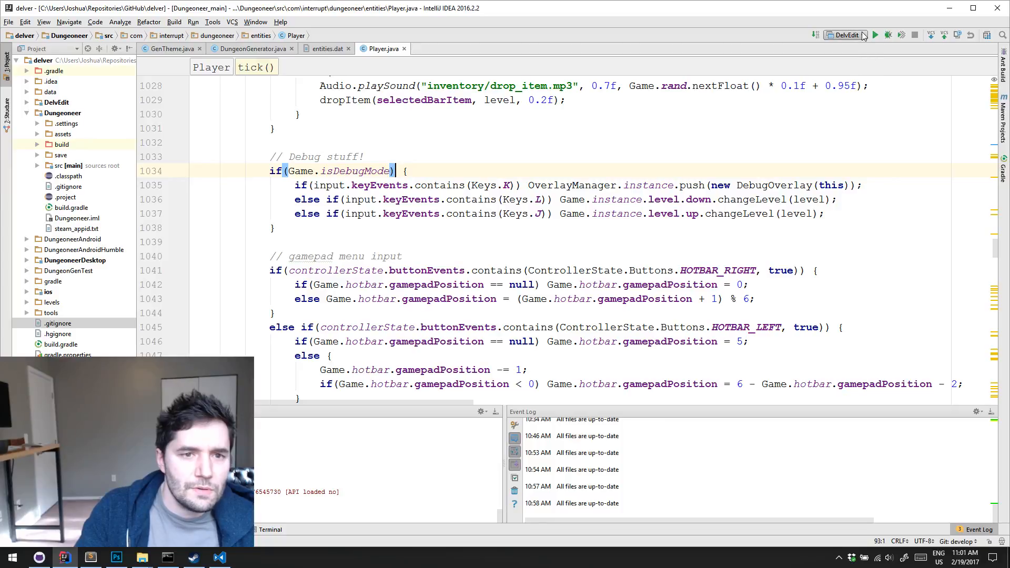
pyautogui.click(864, 36)
pyautogui.click(869, 75)
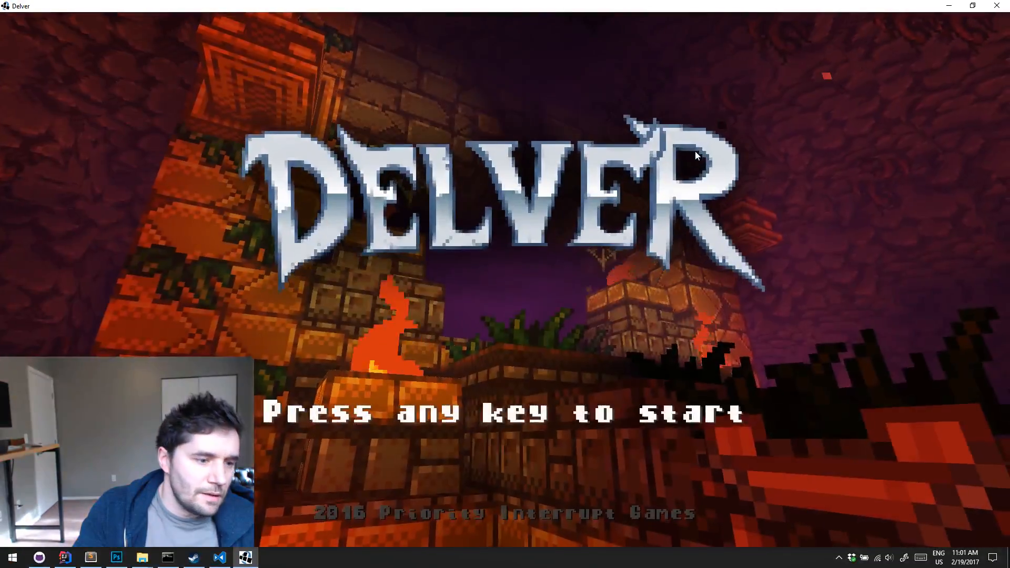
# Erase the save in slot 1 and start a new game in that slot
pyautogui.click(696, 151)
pyautogui.click(383, 136)
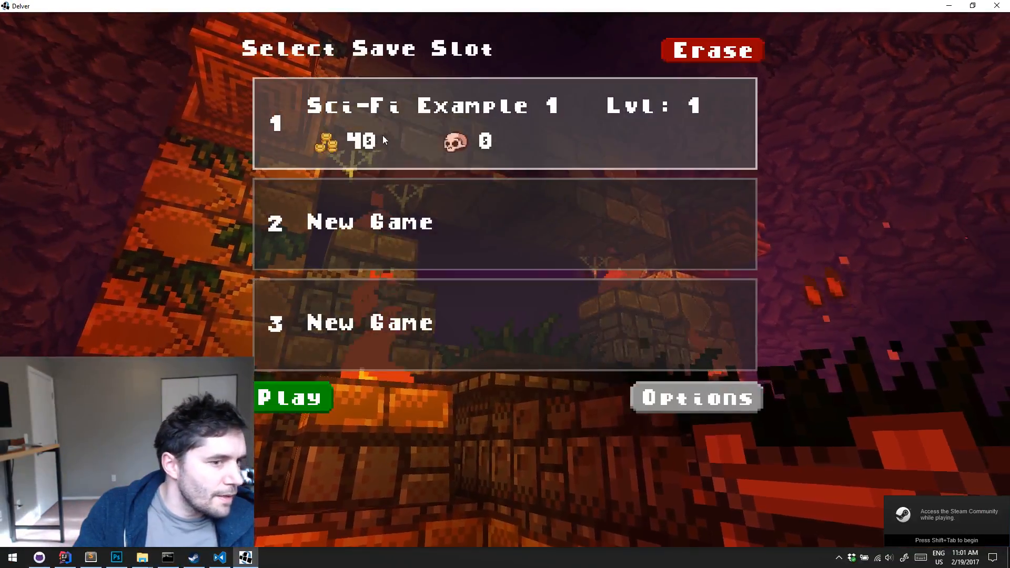
pyautogui.click(714, 51)
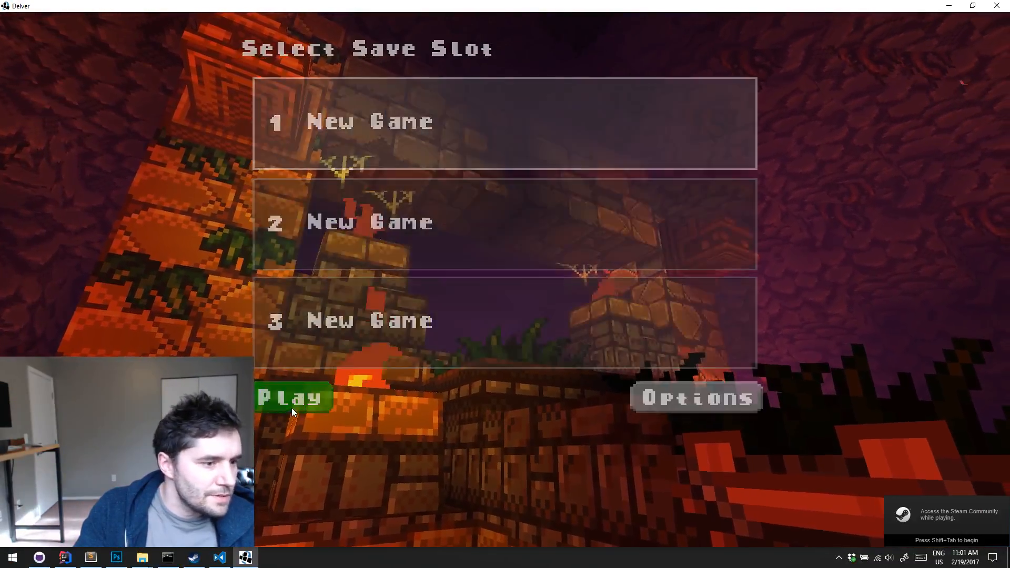
pyautogui.click(291, 408)
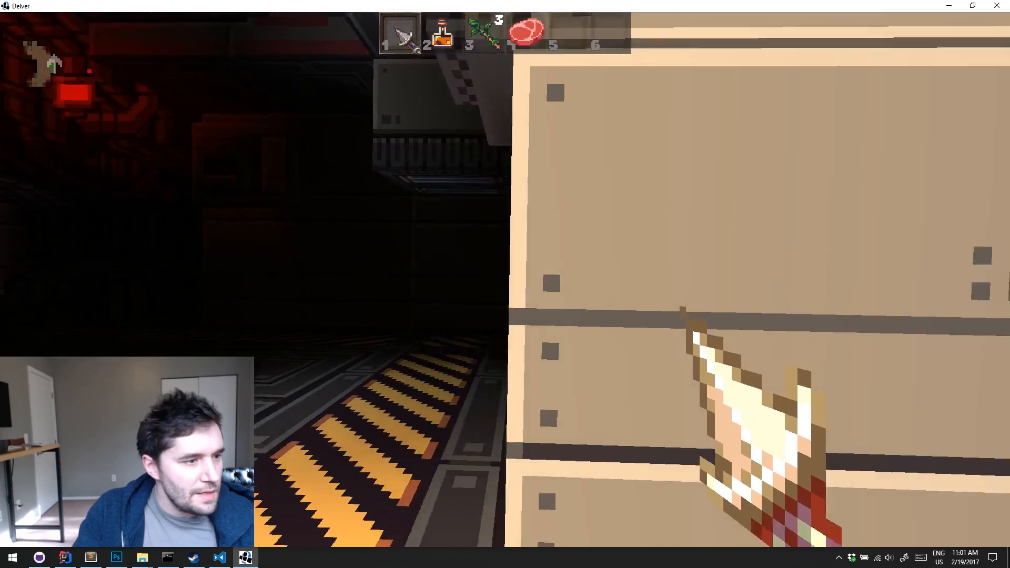
# Walk through the first rooms of the generated level to examine the hanging lamps and their red light
pyautogui.press('w')
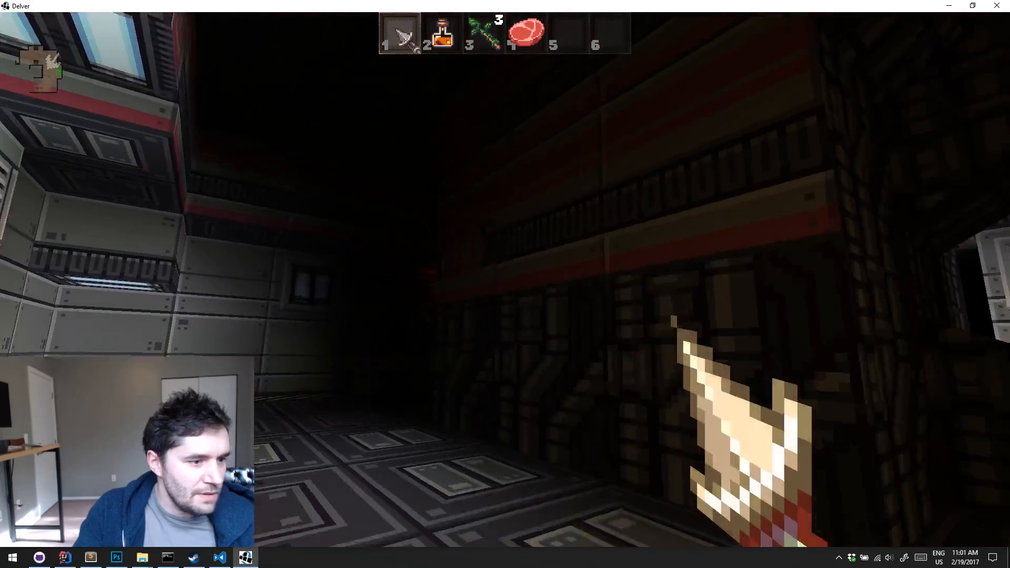
pyautogui.press('w')
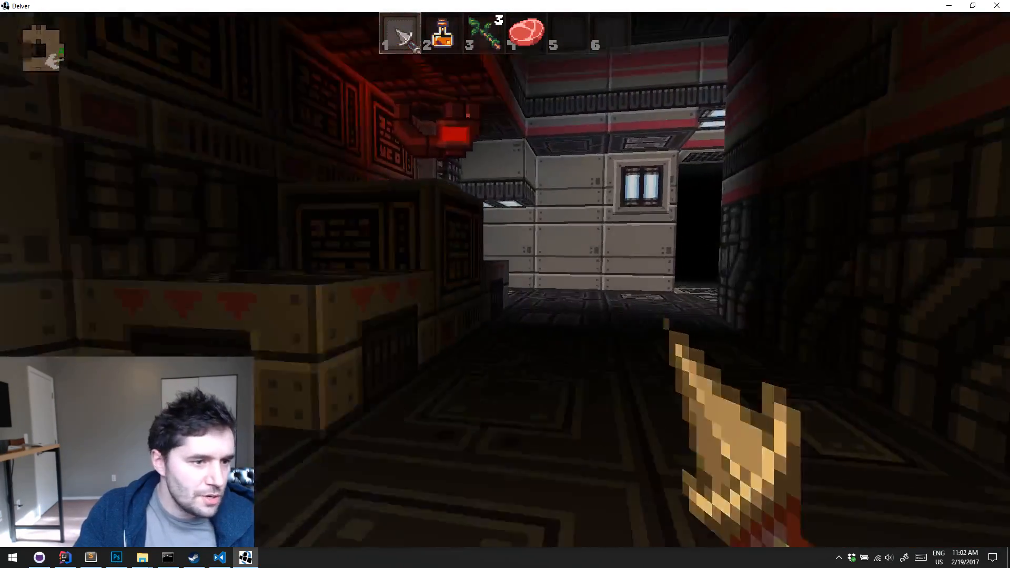
pyautogui.press('w')
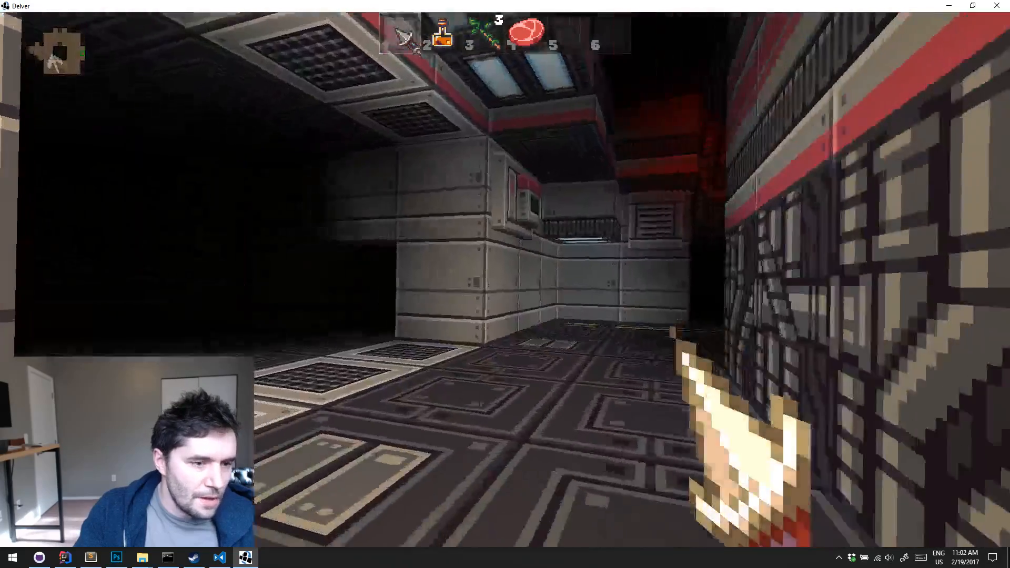
pyautogui.press('w')
# Spawn a Scroll of Haste through the debug options, pick it up and use it
pyautogui.press('k')
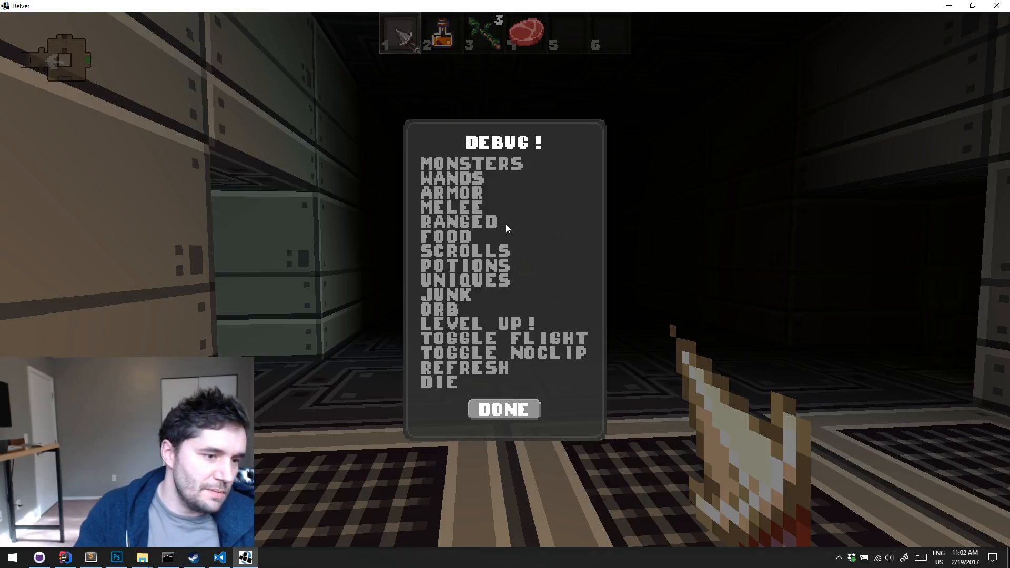
pyautogui.click(477, 254)
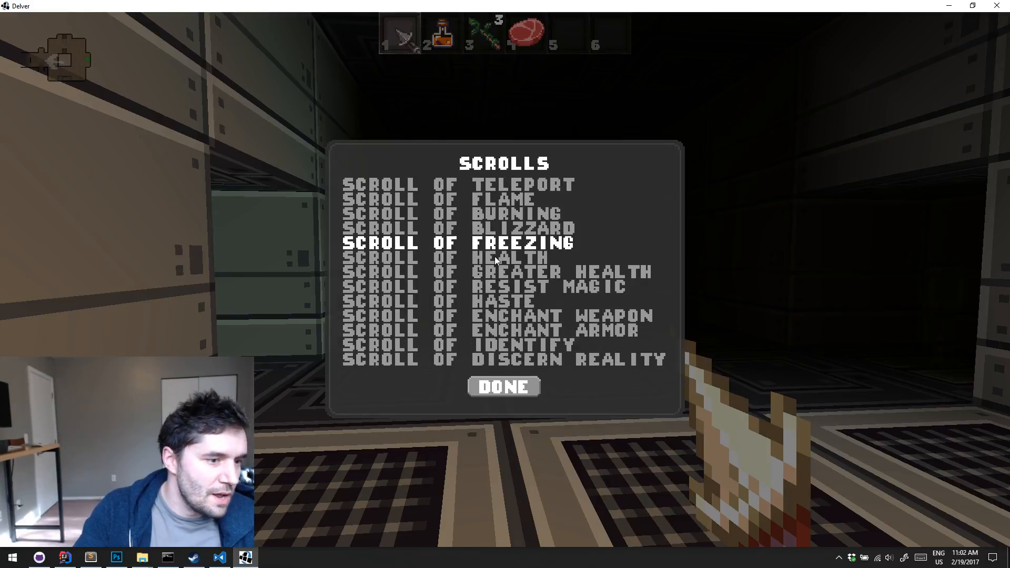
pyautogui.click(478, 304)
pyautogui.press('e')
pyautogui.press('w')
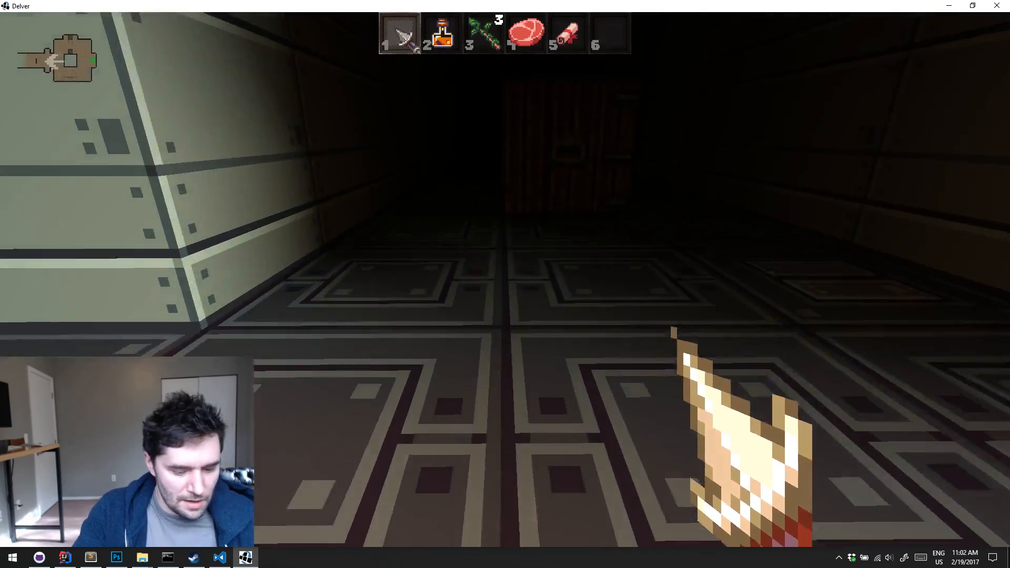
pyautogui.press('5')
# Run through the generated hallways and intersections to inspect their lighting and detail
pyautogui.press('w')
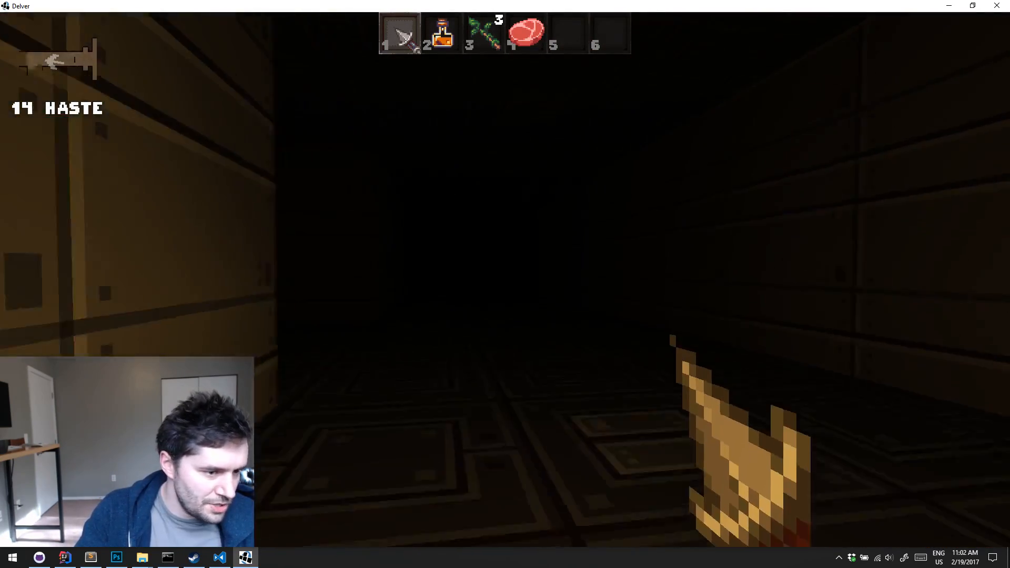
pyautogui.press('w')
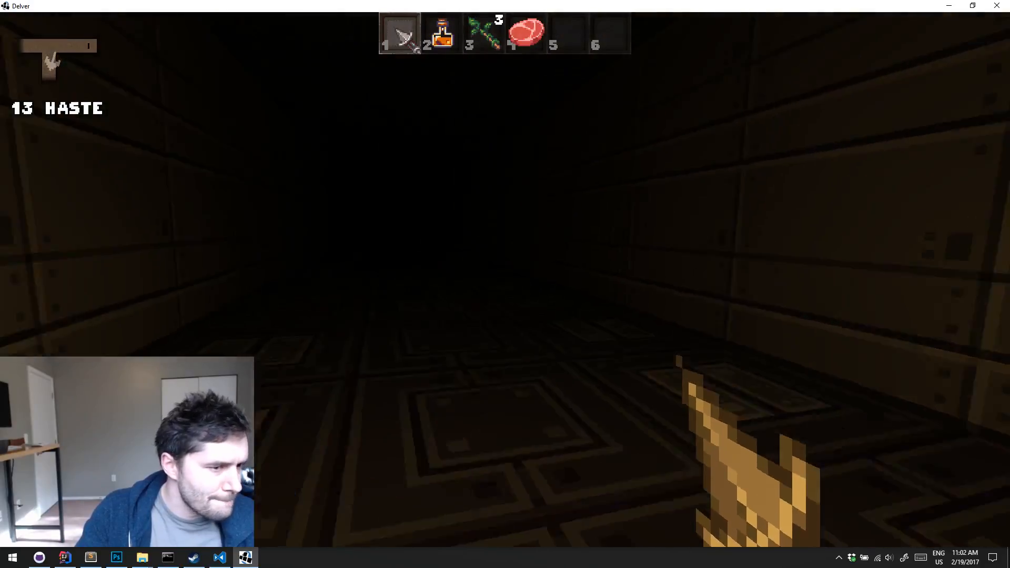
pyautogui.press('w')
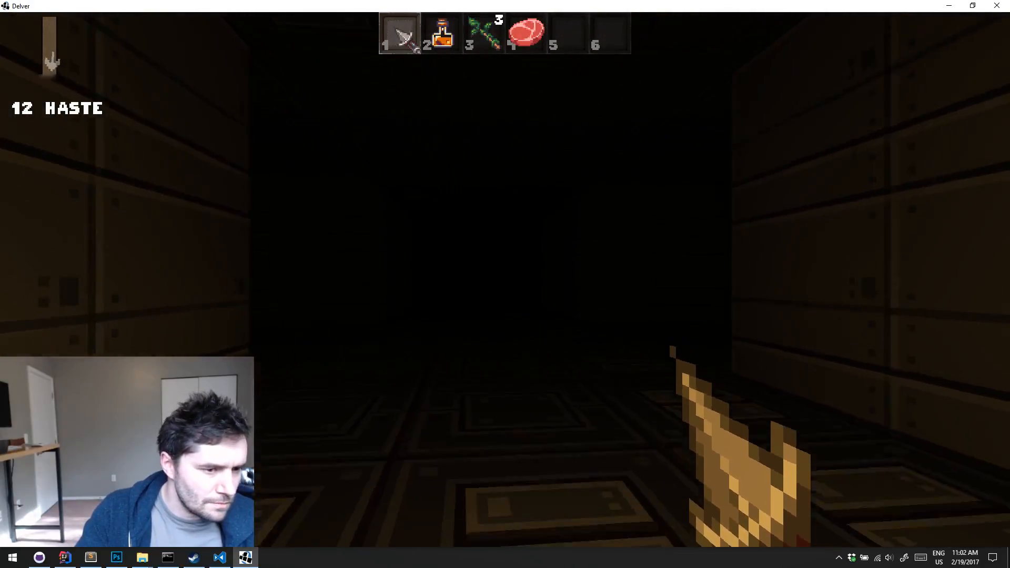
pyautogui.press('w')
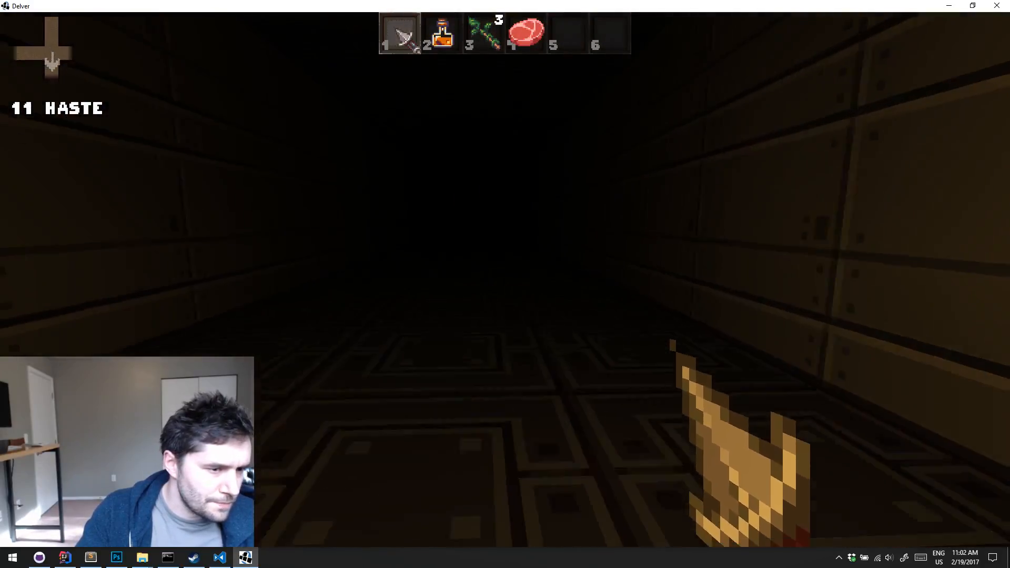
pyautogui.press('w')
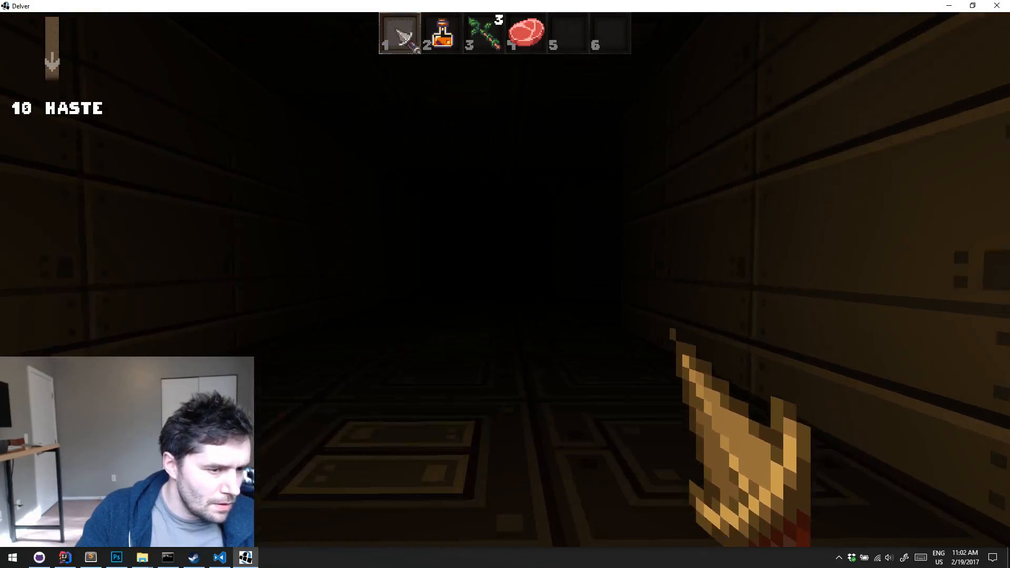
pyautogui.press('w')
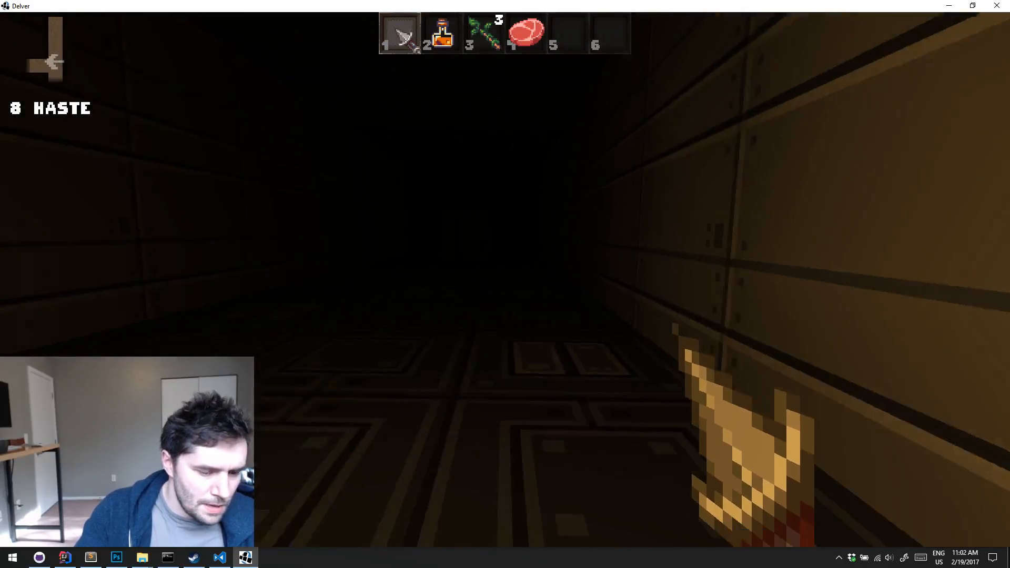
# Spawn a Scroll of Discern Reality through the debug options, pick it up and use it, and view the level map
pyautogui.press('`')
pyautogui.click(463, 252)
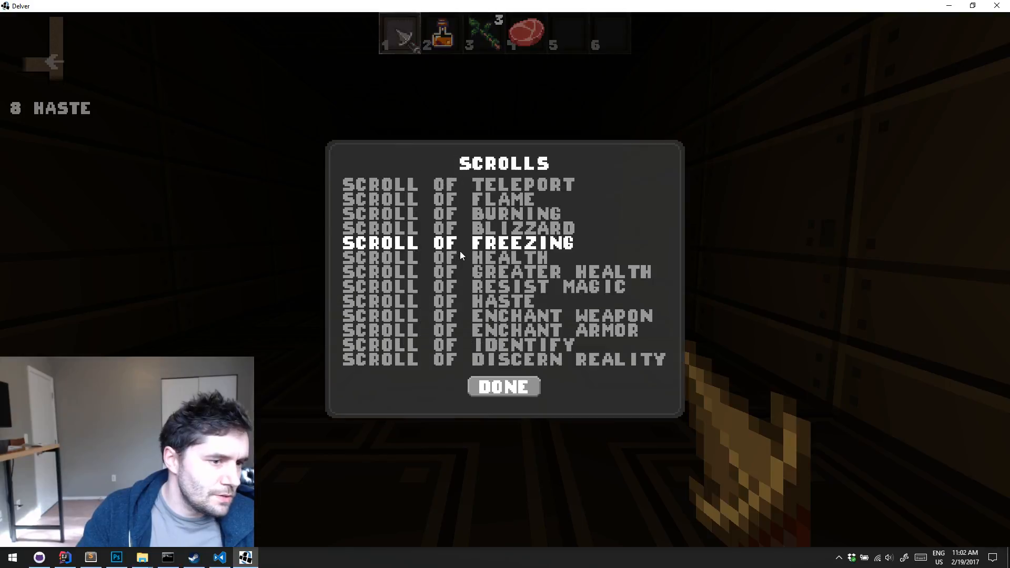
pyautogui.click(444, 360)
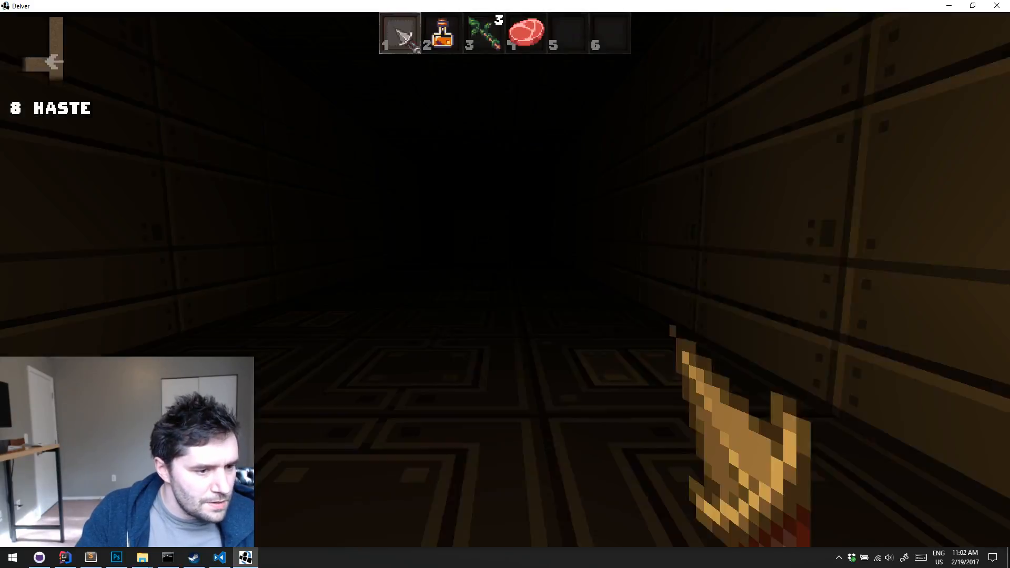
pyautogui.press('e')
pyautogui.press('5')
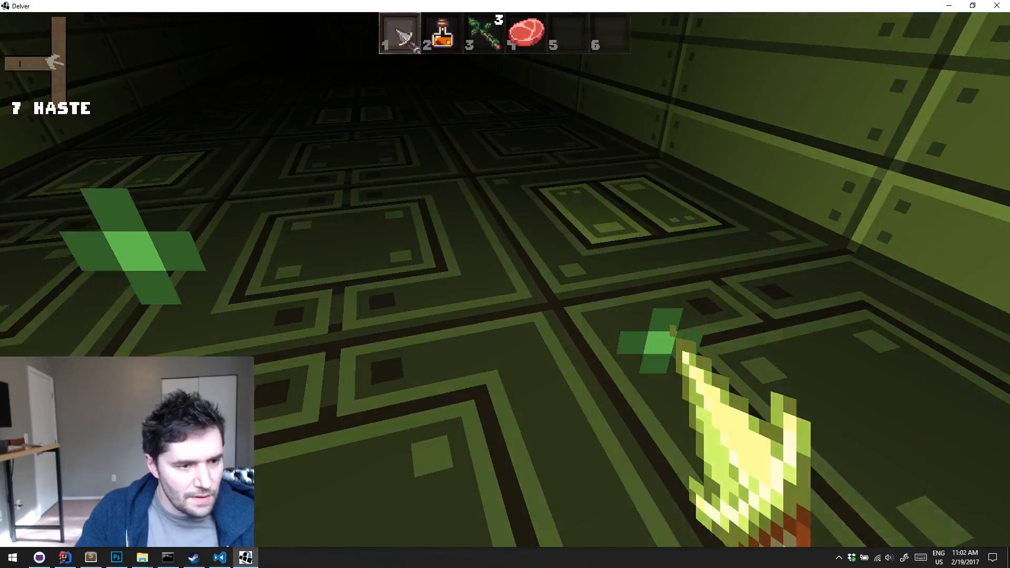
pyautogui.press('m')
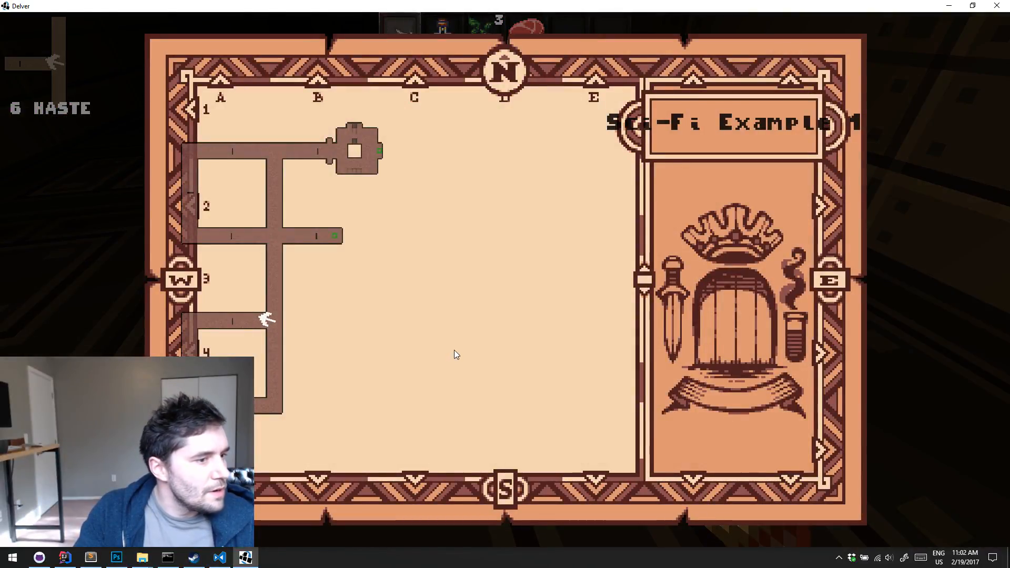
# Close the level map, quit the current run and start a new game from the first save slot
pyautogui.press('m')
pyautogui.press('Escape')
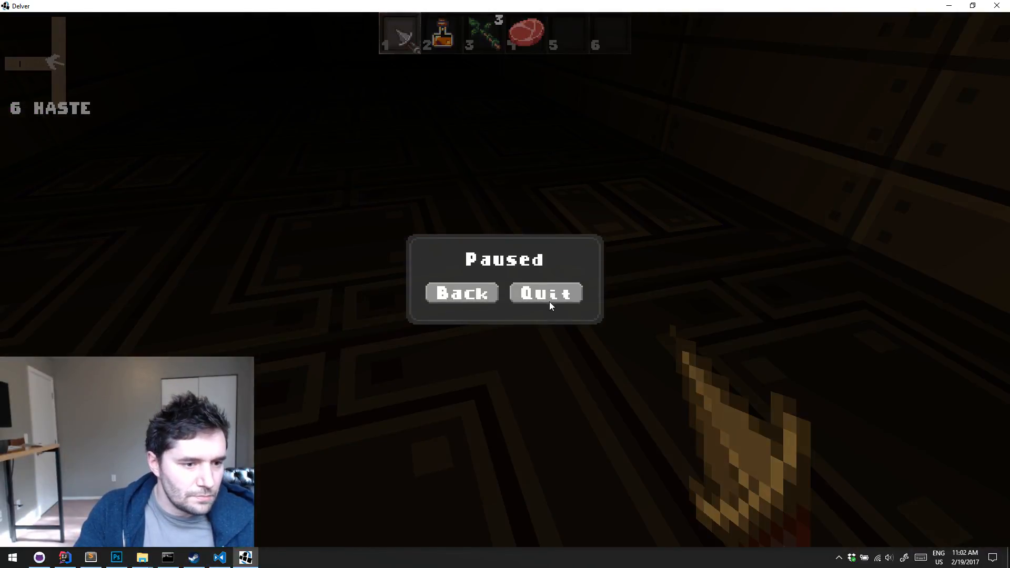
pyautogui.click(550, 302)
pyautogui.click(469, 115)
pyautogui.click(729, 54)
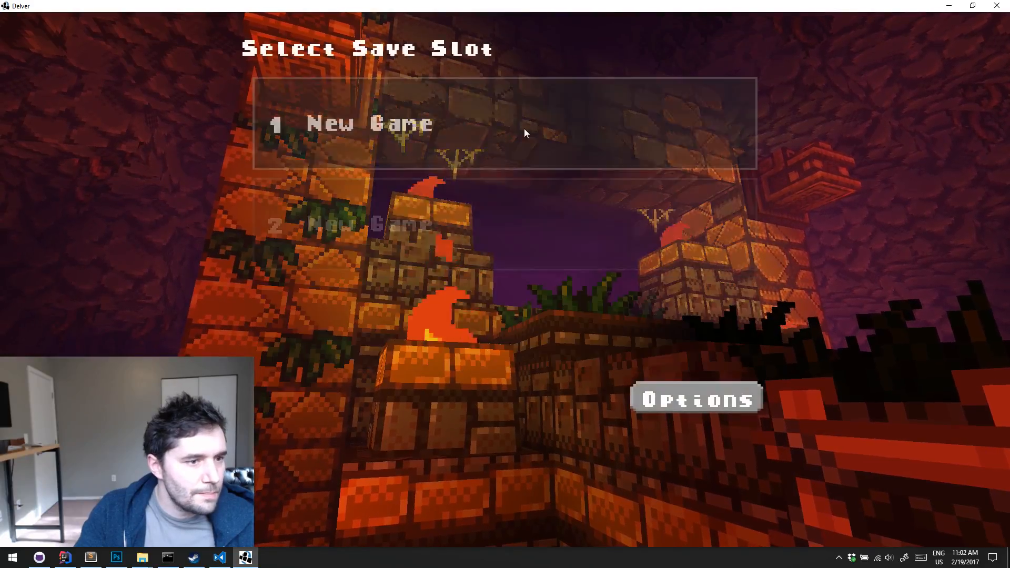
pyautogui.click(277, 386)
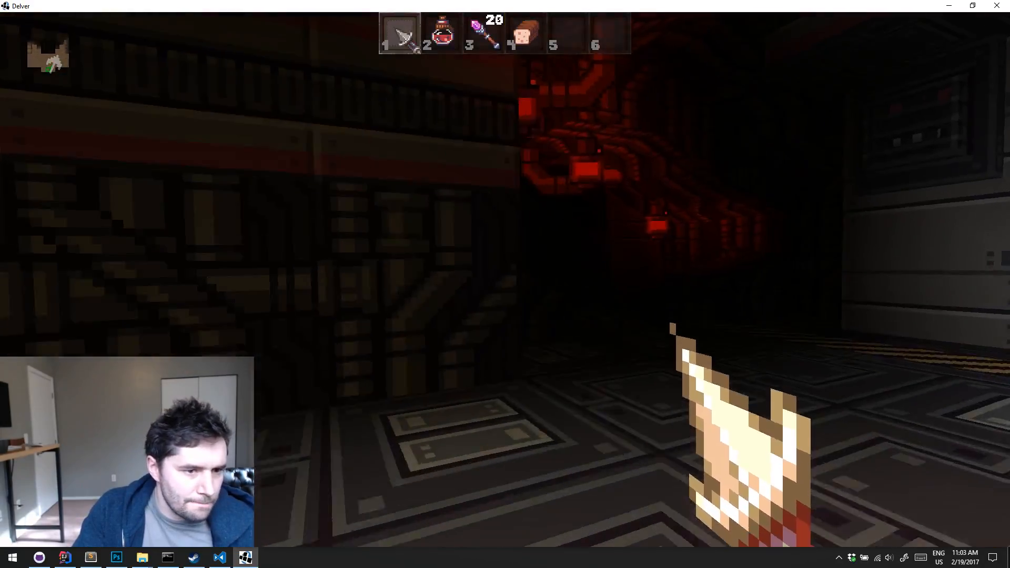
# Walk around the starting room and its pipe tunnel to examine the red hanging lamps and wall detail
pyautogui.press('w')
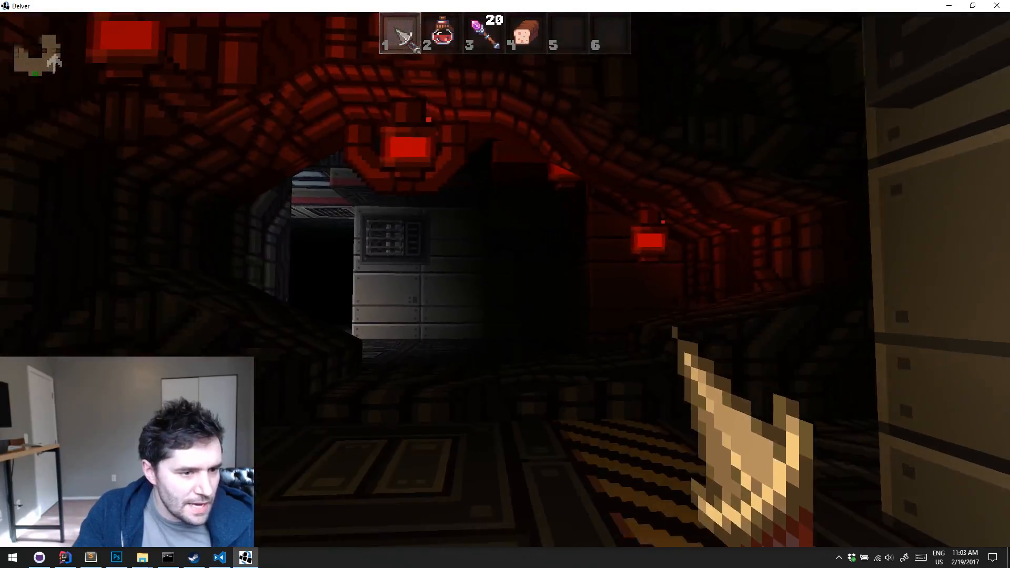
pyautogui.press('w')
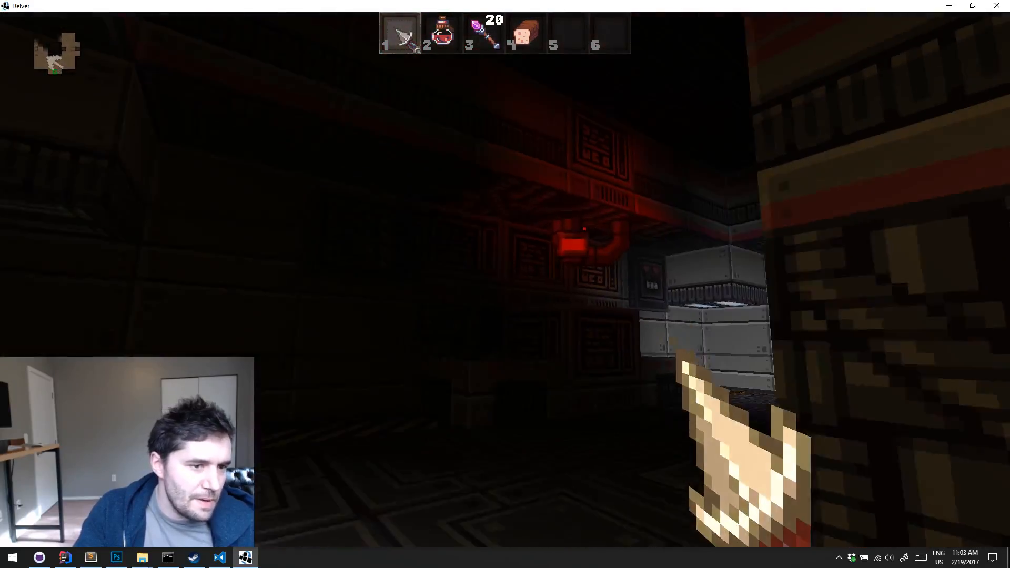
pyautogui.press('w')
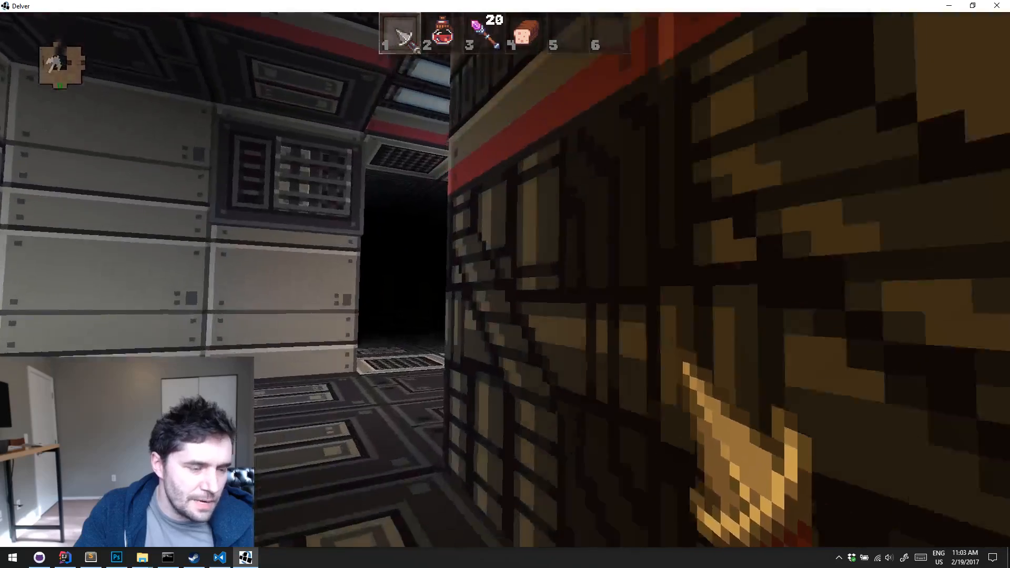
pyautogui.press('w')
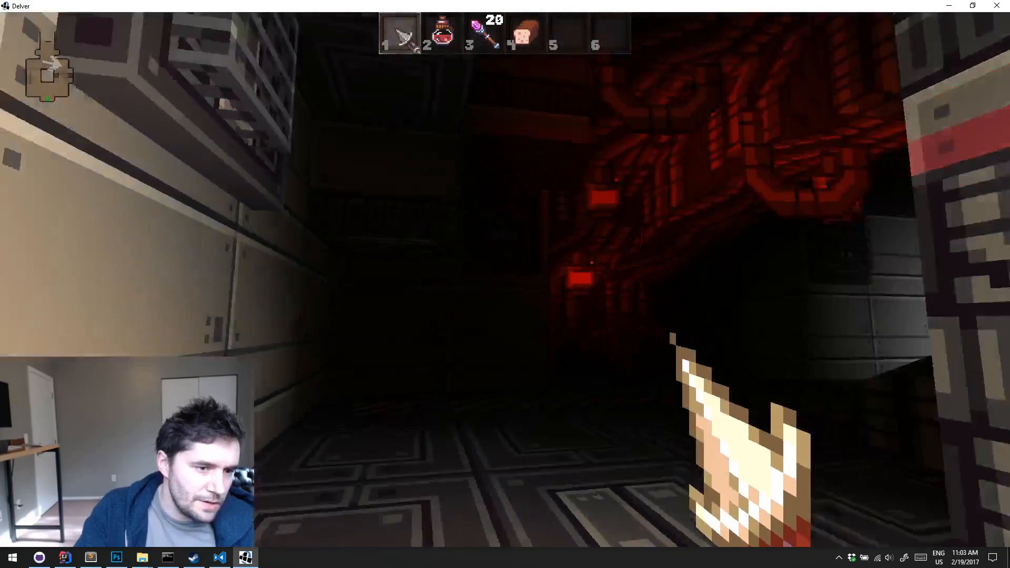
pyautogui.press('w')
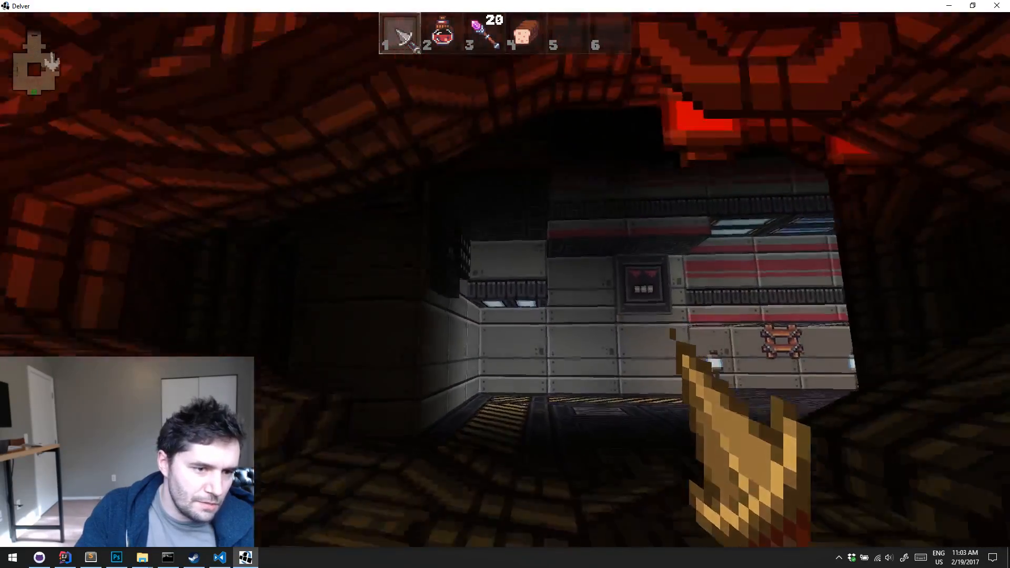
pyautogui.press('s')
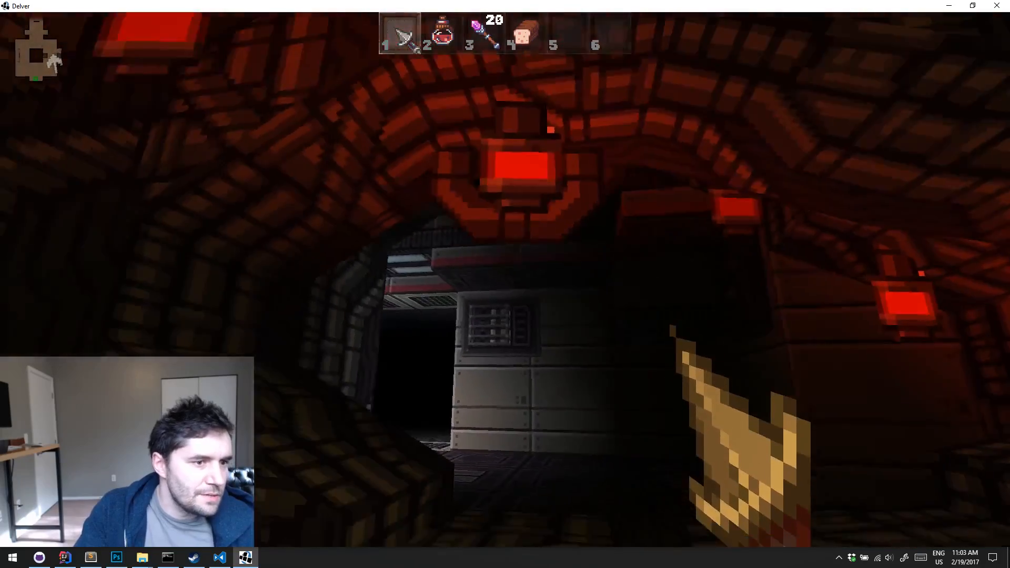
pyautogui.press('w')
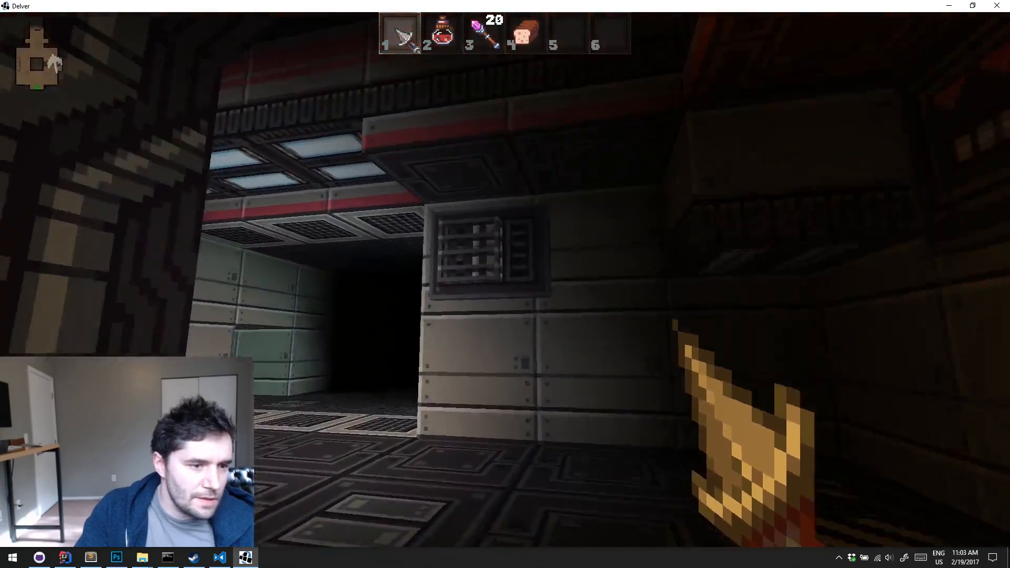
pyautogui.press('w')
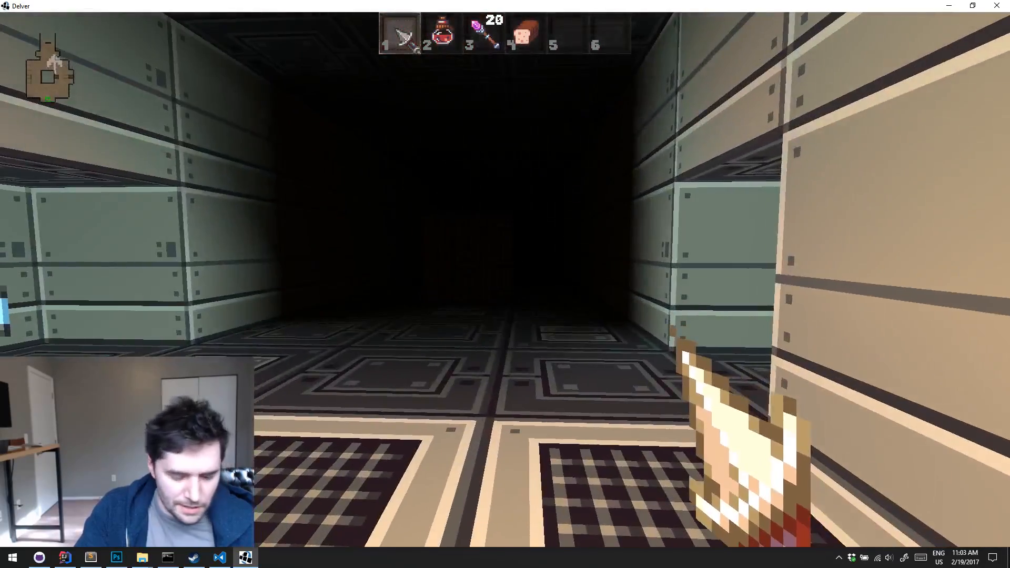
# Spawn a Scroll of Discern Reality through the debug options, pick it up and use it
pyautogui.press('k')
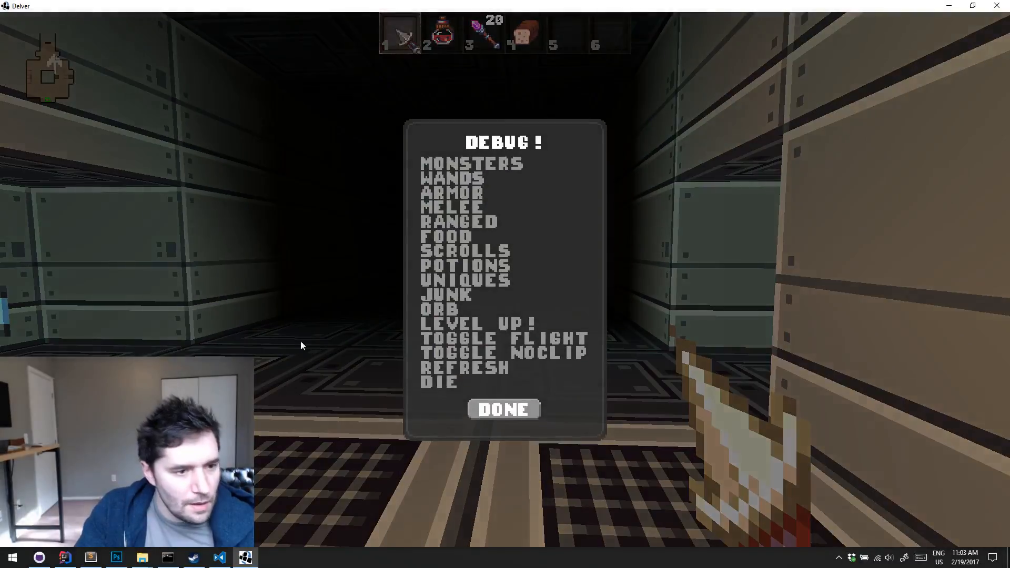
pyautogui.click(447, 239)
pyautogui.click(513, 338)
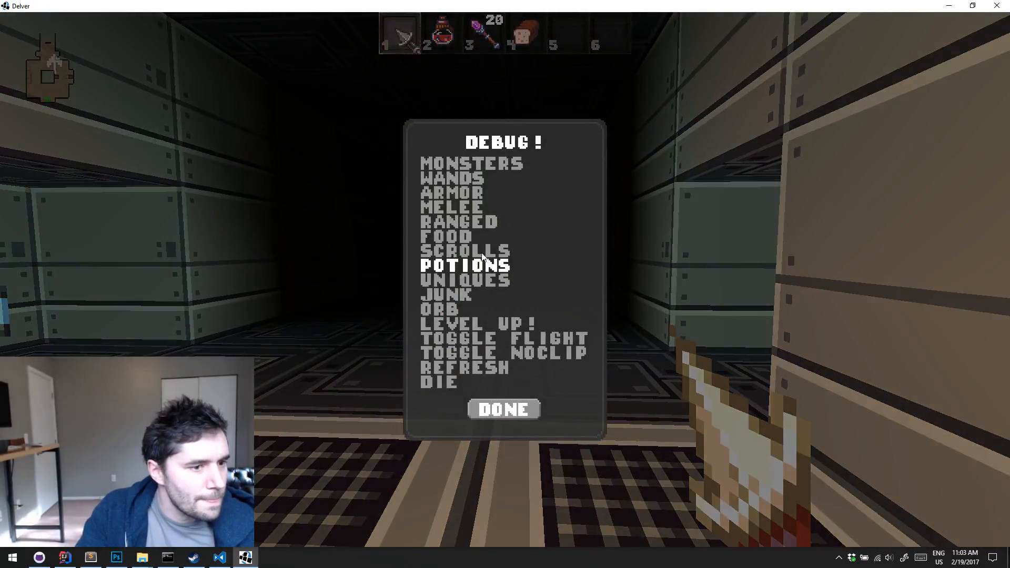
pyautogui.click(485, 252)
pyautogui.click(519, 360)
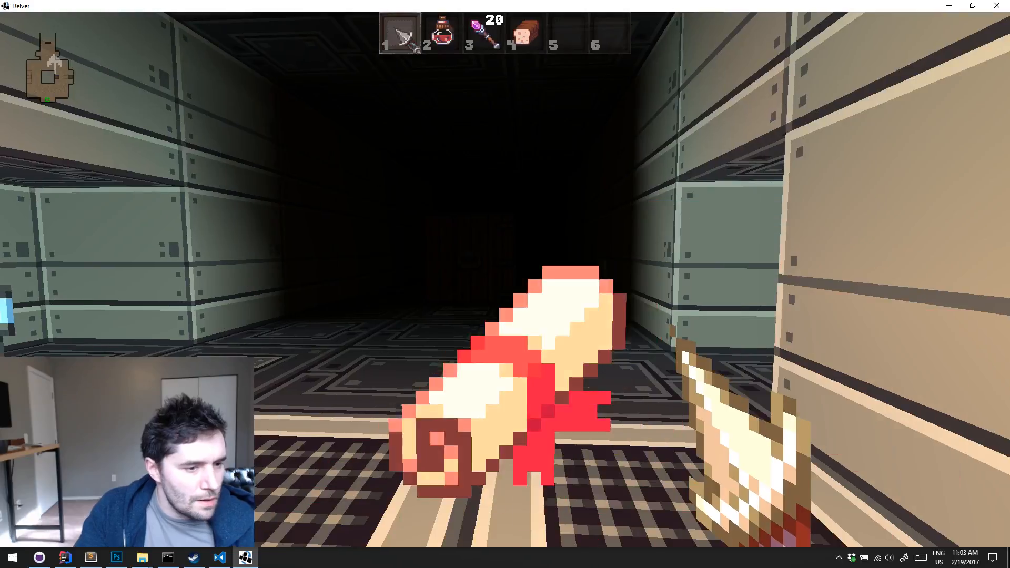
pyautogui.press('5')
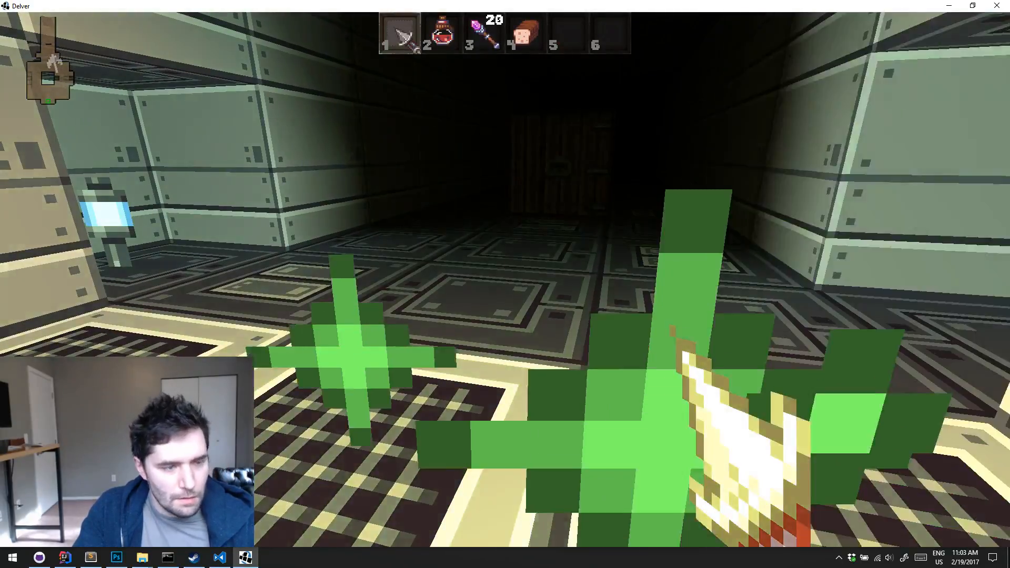
# Spawn and pick up a Scroll of Haste through the debug options, check the level map and use the scroll
pyautogui.press('k')
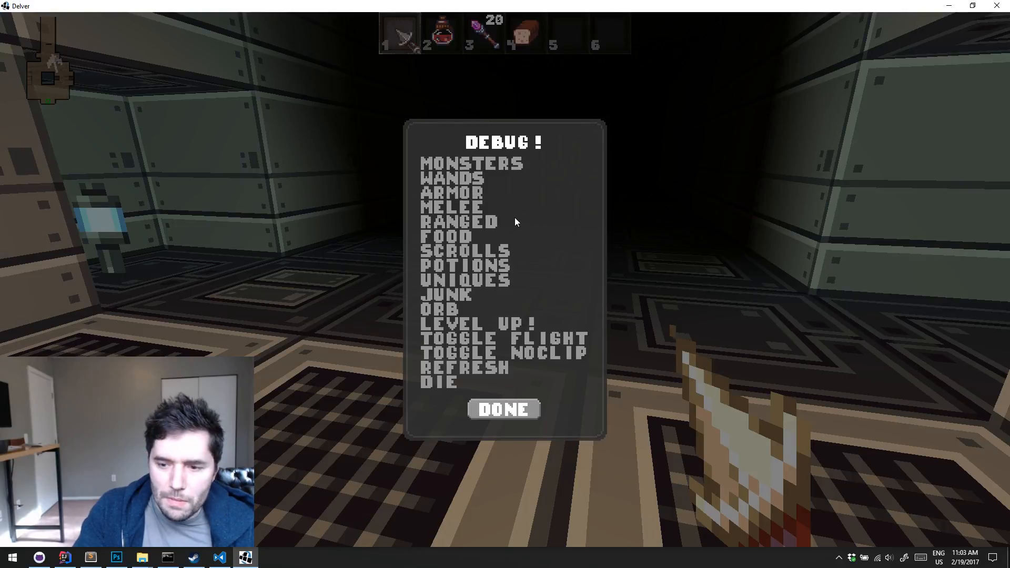
pyautogui.click(494, 248)
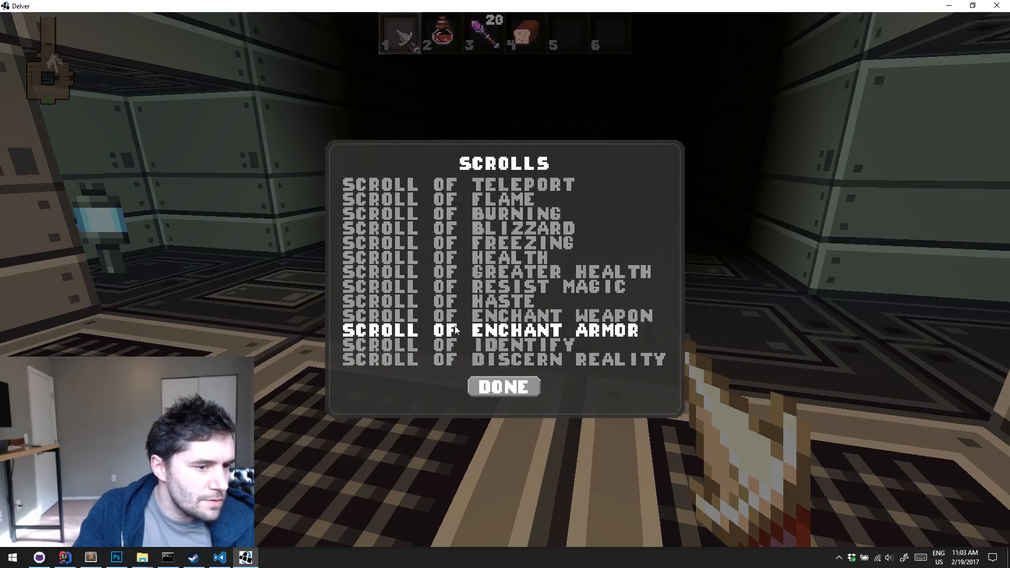
pyautogui.click(469, 304)
pyautogui.press('w')
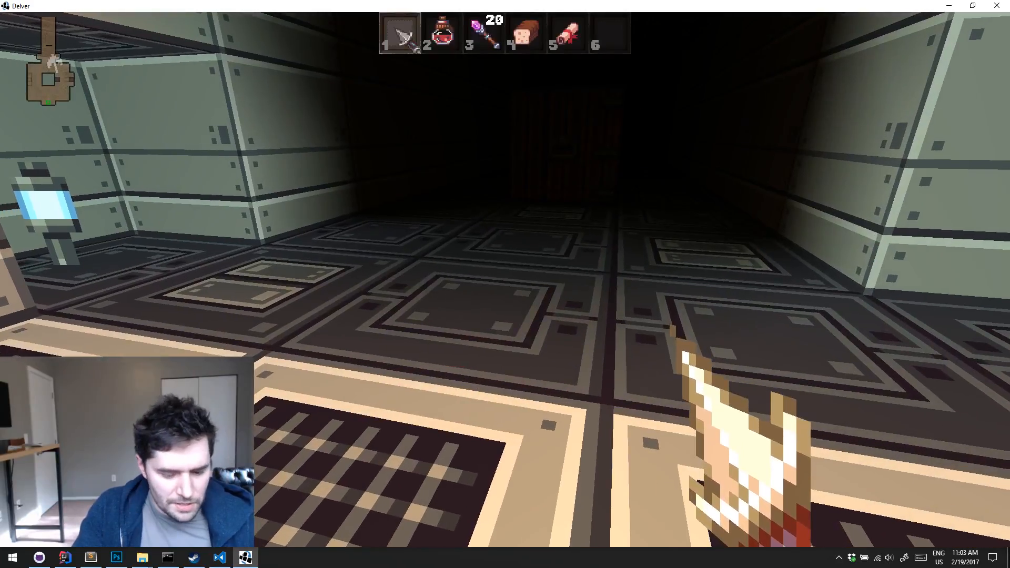
pyautogui.press('m')
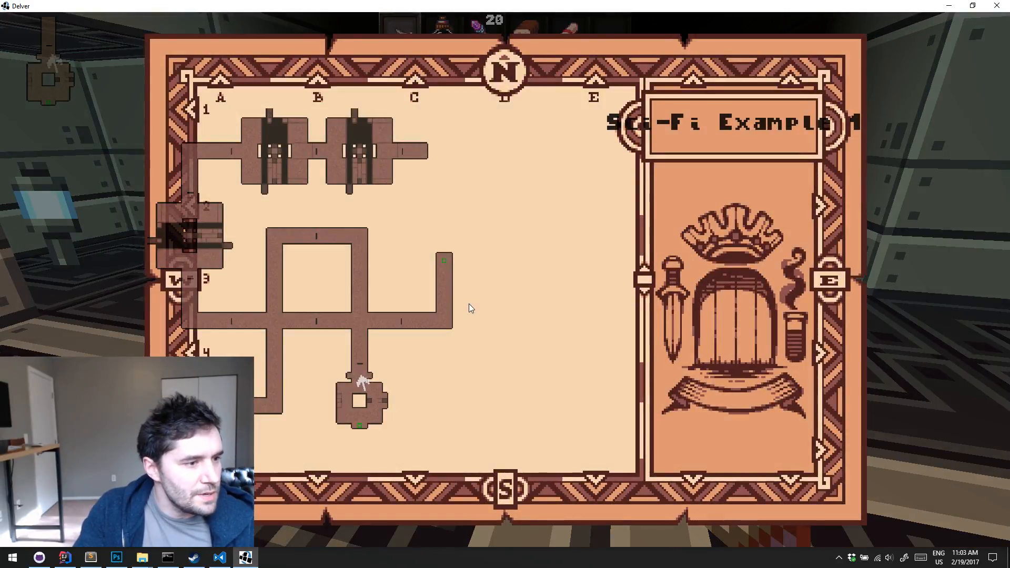
pyautogui.press('m')
pyautogui.press('5')
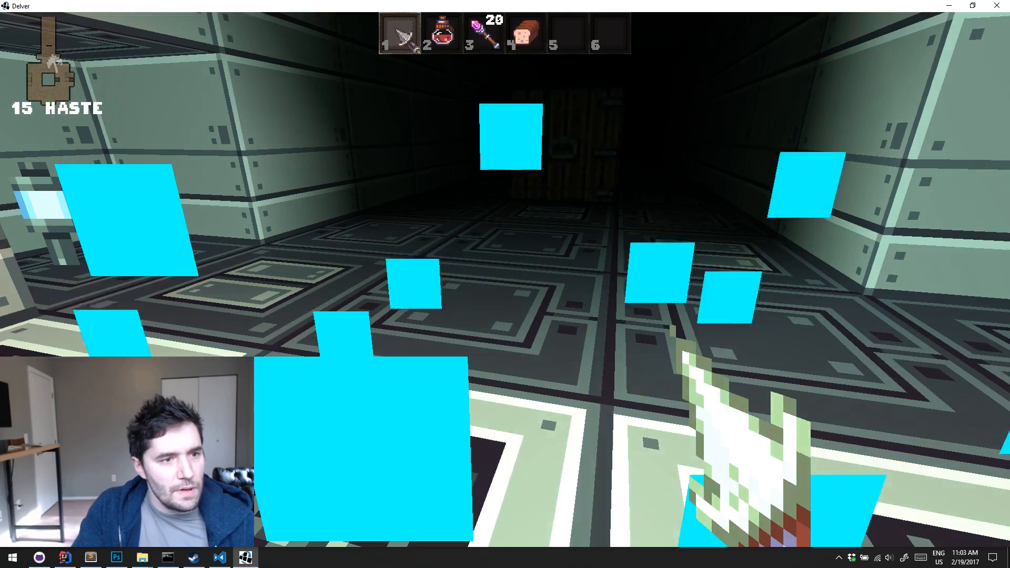
# Run through the door and dark hallways toward the large western room, checking the route on the level map
pyautogui.press('w')
pyautogui.press('e')
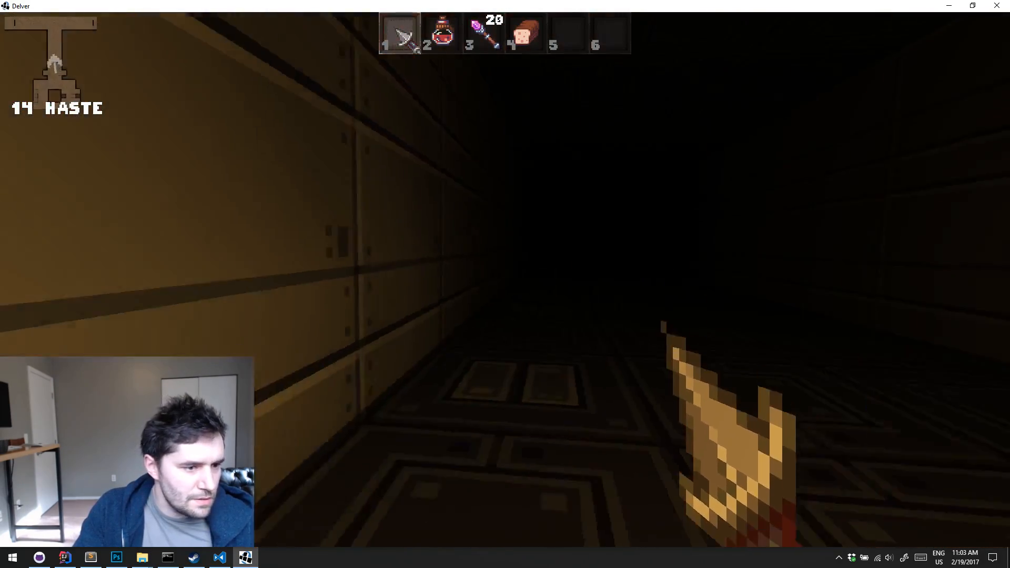
pyautogui.press('w')
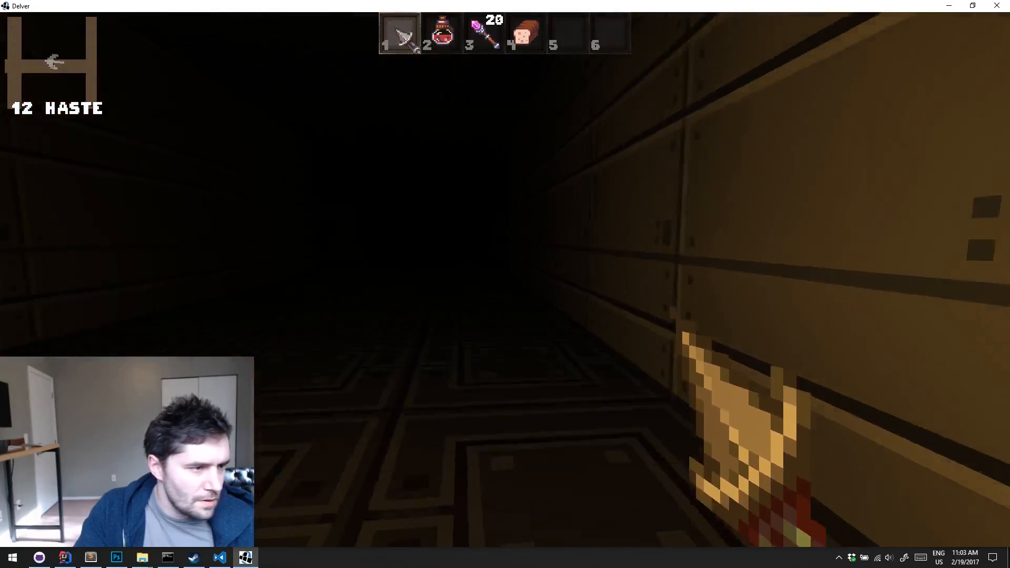
pyautogui.press('m')
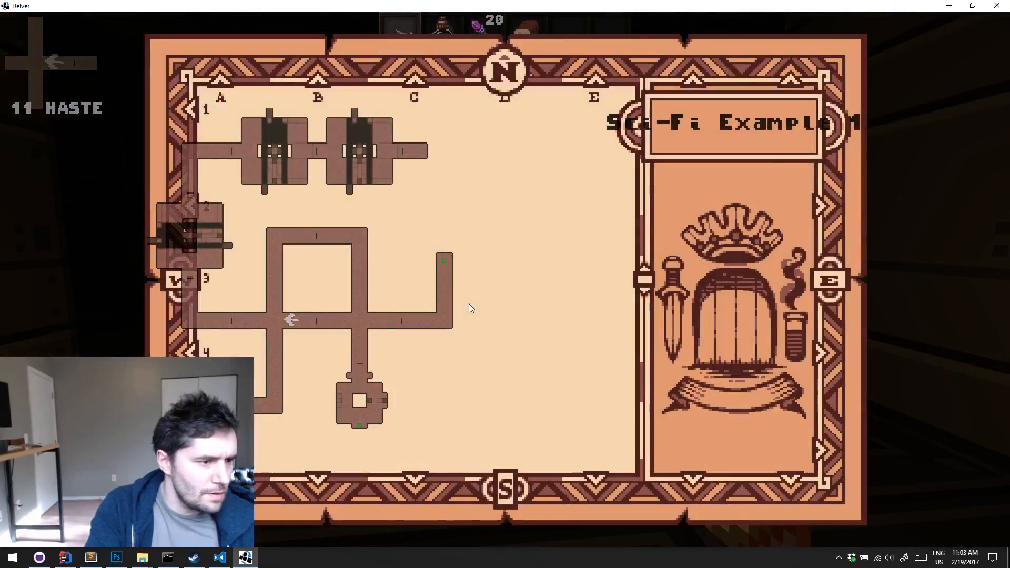
pyautogui.press('m')
pyautogui.press('w')
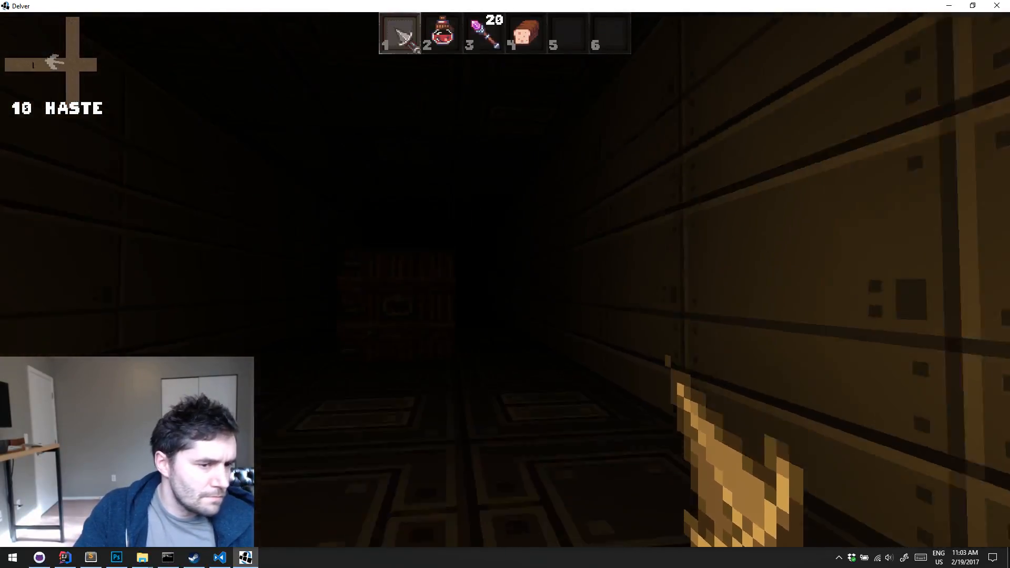
pyautogui.press('w')
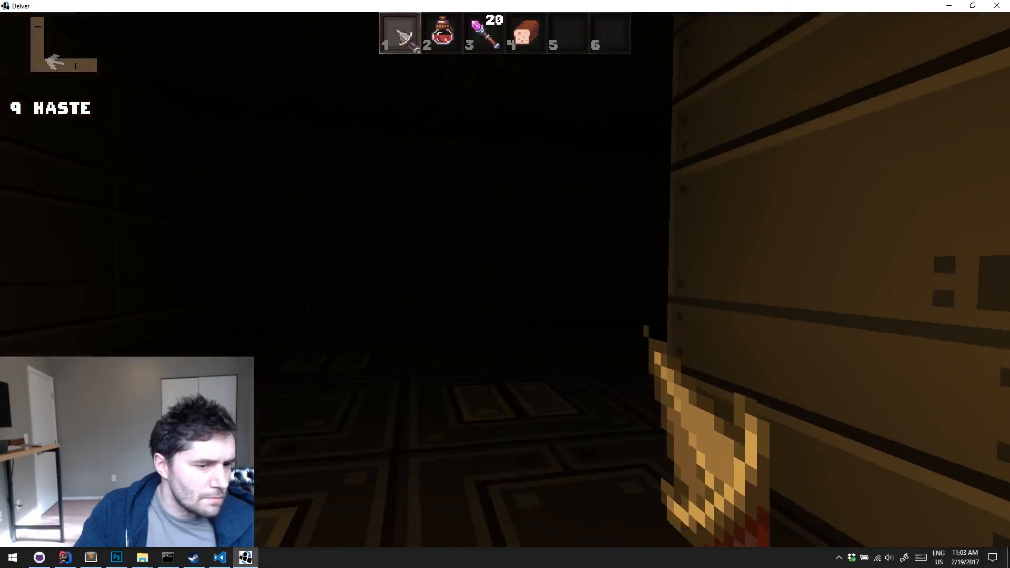
pyautogui.press('w')
# Explore the large trench room to inspect its red lamps, pipe tunnels and grated crossing
pyautogui.press('w')
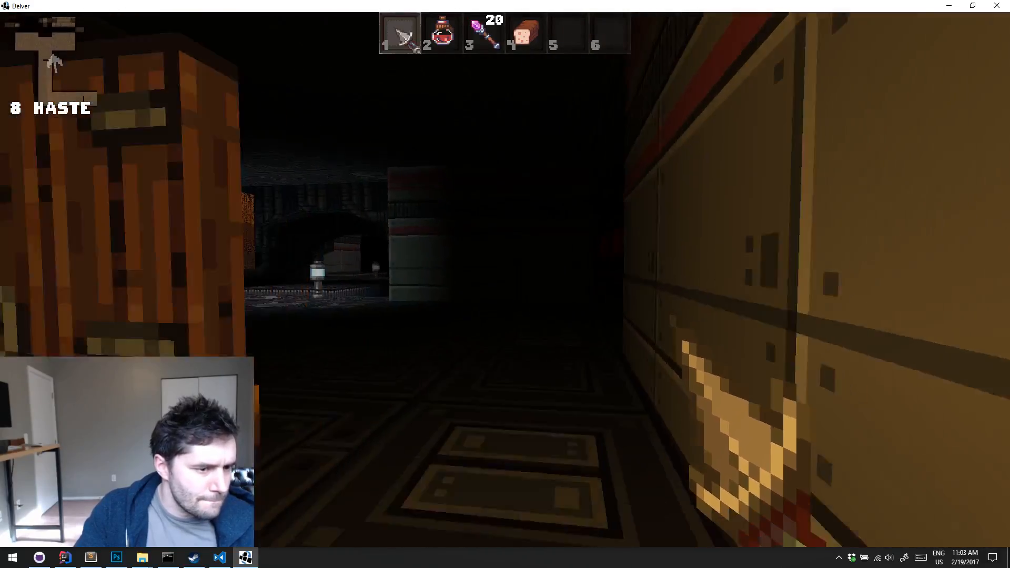
pyautogui.press('w')
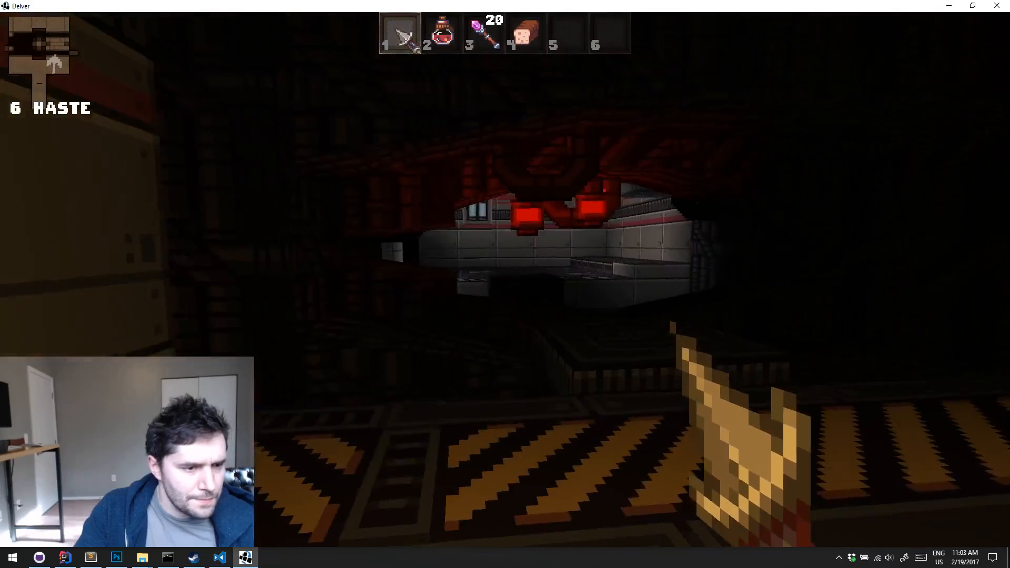
pyautogui.press('w')
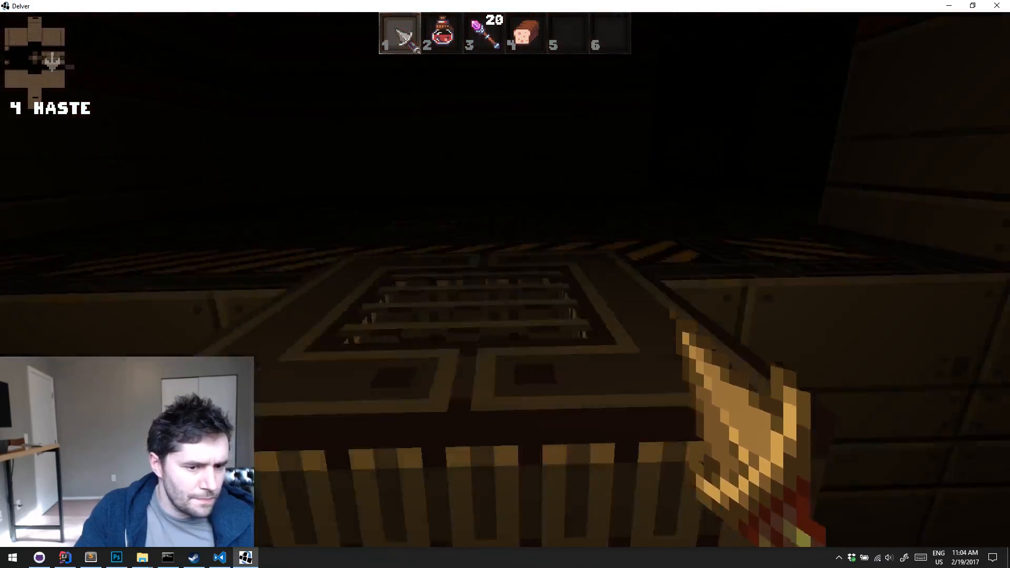
pyautogui.press('w')
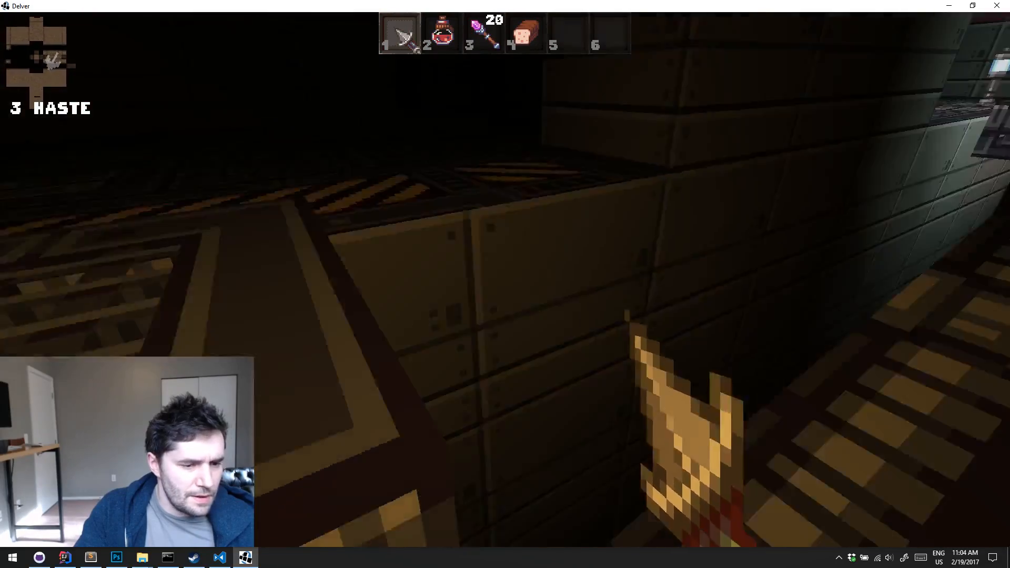
pyautogui.press('w')
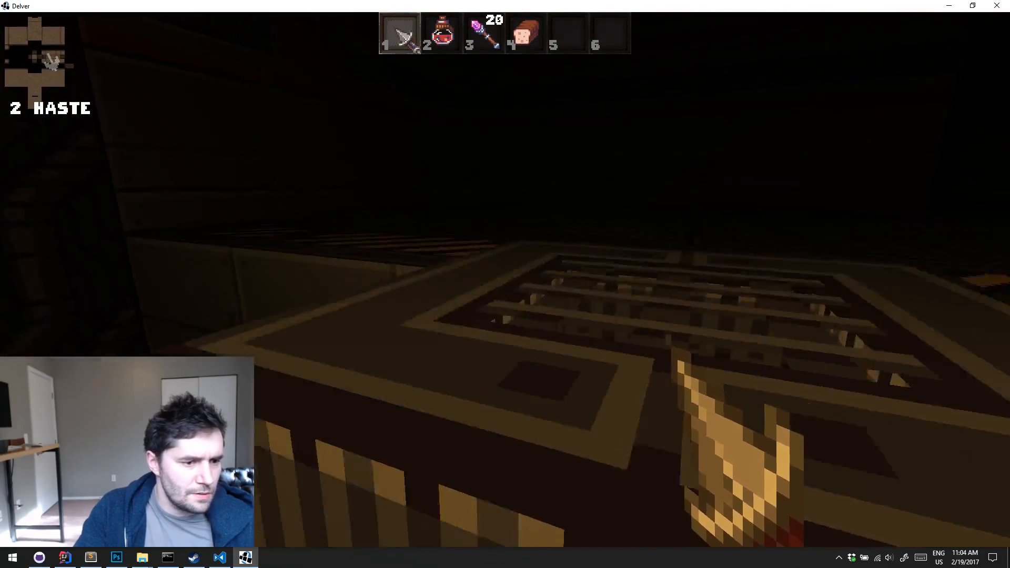
pyautogui.press('w')
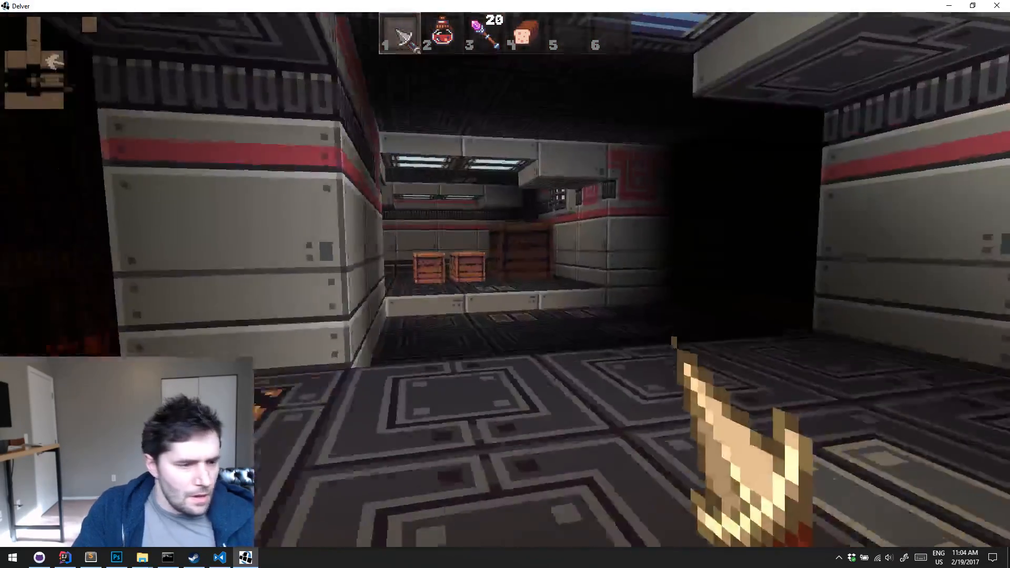
# Inspect the crates, standing lamps and grated bridge in the large room, and check the level map
pyautogui.press('w')
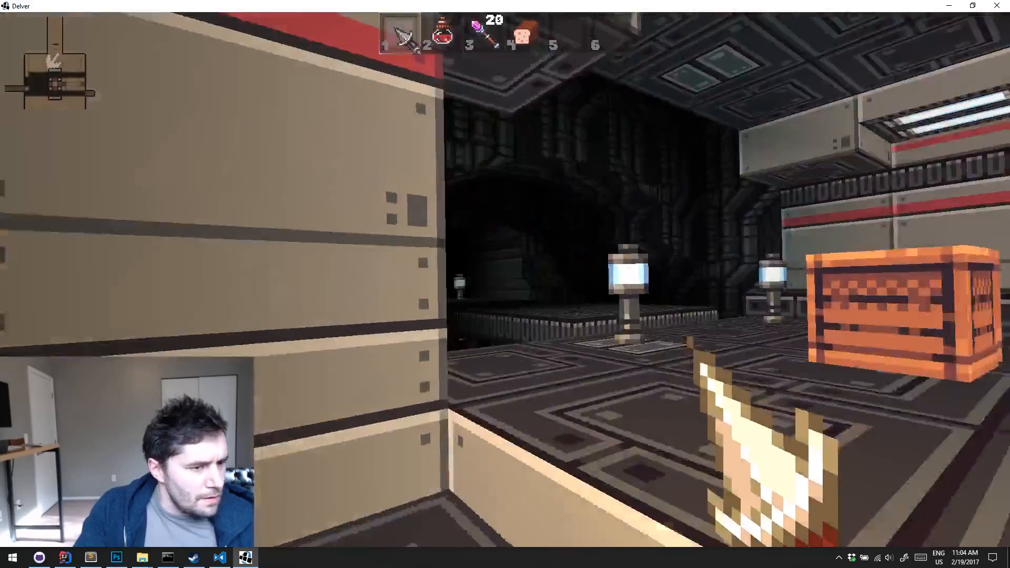
pyautogui.press('w')
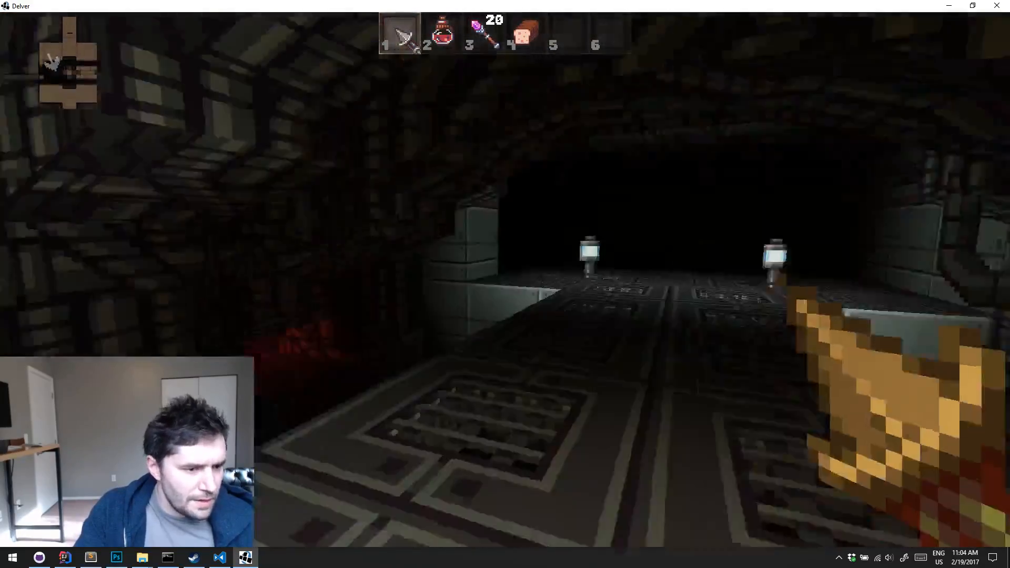
pyautogui.press('w')
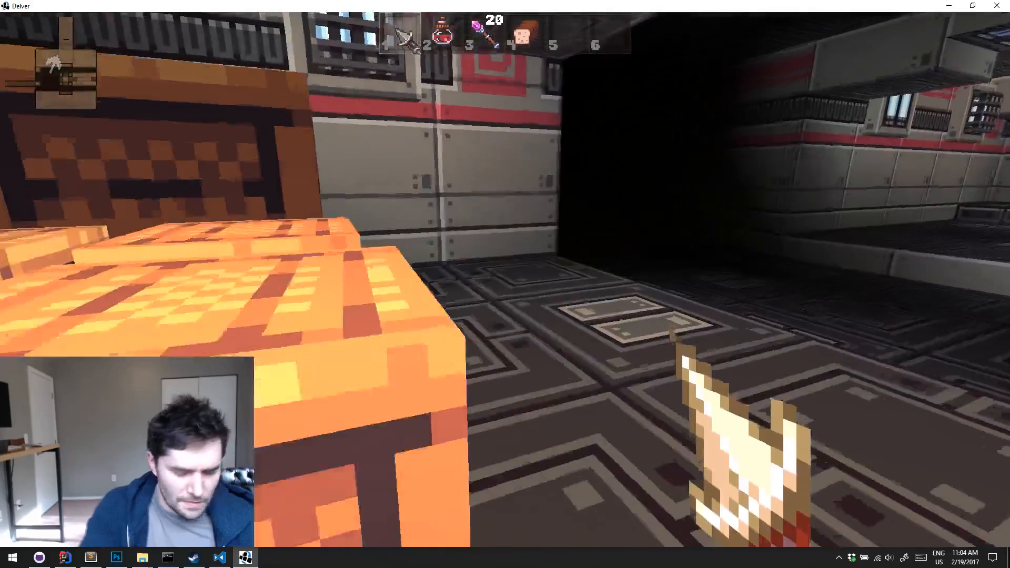
pyautogui.press('m')
pyautogui.press('m')
pyautogui.press('w')
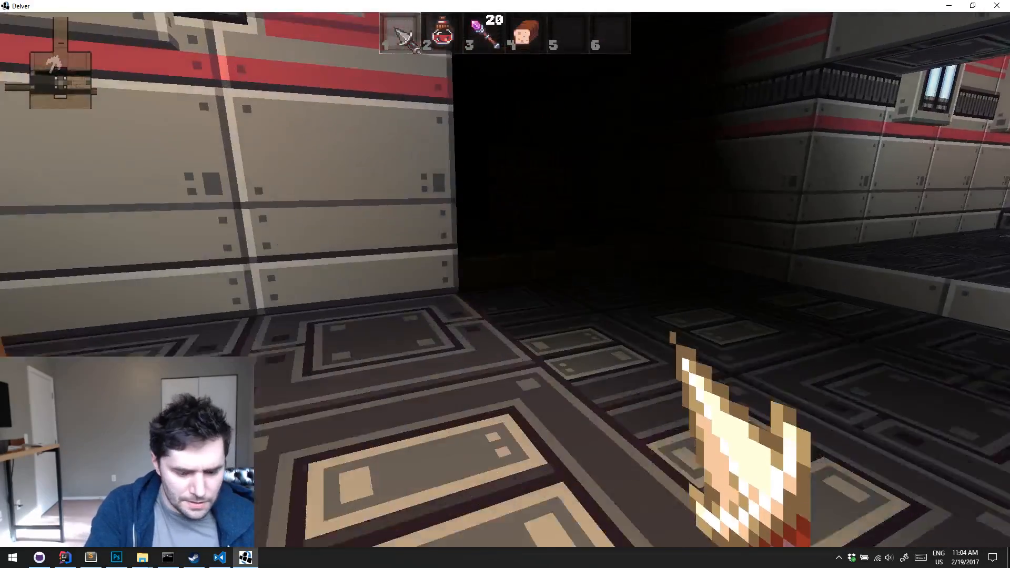
# Spawn a Scroll of Haste through the debug options, pick it up and use it
pyautogui.press('k')
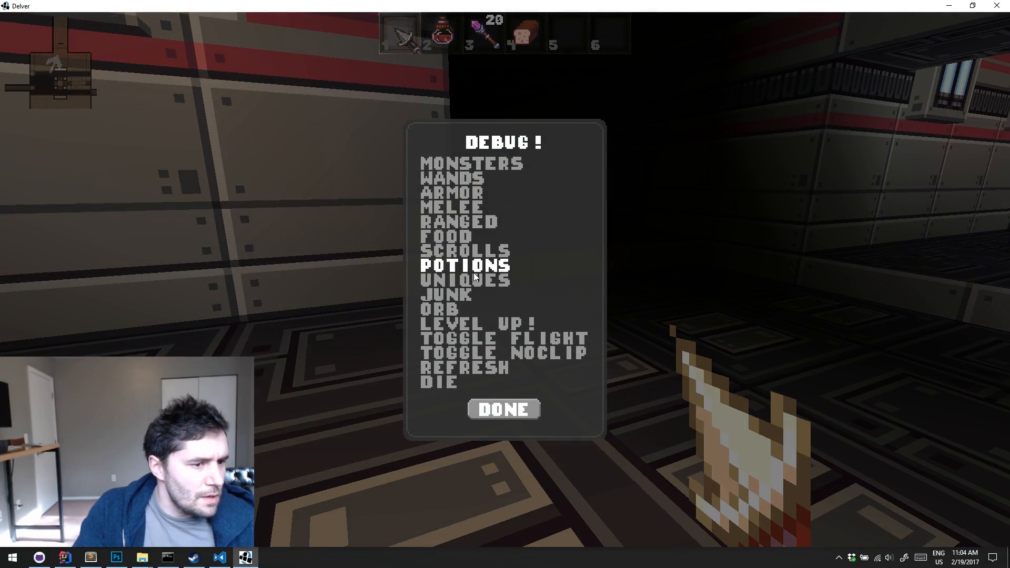
pyautogui.click(479, 257)
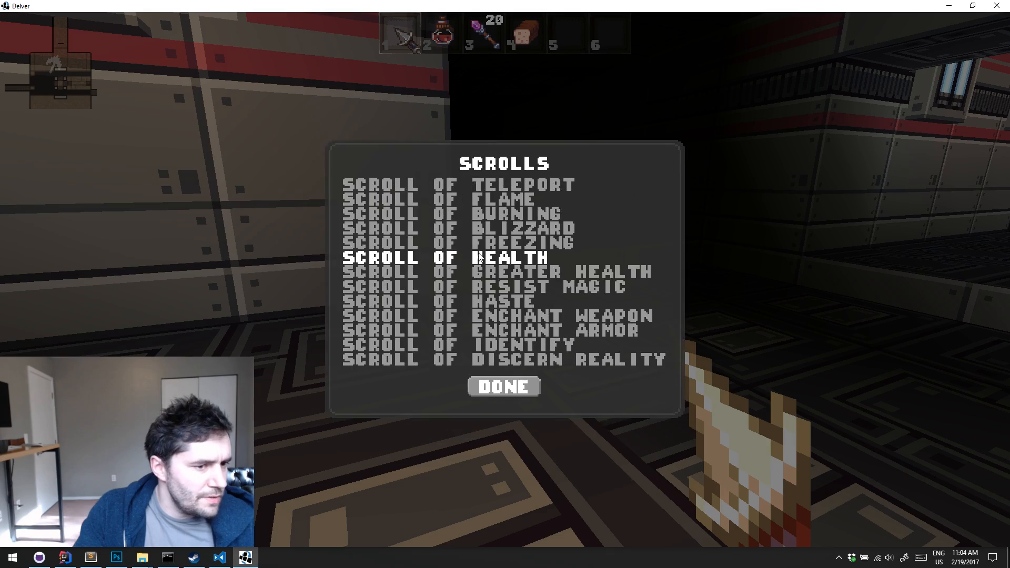
pyautogui.click(482, 302)
pyautogui.press('w')
pyautogui.press('5')
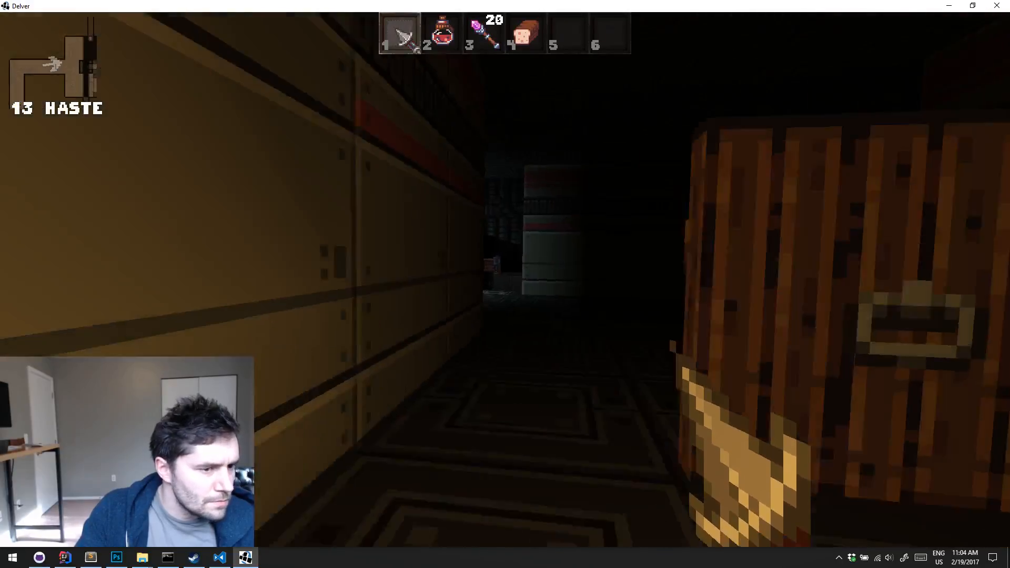
# Run through the trench room and its dark side passages to inspect the crates, red lamps, pipe tunnels and grated bridge
pyautogui.press('w')
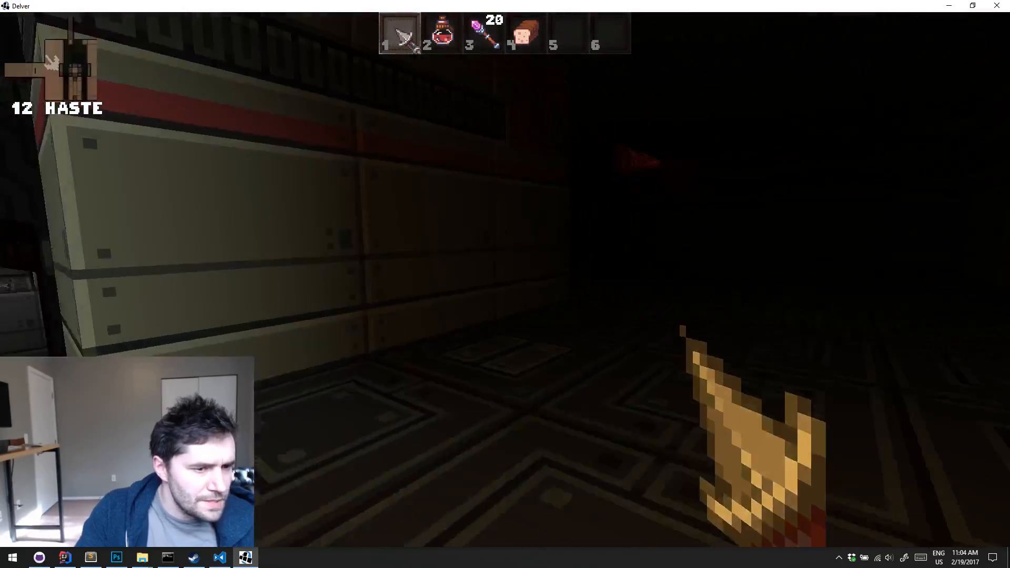
pyautogui.press('w')
pyautogui.press('d')
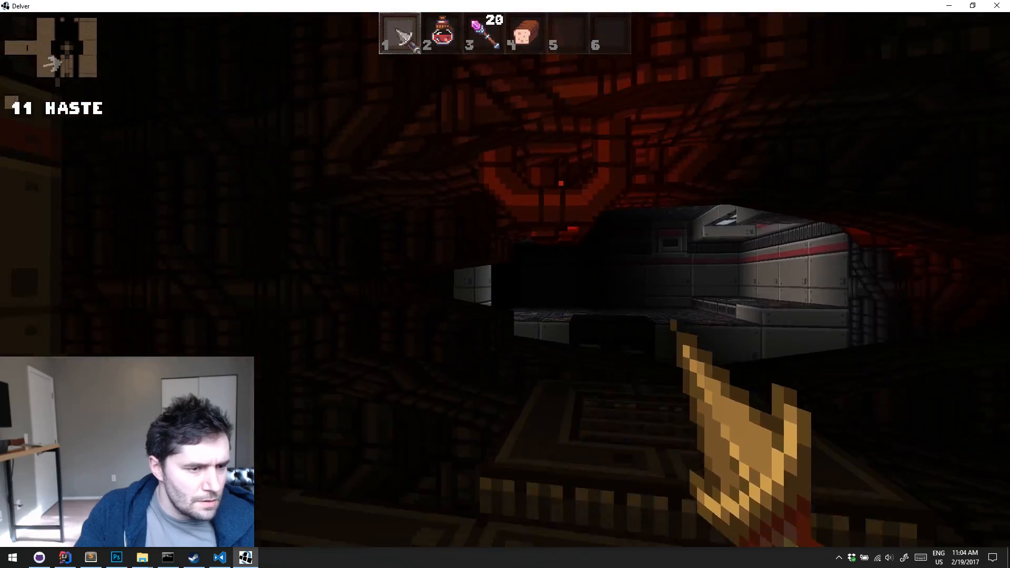
pyautogui.press('w')
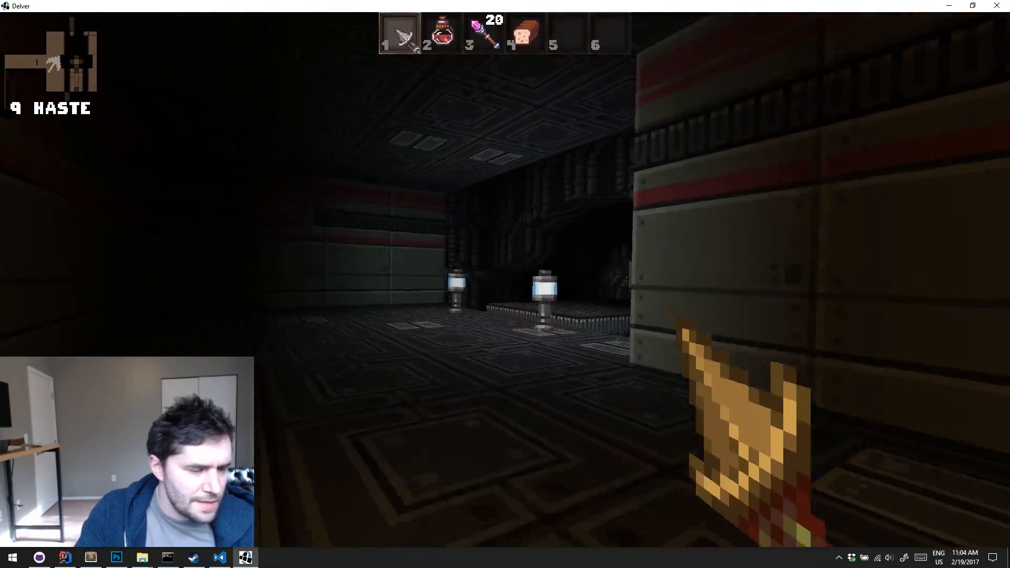
pyautogui.press('w')
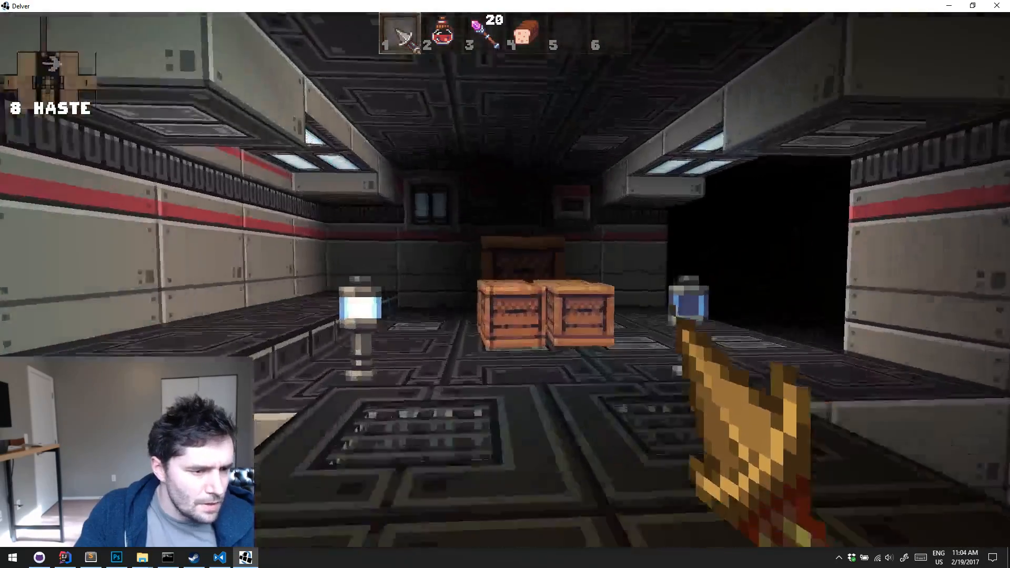
pyautogui.press('w')
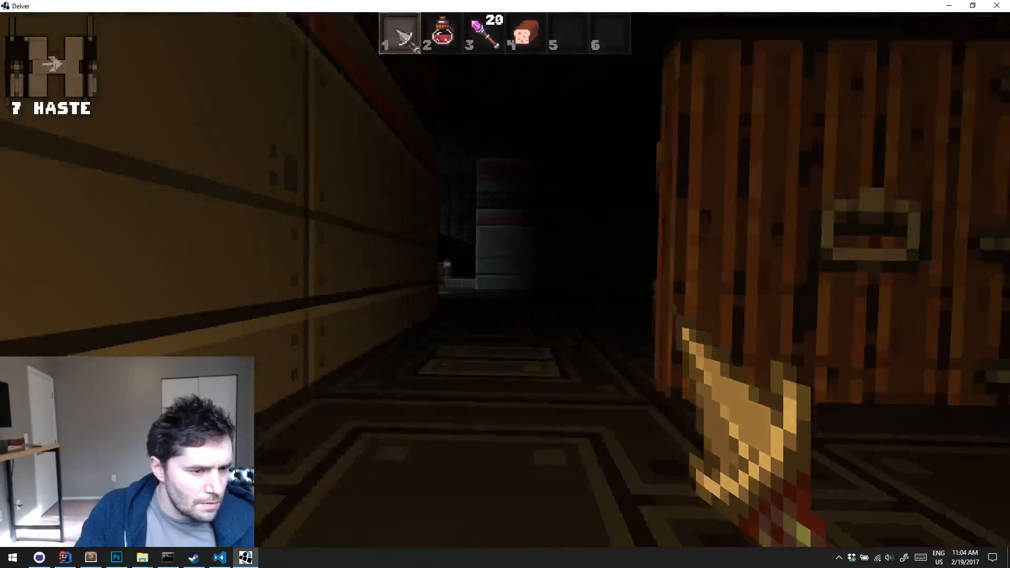
pyautogui.press('w')
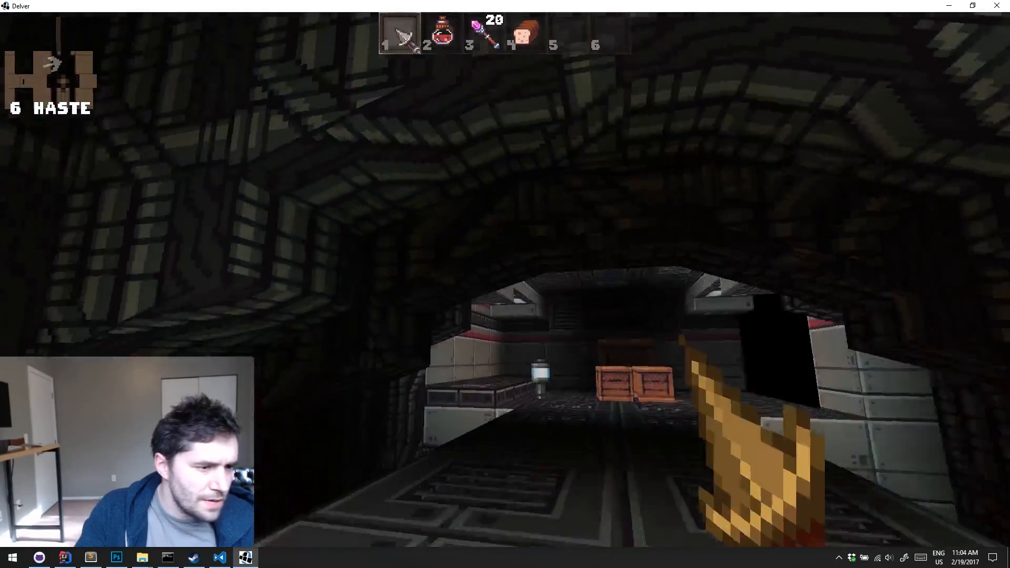
pyautogui.press('w')
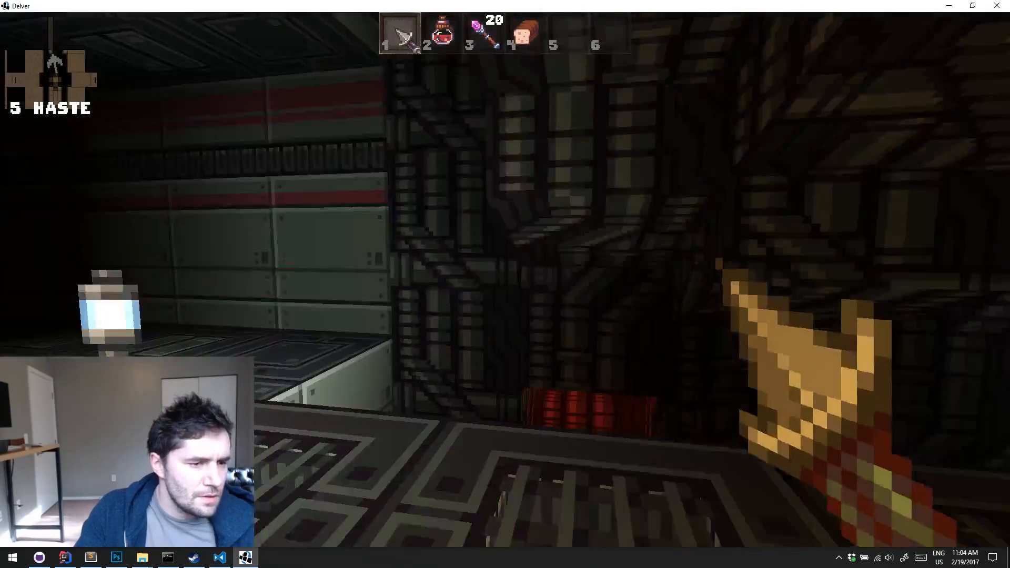
pyautogui.press('w')
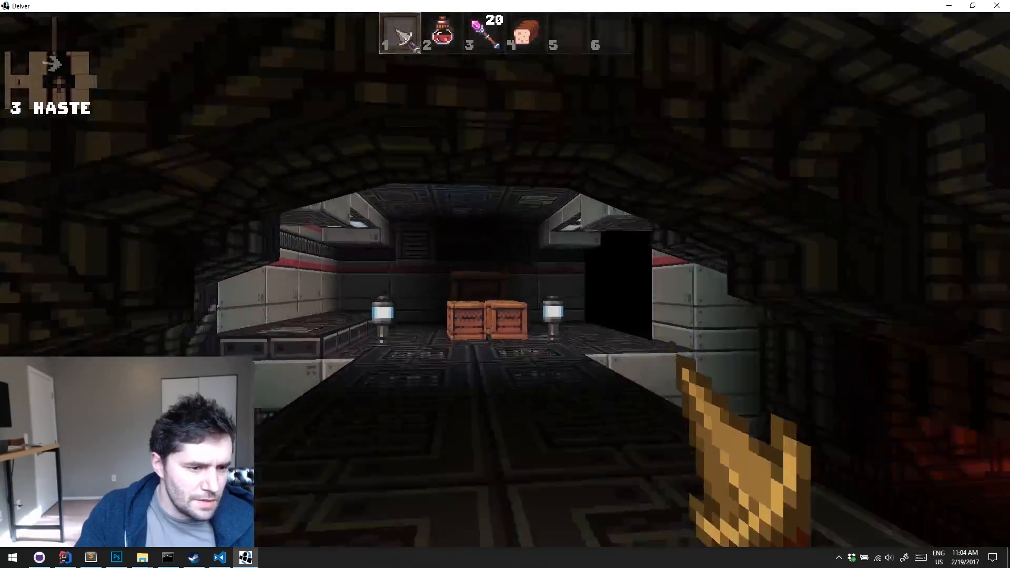
pyautogui.press('w')
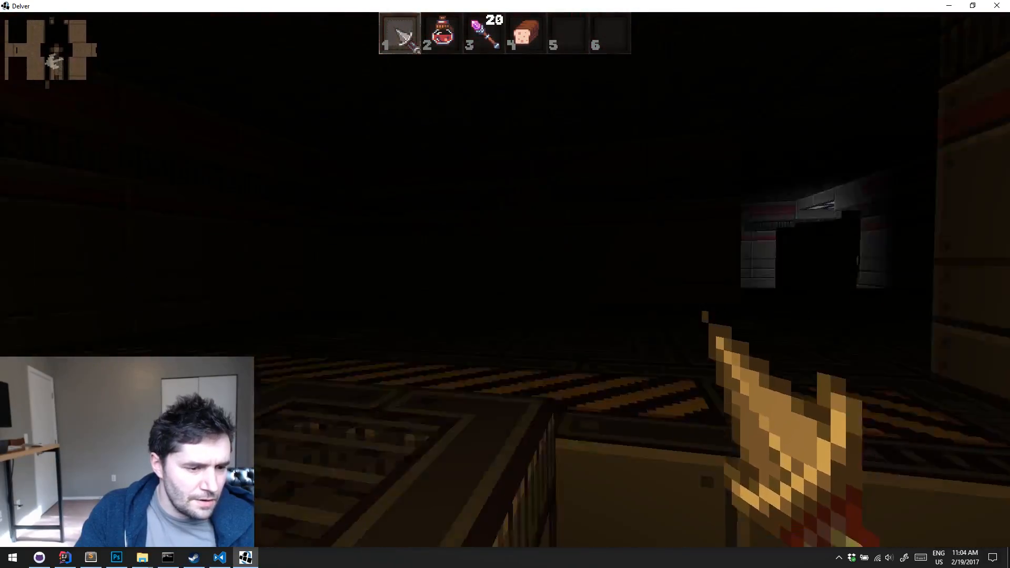
# Quit the play-test and minimize the IntelliJ IDEA and Visual Studio Code windows to reach the two Explorer windows
pyautogui.press('Escape')
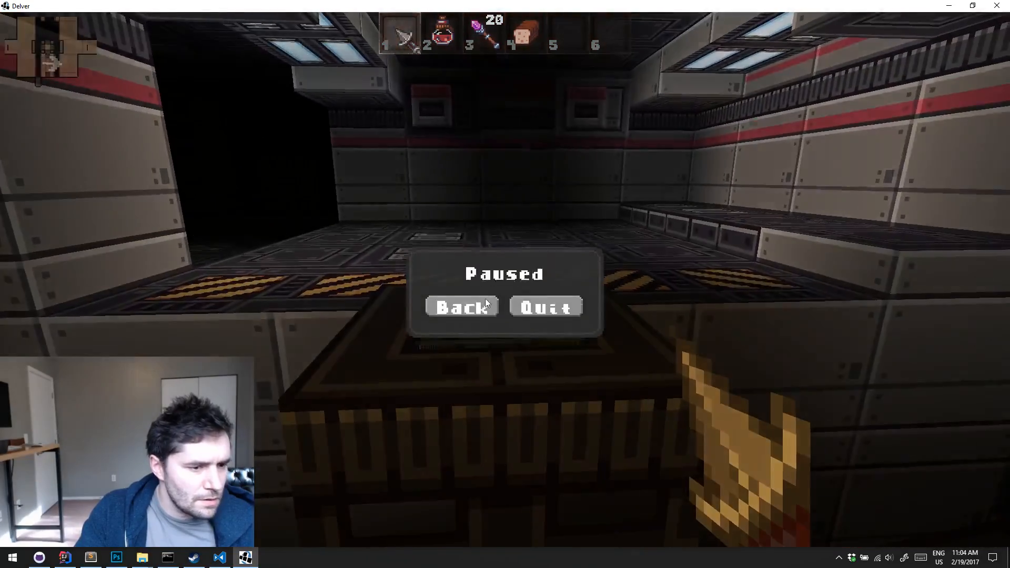
pyautogui.click(550, 291)
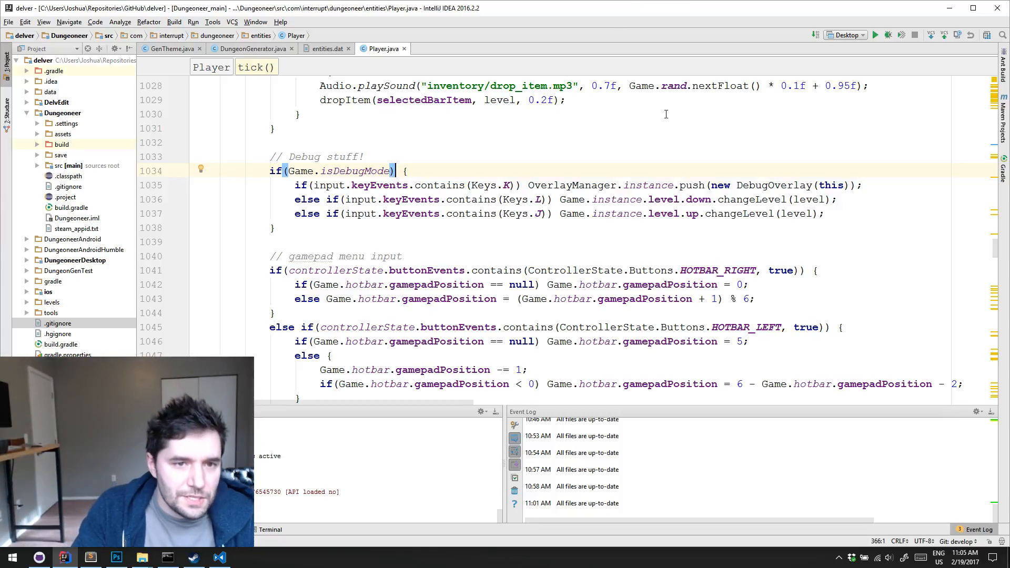
pyautogui.click(950, 10)
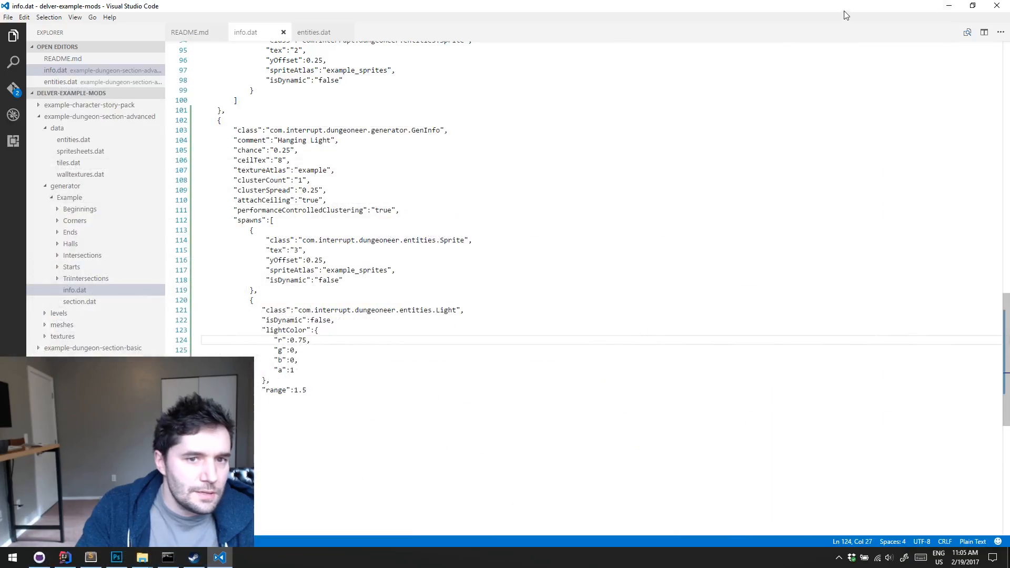
pyautogui.click(948, 6)
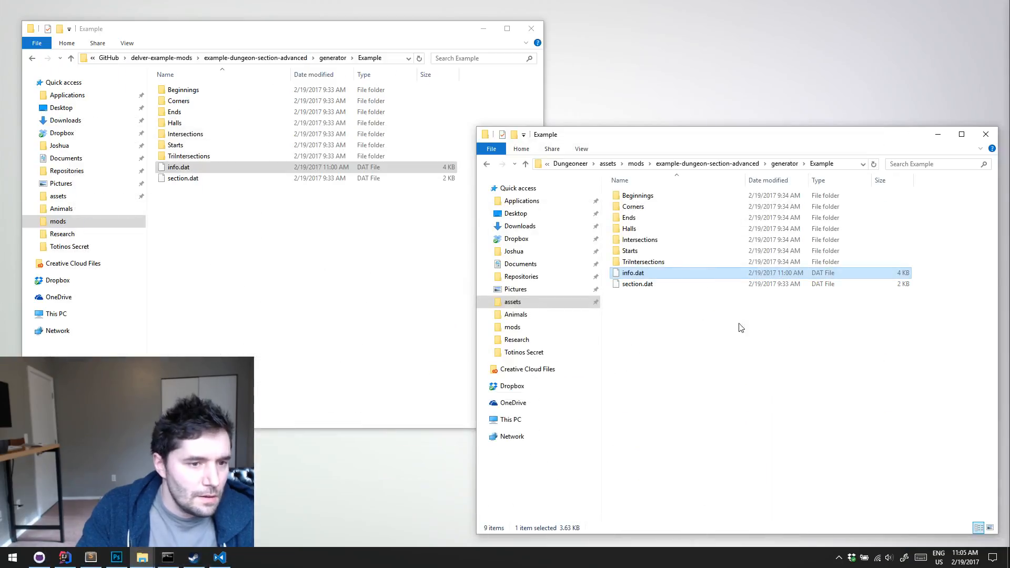
# Copy the example-dungeon-section-advanced folder from the game's mods folder into delver-example-mods, replacing the existing files
pyautogui.click(705, 163)
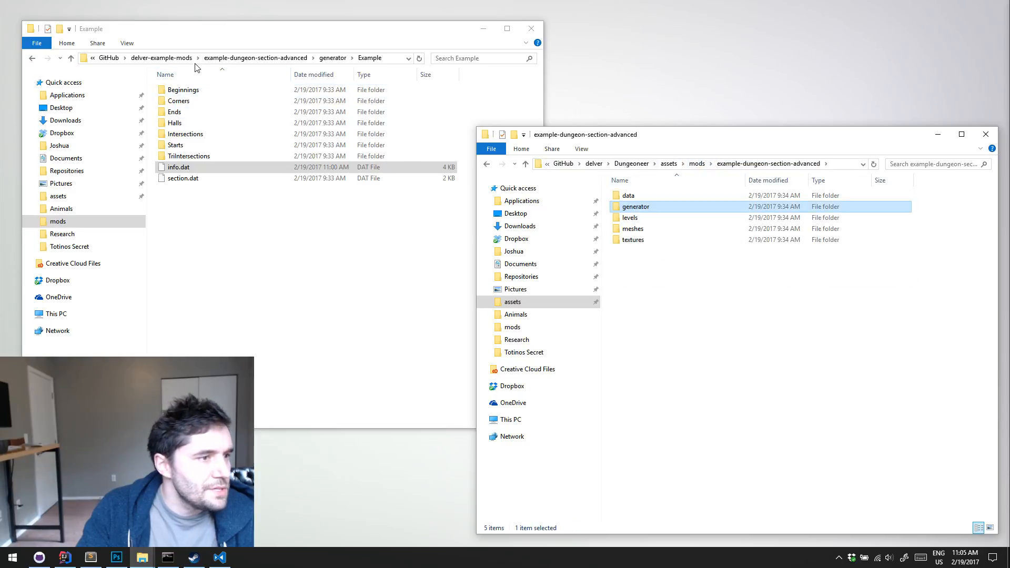
pyautogui.click(174, 58)
pyautogui.click(695, 164)
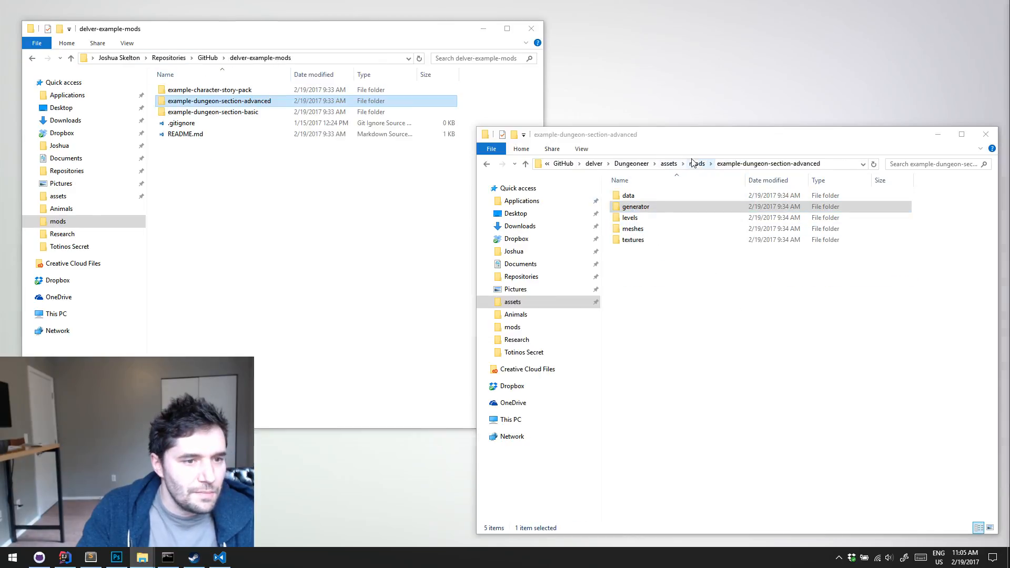
pyautogui.moveTo(316, 225); pyautogui.dragTo(315, 223, button='right')
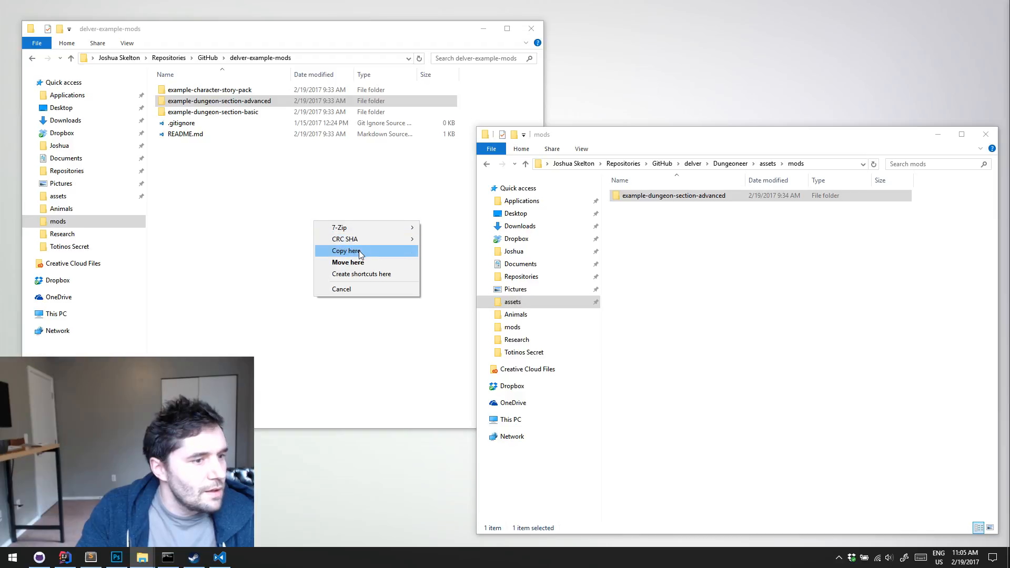
pyautogui.click(361, 253)
pyautogui.click(473, 196)
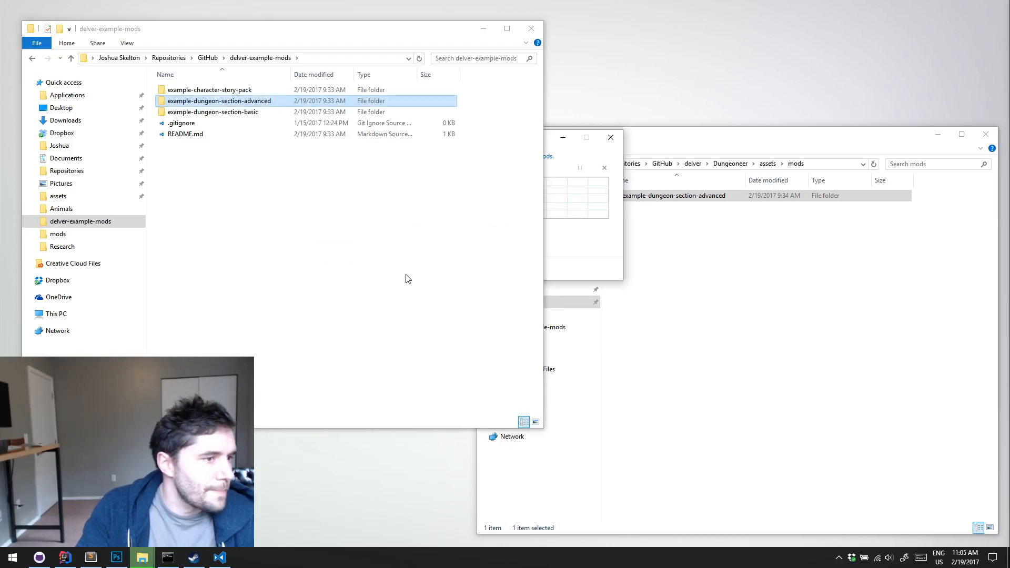
# Switch to GitHub and commit the pending delver-example-mods changes on the features/dungeon-section-advanced branch
pyautogui.click(39, 558)
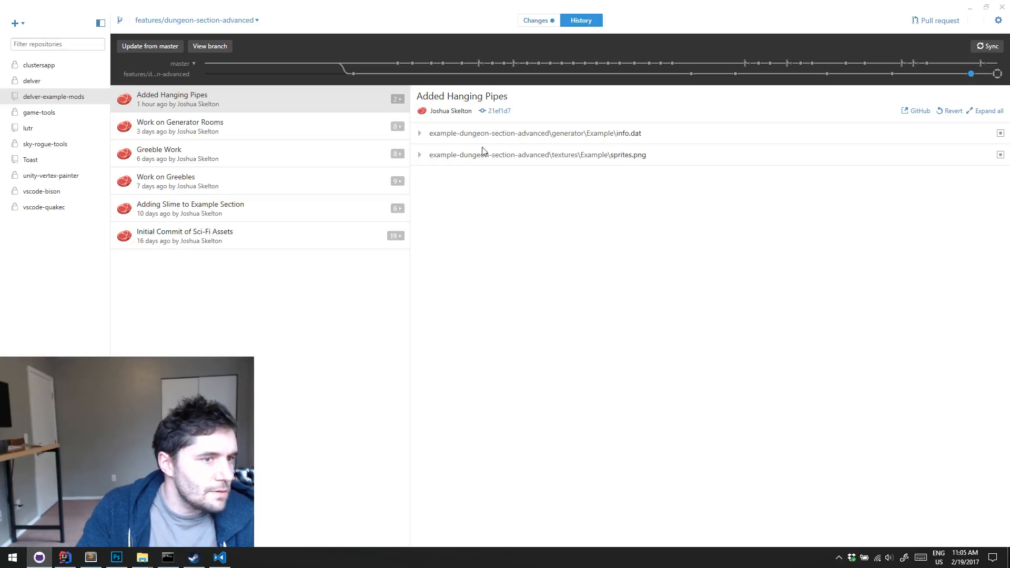
pyautogui.click(527, 24)
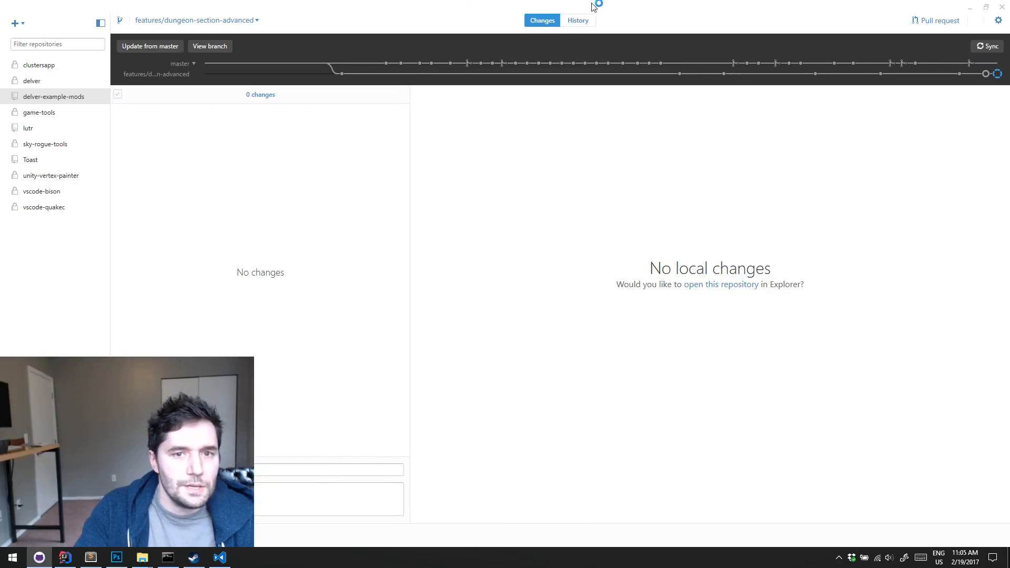
pyautogui.click(968, 9)
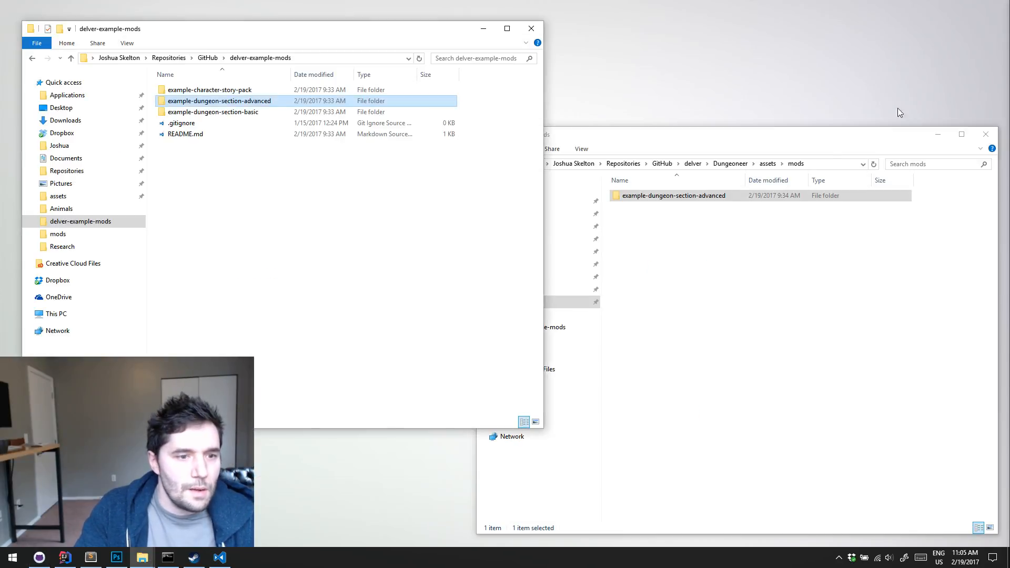
# Permanently delete the example-dungeon-section-advanced folder from the game's mods folder
pyautogui.moveTo(221, 101); pyautogui.dragTo(694, 291, button='right')
pyautogui.click(712, 360)
pyautogui.click(680, 199)
pyautogui.hotkey('shift', 'Delete')
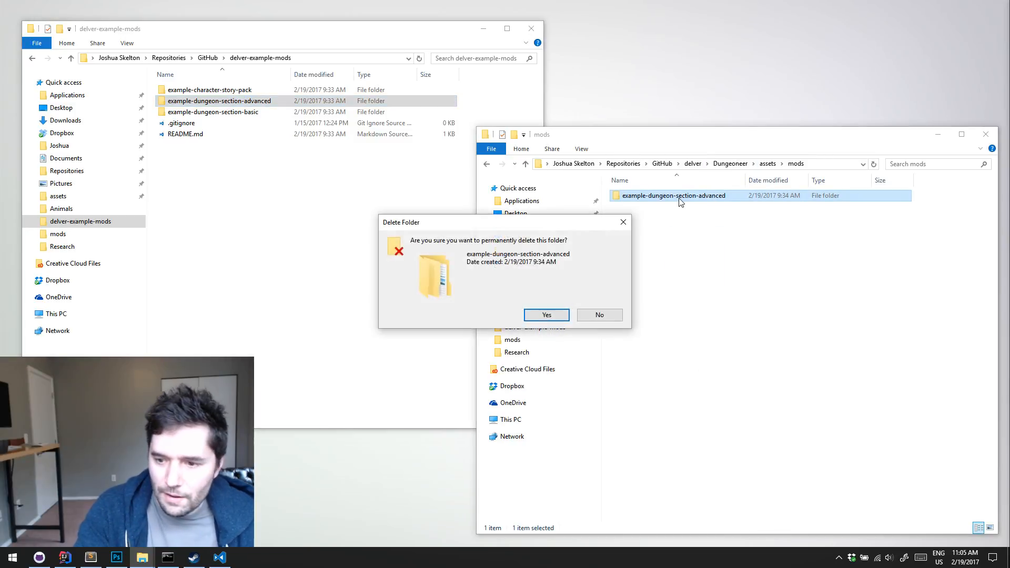
pyautogui.press('Return')
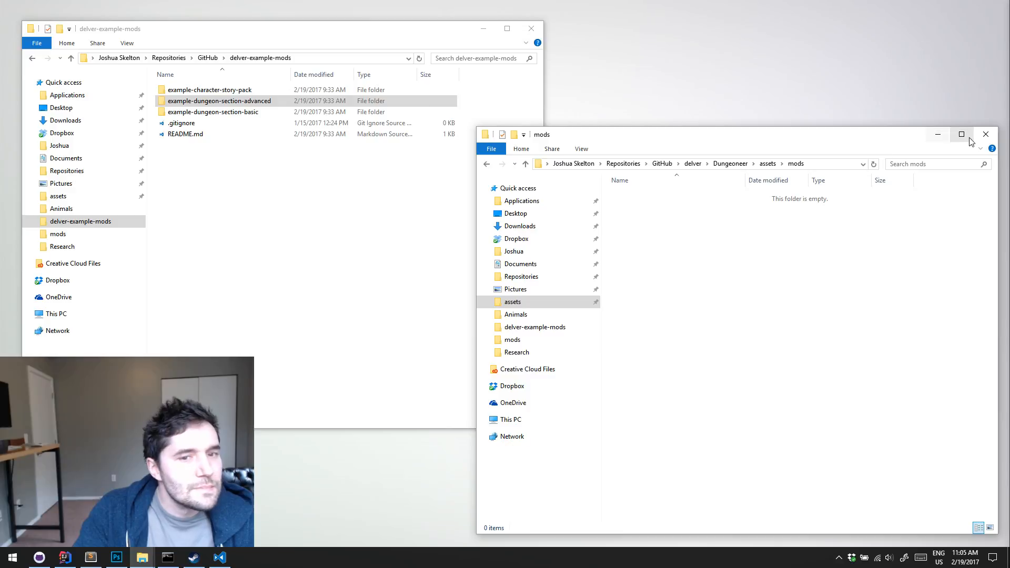
# Switch to IntelliJ IDEA and run the Desktop configuration to launch the game
pyautogui.click(4, 557)
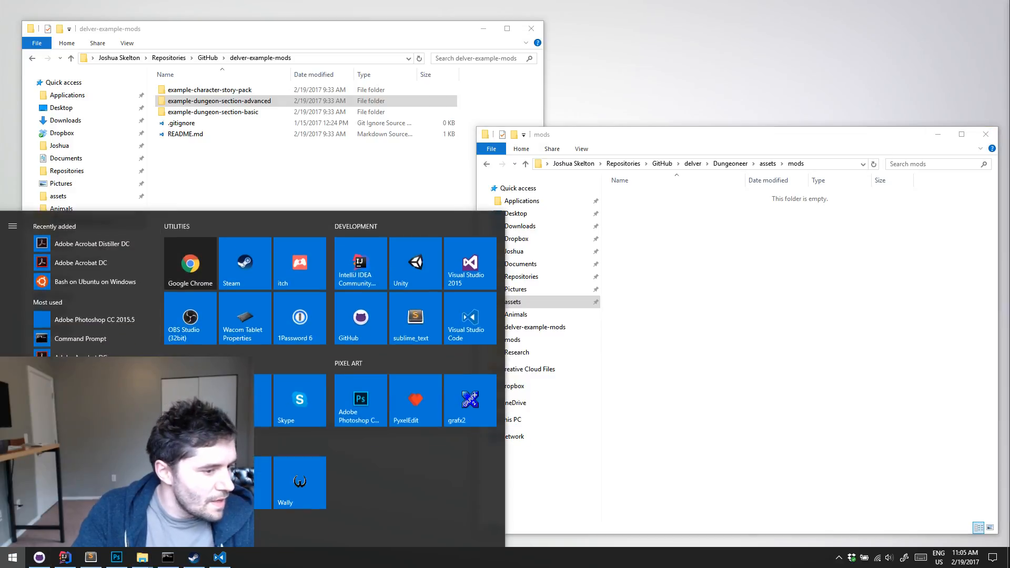
pyautogui.click(786, 415)
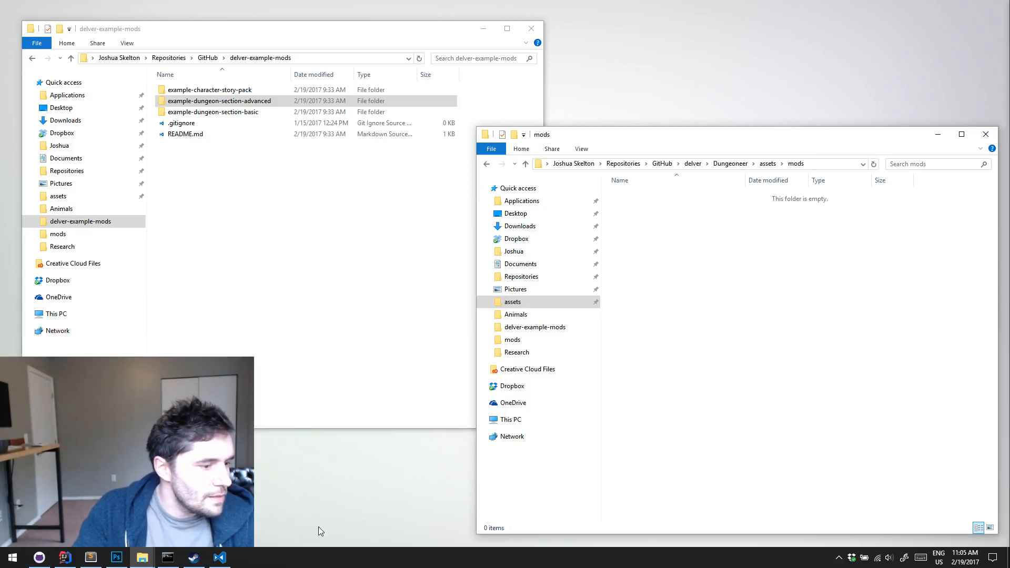
pyautogui.click(65, 557)
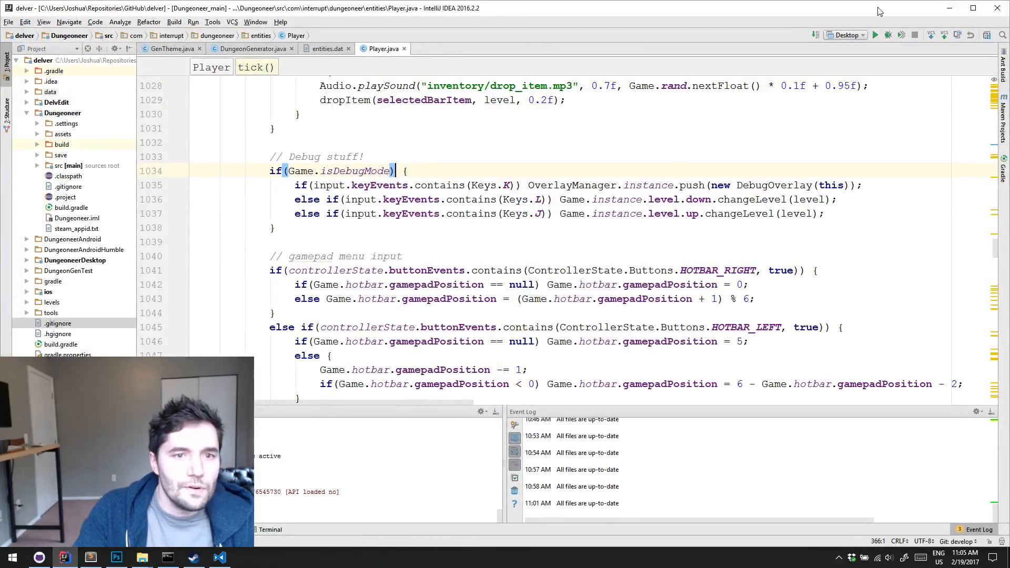
pyautogui.click(874, 36)
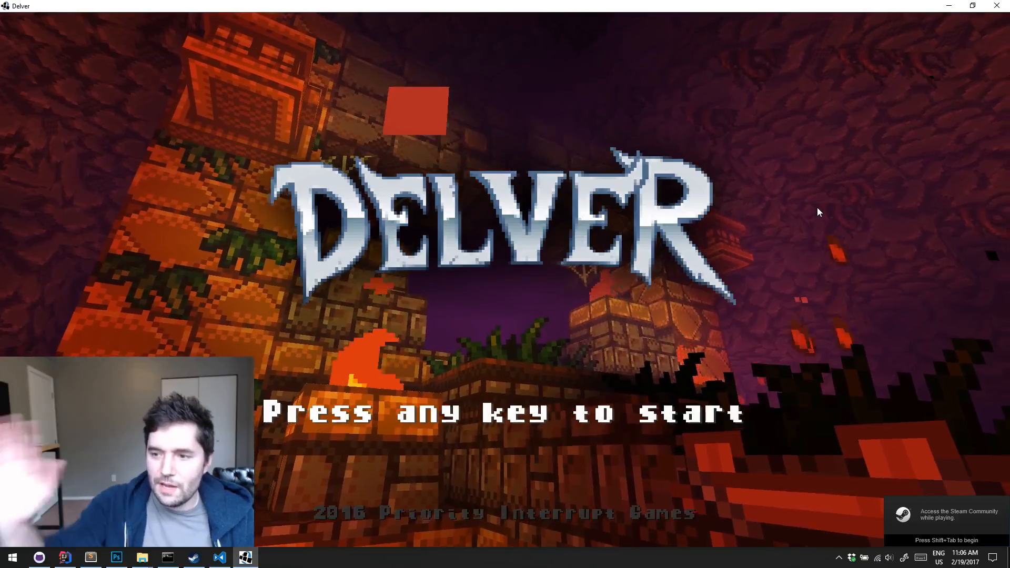
# Erase the Cave 1 save in slot 1 and start a new game in that slot
pyautogui.click(817, 209)
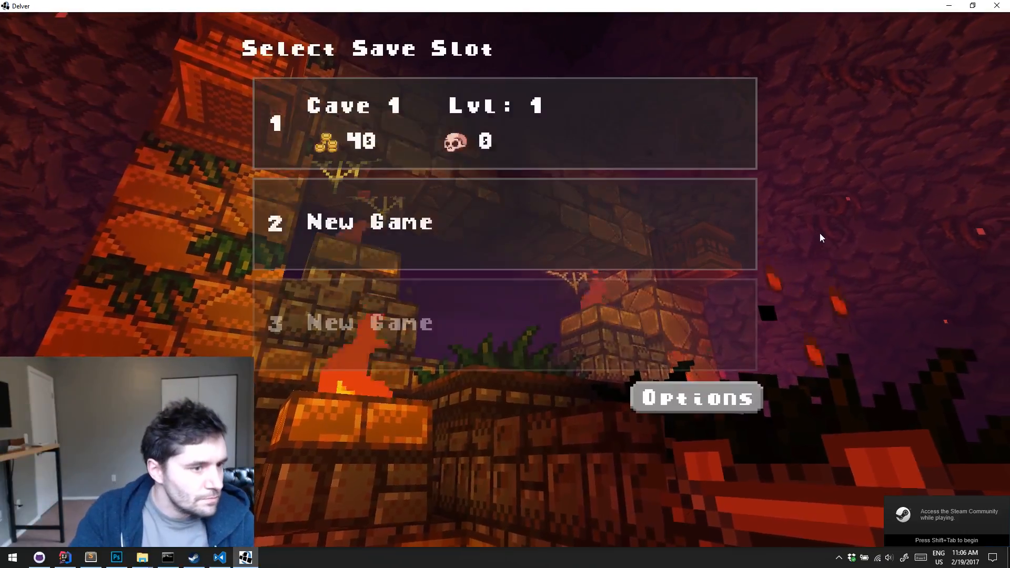
pyautogui.click(560, 114)
pyautogui.click(714, 48)
pyautogui.click(460, 100)
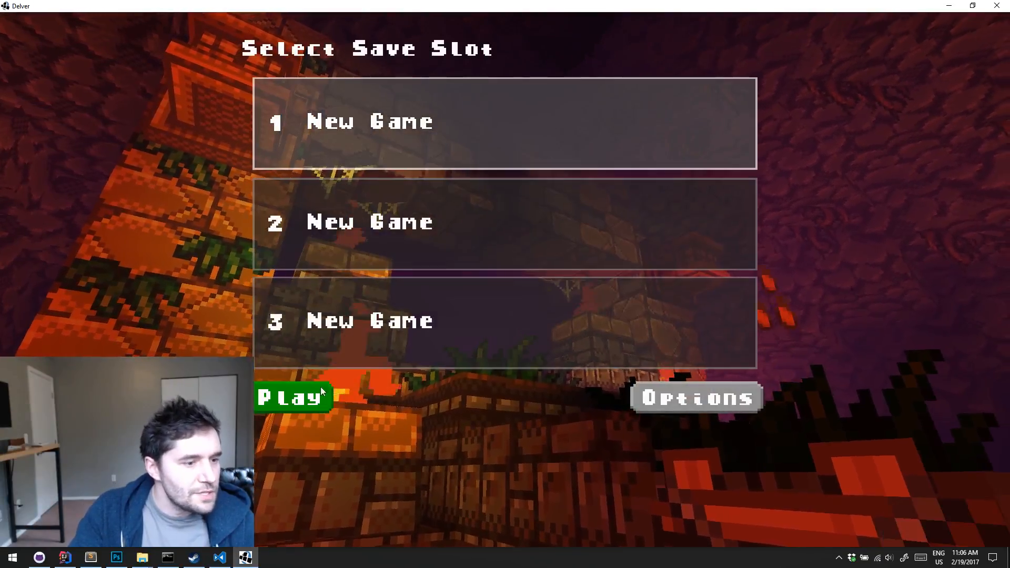
pyautogui.click(304, 399)
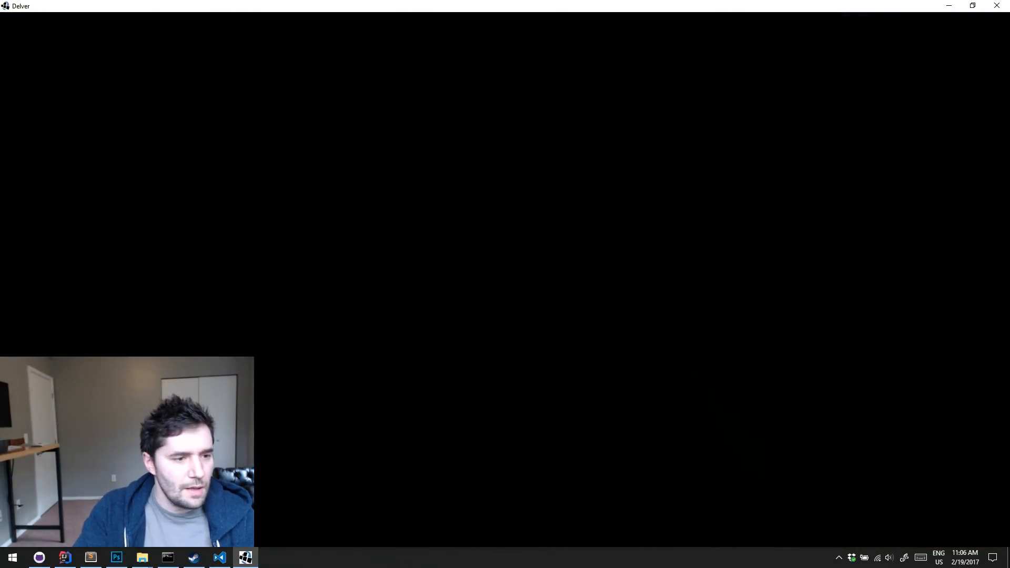
# Skip down three levels with the debug level change, through Dungeon 1 and Dungeon 2
pyautogui.press('l')
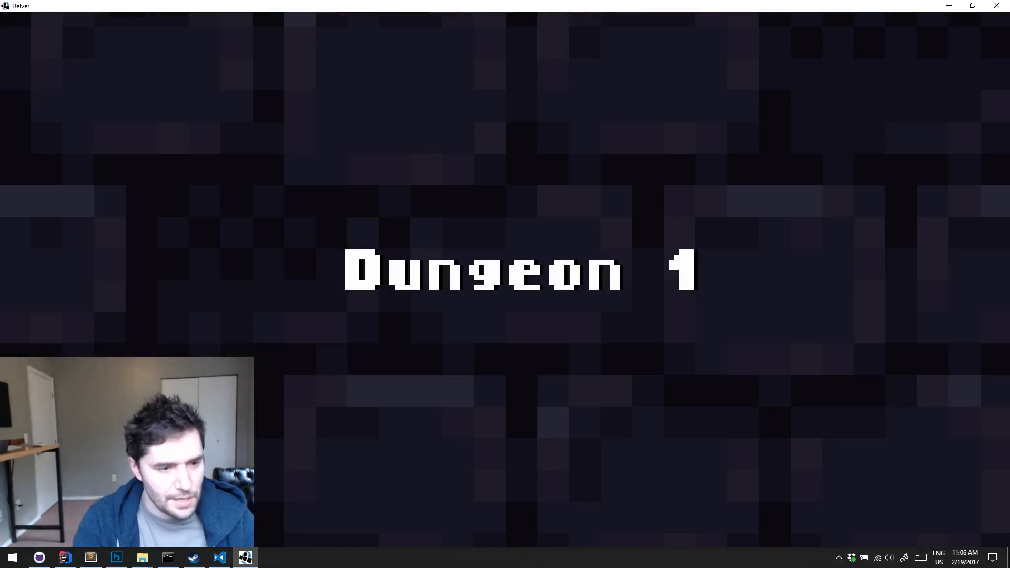
pyautogui.press('l')
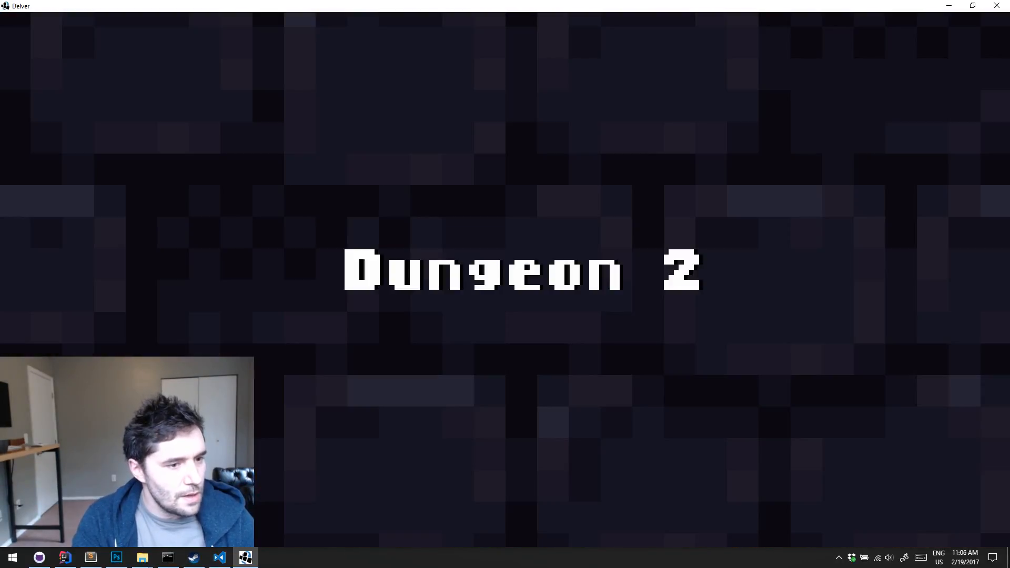
pyautogui.press('l')
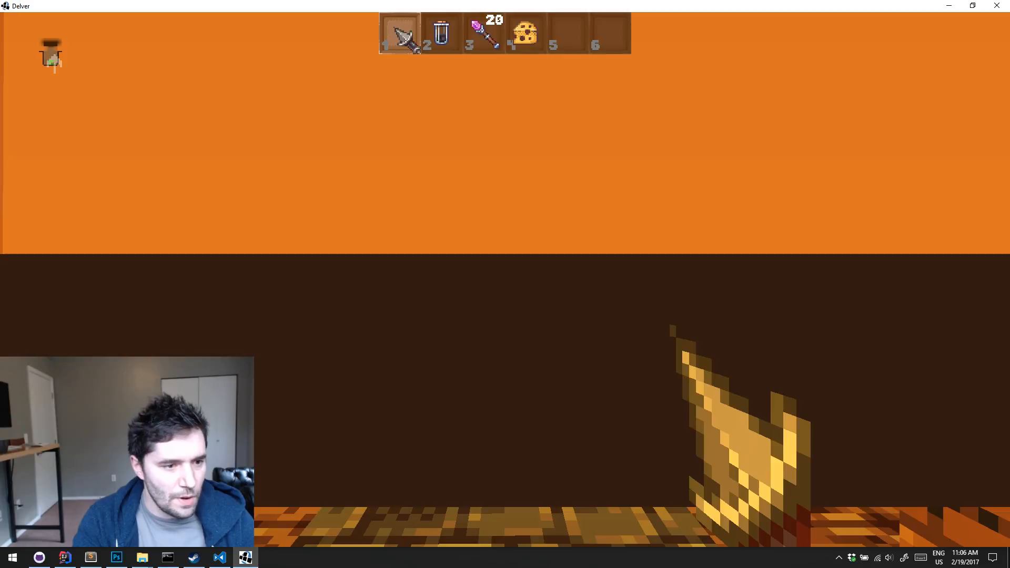
# Skip down one more level with the debug level change, then pause and quit the game
pyautogui.press('l')
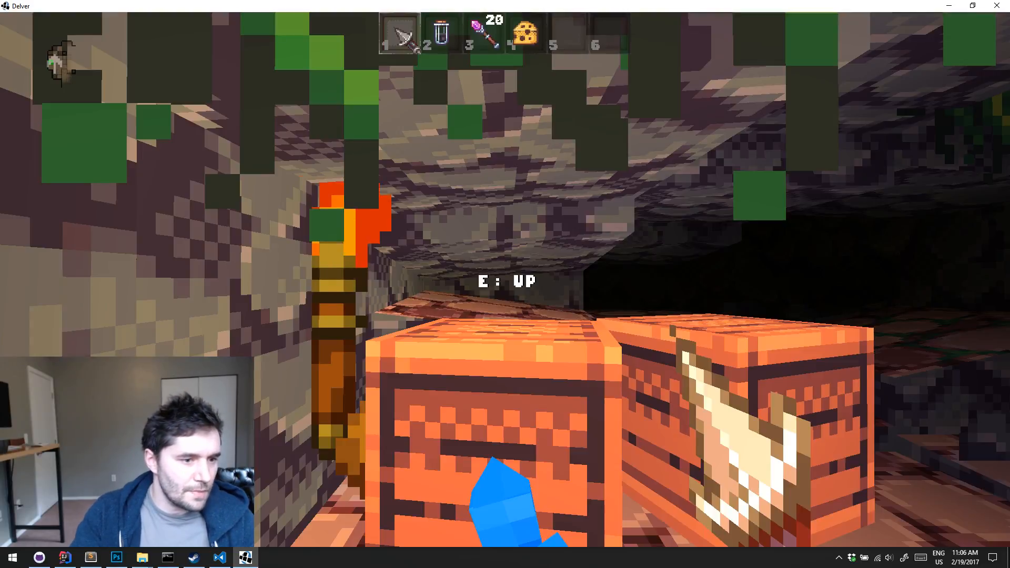
pyautogui.press('Escape')
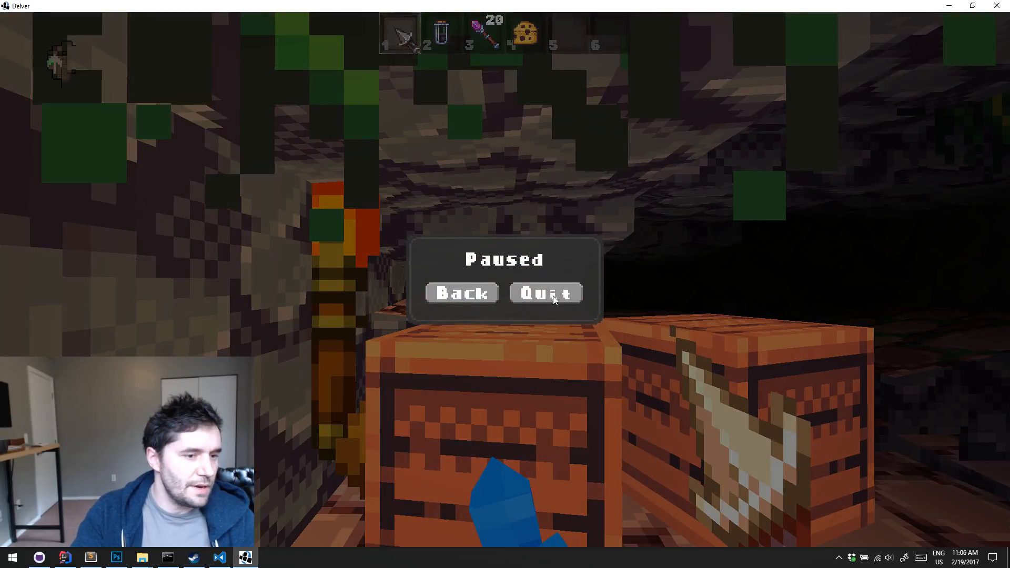
pyautogui.click(547, 296)
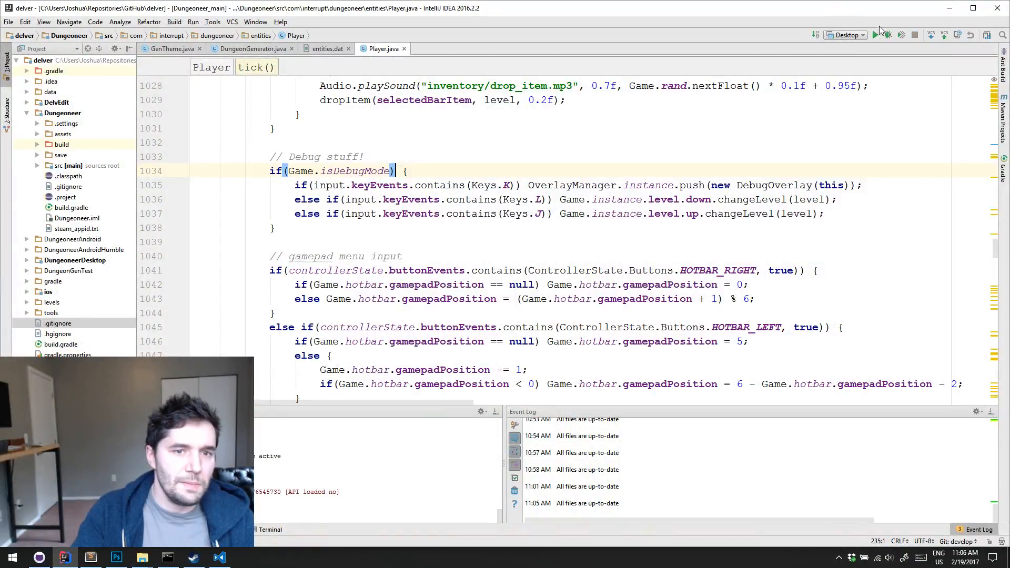
# Relaunch the game with the Desktop configuration, maximize its window and load the Cave 1 save in slot 1
pyautogui.click(875, 37)
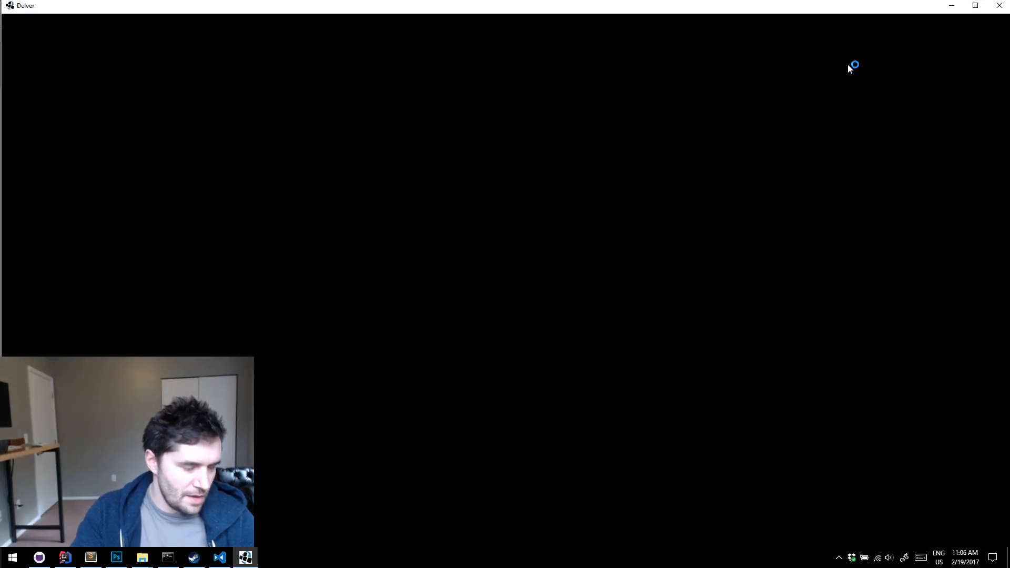
pyautogui.doubleClick(848, 5)
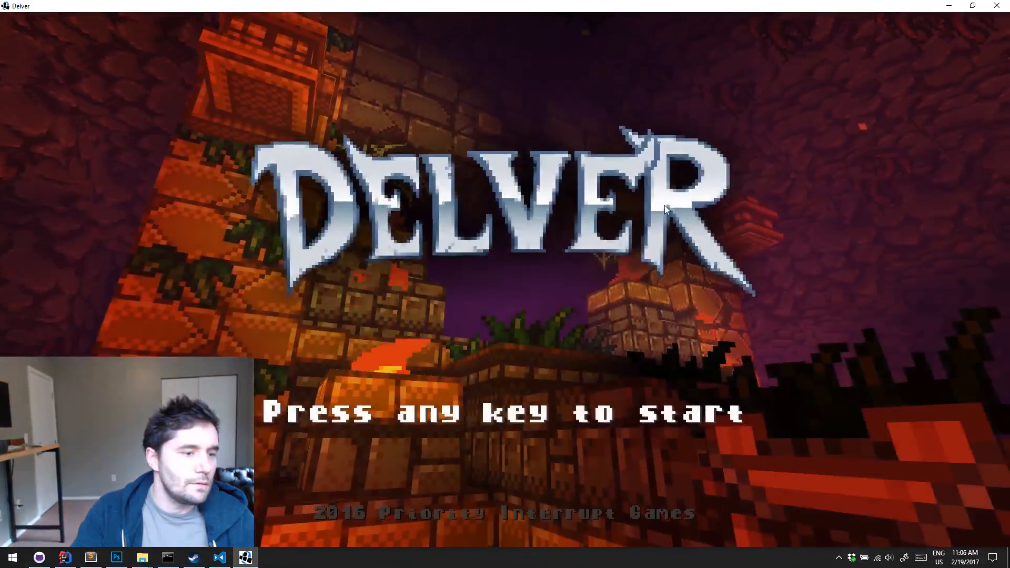
pyautogui.click(431, 177)
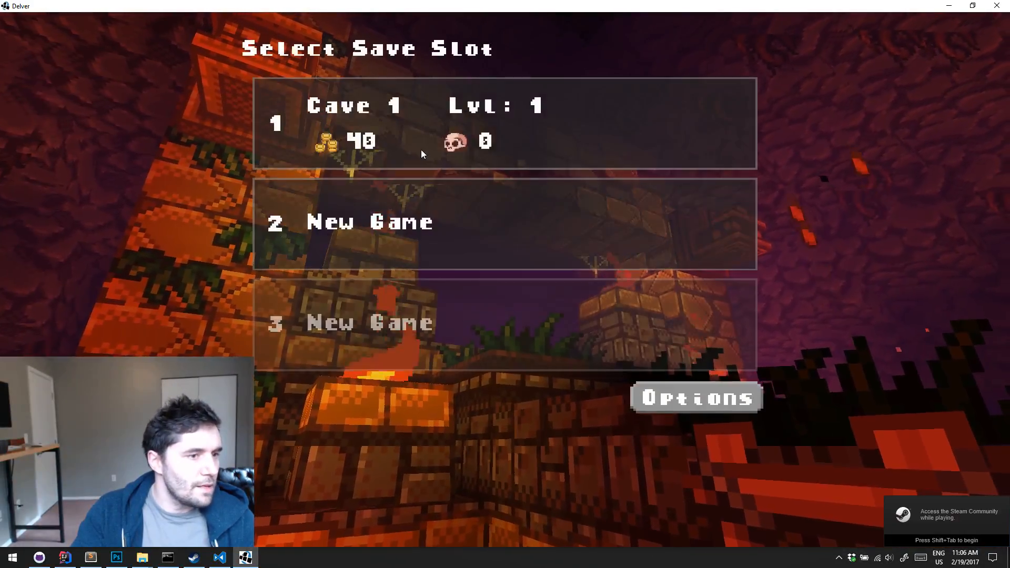
pyautogui.click(422, 152)
pyautogui.click(299, 406)
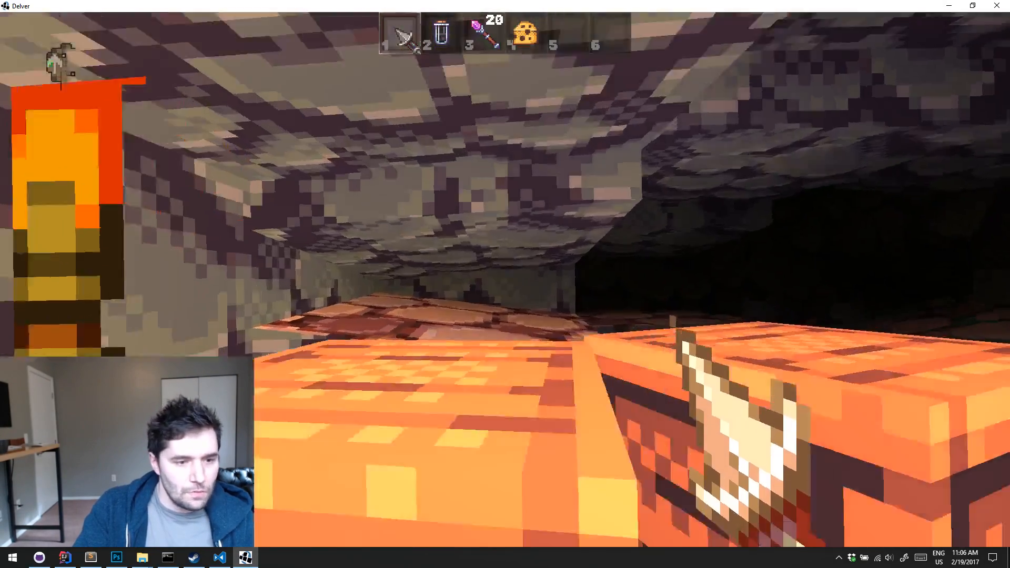
# Explore the starting cave room and smash its wooden crates with the dagger
pyautogui.press('w')
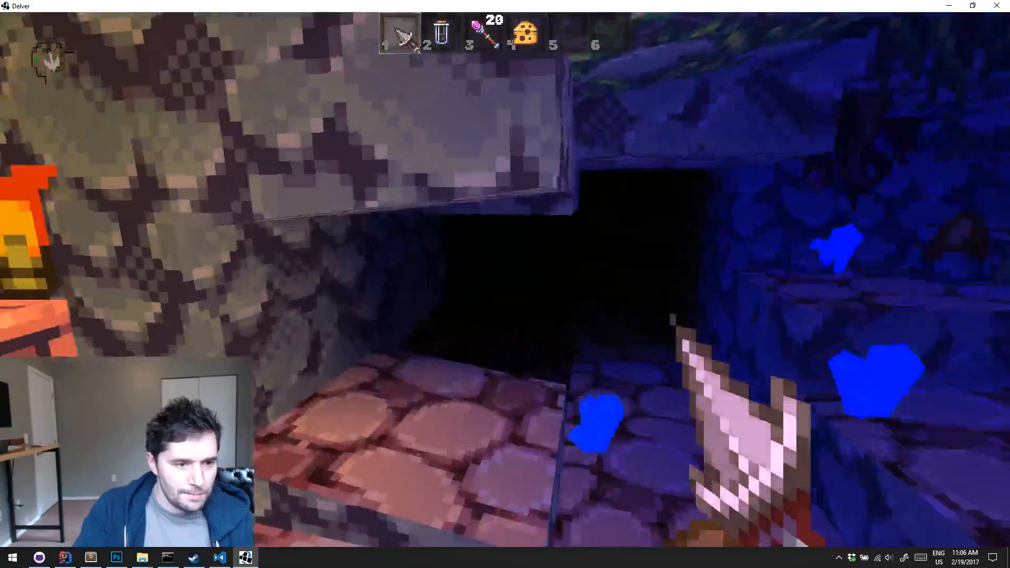
pyautogui.press('w')
pyautogui.click(505, 284)
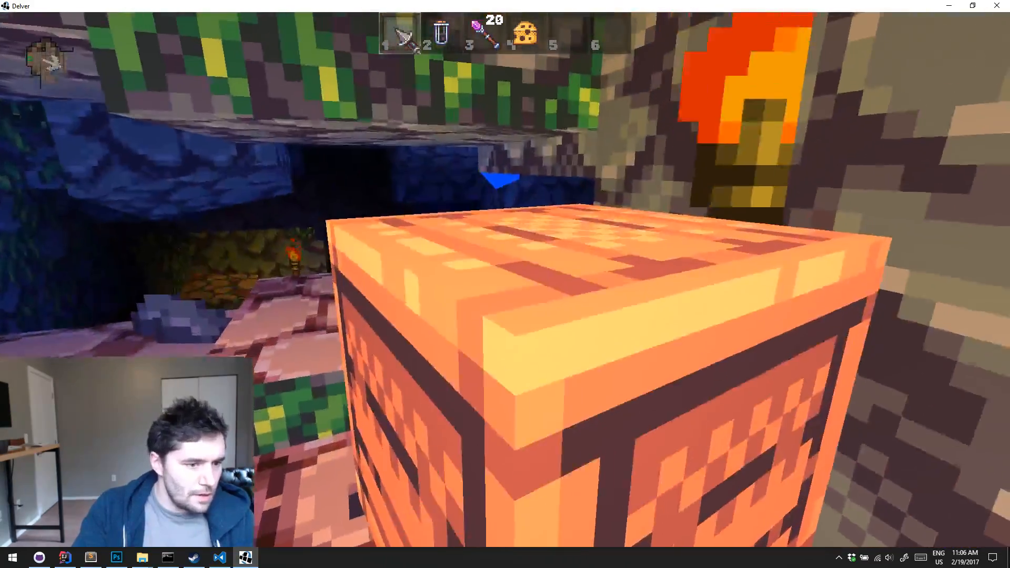
pyautogui.click(505, 285)
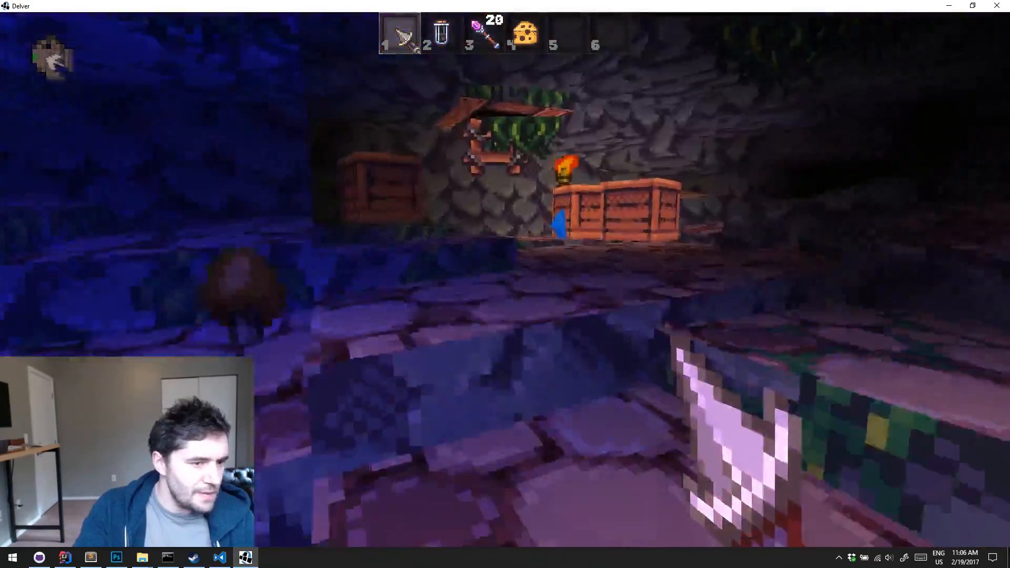
pyautogui.press('w')
pyautogui.click(505, 284)
pyautogui.click(505, 284)
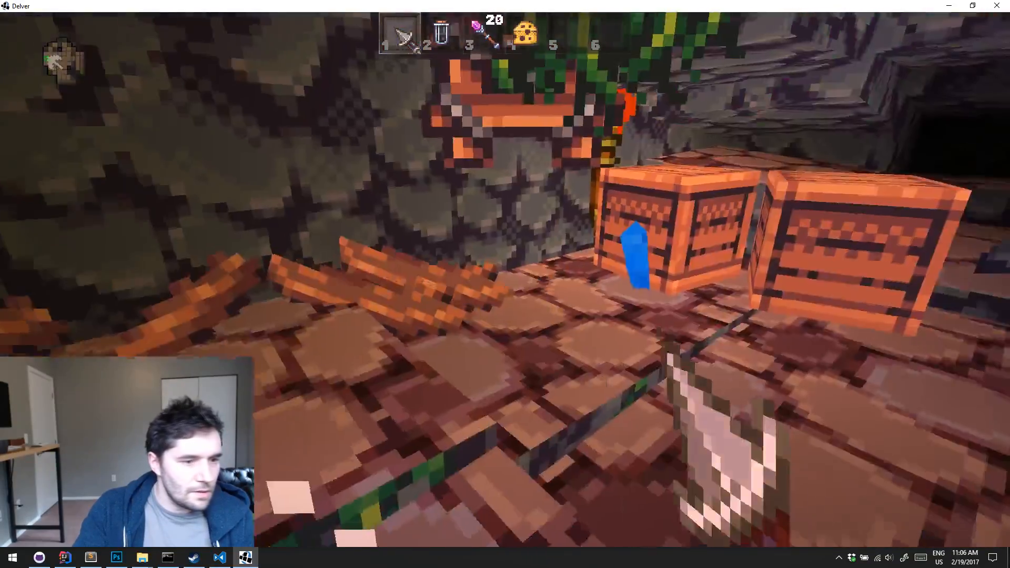
pyautogui.press('w')
pyautogui.click(505, 284)
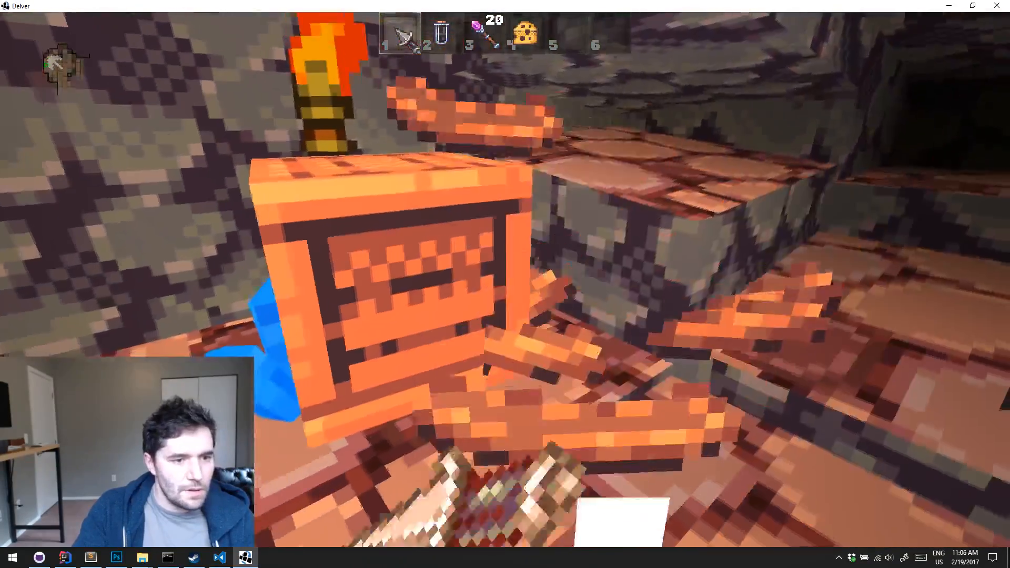
pyautogui.click(505, 284)
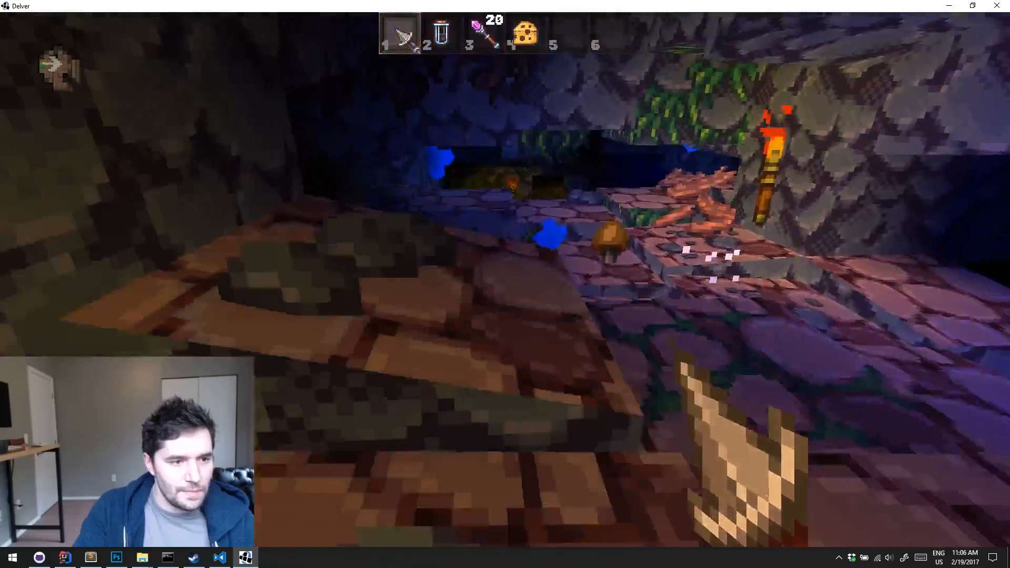
# Walk past the torch through the cave tunnels to the dark stepped area with the weapon on the ground
pyautogui.press('w')
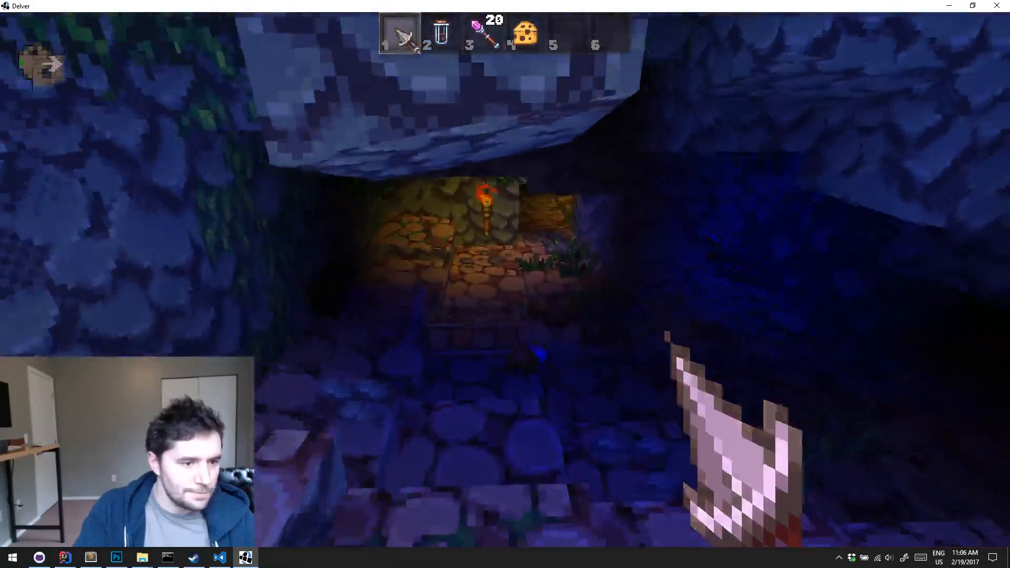
pyautogui.press('w')
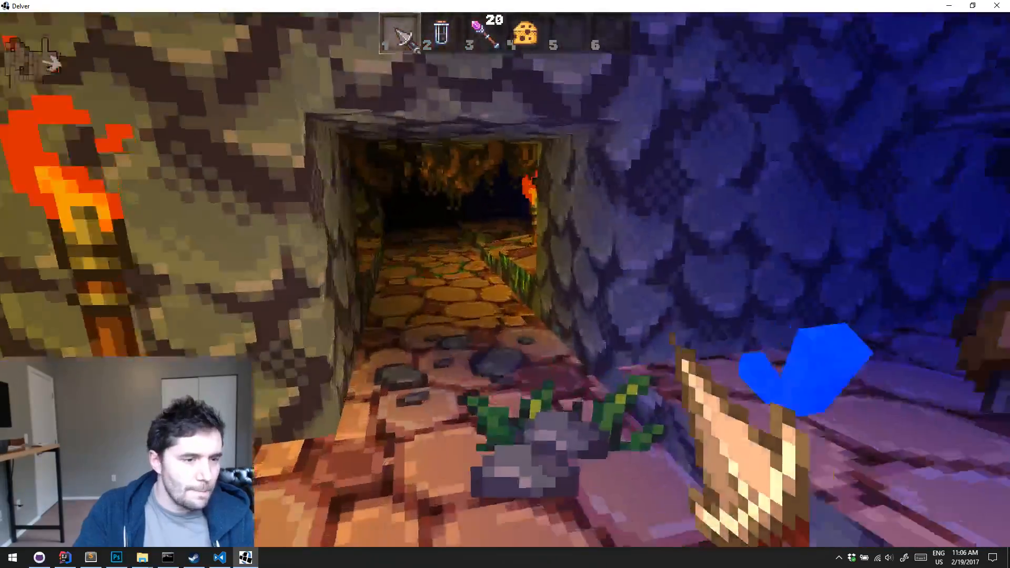
pyautogui.press('w')
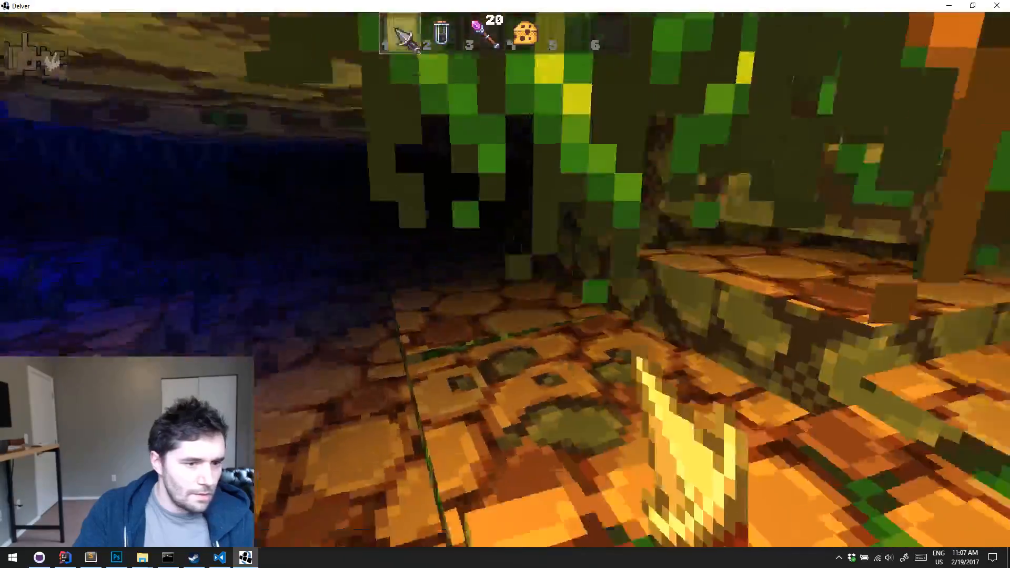
pyautogui.press('w')
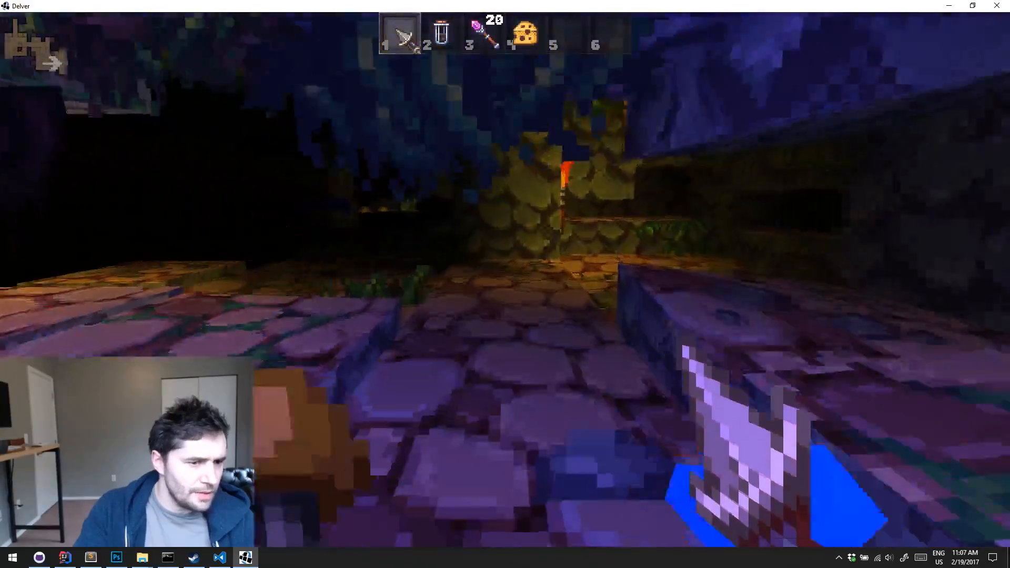
pyautogui.press('w')
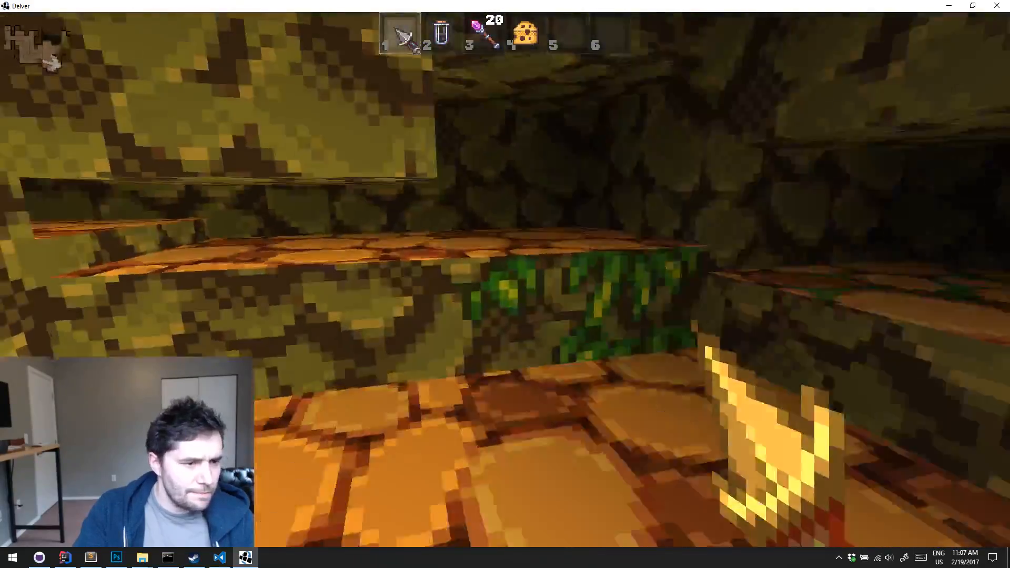
pyautogui.press('w')
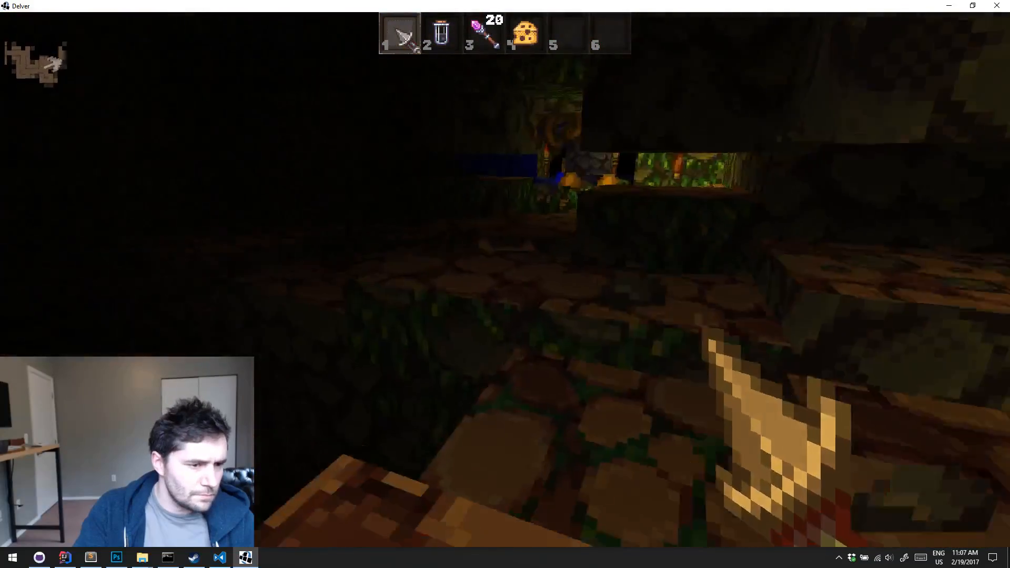
# Pick up the iron spiked mace and equip it in hotbar slot 1, with the dagger in slot 2 and the potion in slot 5
pyautogui.press('e')
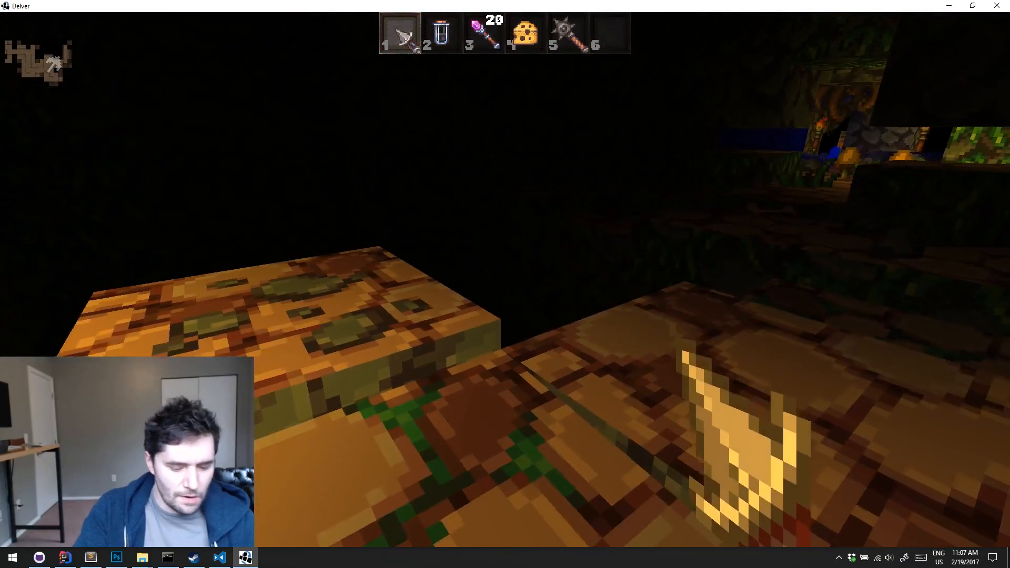
pyautogui.press('i')
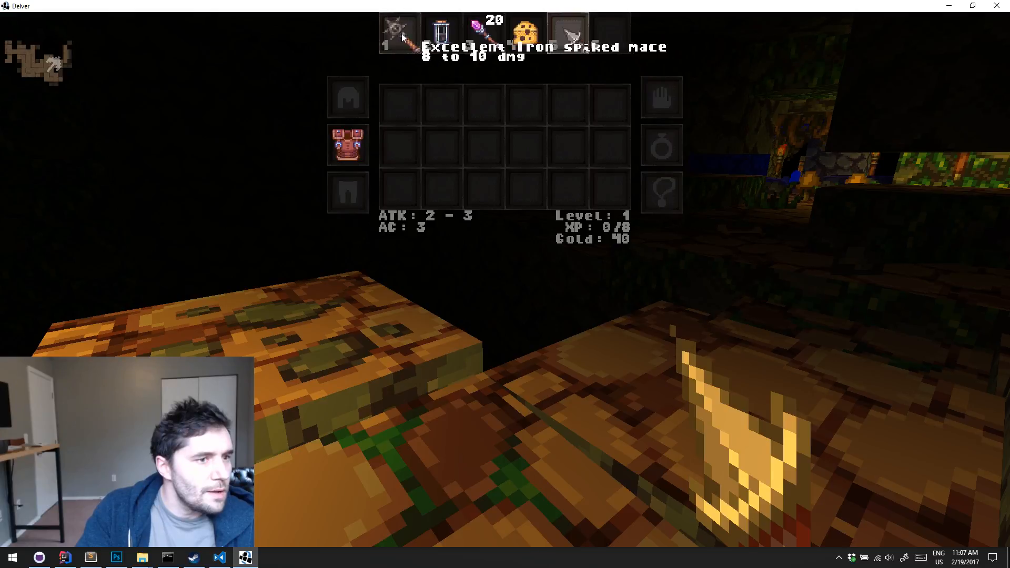
pyautogui.moveTo(434, 32); pyautogui.dragTo(434, 33)
pyautogui.click(386, 34)
pyautogui.press('i')
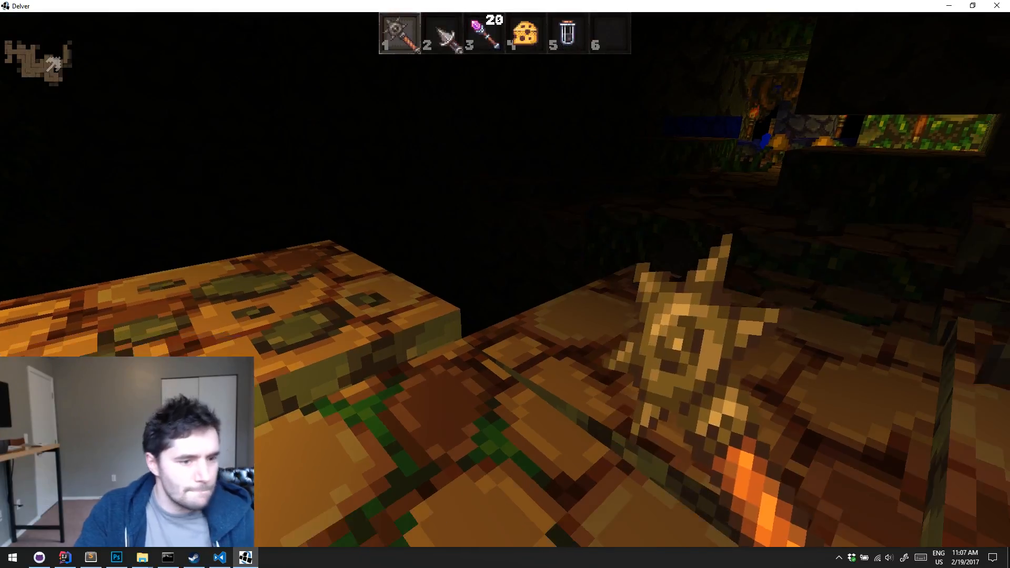
# Walk past the orange mushrooms and through the torchlit passage to the lever, continuing into the dark side passage
pyautogui.press('w')
pyautogui.press('w')
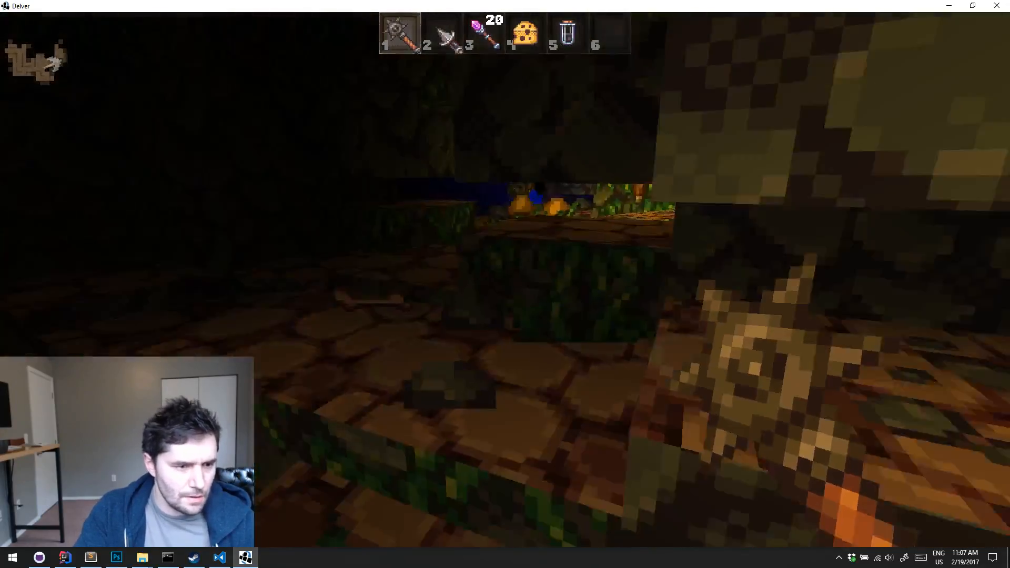
pyautogui.press('w')
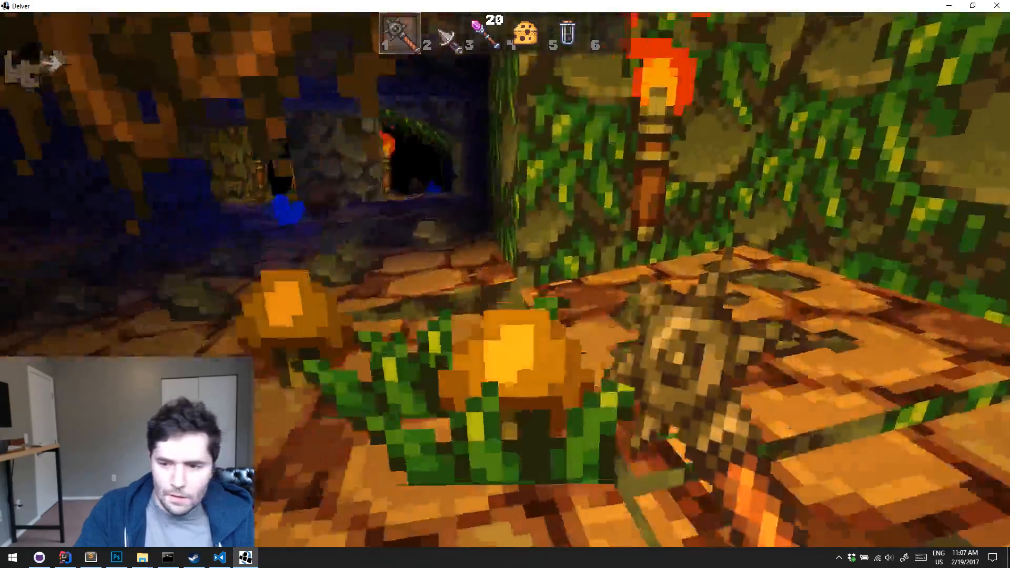
pyautogui.press('w')
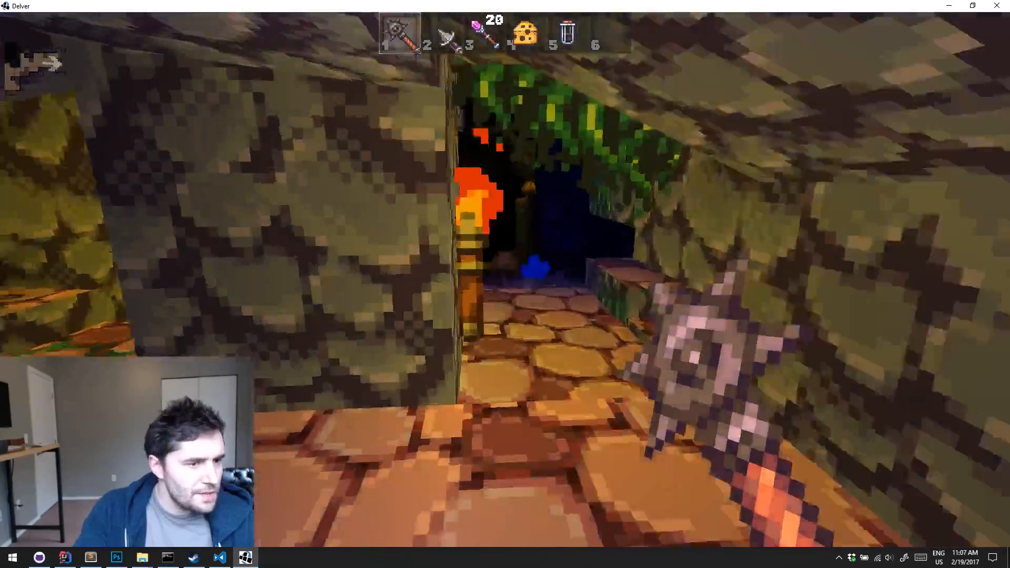
pyautogui.press('w')
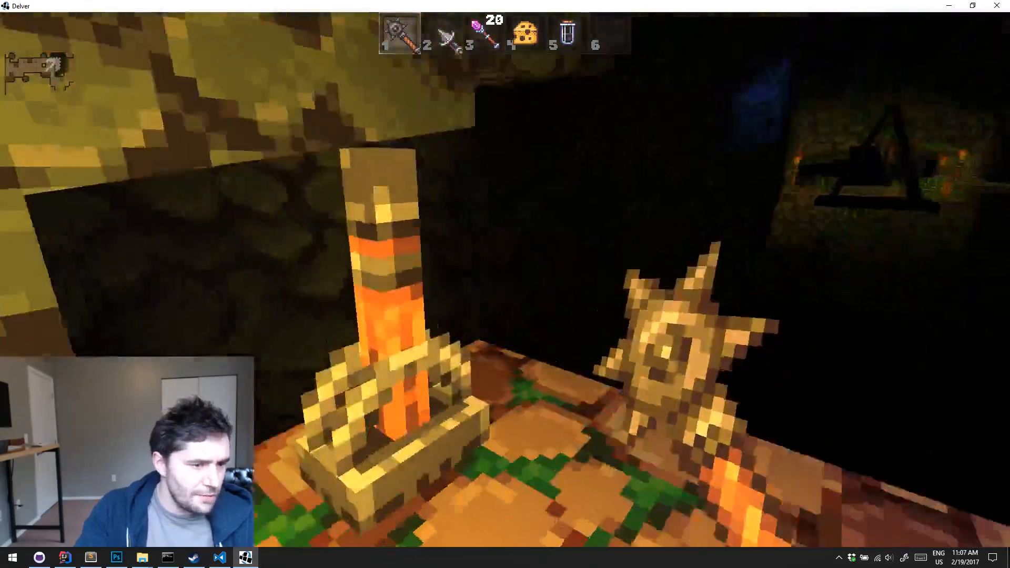
pyautogui.press('w')
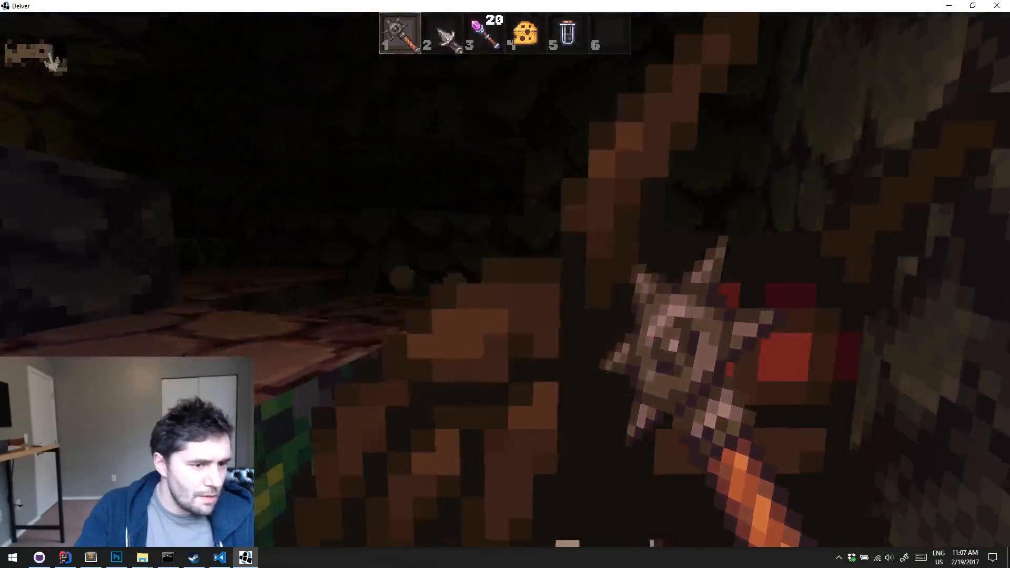
# Kill the creature in the dark passage with the spiked mace and continue to the mushroom ledge above the chasm
pyautogui.click(505, 279)
pyautogui.click(505, 280)
pyautogui.press('s')
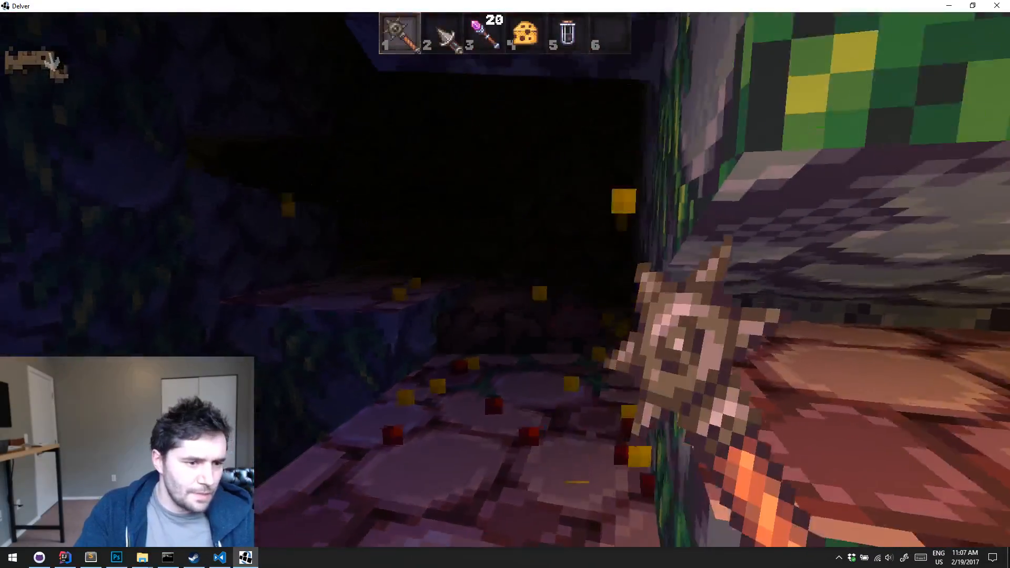
pyautogui.press('w')
# Cross the chasm on the hanging chain platform to the lever, then return onto the platform
pyautogui.press('w')
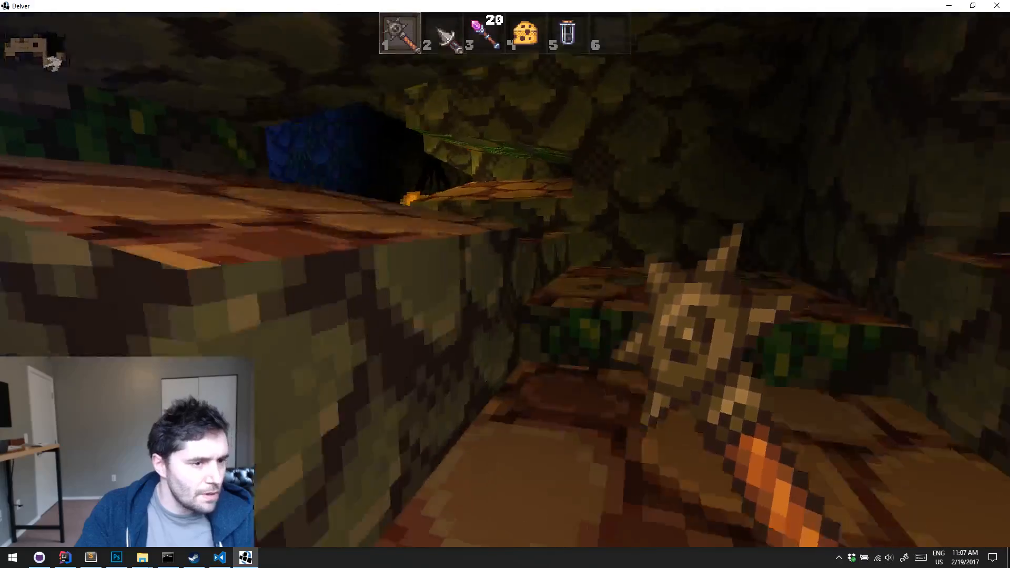
pyautogui.press('w')
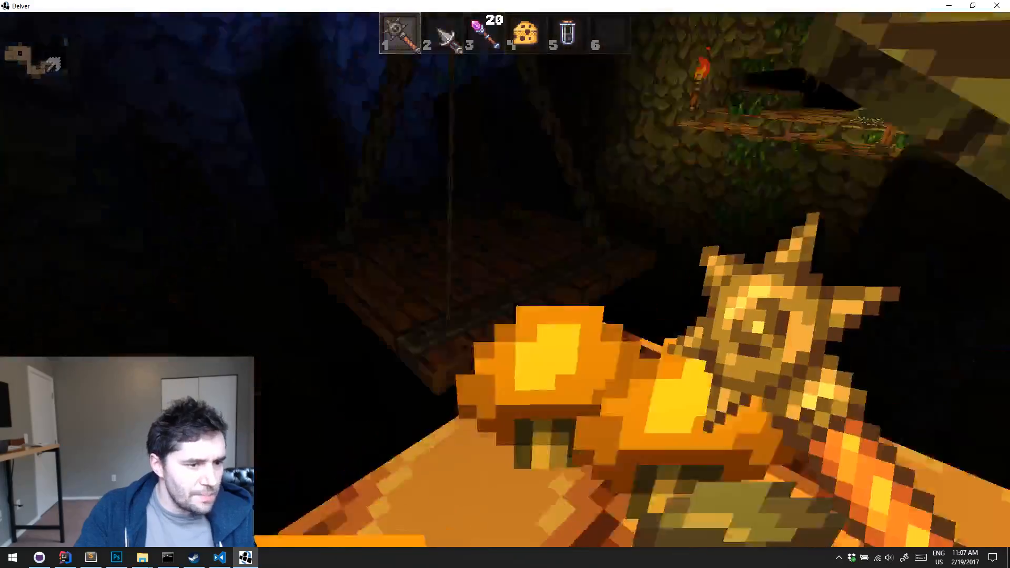
pyautogui.press('w')
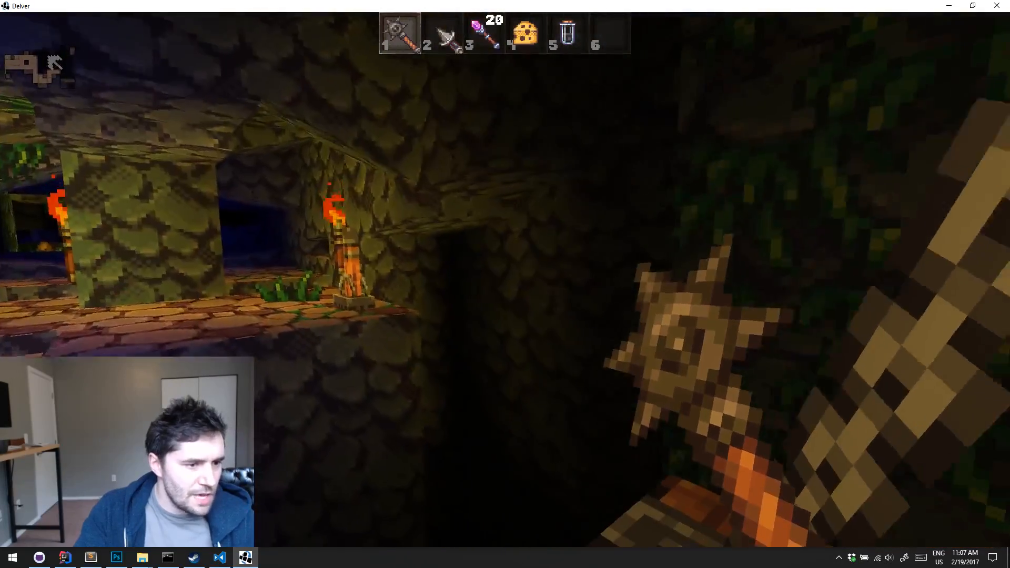
pyautogui.press('w')
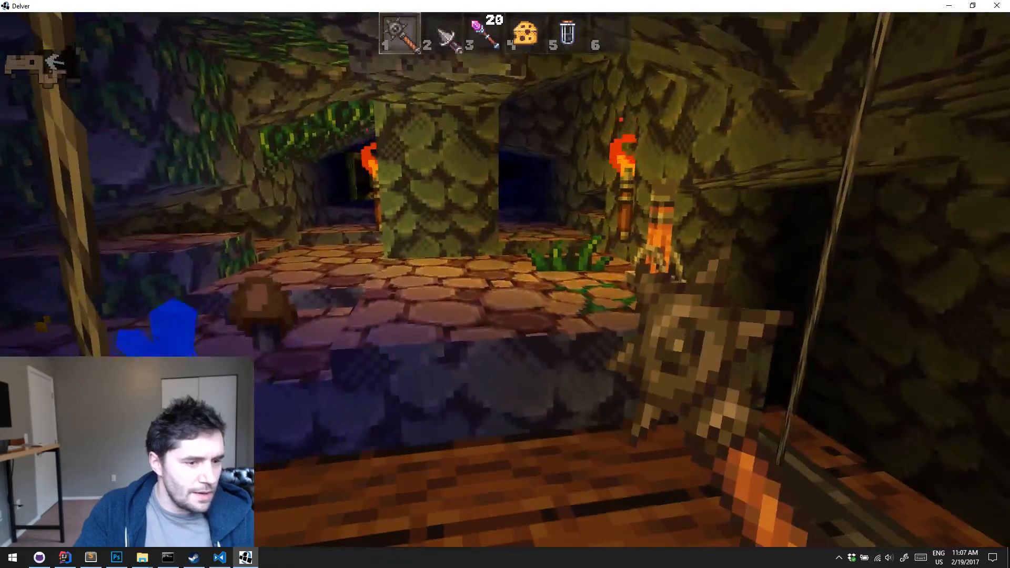
pyautogui.press('w')
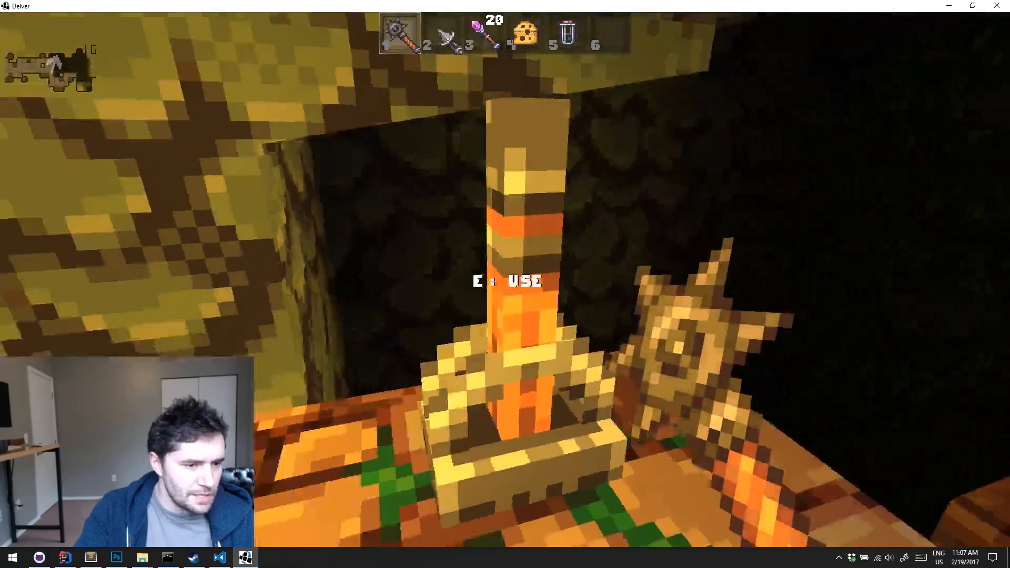
pyautogui.press('s')
pyautogui.press('w')
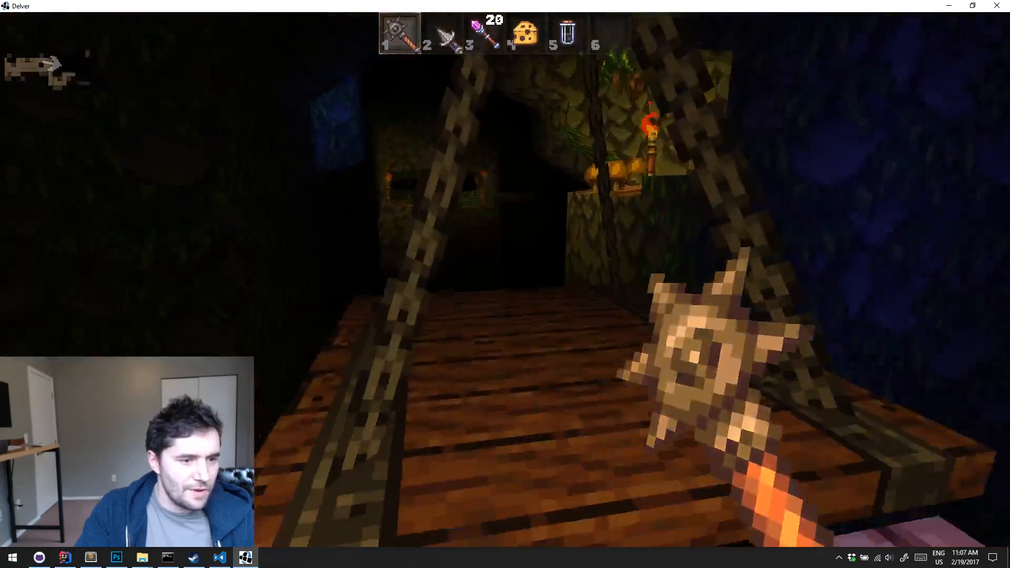
pyautogui.press('w')
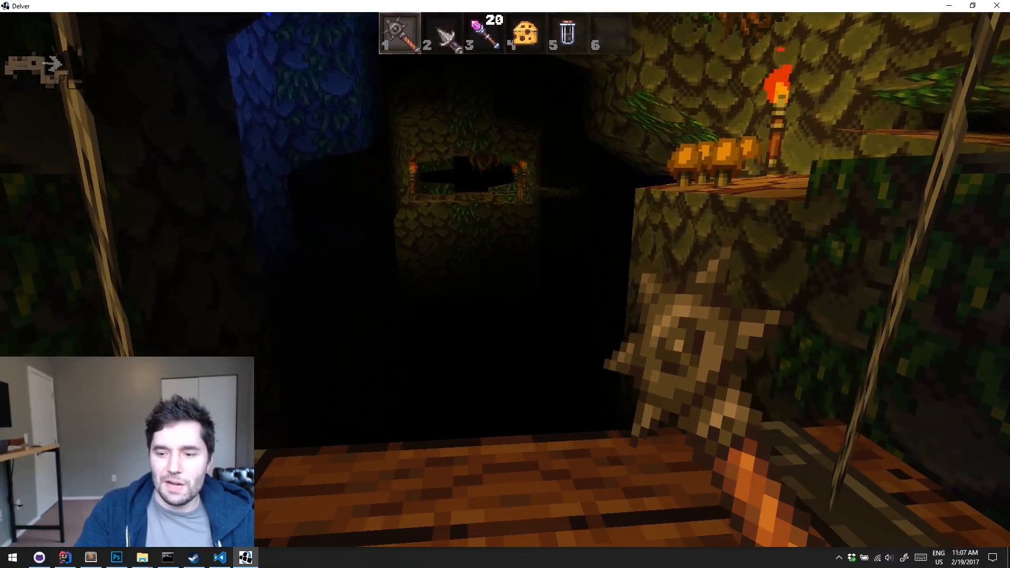
# Ride the hanging chain platform to the far lever ledge and walk through the torchlit stone passage beyond it
pyautogui.press('a')
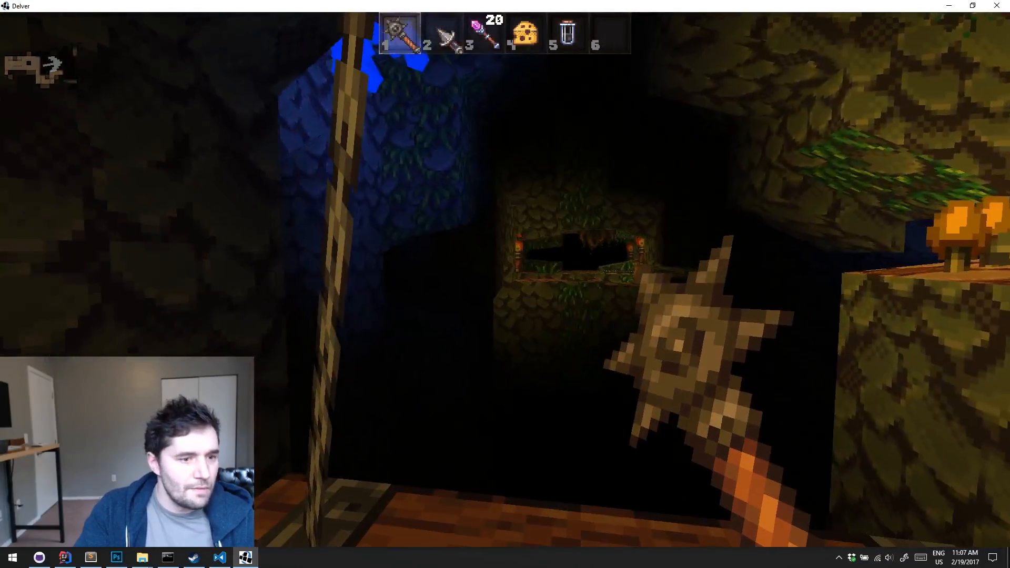
pyautogui.press('s')
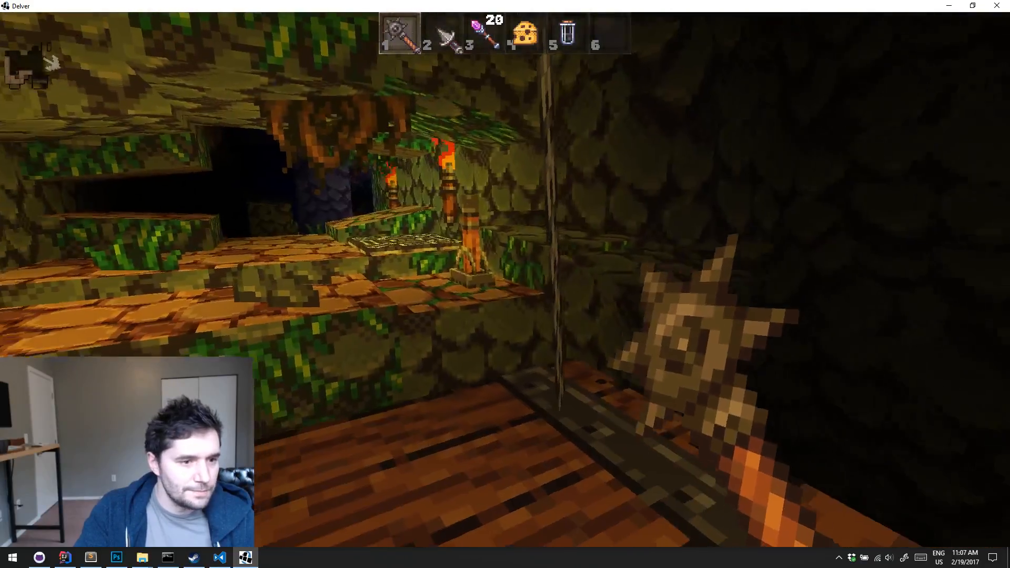
pyautogui.press('w')
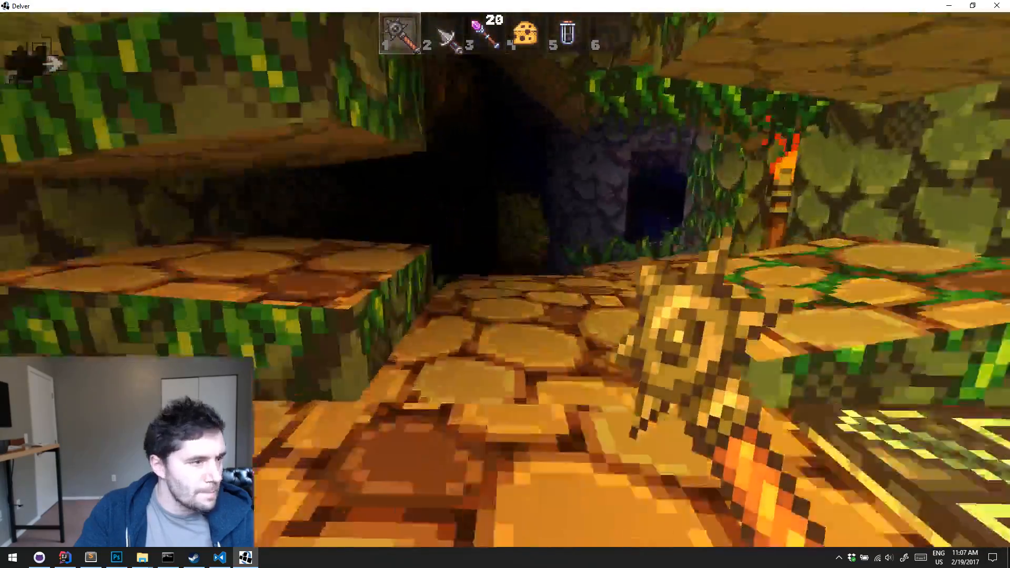
pyautogui.press('w')
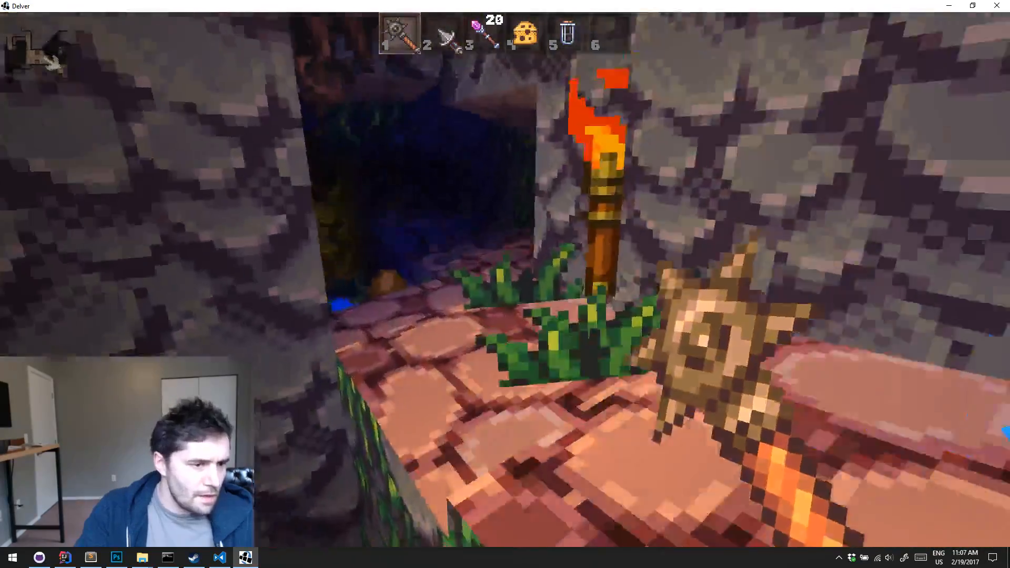
pyautogui.press('w')
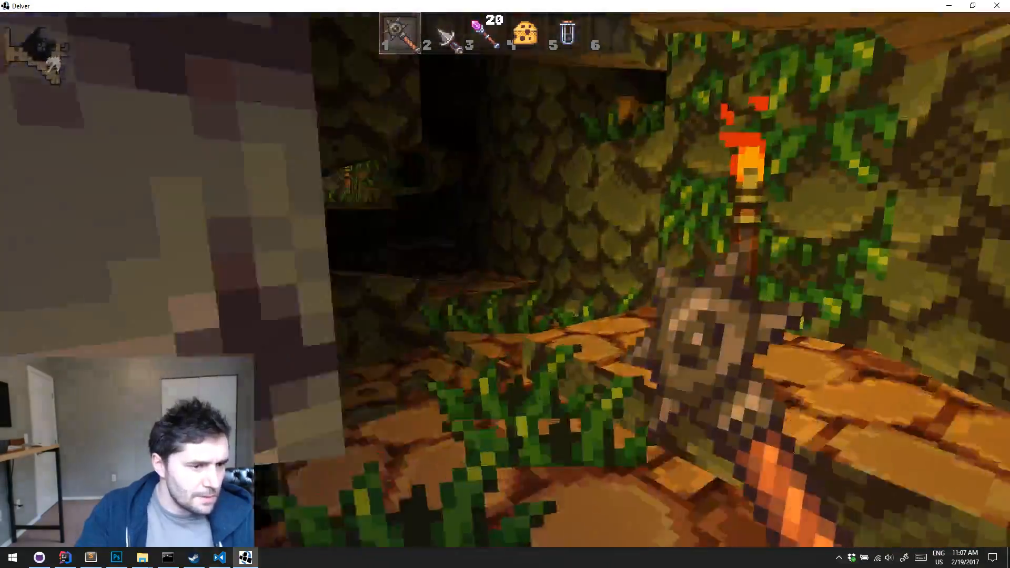
# Continue through the vine-covered passages towards the mine cart beyond the torch
pyautogui.press('w')
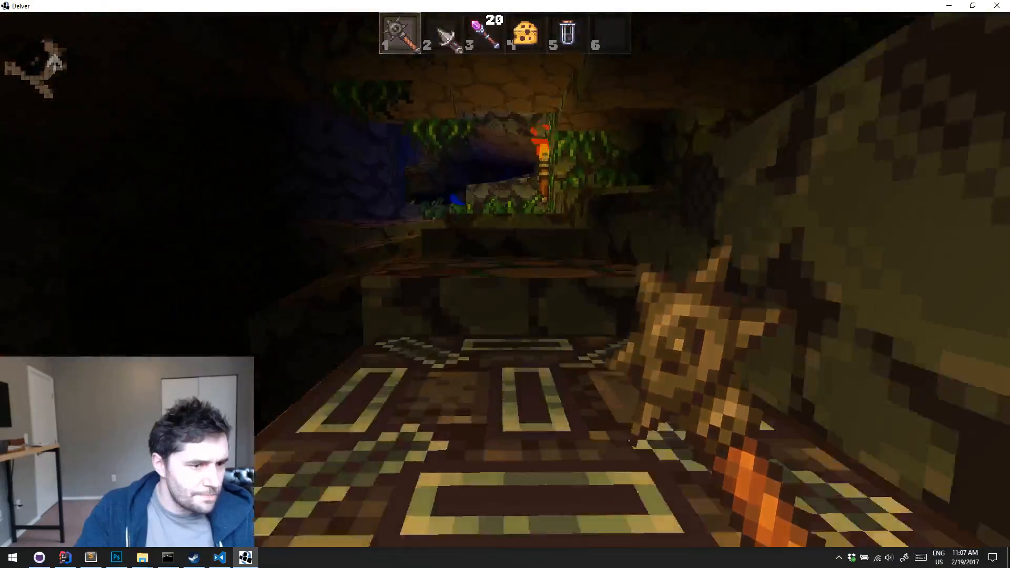
pyautogui.press('w')
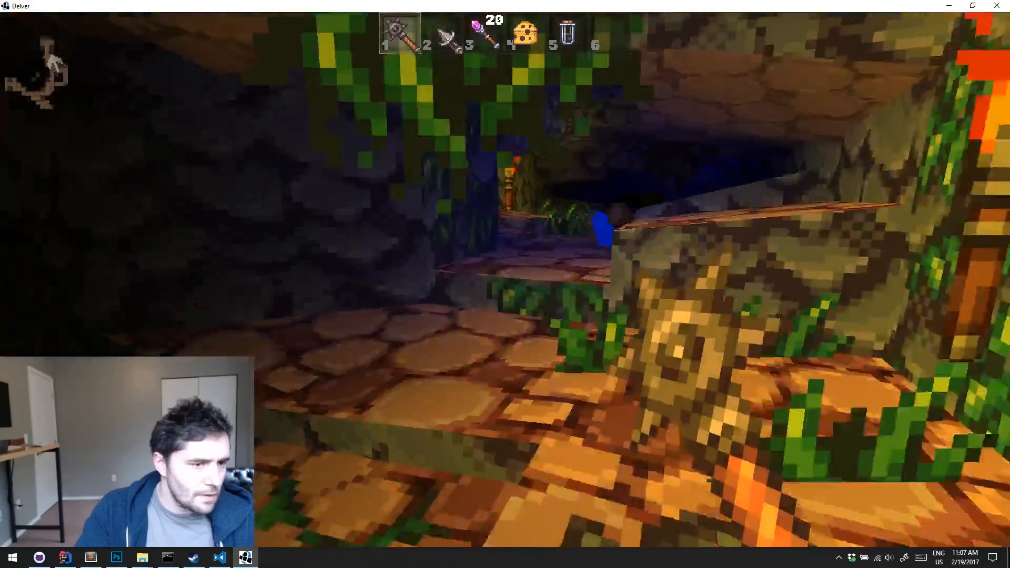
pyautogui.press('w')
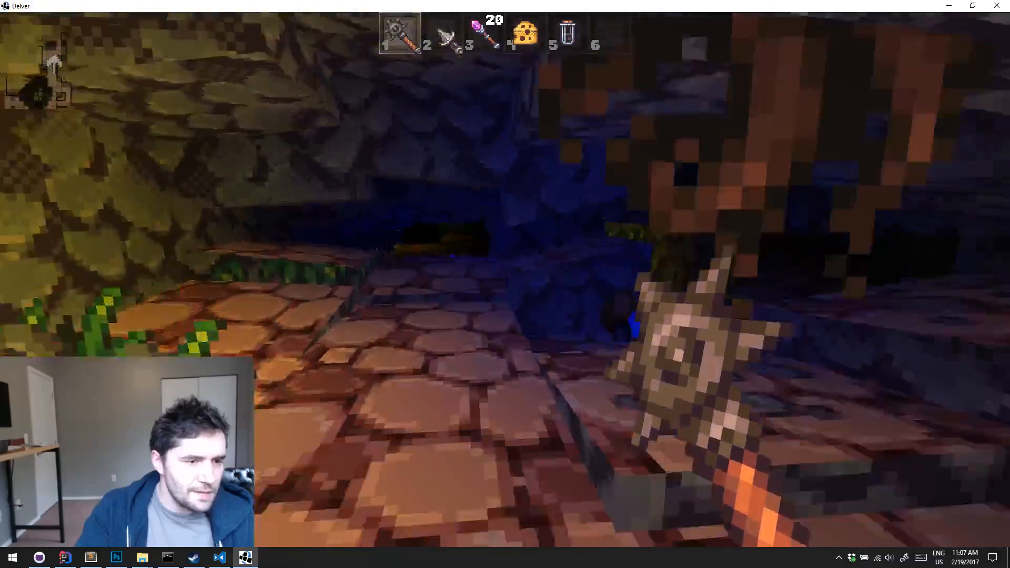
pyautogui.press('w')
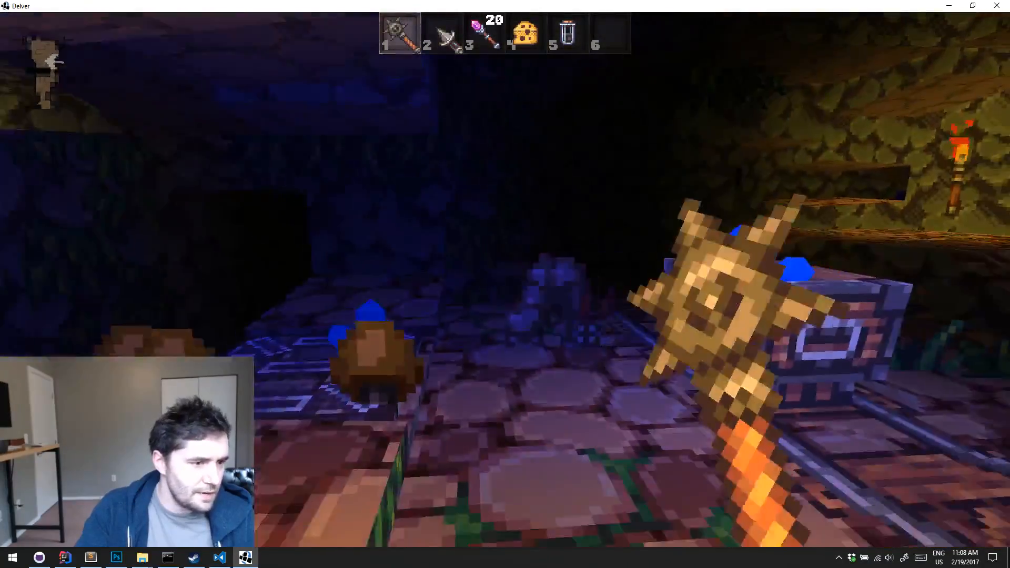
# Kill the creature beside the mine carts with the spiked mace and choose Speed for the level-up
pyautogui.press('w')
pyautogui.click(505, 279)
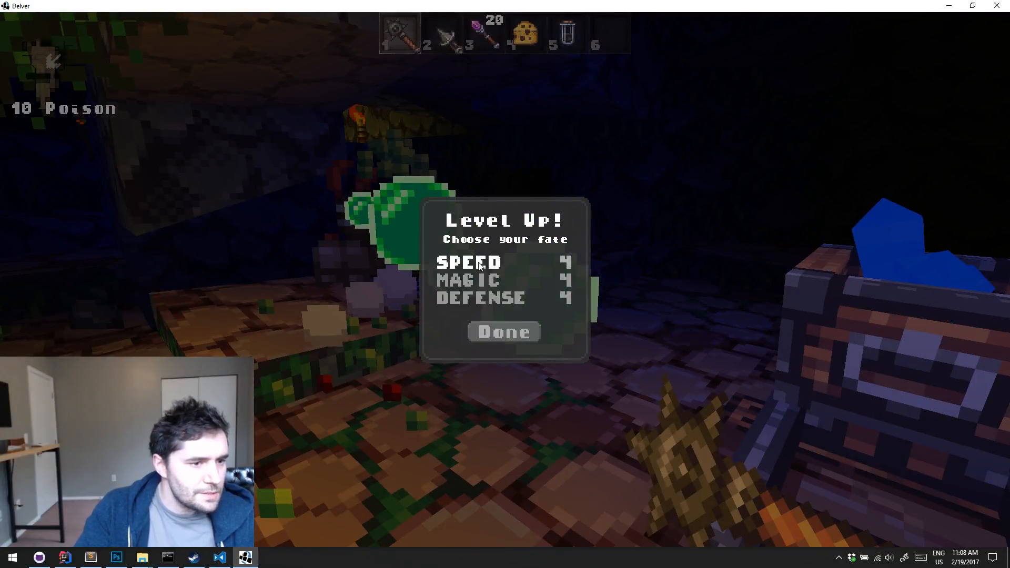
pyautogui.click(504, 332)
# Follow the rails past the mine carts, killing the creatures with the mace and collecting the scroll in hotbar slot 6
pyautogui.press('w')
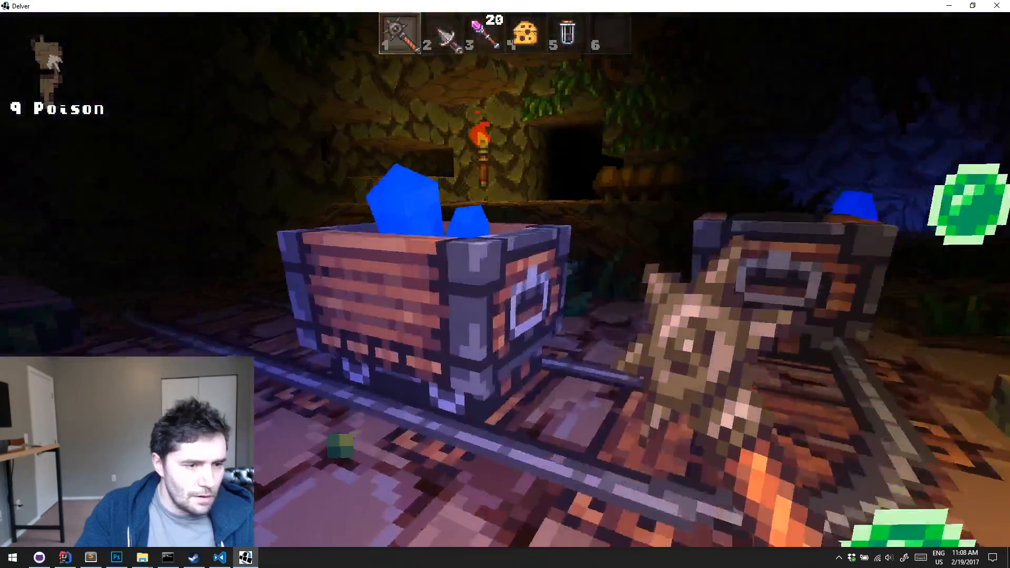
pyautogui.press('w')
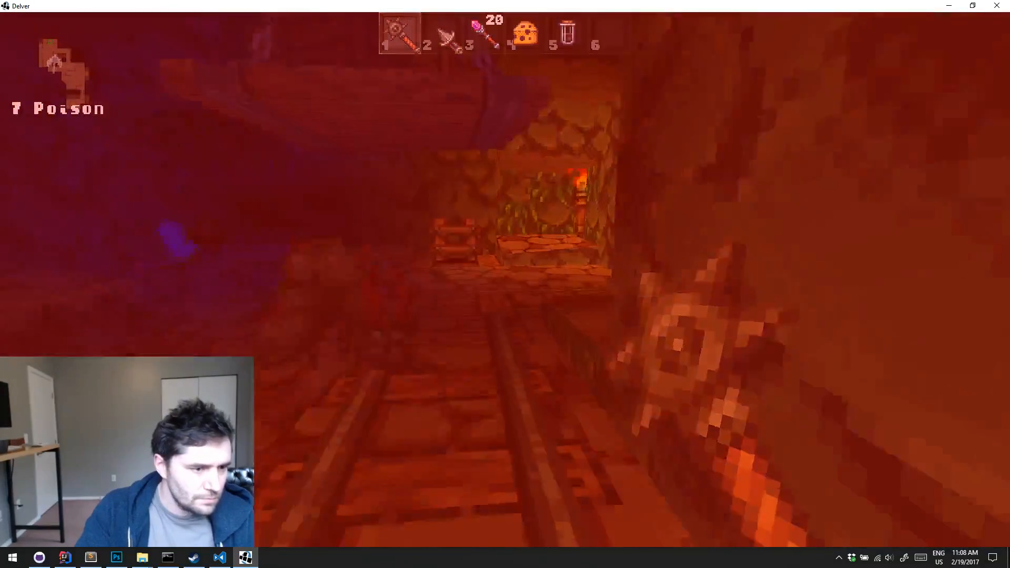
pyautogui.click(505, 279)
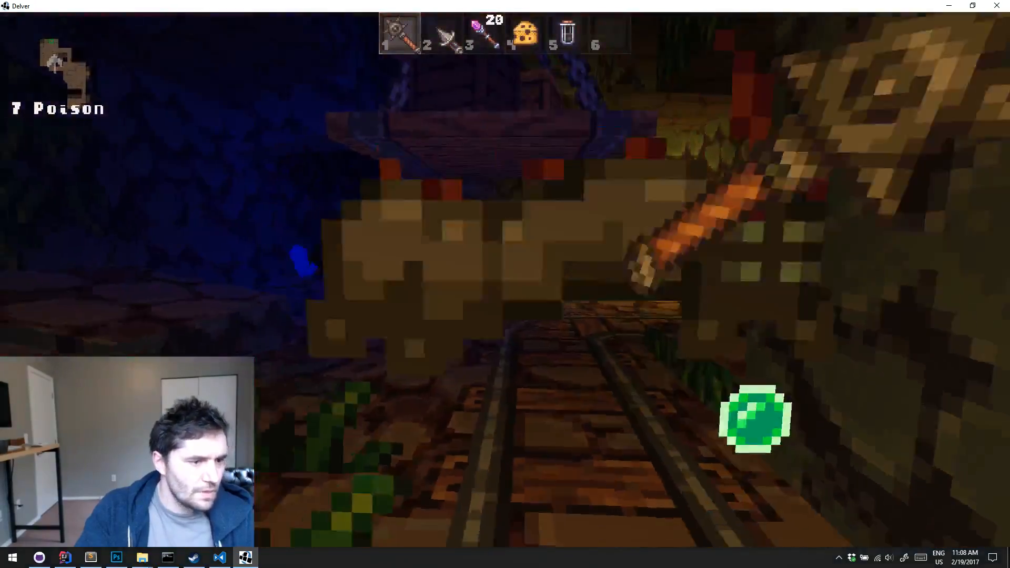
pyautogui.press('e')
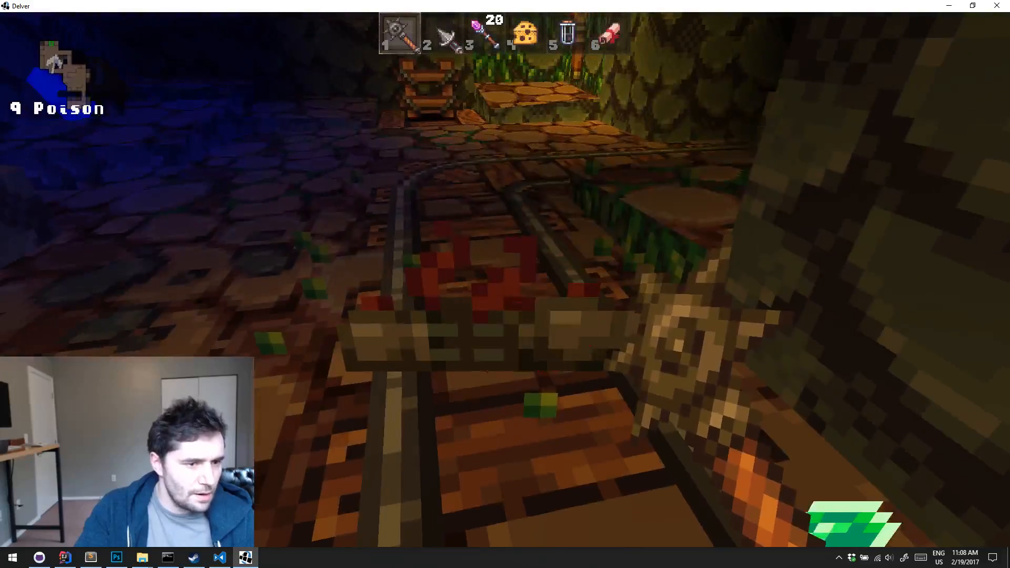
pyautogui.click(505, 280)
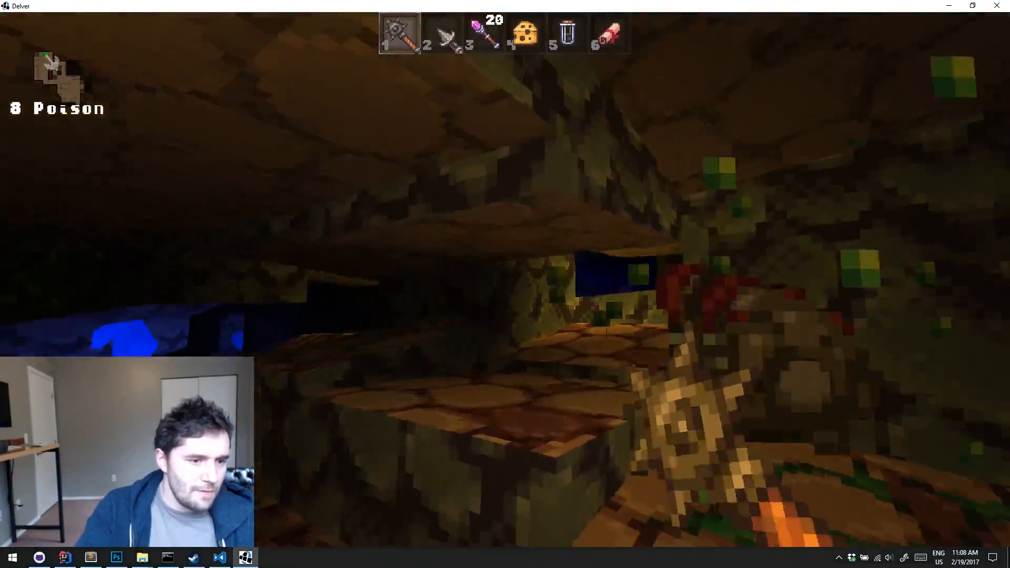
pyautogui.press('e')
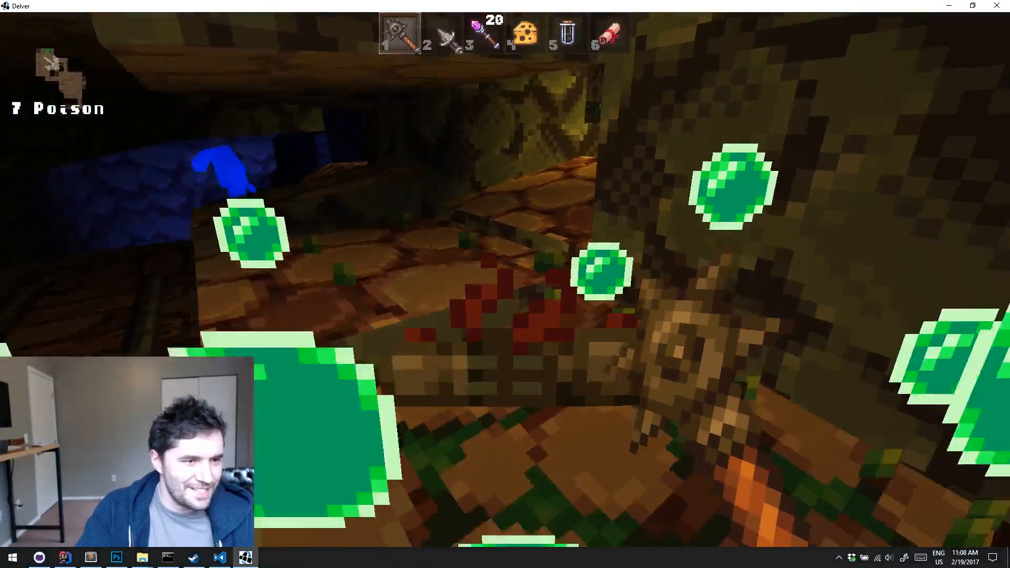
# Equip the shield from the inventory
pyautogui.press('Tab')
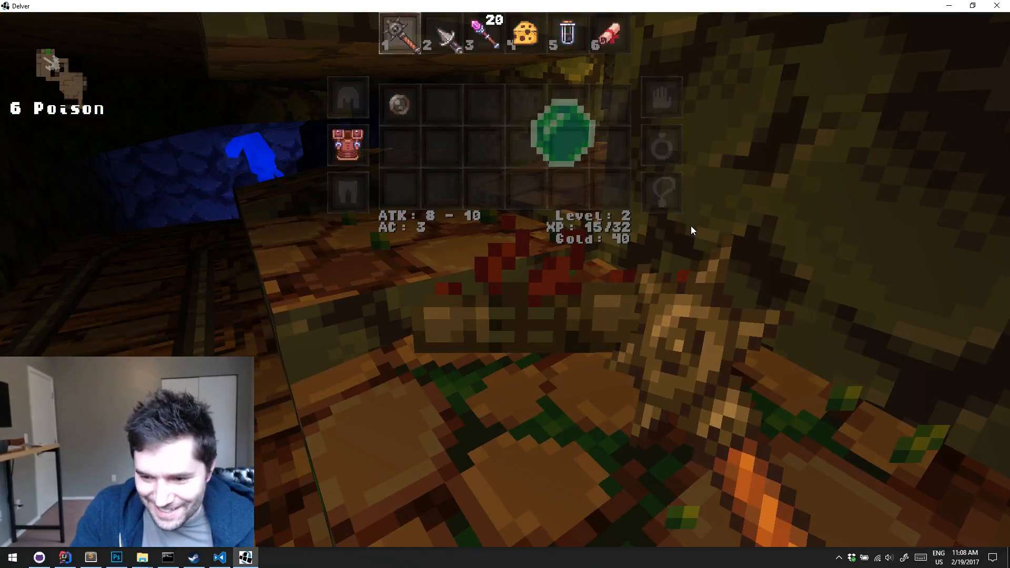
pyautogui.click(405, 105)
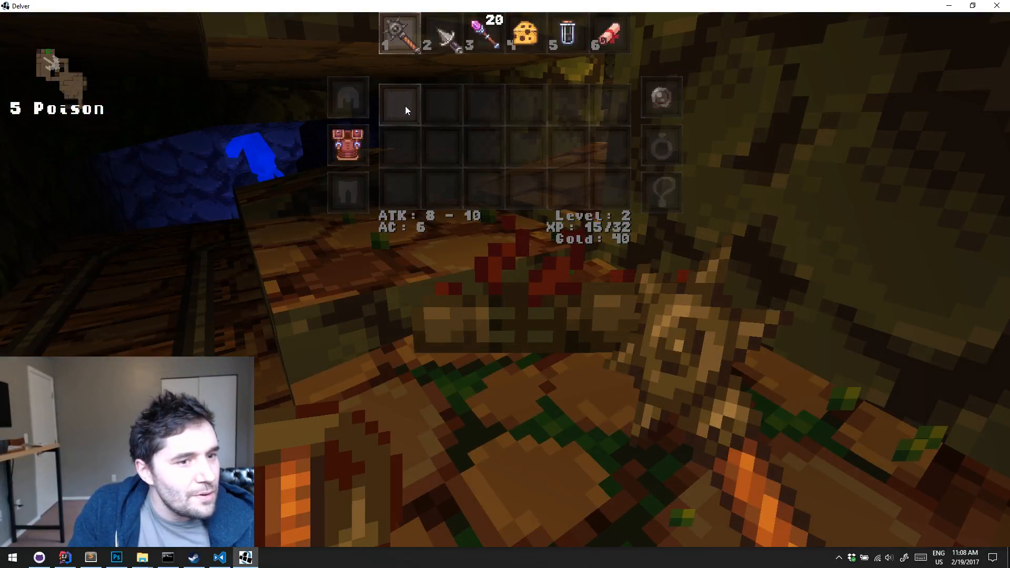
pyautogui.press('Tab')
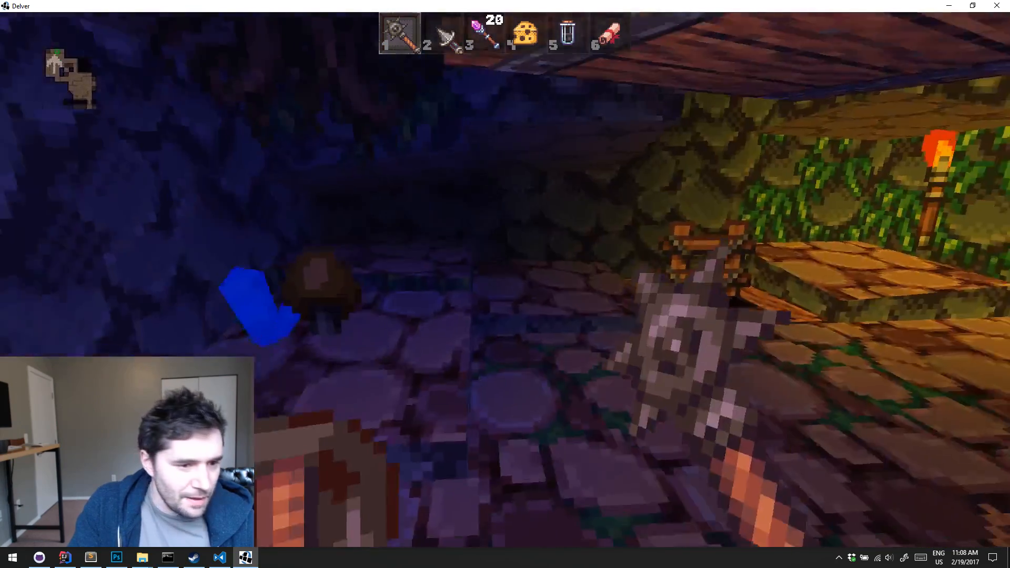
# Eat the cheese and descend the ladder to Cave 2
pyautogui.press('w')
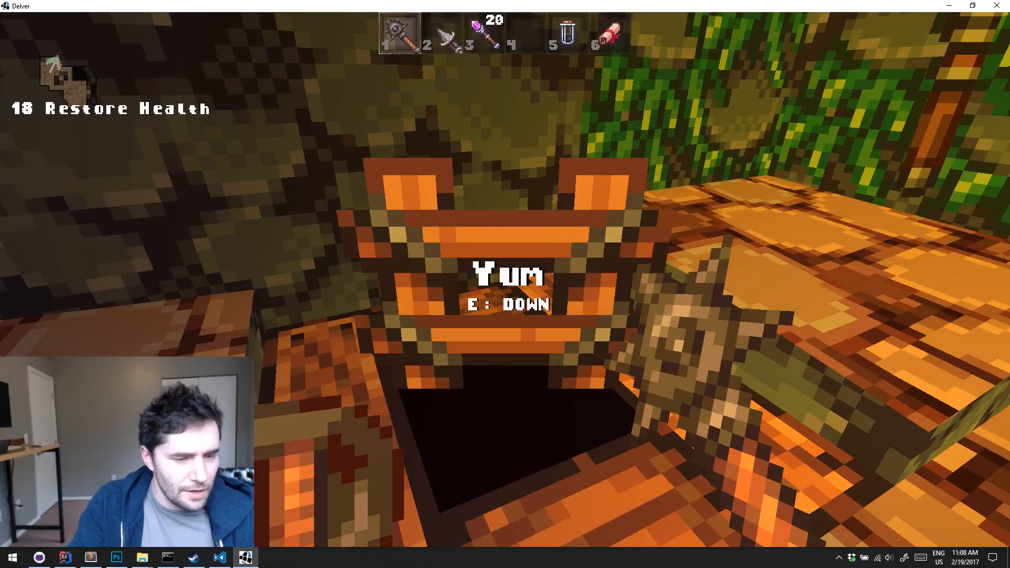
pyautogui.press('e')
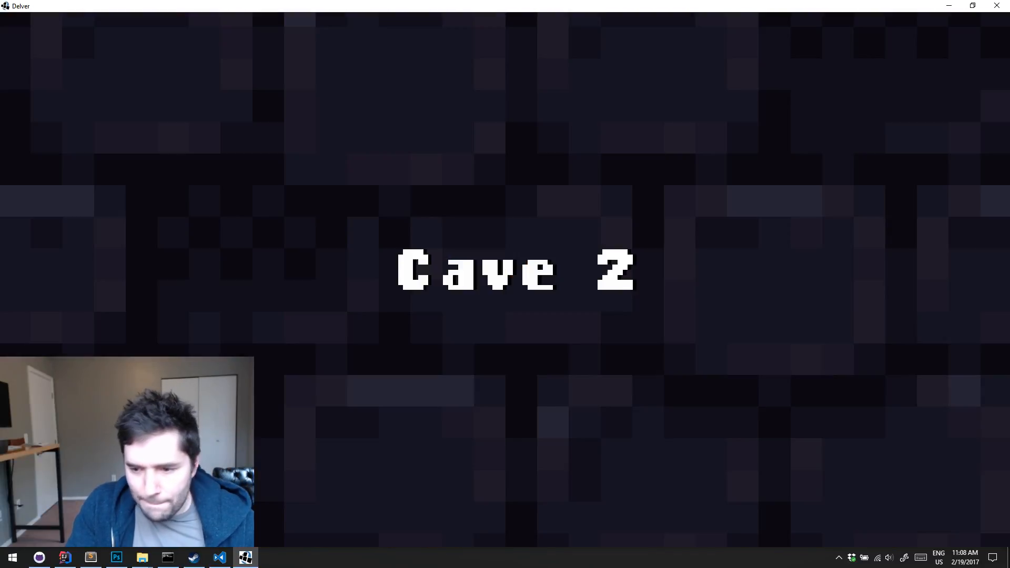
pyautogui.press('w')
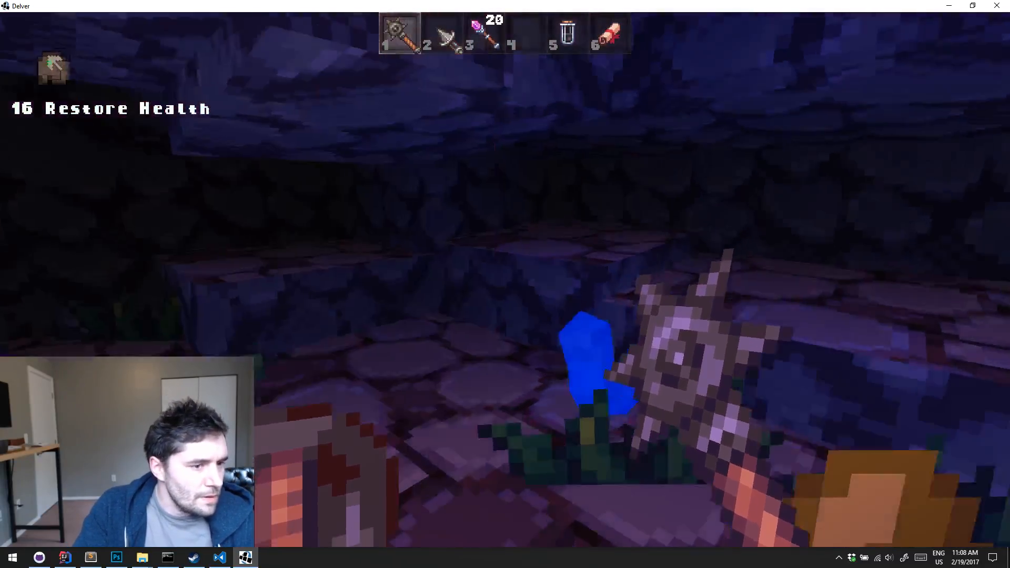
# Explore from the Cave 2 entrance past the orange mushrooms to the opening of the blue crystal cave
pyautogui.press('w')
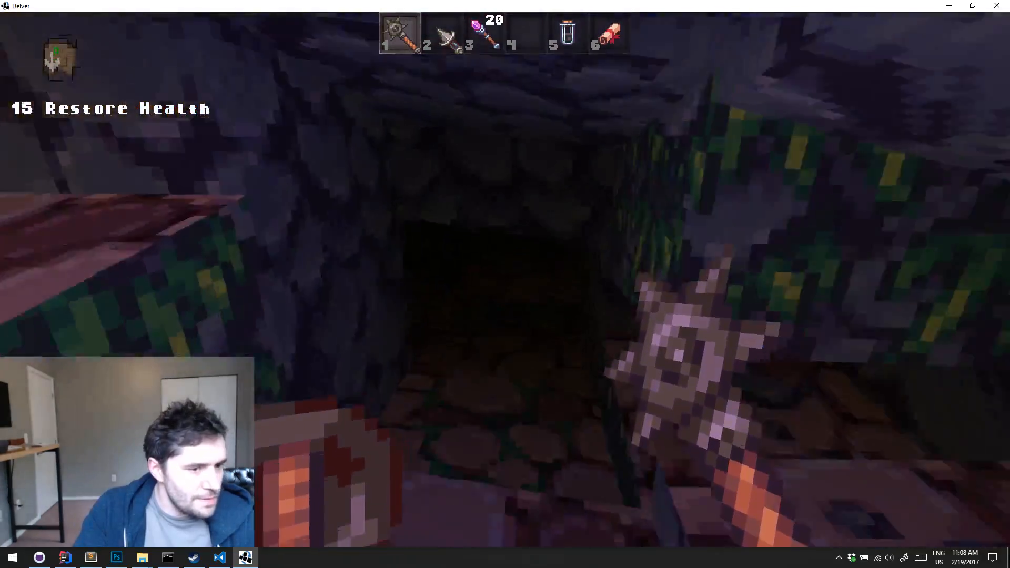
pyautogui.press('w')
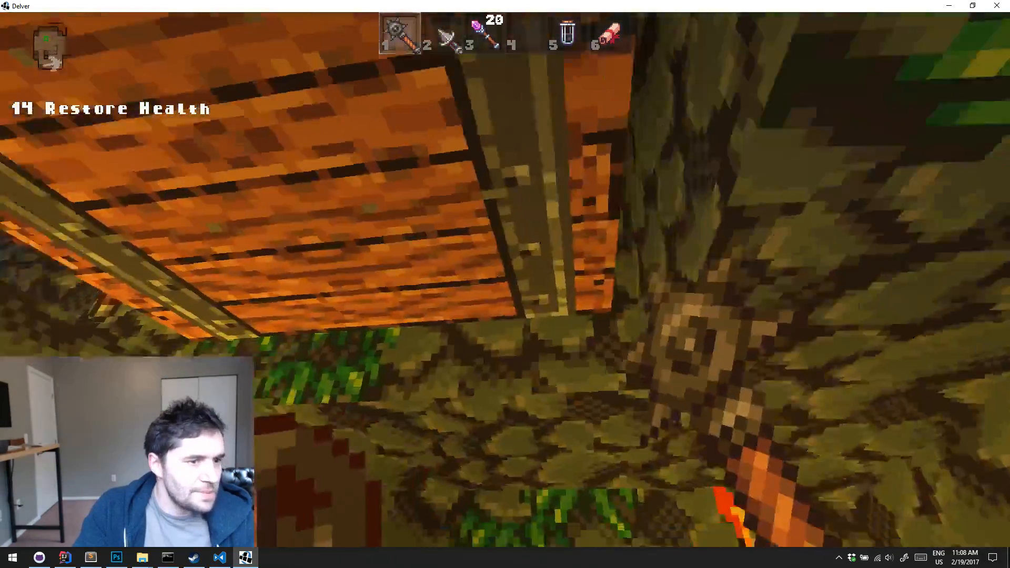
pyautogui.press('w')
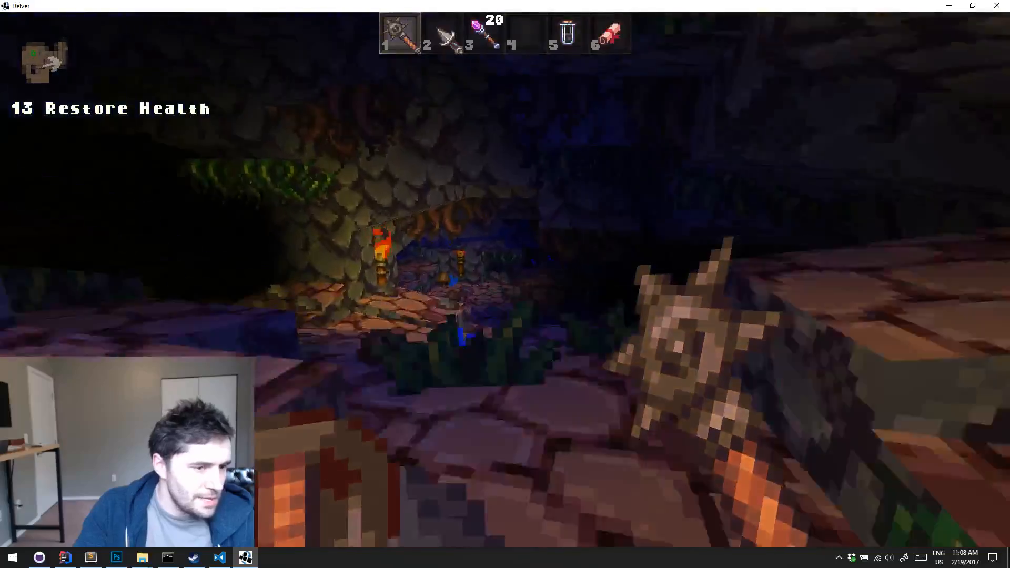
pyautogui.press('w')
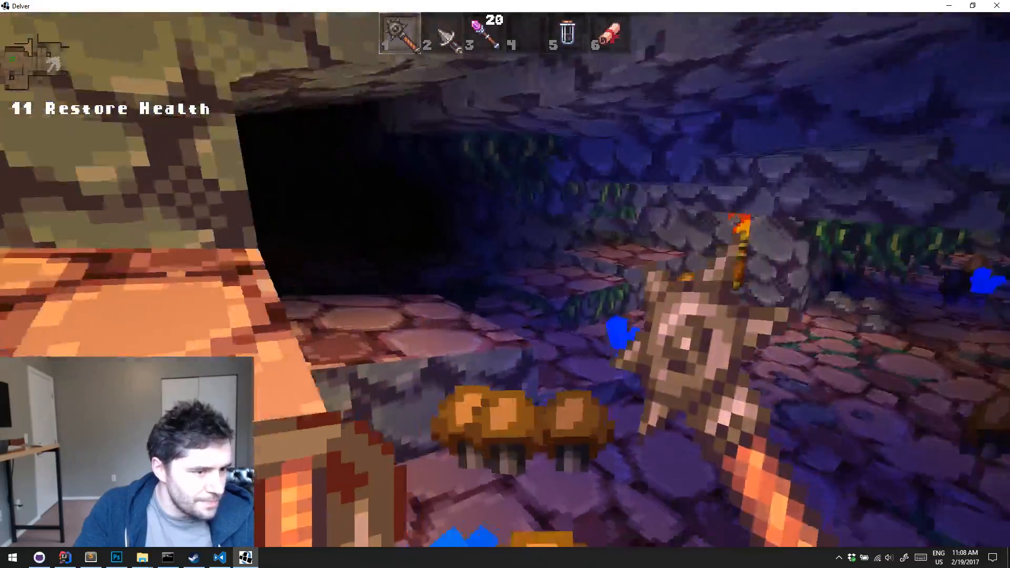
pyautogui.press('w')
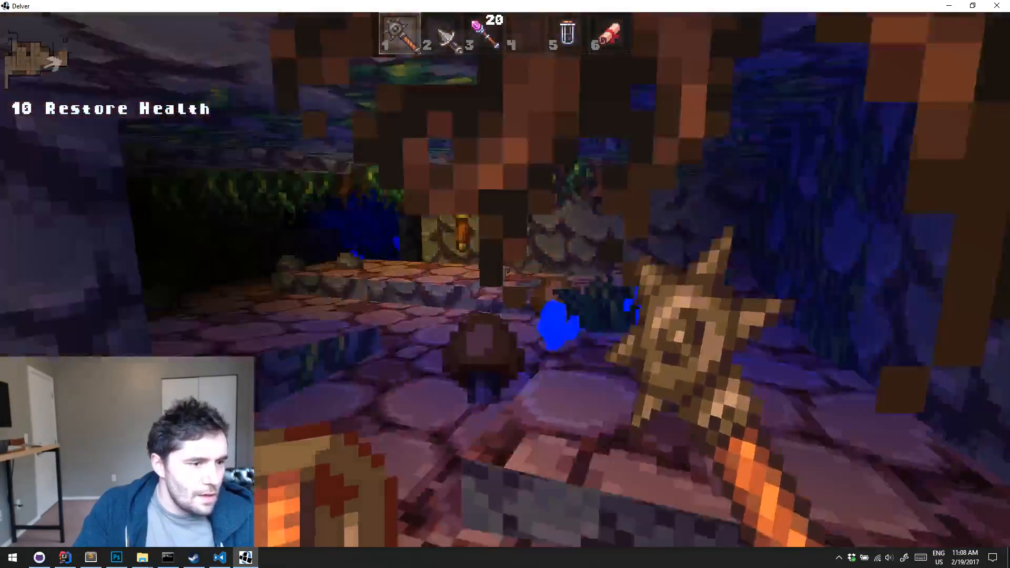
pyautogui.press('w')
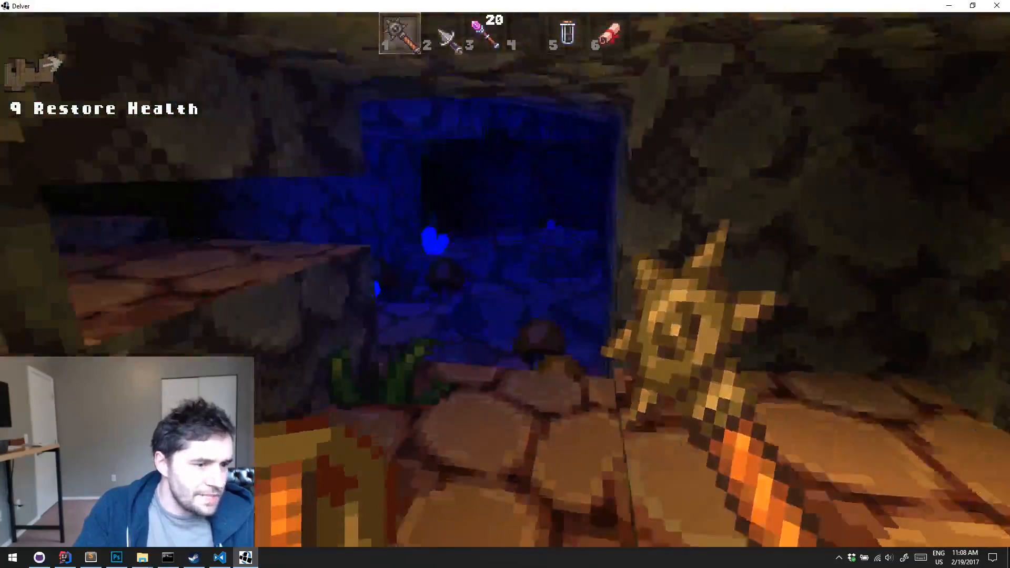
# Fight the spider with the spiked mace through the blue crystal cave and kill it beside the torch
pyautogui.press('w')
pyautogui.click(505, 280)
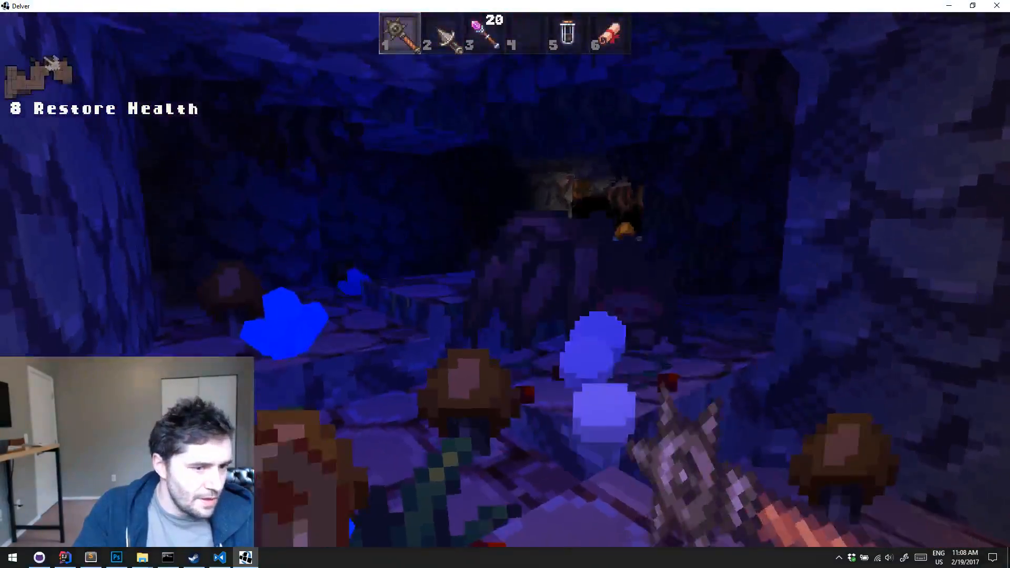
pyautogui.click(505, 280)
pyautogui.press('w')
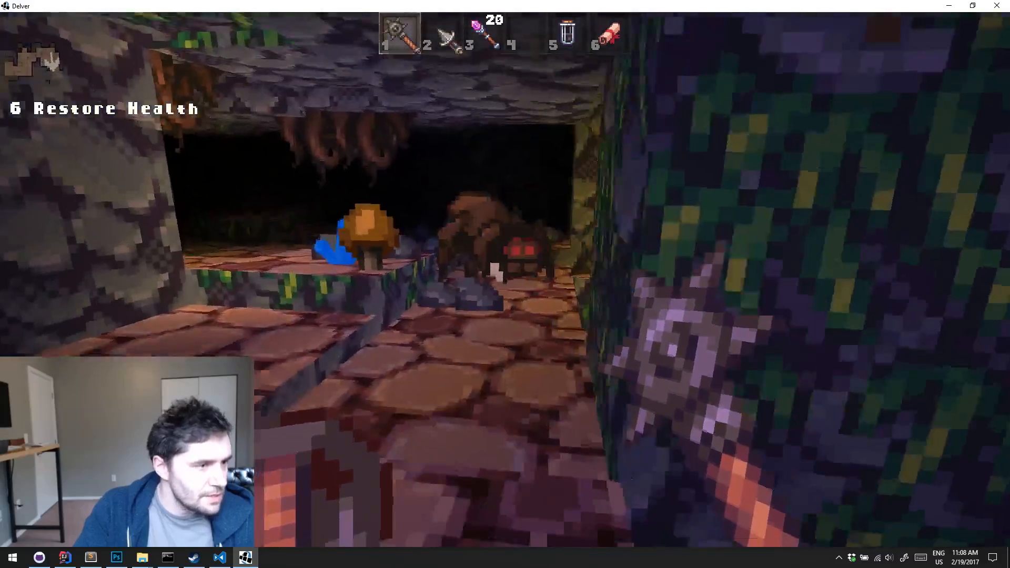
pyautogui.press('w')
pyautogui.click(505, 280)
pyautogui.press('s')
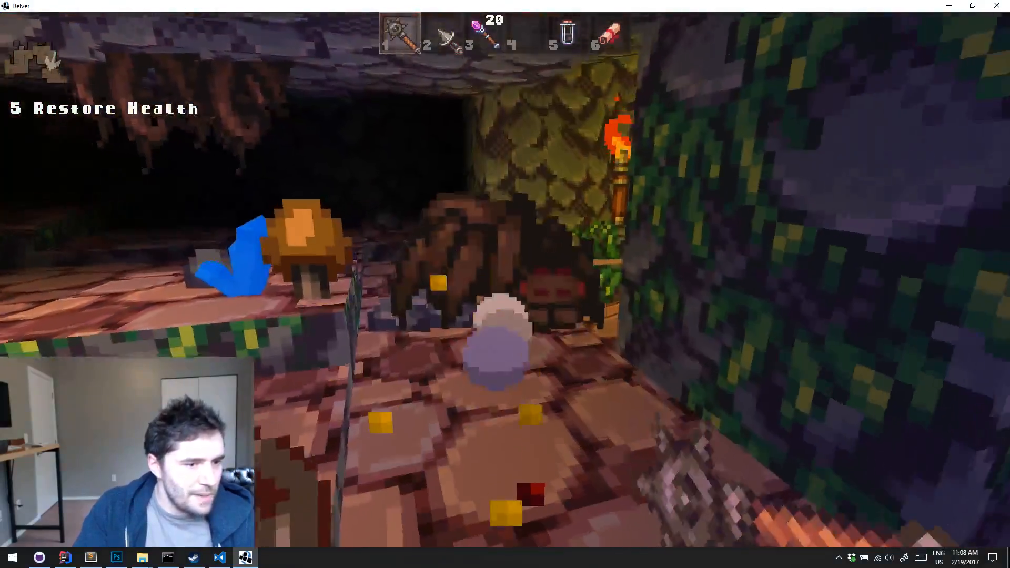
pyautogui.press('w')
pyautogui.click(505, 280)
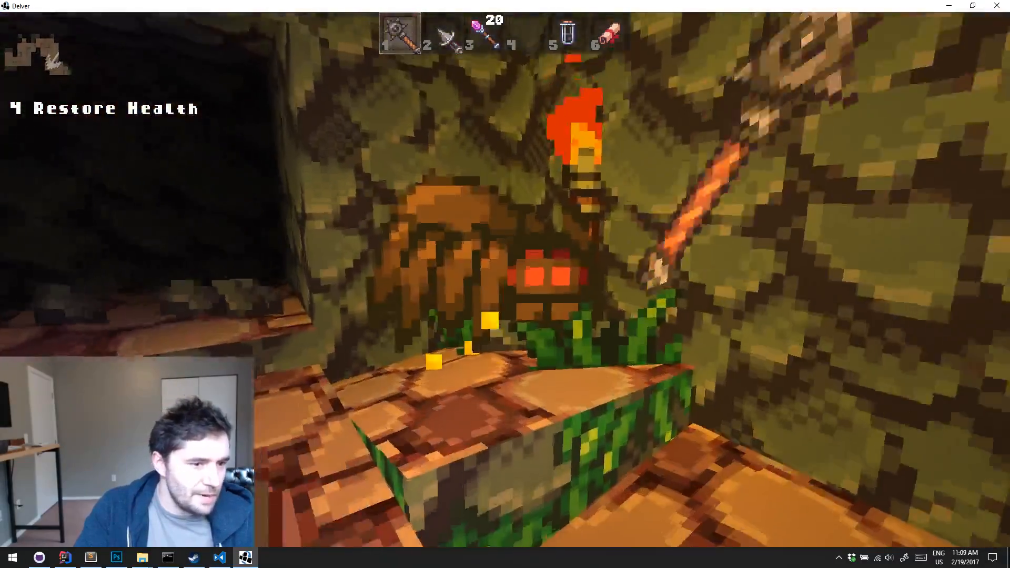
pyautogui.click(505, 280)
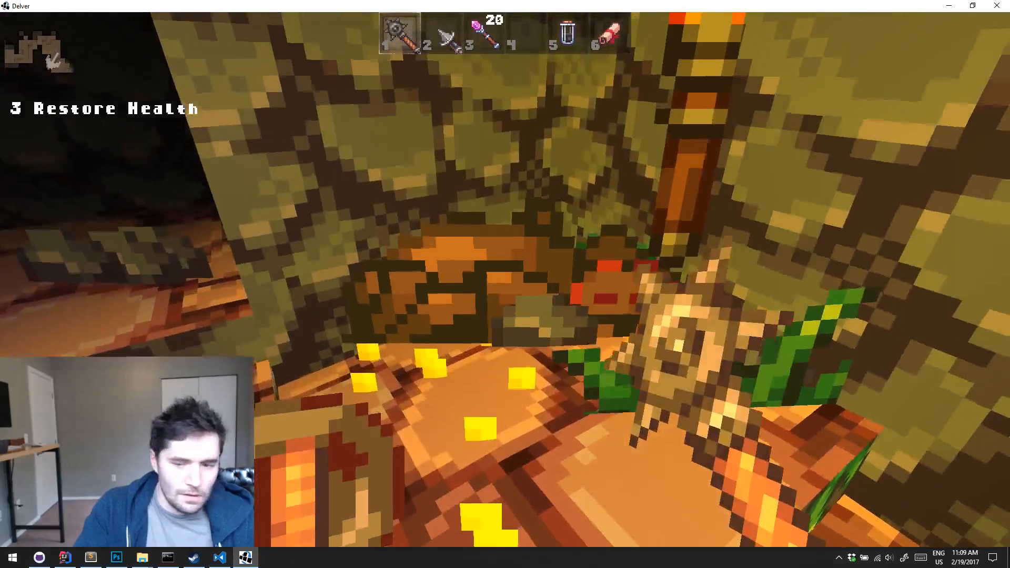
# Explore from the torch through the blue crystal cave, past the brown mushrooms, to the dark passage beyond
pyautogui.press('w')
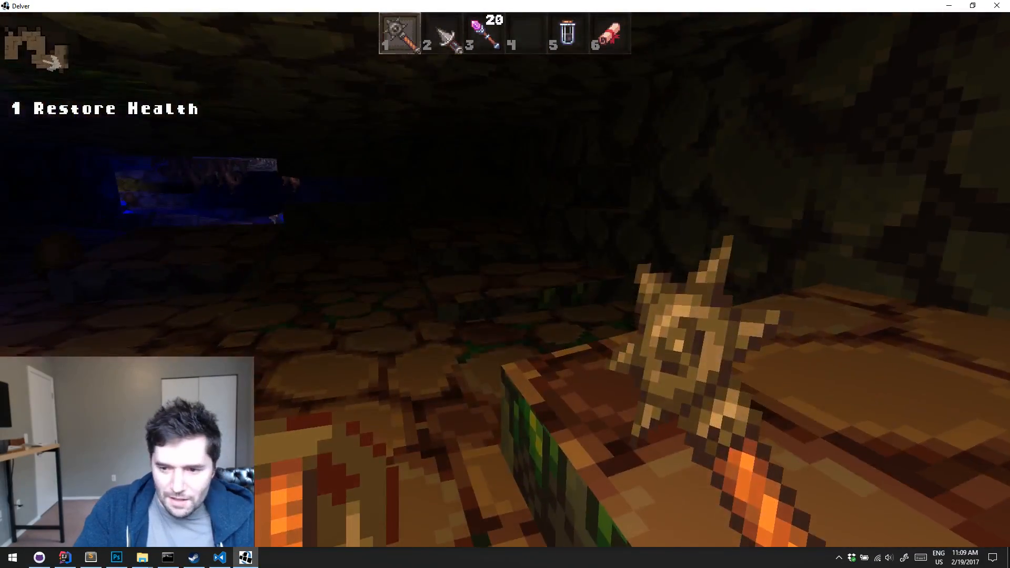
pyautogui.press('w')
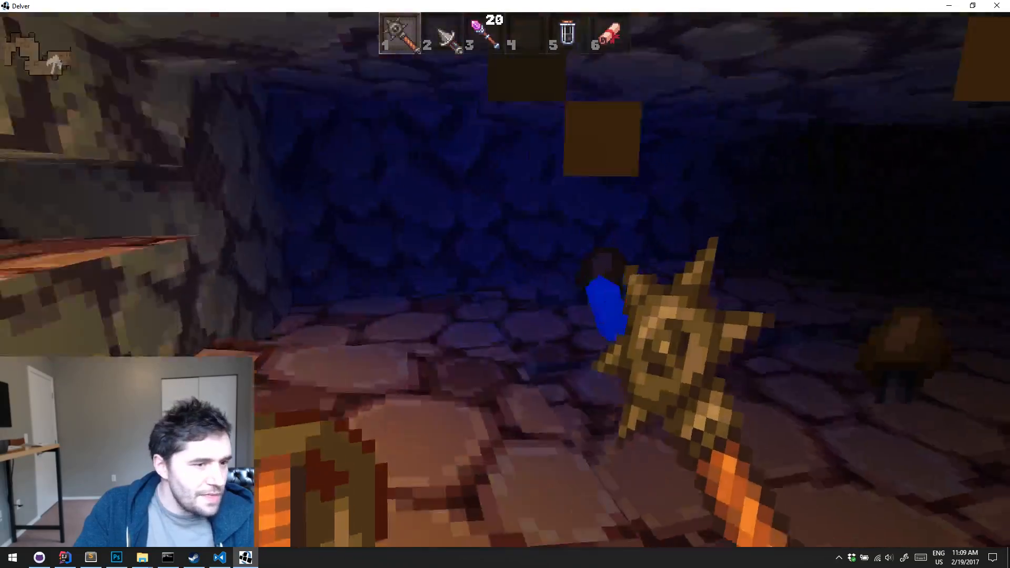
pyautogui.press('w')
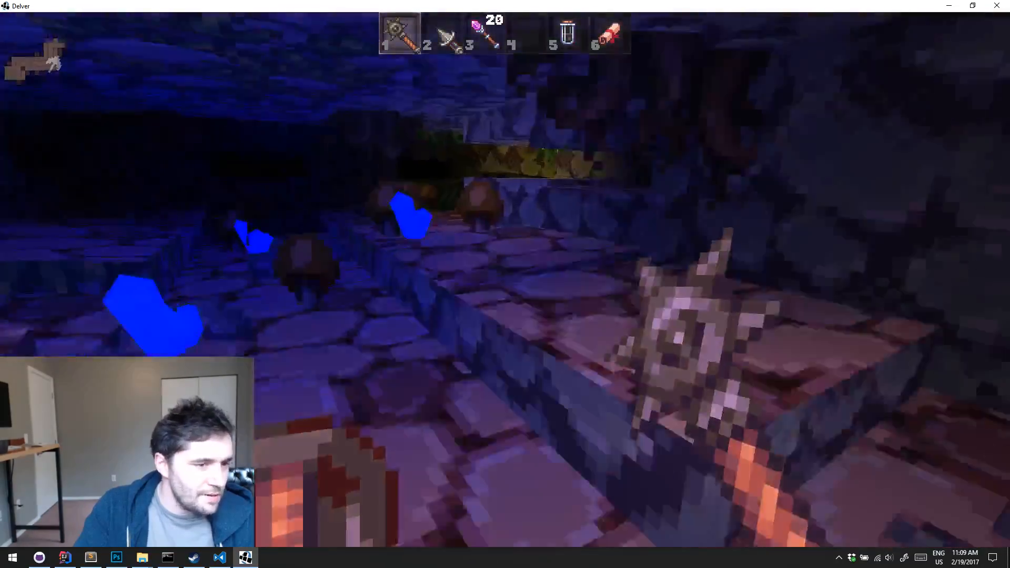
pyautogui.press('w')
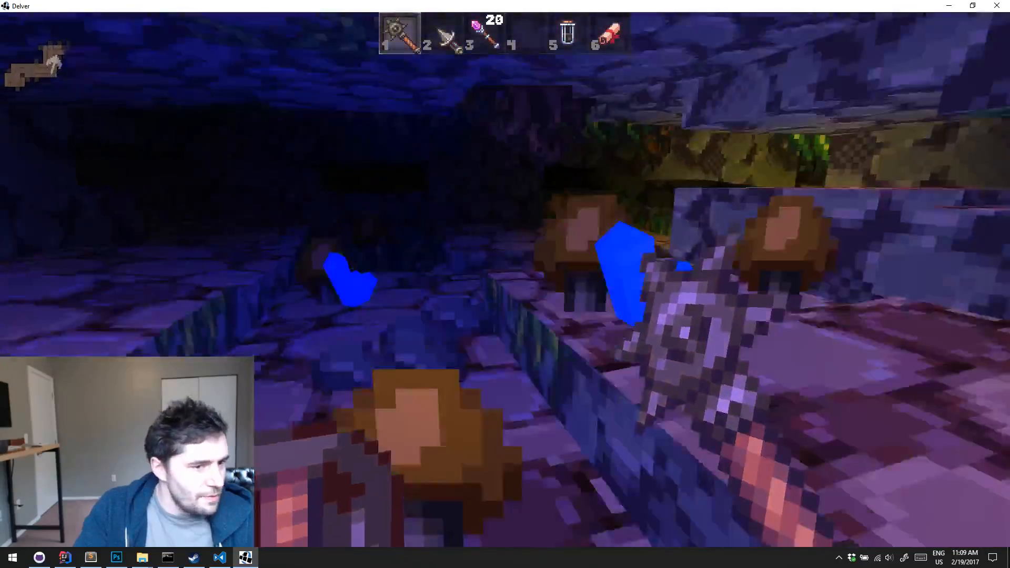
pyautogui.press('w')
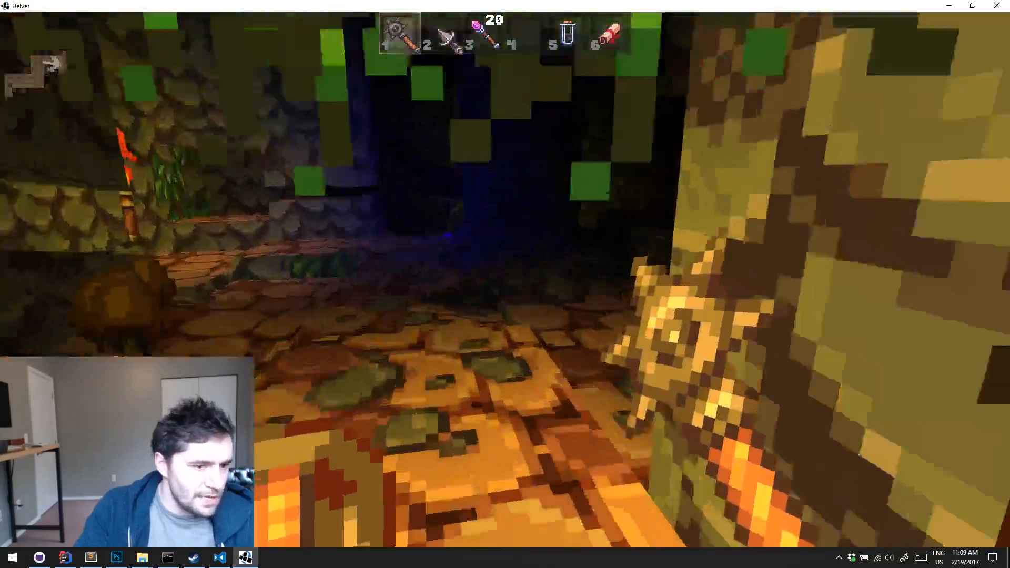
pyautogui.press('w')
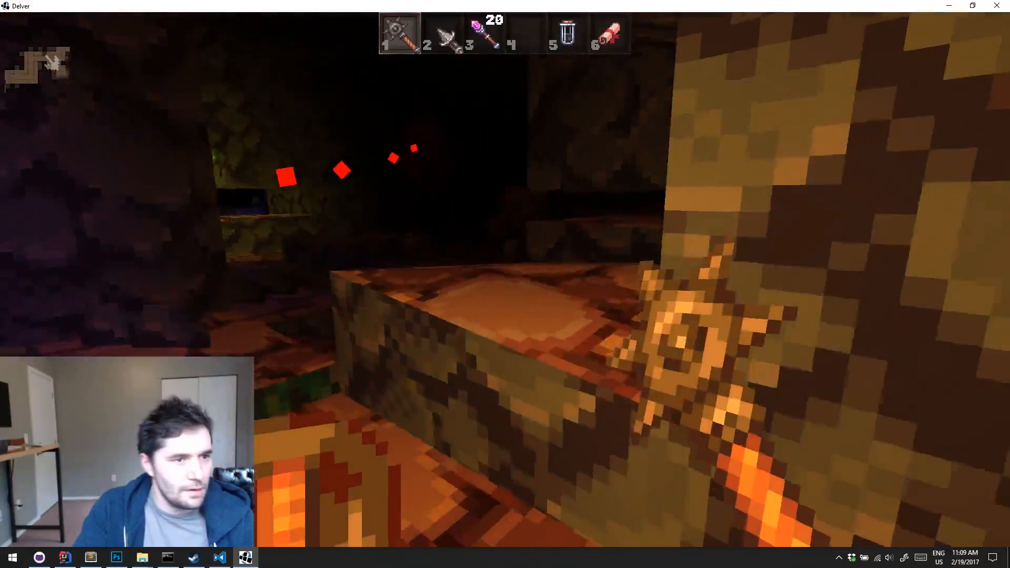
# Fight the spider and the eye monster in the dark passage with the magic wand
pyautogui.press('3')
pyautogui.click(506, 277)
pyautogui.click(505, 277)
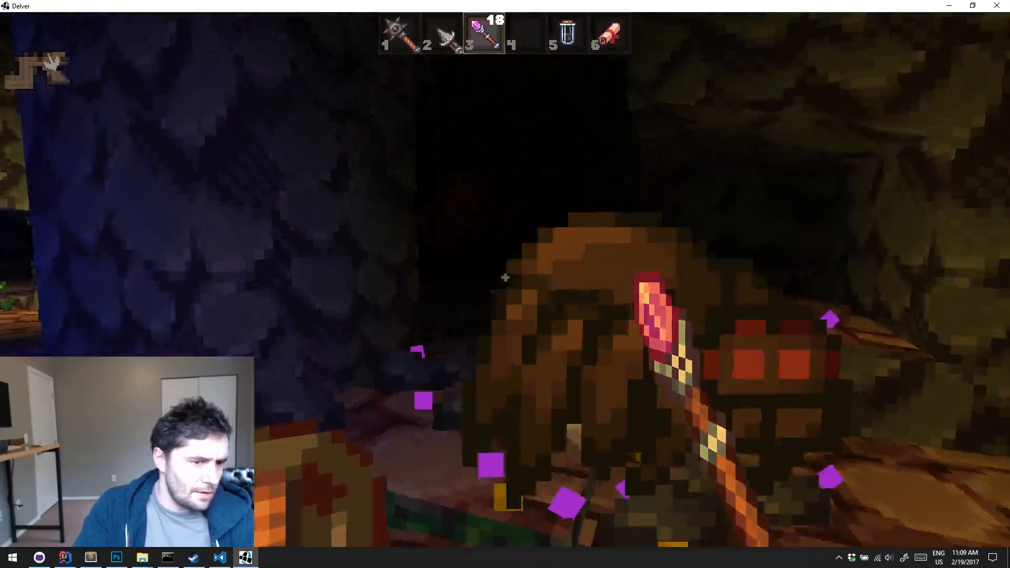
pyautogui.click(505, 277)
pyautogui.click(505, 277)
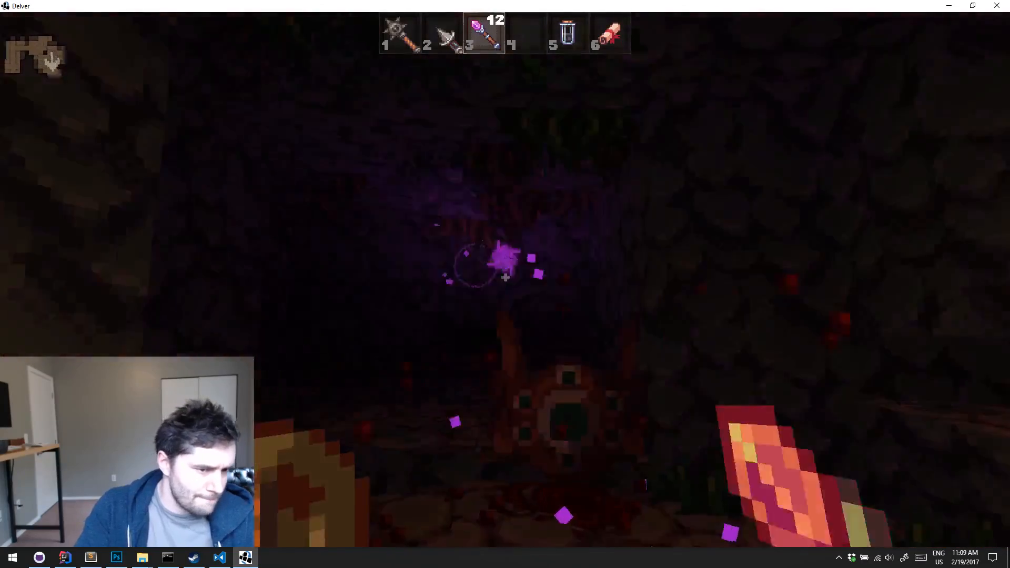
# Explore onward from the dark passage with the spiked mace, past the hanging vines, to the torch-lit cave
pyautogui.press('w')
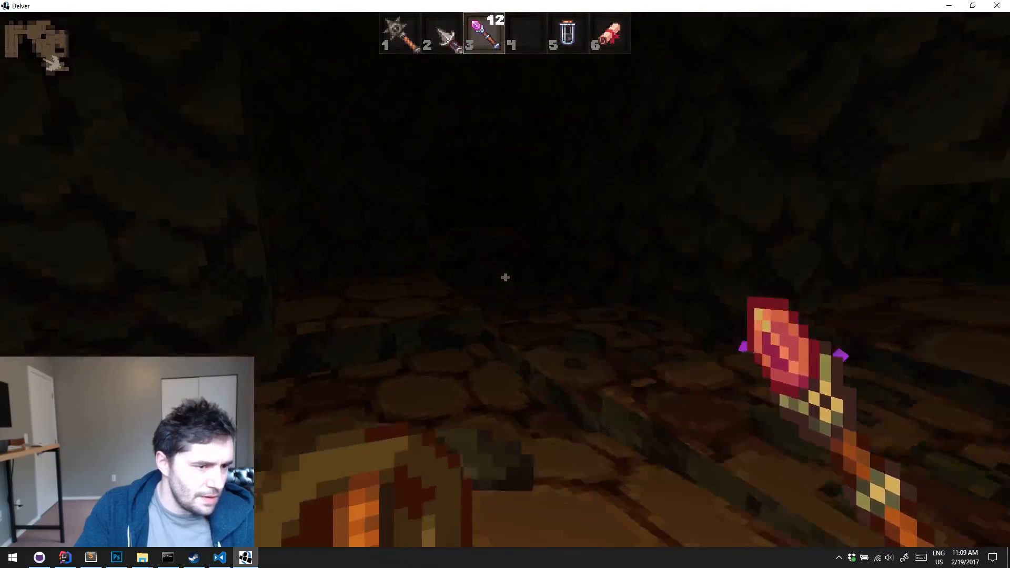
pyautogui.press('w')
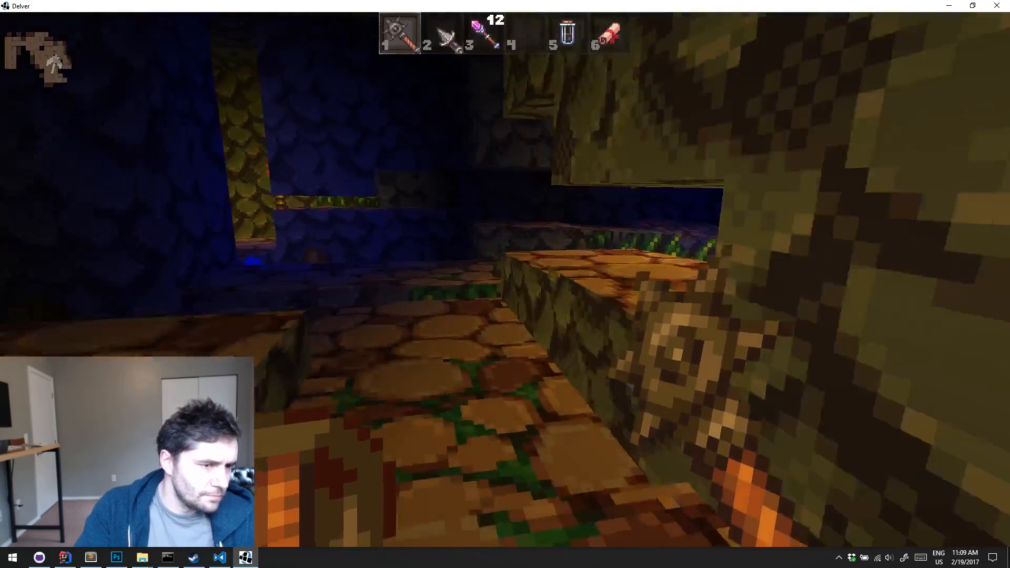
pyautogui.press('w')
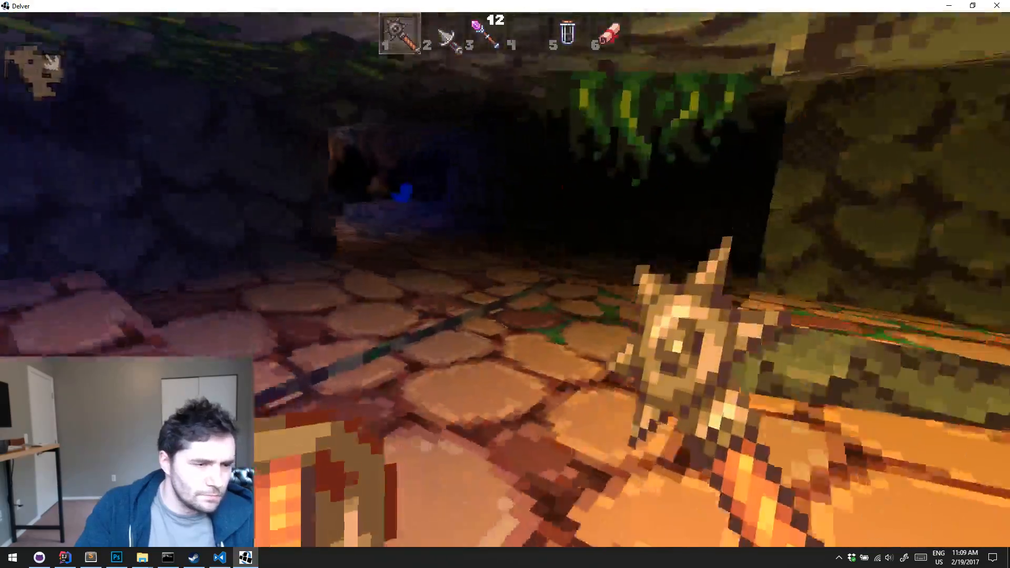
pyautogui.press('w')
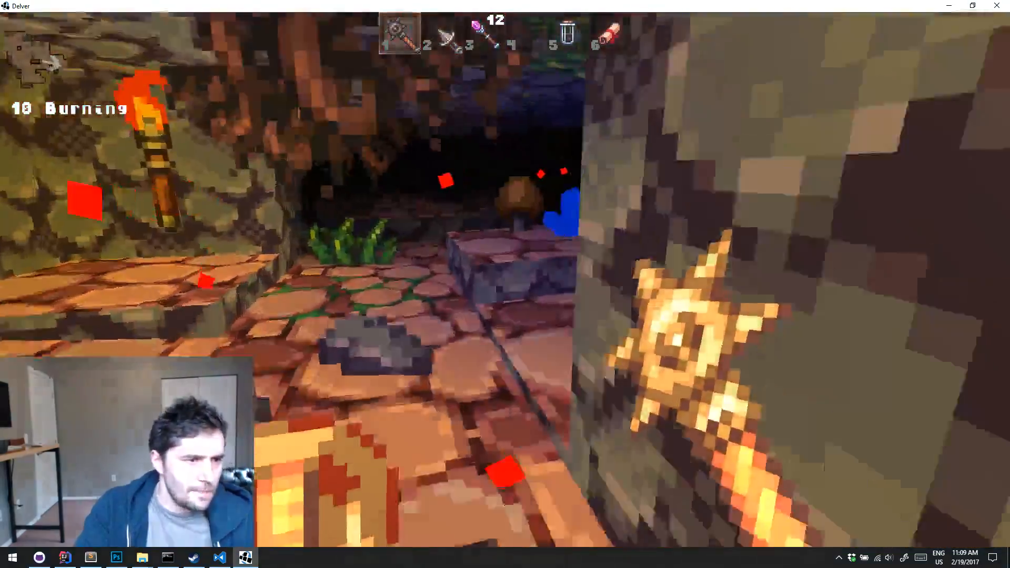
# Use the potion and the scroll while running through the torch-lit cave on fire with the magic wand in hand
pyautogui.press('3')
pyautogui.press('w')
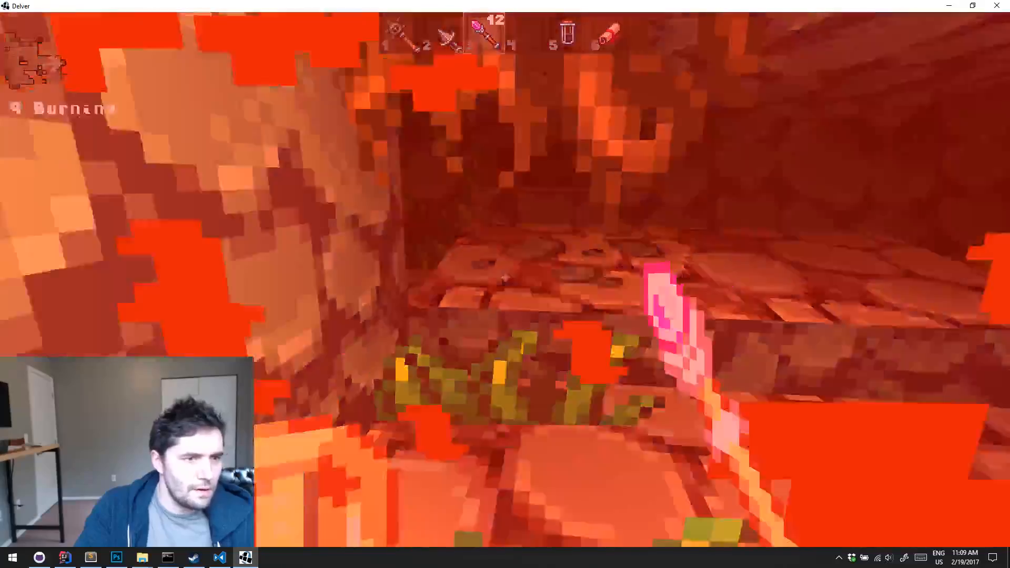
pyautogui.press('5')
pyautogui.press('w')
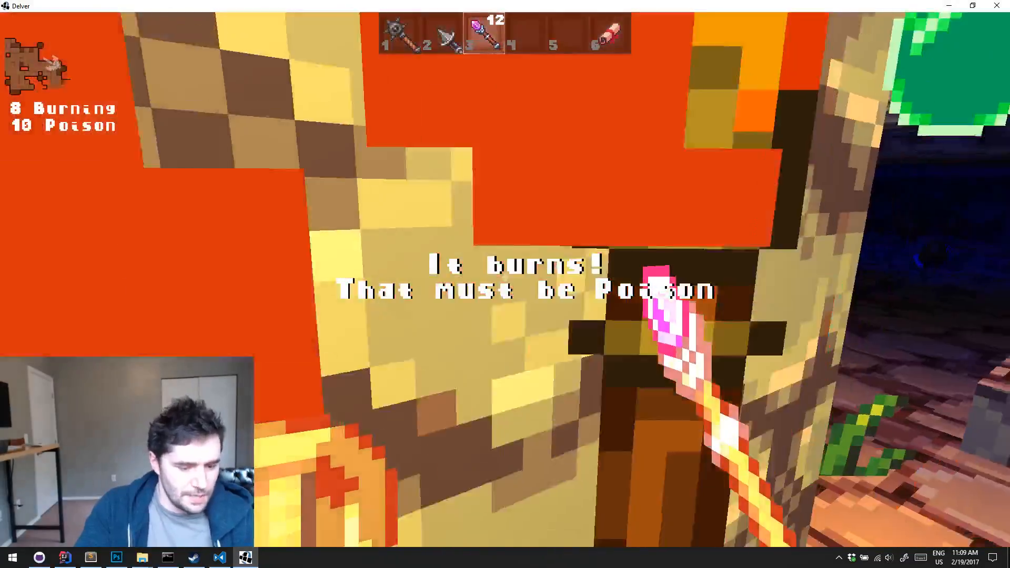
pyautogui.press('6')
pyautogui.press('w')
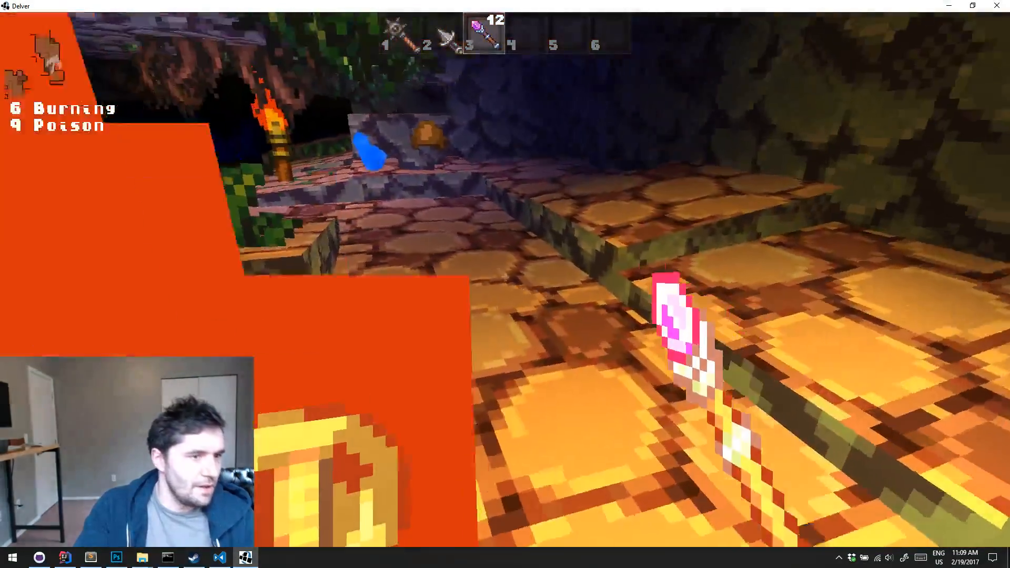
pyautogui.press('q')
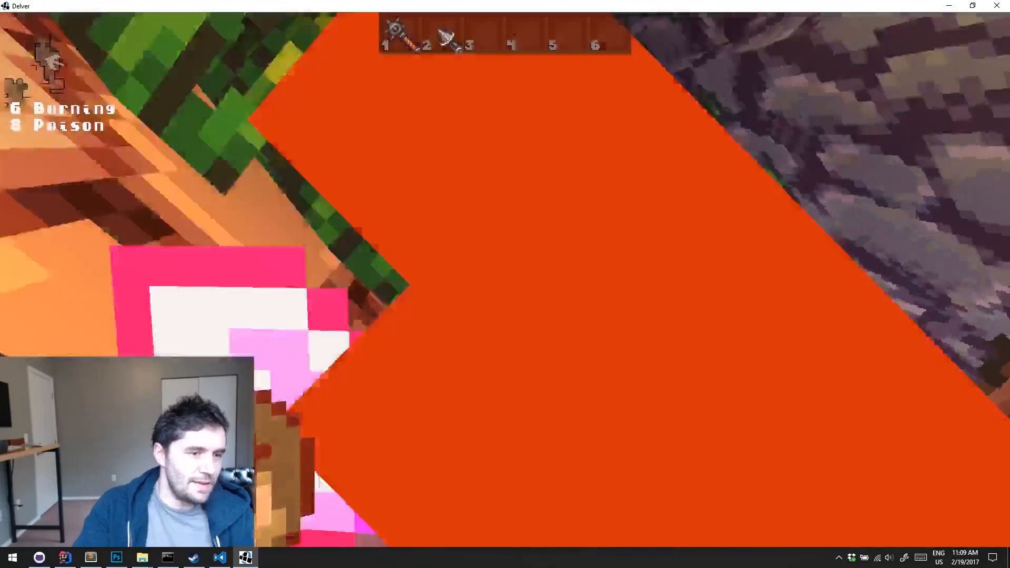
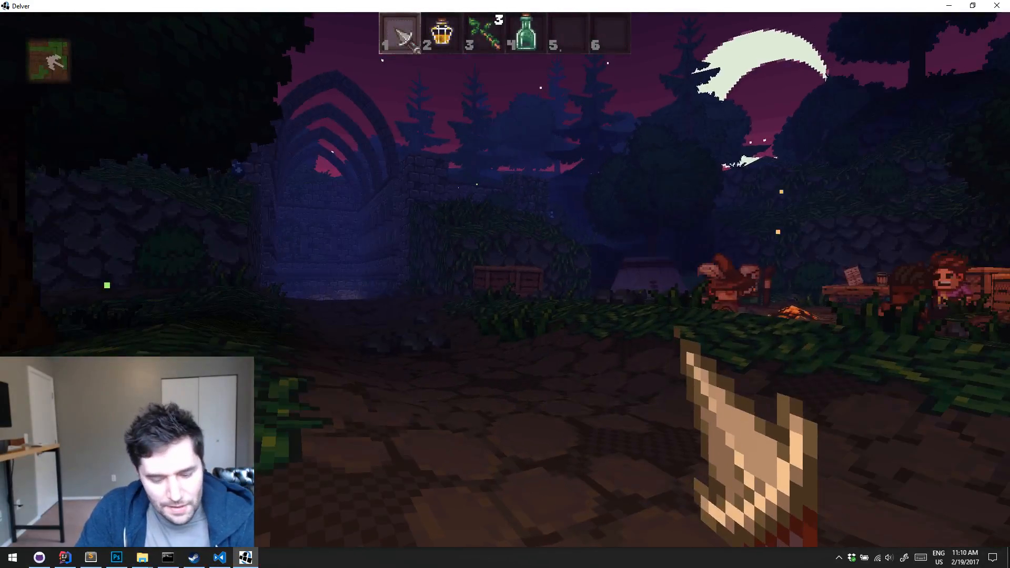
# Skip down from the camp through the dungeon, cave and sewer levels to Ruins 1 with the debug level change
pyautogui.press('l')
pyautogui.press('l')
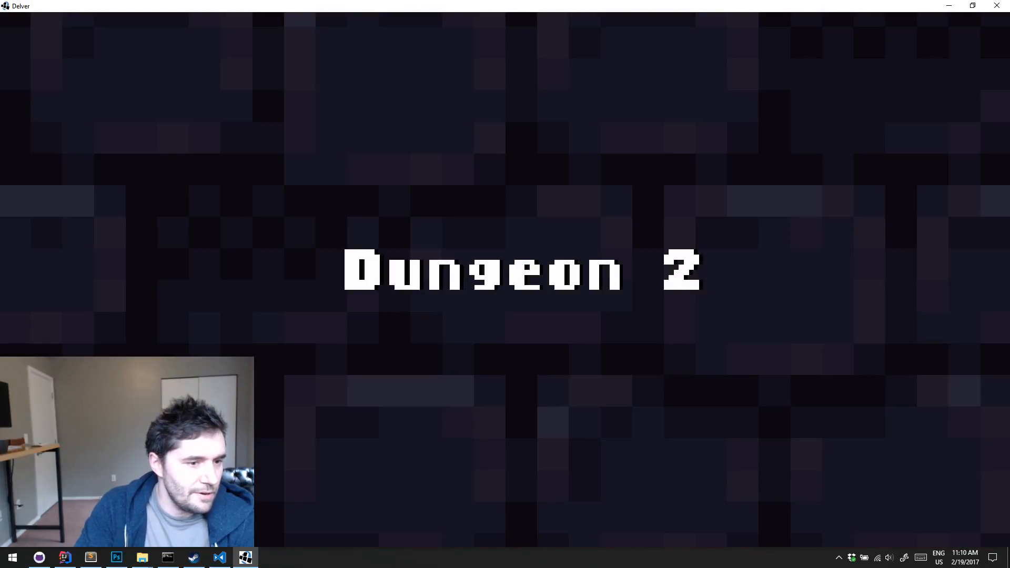
pyautogui.press('l')
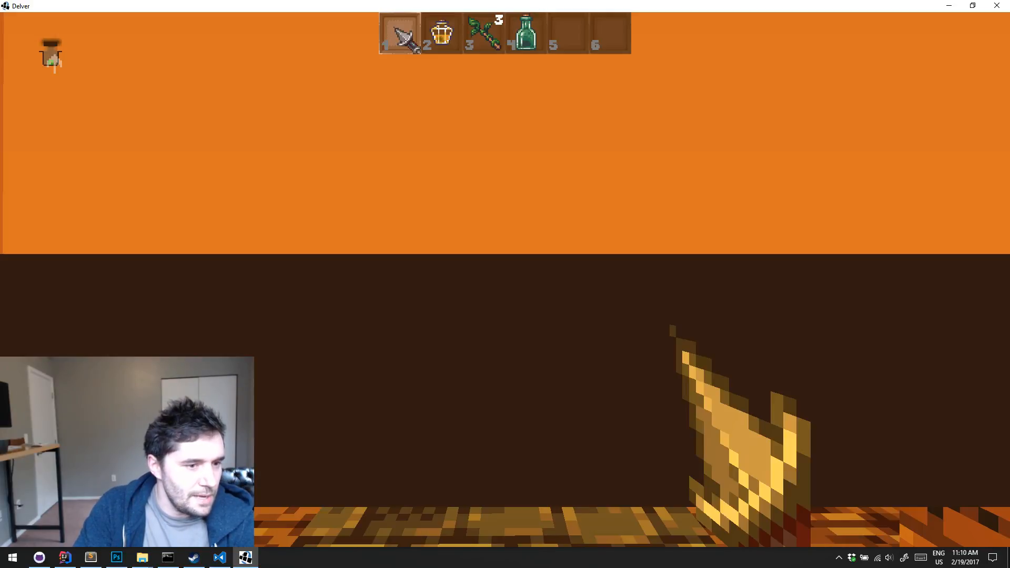
pyautogui.press('l')
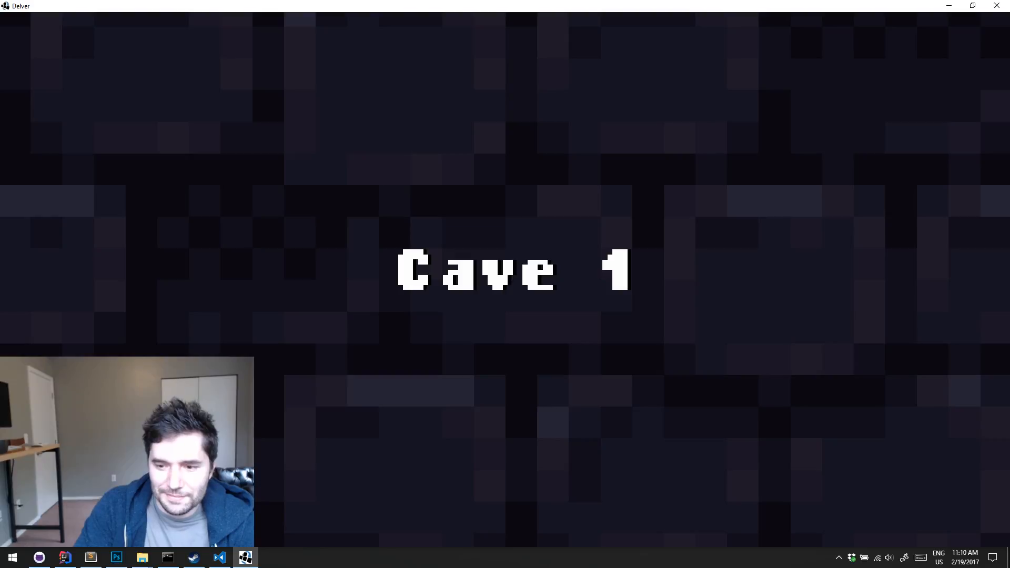
pyautogui.press('l')
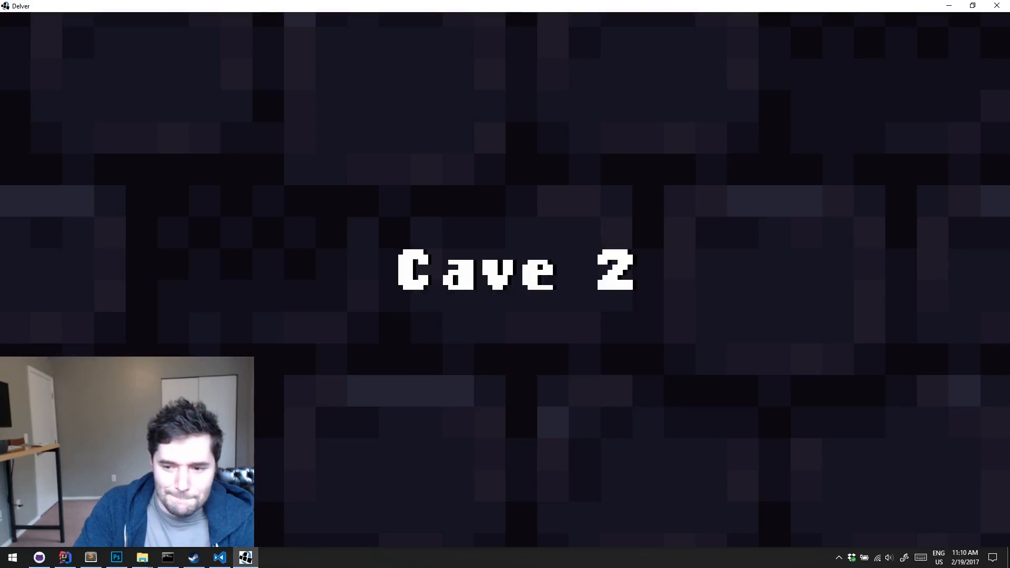
pyautogui.press('l')
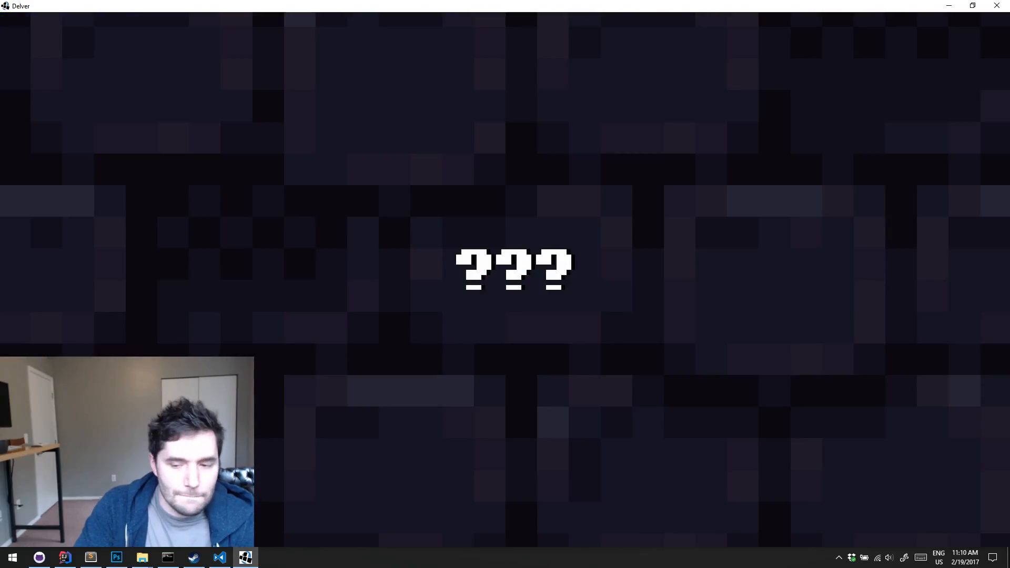
pyautogui.press('l')
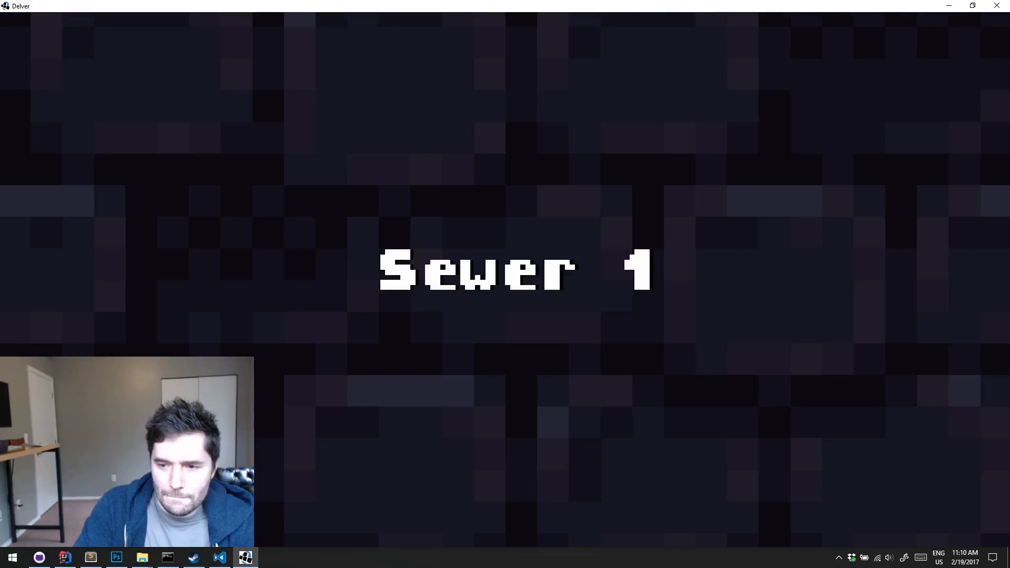
pyautogui.press('l')
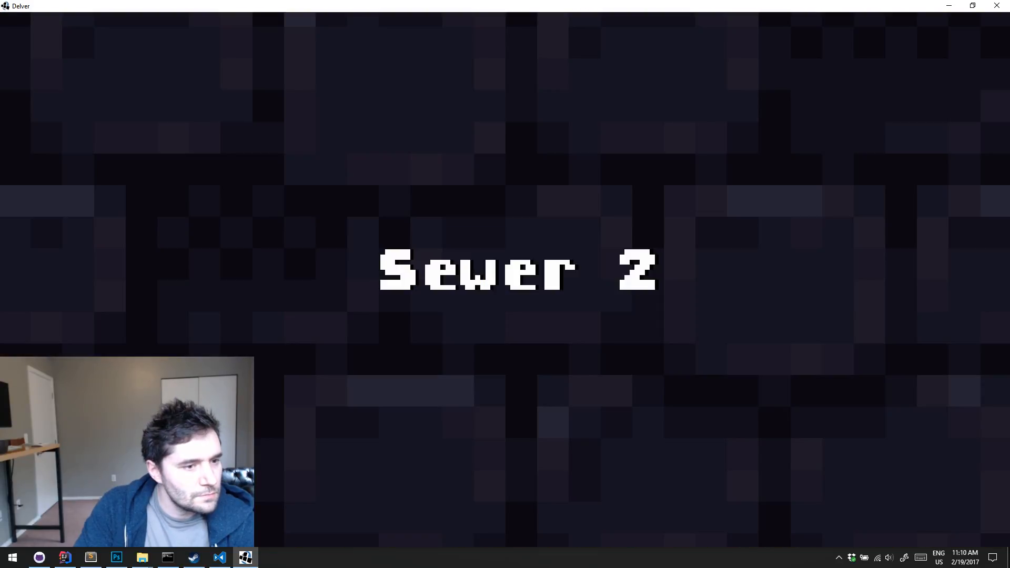
pyautogui.press('l')
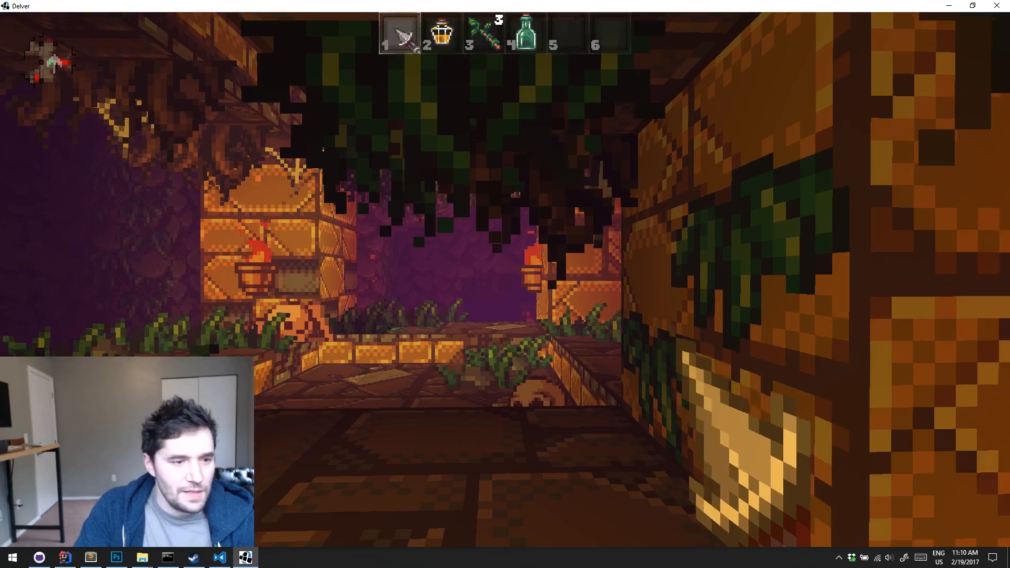
# Explore the first torch-lit chamber of the ruins, past the carved pillars, to the stone passage leading out
pyautogui.press('w')
pyautogui.press('w')
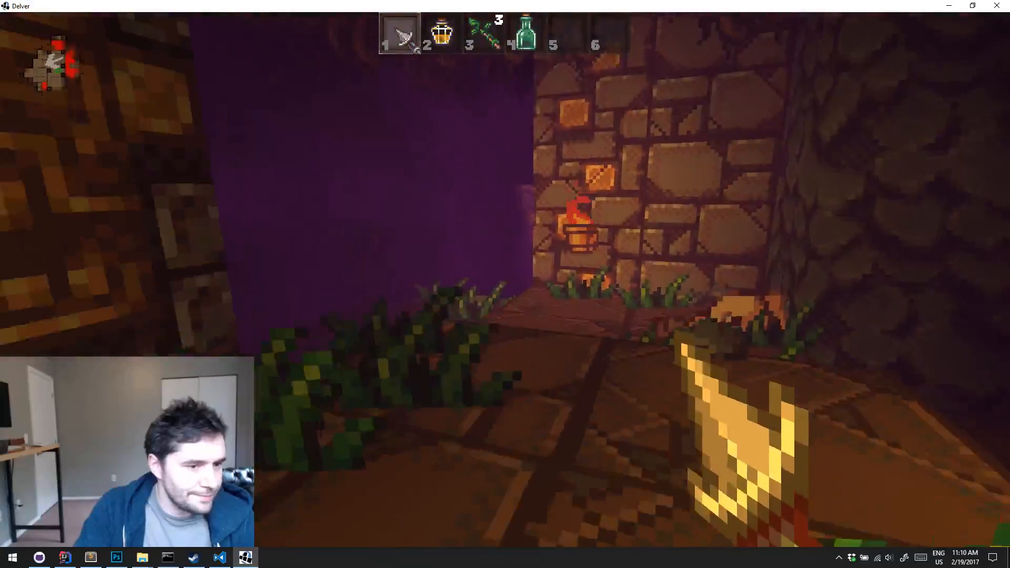
pyautogui.press('w')
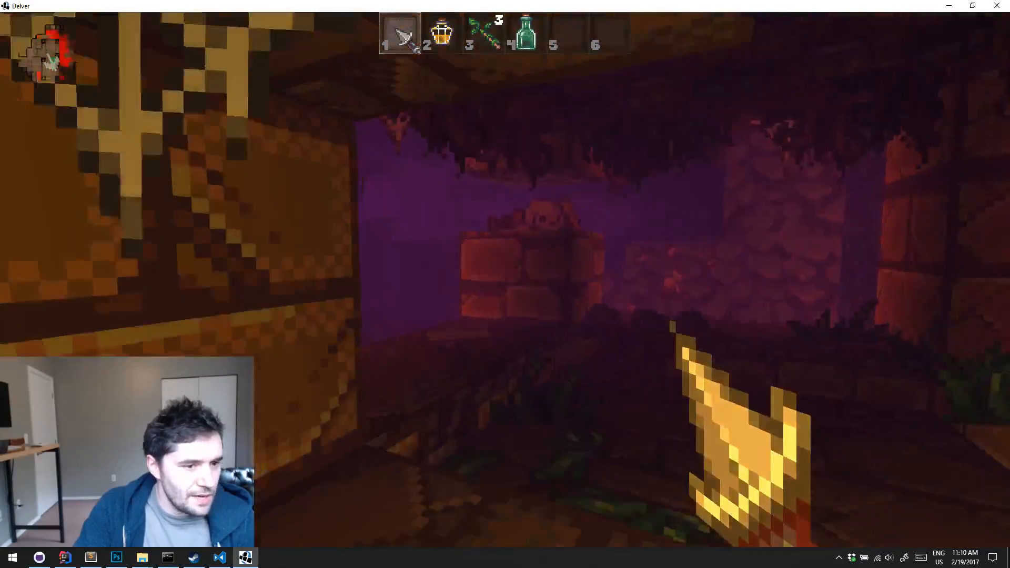
pyautogui.press('w')
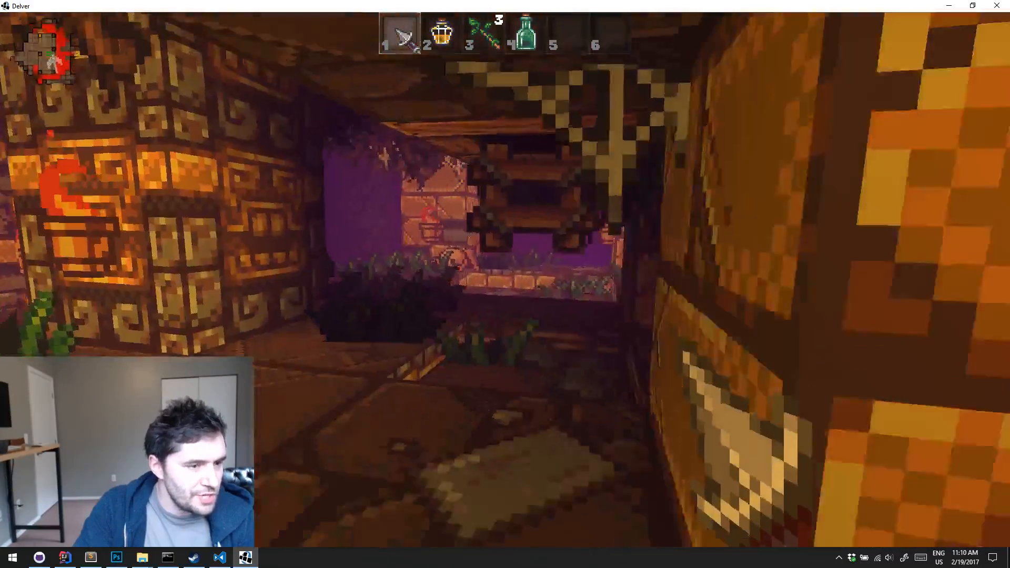
pyautogui.press('w')
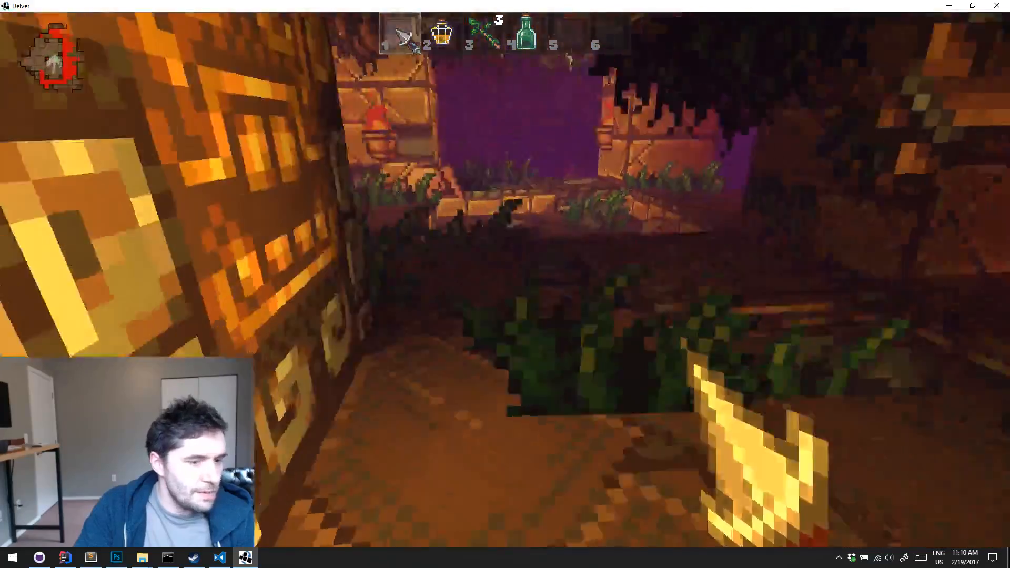
pyautogui.press('w')
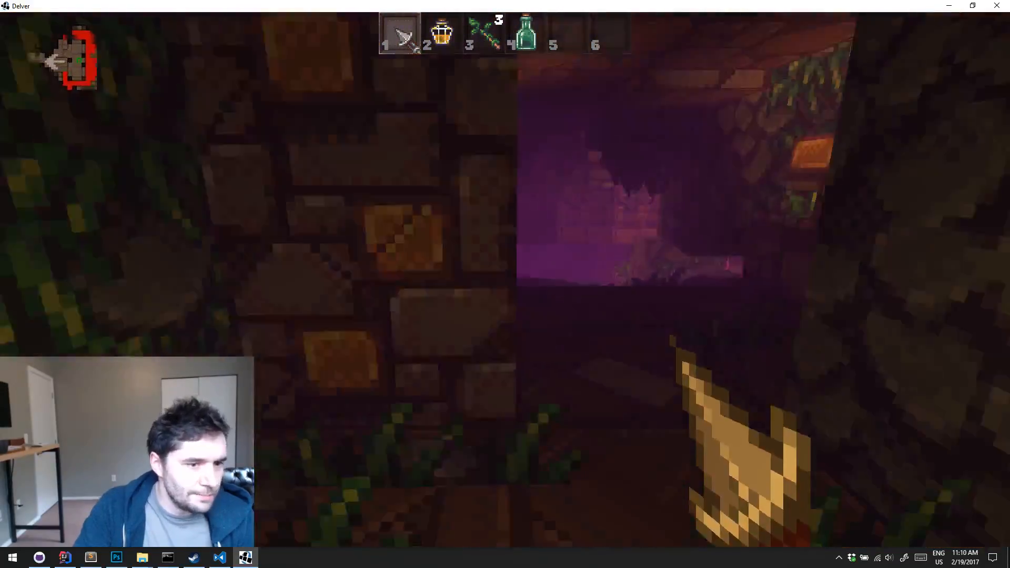
# Explore onward through the overgrown ruins hall and the narrow passage to the room with the wooden stakes
pyautogui.press('w')
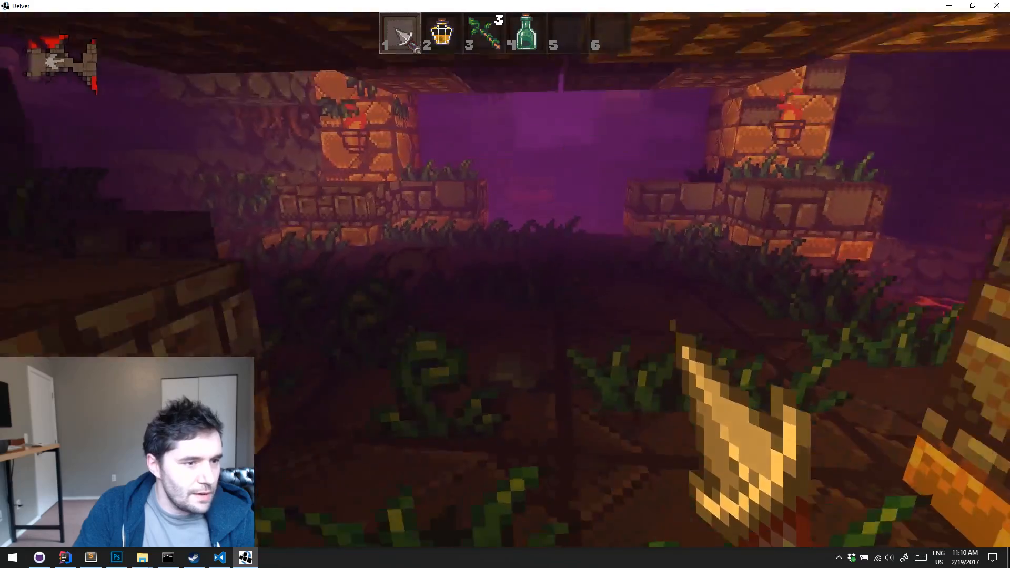
pyautogui.press('w')
pyautogui.press('w')
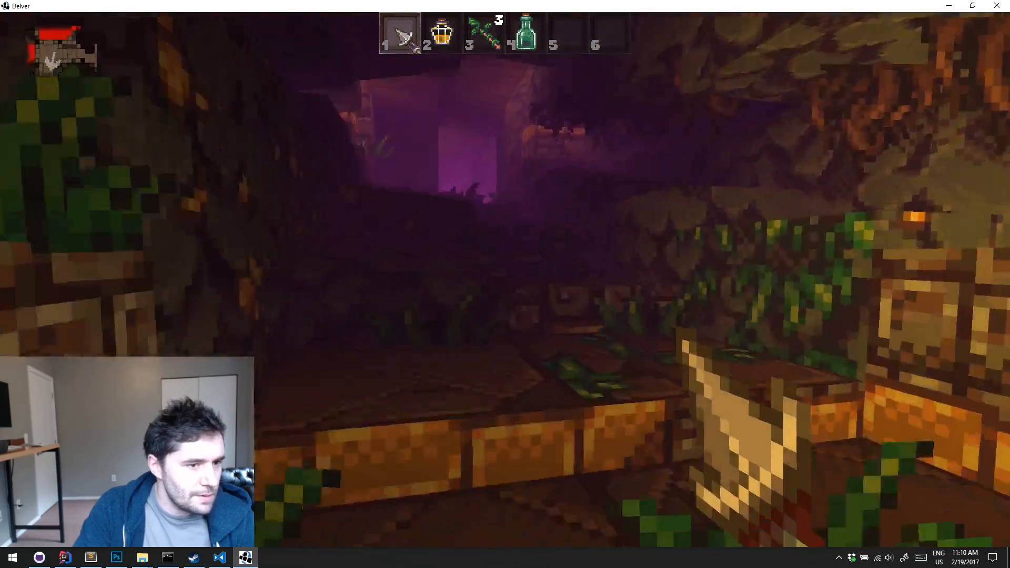
pyautogui.press('w')
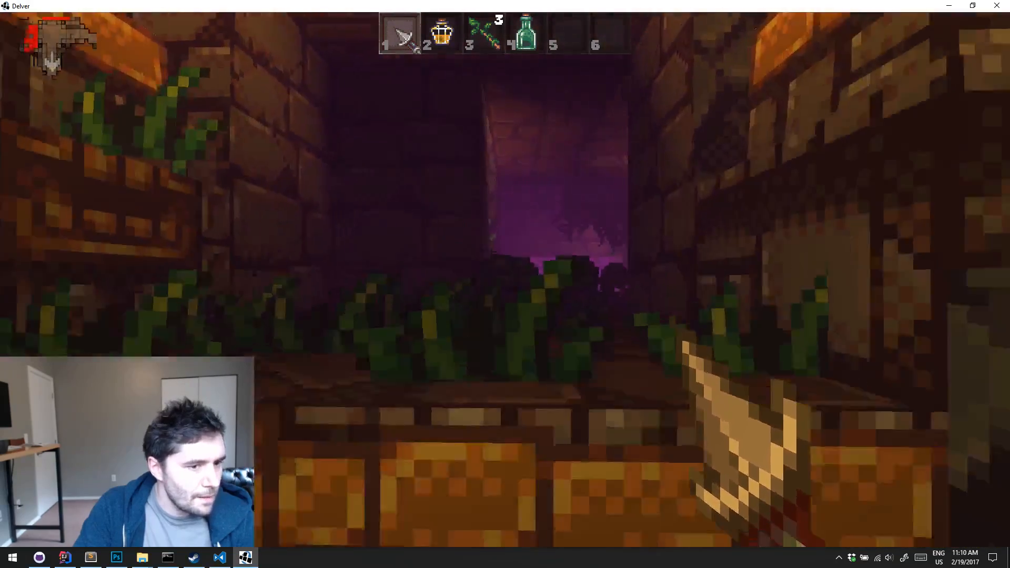
pyautogui.press('w')
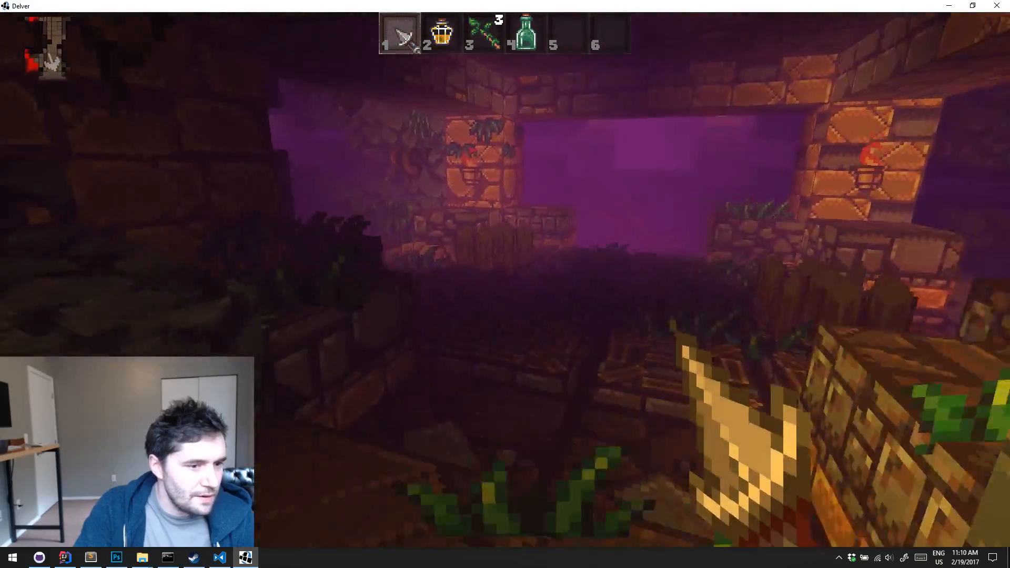
pyautogui.press('w')
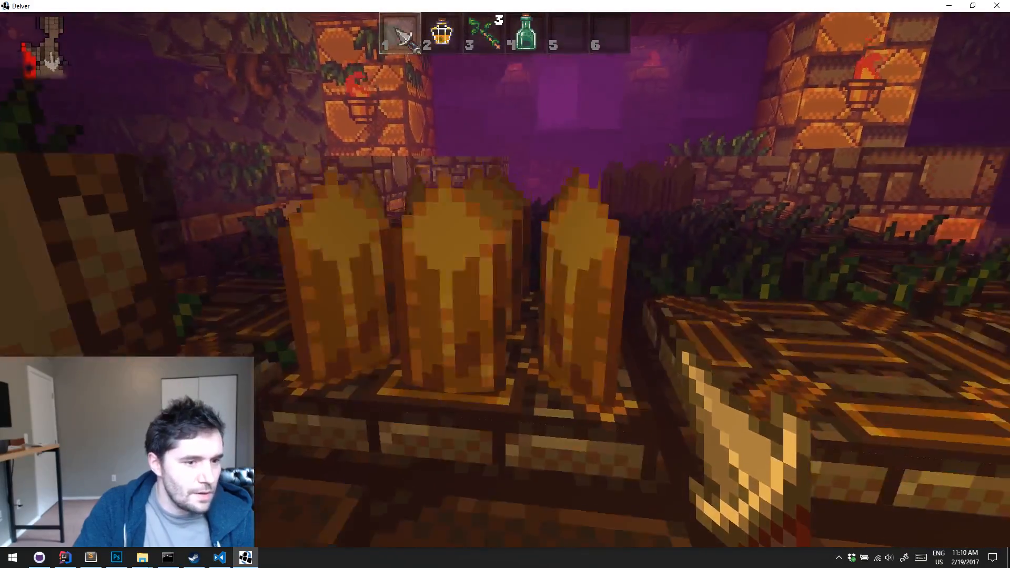
# Move around the wooden stakes toward the edge of the room and check the Ruins 1 map
pyautogui.press('a')
pyautogui.press('w')
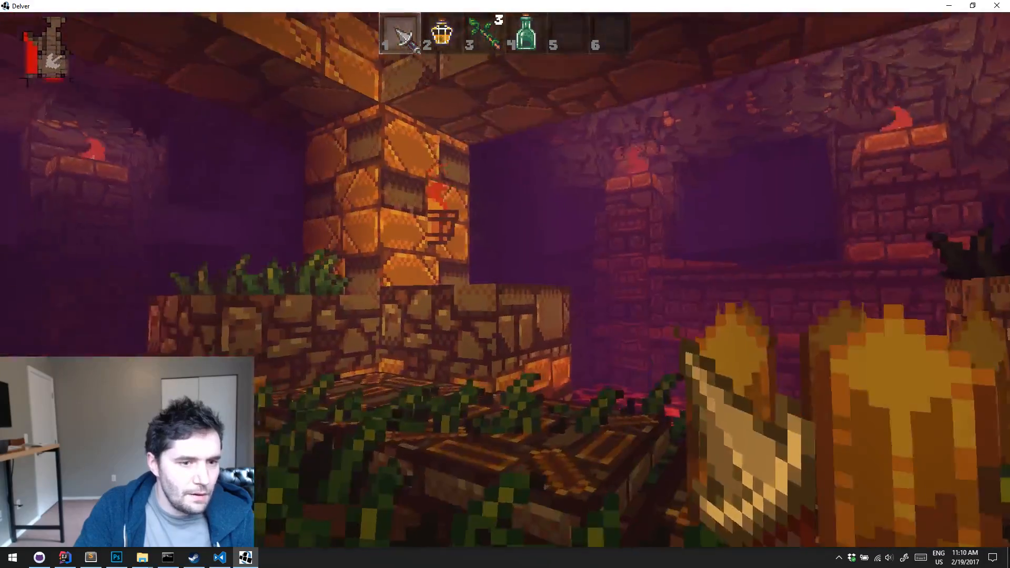
pyautogui.press('w')
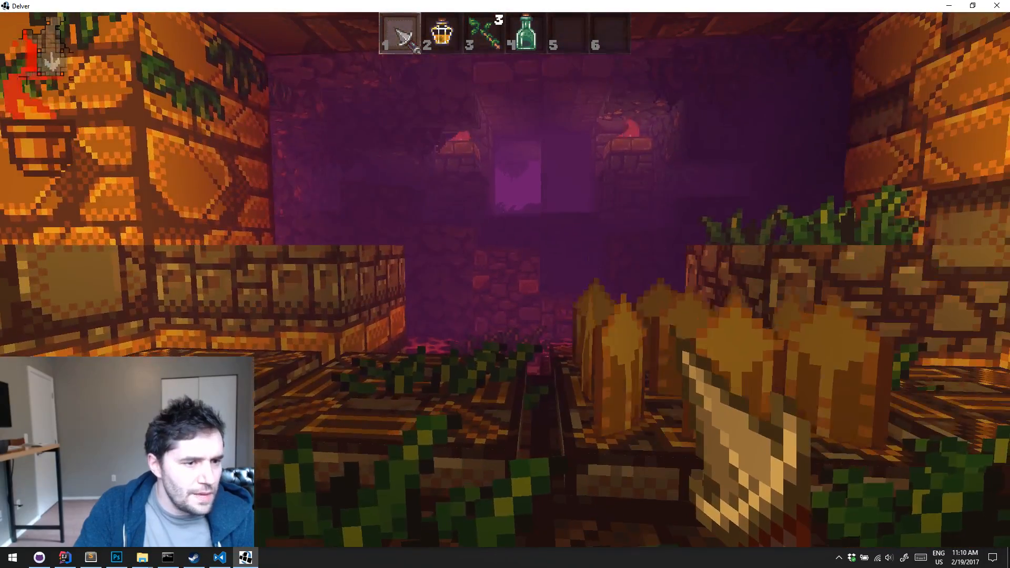
pyautogui.press('d')
pyautogui.press('m')
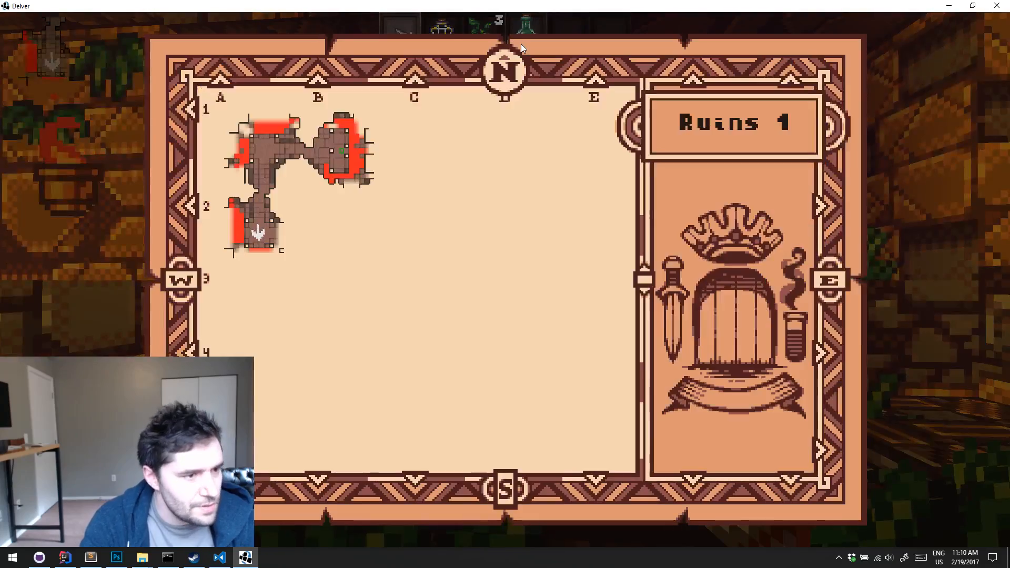
pyautogui.press('m')
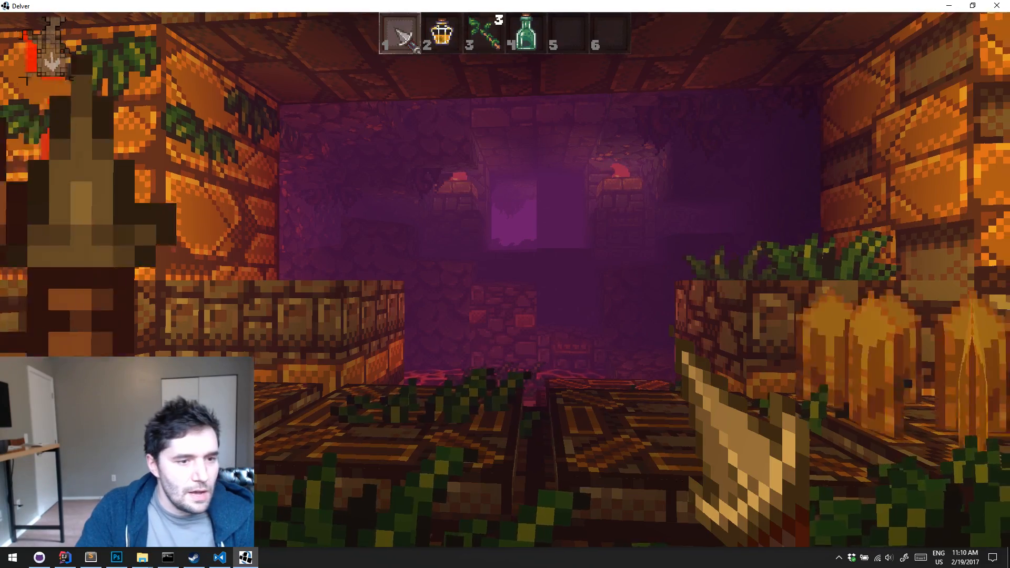
# Fight the skeleton beside the wooden stakes with one use of the green wand and the dagger
pyautogui.press('s')
pyautogui.press('3')
pyautogui.click(505, 279)
pyautogui.press('1')
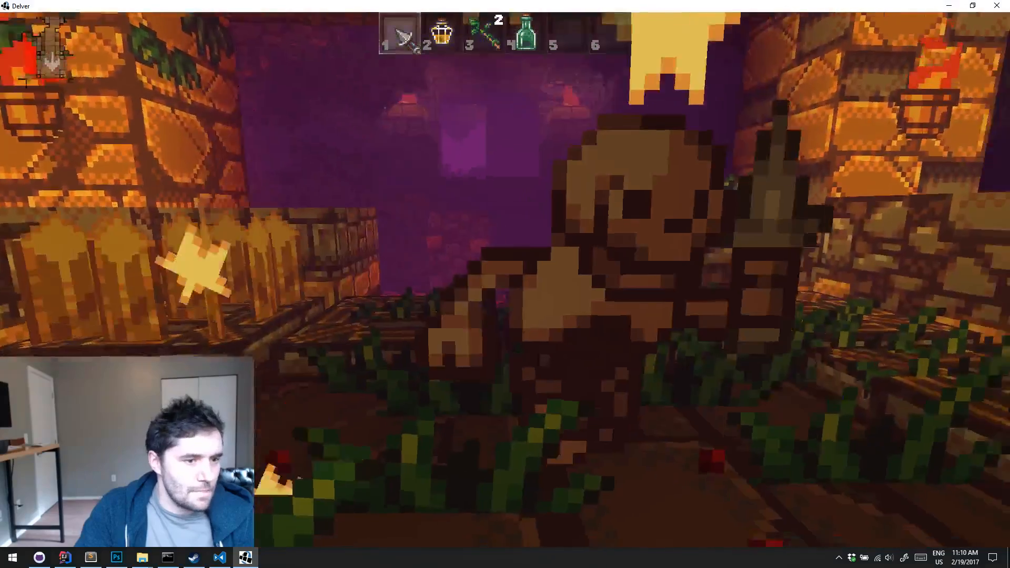
pyautogui.click(505, 279)
pyautogui.click(505, 280)
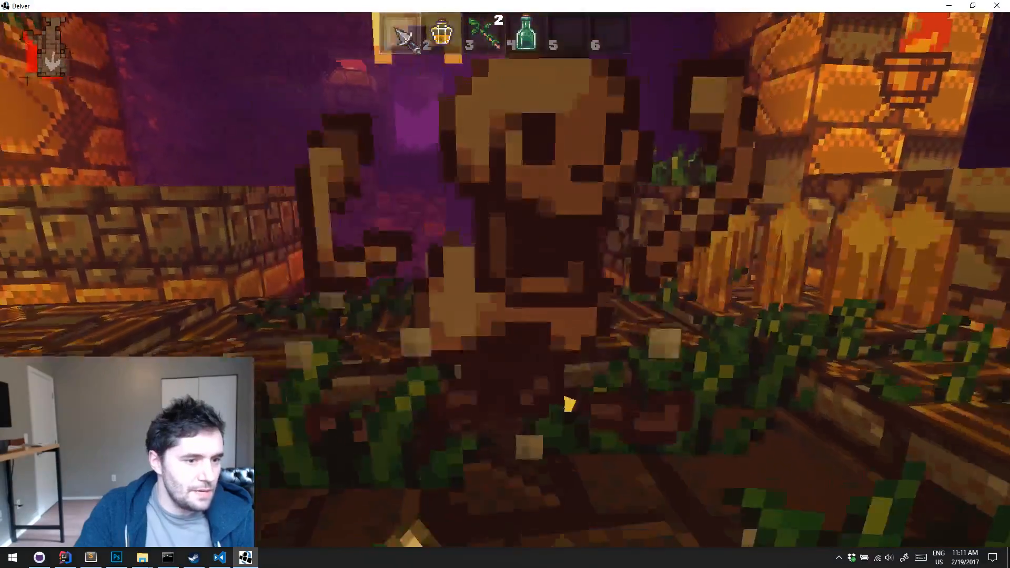
pyautogui.click(505, 279)
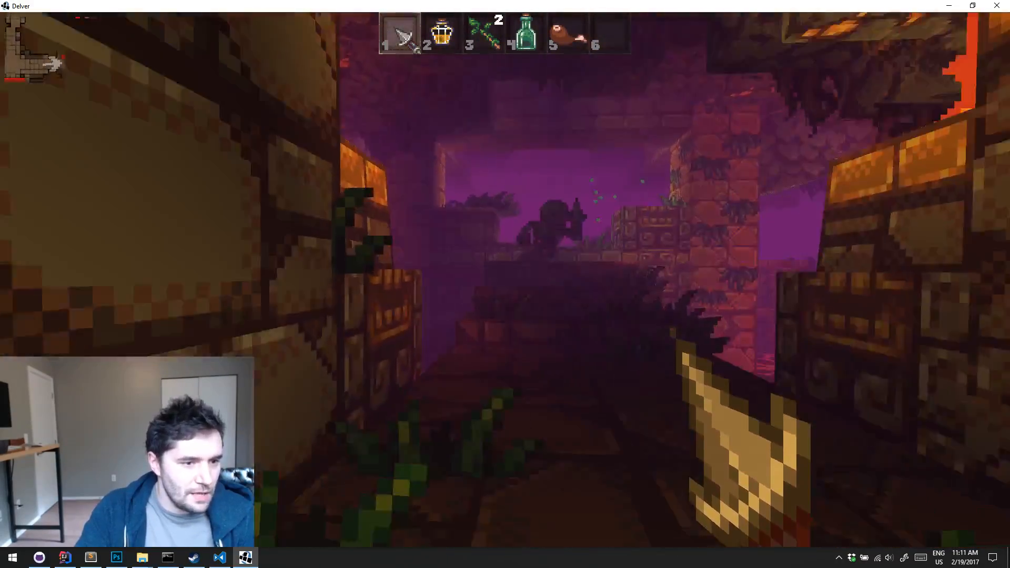
# Attack the skeleton in the passage beyond with the green wand, then advance on it with the dagger
pyautogui.press('3')
pyautogui.click(505, 277)
pyautogui.press('1')
pyautogui.press('w')
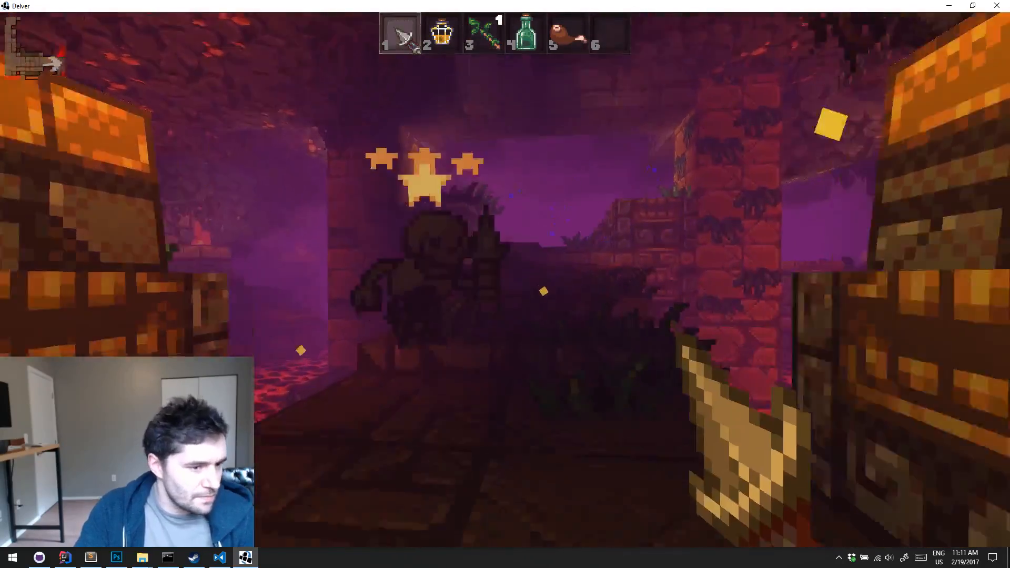
pyautogui.click(505, 277)
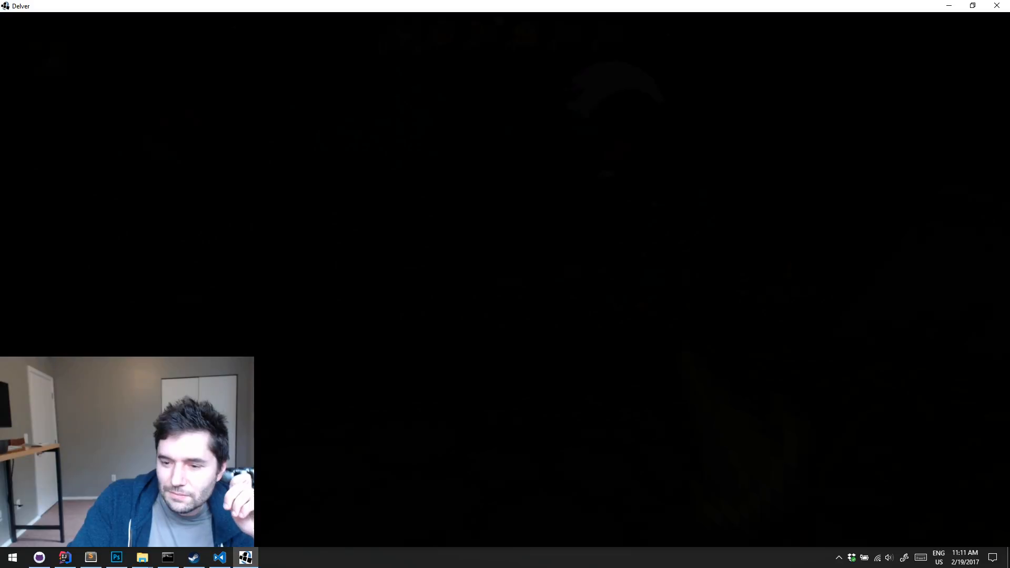
# Quit the current run, exit Delver, and switch to the delvergame.com page in the Chrome browser
pyautogui.press('Escape')
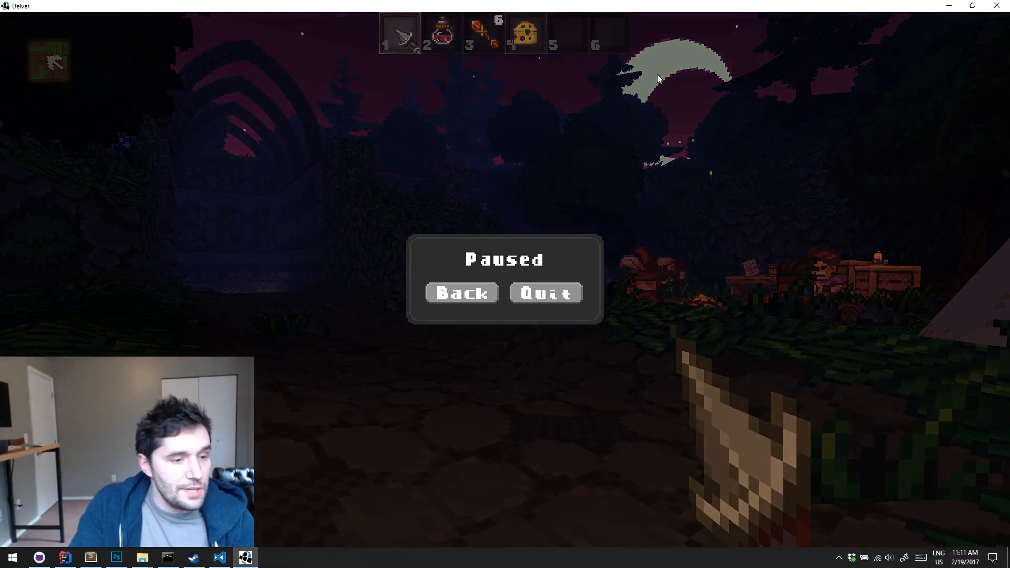
pyautogui.click(550, 291)
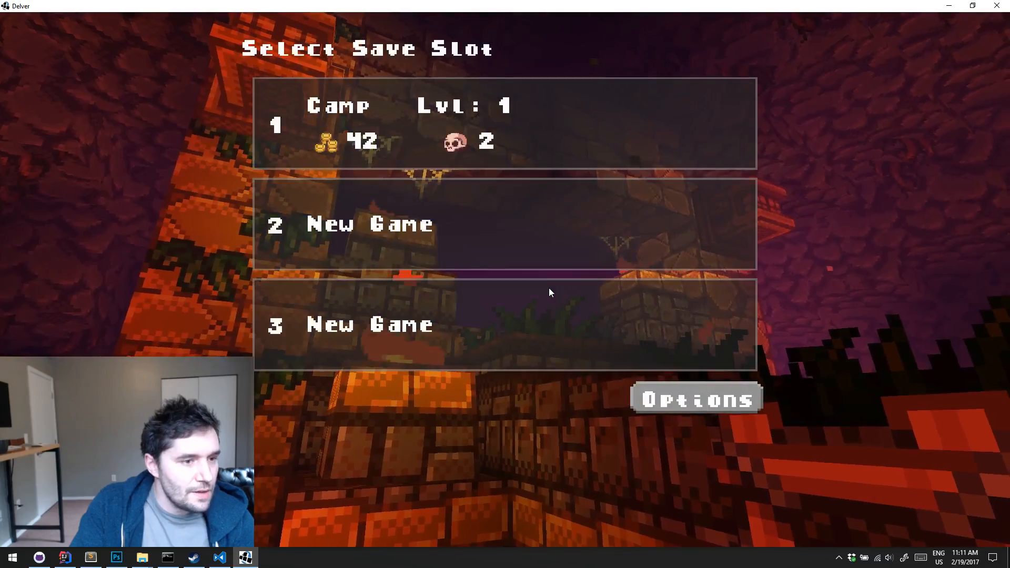
pyautogui.press('Escape')
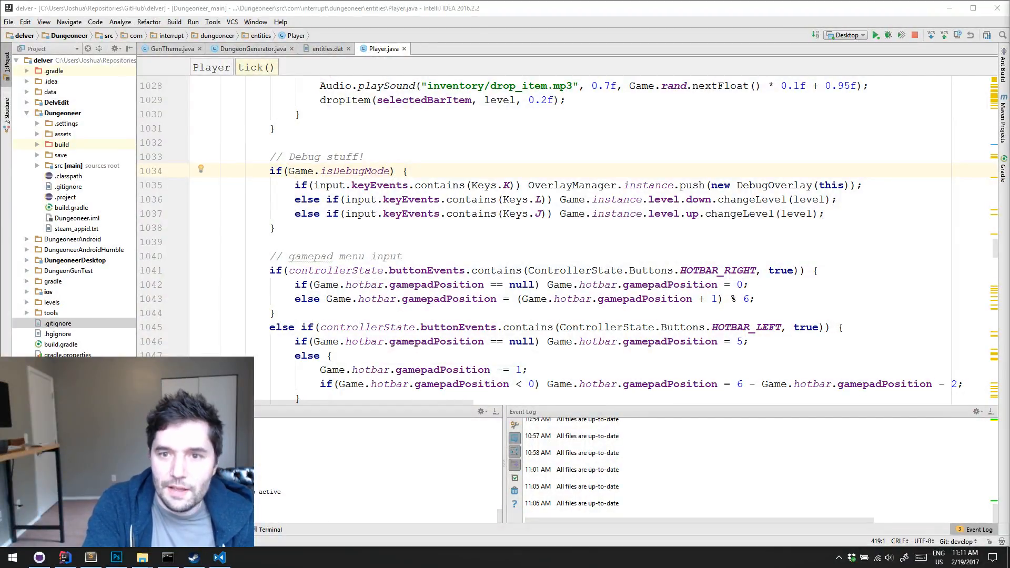
pyautogui.moveTo(1009, 8); pyautogui.dragTo(701, 2)
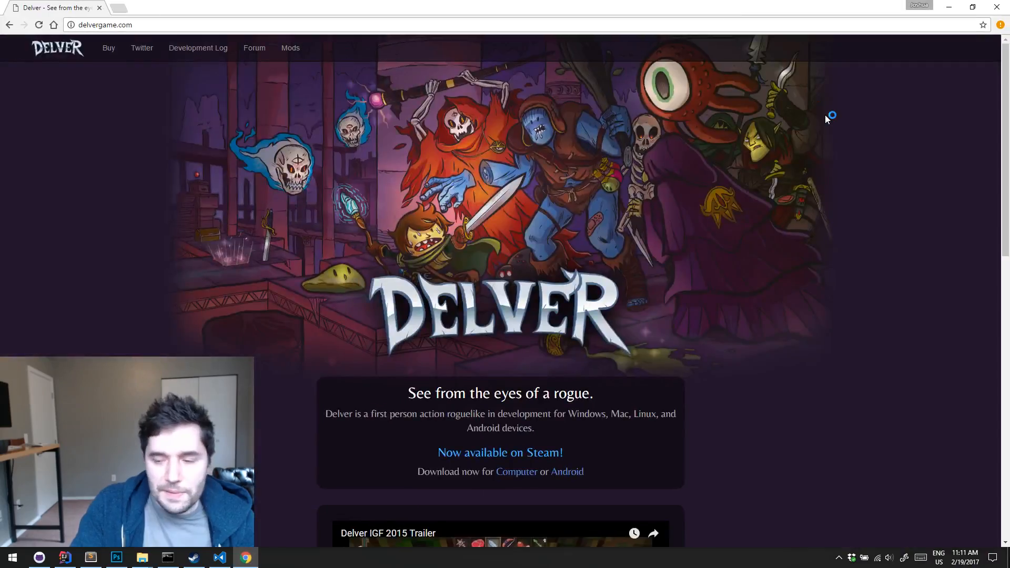